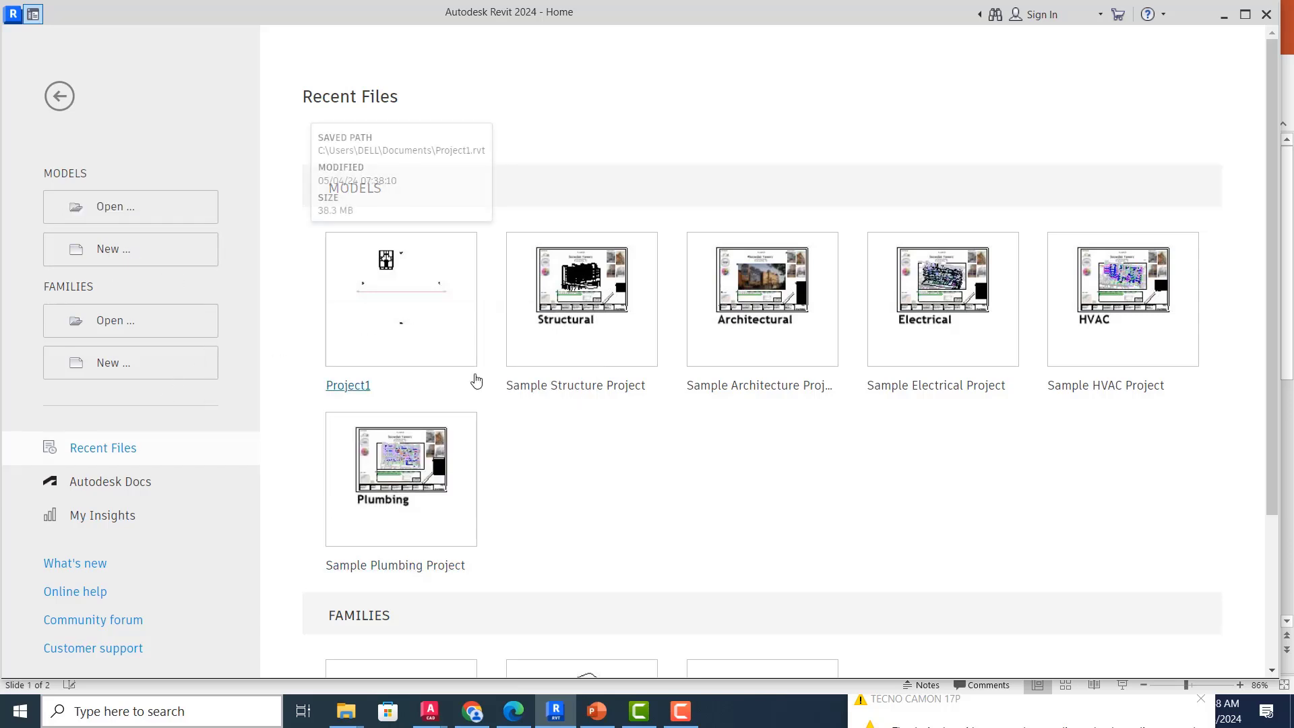
# - Create a new project from the Metric Multi-discipline template
pyautogui.scroll(-3, 476, 391)
pyautogui.scroll(3, 488, 382)
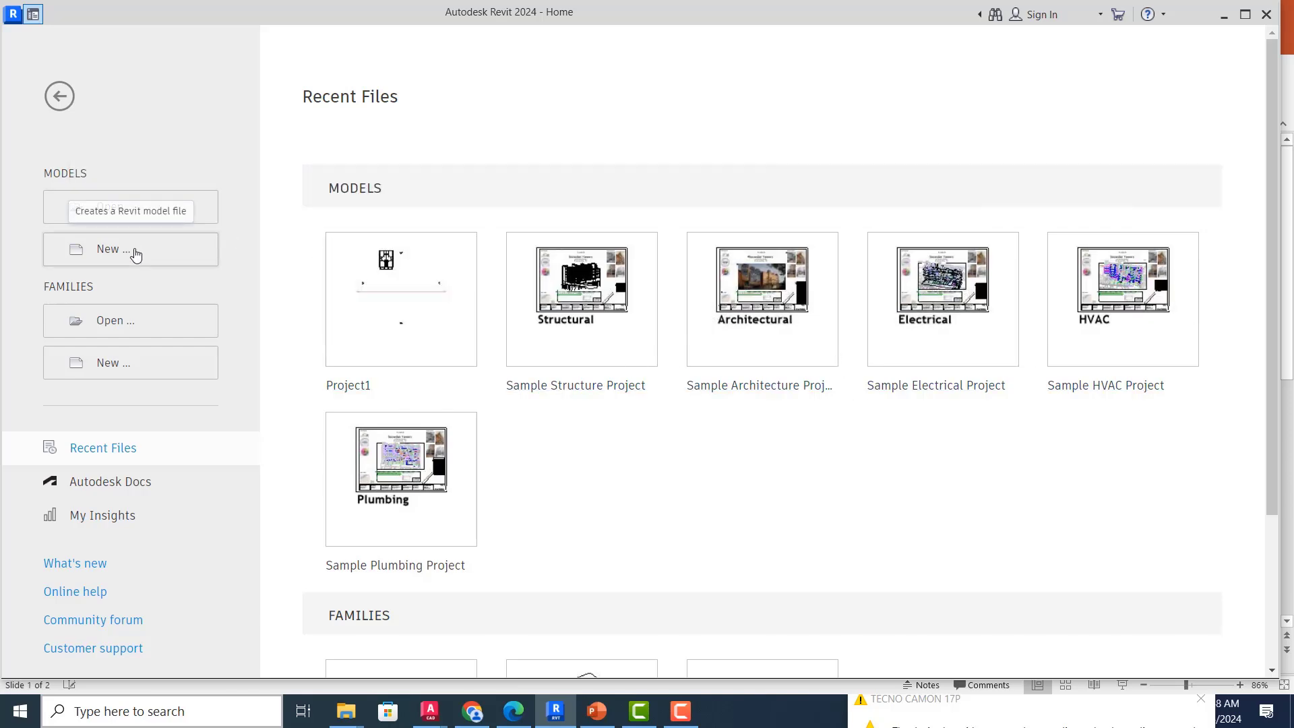
pyautogui.hotkey('ctrl', 'n')
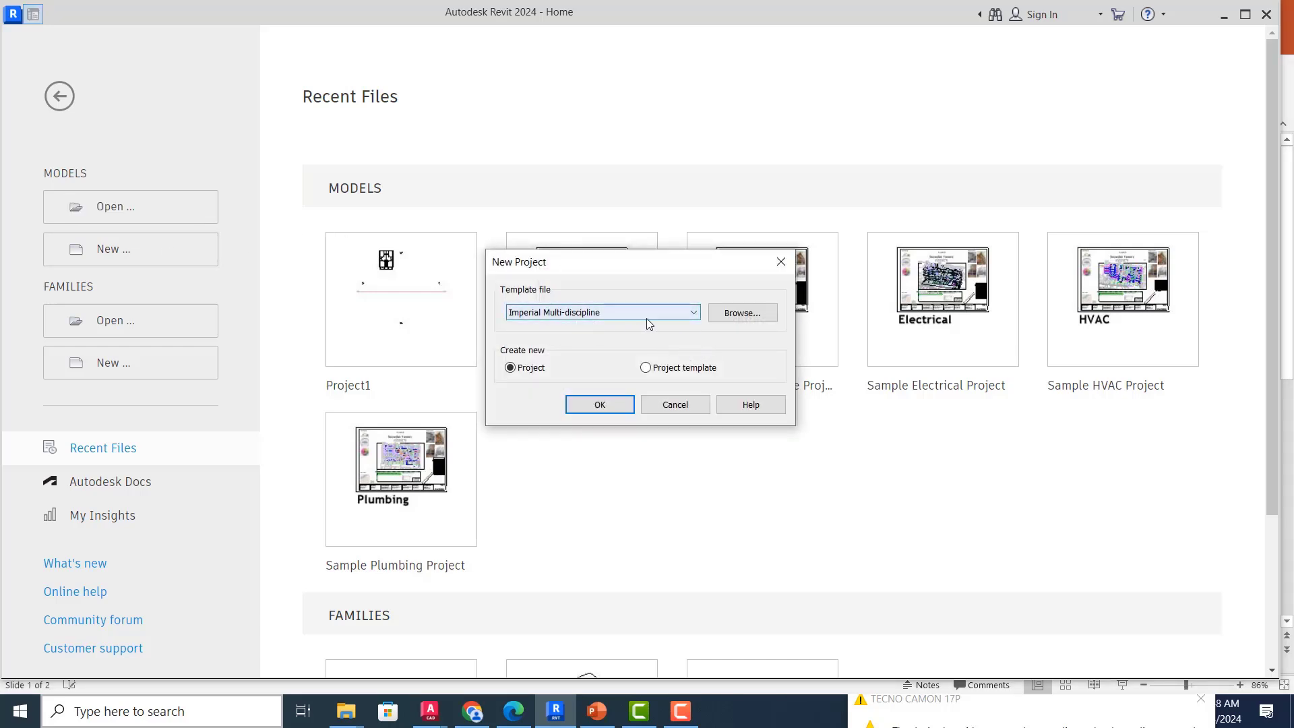
pyautogui.click(669, 318)
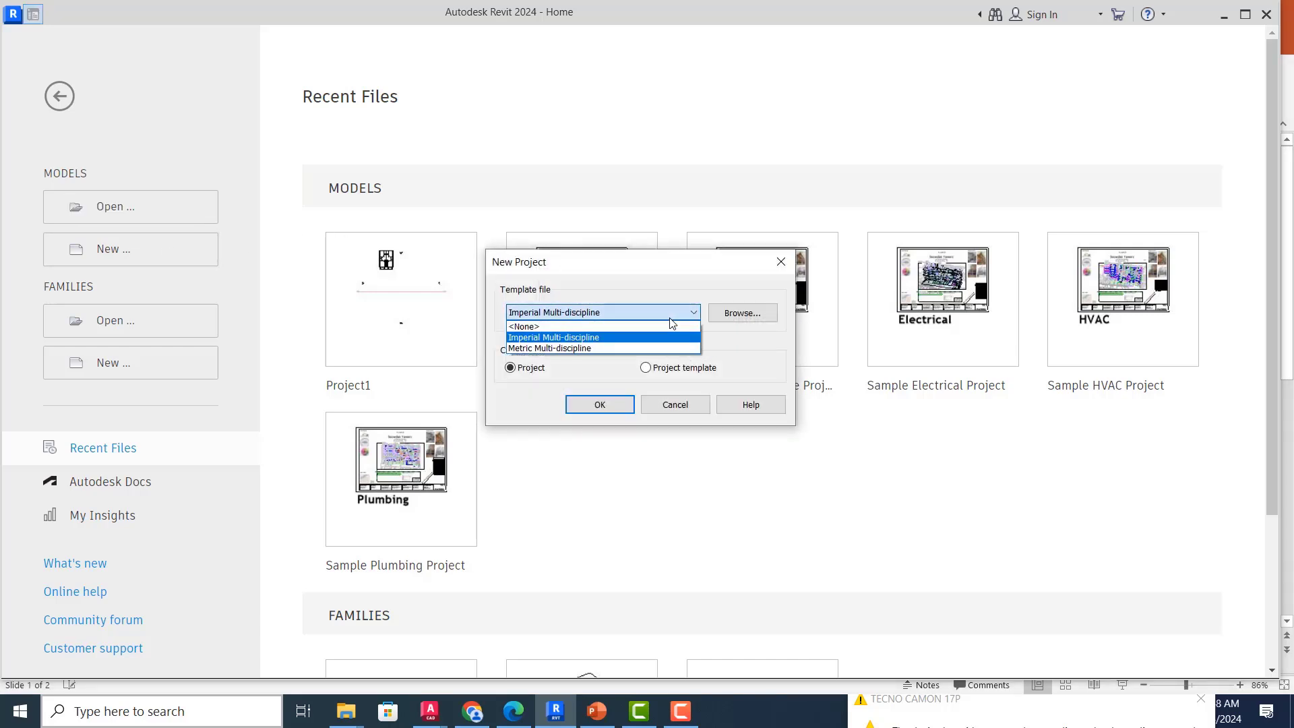
pyautogui.click(596, 348)
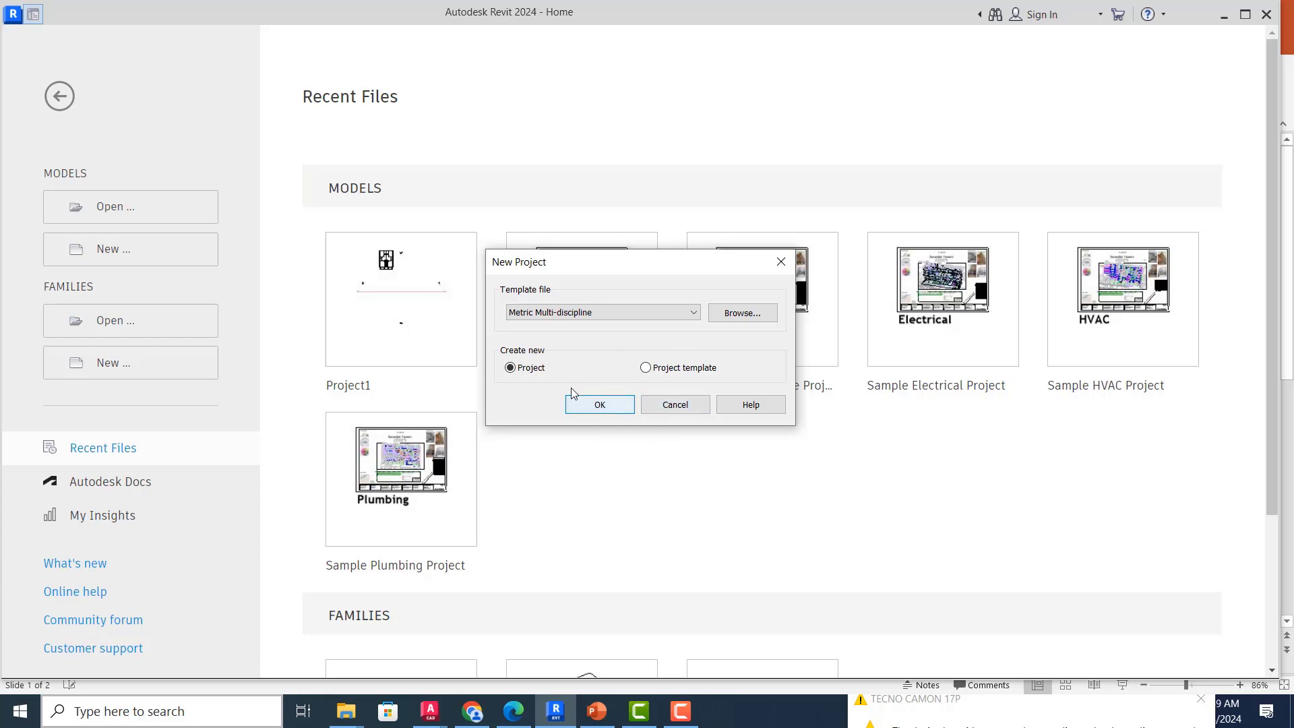
pyautogui.click(648, 369)
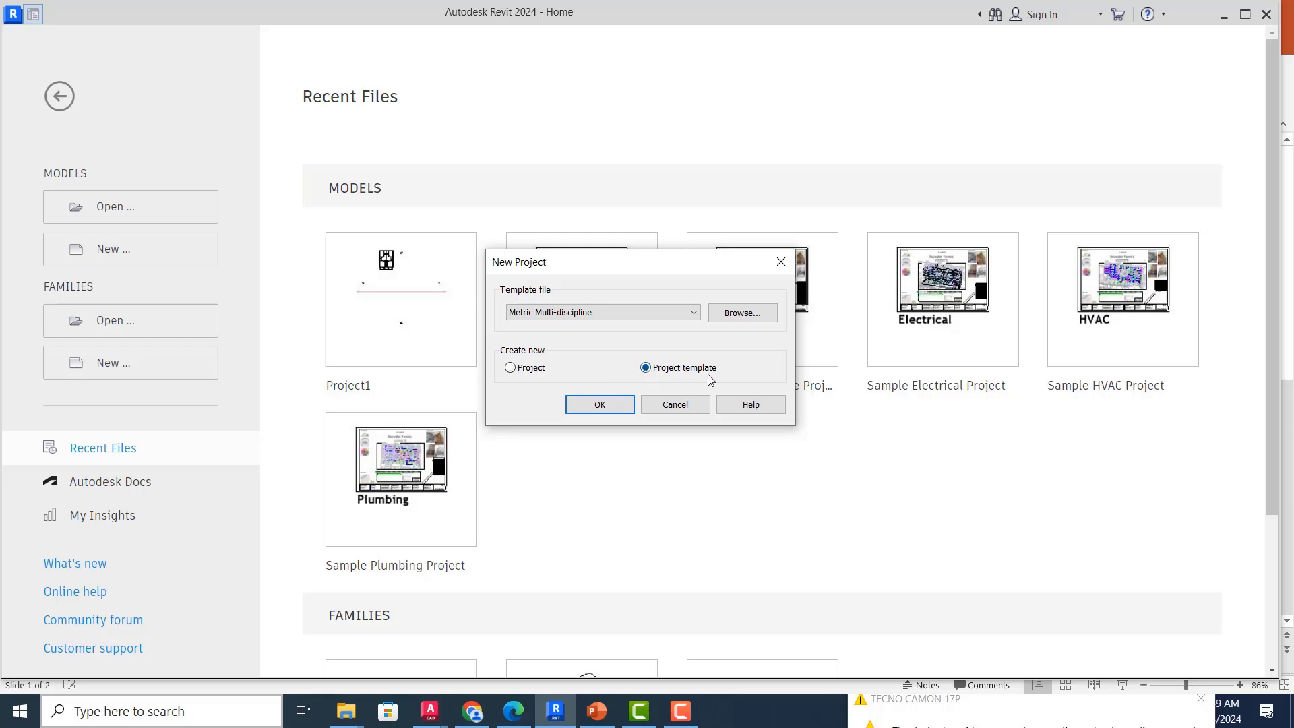
pyautogui.click(534, 368)
pyautogui.click(611, 409)
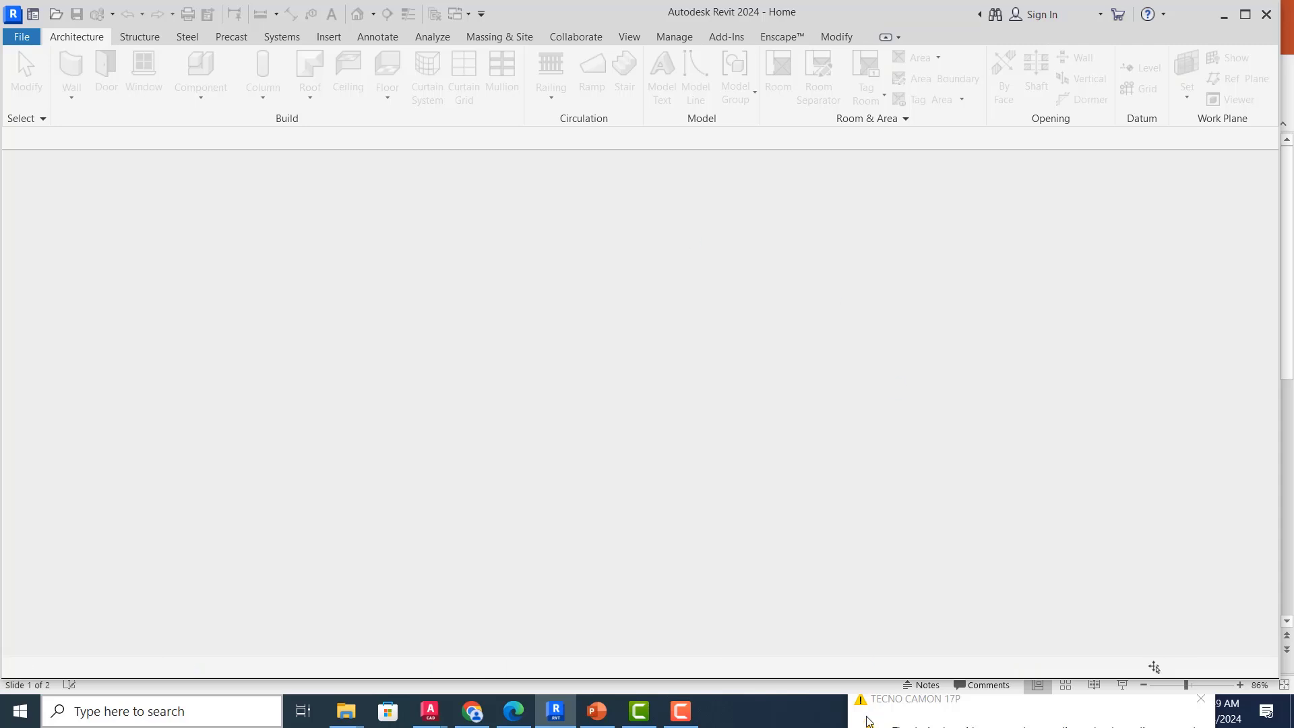
pyautogui.click(683, 716)
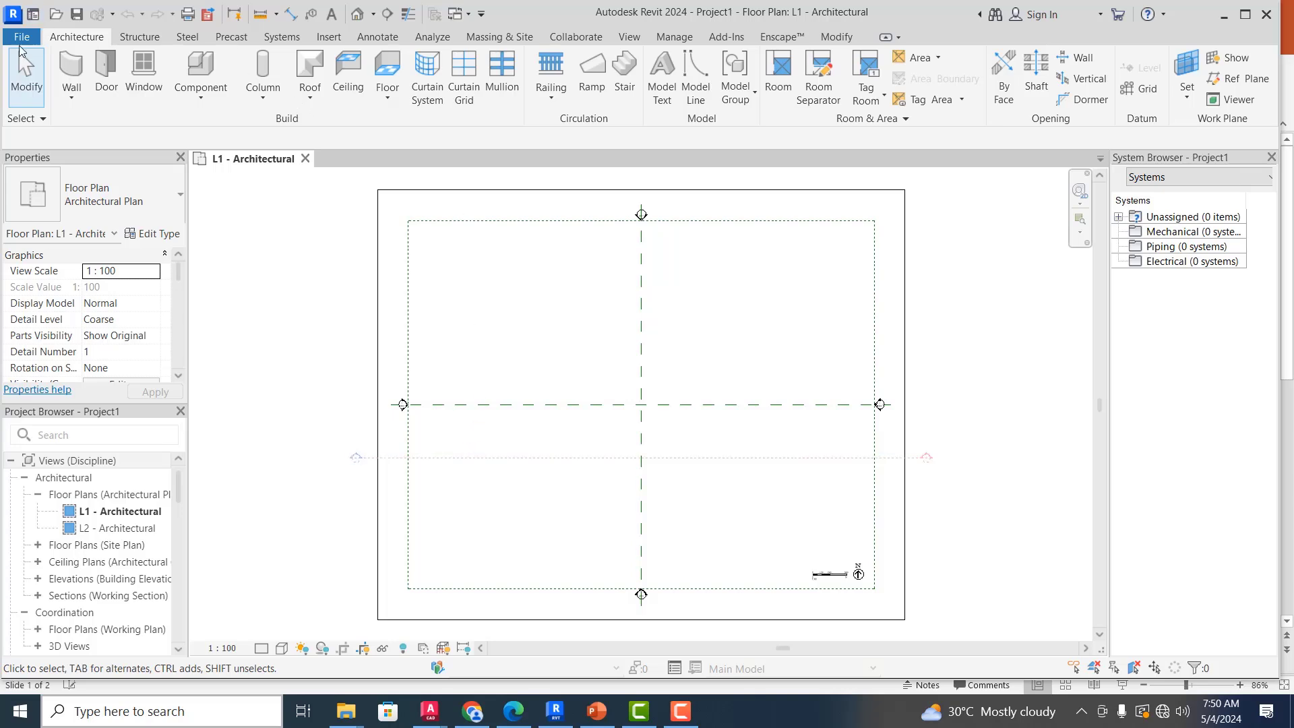
# - Compare the architecture and structure tool sets, and look through the steel, precast and systems tools
pyautogui.click(133, 41)
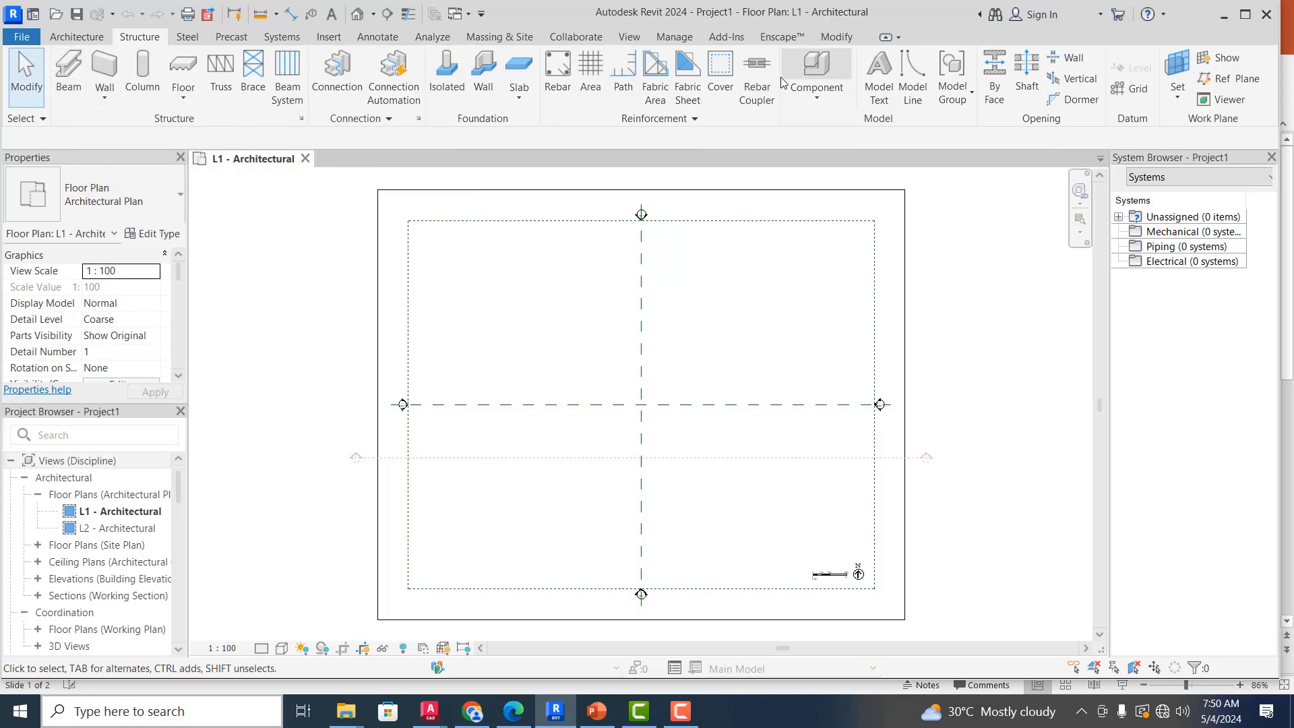
pyautogui.click(97, 37)
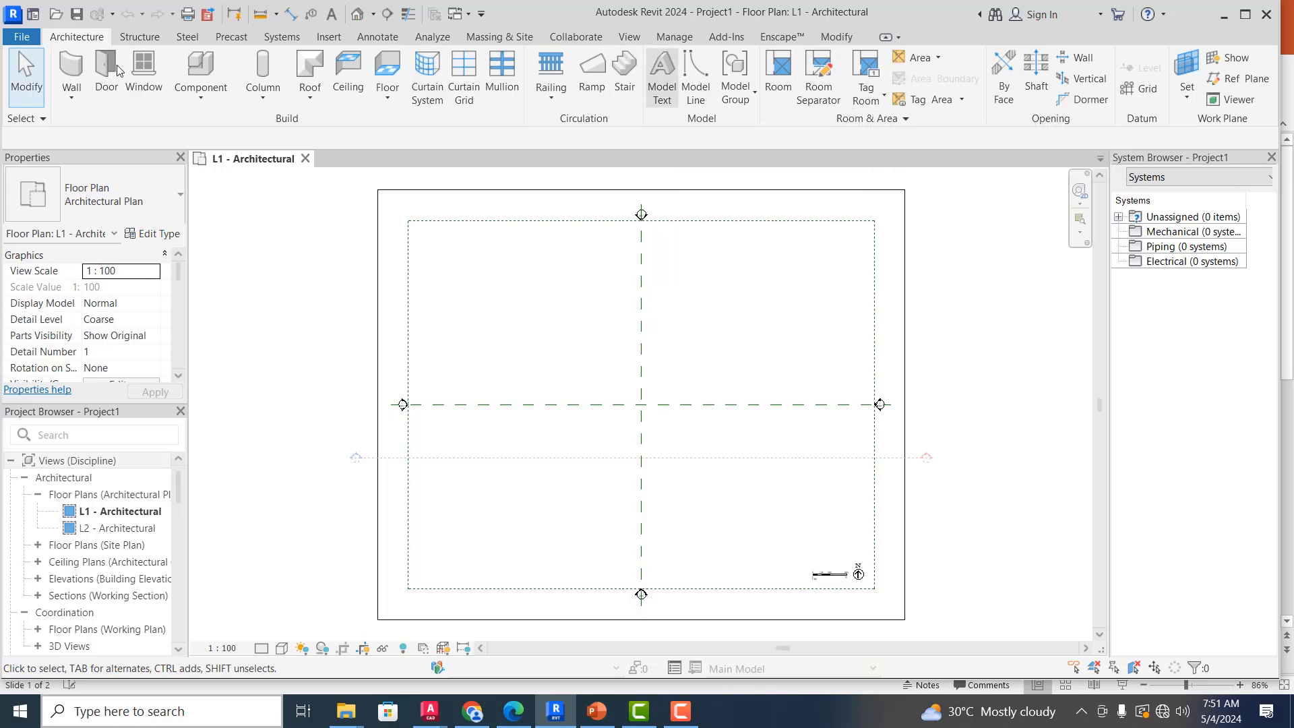
pyautogui.click(131, 38)
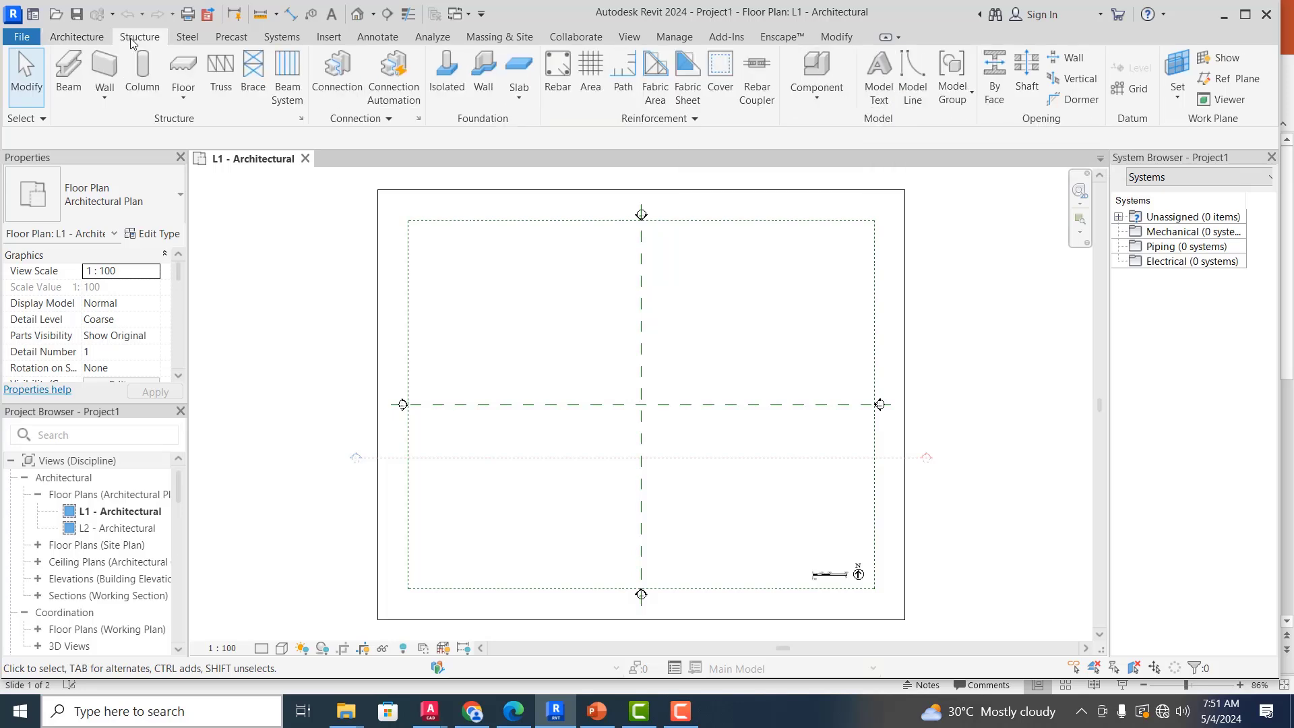
pyautogui.click(92, 41)
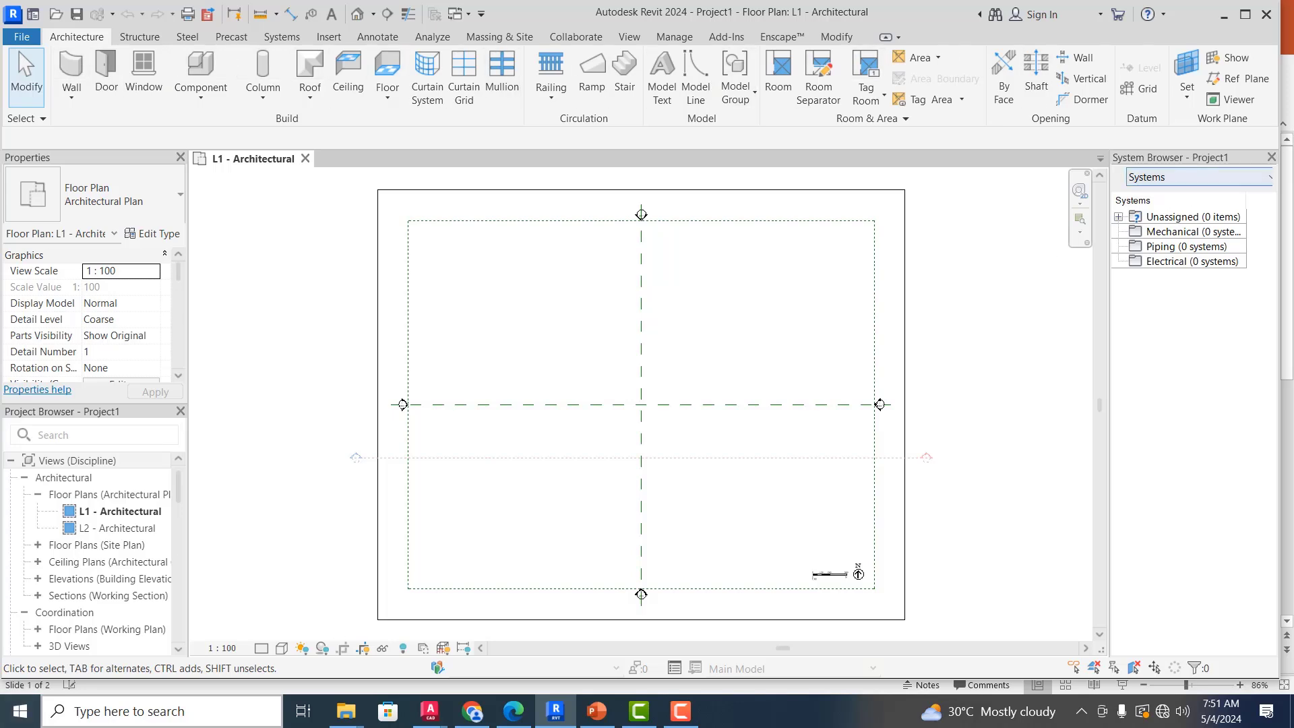
pyautogui.click(135, 39)
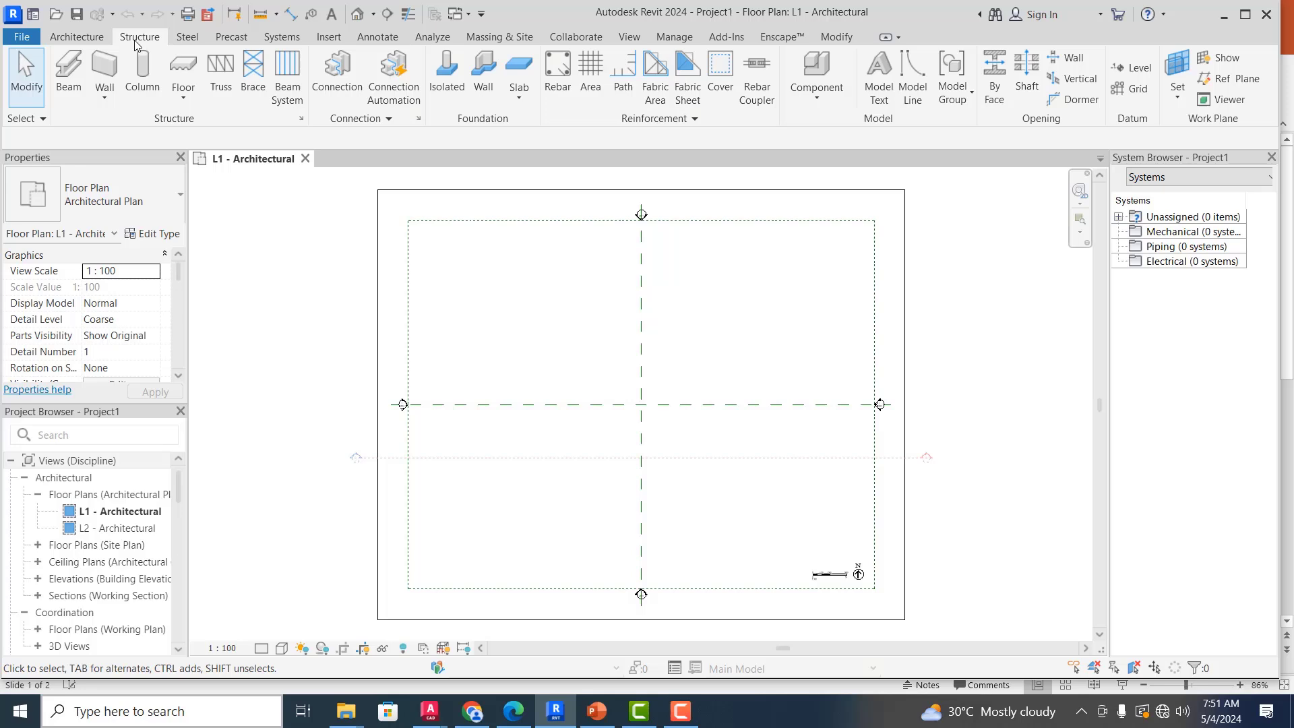
pyautogui.click(188, 37)
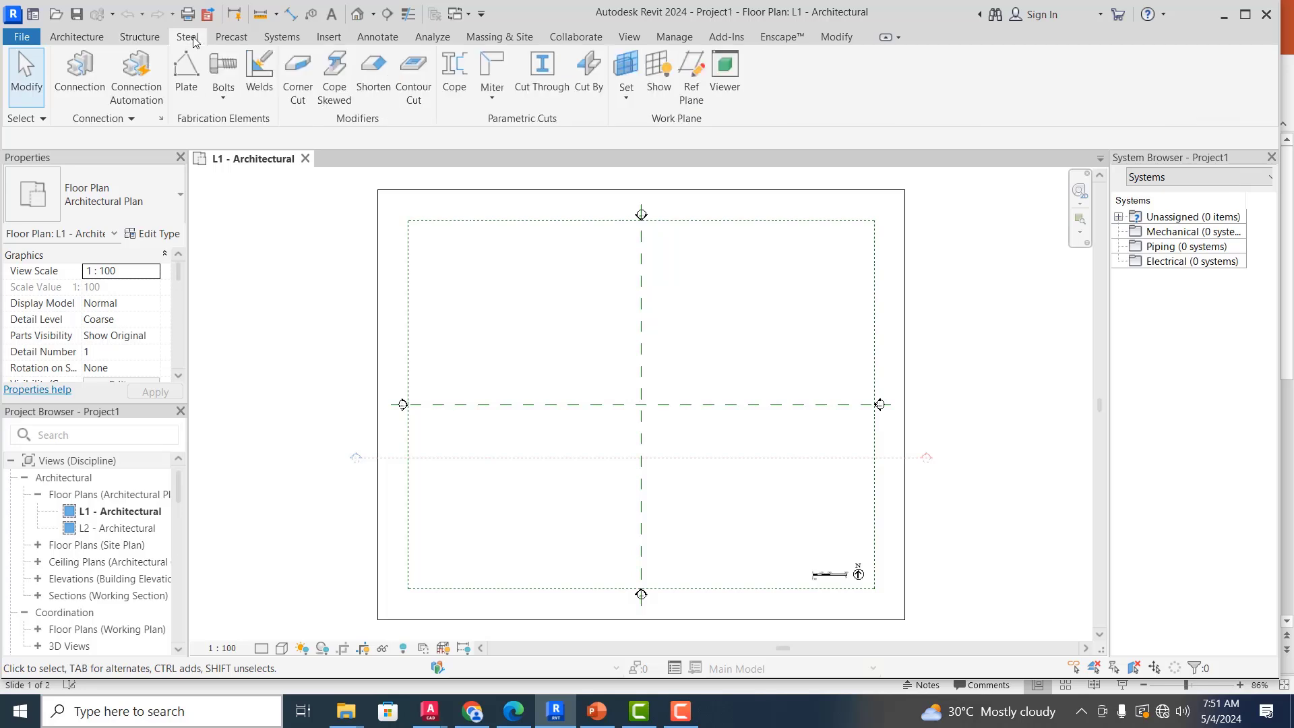
pyautogui.click(247, 42)
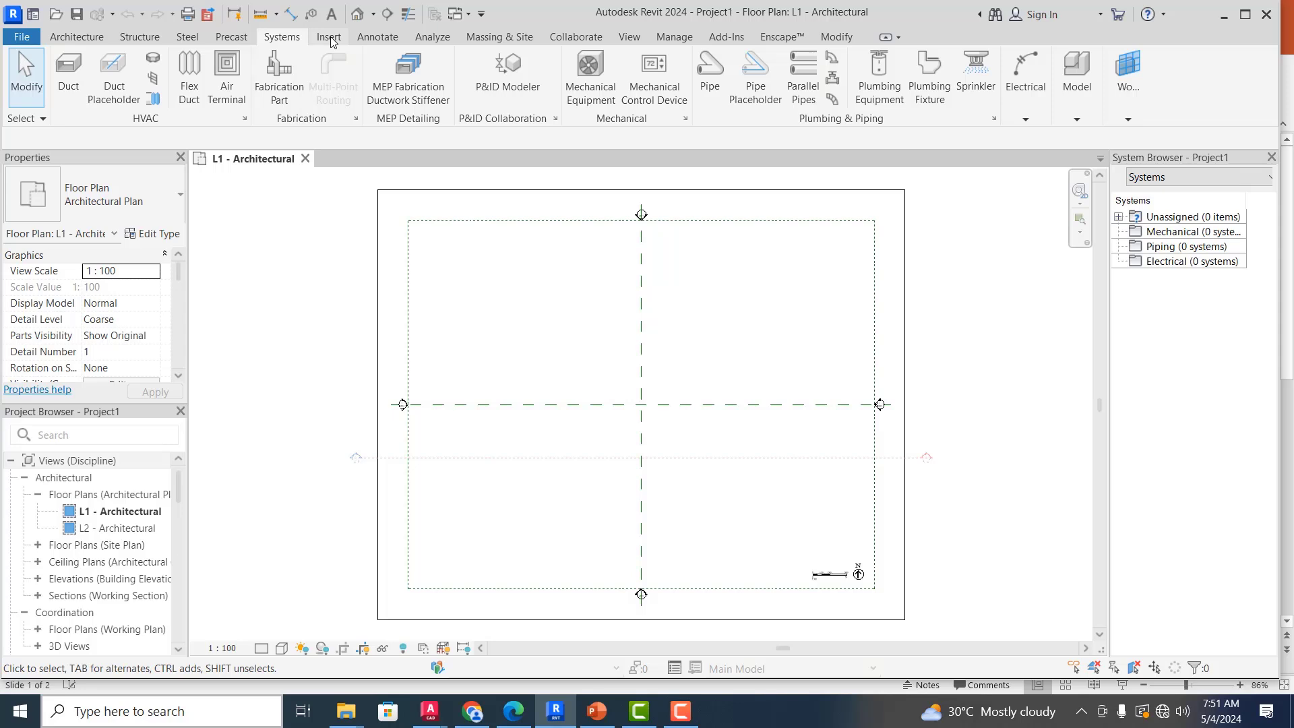
# - Look through the insert, annotate, analyze, massing, collaborate, view, manage, add-in and Enscape tools, returning to the architecture tools
pyautogui.click(329, 38)
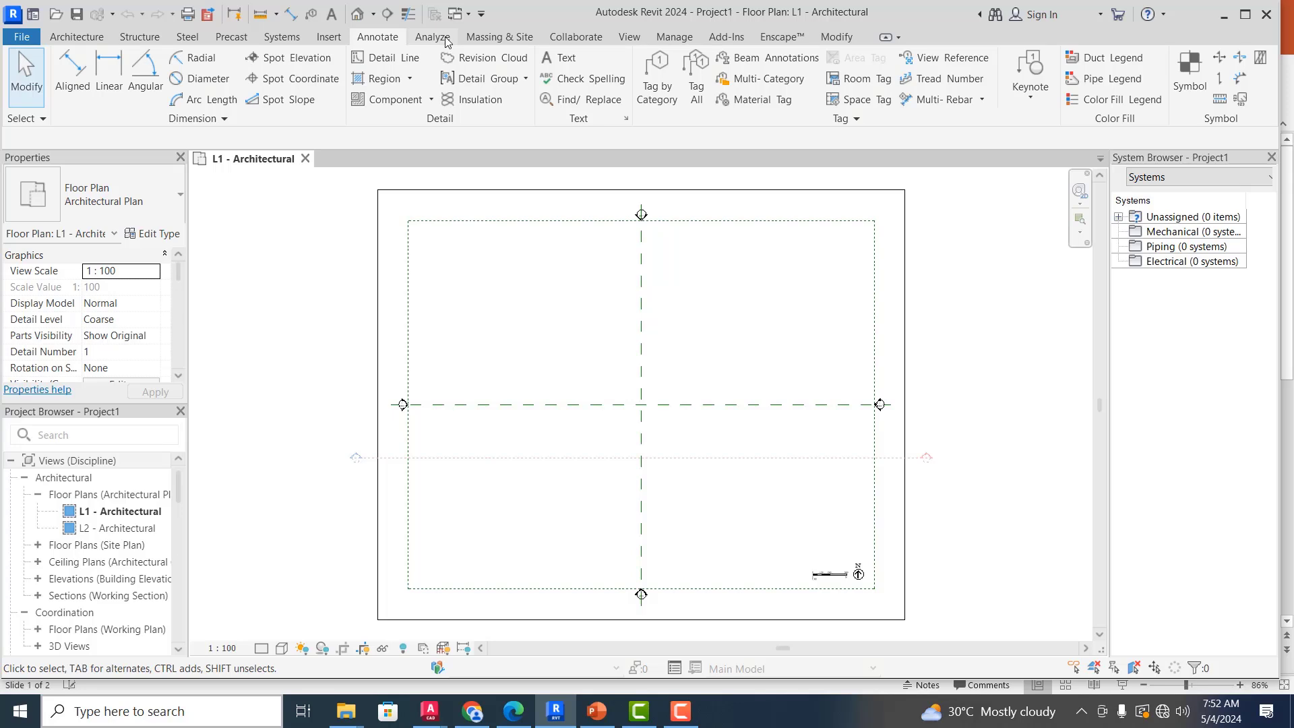
pyautogui.click(445, 41)
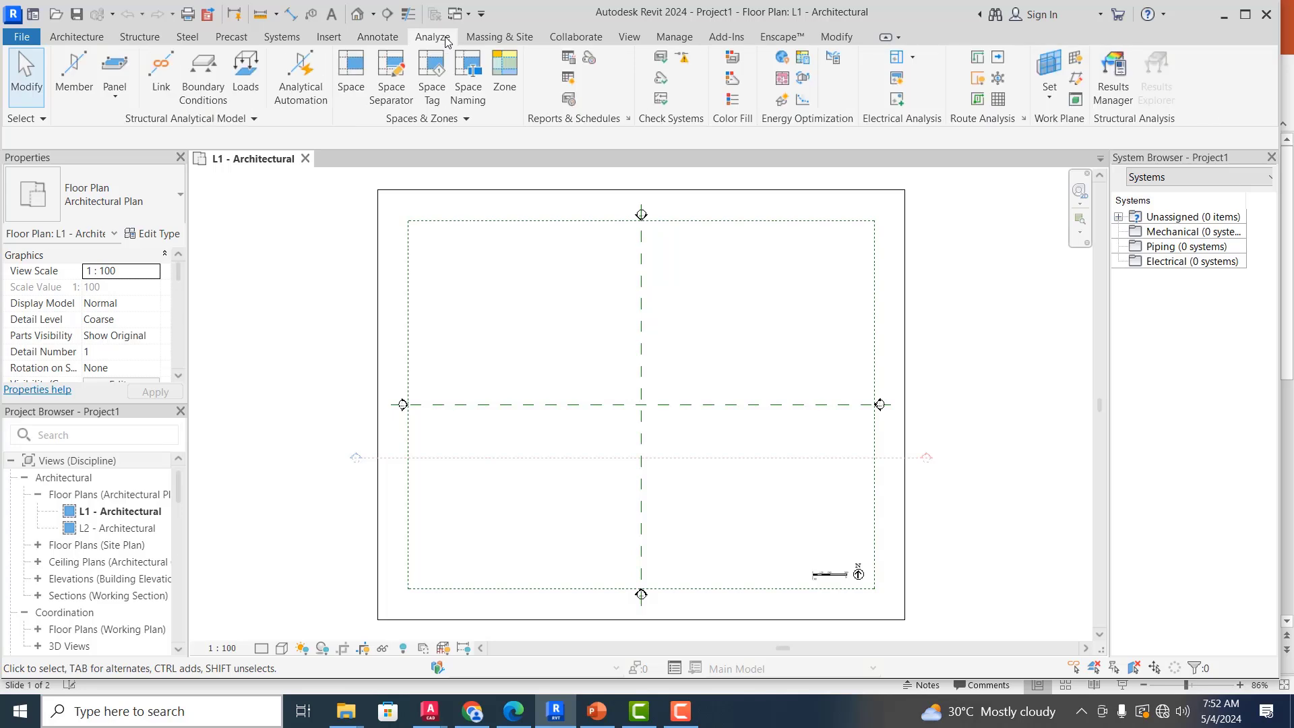
pyautogui.click(510, 39)
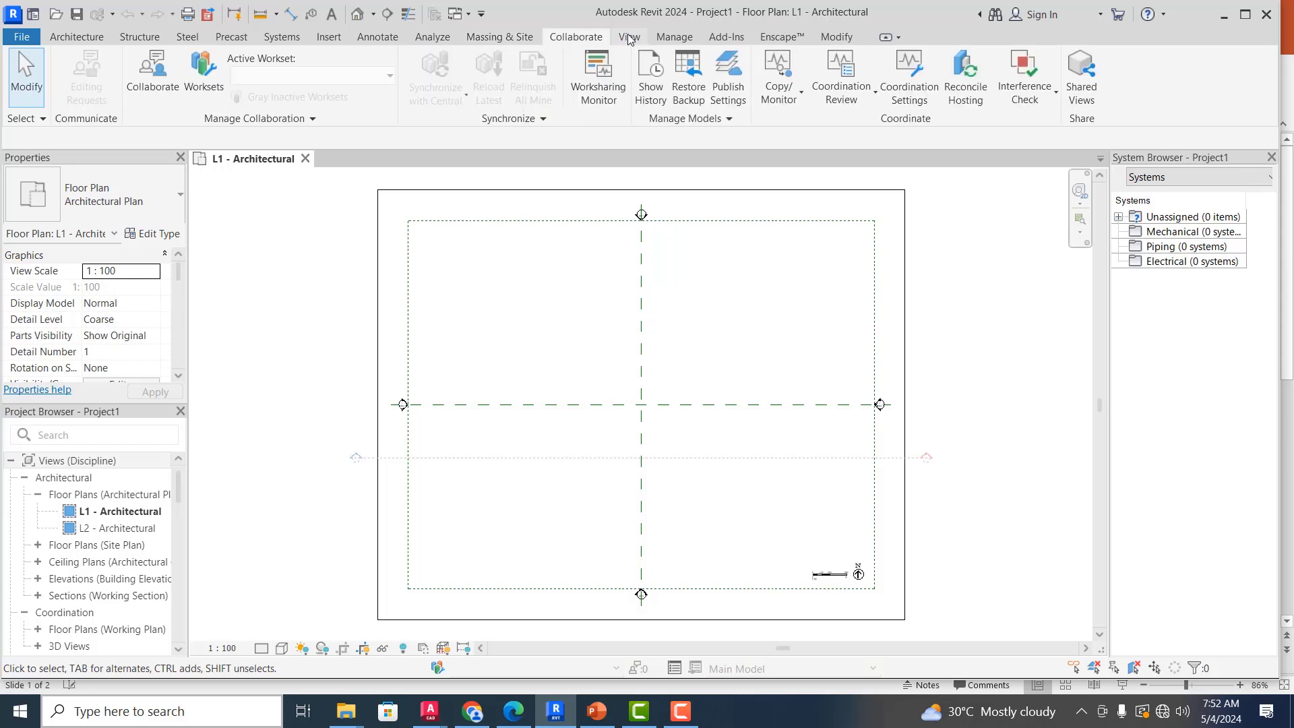
pyautogui.click(629, 38)
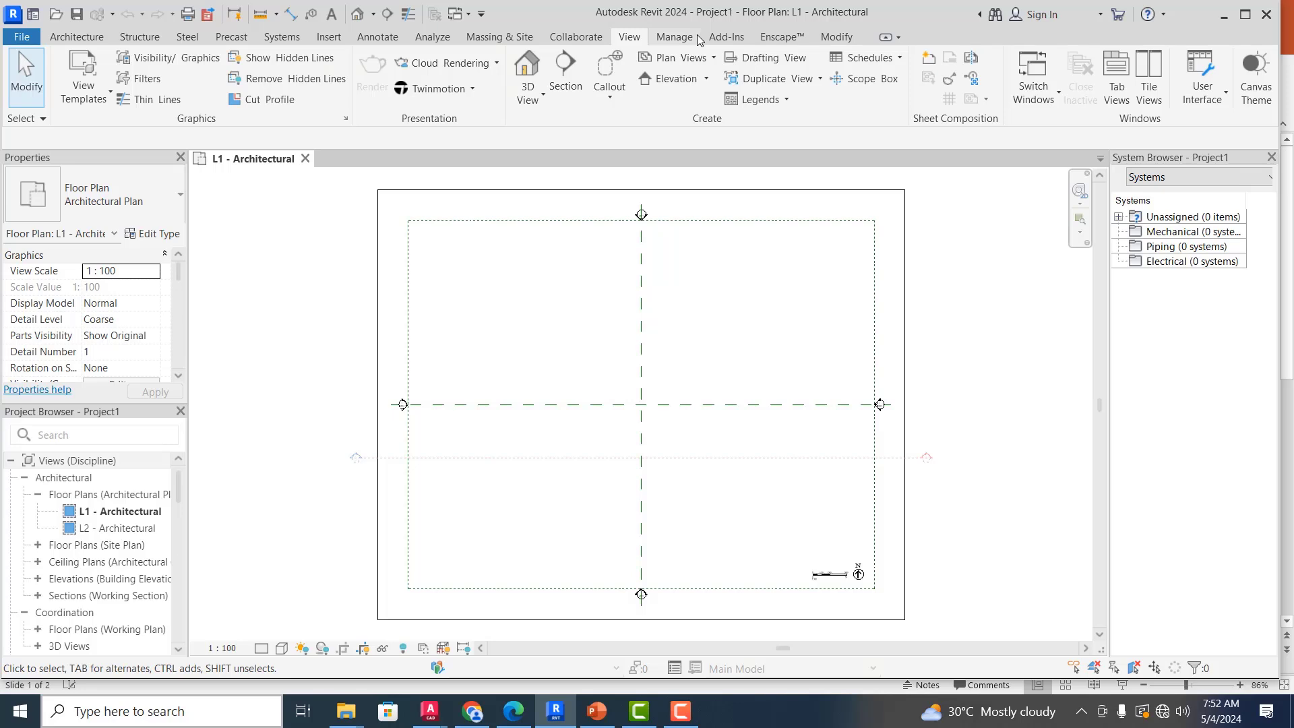
pyautogui.click(676, 37)
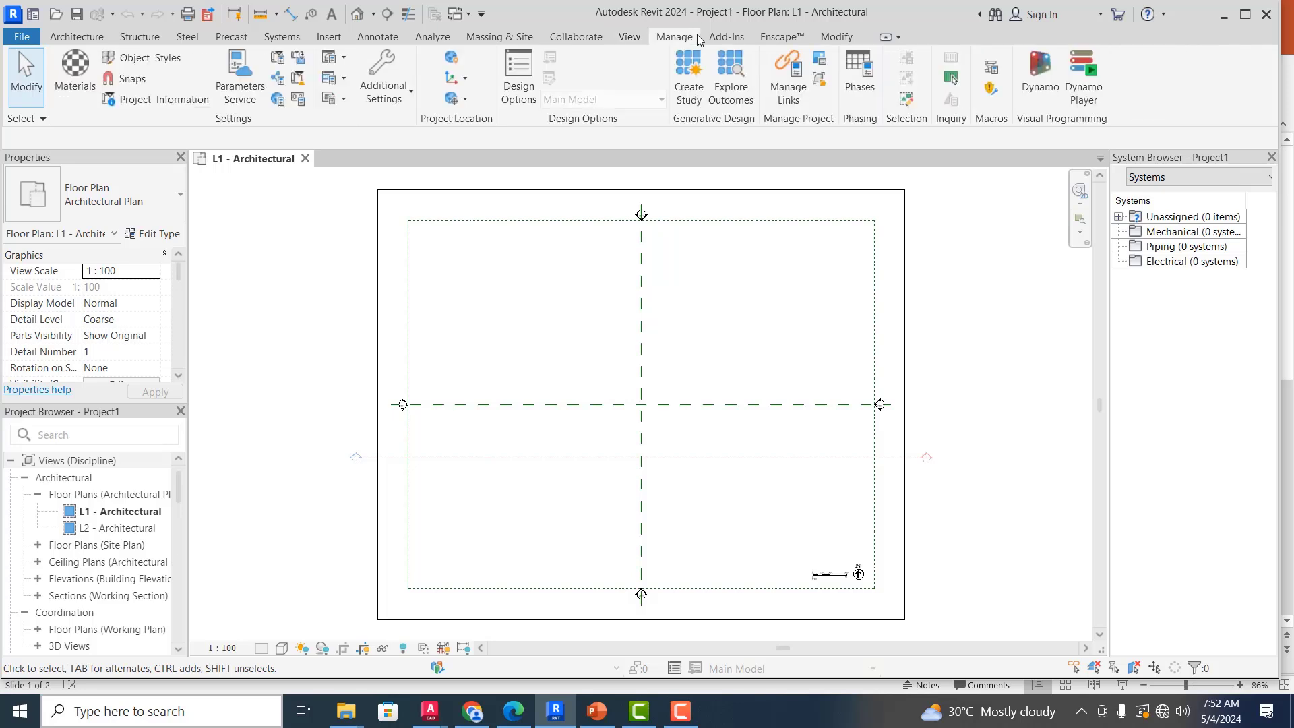
pyautogui.click(742, 39)
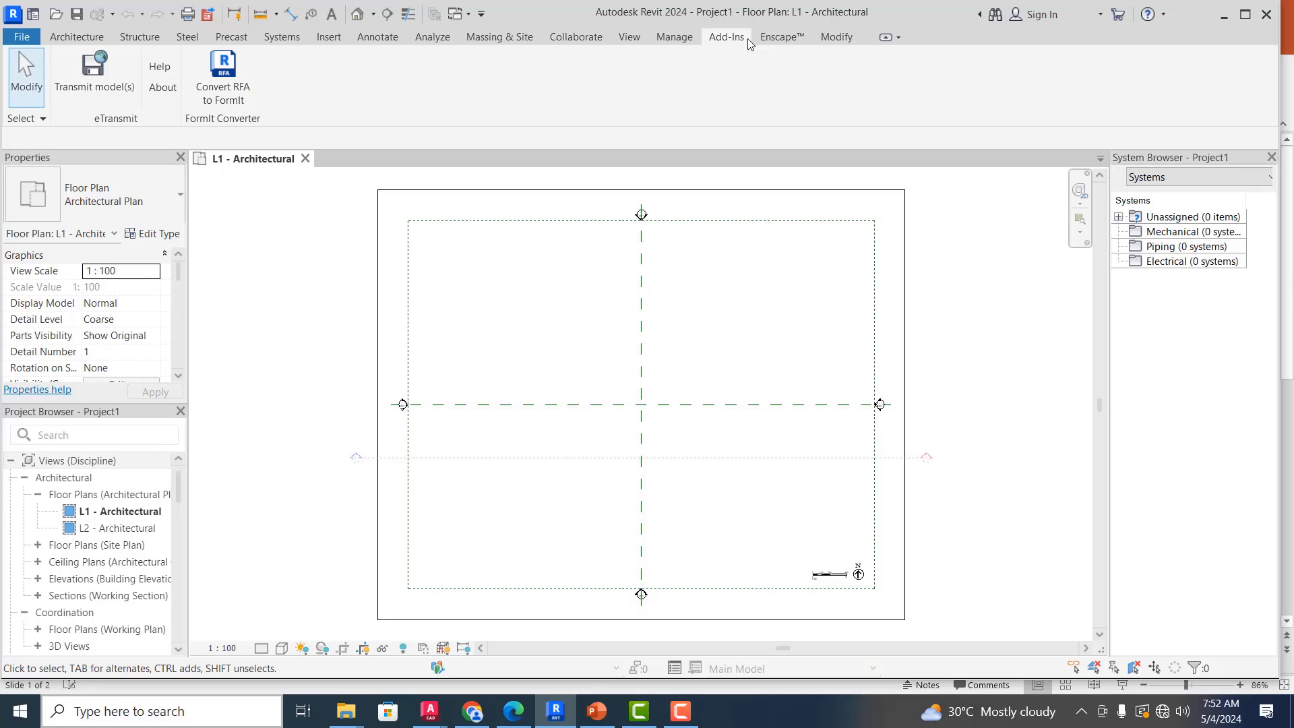
pyautogui.click(782, 39)
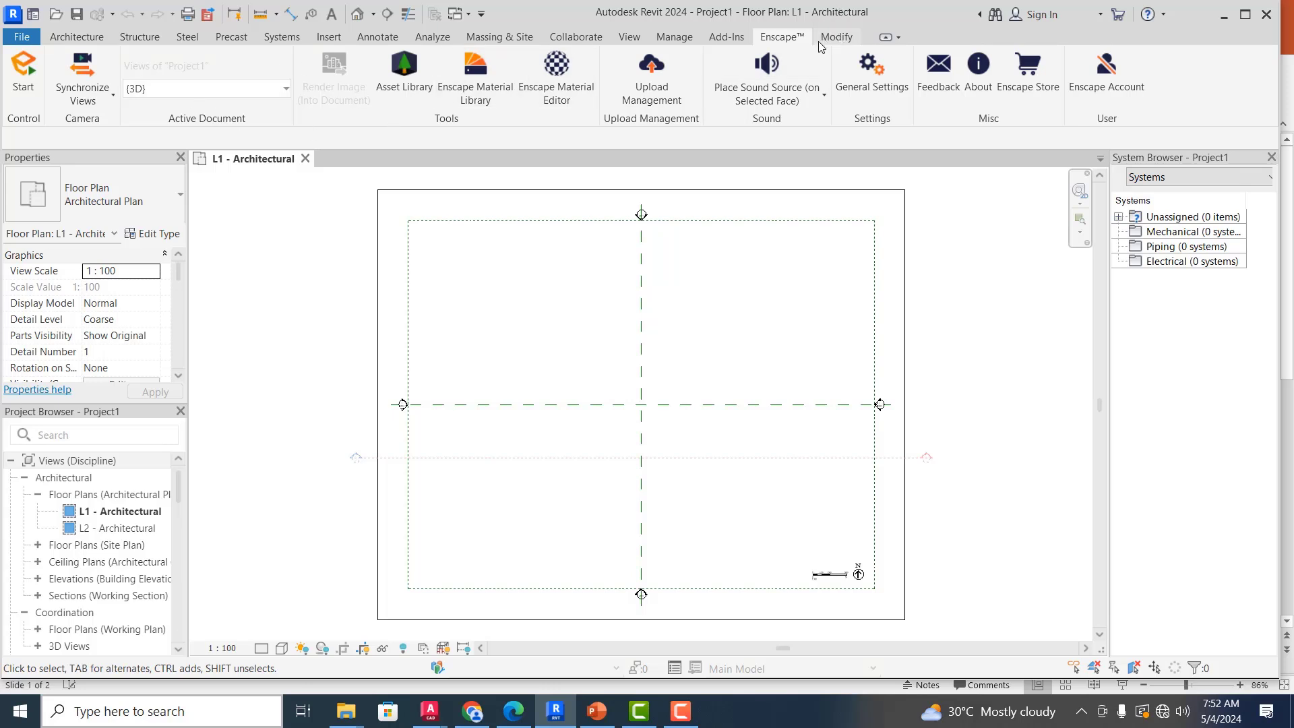
pyautogui.click(630, 37)
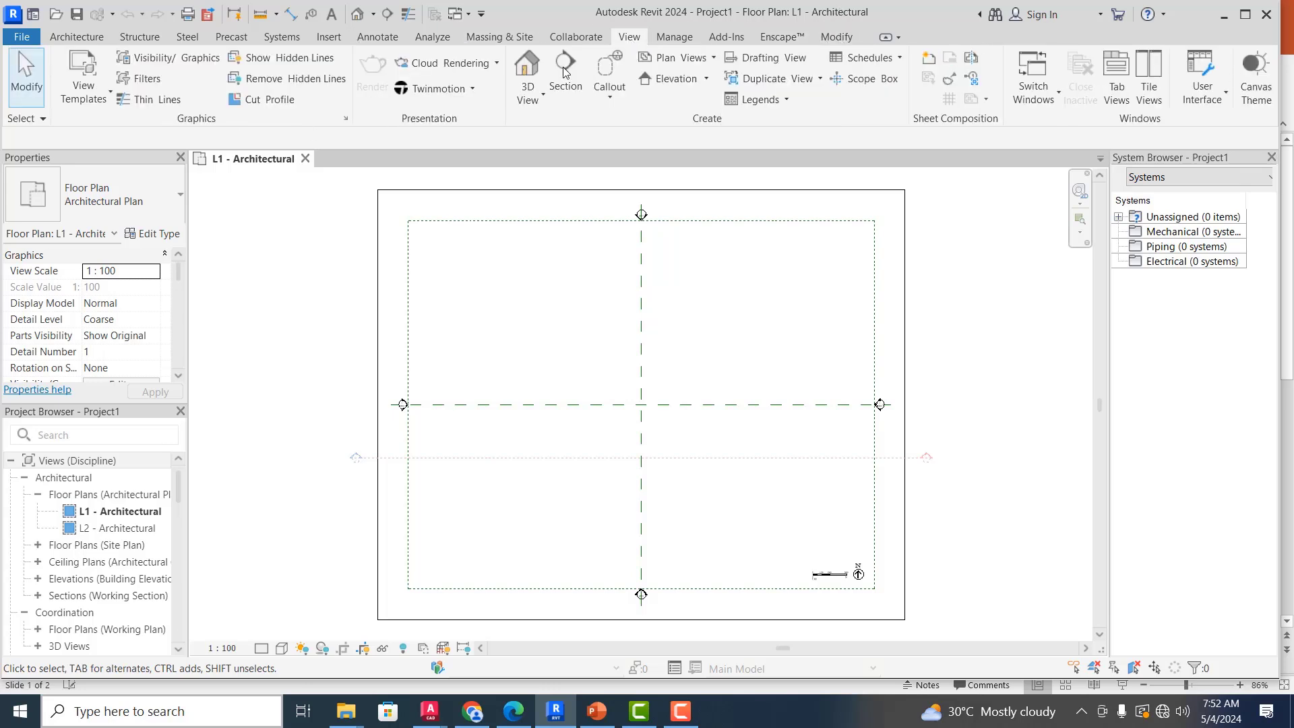
pyautogui.click(89, 40)
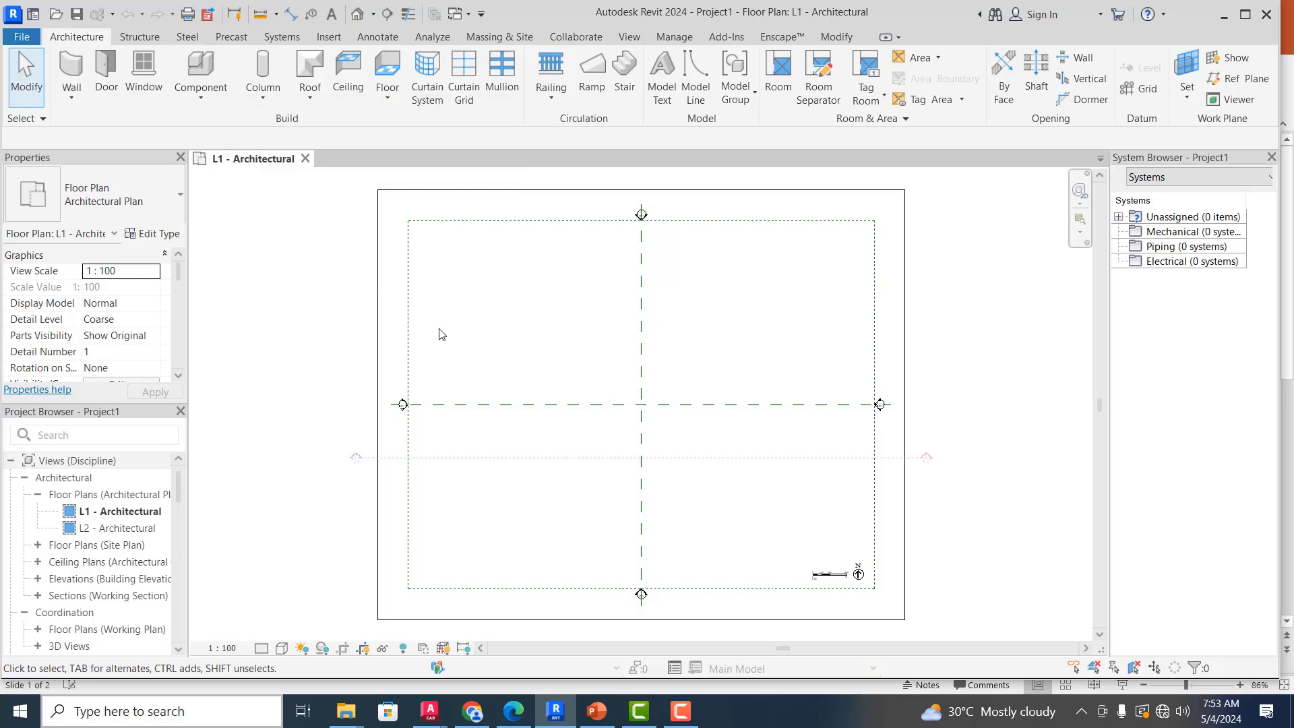
# - Open the program's general options, dismiss the Bentley sign-in window, and view the available save reminder intervals
pyautogui.click(19, 40)
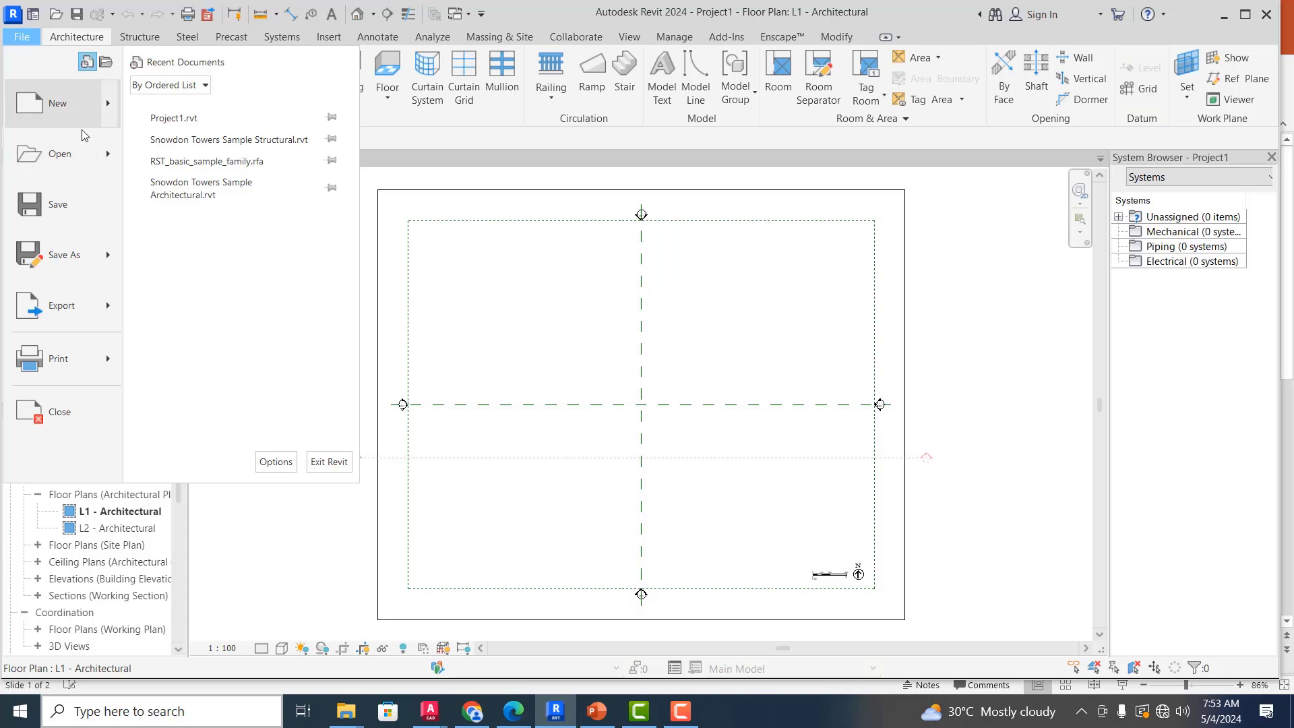
pyautogui.click(281, 468)
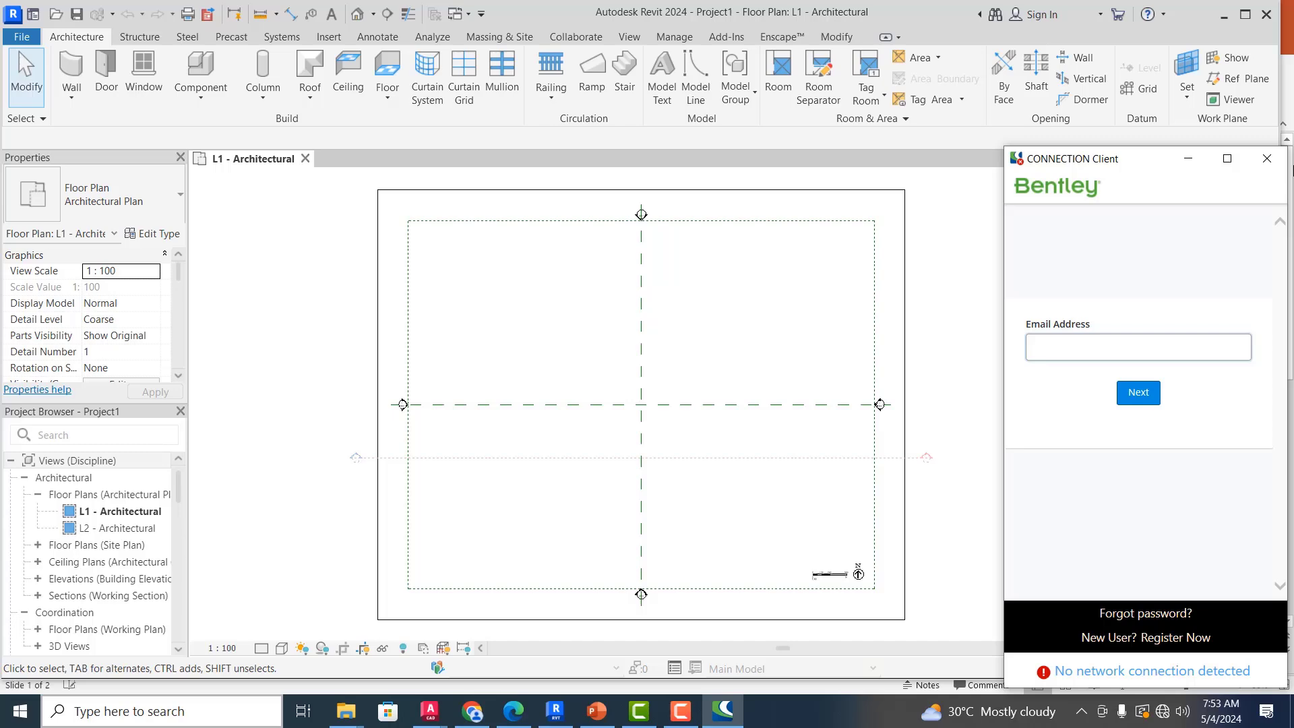
pyautogui.click(1267, 159)
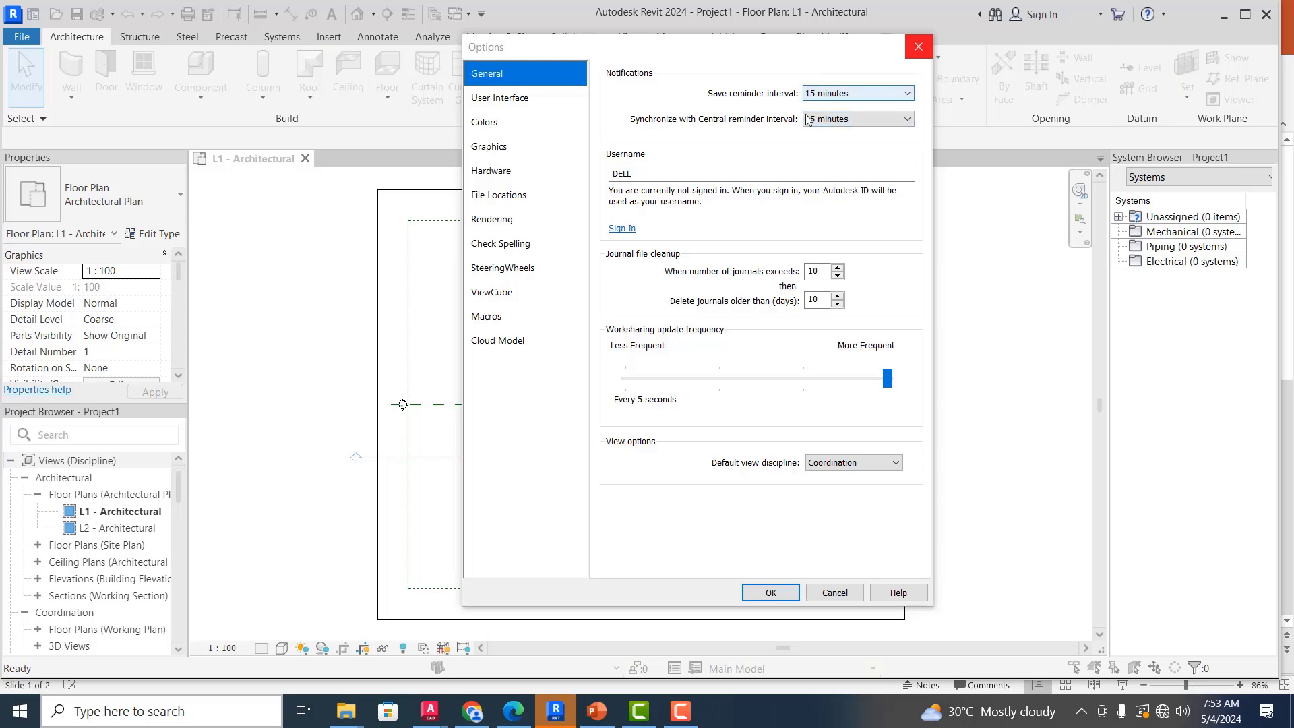
pyautogui.click(907, 93)
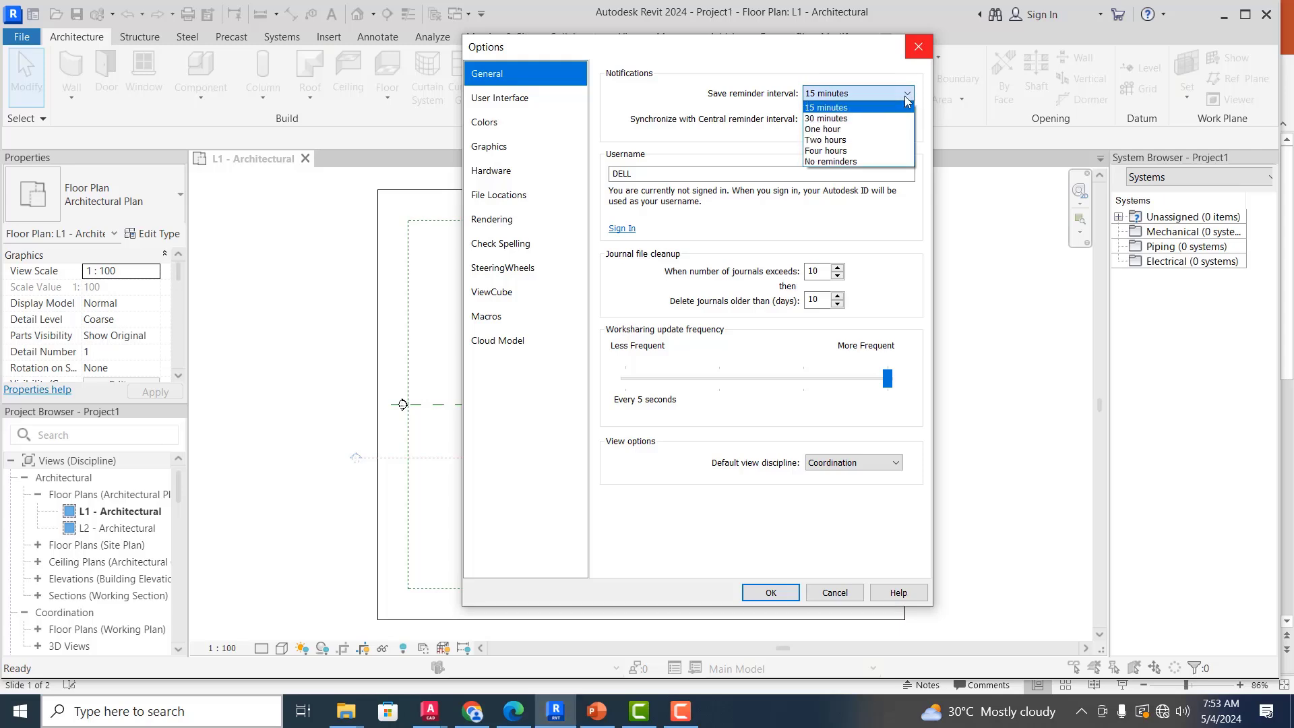
pyautogui.click(884, 66)
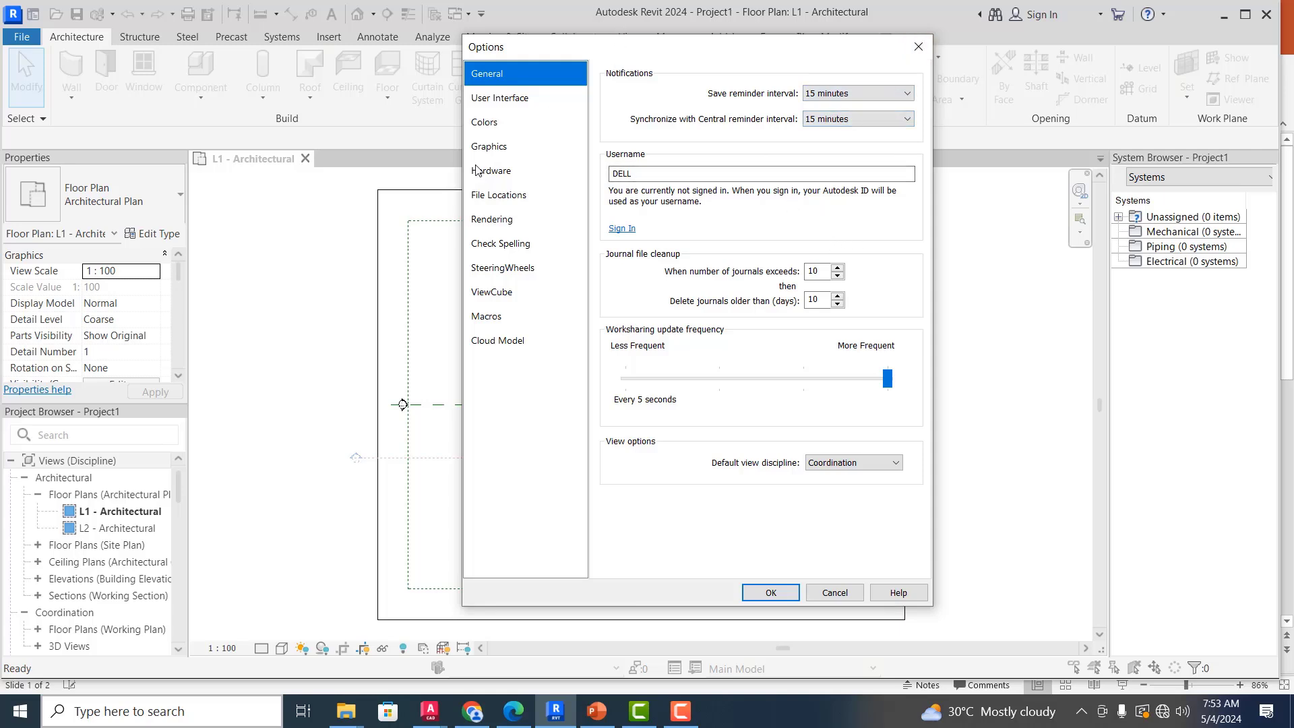
# - In the user interface options, switch the Architecture and Structure tools off and back on
pyautogui.click(516, 104)
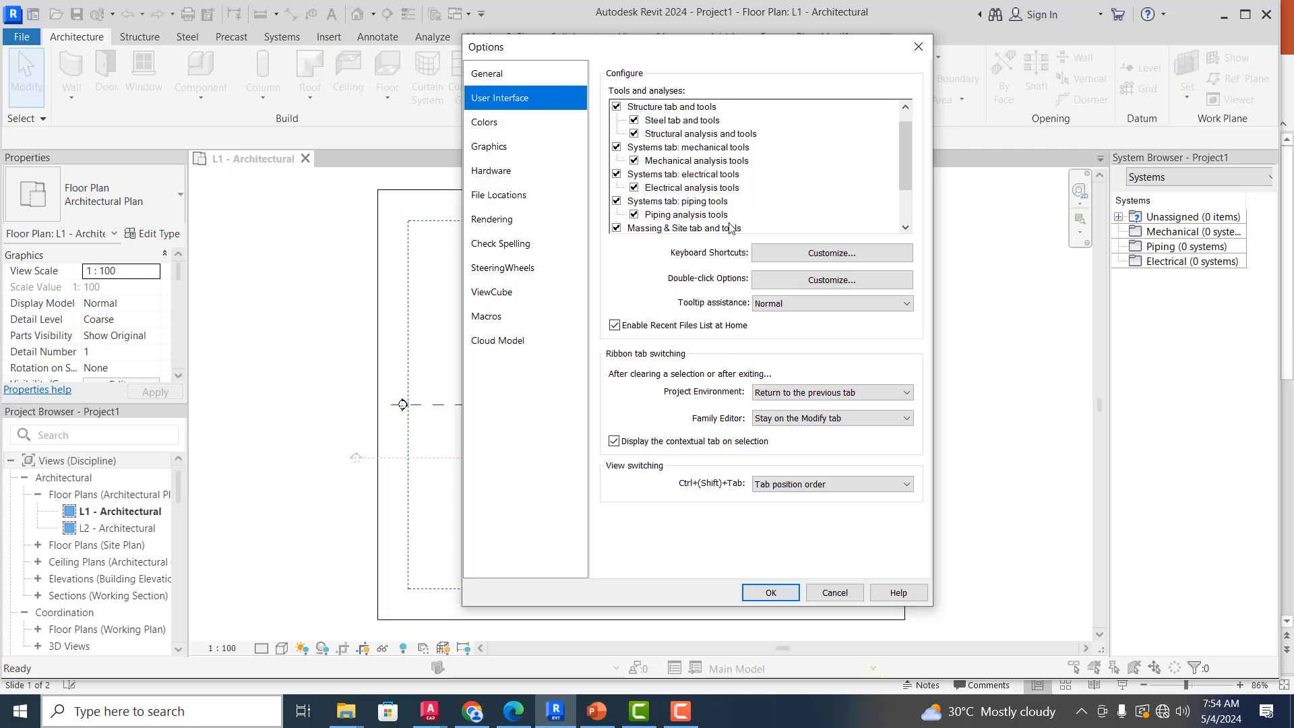
pyautogui.click(617, 107)
pyautogui.click(617, 107)
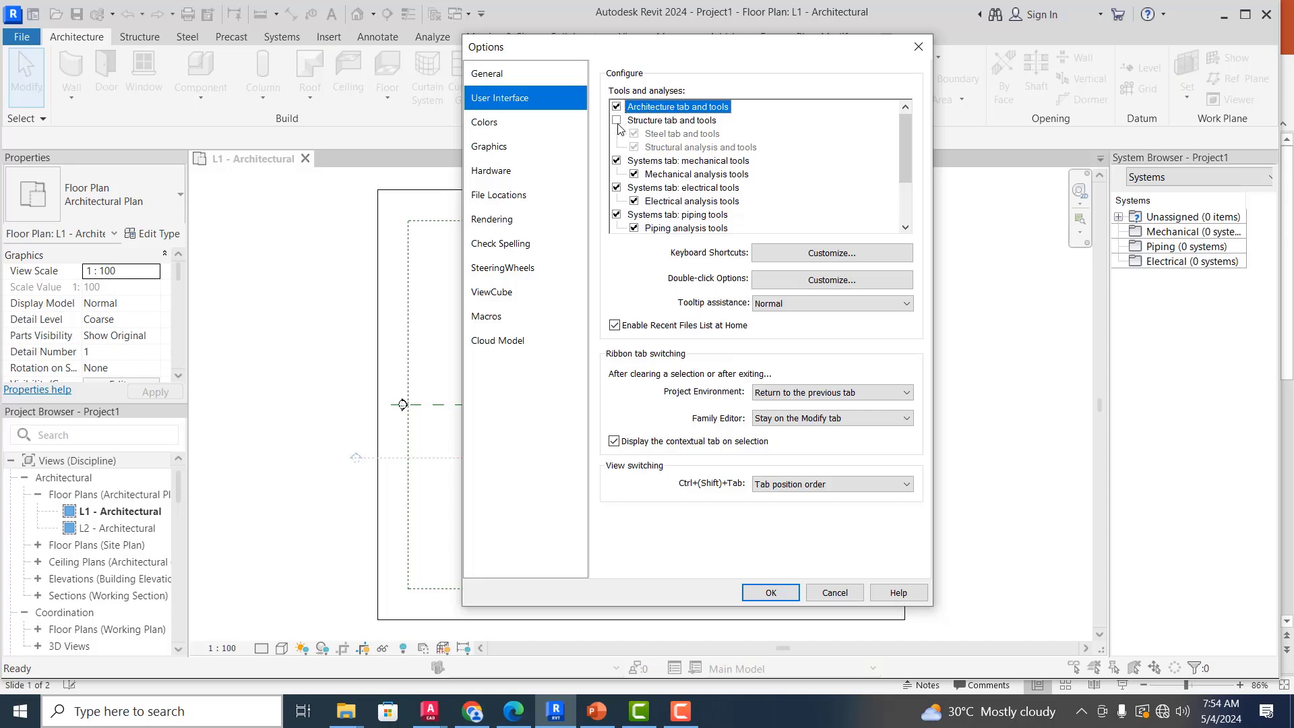
pyautogui.click(617, 120)
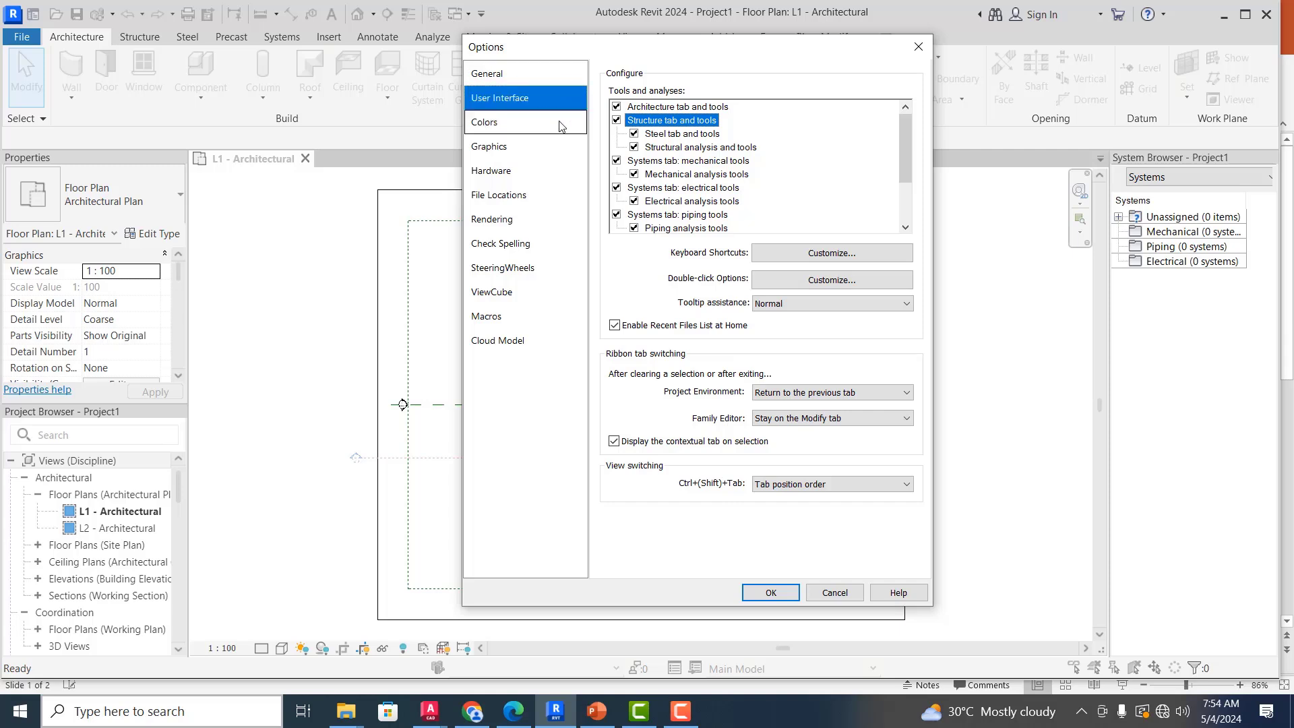
# - Set the canvas background color to light gray, RGB 192-192-192
pyautogui.click(516, 123)
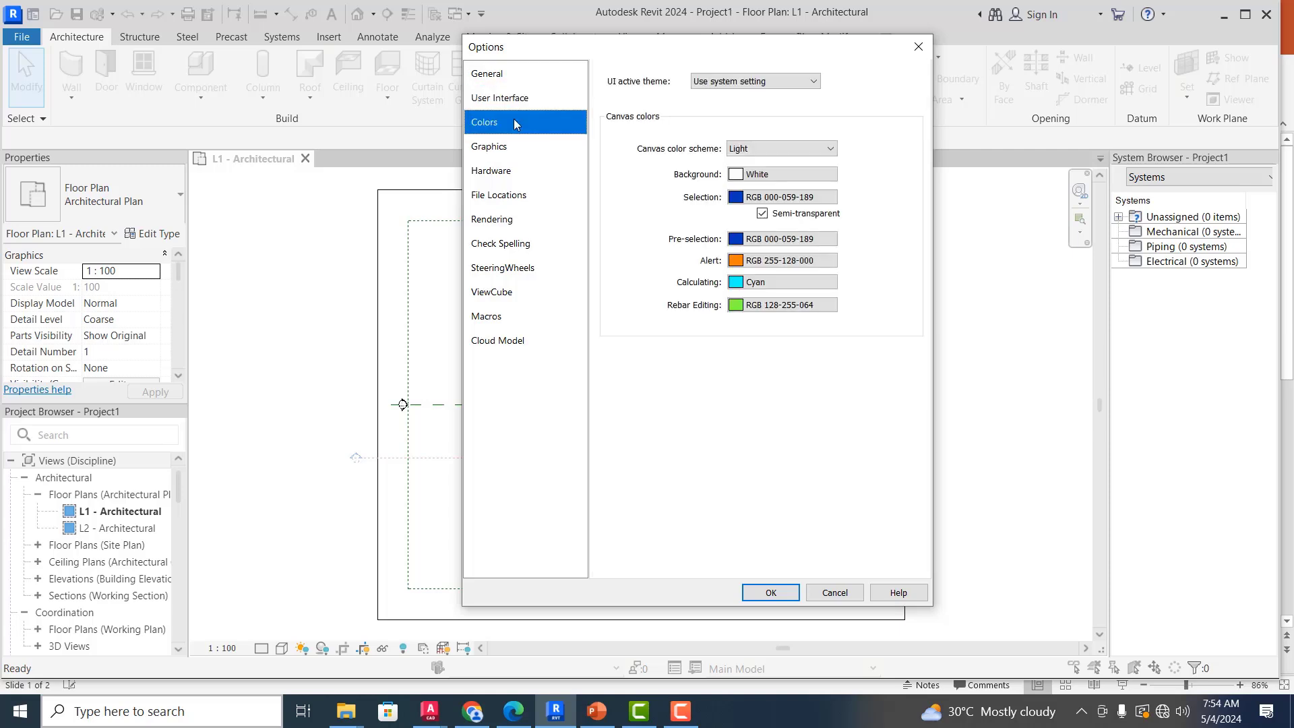
pyautogui.click(794, 177)
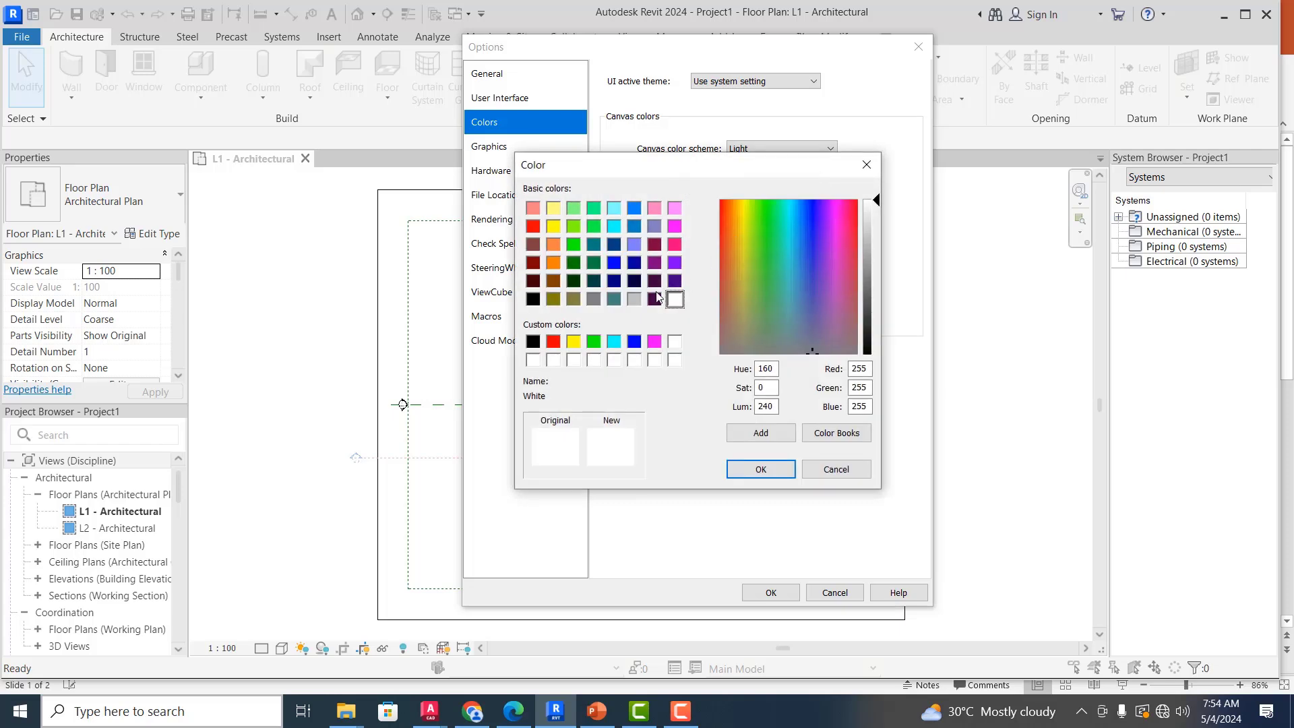
pyautogui.click(635, 299)
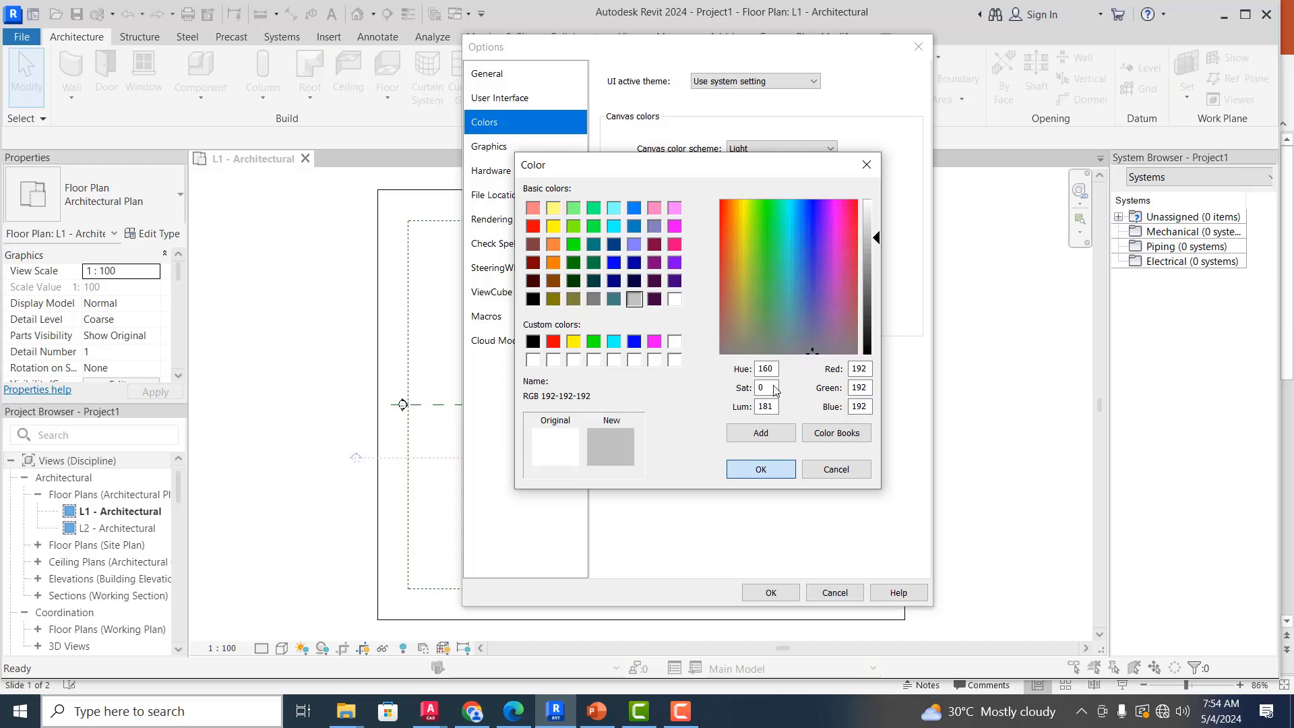
pyautogui.click(761, 469)
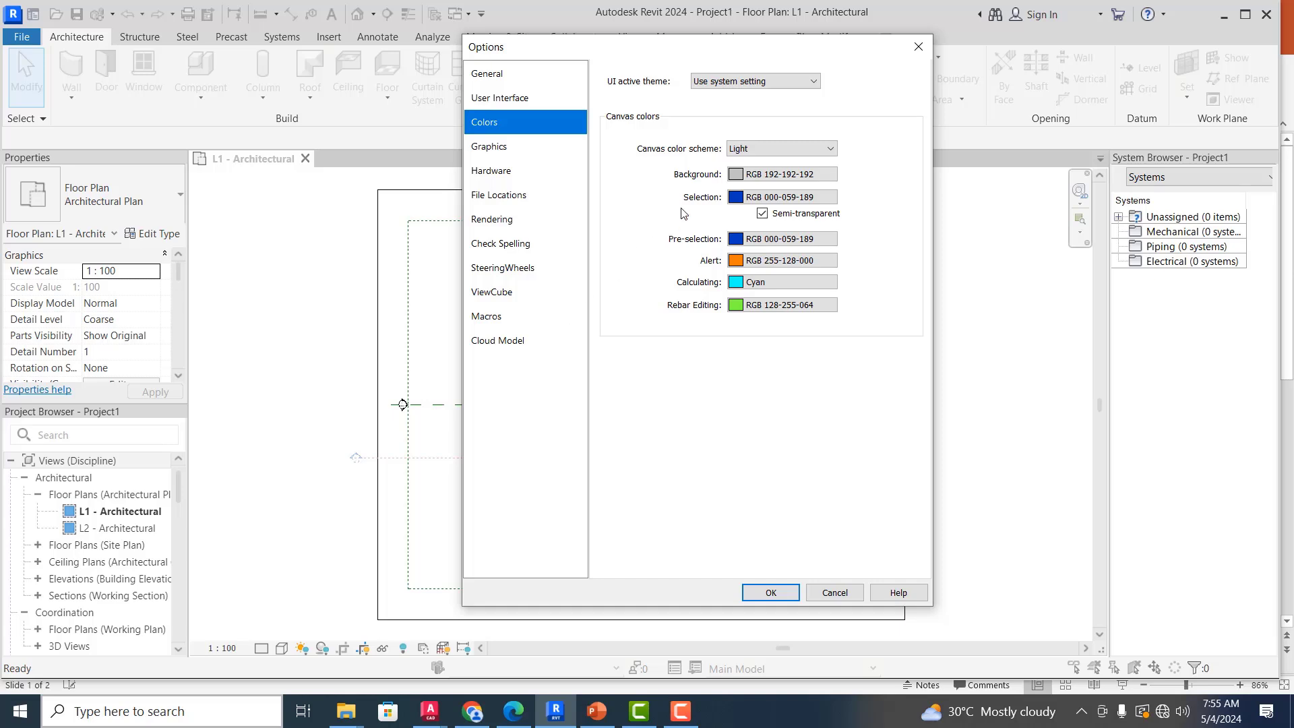
# - Review the graphics, hardware, file location and rendering options, including the project template paths
pyautogui.click(477, 147)
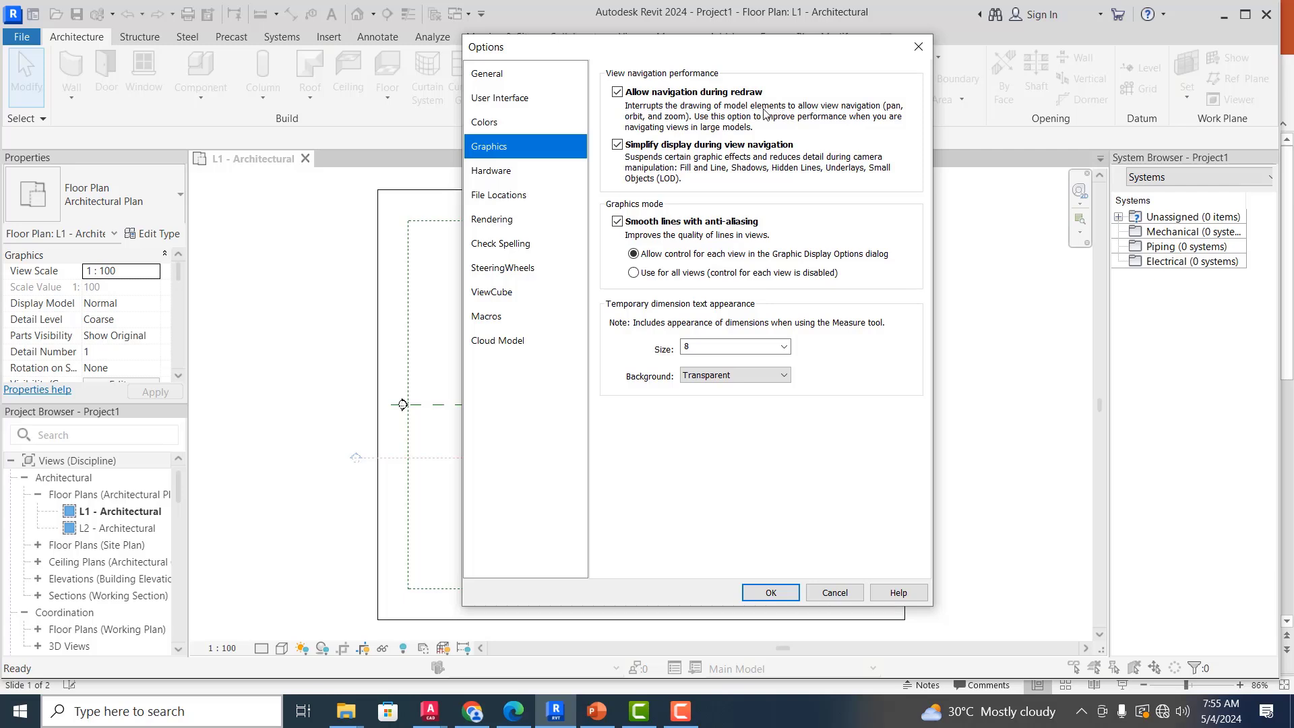
pyautogui.click(507, 170)
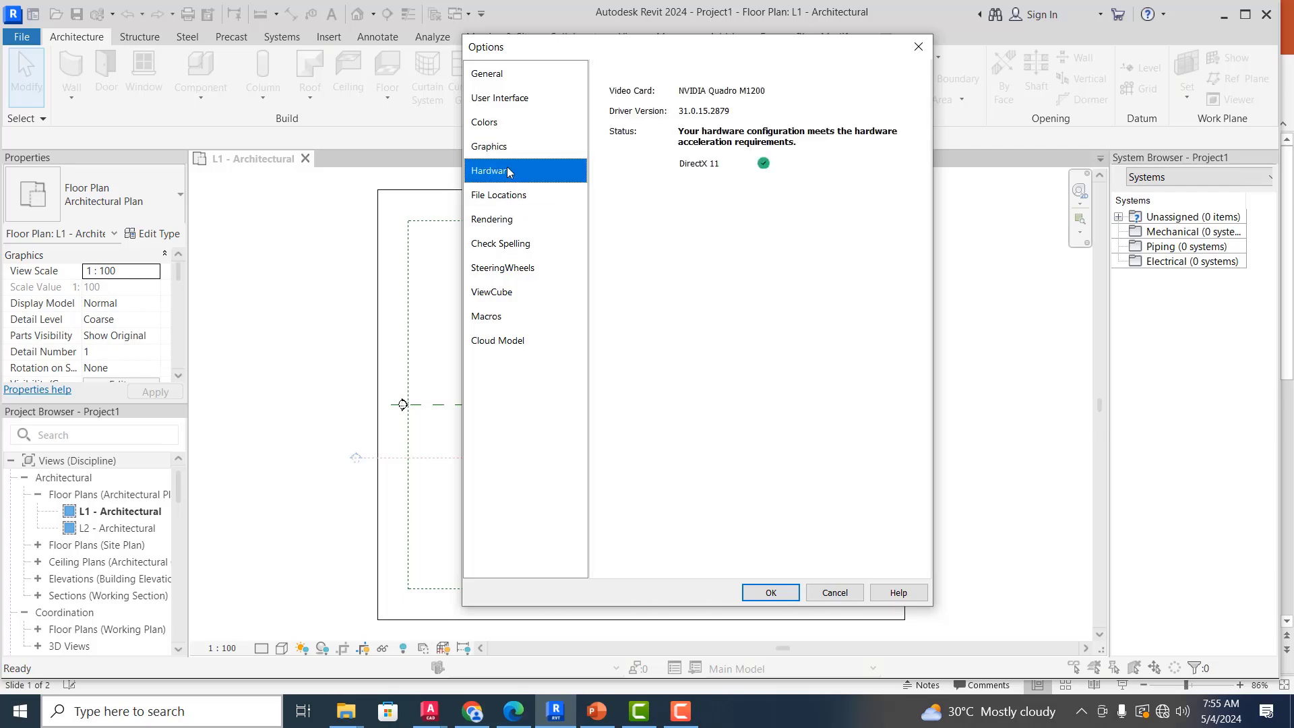
pyautogui.click(526, 197)
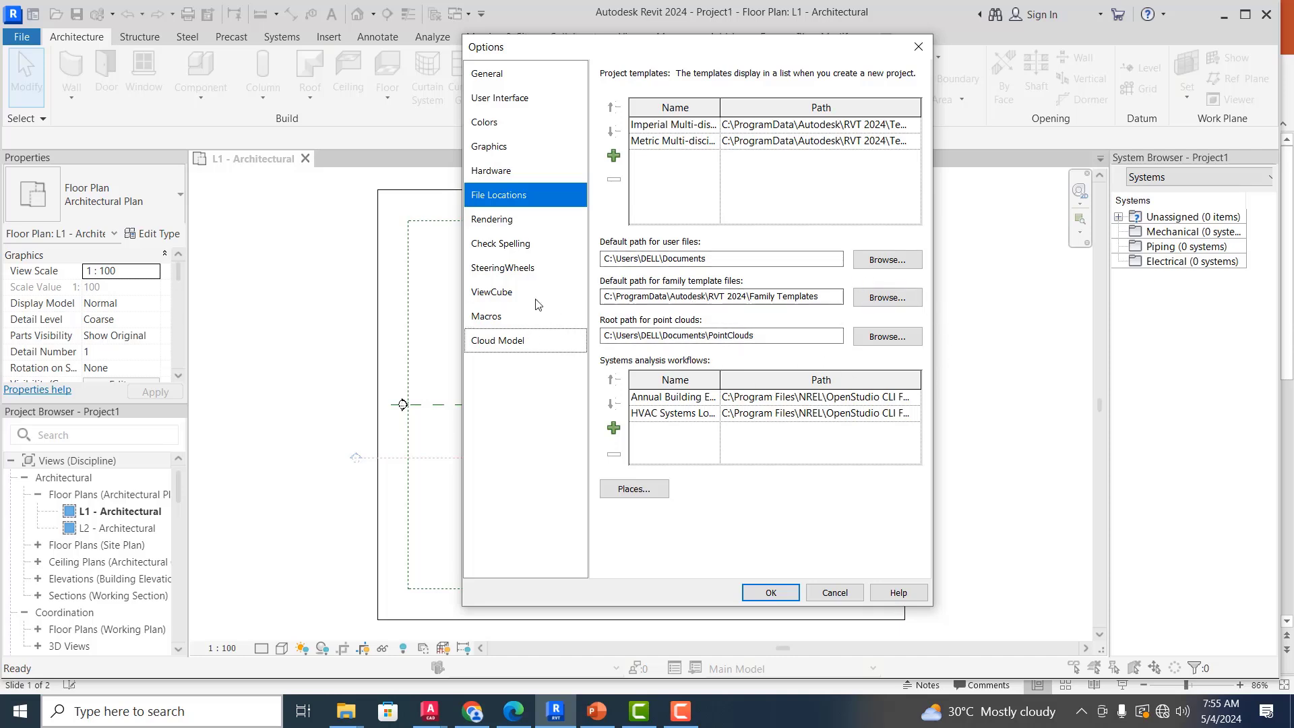
pyautogui.click(506, 223)
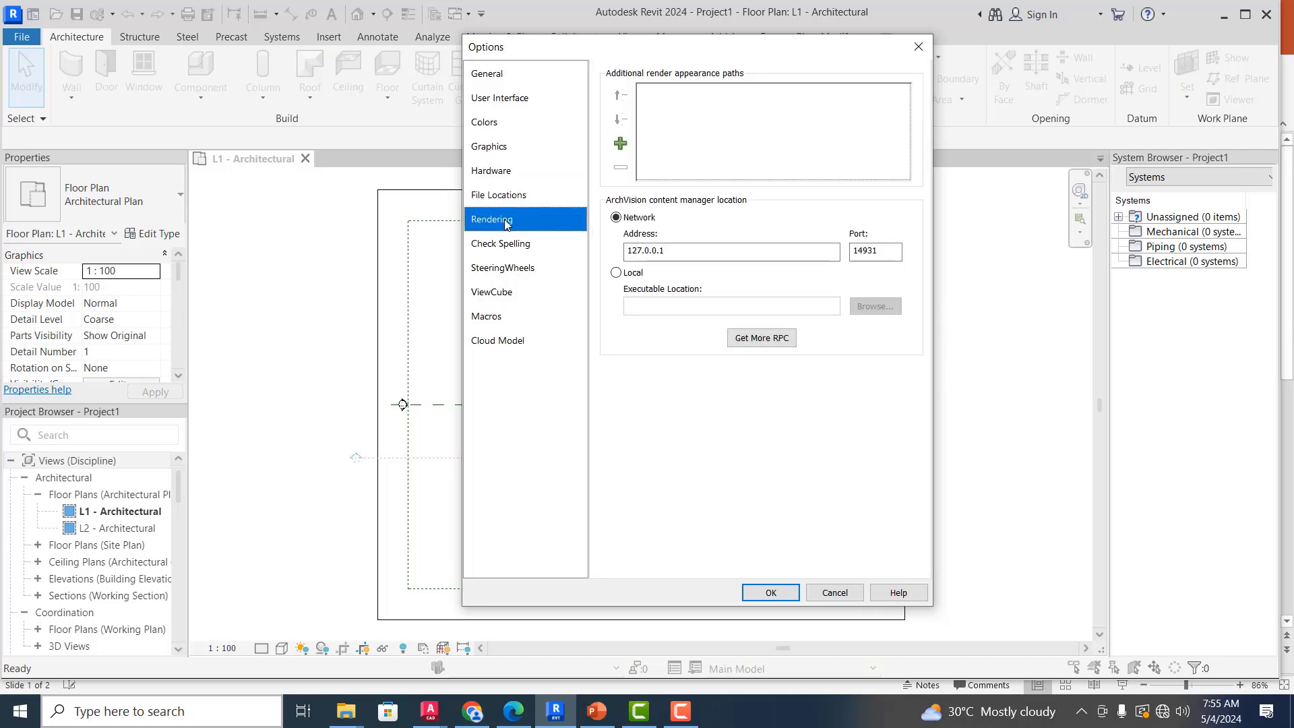
pyautogui.click(497, 202)
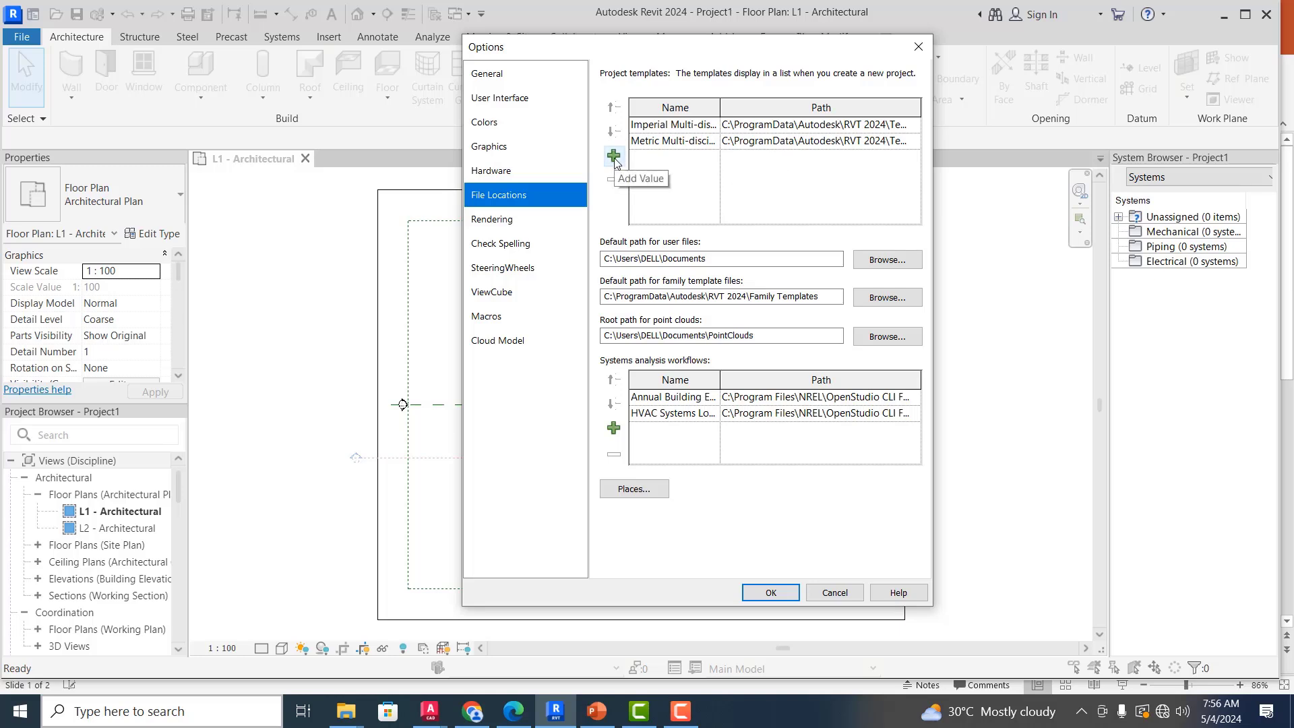
pyautogui.click(532, 223)
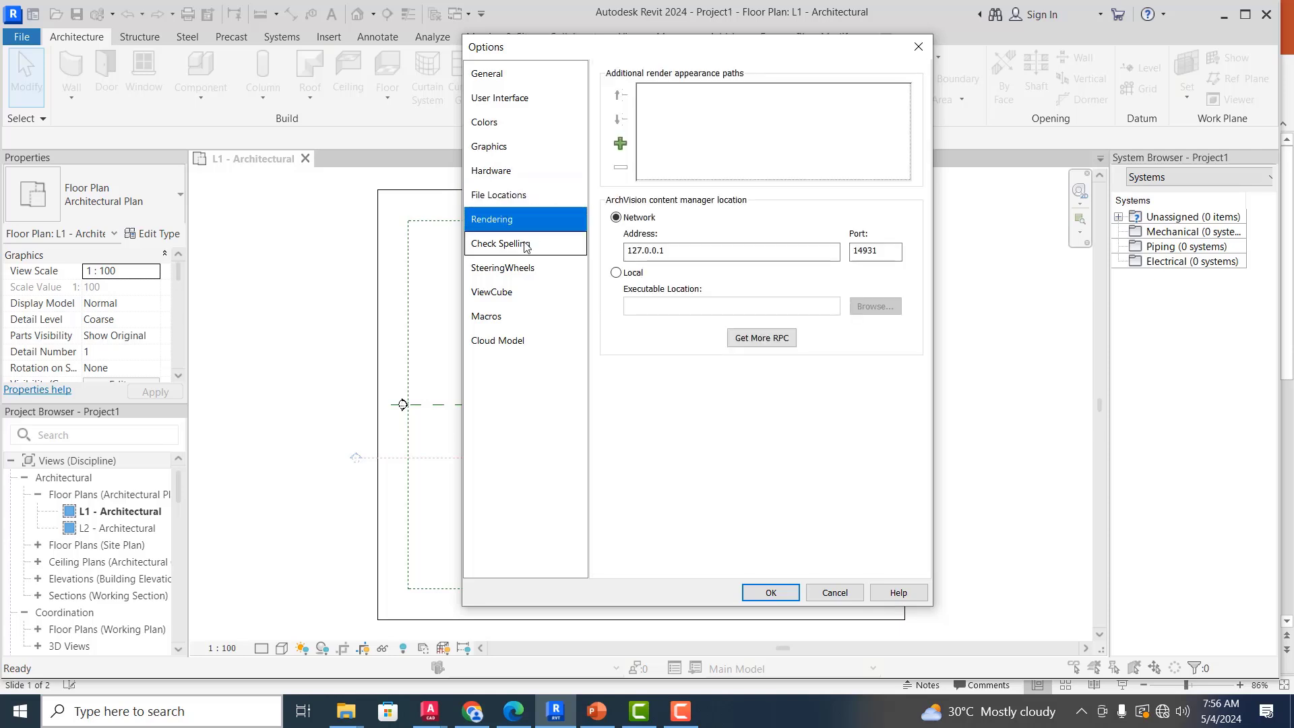
# - Review the spell-check options and view the languages available for the main dictionary
pyautogui.click(525, 246)
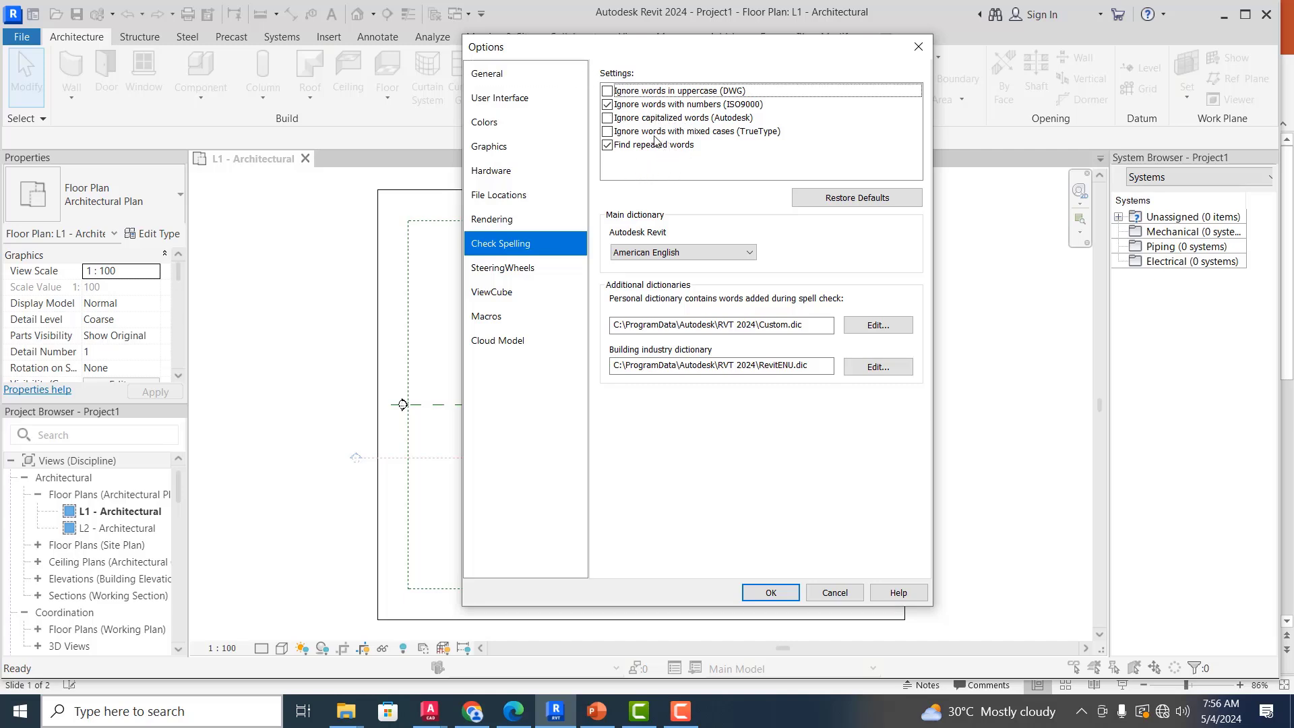
pyautogui.click(750, 254)
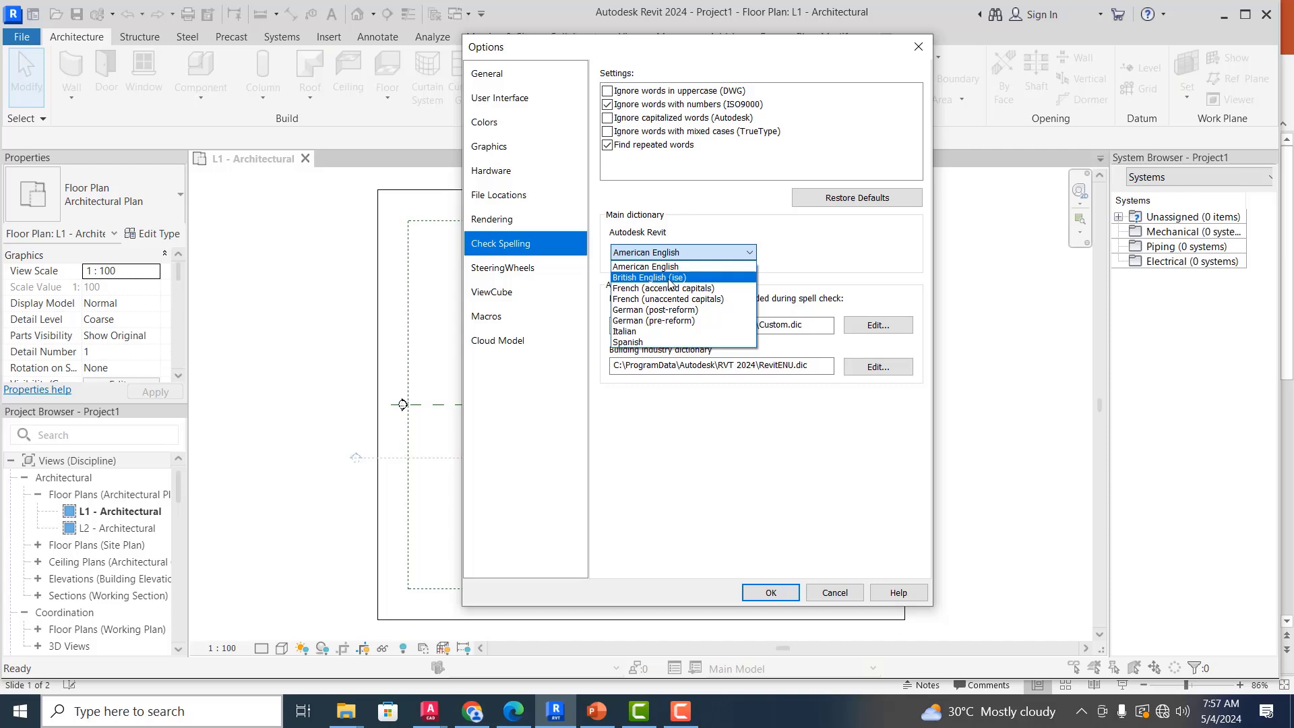
pyautogui.click(822, 246)
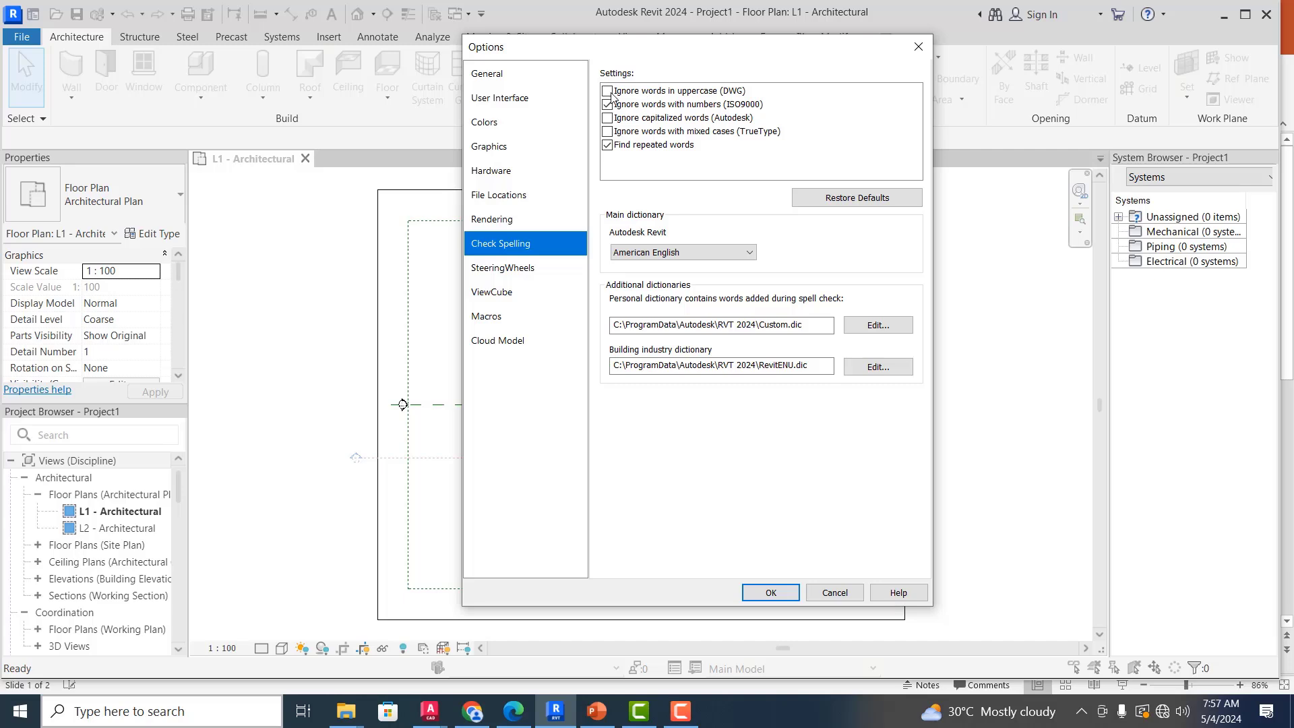
# - Review the SteeringWheels, ViewCube, macro and cloud model options, and accept the program options
pyautogui.click(521, 269)
pyautogui.click(517, 296)
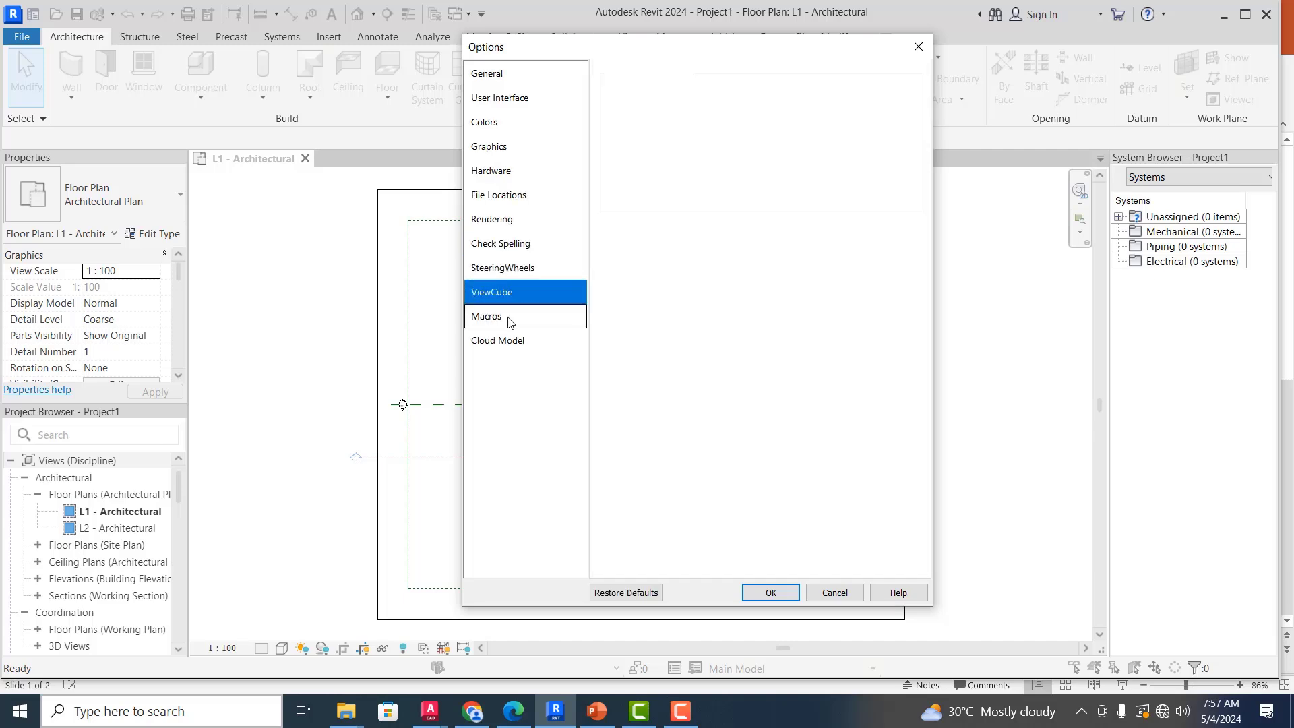
pyautogui.click(523, 322)
pyautogui.click(517, 340)
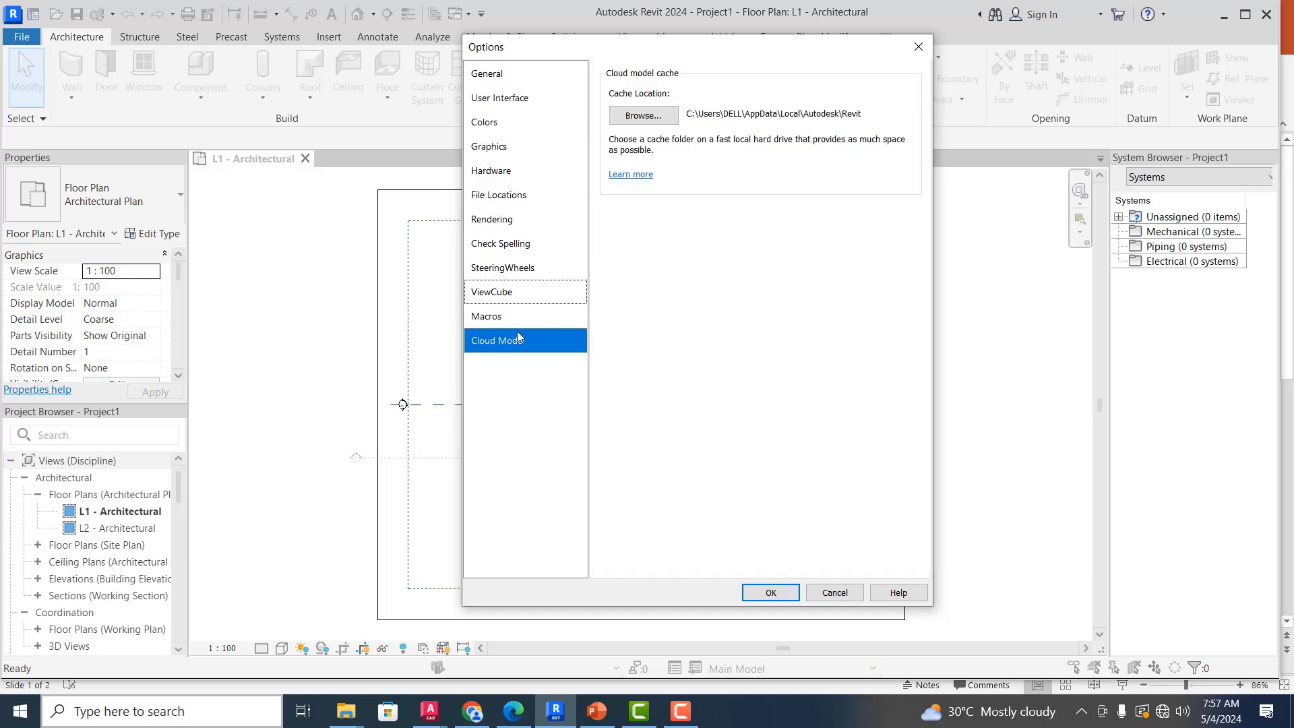
pyautogui.click(506, 318)
pyautogui.click(506, 292)
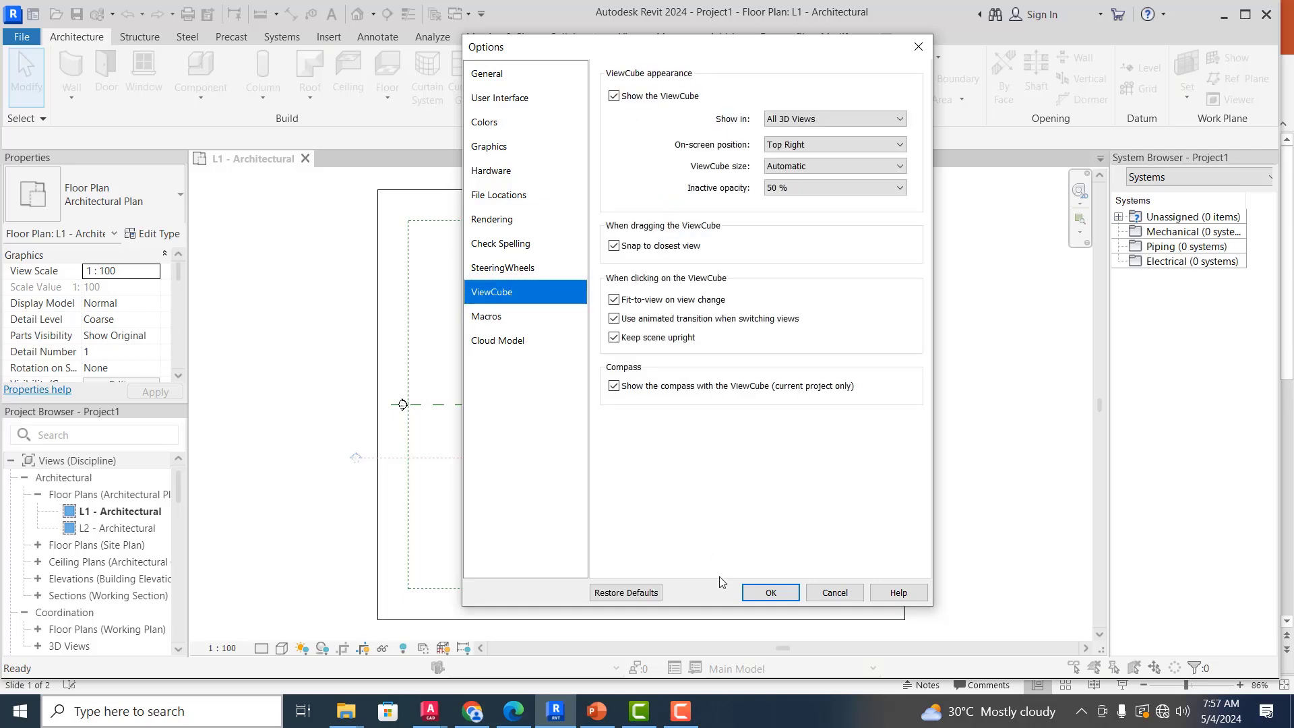
pyautogui.click(772, 592)
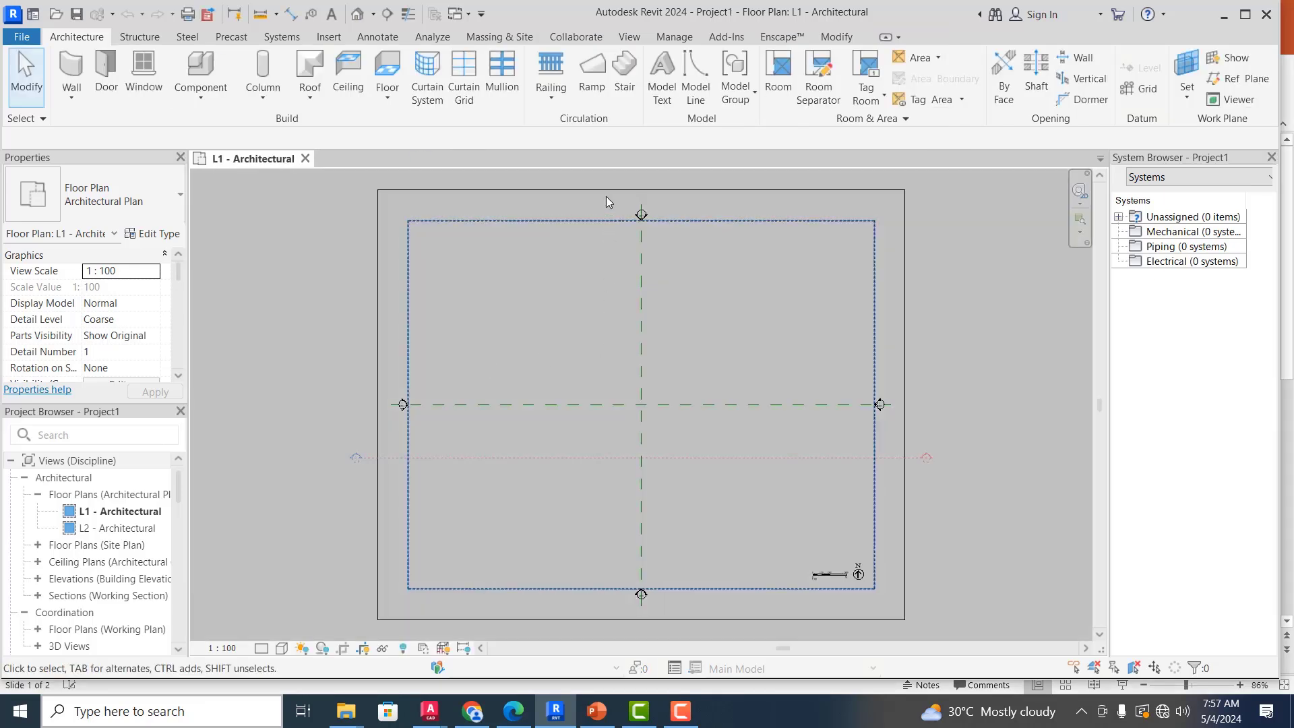
# - Open the project units, review the formats for the Common discipline, and close them
pyautogui.scroll(-1, 747, 403)
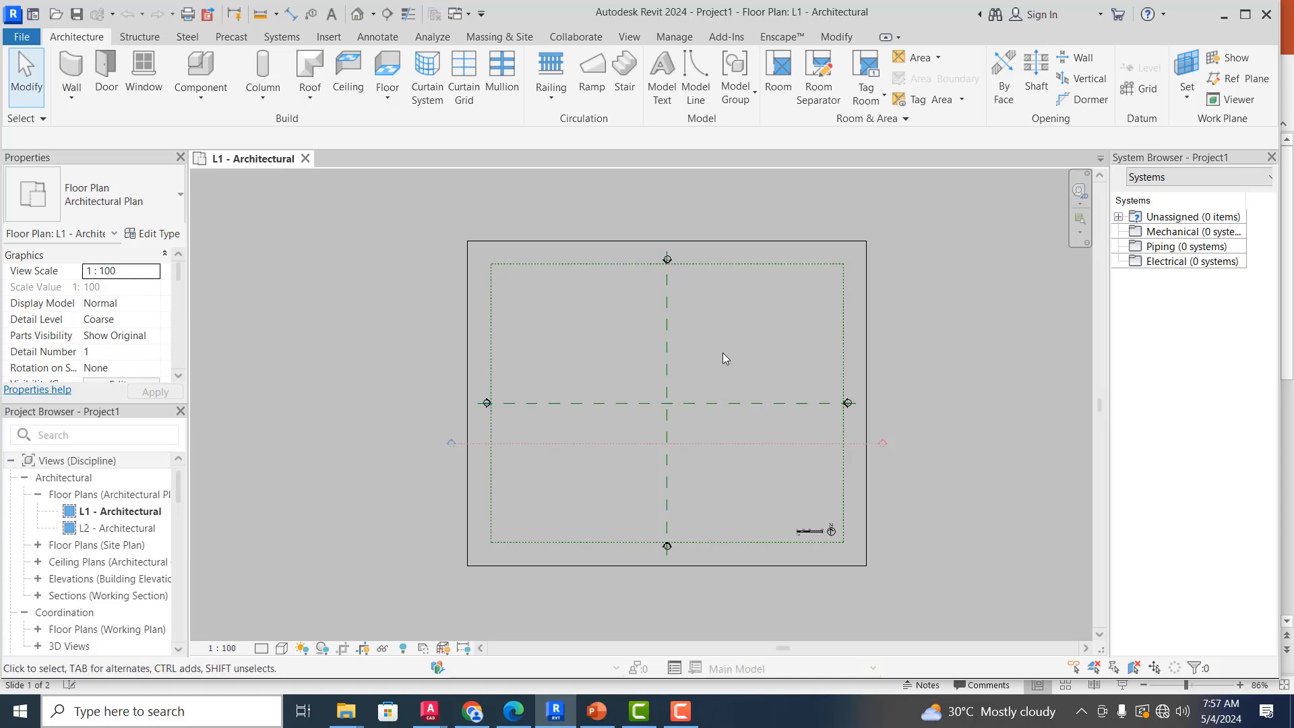
pyautogui.press('u')
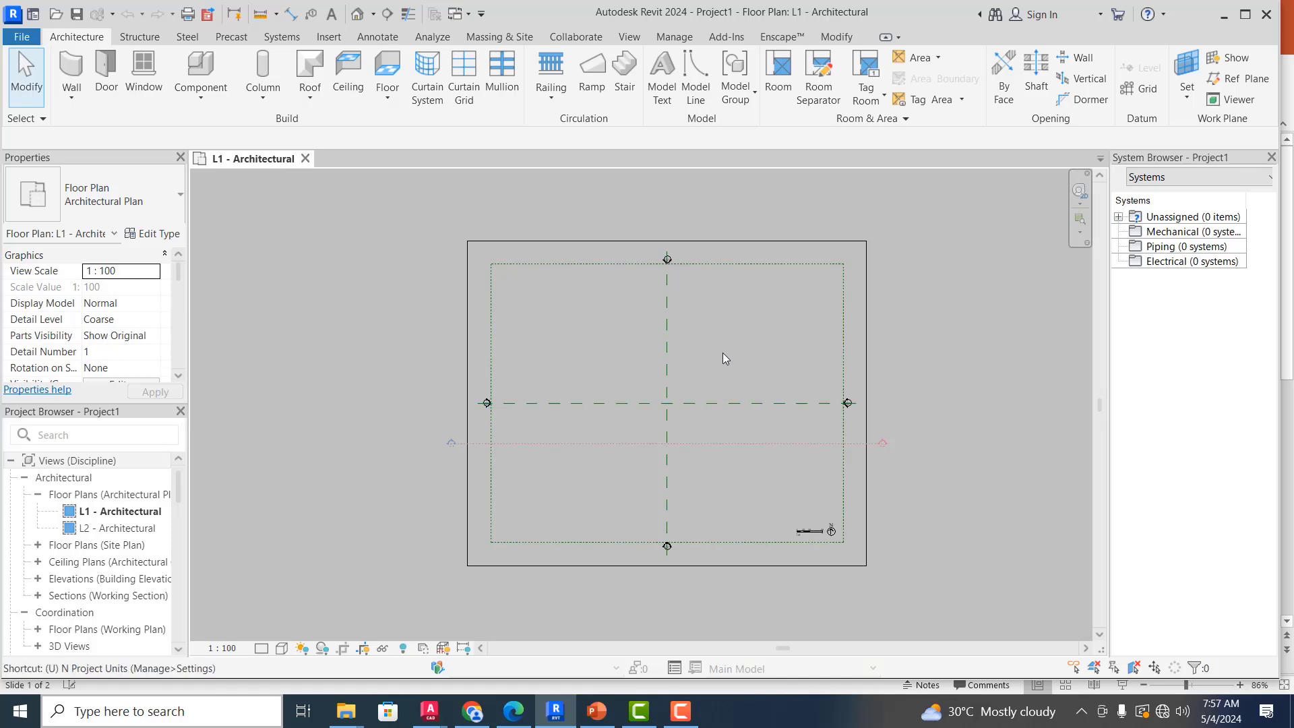
pyautogui.press('n')
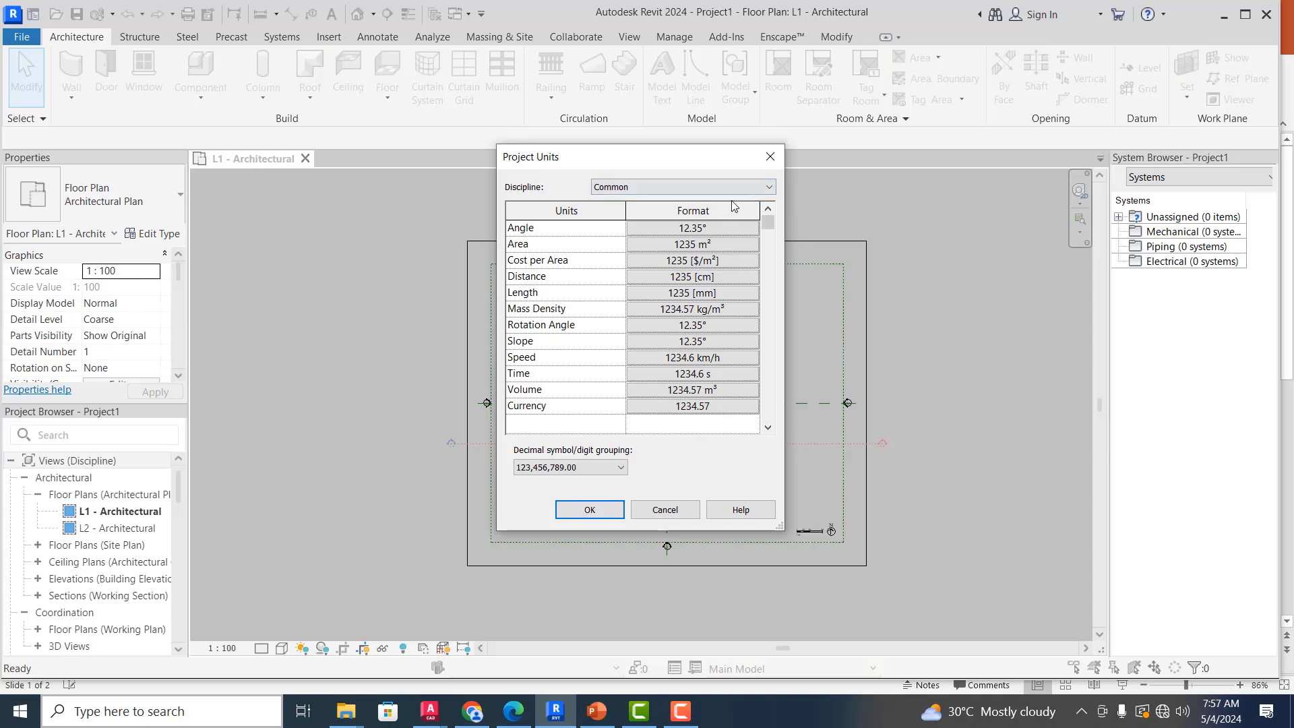
pyautogui.click(592, 507)
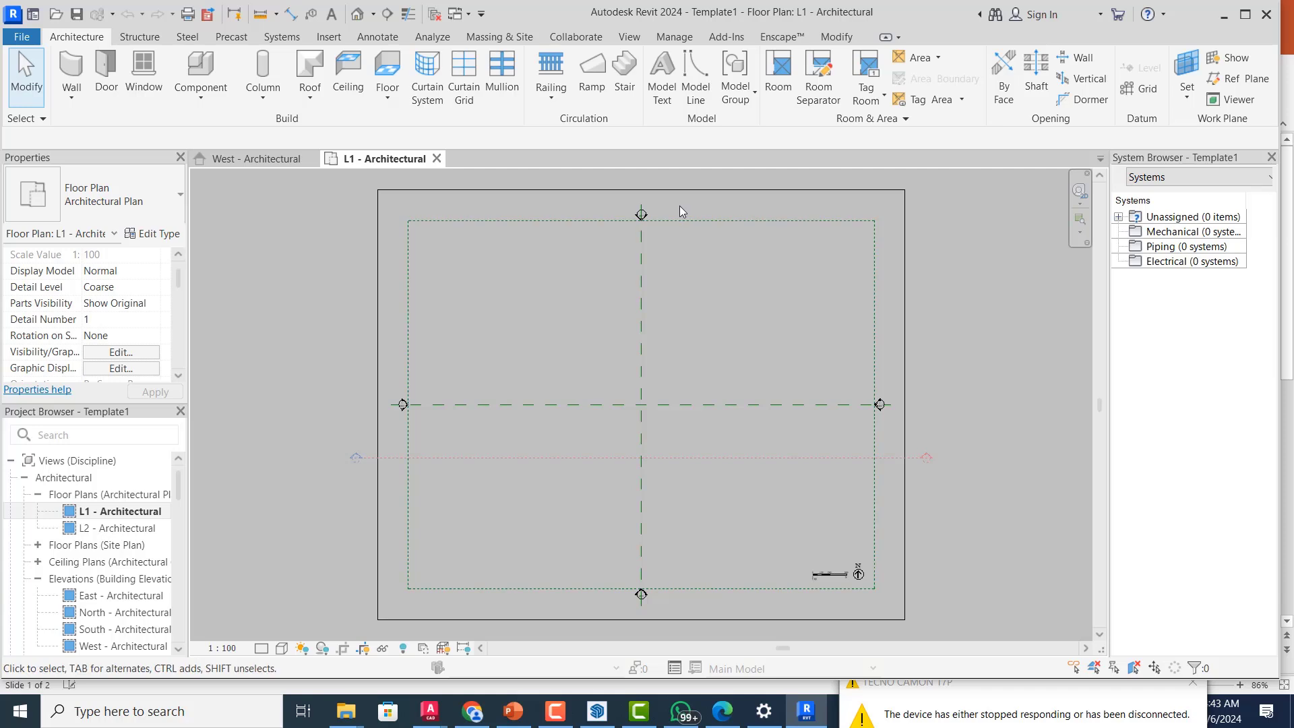
# - Open the North architectural elevation from its elevation marker in the L1 floor plan
pyautogui.scroll(4, 644, 208)
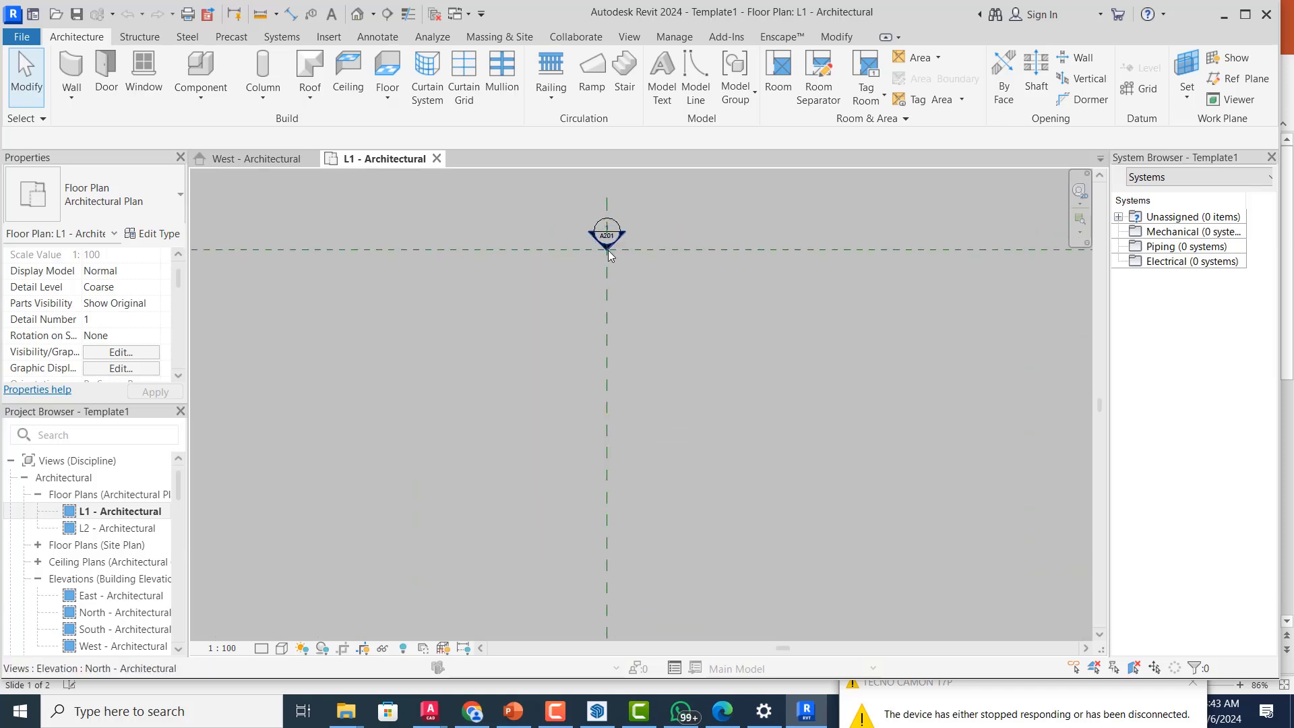
pyautogui.scroll(-1, 654, 218)
pyautogui.scroll(-3, 669, 207)
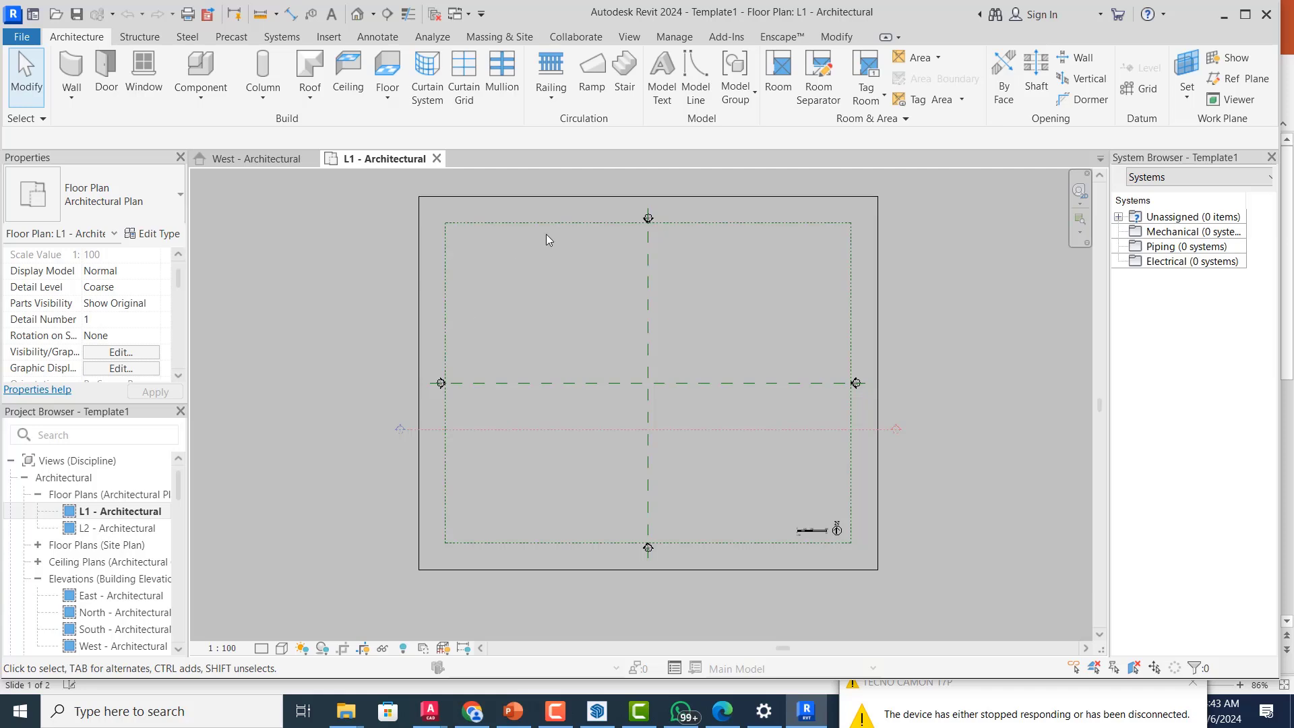
pyautogui.scroll(1, 657, 207)
pyautogui.scroll(8, 657, 207)
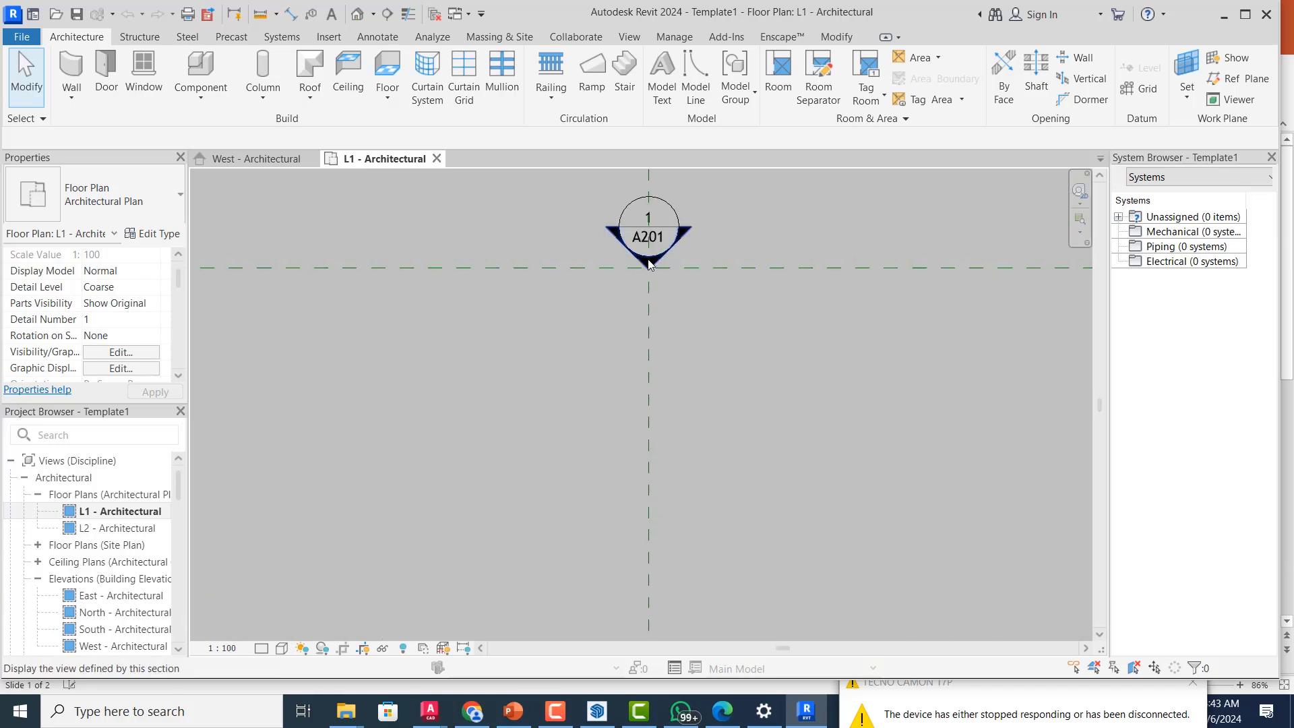
pyautogui.click(649, 262)
pyautogui.doubleClick(649, 263)
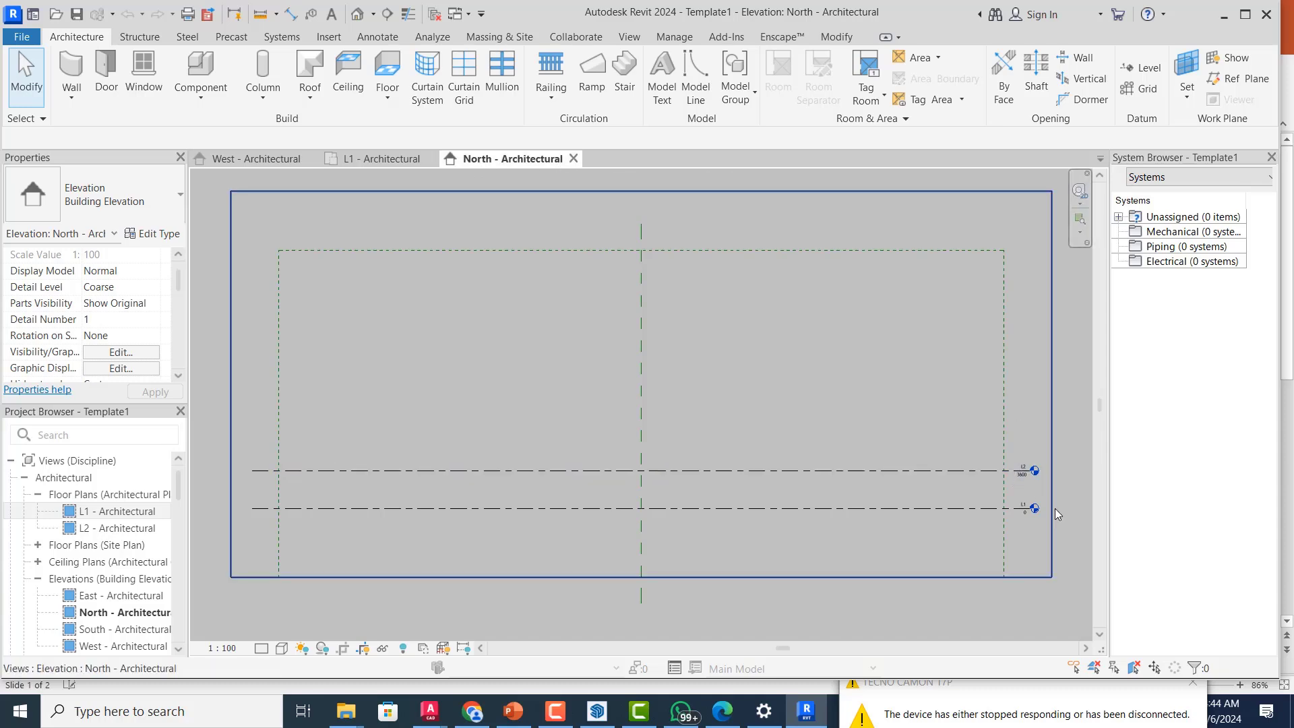
# - Examine the names and heights of levels L1 and L2 in the North elevation
pyautogui.scroll(4, 1056, 499)
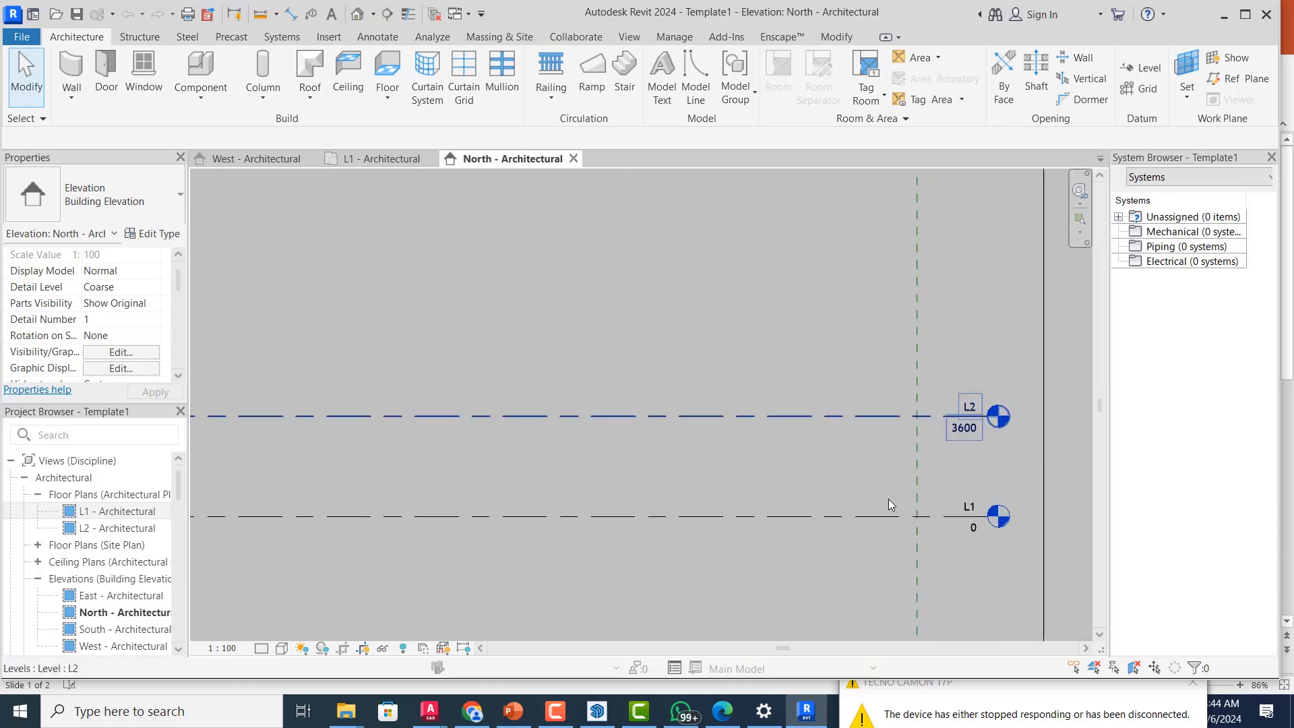
pyautogui.scroll(2, 1019, 514)
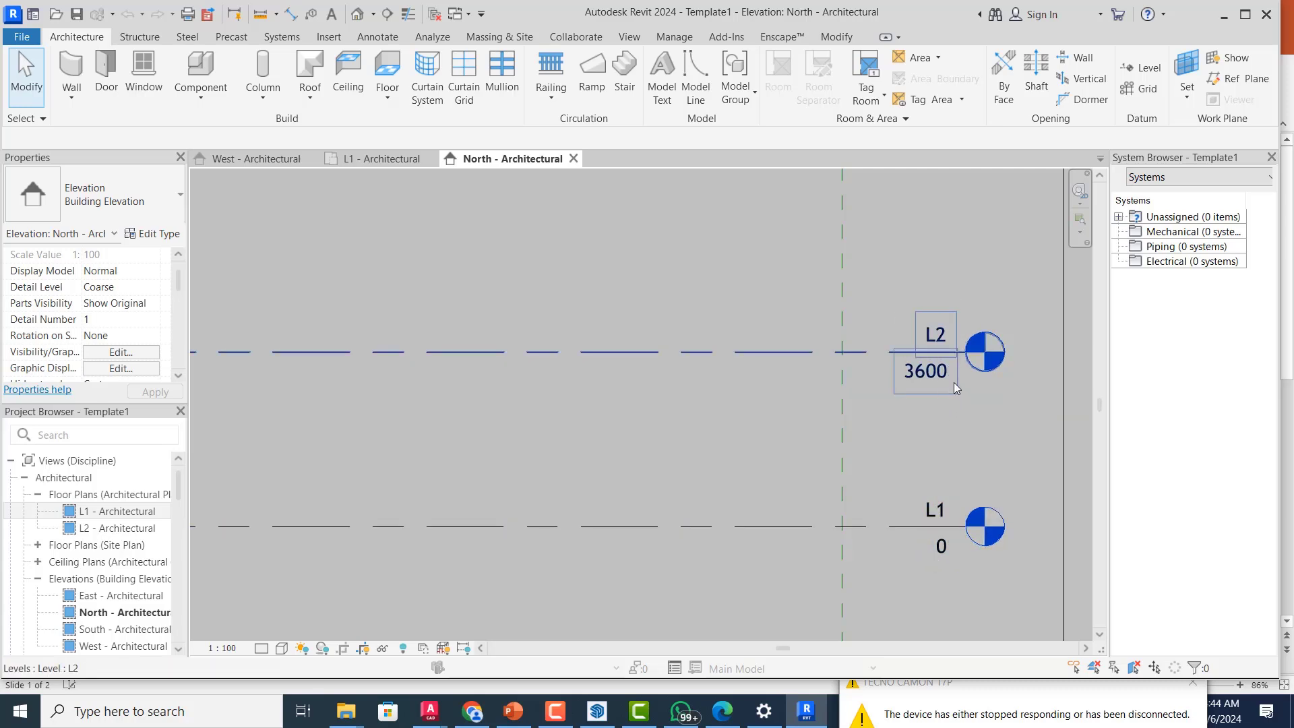
pyautogui.scroll(-3, 989, 375)
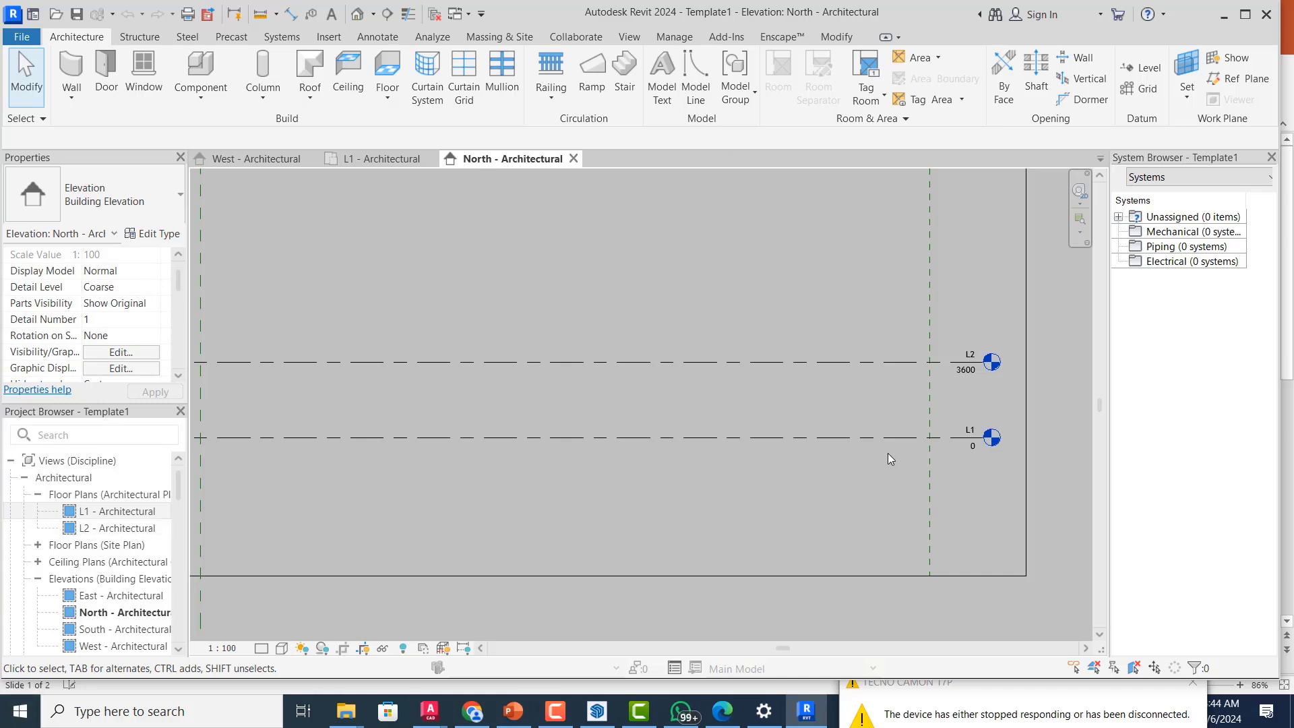
pyautogui.scroll(-2, 957, 420)
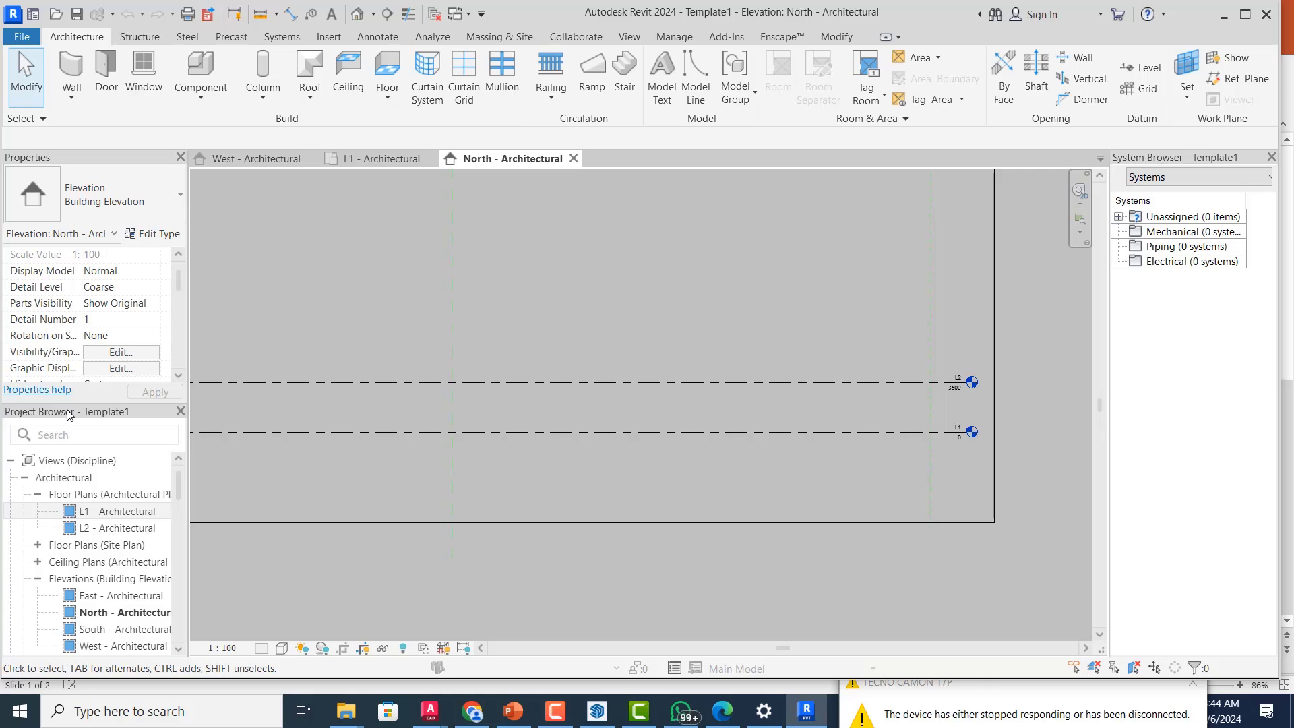
# - Undock the Project Browser from below Properties and dock it beside the System Browser
pyautogui.moveTo(170, 418); pyautogui.dragTo(101, 426)
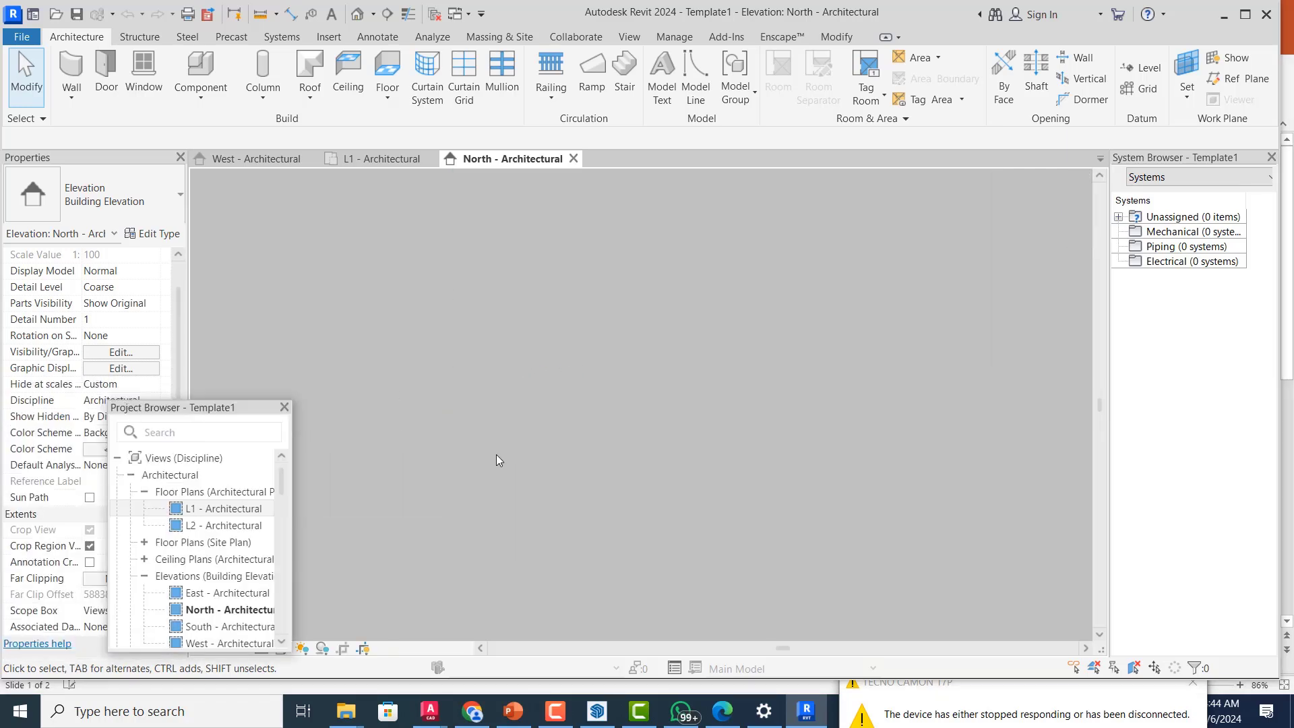
pyautogui.moveTo(209, 416); pyautogui.dragTo(1281, 326)
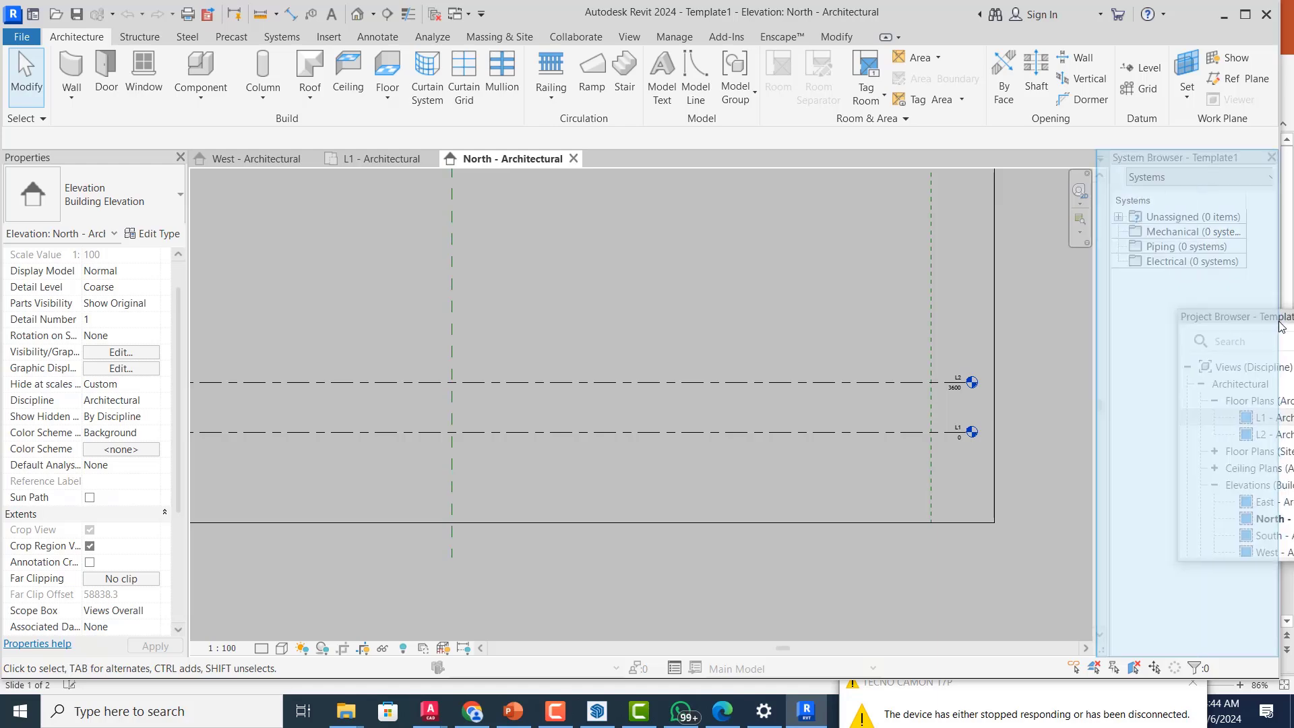
pyautogui.moveTo(1282, 326); pyautogui.dragTo(1282, 328)
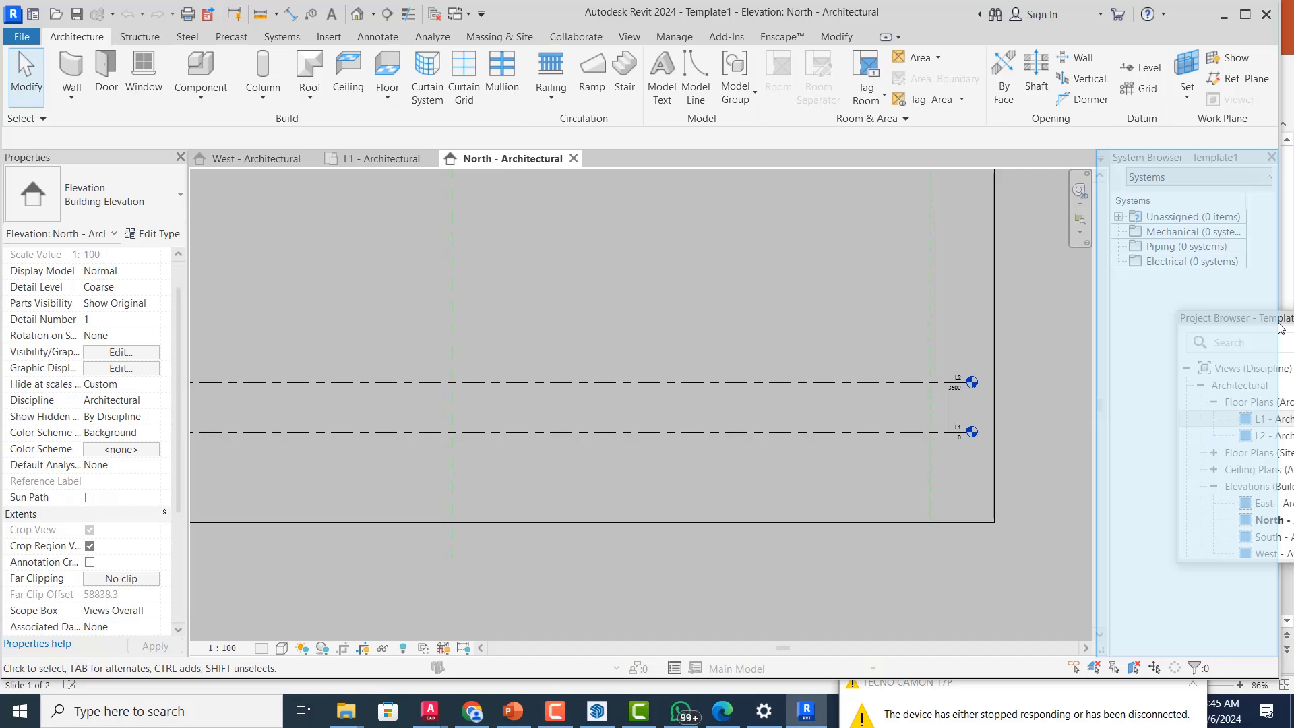
pyautogui.moveTo(1281, 328); pyautogui.dragTo(1282, 328)
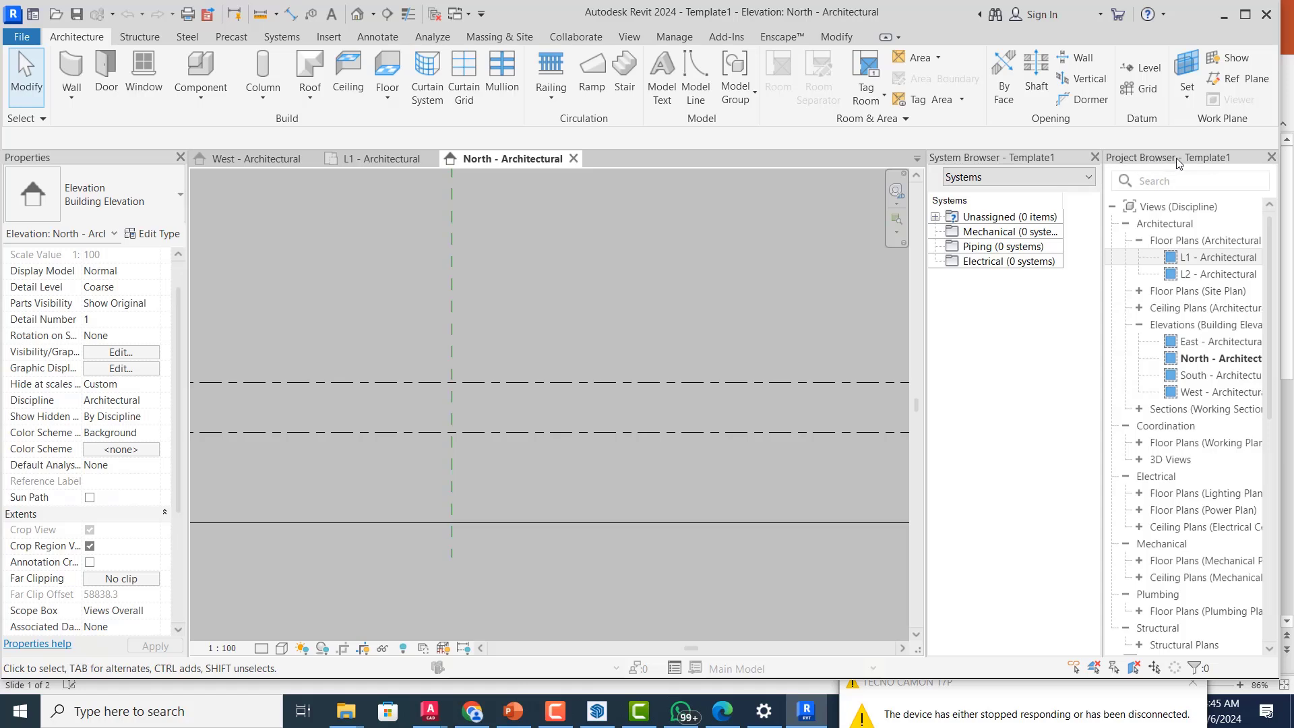
# - Dock the Project Browser on the outer side of Properties, try to stack Properties below it, and float Properties over the drawing area
pyautogui.moveTo(1189, 163); pyautogui.dragTo(5, 403)
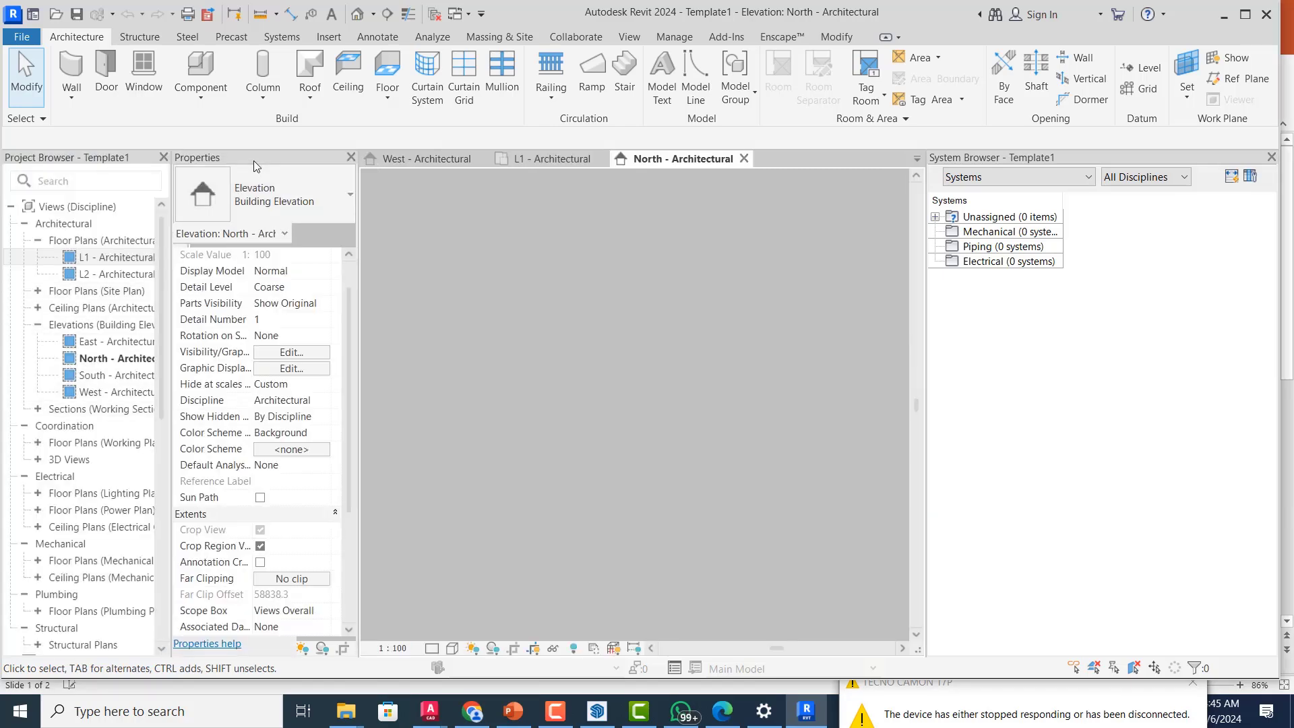
pyautogui.moveTo(203, 244); pyautogui.dragTo(58, 511)
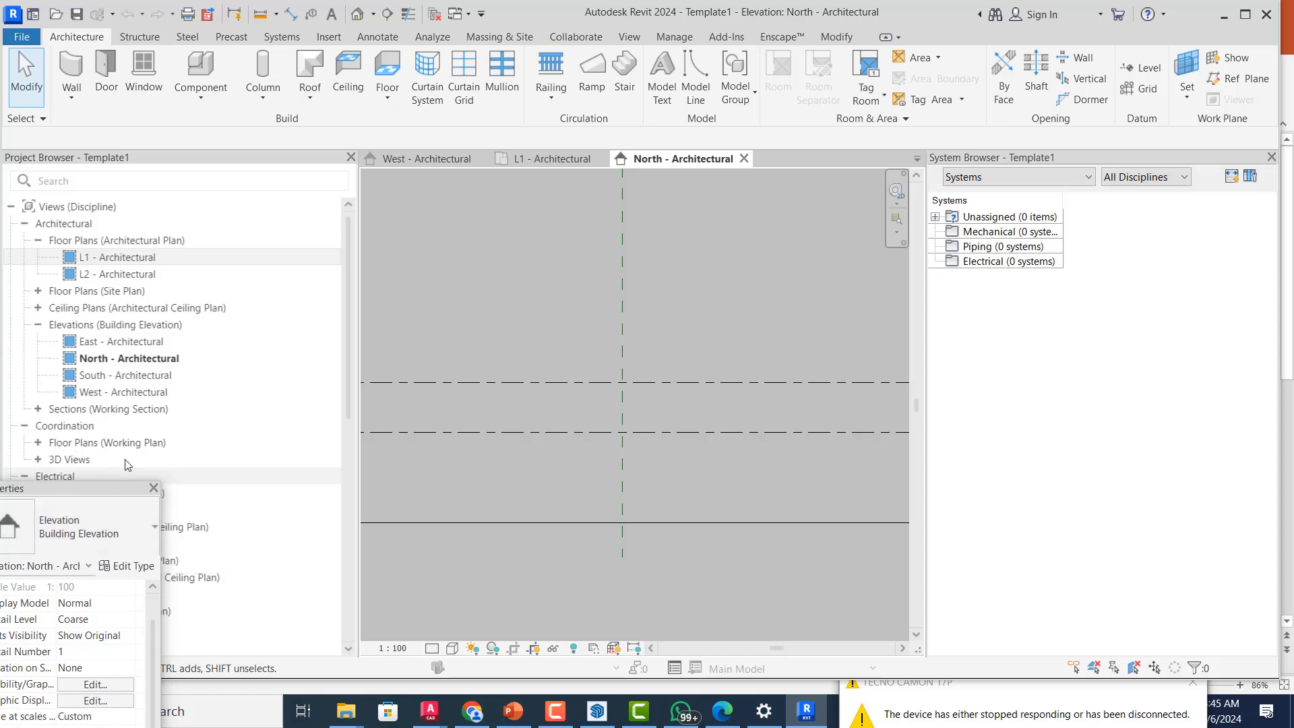
pyautogui.moveTo(56, 491)
pyautogui.mouseDown()
pyautogui.moveTo(197, 433)
pyautogui.moveTo(46, 476)
pyautogui.mouseUp()
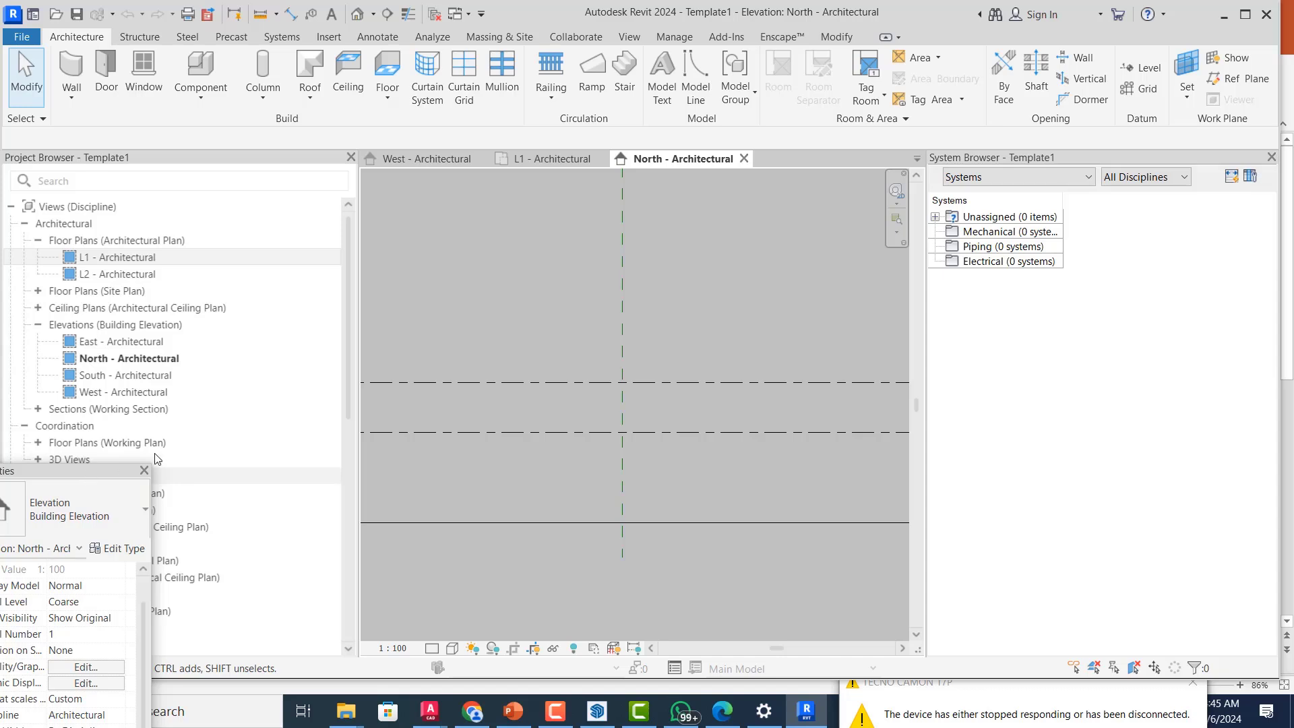
pyautogui.moveTo(82, 467); pyautogui.dragTo(350, 430)
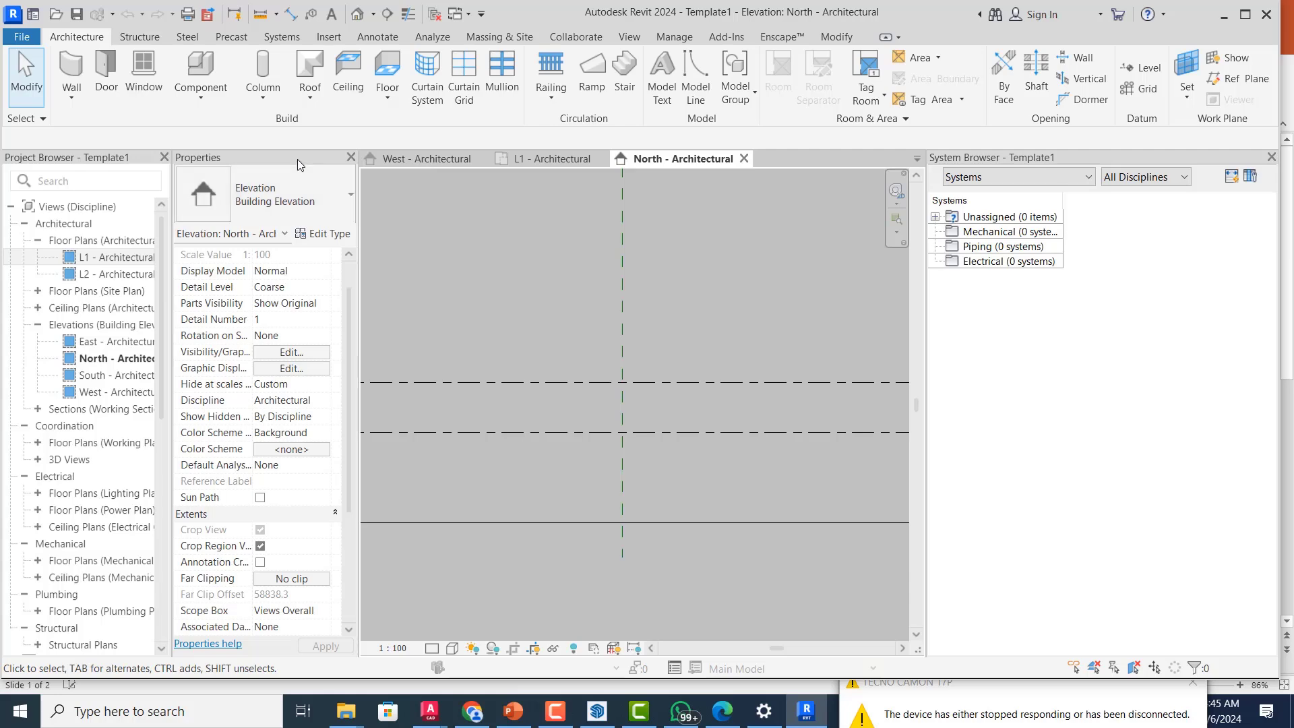
pyautogui.moveTo(302, 155); pyautogui.dragTo(514, 155)
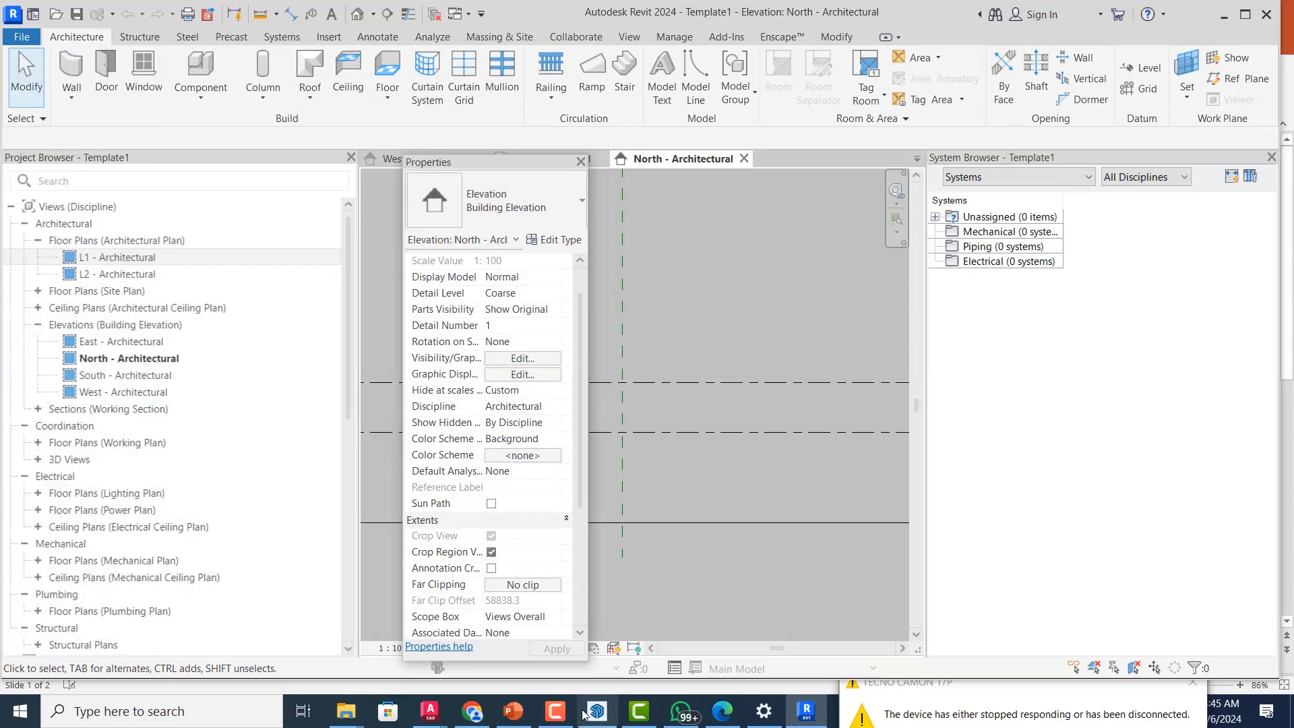
# - Switch to the Camtasia window
pyautogui.click(639, 711)
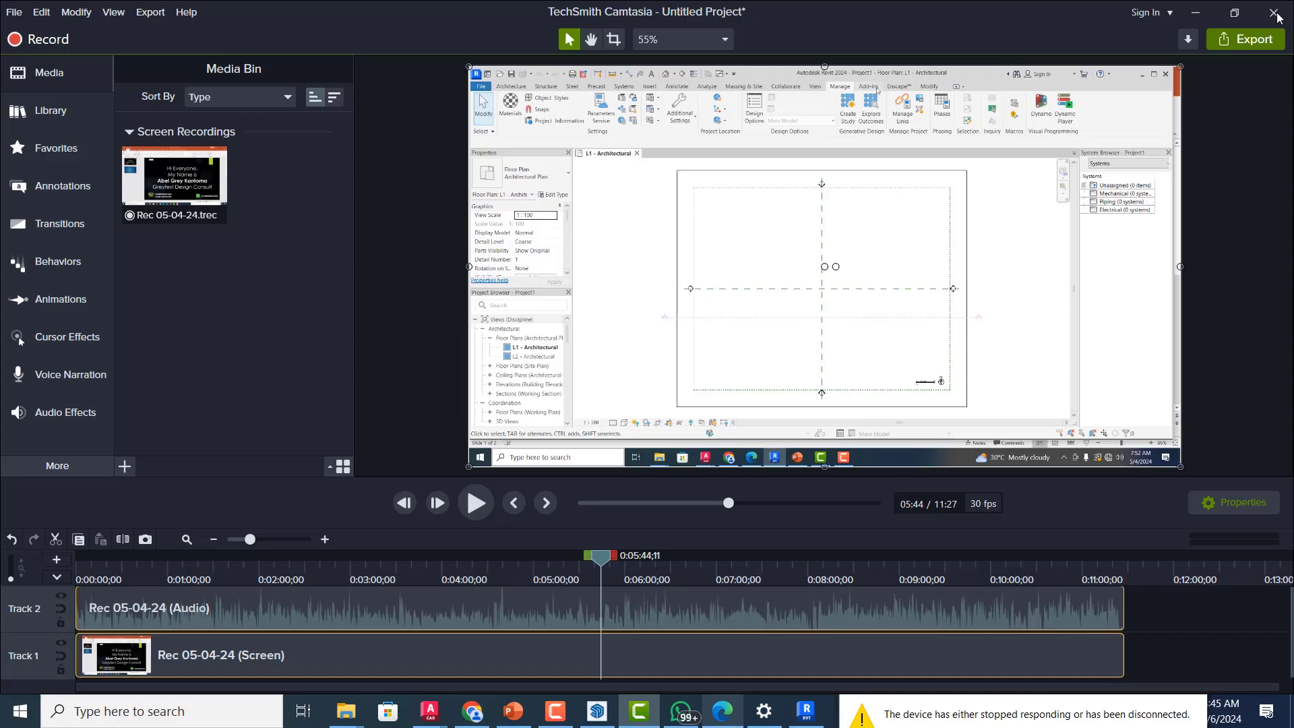
# - Return to the Revit project and hide the Project Browser through the user interface display options
pyautogui.click(1196, 12)
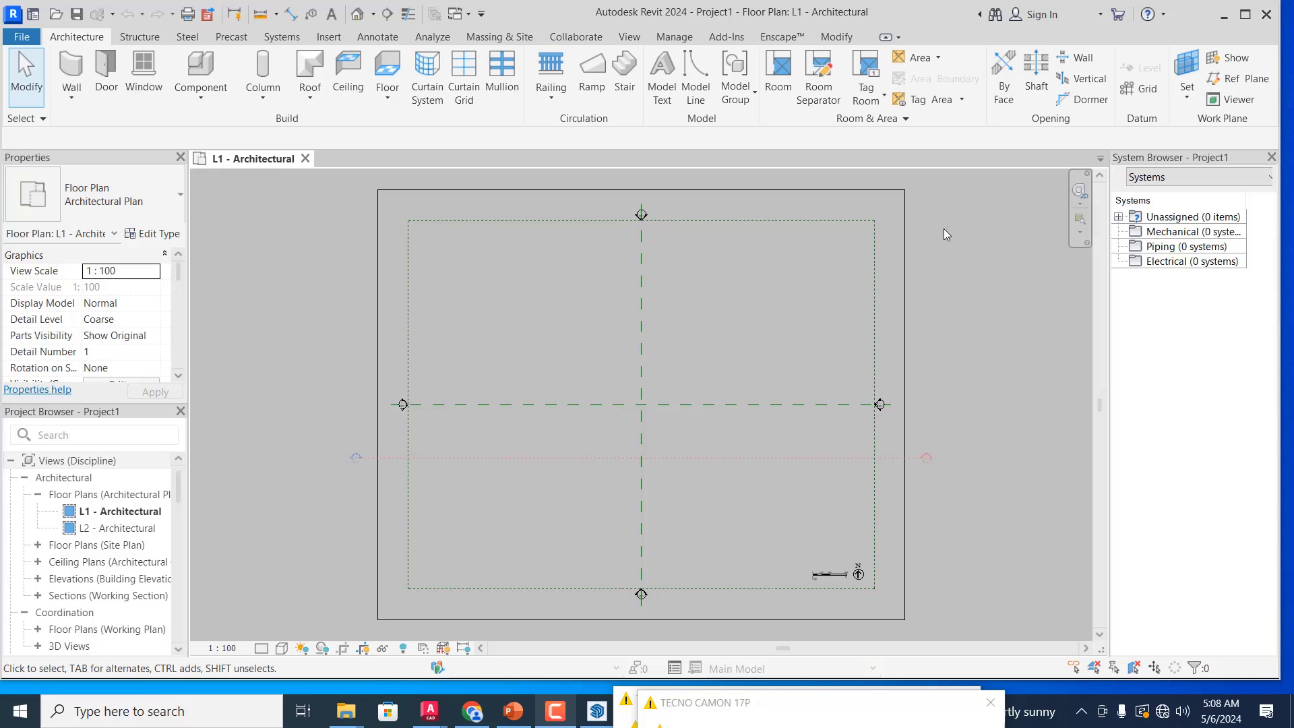
pyautogui.click(630, 35)
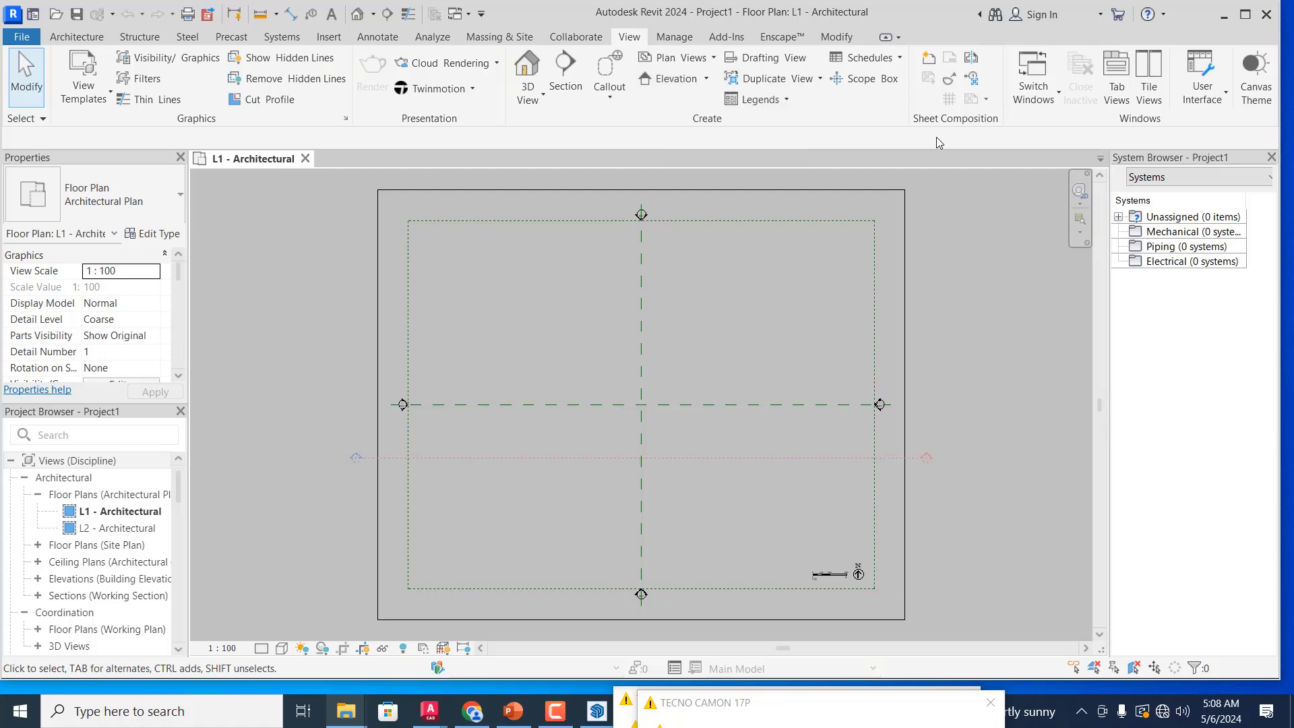
pyautogui.click(1225, 96)
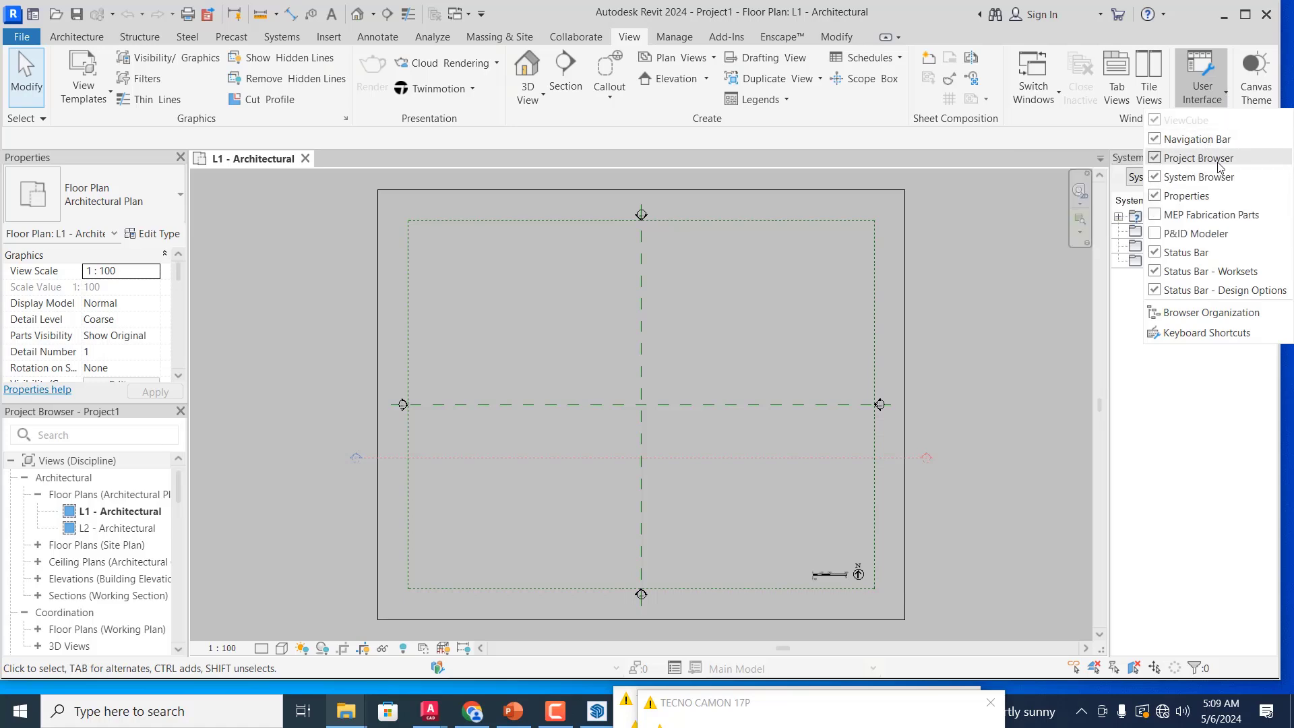
pyautogui.click(1154, 159)
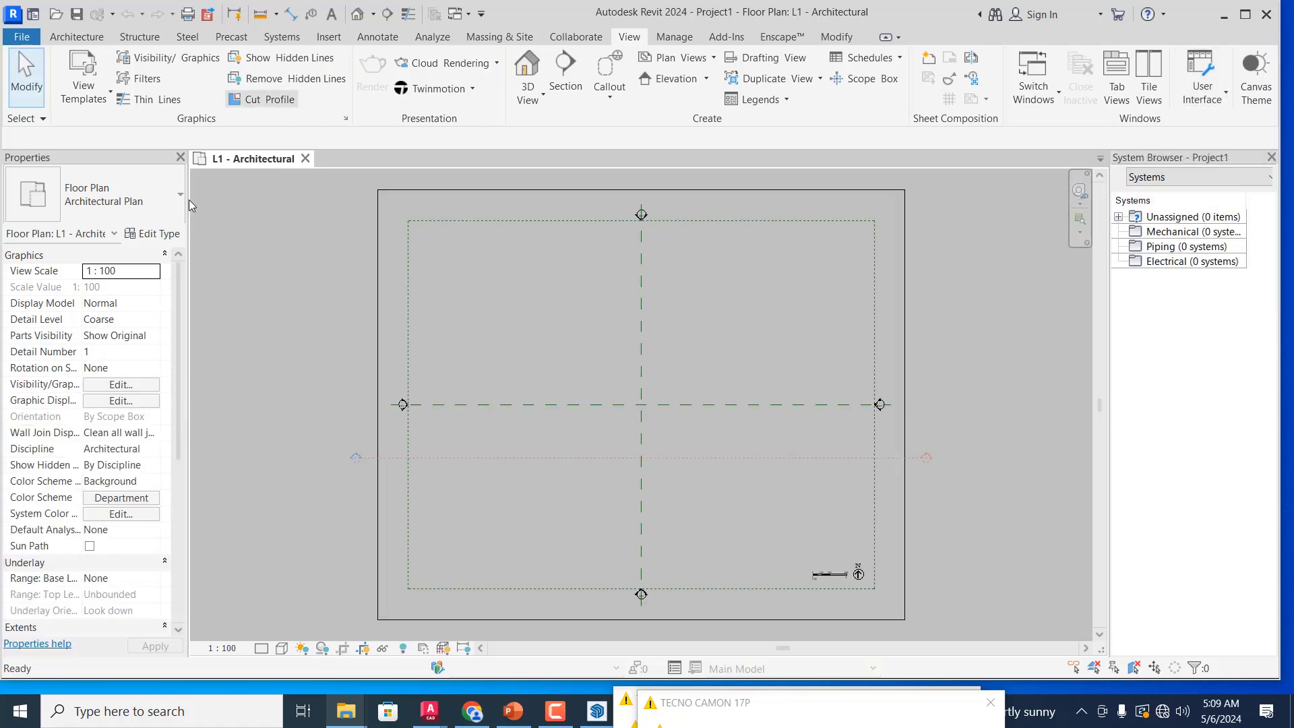
# - Show the Project Browser again and check which other interface elements can be toggled
pyautogui.click(1213, 98)
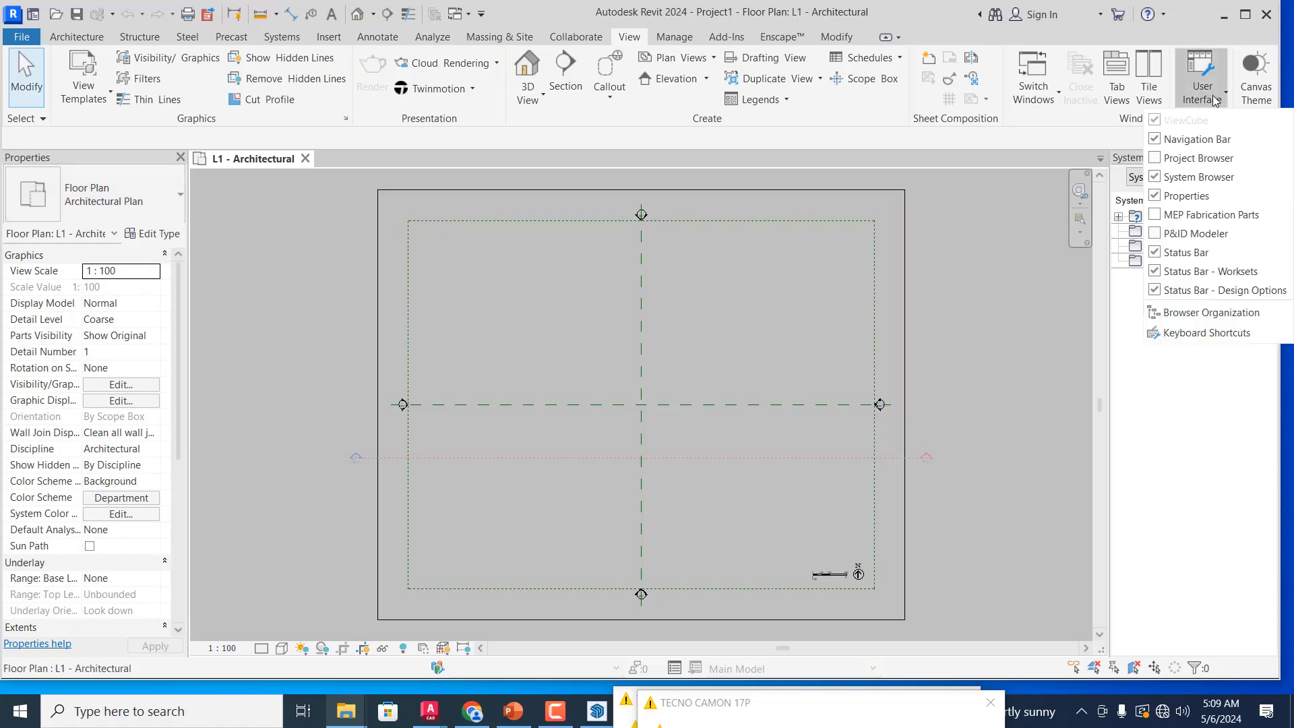
pyautogui.click(1155, 159)
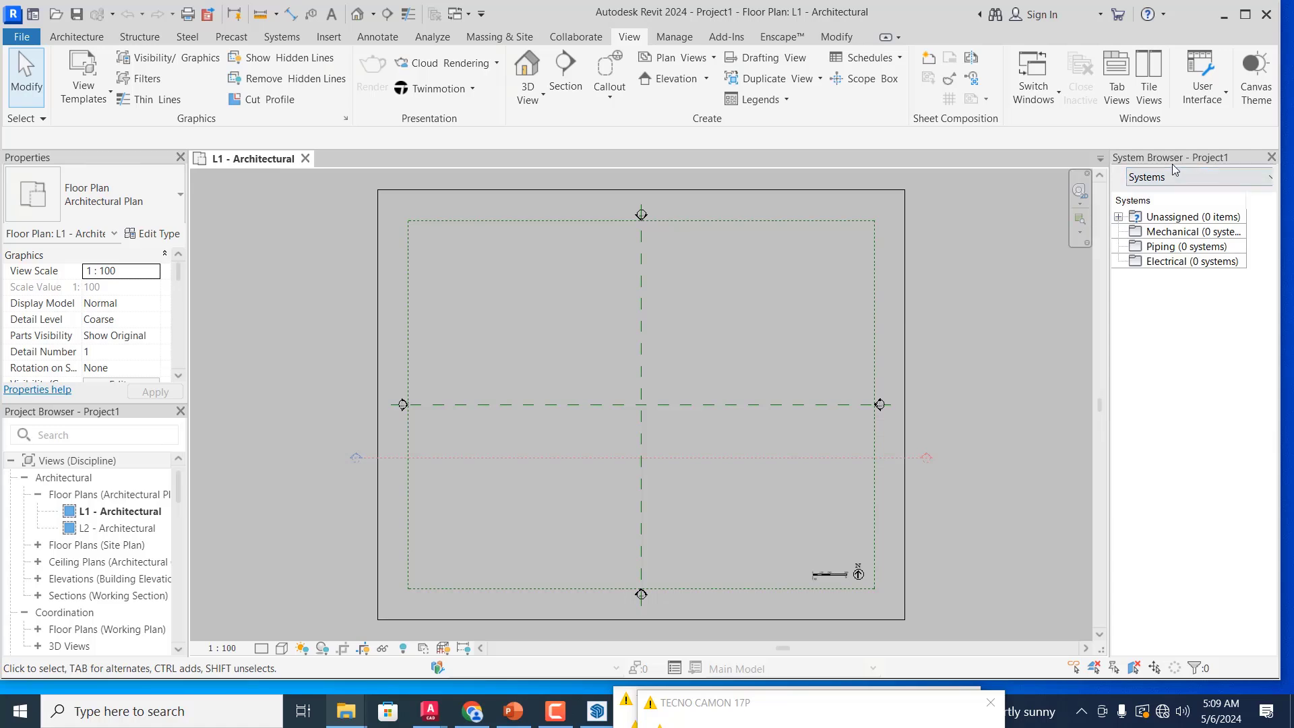
pyautogui.click(1221, 101)
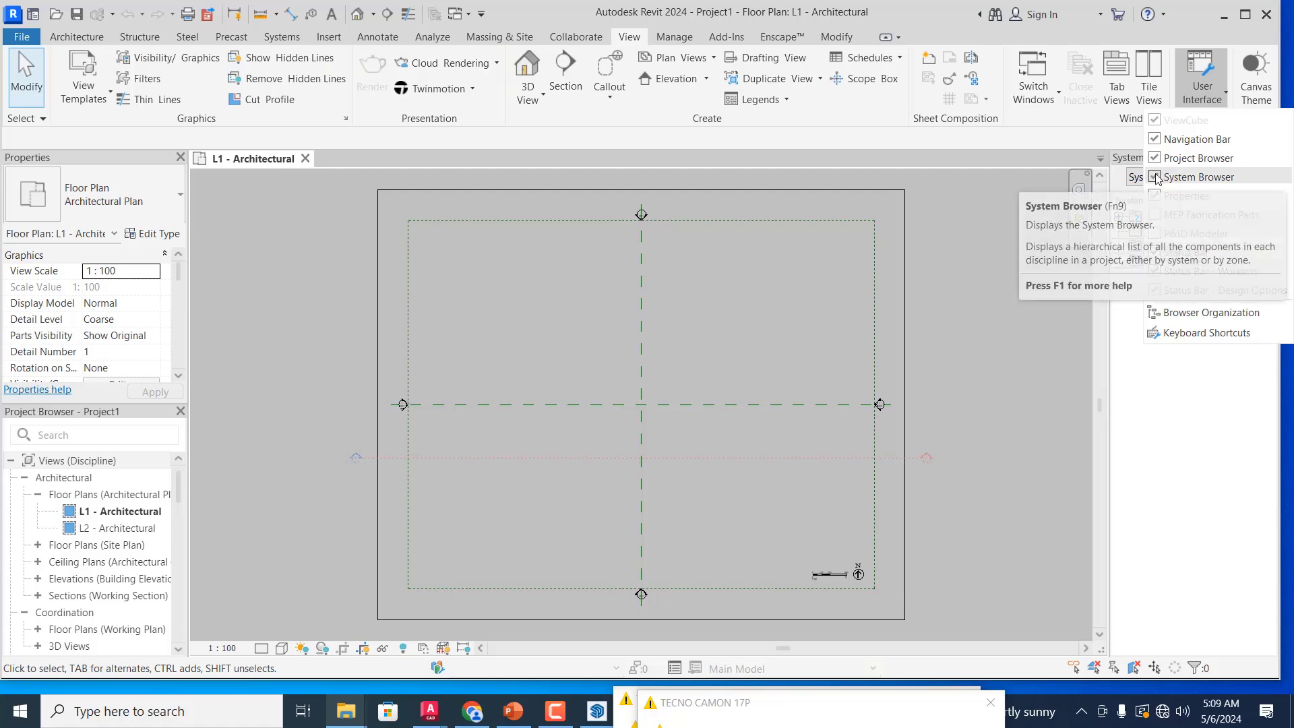
pyautogui.click(973, 252)
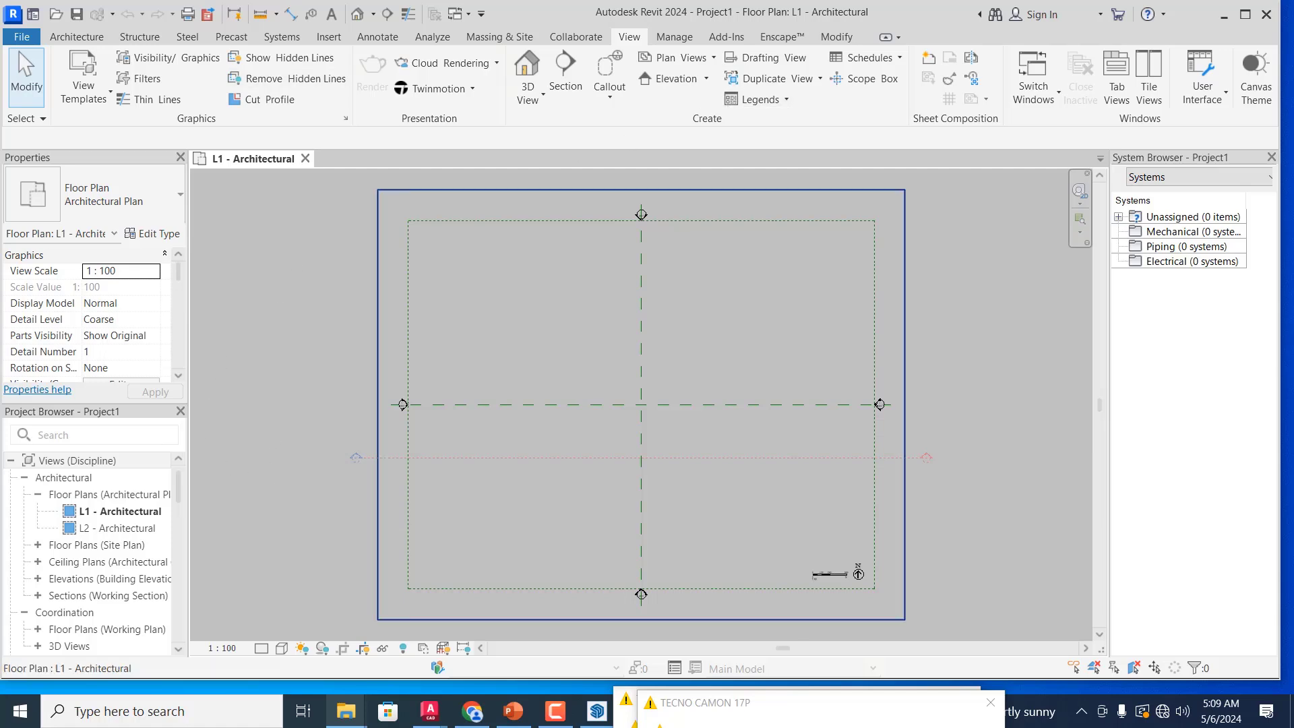
# - Examine the north elevation marker in the L1 - Architectural floor plan
pyautogui.scroll(3, 645, 210)
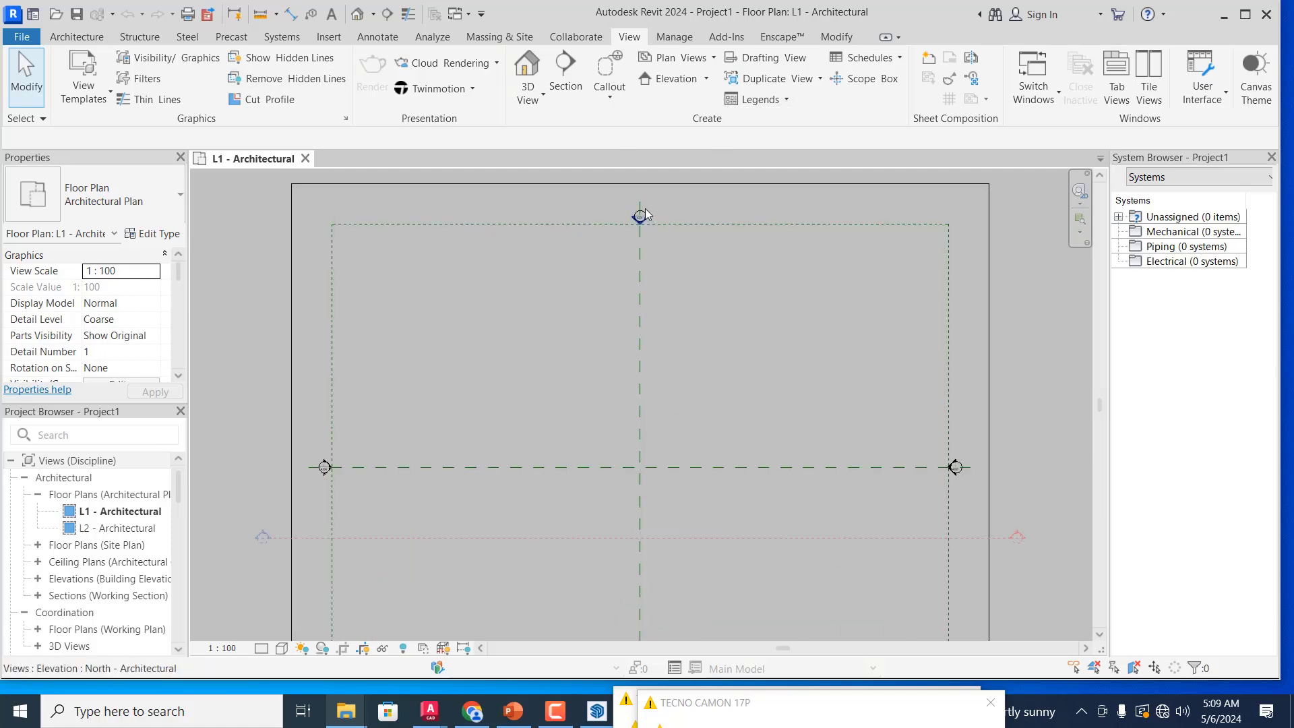
pyautogui.scroll(2, 645, 202)
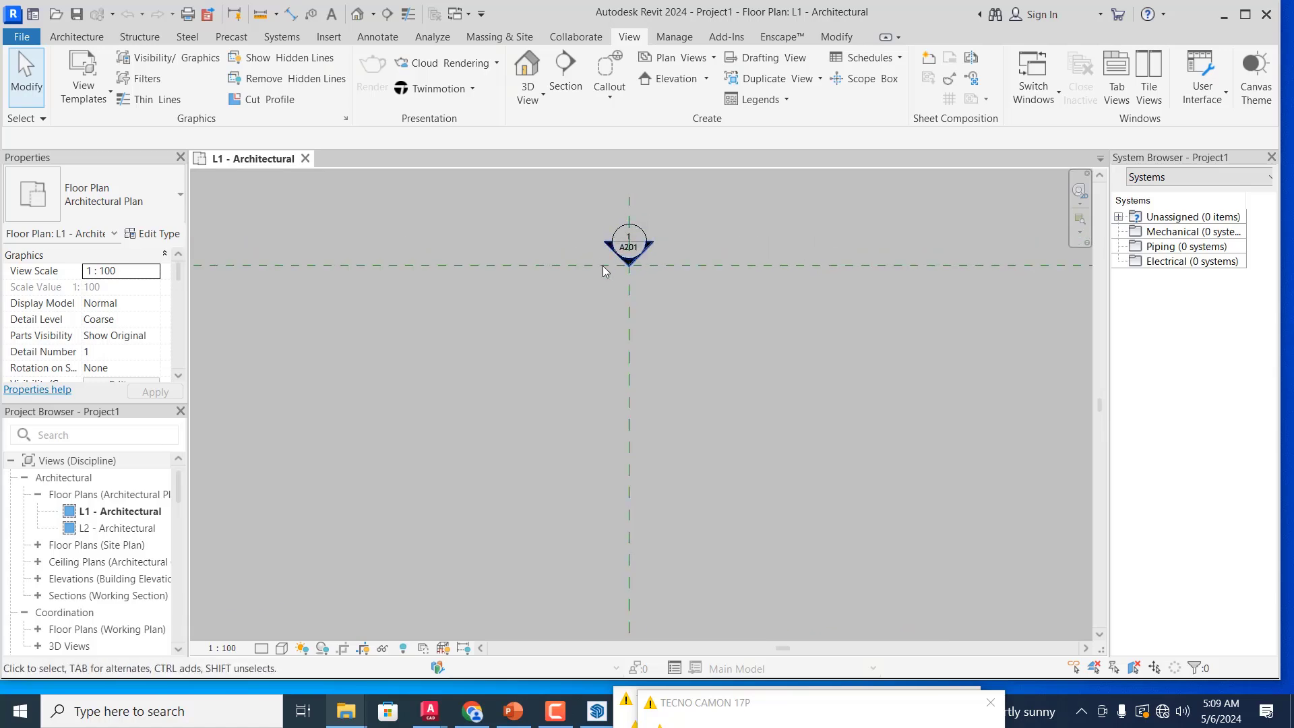
pyautogui.scroll(-6, 663, 202)
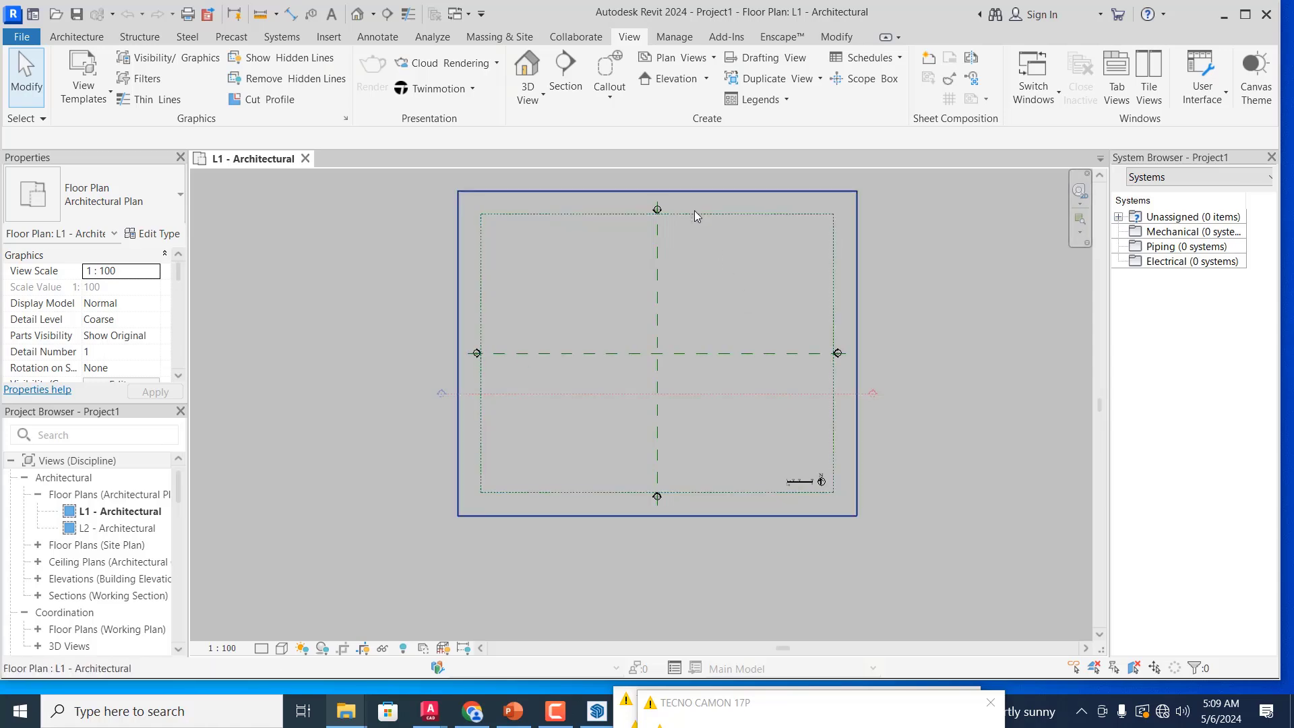
pyautogui.scroll(5, 662, 208)
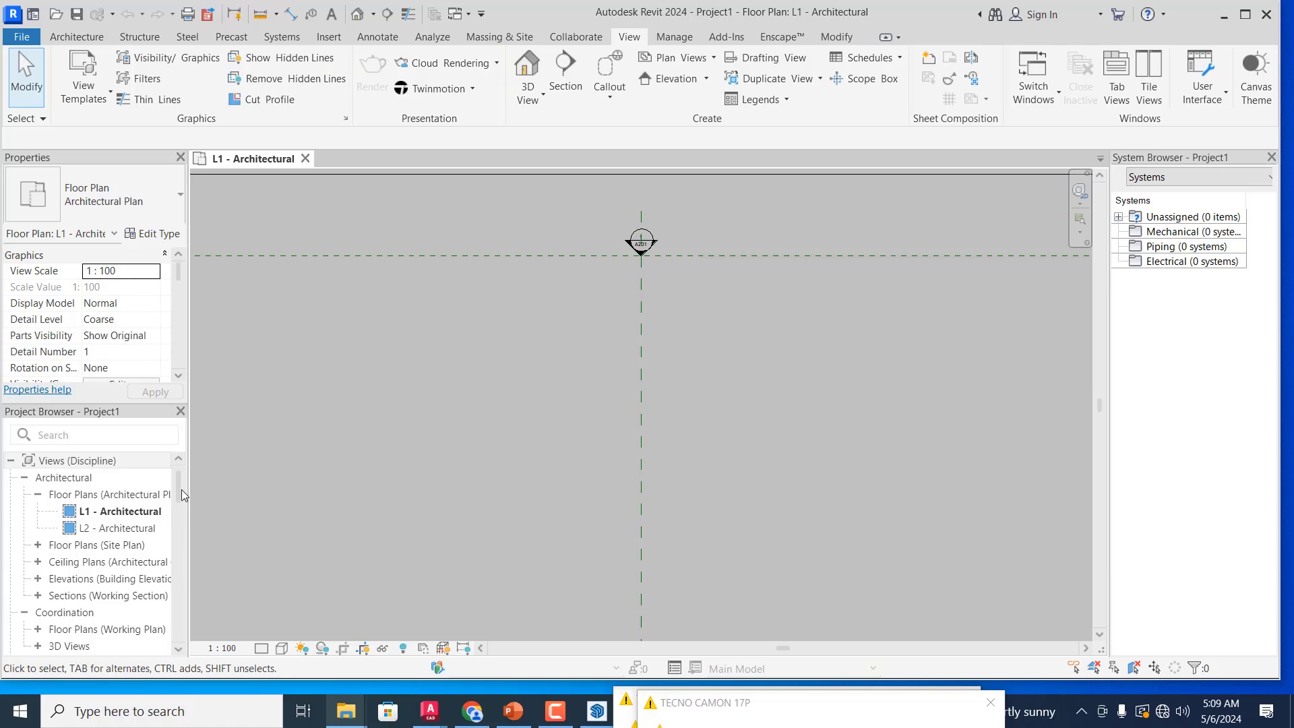
# - Look inside the Site Plan group of the architectural views, then open the North - Architectural elevation
pyautogui.scroll(-1, 164, 573)
pyautogui.click(68, 579)
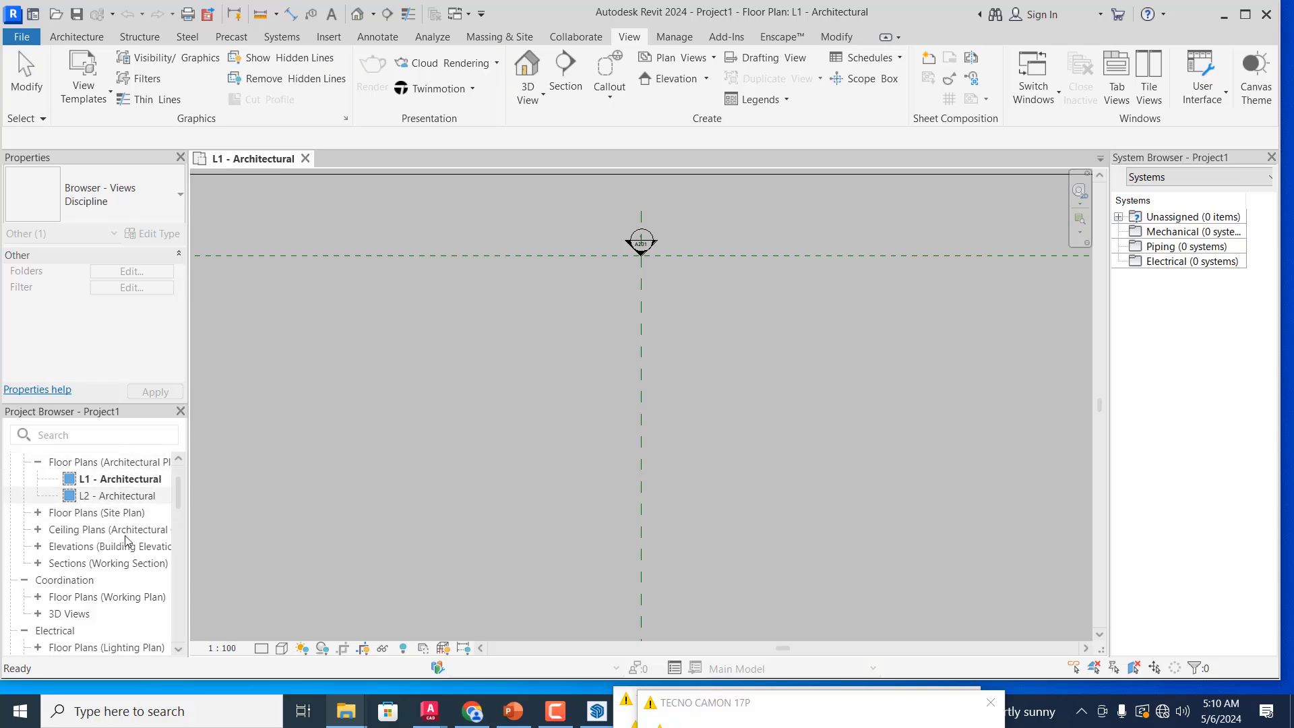
pyautogui.click(38, 514)
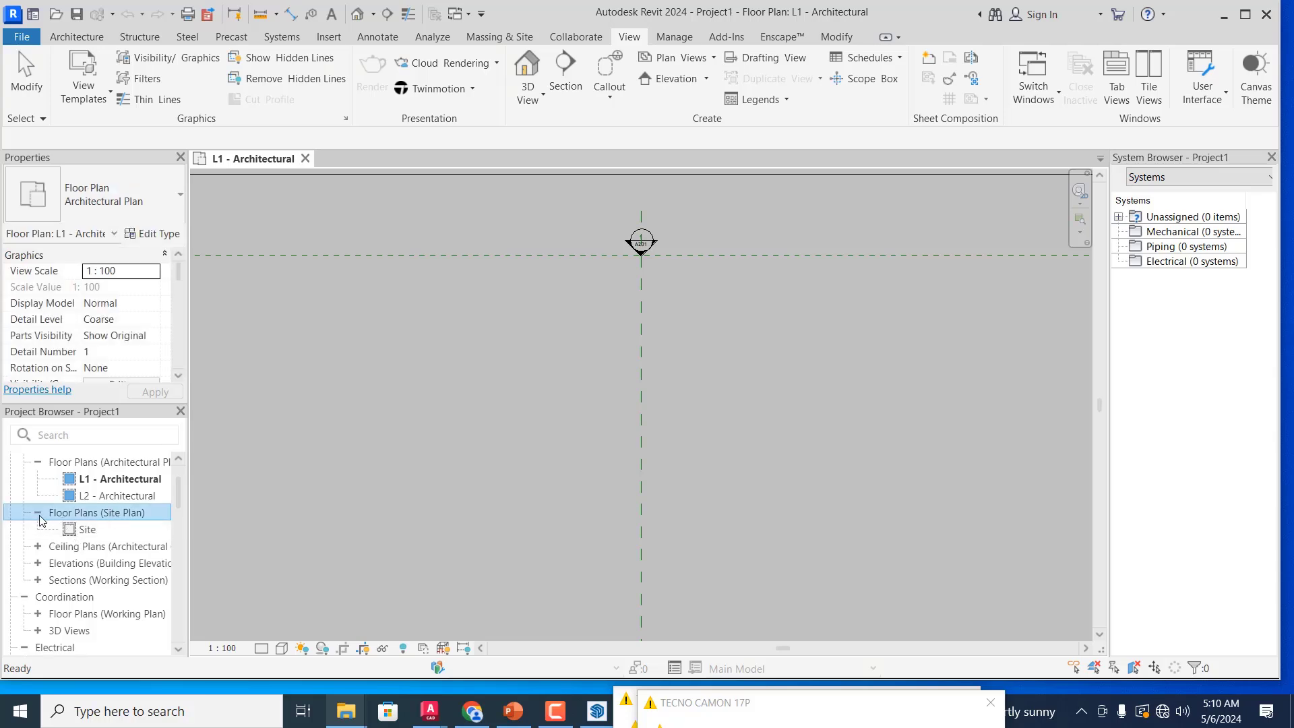
pyautogui.click(38, 514)
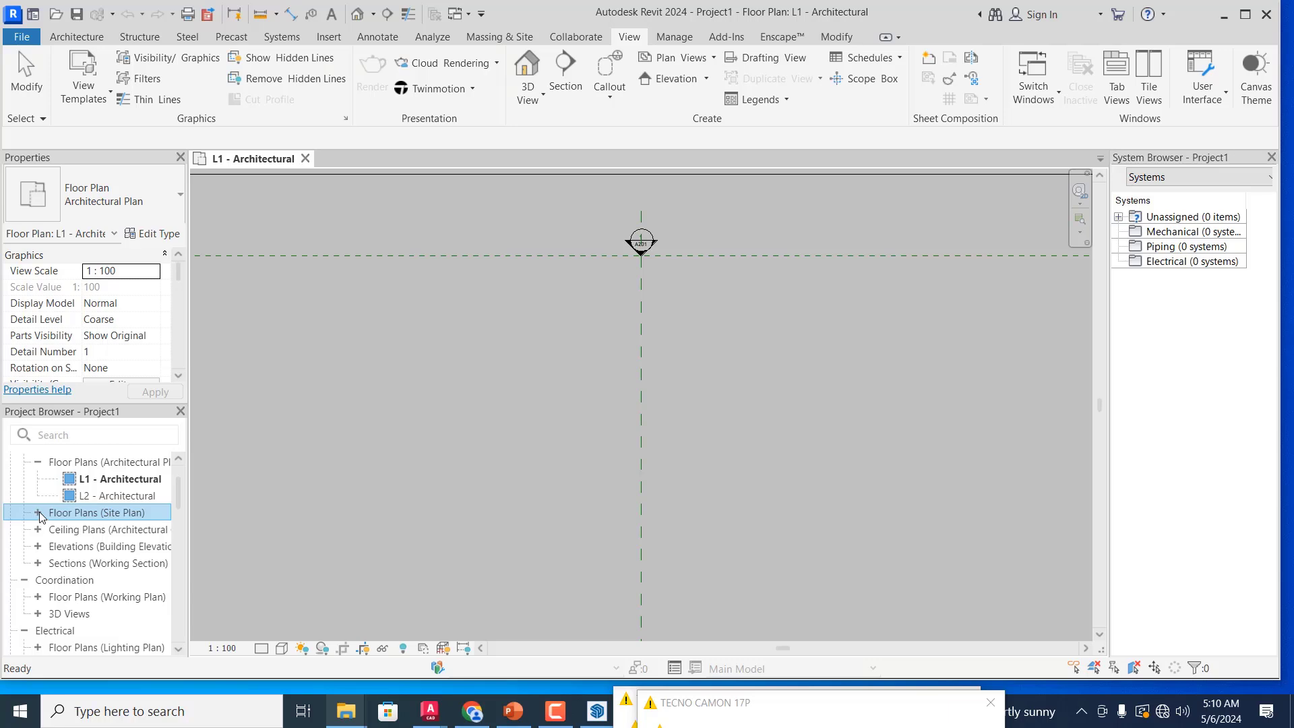
pyautogui.click(38, 548)
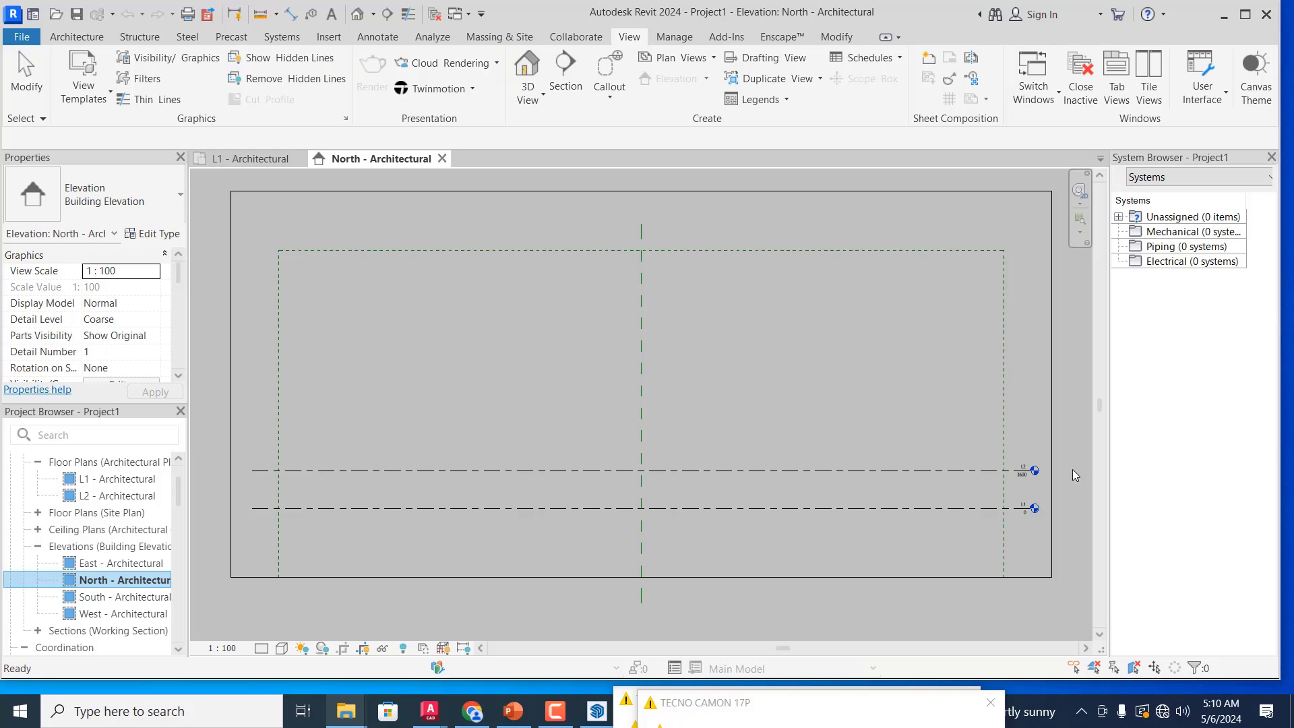
# - Examine the L1 and L2 level lines and their heads in the North elevation
pyautogui.scroll(5, 1073, 469)
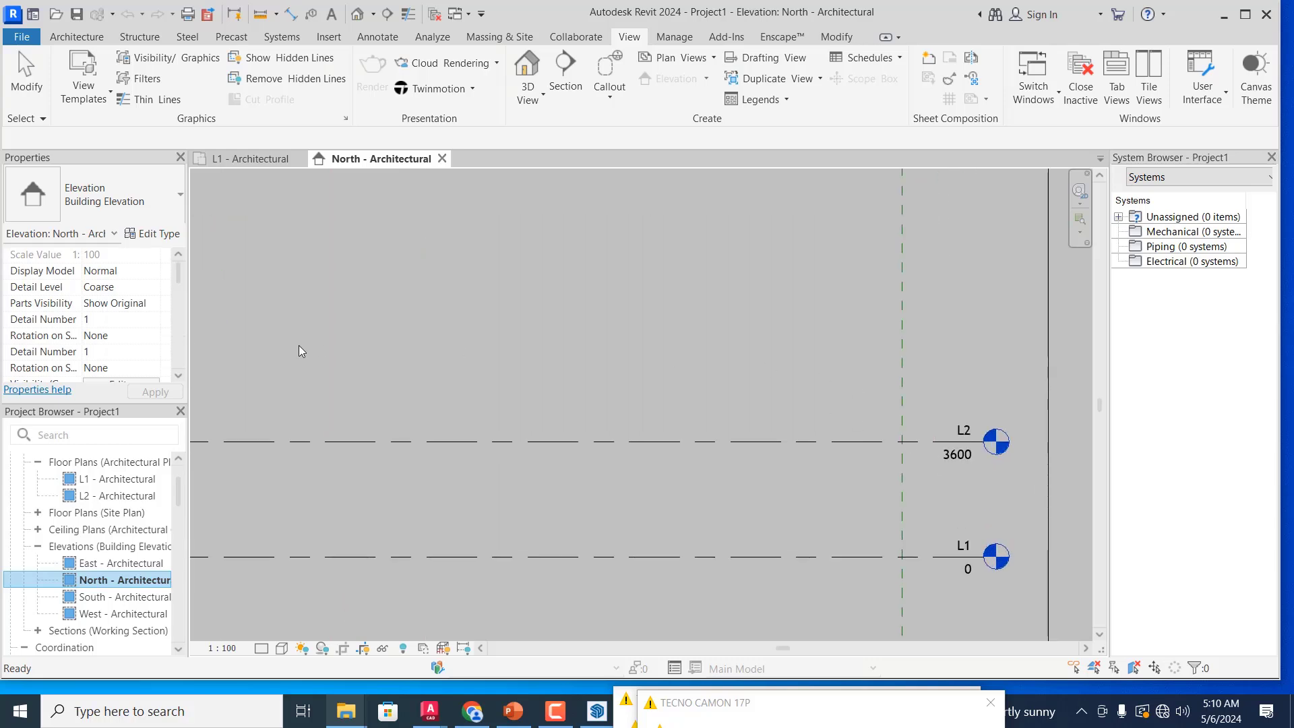
pyautogui.scroll(-2, 823, 465)
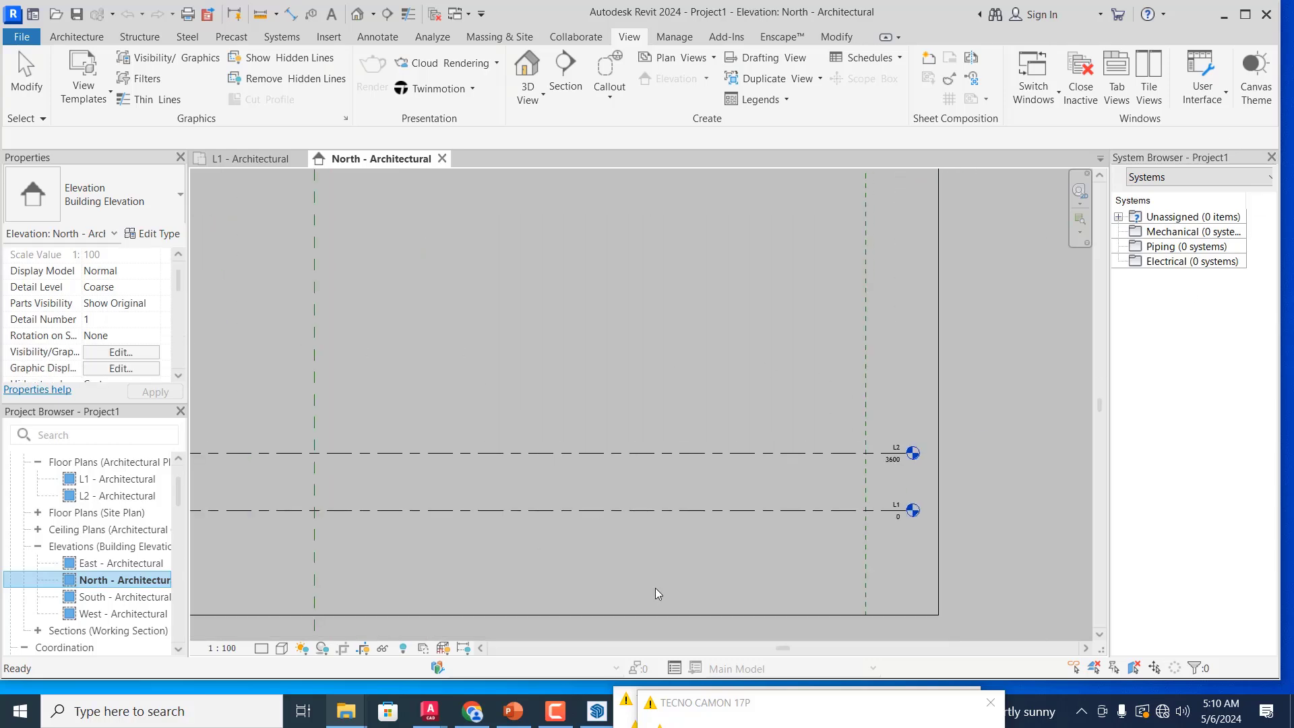
pyautogui.scroll(-2, 982, 462)
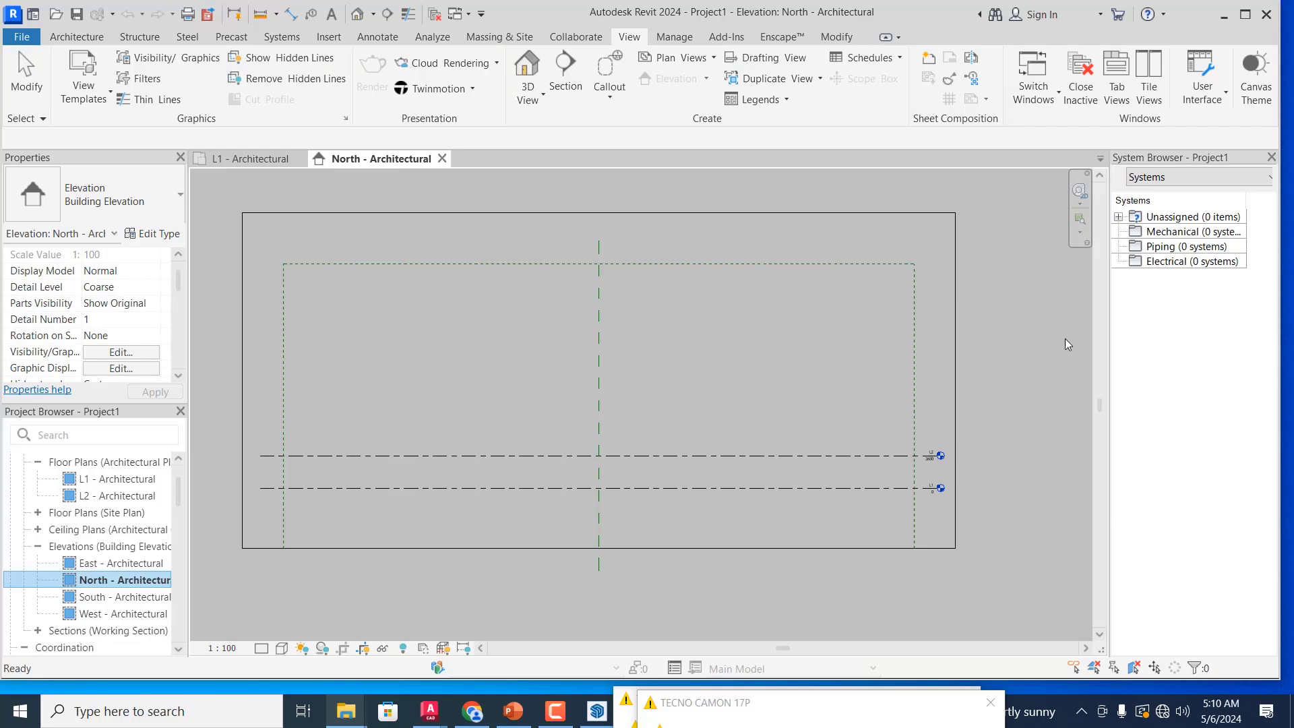
pyautogui.scroll(2, 1020, 395)
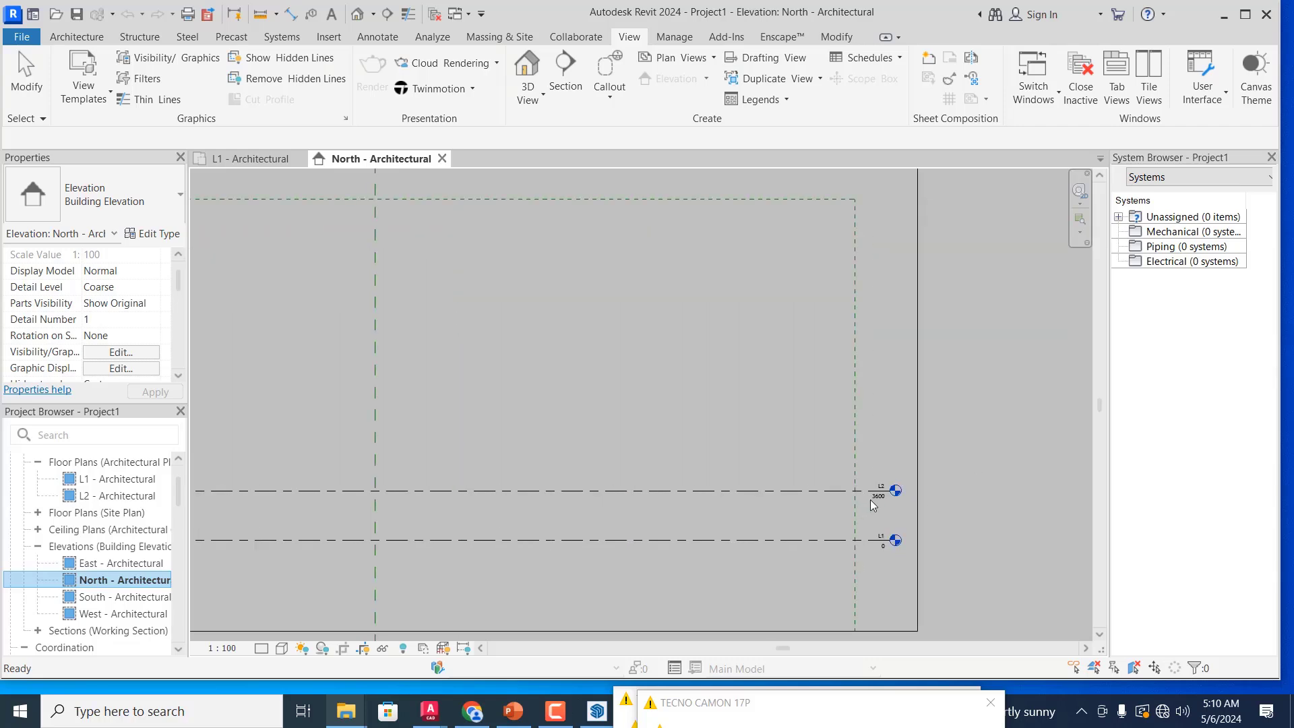
pyautogui.scroll(-1, 998, 478)
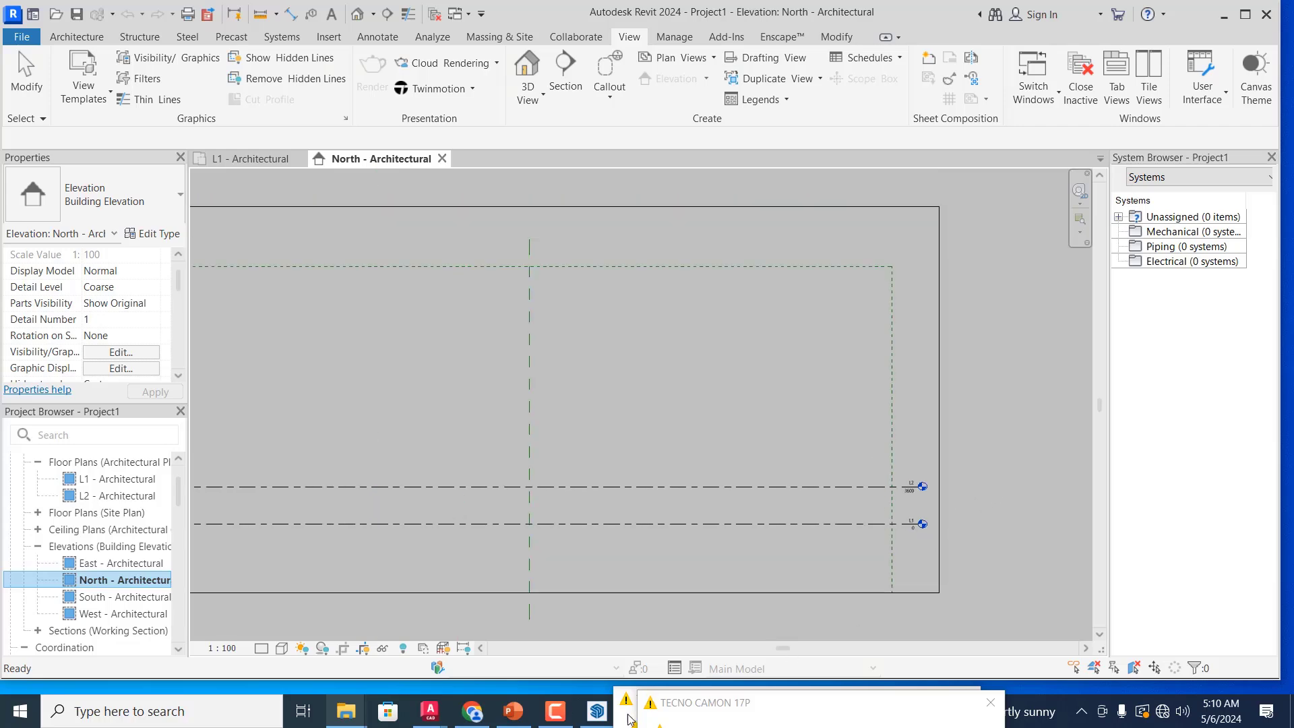
# - Switch to SketchUp to view the two-storey house model from several angles, and return to Revit
pyautogui.click(596, 711)
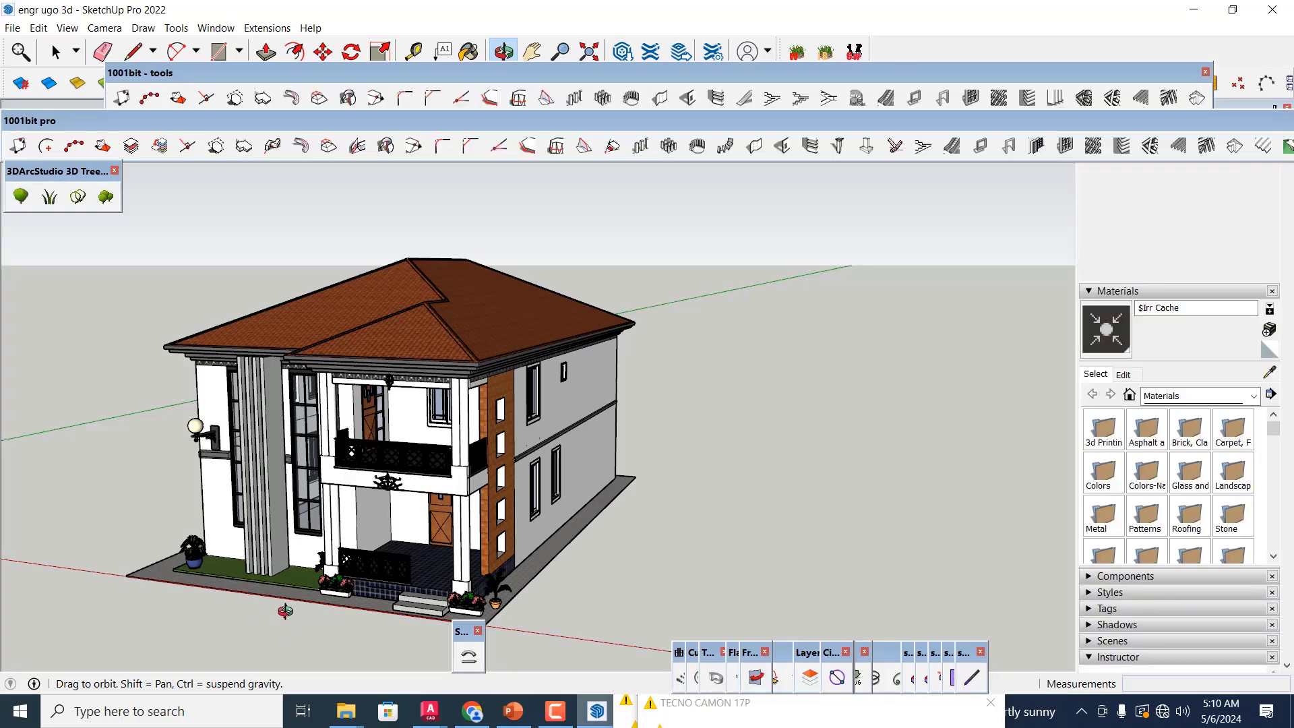
pyautogui.scroll(3, 285, 611)
pyautogui.moveTo(285, 611); pyautogui.dragTo(291, 607)
pyautogui.scroll(-3, 540, 599)
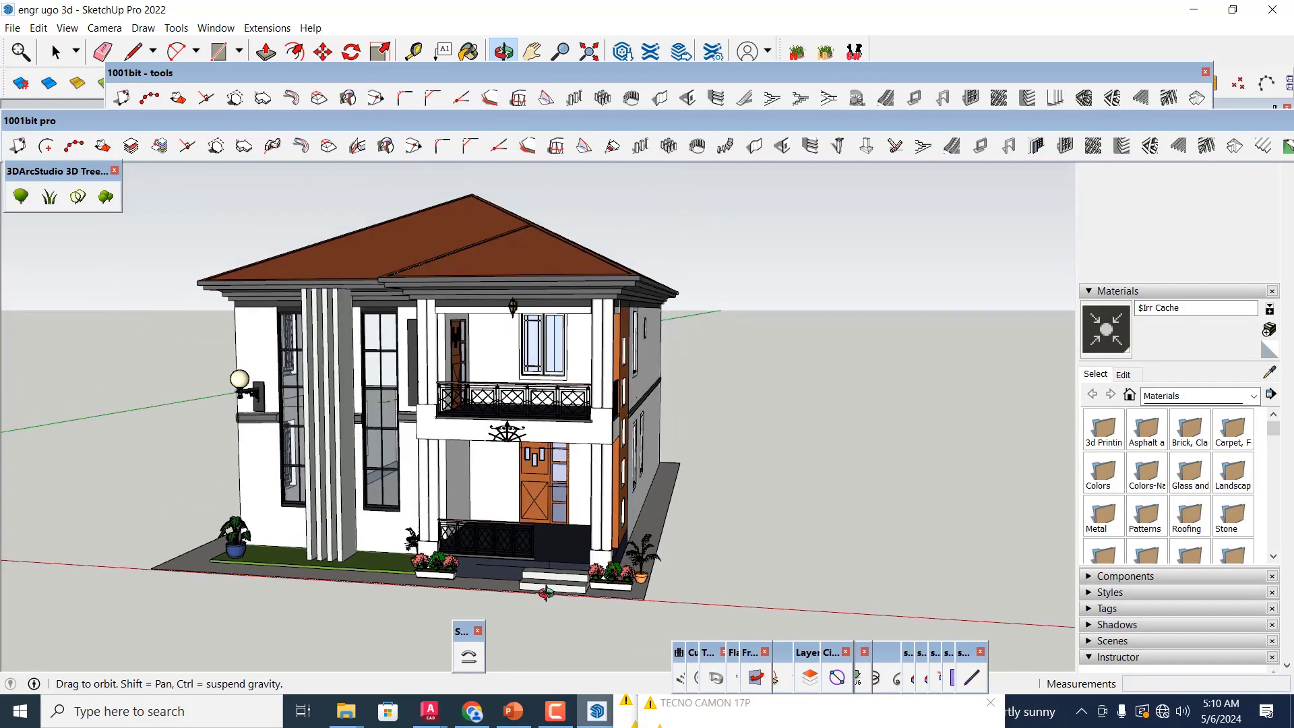
pyautogui.scroll(-3, 546, 593)
pyautogui.moveTo(688, 494); pyautogui.dragTo(690, 515)
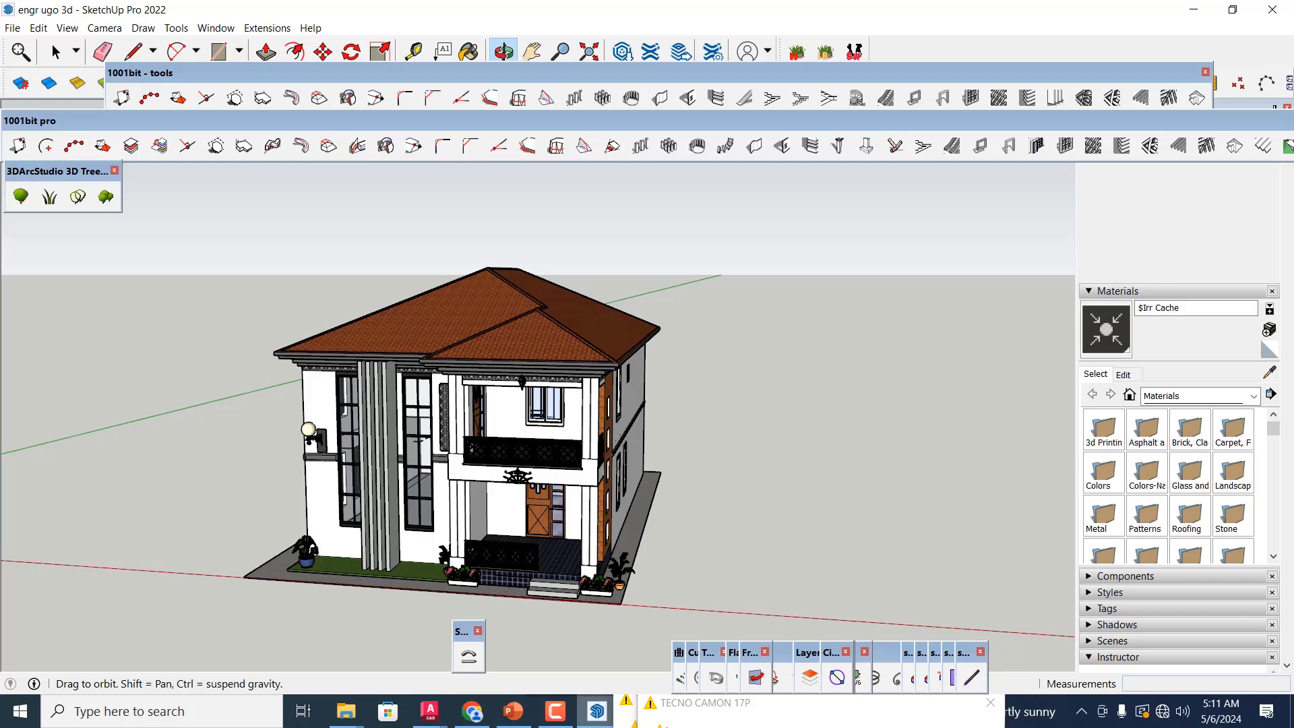
pyautogui.click(1193, 10)
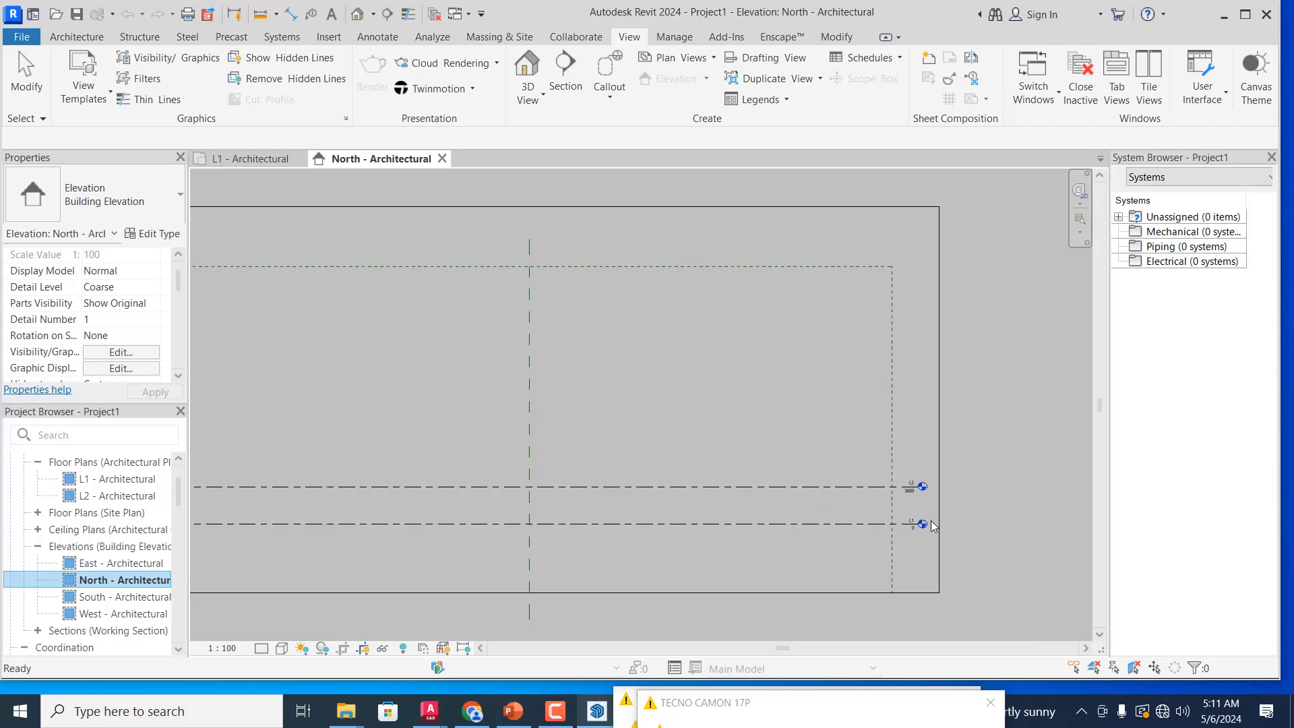
# - Add an elbow to the L1 level line in the North elevation and rename the level GROUND LEVEL
pyautogui.scroll(2, 939, 498)
pyautogui.scroll(3, 938, 497)
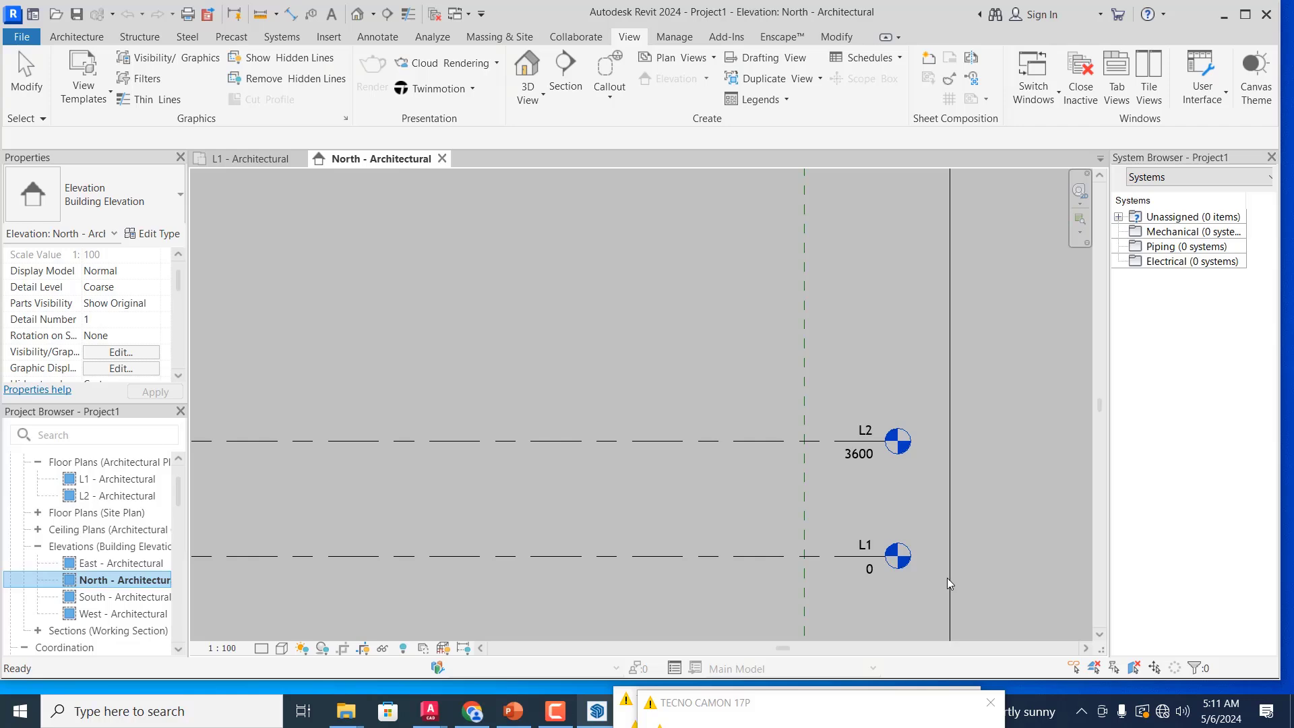
pyautogui.click(869, 547)
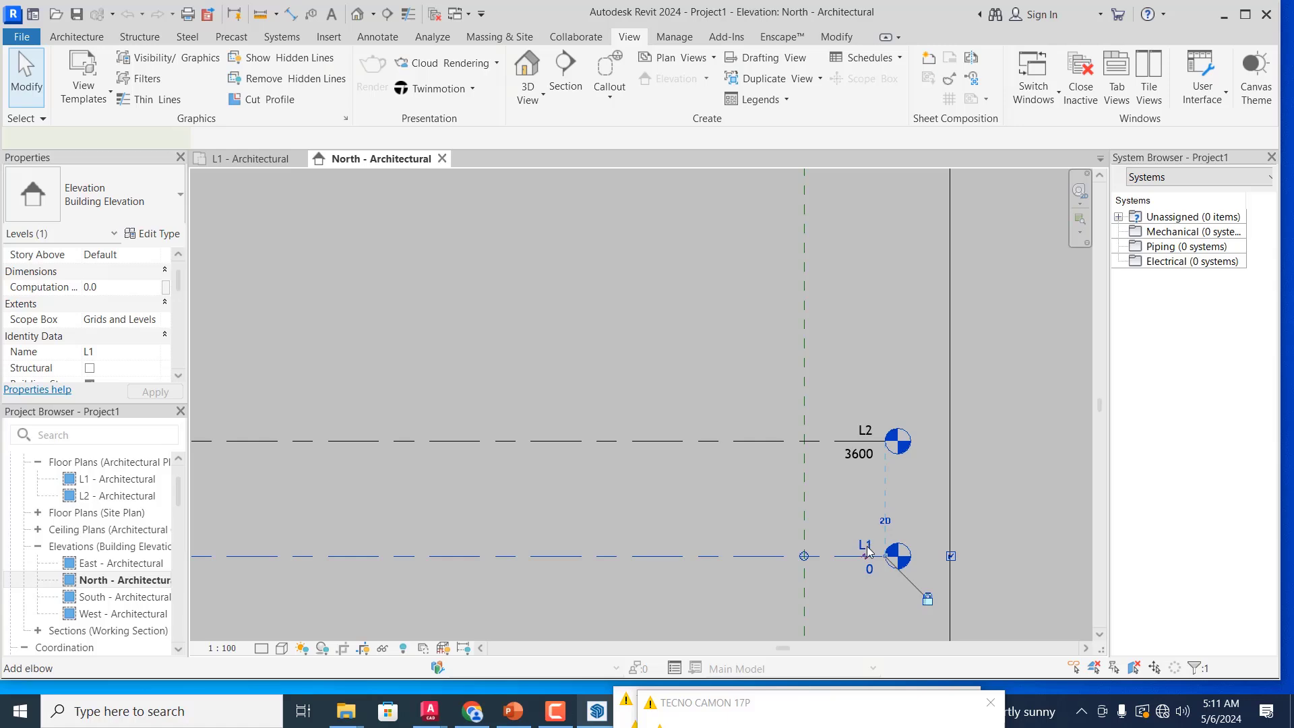
pyautogui.click(868, 543)
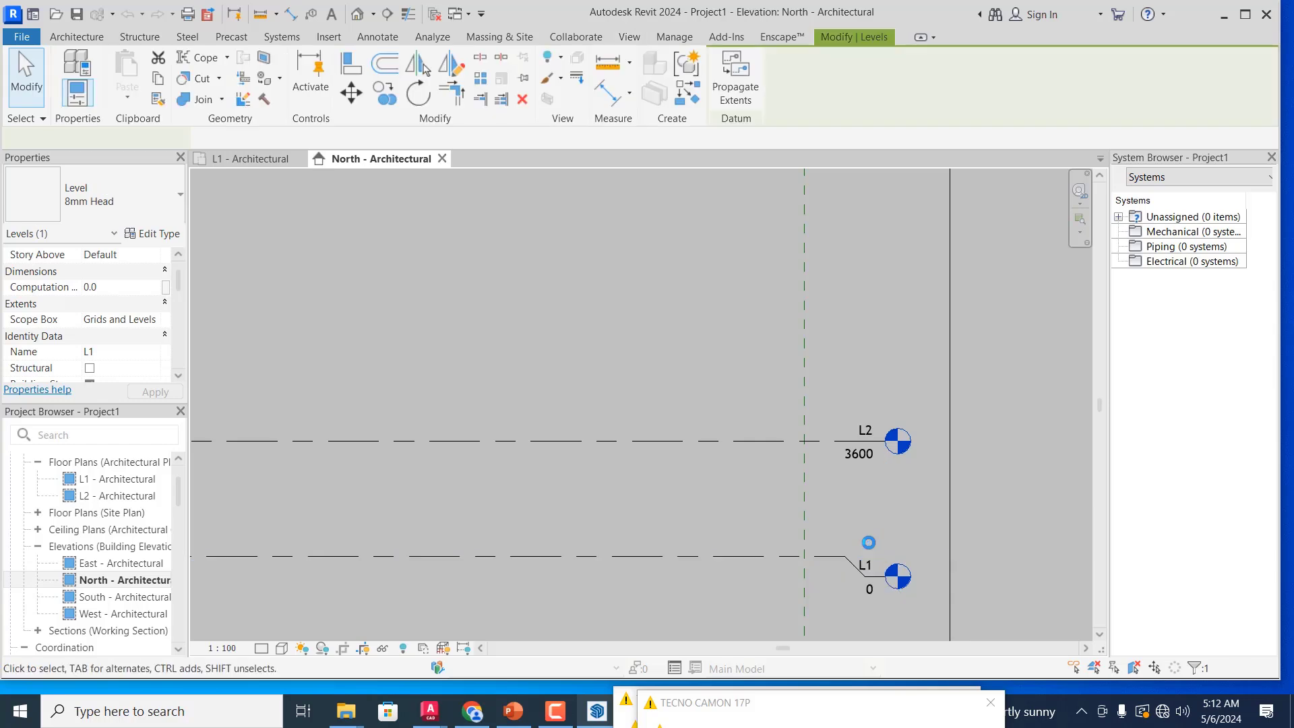
pyautogui.click(868, 565)
pyautogui.click(866, 566)
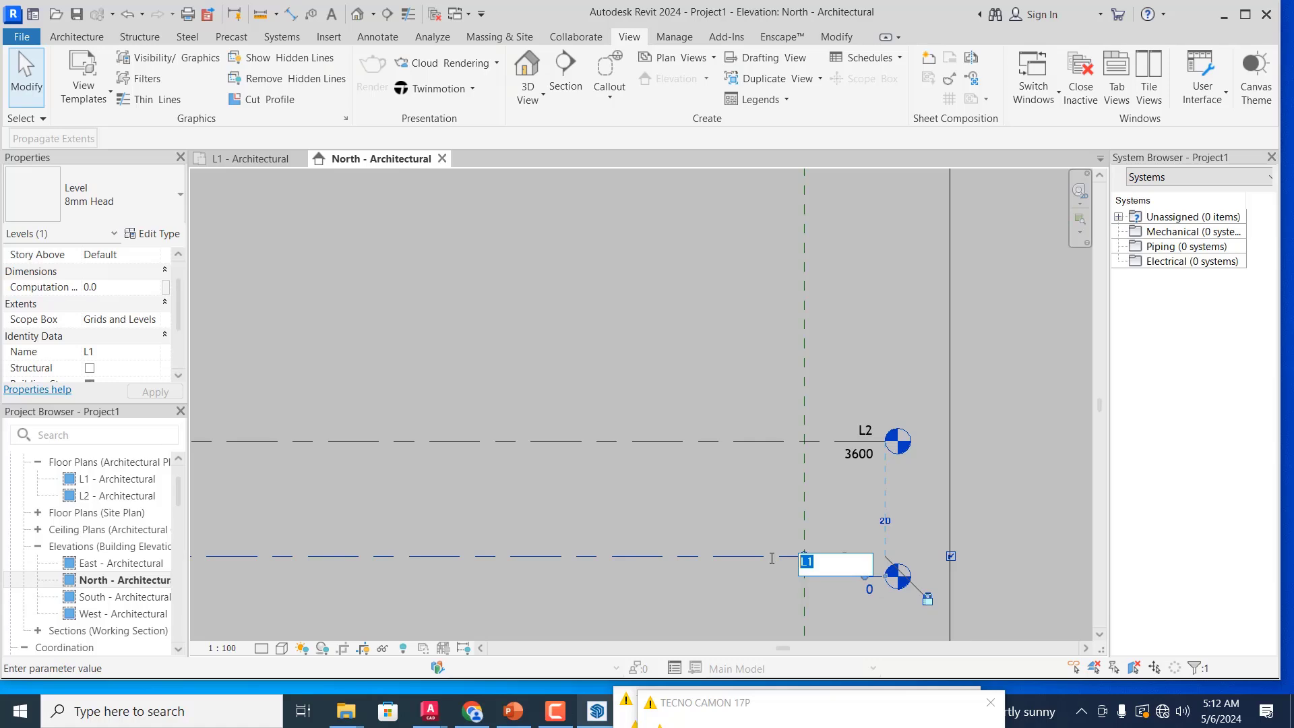
pyautogui.write('G')
pyautogui.write('ROUND LEVEO')
pyautogui.press('BackSpace')
pyautogui.write('L')
# - Rename level L2 as GROUND FLOOR
pyautogui.click(871, 430)
pyautogui.click(873, 428)
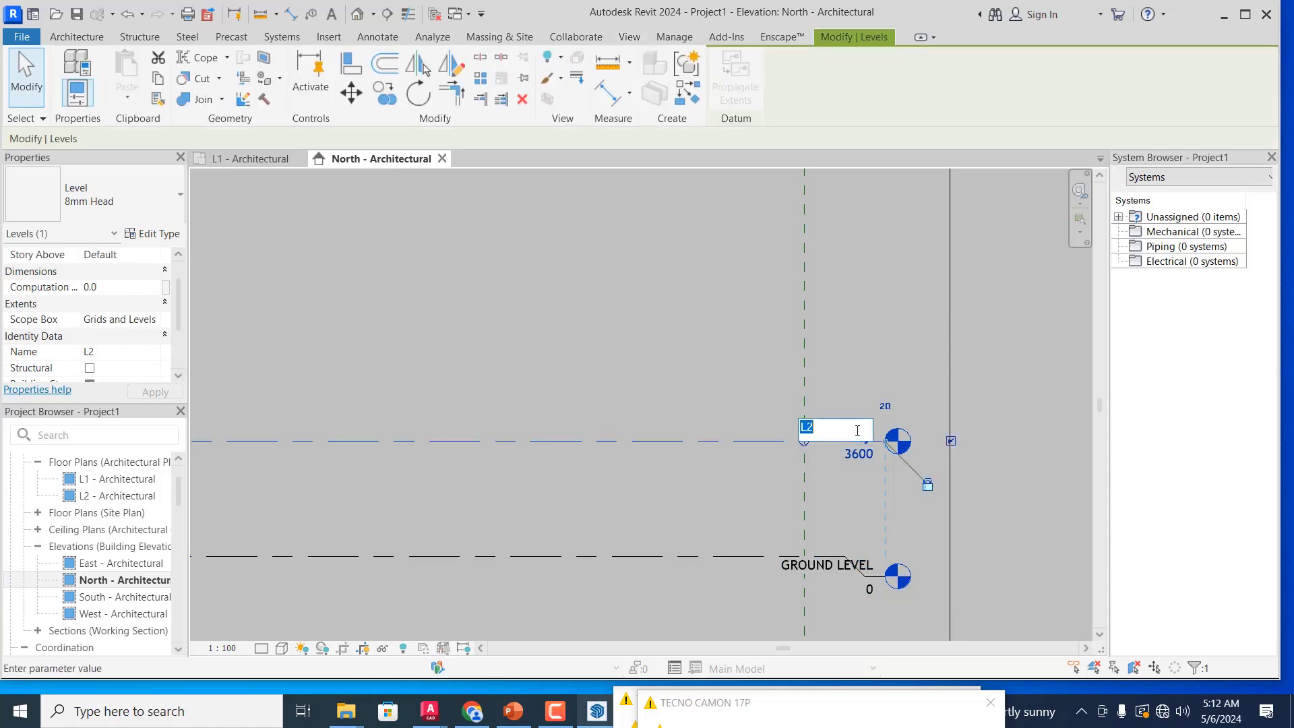
pyautogui.write('GROUND F')
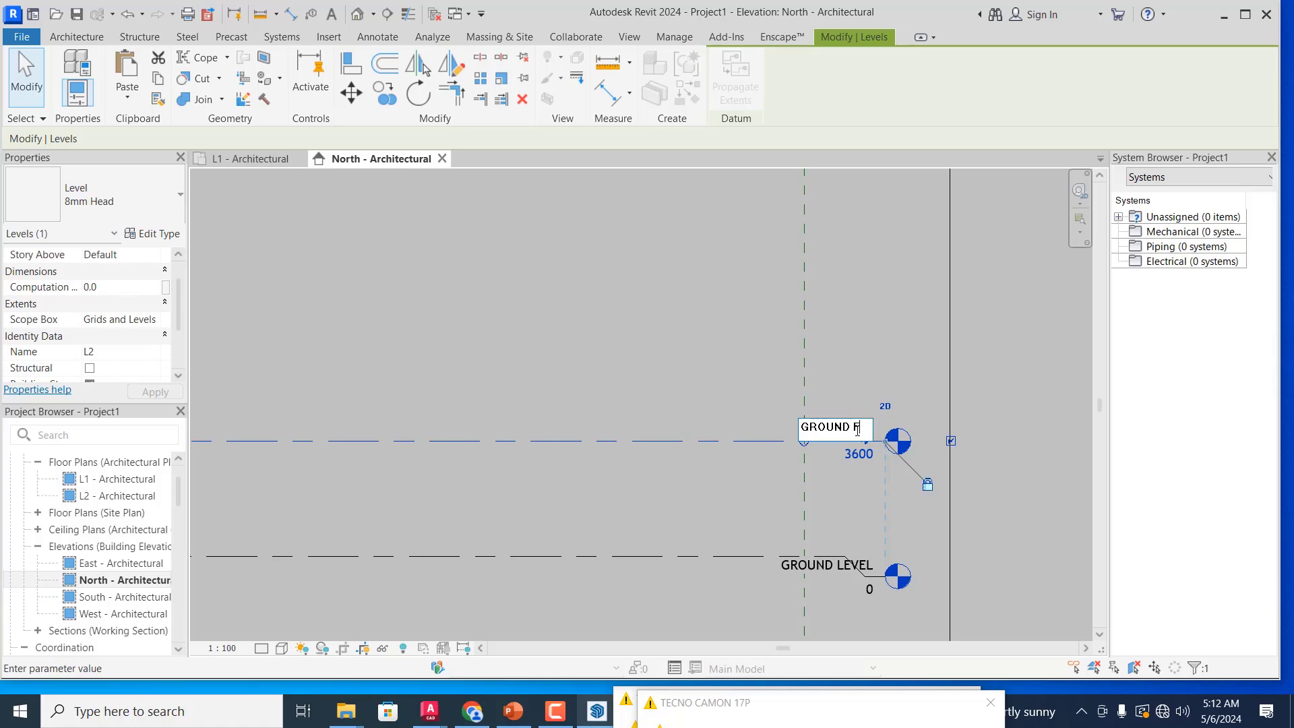
pyautogui.write('LOOR')
pyautogui.press('Return')
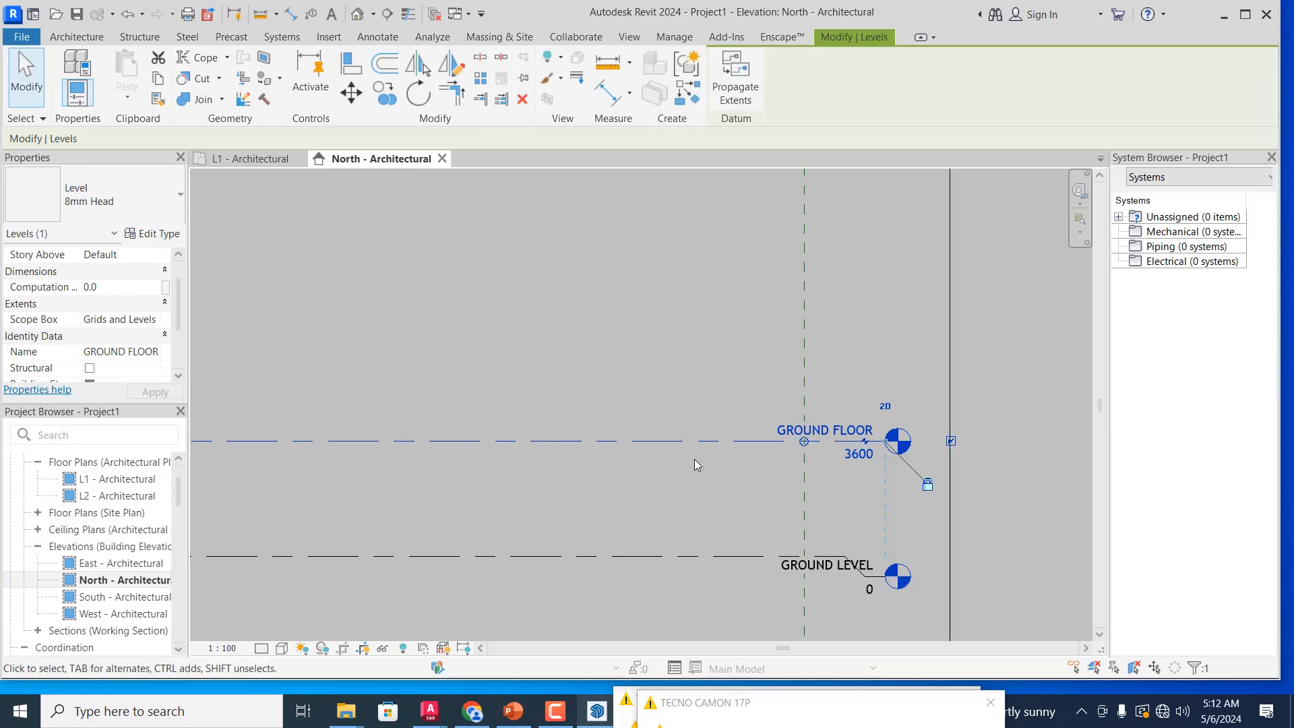
# - Set the elevation of the GROUND FLOOR level to 450
pyautogui.click(858, 454)
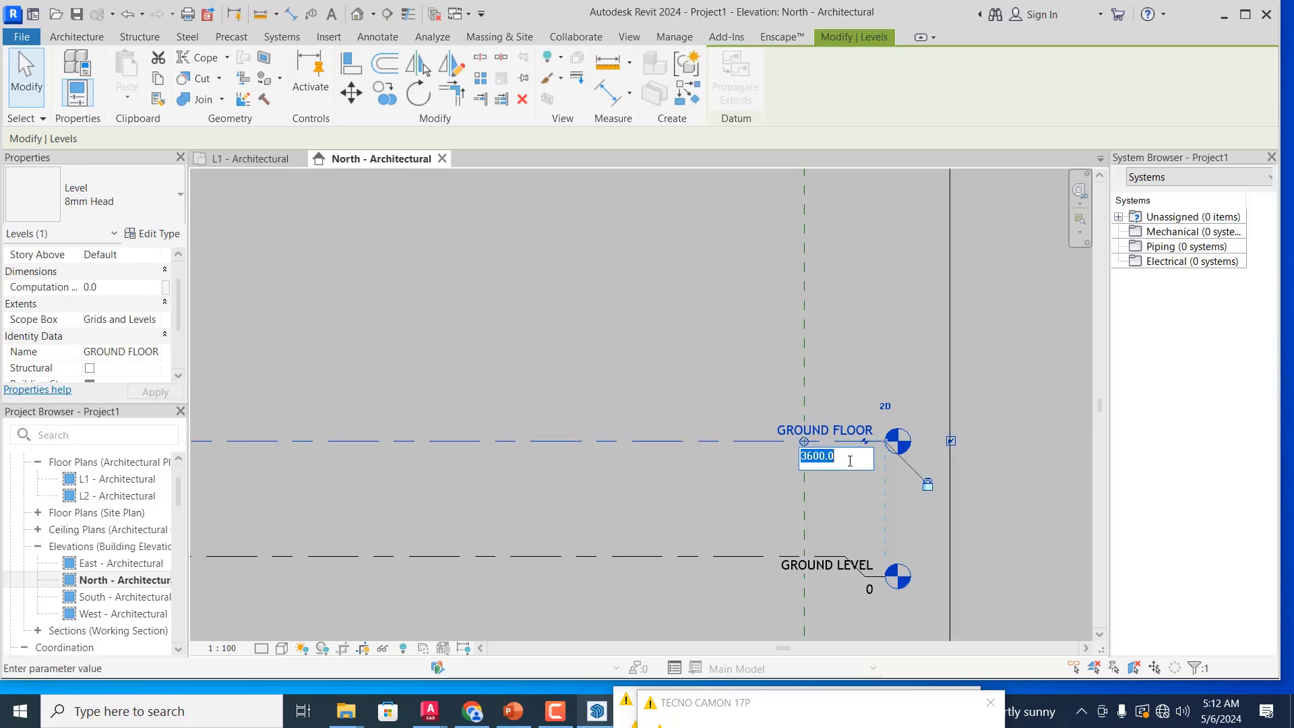
pyautogui.write('450')
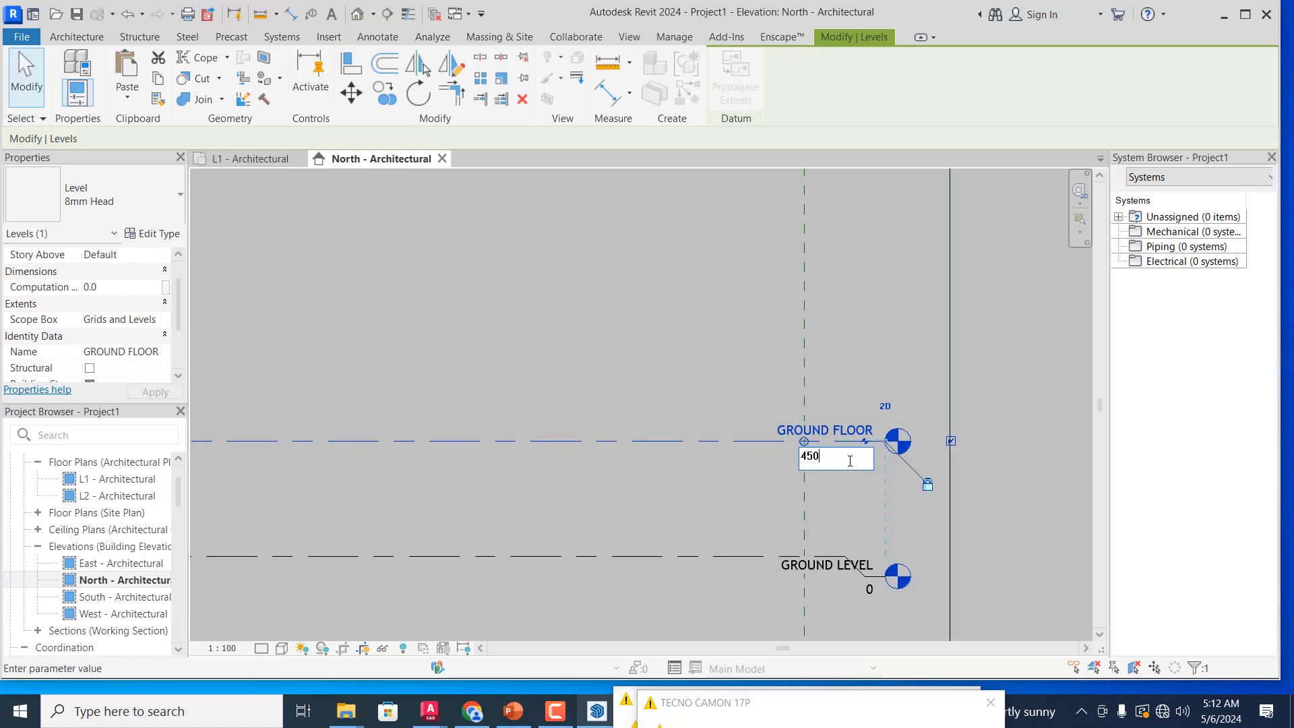
pyautogui.press('Return')
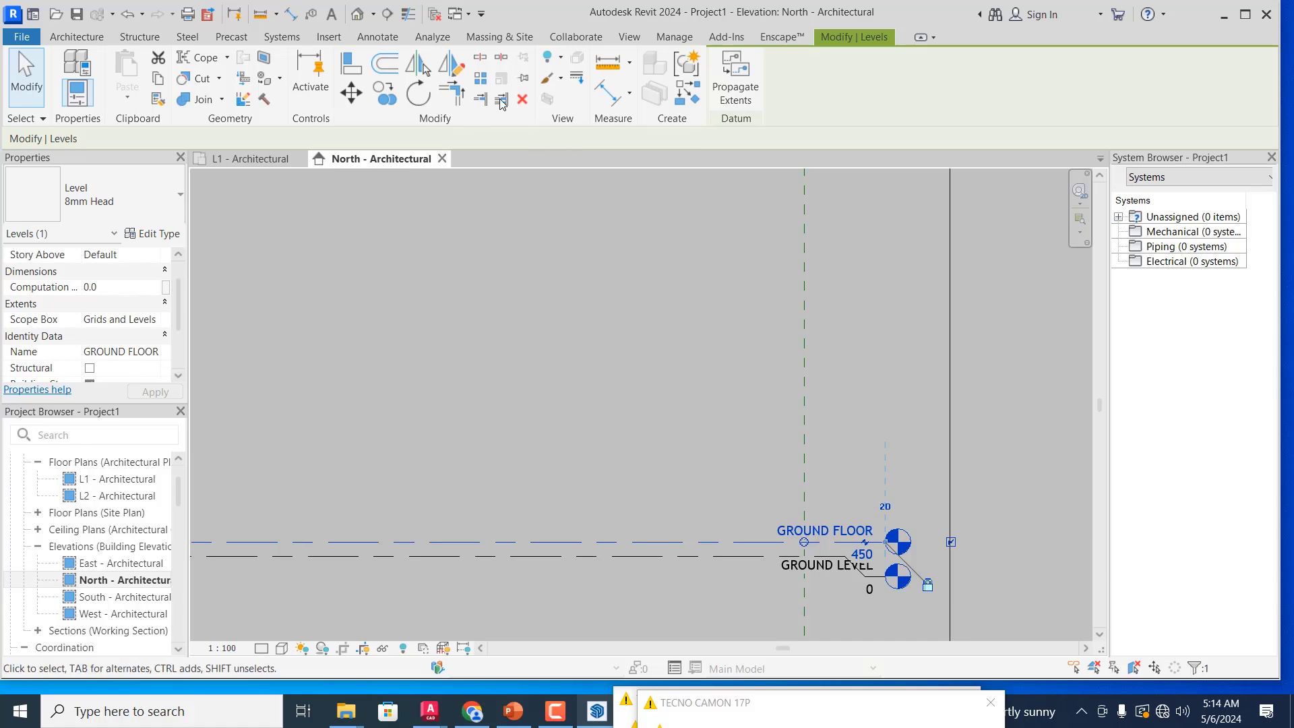
pyautogui.click(386, 98)
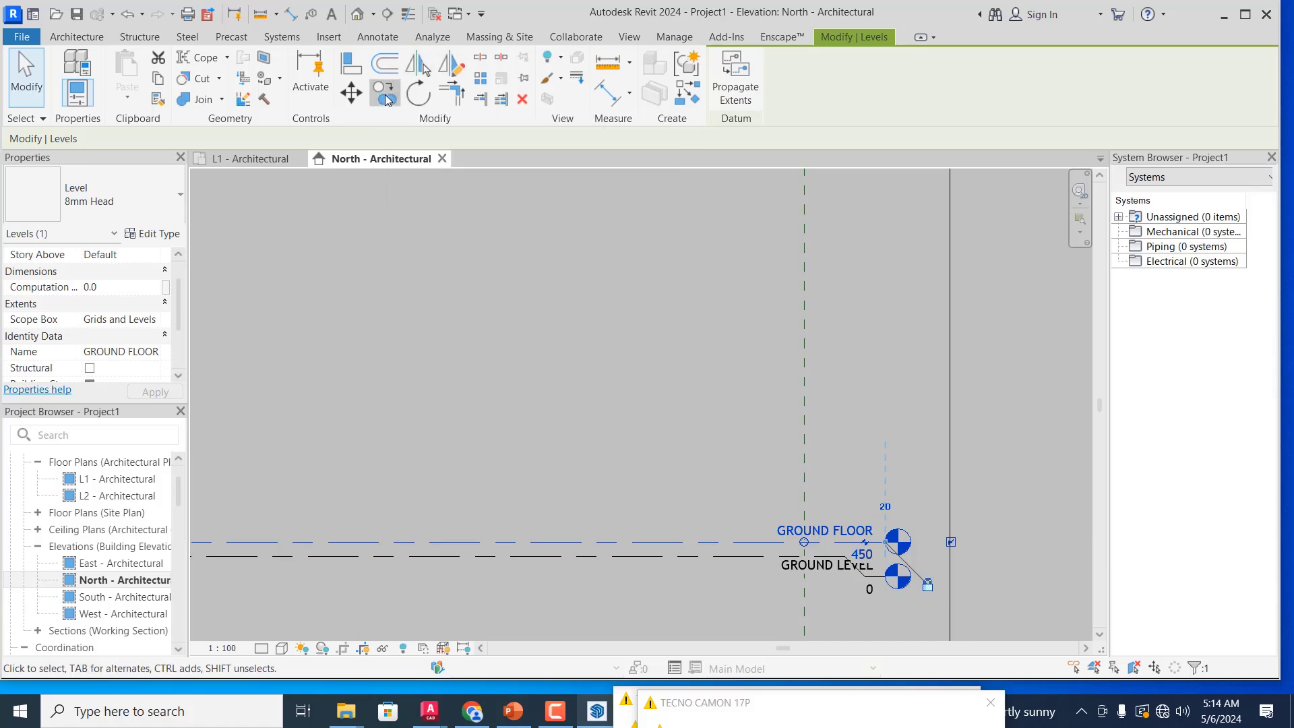
pyautogui.click(563, 543)
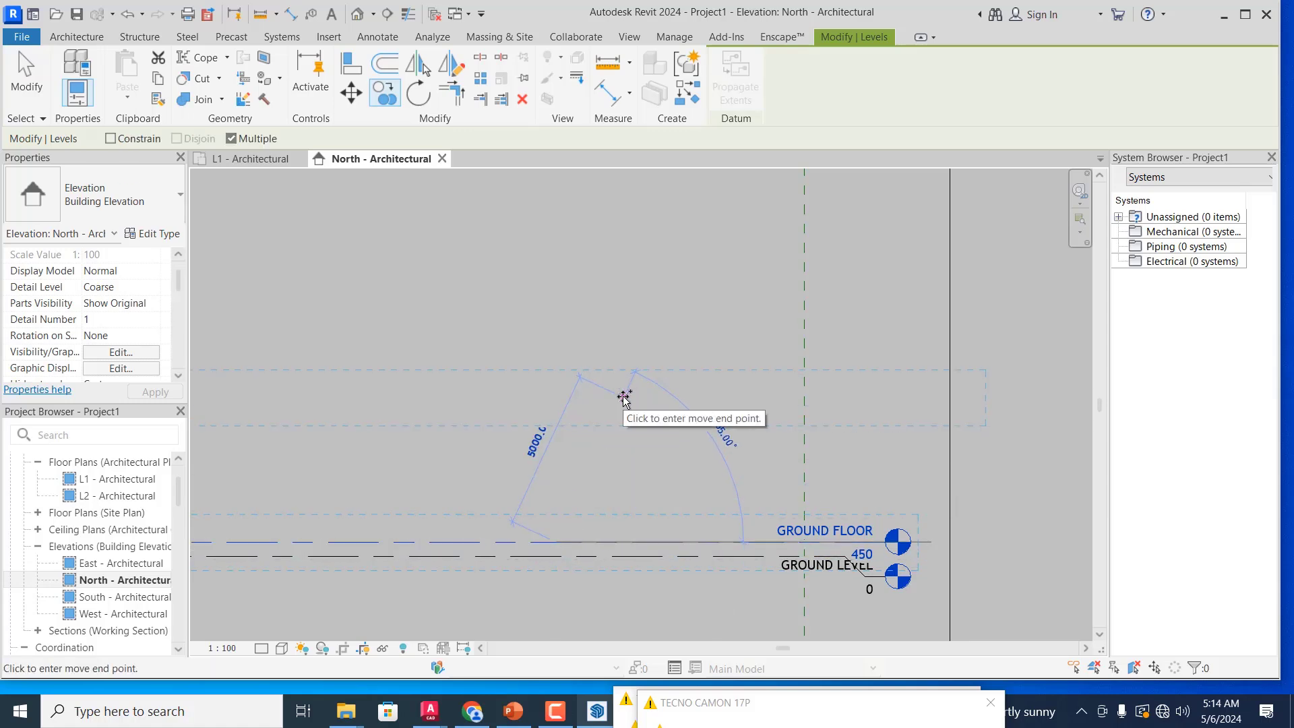
pyautogui.press('Escape')
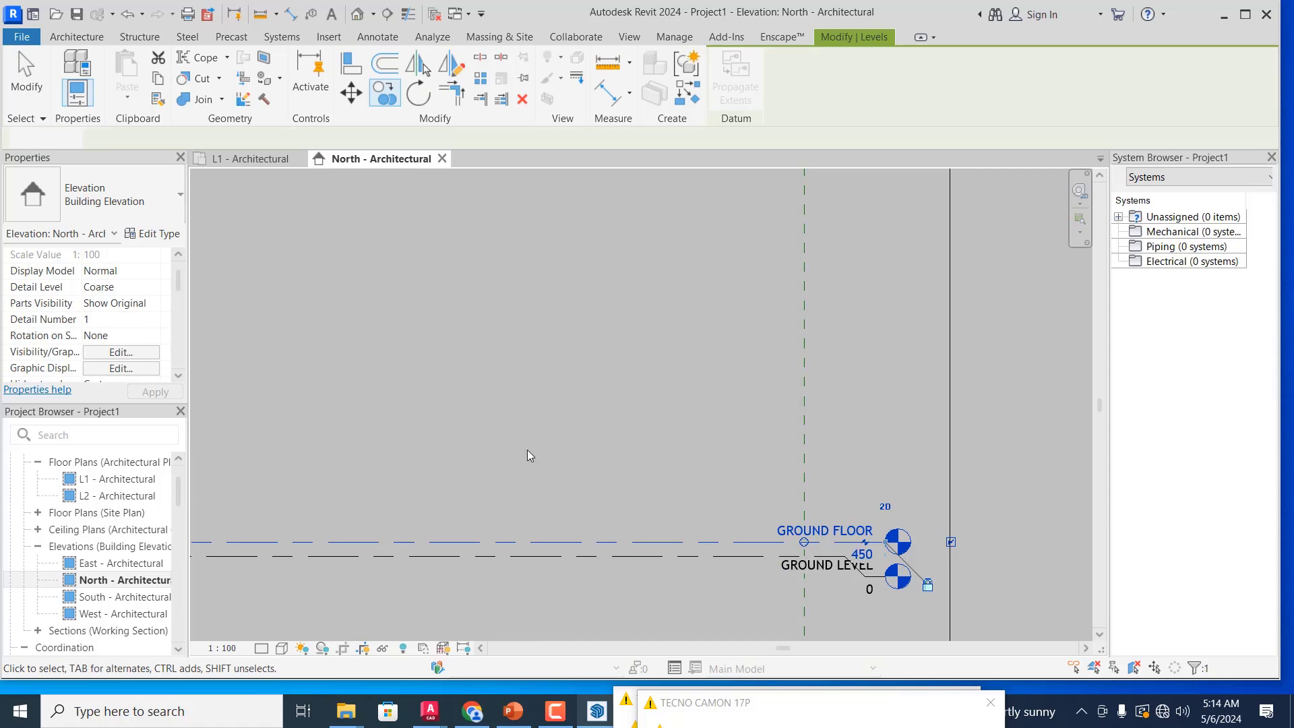
pyautogui.click(537, 542)
pyautogui.press('Escape')
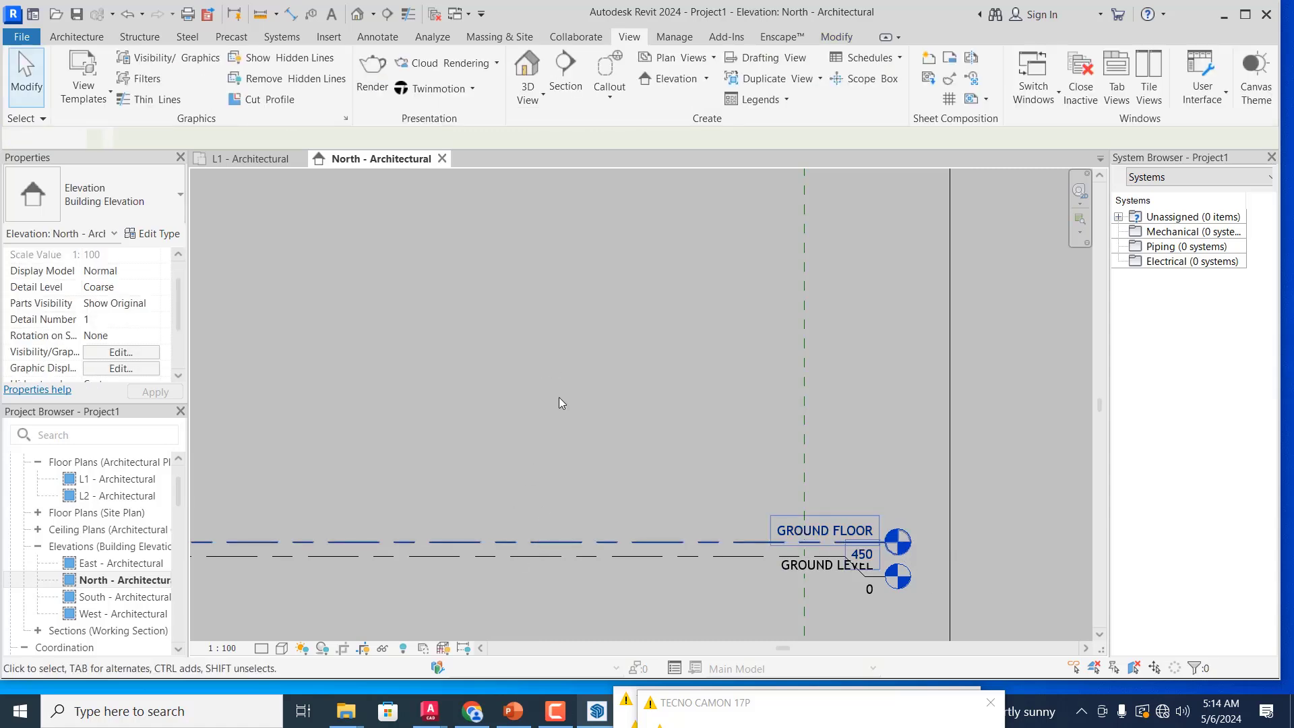
# - Copy the GROUND FLOOR level vertically upward twice in the North elevation, with 3000 between successive levels
pyautogui.click(540, 543)
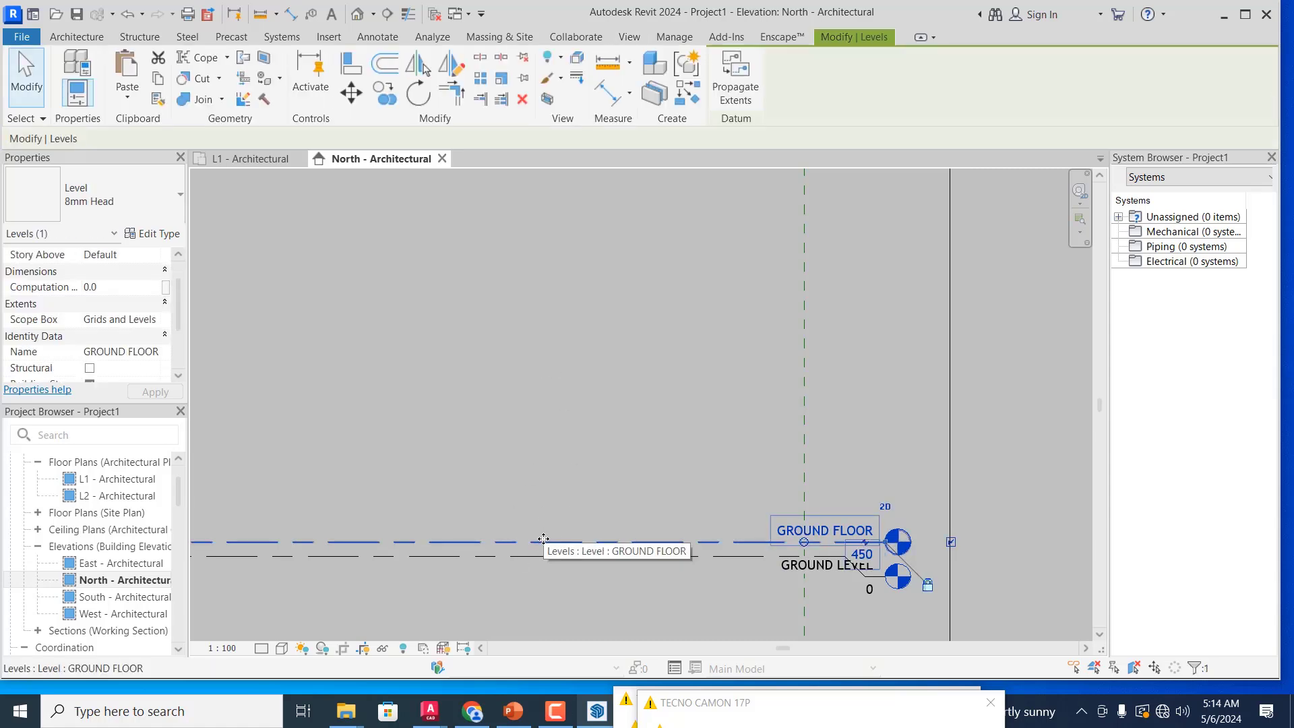
pyautogui.click(389, 93)
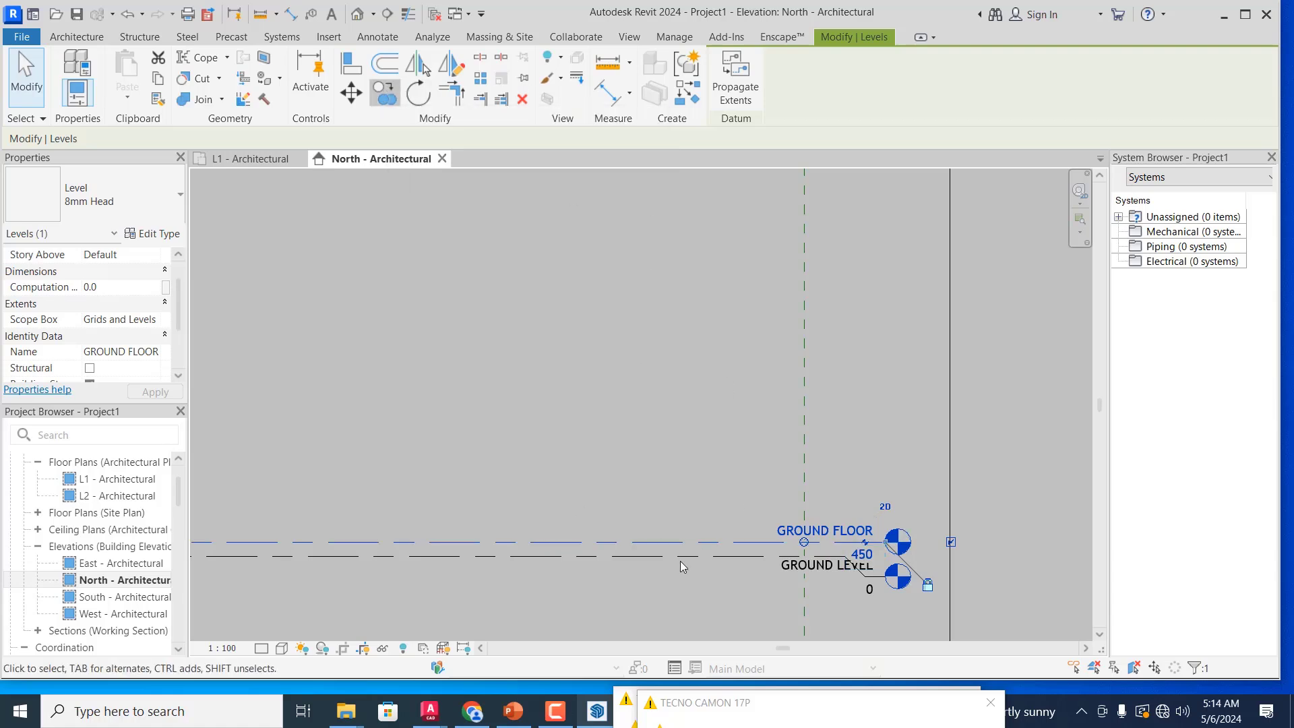
pyautogui.click(559, 542)
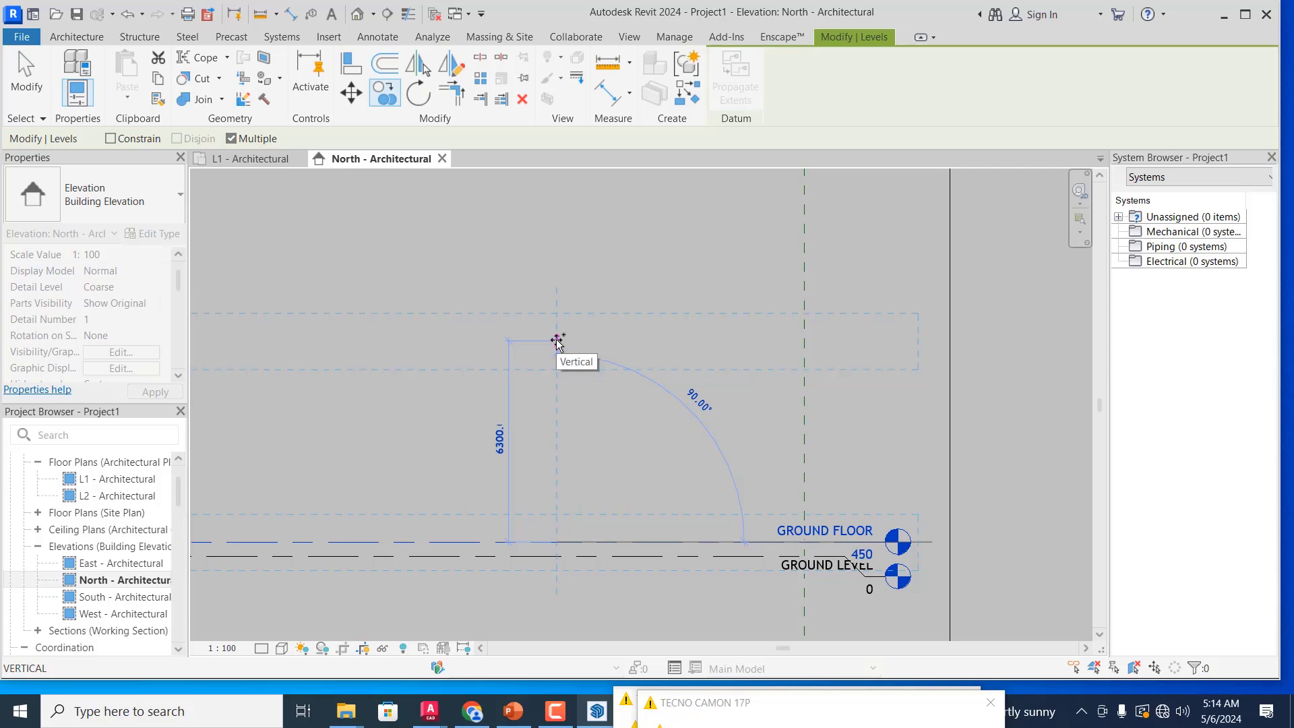
pyautogui.write('3000')
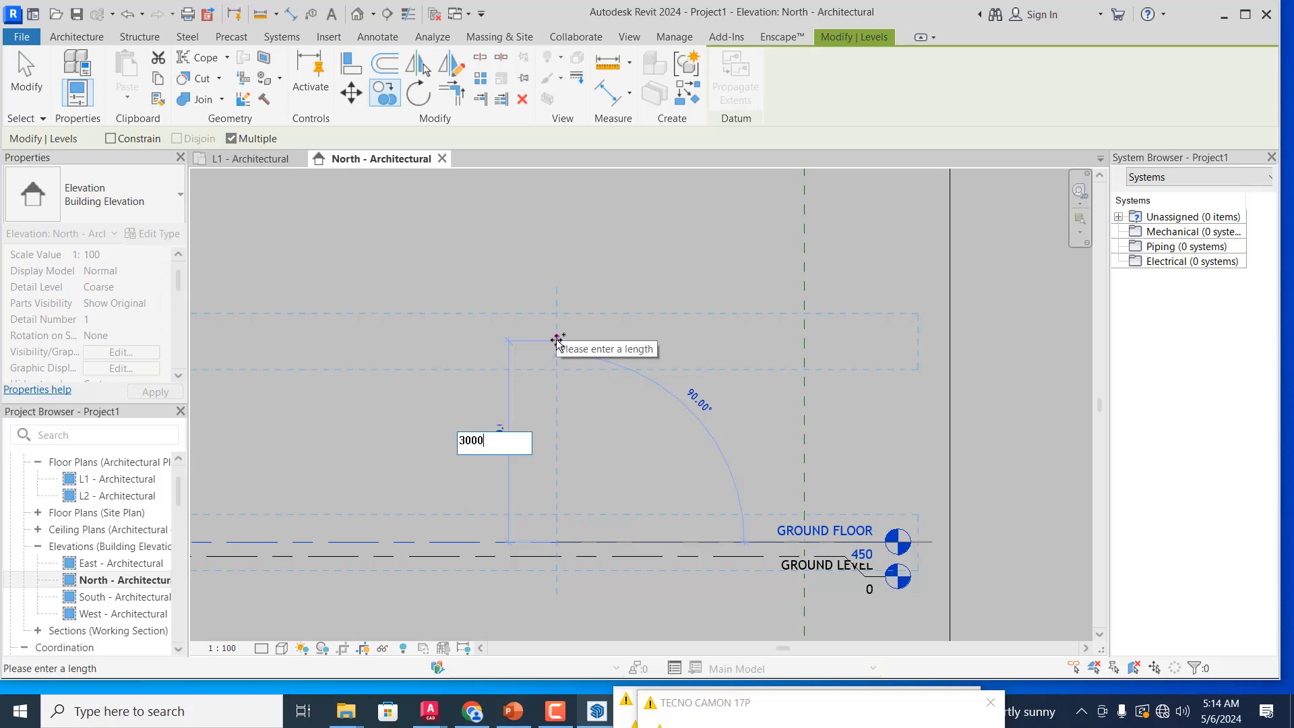
pyautogui.press('Return')
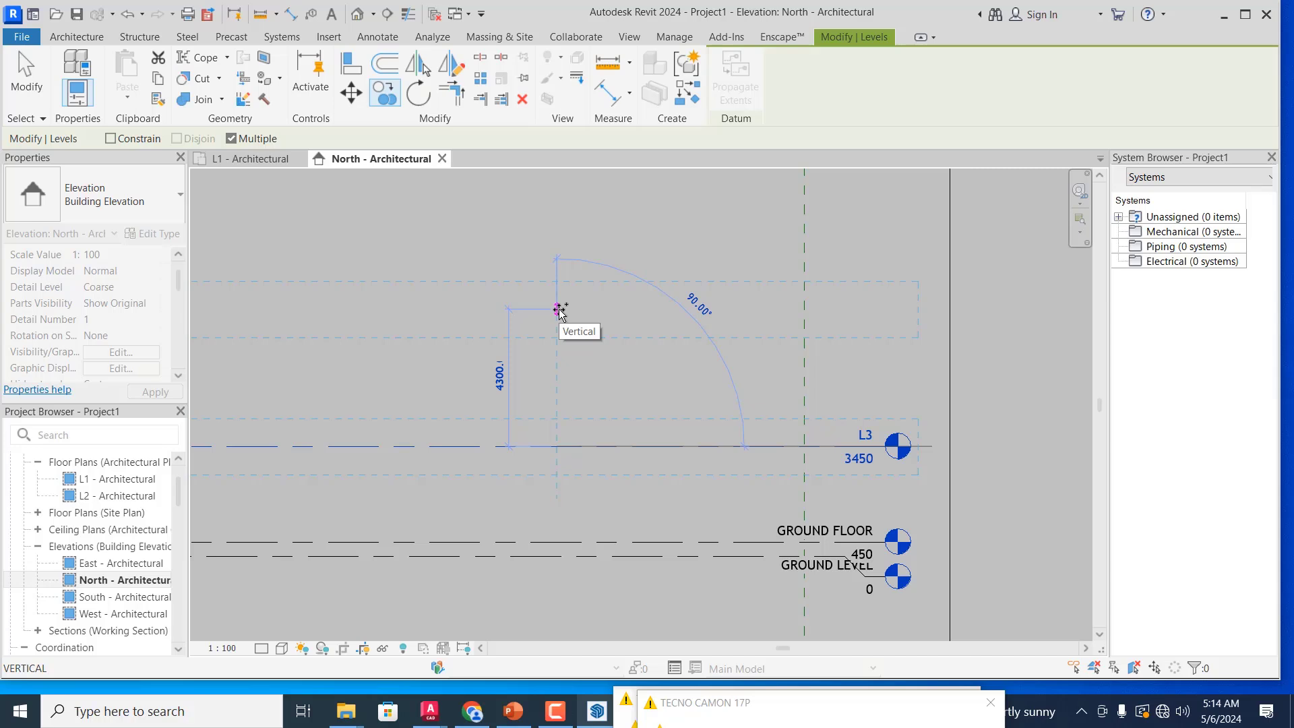
pyautogui.write('300')
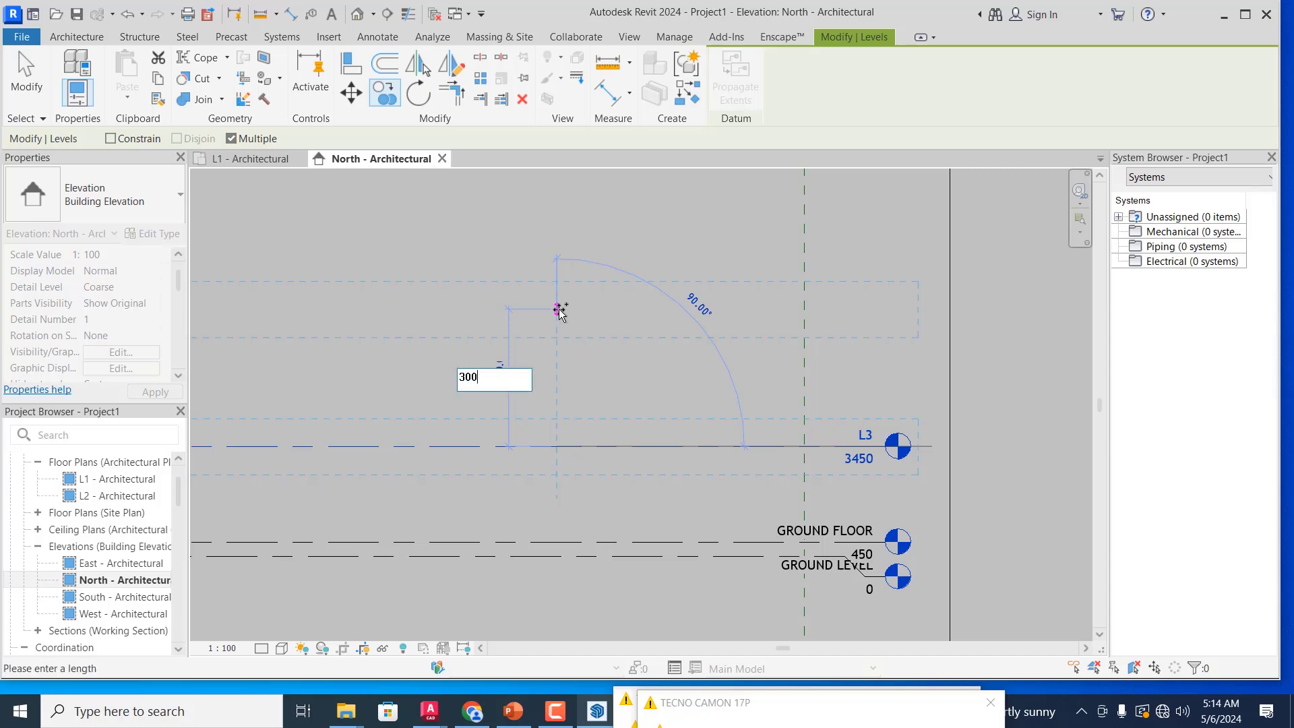
pyautogui.write('0')
pyautogui.press('Return')
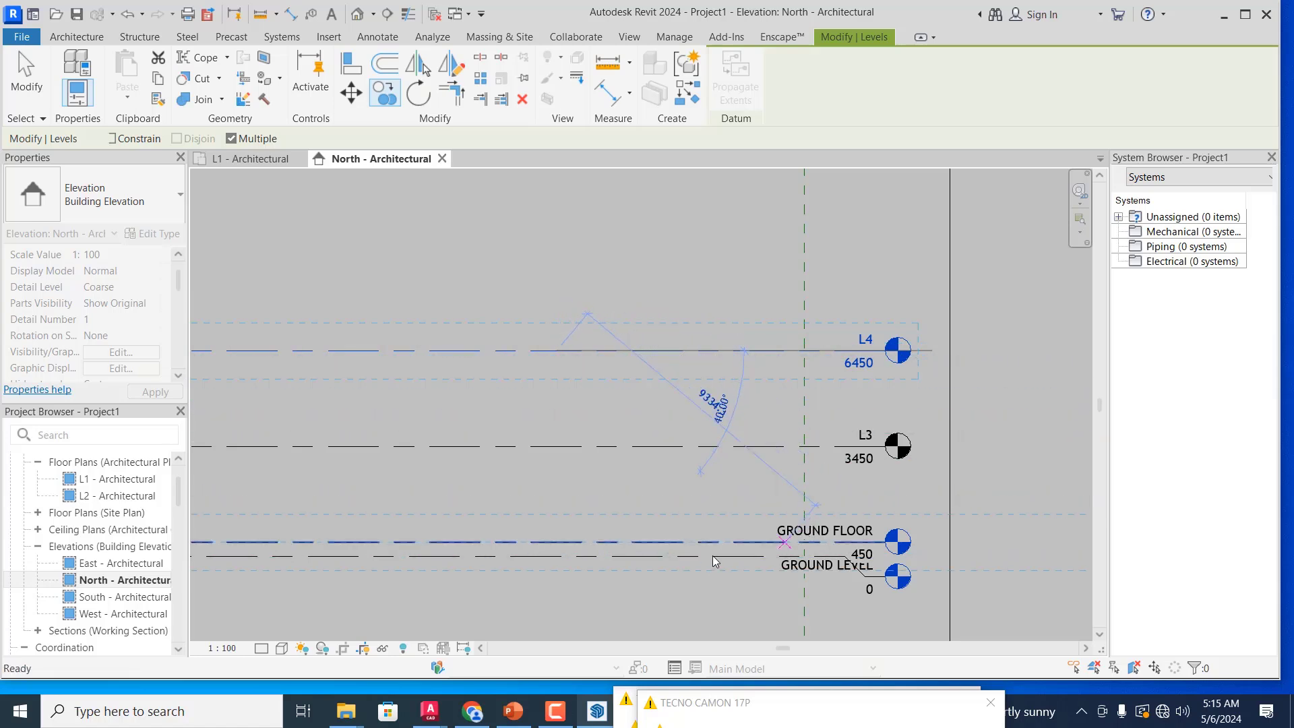
pyautogui.press('Escape')
pyautogui.press('Escape')
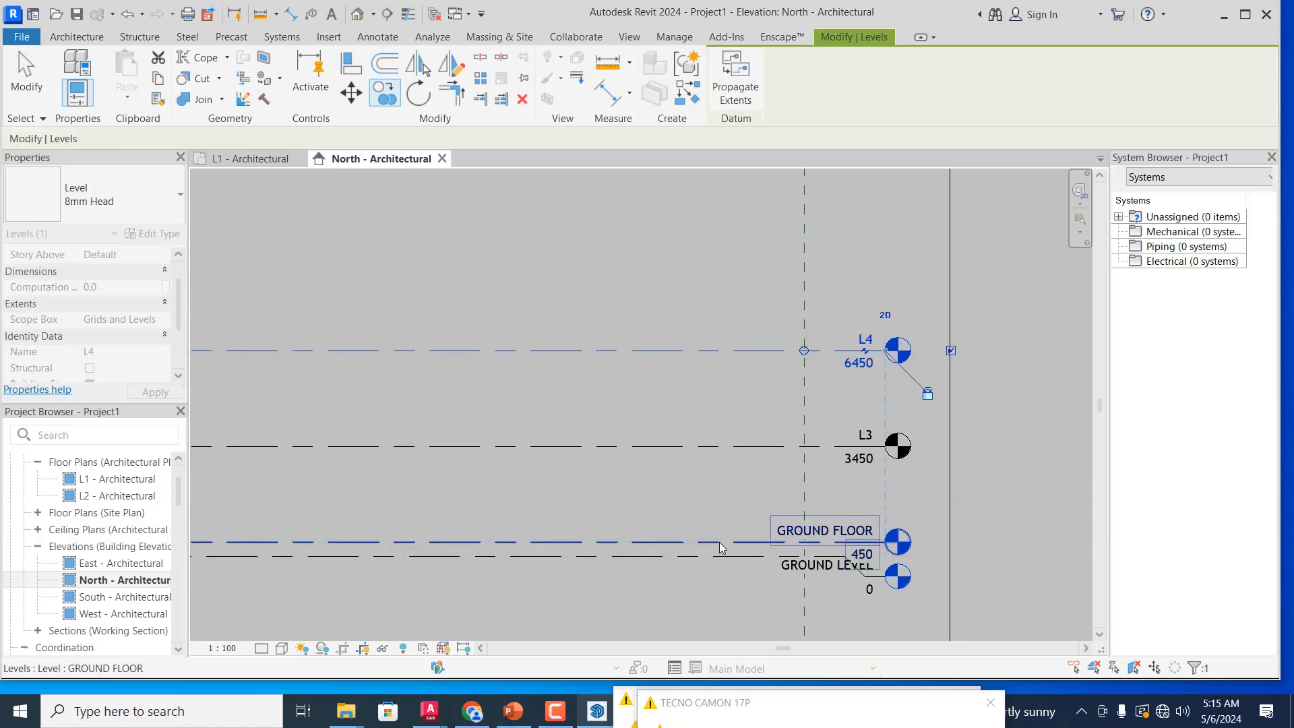
# - Copy the GROUND FLOOR level vertically upward by 1500 to create an intermediate level below L3
pyautogui.click(718, 542)
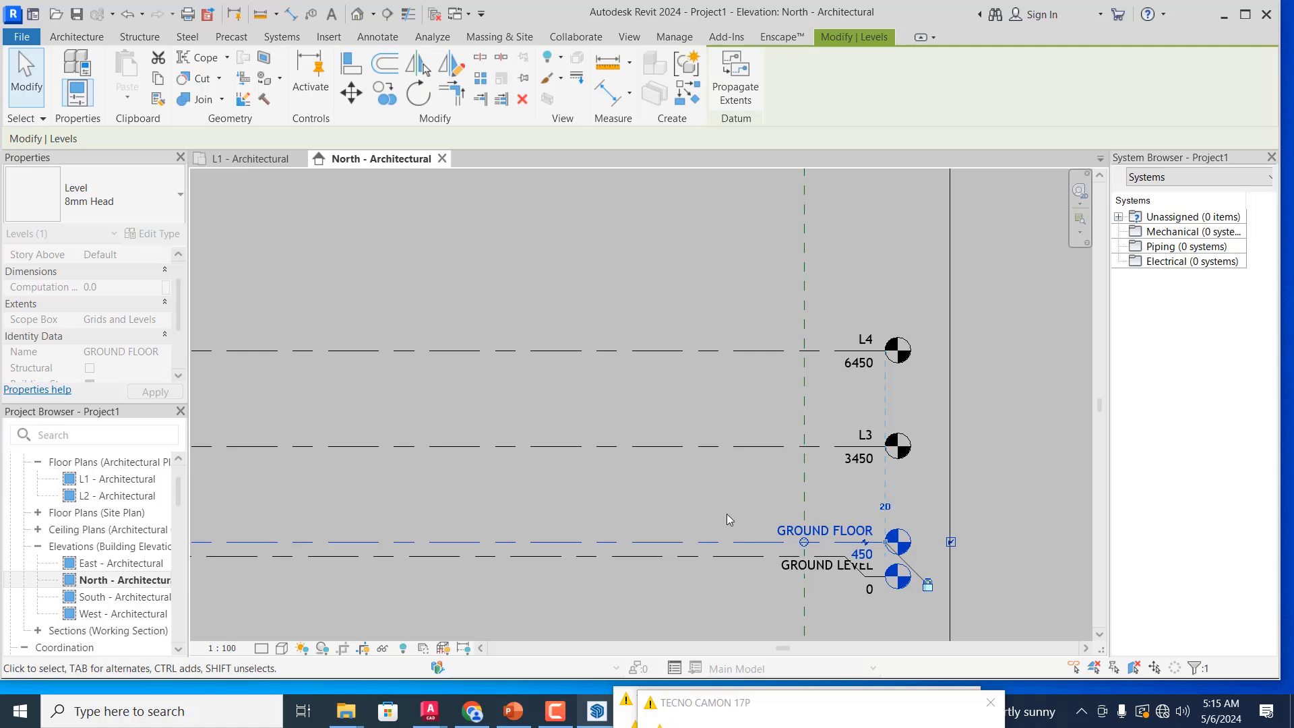
pyautogui.click(655, 542)
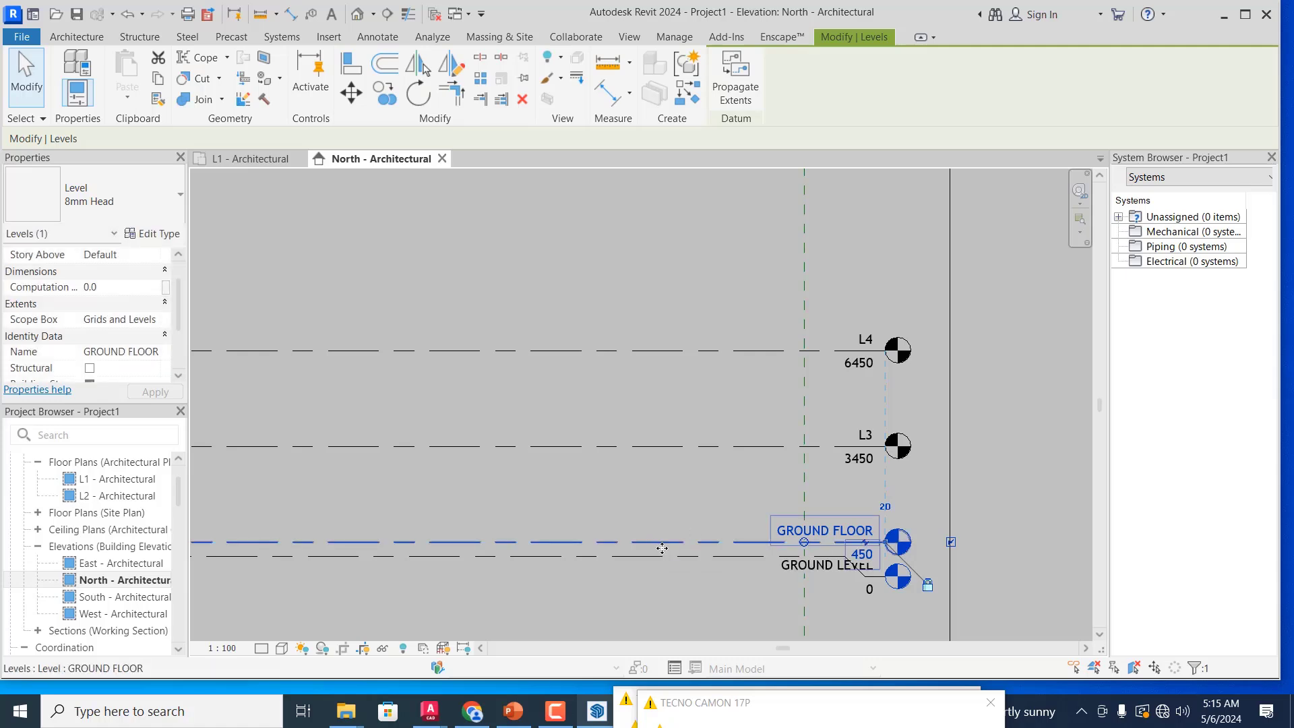
pyautogui.press('m')
pyautogui.press('v')
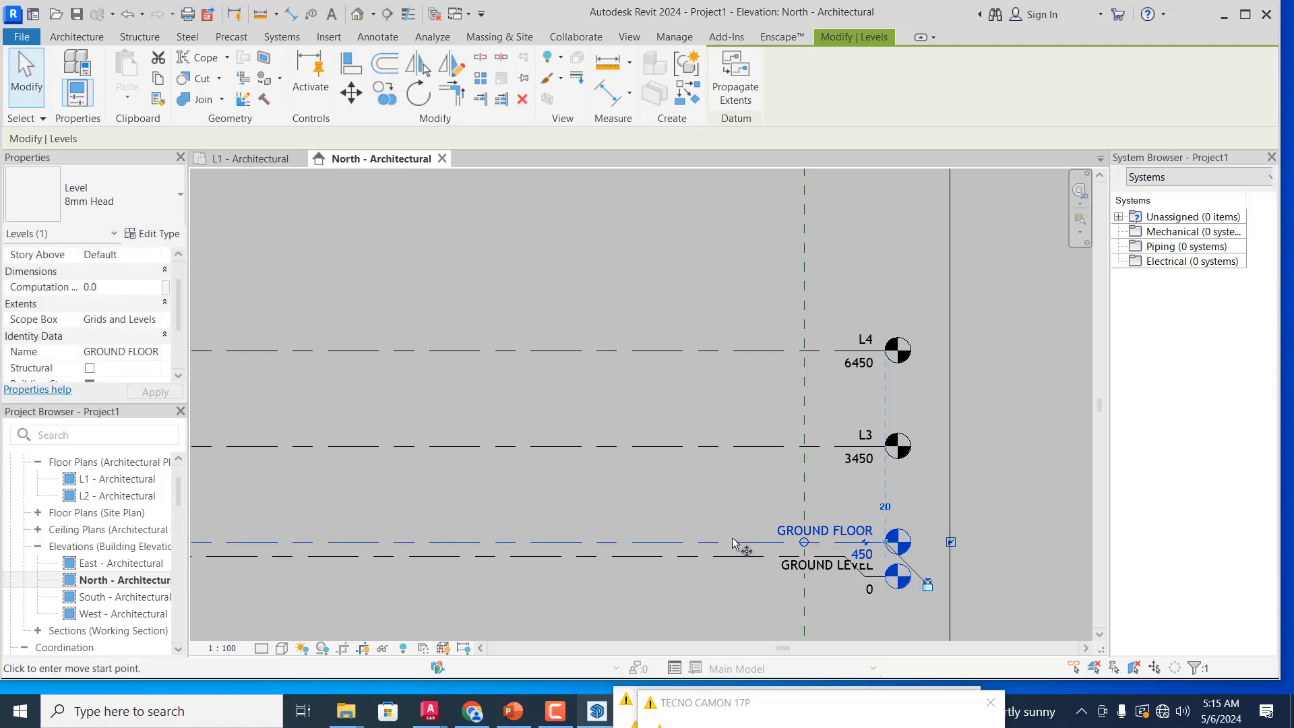
pyautogui.press('c')
pyautogui.press('o')
pyautogui.click(701, 542)
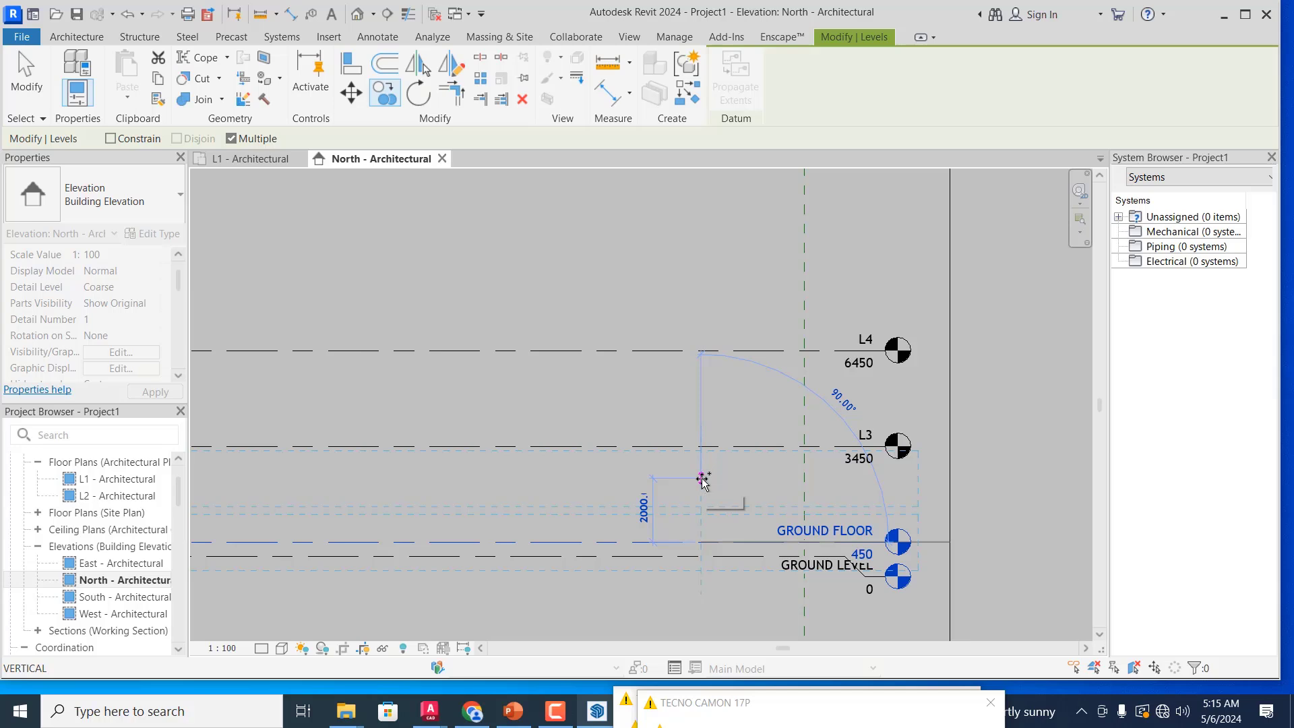
pyautogui.write('1500')
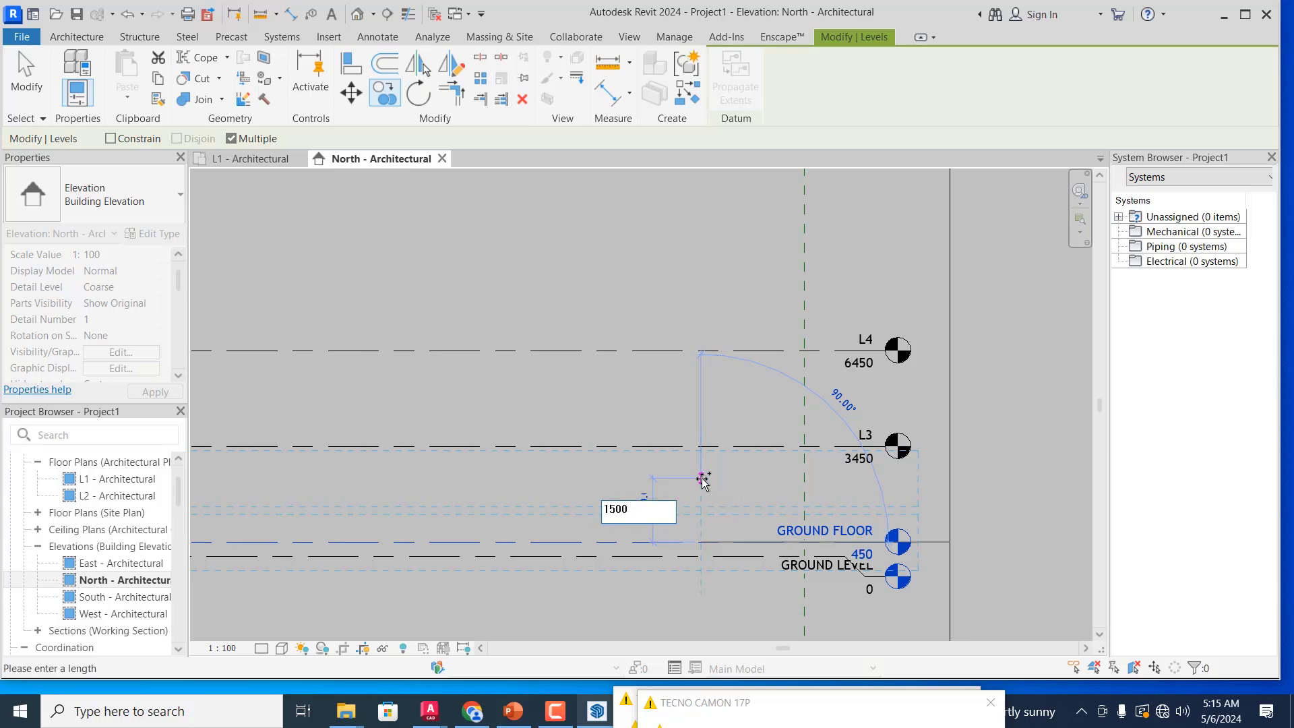
pyautogui.press('Return')
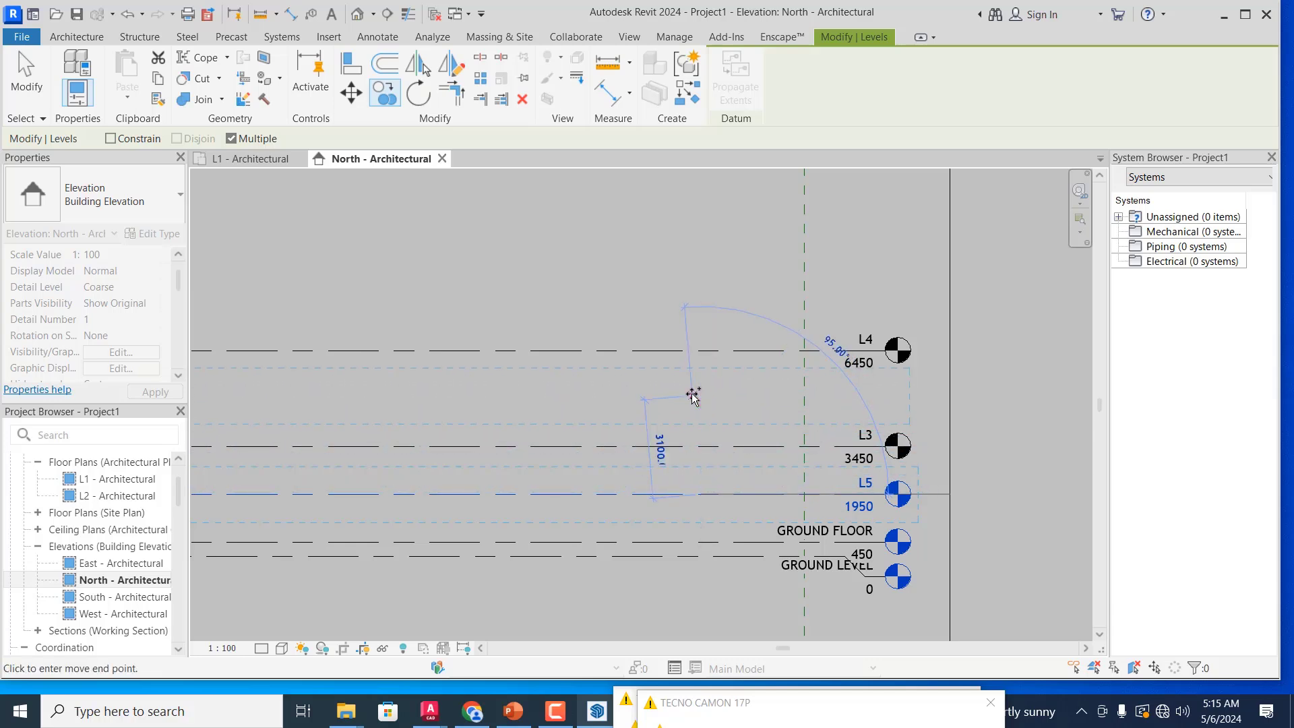
pyautogui.press('Escape')
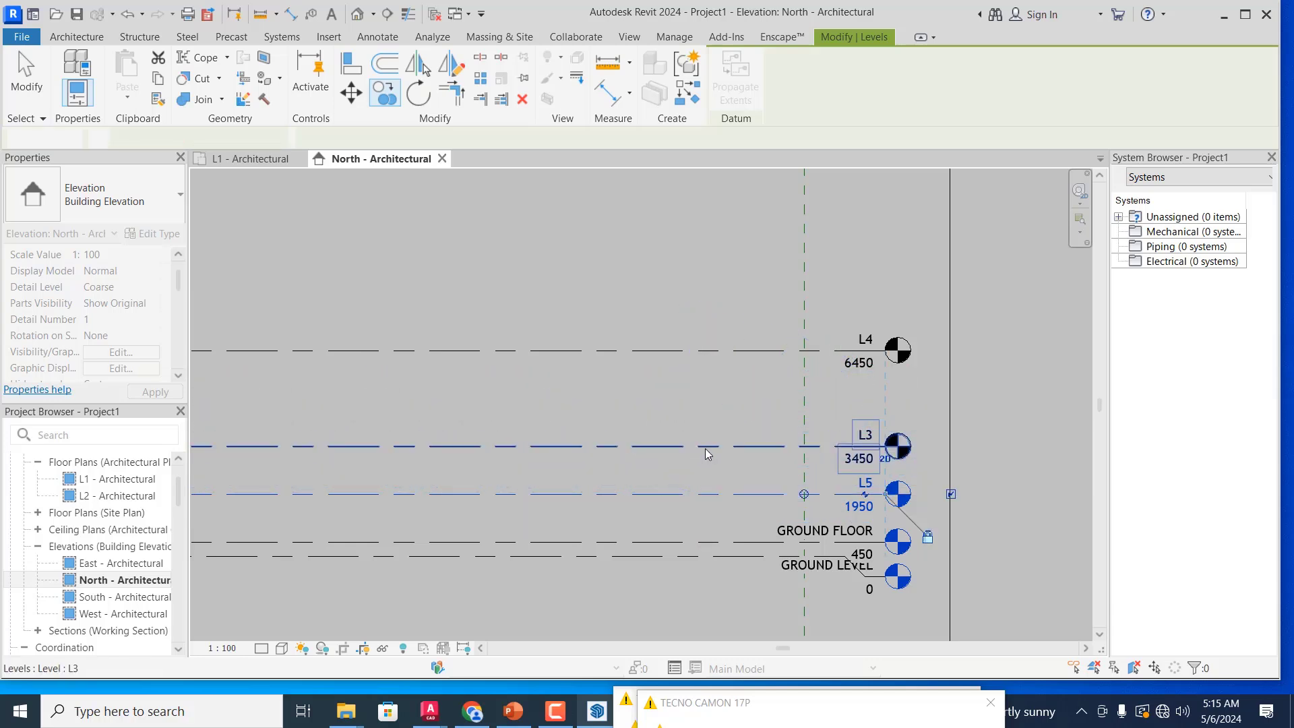
# - Copy level L3 vertically upward by 1500 to create an intermediate level below L4
pyautogui.click(702, 440)
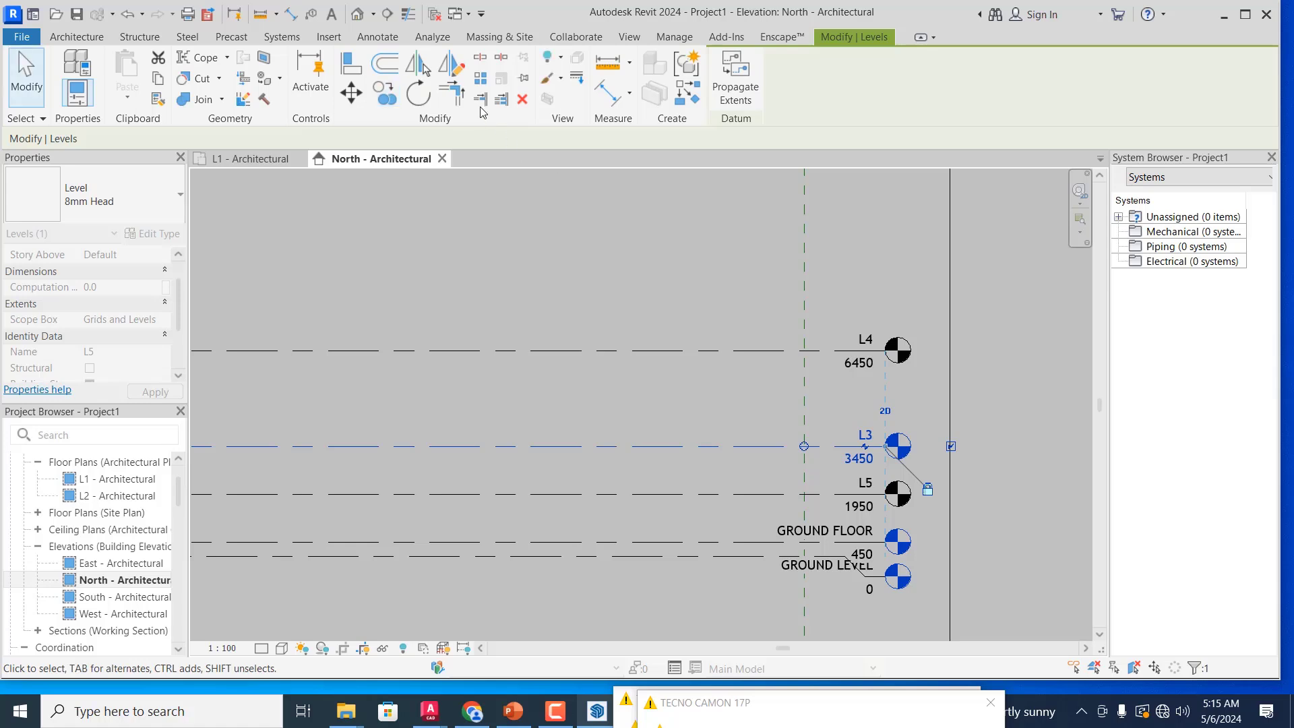
pyautogui.click(388, 94)
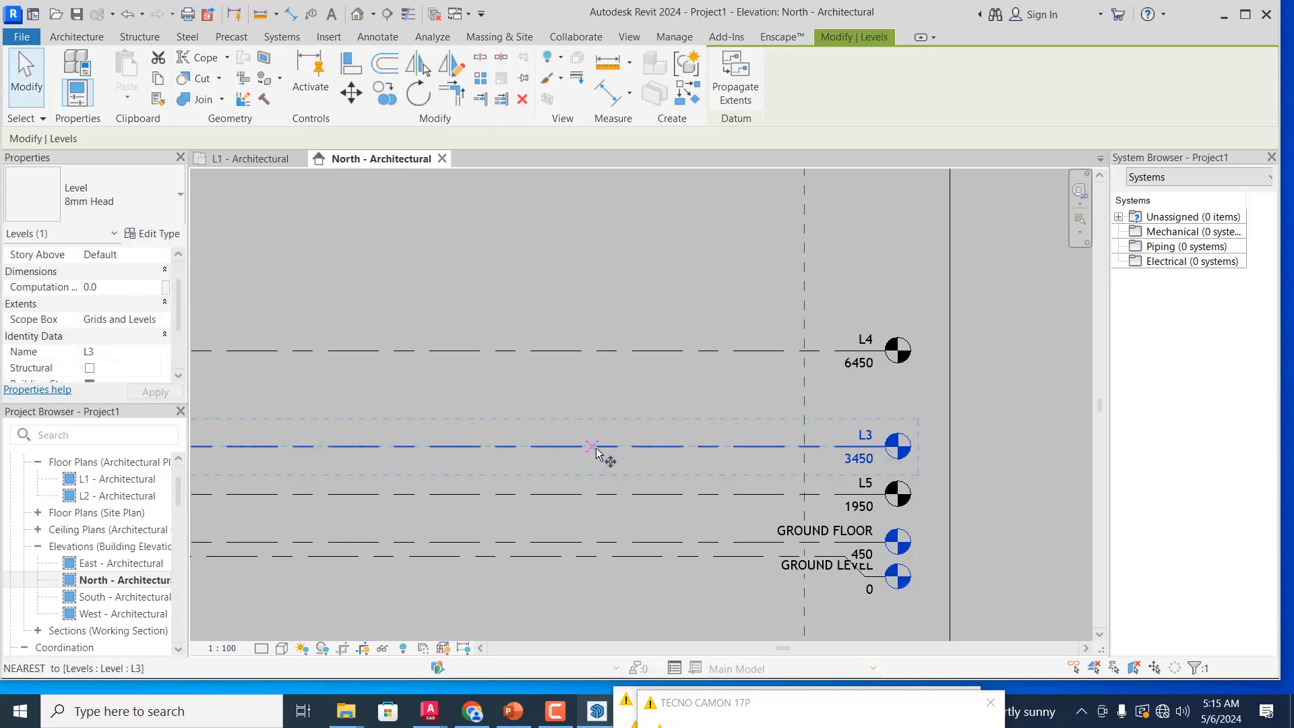
pyautogui.click(628, 437)
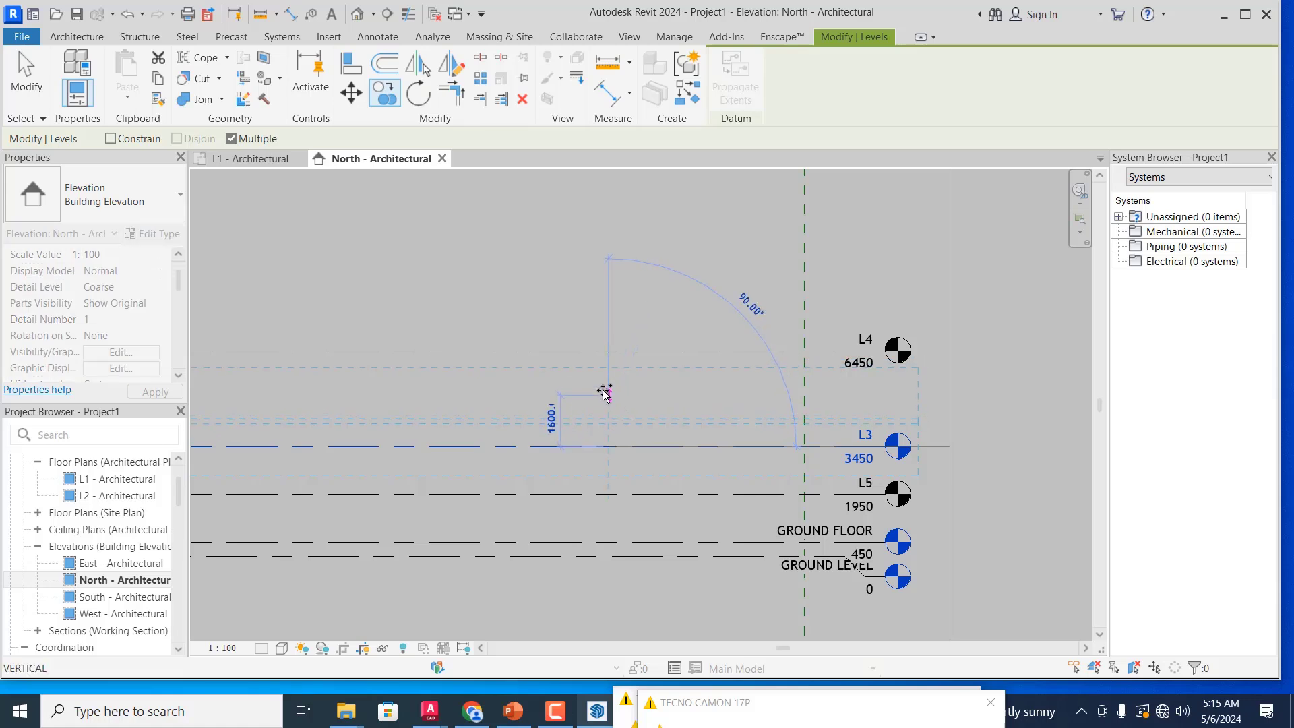
pyautogui.write('1500')
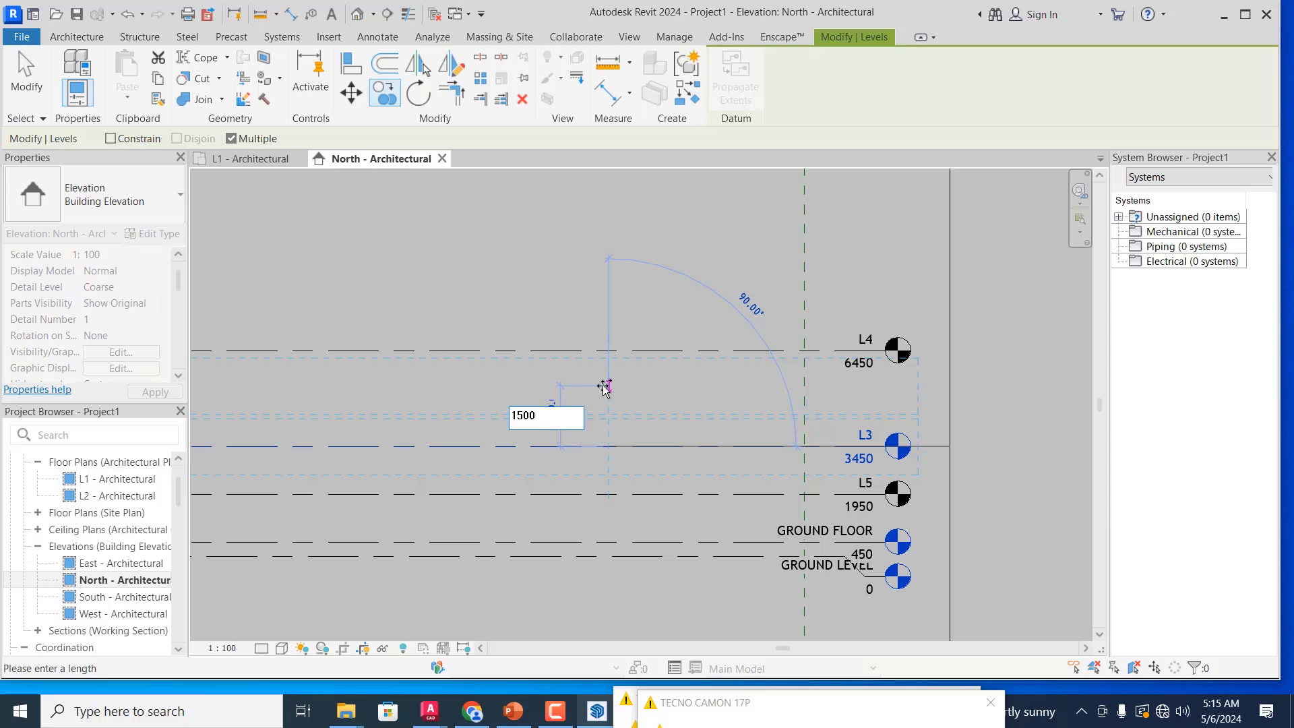
pyautogui.press('Return')
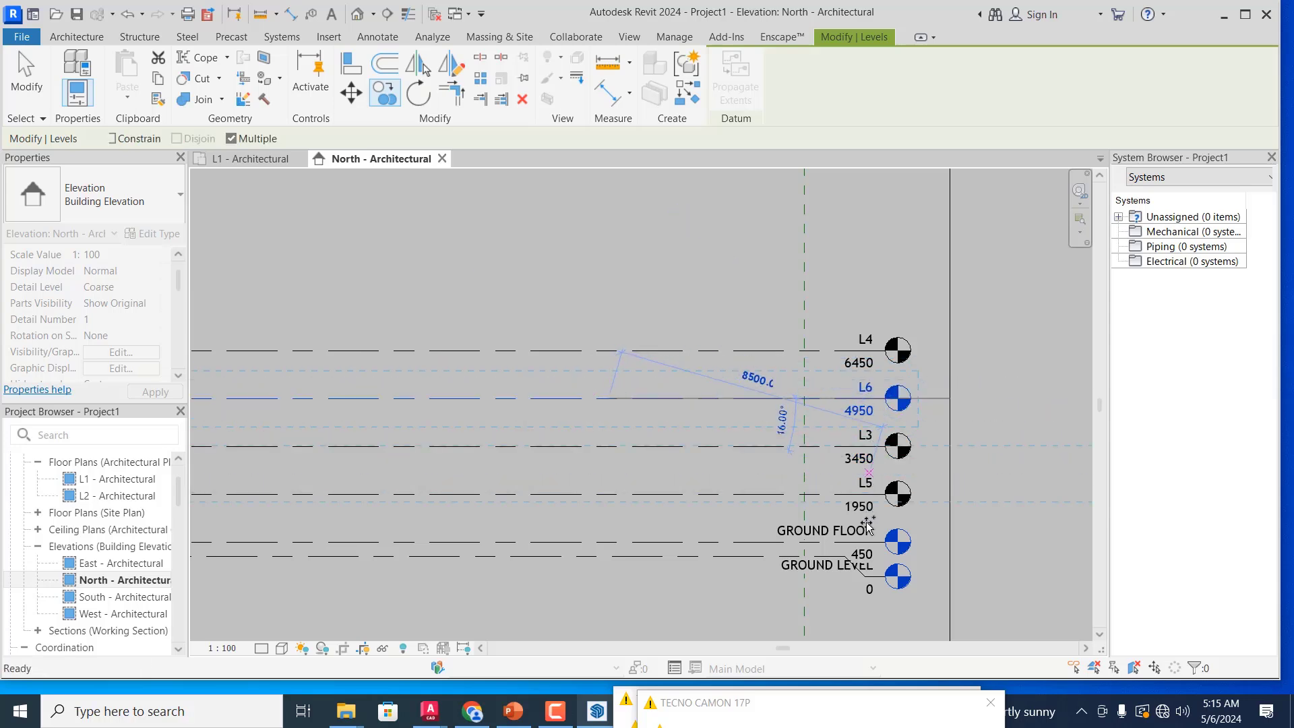
pyautogui.press('Escape')
pyautogui.press('Escape')
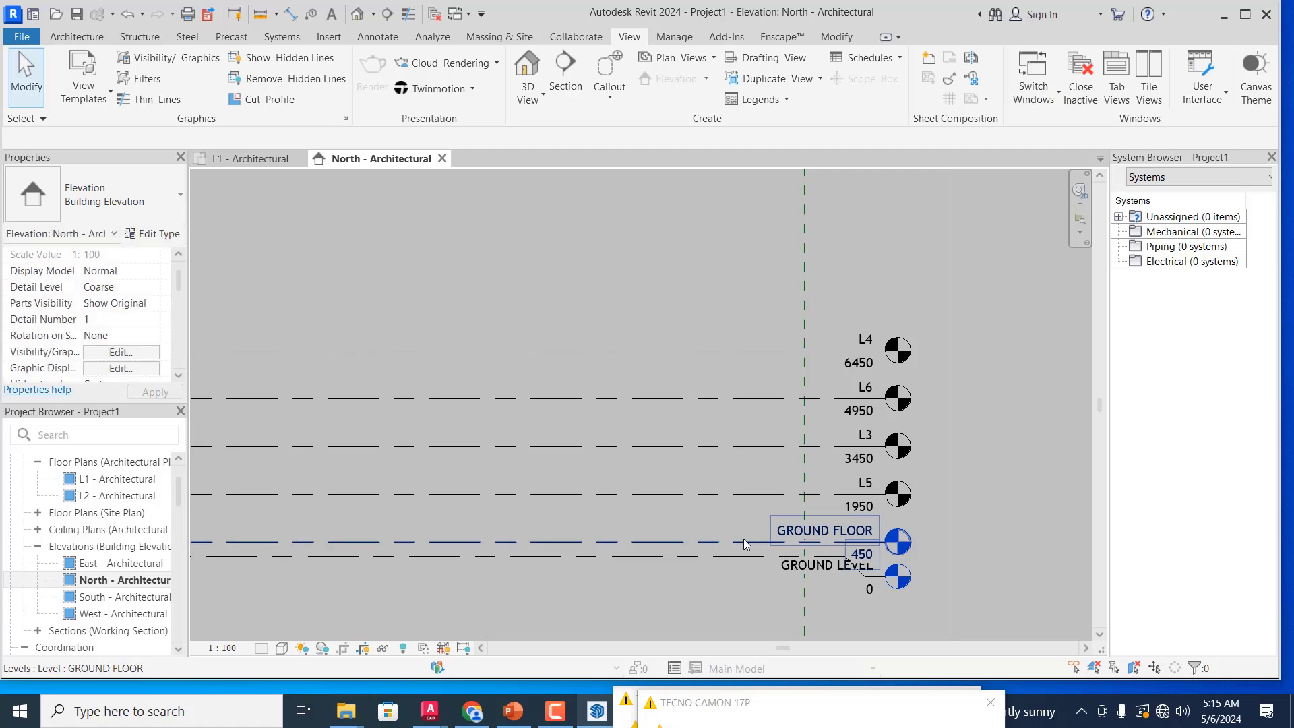
# - Rename level L3 as FIRST FLOOR
pyautogui.click(870, 440)
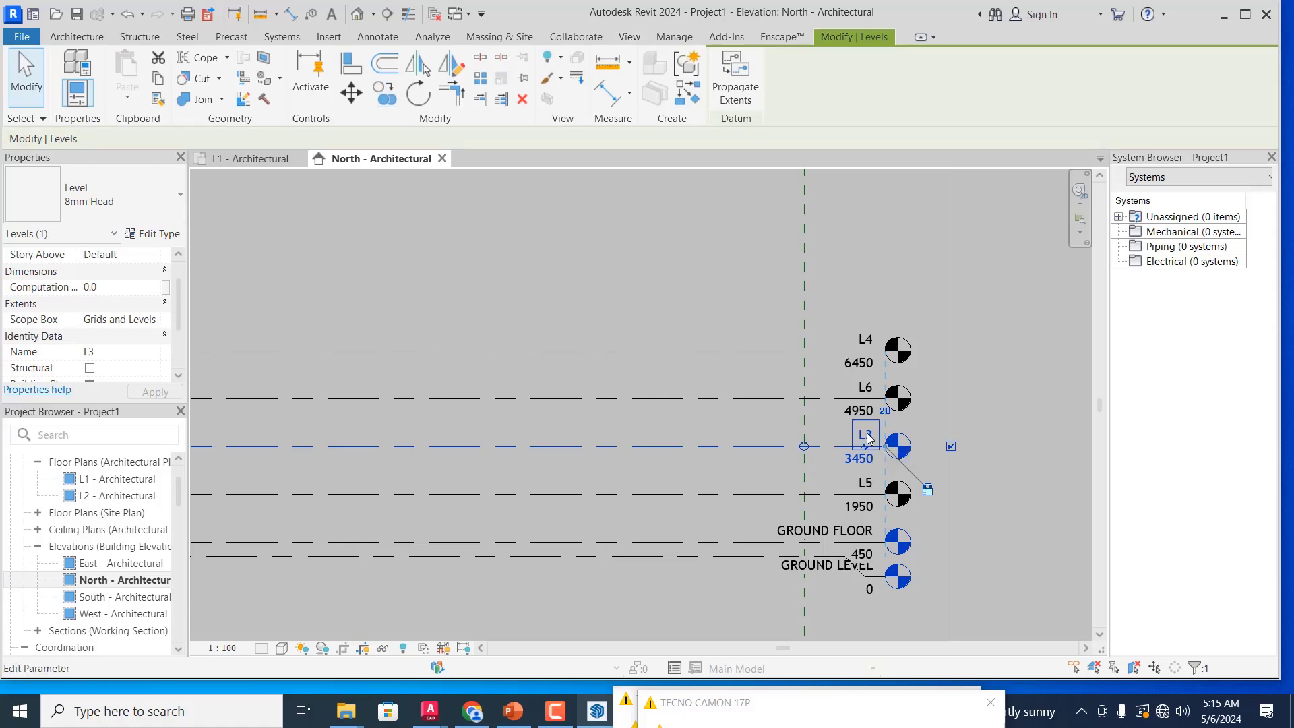
pyautogui.click(866, 435)
pyautogui.write('F')
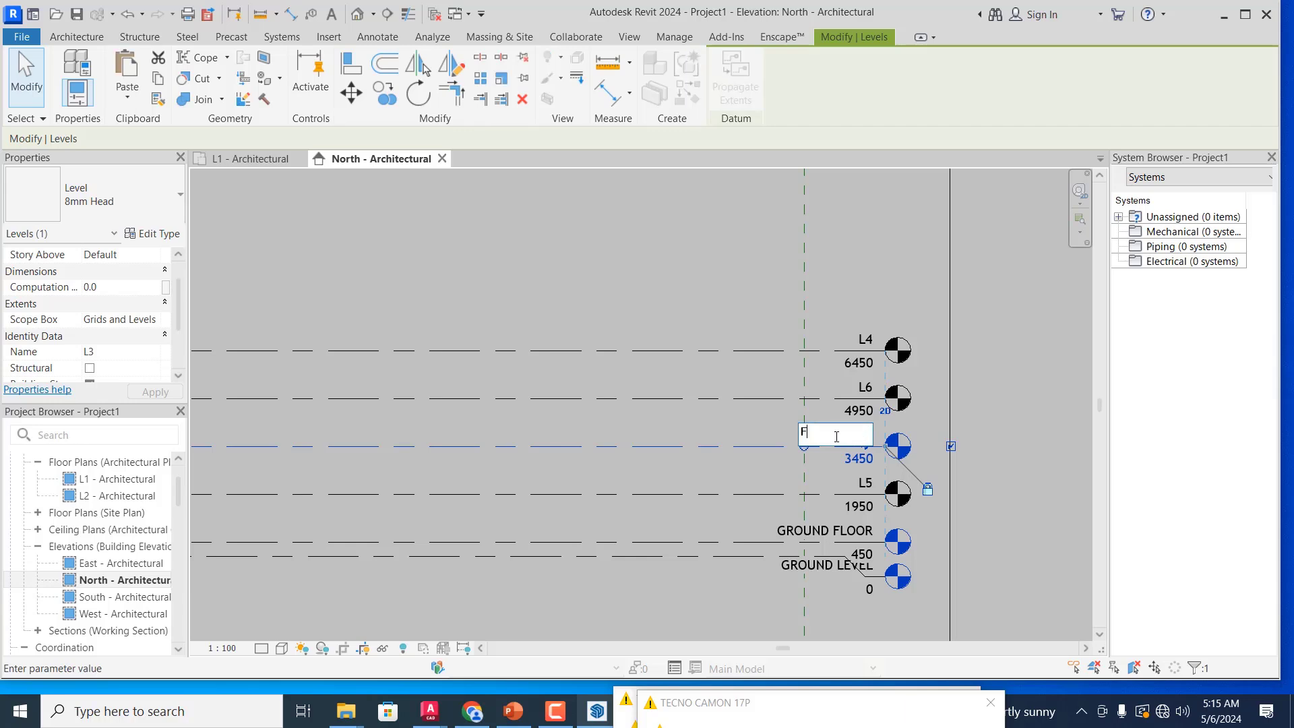
pyautogui.write('IRST FLOOR')
pyautogui.press('Return')
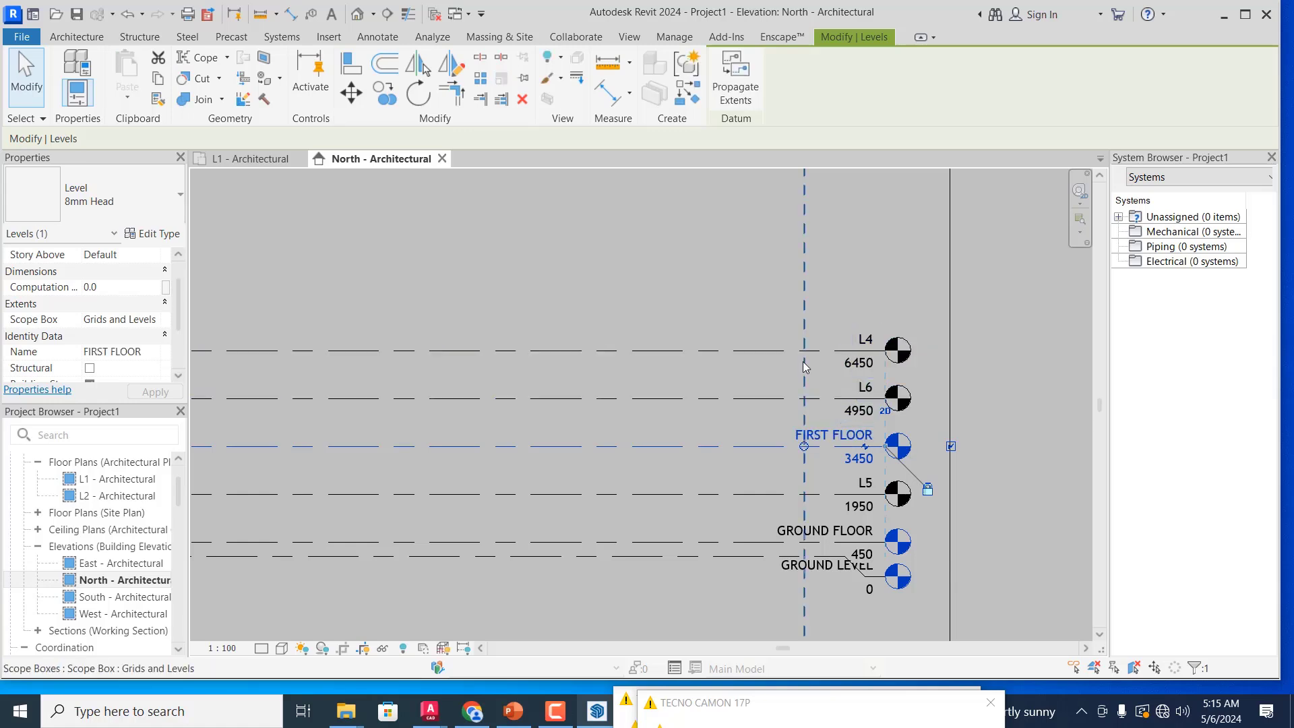
# - Add an elbow to the topmost level line, L4, and rename the level ROOF
pyautogui.click(869, 345)
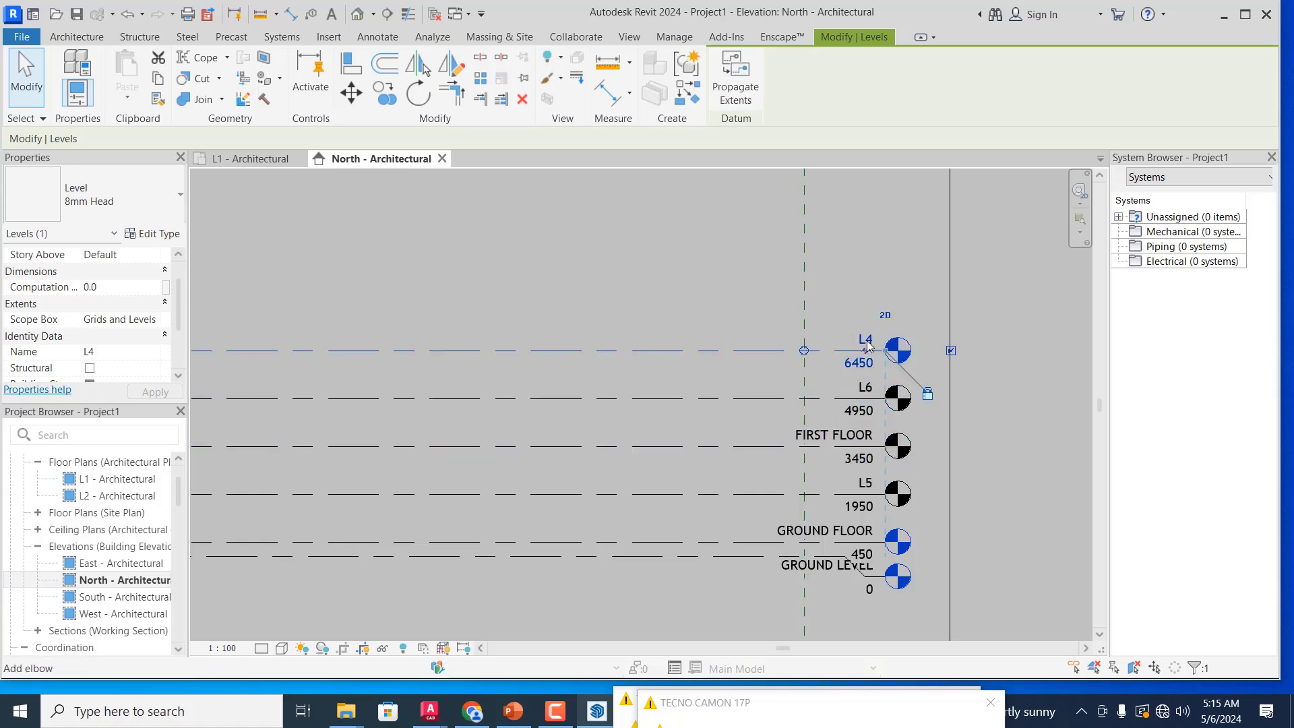
pyautogui.click(867, 347)
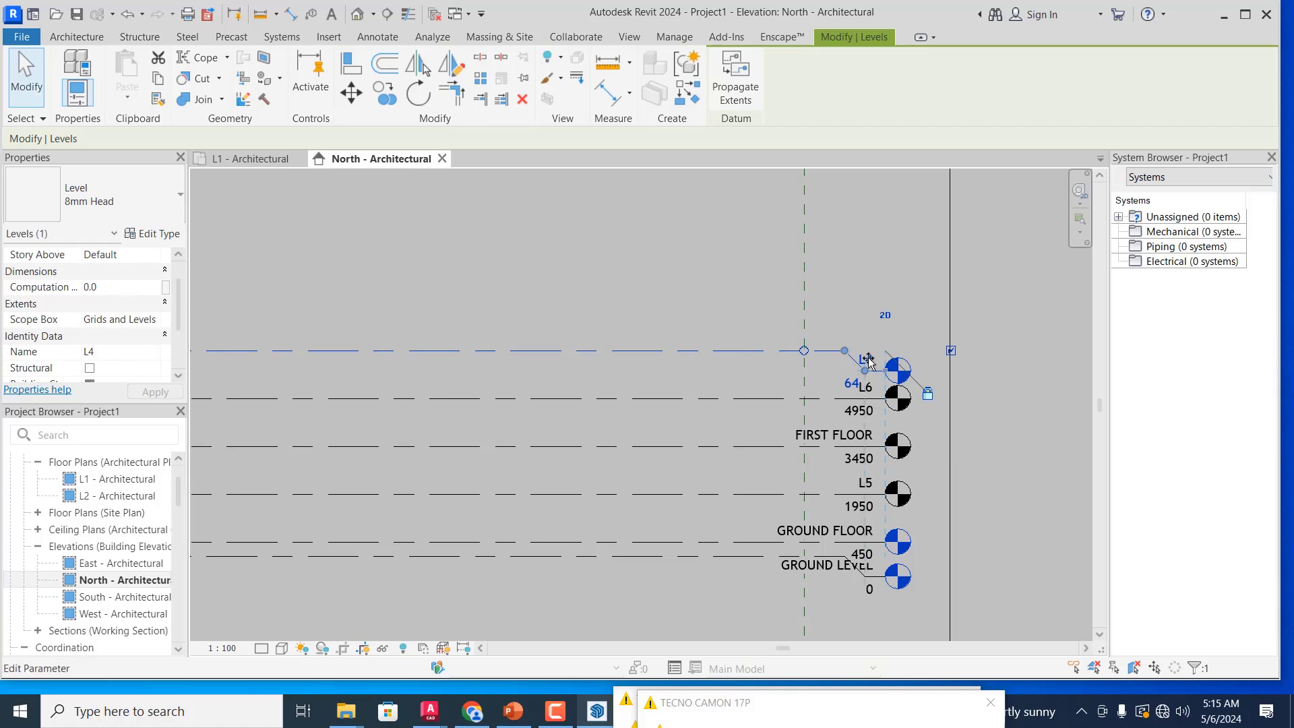
pyautogui.click(868, 358)
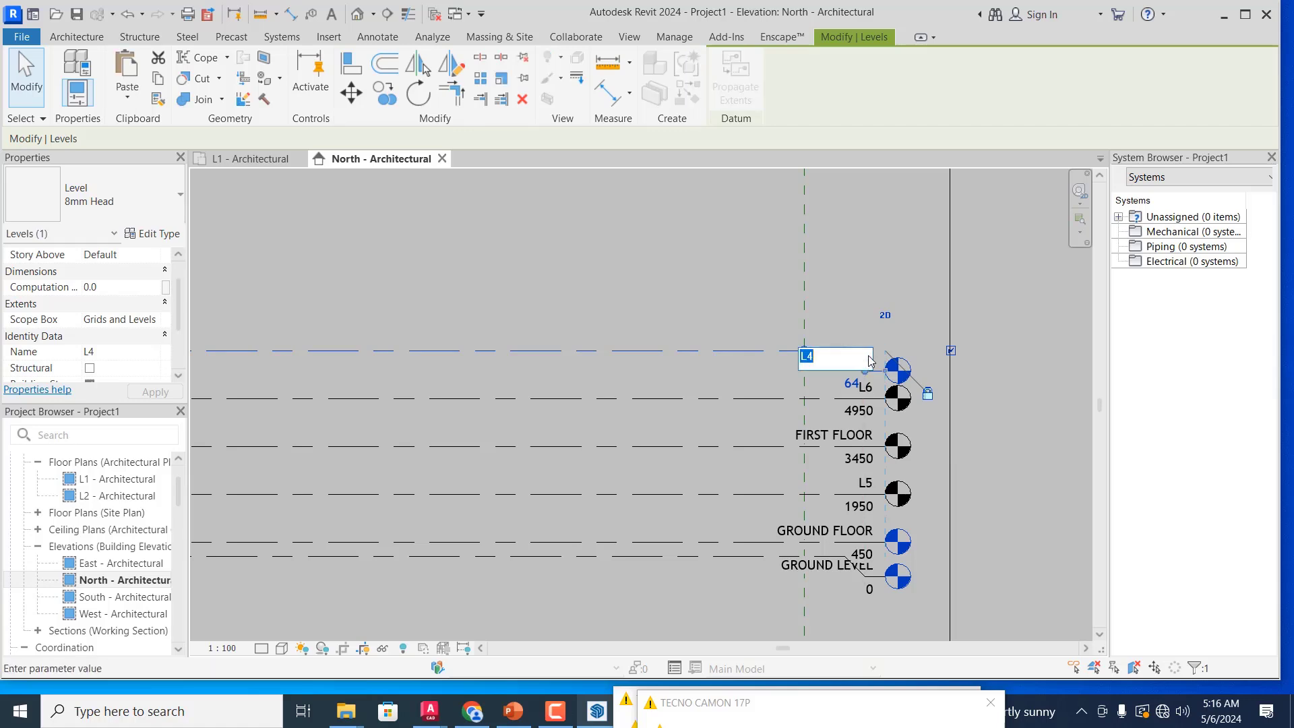
pyautogui.write('SECON')
pyautogui.press('BackSpace')
pyautogui.press('BackSpace')
pyautogui.press('BackSpace')
pyautogui.press('BackSpace')
pyautogui.write('ROO')
pyautogui.press('Return')
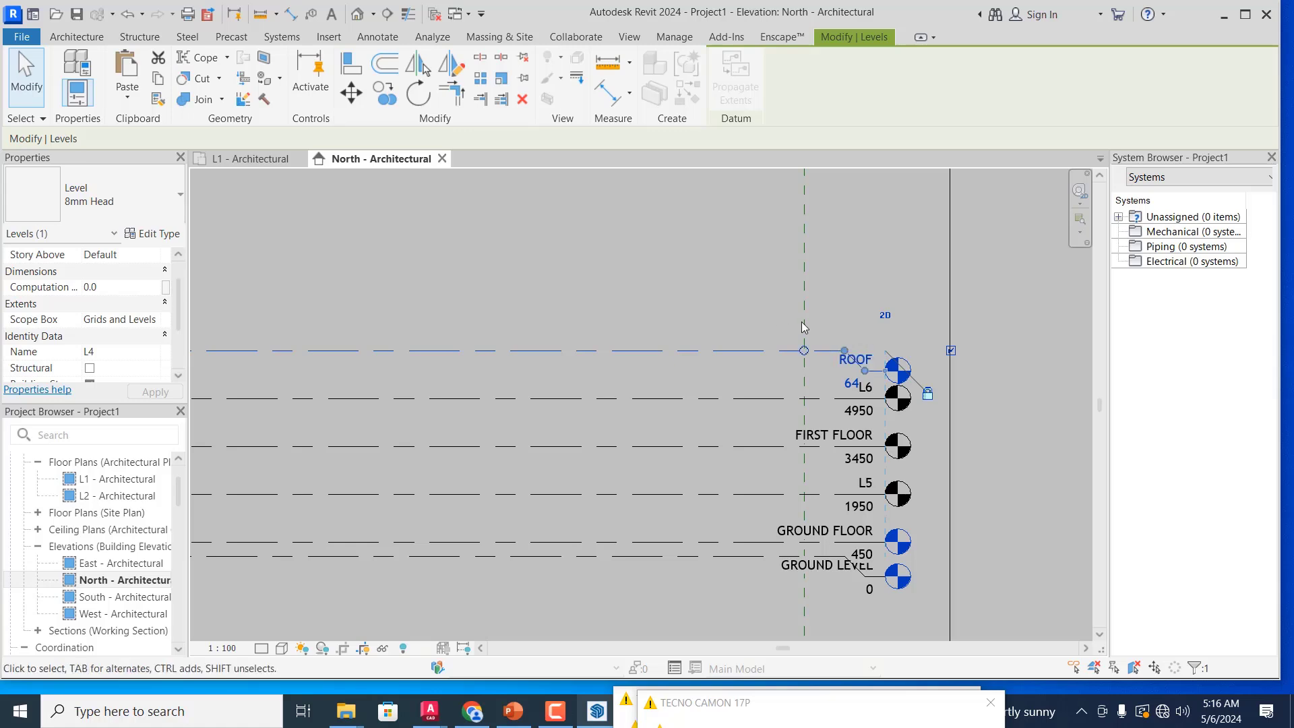
# - Rename the intermediate level L5, between GROUND FLOOR and FIRST FLOOR, as 1 FL
pyautogui.click(866, 486)
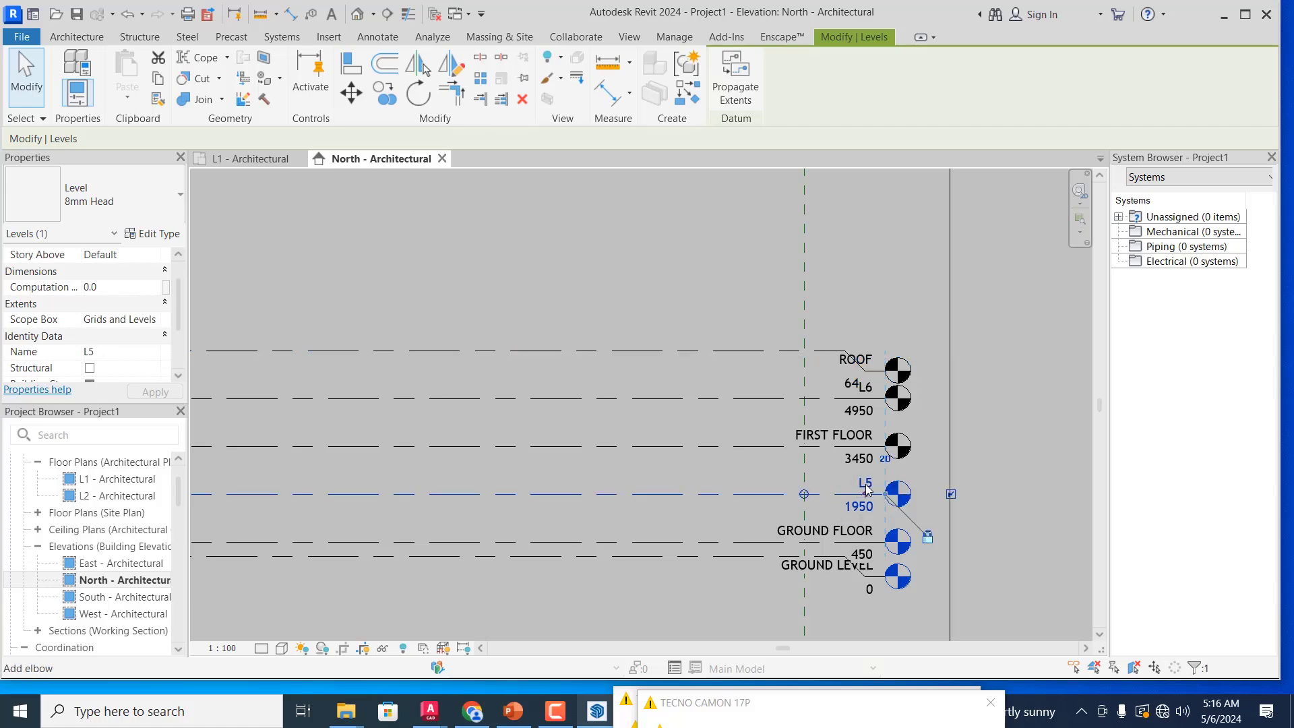
pyautogui.click(866, 484)
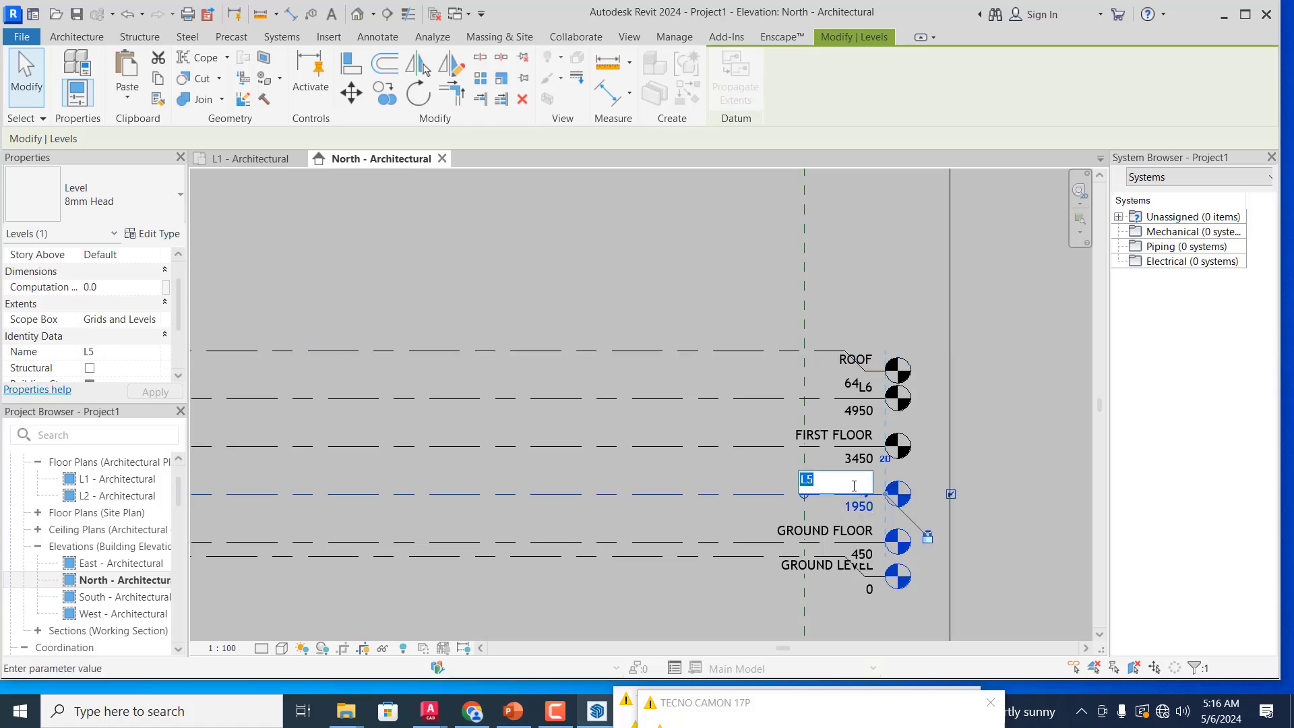
pyautogui.write('L')
pyautogui.press('Return')
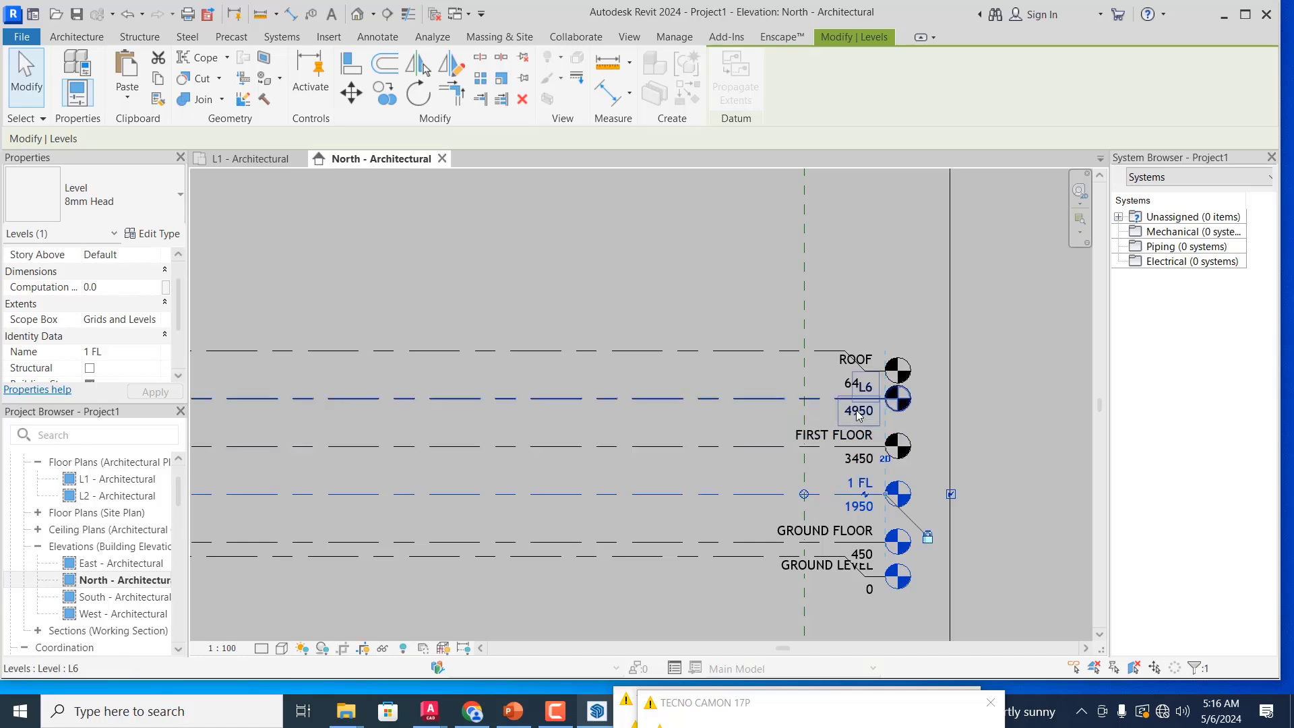
pyautogui.click(860, 417)
pyautogui.click(863, 413)
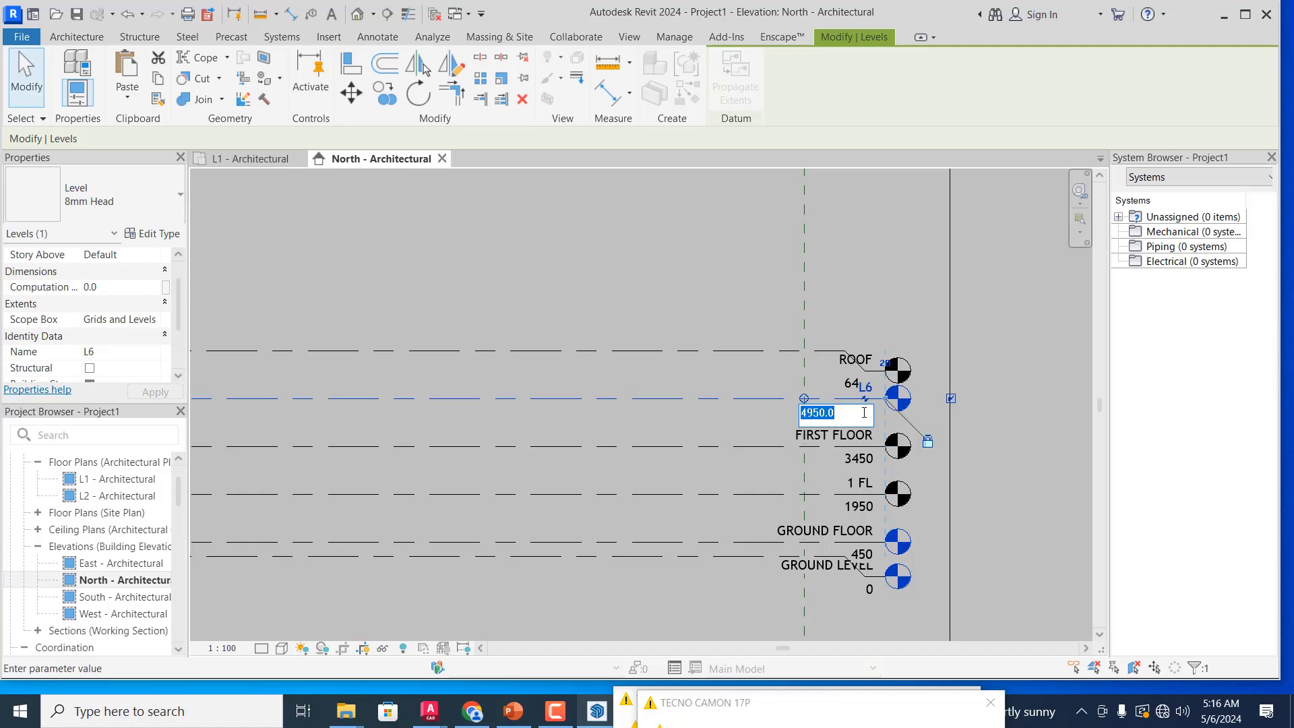
pyautogui.write('2 FL')
pyautogui.press('Return')
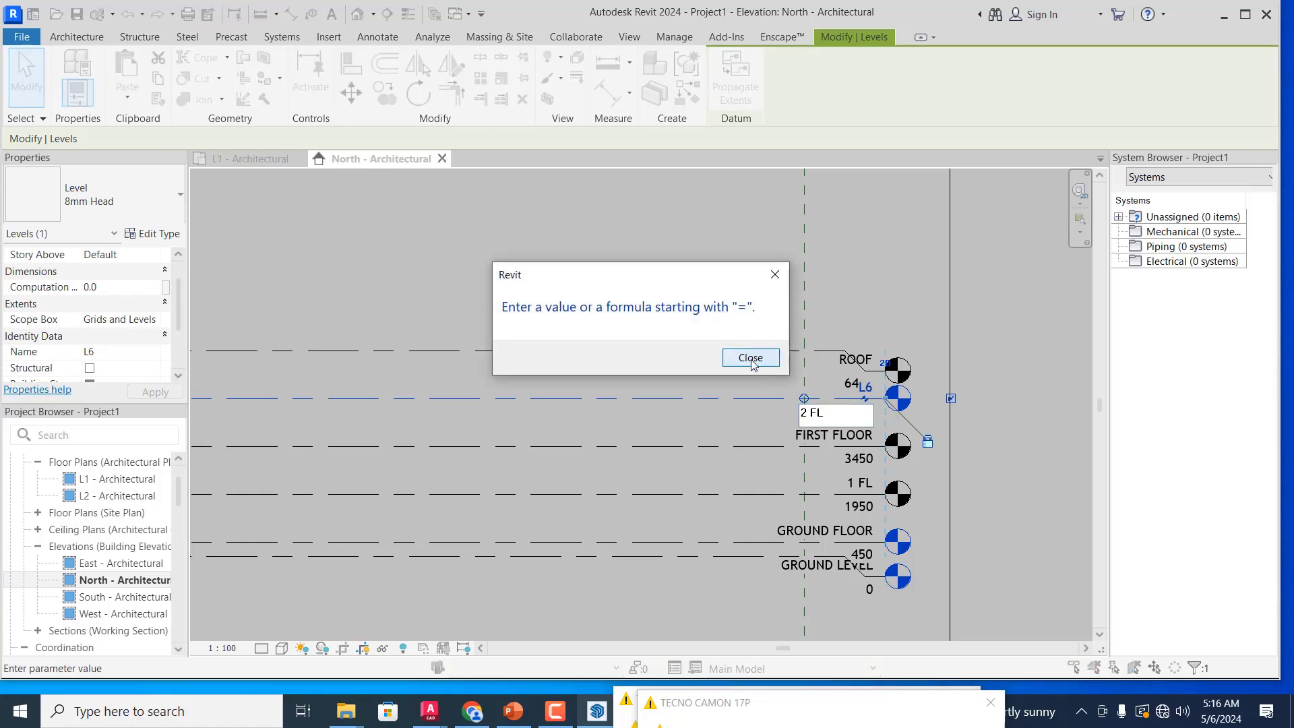
pyautogui.click(750, 358)
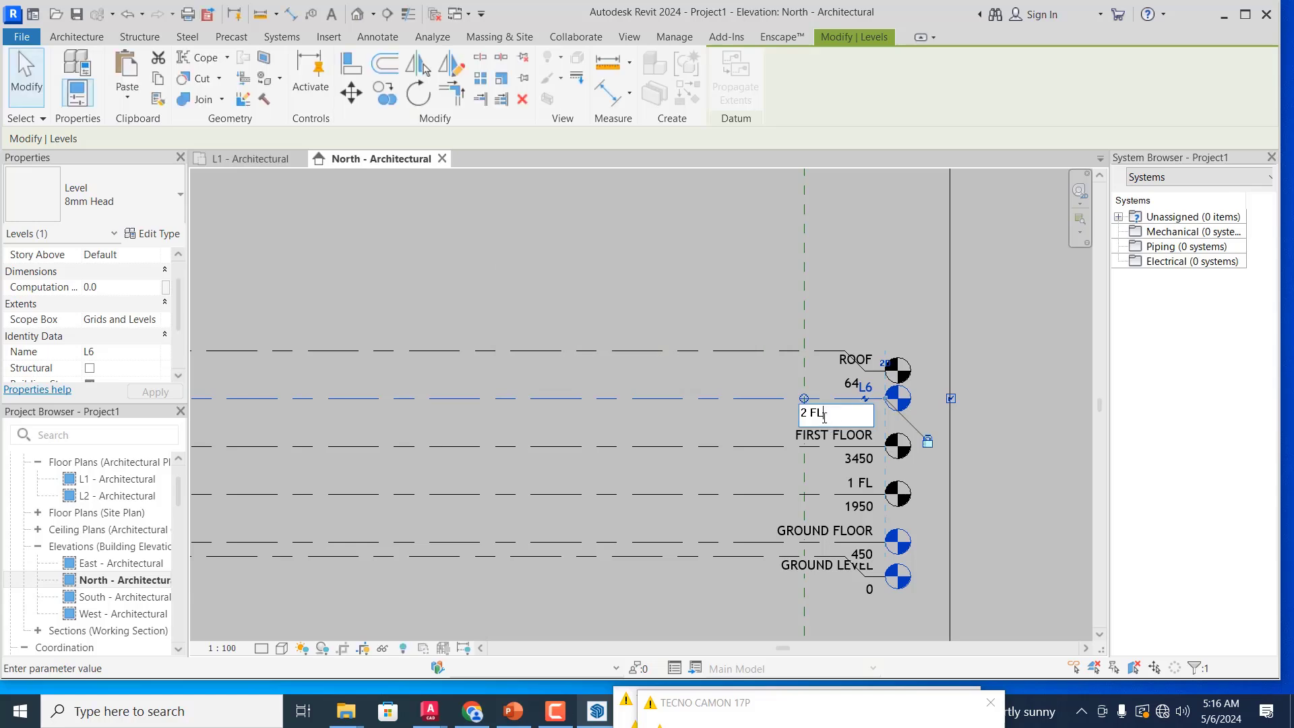
pyautogui.click(755, 419)
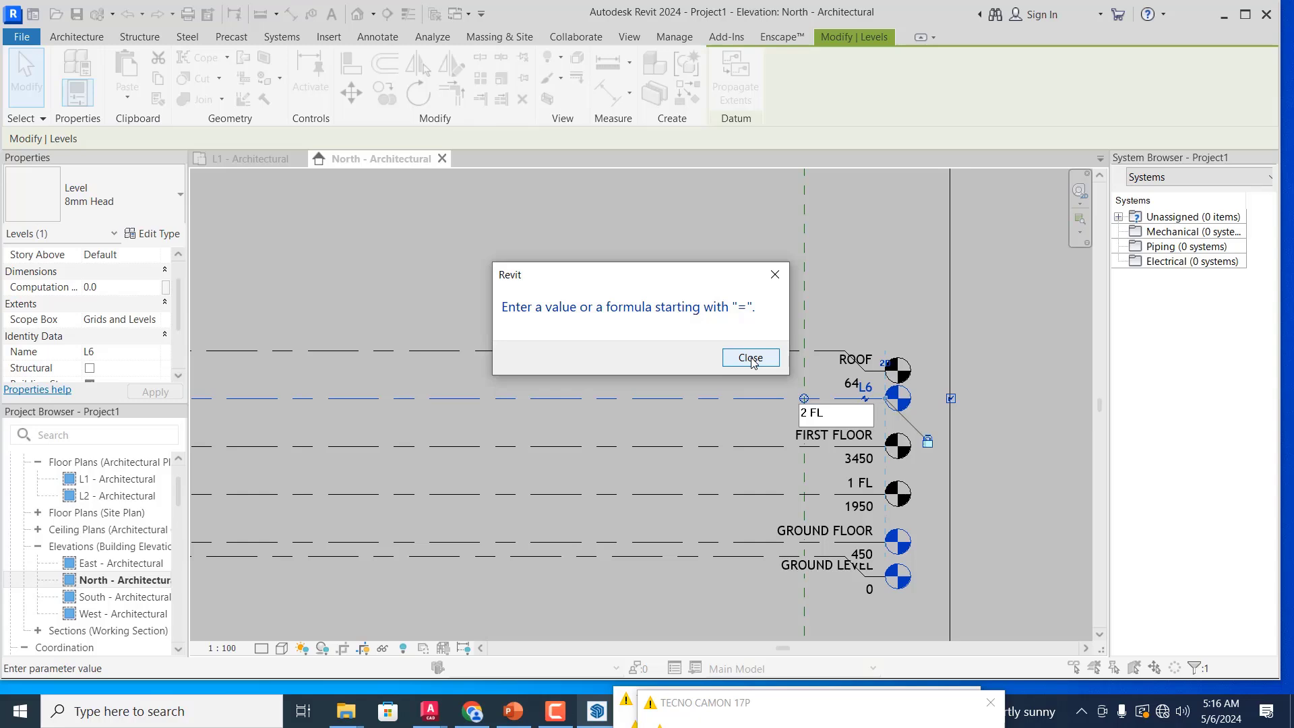
pyautogui.click(752, 359)
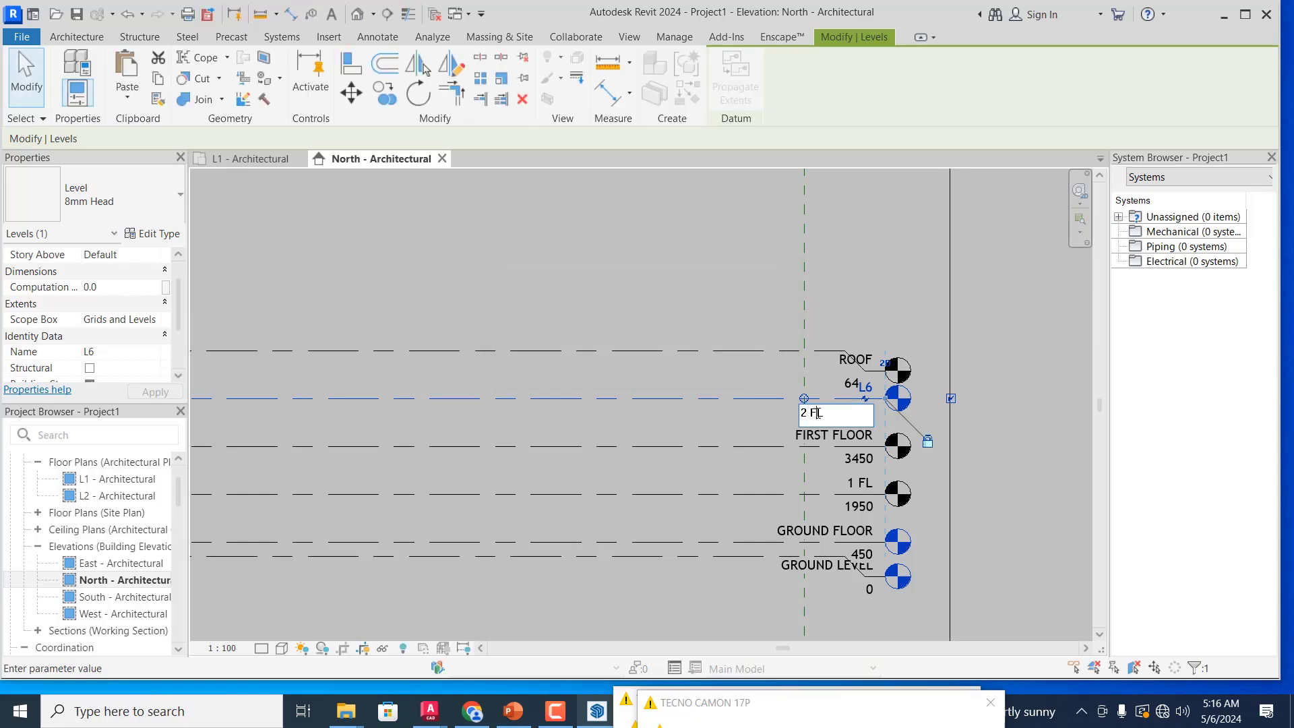
pyautogui.moveTo(823, 413); pyautogui.dragTo(800, 413)
pyautogui.write('SECONG')
pyautogui.write('D FLOO')
pyautogui.write('R L')
pyautogui.write('AND')
pyautogui.write('ING')
pyautogui.click(753, 386)
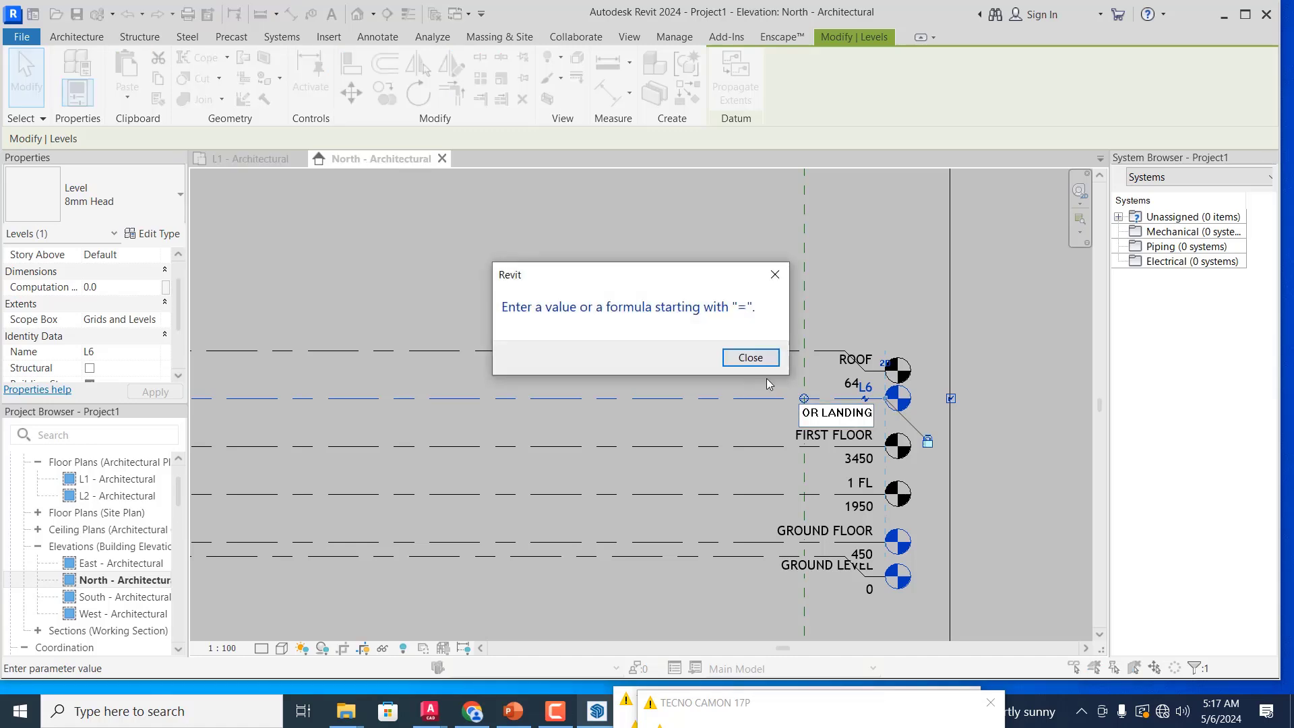
pyautogui.click(750, 358)
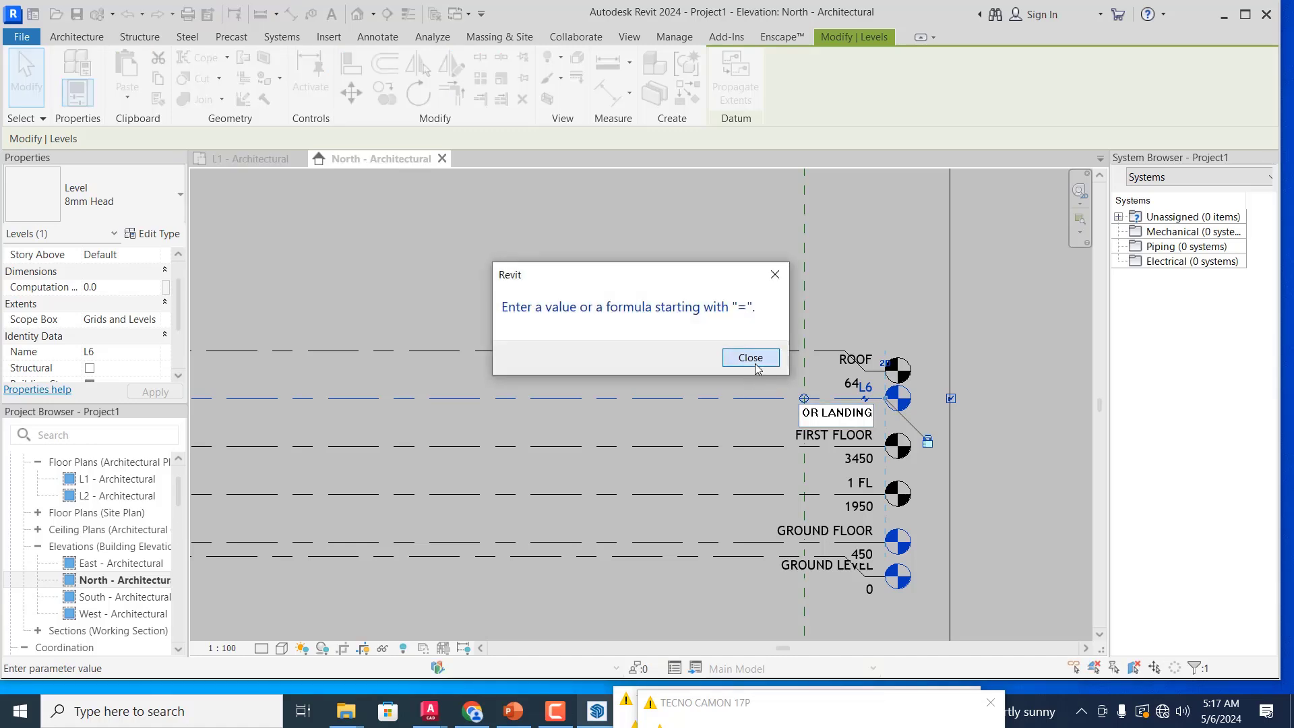
pyautogui.click(776, 418)
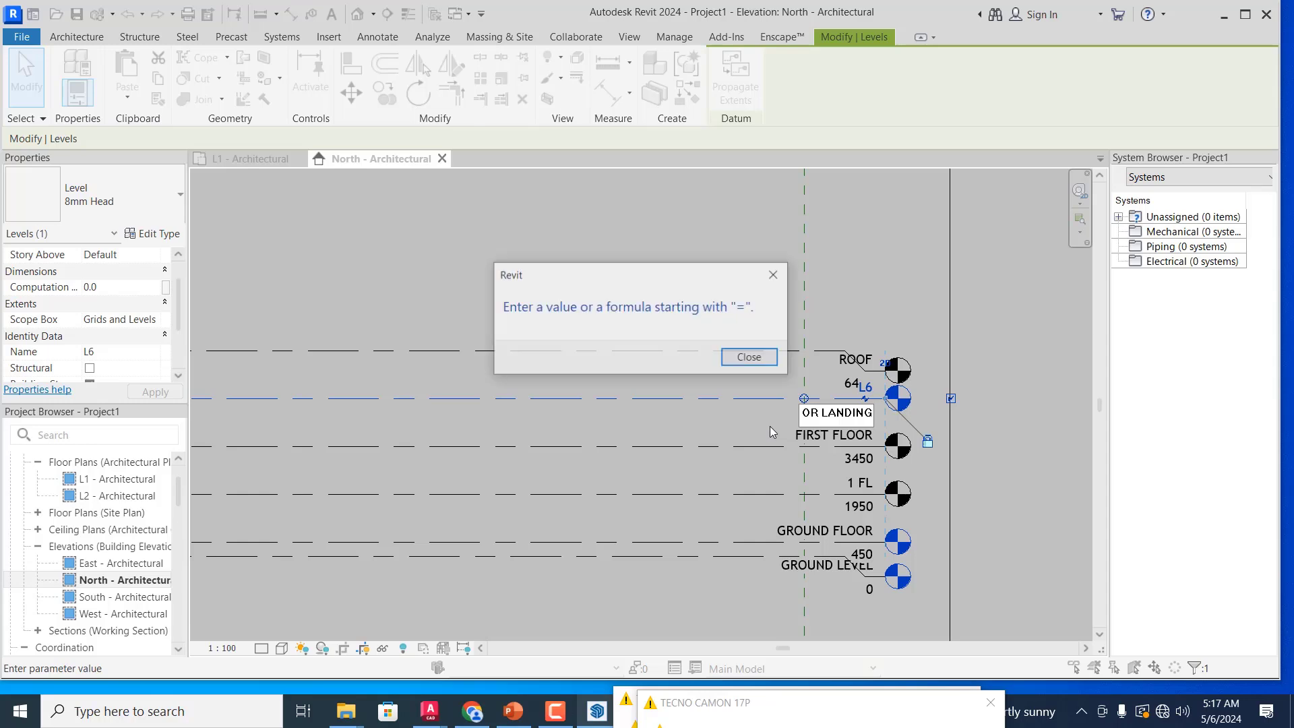
pyautogui.click(750, 358)
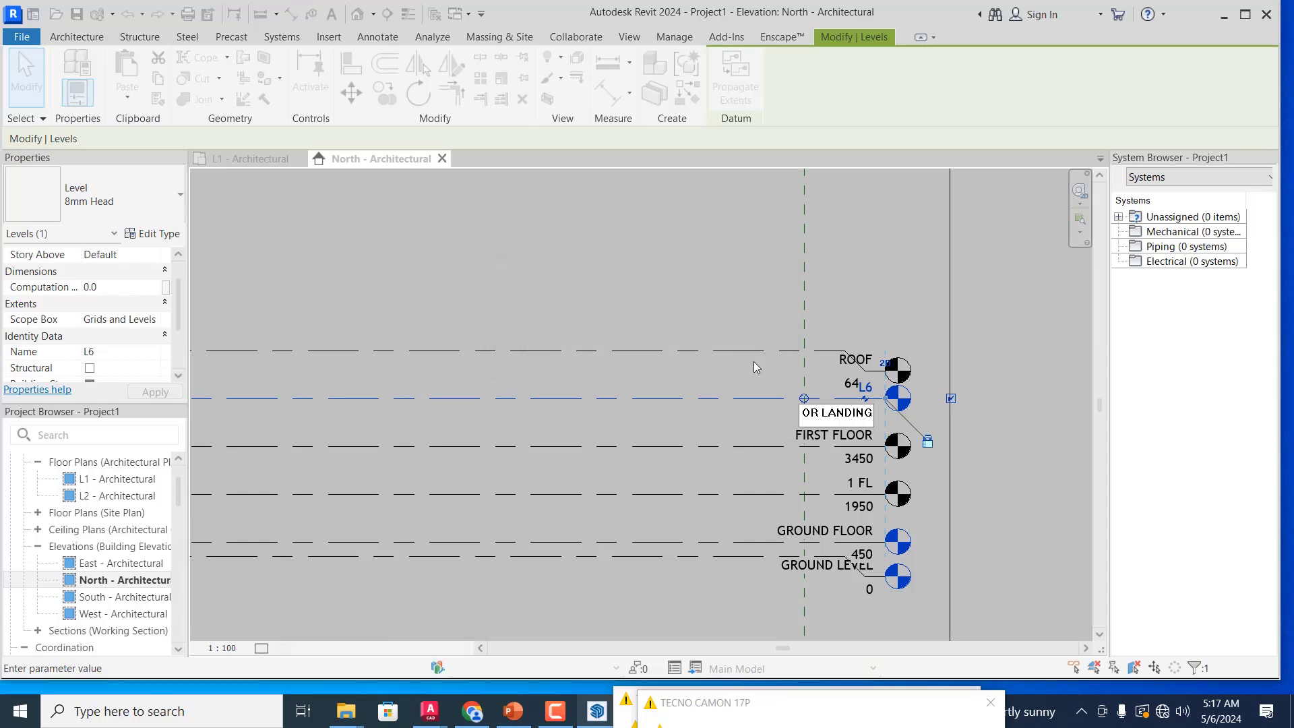
pyautogui.click(771, 420)
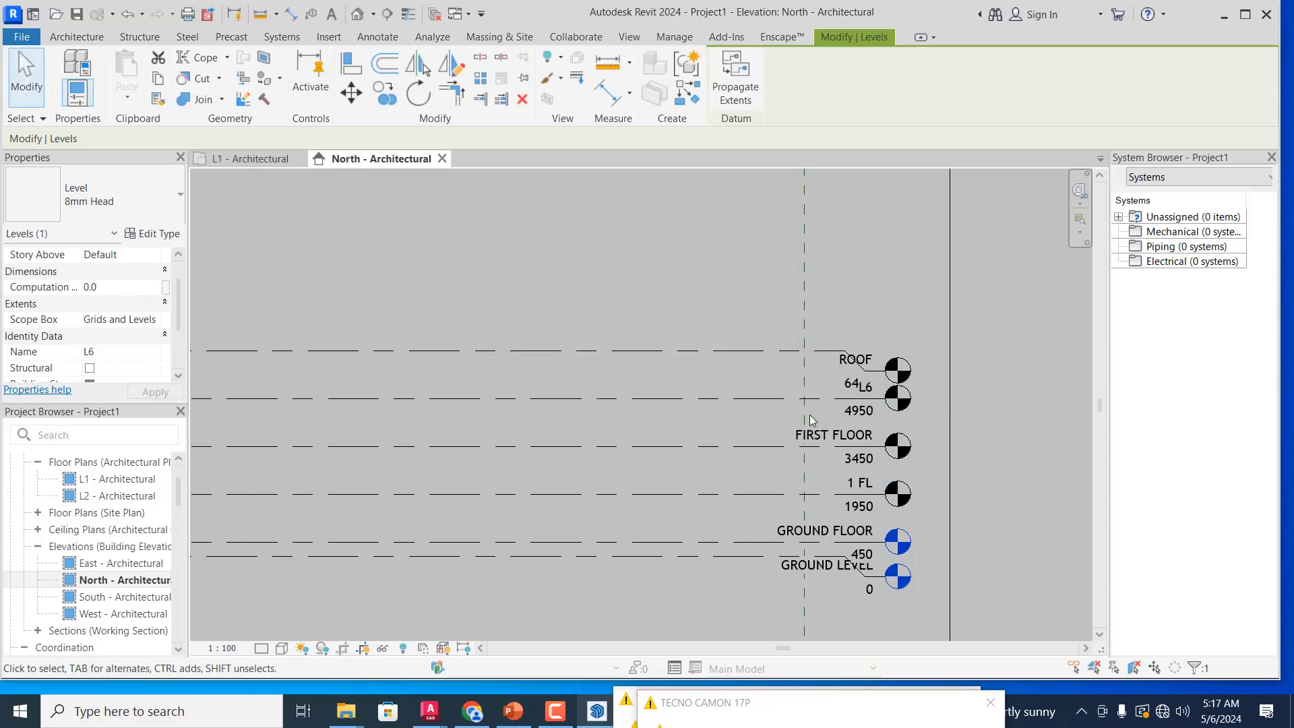
# - Rename level L6, between FIRST FLOOR and ROOF, as SECOND FLOOR LANDING
pyautogui.click(872, 394)
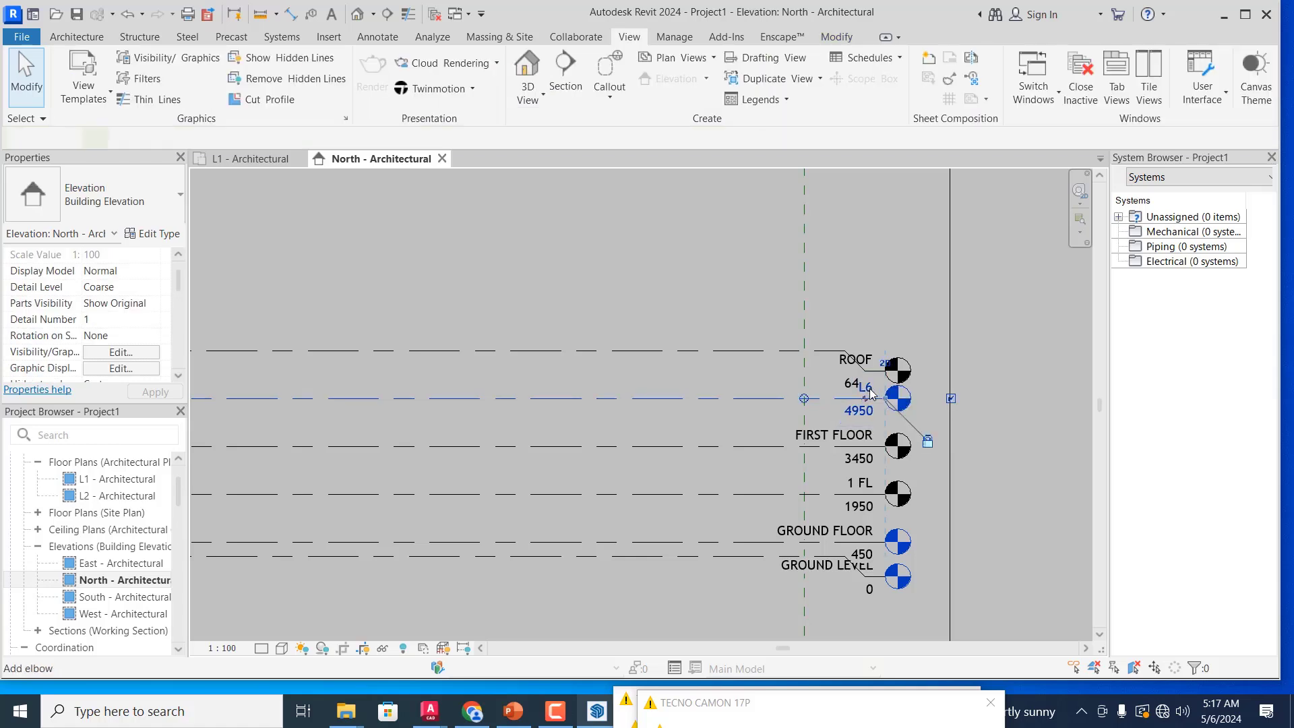
pyautogui.moveTo(885, 398); pyautogui.dragTo(926, 379)
pyautogui.click(926, 378)
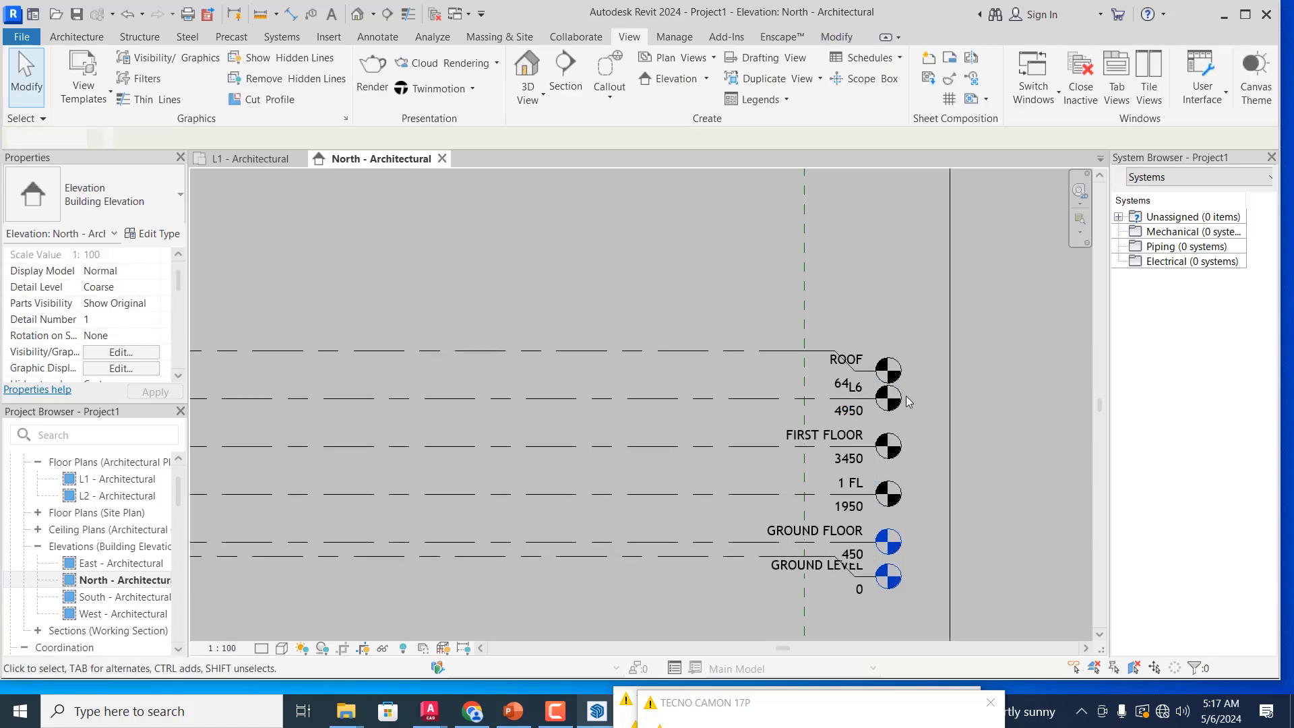
pyautogui.doubleClick(857, 387)
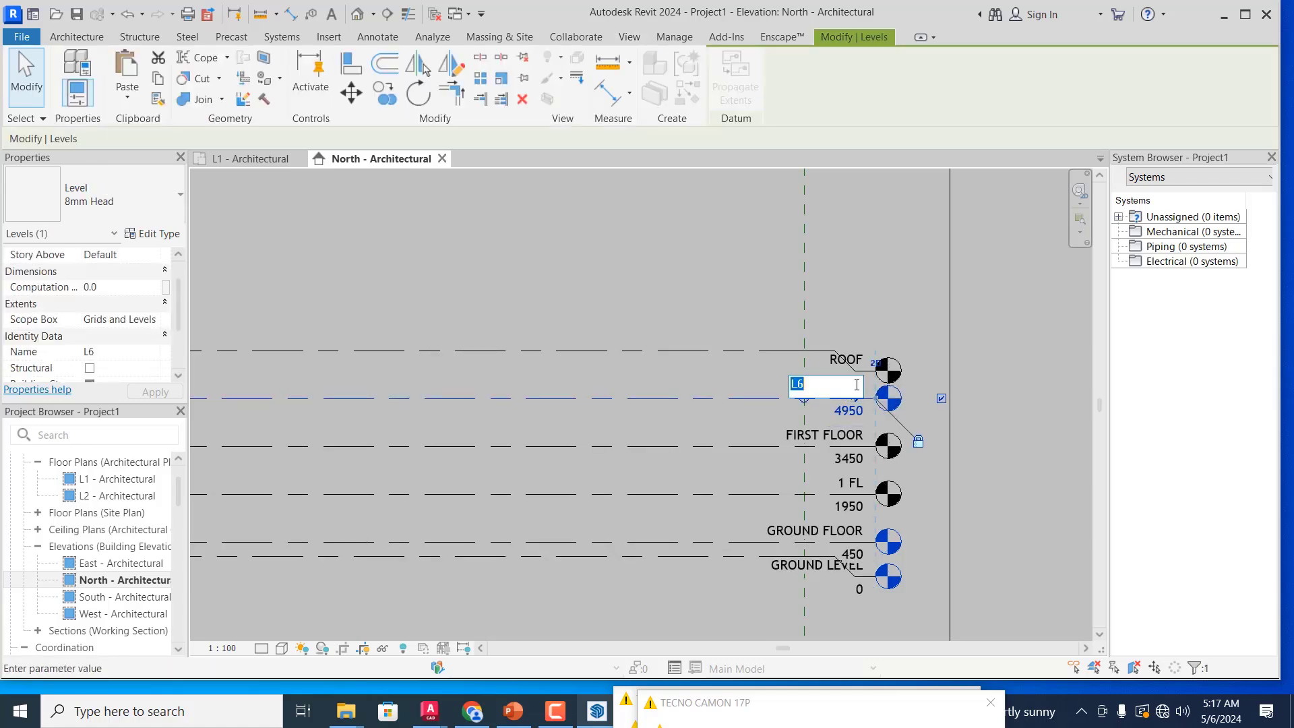
pyautogui.write('SECOND')
pyautogui.write(' FLOOR LA')
pyautogui.write('D')
pyautogui.press('BackSpace')
pyautogui.write('NDING')
pyautogui.press('Return')
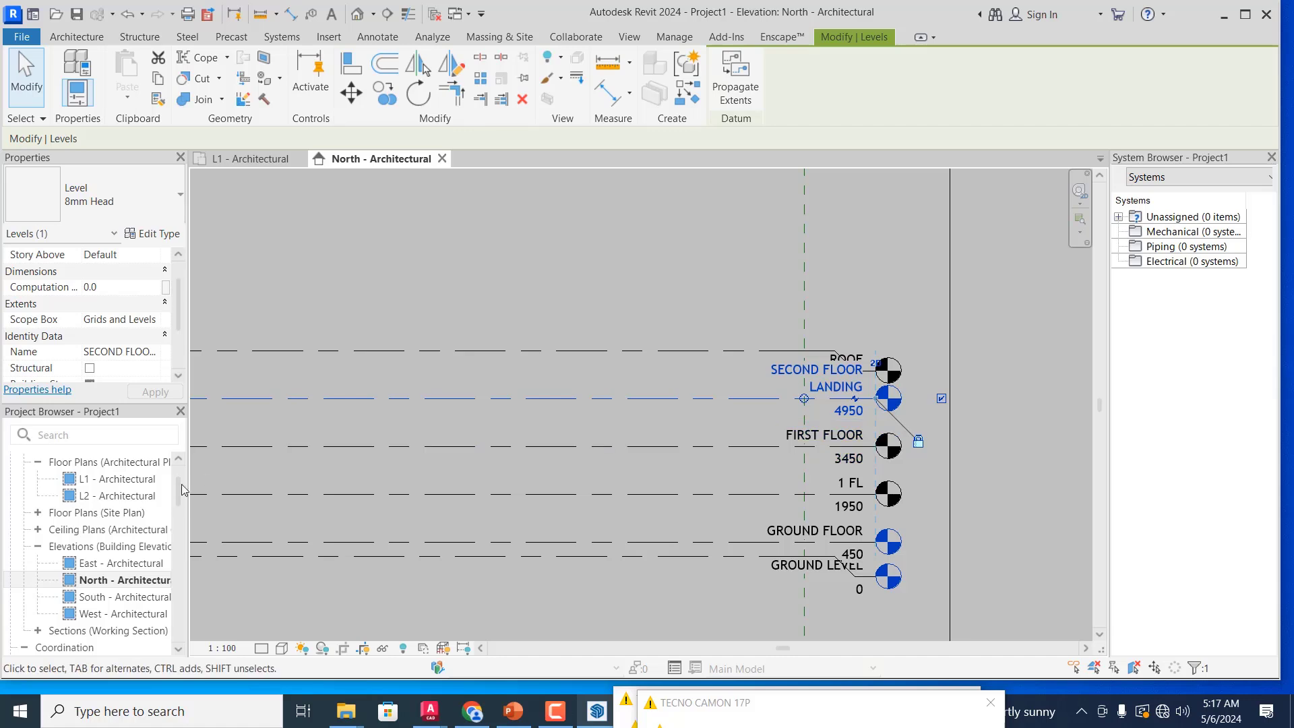
# - Add an elbow to level 1 FL and rename the level GROUND FLOOR LANDING
pyautogui.moveTo(181, 494); pyautogui.dragTo(183, 484)
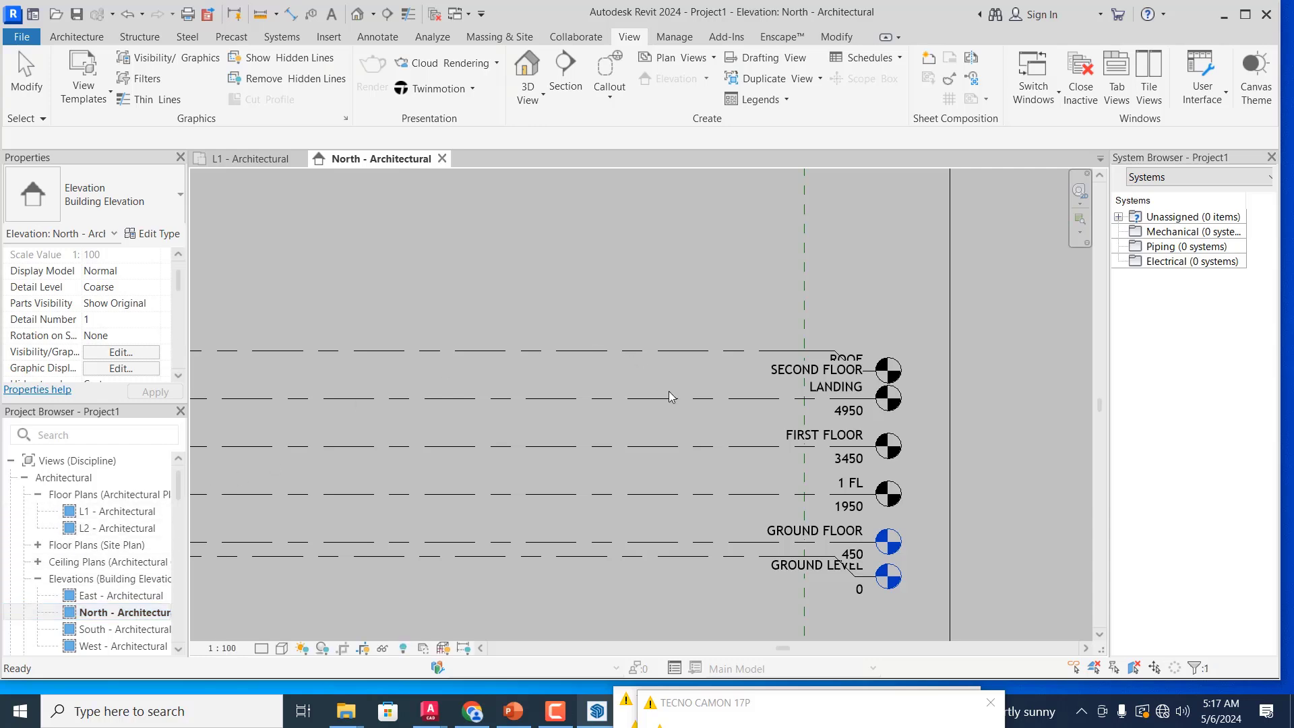
pyautogui.scroll(-1, 746, 394)
pyautogui.click(759, 394)
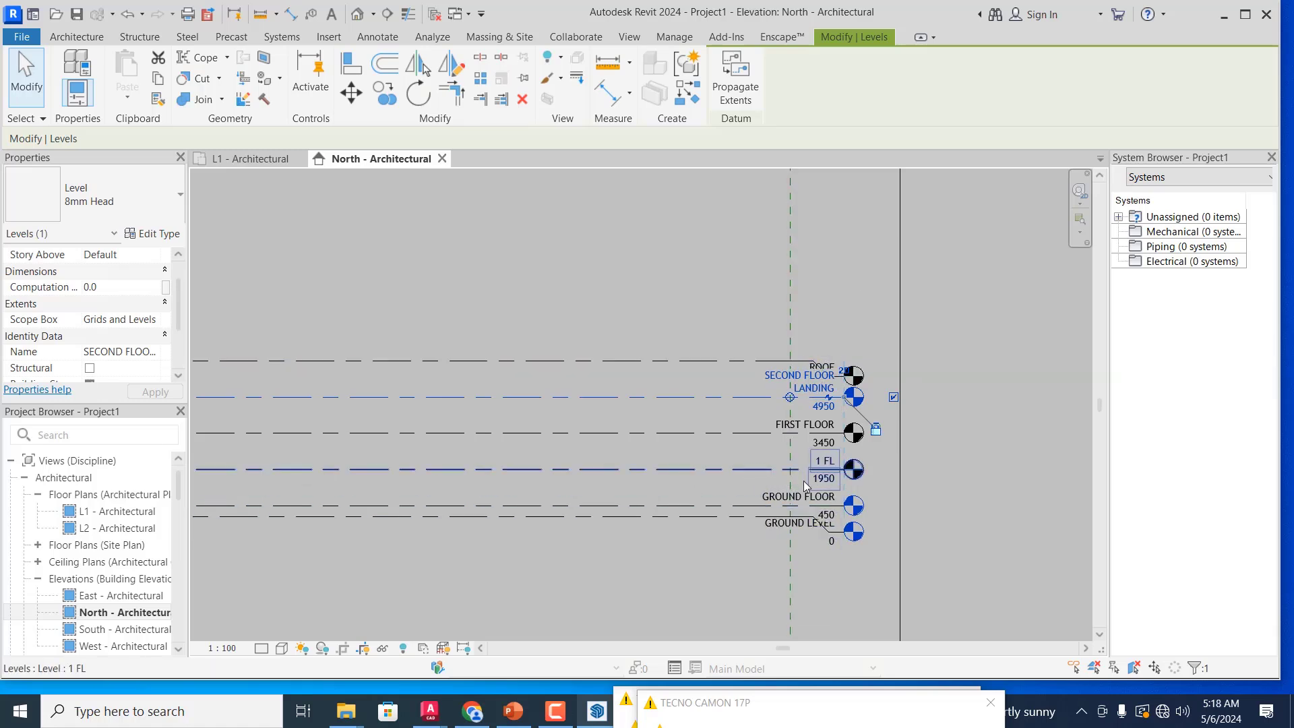
pyautogui.scroll(1, 812, 523)
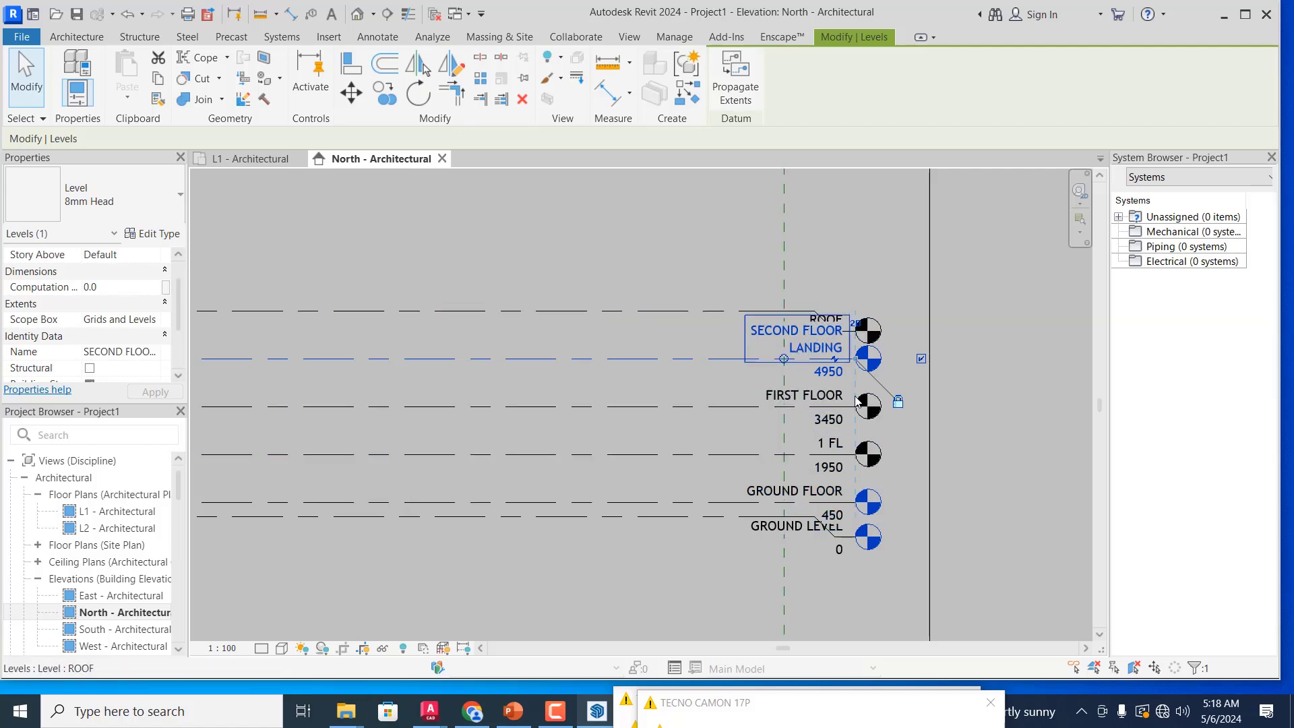
pyautogui.click(834, 449)
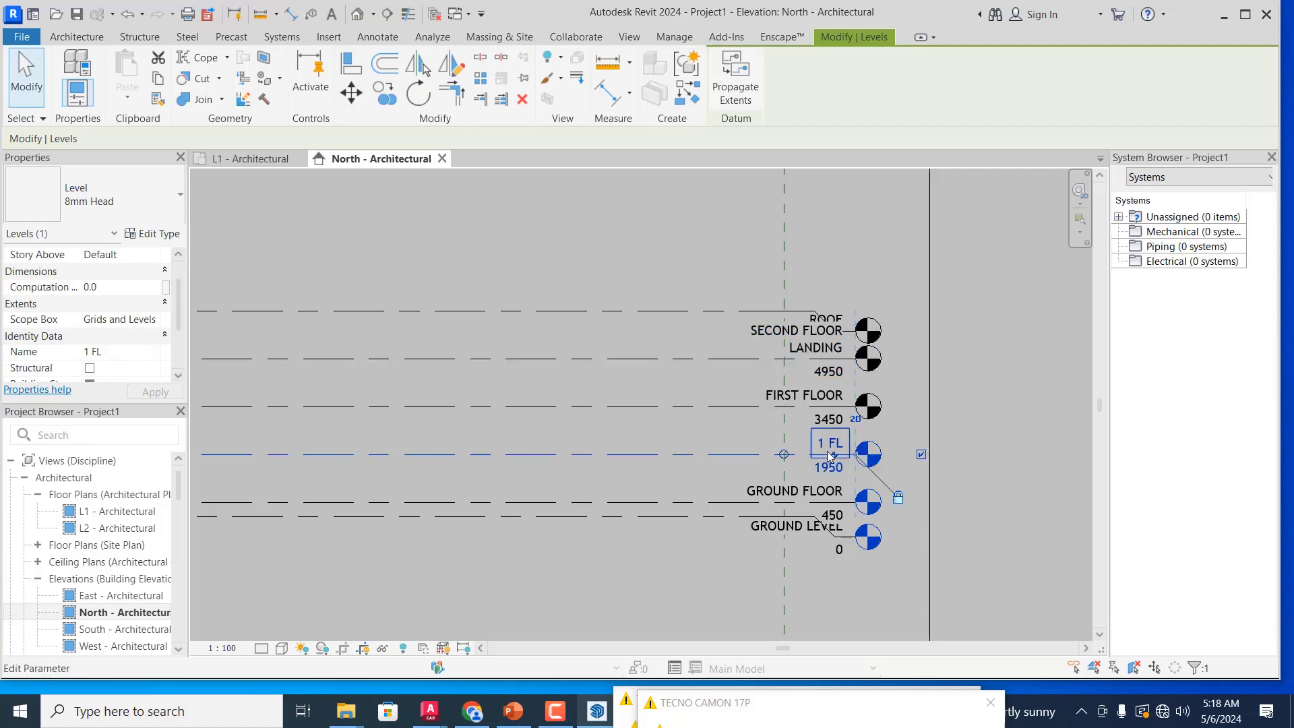
pyautogui.click(834, 450)
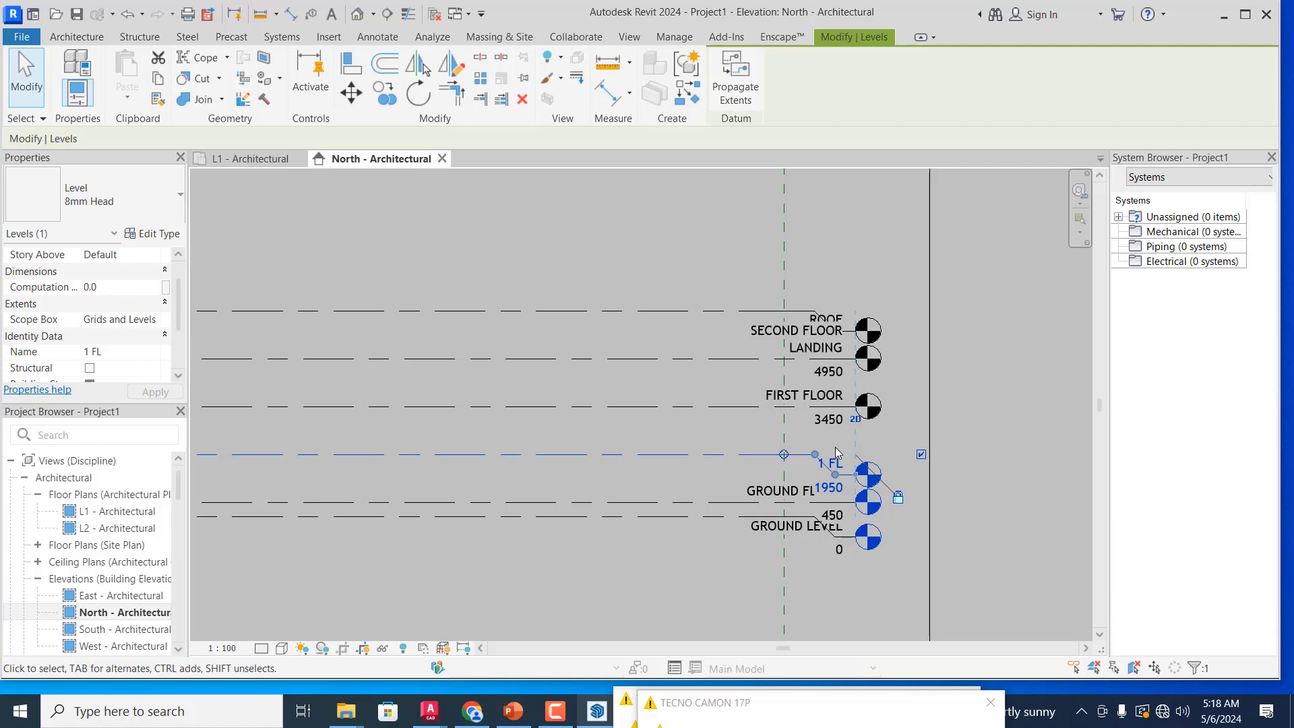
pyautogui.click(833, 463)
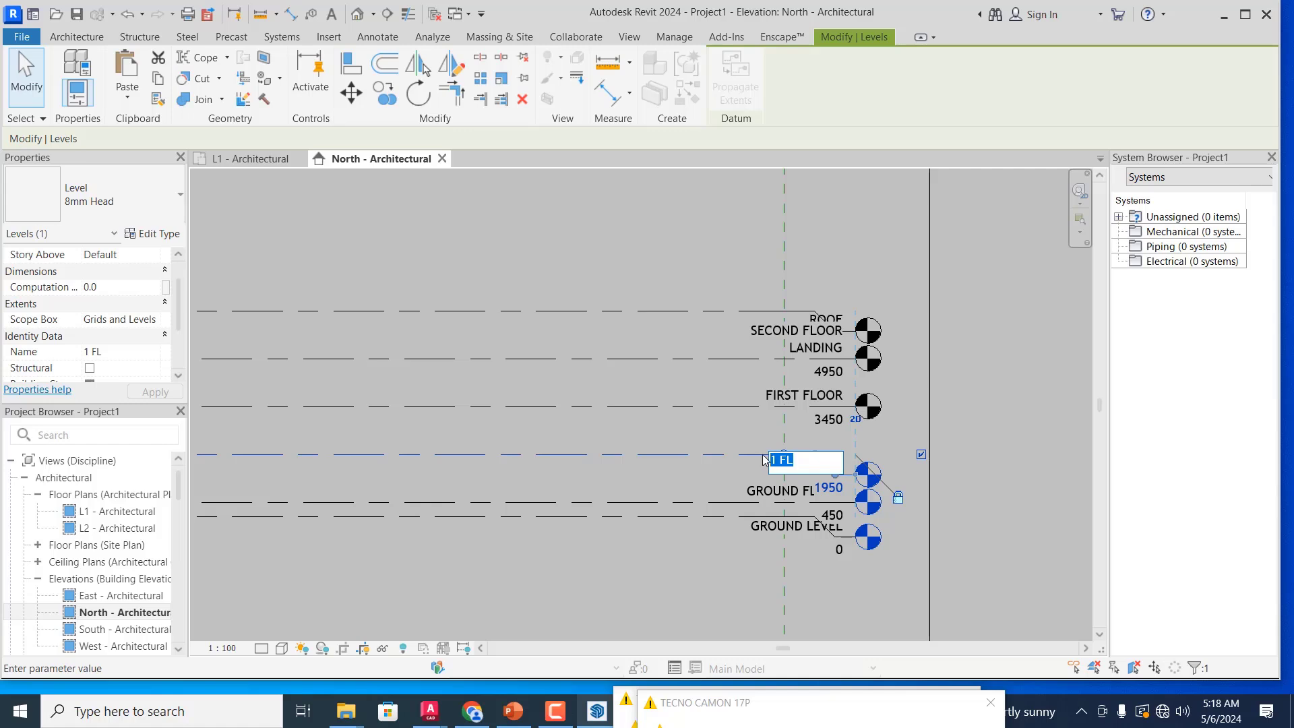
pyautogui.write('FOO')
pyautogui.press('BackSpace')
pyautogui.press('BackSpace')
pyautogui.write('GROUND FLOOR LANDING')
pyautogui.click(751, 468)
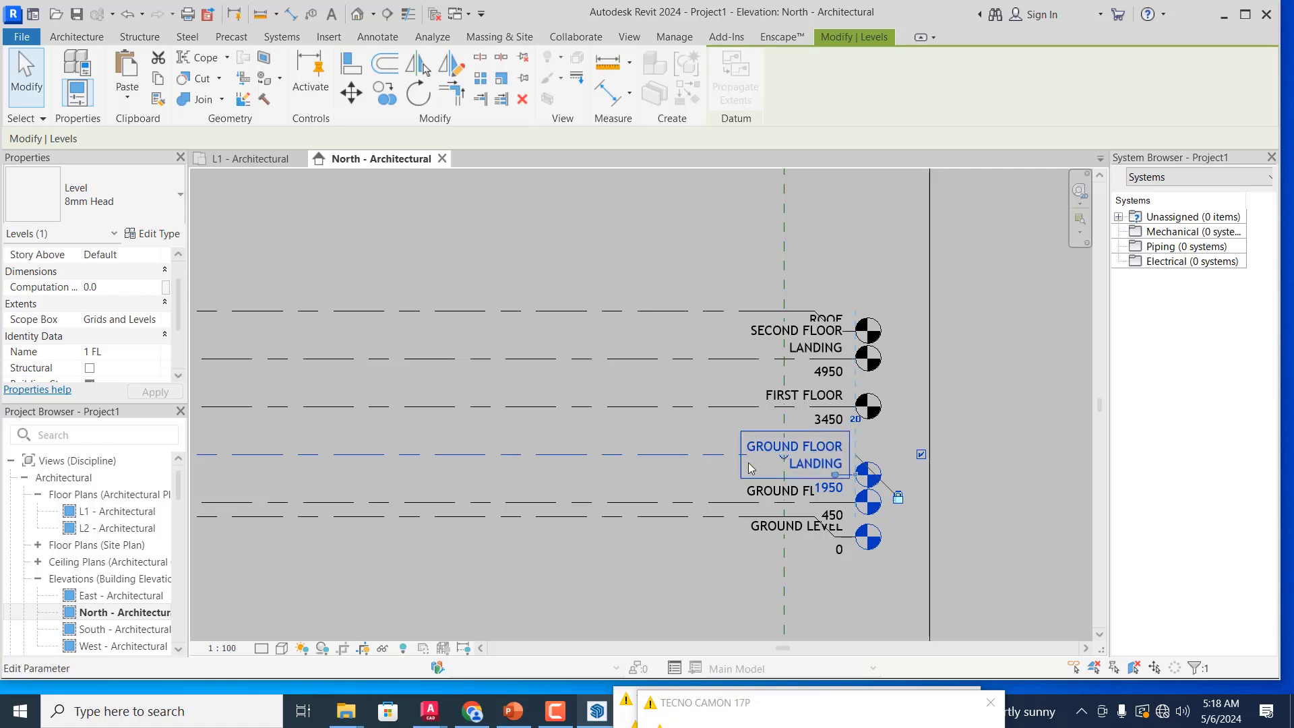
# - Rename level SECOND FLOOR LANDING as FIRST FLOOR LANDING
pyautogui.click(789, 335)
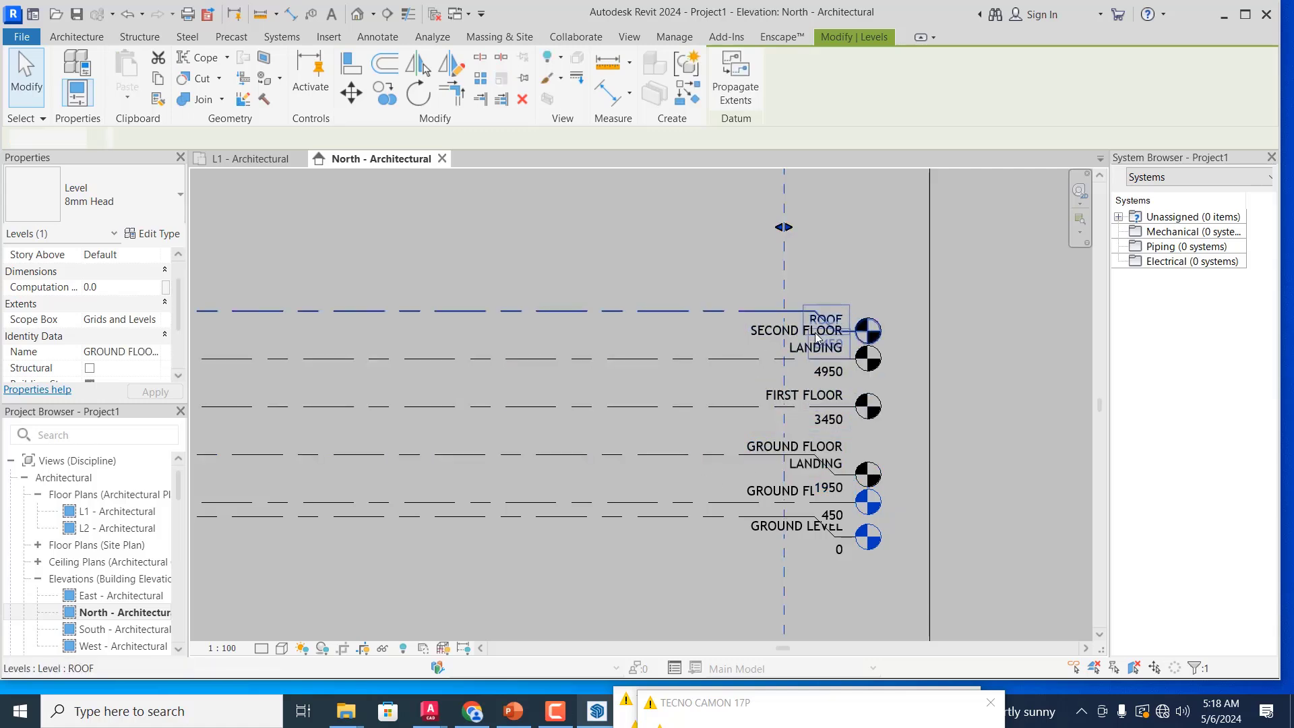
pyautogui.click(772, 336)
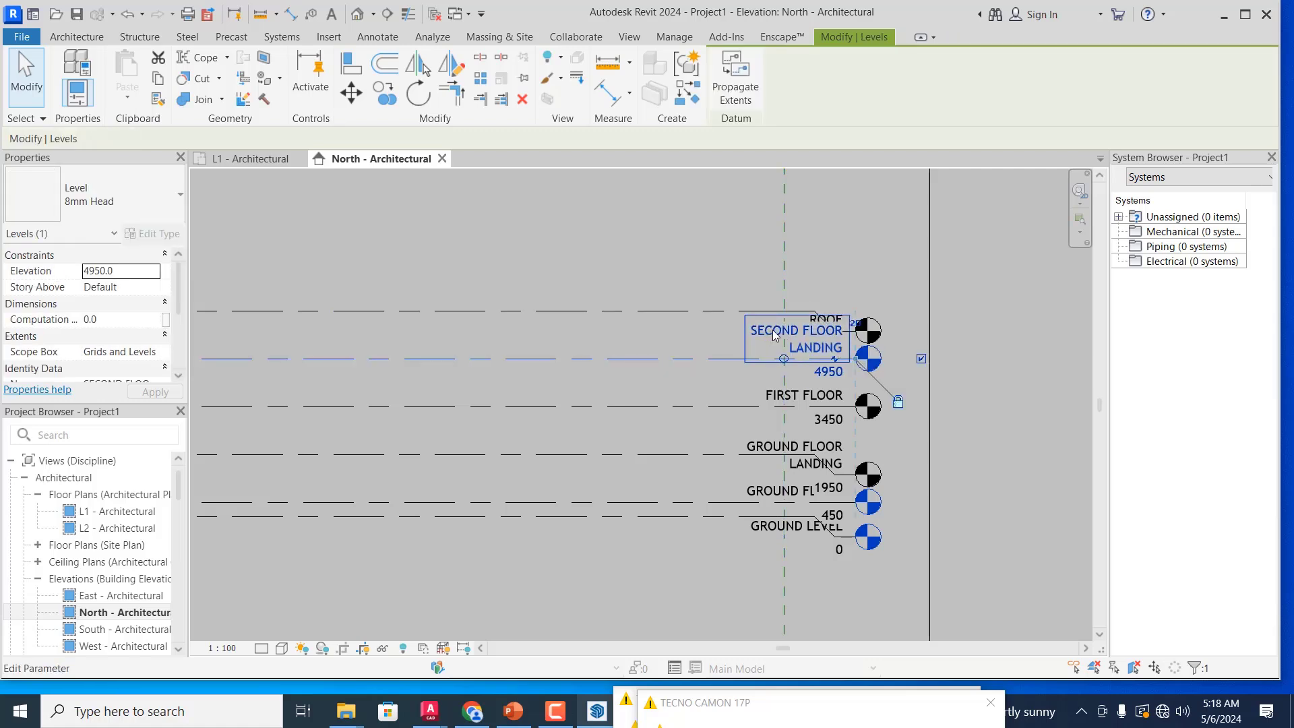
pyautogui.click(775, 335)
pyautogui.click(738, 346)
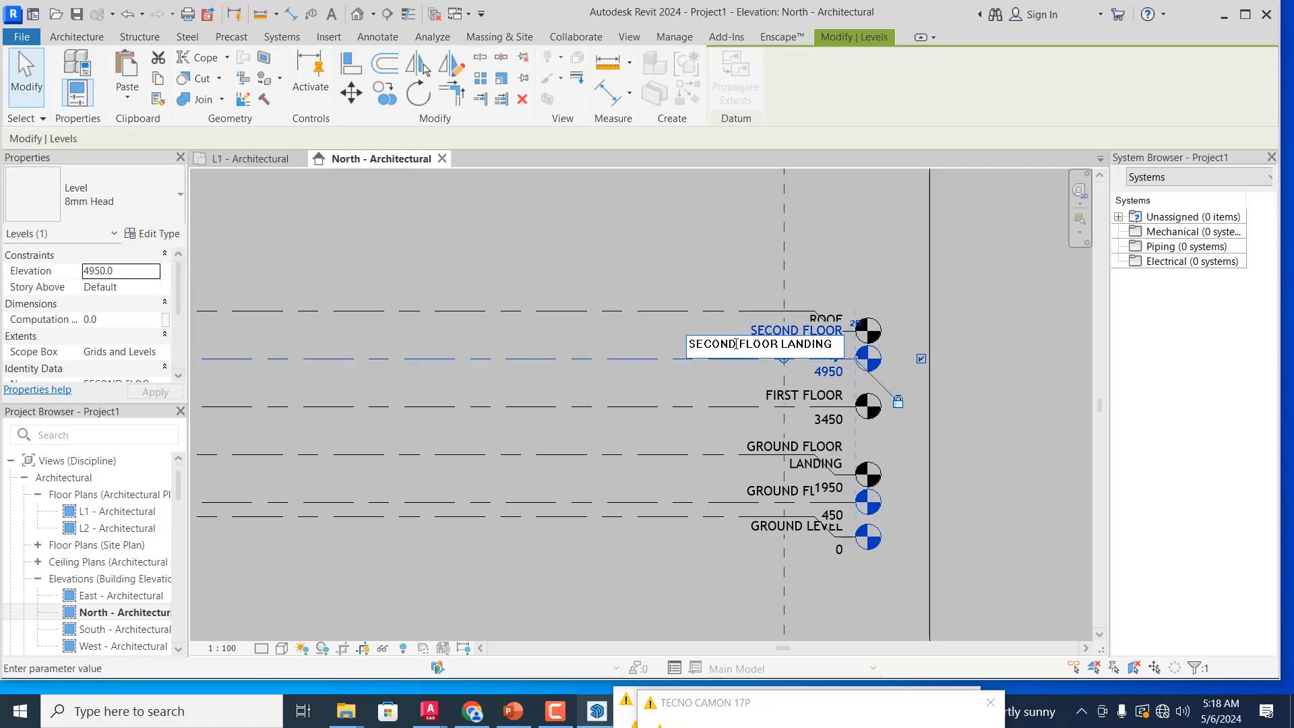
pyautogui.moveTo(736, 344); pyautogui.dragTo(682, 349)
pyautogui.write('FI')
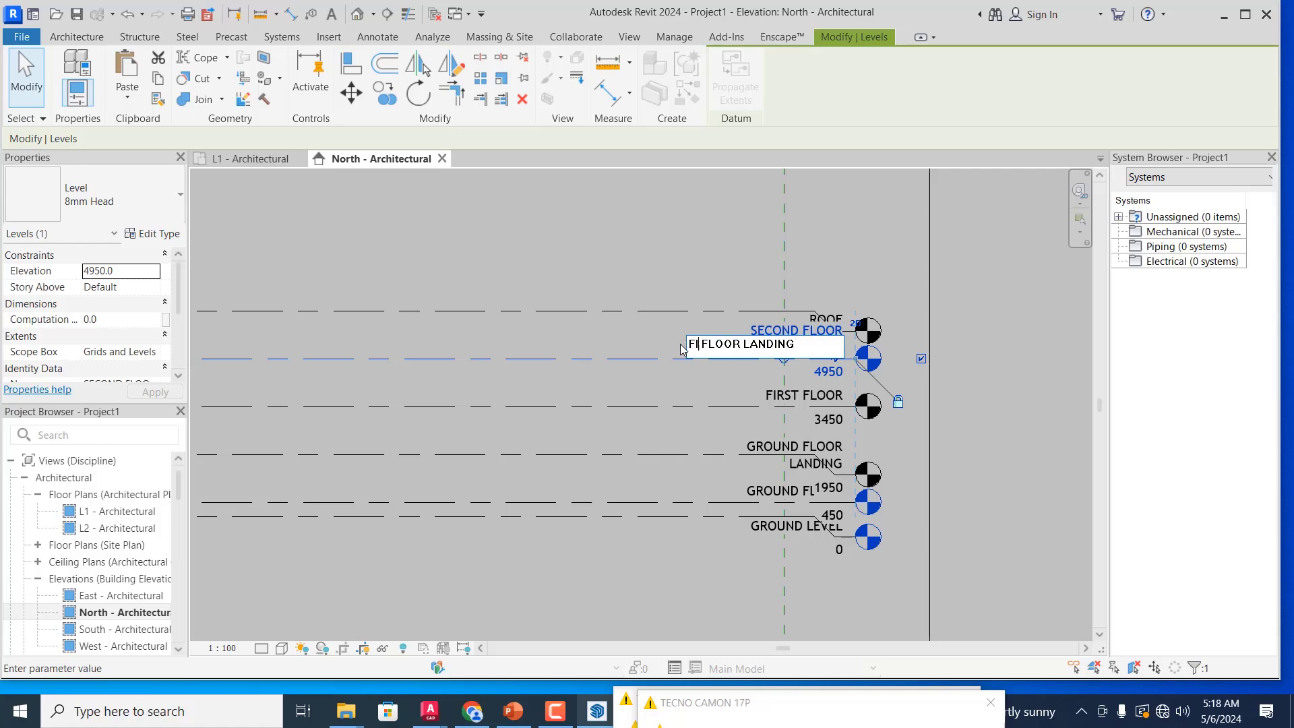
pyautogui.write('RST')
pyautogui.press('Return')
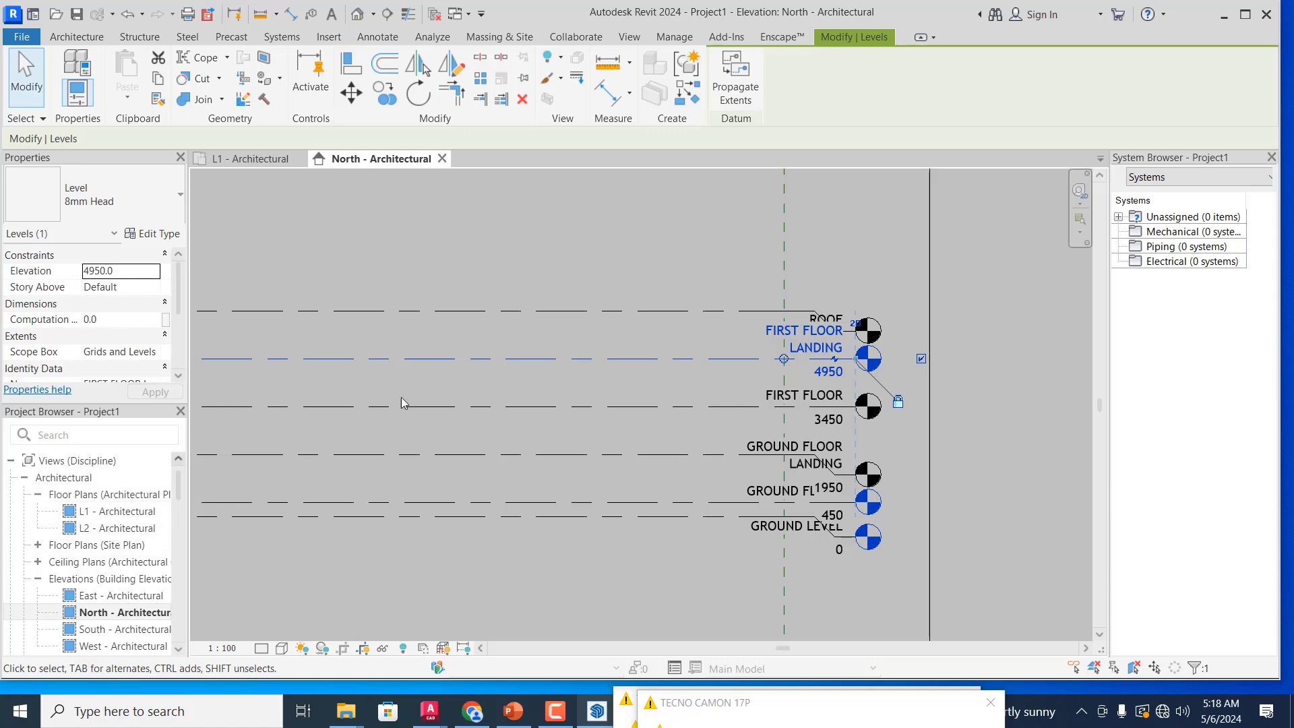
pyautogui.click(550, 432)
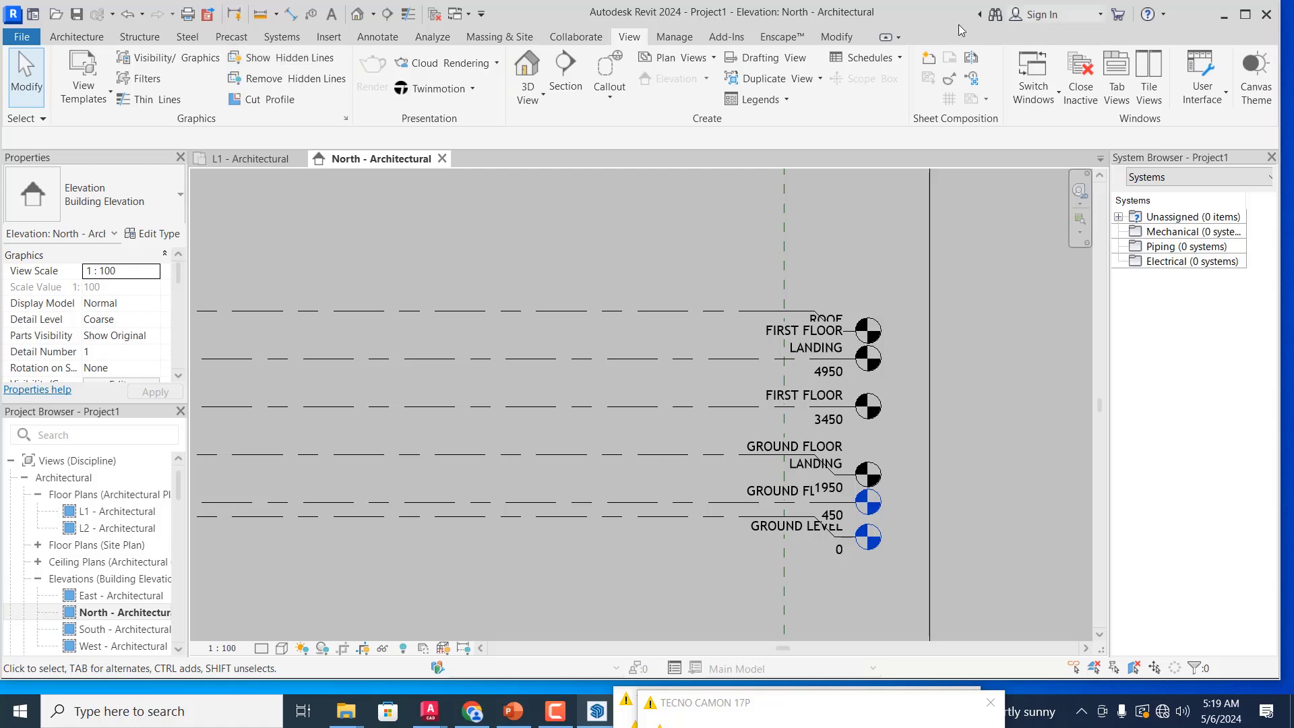
pyautogui.click(715, 59)
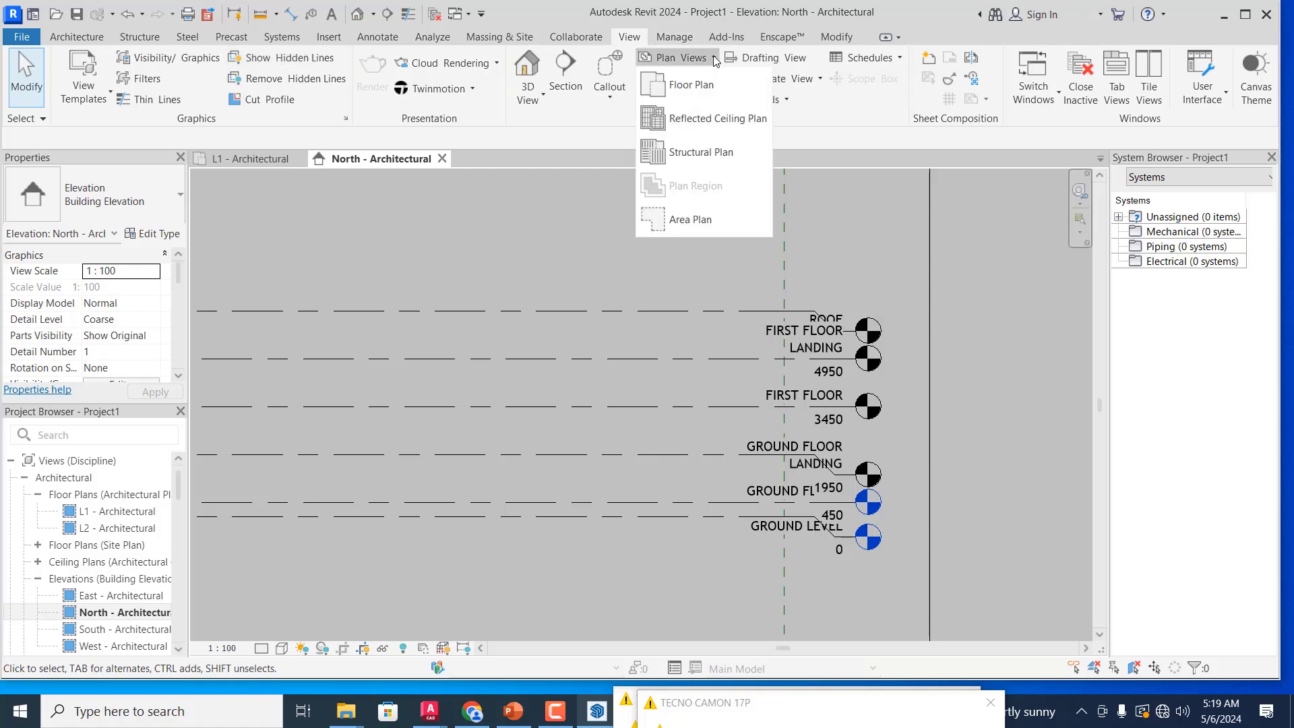
pyautogui.click(689, 91)
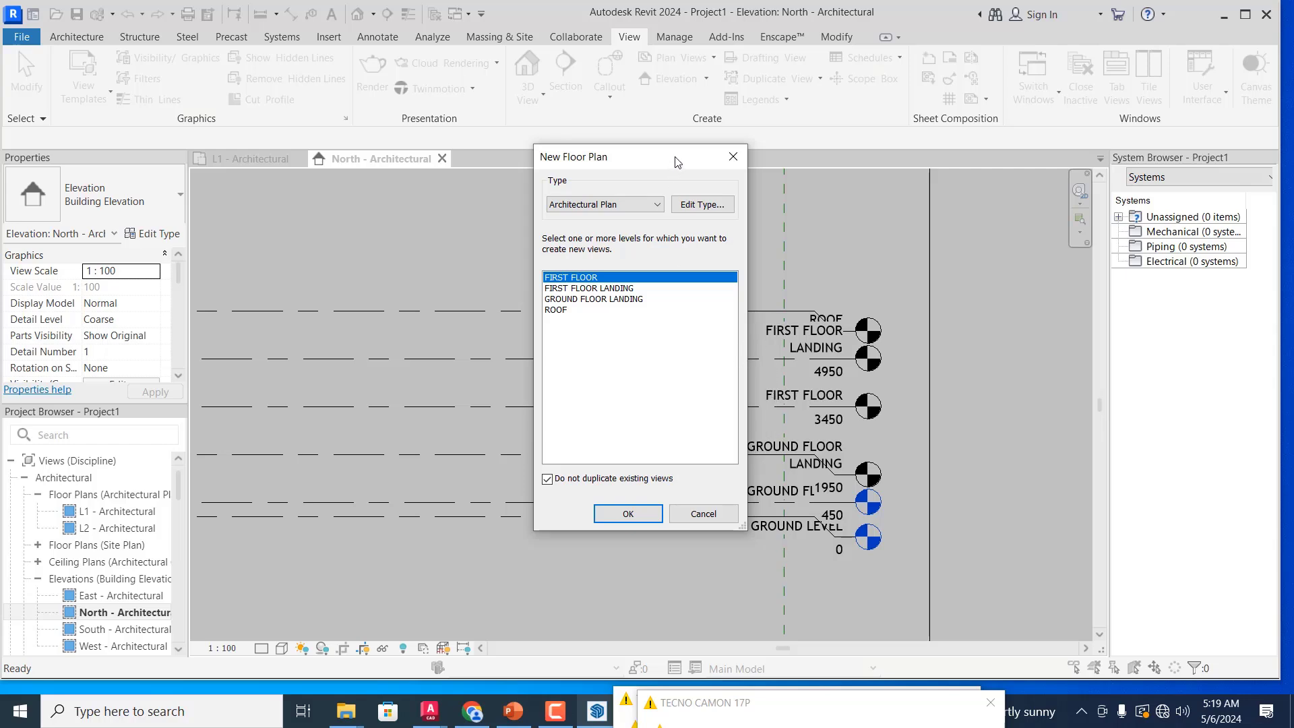
pyautogui.moveTo(678, 161); pyautogui.dragTo(584, 155)
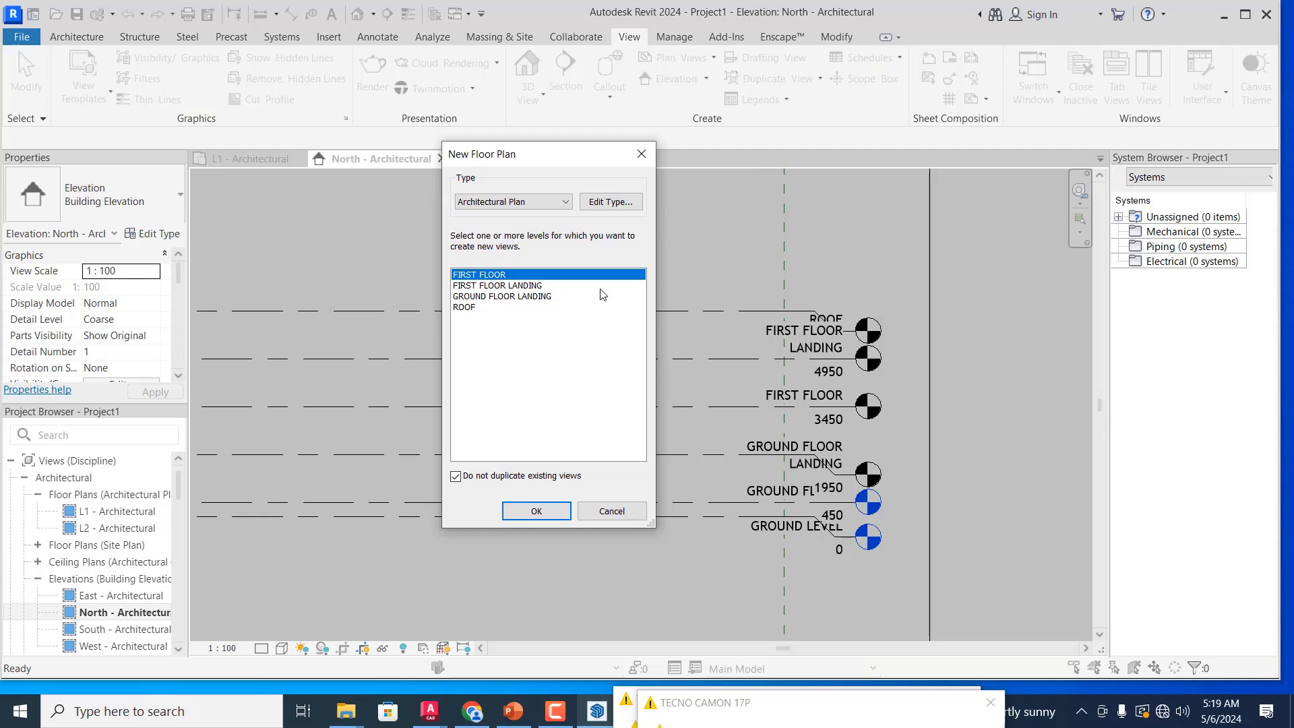
pyautogui.click(642, 155)
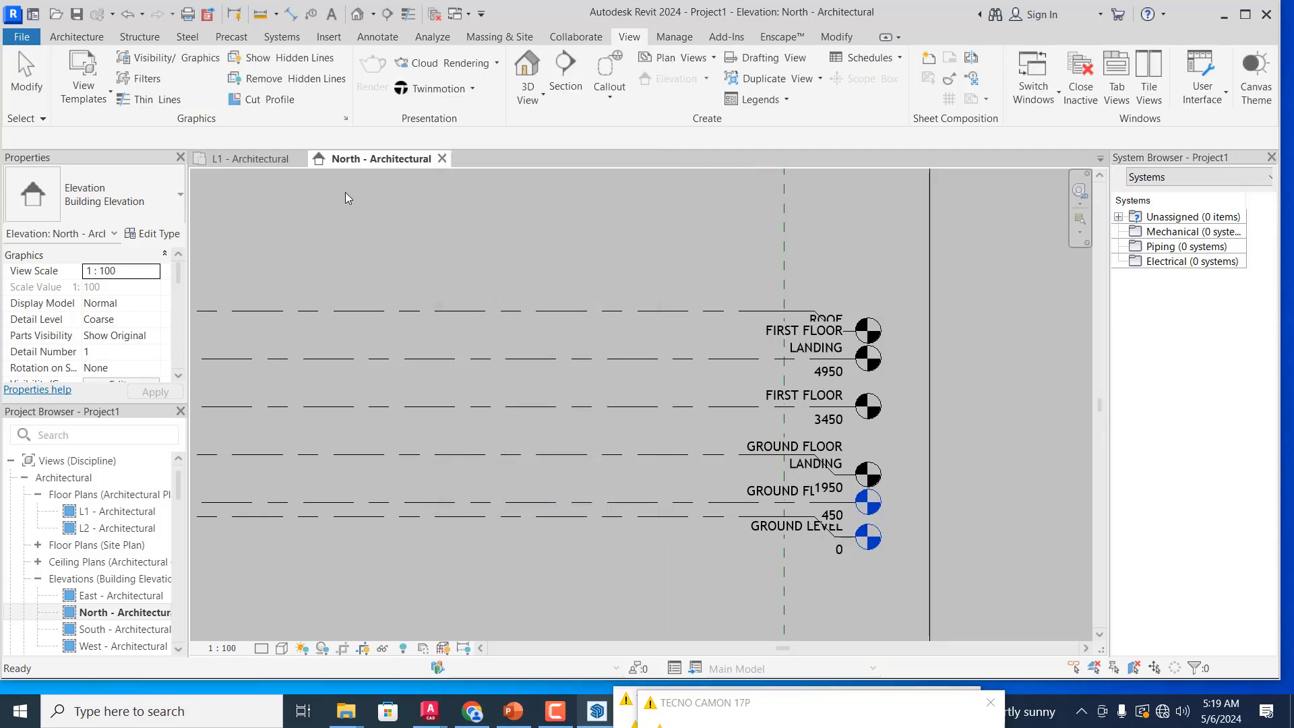
# - View the whole L1 - Architectural floor plan, and open the L2 - Architectural floor plan
pyautogui.click(237, 159)
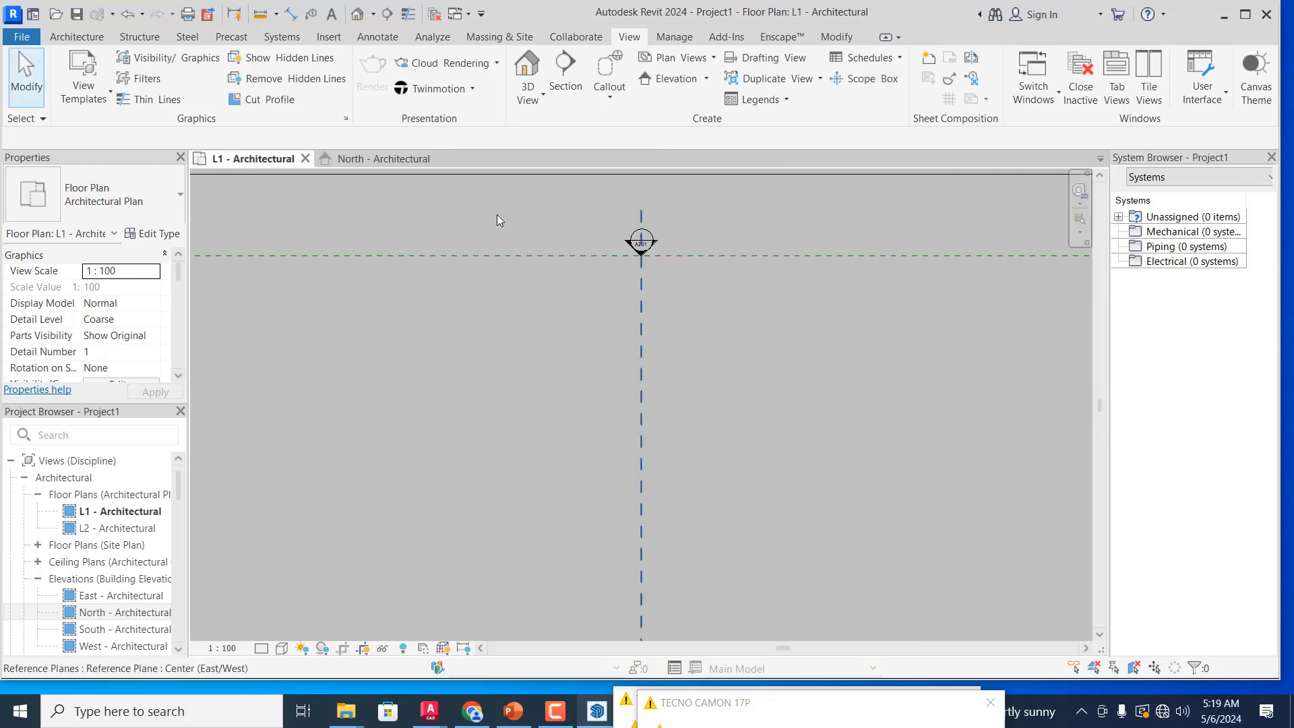
pyautogui.scroll(-3, 665, 318)
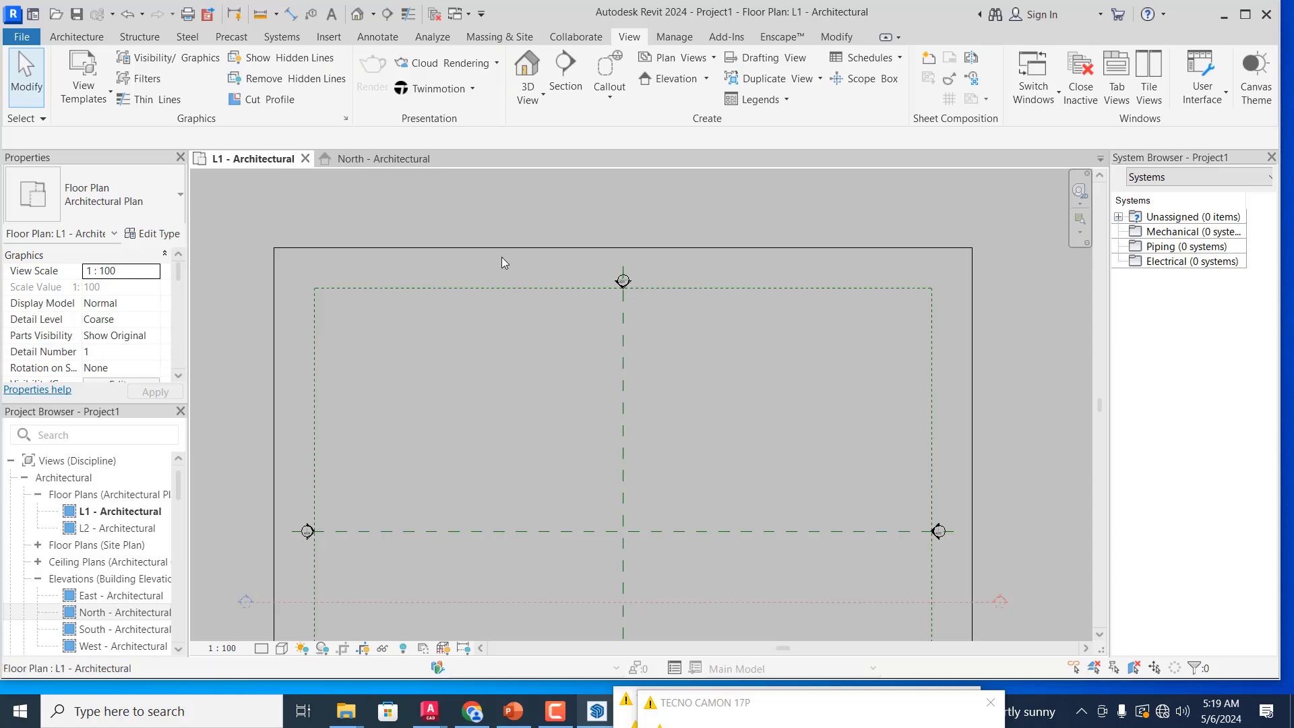
pyautogui.scroll(-2, 502, 257)
pyautogui.scroll(1, 571, 379)
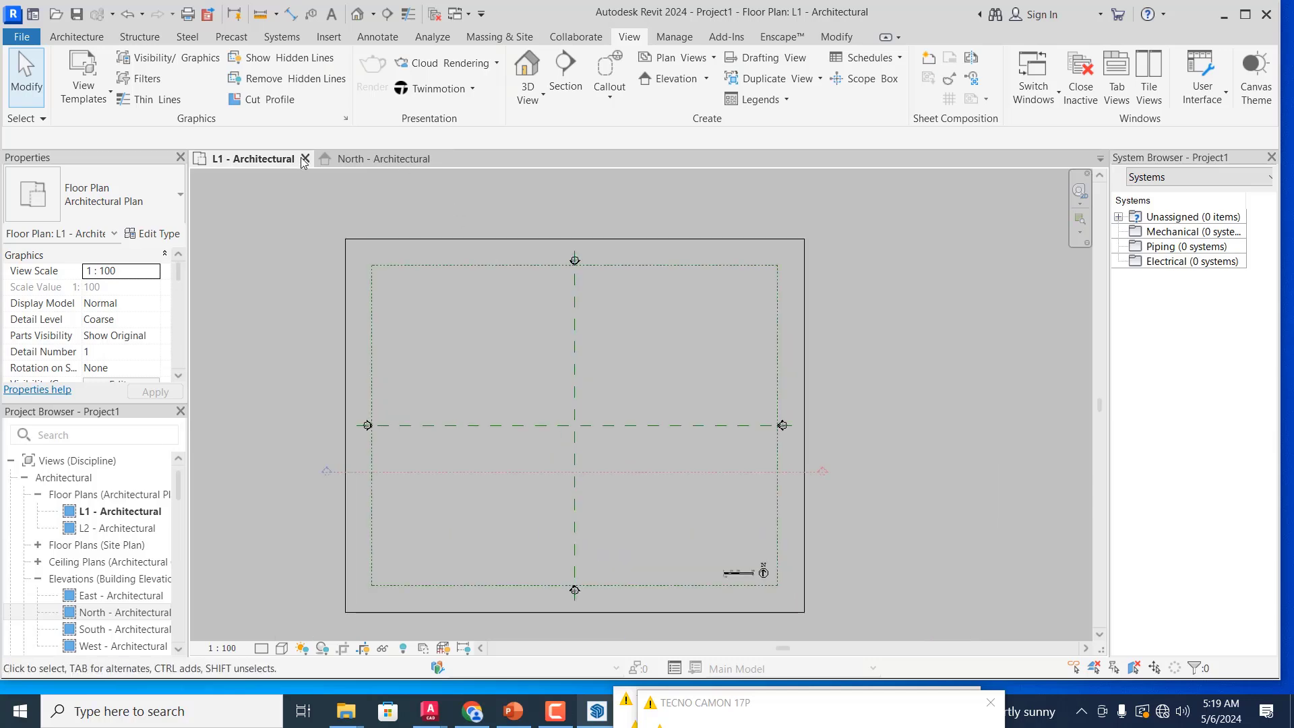
pyautogui.click(151, 529)
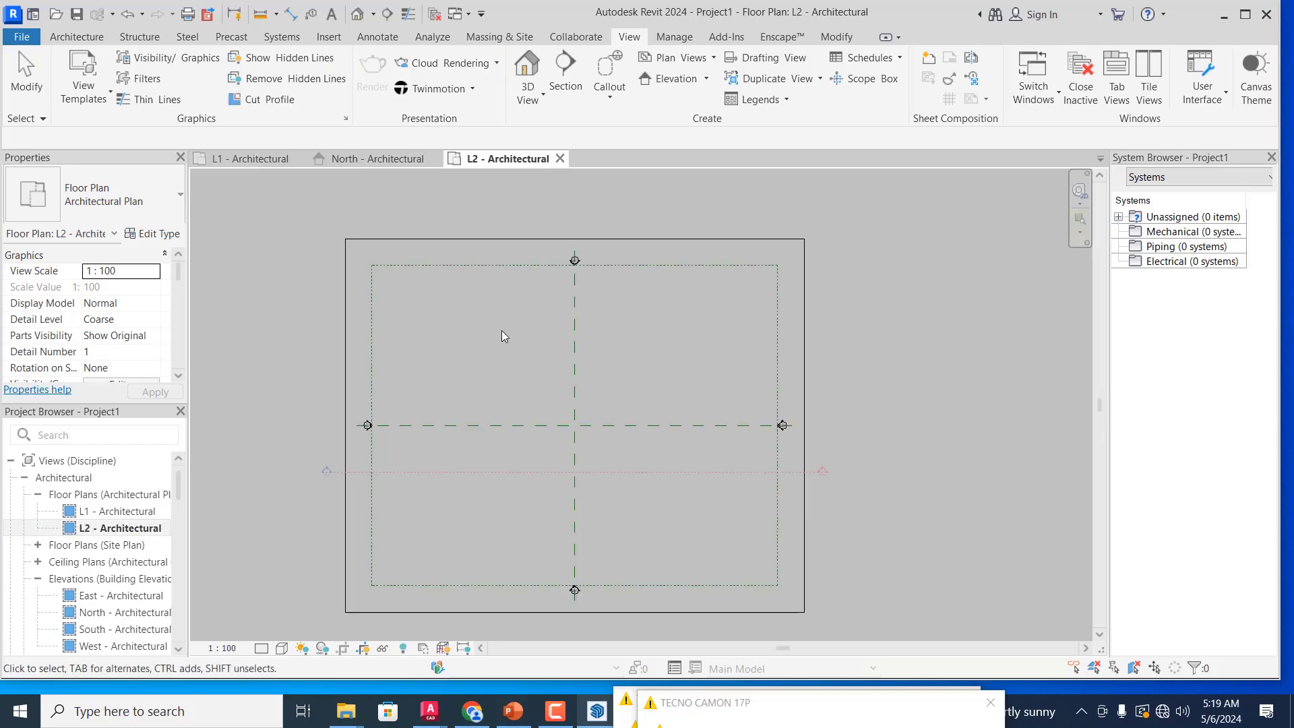
pyautogui.click(710, 58)
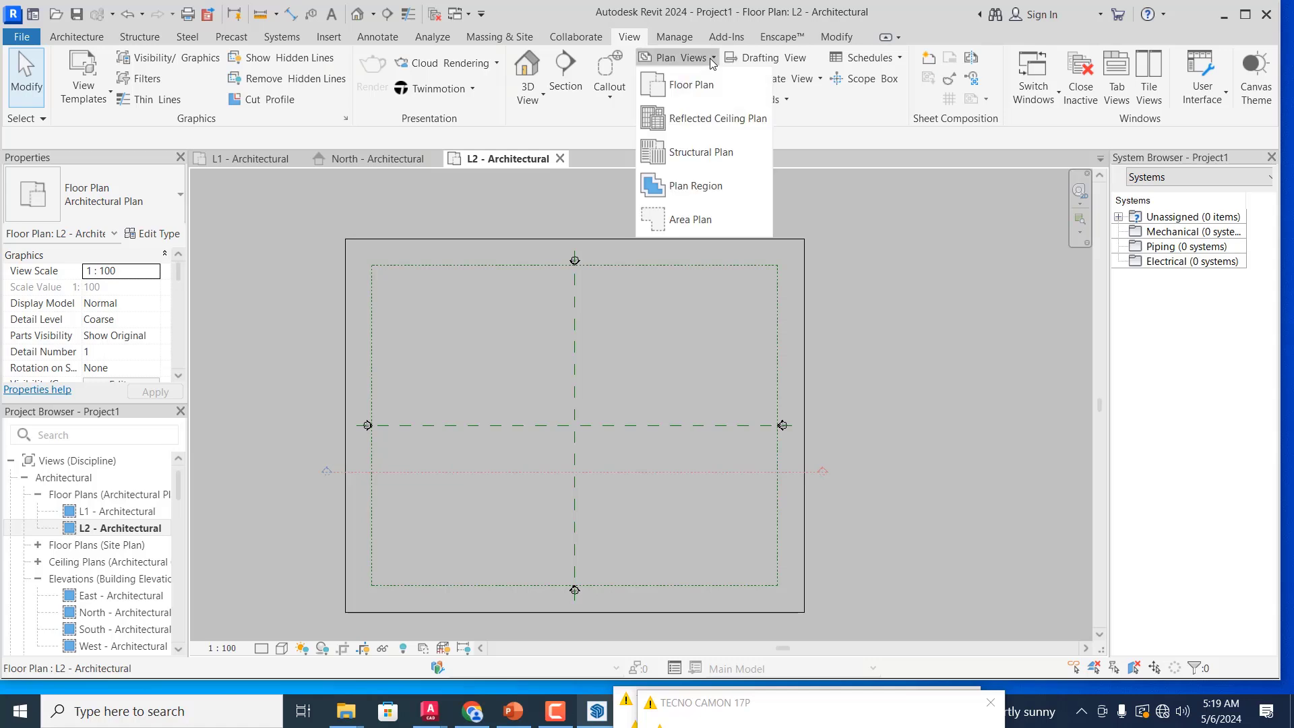
pyautogui.click(692, 93)
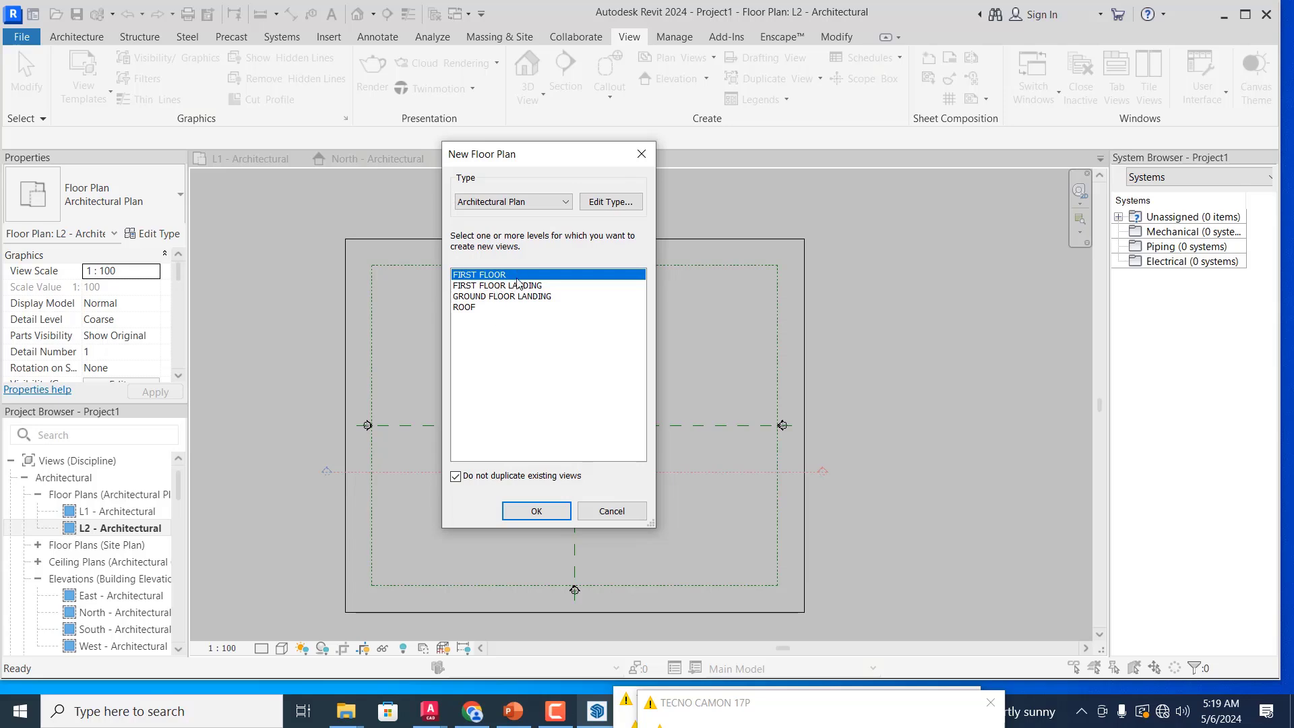
pyautogui.click(641, 154)
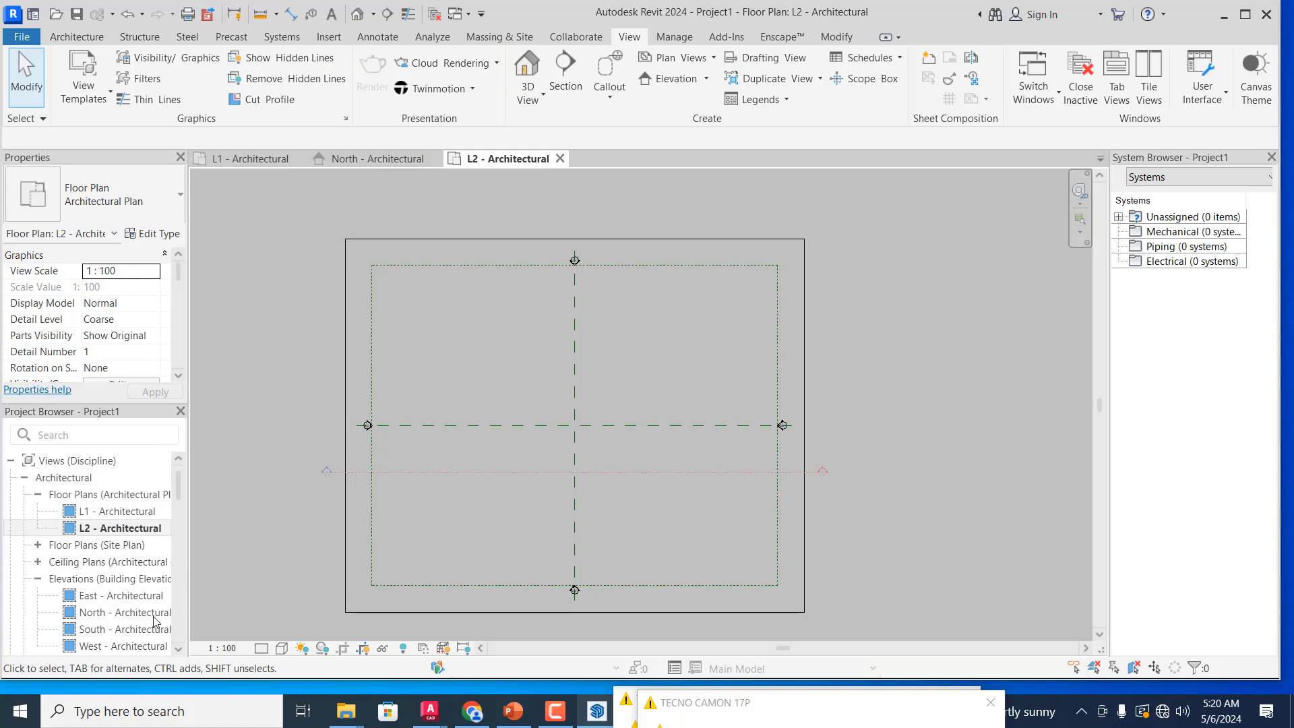
# - Look through the architectural floor plan, elevation and coordination views listed in the project browser
pyautogui.click(180, 650)
pyautogui.click(180, 649)
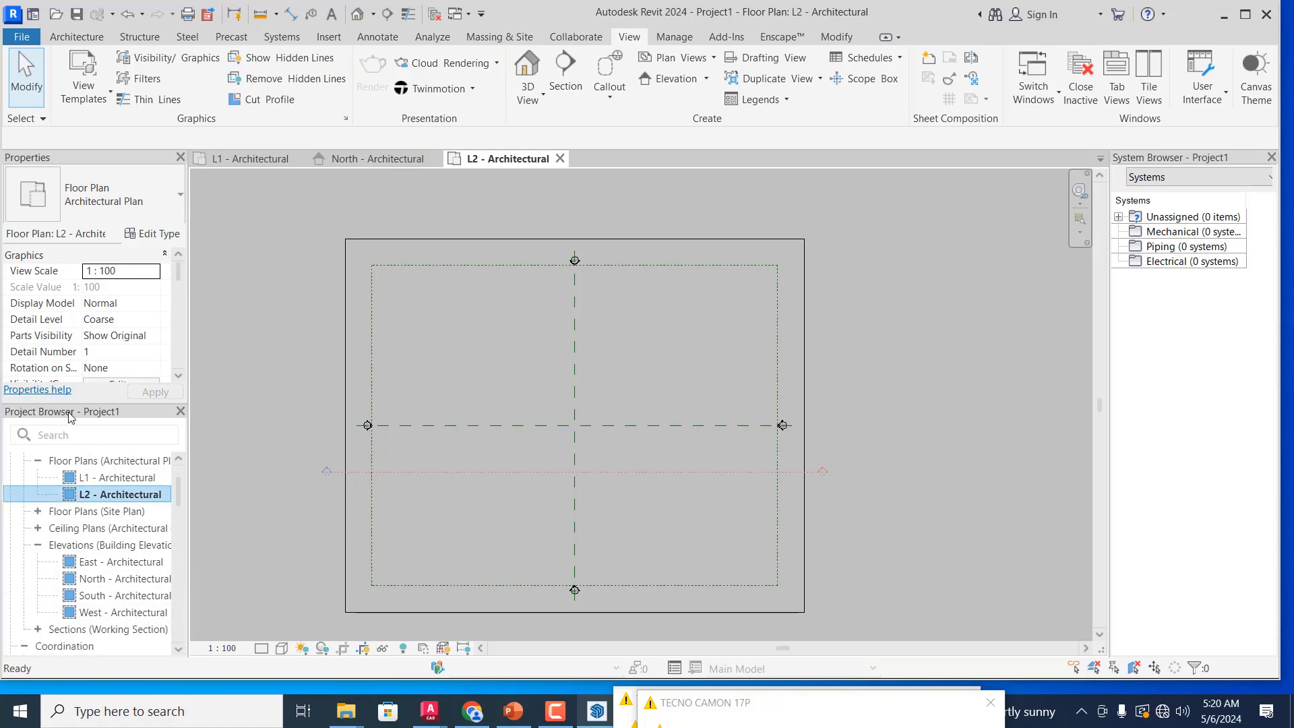
pyautogui.click(179, 458)
pyautogui.click(179, 458)
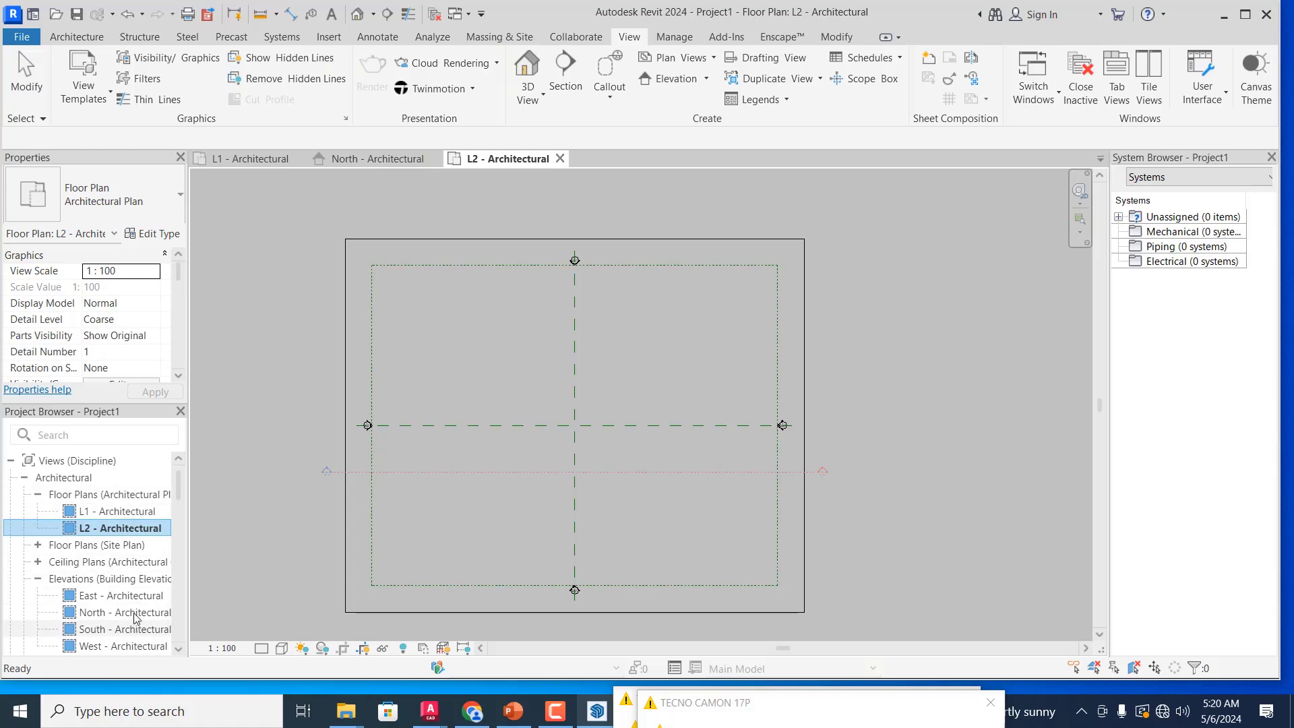
pyautogui.click(179, 649)
pyautogui.click(179, 650)
pyautogui.click(178, 650)
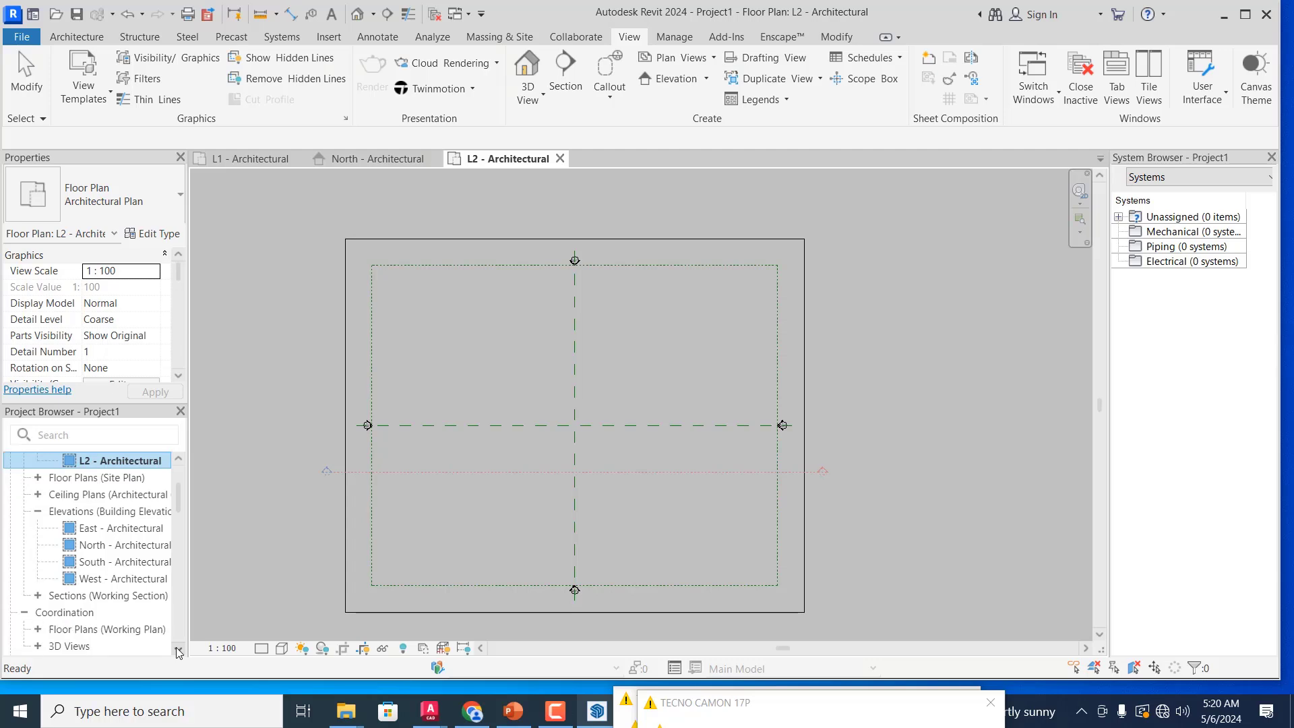
pyautogui.click(181, 461)
pyautogui.click(181, 460)
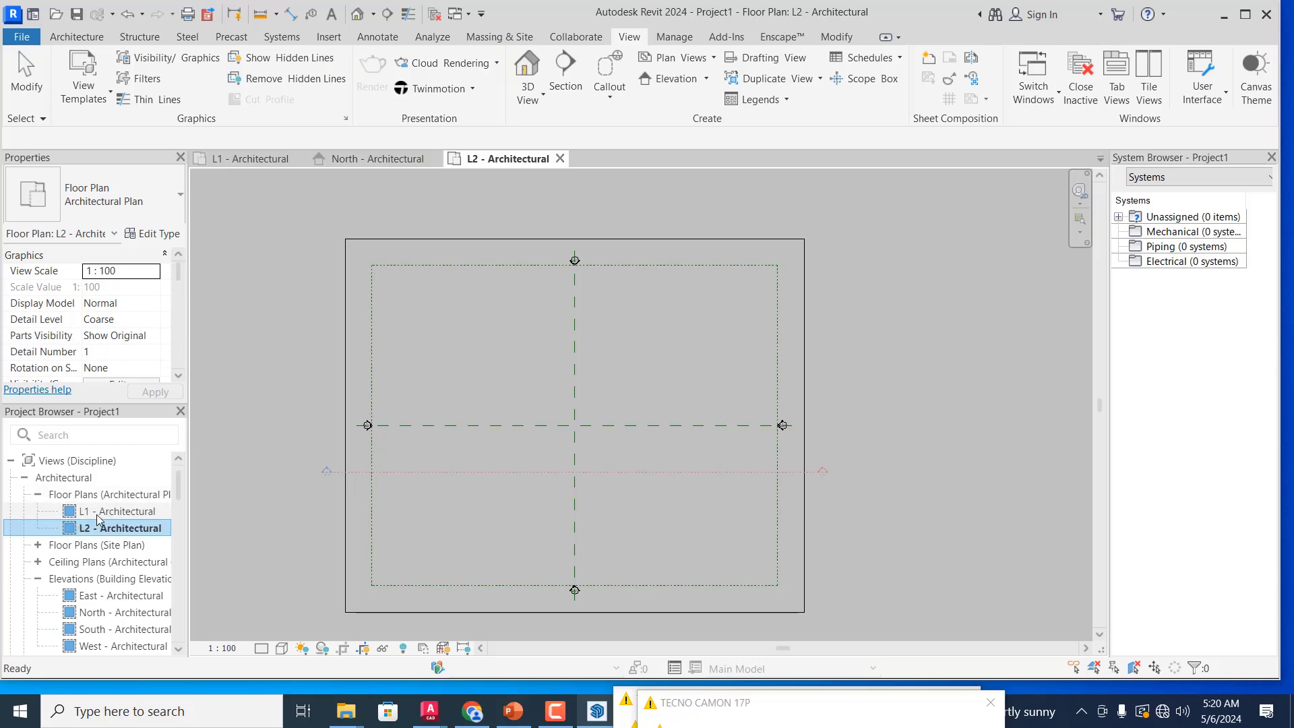
pyautogui.click(119, 512)
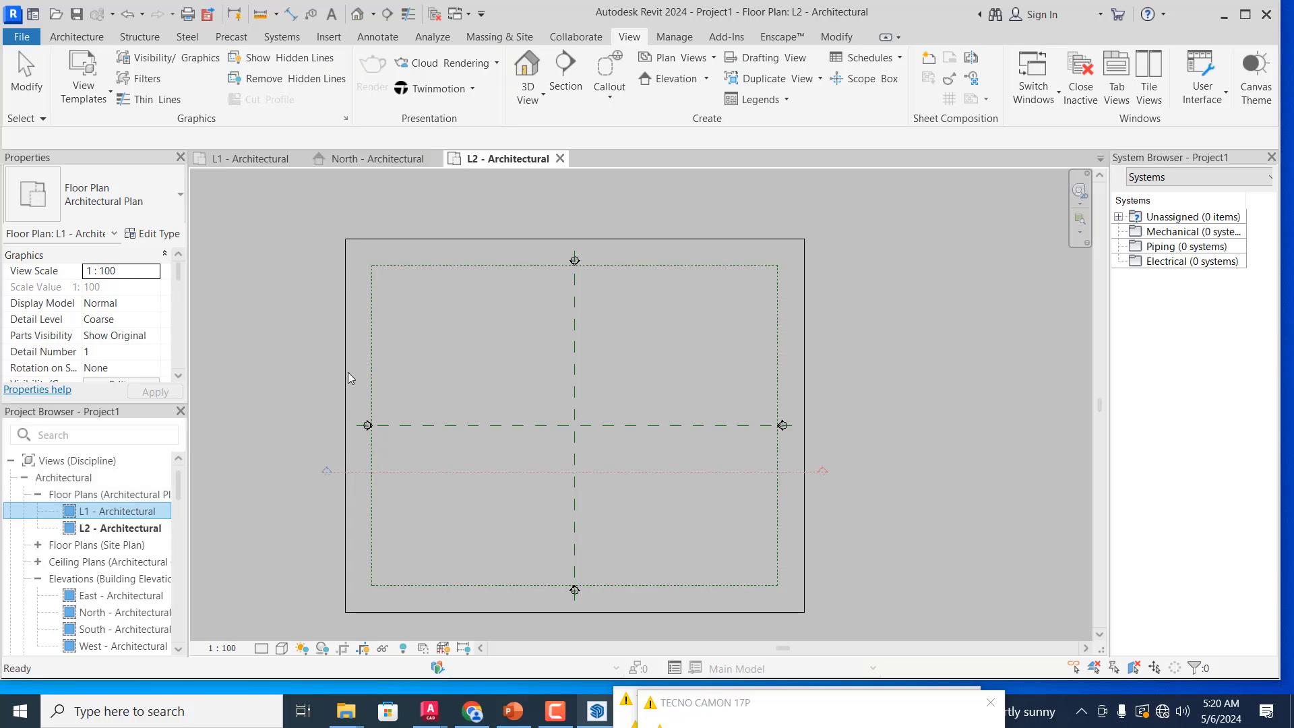
# - Create architectural floor plan views for the FIRST FLOOR, FIRST FLOOR LANDING, GROUND FLOOR LANDING and ROOF levels
pyautogui.click(713, 63)
pyautogui.press('Escape')
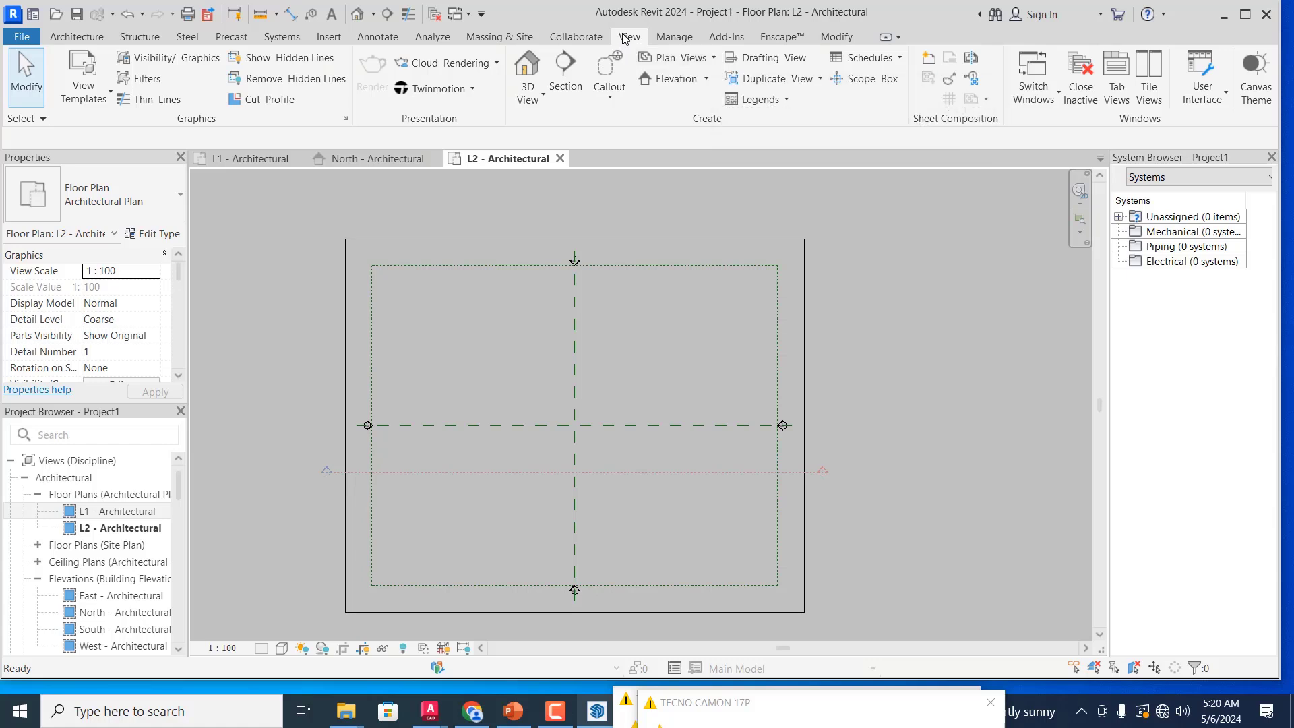
pyautogui.click(714, 60)
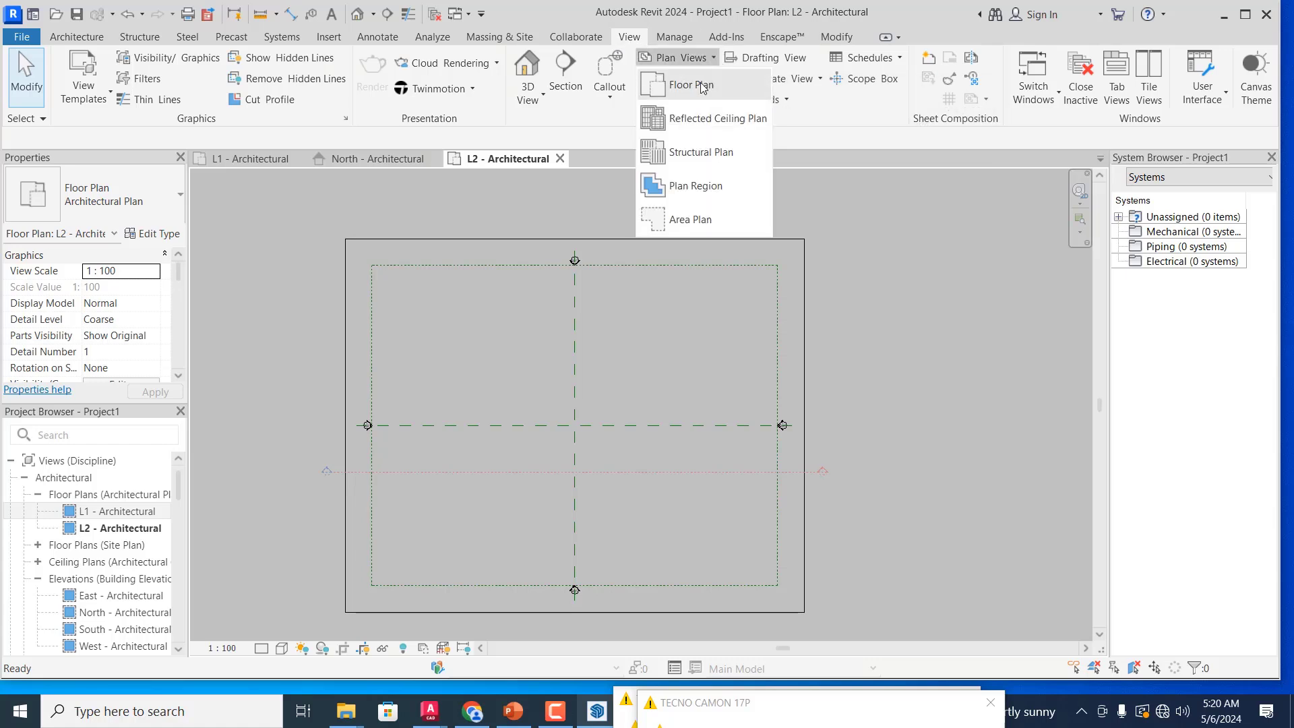
pyautogui.click(701, 82)
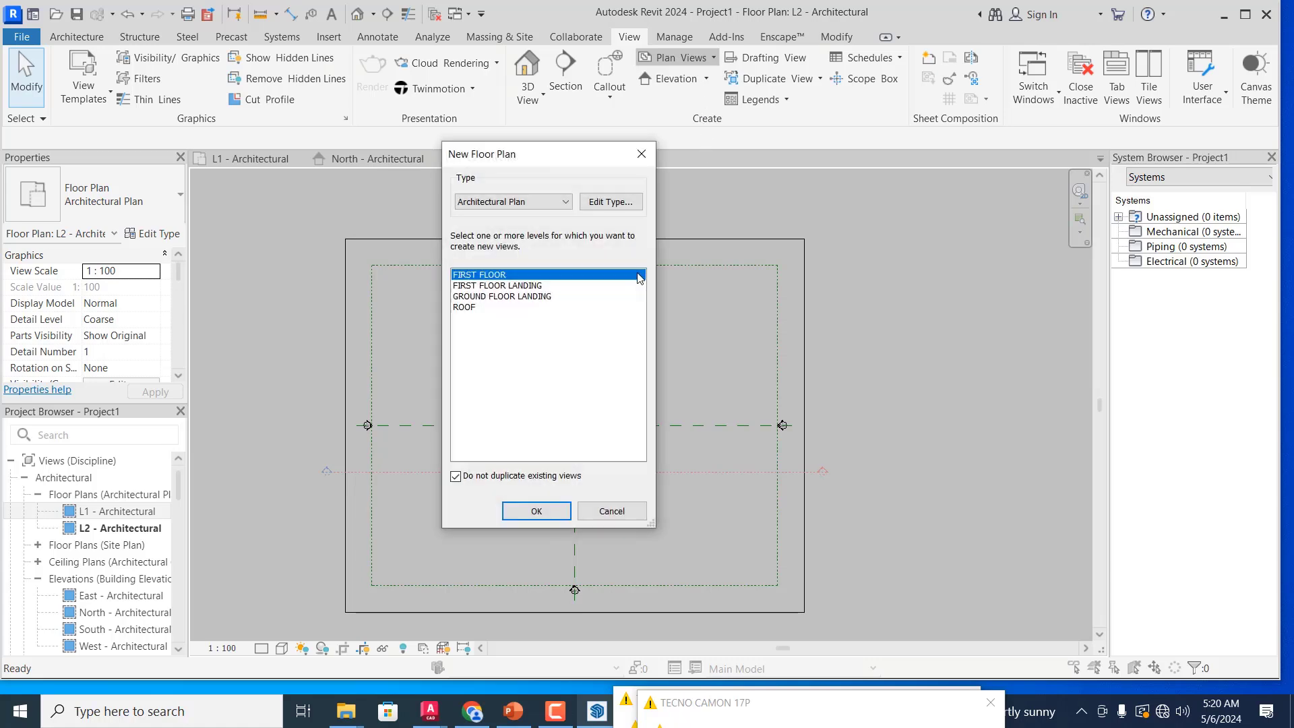
pyautogui.keyDown('ctrl'); pyautogui.click(489, 297); pyautogui.keyUp('ctrl')
pyautogui.keyDown('shift'); pyautogui.click(501, 276); pyautogui.keyUp('shift')
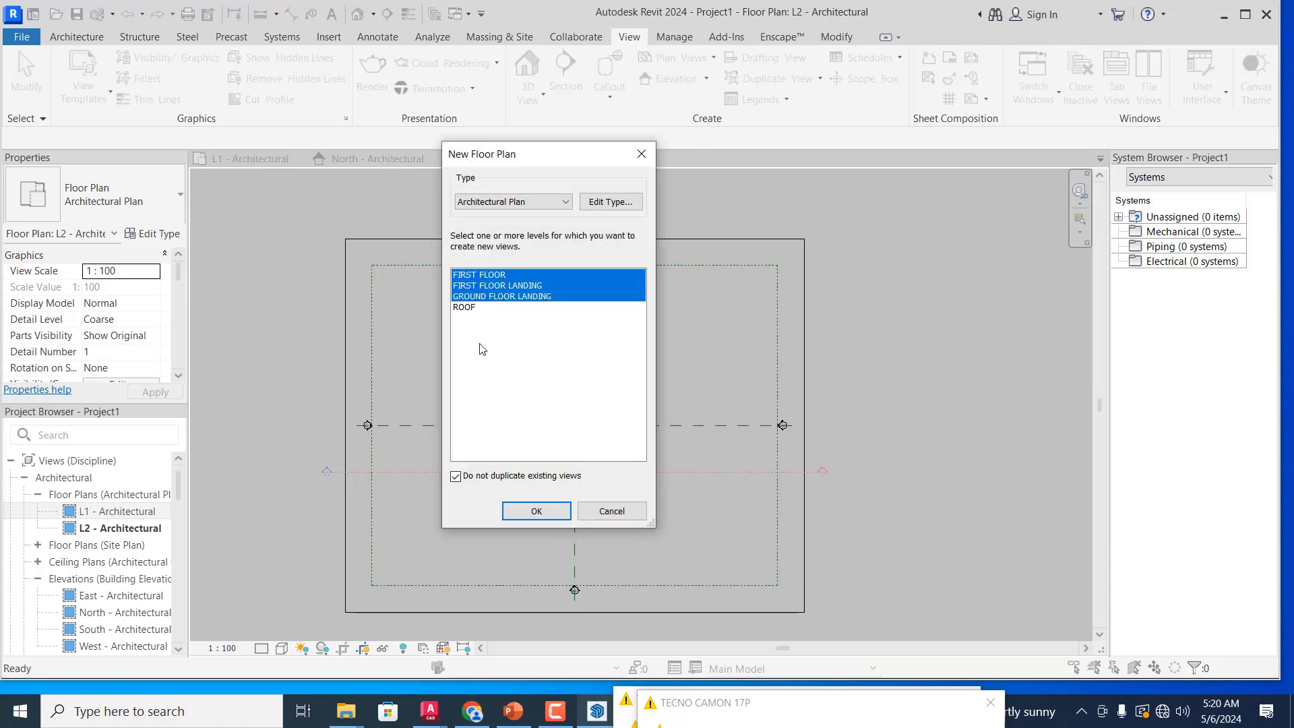
pyautogui.click(536, 511)
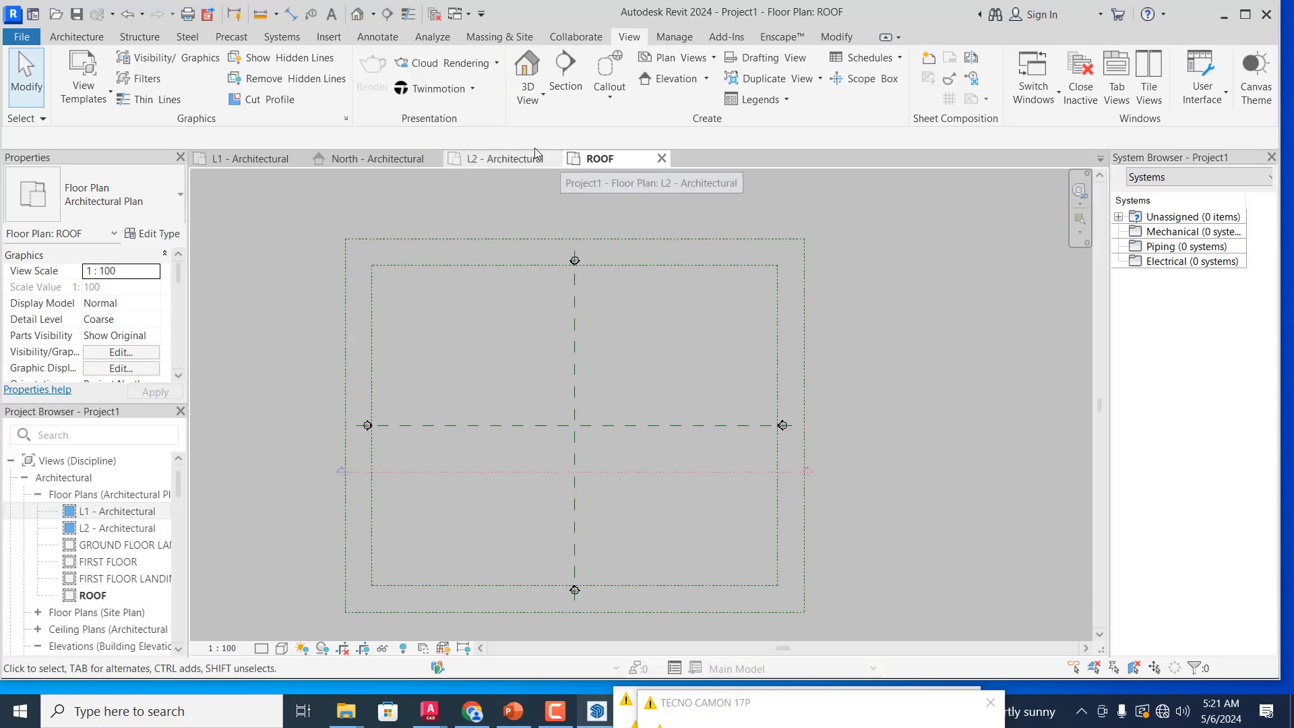
# - Return to the North elevation and delete the L1 - Architectural and L2 - Architectural floor plan views
pyautogui.click(378, 159)
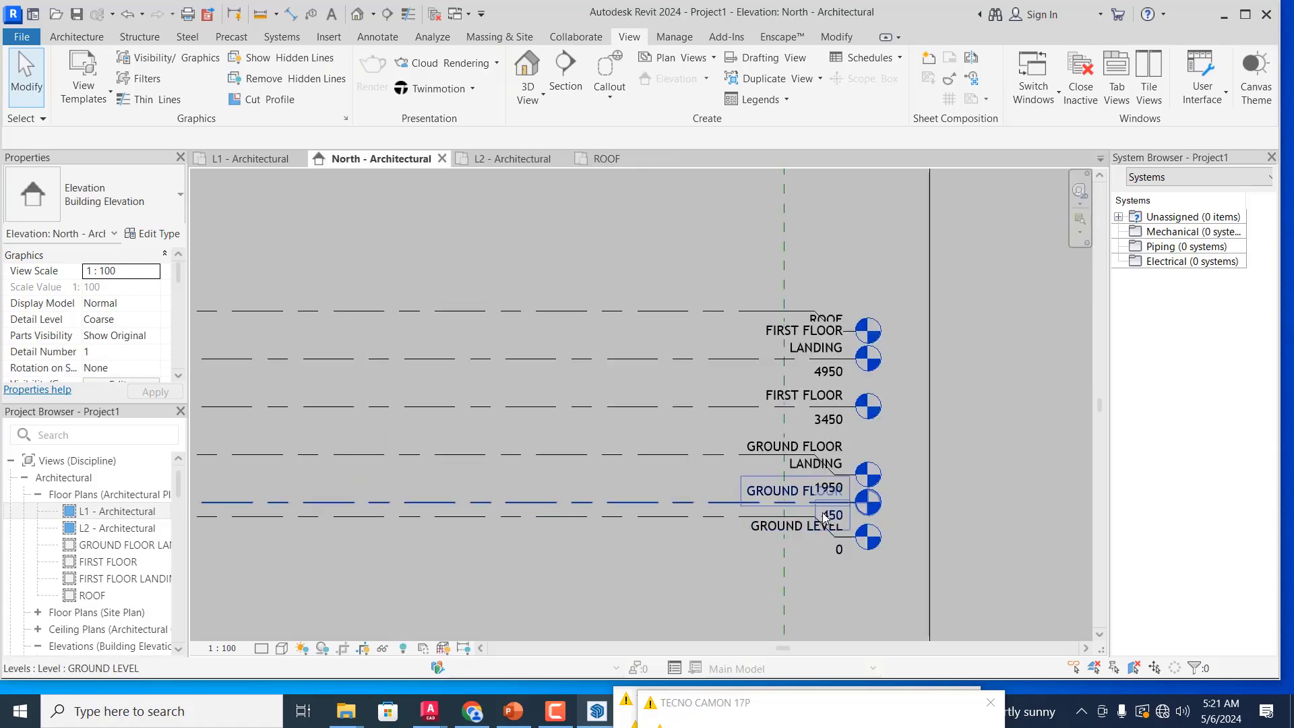
pyautogui.click(741, 525)
pyautogui.press('Escape')
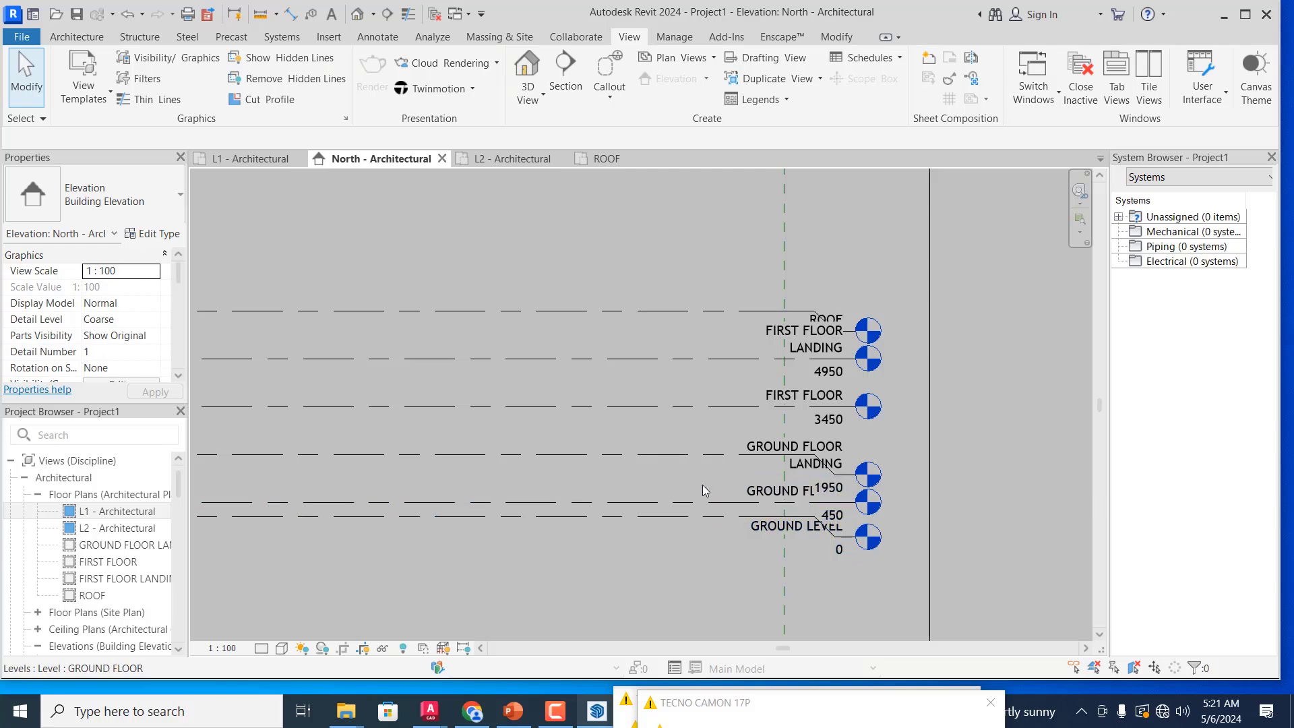
pyautogui.click(140, 514)
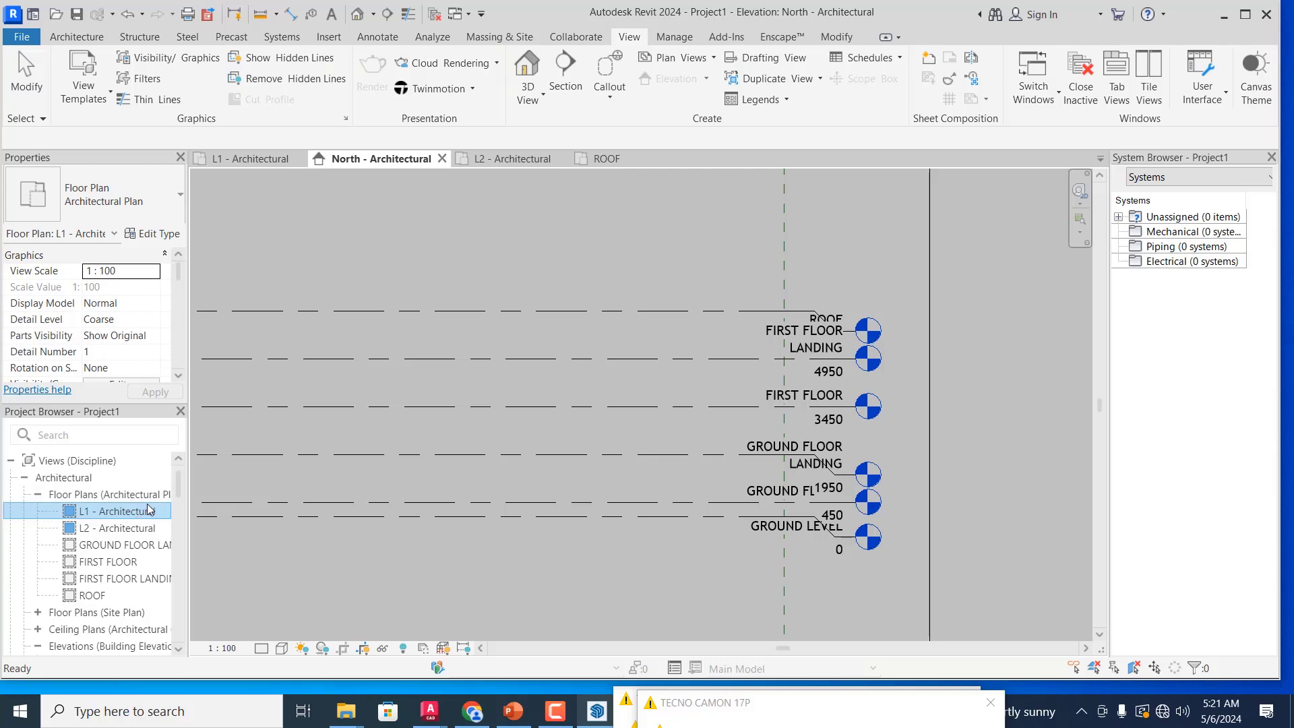
pyautogui.press('Delete')
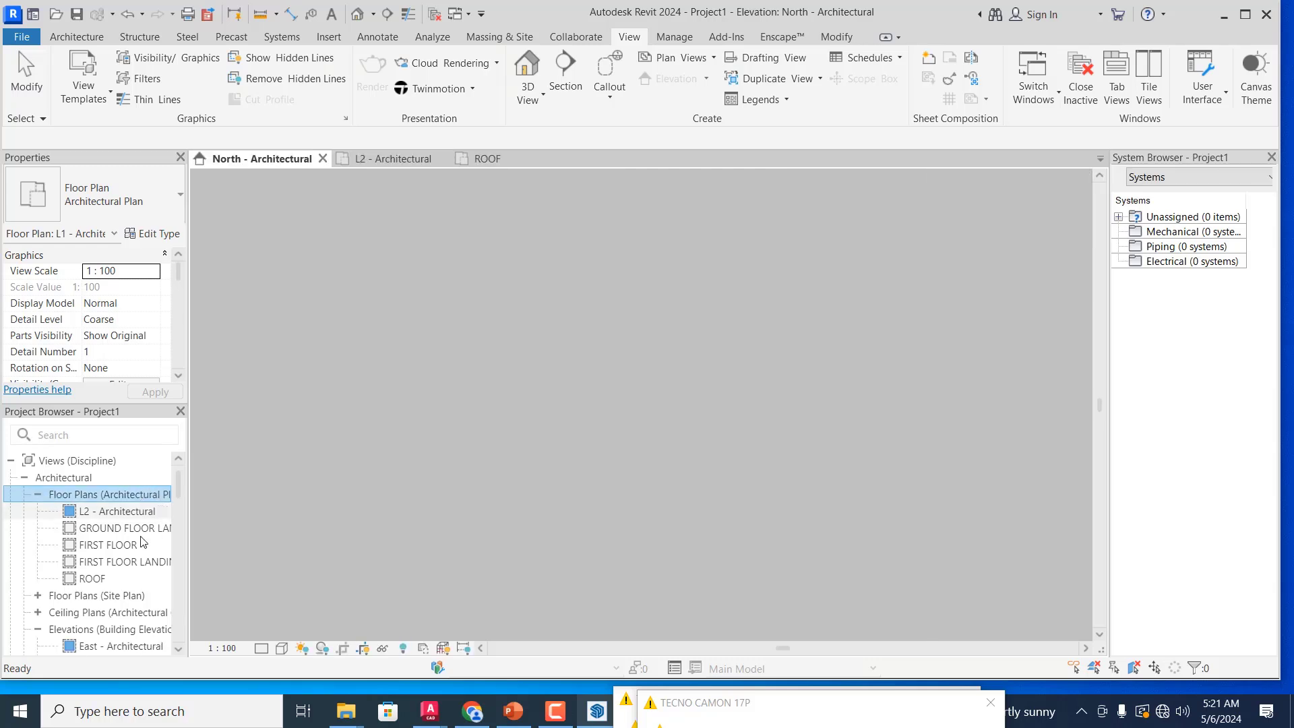
pyautogui.click(120, 517)
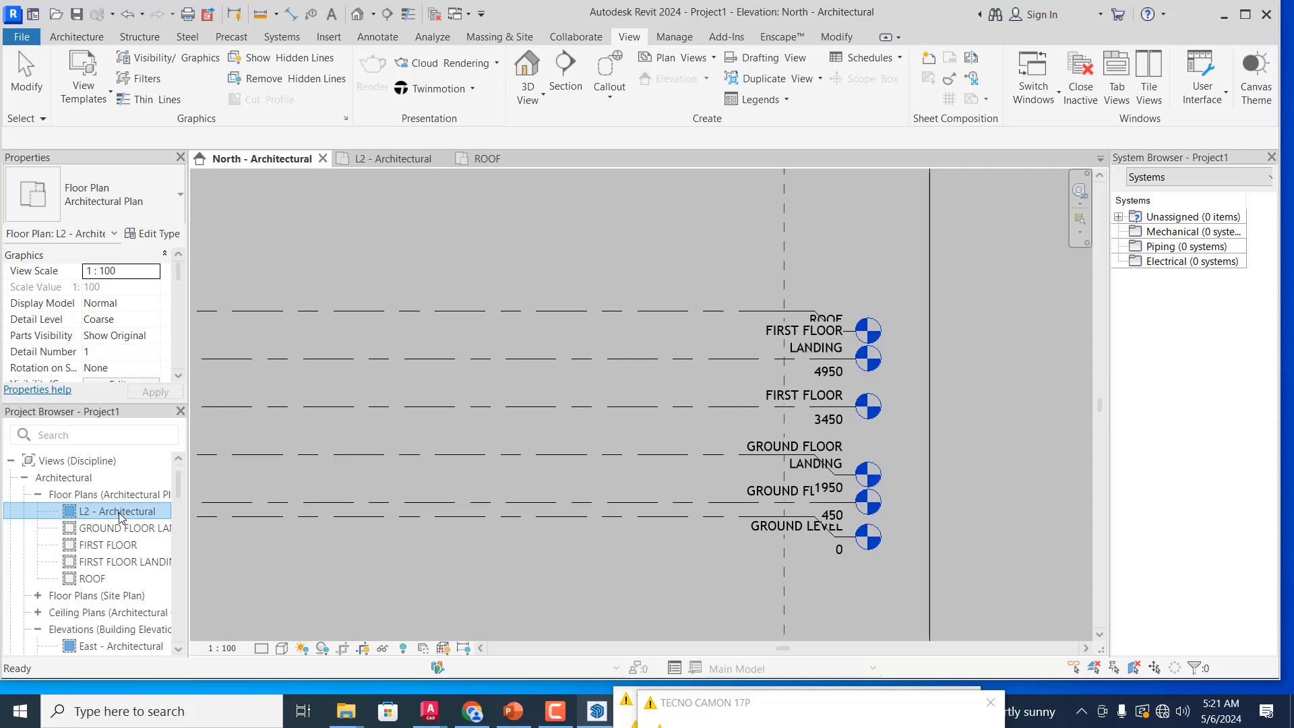
pyautogui.press('Delete')
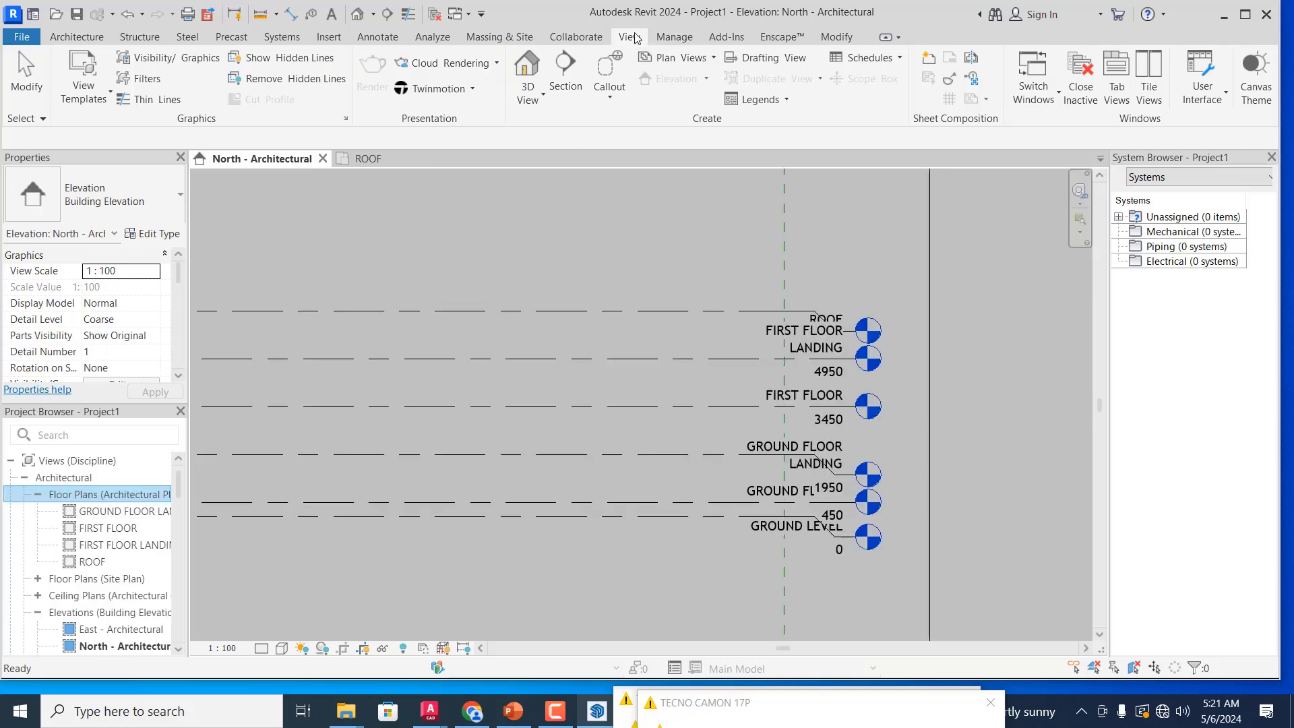
# - Create architectural floor plan views for the GROUND FLOOR and GROUND LEVEL levels
pyautogui.click(708, 60)
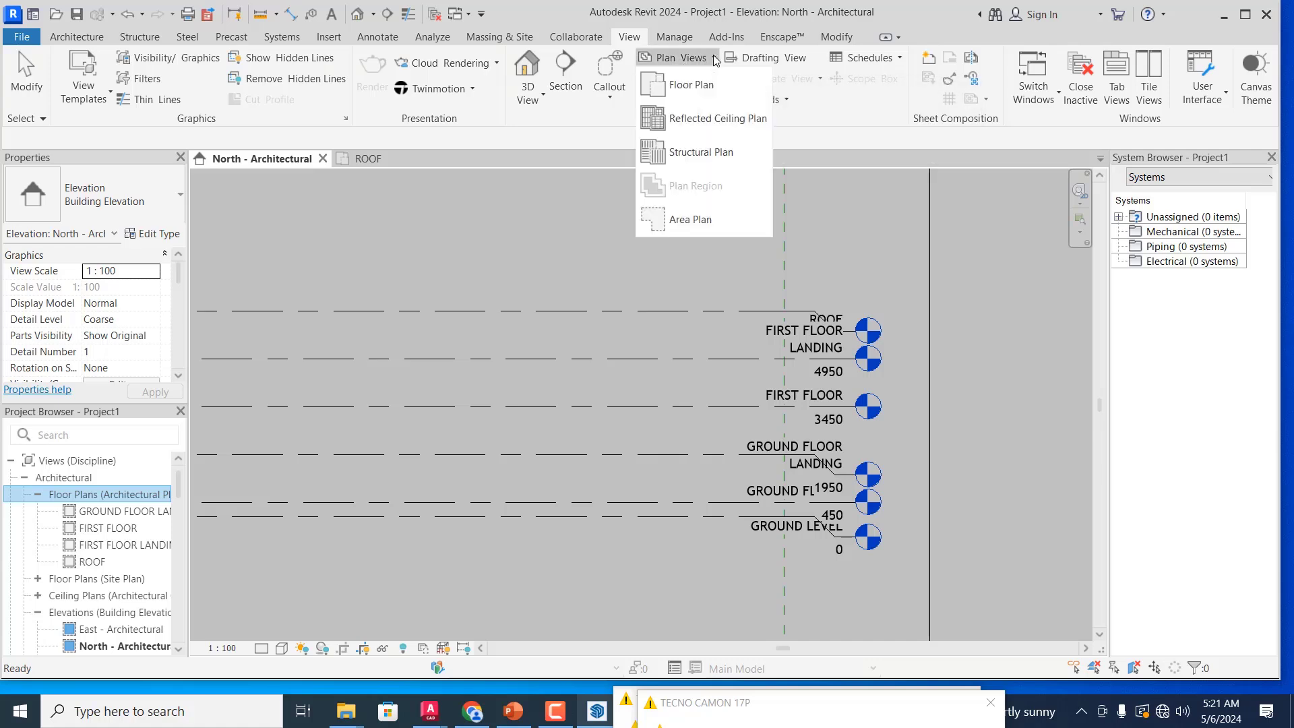
pyautogui.click(707, 85)
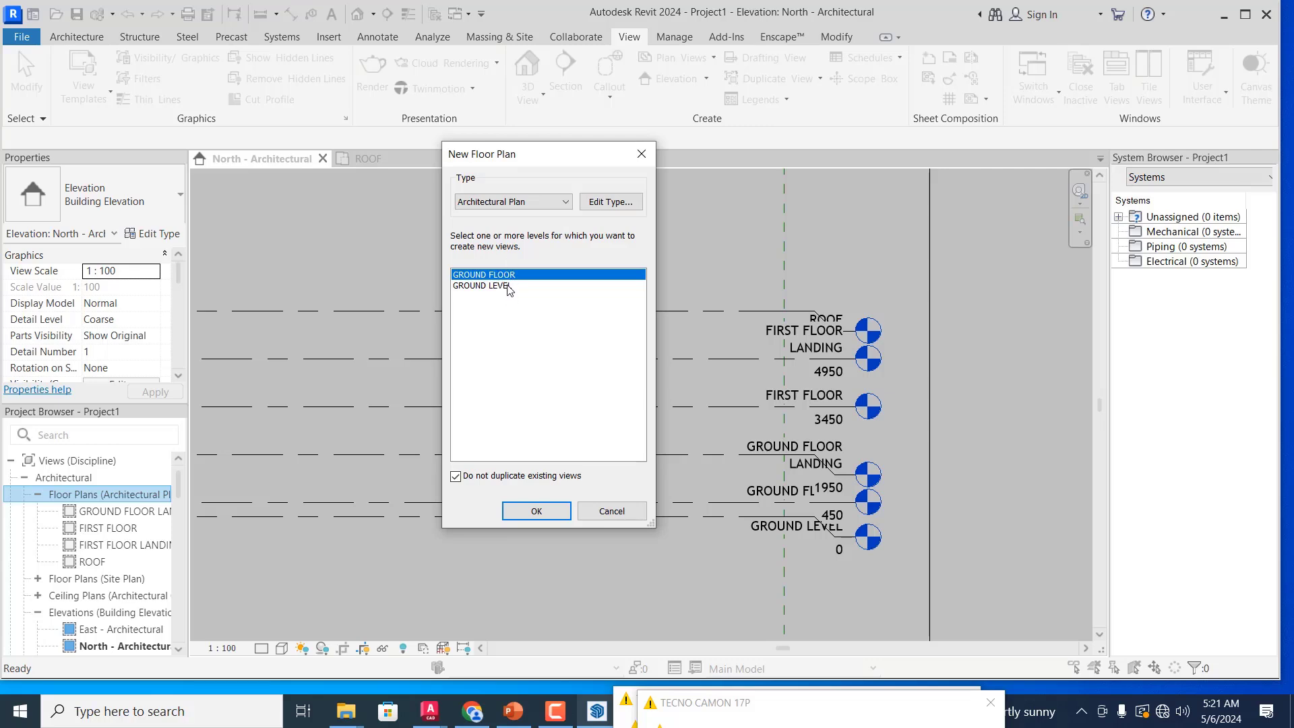
pyautogui.keyDown('ctrl'); pyautogui.click(509, 285); pyautogui.keyUp('ctrl')
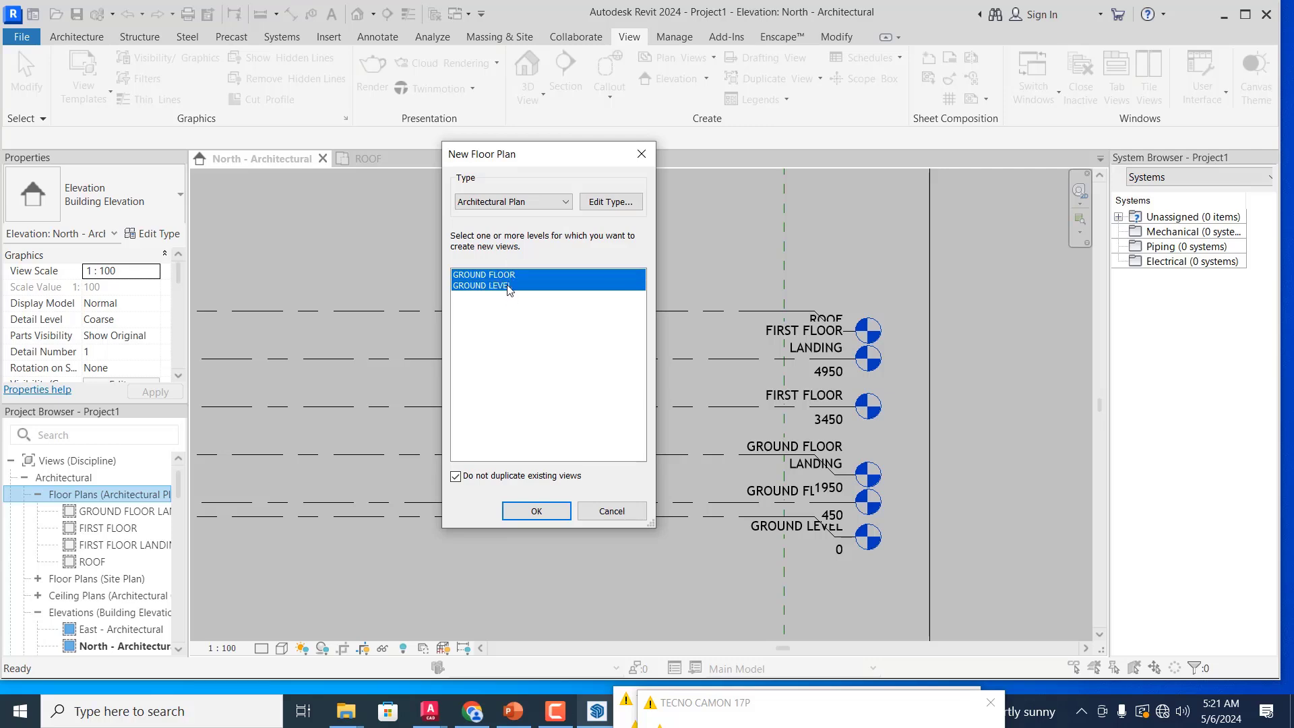
pyautogui.click(536, 512)
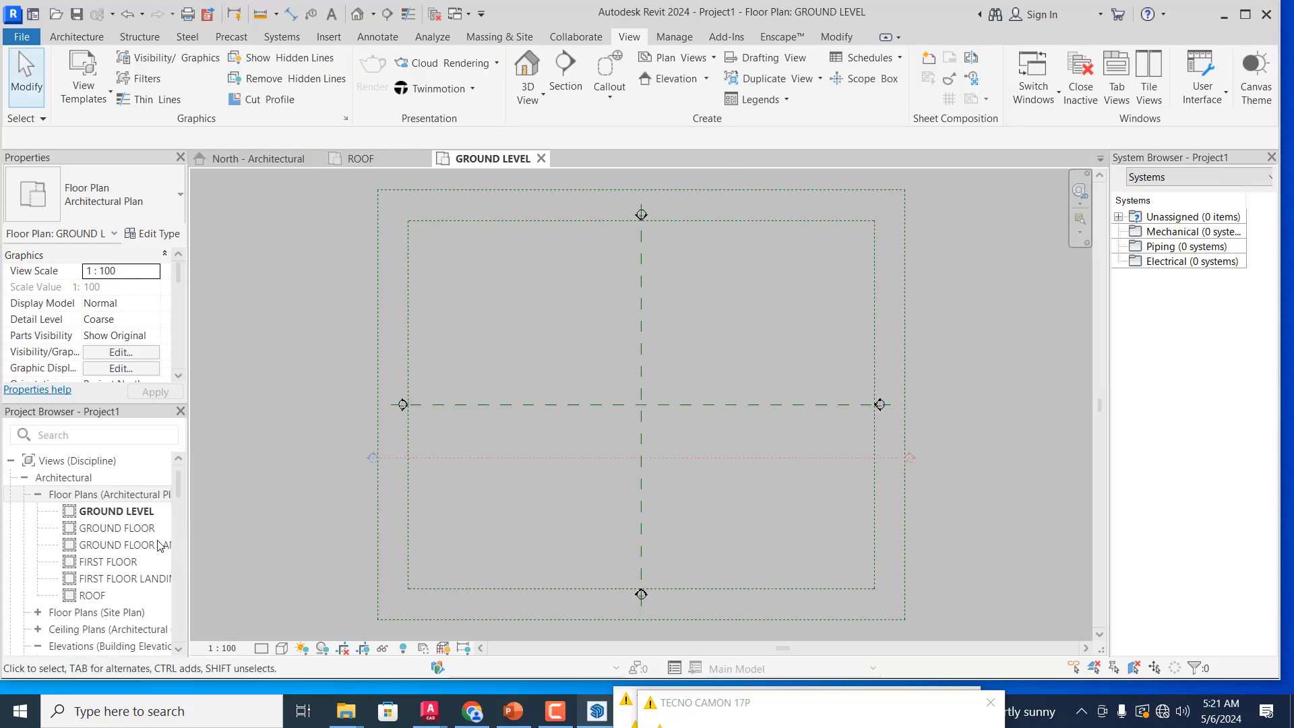
# - Rename the GROUND LEVEL floor plan as 01 GROUND LEVEL, applying the name to the corresponding level and views
pyautogui.rightClick(135, 512)
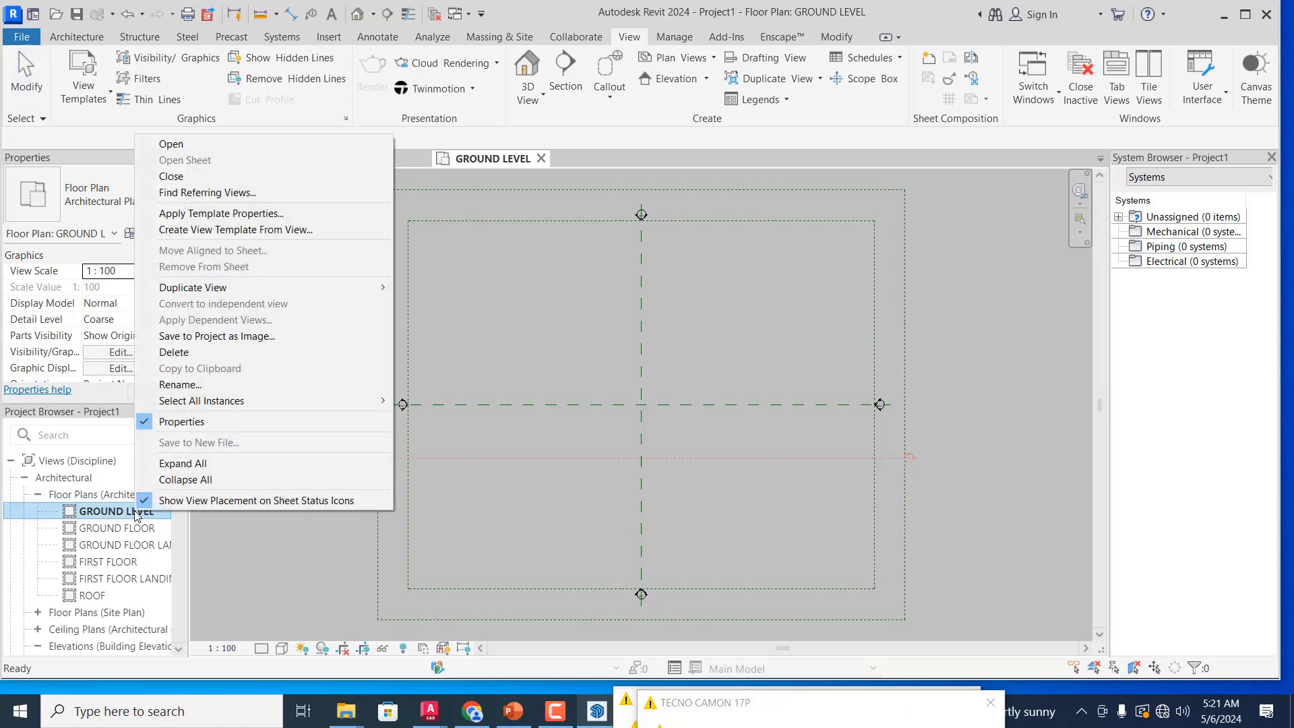
pyautogui.click(204, 384)
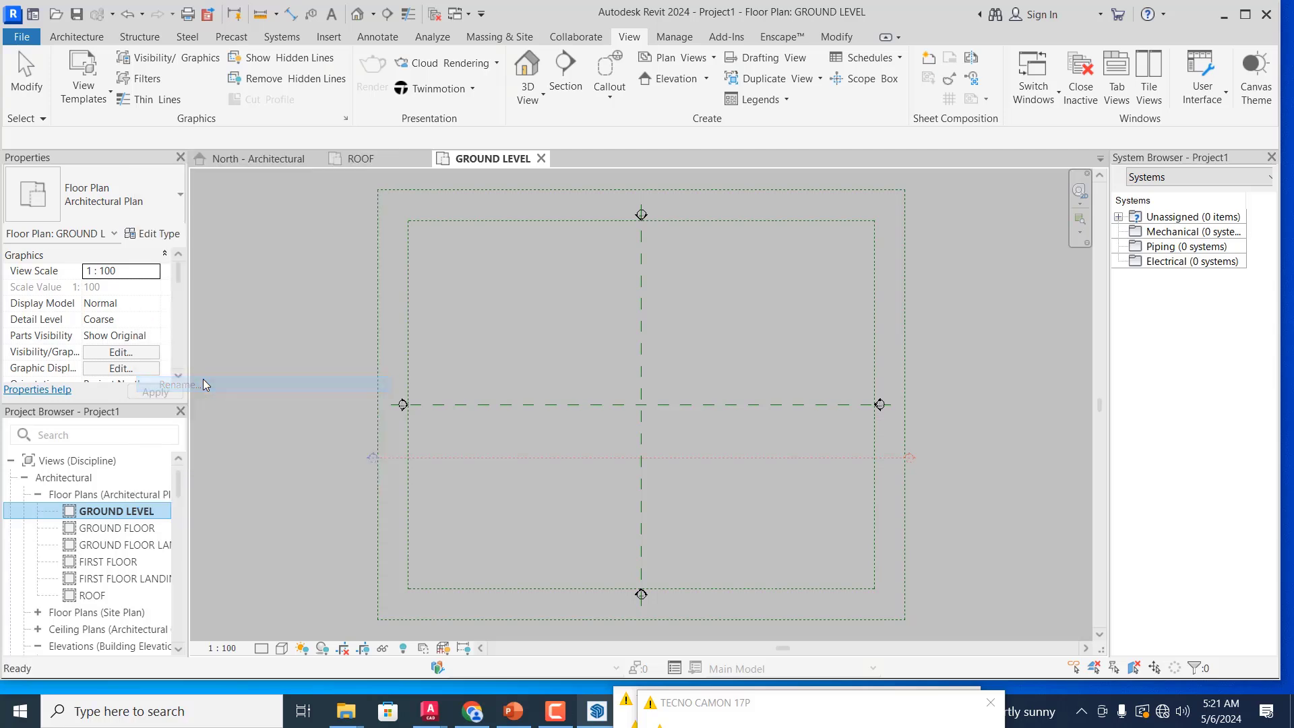
pyautogui.click(81, 514)
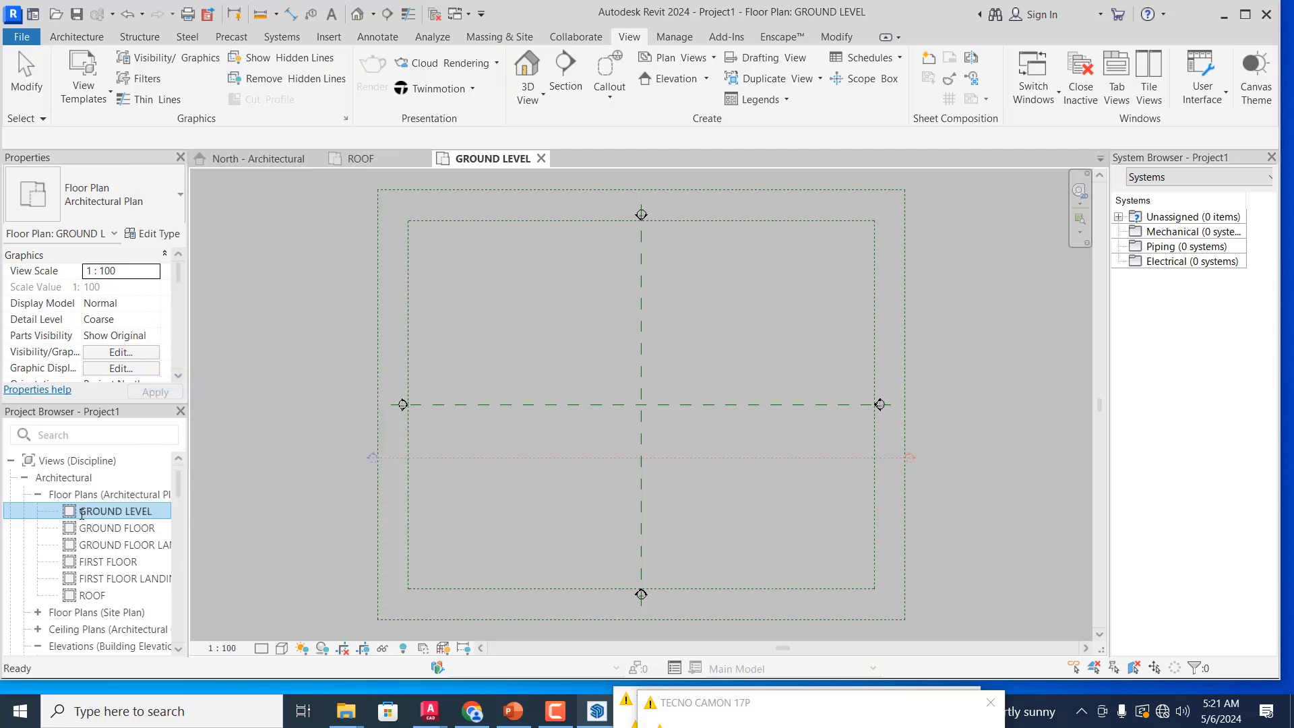
pyautogui.write('01')
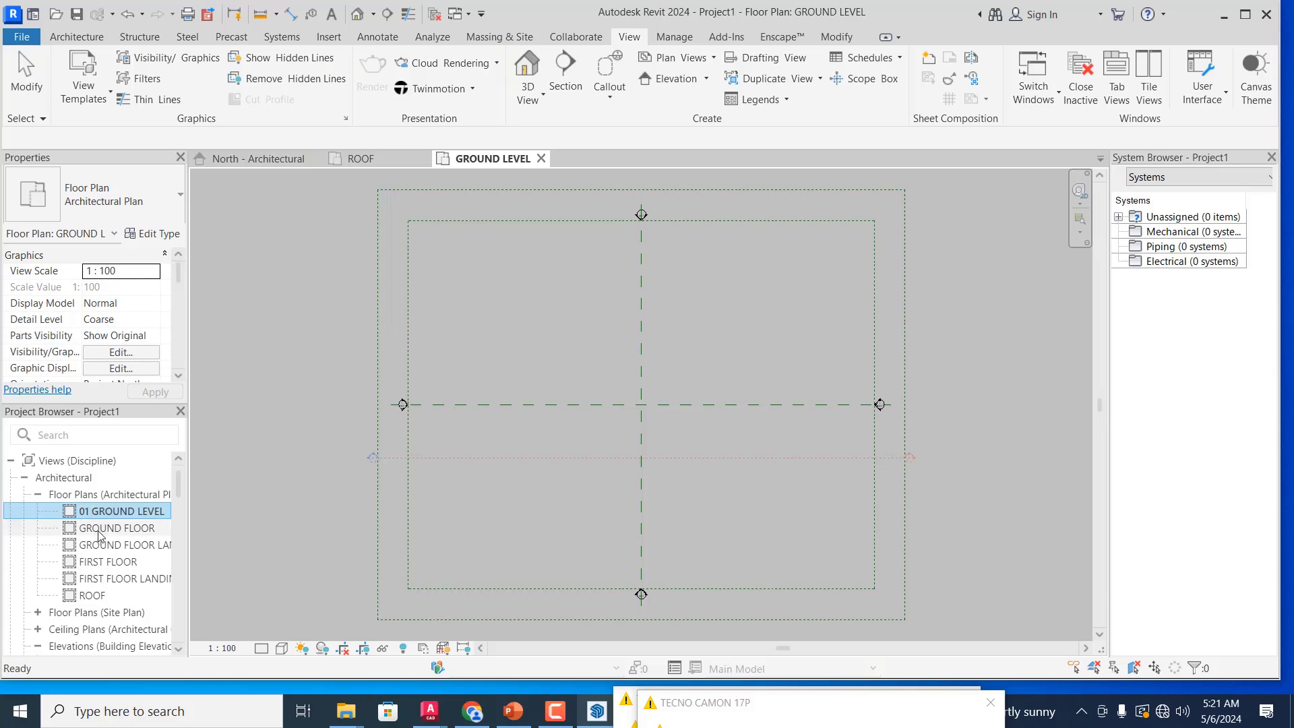
pyautogui.press('Return')
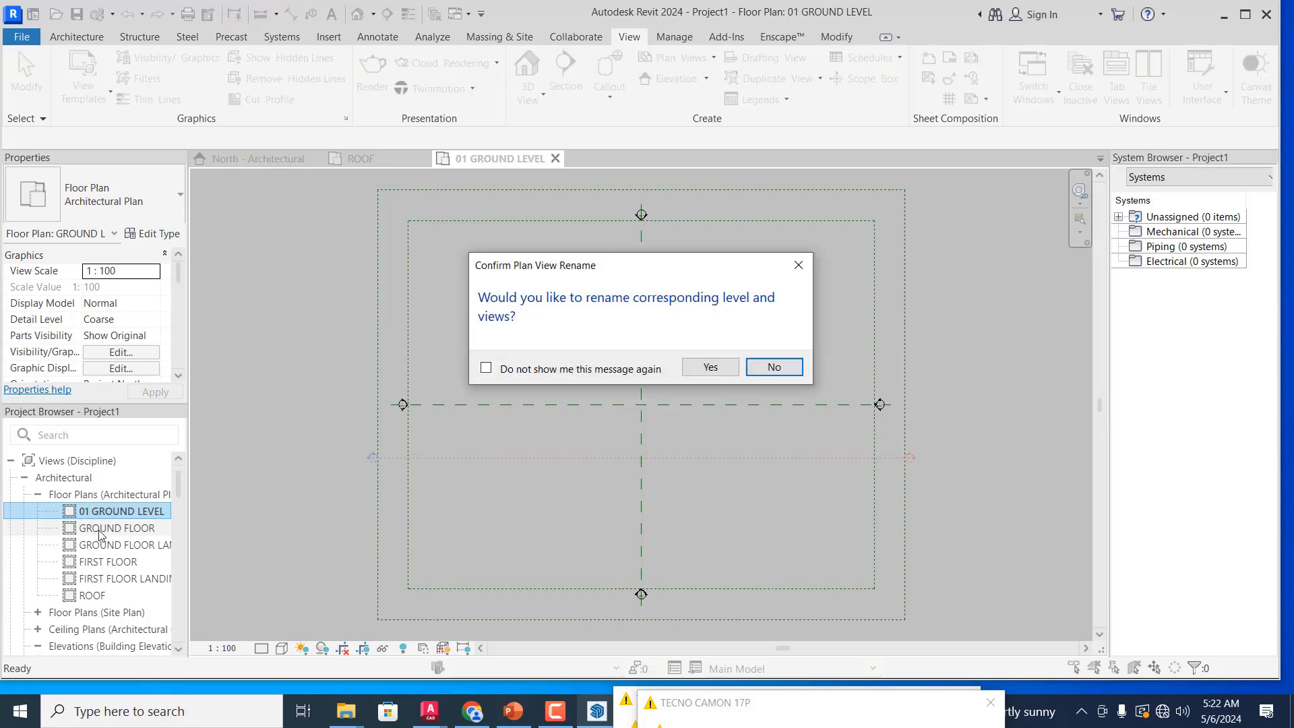
pyautogui.click(711, 367)
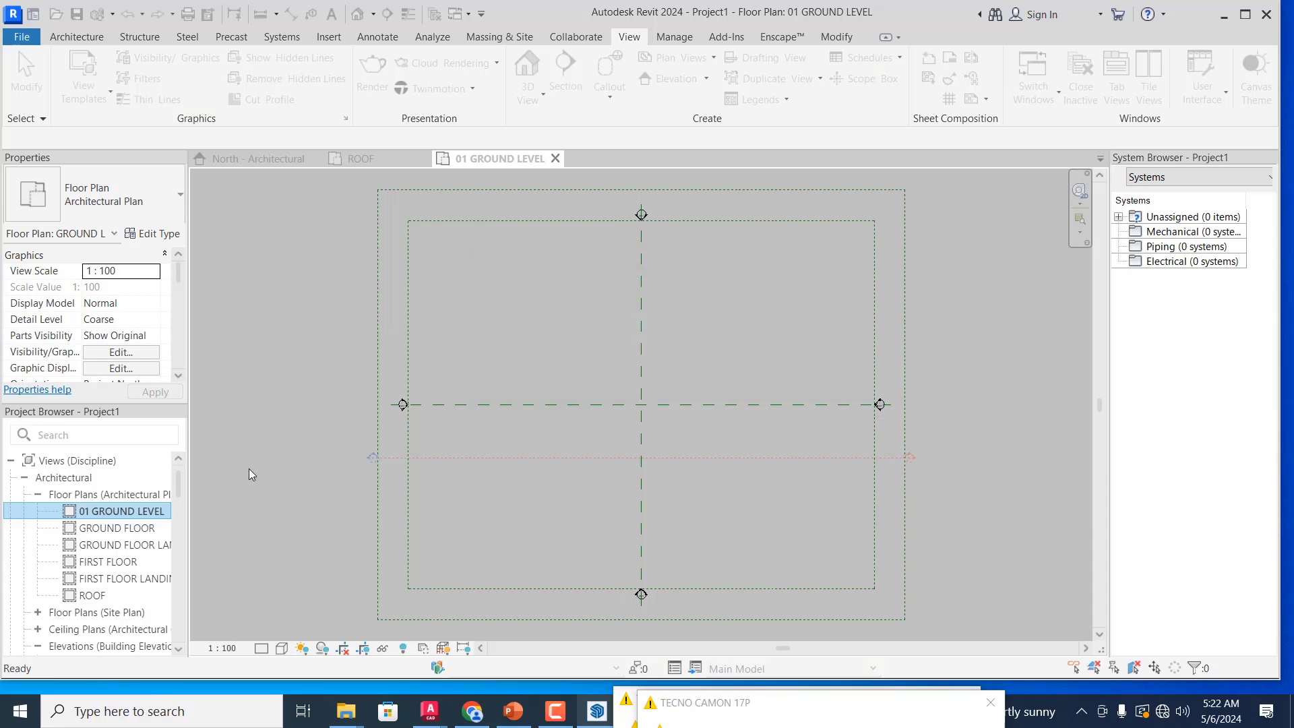
# - Rename the GROUND FLOOR floor plan as 02 GROUND FLOOR, applying the name to the corresponding level and views
pyautogui.click(120, 530)
pyautogui.rightClick(118, 529)
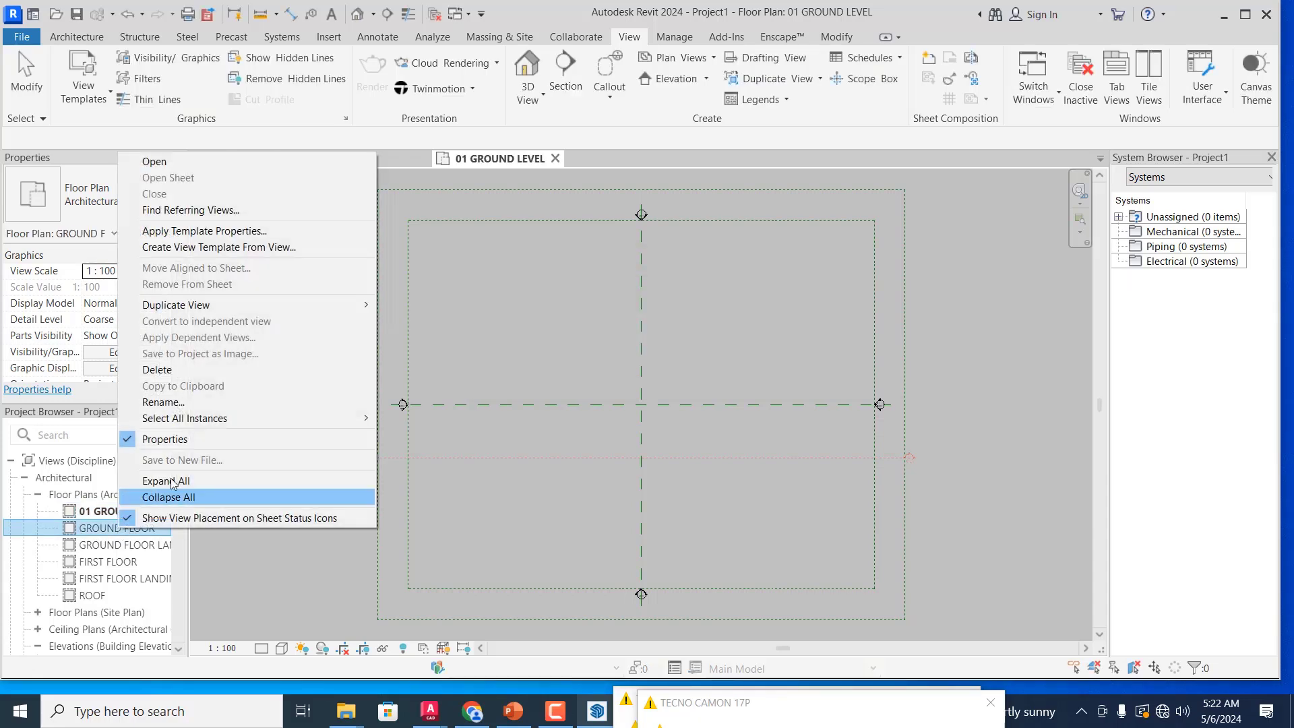
pyautogui.click(212, 400)
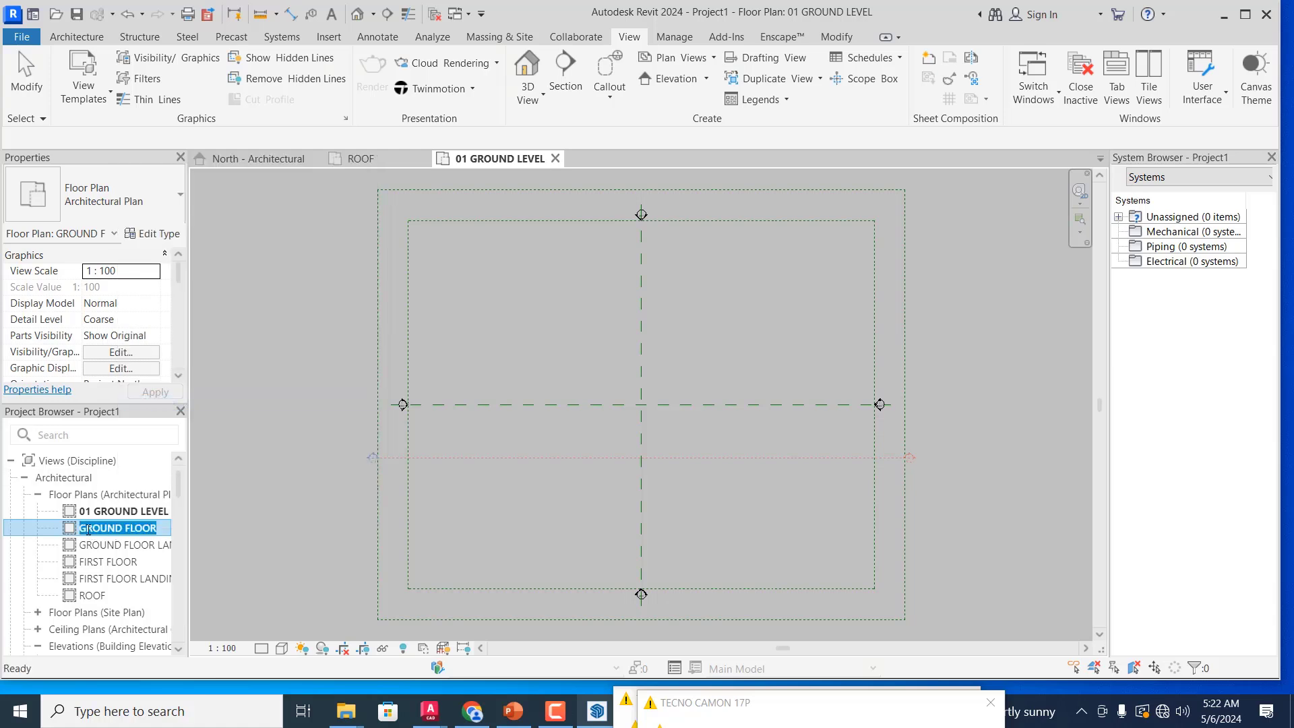
pyautogui.click(85, 530)
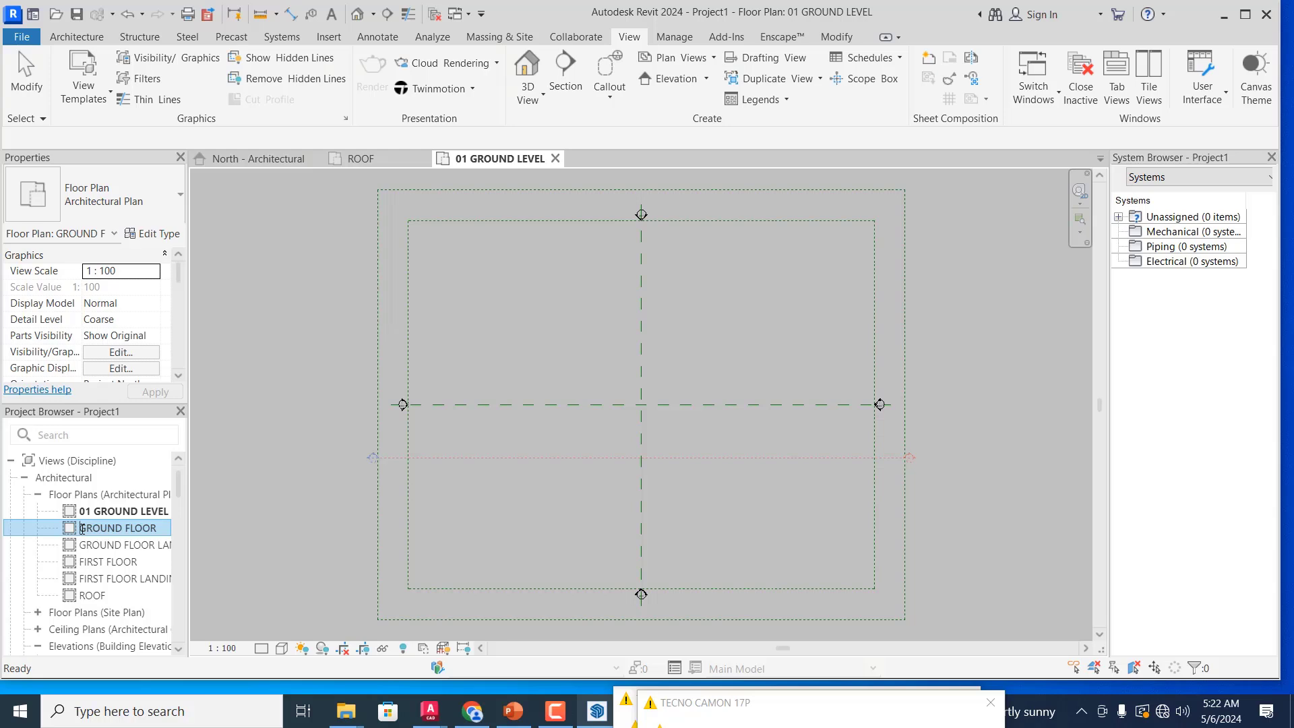
pyautogui.write('02')
pyautogui.press('Return')
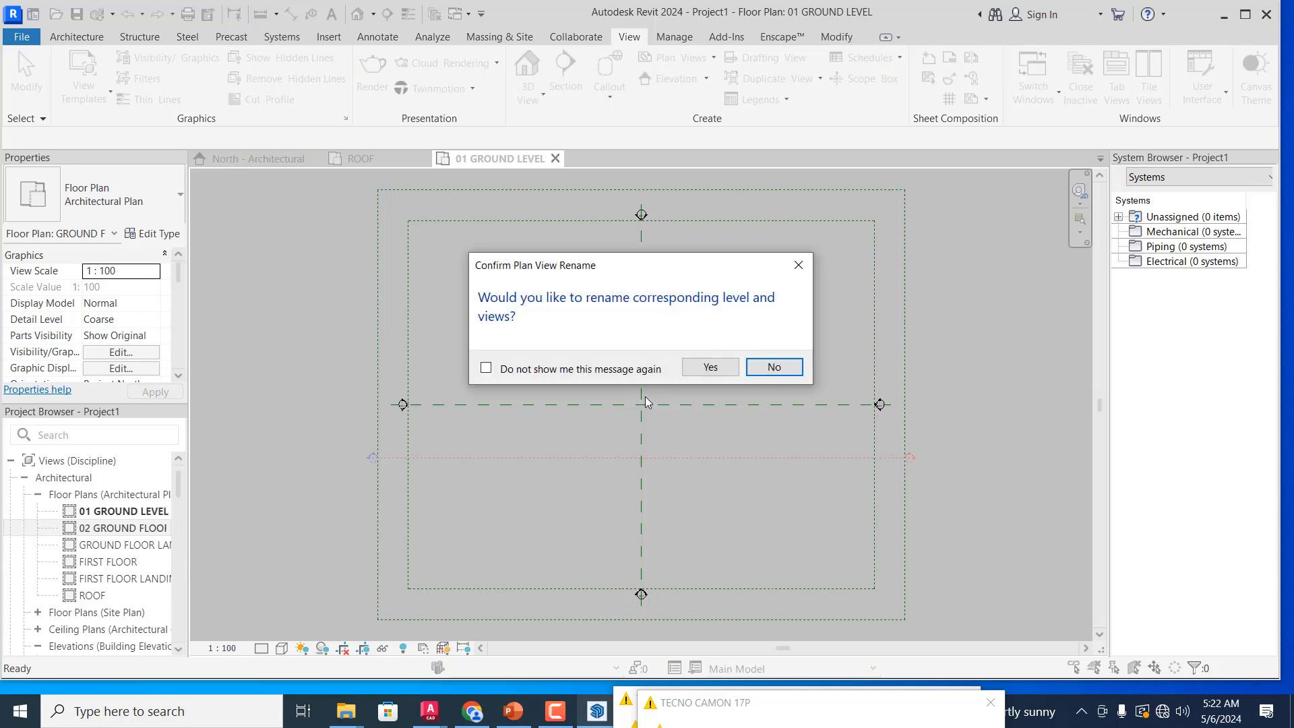
pyautogui.click(703, 369)
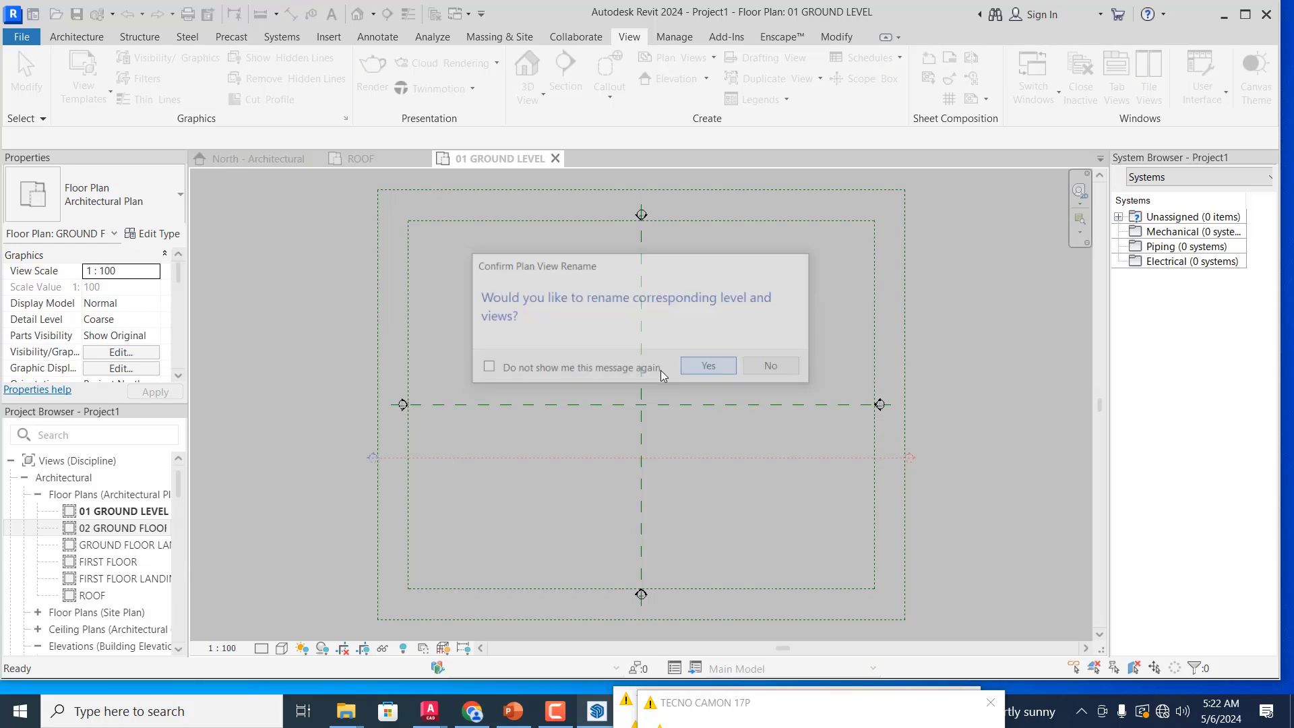
# - Rename the GROUND FLOOR LANDING floor plan as 03 GROUND FLOOR LANDING, applying the name to the corresponding level and views
pyautogui.rightClick(116, 548)
pyautogui.click(245, 419)
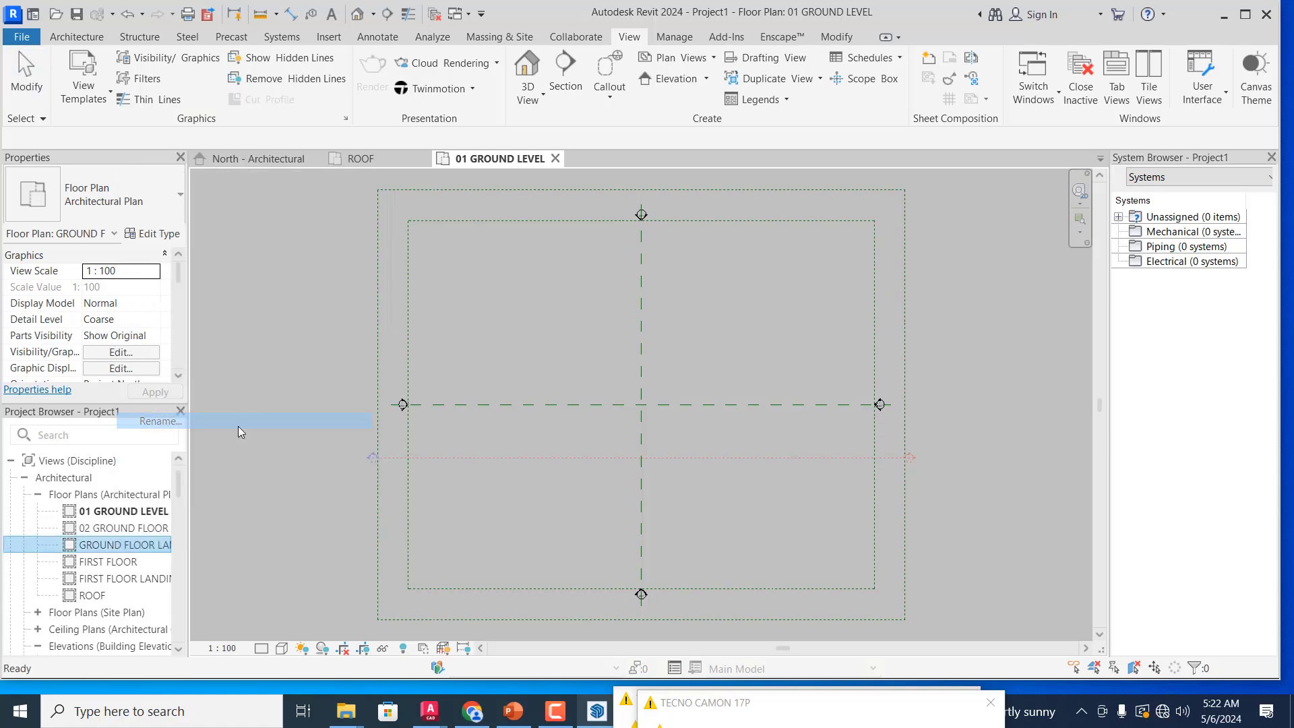
pyautogui.click(82, 546)
pyautogui.write('03')
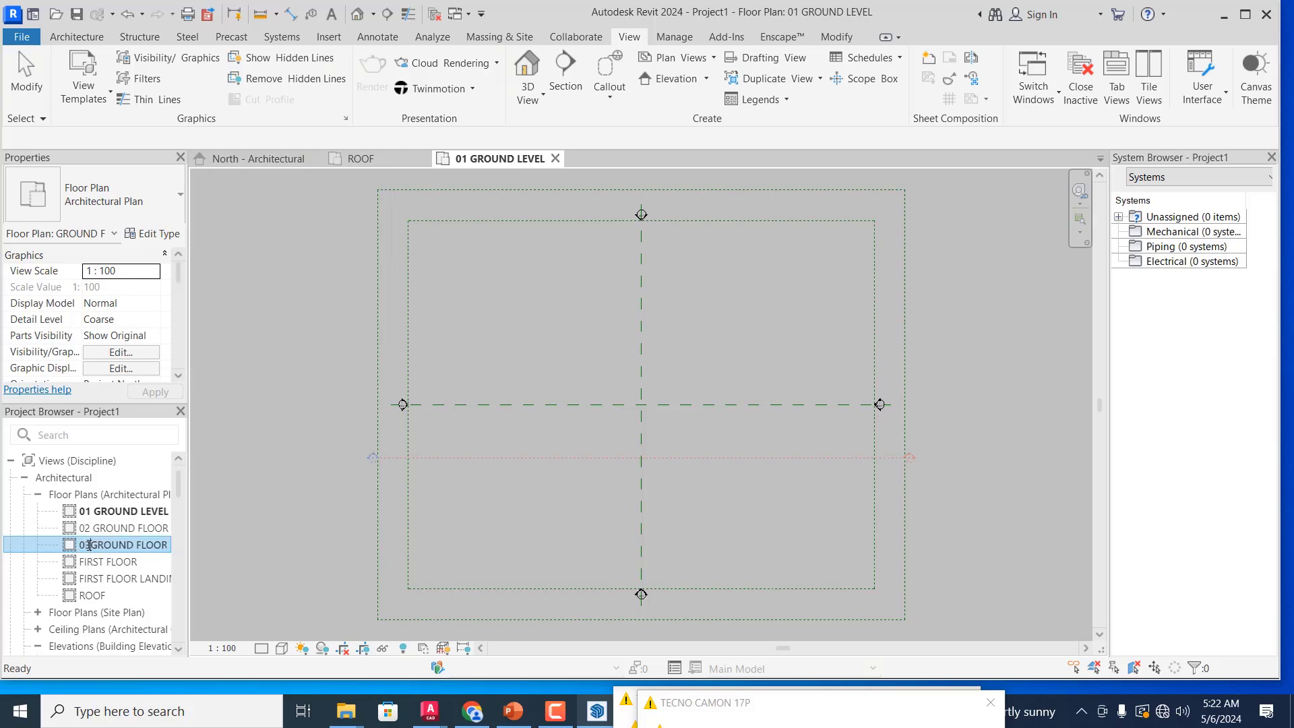
pyautogui.click(281, 516)
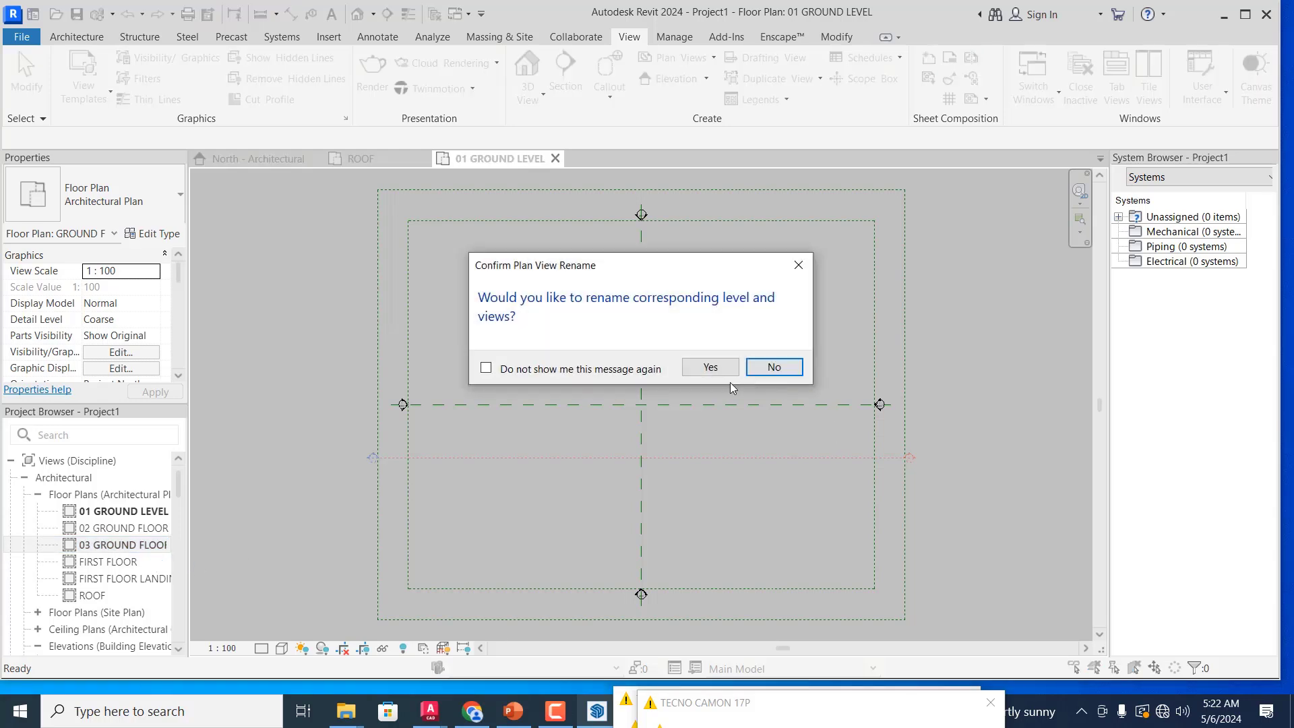
pyautogui.click(711, 367)
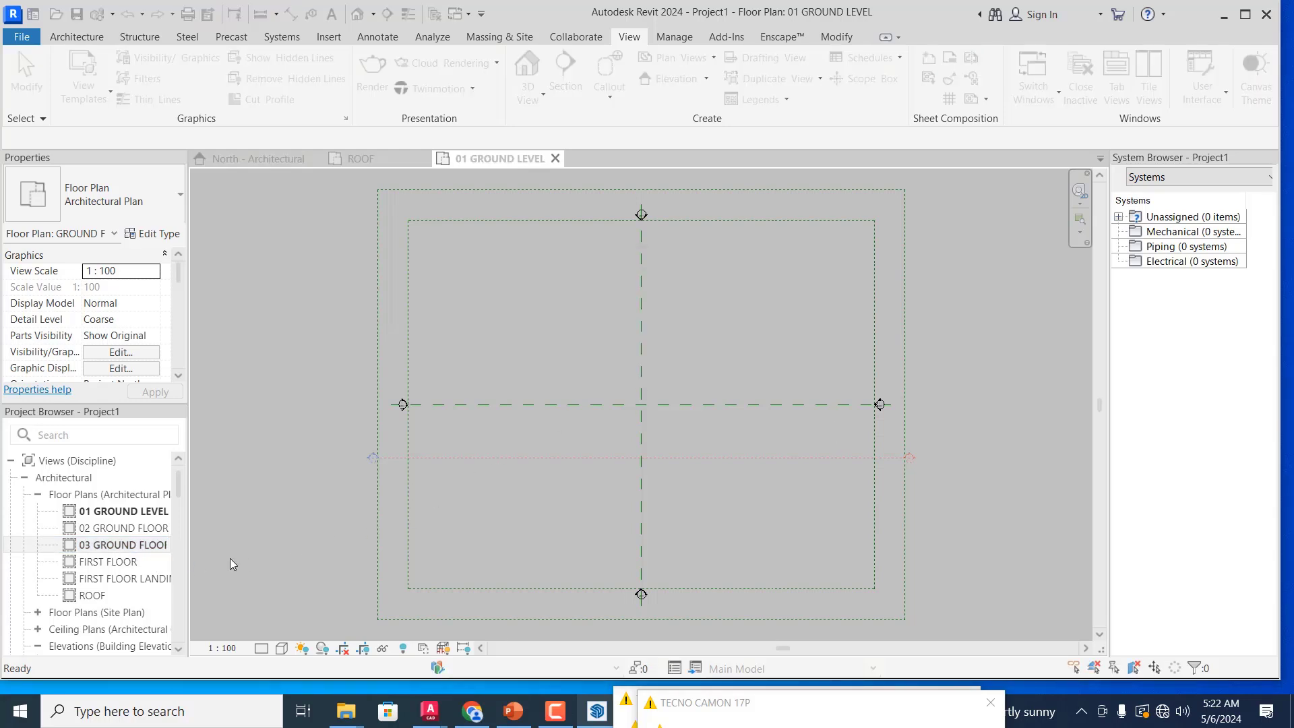
# - Rename the FIRST FLOOR floor plan as 04 FIRST FLOOR, applying the name to the corresponding level and views
pyautogui.click(110, 563)
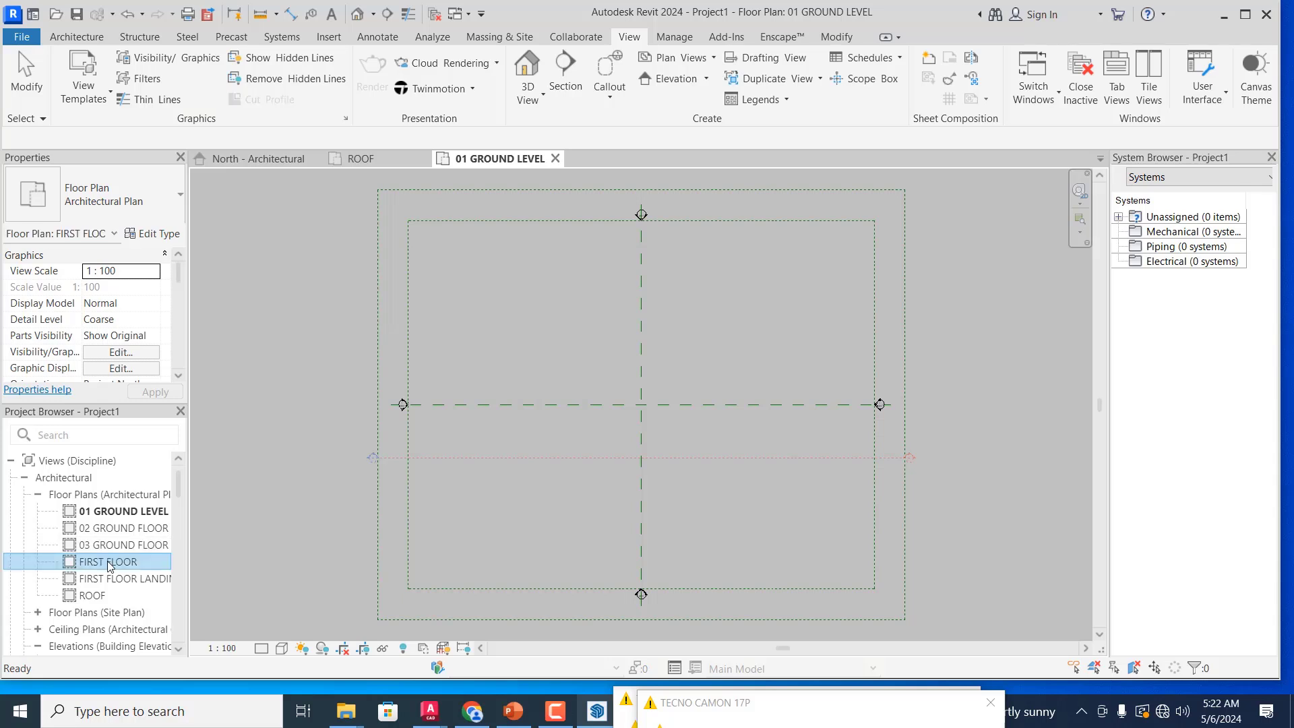
pyautogui.rightClick(110, 565)
pyautogui.click(189, 436)
pyautogui.click(80, 563)
pyautogui.write('04')
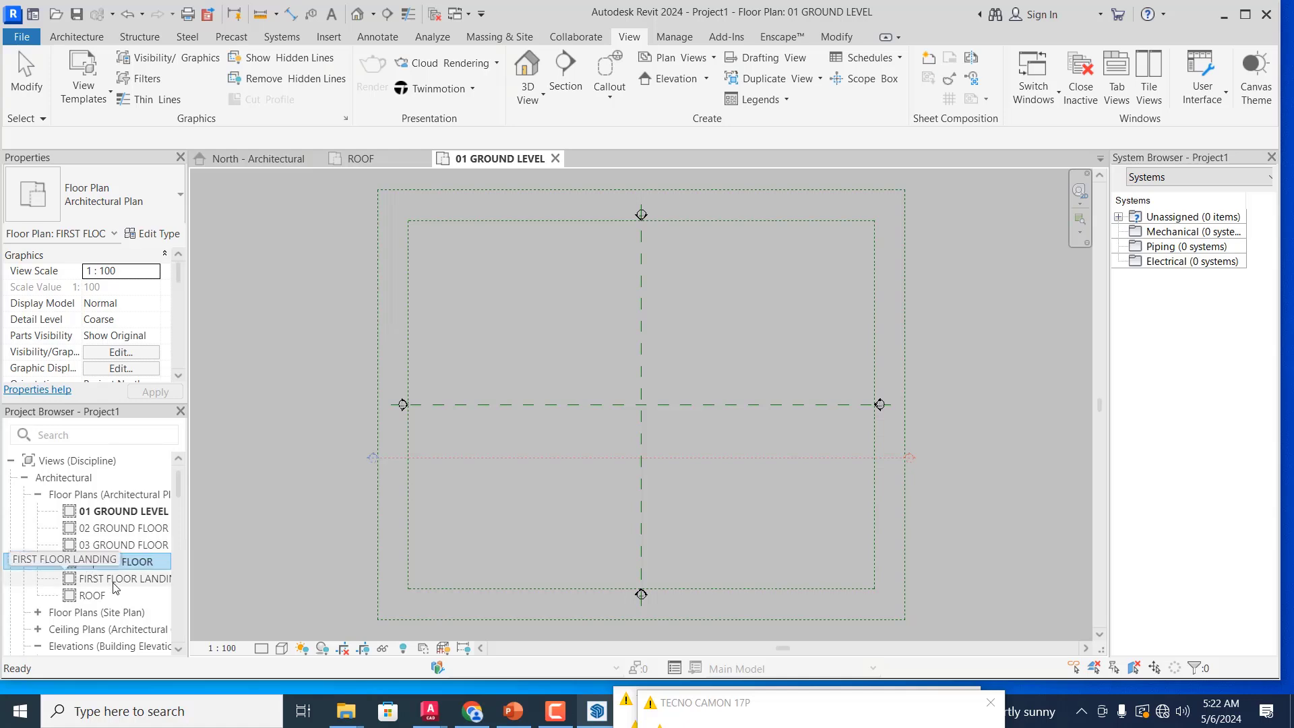
pyautogui.click(229, 557)
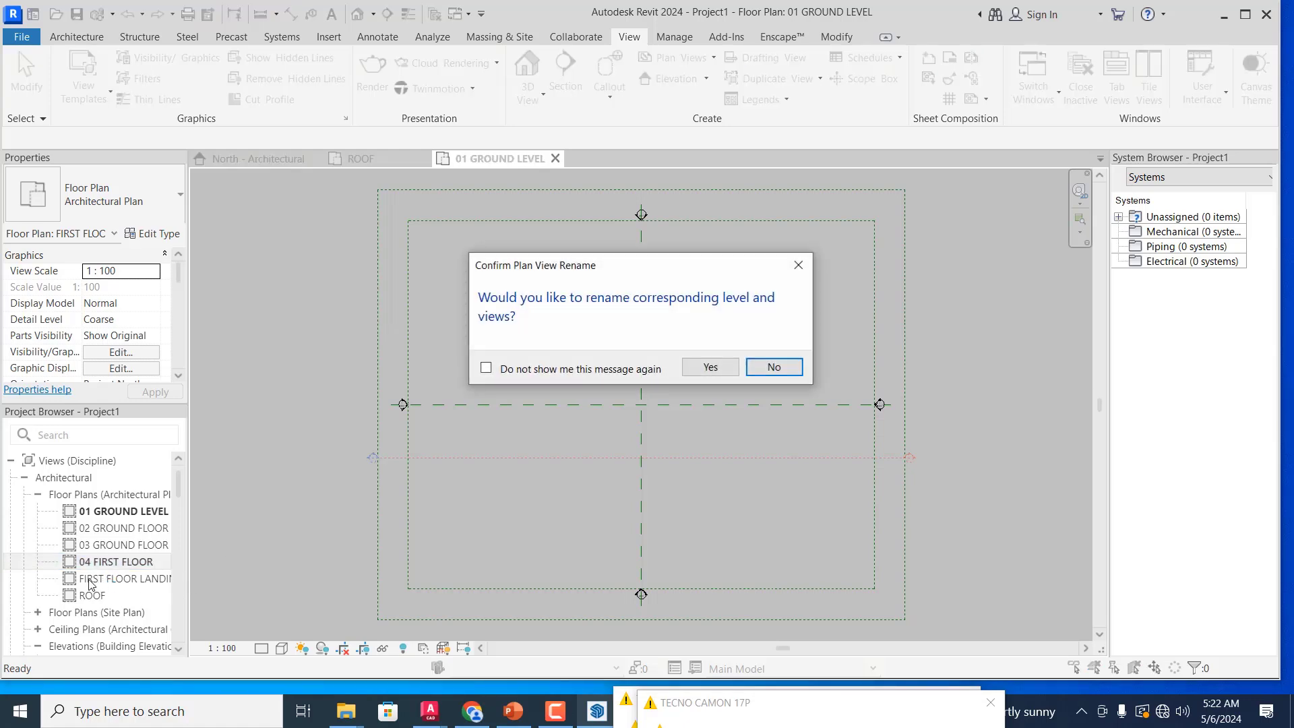
pyautogui.click(718, 369)
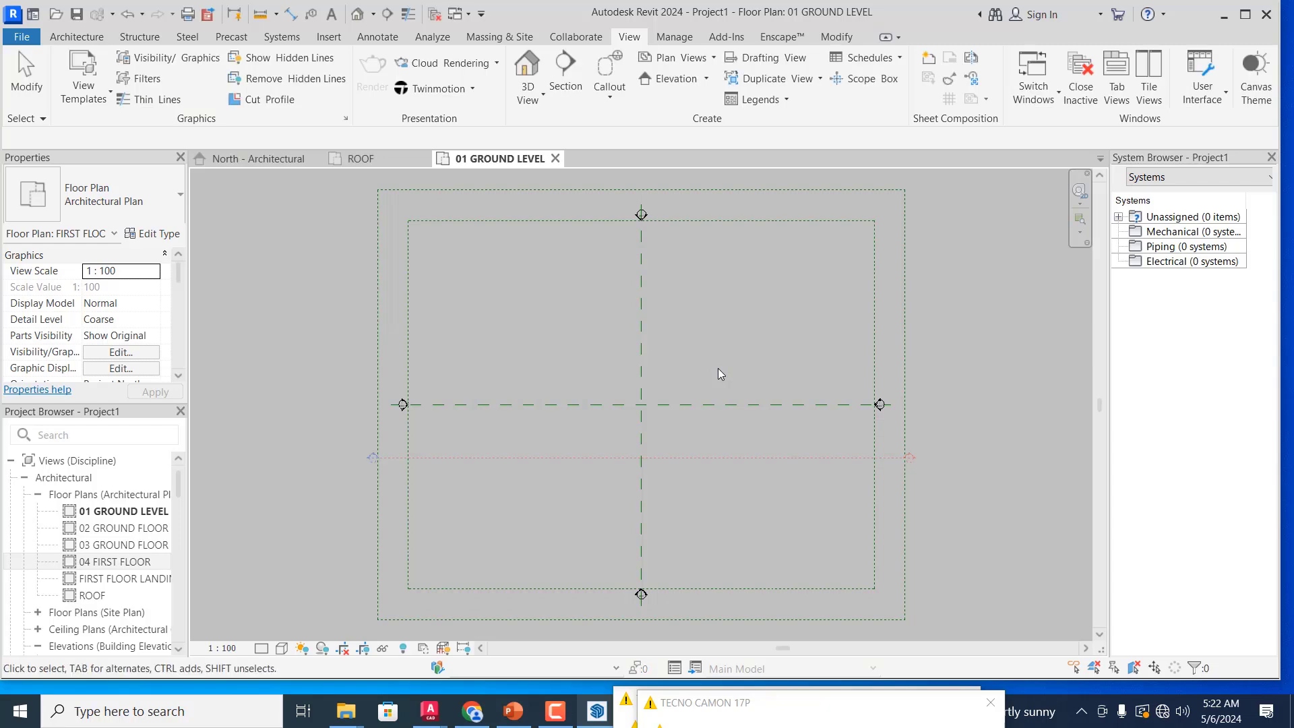
# - Rename the FIRST FLOOR LANDING floor plan as 05 FIRST FLOOR LANDING, applying the name to the corresponding level and views
pyautogui.click(118, 581)
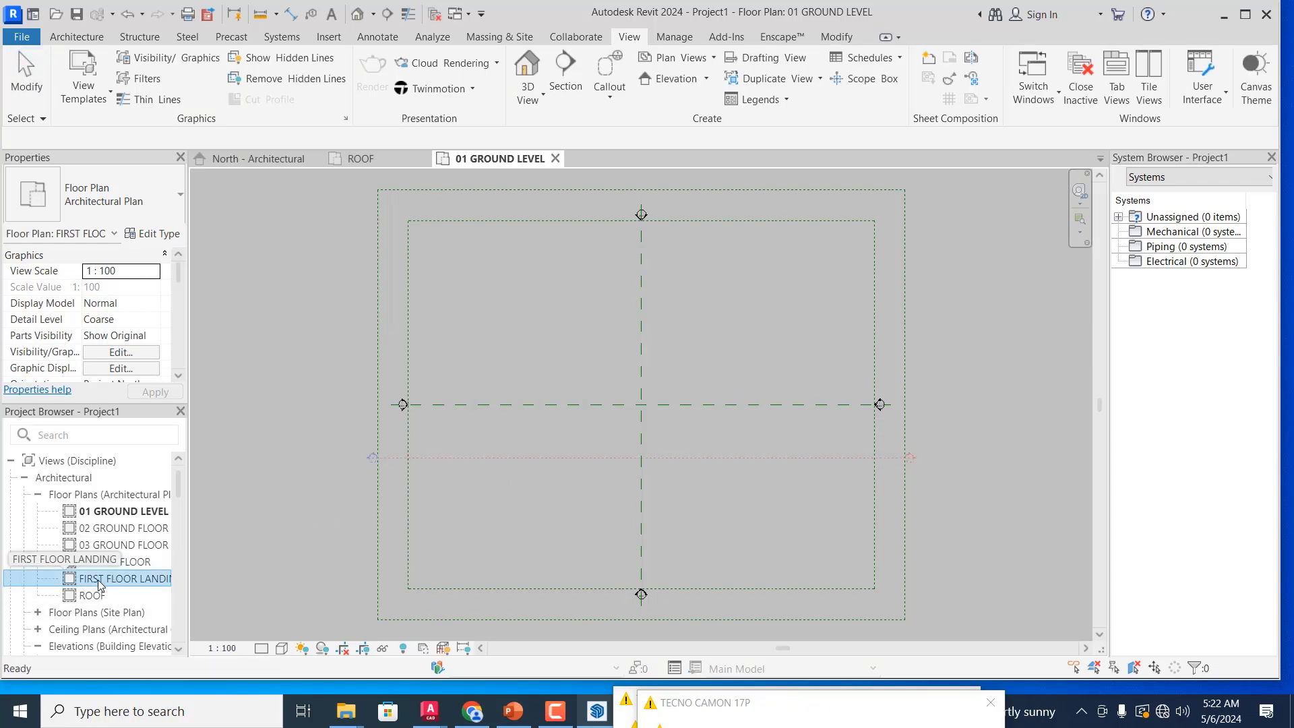
pyautogui.rightClick(101, 580)
pyautogui.click(148, 453)
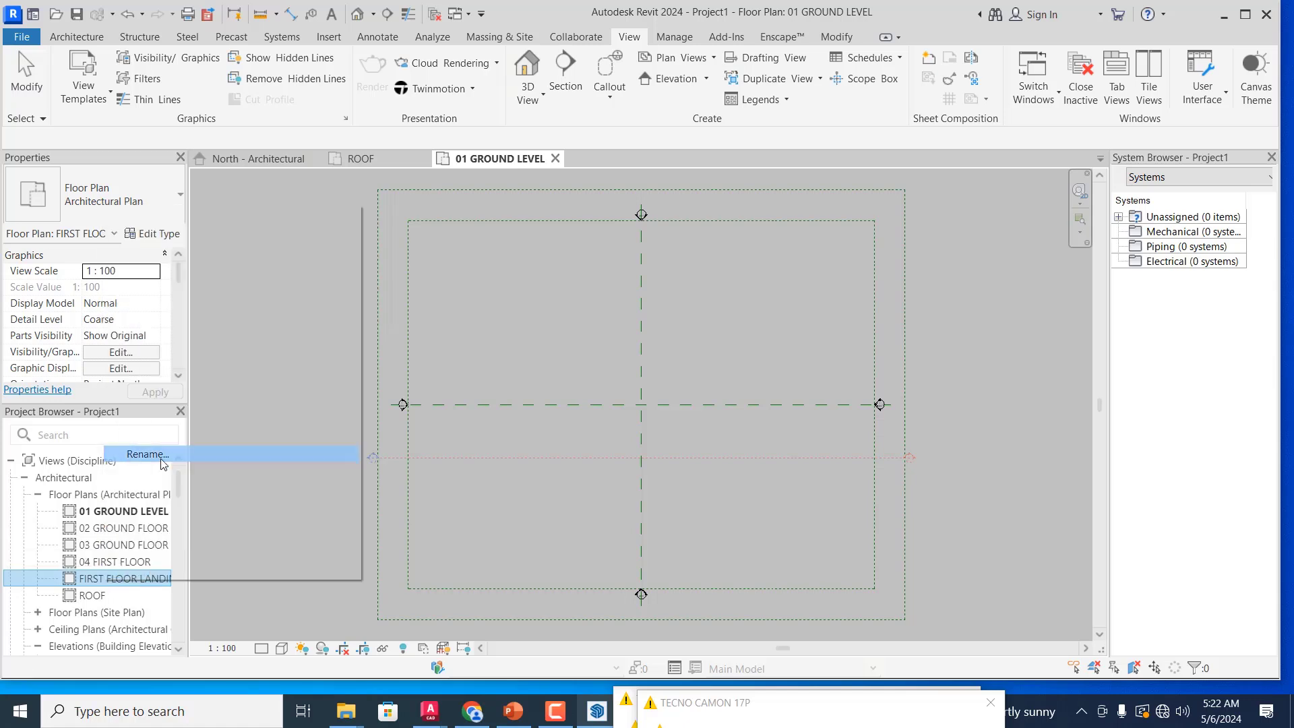
pyautogui.click(95, 577)
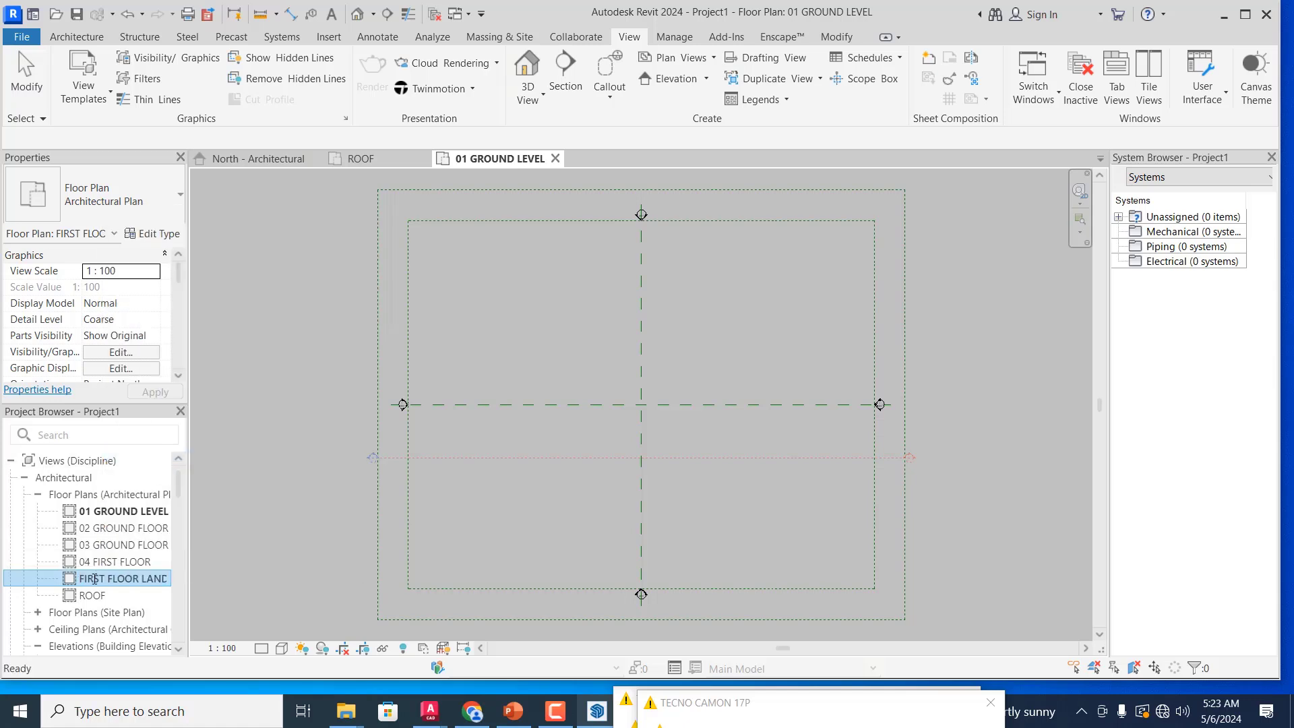
pyautogui.write('05')
pyautogui.press('Return')
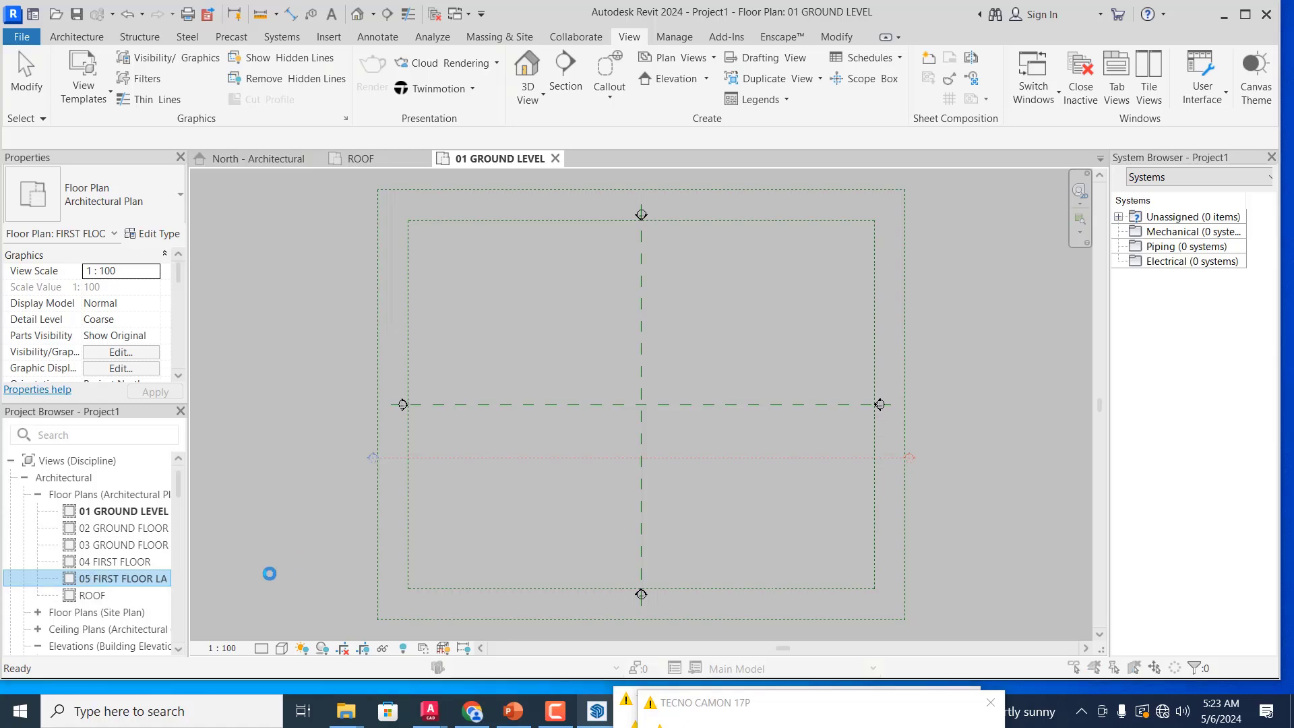
pyautogui.click(779, 376)
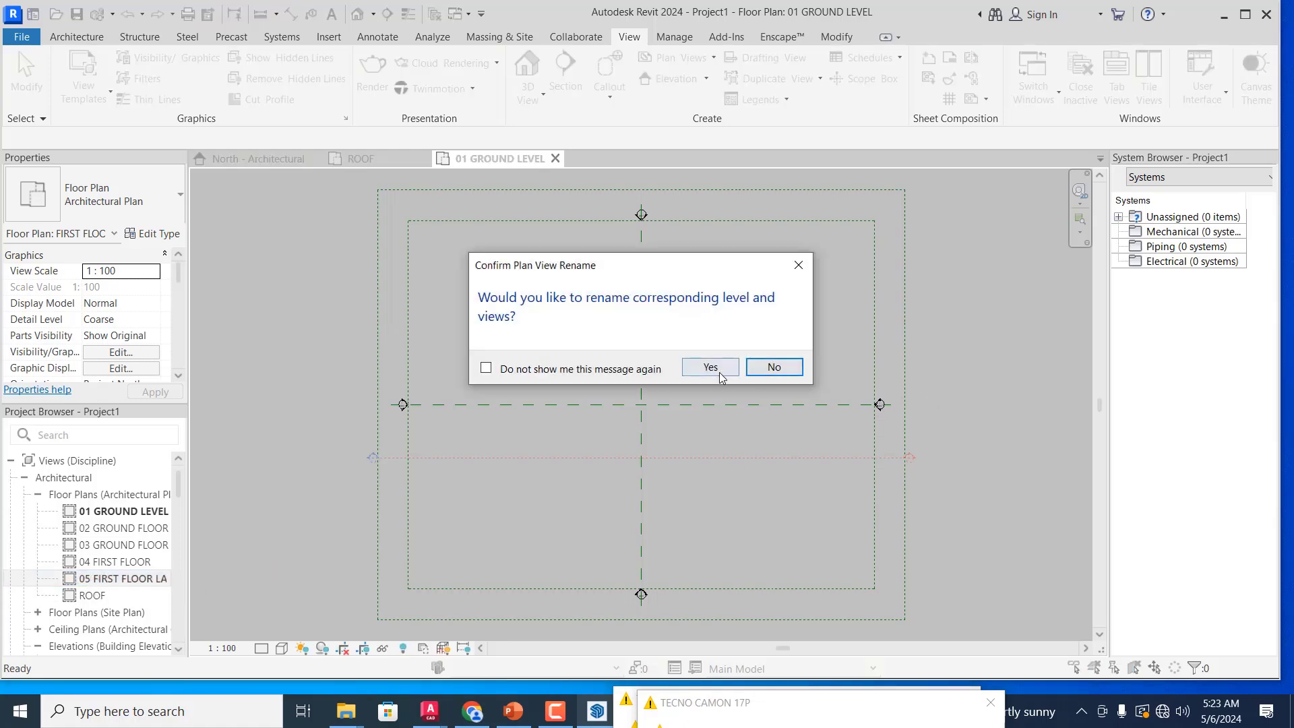
# - Rename the ROOF floor plan as 06 ROOF, applying the name to the corresponding level and views
pyautogui.click(111, 597)
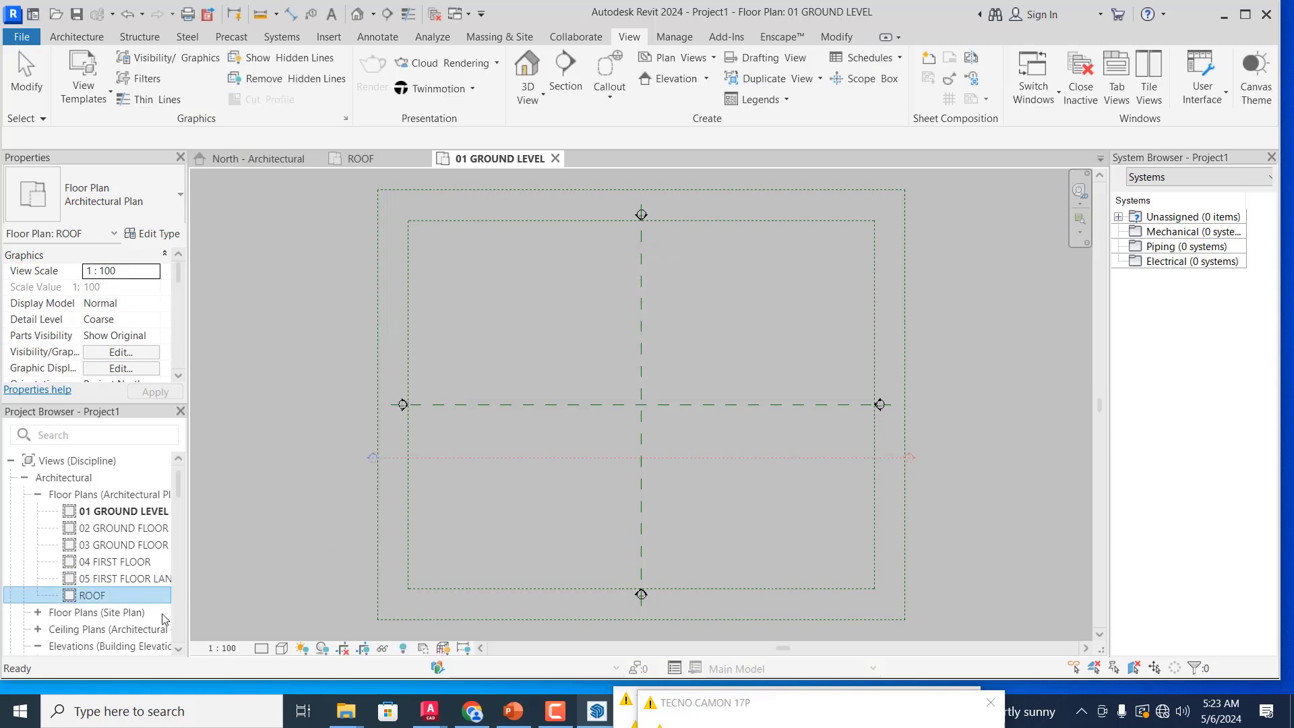
pyautogui.rightClick(111, 596)
pyautogui.click(213, 476)
pyautogui.click(80, 595)
pyautogui.write('06')
pyautogui.click(261, 538)
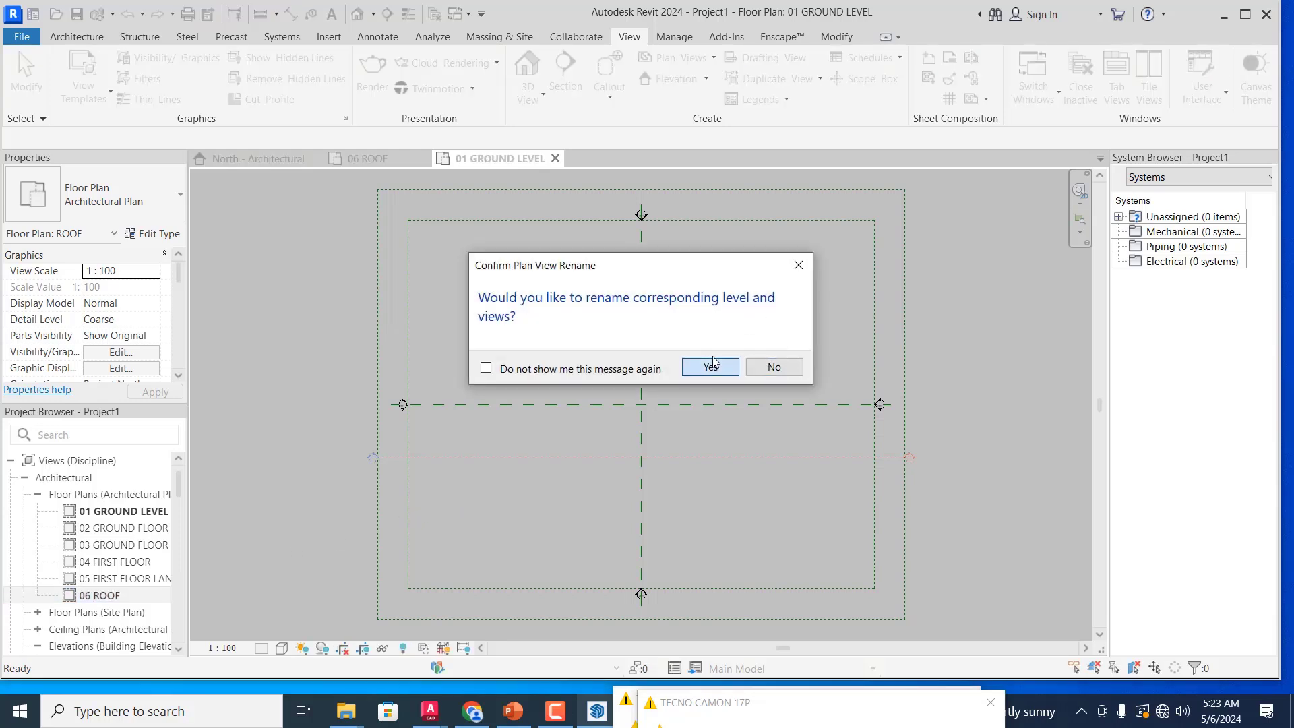
pyautogui.click(711, 367)
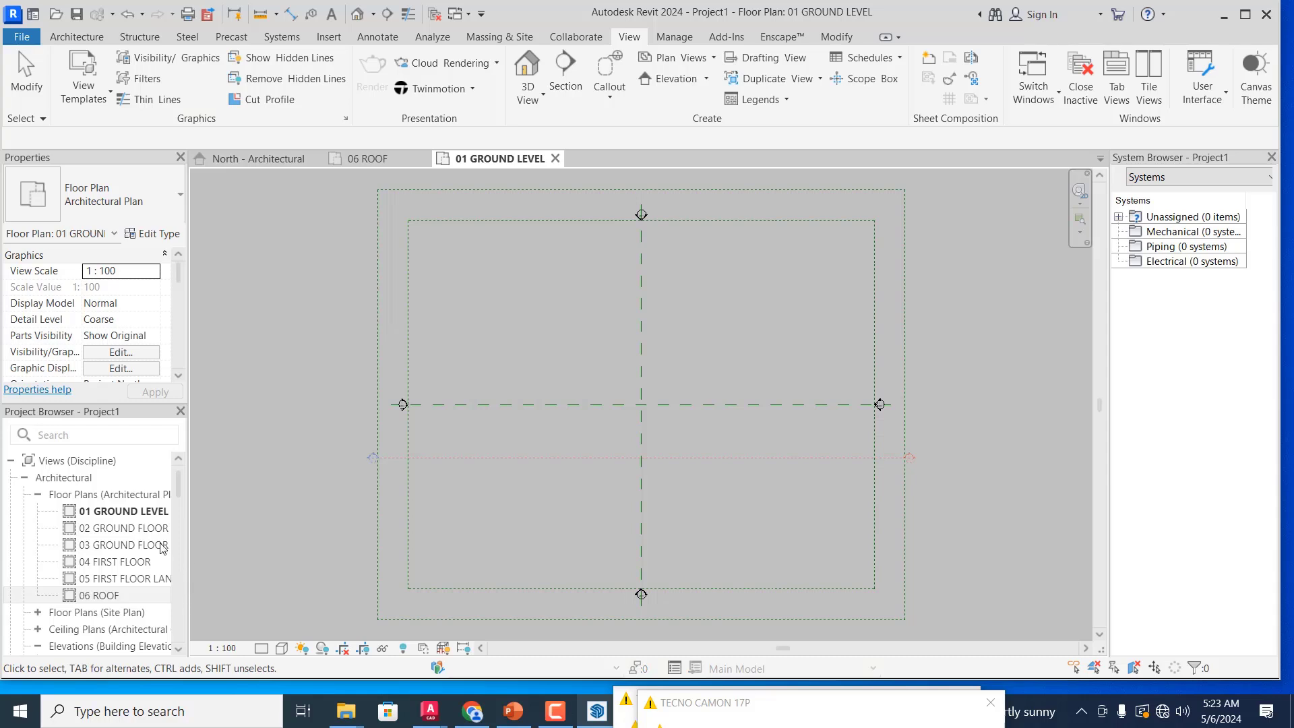
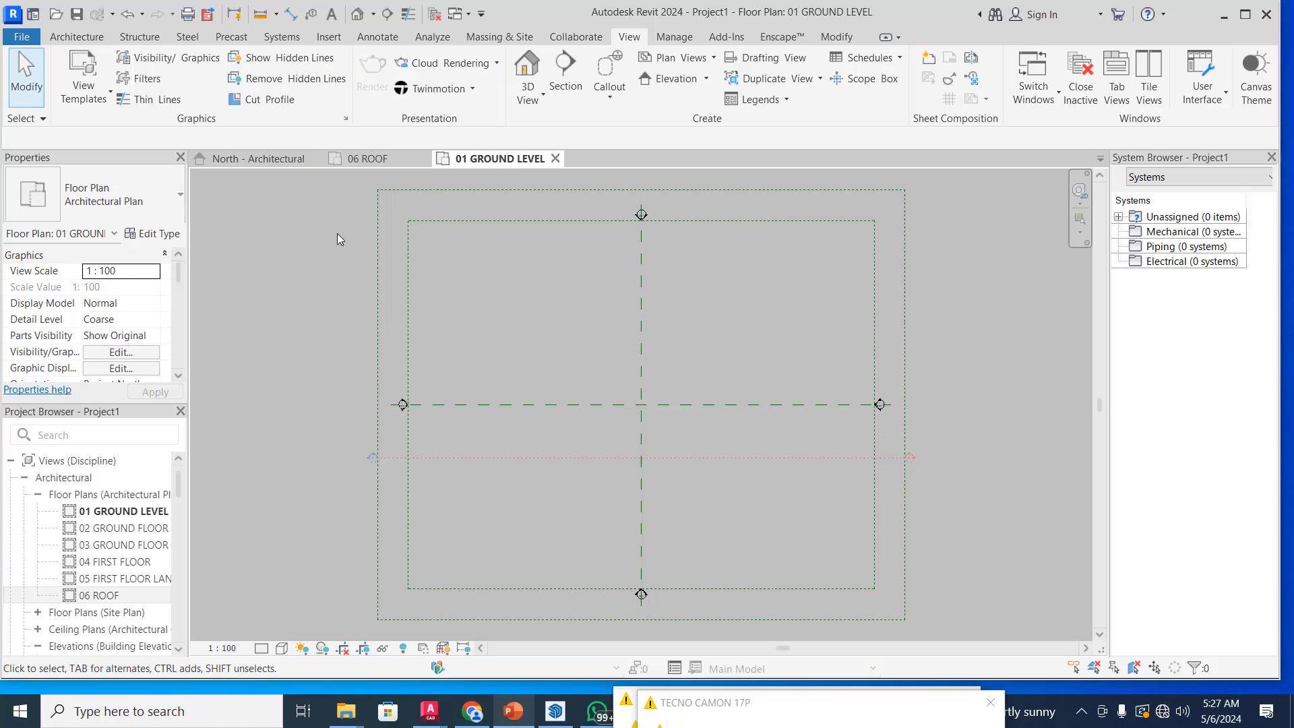
# - Draw two connected Generic - 200mm walls in the 01 GROUND LEVEL plan, about 28000 mm vertically and about 25000 mm horizontally from its lower end
pyautogui.click(832, 38)
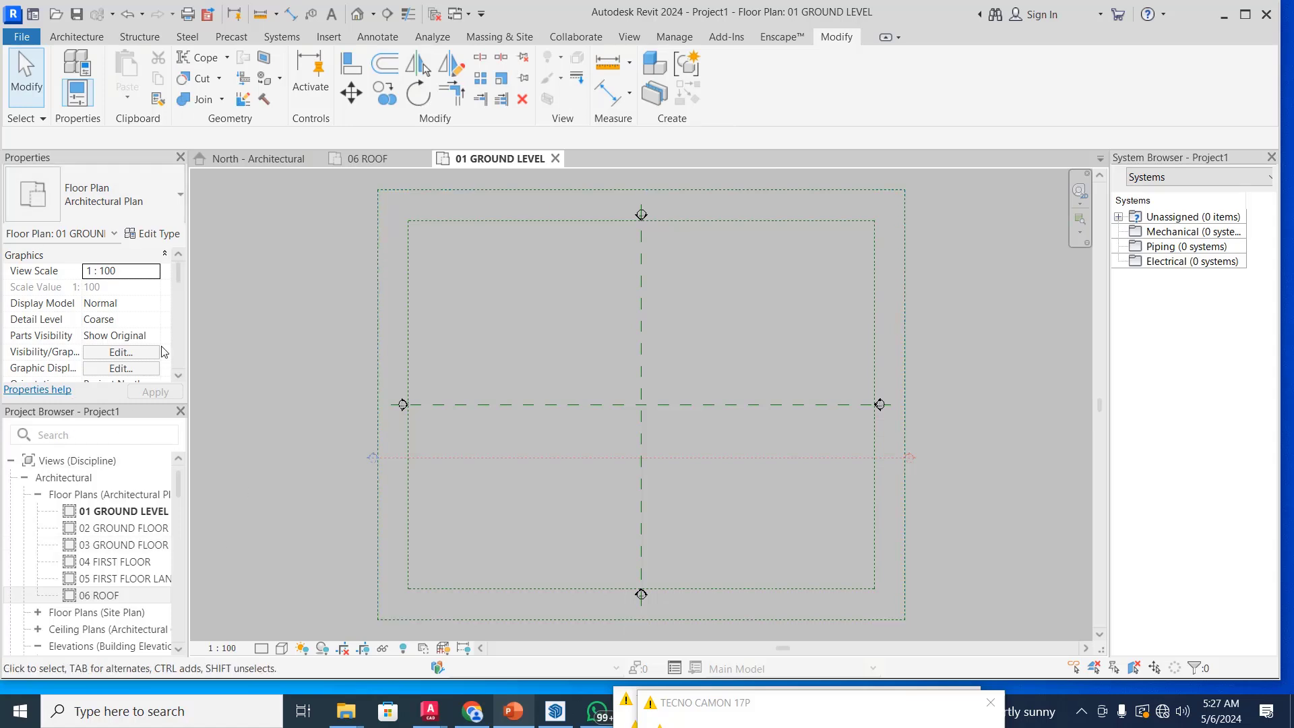
pyautogui.click(1271, 156)
pyautogui.click(77, 37)
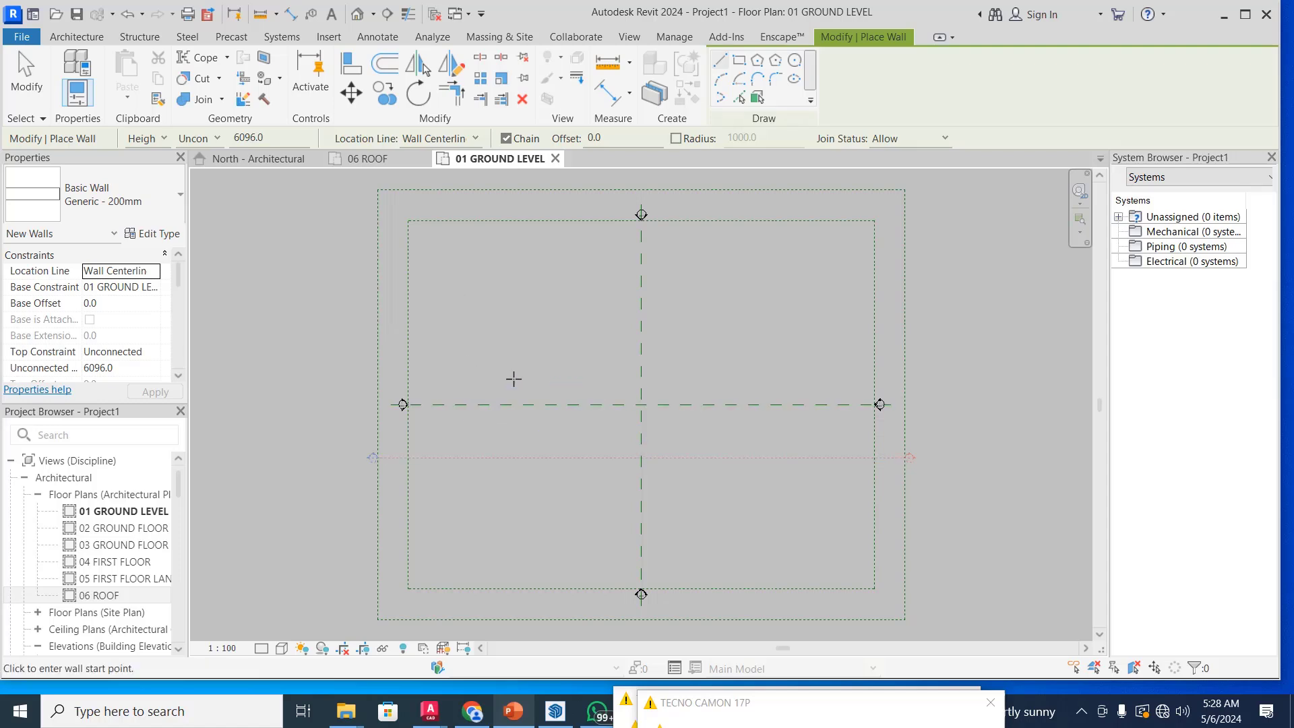
pyautogui.click(500, 303)
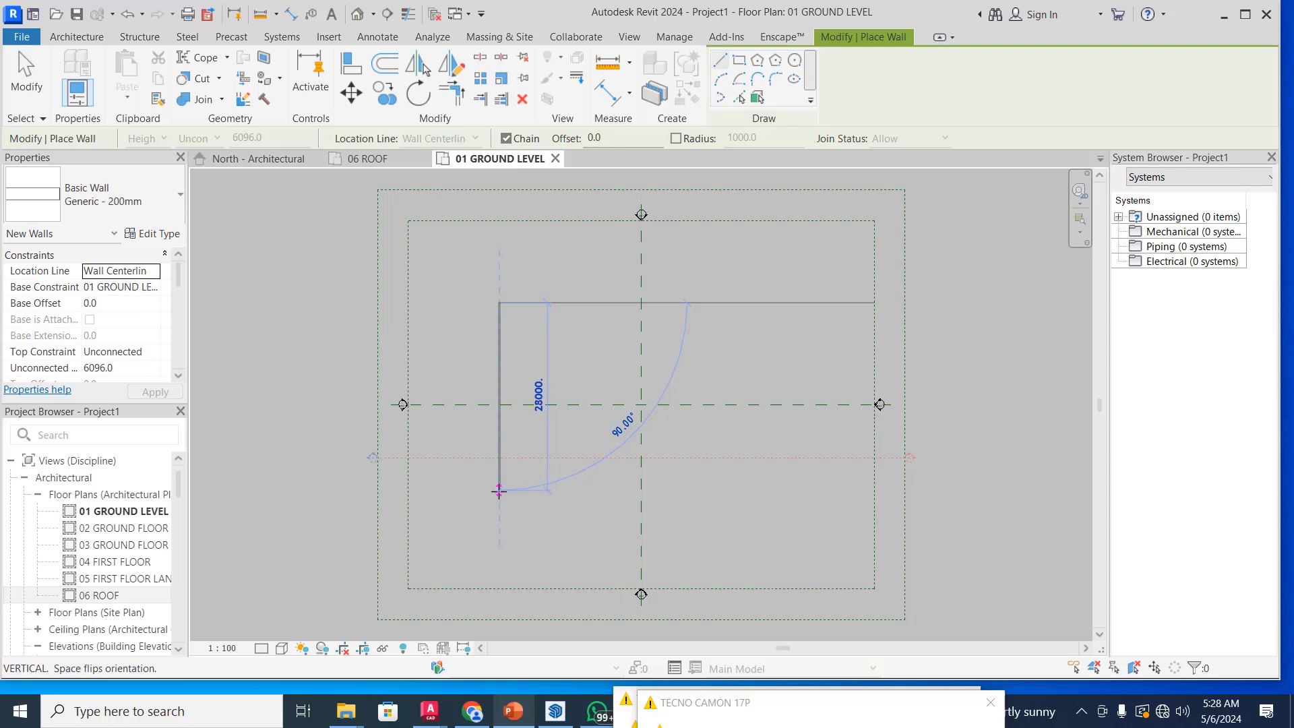
pyautogui.click(500, 490)
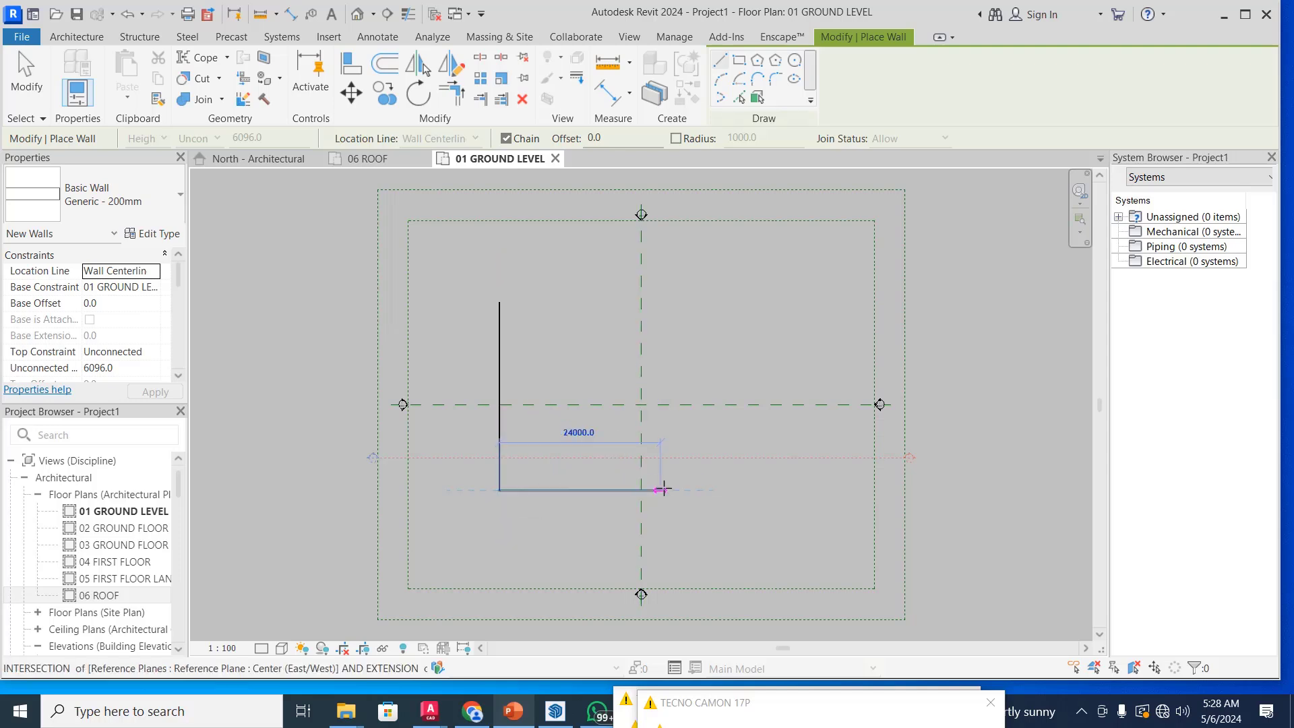
pyautogui.click(664, 489)
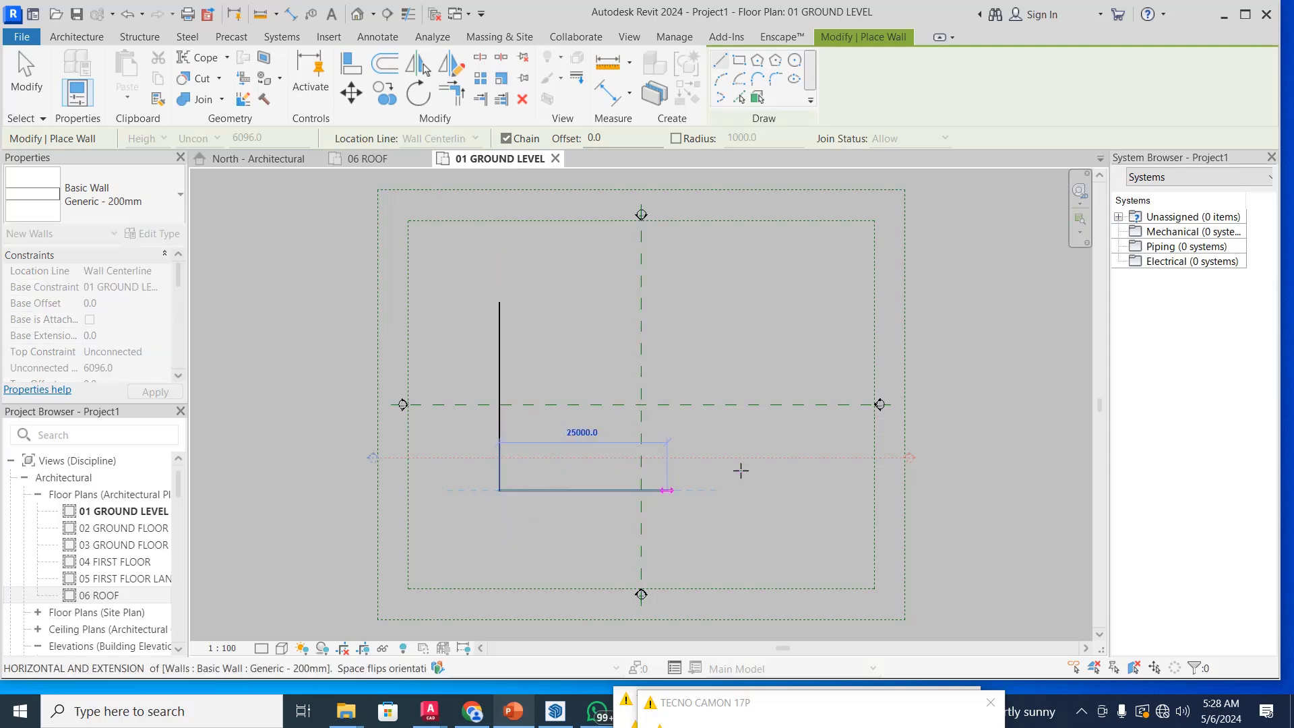
pyautogui.click(802, 426)
pyautogui.press('Escape')
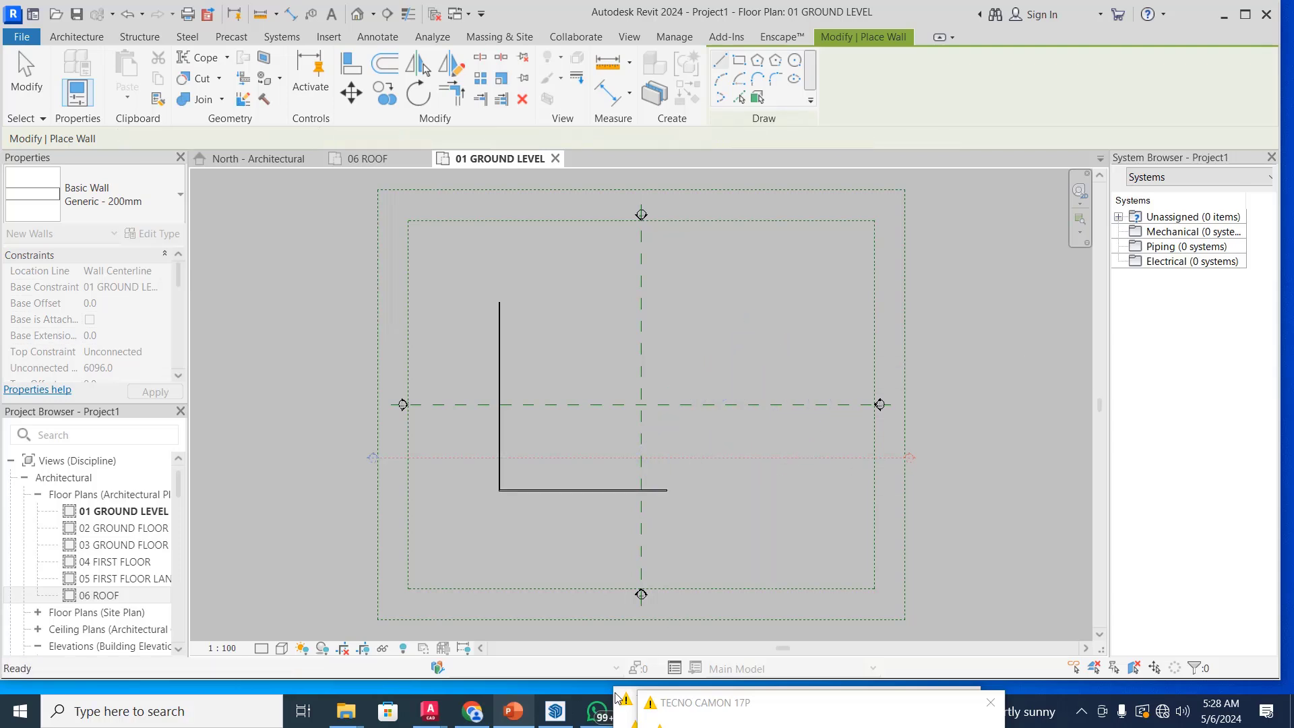
# - Switch to PowerPoint to show the introduction slide, and return to the Revit floor plan
pyautogui.click(513, 713)
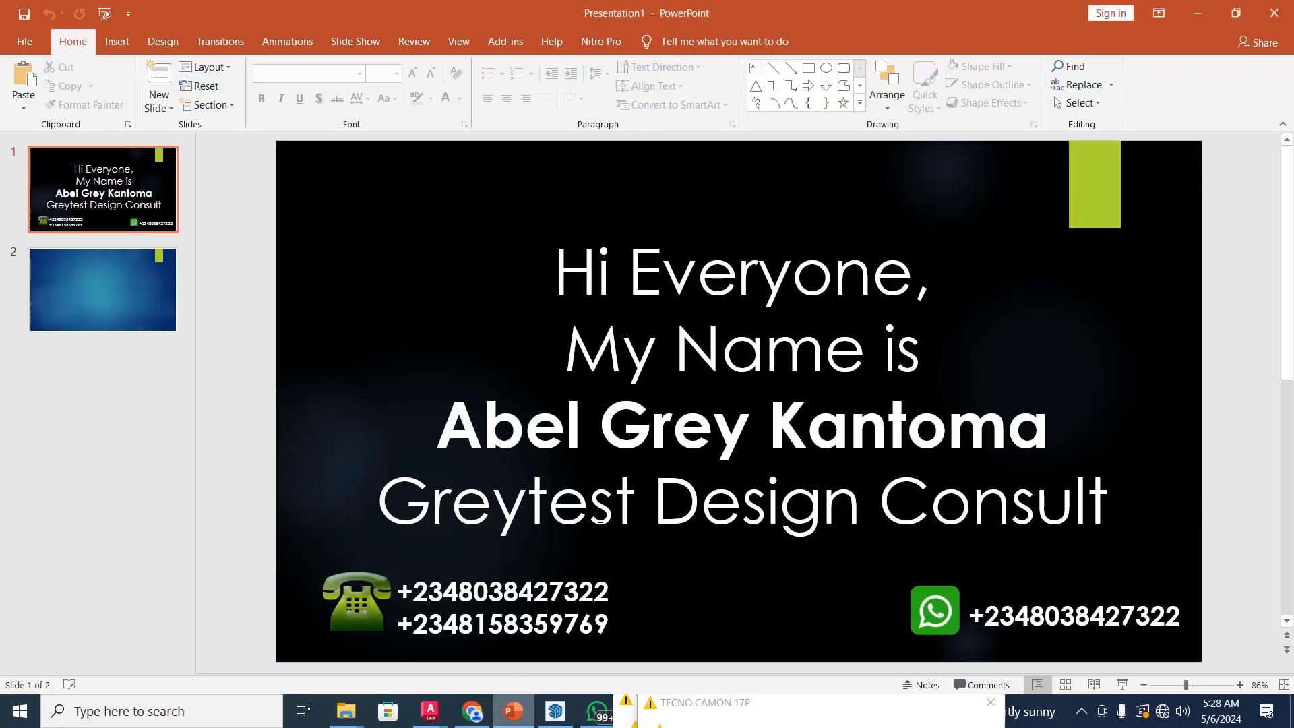
pyautogui.click(523, 716)
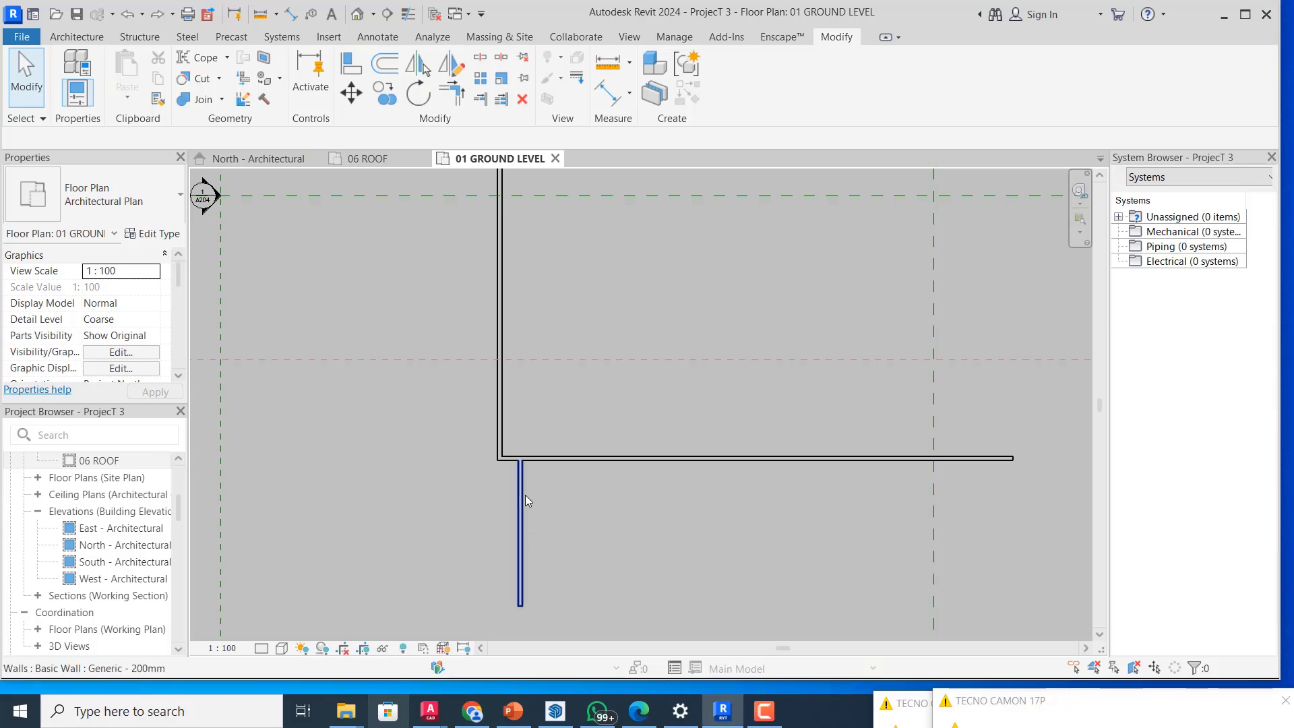
# - Delete the short vertical wall below the horizontal wall, near the walls' lower-left corner
pyautogui.press('d')
pyautogui.press('e')
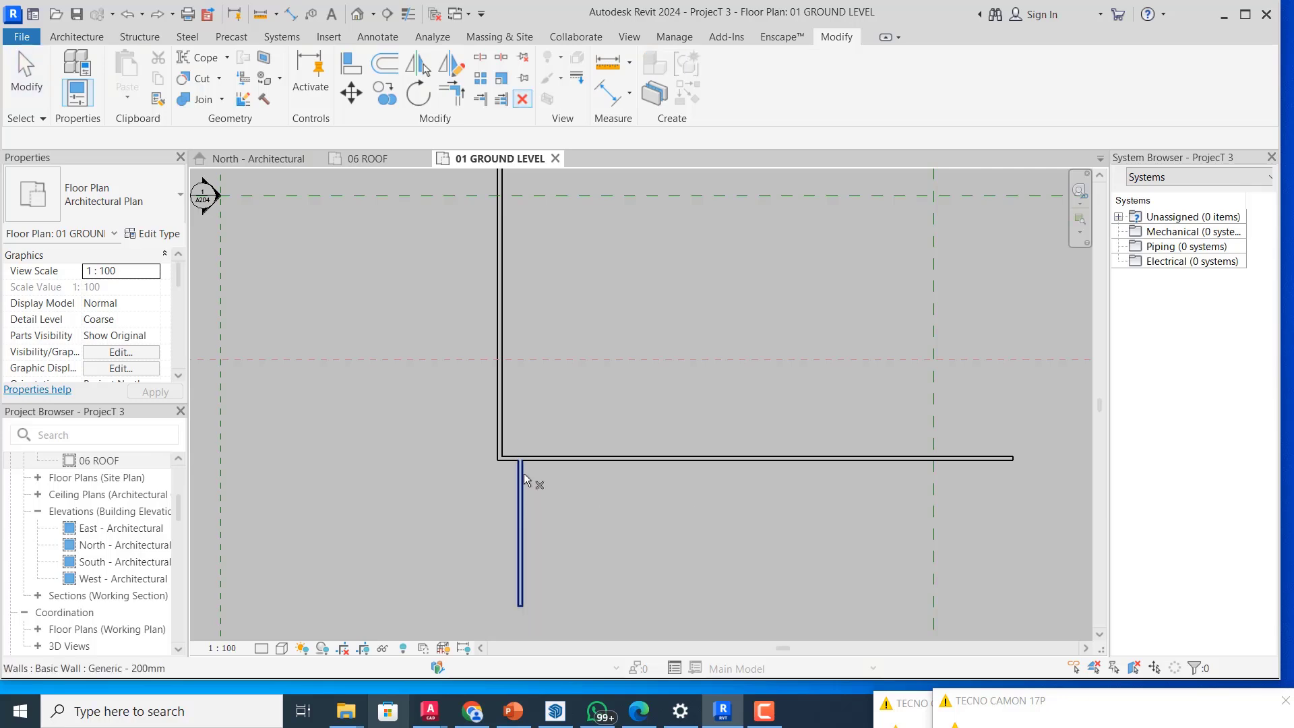
pyautogui.click(523, 482)
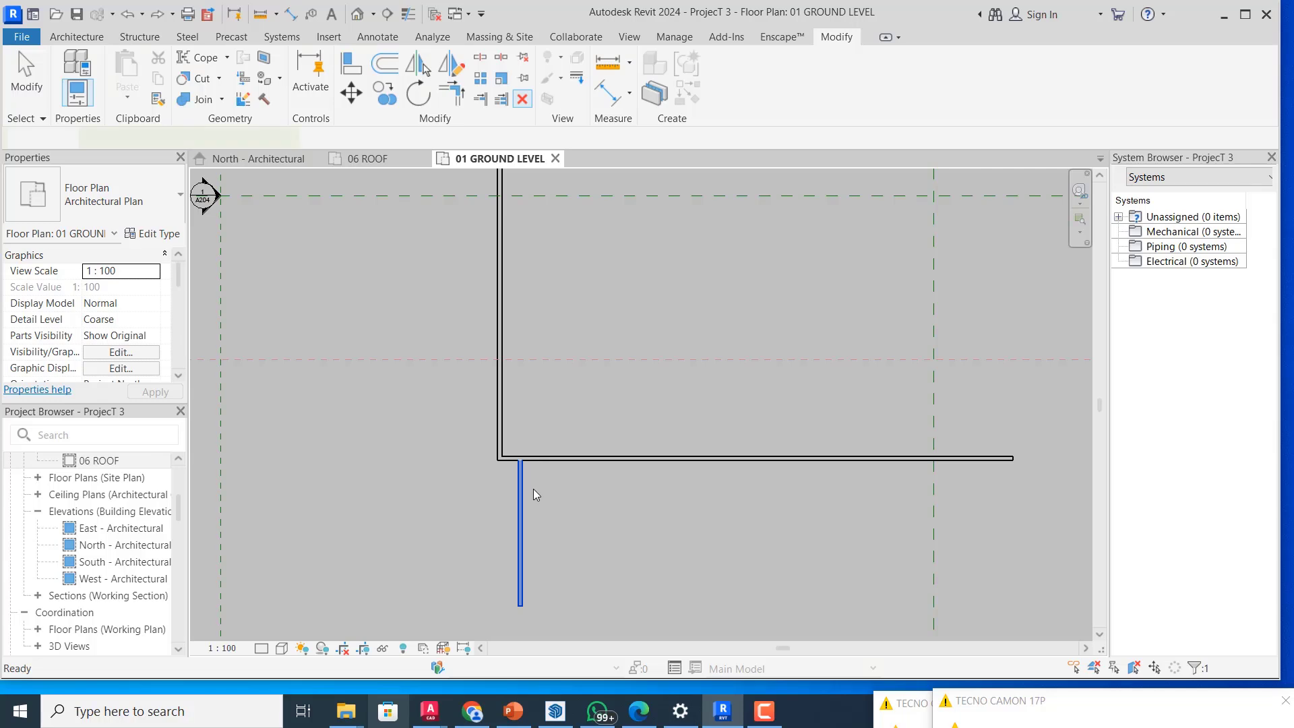
pyautogui.press('Return')
pyautogui.press('Escape')
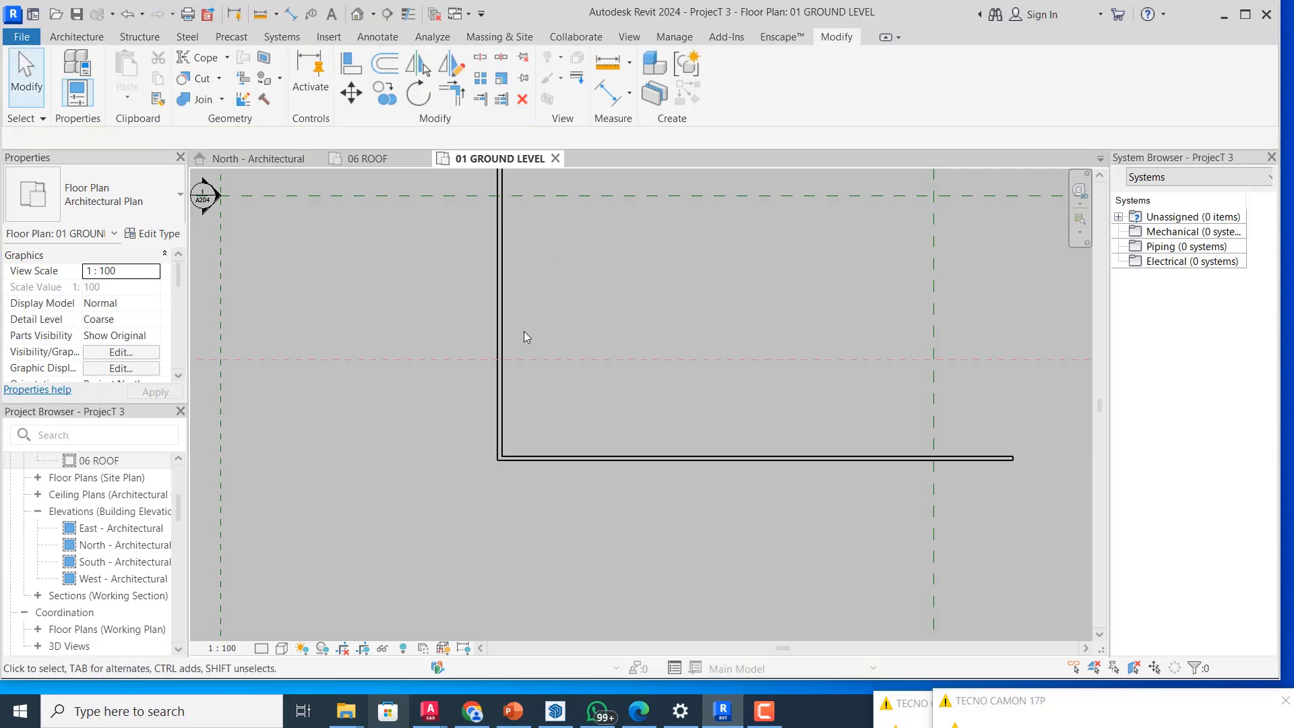
# - Draw a short vertical Generic - 200mm wall downward from the horizontal wall, near its corner with the long vertical wall
pyautogui.click(91, 41)
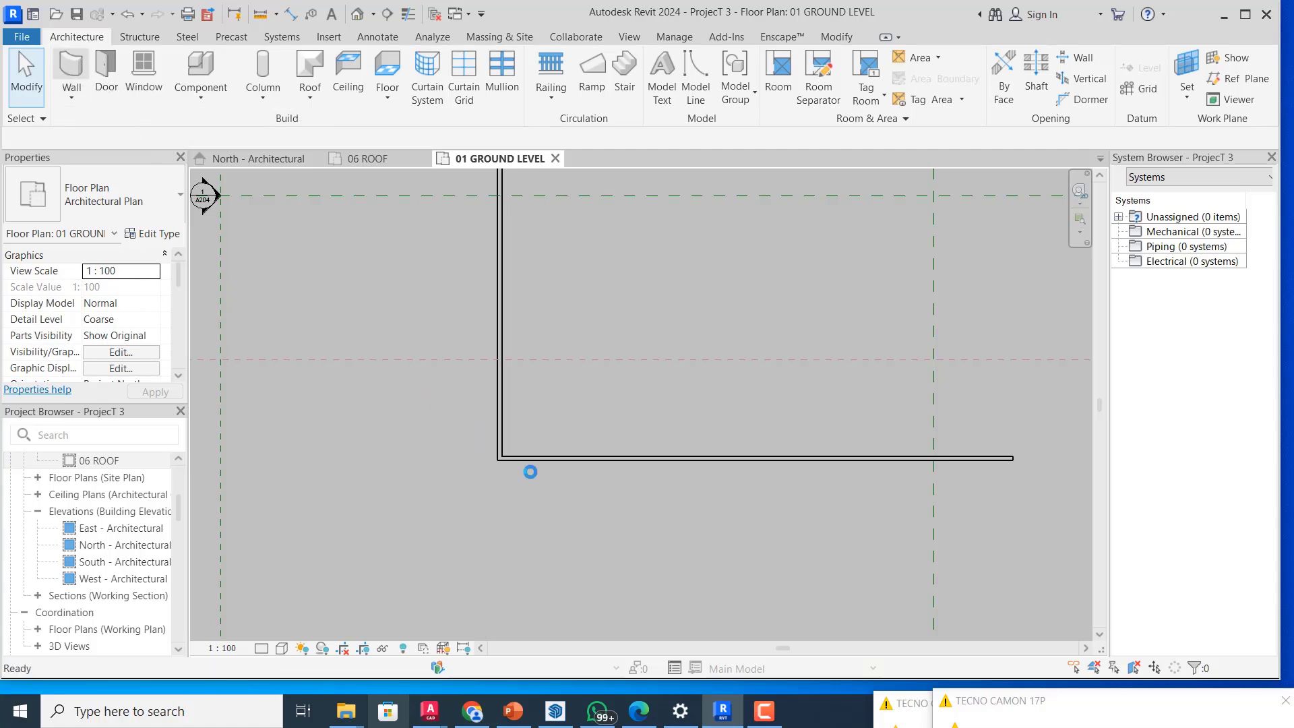
pyautogui.press('w')
pyautogui.press('a')
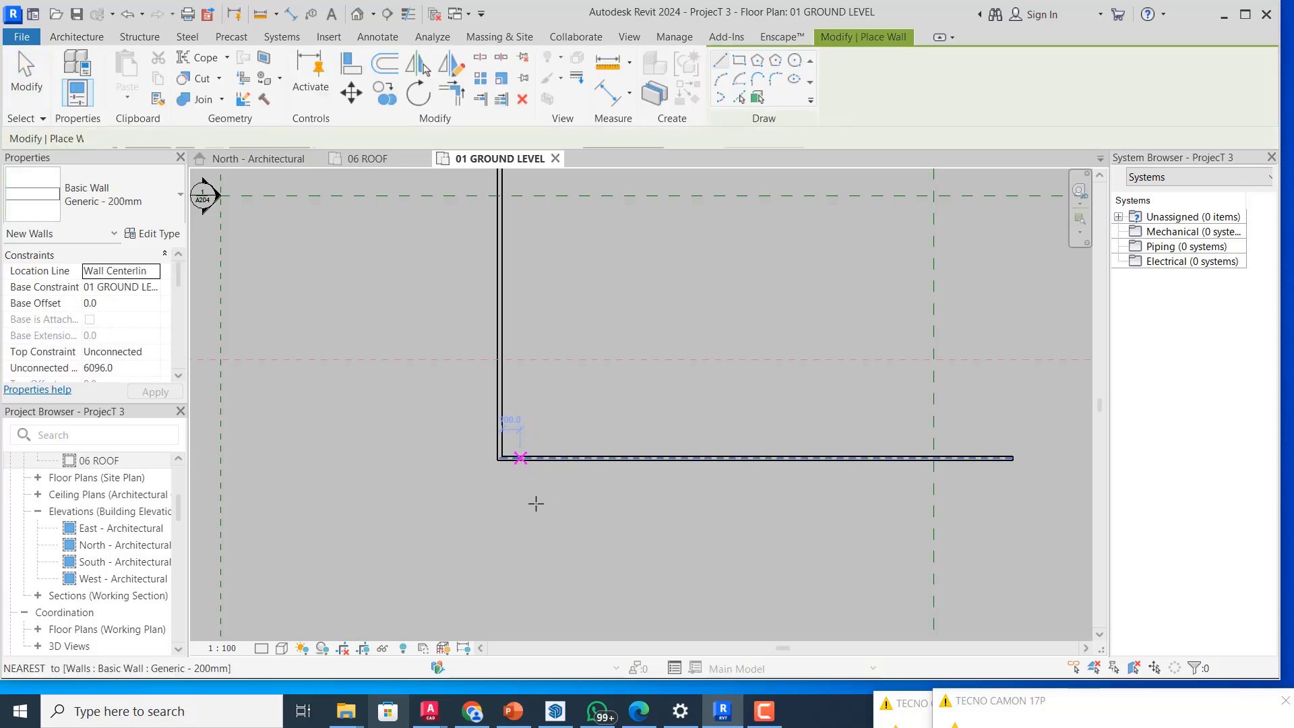
pyautogui.click(520, 458)
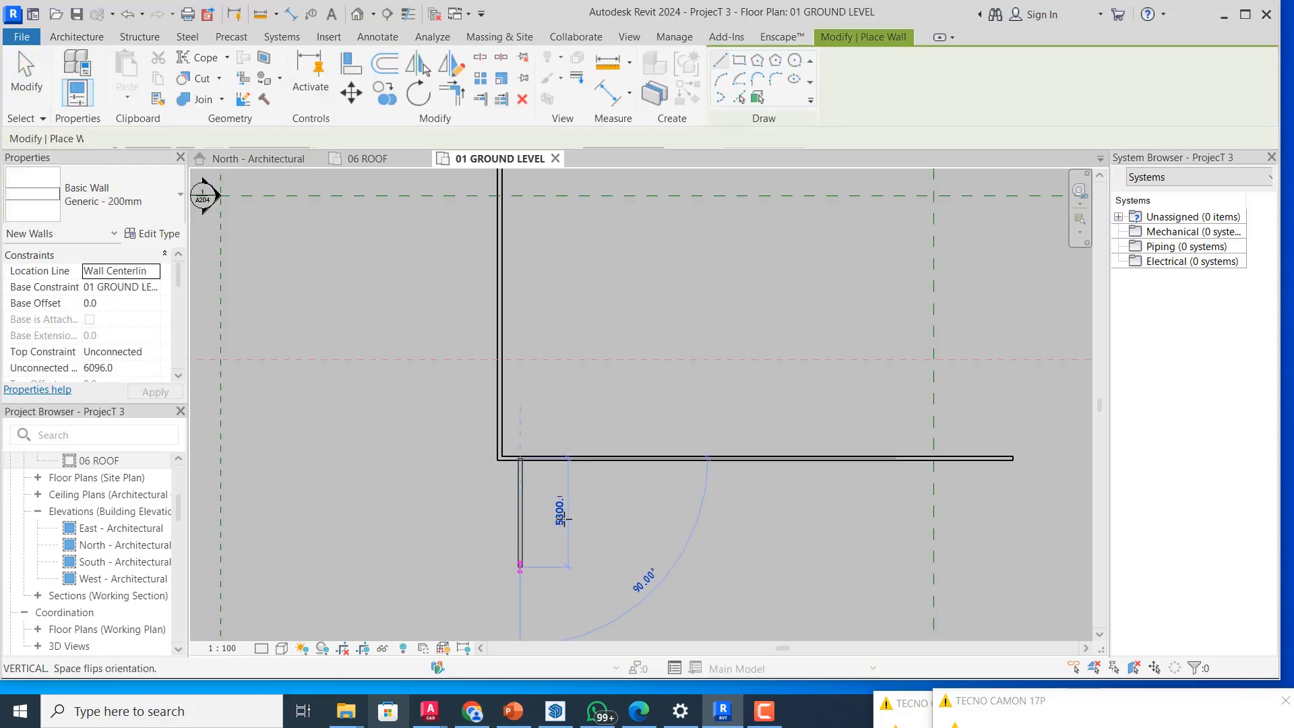
pyautogui.click(520, 567)
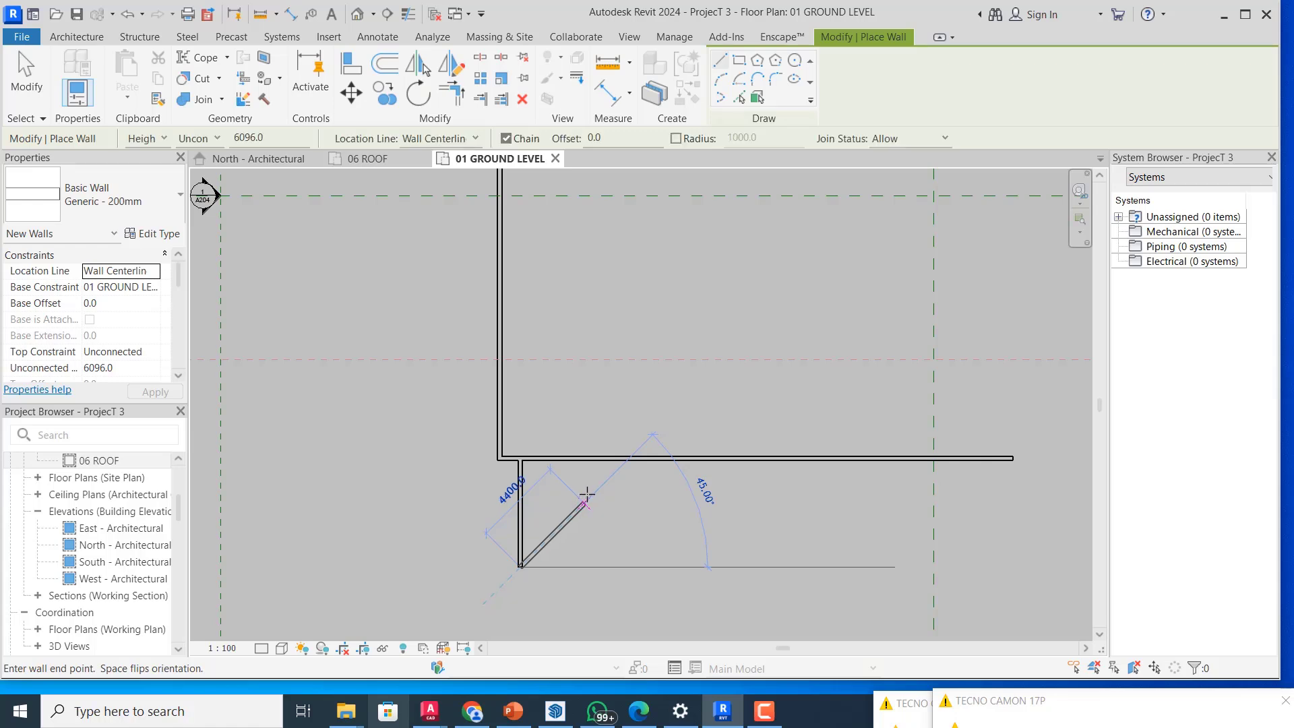
pyautogui.press('Escape')
pyautogui.press('Escape')
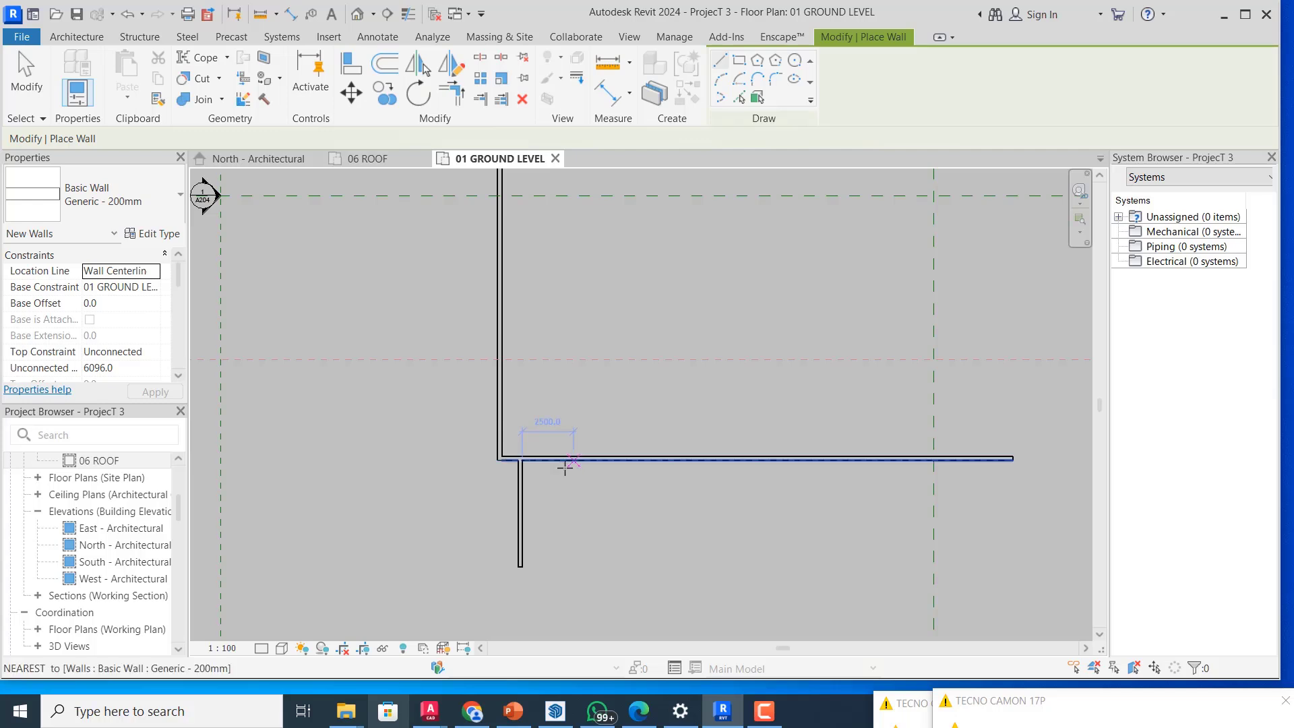
pyautogui.press('Escape')
pyautogui.press('Escape')
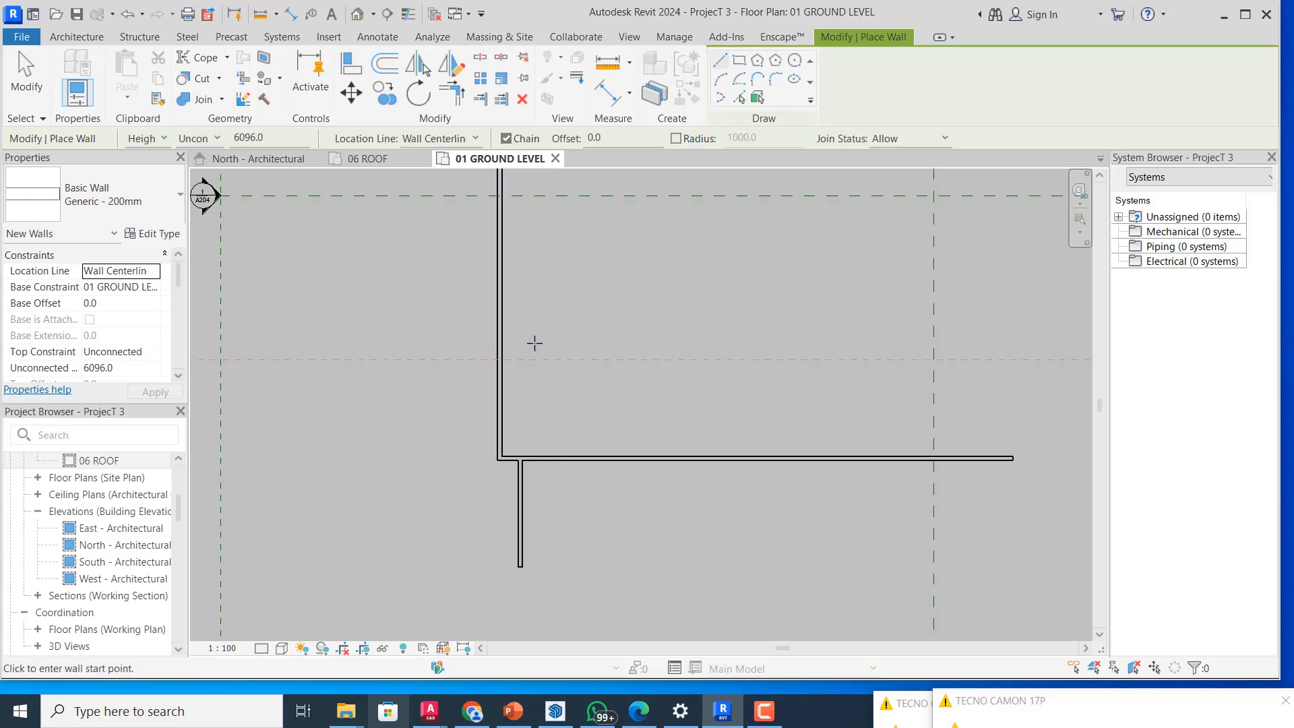
pyautogui.click(834, 38)
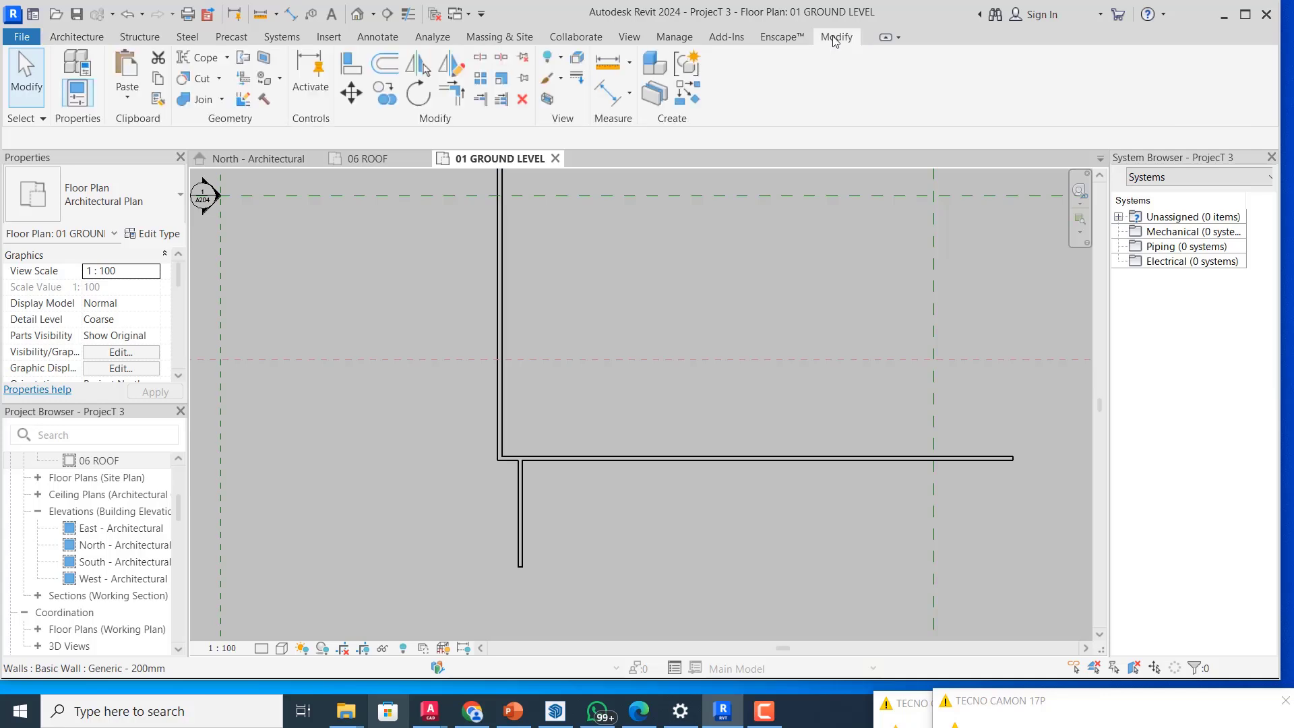
# - Align the short lower wall with the inner face of the long vertical wall using the Align tool
pyautogui.click(352, 64)
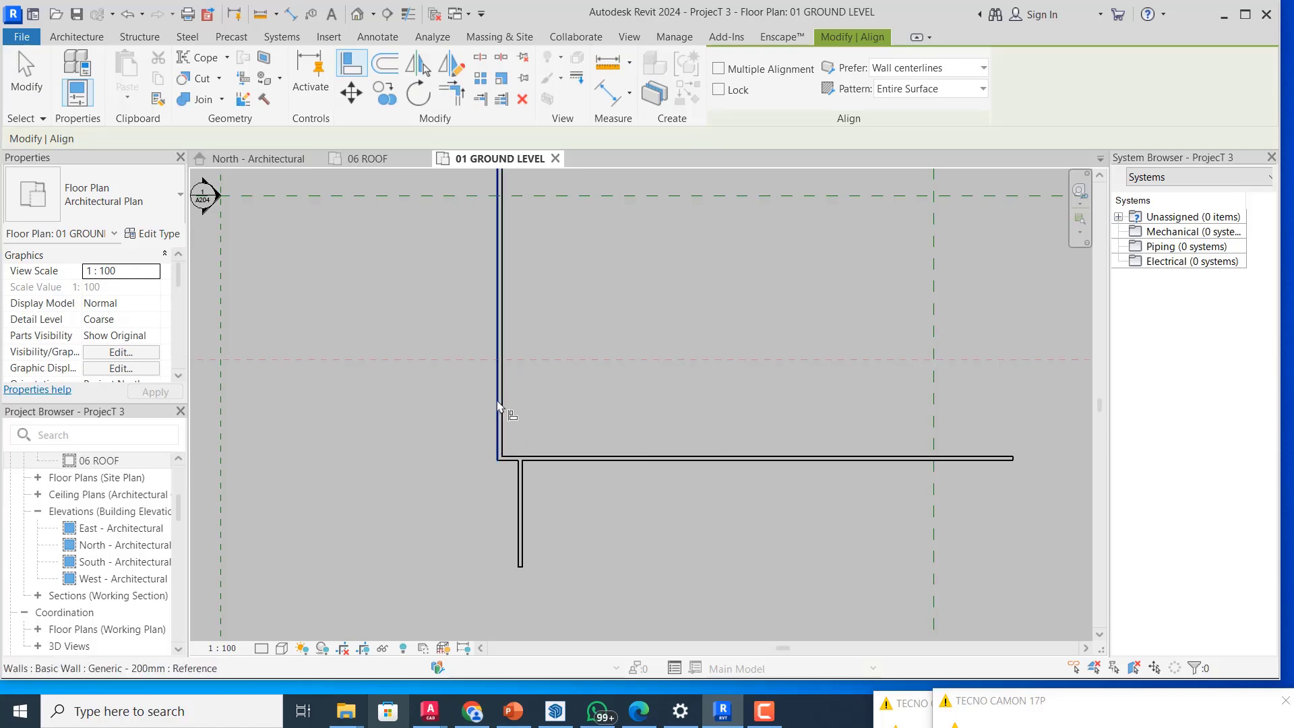
pyautogui.click(509, 345)
pyautogui.scroll(1, 506, 422)
pyautogui.scroll(1, 505, 422)
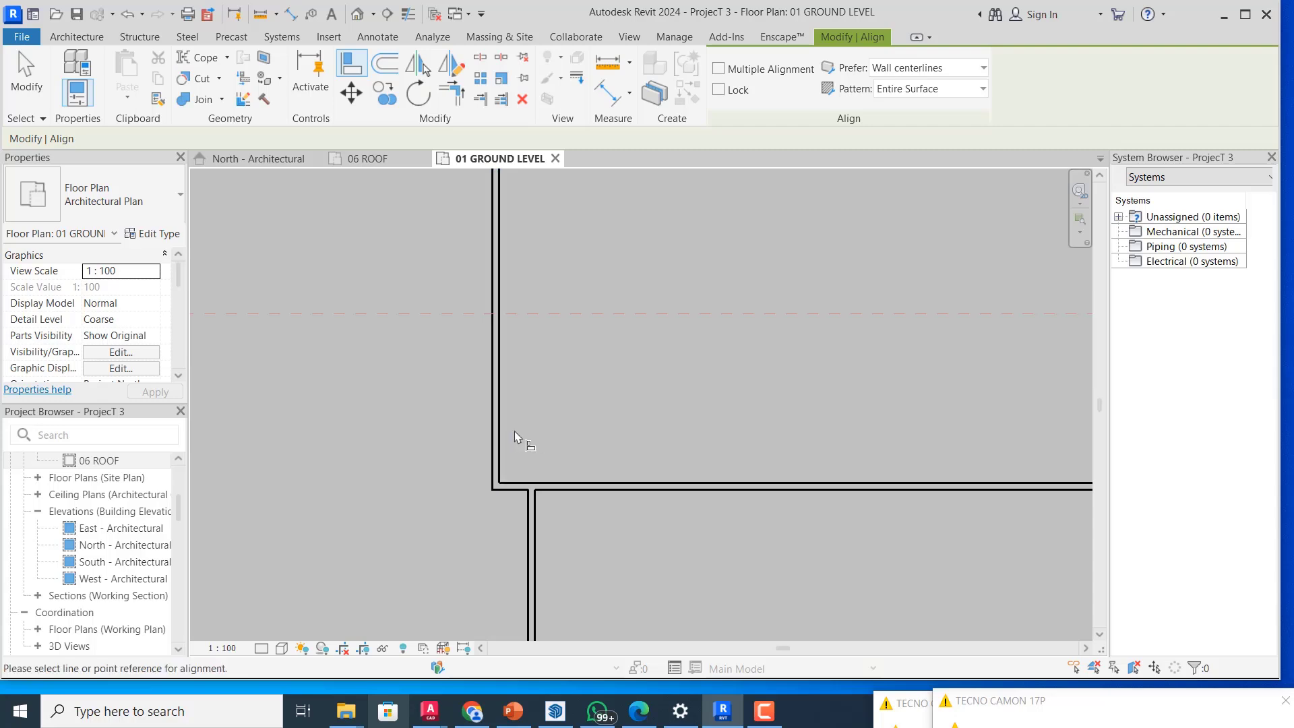
pyautogui.scroll(2, 499, 445)
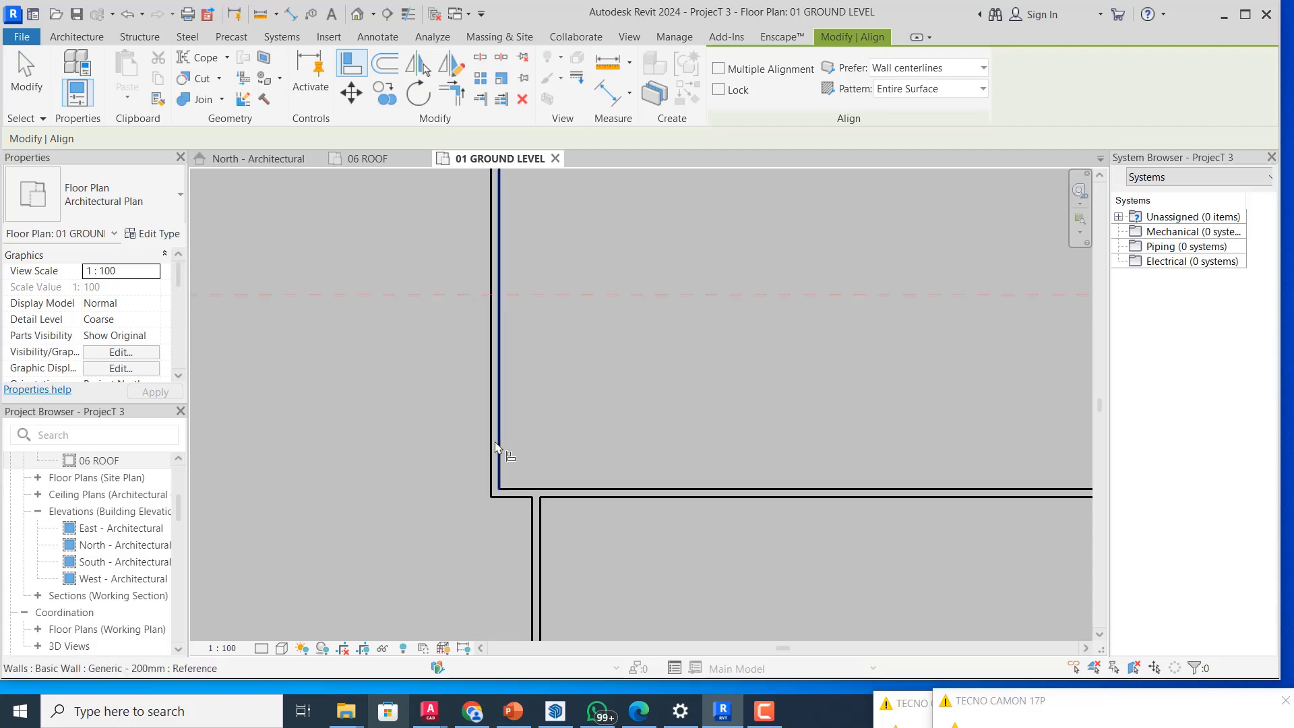
pyautogui.scroll(-2, 498, 436)
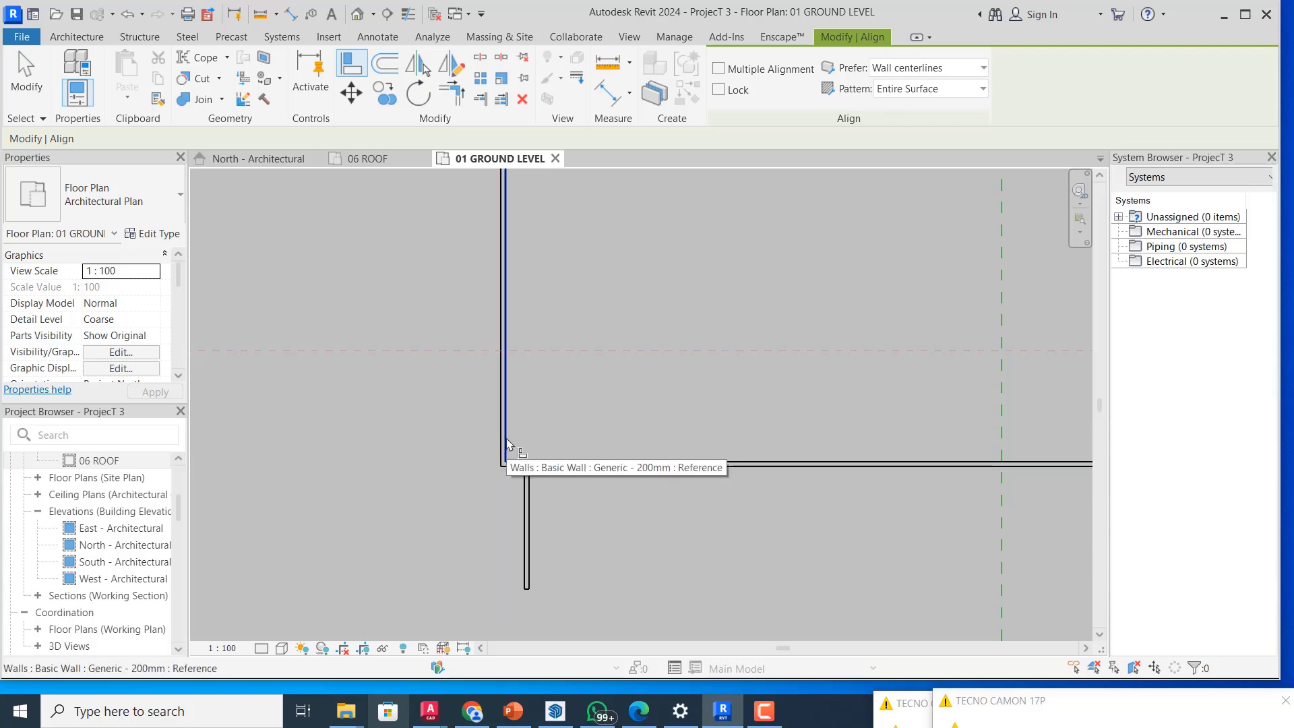
pyautogui.click(507, 443)
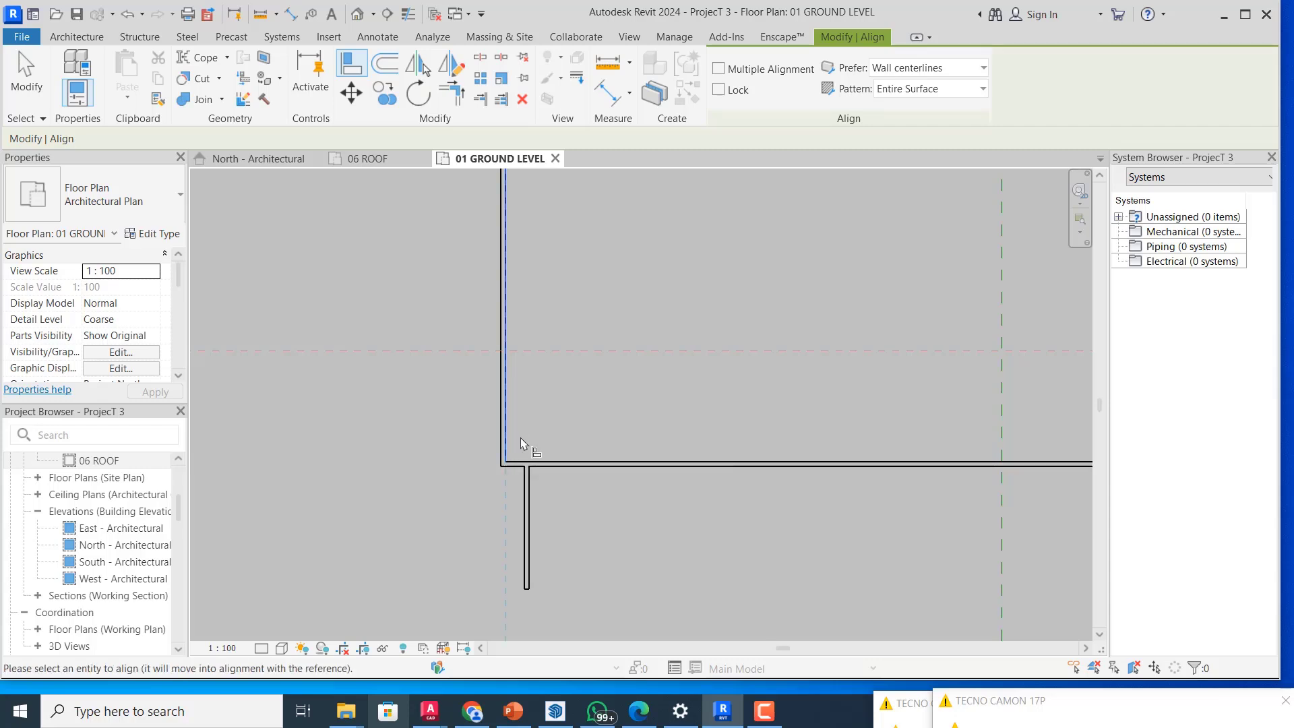
pyautogui.click(544, 477)
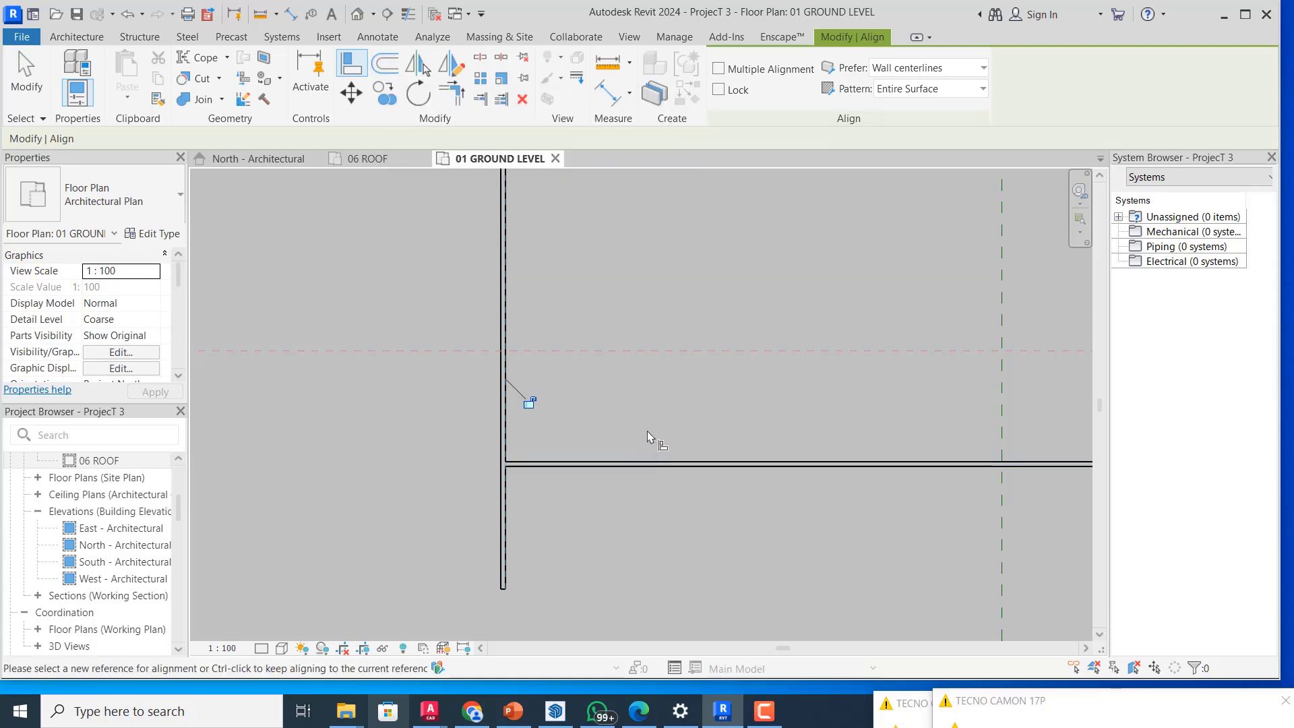
pyautogui.press('Escape')
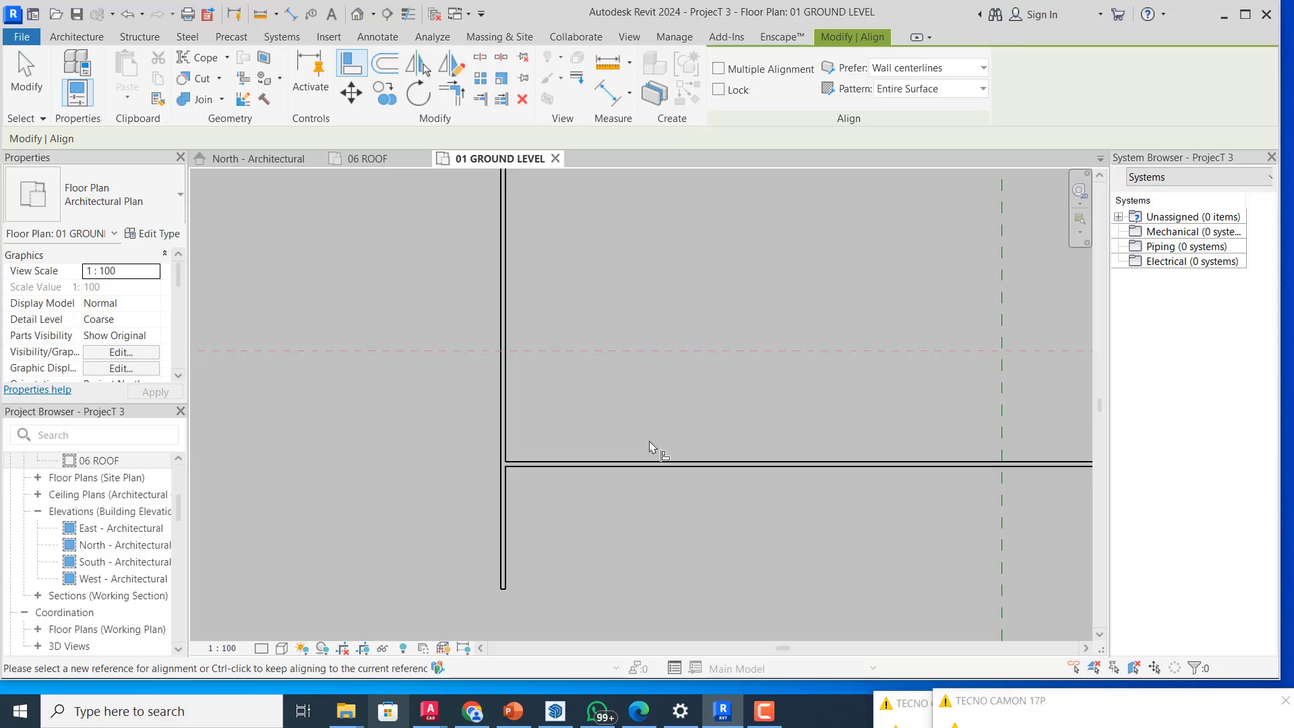
pyautogui.press('Escape')
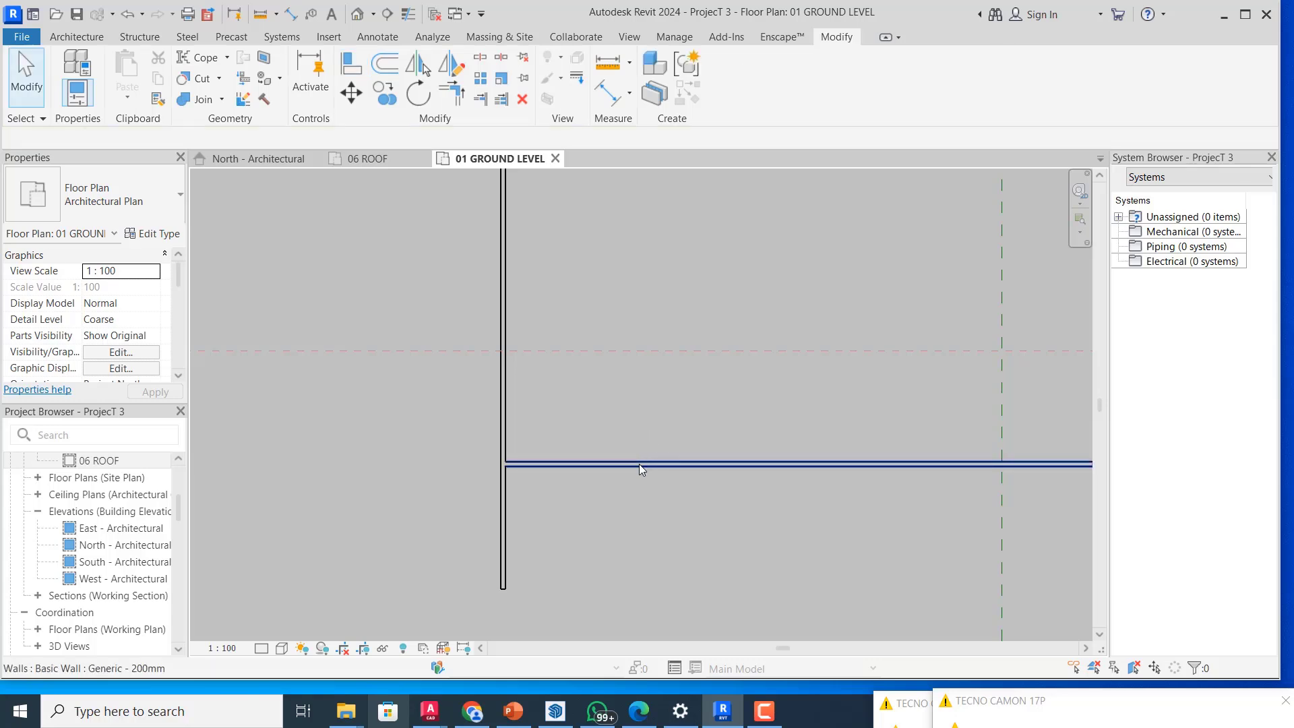
# - Offset copies at 2000 mm from the horizontal wall, both below and above it, and from the long vertical wall toward its right
pyautogui.click(640, 464)
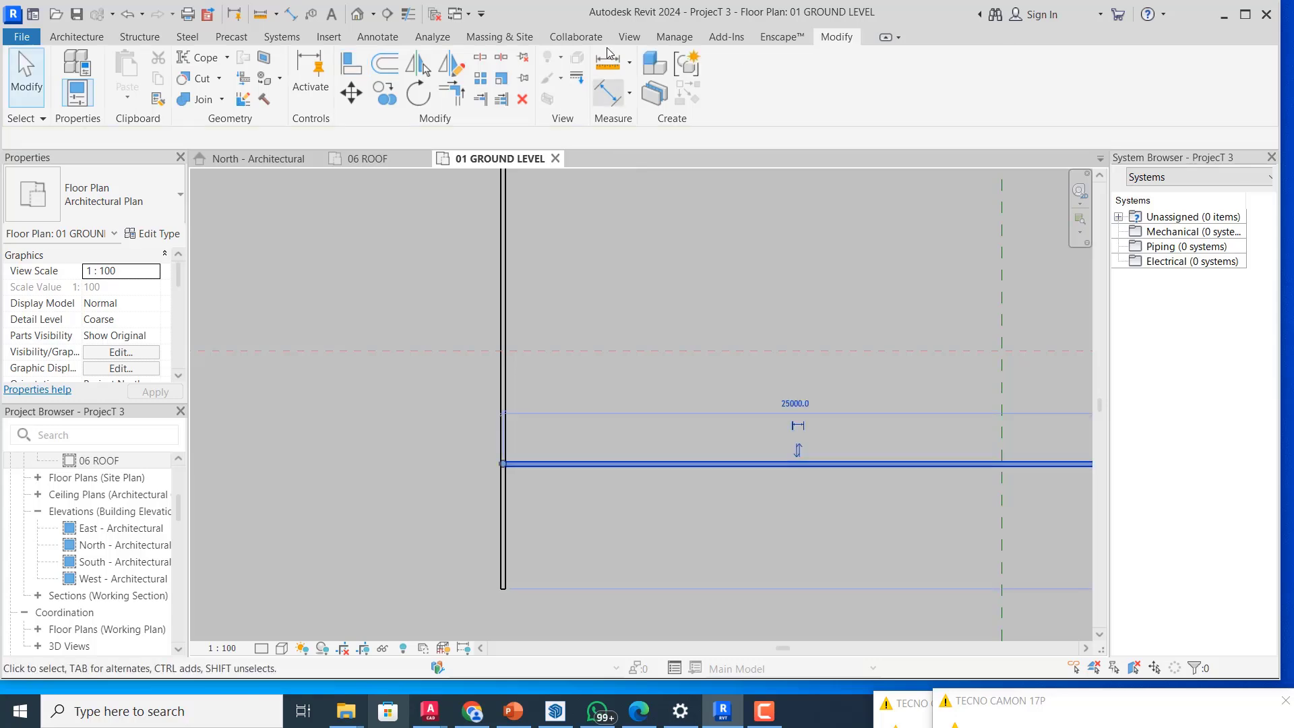
pyautogui.click(386, 63)
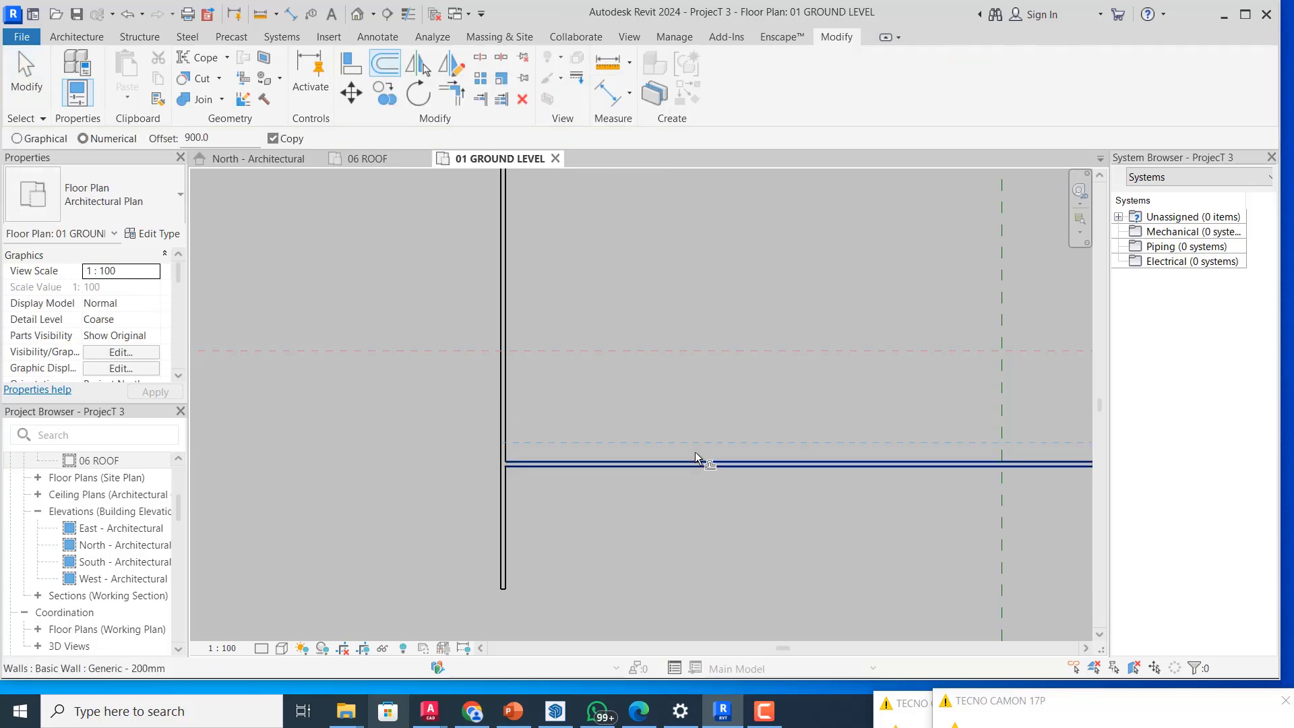
pyautogui.doubleClick(210, 138)
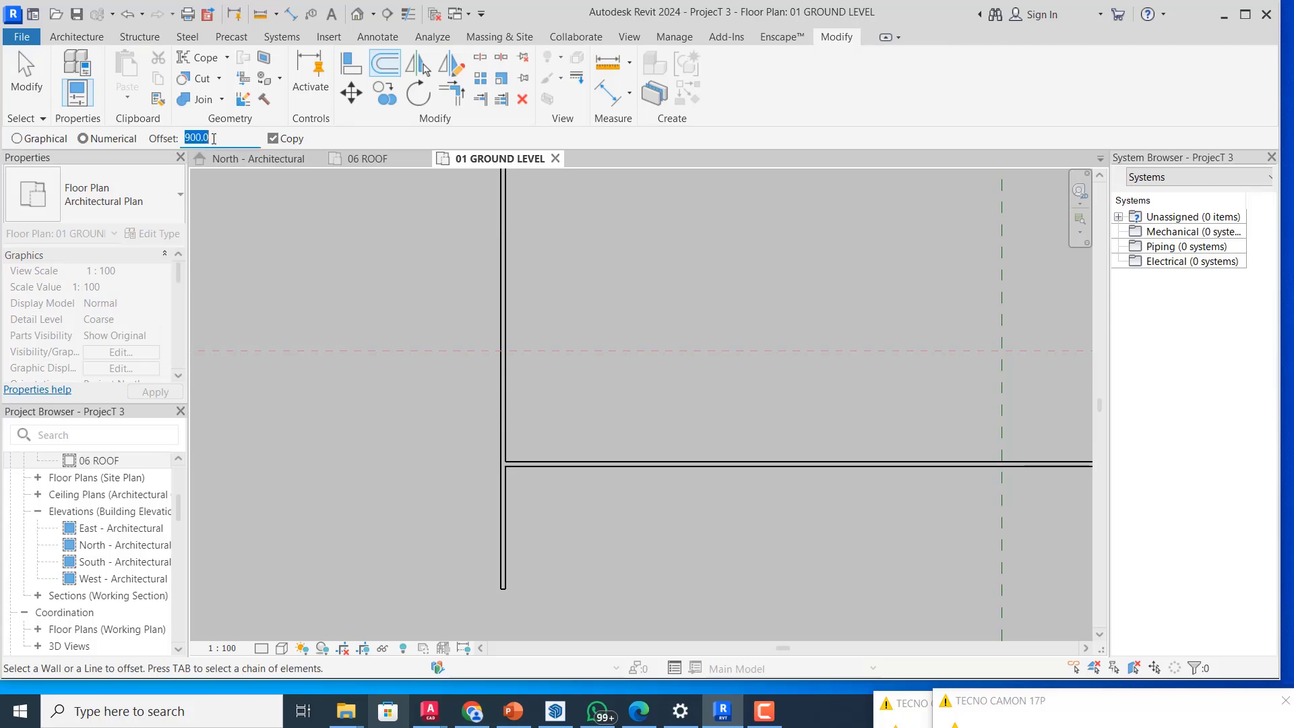
pyautogui.write('2000')
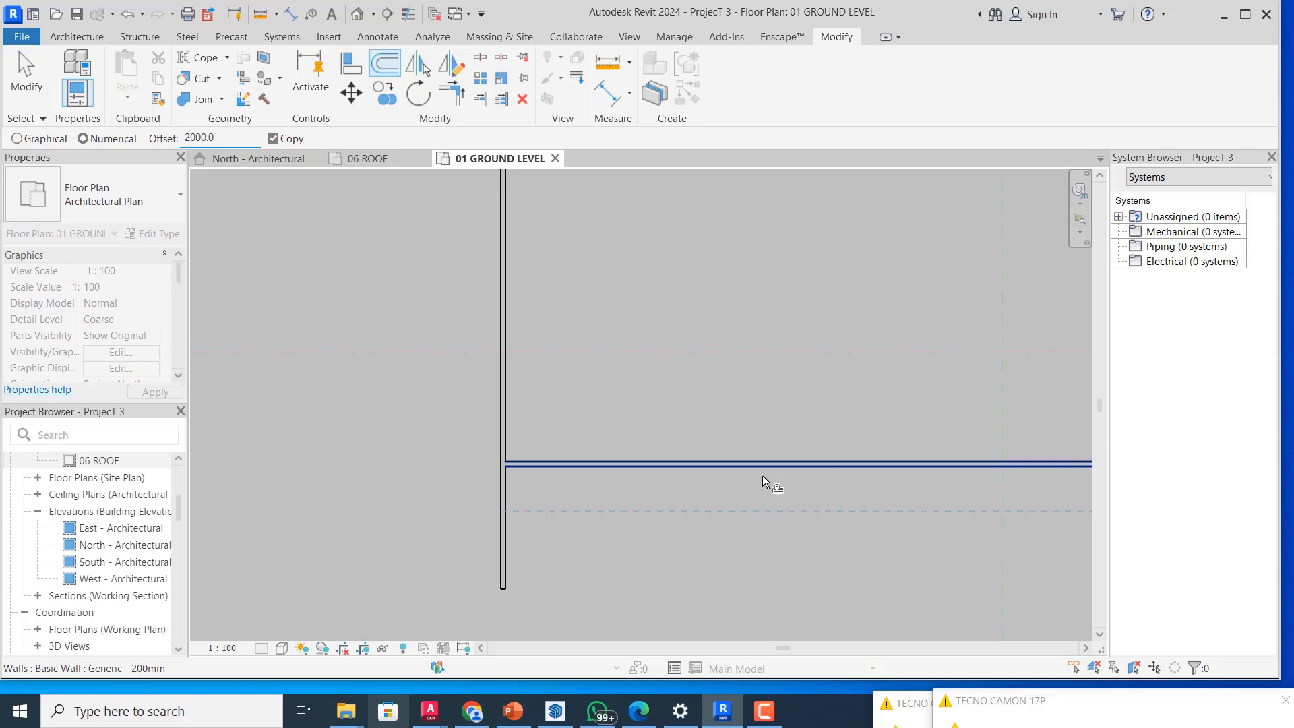
pyautogui.click(642, 467)
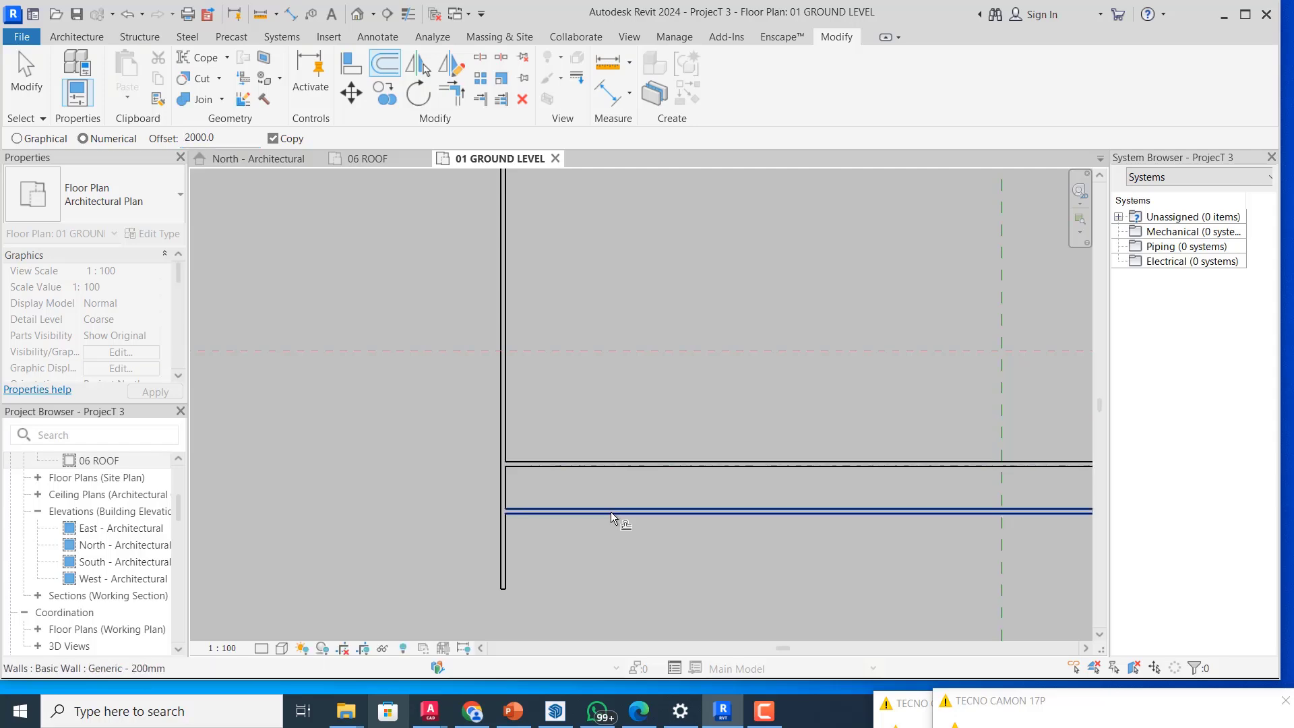
pyautogui.click(612, 462)
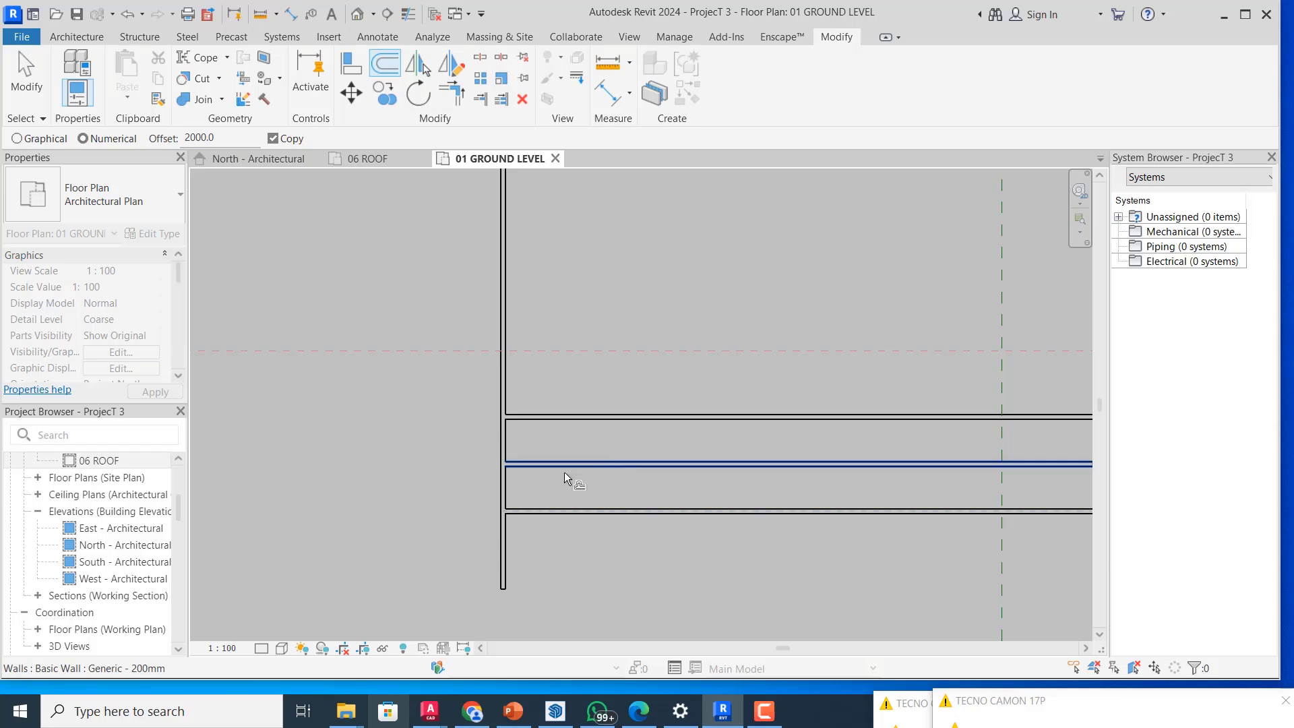
pyautogui.click(507, 439)
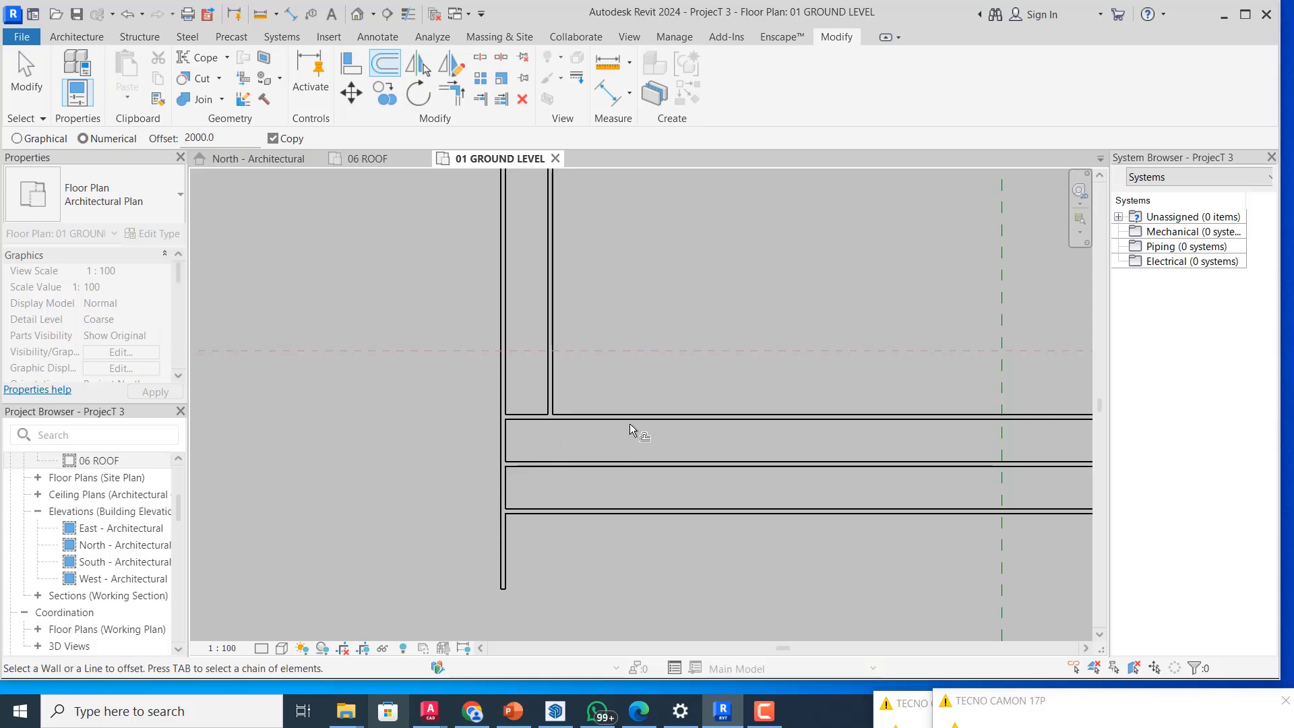
pyautogui.scroll(-2, 573, 448)
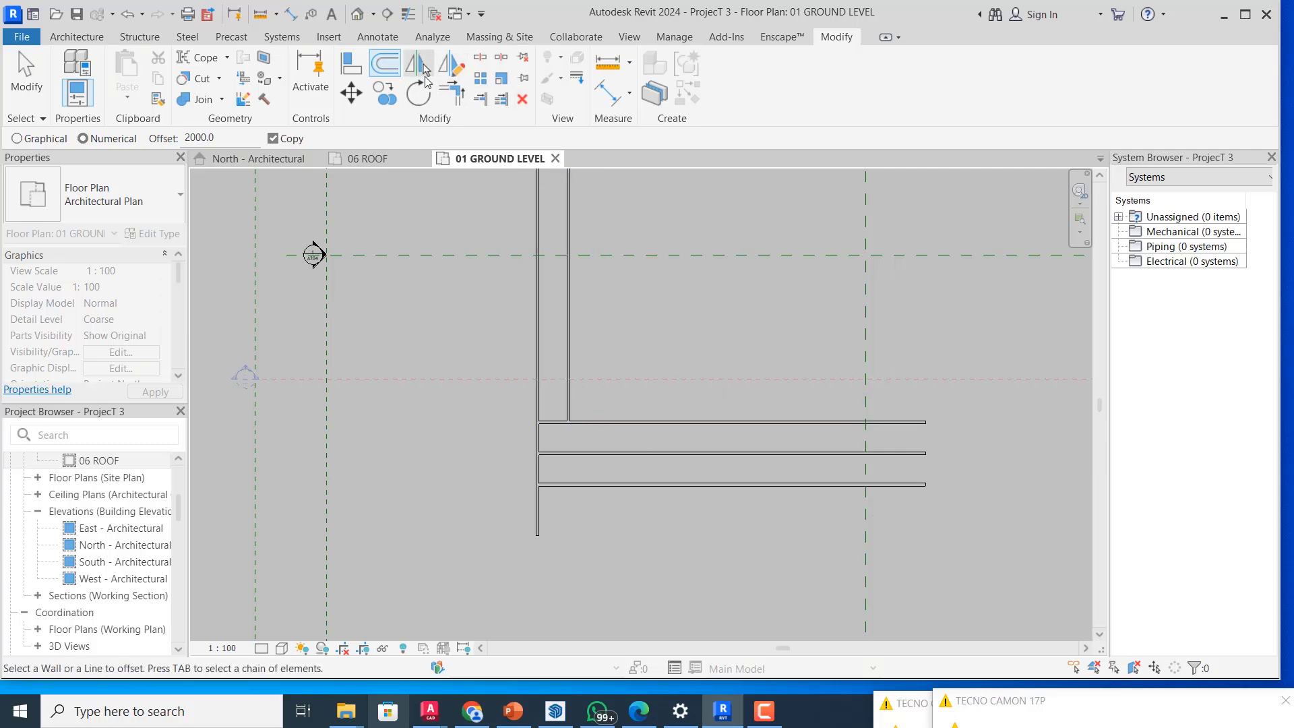
pyautogui.press('Escape')
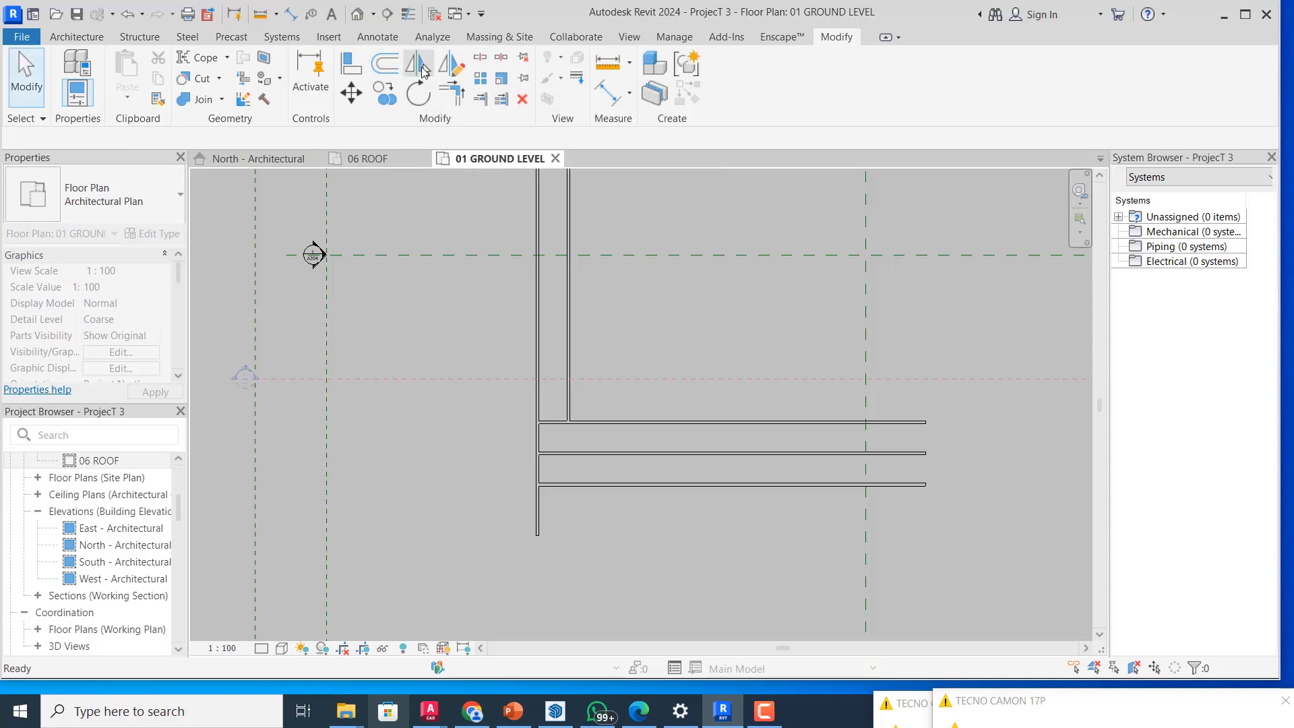
pyautogui.click(422, 68)
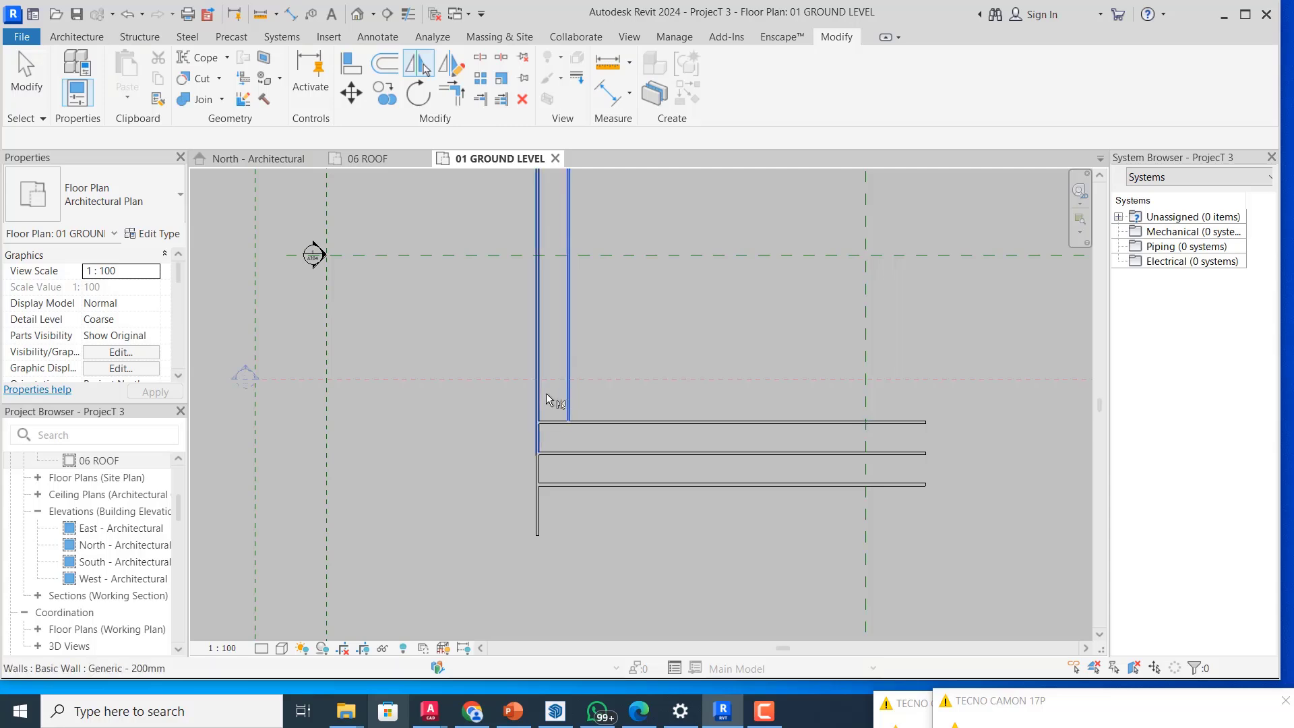
pyautogui.scroll(2, 546, 394)
pyautogui.scroll(2, 531, 371)
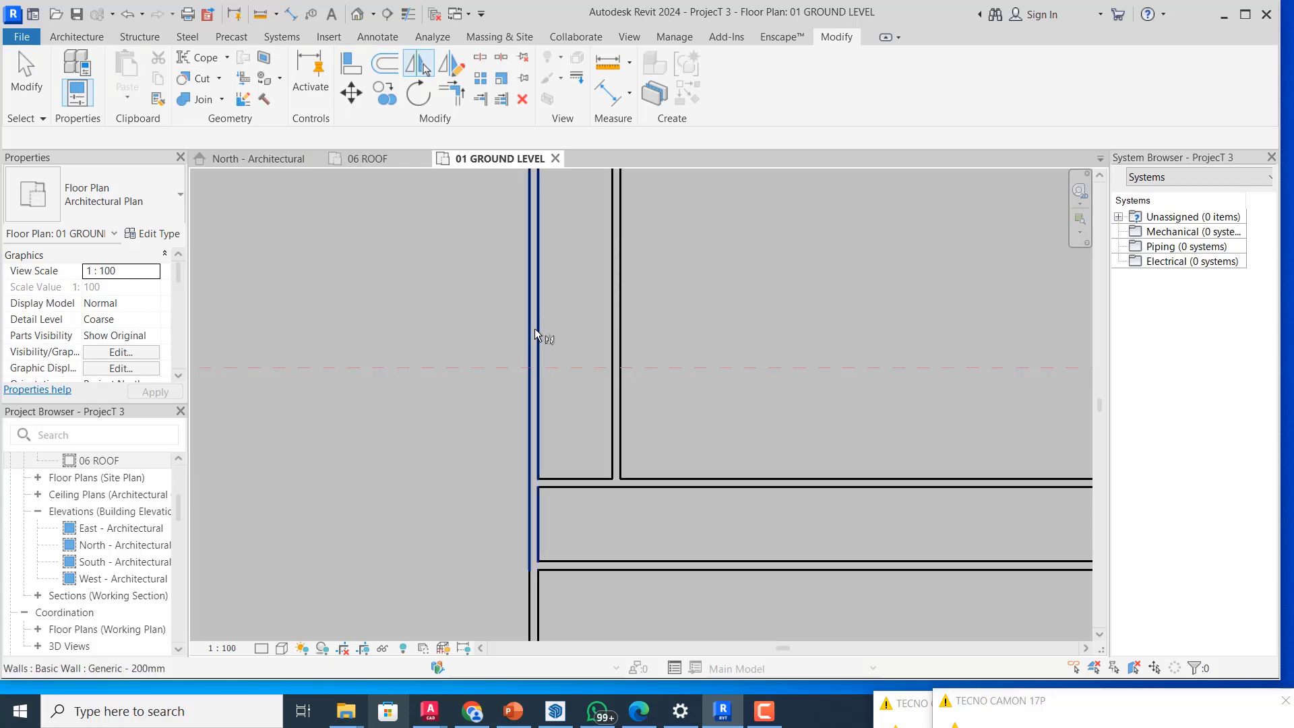
pyautogui.rightClick(550, 331)
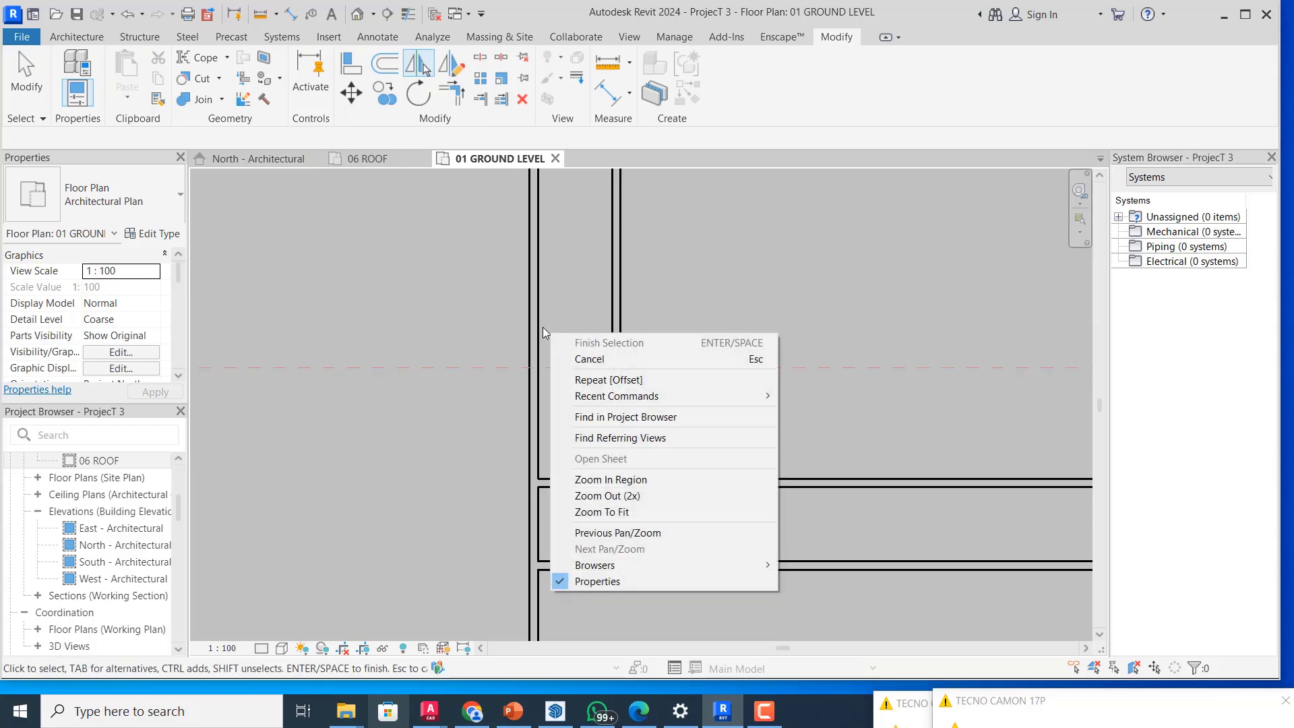
pyautogui.click(577, 319)
pyautogui.click(537, 337)
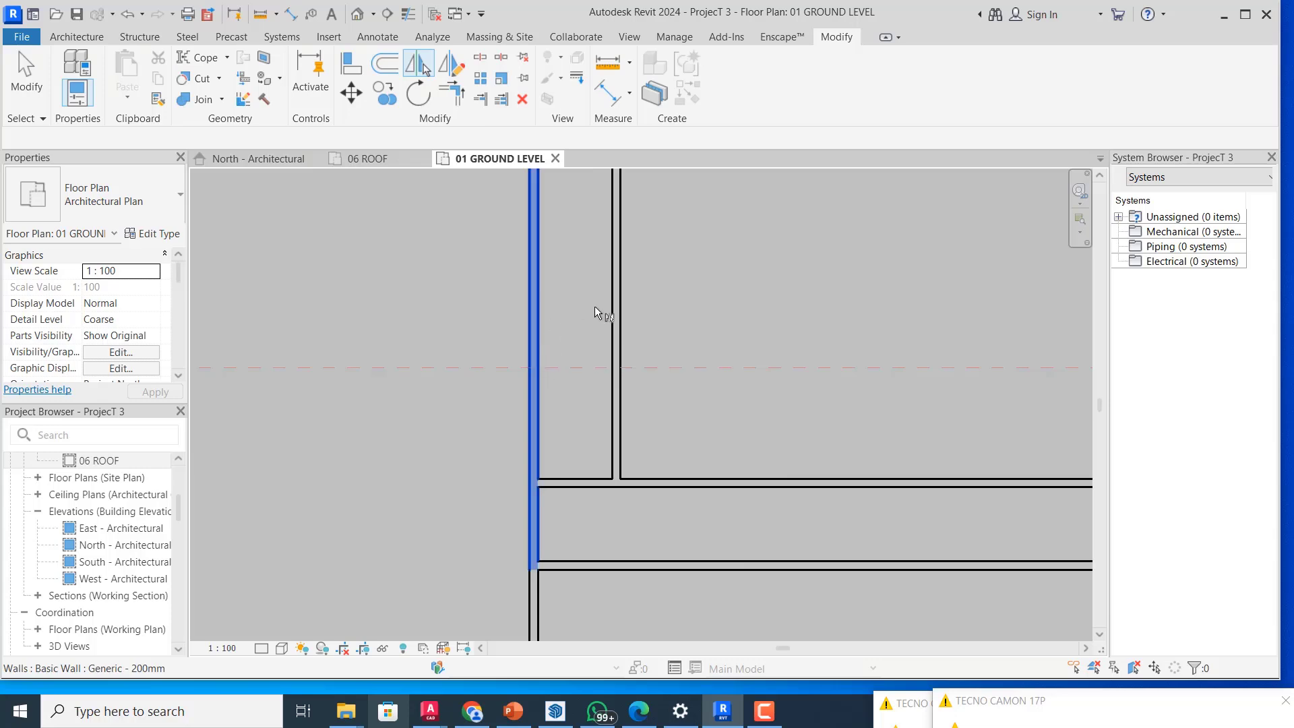
pyautogui.scroll(-1, 635, 365)
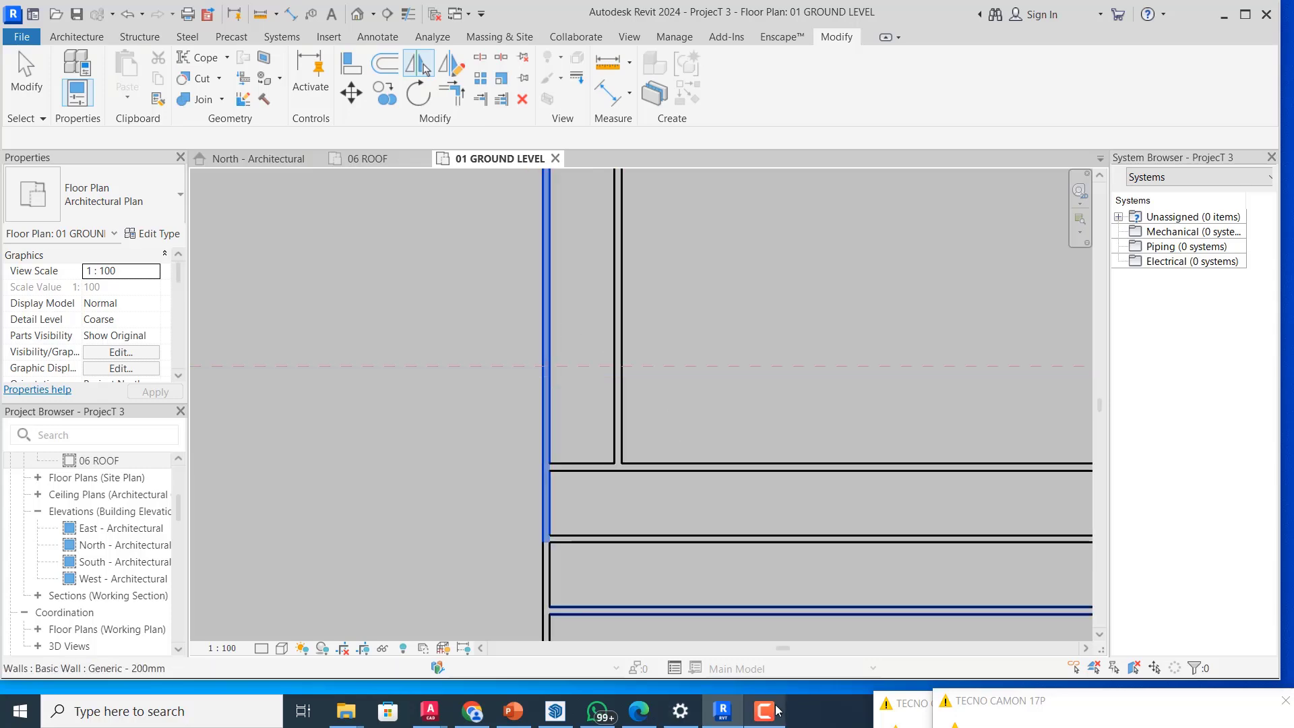
pyautogui.press('Escape')
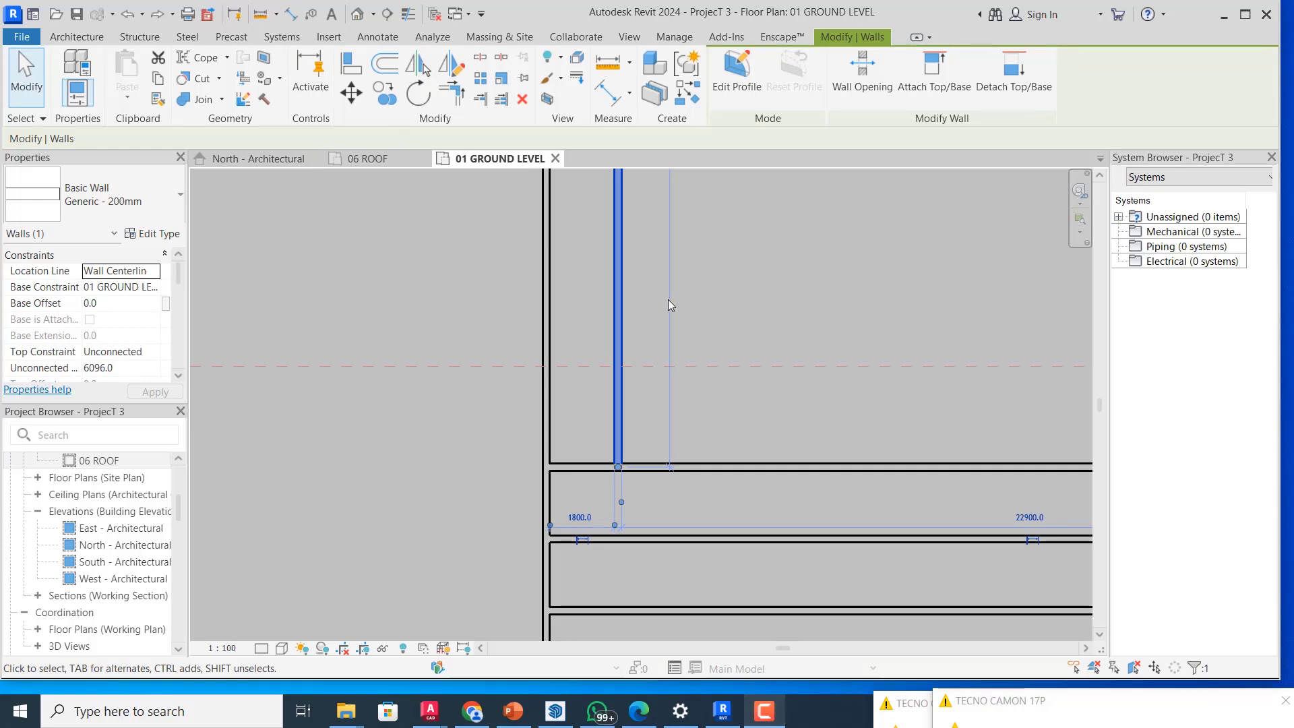
pyautogui.click(648, 326)
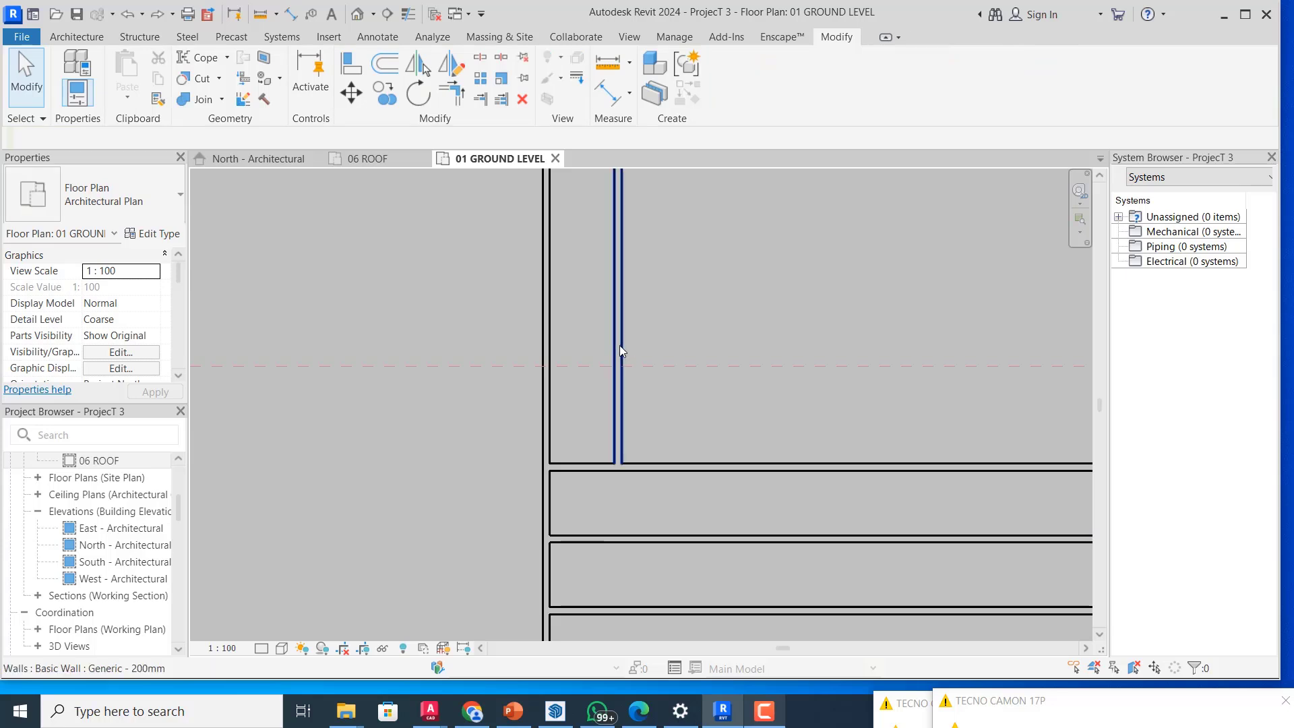
# - Mirror the offset vertical wall to the other side of the long vertical wall, using that long wall as the axis
pyautogui.click(620, 345)
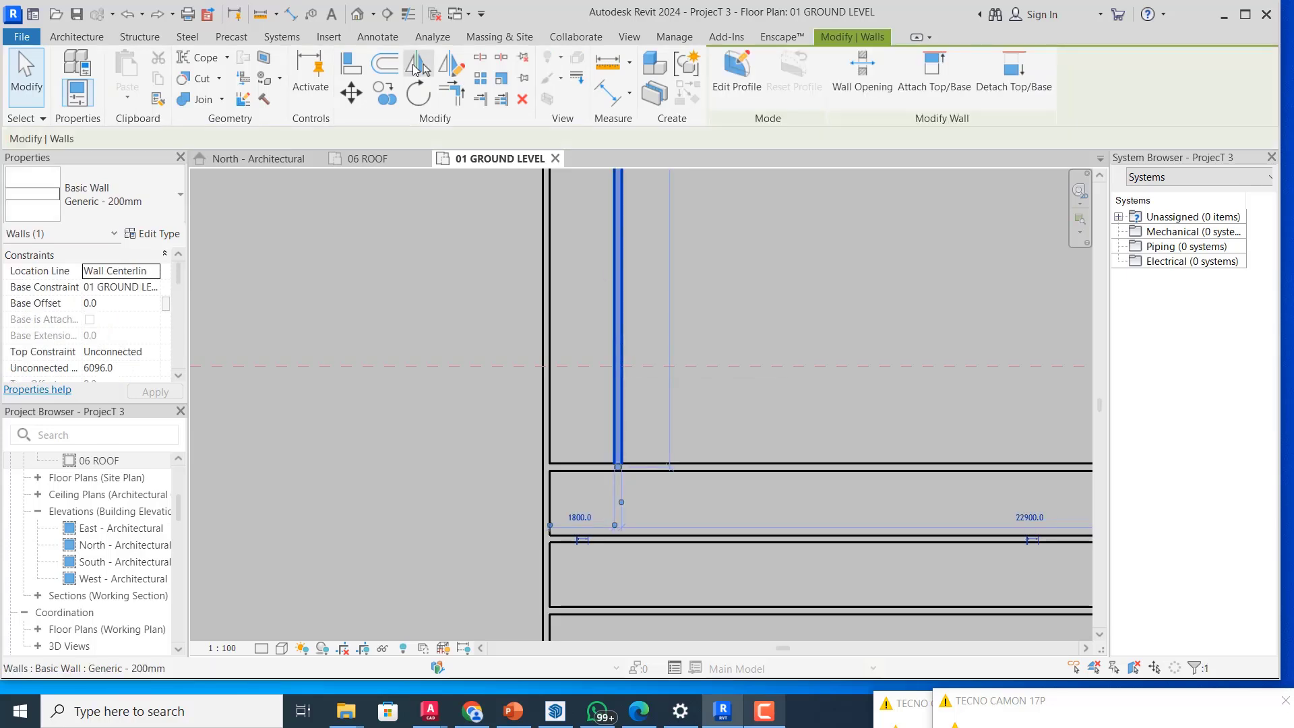
pyautogui.click(415, 67)
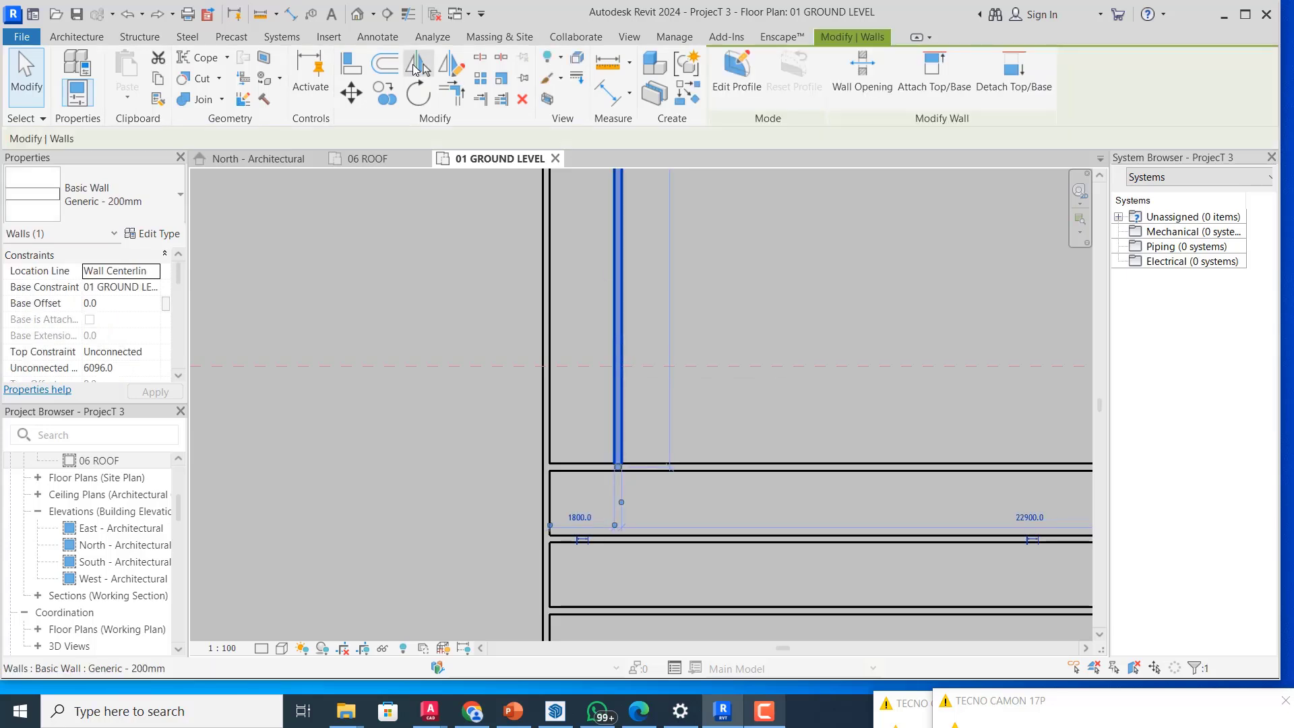
pyautogui.click(546, 320)
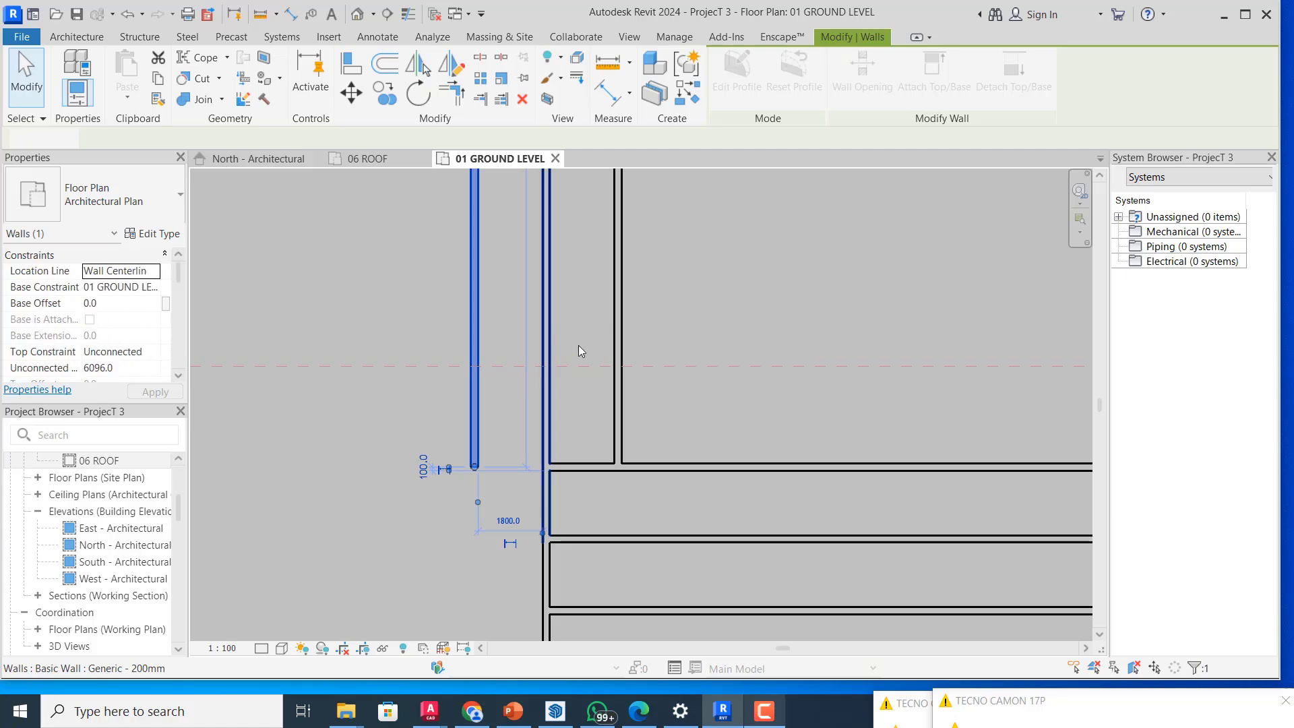
pyautogui.scroll(-3, 575, 352)
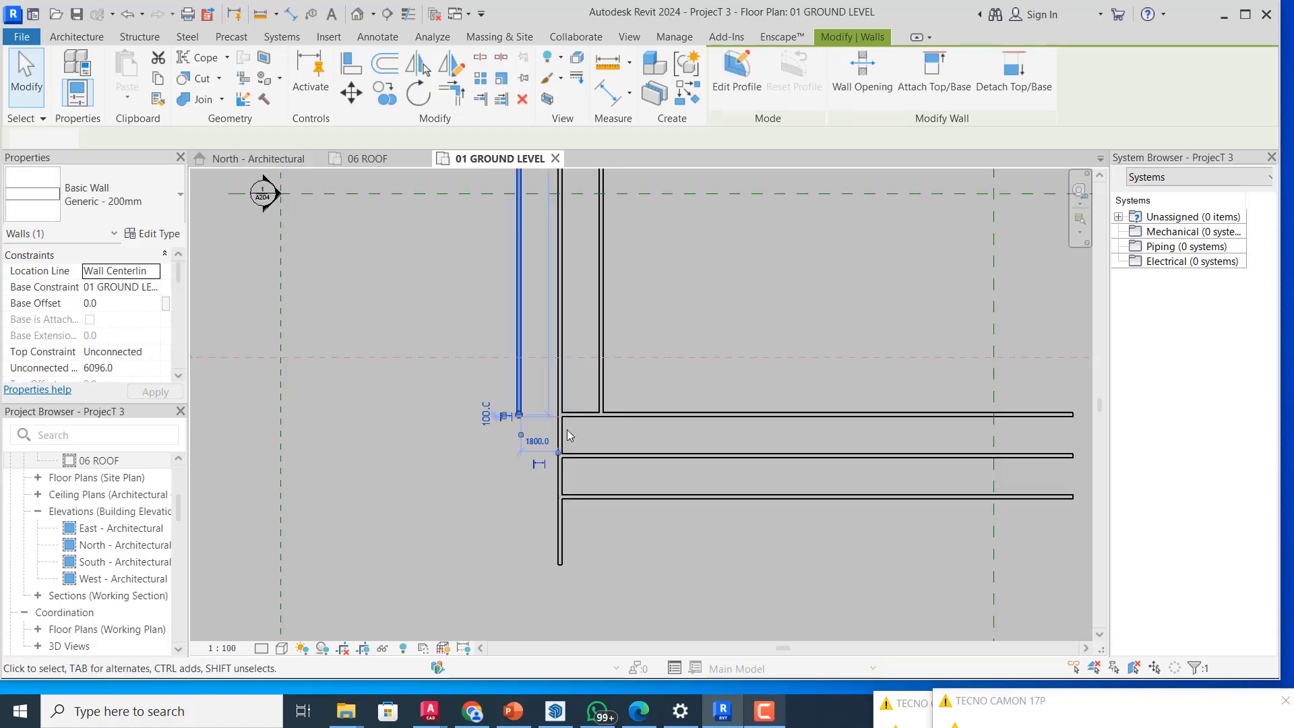
pyautogui.click(639, 311)
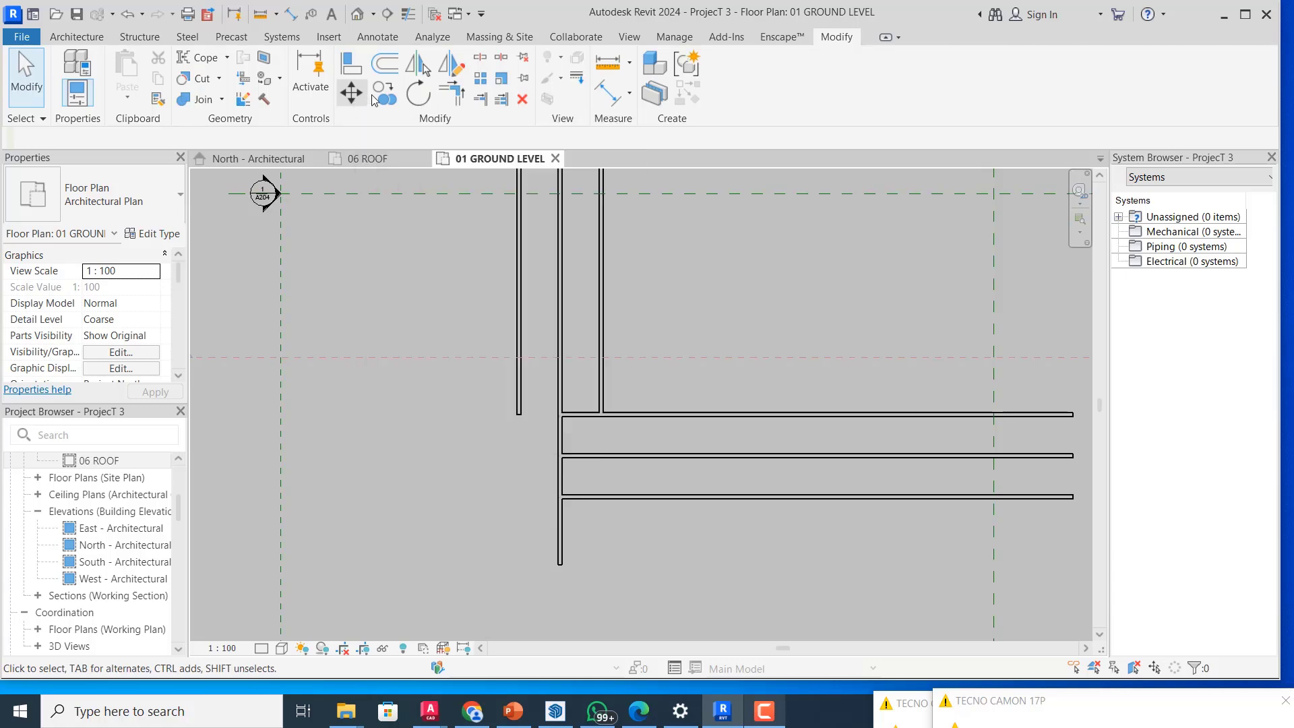
# - Move the mirrored wall outward to about 8100 mm from the long vertical wall, and the inner vertical wall to about 4900 mm from it
pyautogui.click(520, 350)
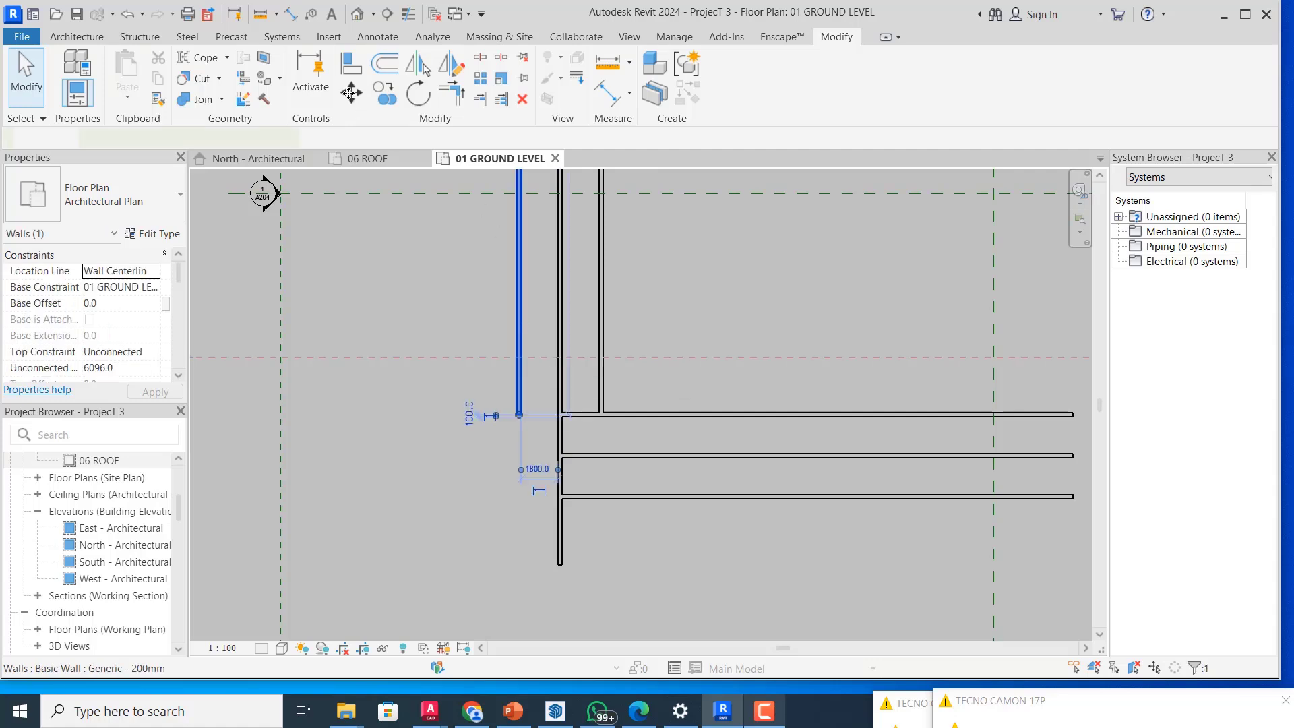
pyautogui.press('m')
pyautogui.press('v')
pyautogui.click(519, 352)
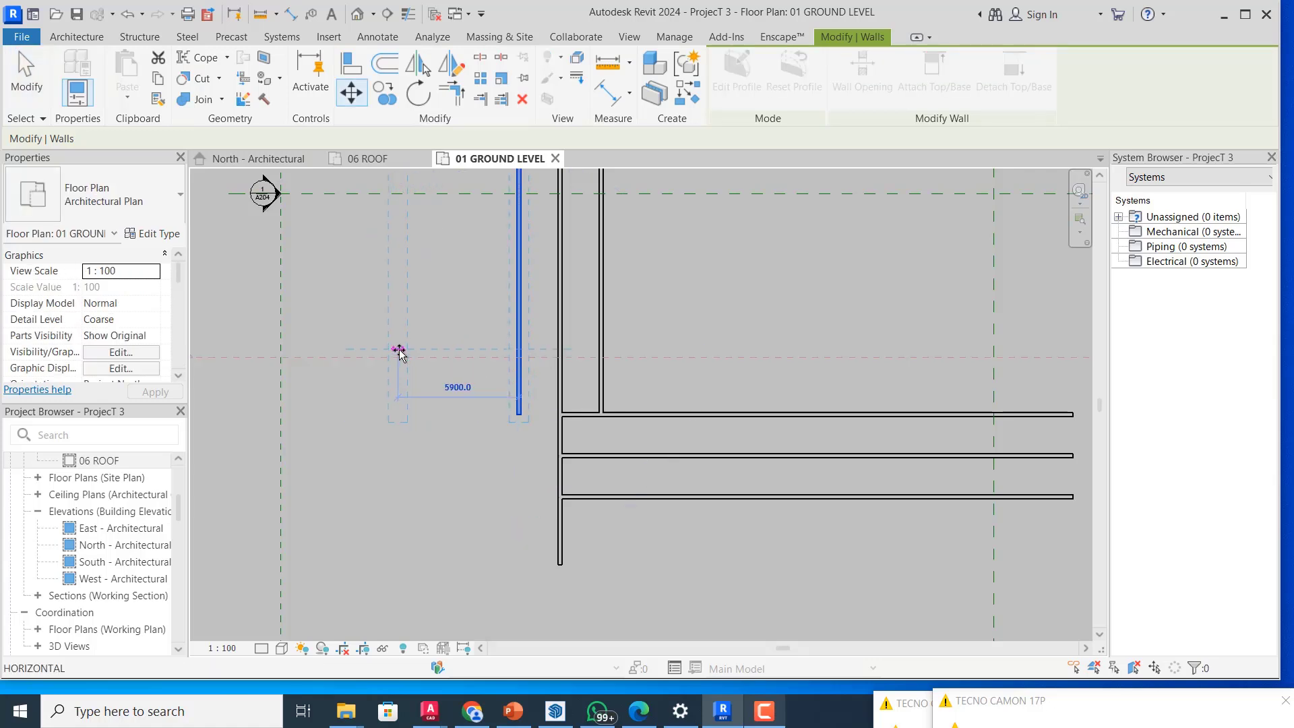
pyautogui.click(392, 352)
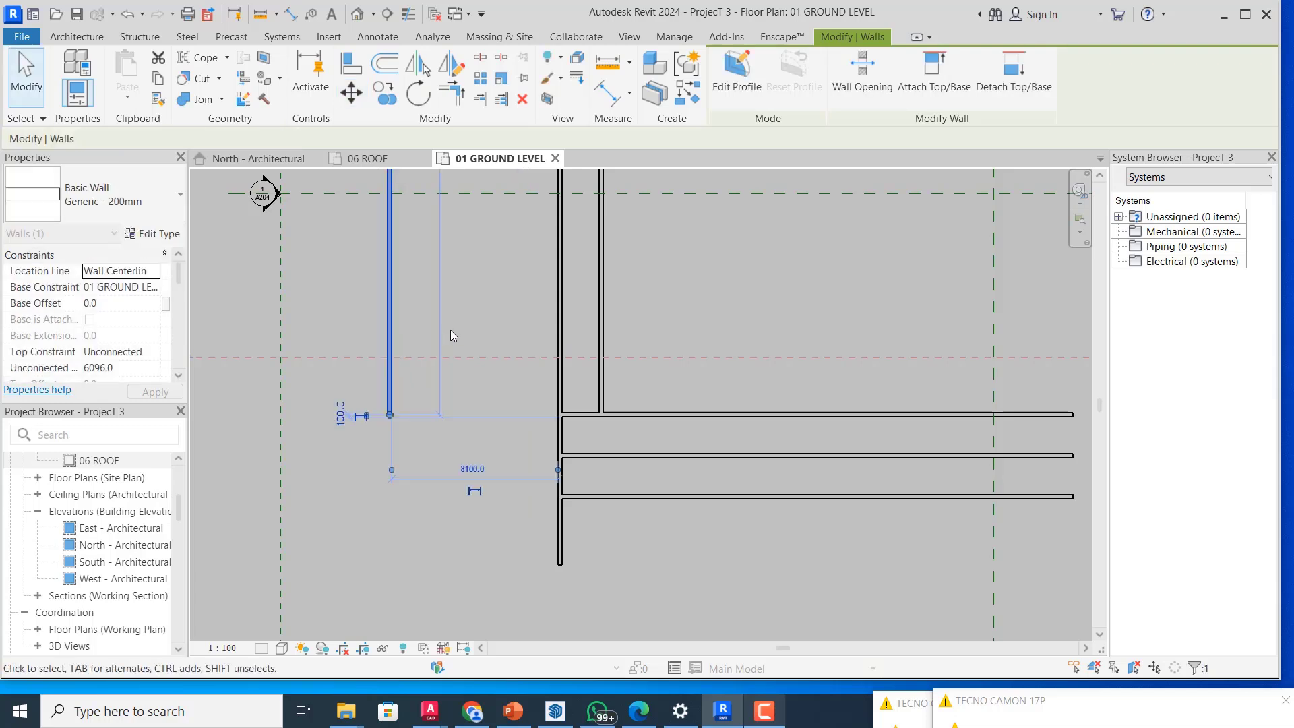
pyautogui.click(486, 265)
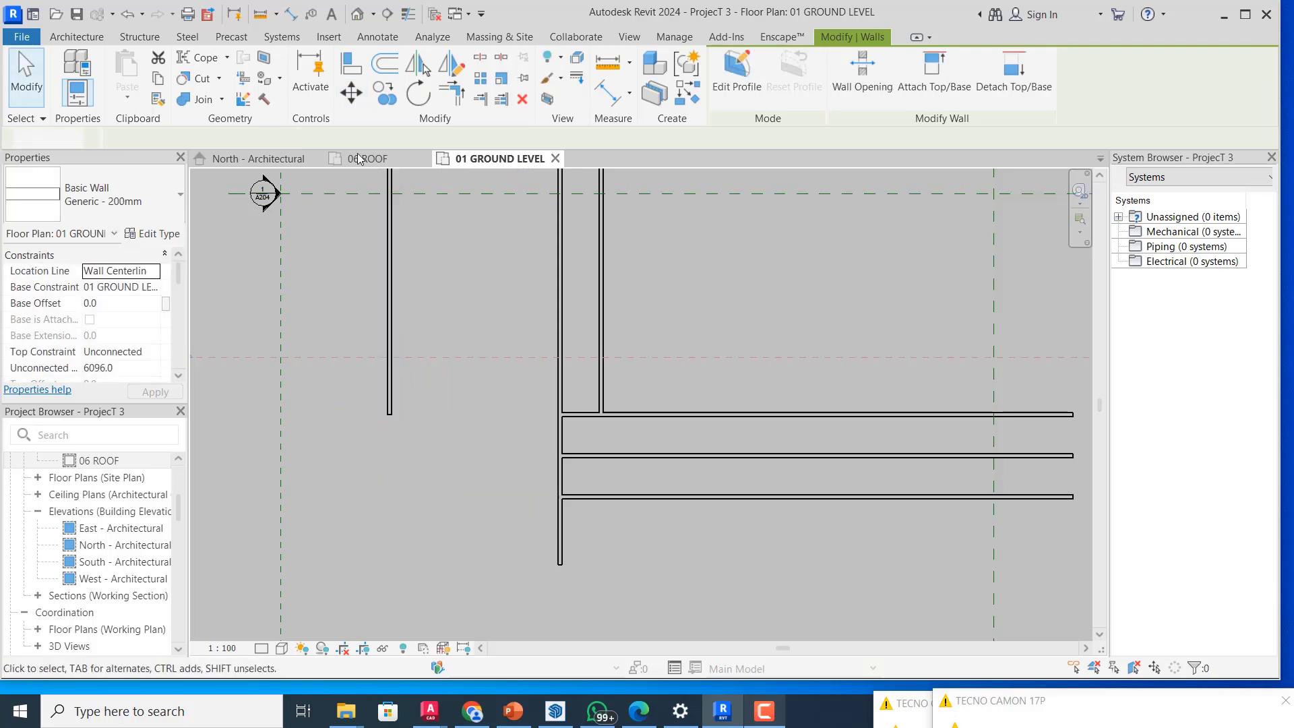
pyautogui.click(600, 277)
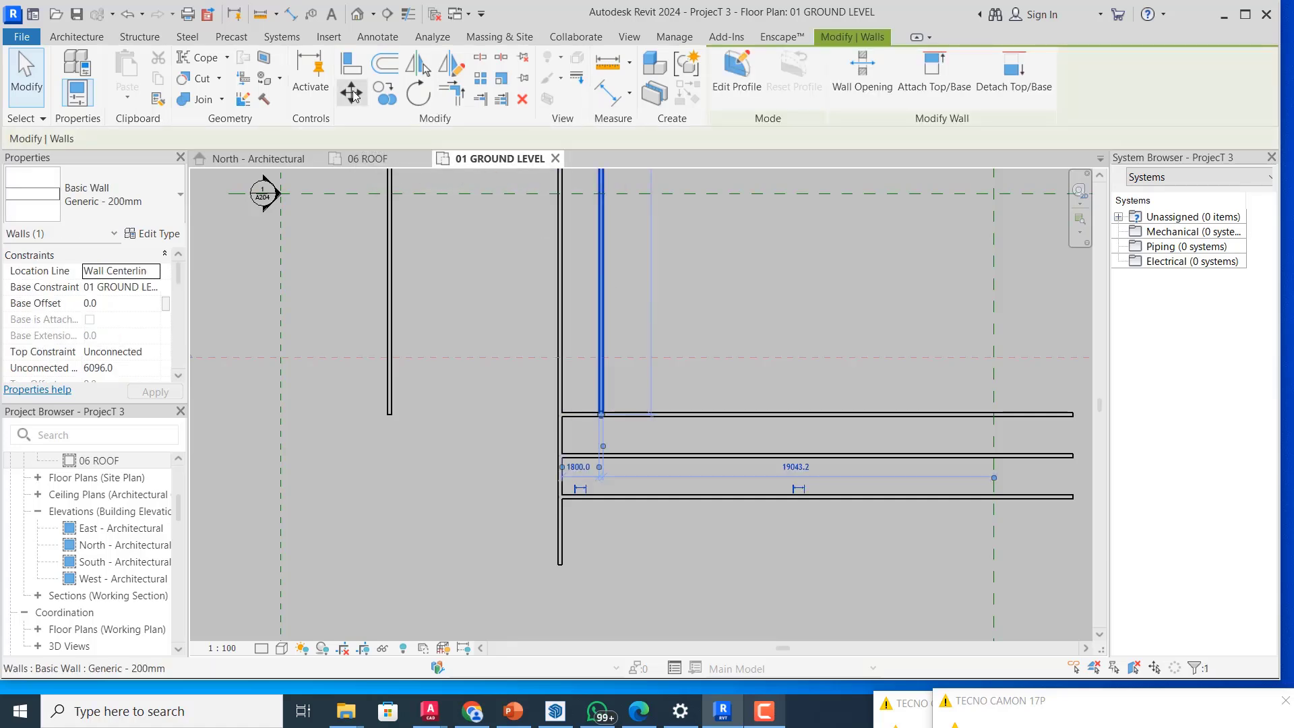
pyautogui.moveTo(607, 355); pyautogui.dragTo(663, 356)
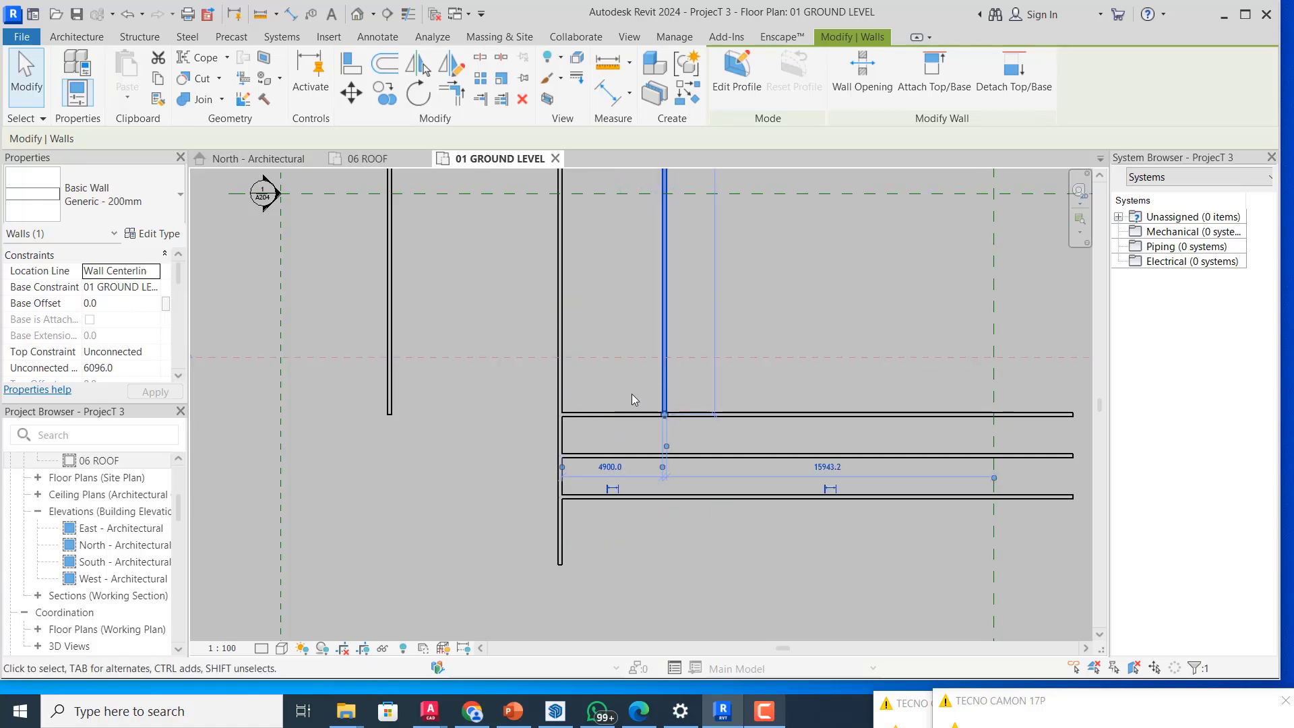
# - Move the lowest horizontal wall down to about 6900 mm below the middle horizontal wall, unjoining it from the short vertical wall
pyautogui.click(496, 268)
pyautogui.click(353, 98)
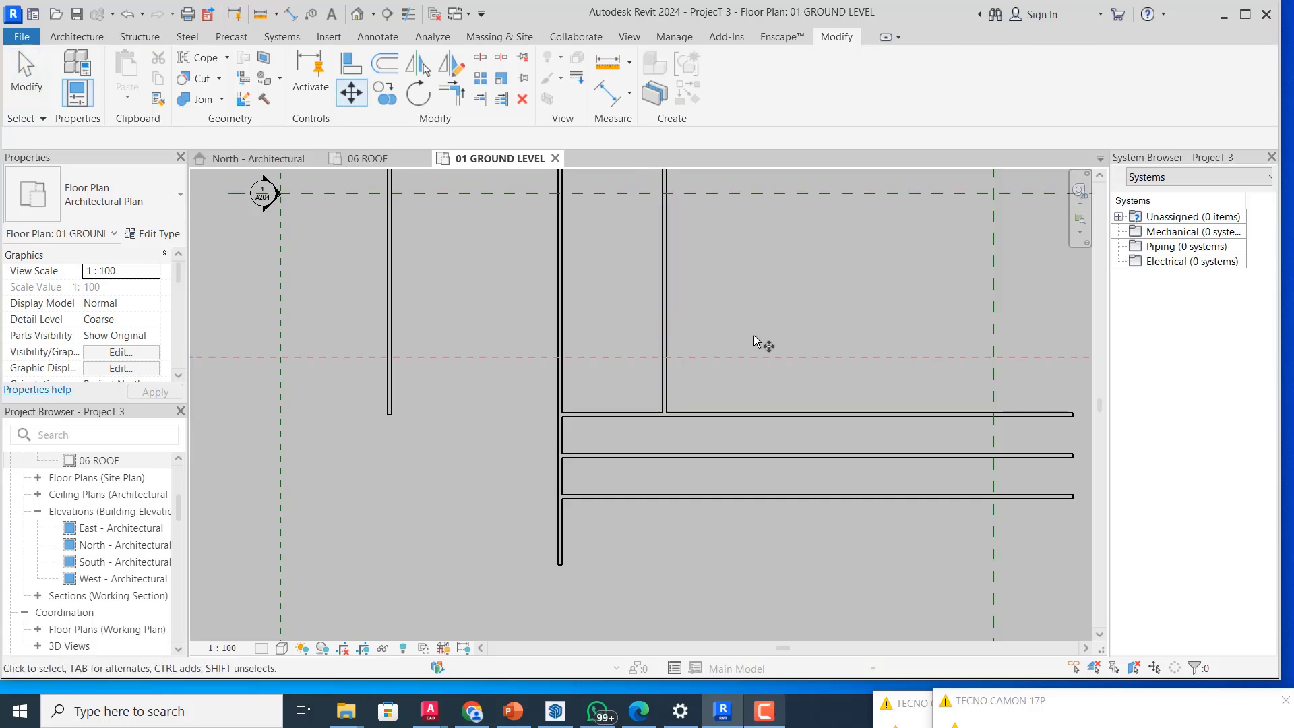
pyautogui.press('Escape')
pyautogui.scroll(-1, 596, 435)
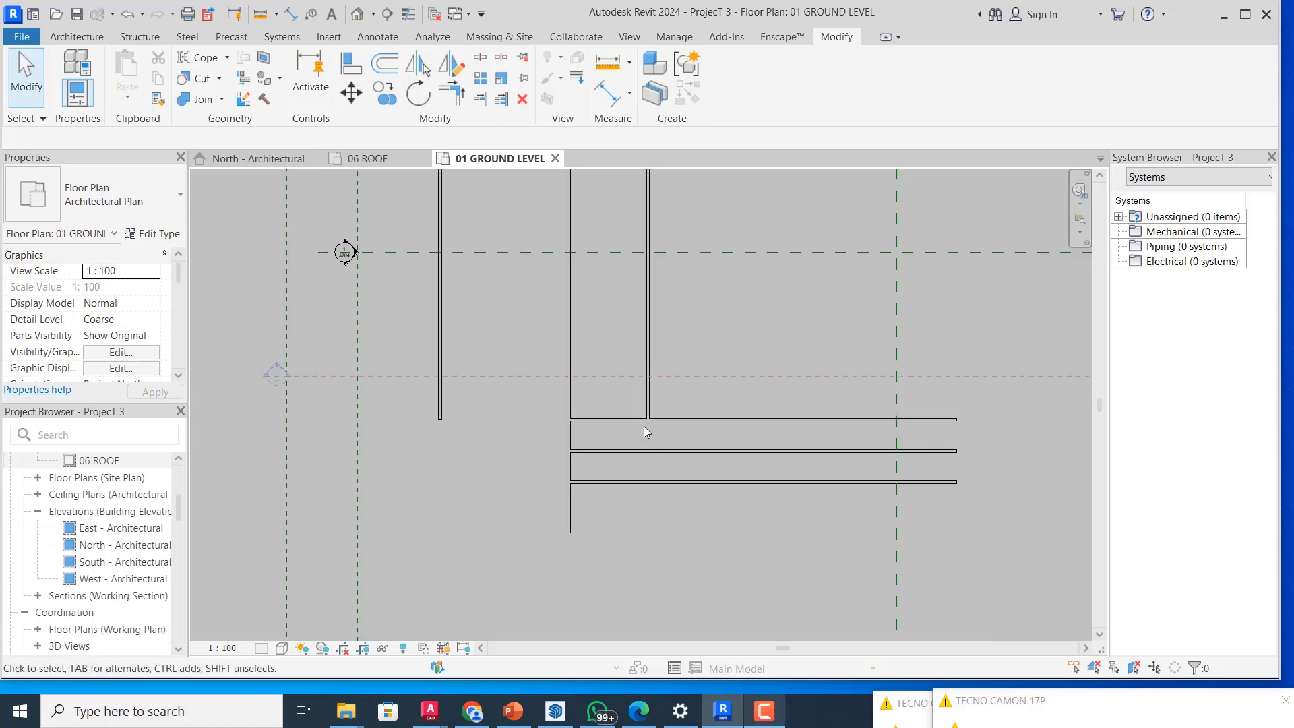
pyautogui.click(652, 481)
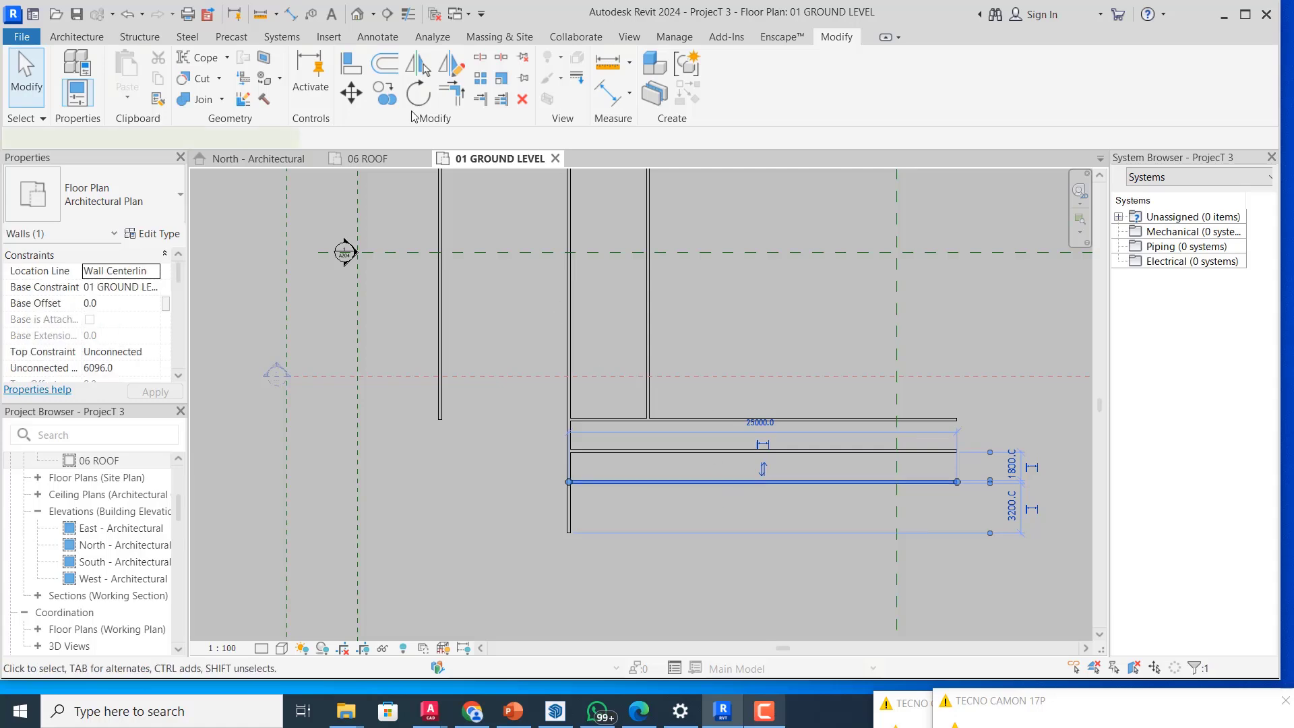
pyautogui.click(351, 93)
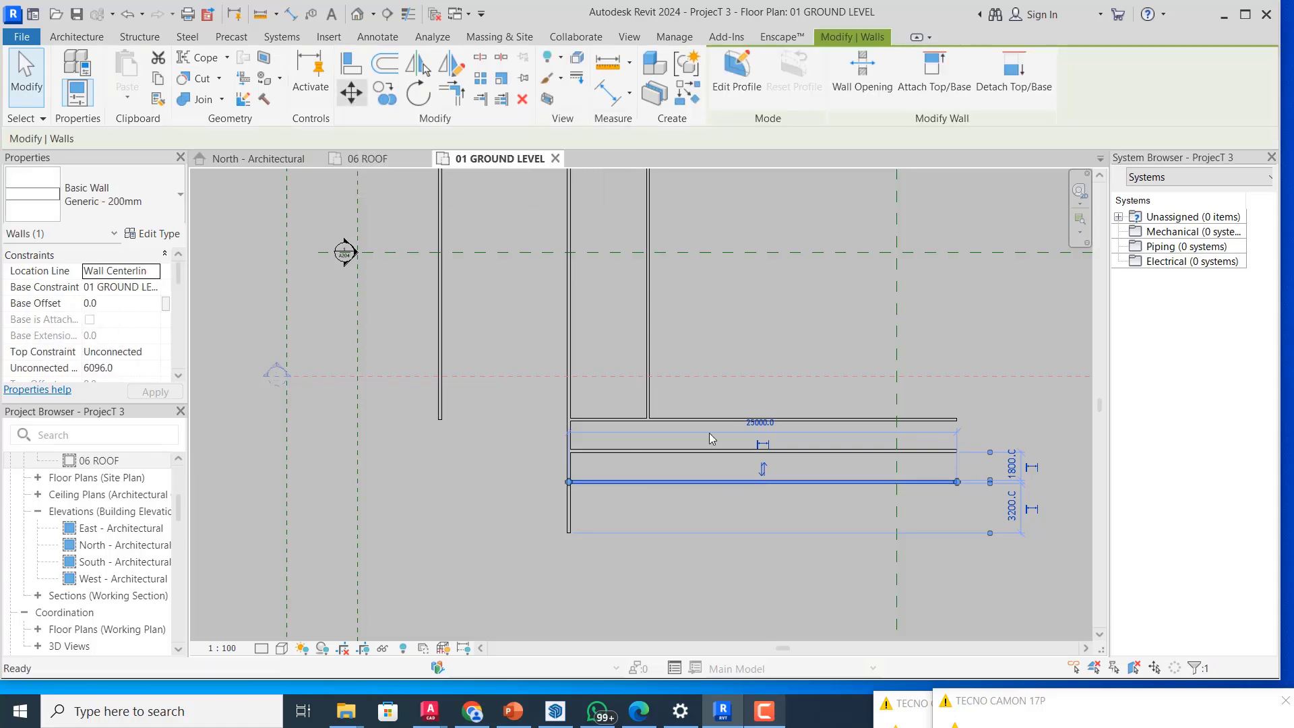
pyautogui.click(726, 483)
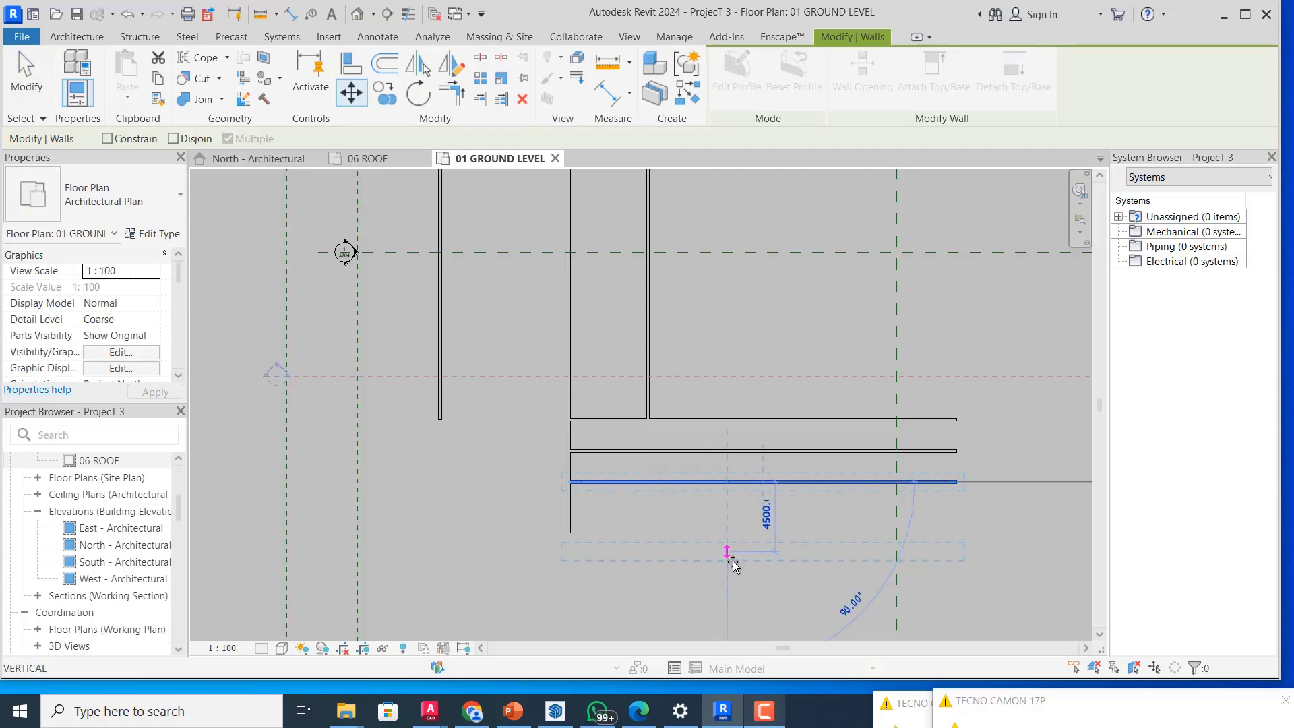
pyautogui.click(733, 560)
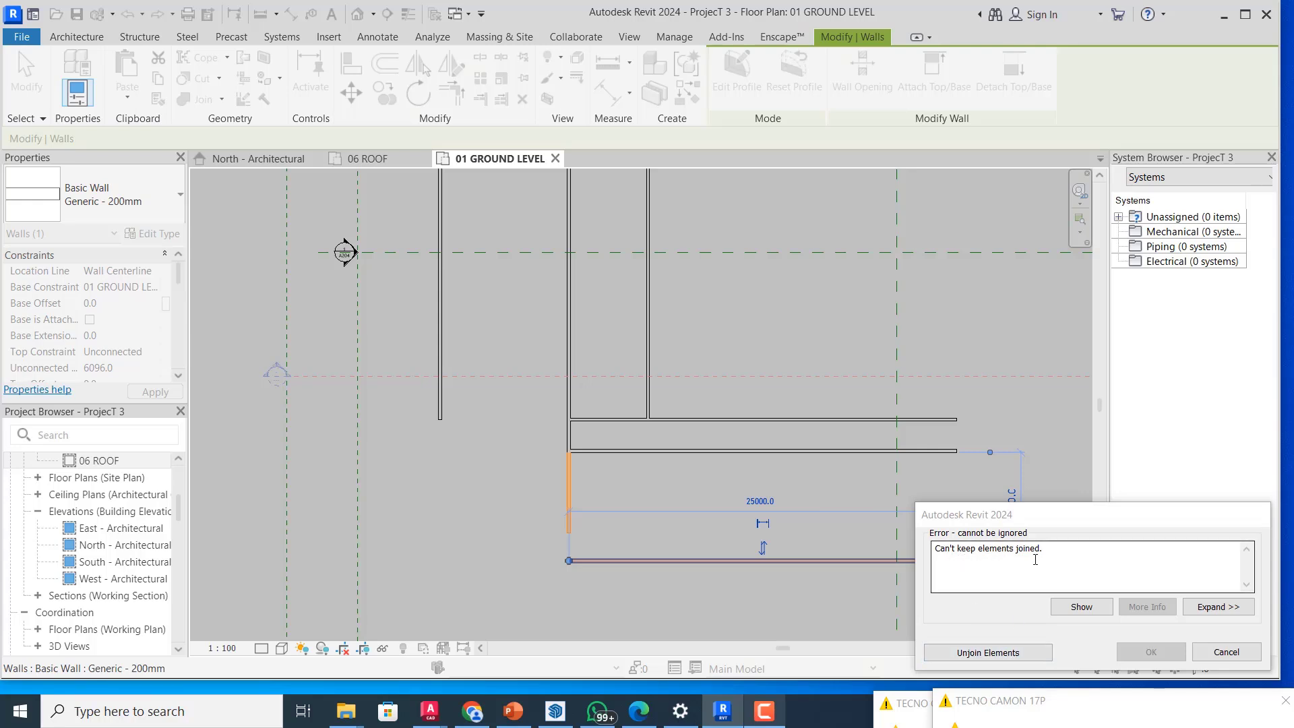
pyautogui.click(988, 653)
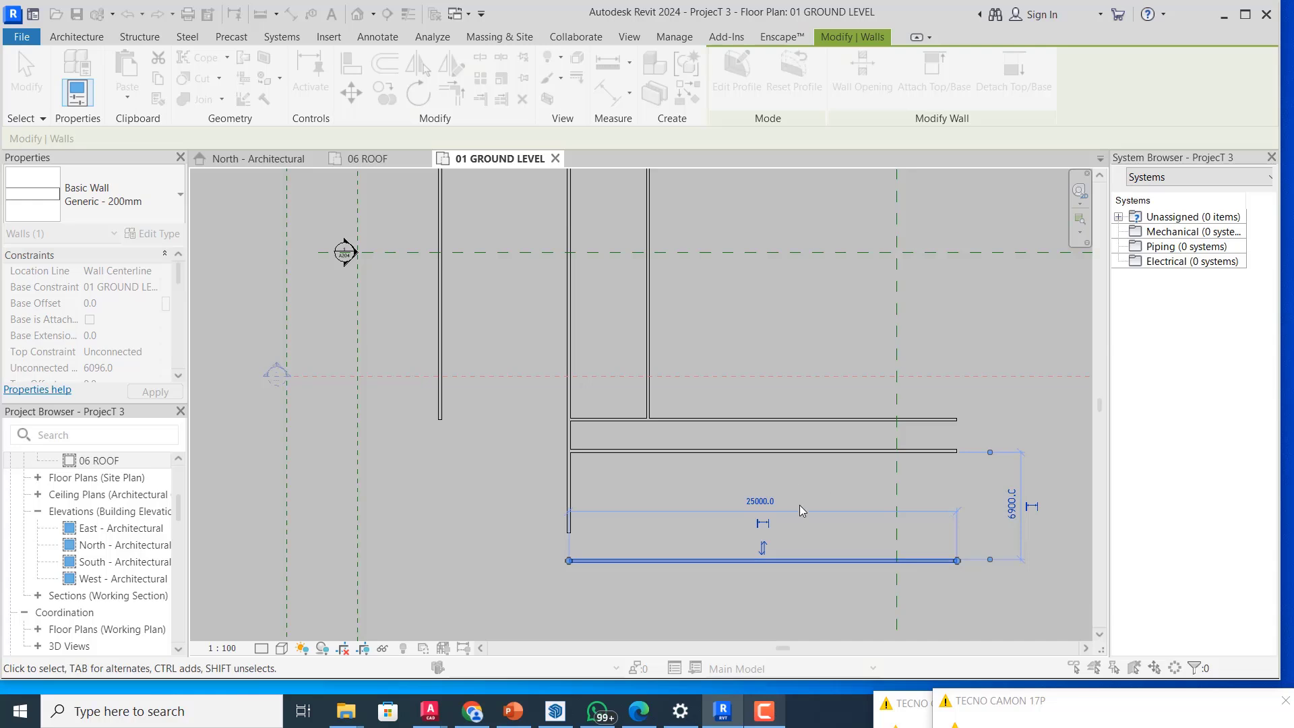
pyautogui.click(803, 482)
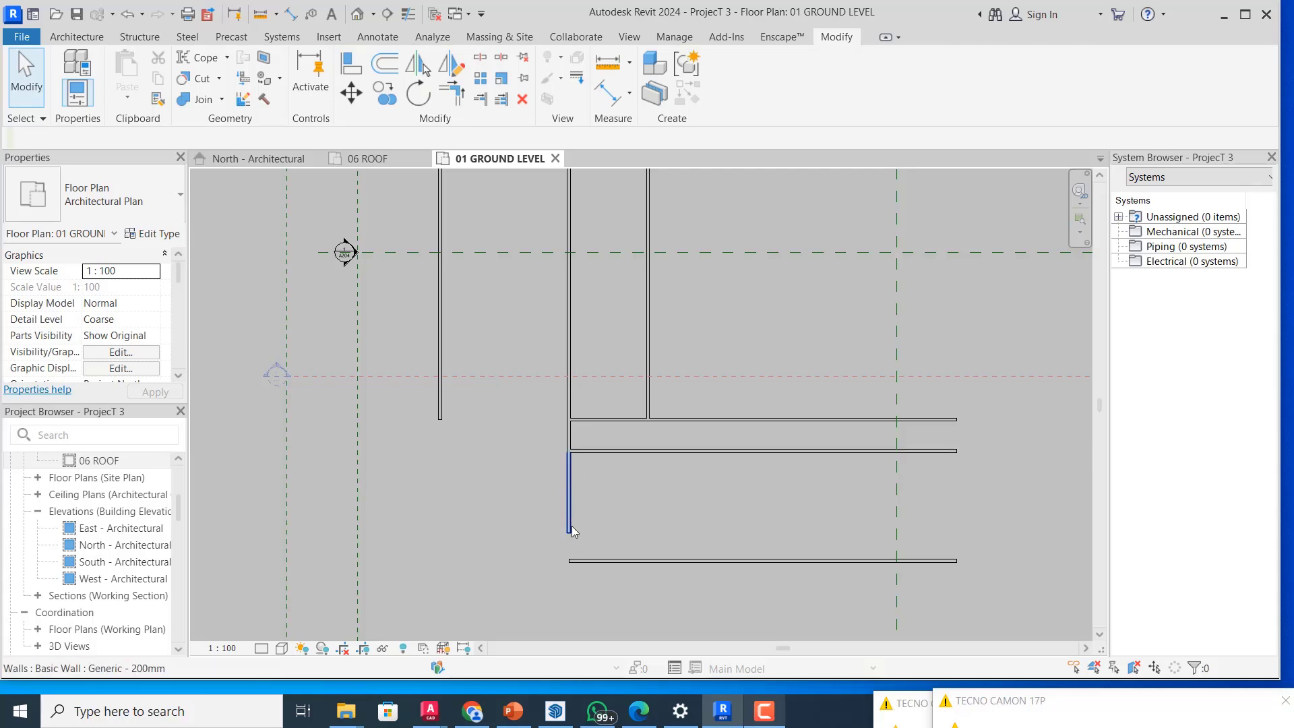
# - Copy the inner vertical wall 4000 mm horizontally, on the side away from the long vertical wall
pyautogui.scroll(5, 576, 441)
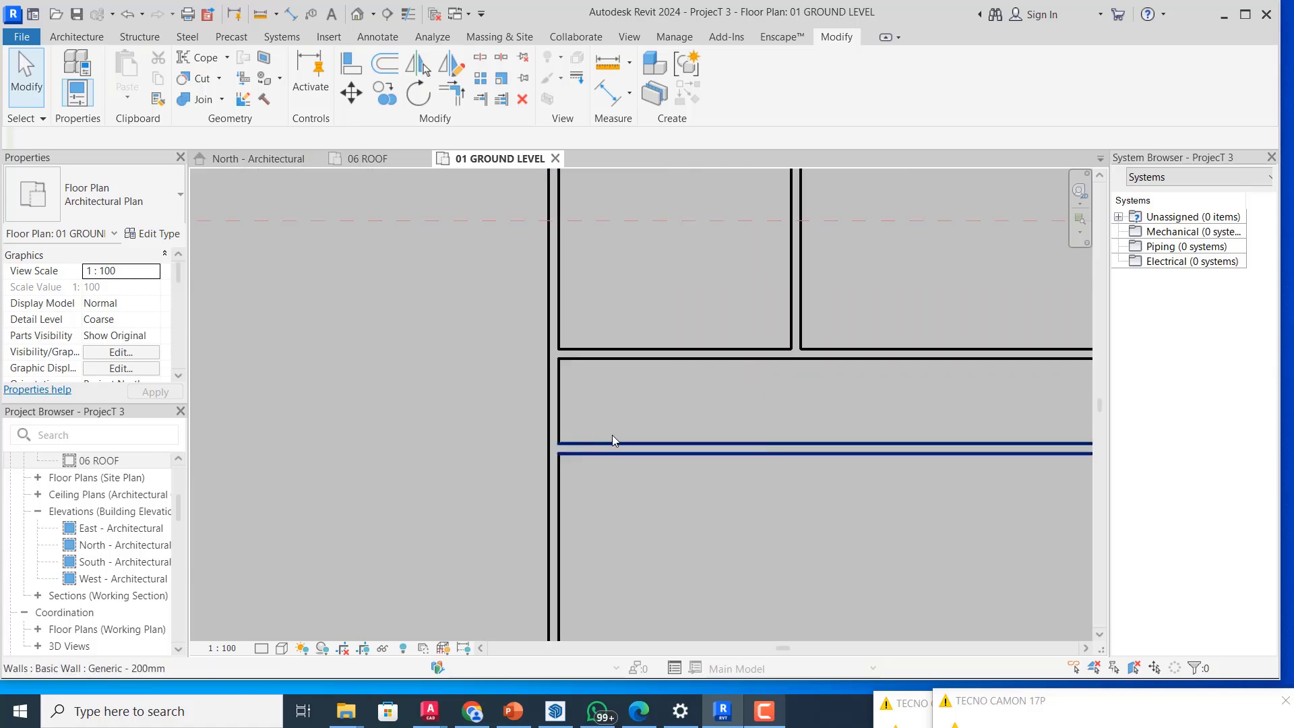
pyautogui.scroll(-4, 623, 376)
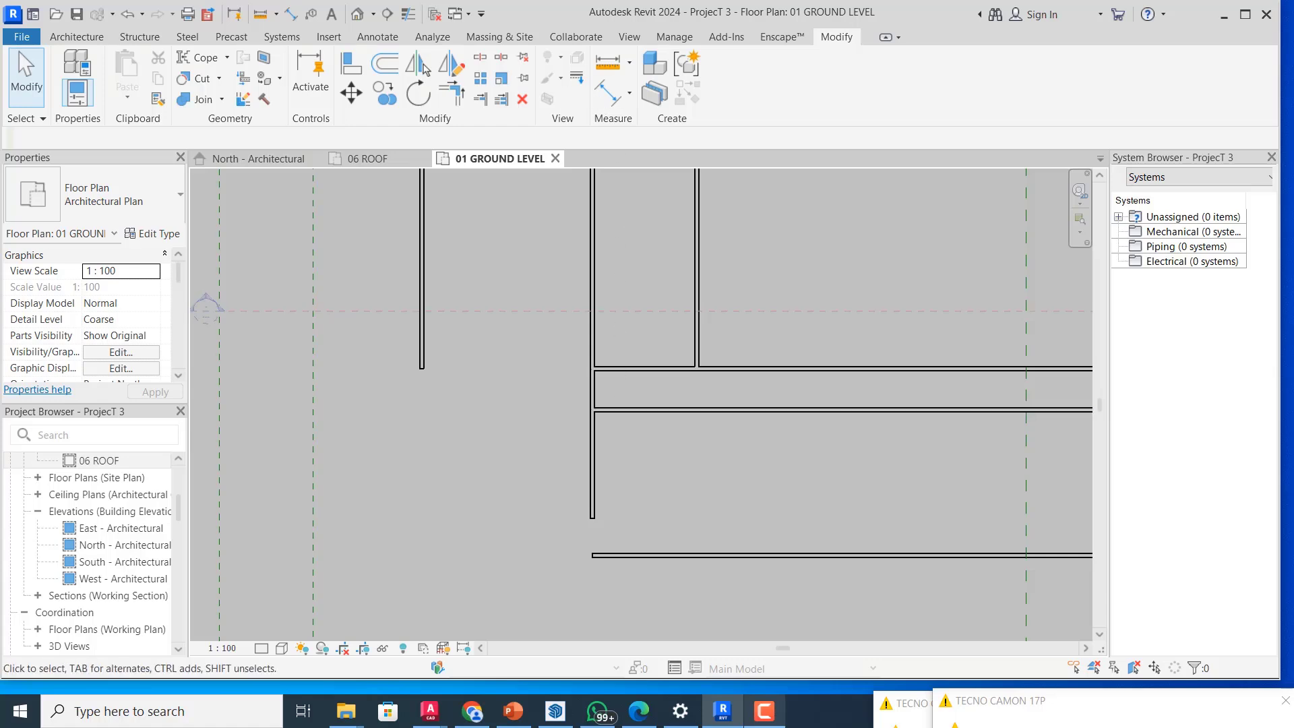
pyautogui.scroll(-3, 592, 444)
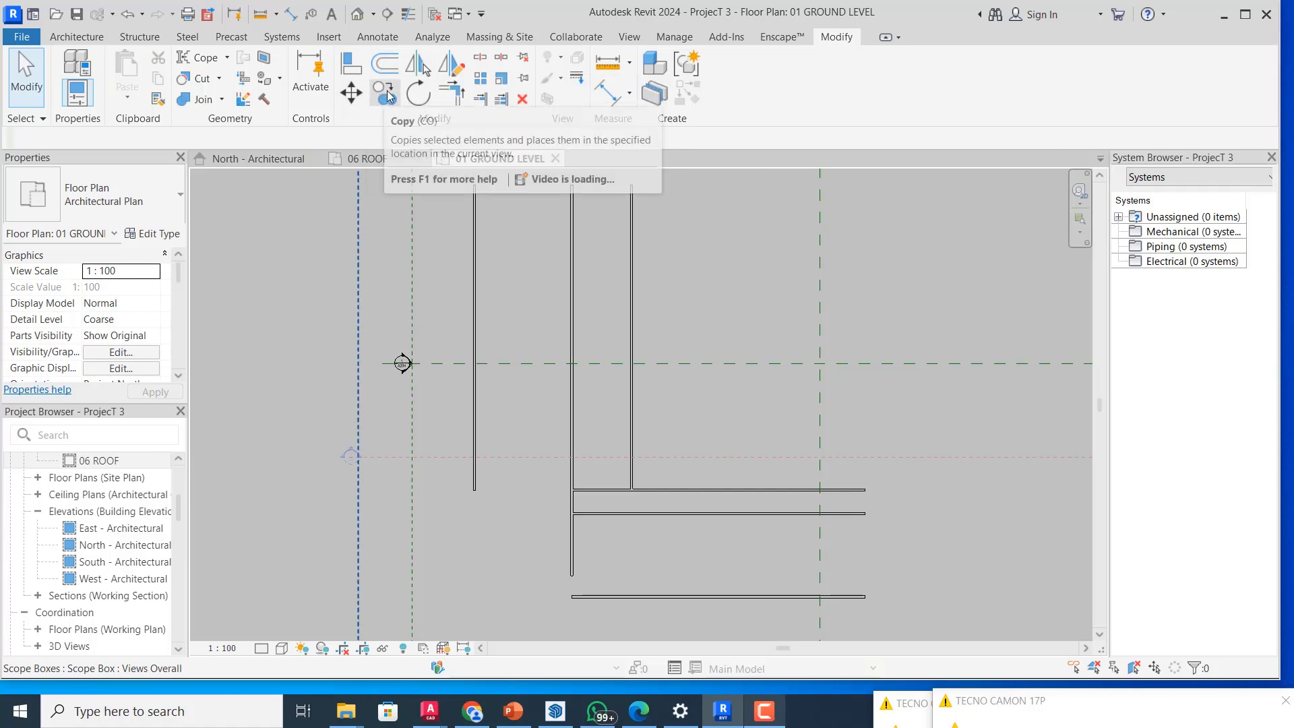
pyautogui.click(632, 324)
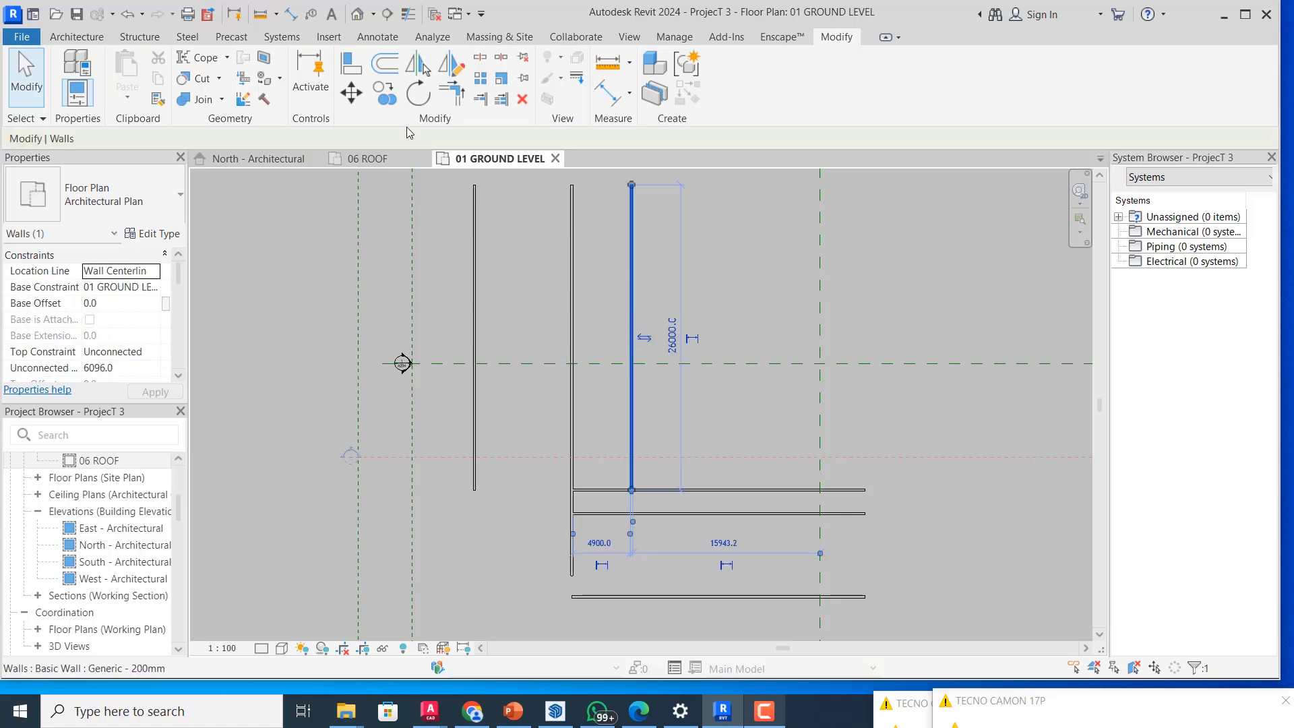
pyautogui.click(386, 93)
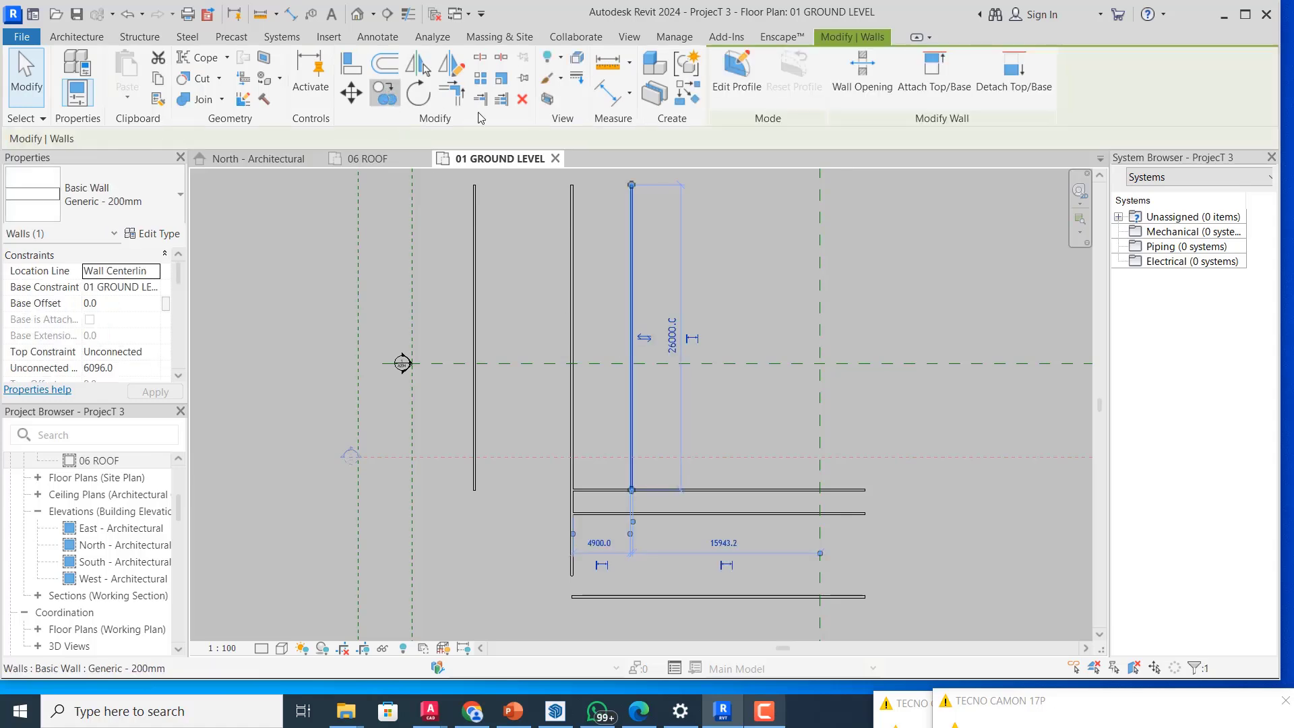
pyautogui.click(630, 364)
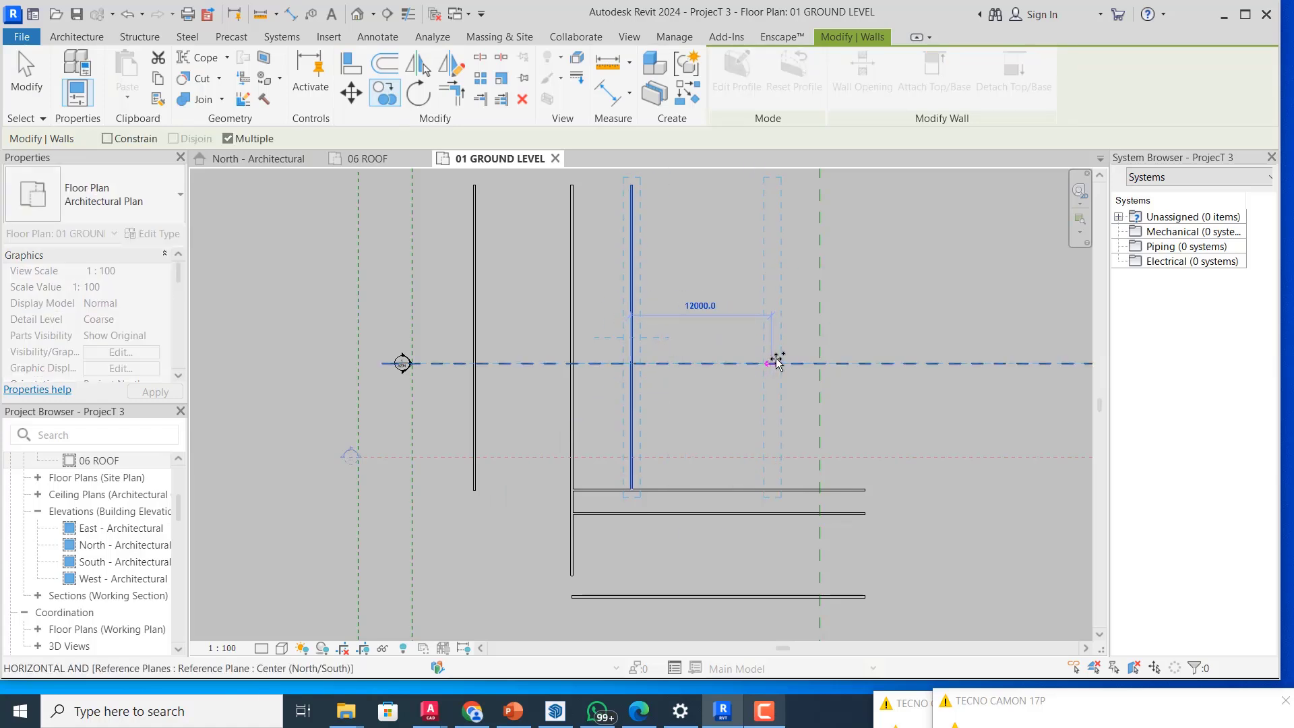
pyautogui.write('4000')
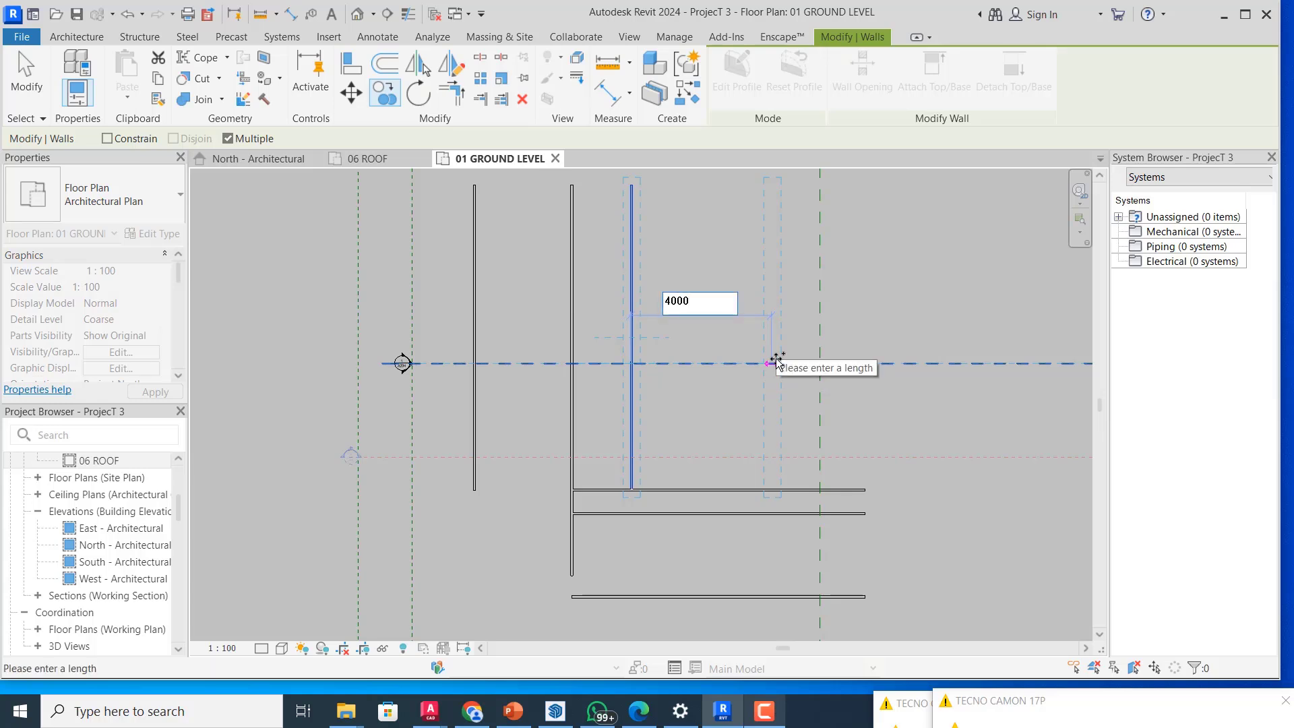
pyautogui.press('Return')
pyautogui.press('Escape')
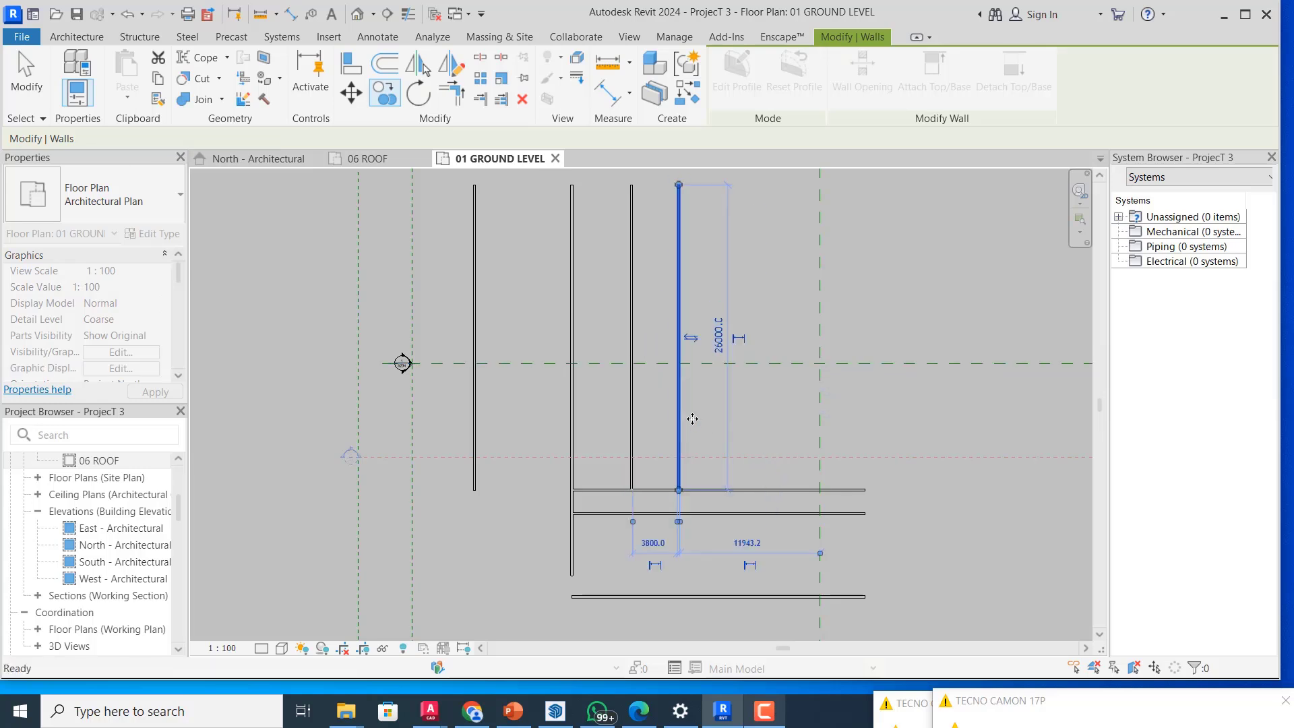
pyautogui.press('Escape')
# - Move the copied vertical wall another 3000 mm away from the inner vertical wall
pyautogui.click(678, 420)
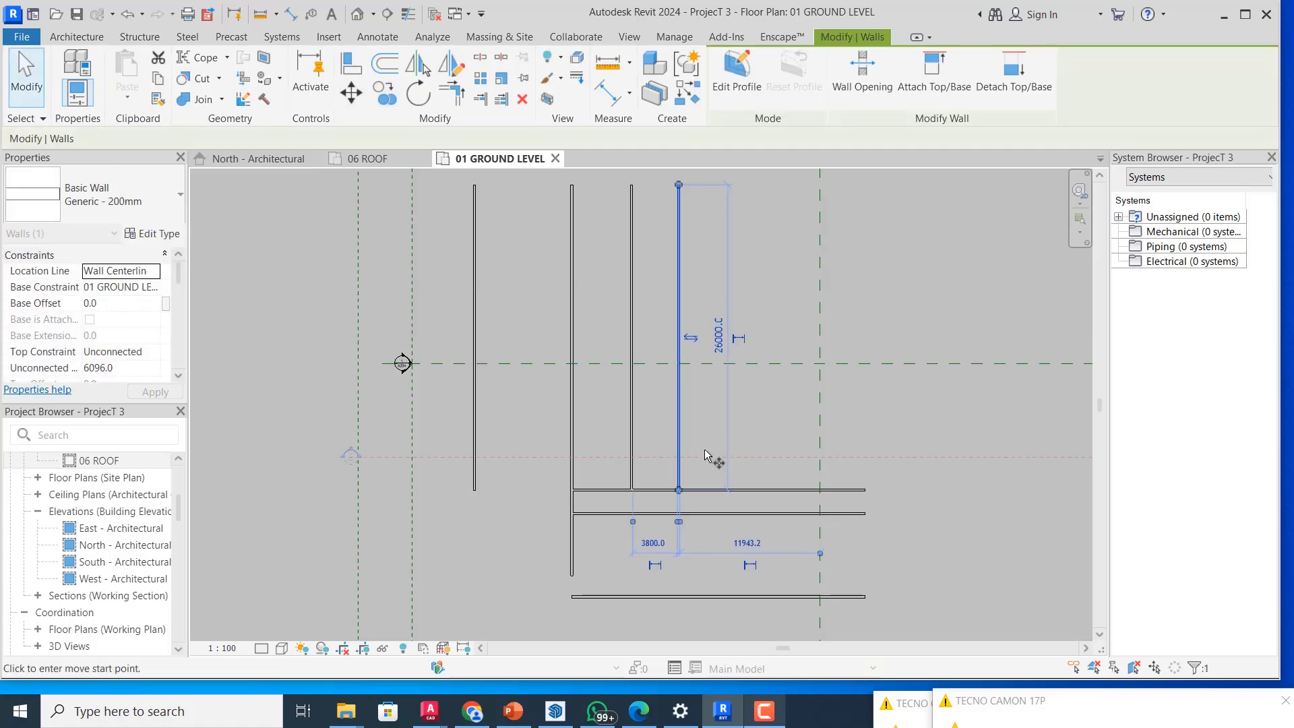
pyautogui.click(679, 423)
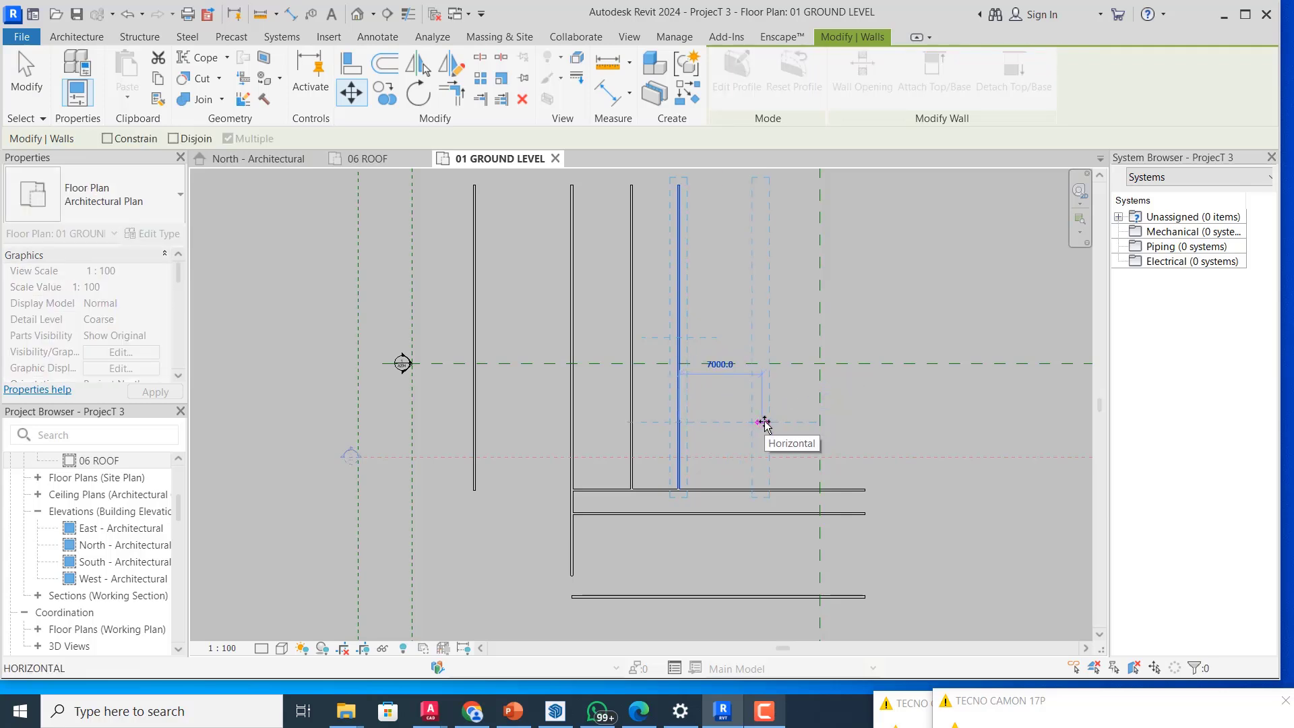
pyautogui.write('3')
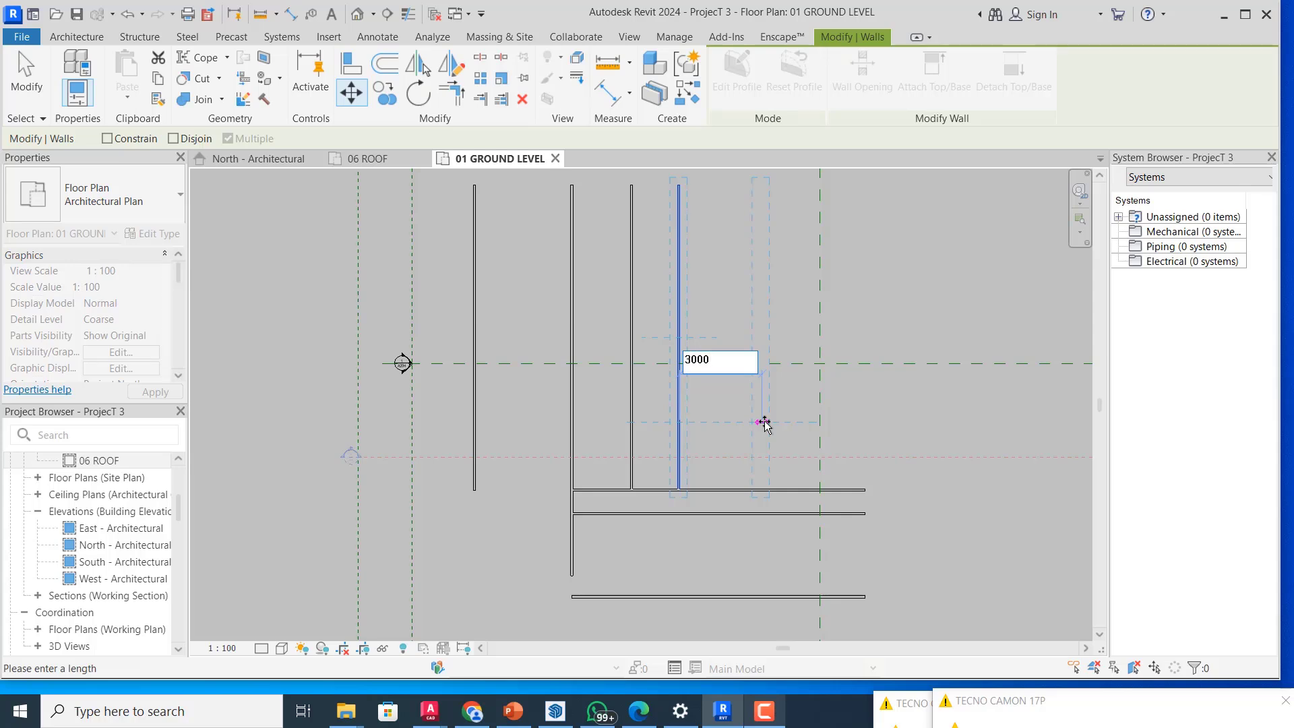
pyautogui.write('000')
pyautogui.press('Return')
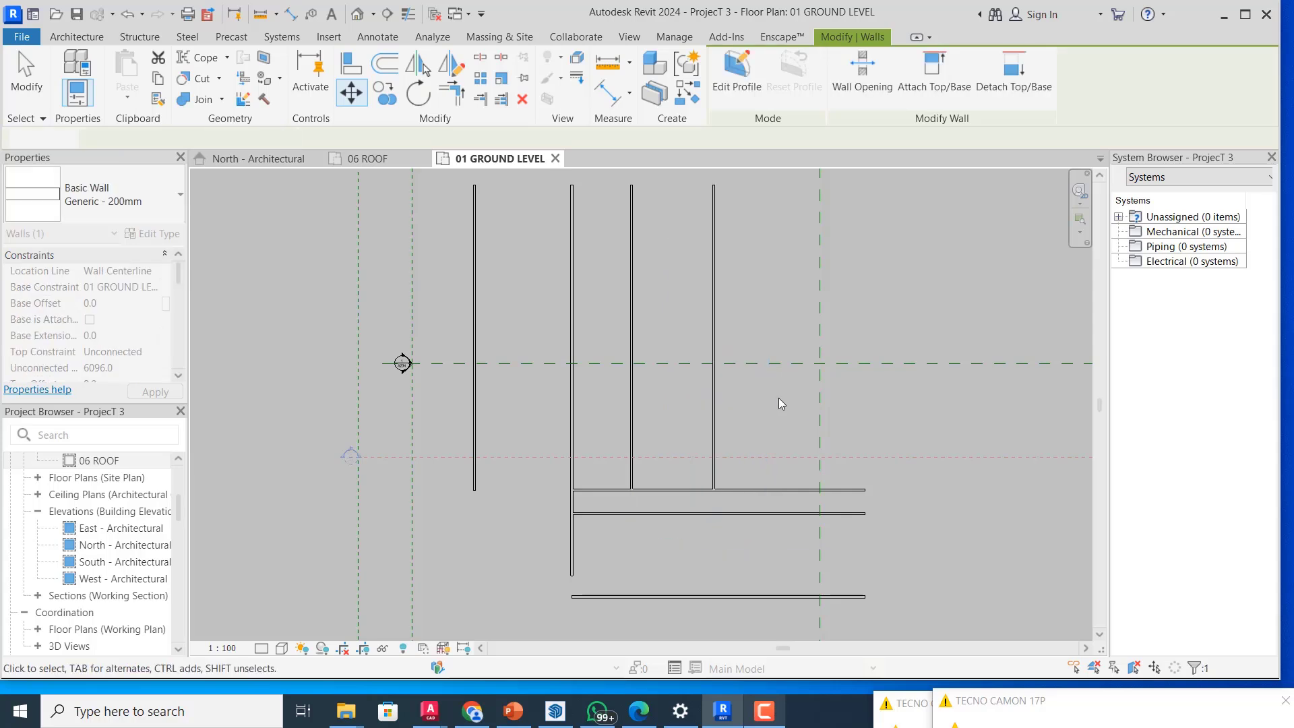
pyautogui.click(778, 381)
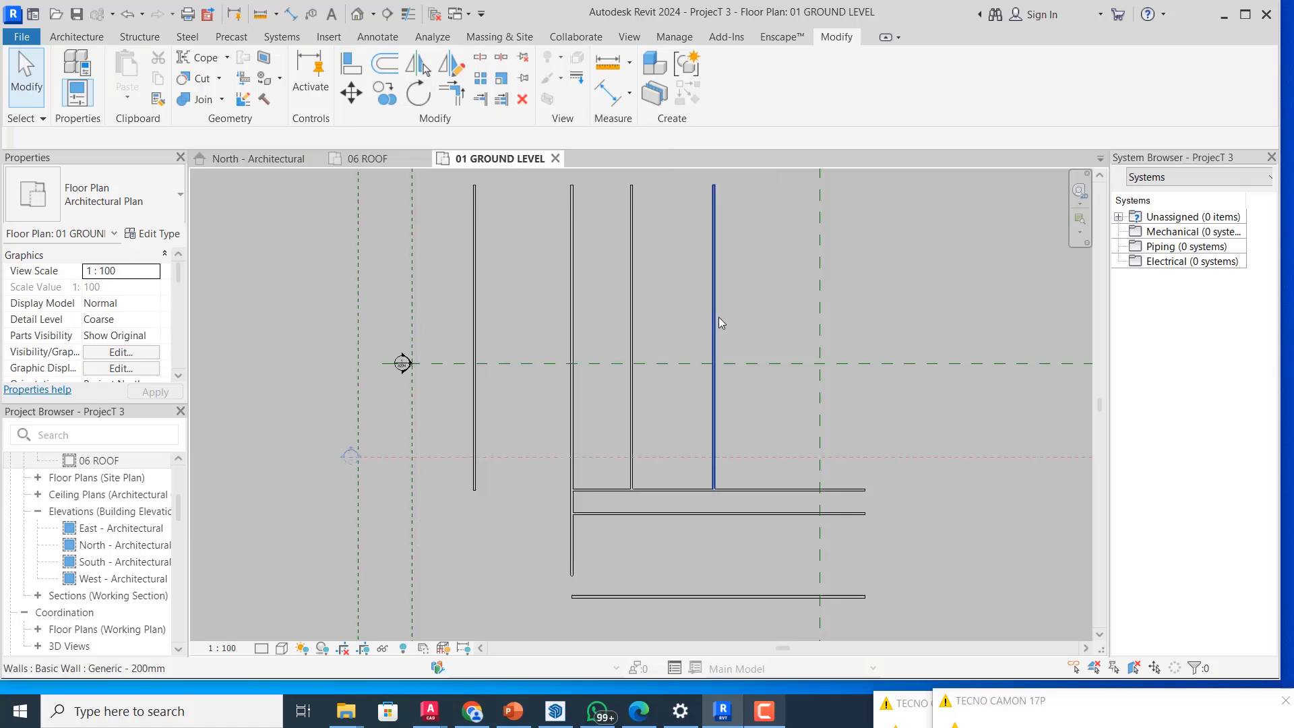
# - Rotate the copied vertical wall about 90° clockwise around its midpoint
pyautogui.click(716, 322)
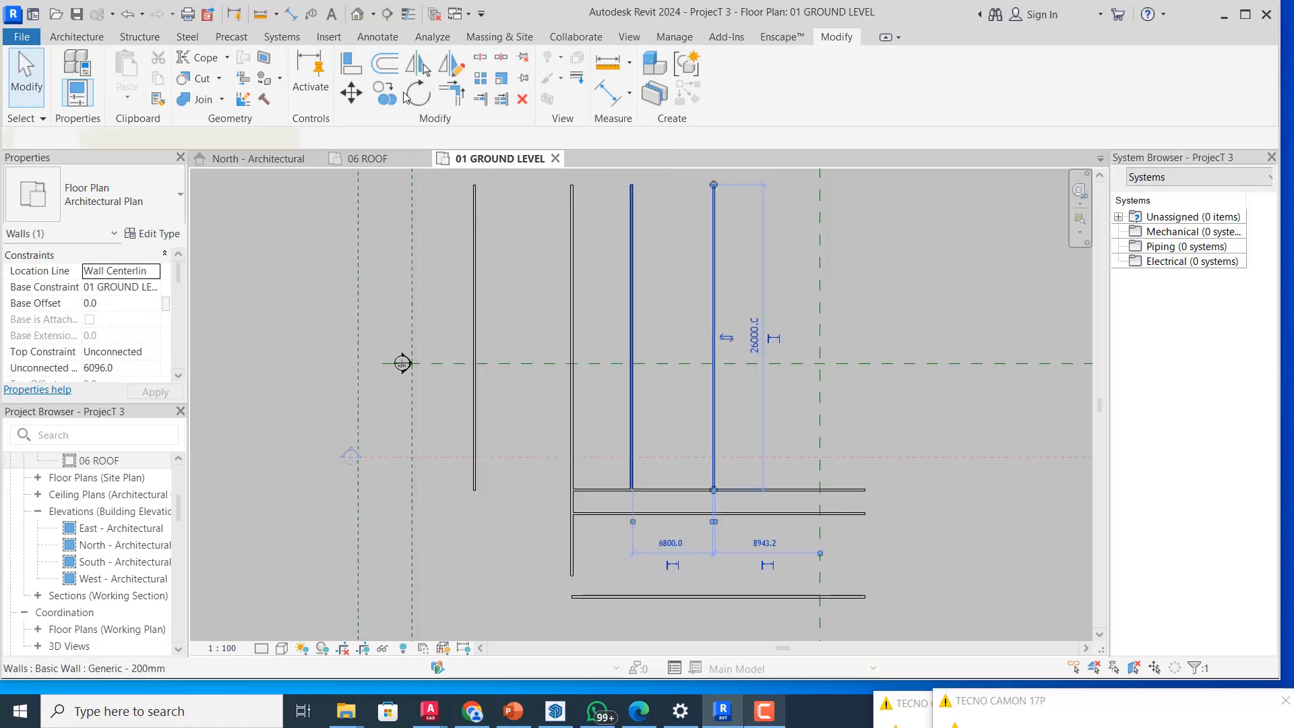
pyautogui.click(419, 93)
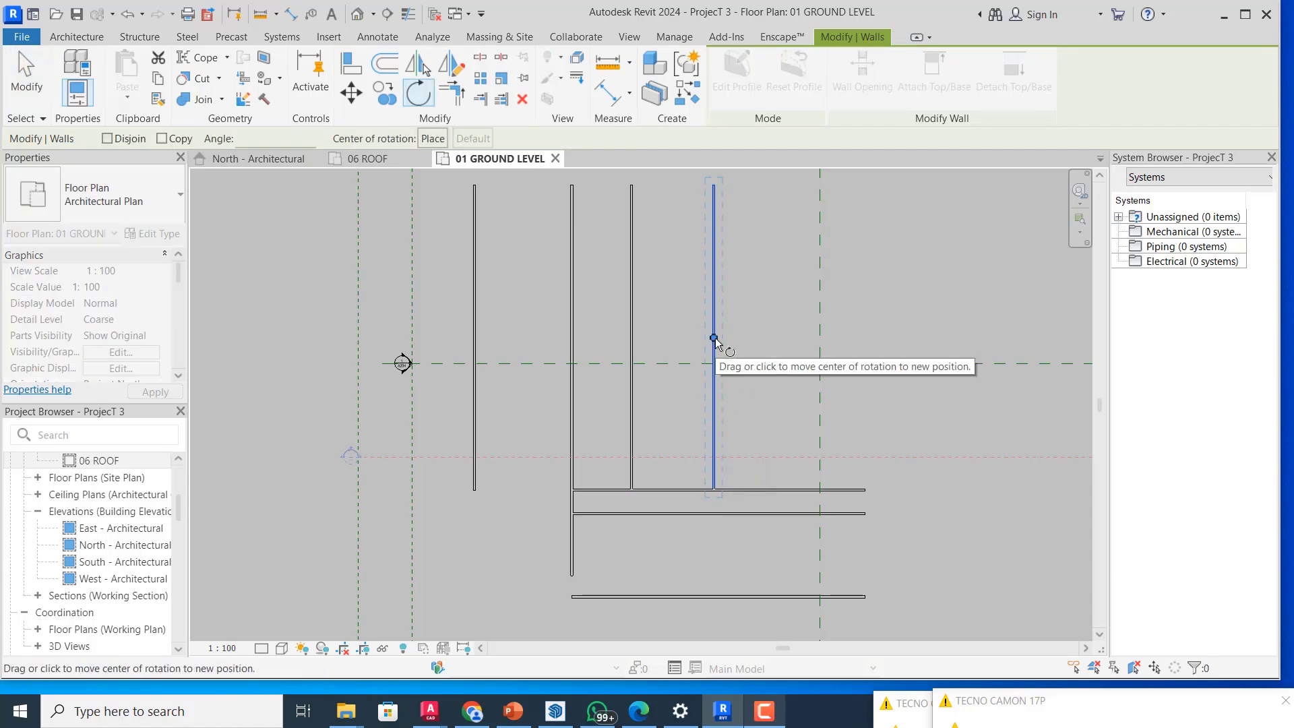
pyautogui.click(714, 339)
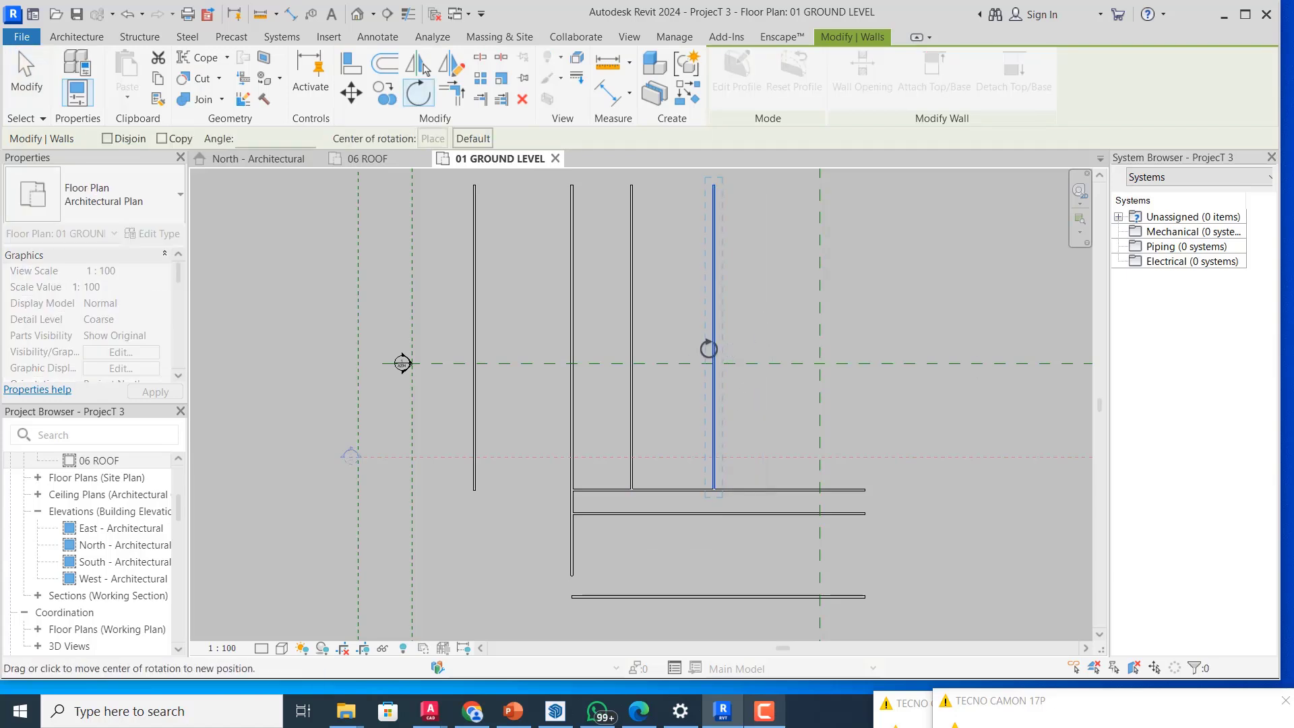
pyautogui.click(715, 339)
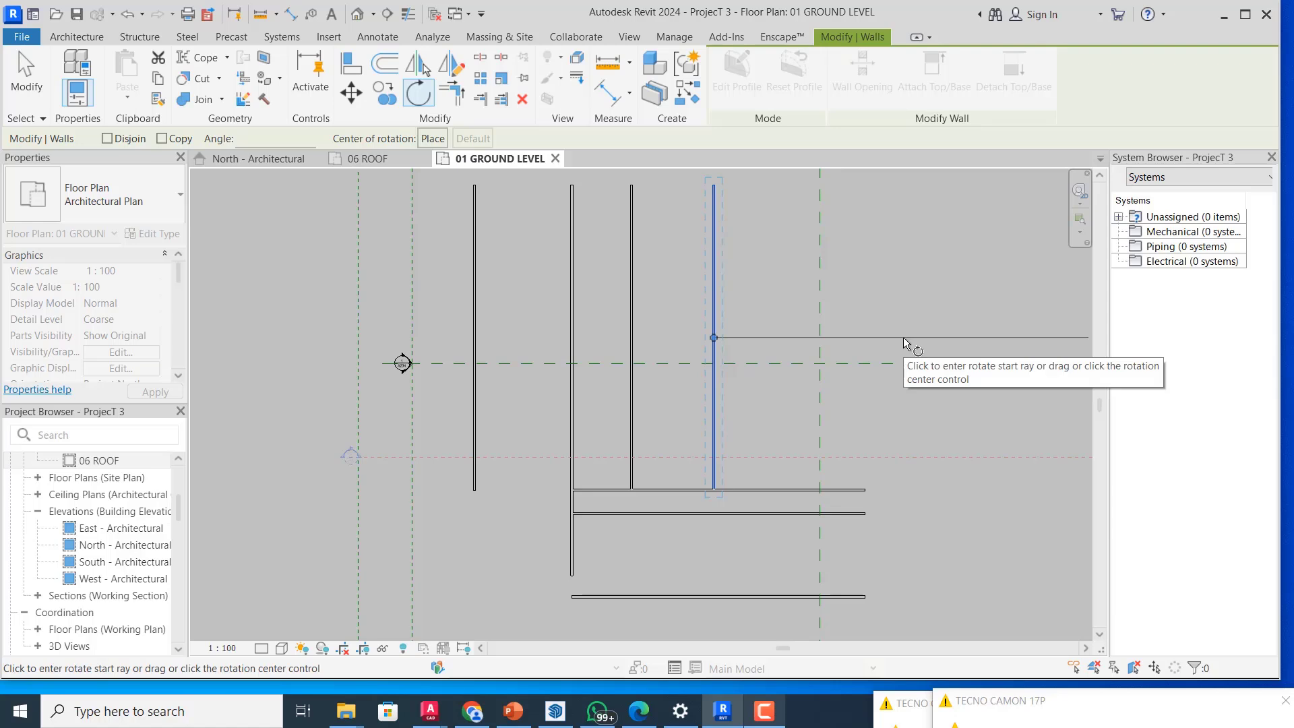
pyautogui.click(944, 347)
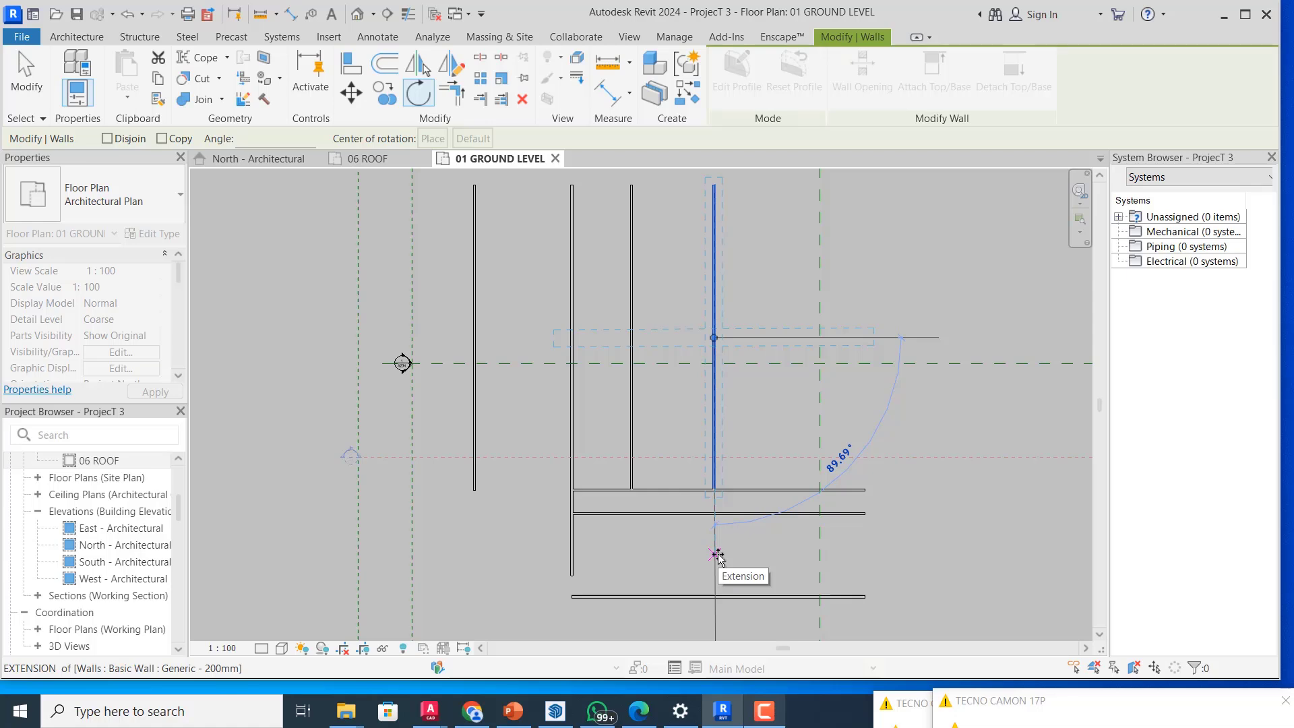
pyautogui.click(718, 555)
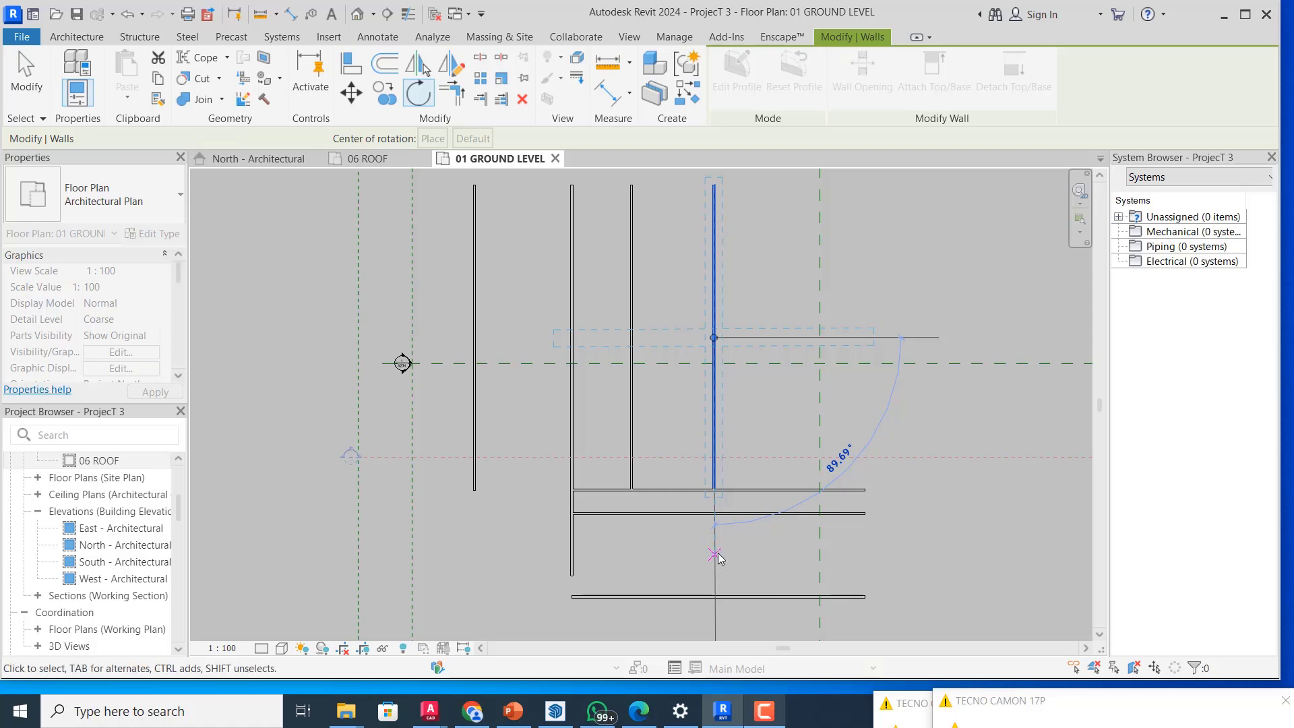
# - Undo the rotation of the copied wall
pyautogui.scroll(1, 841, 328)
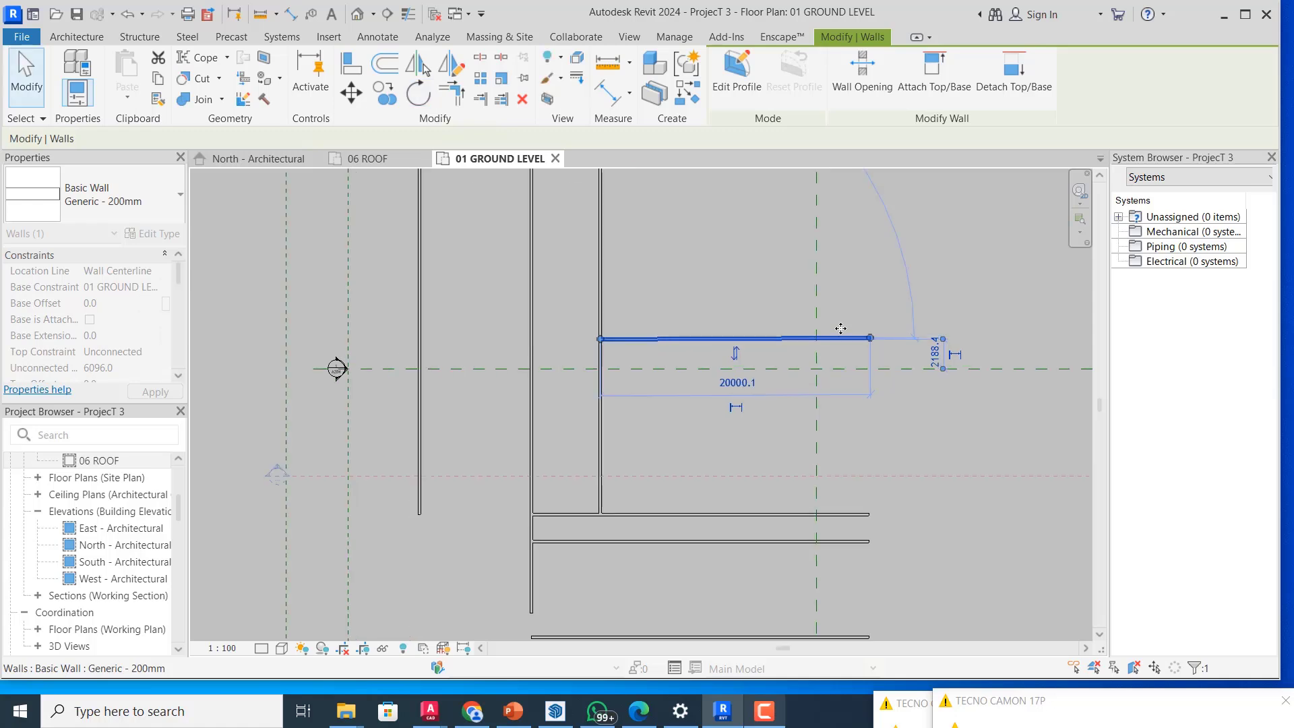
pyautogui.scroll(-1, 816, 317)
pyautogui.hotkey('ctrl', 'z')
pyautogui.hotkey('ctrl', 'z')
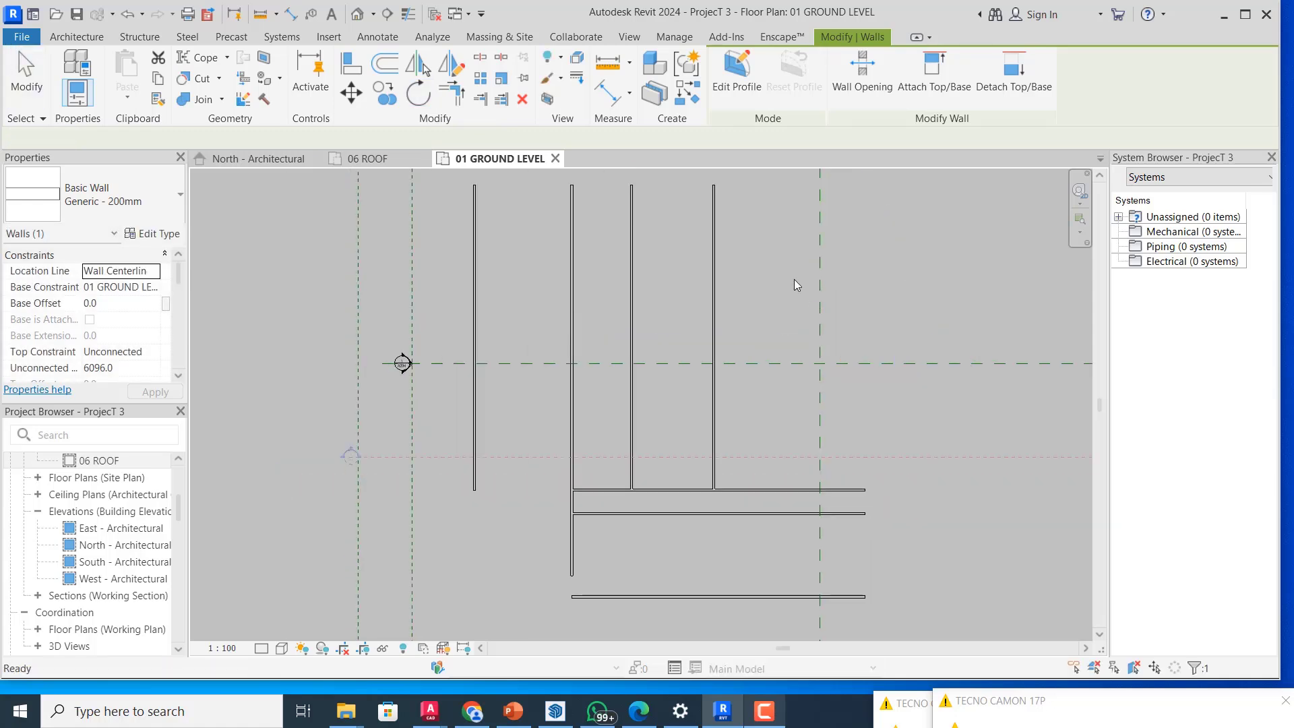
pyautogui.scroll(-3, 799, 366)
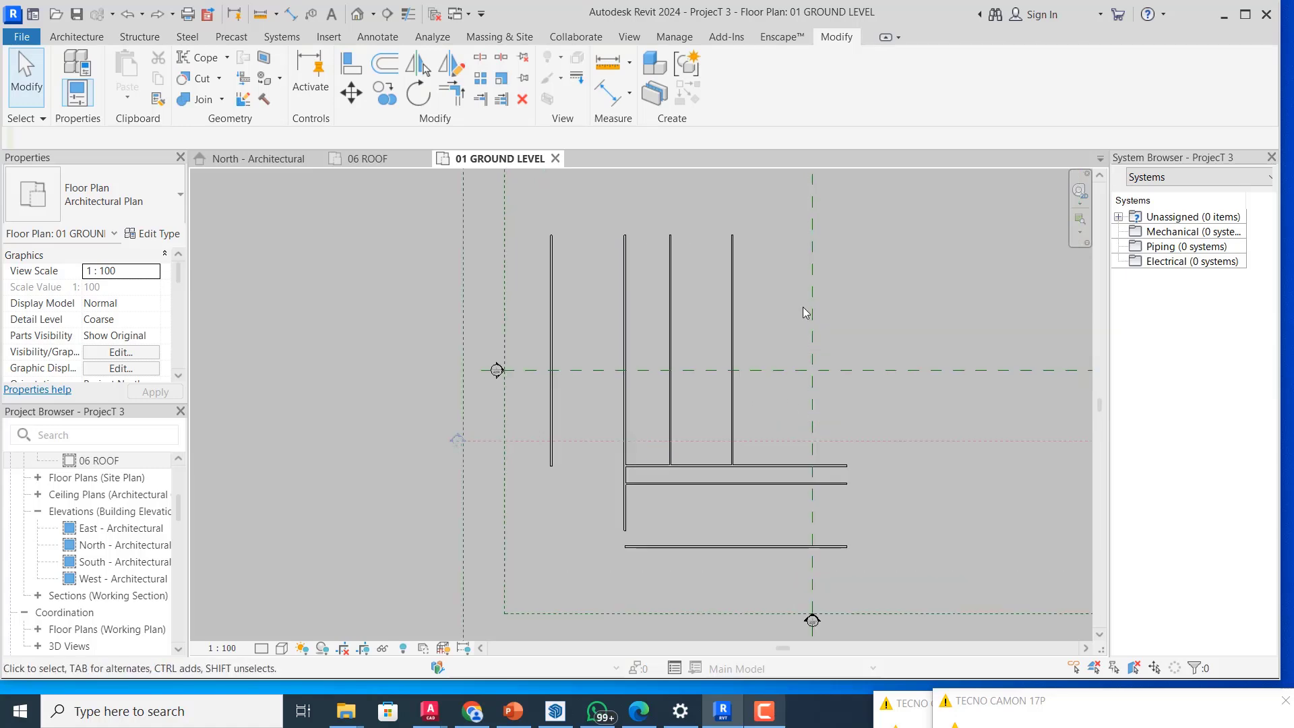
pyautogui.scroll(2, 775, 302)
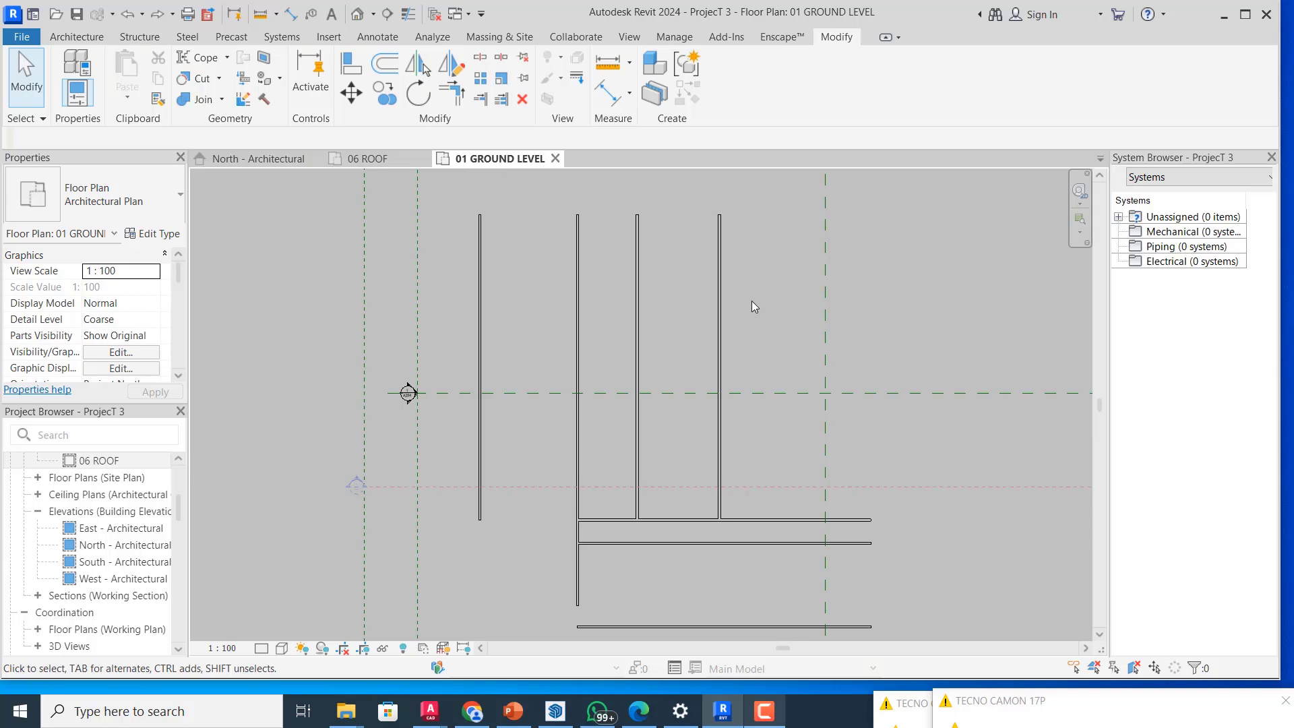
pyautogui.click(462, 97)
pyautogui.scroll(2, 578, 543)
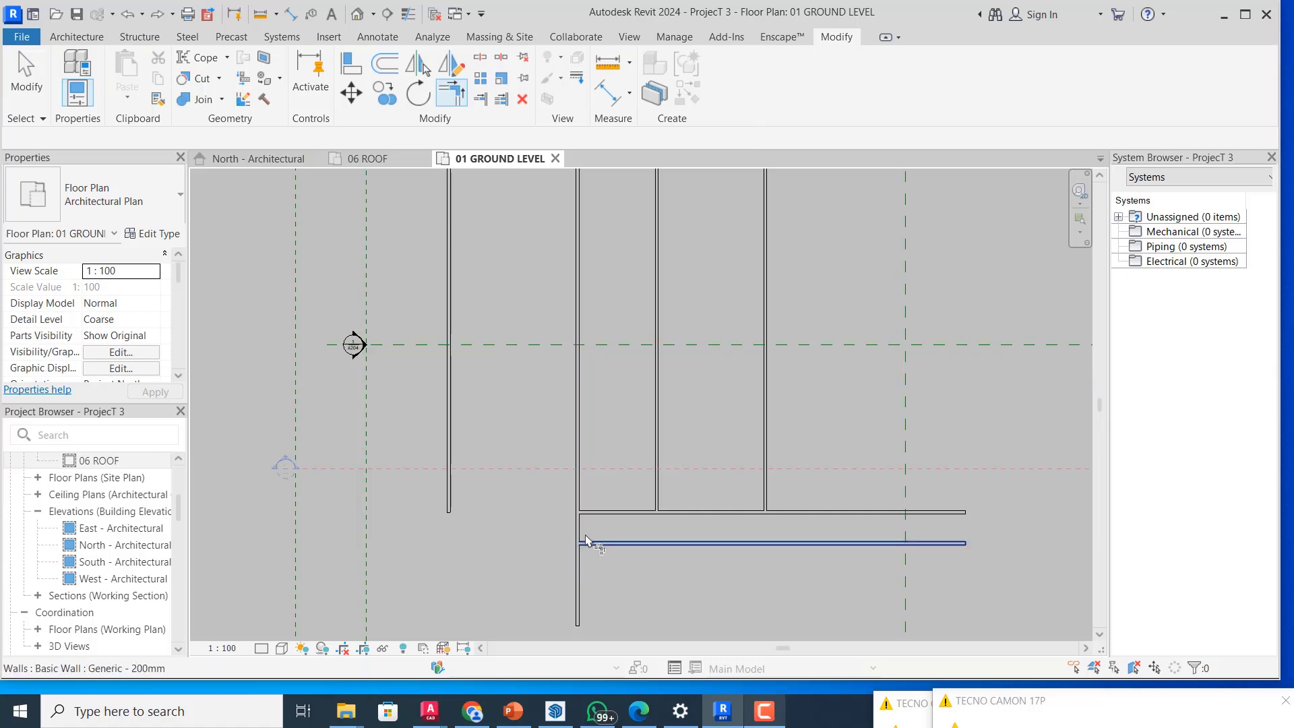
pyautogui.scroll(1, 581, 551)
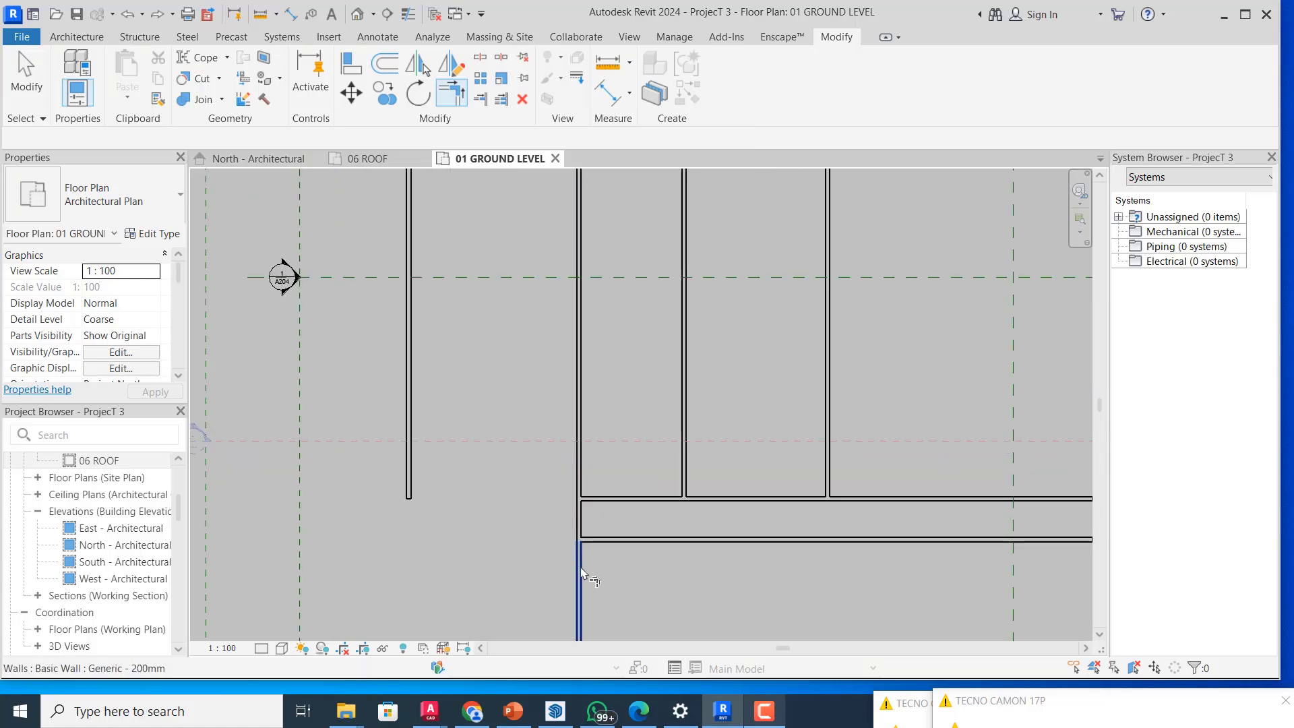
pyautogui.press('Escape')
pyautogui.click(580, 565)
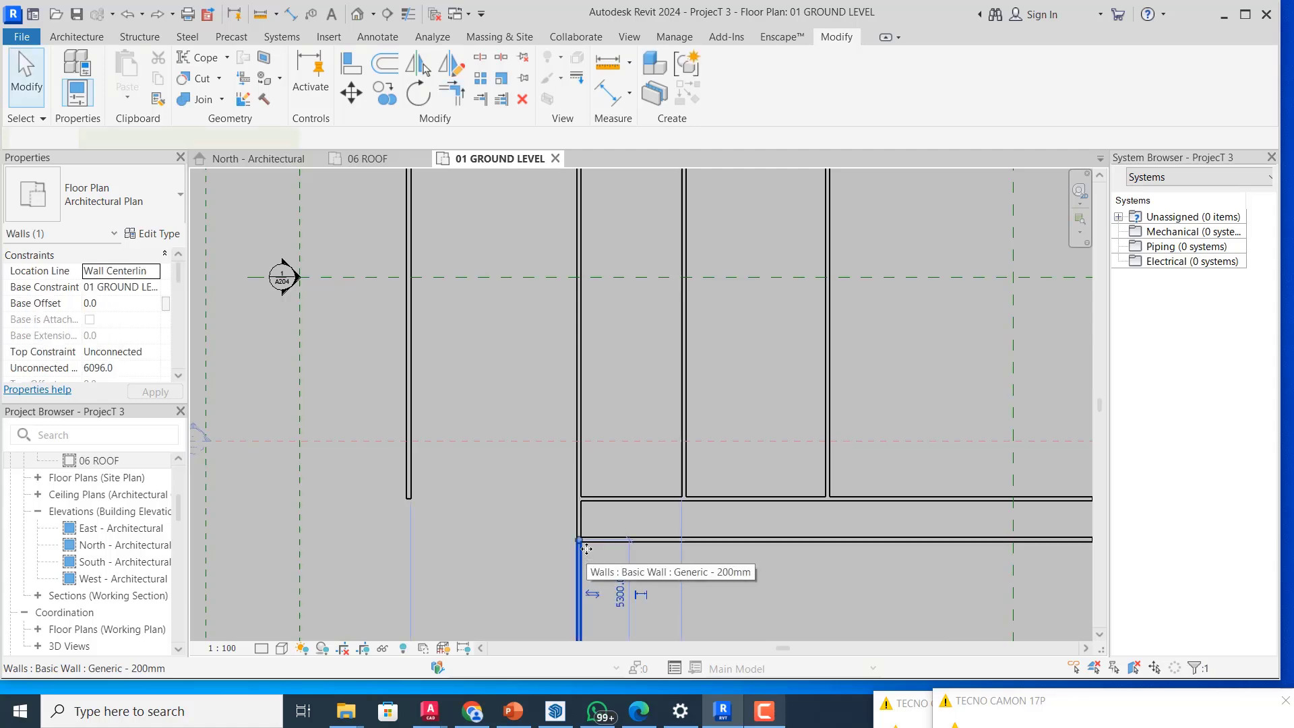
pyautogui.scroll(-1, 594, 532)
pyautogui.scroll(-1, 611, 522)
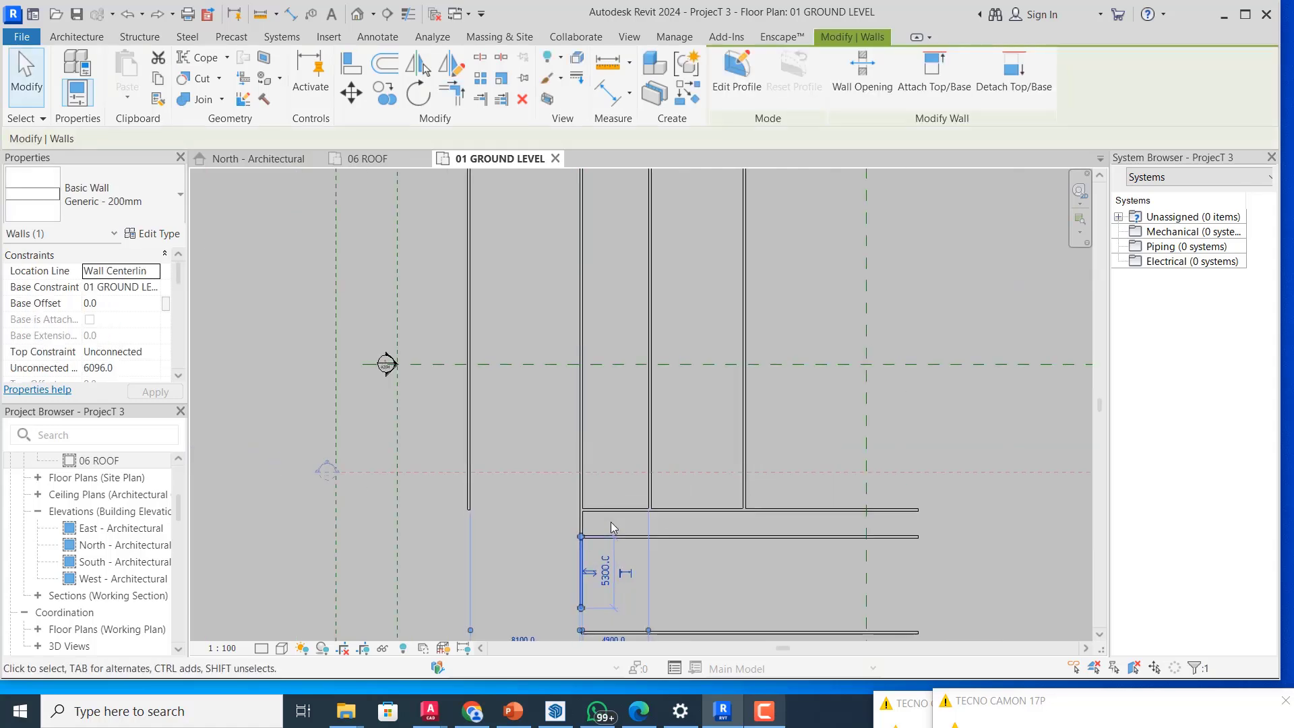
pyautogui.scroll(-1, 627, 529)
pyautogui.scroll(-1, 637, 540)
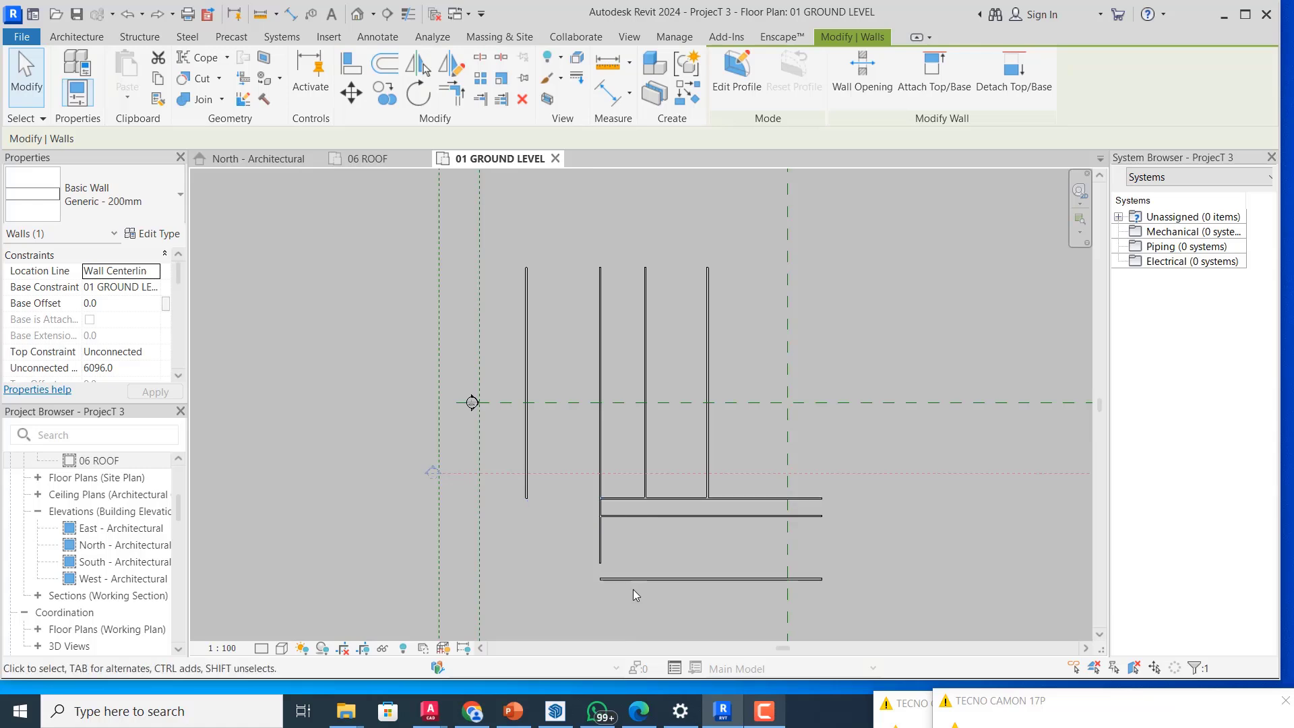
pyautogui.click(647, 573)
# - Draw a horizontal Generic - 200mm wall starting near the upper end of the rightmost vertical wall and running away from the other walls
pyautogui.scroll(4, 741, 202)
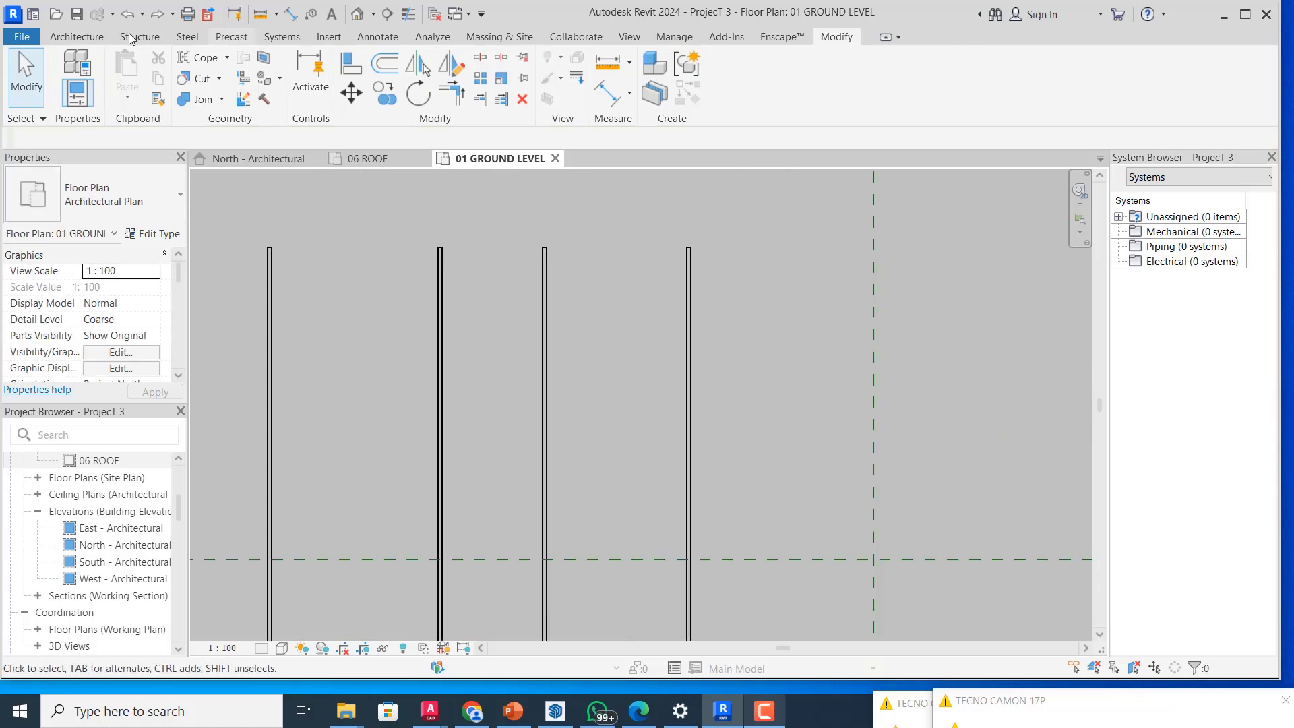
pyautogui.click(88, 40)
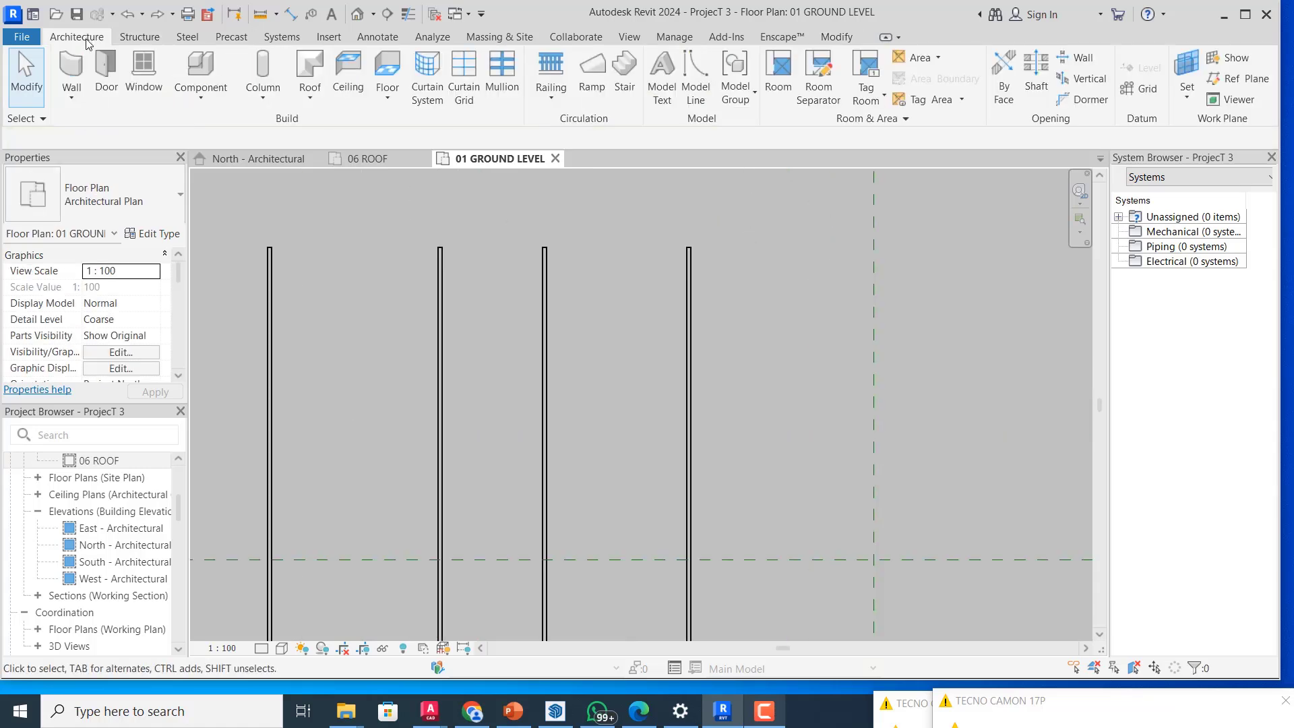
pyautogui.click(764, 711)
pyautogui.press('Escape')
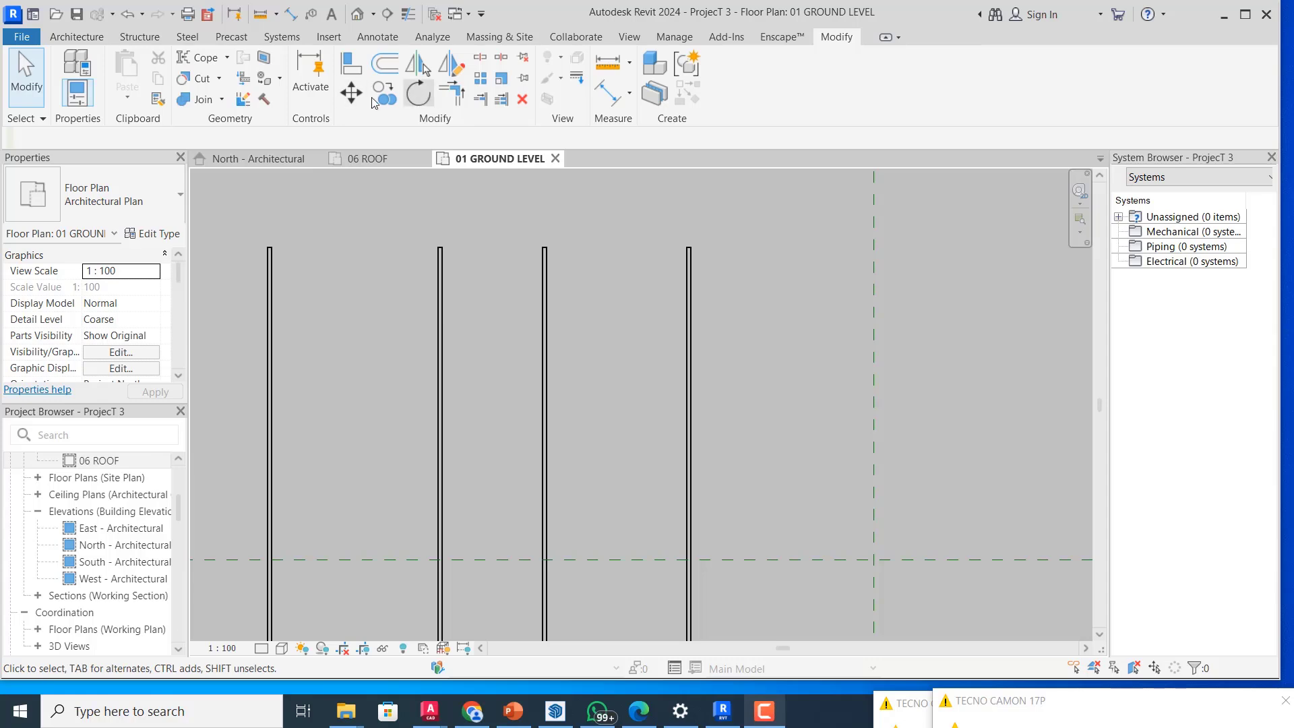
pyautogui.click(88, 36)
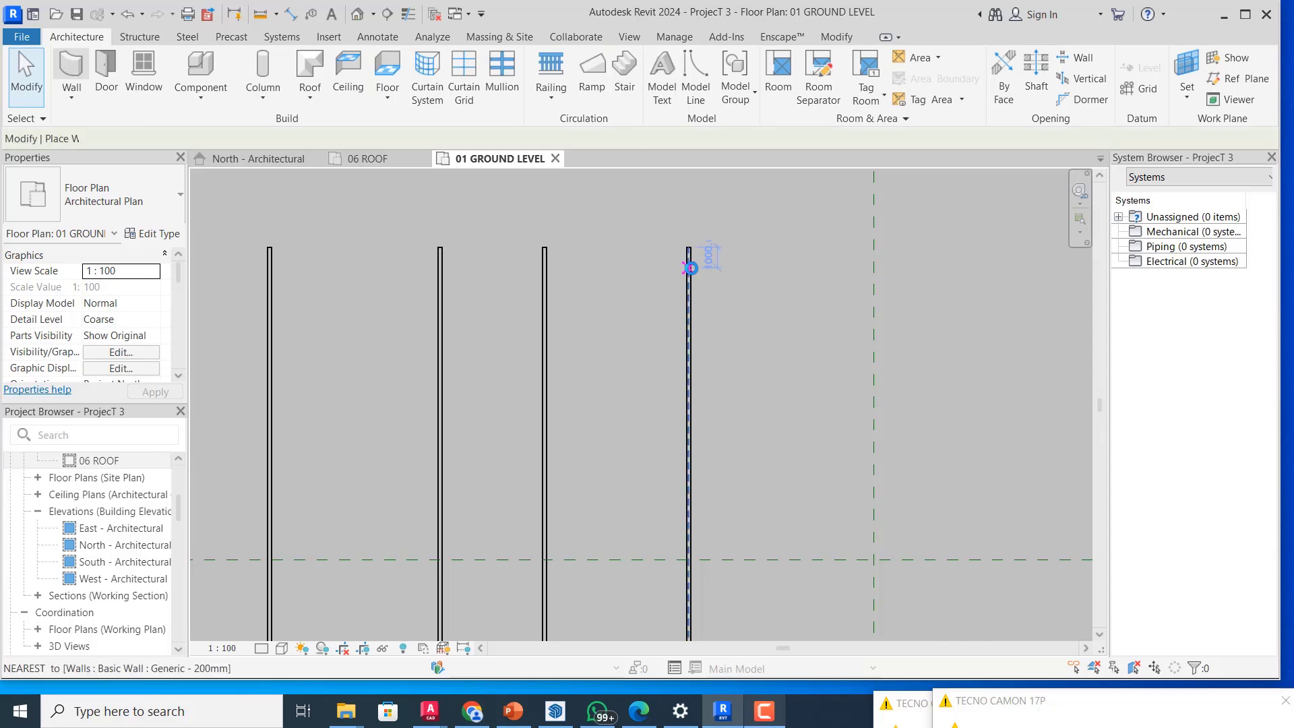
pyautogui.click(689, 268)
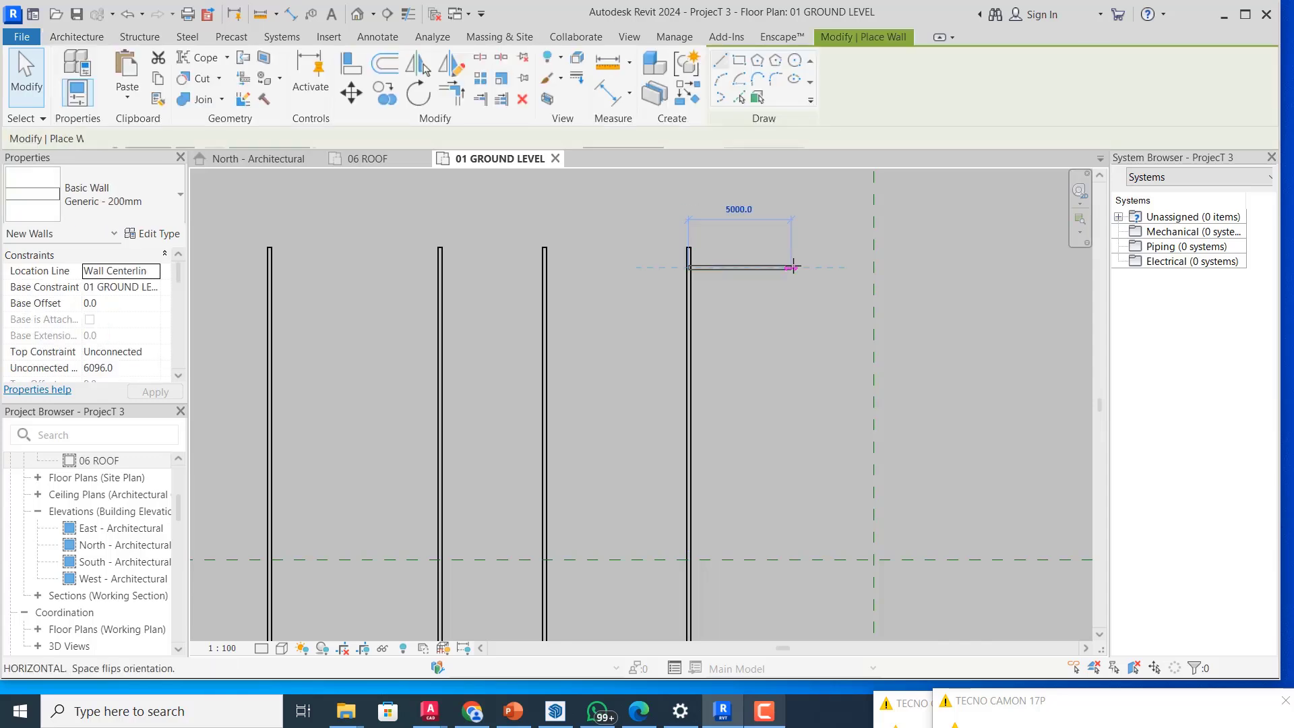
pyautogui.click(807, 267)
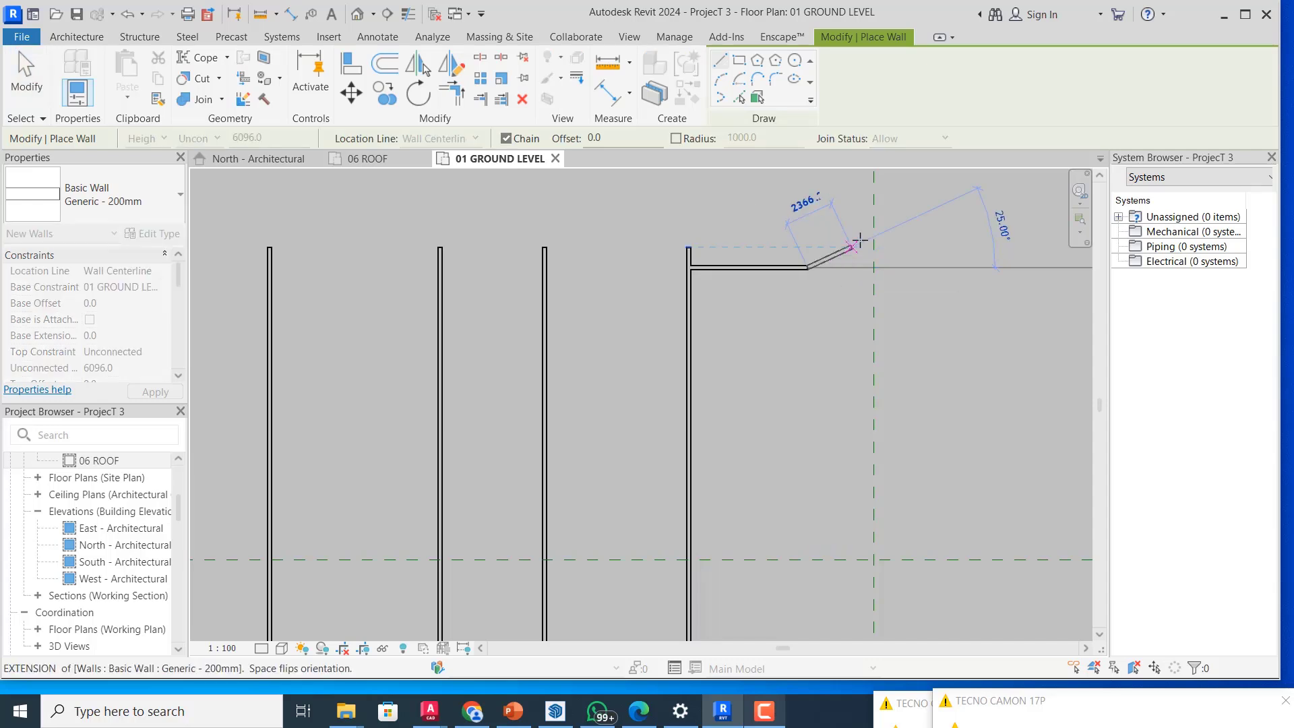
pyautogui.press('Escape')
pyautogui.press('Escape')
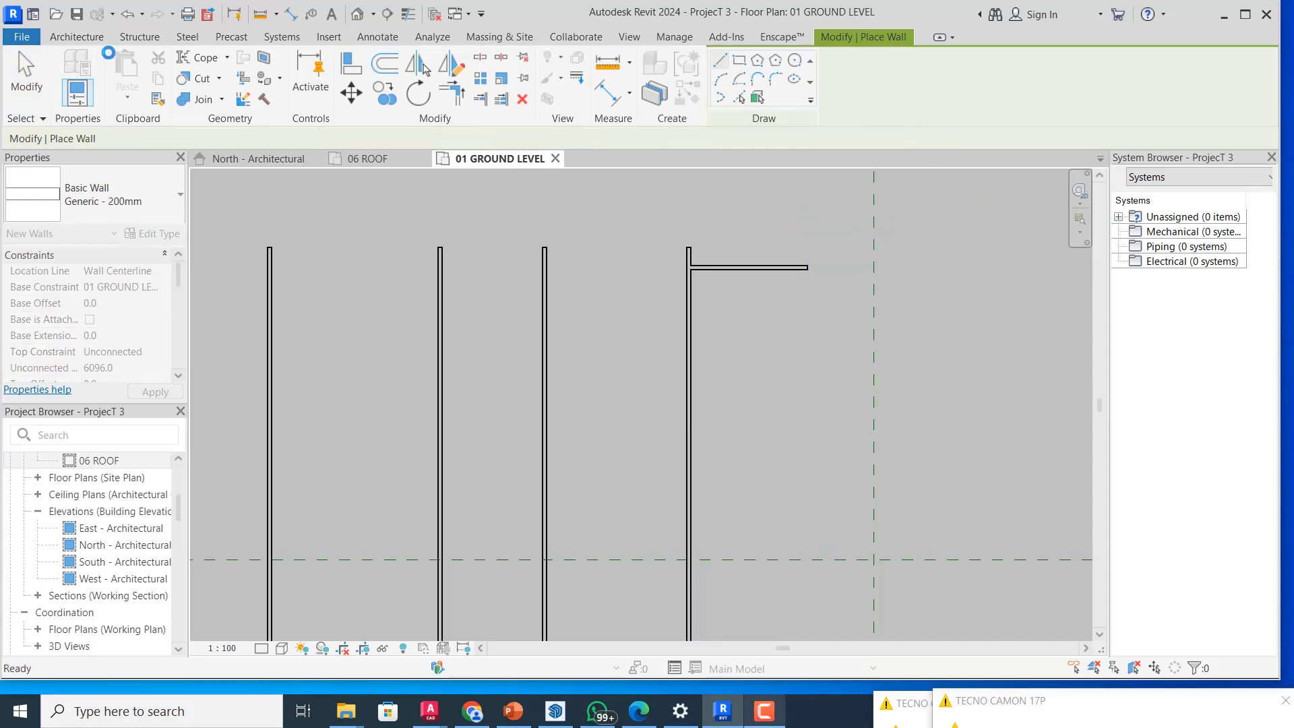
# - Start the Wall tool again and open the Join Status options for new walls
pyautogui.click(76, 38)
pyautogui.click(72, 70)
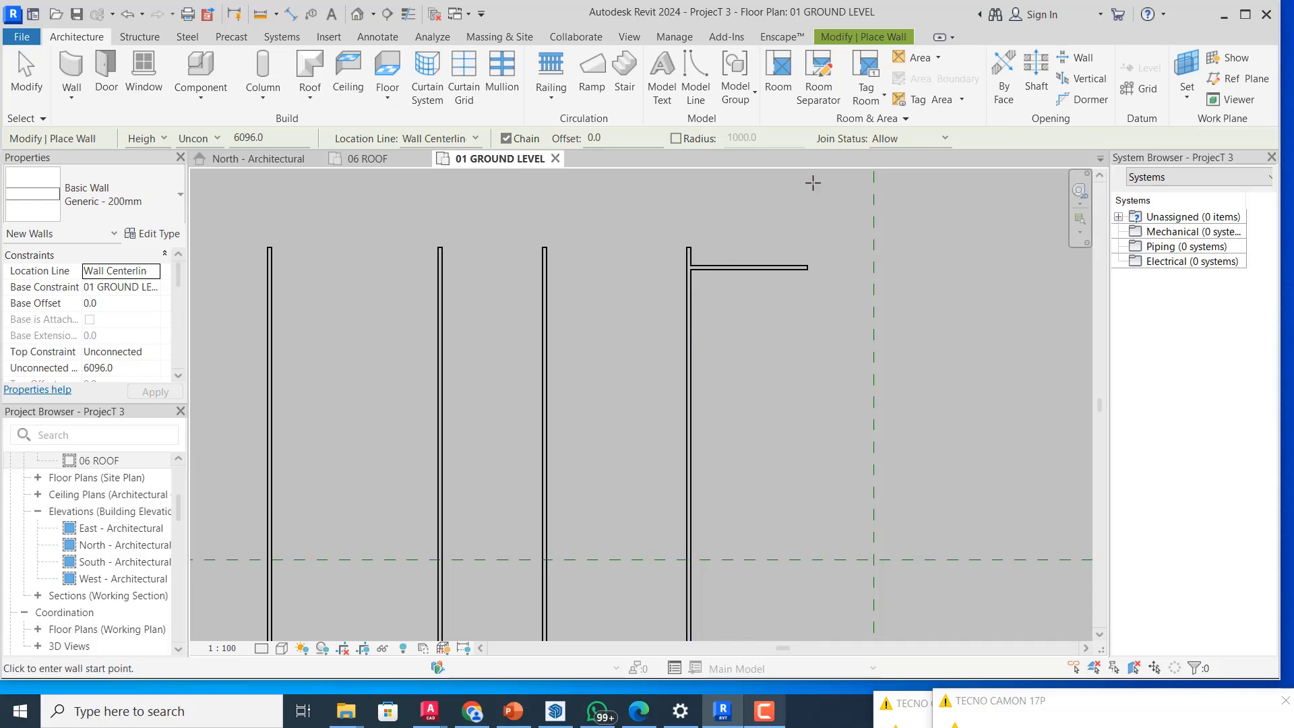
pyautogui.click(941, 142)
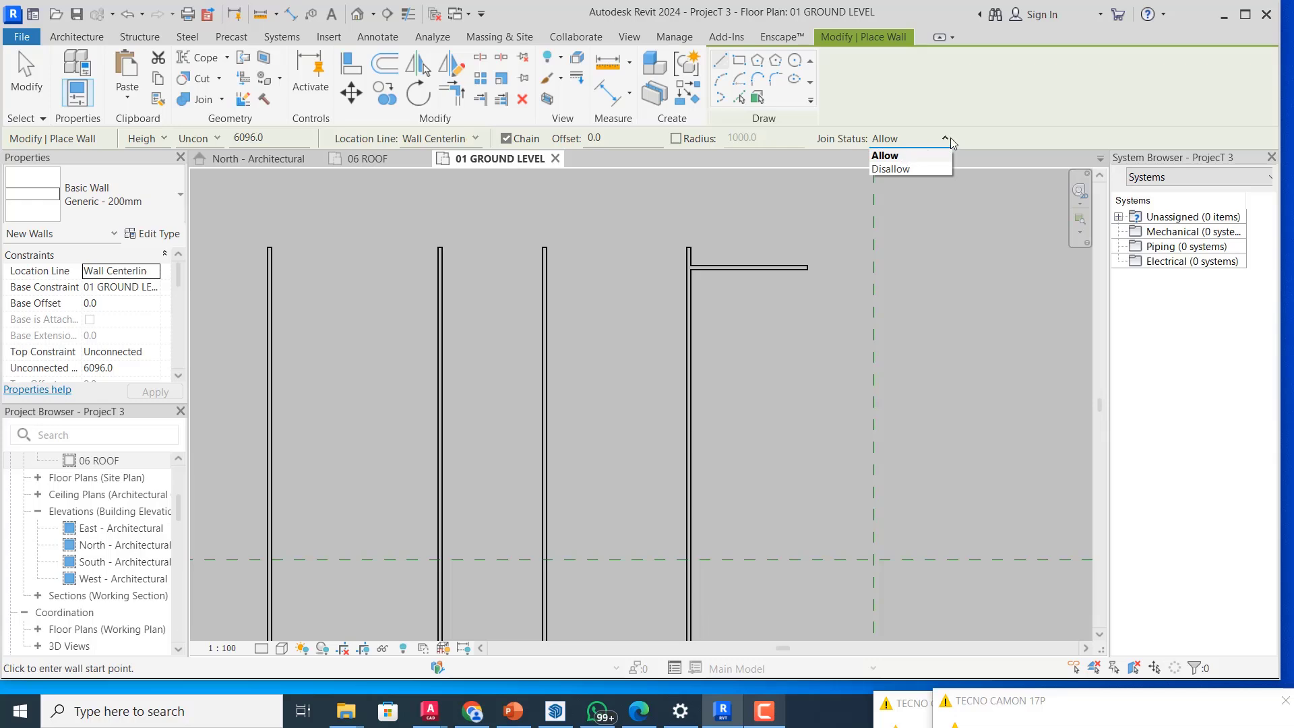
# - Trim the rightmost vertical wall and the short horizontal wall branching from it into a corner
pyautogui.click(947, 138)
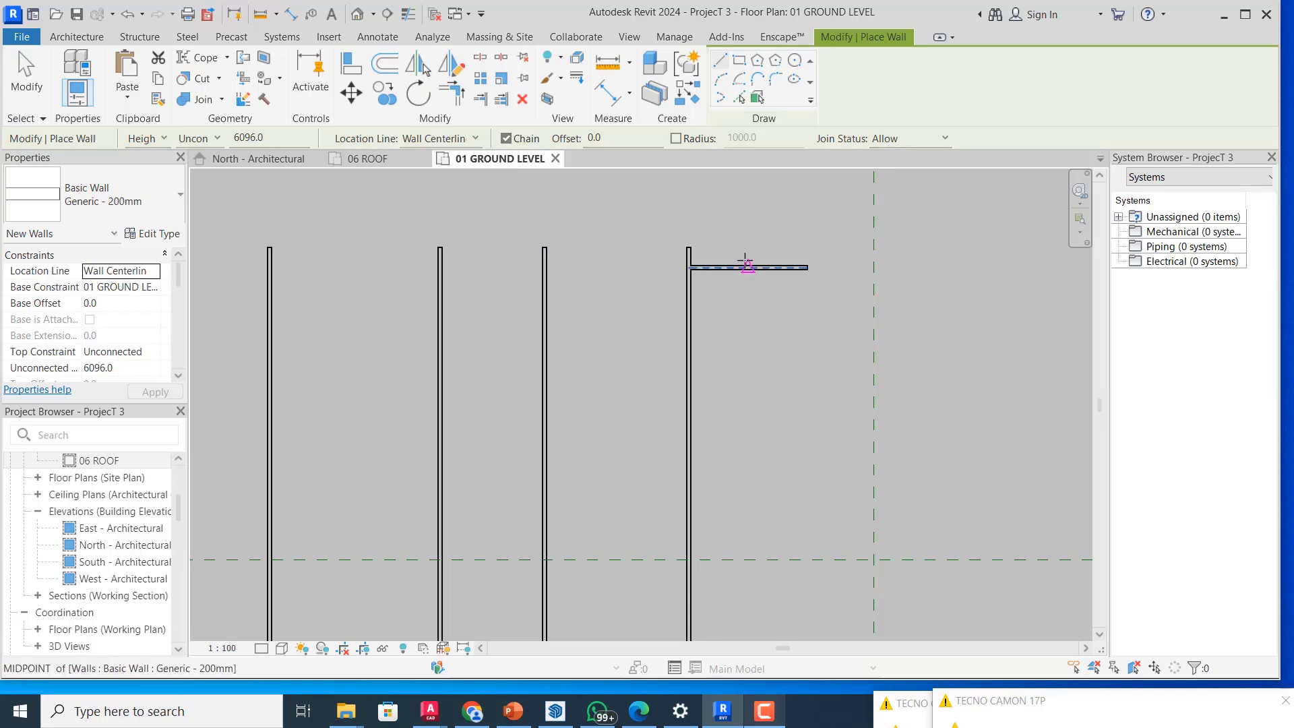
pyautogui.scroll(3, 741, 263)
pyautogui.press('Escape')
pyautogui.press('Escape')
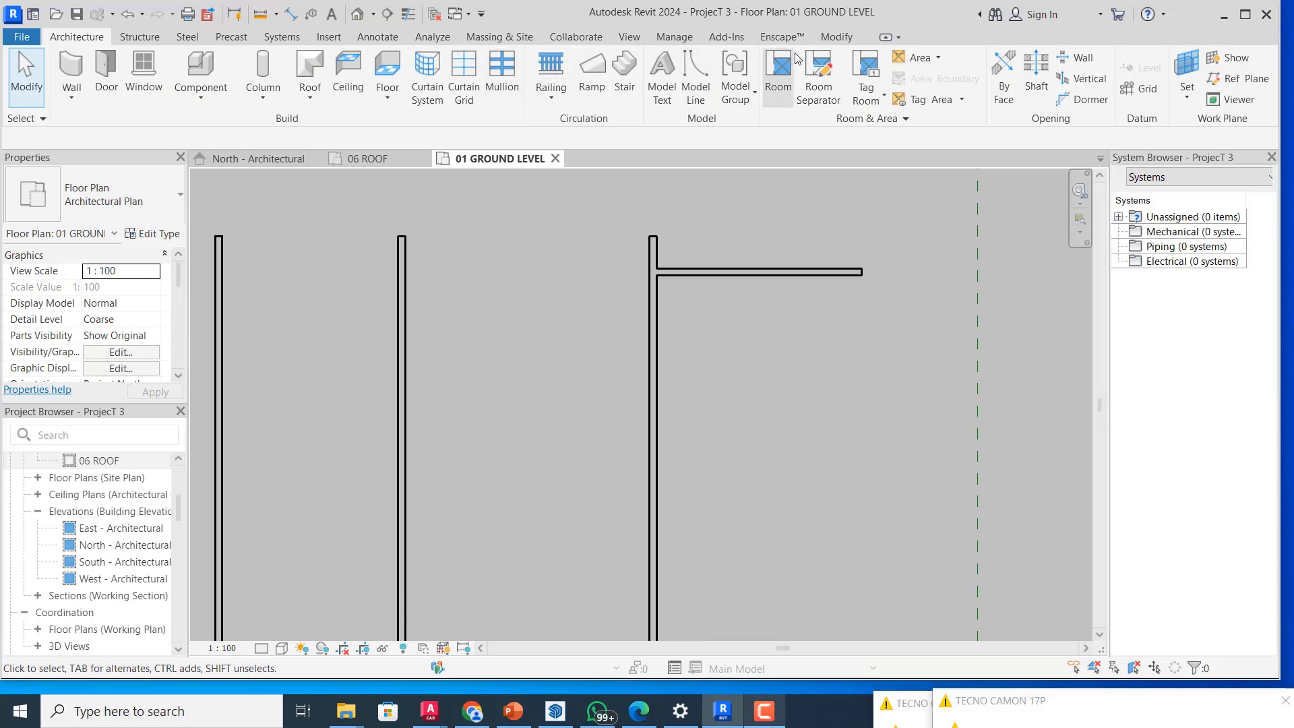
pyautogui.click(837, 37)
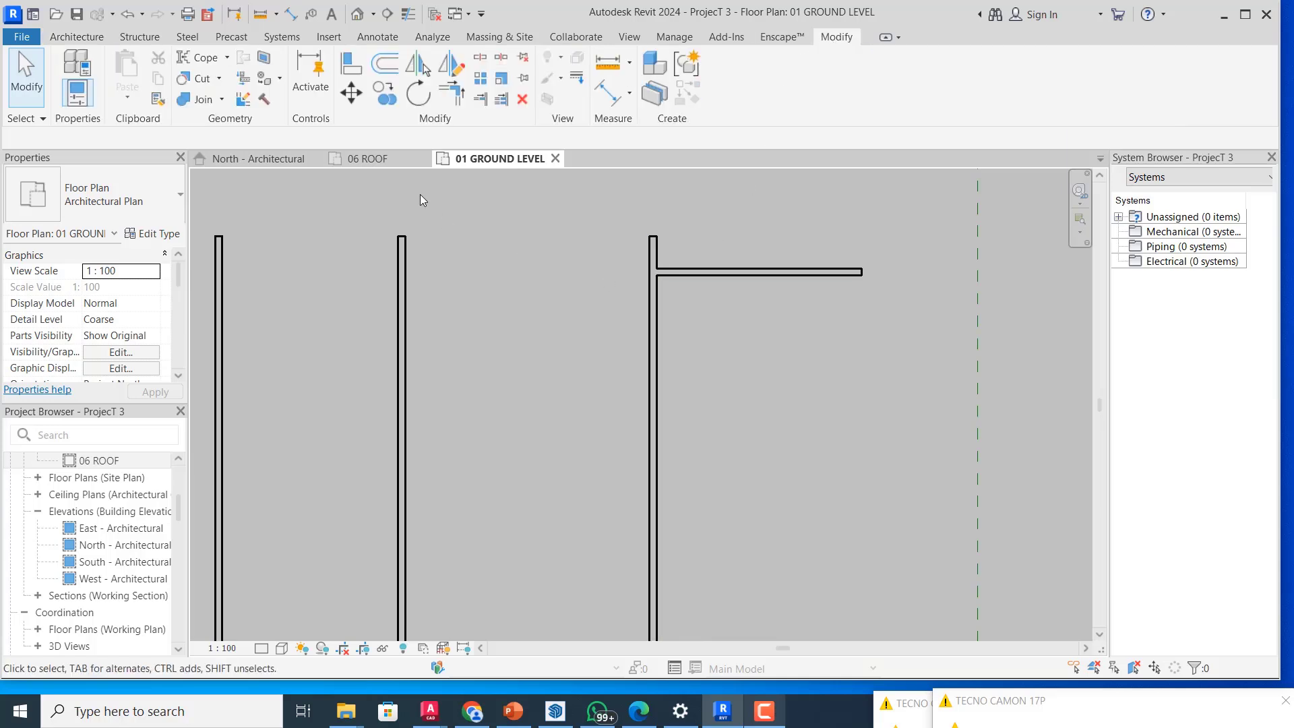
pyautogui.click(455, 98)
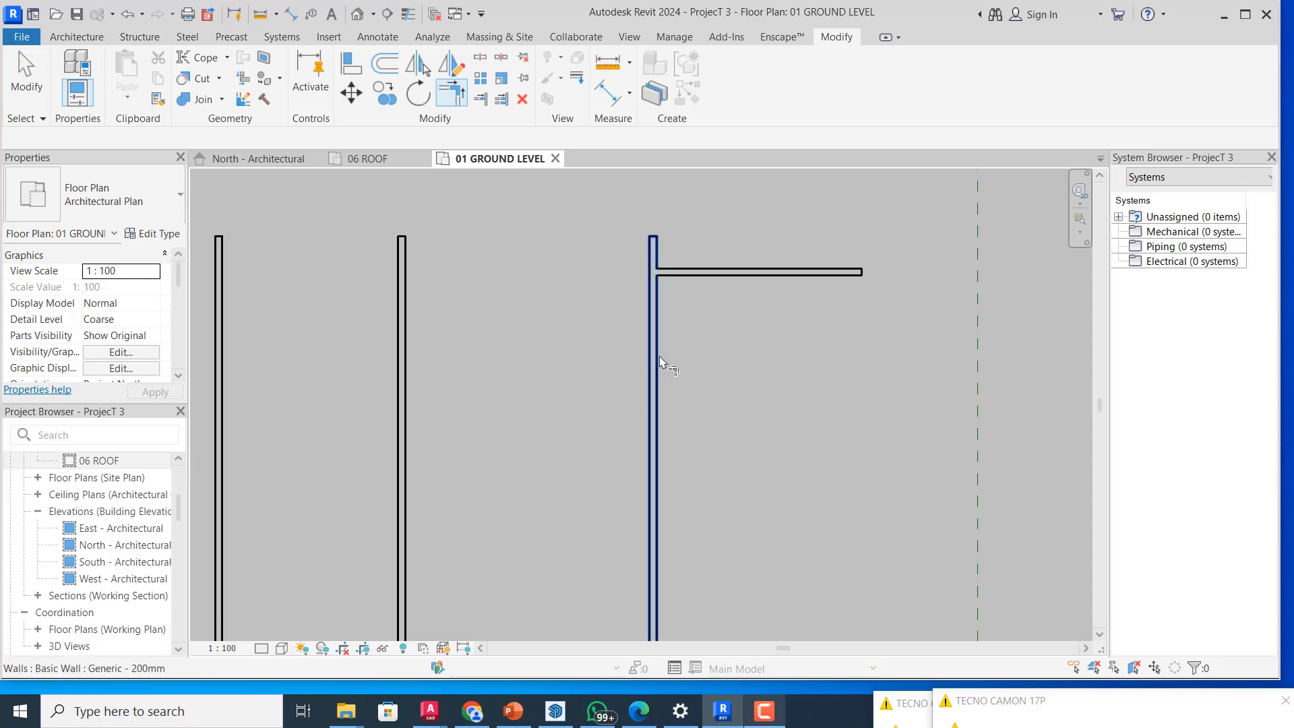
pyautogui.click(653, 360)
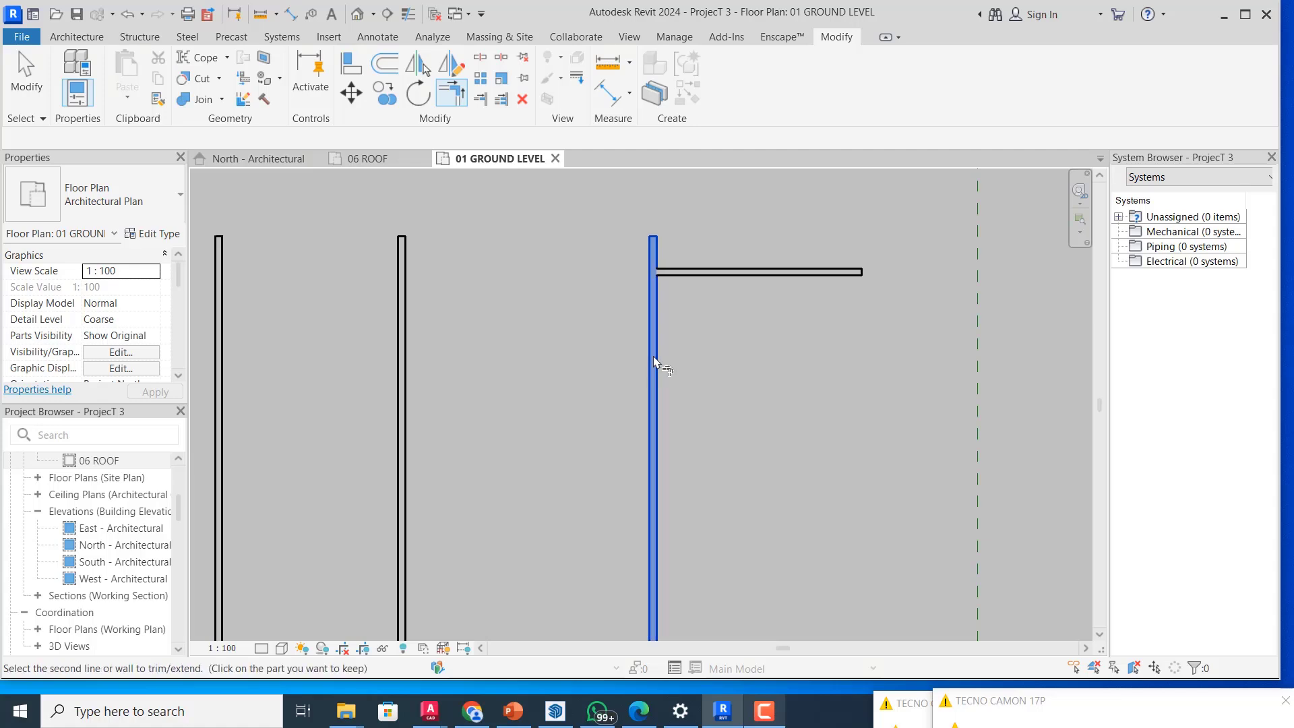
pyautogui.click(699, 273)
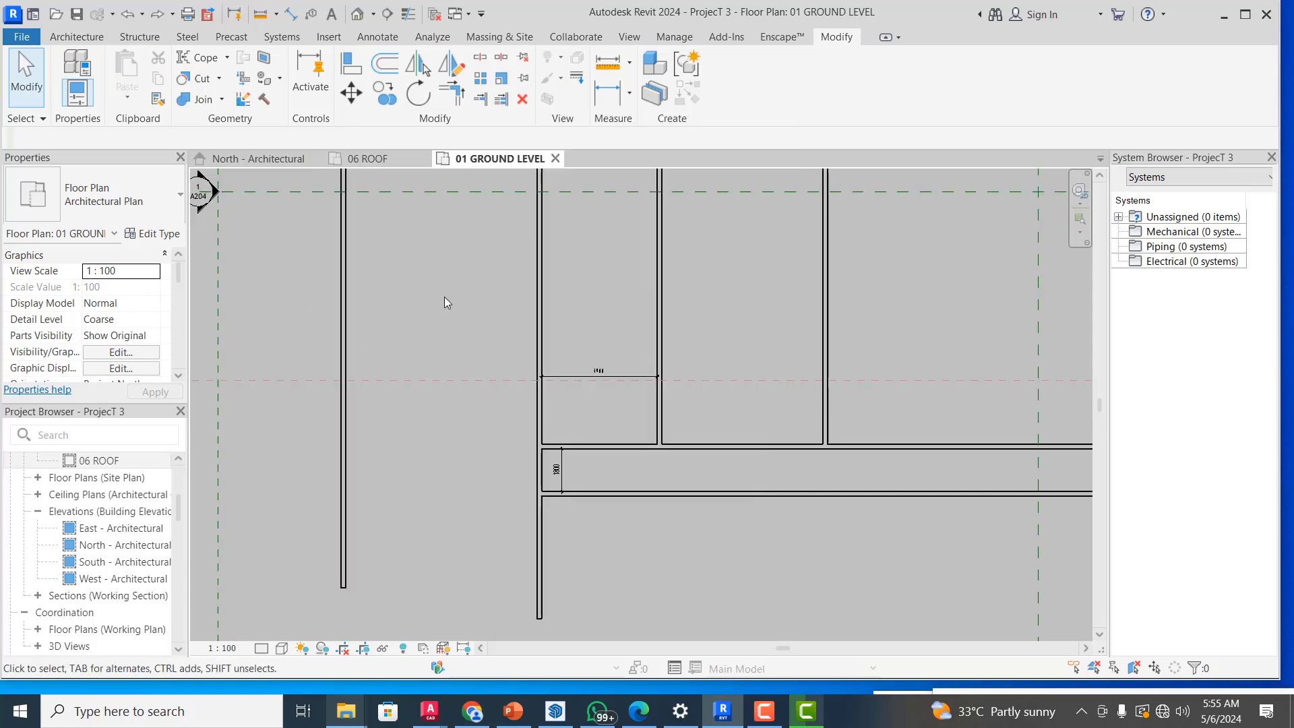
pyautogui.click(454, 67)
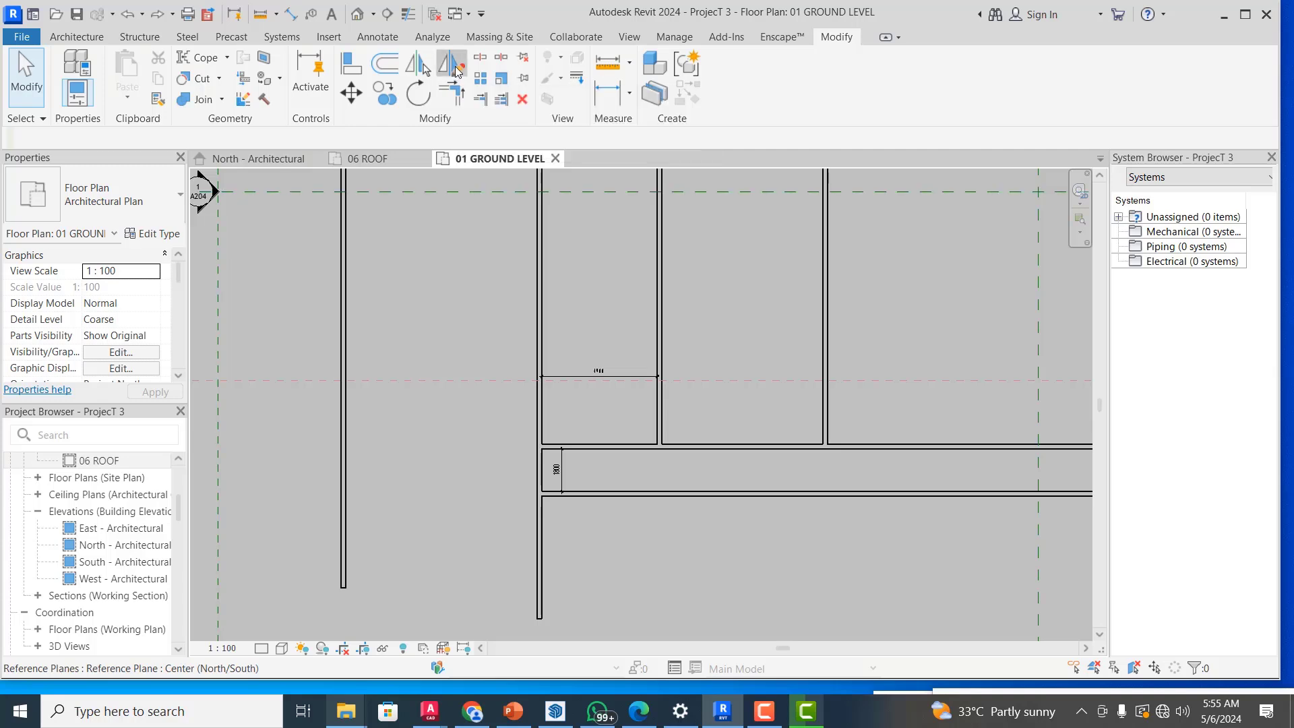
pyautogui.click(657, 402)
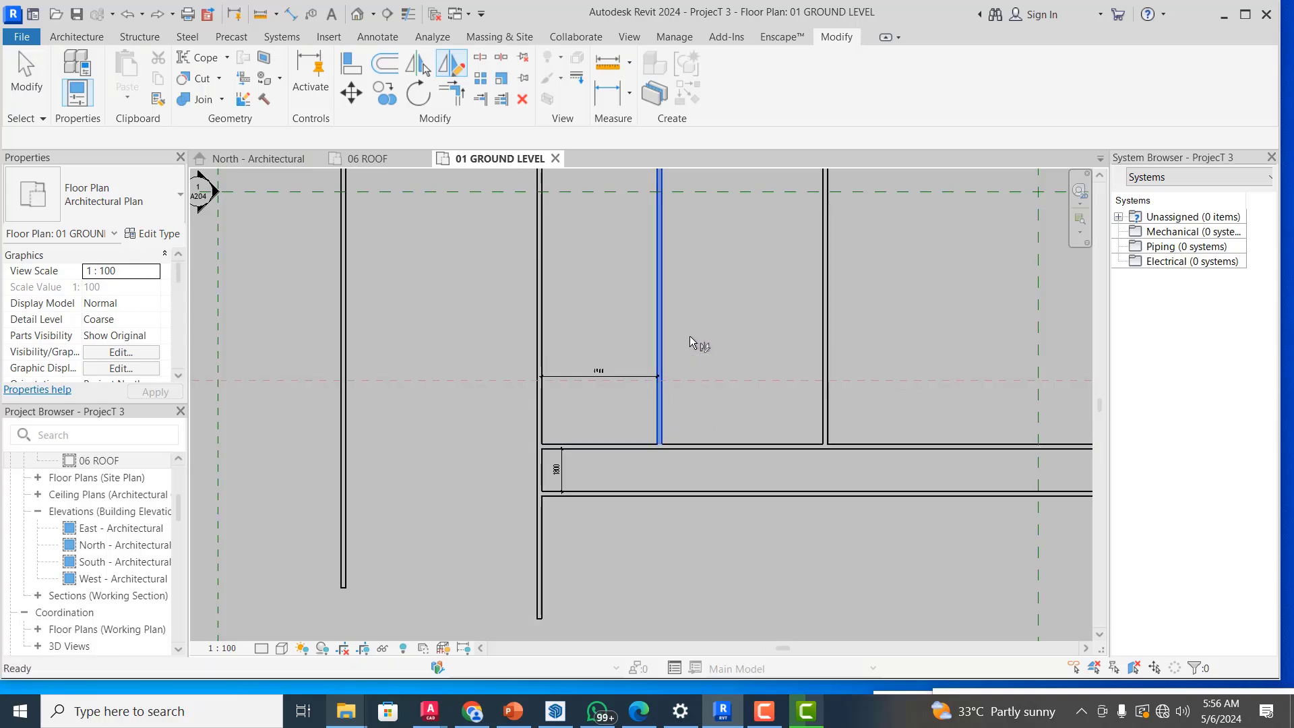
pyautogui.press('Escape')
# - Mirror the vertical wall bounding the dimensioned bay, as a copy, about a drawn vertical axis 3000 mm to its right
pyautogui.click(661, 343)
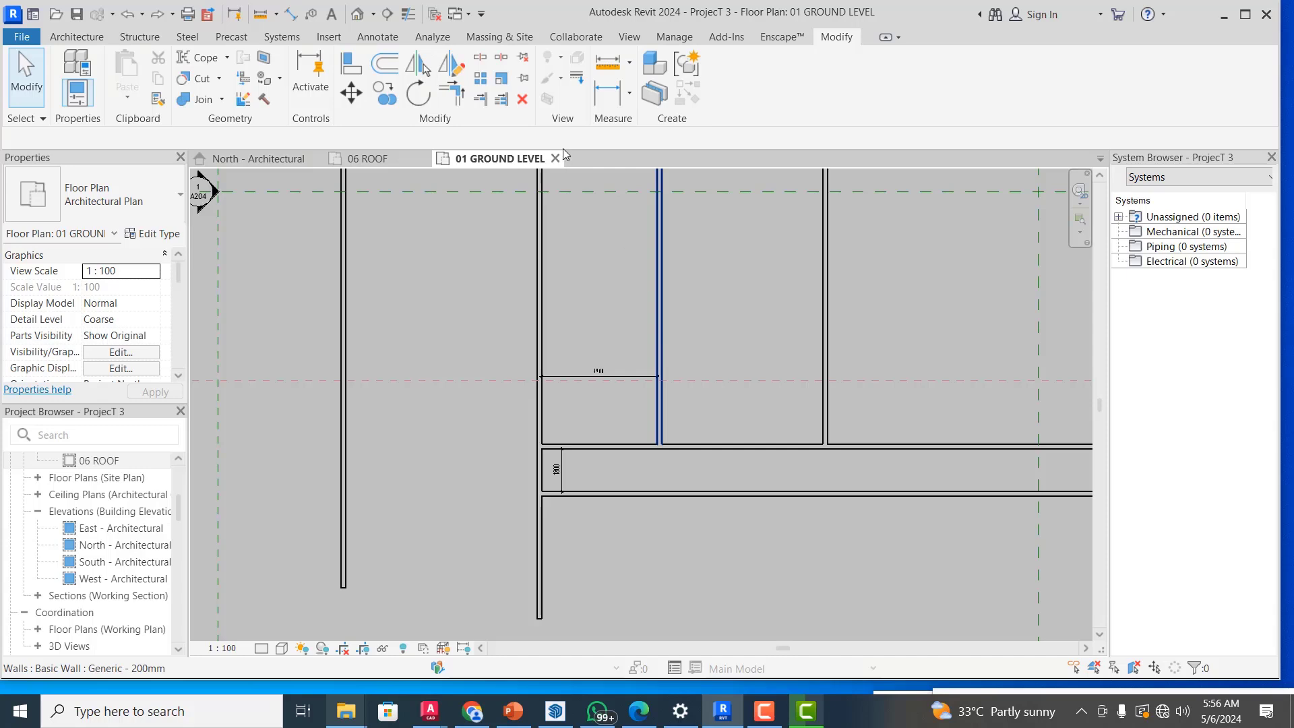
pyautogui.click(450, 71)
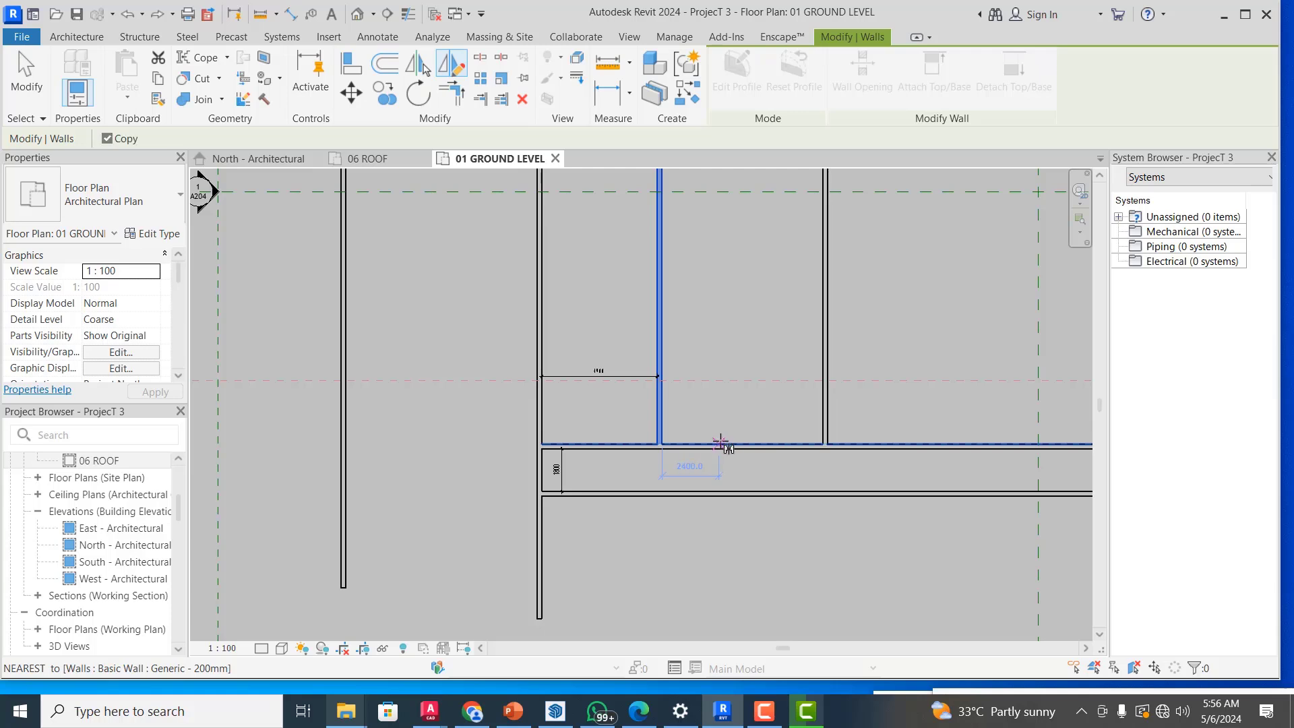
pyautogui.write('3')
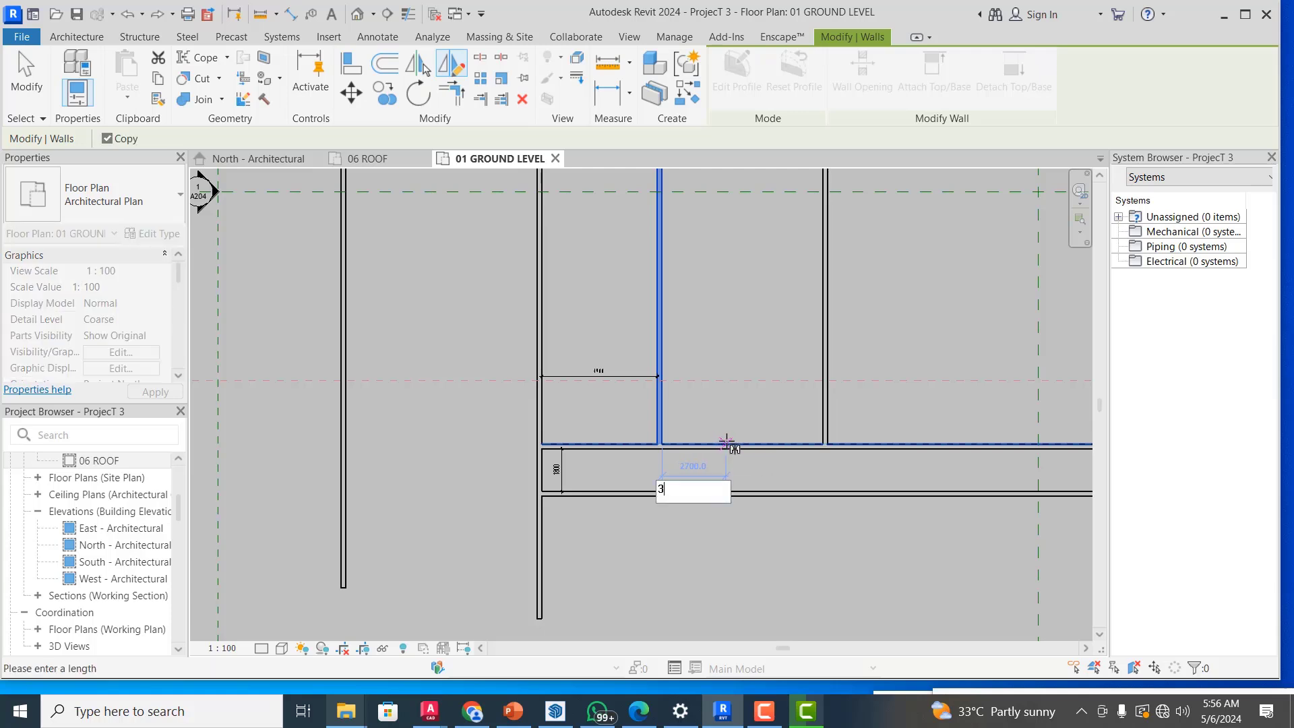
pyautogui.write('000')
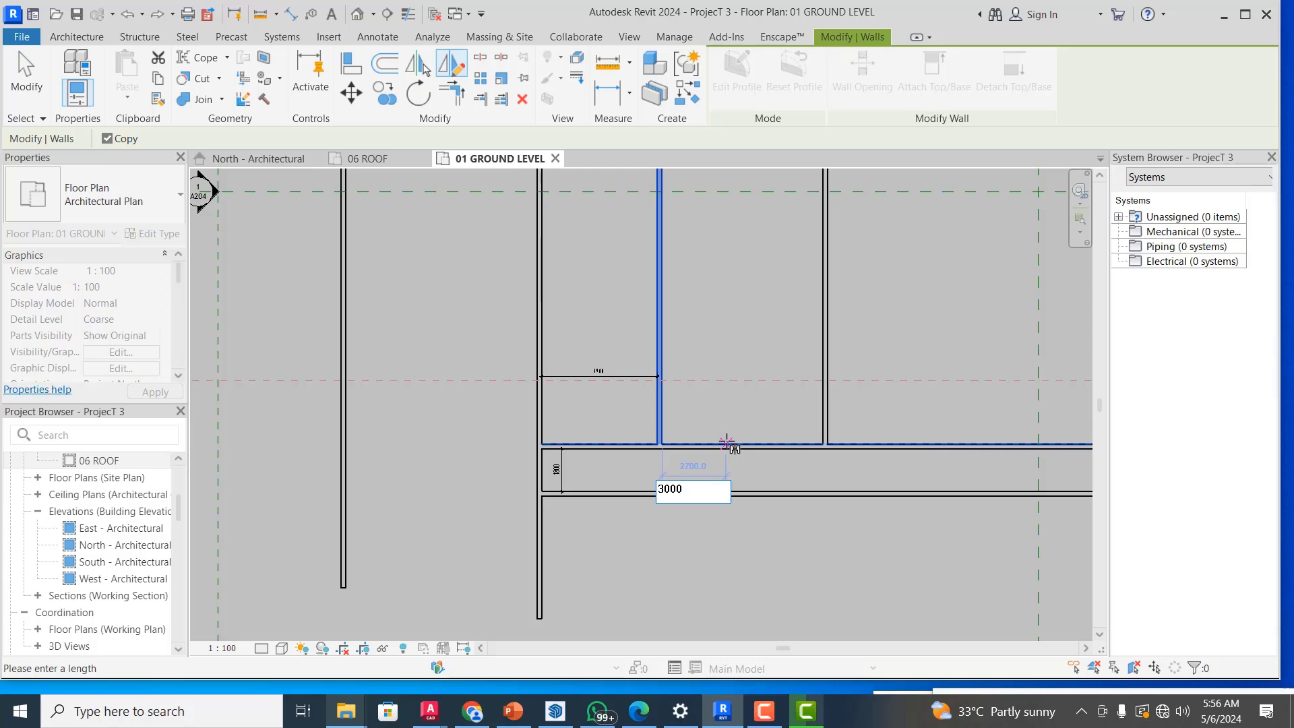
pyautogui.press('Return')
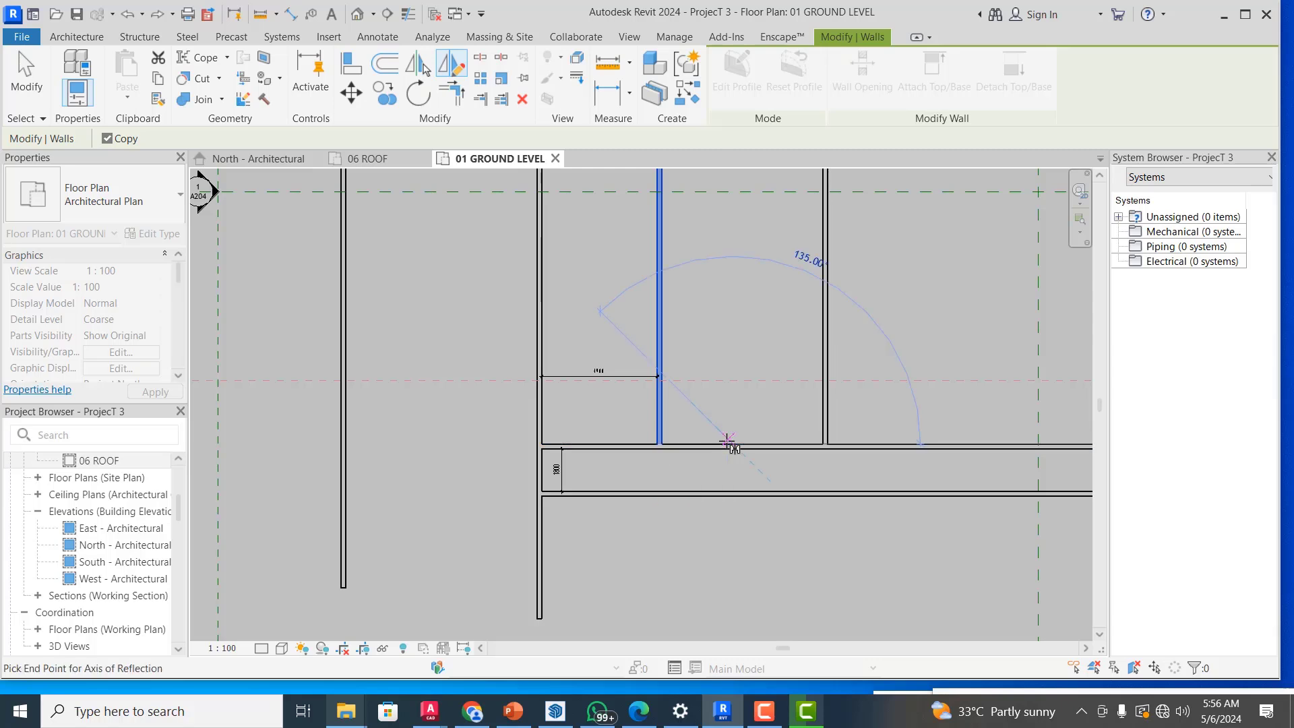
pyautogui.click(731, 268)
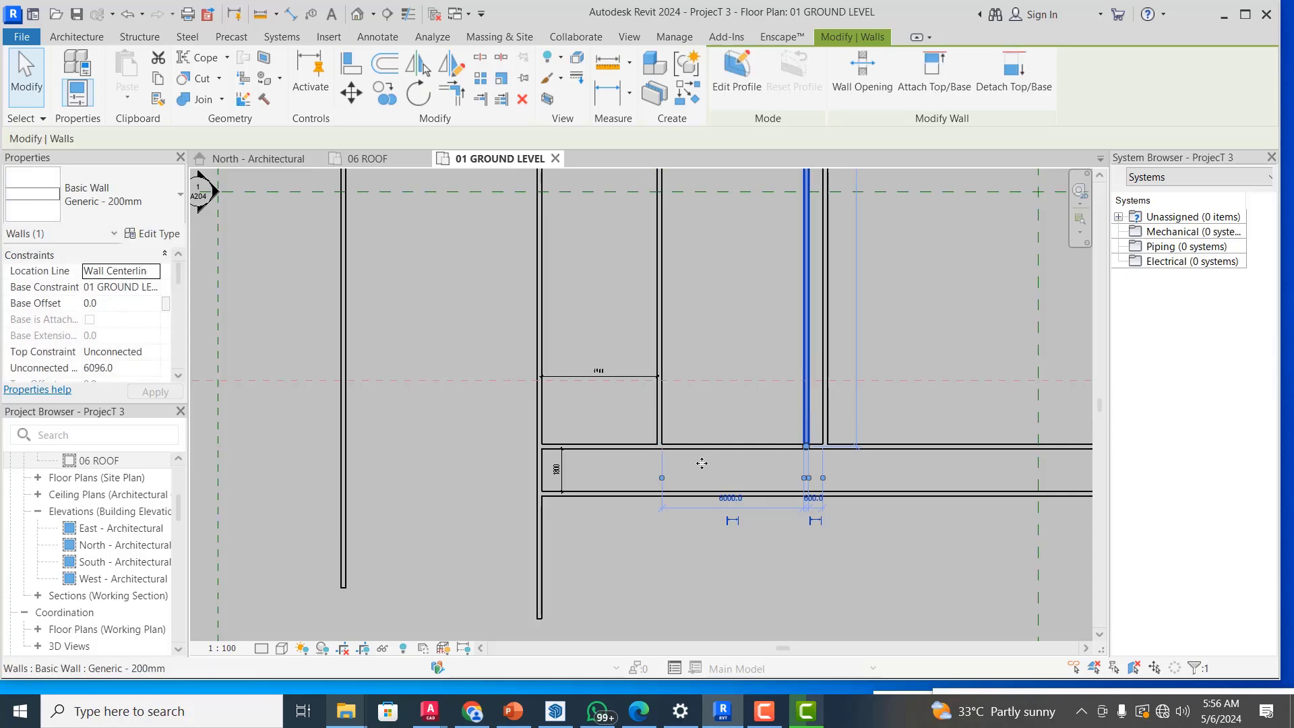
# - Shorten the upper corridor wall from its left end to about 19100 mm, past the first inner vertical wall, unjoining the elements
pyautogui.scroll(2, 695, 515)
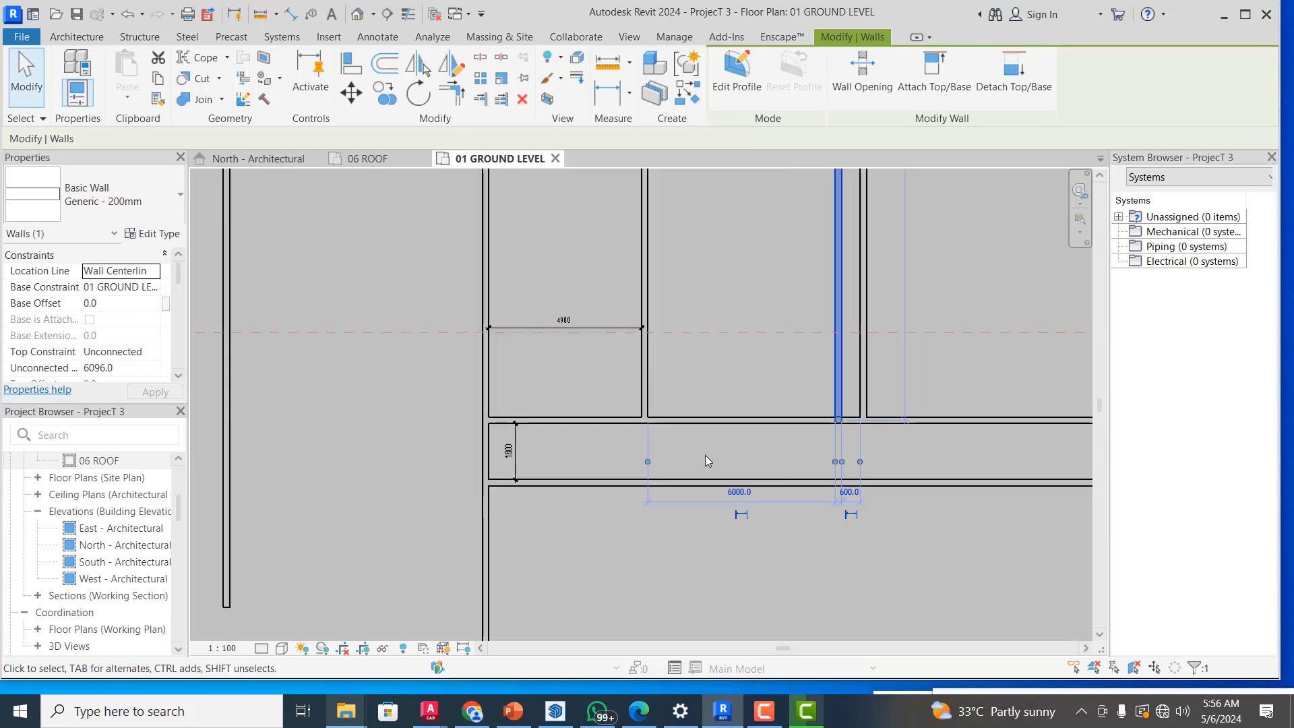
pyautogui.scroll(-3, 705, 455)
pyautogui.scroll(-1, 707, 461)
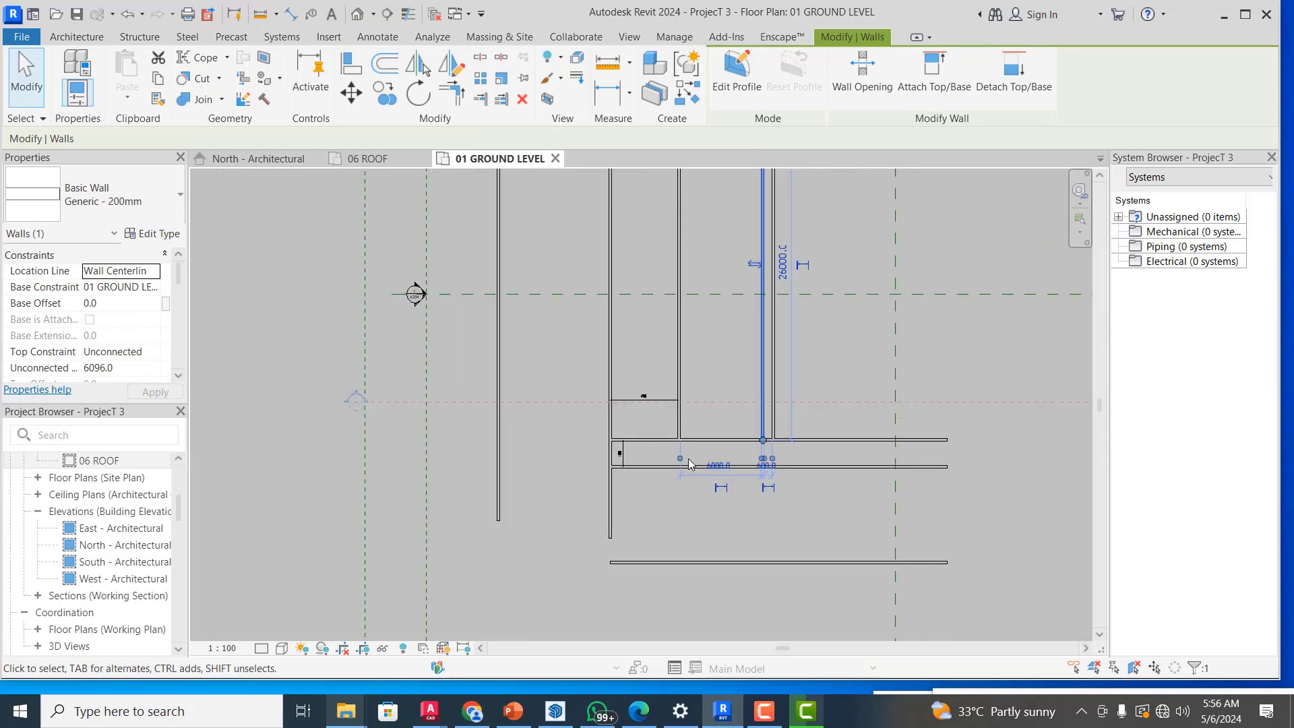
pyautogui.scroll(1, 658, 450)
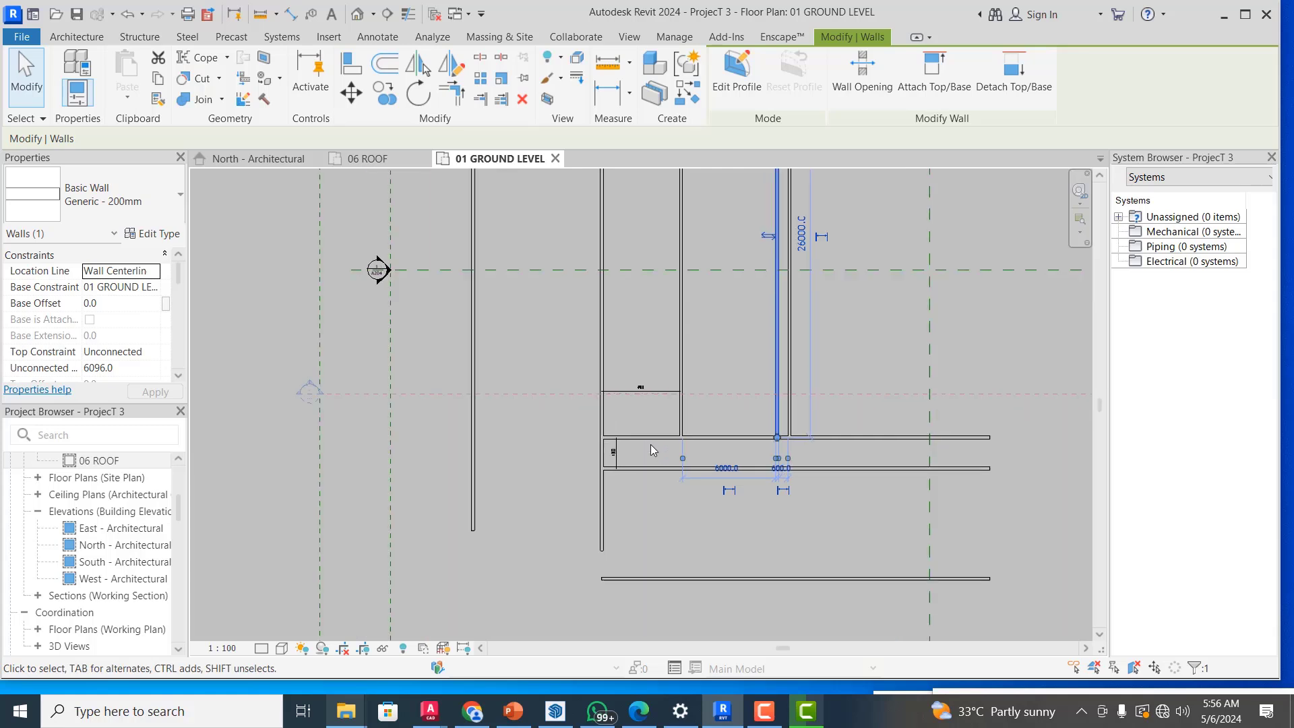
pyautogui.click(610, 445)
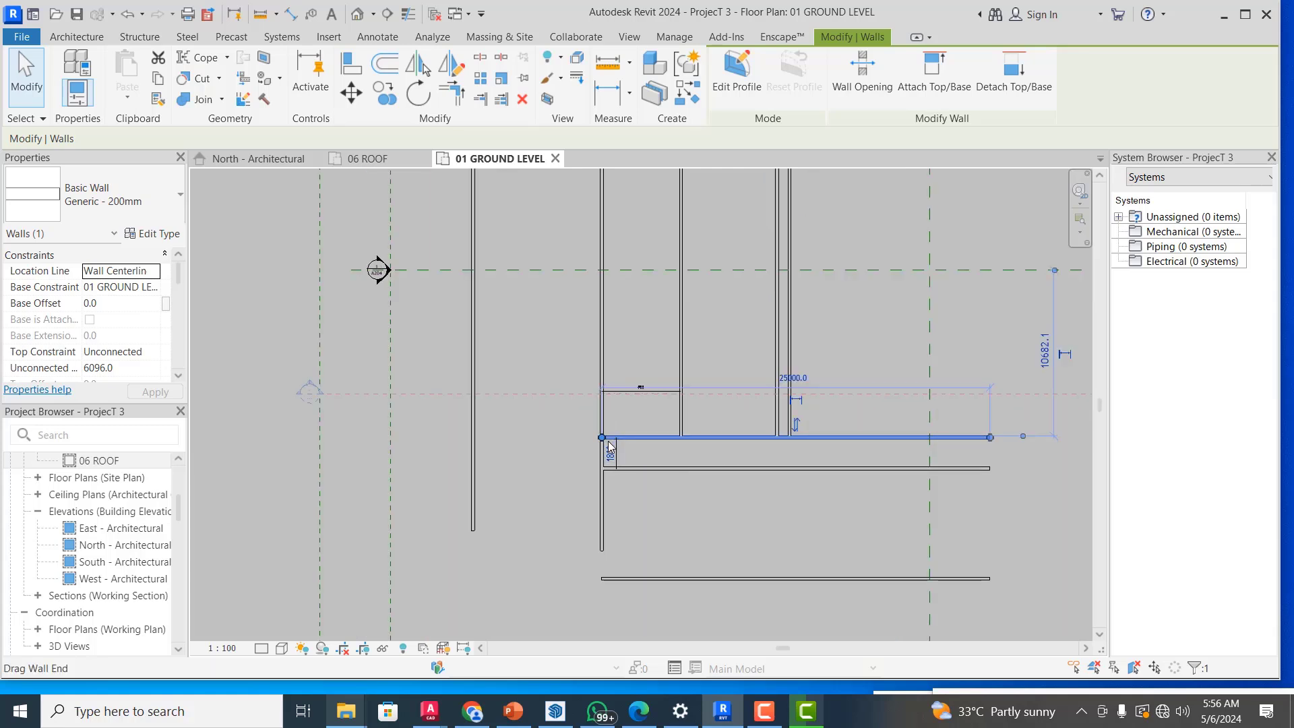
pyautogui.moveTo(602, 438); pyautogui.dragTo(686, 443)
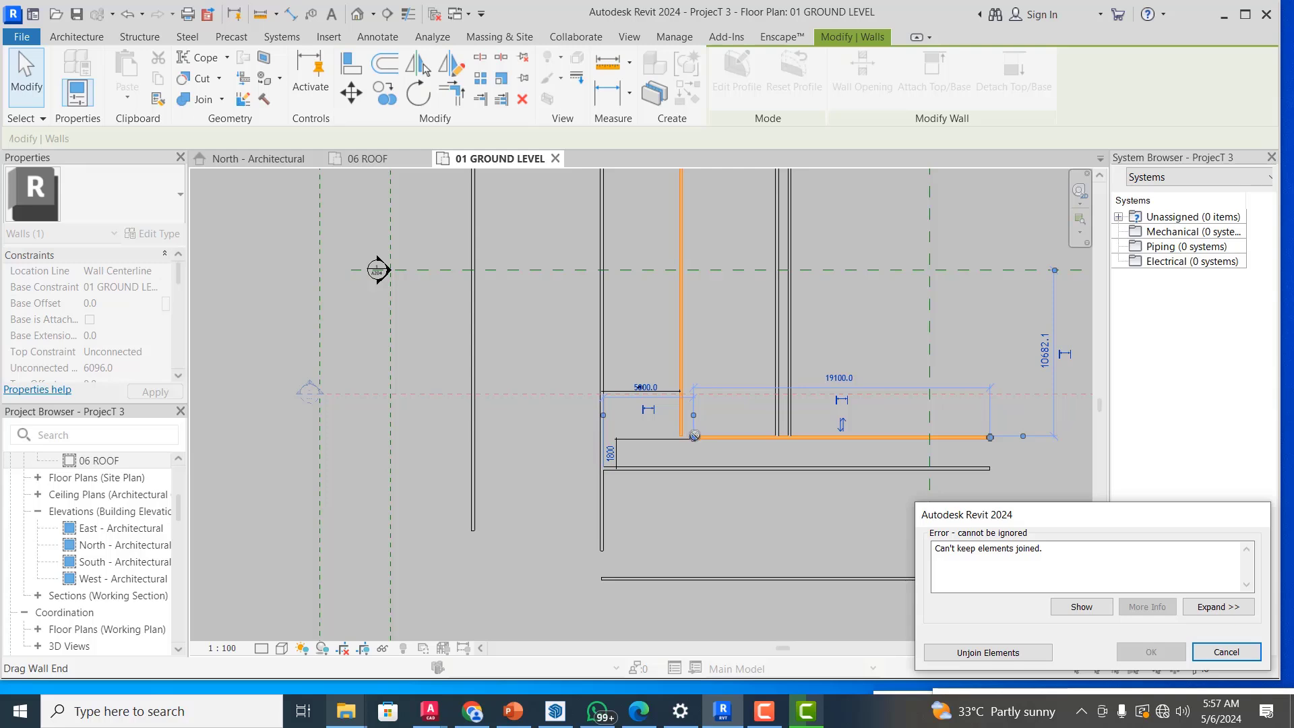
pyautogui.scroll(3, 695, 436)
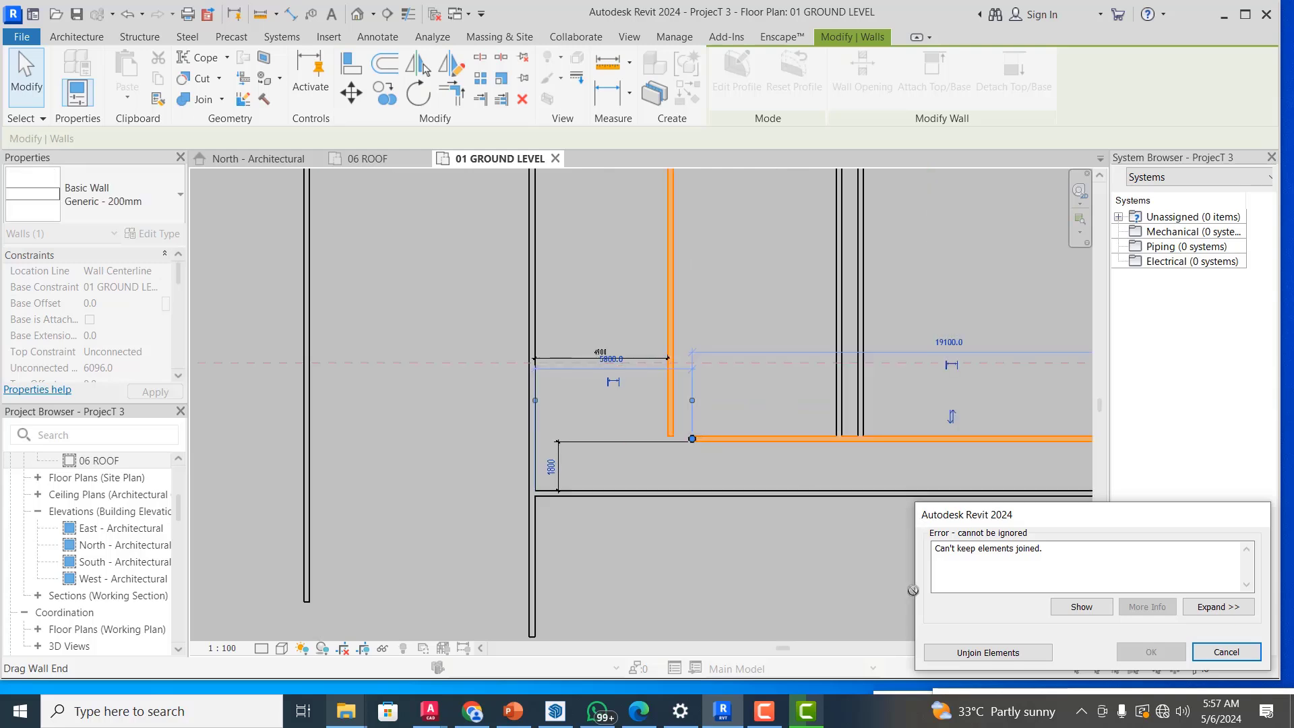
pyautogui.click(963, 654)
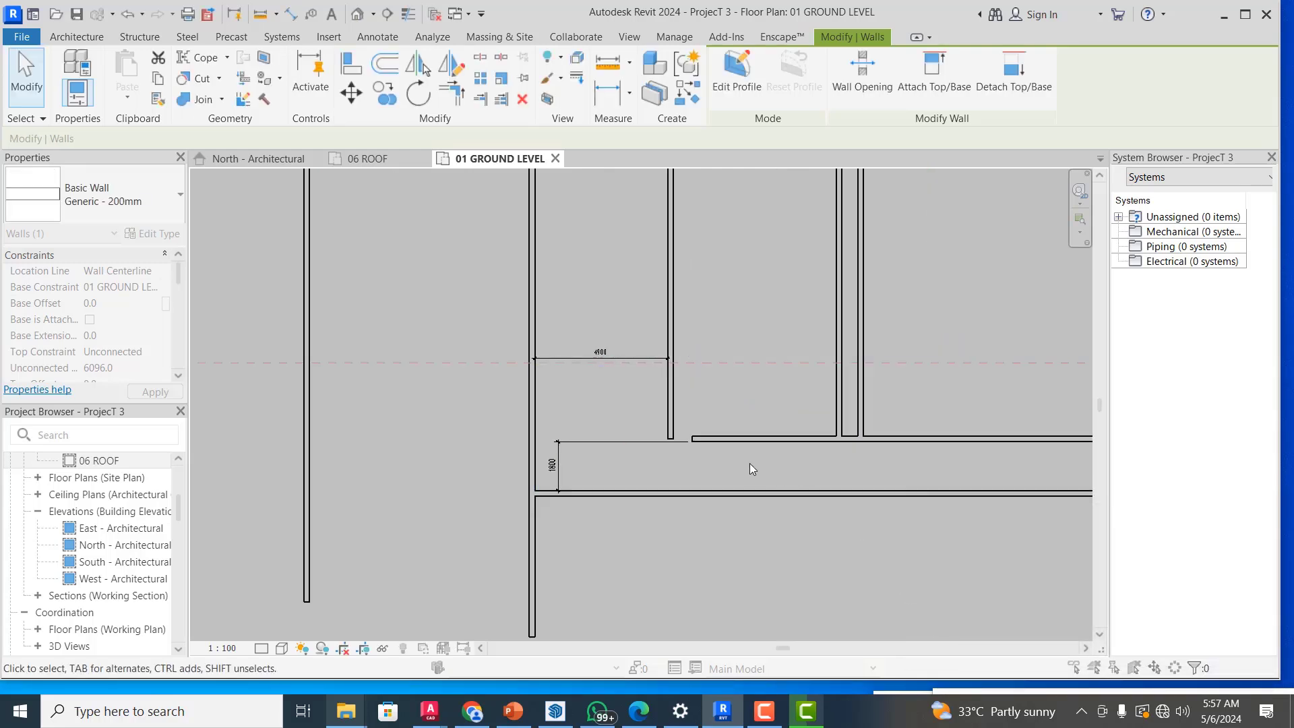
pyautogui.click(784, 462)
pyautogui.scroll(-2, 778, 458)
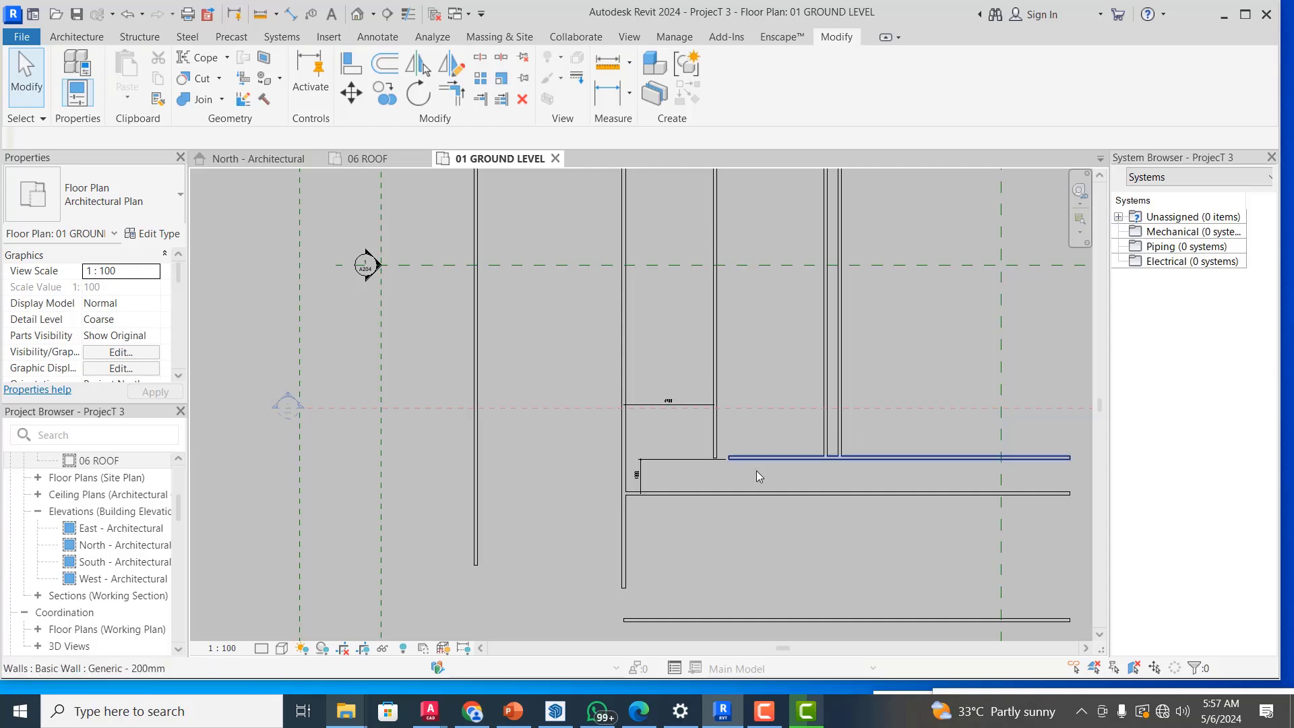
# - Try extending the shortened upper corridor wall to the leftmost vertical wall, and undo the extension
pyautogui.click(482, 100)
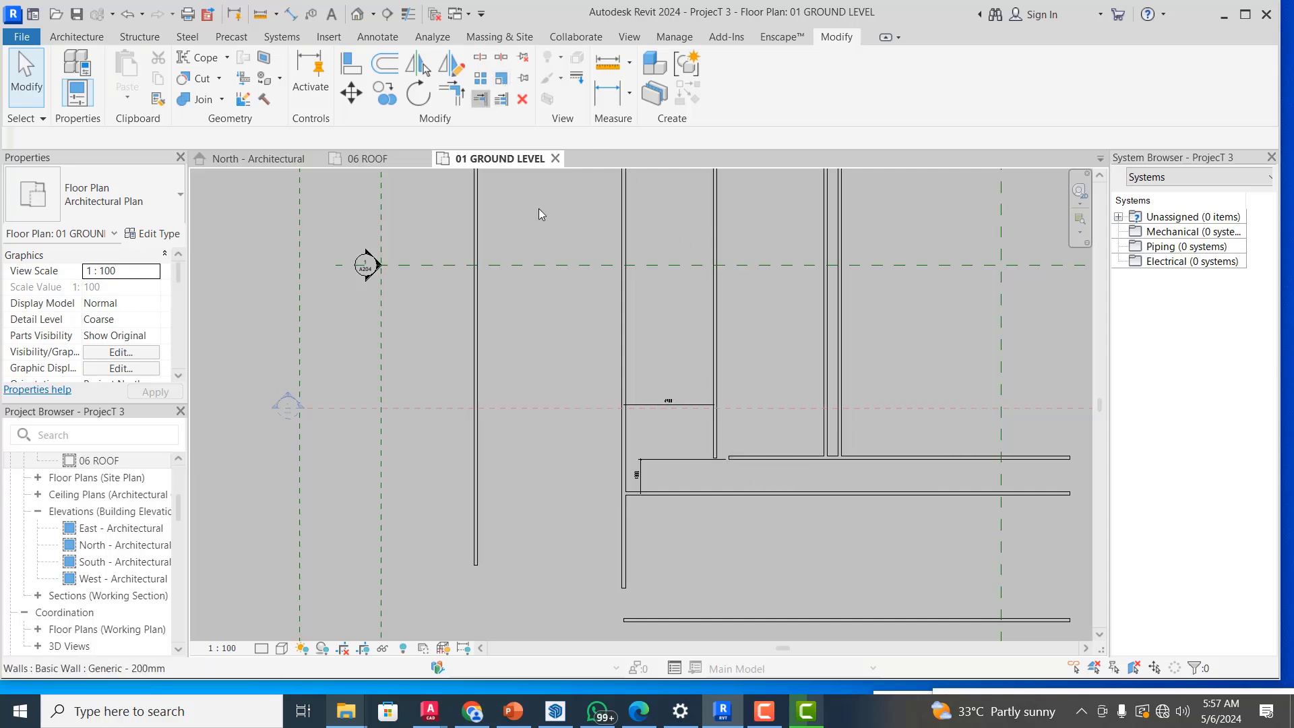
pyautogui.click(474, 480)
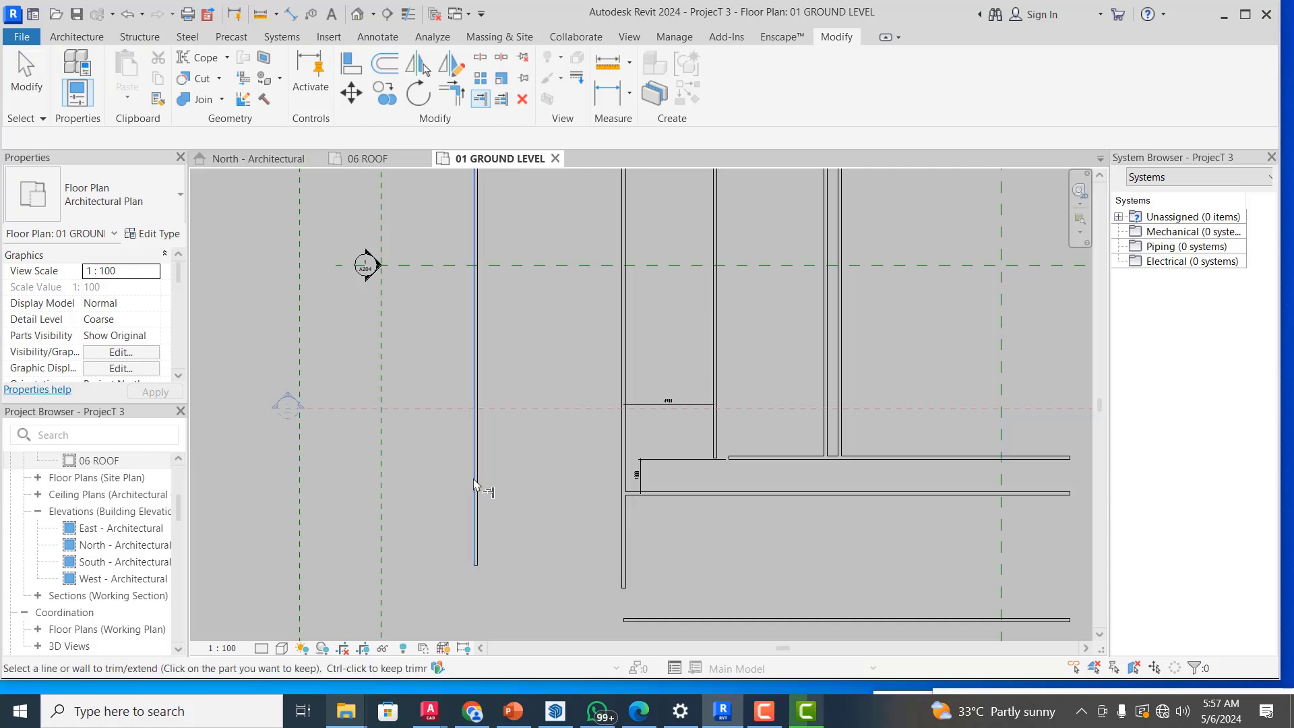
pyautogui.click(768, 459)
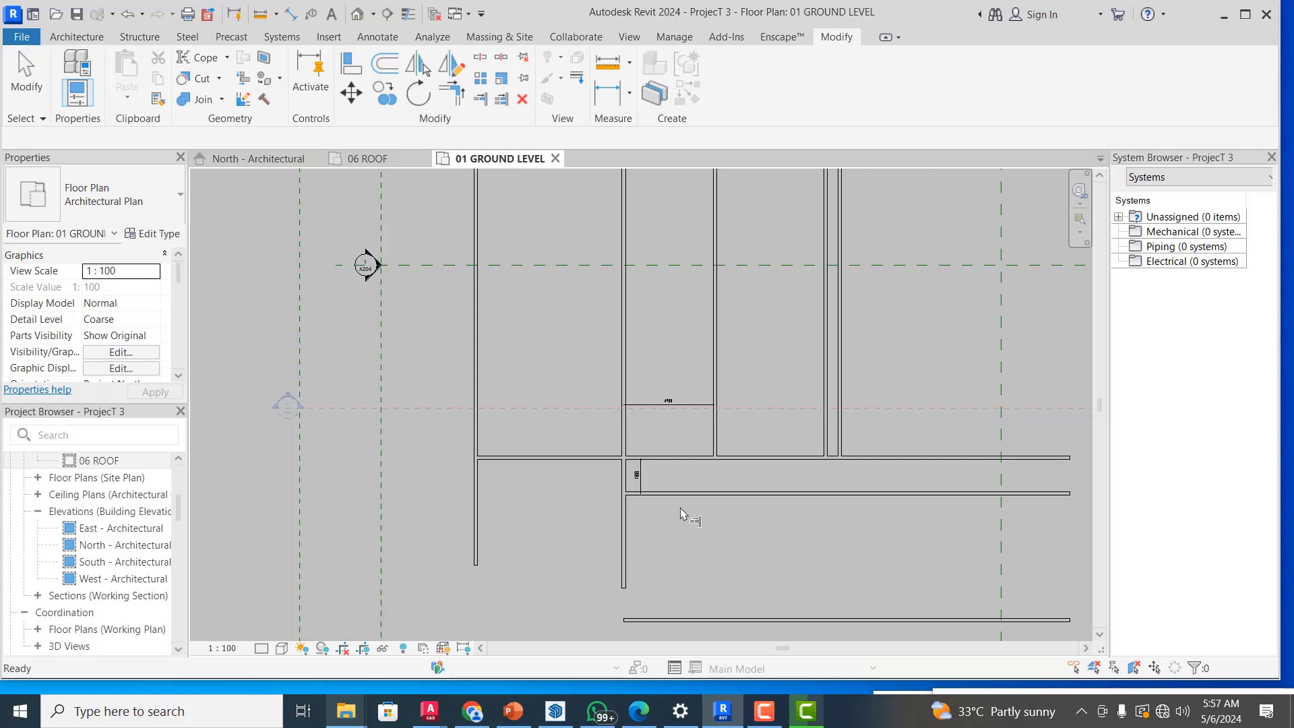
pyautogui.hotkey('ctrl', 'z')
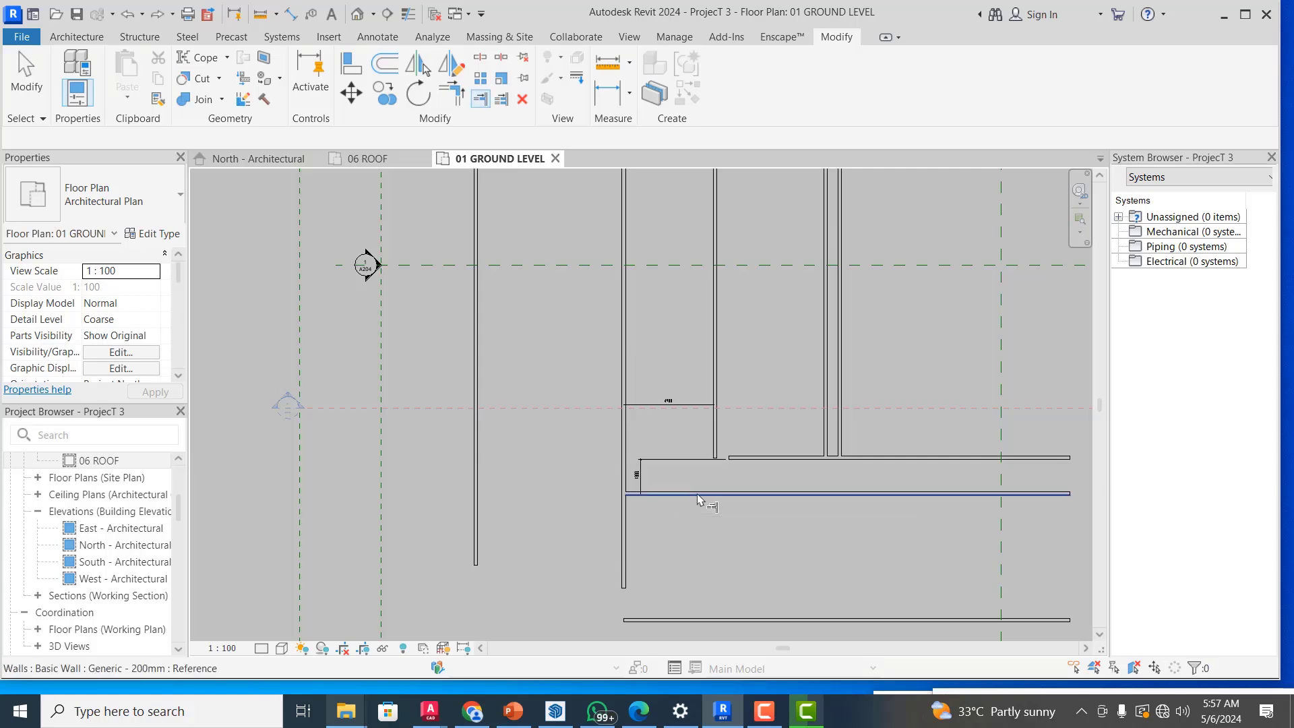
pyautogui.click(698, 499)
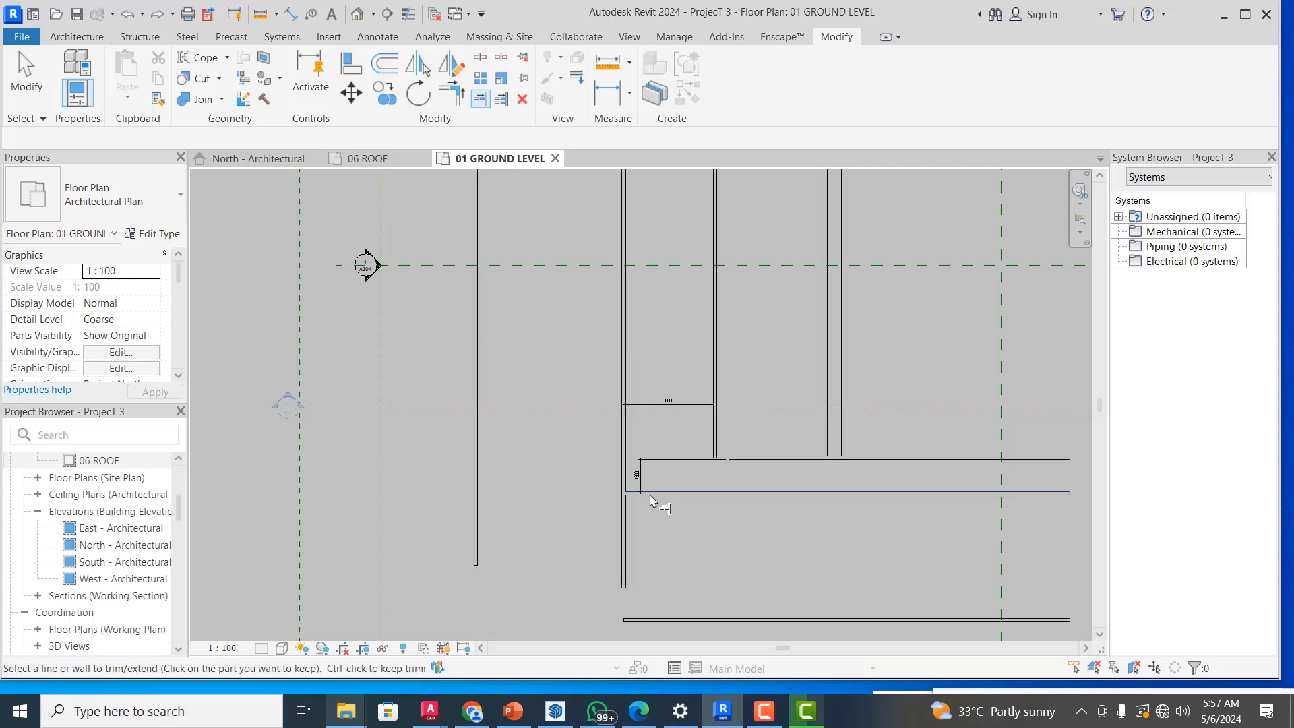
pyautogui.press('Escape')
pyautogui.press('Escape')
# - Shorten the lower corridor wall from its left end to about 19100 mm, level with the upper one, unjoining the elements
pyautogui.click(628, 496)
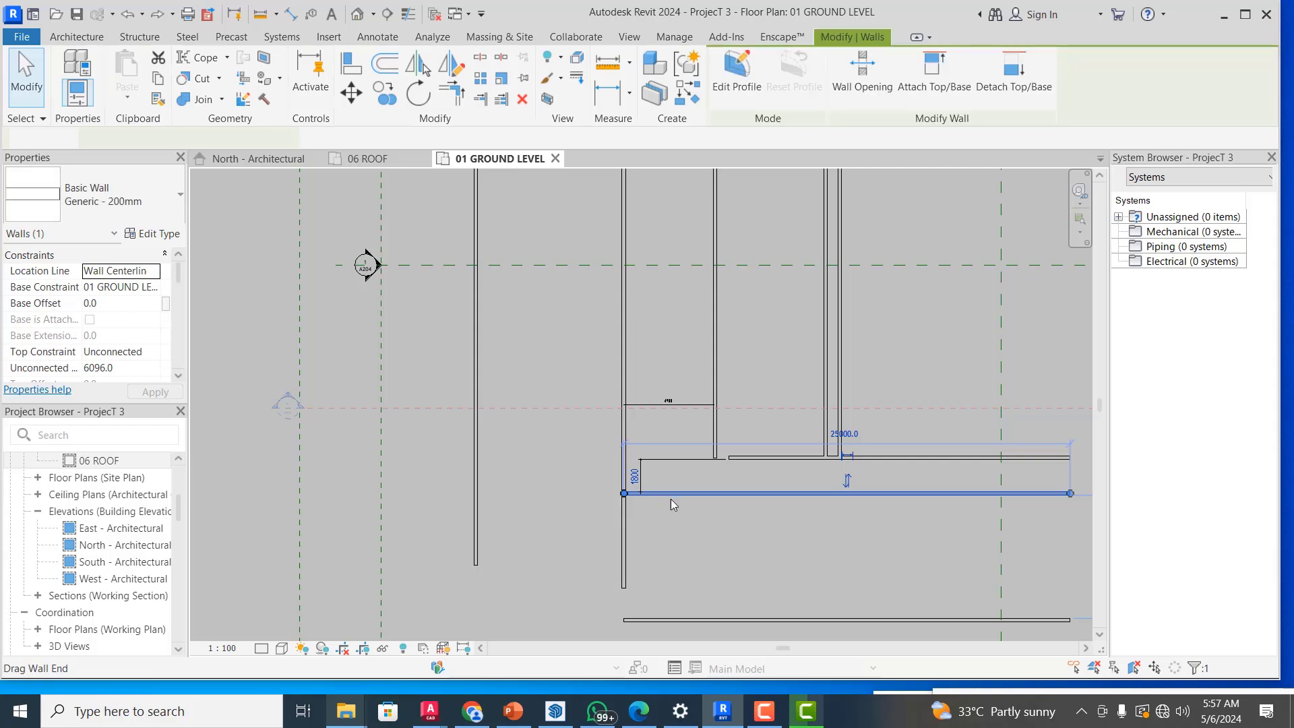
pyautogui.moveTo(671, 500); pyautogui.dragTo(729, 494)
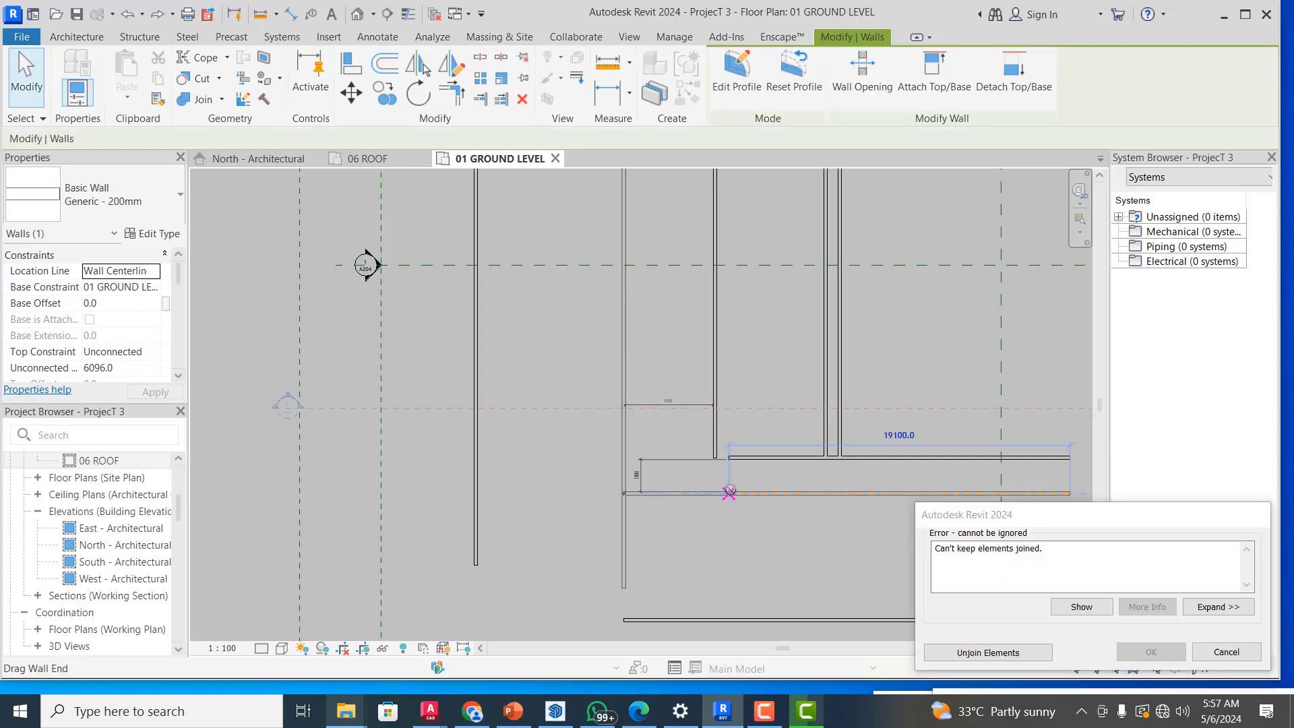
pyautogui.click(974, 654)
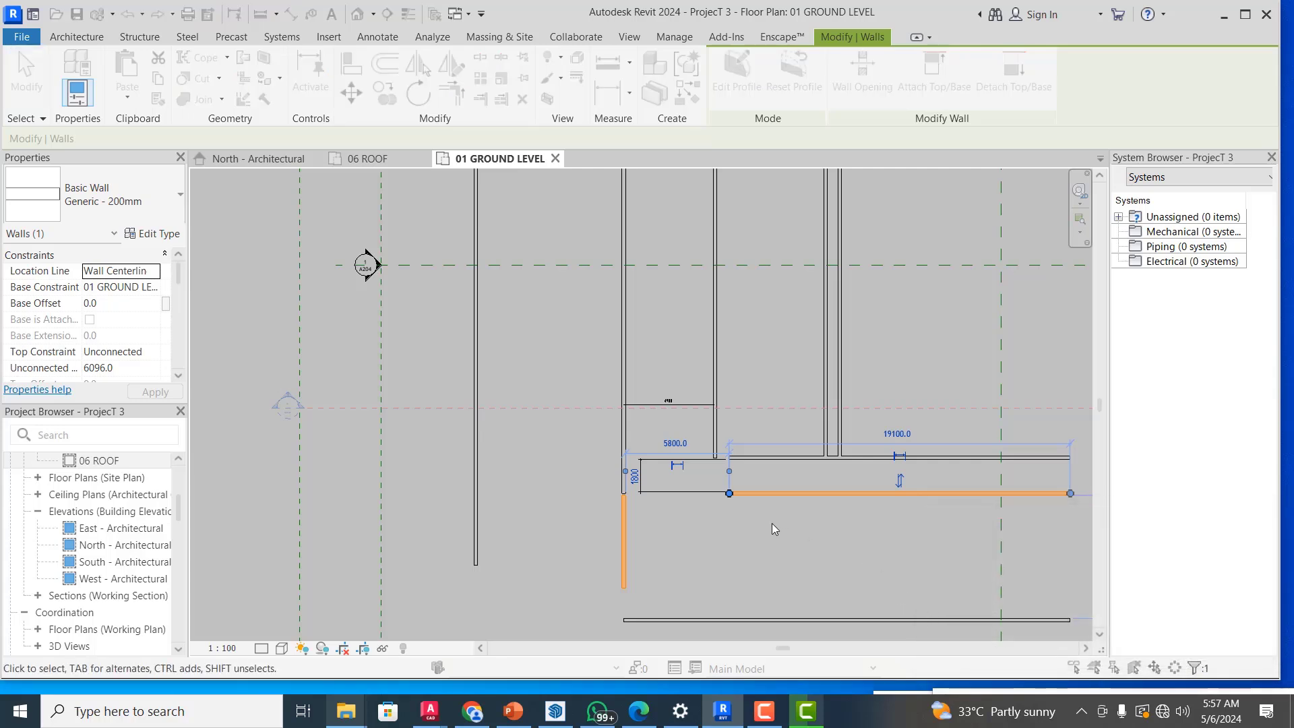
pyautogui.click(663, 529)
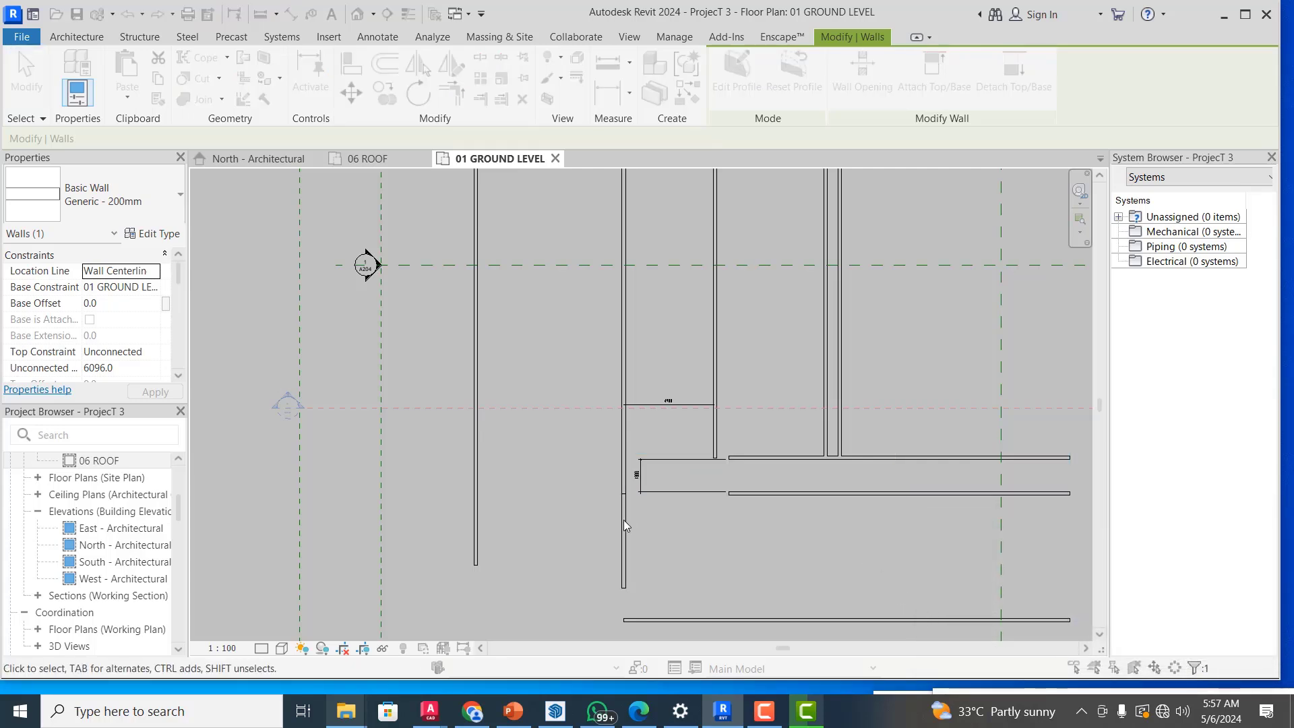
pyautogui.click(648, 526)
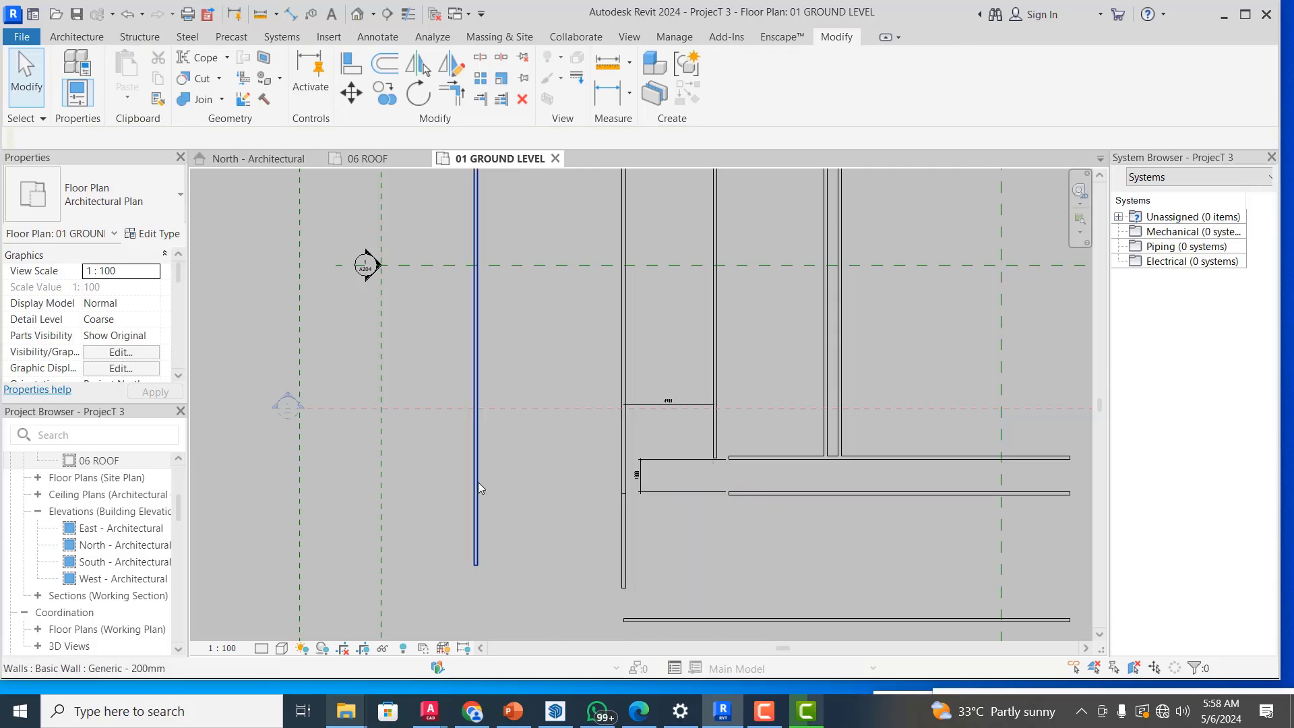
# - Extend both corridor walls together to the leftmost vertical wall using Trim/Extend Multiple Elements
pyautogui.click(501, 100)
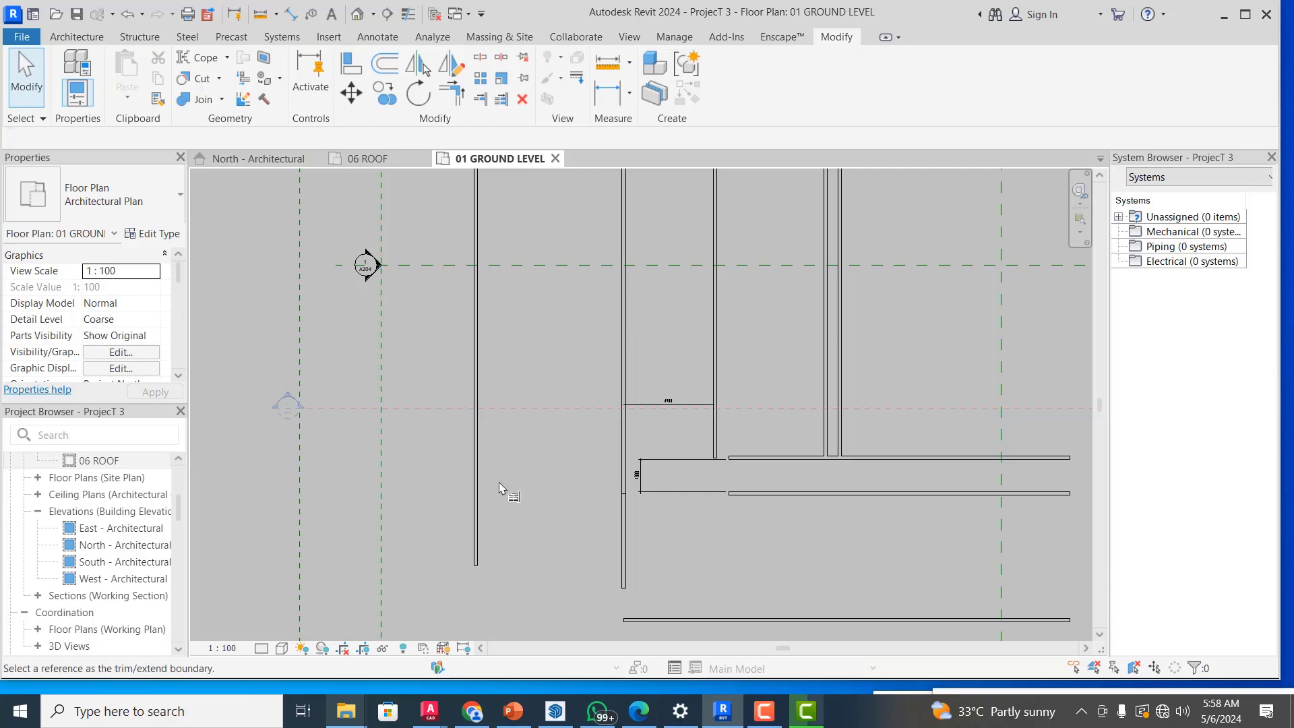
pyautogui.click(475, 509)
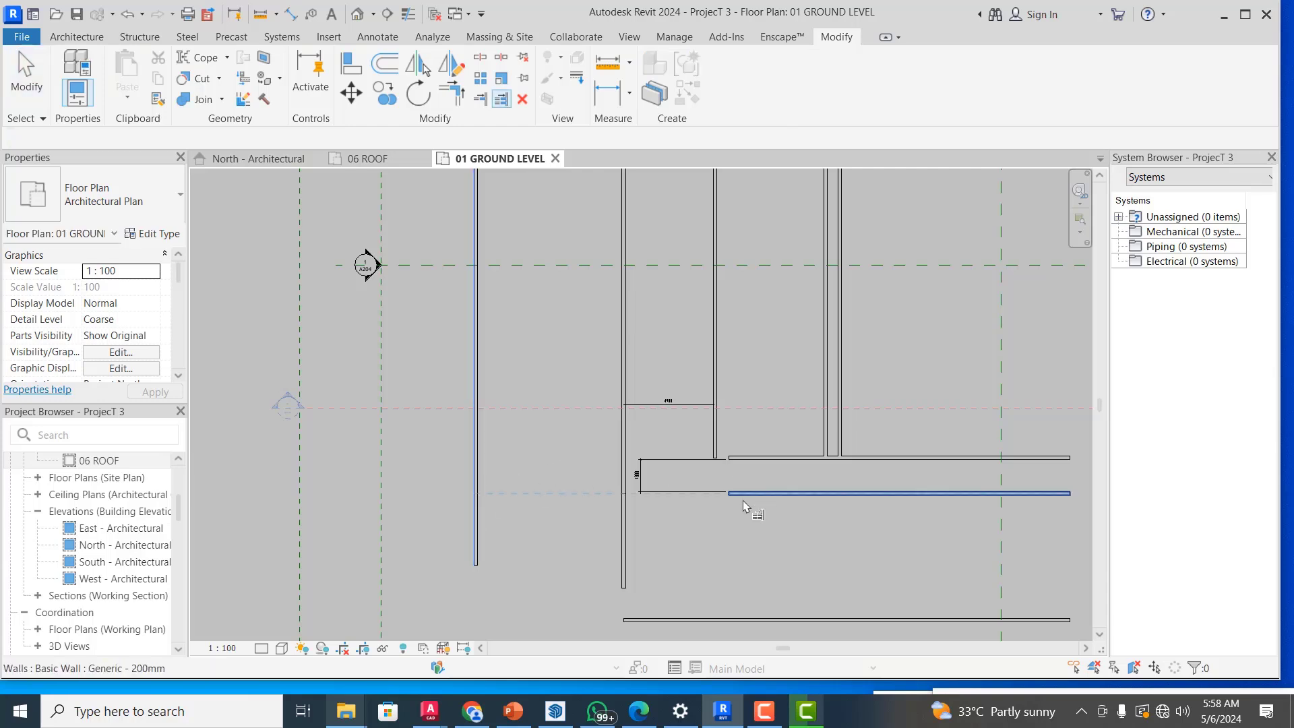
pyautogui.moveTo(784, 443); pyautogui.dragTo(738, 549)
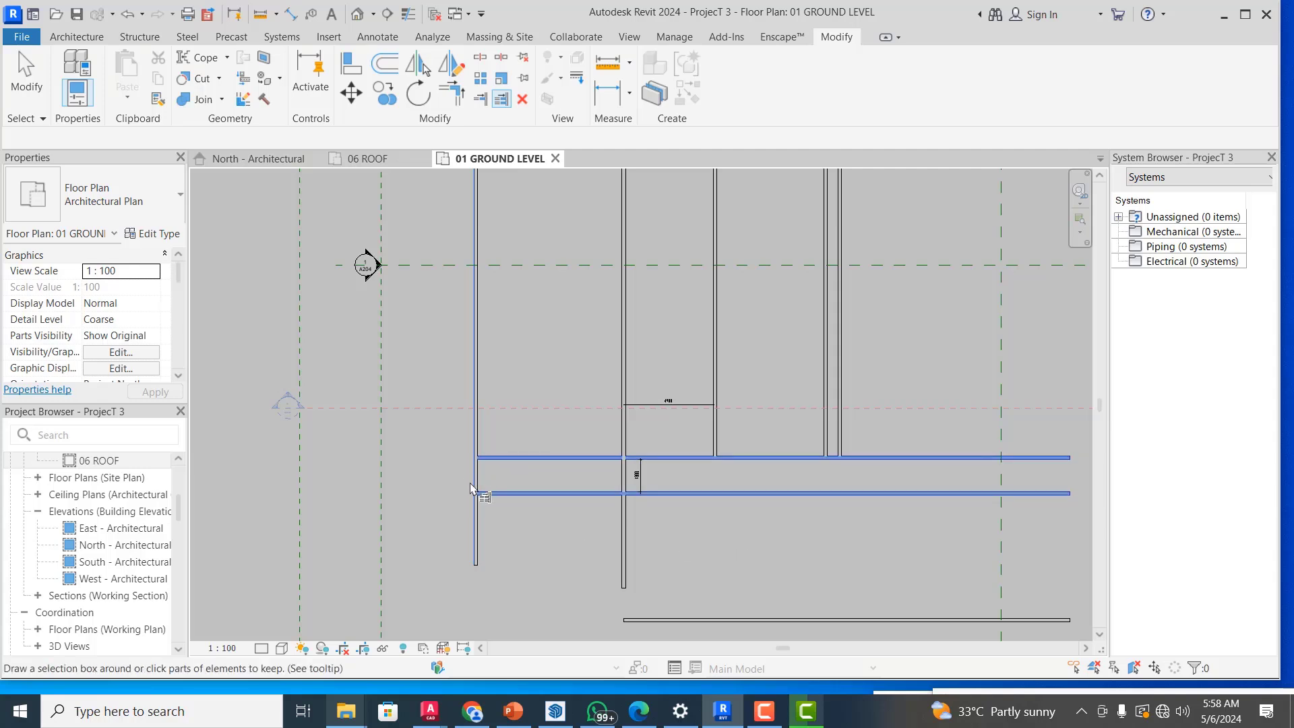
# - Split the upper corridor wall about 3600 mm left of the closely spaced pair of vertical walls
pyautogui.press('Escape')
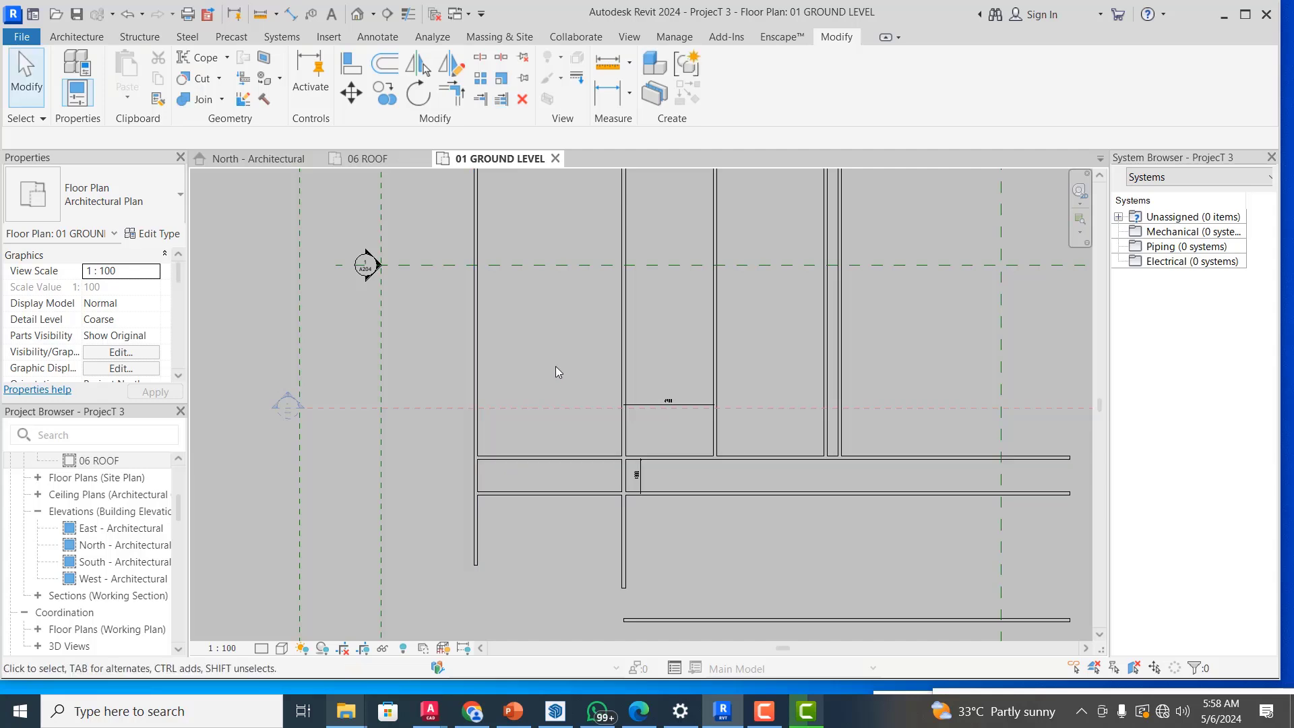
pyautogui.click(481, 61)
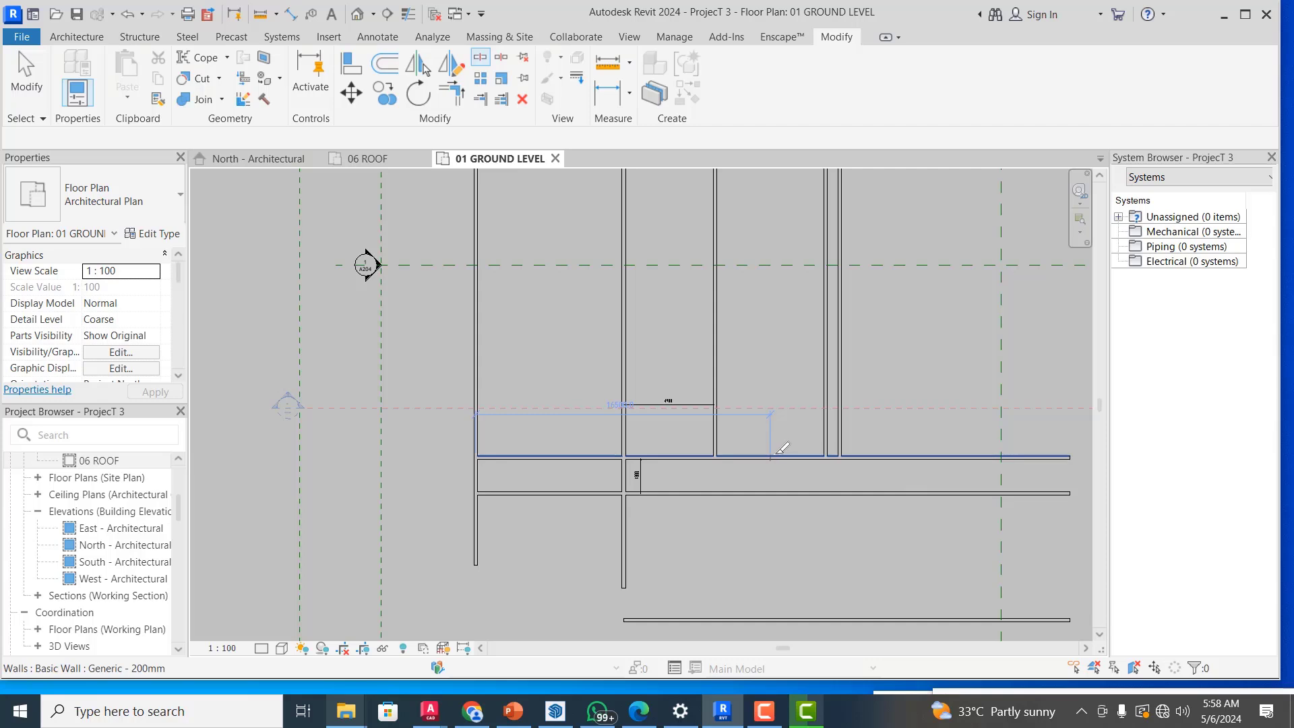
pyautogui.scroll(4, 782, 447)
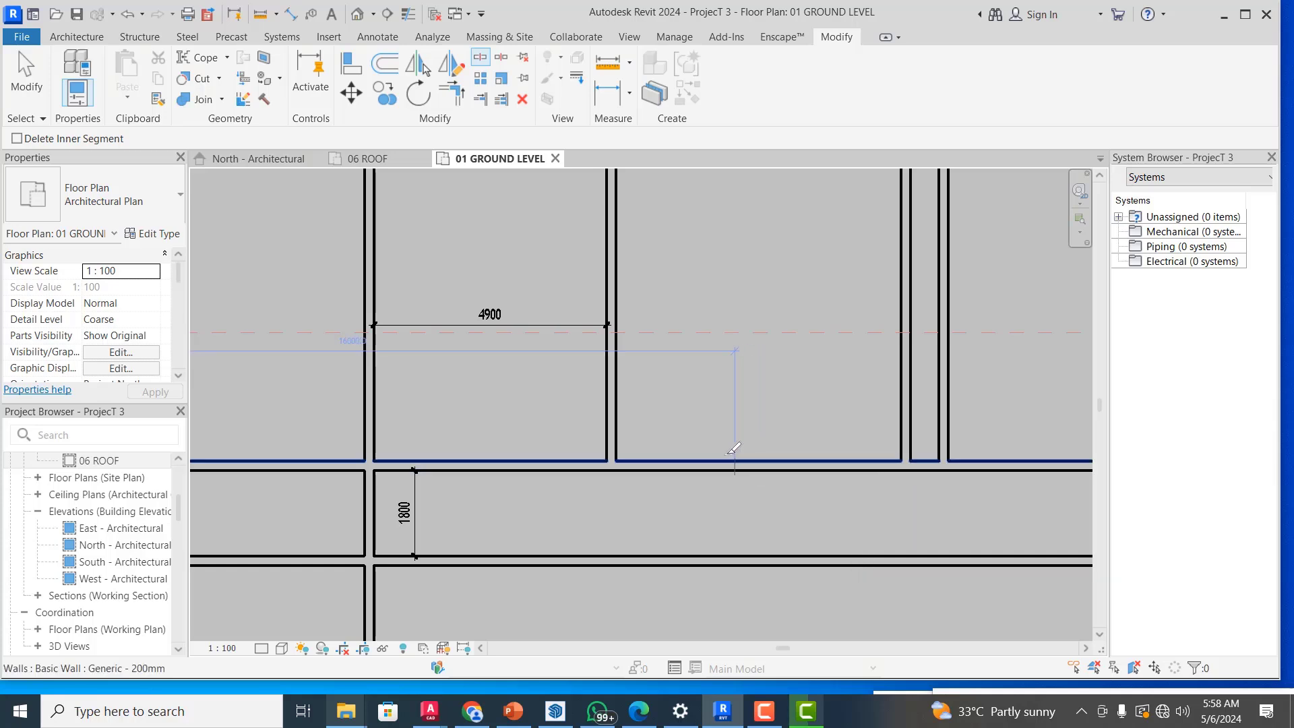
pyautogui.click(760, 391)
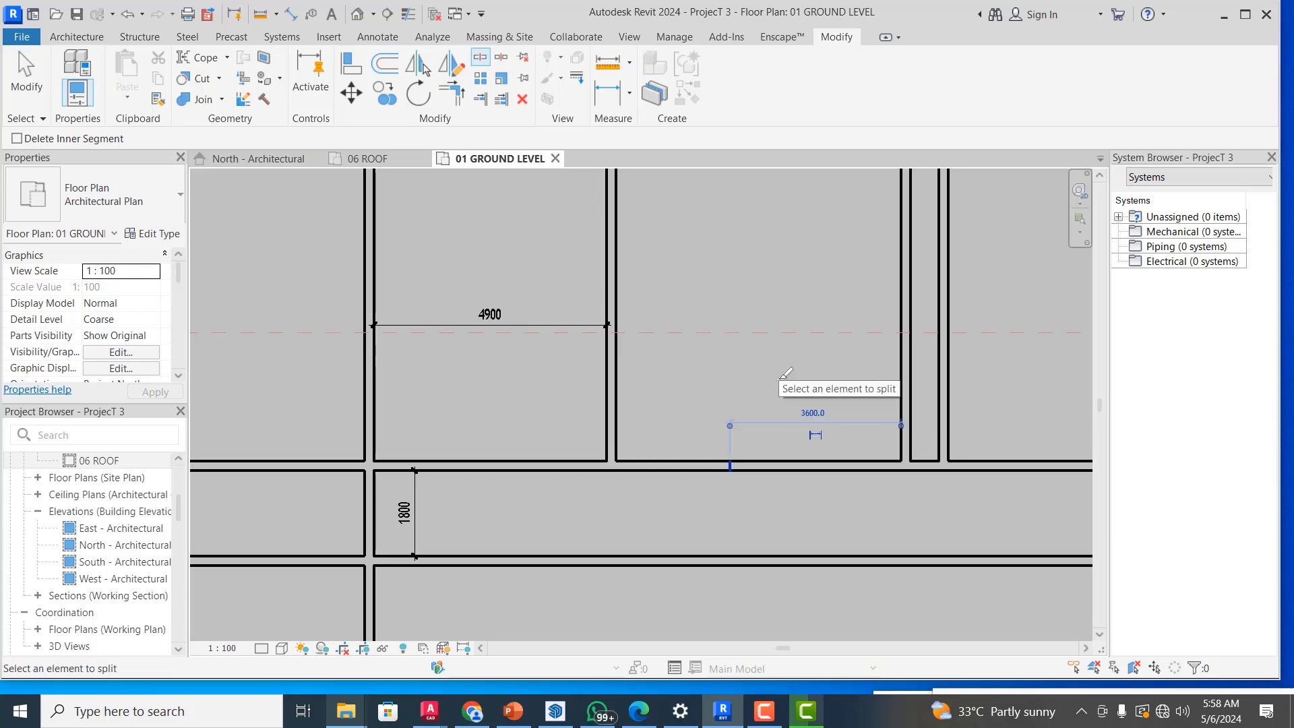
pyautogui.press('Escape')
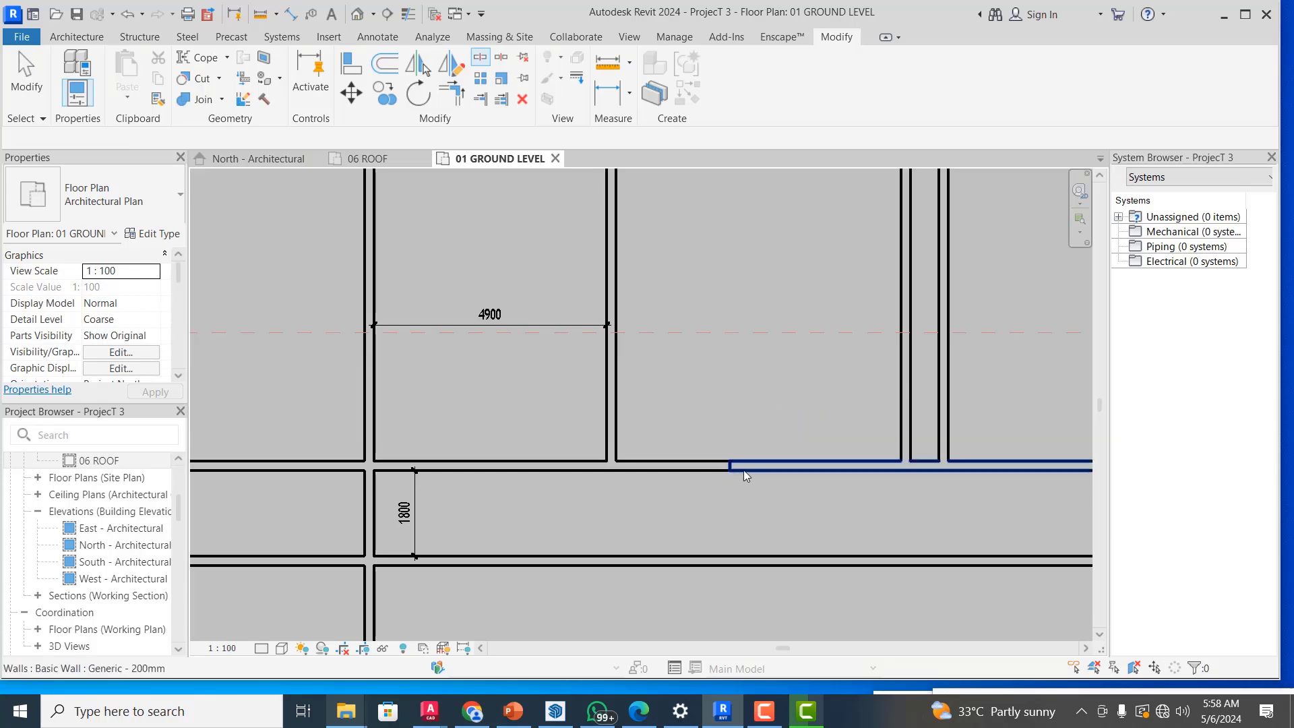
pyautogui.click(750, 468)
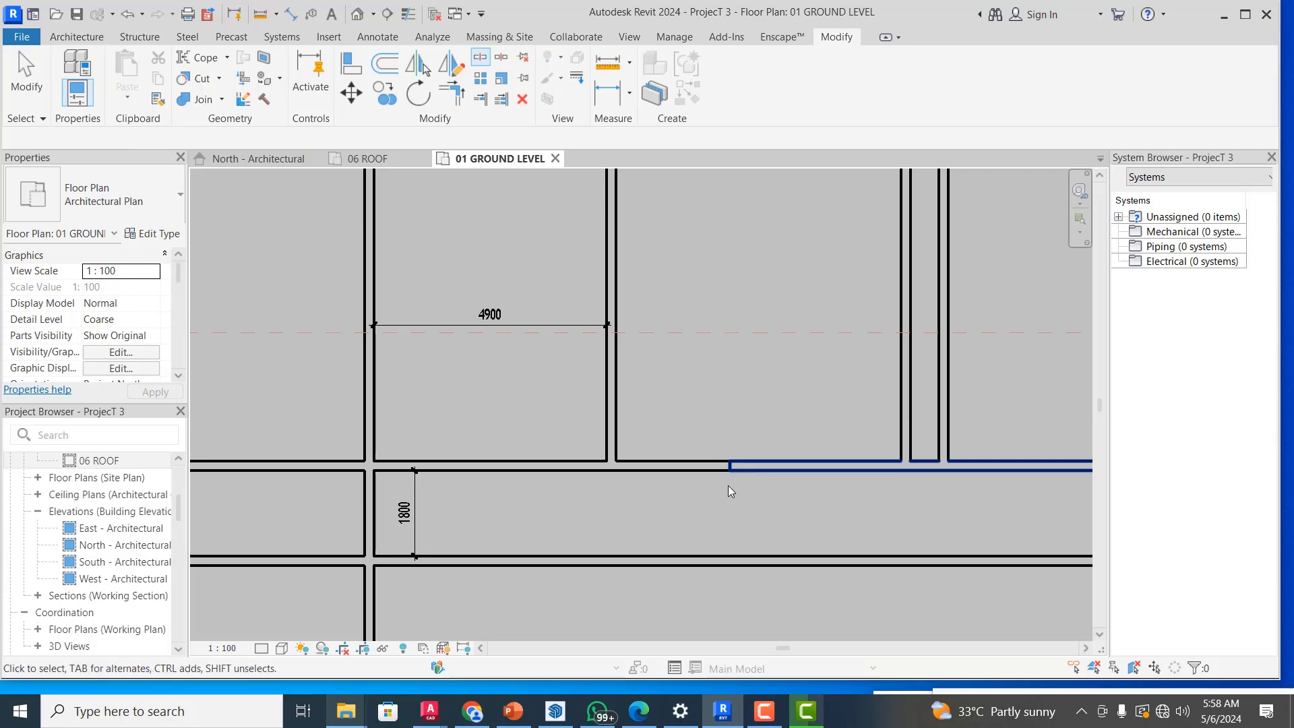
pyautogui.click(696, 467)
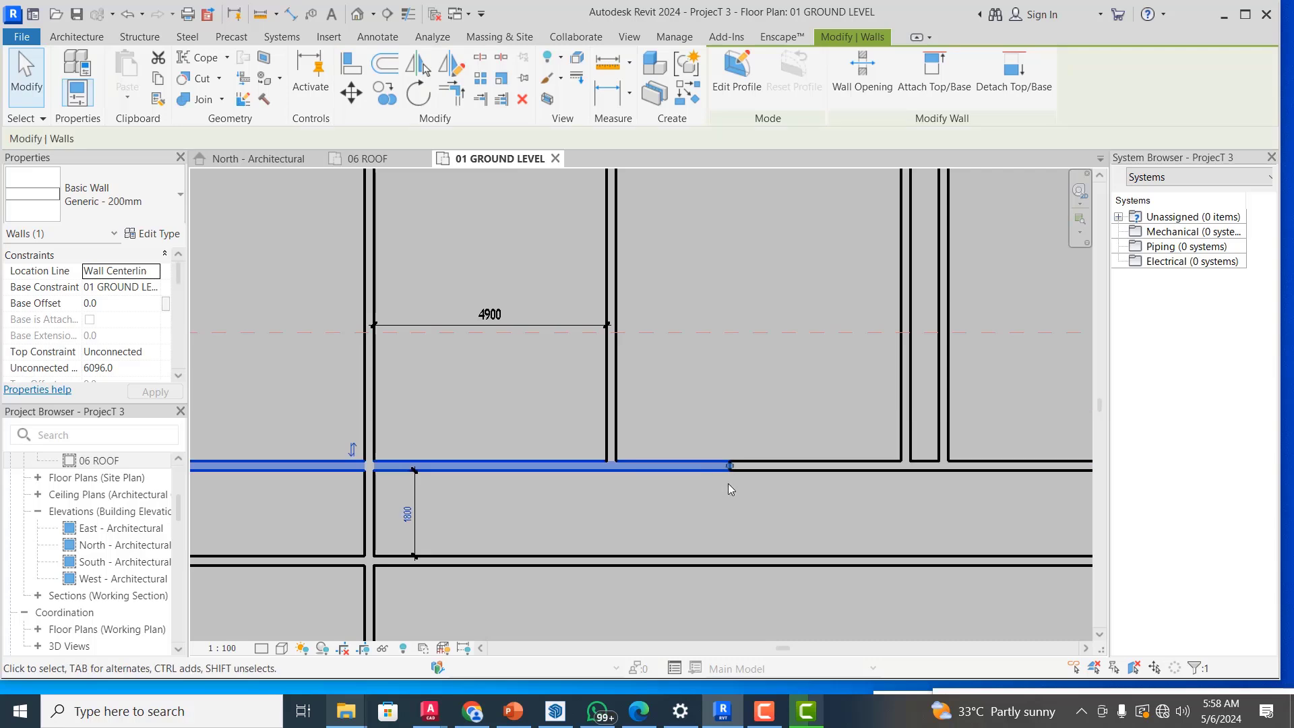
# - Delete the right-hand segment of the split upper corridor wall
pyautogui.click(774, 416)
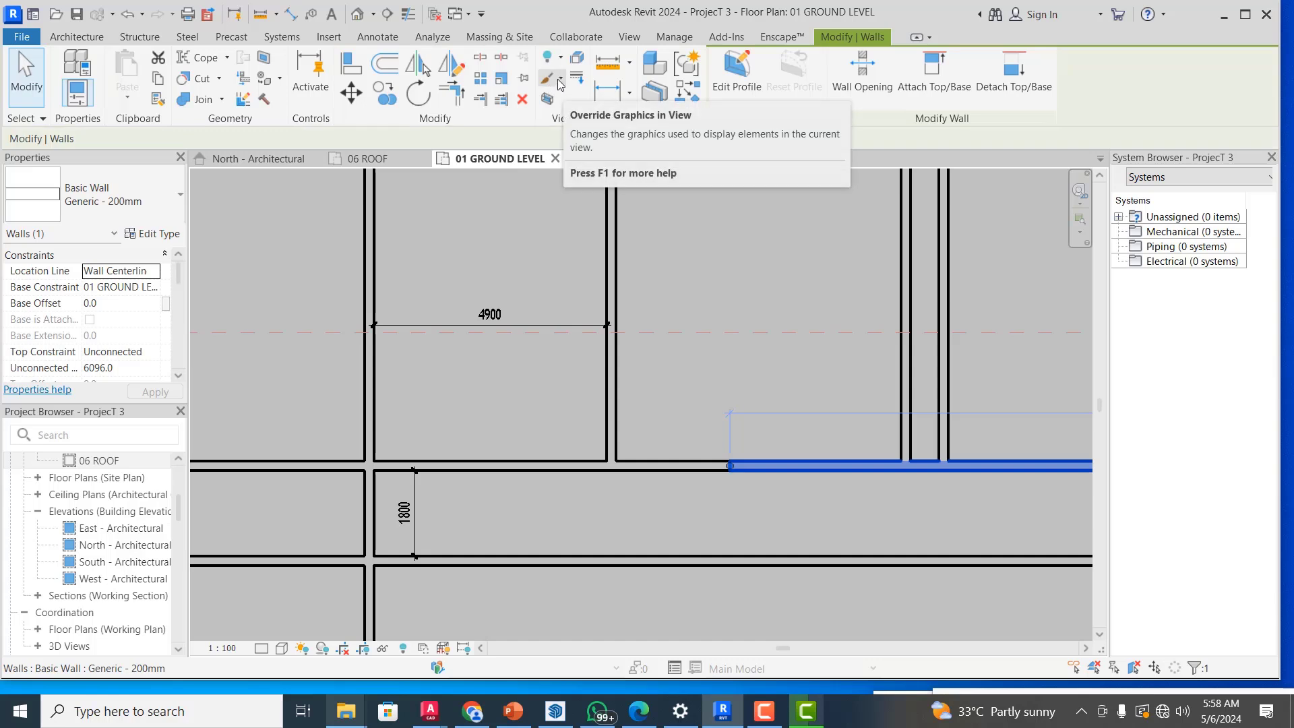
pyautogui.click(560, 83)
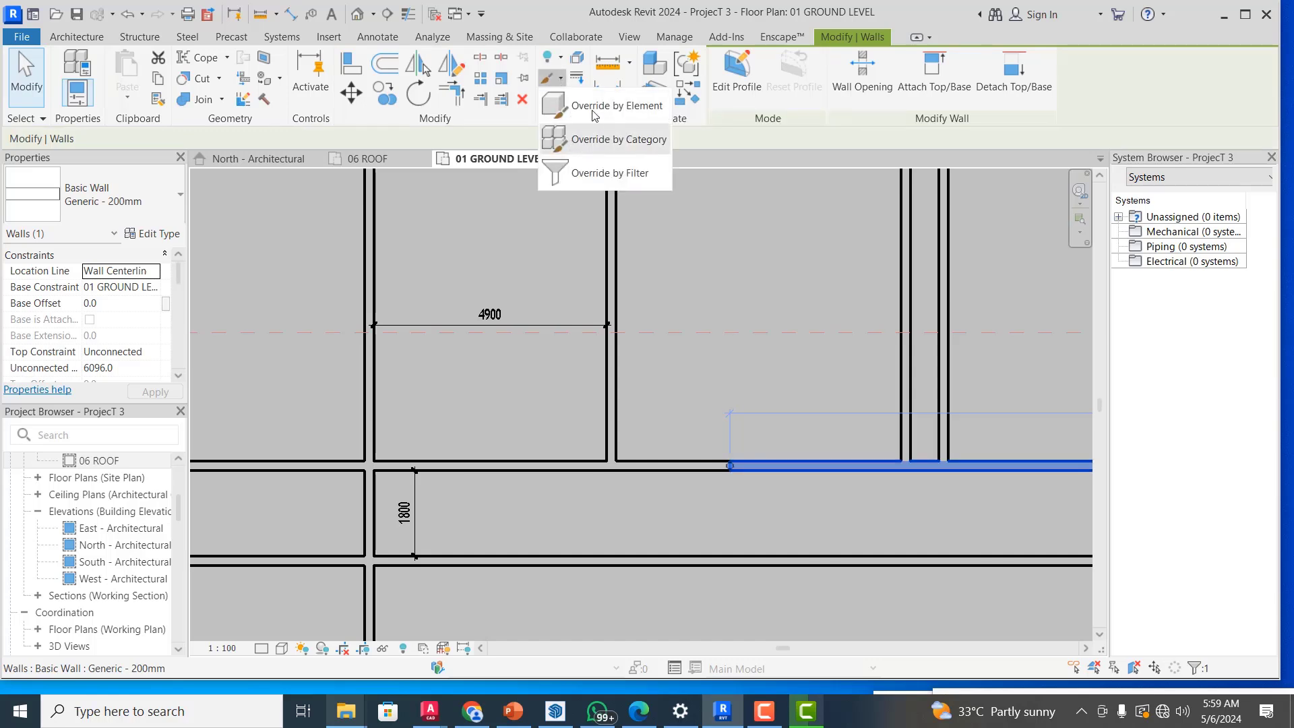
pyautogui.click(563, 83)
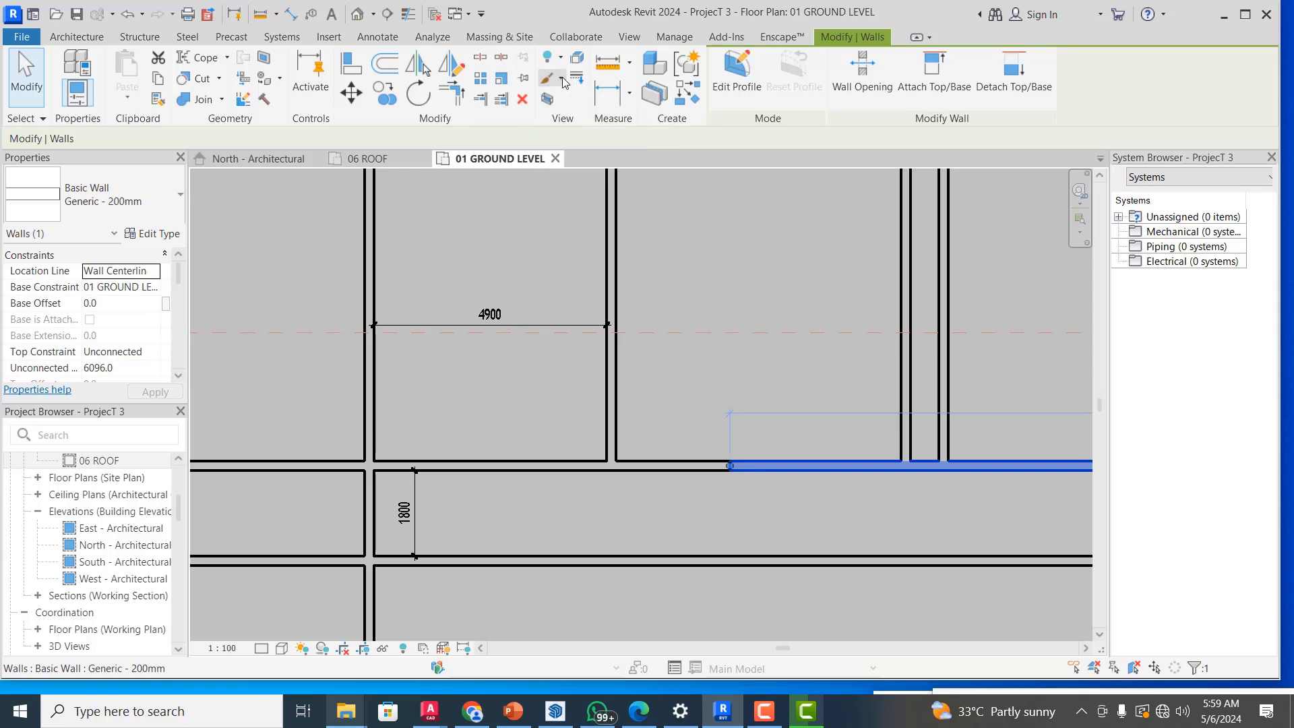
pyautogui.click(526, 105)
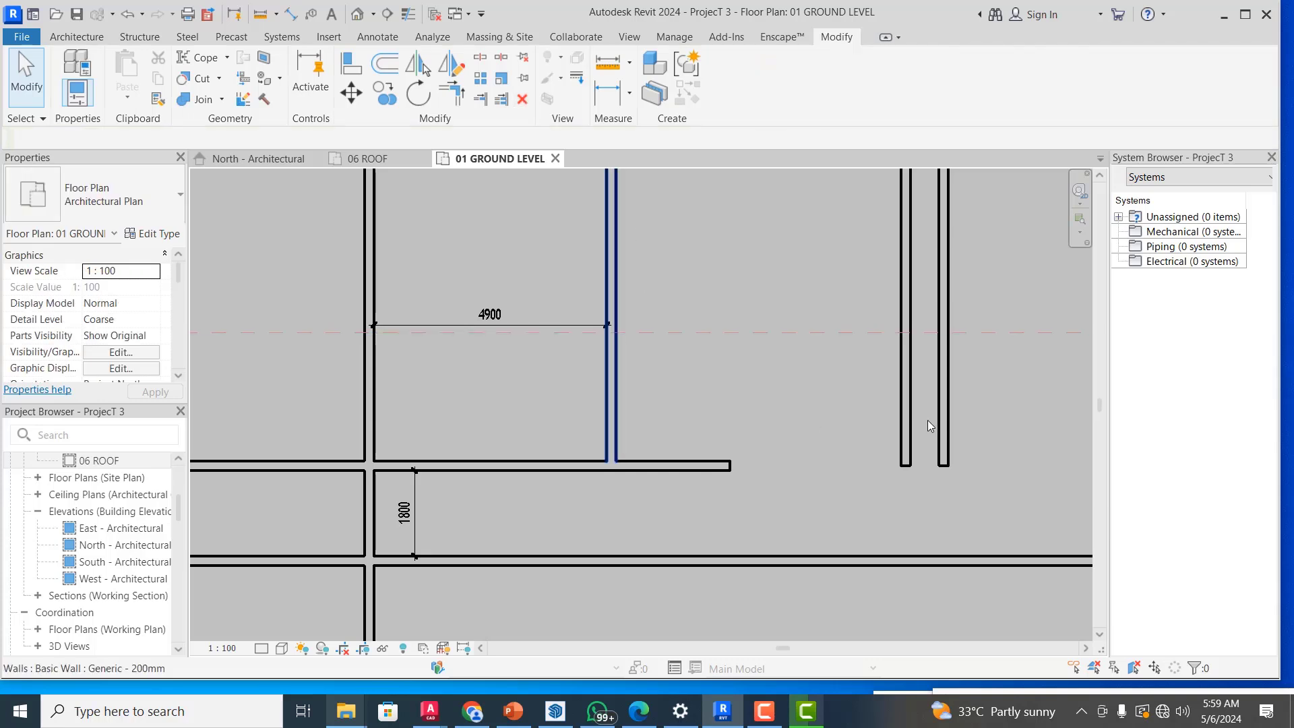
# - Delete both closely spaced vertical walls right of the second inner vertical wall
pyautogui.click(943, 391)
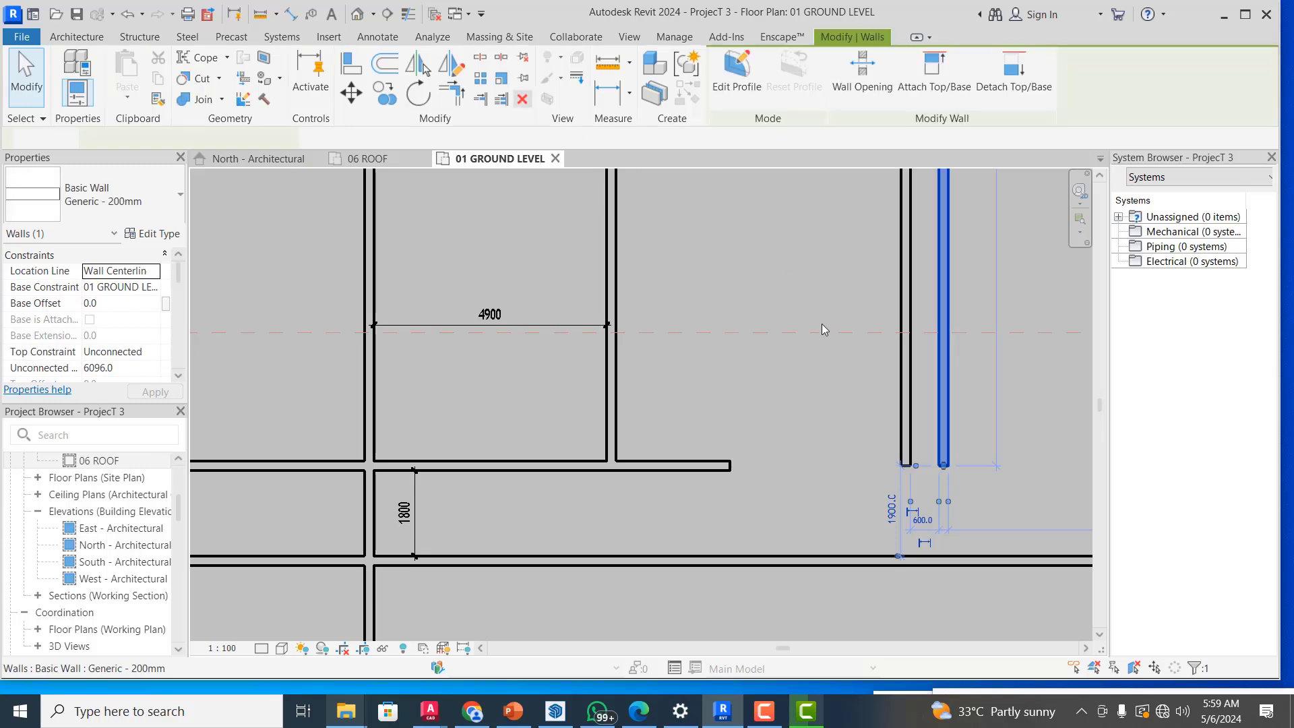
pyautogui.press('Delete')
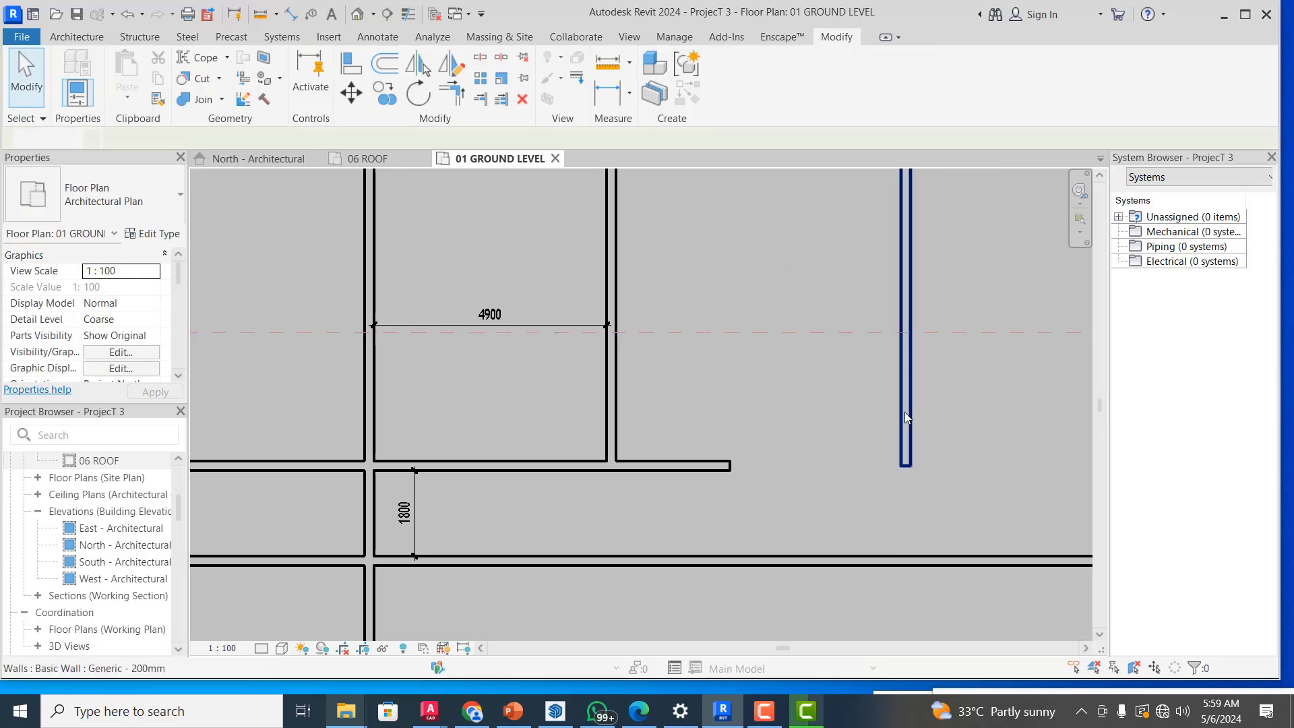
pyautogui.click(904, 418)
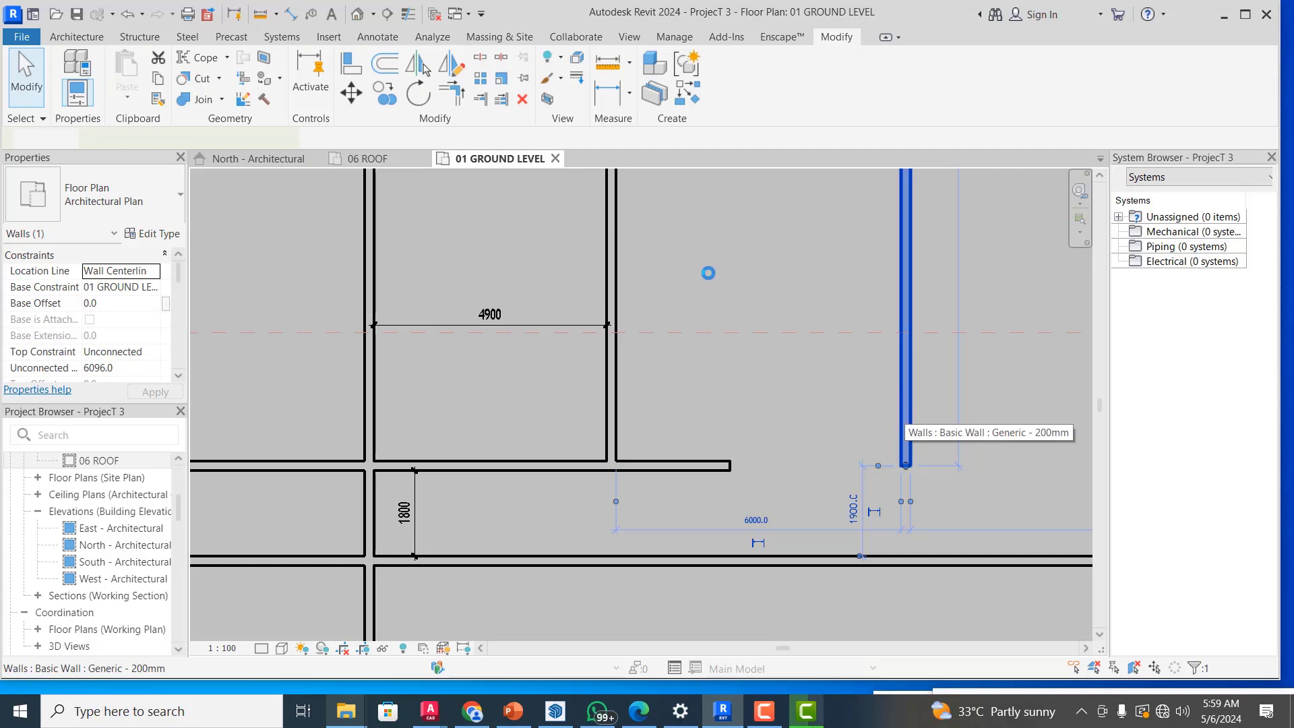
pyautogui.press('Delete')
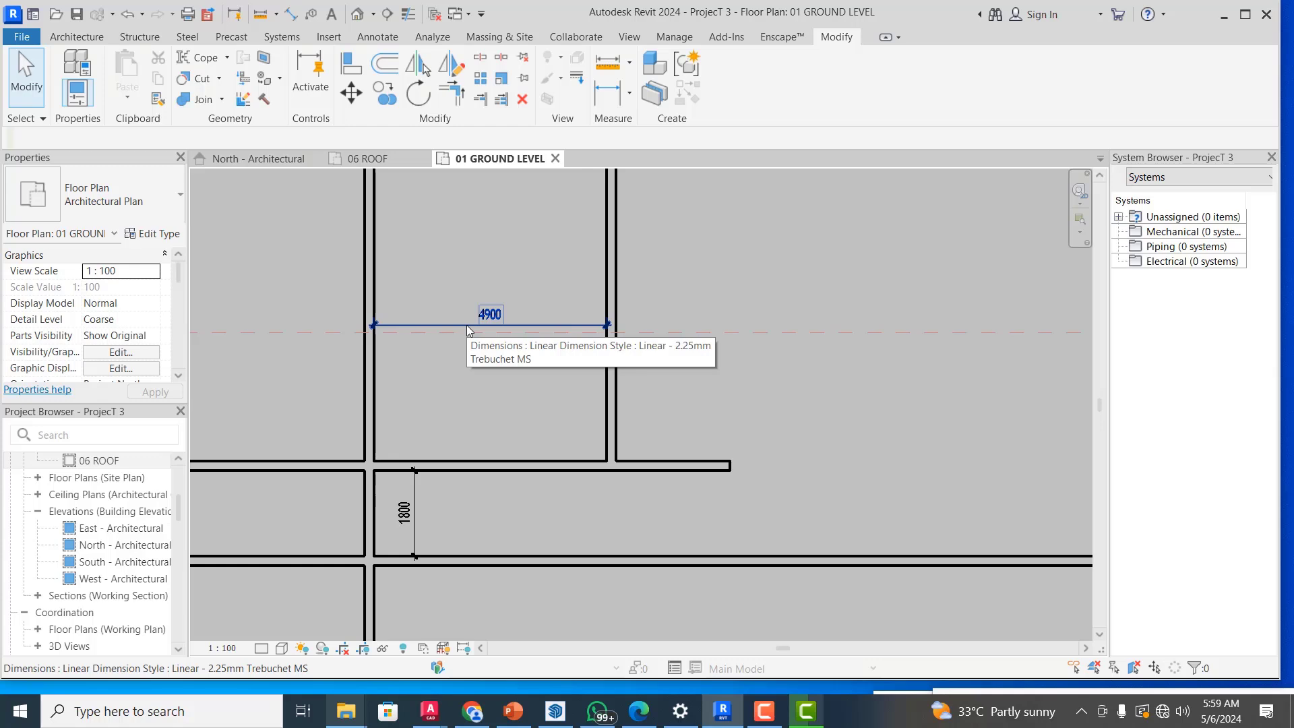
pyautogui.click(629, 65)
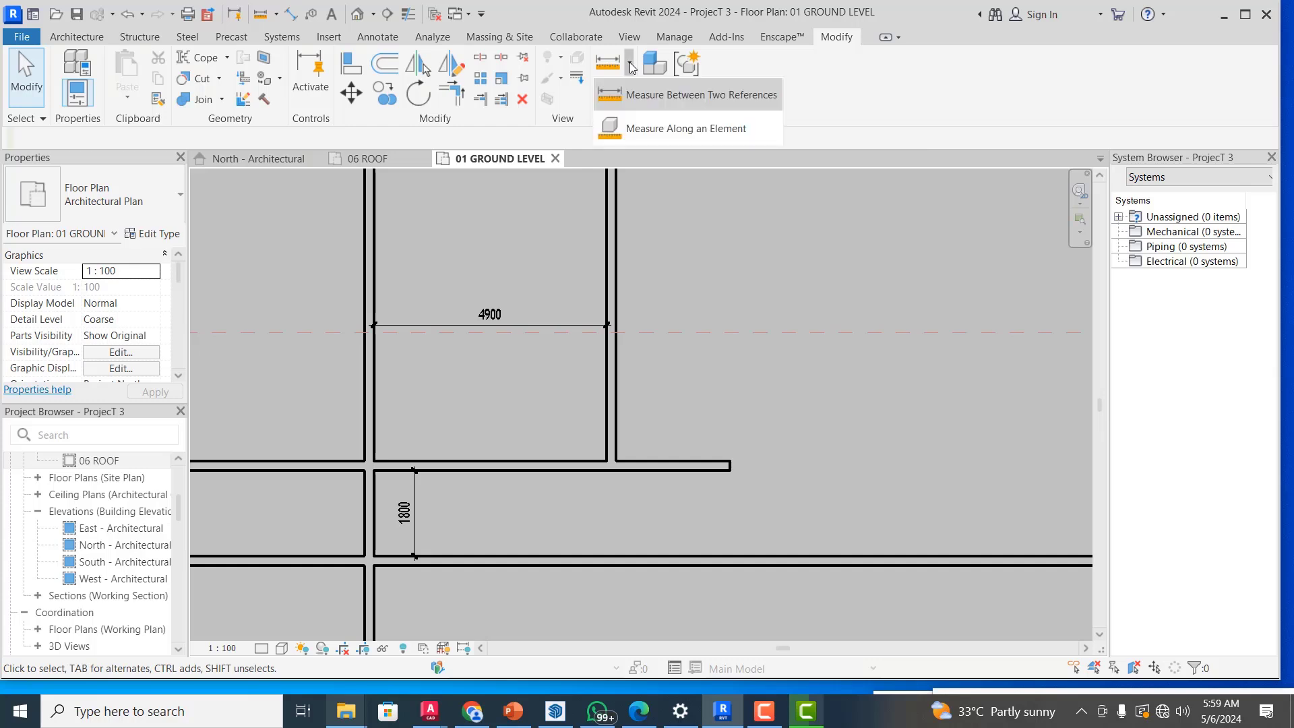
pyautogui.click(631, 66)
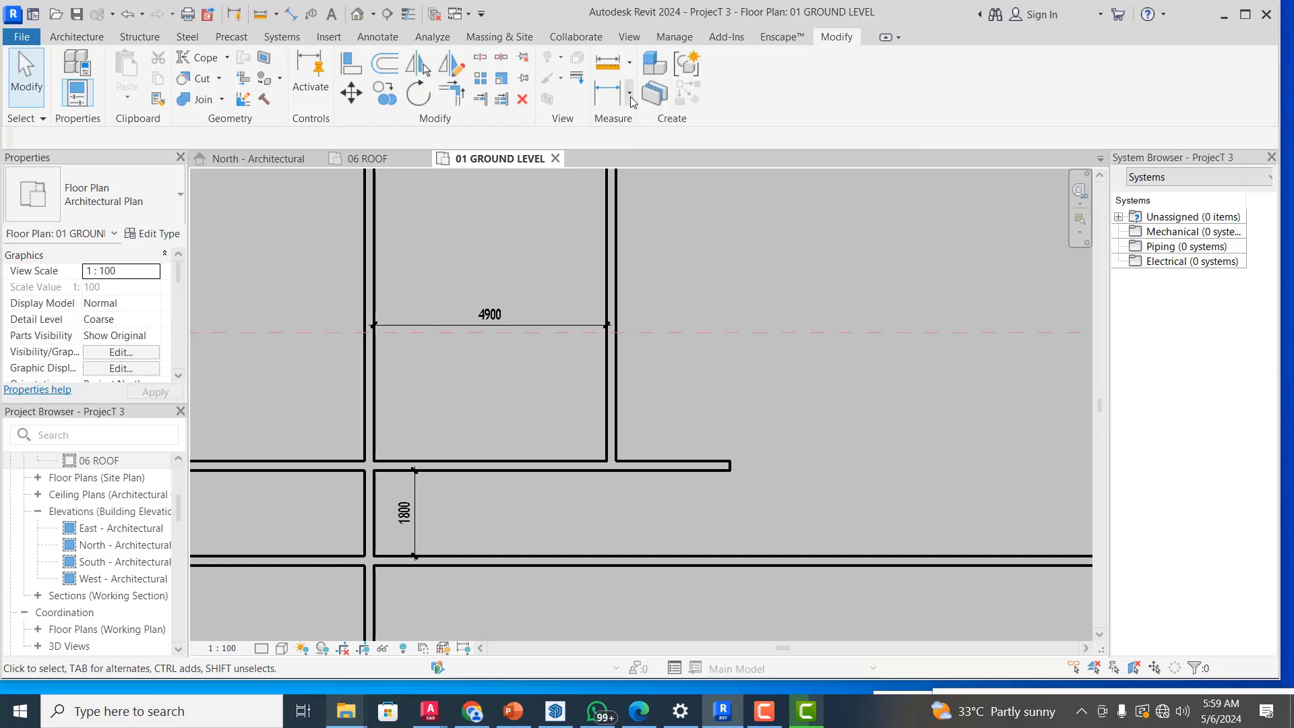
pyautogui.click(631, 95)
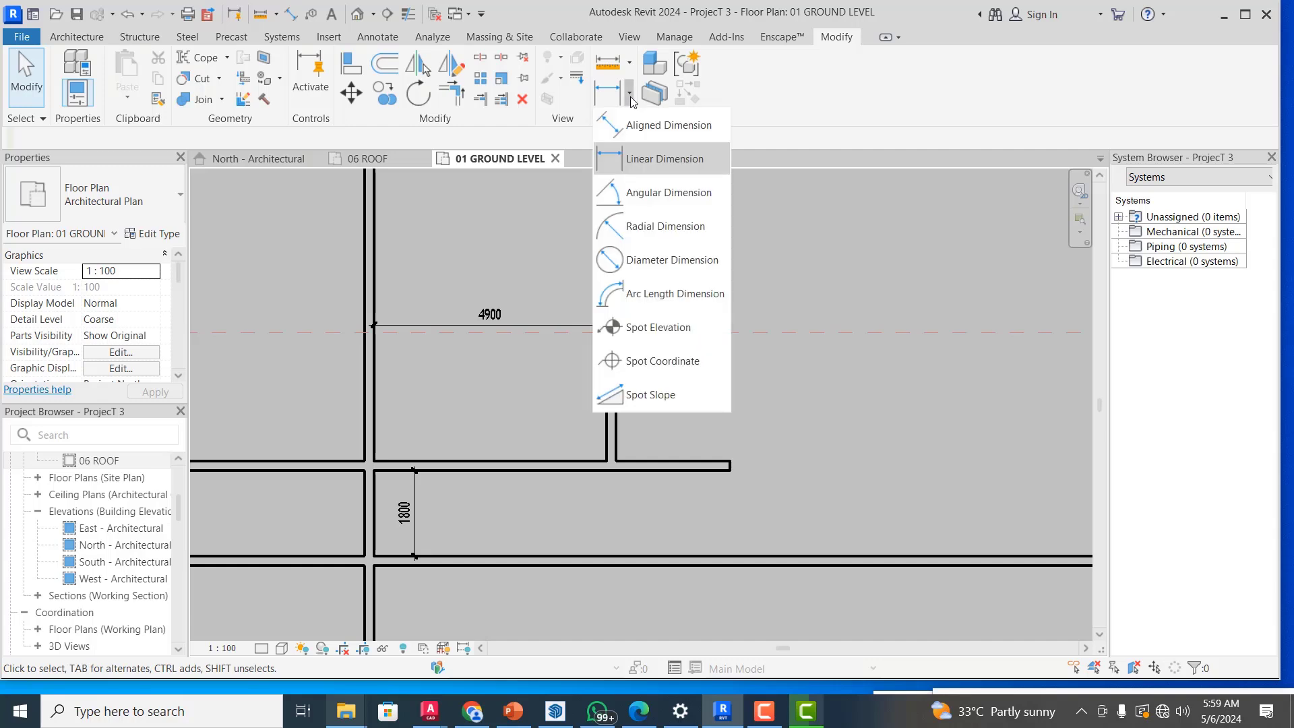
pyautogui.click(631, 98)
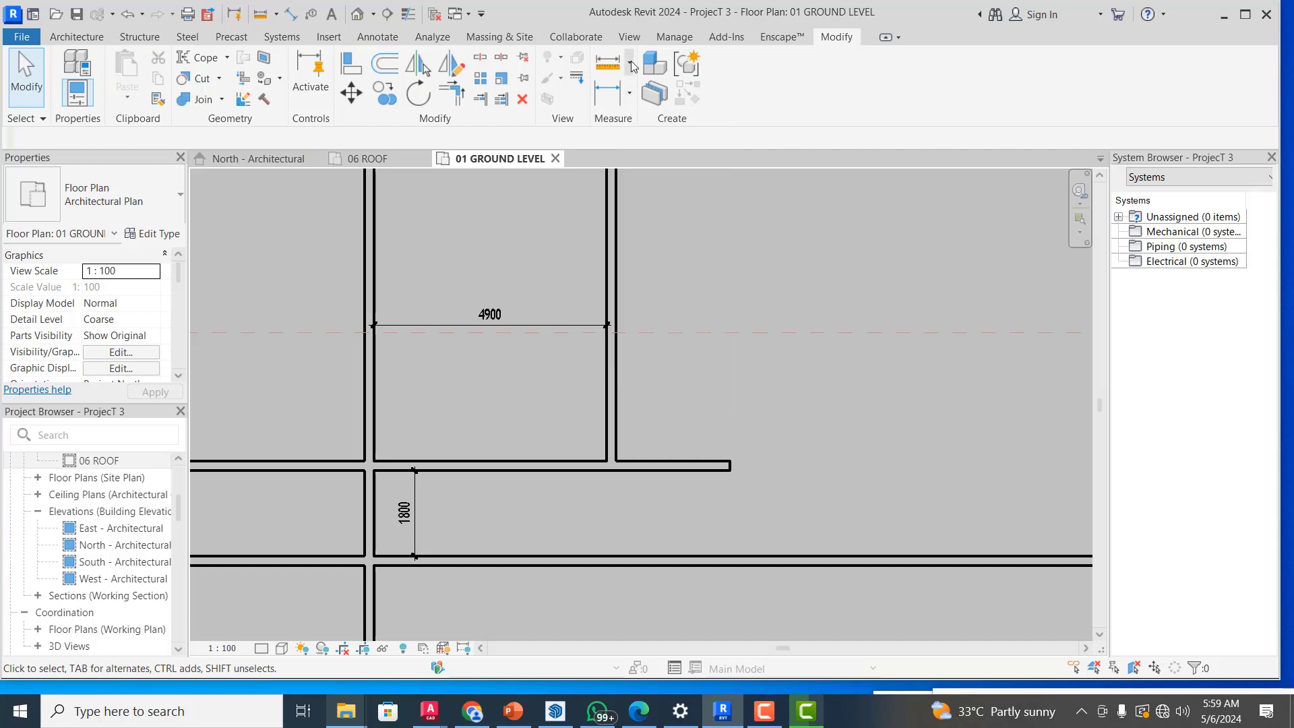
# - Measure the clear distance between the facing sides of the two inner vertical walls using Measure Between Two References
pyautogui.click(630, 66)
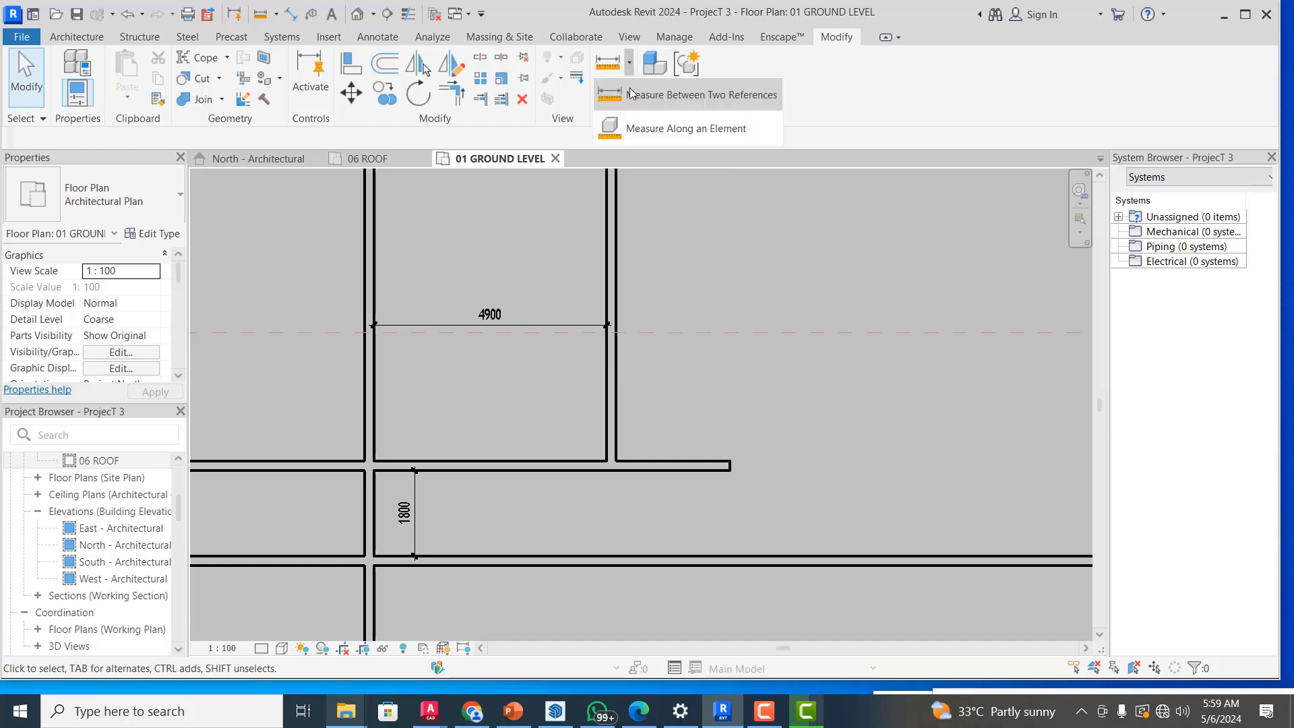
pyautogui.click(374, 394)
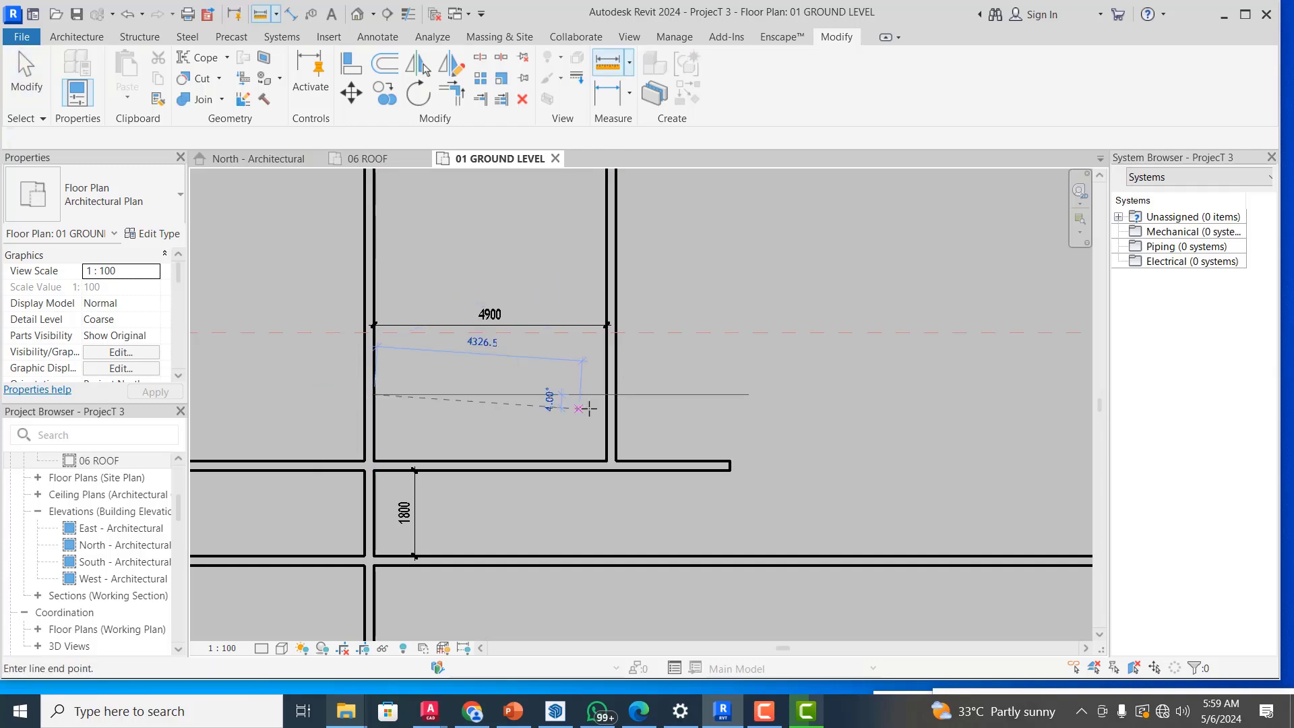
pyautogui.click(604, 395)
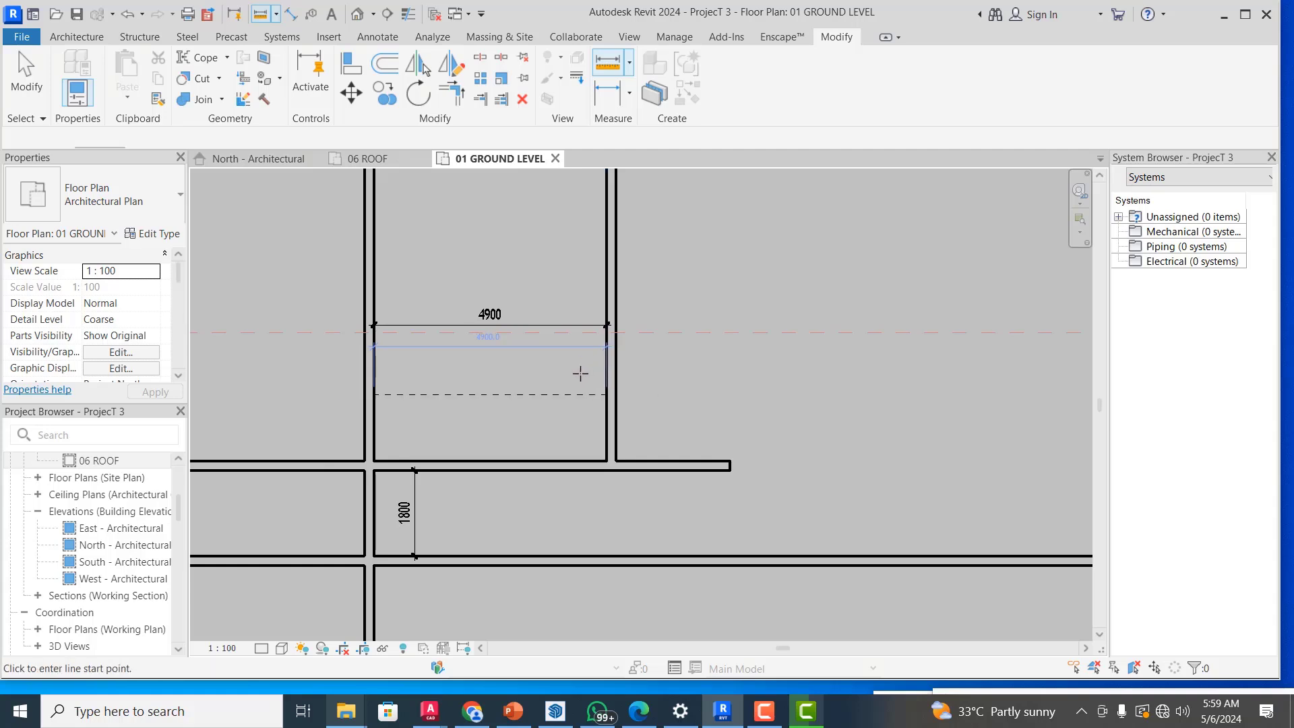
pyautogui.scroll(3, 484, 342)
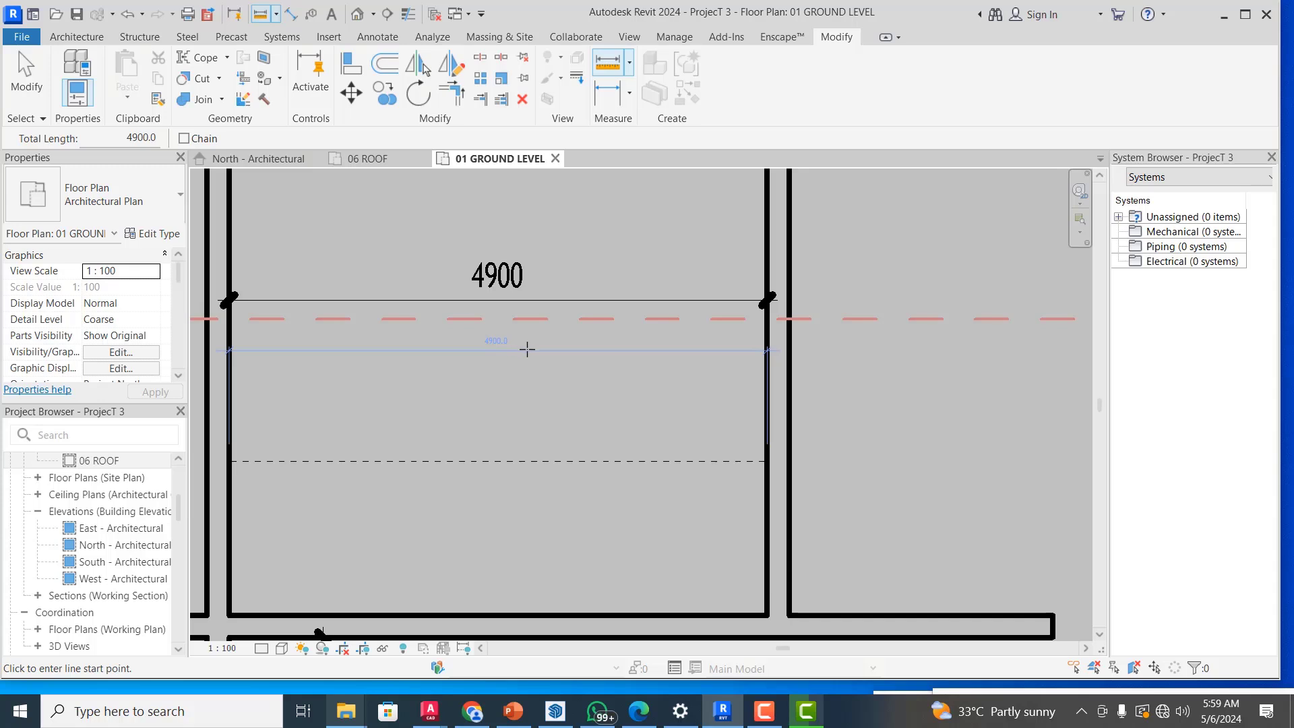
pyautogui.scroll(-2, 533, 354)
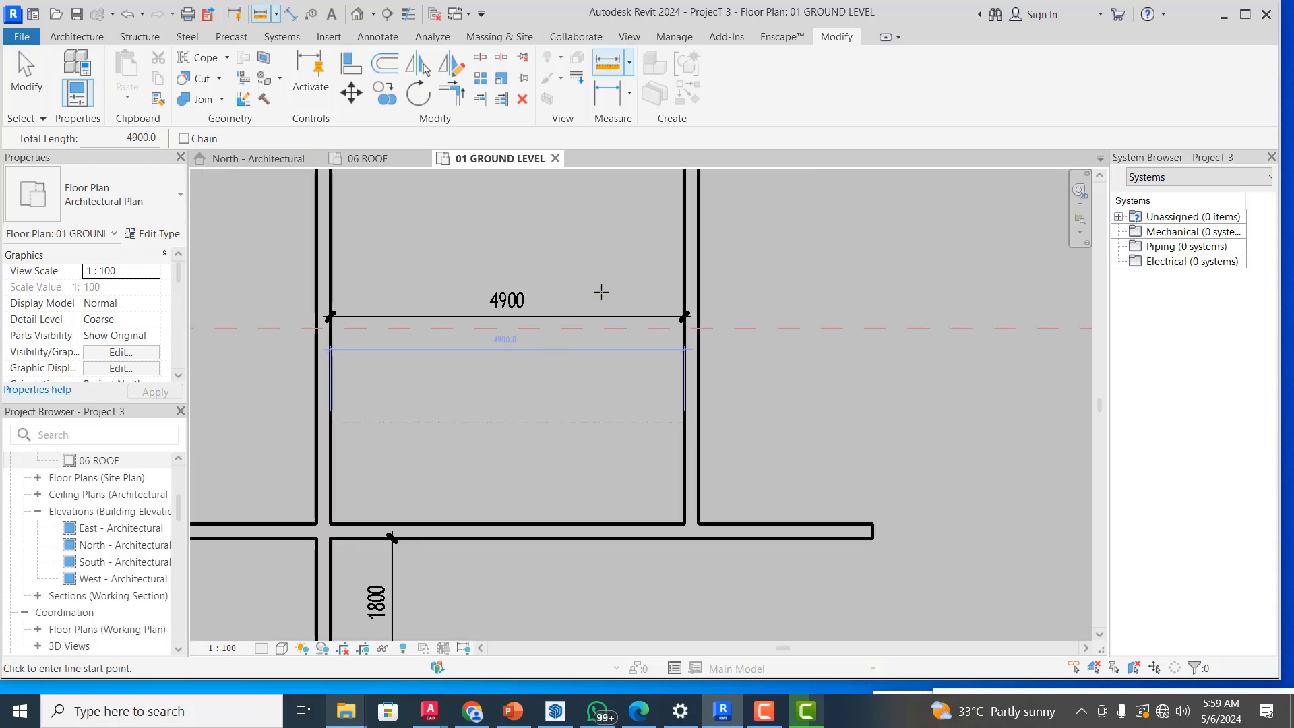
# - Measure the length of the second inner vertical wall using Measure Along an Element
pyautogui.click(628, 64)
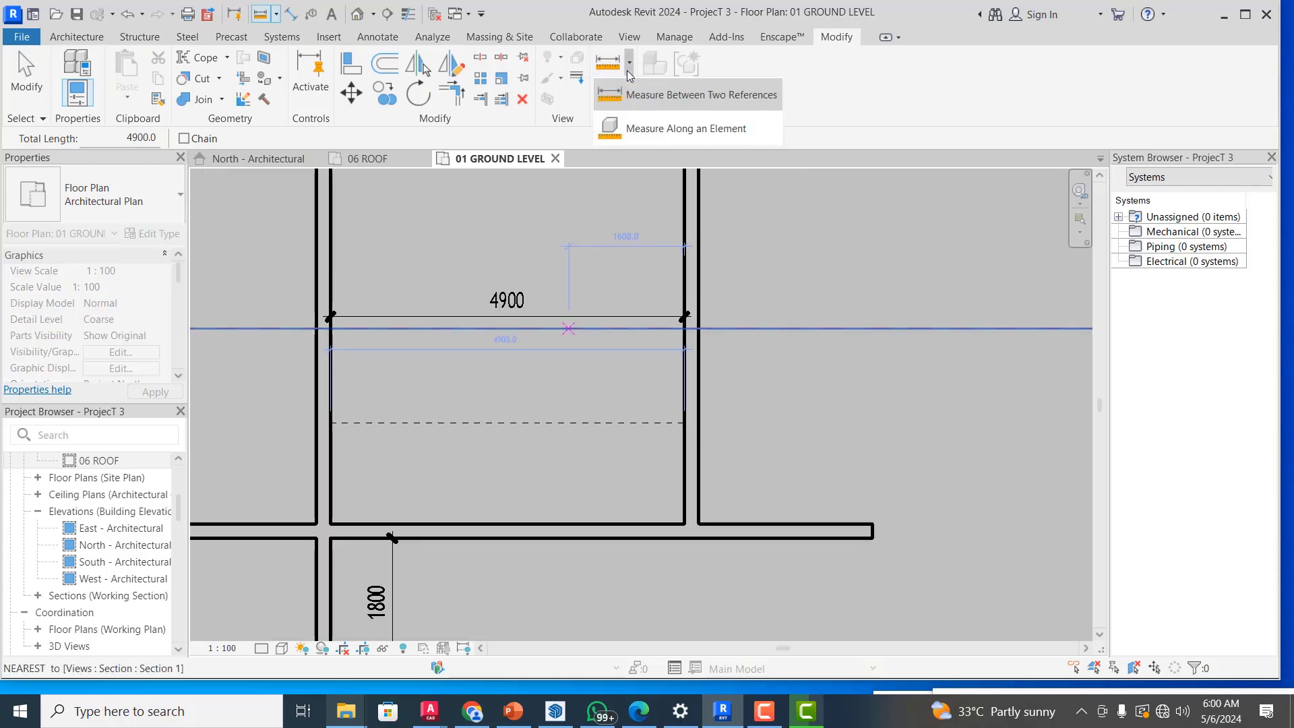
pyautogui.click(656, 137)
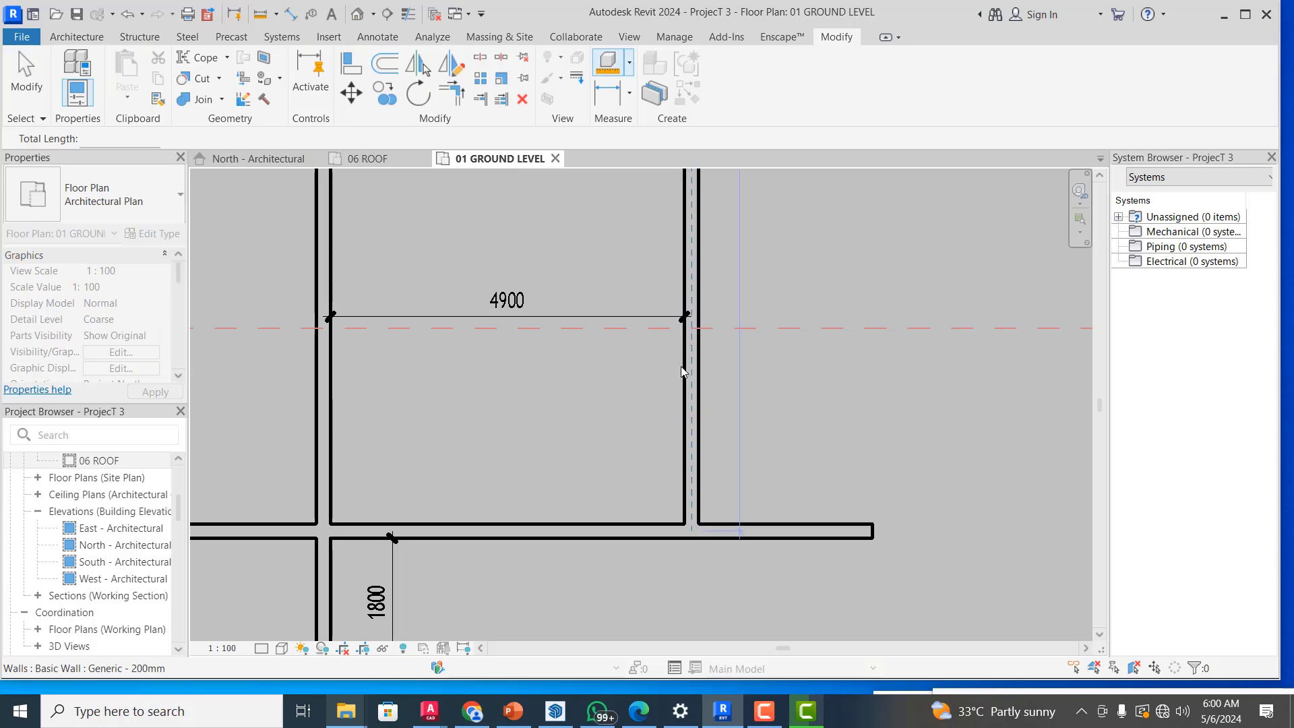
pyautogui.scroll(-5, 670, 388)
pyautogui.click(669, 389)
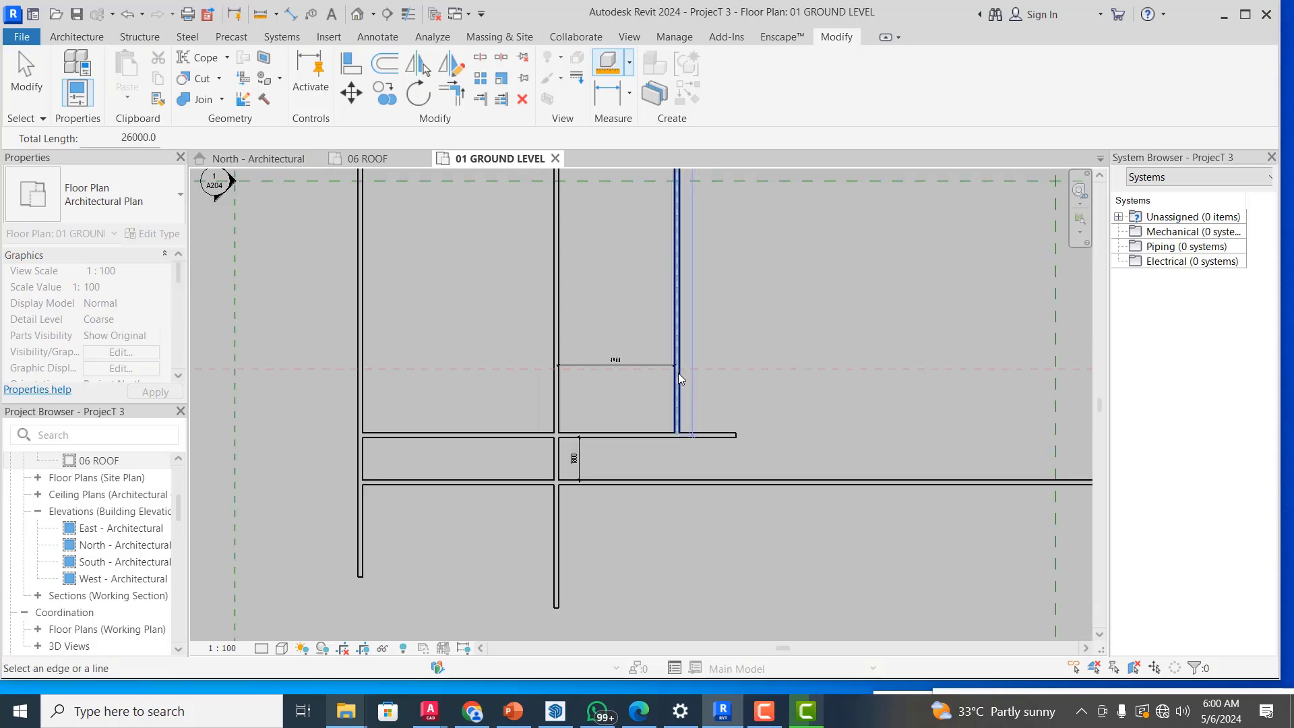
pyautogui.scroll(-5, 707, 347)
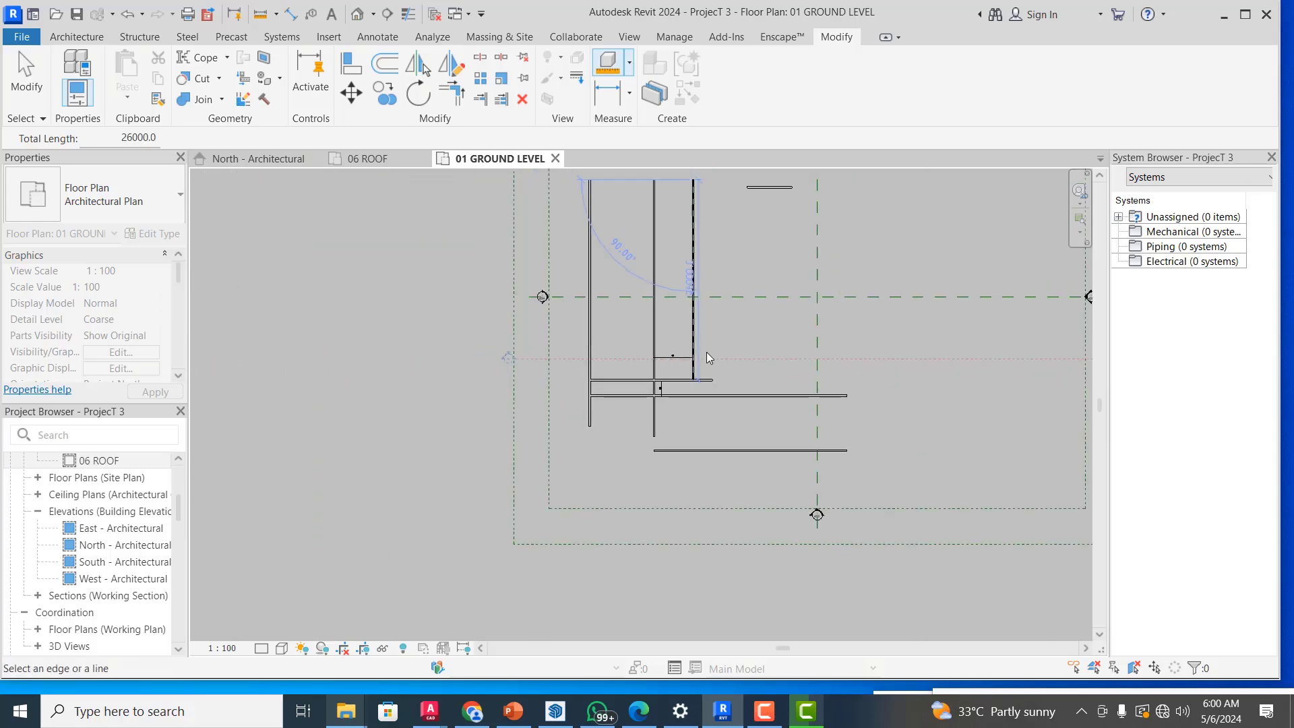
pyautogui.scroll(5, 704, 303)
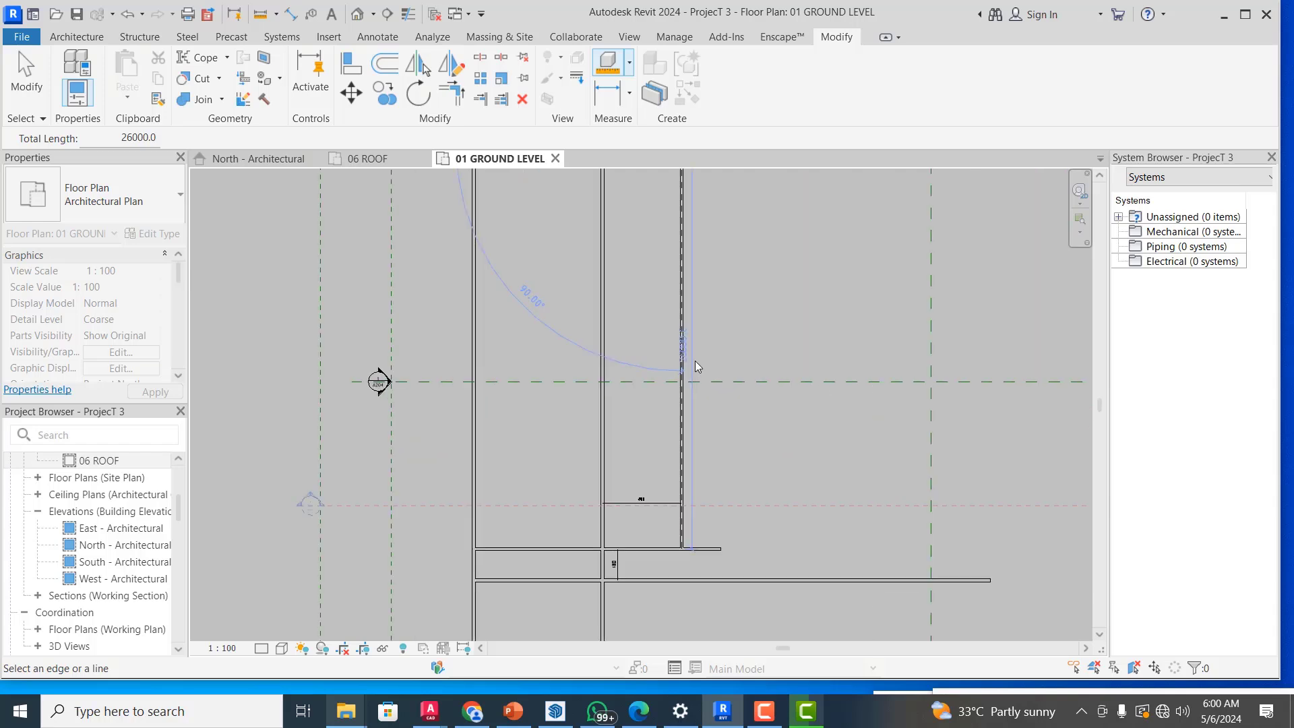
pyautogui.scroll(3, 693, 346)
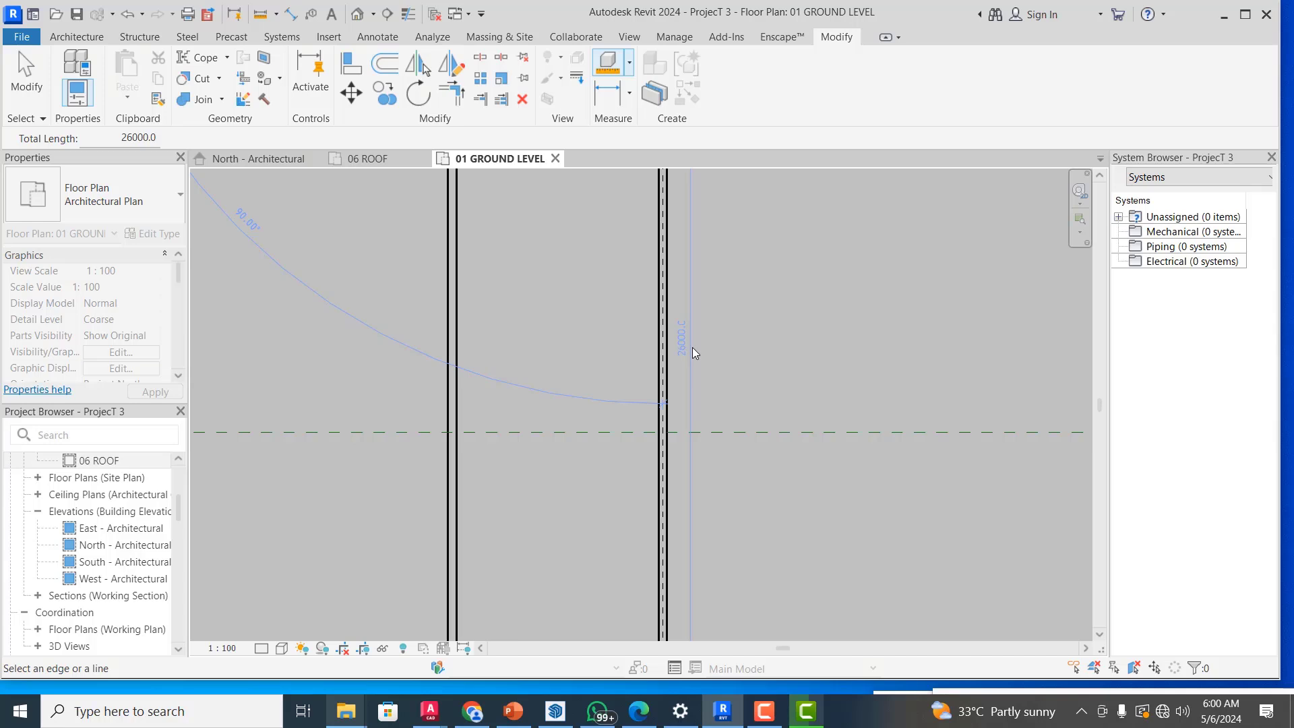
pyautogui.click(628, 95)
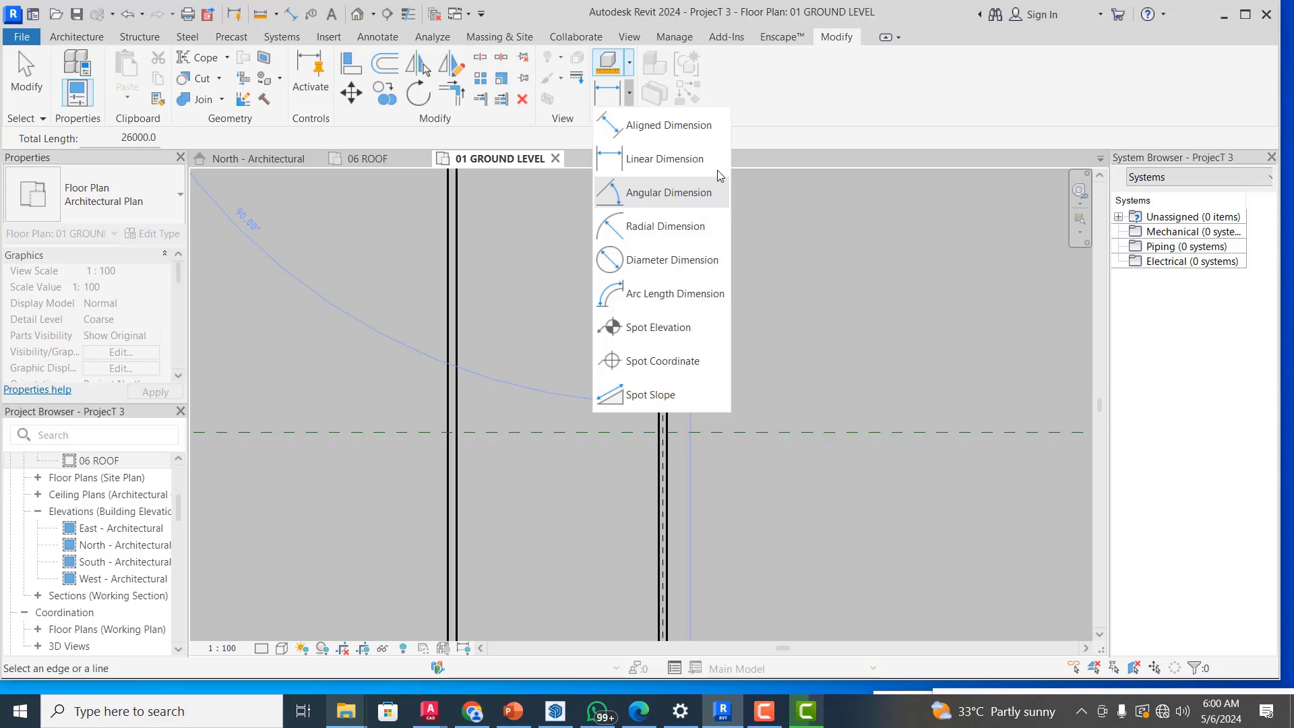
pyautogui.click(675, 166)
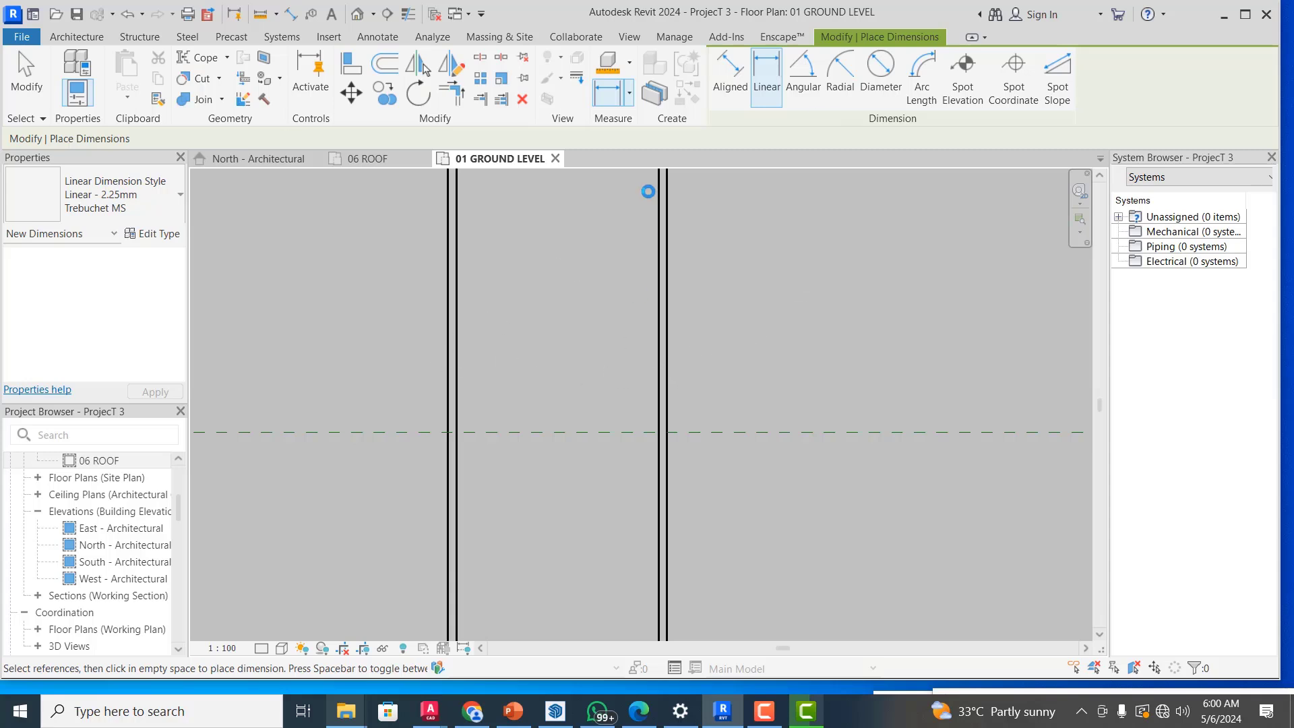
pyautogui.scroll(-2, 637, 311)
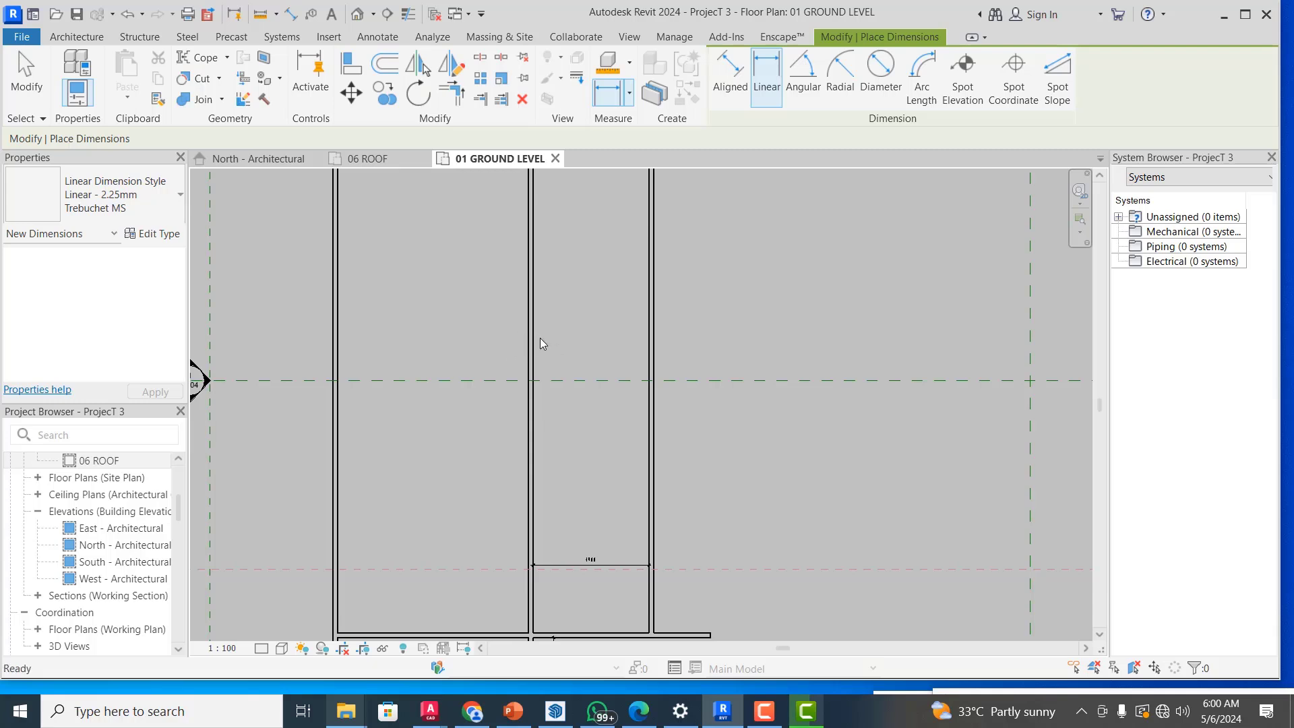
pyautogui.press('Escape')
pyautogui.press('Escape')
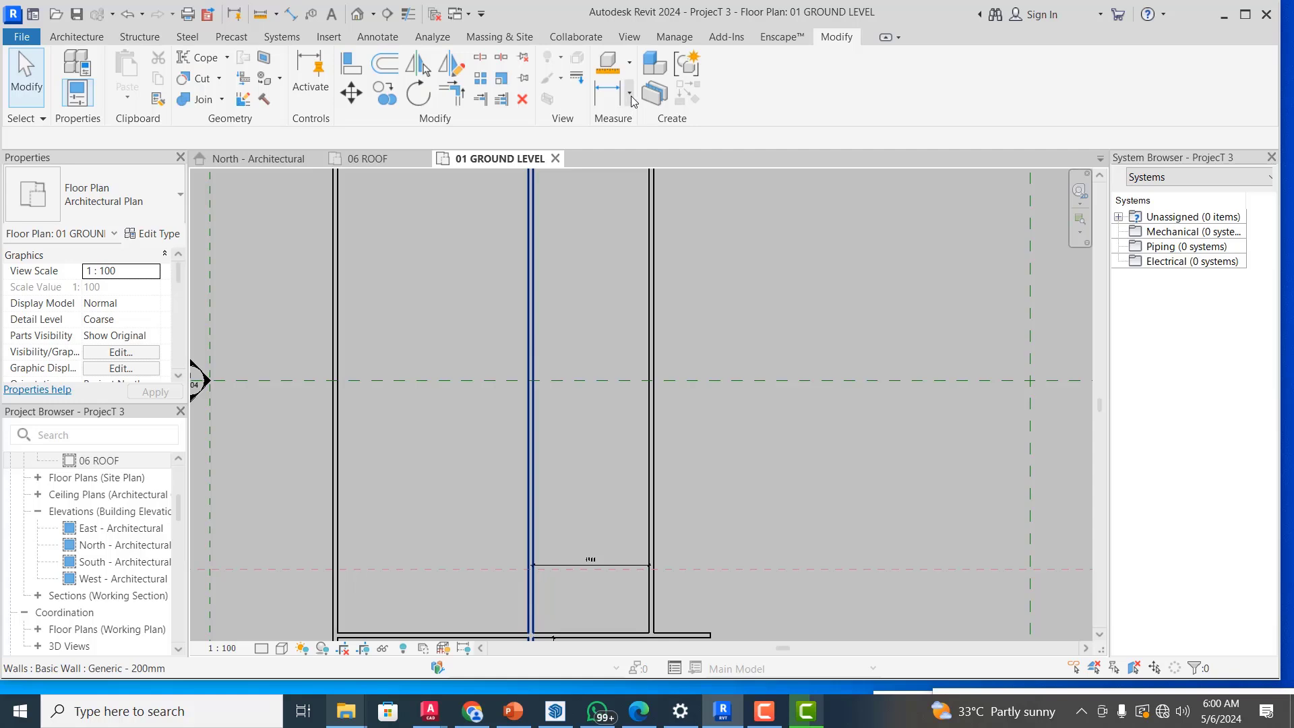
pyautogui.click(630, 99)
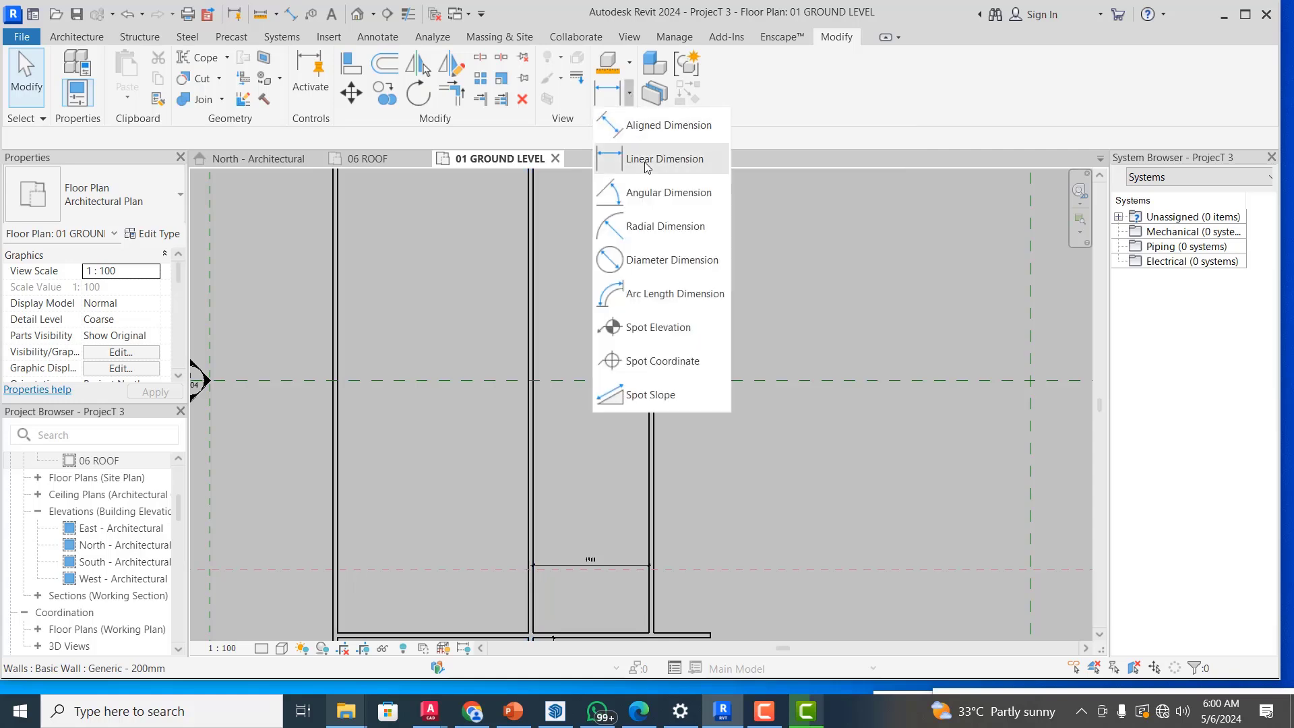
pyautogui.click(640, 162)
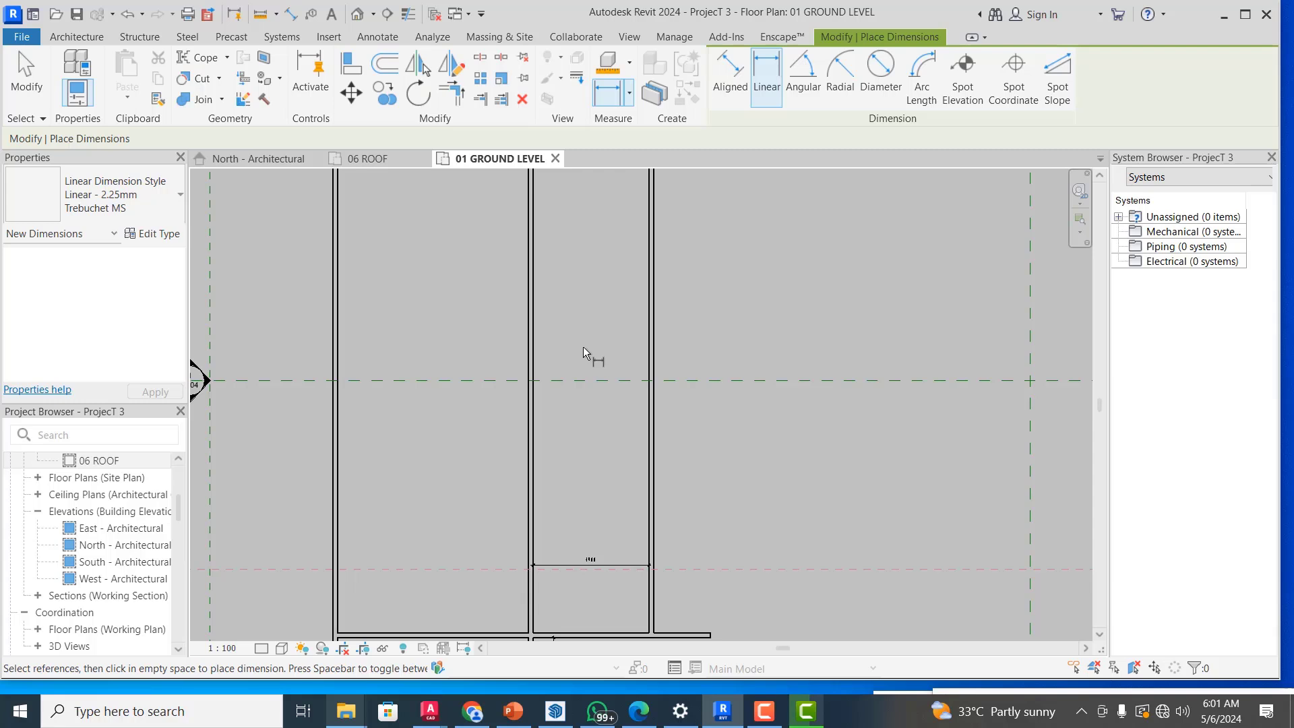
pyautogui.press('Escape')
pyautogui.press('Escape')
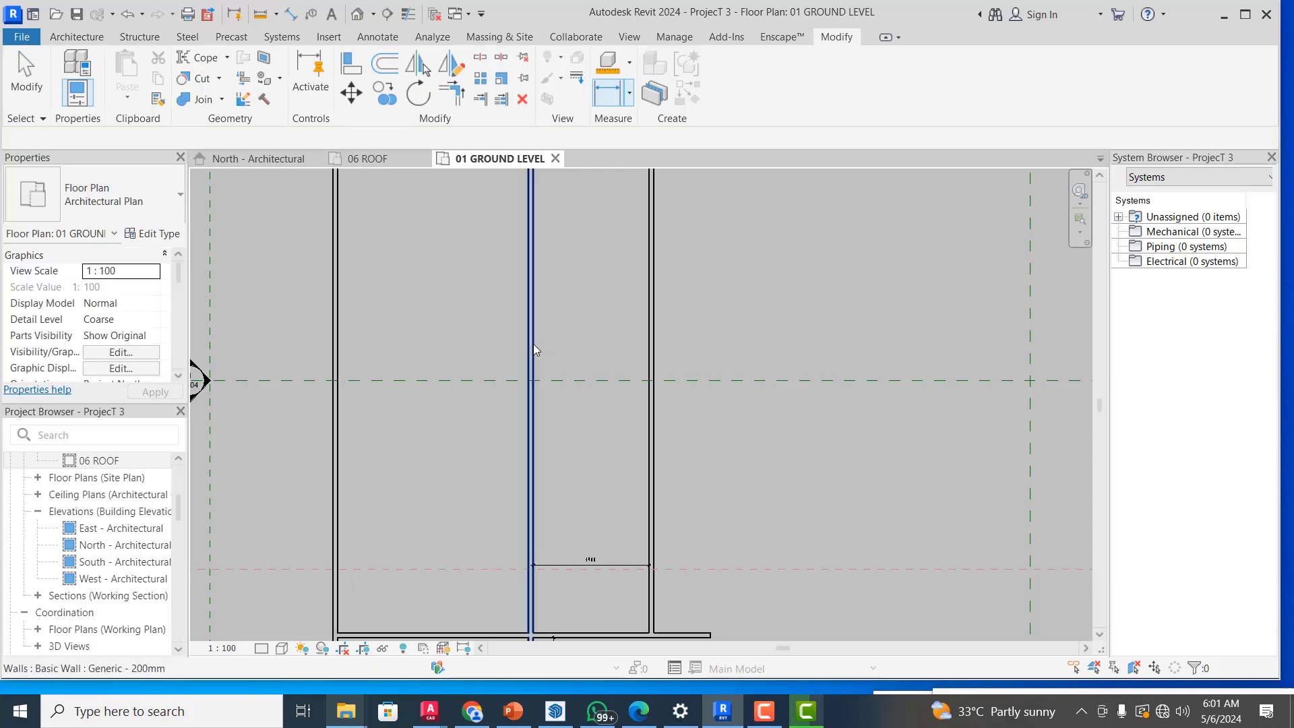
pyautogui.click(533, 349)
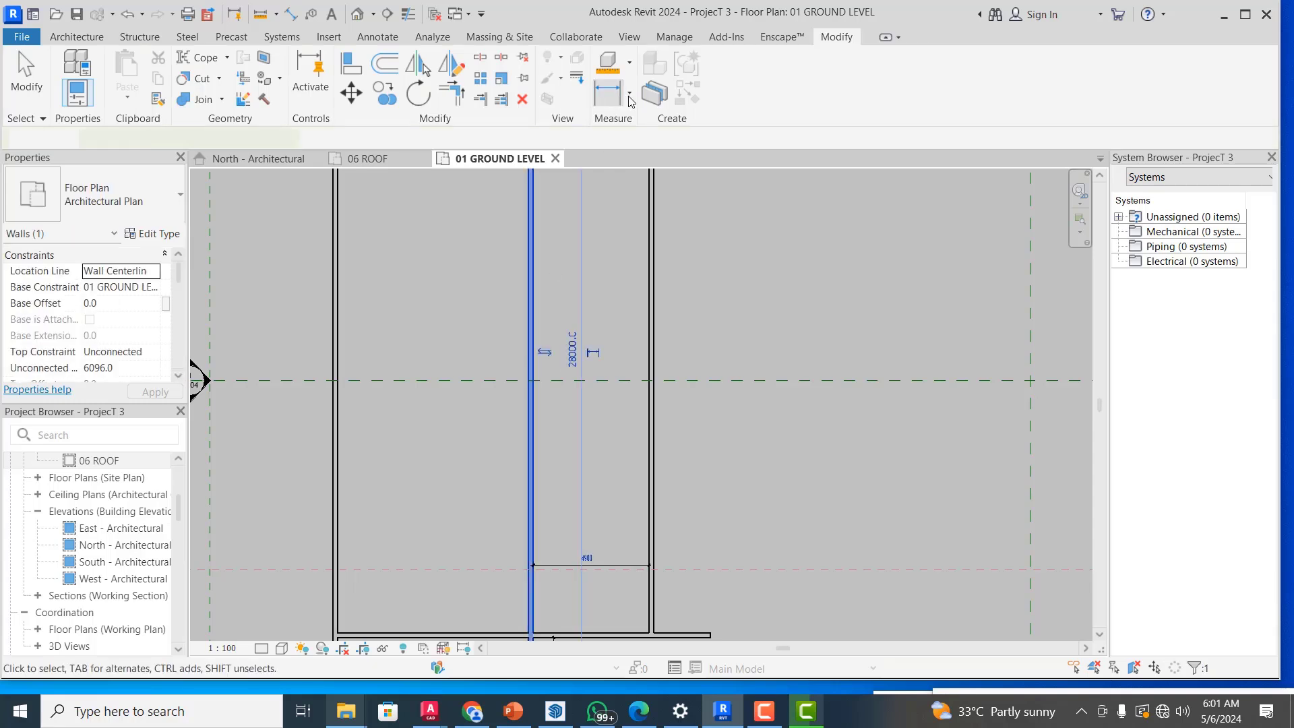
pyautogui.click(630, 97)
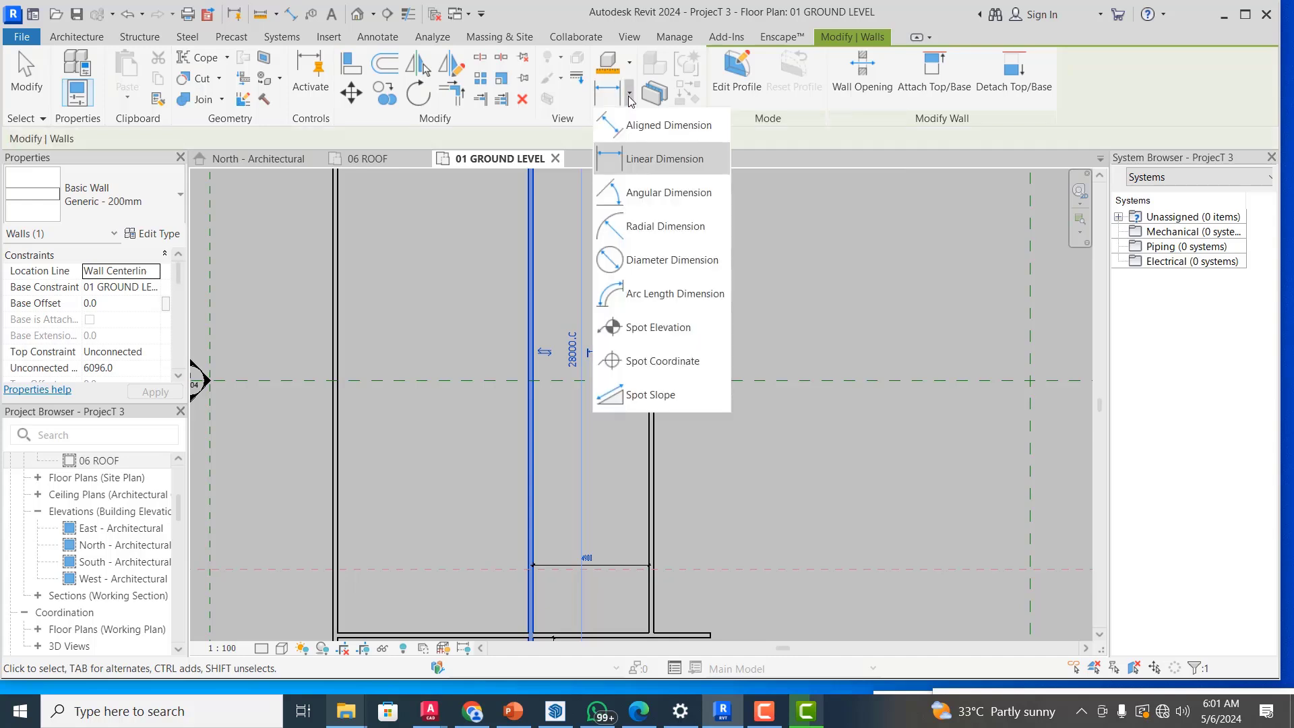
pyautogui.click(638, 162)
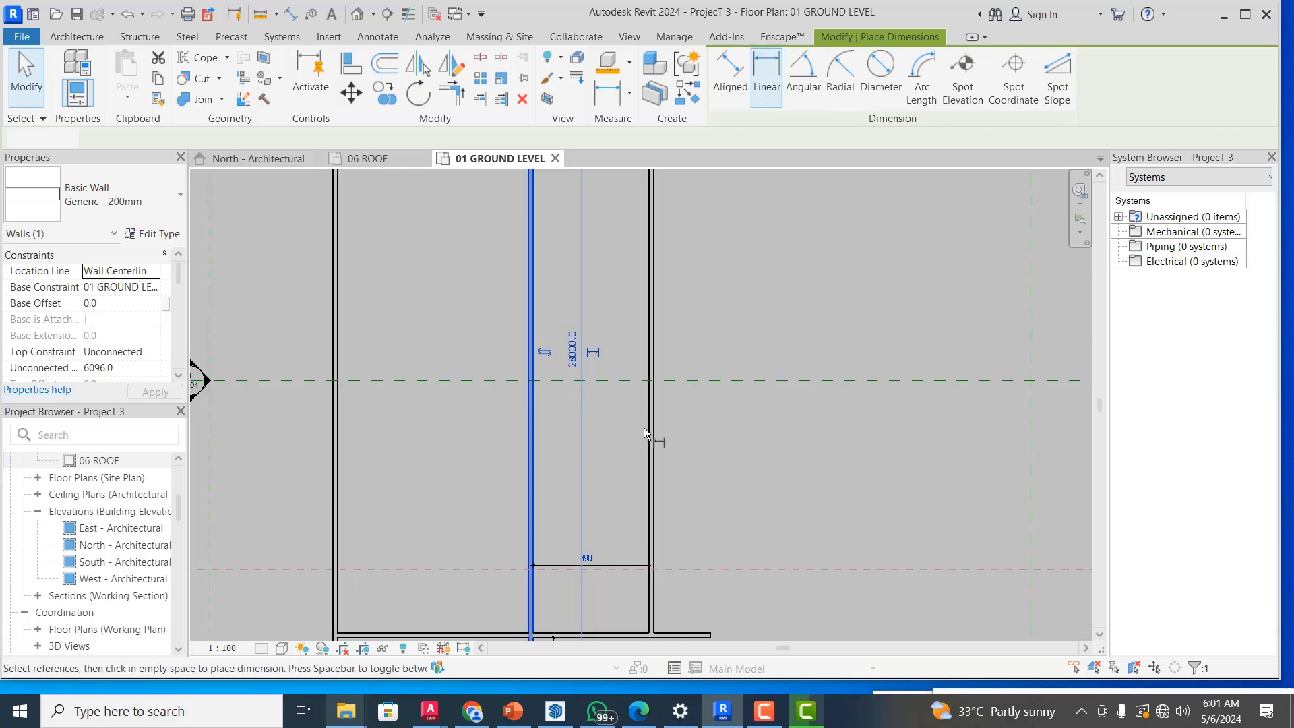
pyautogui.scroll(-4, 655, 294)
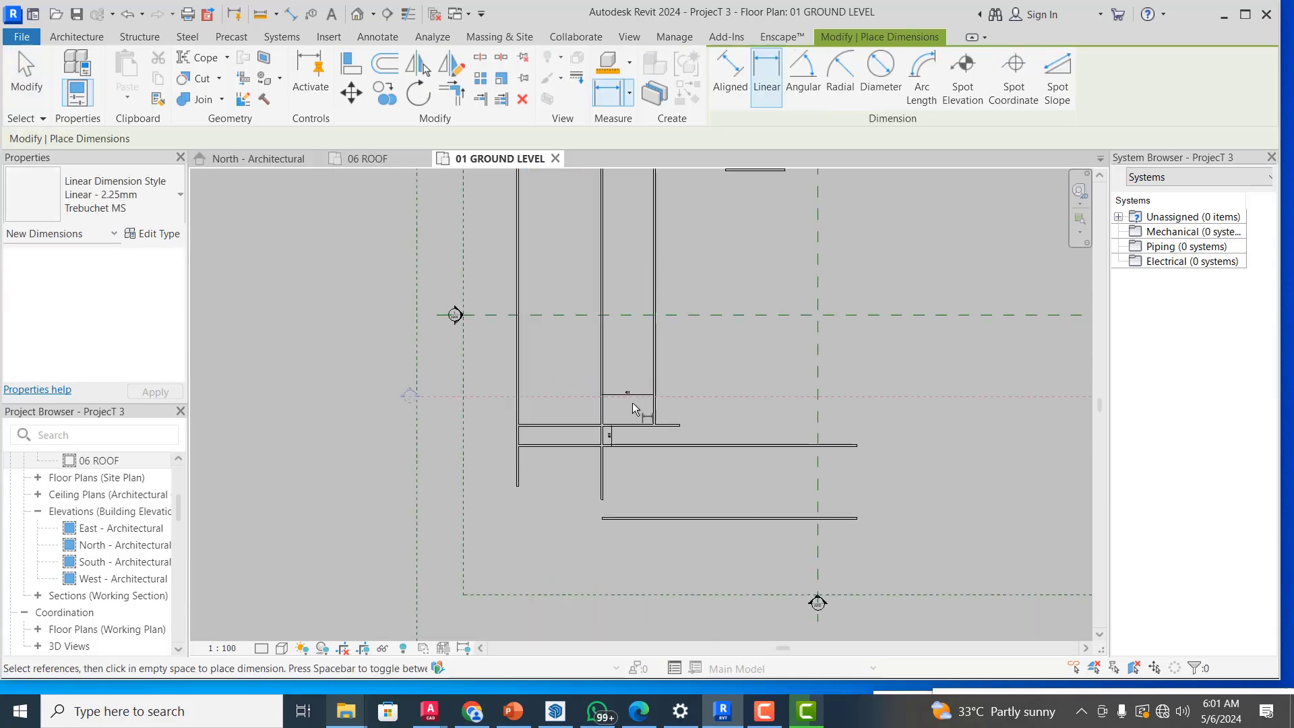
pyautogui.scroll(2, 591, 438)
pyautogui.scroll(3, 508, 440)
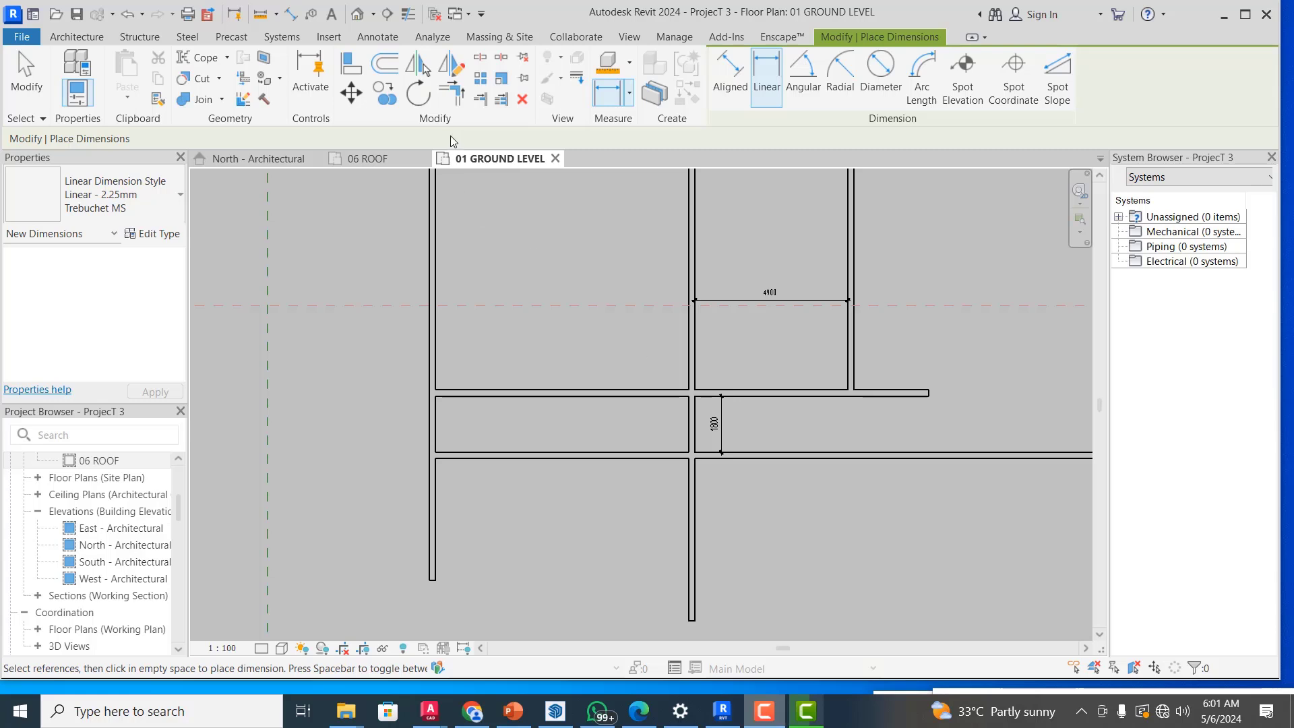
pyautogui.press('Escape')
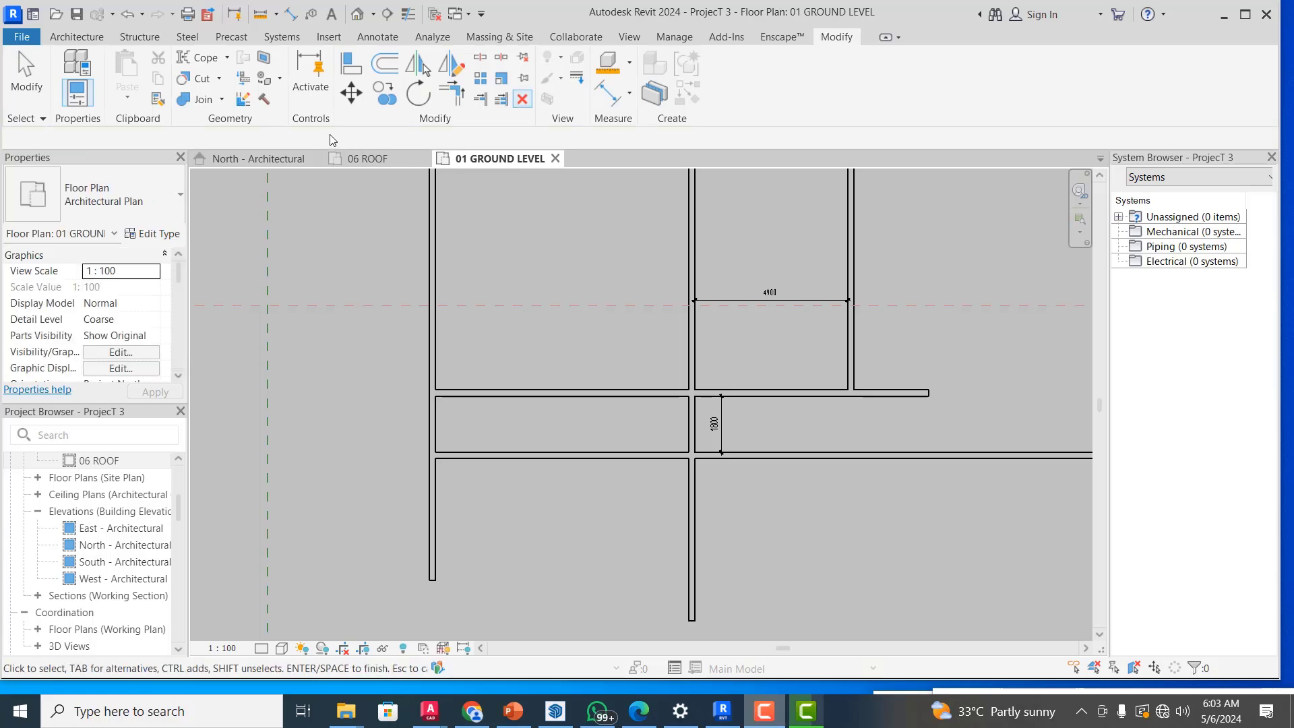
# - Add an aligned dimension between the facing sides of the leftmost wall and the first inner vertical wall, just above the corridor
pyautogui.click(609, 96)
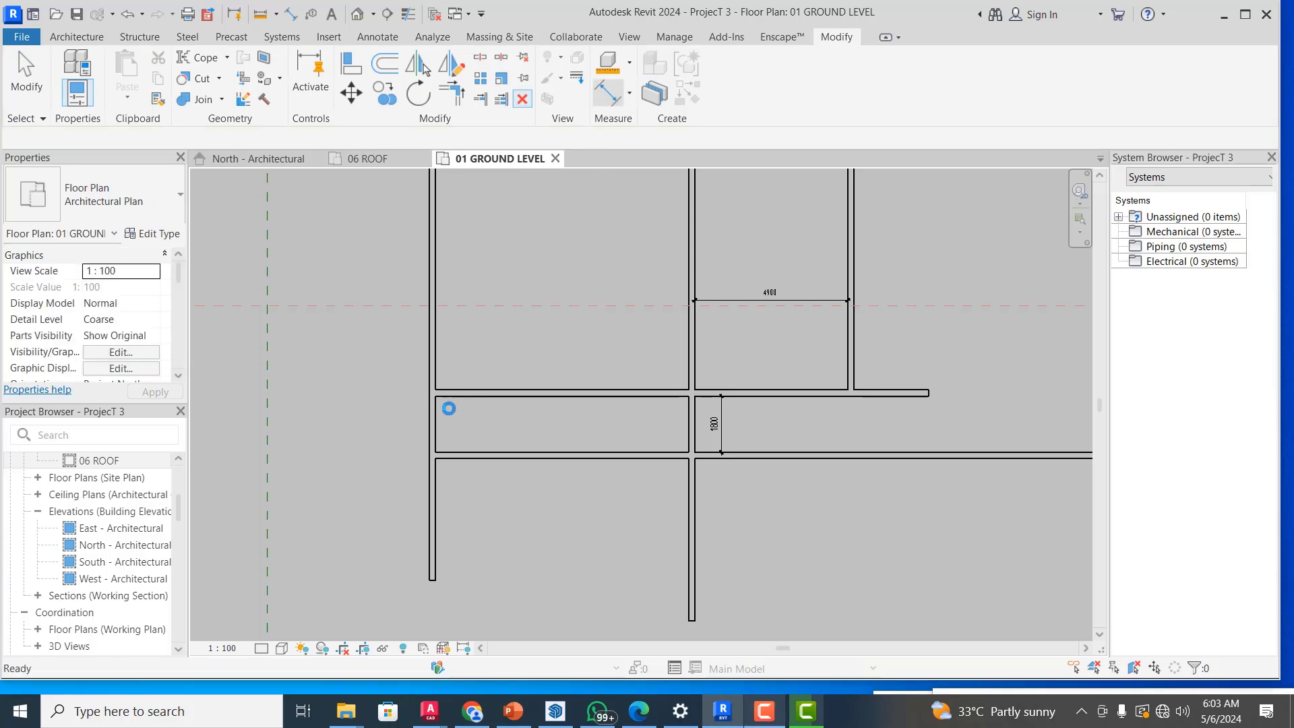
pyautogui.click(435, 356)
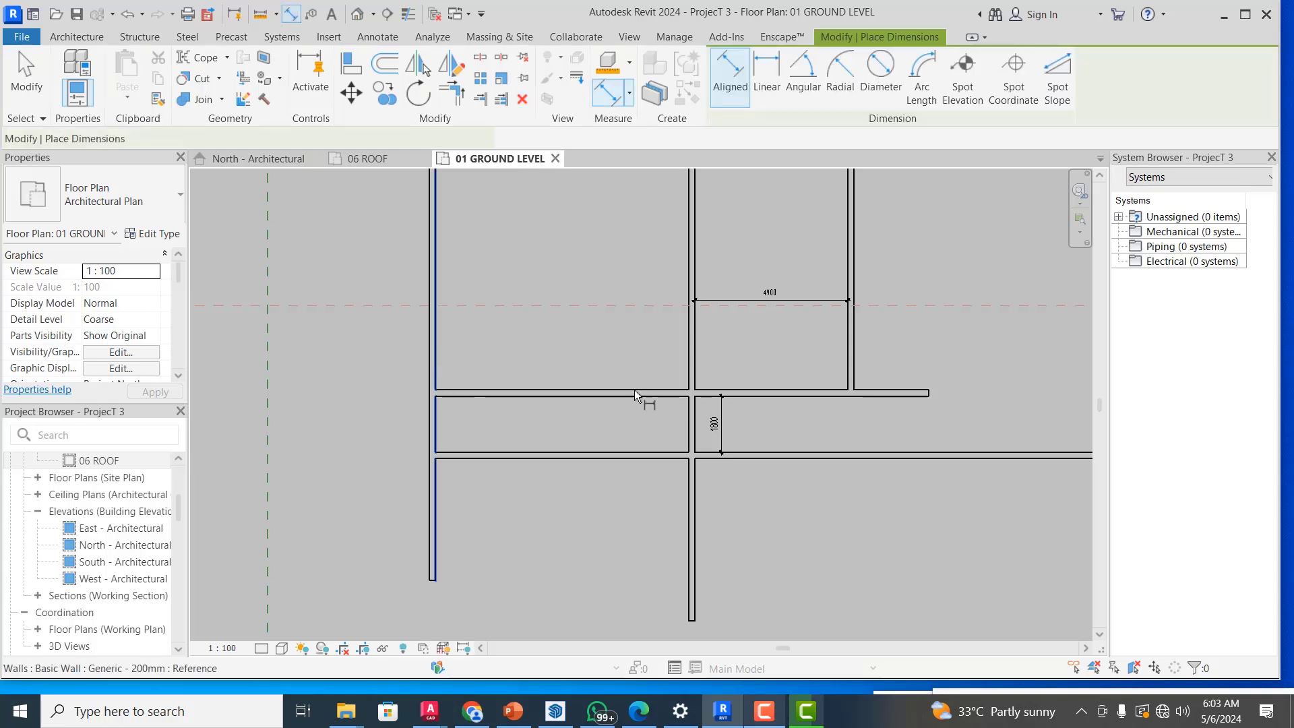
pyautogui.click(689, 372)
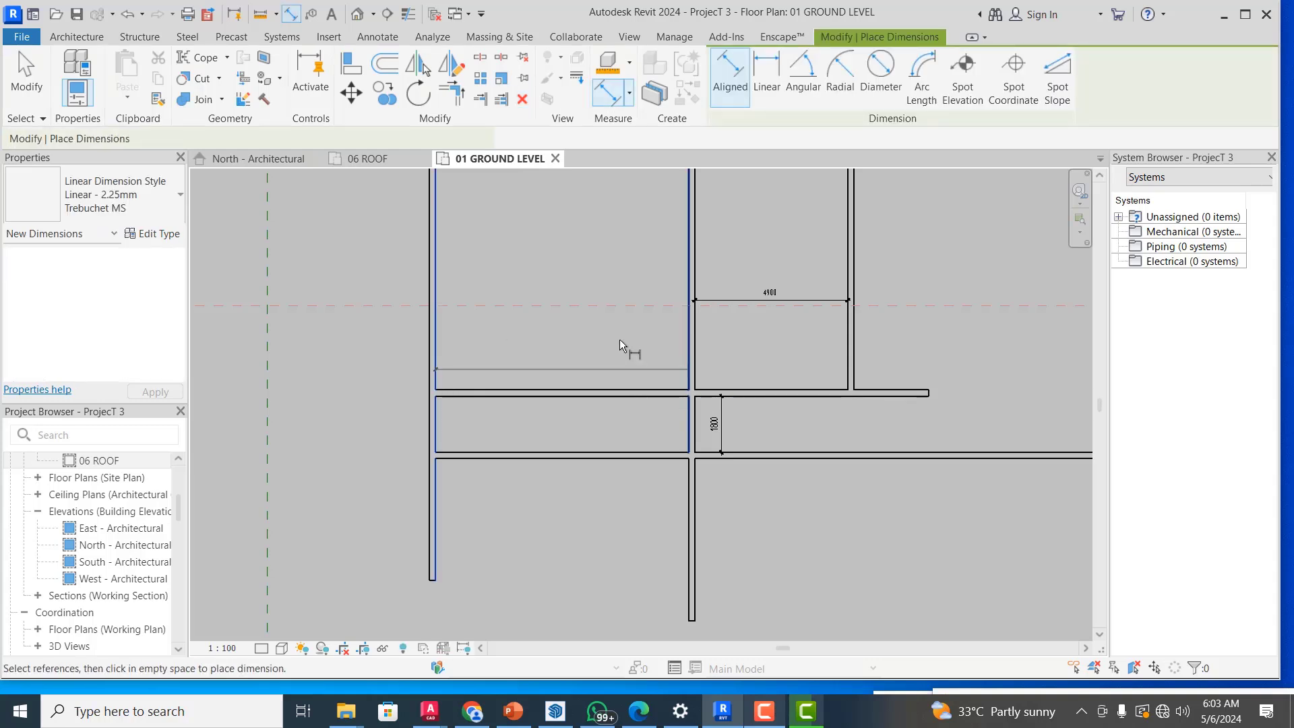
pyautogui.click(576, 350)
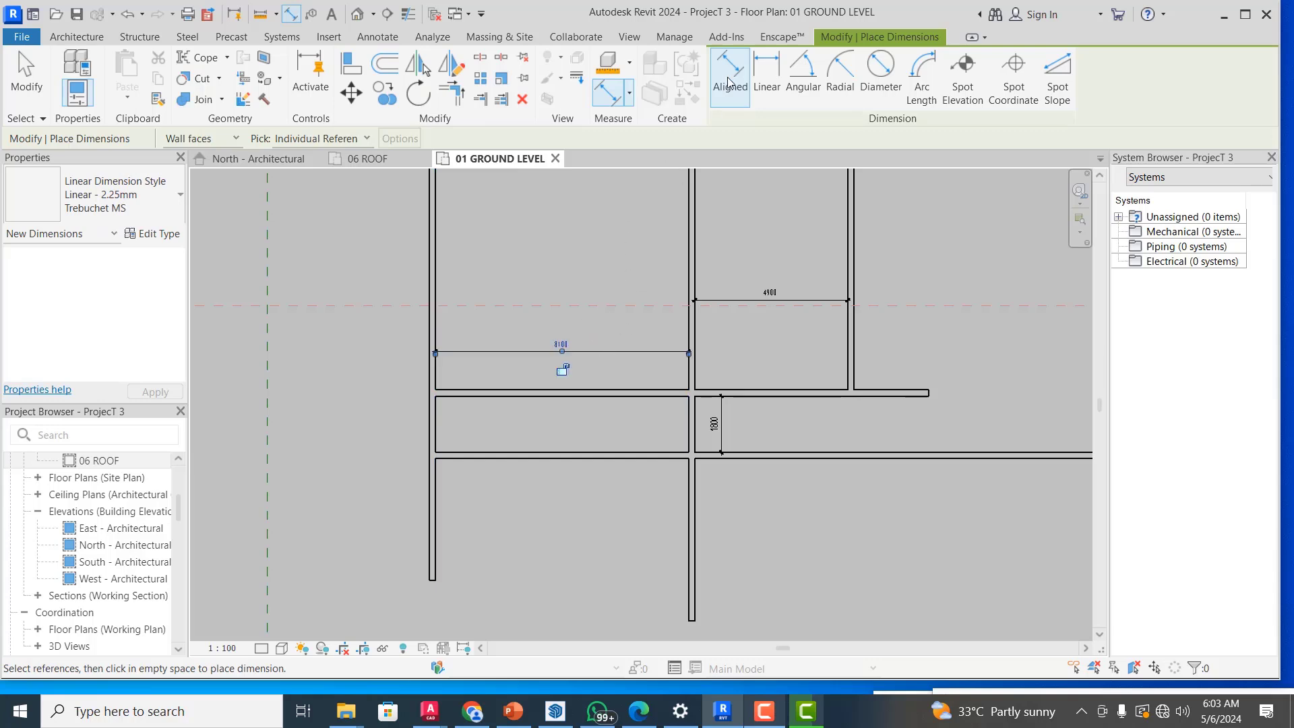
# - Add an angular dimension in the corridor's left corner, between the leftmost vertical wall and the upper corridor wall
pyautogui.click(803, 71)
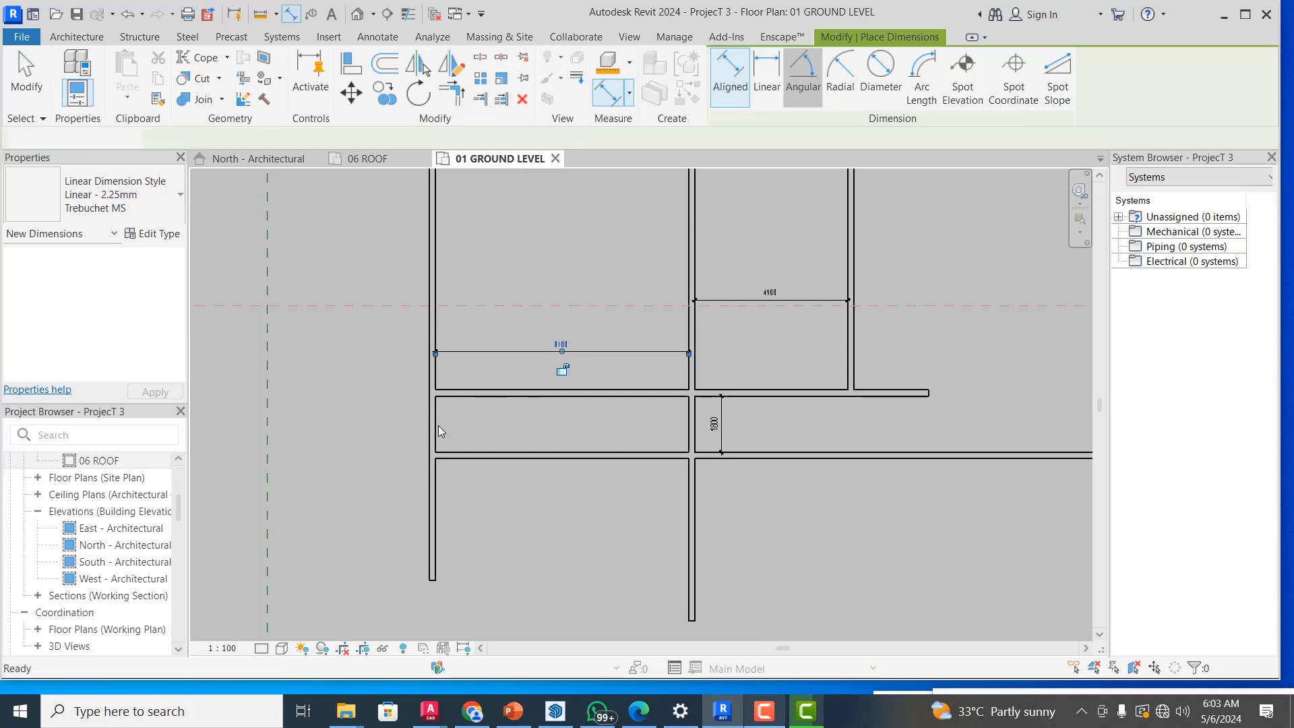
pyautogui.click(481, 395)
pyautogui.click(474, 419)
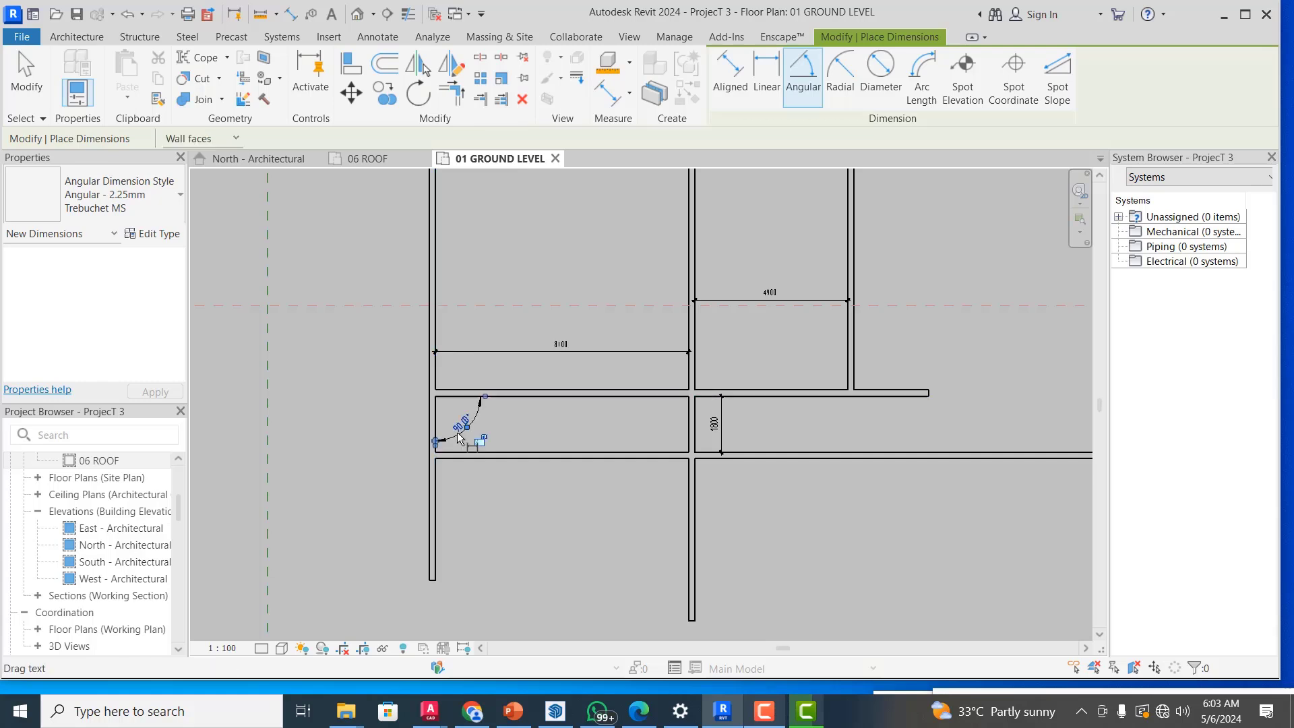
pyautogui.scroll(2, 455, 431)
pyautogui.scroll(1, 465, 421)
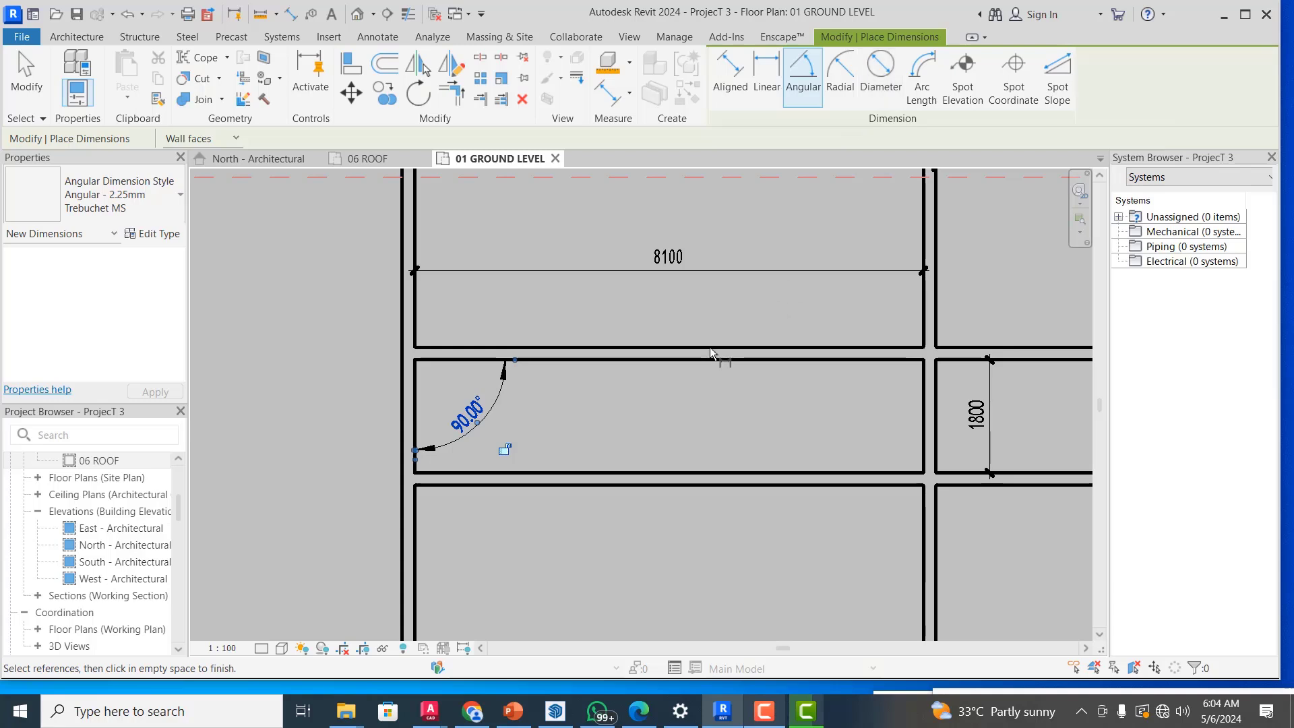
pyautogui.scroll(-2, 710, 347)
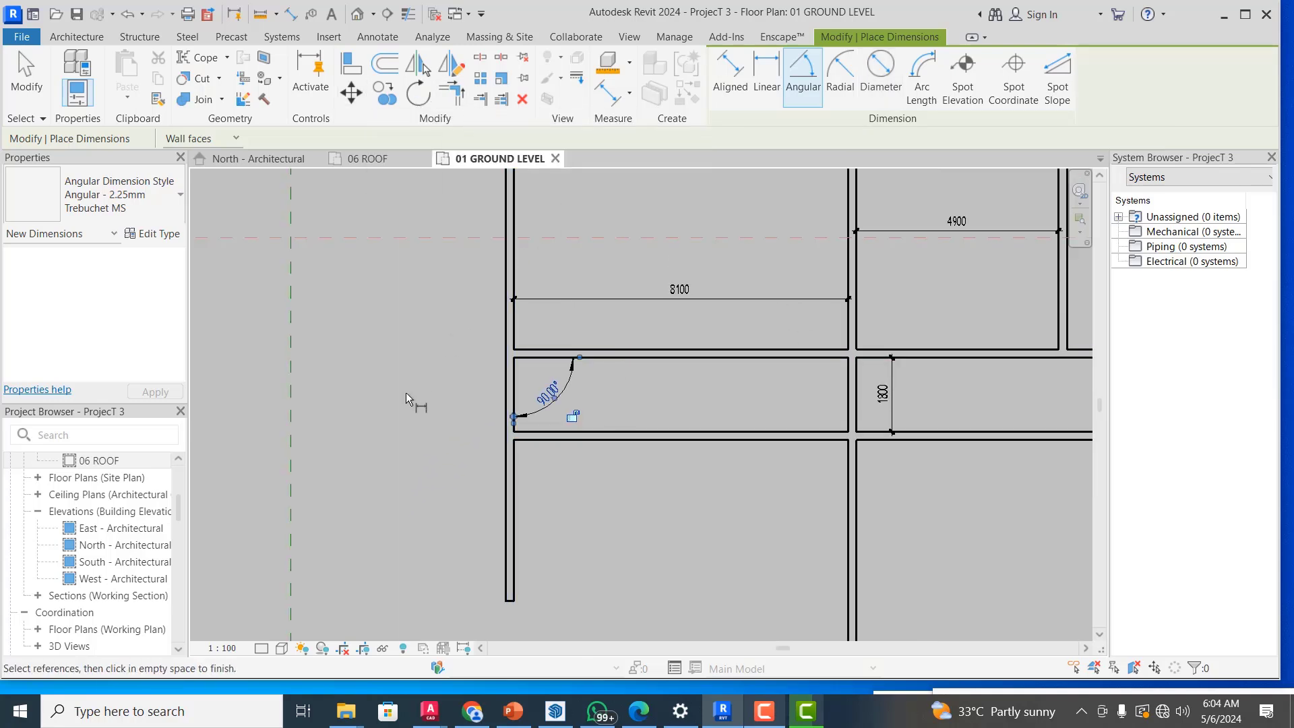
pyautogui.scroll(-2, 411, 398)
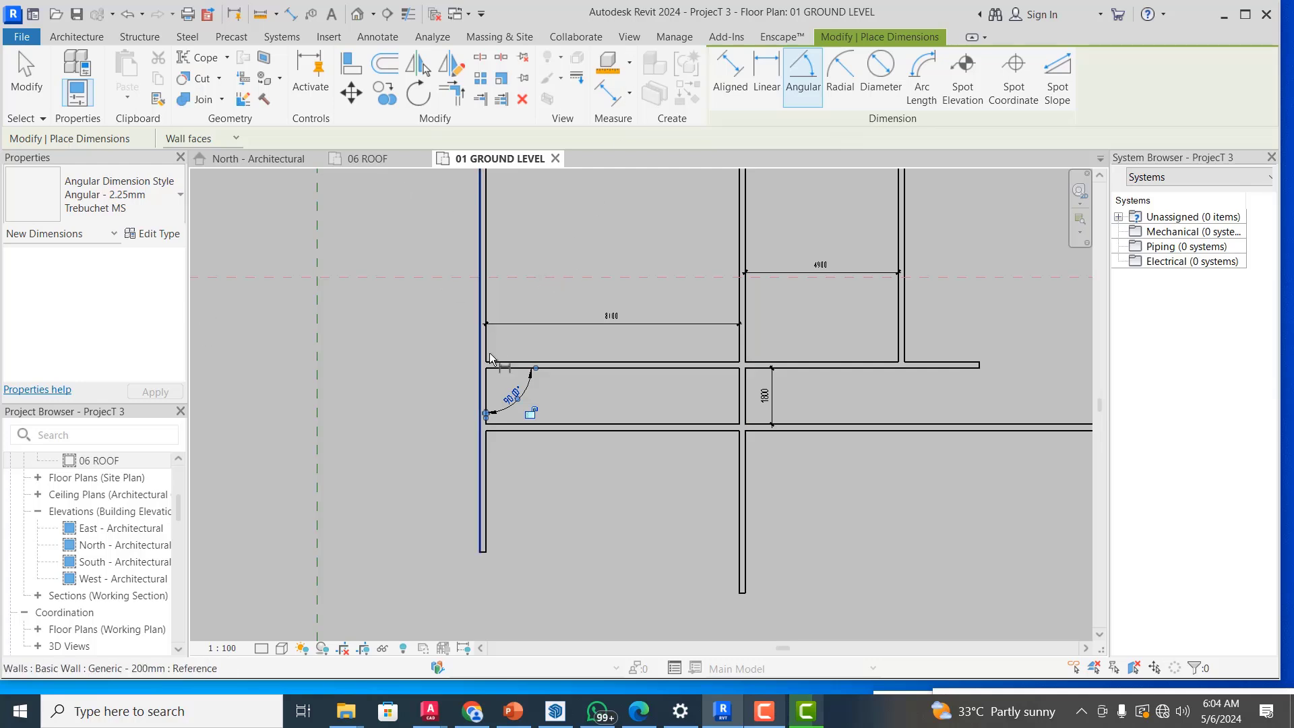
pyautogui.scroll(-5, 532, 418)
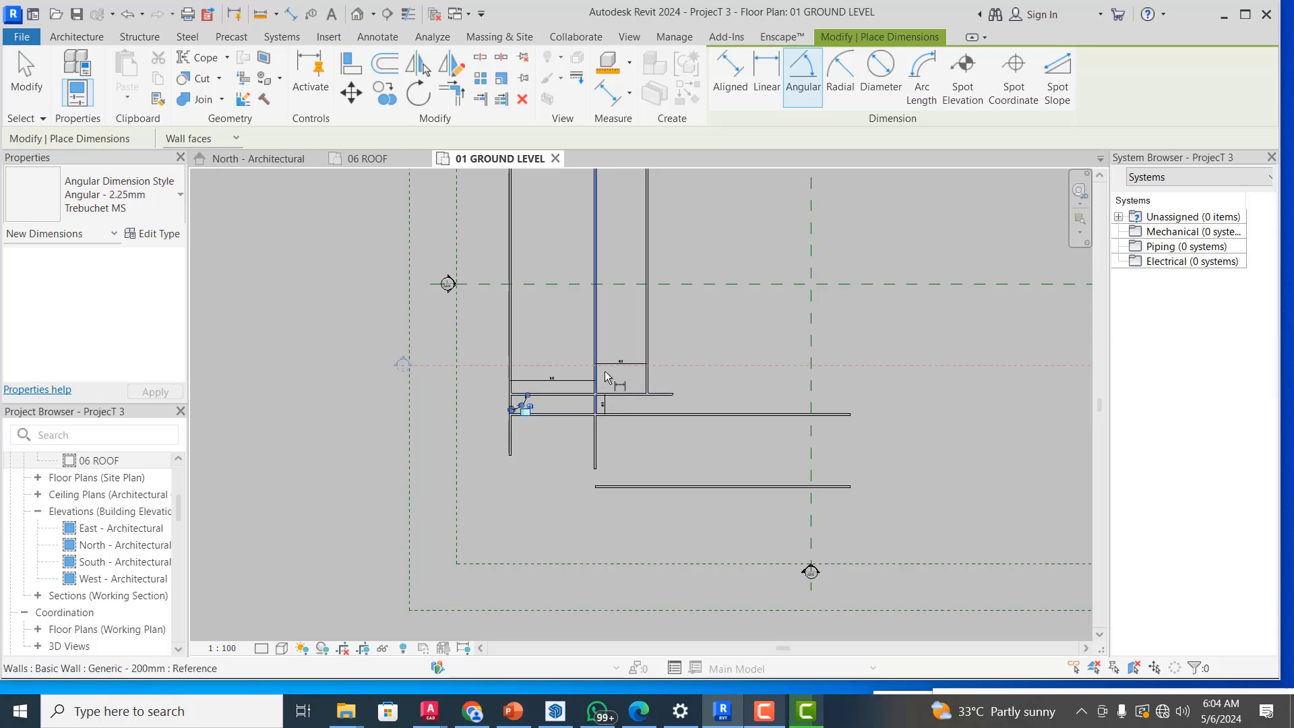
pyautogui.scroll(3, 617, 197)
pyautogui.scroll(1, 617, 196)
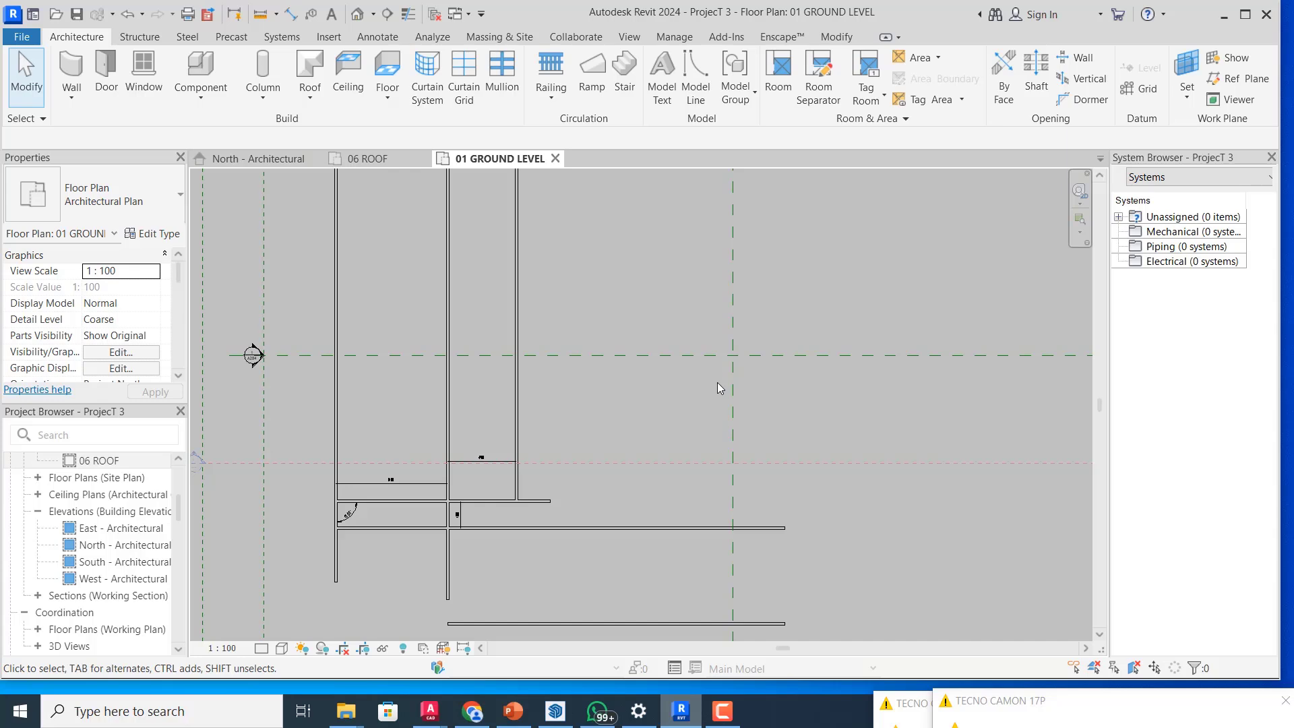
pyautogui.click(837, 37)
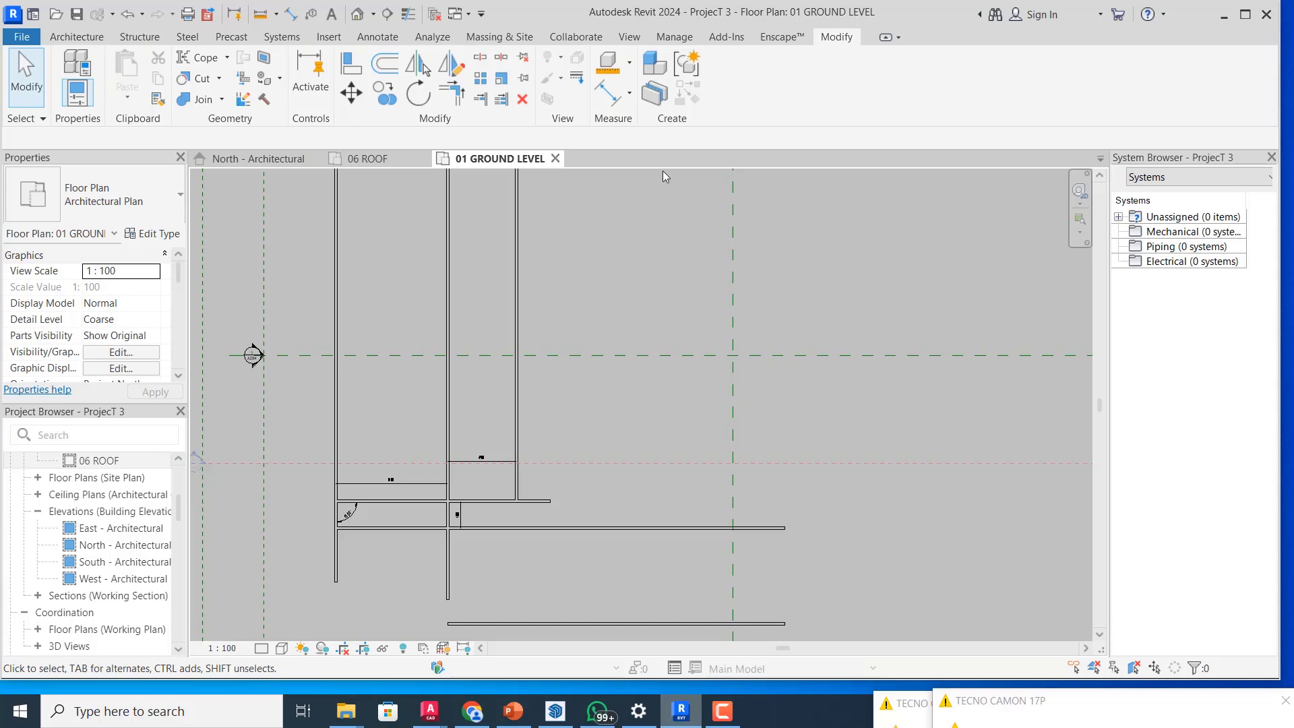
pyautogui.click(76, 36)
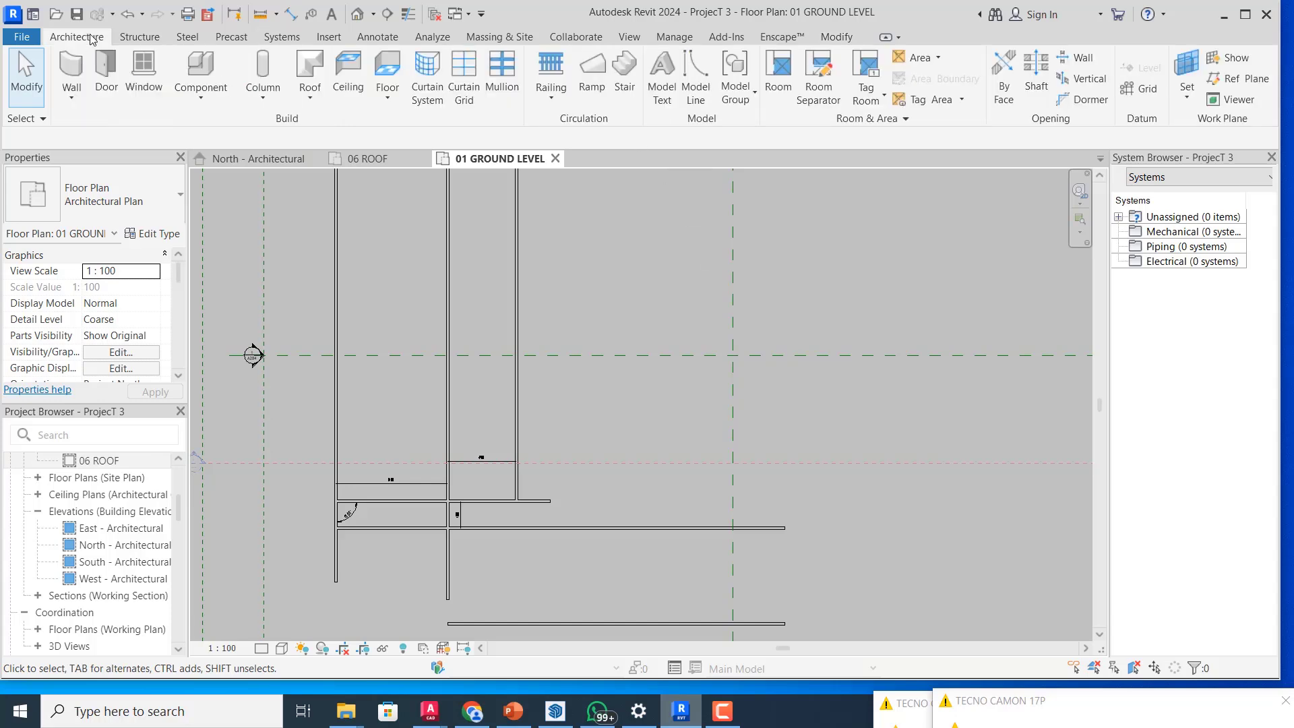
pyautogui.click(835, 37)
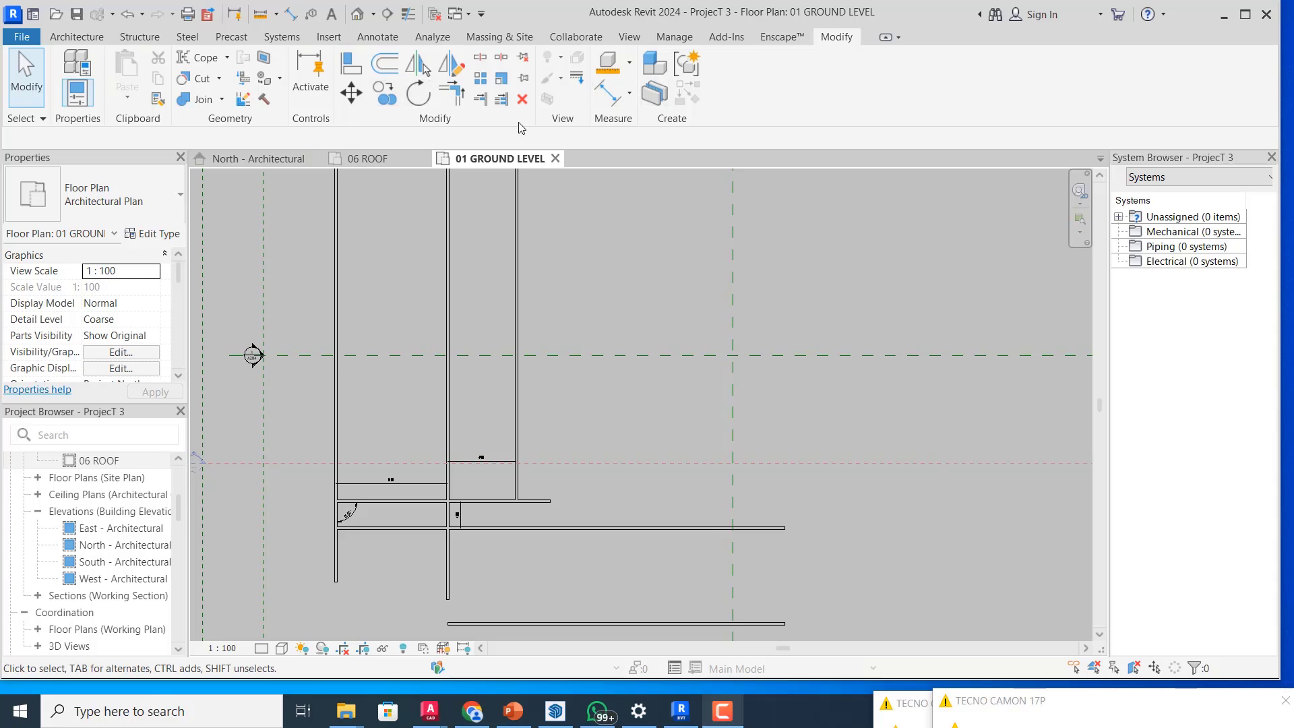
pyautogui.click(629, 93)
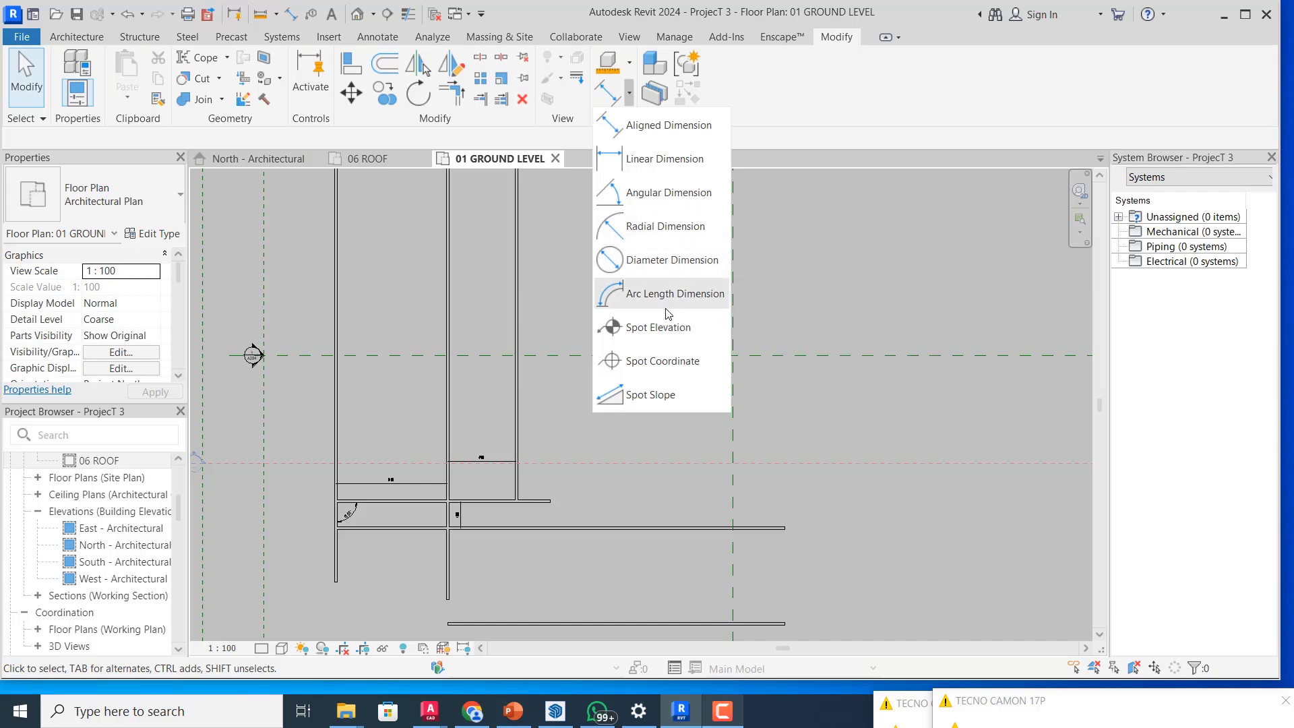
pyautogui.click(799, 95)
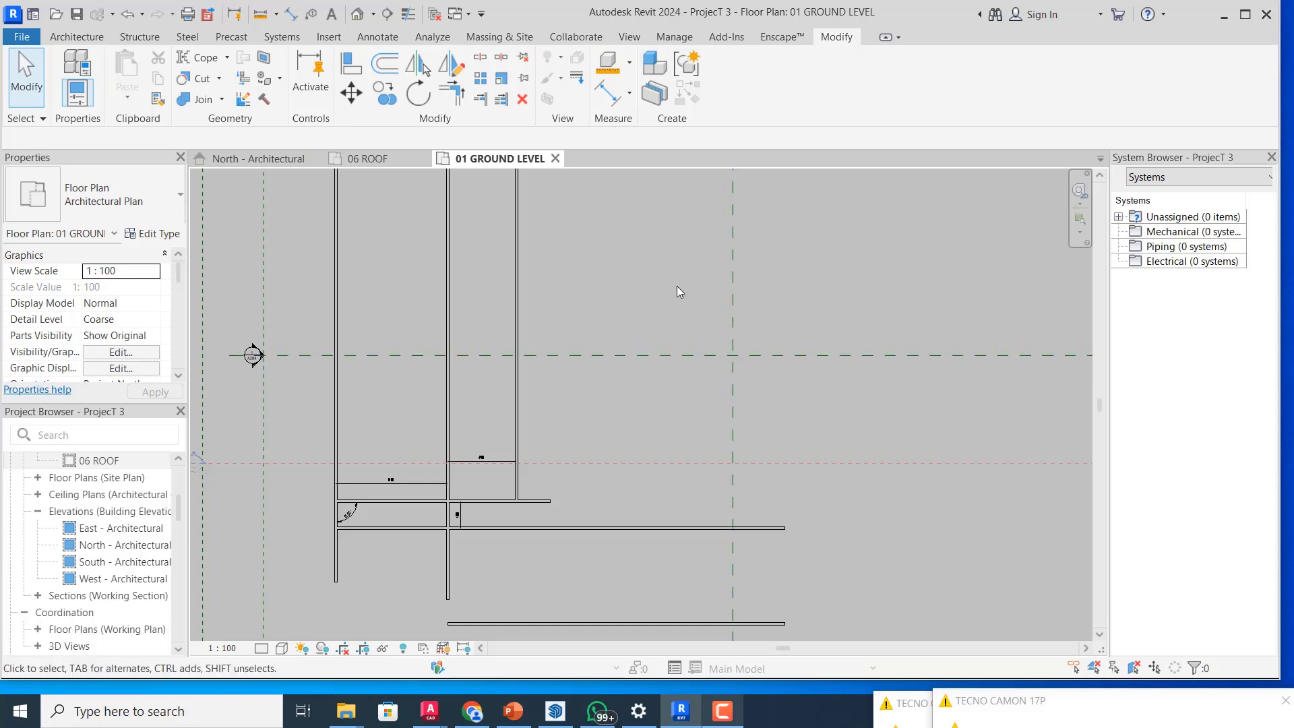
pyautogui.click(102, 43)
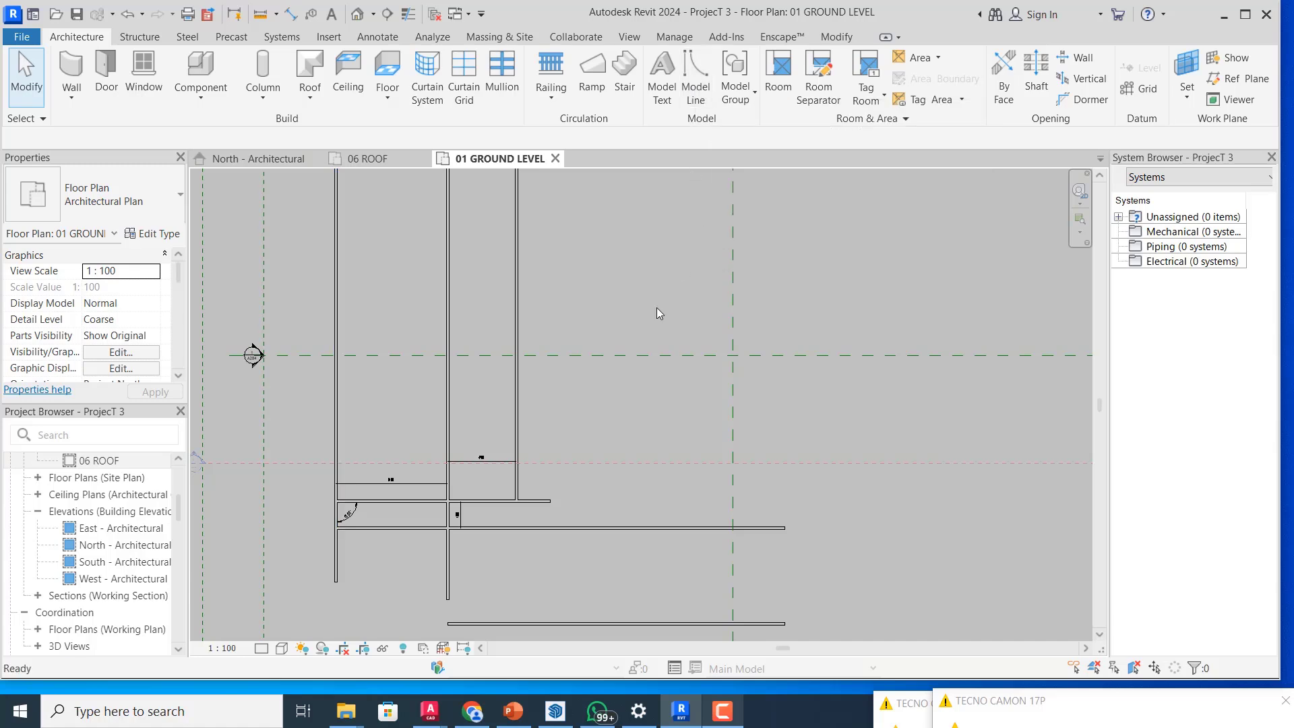
pyautogui.press('l')
pyautogui.press('i')
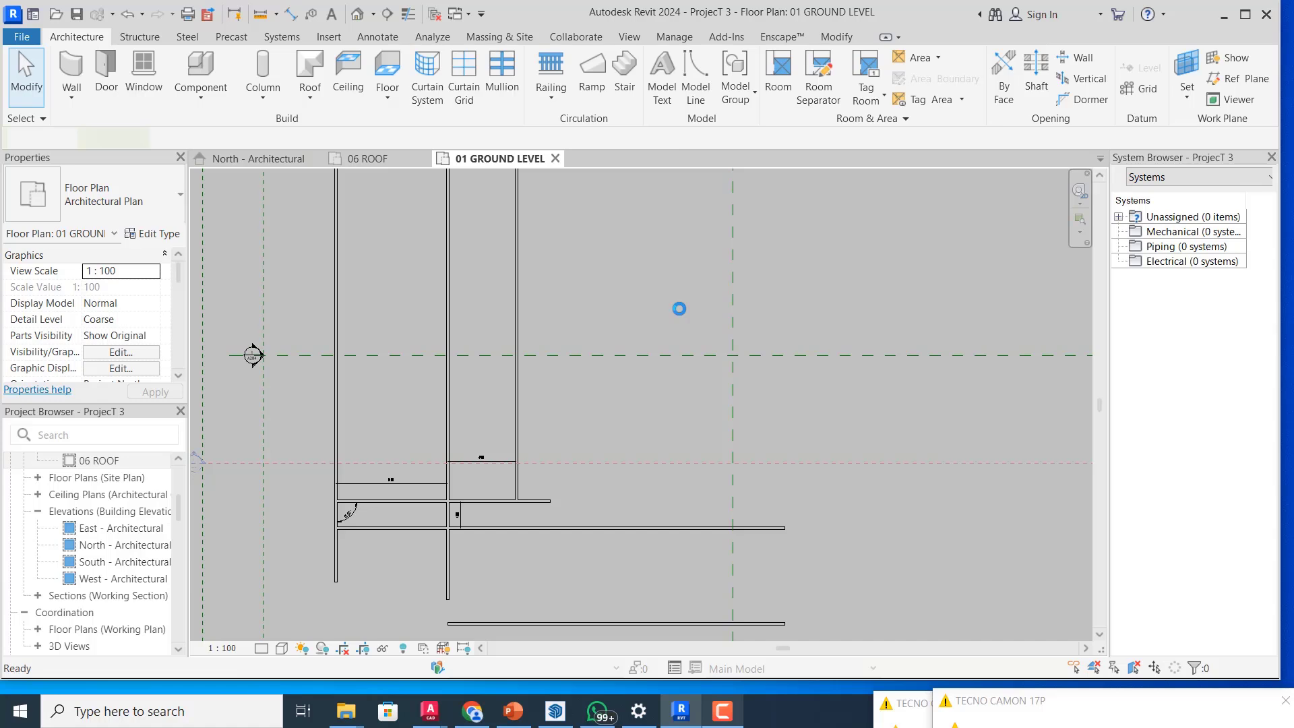
pyautogui.press('Escape')
pyautogui.press('Escape')
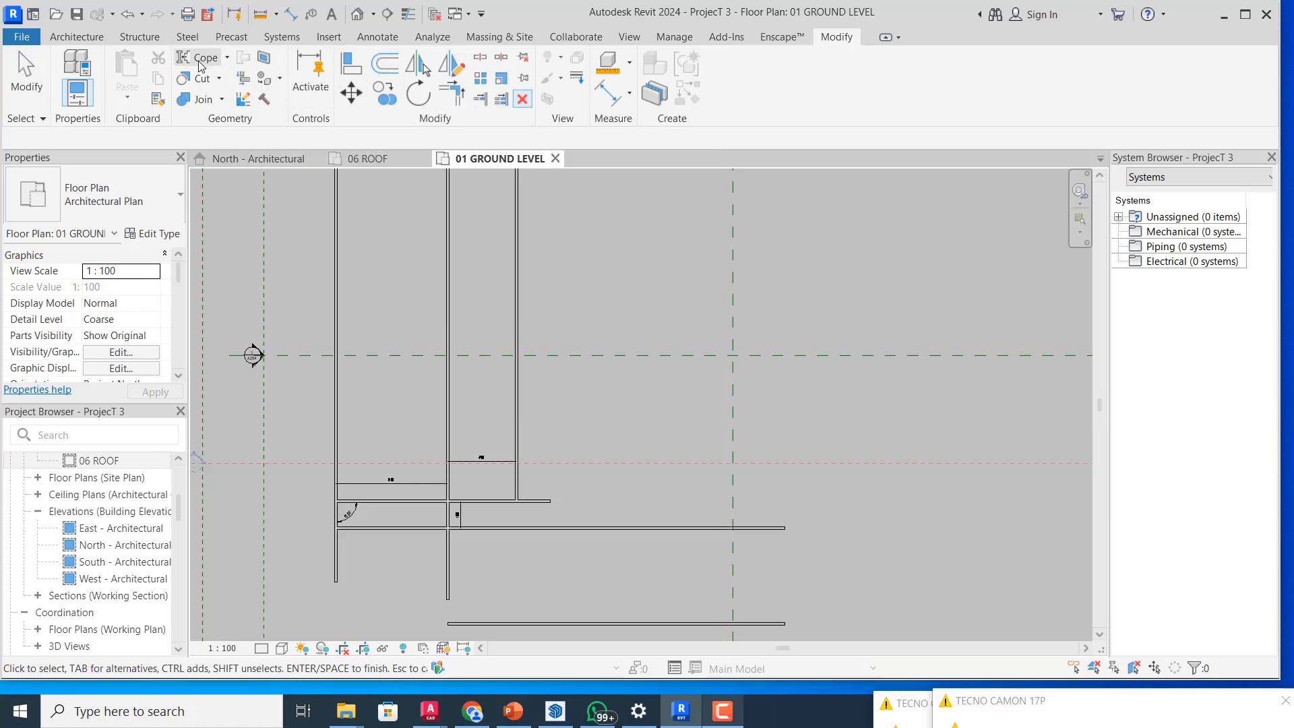
pyautogui.click(77, 37)
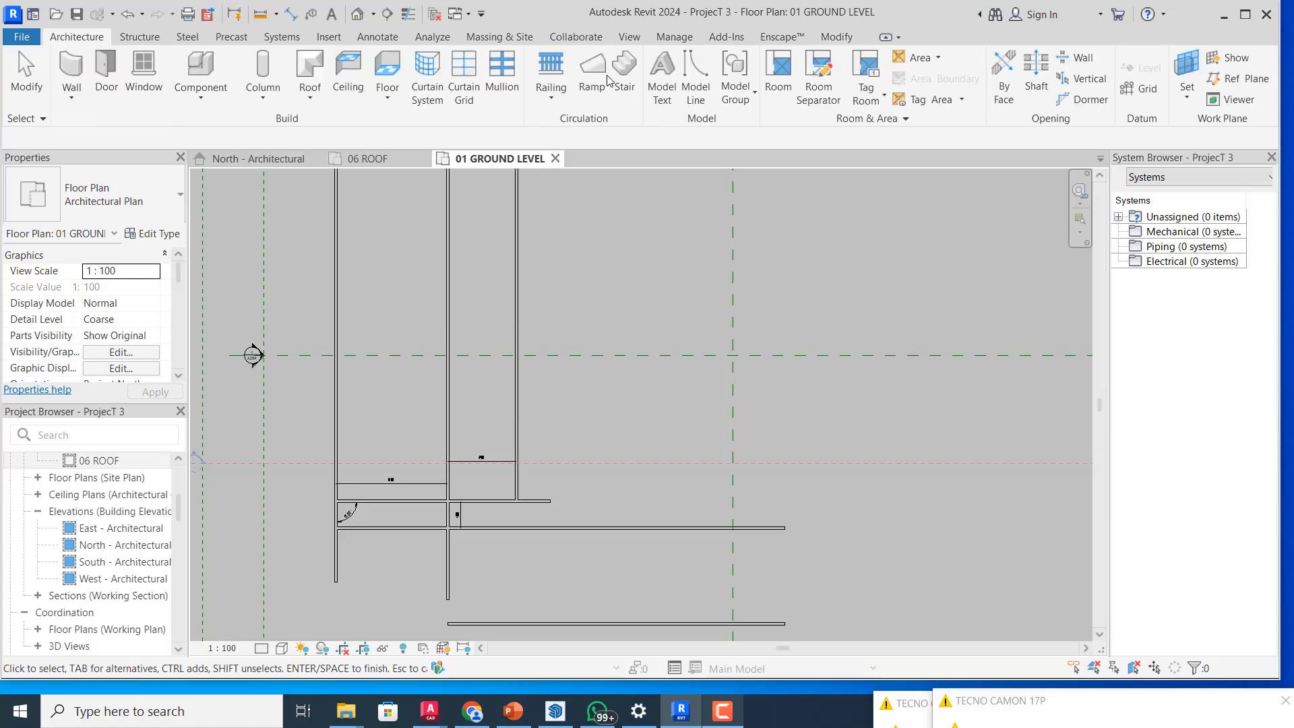
pyautogui.press('Escape')
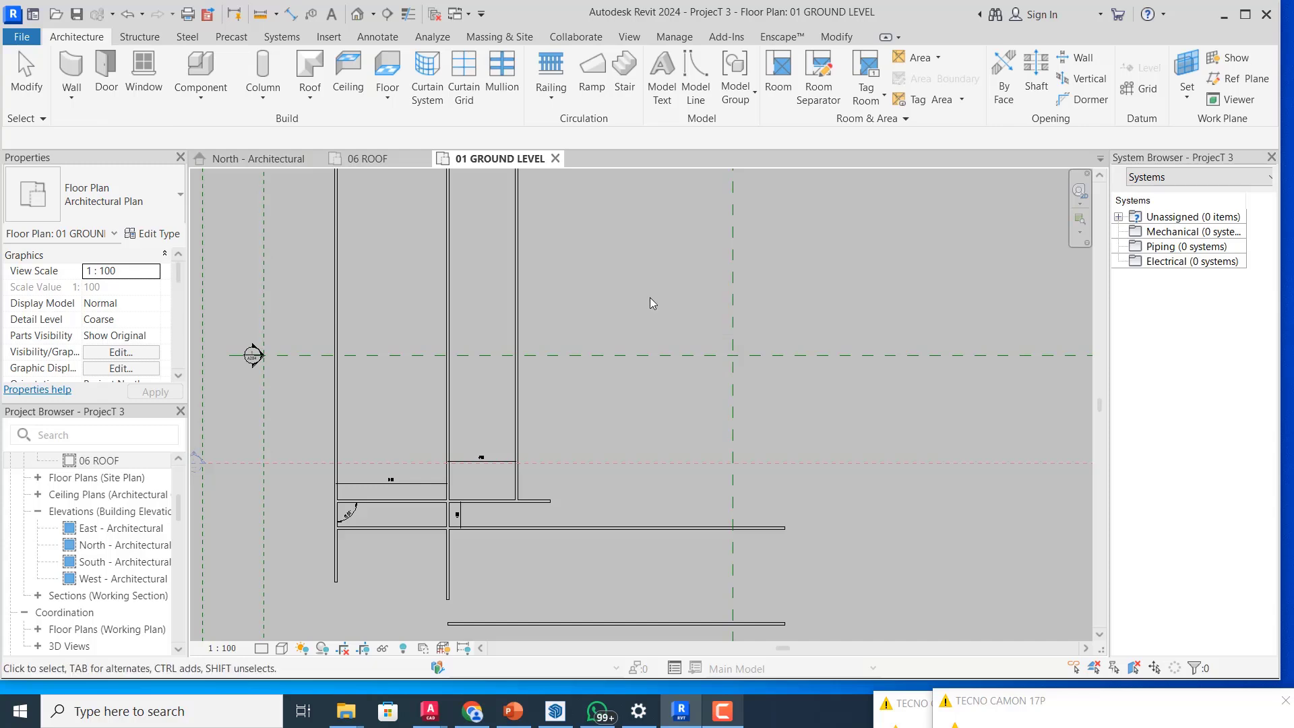
pyautogui.press('Escape')
pyautogui.click(652, 355)
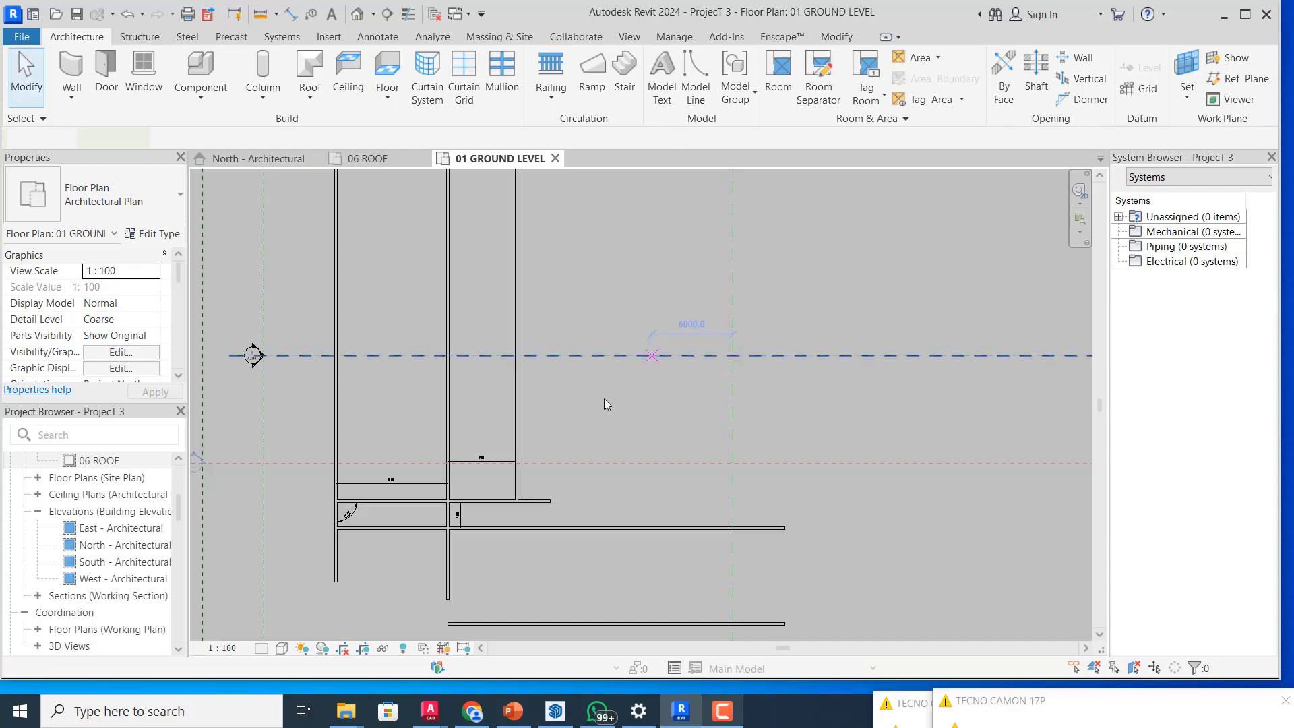
# - Draw a closed four-sided outline with chained model lines, about 15000 mm high, in the open area beside the vertical walls
pyautogui.press('l')
pyautogui.press('i')
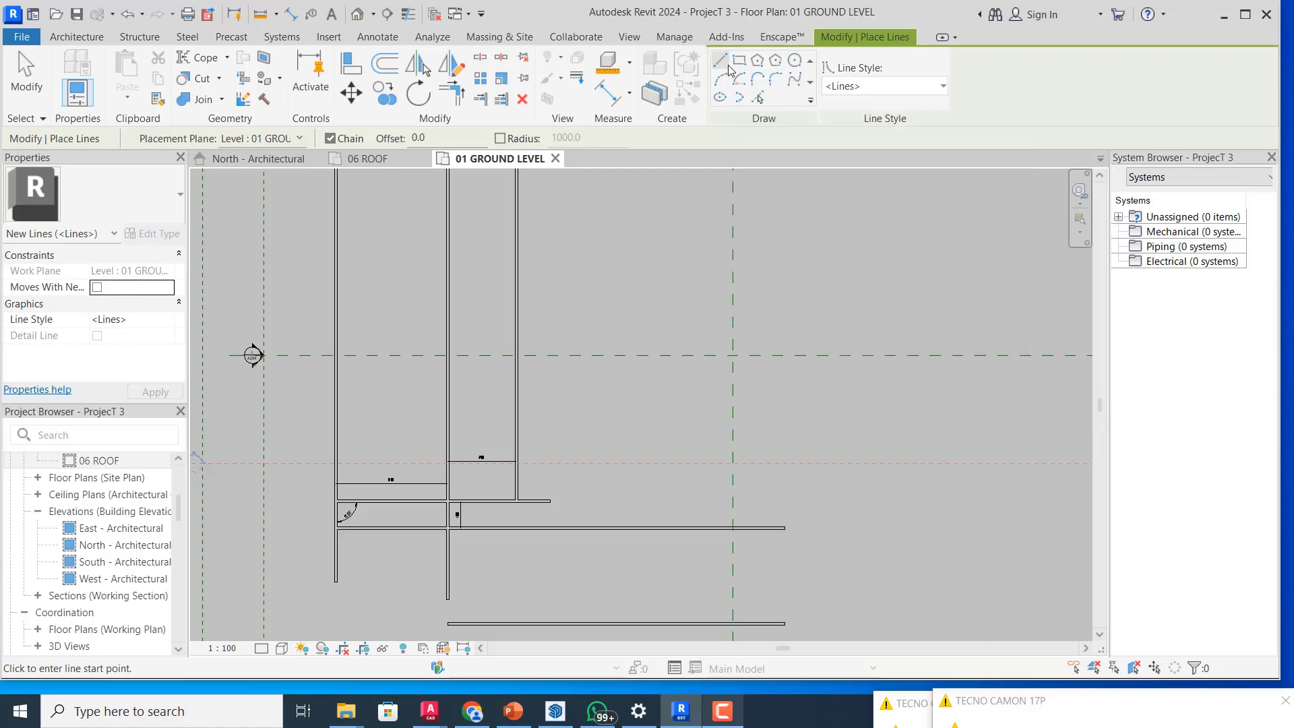
pyautogui.press('Escape')
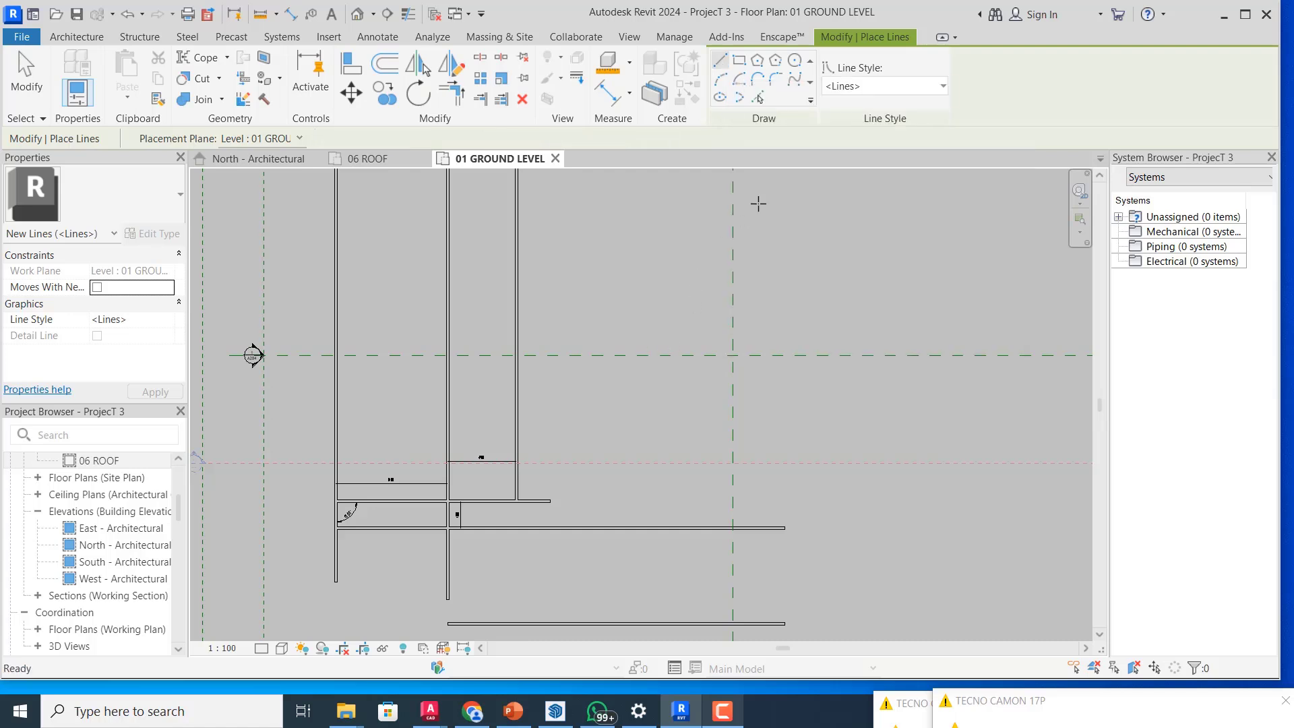
pyautogui.click(720, 61)
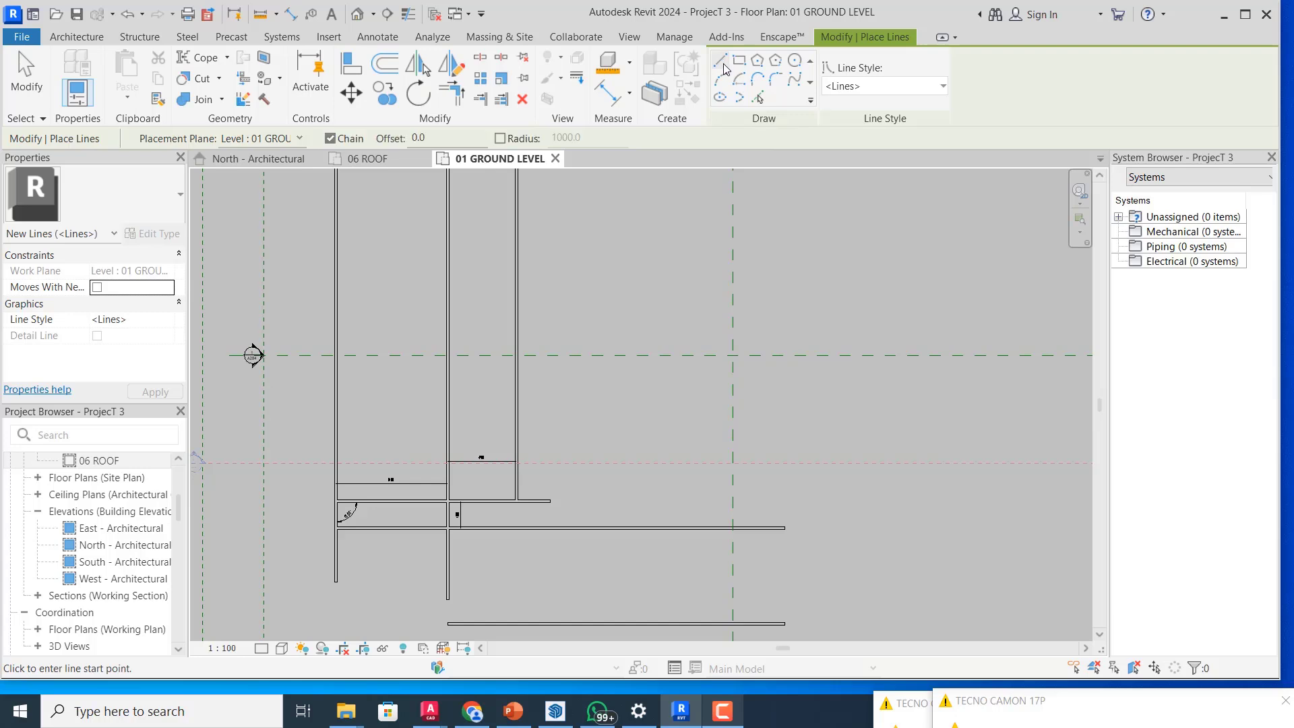
pyautogui.click(724, 67)
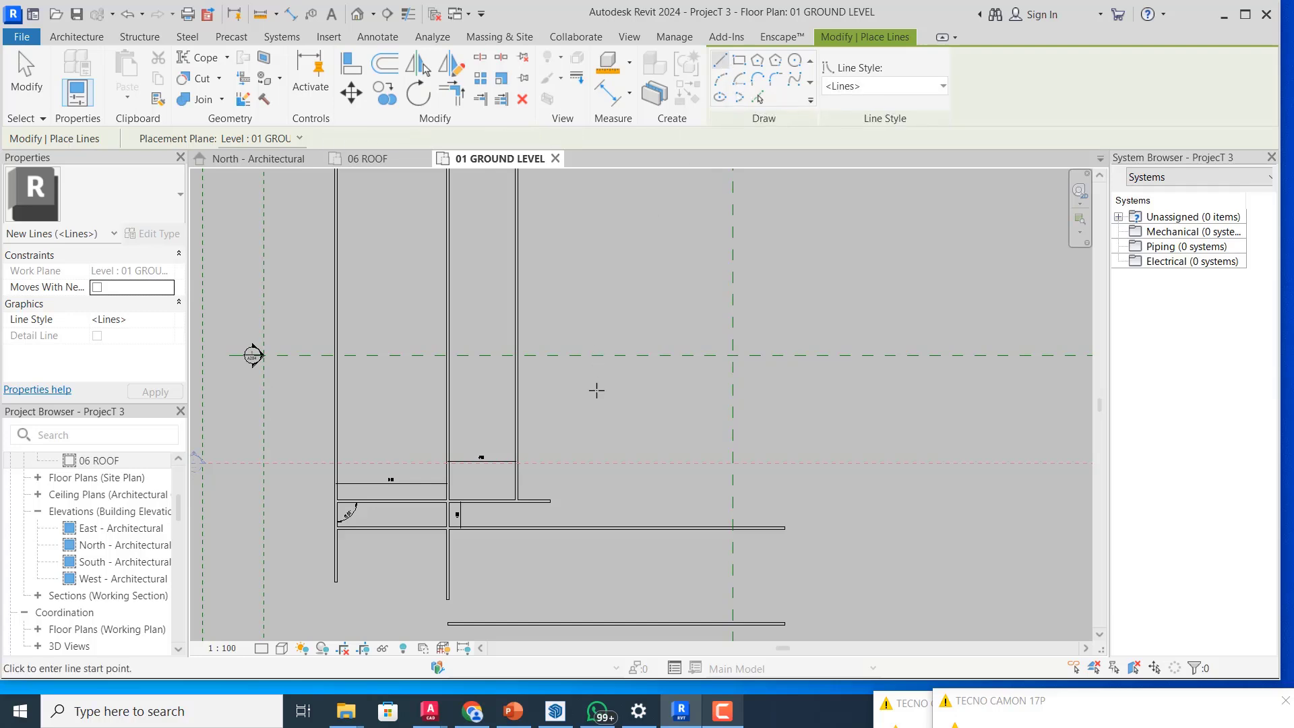
pyautogui.click(589, 449)
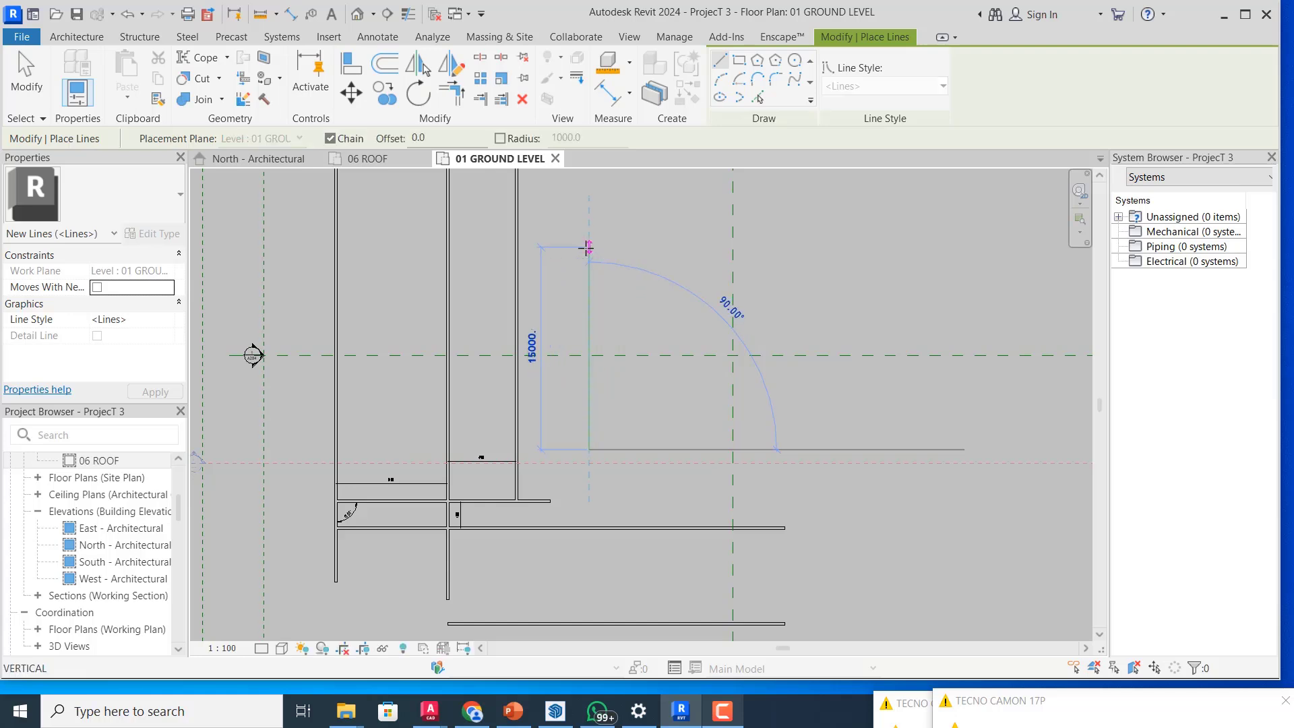
pyautogui.click(749, 251)
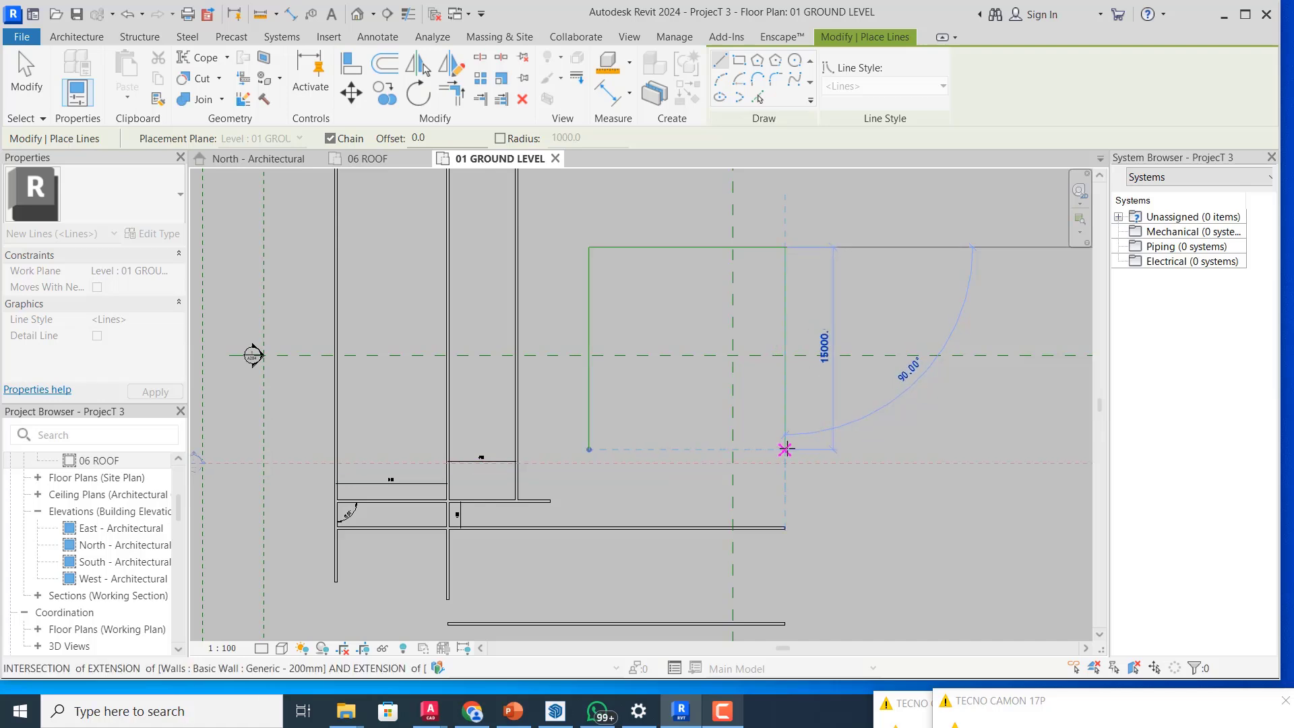
pyautogui.click(592, 450)
pyautogui.click(589, 450)
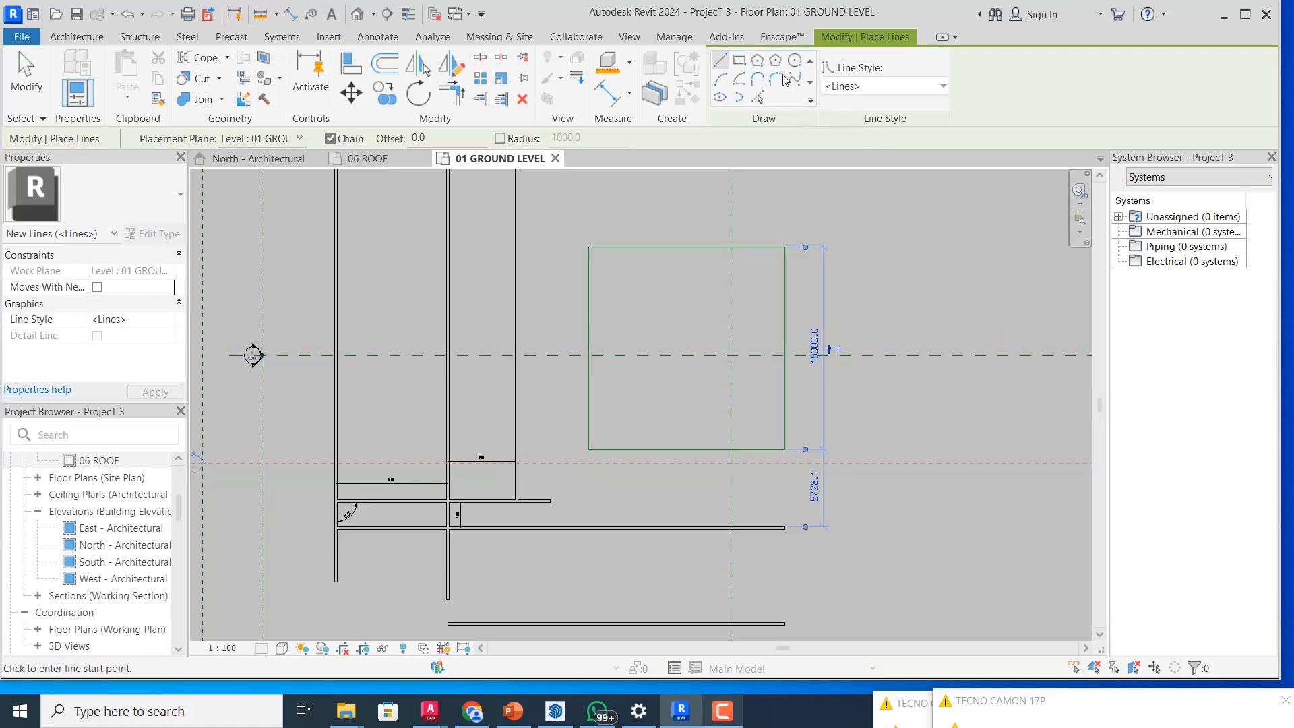
# - Draw a rectangle of model lines 10000 mm wide and 5000 mm high, to the right of the large outline
pyautogui.click(739, 62)
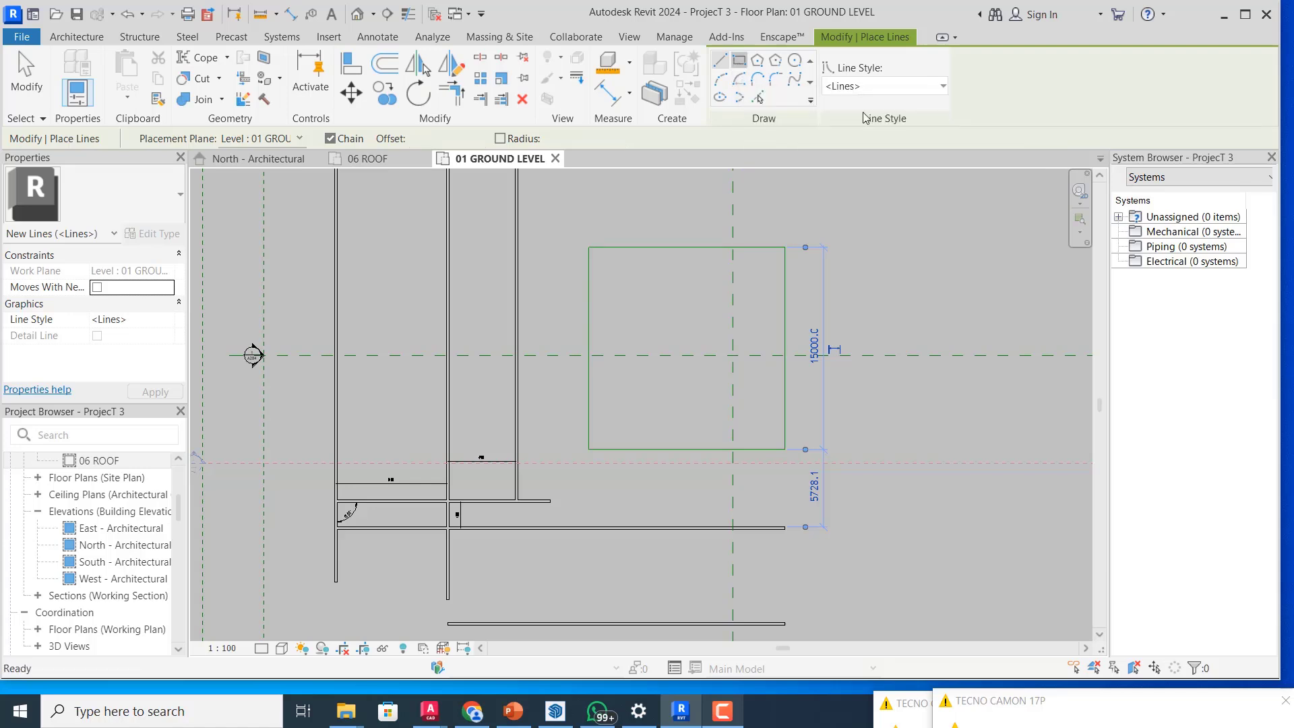
pyautogui.click(842, 282)
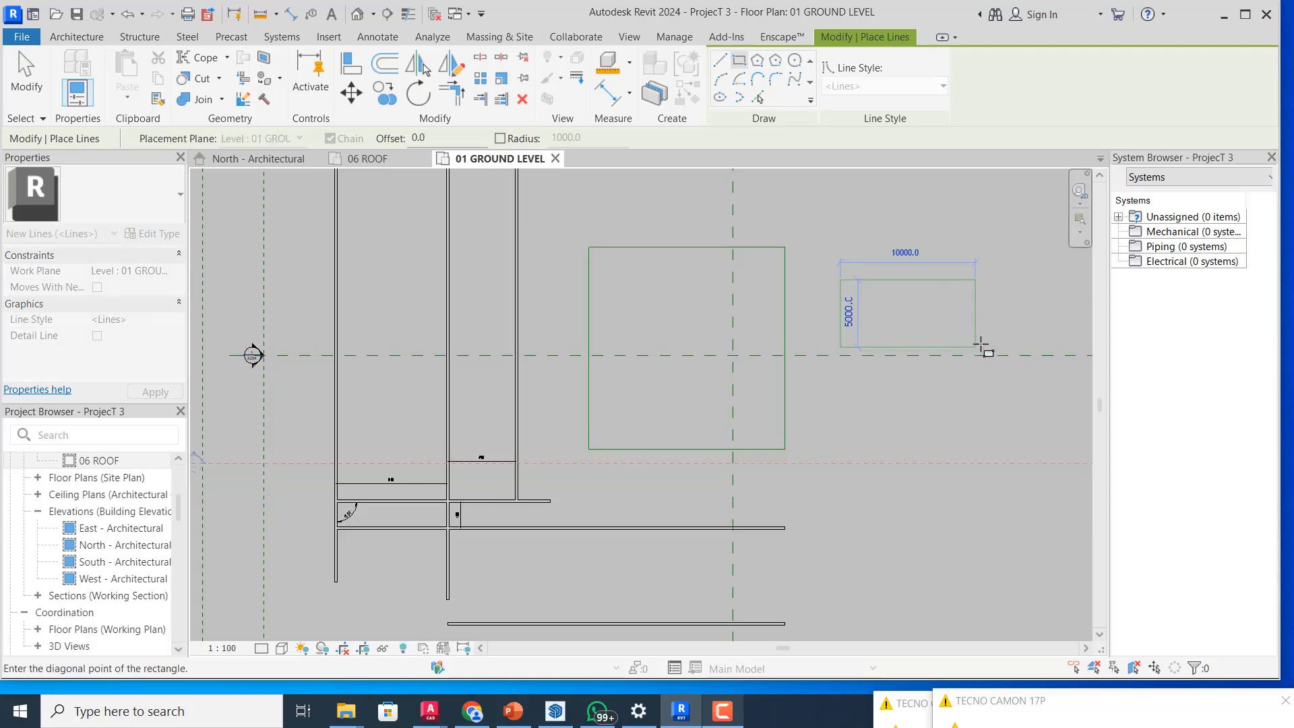
pyautogui.click(977, 348)
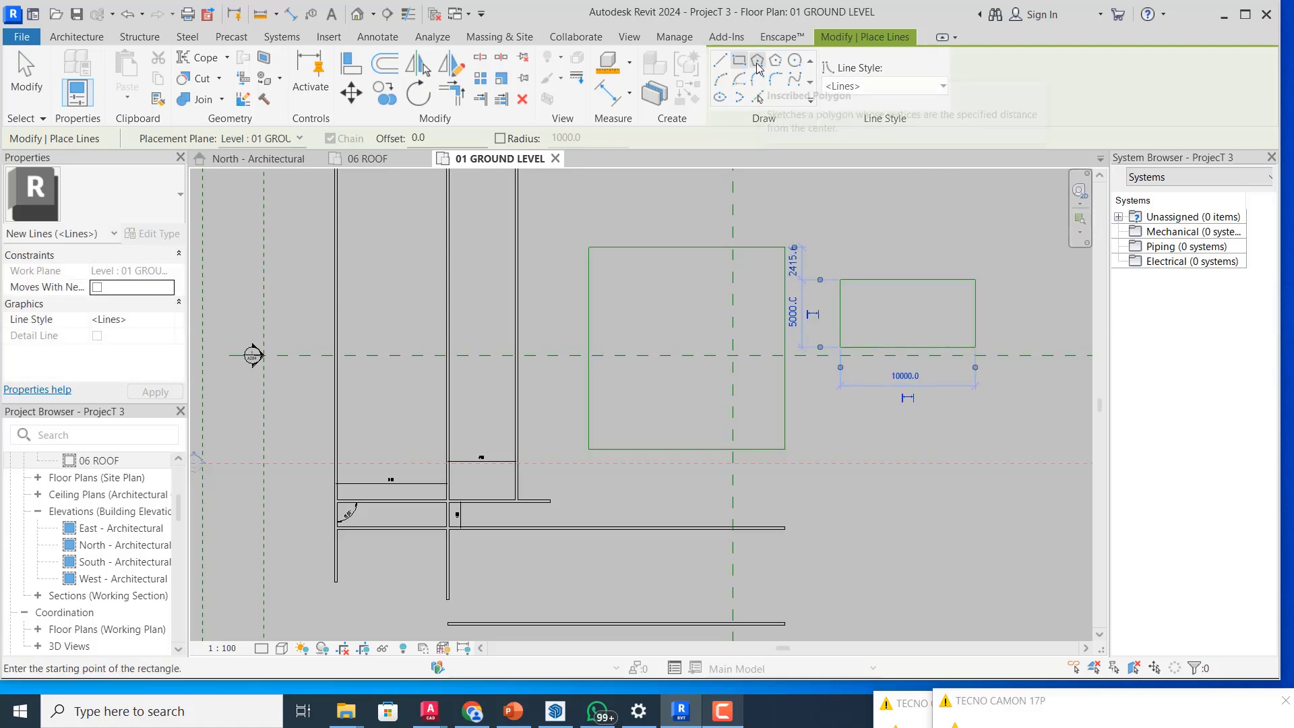
# - Draw a six-sided inscribed polygon with a 6000 mm radius below the small rectangle
pyautogui.click(758, 68)
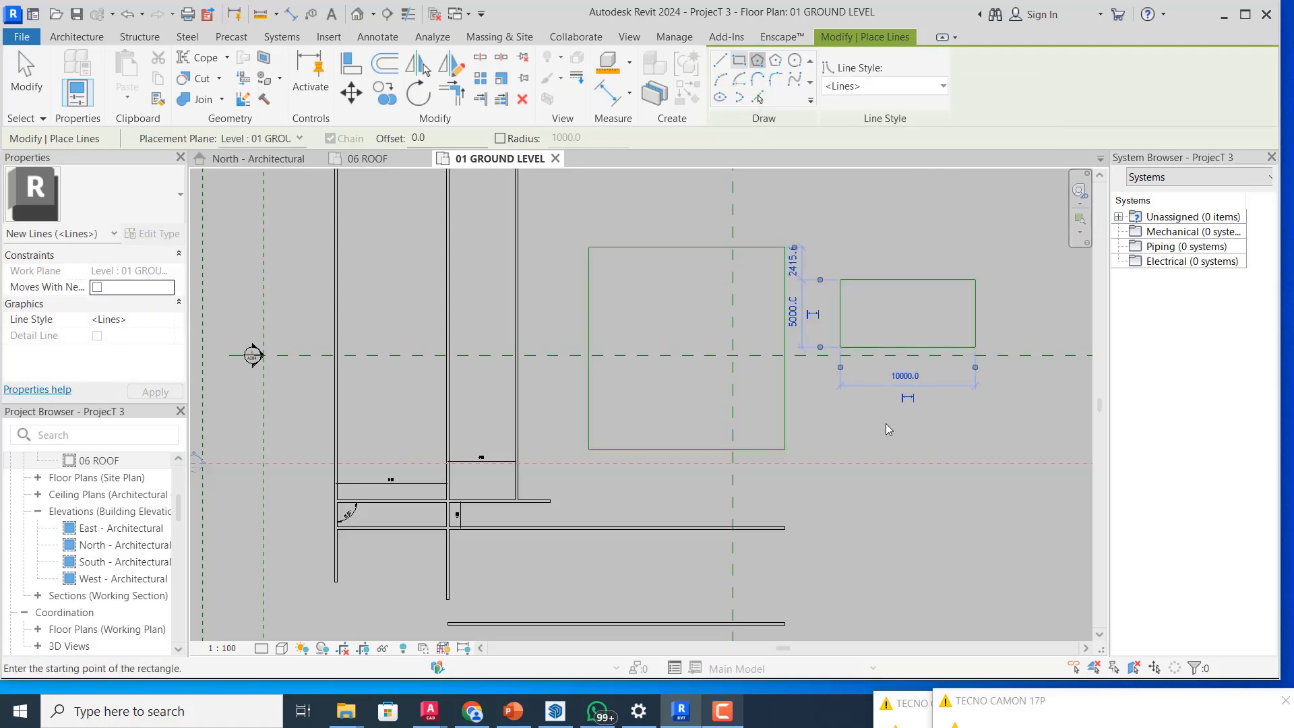
pyautogui.click(876, 491)
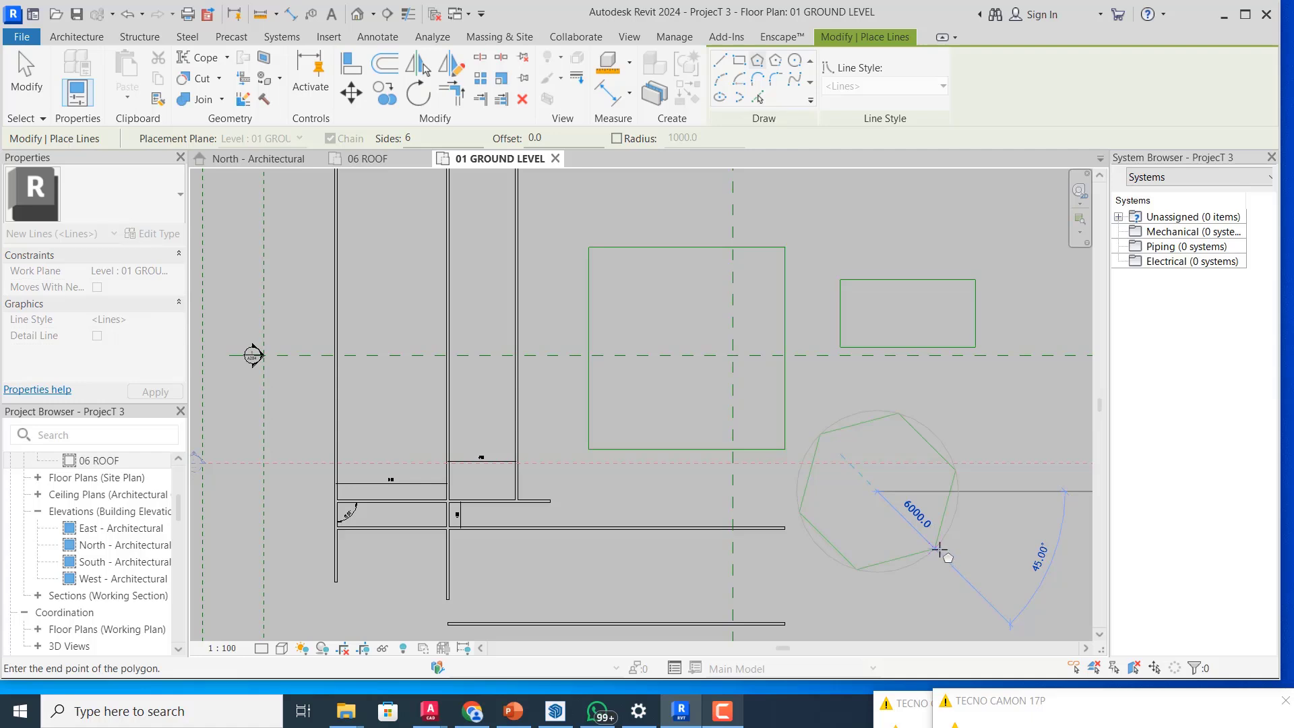
pyautogui.click(939, 550)
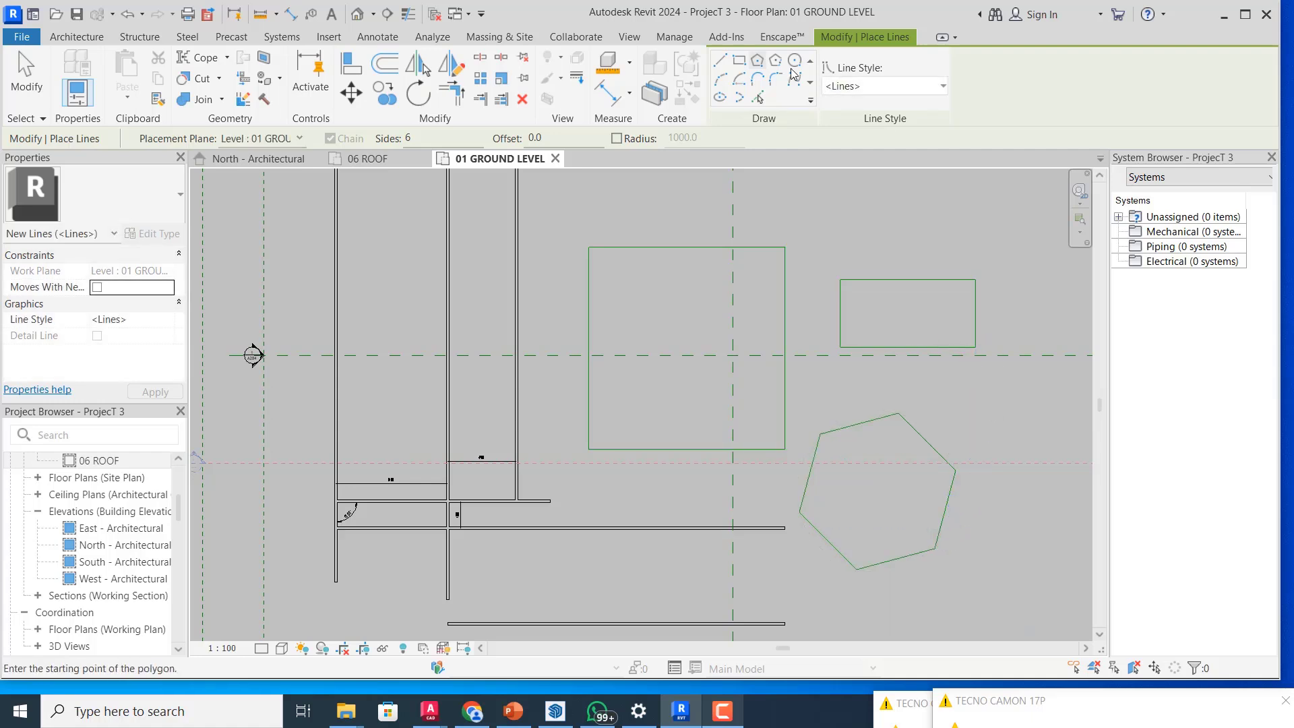
# - Draw a shallow start-end-radius arc over the large outline's upper side, corner to corner, with a radius of about 21244 mm
pyautogui.click(722, 82)
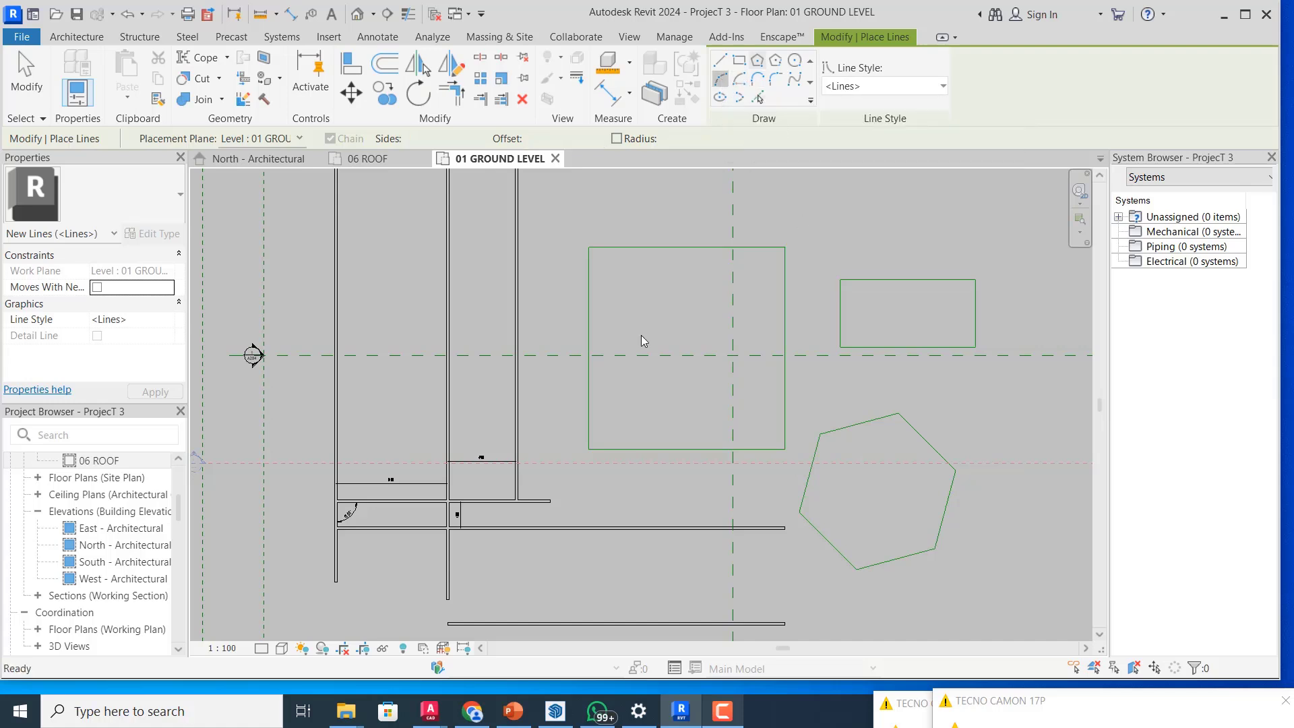
pyautogui.click(590, 248)
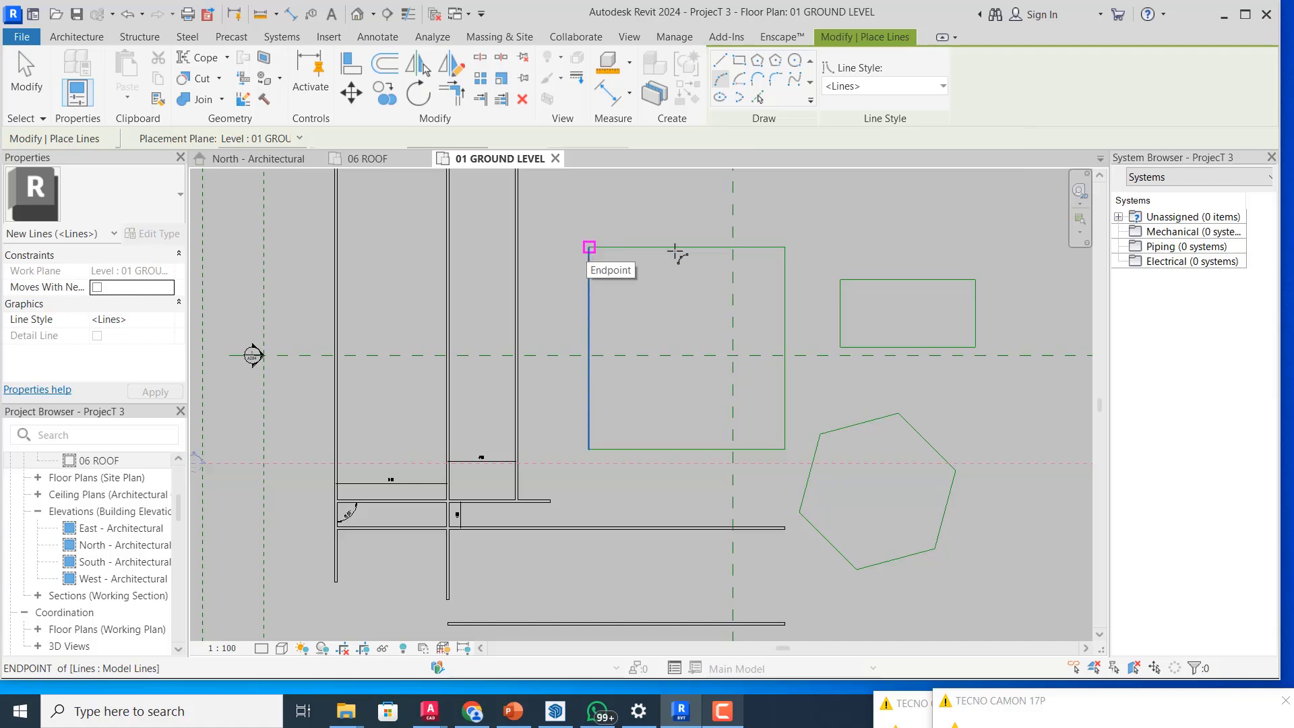
pyautogui.click(785, 247)
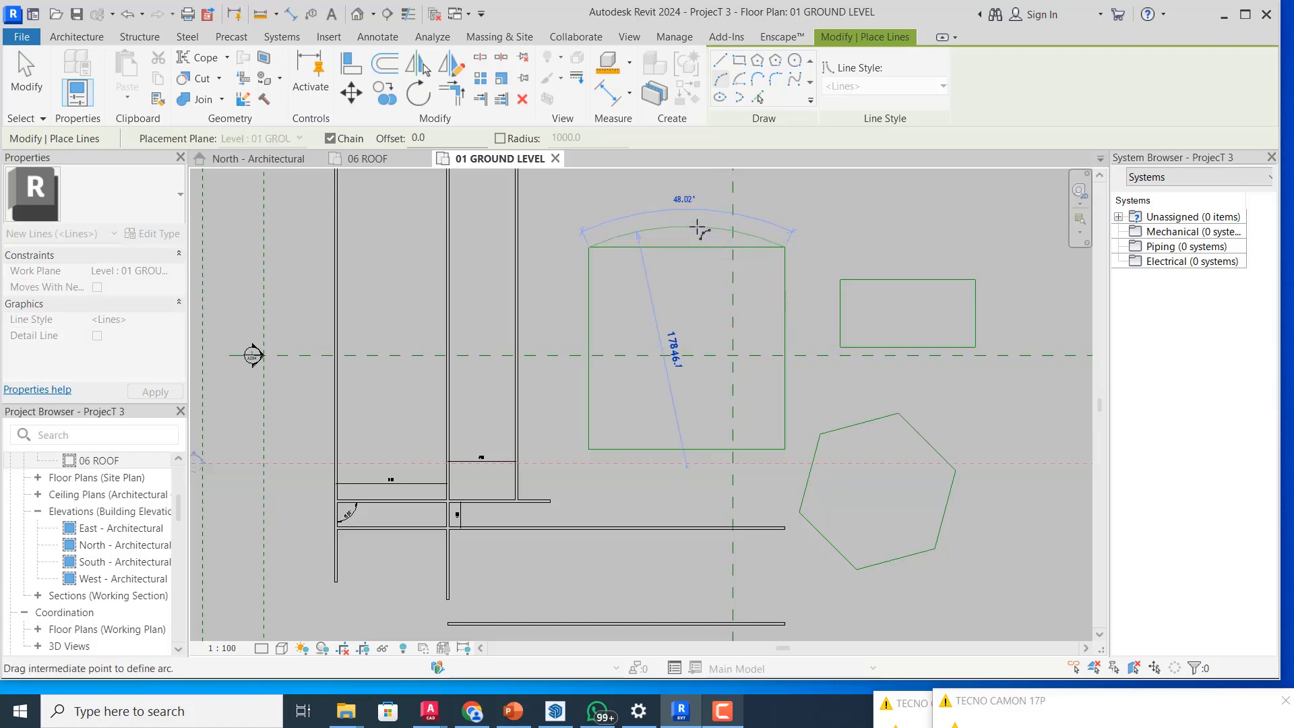
pyautogui.click(694, 230)
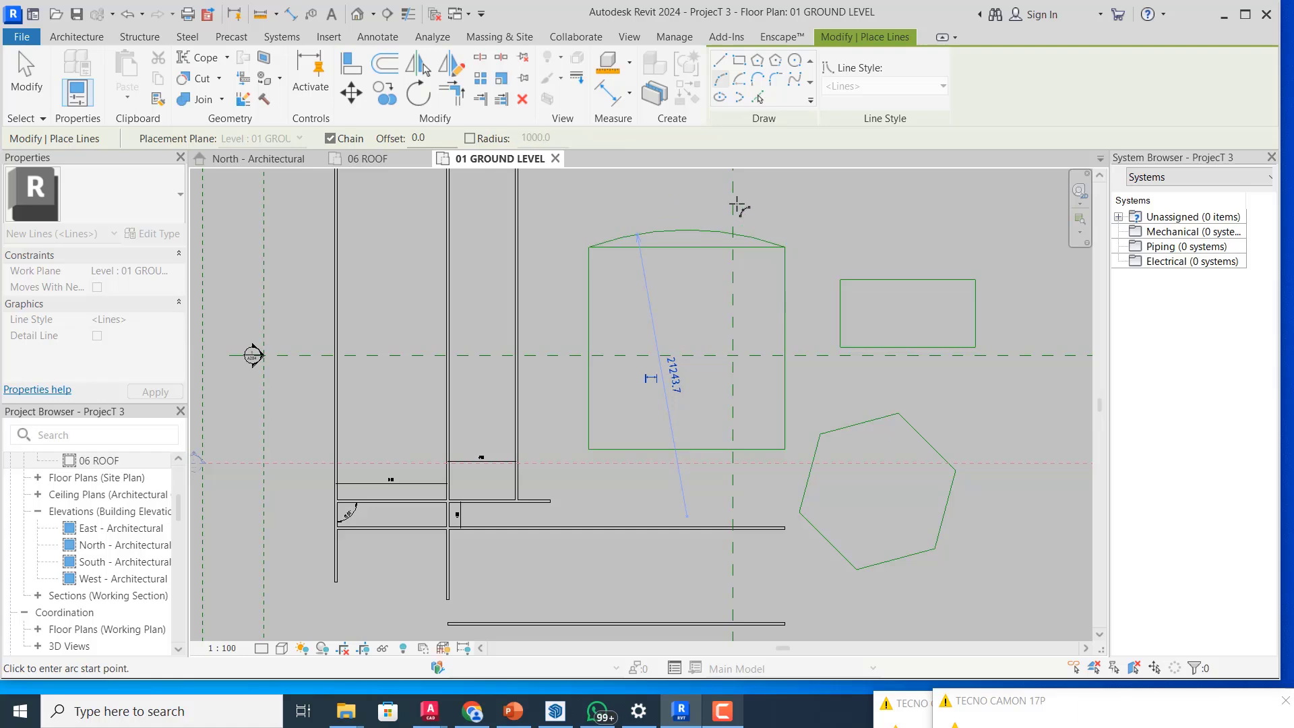
# - Draw a center-ends semicircle inside the large outline, centred on its lower side's midpoint, with a radius of about 7262 mm
pyautogui.click(739, 80)
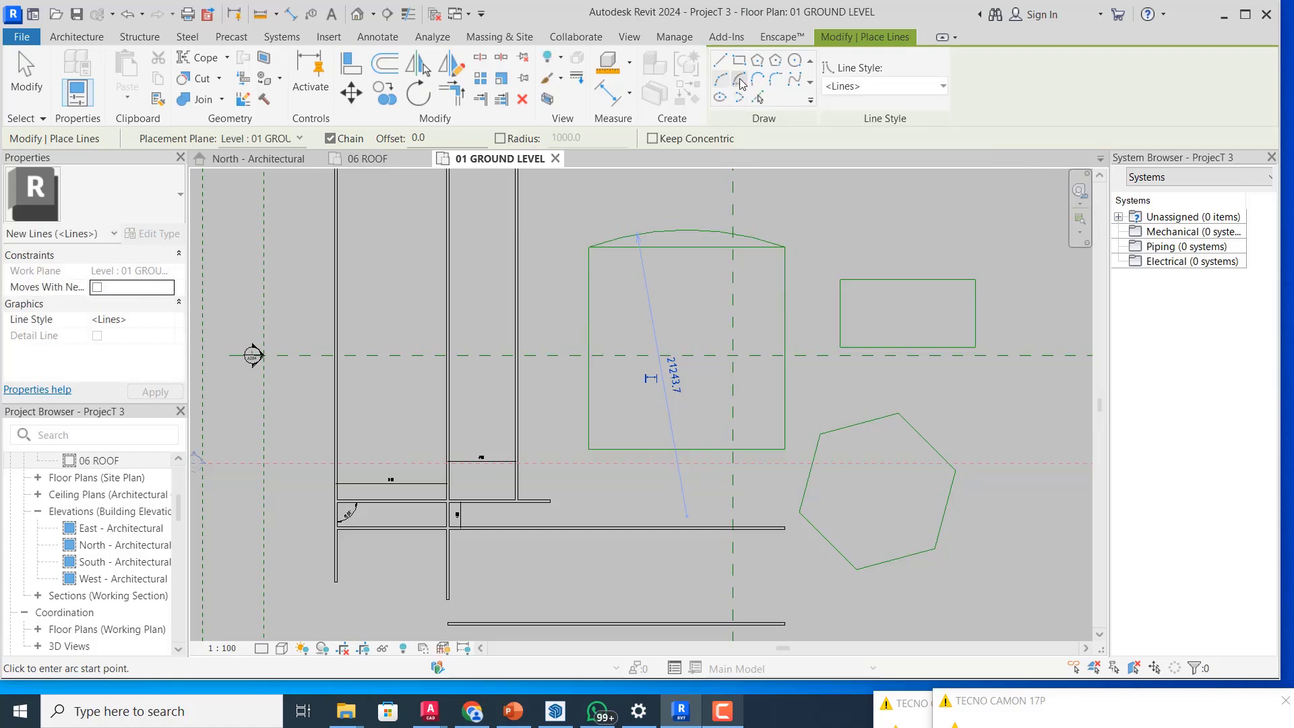
pyautogui.click(740, 81)
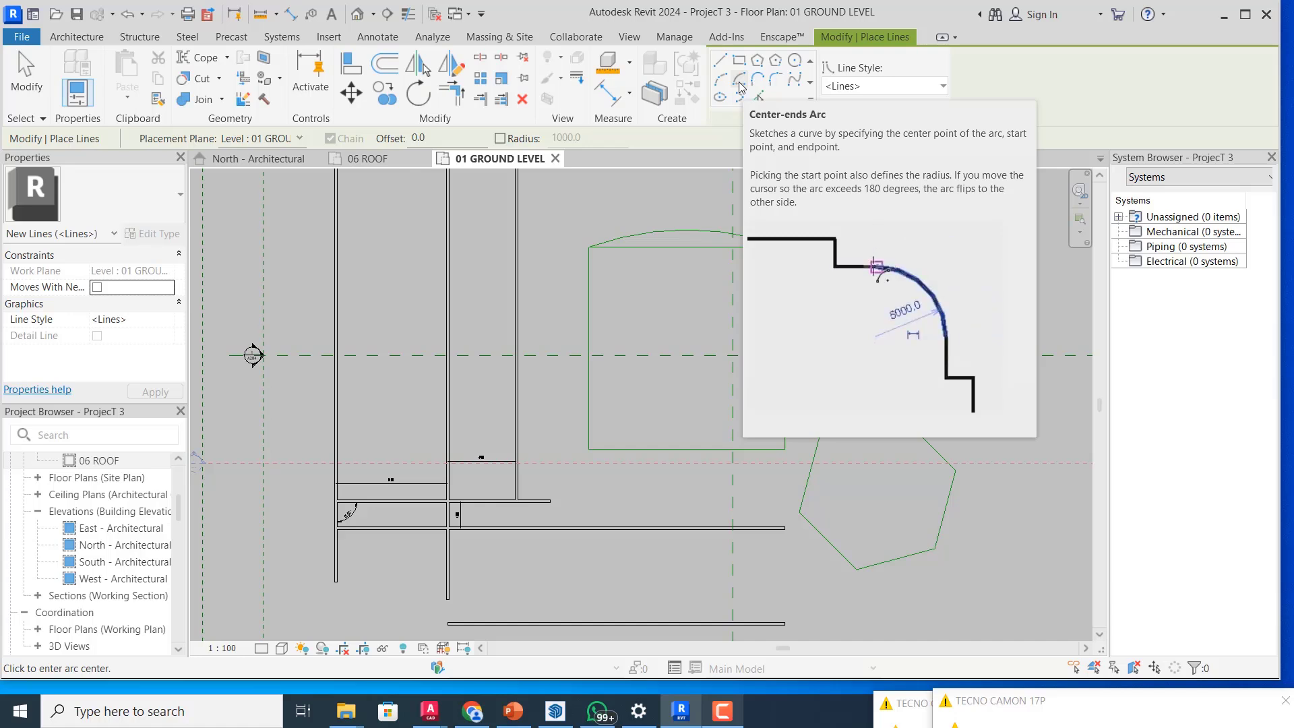
pyautogui.click(687, 449)
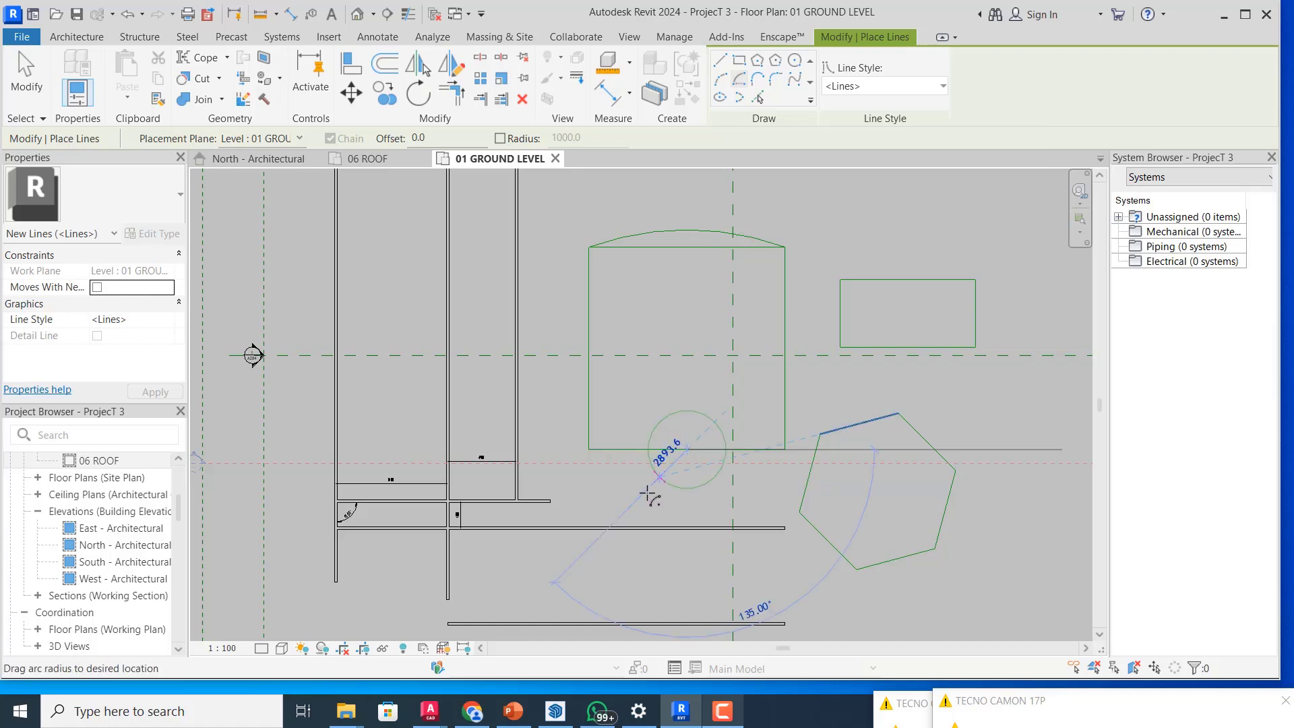
pyautogui.click(573, 450)
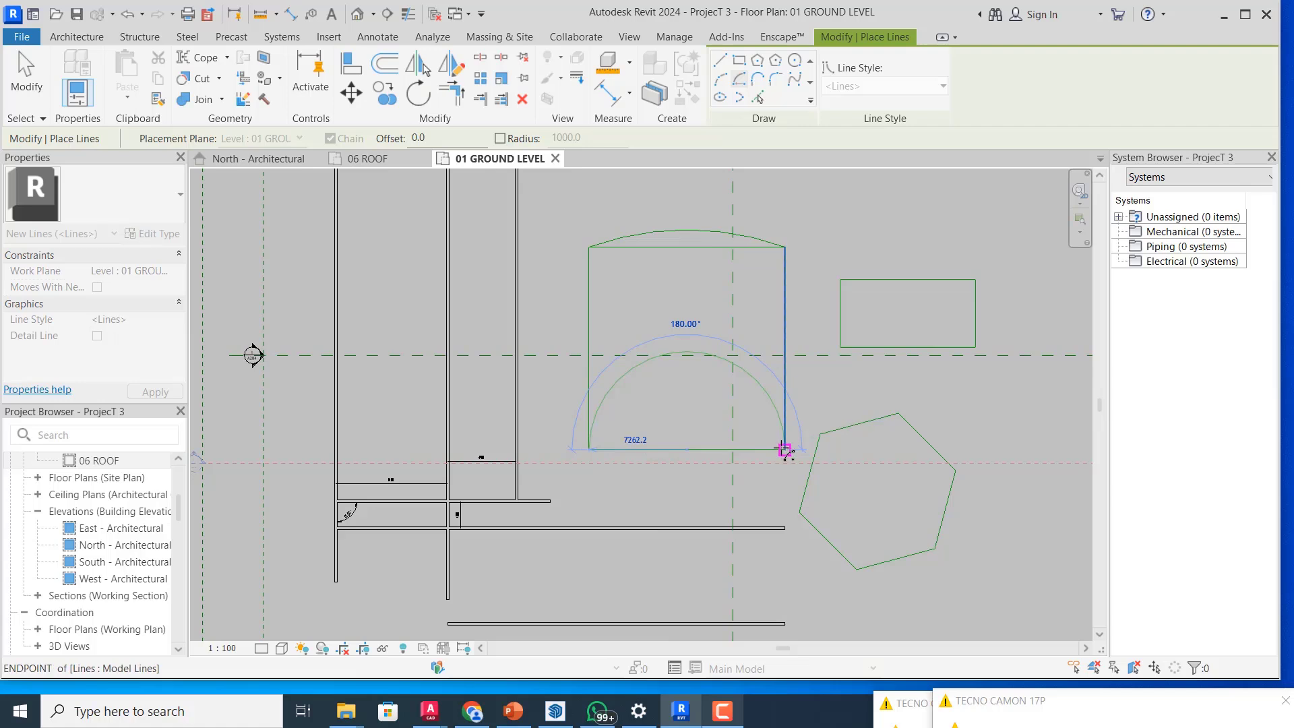
pyautogui.click(784, 387)
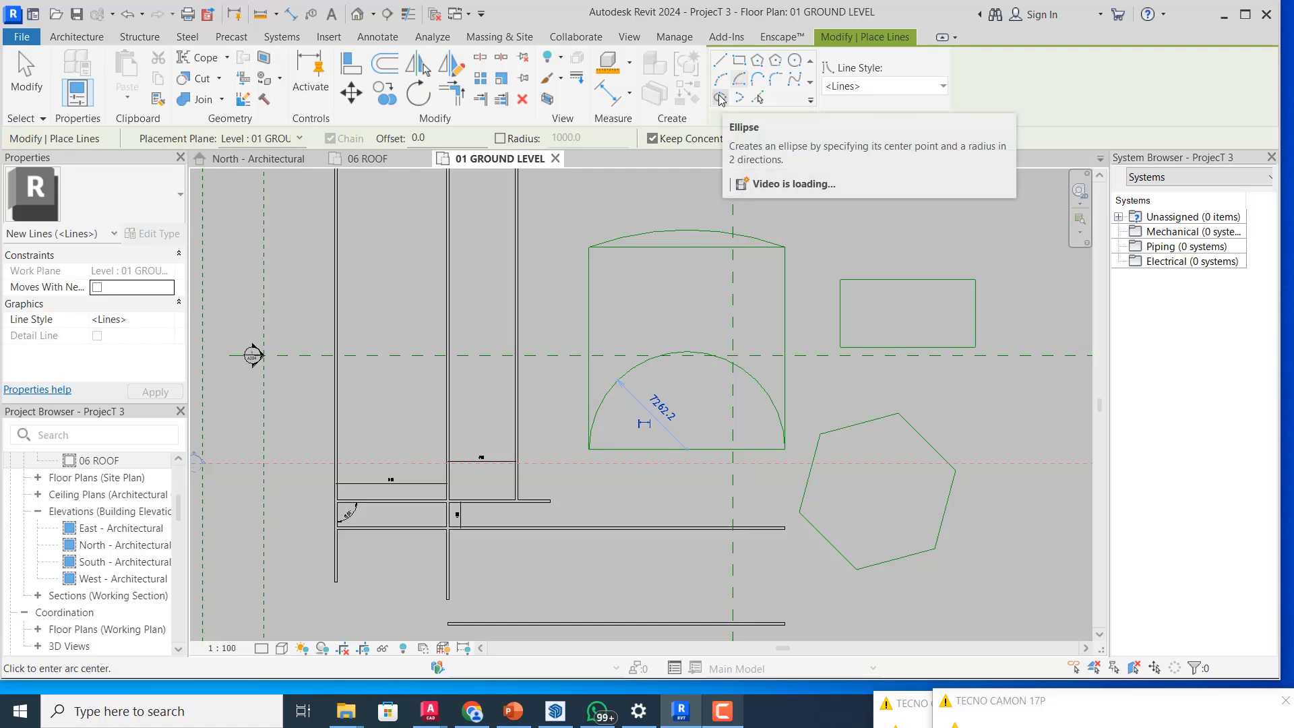
# - Draw a slightly tilted ellipse with radii of 9000 mm and 2000 mm between the small rectangle and the hexagon
pyautogui.click(721, 99)
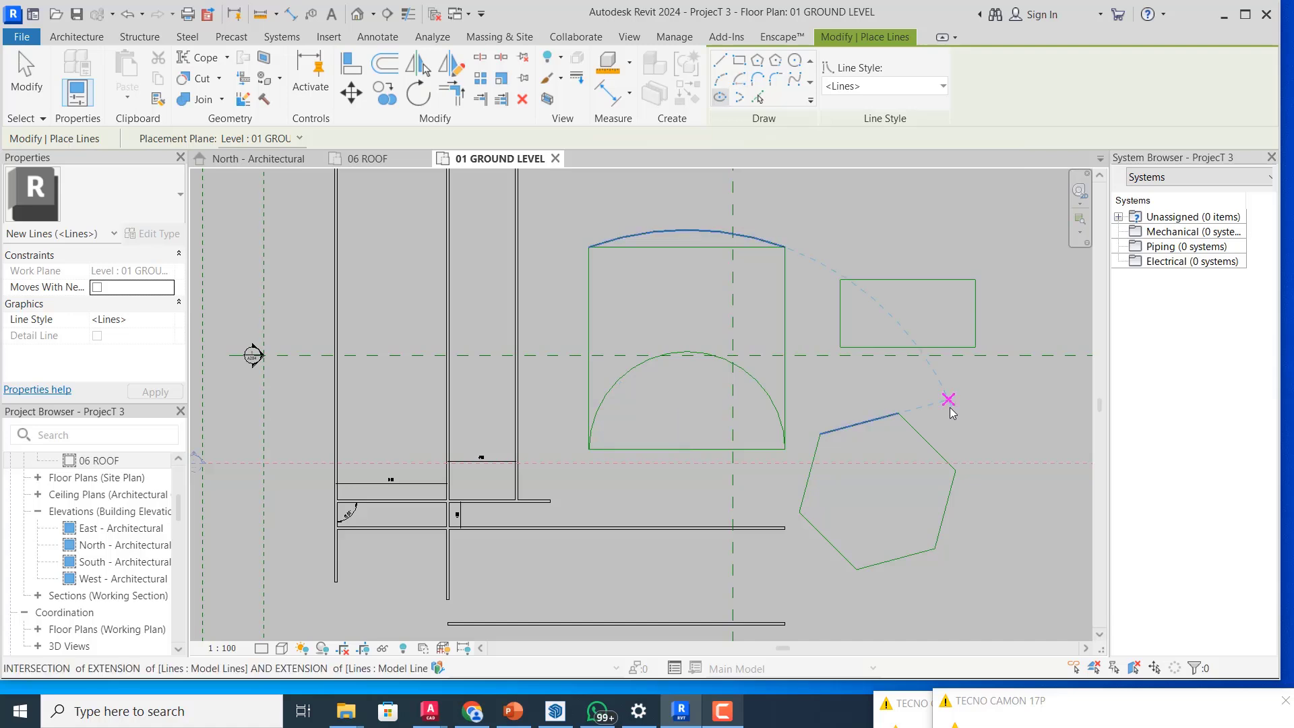
pyautogui.scroll(-2, 698, 371)
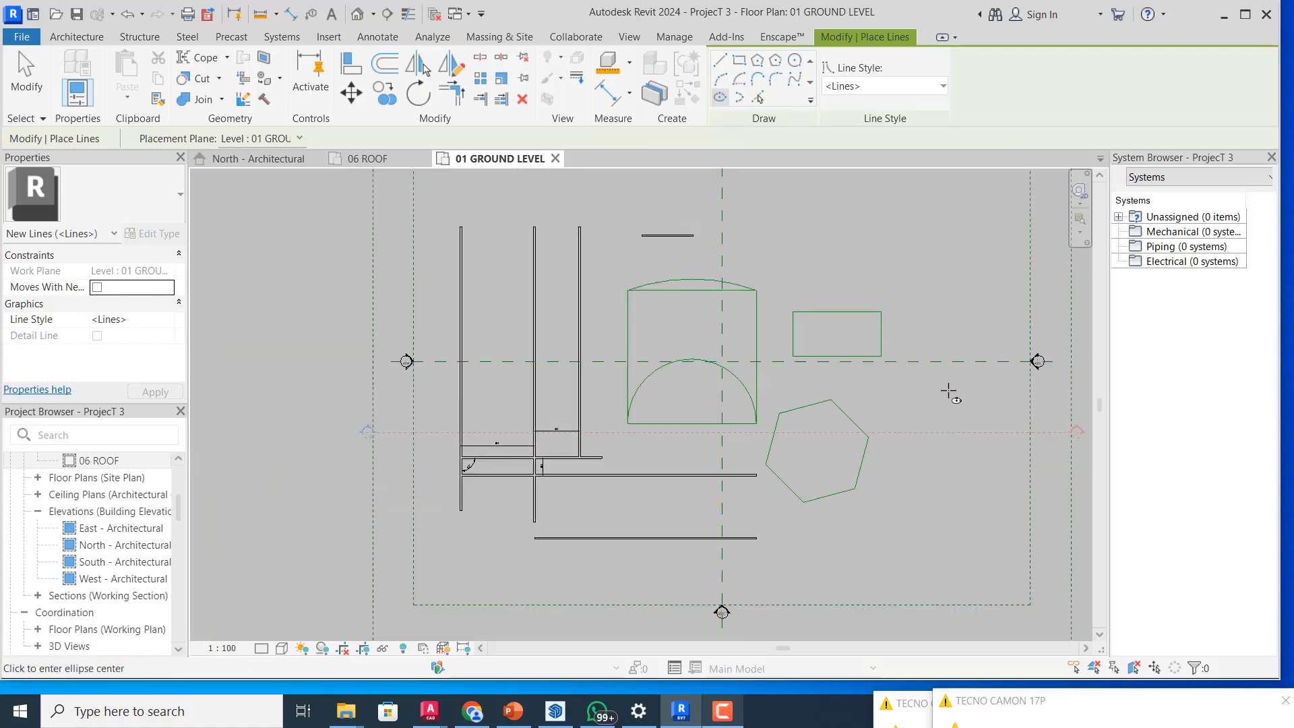
pyautogui.scroll(1, 943, 391)
pyautogui.click(896, 389)
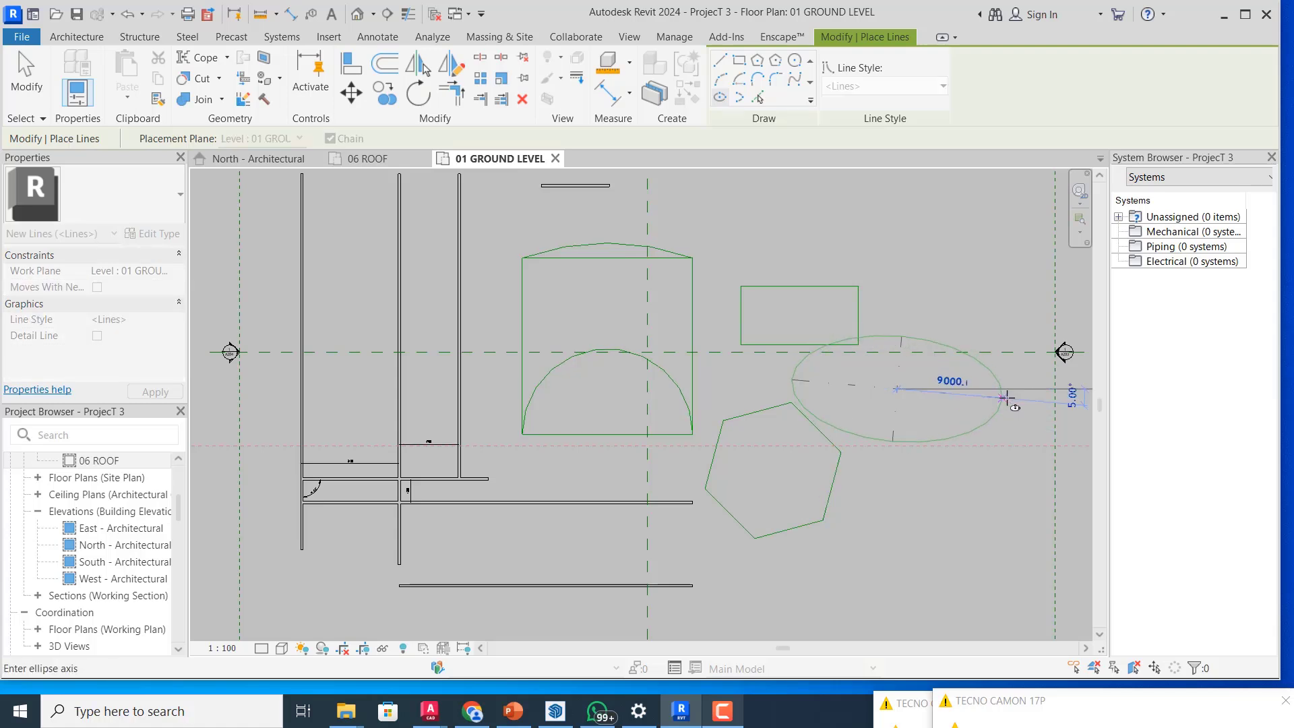
pyautogui.click(1007, 398)
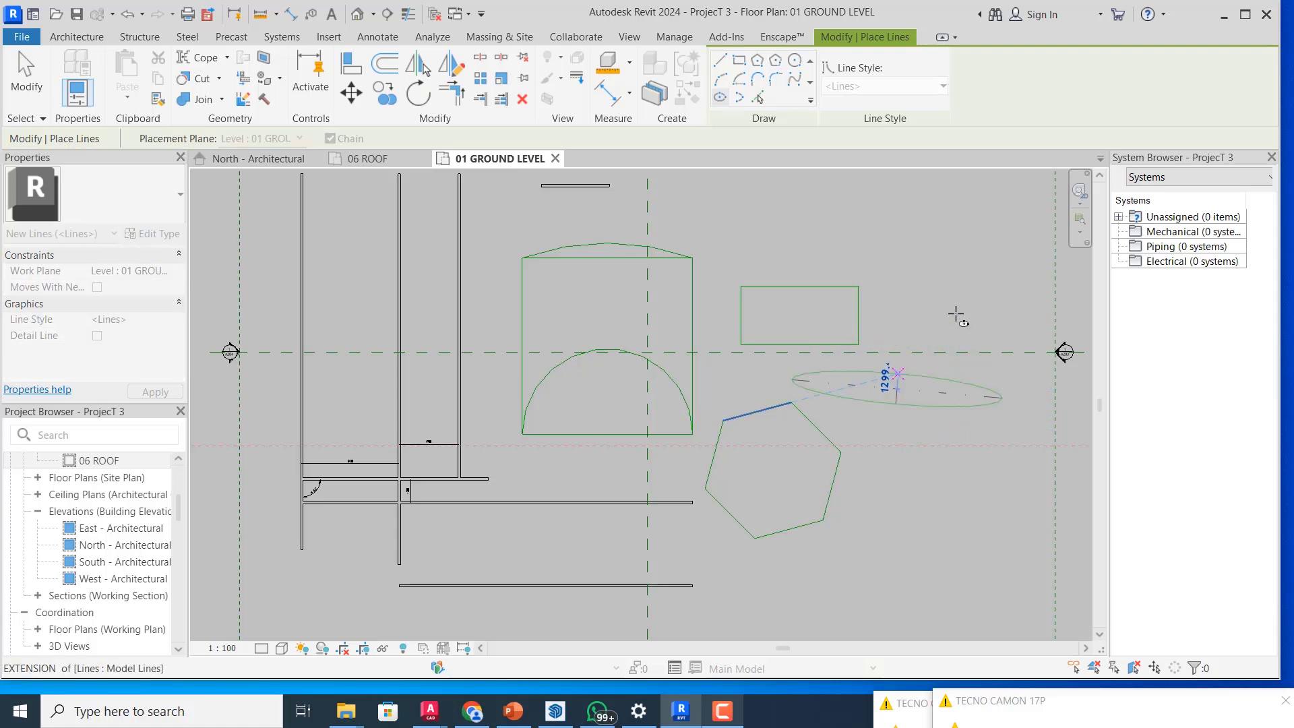
pyautogui.click(1000, 371)
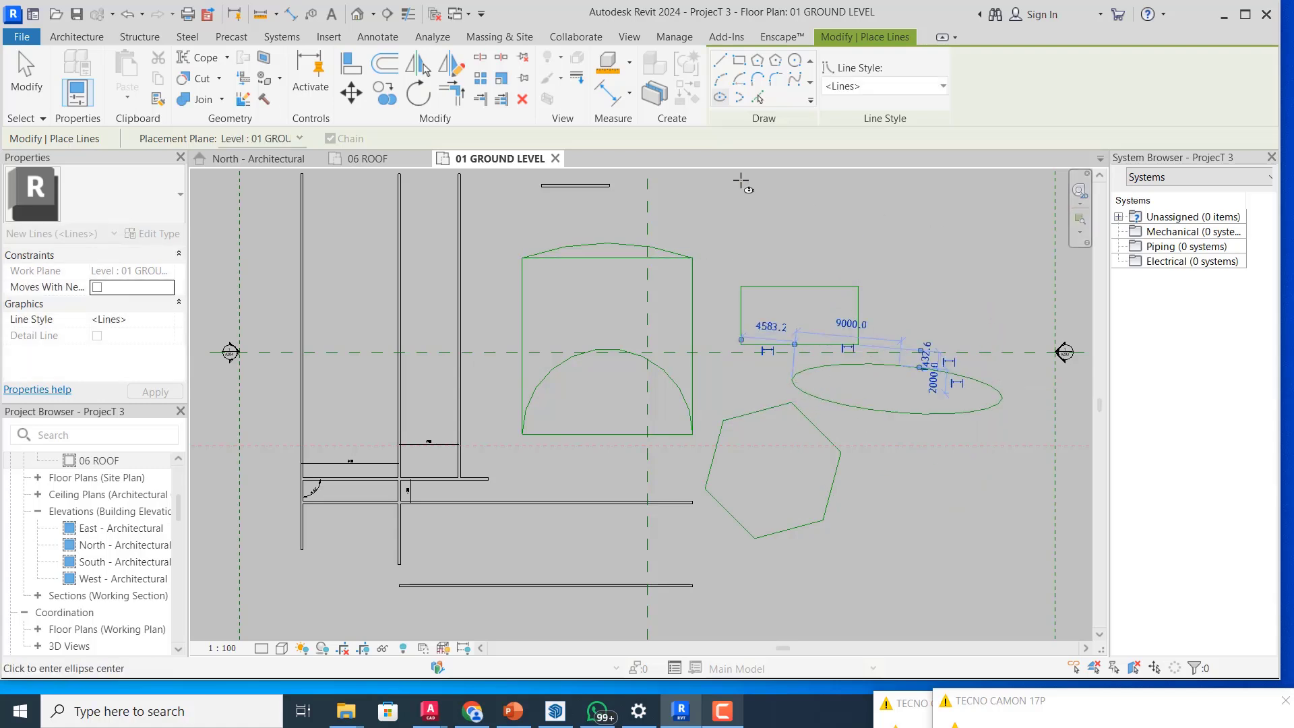
# - Draw a circle with a 5000 mm radius above the small rectangle
pyautogui.click(755, 100)
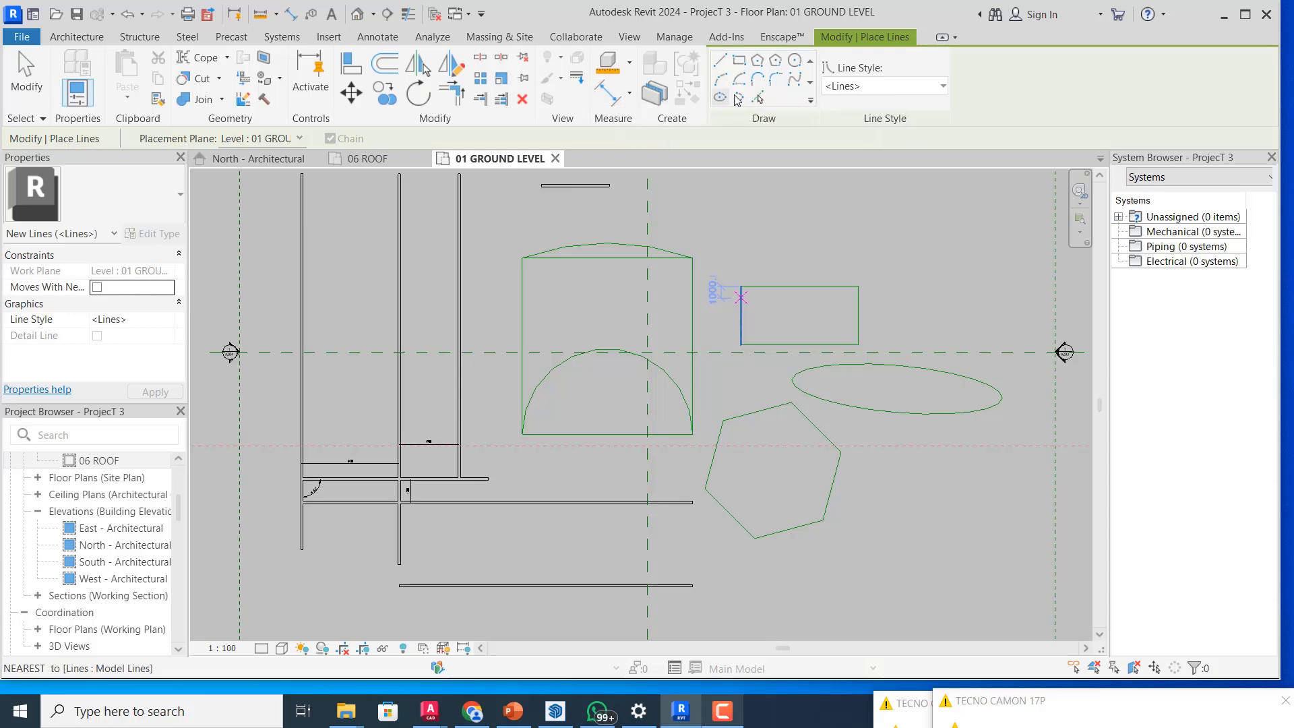
pyautogui.click(795, 61)
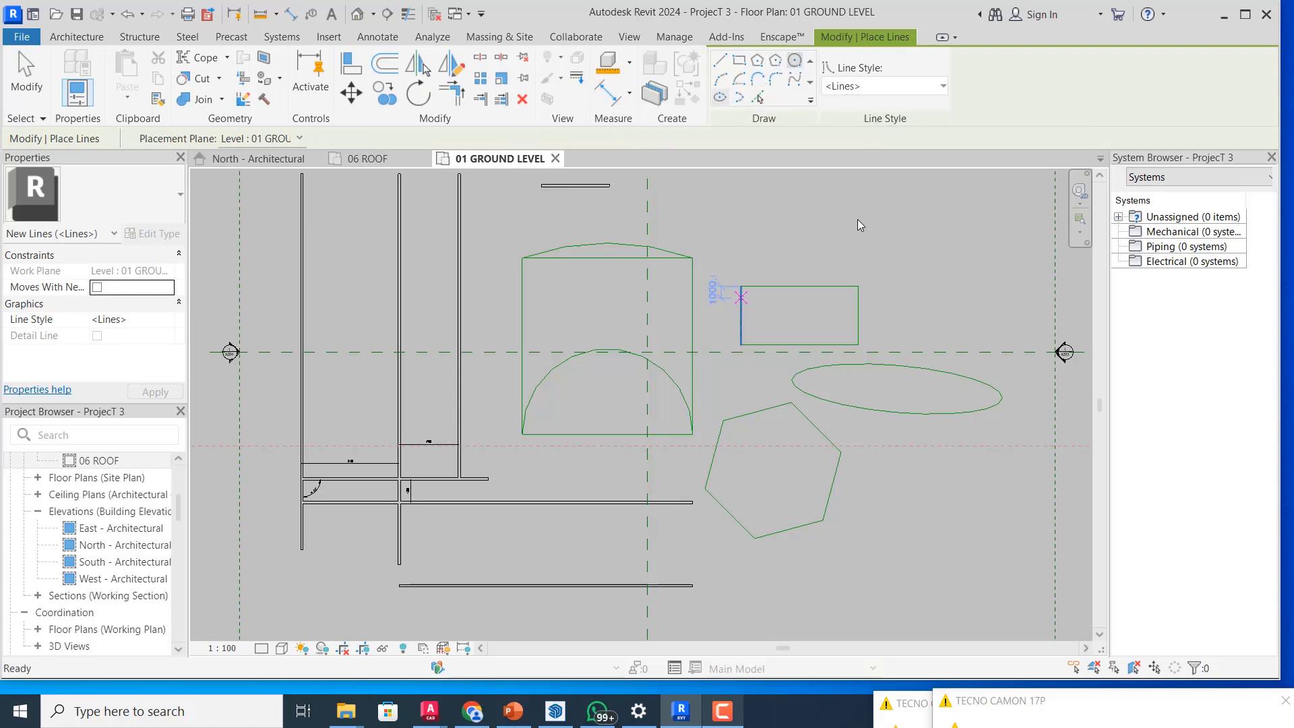
pyautogui.click(893, 223)
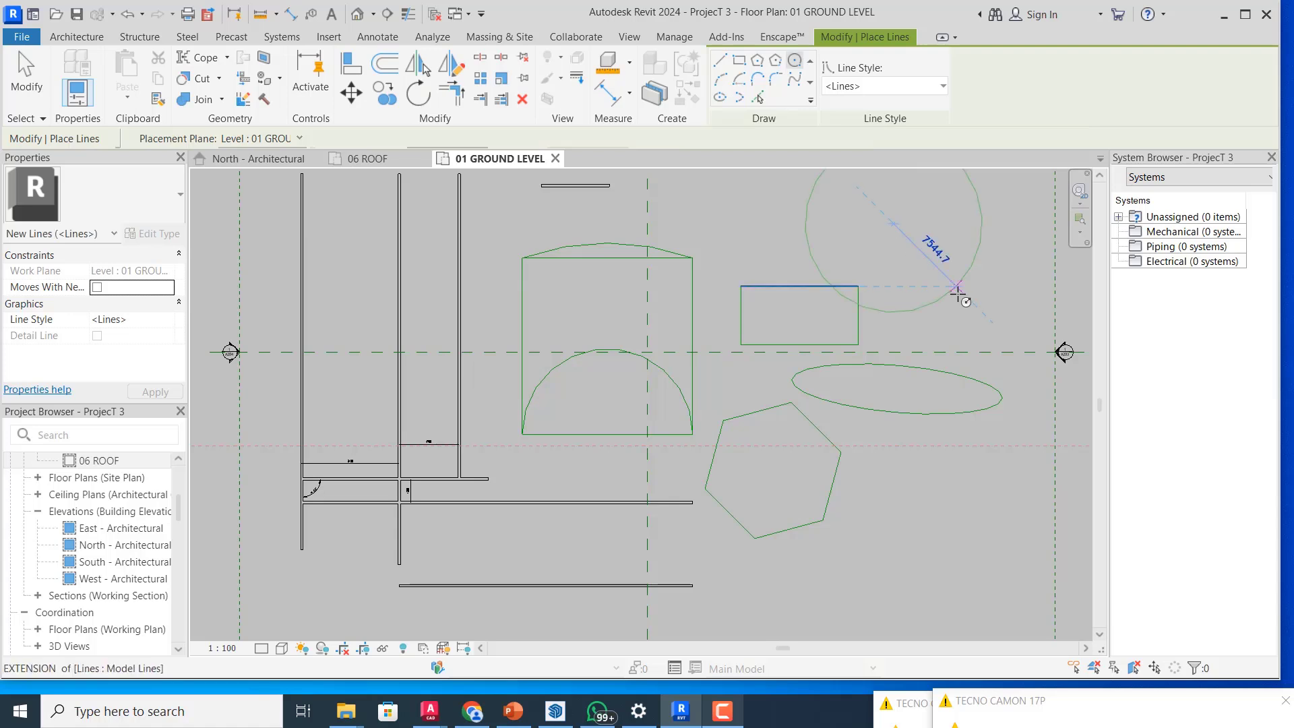
pyautogui.click(924, 268)
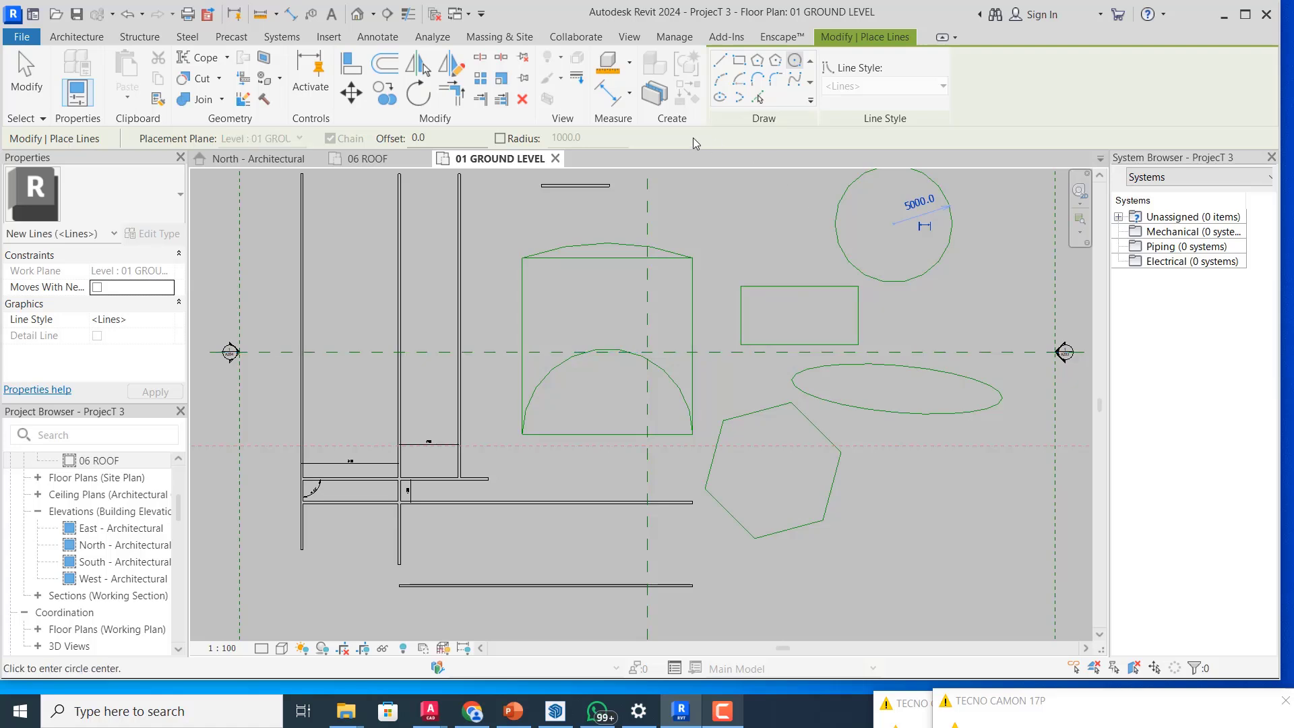
# - Add a diameter dimension across the circle above the small rectangle
pyautogui.click(629, 101)
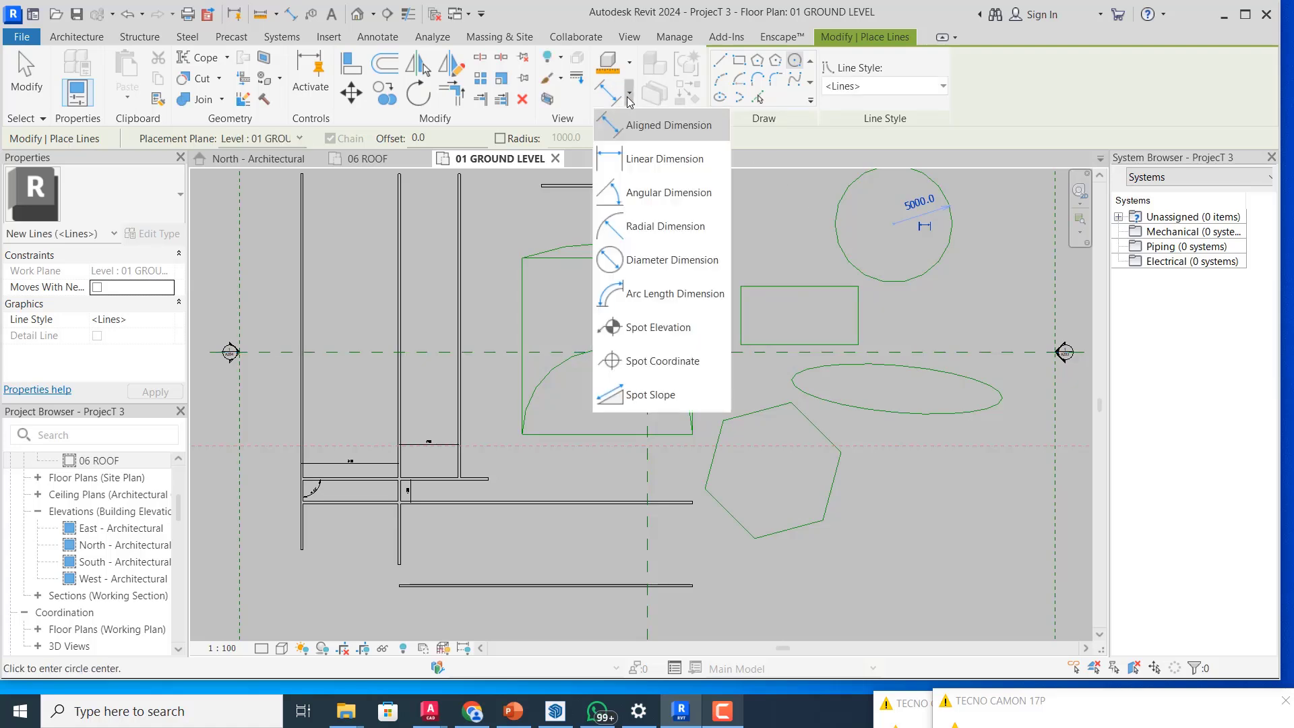
pyautogui.click(665, 261)
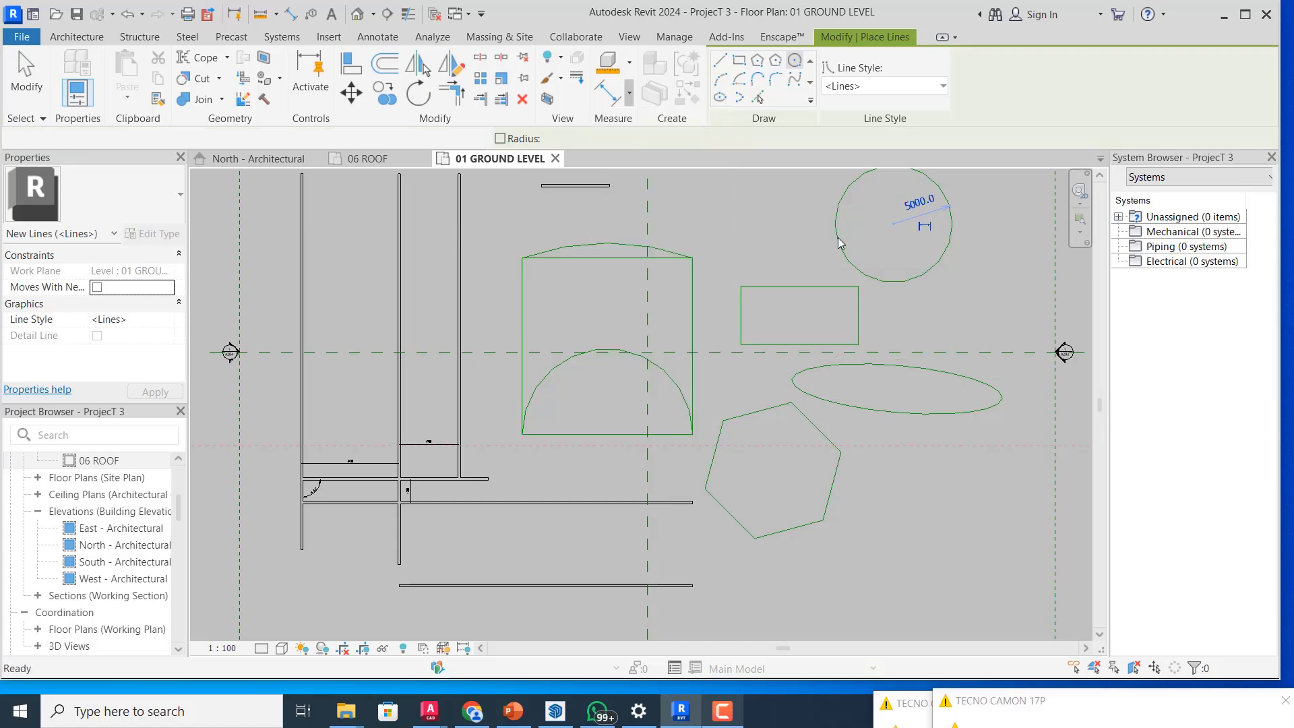
pyautogui.click(836, 225)
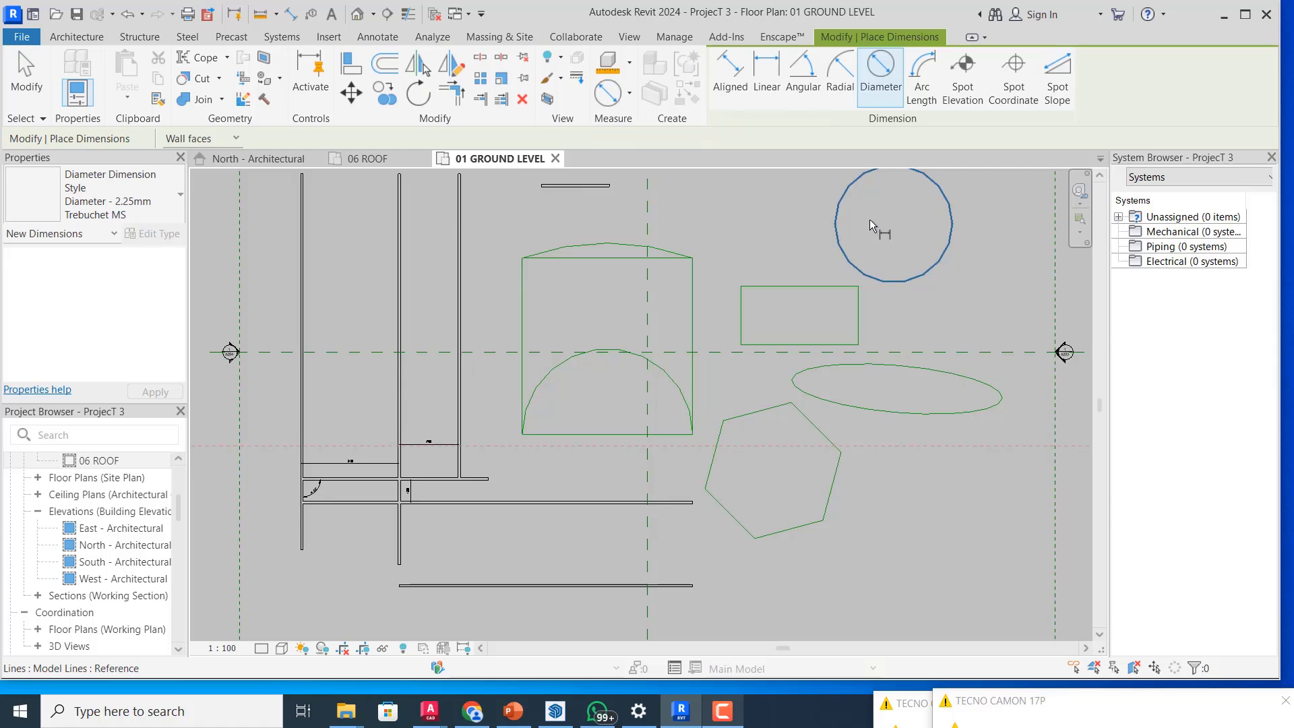
pyautogui.click(913, 219)
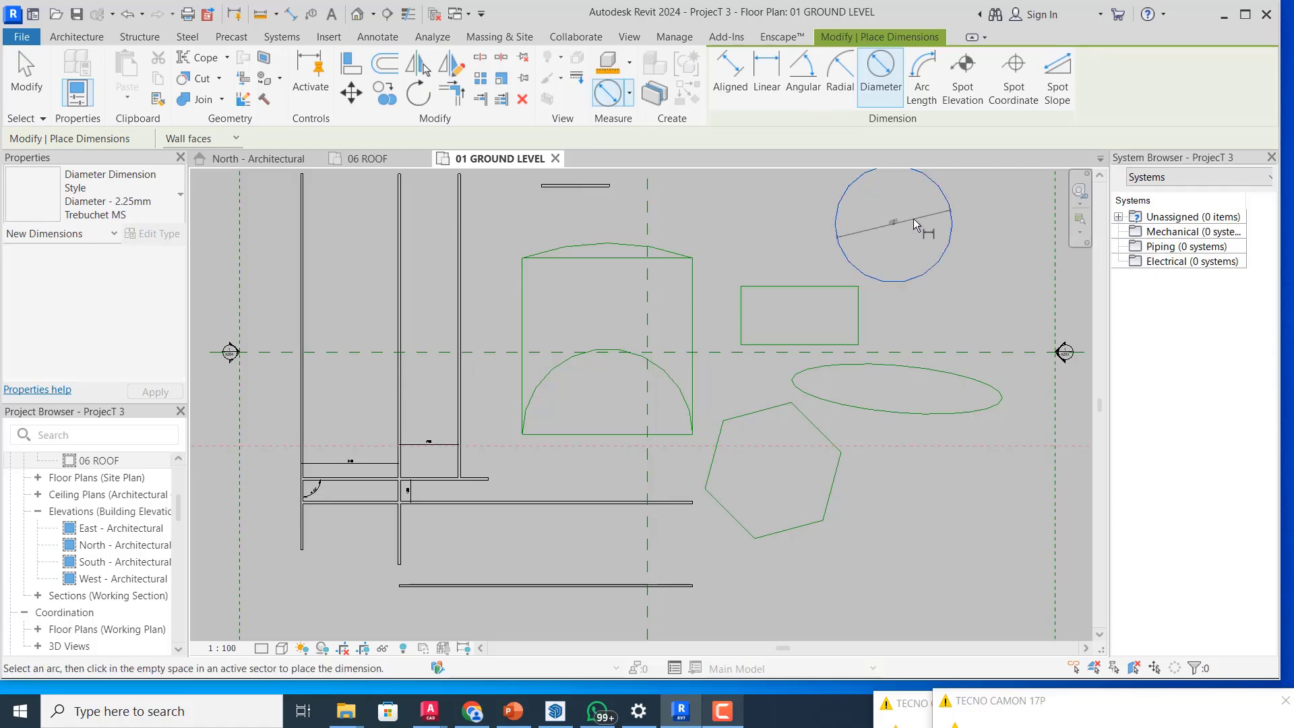
# - Place the diameter dimension nearly horizontally through the centre of the circle above the small rectangle
pyautogui.scroll(3, 886, 189)
pyautogui.scroll(3, 886, 189)
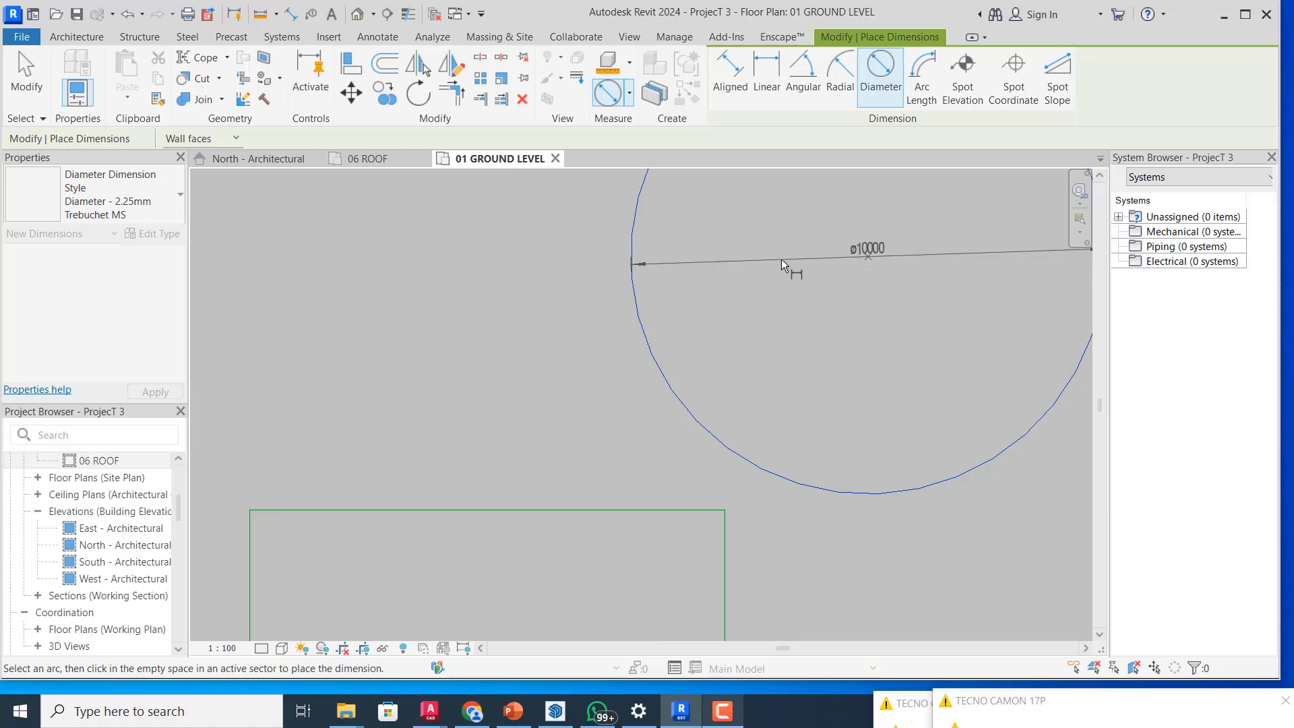
pyautogui.click(782, 254)
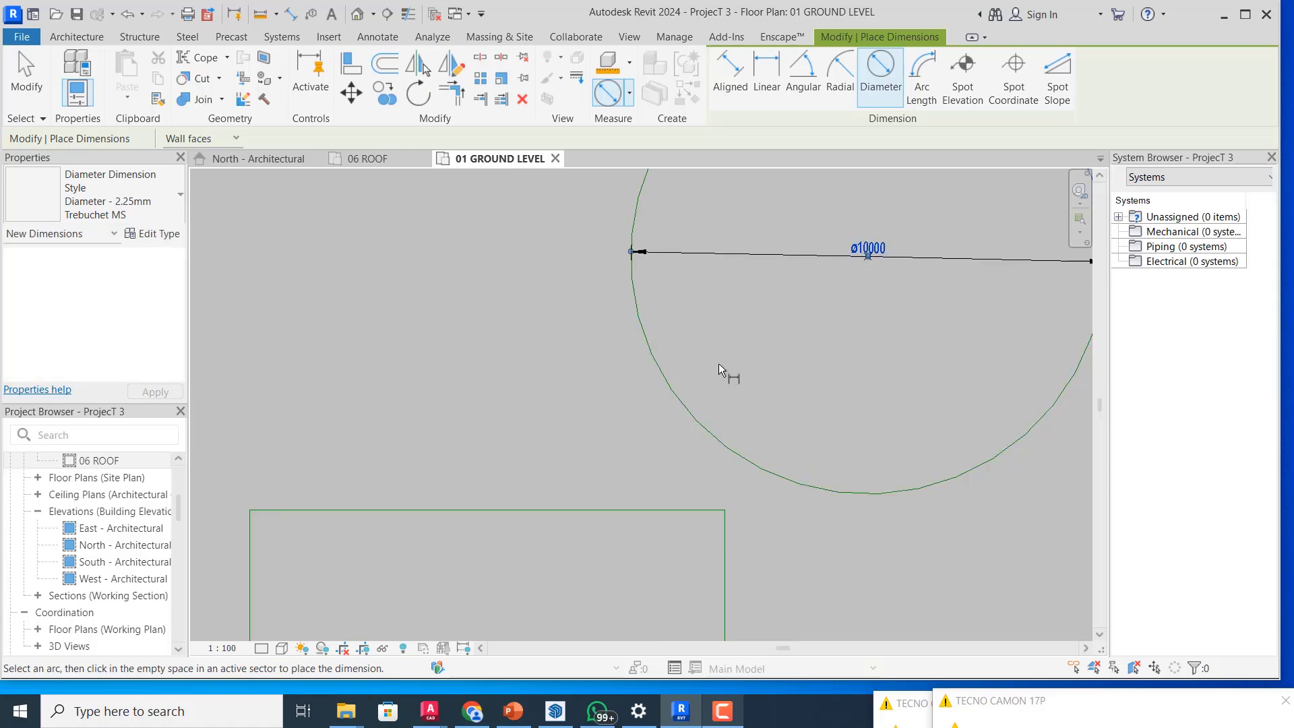
pyautogui.scroll(-2, 719, 363)
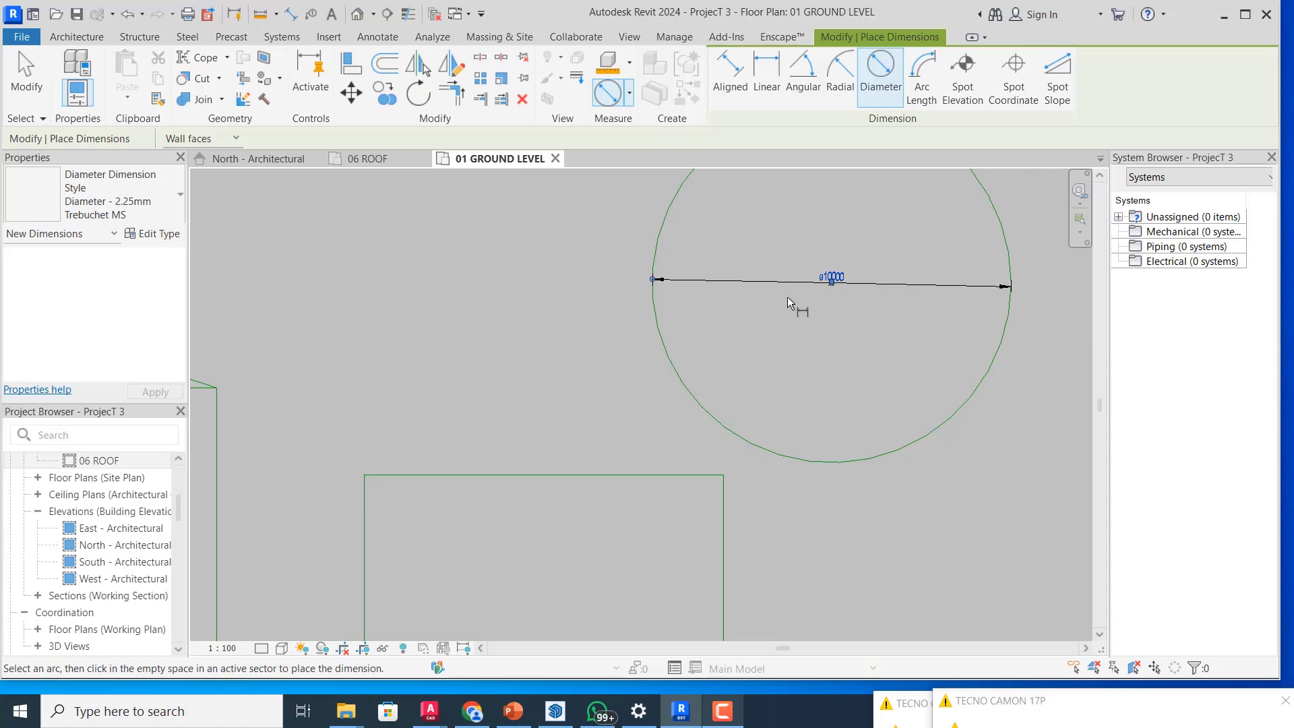
pyautogui.scroll(5, 787, 296)
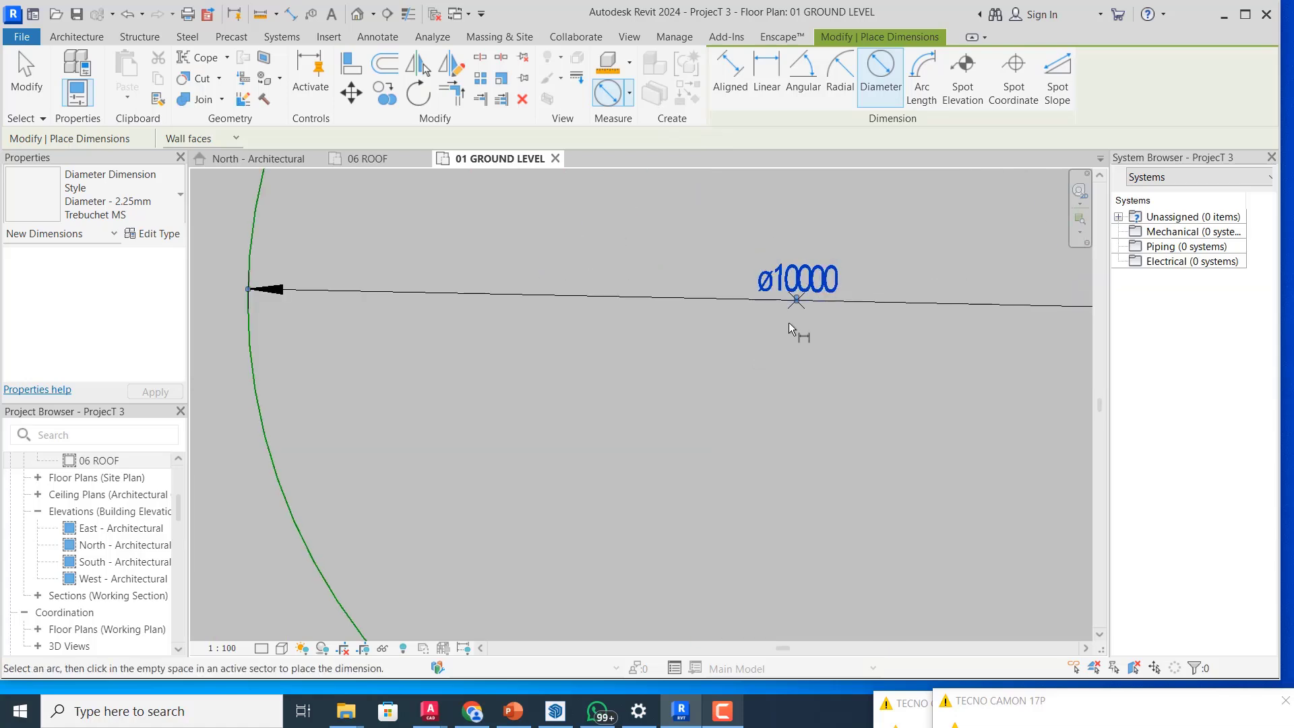
pyautogui.scroll(-4, 789, 322)
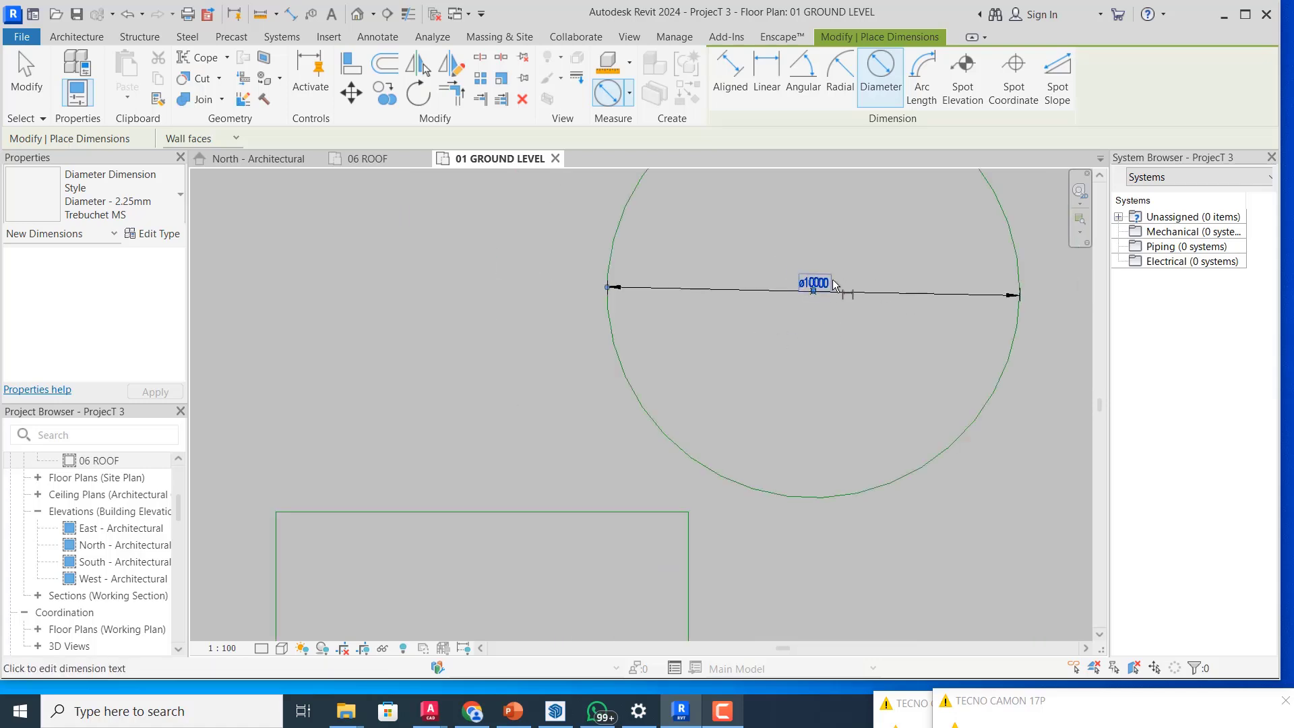
pyautogui.scroll(2, 834, 285)
# - Add a radial dimension to the same circle, running from its centre to the lower part of its edge
pyautogui.click(630, 97)
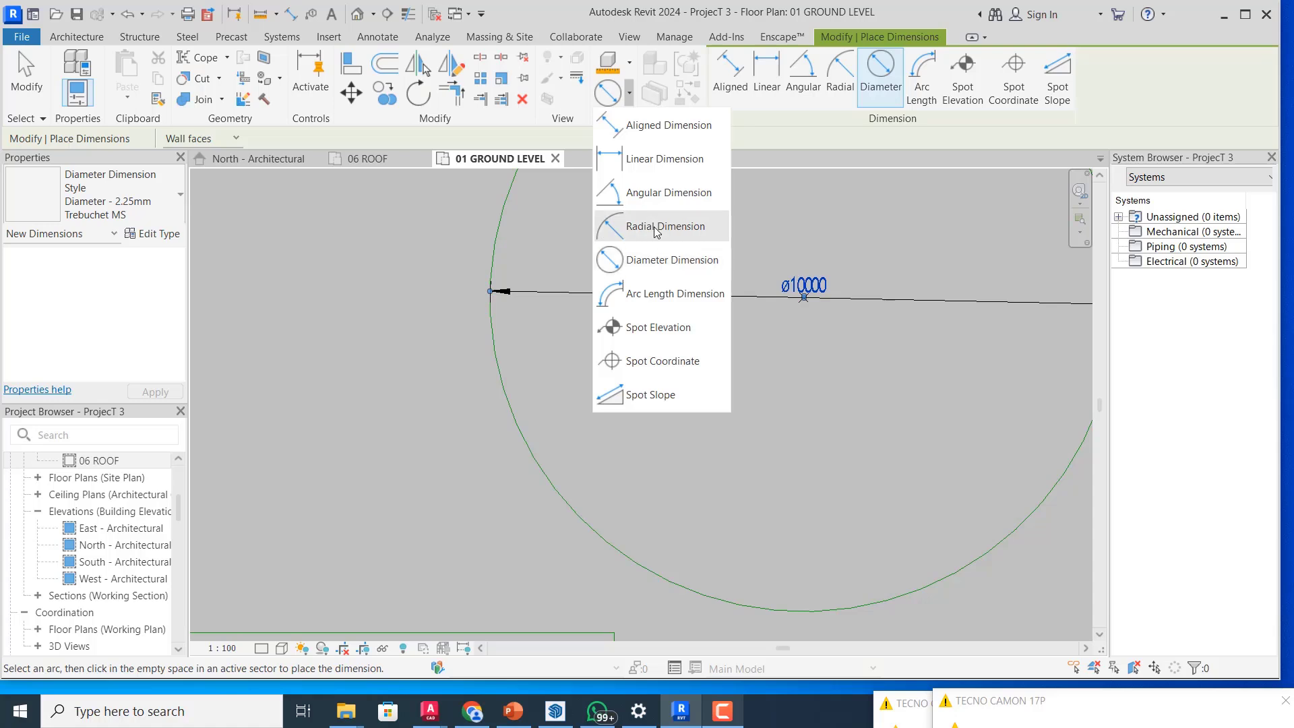
pyautogui.click(494, 342)
pyautogui.click(616, 349)
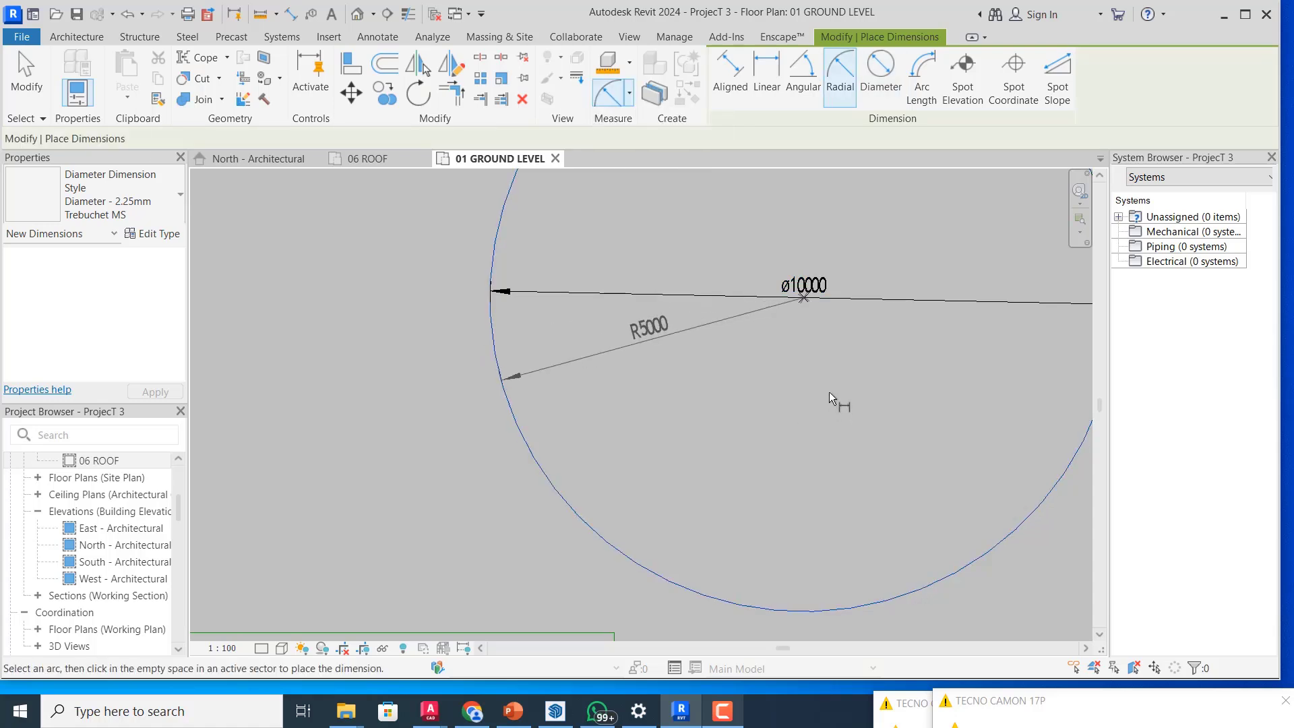
pyautogui.click(836, 394)
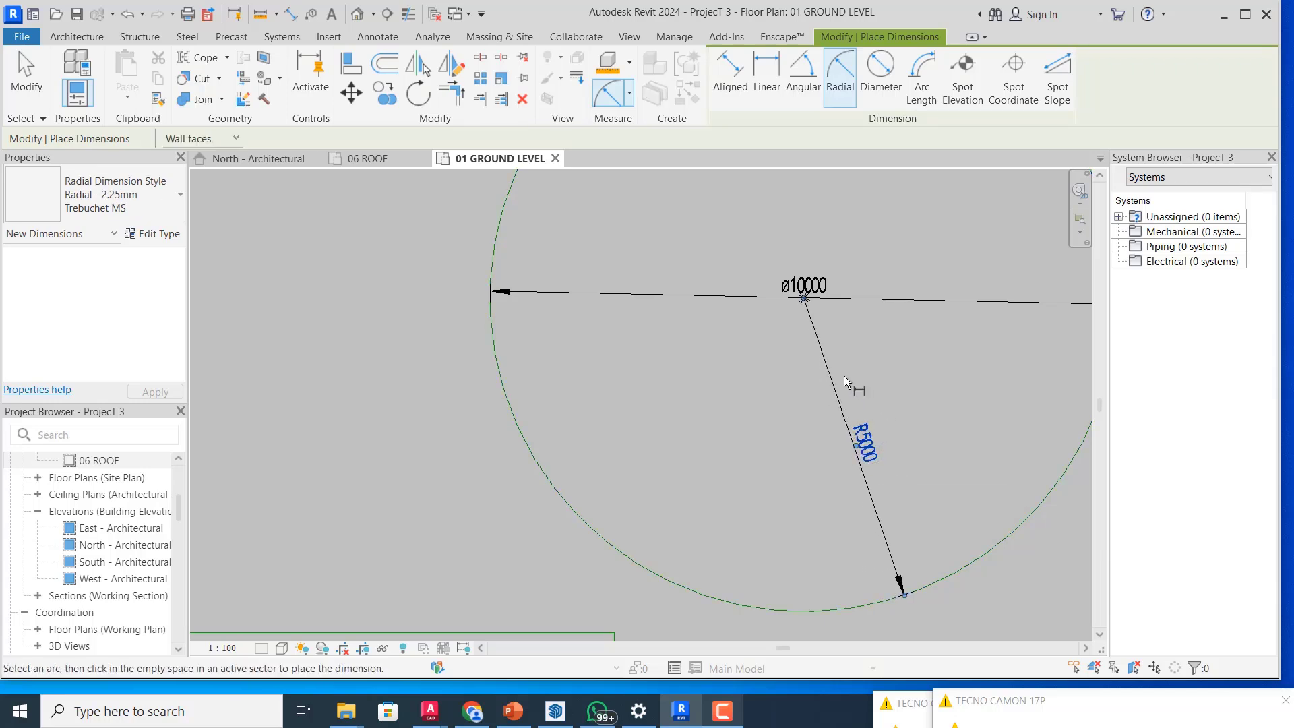
pyautogui.scroll(-5, 844, 377)
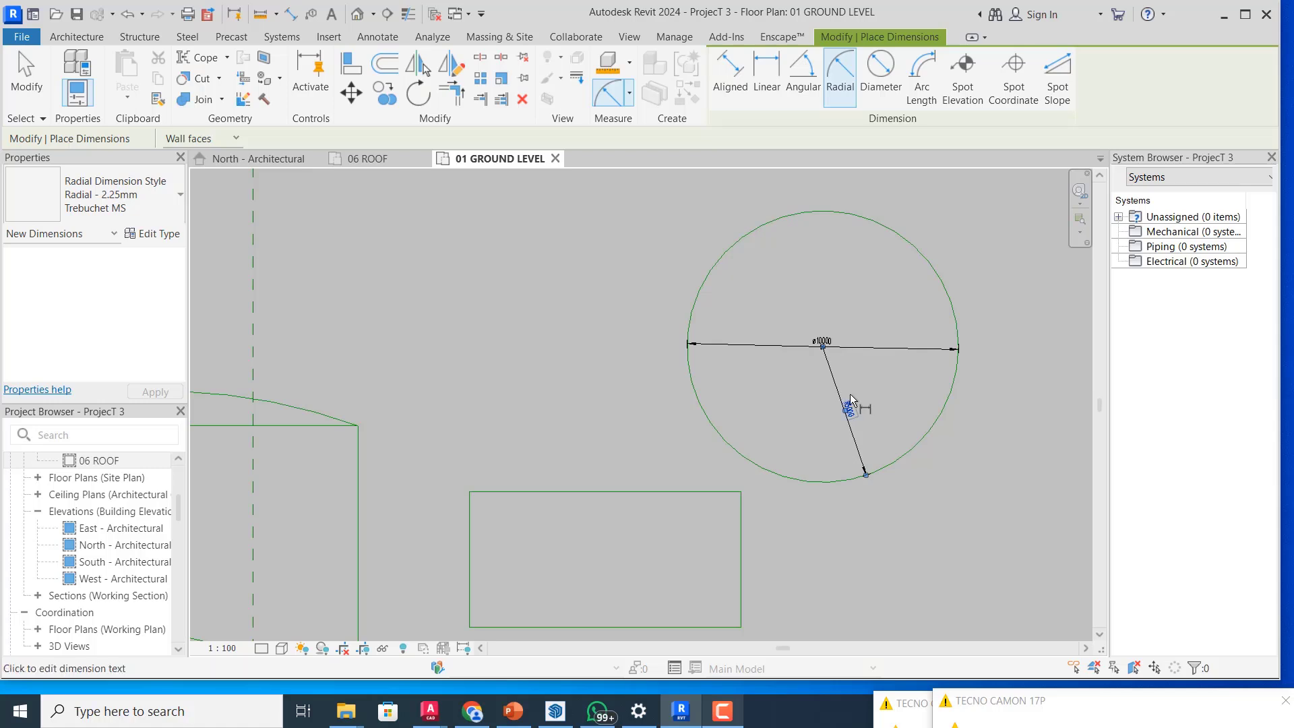
pyautogui.click(630, 98)
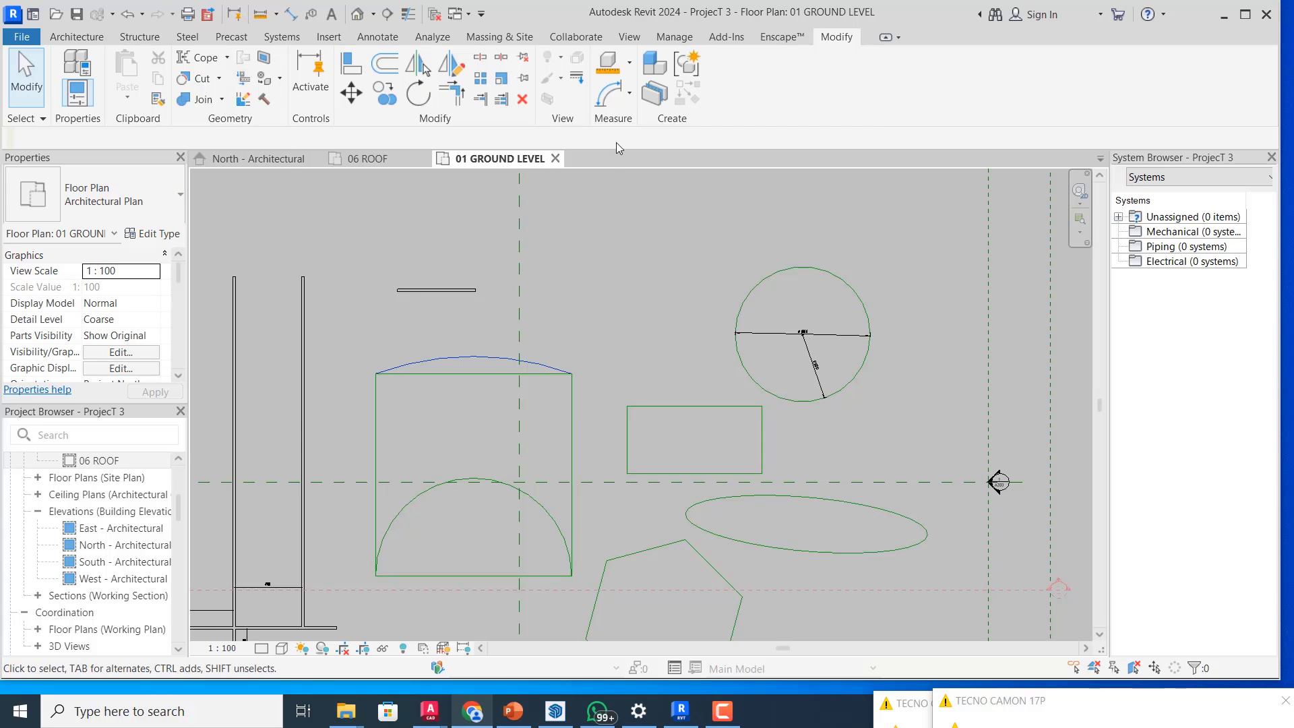
pyautogui.click(630, 100)
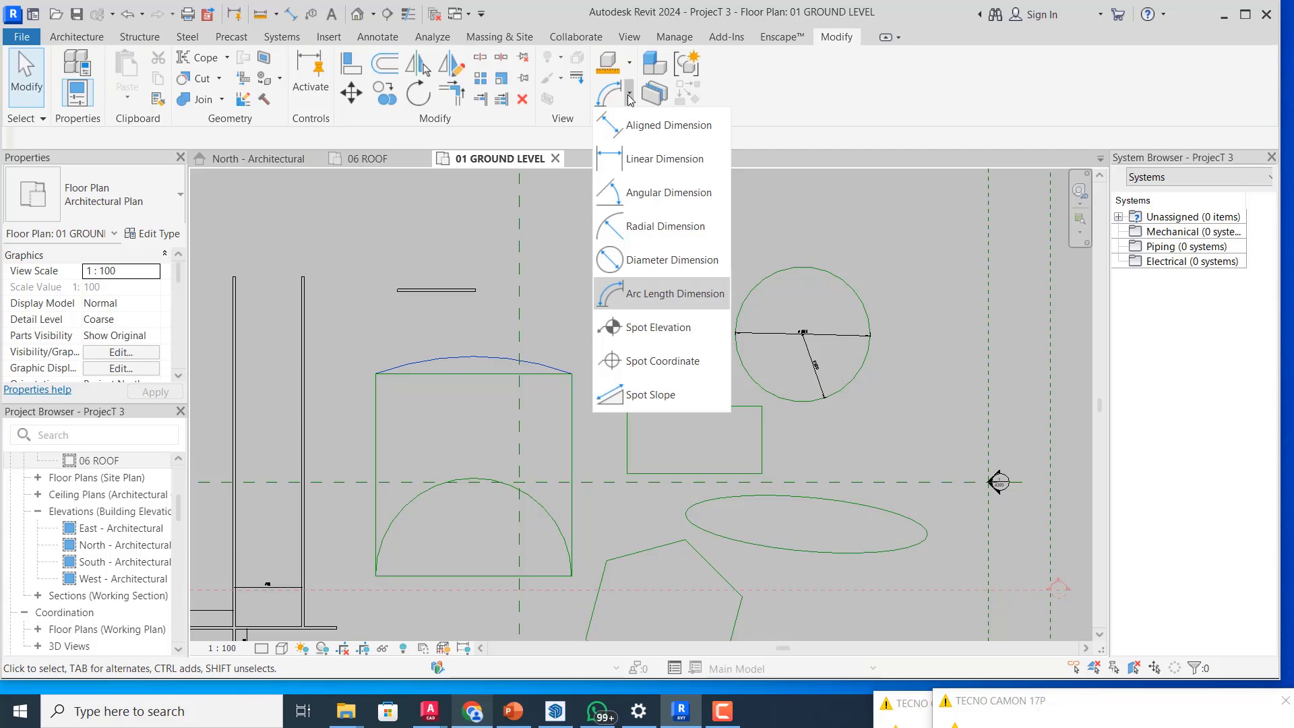
pyautogui.click(630, 99)
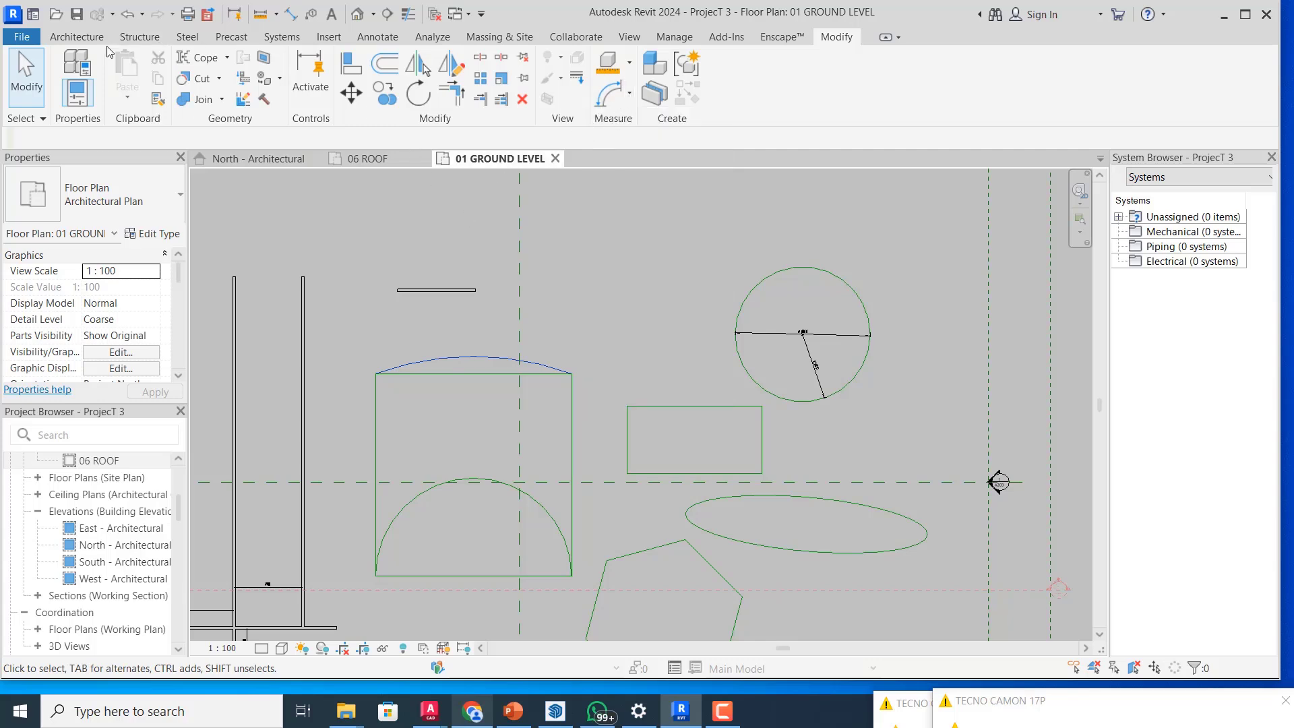
# - Save the project from the save reminder
pyautogui.click(83, 39)
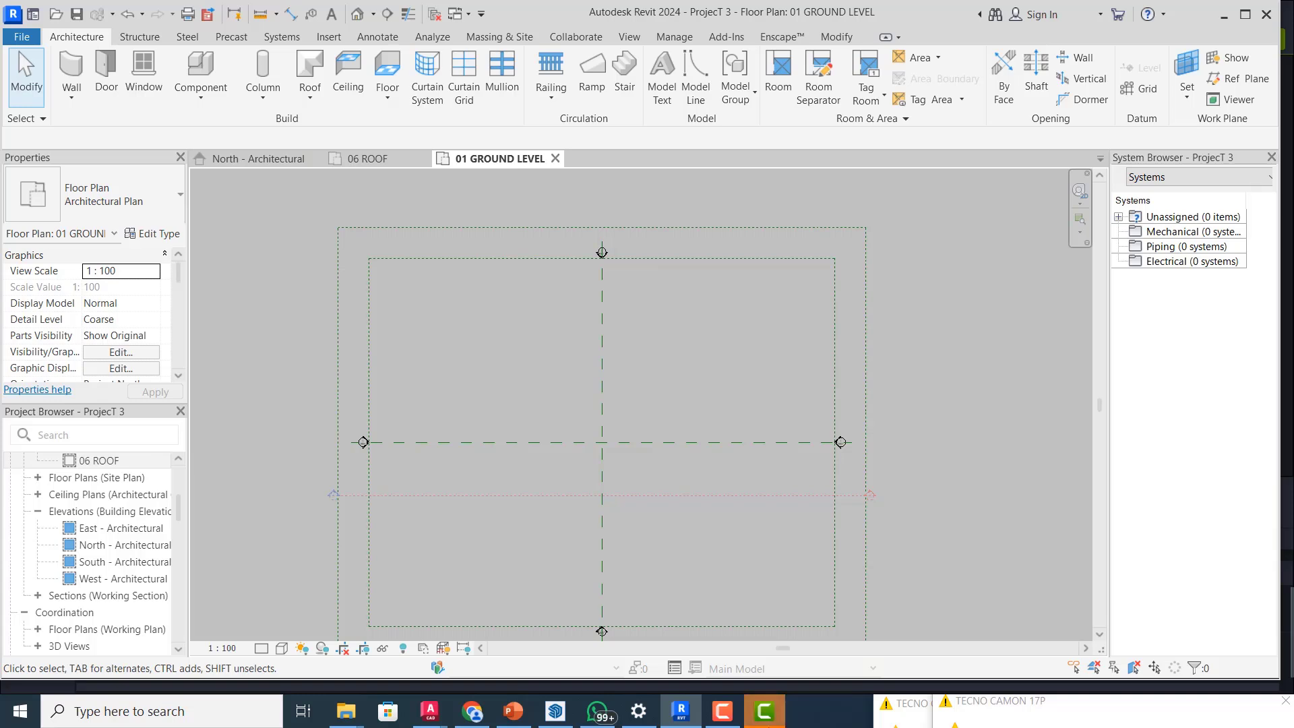
pyautogui.click(723, 716)
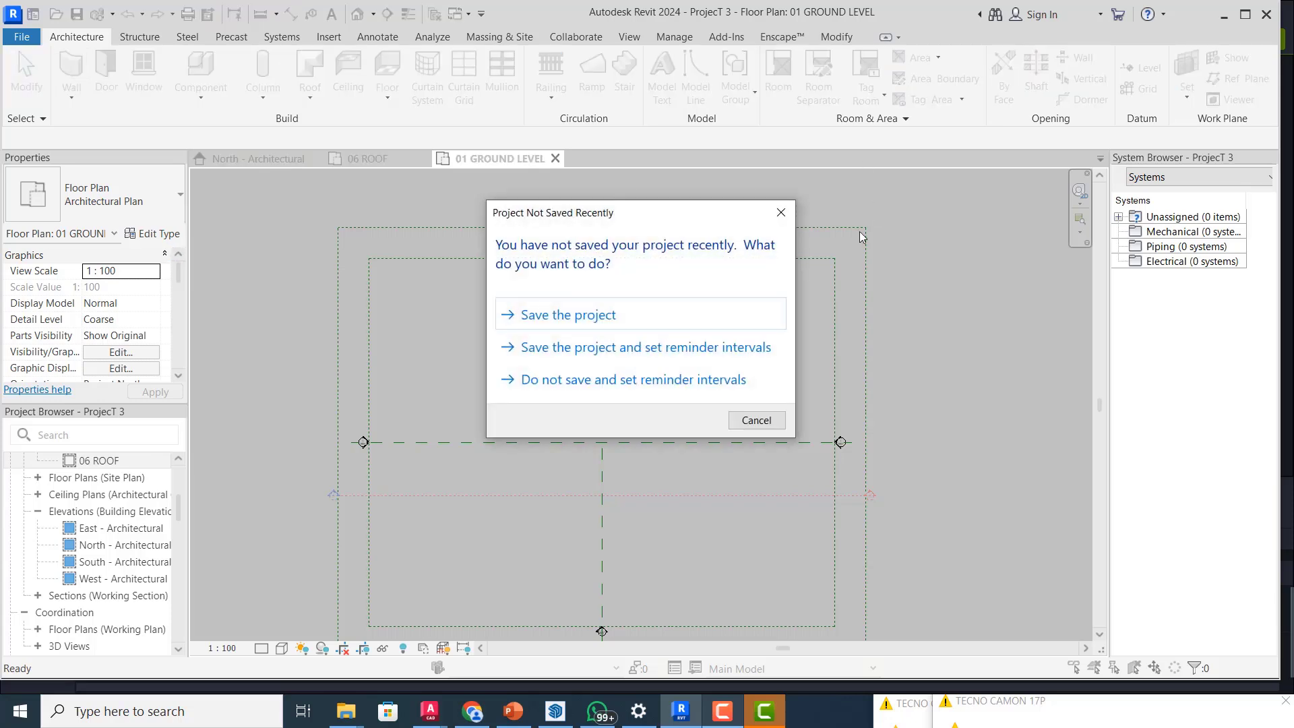
pyautogui.click(614, 320)
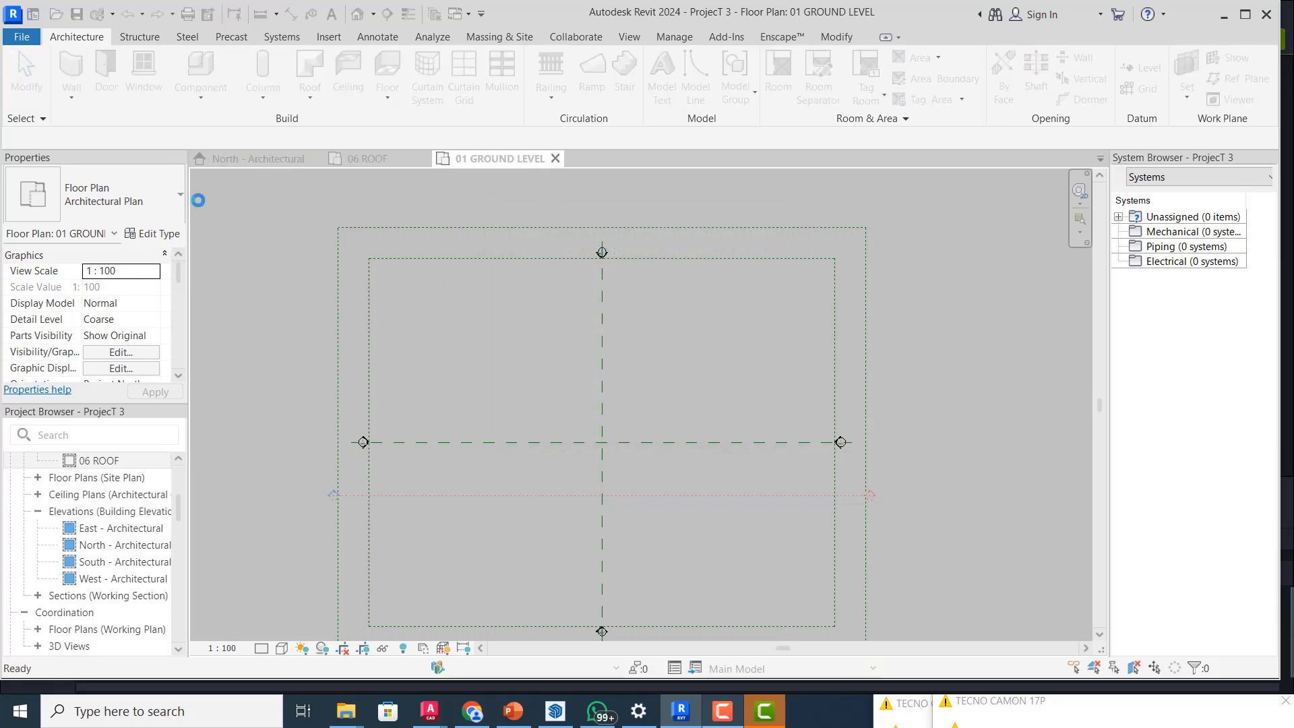
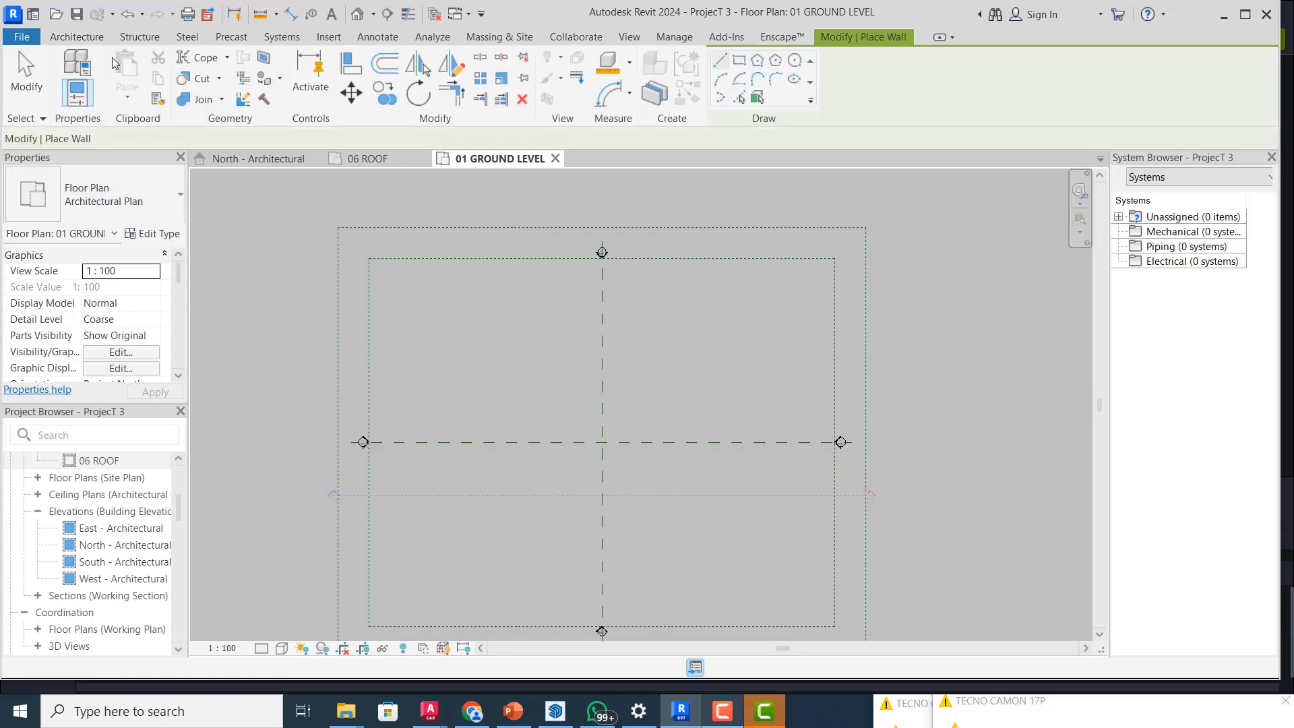
# - Leave the Wall command and open the North - Architectural elevation
pyautogui.click(81, 37)
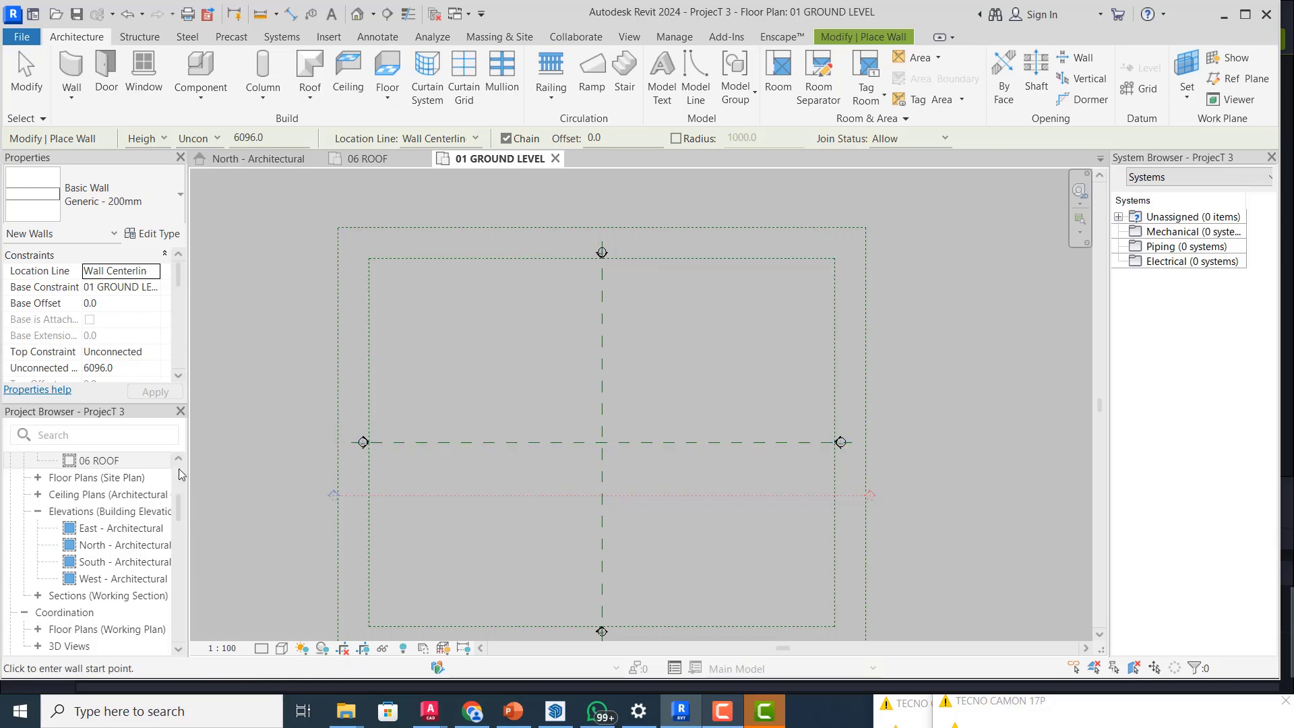
pyautogui.press('Escape')
pyautogui.scroll(2, 180, 463)
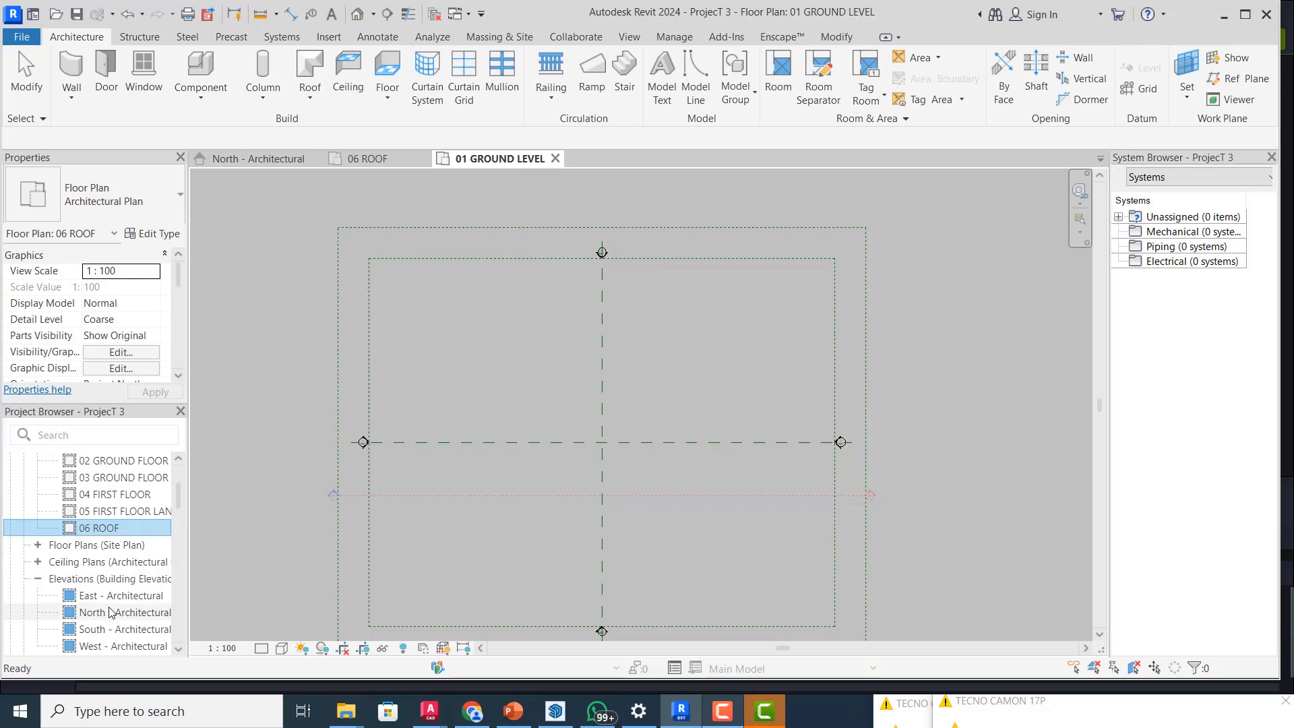
pyautogui.doubleClick(111, 612)
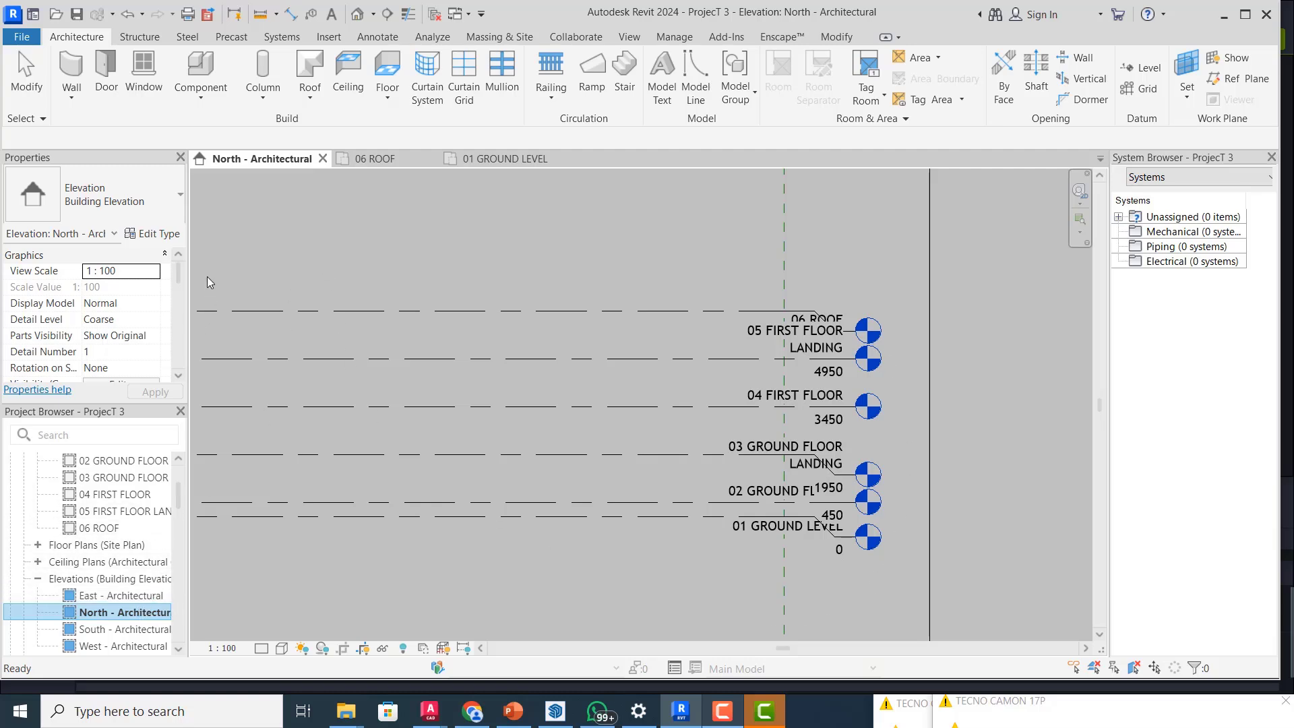
# - Open the 02 GROUND FLOOR floor plan and look through the properties of a new Generic - 200mm wall
pyautogui.scroll(2, 124, 495)
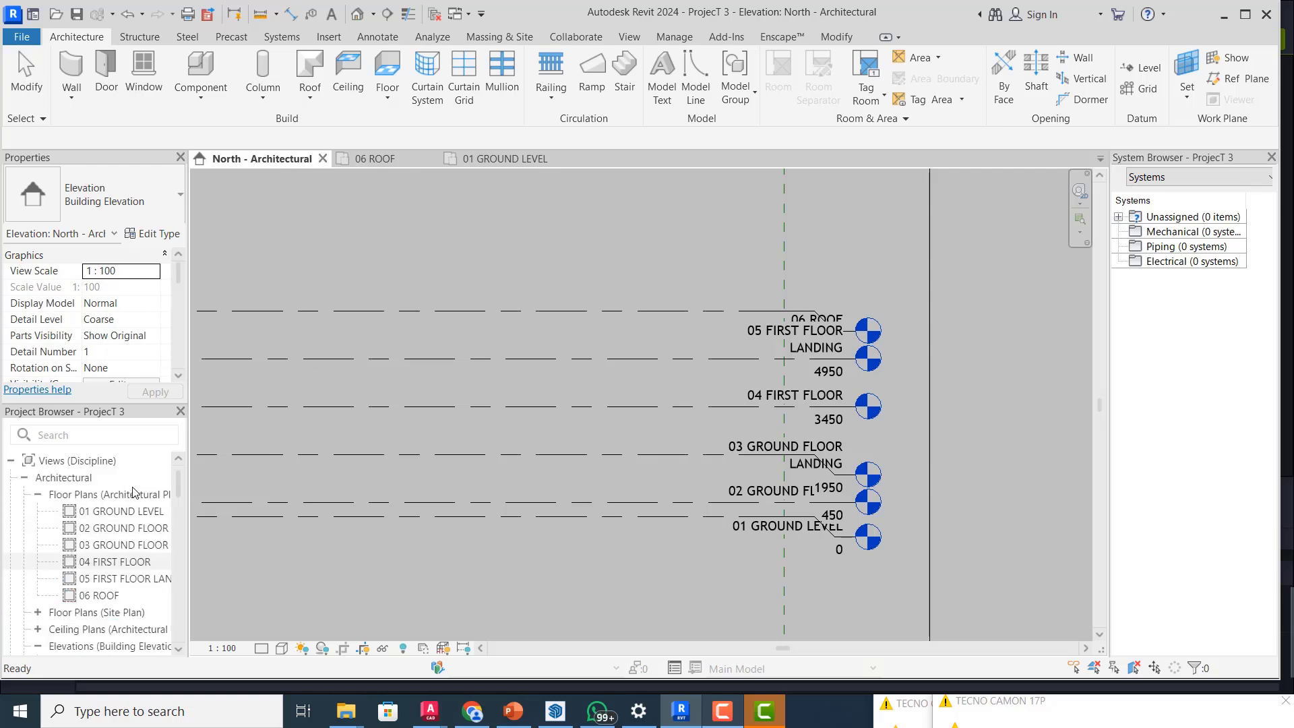
pyautogui.click(121, 532)
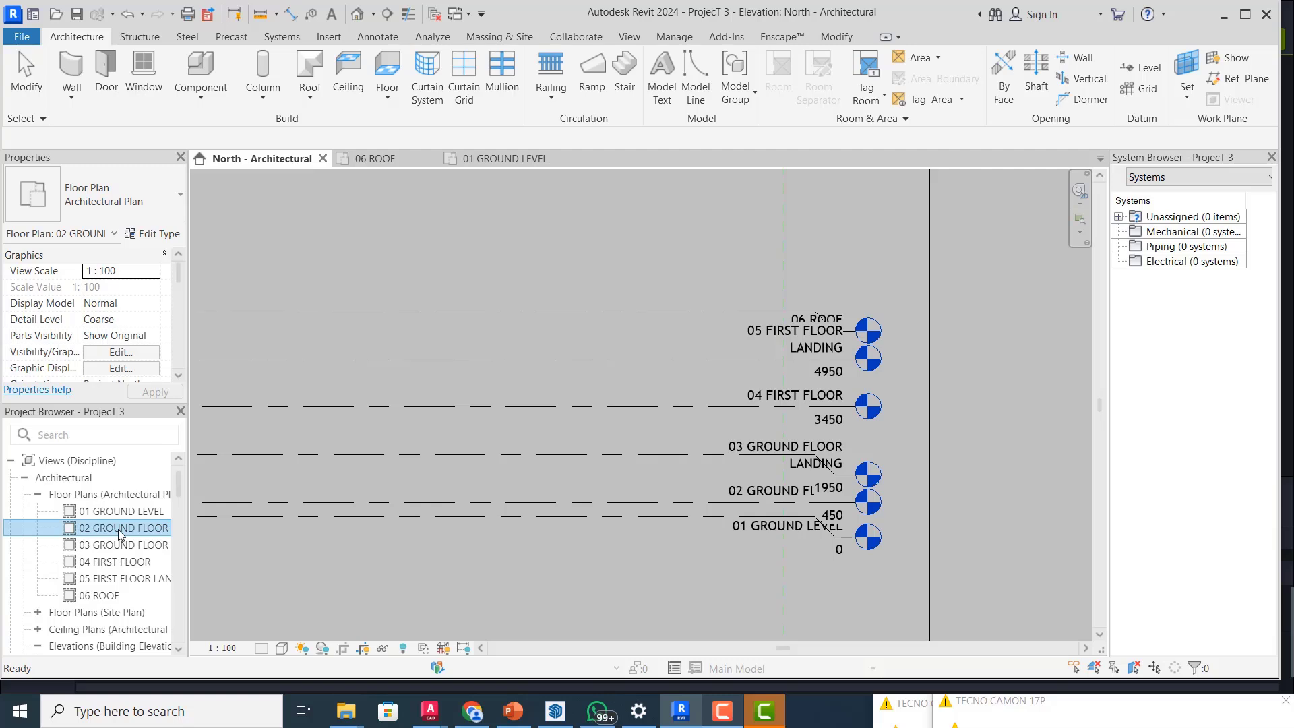
pyautogui.doubleClick(121, 532)
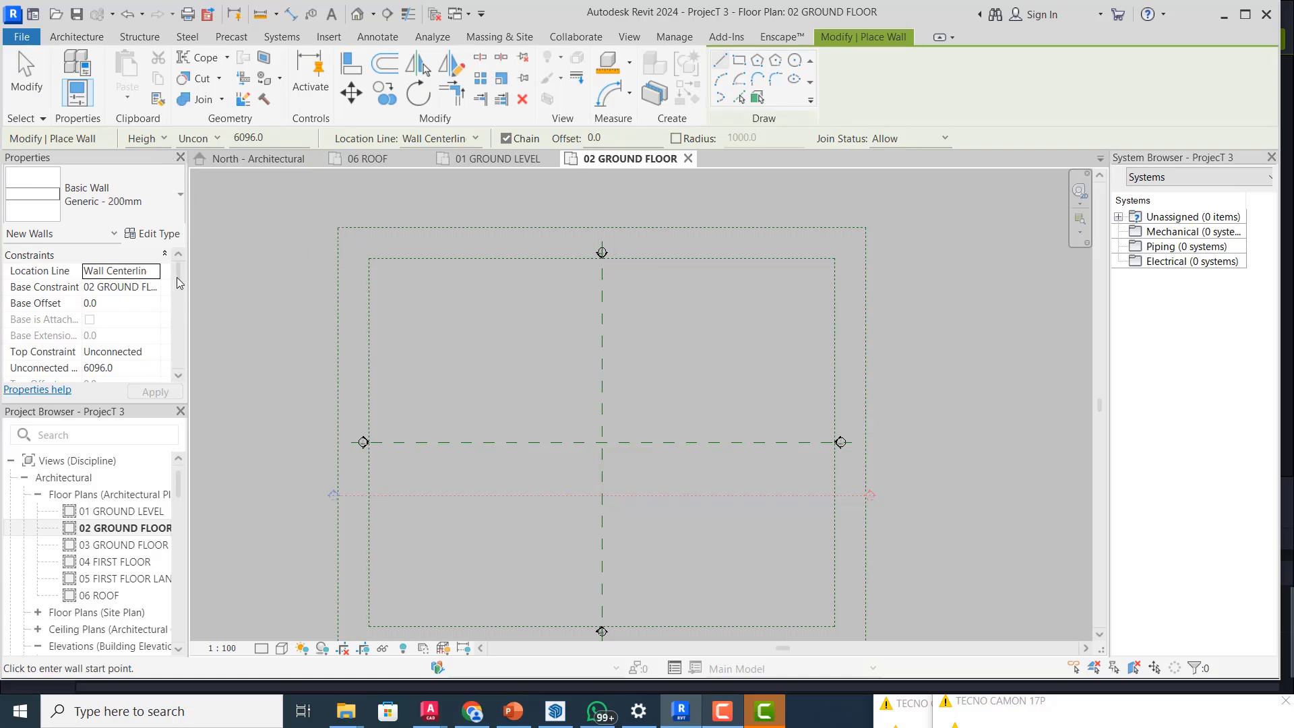
pyautogui.moveTo(178, 274)
pyautogui.mouseDown()
pyautogui.moveTo(177, 294)
pyautogui.moveTo(167, 267)
pyautogui.mouseUp()
pyautogui.moveTo(179, 277)
pyautogui.mouseDown()
pyautogui.moveTo(182, 323)
pyautogui.moveTo(174, 277)
pyautogui.mouseUp()
pyautogui.doubleClick(127, 372)
pyautogui.scroll(-3, 183, 351)
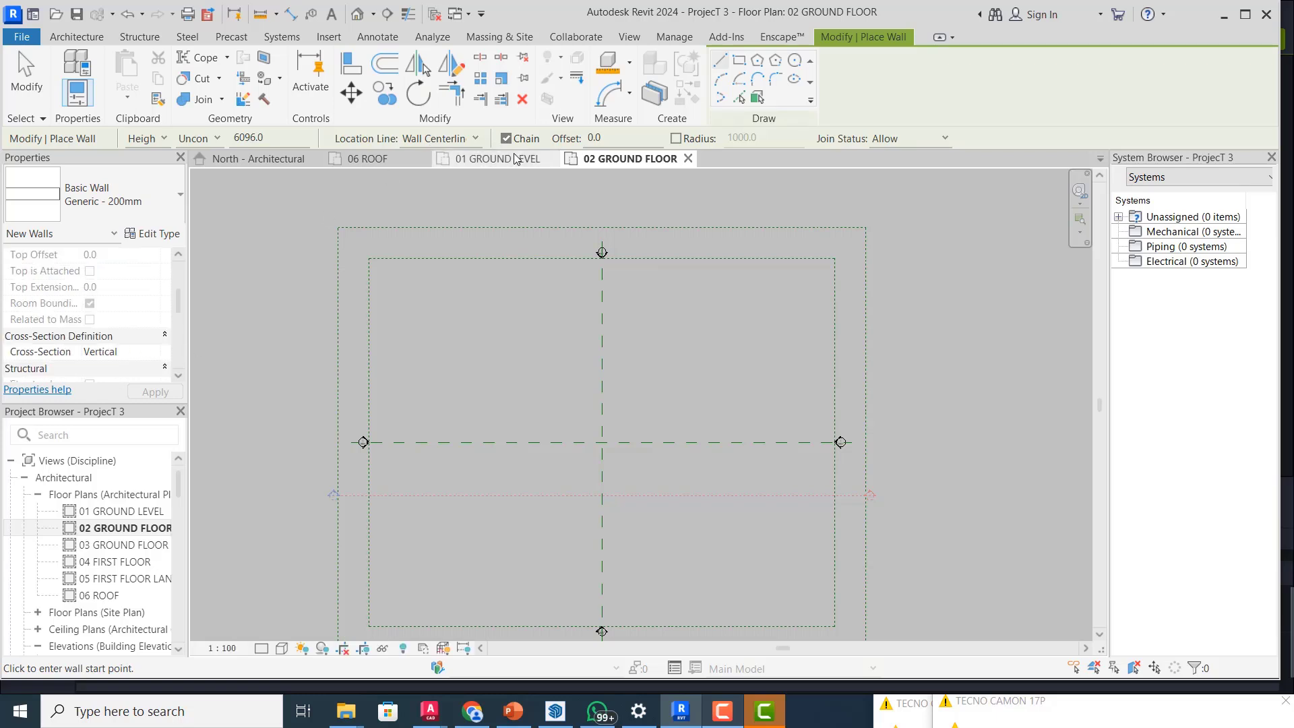
# - Check the levels in the North - Architectural elevation and return to the 02 GROUND FLOOR plan
pyautogui.click(267, 156)
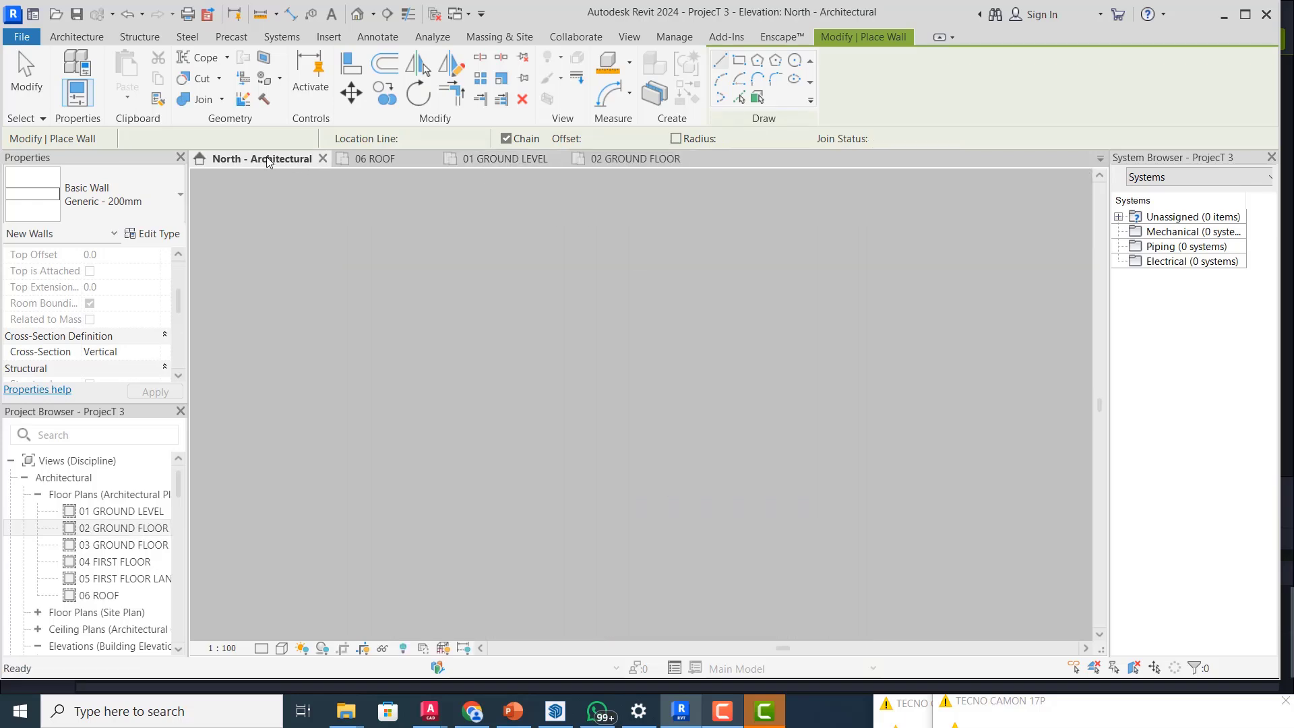
pyautogui.press('Escape')
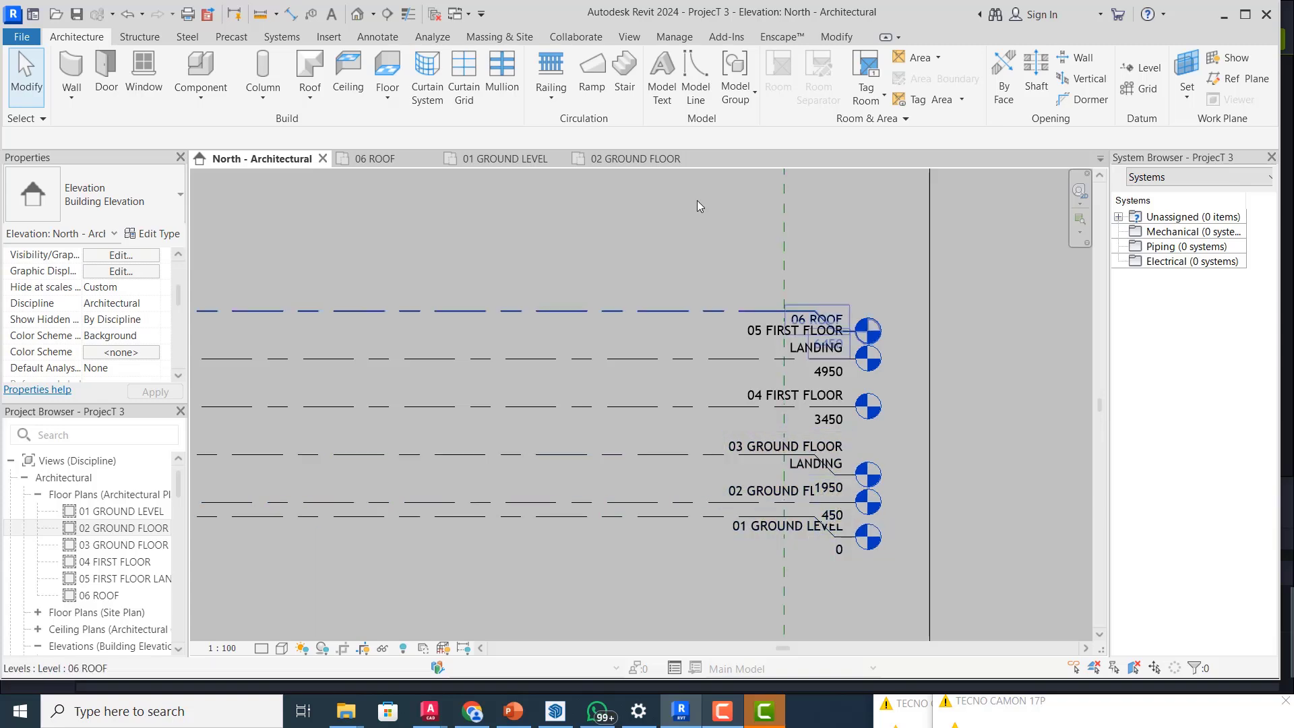
pyautogui.click(508, 160)
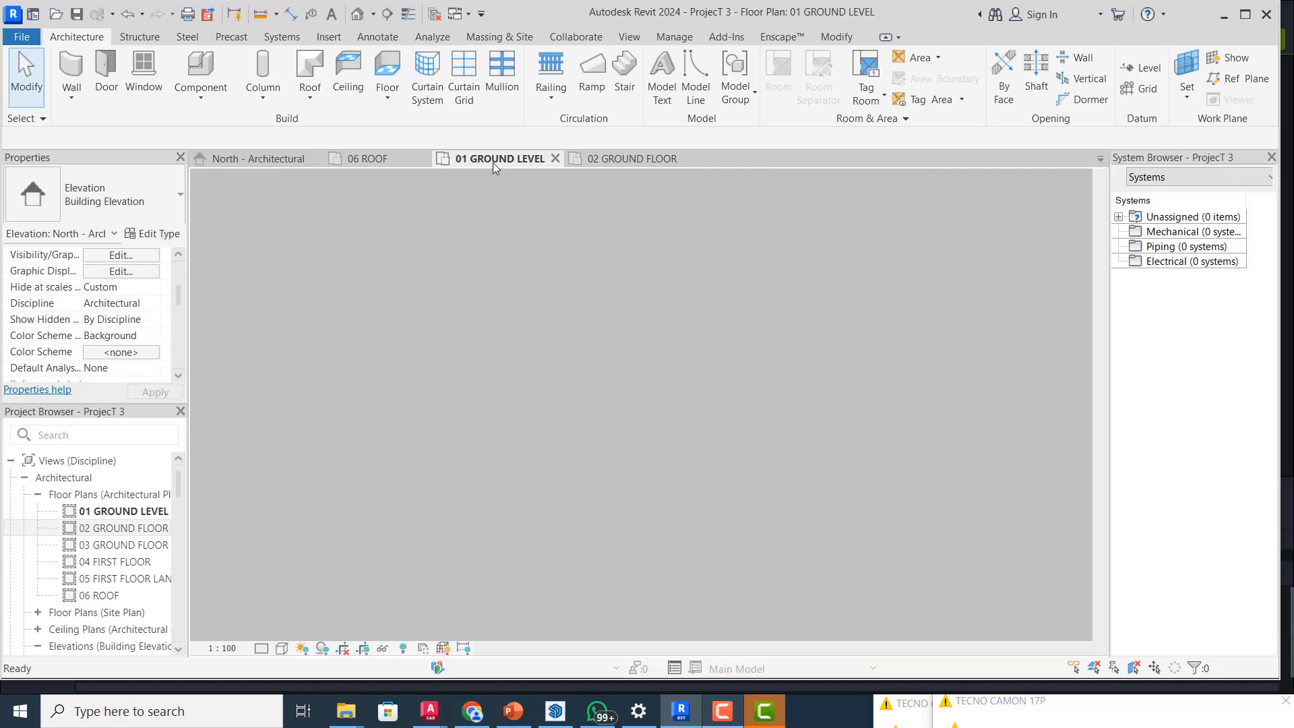
pyautogui.click(633, 158)
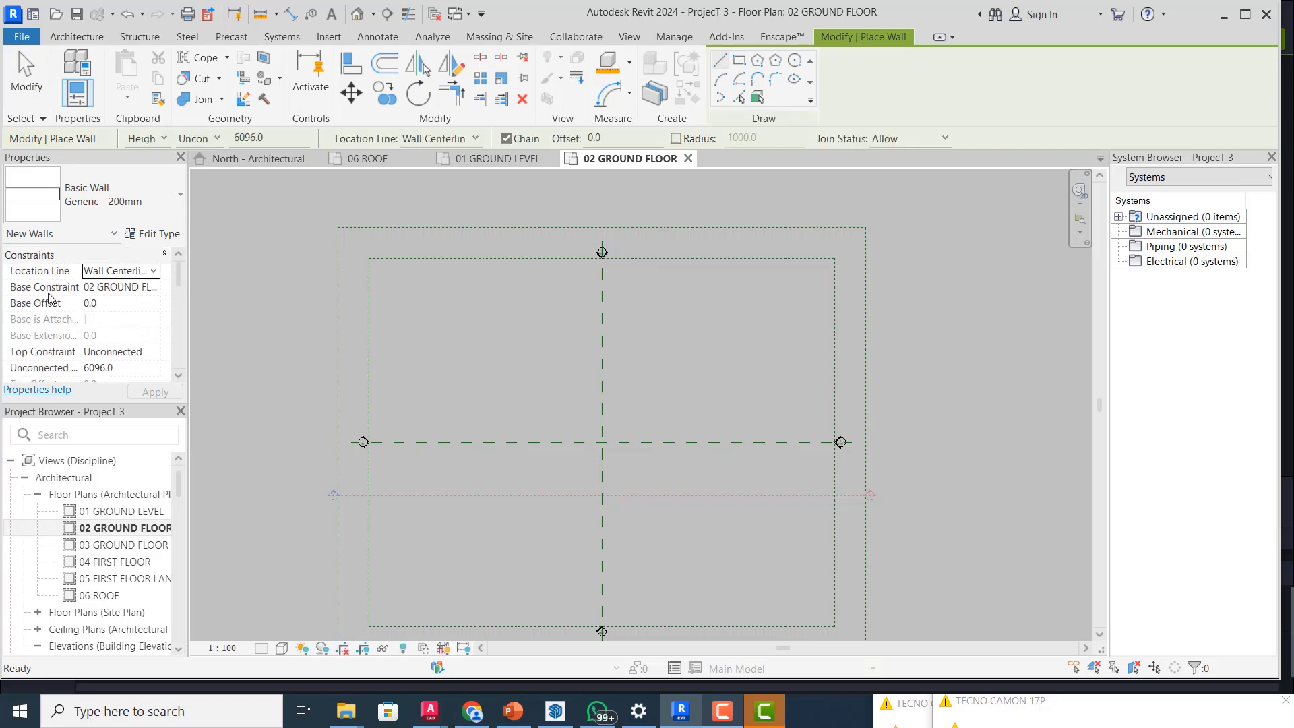
# - Keep 02 GROUND FLOOR as the new wall's base constraint and set its top constraint to Up to level: 04 FIRST FLOOR
pyautogui.click(152, 293)
pyautogui.click(150, 290)
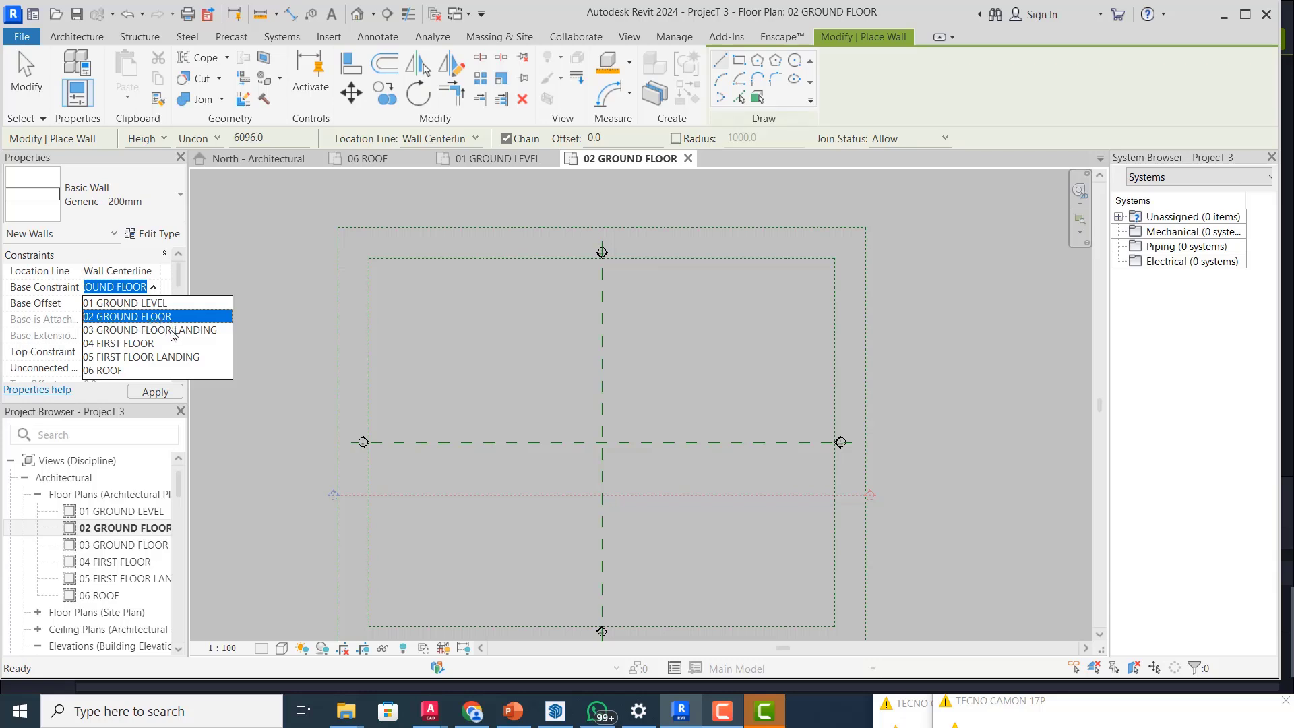
pyautogui.click(166, 278)
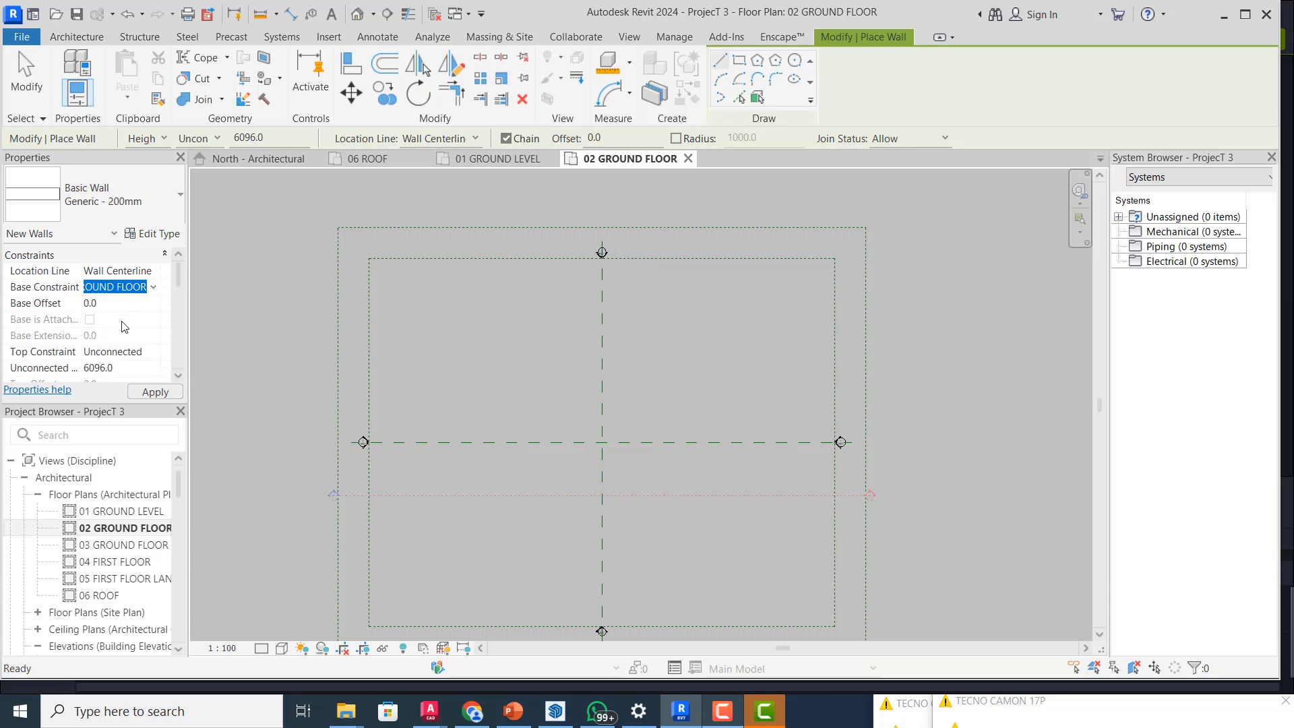
pyautogui.click(135, 352)
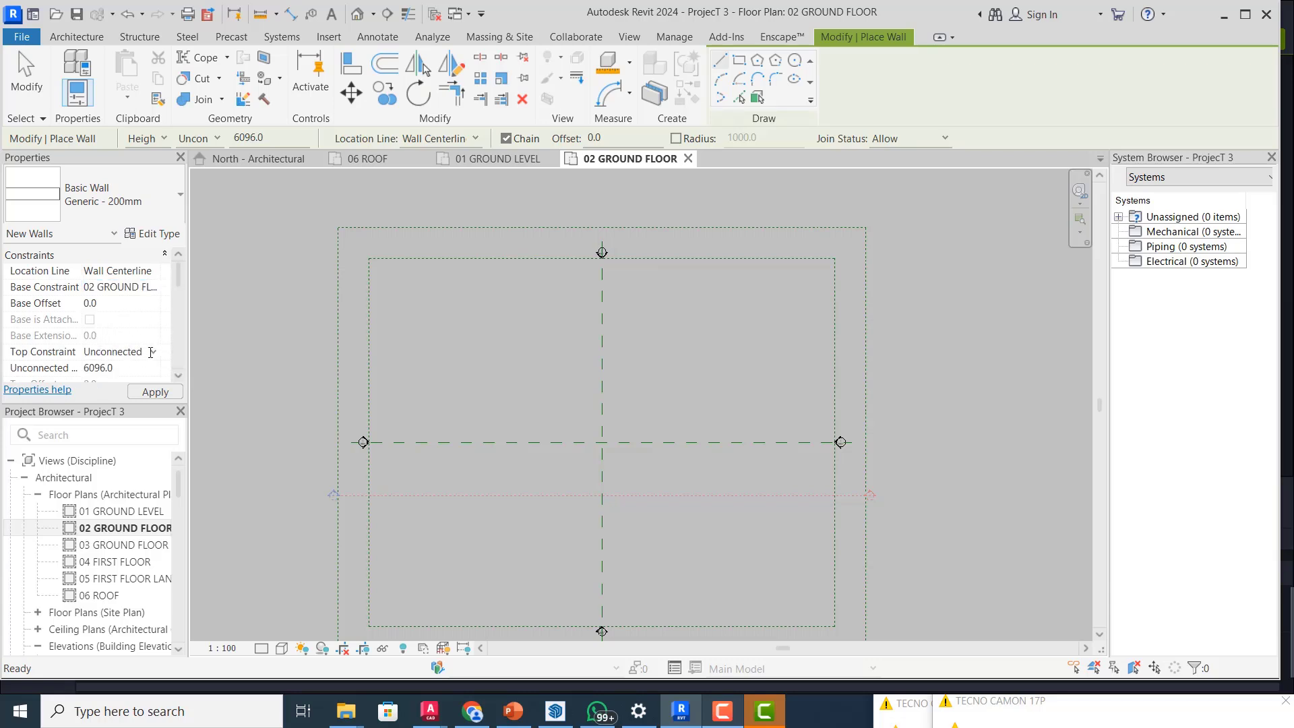
pyautogui.click(152, 355)
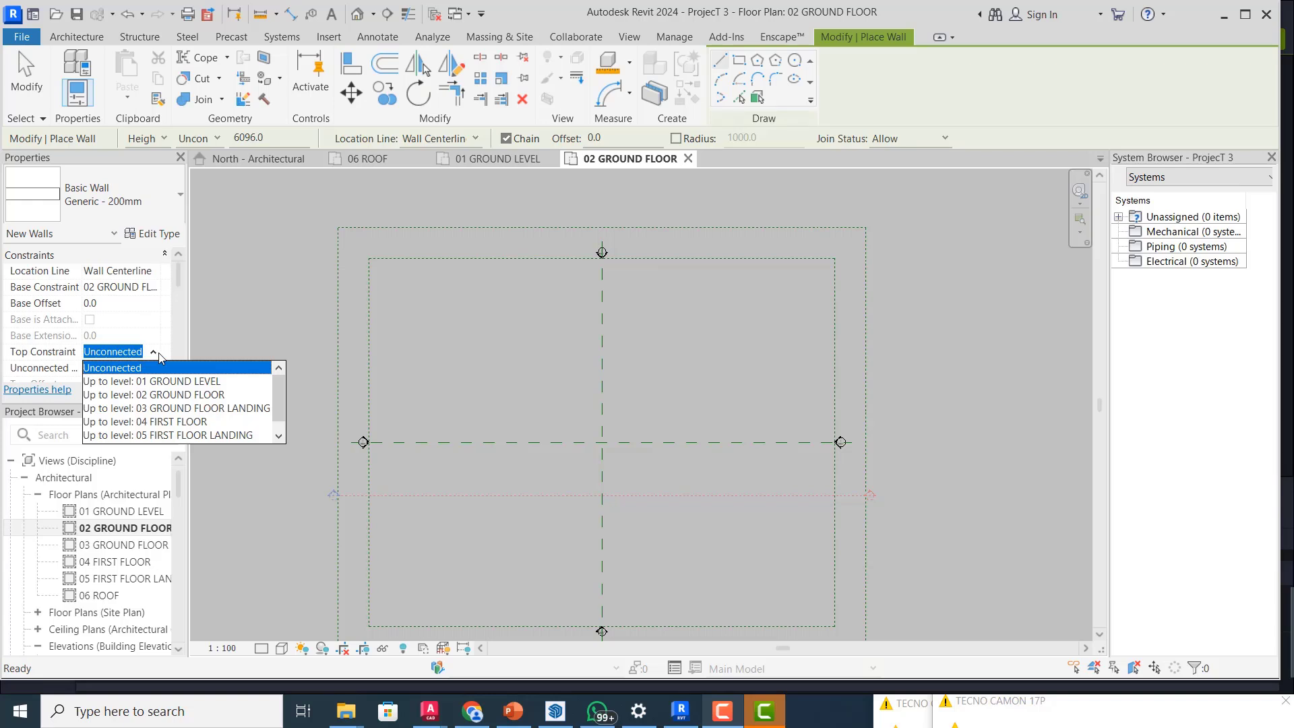
pyautogui.click(162, 423)
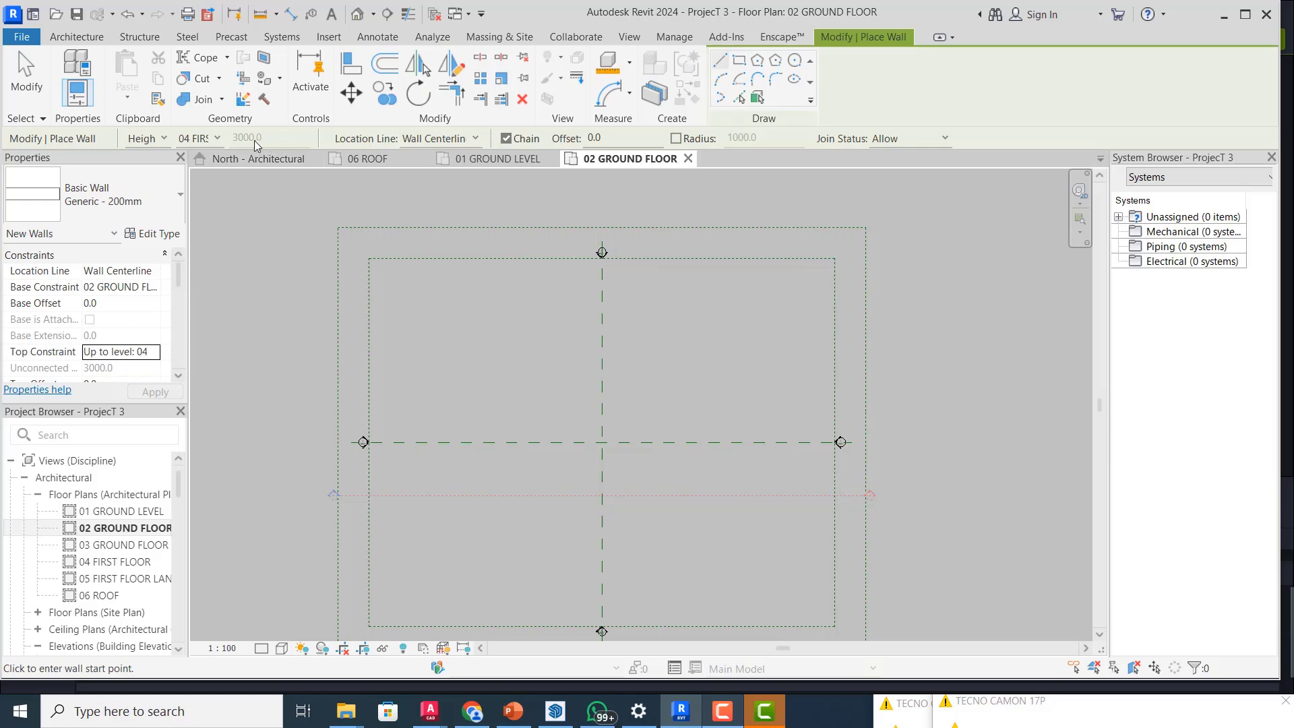
# - Look through the constraints of the new wall and the Basic Wall types available for it
pyautogui.click(181, 376)
pyautogui.click(180, 376)
pyautogui.click(181, 375)
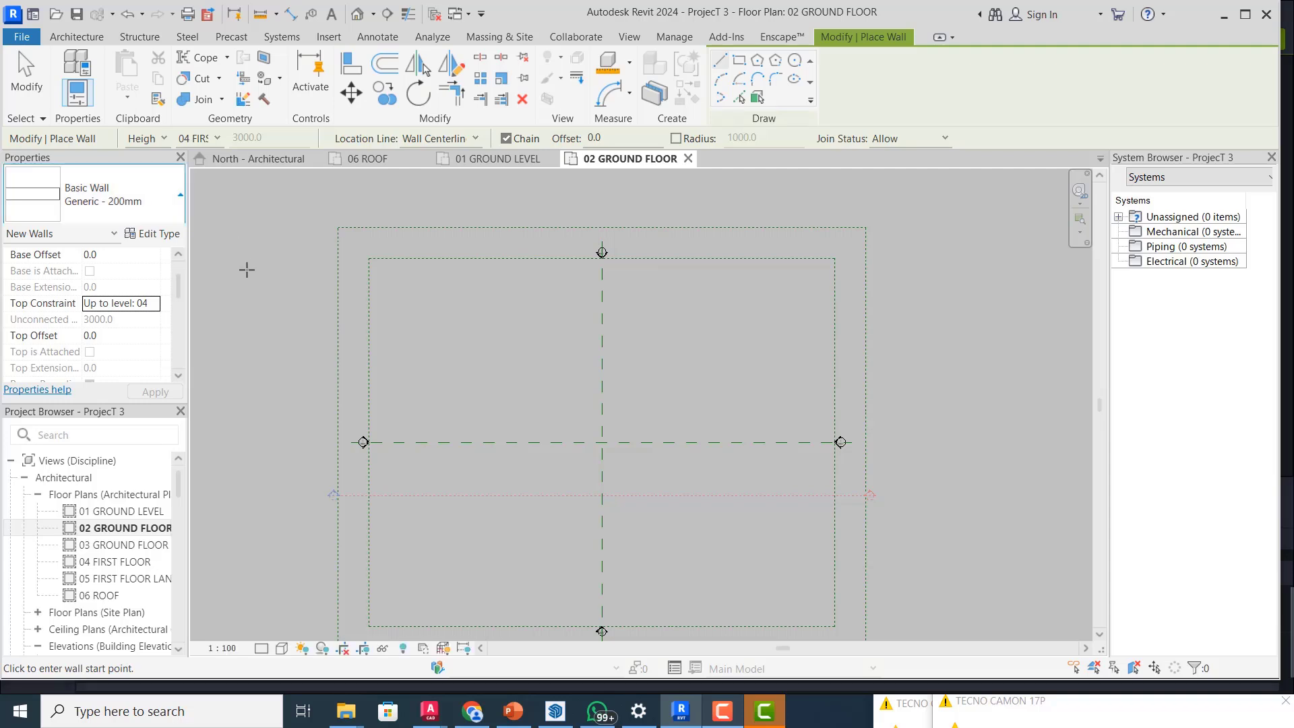
pyautogui.click(179, 199)
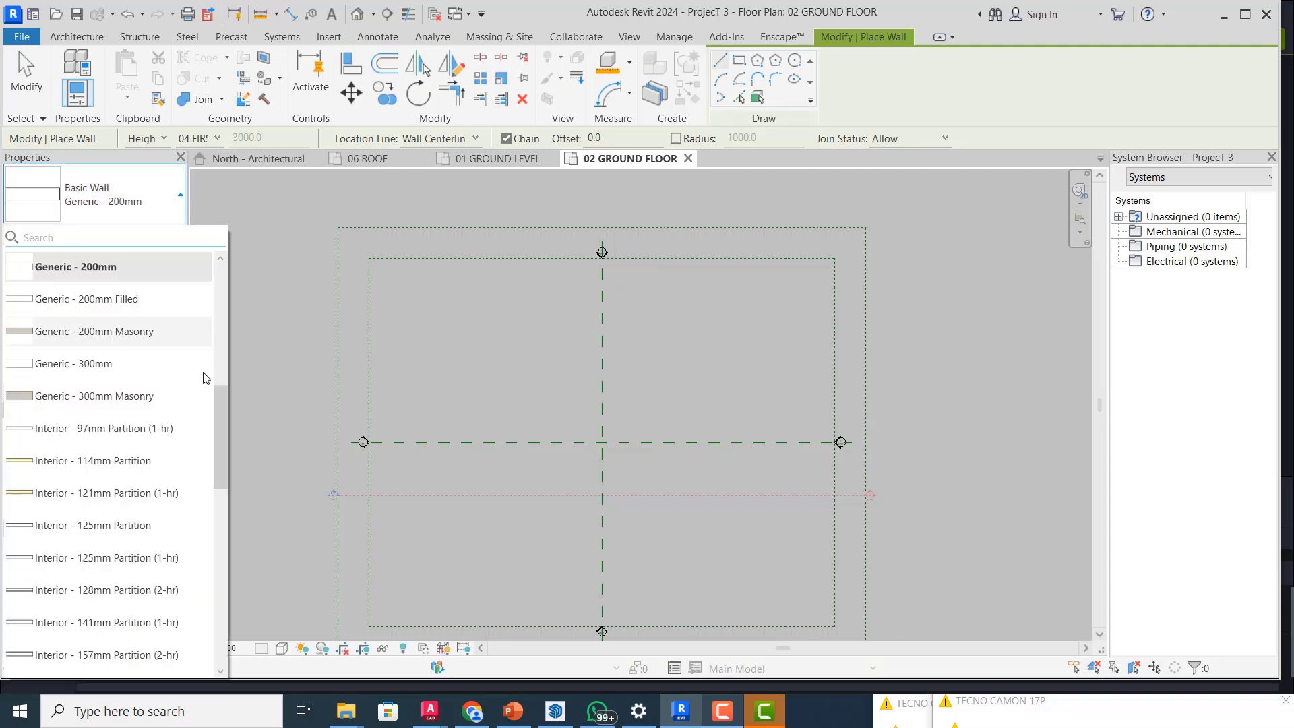
pyautogui.moveTo(221, 397); pyautogui.dragTo(329, 272)
pyautogui.scroll(-1, 265, 599)
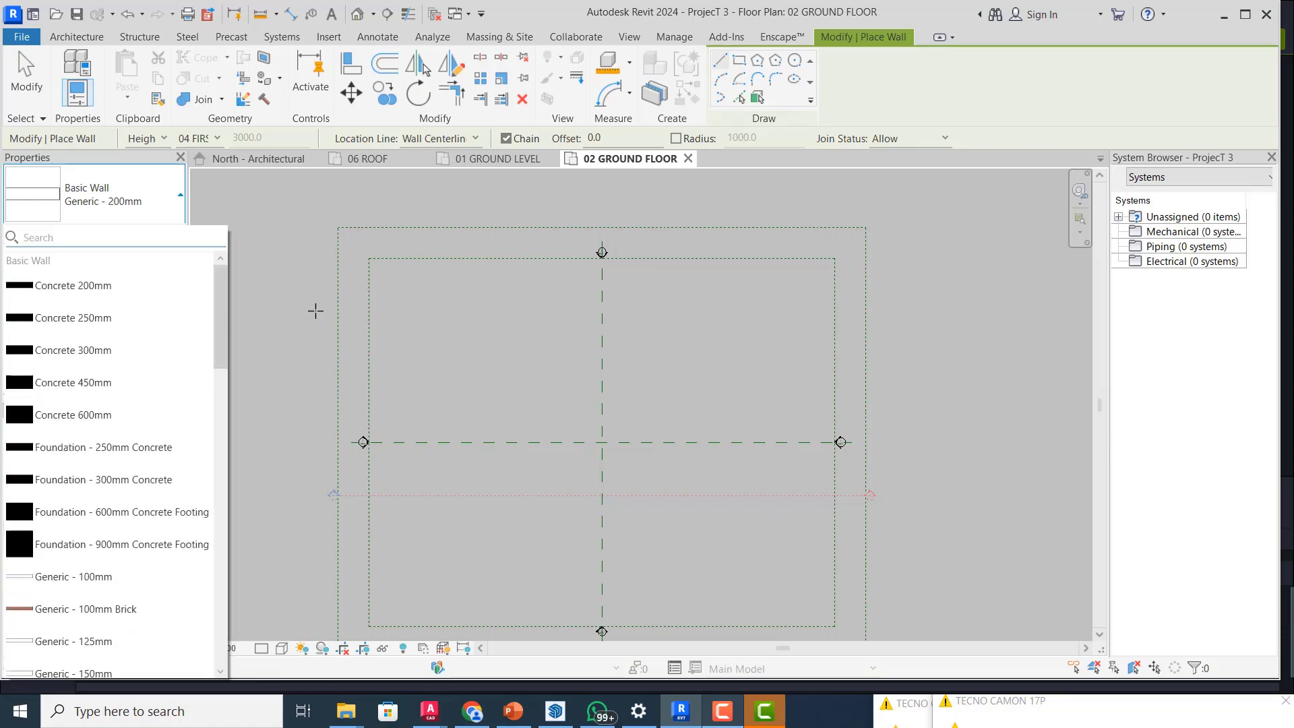
pyautogui.moveTo(218, 300); pyautogui.dragTo(297, 286)
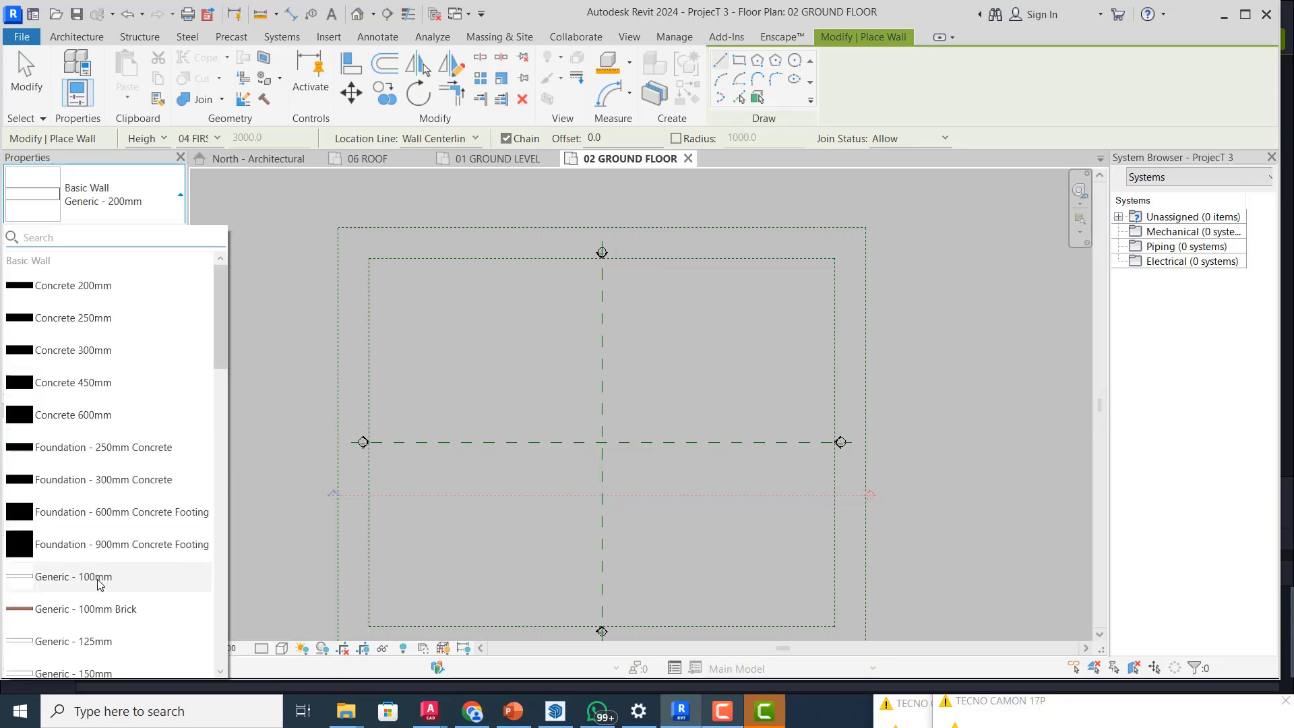
pyautogui.scroll(-1, 104, 603)
pyautogui.scroll(-1, 104, 604)
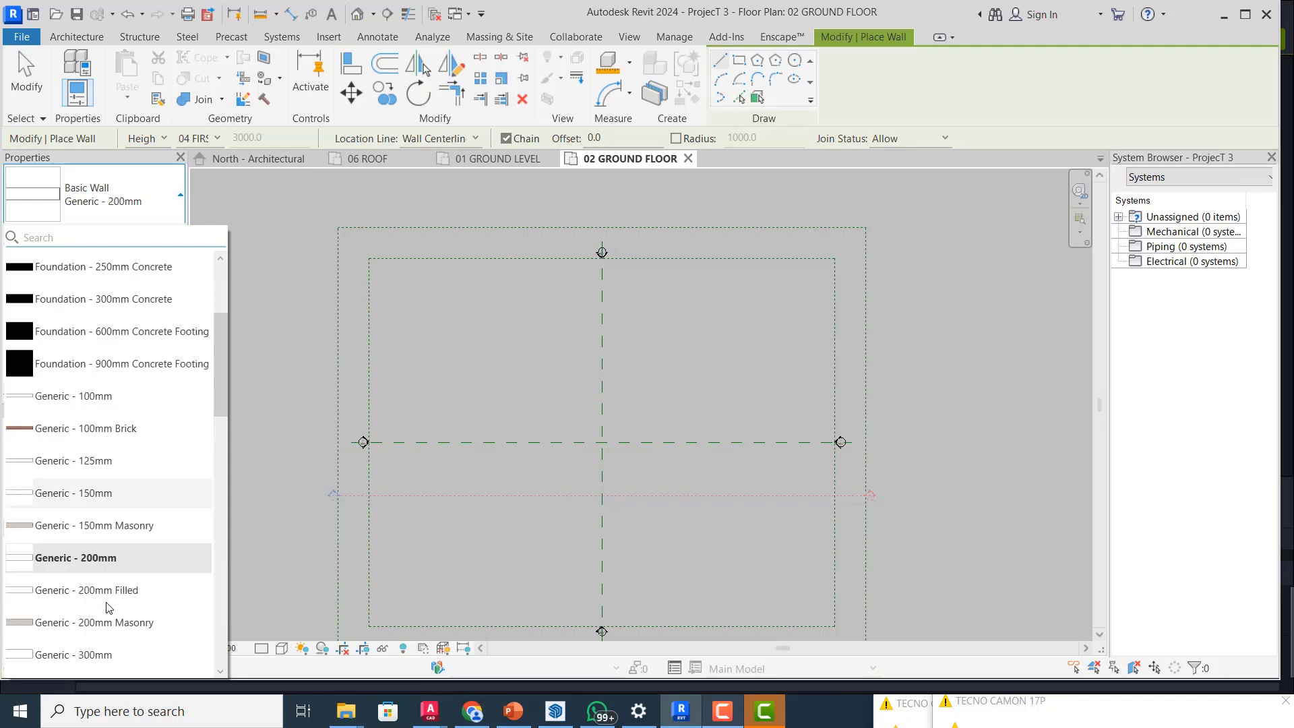
pyautogui.click(180, 196)
pyautogui.click(181, 196)
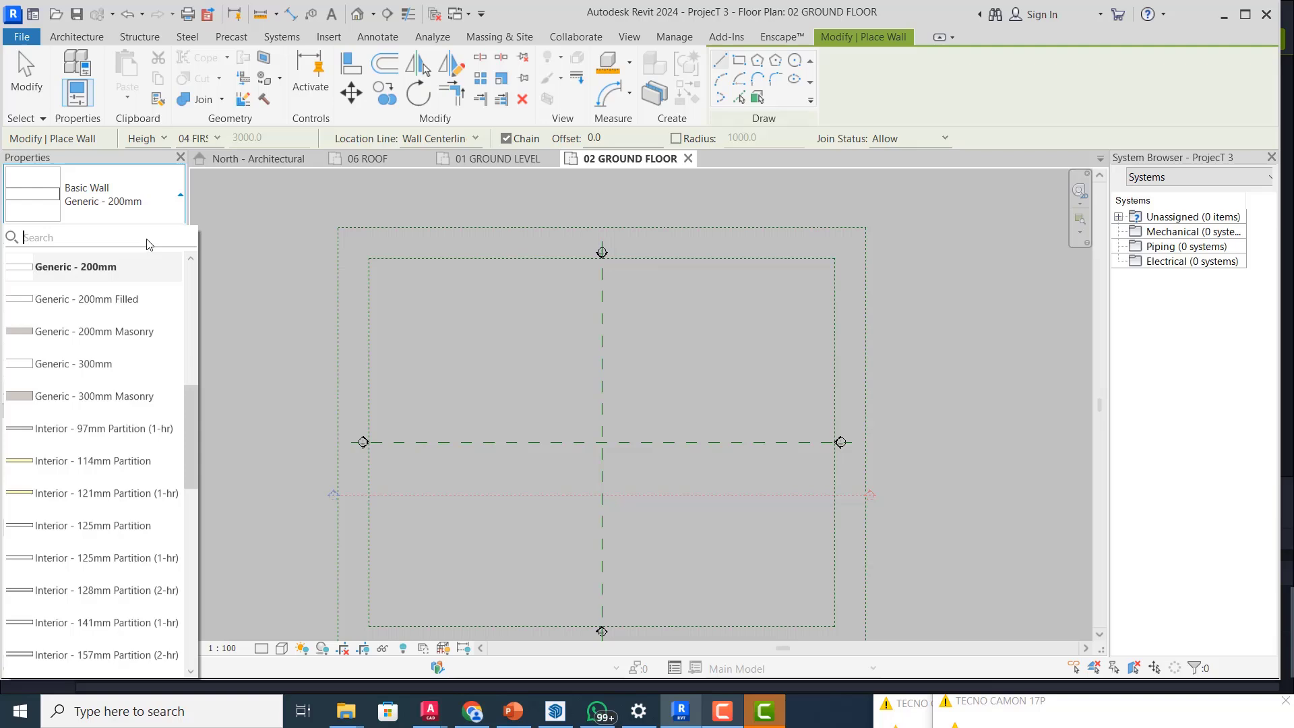
pyautogui.click(180, 195)
pyautogui.click(180, 196)
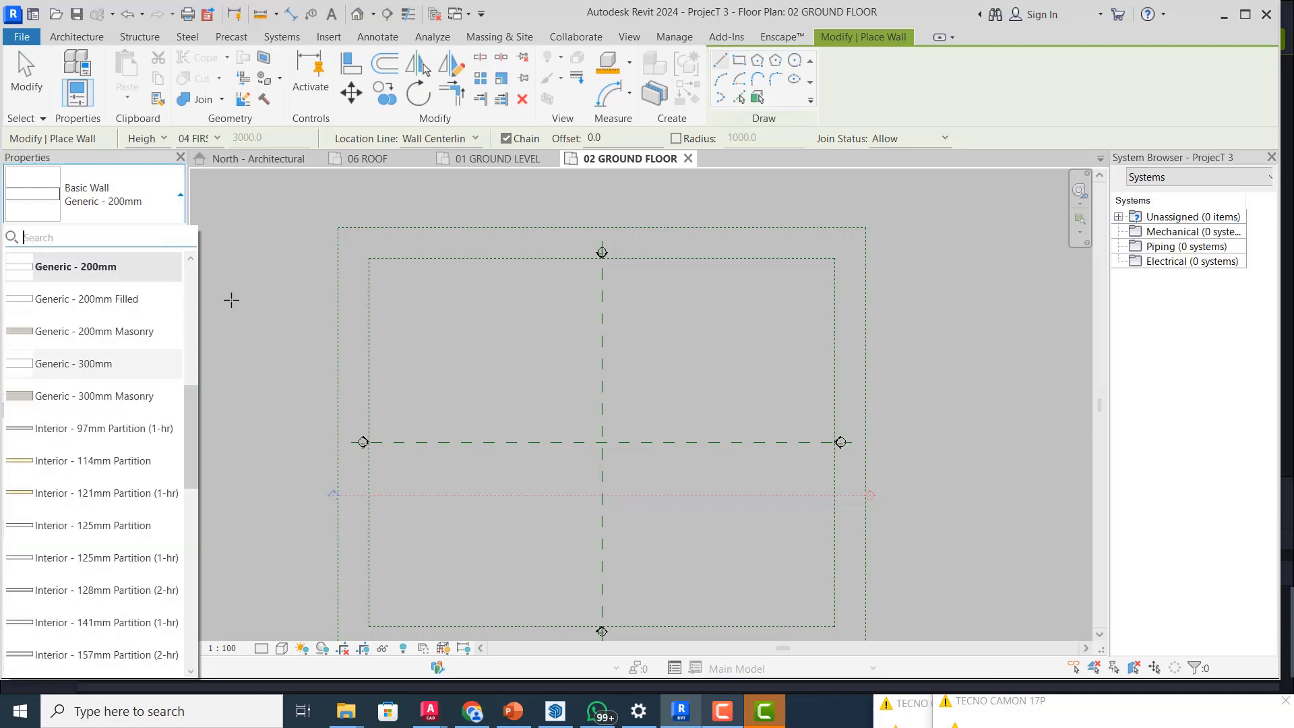
pyautogui.click(232, 220)
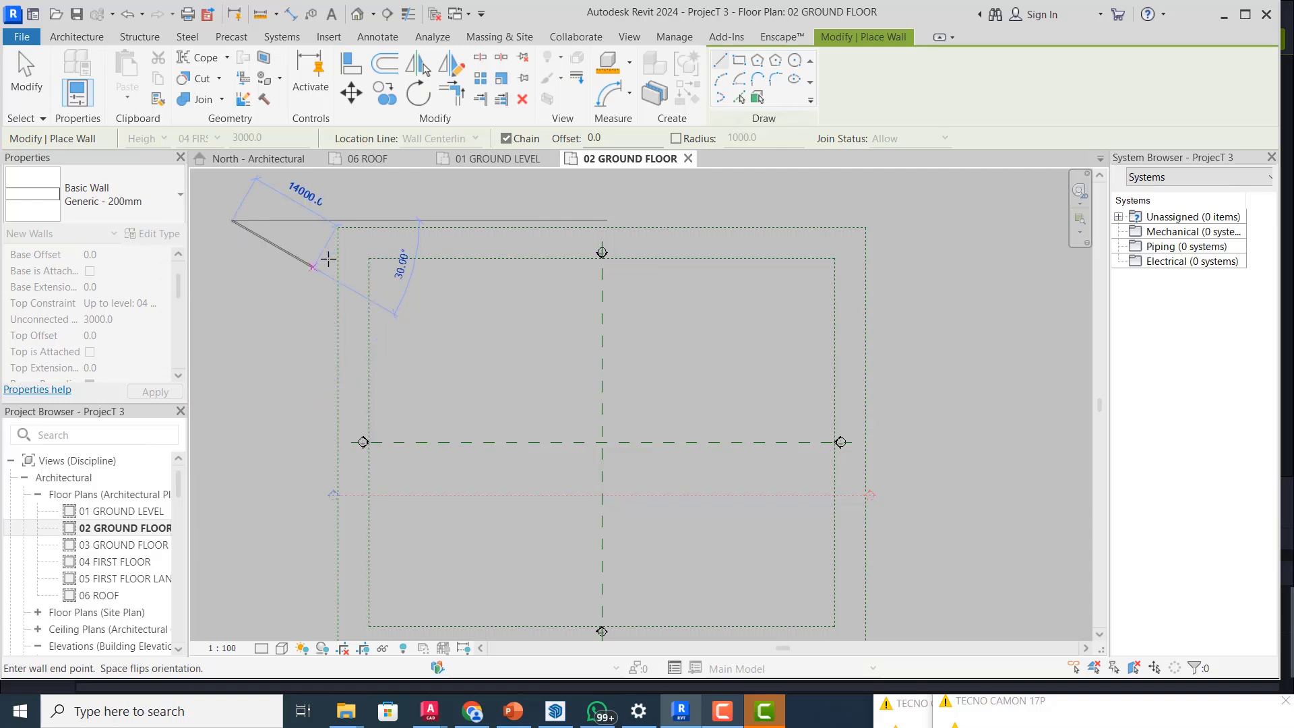
pyautogui.press('Escape')
pyautogui.press('Escape')
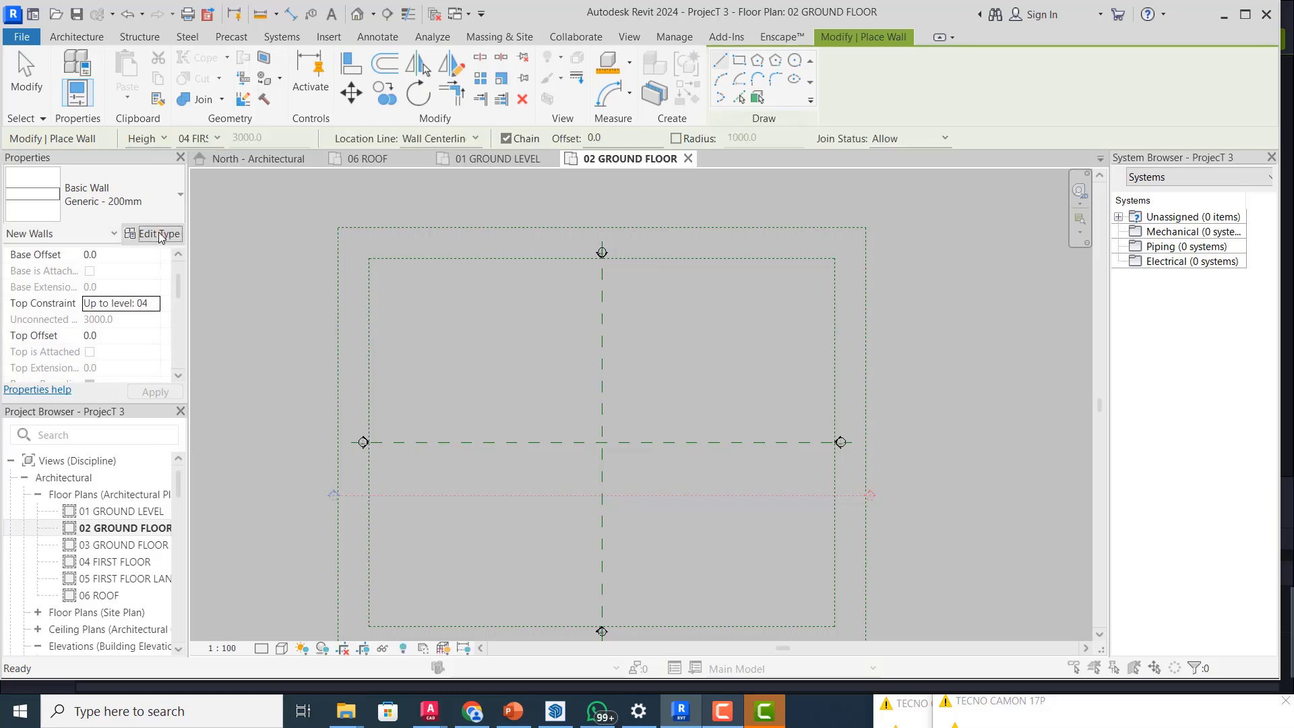
# - Duplicate the Generic - 200mm wall type and name the copy Generic - 230 X 450mm 2
pyautogui.click(161, 235)
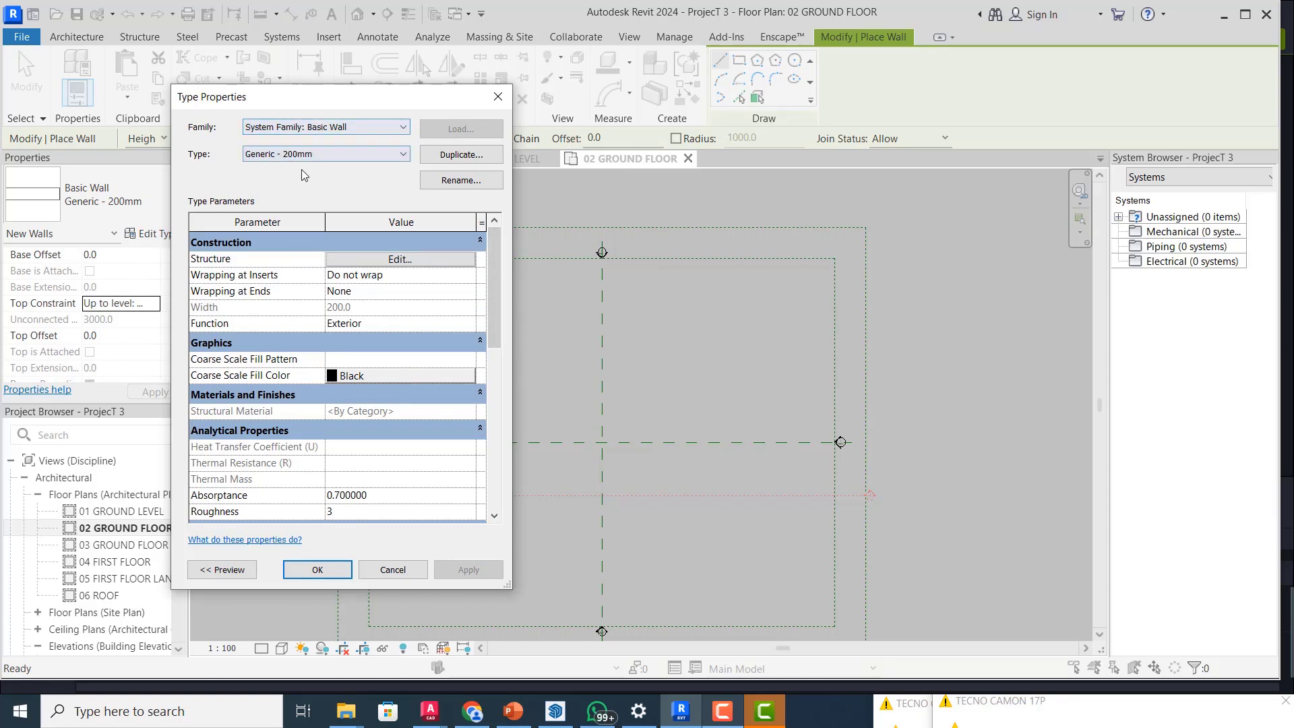
pyautogui.click(401, 157)
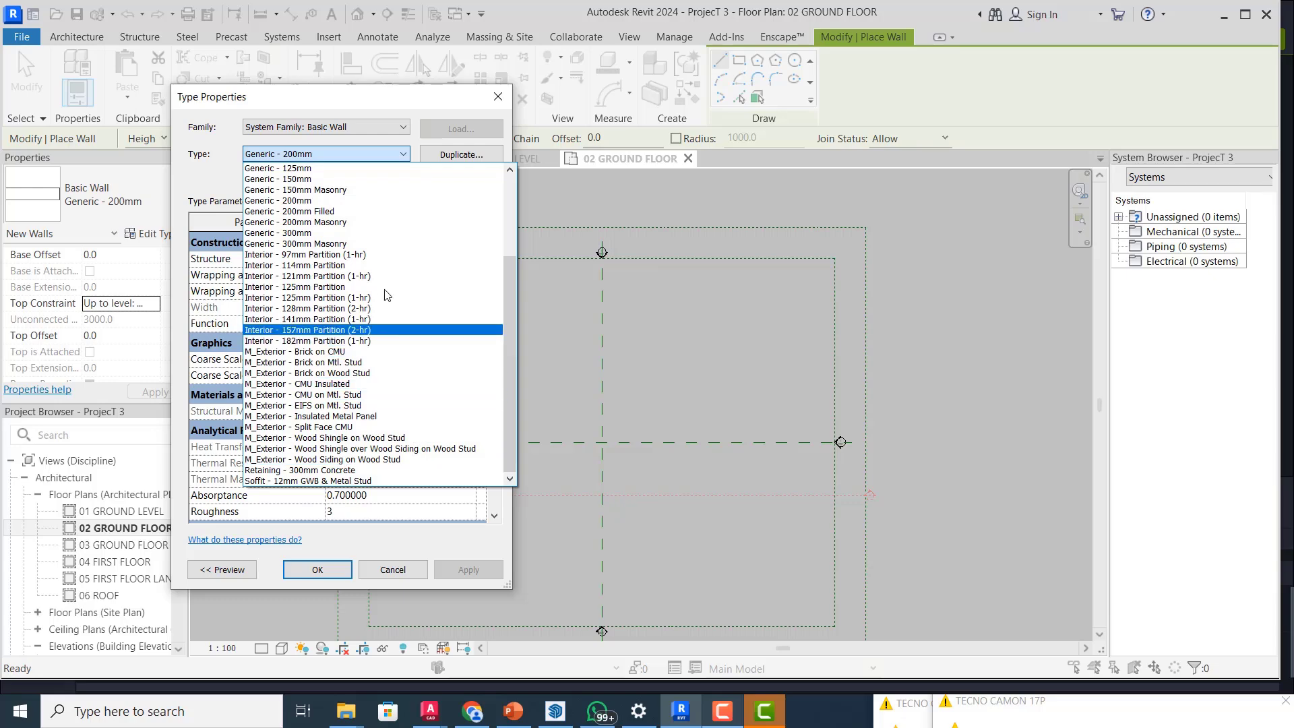
pyautogui.click(405, 156)
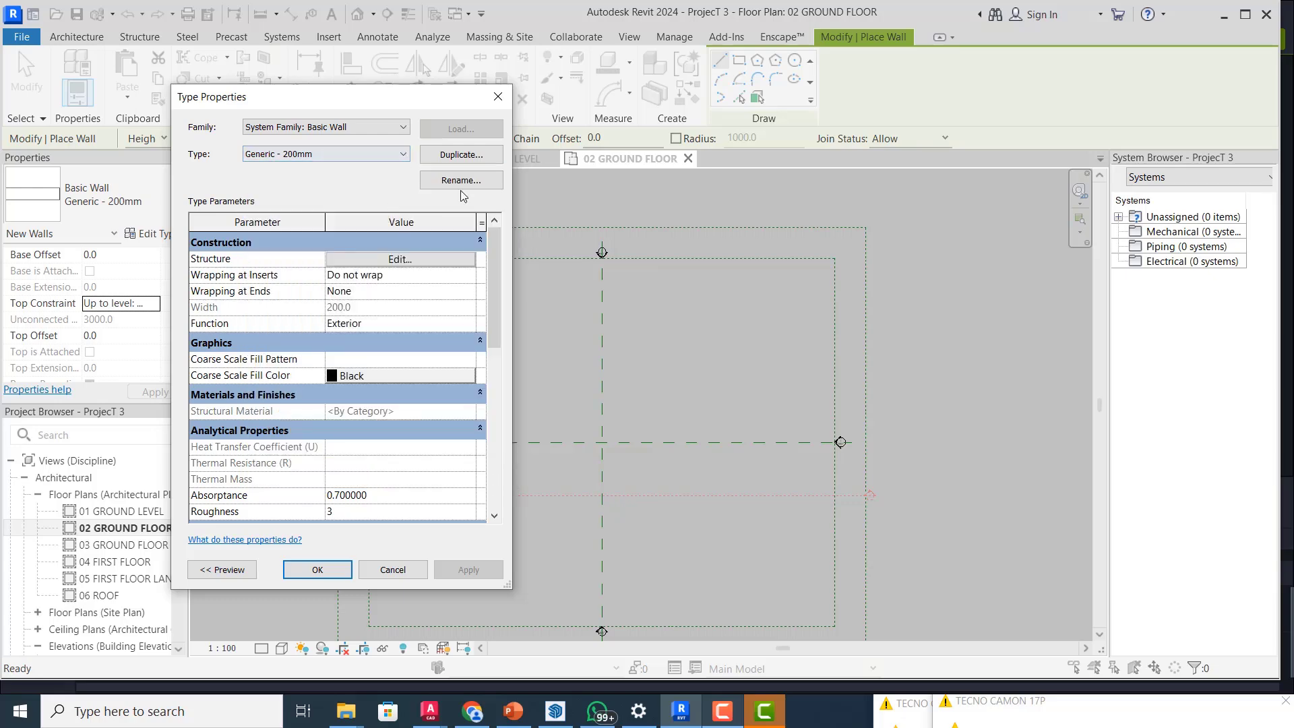
pyautogui.click(461, 155)
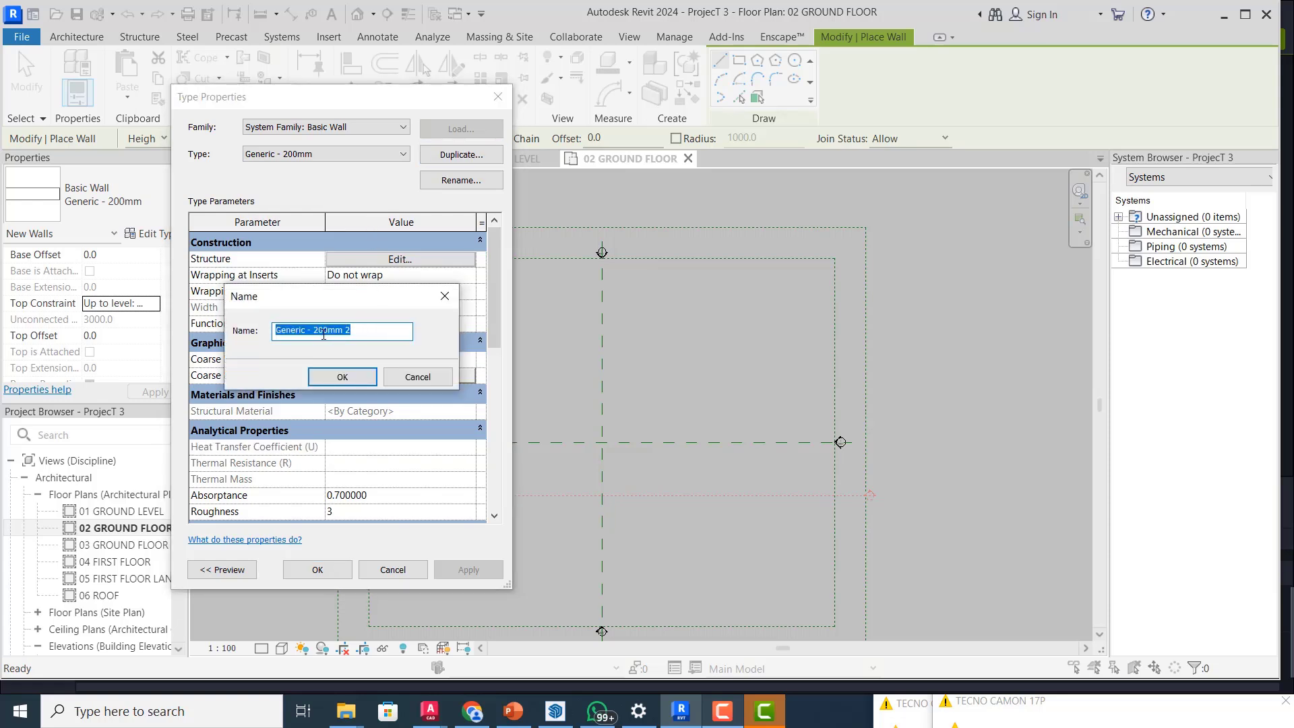
pyautogui.click(330, 334)
pyautogui.press('BackSpace')
pyautogui.press('BackSpace')
pyautogui.press('BackSpace')
pyautogui.write('230 X')
pyautogui.write('3')
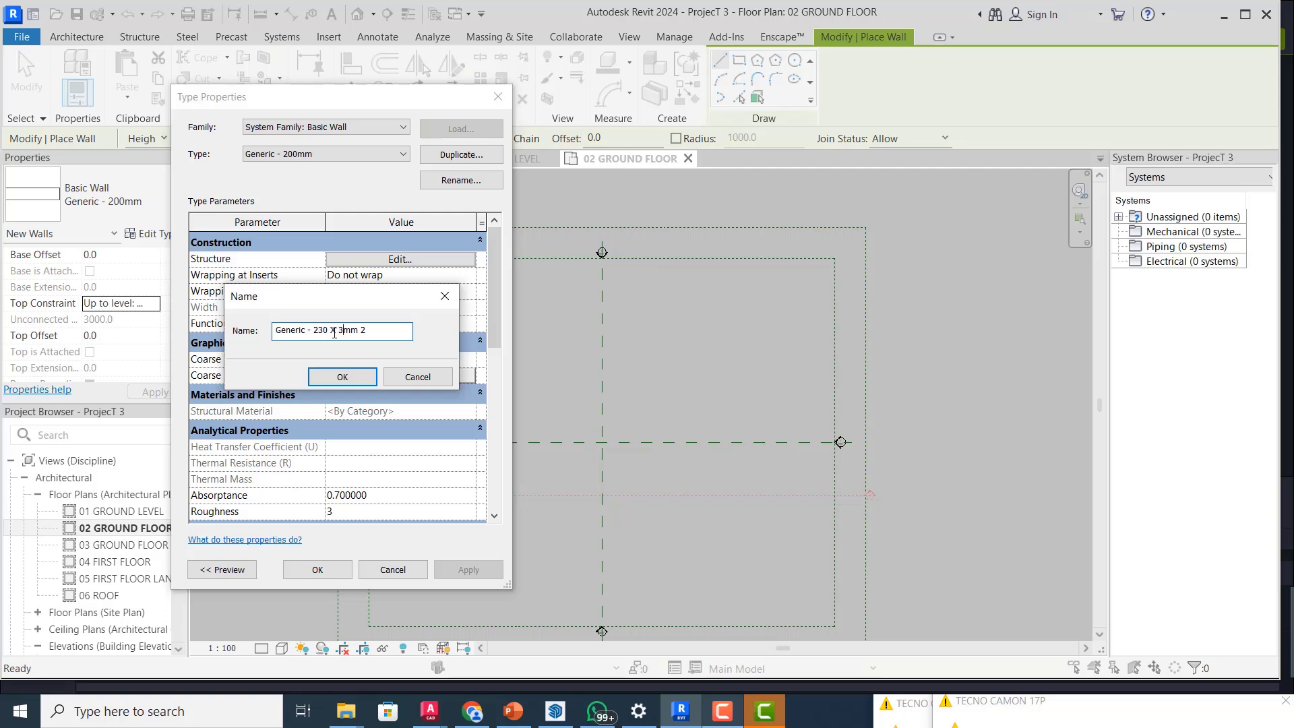
pyautogui.press('BackSpace')
pyautogui.write('450')
pyautogui.click(345, 379)
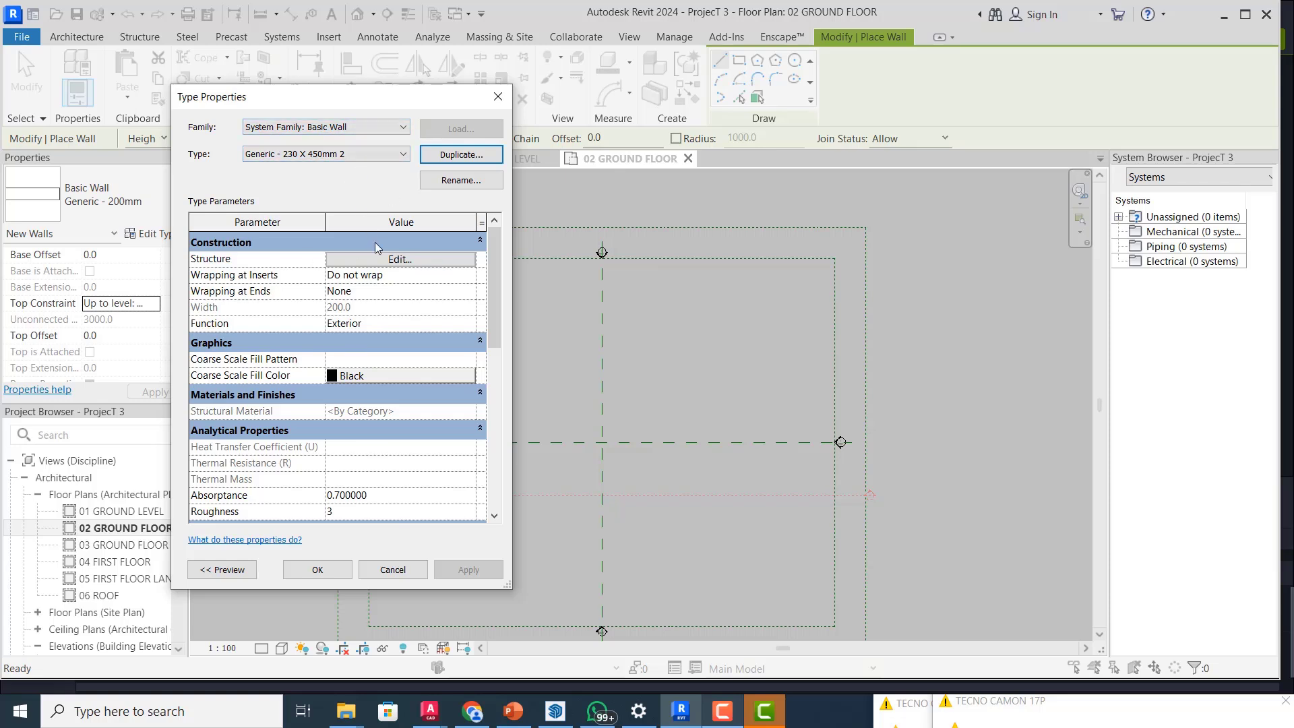
# - Set the thickness of the Structure [1] layer in the duplicated wall type to 230 mm and accept the assembly
pyautogui.click(399, 260)
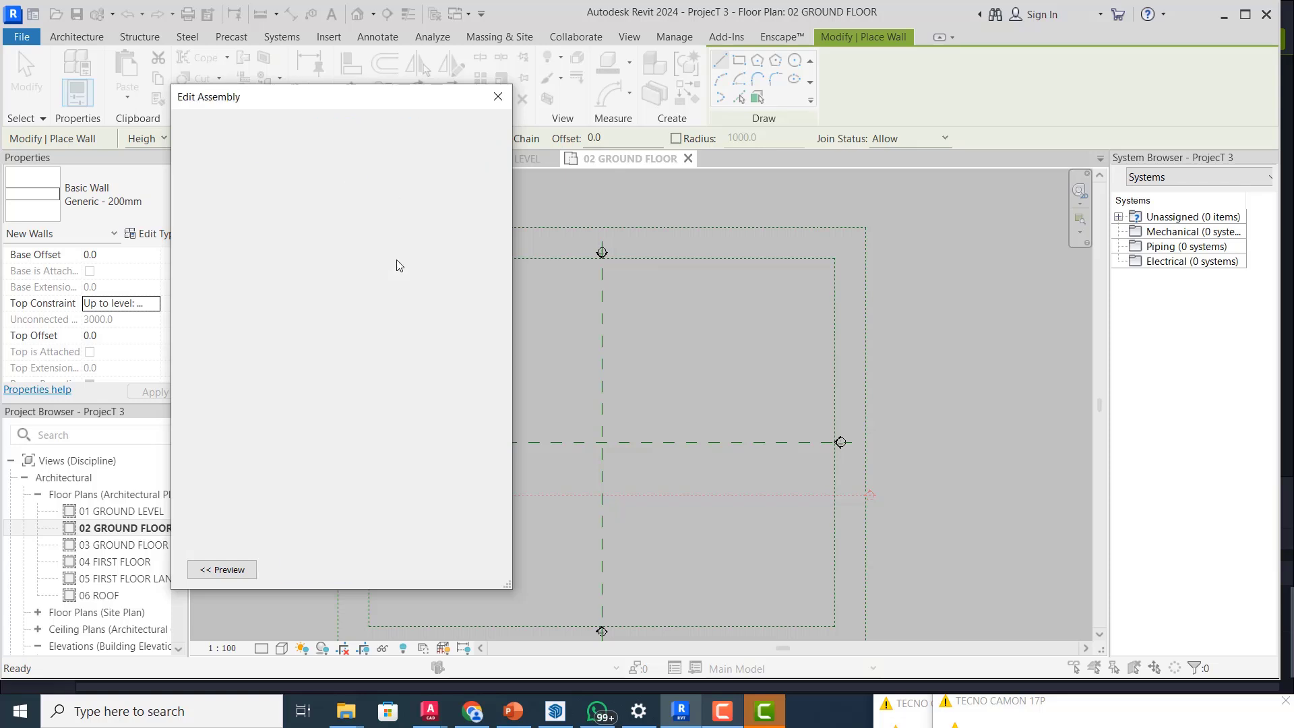
pyautogui.click(330, 273)
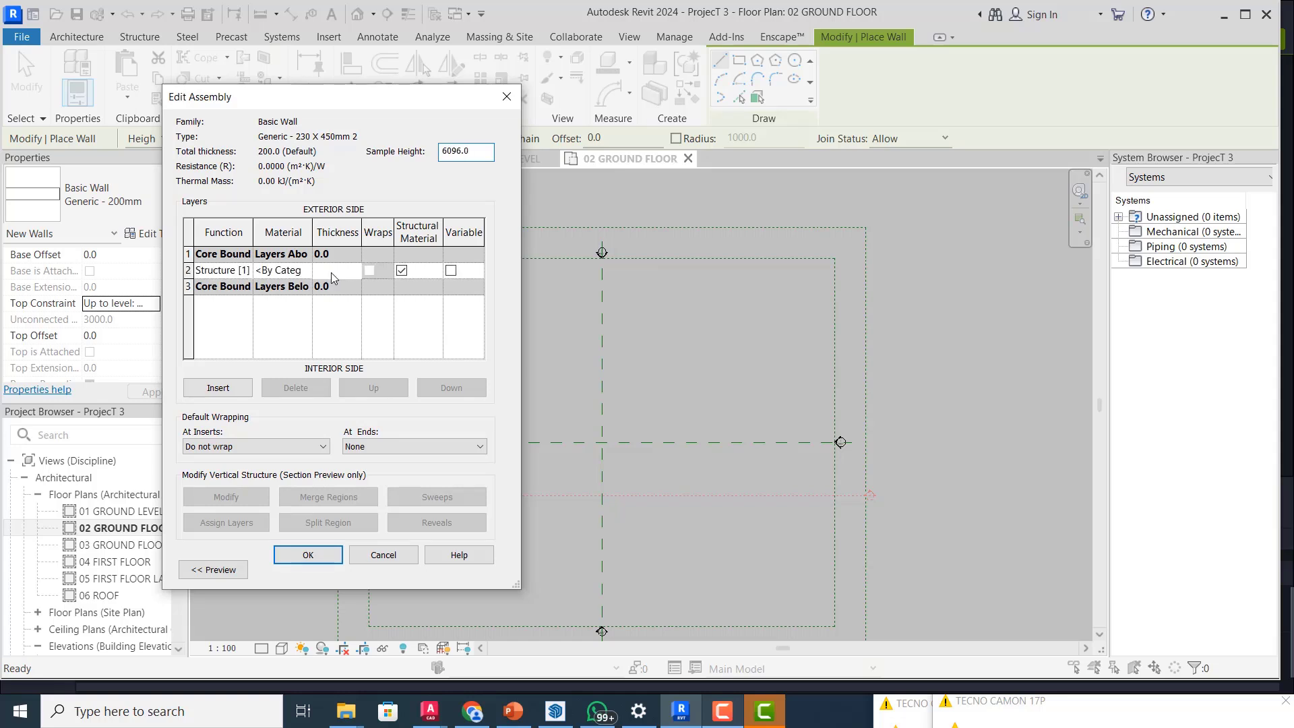
pyautogui.doubleClick(346, 272)
pyautogui.press('BackSpace')
pyautogui.click(328, 559)
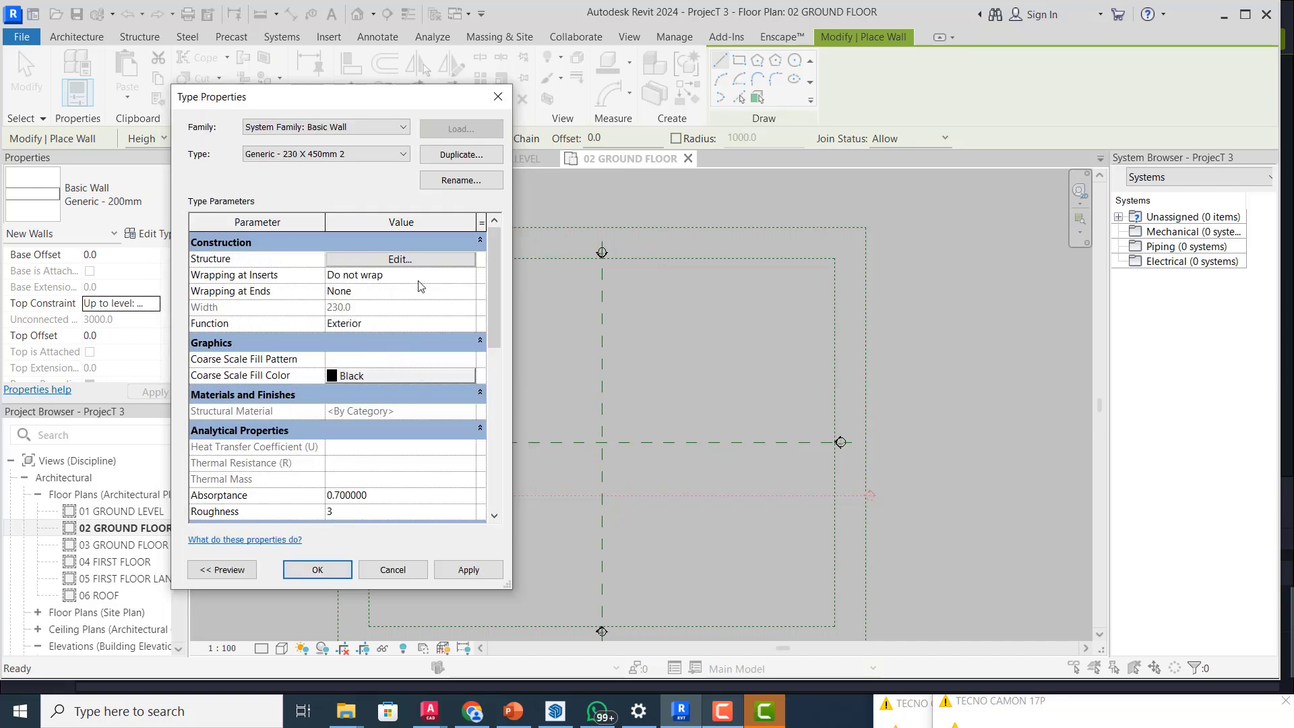
# - Reopen the wall type's structure and bring up the Material Browser for the Structure [1] layer
pyautogui.scroll(-1, 350, 415)
pyautogui.scroll(1, 350, 391)
pyautogui.click(409, 260)
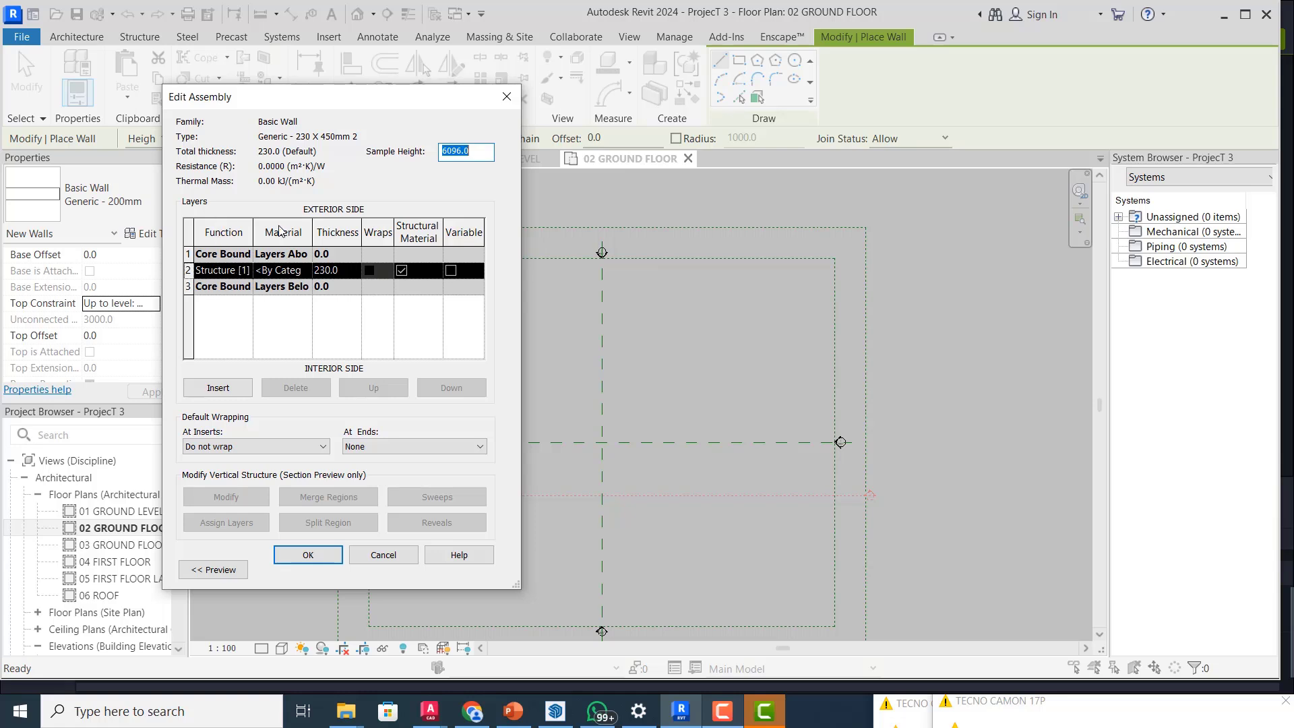
pyautogui.click(287, 272)
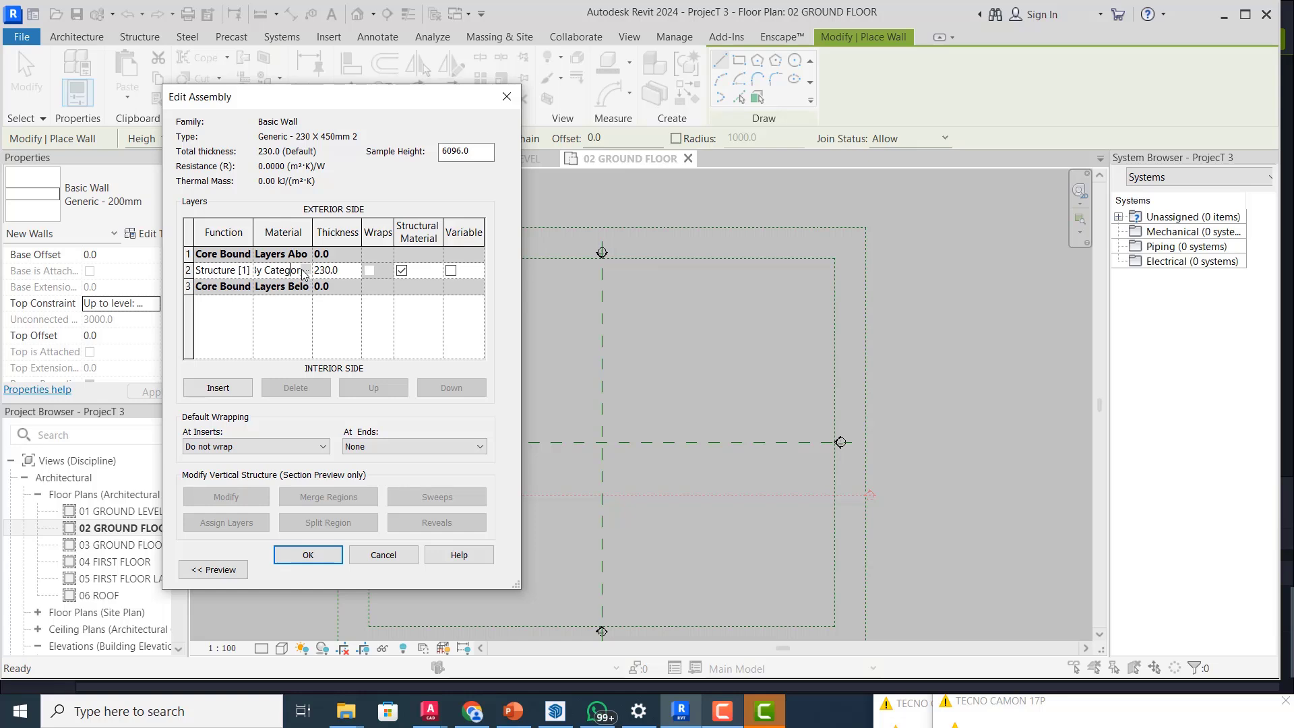
pyautogui.click(302, 271)
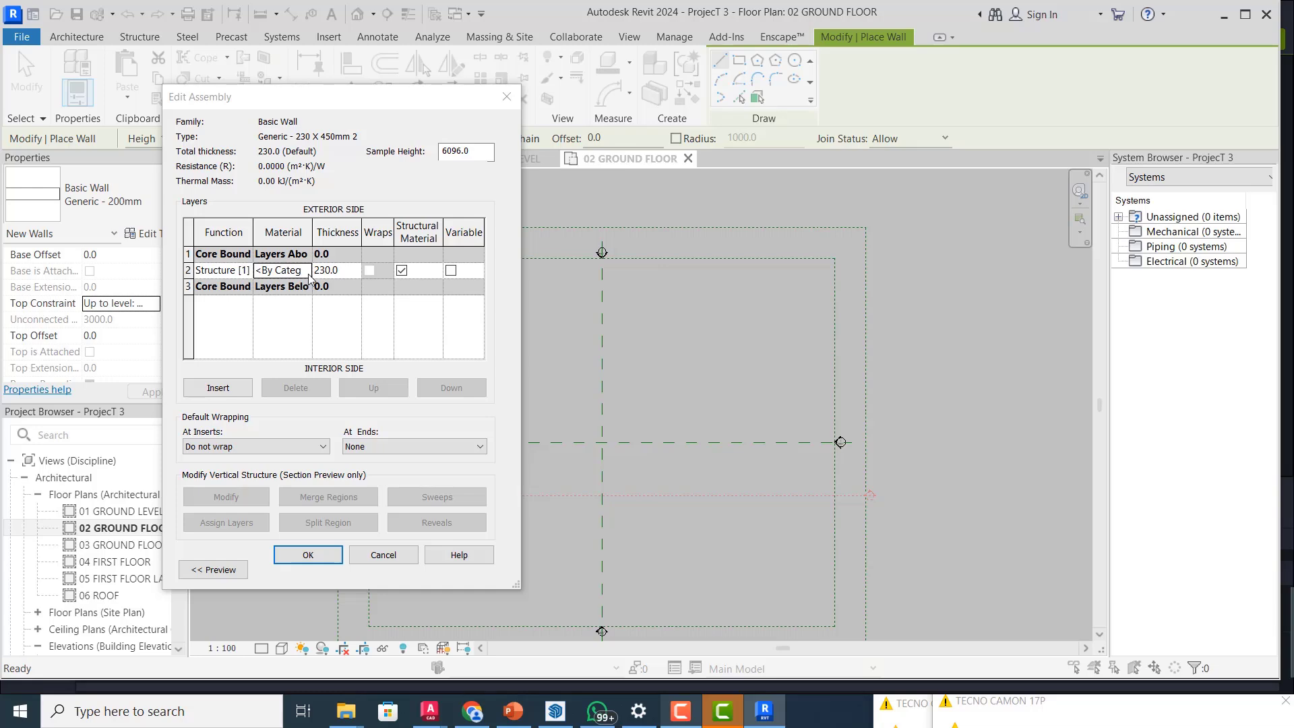
pyautogui.click(308, 274)
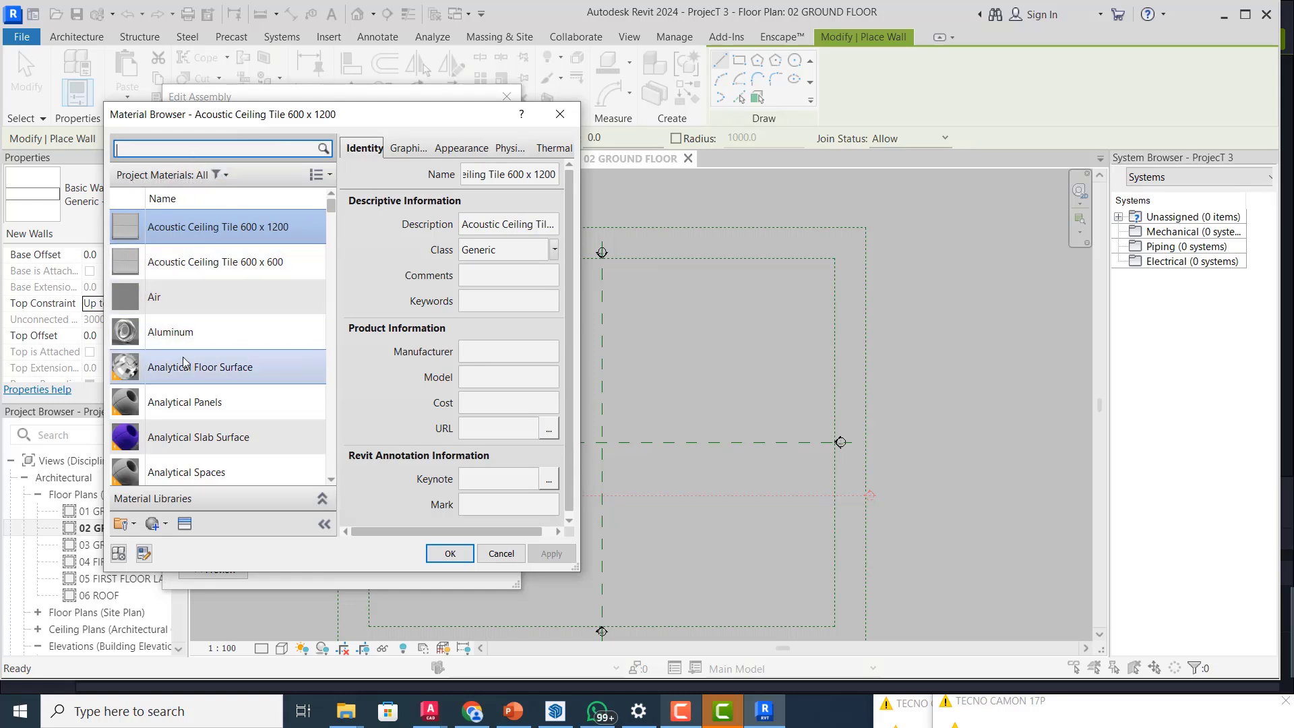
# - Look through the project materials available for the wall's structure layer
pyautogui.scroll(-2, 190, 378)
pyautogui.scroll(-1, 222, 438)
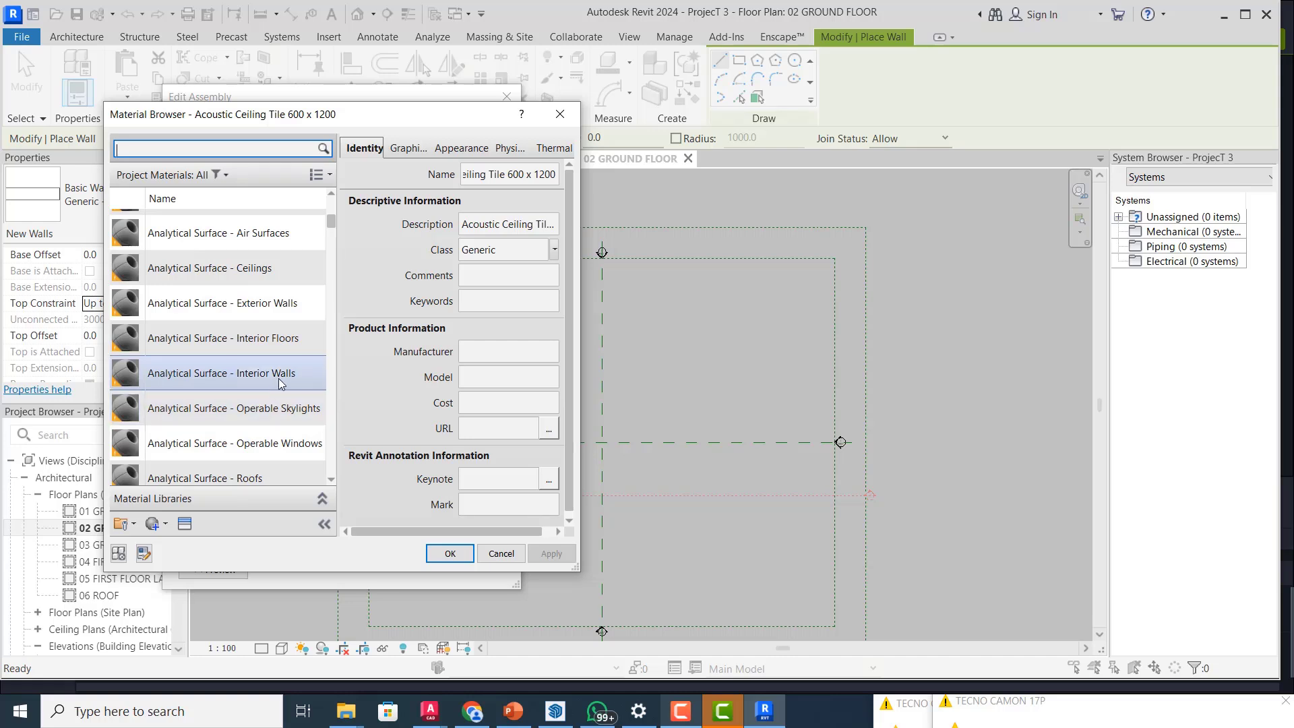
pyautogui.scroll(-1, 278, 426)
pyautogui.scroll(-1, 277, 411)
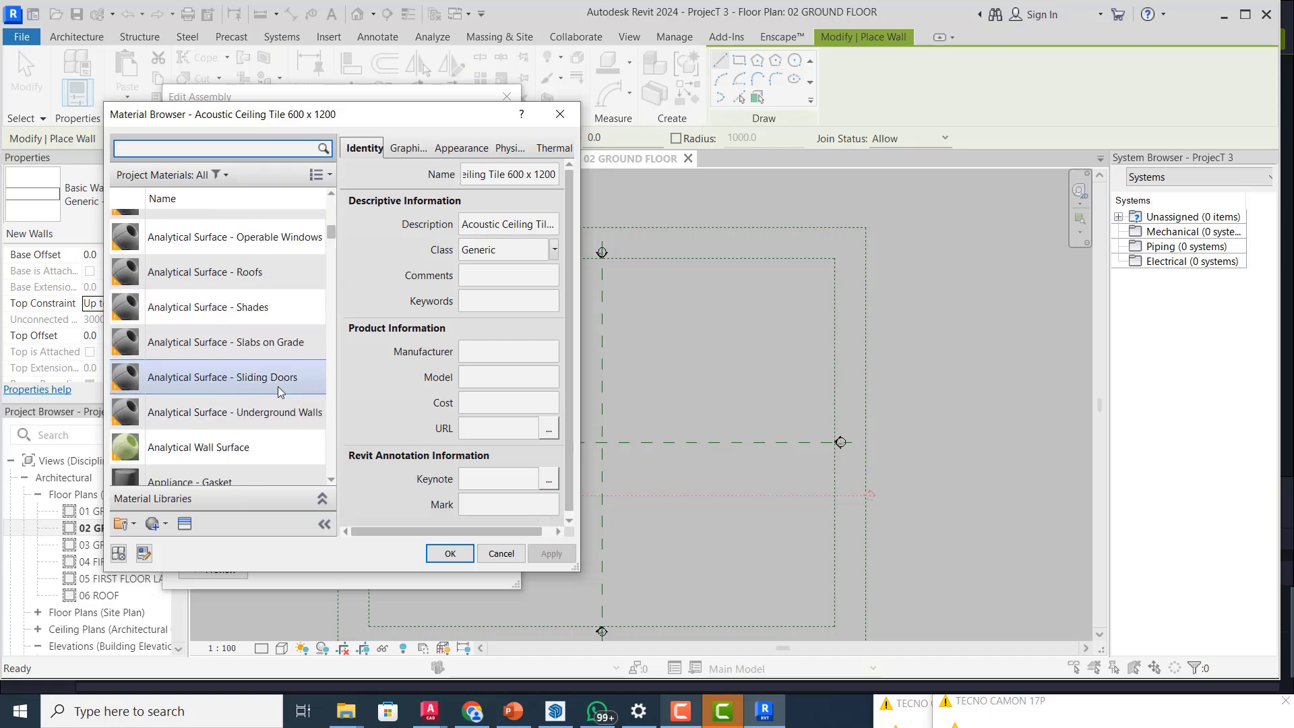
pyautogui.scroll(-10, 307, 361)
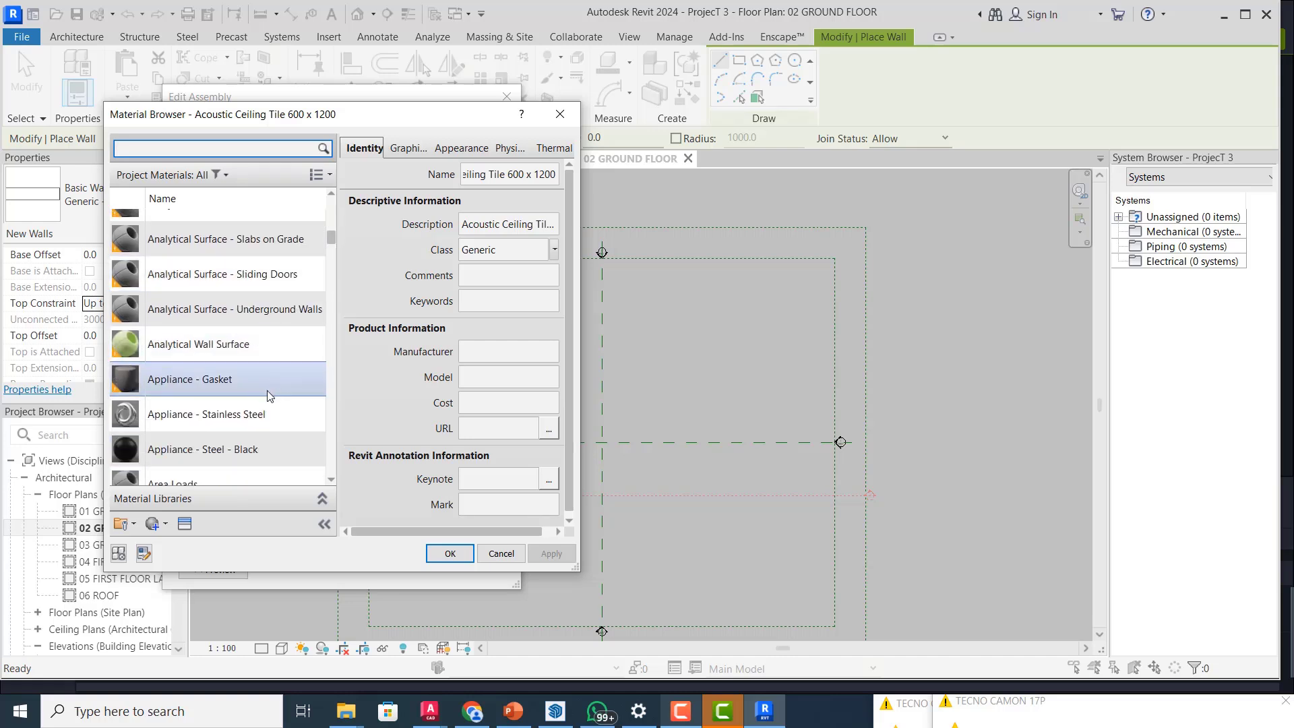
pyautogui.scroll(-3, 248, 442)
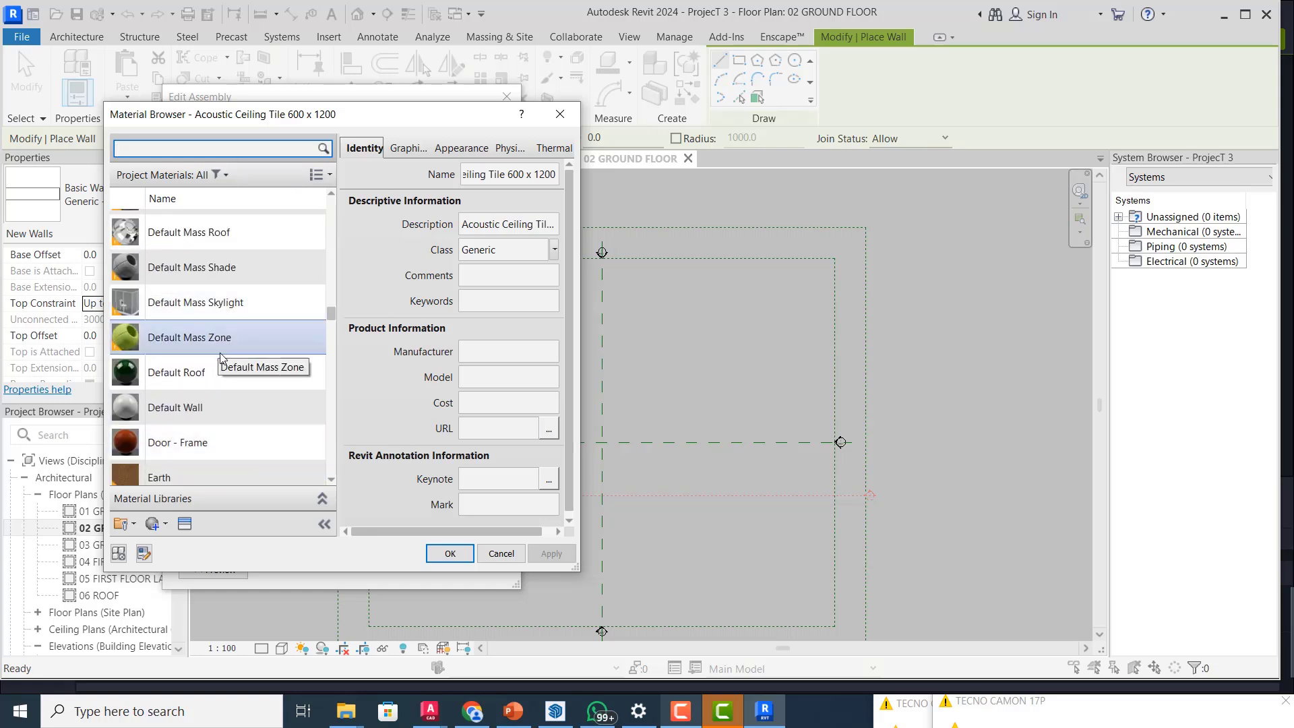
pyautogui.scroll(-2, 214, 388)
pyautogui.scroll(-10, 193, 444)
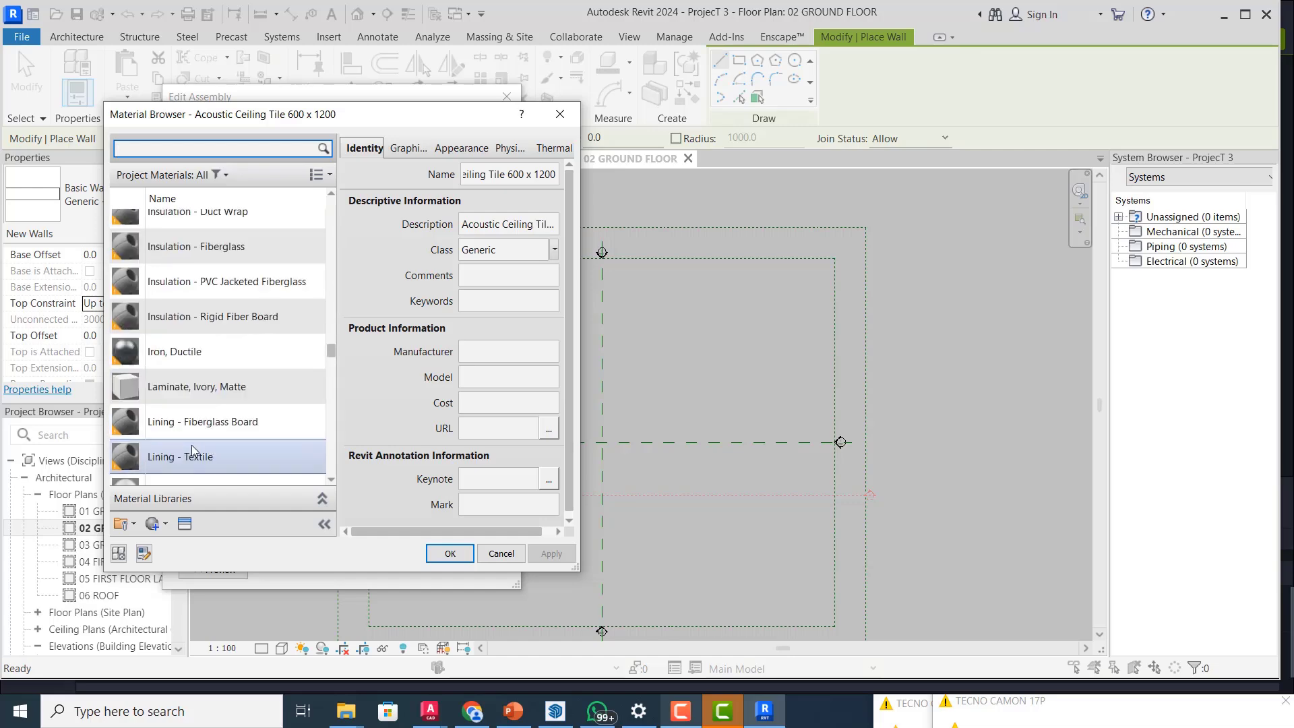
pyautogui.scroll(-8, 203, 438)
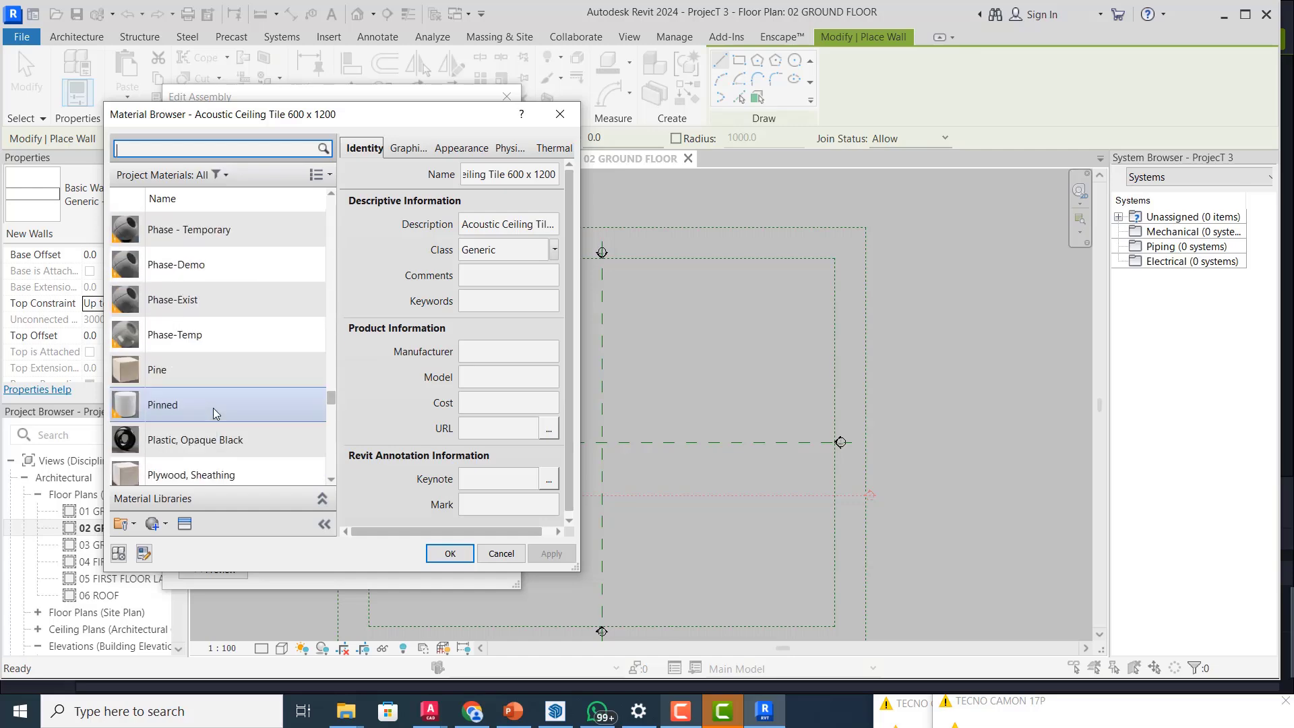
pyautogui.scroll(-2, 208, 459)
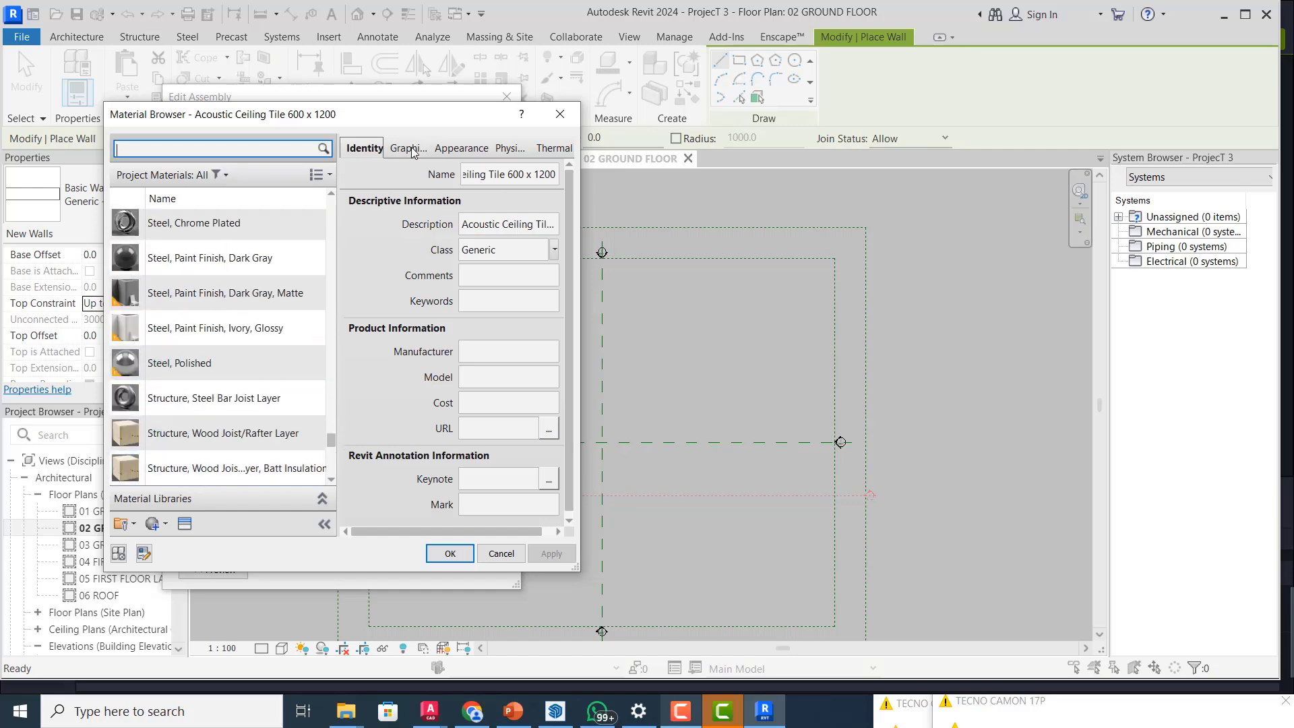
# - Review the graphics, appearance, thermal and identity information of the Acoustic Ceiling Tile 600 x 1200 material
pyautogui.click(410, 148)
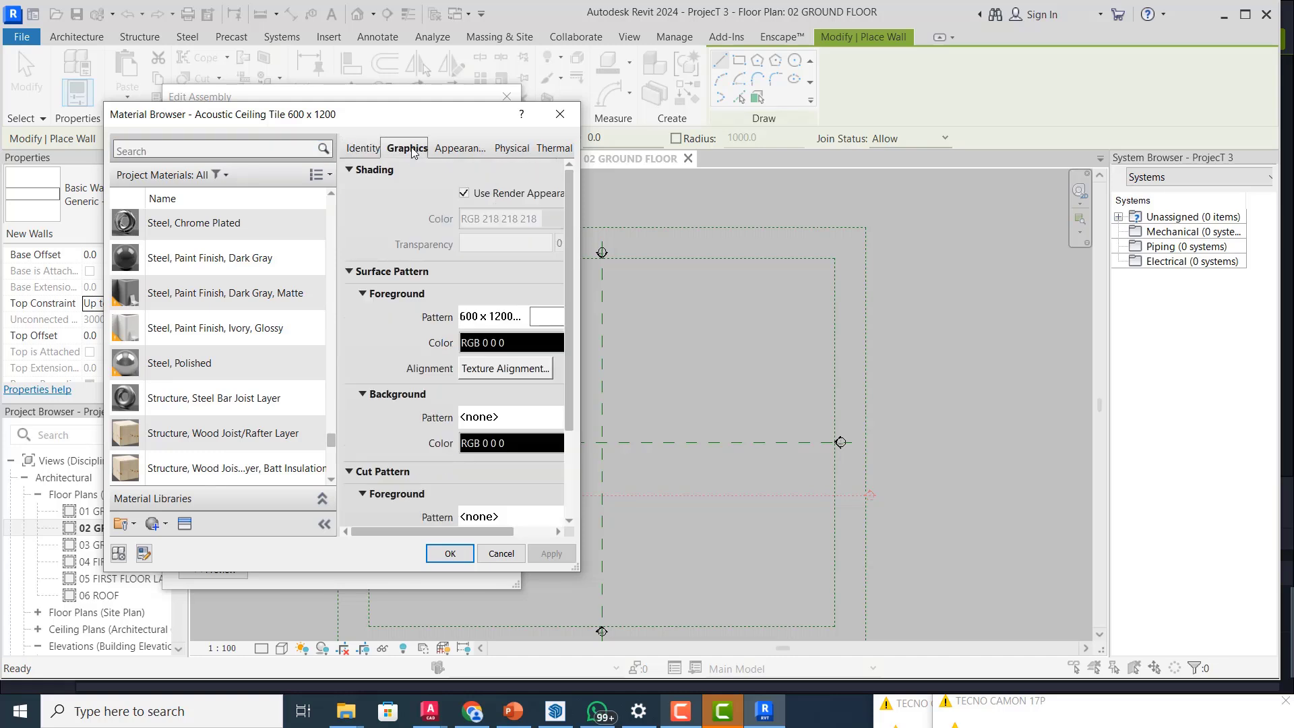
pyautogui.click(461, 151)
pyautogui.click(519, 149)
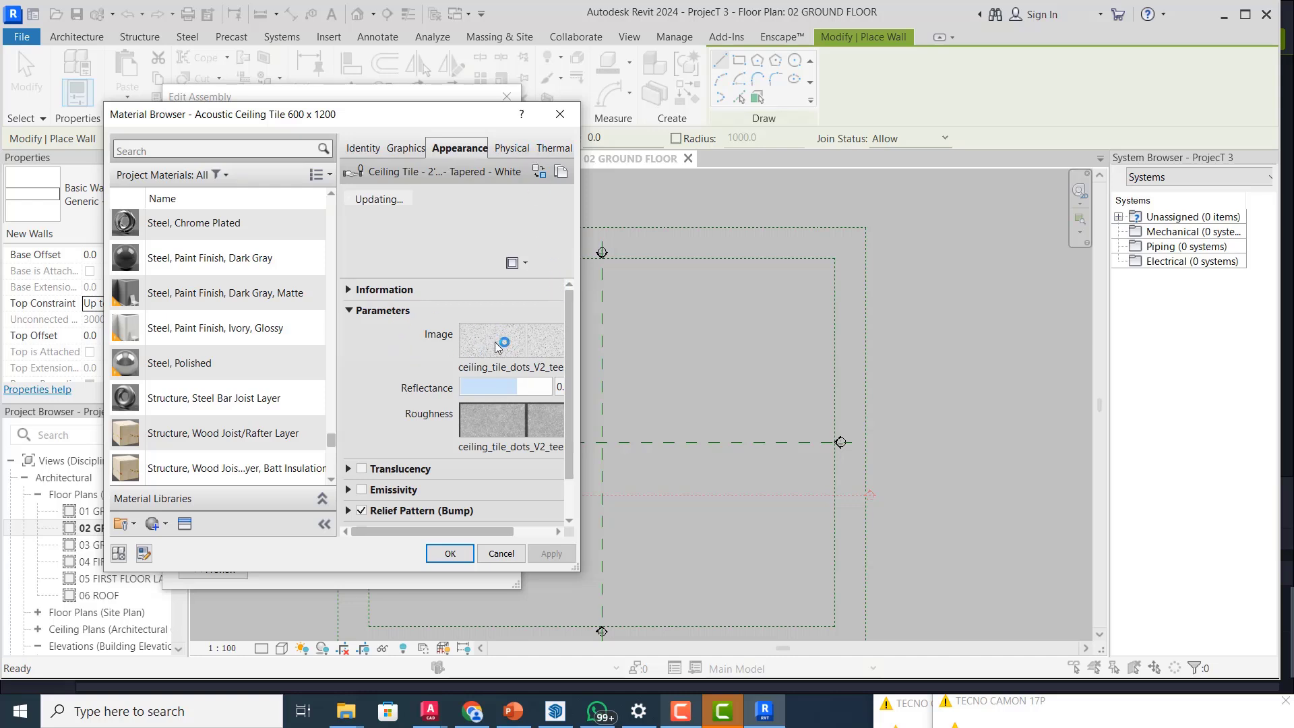
pyautogui.click(553, 148)
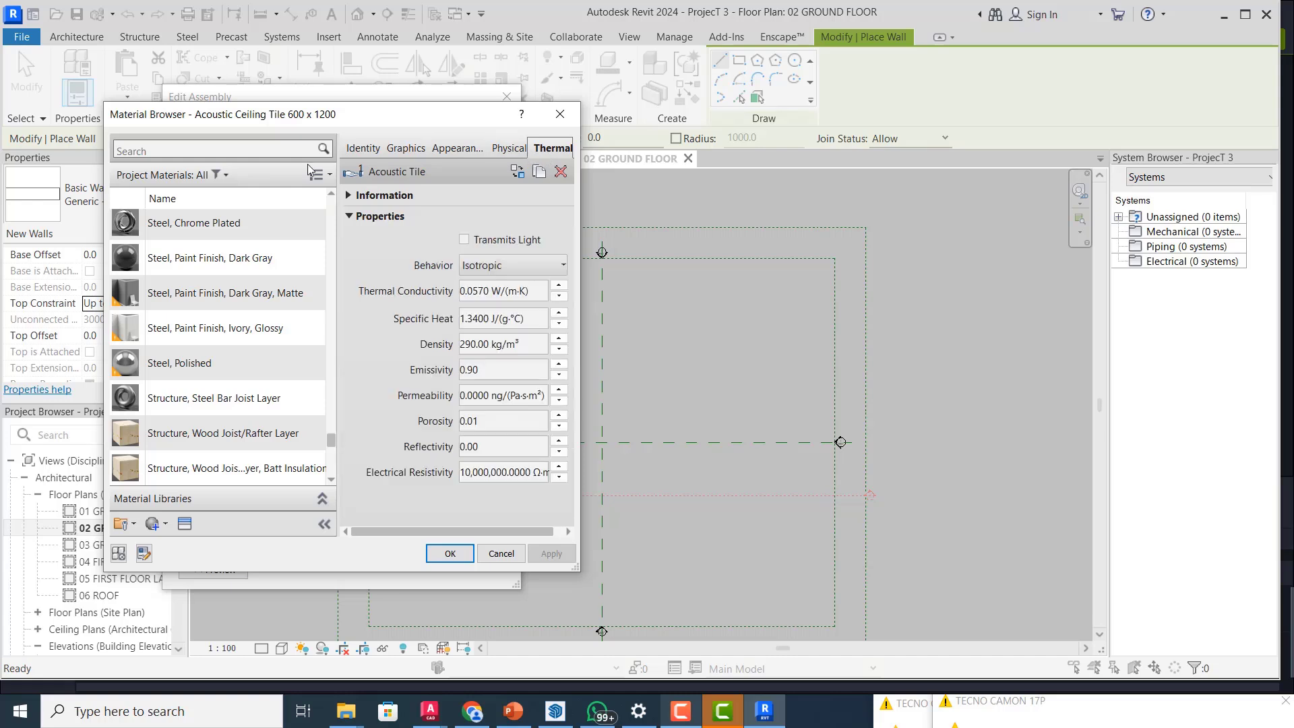
pyautogui.click(374, 149)
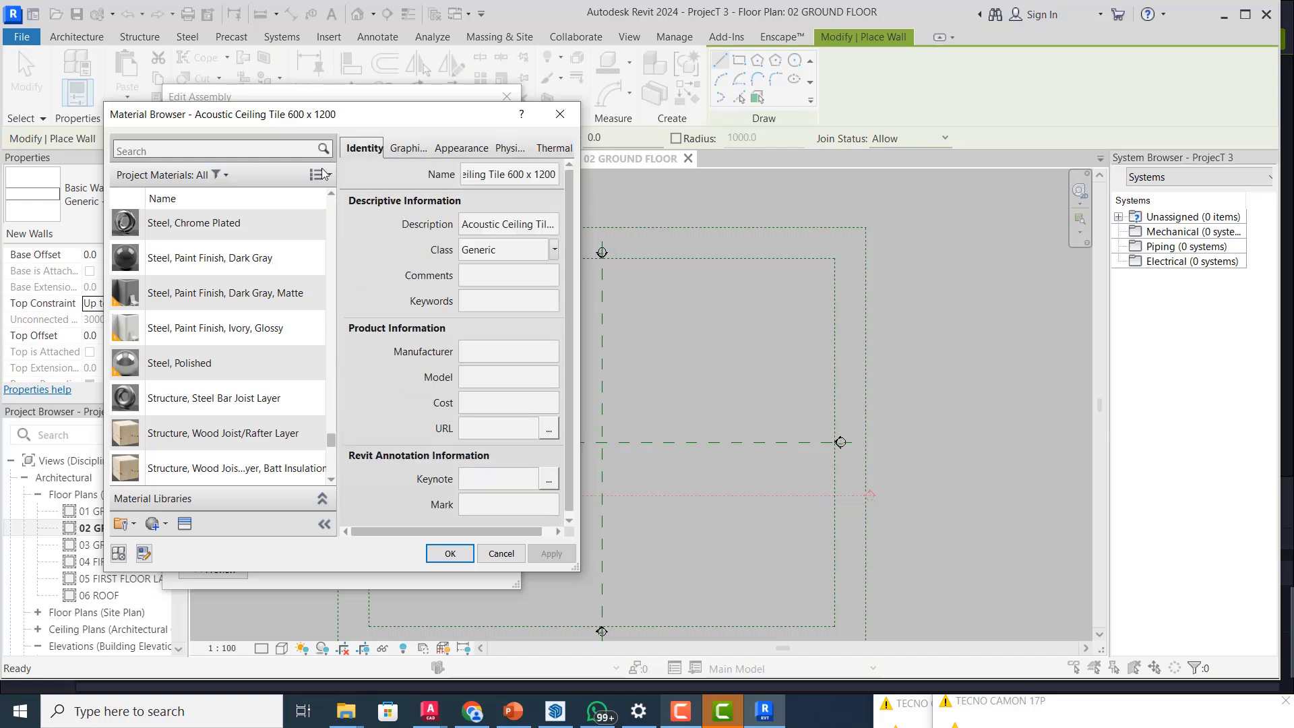
# - Look through the steel, structure, textile and wood entries in the full project materials list
pyautogui.scroll(-5, 270, 387)
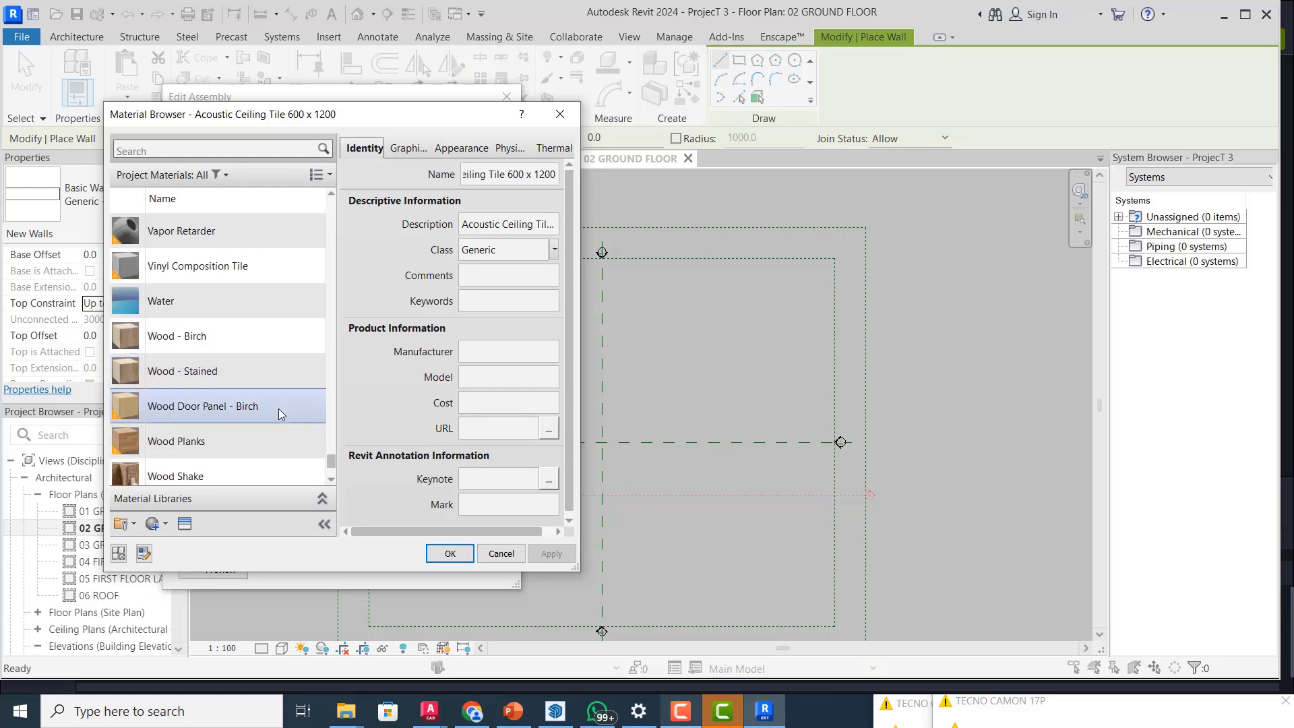
pyautogui.scroll(-1, 278, 409)
pyautogui.scroll(3, 256, 377)
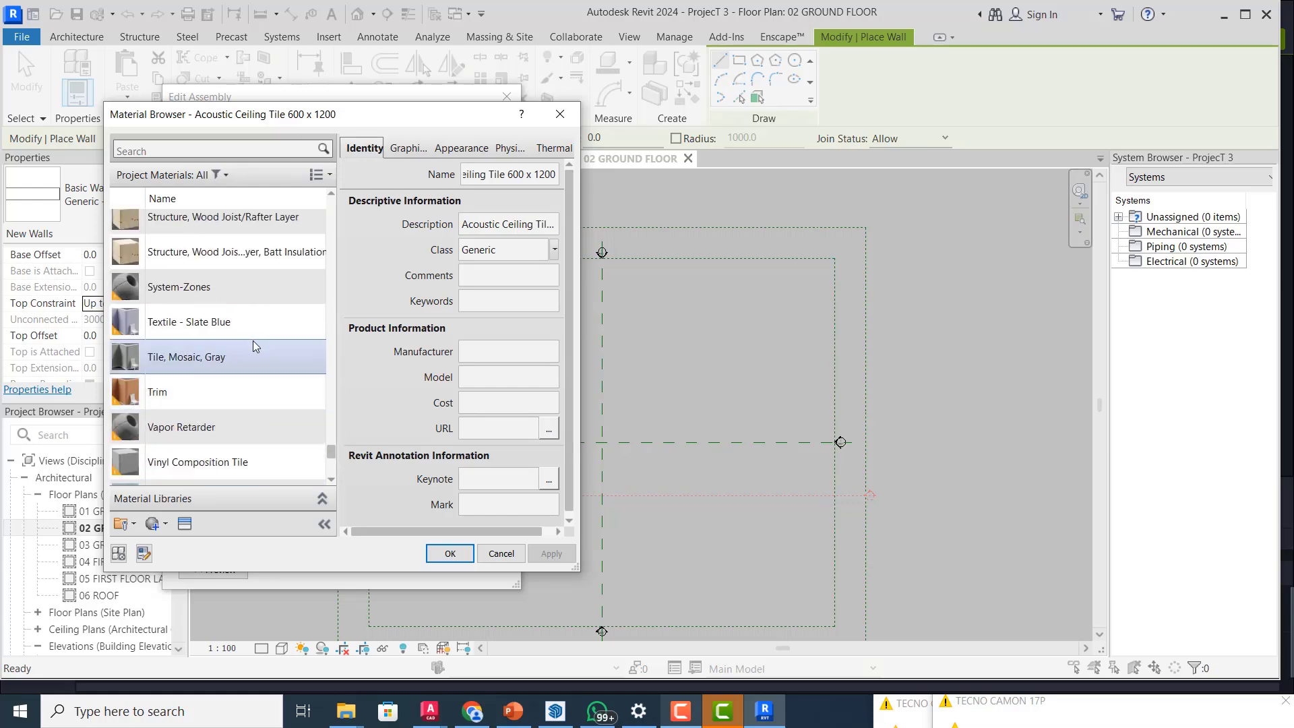
pyautogui.scroll(12, 253, 341)
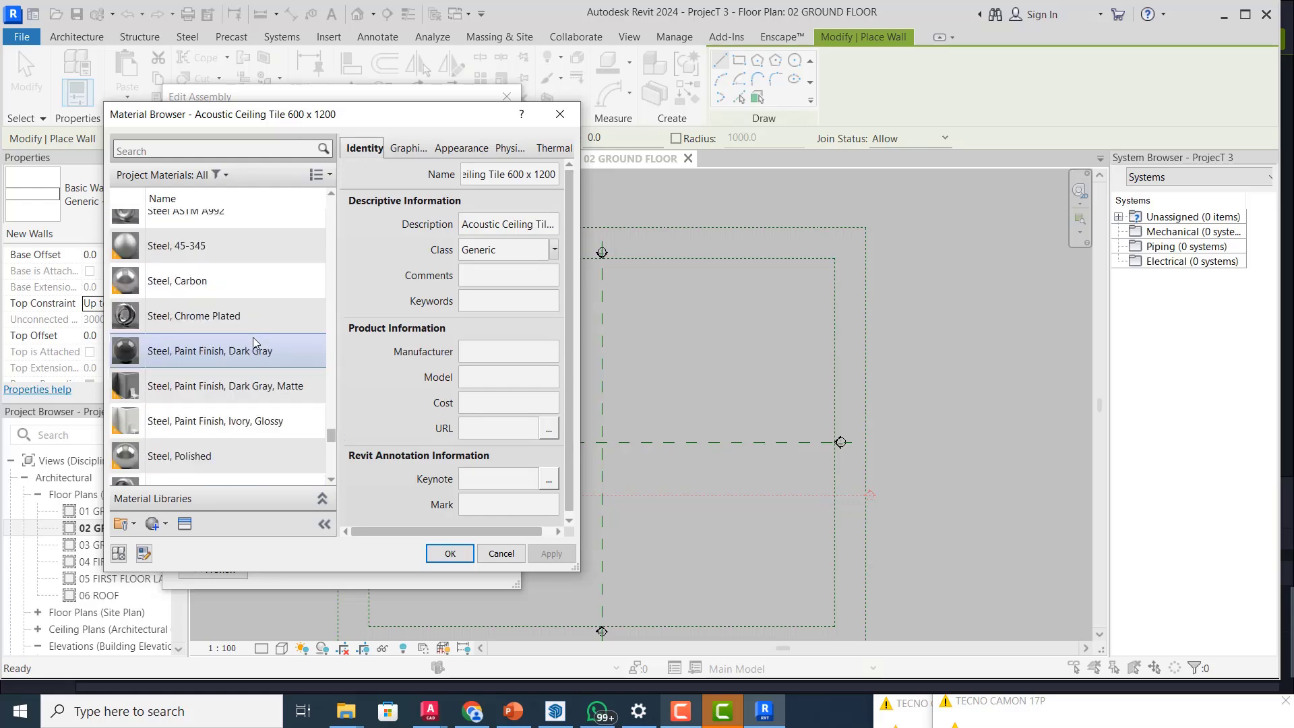
# - Filter the project materials by the Wood, Carpet and Concrete classes in turn and review the materials in each class
pyautogui.click(224, 177)
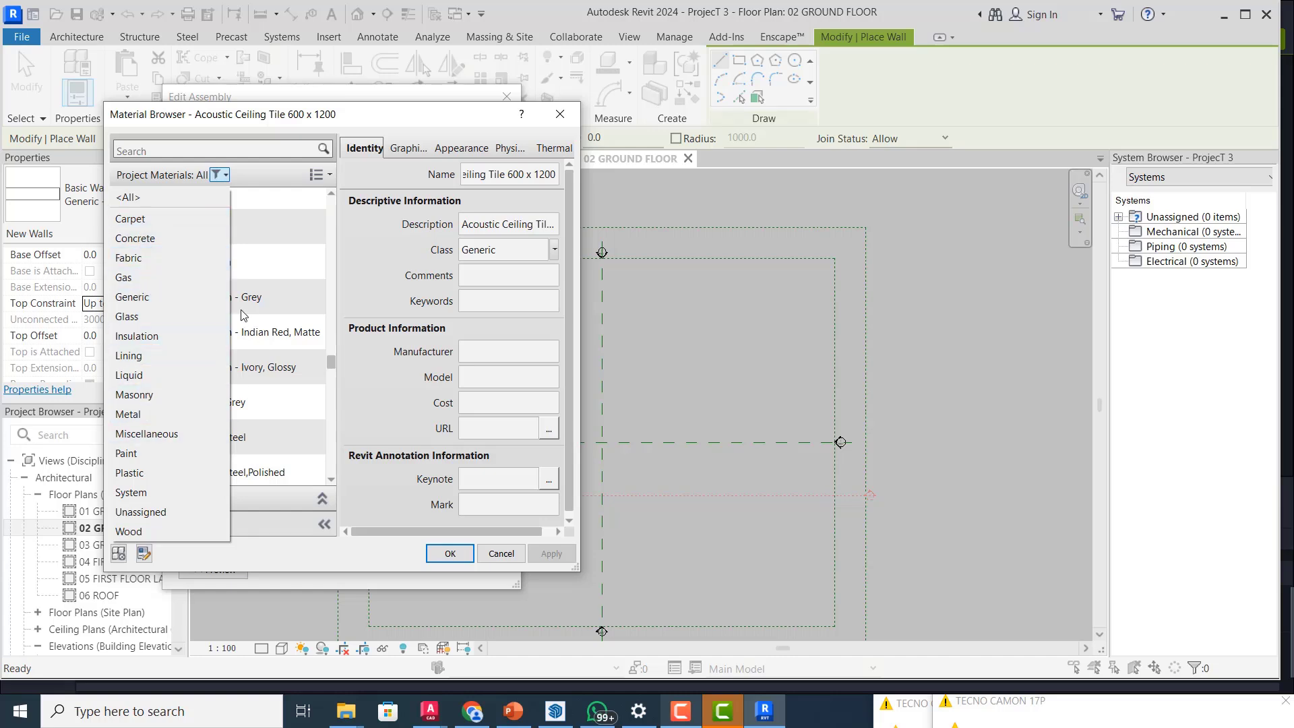
pyautogui.click(128, 532)
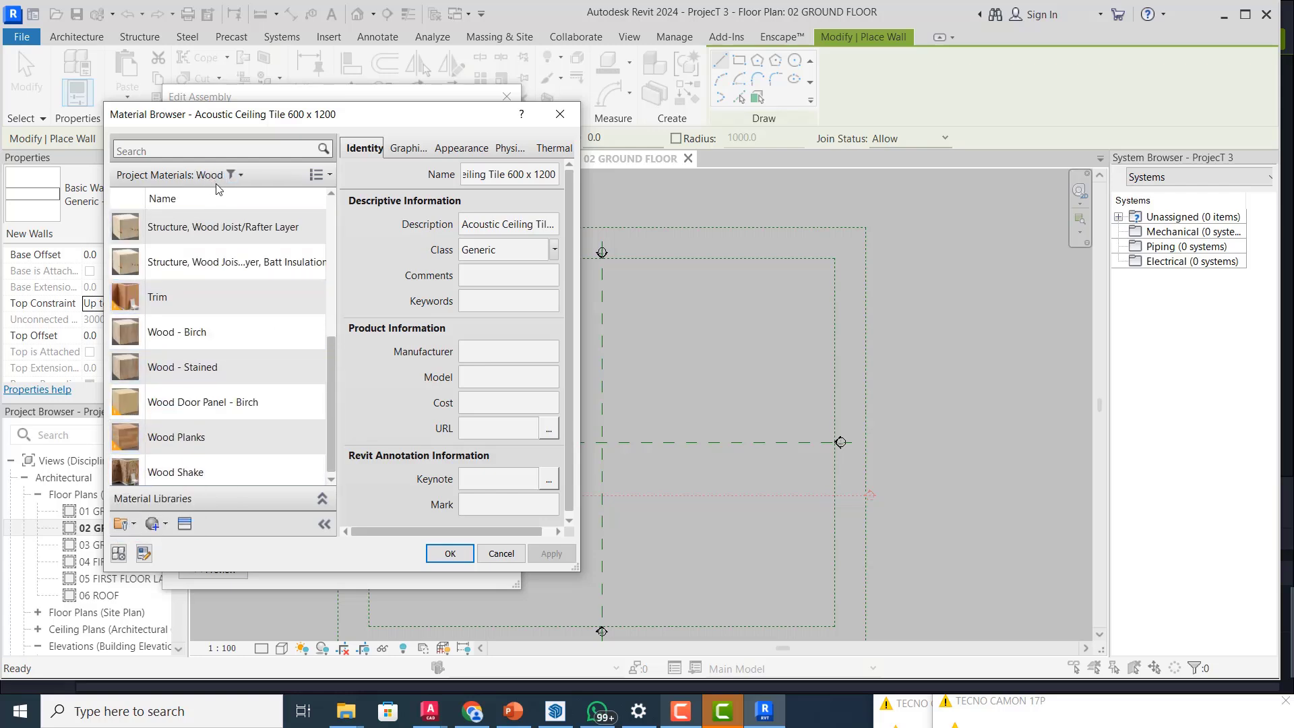
pyautogui.scroll(3, 209, 283)
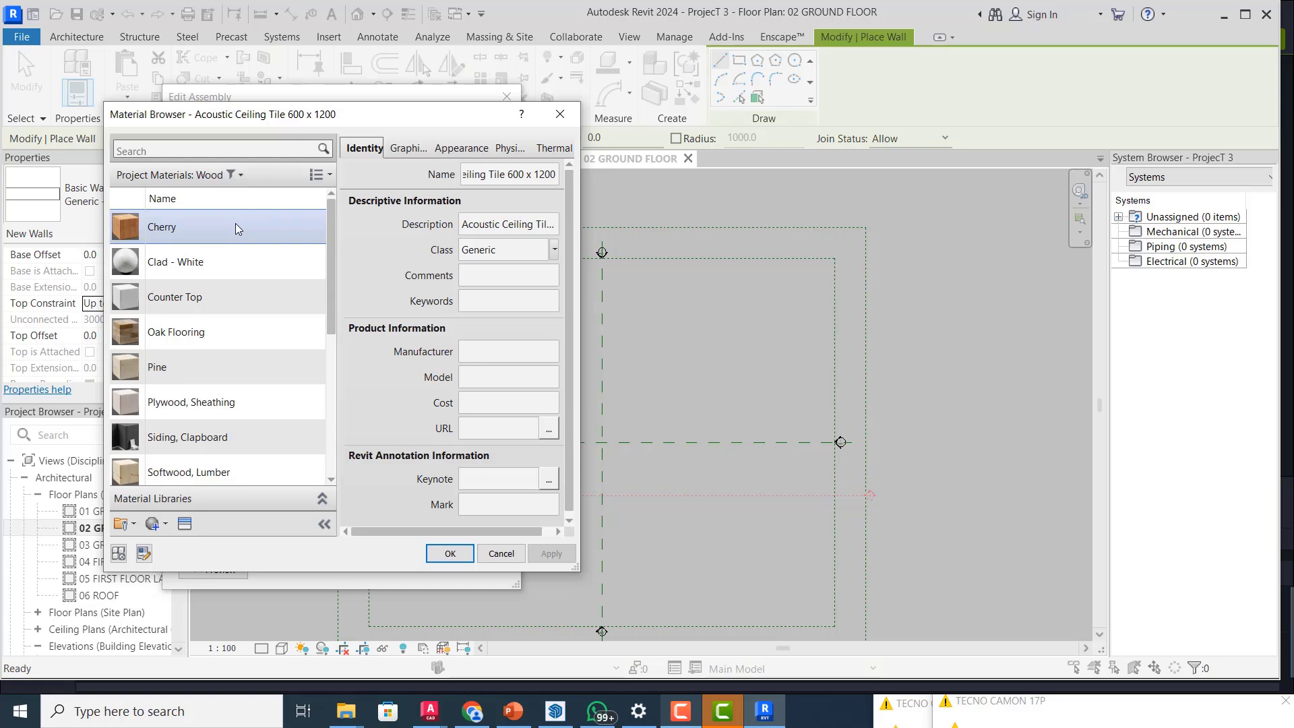
pyautogui.scroll(-3, 205, 290)
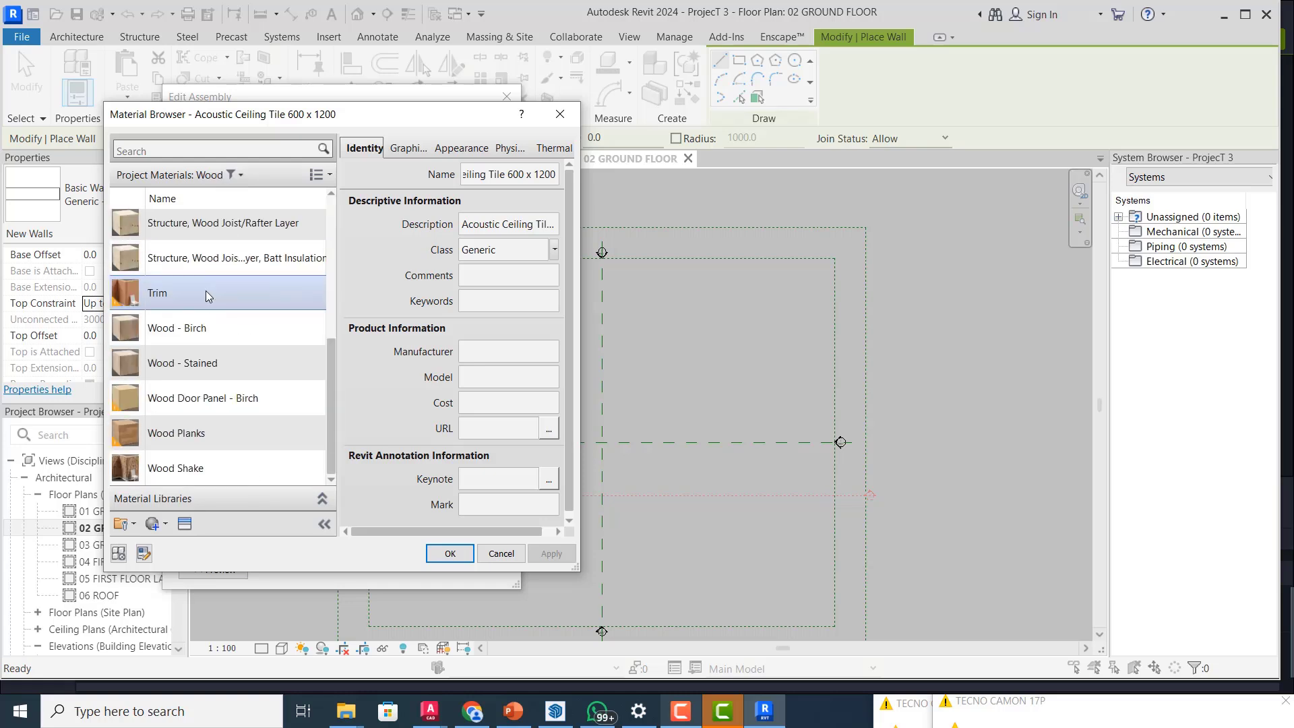
pyautogui.scroll(5, 212, 404)
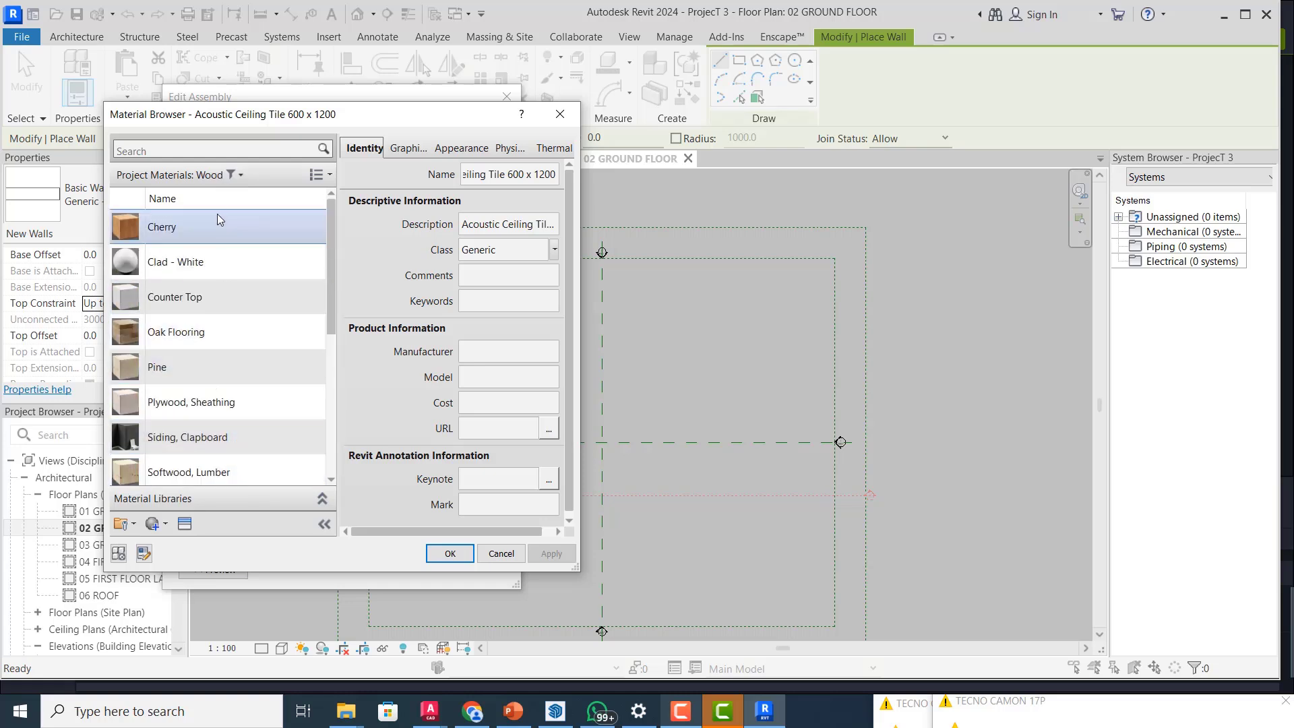
pyautogui.click(240, 175)
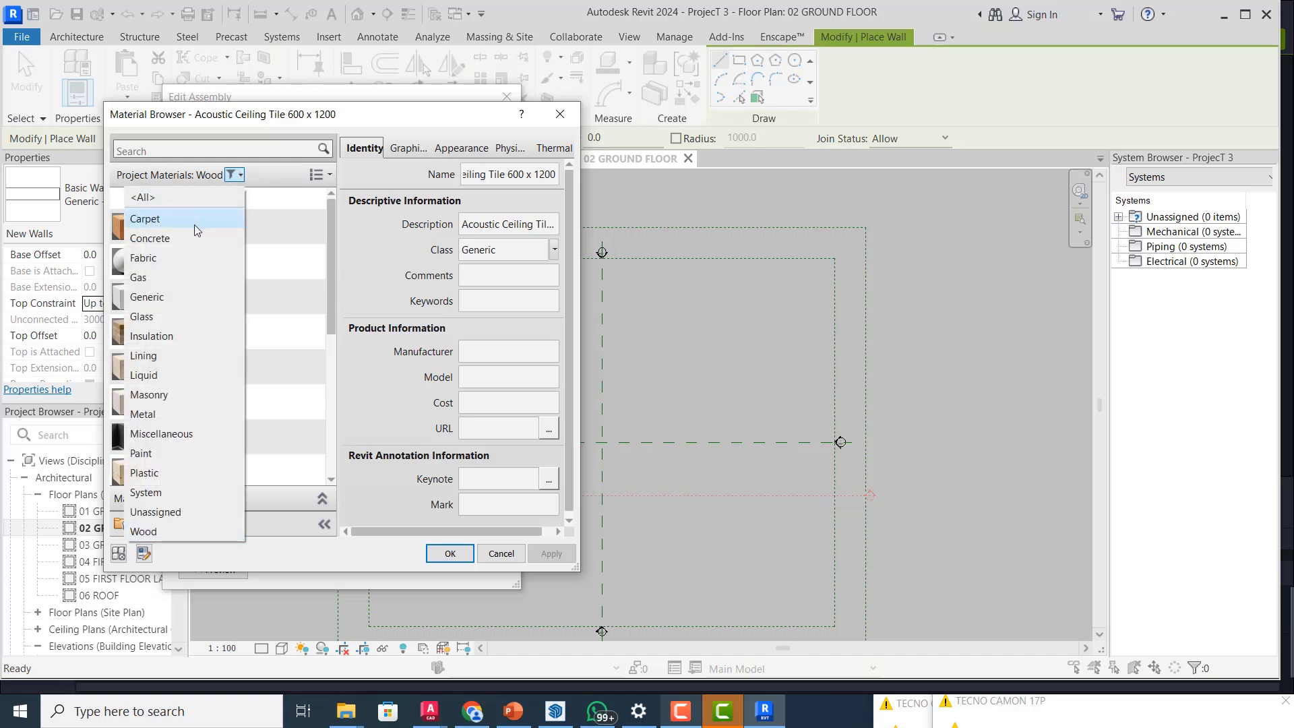
pyautogui.click(163, 220)
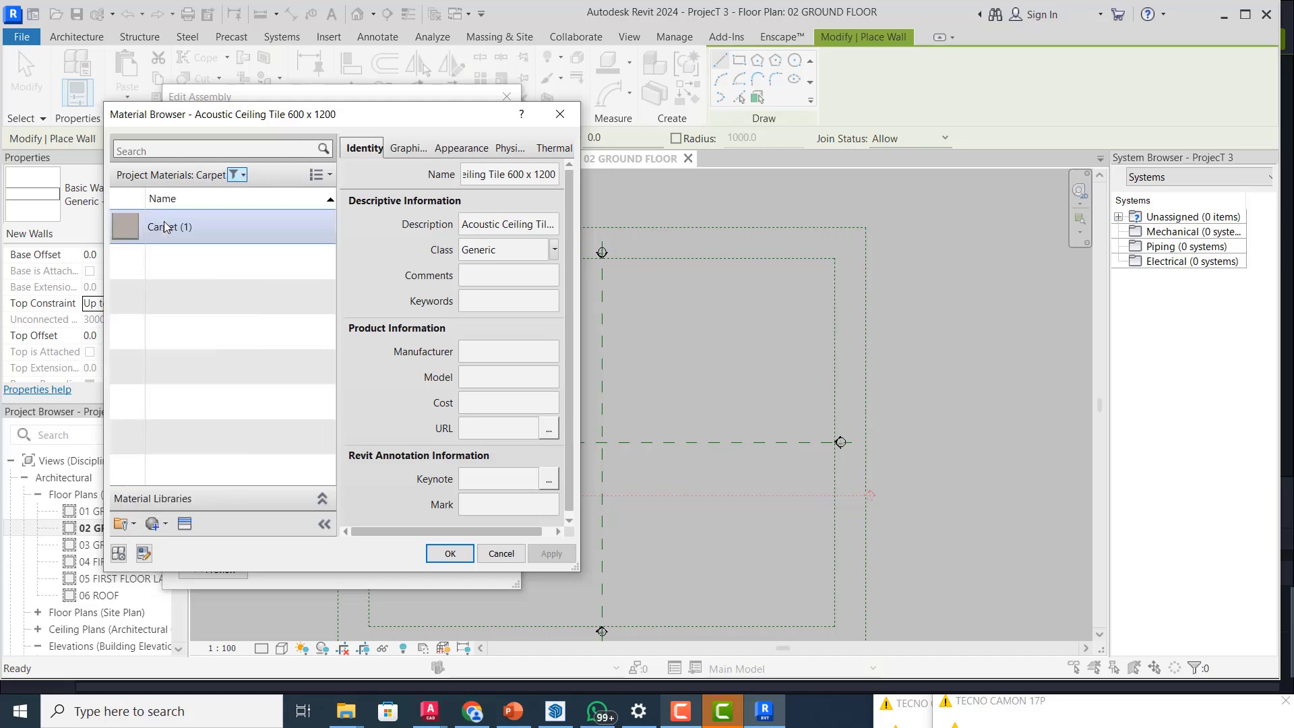
pyautogui.click(240, 176)
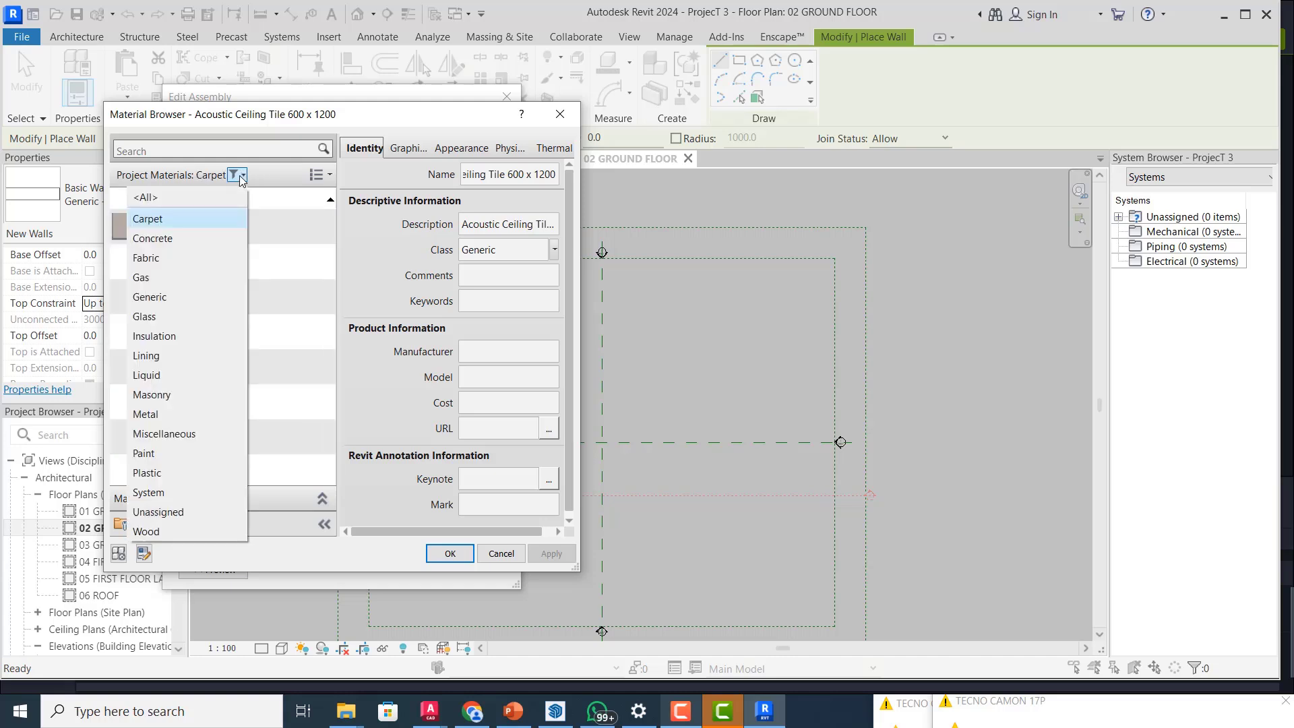
pyautogui.click(169, 239)
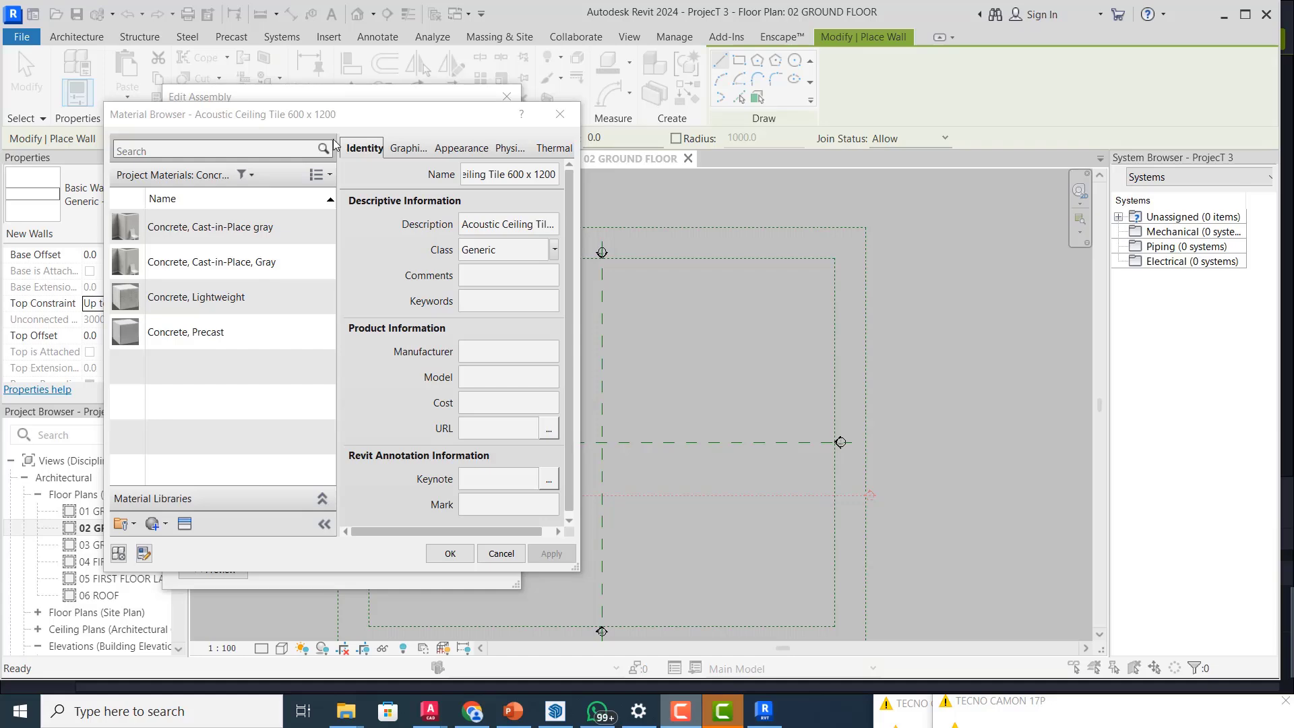
# - Try assigning Acoustic Ceiling Tile 600 x 1200 to the Structure [1] layer, review the materials again and leave the assembly without saving
pyautogui.click(448, 552)
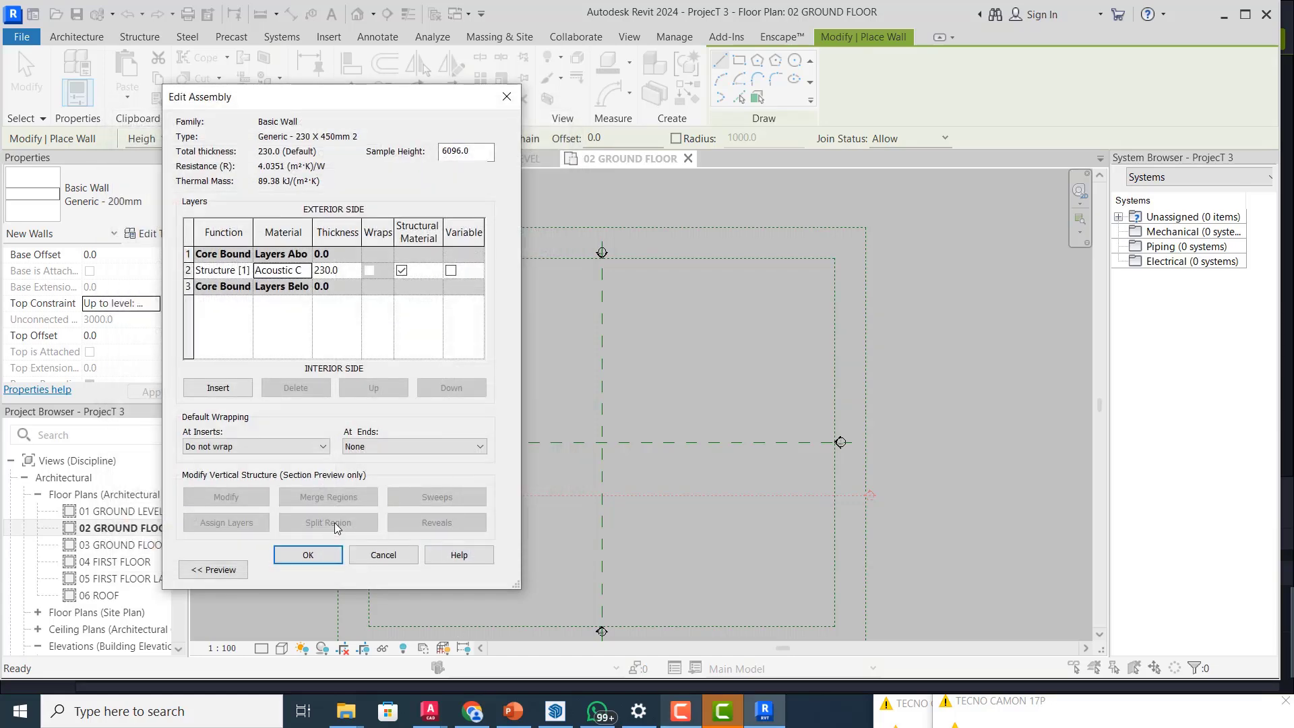
pyautogui.click(283, 271)
pyautogui.click(304, 269)
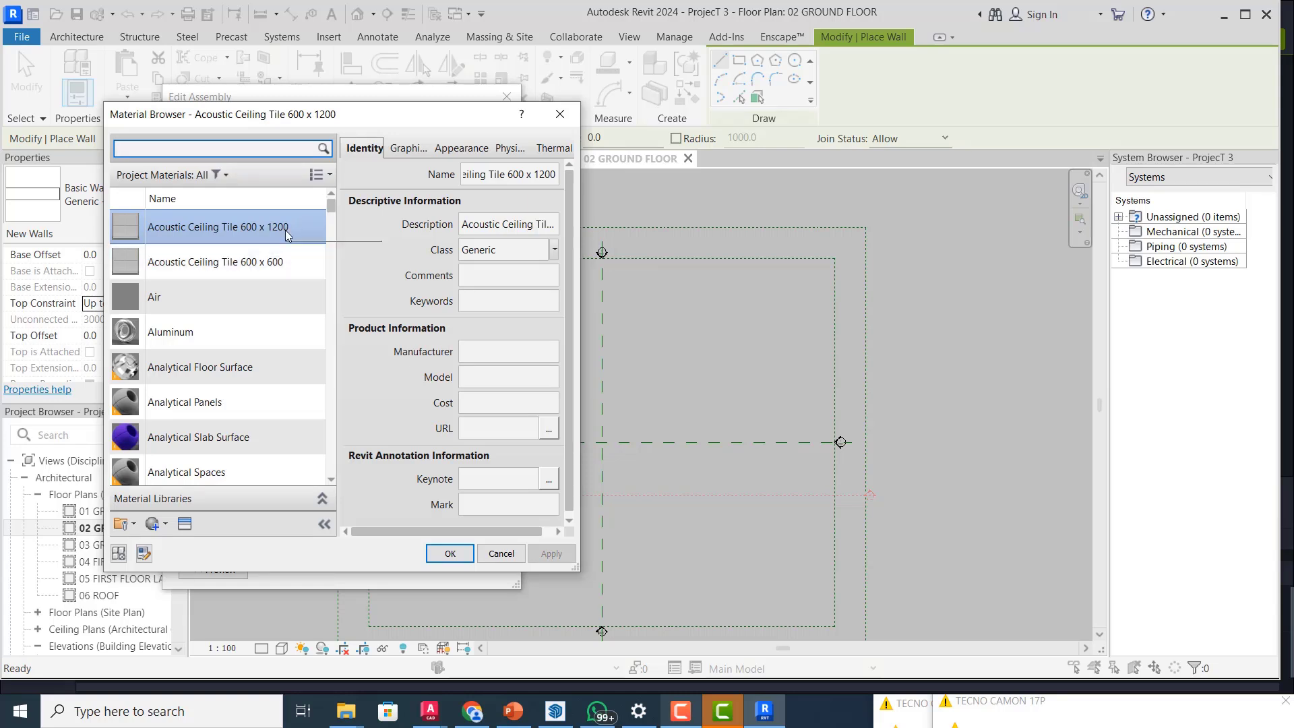
pyautogui.scroll(-2, 271, 230)
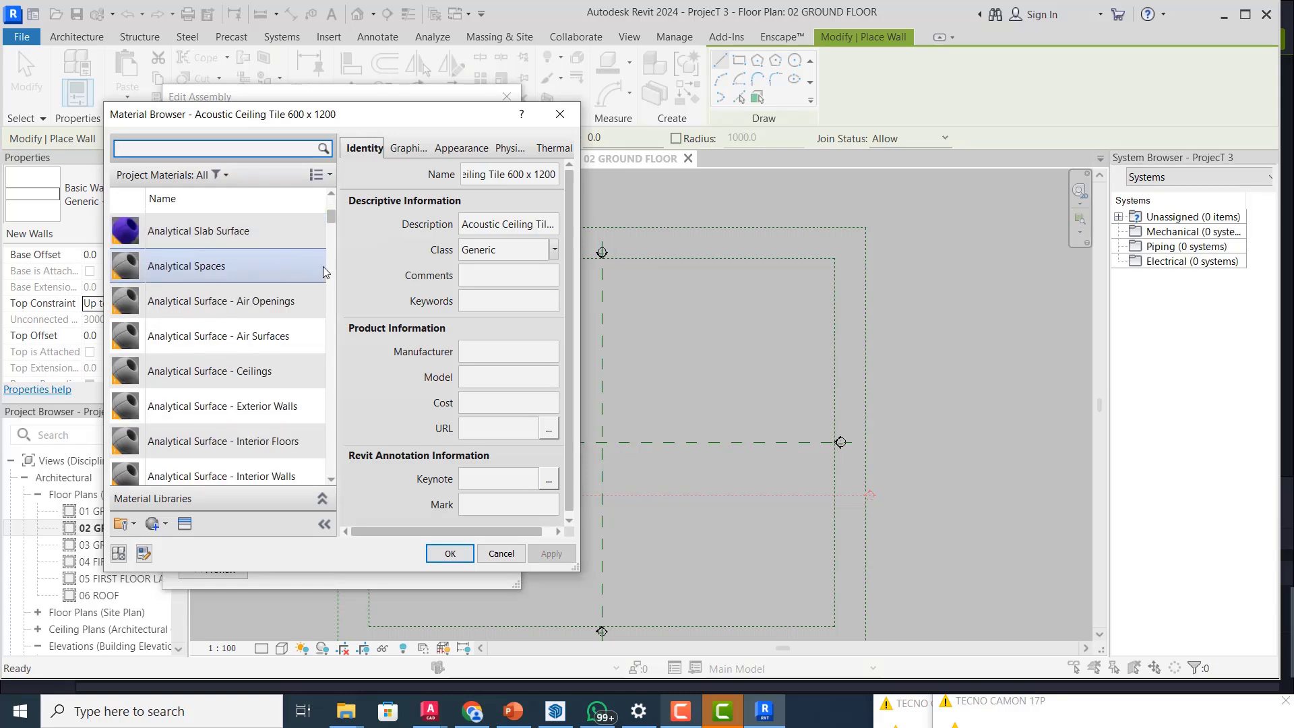
pyautogui.click(560, 115)
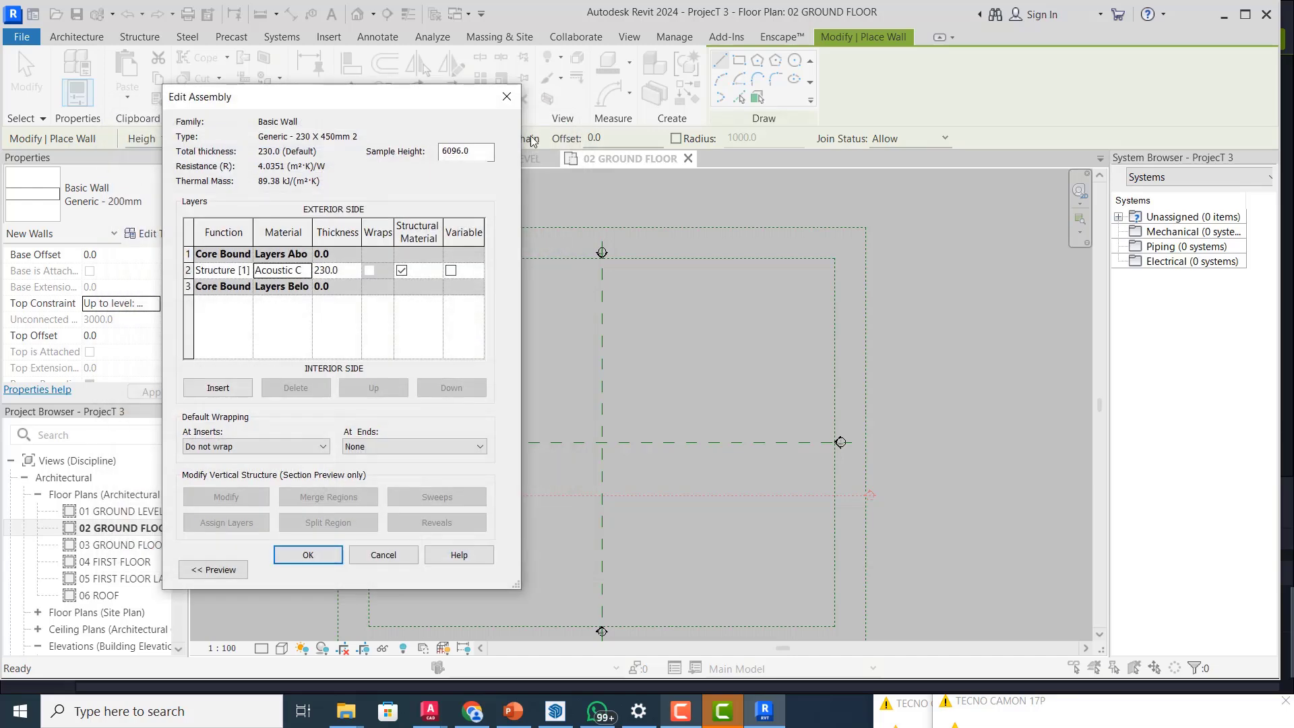
pyautogui.click(504, 106)
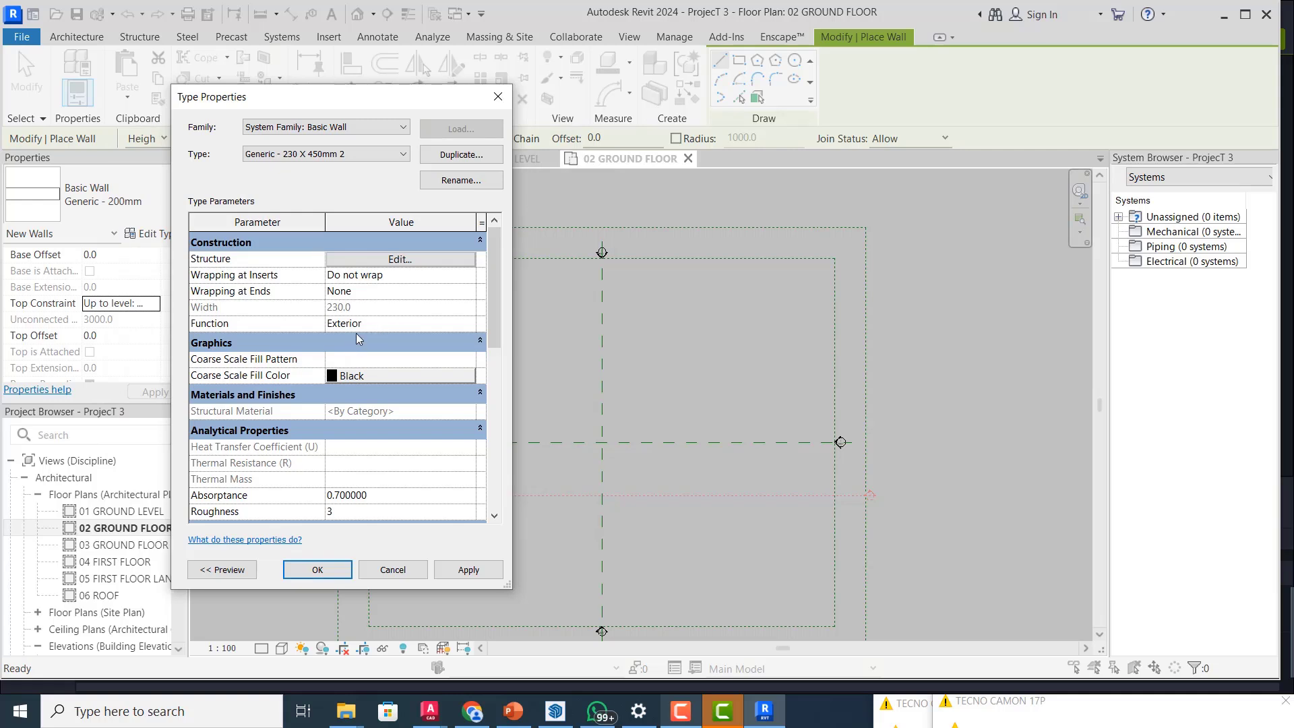
# - Apply the Generic - 230 X 450mm 2 wall type and draw a diagonal wall across the centre of the 02 GROUND FLOOR plan
pyautogui.click(462, 571)
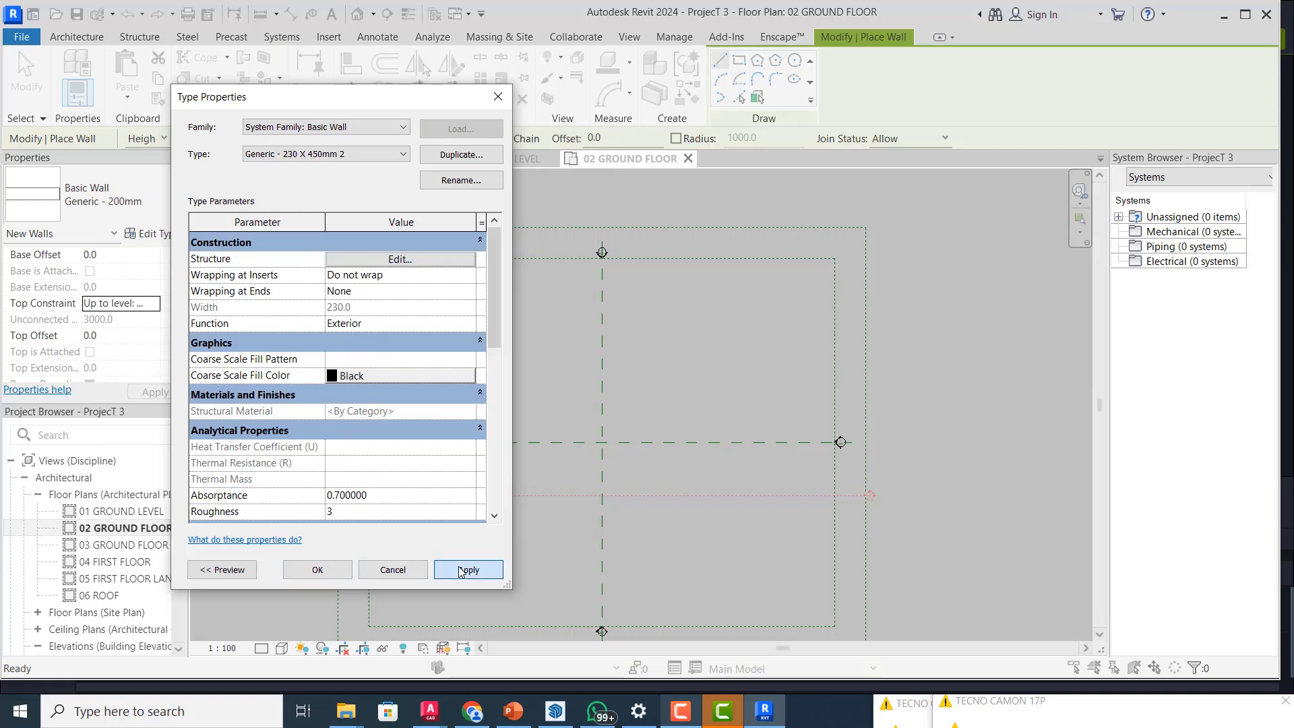
pyautogui.click(330, 572)
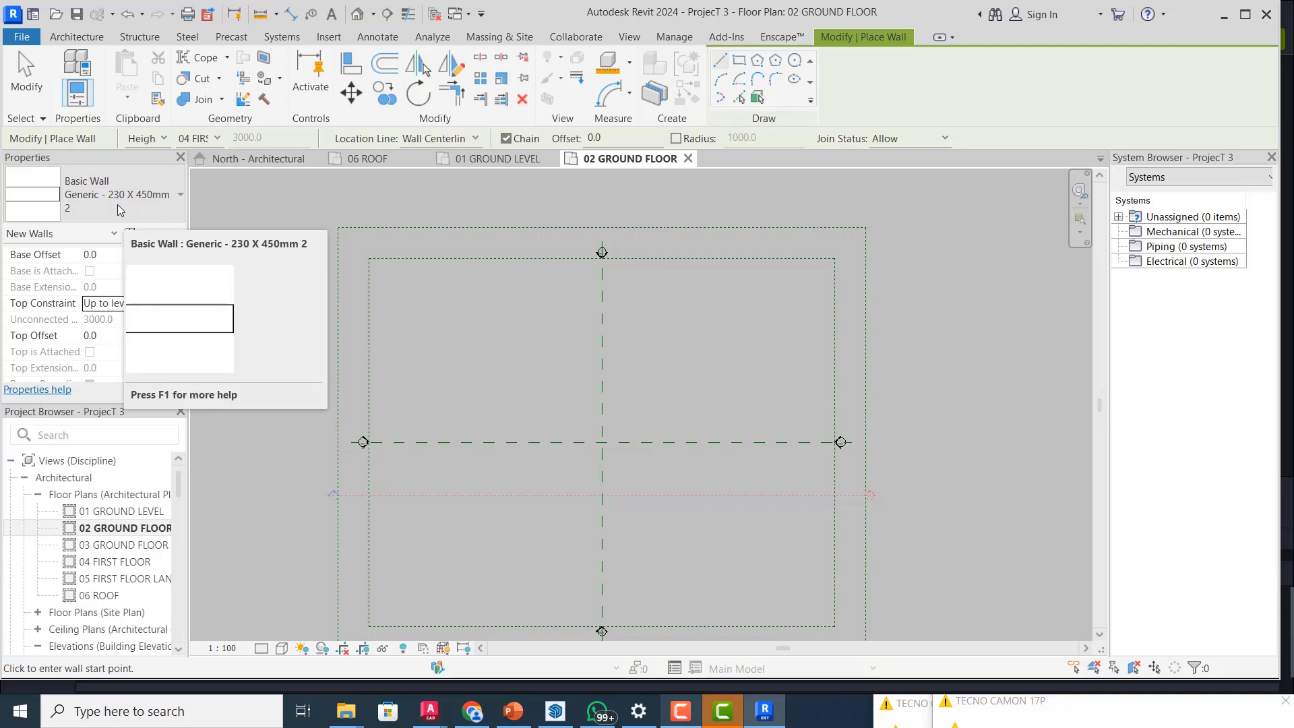
pyautogui.click(445, 286)
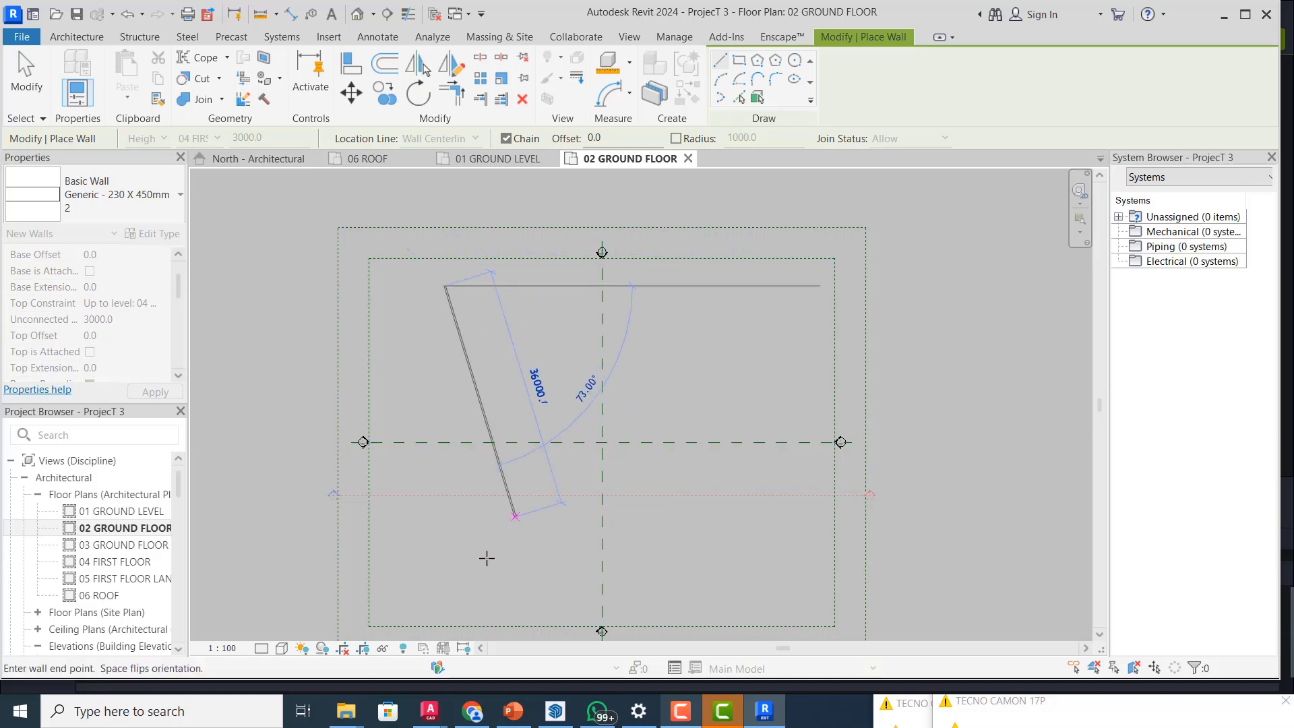
pyautogui.click(762, 533)
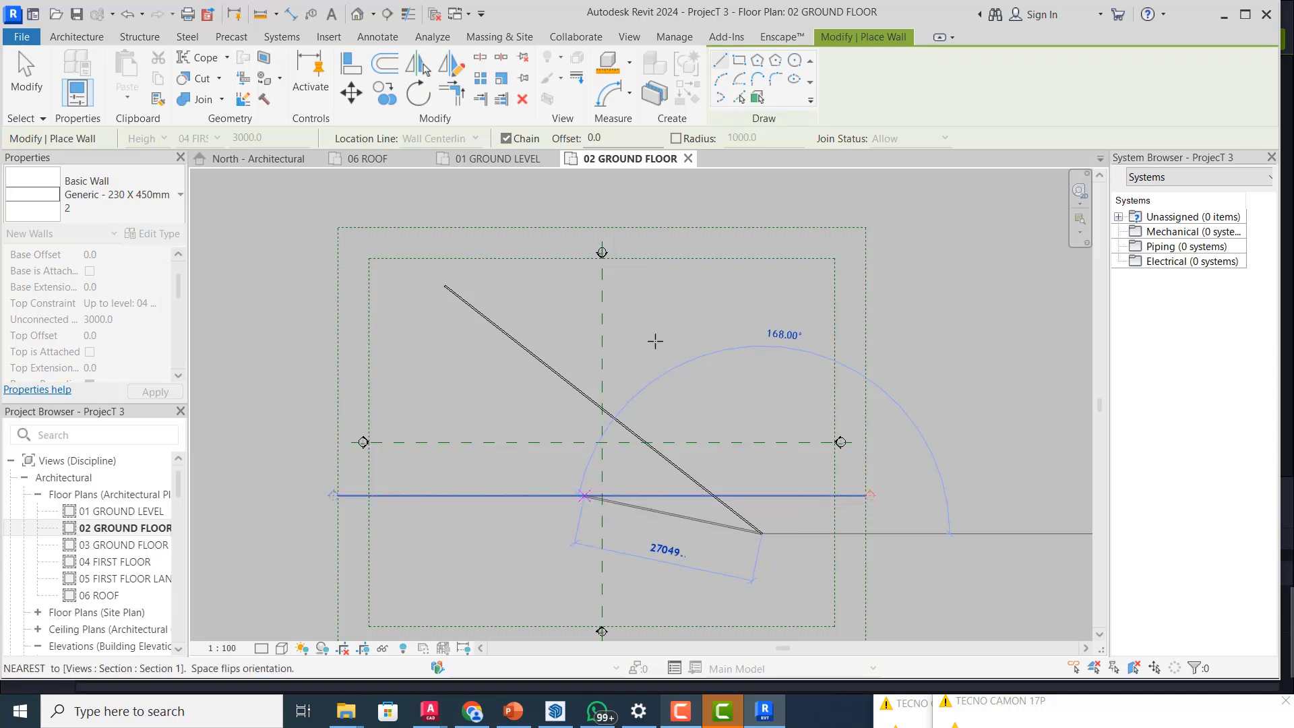
pyautogui.press('Escape')
pyautogui.press('Escape')
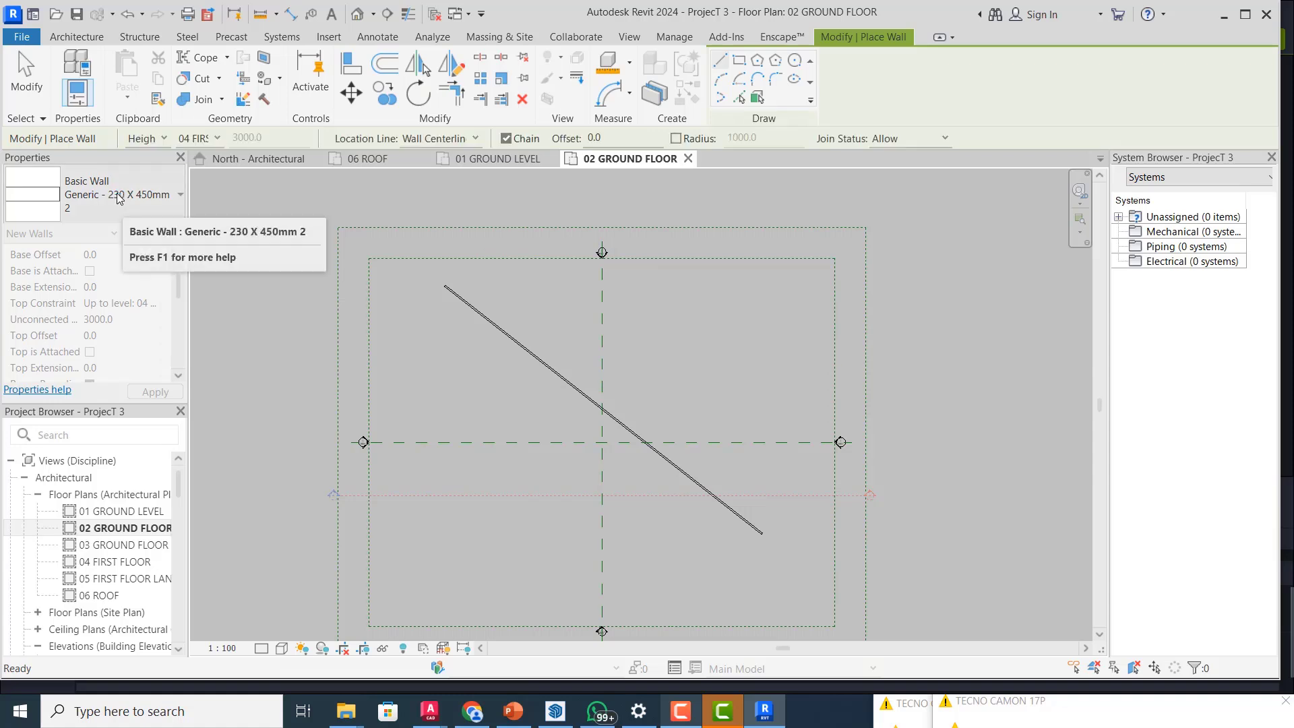
# - Draw a second diagonal wall above the first one, ending just outside the inner boundary on the plan's east side
pyautogui.click(533, 293)
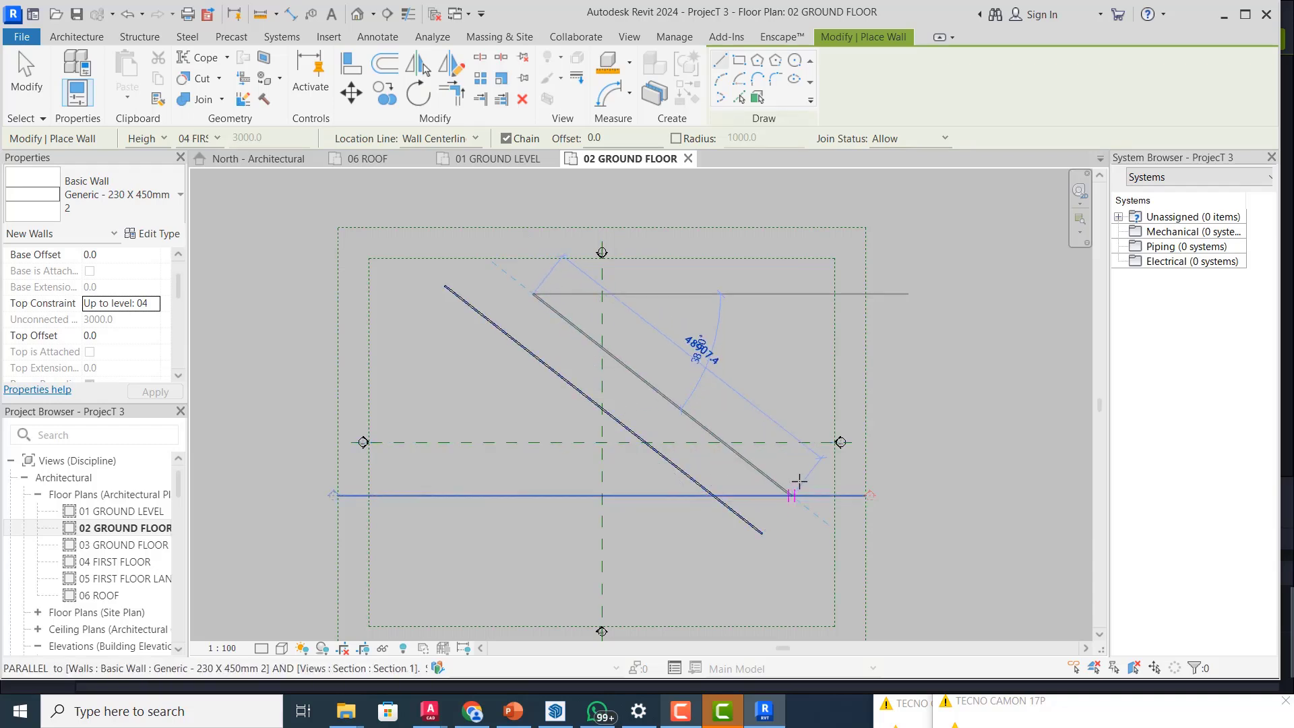
pyautogui.click(853, 479)
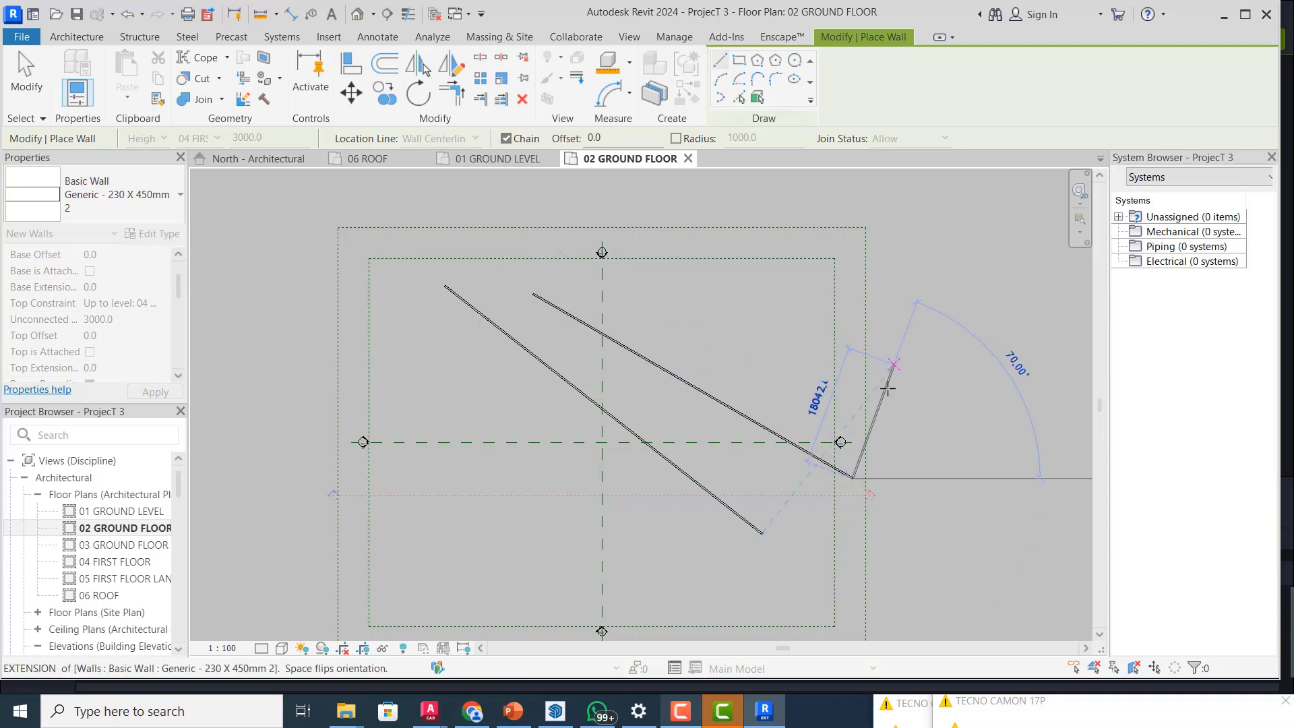
pyautogui.press('Escape')
pyautogui.press('Escape')
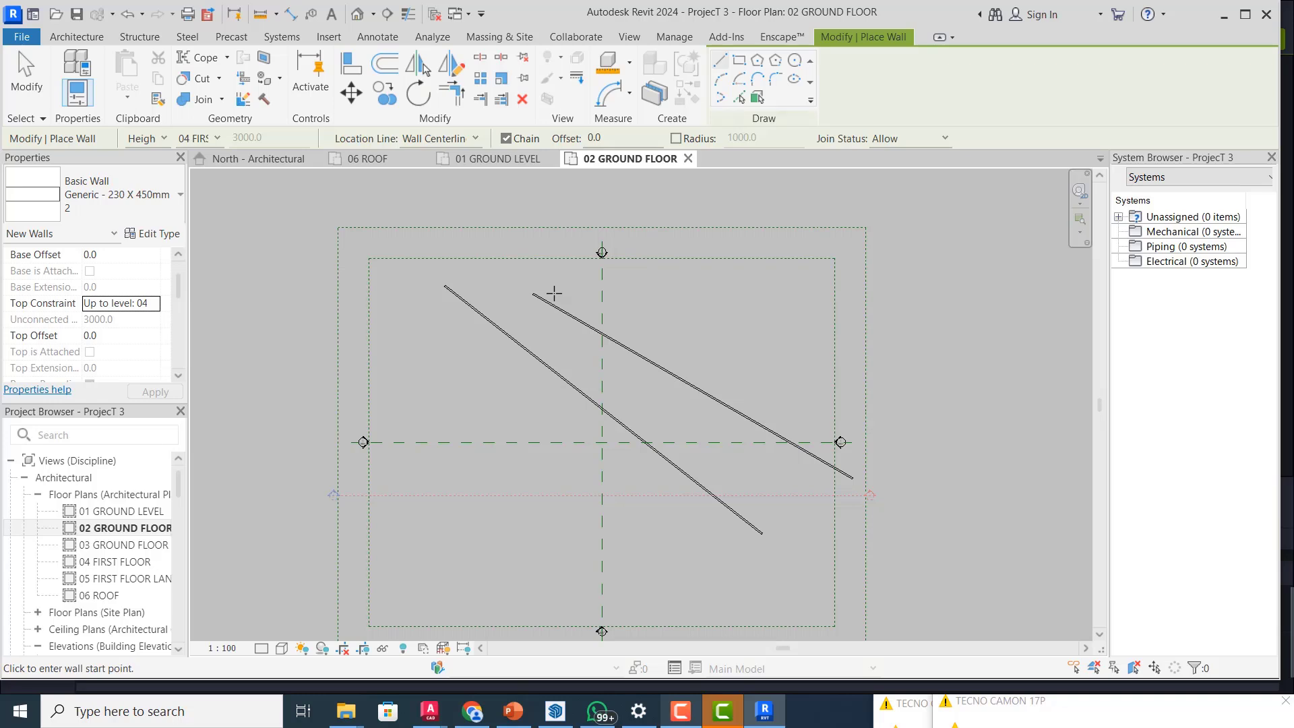
# - Tile the open views and close 01 GROUND LEVEL, North - Architectural and 06 ROOF, keeping only 02 GROUND FLOOR
pyautogui.click(627, 38)
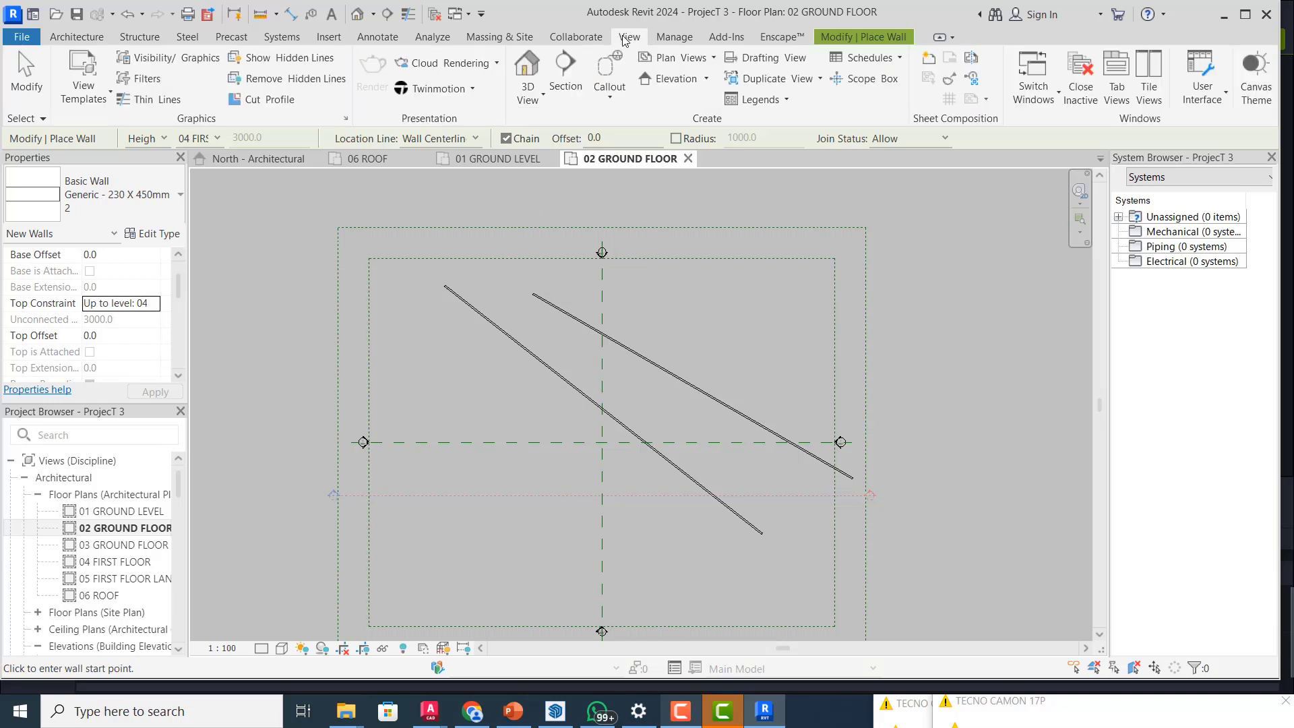
pyautogui.click(1155, 73)
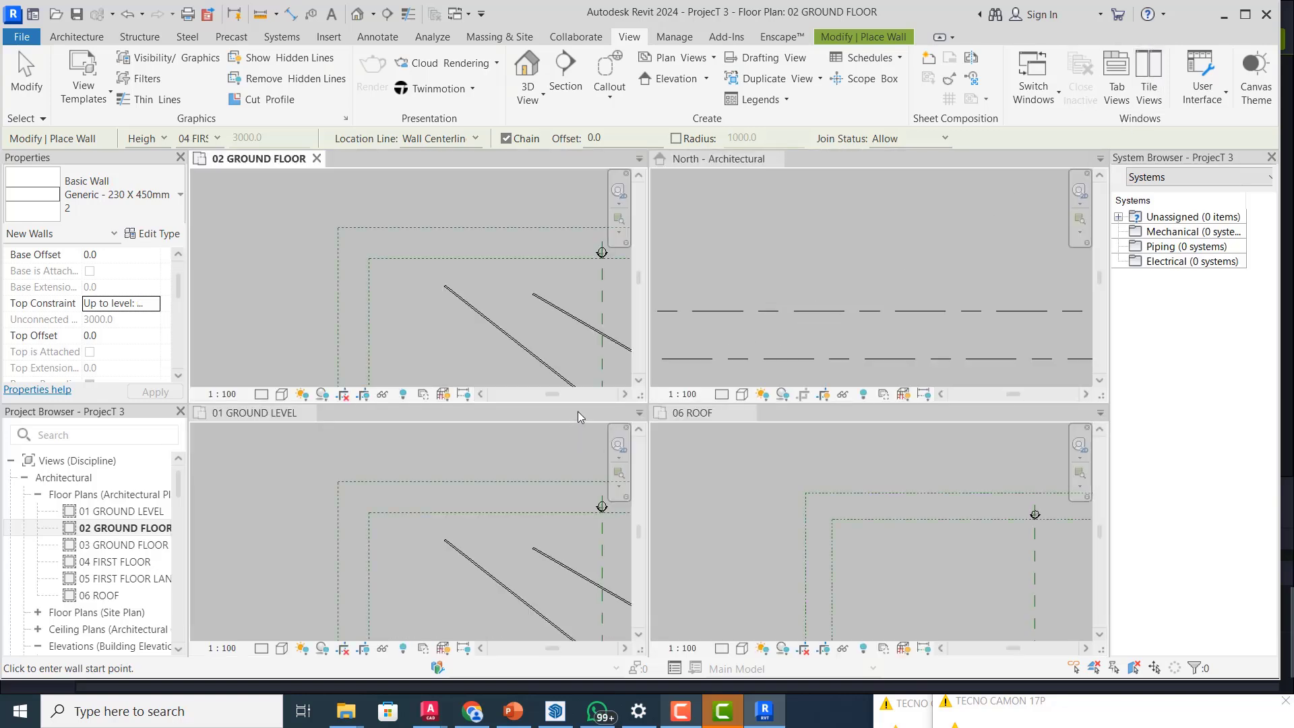
pyautogui.scroll(-1, 303, 281)
pyautogui.scroll(-1, 313, 272)
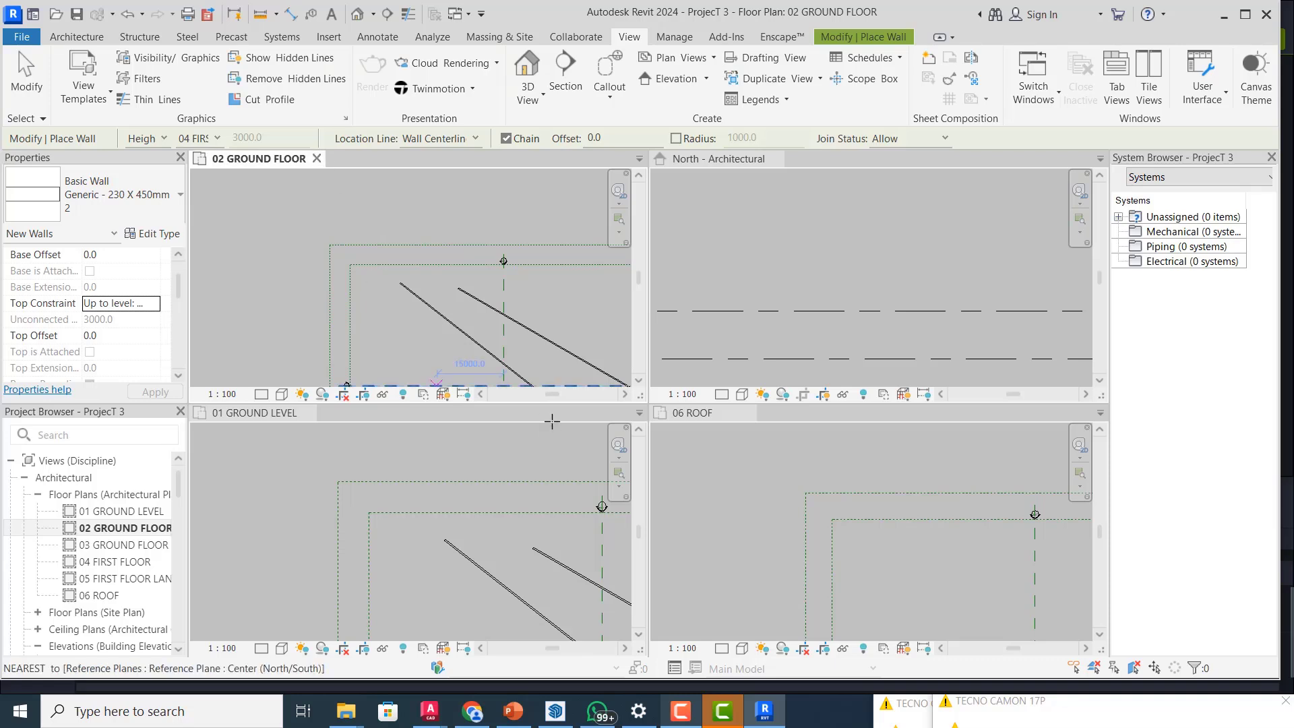
pyautogui.click(307, 414)
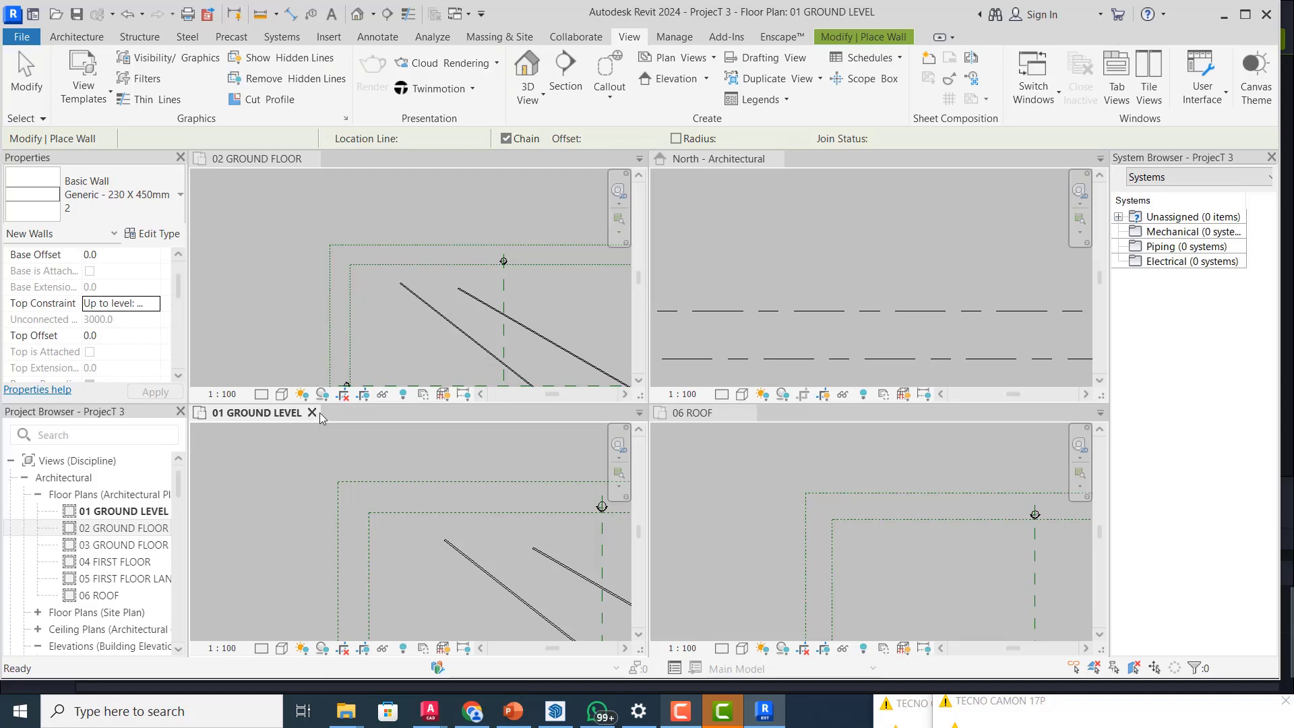
pyautogui.click(307, 413)
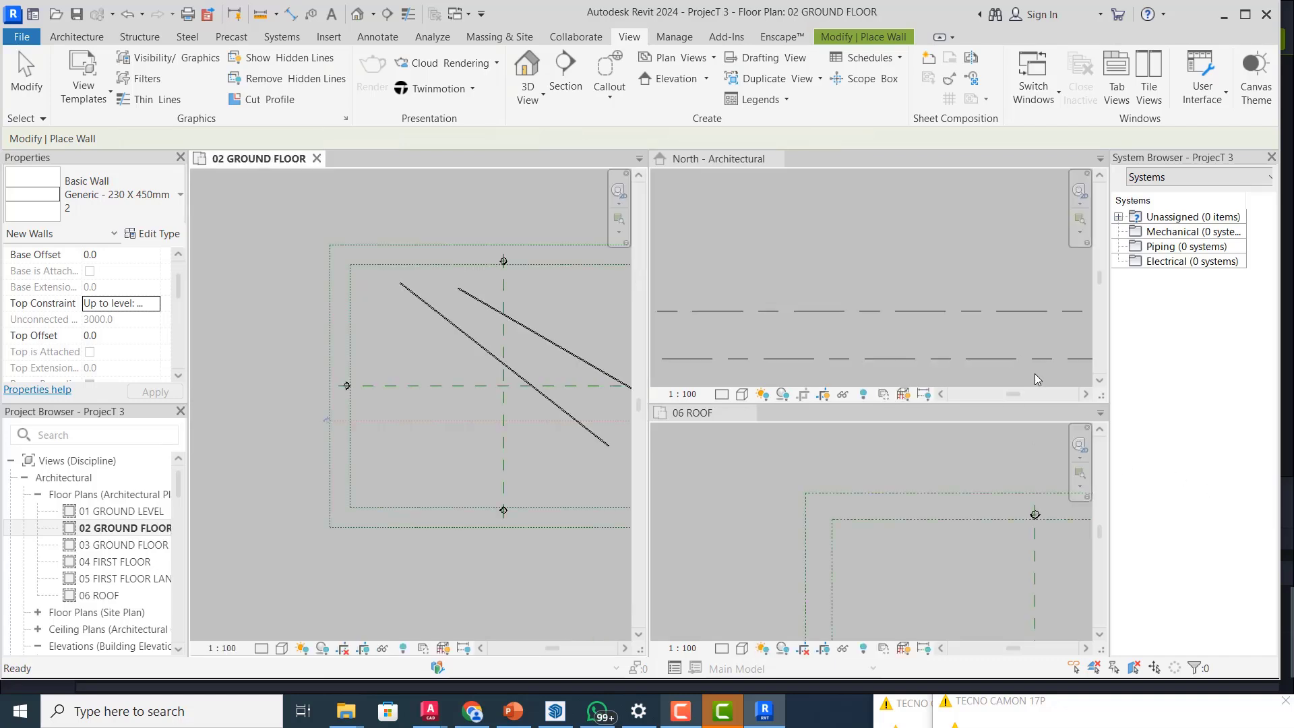
pyautogui.click(776, 159)
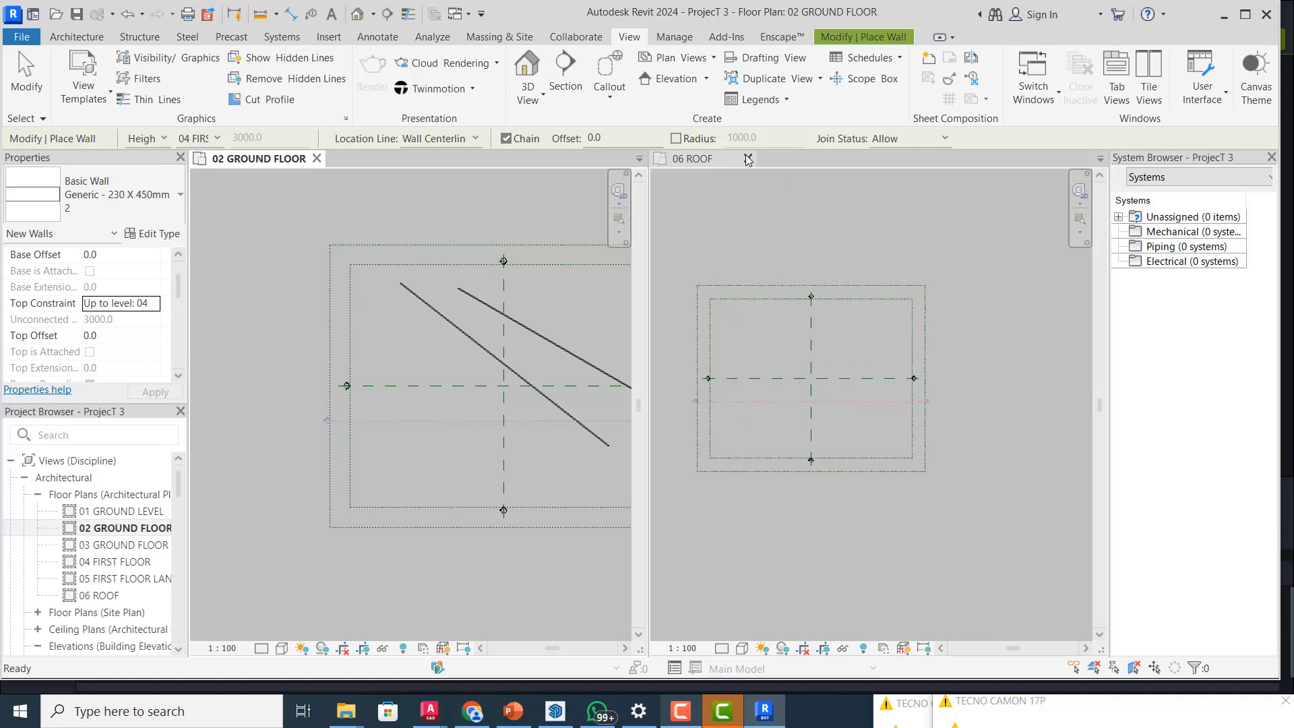
pyautogui.click(748, 160)
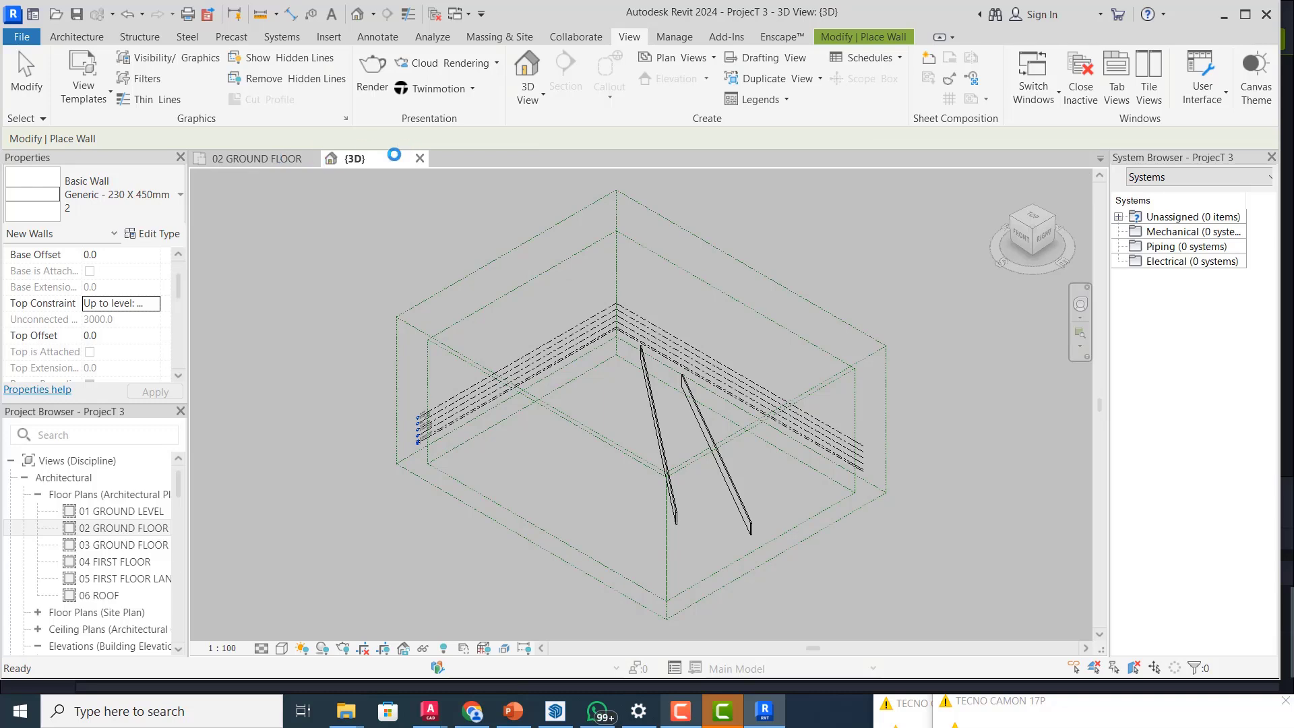
# - Switch between the 02 GROUND FLOOR plan and the 3D view and tile the two views side by side
pyautogui.click(271, 162)
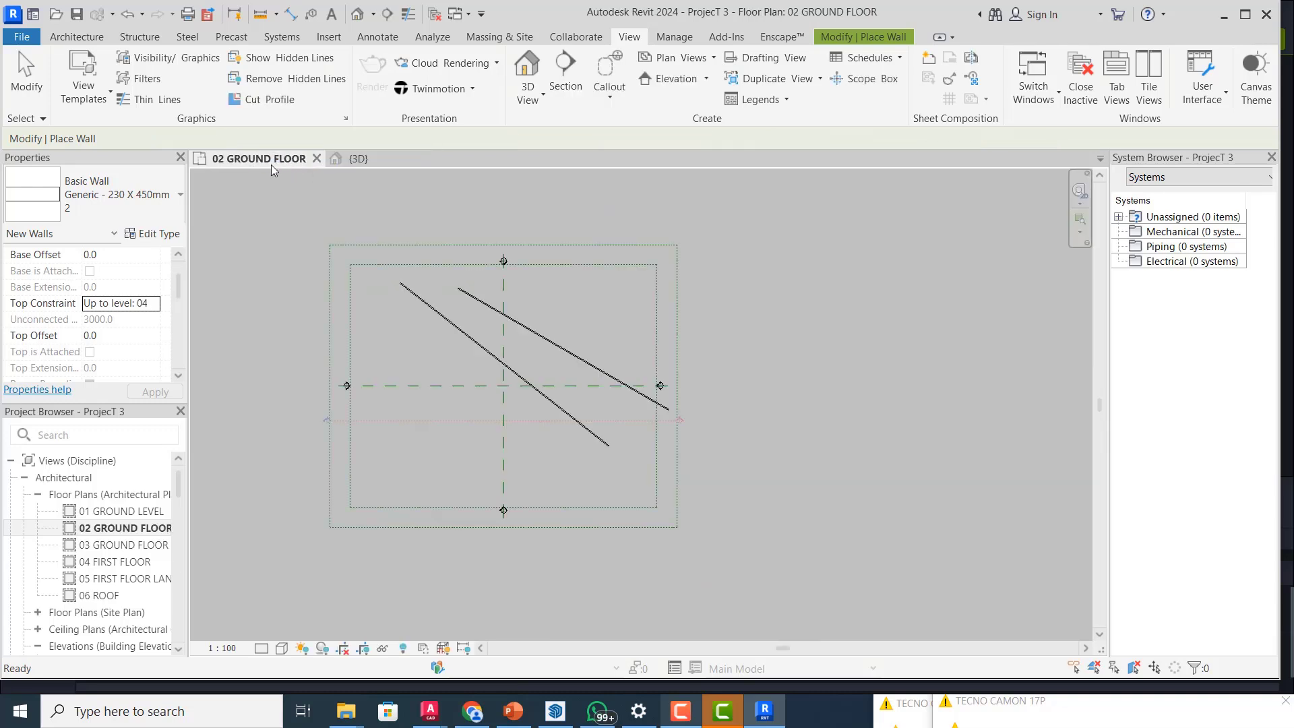
pyautogui.click(351, 158)
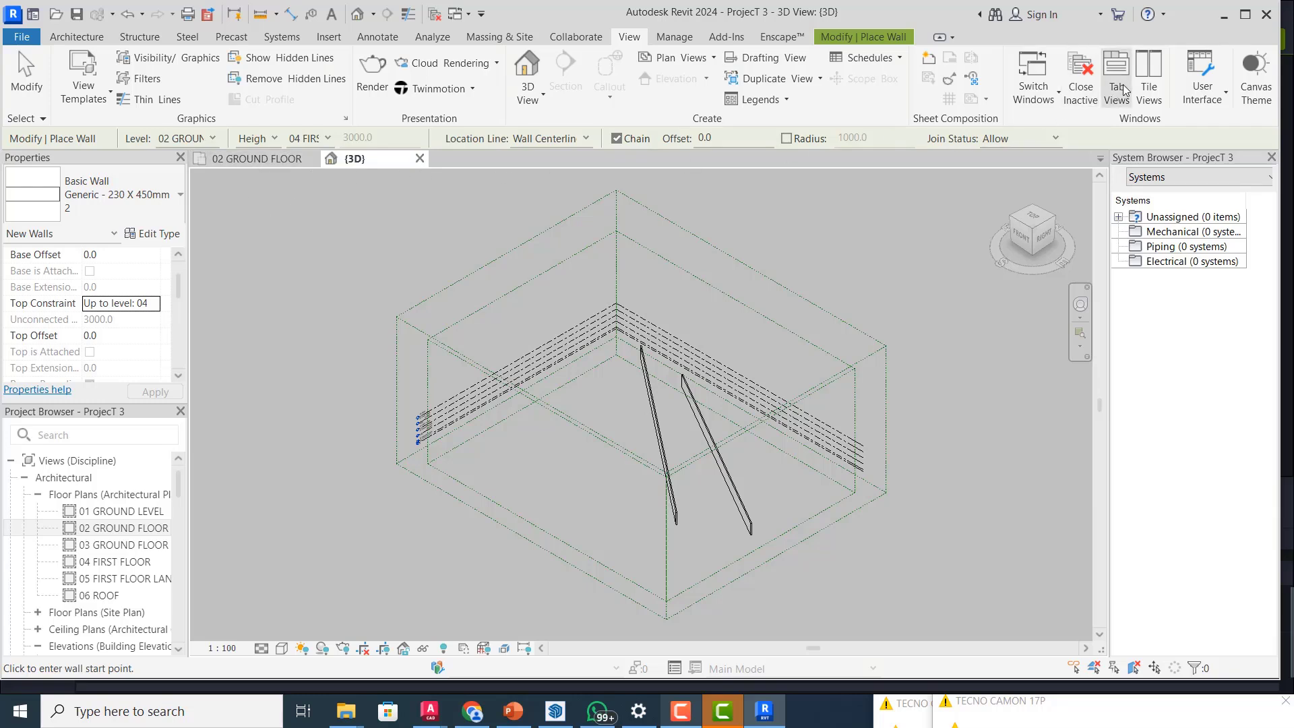
pyautogui.click(1150, 77)
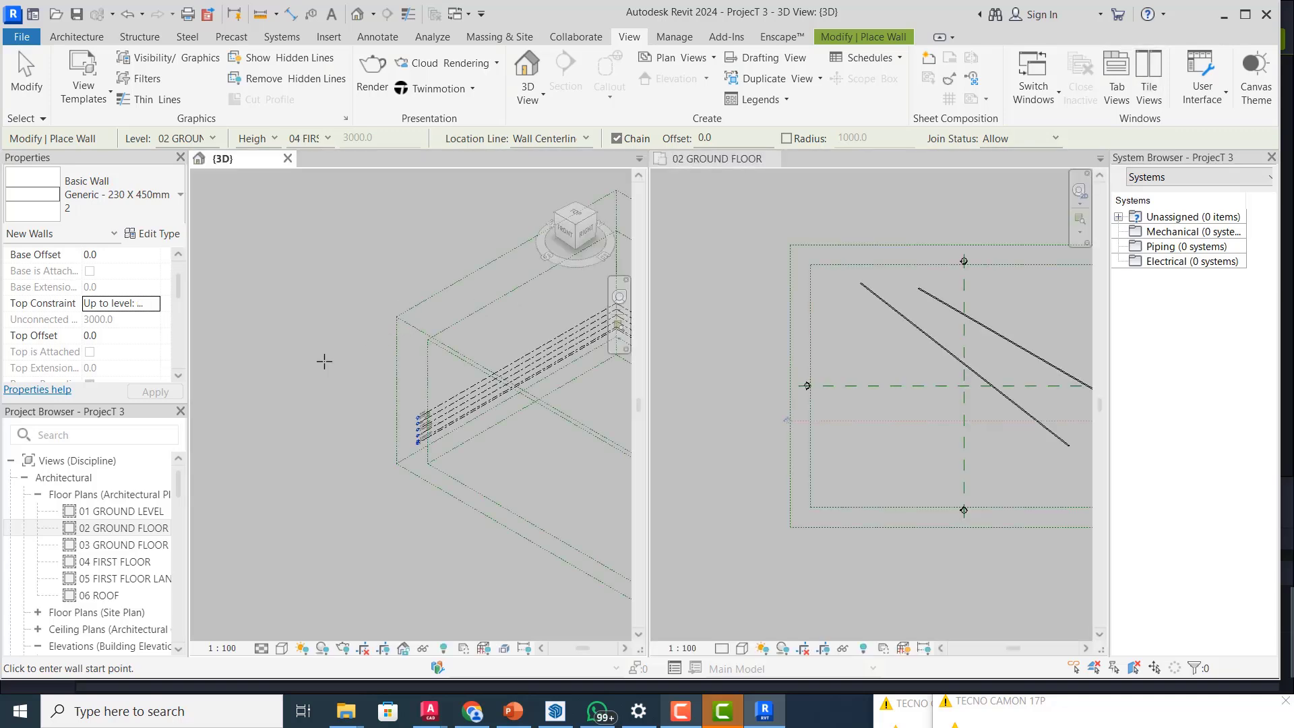
# - Examine the two diagonal walls in the 3D view and the ground floor plan, and review the constraints set for new walls
pyautogui.scroll(-4, 306, 387)
pyautogui.moveTo(574, 461); pyautogui.dragTo(538, 453, button='middle')
pyautogui.scroll(4, 538, 453)
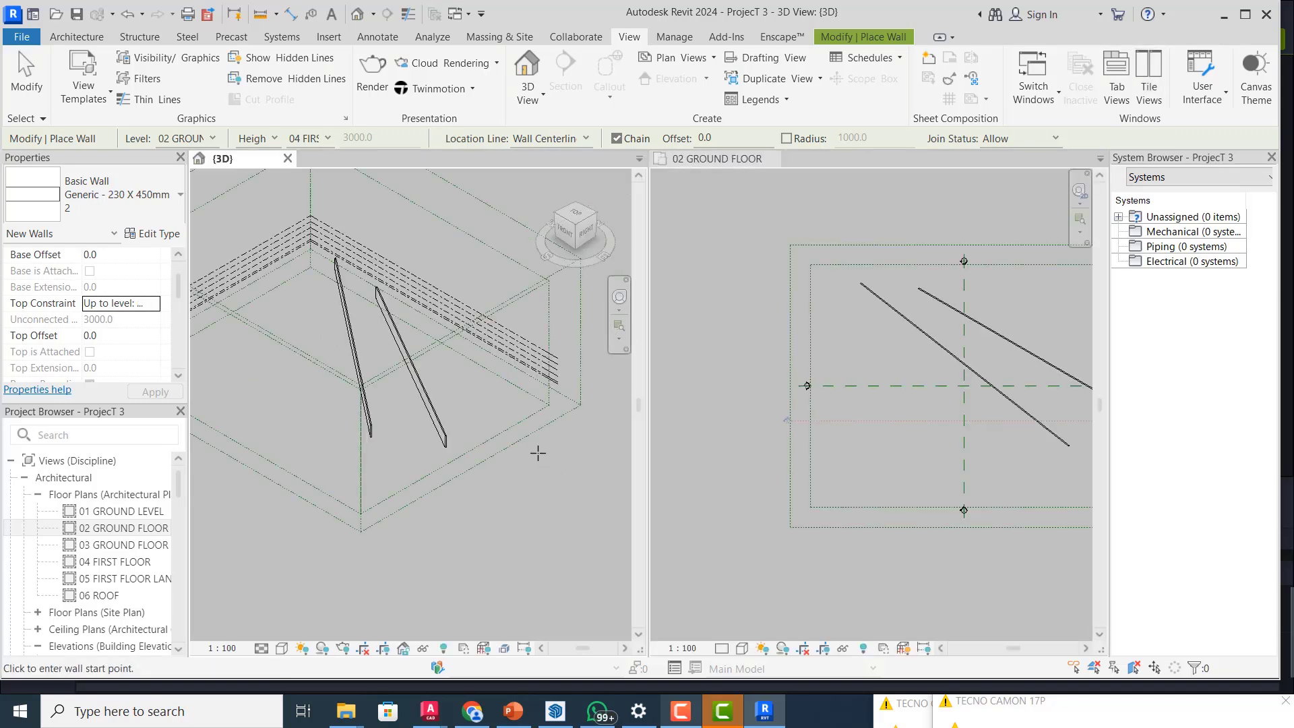
pyautogui.scroll(-2, 729, 431)
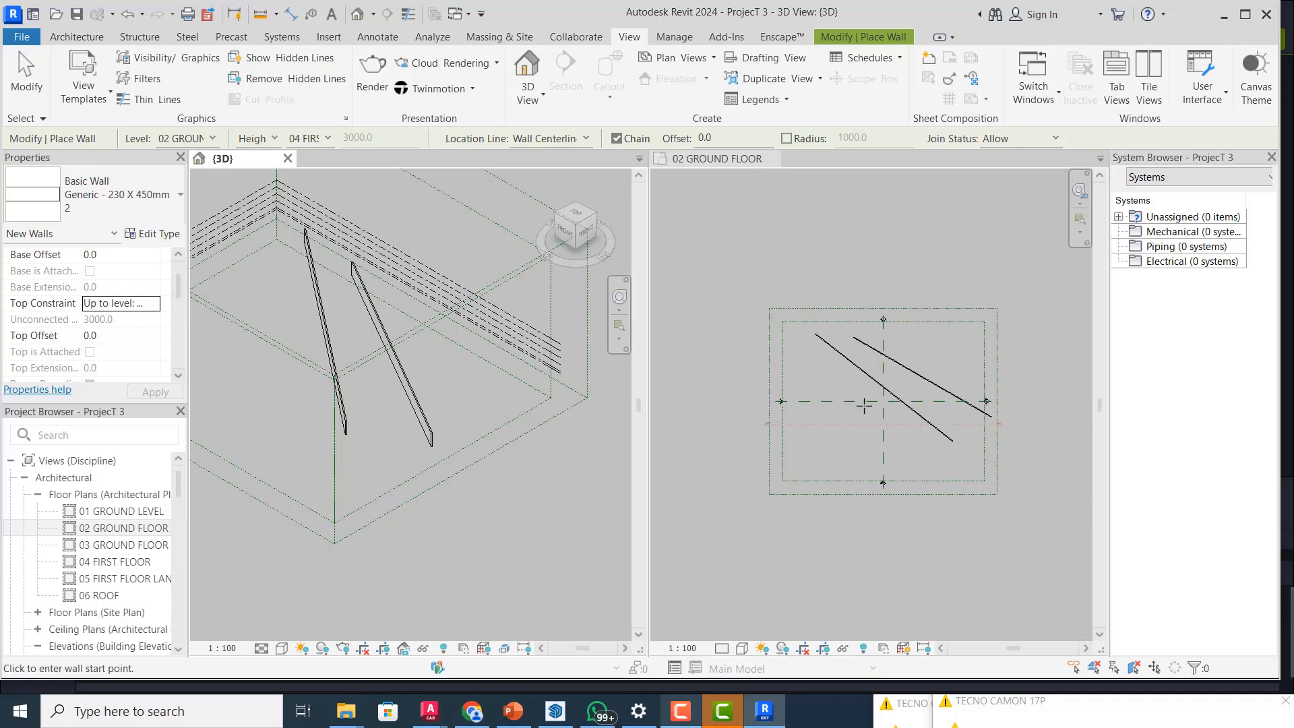
pyautogui.scroll(1, 864, 405)
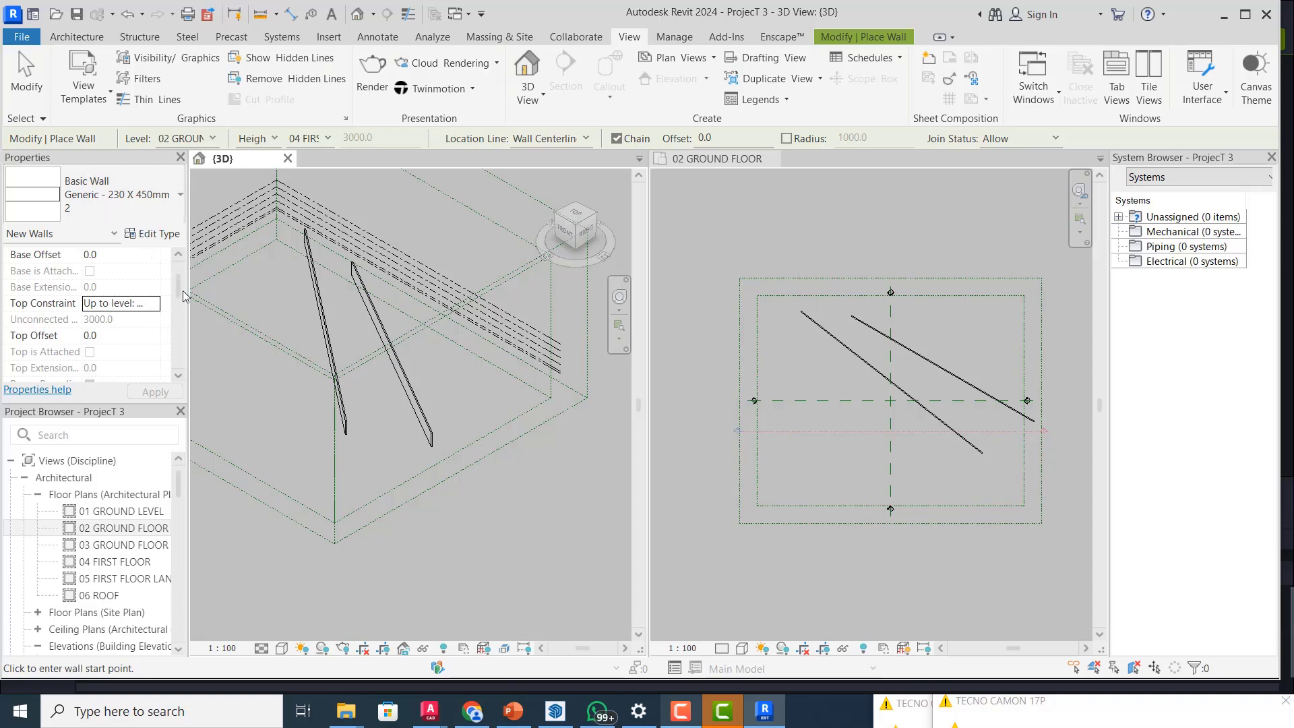
pyautogui.scroll(-1, 181, 295)
pyautogui.moveTo(180, 311); pyautogui.dragTo(182, 249)
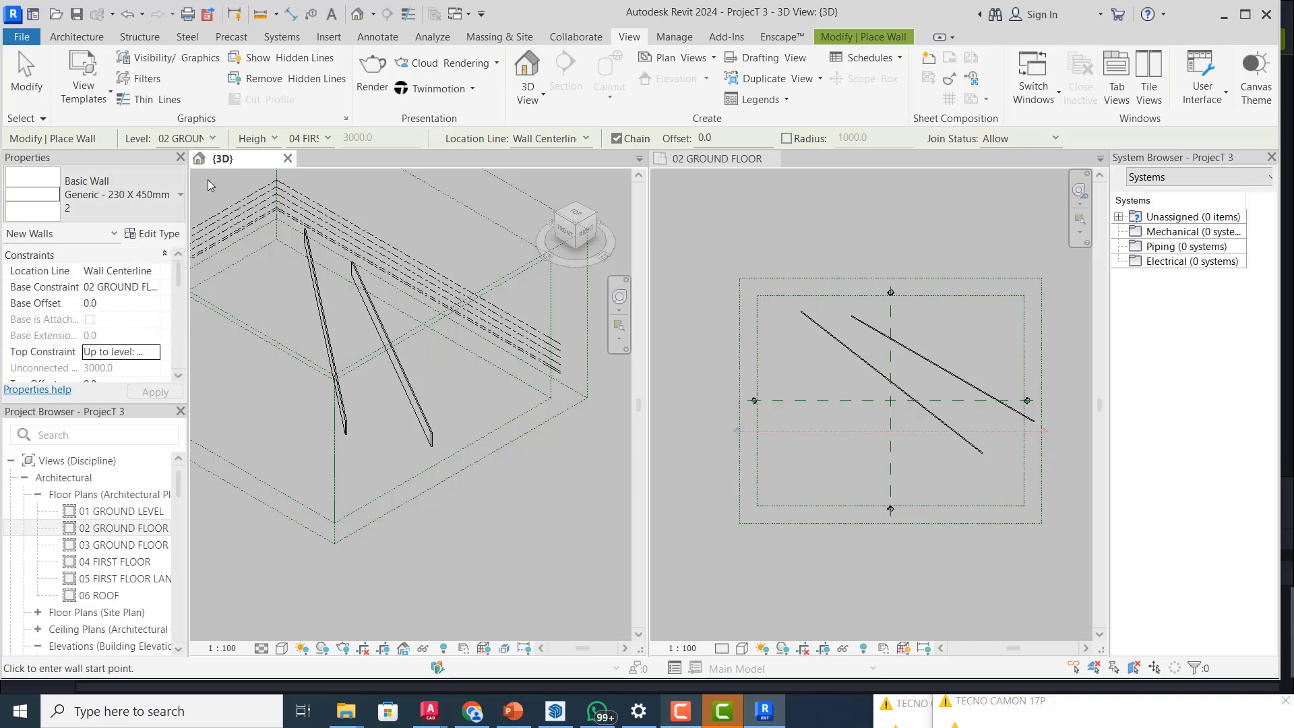
pyautogui.scroll(1, 956, 321)
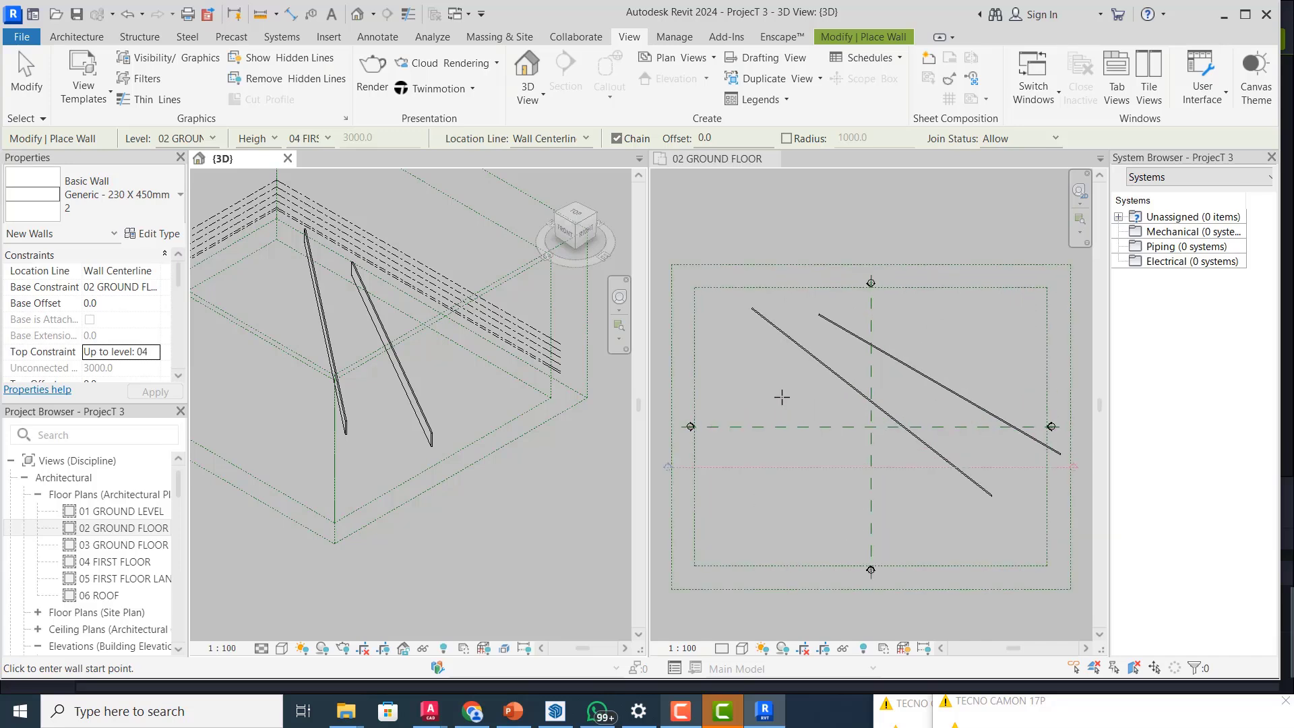
# - Draw chained walls in the 02 GROUND FLOOR plan: 30000 mm south, a run east, 16000 mm north, and back west to the first wall
pyautogui.press('Escape')
pyautogui.click(746, 484)
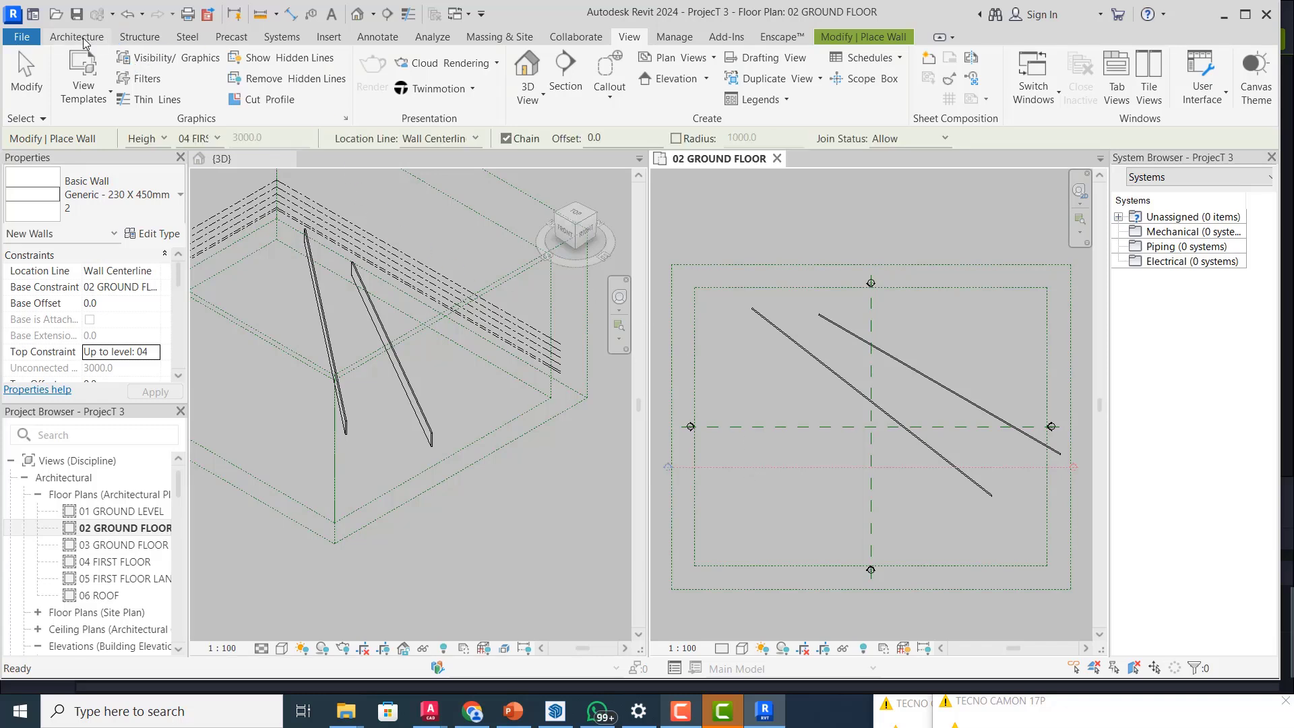
pyautogui.click(84, 40)
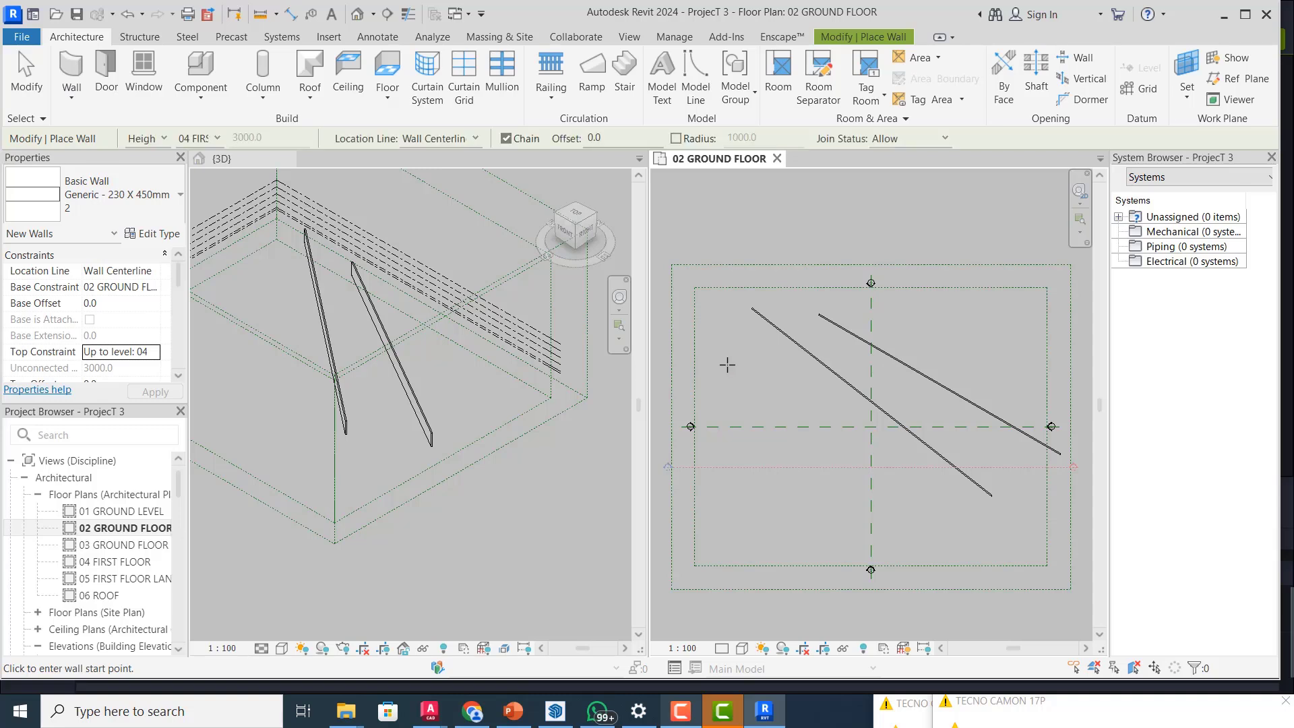
pyautogui.click(730, 364)
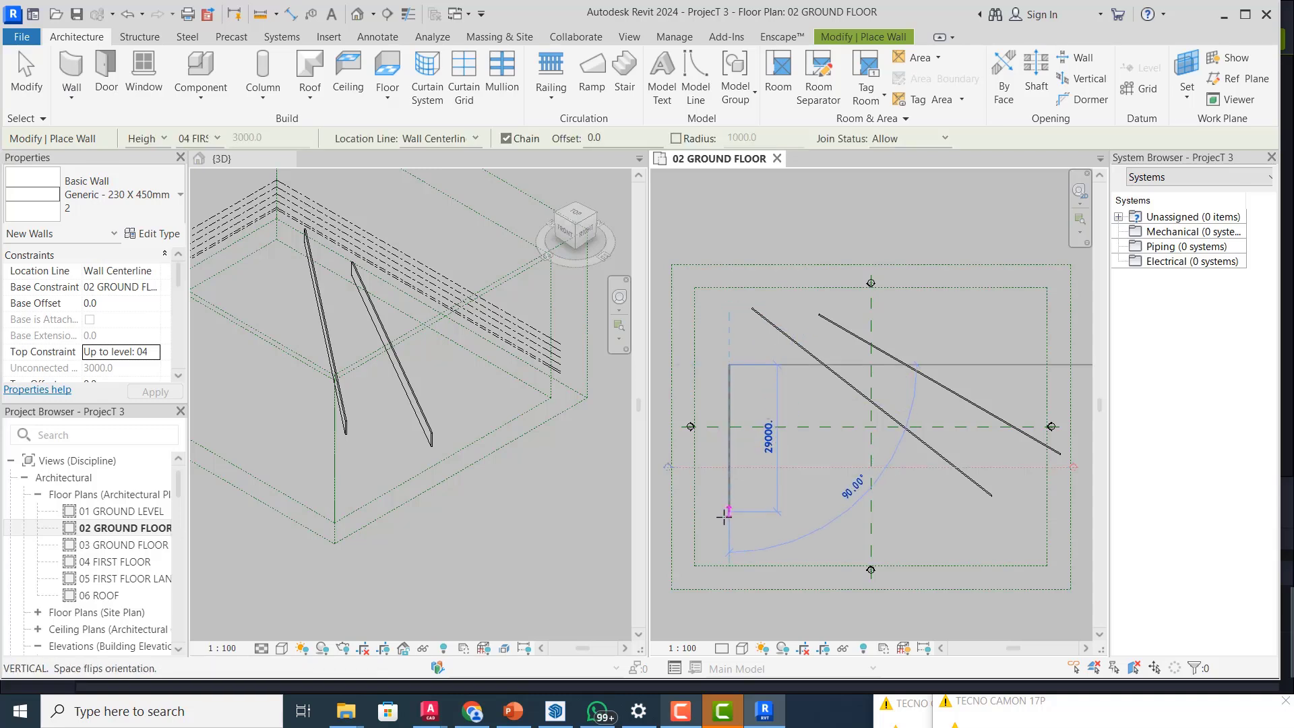
pyautogui.click(724, 519)
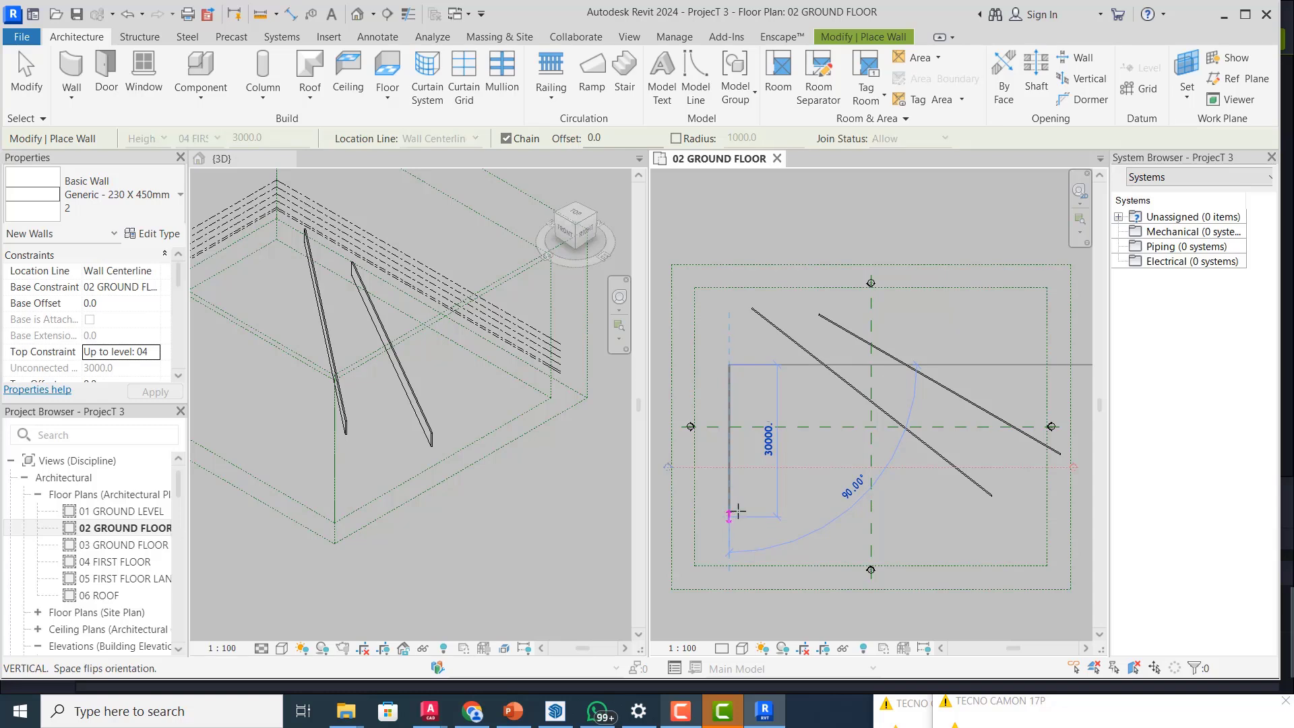
pyautogui.click(809, 514)
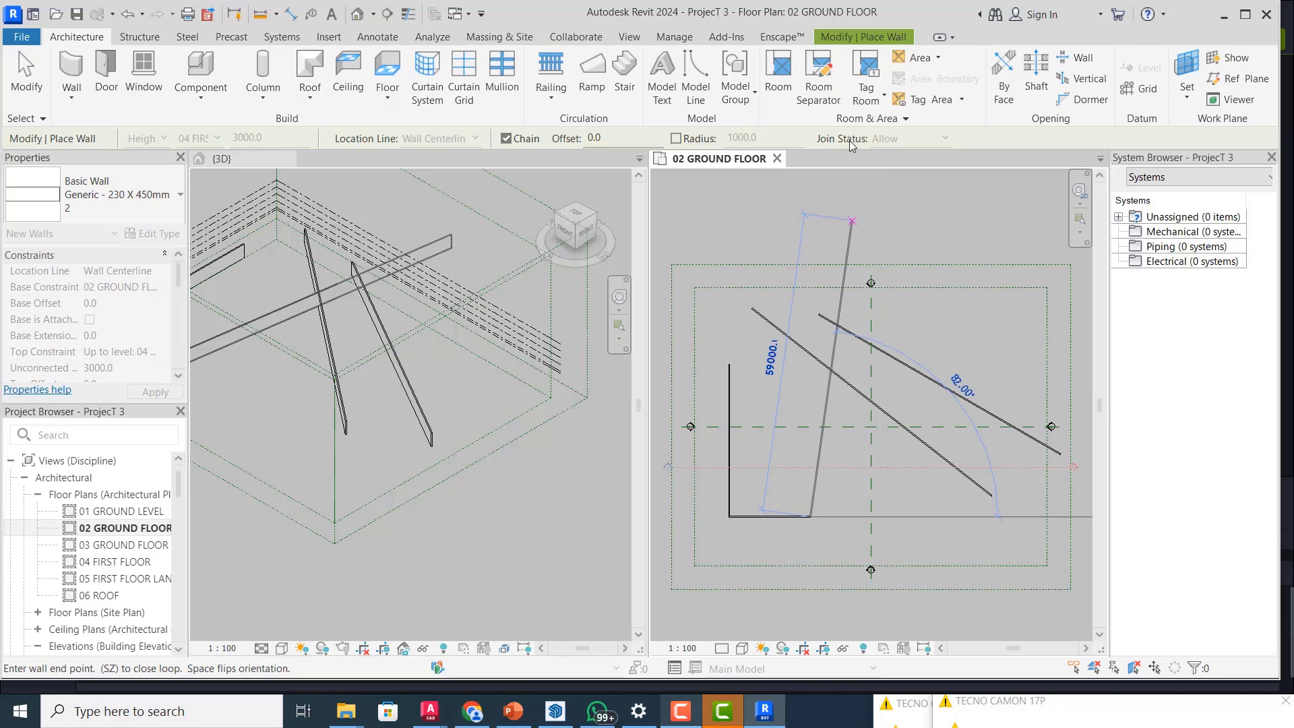
pyautogui.click(815, 437)
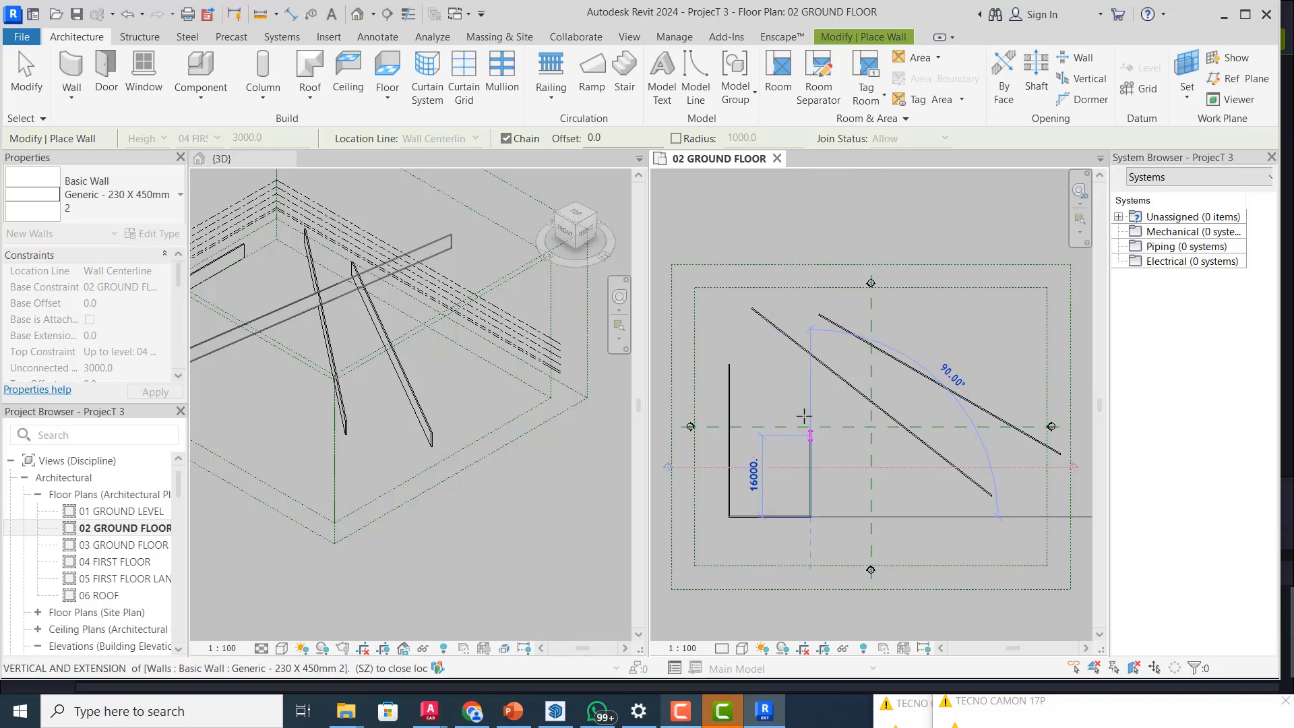
pyautogui.click(730, 437)
pyautogui.press('Escape')
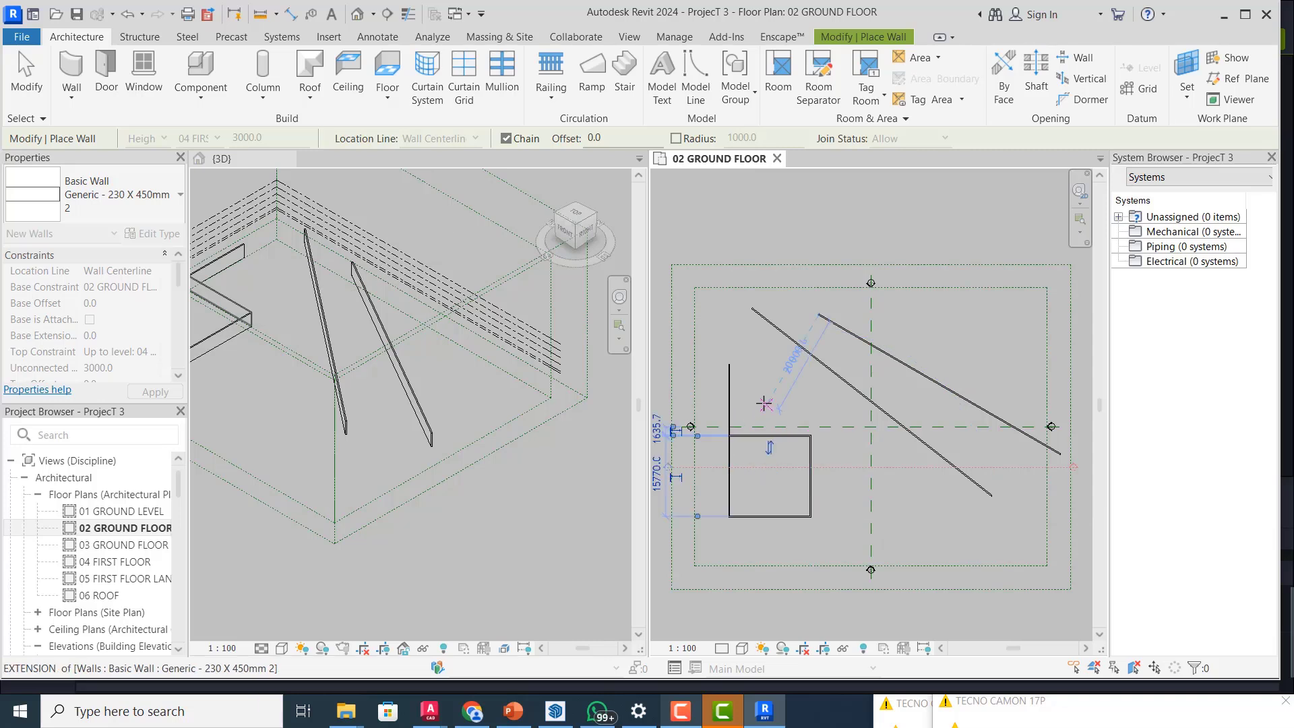
pyautogui.press('Escape')
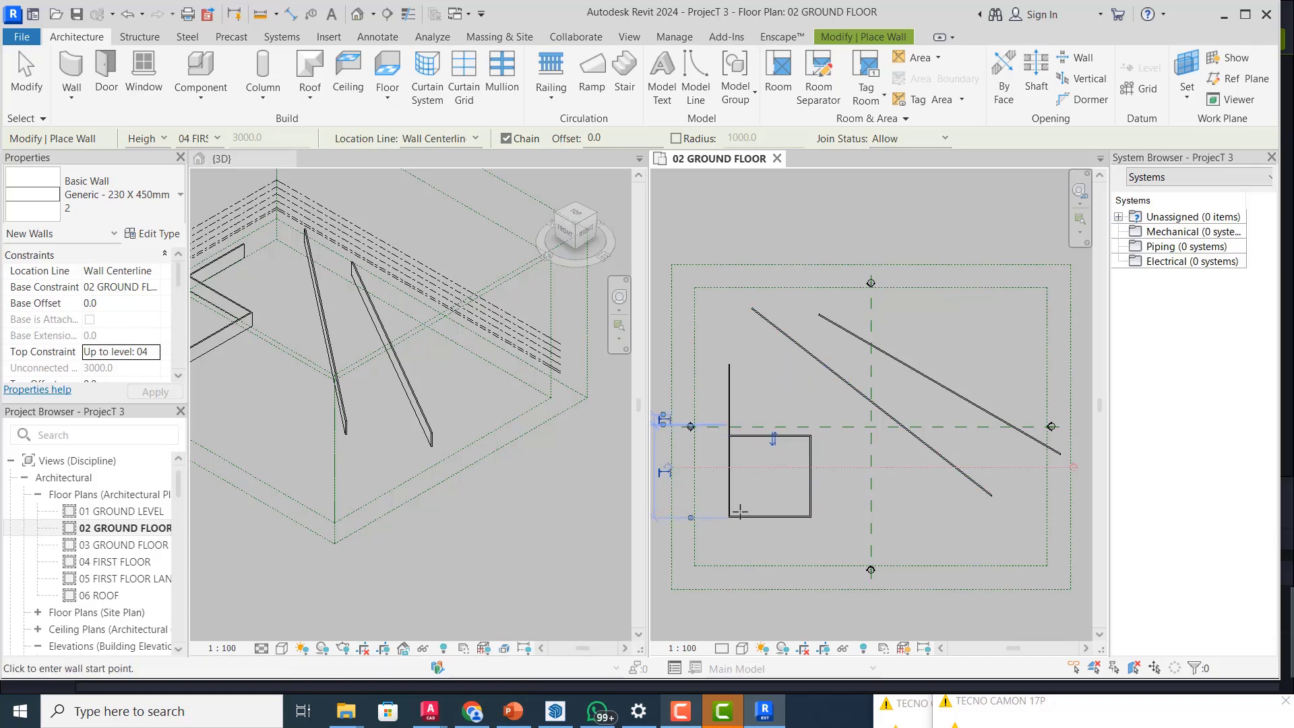
# - Set the wall join status to Disallow and draw an L-shaped pair of walls, about 3370 mm wide inside, above the square room's northwest corner
pyautogui.scroll(6, 739, 512)
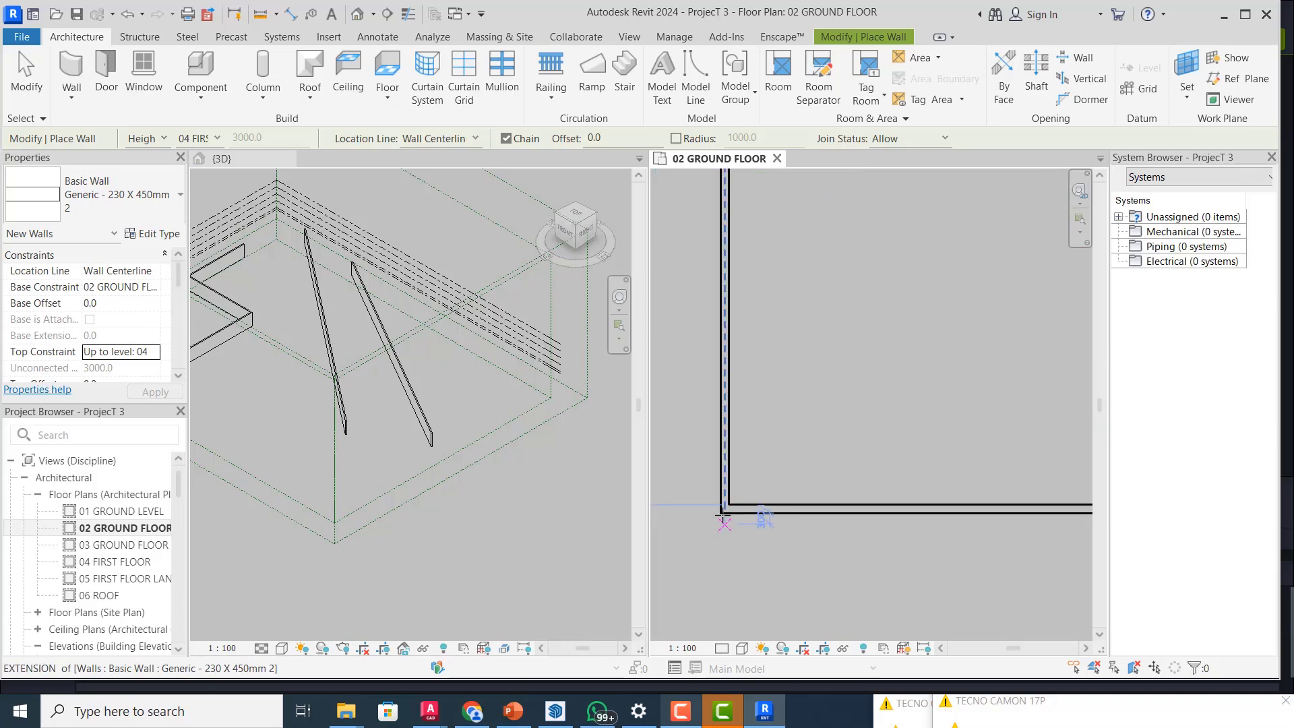
pyautogui.scroll(1, 749, 524)
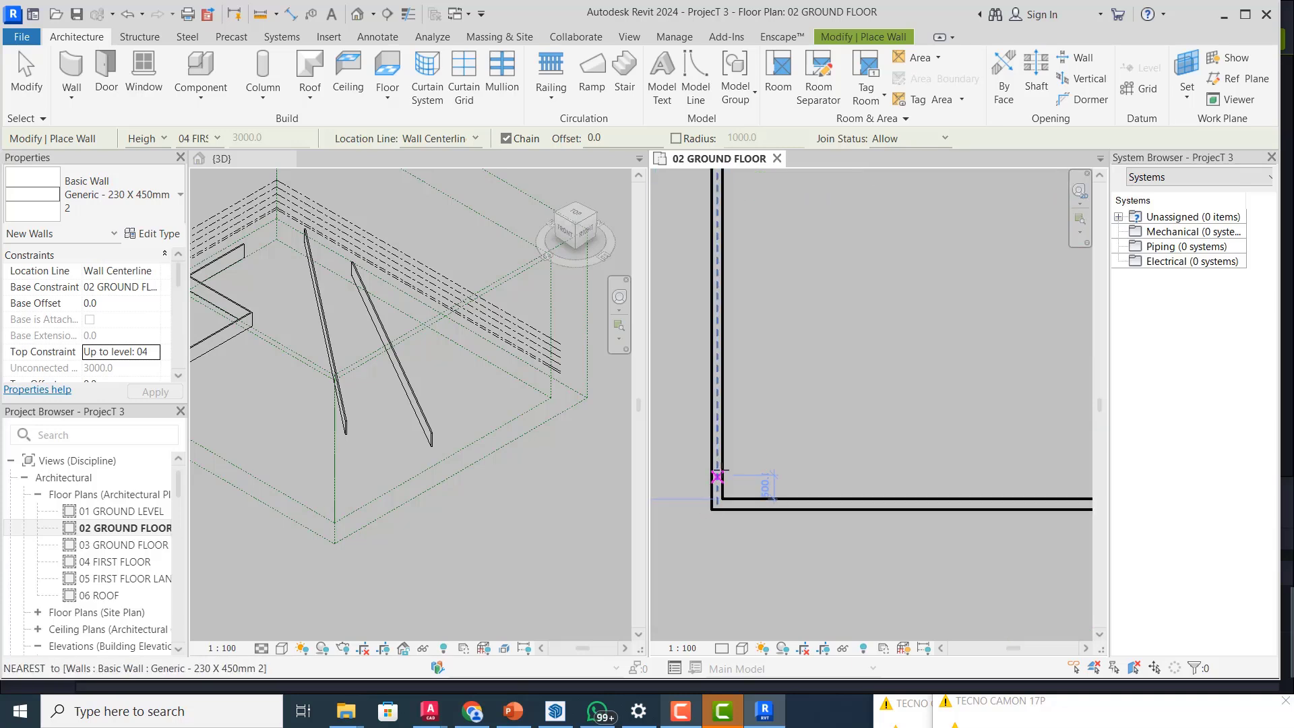
pyautogui.scroll(1, 703, 515)
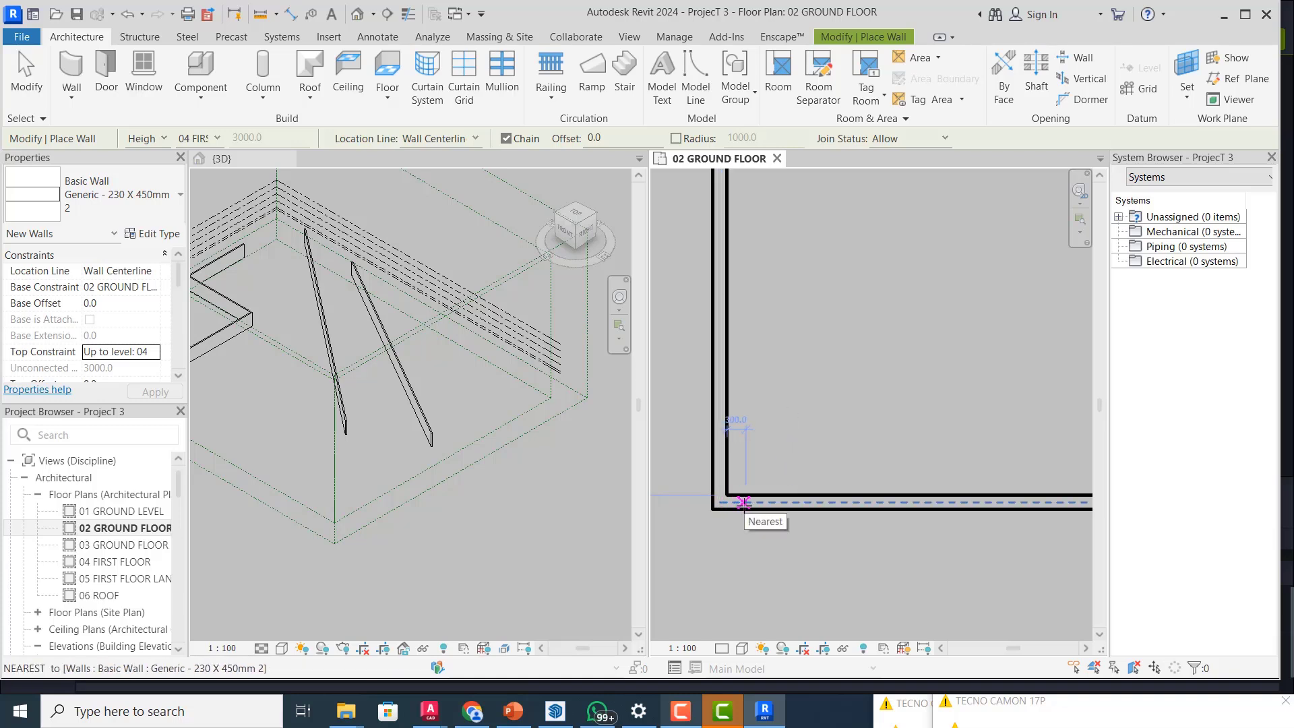
pyautogui.scroll(-2, 738, 516)
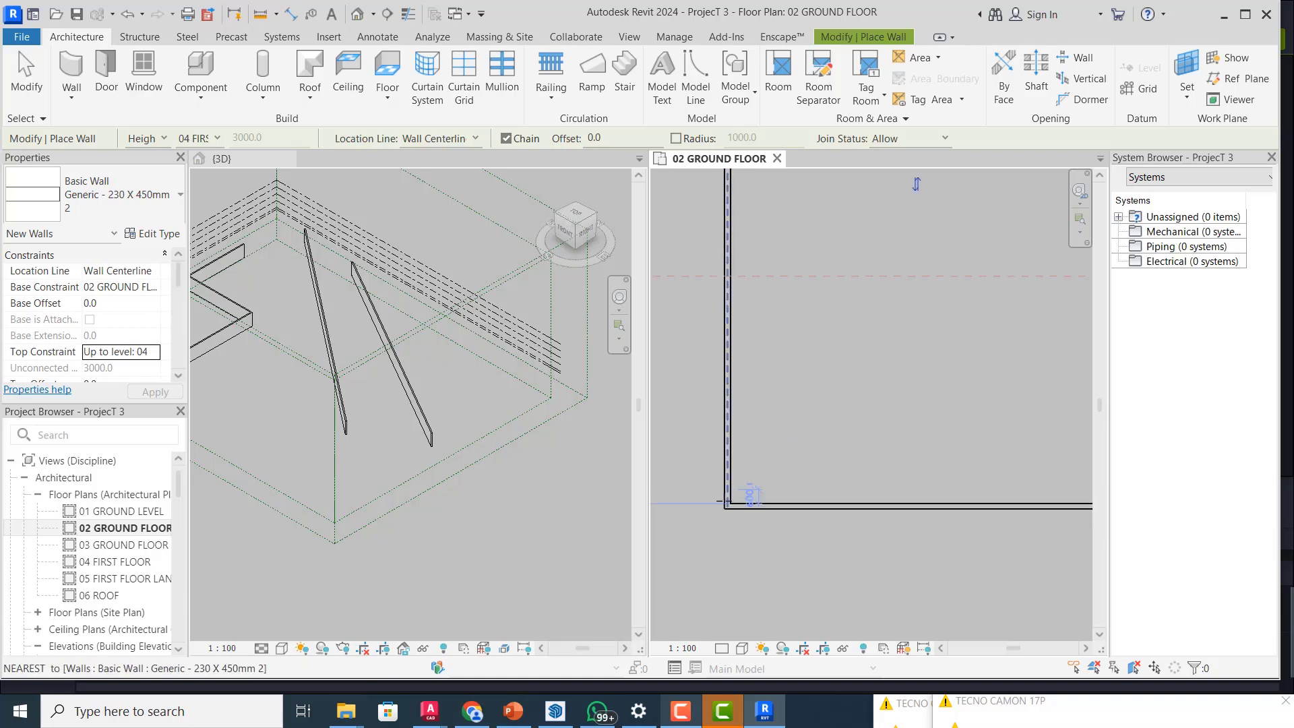
pyautogui.scroll(-3, 728, 492)
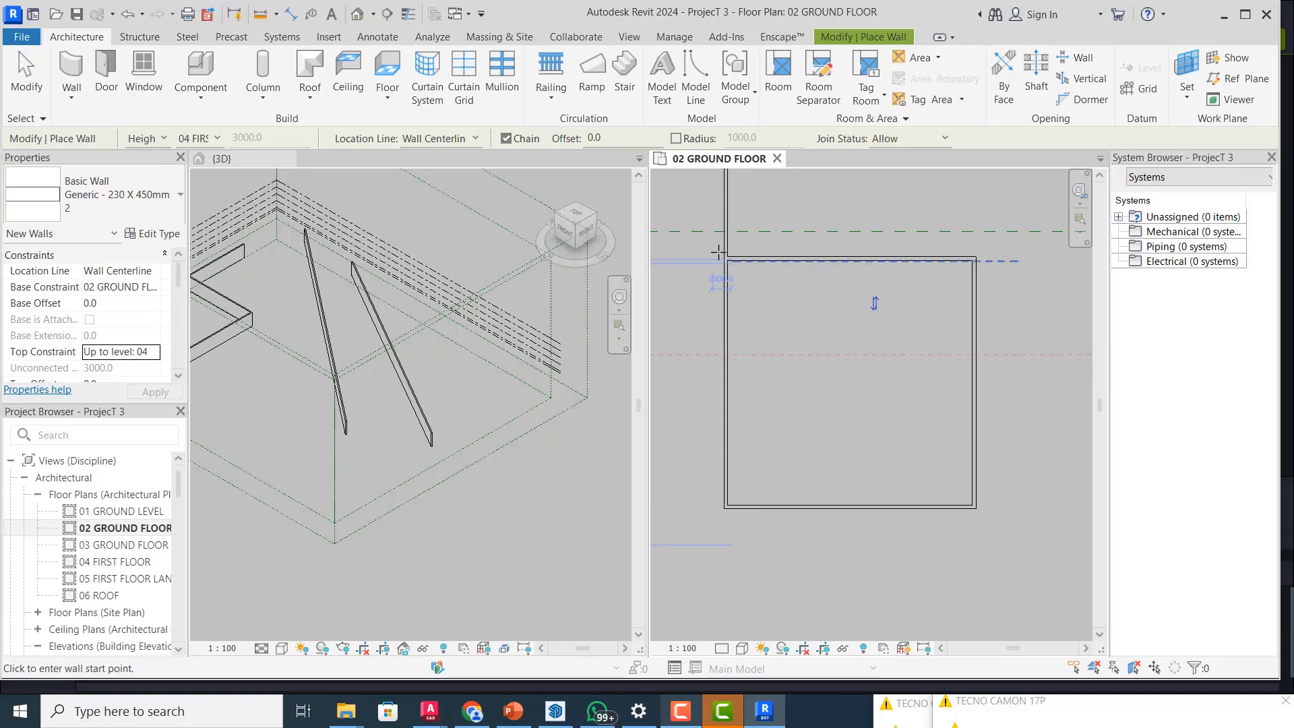
pyautogui.scroll(2, 686, 243)
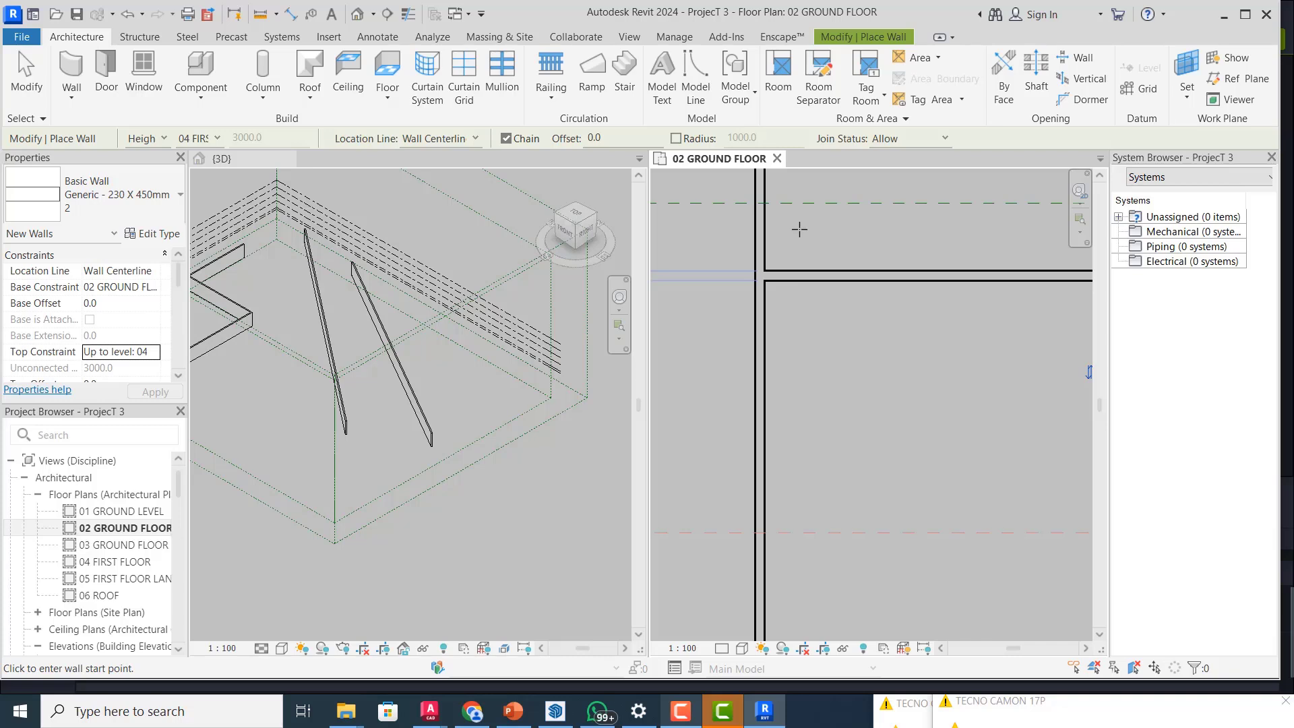
pyautogui.click(945, 139)
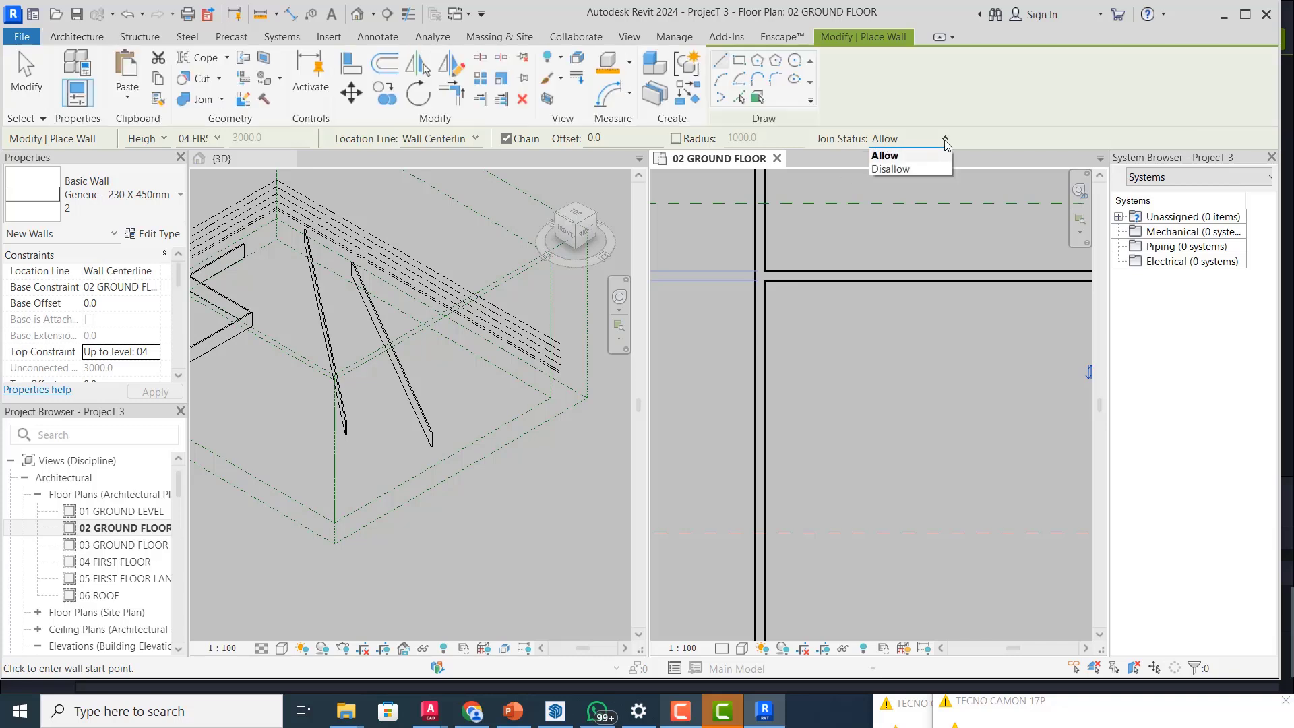
pyautogui.click(897, 165)
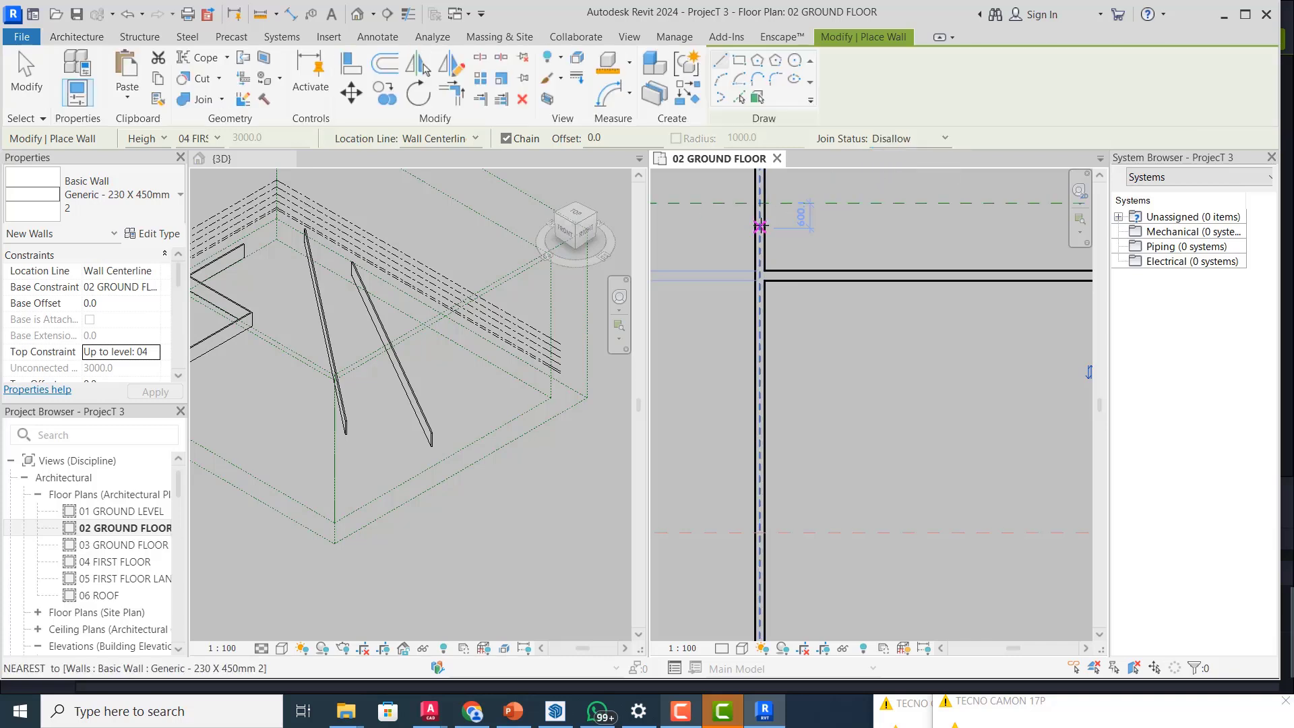
pyautogui.click(761, 185)
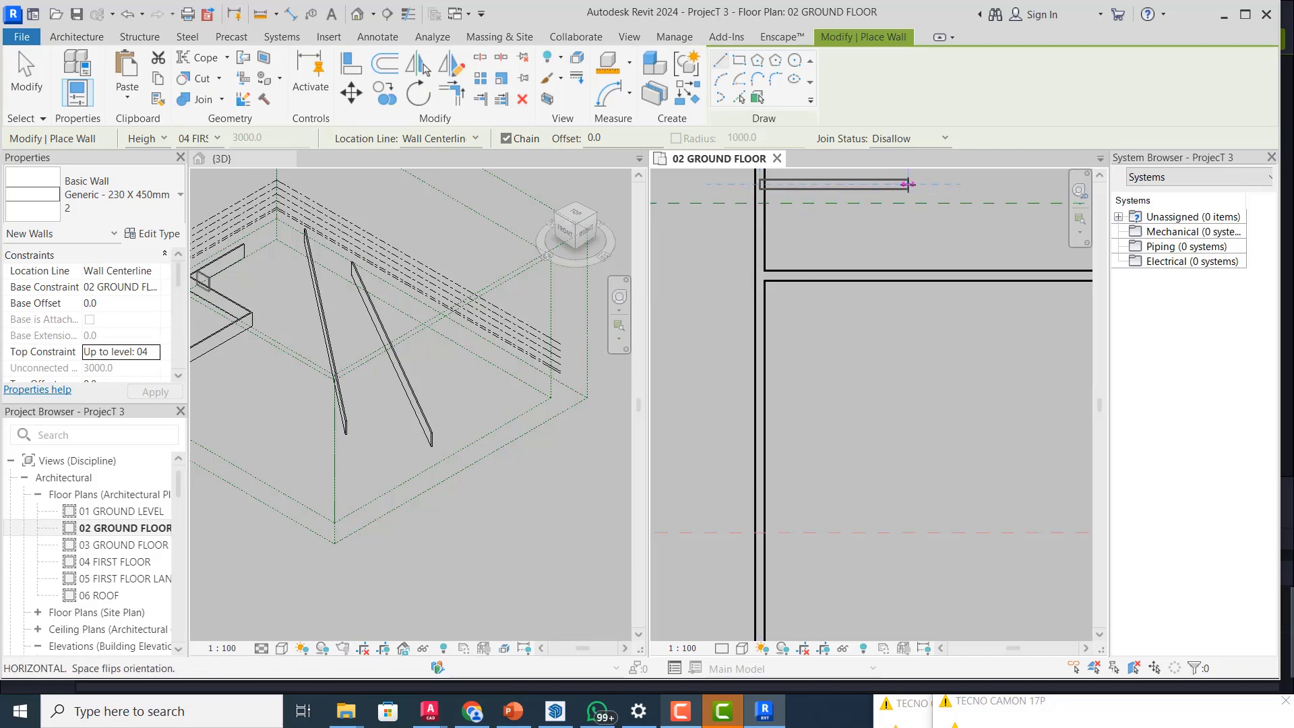
pyautogui.click(908, 184)
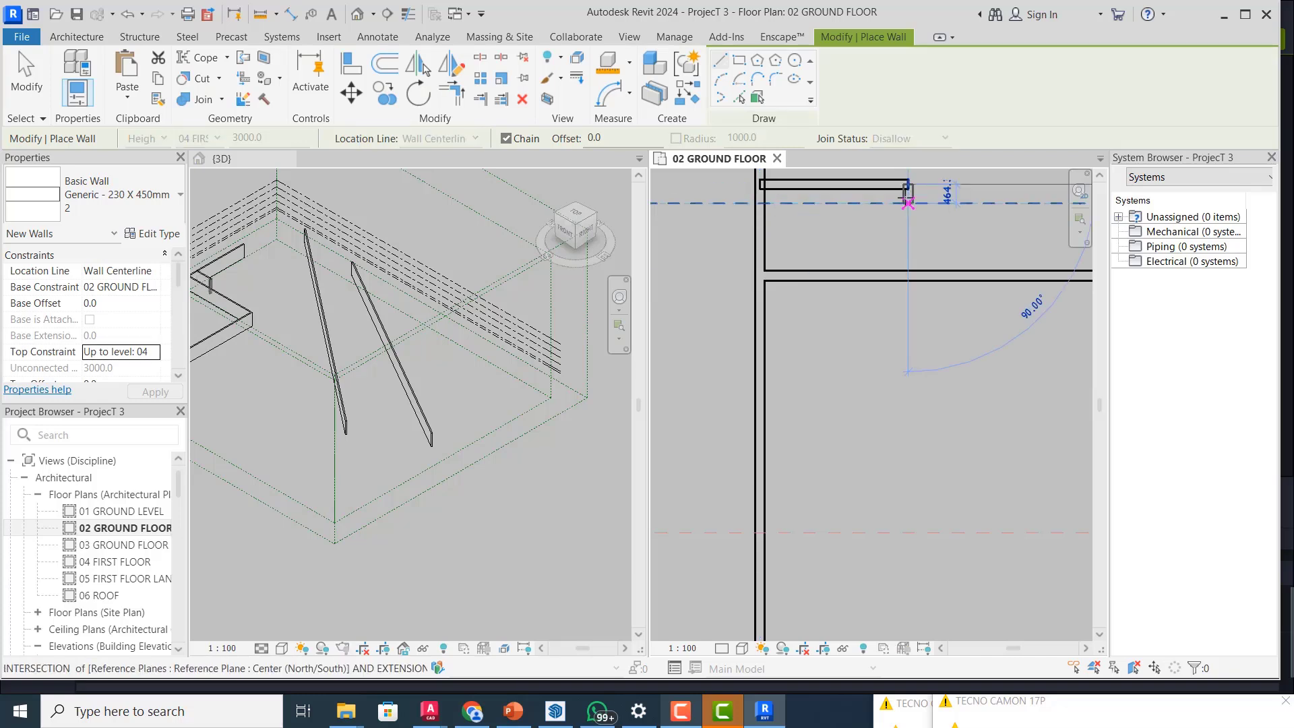
pyautogui.click(909, 273)
pyautogui.press('Escape')
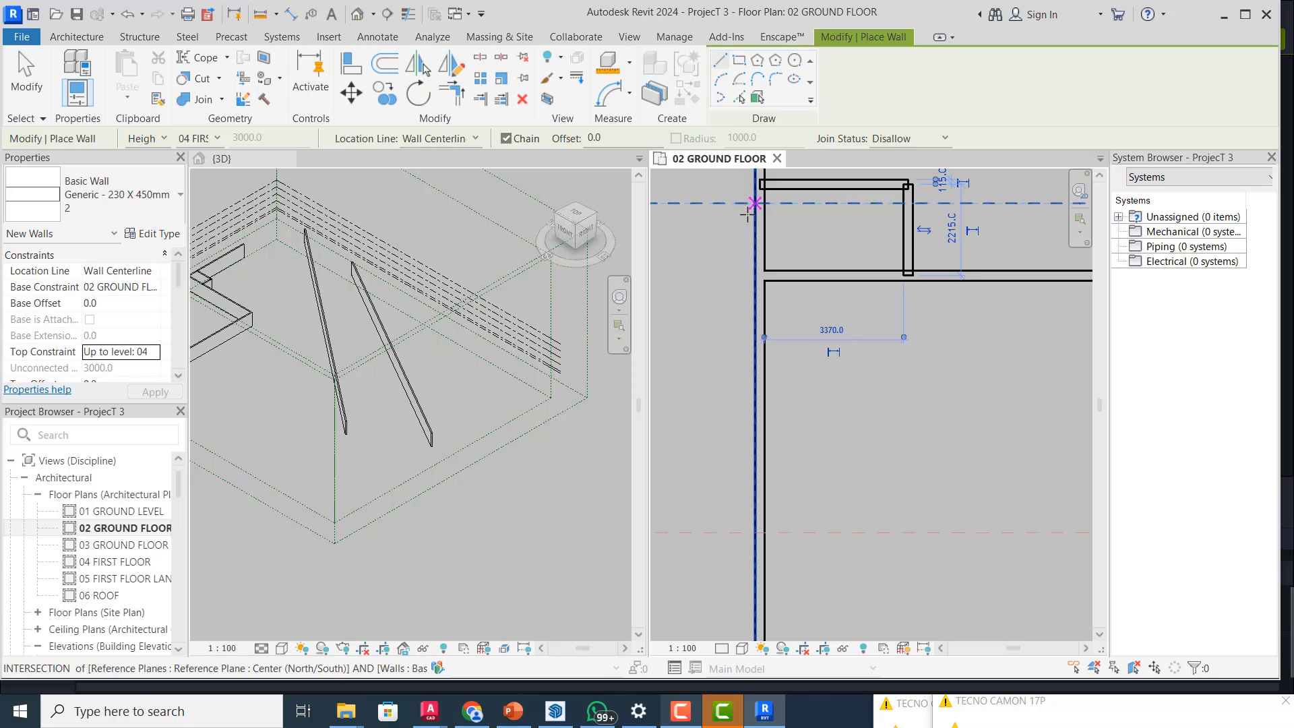
# - Set the location line for new walls to Finish Face: Exterior
pyautogui.click(477, 139)
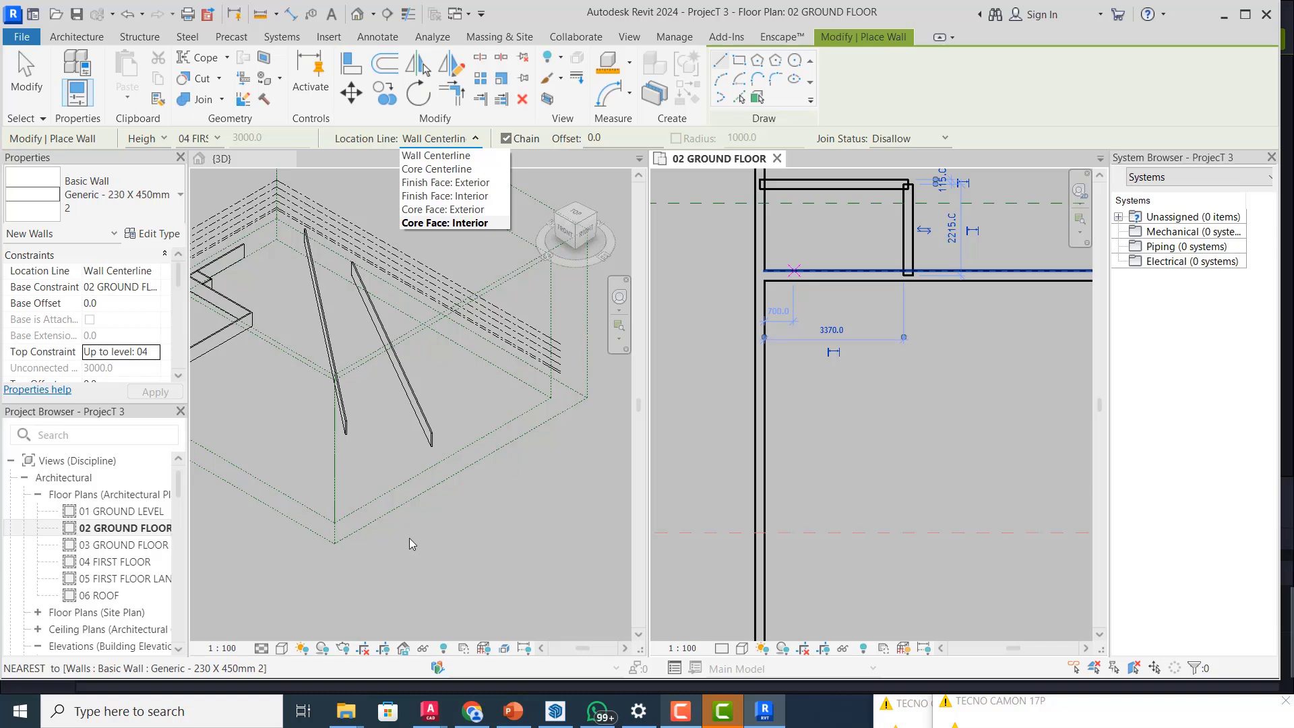
pyautogui.click(692, 711)
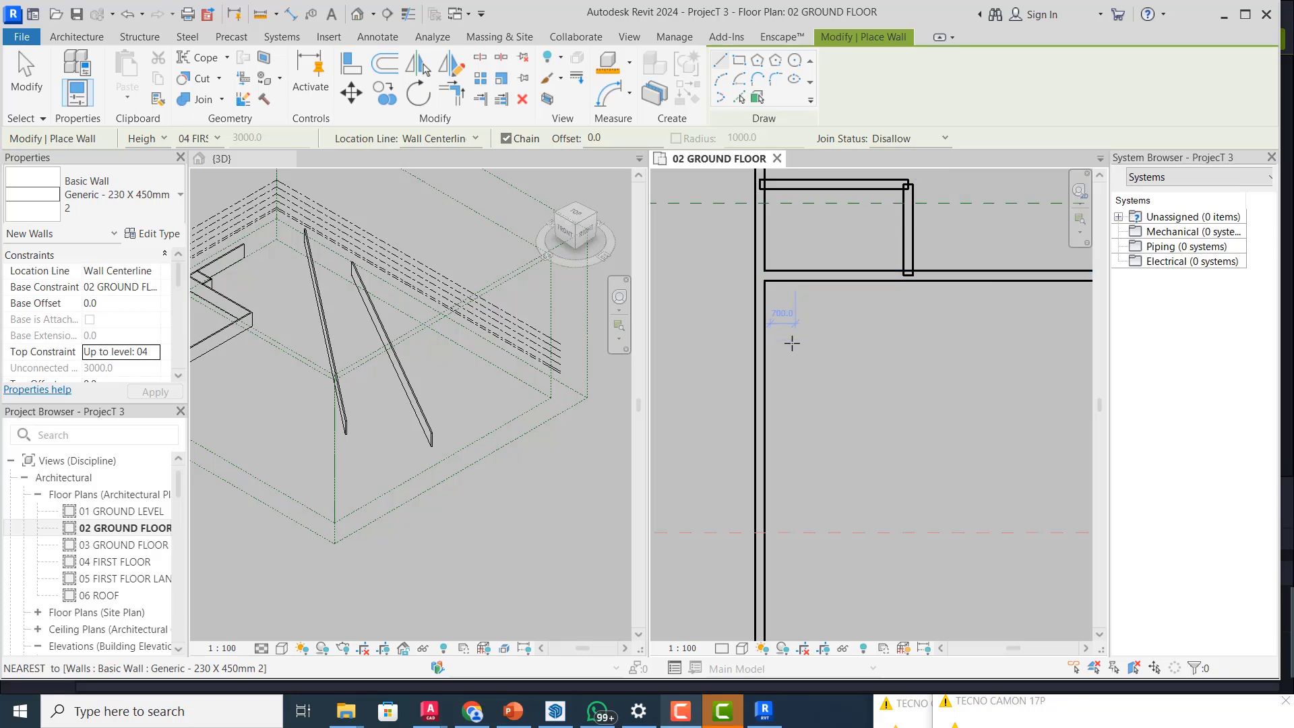
pyautogui.scroll(-2, 801, 341)
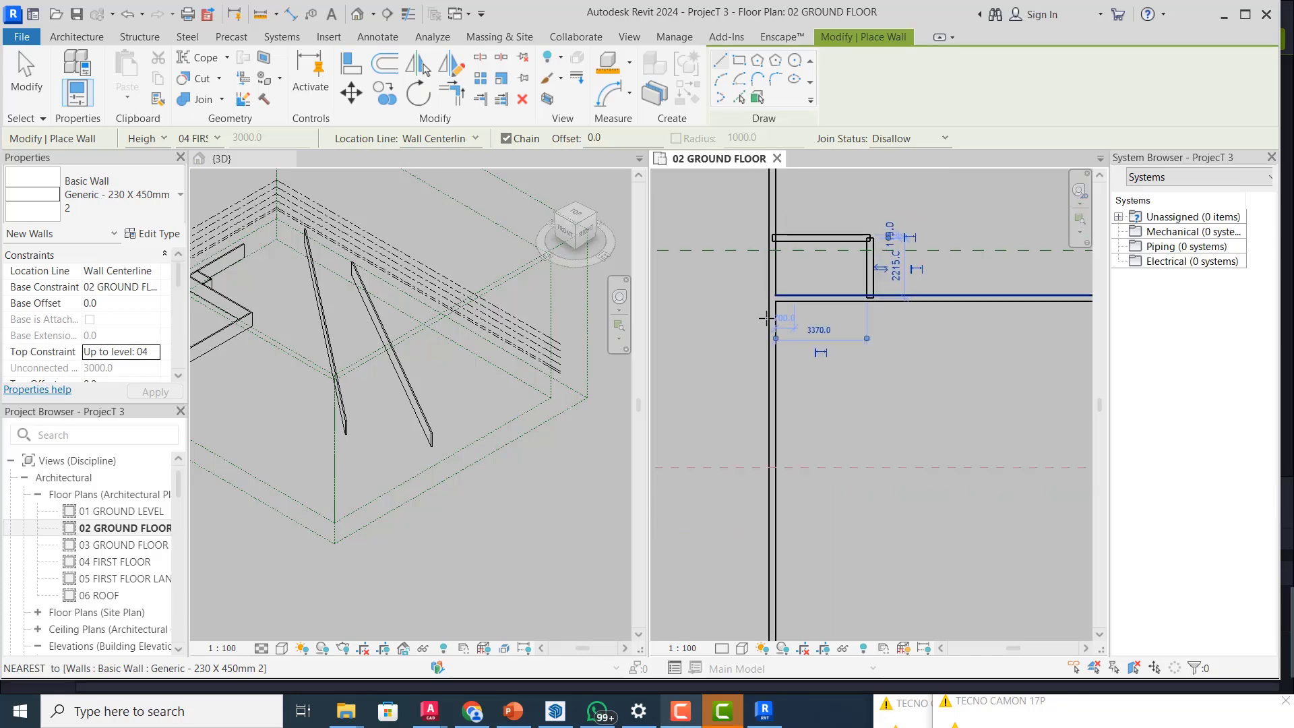
pyautogui.click(474, 141)
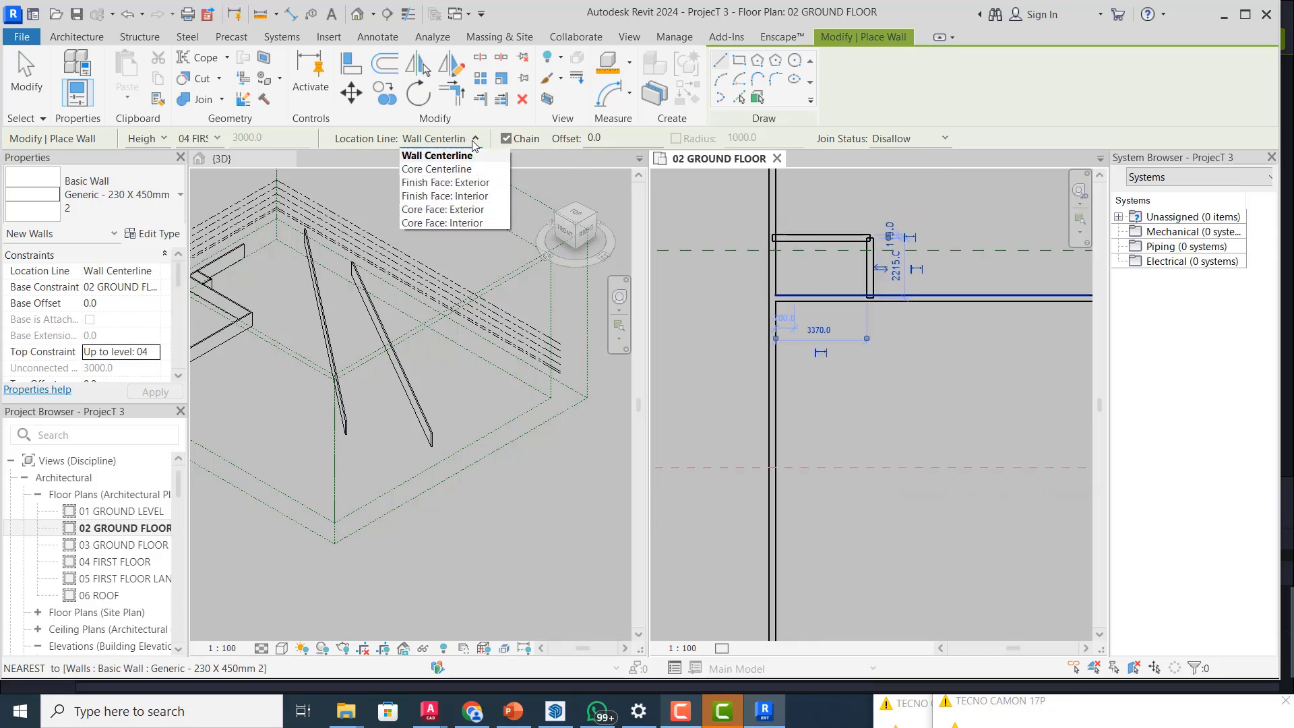
pyautogui.click(464, 187)
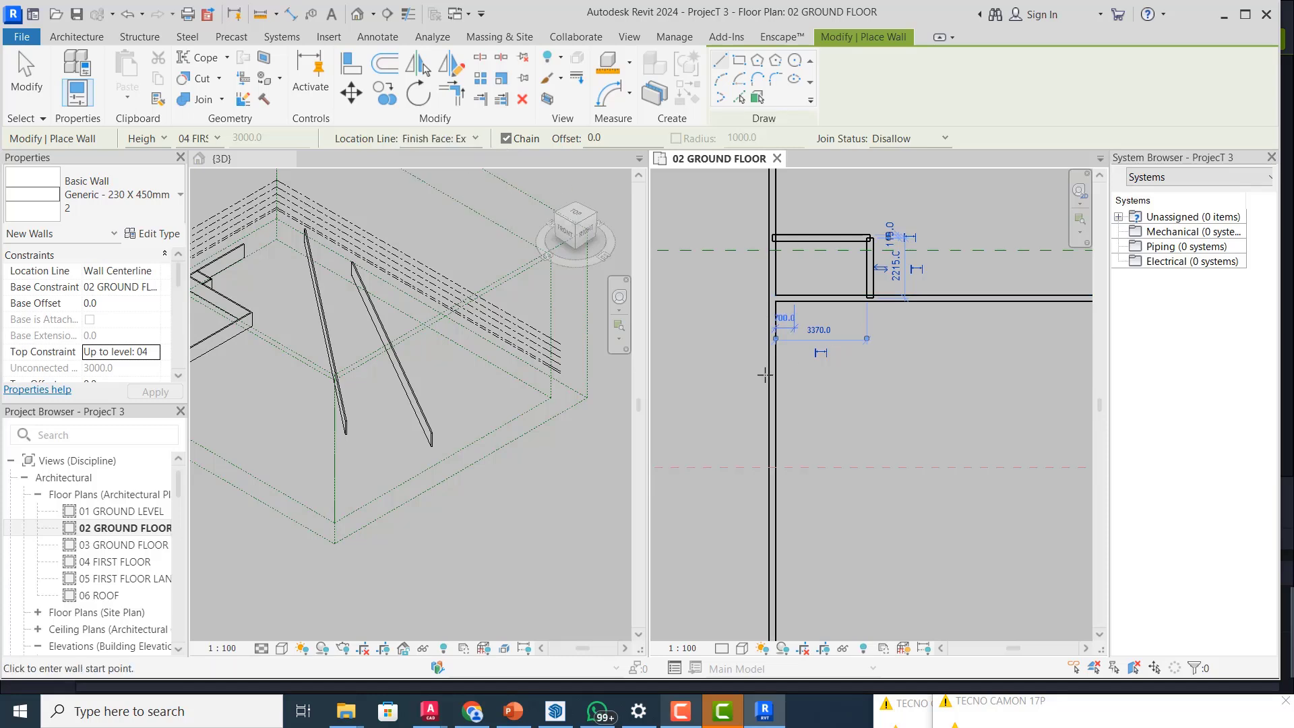
# - Draw a horizontal wall east from the square room's west wall, continuing 2700 mm north to the inner face of its north wall
pyautogui.scroll(1, 779, 410)
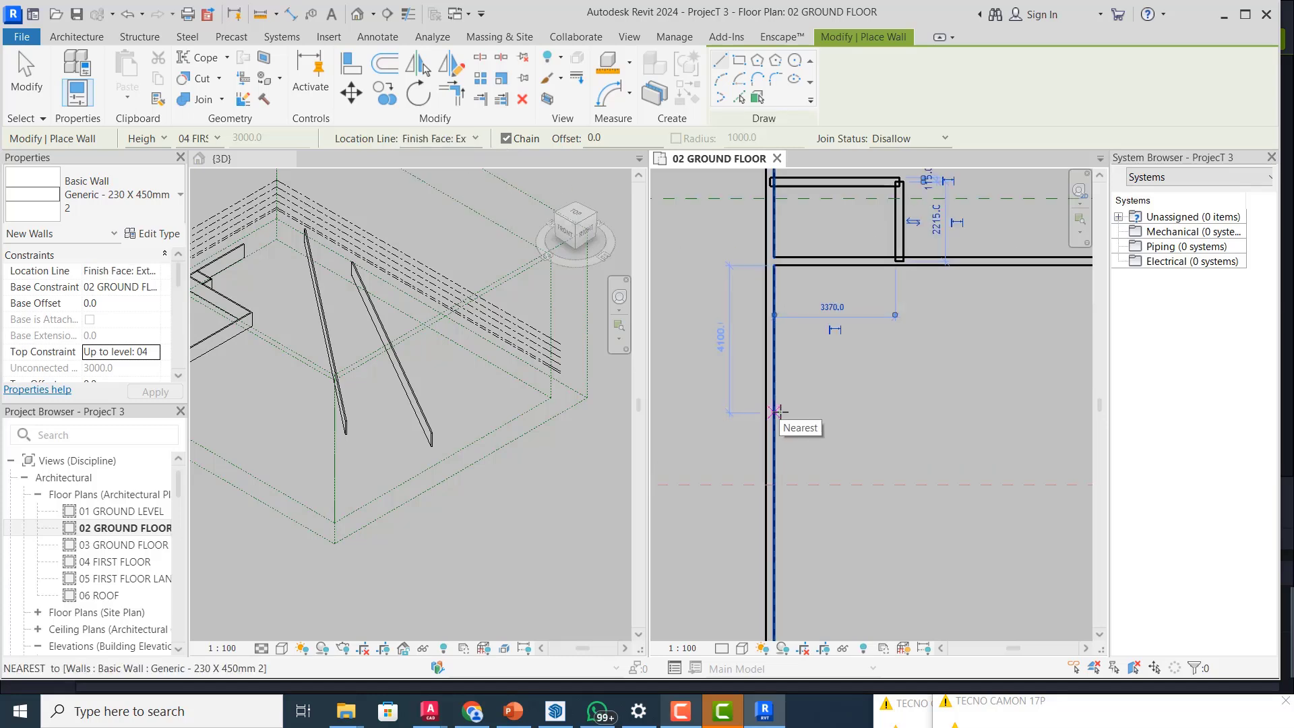
pyautogui.click(770, 364)
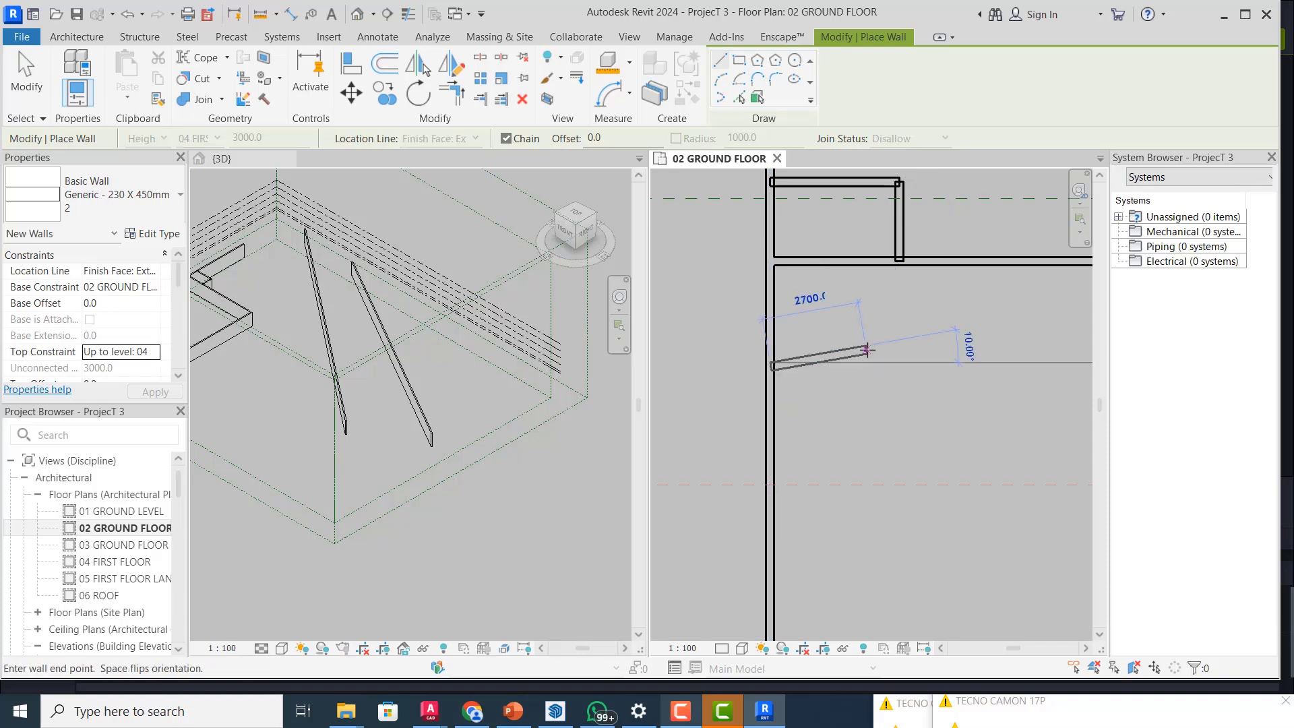
pyautogui.scroll(1, 869, 354)
pyautogui.scroll(1, 874, 356)
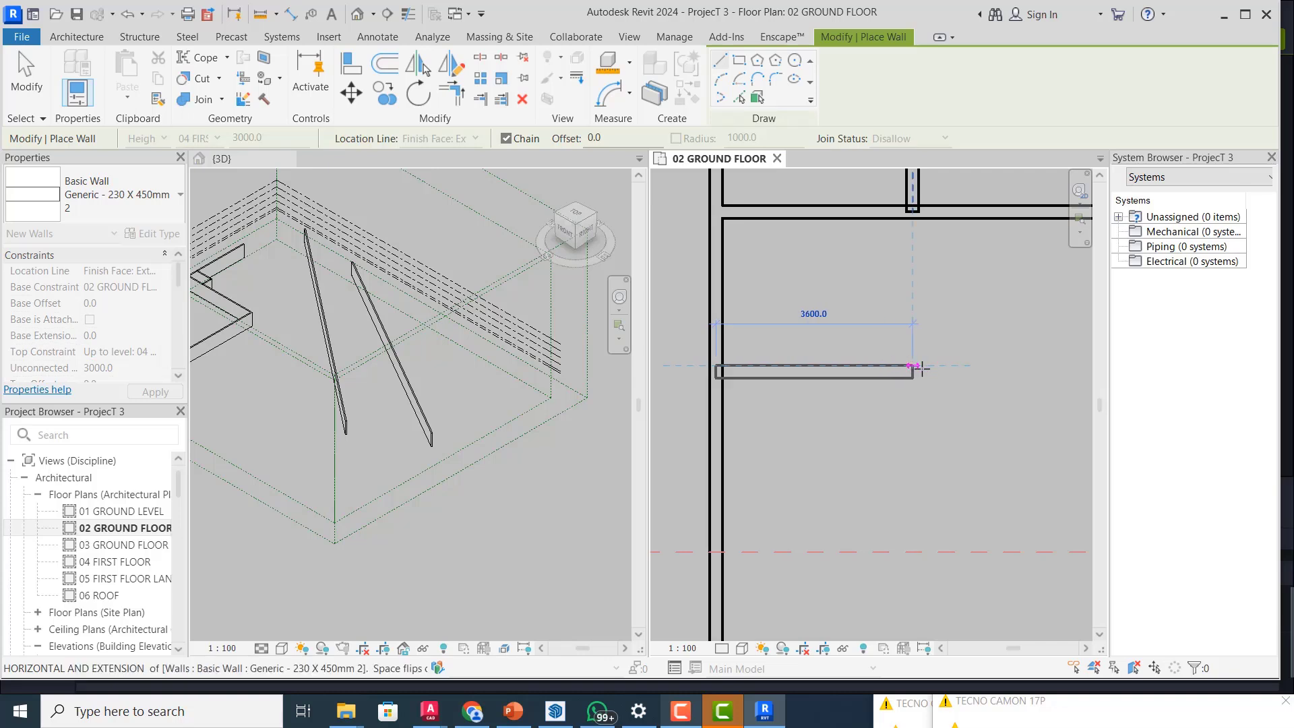
pyautogui.click(962, 364)
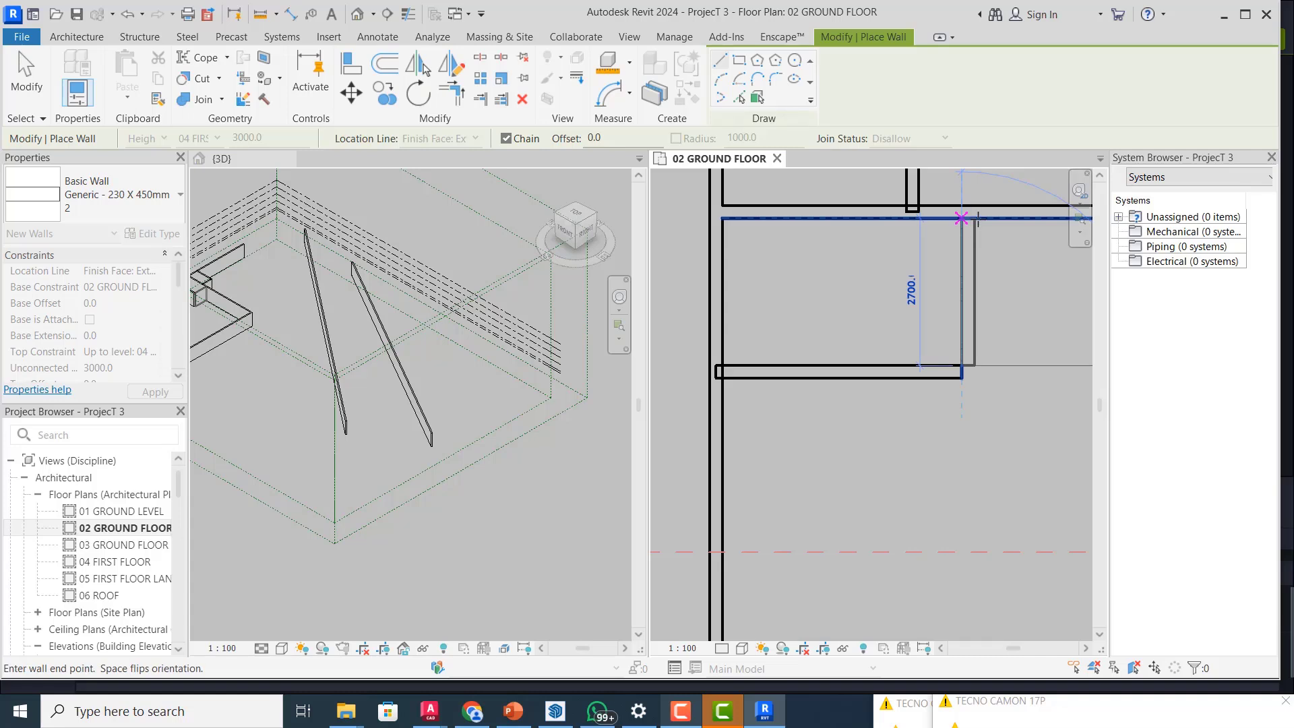
pyautogui.scroll(4, 962, 217)
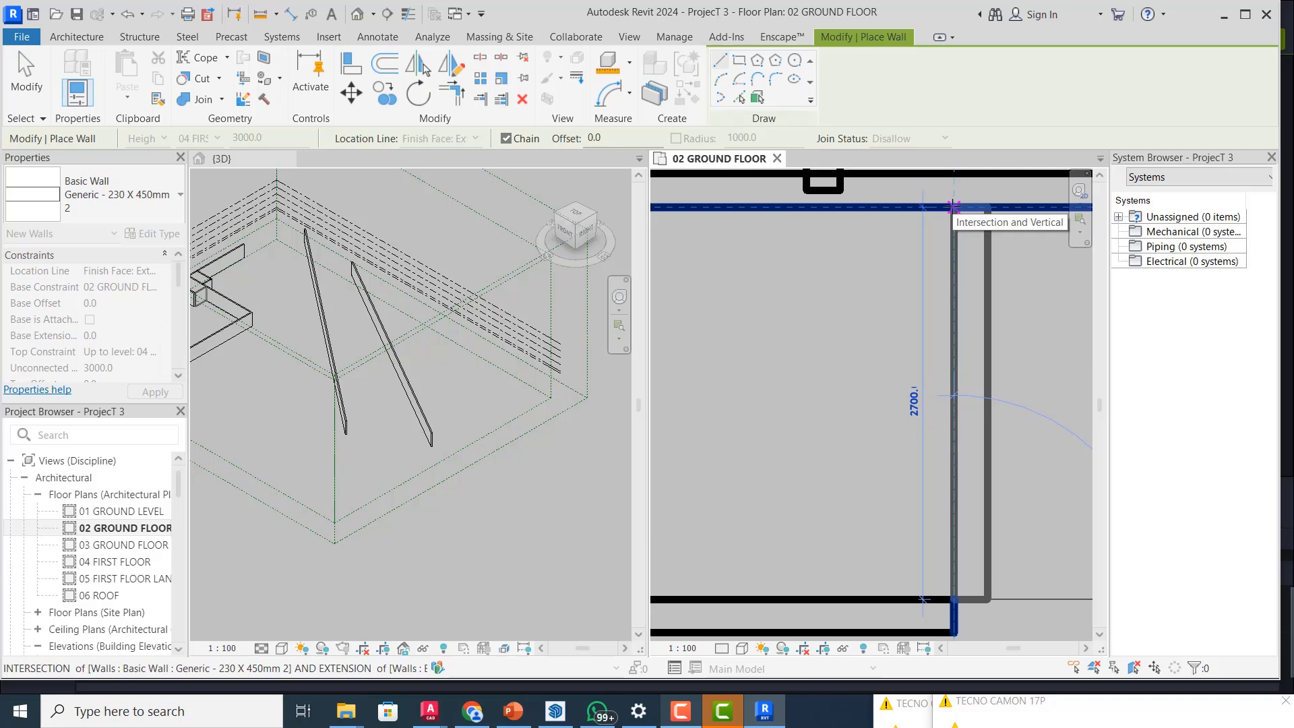
pyautogui.click(953, 205)
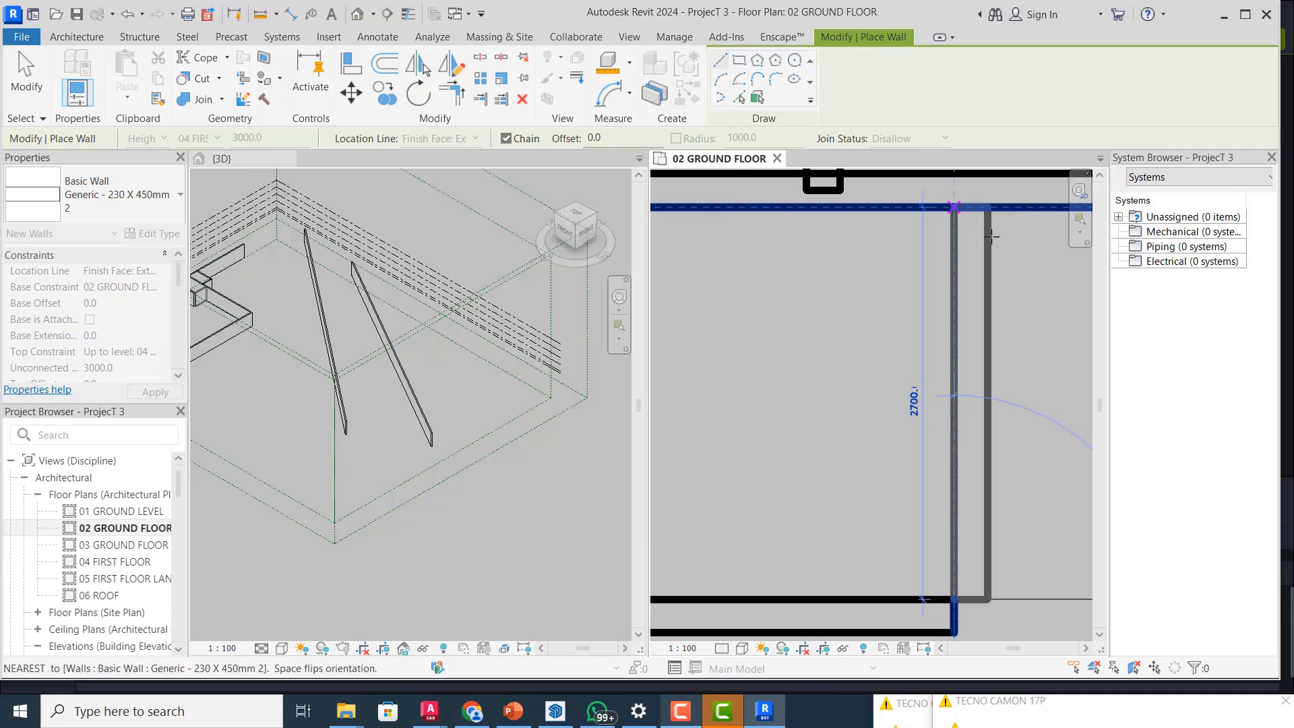
# - Extend the vertical wall run about 2600 mm north beyond the square room's north wall and end the wall chain
pyautogui.scroll(-2, 952, 223)
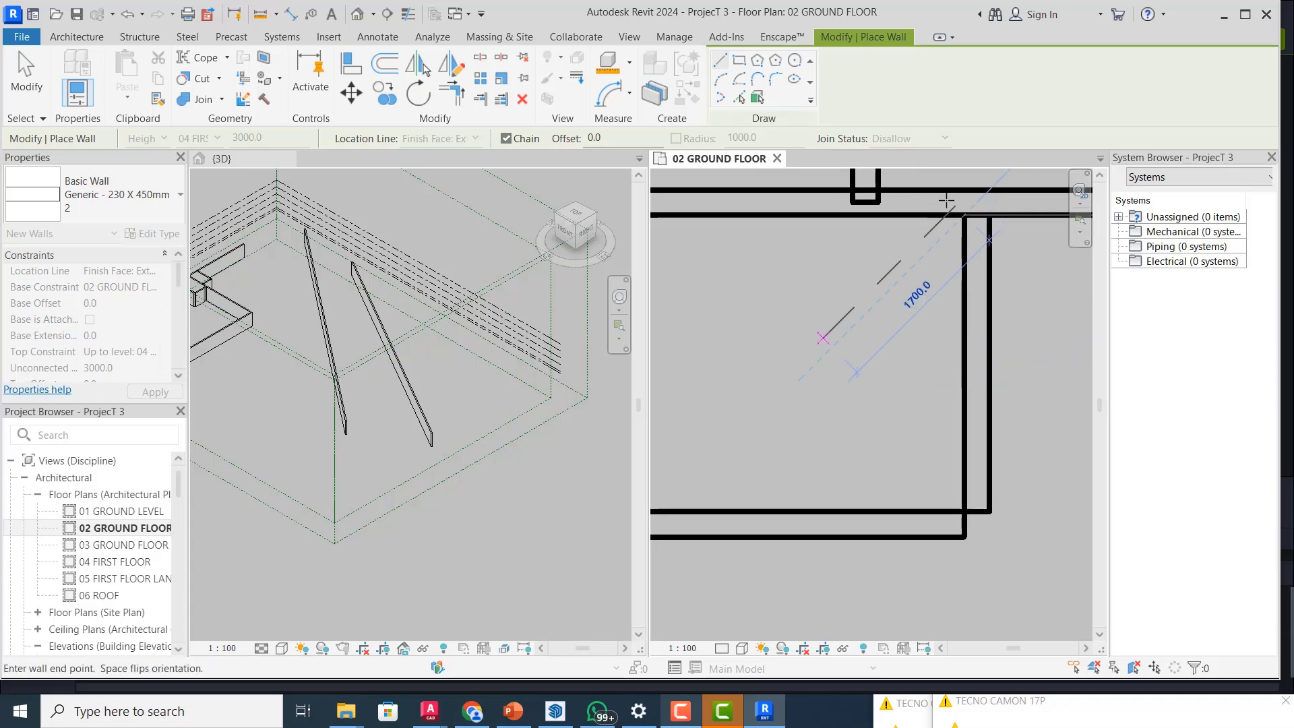
pyautogui.scroll(-4, 795, 391)
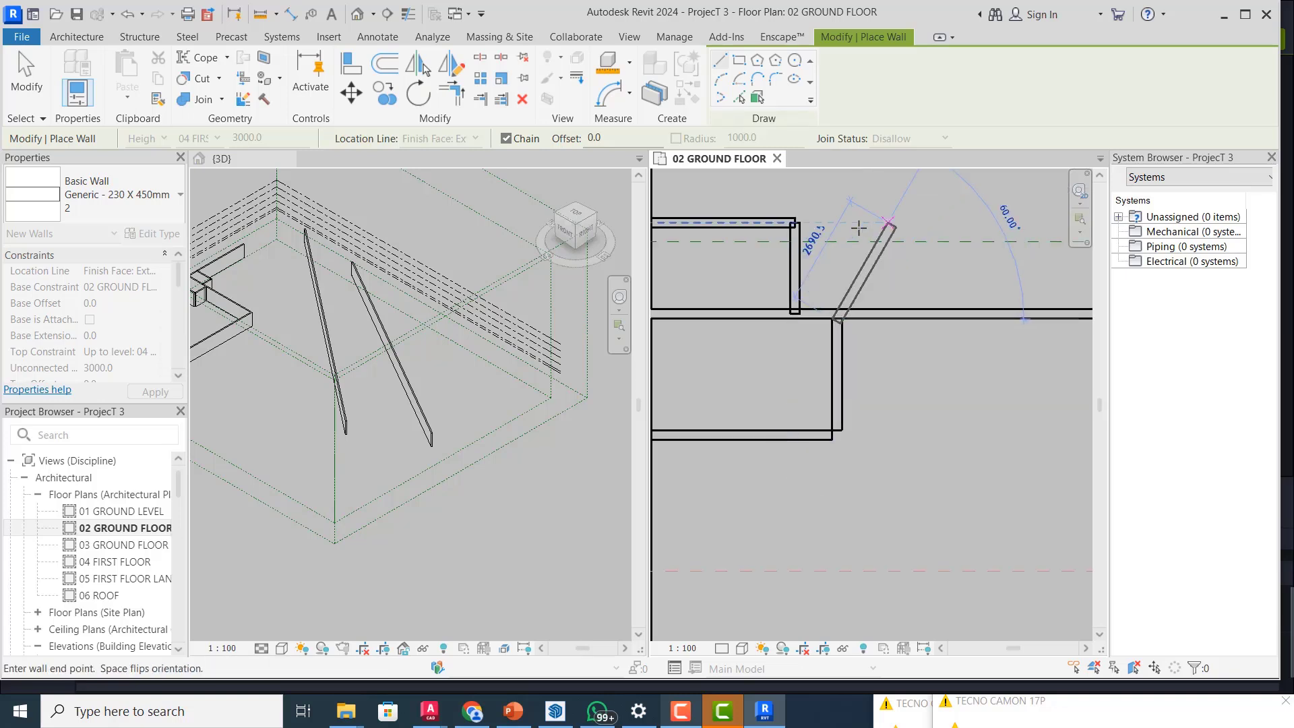
pyautogui.scroll(1, 826, 211)
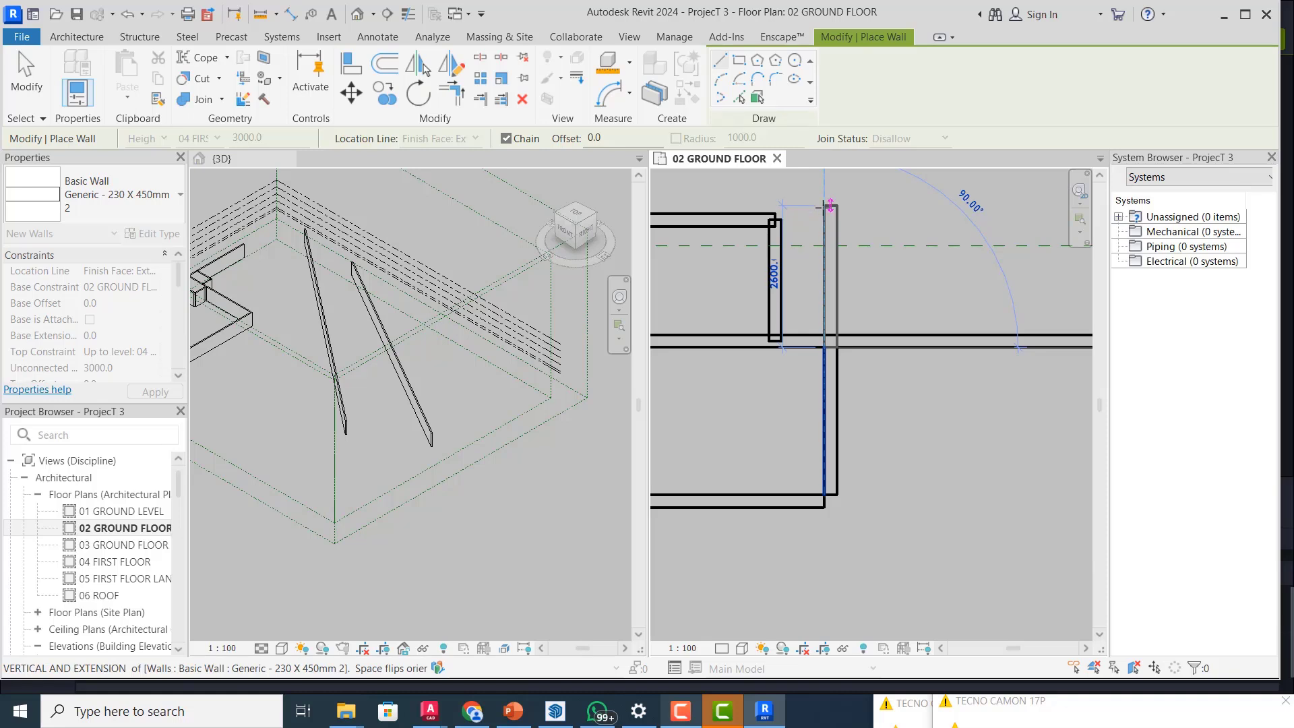
pyautogui.click(887, 208)
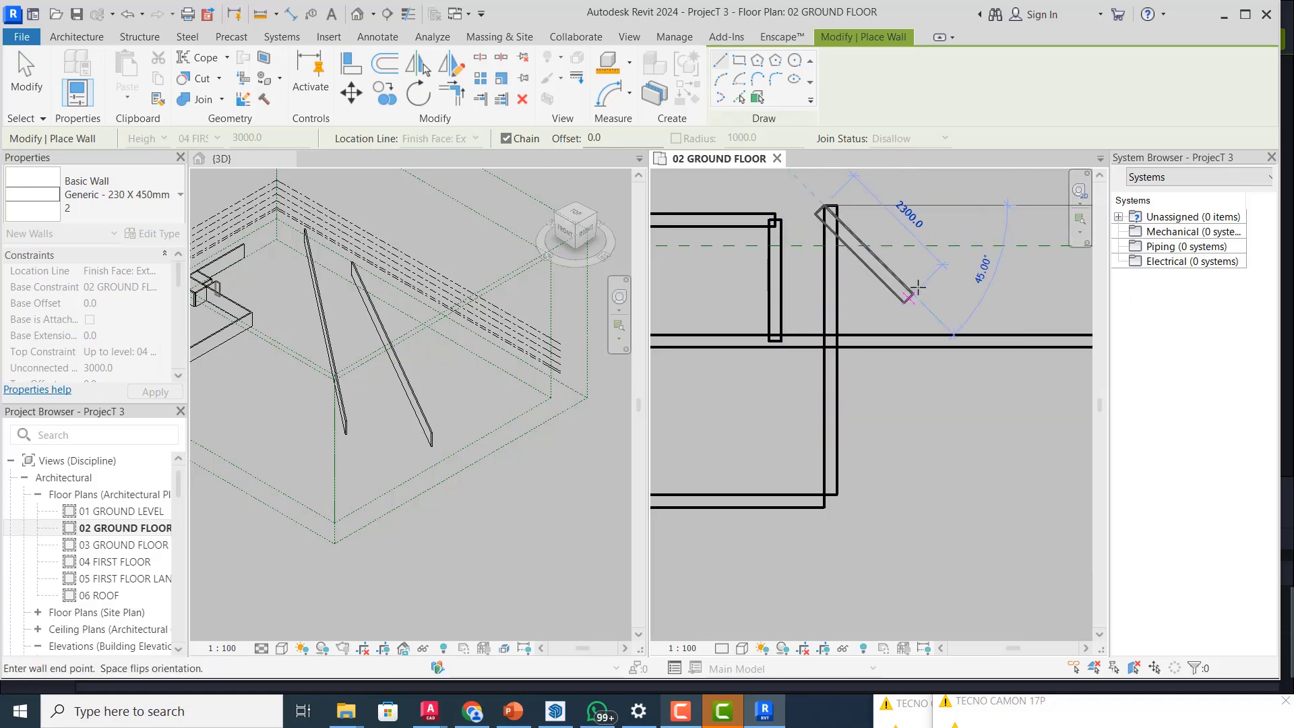
pyautogui.press('Escape')
pyautogui.press('Escape')
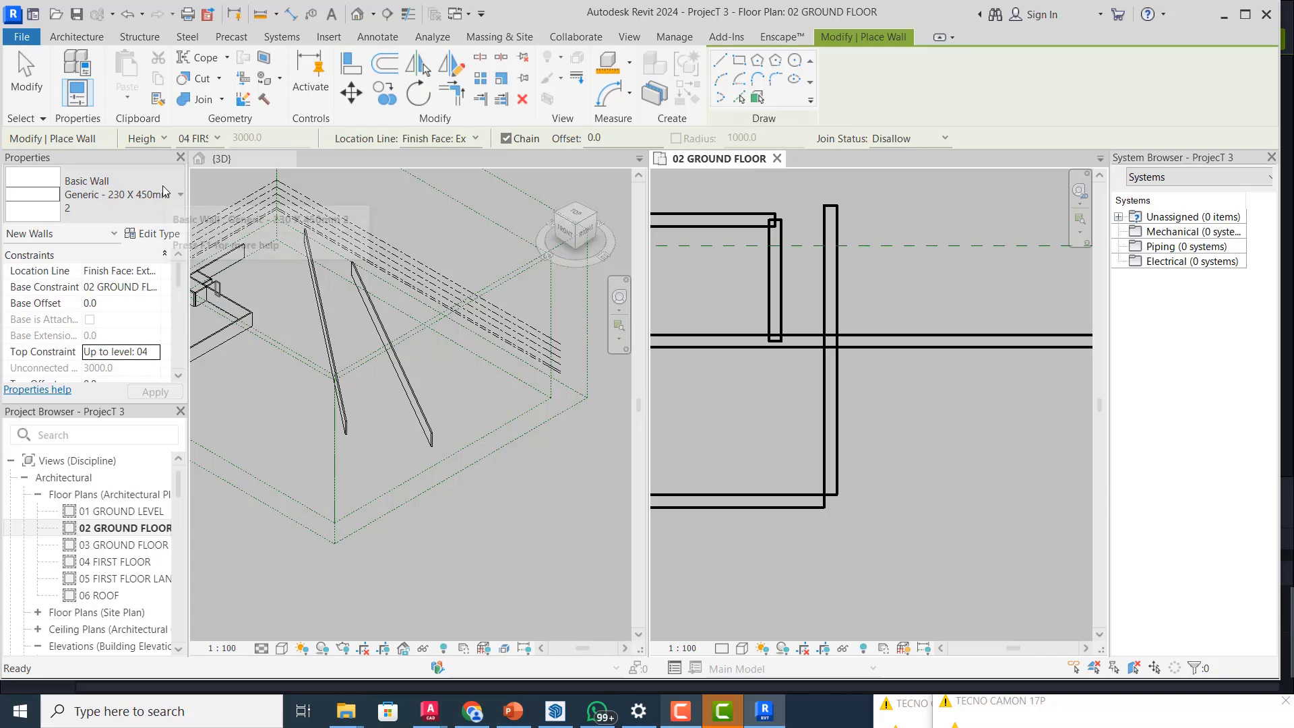
# - With location line Finish Face: Interior, draw an L-shaped pair of walls from the north wall, about 2215 mm north and a short run east
pyautogui.click(475, 140)
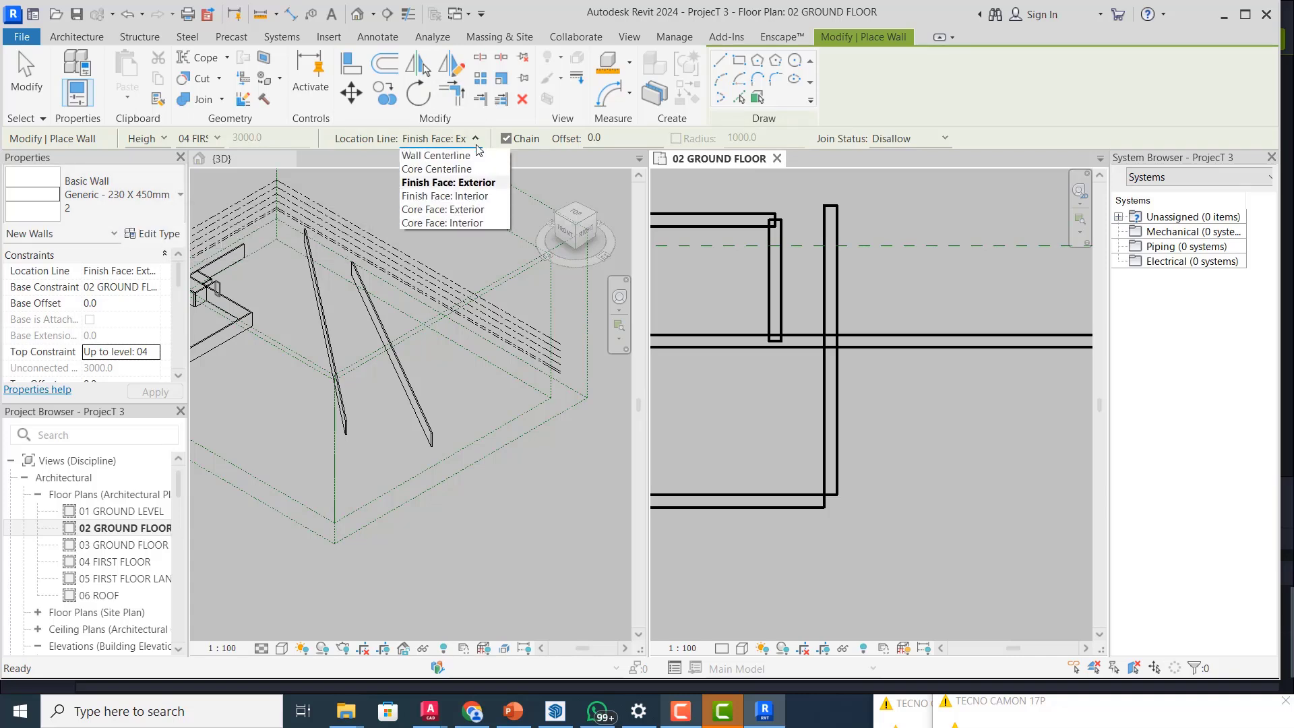
pyautogui.click(464, 196)
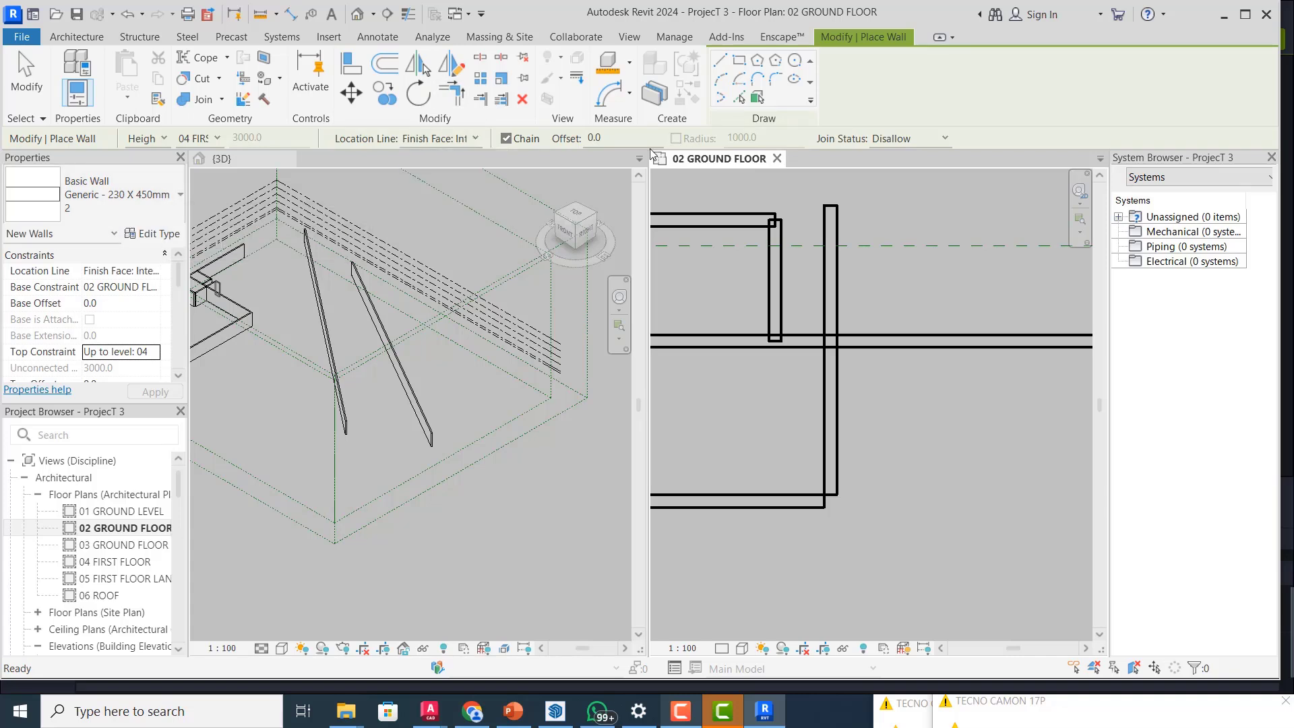
pyautogui.click(864, 341)
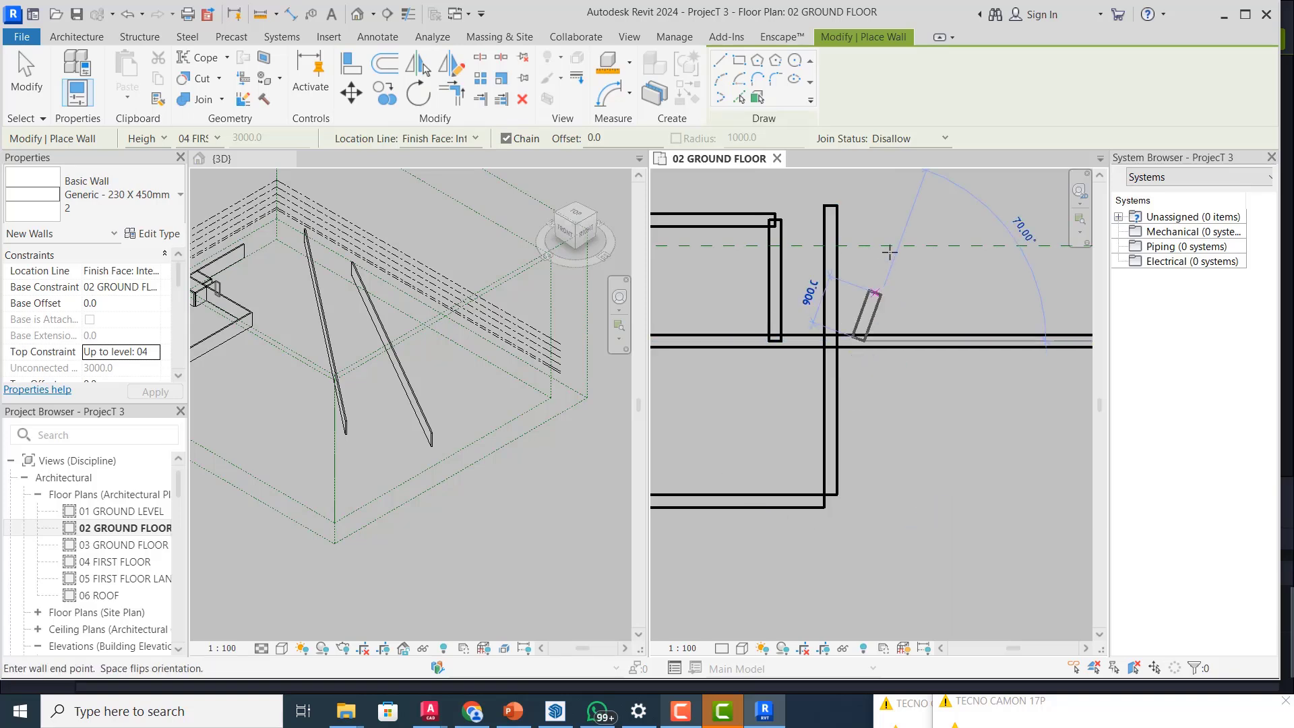
pyautogui.scroll(4, 864, 219)
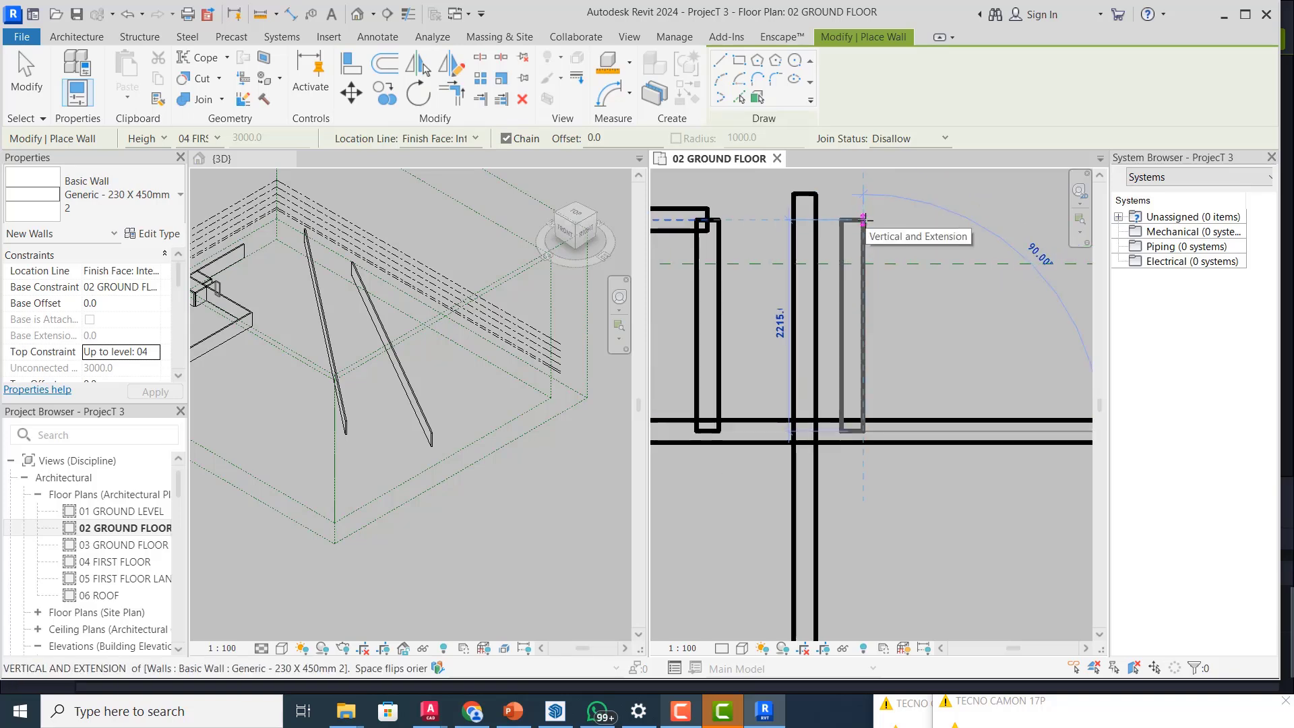
pyautogui.click(864, 219)
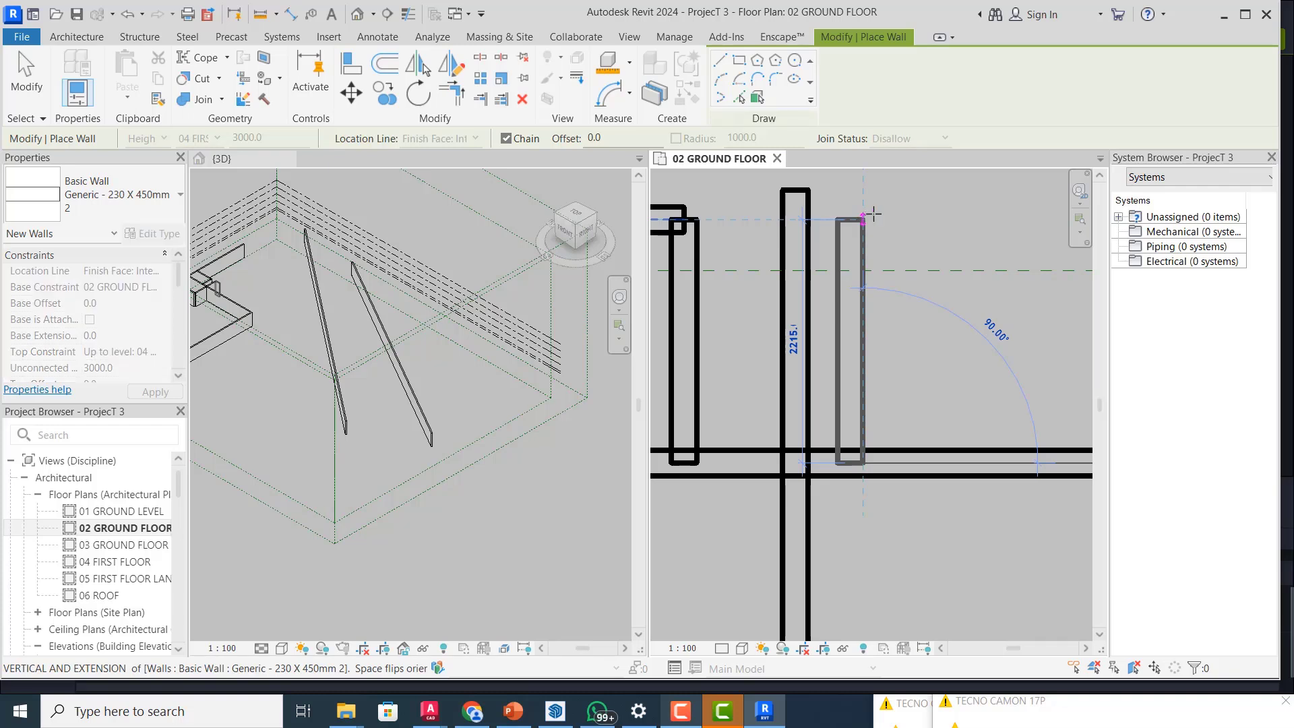
pyautogui.click(947, 219)
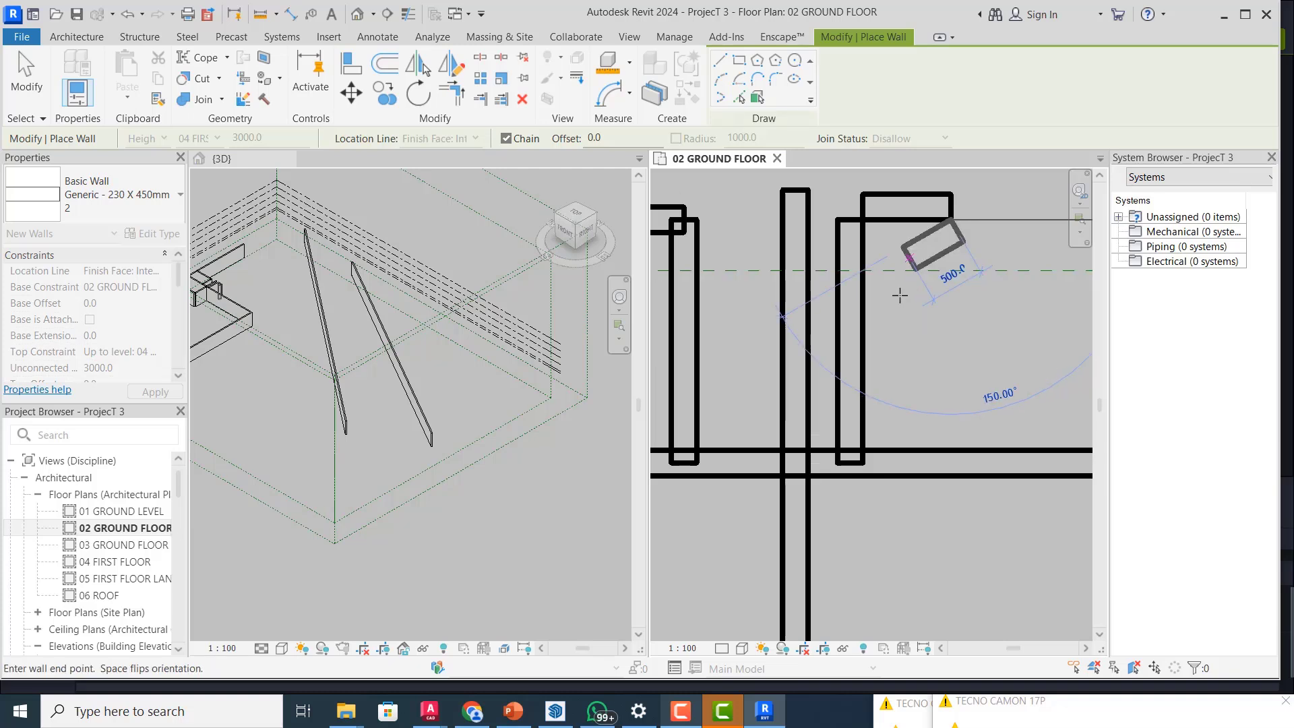
pyautogui.press('Escape')
pyautogui.press('Escape')
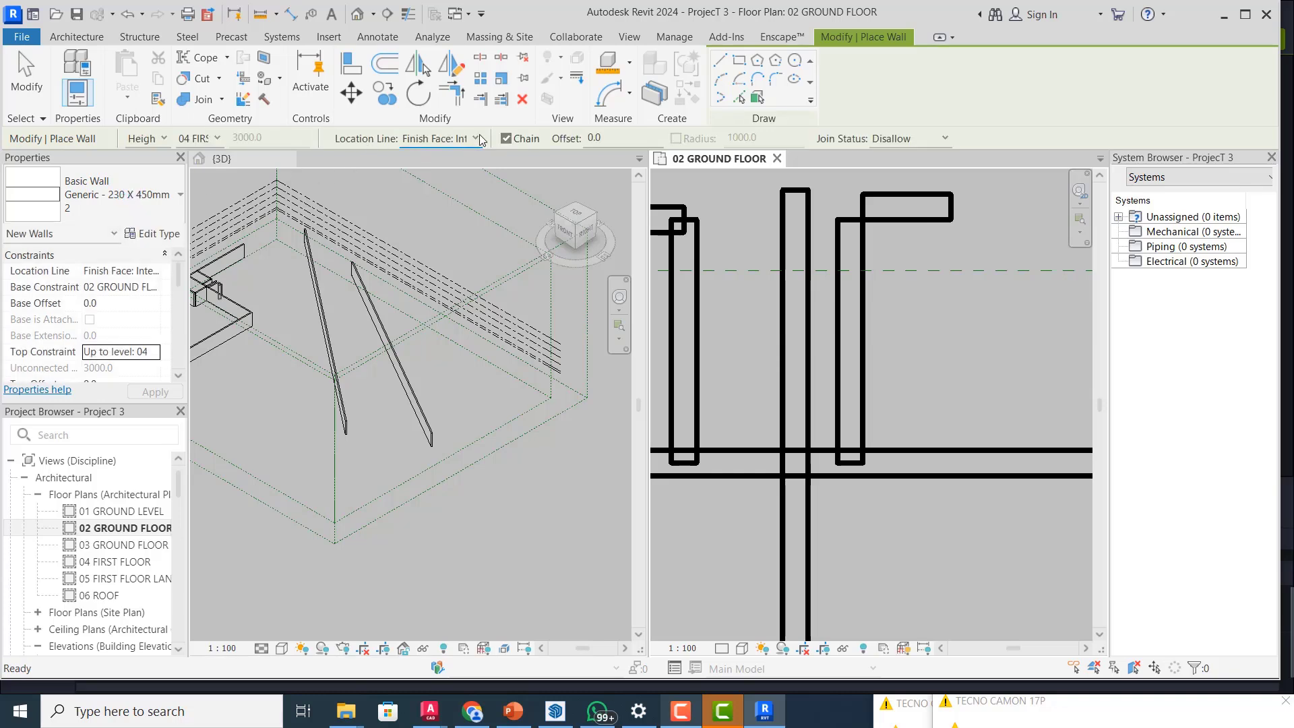
# - With location line Core Face: Exterior, draw an L-shaped pair of walls from the north wall, about 1400 mm north and 700 mm east
pyautogui.click(479, 136)
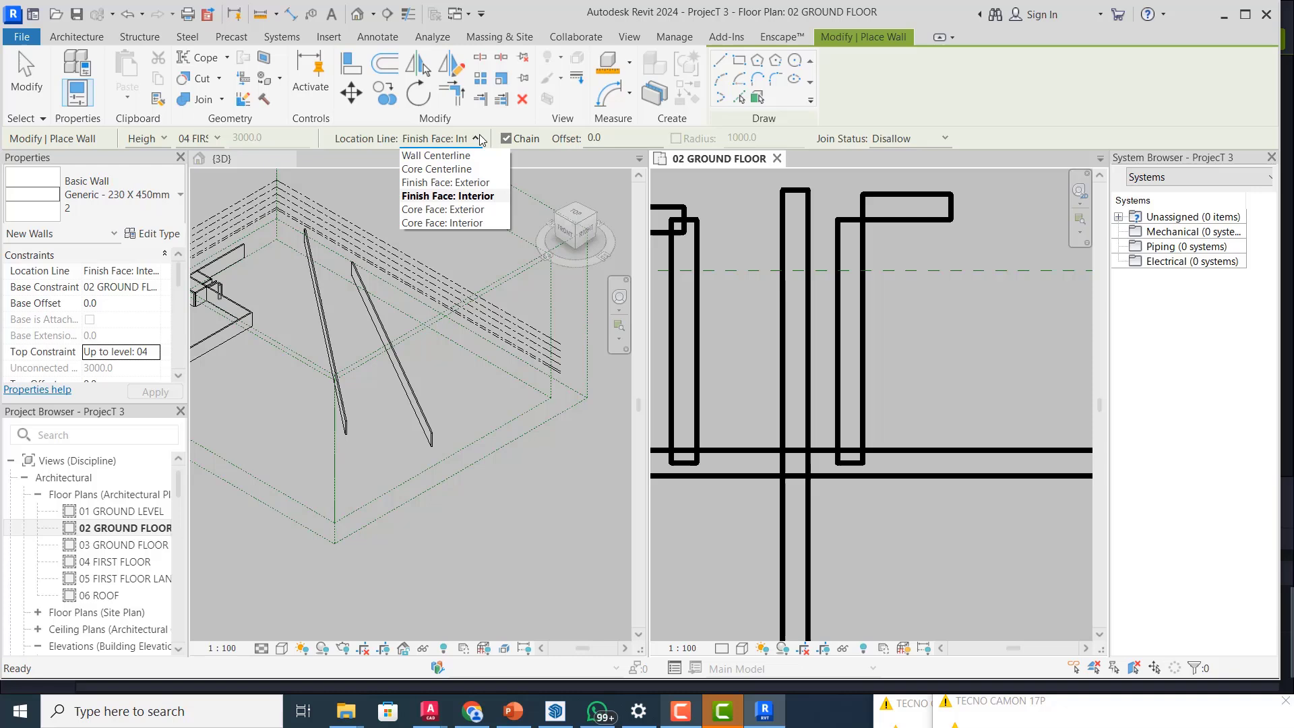
pyautogui.click(465, 210)
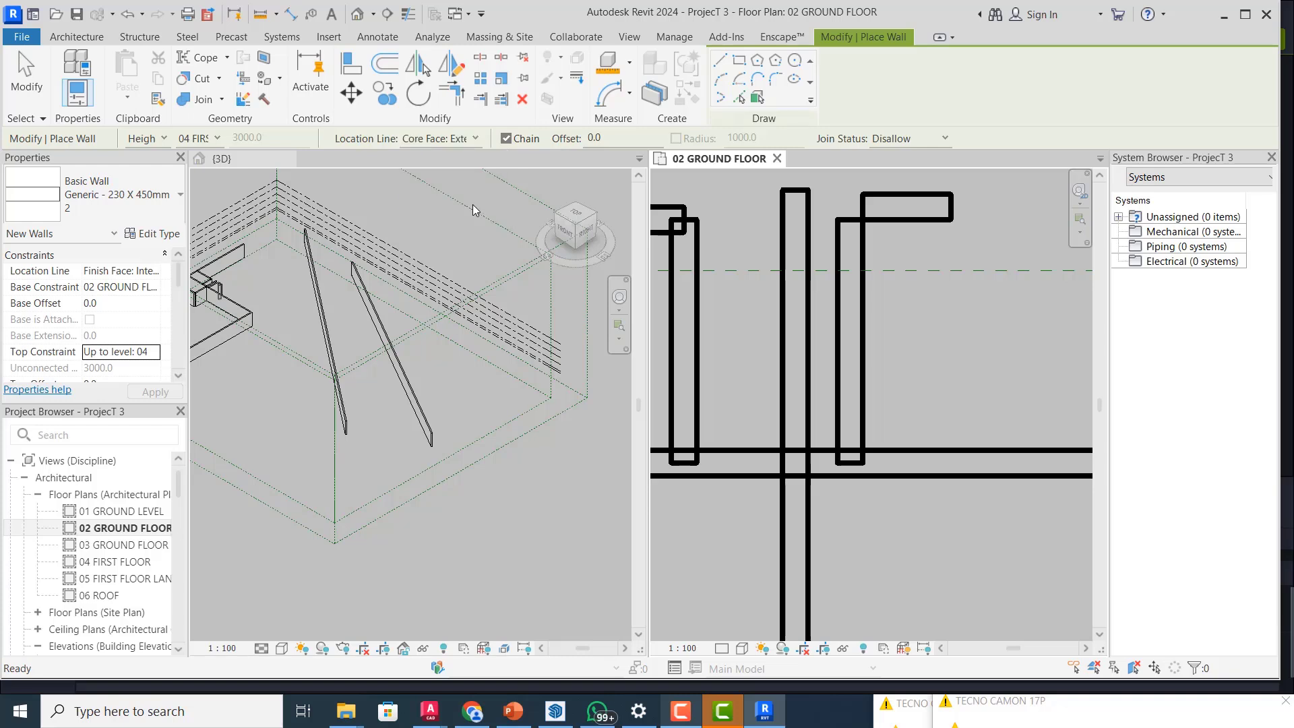
pyautogui.click(888, 449)
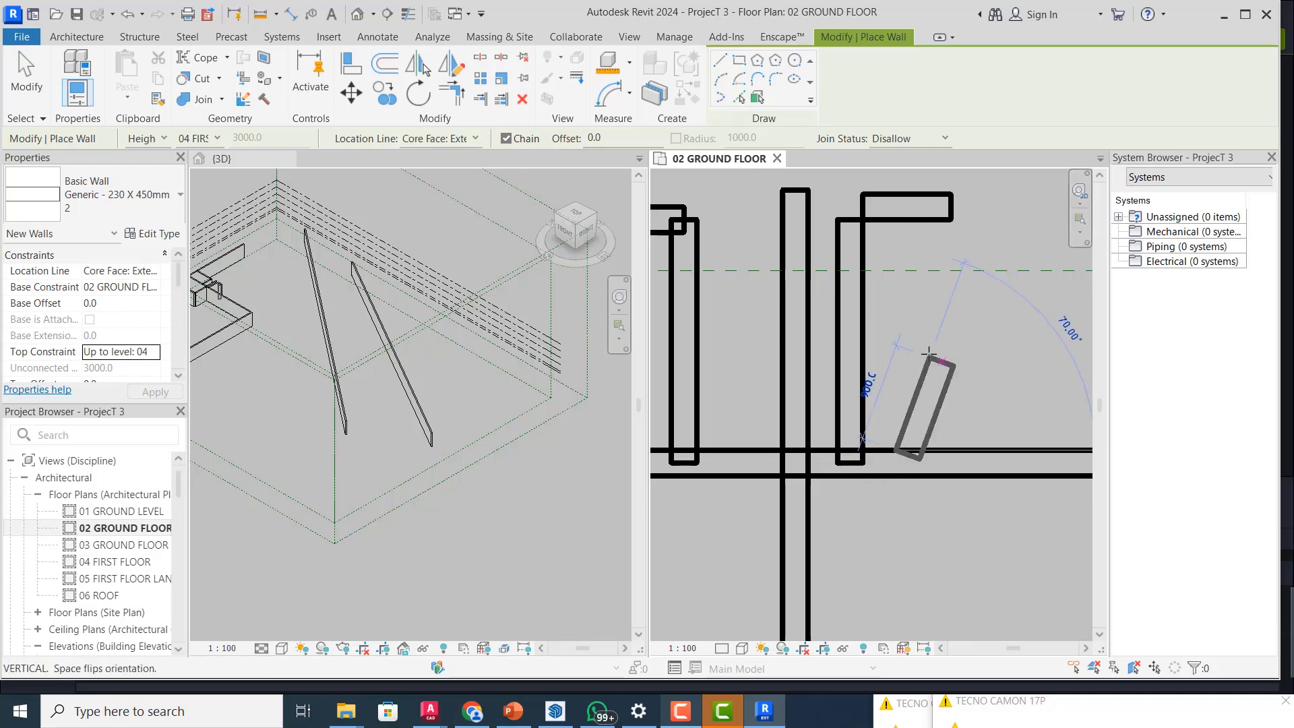
pyautogui.scroll(1, 903, 291)
pyautogui.click(901, 294)
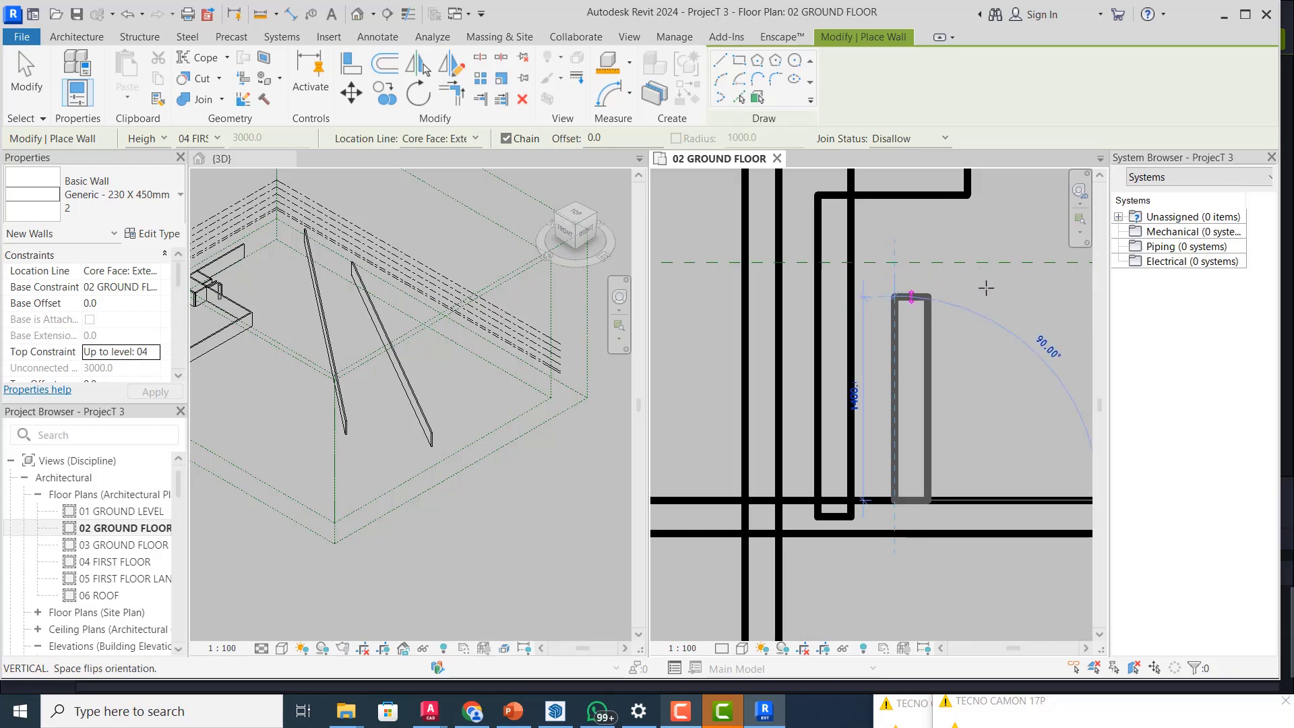
pyautogui.click(996, 295)
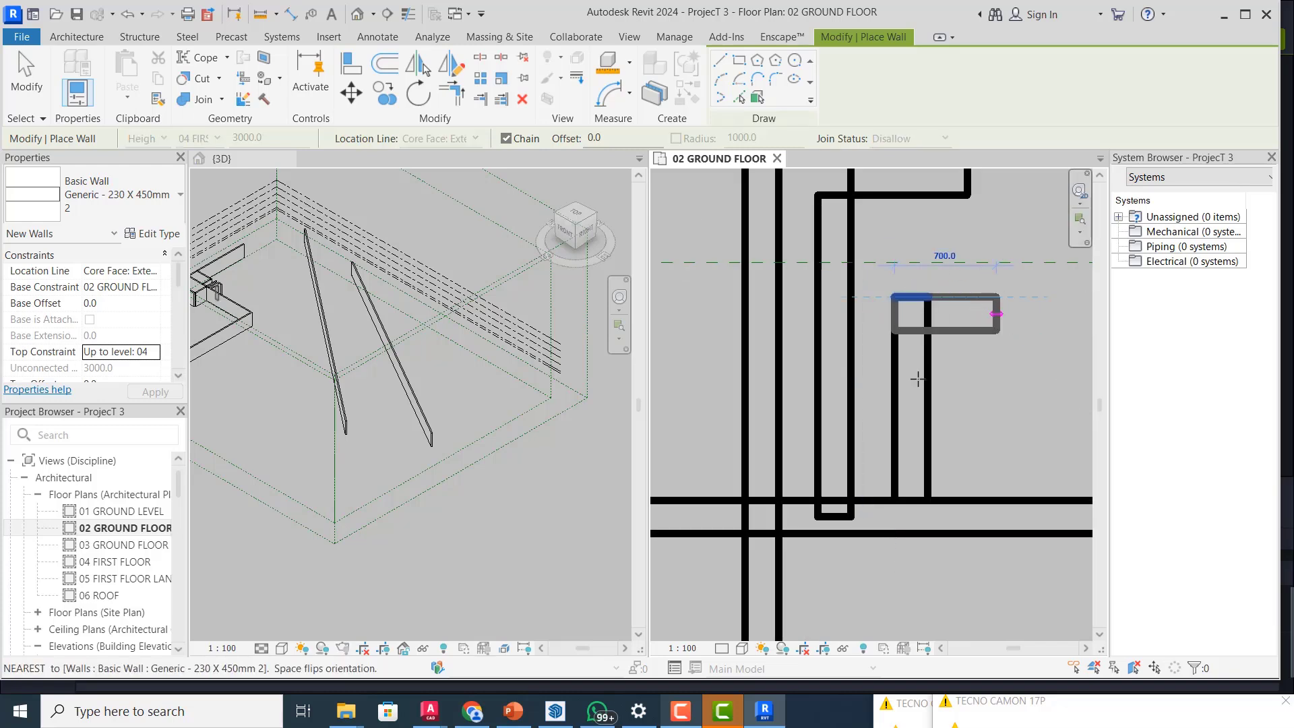
pyautogui.scroll(-2, 978, 347)
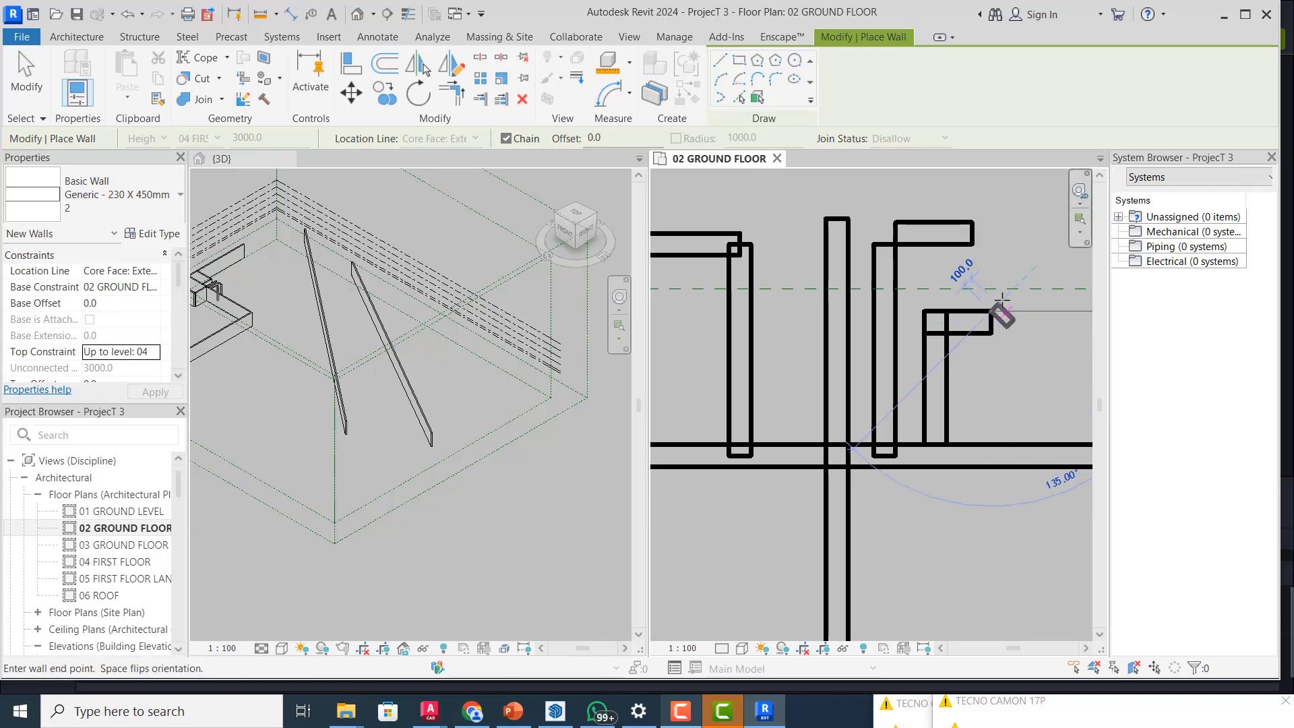
pyautogui.click(1004, 312)
pyautogui.press('Escape')
pyautogui.press('Escape')
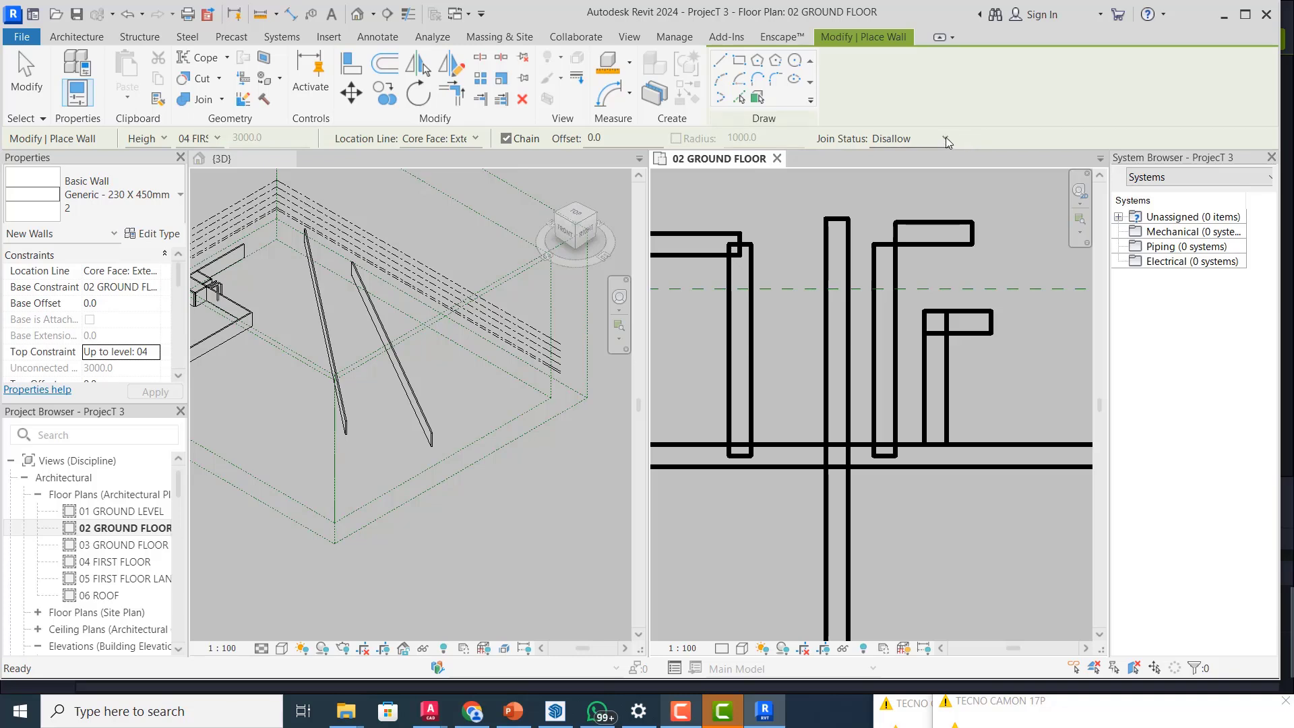
# - Set join status to Allow and location line to Wall Centerline, then draw a wall north to the reference plane and east to the tall vertical wall
pyautogui.click(944, 137)
pyautogui.click(894, 157)
pyautogui.click(474, 139)
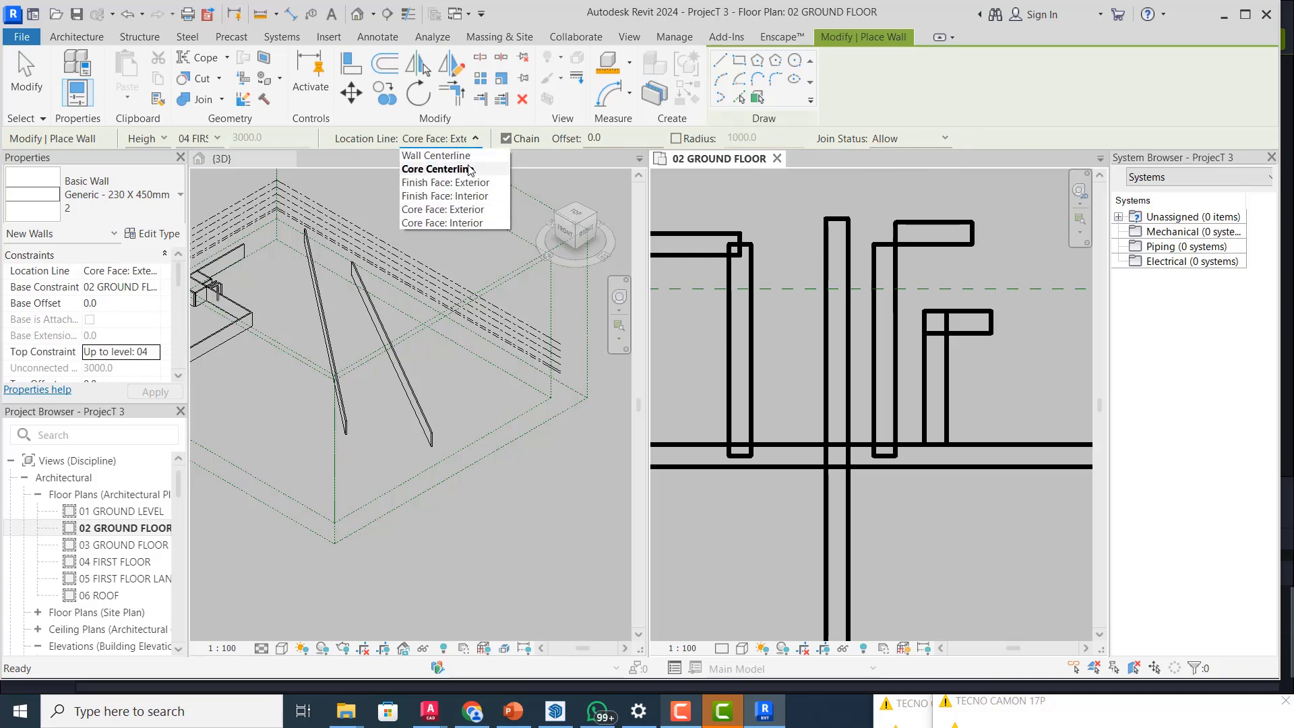
pyautogui.click(457, 157)
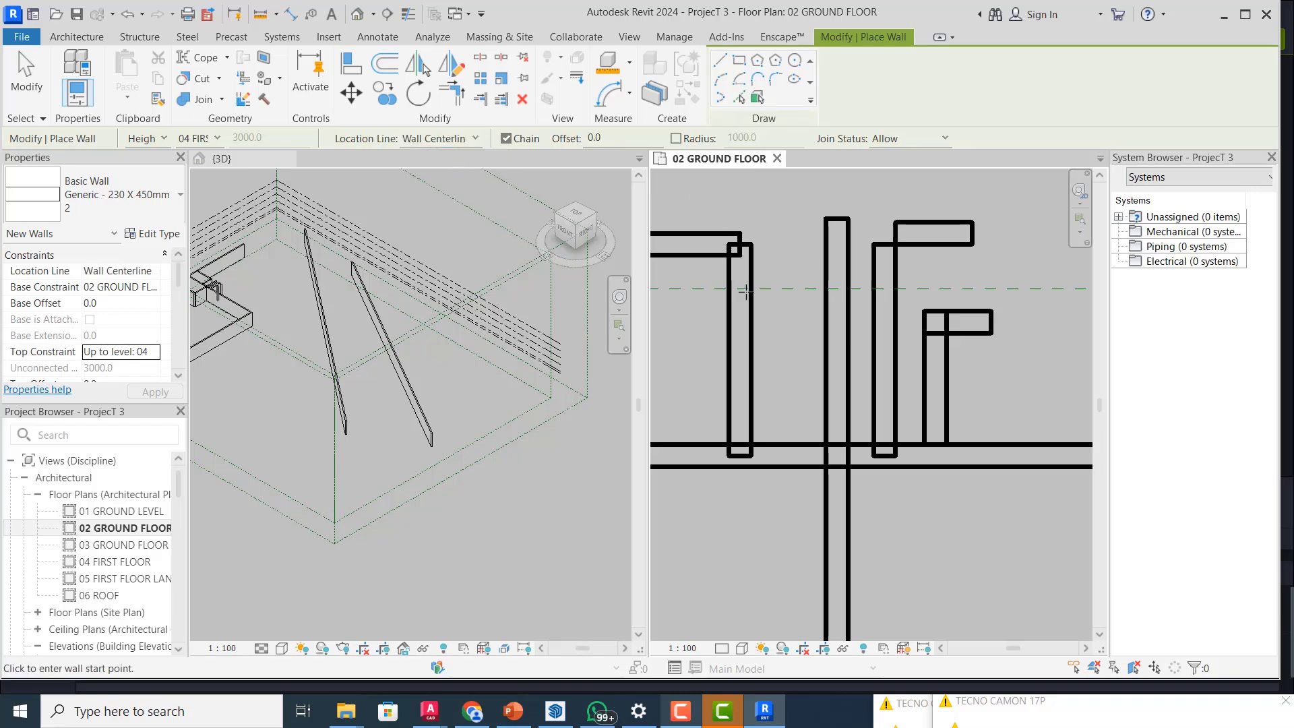
pyautogui.click(789, 445)
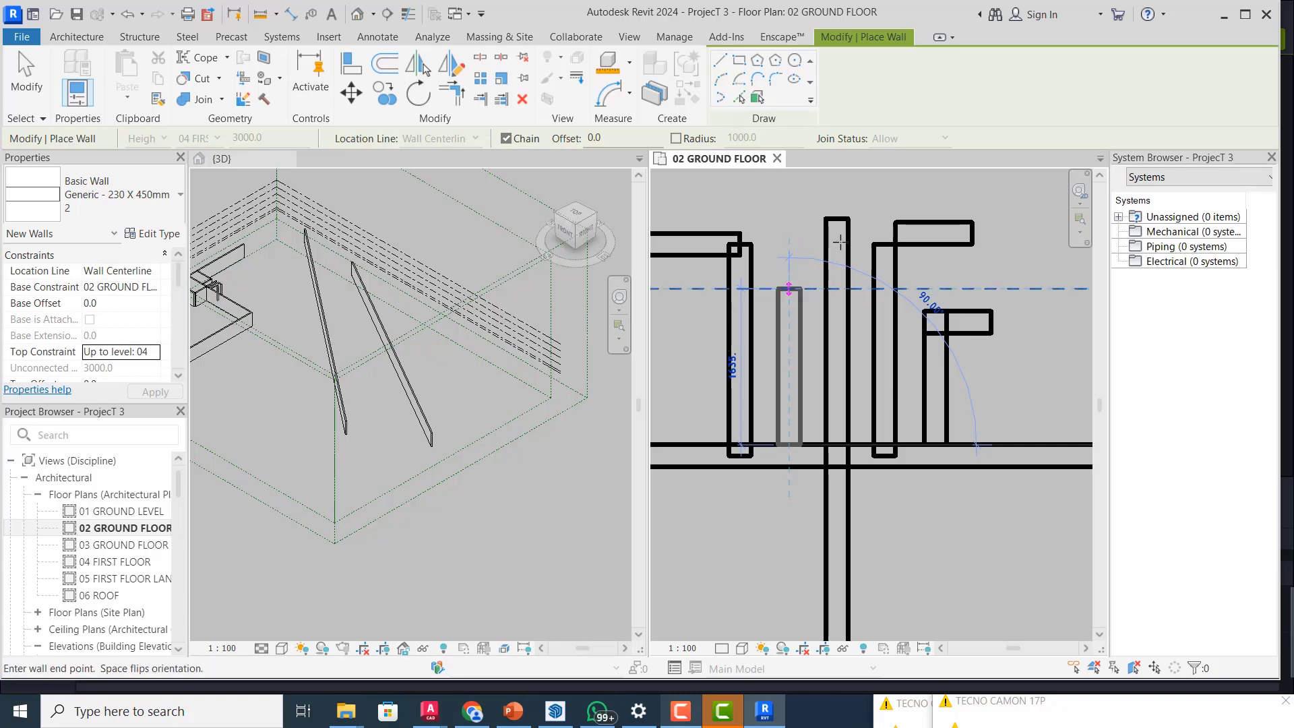
pyautogui.click(790, 288)
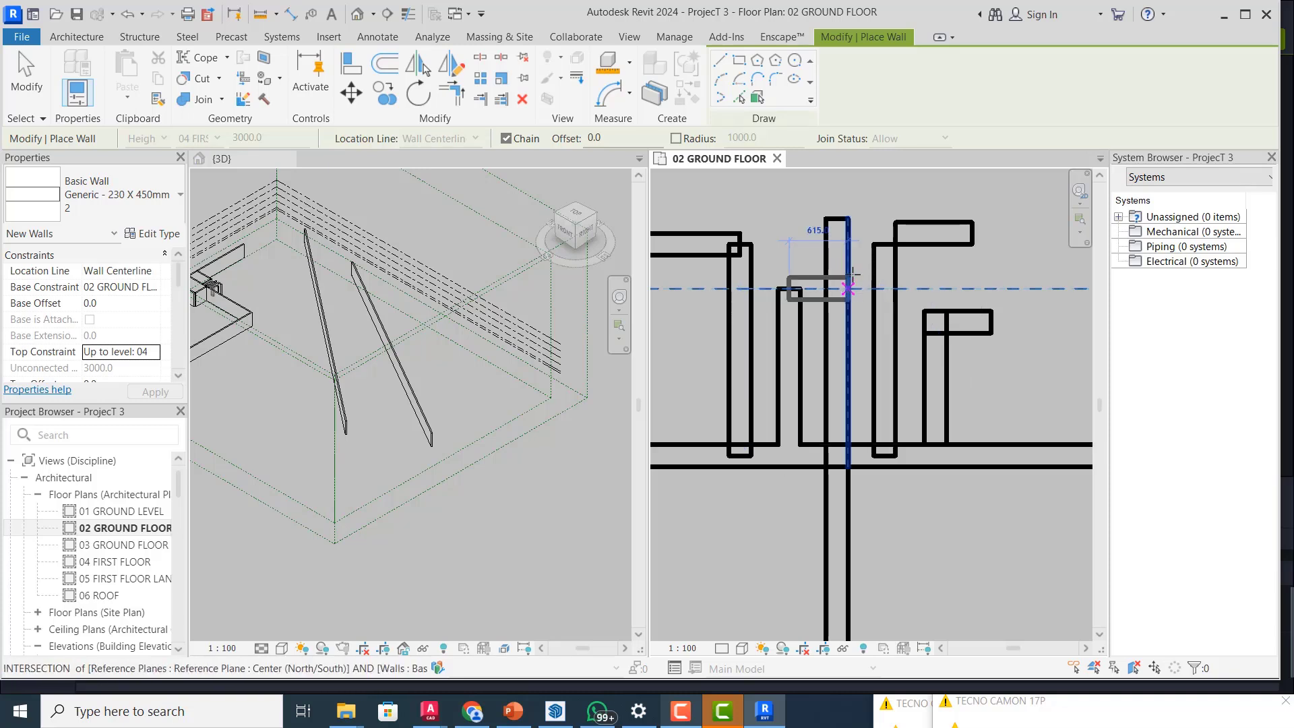
pyautogui.click(844, 282)
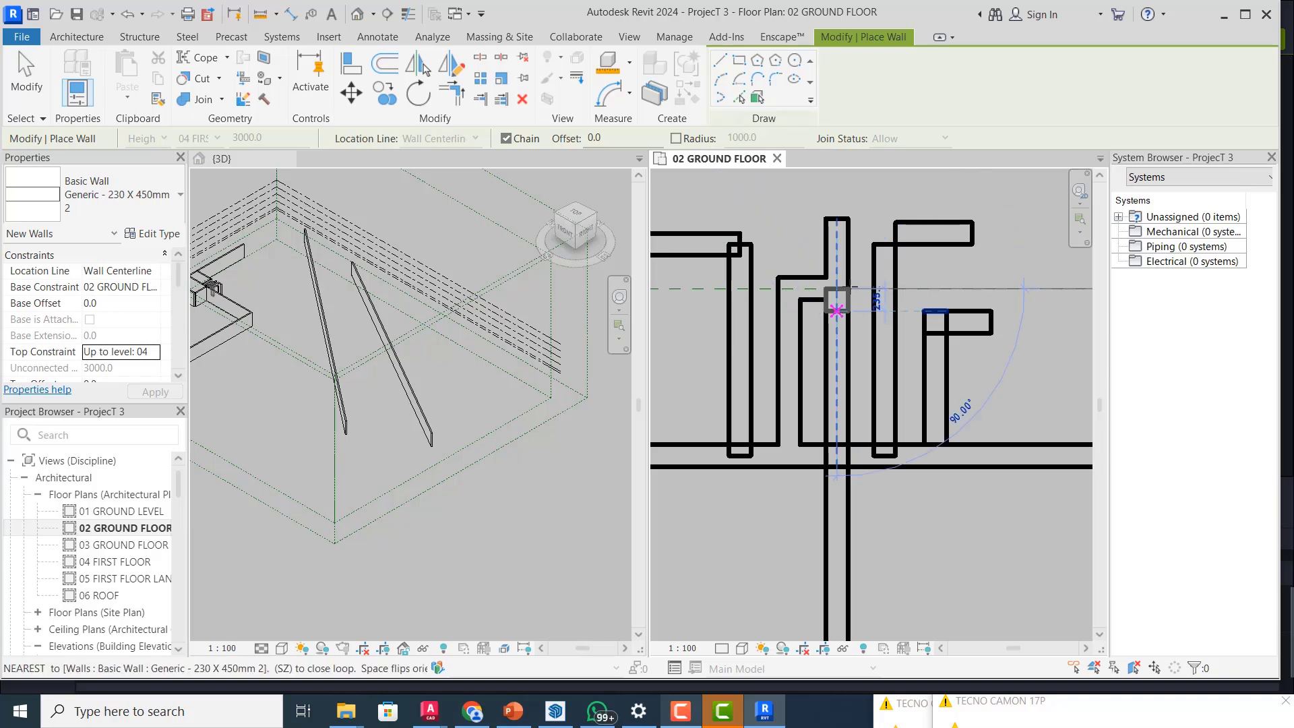
# - Save the project
pyautogui.scroll(5, 845, 305)
pyautogui.scroll(1, 848, 277)
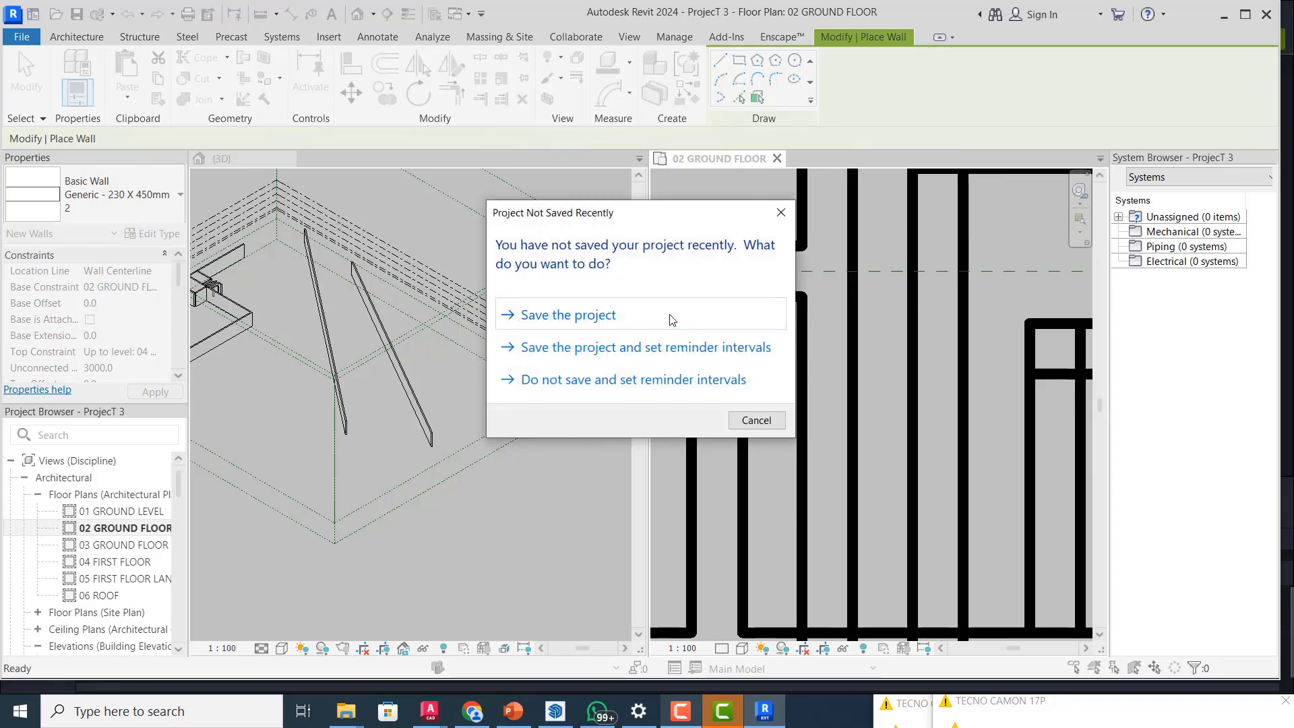
pyautogui.click(632, 316)
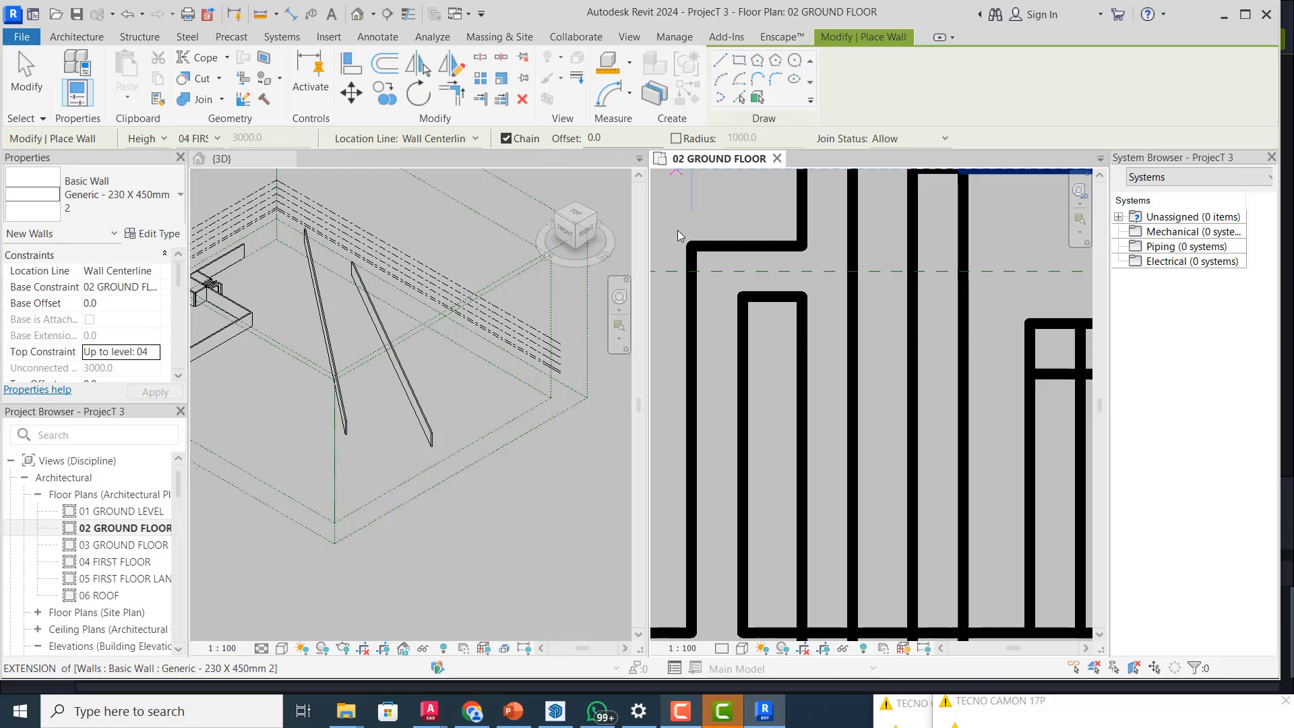
# - Turn off Chain and draw separate walls: about 3100 mm north from the long north wall, then about 2600 mm east at its upper end
pyautogui.scroll(-3, 830, 337)
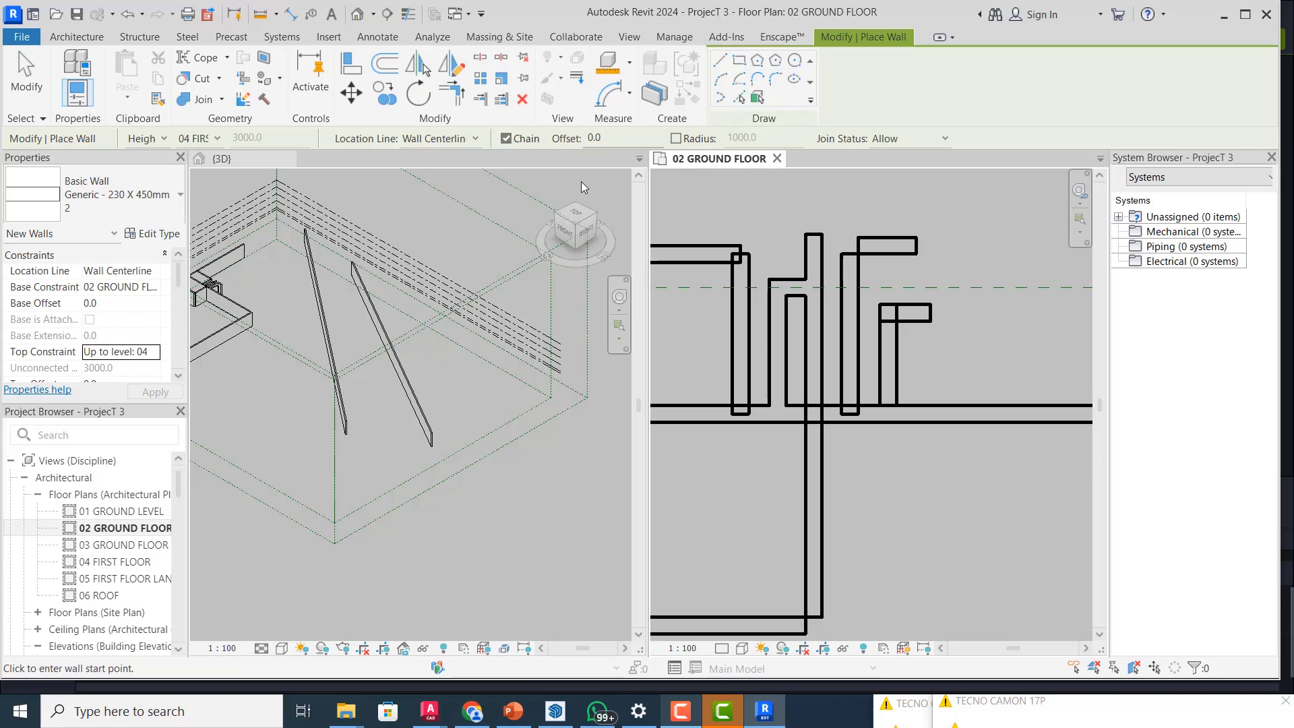
pyautogui.click(508, 139)
pyautogui.click(998, 407)
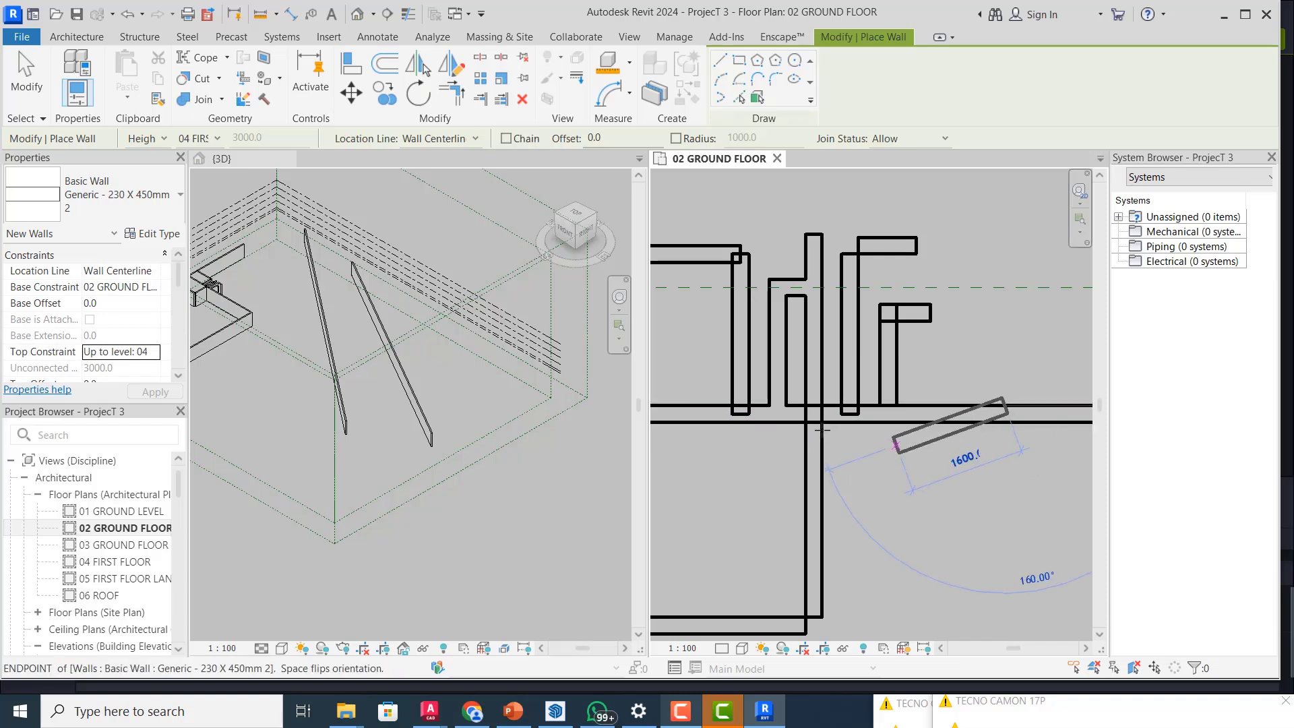
pyautogui.scroll(-2, 819, 425)
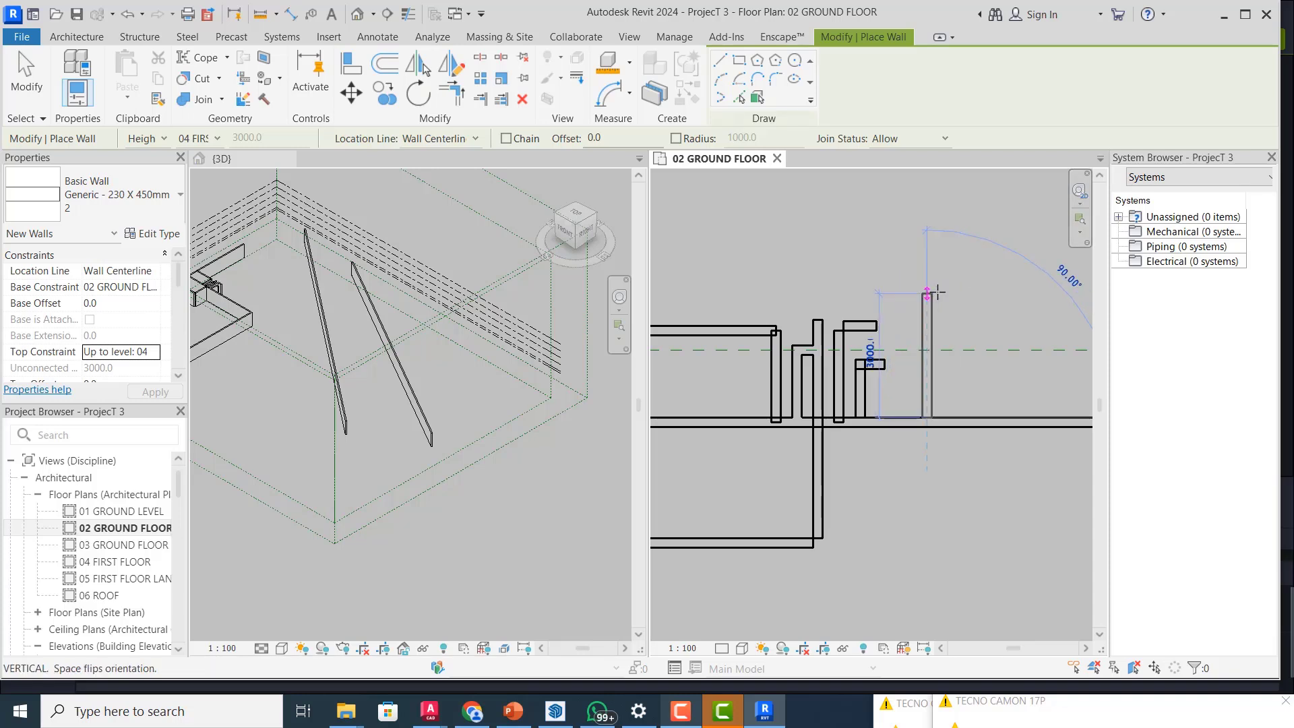
pyautogui.click(1019, 286)
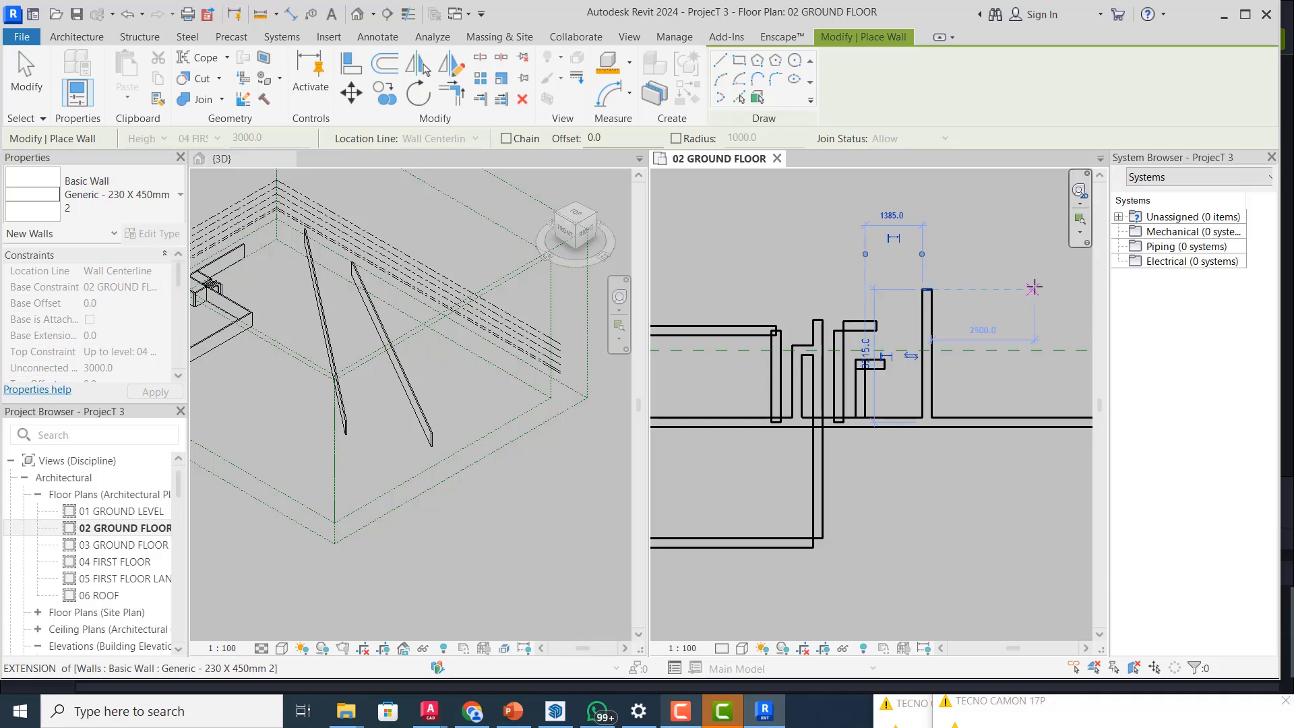
pyautogui.click(1034, 288)
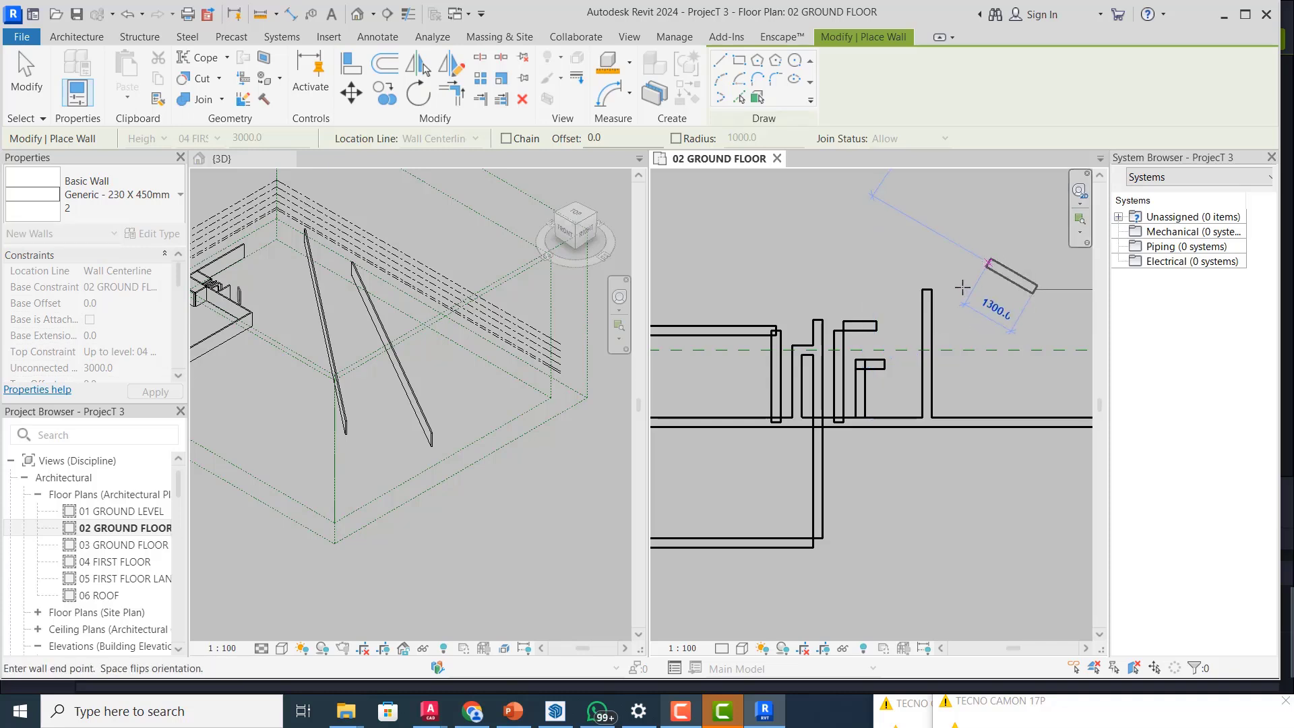
pyautogui.click(930, 258)
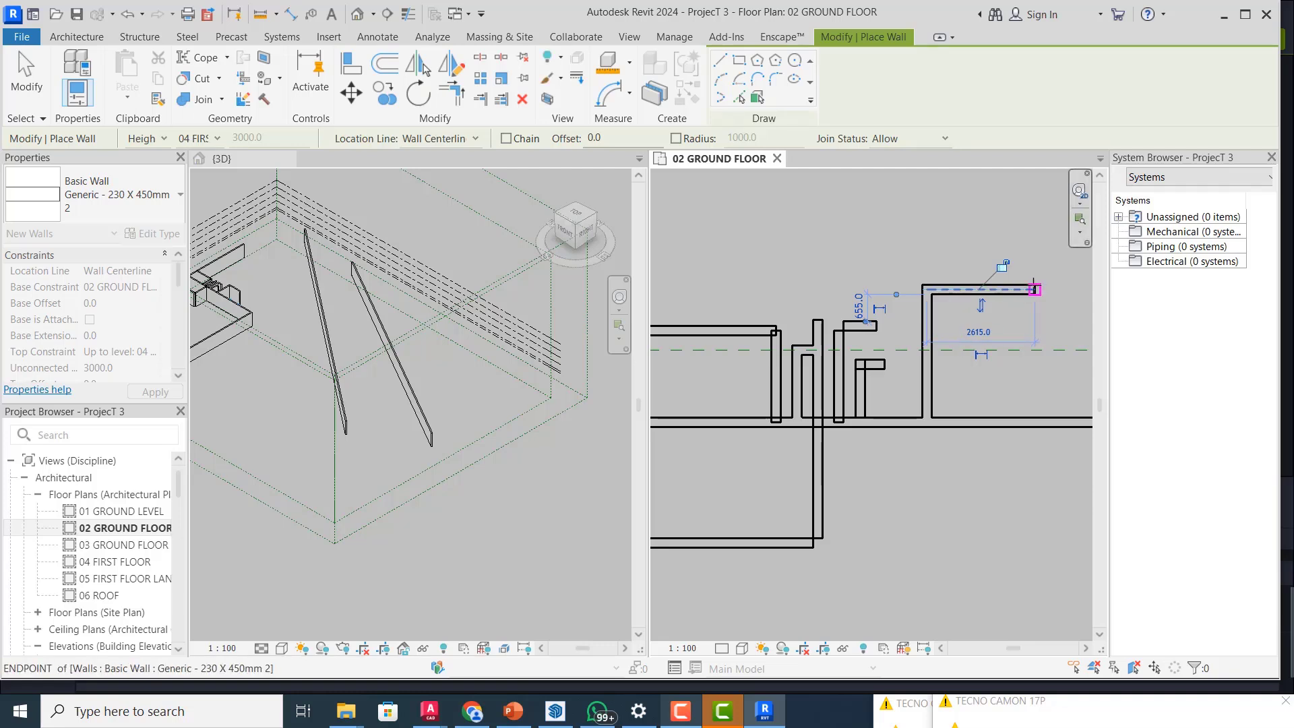
# - Draw a separate wall about 1900 mm north from the east end of the unchained horizontal wall
pyautogui.click(1035, 289)
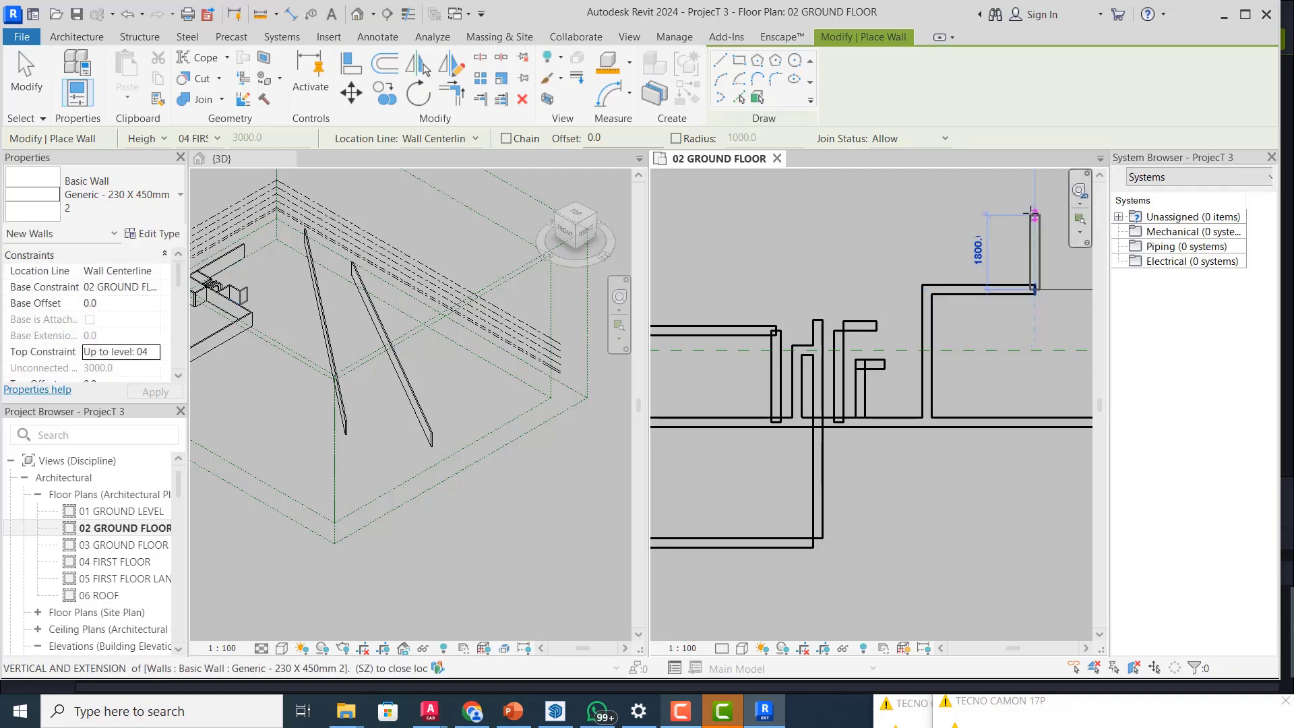
pyautogui.click(1035, 210)
pyautogui.scroll(-1, 809, 327)
pyautogui.scroll(-1, 807, 328)
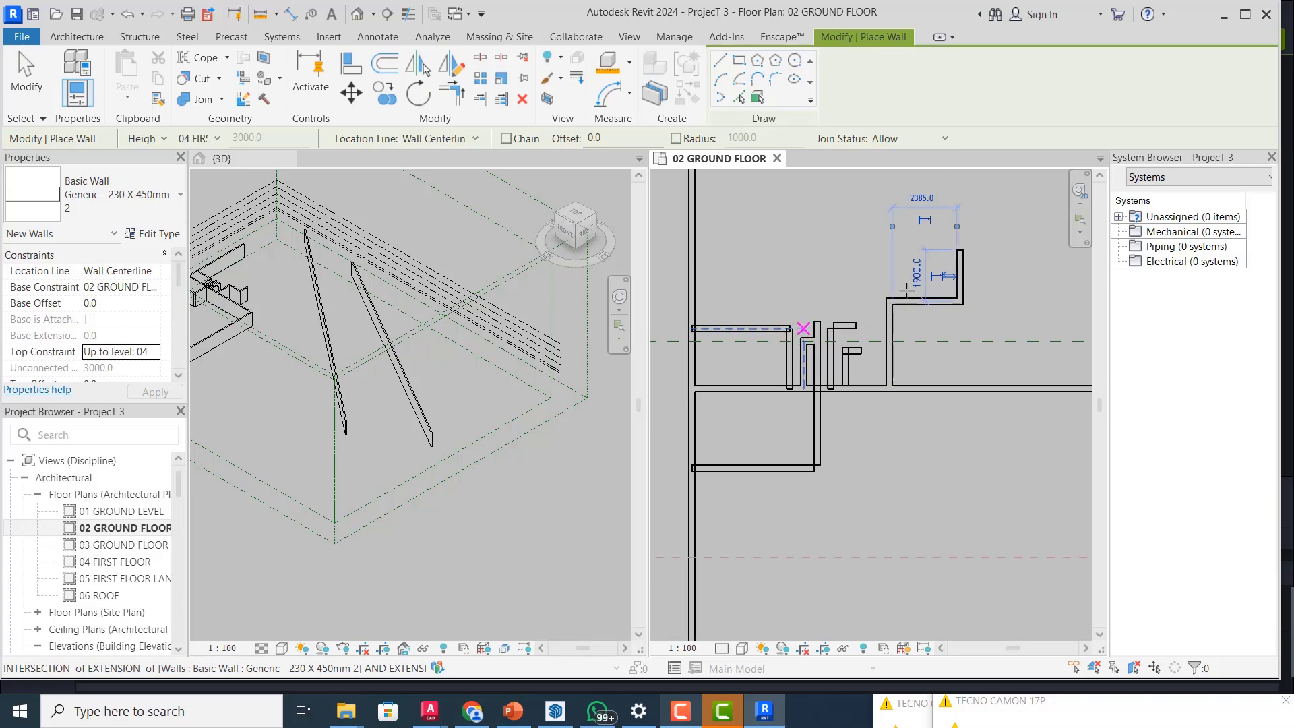
pyautogui.scroll(2, 1016, 257)
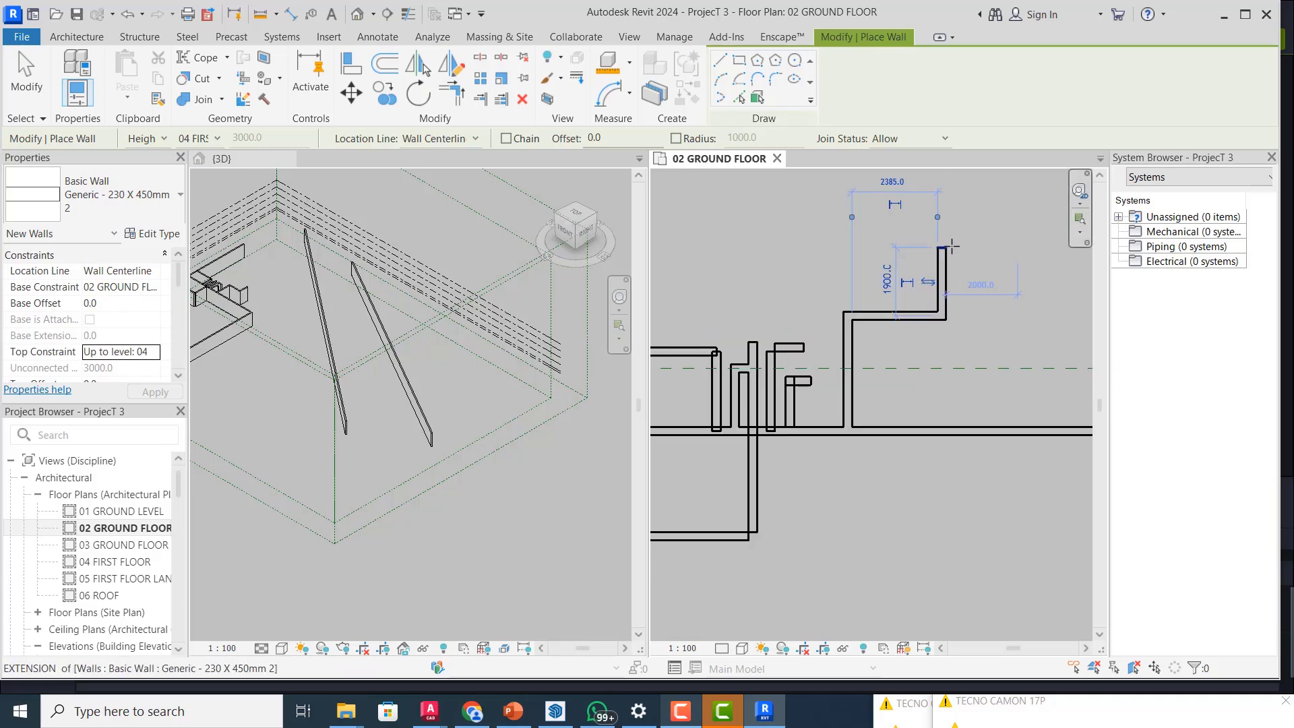
# - Draw two separate unchained walls: about 1800 mm east from the stepped walls' upper end, then about 900 mm north
pyautogui.scroll(2, 947, 247)
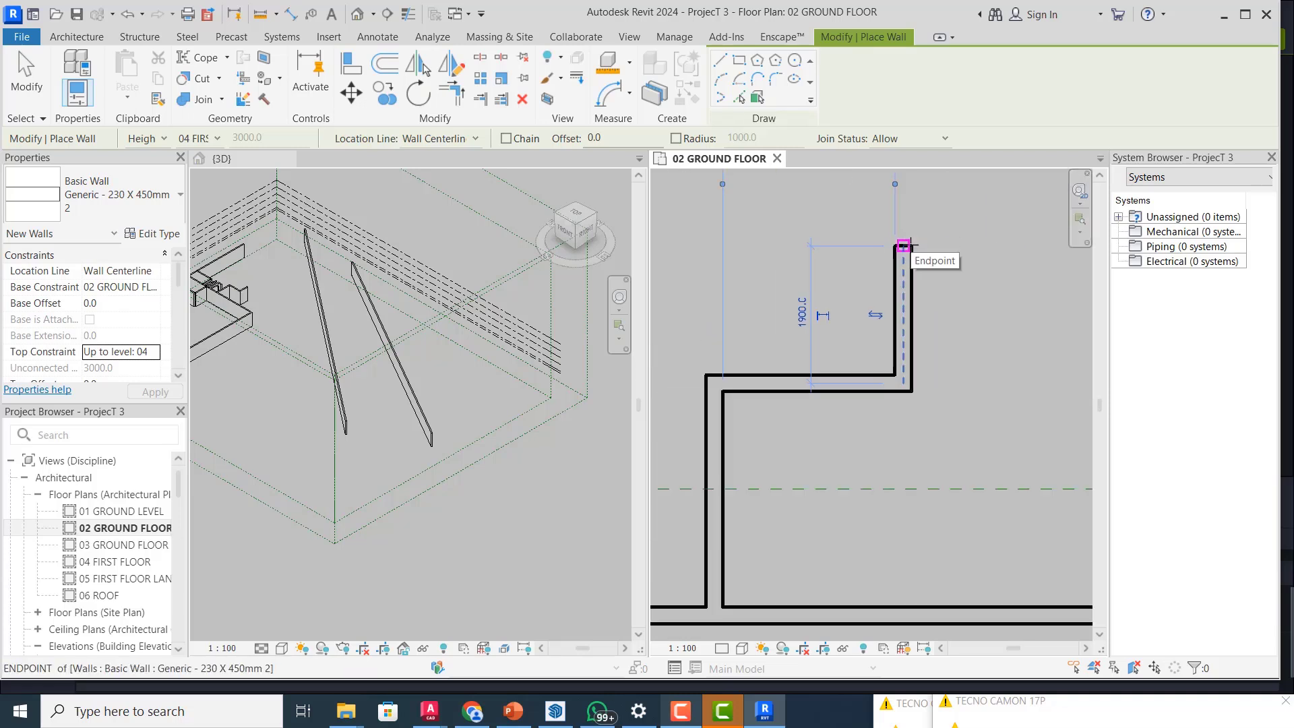
pyautogui.click(1026, 241)
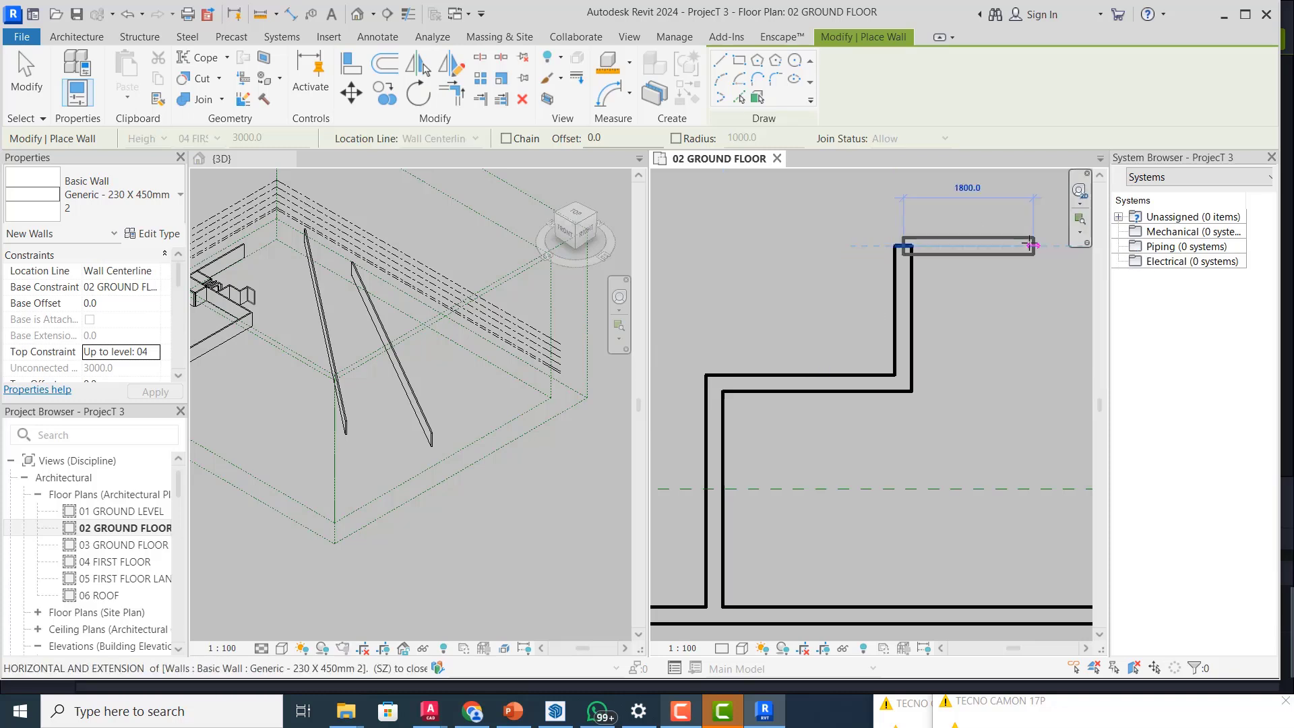
pyautogui.click(1032, 223)
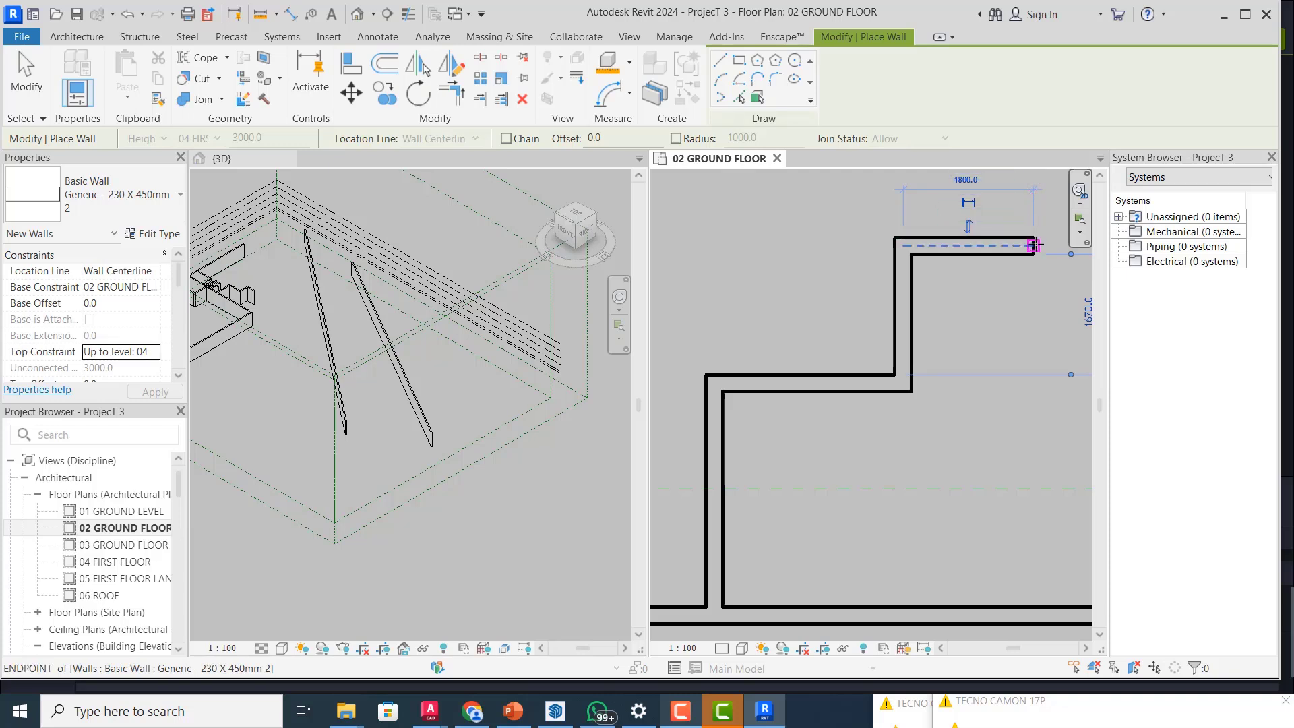
pyautogui.click(1032, 182)
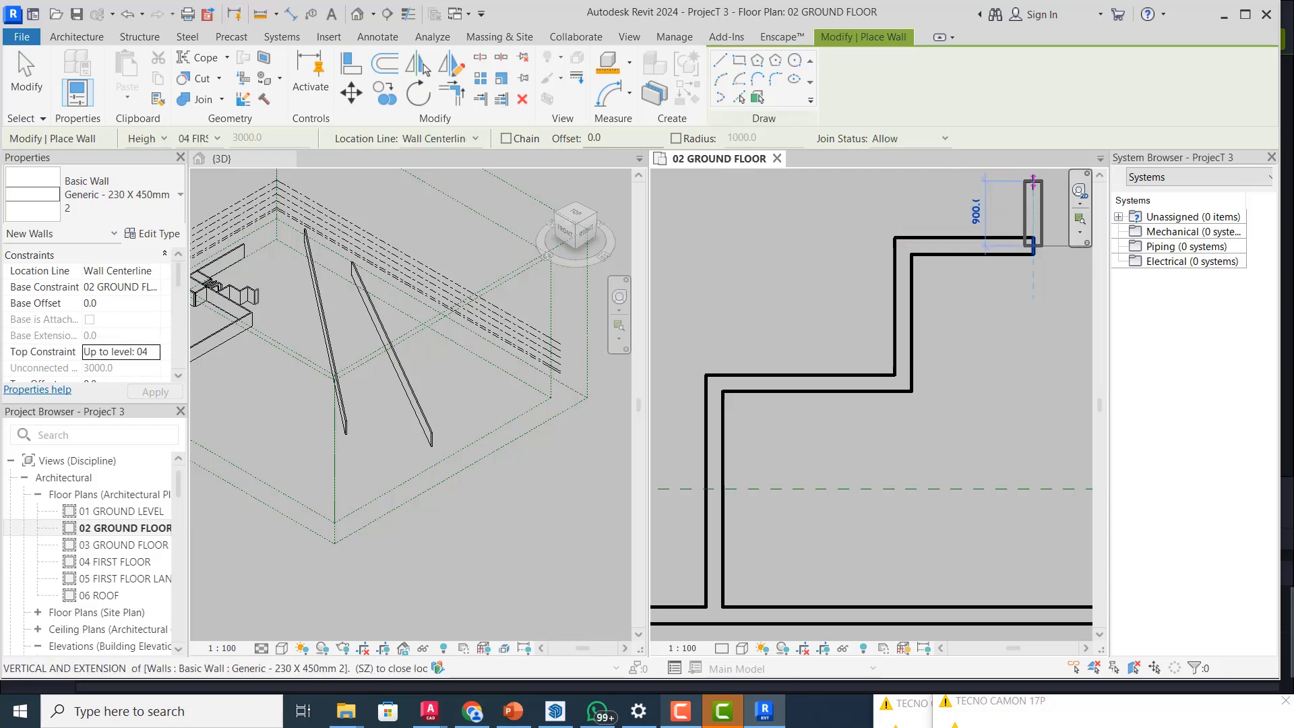
pyautogui.press('Escape')
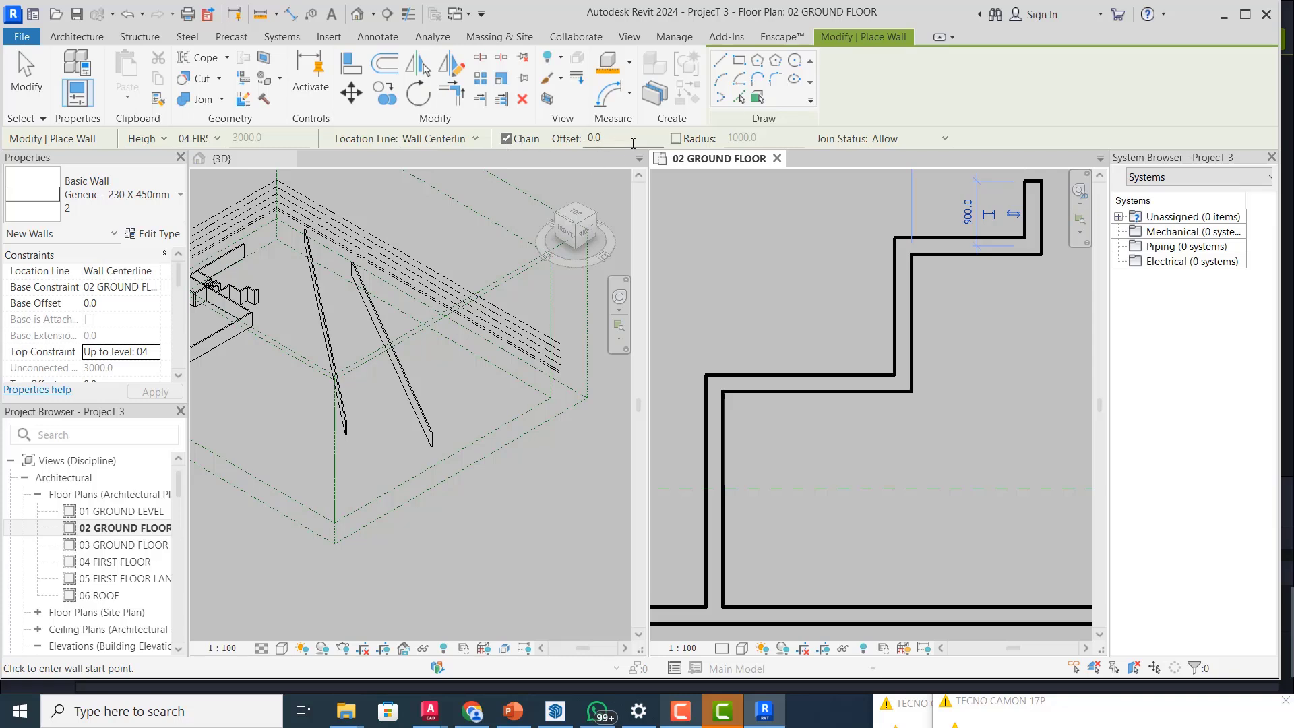
# - Turn on Chain and draw two 1200 mm walls beyond the last wall's upper end, offset 500 mm to its west and 1000 mm to its east
pyautogui.scroll(-1, 769, 334)
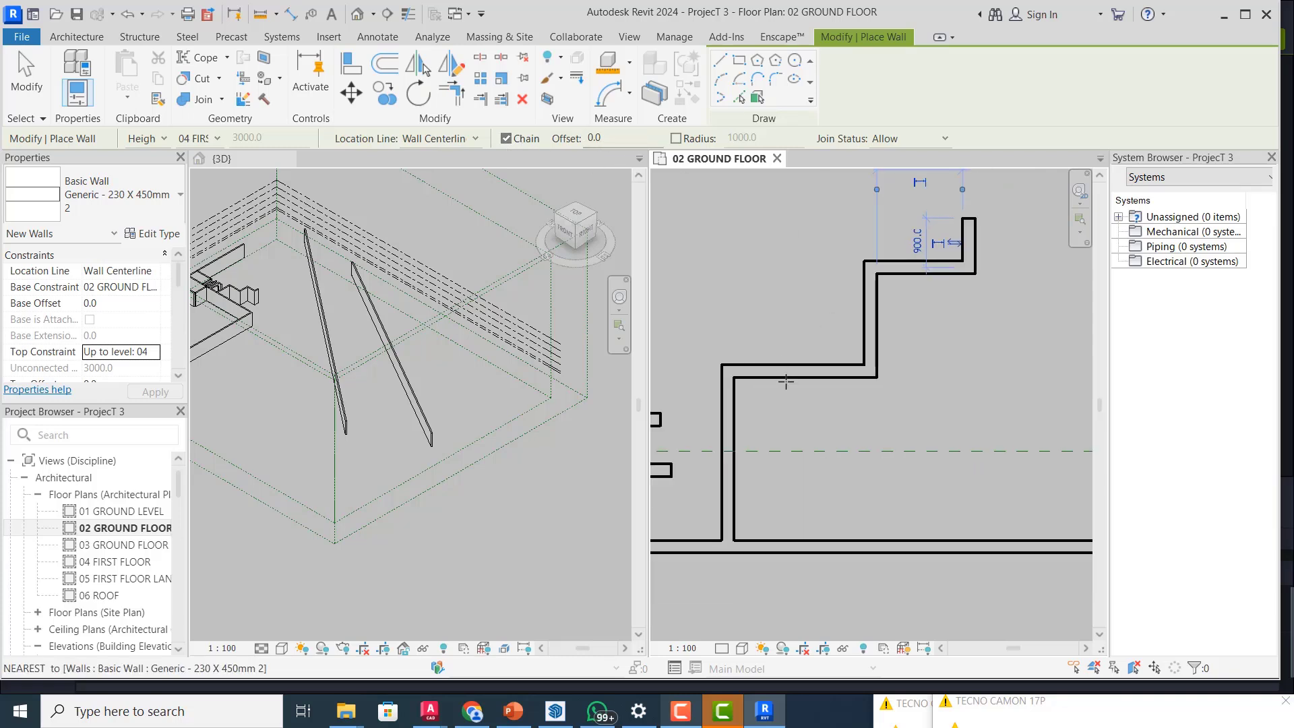
pyautogui.scroll(-3, 786, 381)
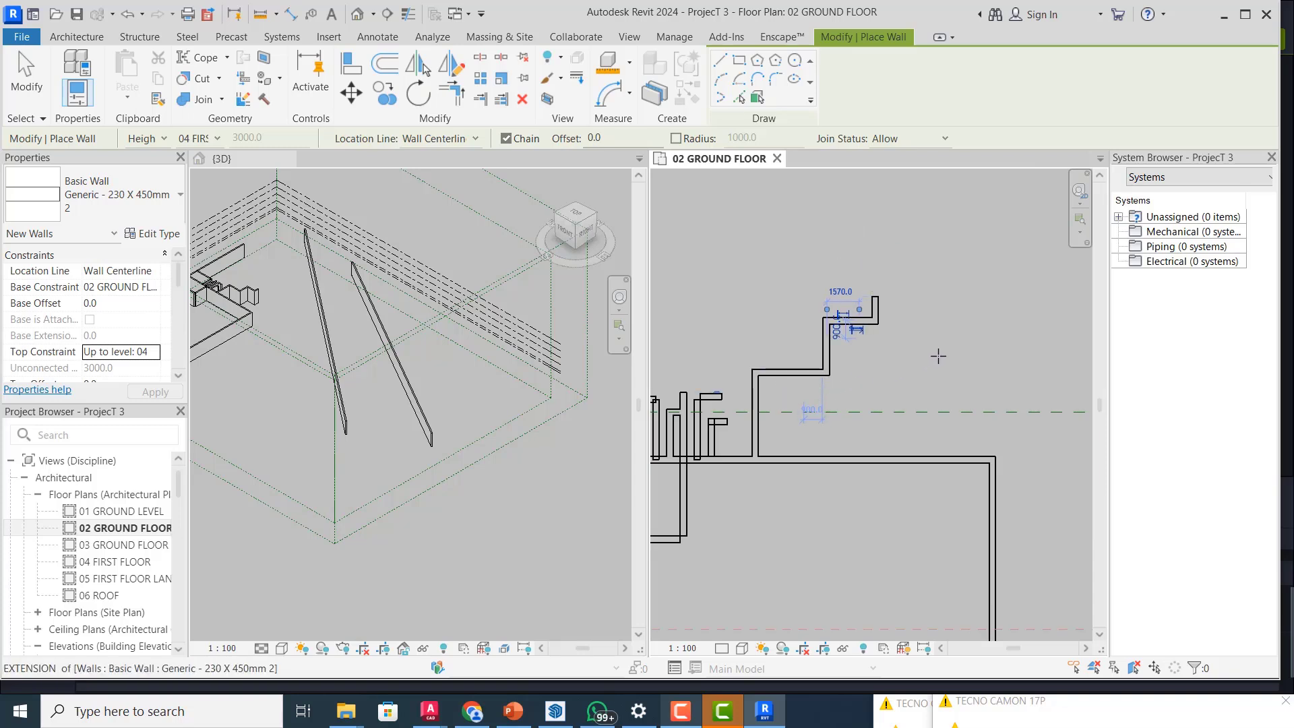
pyautogui.scroll(-3, 939, 356)
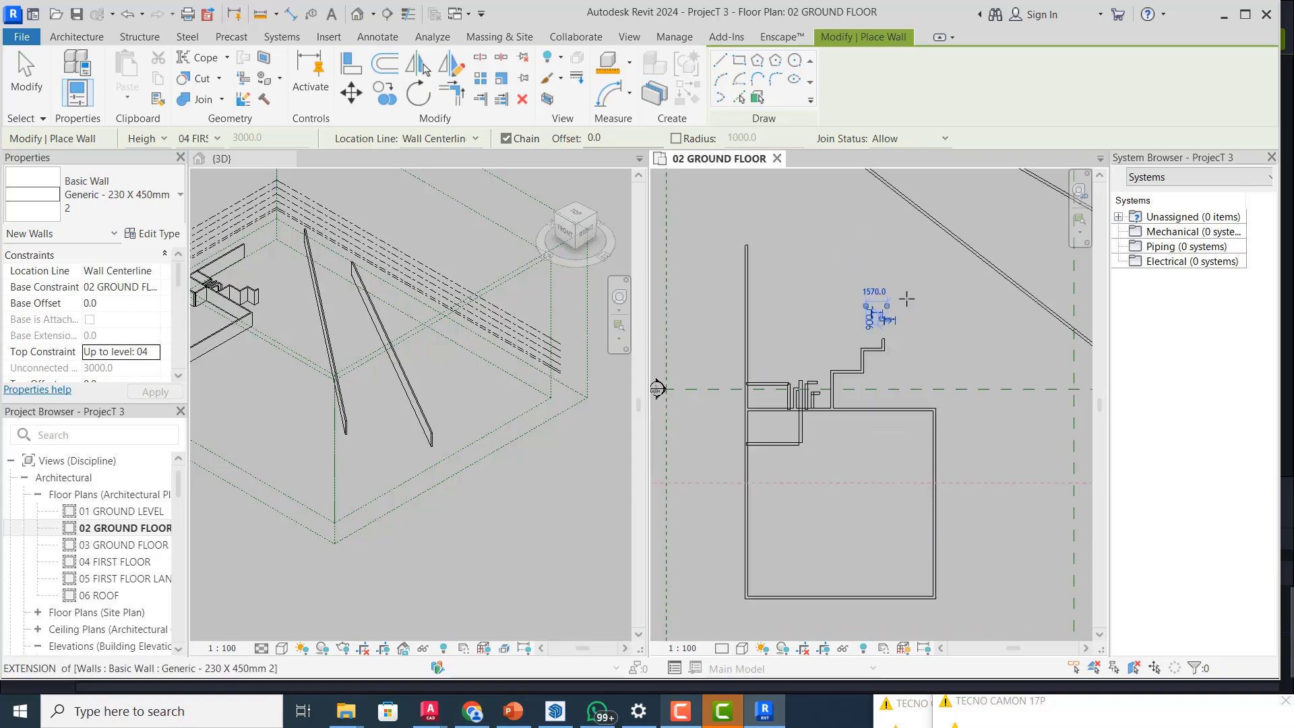
pyautogui.scroll(6, 906, 299)
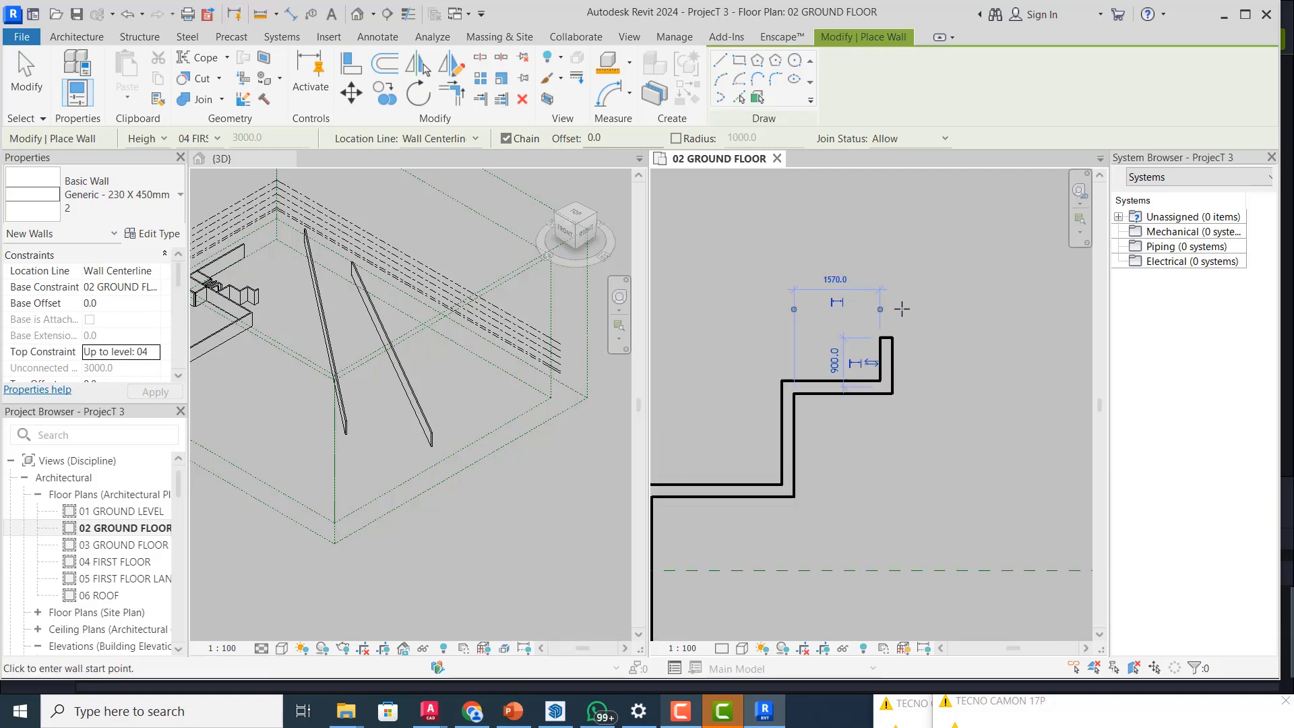
pyautogui.scroll(1, 894, 339)
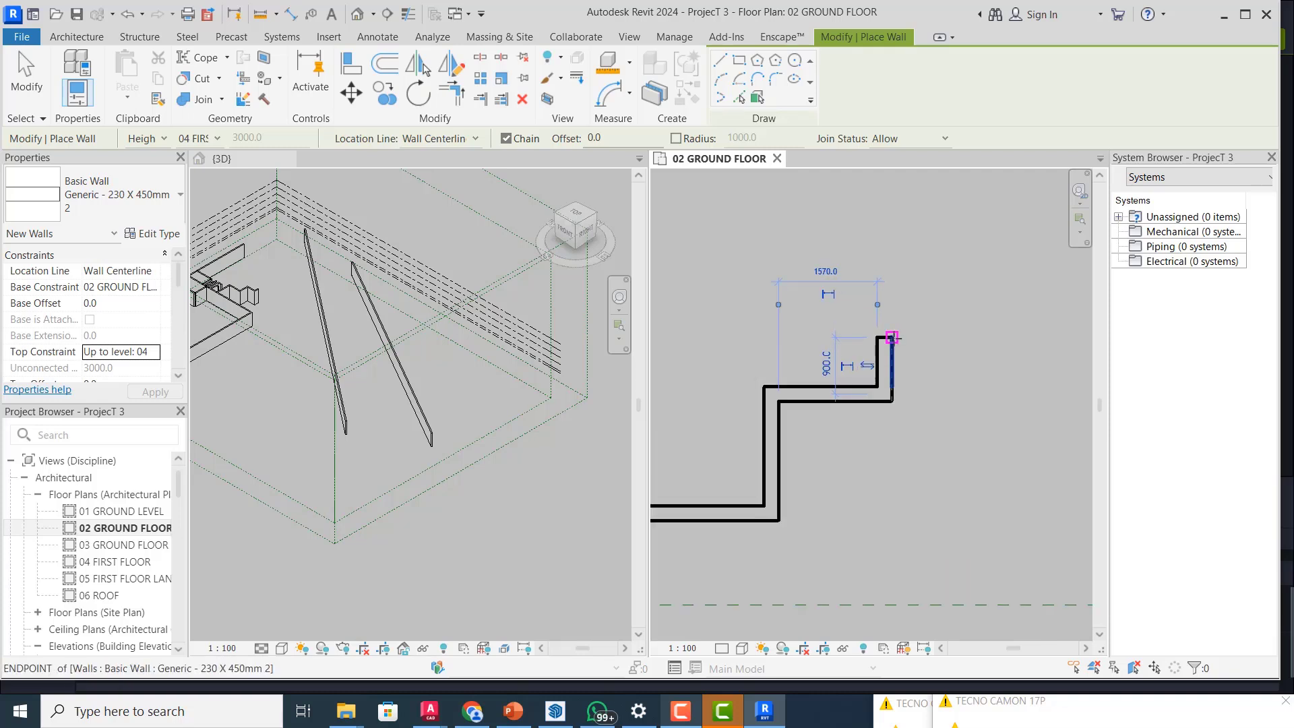
pyautogui.scroll(-1, 822, 362)
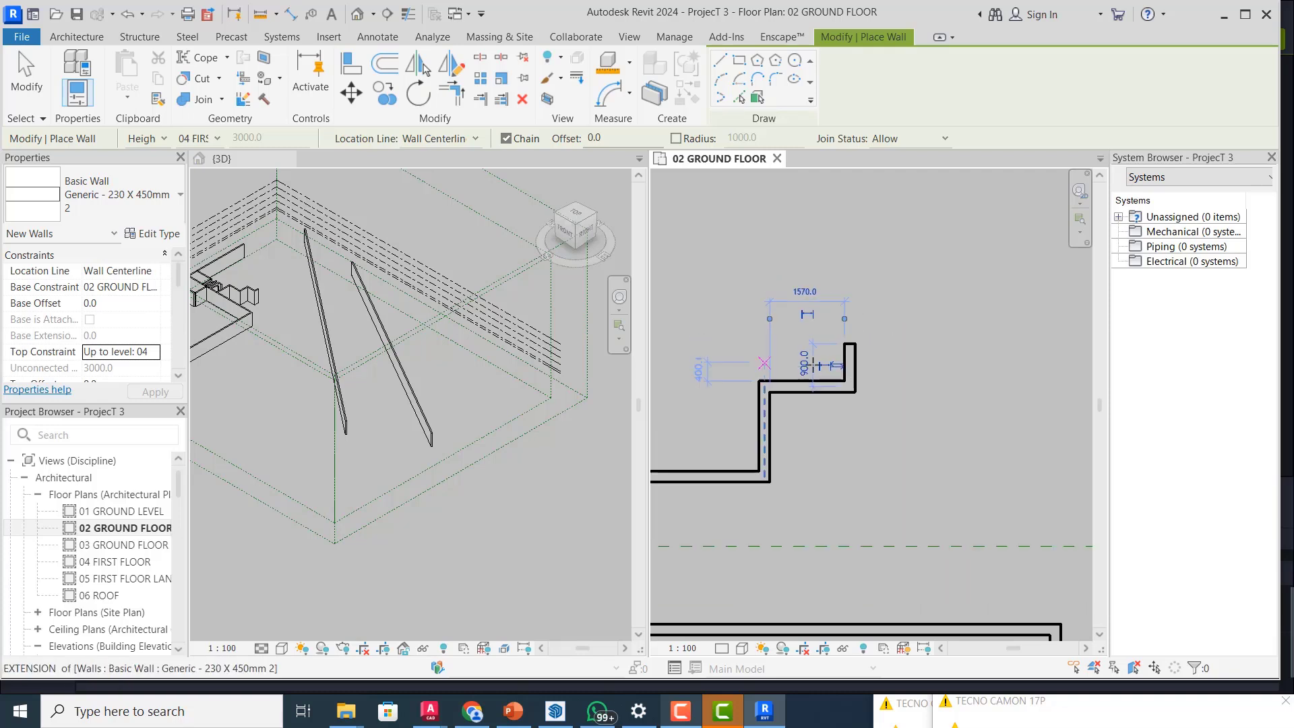
pyautogui.scroll(1, 875, 369)
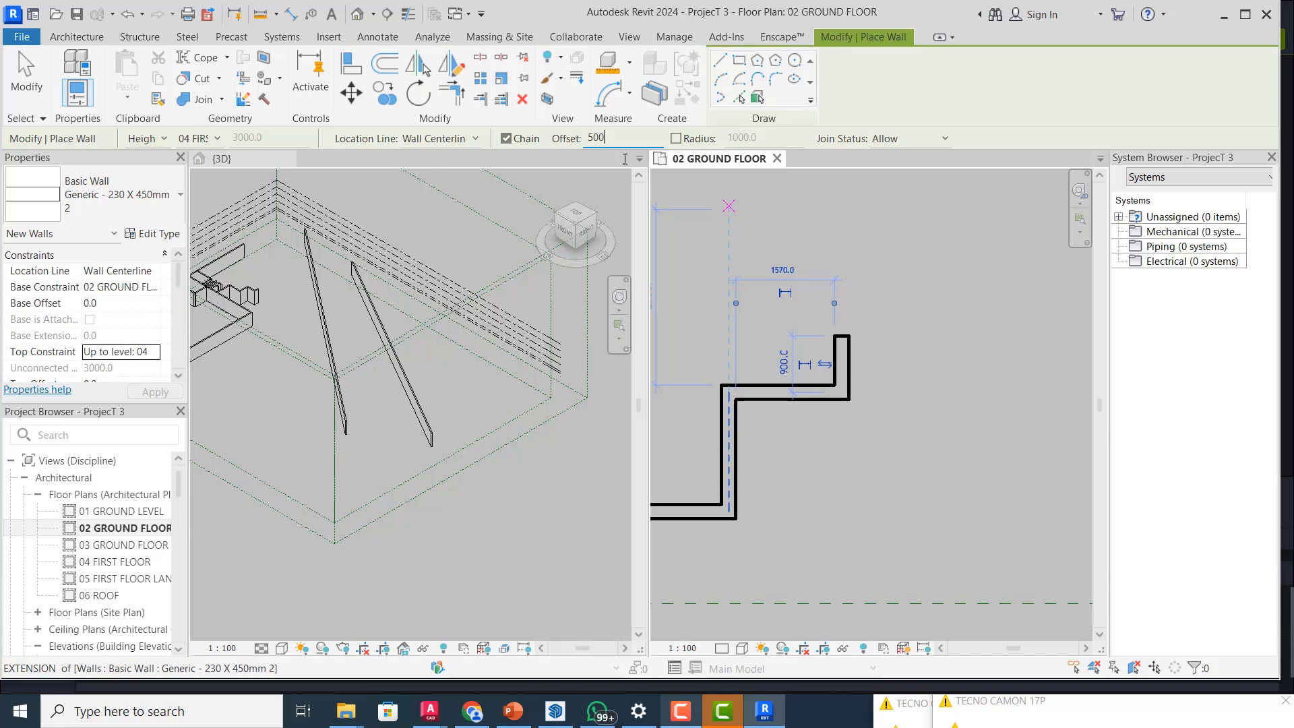
pyautogui.click(841, 335)
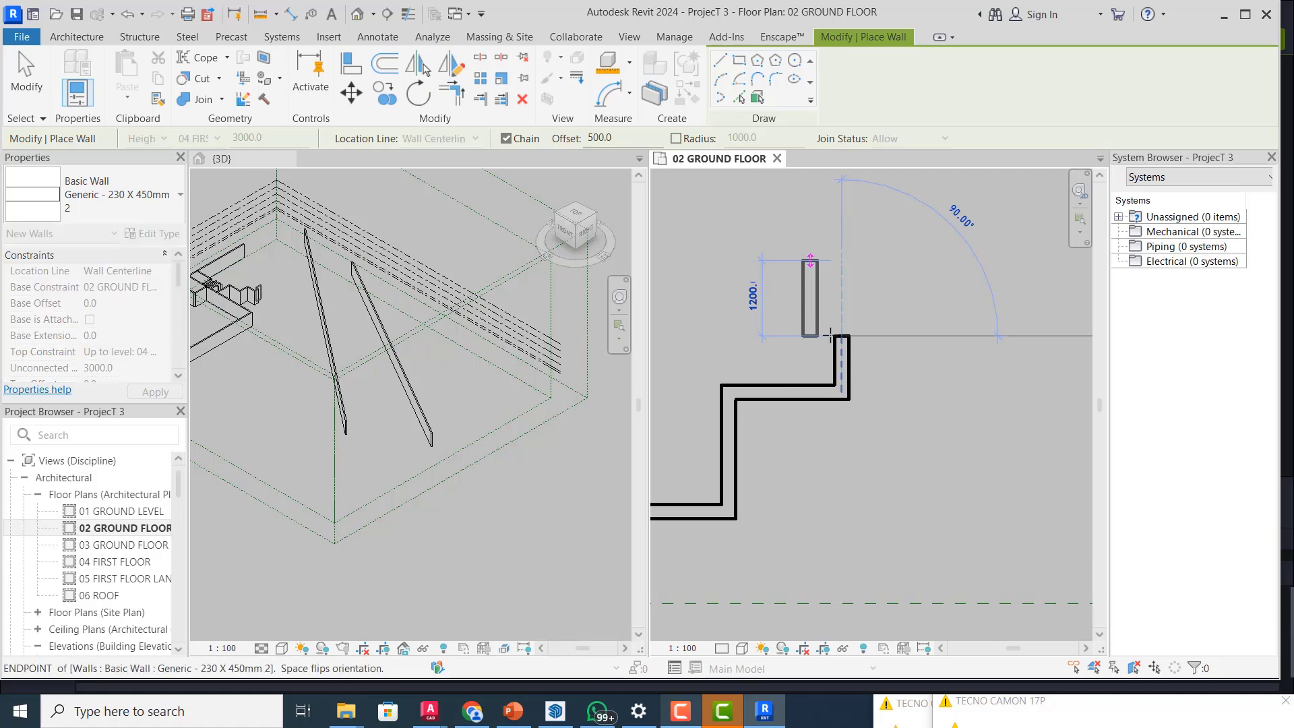
pyautogui.click(841, 261)
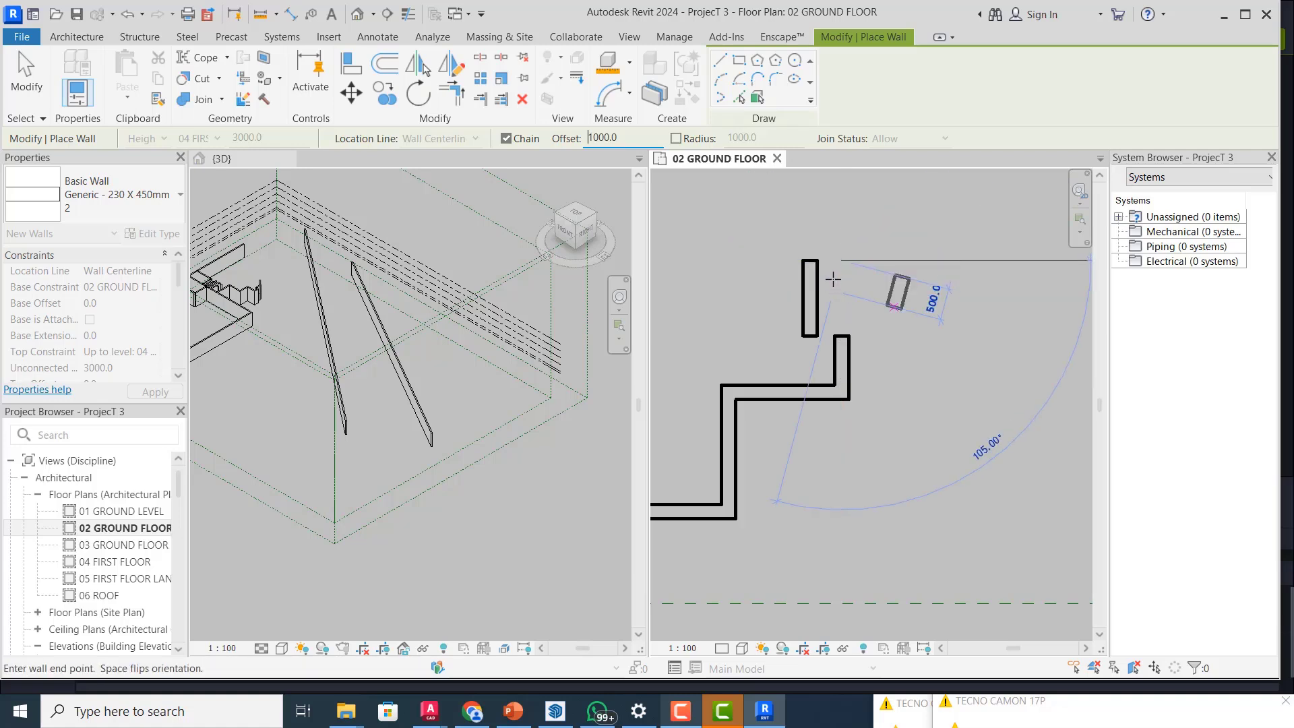
pyautogui.click(841, 331)
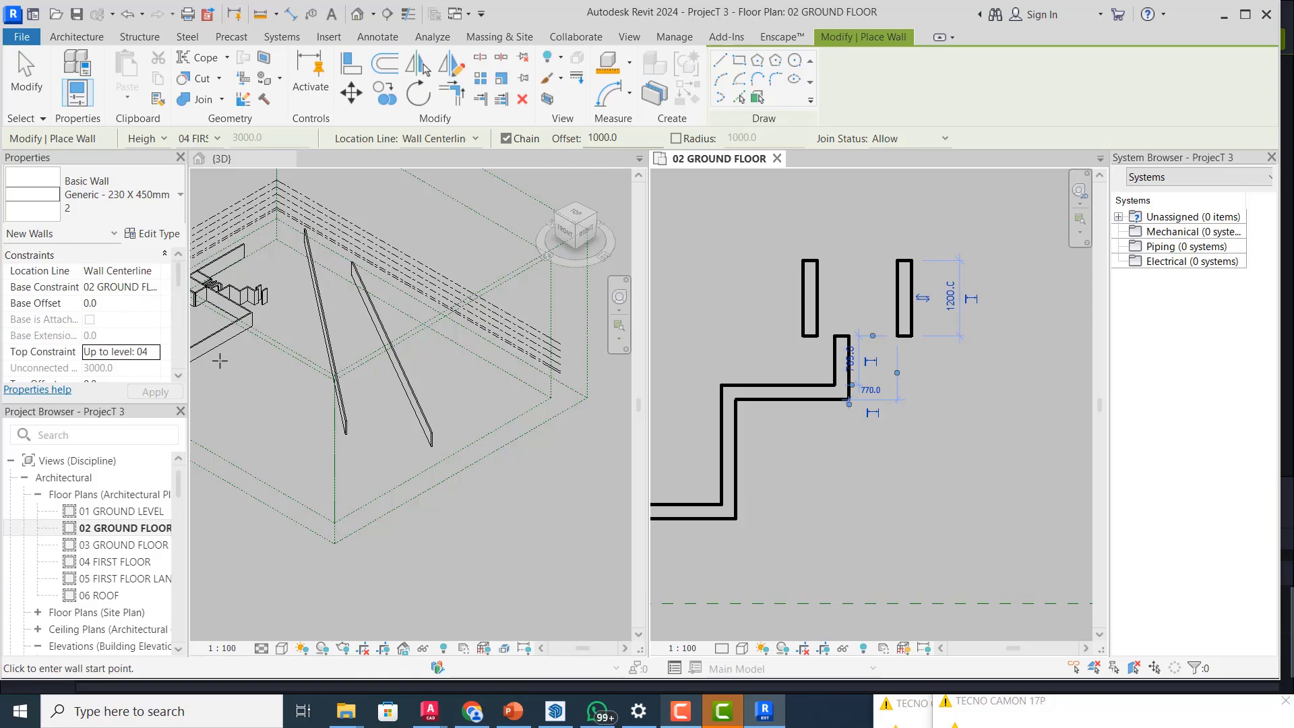
# - Review the available levels for the new walls' base constraint and top constraint
pyautogui.click(151, 292)
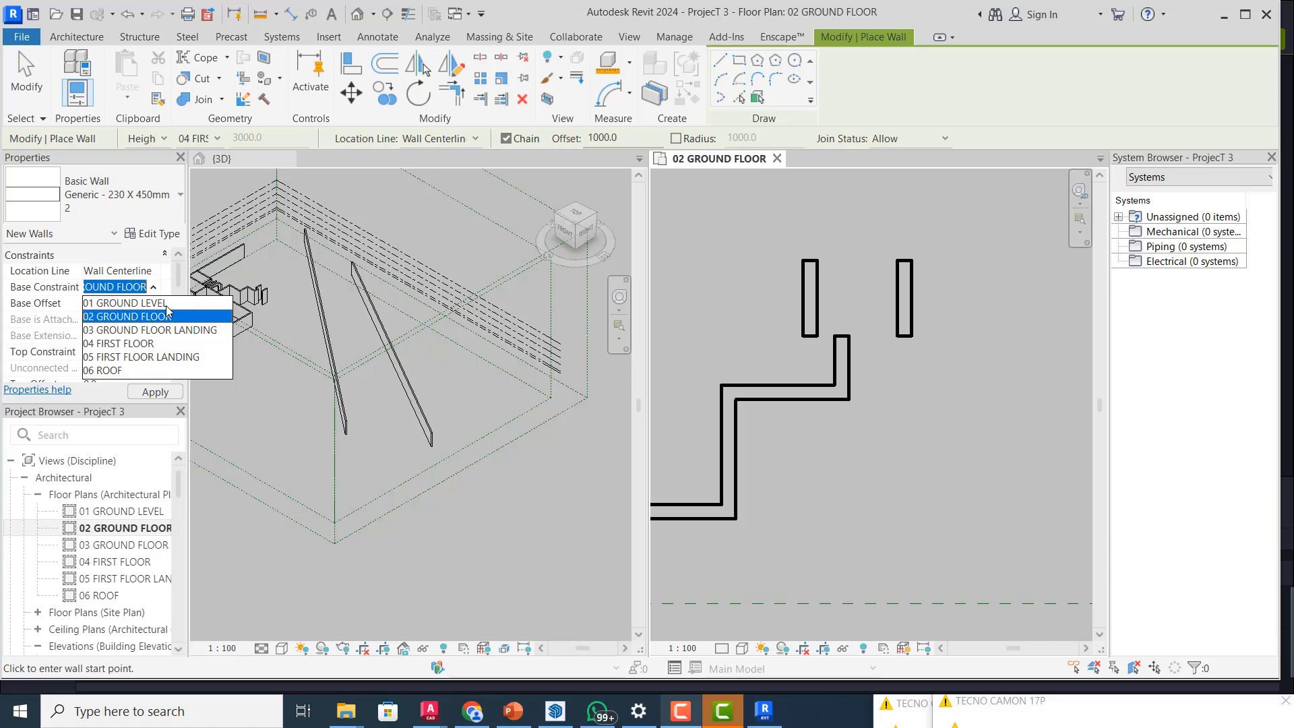
pyautogui.click(165, 279)
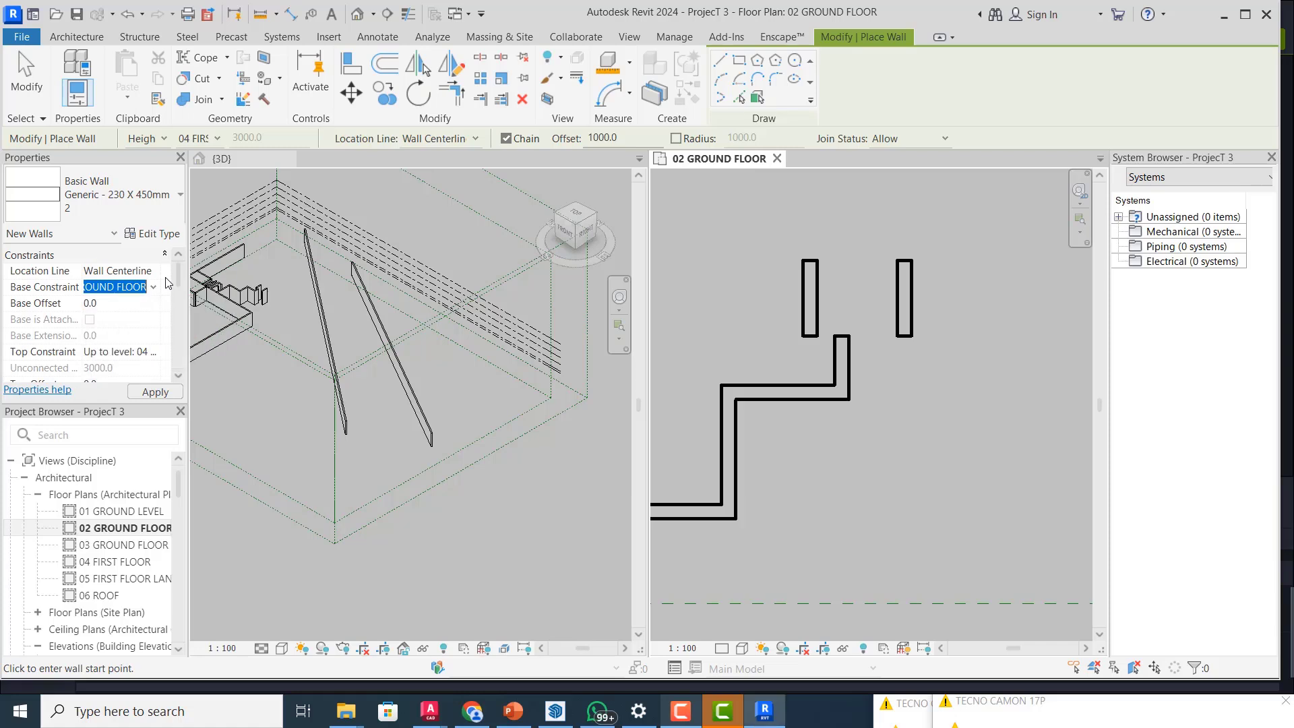
pyautogui.click(143, 351)
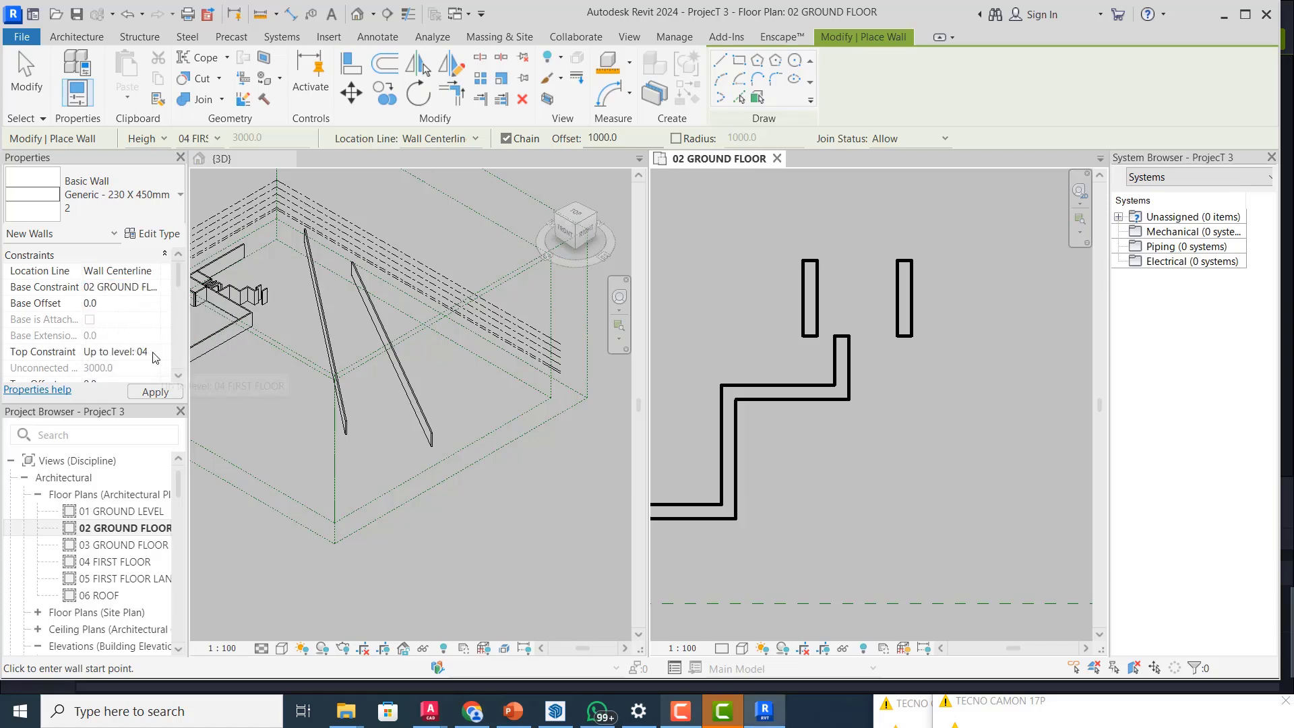
pyautogui.click(153, 351)
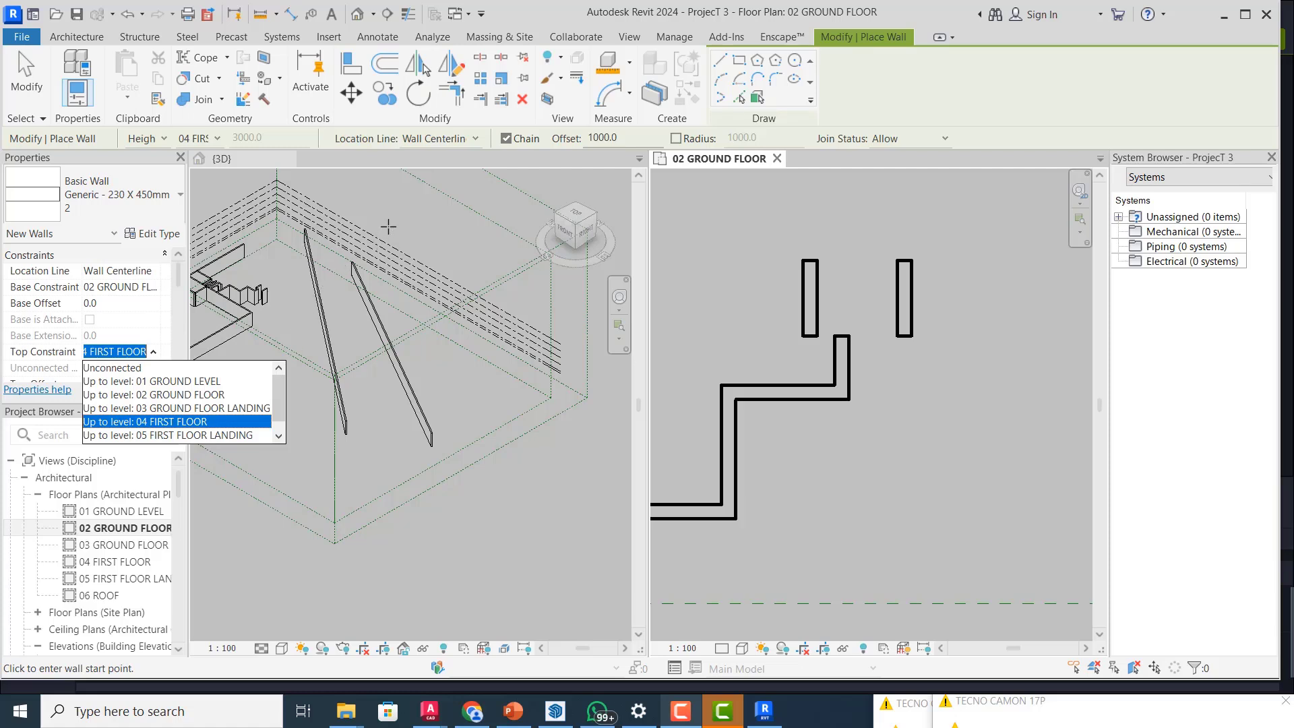
pyautogui.click(411, 213)
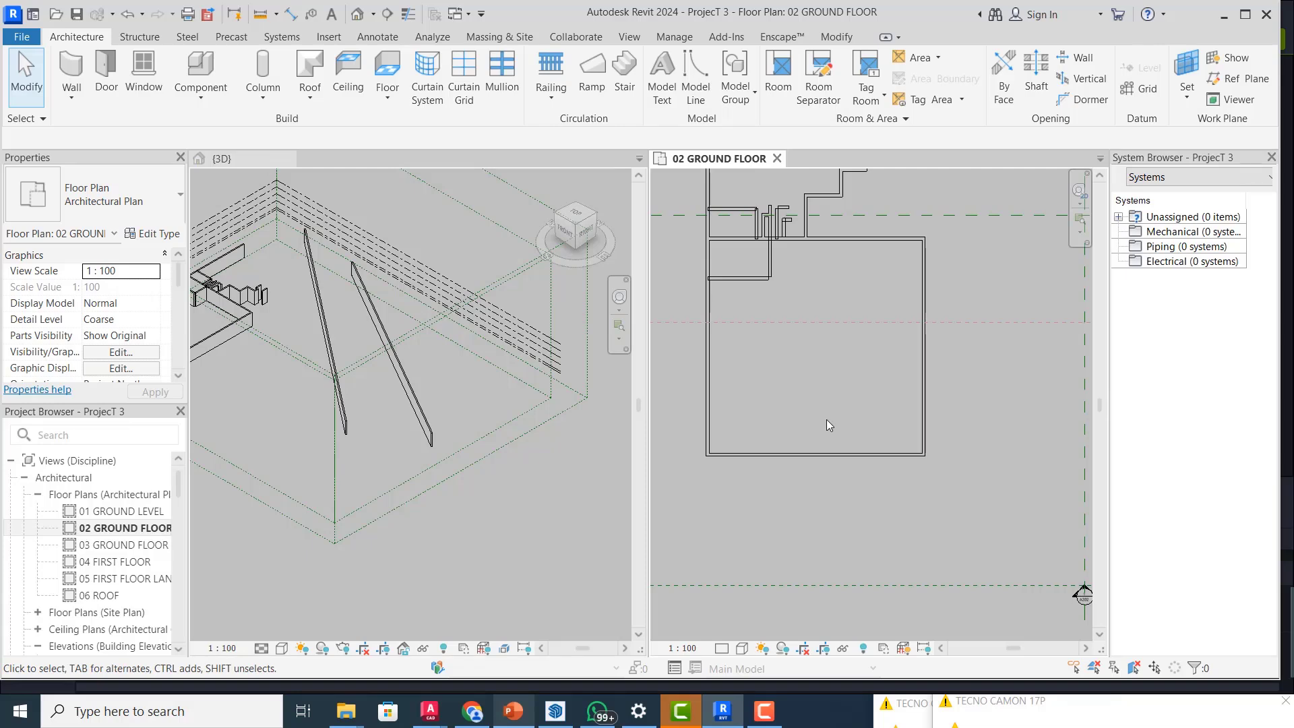
pyautogui.click(204, 100)
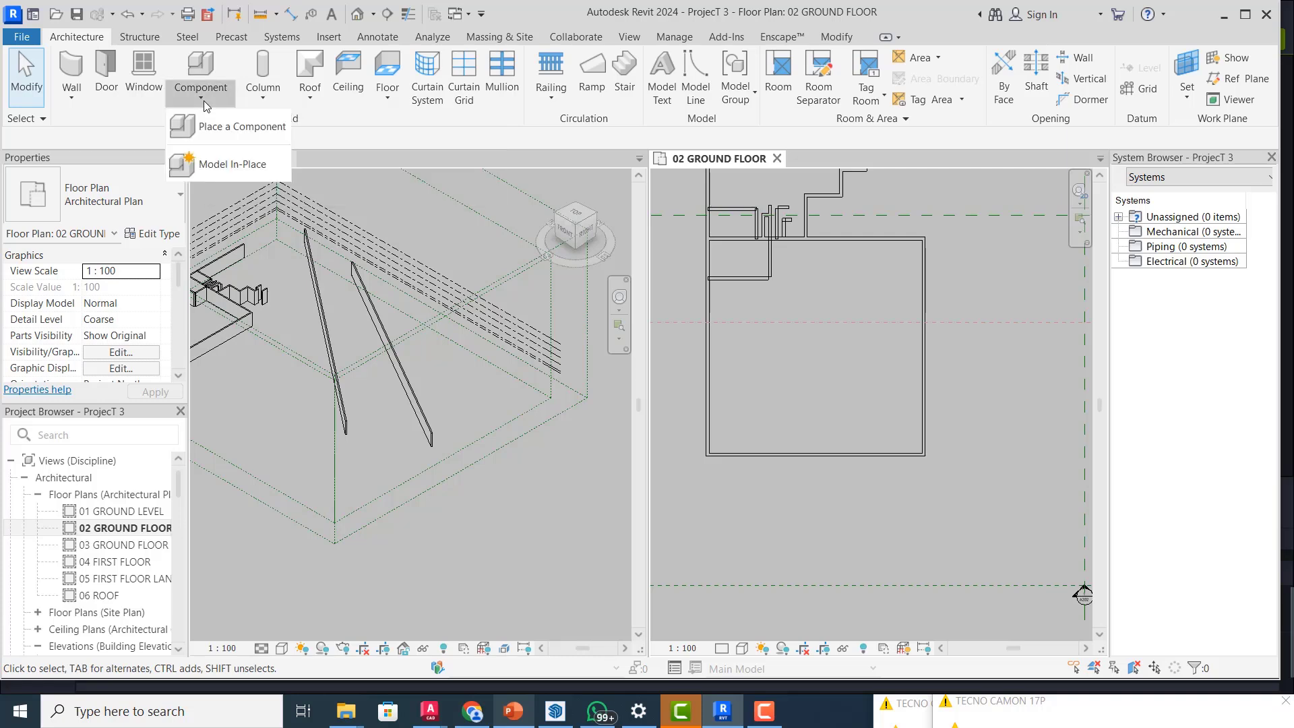
pyautogui.click(204, 99)
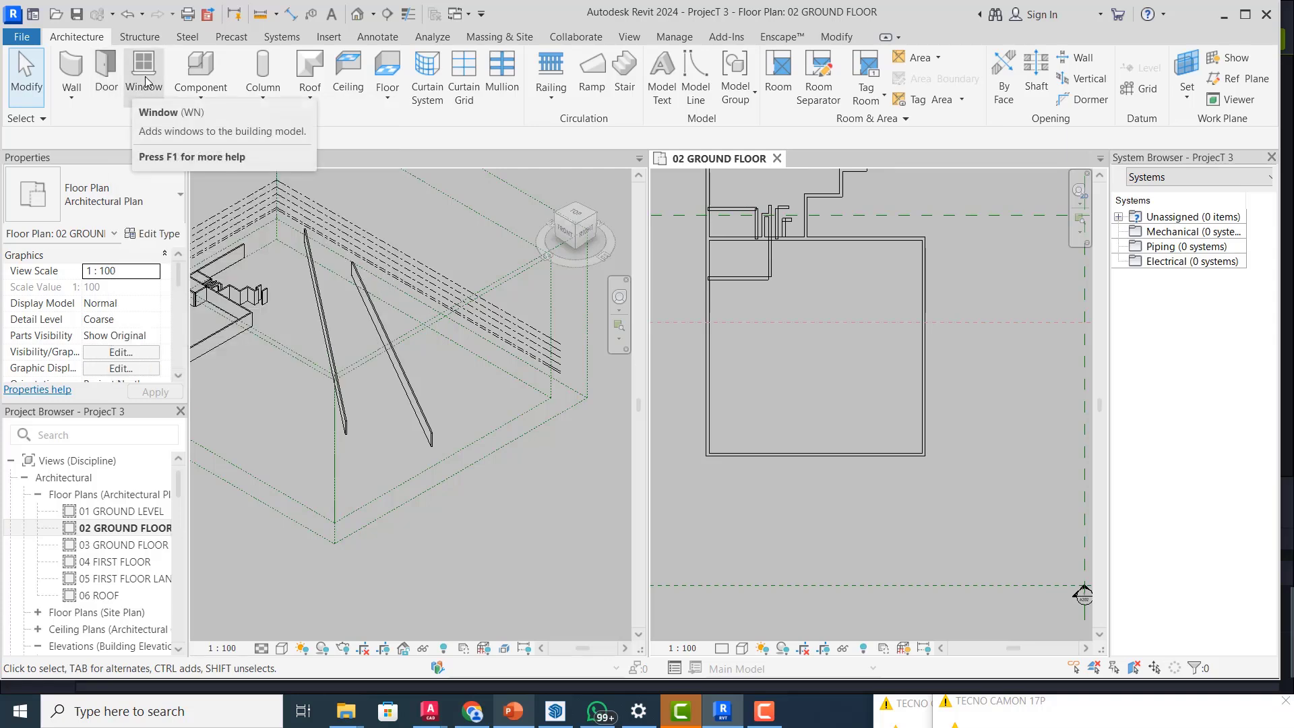
# - Start placing a door and choose the M_Door-Passage-Double-Flush 1700 x 2000mm type
pyautogui.click(111, 70)
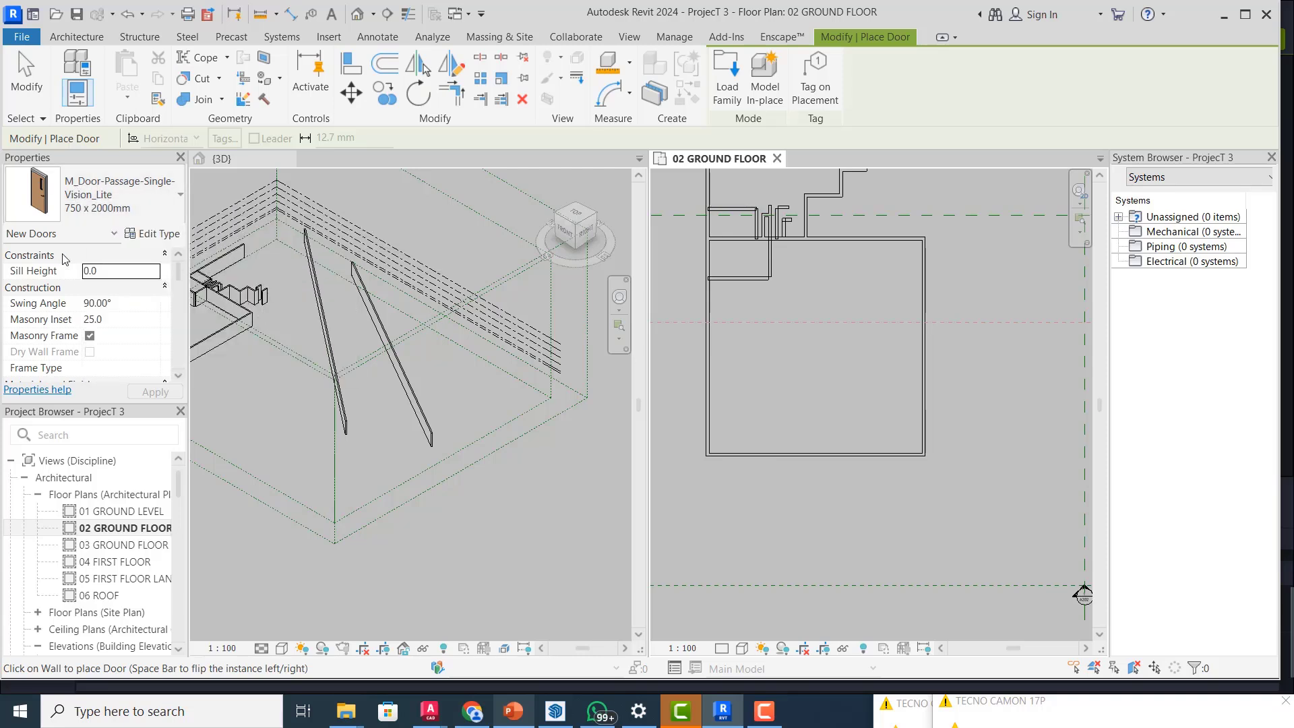
pyautogui.click(178, 198)
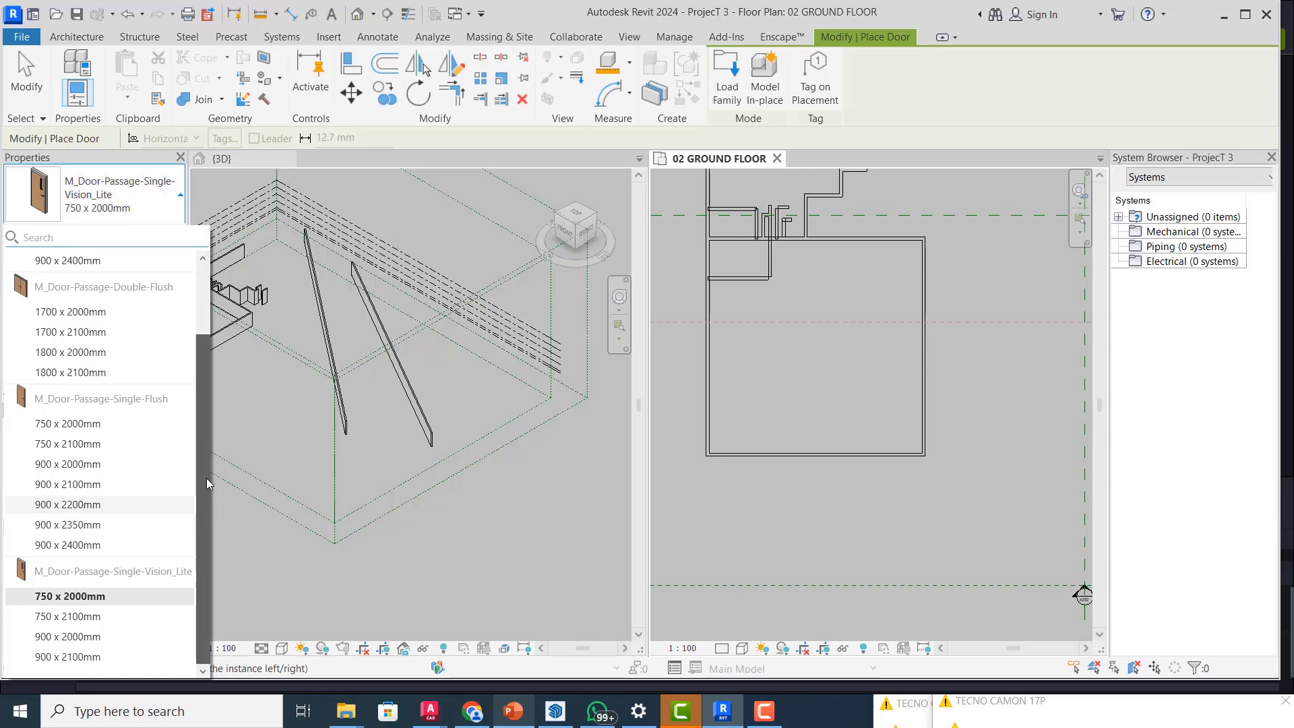
pyautogui.moveTo(203, 478); pyautogui.dragTo(200, 403)
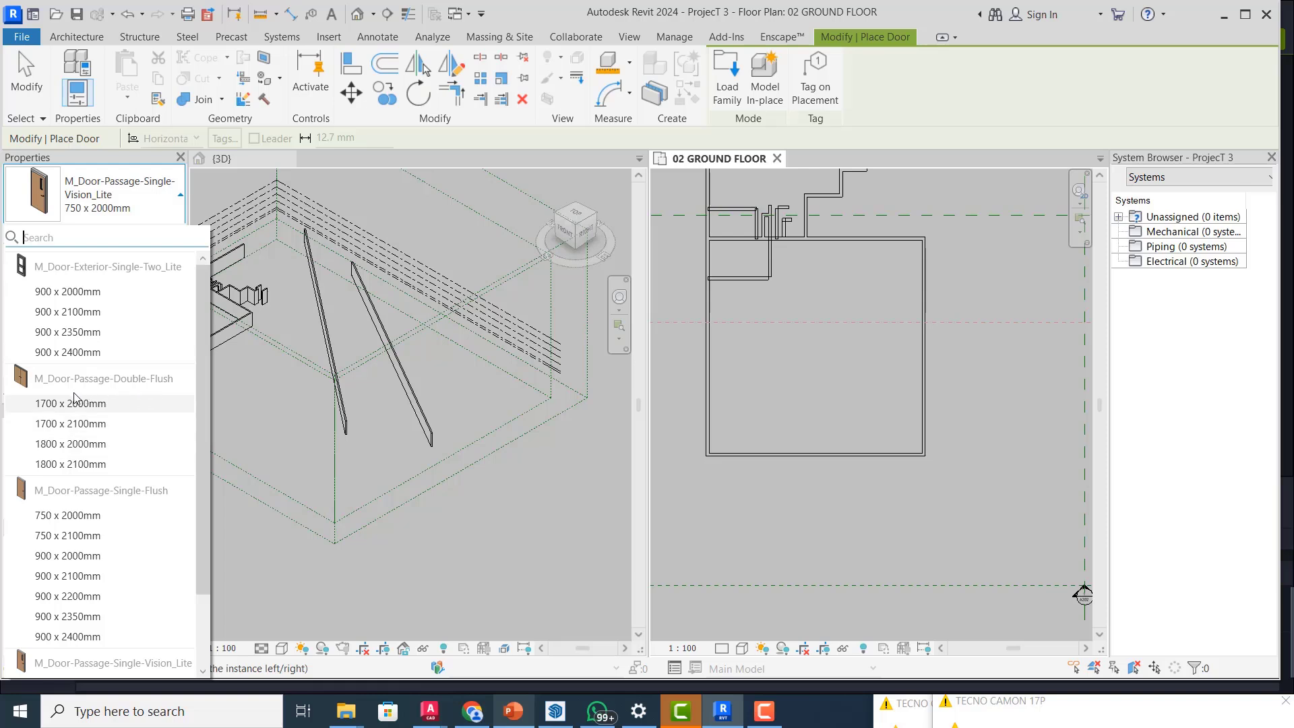
pyautogui.moveTo(90, 412)
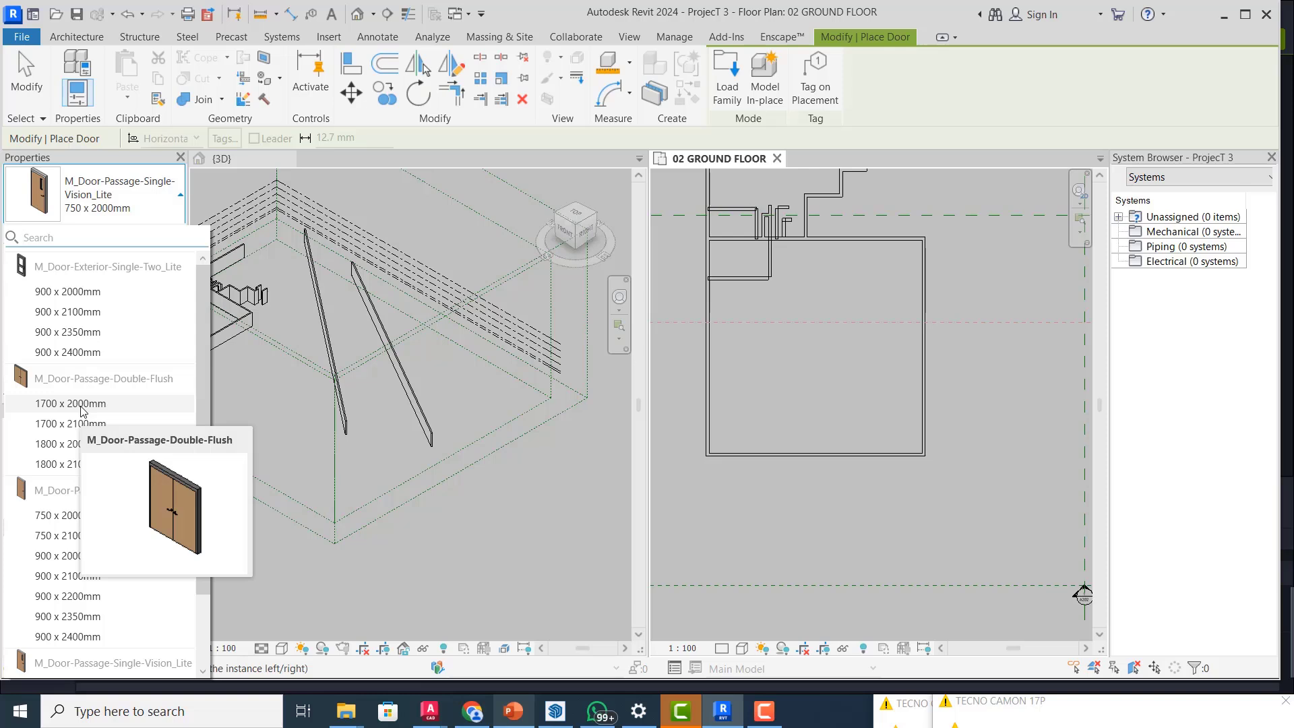
pyautogui.click(82, 407)
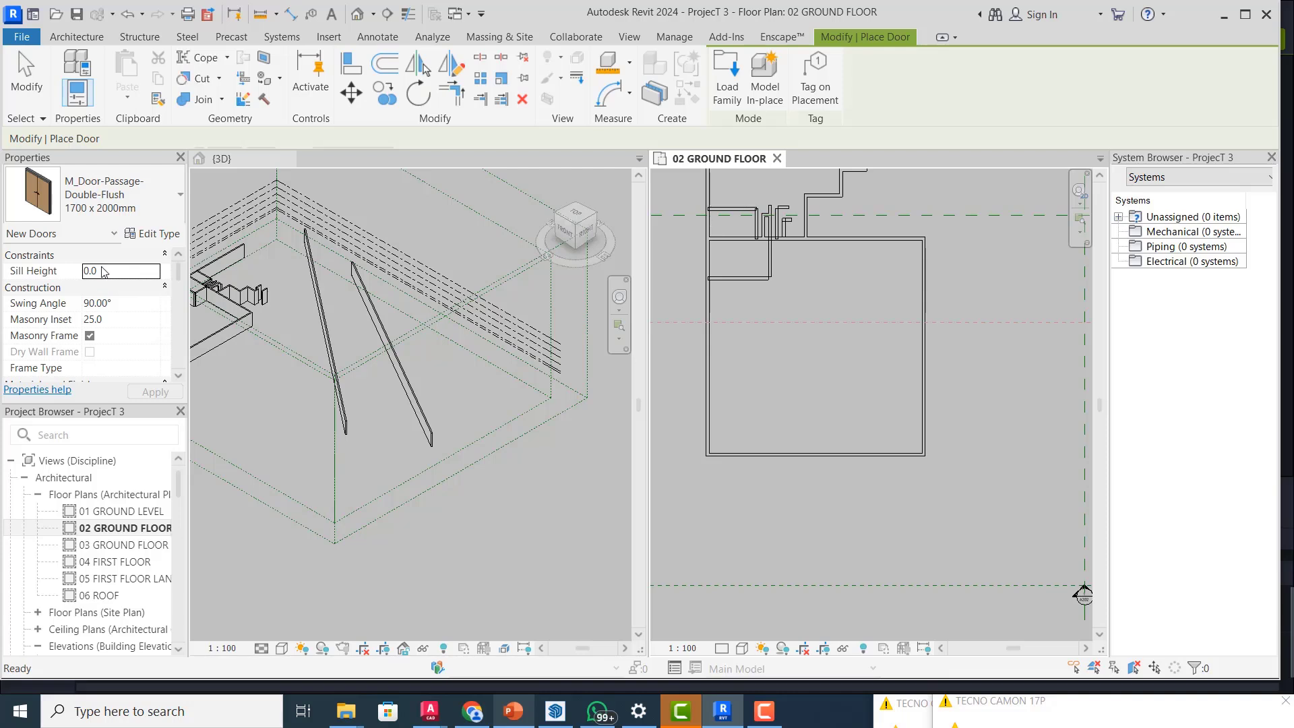
# - Duplicate the double-flush door type under the name "1200 x 2100mm 2"
pyautogui.click(144, 235)
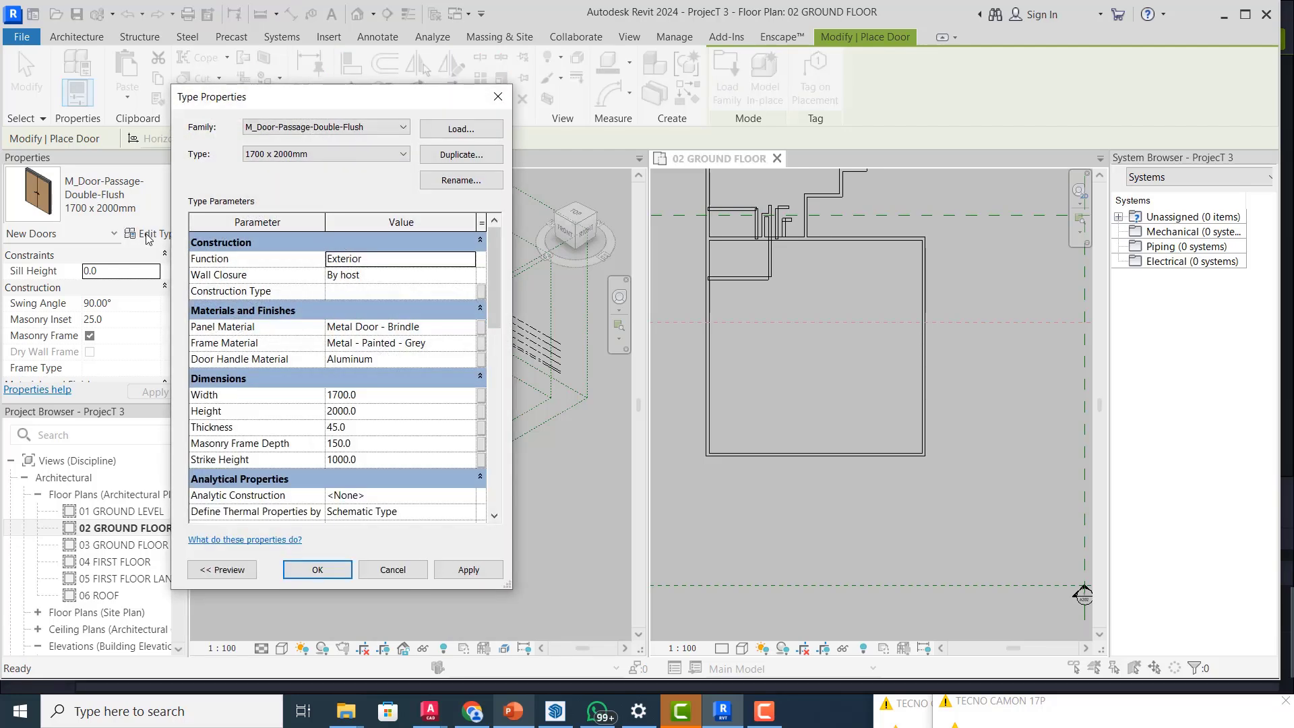
pyautogui.click(463, 155)
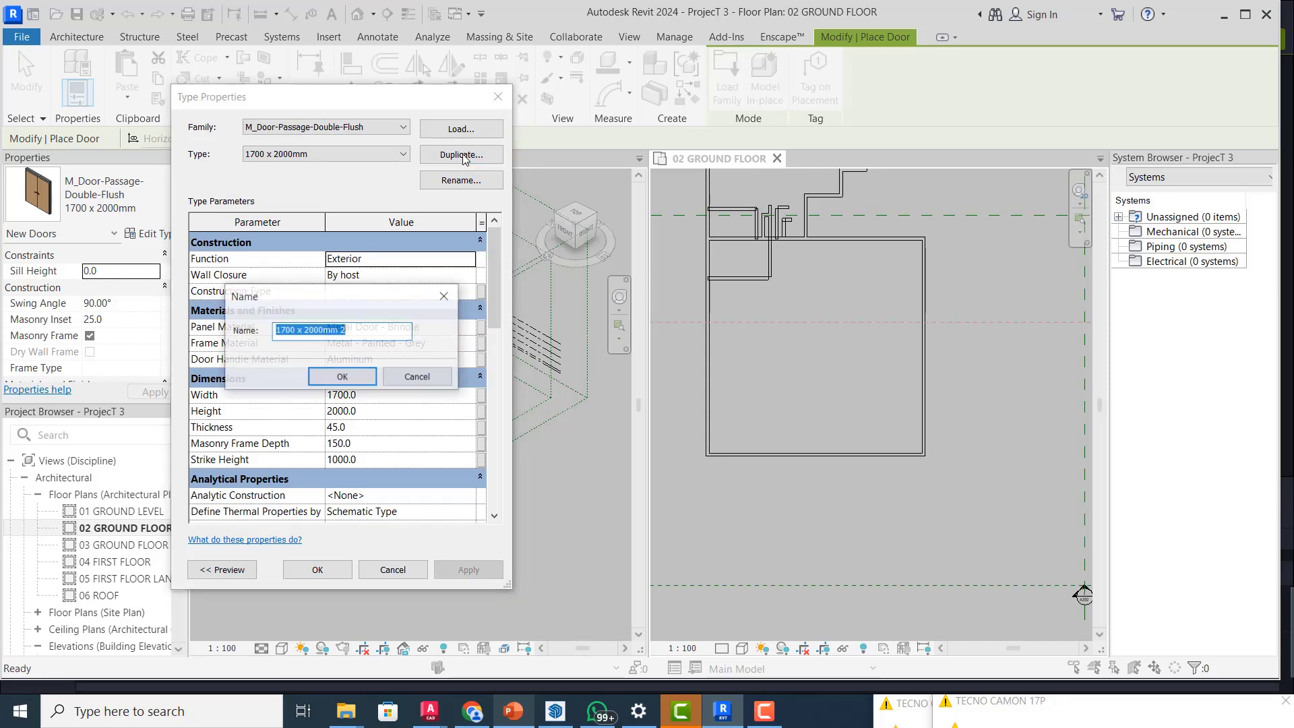
pyautogui.click(299, 331)
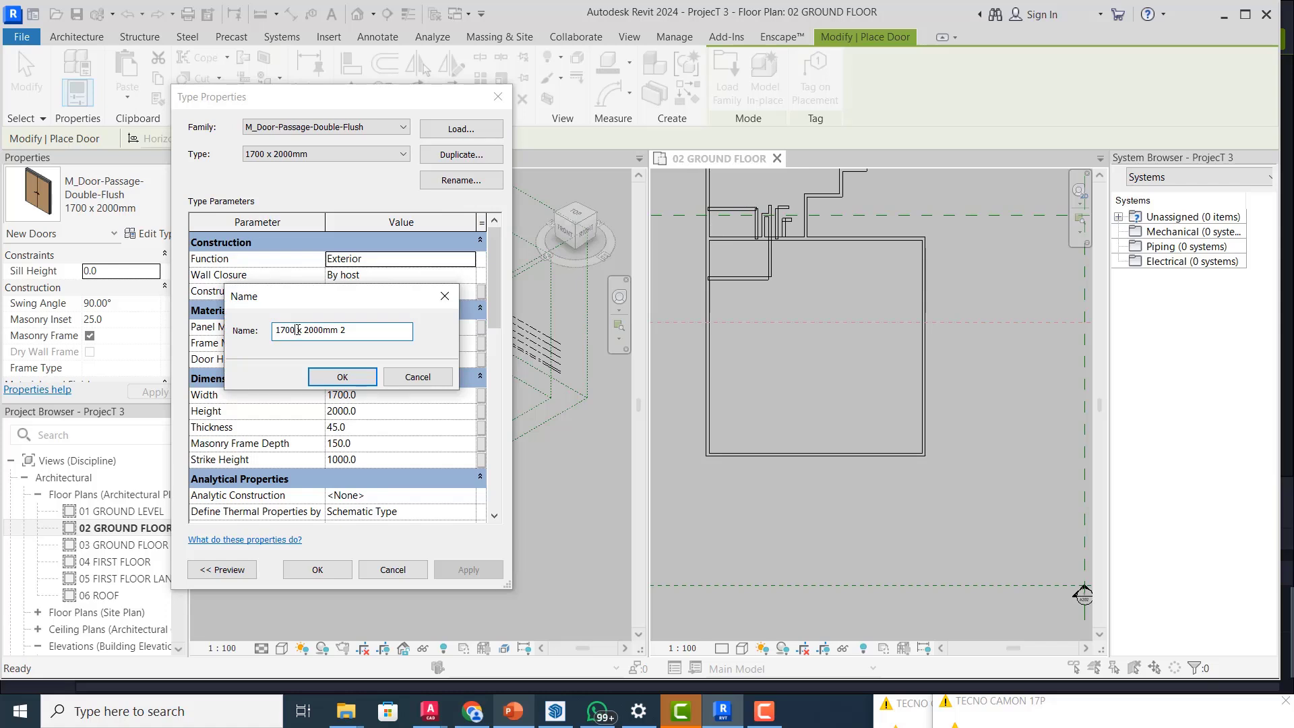
pyautogui.press('BackSpace')
pyautogui.press('BackSpace')
pyautogui.press('BackSpace')
pyautogui.write('200')
pyautogui.write('1')
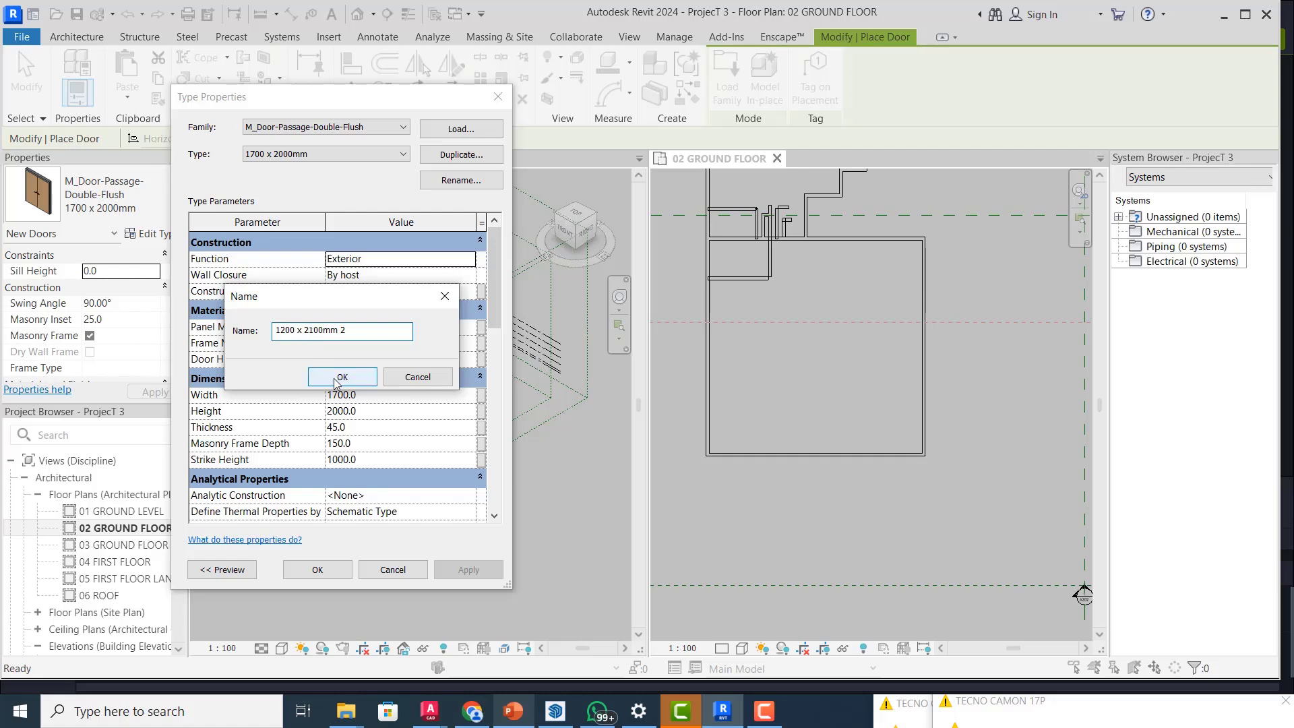
pyautogui.click(337, 378)
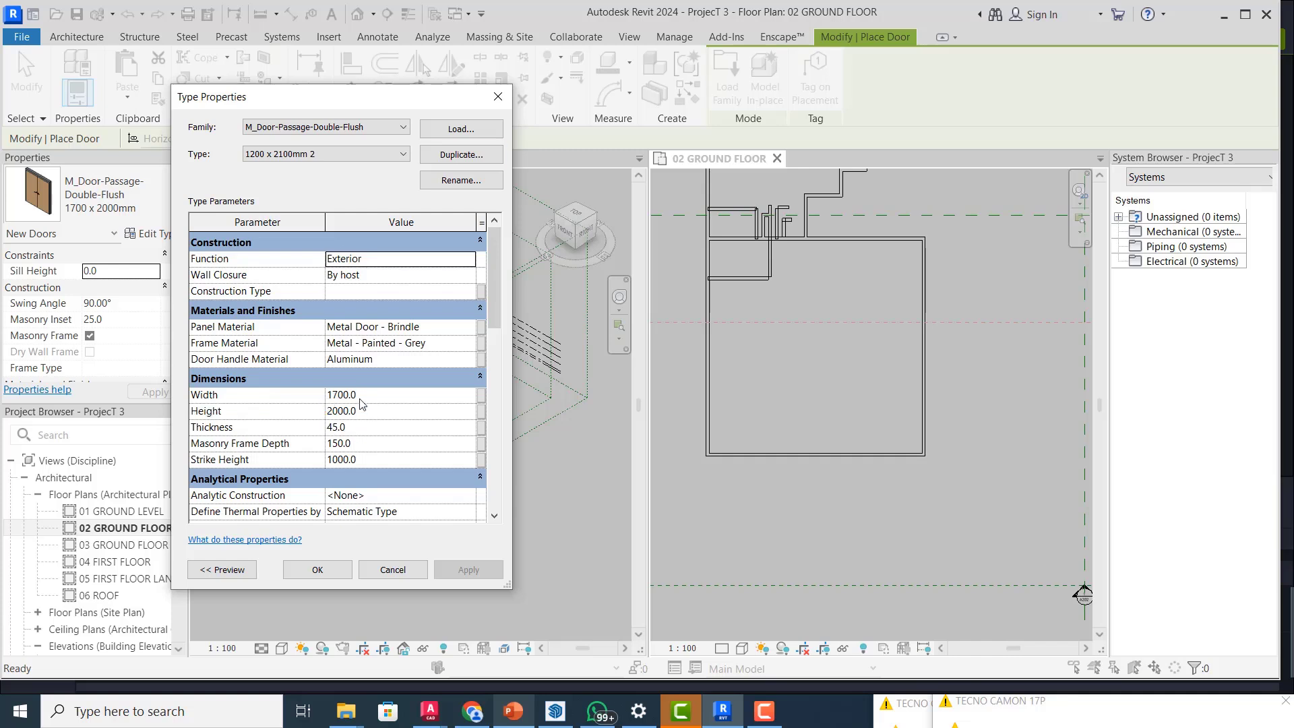
# - Set the new door type's width to 1200 and its height to 2100
pyautogui.click(336, 397)
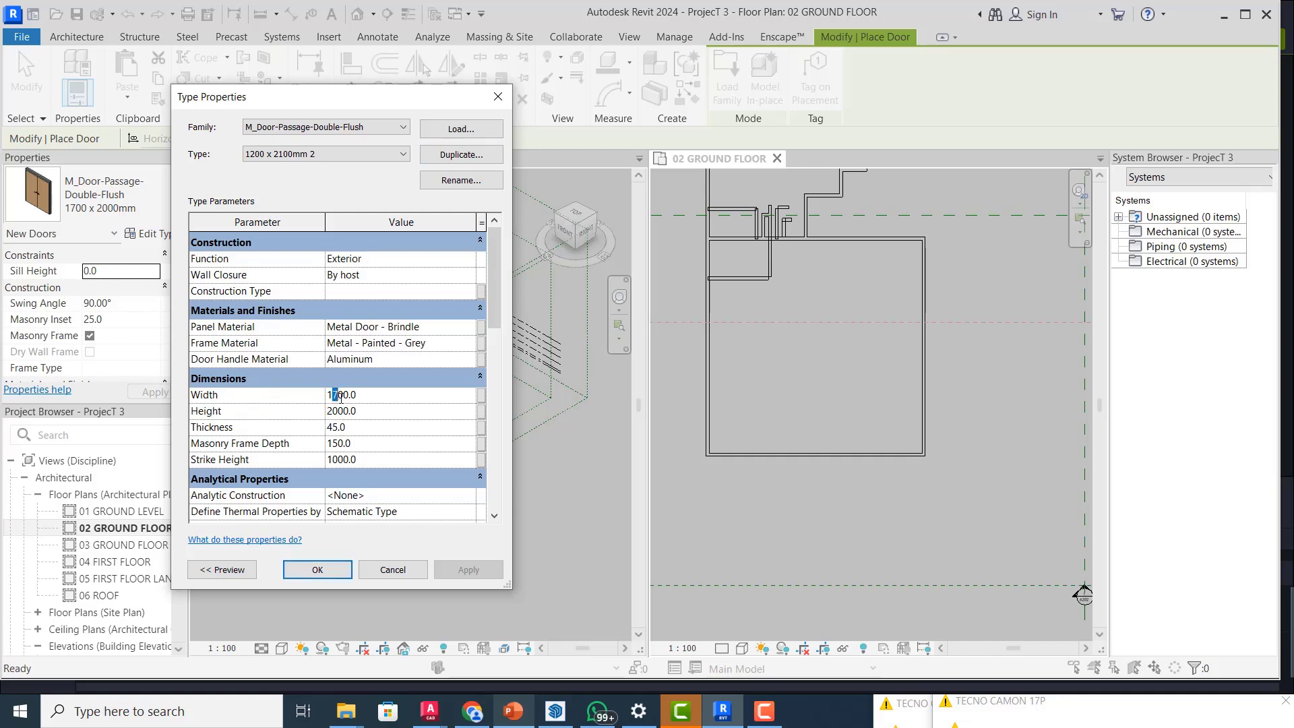
pyautogui.click(337, 396)
pyautogui.write('2')
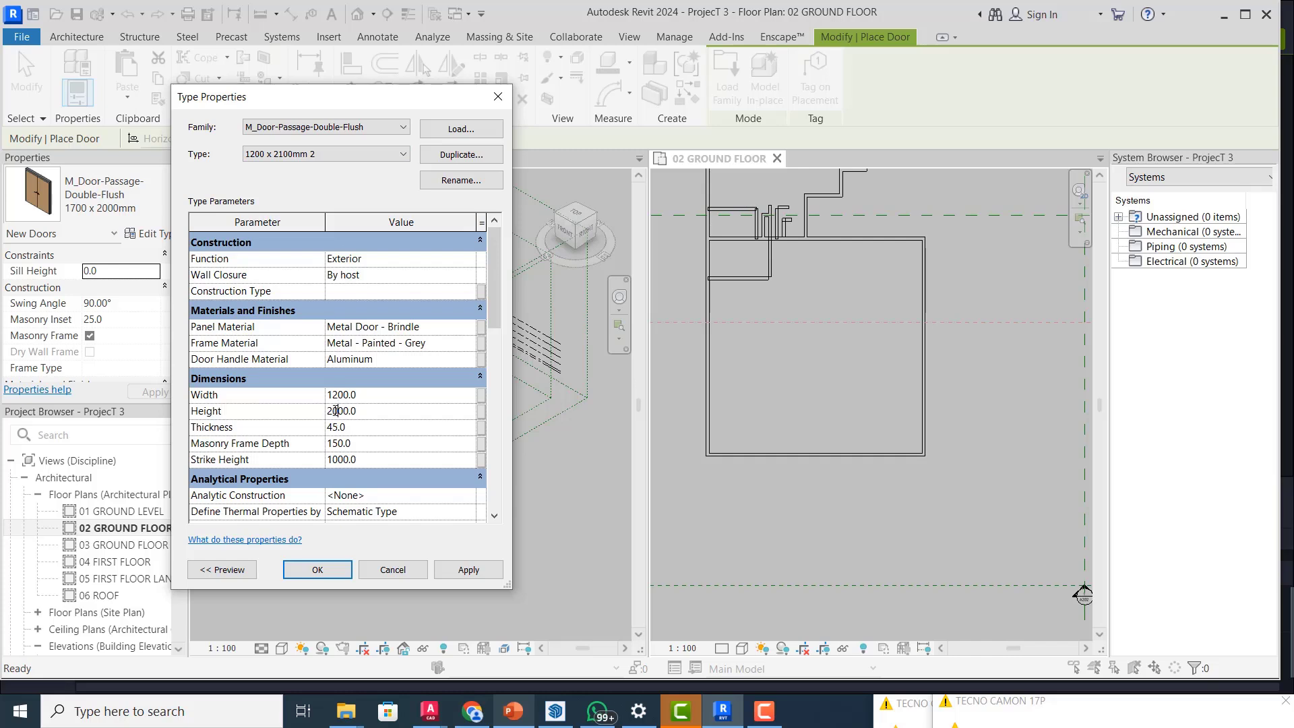
pyautogui.write('1')
pyautogui.scroll(-3, 382, 457)
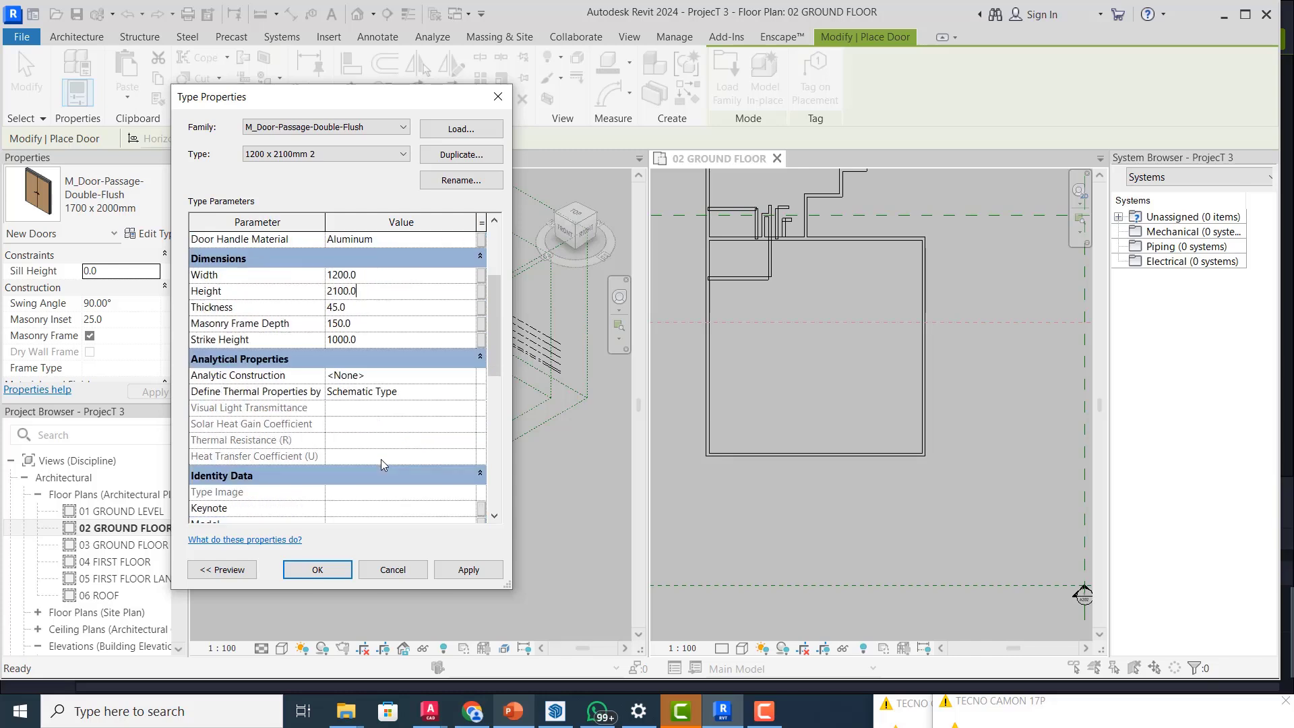
pyautogui.scroll(3, 382, 459)
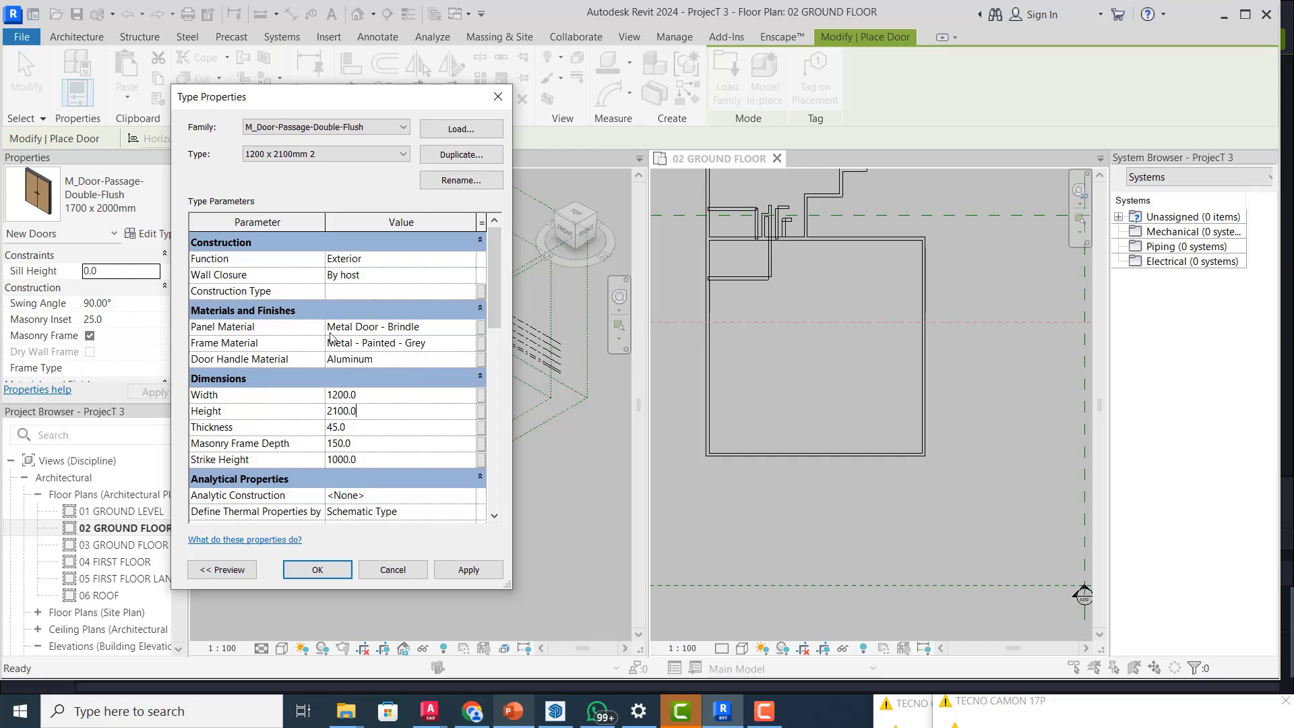
pyautogui.click(465, 326)
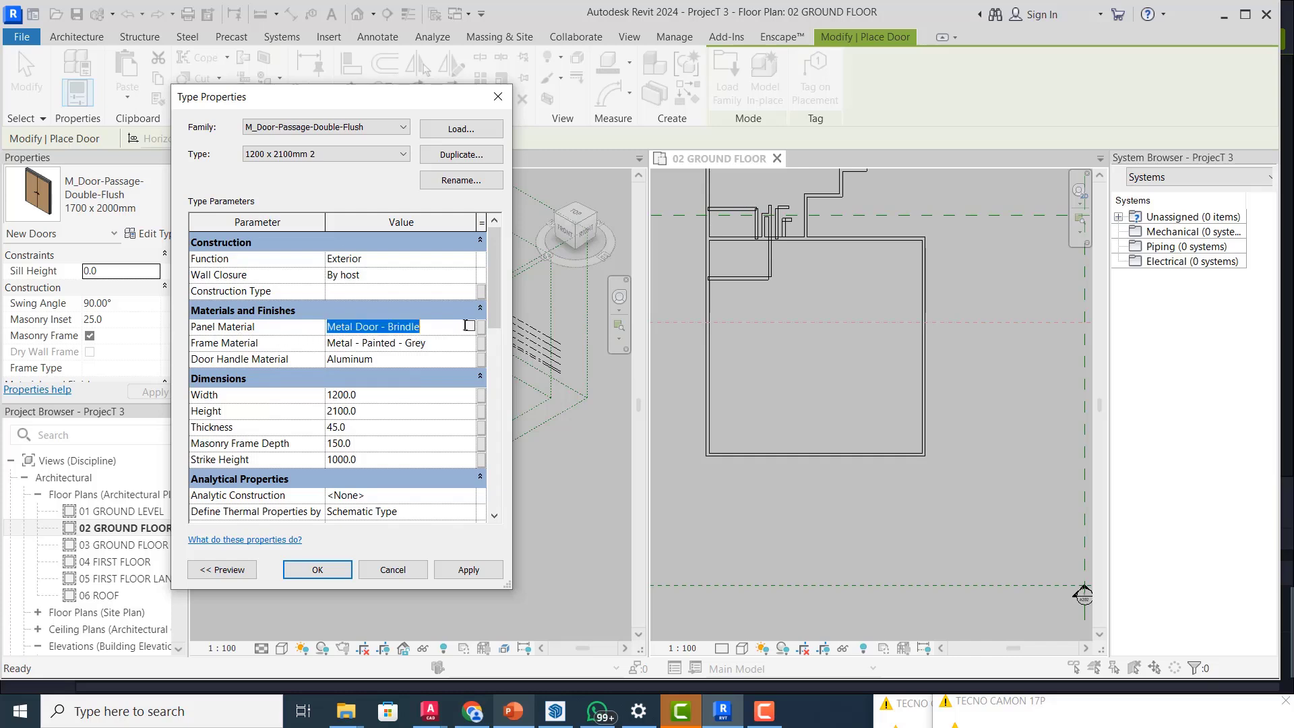
pyautogui.click(480, 329)
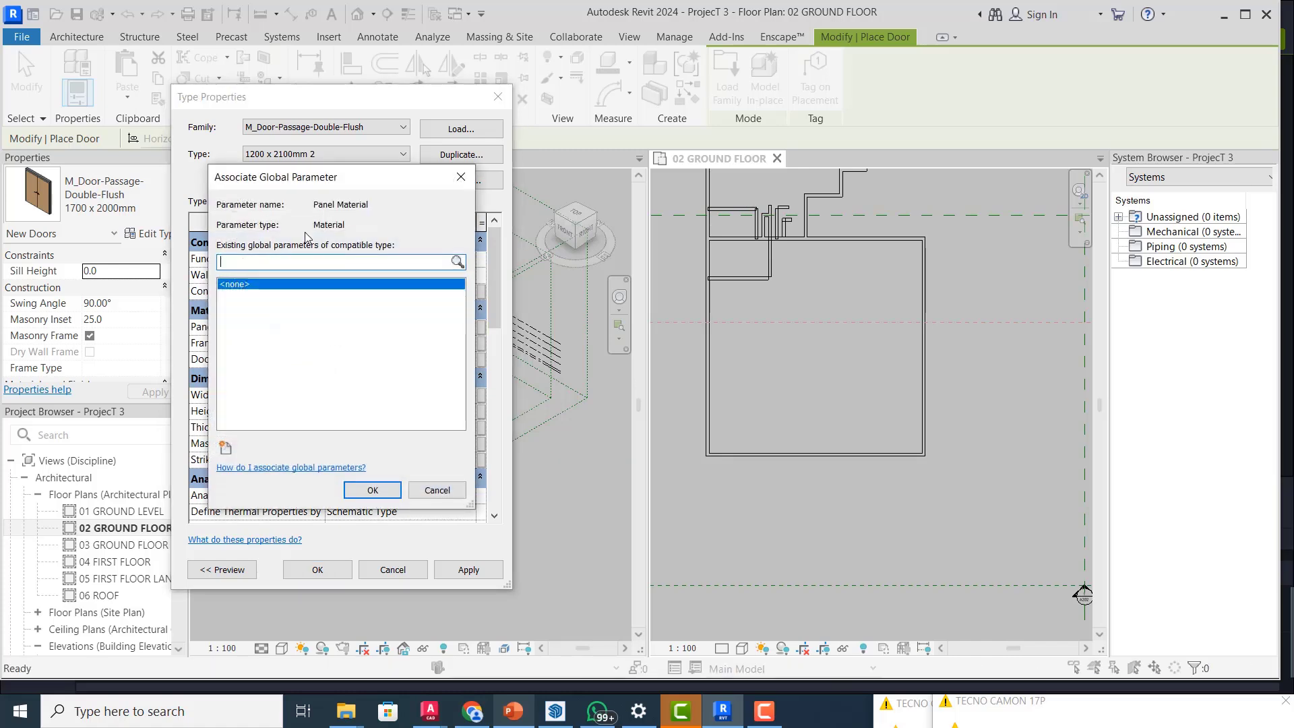
pyautogui.click(461, 177)
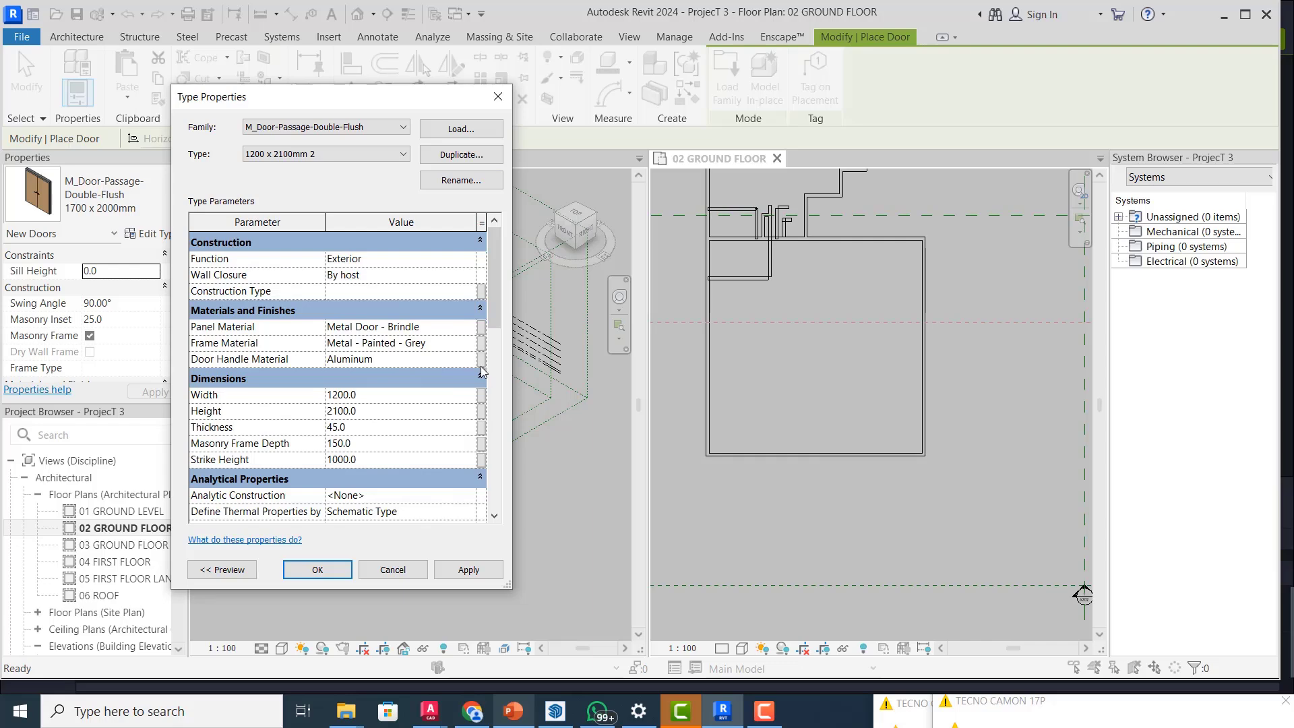
# - Accept the type properties and place three double doors along the large room's lower wall, starting at its left corner, with gaps of about 1500 and 2100
pyautogui.click(469, 571)
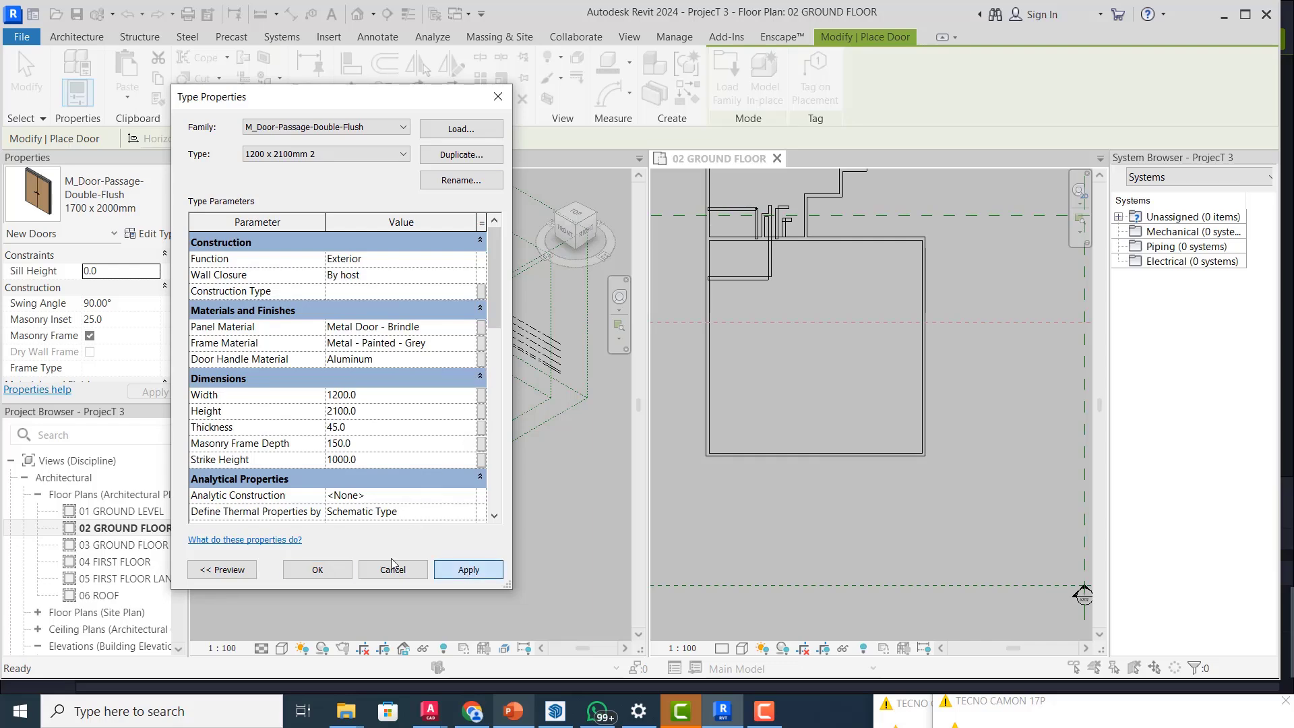
pyautogui.click(303, 569)
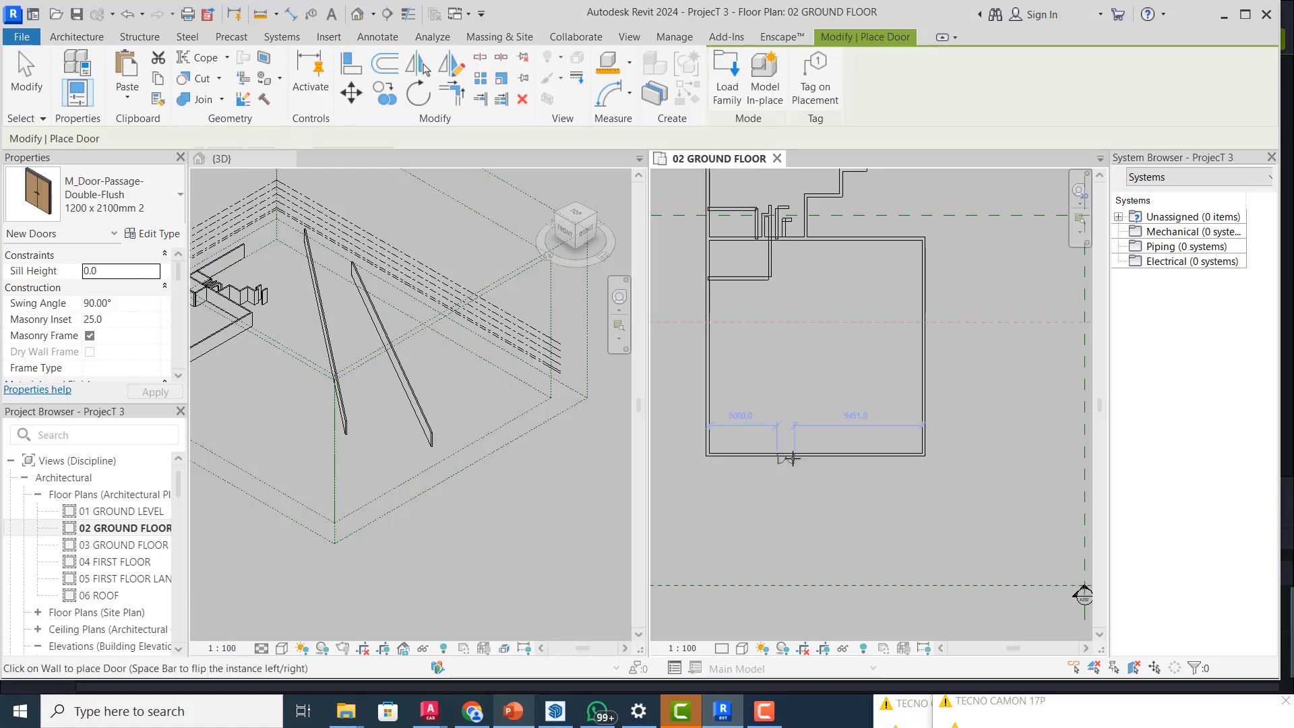
pyautogui.scroll(1, 762, 463)
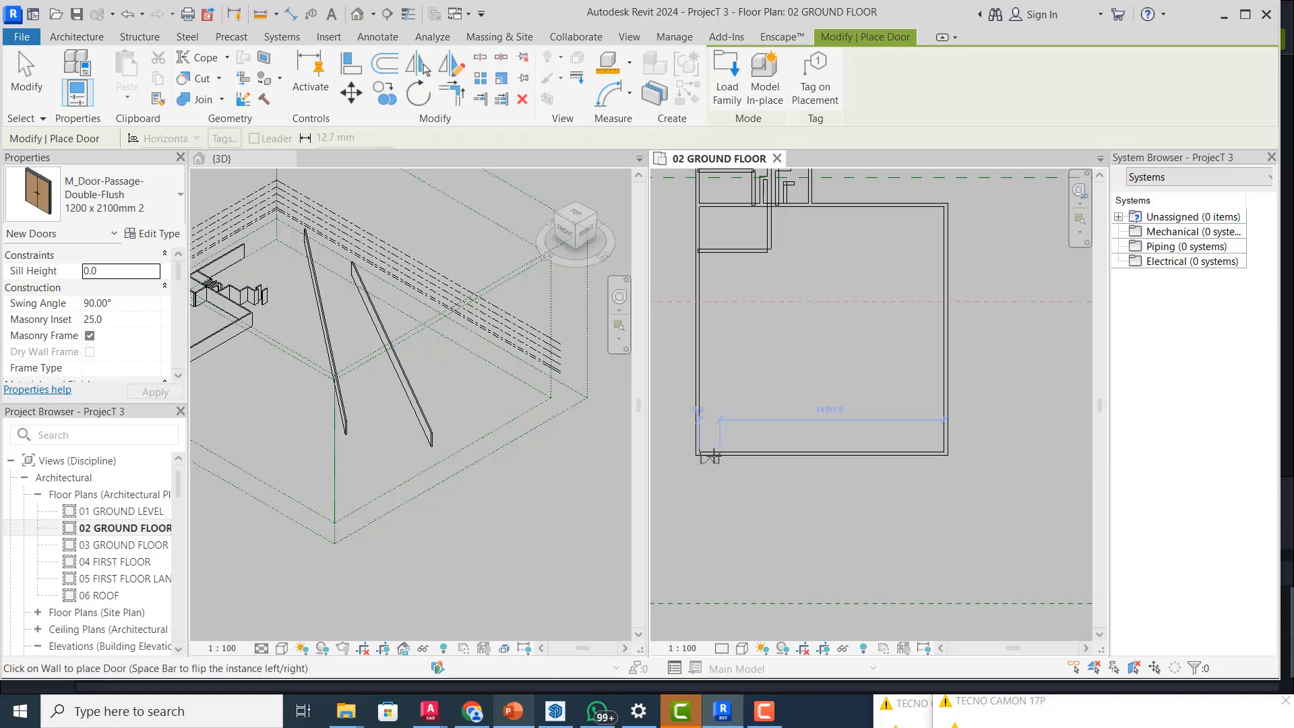
pyautogui.click(747, 453)
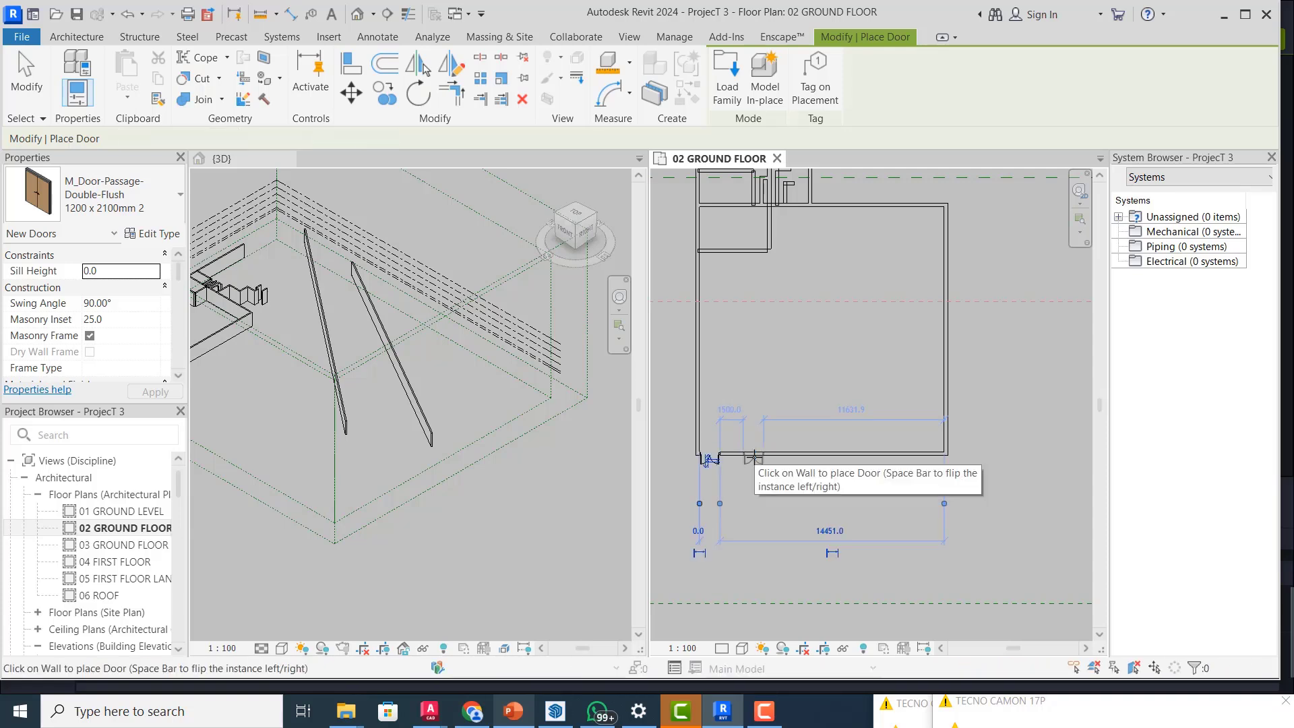
pyautogui.click(754, 462)
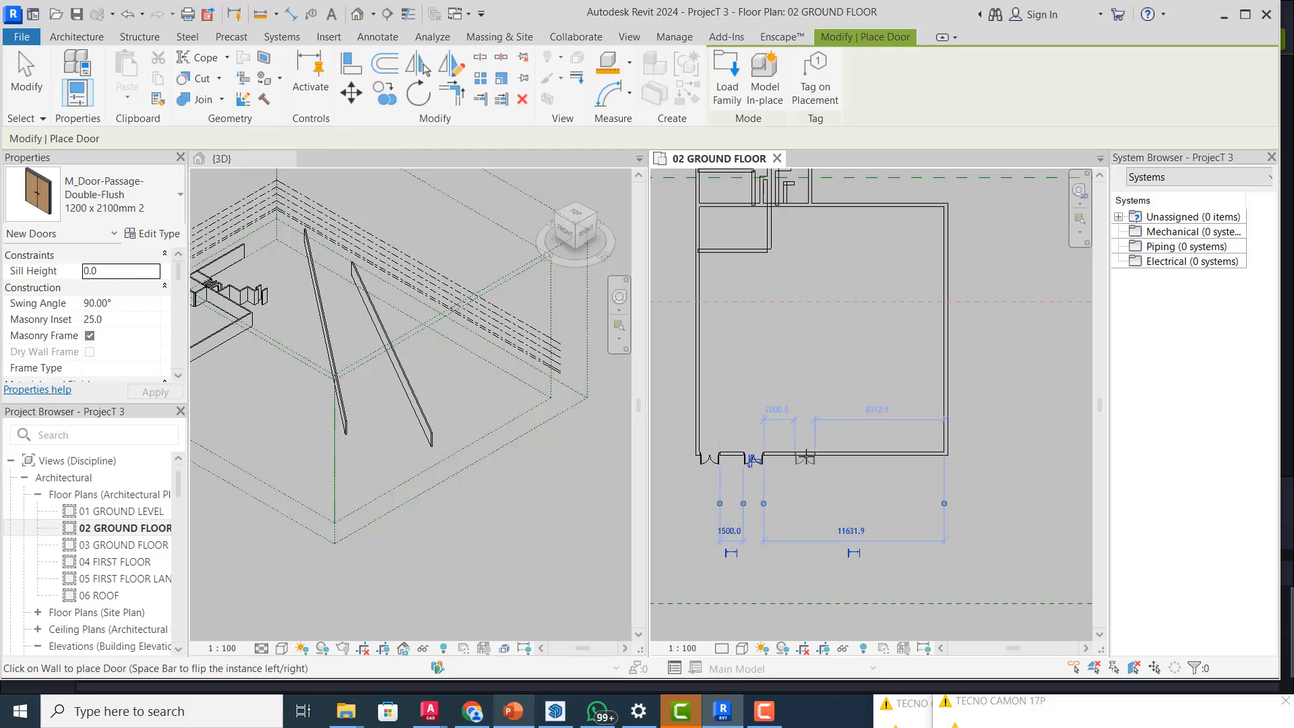
pyautogui.scroll(1, 802, 457)
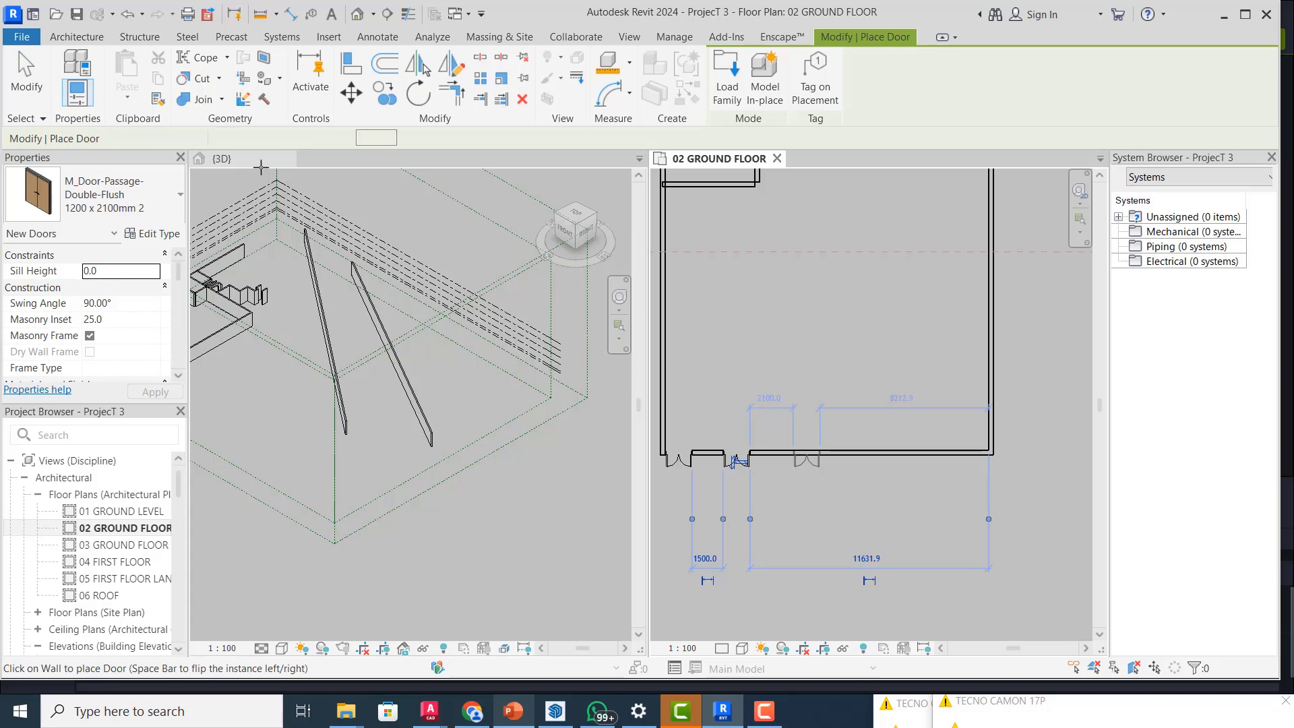
# - Place an M_Door-Passage-Single-Flush 750 x 2100mm door in the lower wall, about 500 from the room's right corner
pyautogui.click(180, 196)
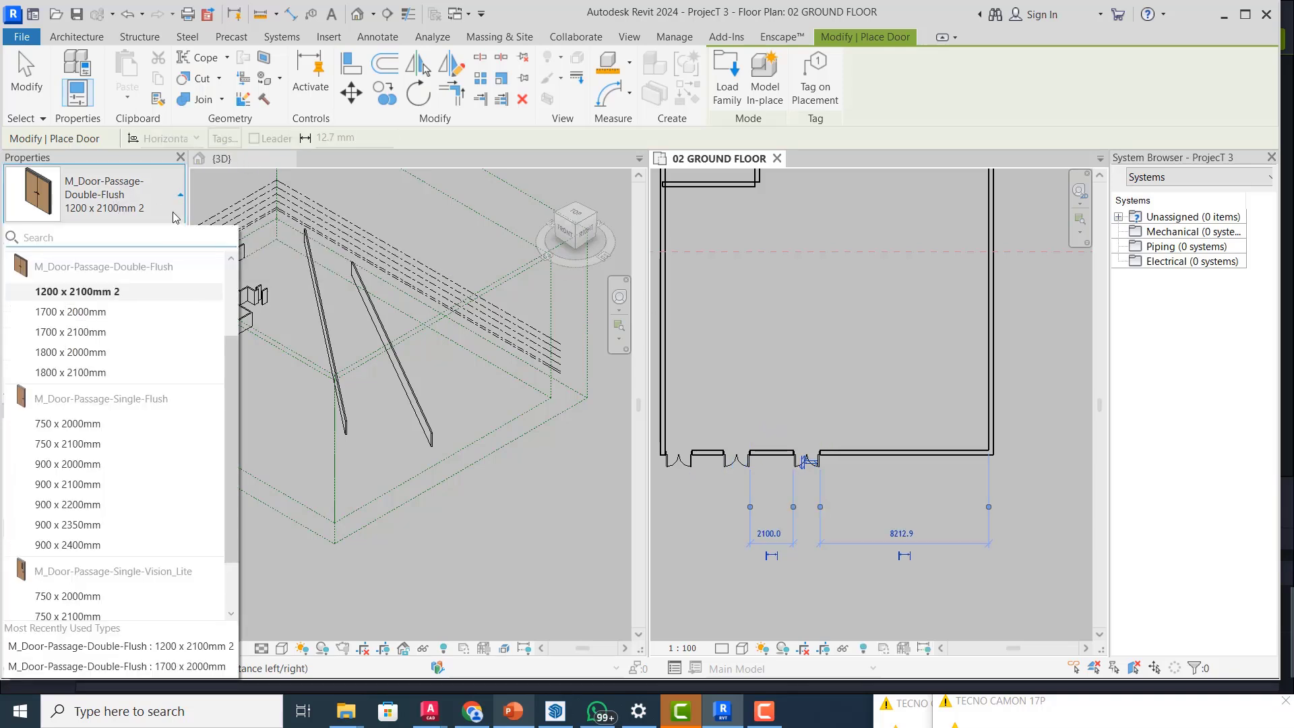
pyautogui.click(98, 447)
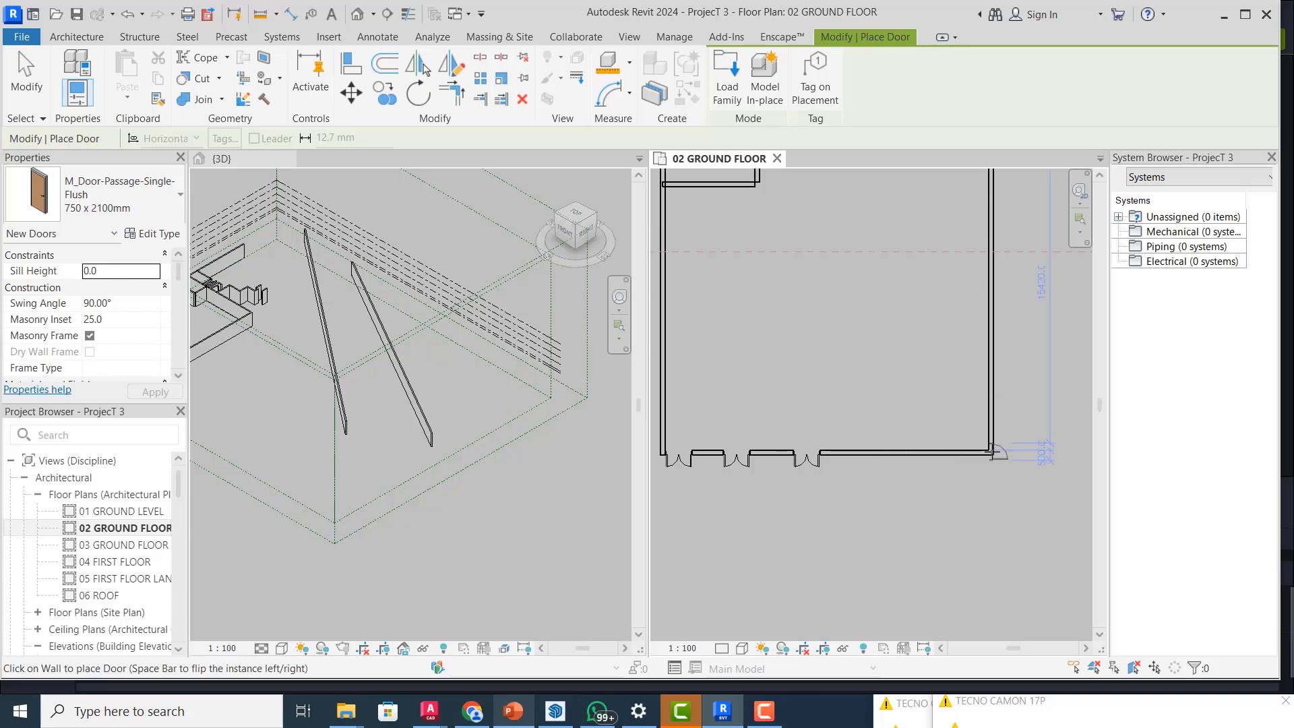
pyautogui.scroll(2, 992, 451)
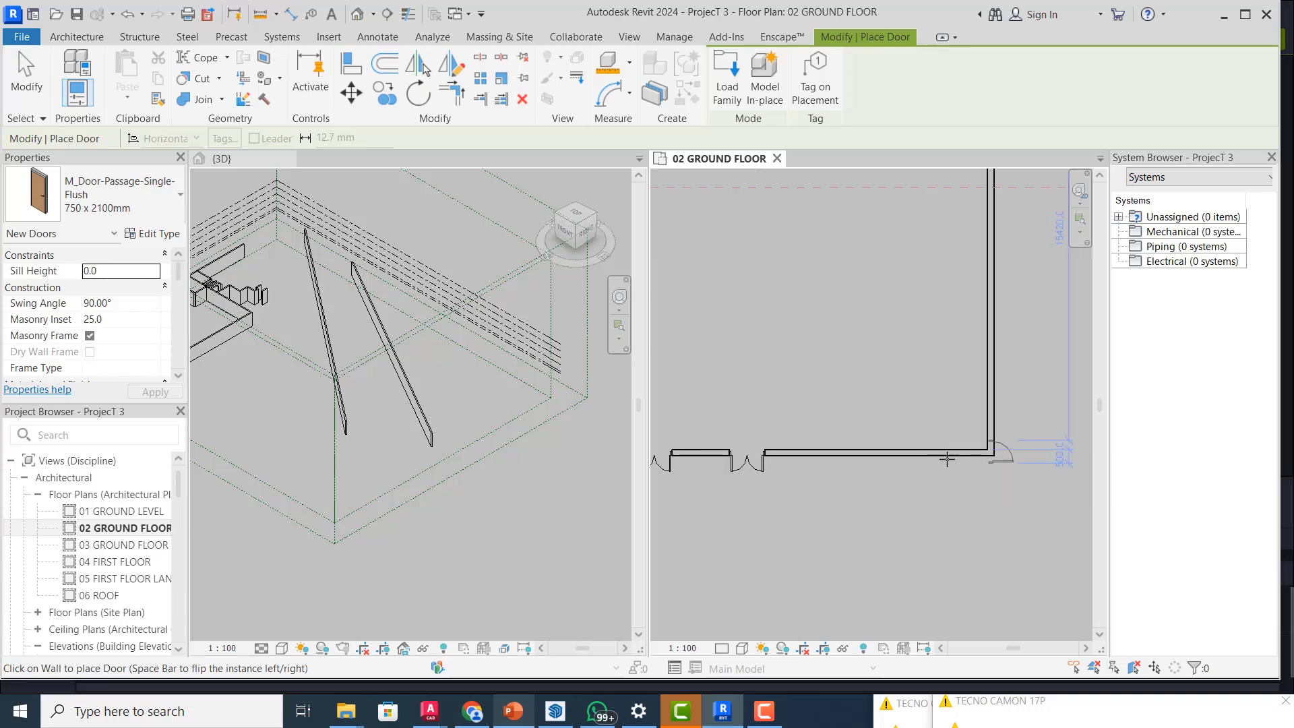
pyautogui.scroll(1, 947, 461)
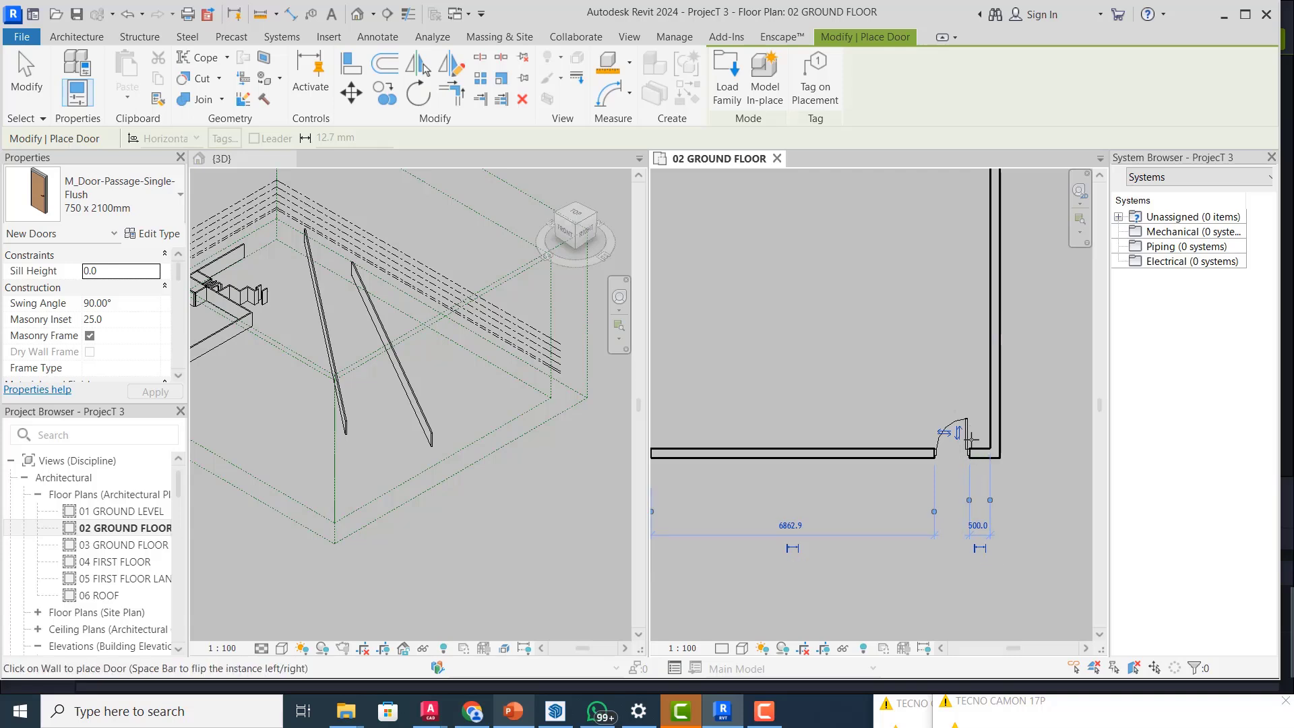
pyautogui.press('Escape')
pyautogui.press('Escape')
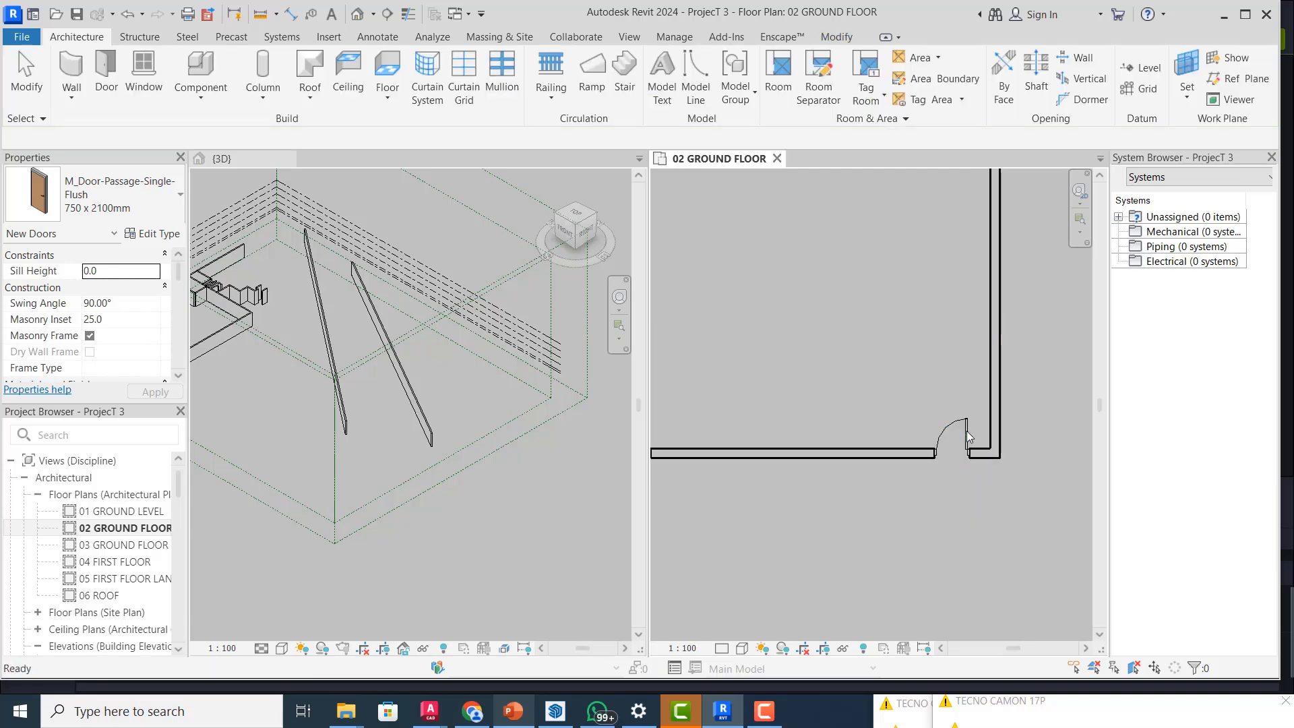
# - Flip the single door's swing to the outside of the lower wall and reverse its hinge side
pyautogui.click(966, 452)
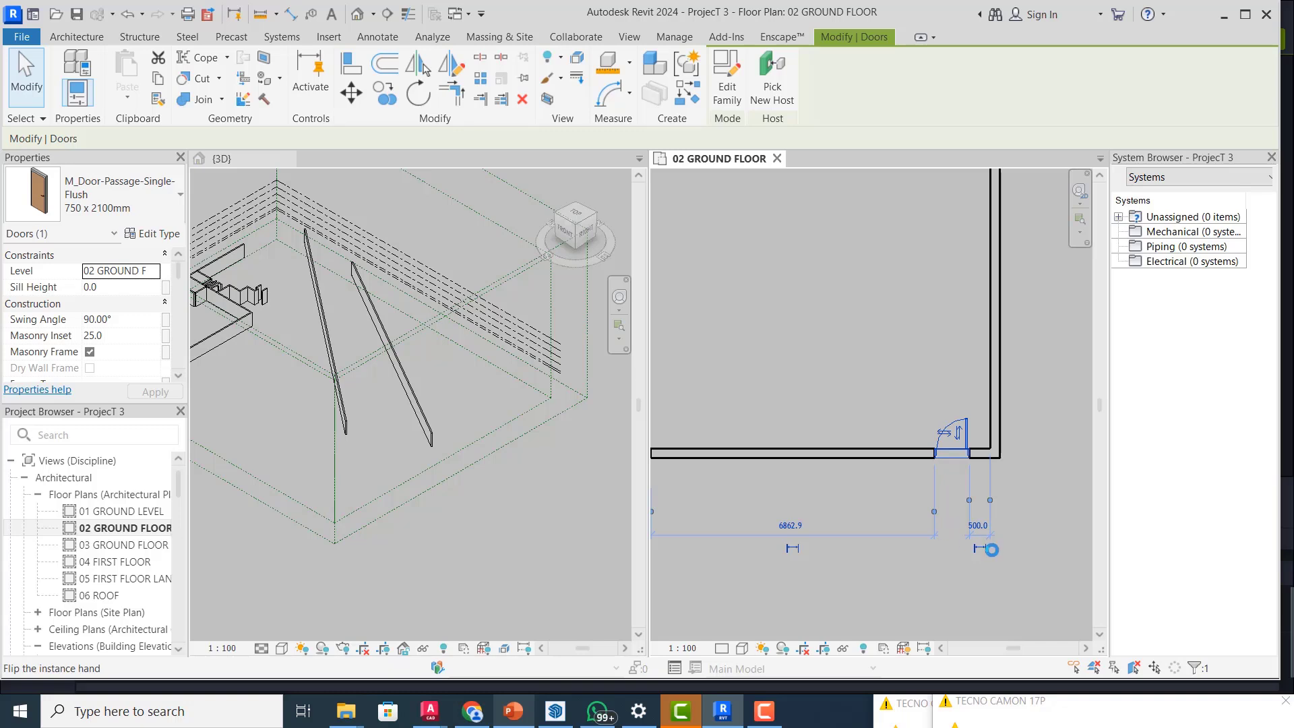
pyautogui.click(944, 432)
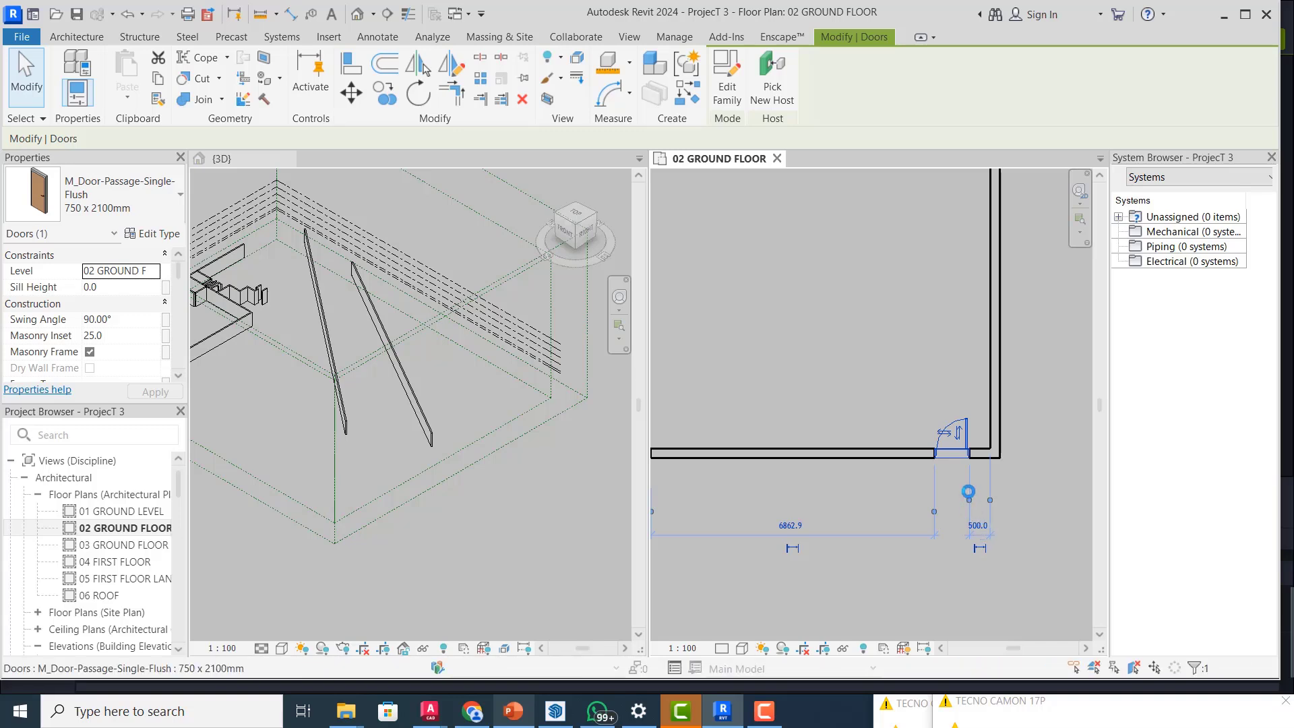
pyautogui.press('space')
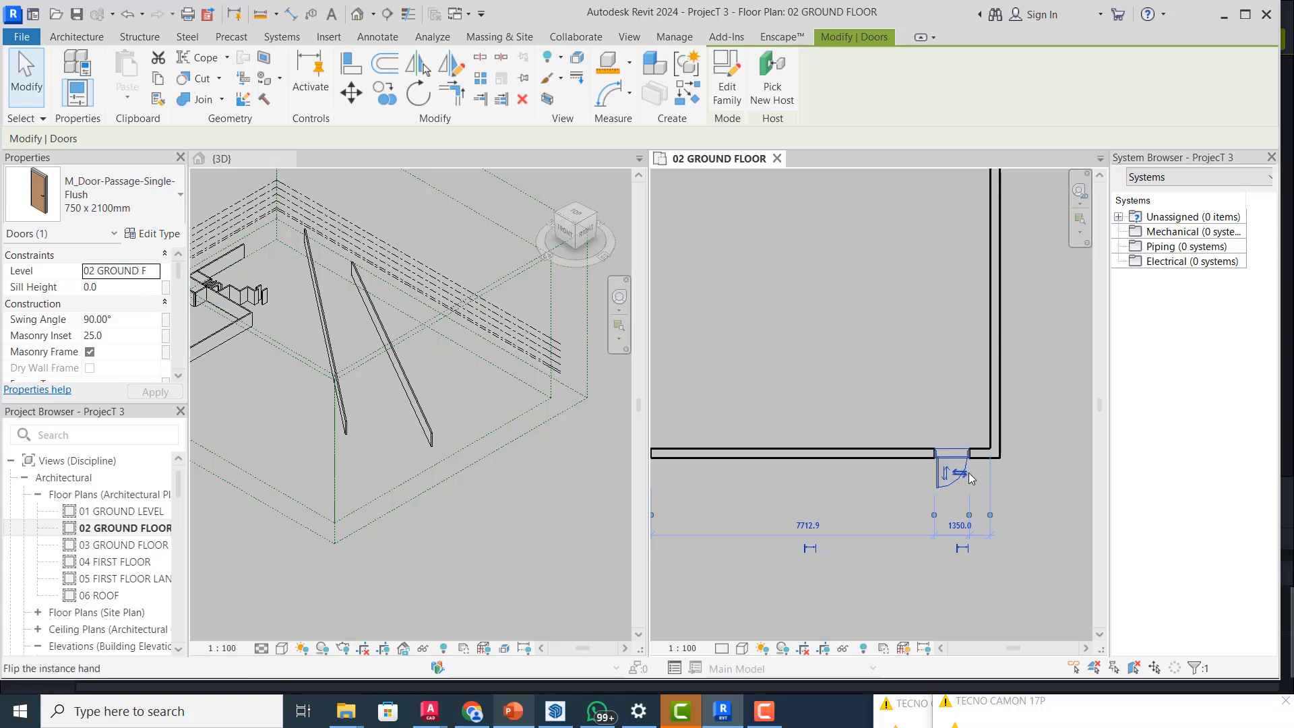
pyautogui.click(969, 472)
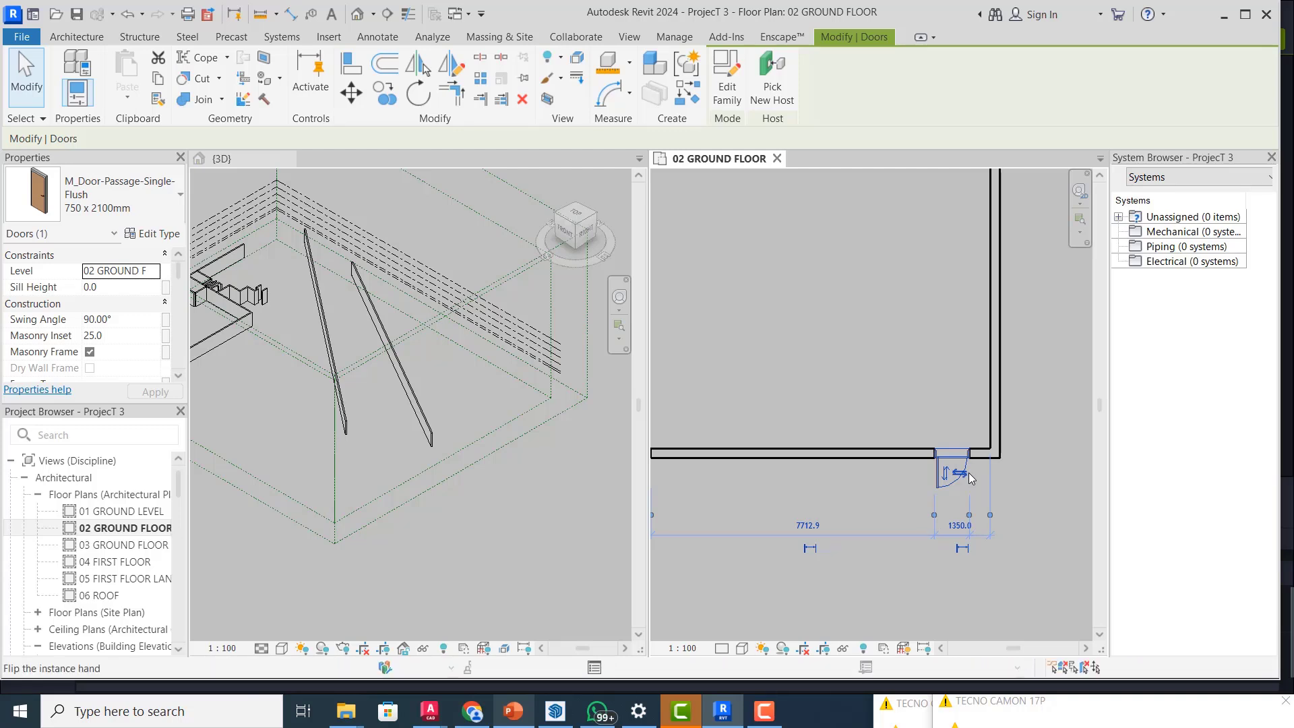
# - Flip the single door in the lower wall so it swings into the room with its hinge on the left side
pyautogui.click(968, 476)
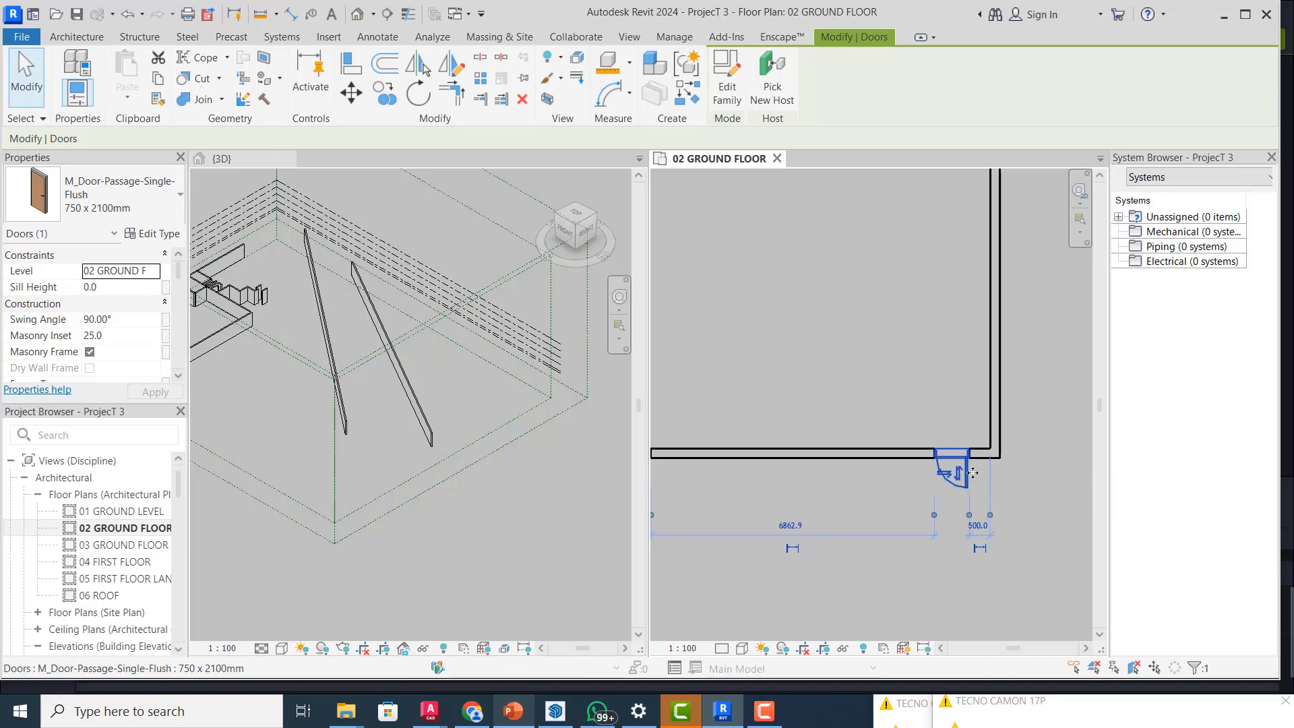
pyautogui.scroll(1, 968, 483)
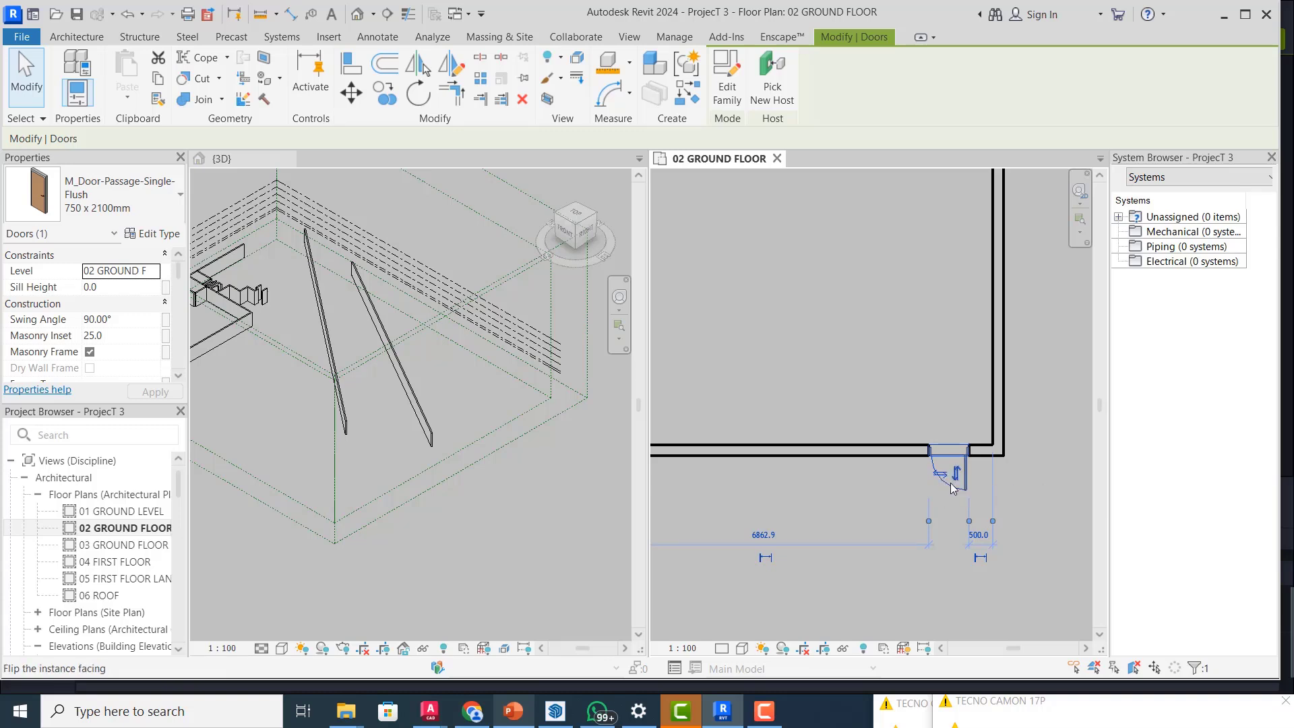
pyautogui.scroll(2, 942, 479)
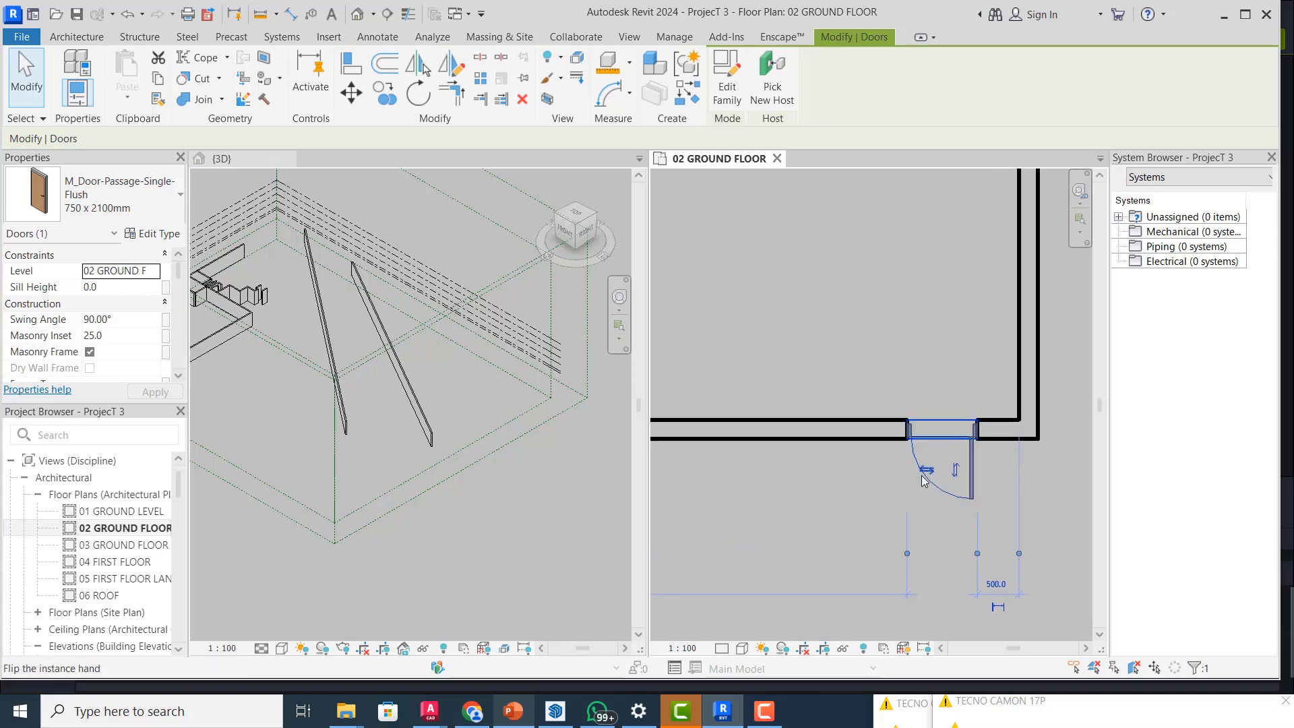
pyautogui.scroll(4, 925, 475)
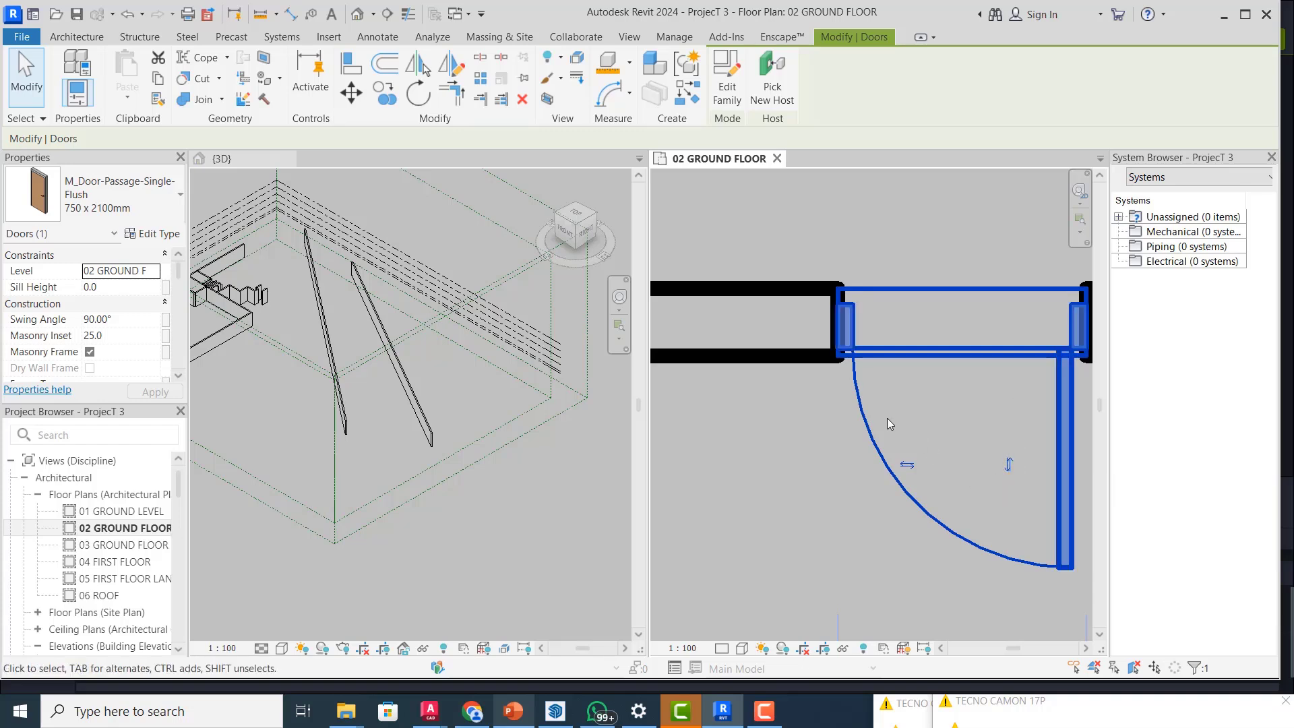
pyautogui.scroll(-2, 887, 424)
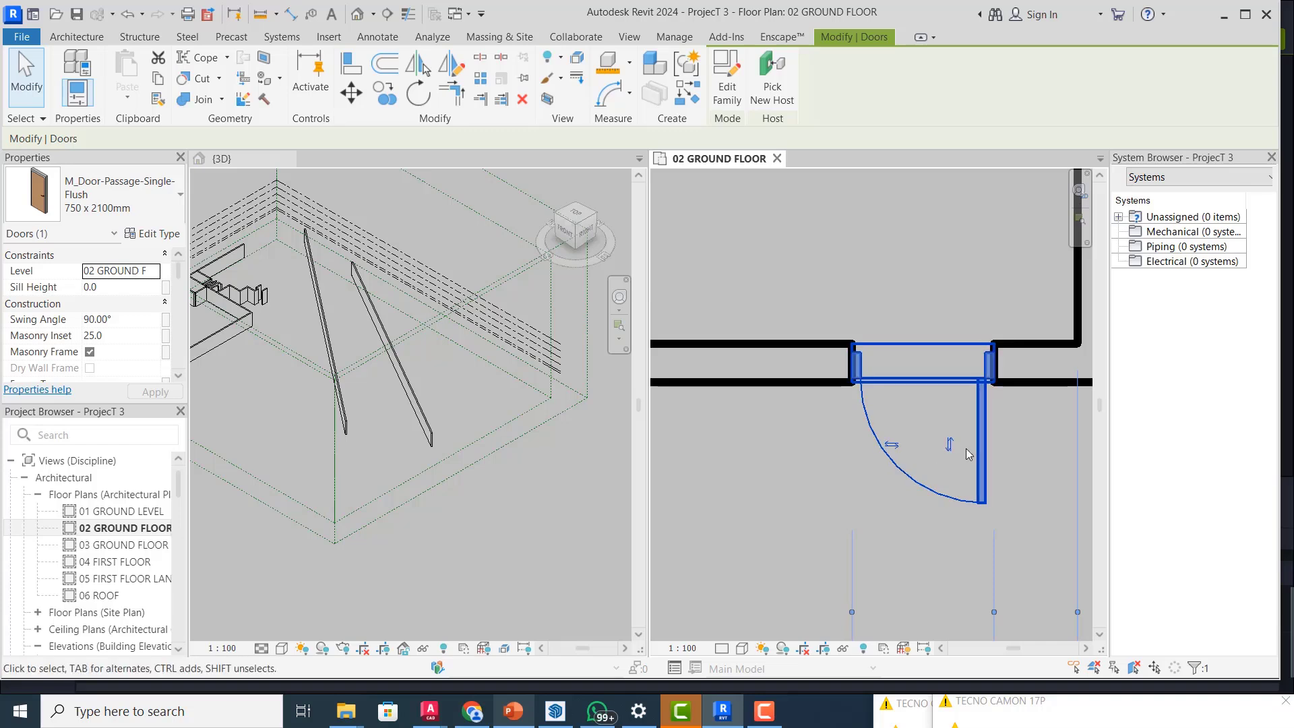
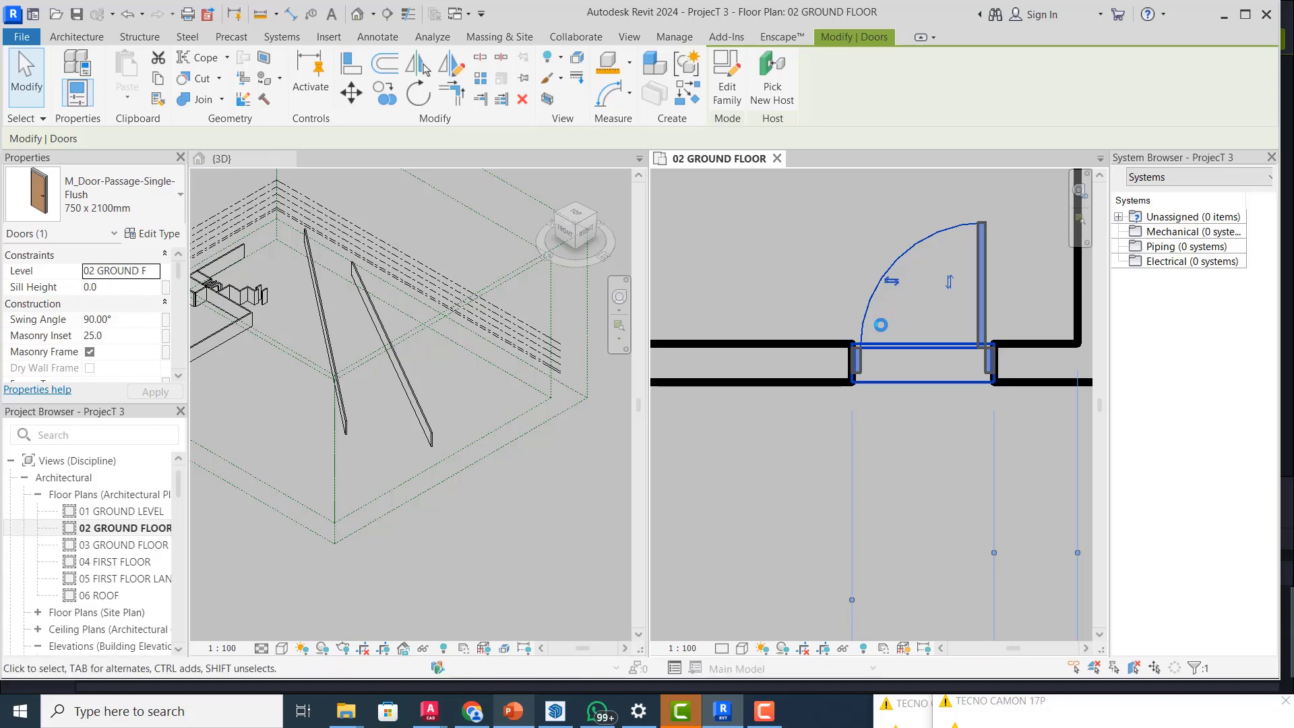
pyautogui.scroll(-3, 885, 332)
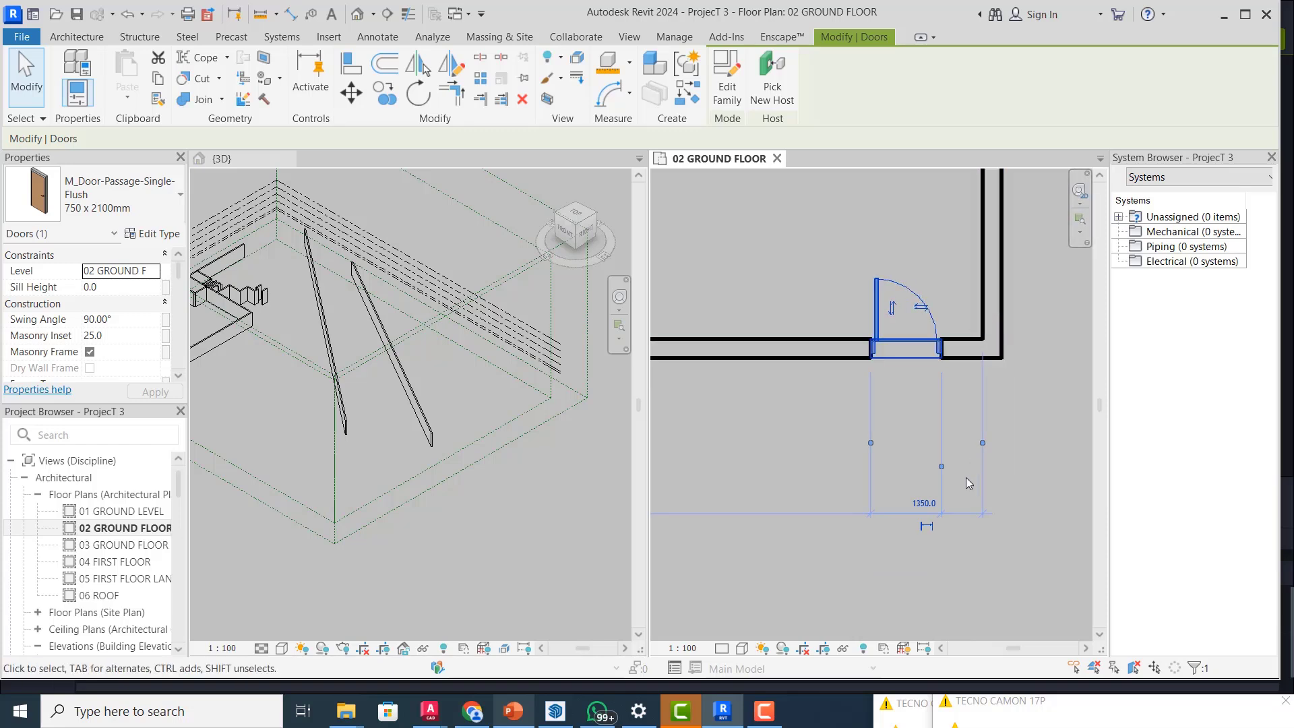
pyautogui.scroll(-1, 1026, 472)
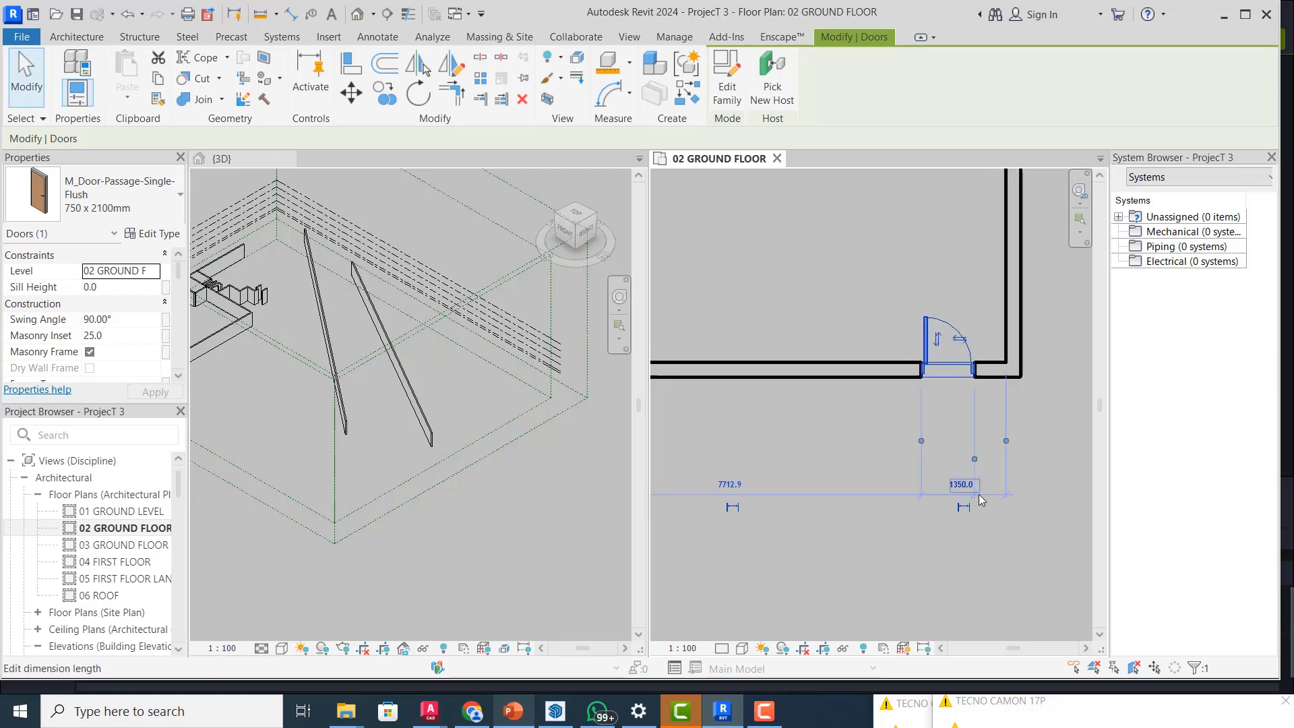
# - Set the distance from the single door's left edge to the room's right corner to 2000
pyautogui.scroll(1, 969, 493)
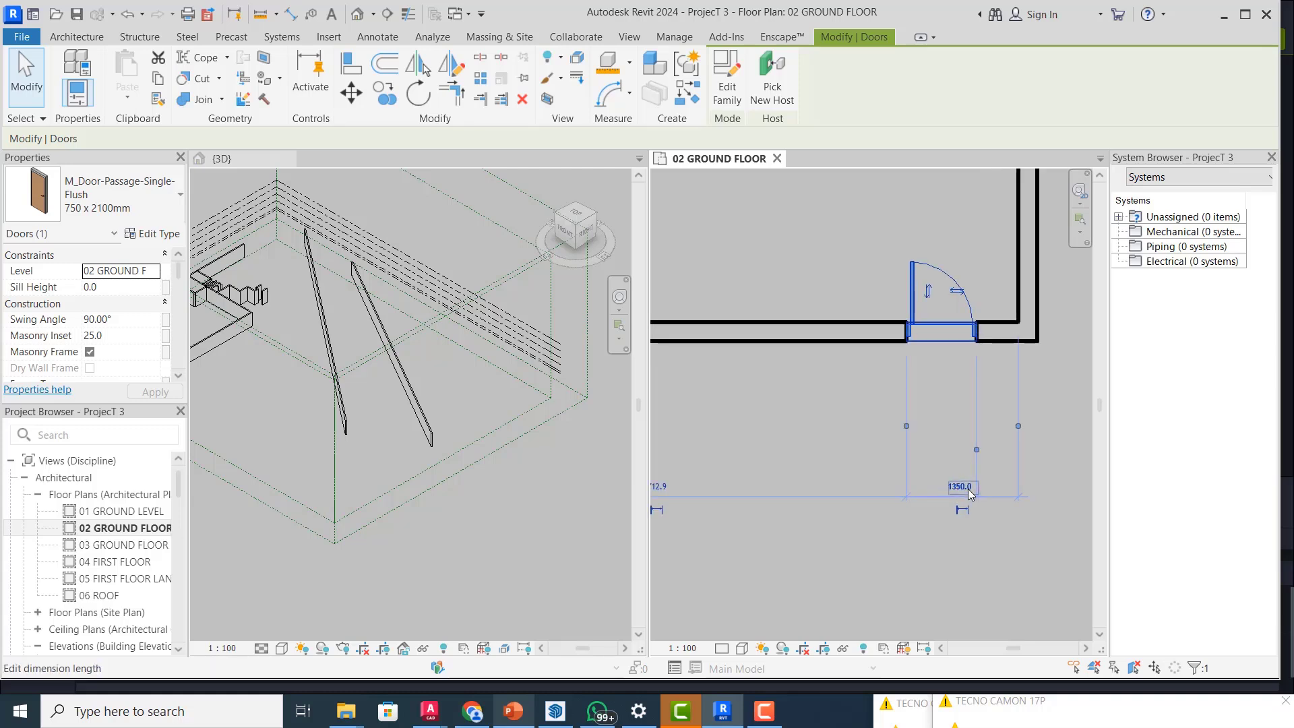
pyautogui.scroll(1, 970, 496)
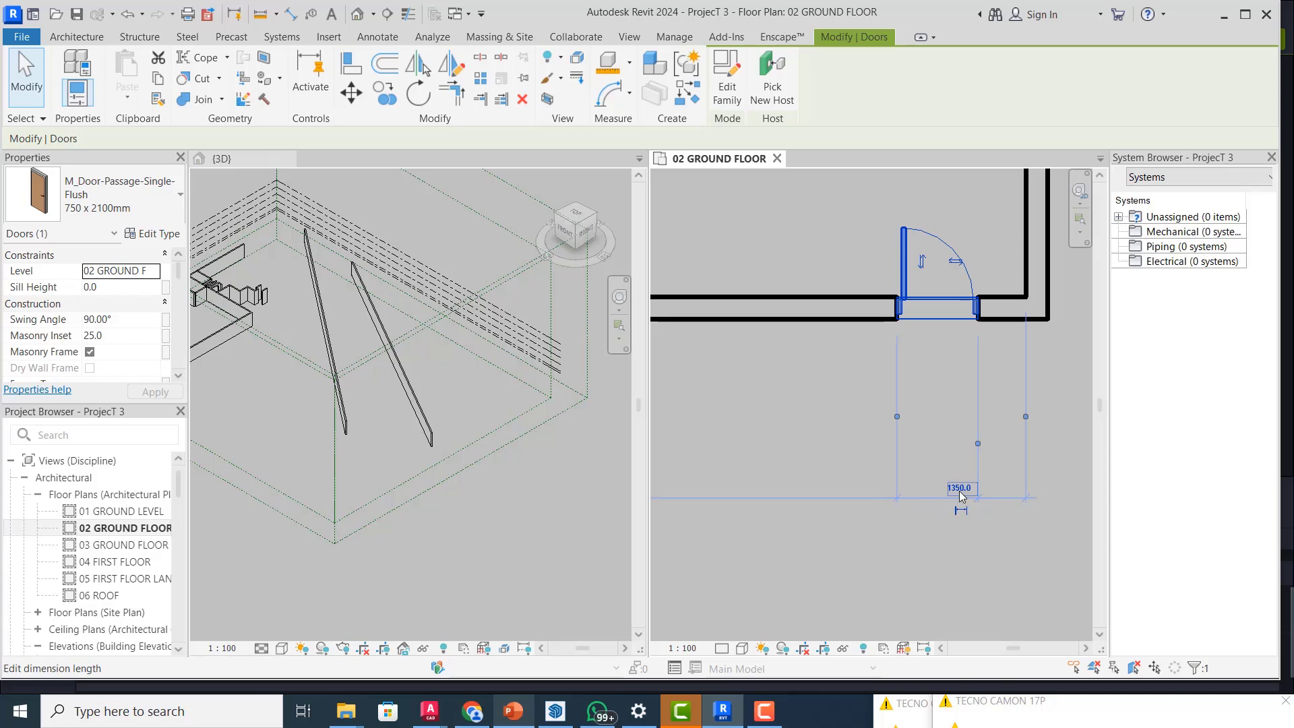
pyautogui.click(960, 491)
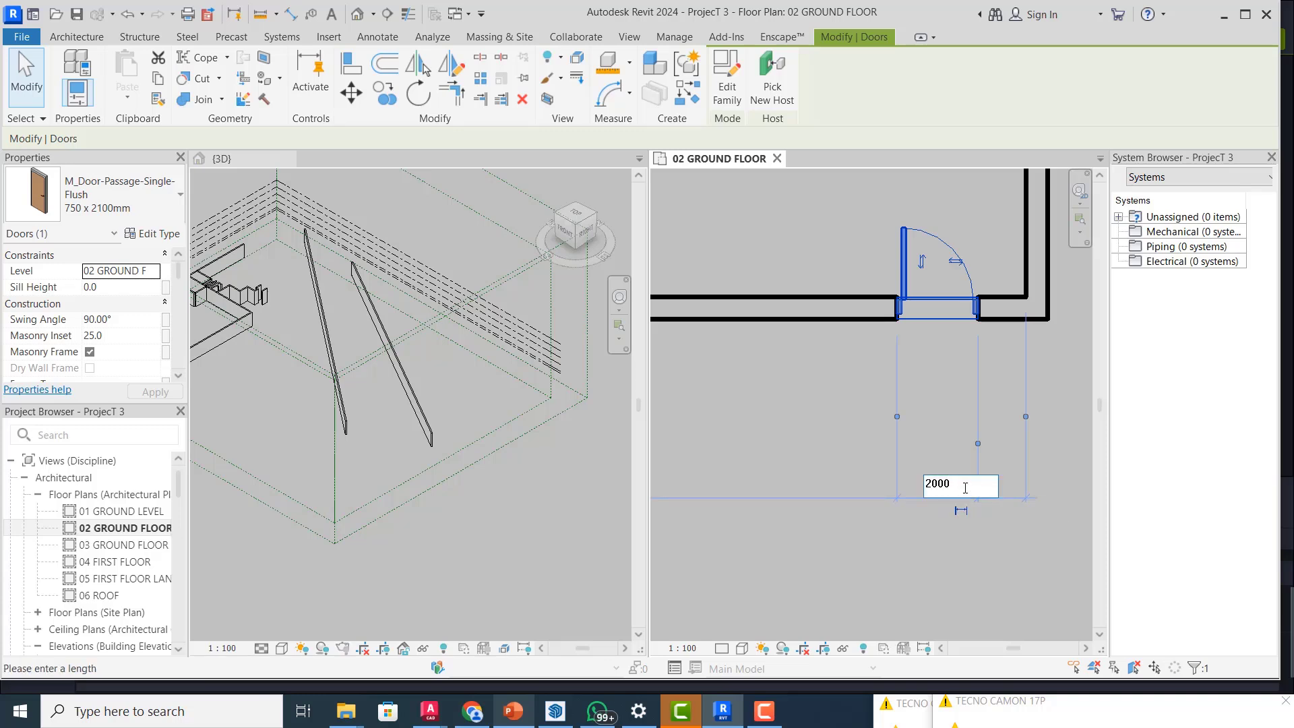
pyautogui.press('Return')
pyautogui.scroll(-3, 1037, 493)
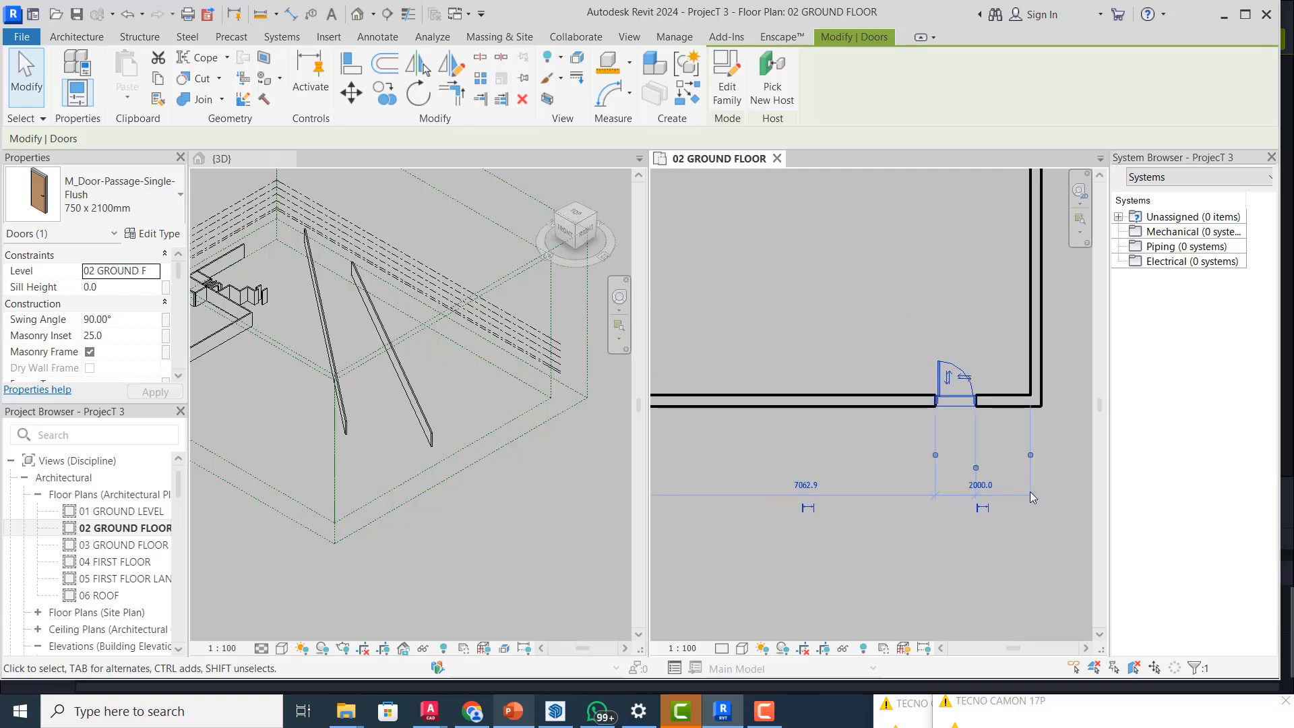
pyautogui.scroll(2, 1030, 491)
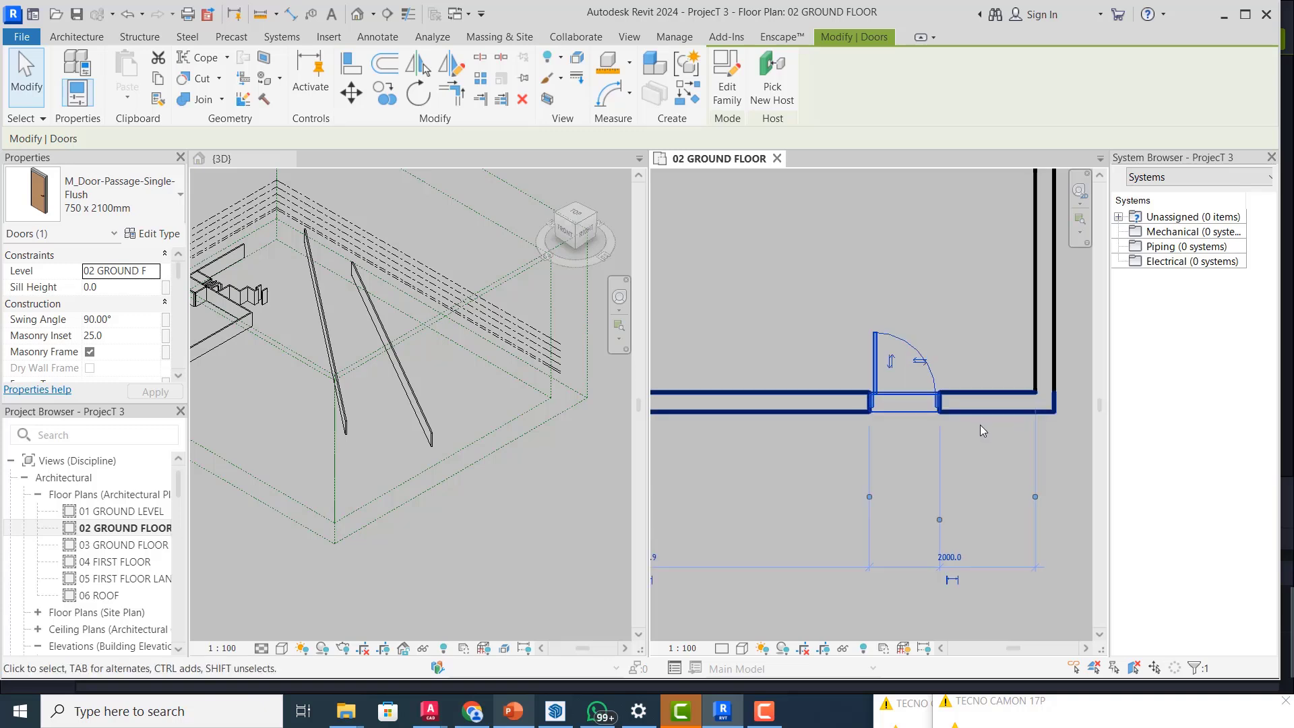
pyautogui.scroll(1, 980, 425)
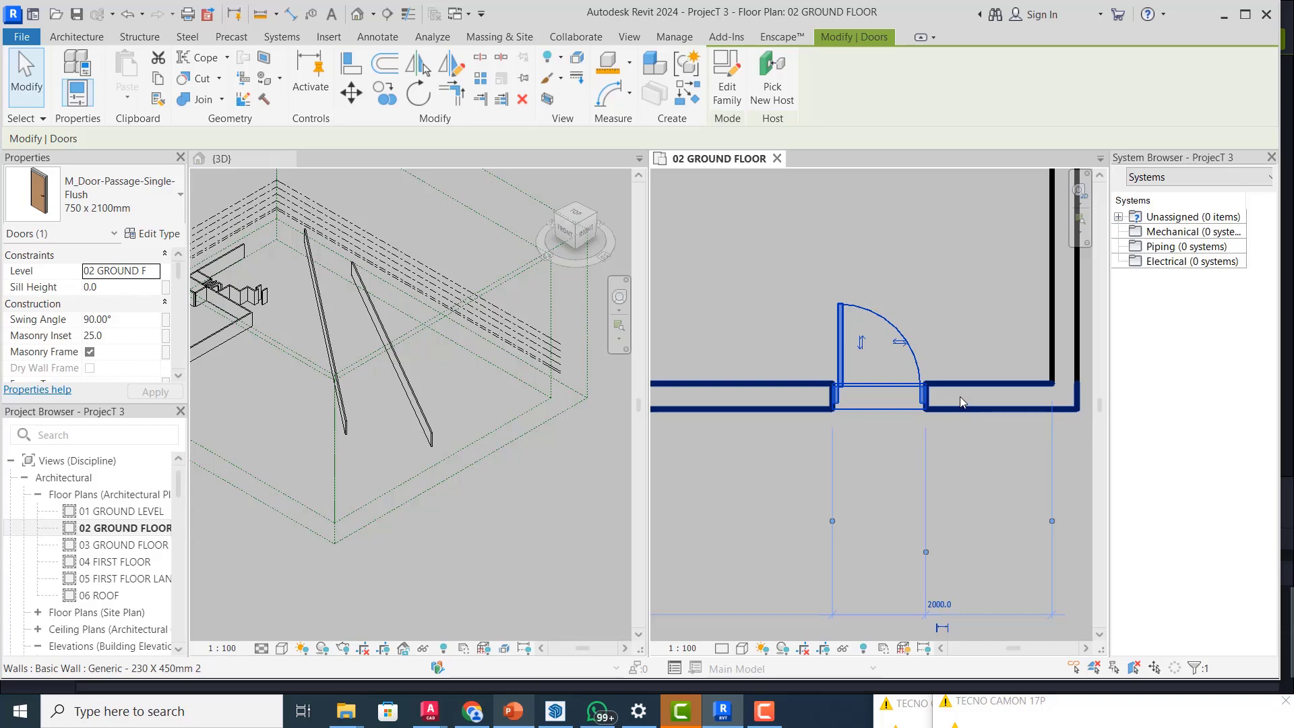
# - Set the distance between the third double door and the single door in the lower wall to 6000
pyautogui.scroll(-4, 963, 410)
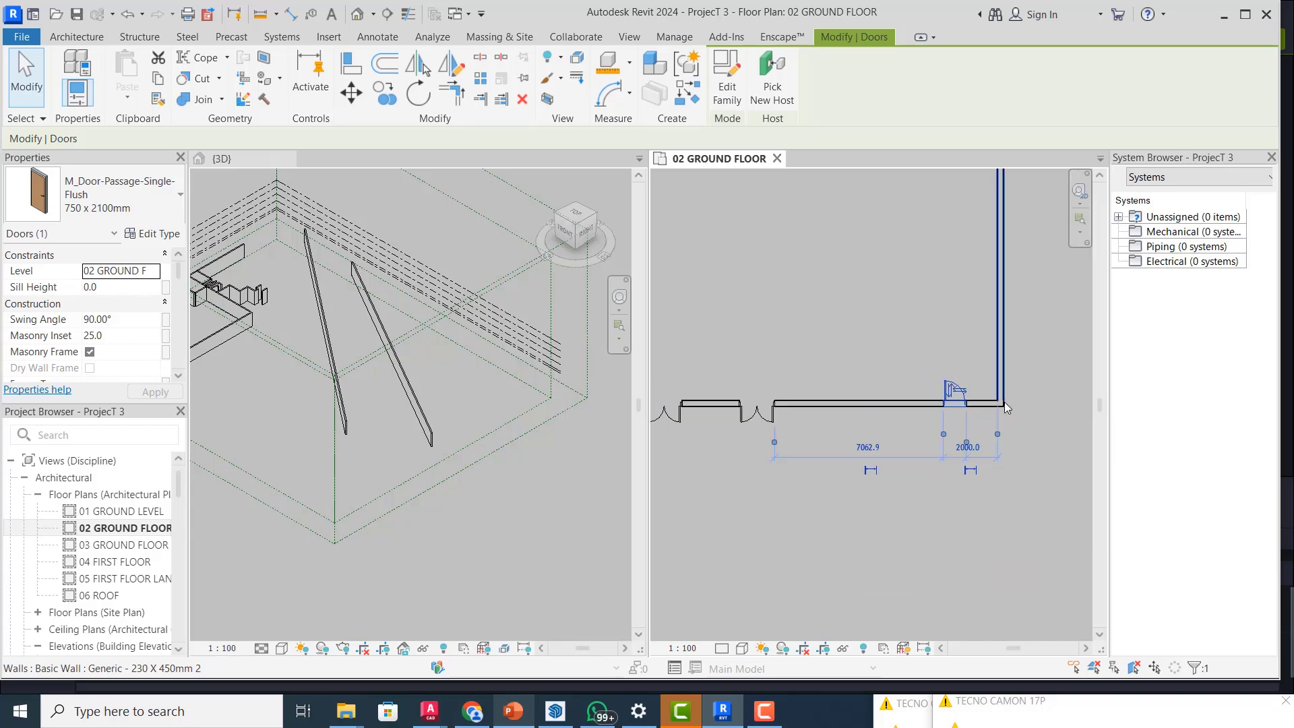
pyautogui.scroll(2, 902, 443)
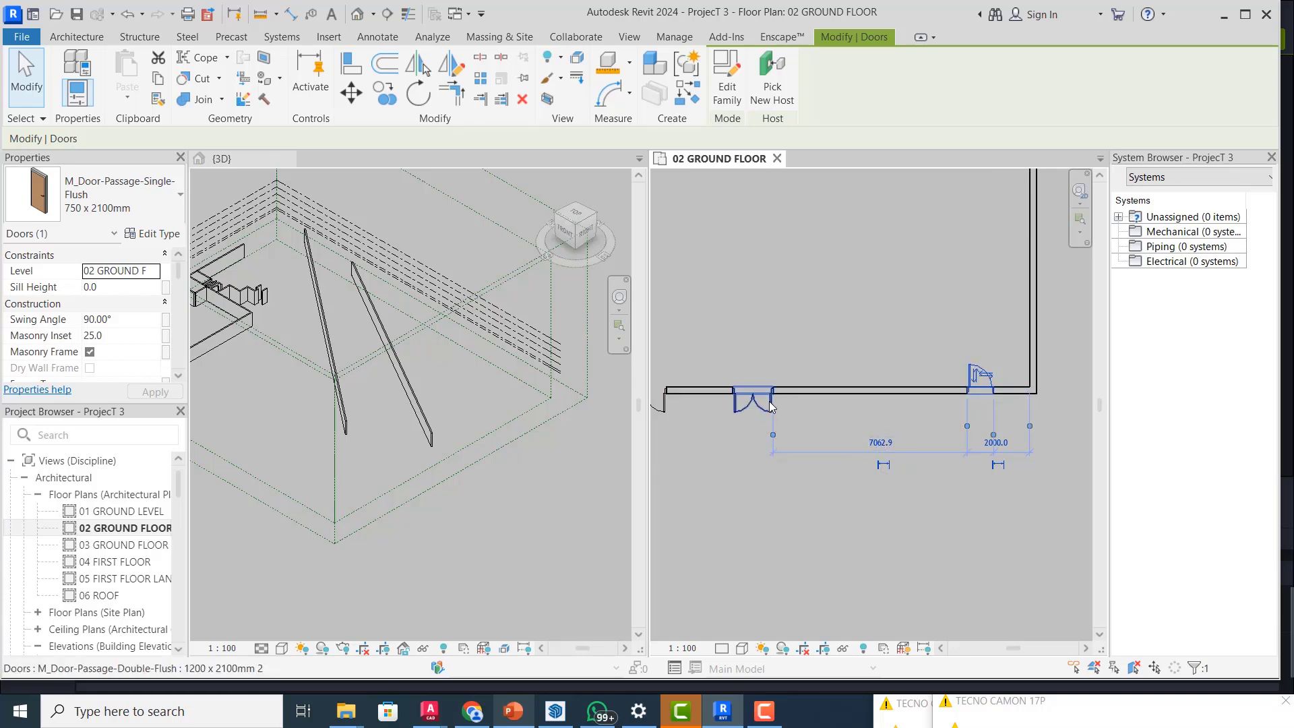
pyautogui.click(884, 444)
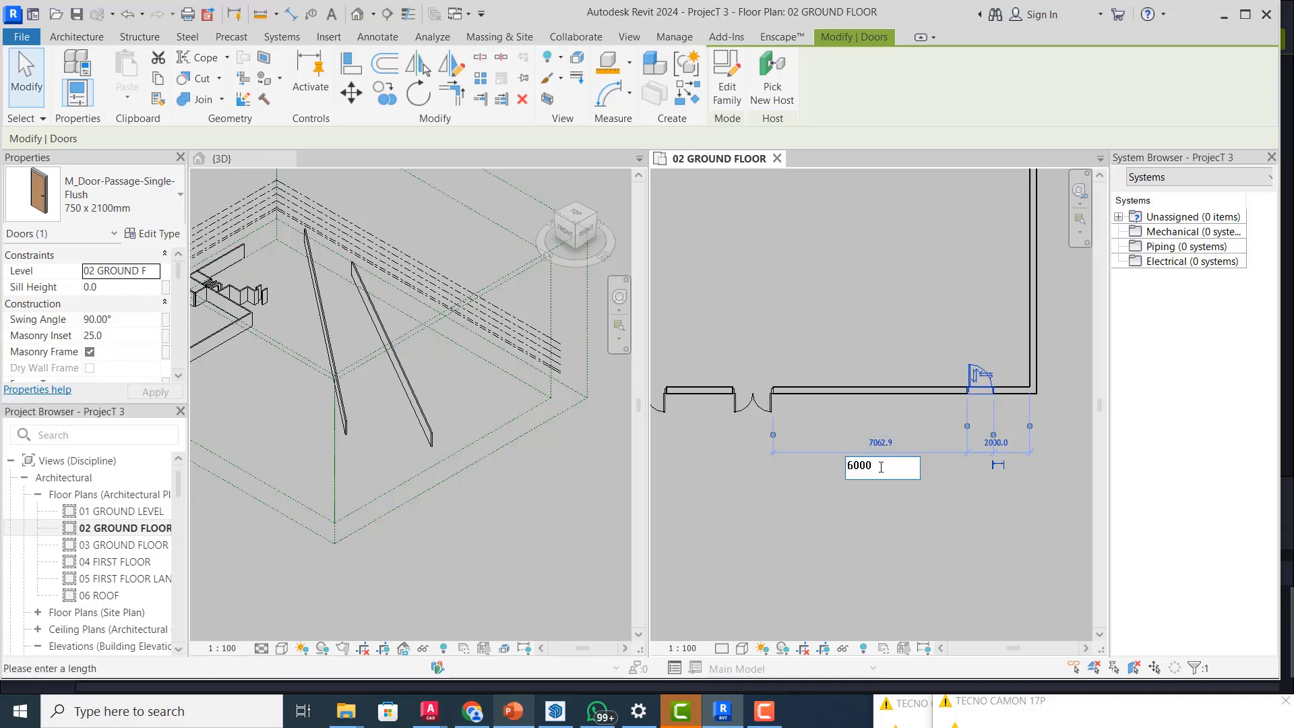
pyautogui.press('Return')
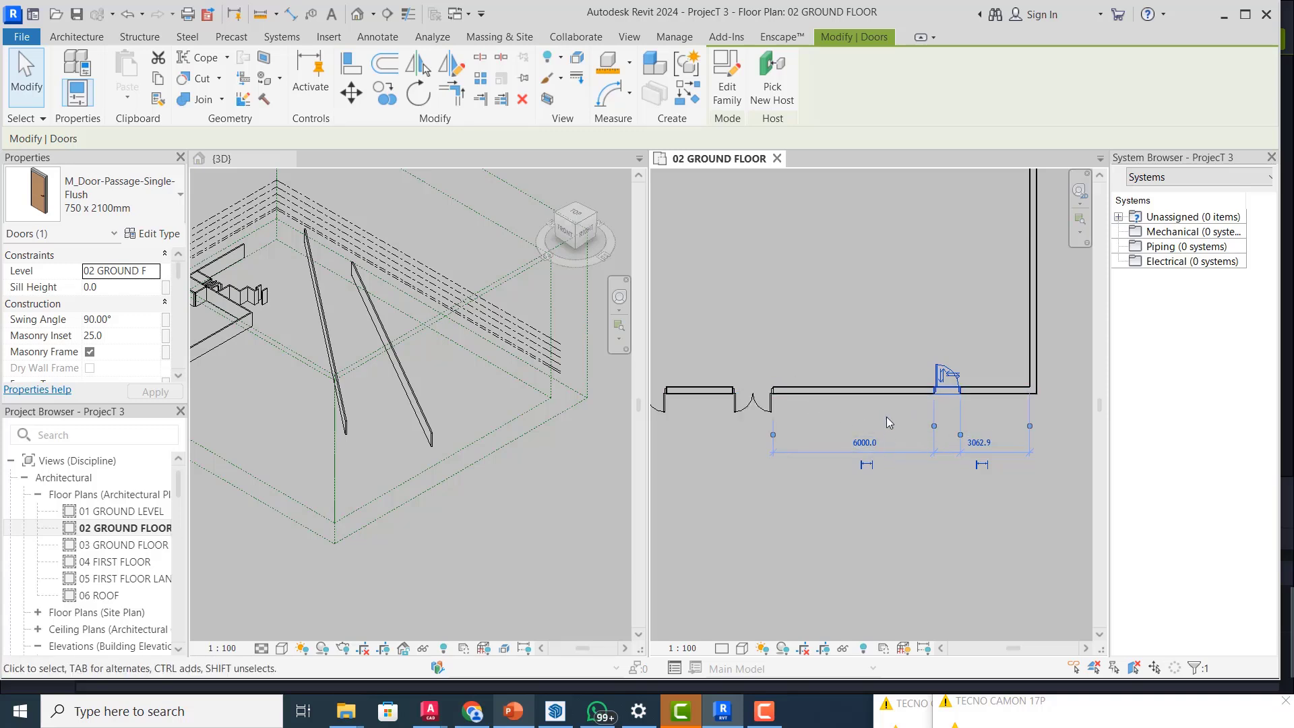
pyautogui.press('Escape')
pyautogui.scroll(-2, 944, 451)
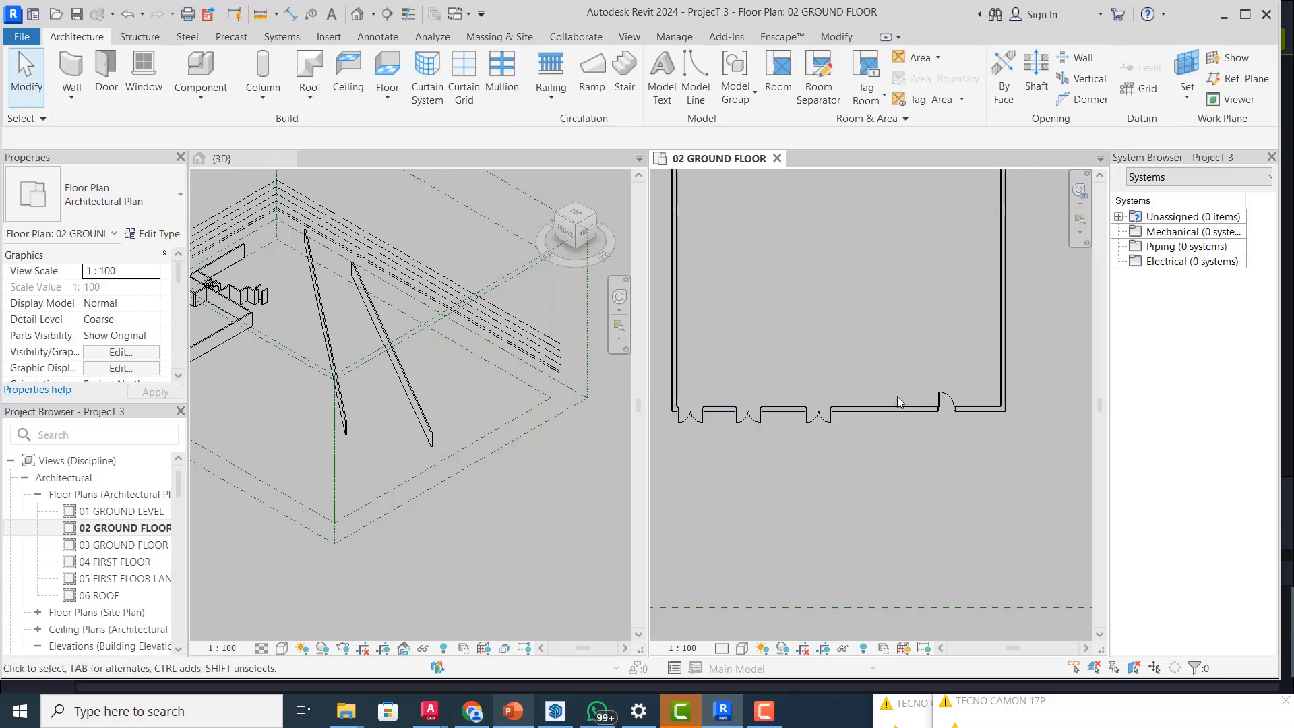
# - Place an M_Window-Fixed 600 x 900mm window in the lower wall between the third double door and the single door, 2000 from the double door
pyautogui.click(143, 75)
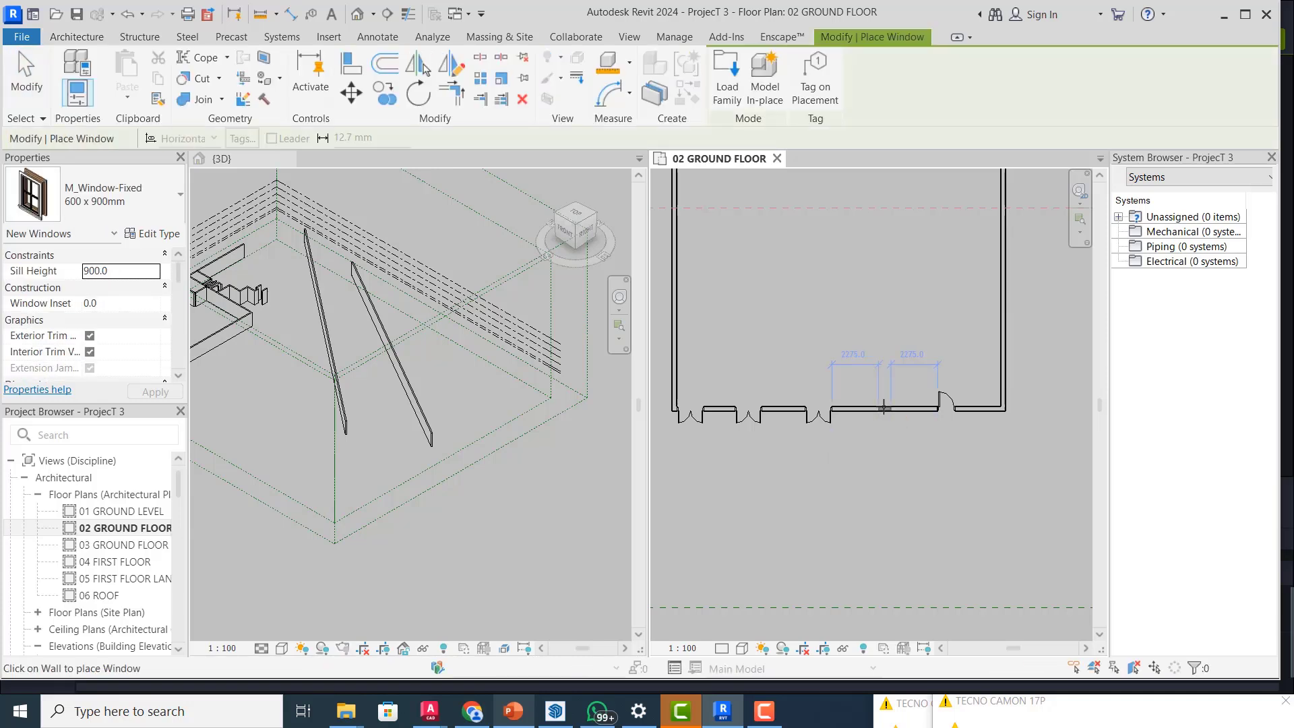
pyautogui.scroll(3, 884, 407)
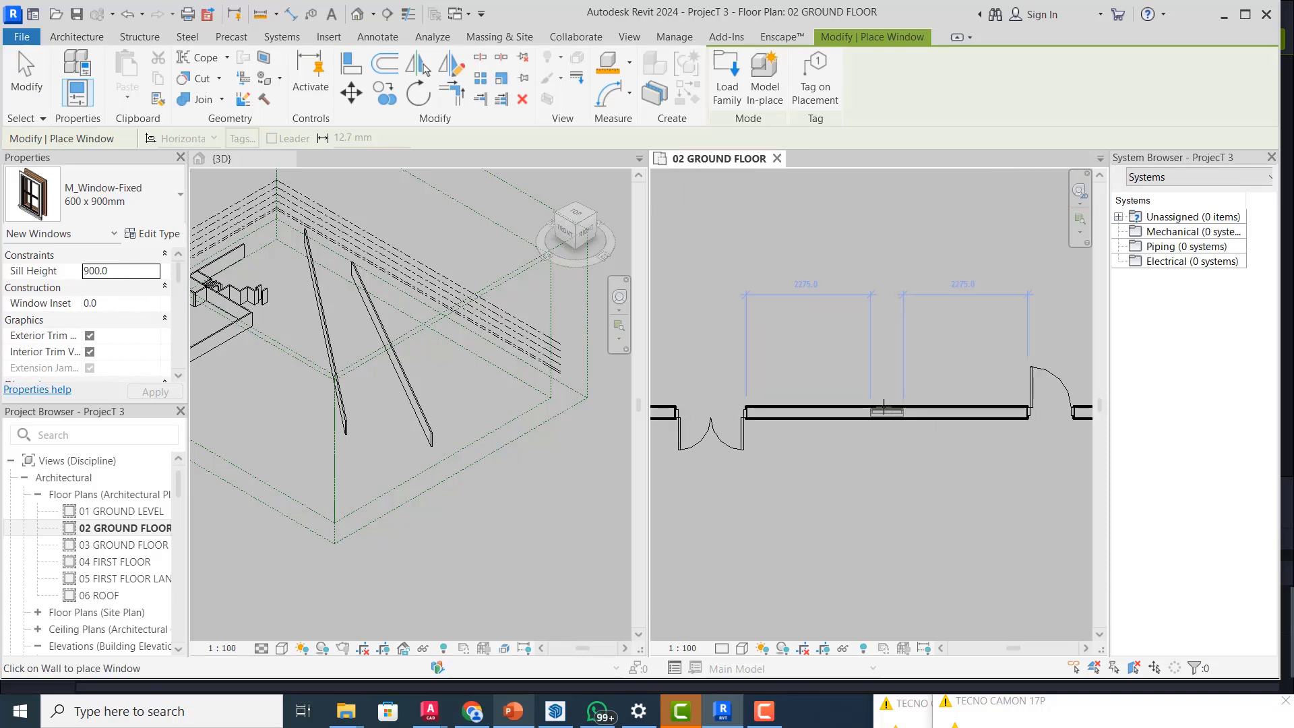
pyautogui.scroll(3, 884, 407)
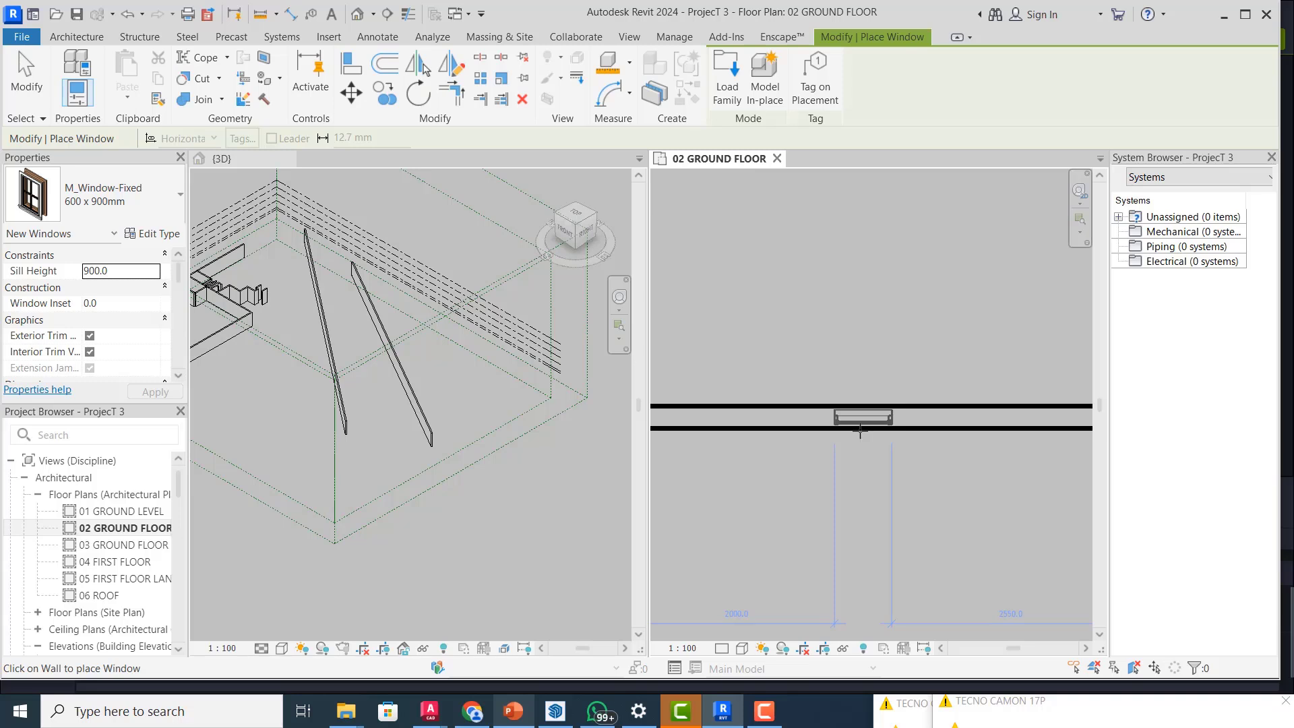
pyautogui.scroll(-1, 861, 429)
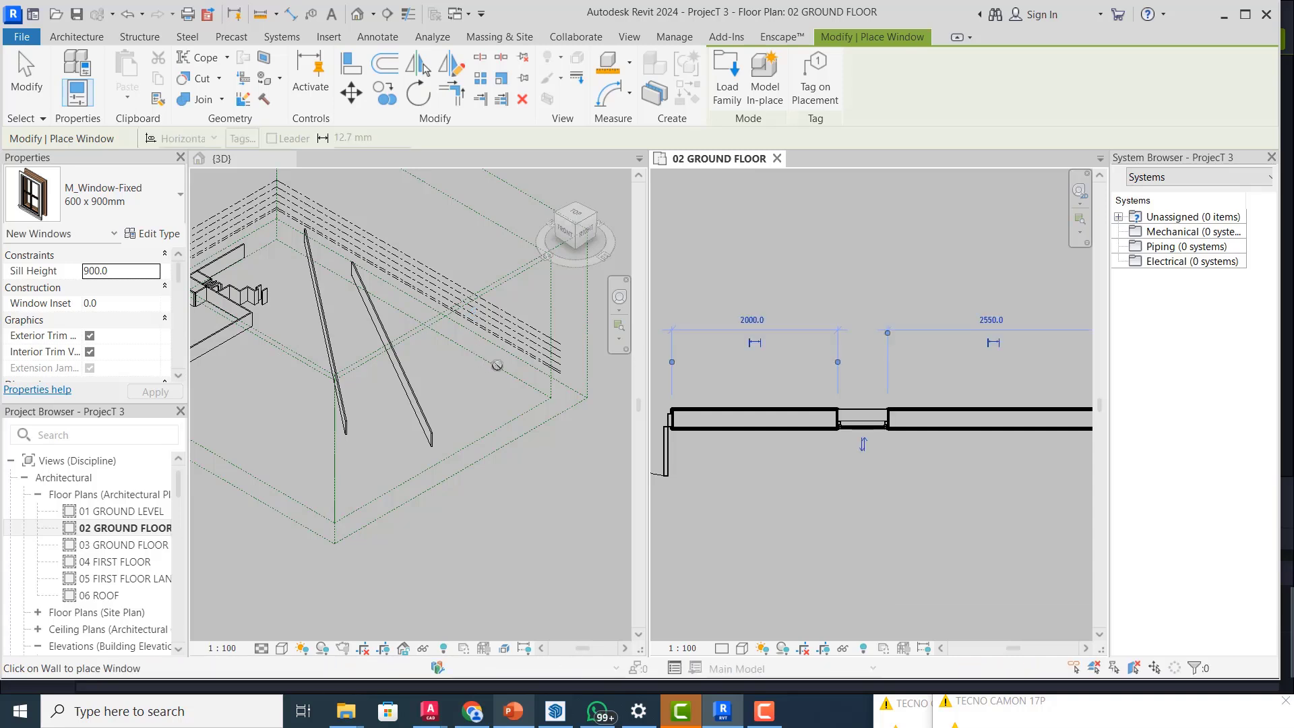
# - Set the sill height for new windows to 1000 and end window placement
pyautogui.scroll(-3, 499, 368)
pyautogui.scroll(5, 324, 368)
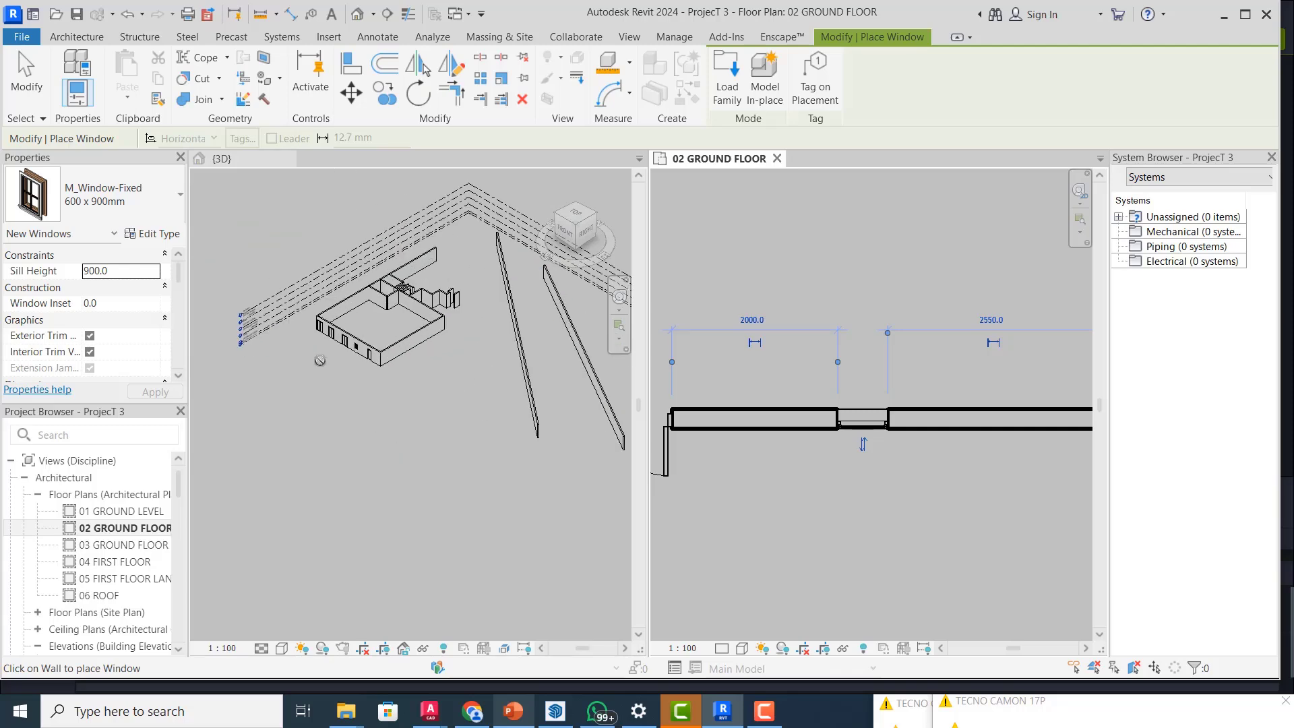
pyautogui.scroll(5, 465, 343)
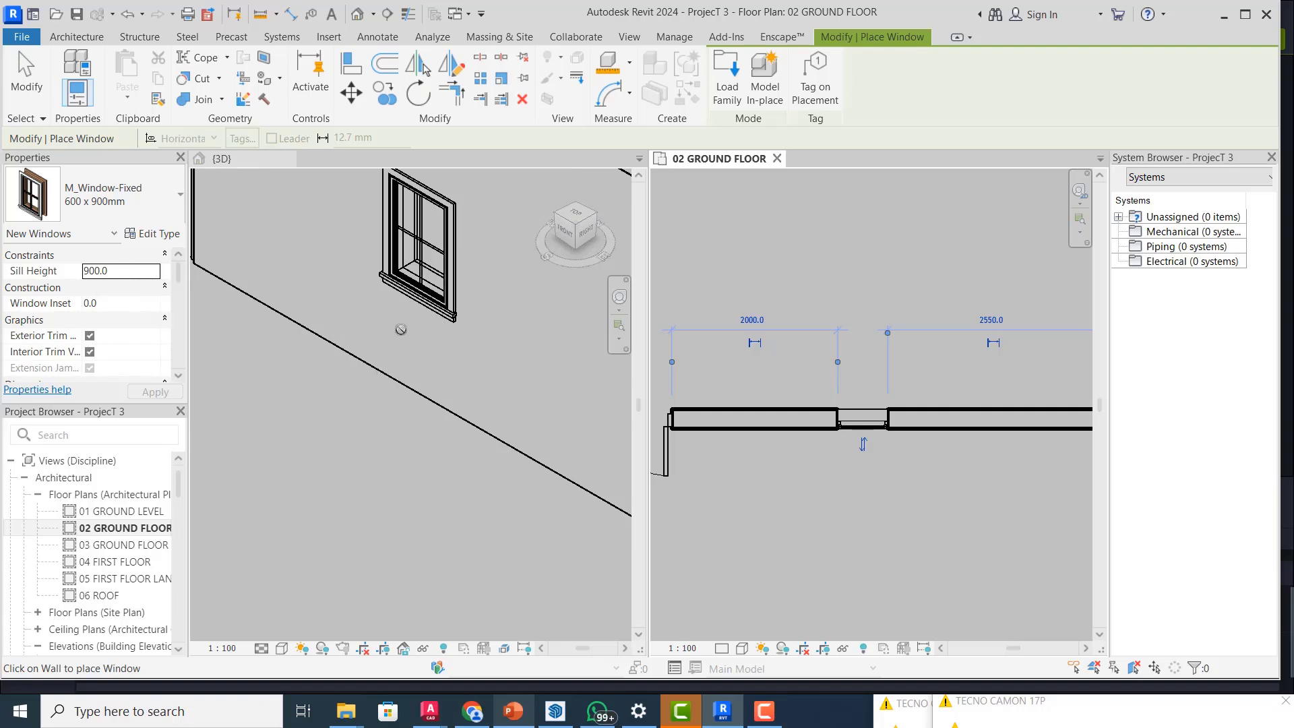
pyautogui.click(116, 275)
pyautogui.doubleClick(116, 274)
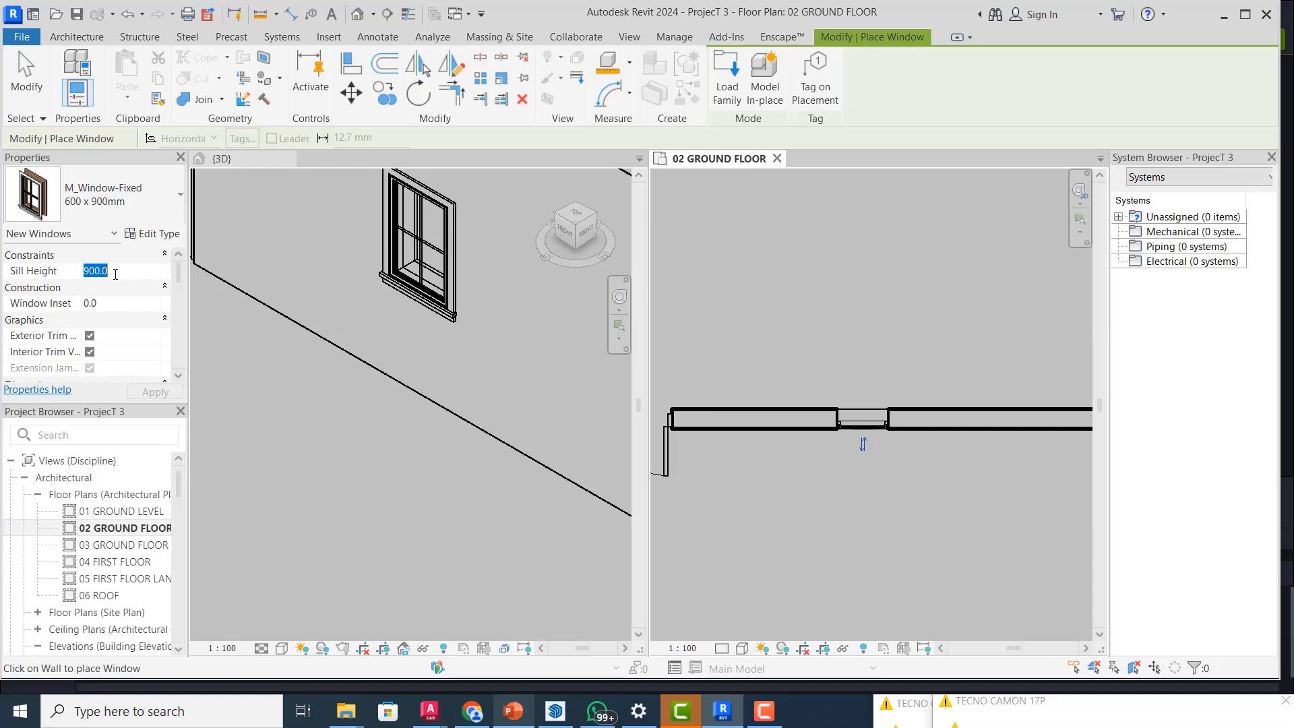
pyautogui.write('1')
pyautogui.press('Return')
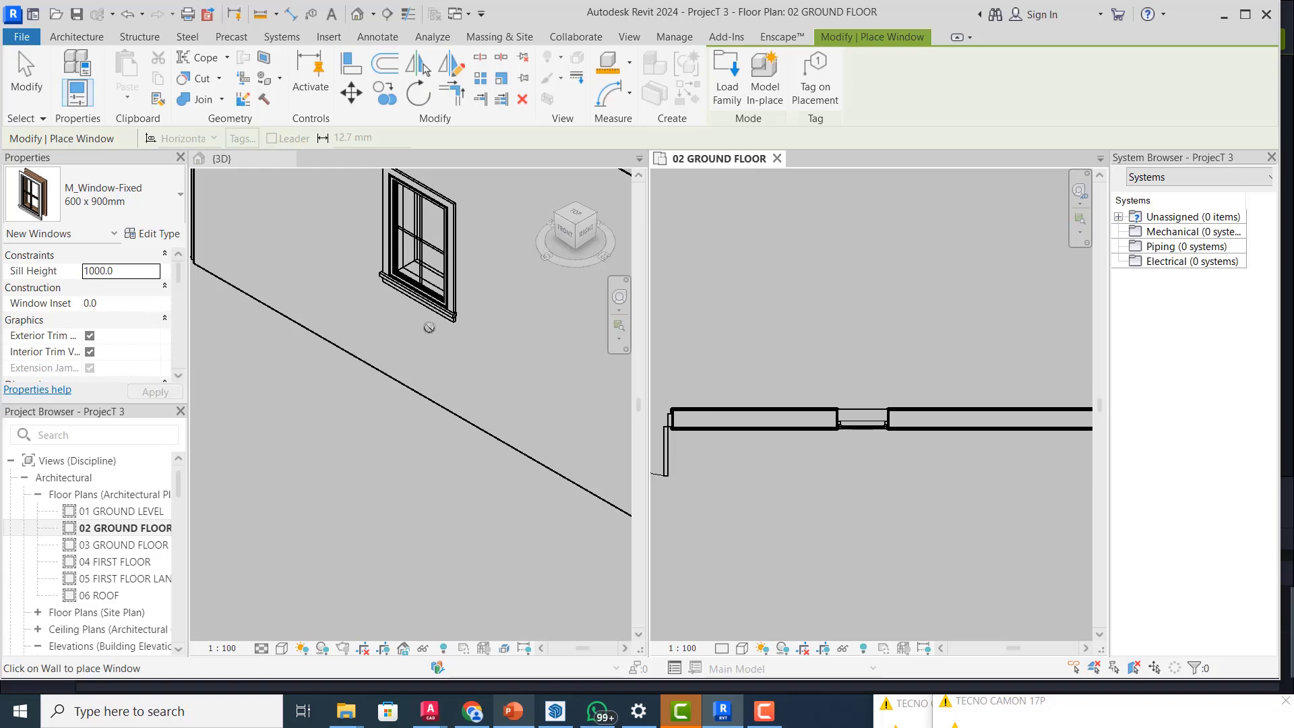
pyautogui.press('Escape')
pyautogui.press('Escape')
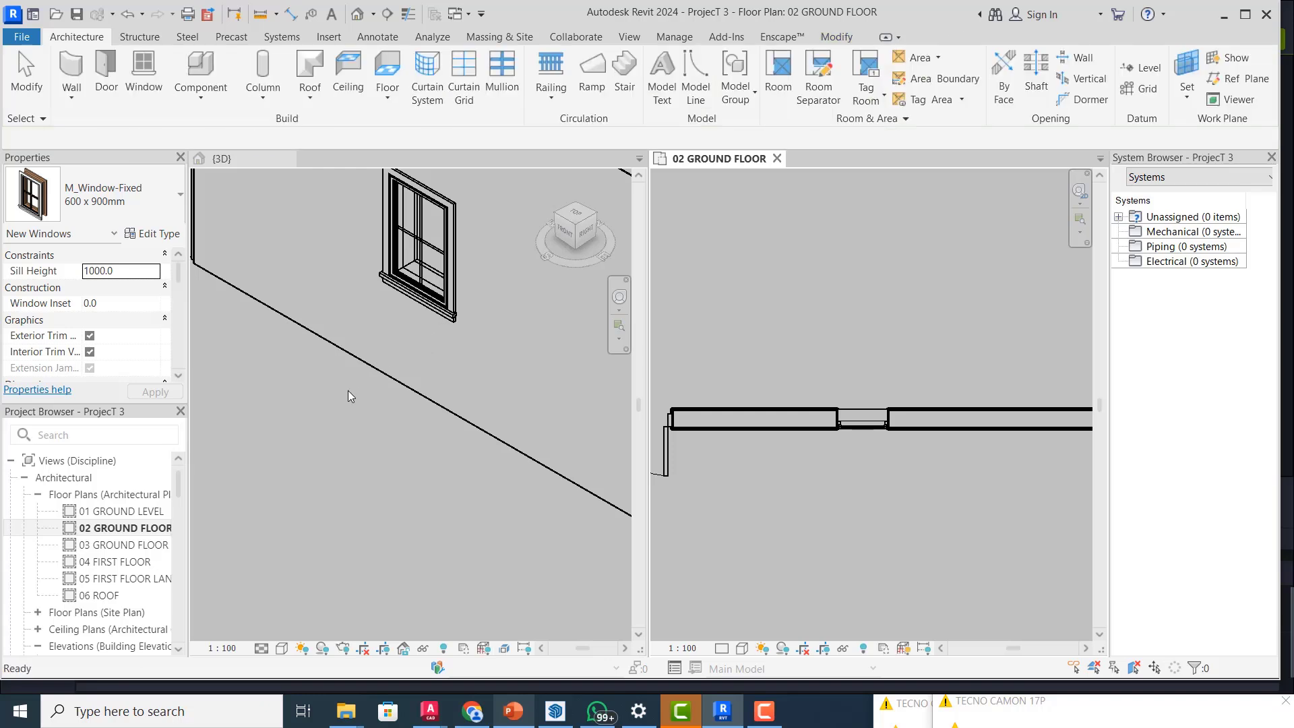
# - Set the sill height of the placed 600 x 900mm window to 1000 in the 3D view
pyautogui.click(349, 387)
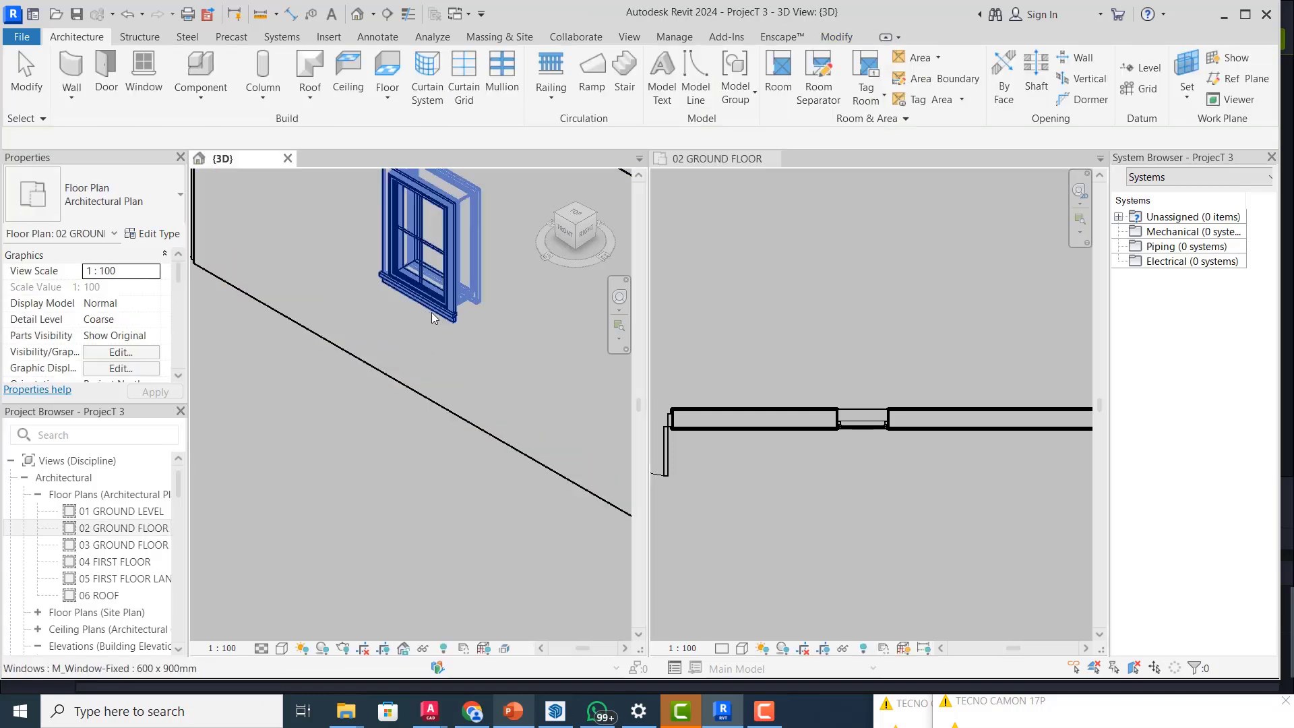
pyautogui.scroll(-5, 336, 366)
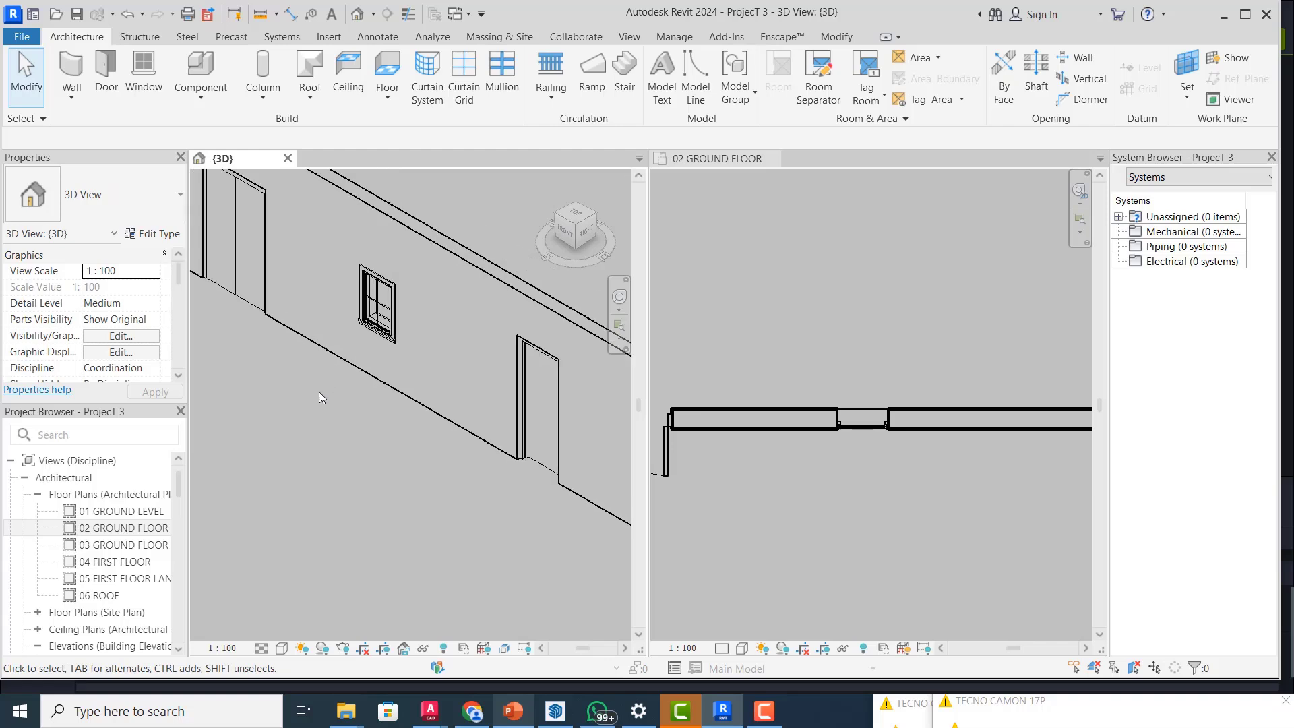
pyautogui.click(369, 349)
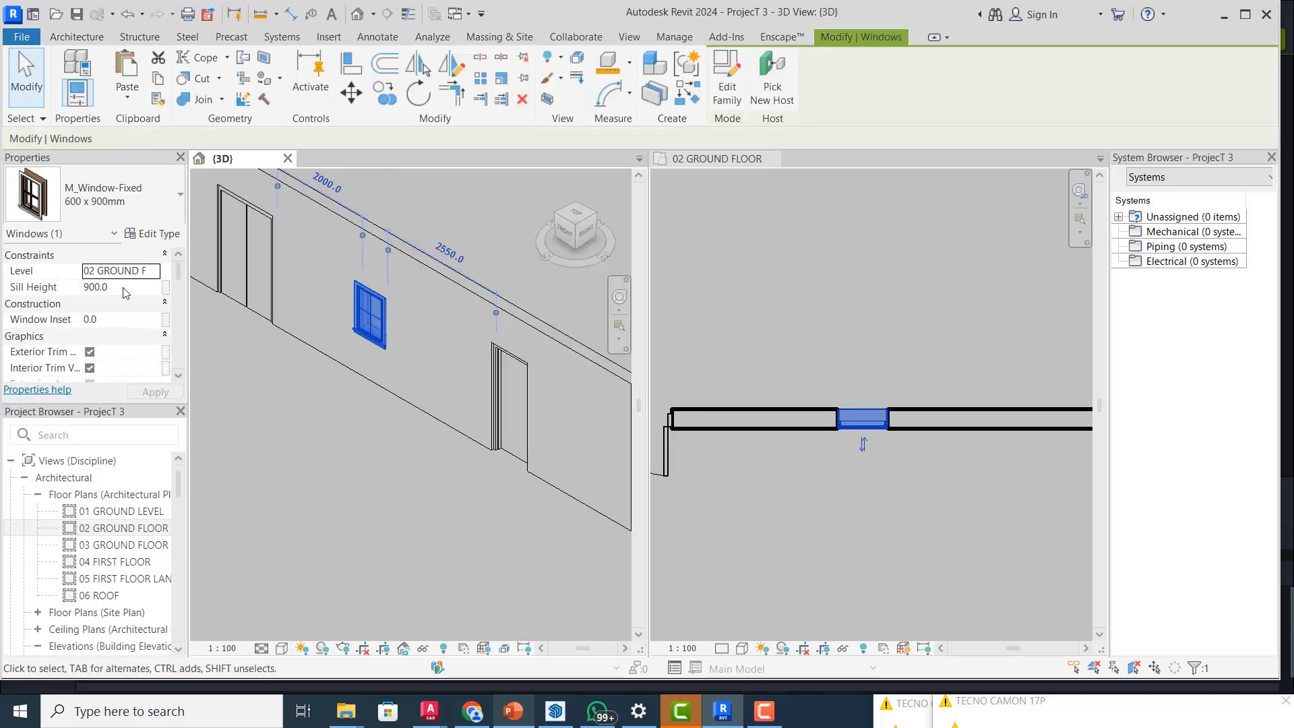
pyautogui.click(125, 288)
pyautogui.write('10')
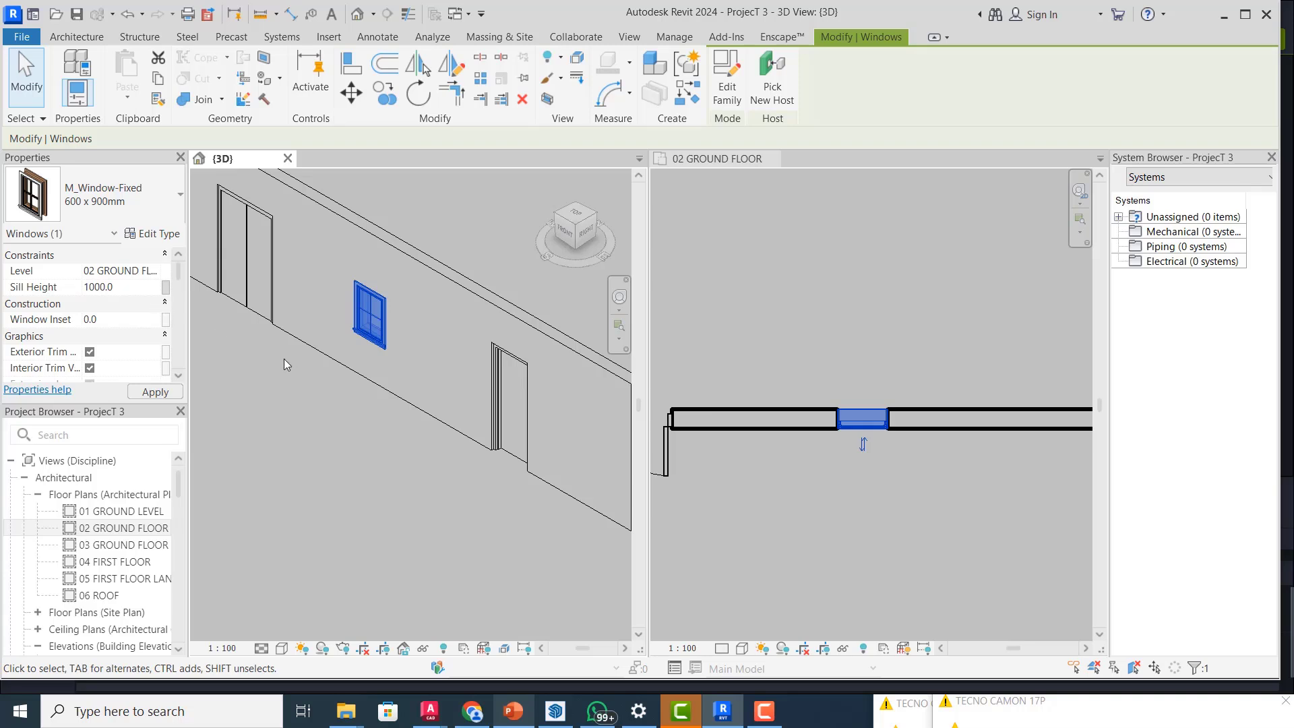
pyautogui.click(287, 378)
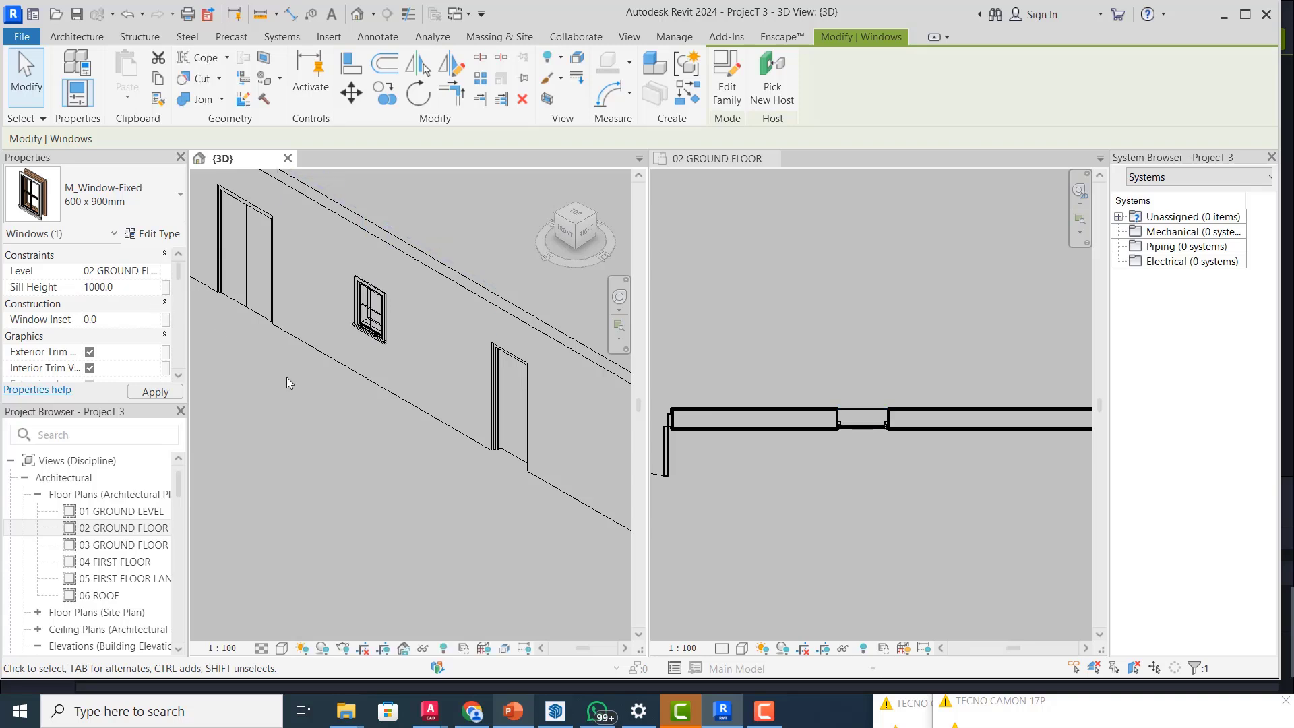
pyautogui.scroll(4, 350, 359)
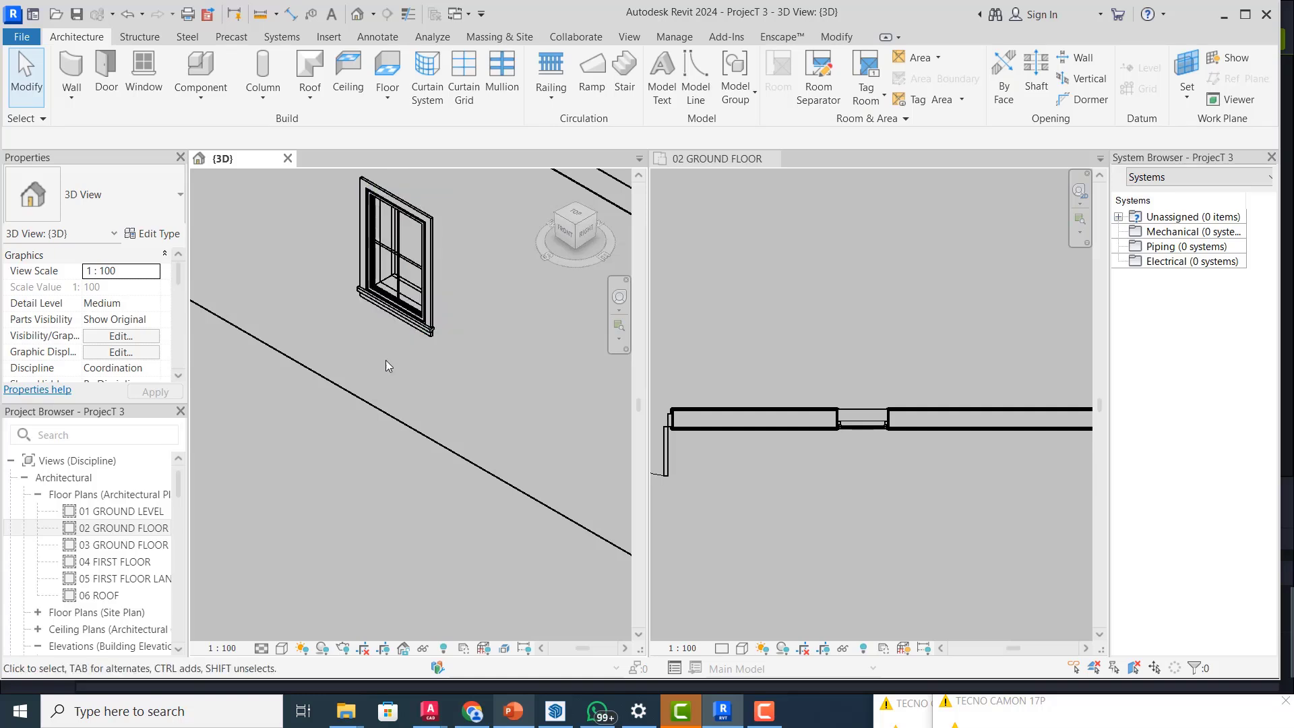
pyautogui.scroll(-3, 354, 410)
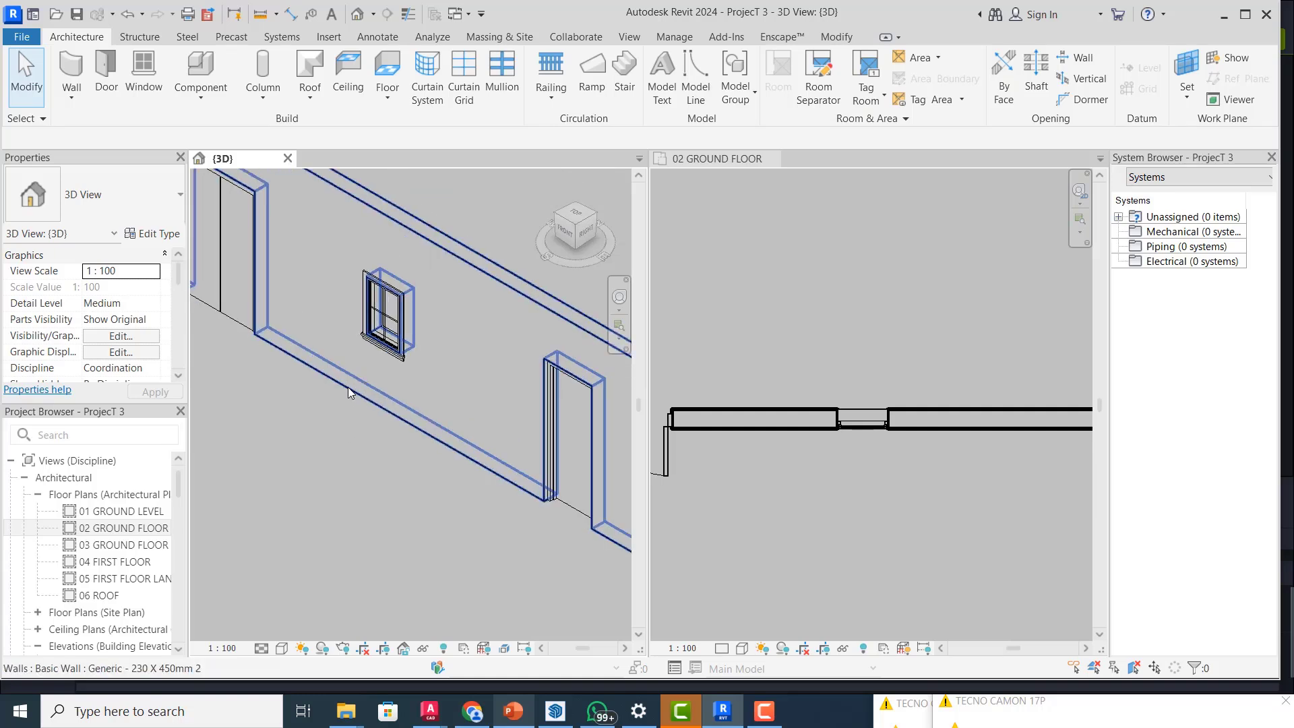
# - Inspect the placed window in the 3D view and review the window types available for placement
pyautogui.scroll(3, 296, 348)
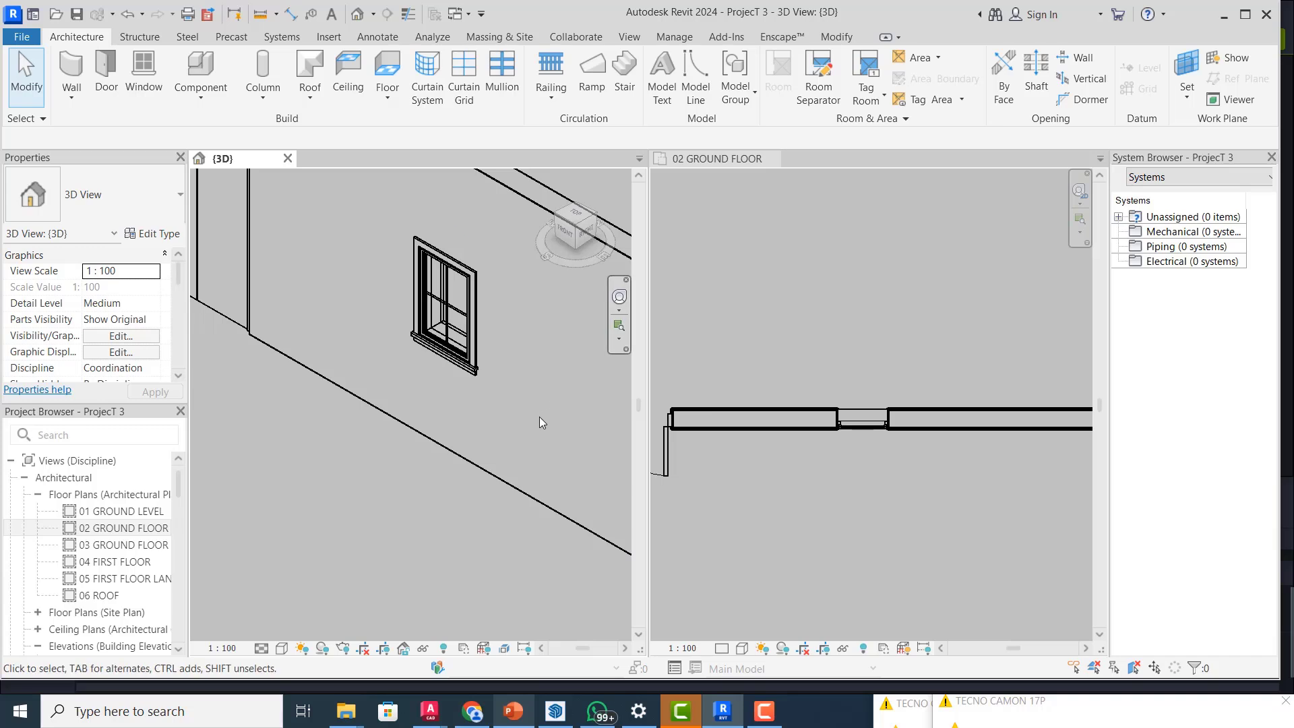
pyautogui.scroll(-8, 278, 387)
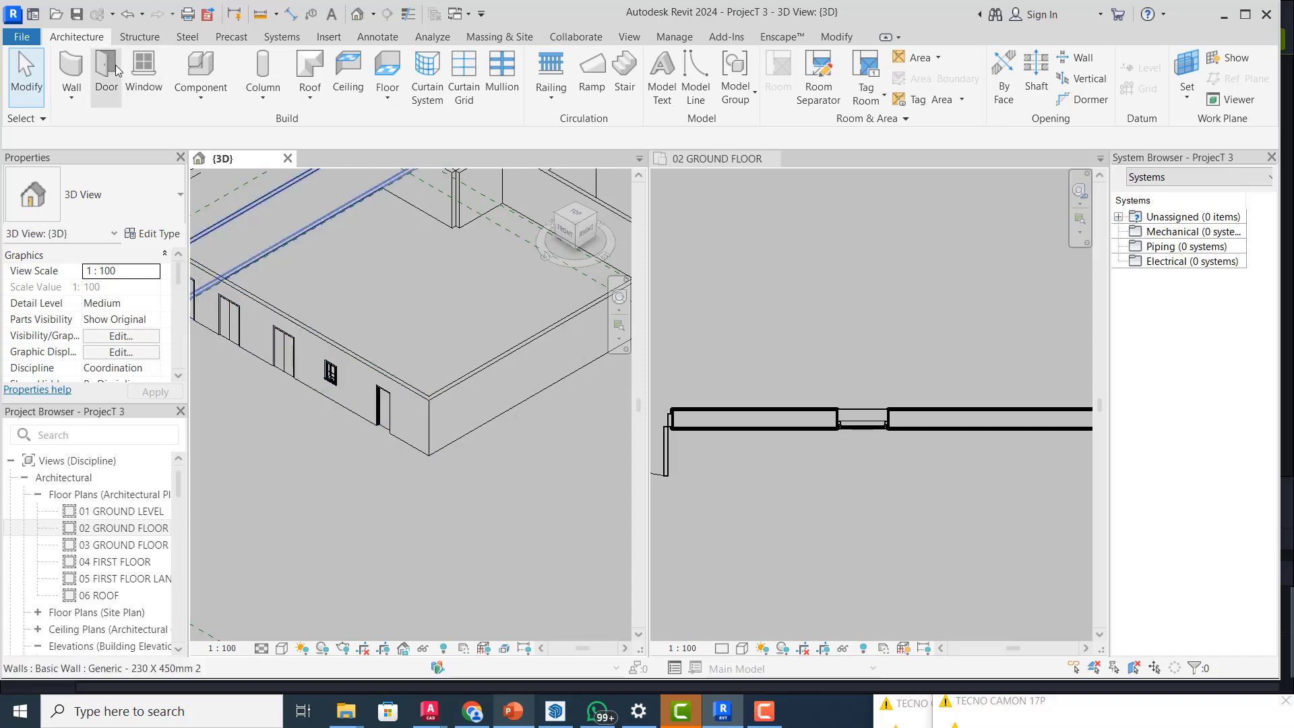
pyautogui.click(140, 72)
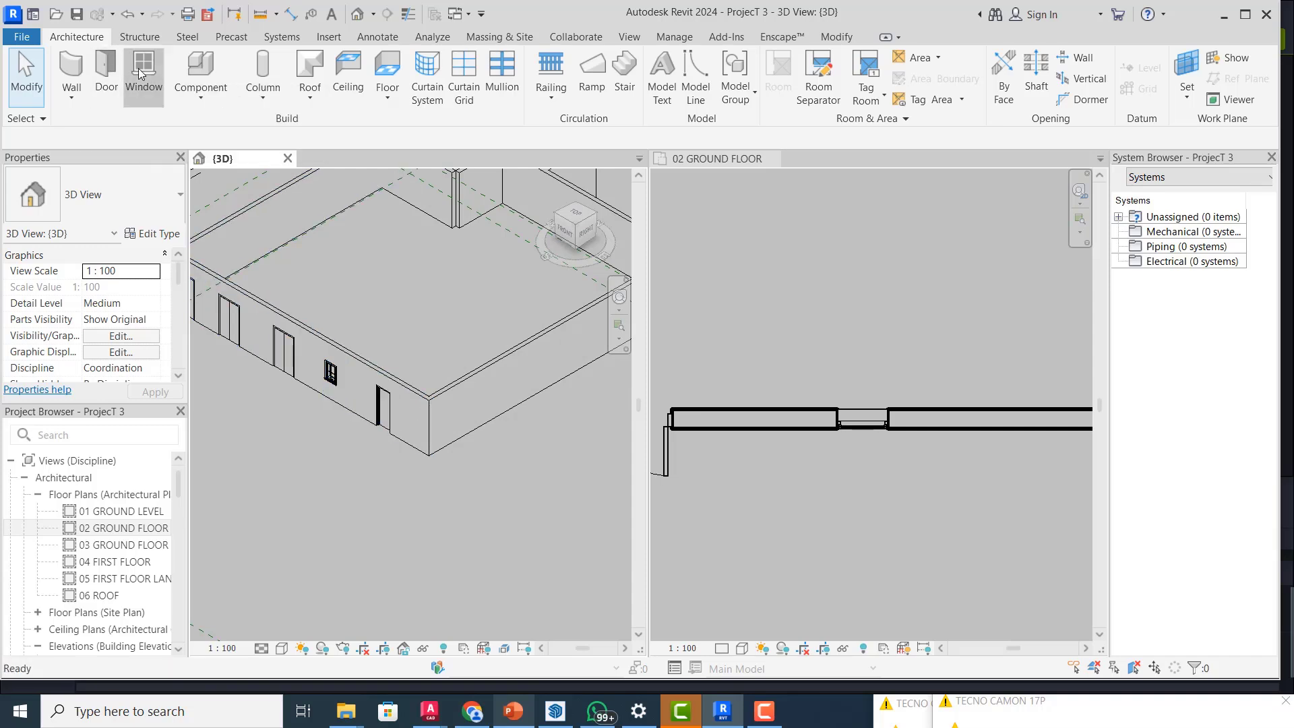
pyautogui.click(180, 197)
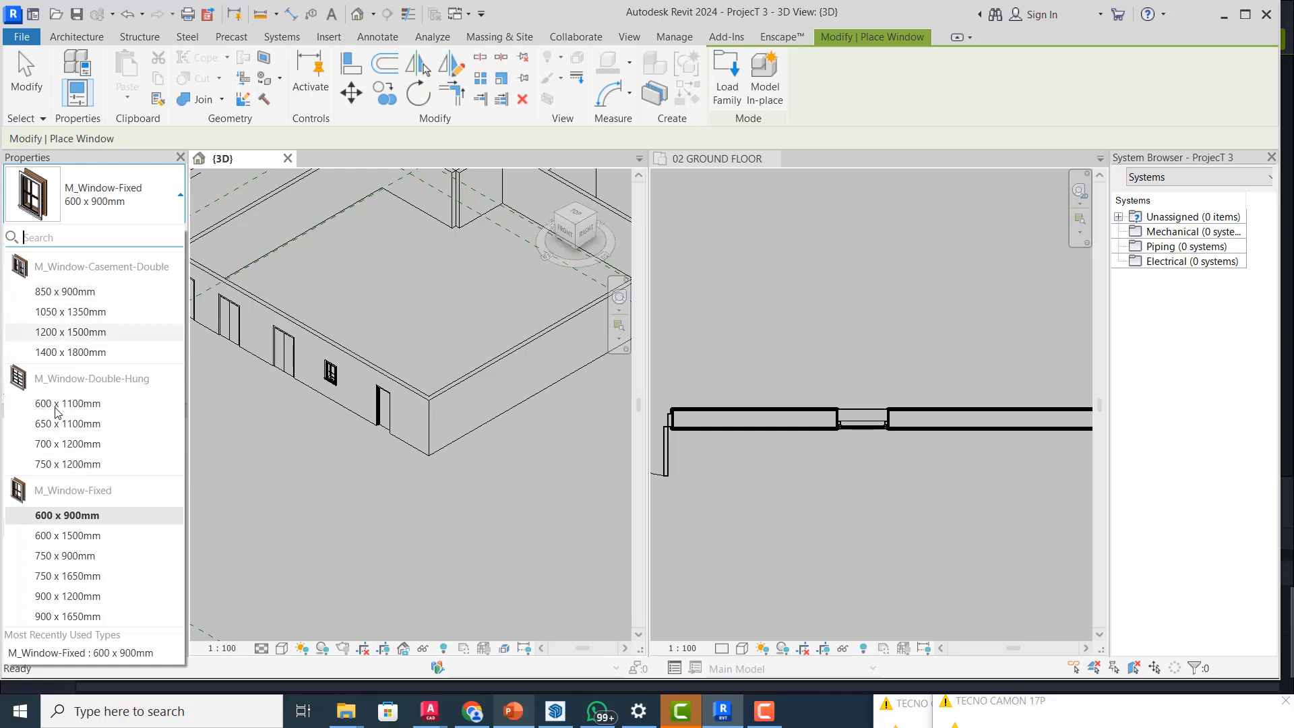
pyautogui.click(182, 197)
pyautogui.click(182, 198)
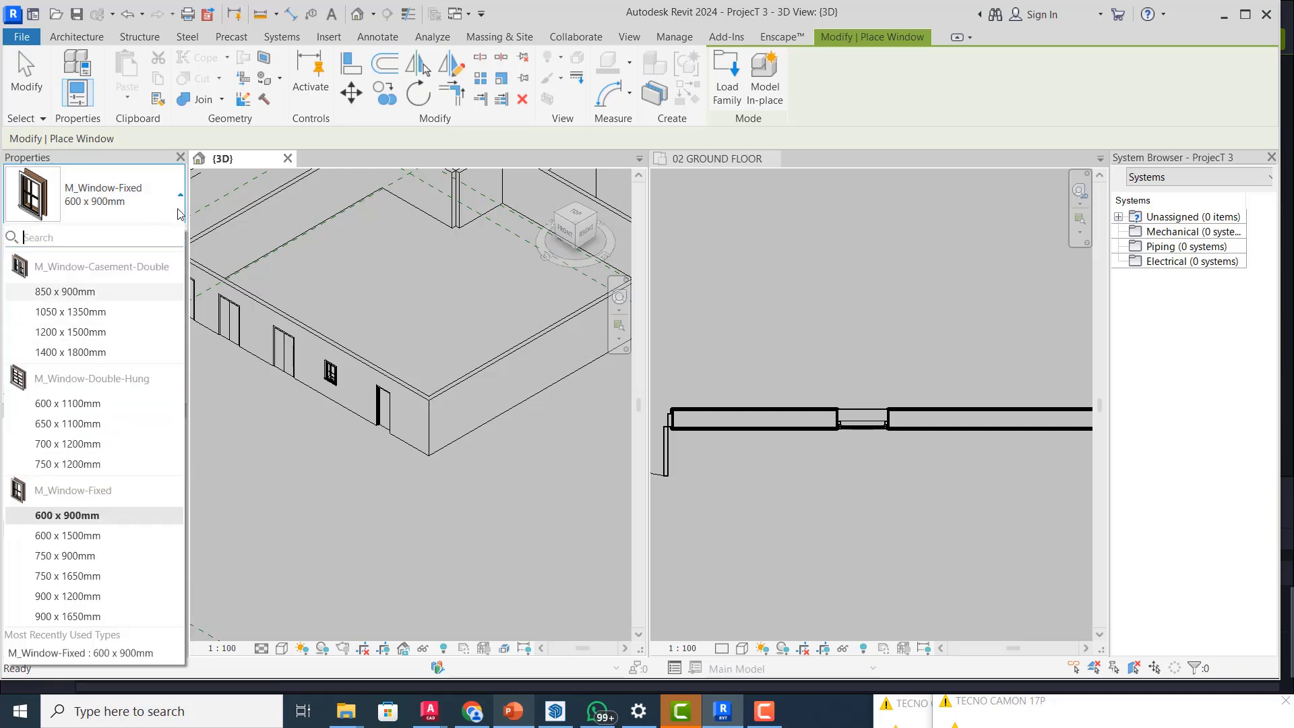
pyautogui.click(370, 277)
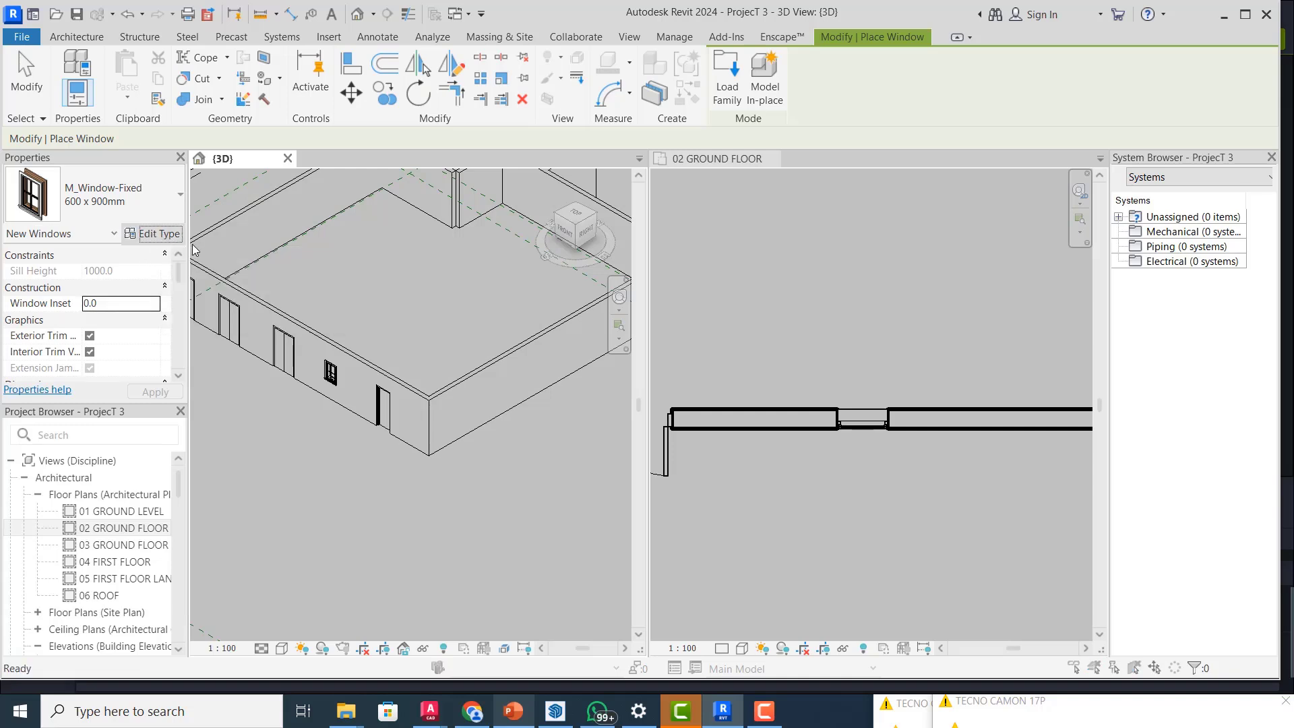
# - View the type properties of the M_Window-Fixed 600 x 900mm window and end window placement without placing one
pyautogui.click(153, 233)
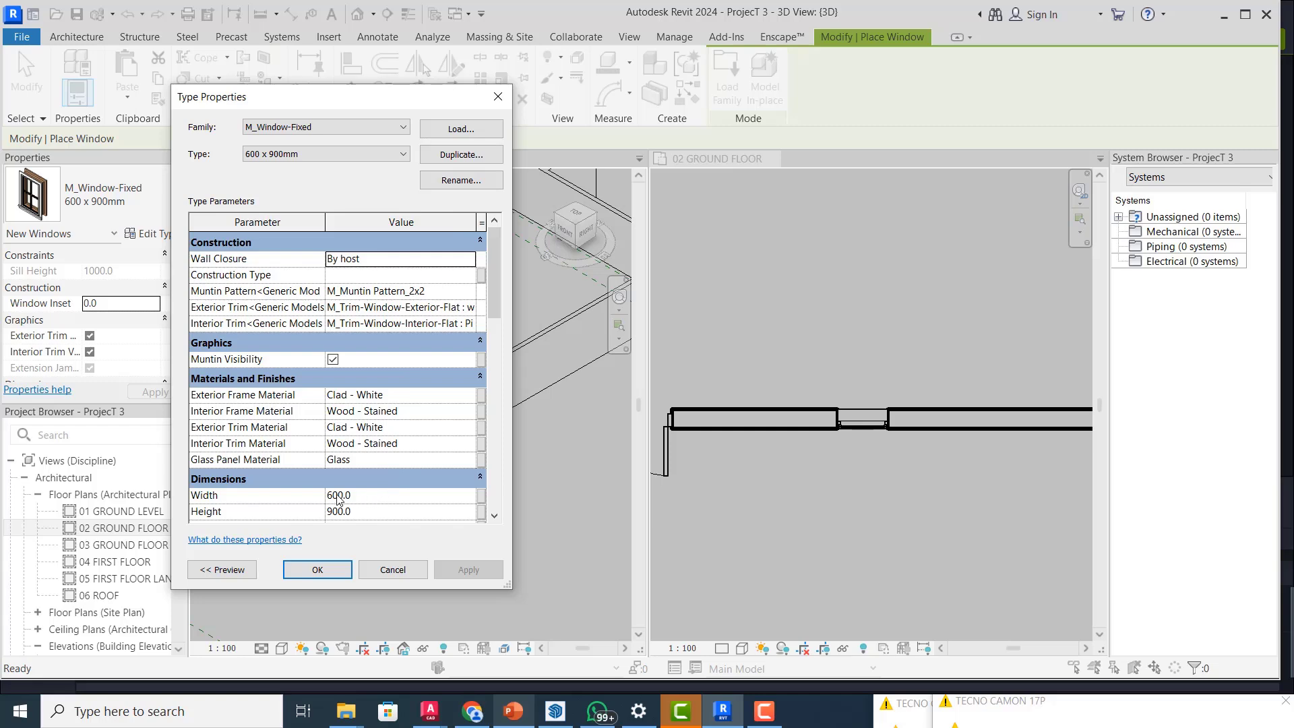
pyautogui.click(498, 96)
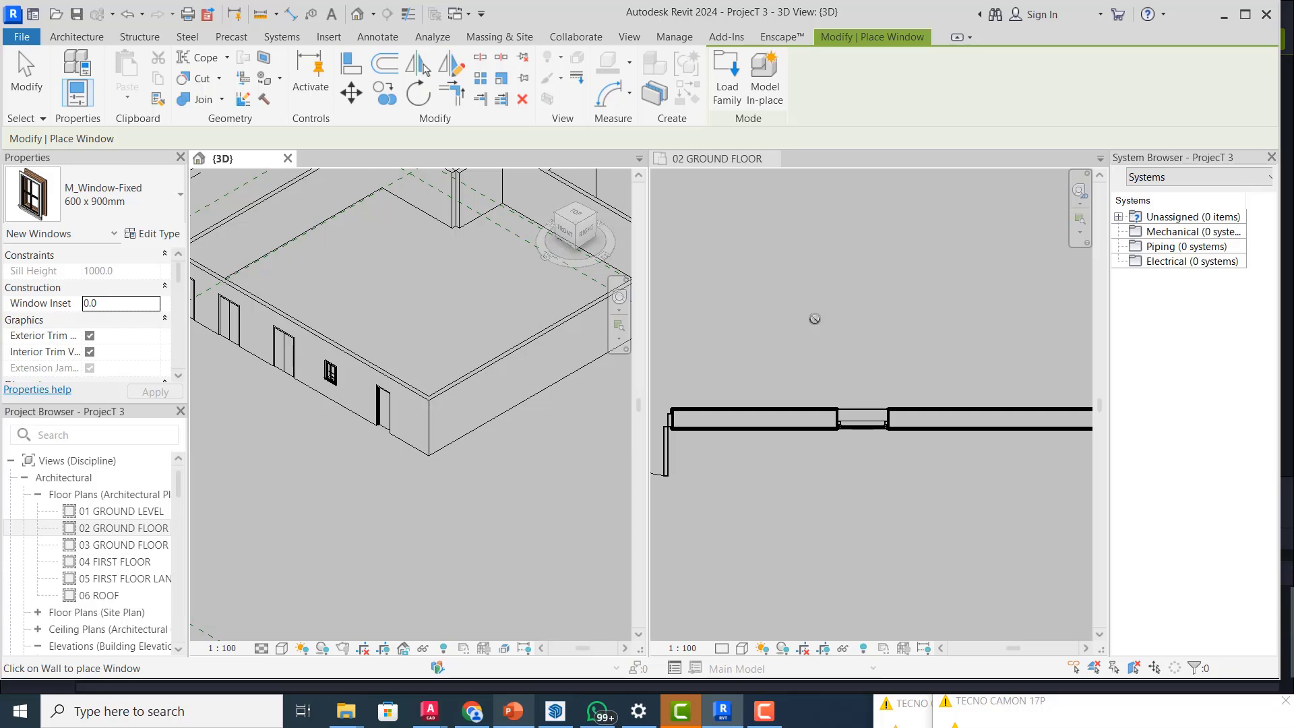
pyautogui.press('Escape')
pyautogui.press('Escape')
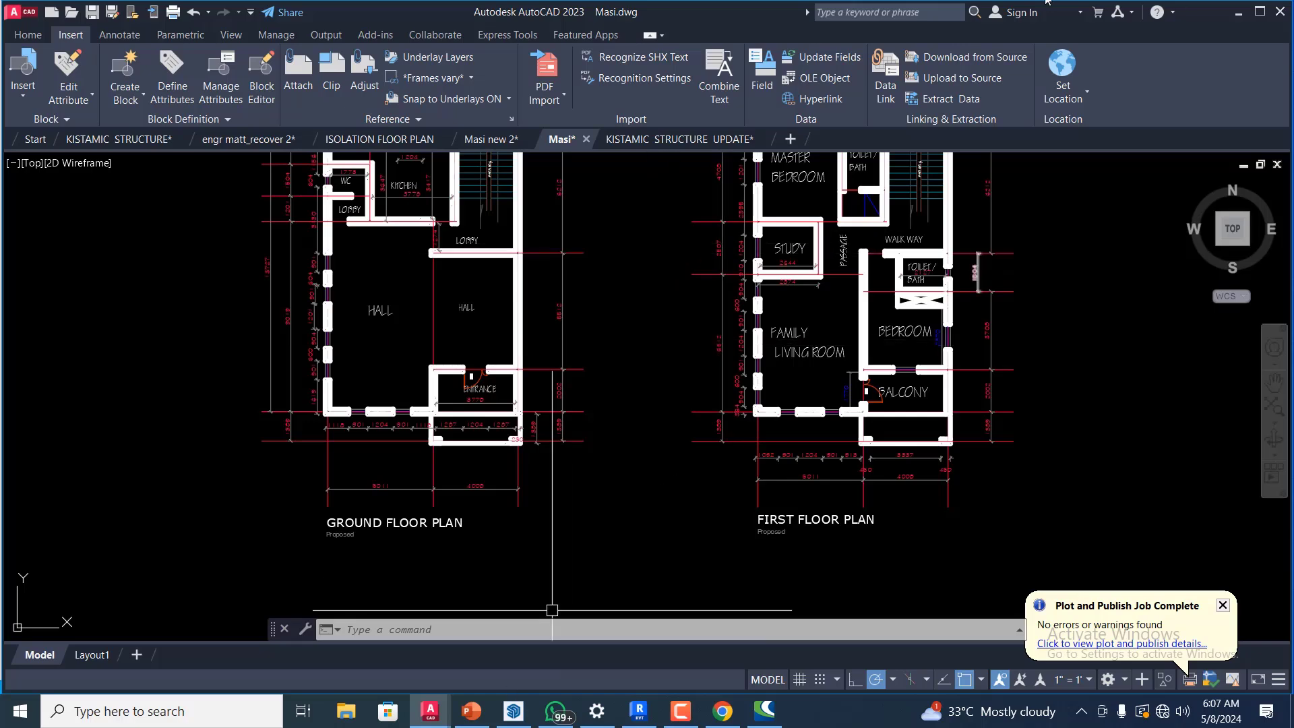
# - Examine the layouts of the ground floor and first floor plans of Masi.dwg in AutoCAD
pyautogui.scroll(-3, 898, 414)
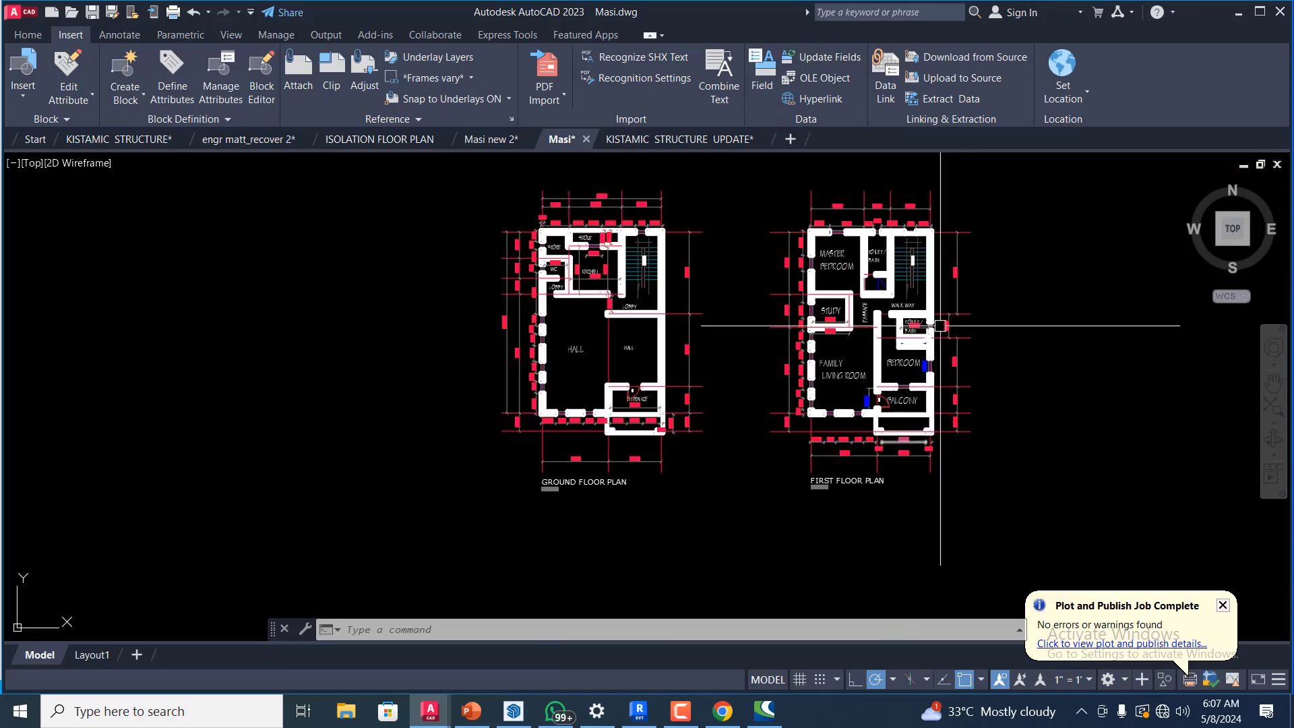
pyautogui.scroll(3, 633, 256)
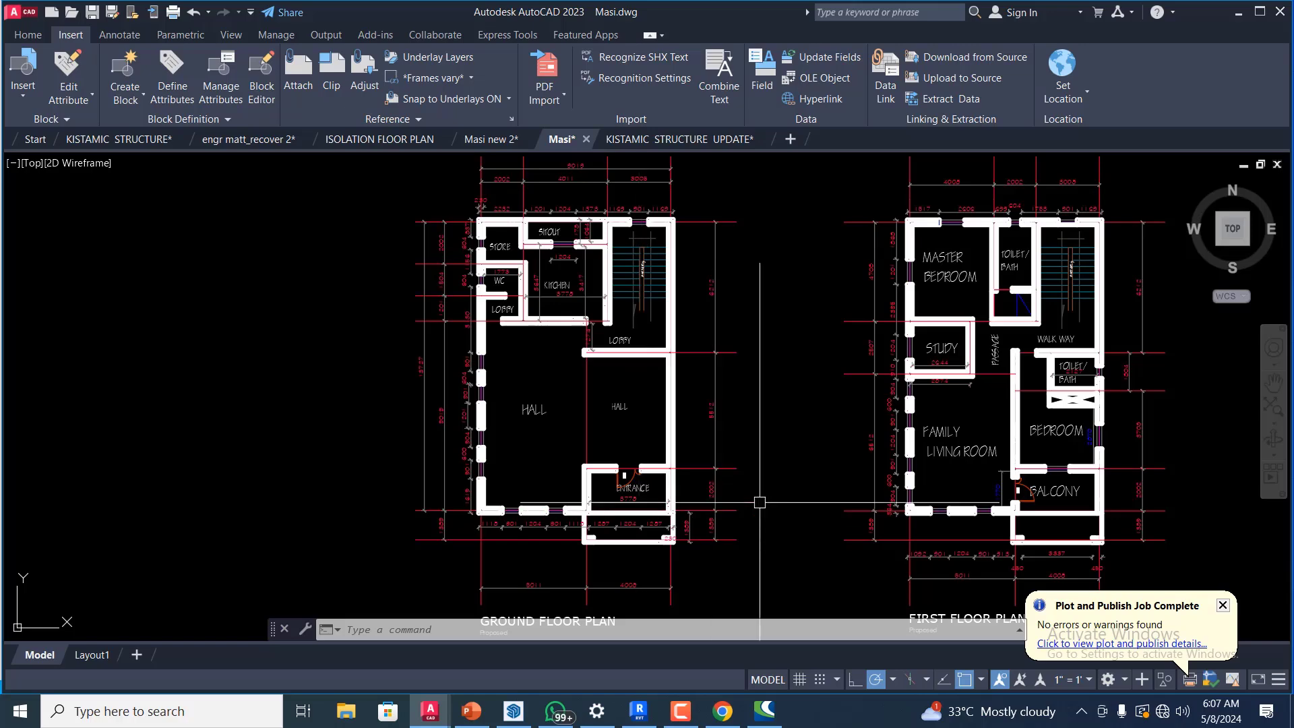
pyautogui.scroll(-3, 621, 485)
pyautogui.scroll(3, 620, 485)
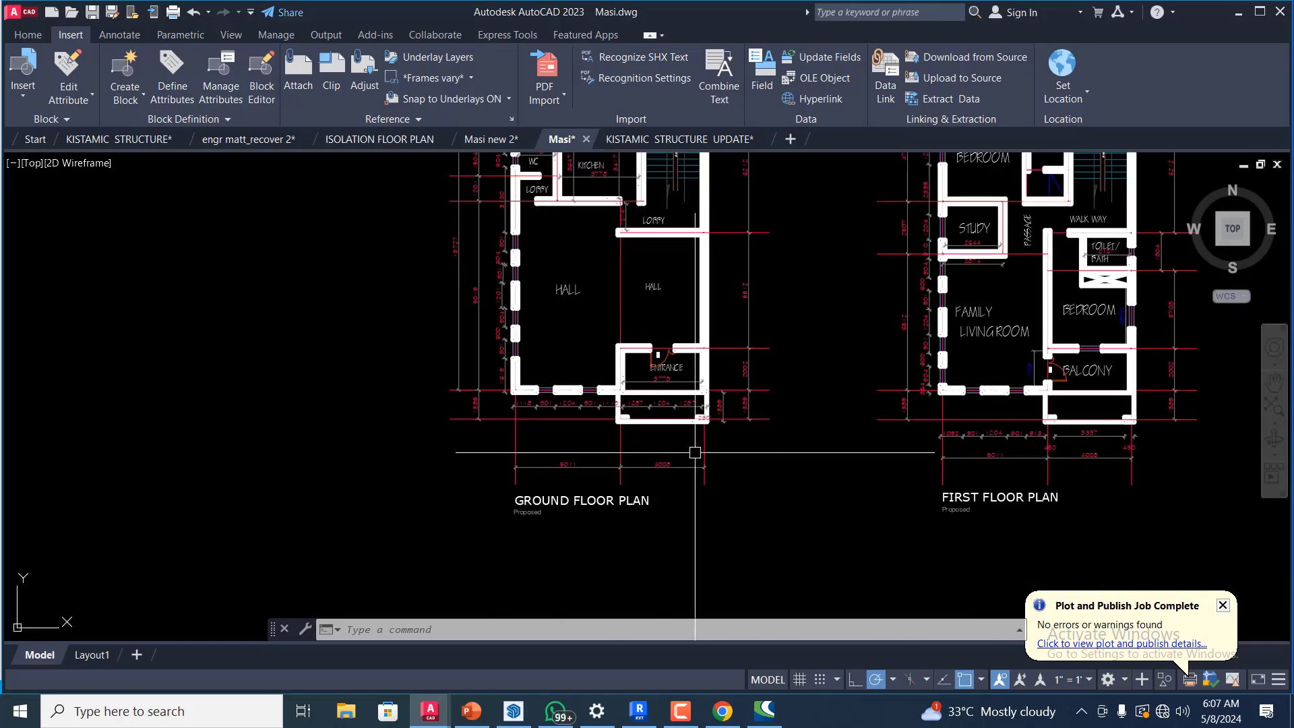
pyautogui.scroll(-3, 694, 448)
pyautogui.scroll(5, 580, 276)
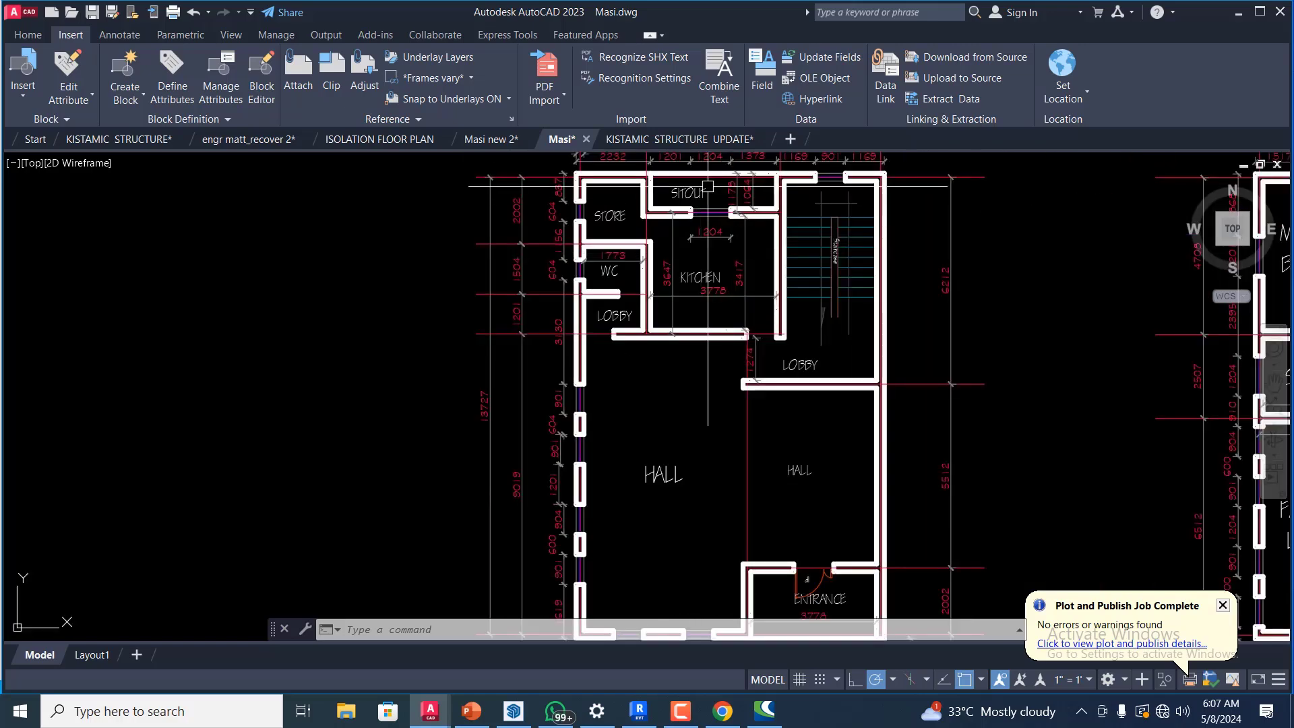
pyautogui.scroll(-3, 539, 378)
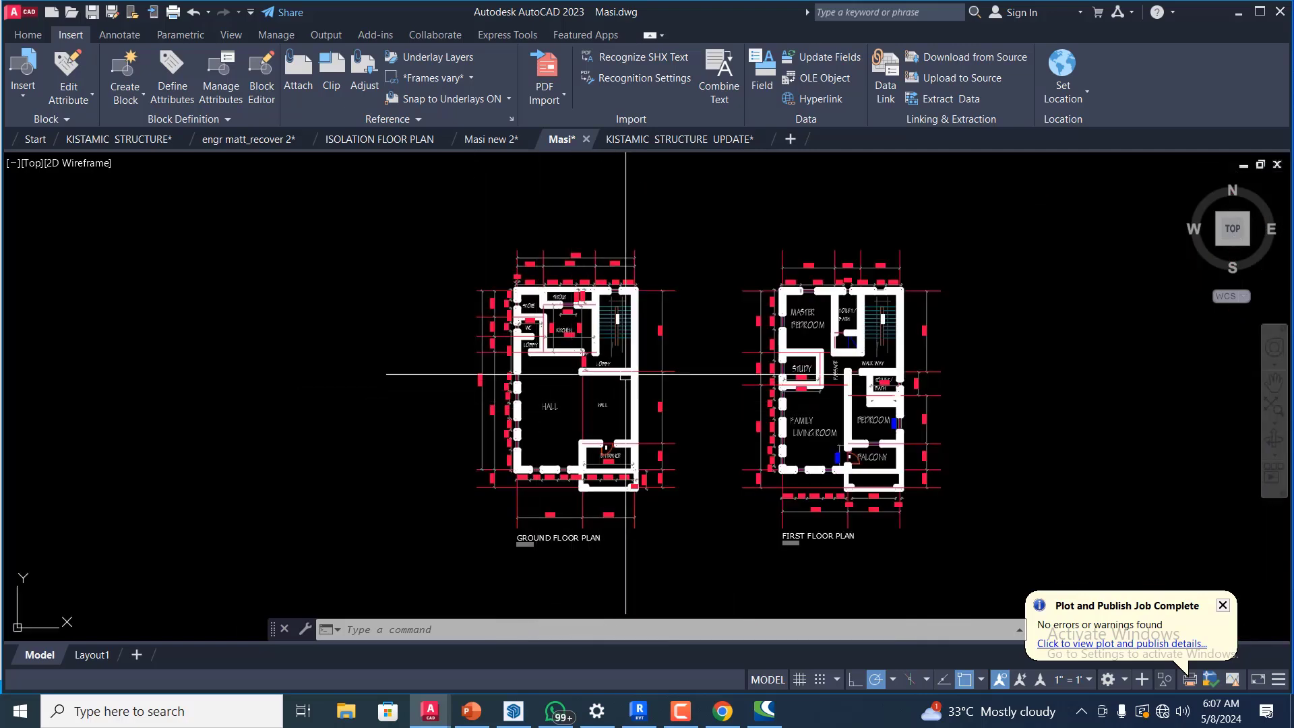
pyautogui.scroll(1, 544, 369)
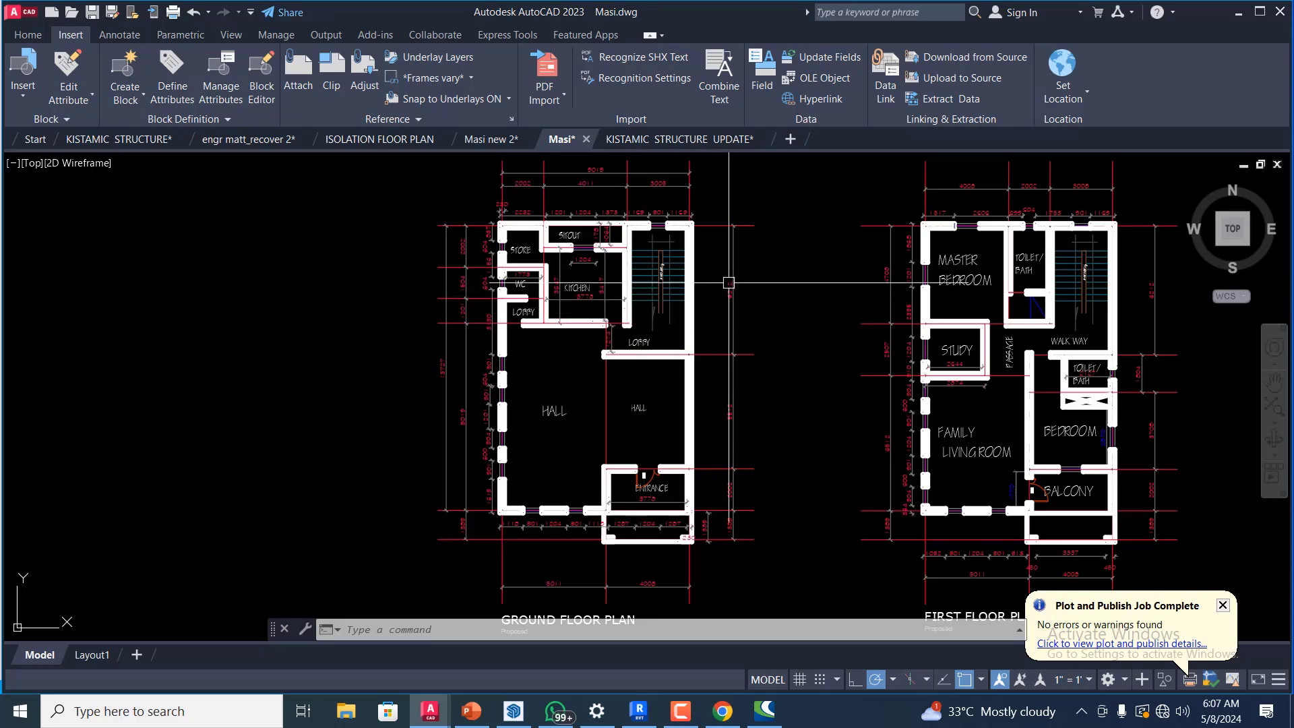
# - Switch to Revit and delete the connected building walls with their doors and window from the 02 GROUND FLOOR plan
pyautogui.click(635, 716)
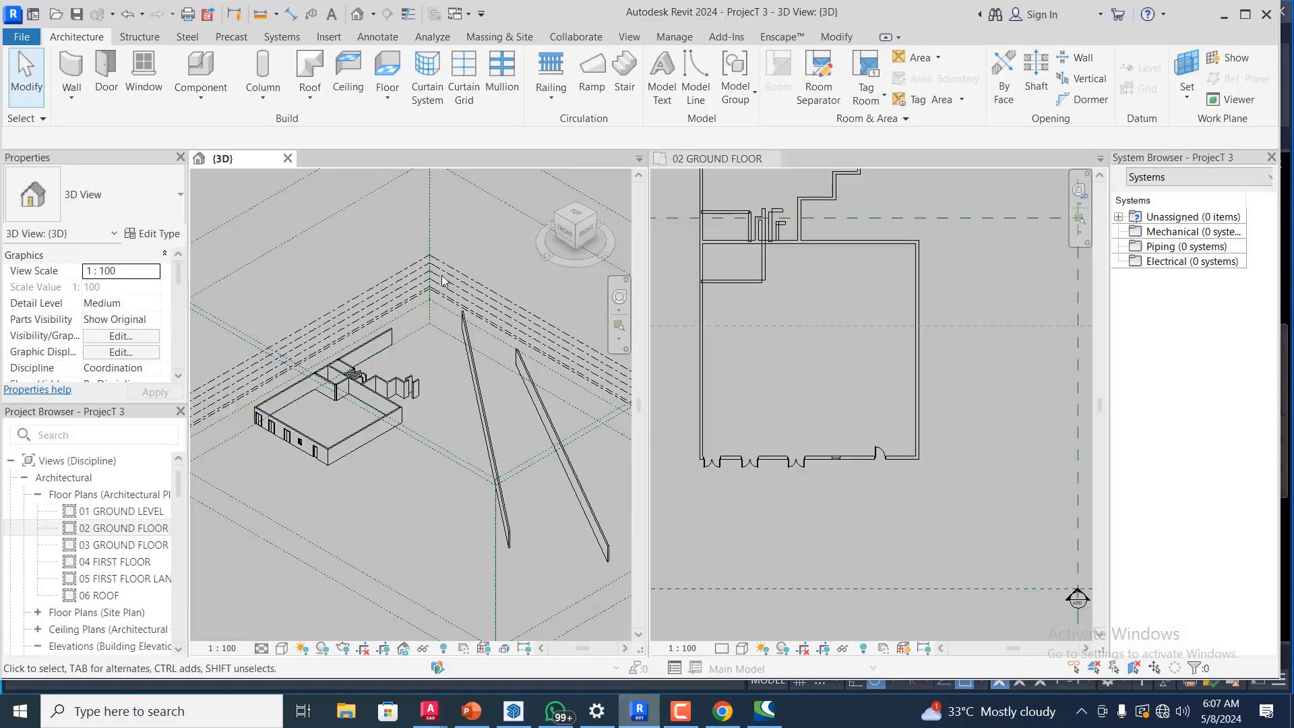
pyautogui.scroll(-3, 389, 356)
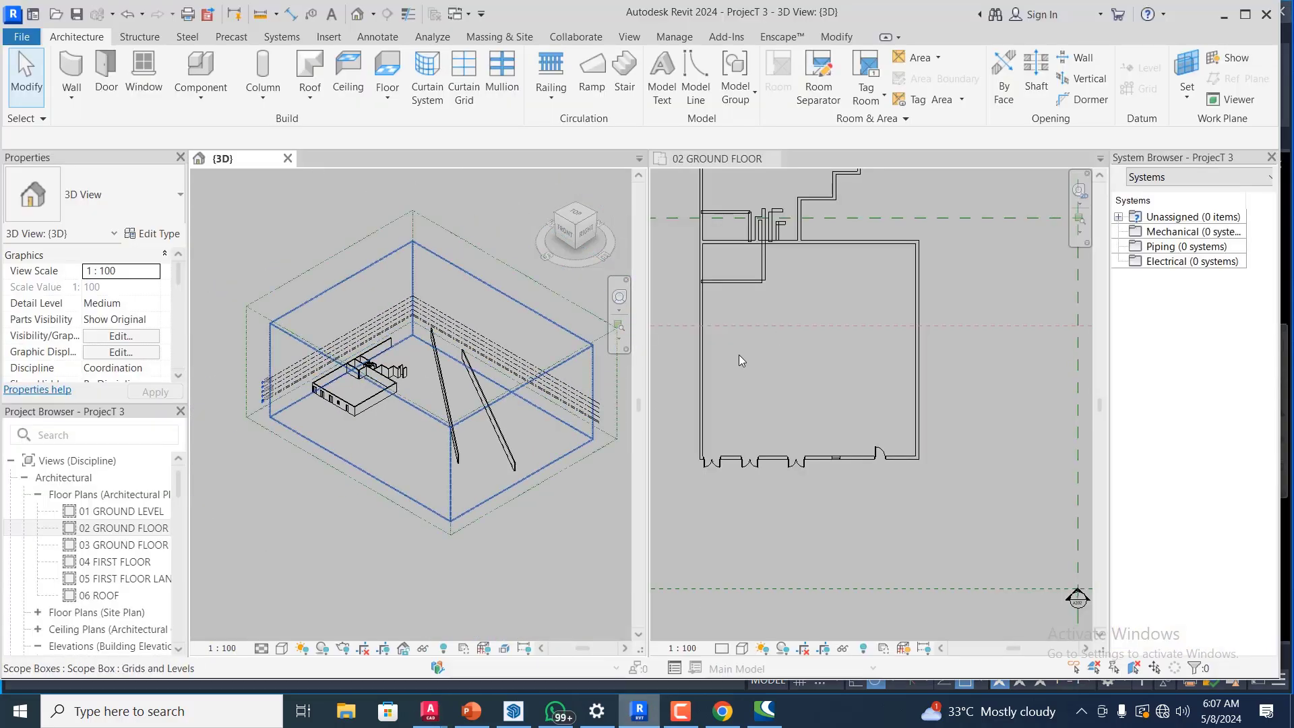
pyautogui.click(859, 399)
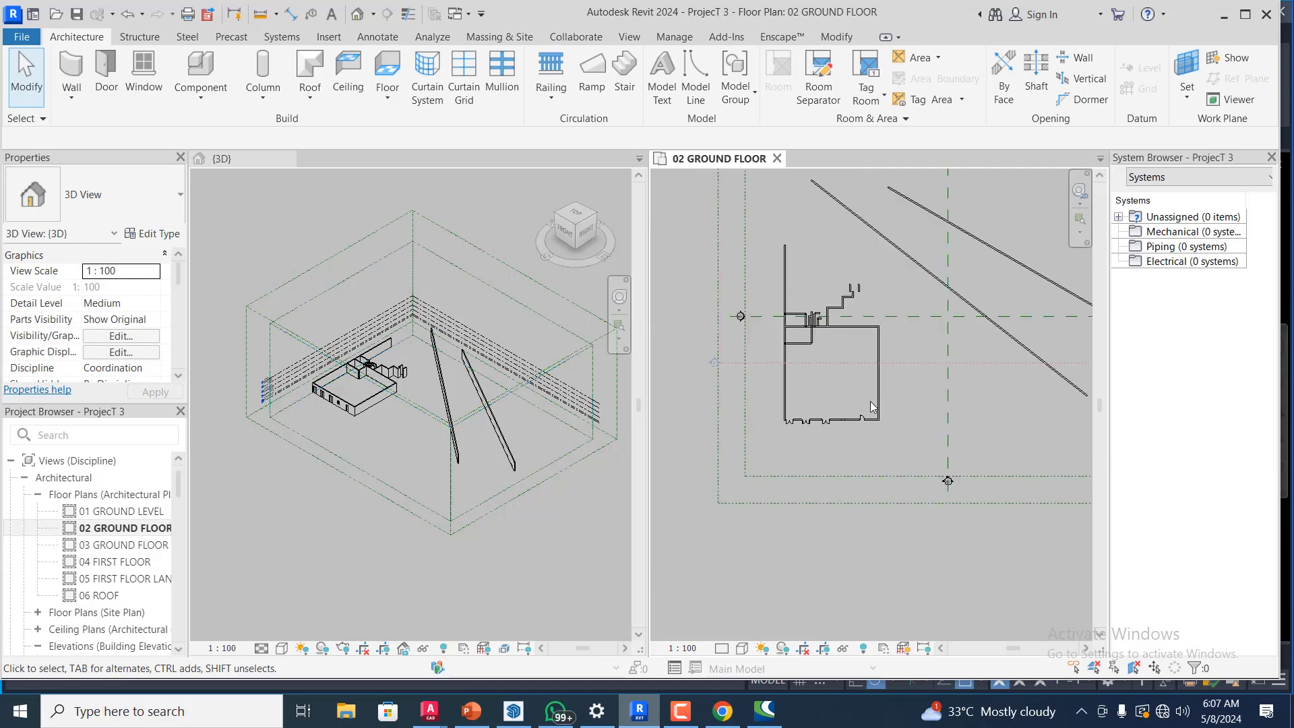
pyautogui.scroll(-3, 859, 399)
pyautogui.moveTo(778, 240); pyautogui.dragTo(928, 458)
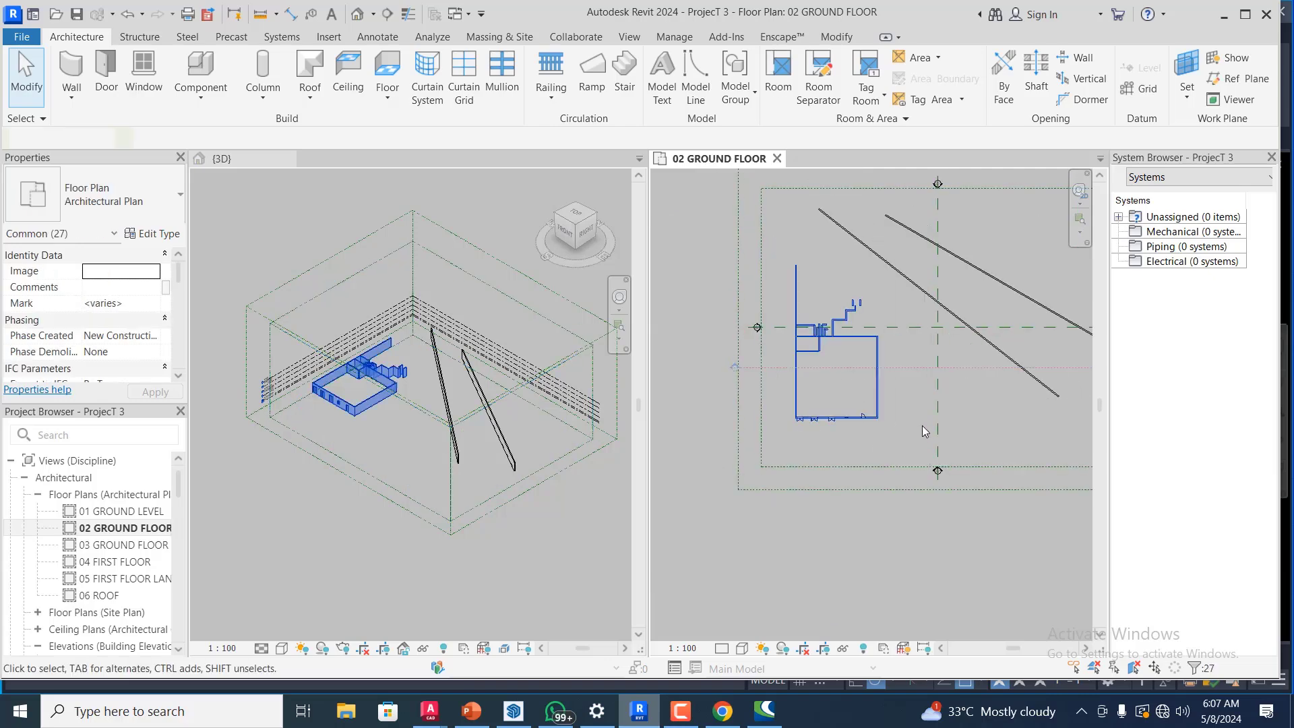
pyautogui.press('Delete')
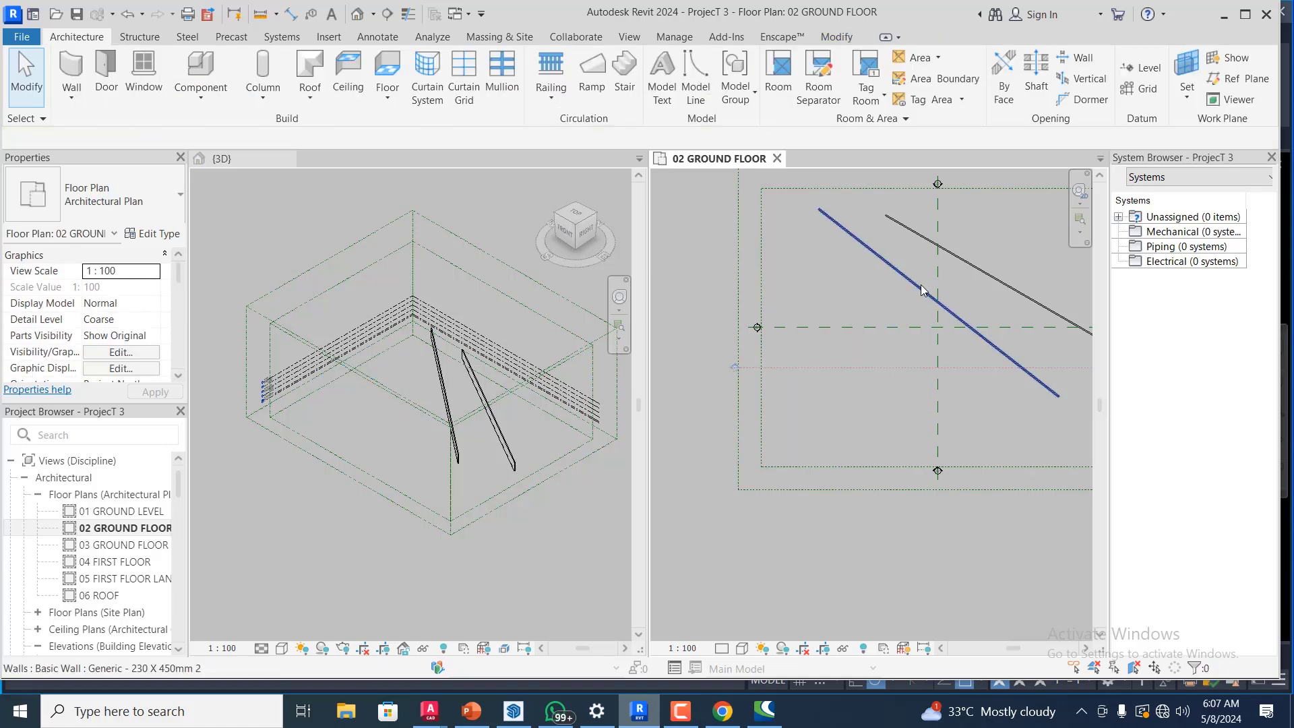
# - Delete the two remaining diagonal walls from the 02 GROUND FLOOR plan
pyautogui.click(923, 282)
pyautogui.press('Delete')
pyautogui.click(962, 266)
pyautogui.press('Delete')
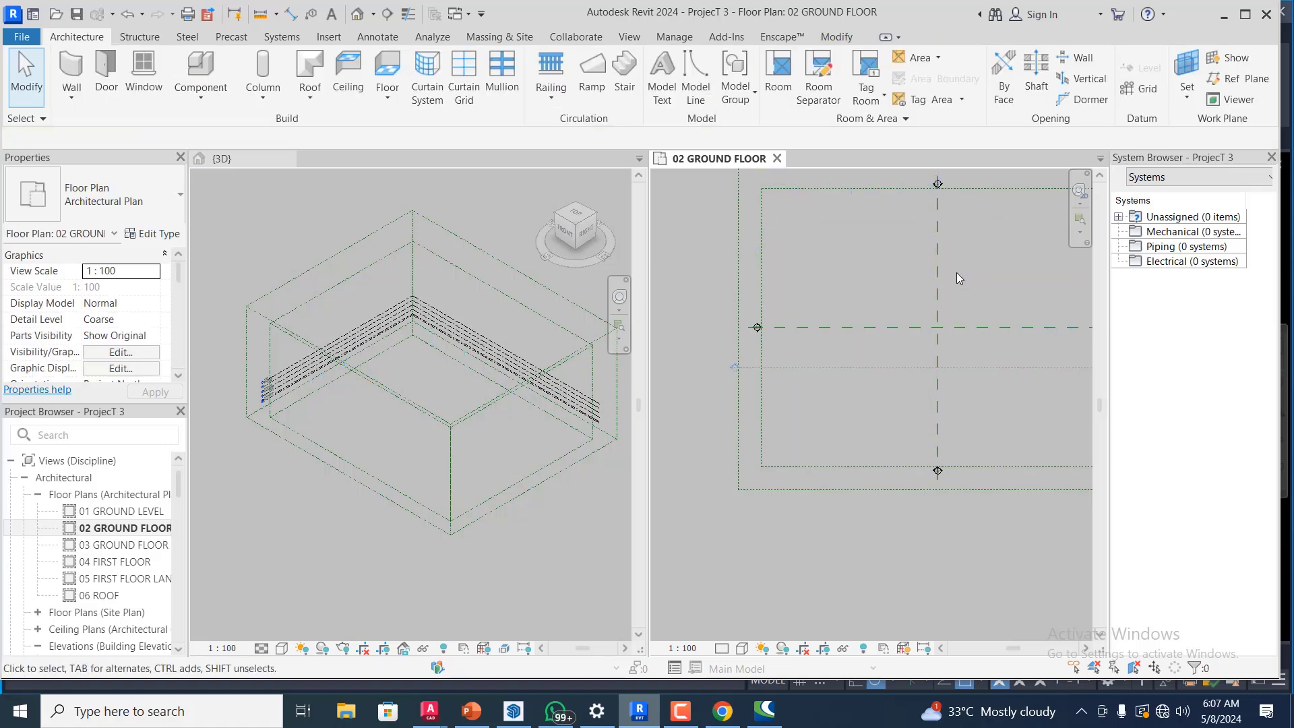
pyautogui.scroll(-5, 876, 371)
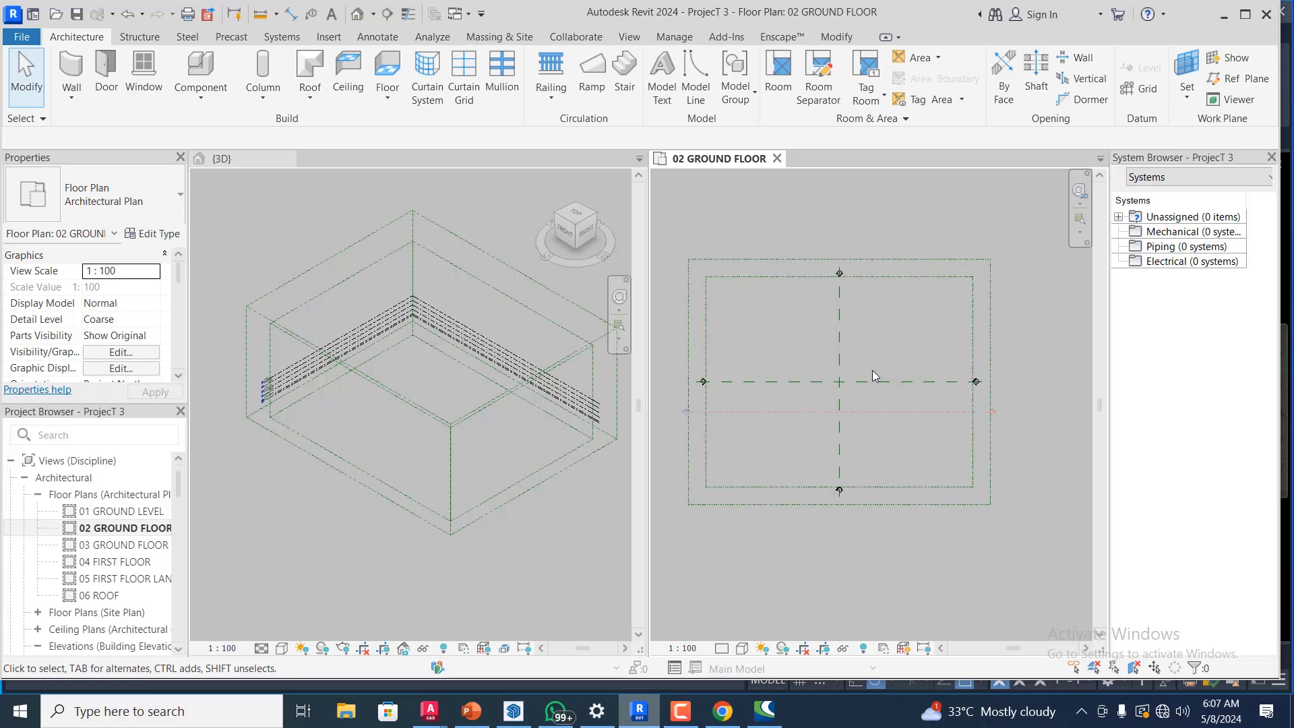
pyautogui.scroll(3, 729, 367)
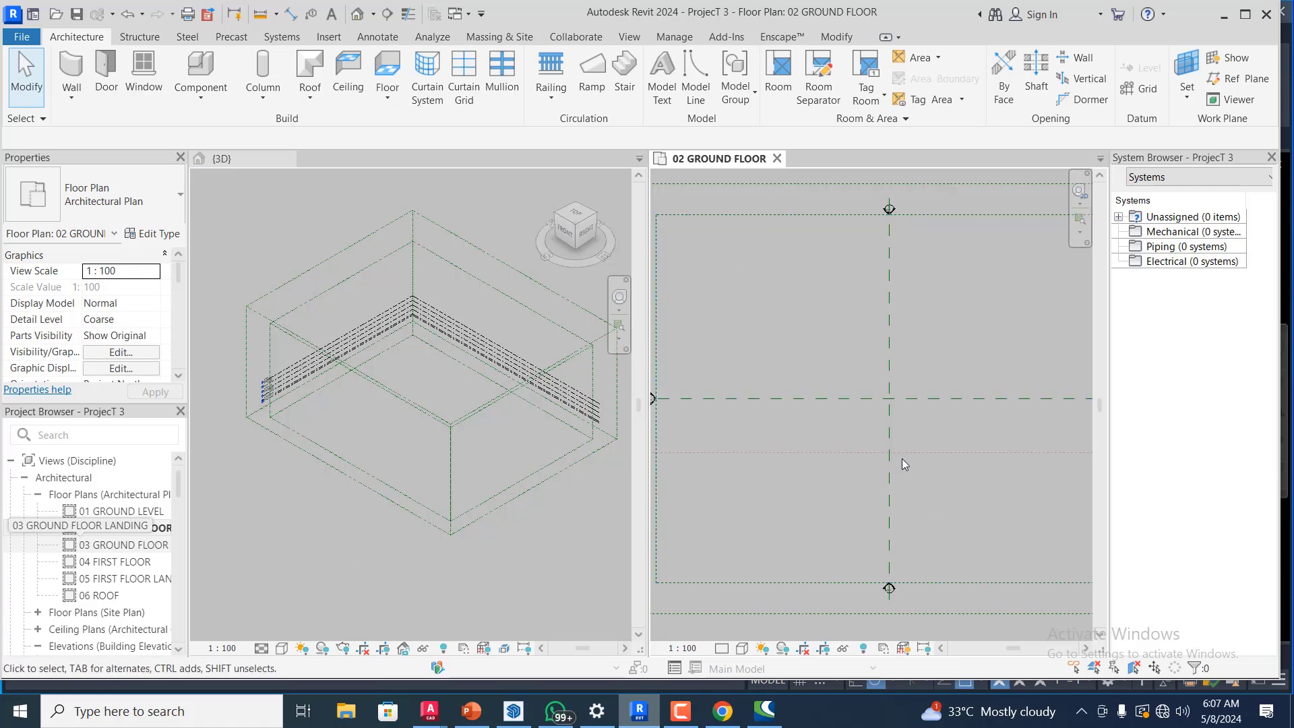
# - Switch to Masi.dwg in AutoCAD, examine the overall and room dimensions along the ground floor plan's upper side, and return to Revit
pyautogui.click(429, 720)
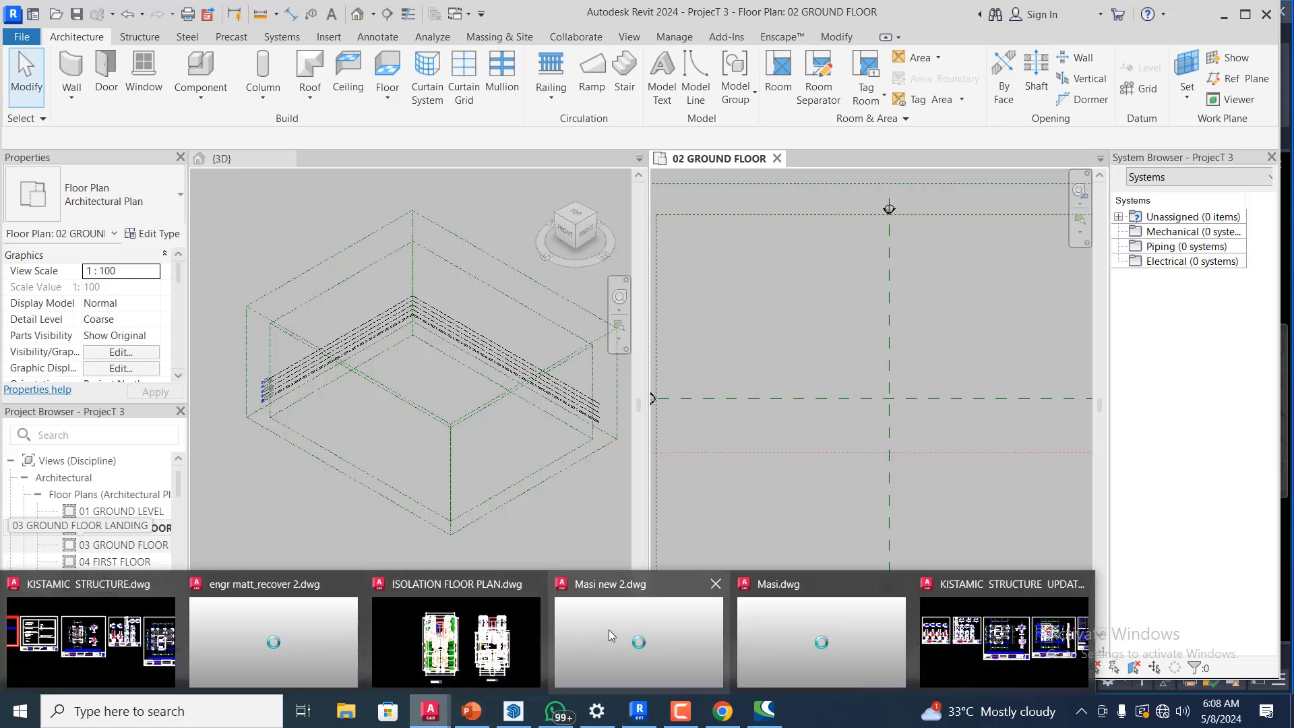
pyautogui.click(792, 637)
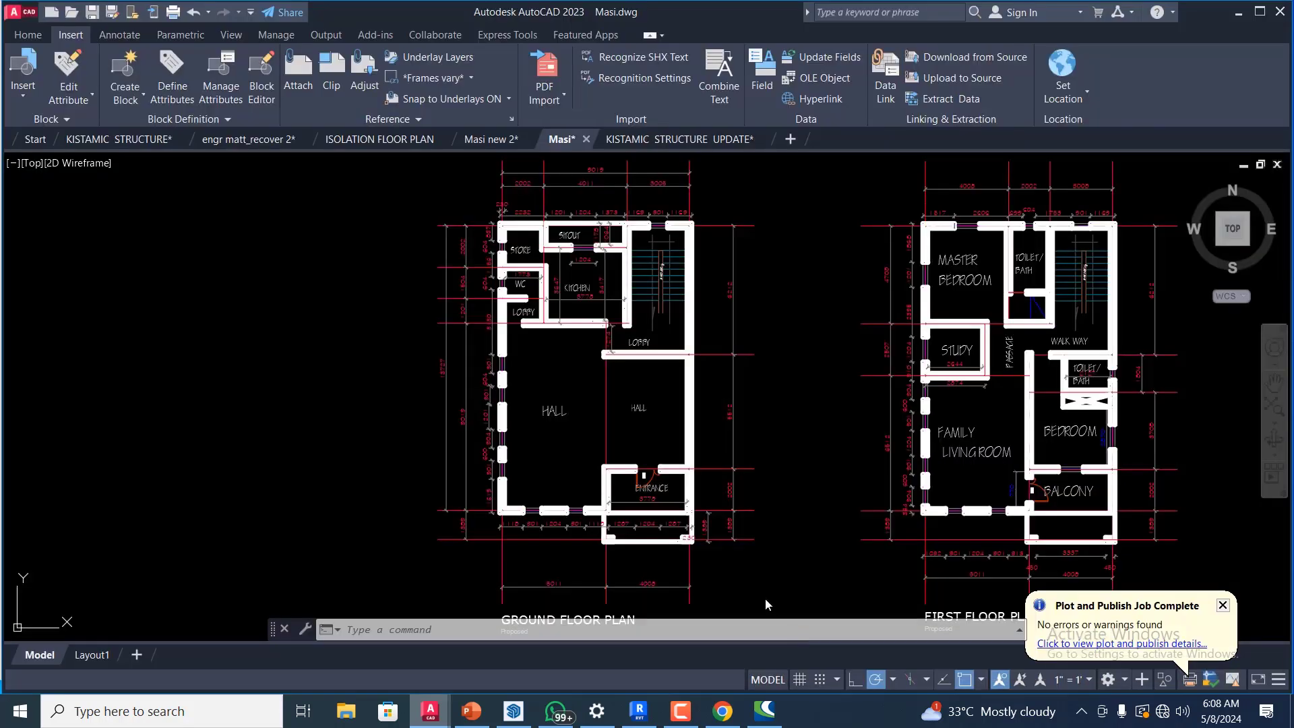
pyautogui.scroll(5, 528, 189)
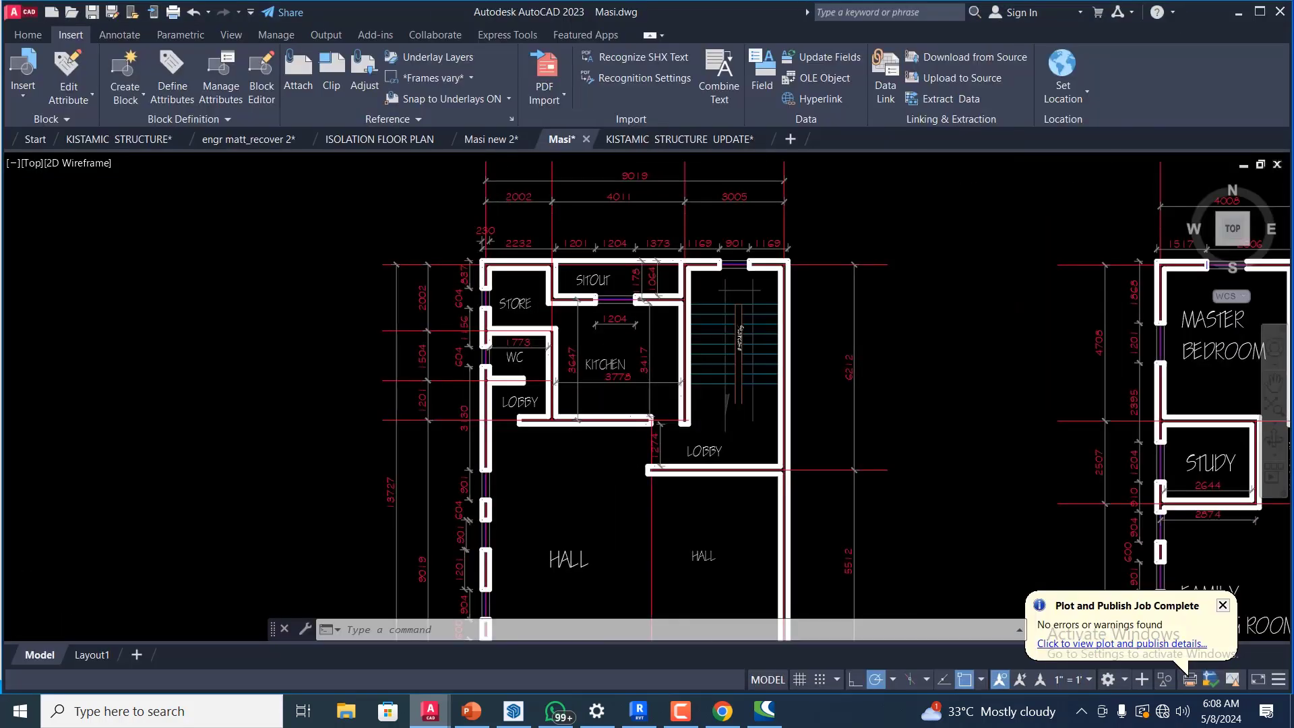
pyautogui.scroll(-3, 607, 270)
pyautogui.scroll(2, 670, 306)
pyautogui.scroll(4, 670, 305)
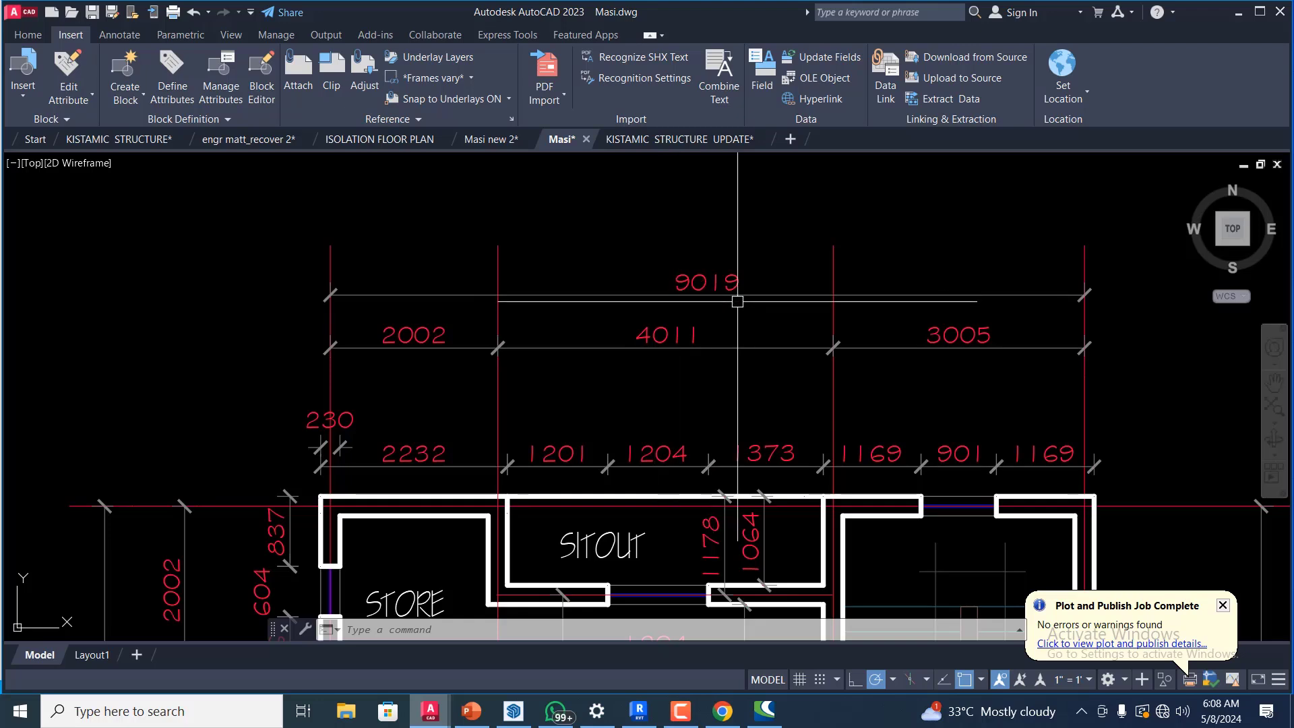
pyautogui.scroll(-2, 731, 253)
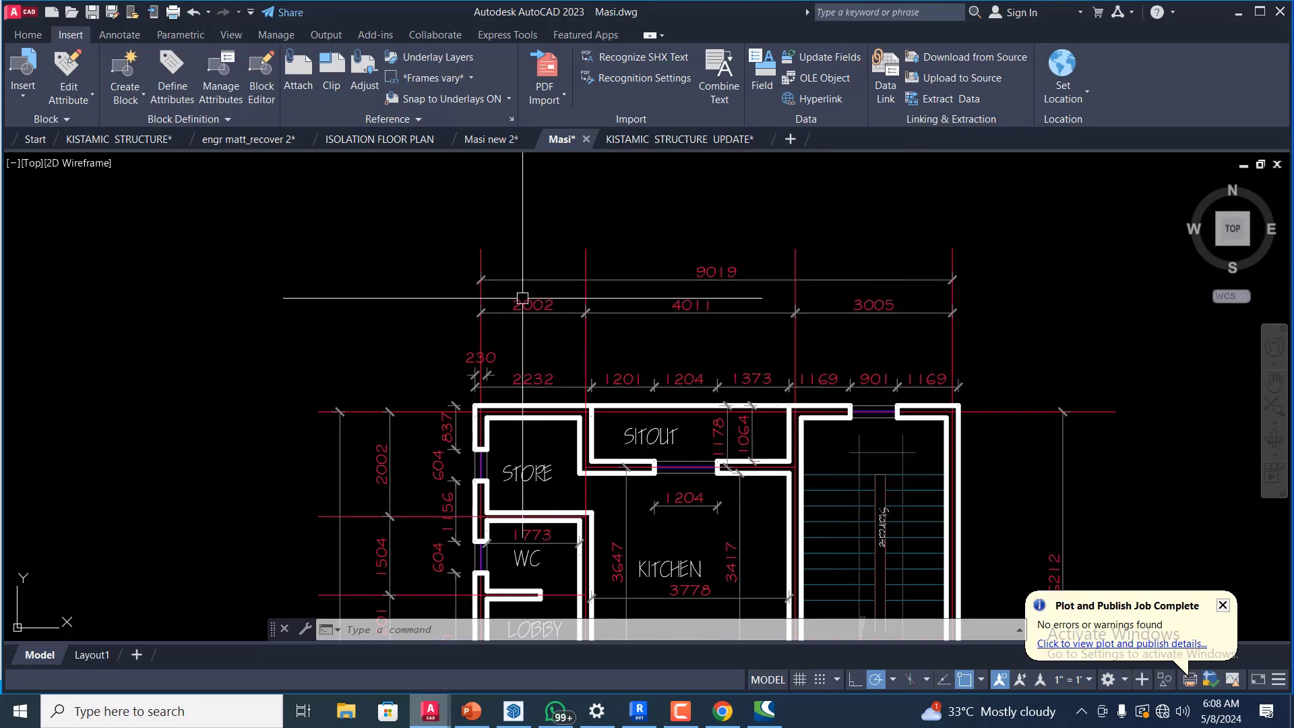
pyautogui.scroll(2, 557, 296)
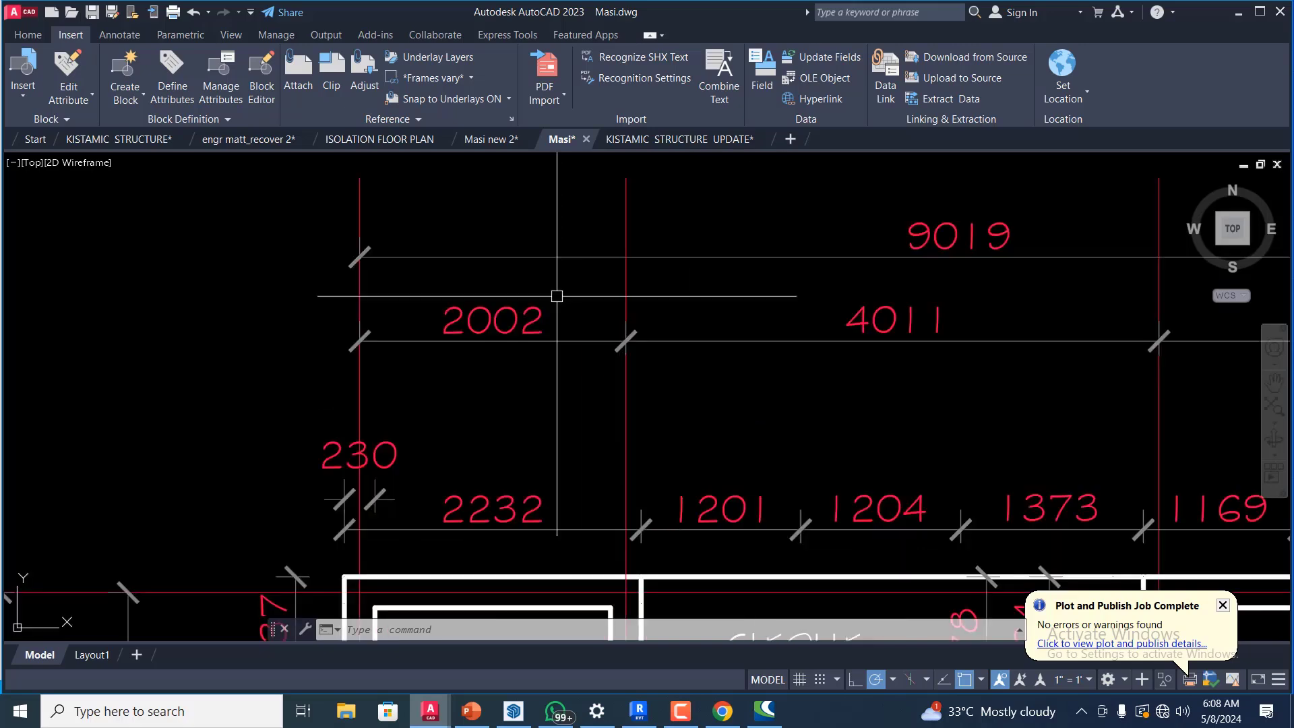
pyautogui.scroll(-2, 468, 333)
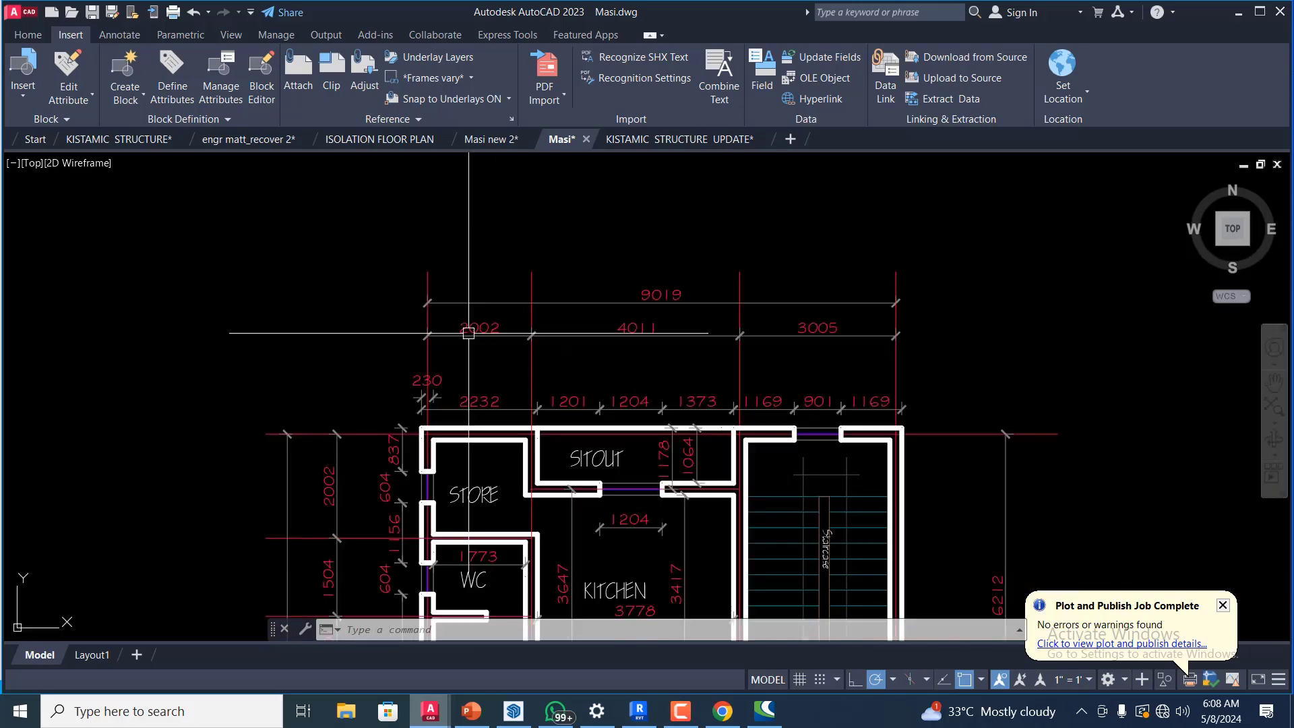
pyautogui.scroll(2, 722, 323)
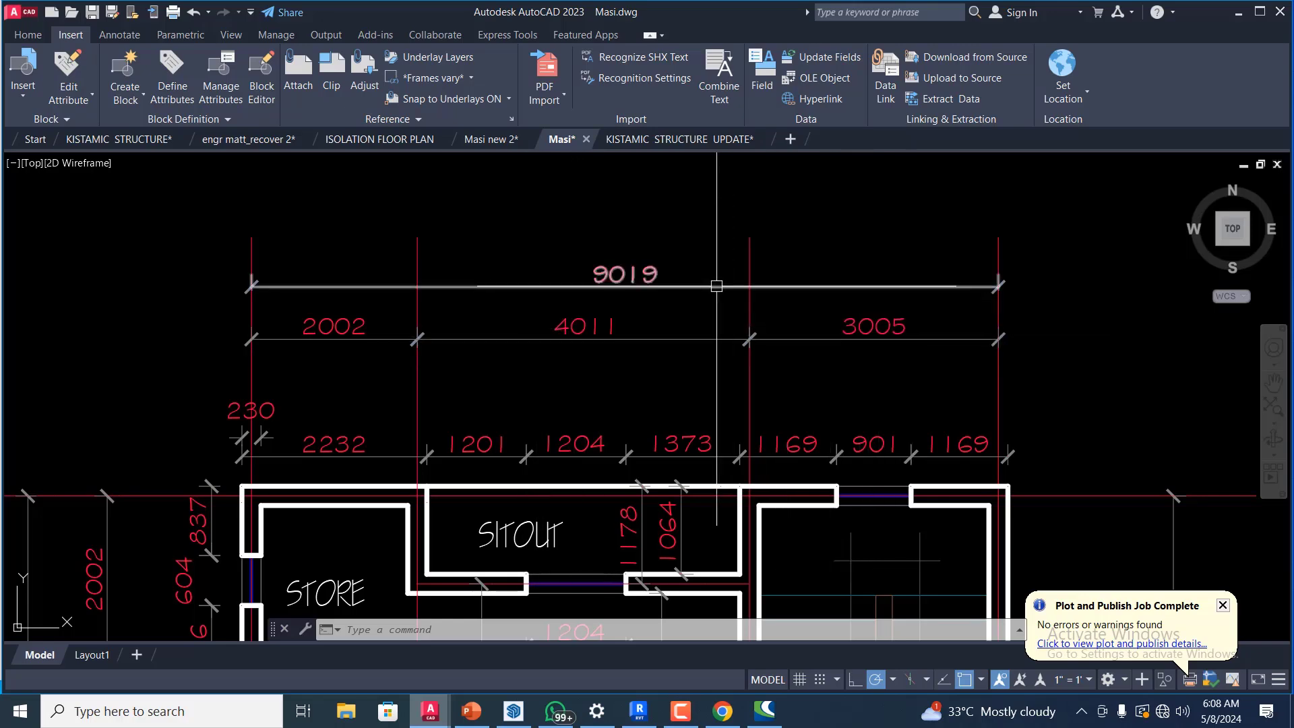
pyautogui.scroll(-2, 715, 283)
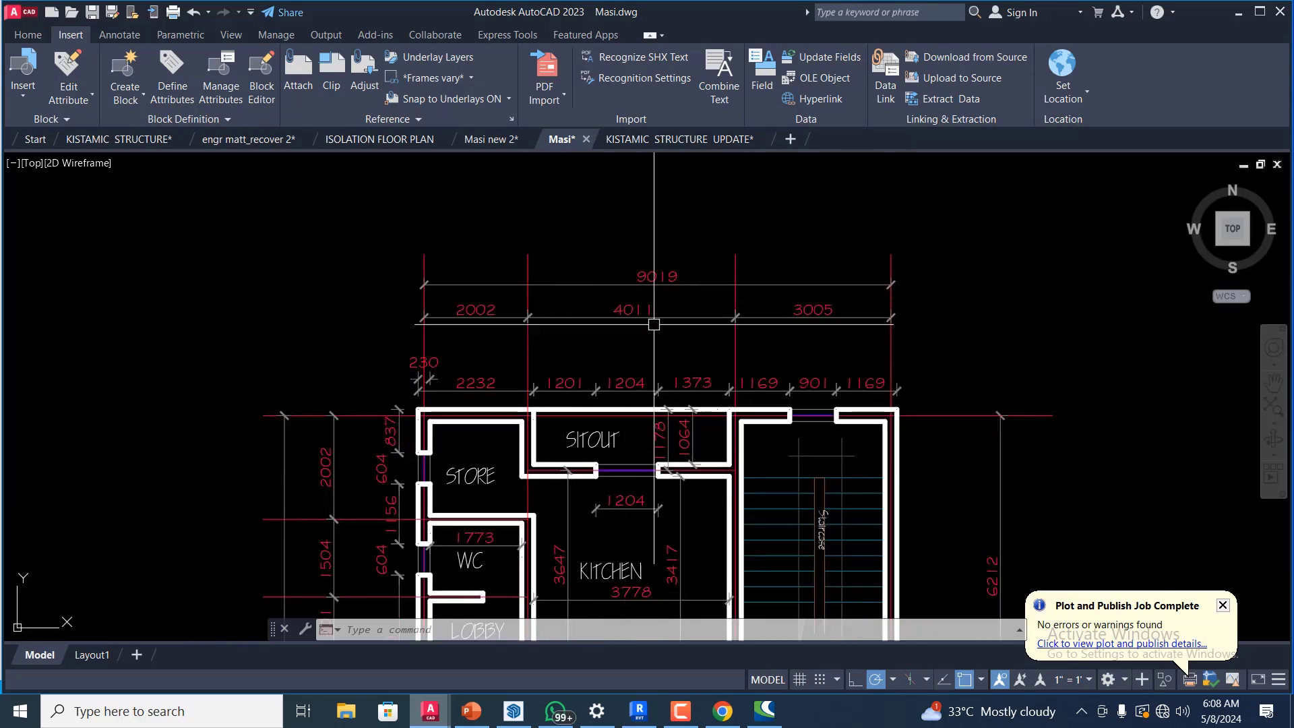
pyautogui.scroll(-3, 654, 324)
pyautogui.scroll(2, 674, 392)
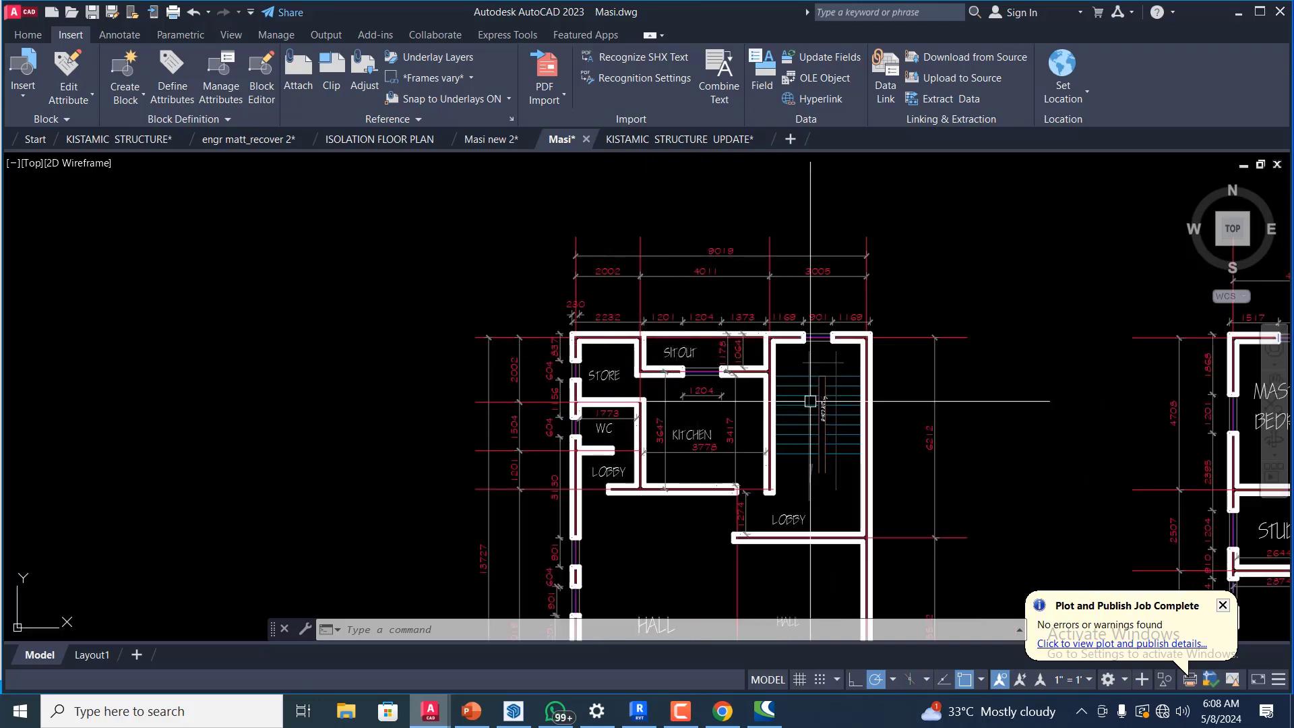
pyautogui.moveTo(645, 711)
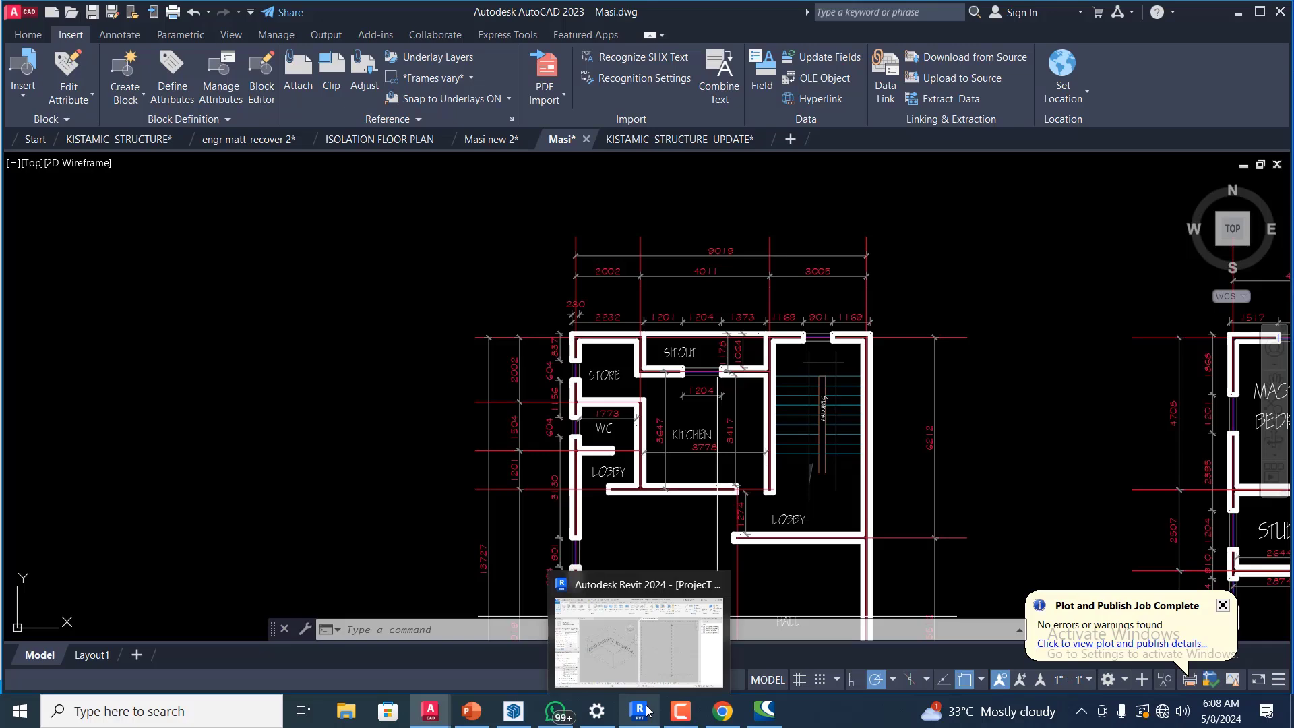
pyautogui.click(646, 711)
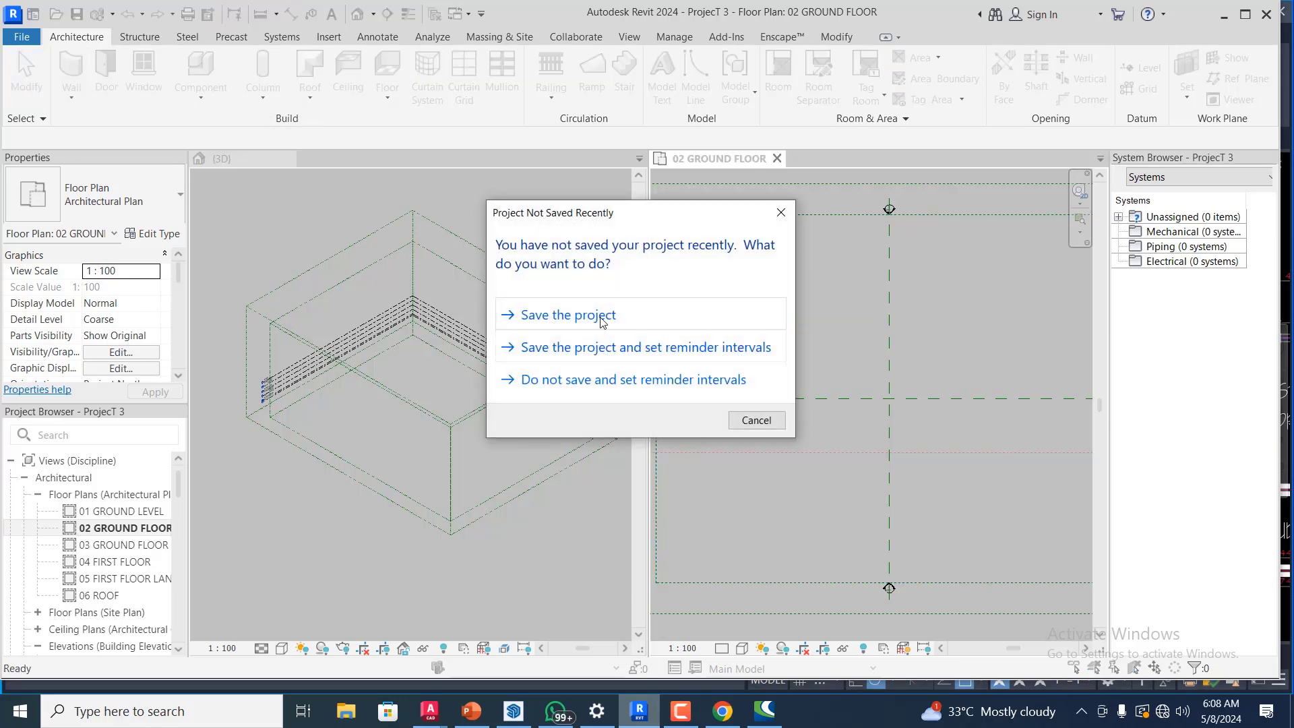
# - Save the project and draw a 9000 mm horizontal Generic - 230 X 450mm 2 wall in the upper part of the 02 GROUND FLOOR plan
pyautogui.click(602, 321)
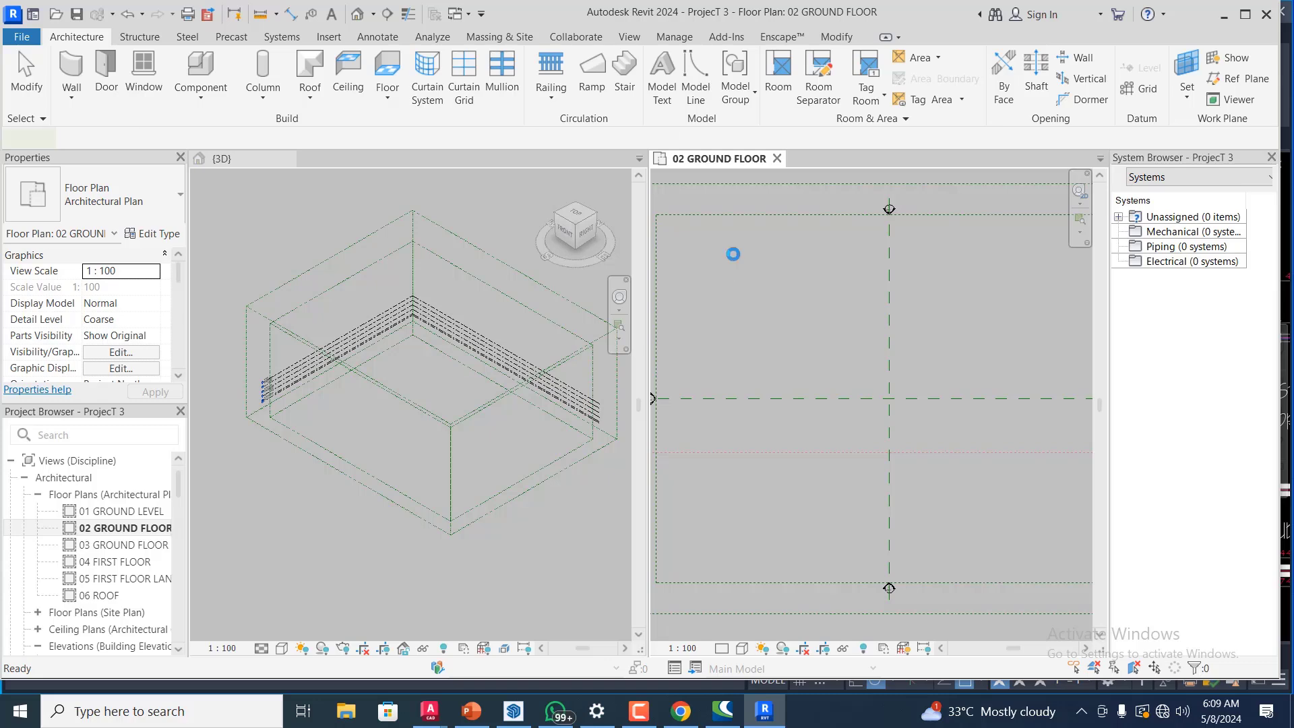
pyautogui.press('w')
pyautogui.press('a')
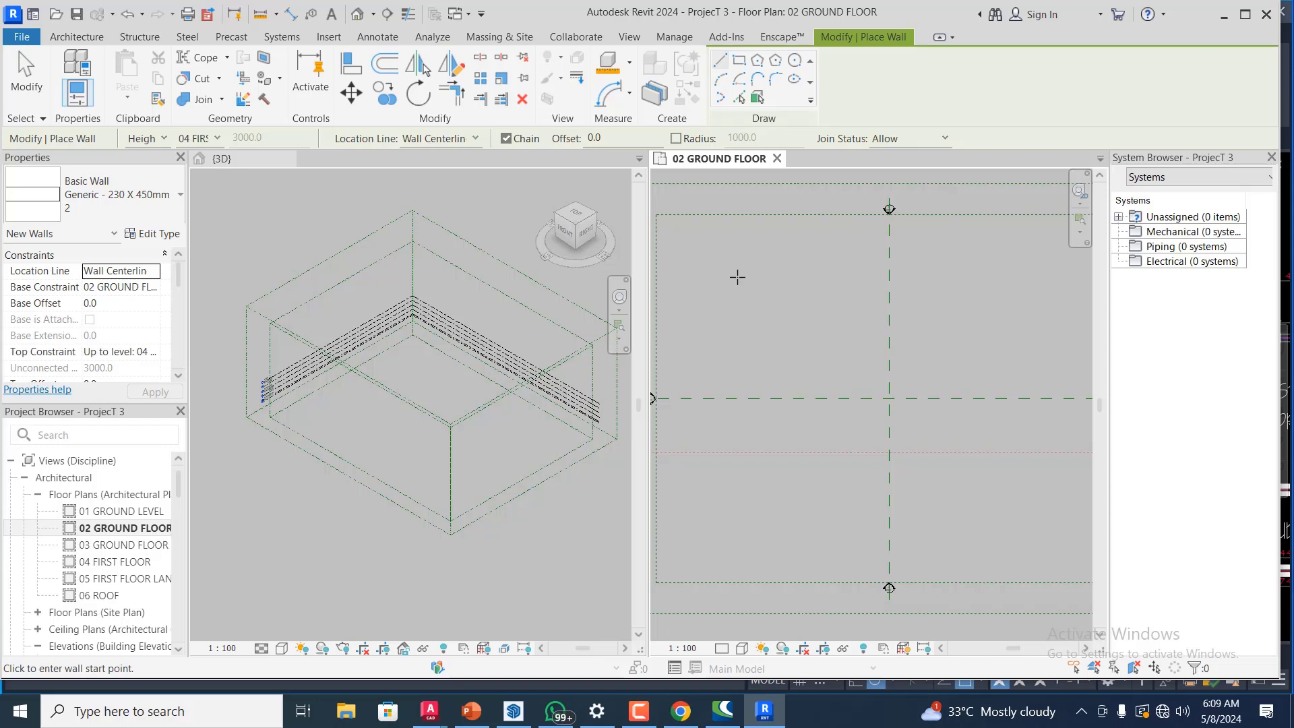
pyautogui.click(716, 355)
pyautogui.scroll(-2, 719, 353)
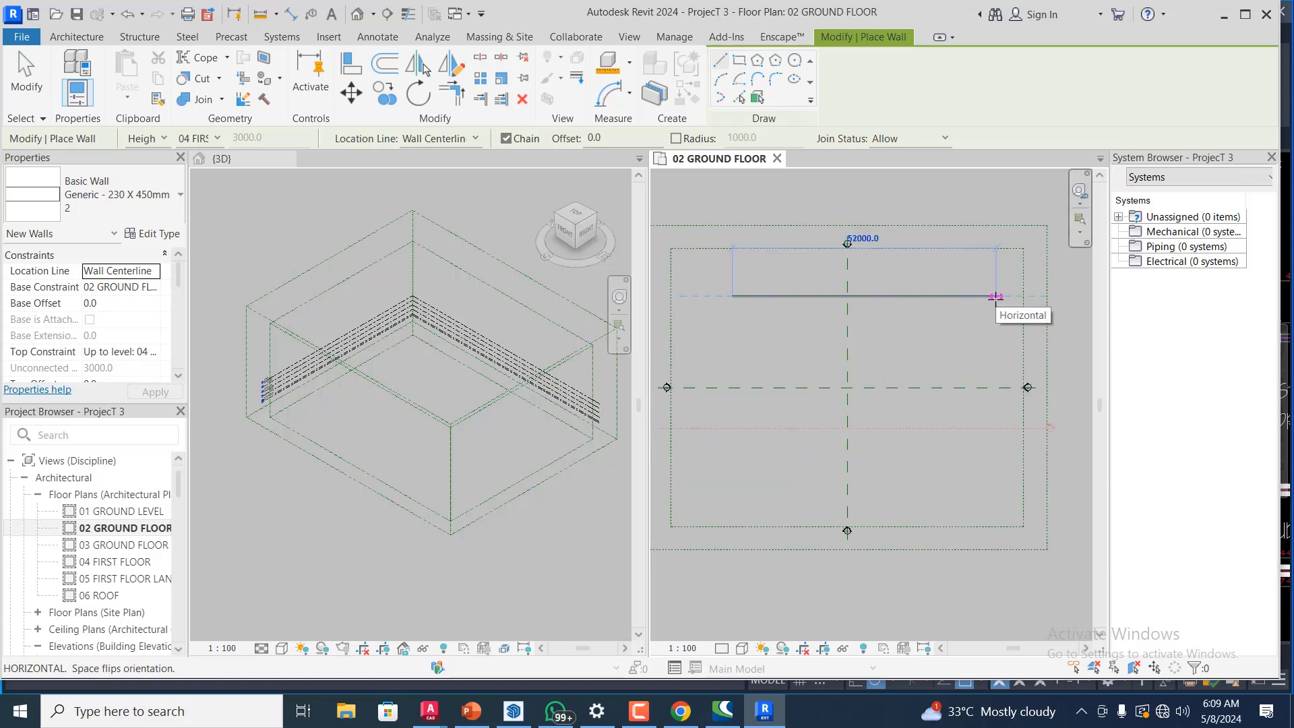
pyautogui.click(995, 297)
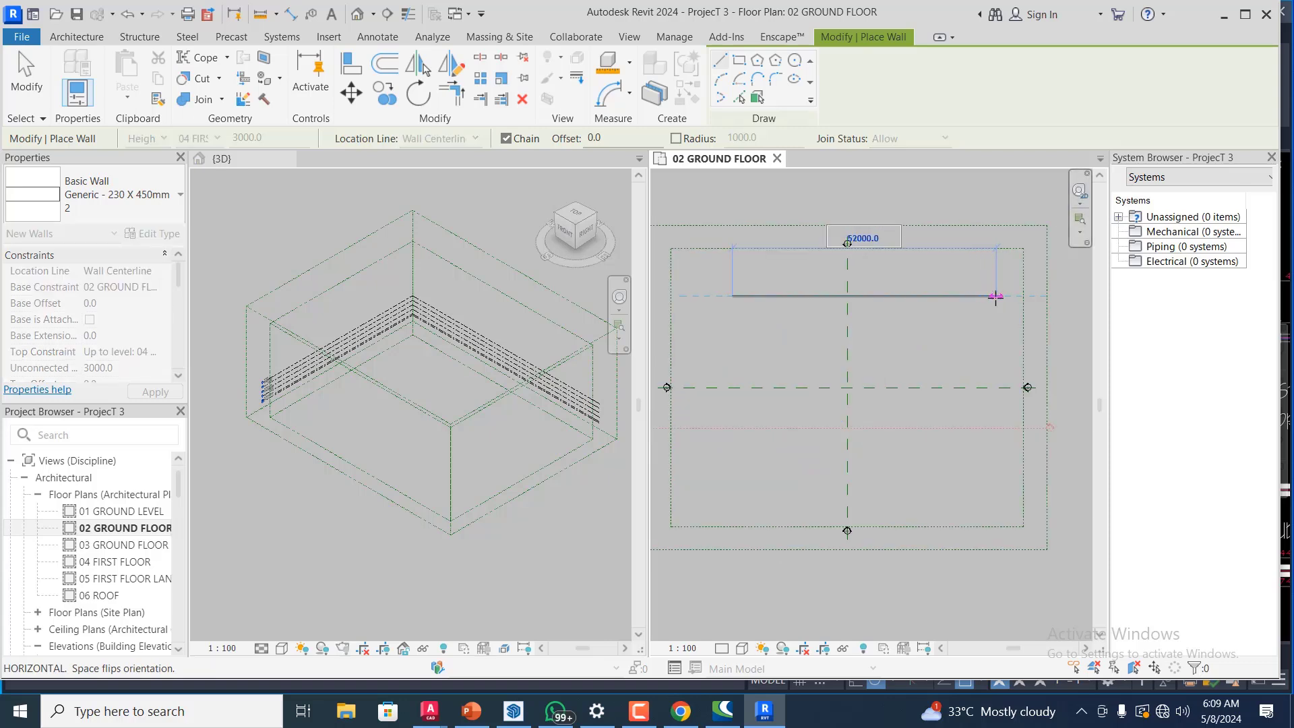
pyautogui.write('9000')
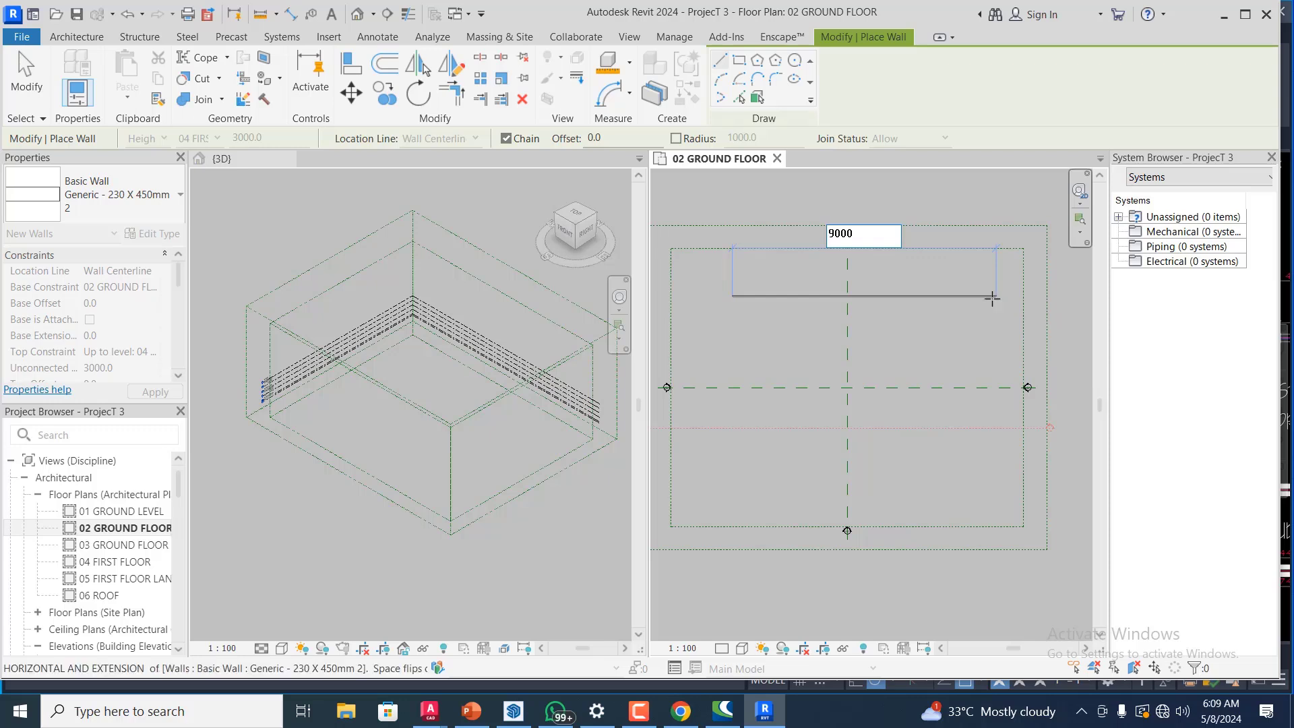
pyautogui.press('Return')
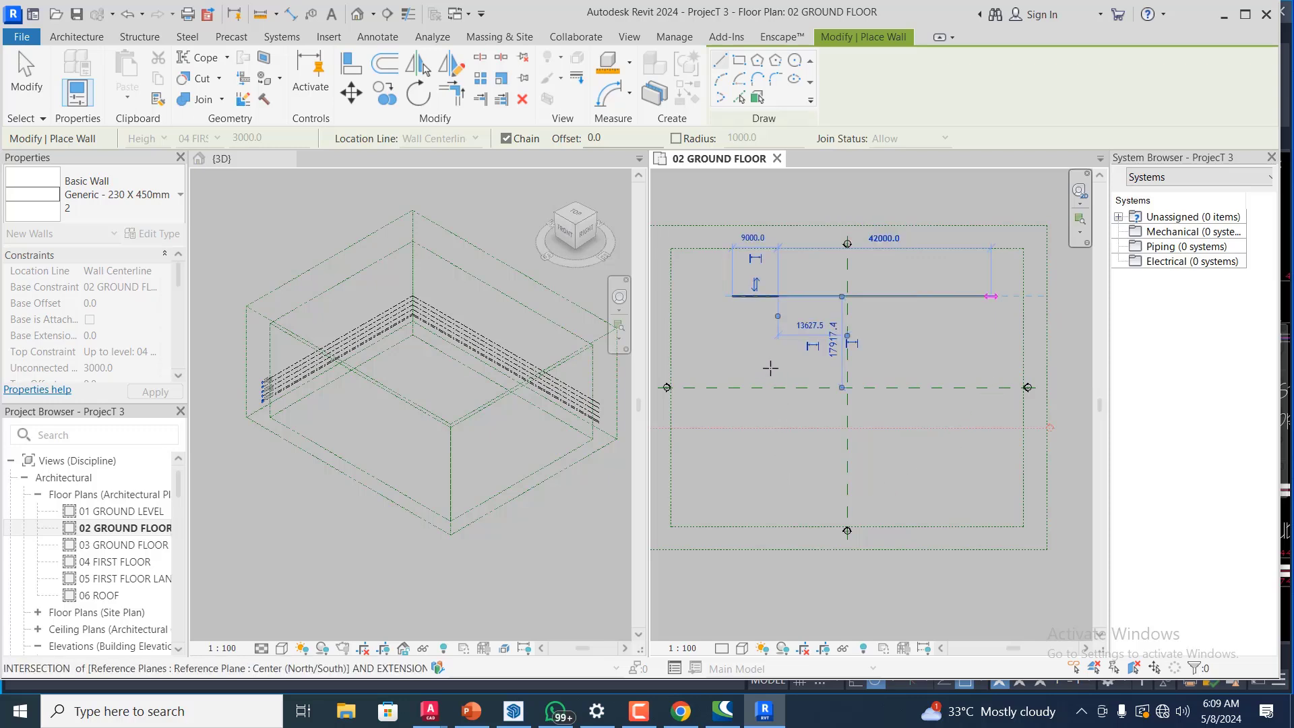
pyautogui.press('Escape')
pyautogui.press('Escape')
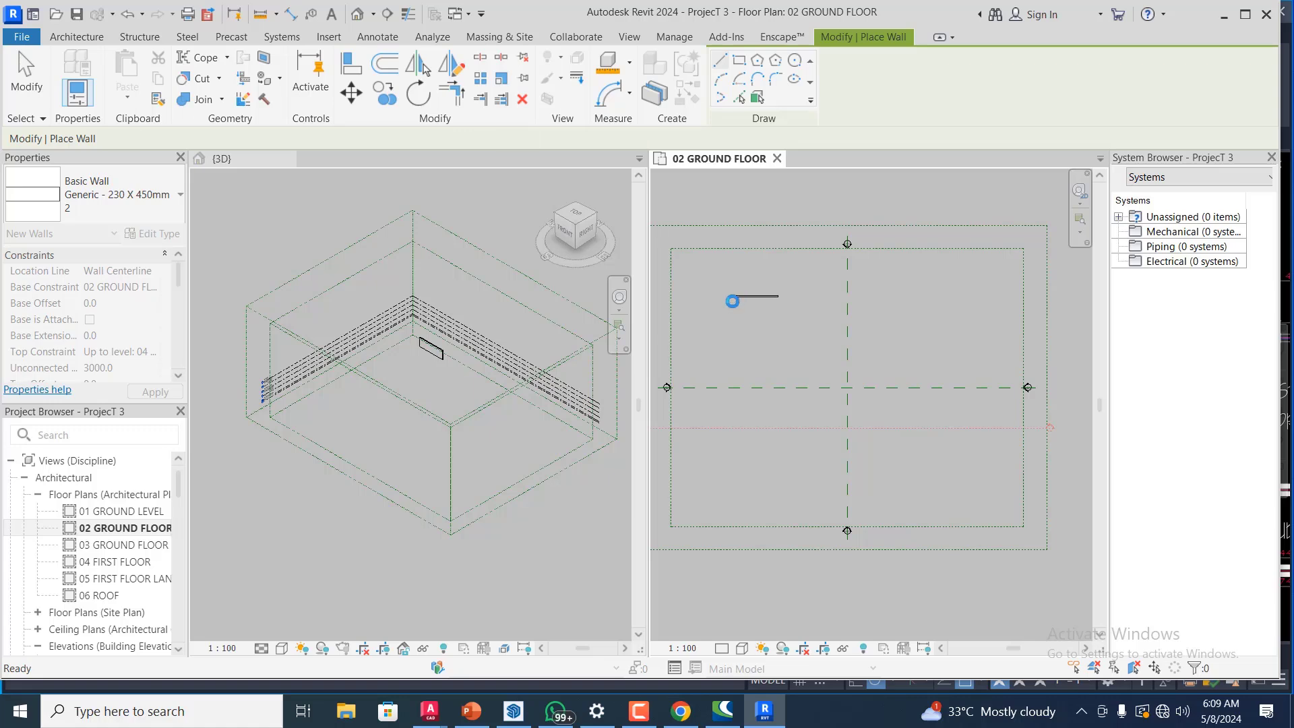
pyautogui.scroll(4, 732, 301)
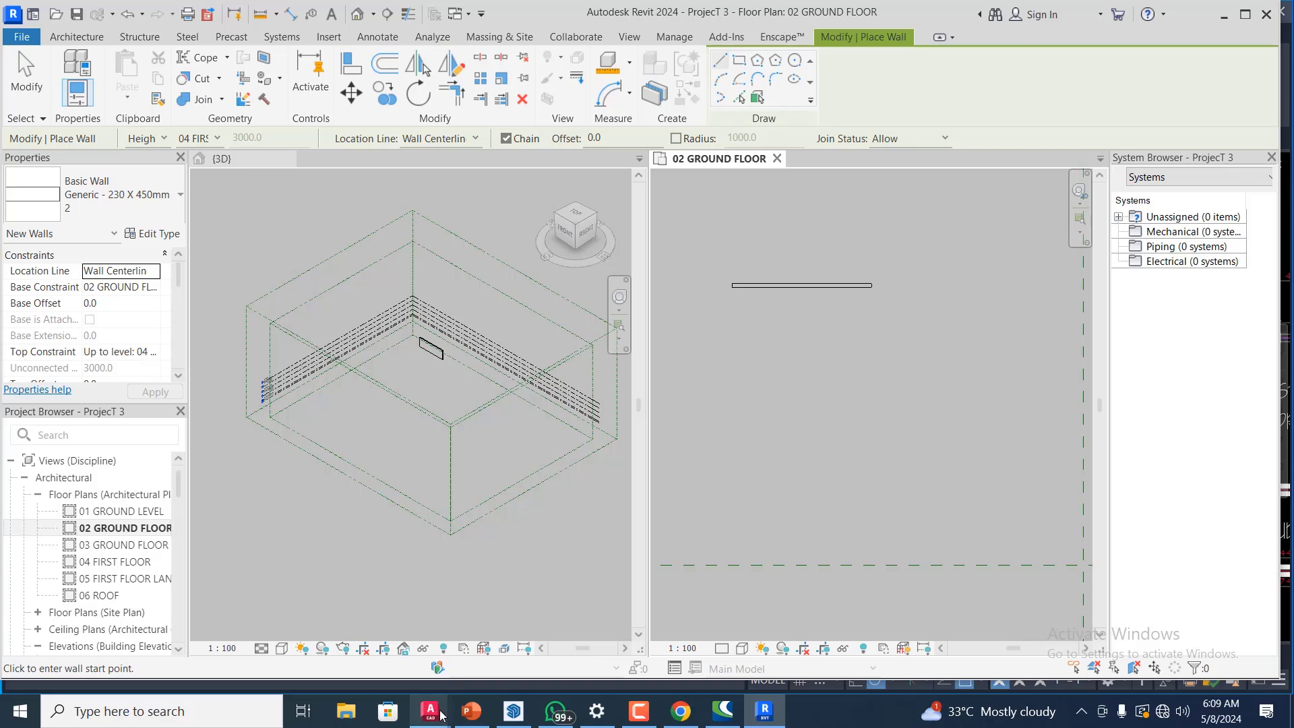
# - Switch to Masi.dwg in AutoCAD, examine the overall length dimension along the ground floor plan's left side, and return to Revit
pyautogui.moveTo(445, 704)
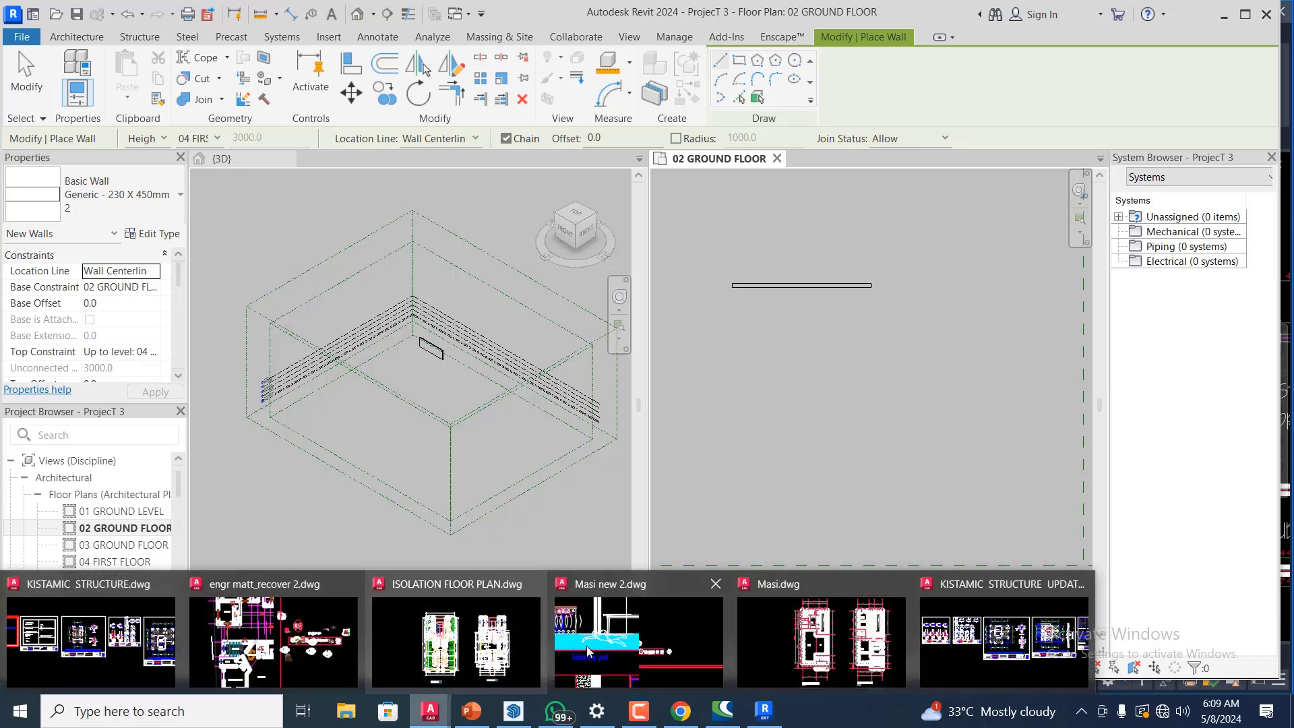
pyautogui.click(787, 616)
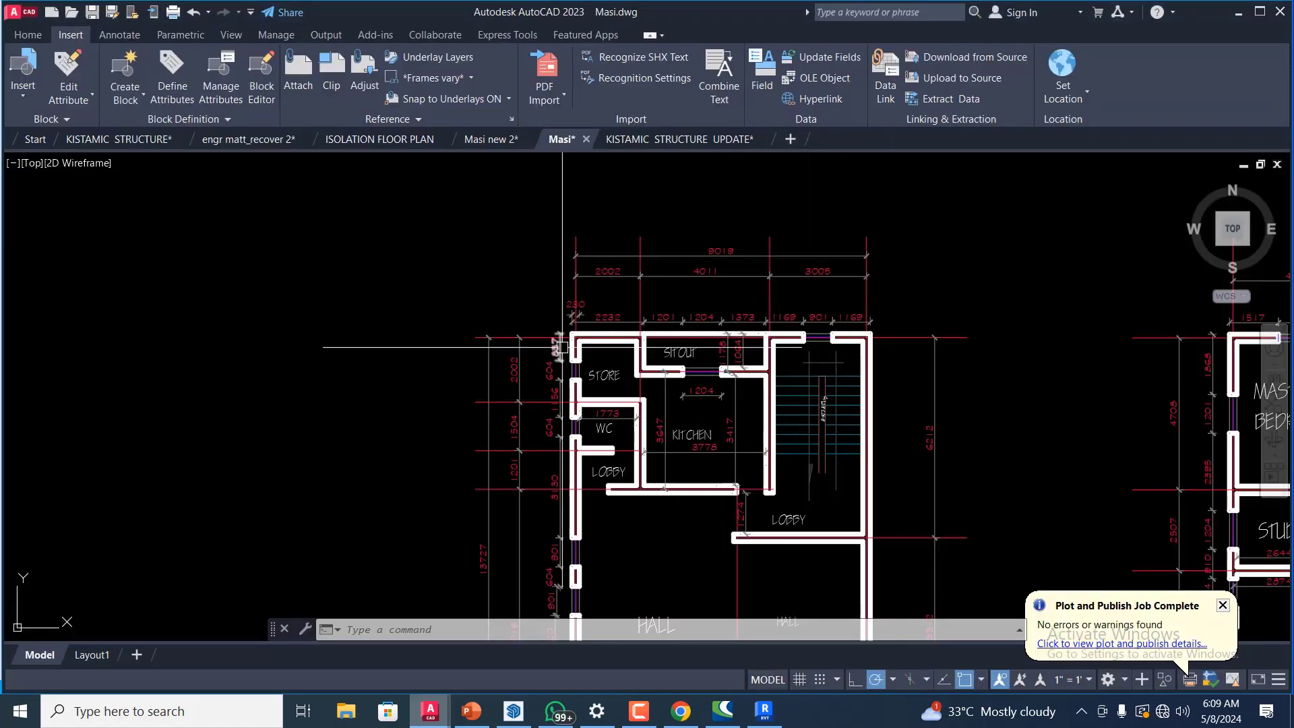
pyautogui.scroll(-2, 613, 306)
pyautogui.scroll(4, 548, 466)
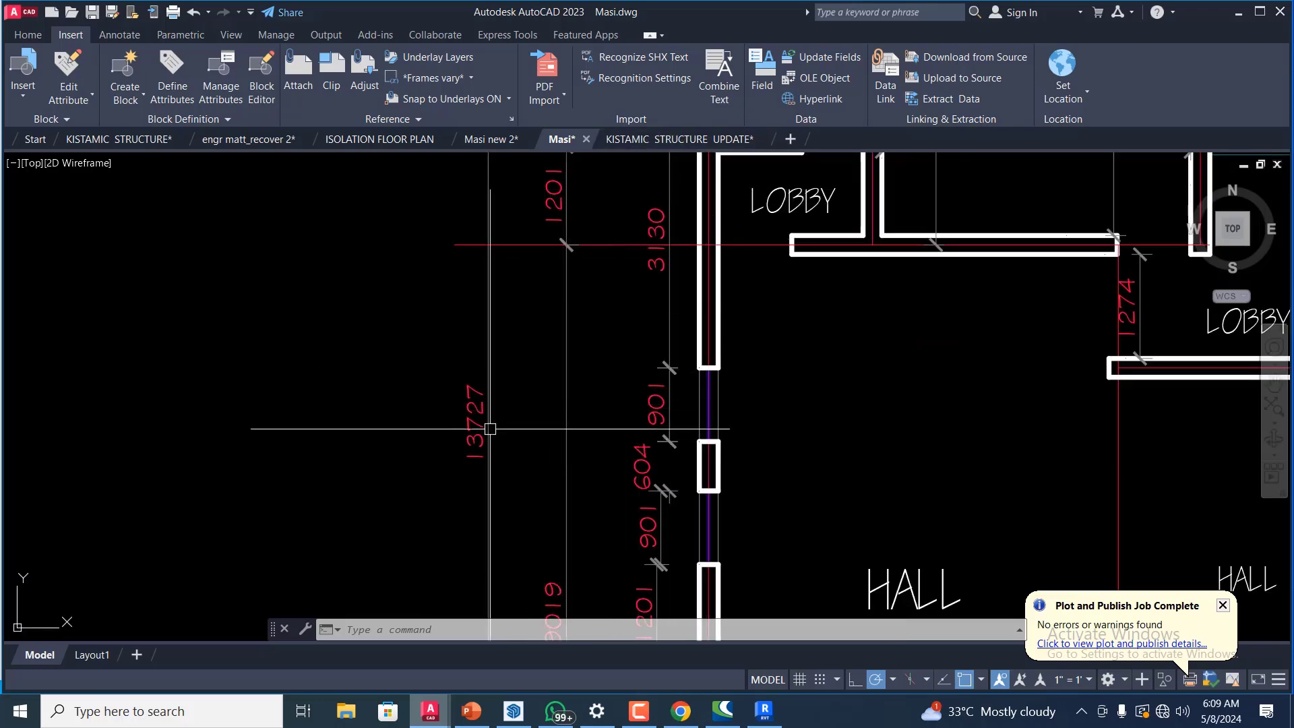
pyautogui.moveTo(764, 711)
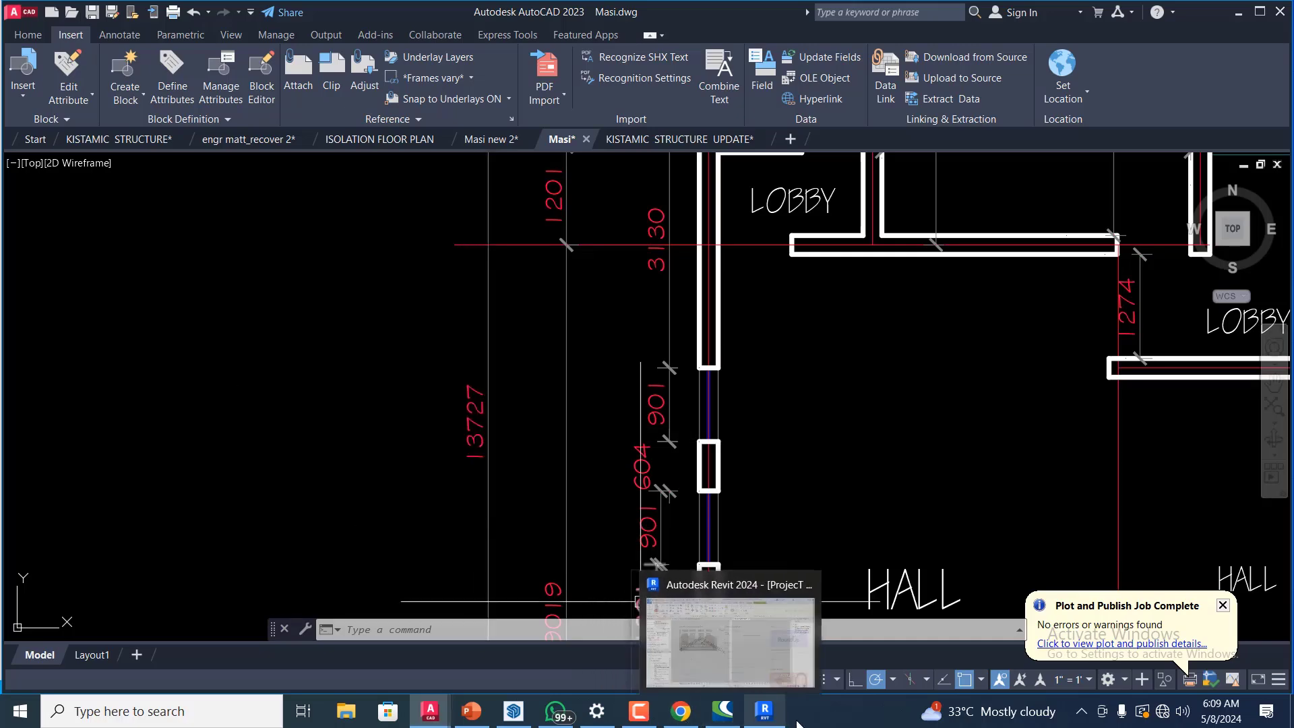
pyautogui.moveTo(769, 644)
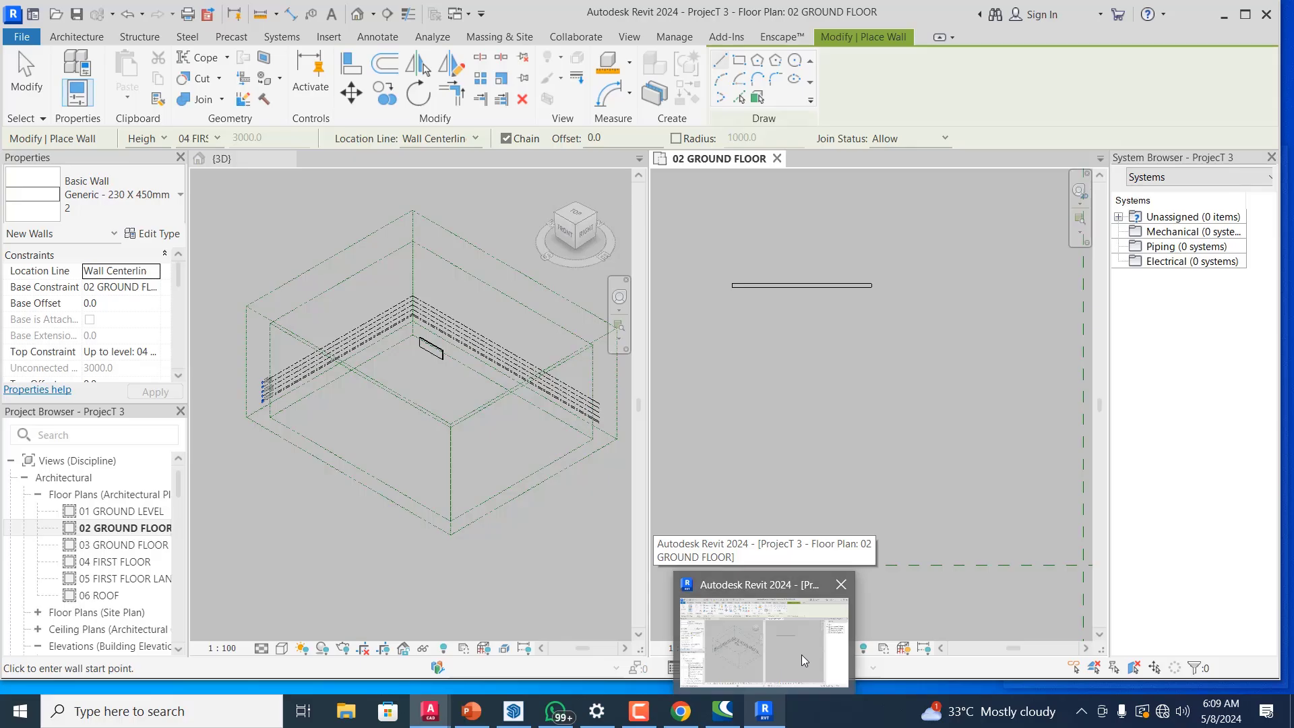
pyautogui.click(803, 654)
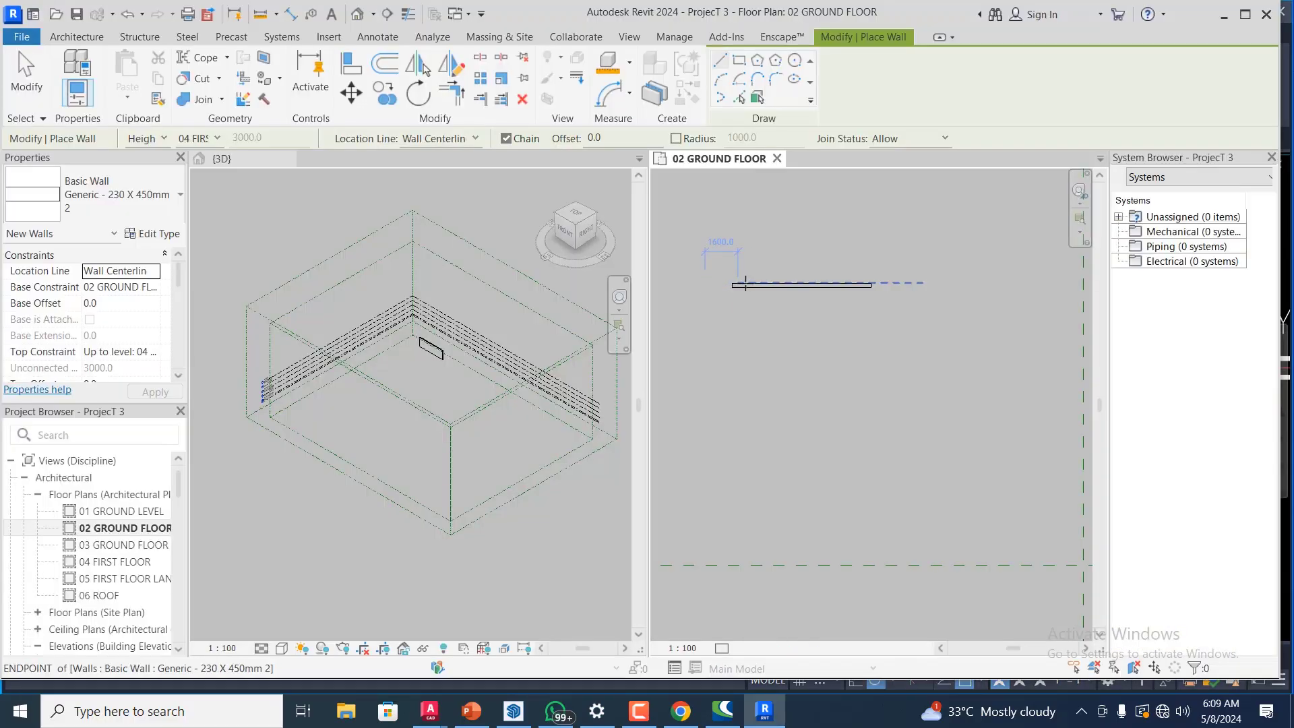
# - Draw a 13720 mm vertical wall downward from the left end of the 9000 mm wall
pyautogui.scroll(3, 738, 281)
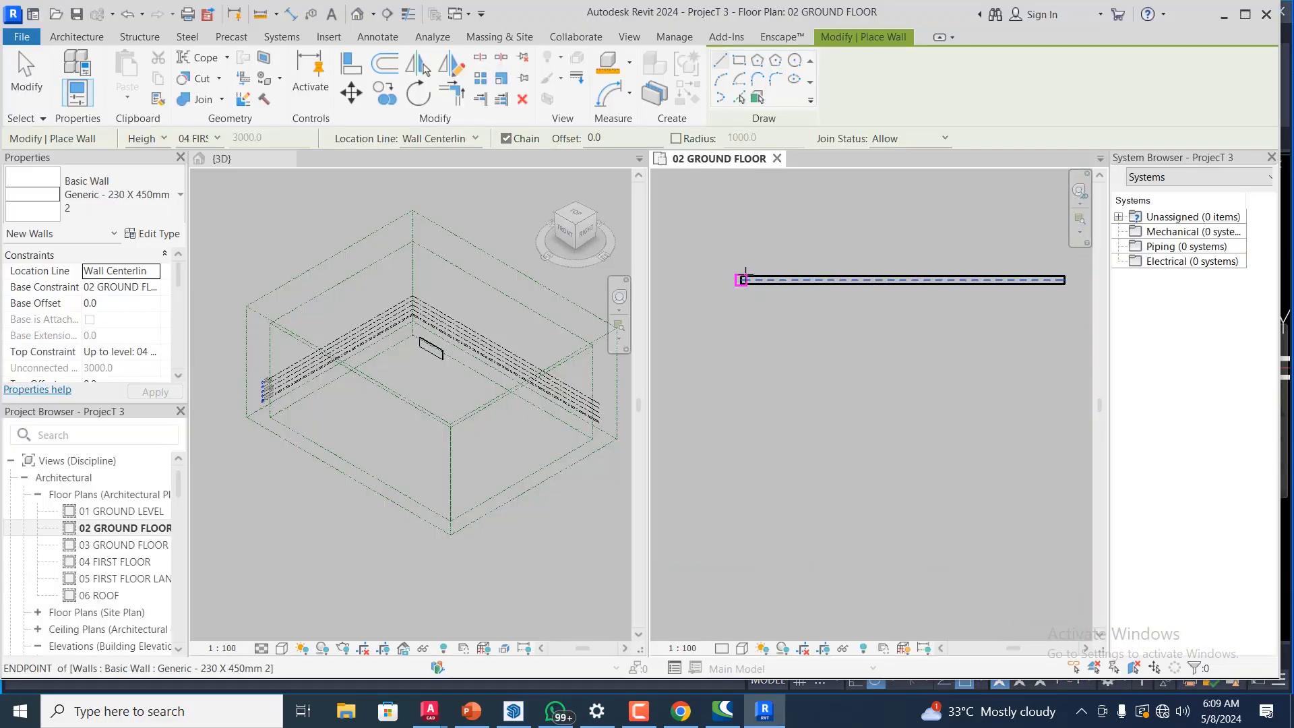
pyautogui.click(742, 279)
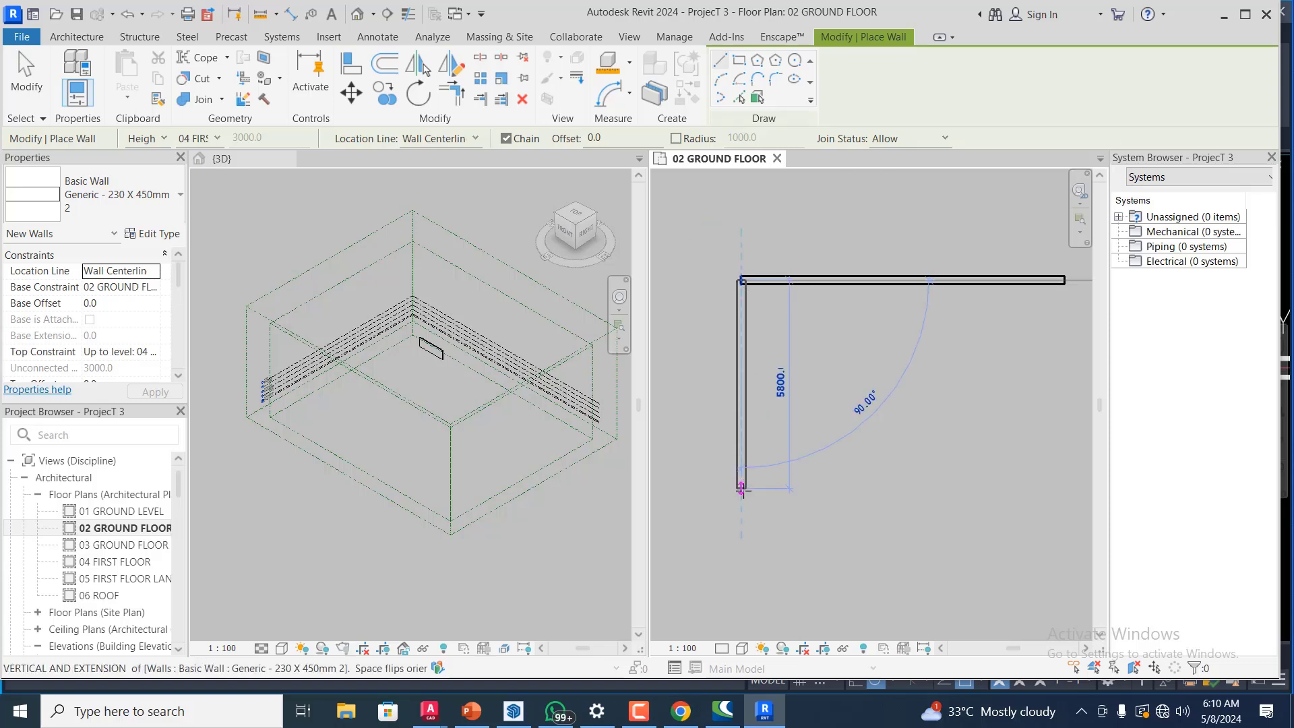
pyautogui.write('1')
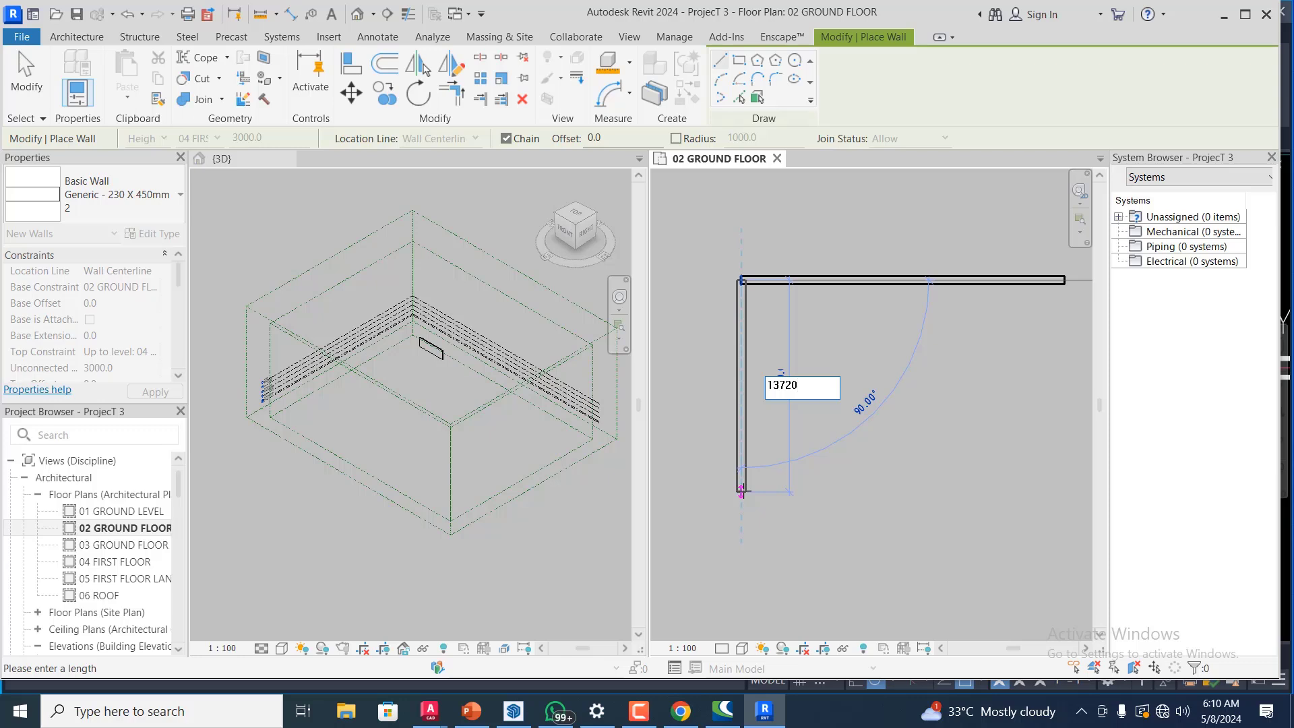
pyautogui.write('3720')
pyautogui.press('Return')
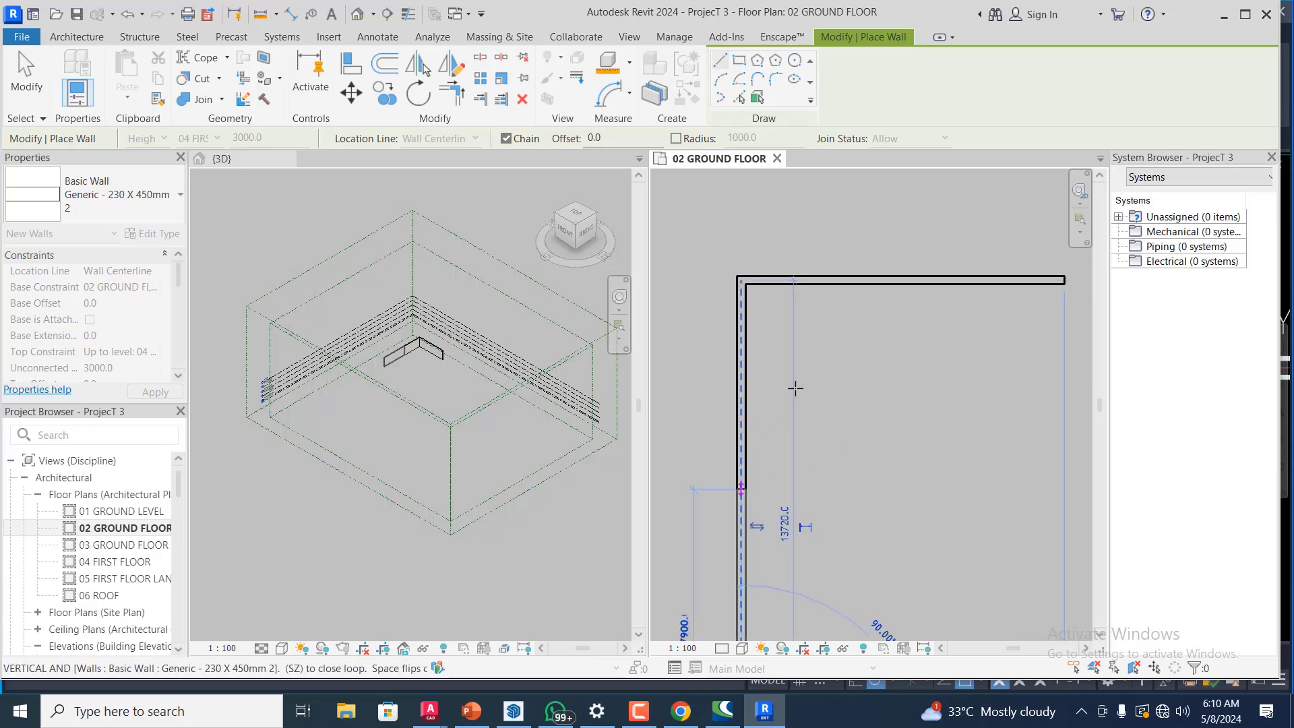
pyautogui.scroll(-2, 789, 317)
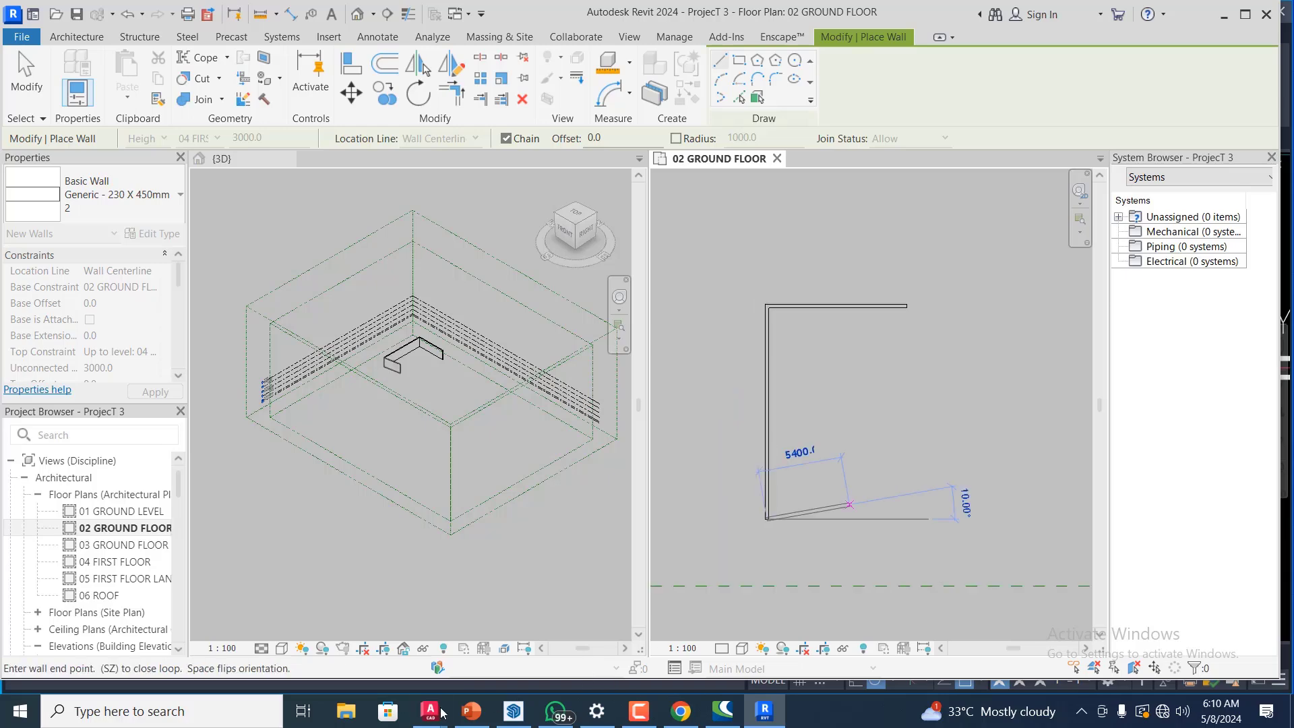
# - Switch to Masi.dwg in AutoCAD, examine the ground floor plan's lower walls, entrance and dimensions, and return to Revit
pyautogui.moveTo(432, 709)
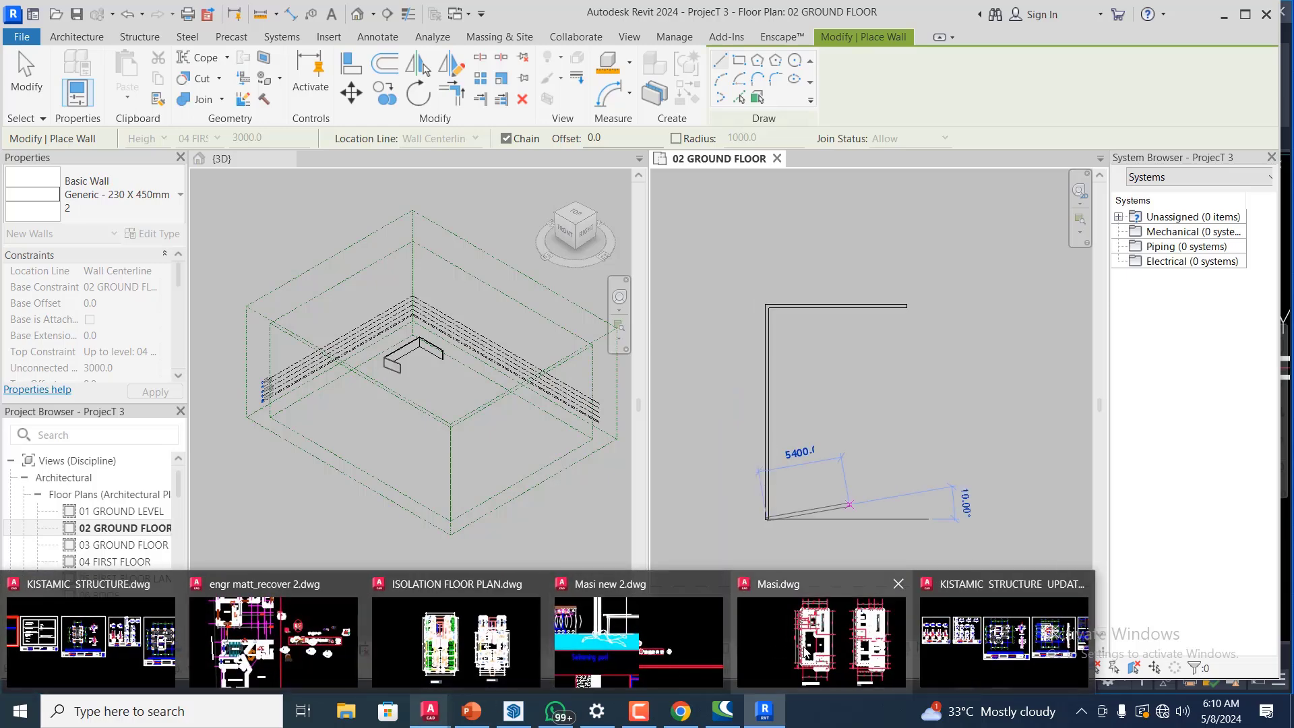
pyautogui.click(807, 653)
pyautogui.scroll(-3, 696, 349)
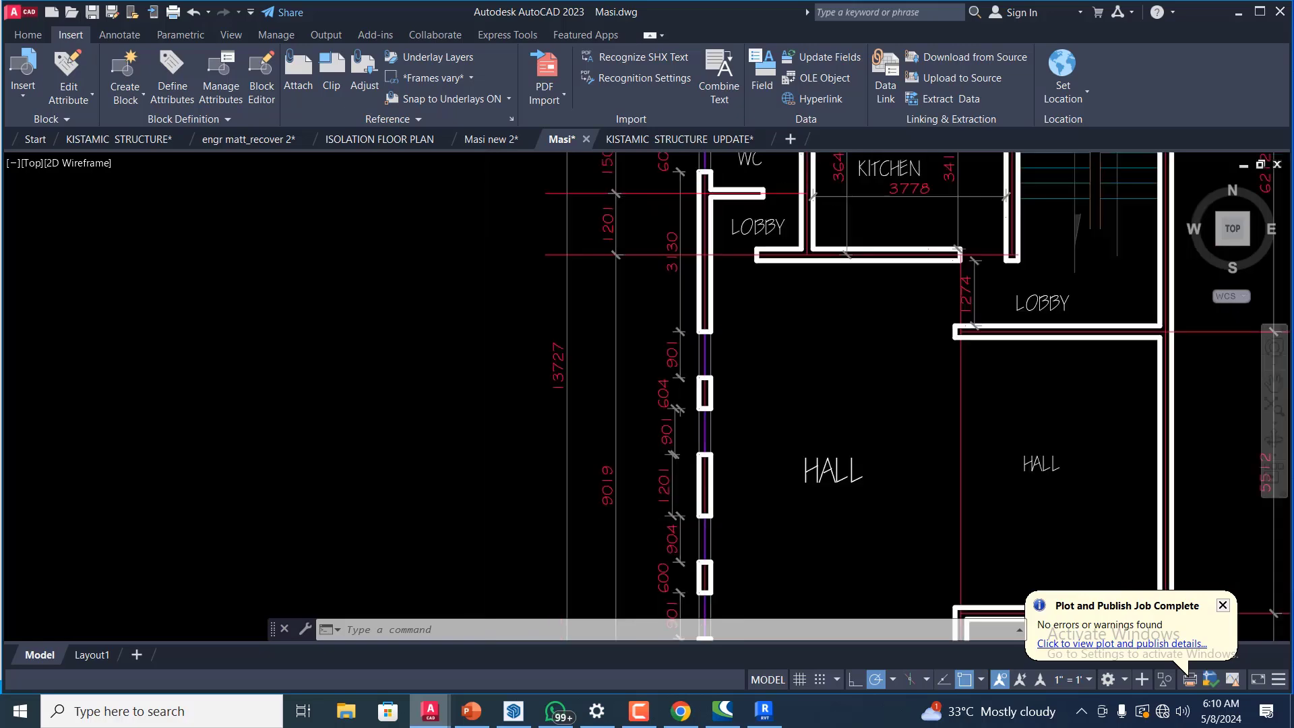
pyautogui.scroll(-4, 696, 348)
pyautogui.scroll(4, 852, 586)
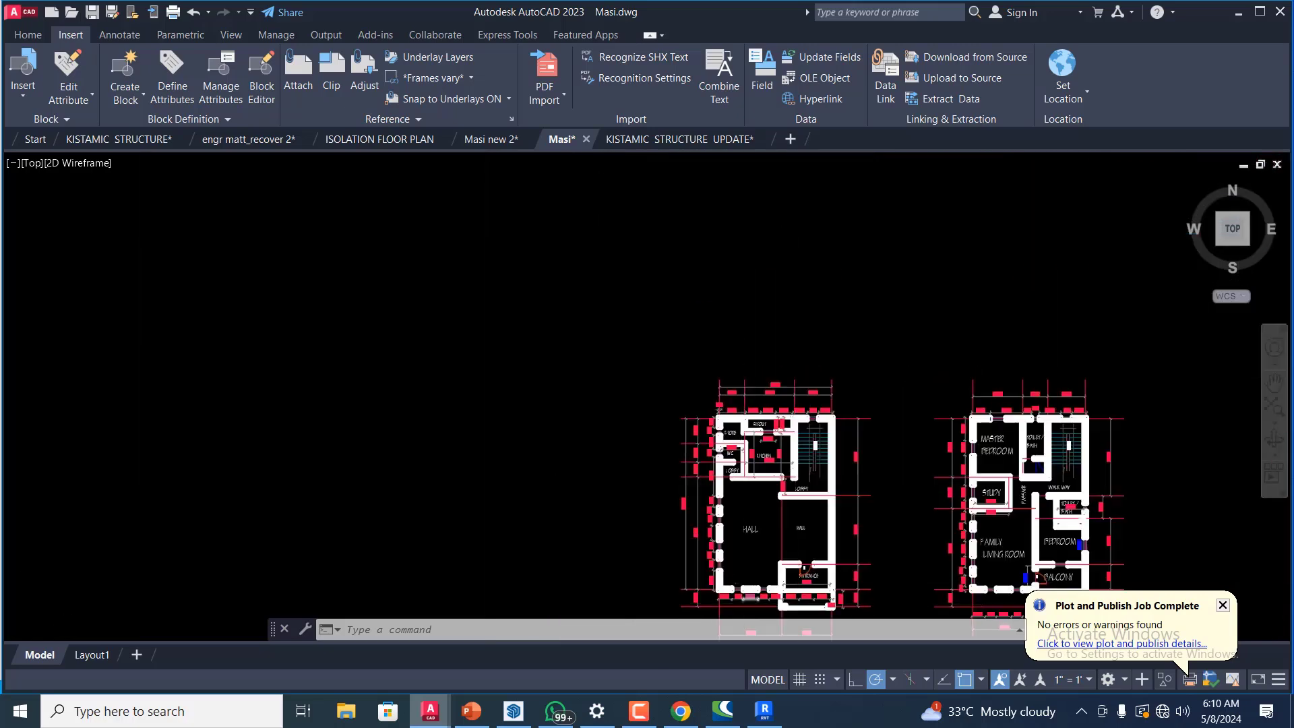
pyautogui.scroll(4, 852, 585)
pyautogui.scroll(-4, 829, 503)
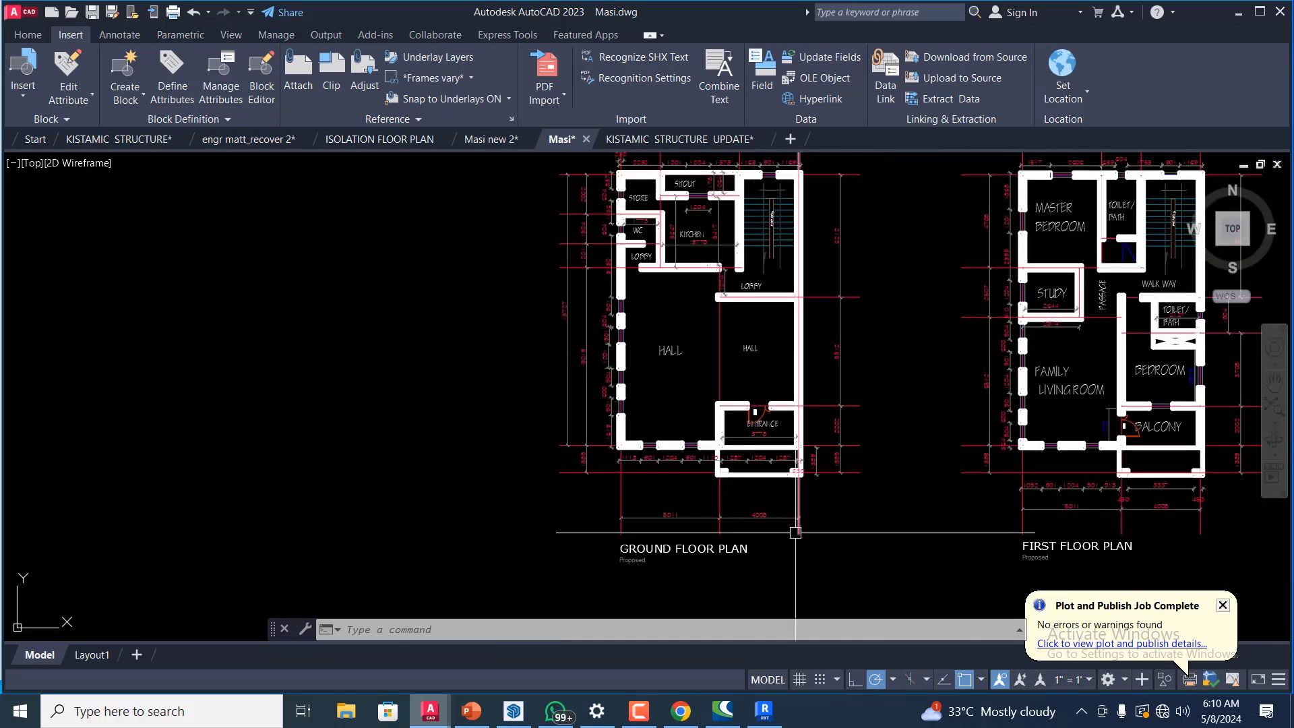
pyautogui.scroll(4, 795, 540)
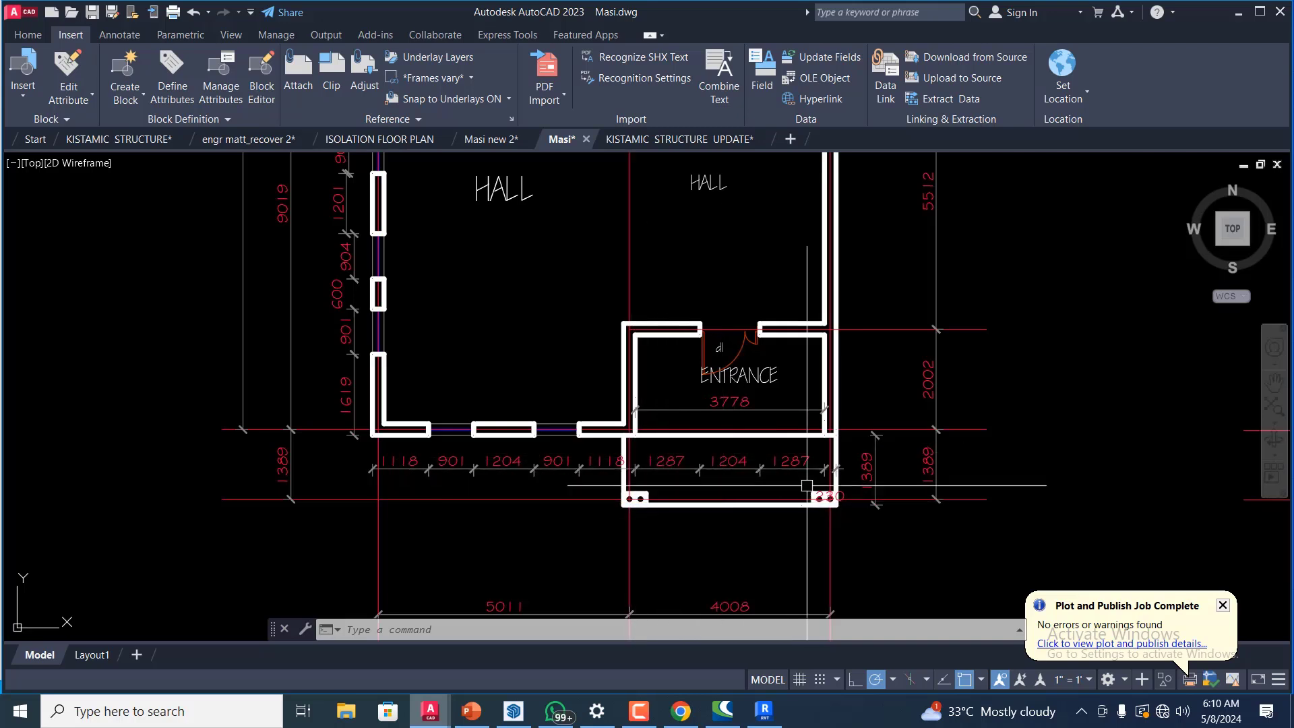
pyautogui.scroll(-2, 818, 477)
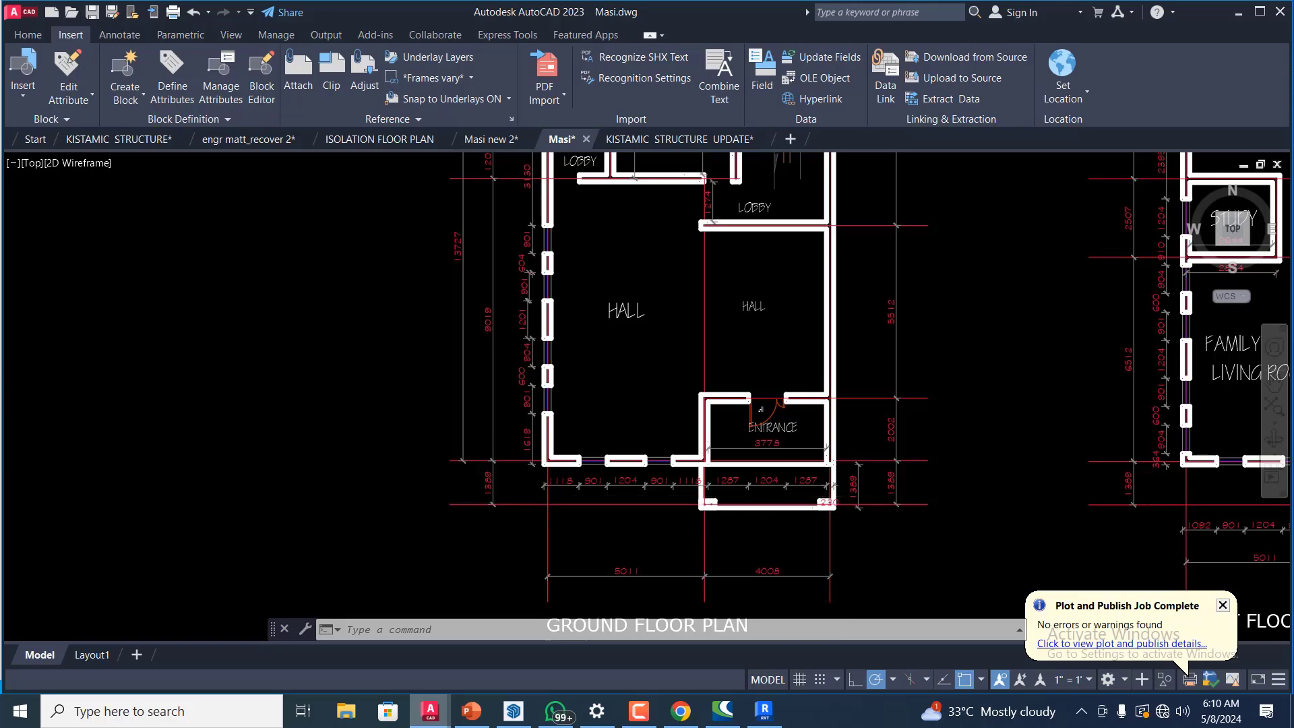
pyautogui.scroll(2, 711, 499)
pyautogui.scroll(-3, 829, 512)
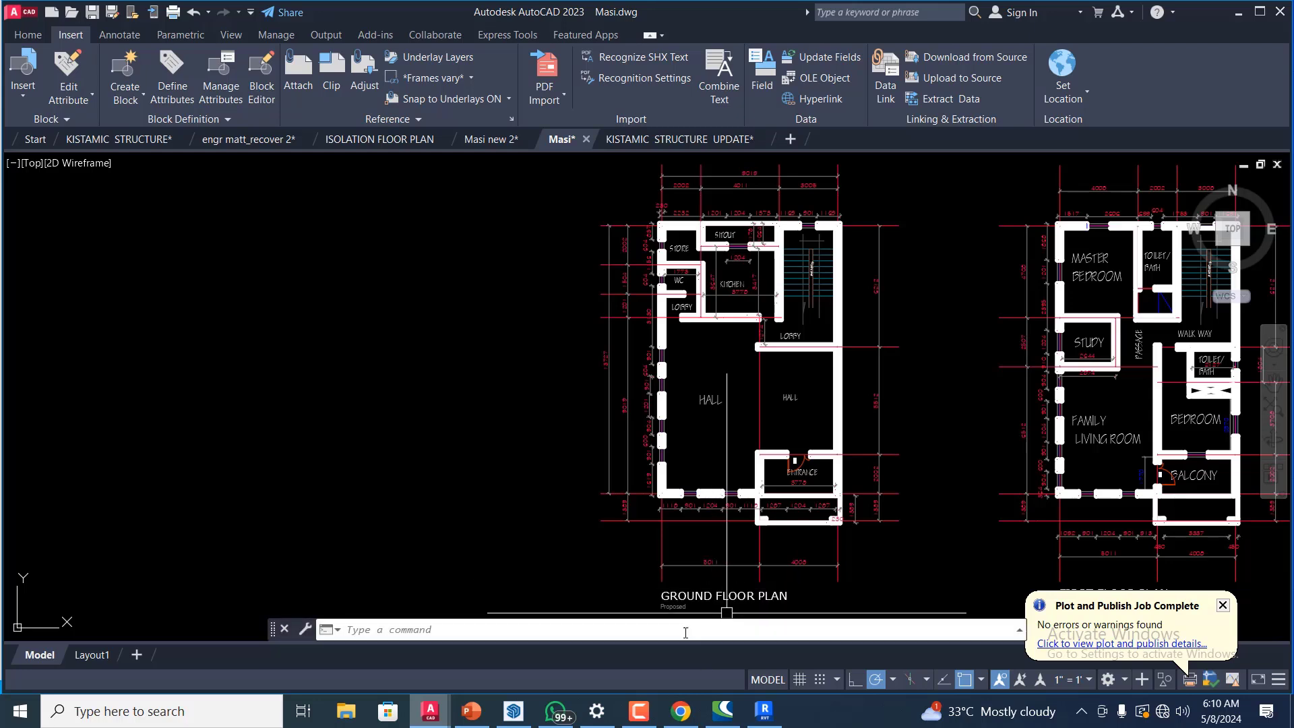
pyautogui.moveTo(764, 710)
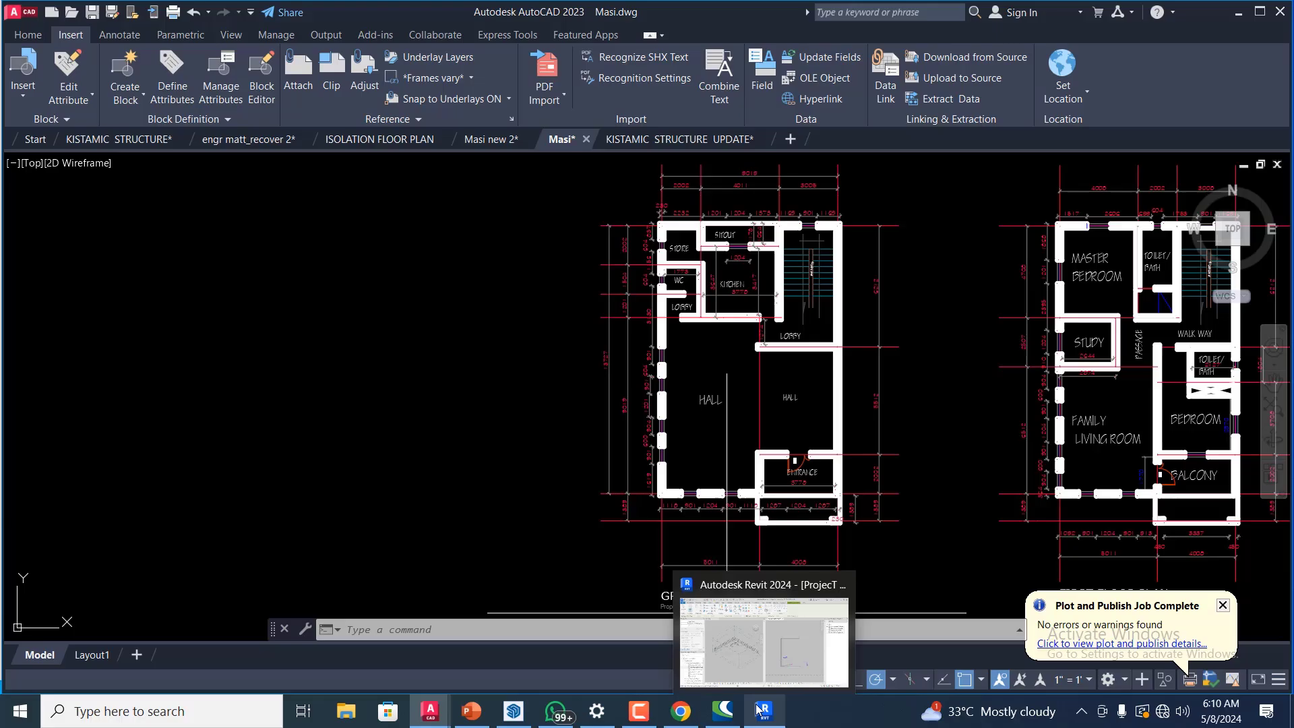
pyautogui.click(794, 652)
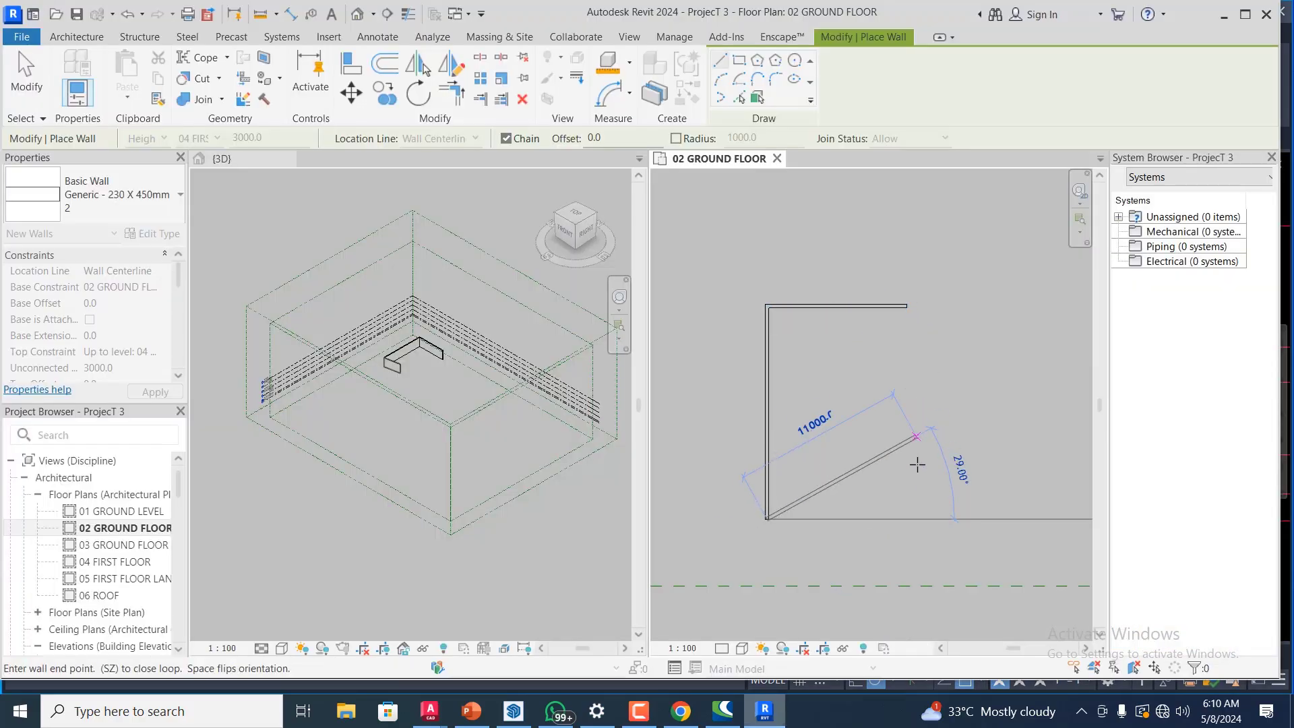
# - Draw the lower wall across to align with the upper wall's right end, and close the rectangle with a vertical right wall
pyautogui.click(906, 519)
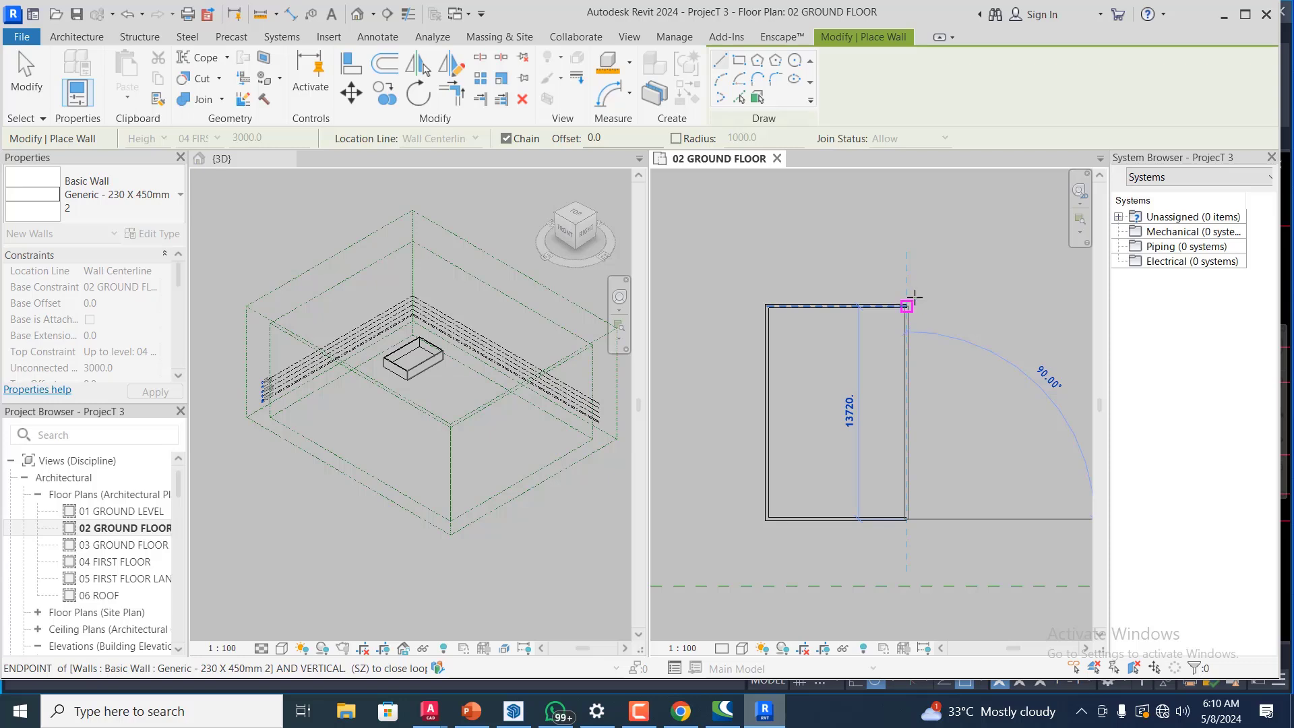
pyautogui.click(914, 297)
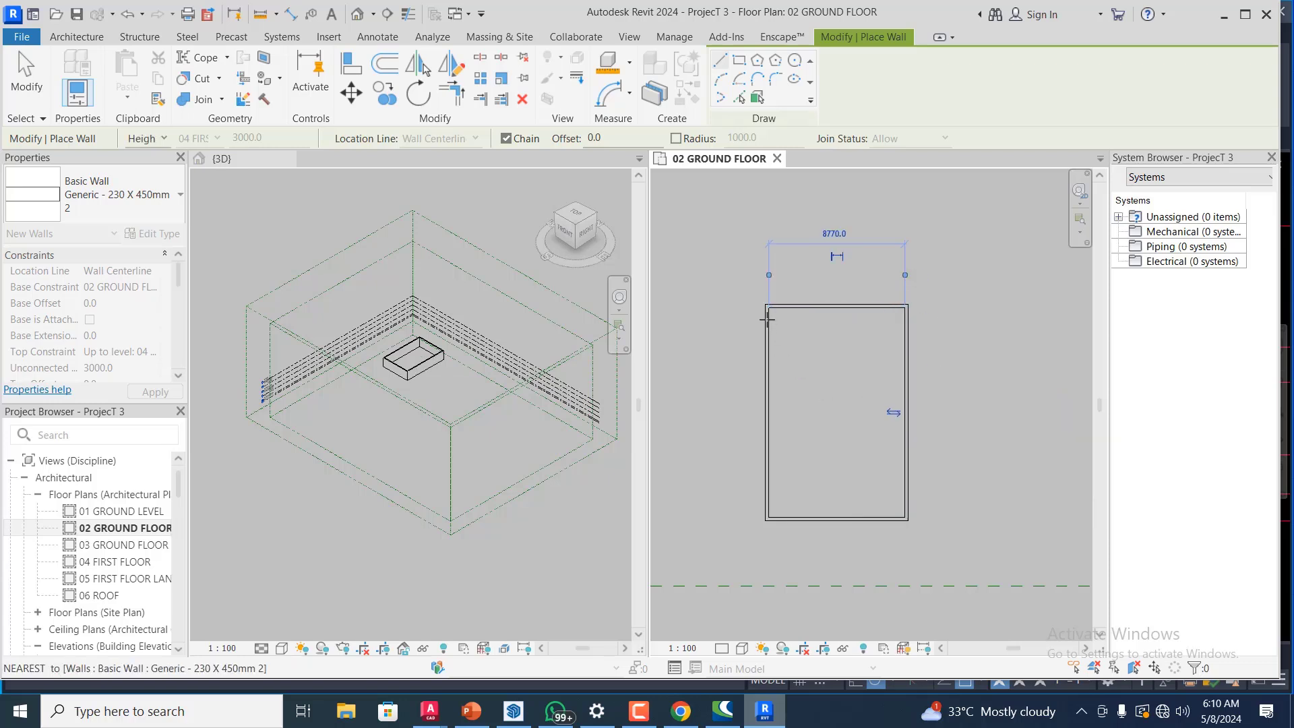
pyautogui.scroll(4, 768, 310)
pyautogui.press('Escape')
pyautogui.press('Escape')
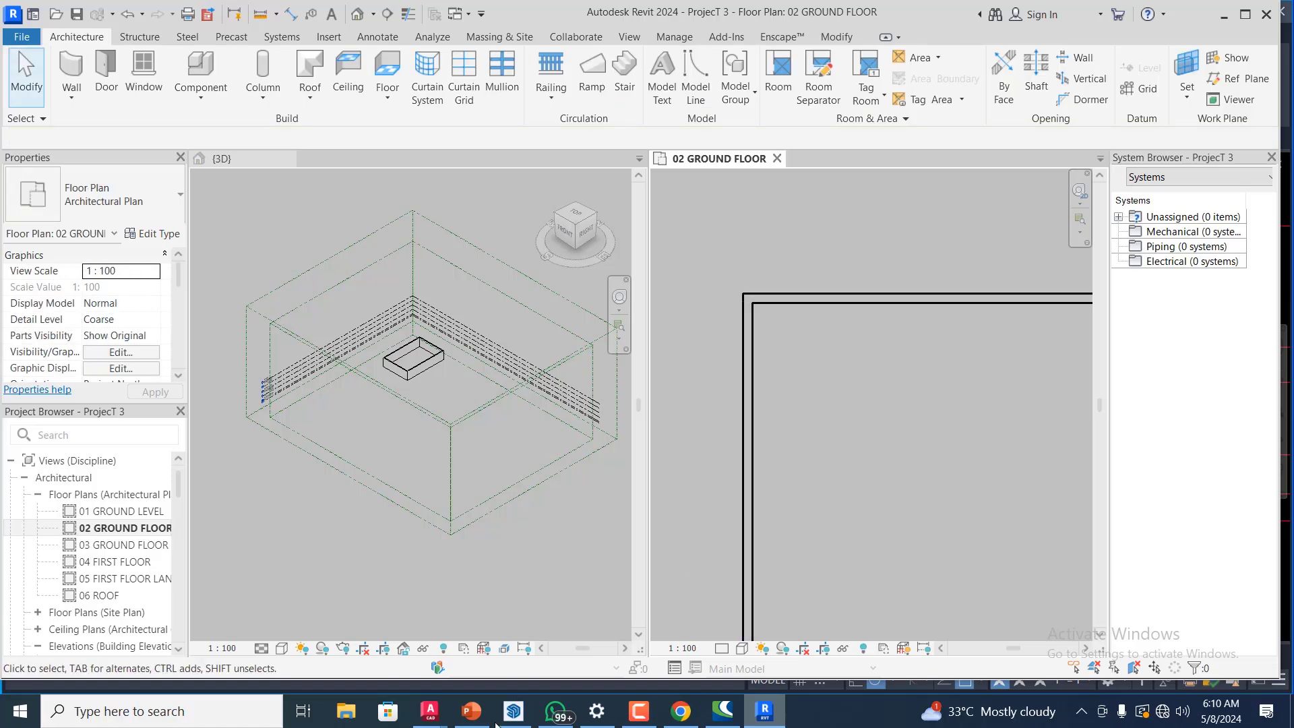
# - Switch to Masi.dwg in AutoCAD, examine the store, WC and kitchen dimensions in the ground floor plan's upper part, and return to Revit
pyautogui.moveTo(453, 713)
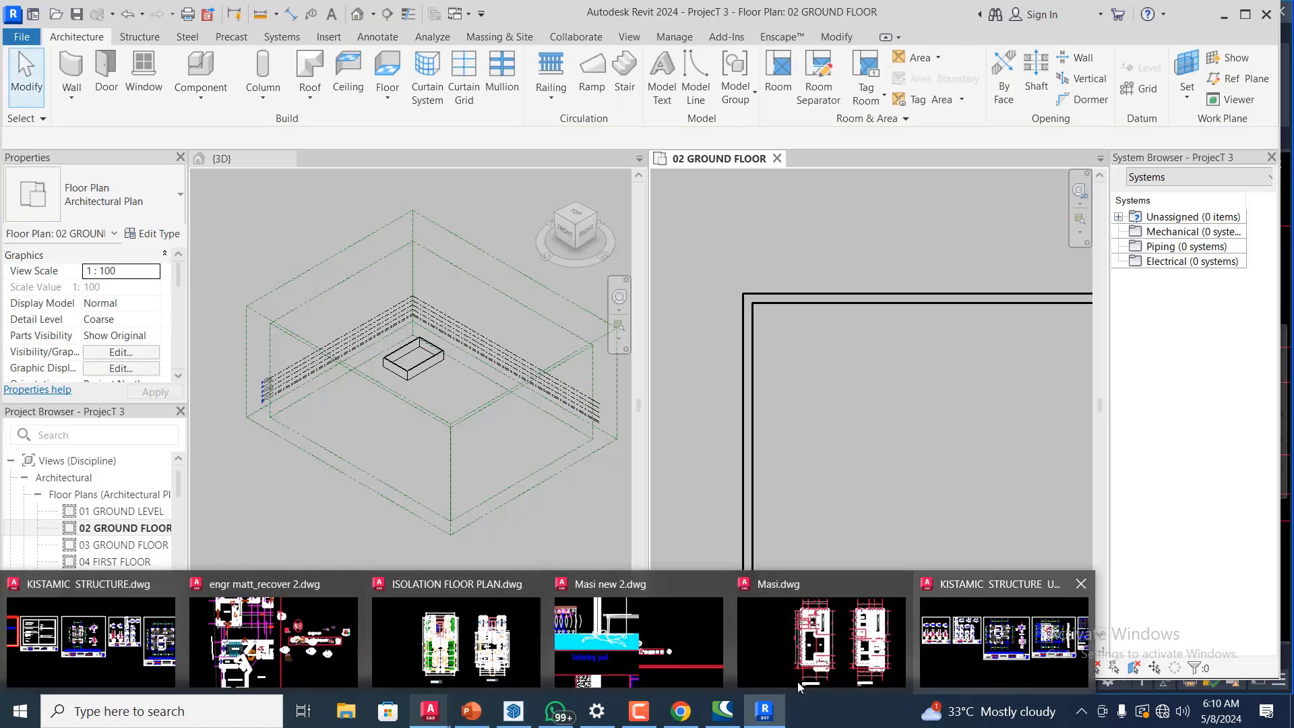
pyautogui.click(812, 668)
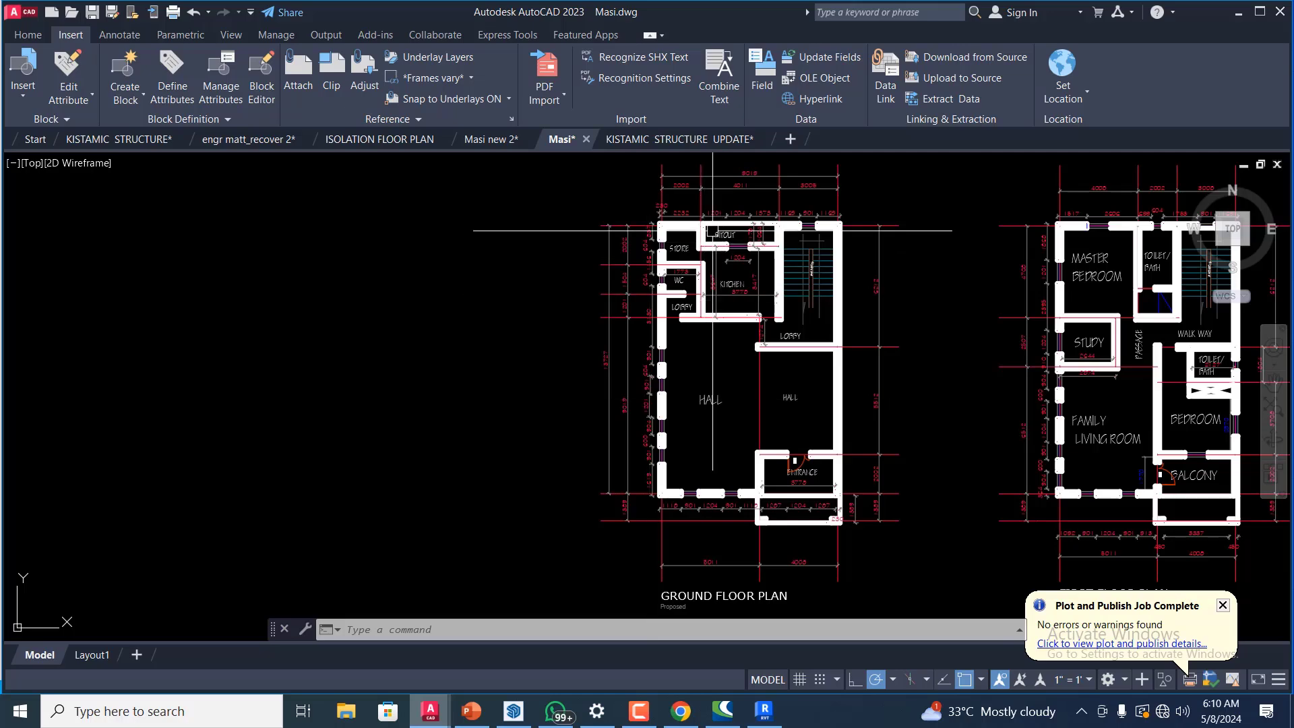
pyautogui.scroll(-2, 722, 165)
pyautogui.scroll(2, 599, 610)
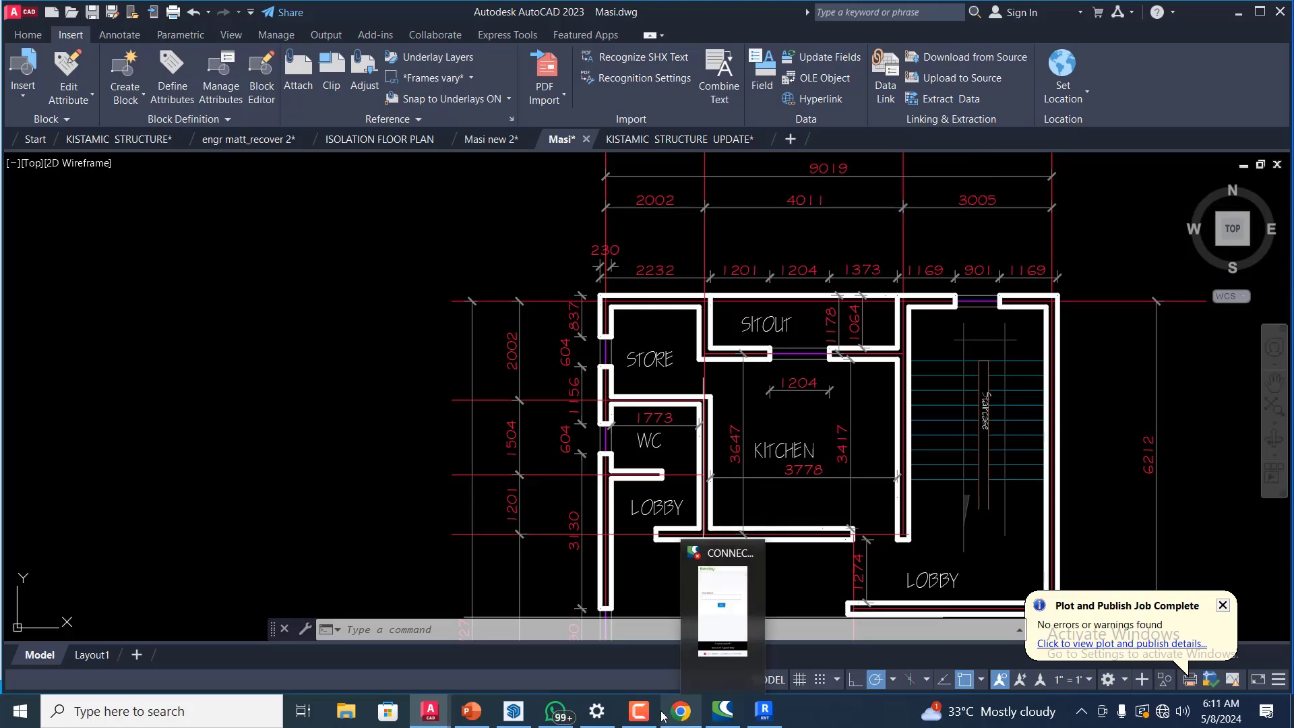
pyautogui.click(783, 659)
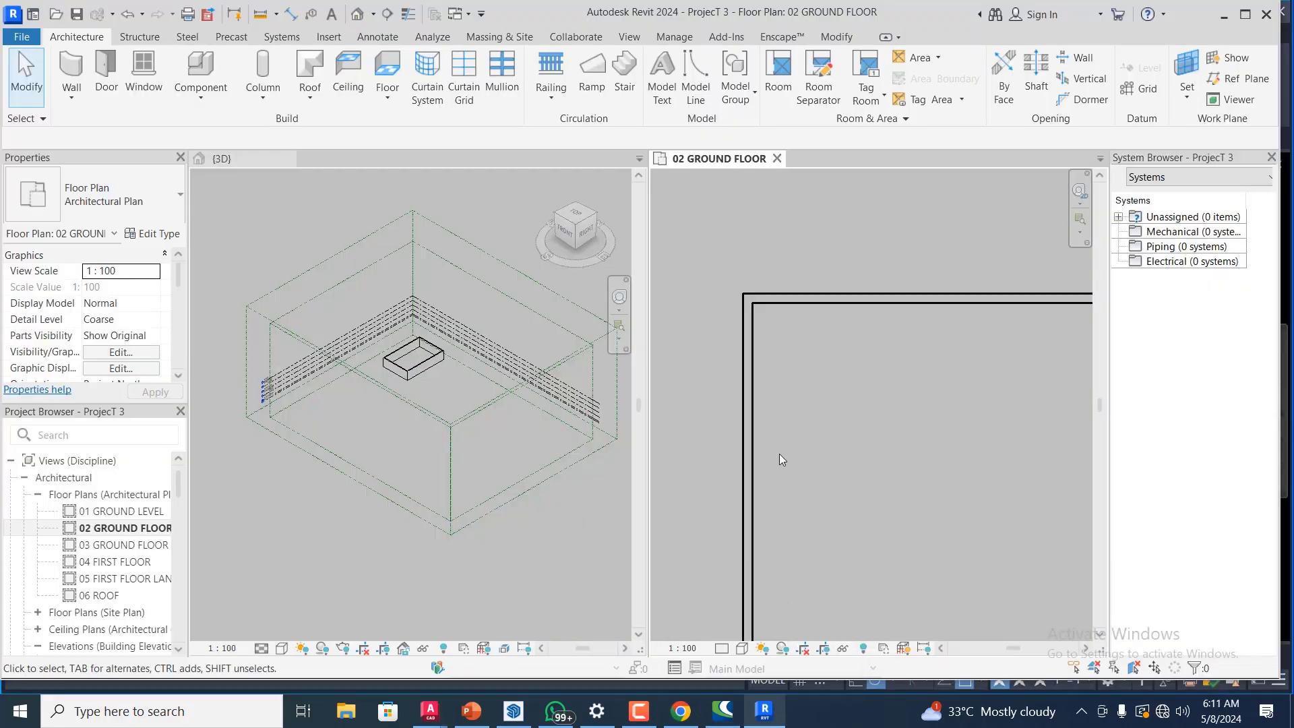
# - Copy the left outer wall 2000 mm to the right, with multiple copies enabled
pyautogui.click(744, 424)
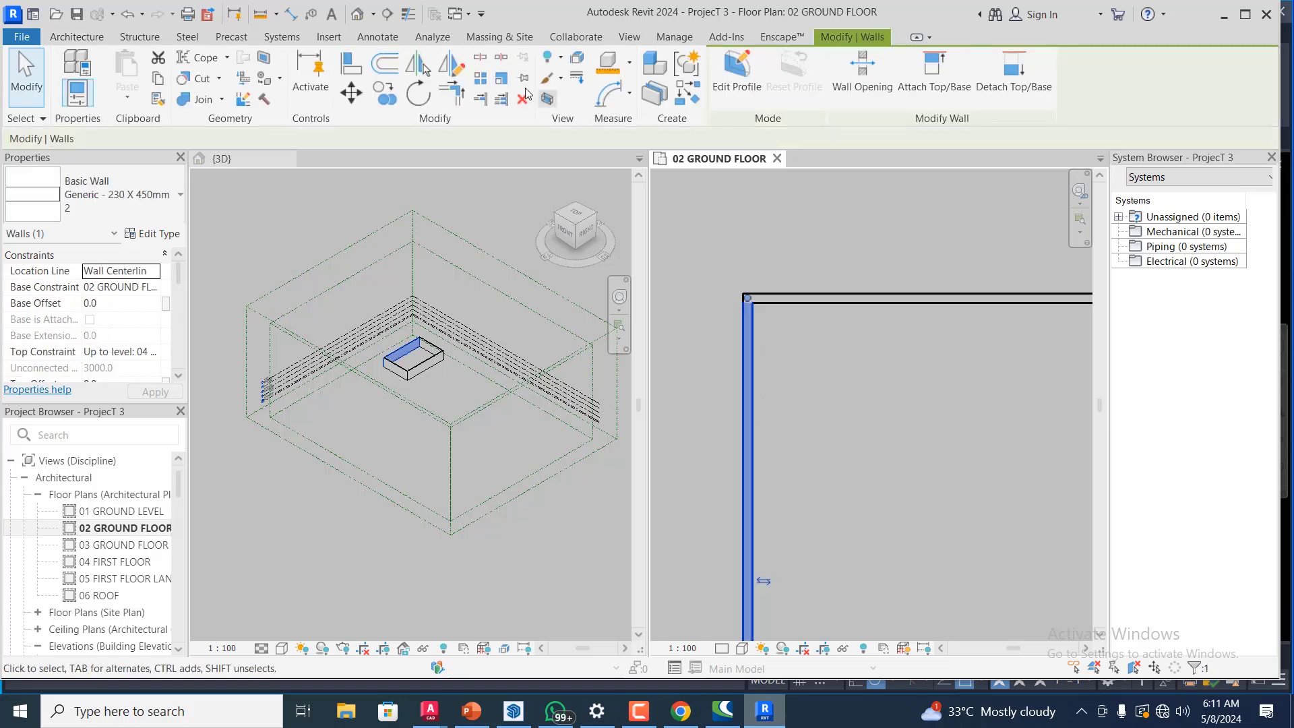
pyautogui.click(387, 89)
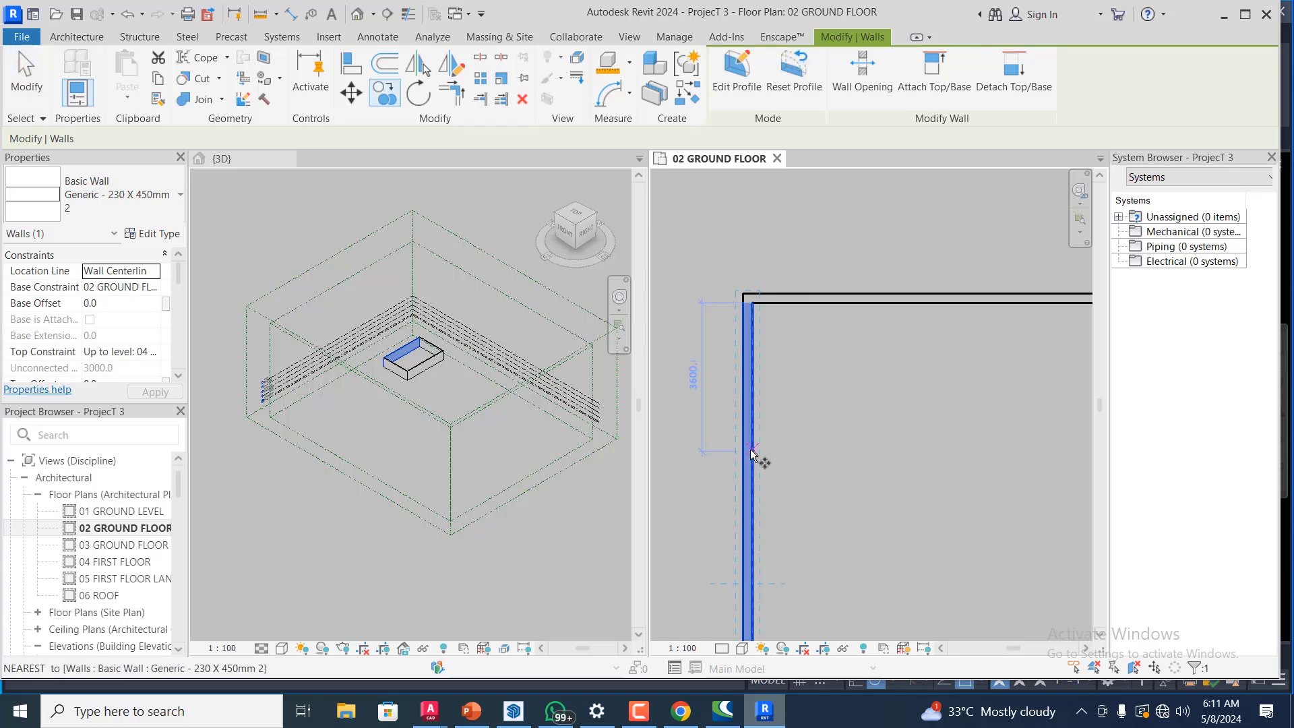
pyautogui.click(949, 447)
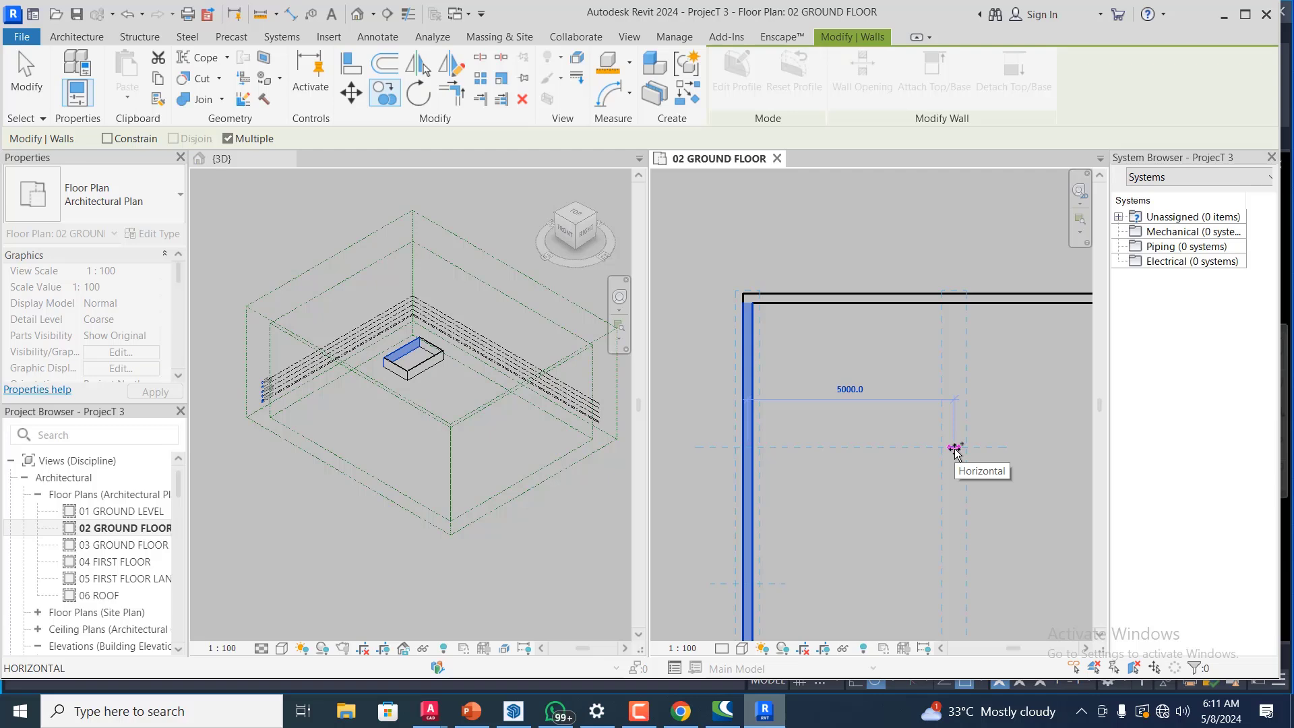
pyautogui.write('2')
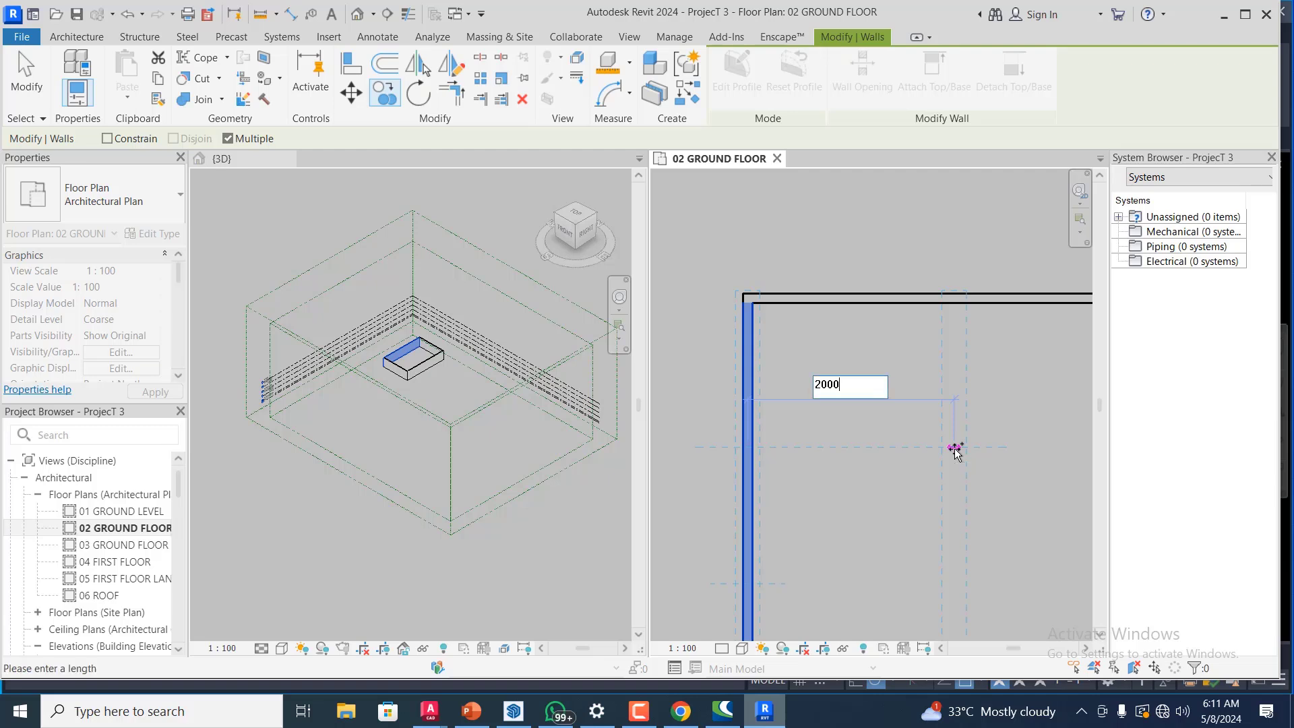
pyautogui.write('000')
pyautogui.press('Return')
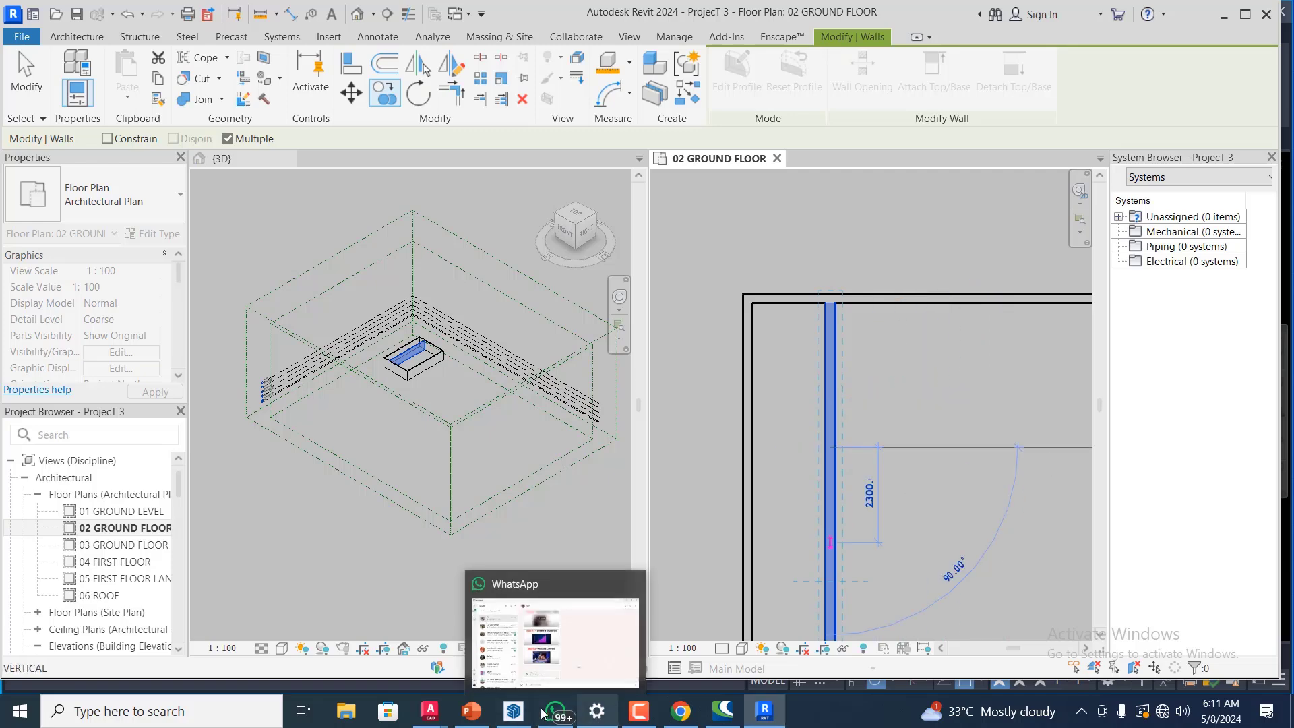
# - Check the upper dimensions in Masi.dwg in AutoCAD, return to Revit, and place another wall copy 4000 mm right of the 2000 mm copy
pyautogui.moveTo(436, 711)
pyautogui.click(794, 651)
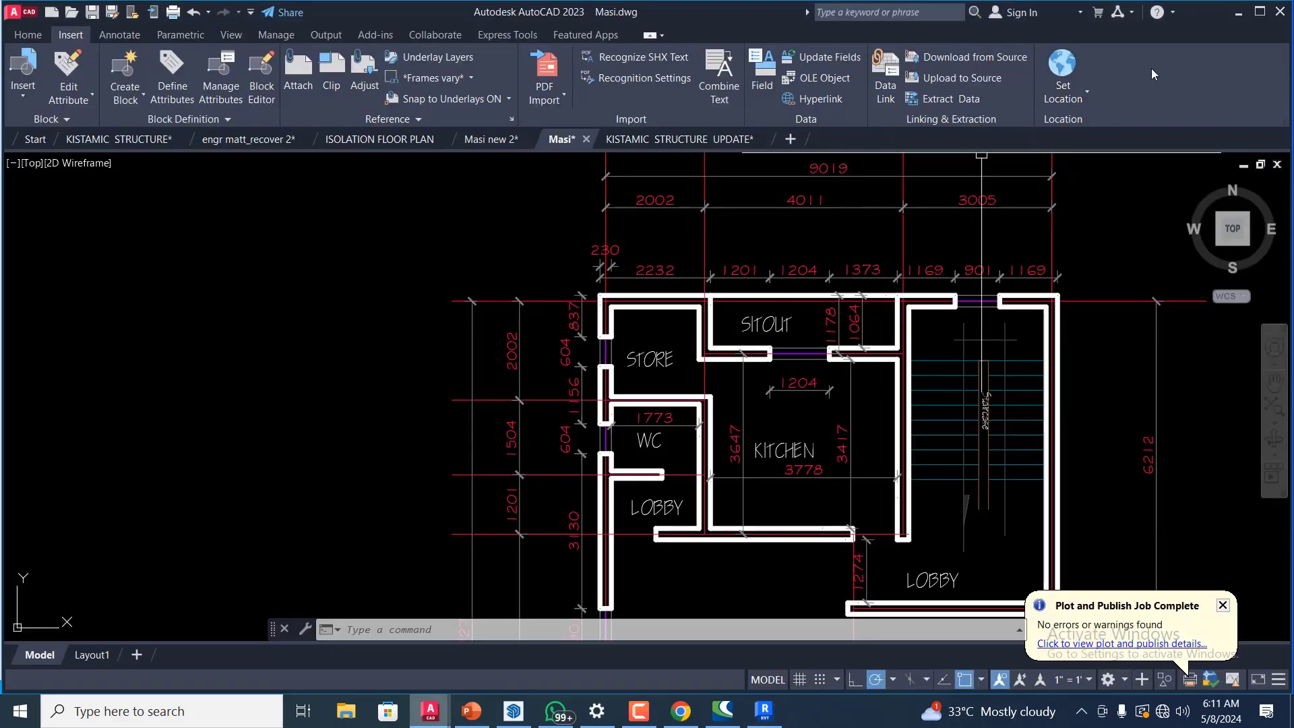
pyautogui.click(1243, 12)
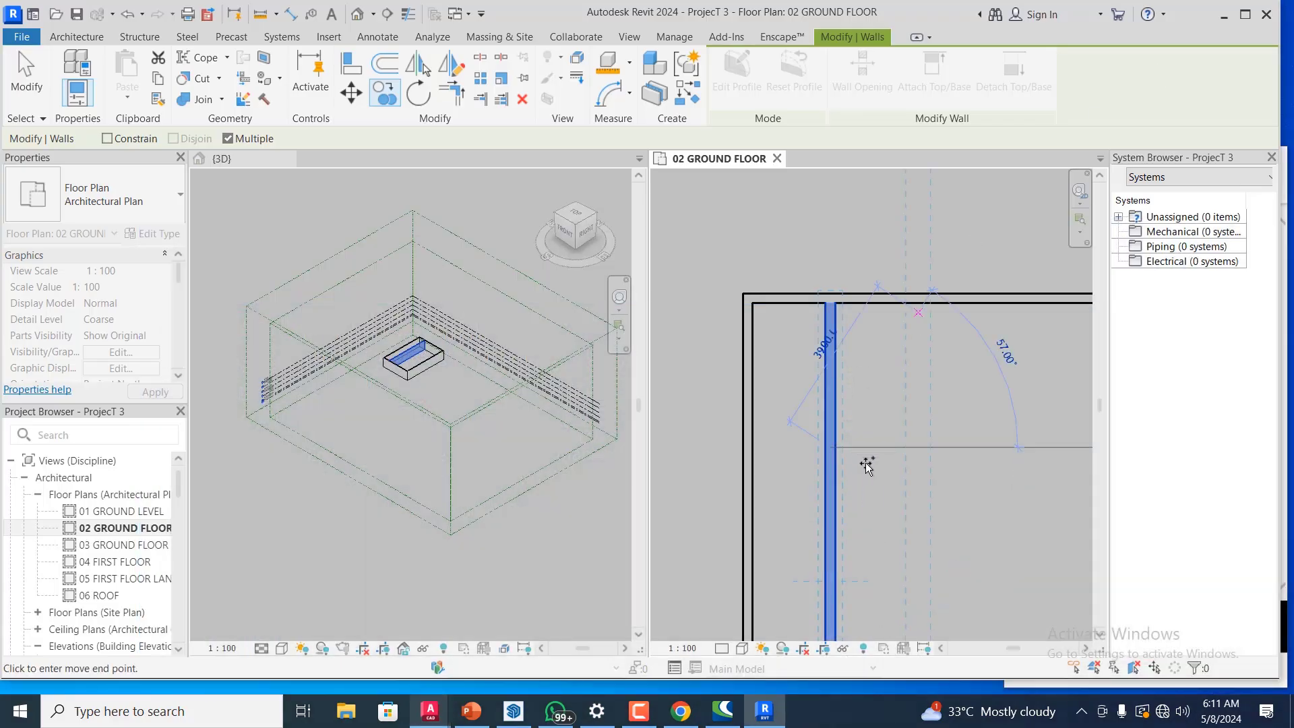
pyautogui.click(956, 438)
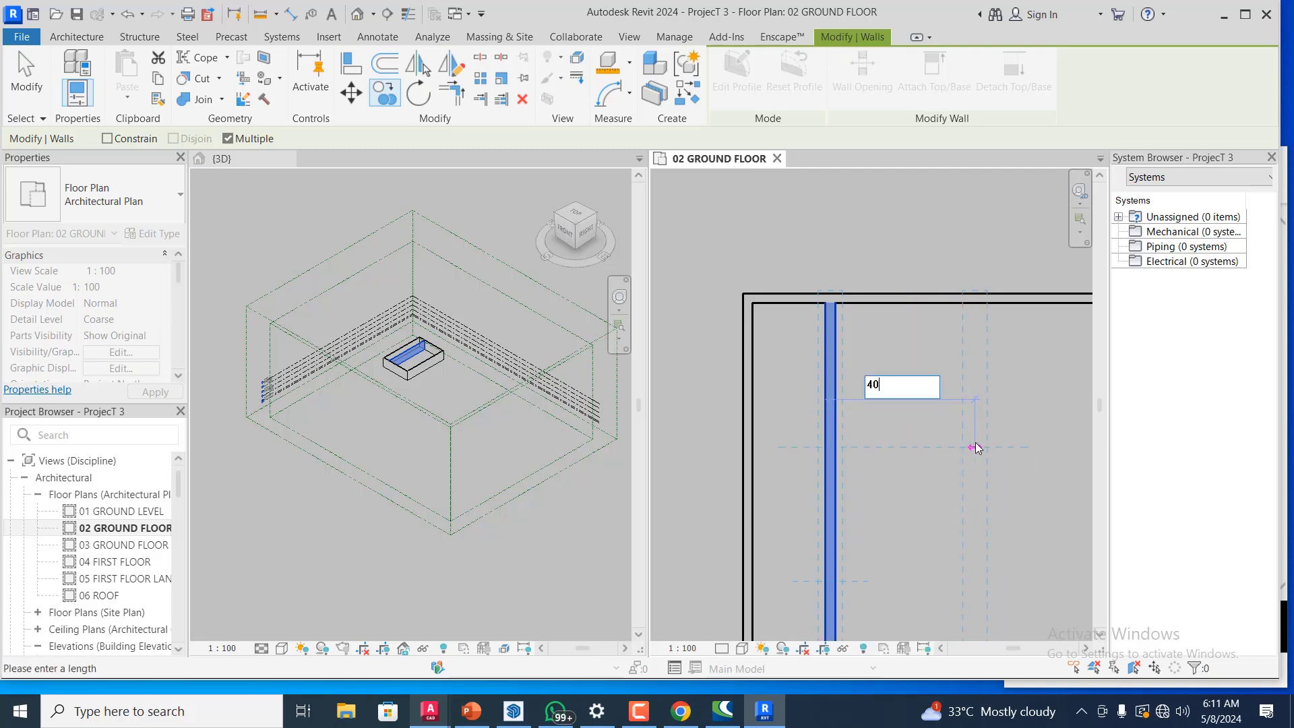
pyautogui.write('4000')
pyautogui.press('Return')
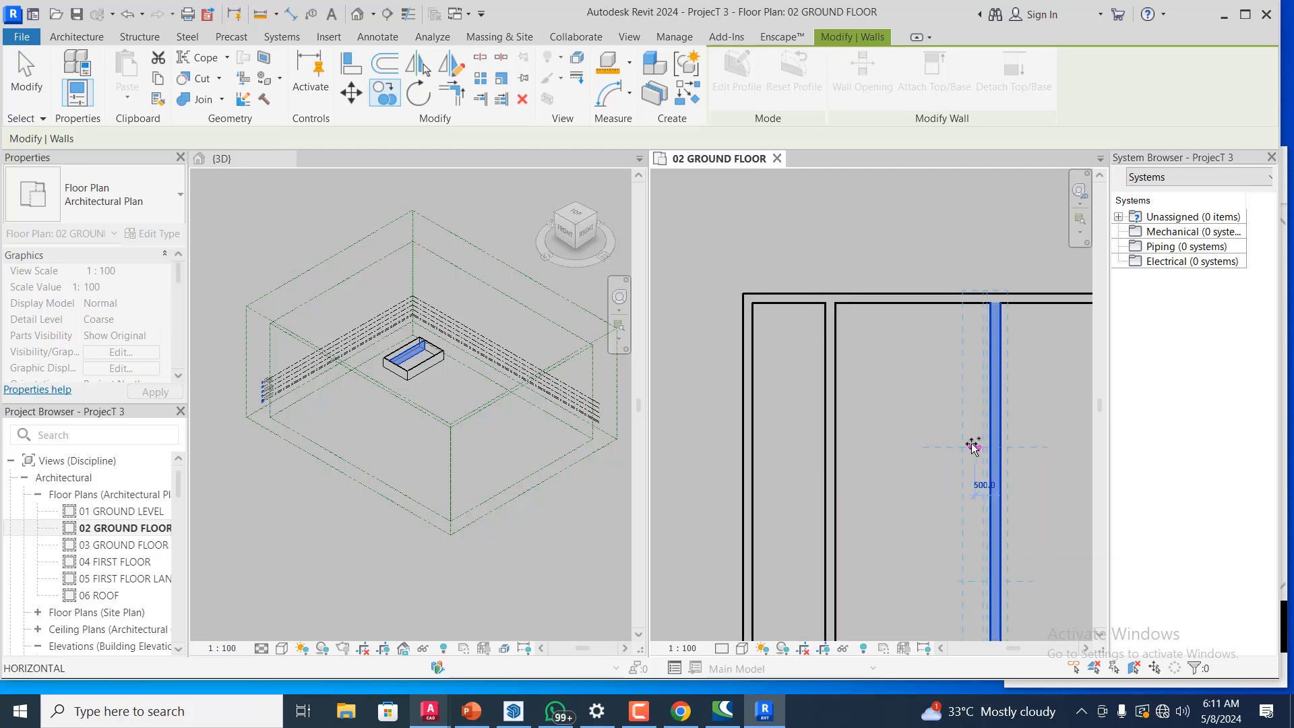
# - End the copying, switch to Masi.dwg in AutoCAD, examine the store, WC and lobby spacings along the ground floor plan's left side, and return to Revit
pyautogui.scroll(-4, 774, 430)
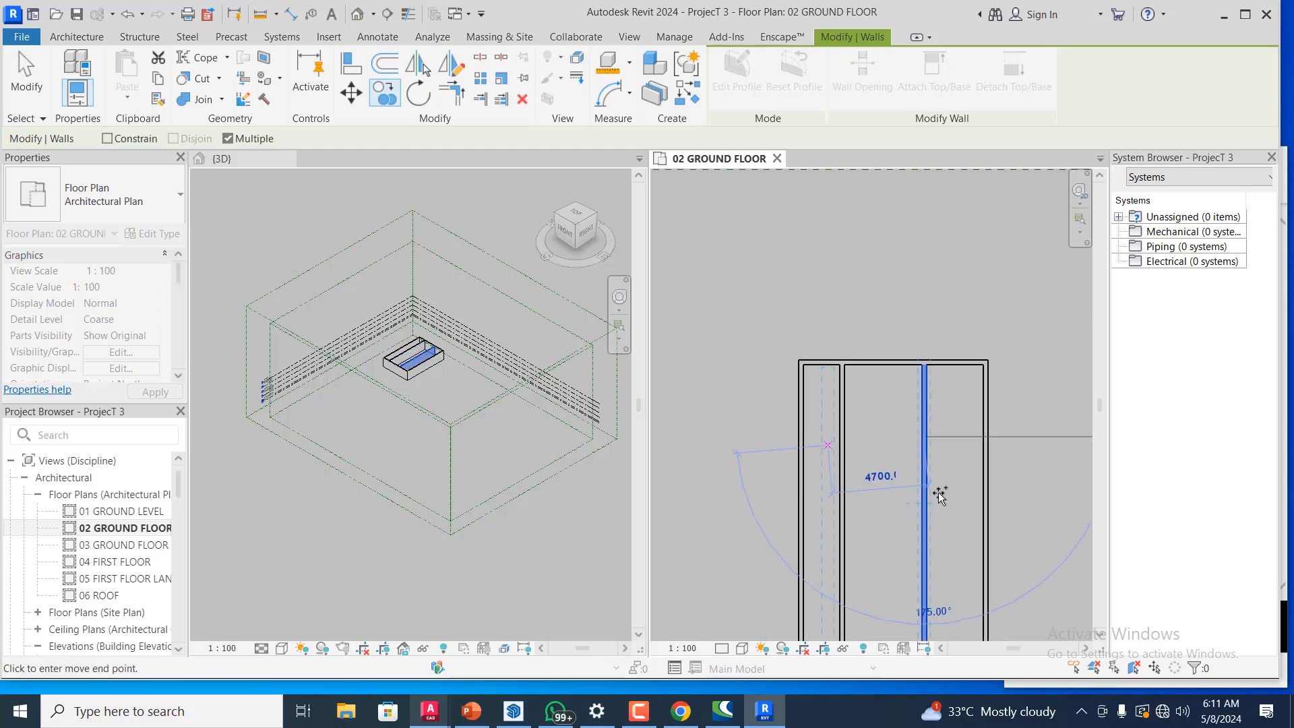
pyautogui.scroll(2, 984, 422)
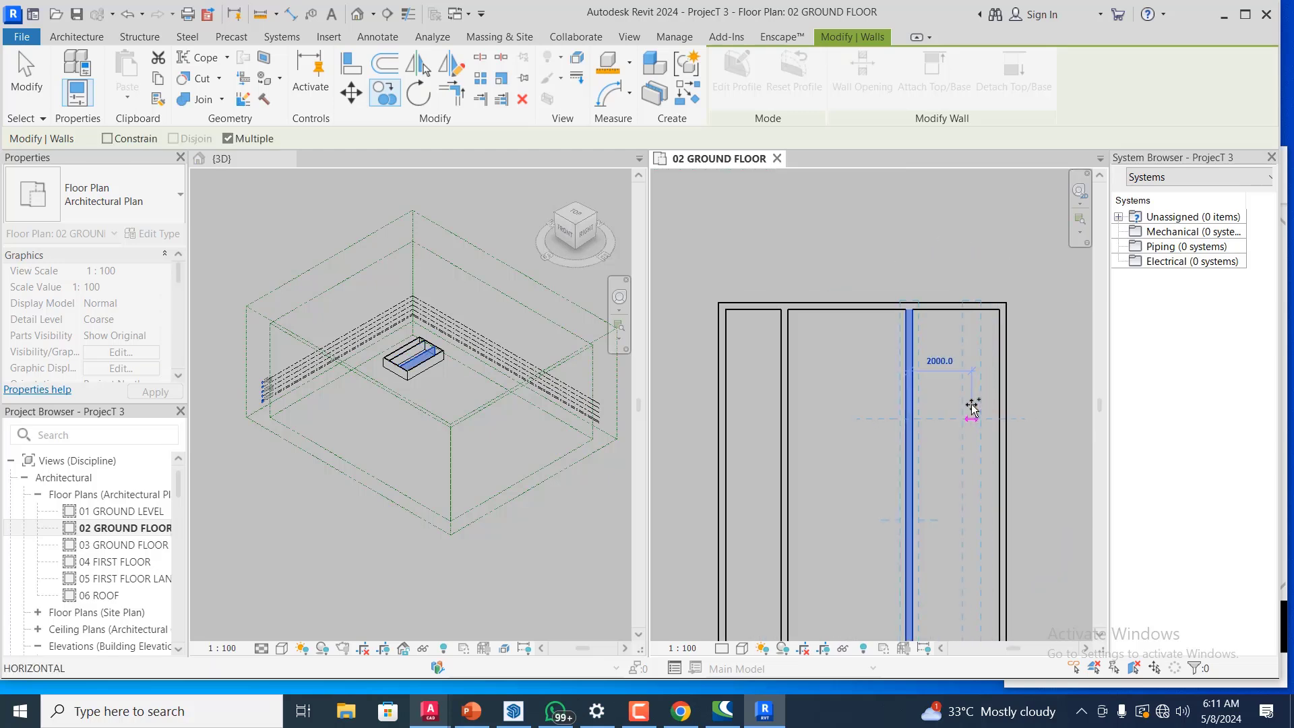
pyautogui.moveTo(683, 719)
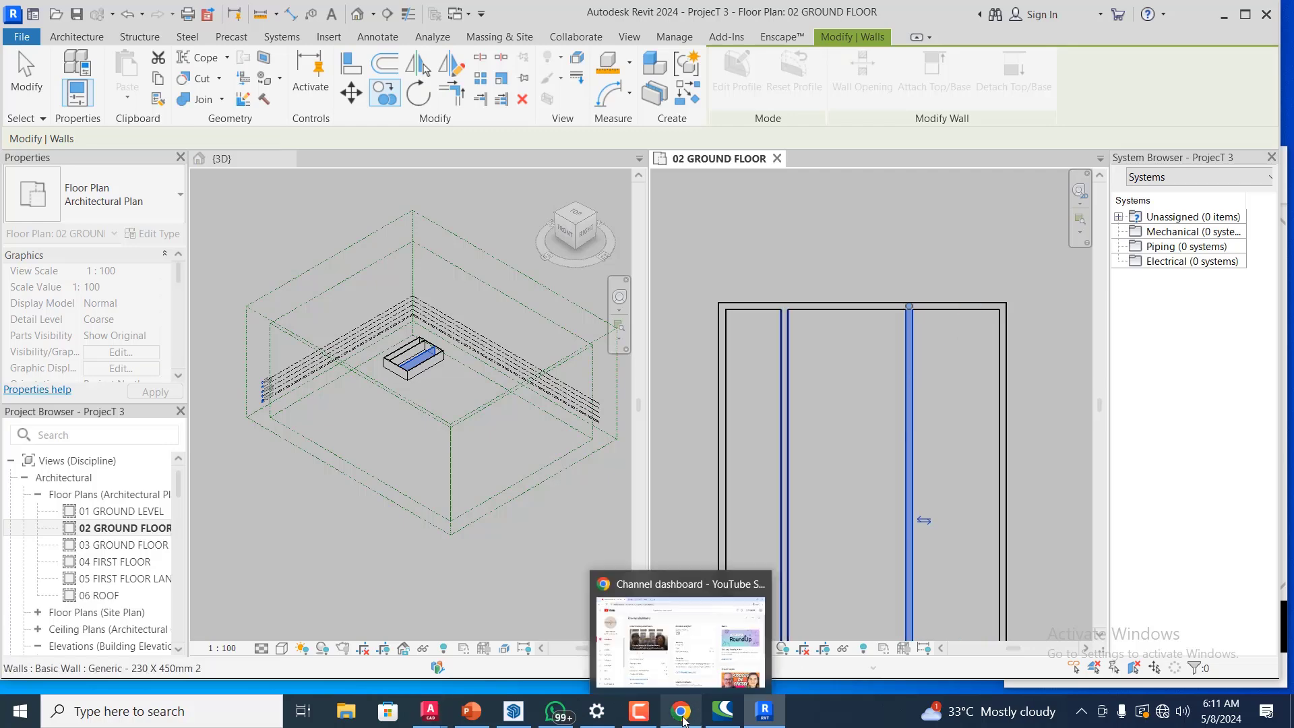
pyautogui.moveTo(430, 711)
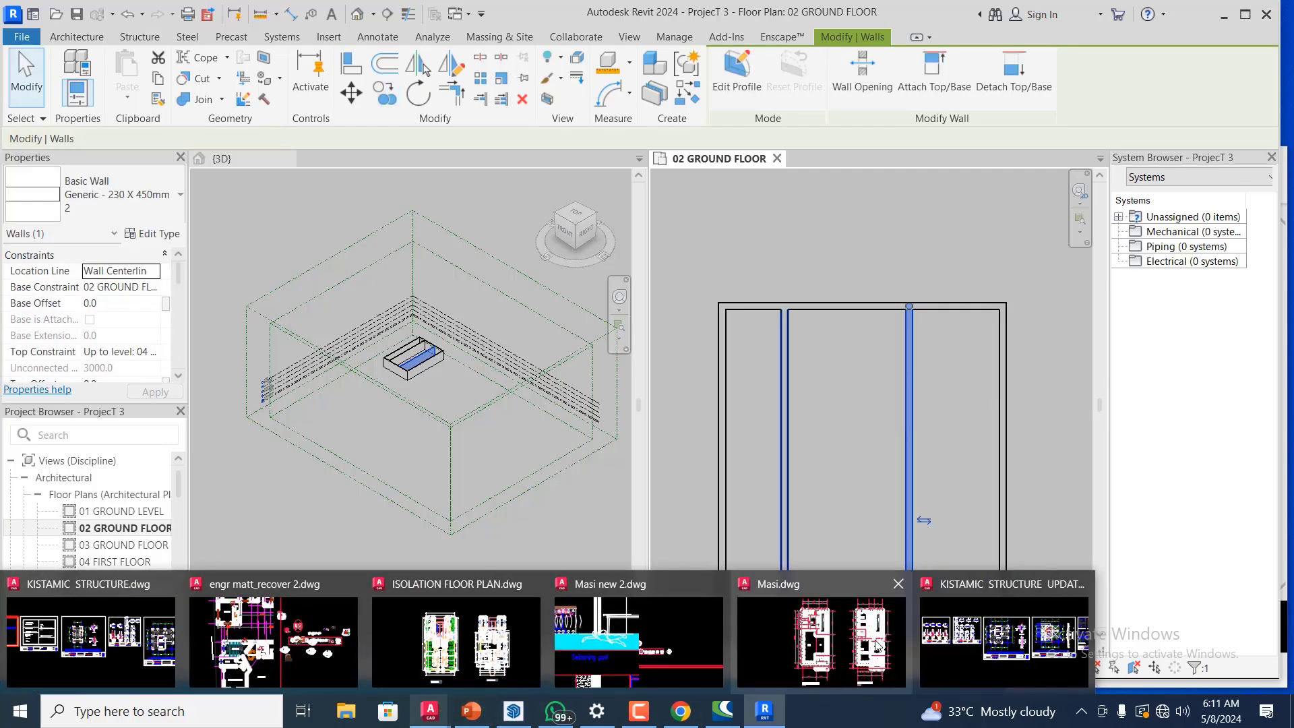
pyautogui.click(851, 615)
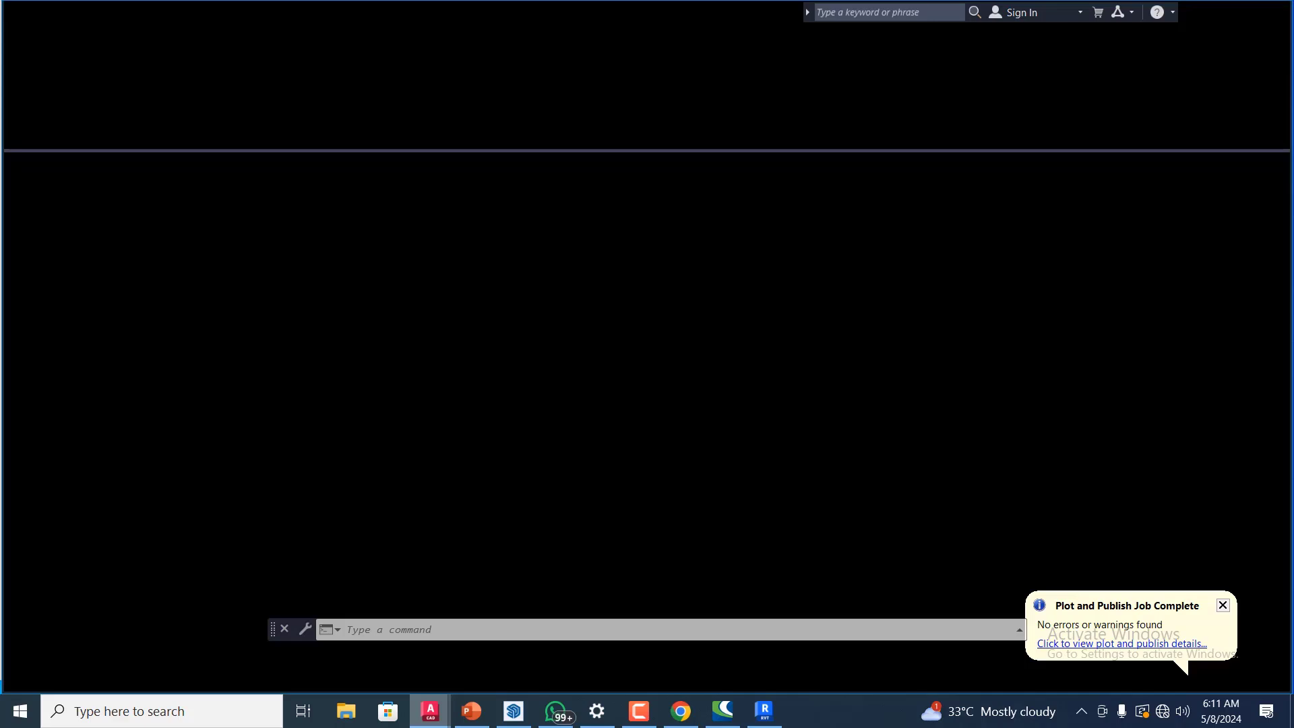
pyautogui.scroll(-3, 612, 331)
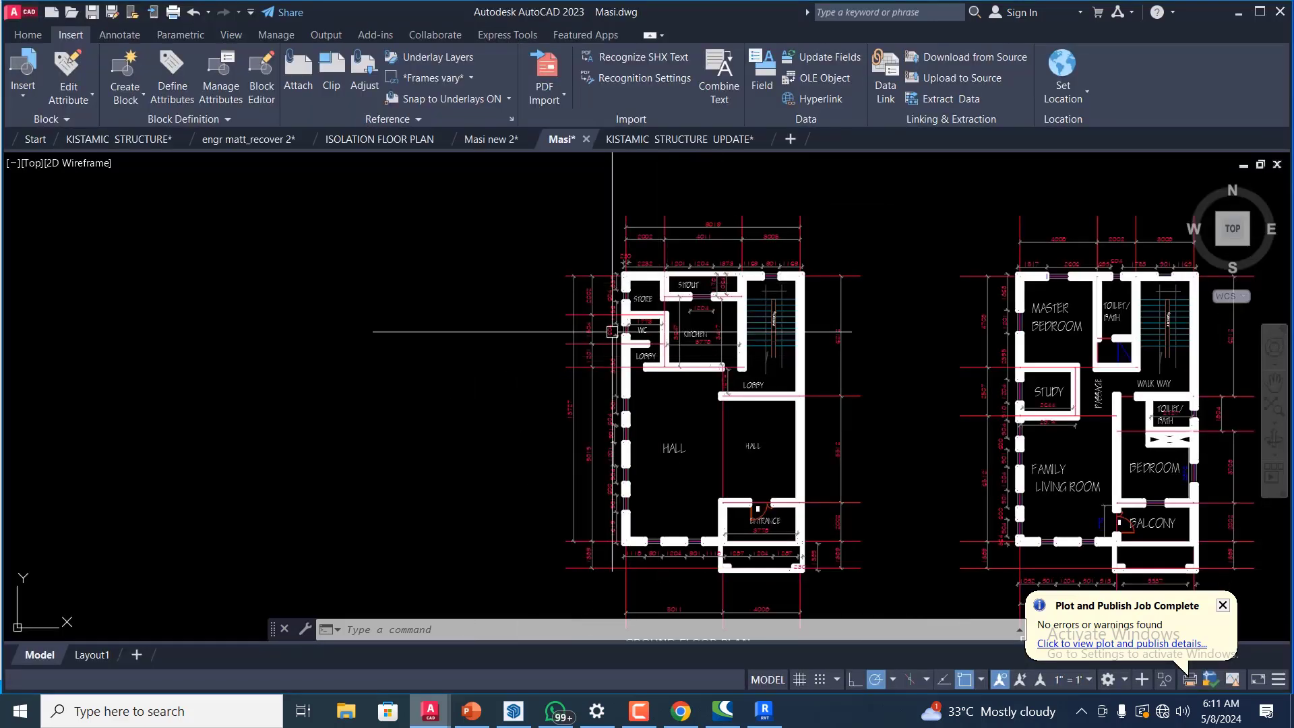
pyautogui.scroll(2, 612, 331)
pyautogui.scroll(2, 612, 331)
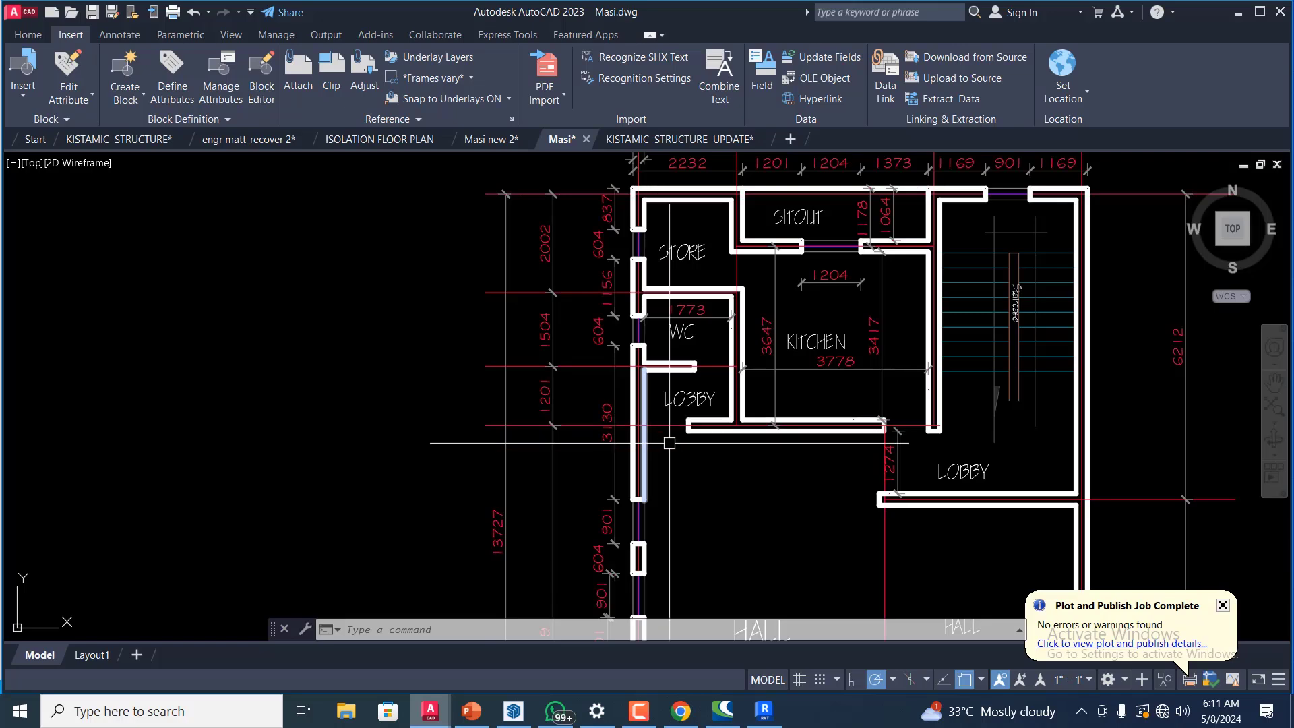
pyautogui.moveTo(740, 724)
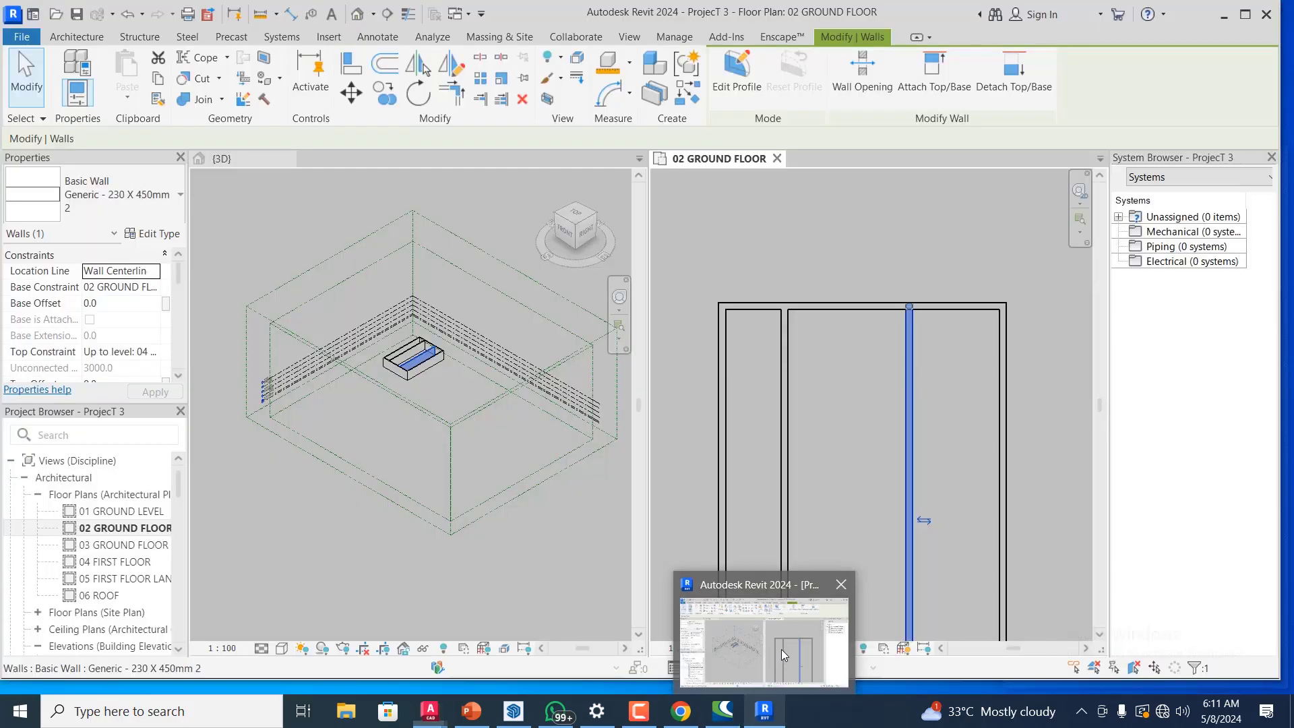
pyautogui.click(782, 649)
# - Copy the upper outer wall 2000 mm downward to form the wall below the store
pyautogui.click(753, 306)
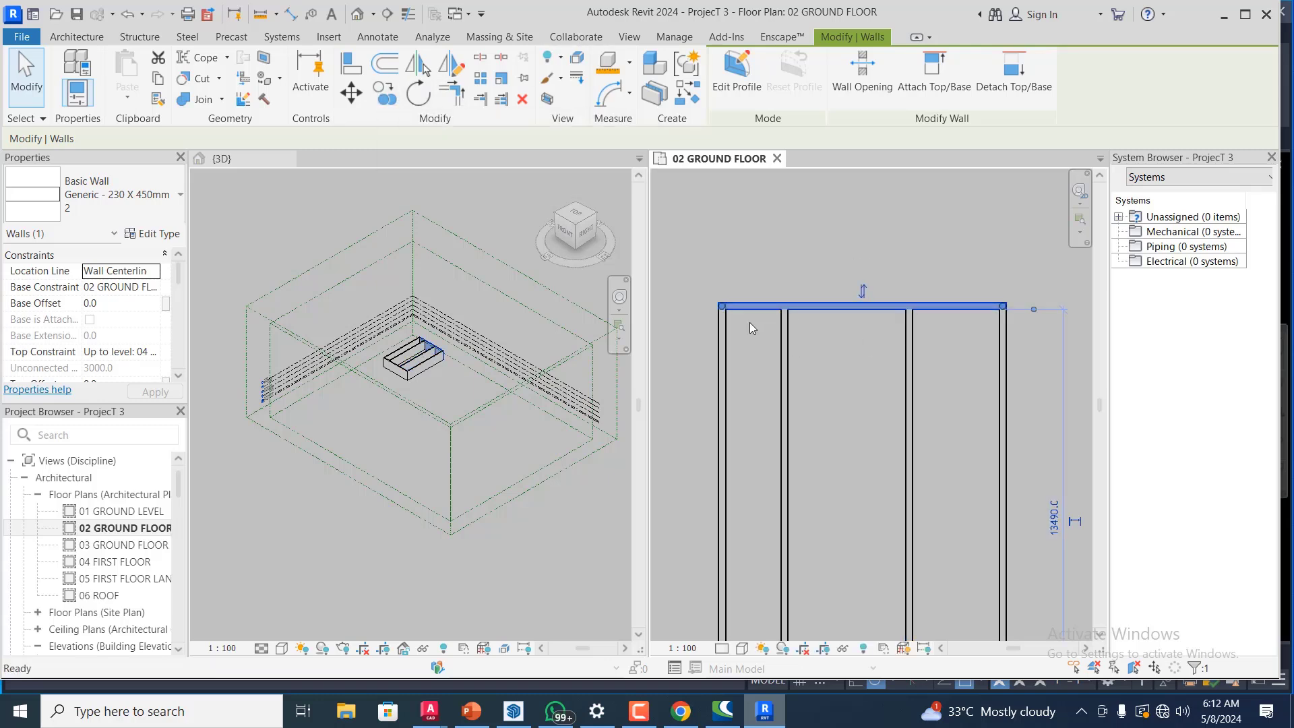
pyautogui.press('c')
pyautogui.press('o')
pyautogui.scroll(2, 755, 306)
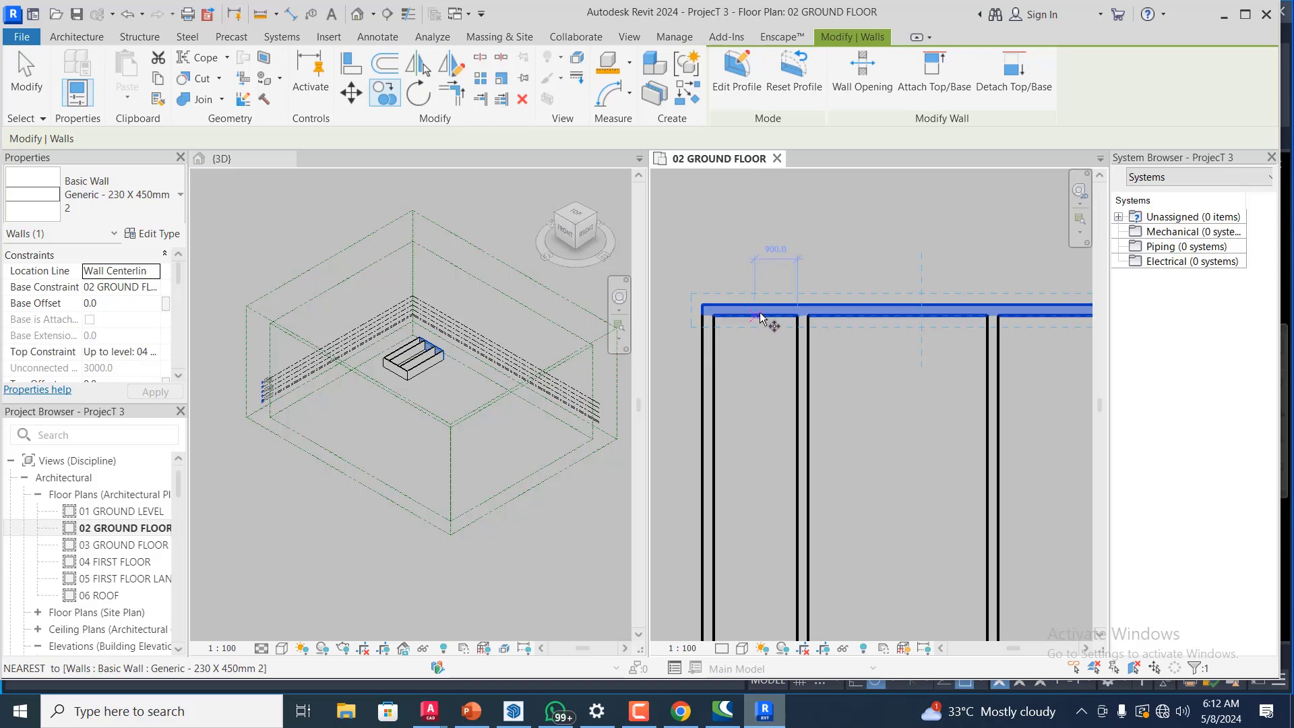
pyautogui.click(759, 313)
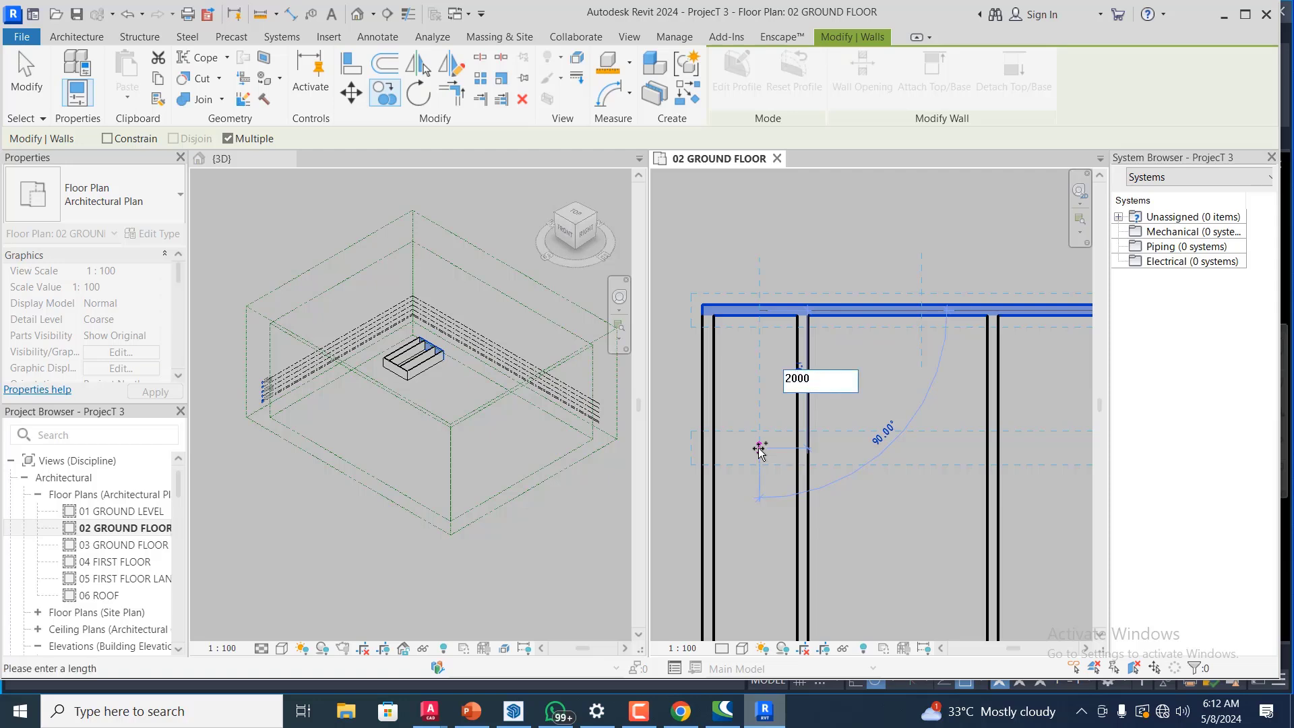
pyautogui.write('2000')
pyautogui.press('Return')
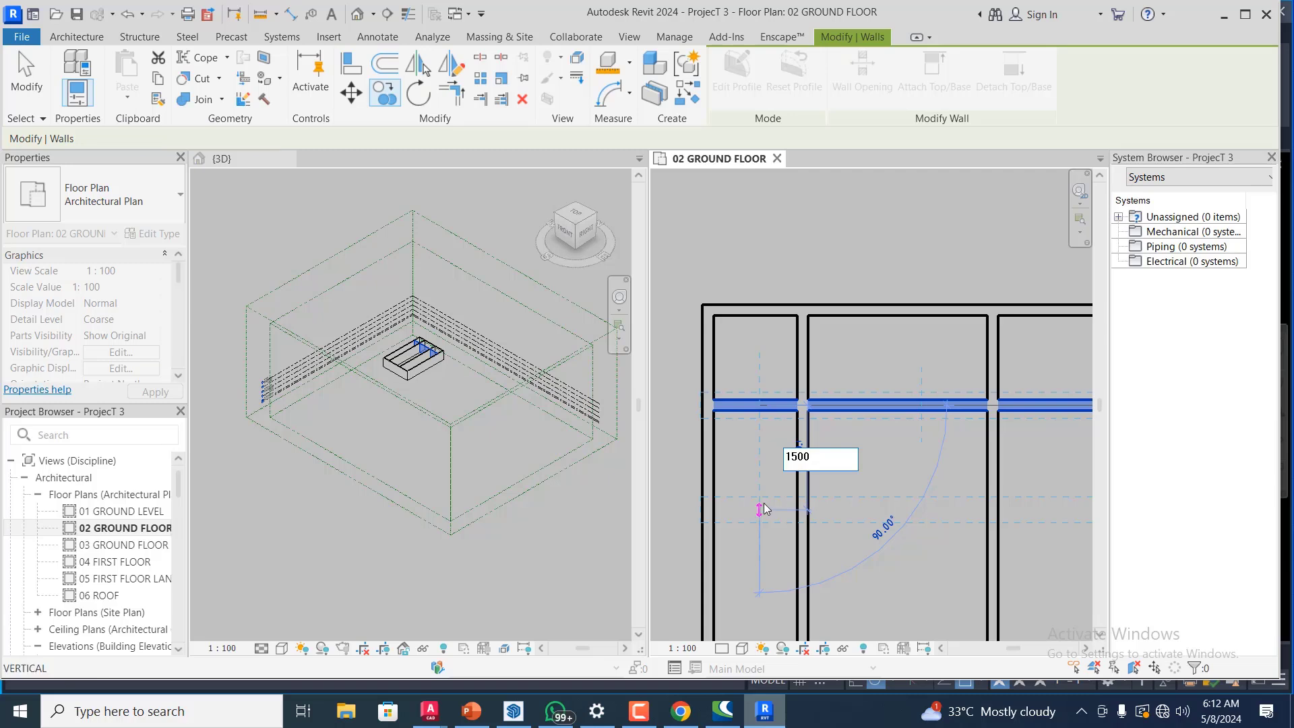
# - Place two more horizontal wall copies downward, spaced 1500 mm and then 1200 mm apart, and end the copying
pyautogui.write('1500')
pyautogui.press('Return')
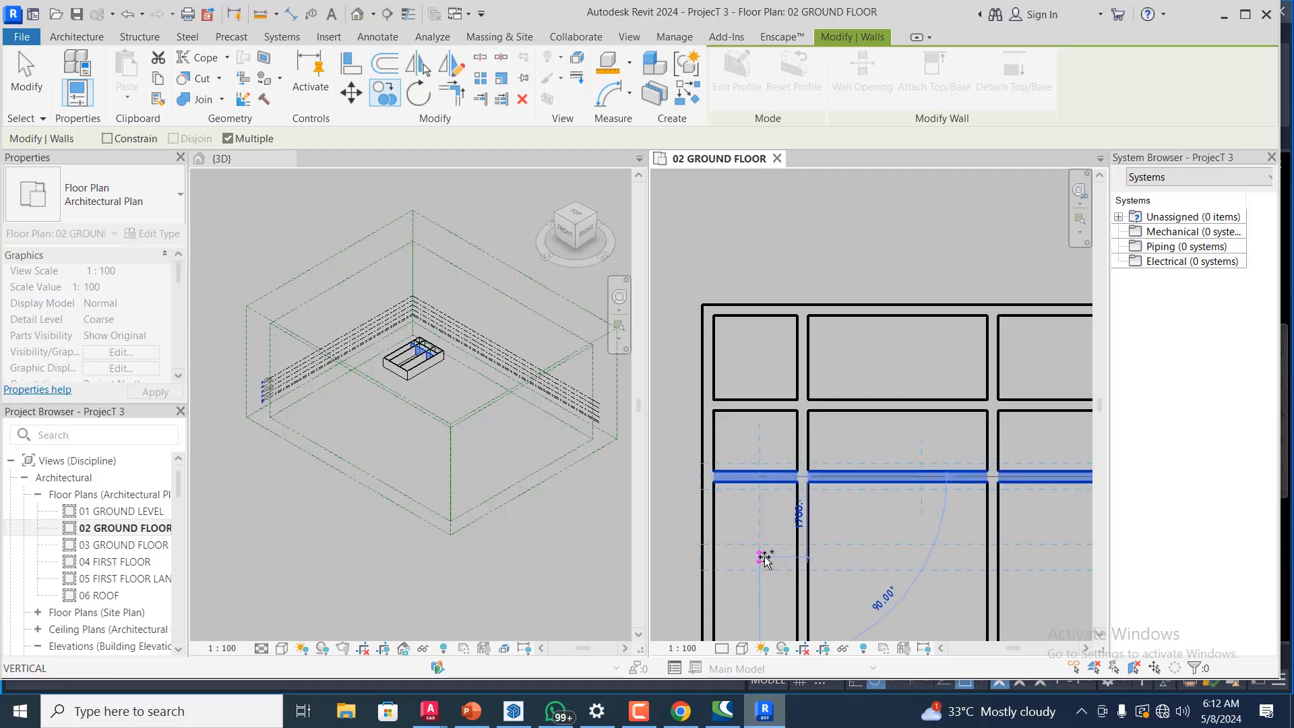
pyautogui.write('1200')
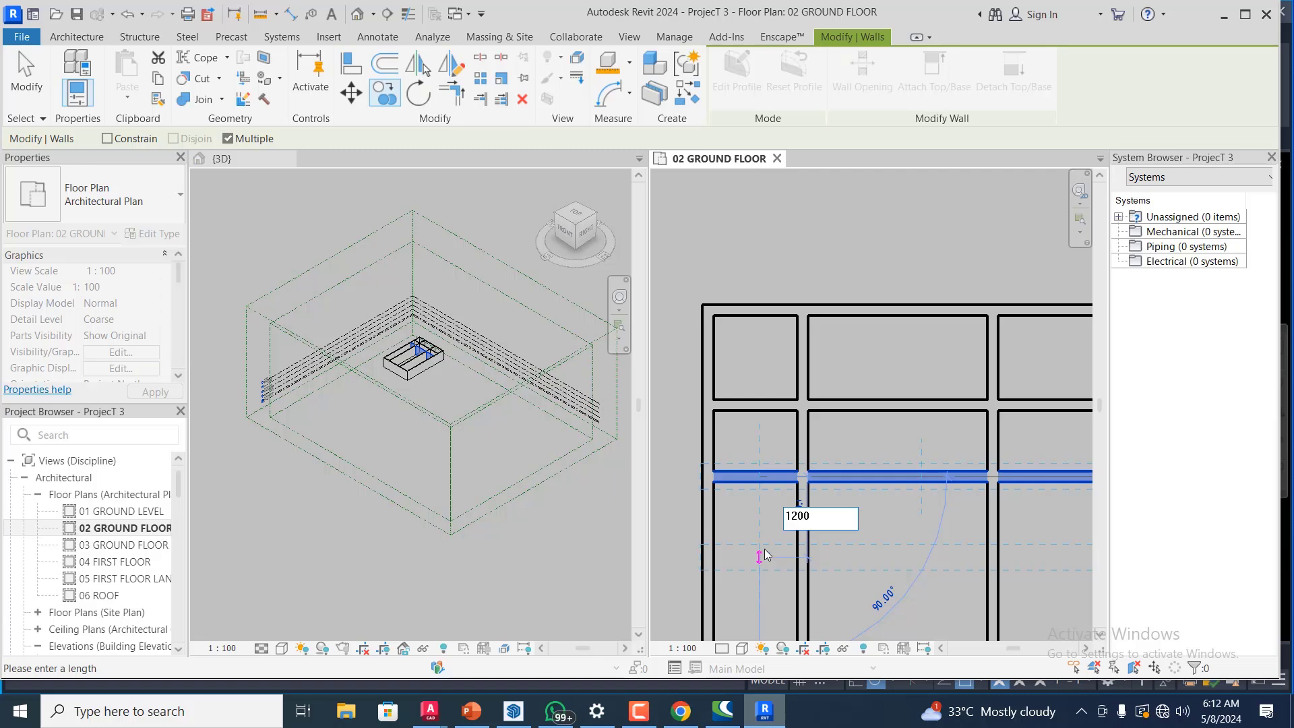
pyautogui.press('Return')
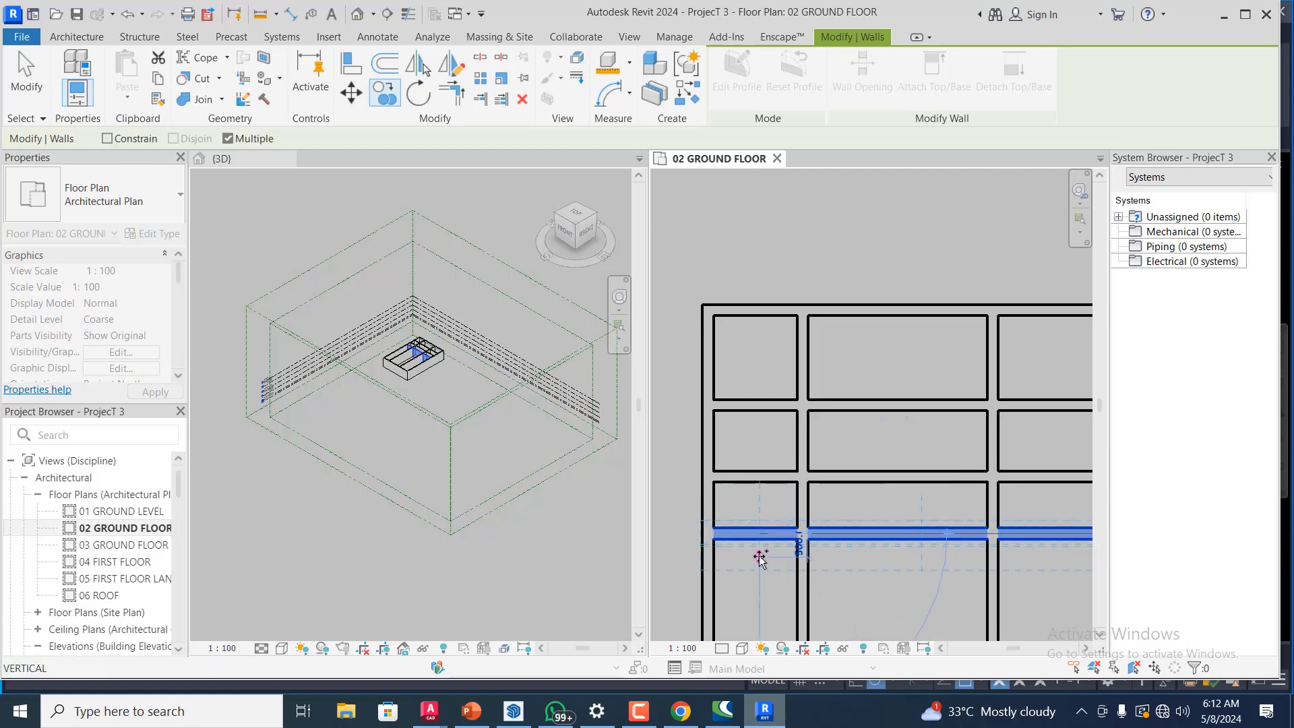
pyautogui.press('Escape')
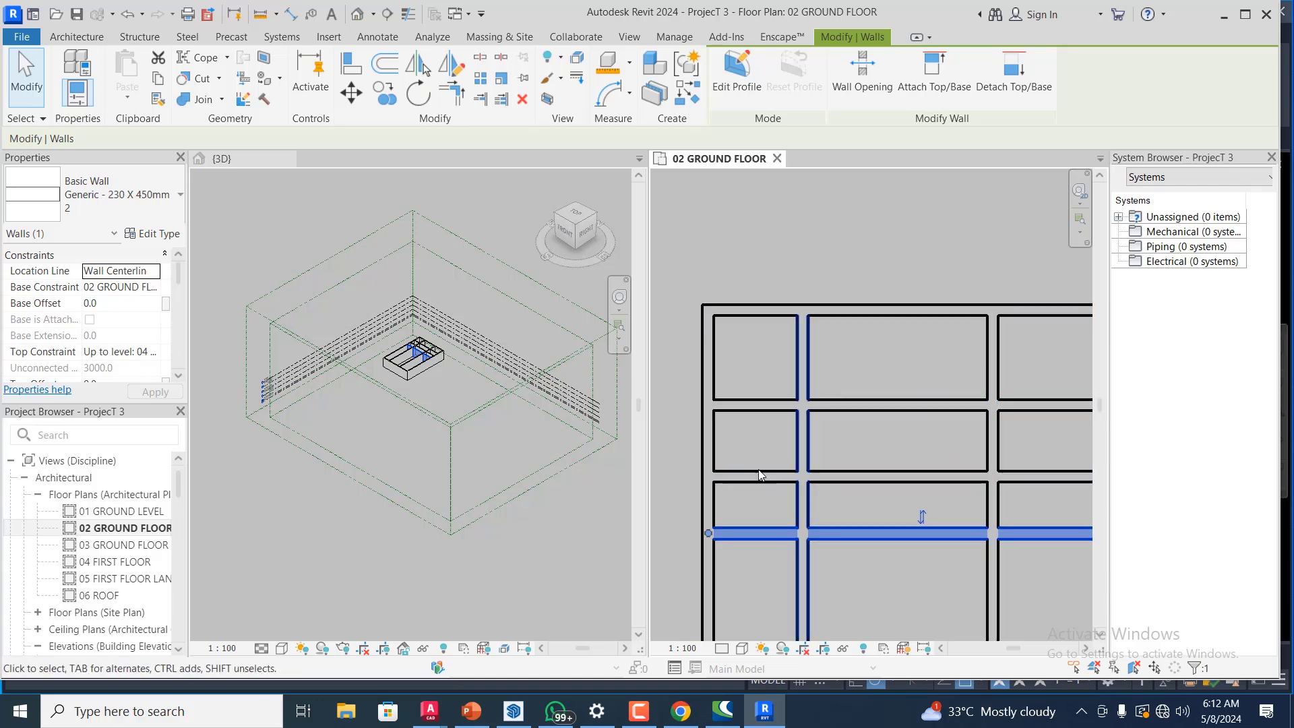
pyautogui.scroll(-1, 816, 446)
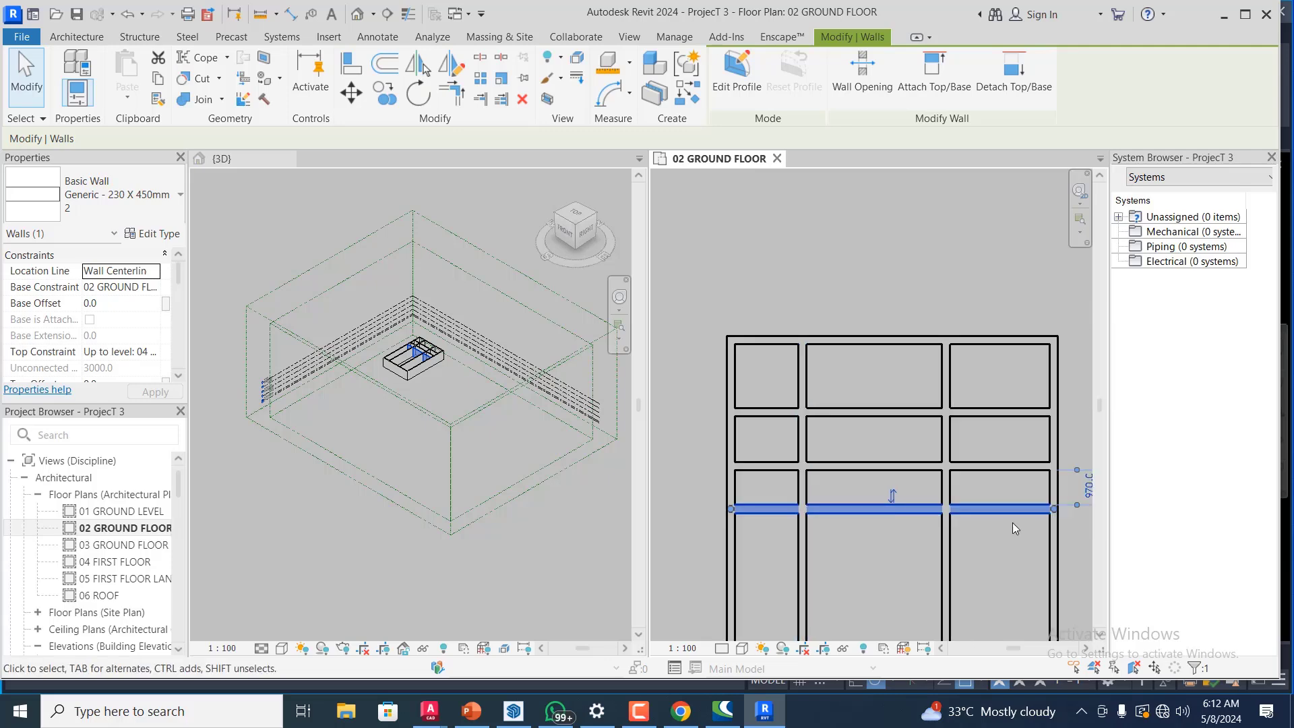
pyautogui.press('Escape')
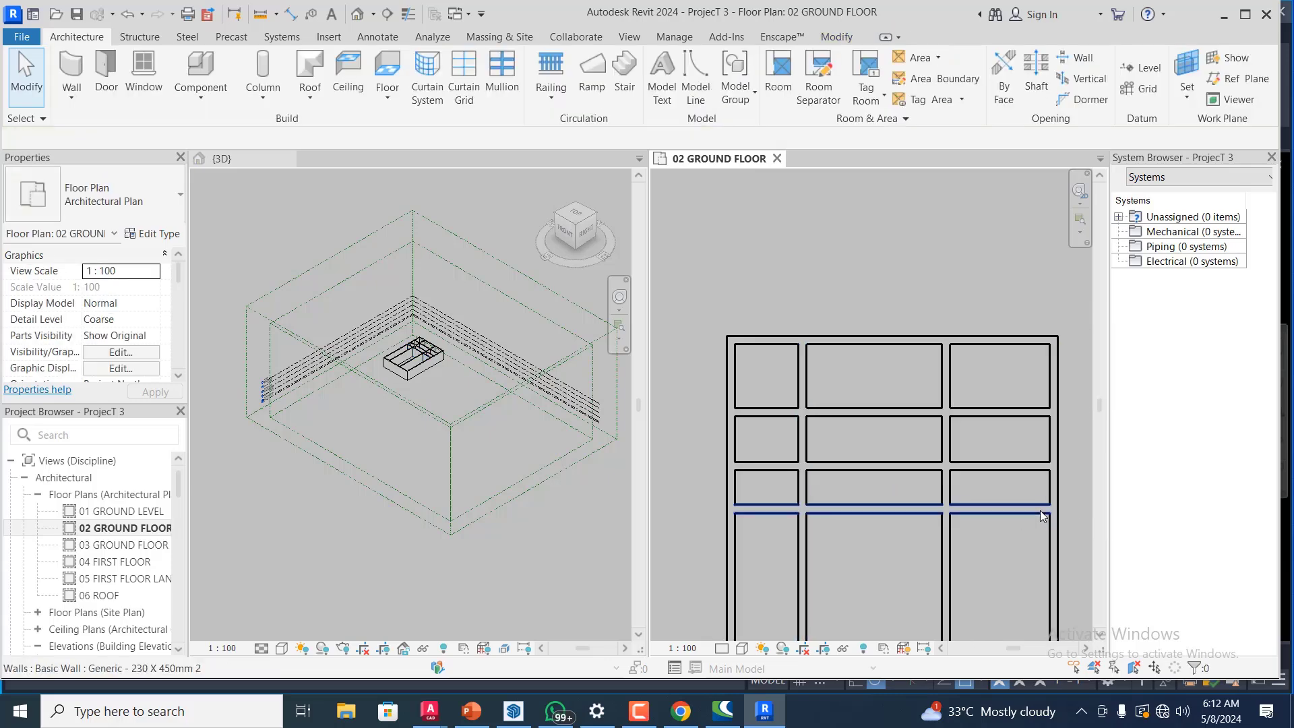
# - Shorten the lowest copied horizontal wall from its right end back to the first inner vertical wall
pyautogui.click(1041, 511)
pyautogui.moveTo(1054, 511); pyautogui.dragTo(802, 509)
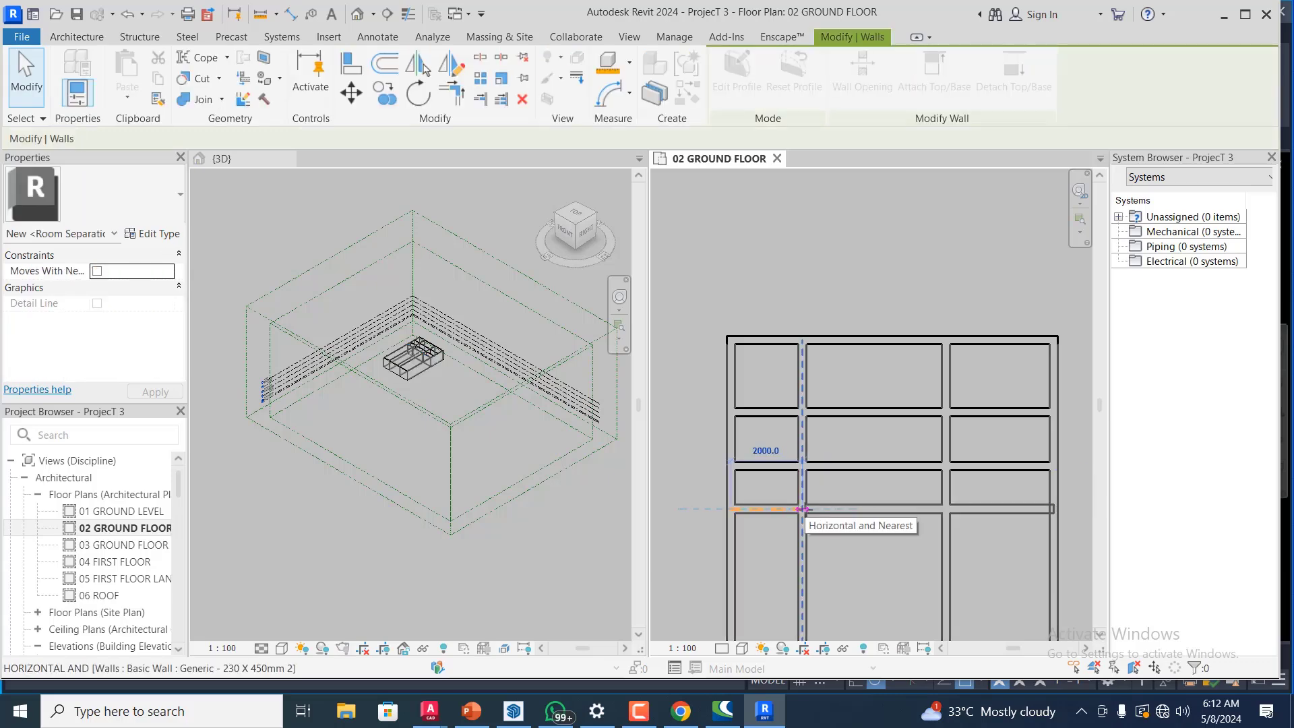
pyautogui.moveTo(890, 481); pyautogui.dragTo(893, 475)
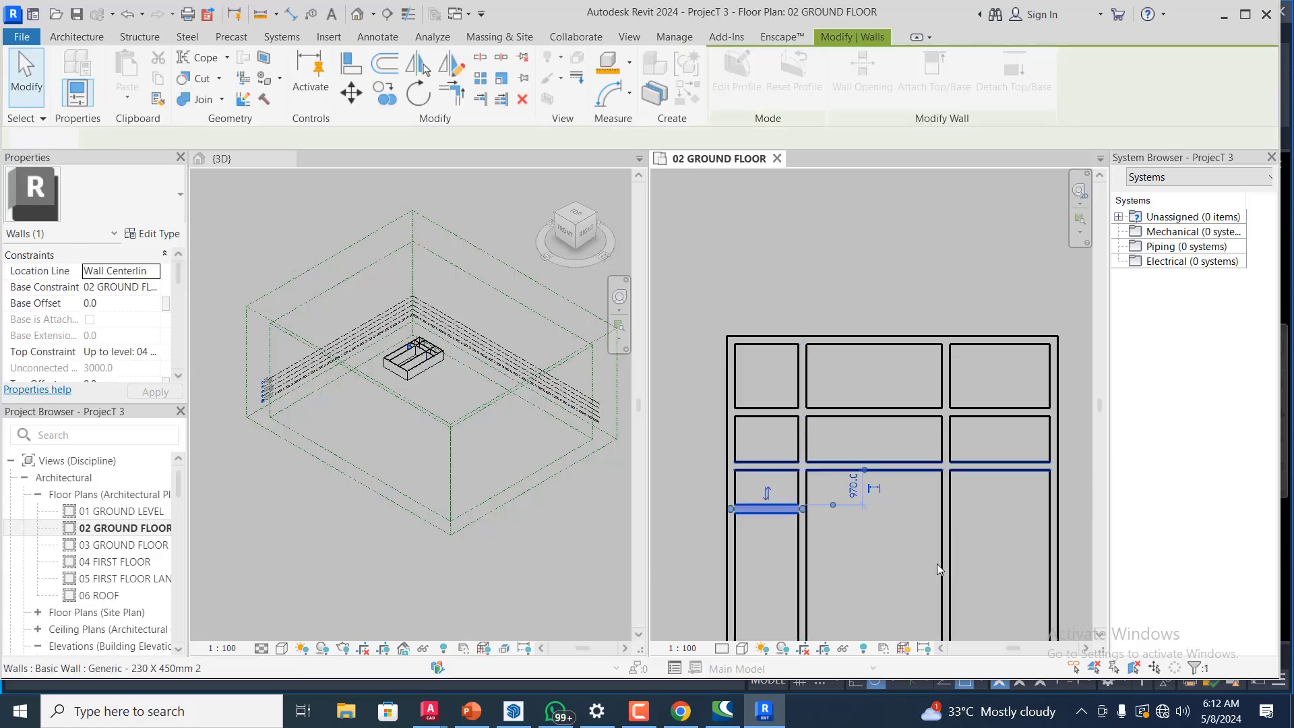
pyautogui.press('Escape')
# - Switch to Masi.dwg in AutoCAD, examine the sitout, kitchen, staircase and lobby walls of the ground floor plan, and return to Revit
pyautogui.moveTo(429, 711)
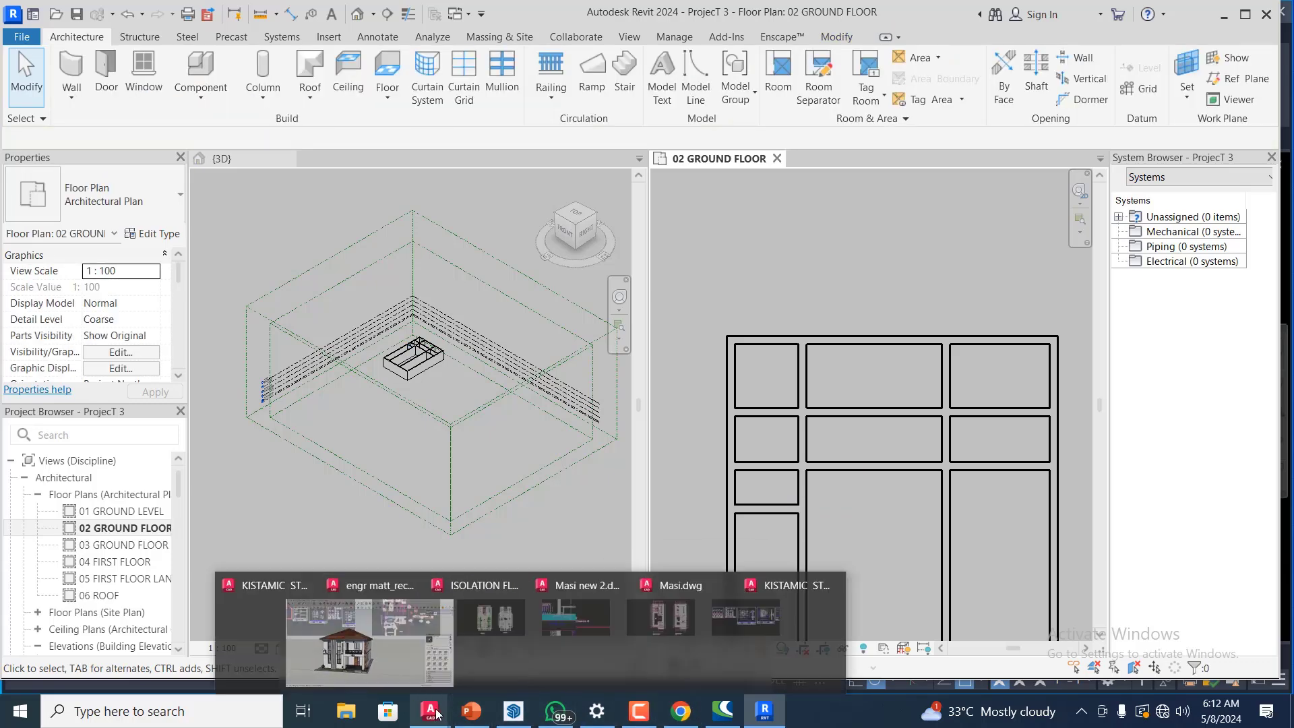
pyautogui.click(836, 662)
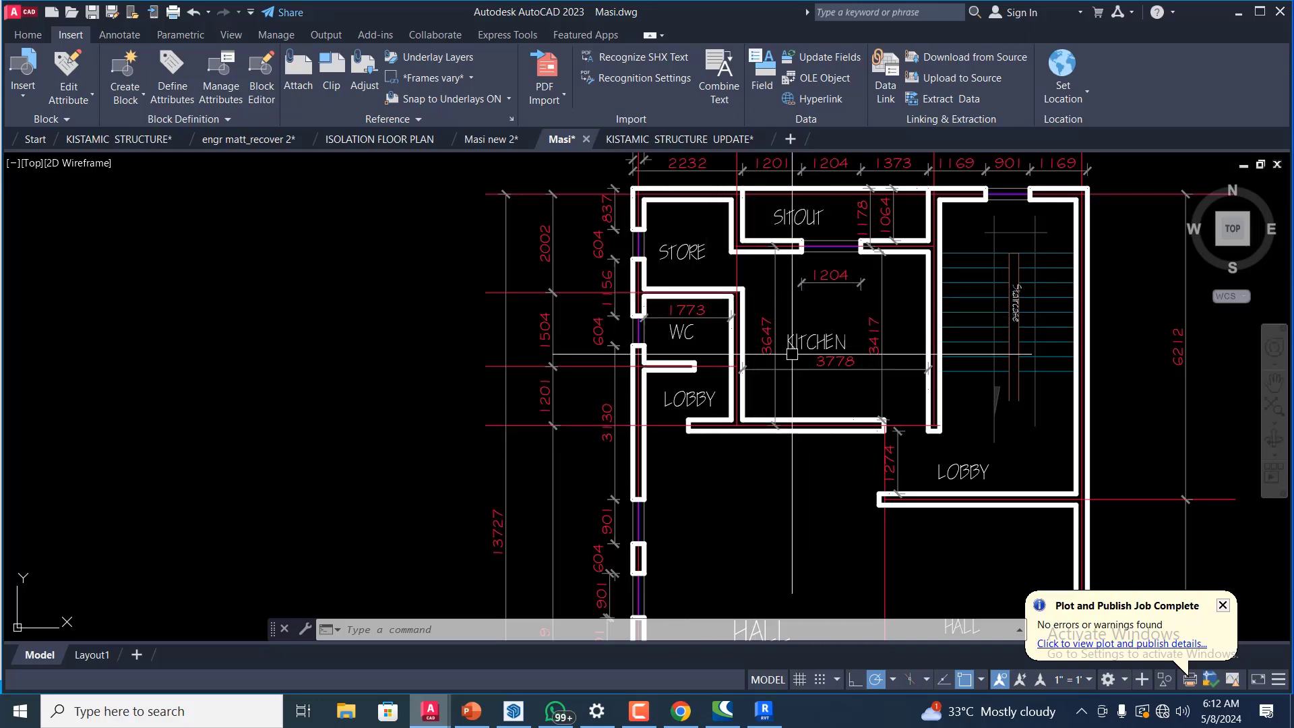
pyautogui.scroll(-2, 769, 408)
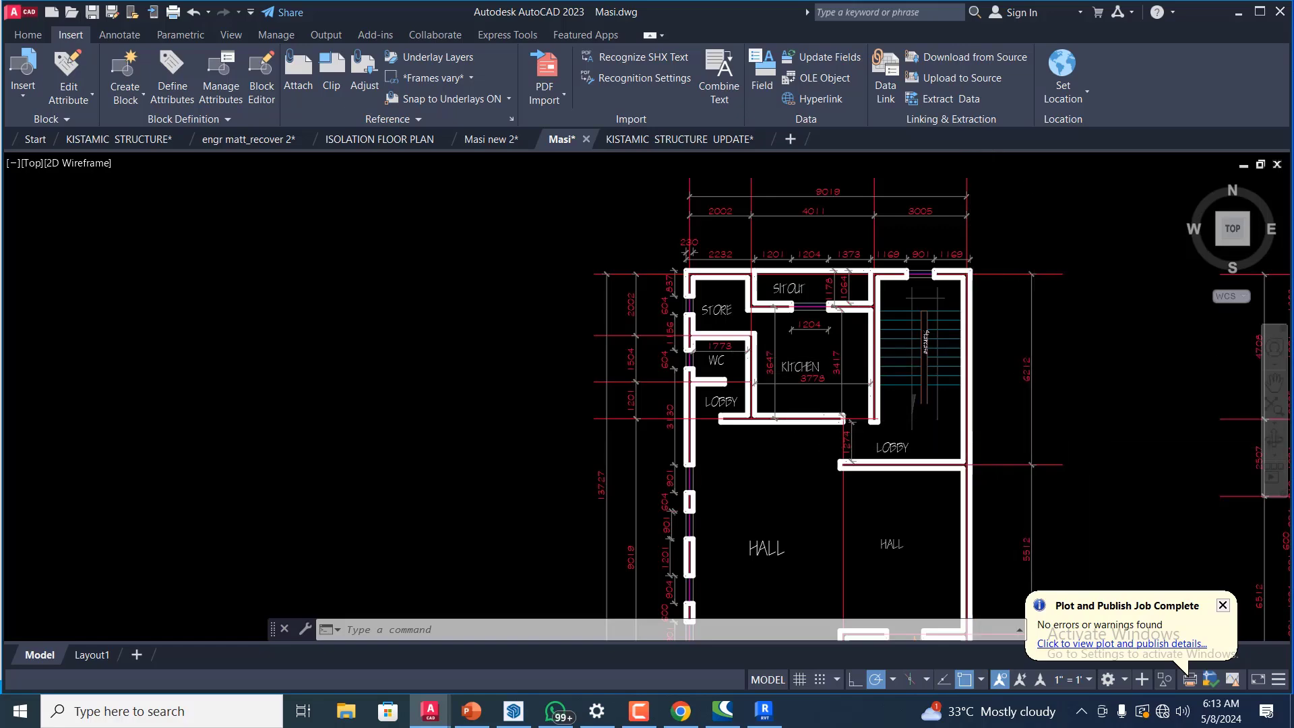
pyautogui.scroll(2, 1060, 445)
pyautogui.scroll(-2, 1071, 427)
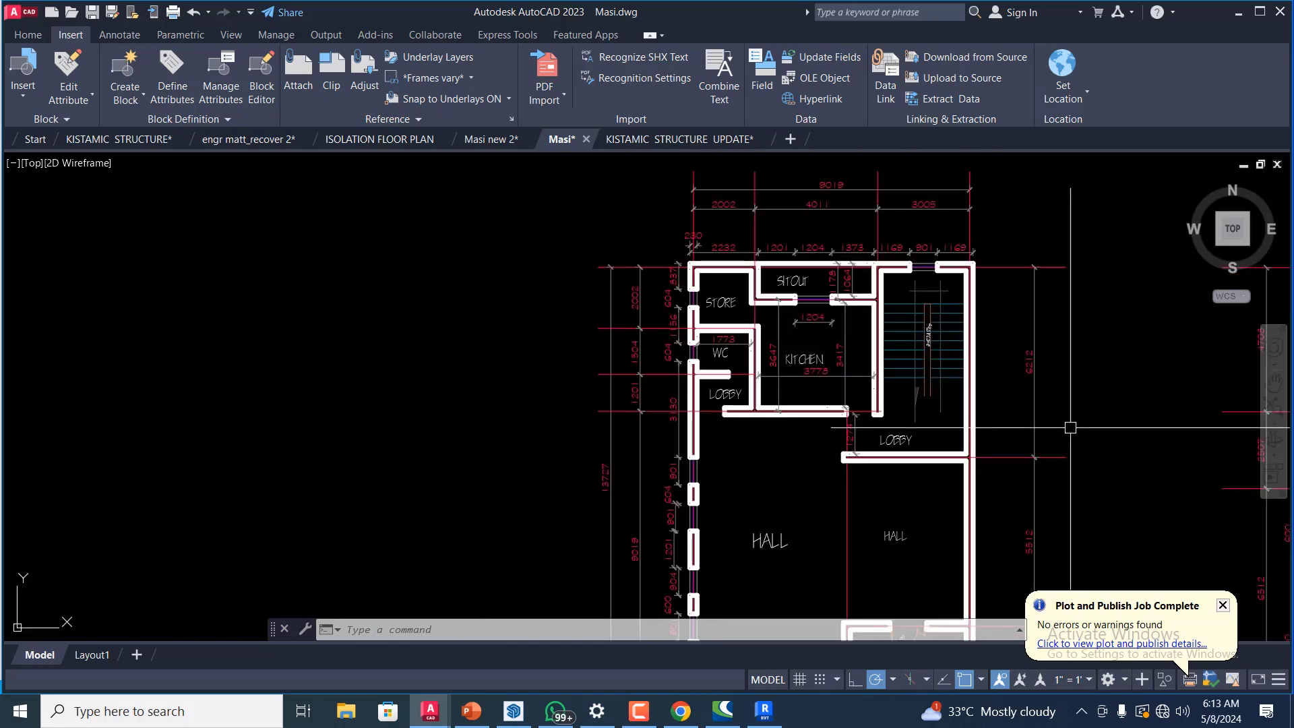
pyautogui.click(766, 709)
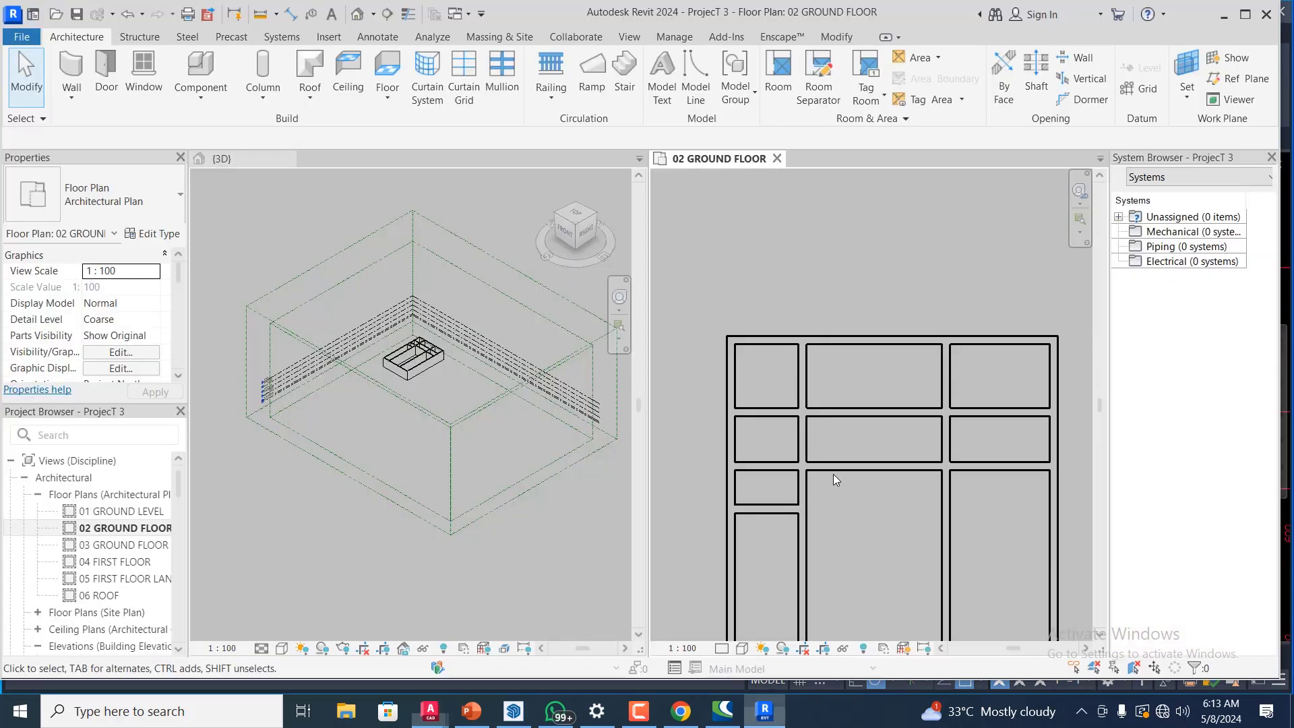
# - Copy the upper outer wall 6200 mm downward to form the wall between the staircase lobby and the hall
pyautogui.click(1013, 341)
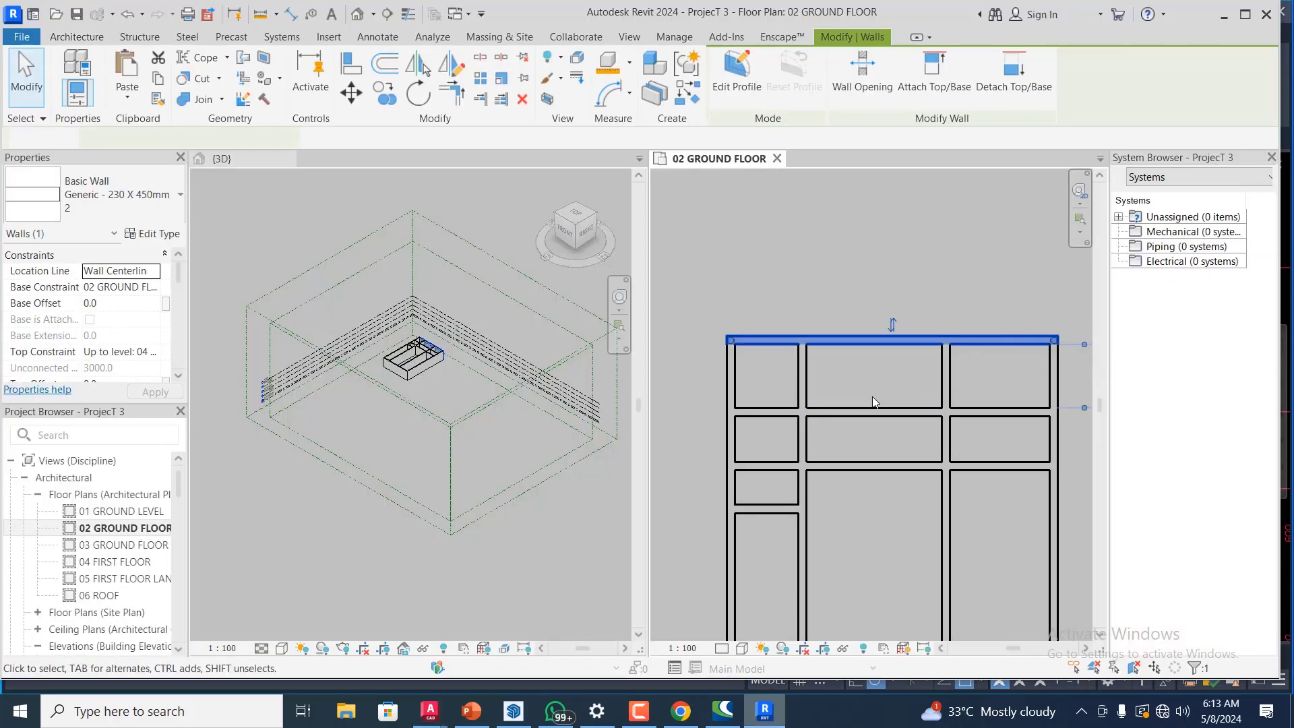
pyautogui.scroll(-2, 872, 396)
pyautogui.scroll(1, 1005, 392)
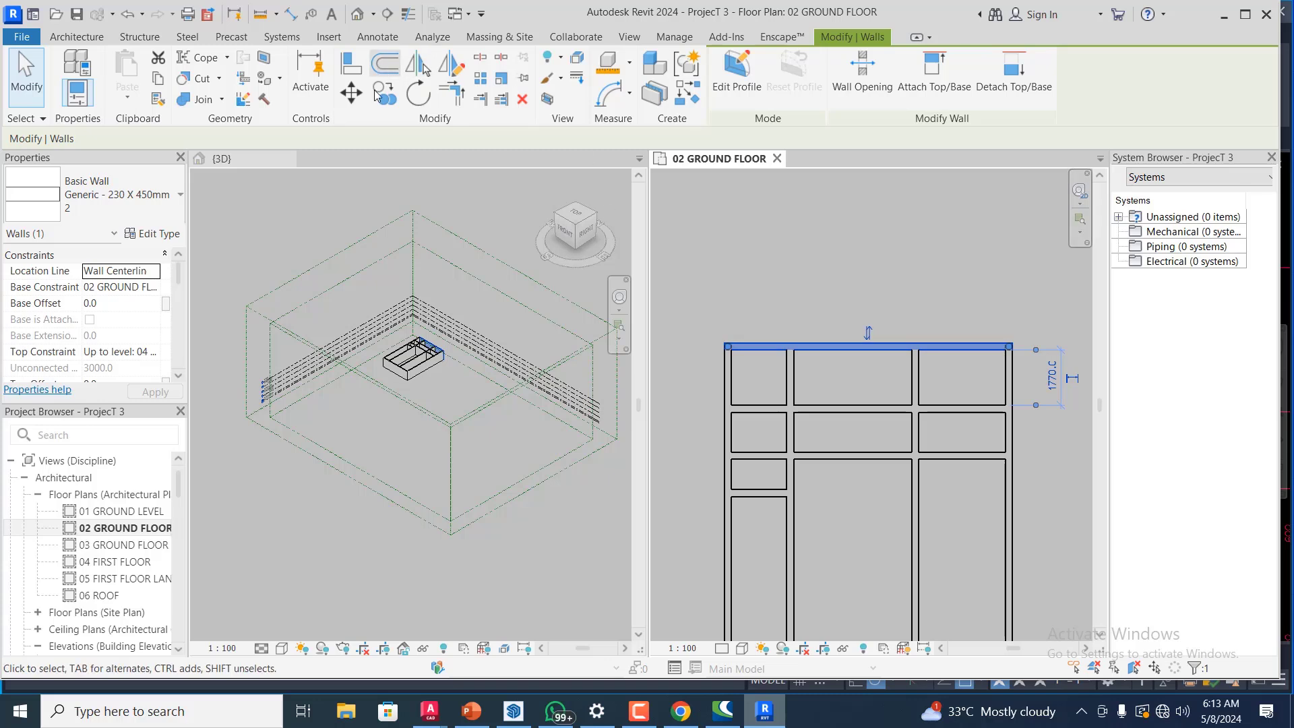
pyautogui.press('o')
pyautogui.press('f')
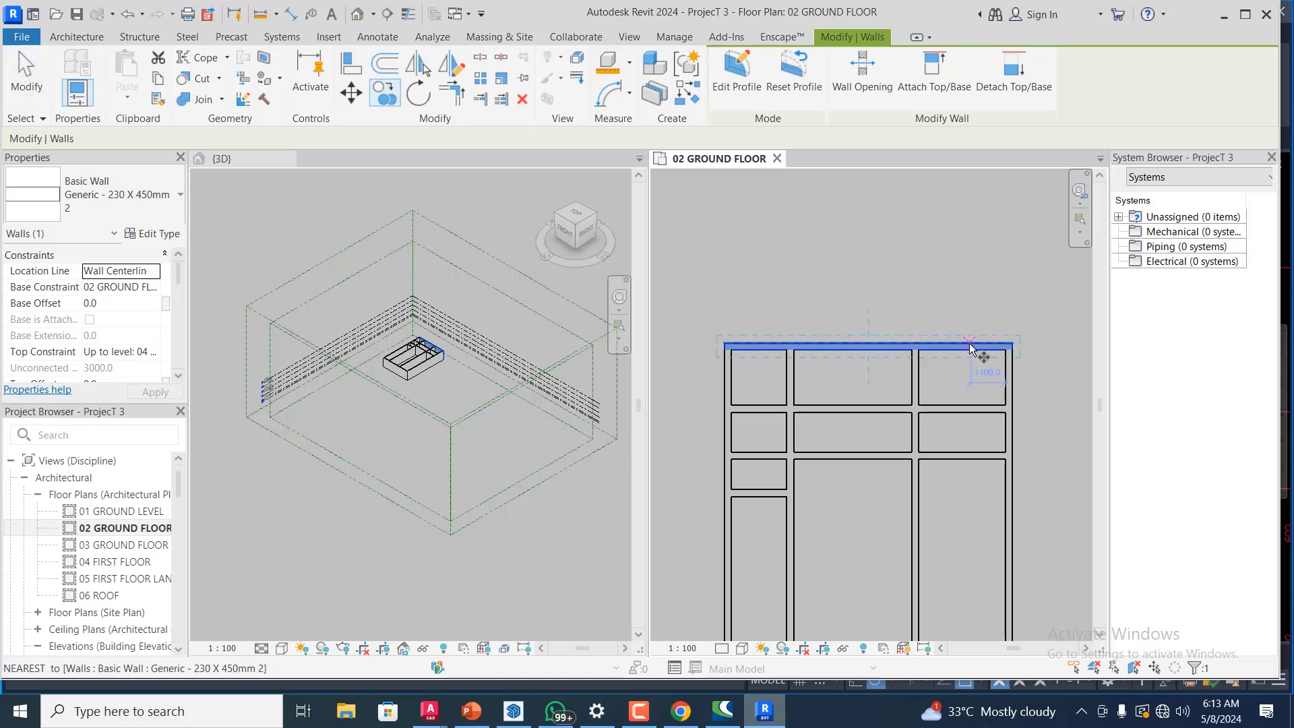
pyautogui.scroll(2, 978, 348)
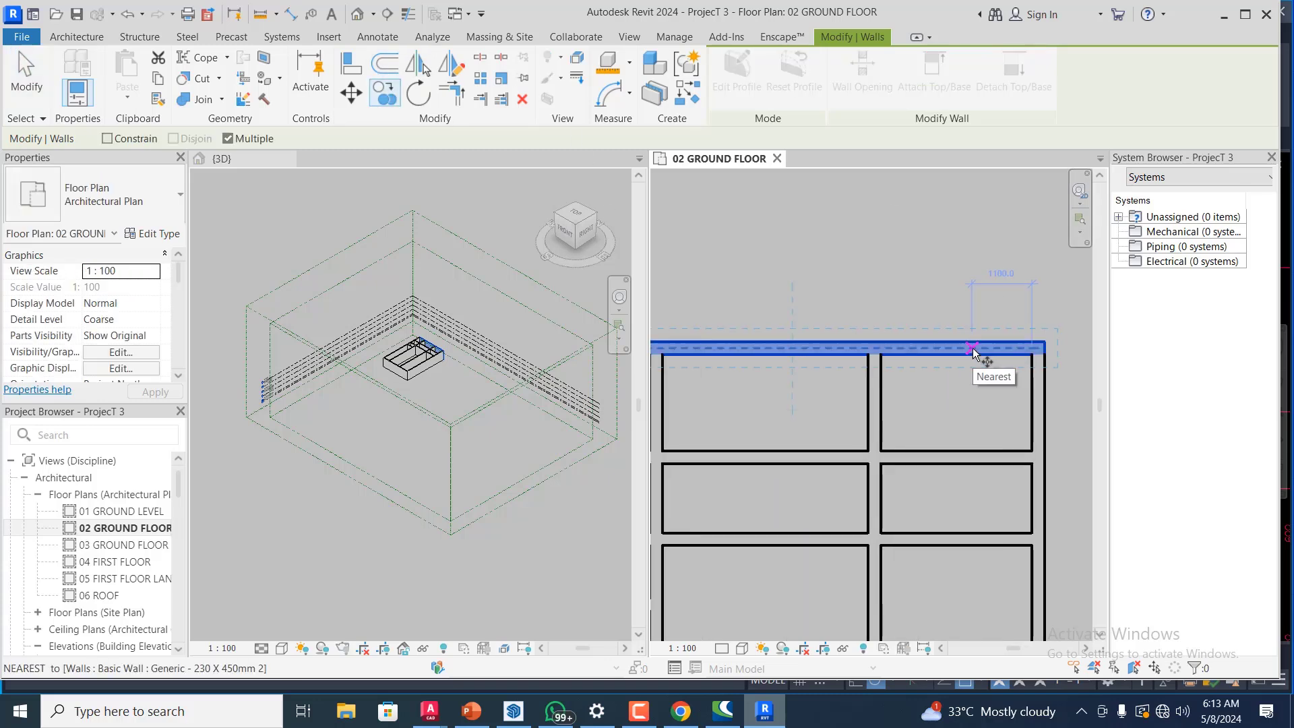
pyautogui.click(972, 348)
pyautogui.scroll(-2, 973, 327)
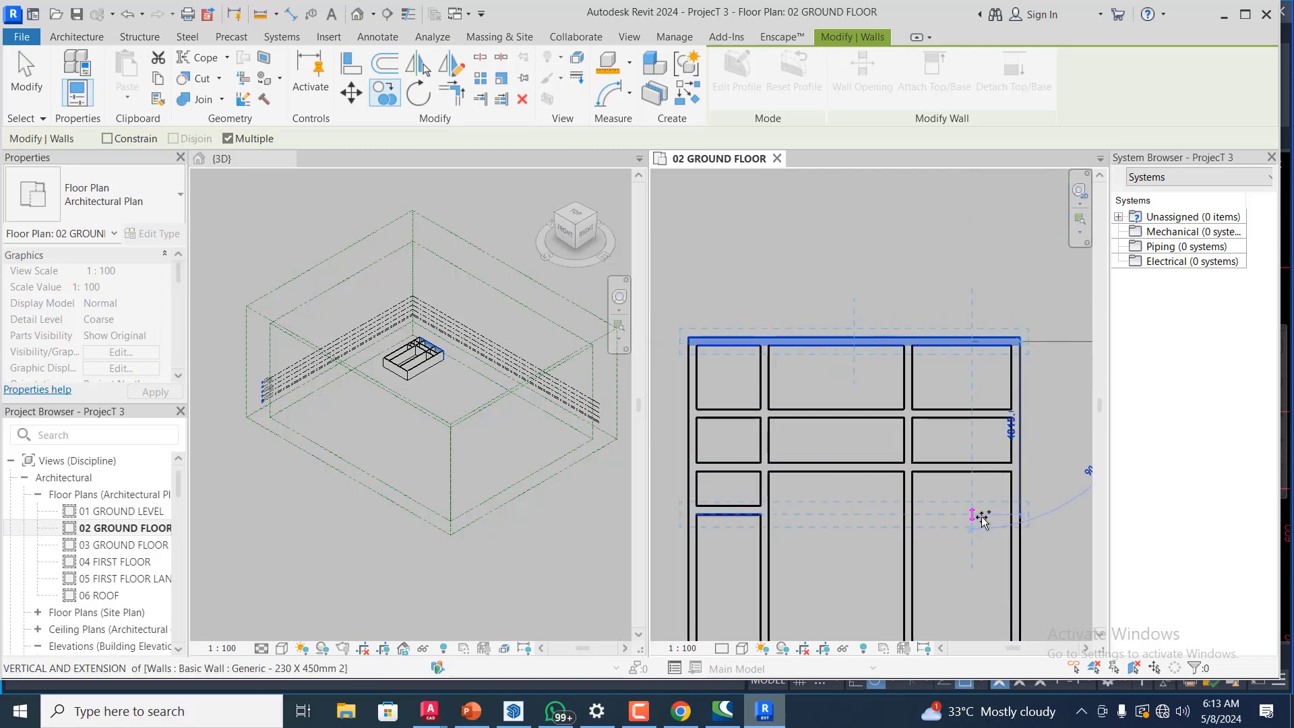
pyautogui.write('6')
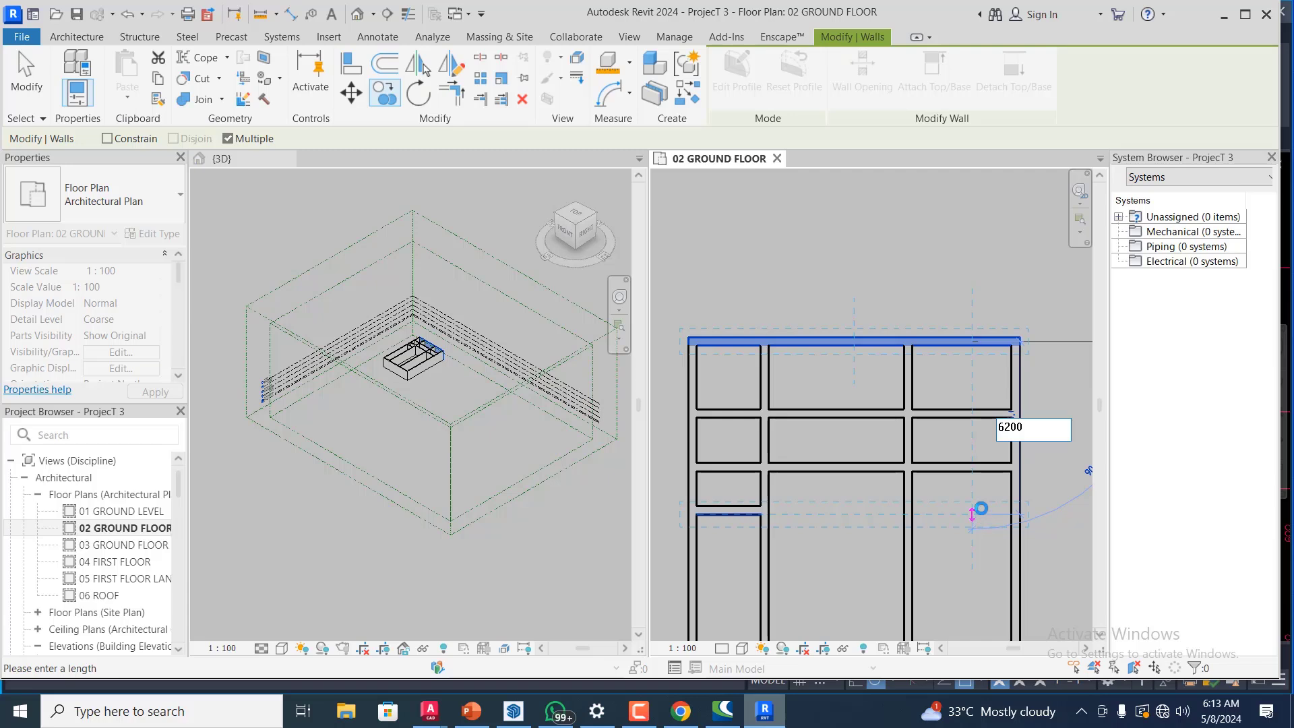
pyautogui.write('200')
pyautogui.press('Return')
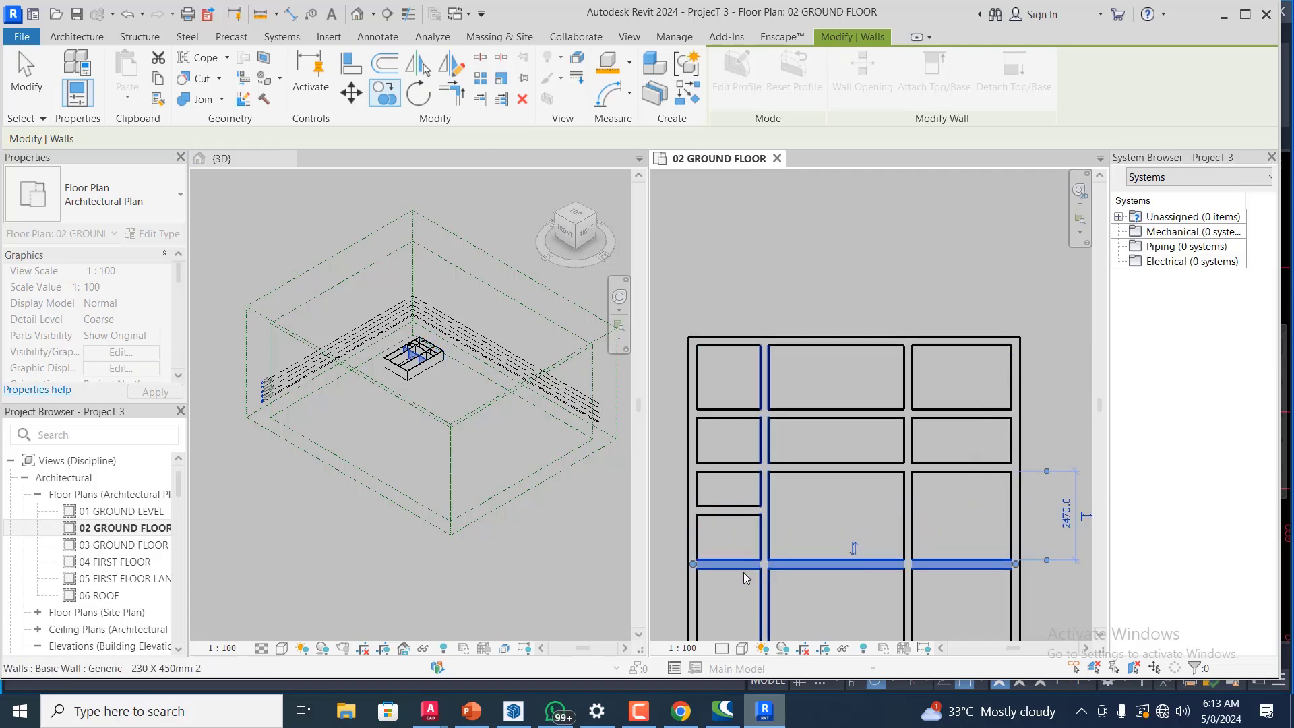
# - Shorten the new lobby wall from its left end so that it is 4300 mm long, and deselect it
pyautogui.click(727, 575)
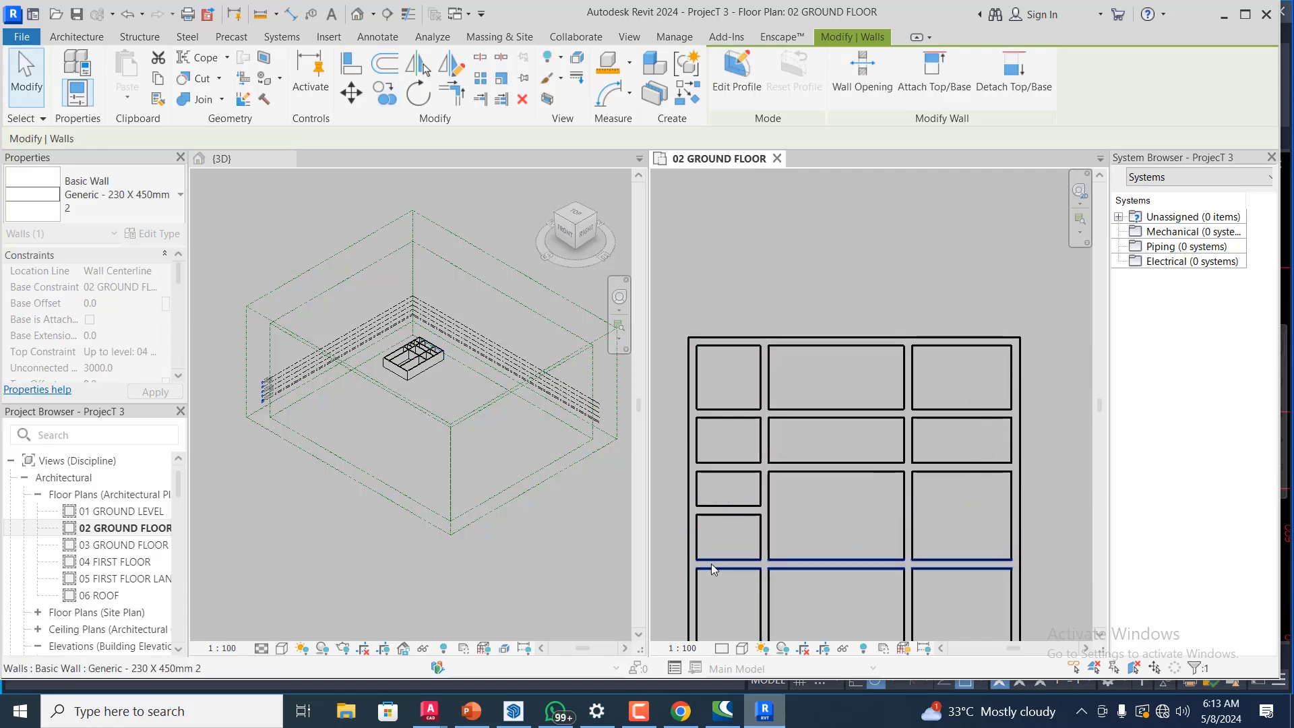
pyautogui.scroll(1, 710, 564)
pyautogui.click(693, 565)
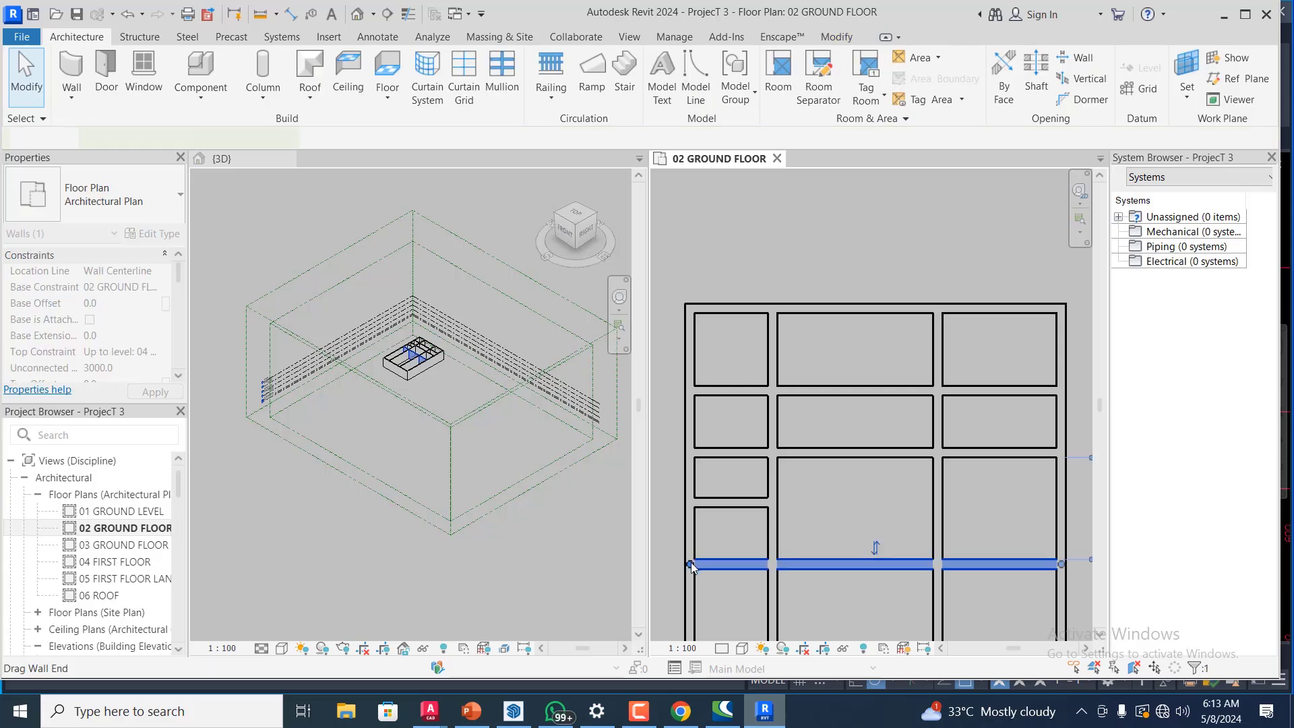
pyautogui.moveTo(848, 569); pyautogui.dragTo(883, 563)
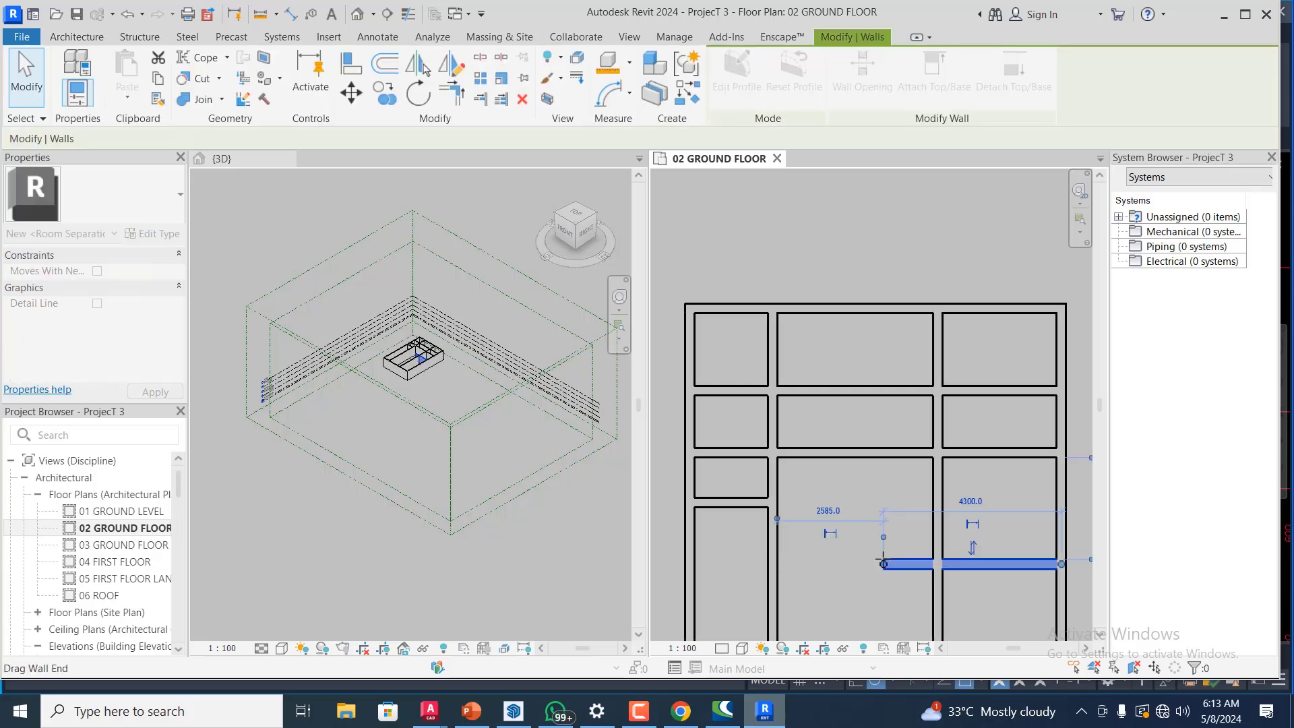
pyautogui.click(826, 456)
pyautogui.press('Escape')
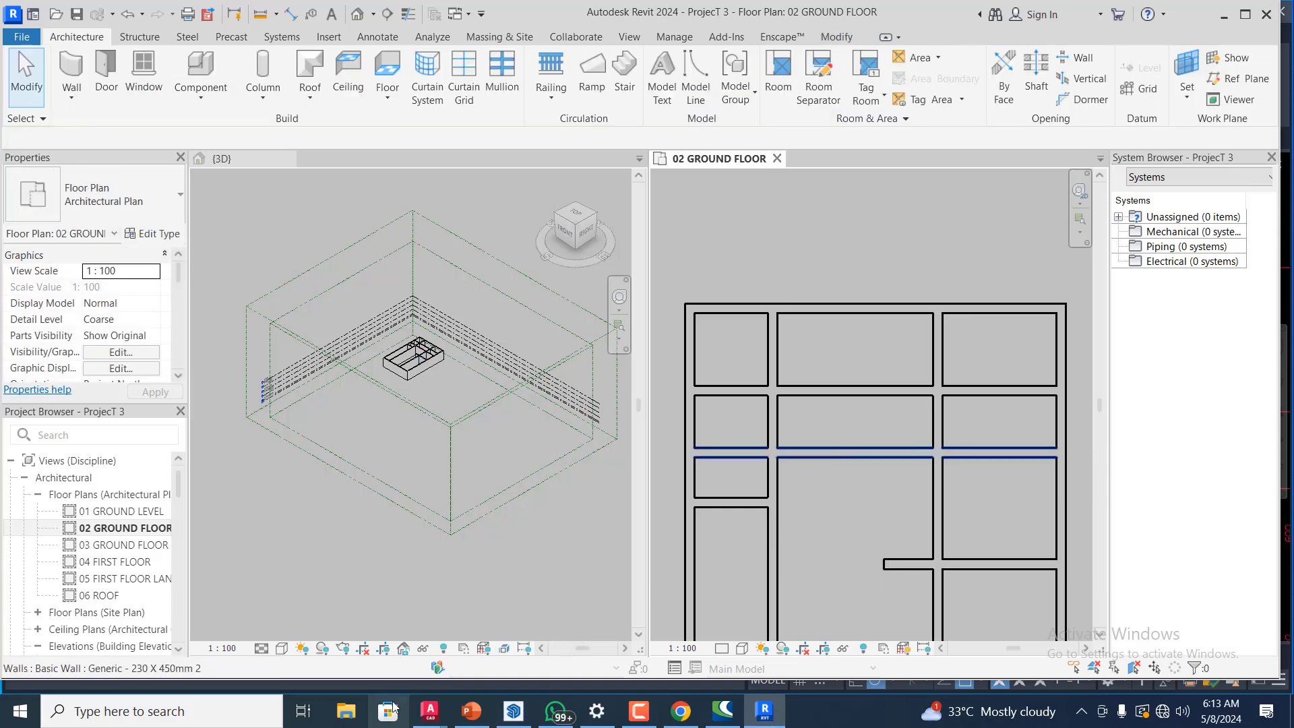
# - Switch to Masi.dwg in AutoCAD, examine the store, sitout and kitchen walls with their dimensions, and return to Revit
pyautogui.moveTo(435, 716)
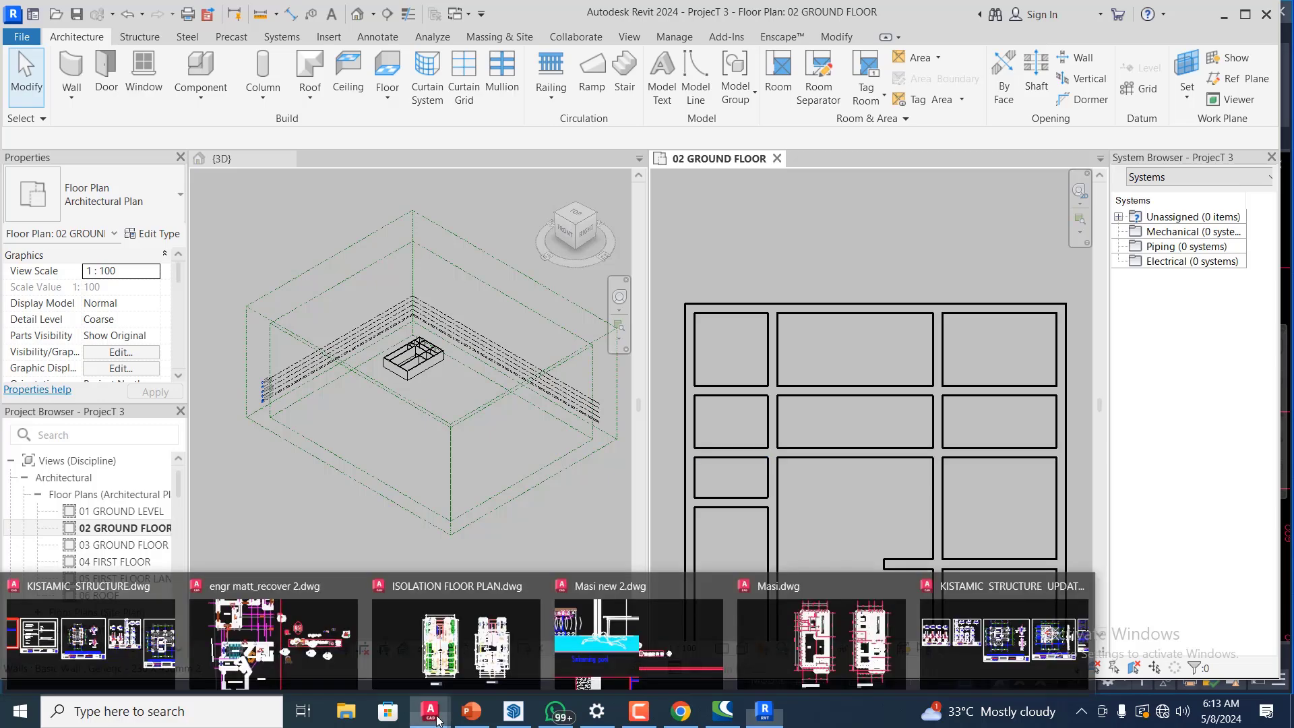
pyautogui.click(873, 637)
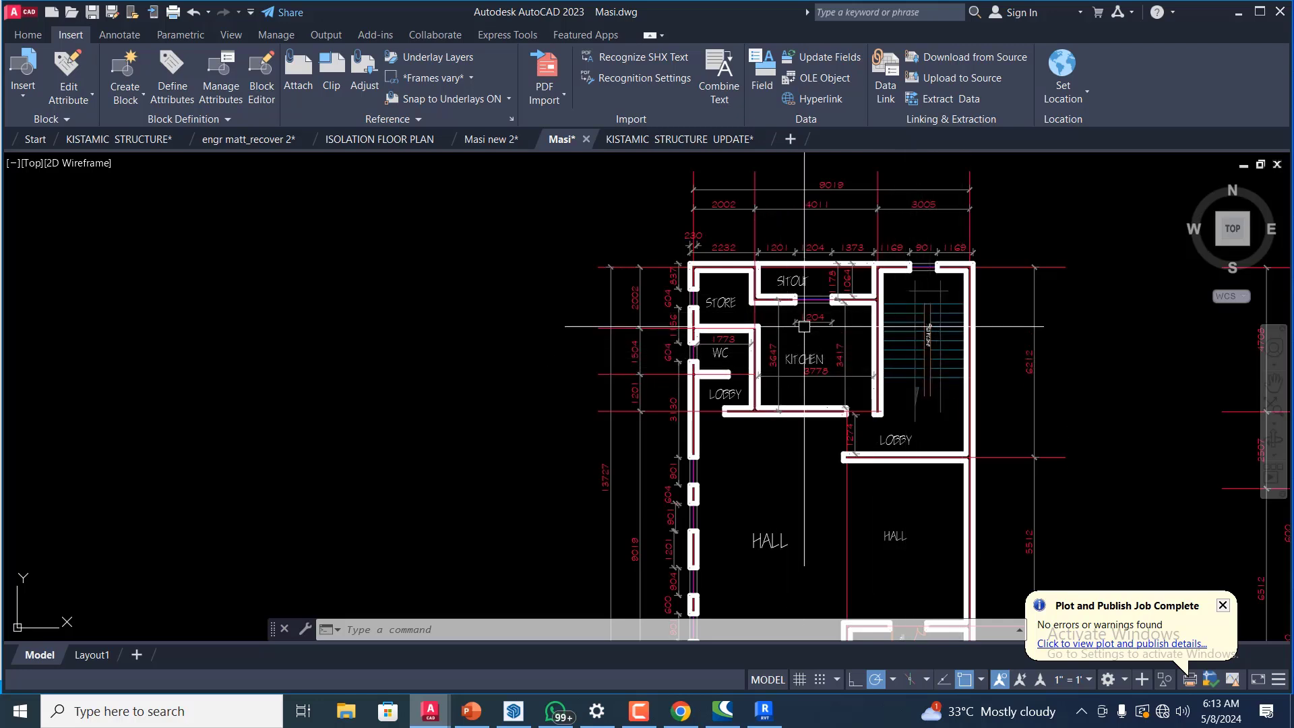
pyautogui.scroll(2, 825, 260)
pyautogui.scroll(2, 827, 251)
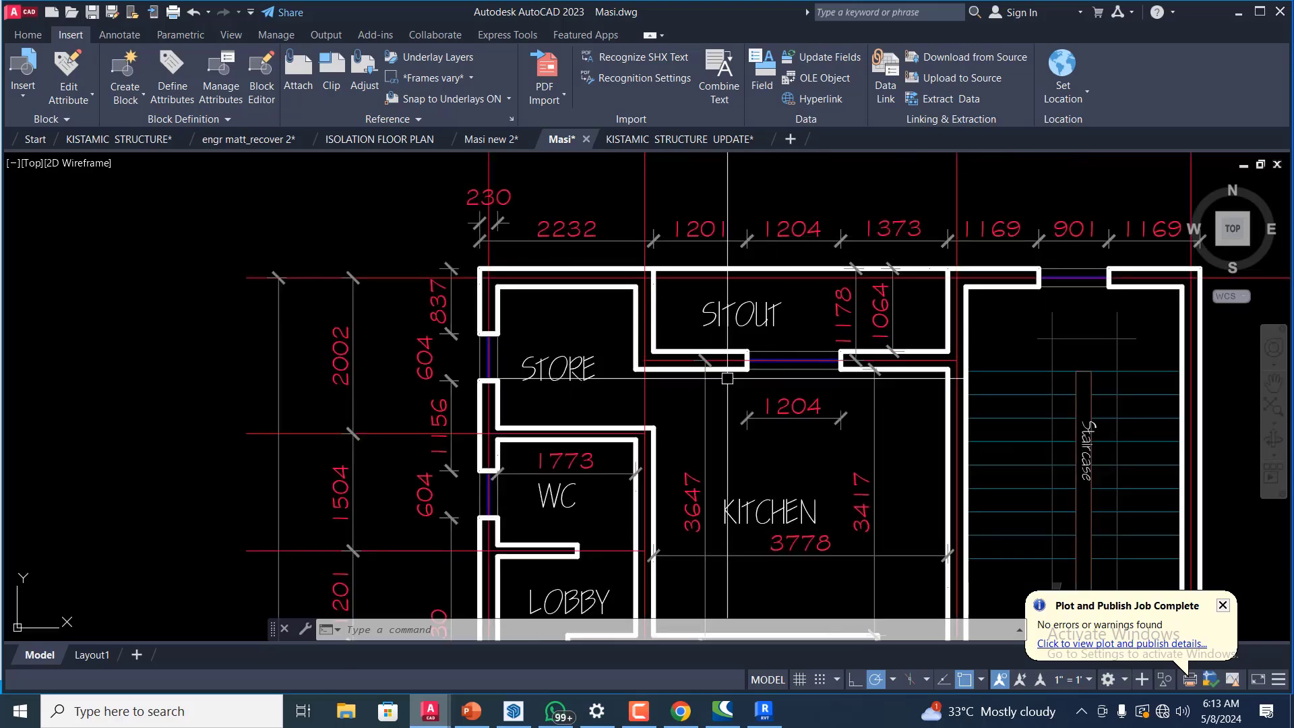
pyautogui.scroll(2, 866, 263)
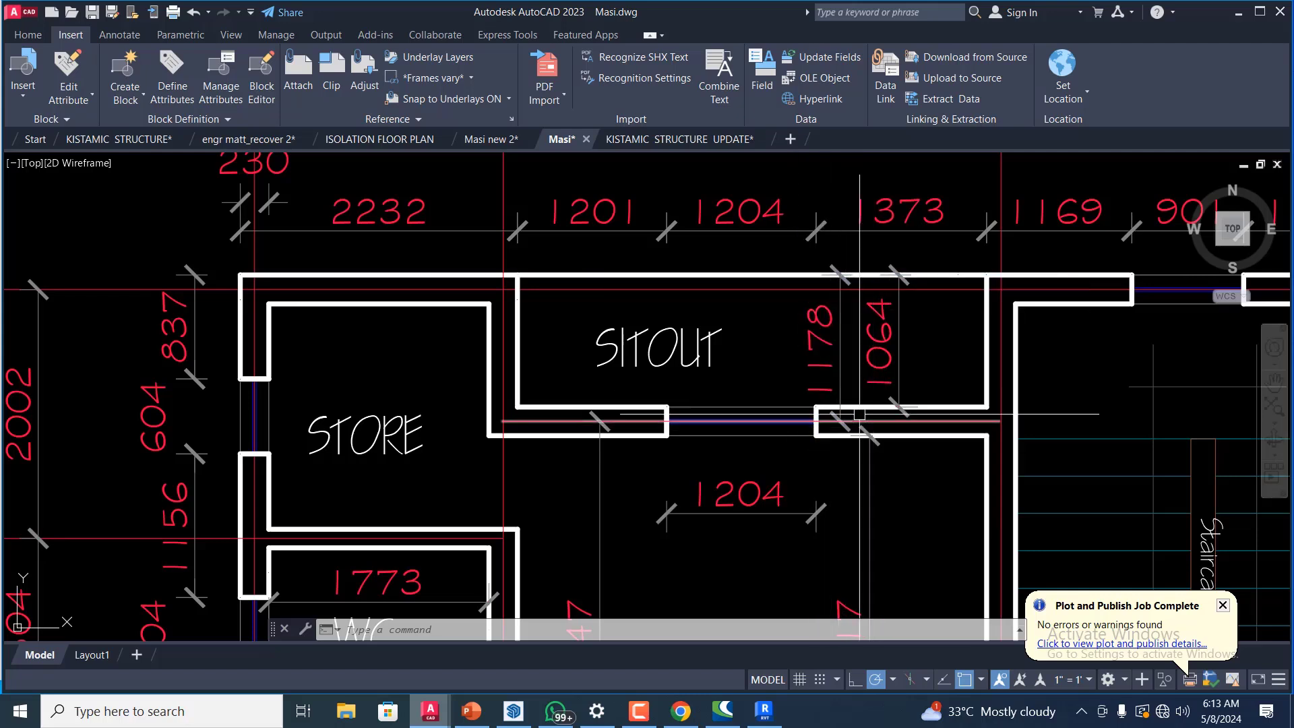
pyautogui.scroll(-2, 915, 309)
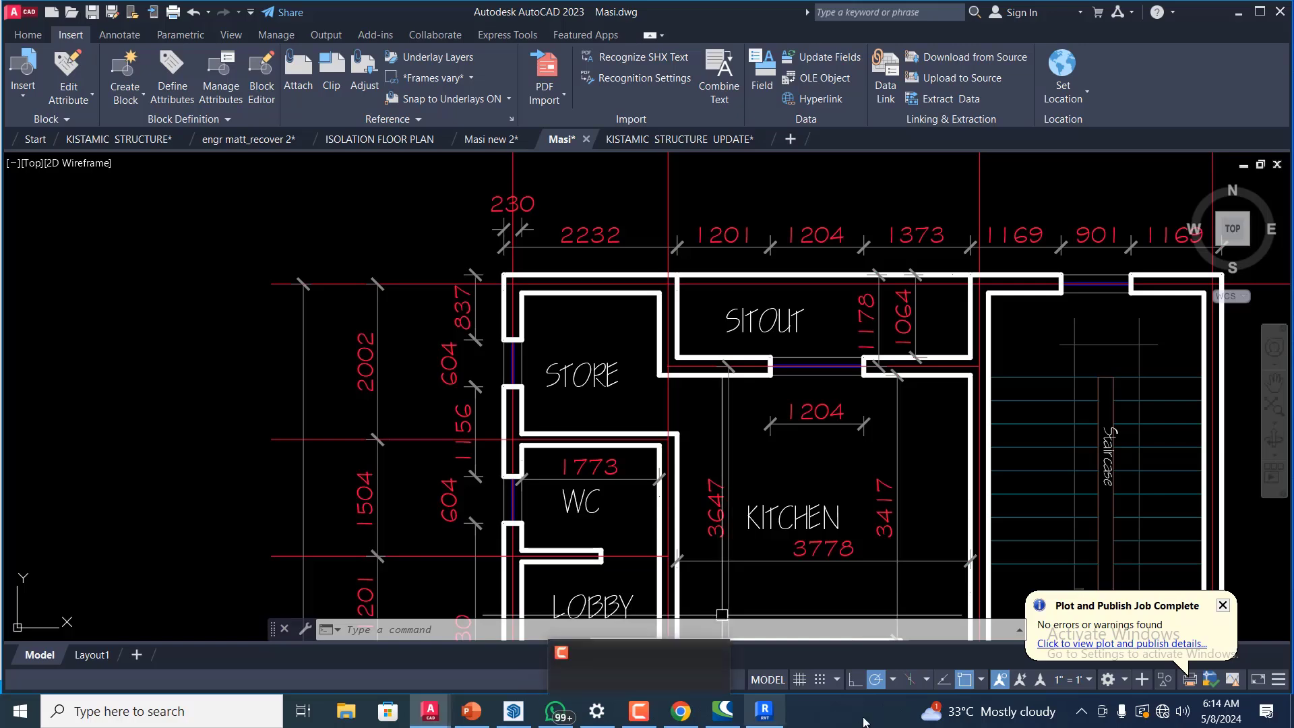
pyautogui.moveTo(773, 719)
pyautogui.click(788, 666)
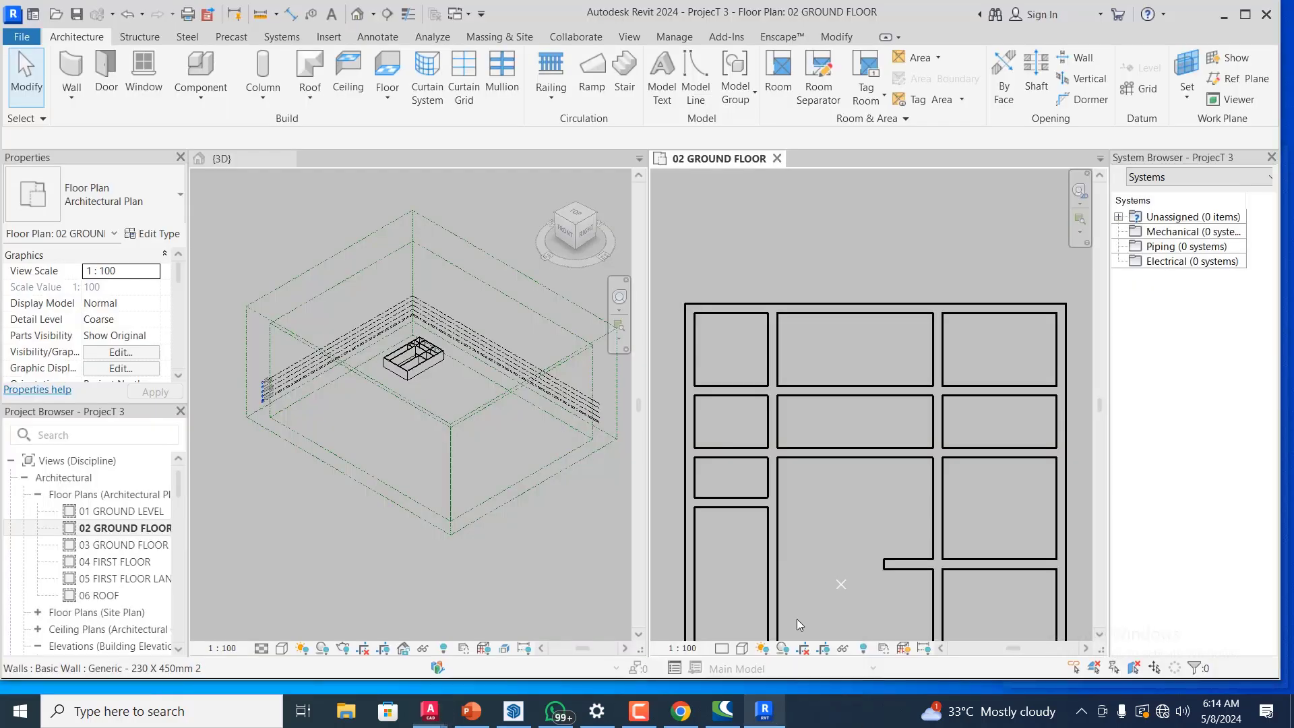
# - Shorten the horizontal wall below the store from its right end back to the first inner vertical wall
pyautogui.click(879, 306)
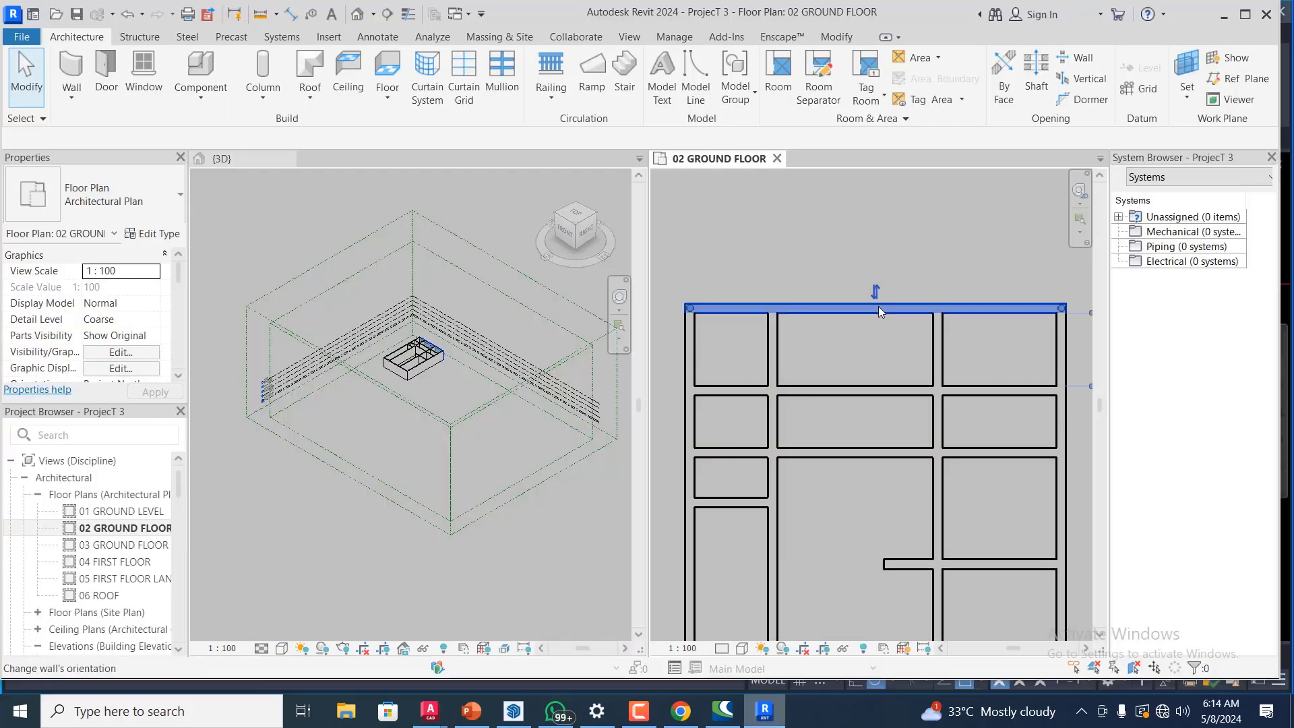
pyautogui.click(943, 391)
pyautogui.click(1036, 390)
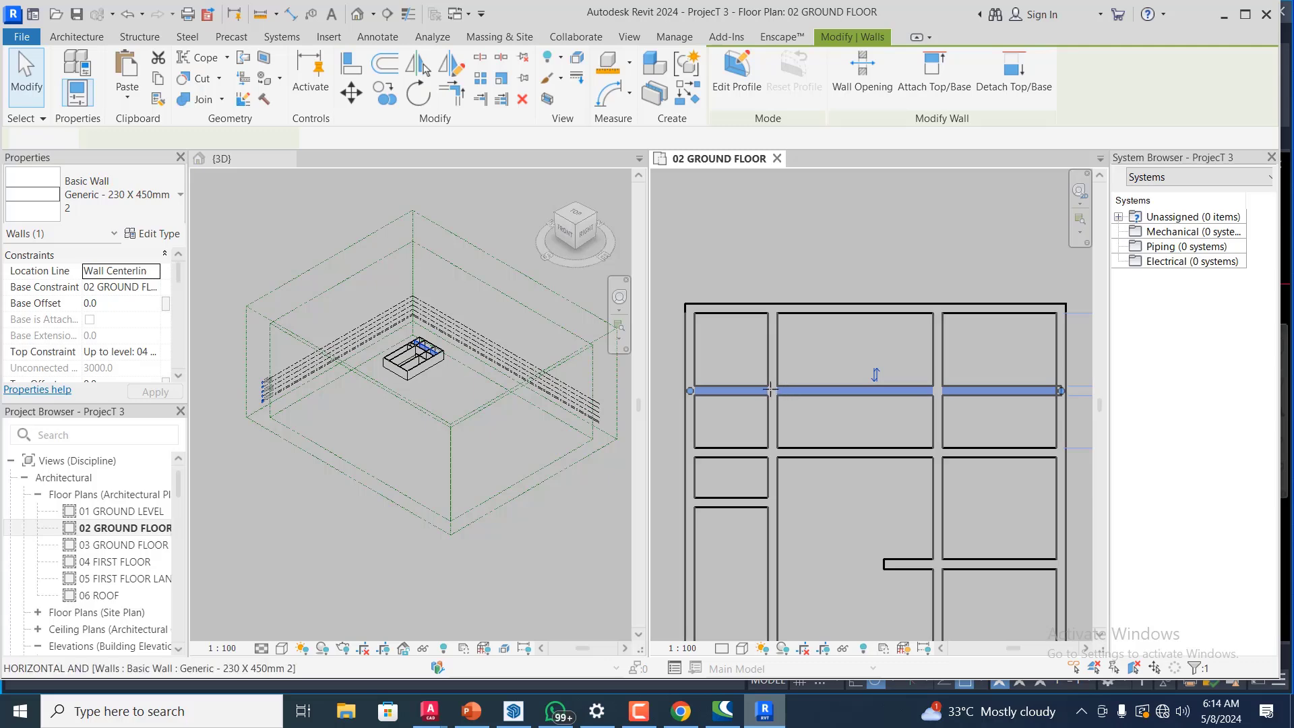
pyautogui.moveTo(771, 390); pyautogui.dragTo(773, 391)
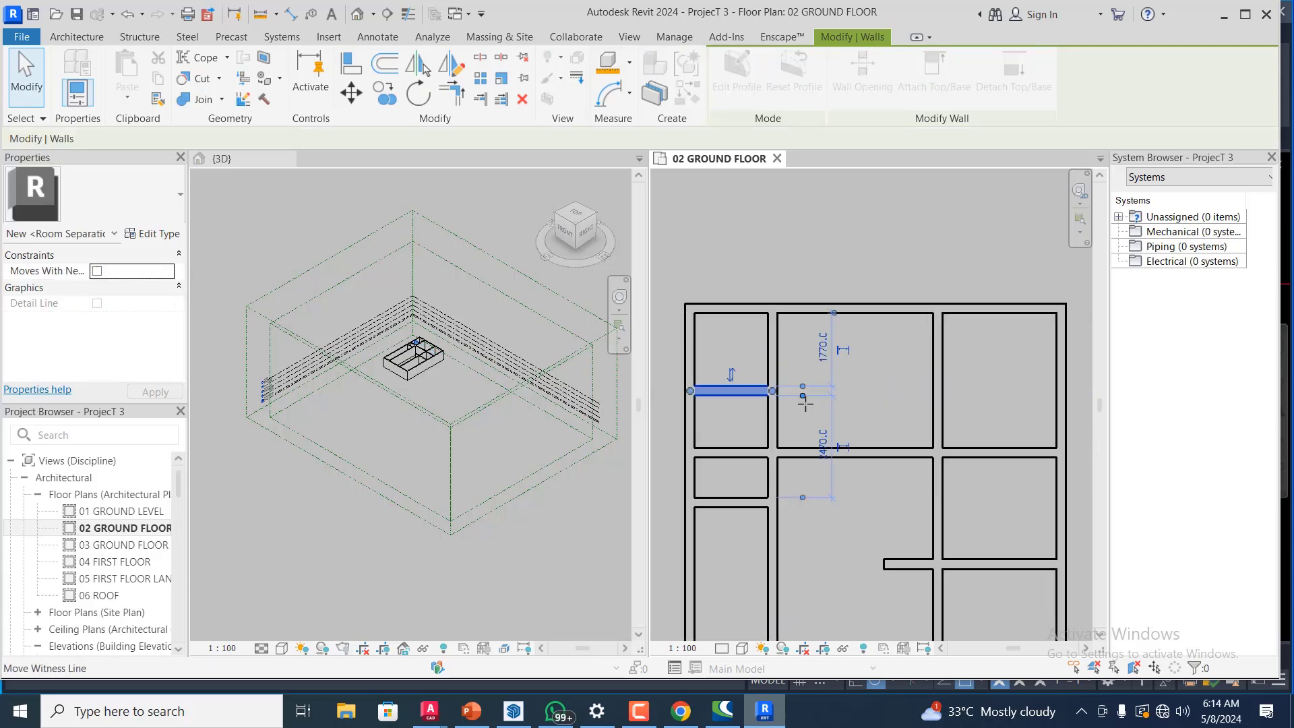
pyautogui.click(891, 361)
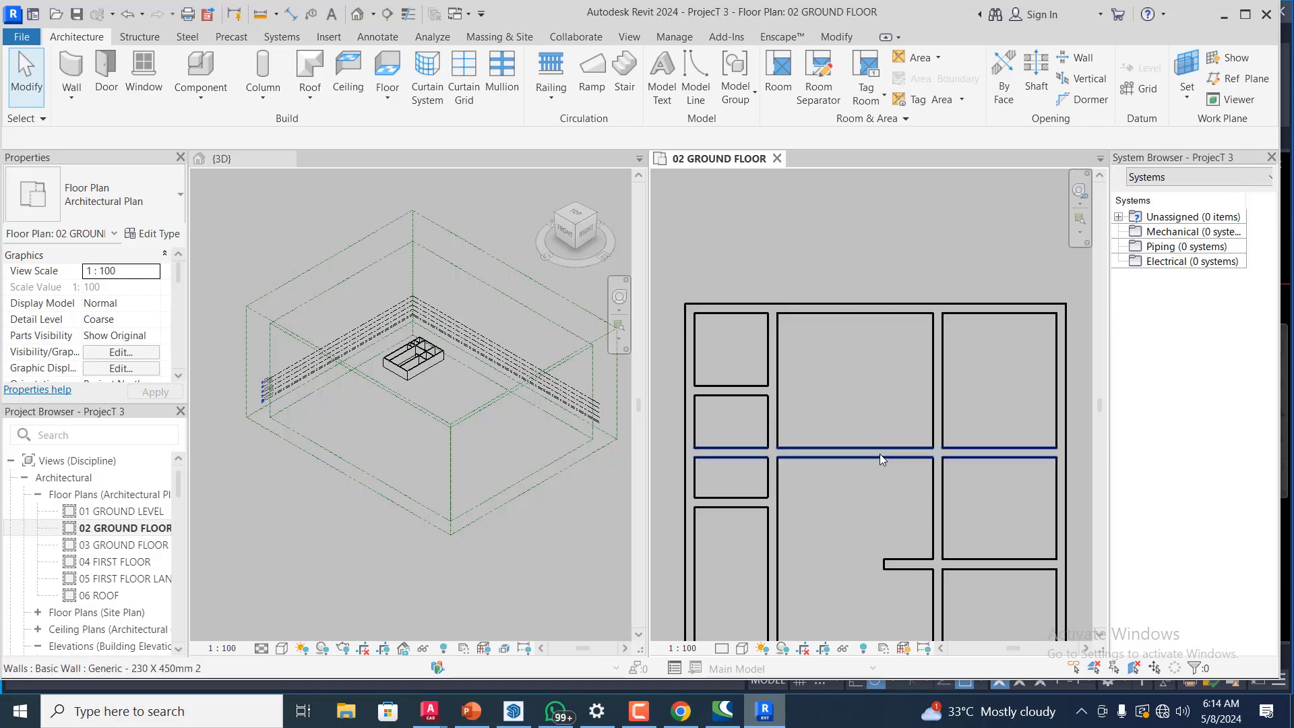
# - Shorten the second inner horizontal wall from its right end back to the second inner vertical wall beside the staircase
pyautogui.click(1038, 450)
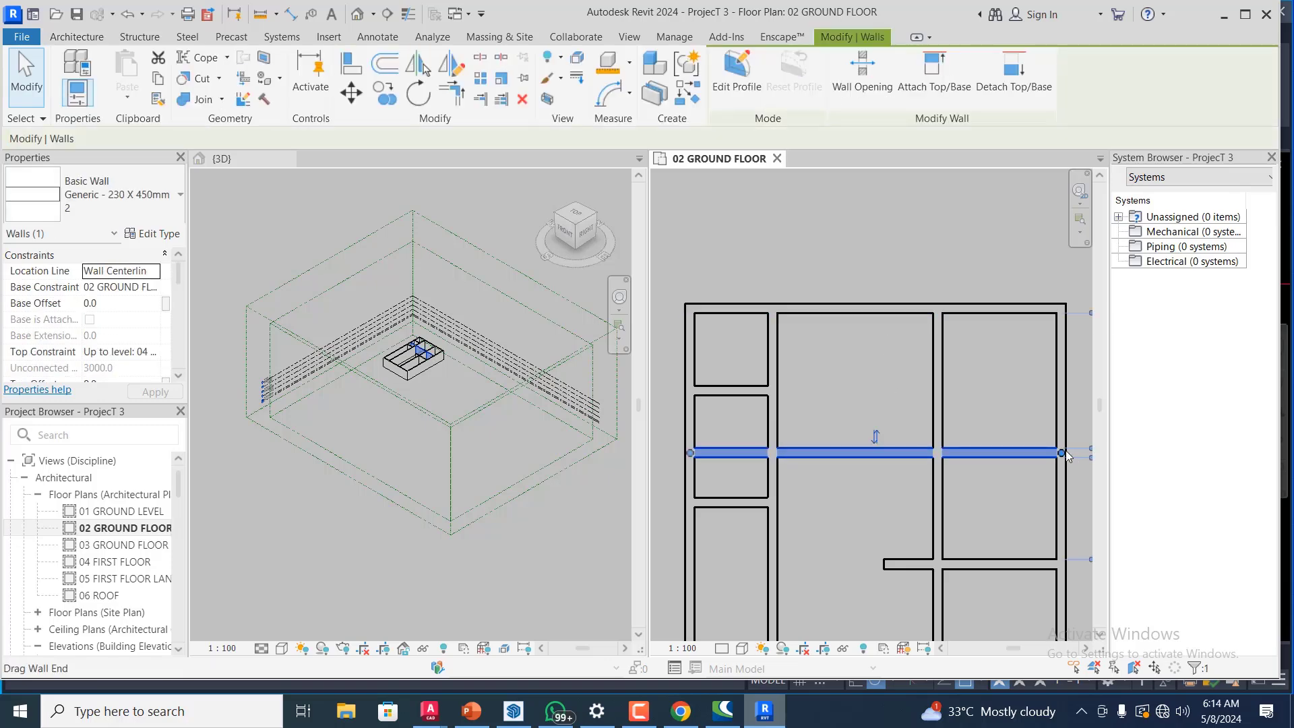
pyautogui.moveTo(1062, 456); pyautogui.dragTo(937, 452)
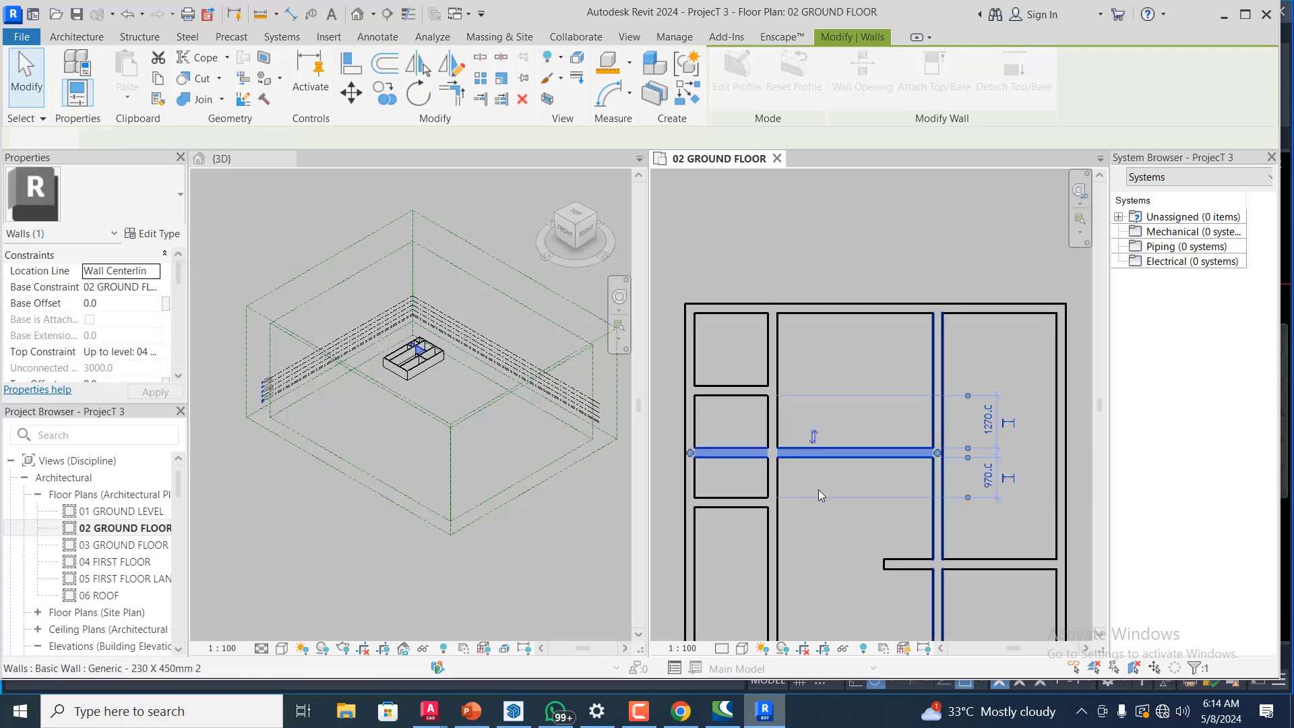
pyautogui.click(762, 613)
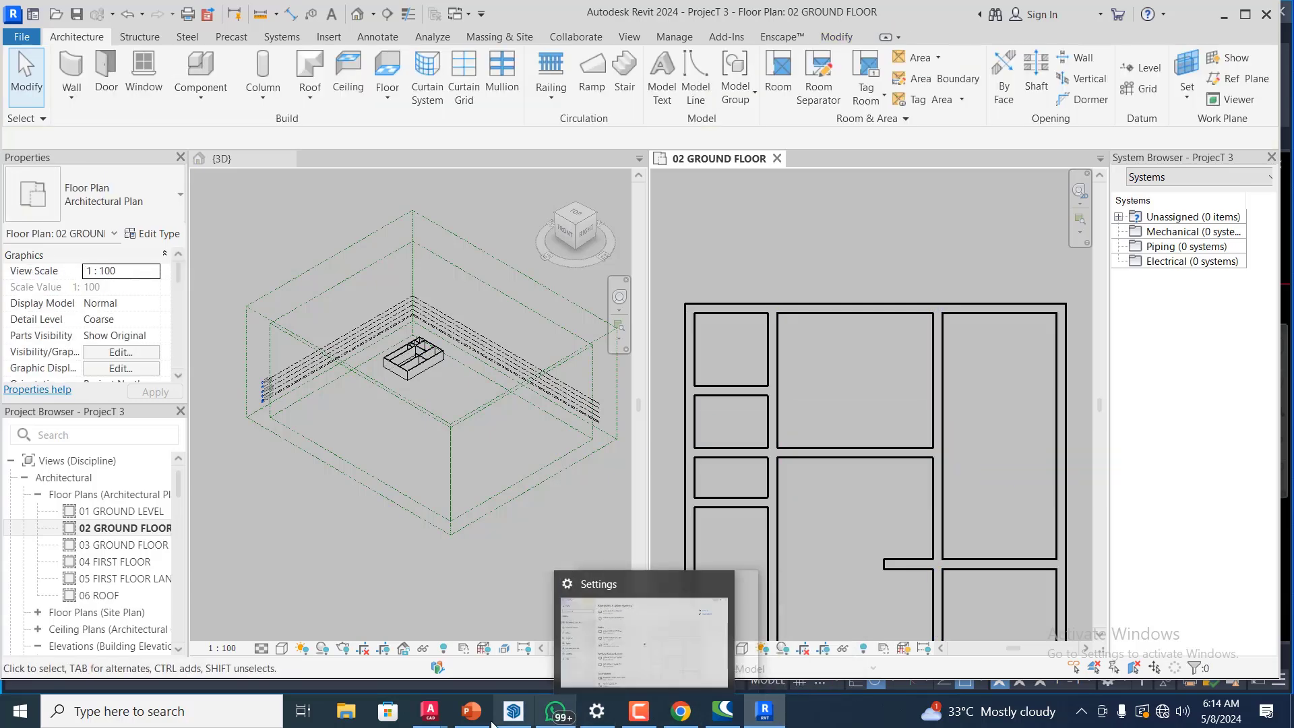
# - Check the sitout dimensions in Masi.dwg in AutoCAD and, back in Revit, copy the upper outer wall 1180 mm downward
pyautogui.moveTo(430, 712)
pyautogui.click(830, 630)
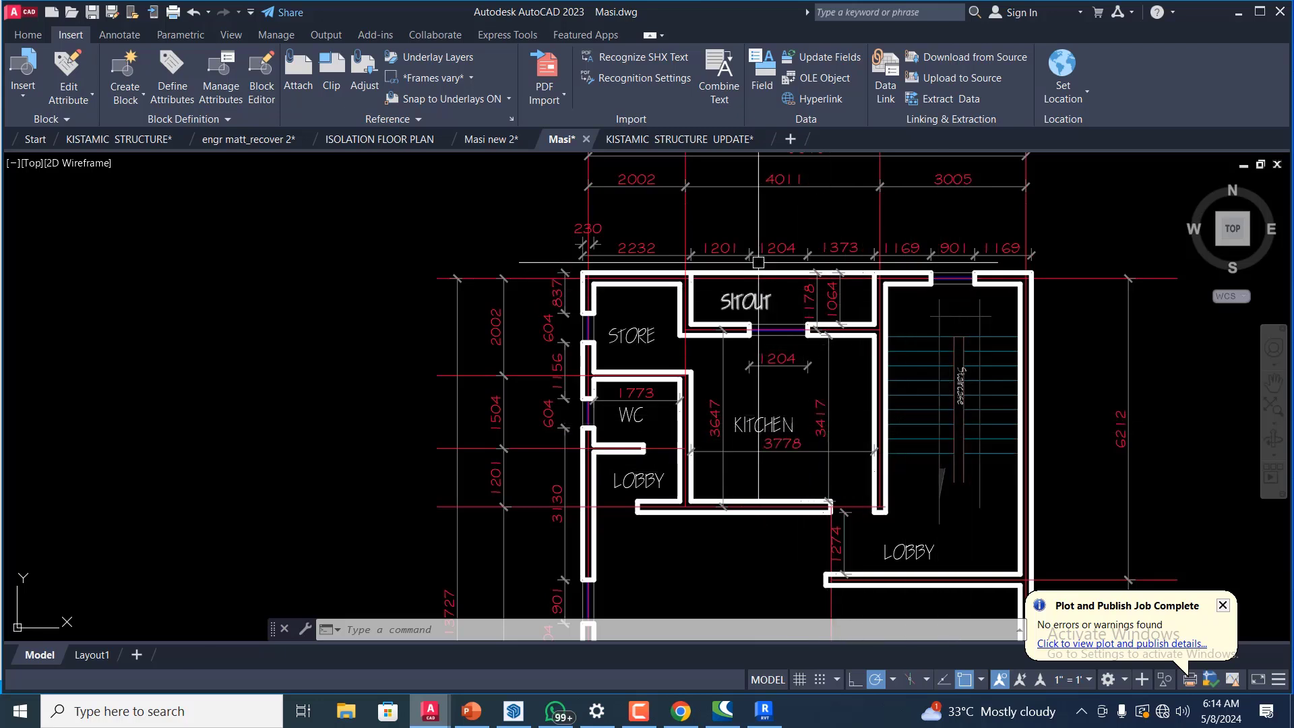
pyautogui.scroll(3, 806, 286)
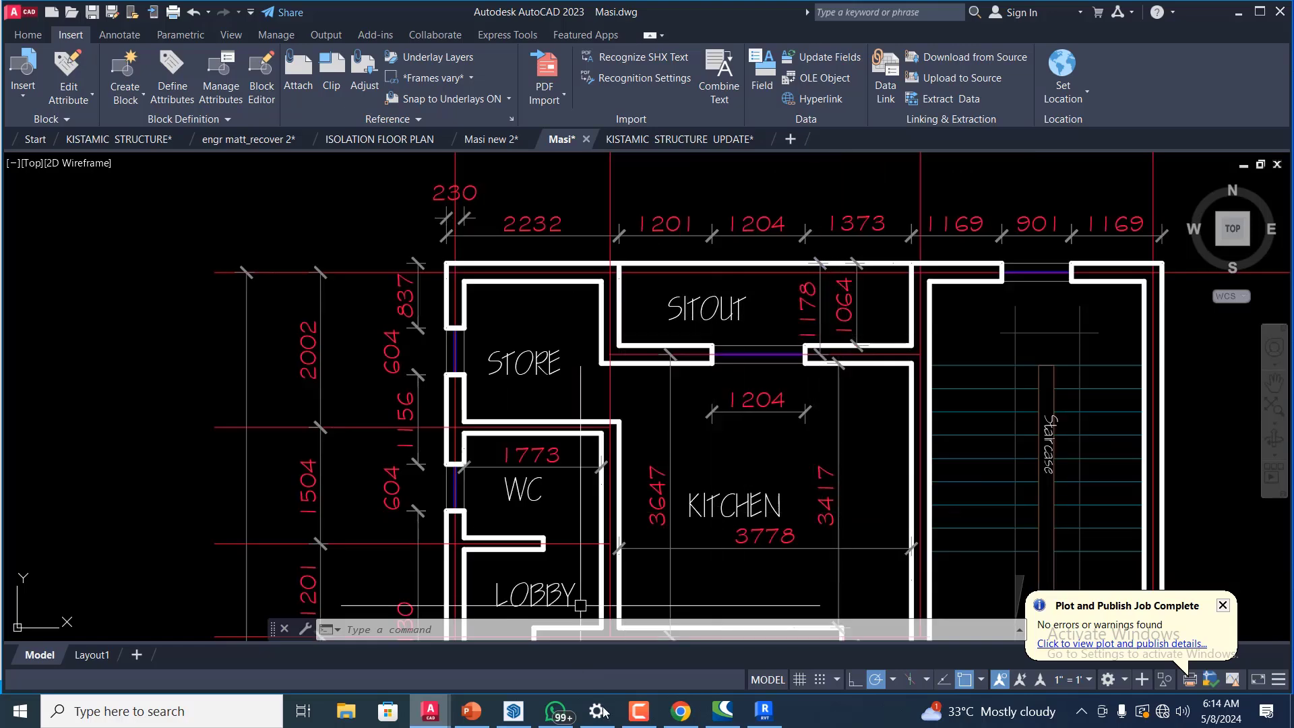
pyautogui.click(775, 711)
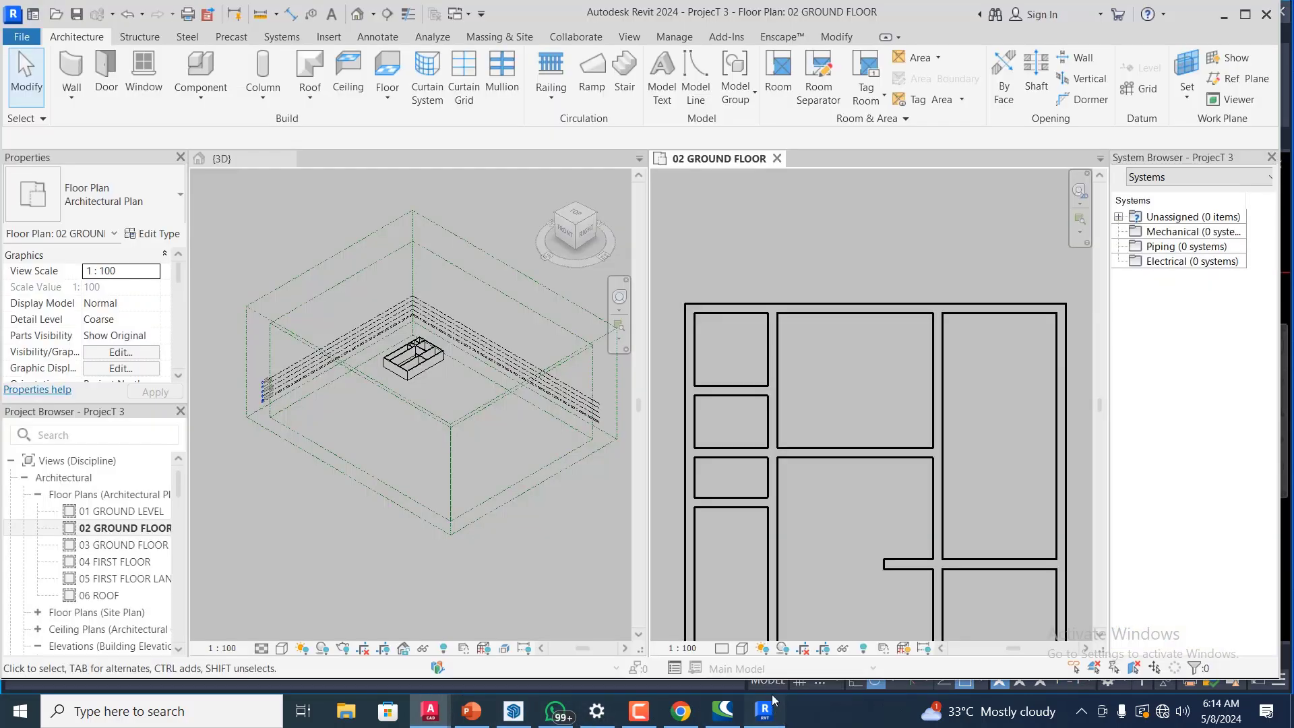
pyautogui.click(876, 309)
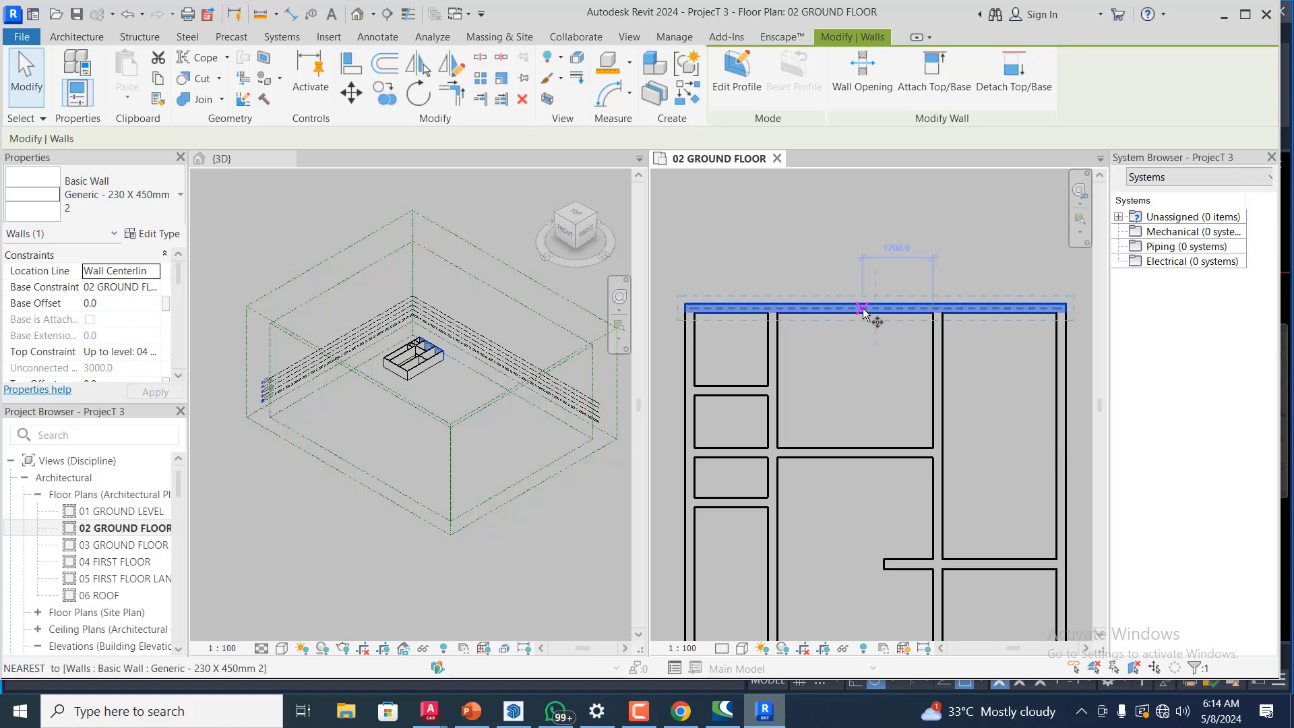
pyautogui.press('r')
pyautogui.press('o')
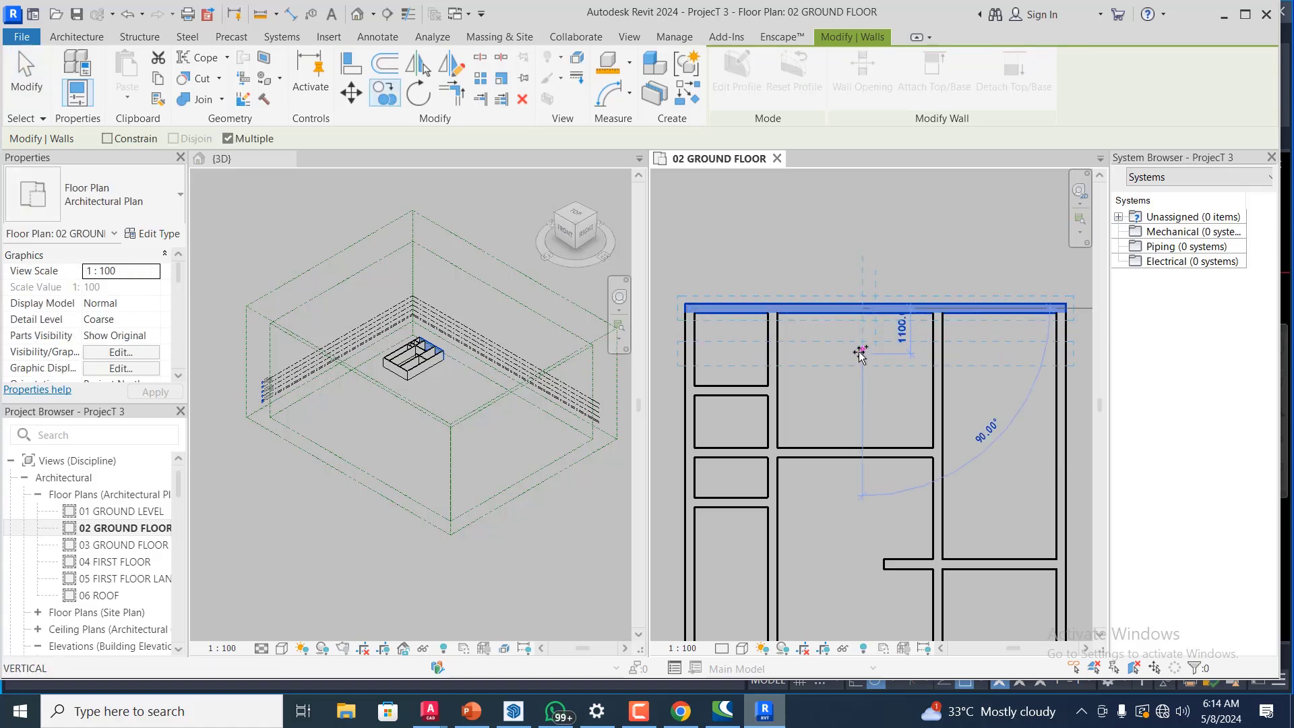
pyautogui.write('1')
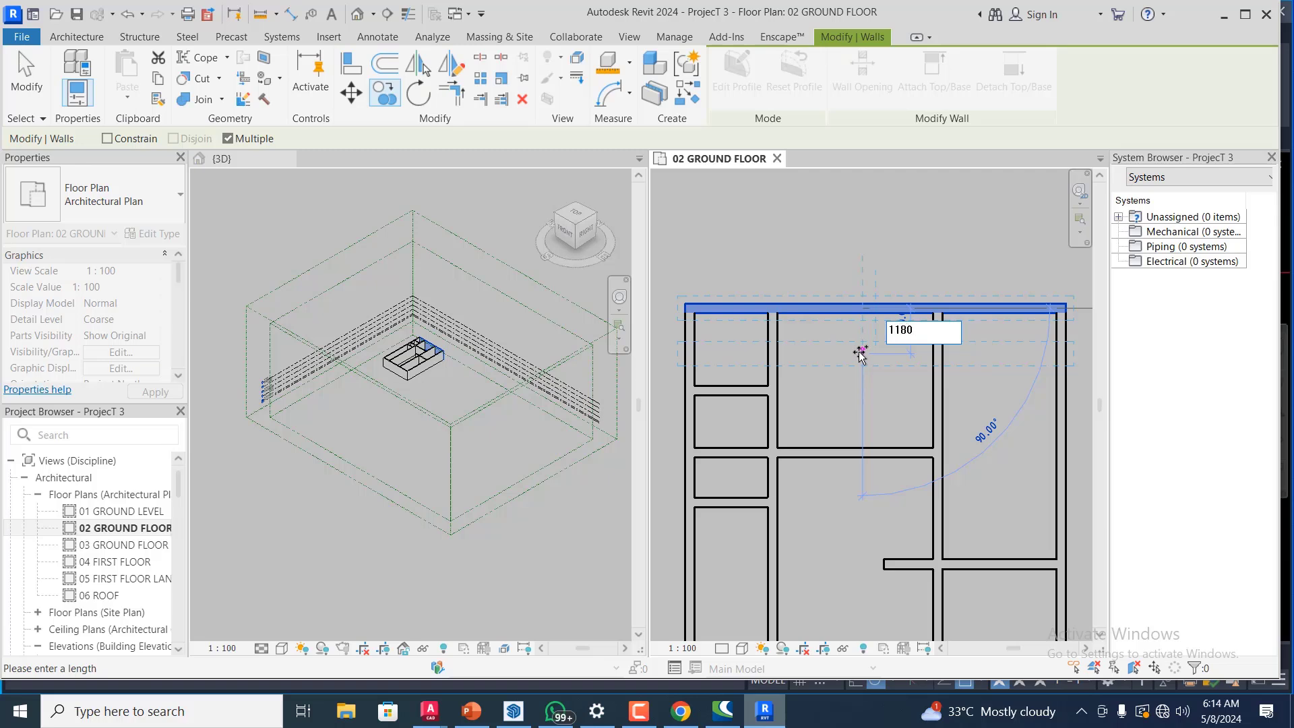
pyautogui.write('180')
pyautogui.press('Return')
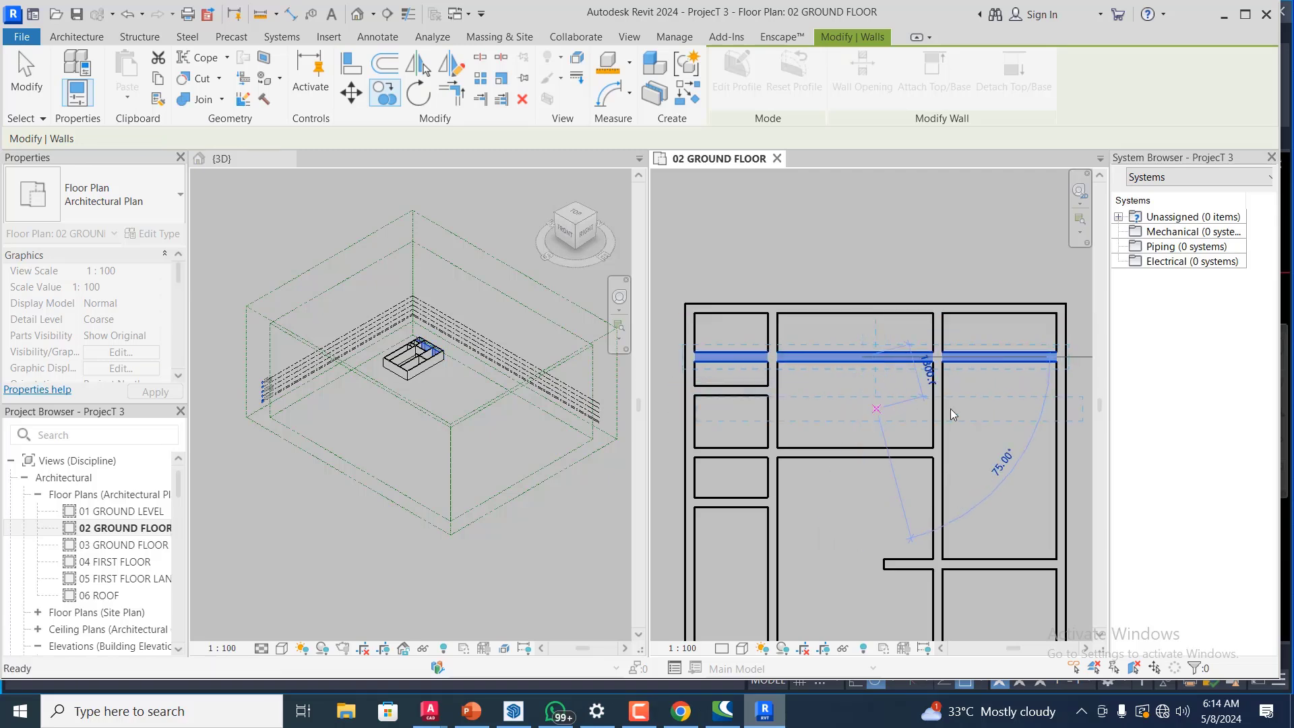
pyautogui.press('Escape')
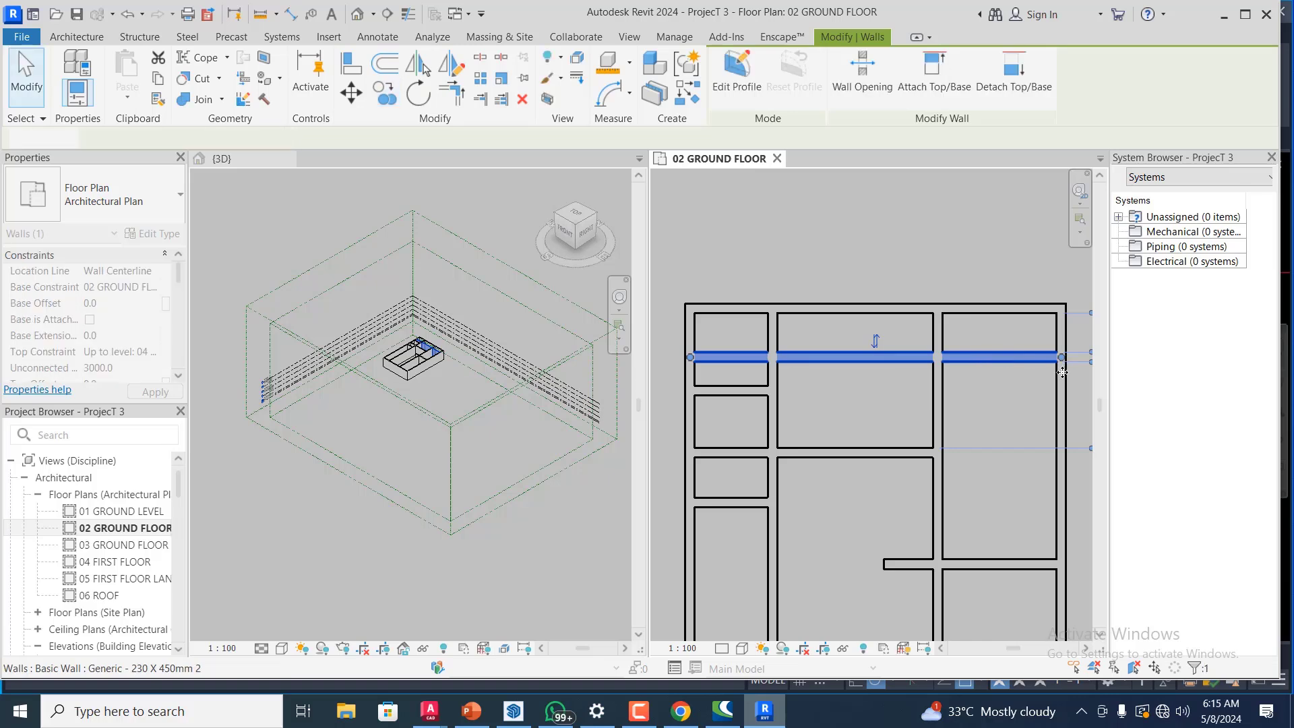
# - Trim both ends of the sitout wall so that it spans only between the two inner vertical walls
pyautogui.moveTo(1062, 358); pyautogui.dragTo(937, 358)
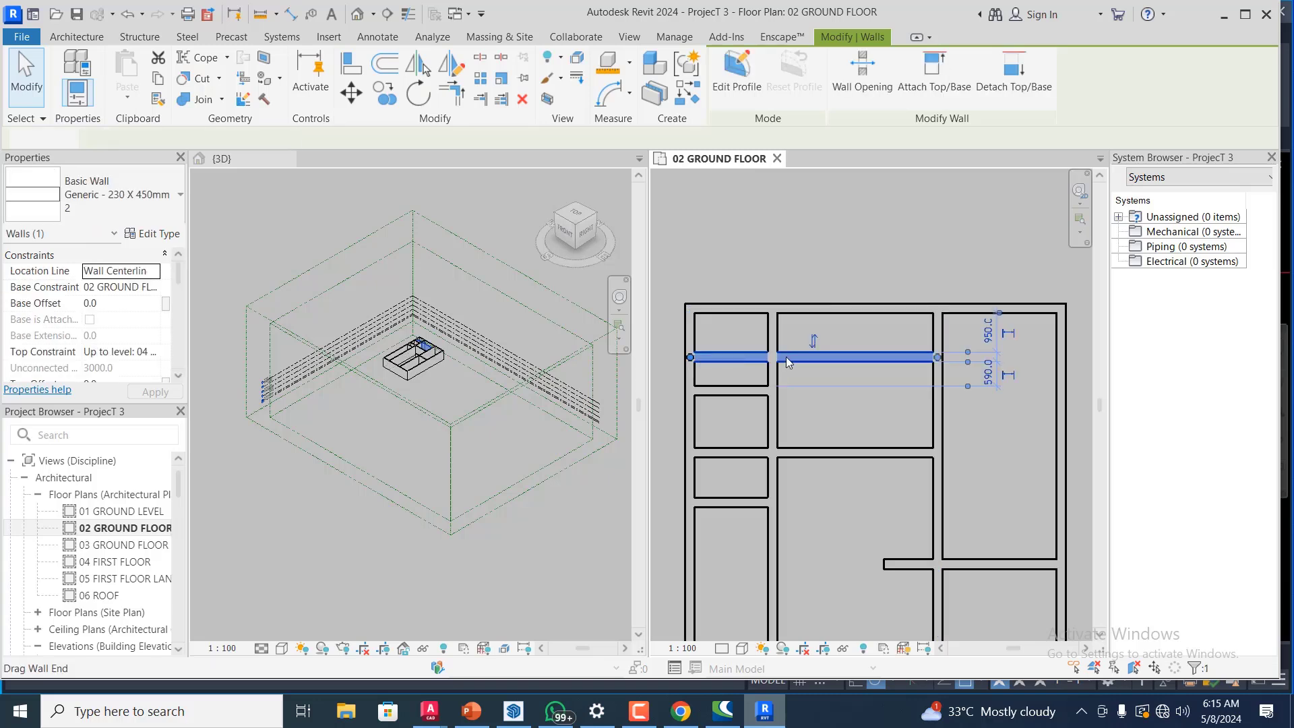
pyautogui.moveTo(691, 357); pyautogui.dragTo(772, 357)
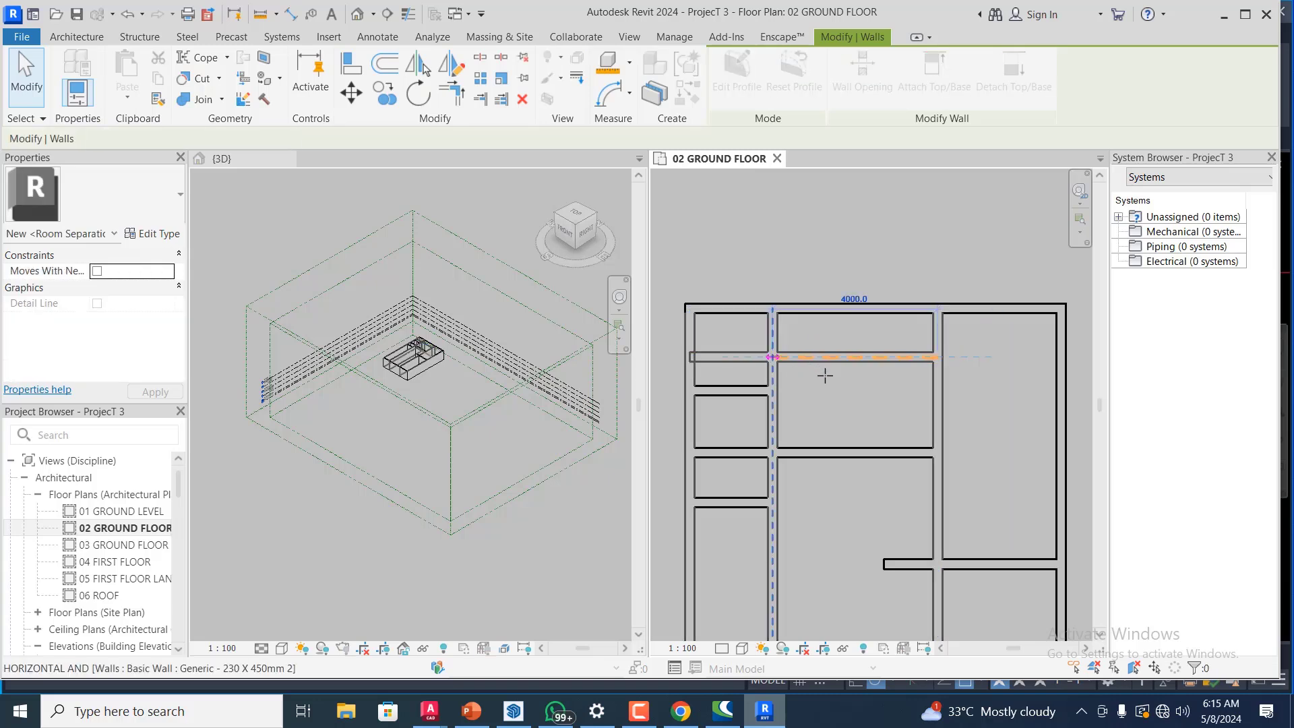
pyautogui.click(884, 314)
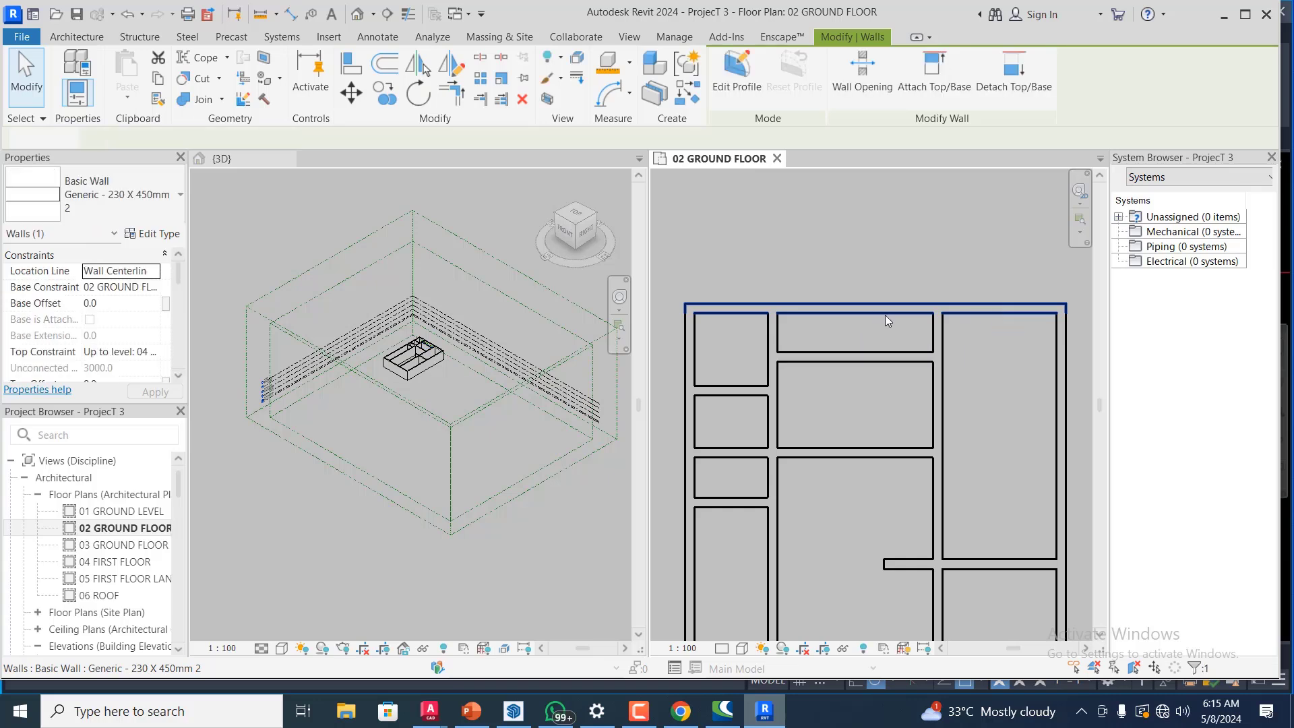
# - Split the upper outer wall at the two inner vertical walls and delete the segment above the sitout
pyautogui.press('Escape')
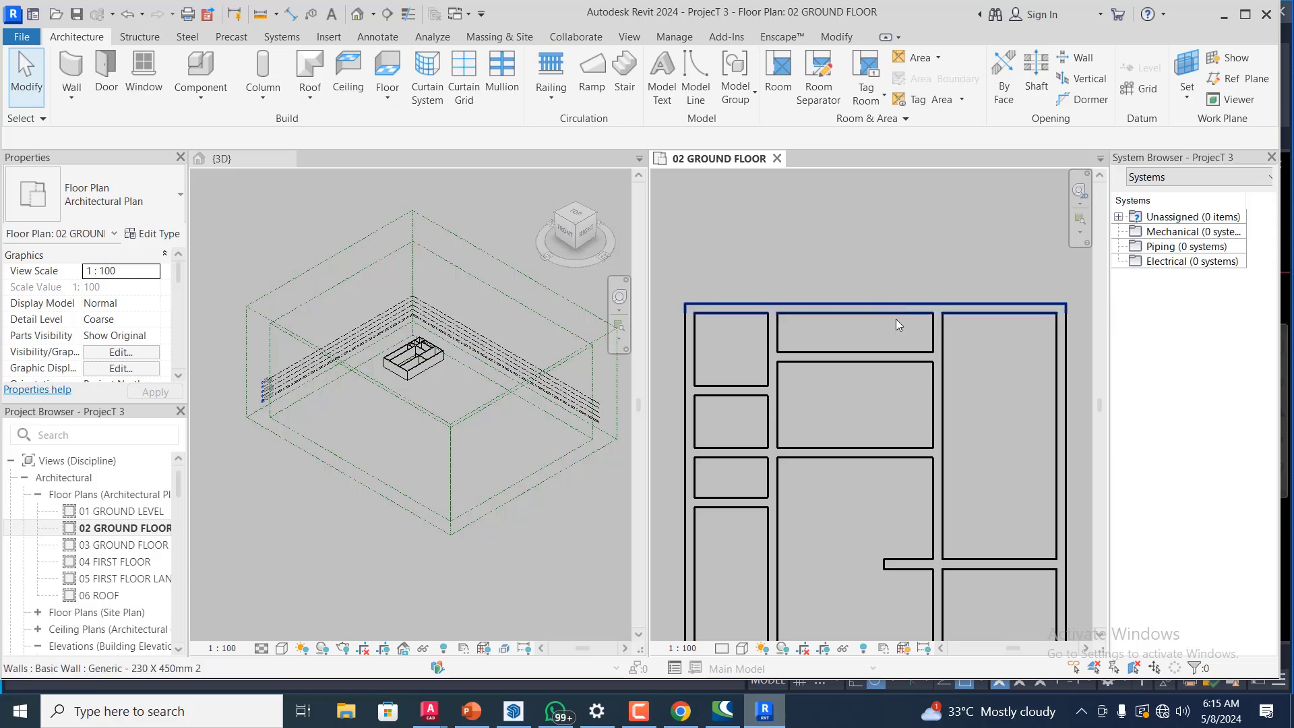
pyautogui.click(892, 310)
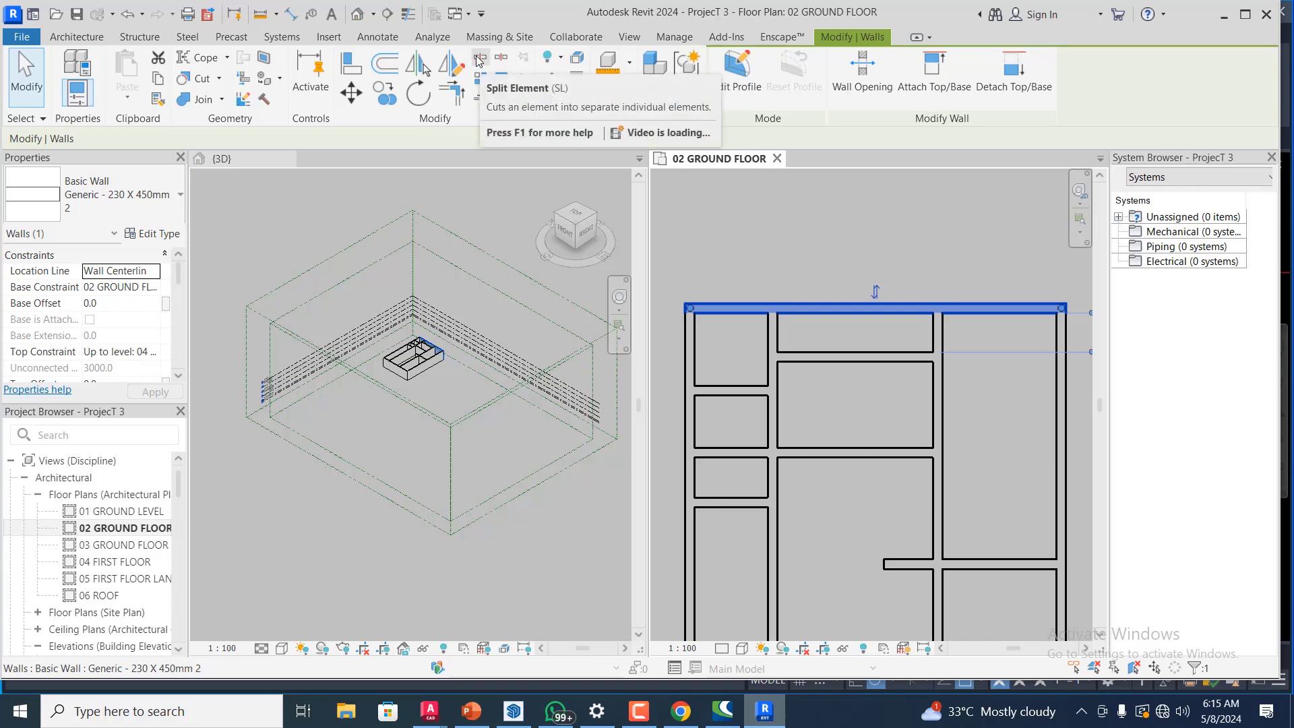
pyautogui.click(478, 62)
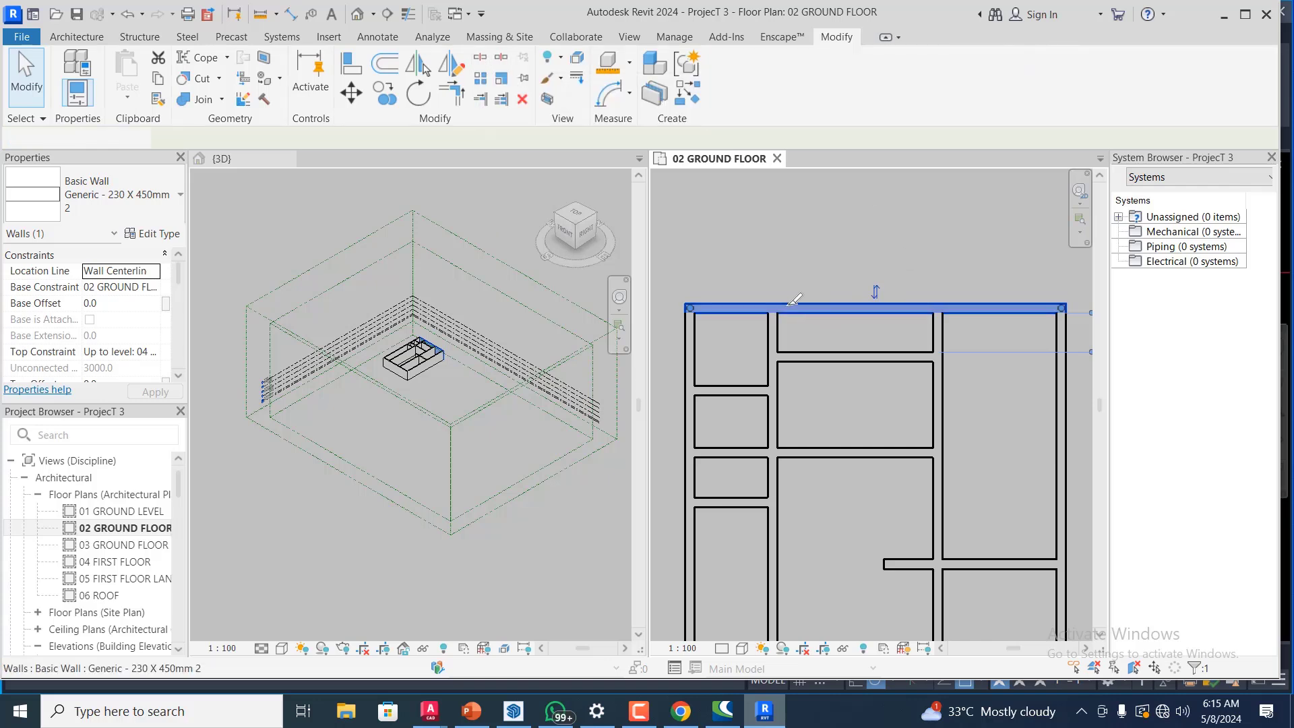
pyautogui.scroll(2, 789, 294)
pyautogui.scroll(1, 784, 296)
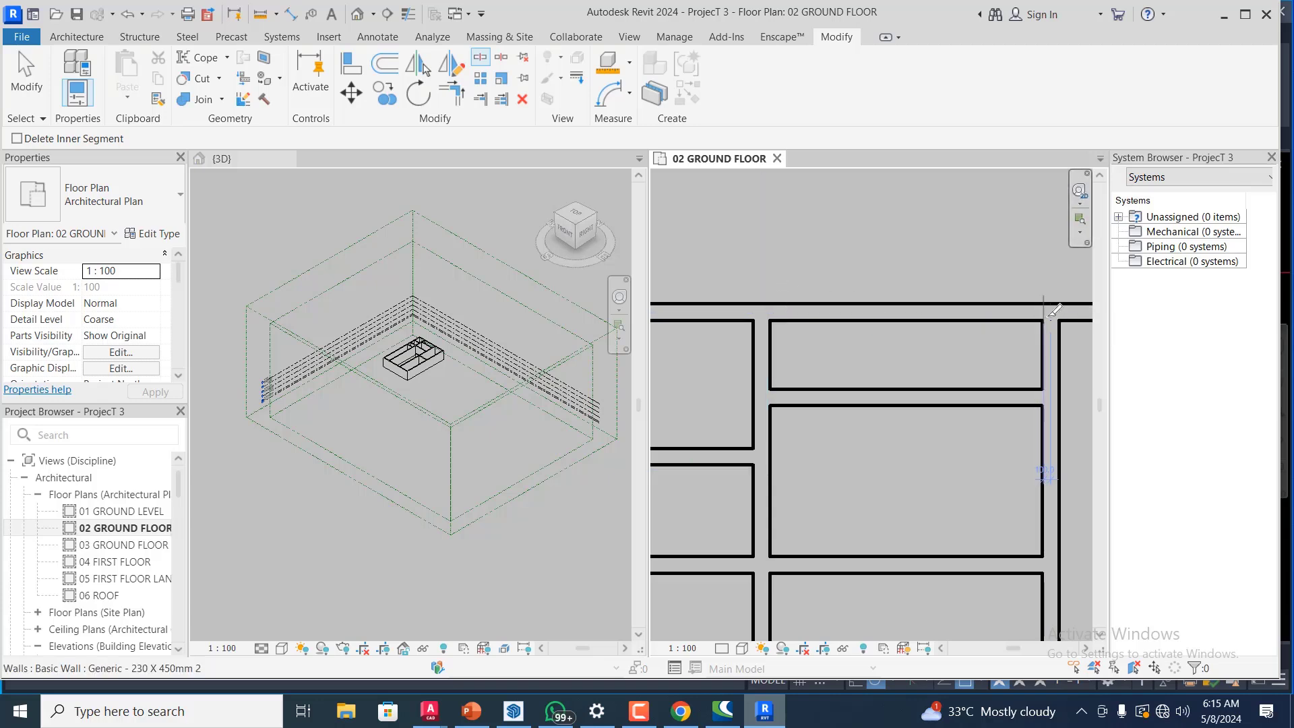
pyautogui.press('Escape')
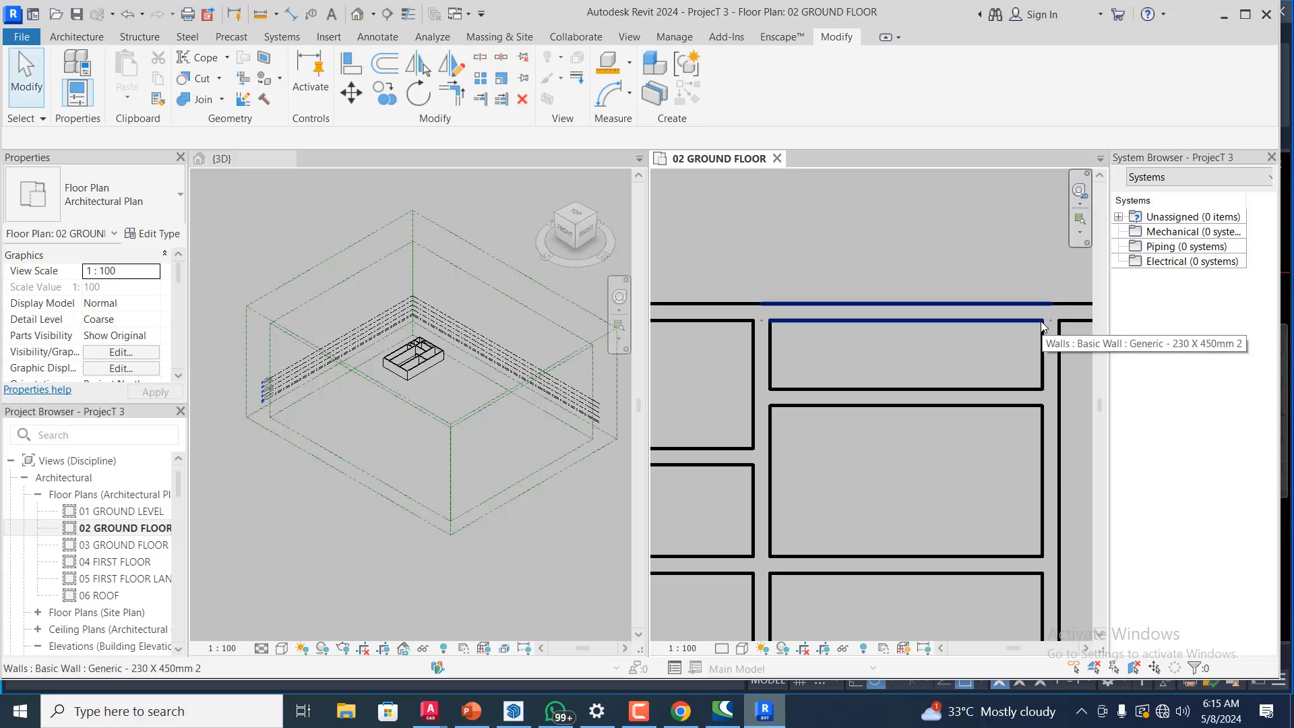
pyautogui.click(882, 315)
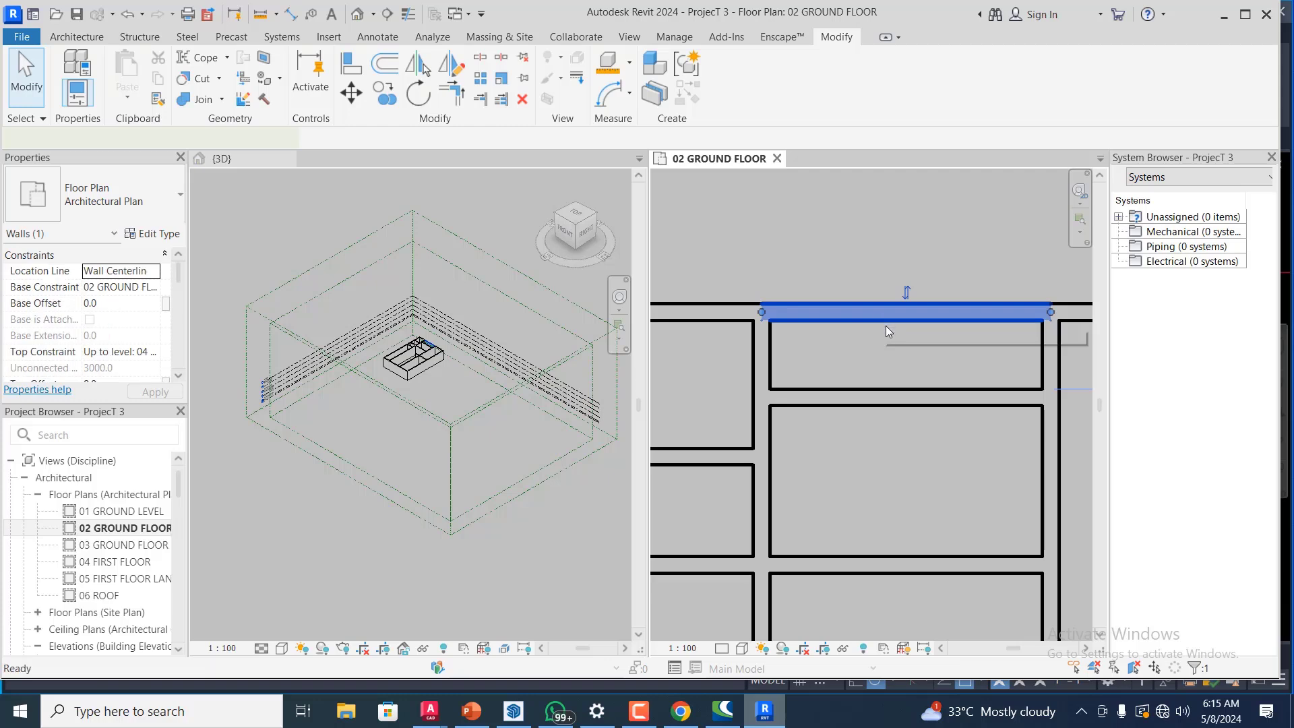
pyautogui.click(888, 336)
pyautogui.scroll(-3, 796, 333)
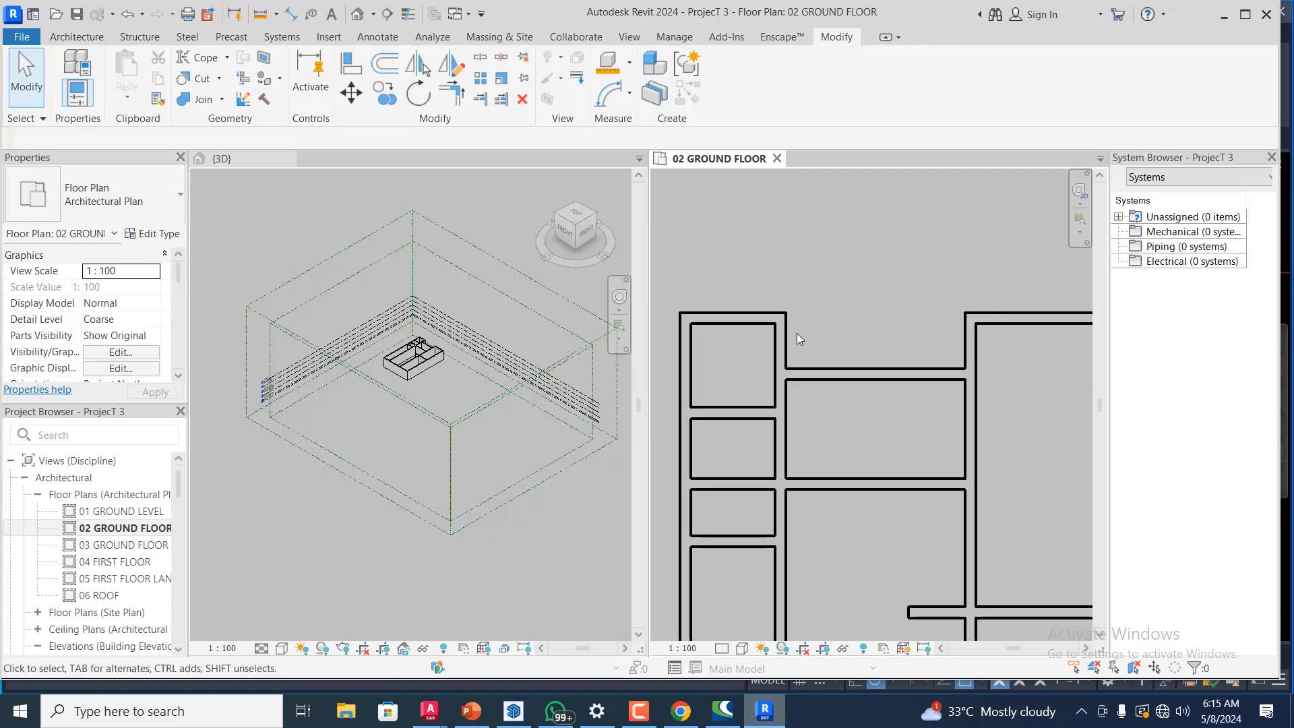
pyautogui.scroll(-1, 817, 333)
pyautogui.scroll(1, 863, 395)
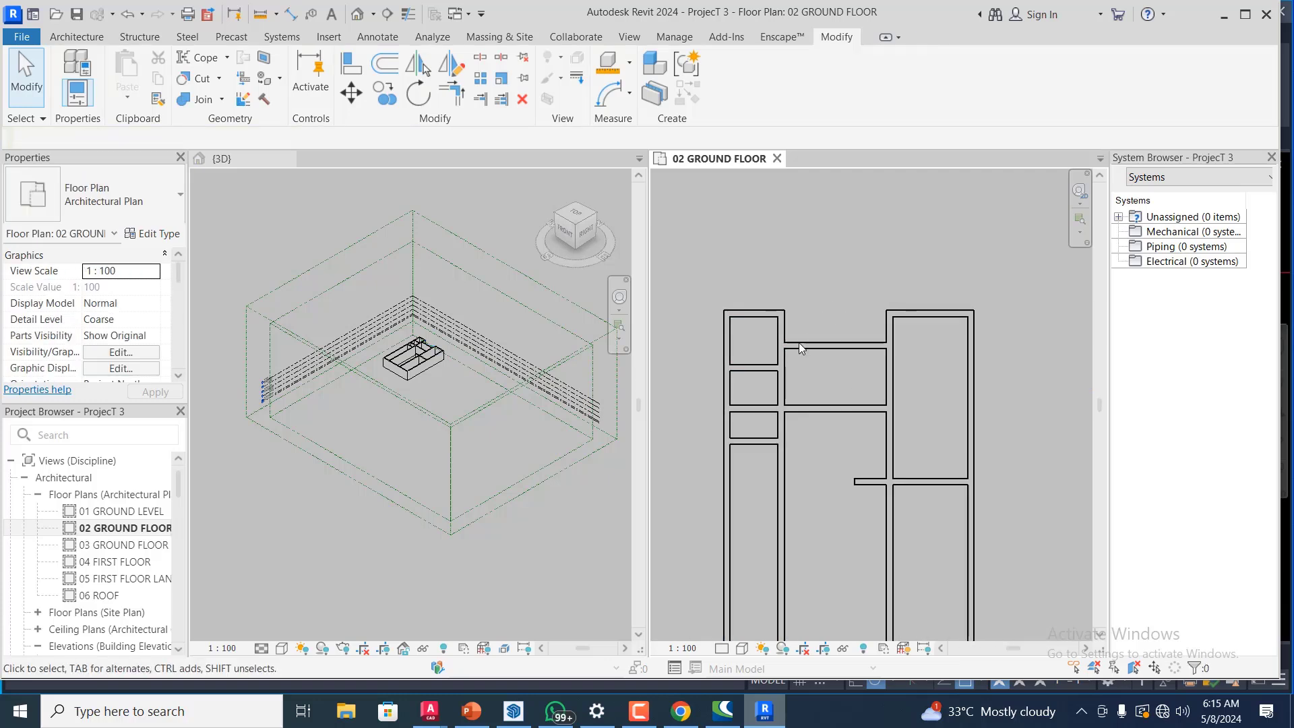
pyautogui.scroll(1, 836, 343)
pyautogui.scroll(-1, 840, 273)
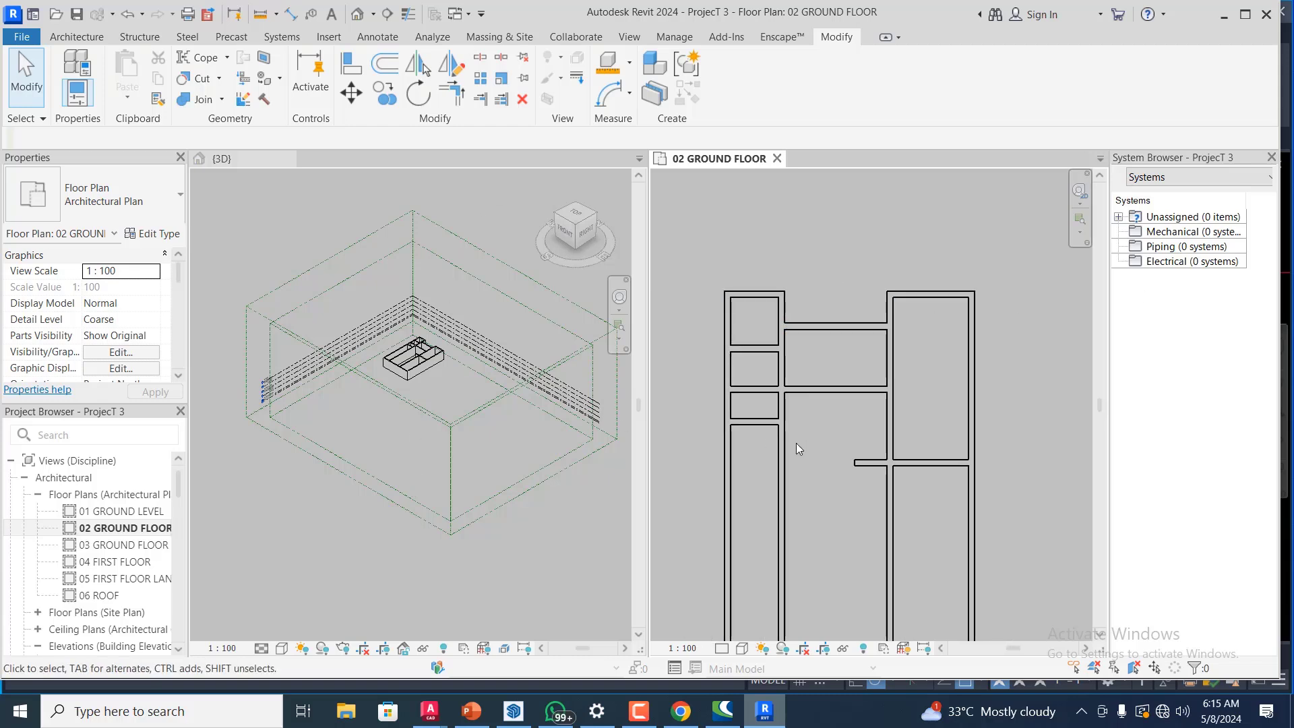
# - Check the WC, lobby and kitchen wall layout in Masi.dwg in AutoCAD, and return to the Revit ground floor plan
pyautogui.scroll(1, 863, 388)
pyautogui.click(887, 391)
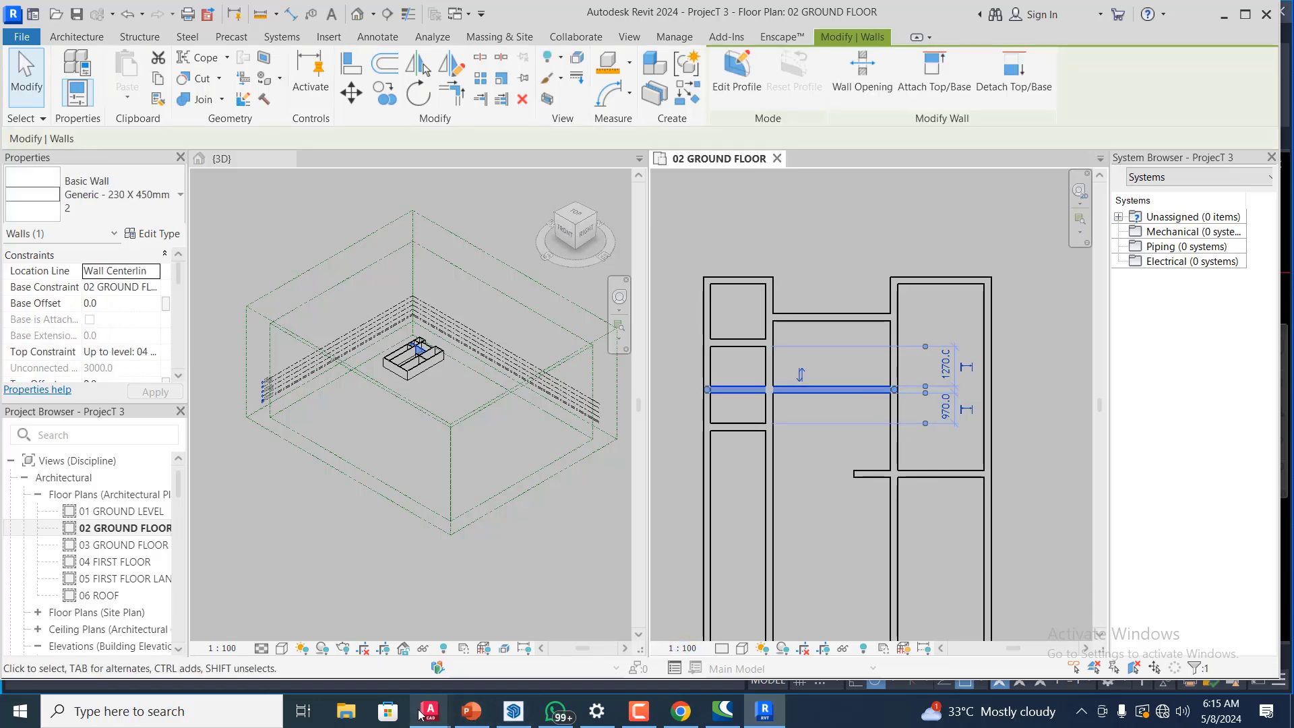
pyautogui.moveTo(420, 714)
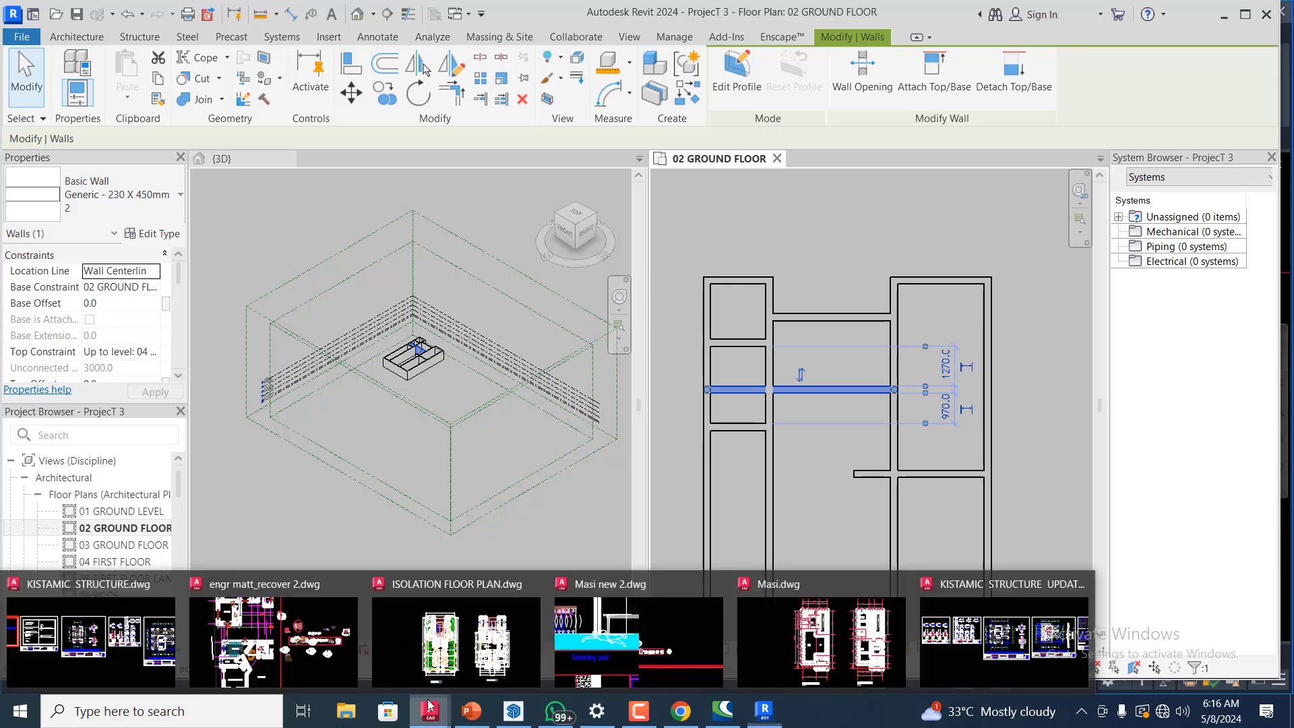
pyautogui.click(813, 656)
pyautogui.scroll(-5, 836, 454)
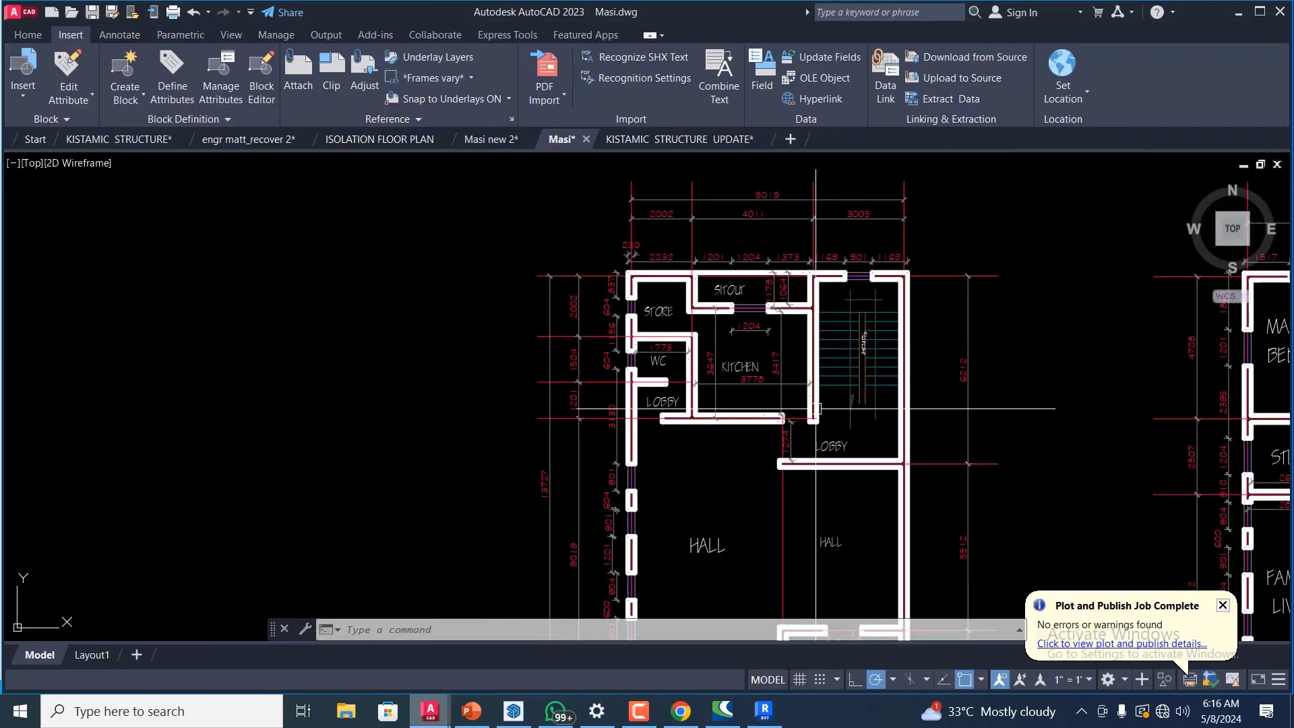
pyautogui.scroll(2, 812, 359)
pyautogui.scroll(2, 812, 359)
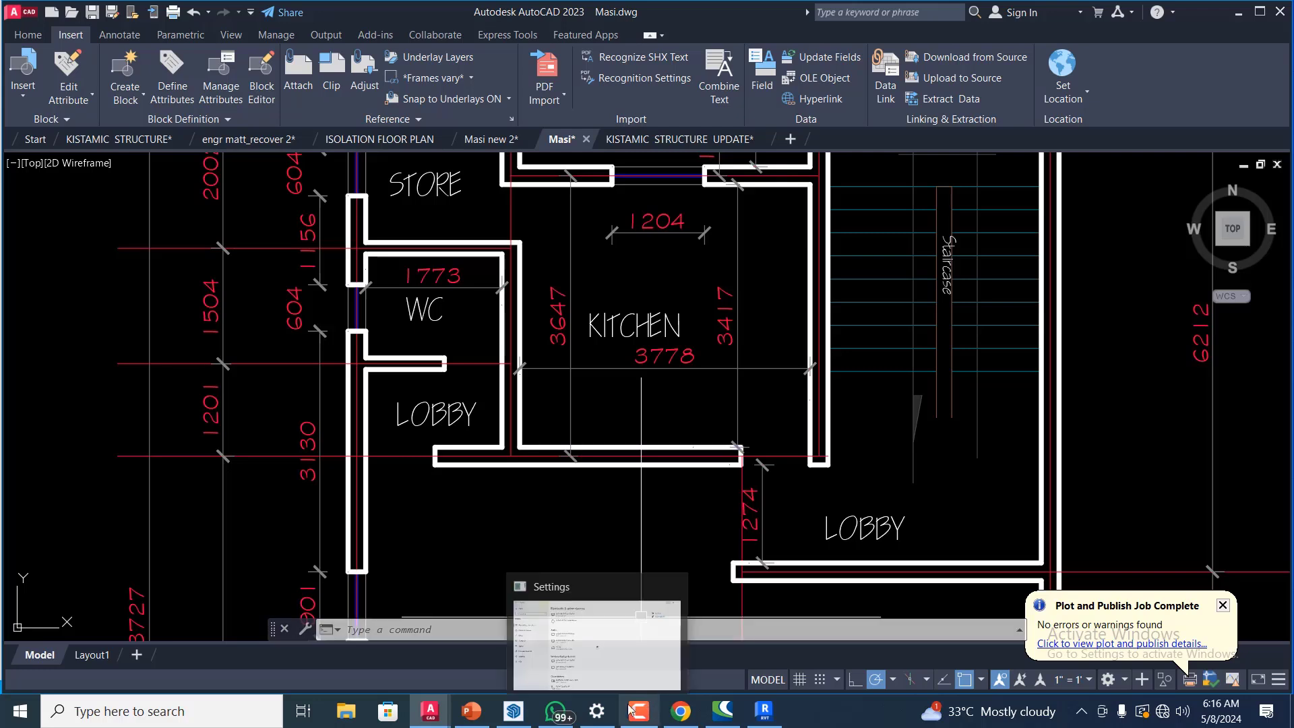
pyautogui.moveTo(510, 720)
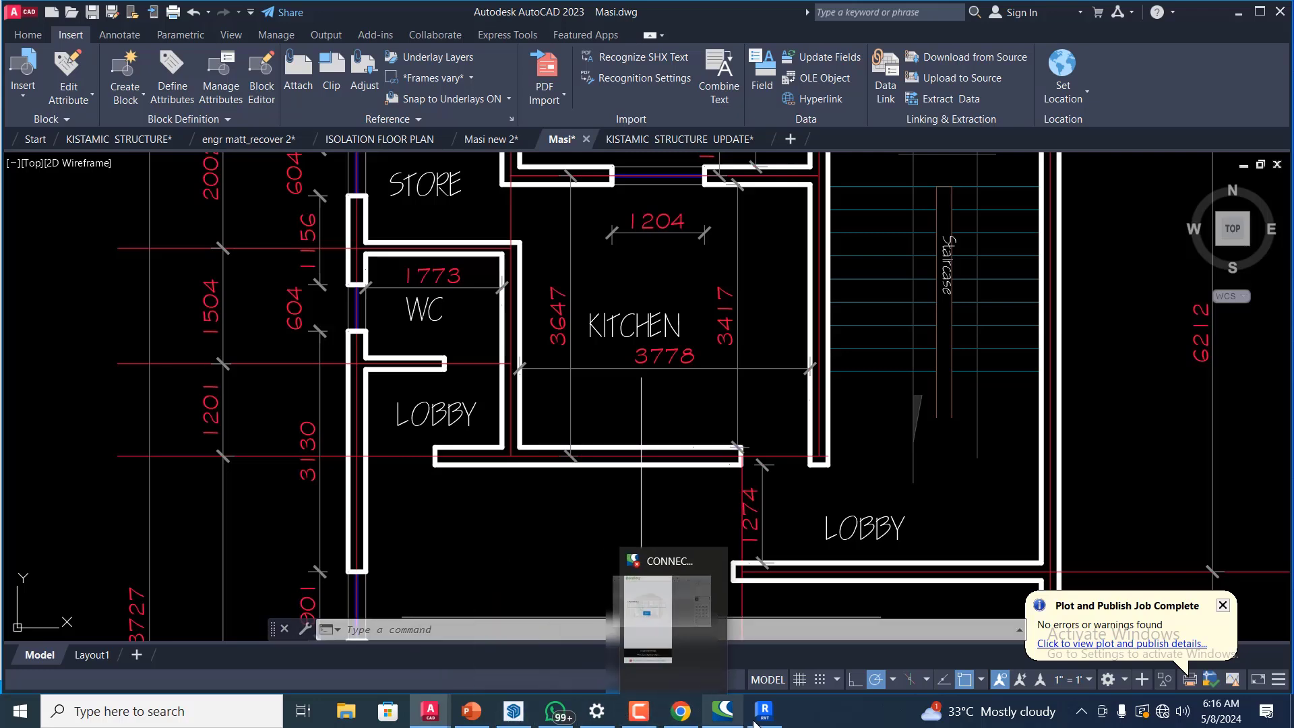
pyautogui.moveTo(760, 723)
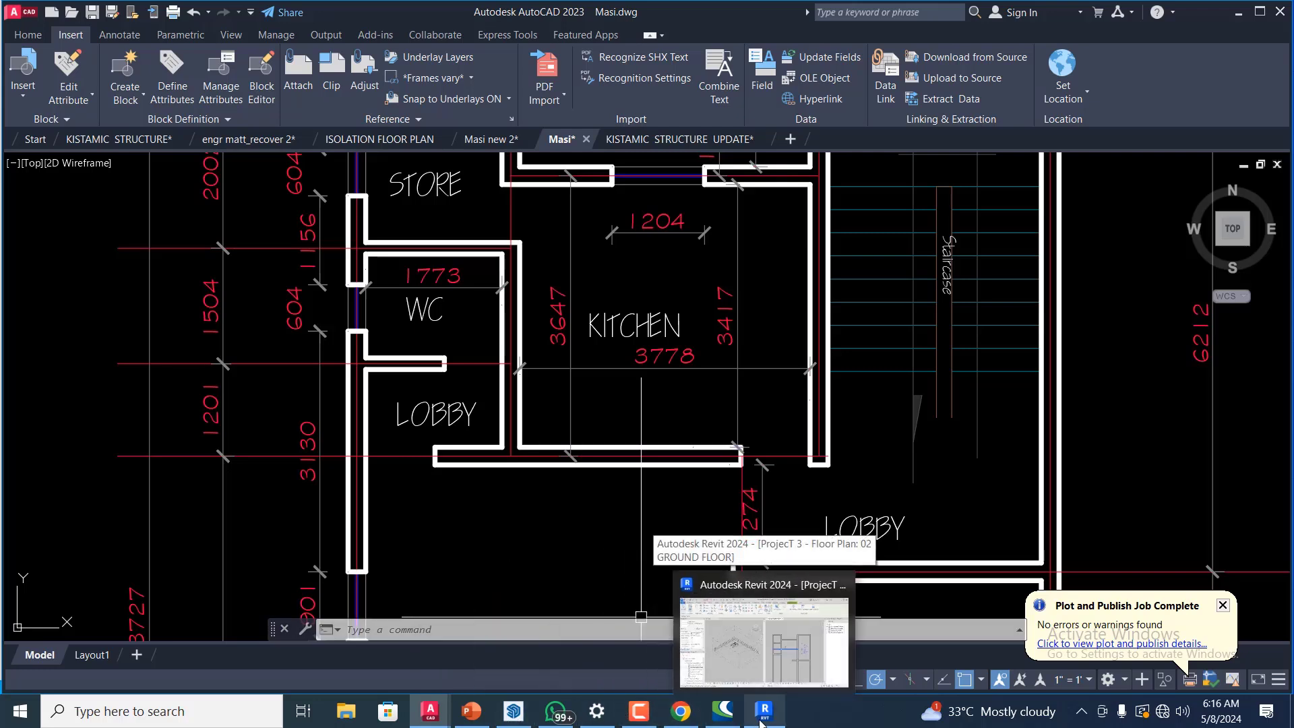
pyautogui.click(785, 637)
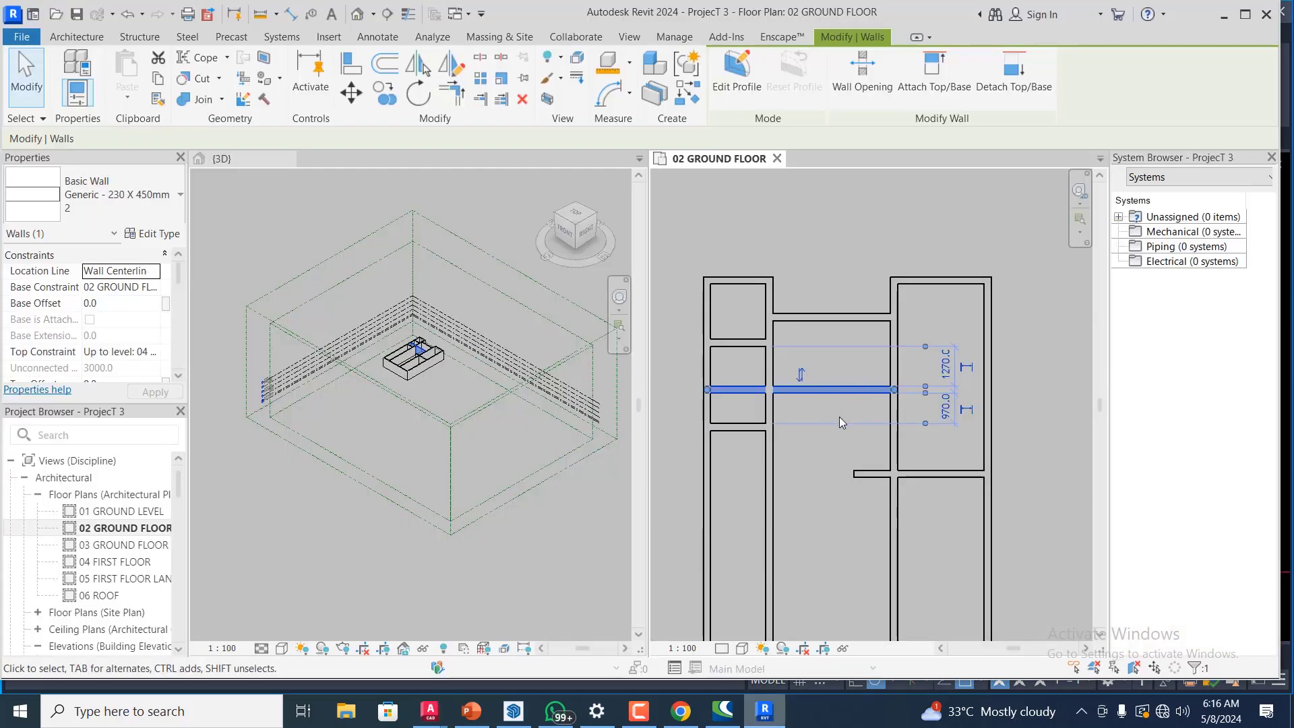
# - Extend the horizontal wall below the lobby from the first inner vertical wall to the second, closing off the kitchen
pyautogui.scroll(2, 839, 417)
pyautogui.click(702, 452)
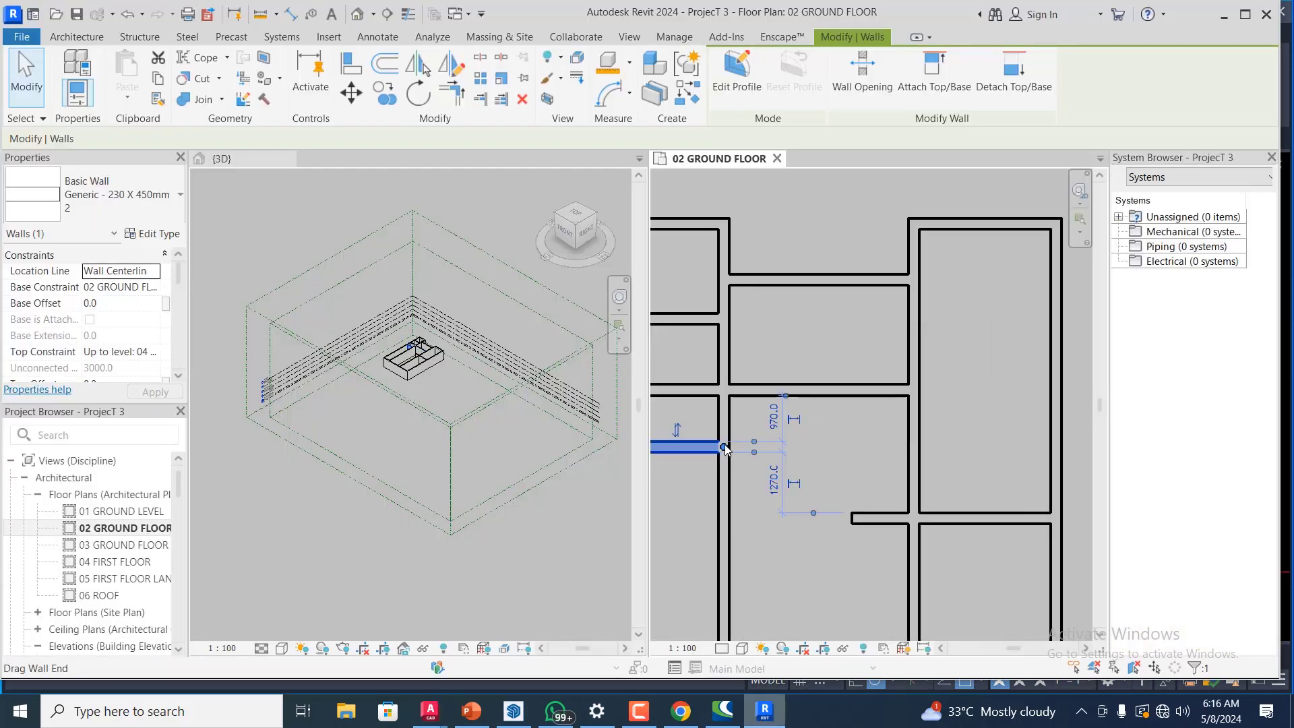
pyautogui.moveTo(757, 444); pyautogui.dragTo(911, 447)
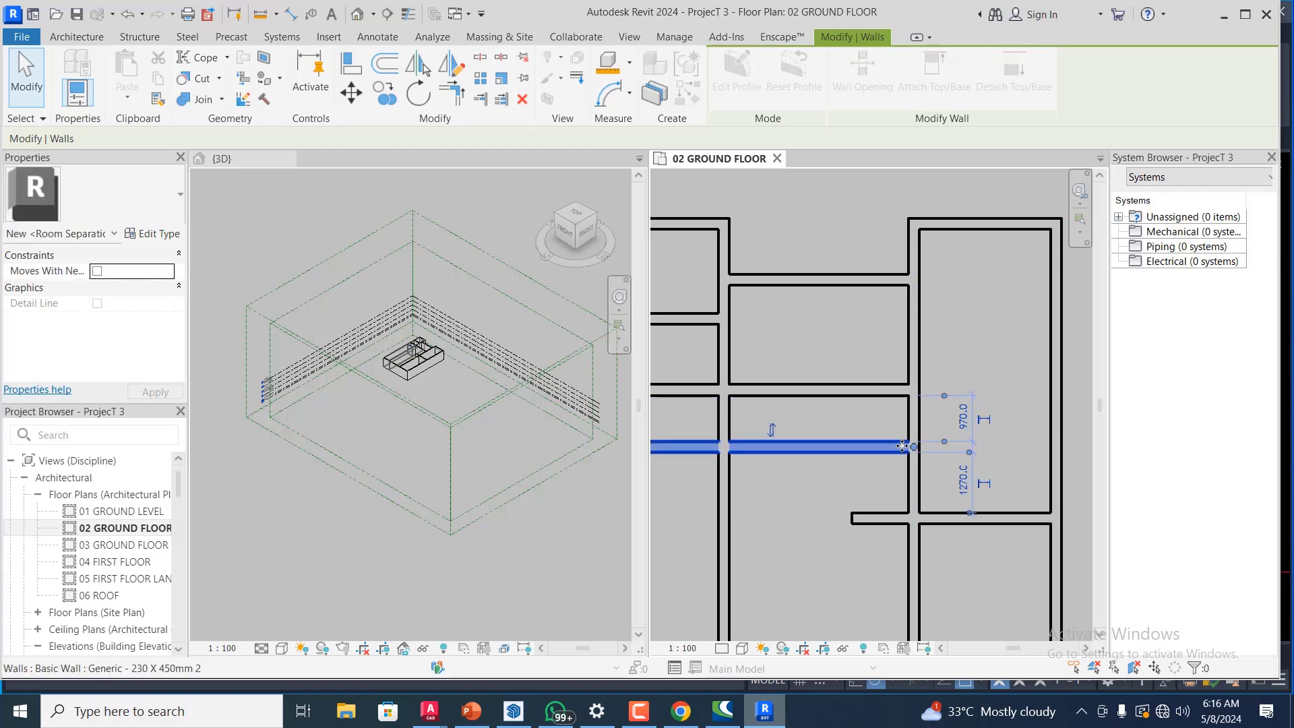
# - Shorten the horizontal wall between the WC and lobby from the second inner vertical wall back to the first
pyautogui.click(885, 391)
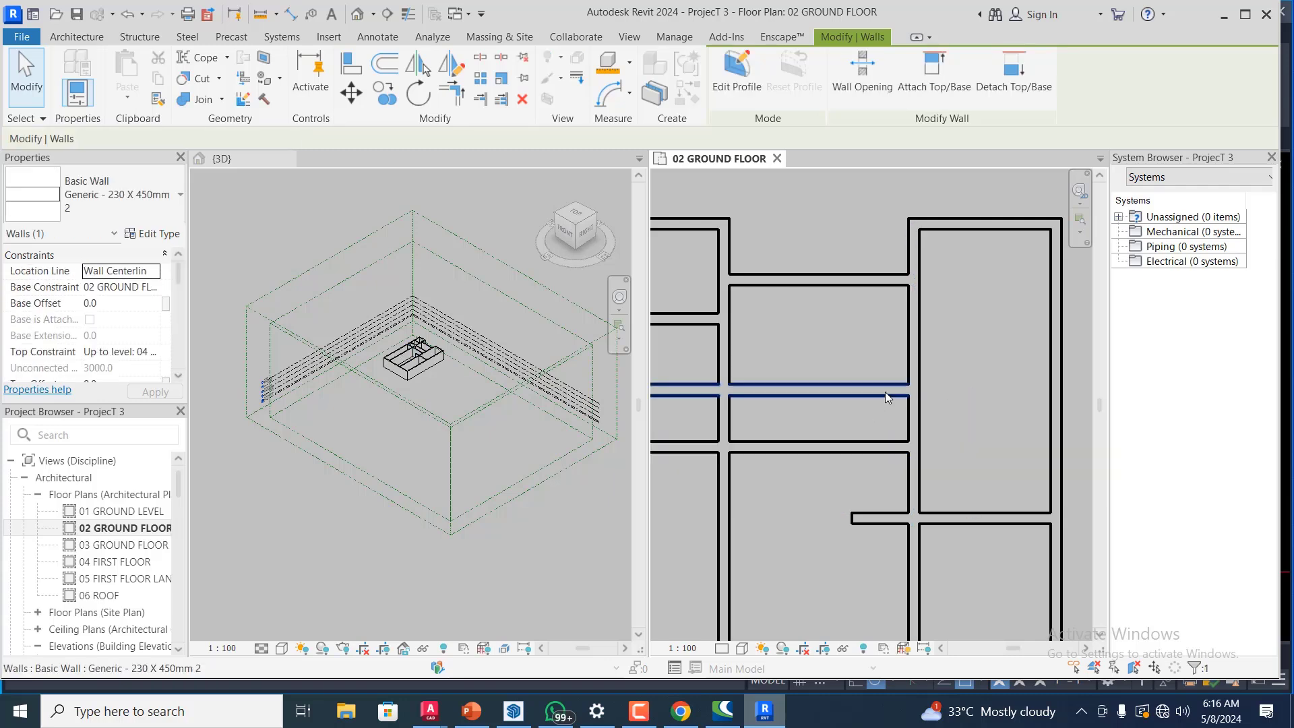
pyautogui.click(896, 389)
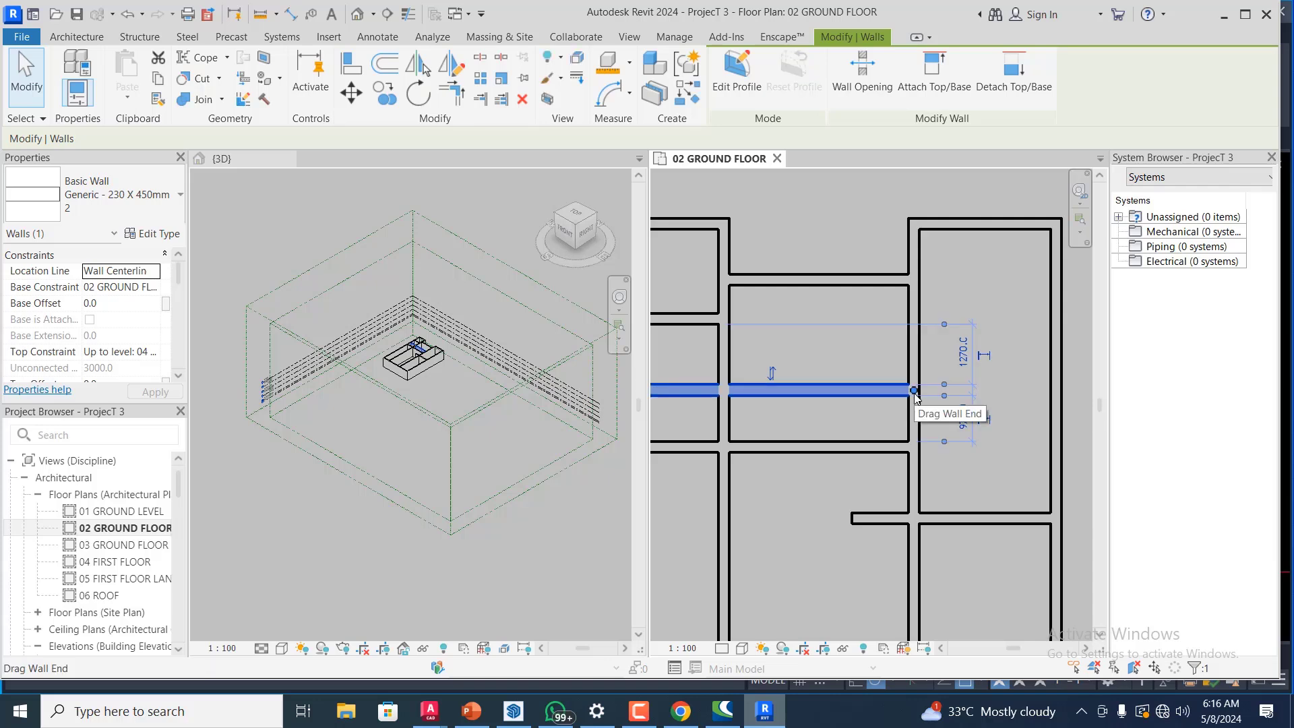
pyautogui.moveTo(910, 391); pyautogui.dragTo(724, 390)
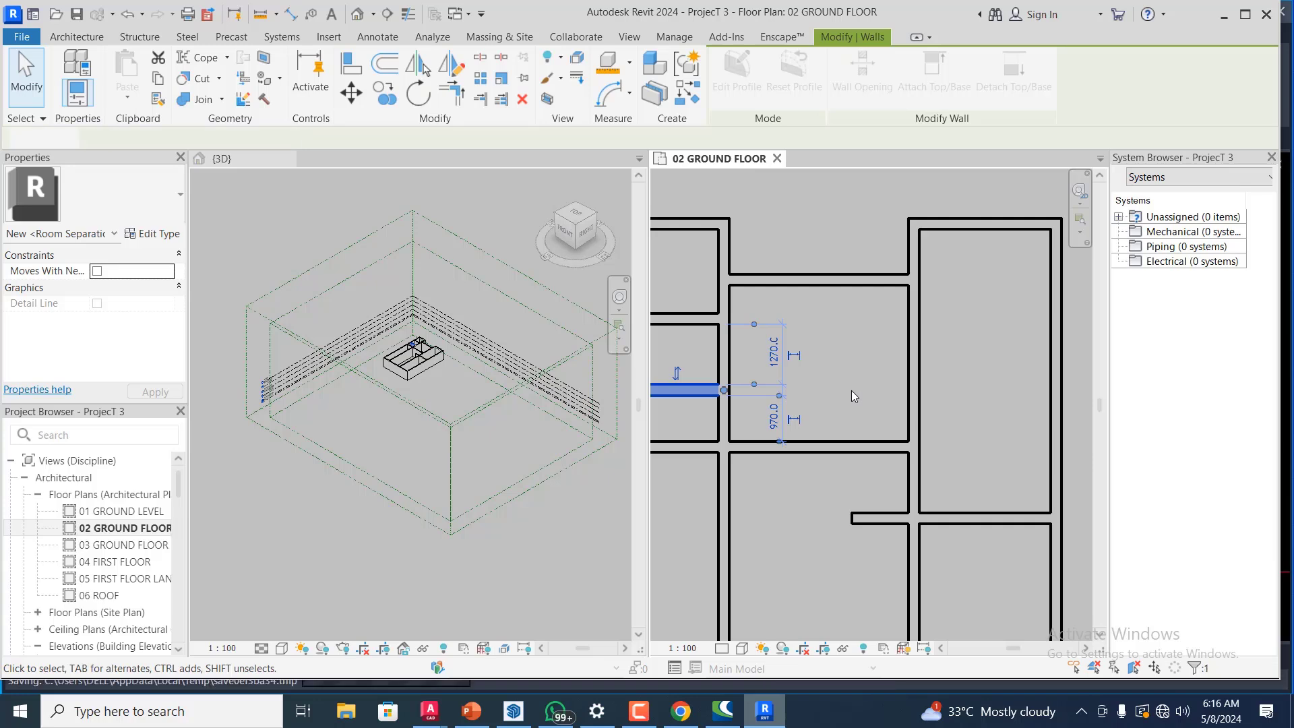
pyautogui.click(876, 387)
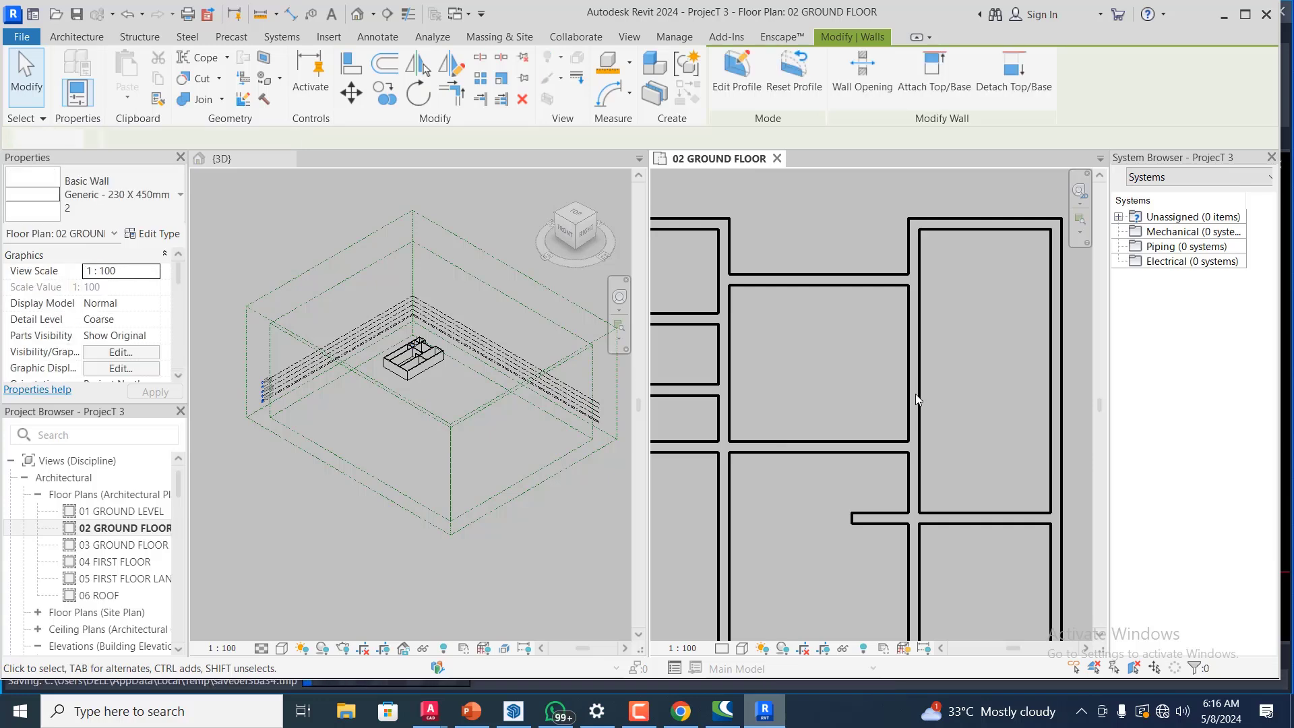
# - Switch to Masi.dwg in AutoCAD, examine where the wall below the lobby and kitchen ends, and return to Revit
pyautogui.scroll(-2, 923, 398)
pyautogui.scroll(-1, 944, 381)
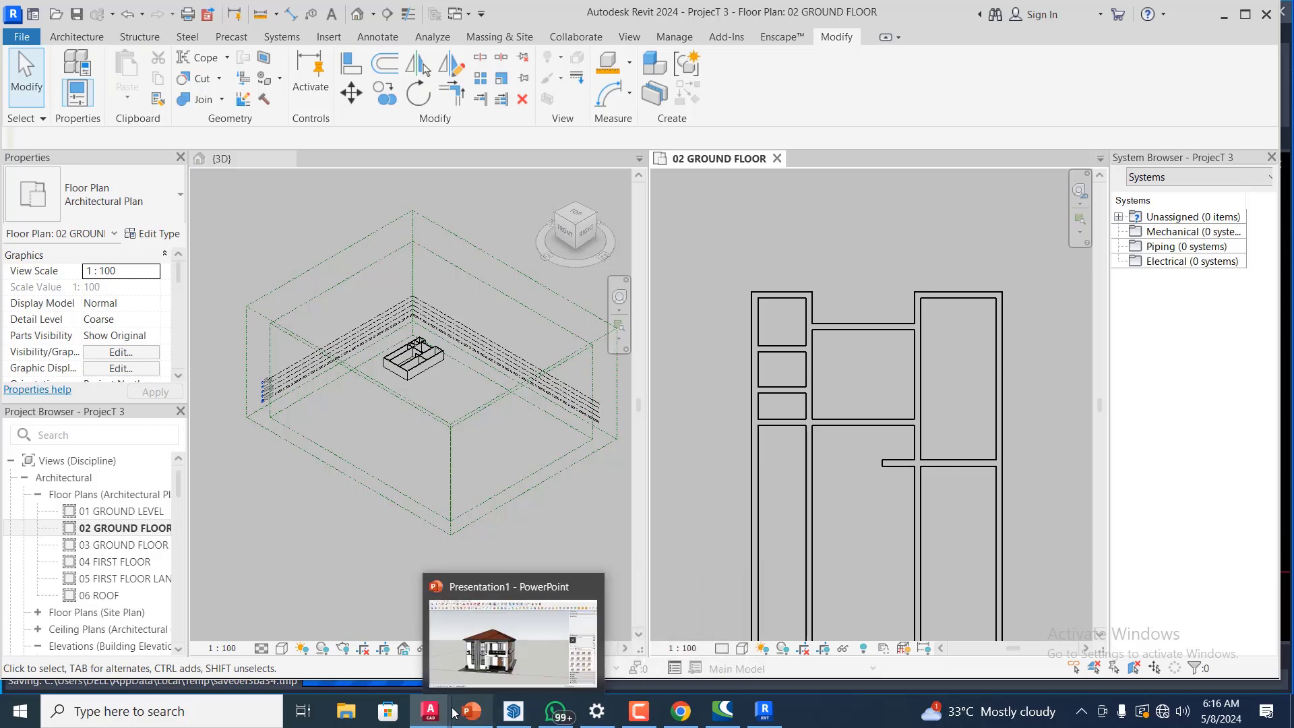
pyautogui.moveTo(431, 711)
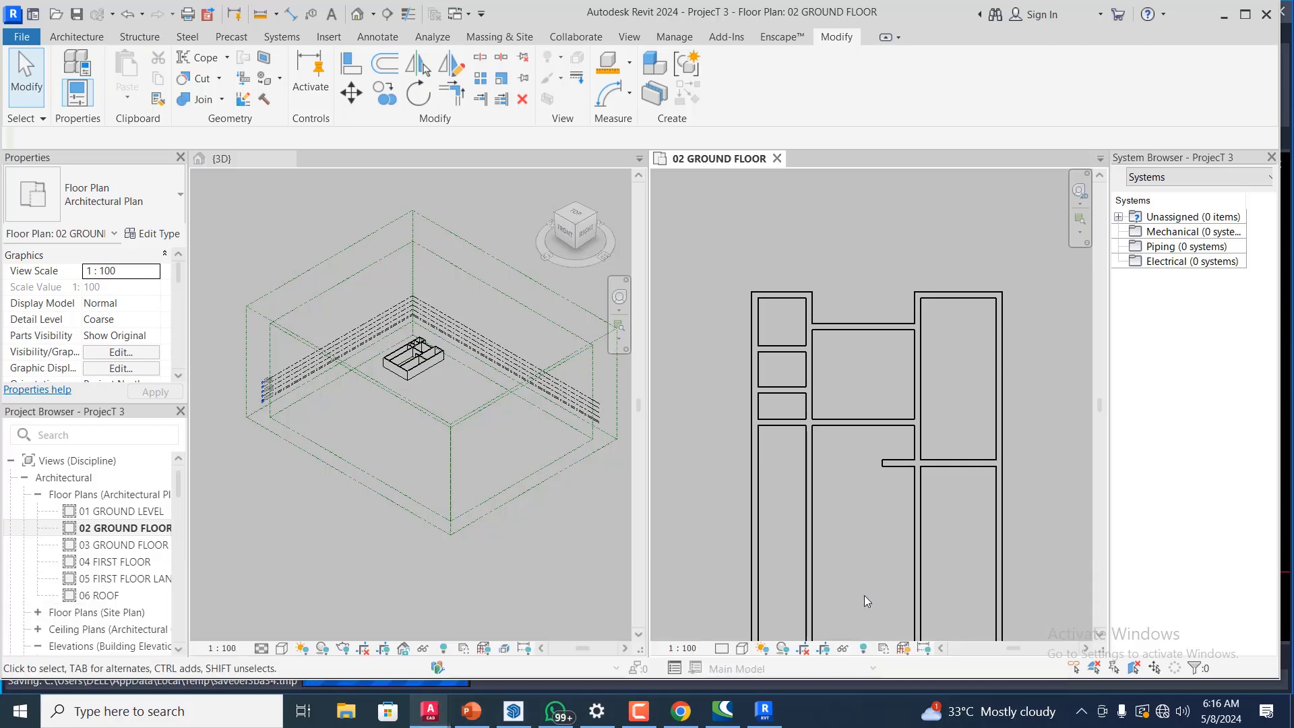
pyautogui.click(1228, 20)
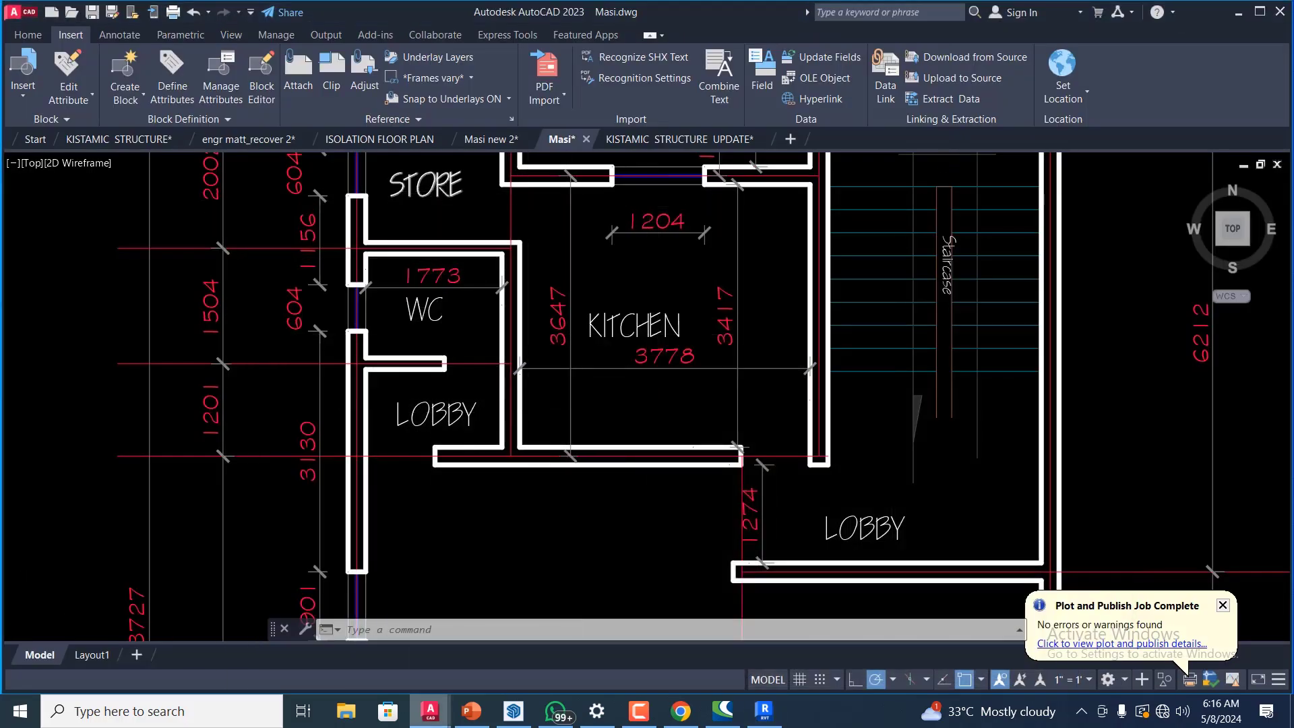
pyautogui.scroll(-4, 601, 446)
pyautogui.scroll(2, 614, 264)
pyautogui.scroll(-3, 628, 379)
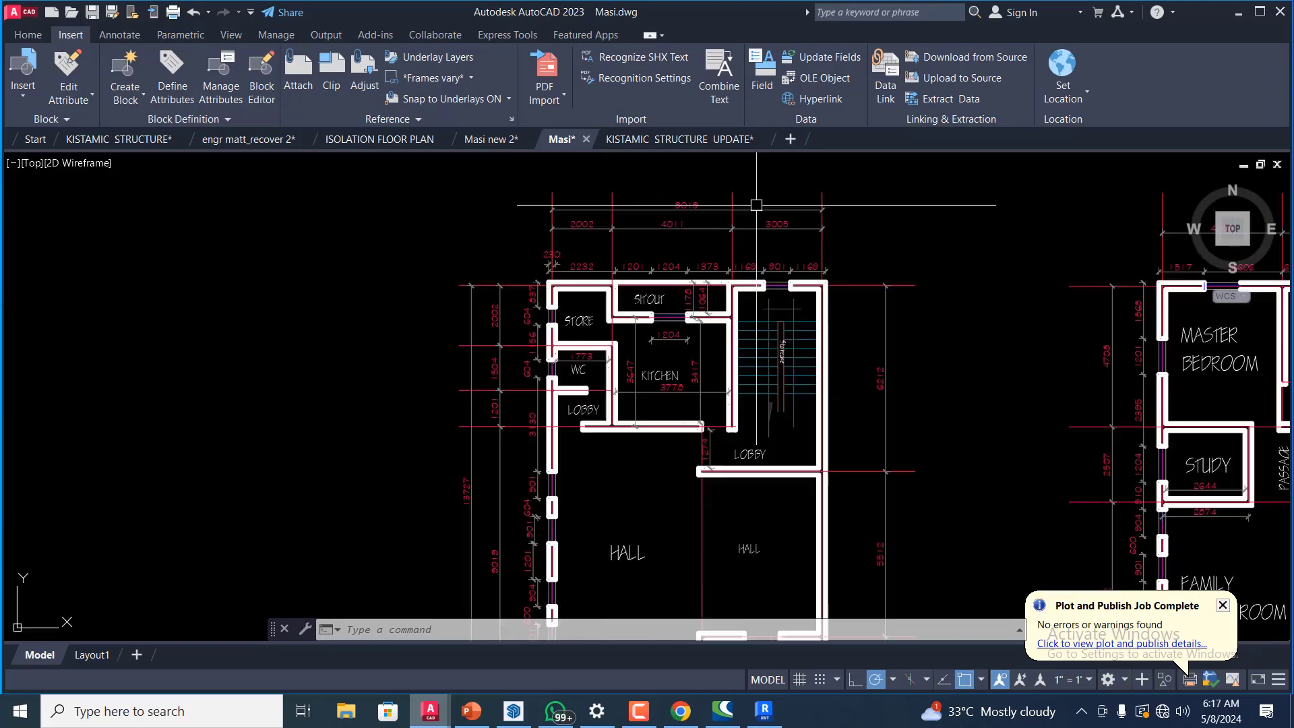
pyautogui.scroll(5, 580, 310)
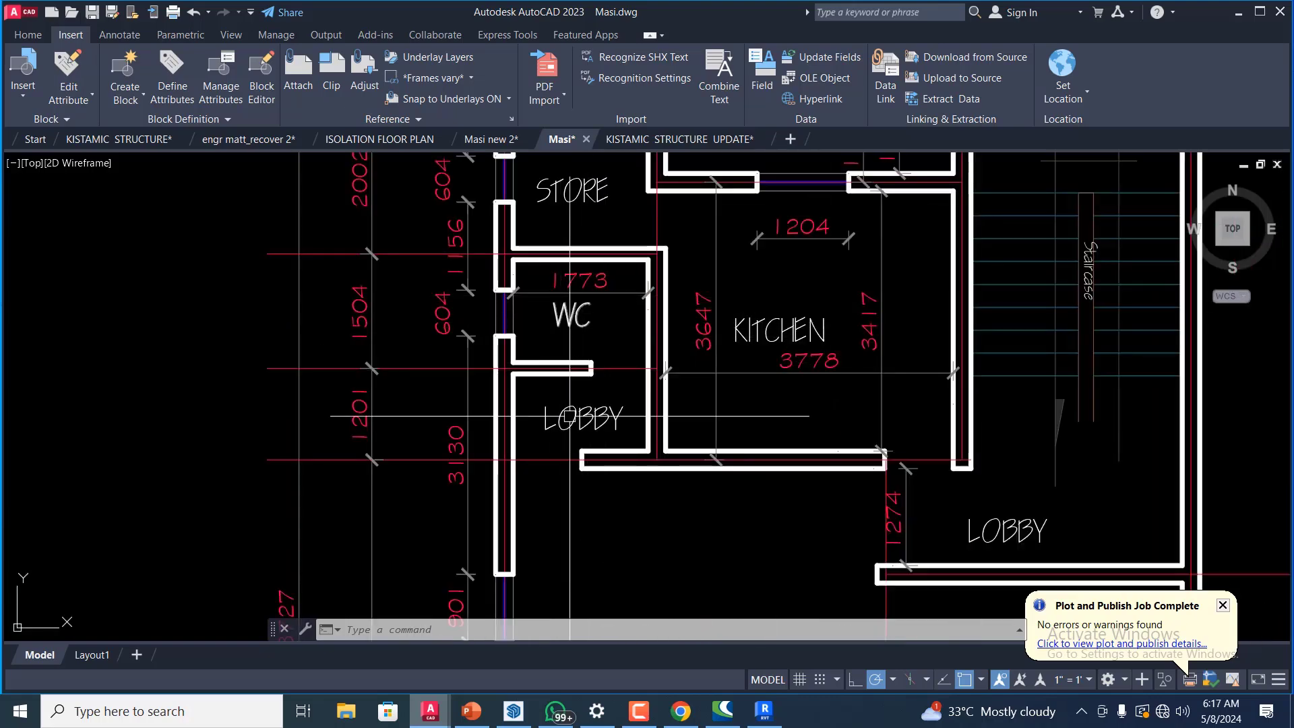
pyautogui.moveTo(768, 713)
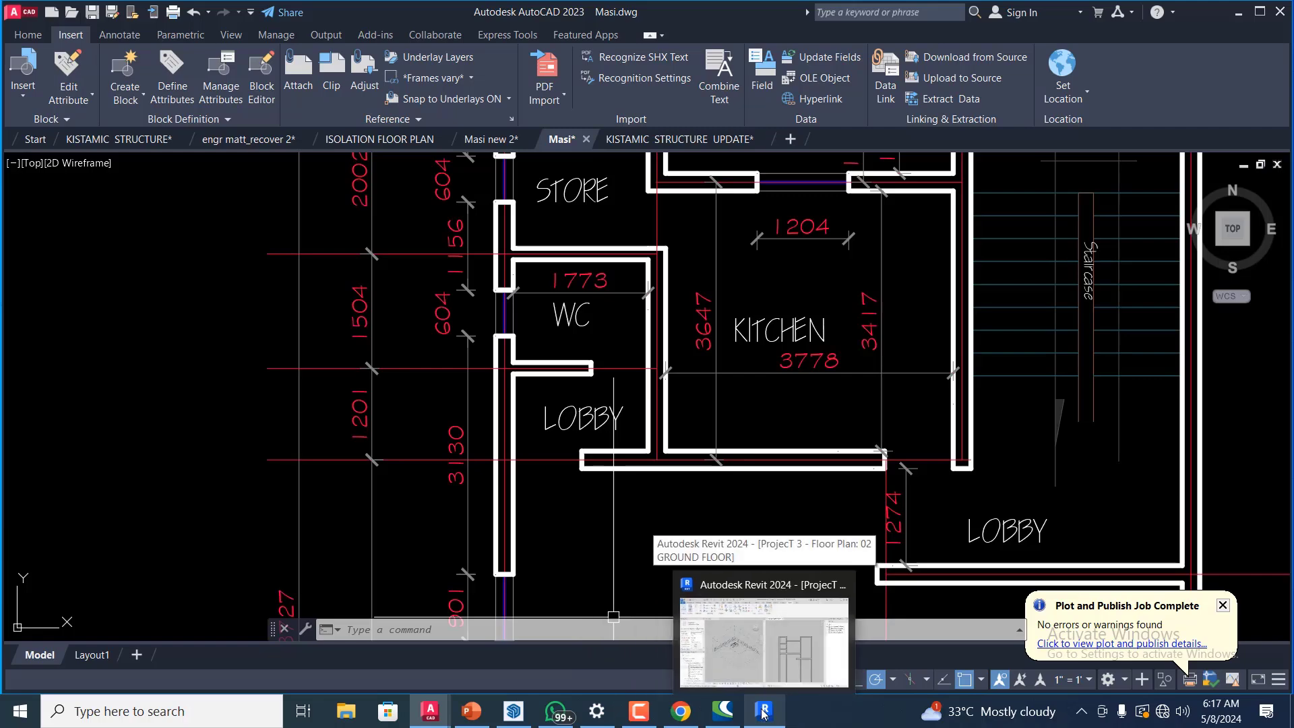
pyautogui.click(764, 713)
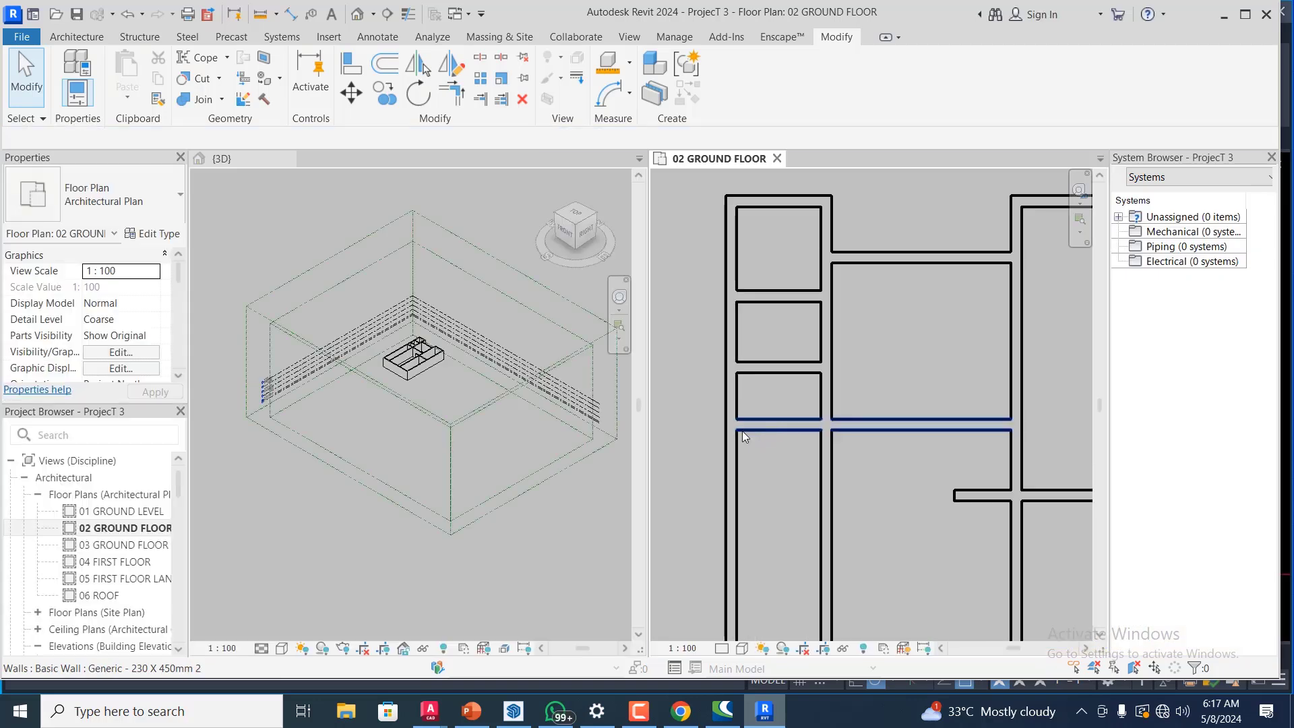
# - Pull the left end of the wall below the lobby and kitchen away from the outer wall, making it about 5200 mm long
pyautogui.click(741, 426)
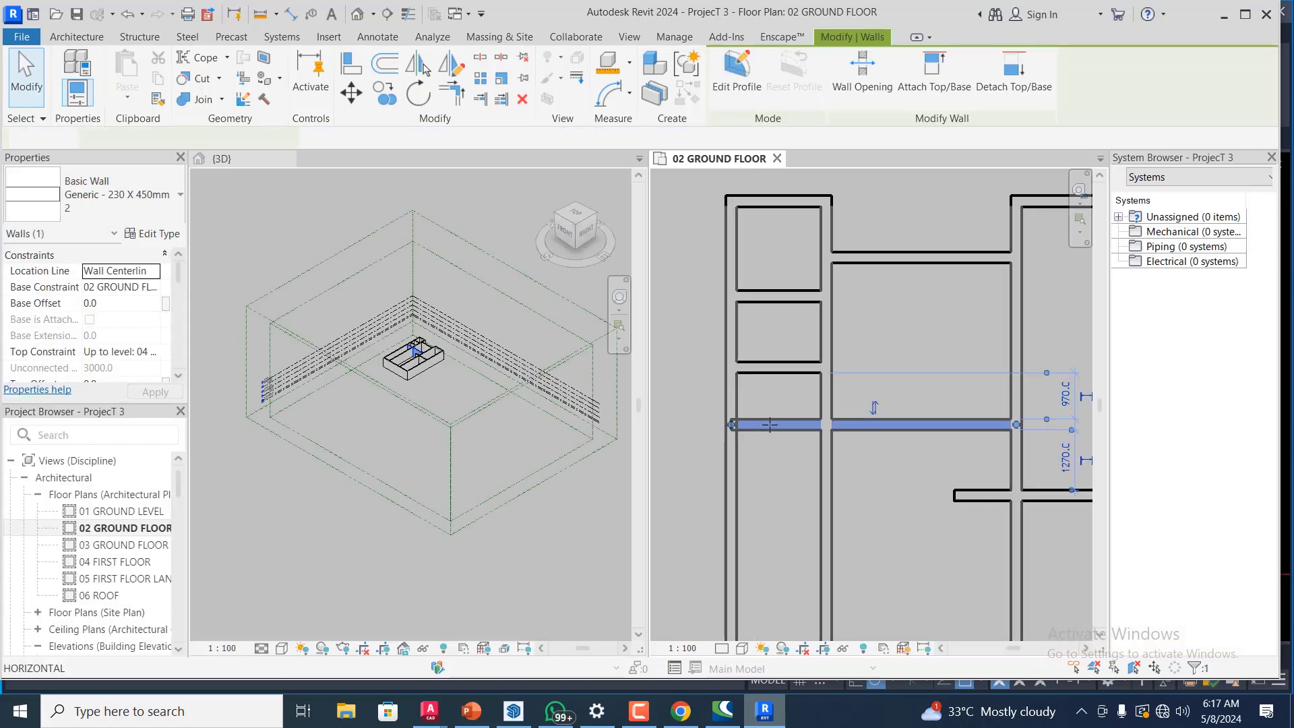
pyautogui.moveTo(733, 425); pyautogui.dragTo(771, 425)
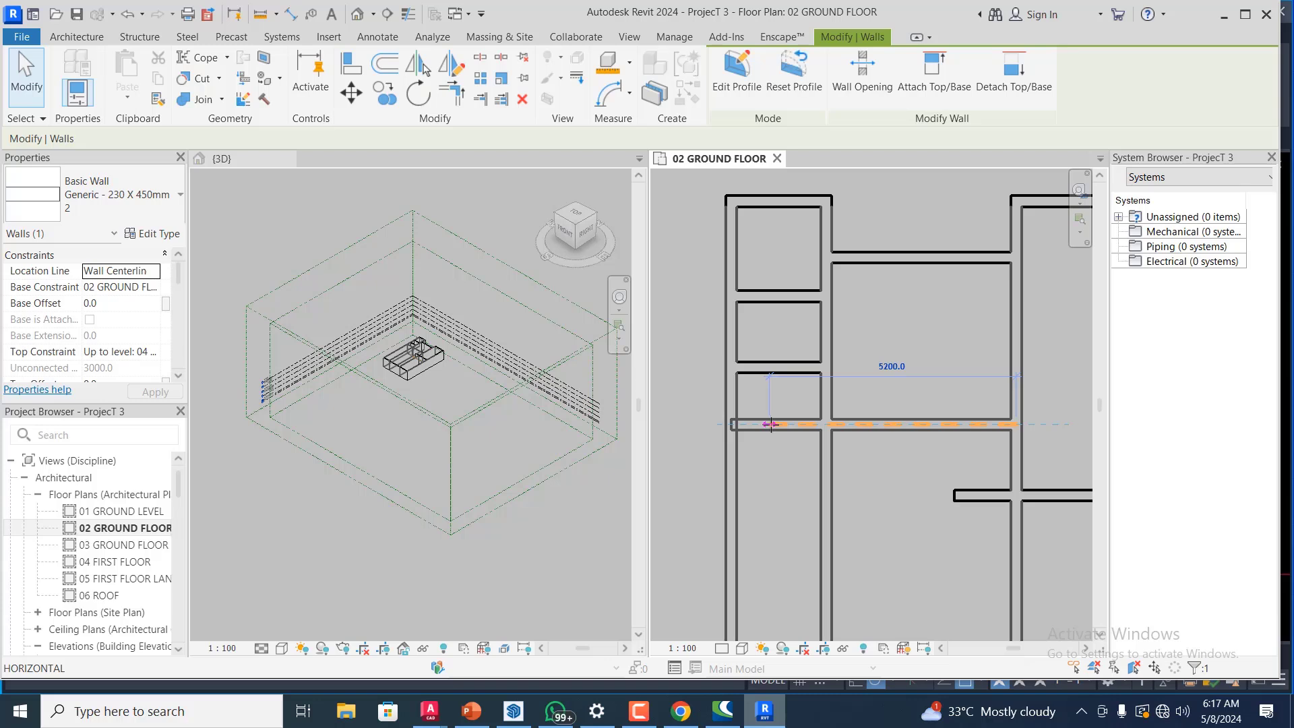
pyautogui.click(810, 323)
pyautogui.scroll(-1, 726, 388)
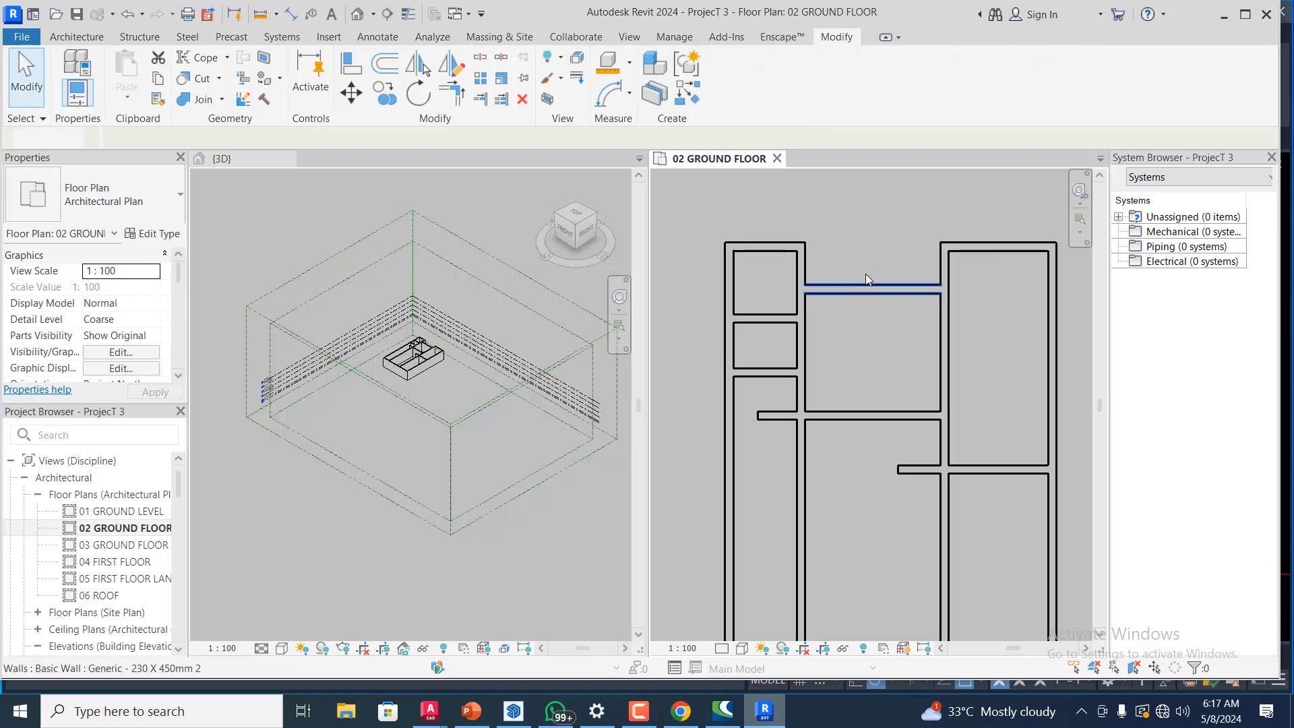
pyautogui.scroll(1, 887, 283)
pyautogui.scroll(-1, 808, 339)
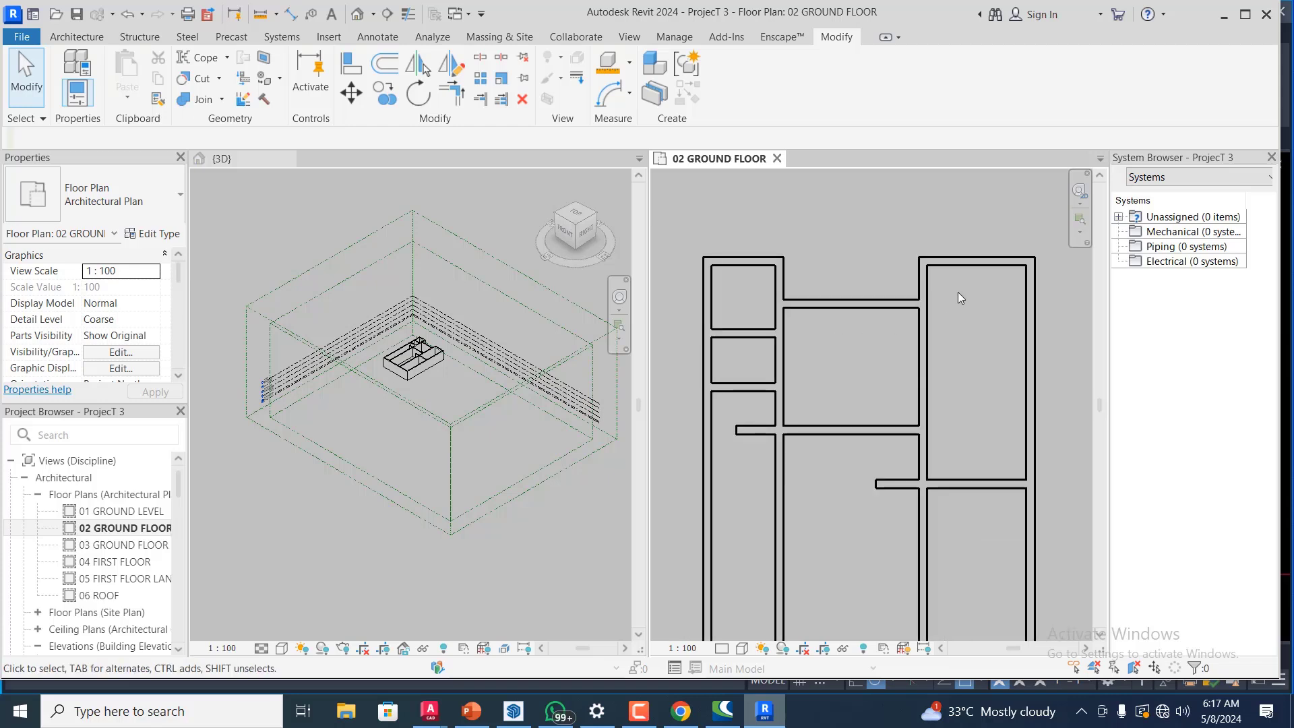
pyautogui.scroll(-1, 960, 297)
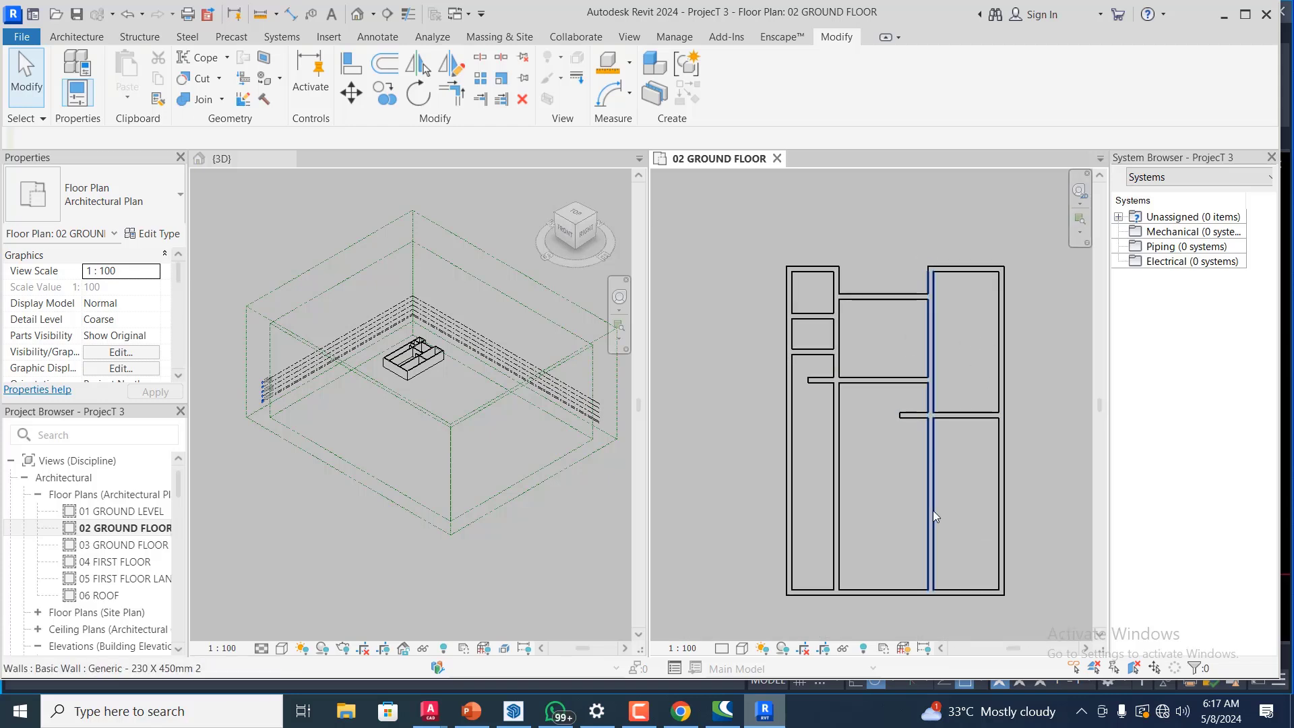
pyautogui.scroll(1, 960, 568)
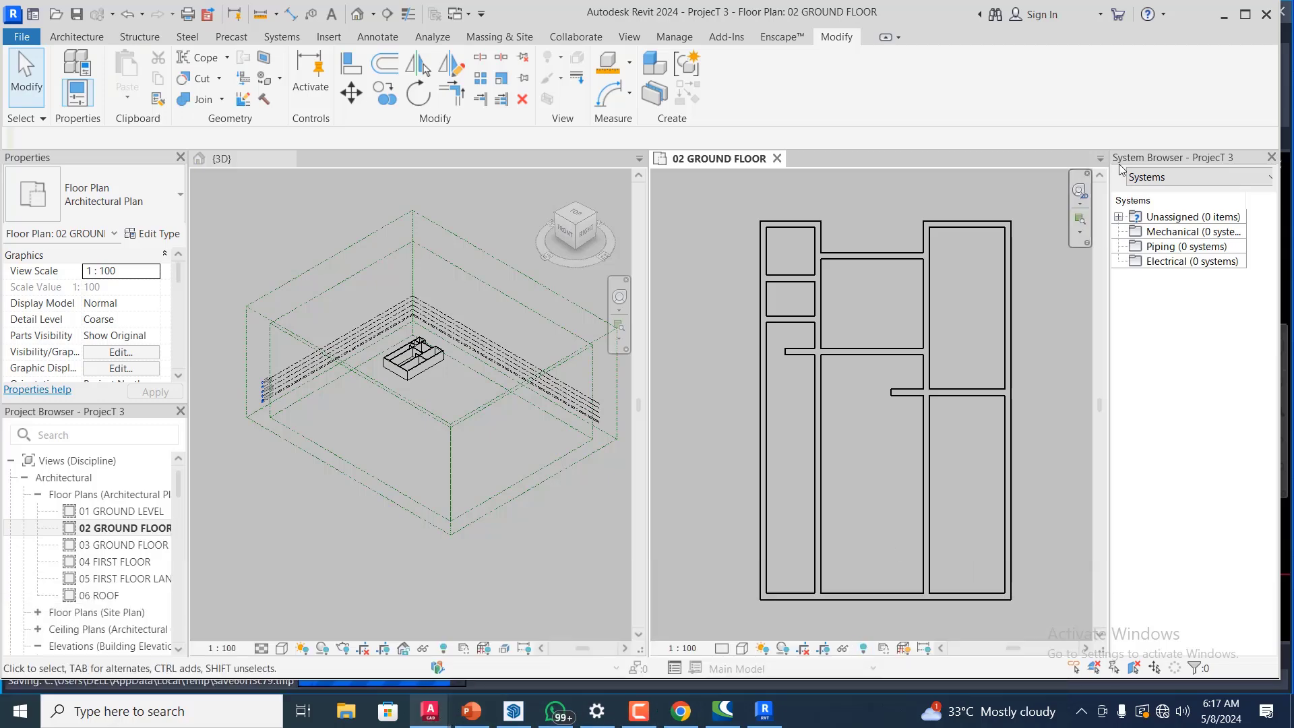
# - Switch to Masi.dwg in AutoCAD and add a vertical linear dimension beside the entrance, from the bottom wall axis to the axis above it
pyautogui.click(1223, 17)
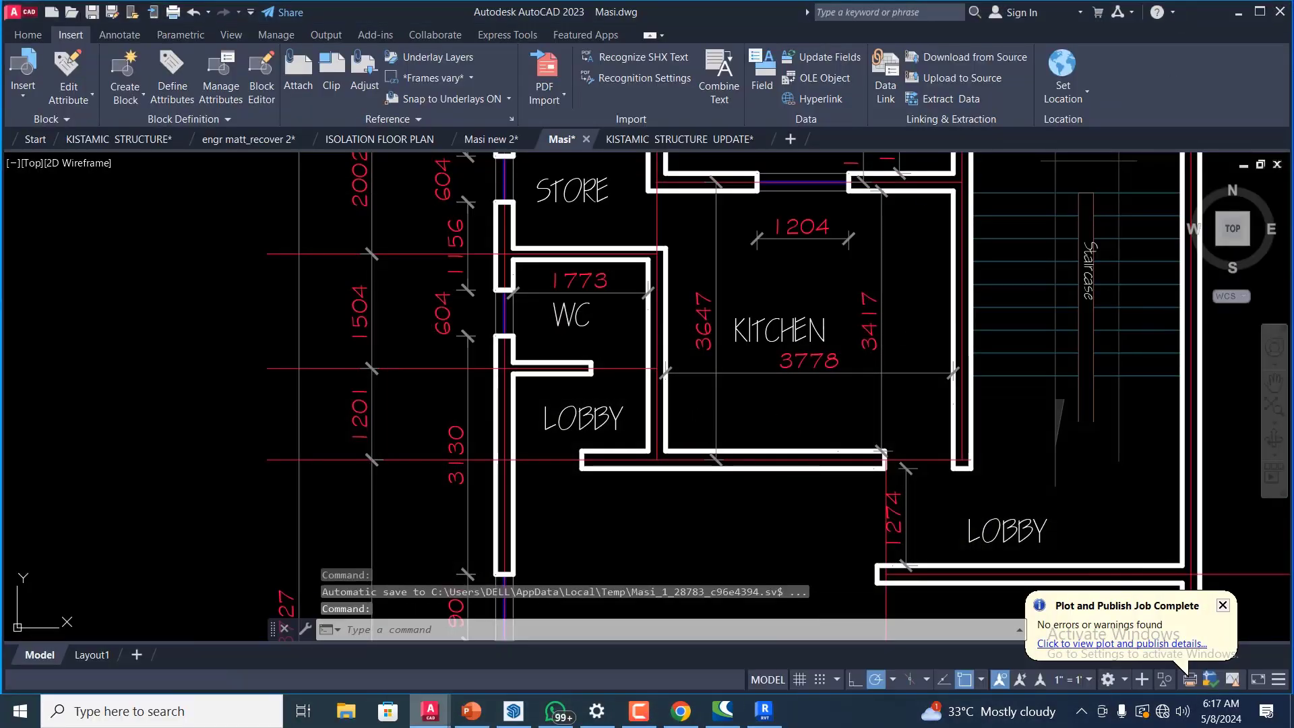
pyautogui.scroll(-6, 821, 444)
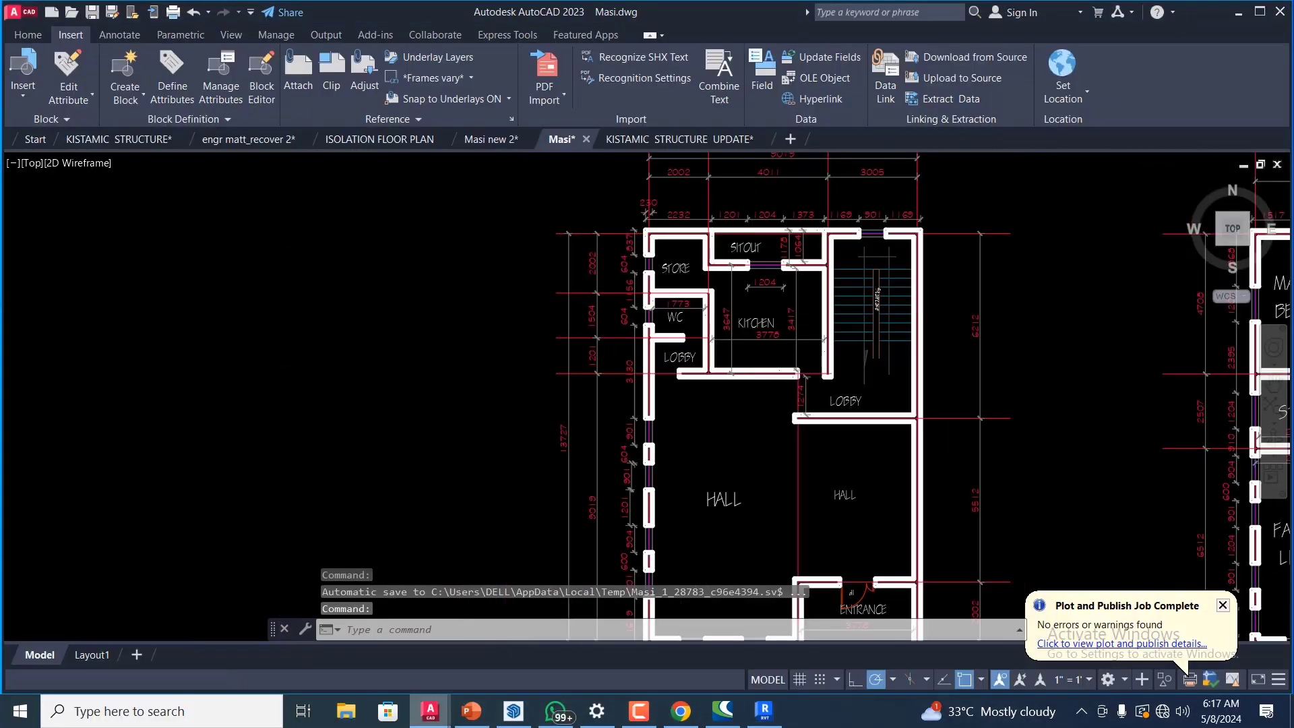
pyautogui.scroll(2, 746, 516)
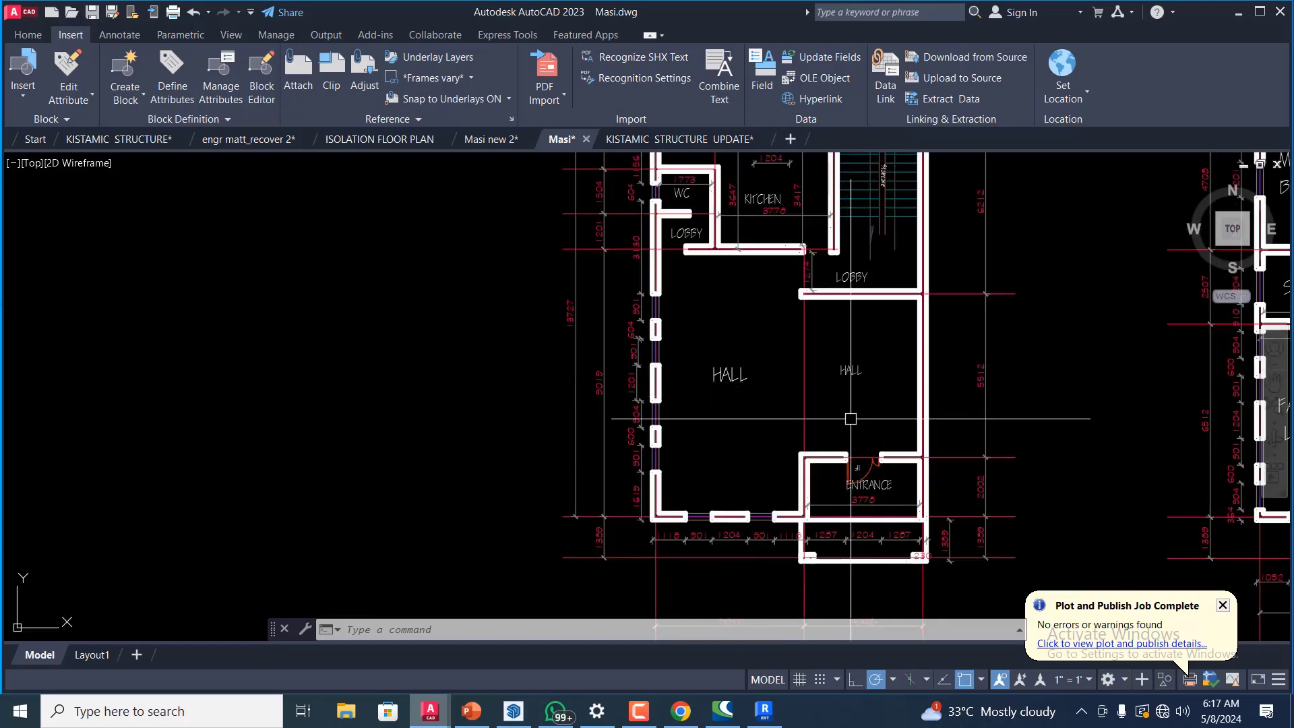
pyautogui.scroll(-2, 699, 390)
pyautogui.scroll(6, 811, 448)
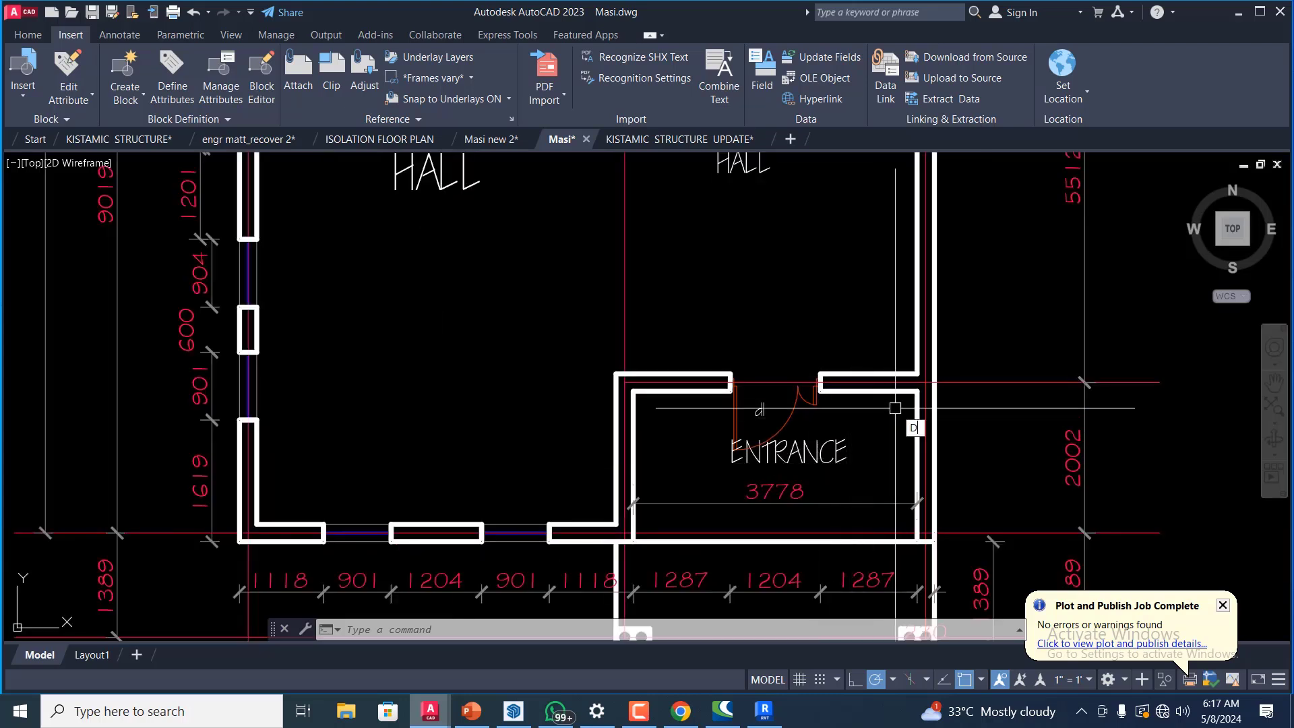
pyautogui.press('Return')
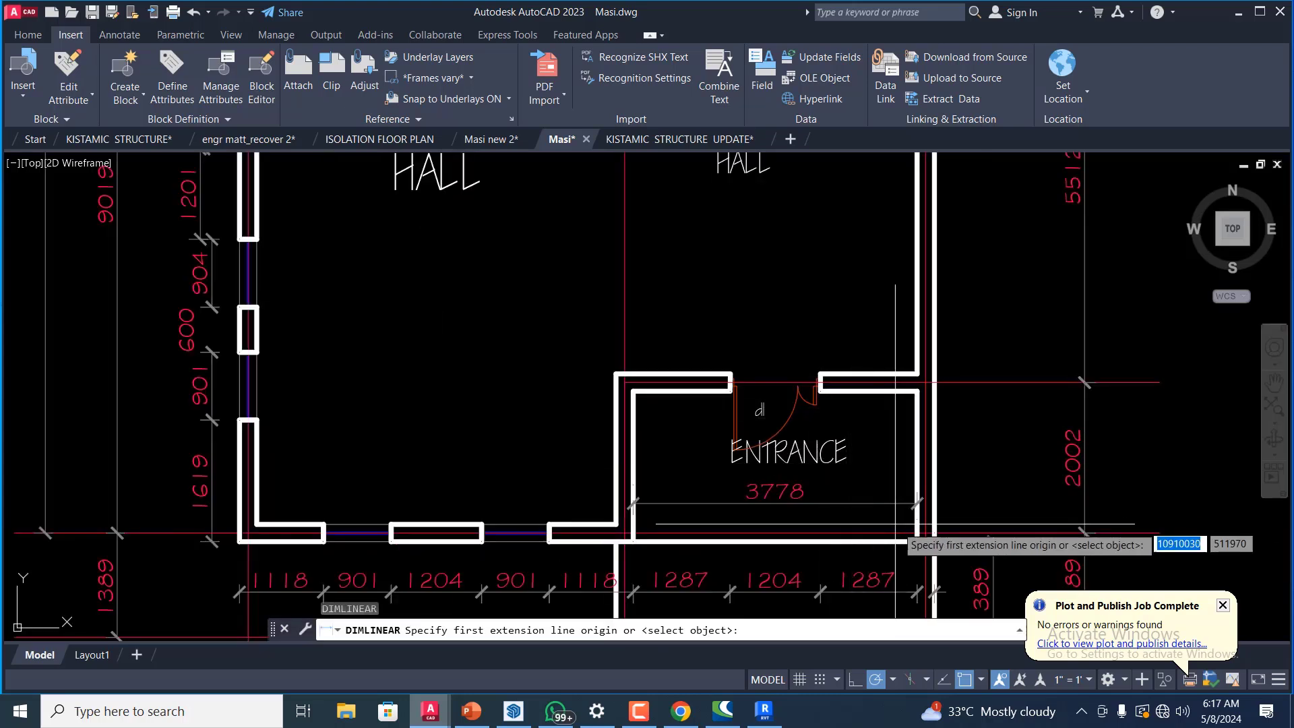
pyautogui.click(901, 532)
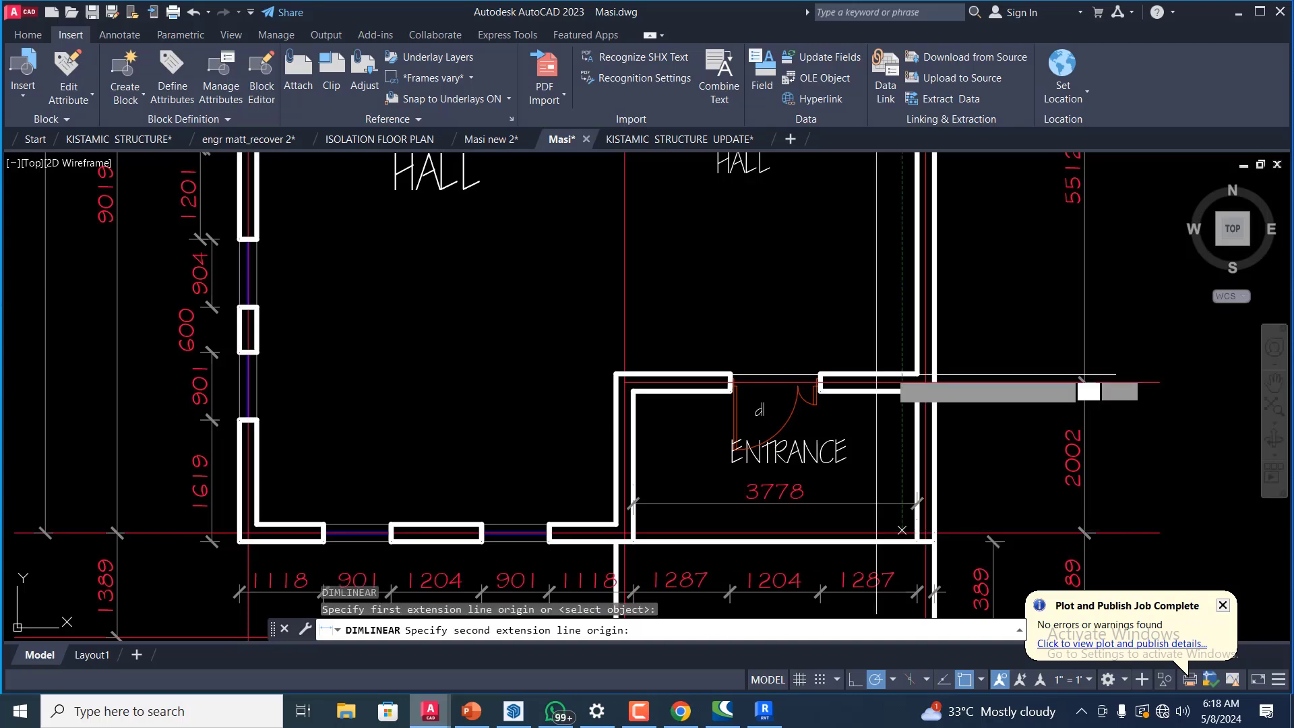
pyautogui.click(919, 383)
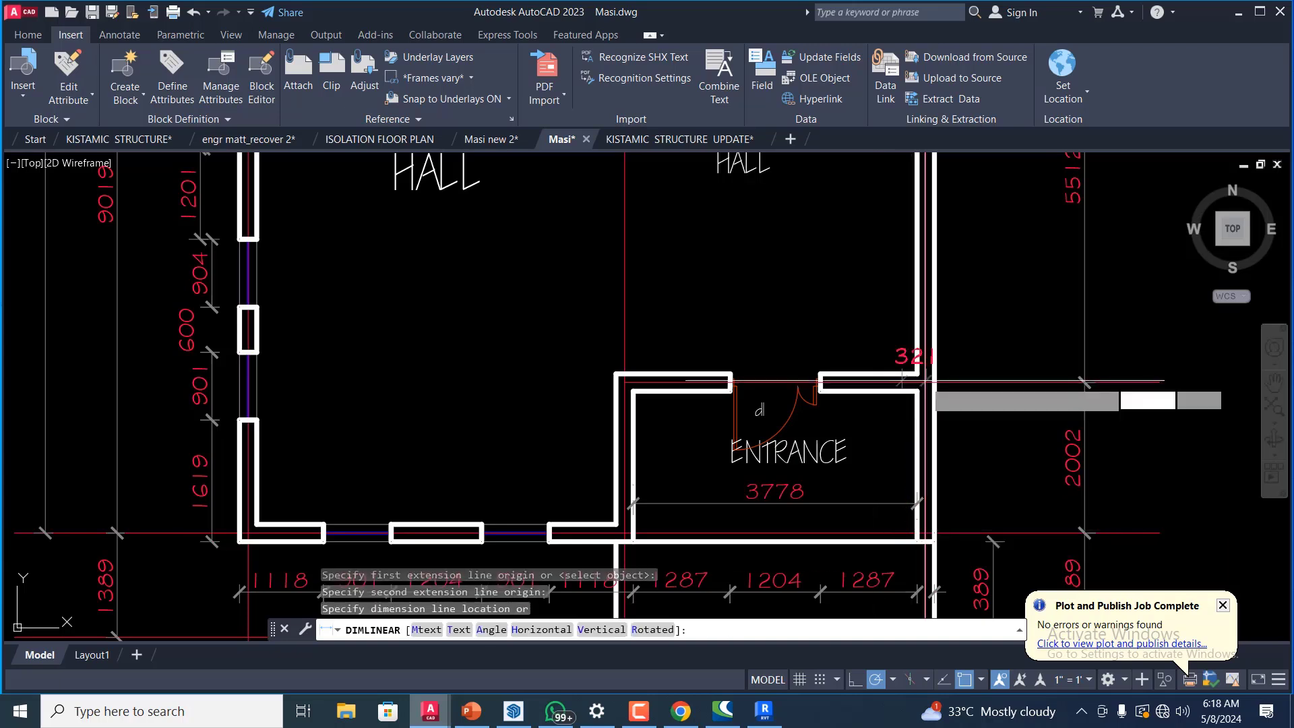
pyautogui.click(981, 406)
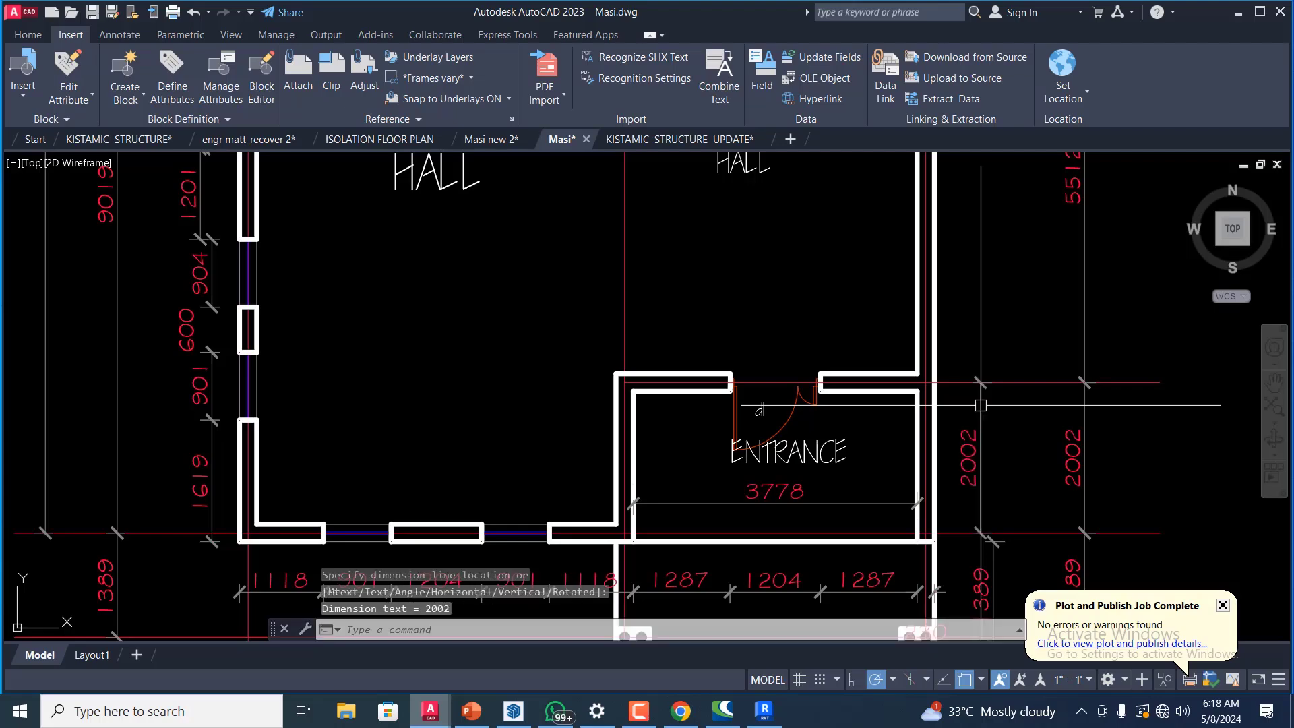
# - Return to Revit and copy the building's bottom outer wall 2000 mm upward
pyautogui.click(767, 711)
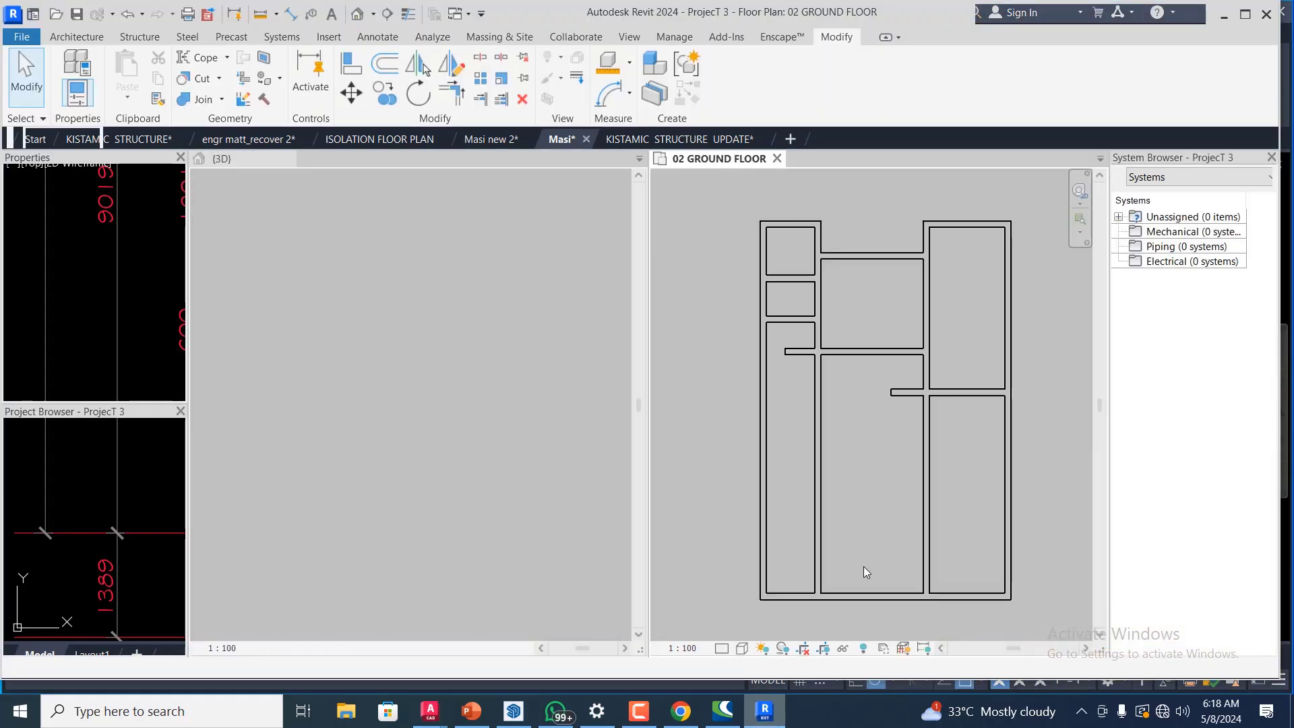
pyautogui.click(960, 596)
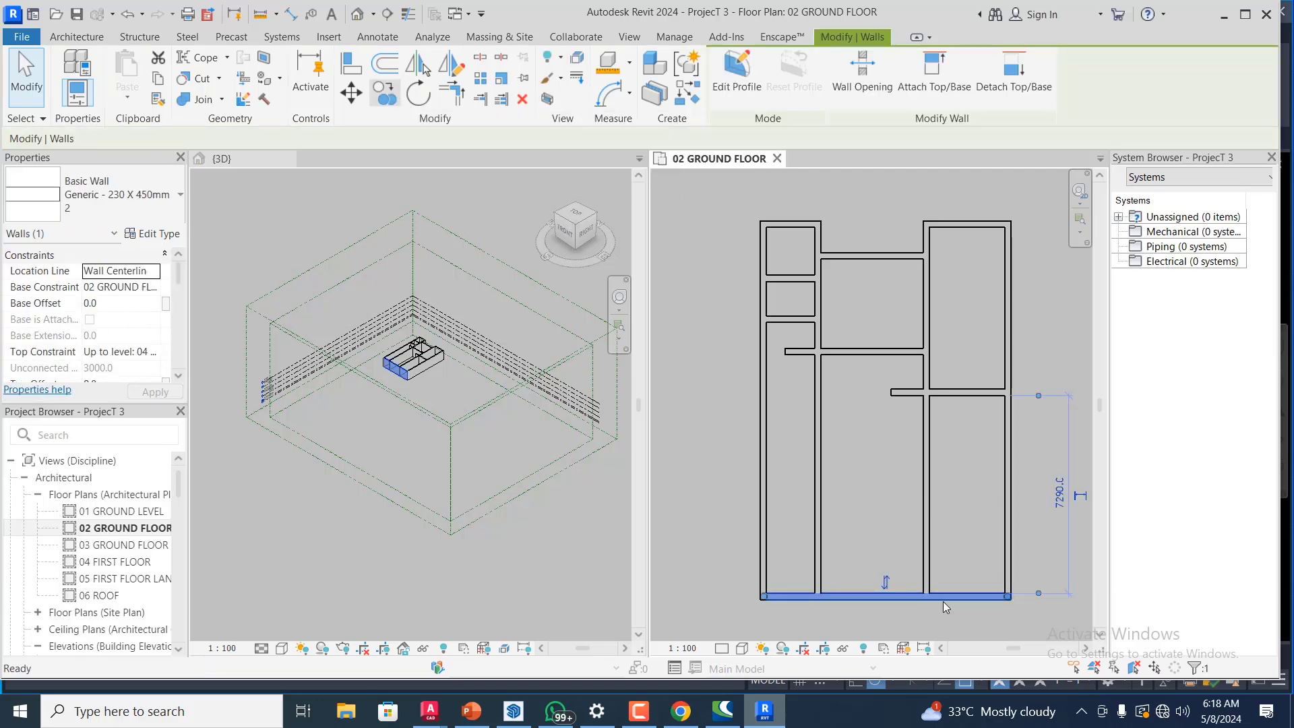
pyautogui.press('c')
pyautogui.press('o')
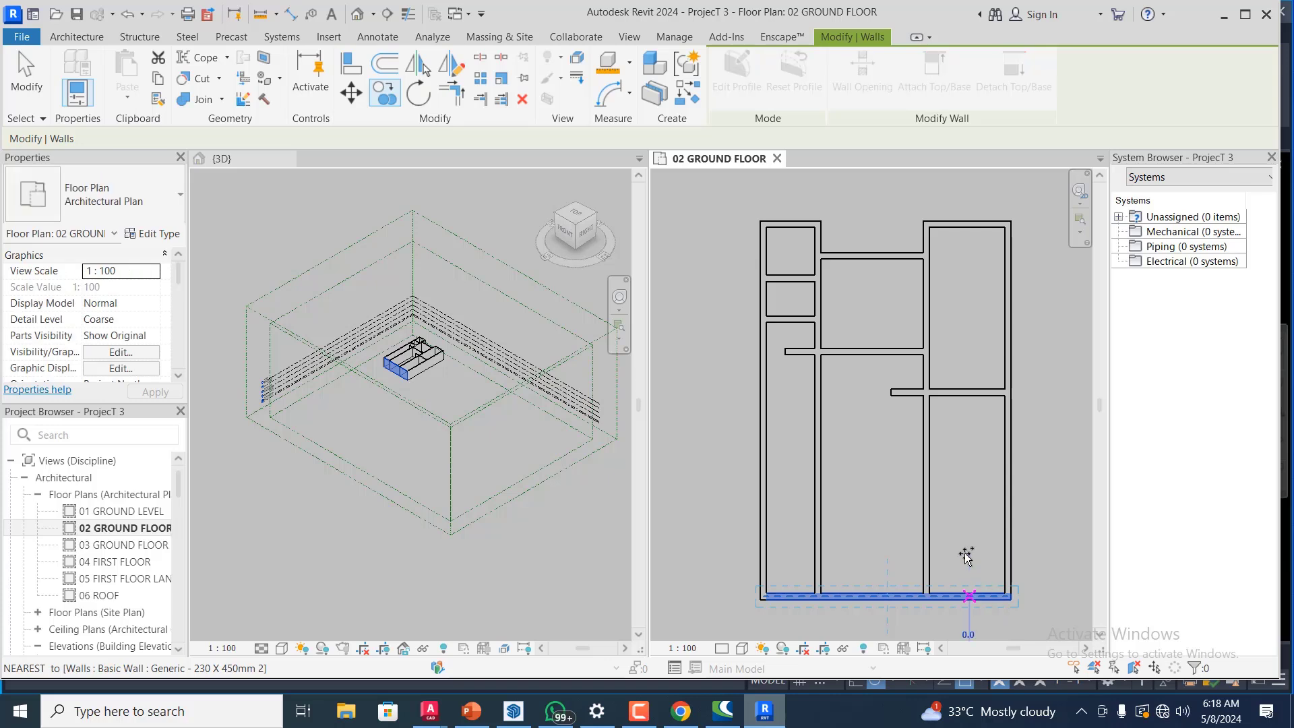
pyautogui.click(969, 596)
pyautogui.write('2000')
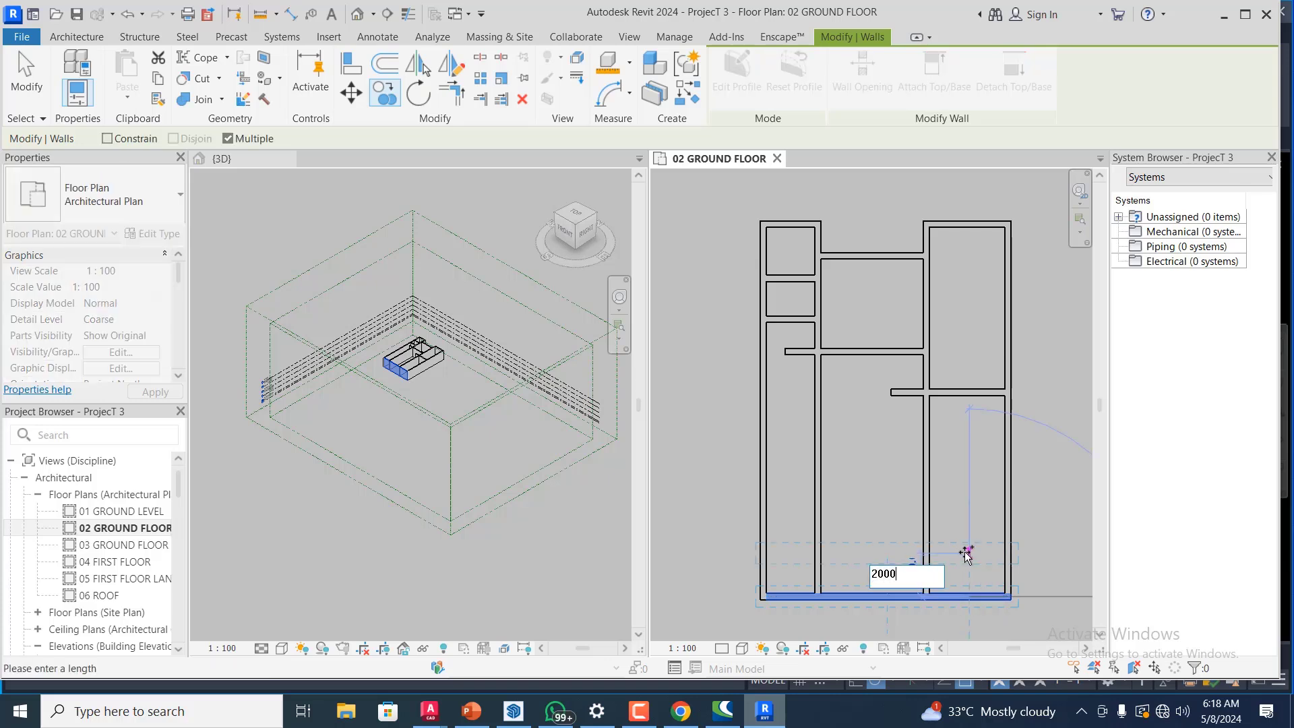
pyautogui.press('Return')
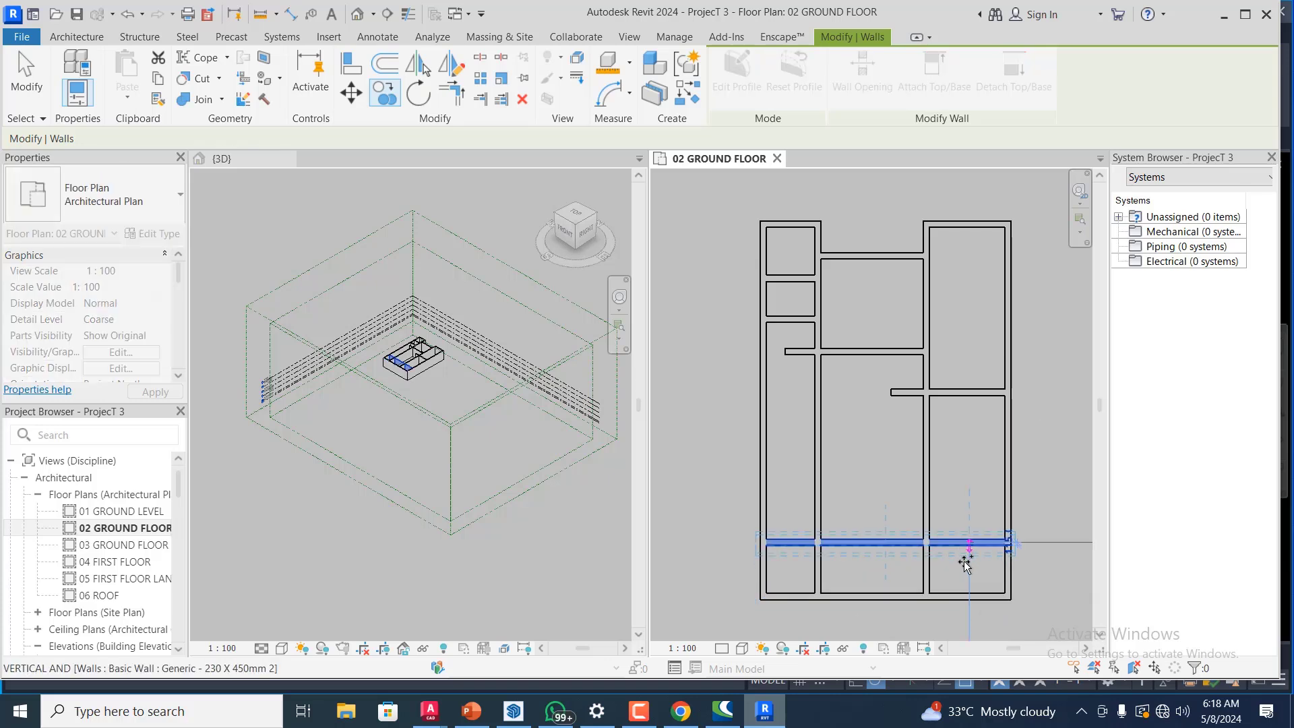
pyautogui.press('Escape')
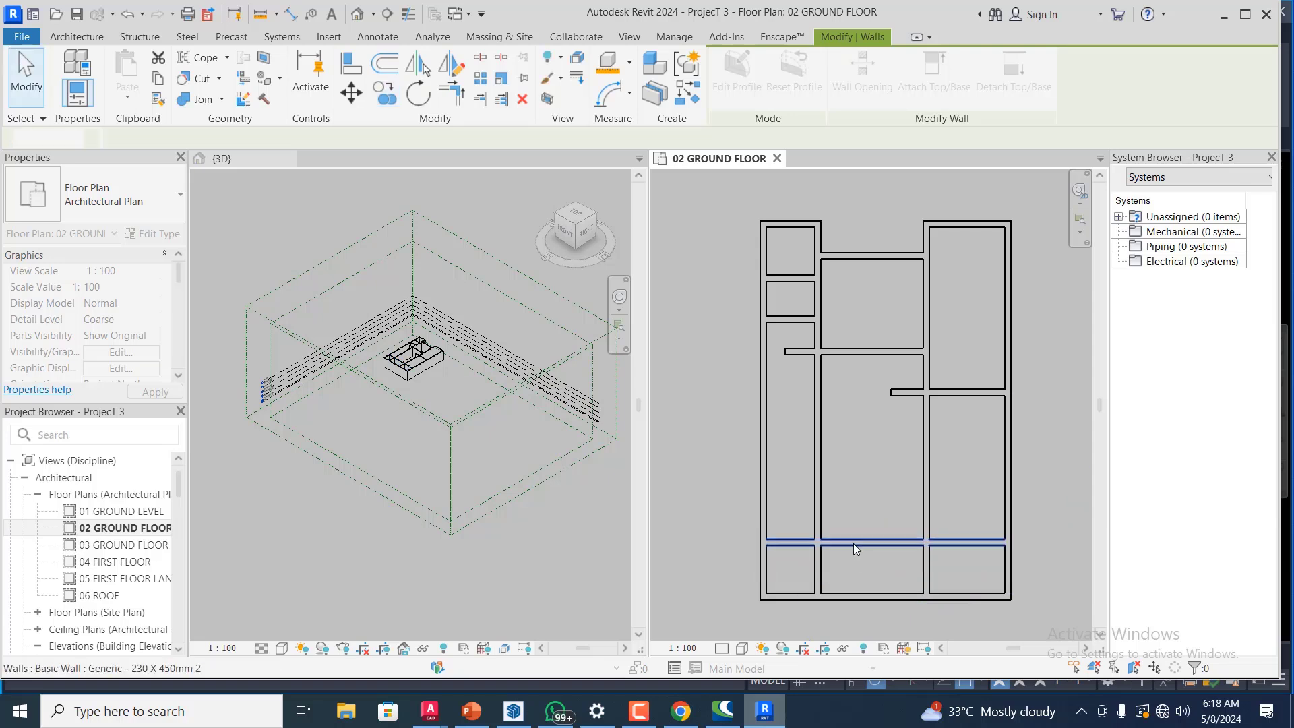
# - Shorten the copied horizontal wall from the left outer wall to the second inner vertical wall, keeping only the part above the entrance
pyautogui.click(853, 544)
pyautogui.moveTo(764, 543); pyautogui.dragTo(934, 546)
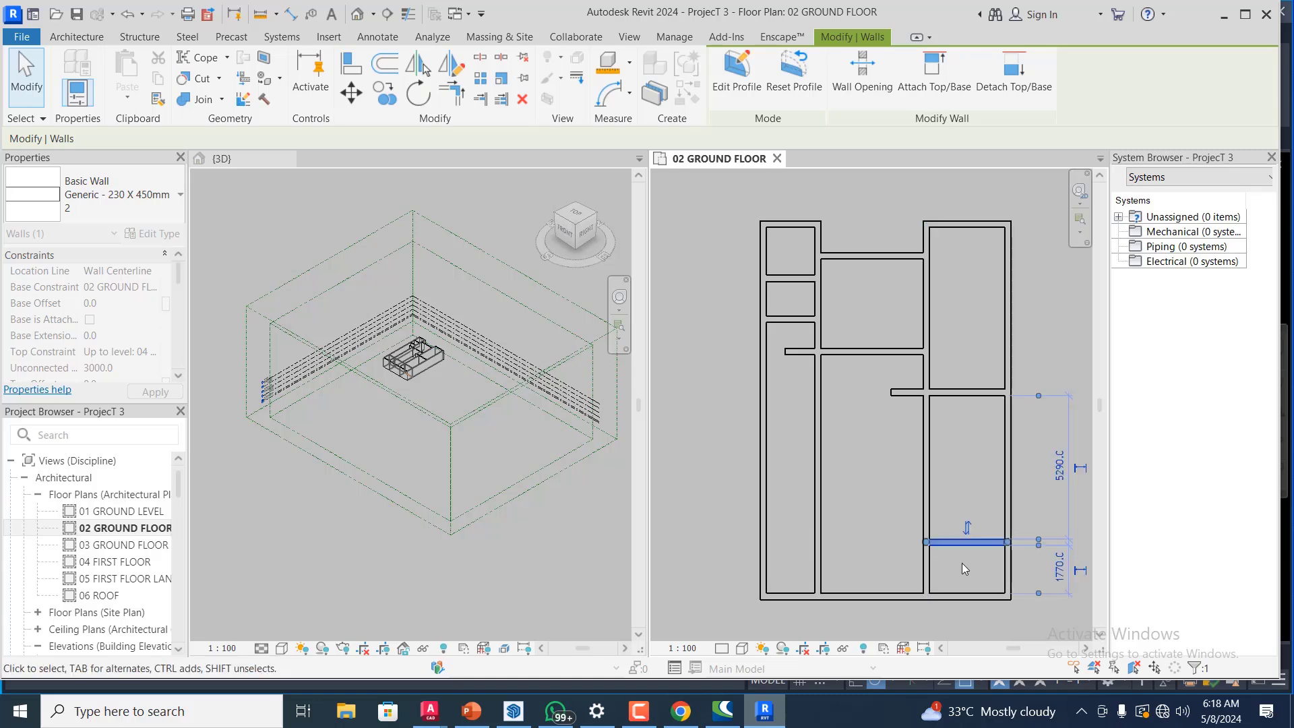
pyautogui.click(954, 562)
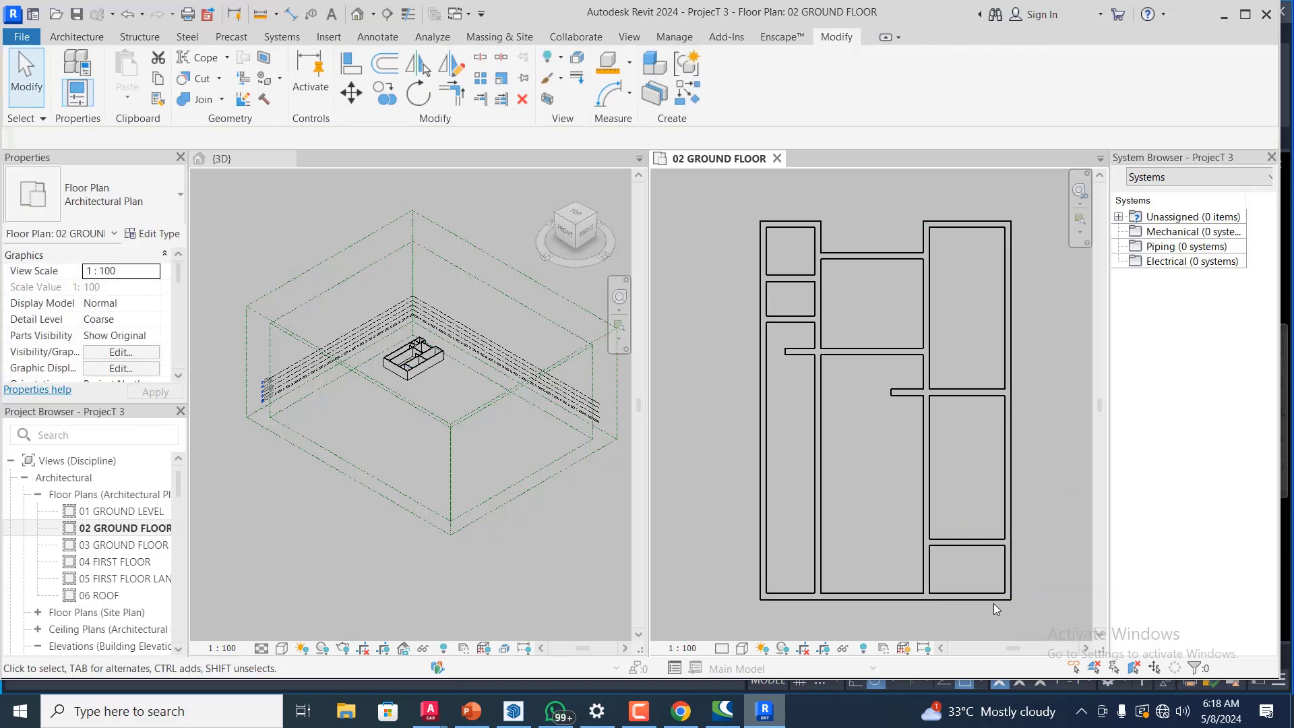
# - Split the bottom outer wall at both sides of the entrance and delete the segment between the second inner vertical wall and the right outer wall
pyautogui.scroll(2, 1034, 622)
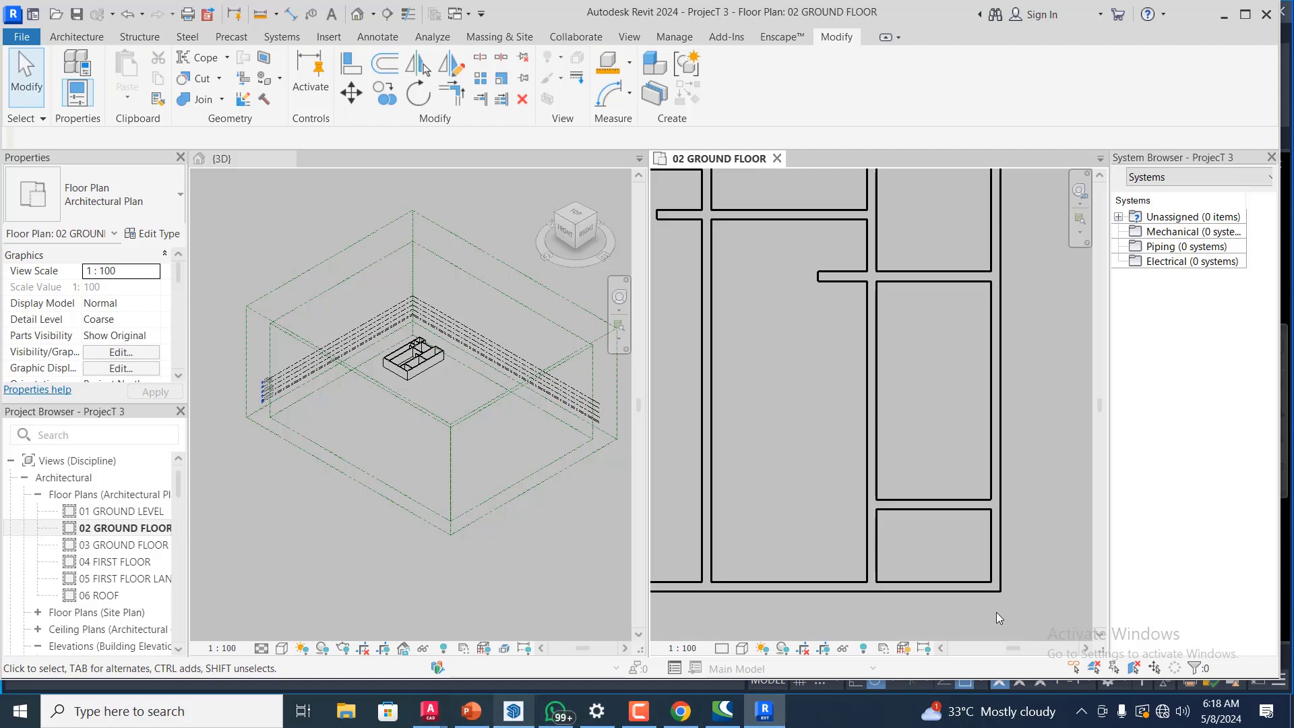
pyautogui.scroll(2, 1009, 590)
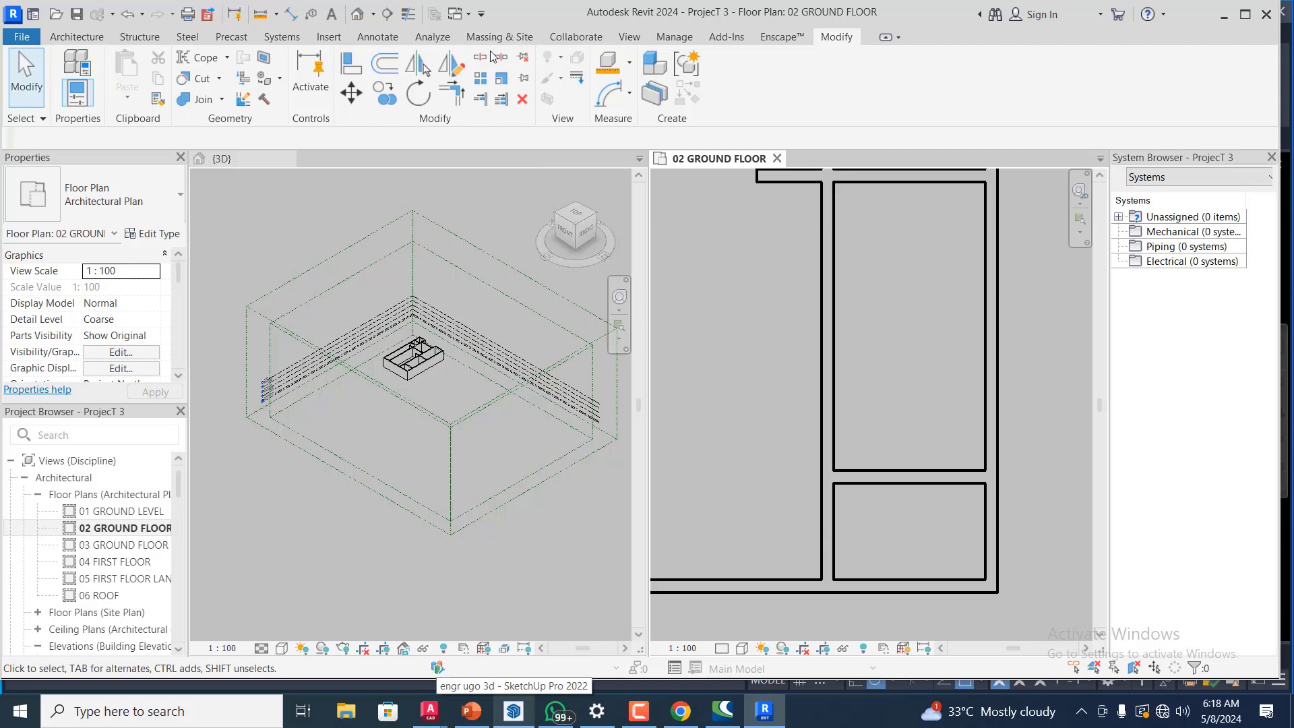
pyautogui.press('s')
pyautogui.press('l')
pyautogui.scroll(2, 1006, 613)
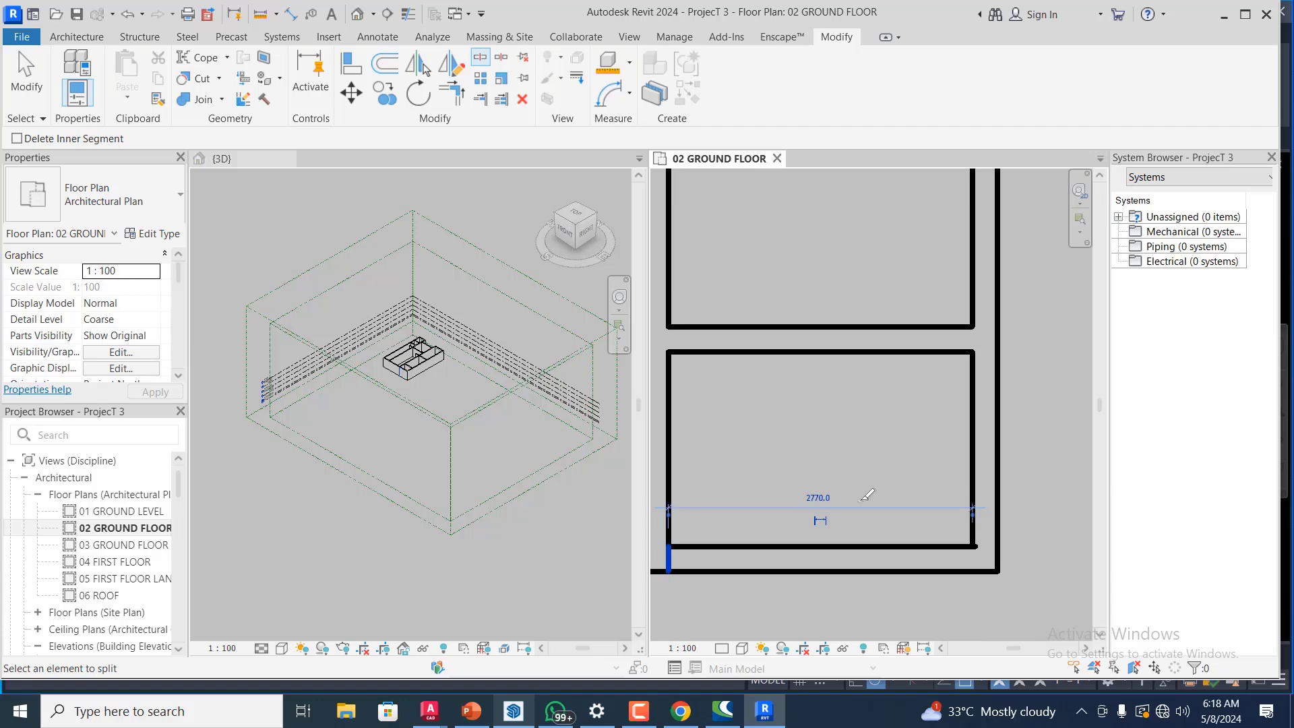
pyautogui.press('Escape')
pyautogui.click(896, 548)
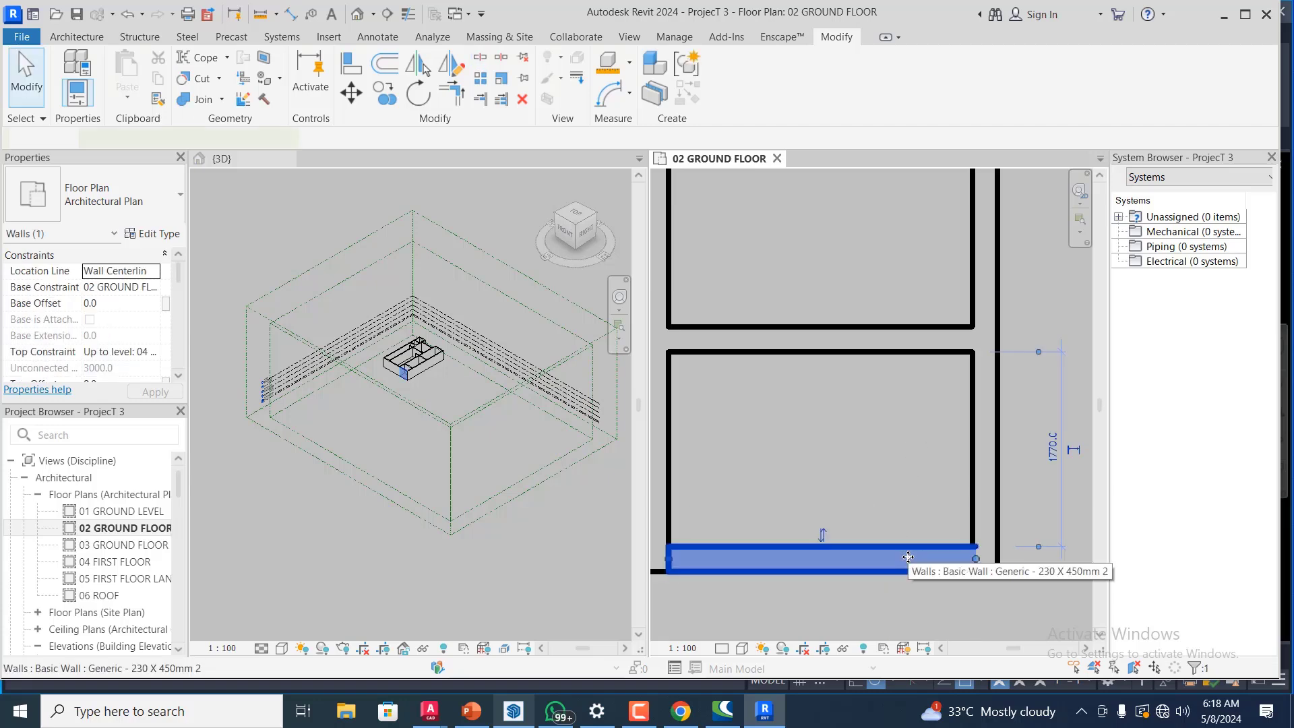
pyautogui.click(985, 536)
pyautogui.press('Escape')
pyautogui.scroll(-3, 1001, 519)
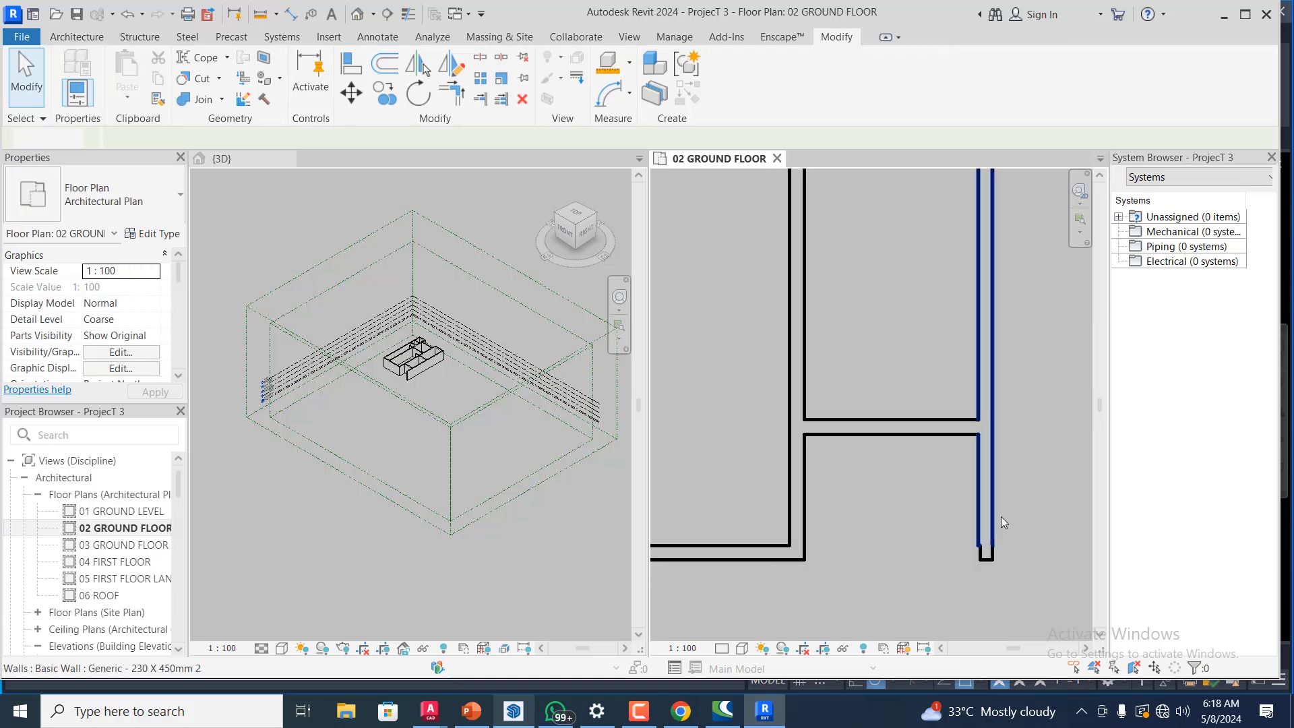
# - Switch to Masi.dwg in AutoCAD, examine the wall layout around the hall and entrance, and return to Revit
pyautogui.scroll(-3, 1000, 536)
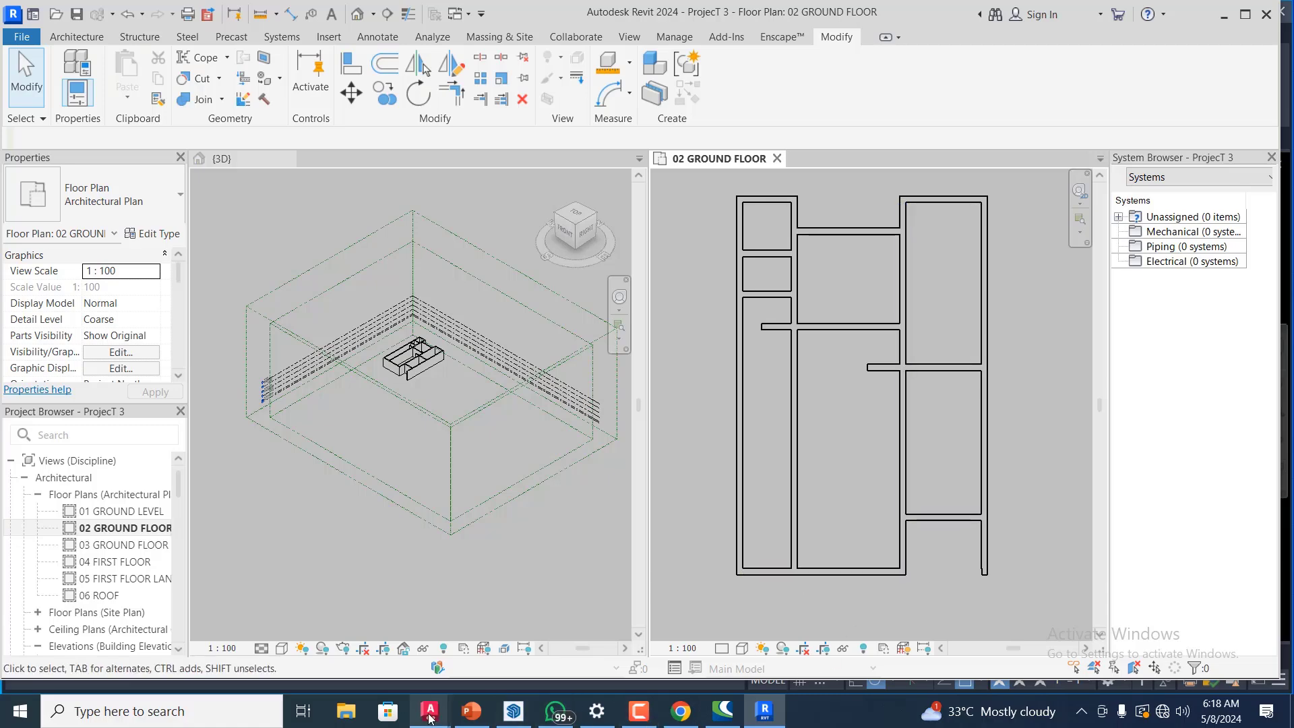
pyautogui.moveTo(429, 718)
pyautogui.click(824, 649)
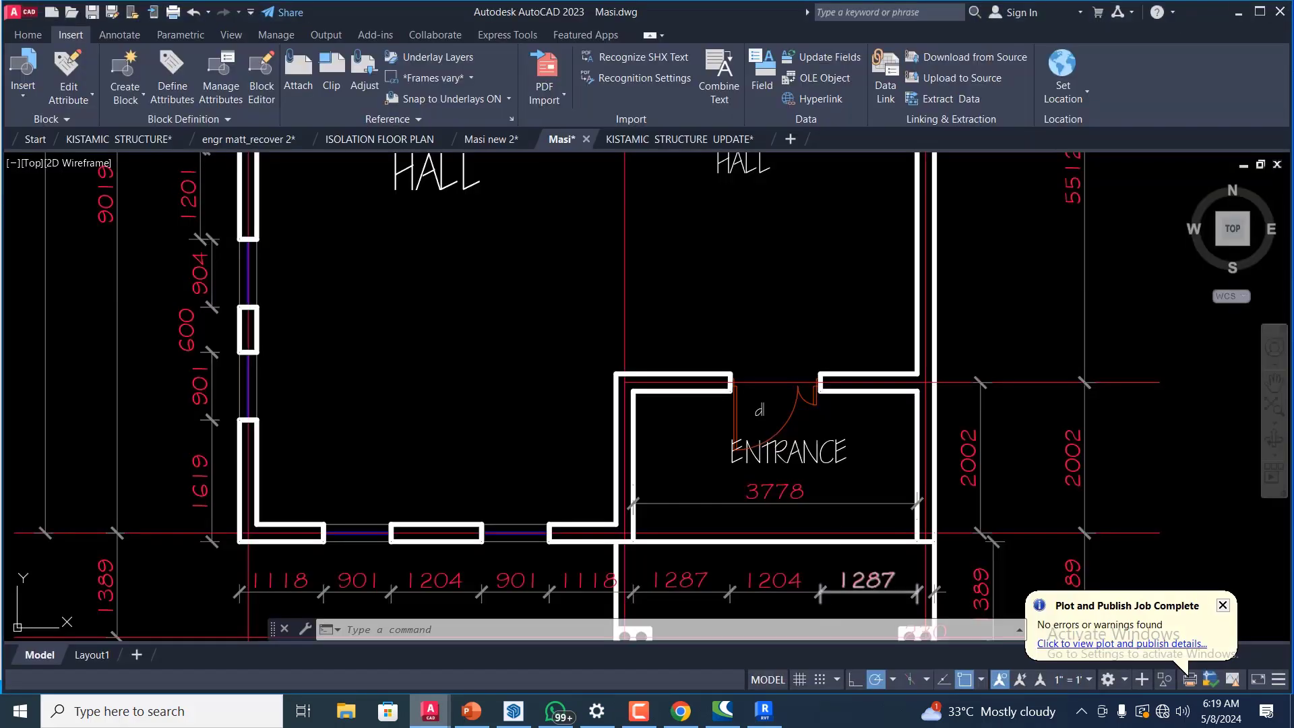
pyautogui.scroll(-5, 936, 313)
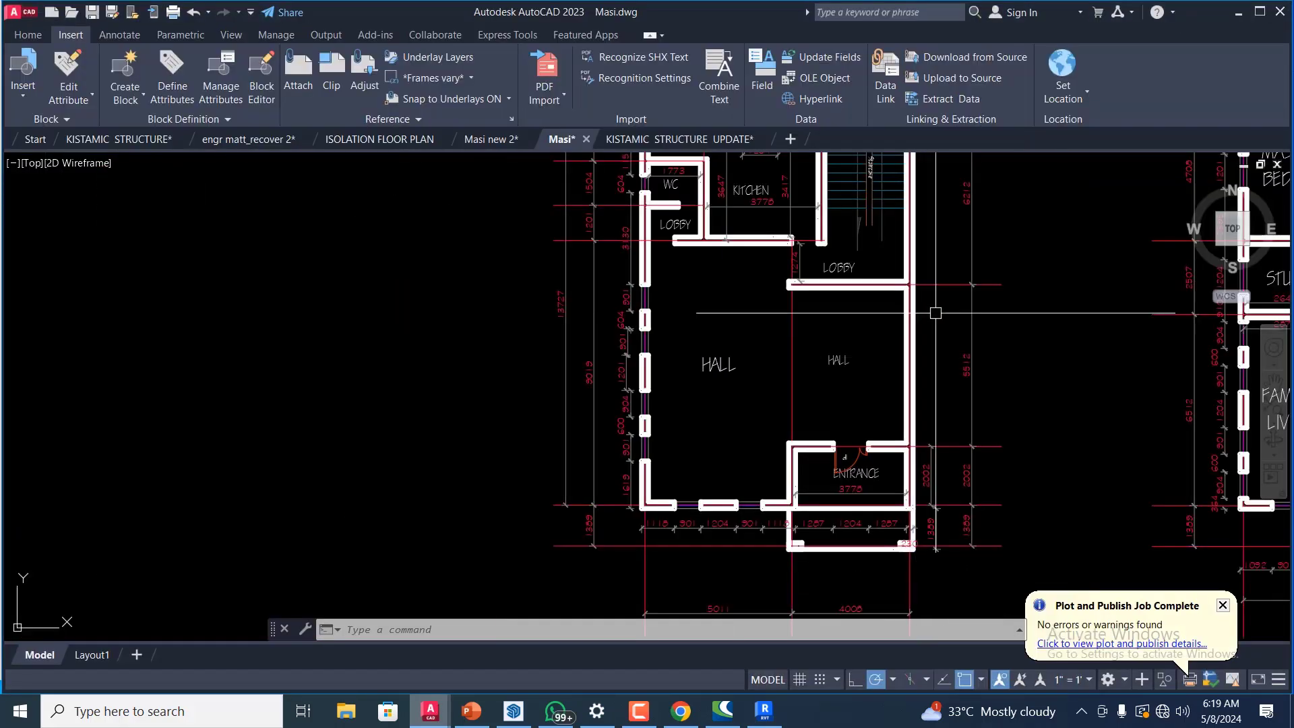
pyautogui.scroll(2, 950, 313)
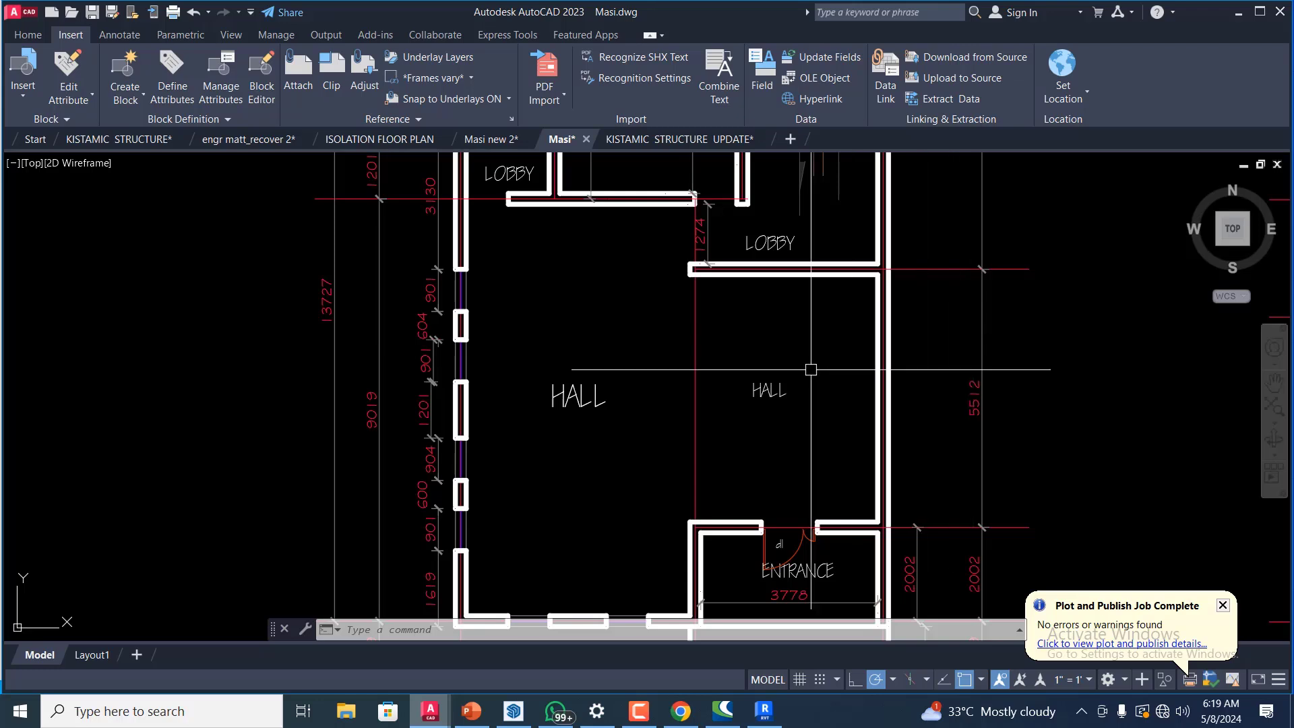
pyautogui.scroll(-2, 925, 365)
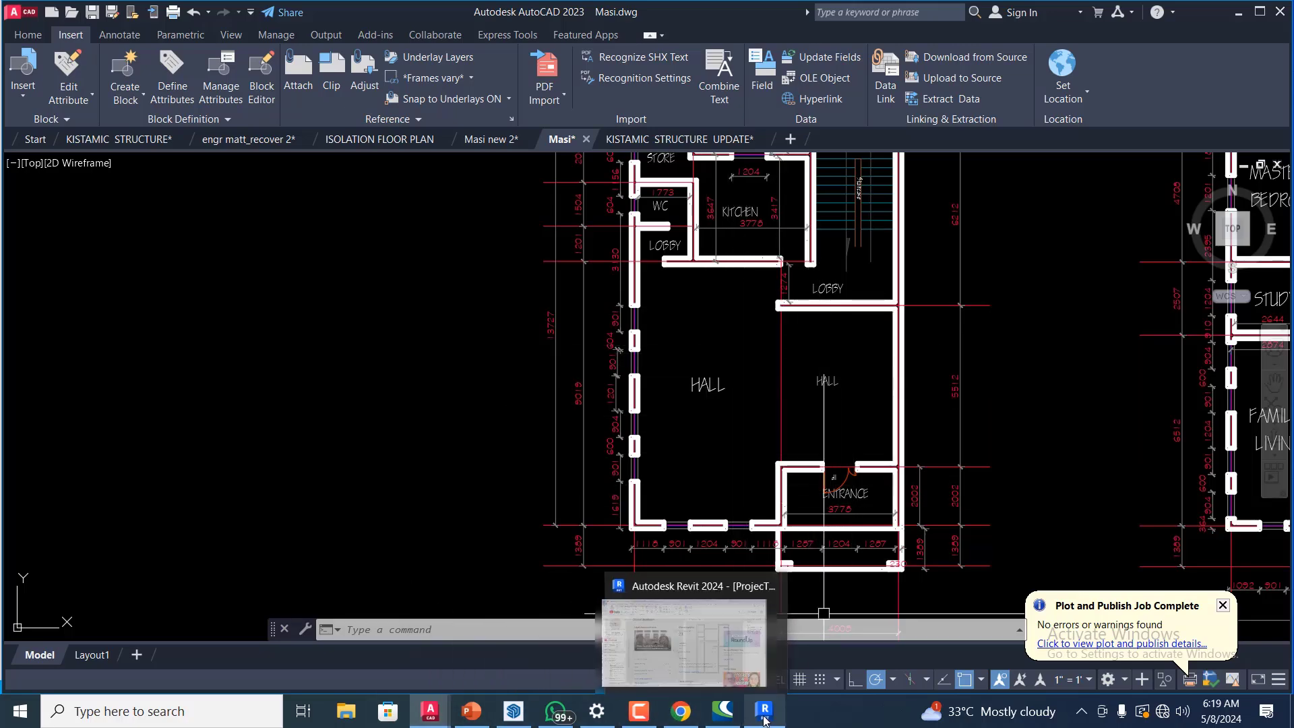
pyautogui.click(767, 685)
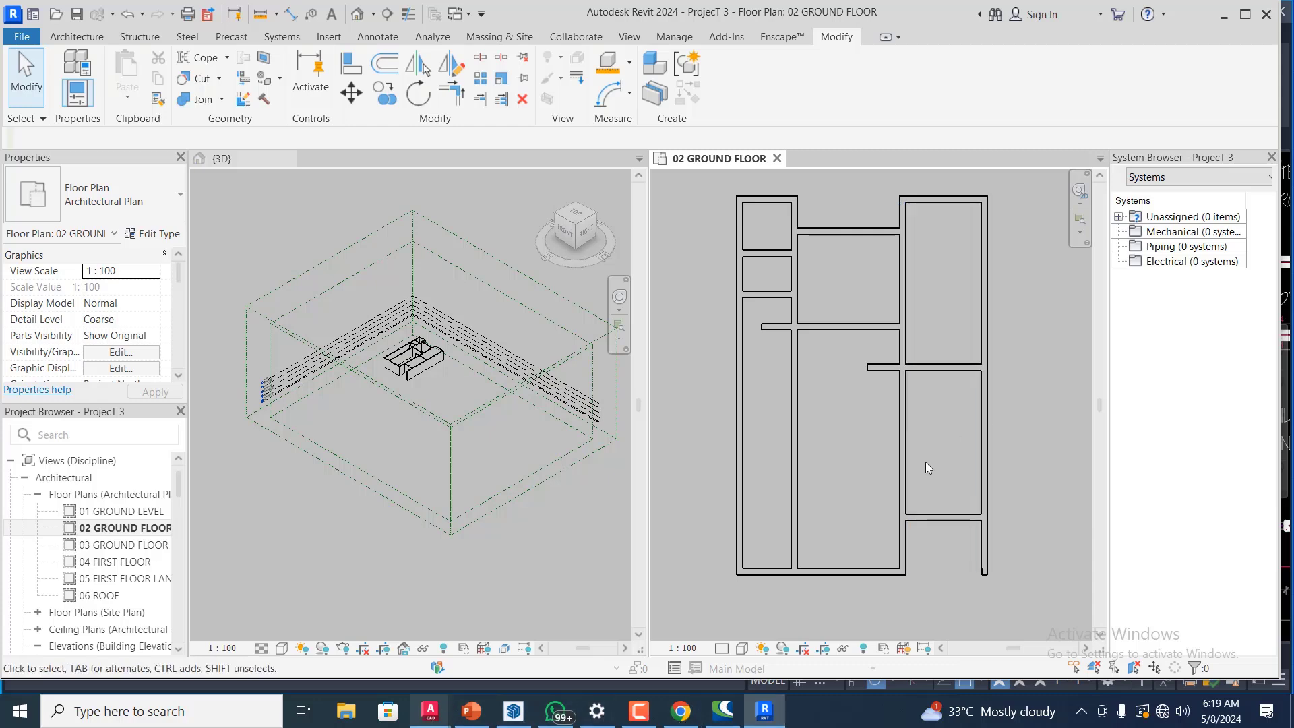
# - Shorten the first inner vertical wall from the bottom outer wall up to the horizontal wall below the lobby and kitchen, opening the hall
pyautogui.click(795, 568)
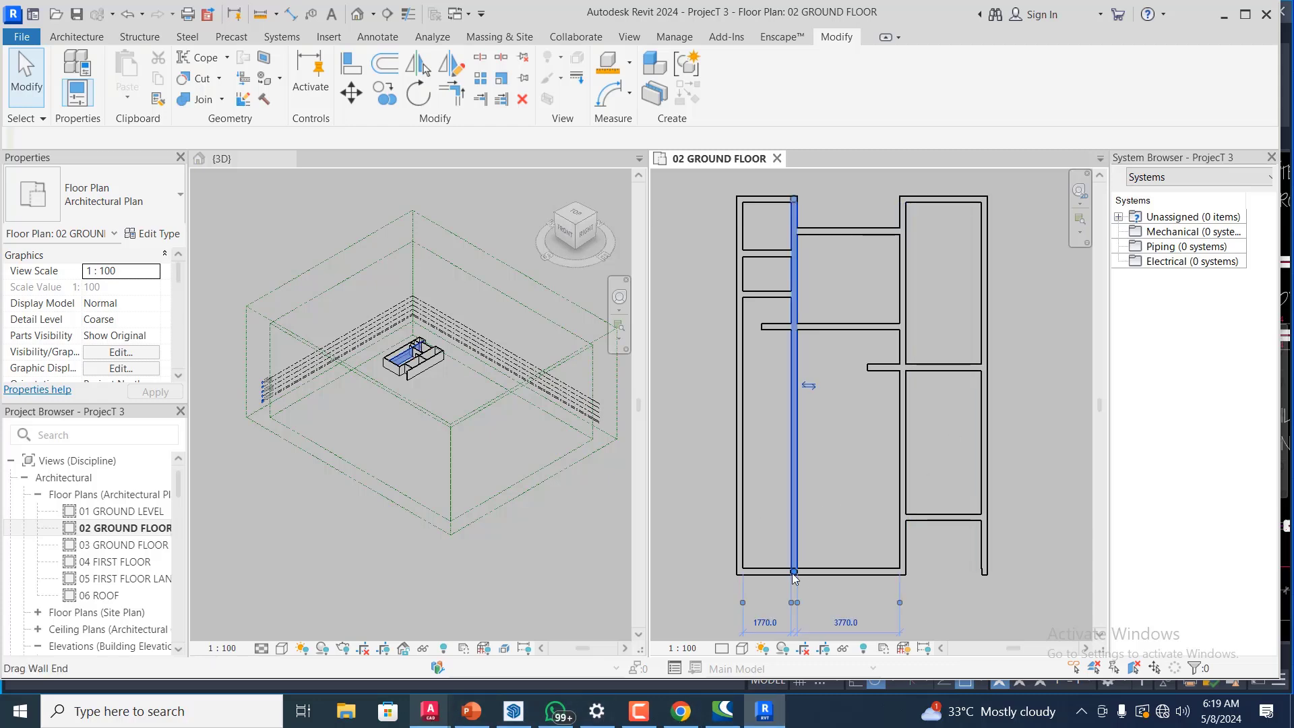
pyautogui.moveTo(795, 575); pyautogui.dragTo(794, 327)
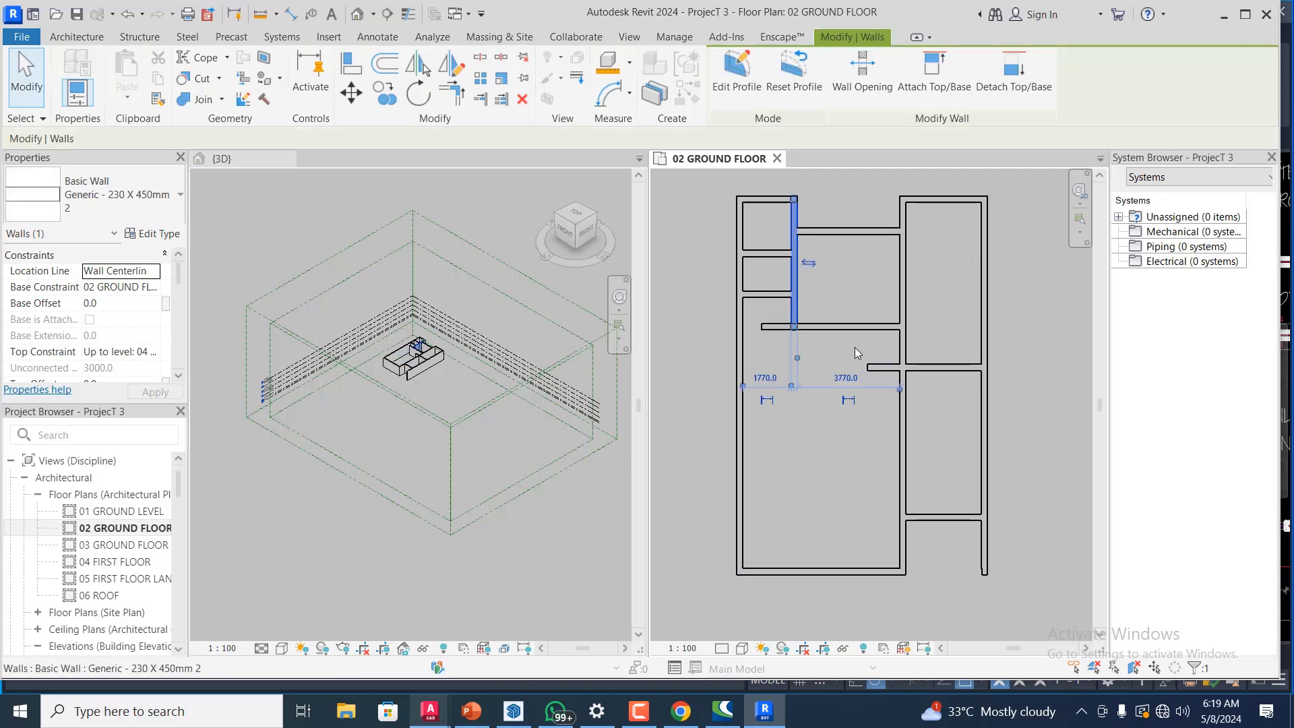
pyautogui.click(852, 382)
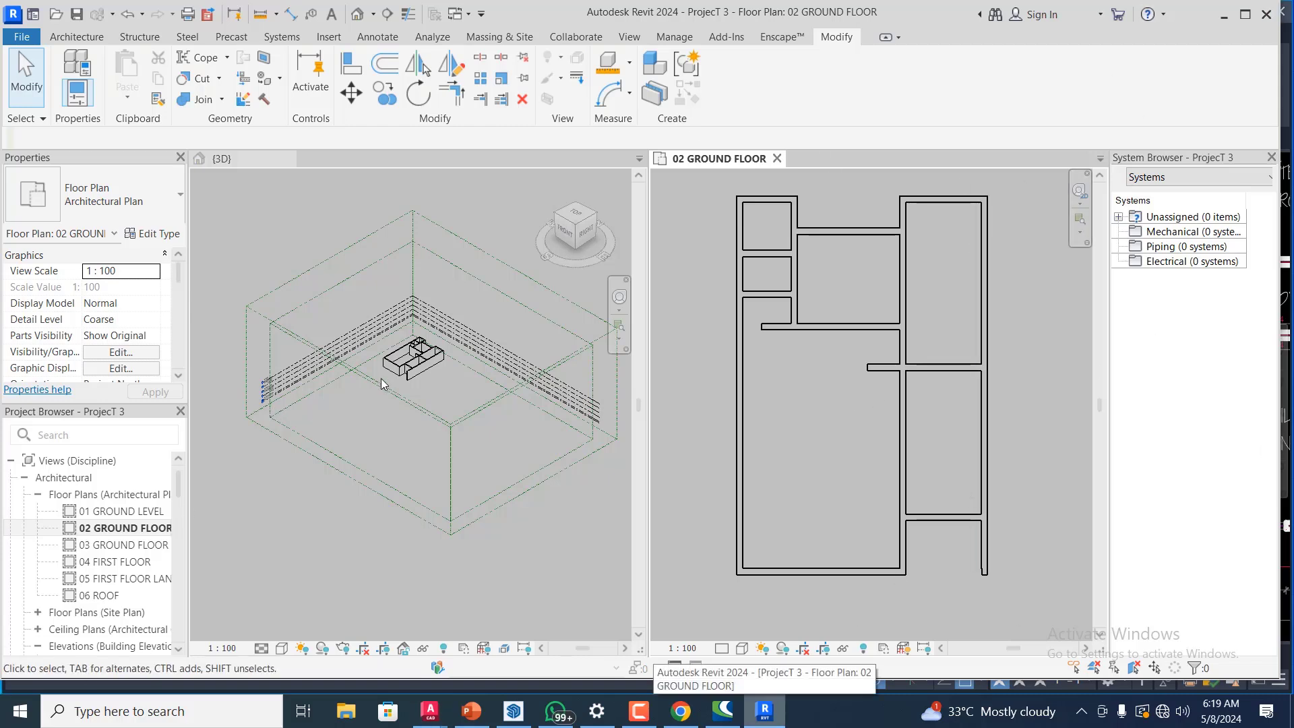
# - Inspect the ground floor walls up close in the 3D view
pyautogui.scroll(8, 443, 350)
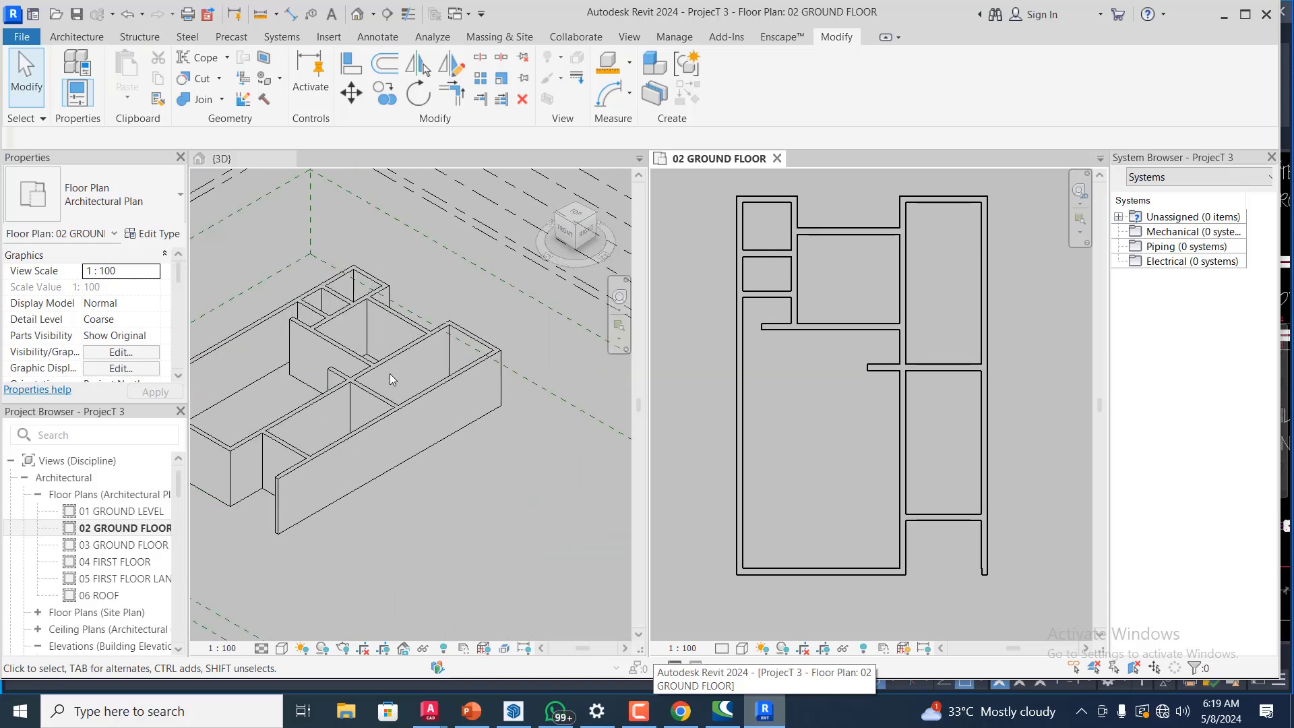
pyautogui.scroll(-3, 430, 374)
pyautogui.scroll(3, 380, 418)
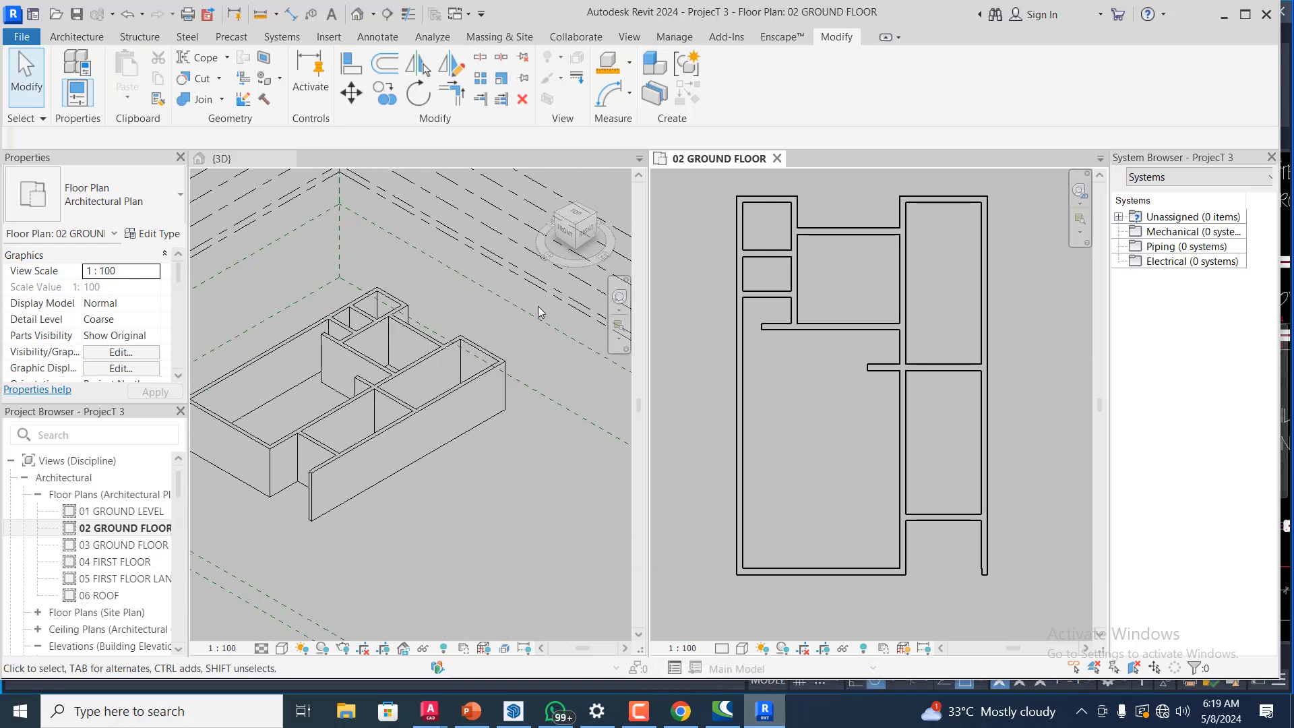
pyautogui.click(1079, 198)
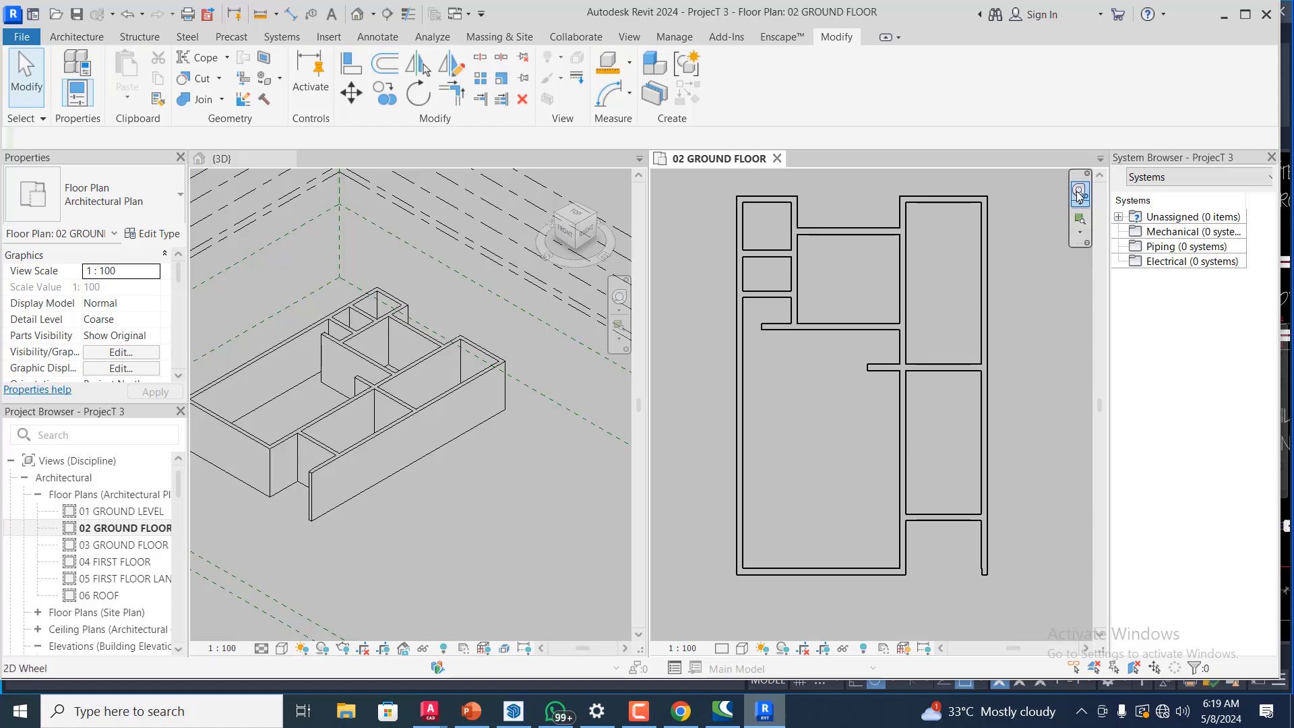
pyautogui.click(1079, 192)
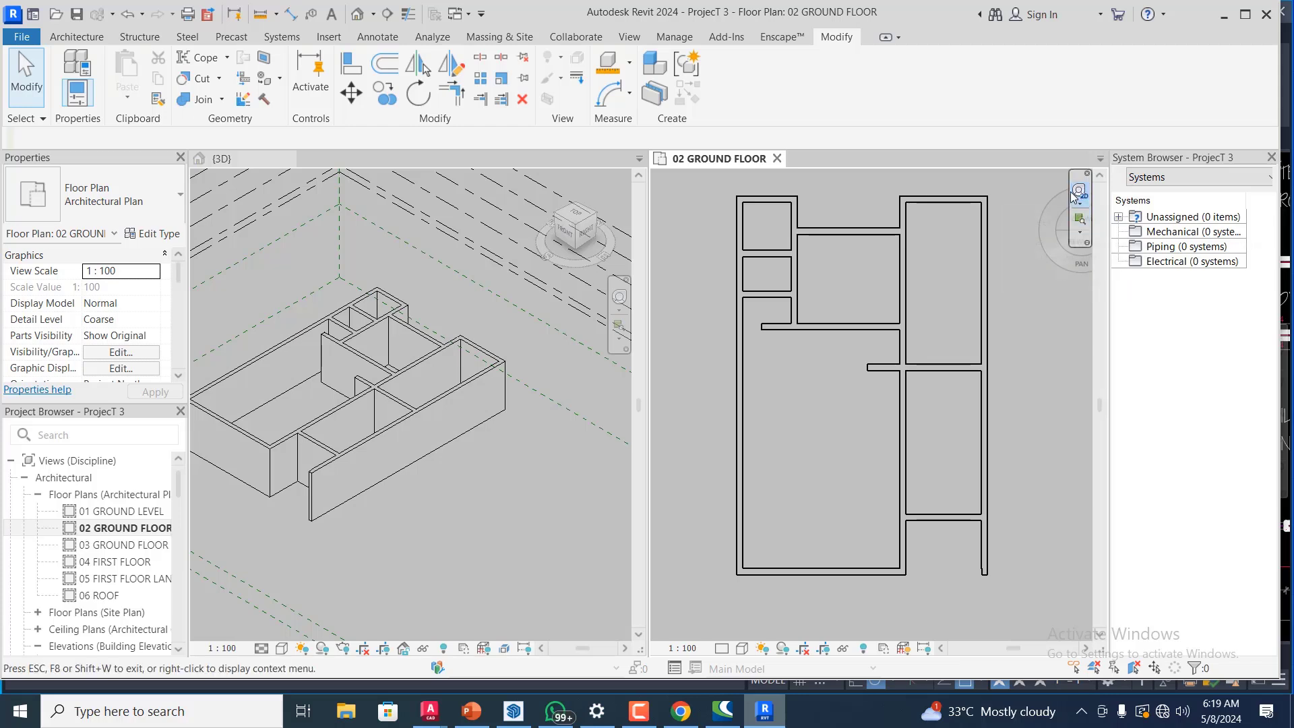
pyautogui.click(1081, 199)
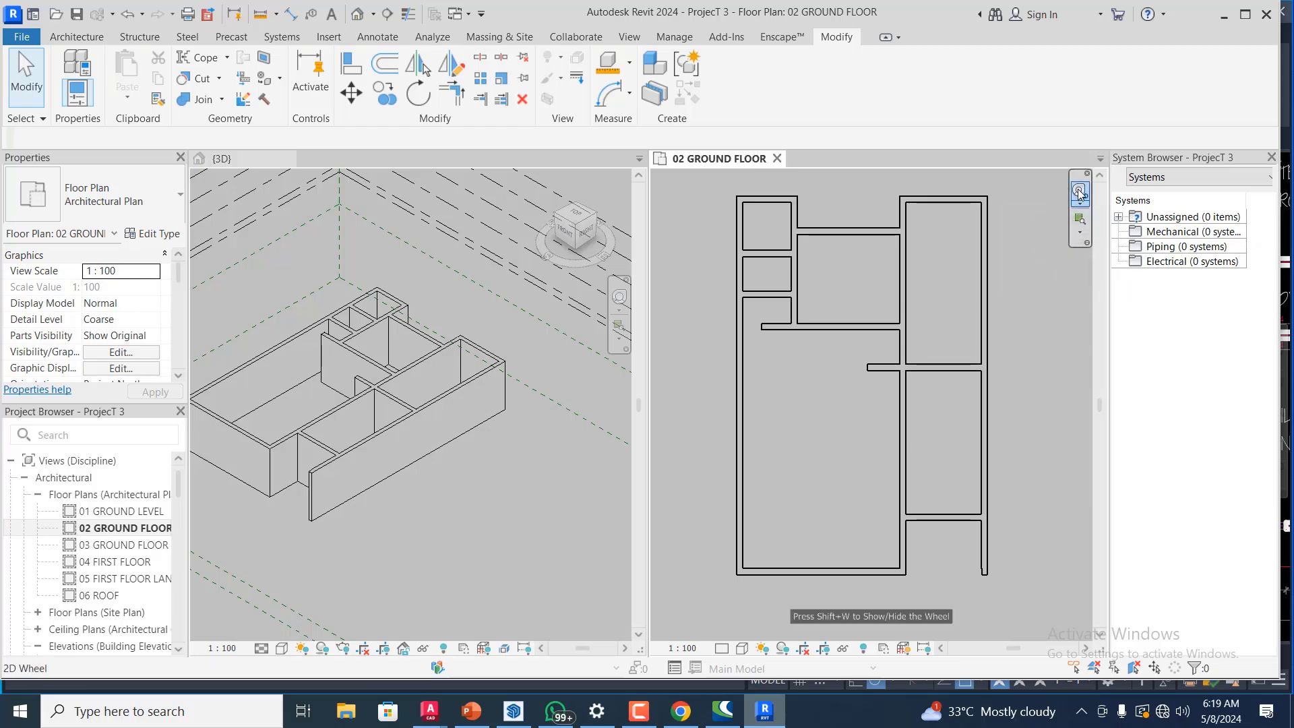
pyautogui.click(1079, 194)
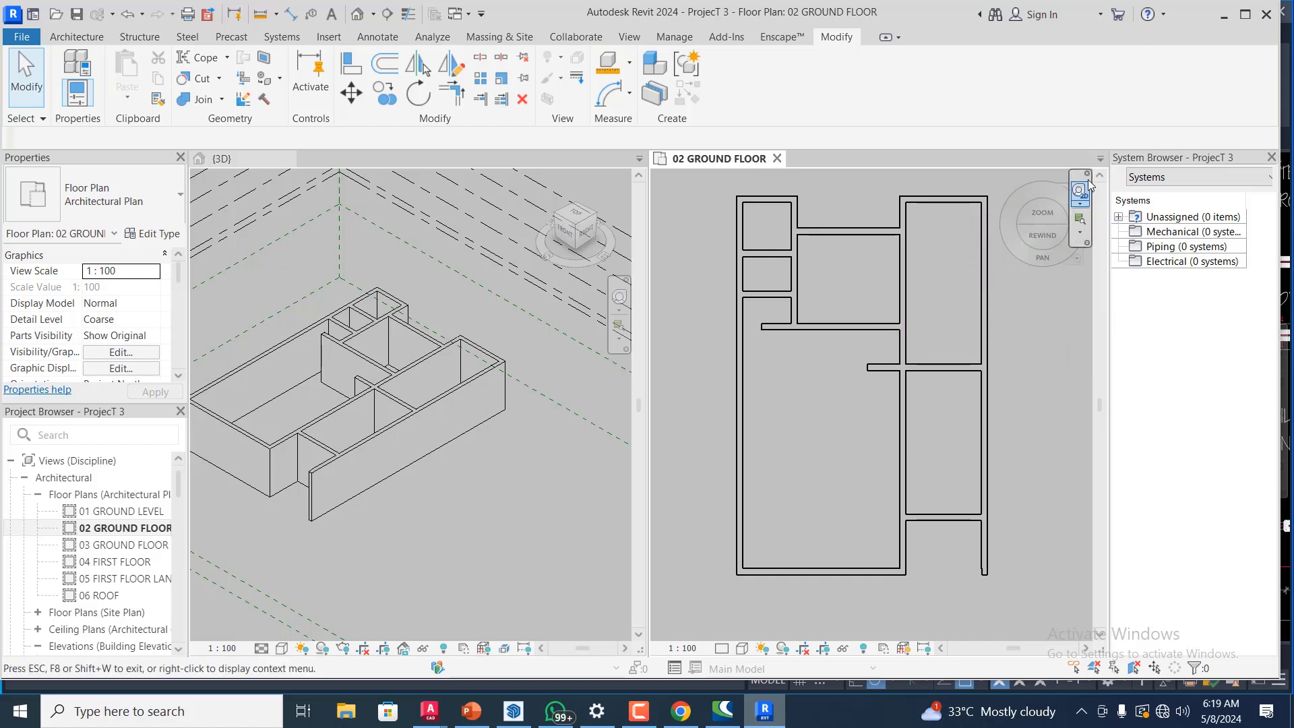
pyautogui.click(1084, 206)
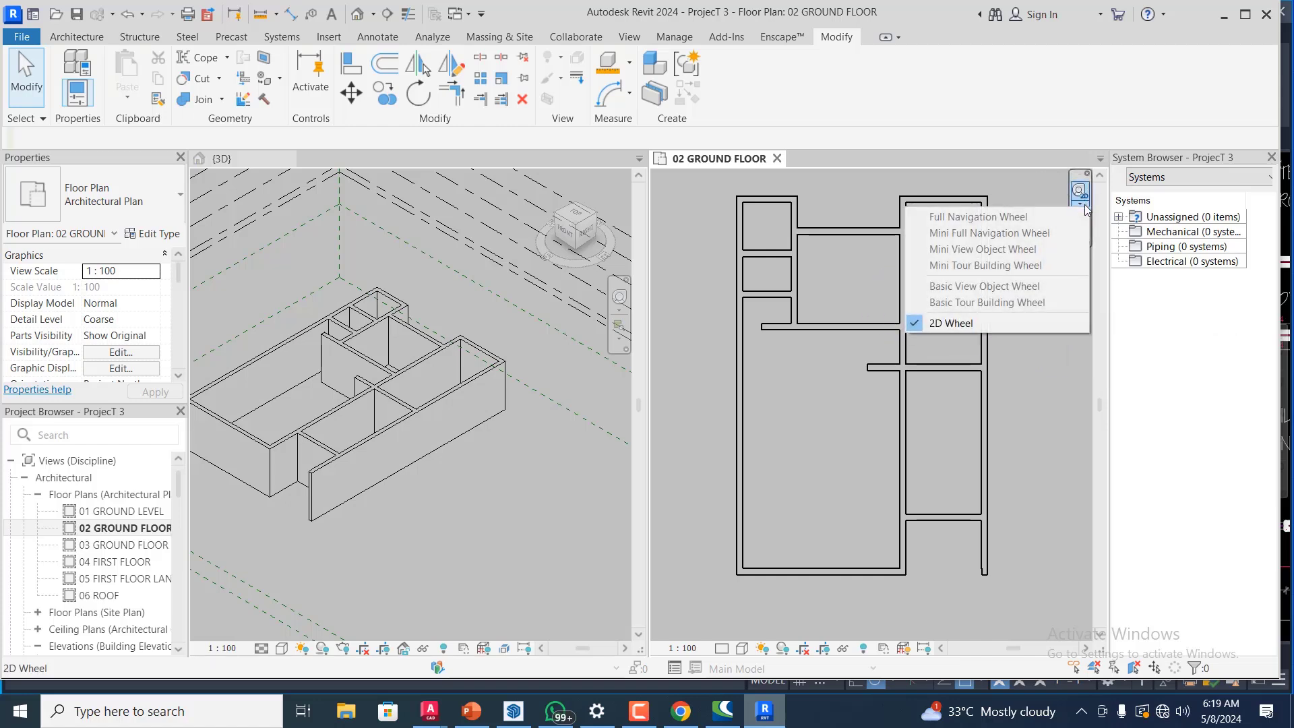
pyautogui.click(1082, 197)
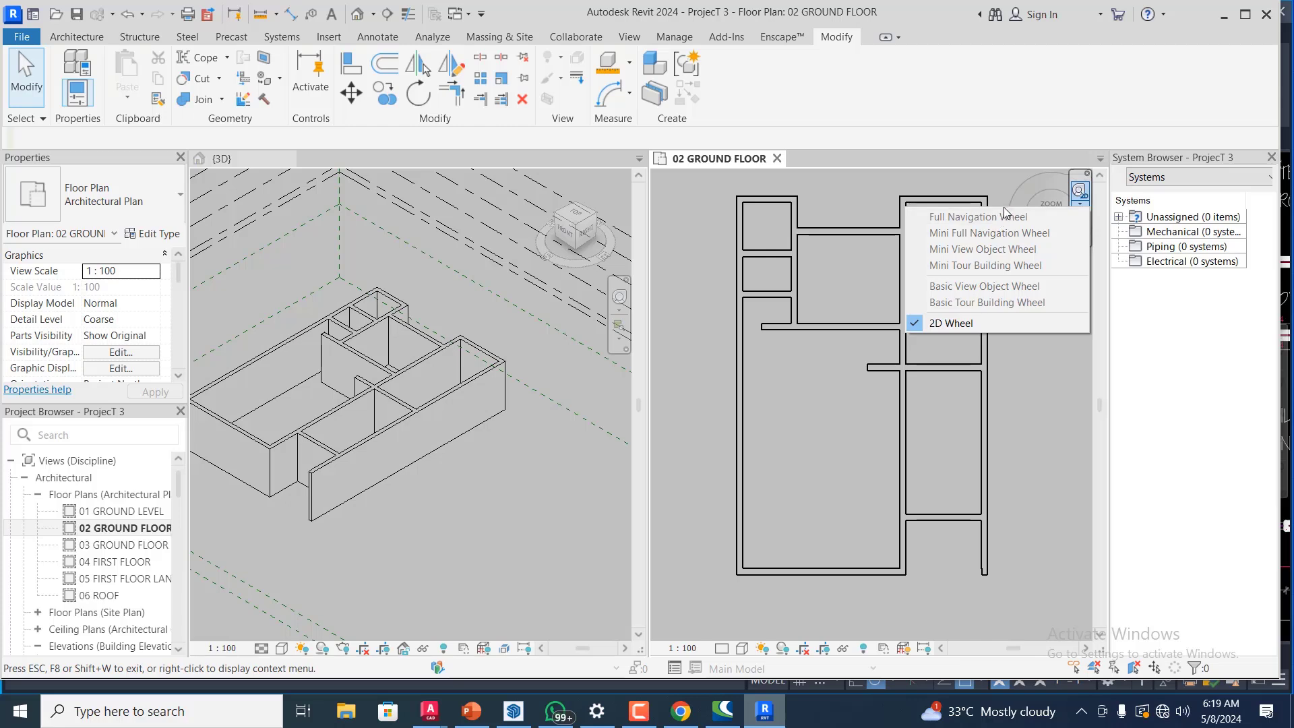
pyautogui.click(1080, 205)
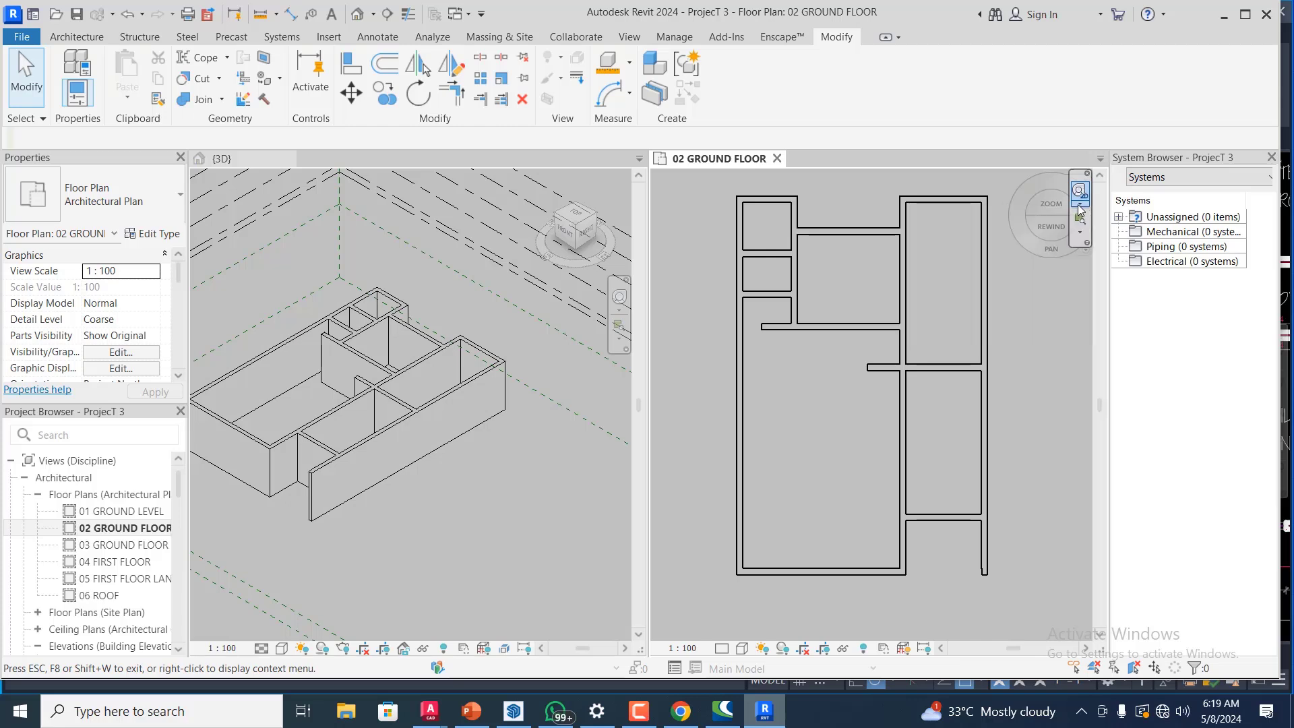
pyautogui.click(1079, 205)
pyautogui.click(1083, 194)
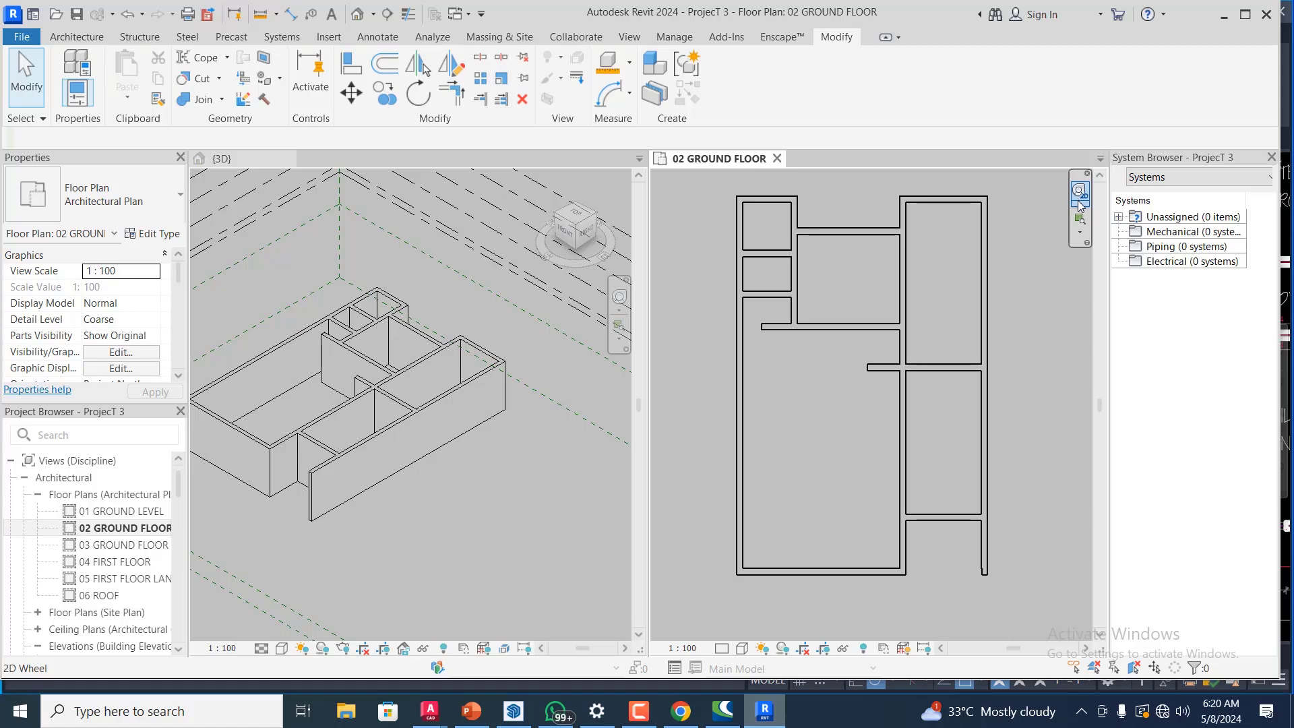
# - Orbit the 3D view with the Full Navigation Wheel to examine the ground floor walls from several sides
pyautogui.click(534, 418)
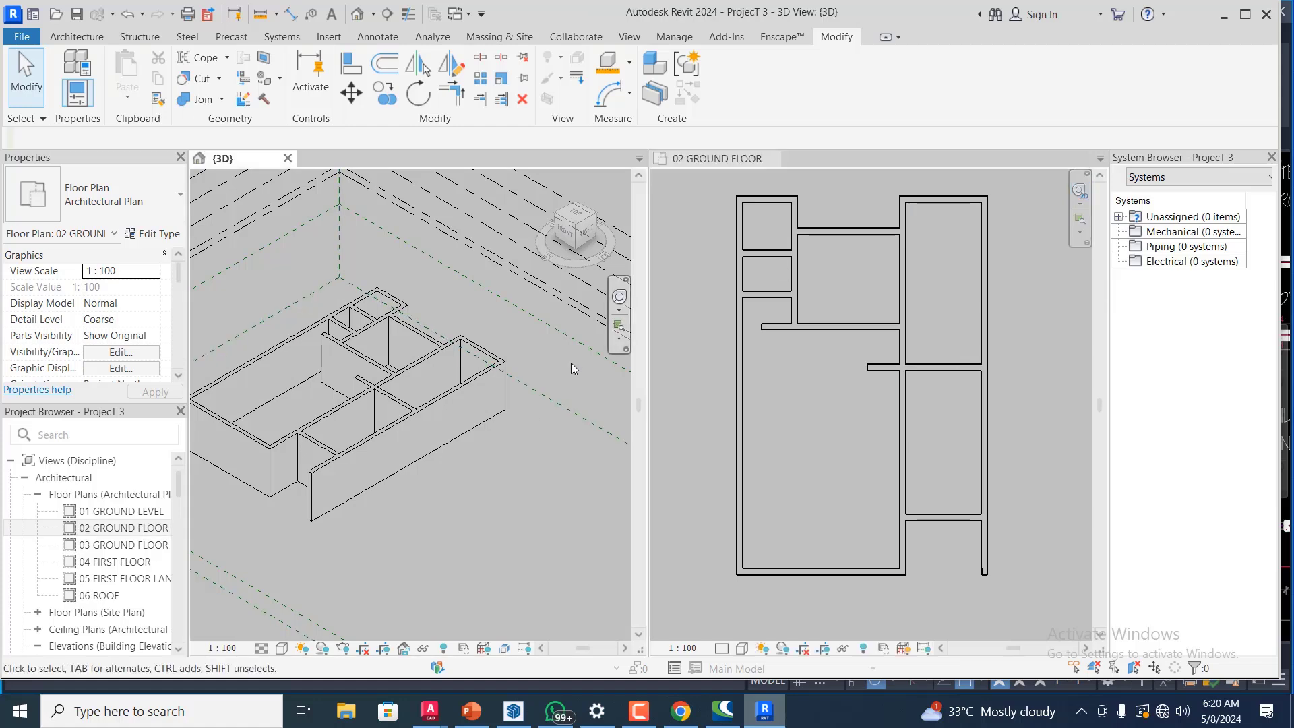
pyautogui.click(623, 298)
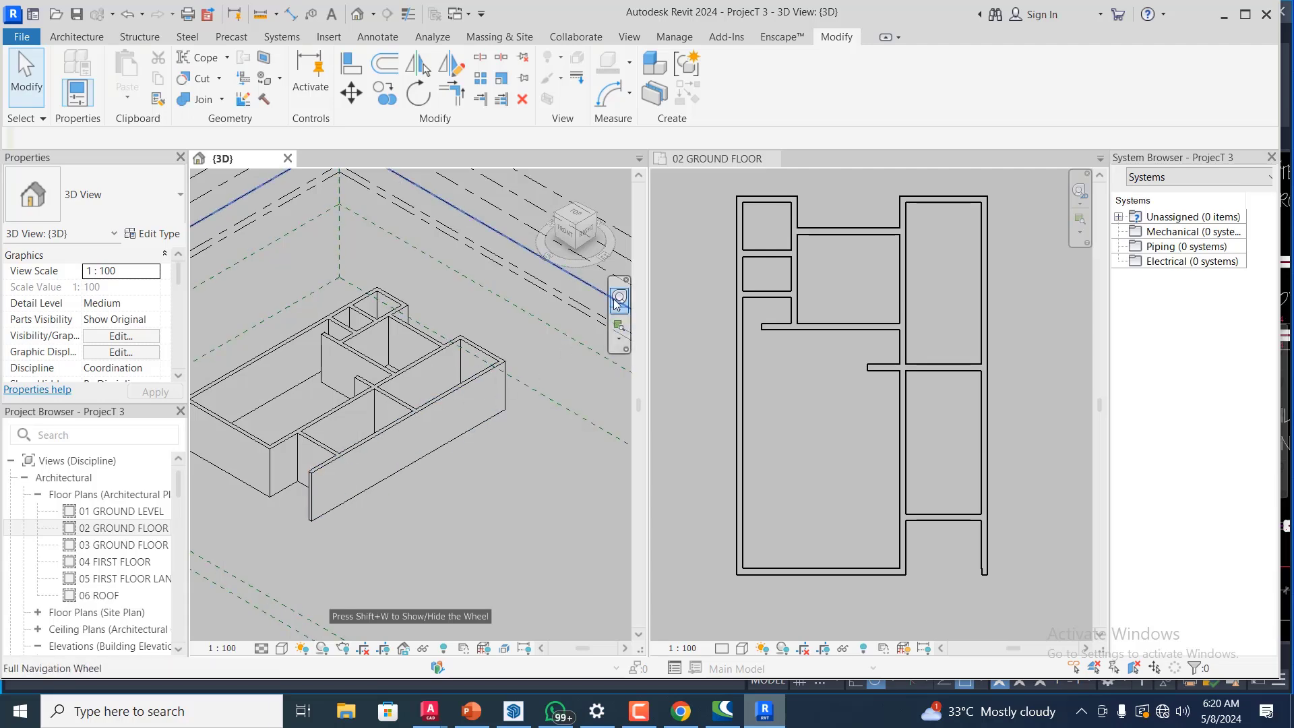
pyautogui.click(624, 300)
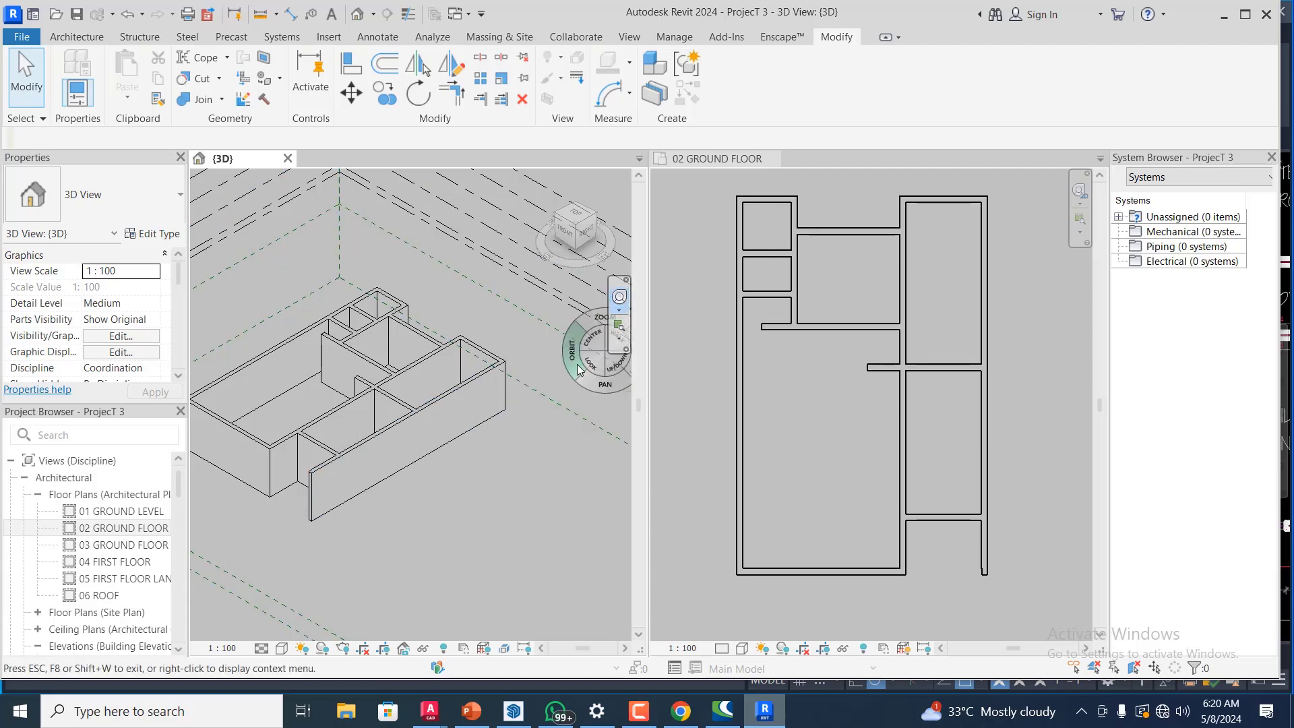
pyautogui.moveTo(581, 370)
pyautogui.mouseDown()
pyautogui.moveTo(568, 359)
pyautogui.moveTo(512, 370)
pyautogui.moveTo(511, 387)
pyautogui.moveTo(540, 402)
pyautogui.moveTo(605, 366)
pyautogui.moveTo(507, 404)
pyautogui.mouseUp()
pyautogui.scroll(-3, 567, 402)
pyautogui.scroll(2, 308, 520)
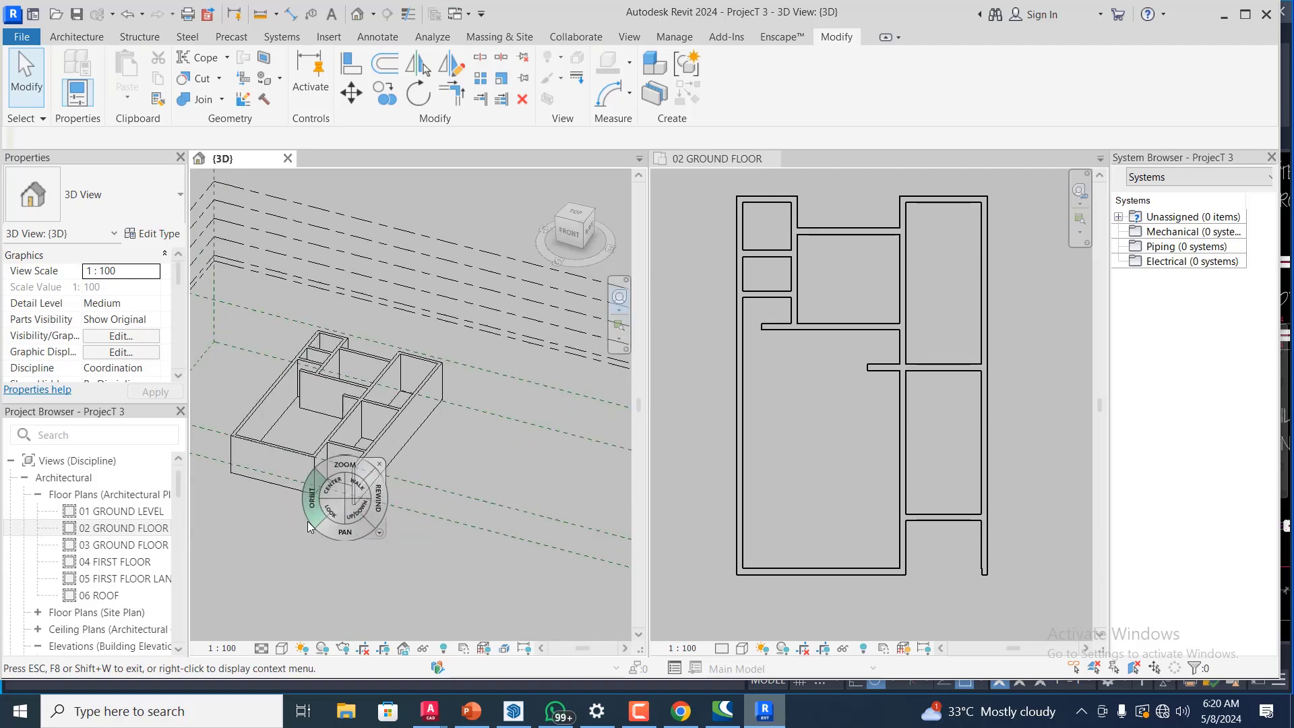
pyautogui.moveTo(310, 517); pyautogui.dragTo(447, 473)
pyautogui.scroll(-2, 447, 474)
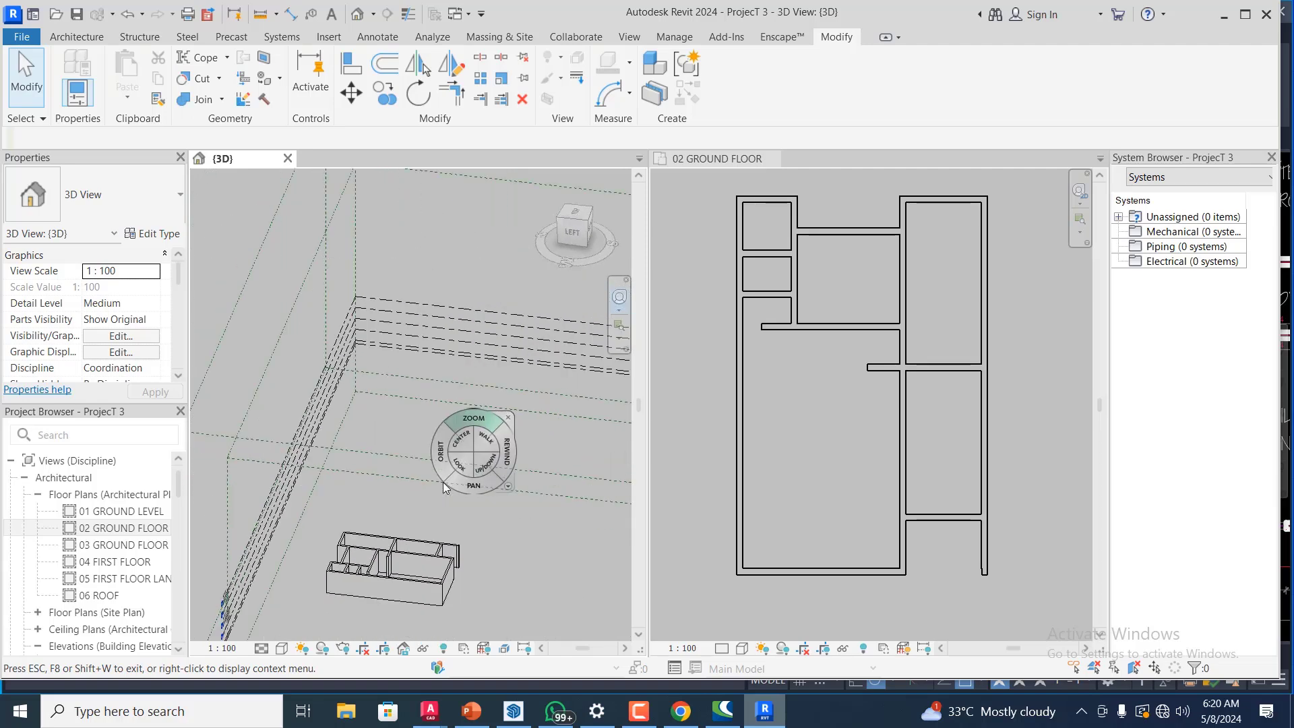
pyautogui.scroll(2, 426, 550)
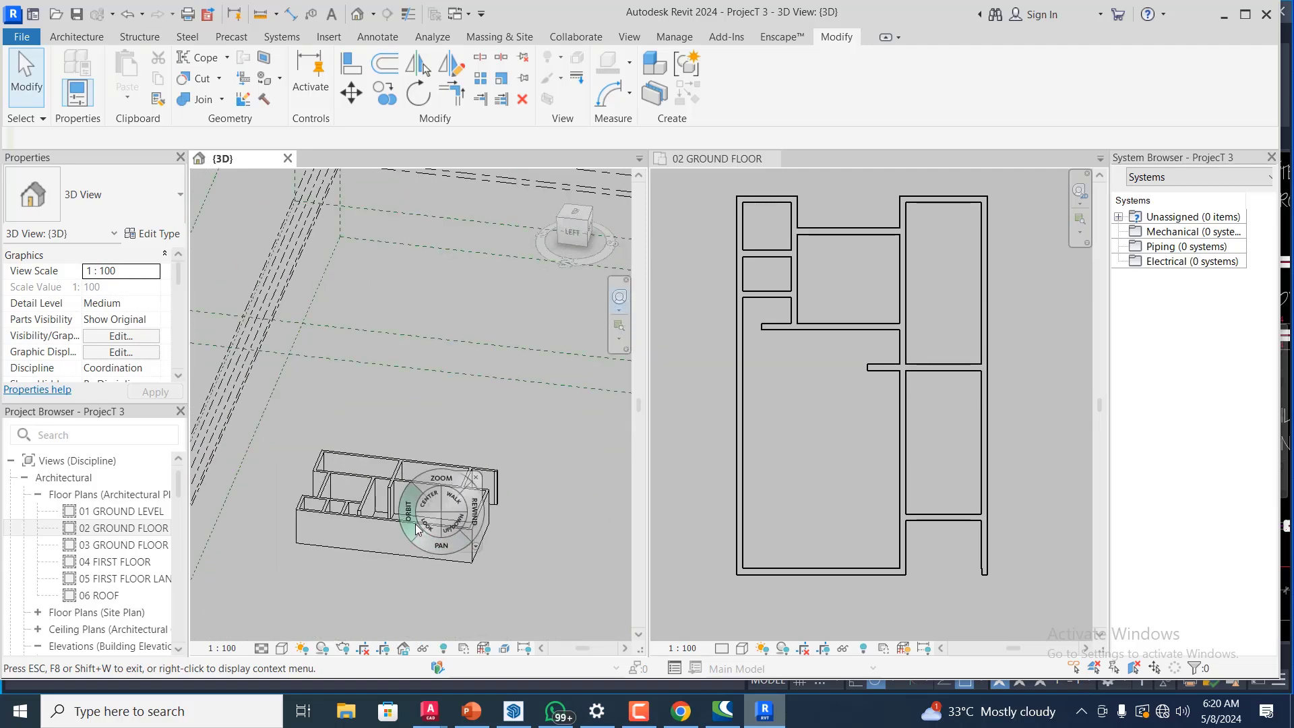
pyautogui.moveTo(361, 553); pyautogui.dragTo(209, 544)
pyautogui.scroll(3, 418, 334)
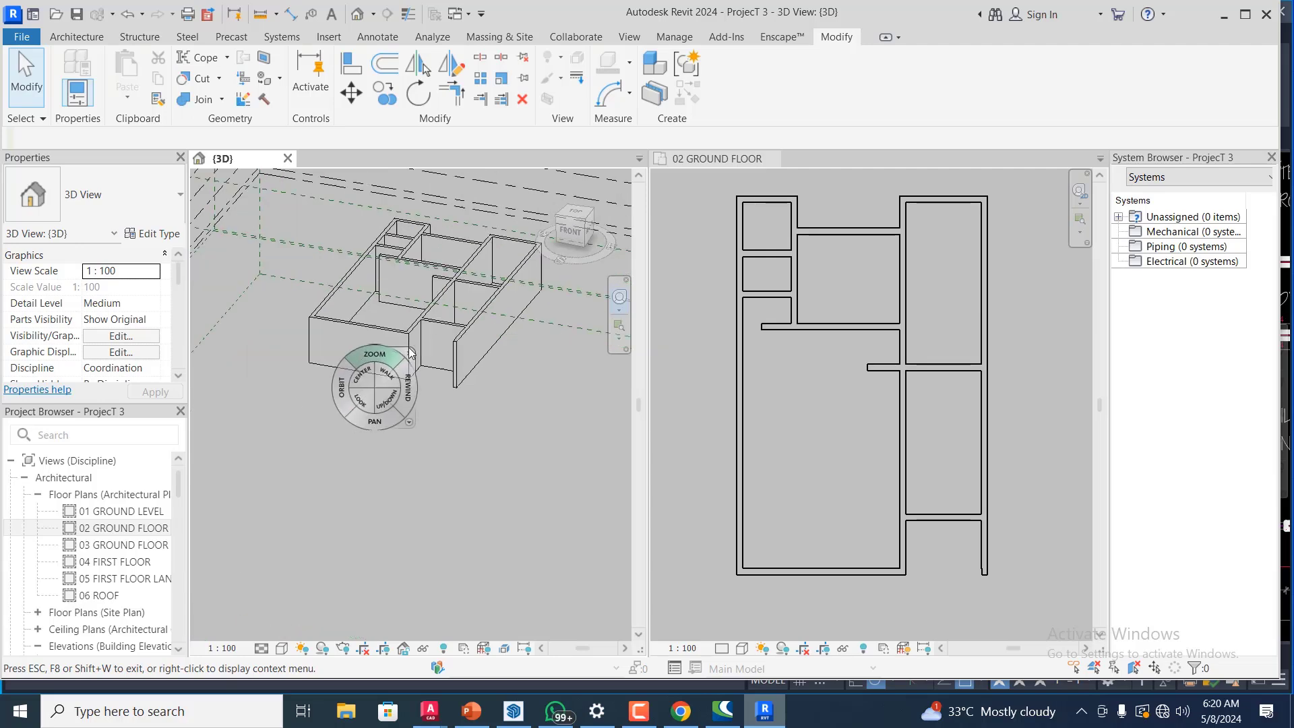
pyautogui.moveTo(483, 397); pyautogui.dragTo(471, 430)
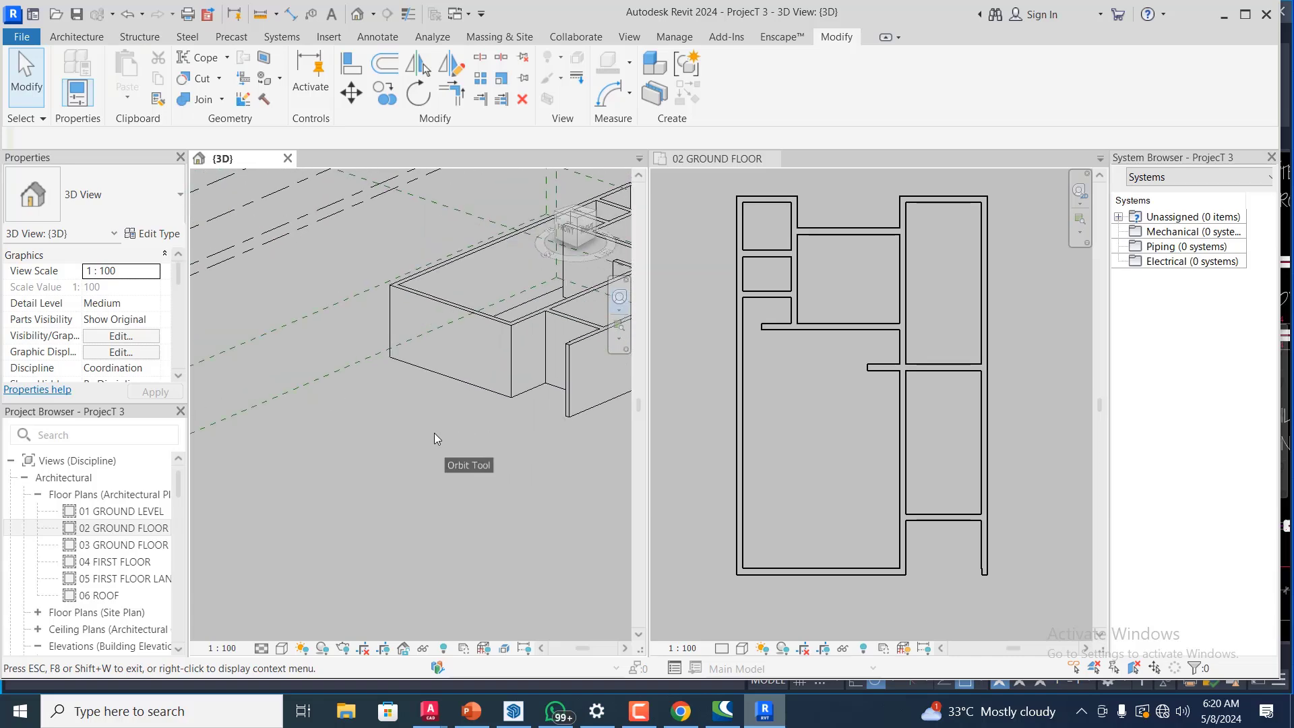
pyautogui.scroll(-3, 355, 488)
pyautogui.scroll(1, 502, 488)
pyautogui.scroll(2, 539, 465)
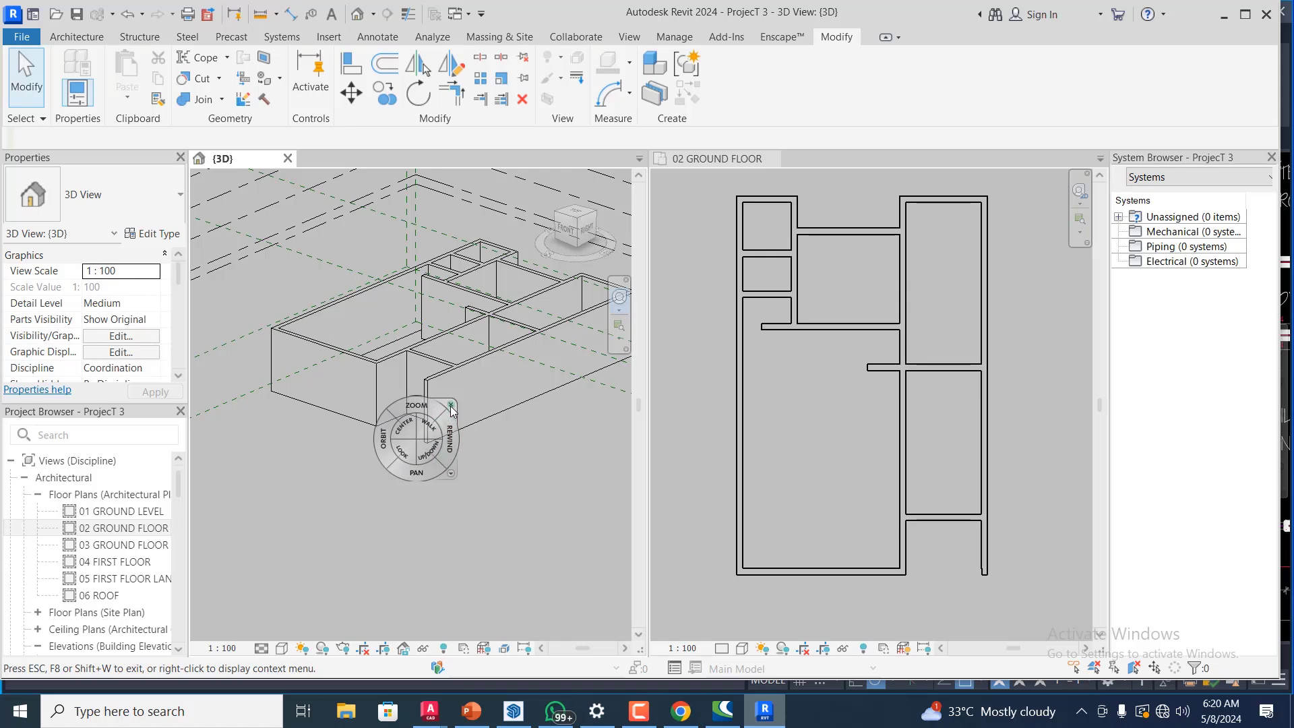
pyautogui.click(451, 406)
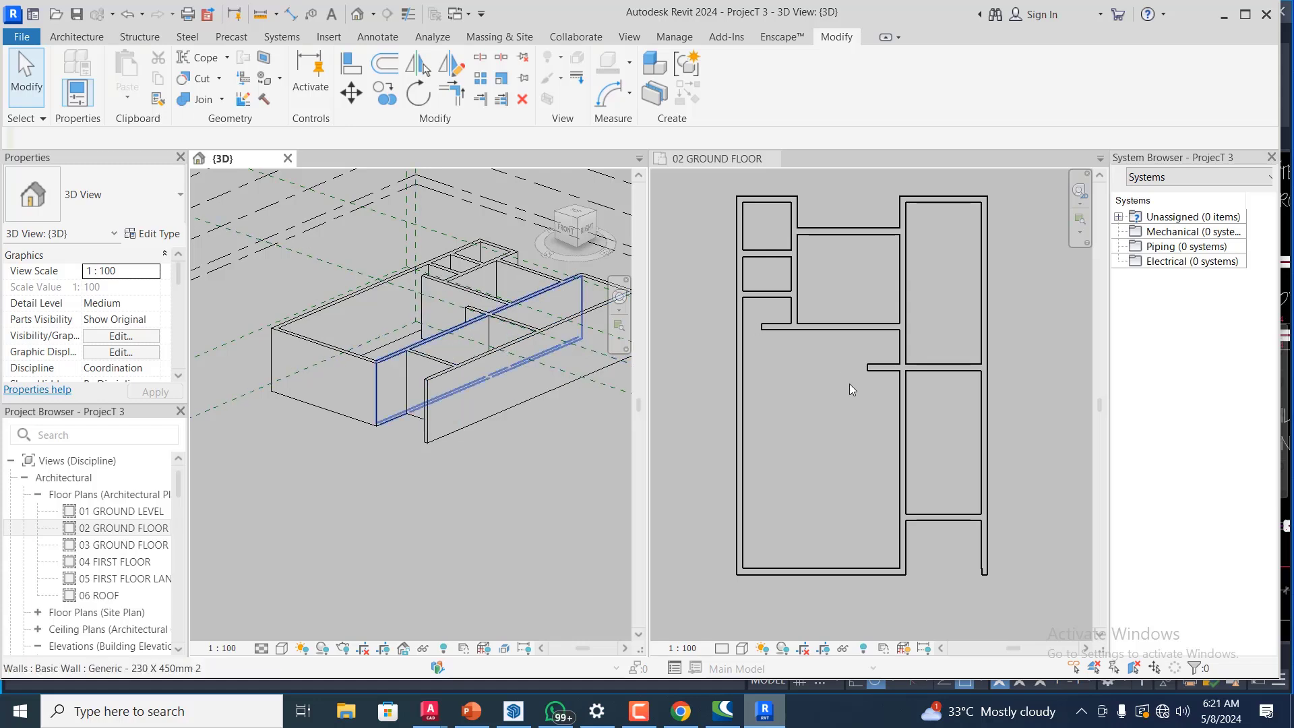
# - Split the second inner vertical wall in the ground floor plan at the horizontal wall below the stair lobby and at the entrance wall
pyautogui.scroll(2, 914, 497)
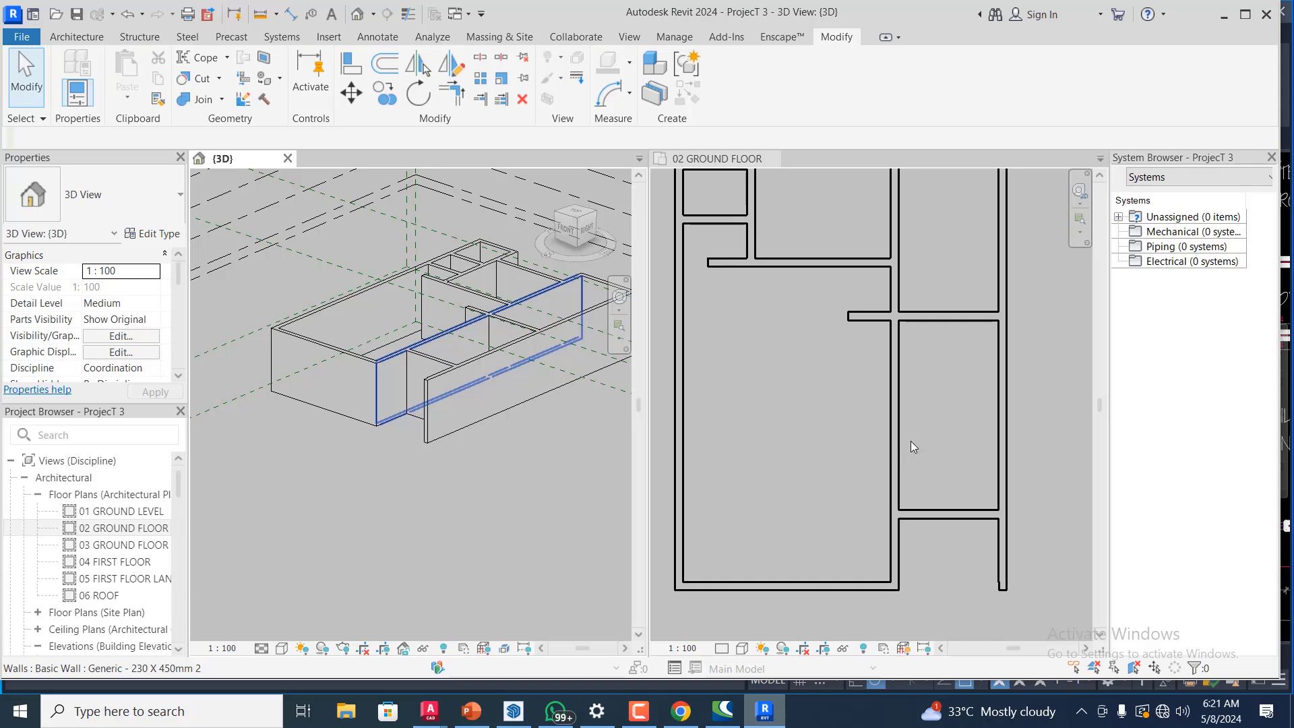
pyautogui.scroll(2, 897, 461)
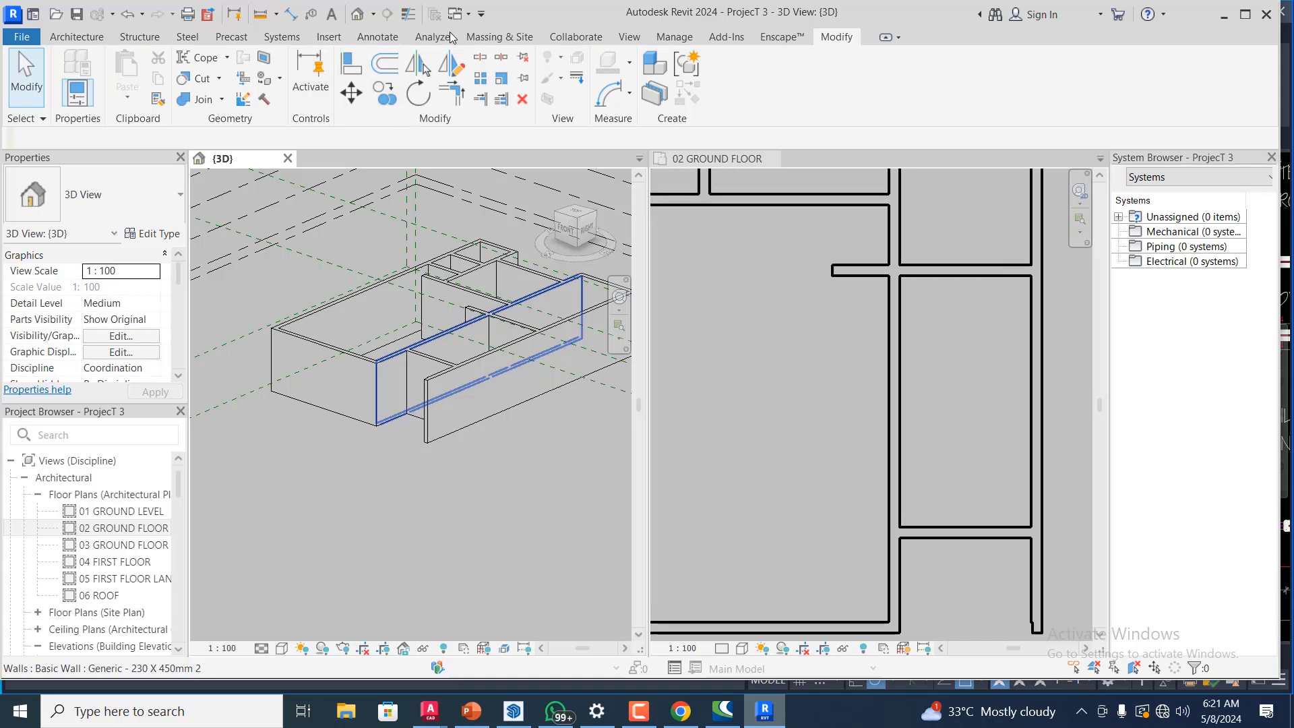
pyautogui.click(894, 350)
pyautogui.click(901, 340)
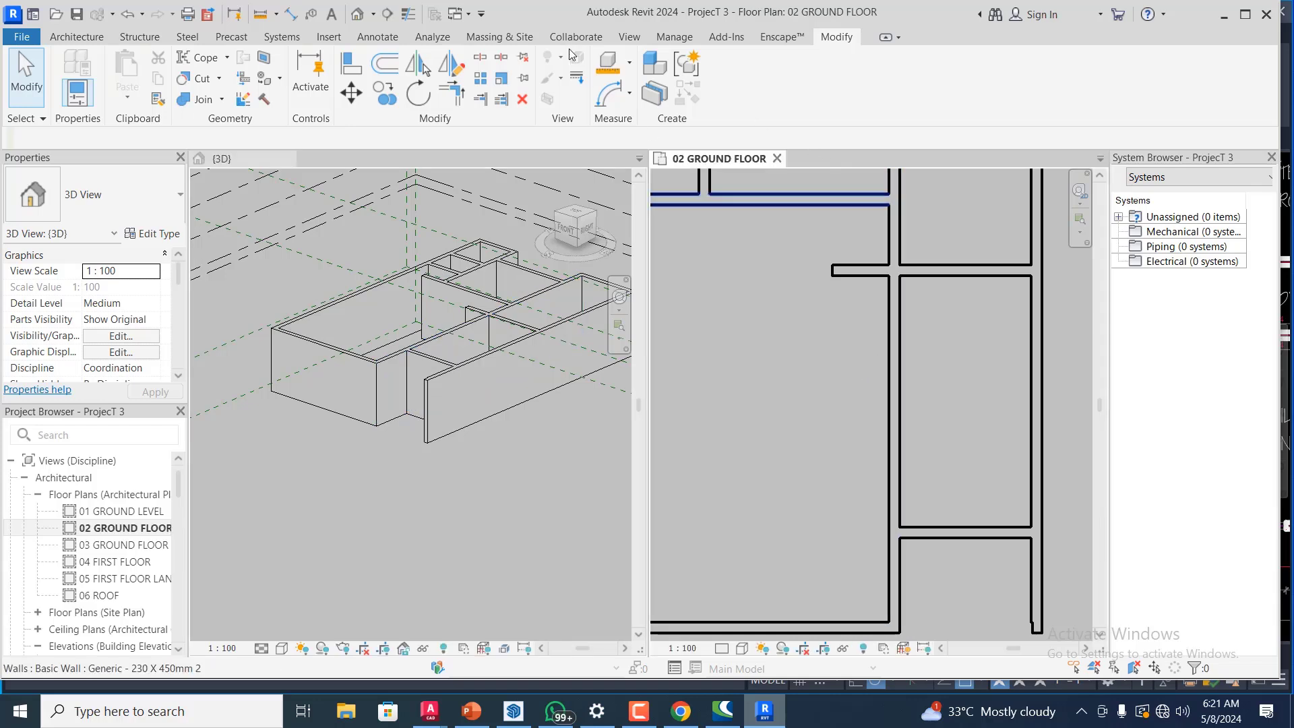
pyautogui.click(902, 376)
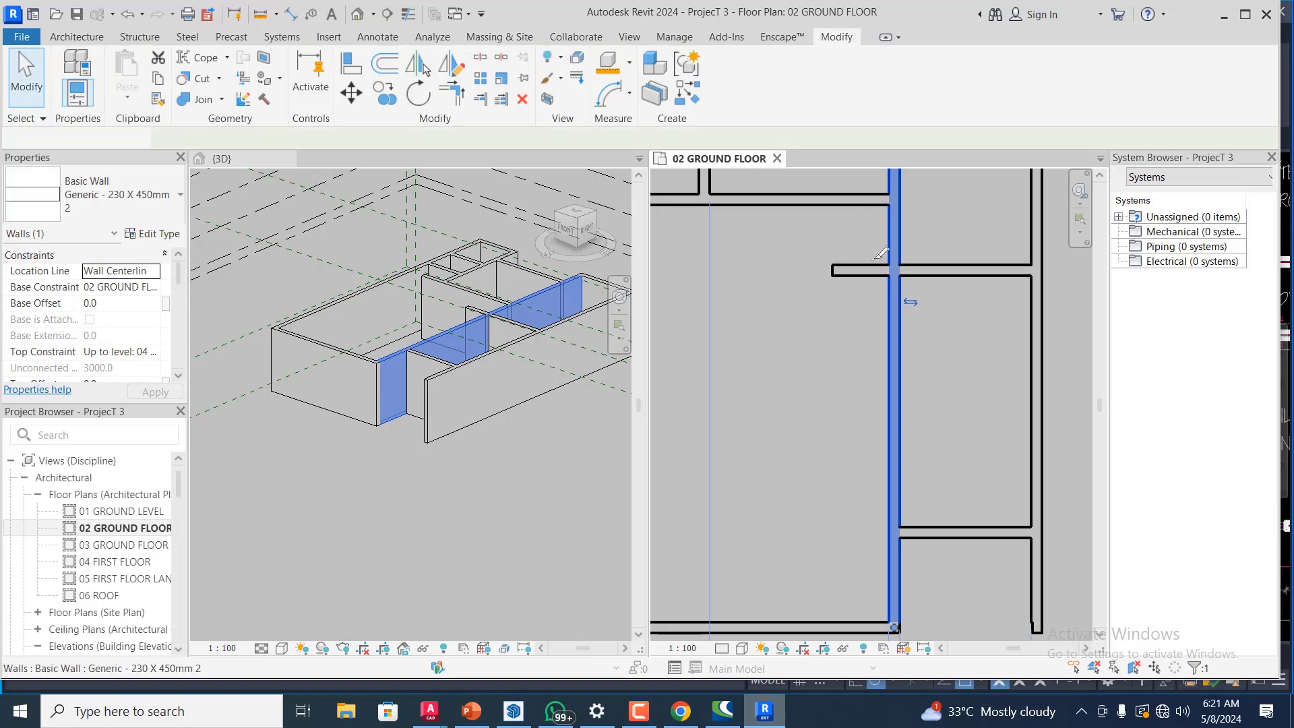
pyautogui.scroll(3, 891, 271)
pyautogui.press('s')
pyautogui.press('l')
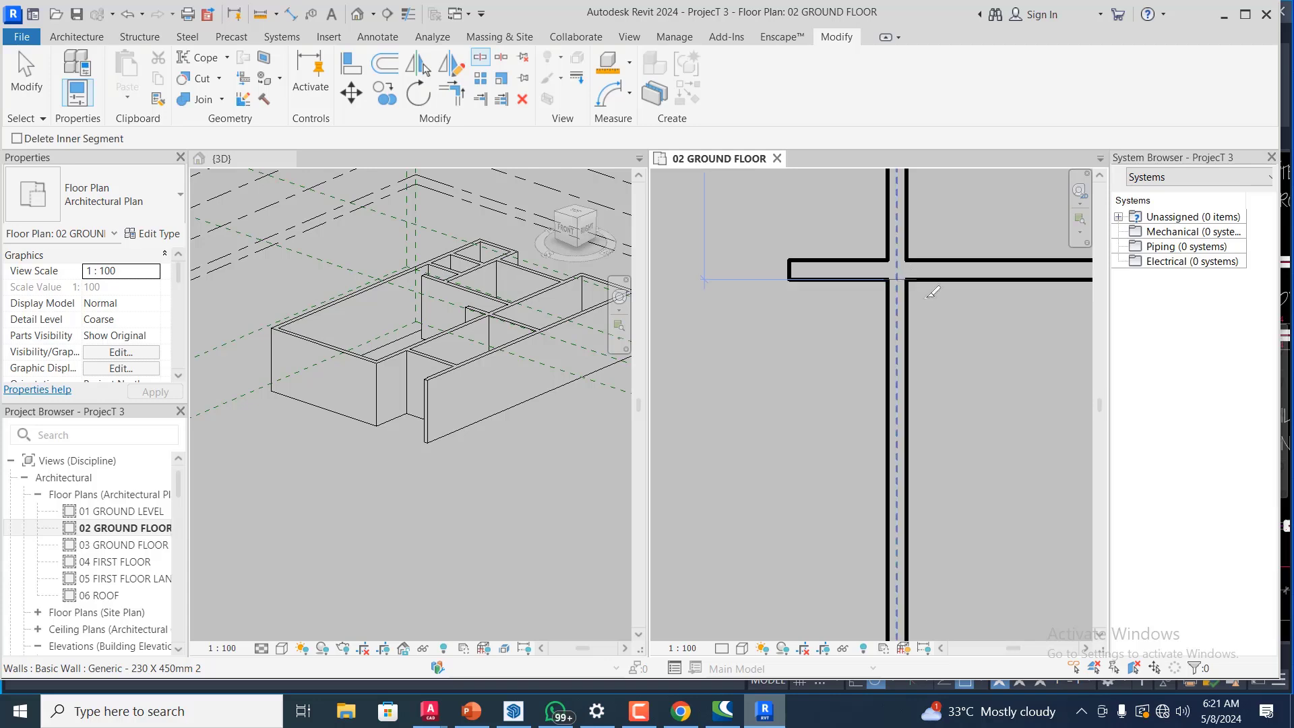
pyautogui.scroll(-2, 809, 304)
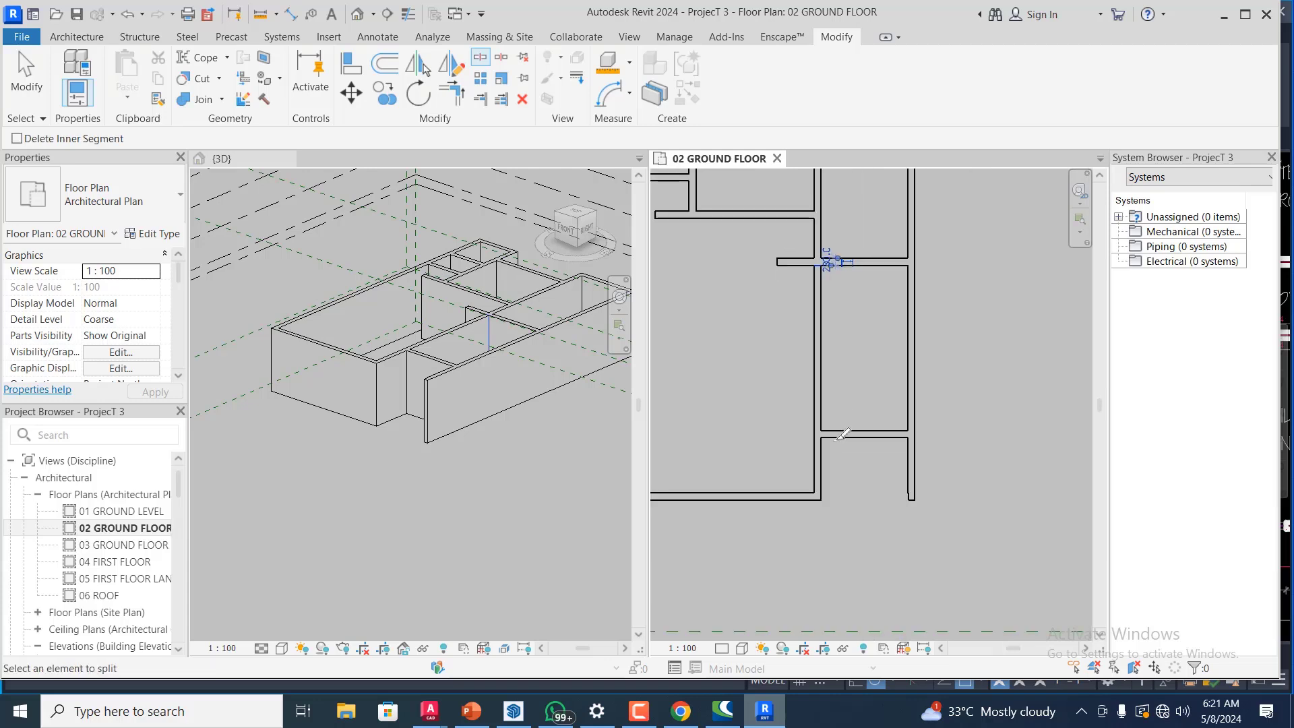
pyautogui.scroll(2, 823, 417)
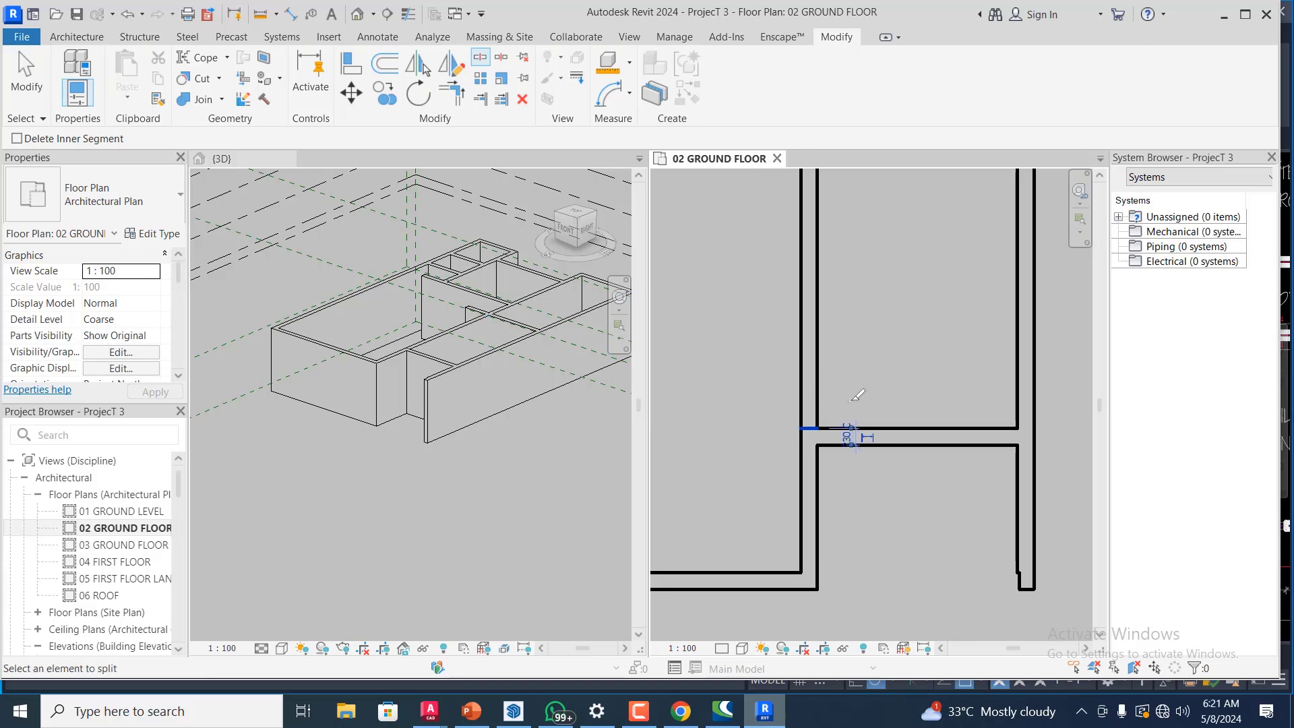
pyautogui.click(860, 437)
pyautogui.scroll(-3, 870, 438)
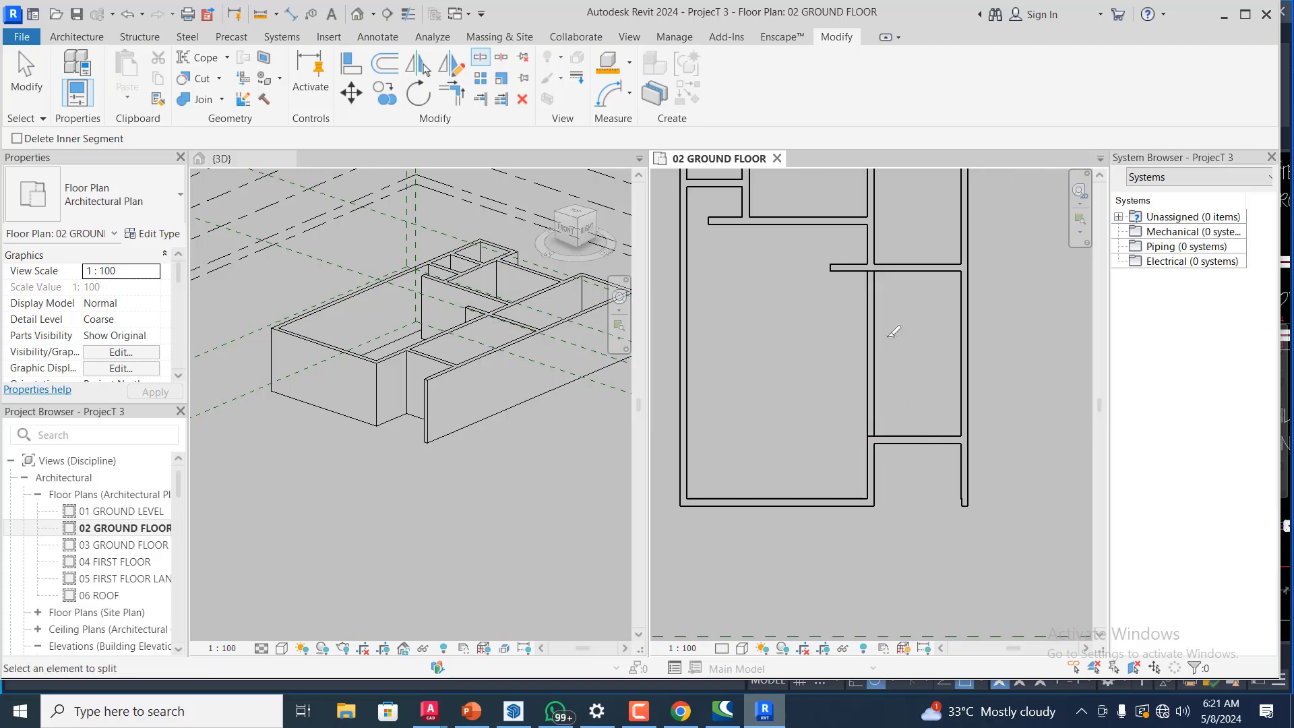
# - Delete the split wall segment between the lobby wall and the entrance wall to join the two hall areas
pyautogui.press('Escape')
pyautogui.click(871, 334)
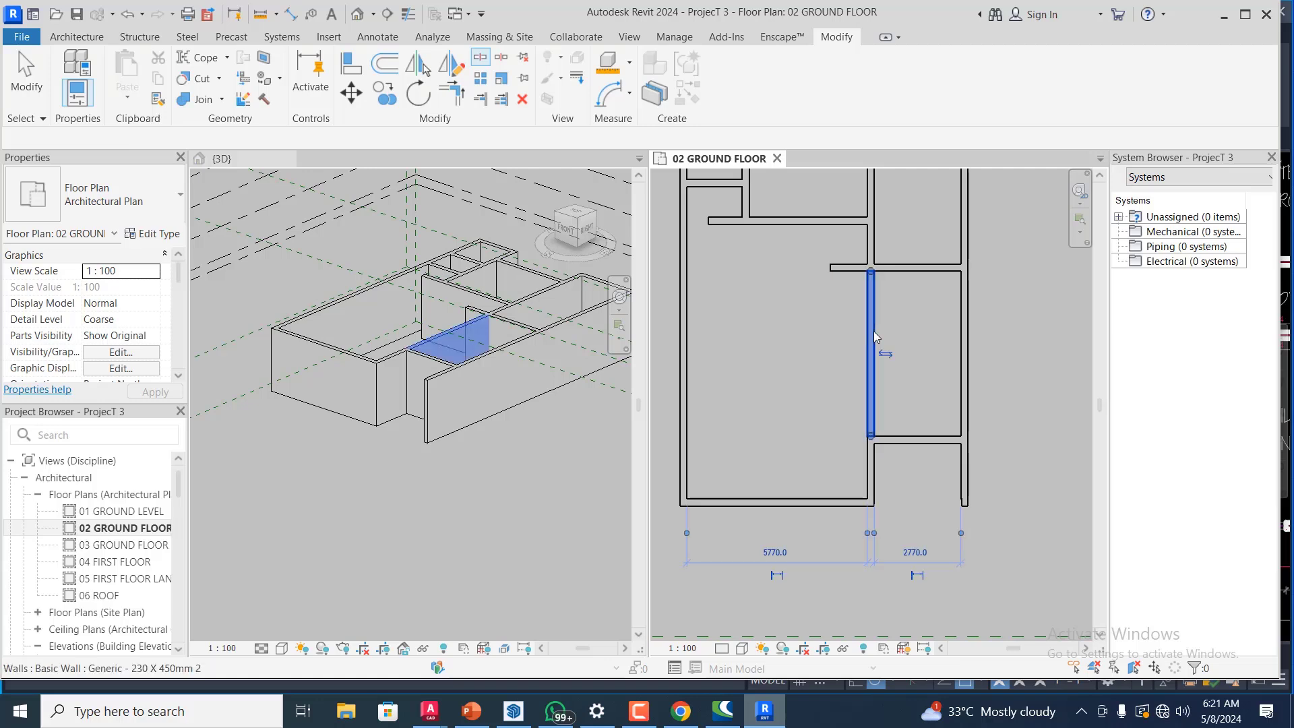
pyautogui.click(874, 331)
pyautogui.press('Delete')
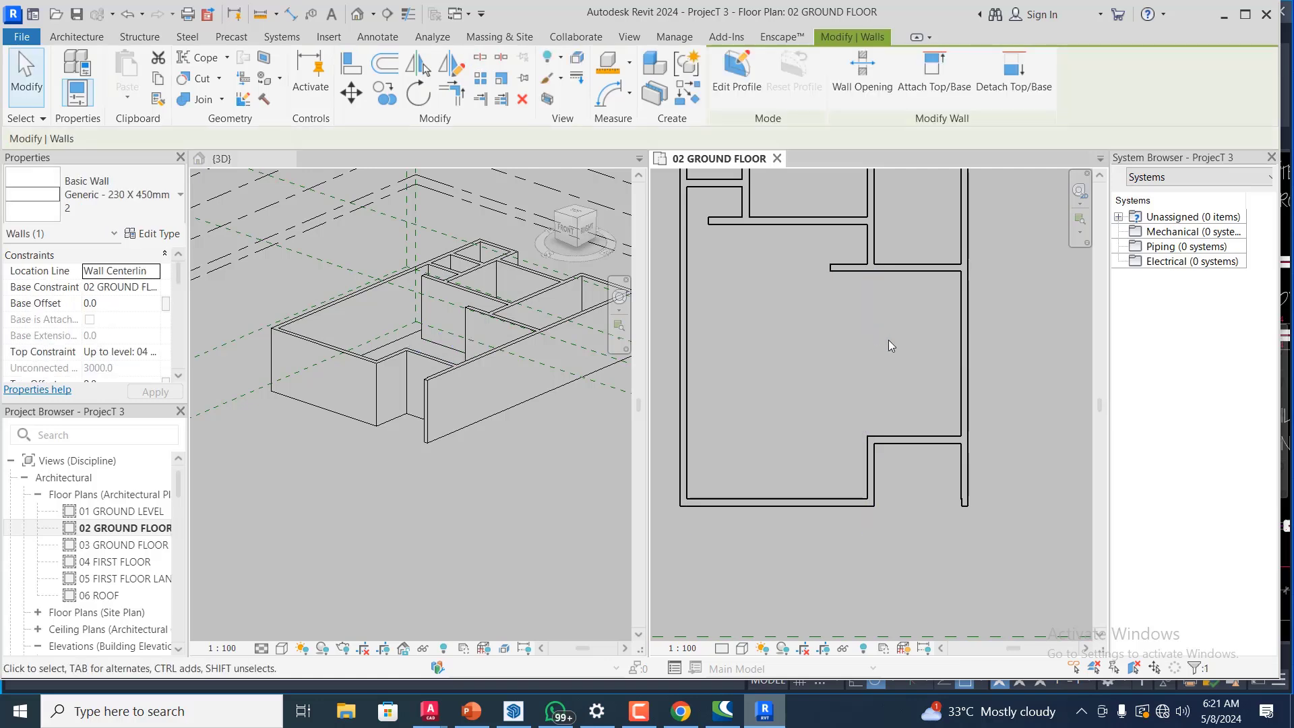
pyautogui.click(889, 344)
pyautogui.scroll(-4, 892, 409)
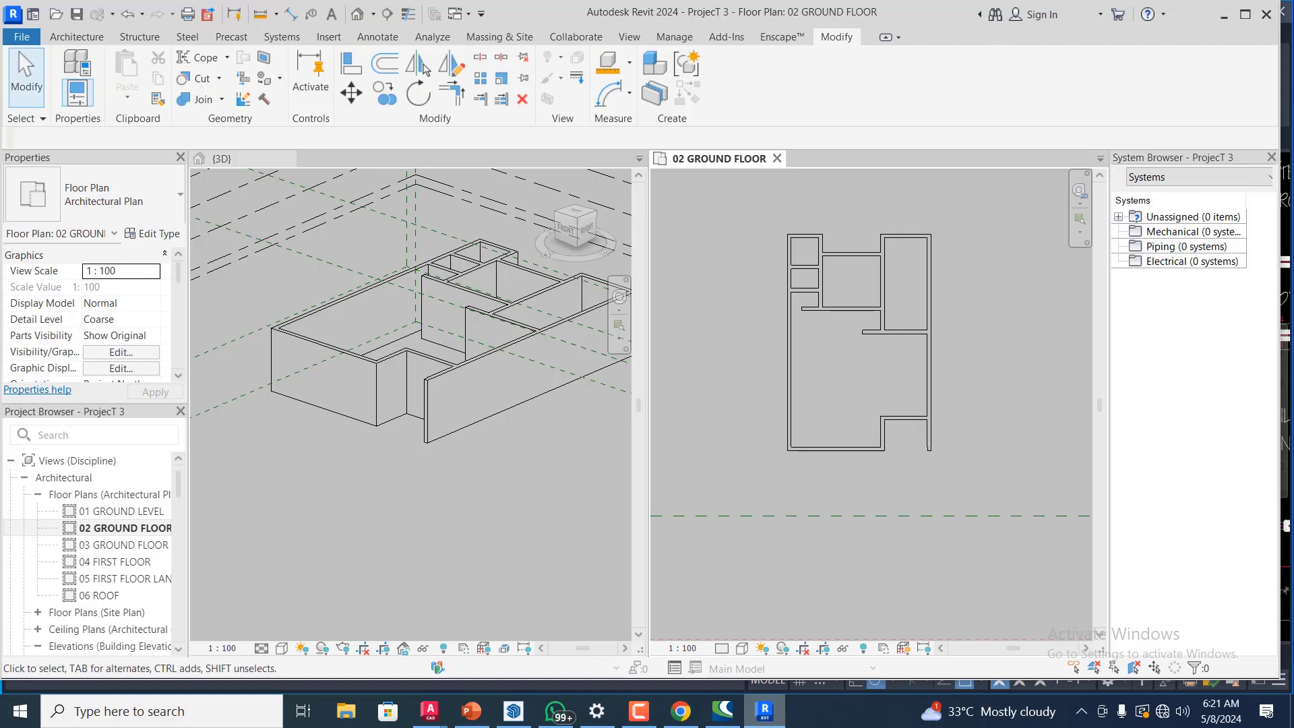
pyautogui.scroll(3, 883, 309)
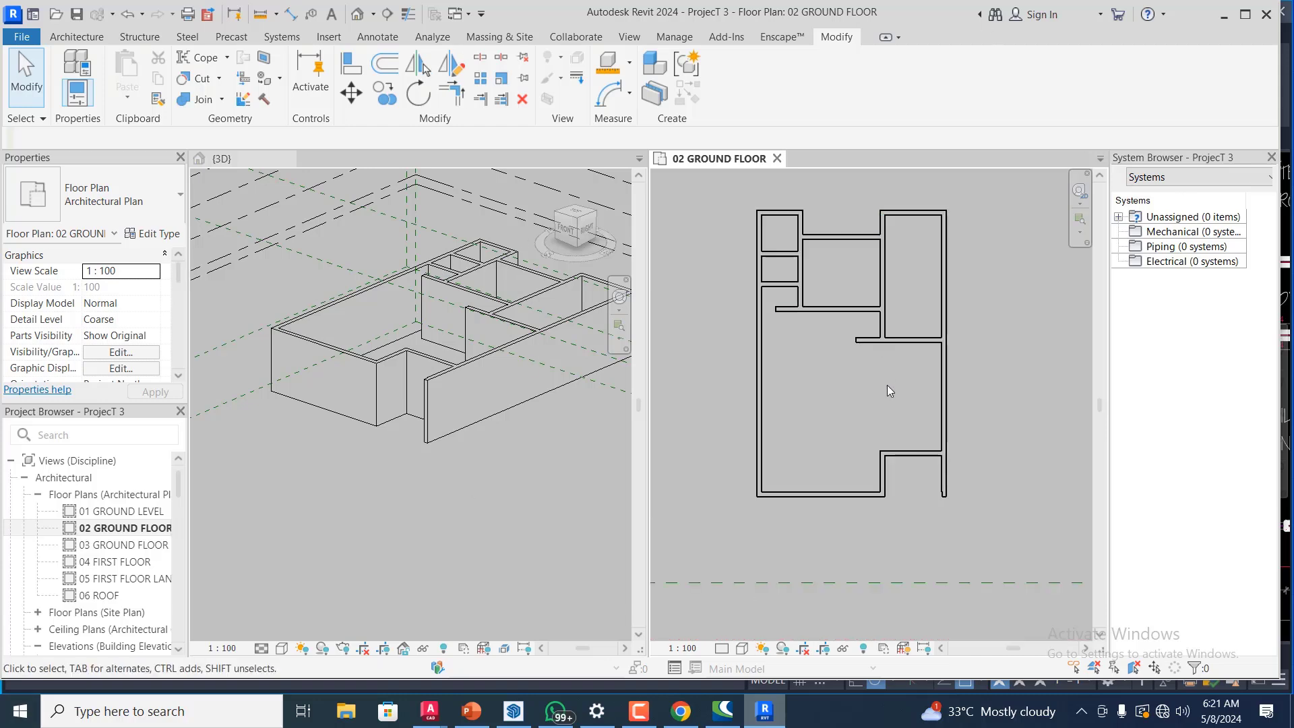
pyautogui.scroll(-2, 847, 431)
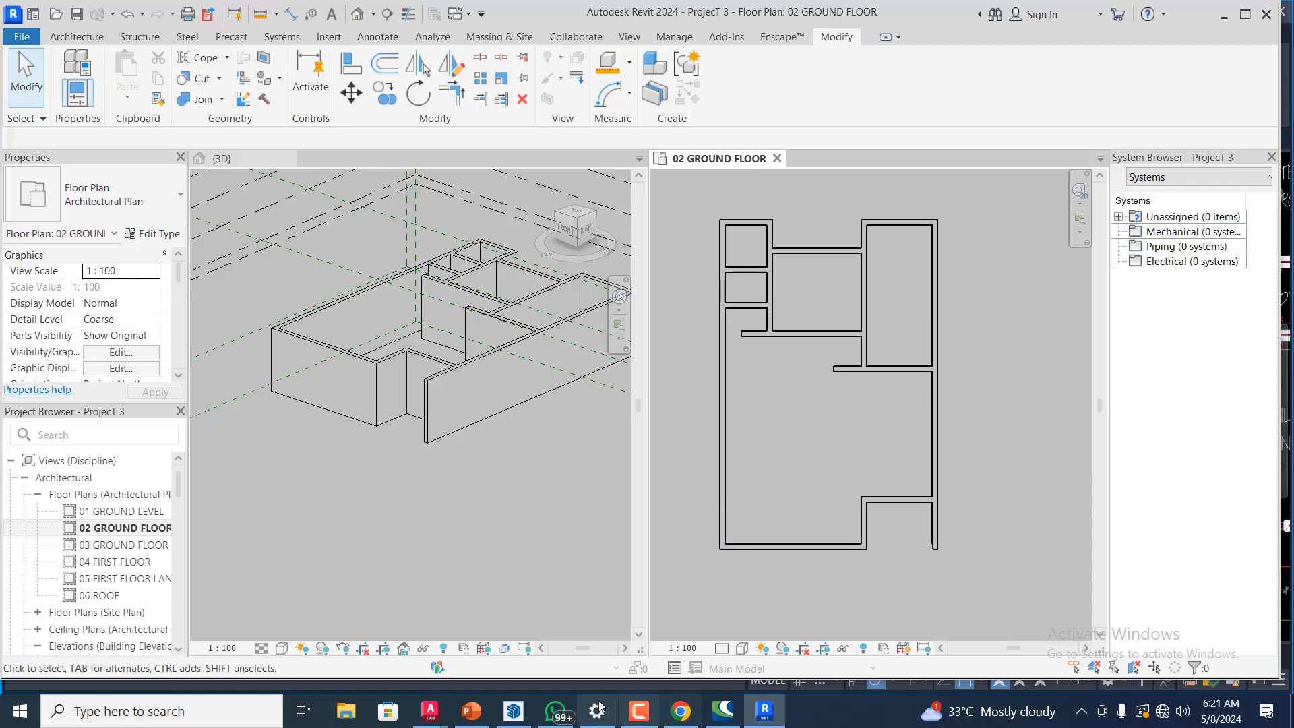
# - Switch to Masi.dwg in AutoCAD and examine the openings and dimensions along the hall's left and bottom outer walls
pyautogui.moveTo(429, 711)
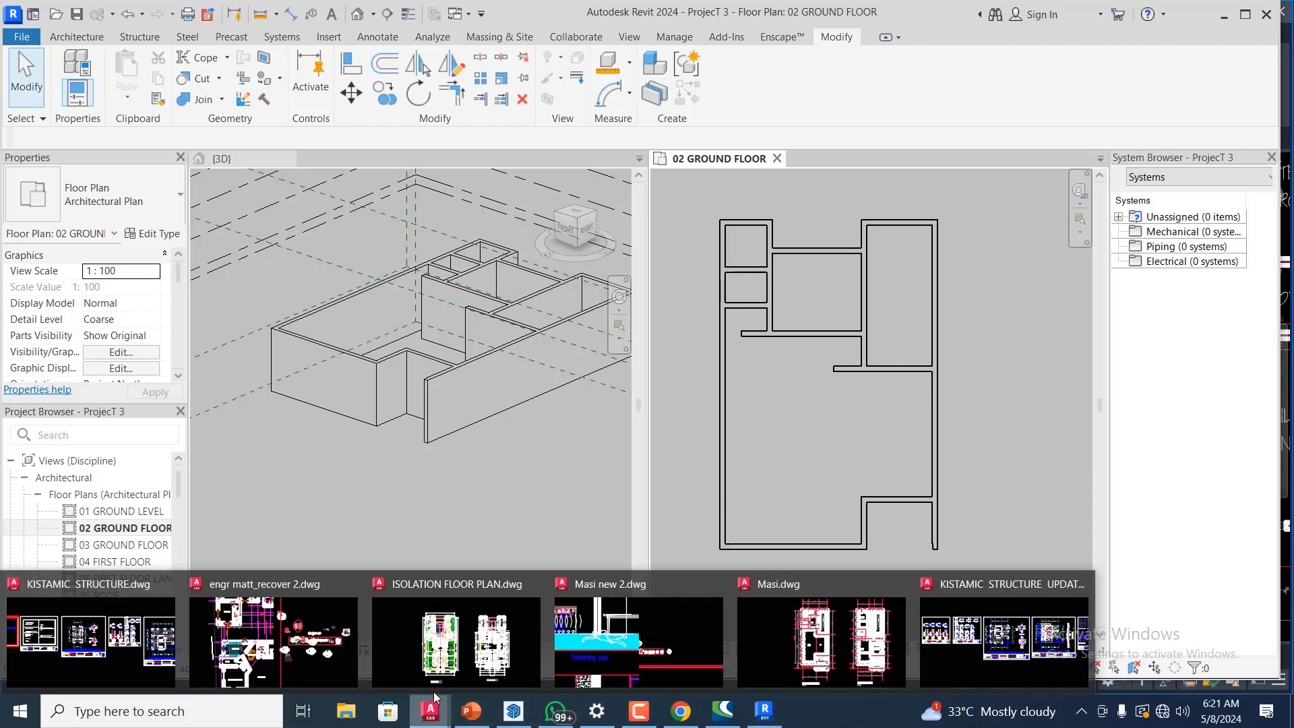
pyautogui.click(826, 654)
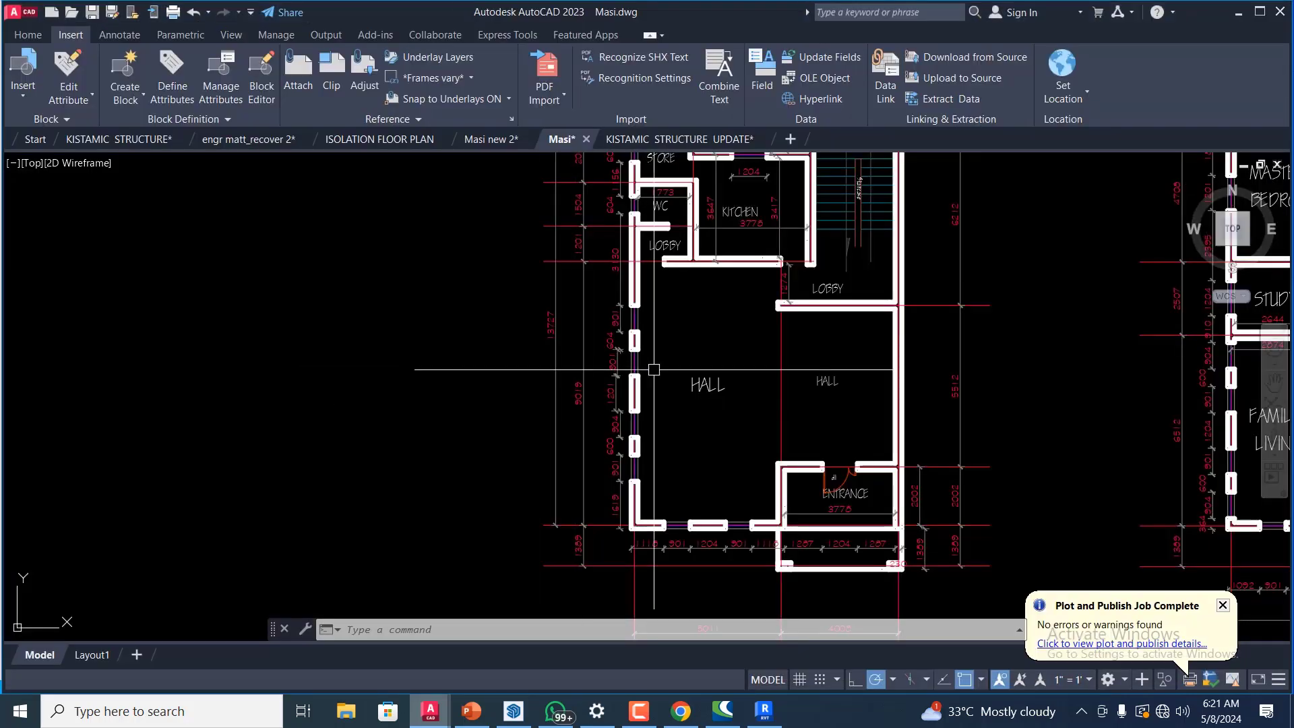
pyautogui.scroll(2, 672, 382)
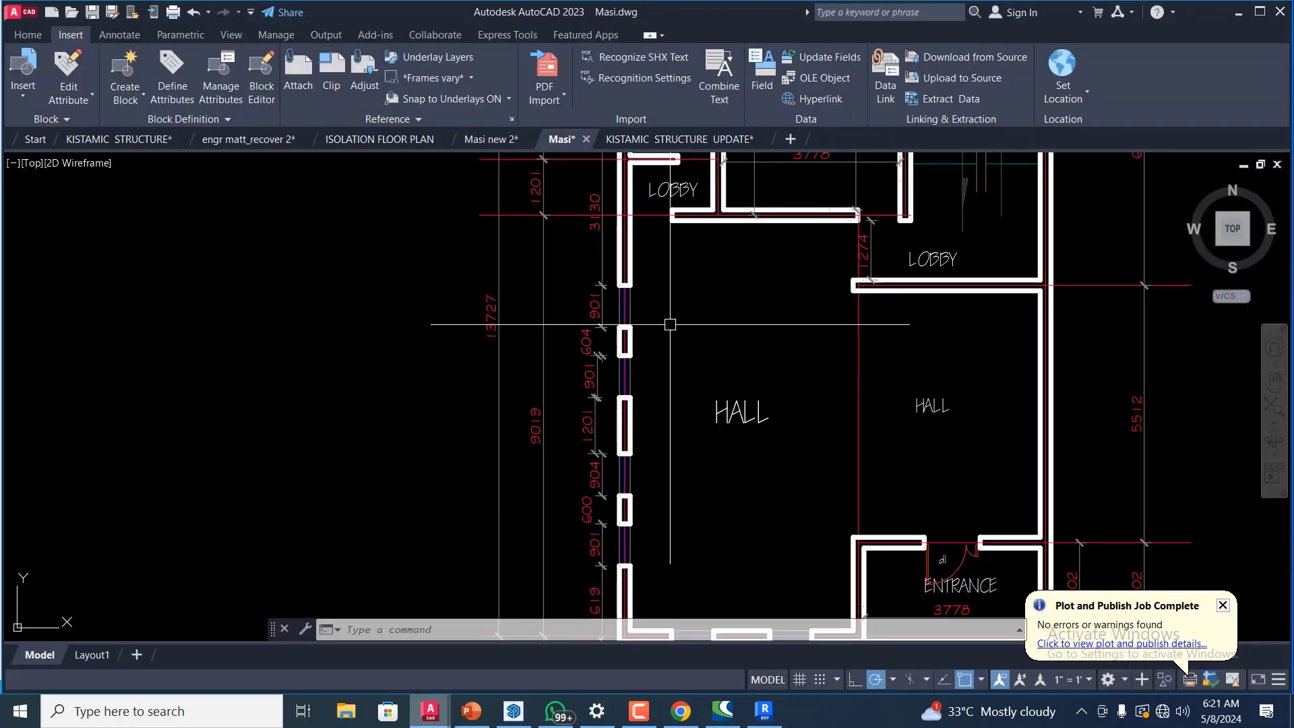
pyautogui.scroll(-3, 641, 499)
pyautogui.scroll(5, 649, 507)
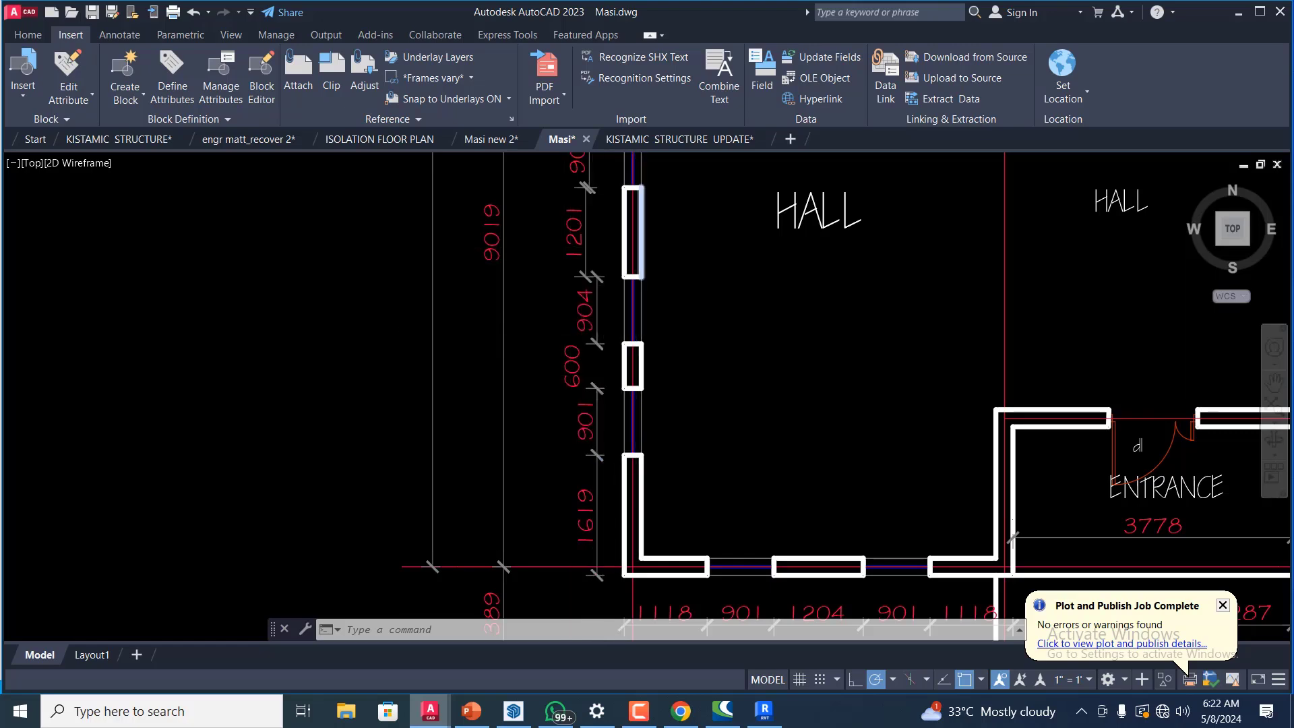
pyautogui.scroll(-3, 619, 244)
pyautogui.scroll(3, 637, 218)
pyautogui.scroll(-3, 667, 257)
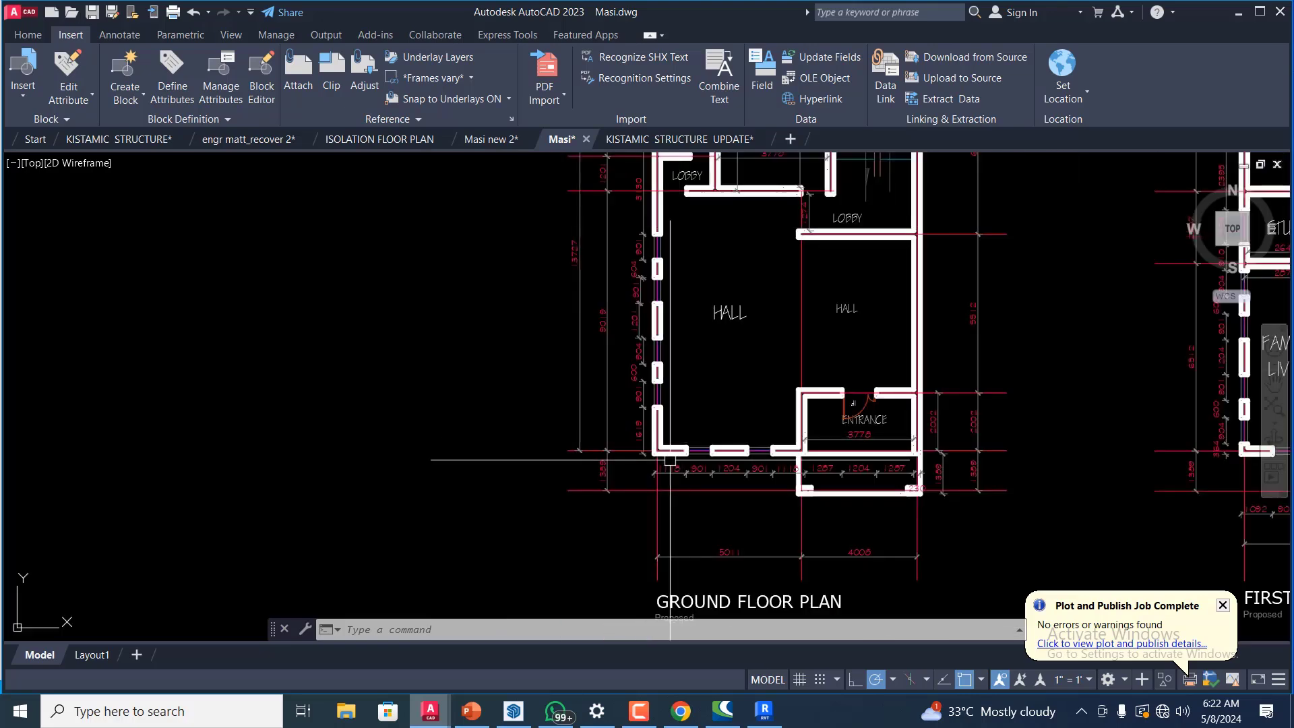
pyautogui.scroll(3, 667, 376)
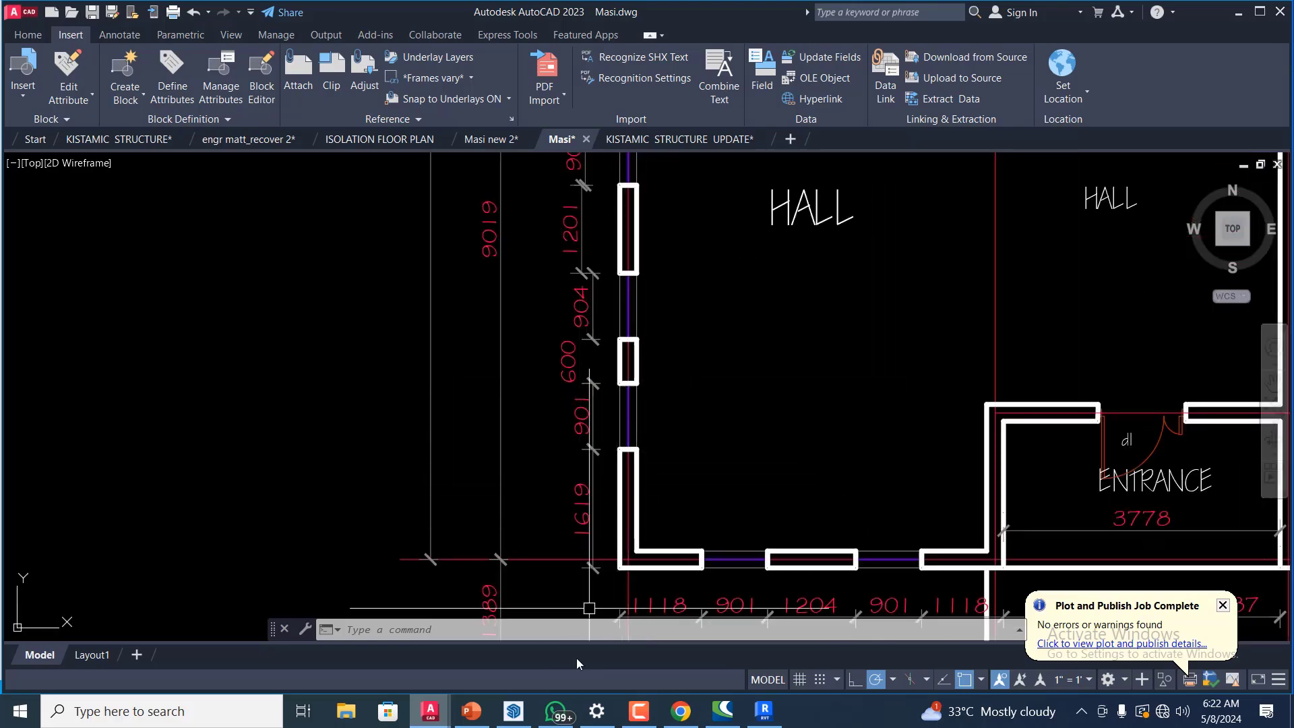
pyautogui.moveTo(764, 720)
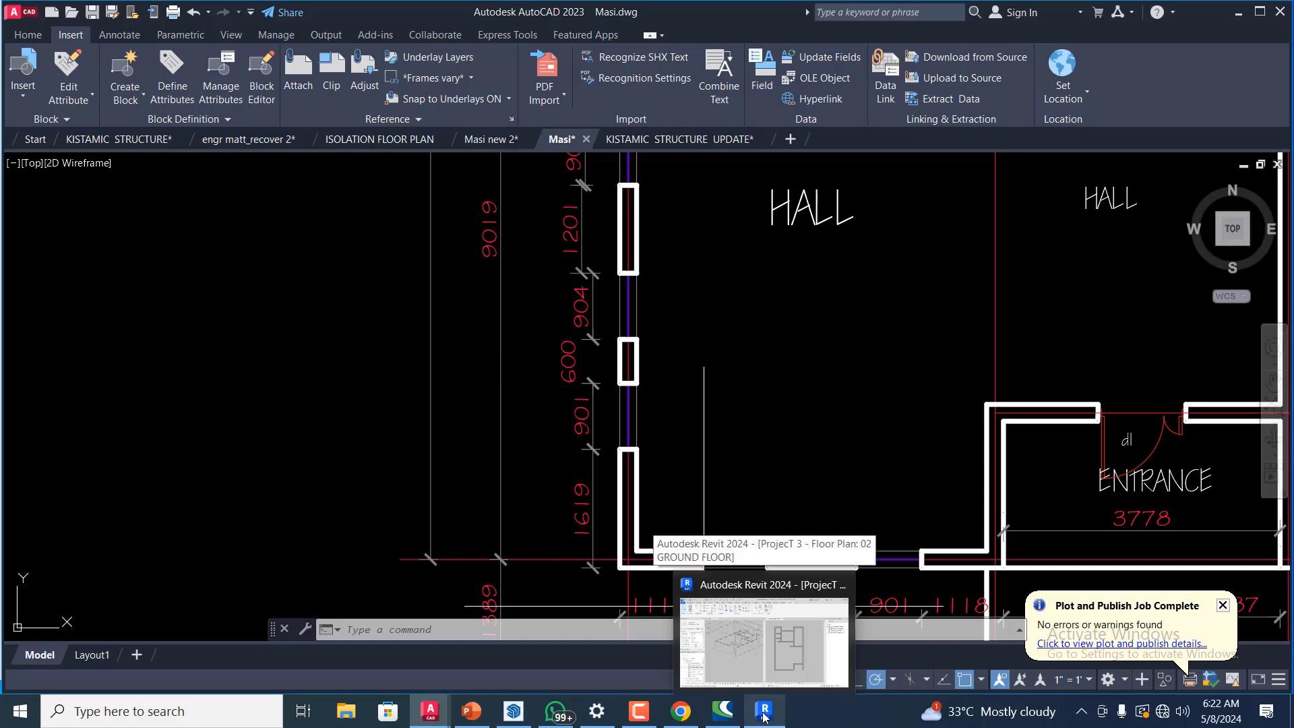
# - Switch to Revit and start the Window tool with the M_Window-Fixed 900 x 1200mm type
pyautogui.click(764, 716)
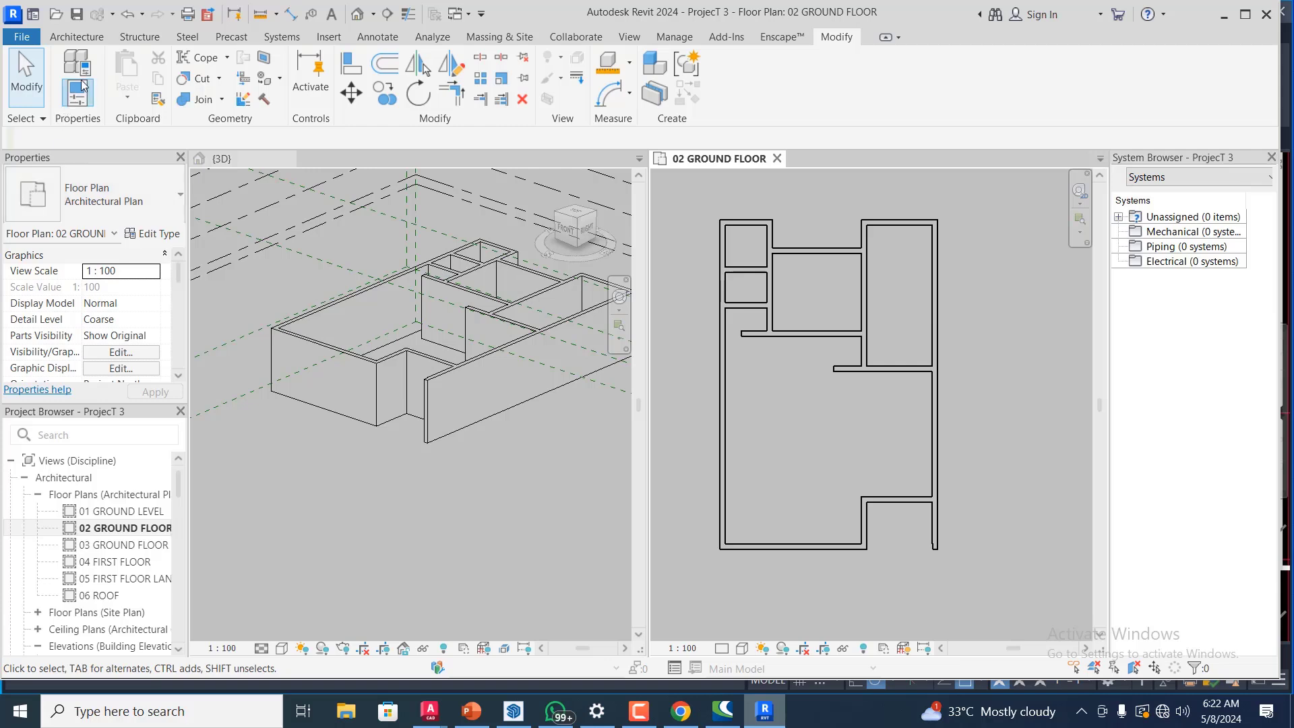
pyautogui.click(86, 40)
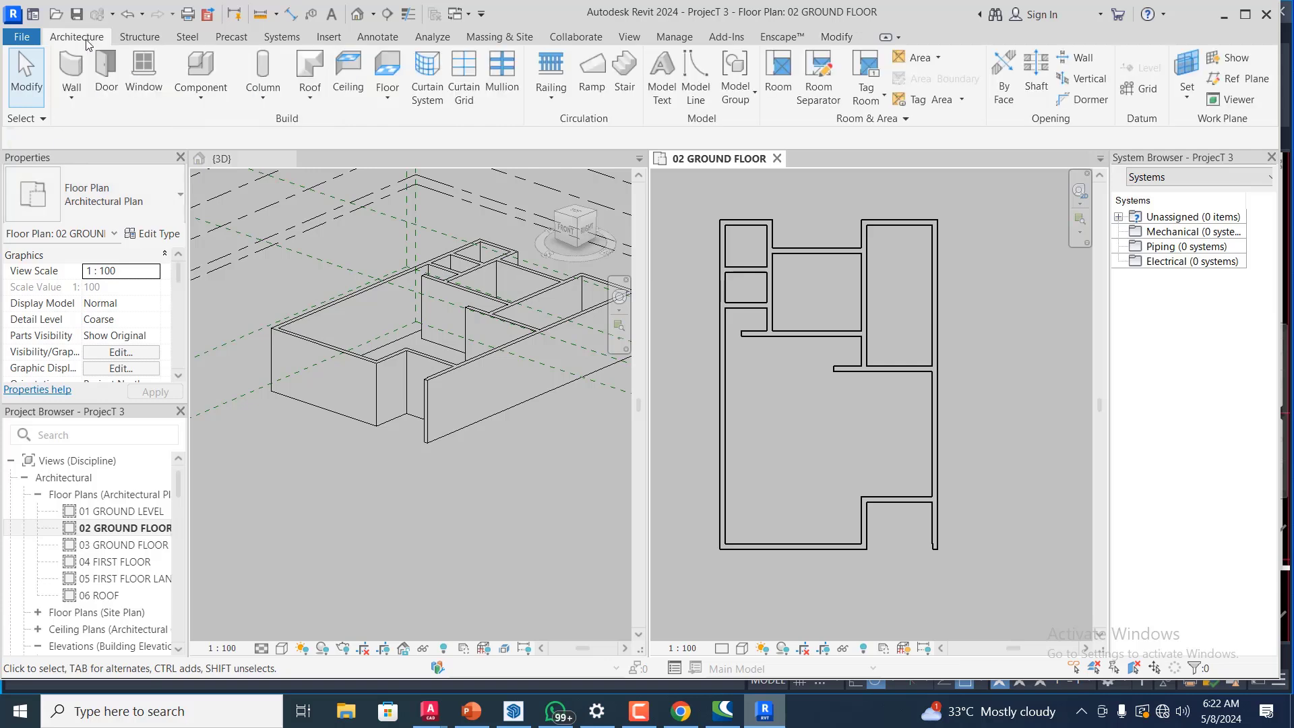
pyautogui.click(151, 67)
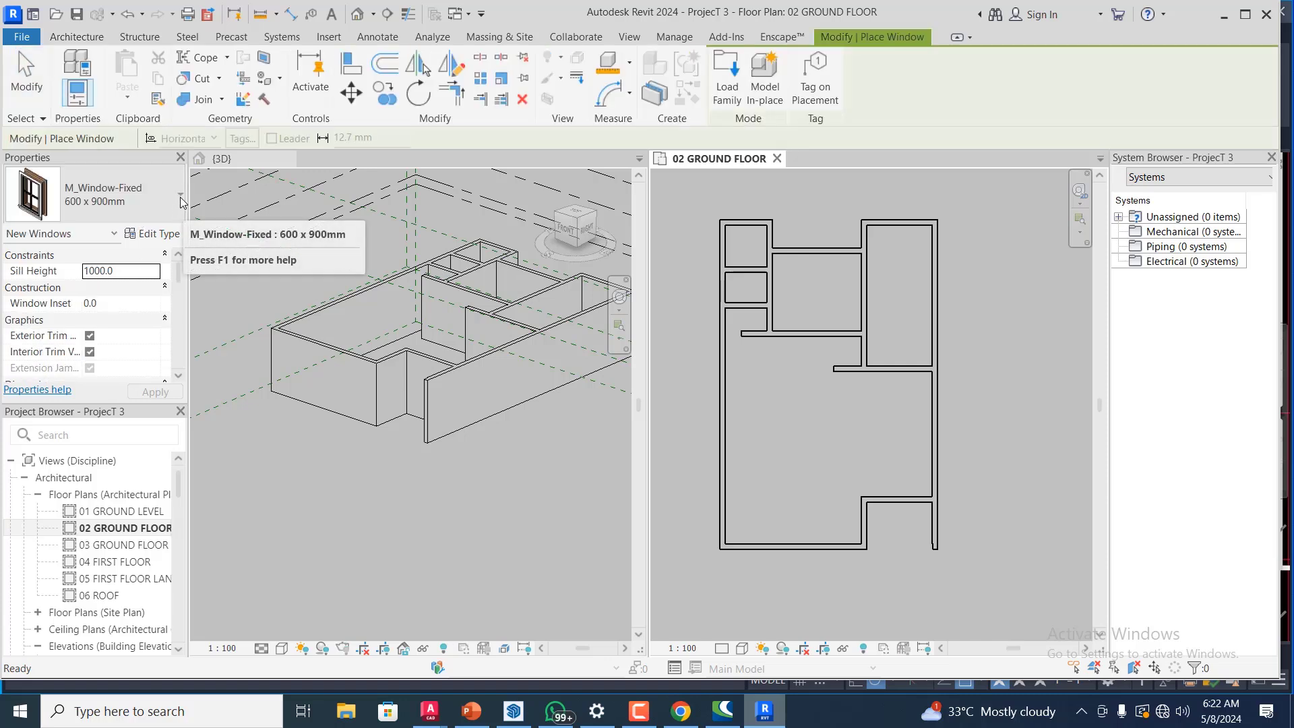
pyautogui.click(181, 199)
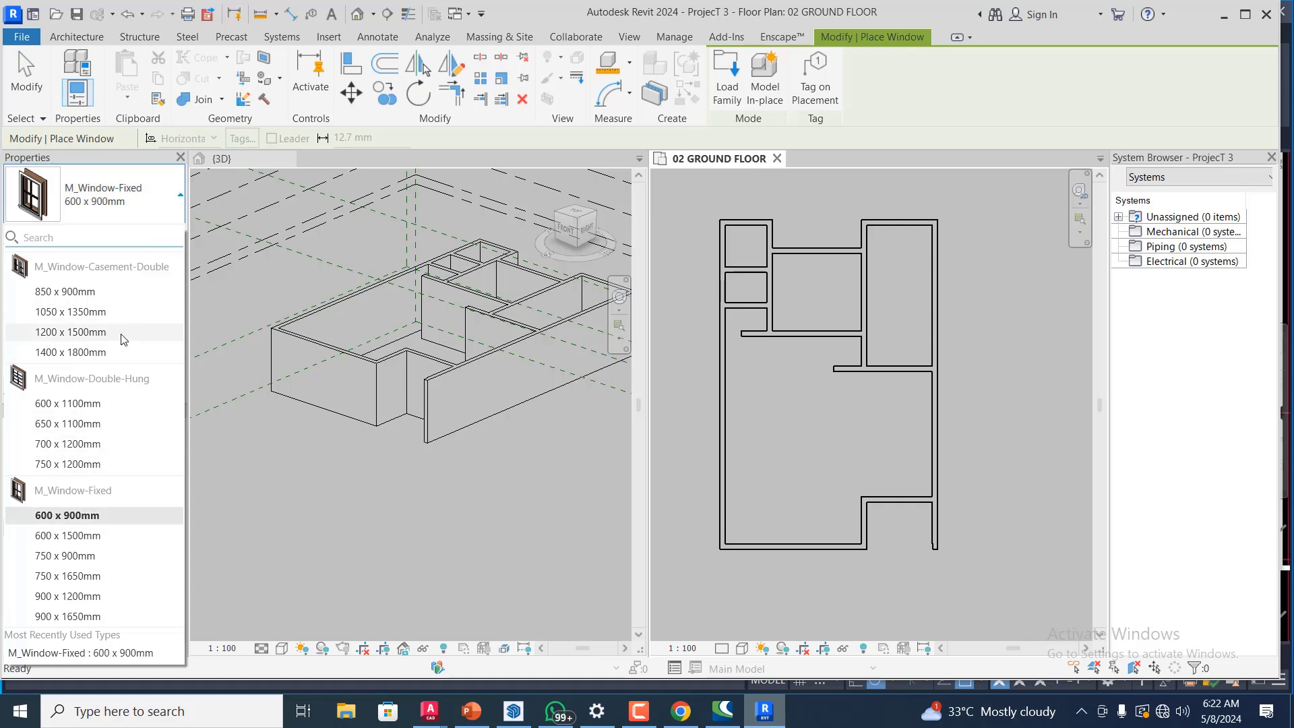
pyautogui.click(76, 596)
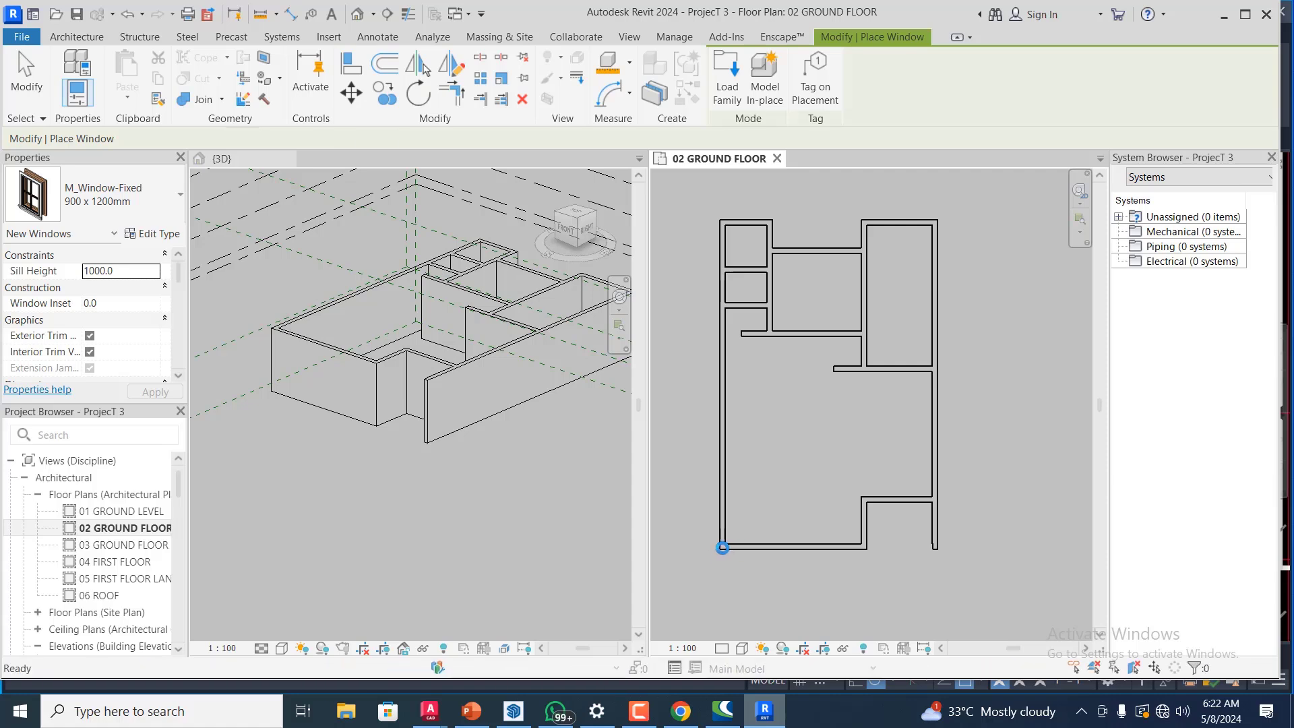
# - Place the window in the hall's left outer wall in the ground floor plan, 1600 mm from the bottom outer wall
pyautogui.scroll(5, 721, 506)
pyautogui.click(726, 499)
pyautogui.scroll(-3, 777, 499)
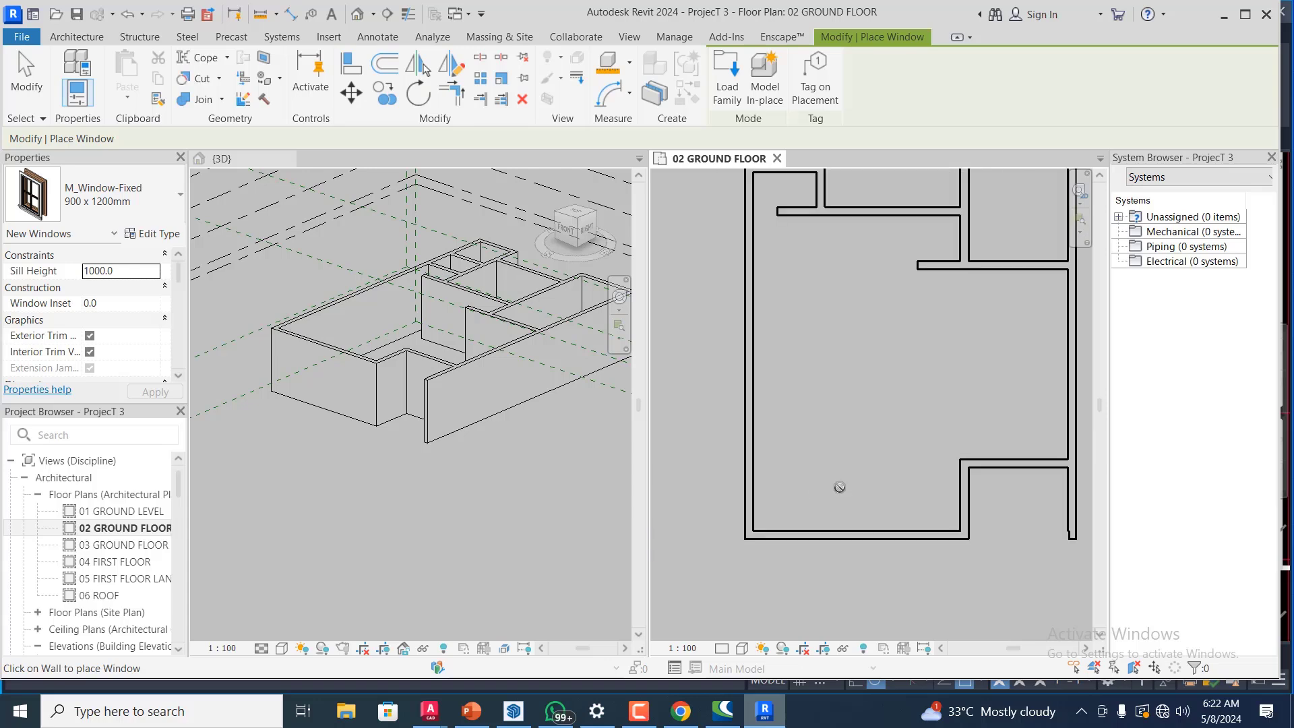
pyautogui.scroll(-3, 871, 486)
pyautogui.scroll(3, 766, 492)
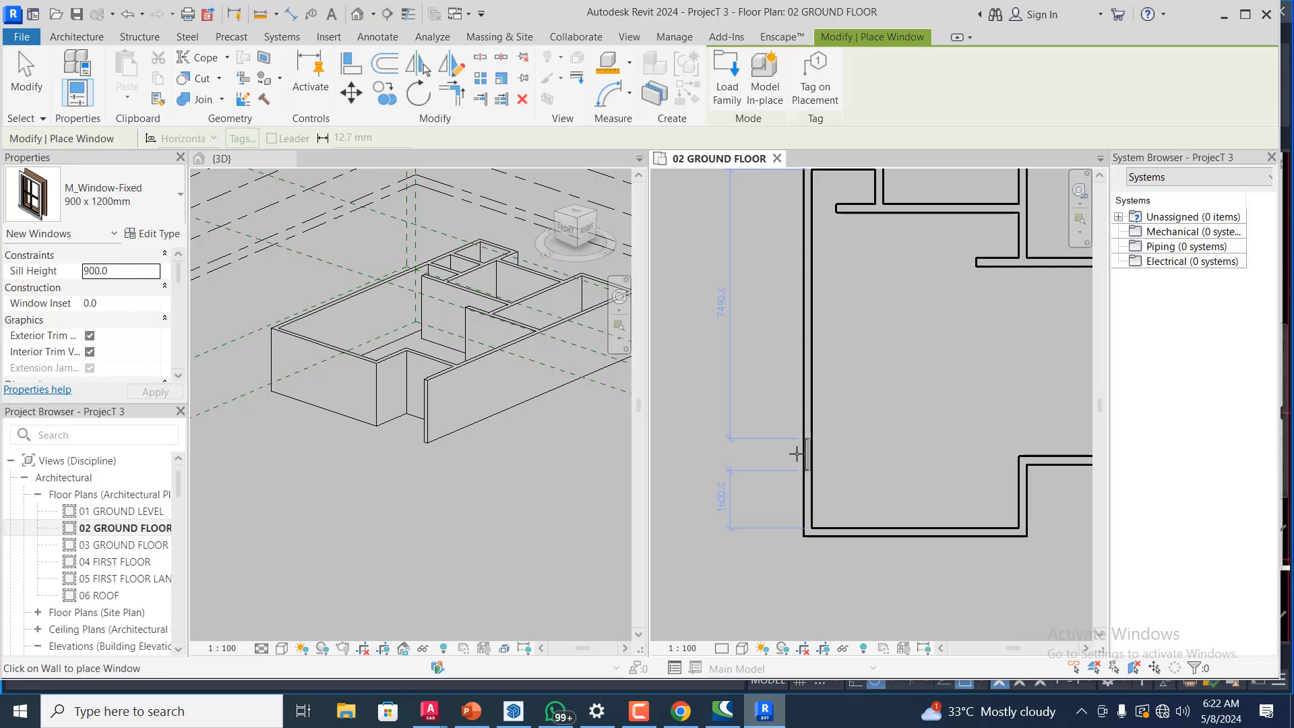
pyautogui.click(797, 453)
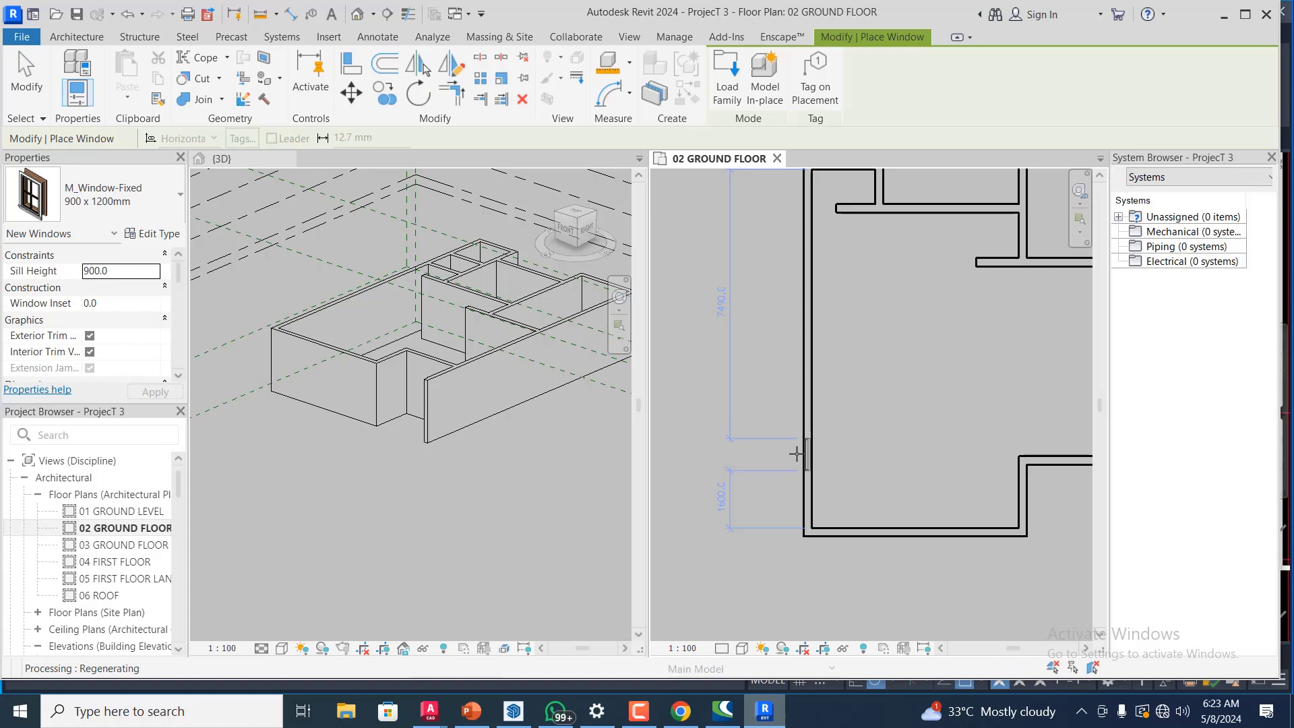
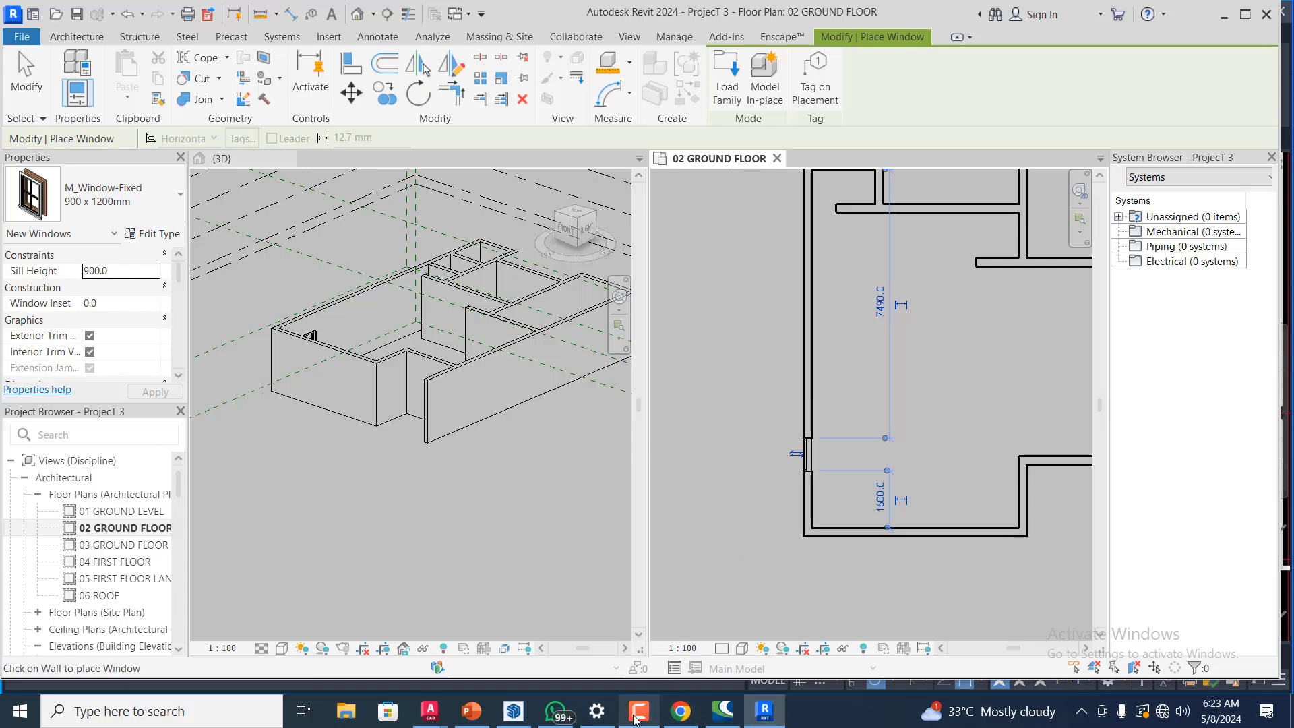
# - Switch to Masi.dwg in AutoCAD to check the next window opening along the hall's outer wall
pyautogui.click(435, 712)
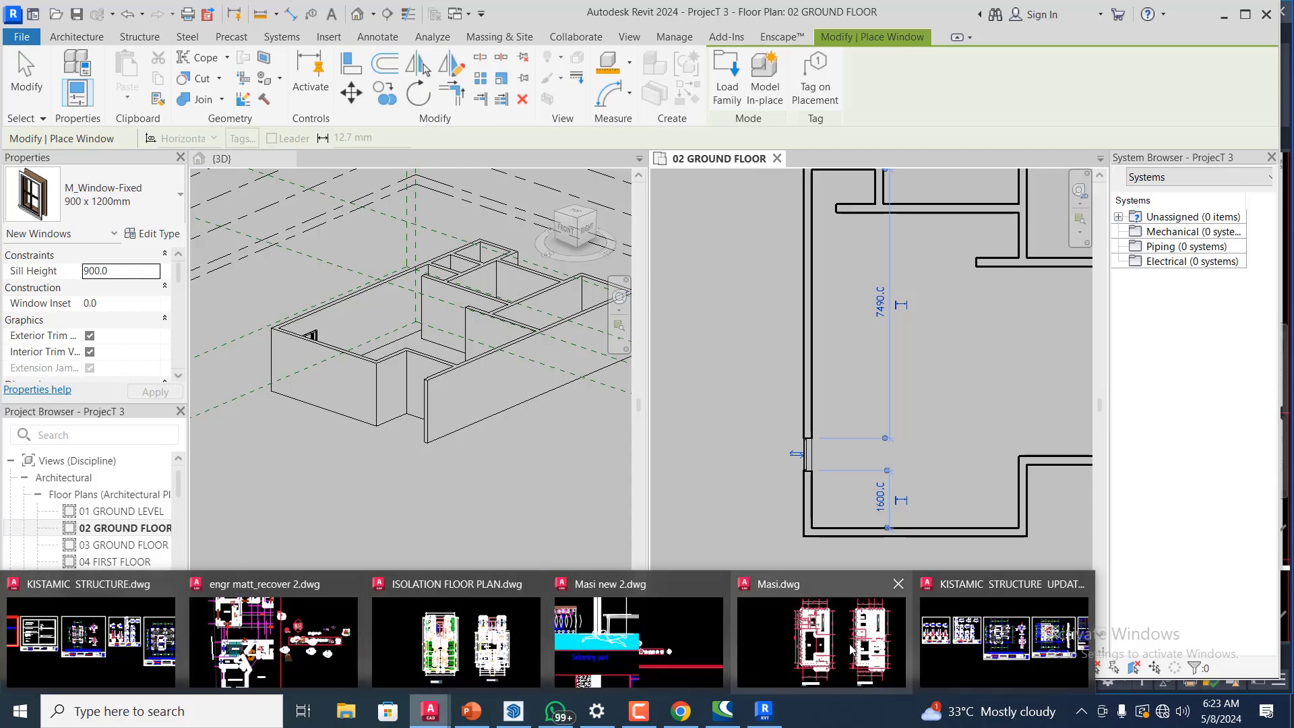
# - Check the window spacing in Masi.dwg in AutoCAD, and place a 900 x 1200mm fixed window in Revit 600 mm above the hall's first west-wall window
pyautogui.click(821, 641)
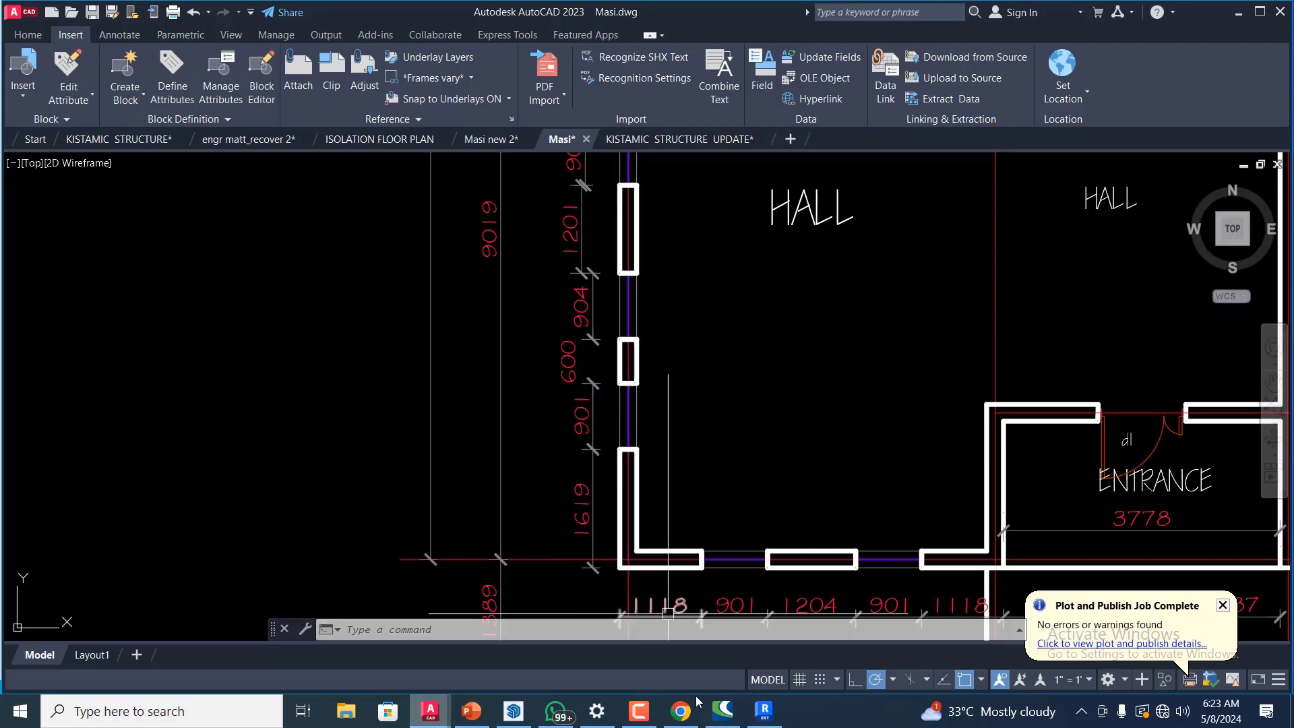
pyautogui.moveTo(805, 697)
pyautogui.click(793, 650)
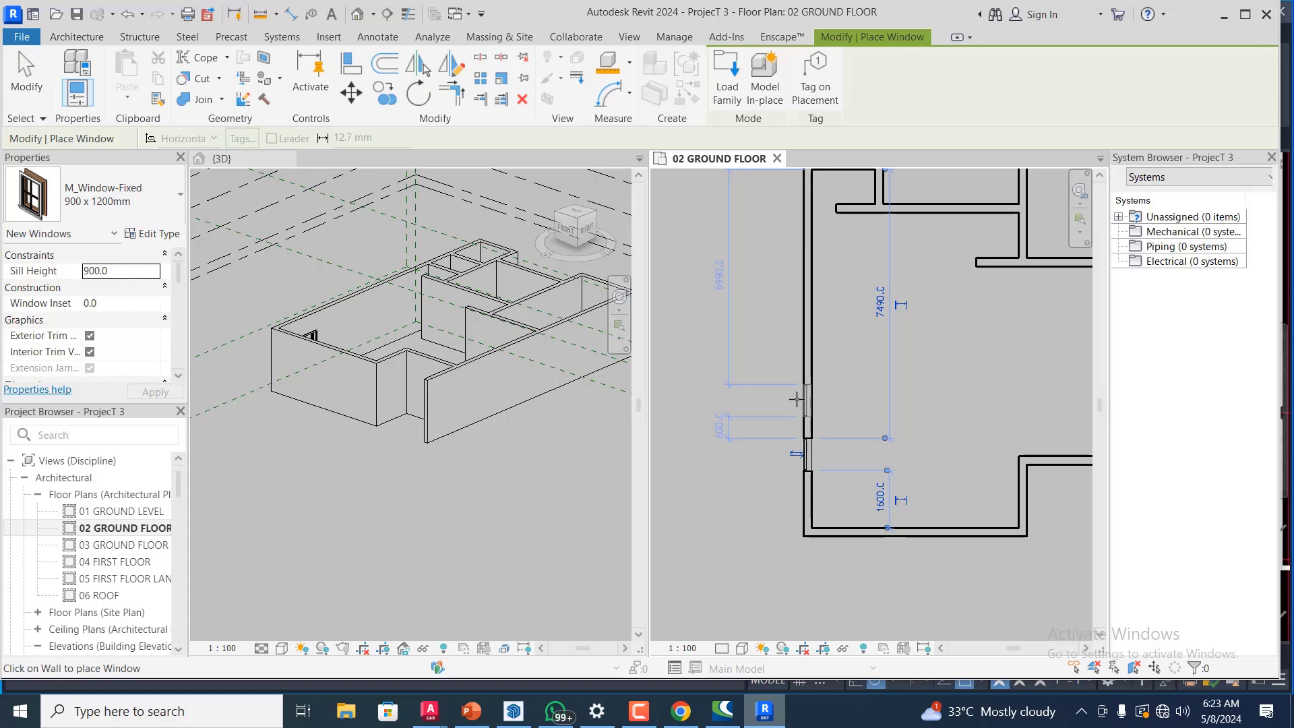
pyautogui.click(796, 400)
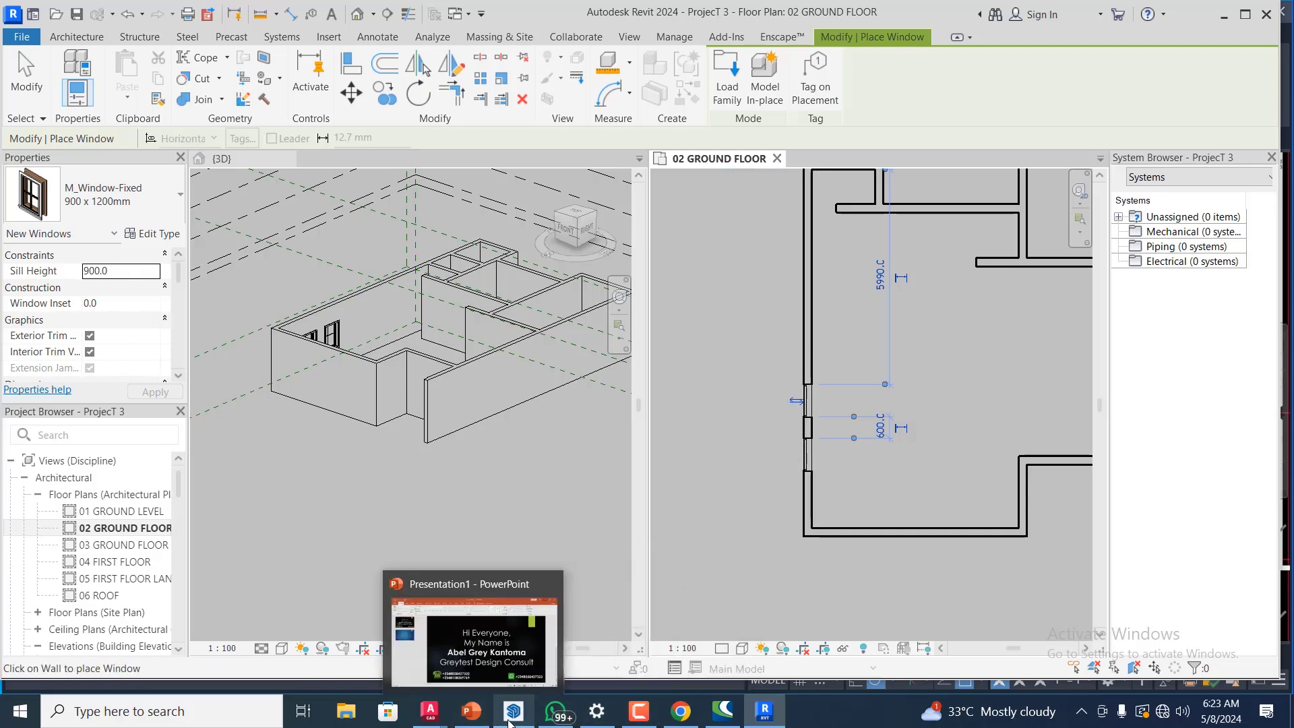
# - Check the next window gap in Masi.dwg in AutoCAD, and place a third west-wall window in Revit 1200 mm above the second
pyautogui.moveTo(510, 716)
pyautogui.moveTo(430, 711)
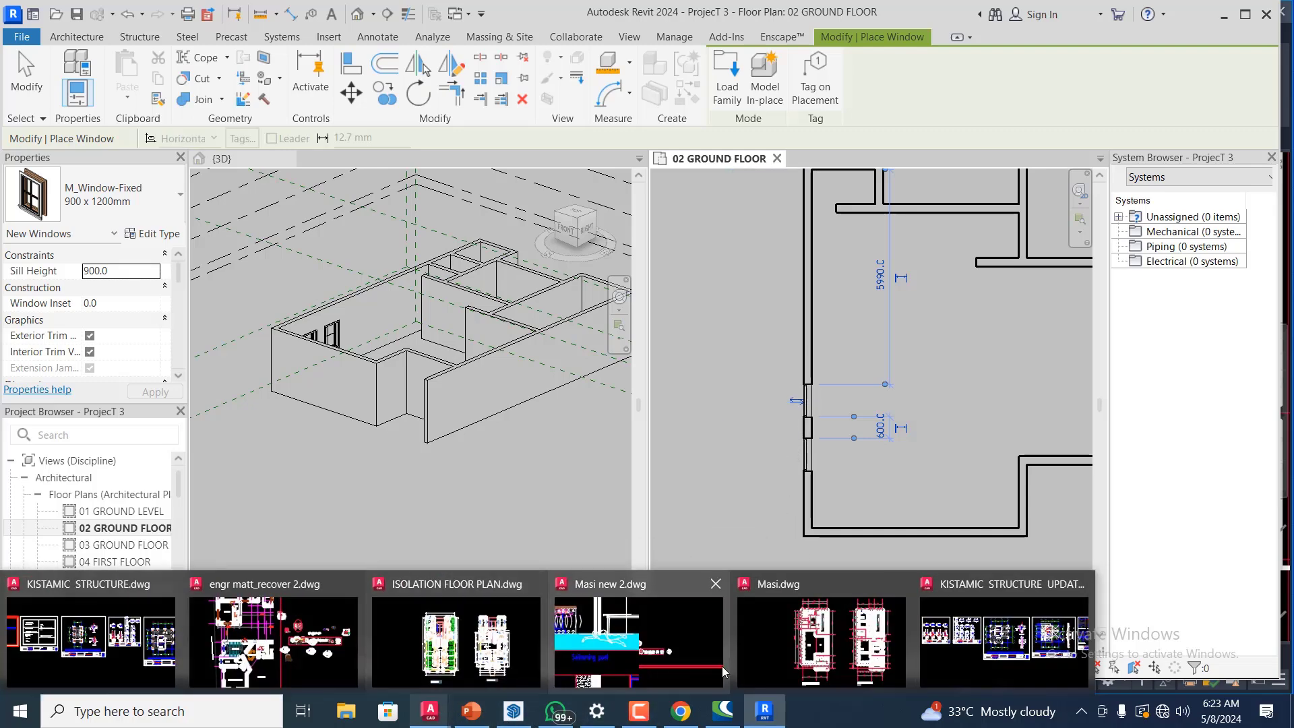
pyautogui.click(779, 649)
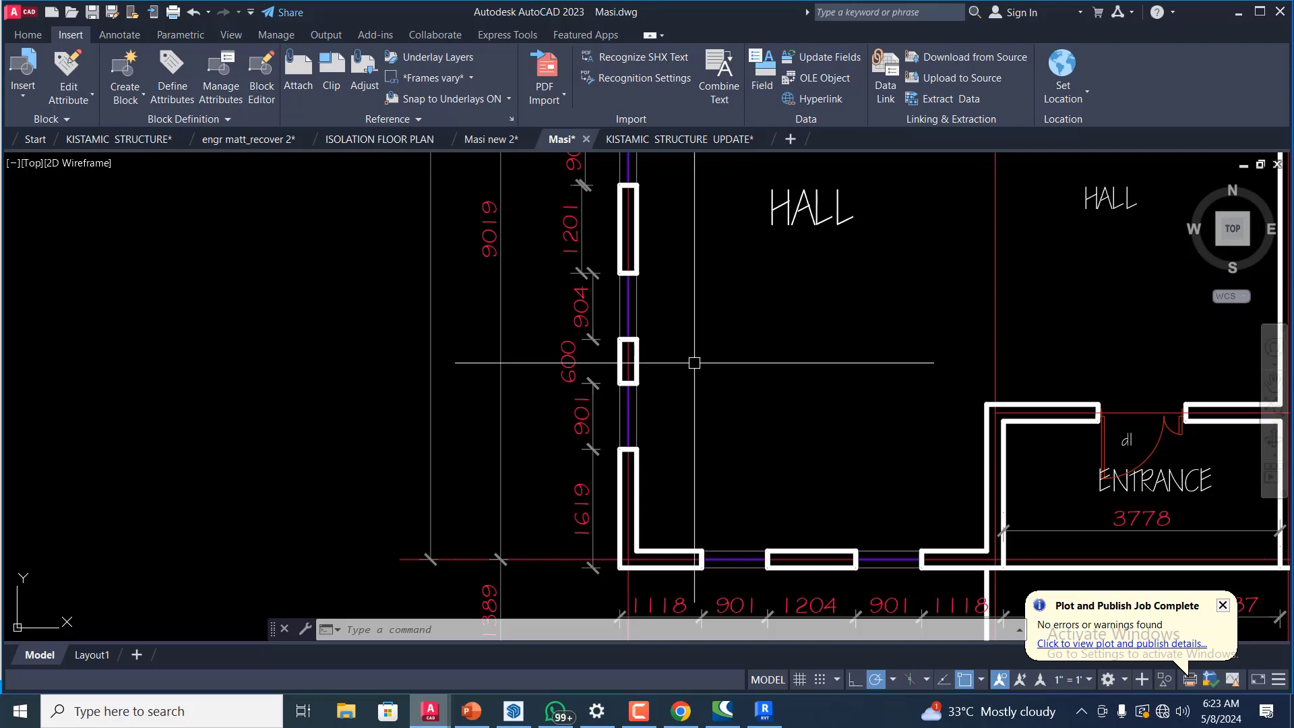
pyautogui.scroll(-2, 701, 431)
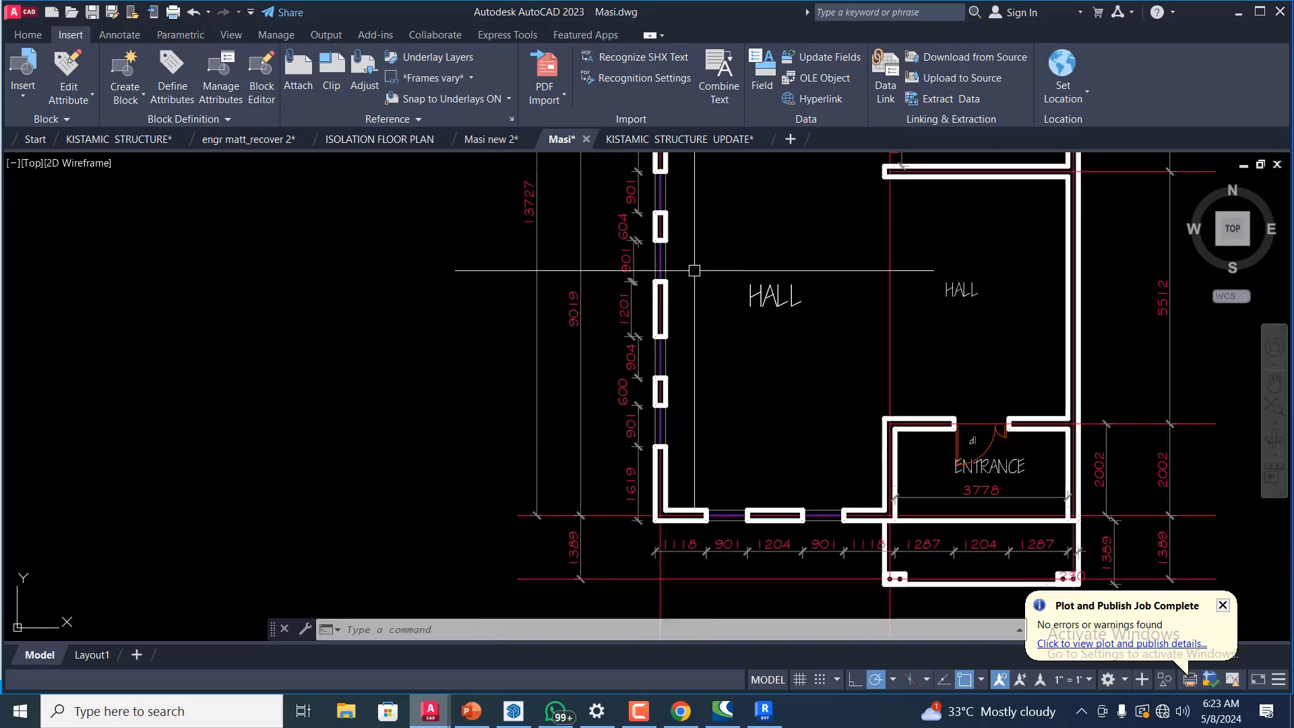
pyautogui.scroll(2, 693, 269)
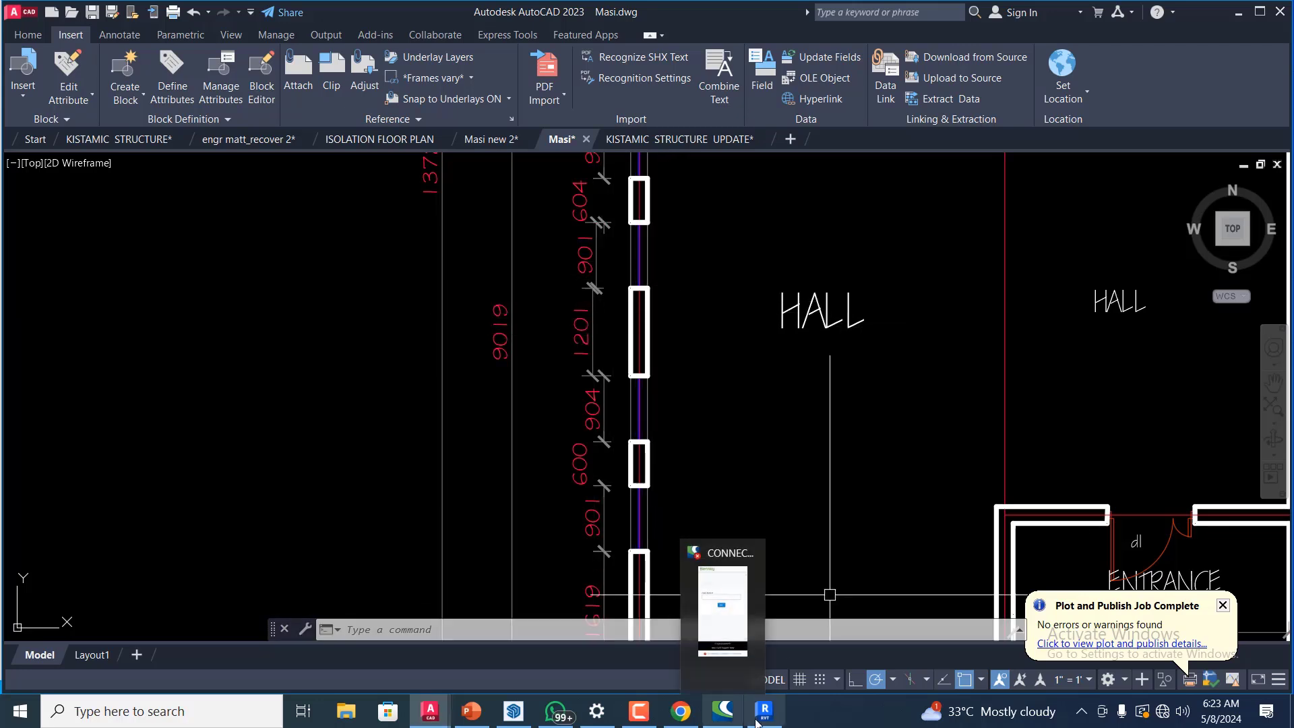
pyautogui.moveTo(765, 710)
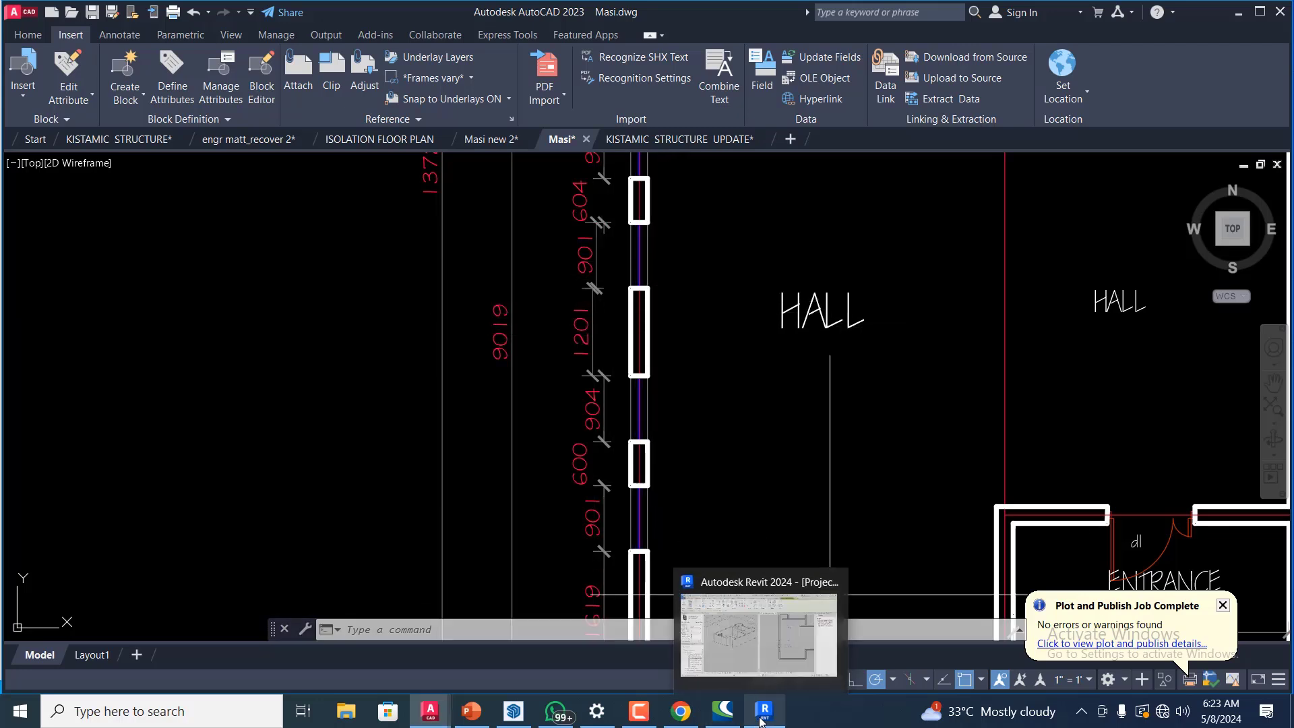
pyautogui.click(771, 660)
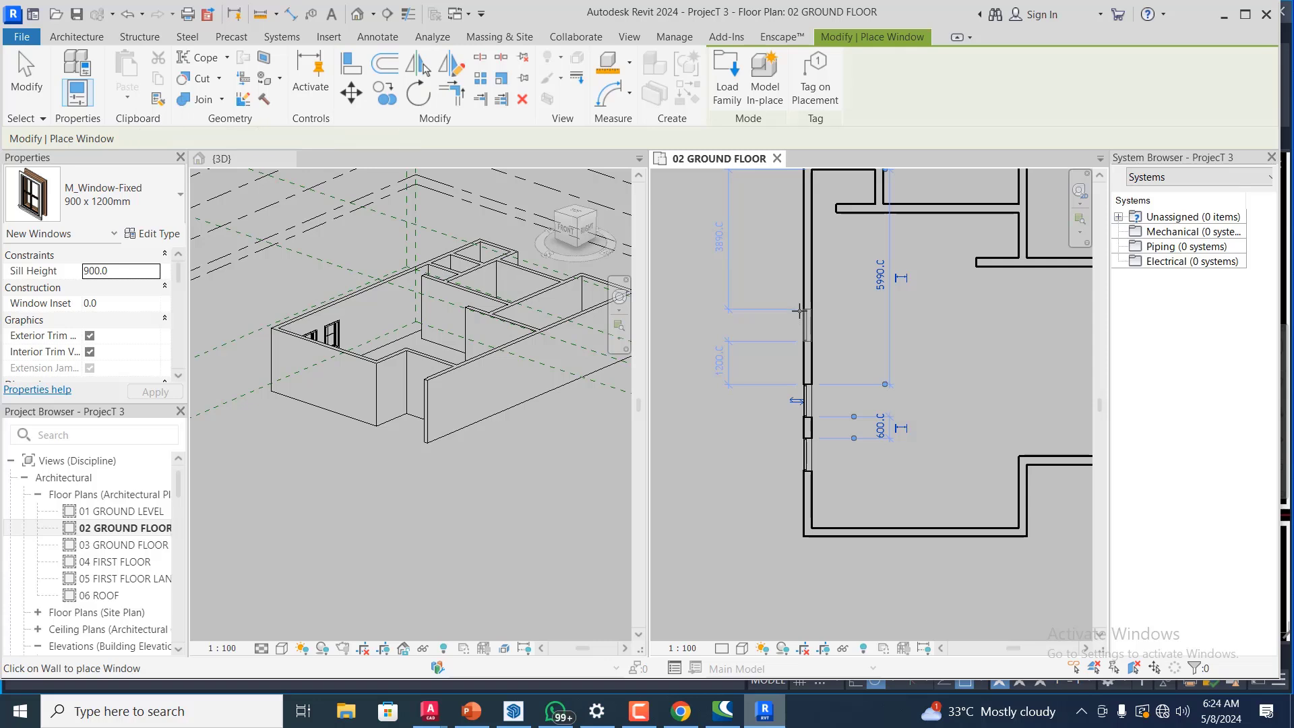
pyautogui.click(800, 310)
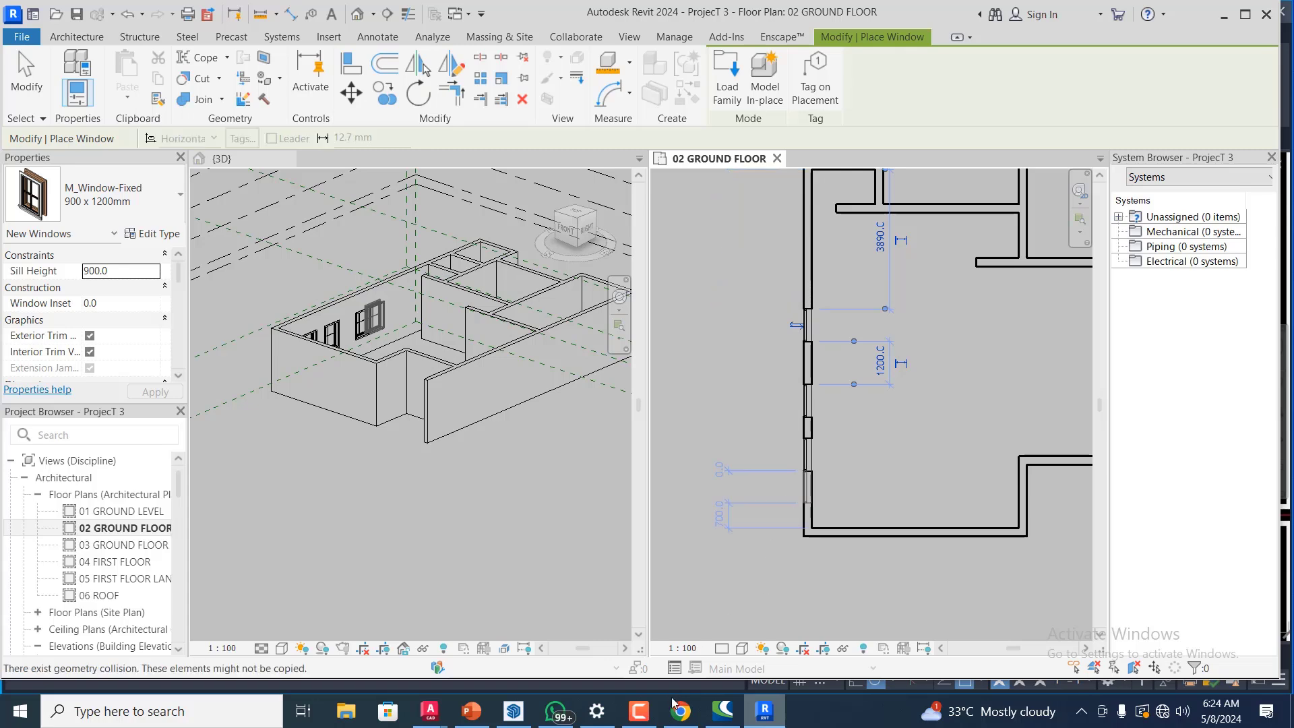
# - Check the remaining west-wall gap in Masi.dwg in AutoCAD, and place a fourth hall window in Revit 600 mm above the third
pyautogui.moveTo(426, 720)
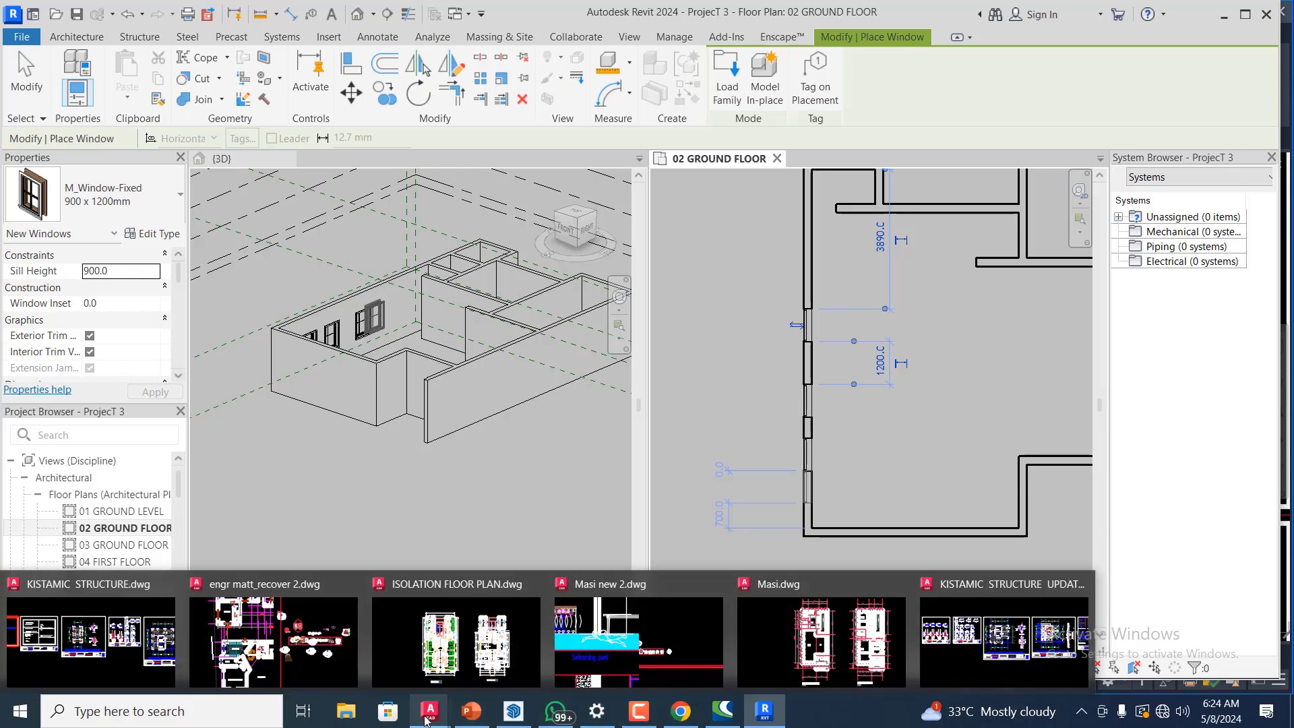
pyautogui.click(818, 635)
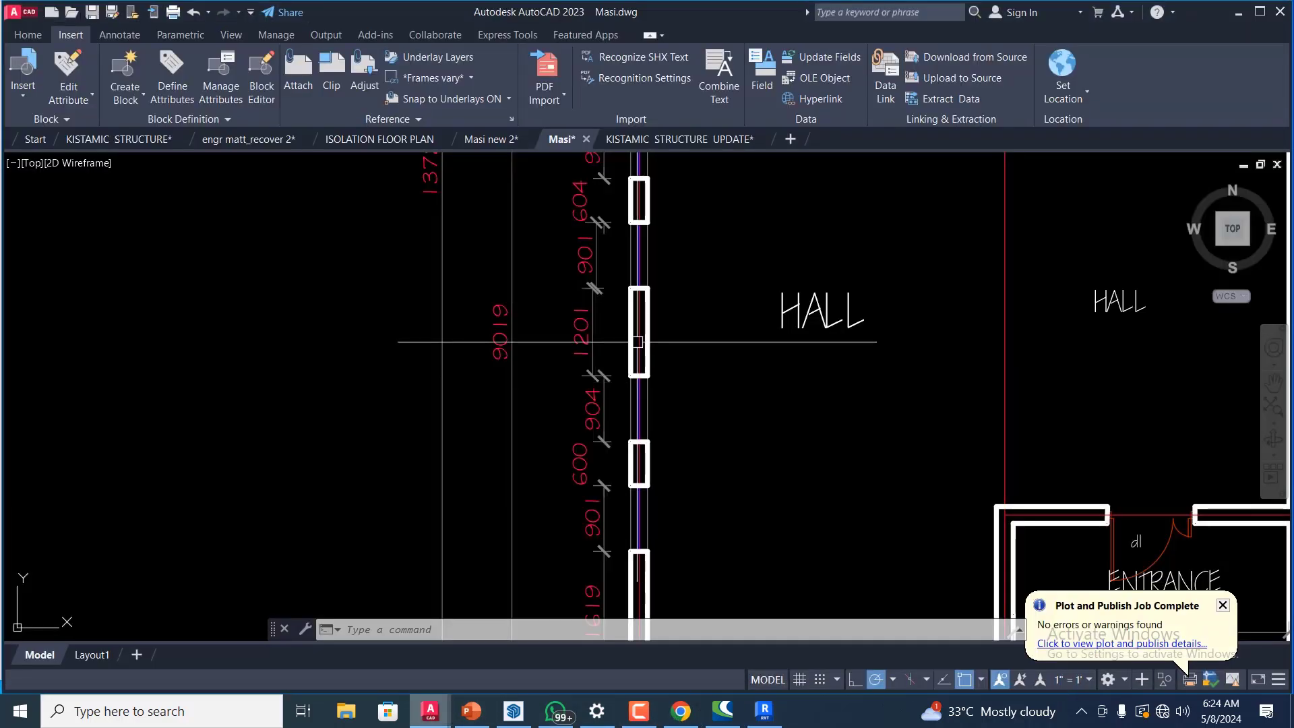
pyautogui.scroll(-3, 690, 274)
pyautogui.scroll(3, 665, 292)
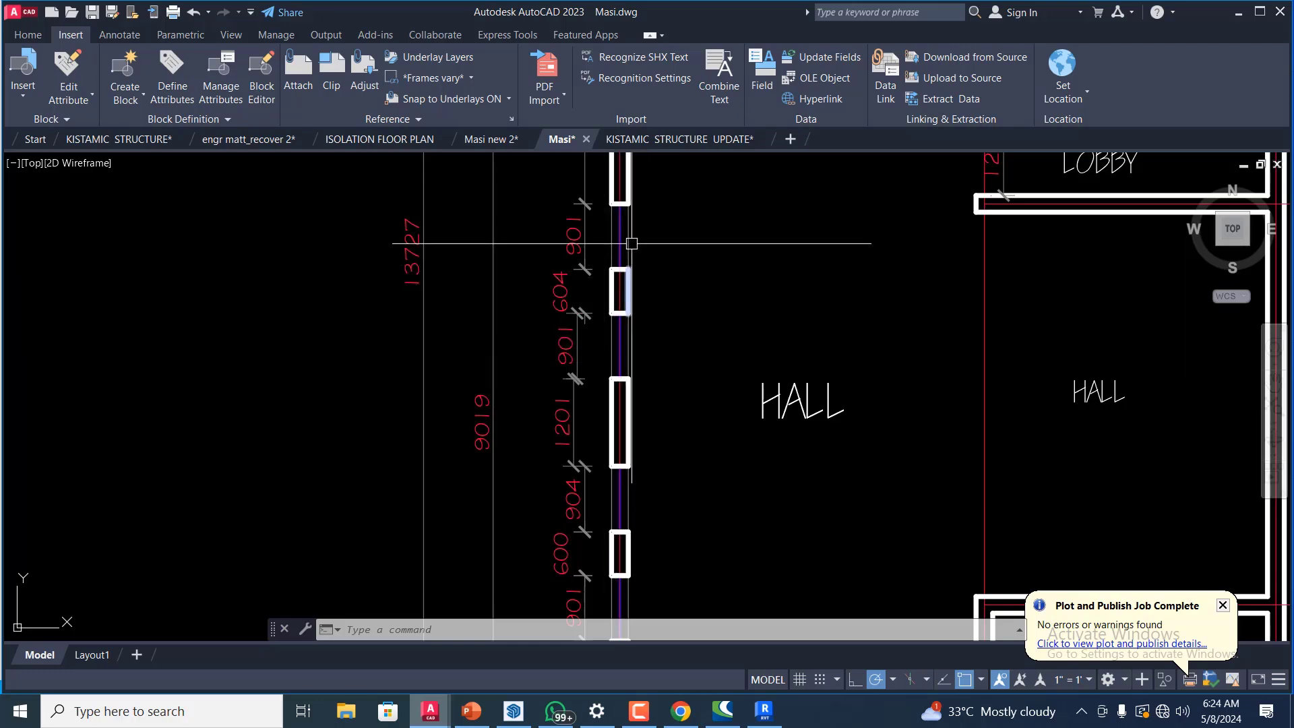
pyautogui.click(761, 713)
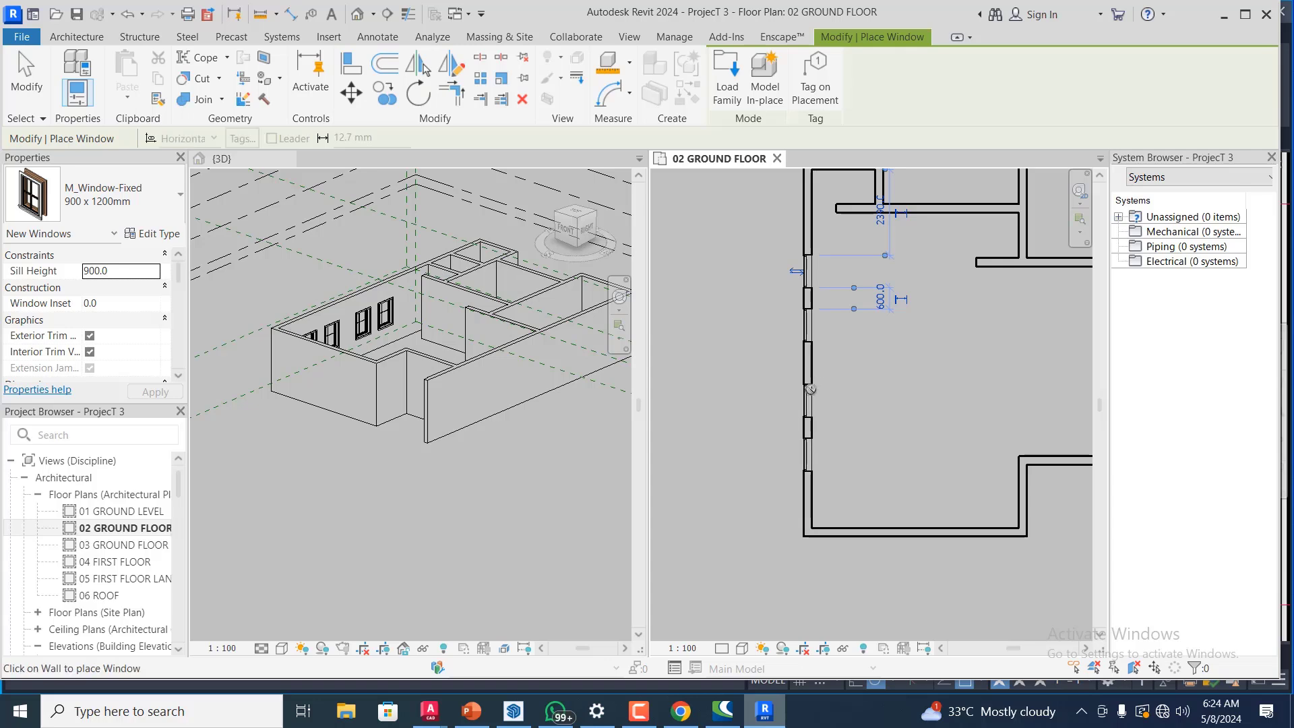
# - Check the hall's east wall in AutoCAD, and place two windows on it in Revit, 900 mm from the entrance wall and 1100 mm apart
pyautogui.scroll(-2, 681, 481)
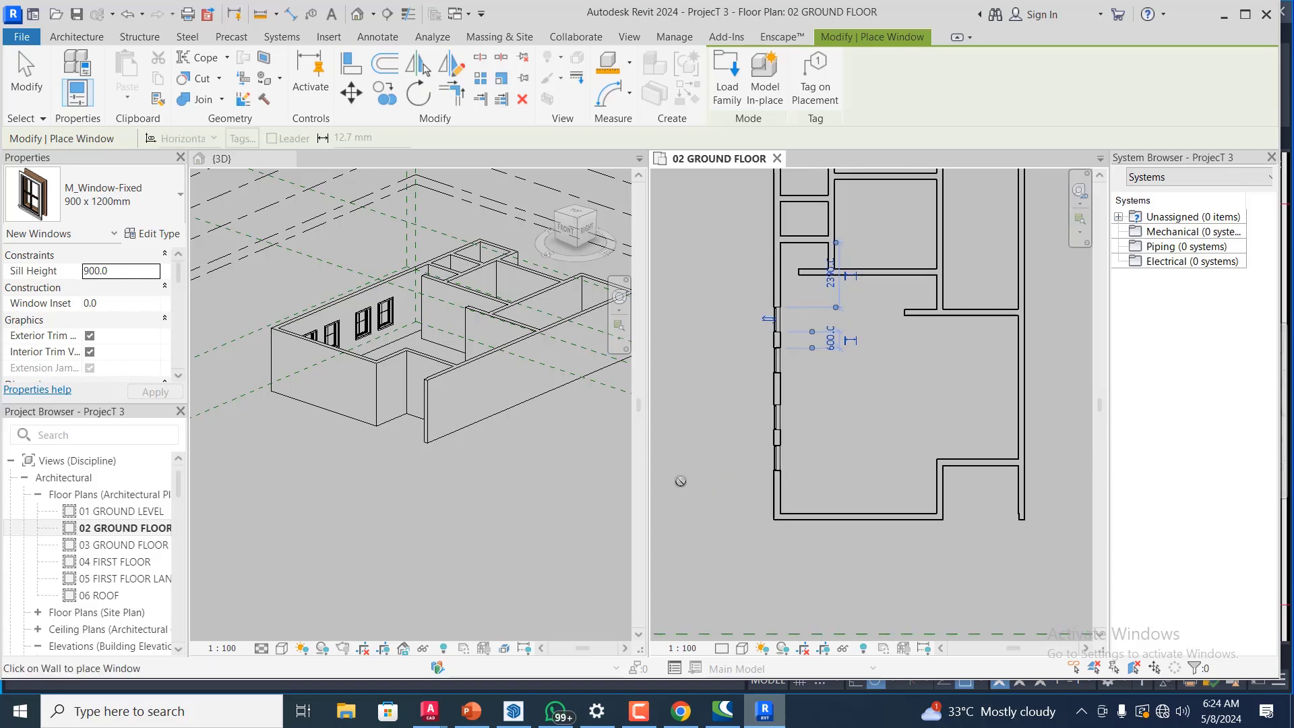
pyautogui.scroll(-1, 680, 480)
pyautogui.scroll(1, 947, 393)
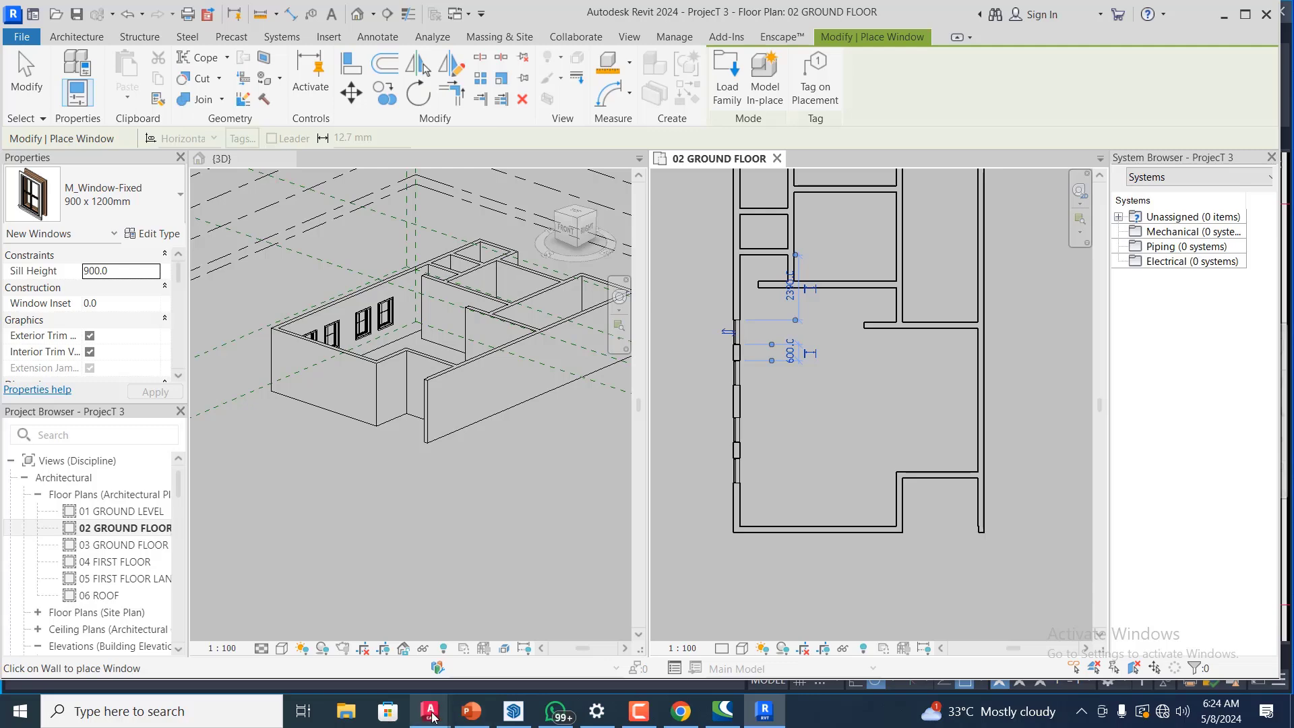
pyautogui.moveTo(432, 716)
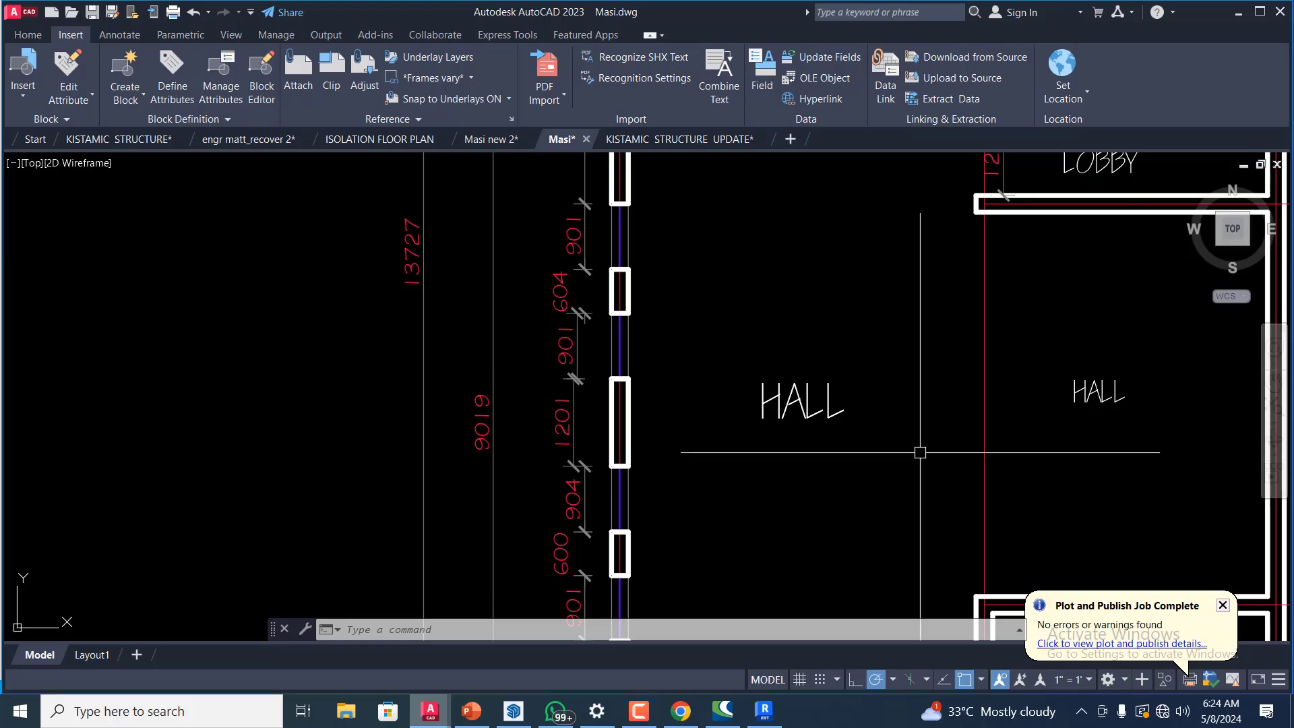
pyautogui.scroll(-4, 919, 454)
pyautogui.scroll(2, 1008, 367)
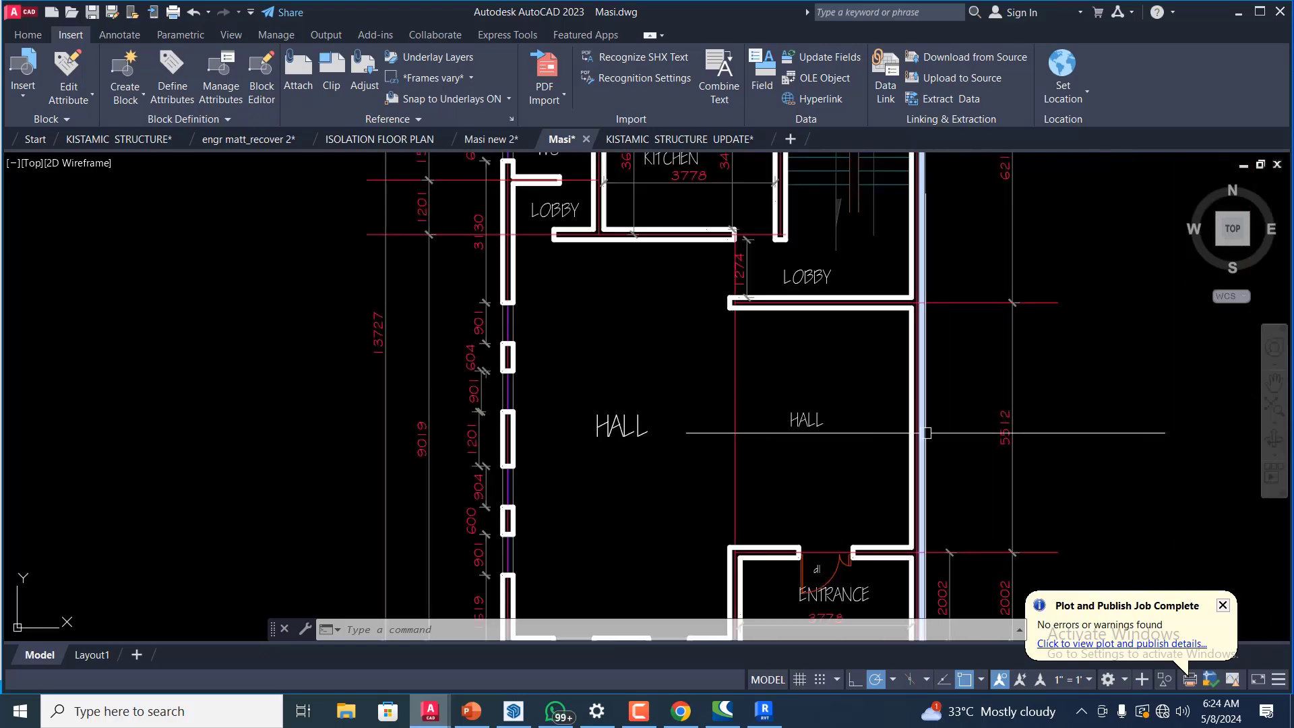
pyautogui.moveTo(439, 721)
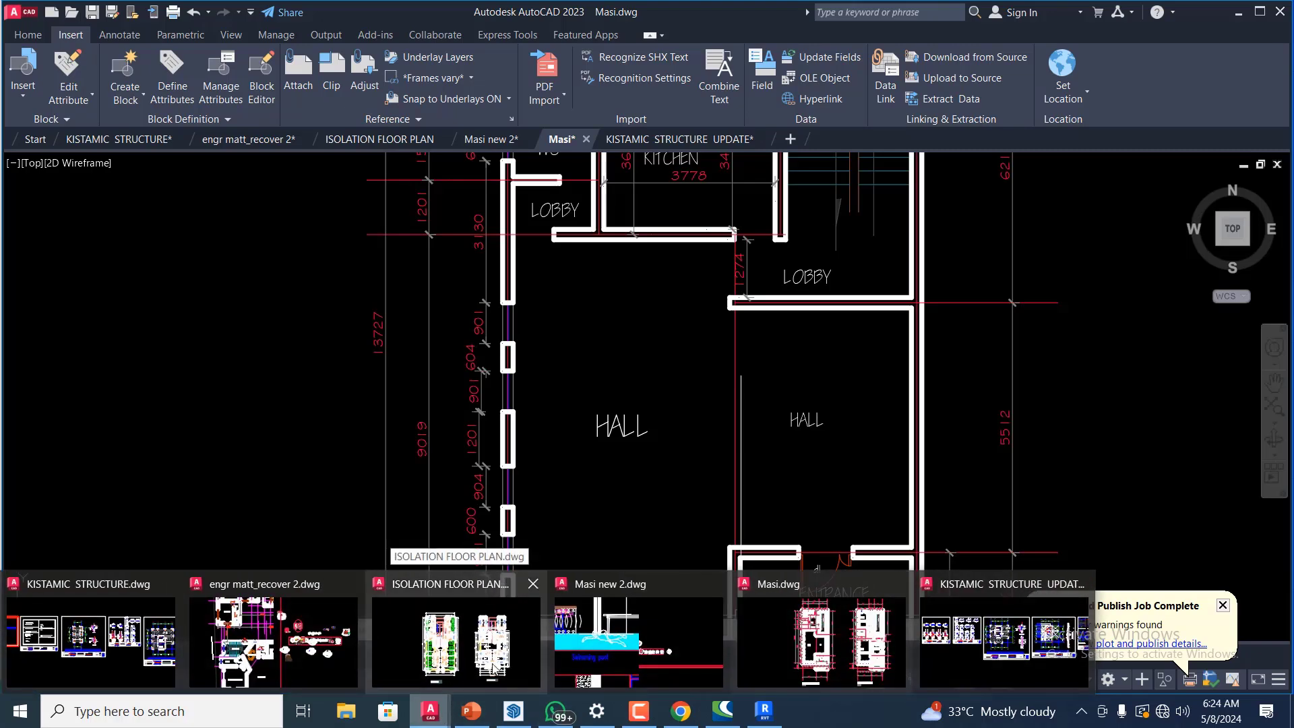
pyautogui.click(764, 711)
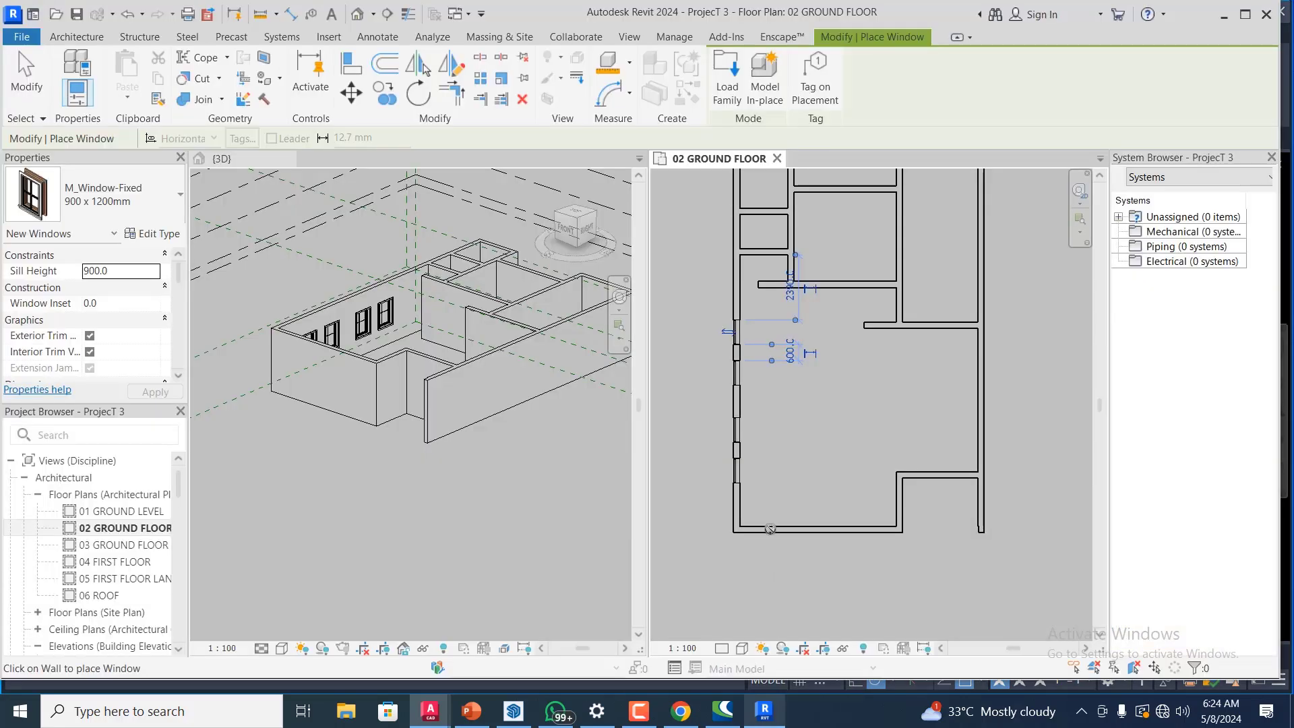
pyautogui.scroll(2, 1008, 418)
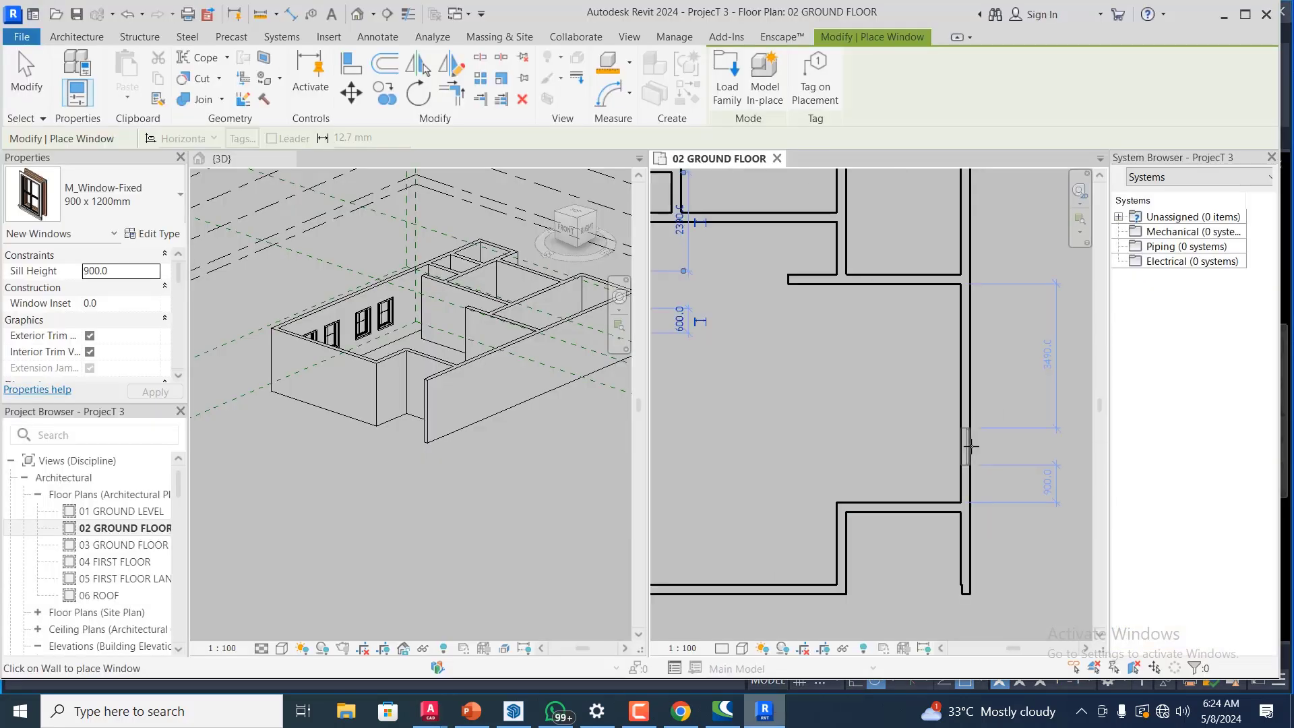
pyautogui.click(969, 374)
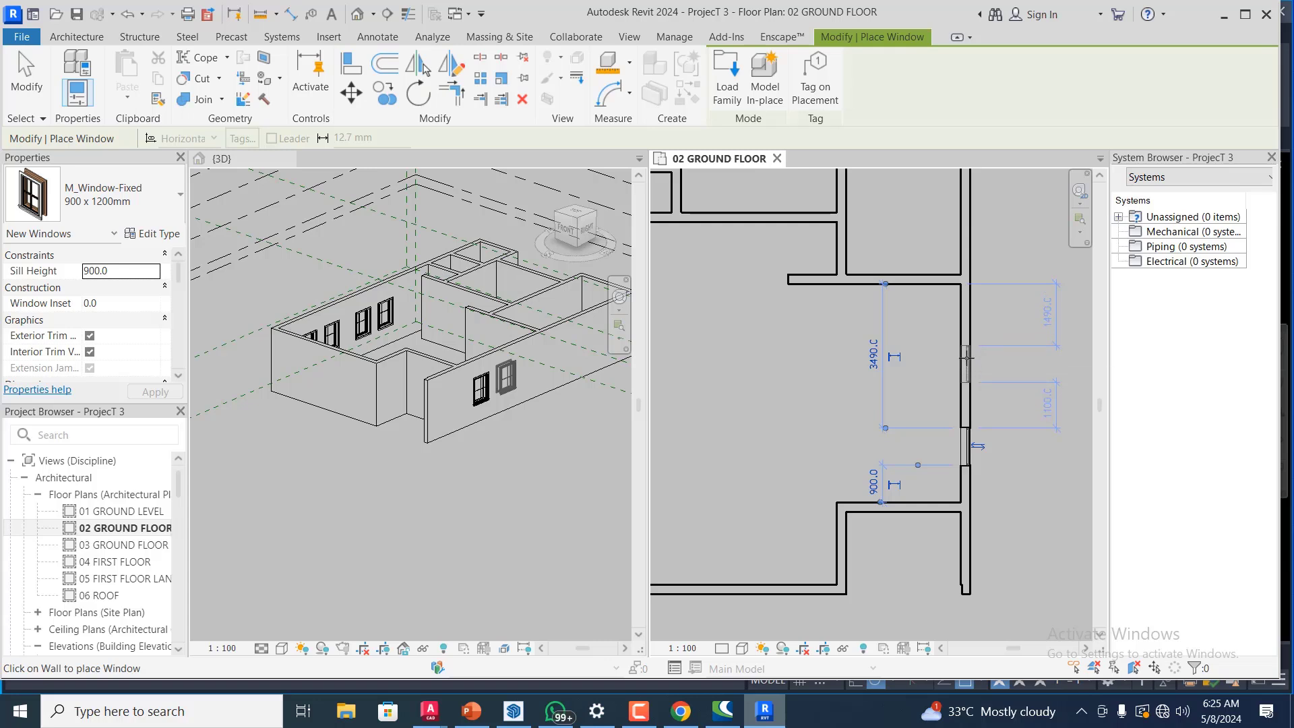
pyautogui.click(974, 360)
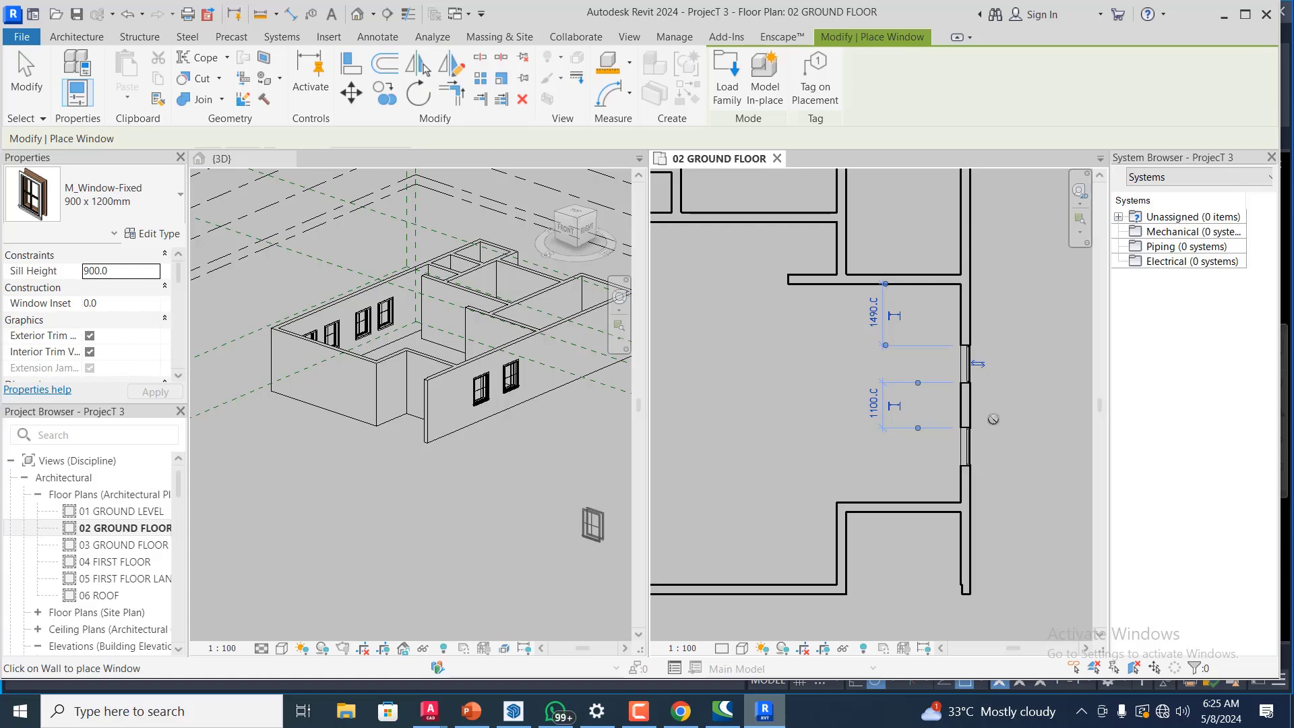
# - Examine the entrance door opening in the Masi.dwg ground floor plan in AutoCAD, and return to the Revit model
pyautogui.scroll(-3, 997, 401)
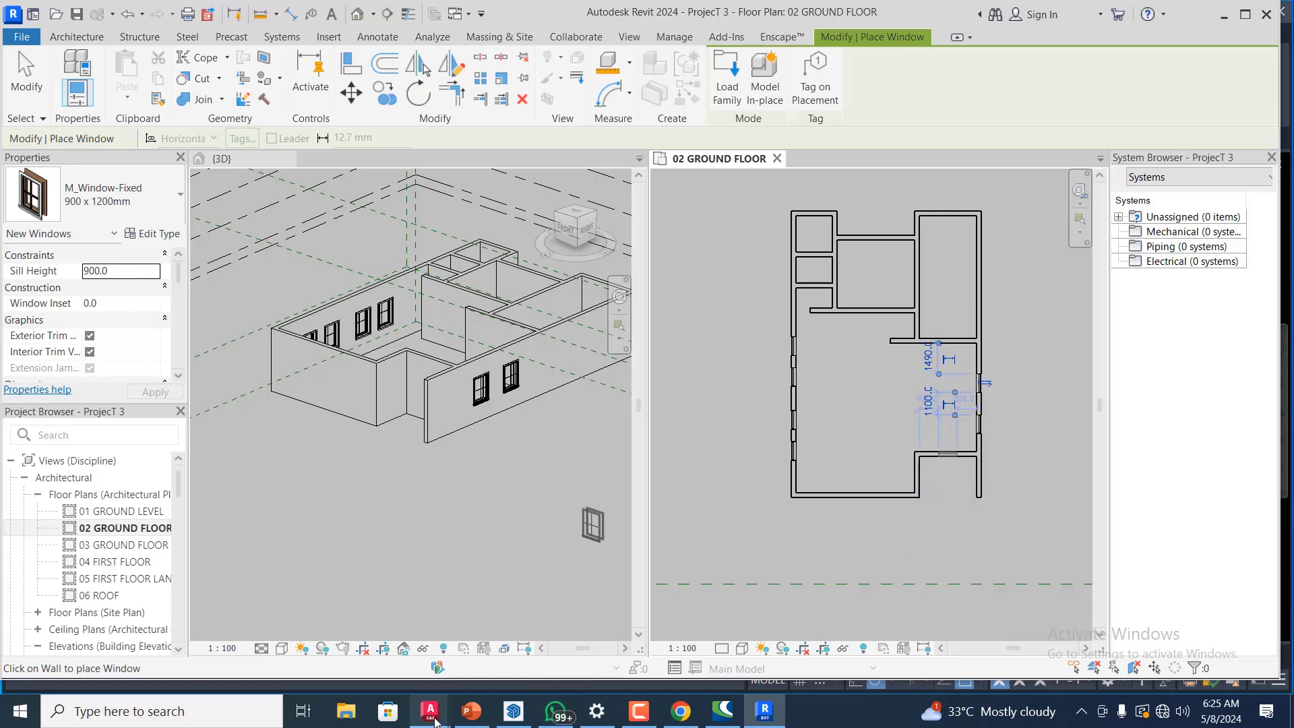
pyautogui.moveTo(435, 721)
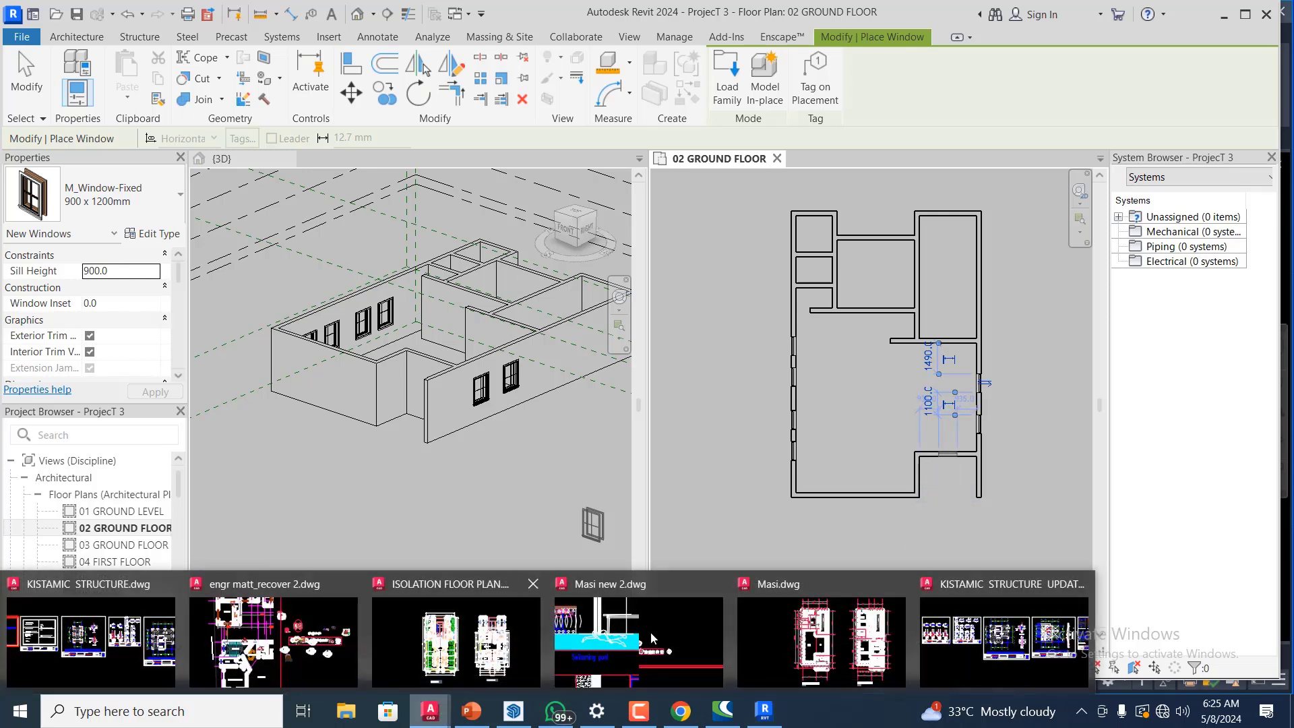
pyautogui.click(803, 655)
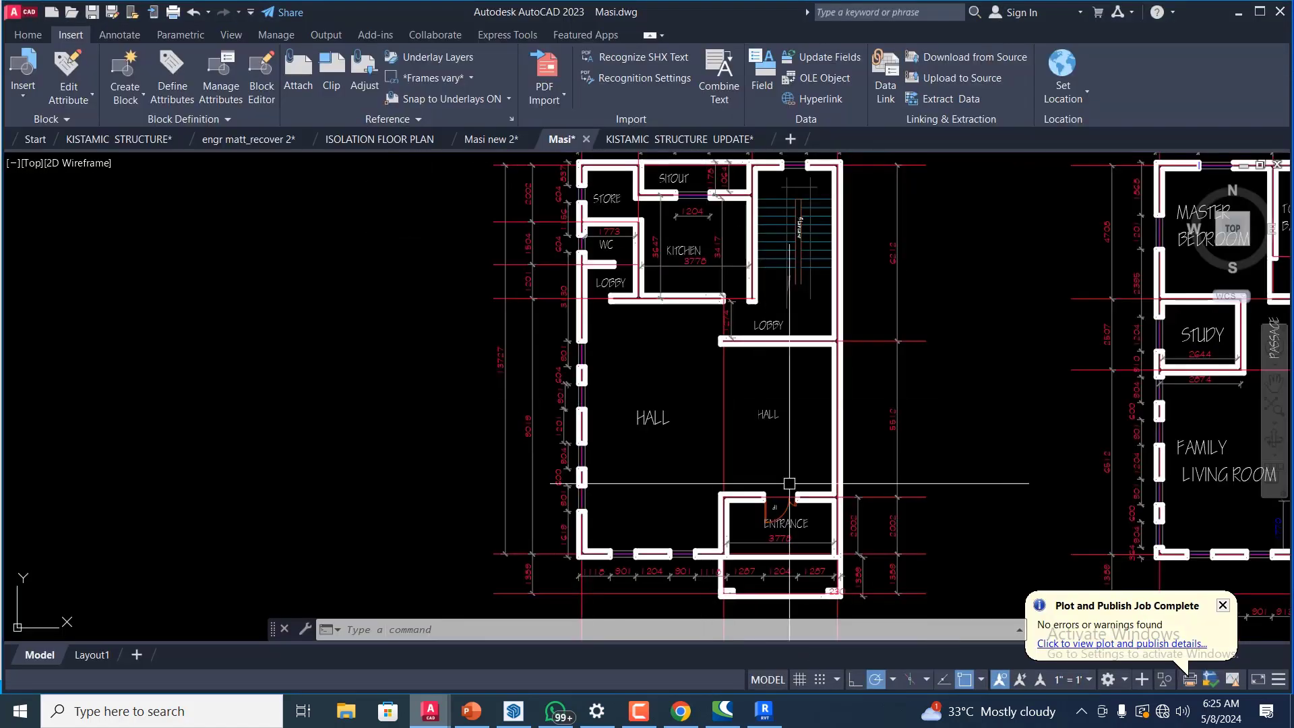
pyautogui.scroll(2, 802, 512)
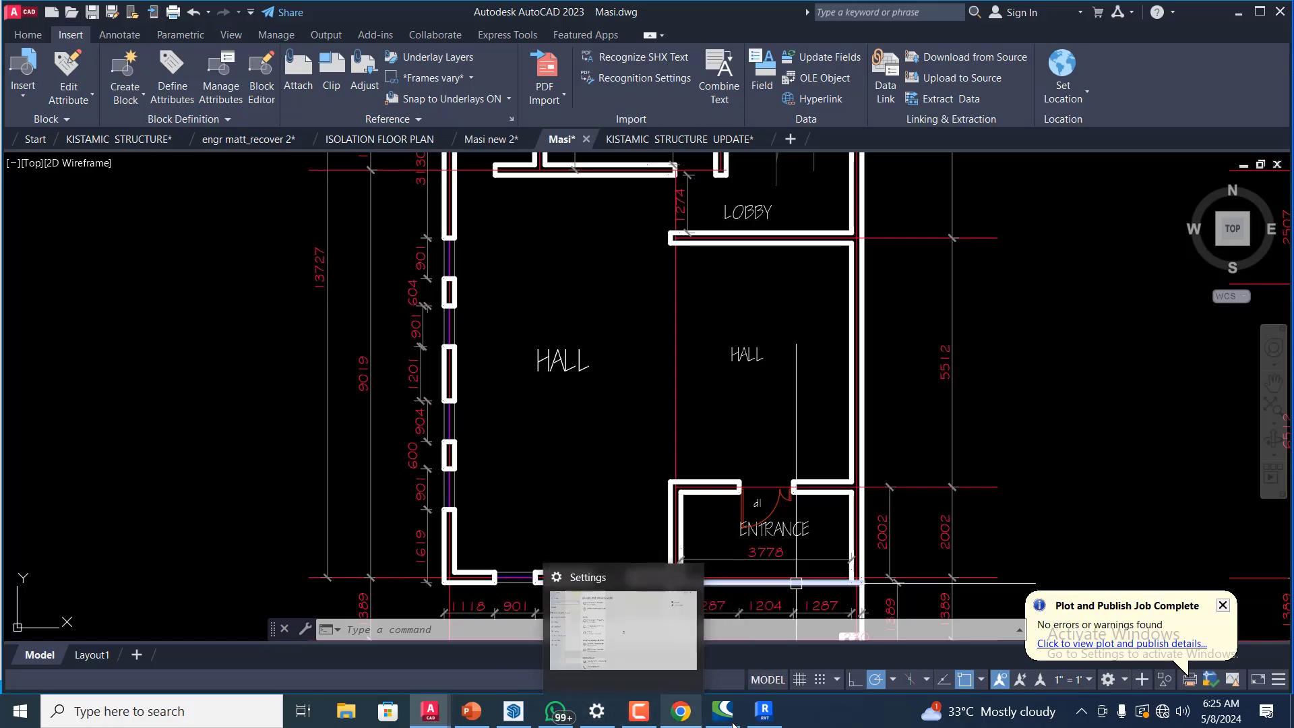
pyautogui.click(763, 711)
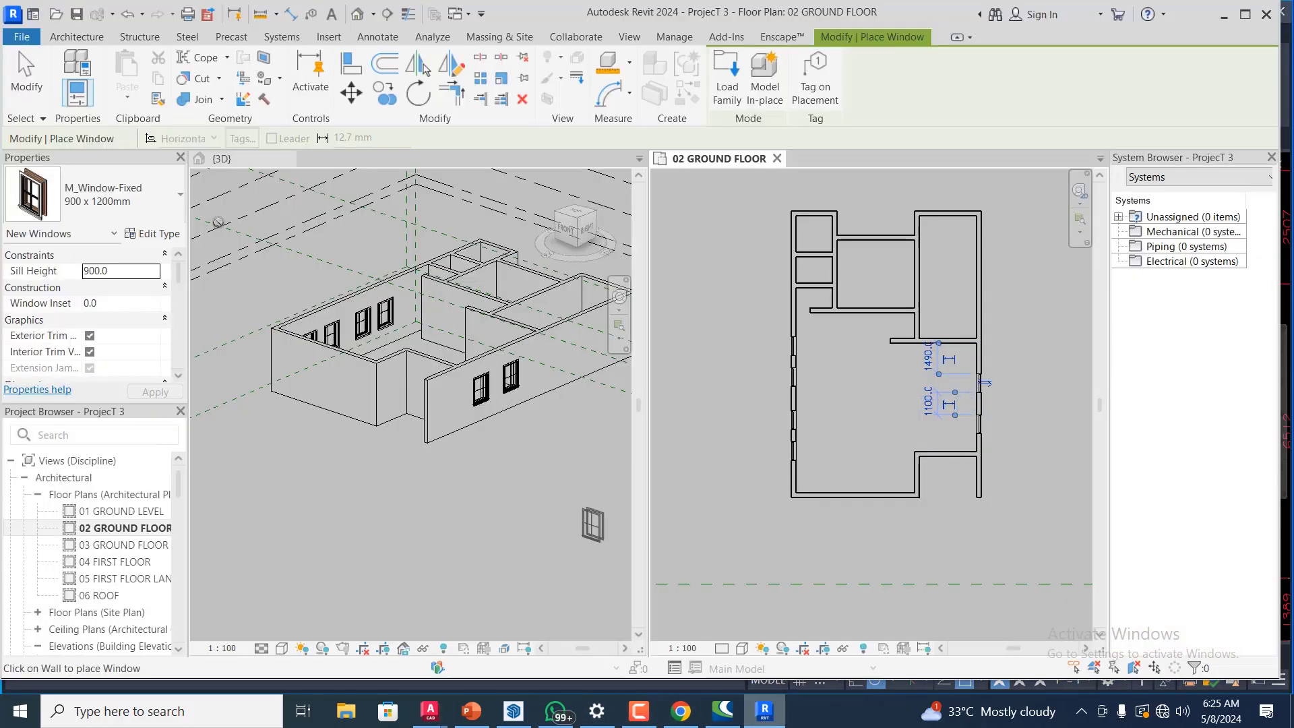
# - Switch from window placement to the Door tool, and save the project
pyautogui.click(181, 201)
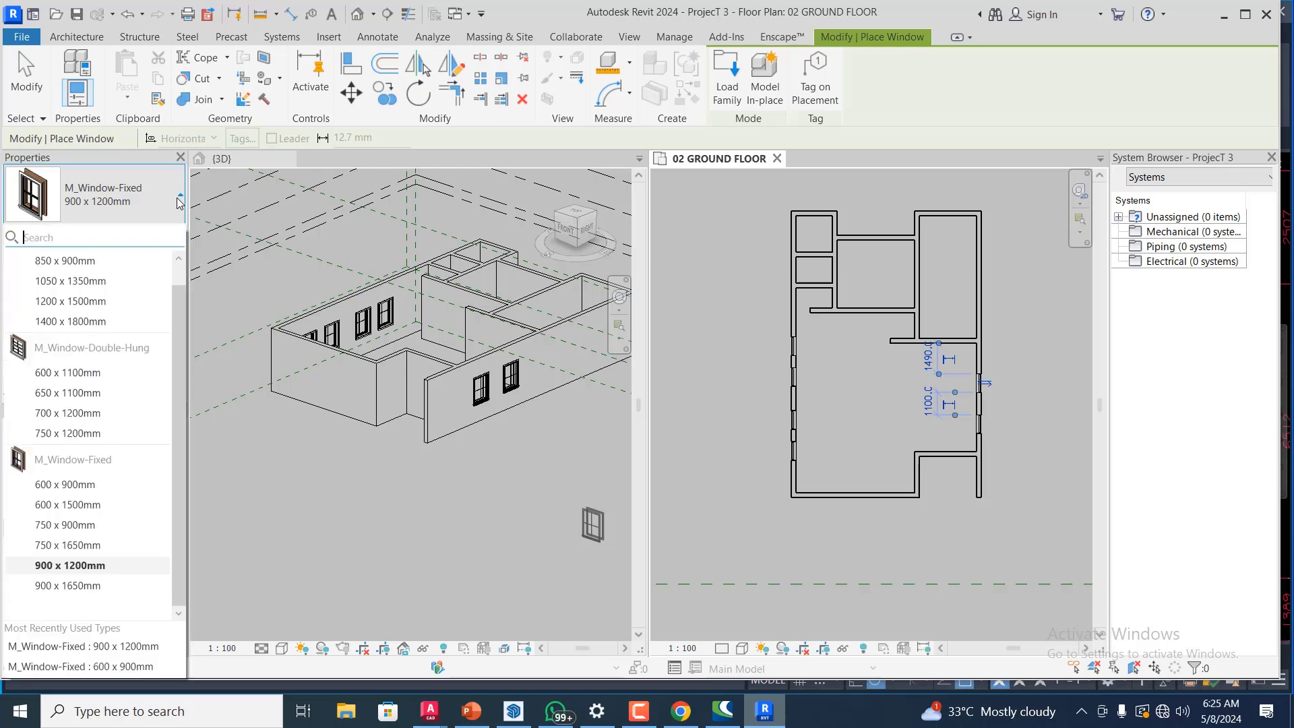
pyautogui.click(89, 41)
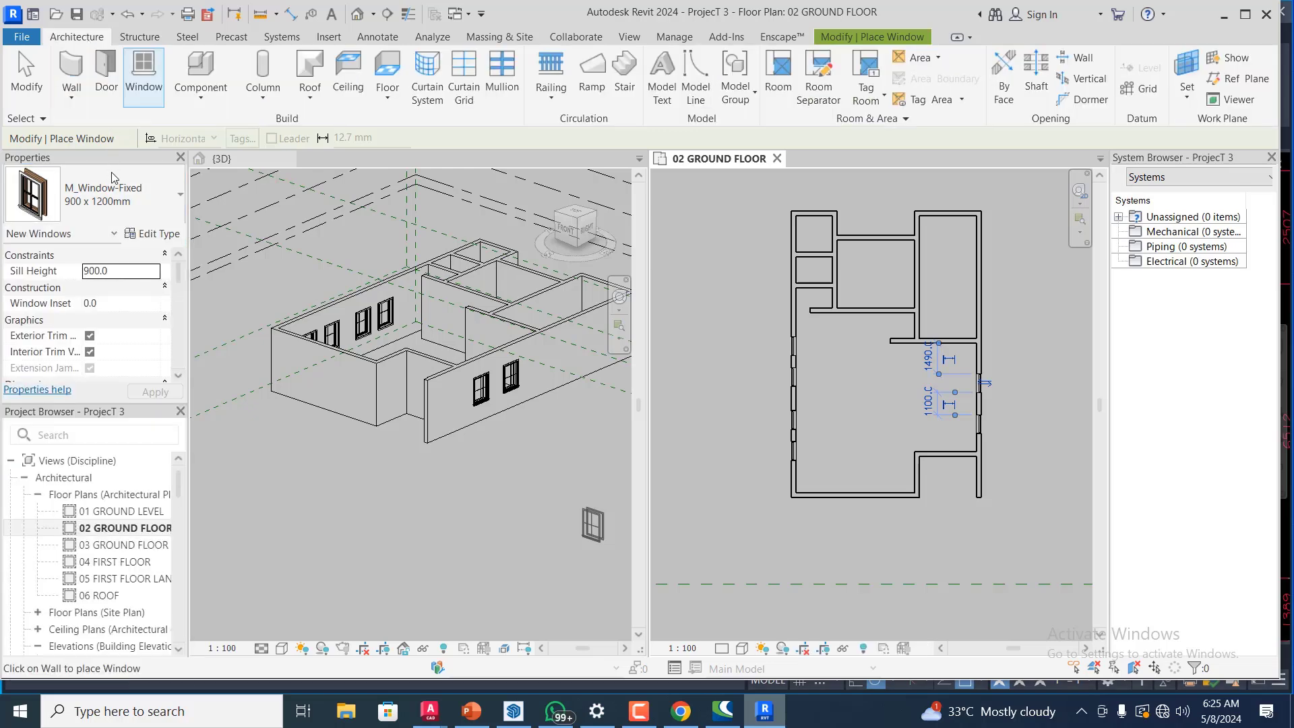
pyautogui.click(110, 73)
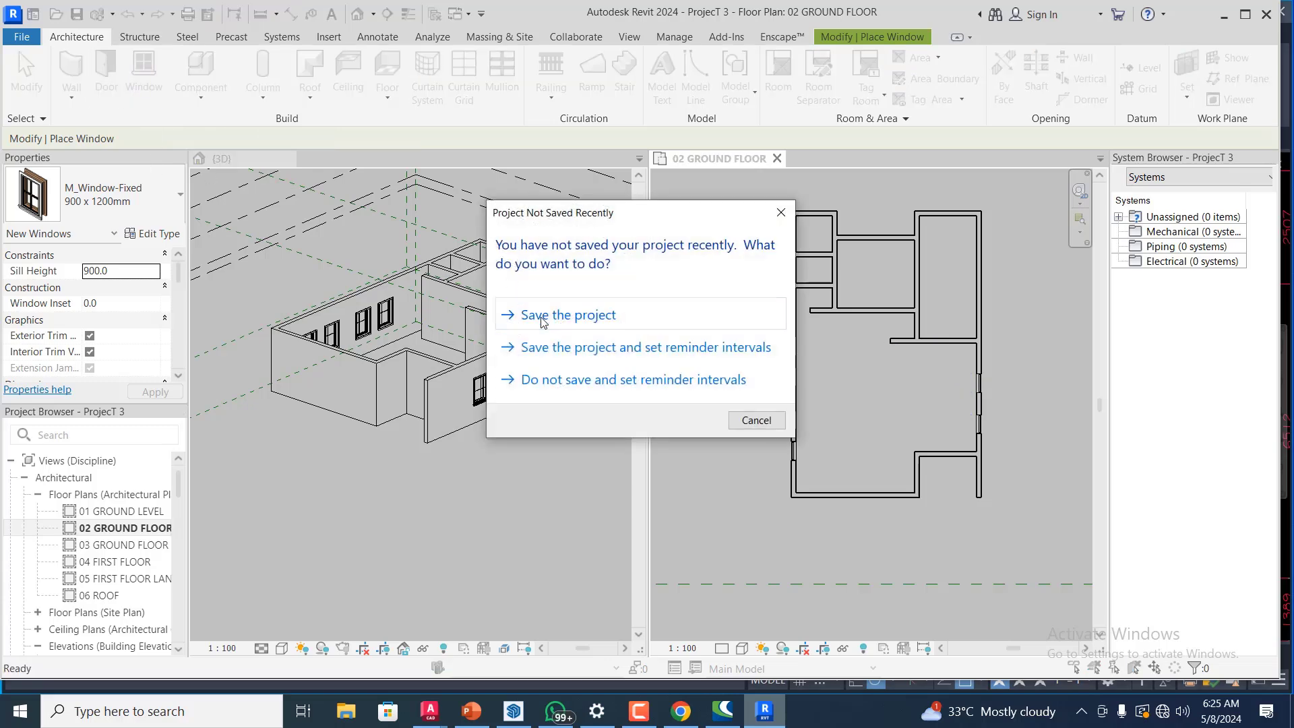
pyautogui.click(542, 321)
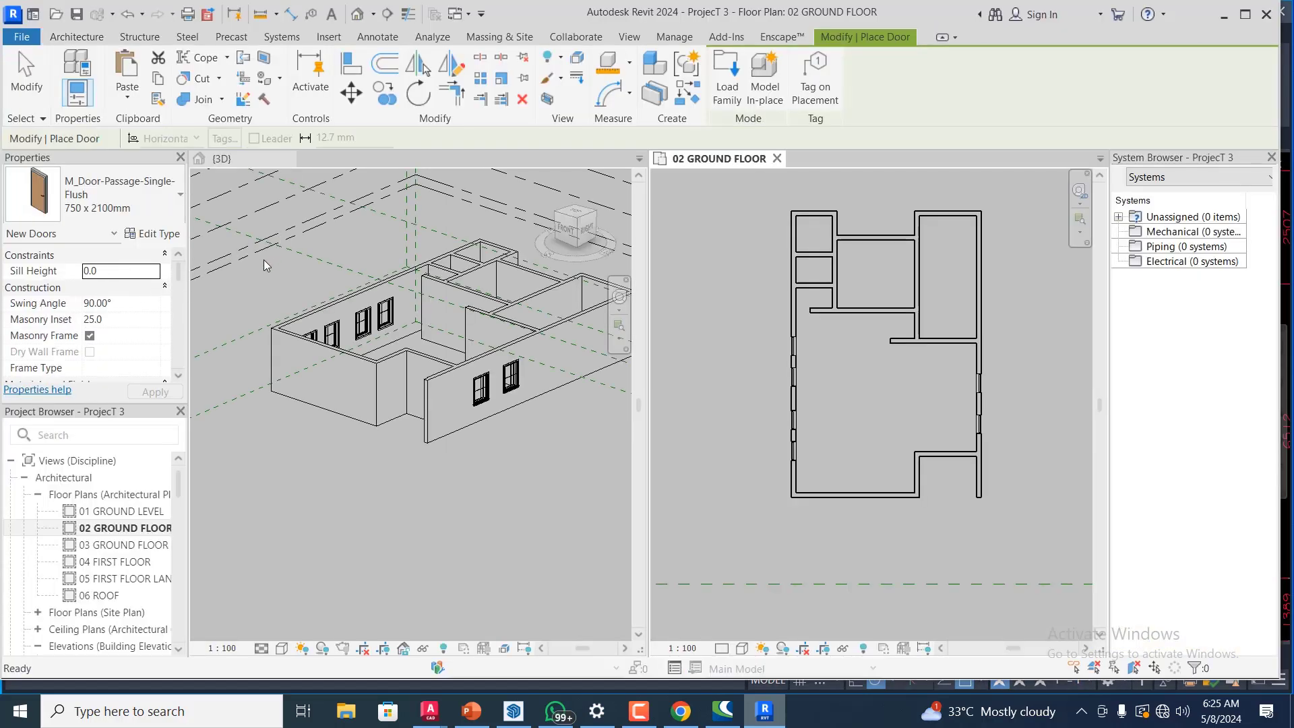
# - Place an M_Door-Passage-Double-Flush 1200 x 2100mm 2 door centred in the entrance wall, swinging out toward the porch
pyautogui.click(180, 204)
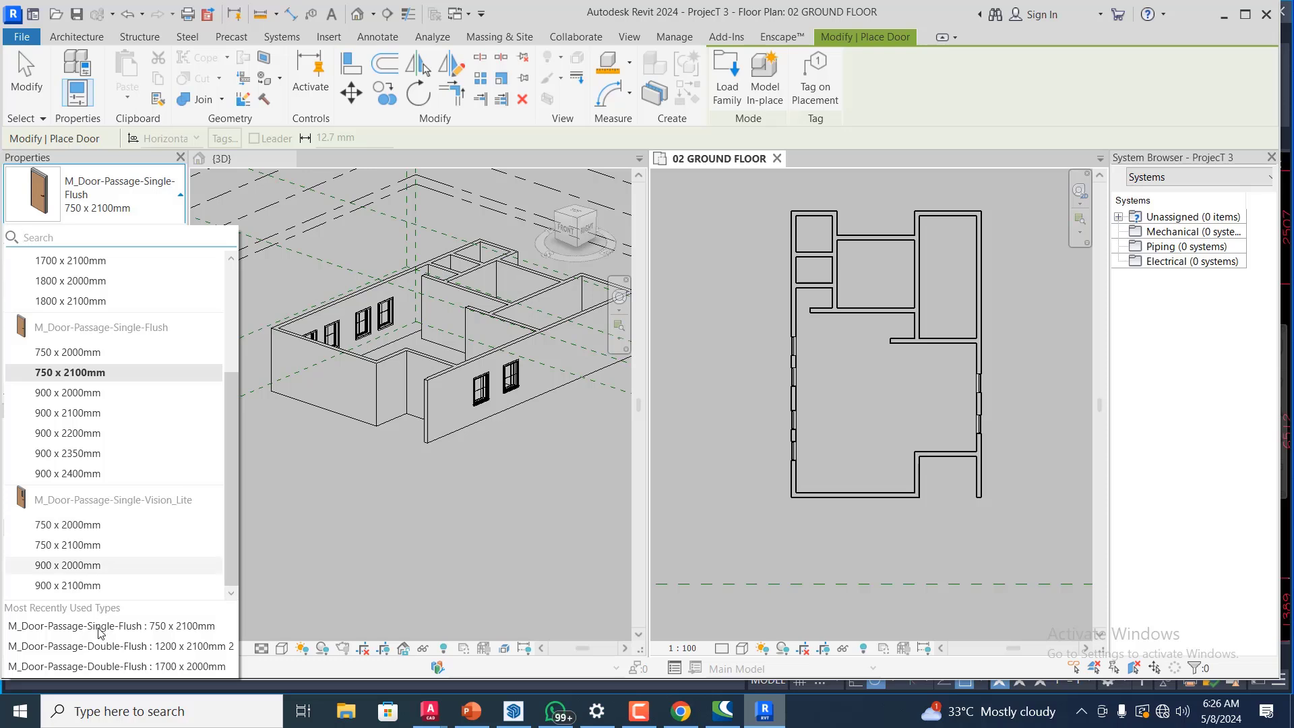
pyautogui.moveTo(230, 502); pyautogui.dragTo(225, 367)
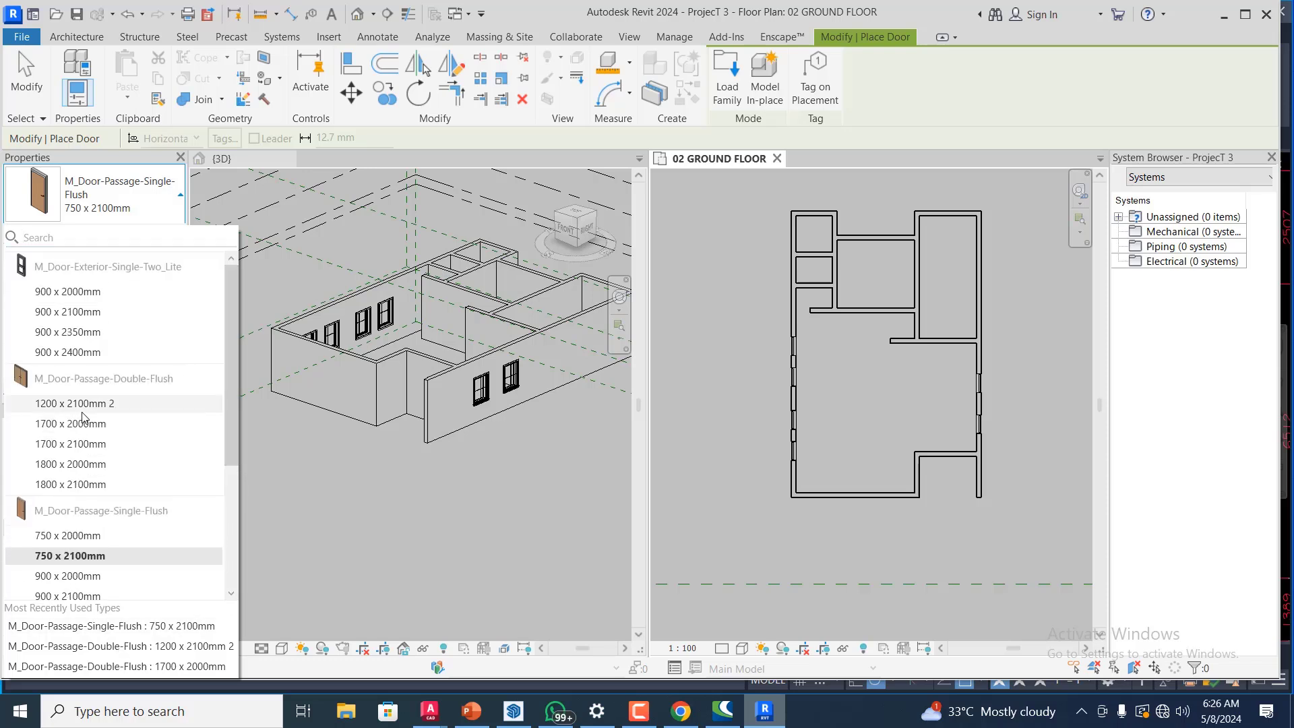
pyautogui.moveTo(54, 413)
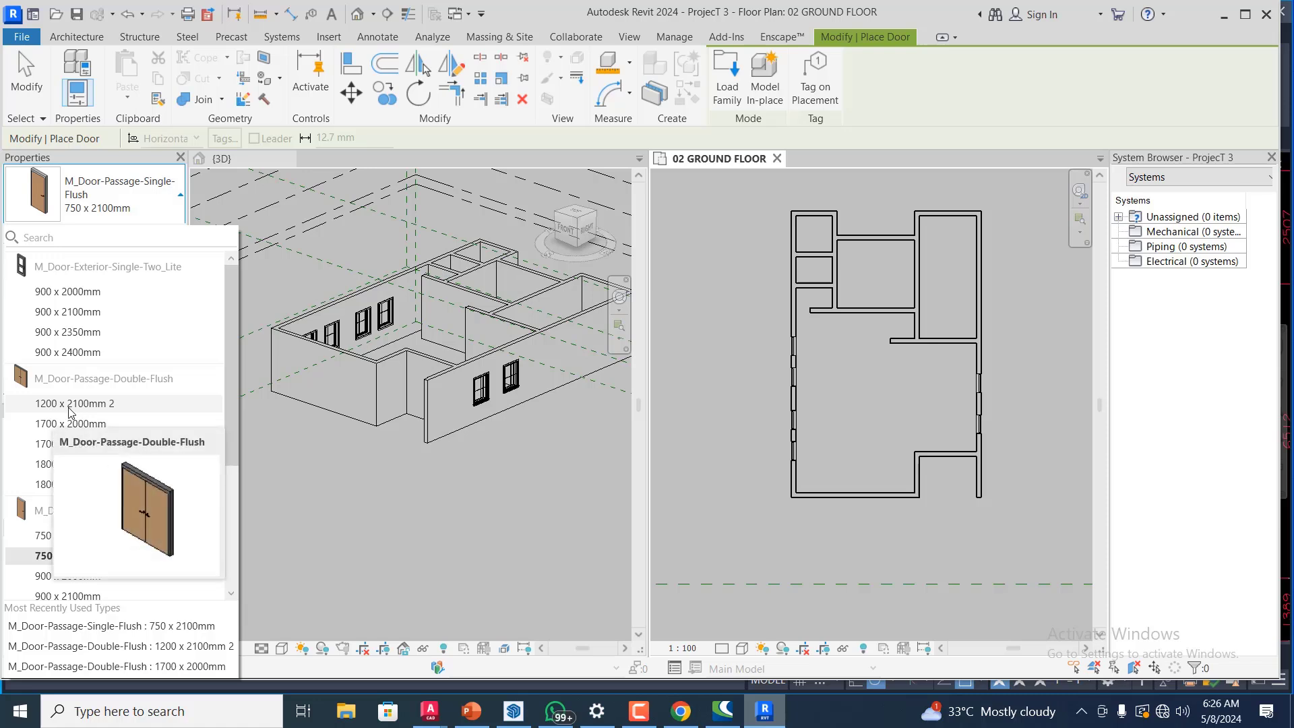
pyautogui.click(70, 404)
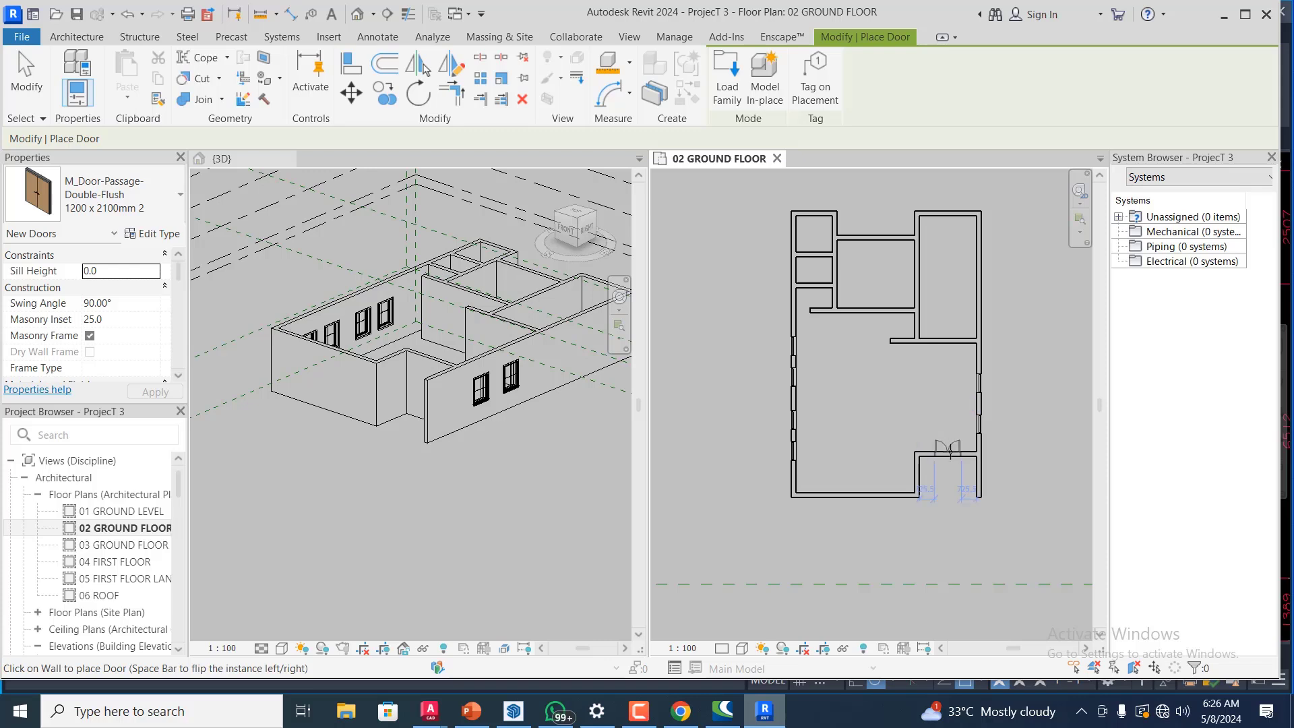
pyautogui.scroll(2, 950, 453)
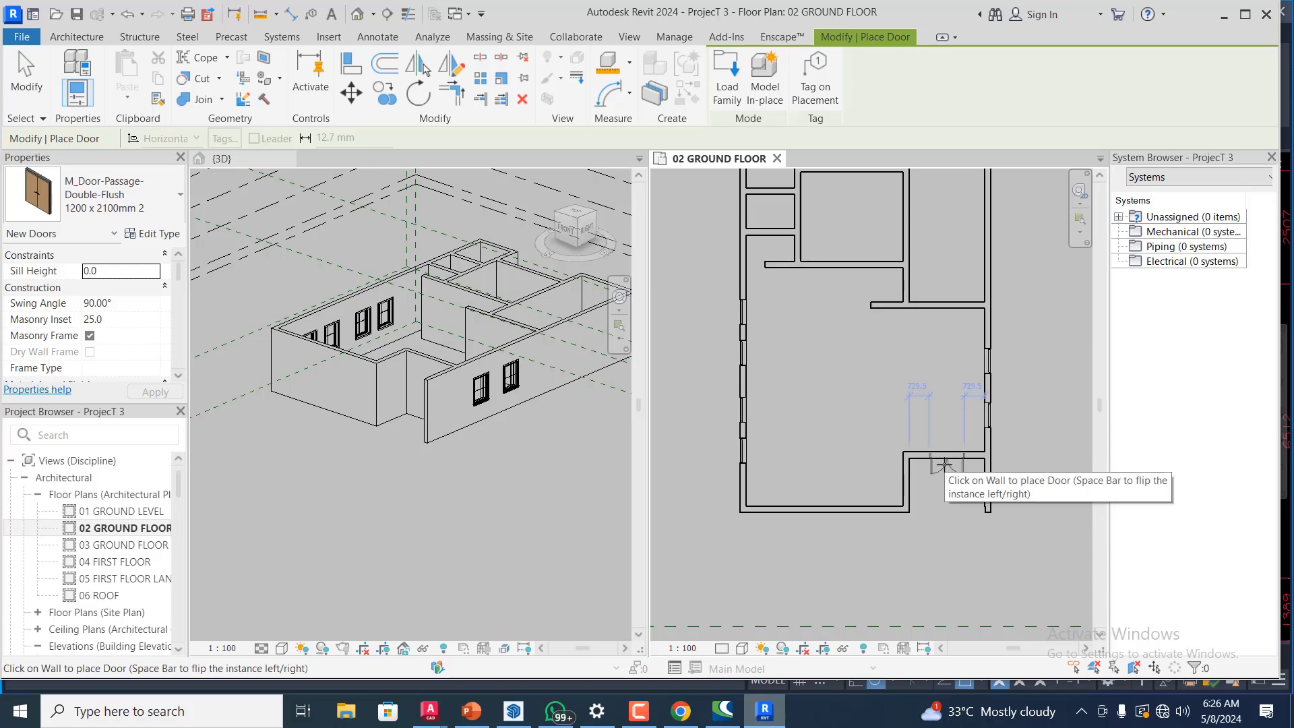
pyautogui.click(945, 465)
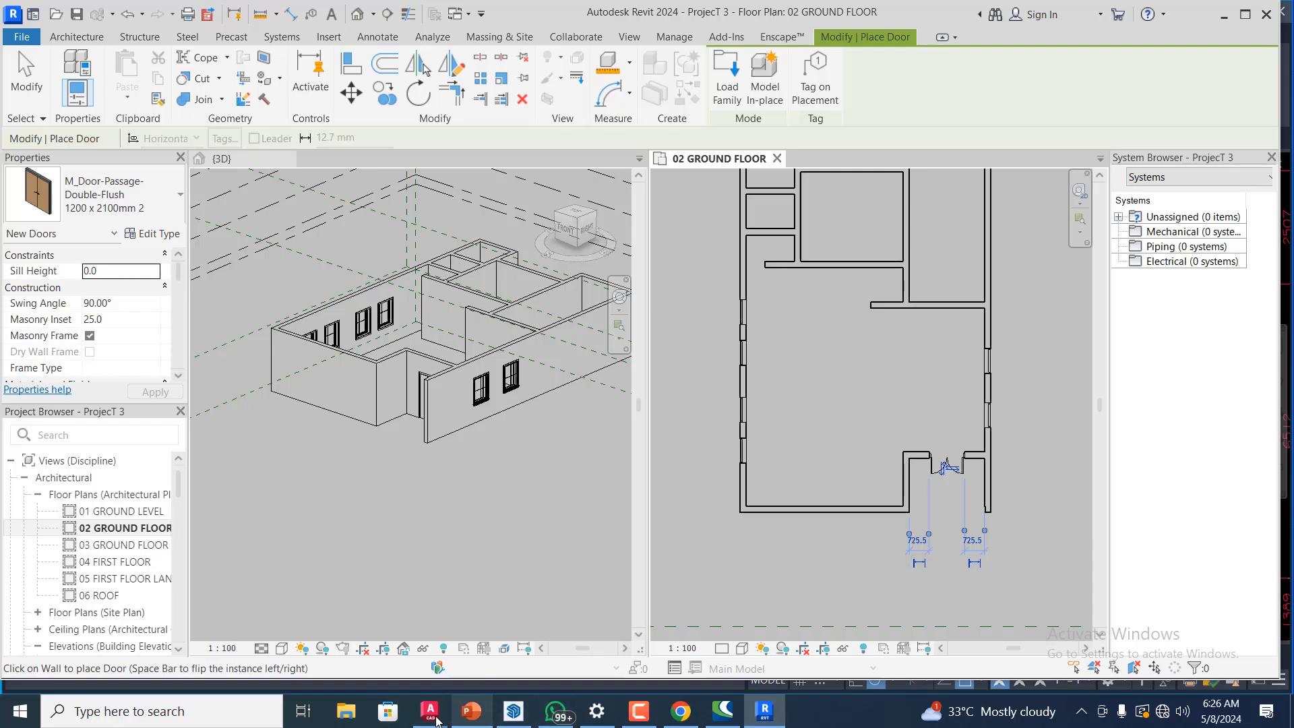
# - Check the entrance door and the hall's front wall window dimensions in Masi.dwg in AutoCAD, and return to the Revit model
pyautogui.moveTo(432, 722)
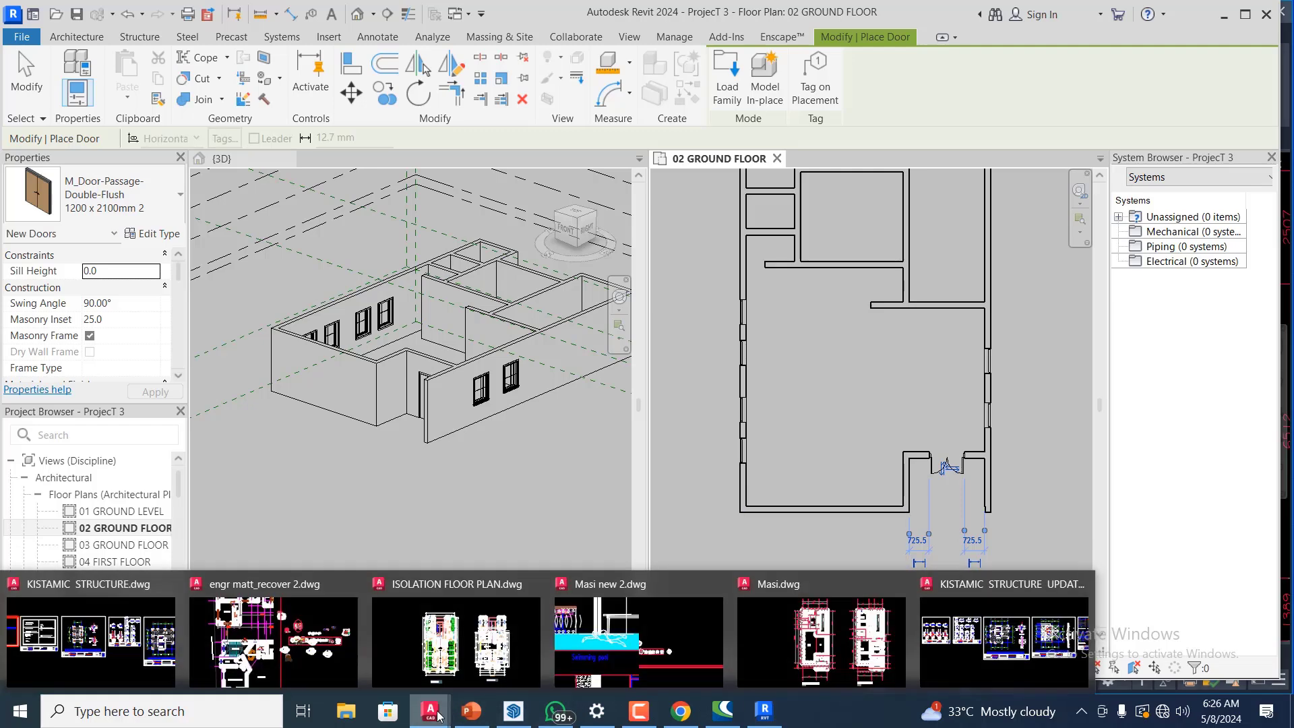
pyautogui.click(870, 664)
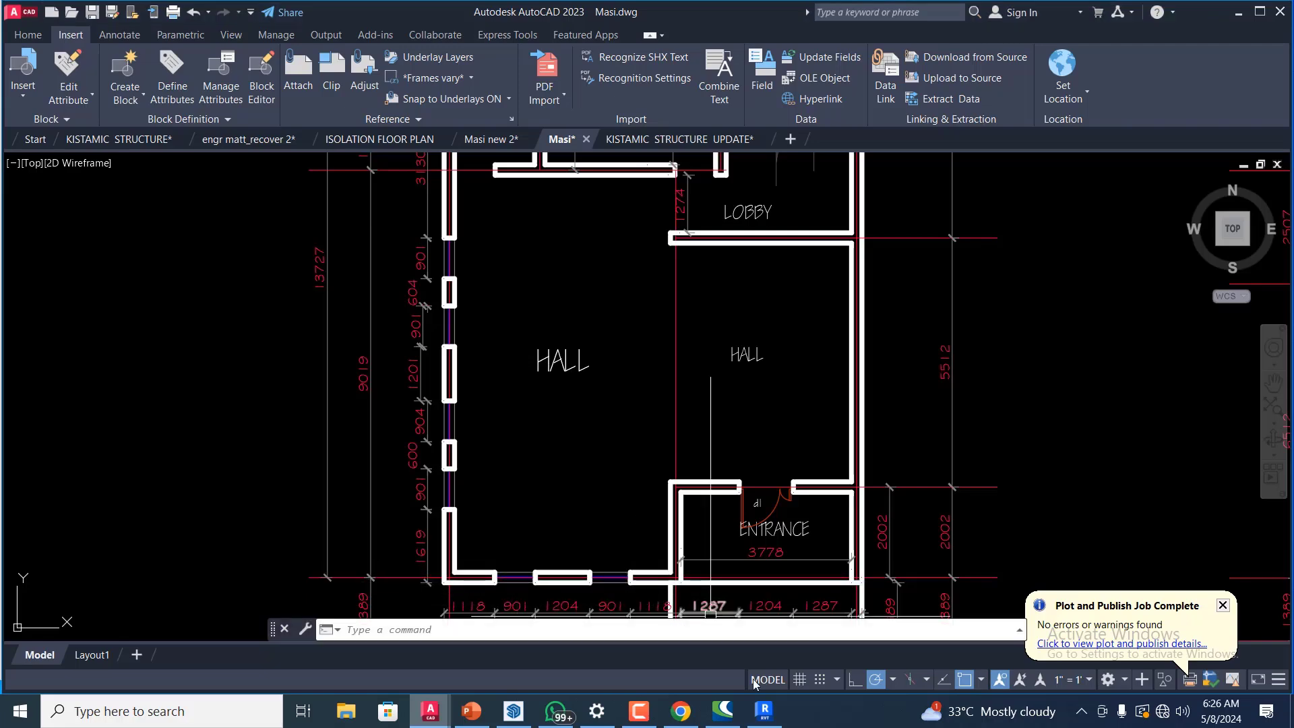
pyautogui.scroll(-2, 615, 404)
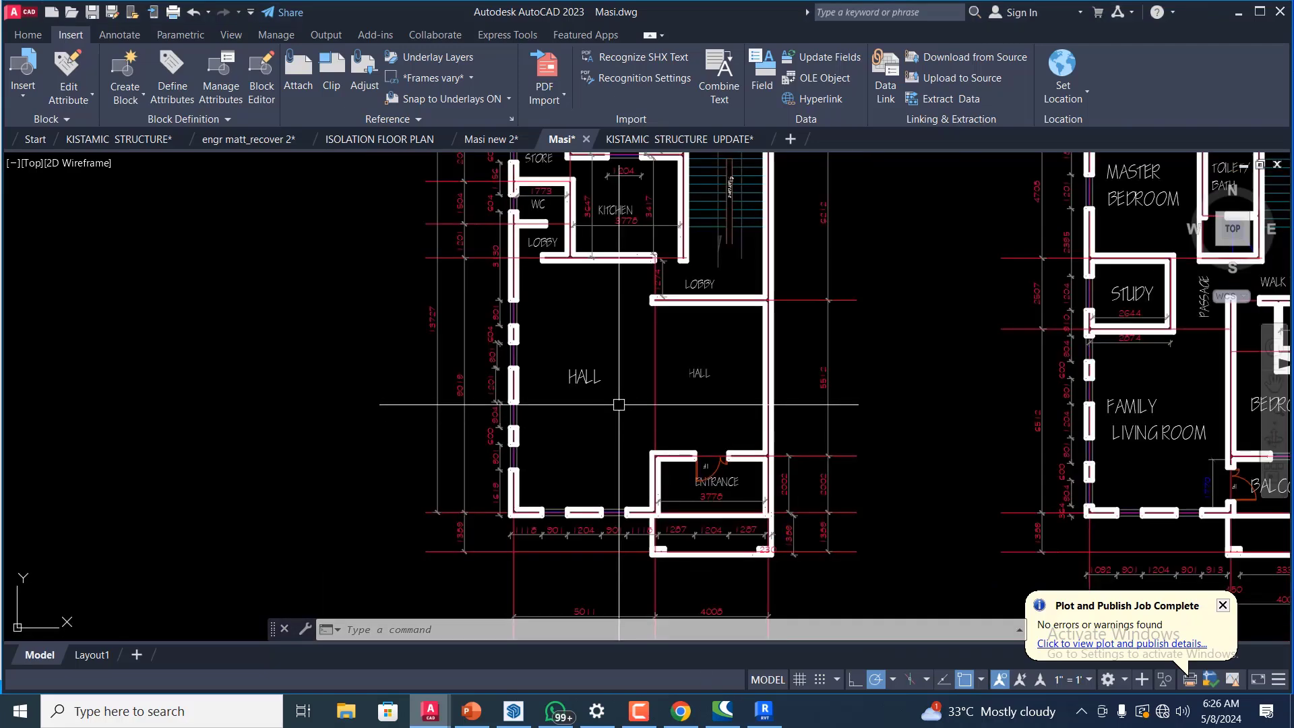
pyautogui.scroll(4, 607, 404)
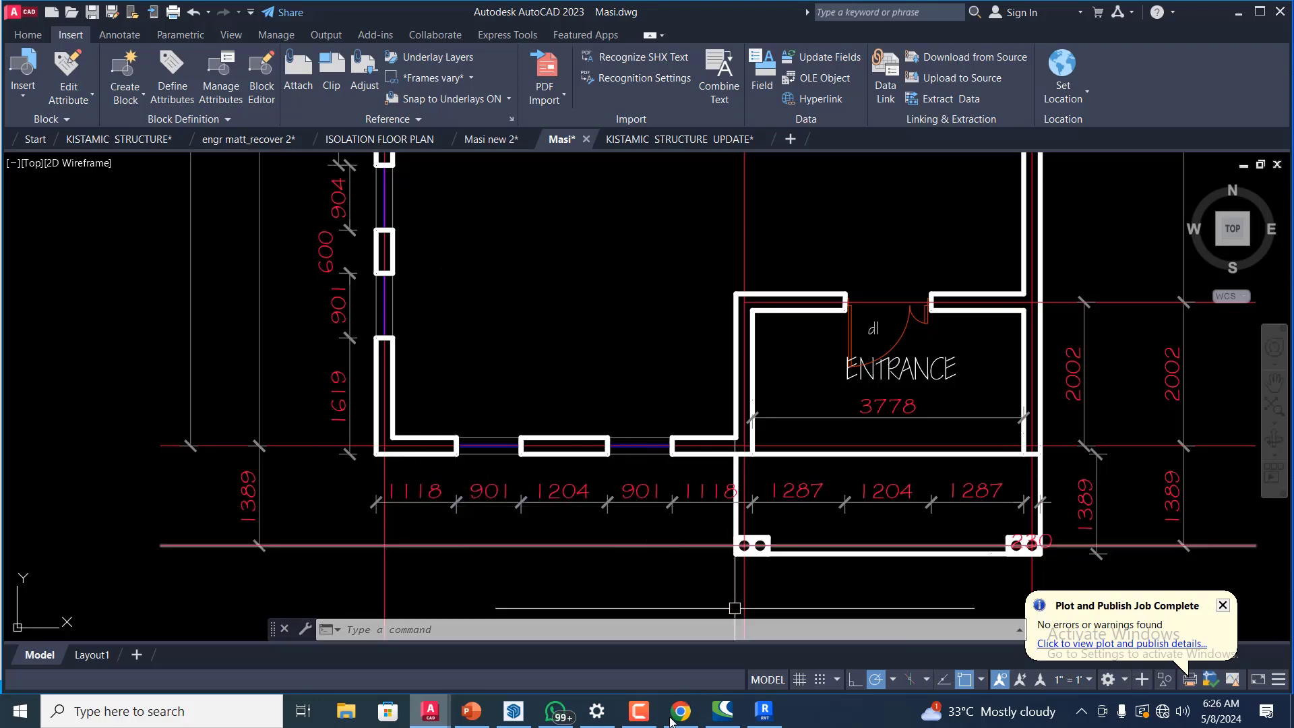
pyautogui.click(763, 711)
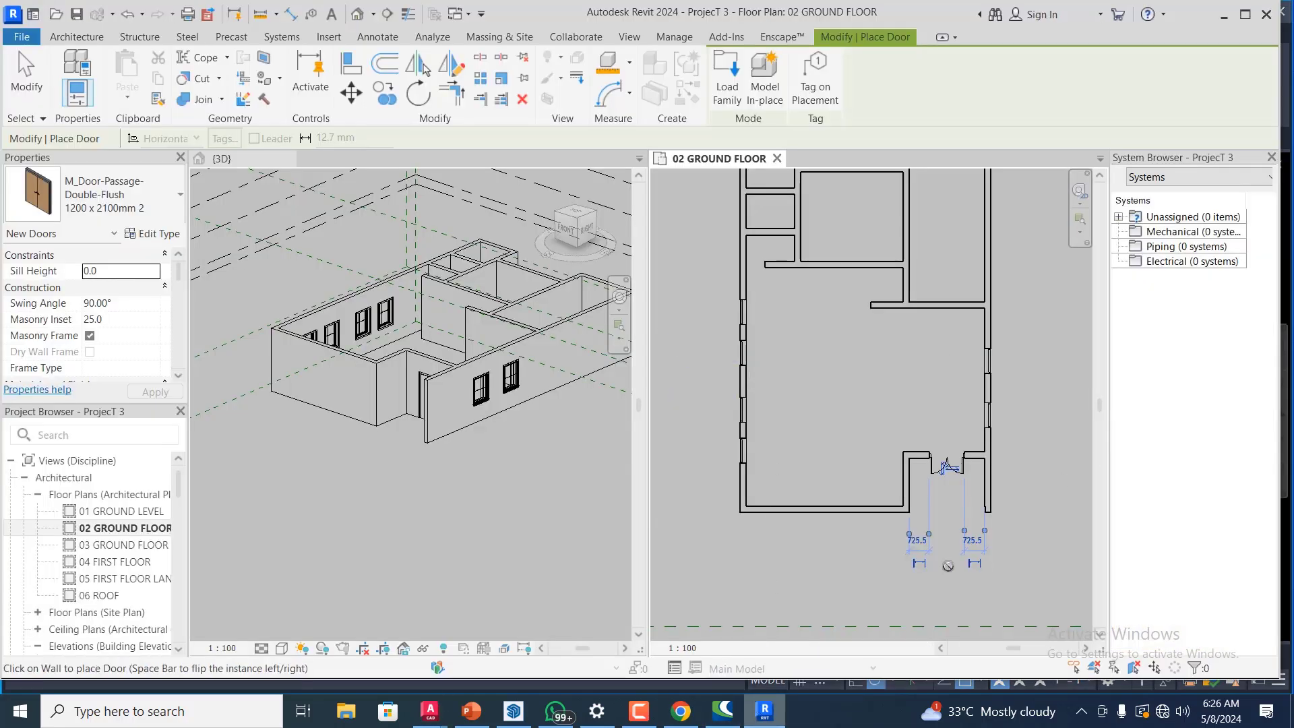
pyautogui.scroll(1, 875, 538)
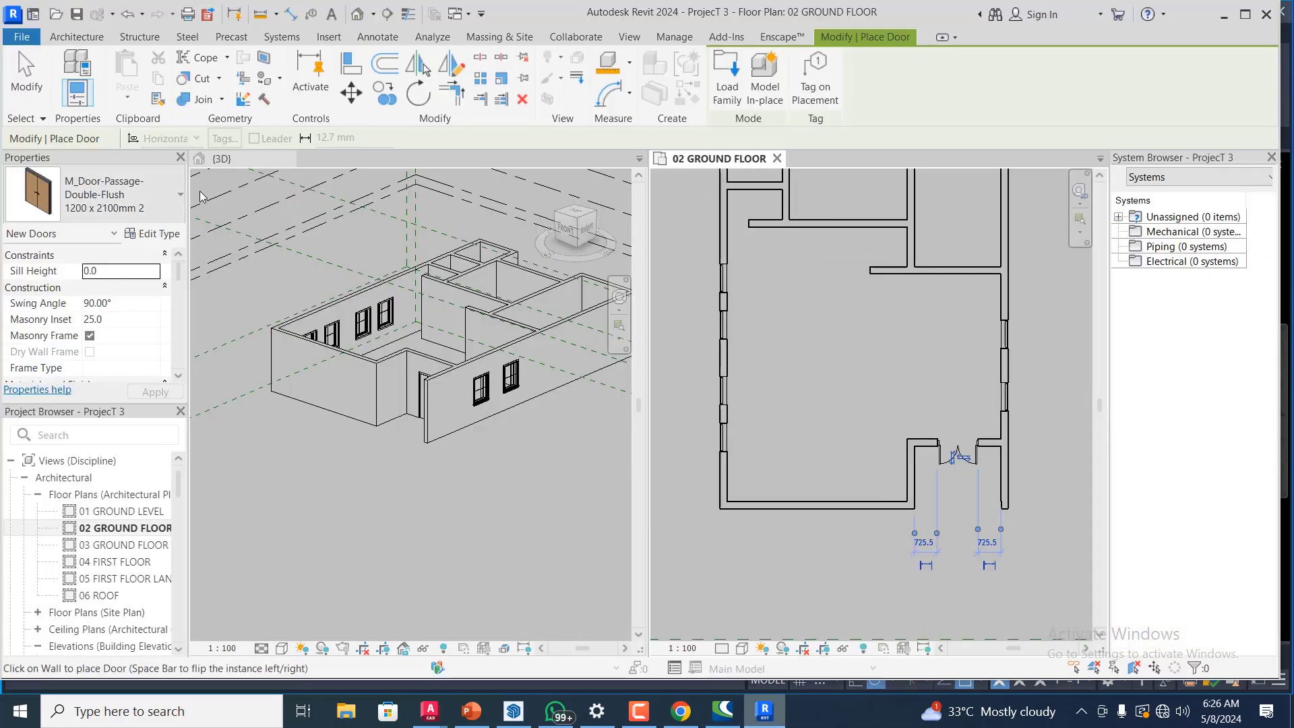
# - Place two M_Window-Fixed 900 x 1200mm windows on the hall's front wall, about 1385 mm apart, with the first about 1200 mm from the west wall
pyautogui.click(88, 39)
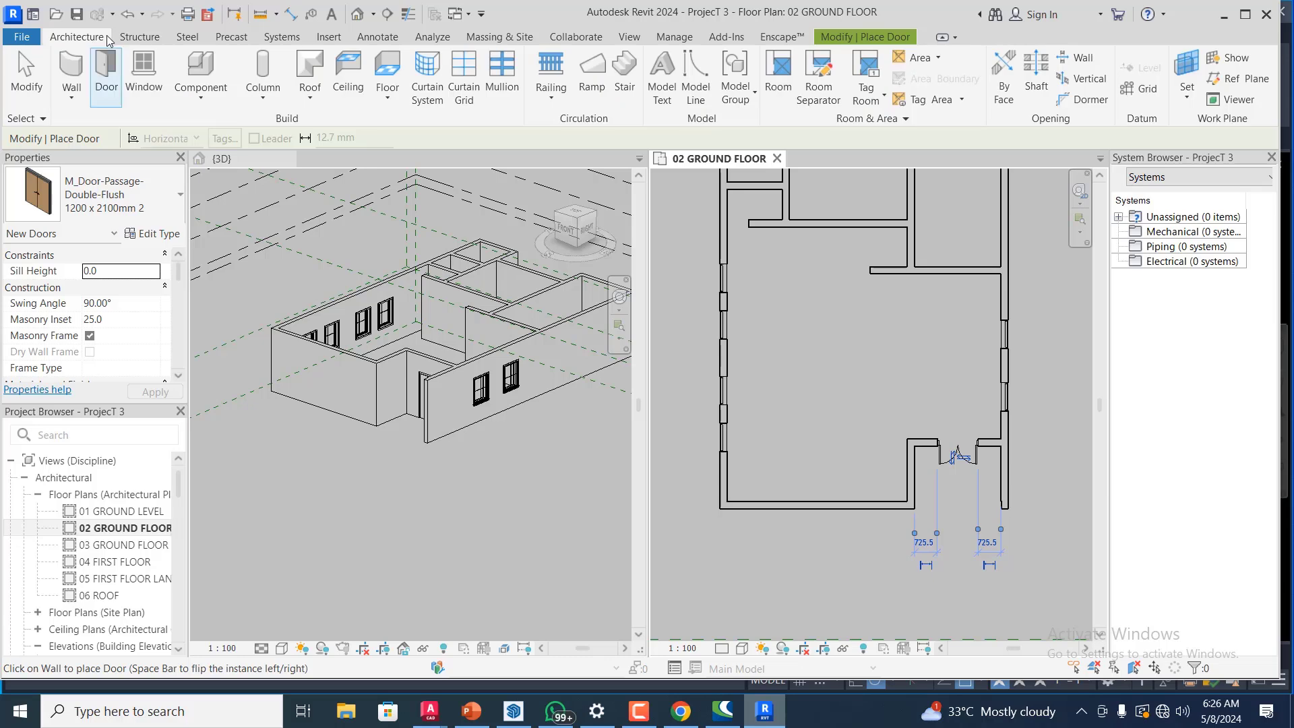
pyautogui.click(148, 71)
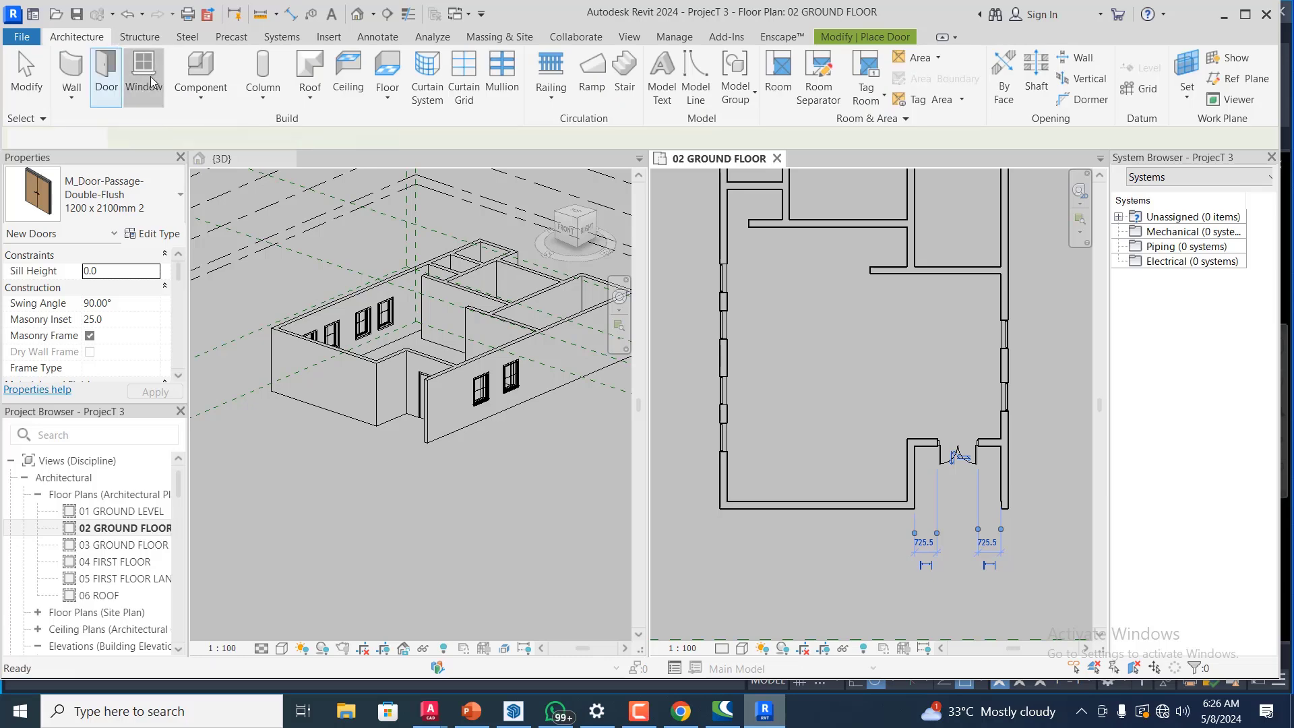
pyautogui.click(79, 37)
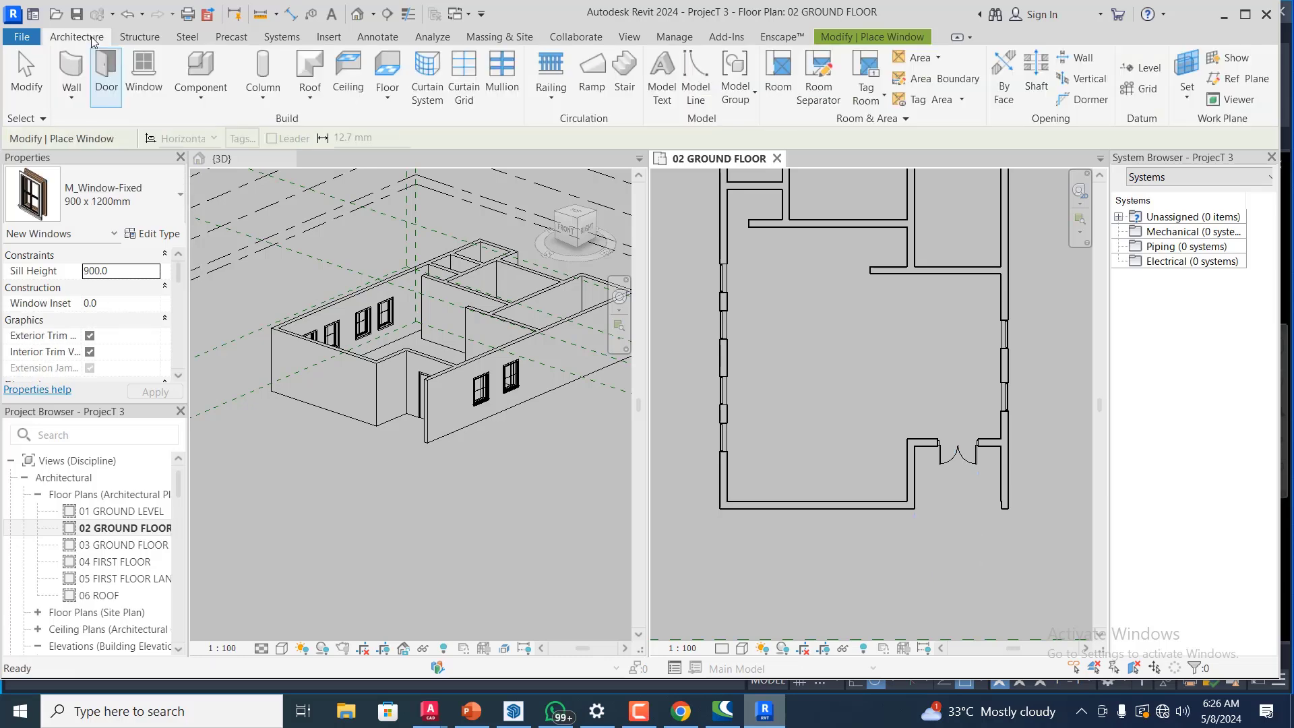
pyautogui.click(145, 73)
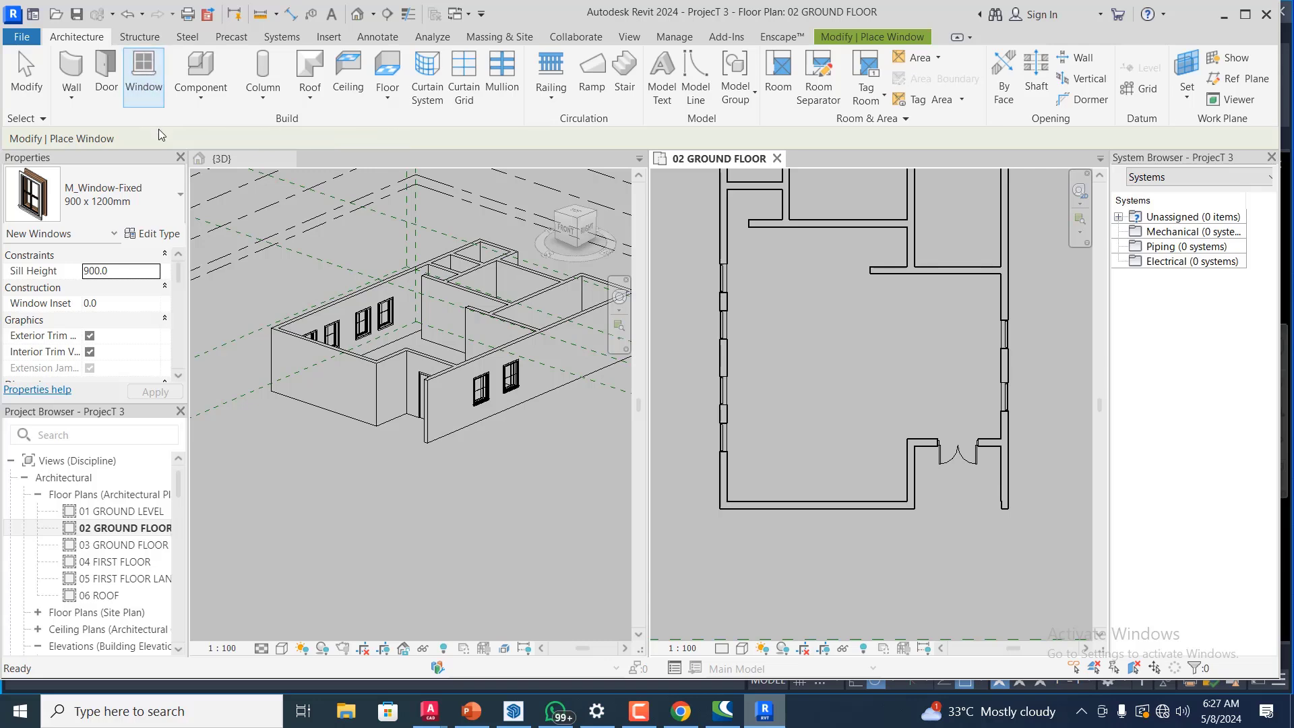
pyautogui.click(176, 202)
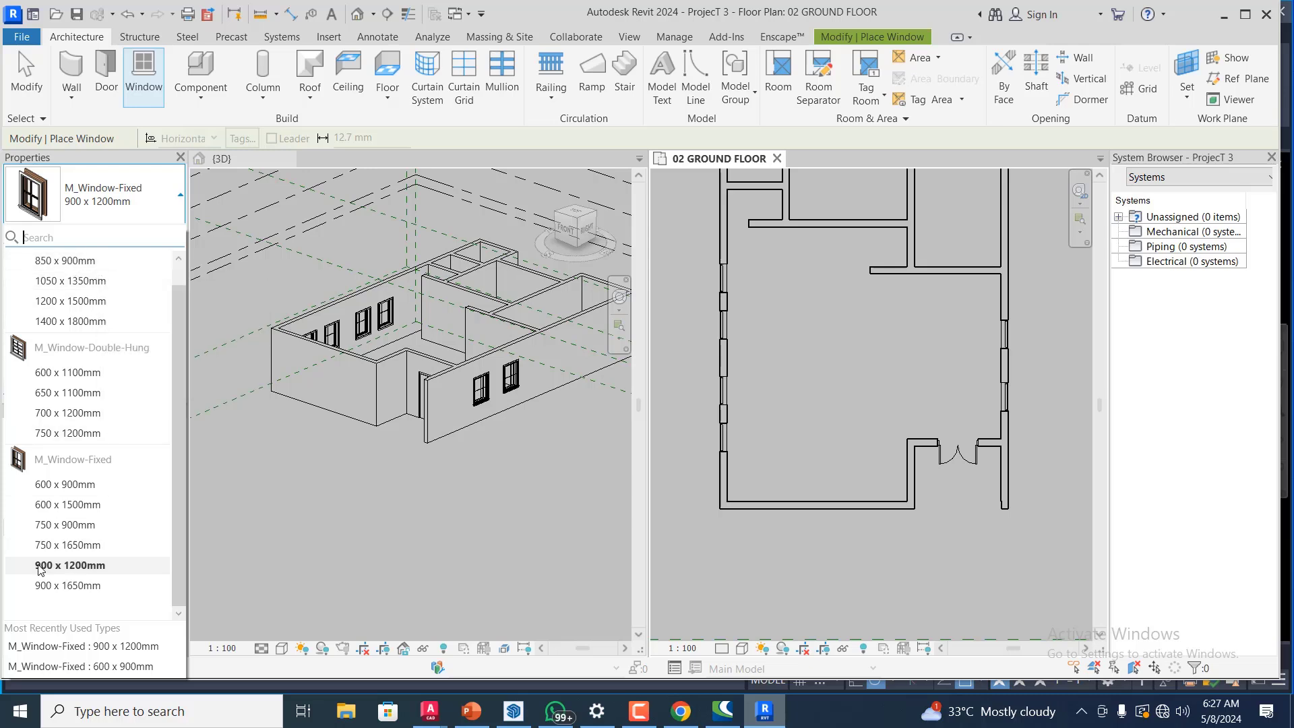
pyautogui.click(65, 566)
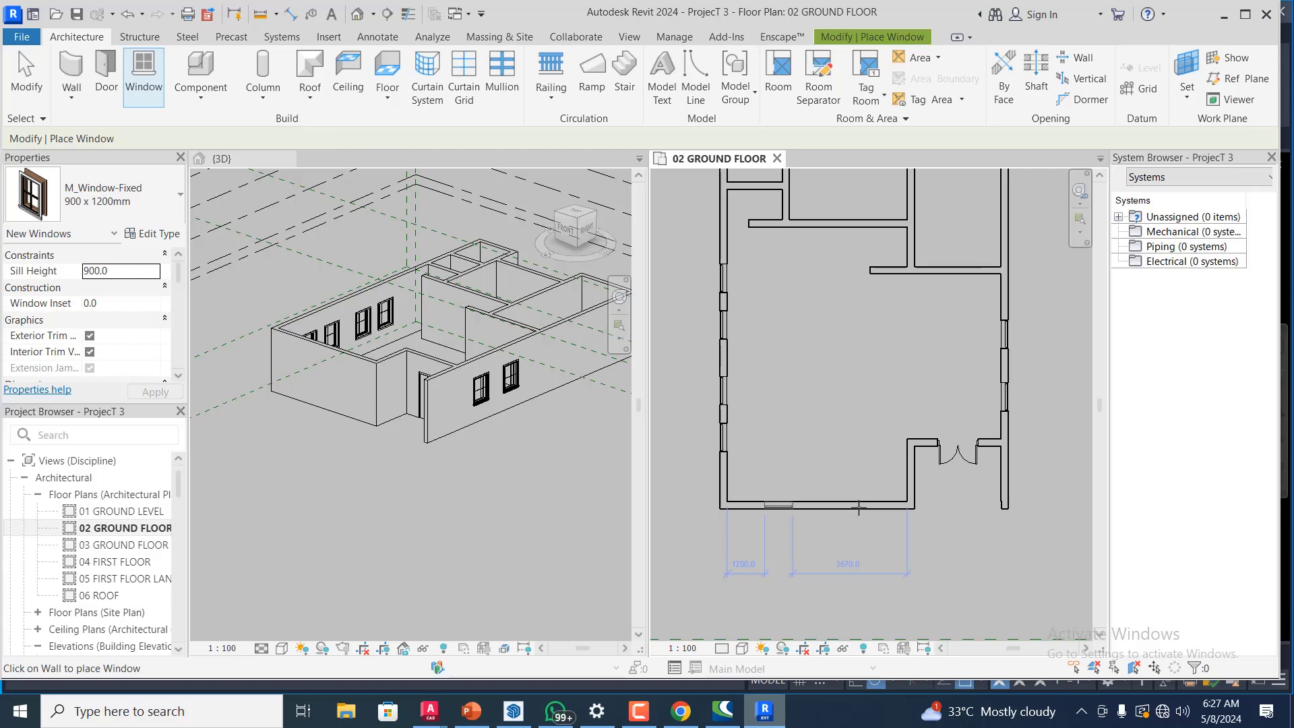
pyautogui.click(778, 506)
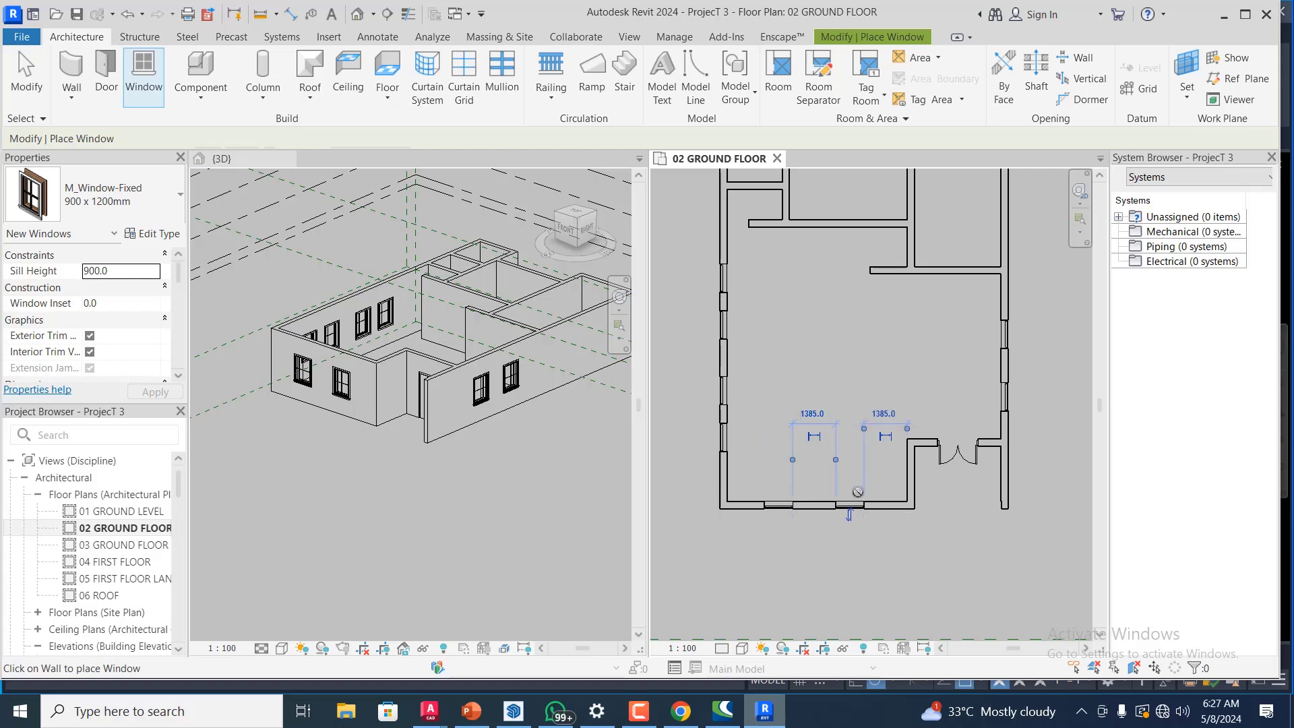
# - Examine the window openings of the store, WC and kitchen in the Masi.dwg ground floor plan in AutoCAD, and return to the Revit model
pyautogui.scroll(-2, 857, 494)
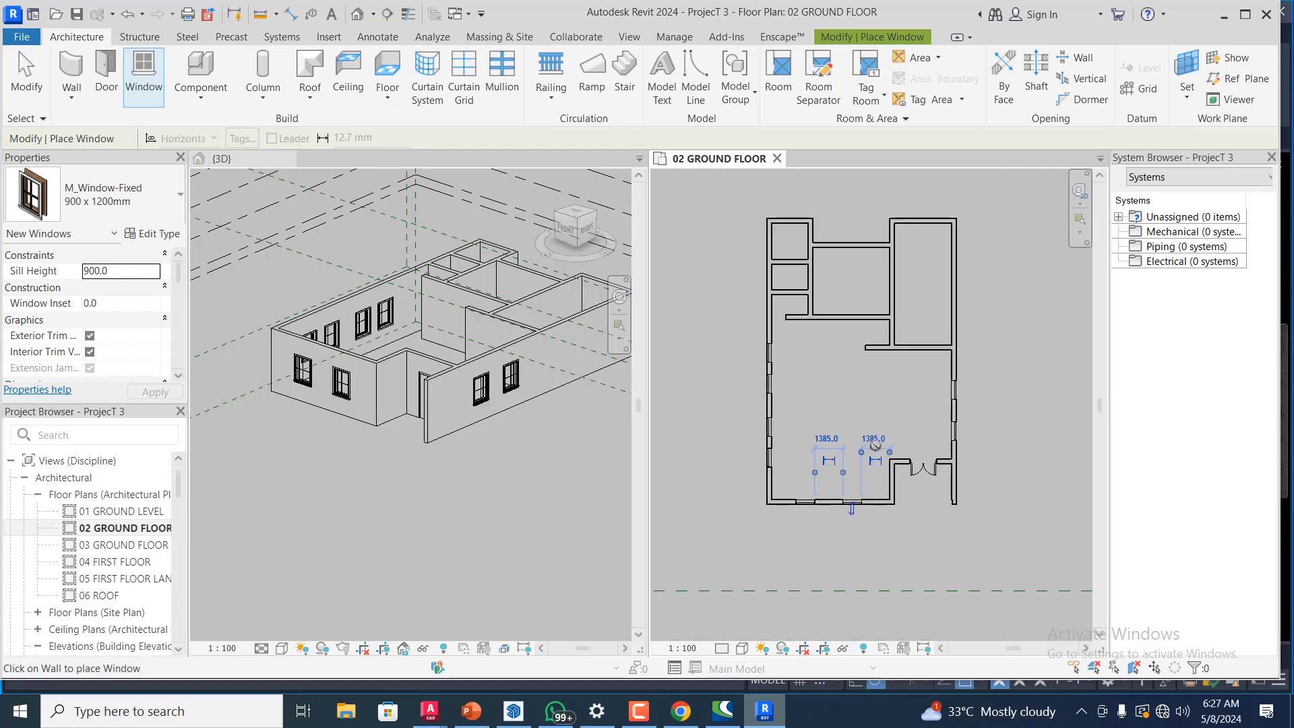
pyautogui.scroll(1, 852, 398)
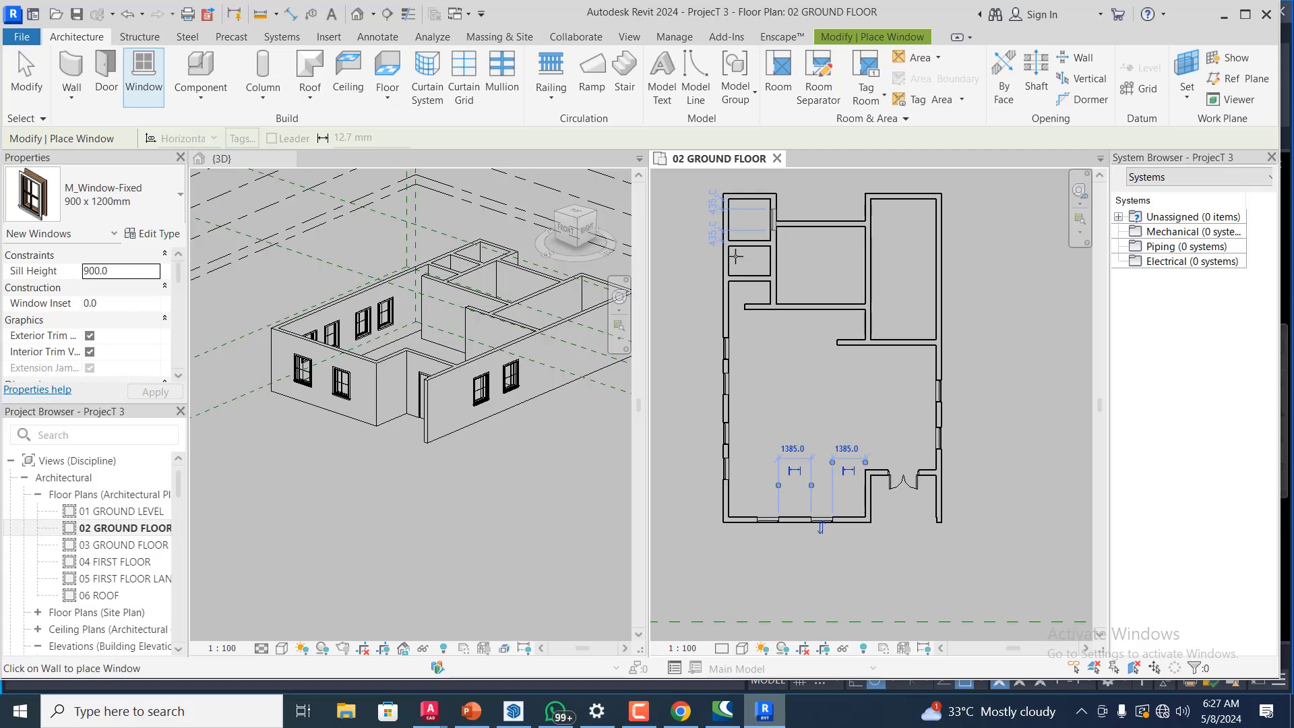
pyautogui.scroll(2, 736, 256)
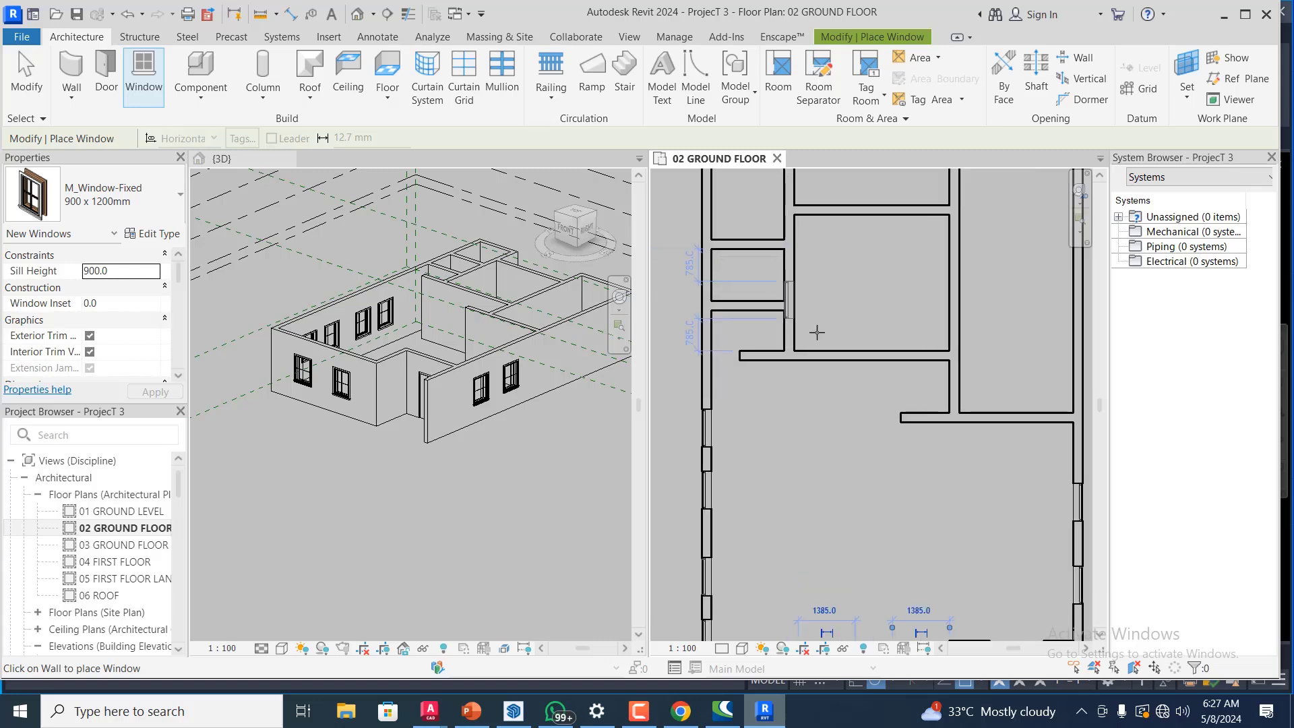
pyautogui.scroll(-1, 817, 325)
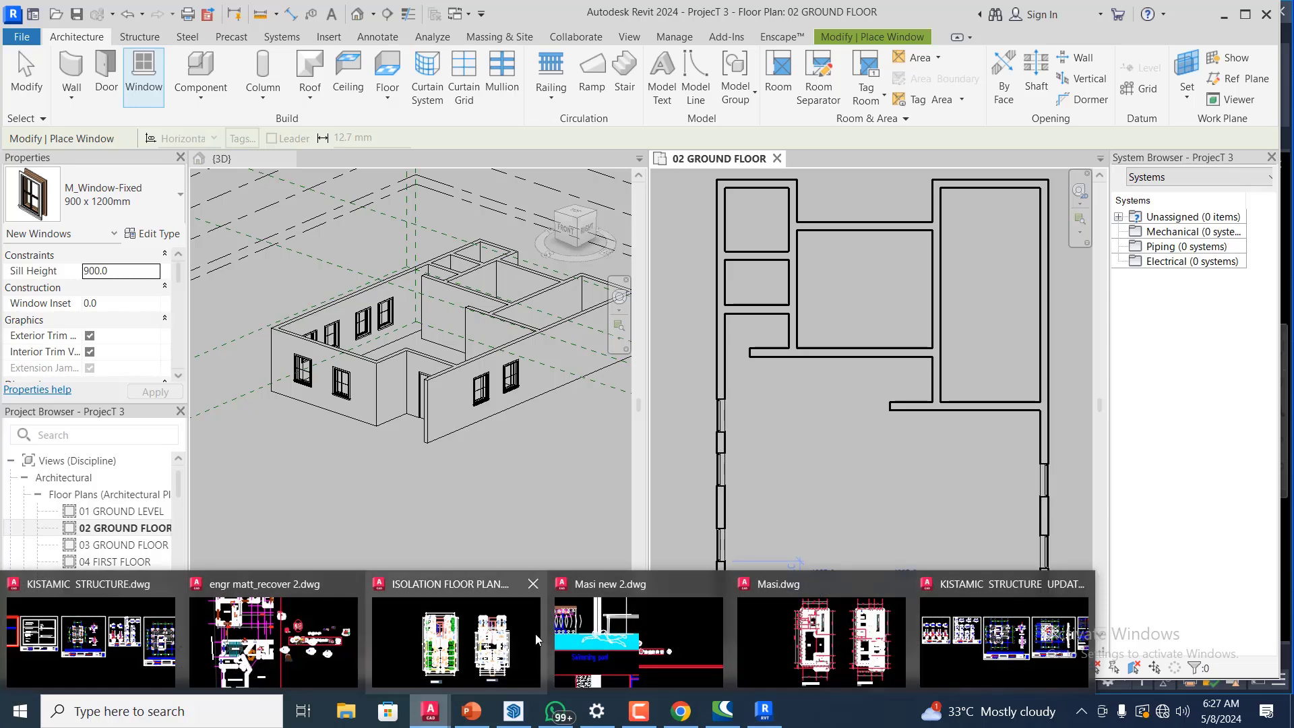
pyautogui.click(825, 629)
pyautogui.scroll(-6, 678, 489)
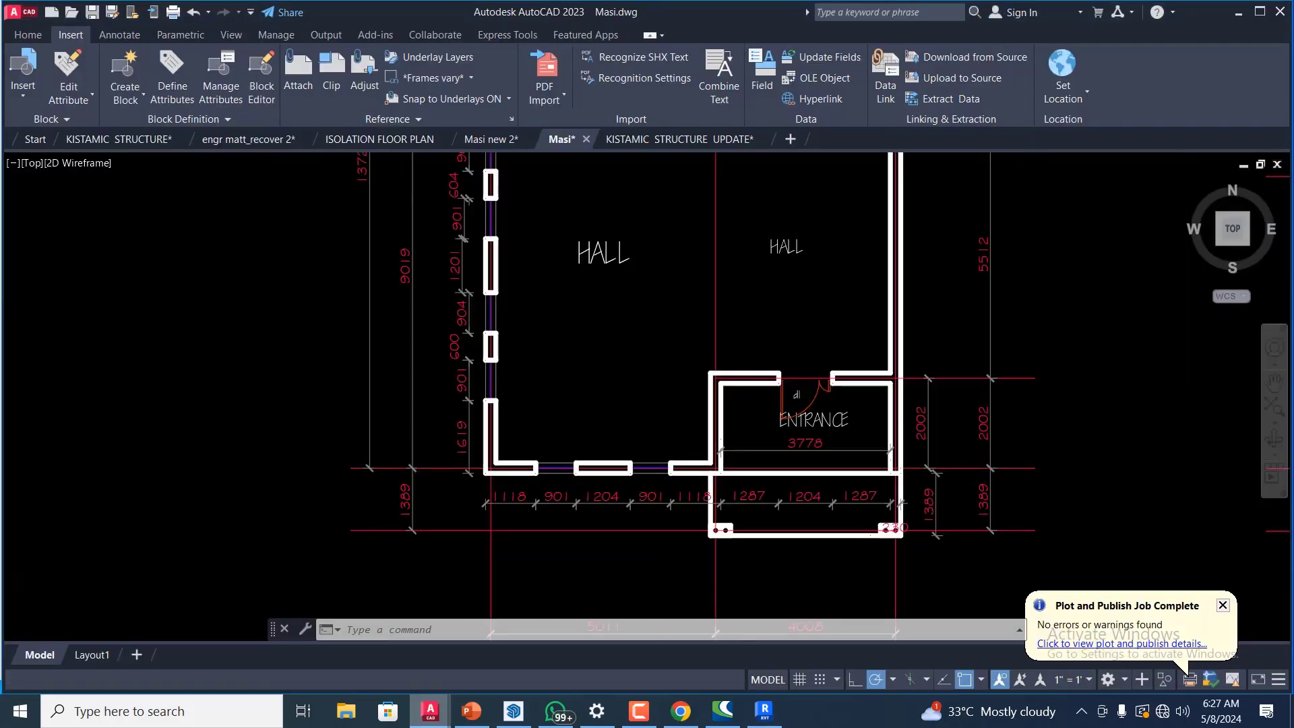
pyautogui.scroll(2, 632, 290)
pyautogui.scroll(4, 627, 320)
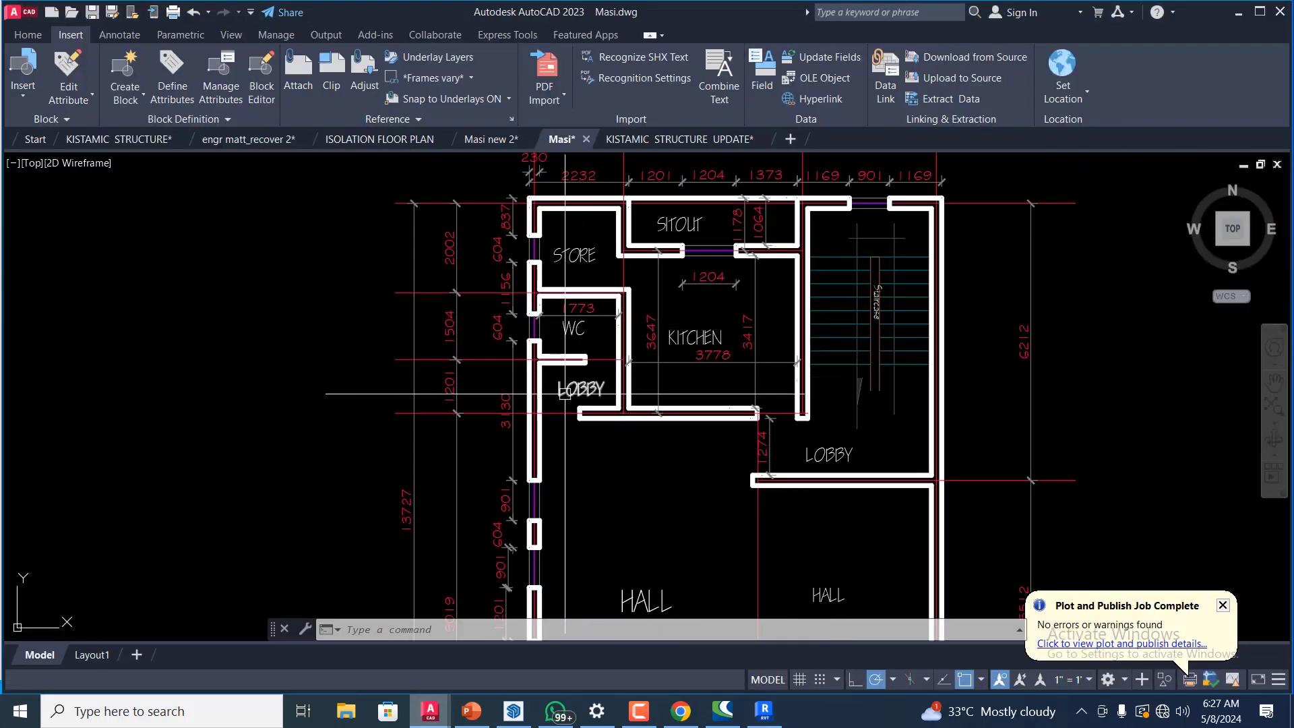
pyautogui.scroll(2, 613, 310)
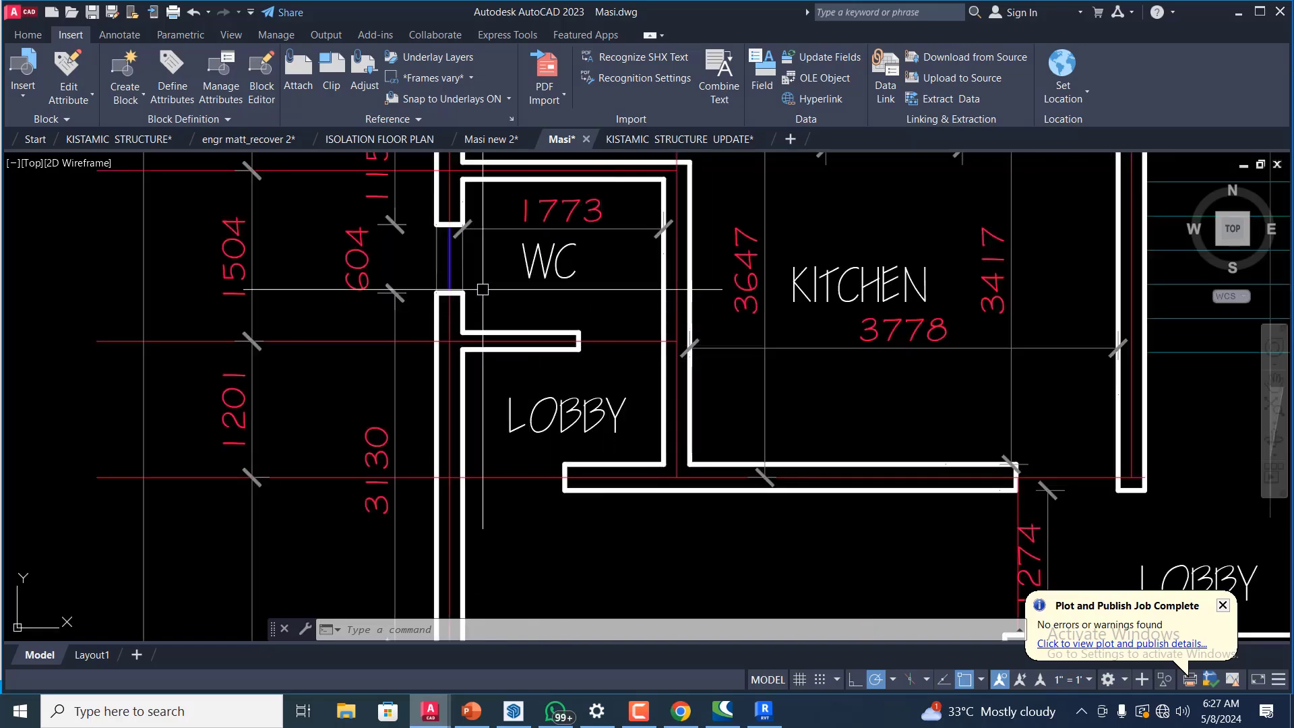
pyautogui.scroll(-4, 519, 365)
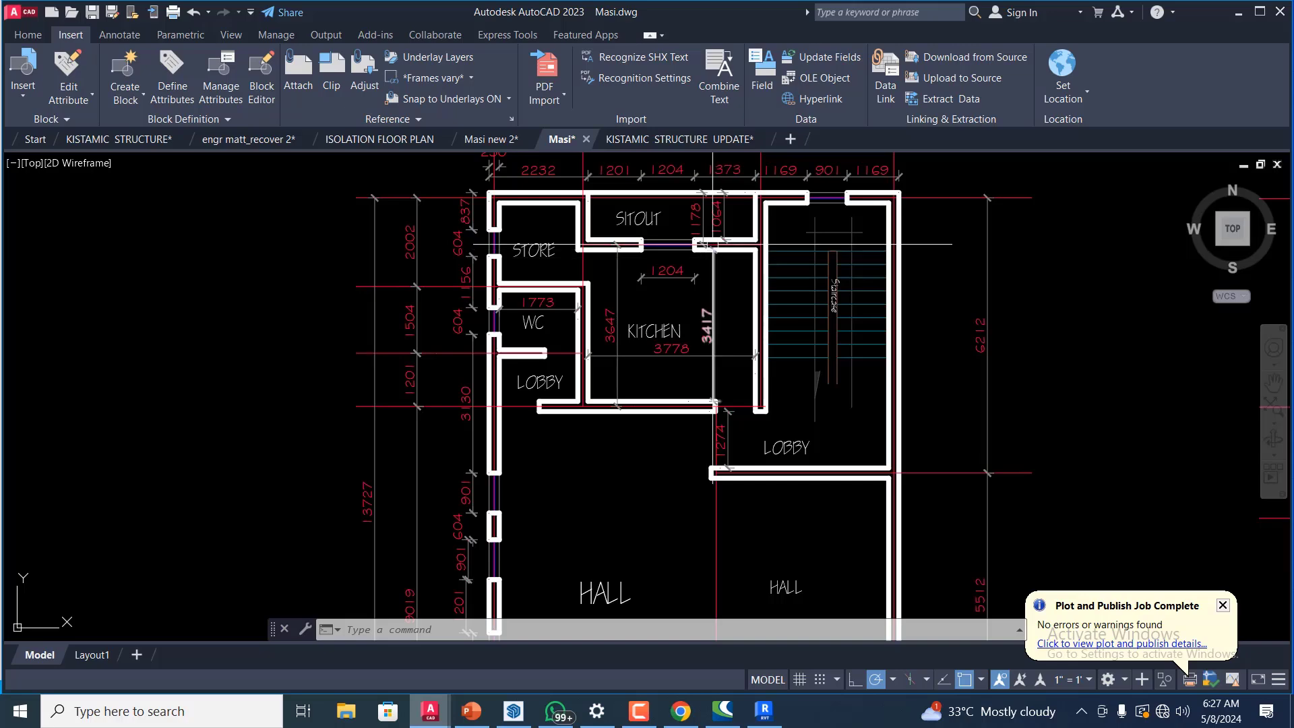
pyautogui.click(775, 716)
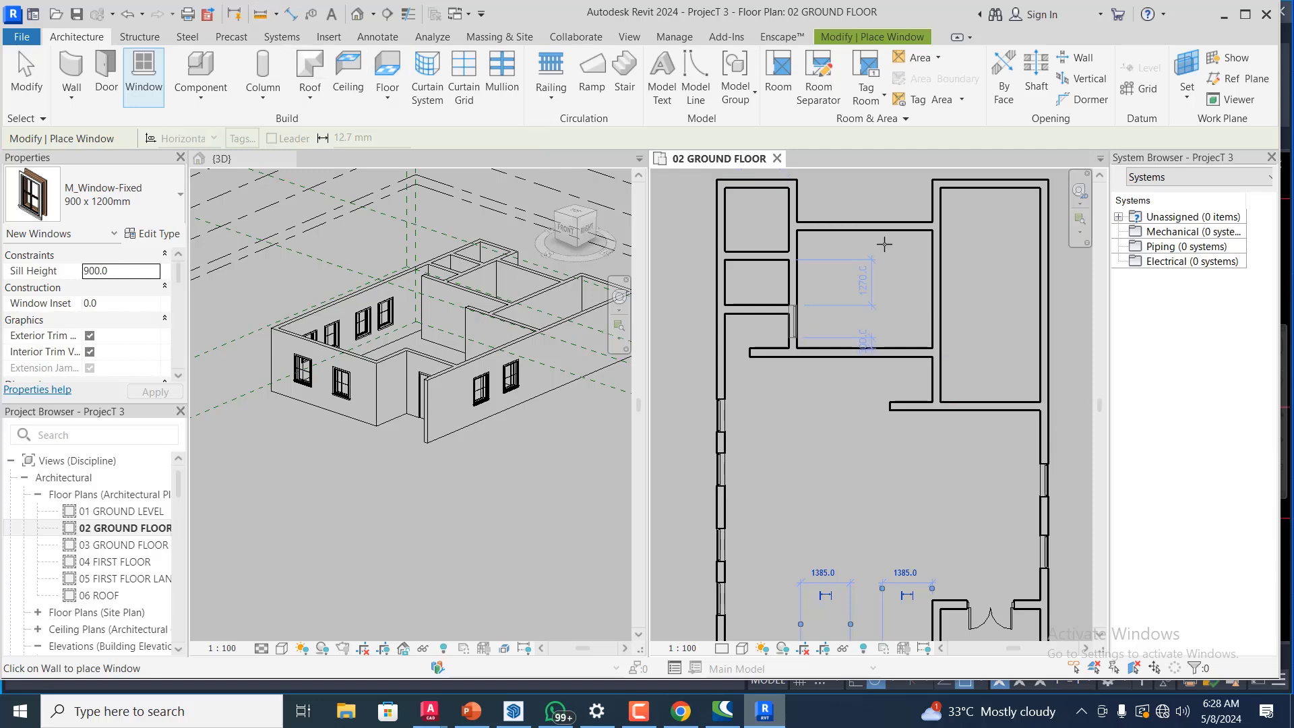
# - Place an M_Window-Casement-Double 1200 x 1500mm window in the recessed rear wall of the middle room, 400 mm from its east wall
pyautogui.scroll(-1, 938, 193)
pyautogui.scroll(1, 938, 195)
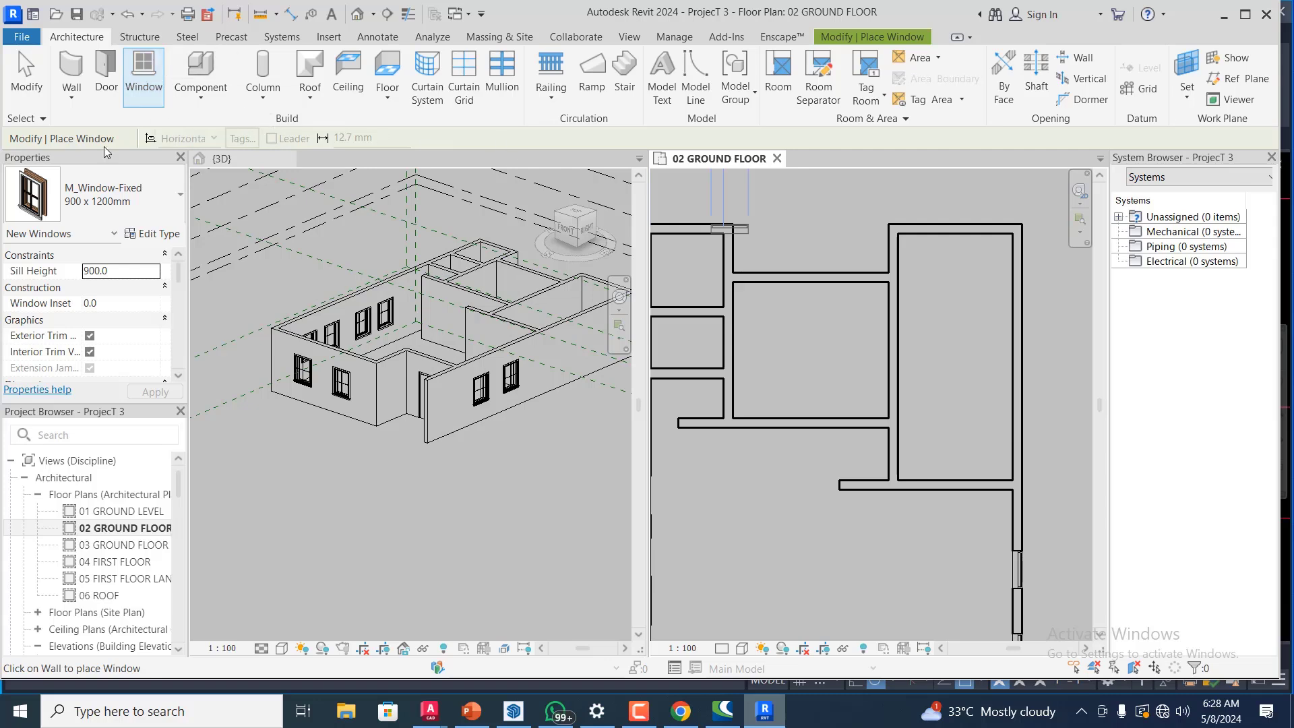
pyautogui.click(179, 199)
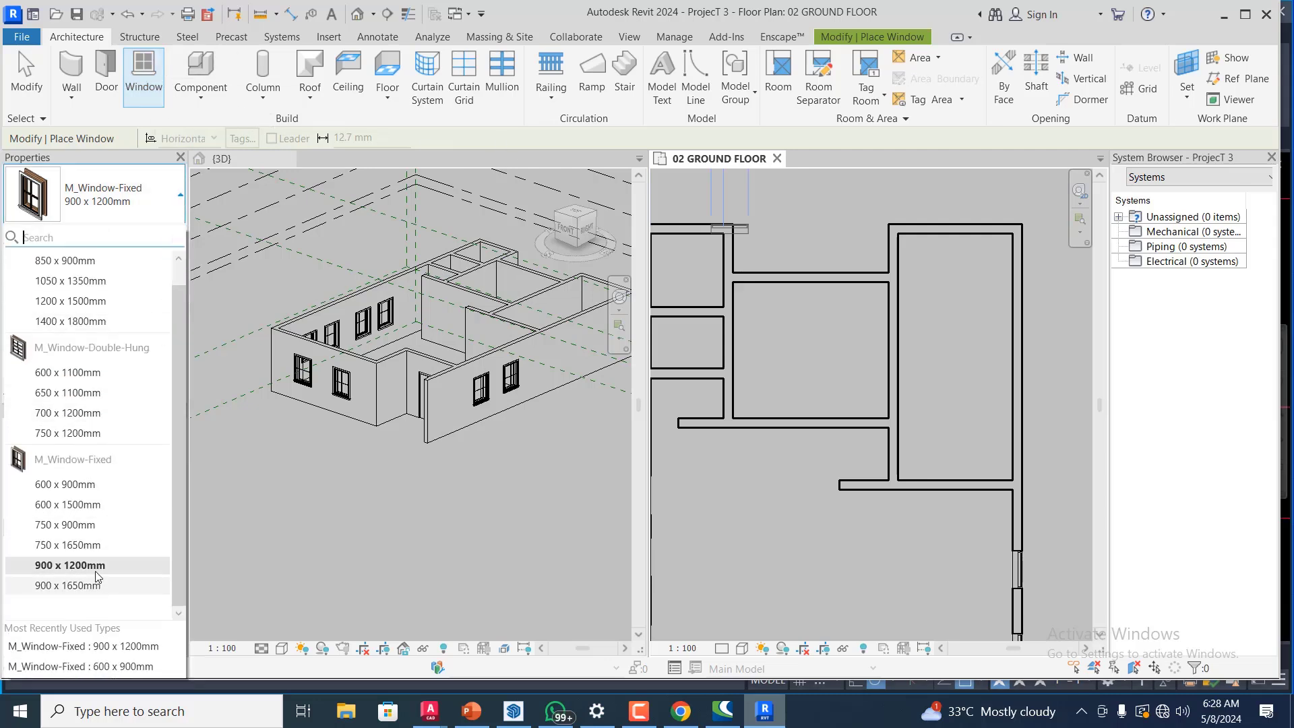
pyautogui.scroll(1, 95, 313)
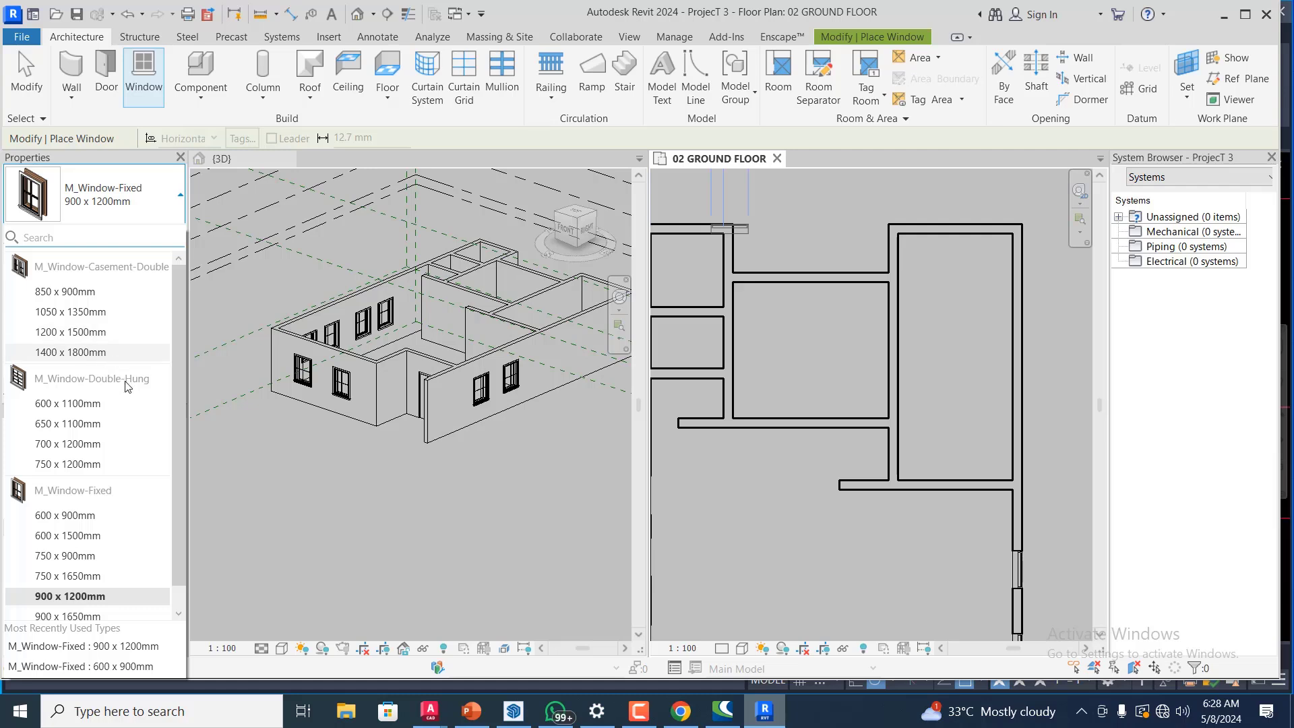
pyautogui.scroll(-1, 125, 394)
pyautogui.scroll(1, 91, 553)
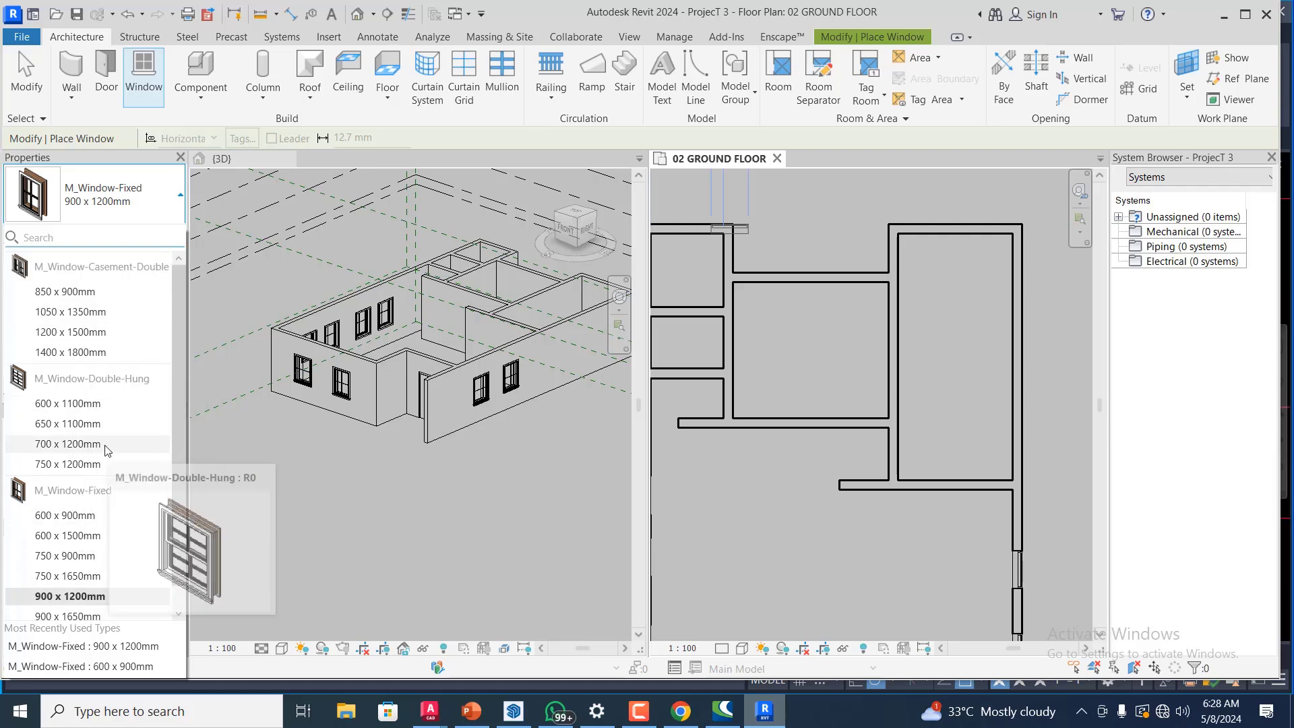
pyautogui.scroll(-1, 162, 551)
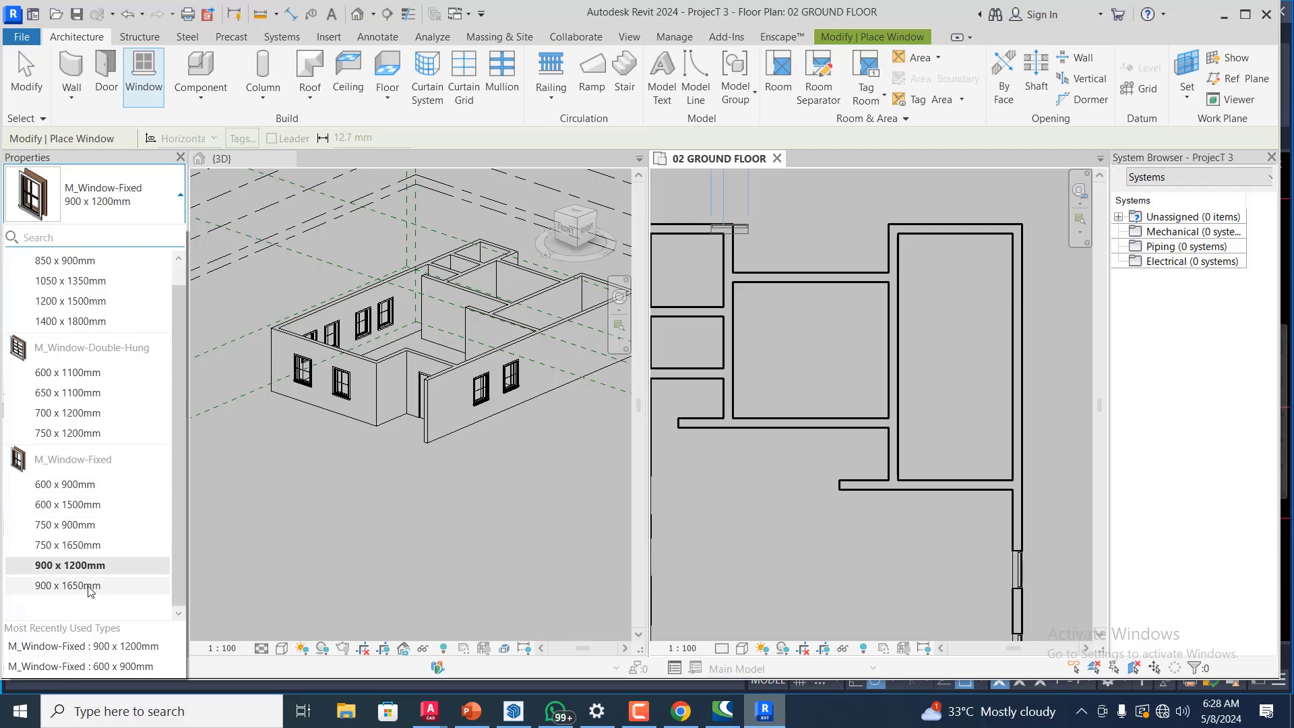
pyautogui.moveTo(93, 568)
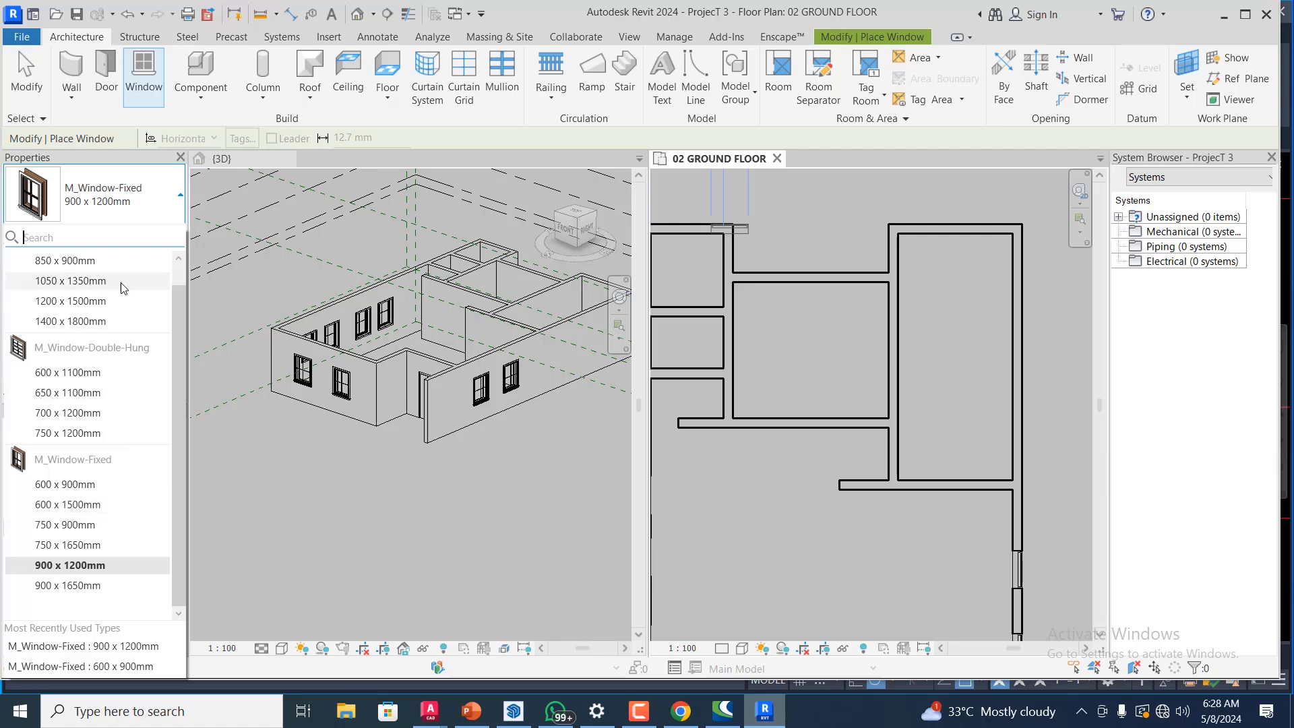
pyautogui.scroll(1, 124, 286)
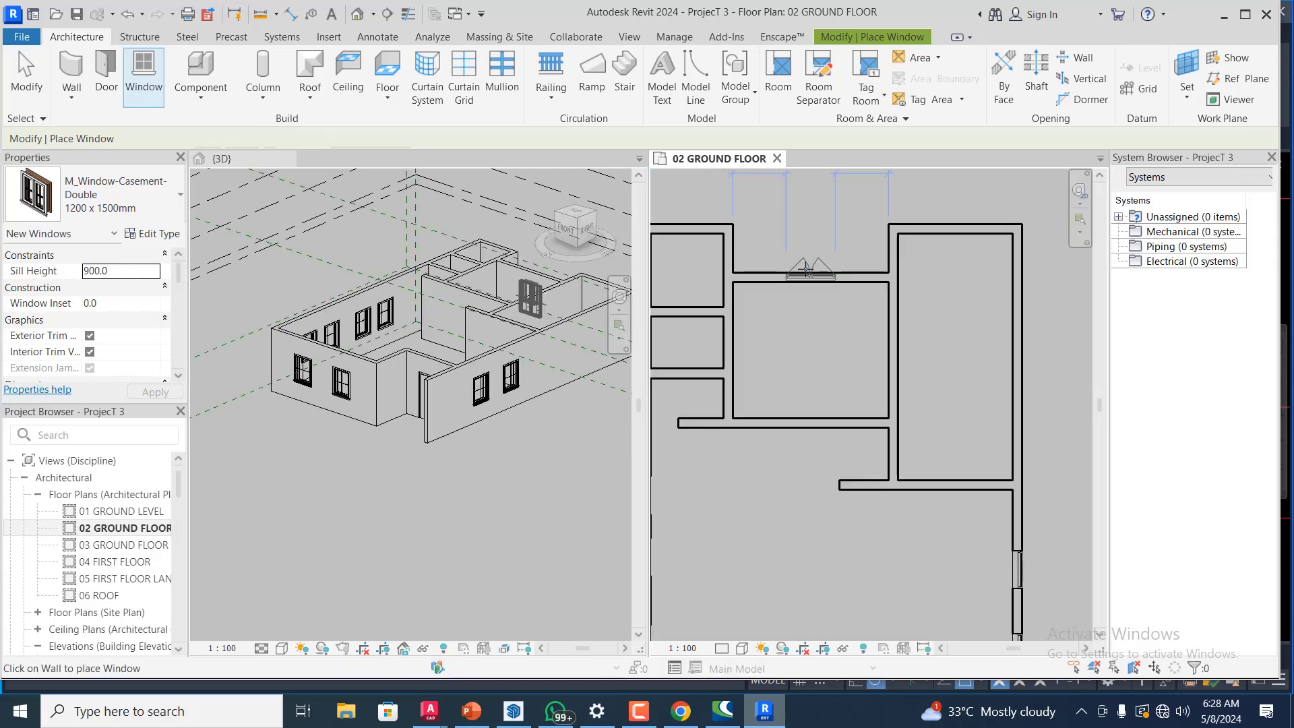
pyautogui.scroll(1, 806, 268)
pyautogui.scroll(-1, 808, 303)
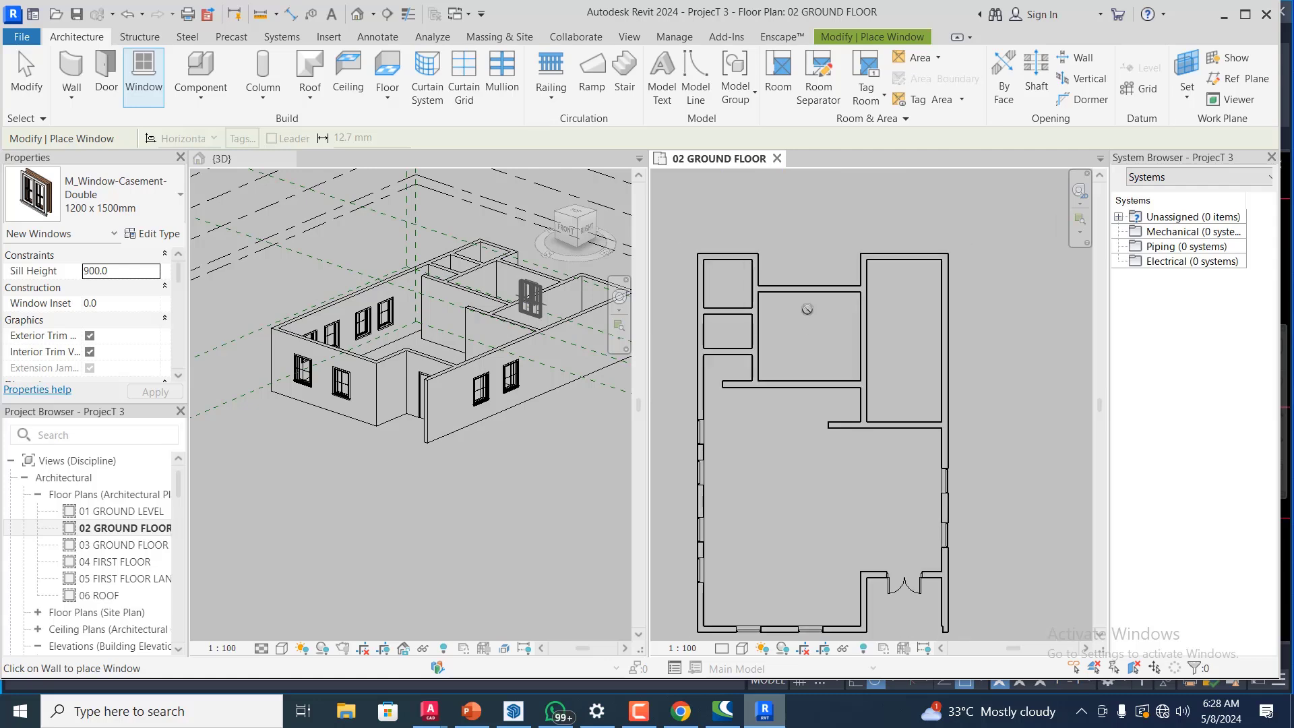
pyautogui.scroll(-1, 809, 283)
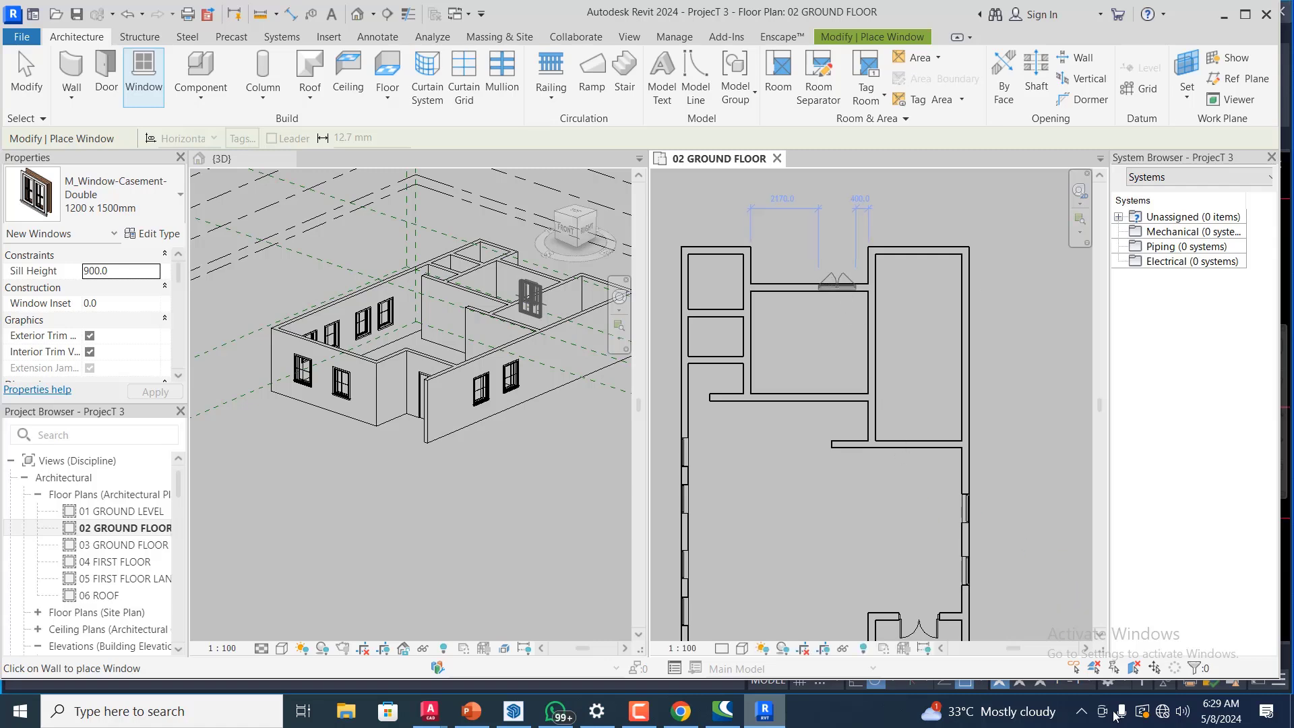
pyautogui.click(1082, 711)
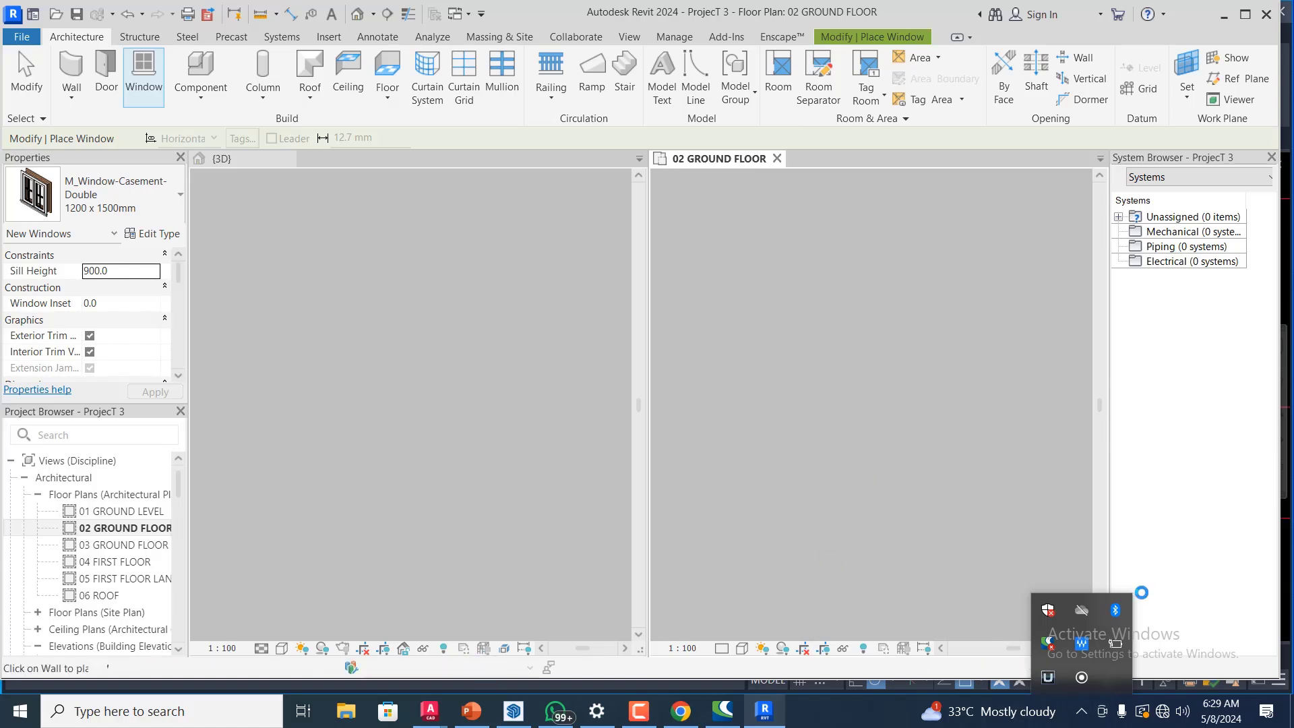
pyautogui.moveTo(1112, 651)
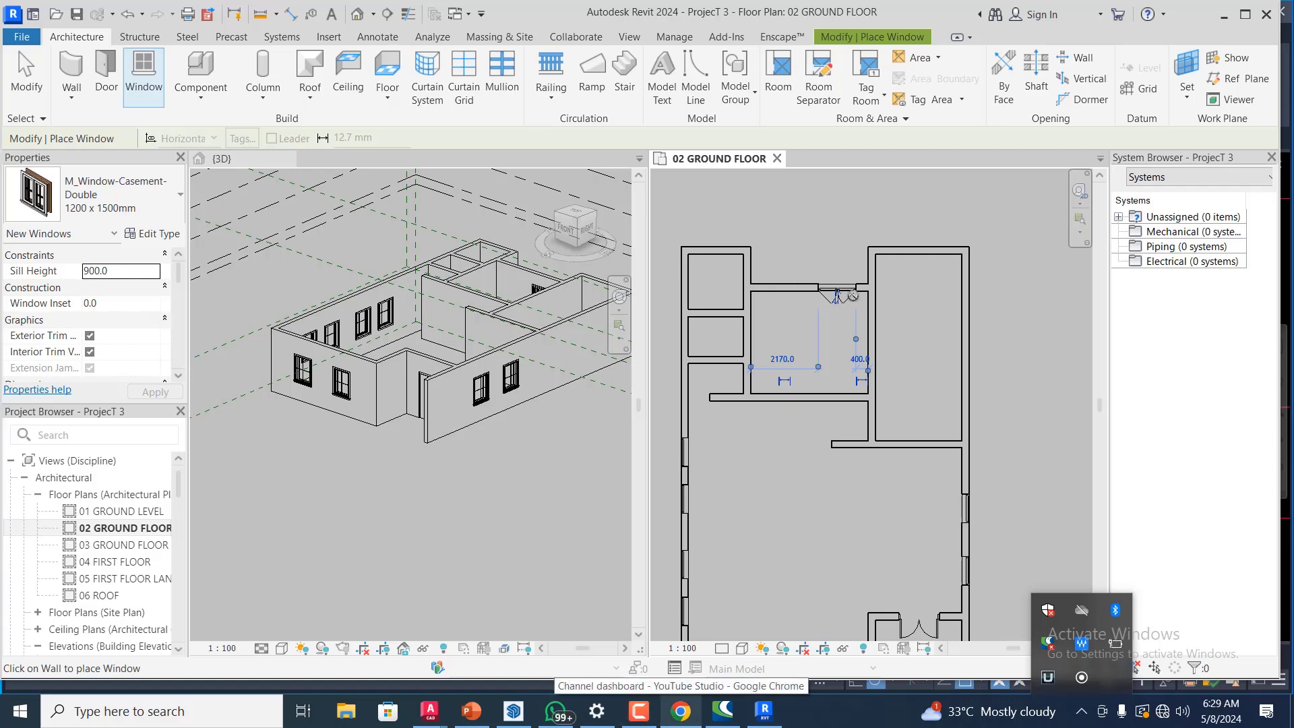
pyautogui.scroll(1, 826, 293)
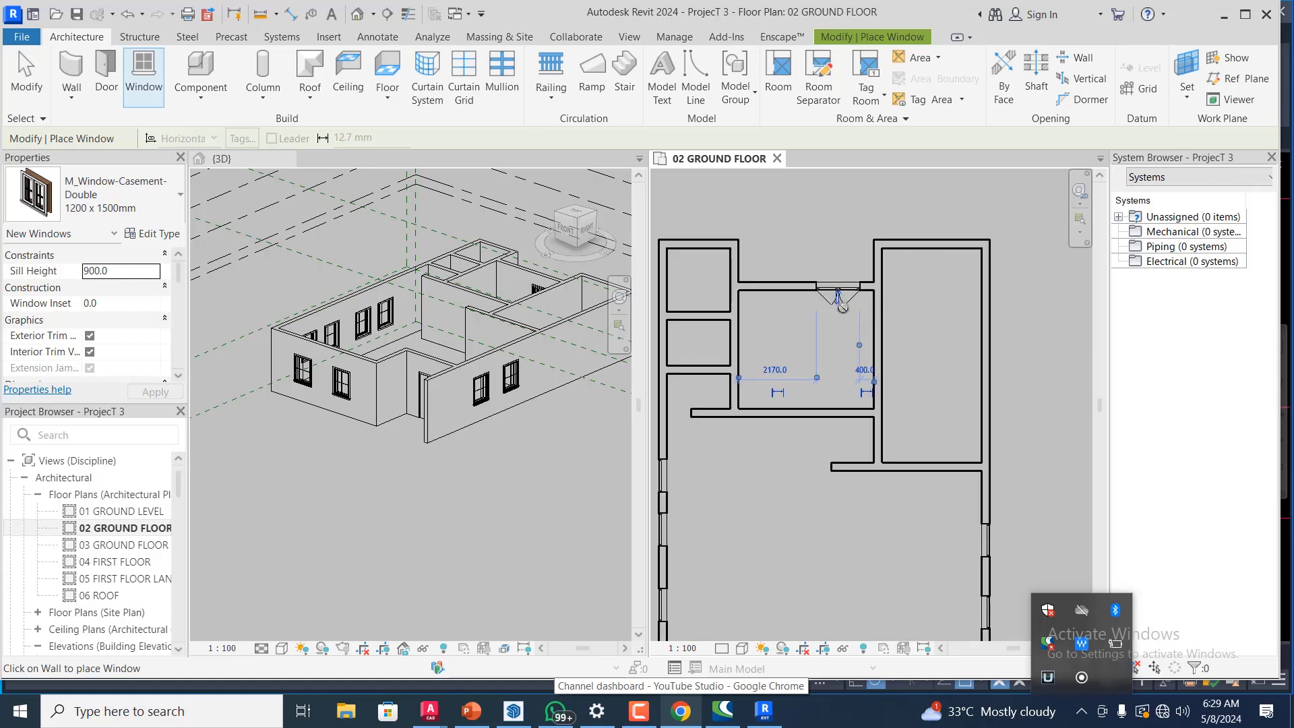
pyautogui.scroll(2, 843, 307)
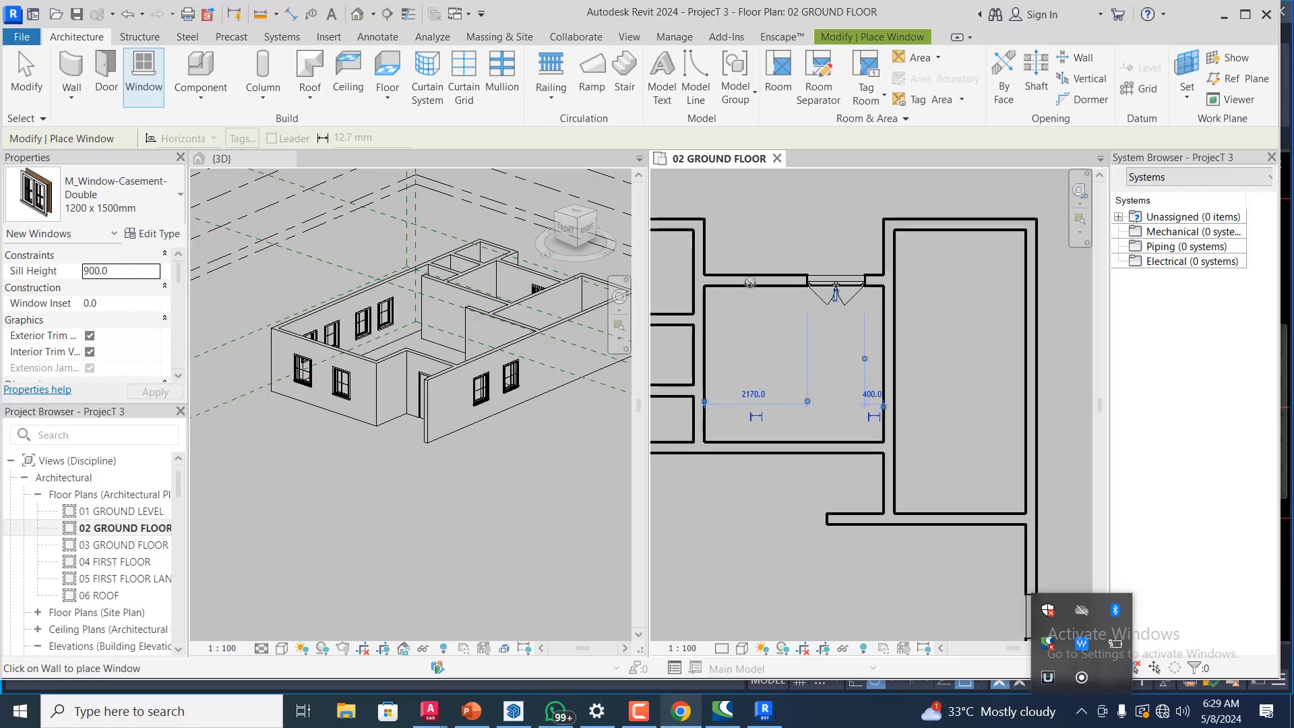
# - Place an M_Door-Passage-Single-Flush 900 x 2100mm door in the same rear wall, 100 mm from the west wall, hinged on the west and swinging outward
pyautogui.click(115, 66)
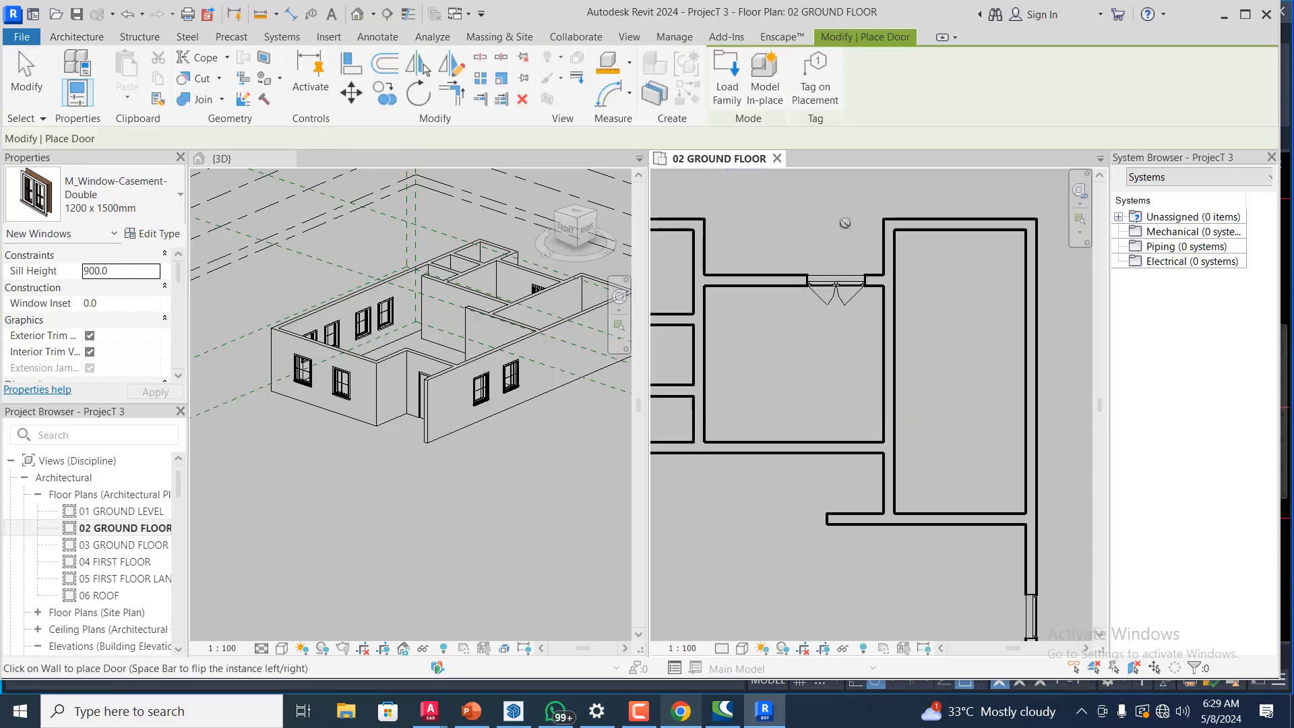
pyautogui.click(180, 197)
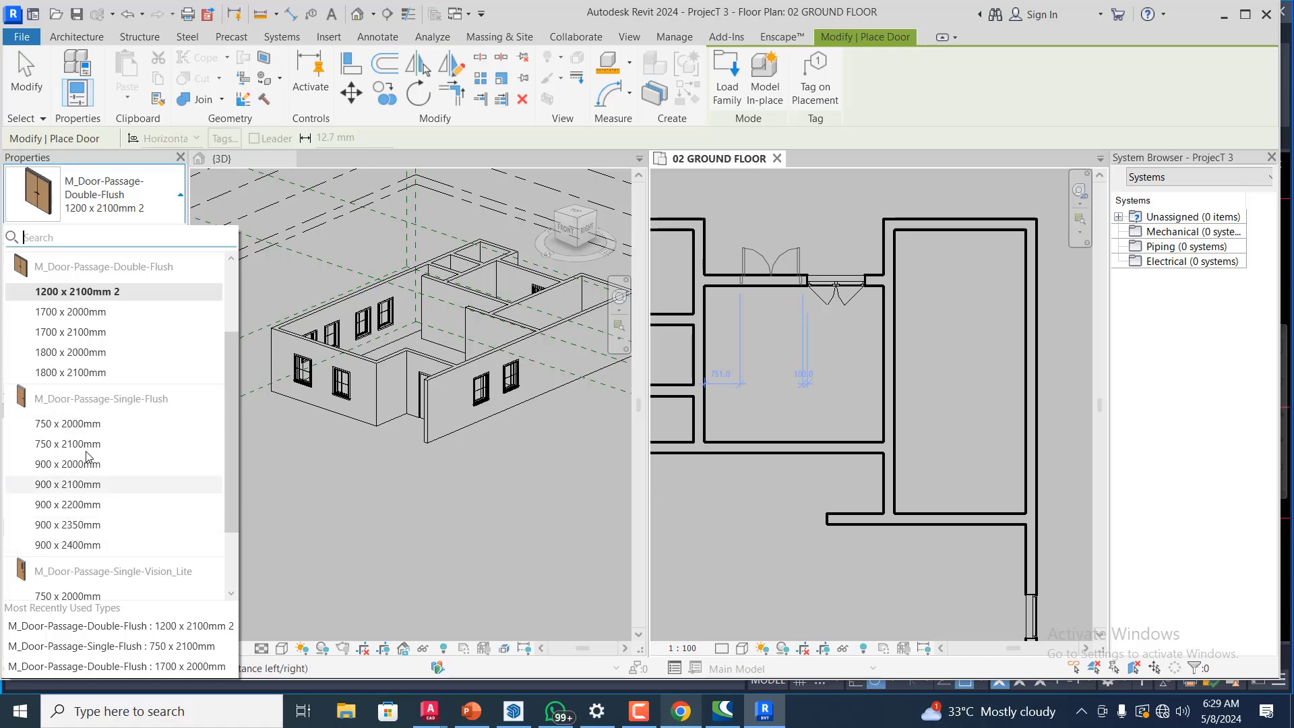
pyautogui.click(74, 484)
pyautogui.press('Escape')
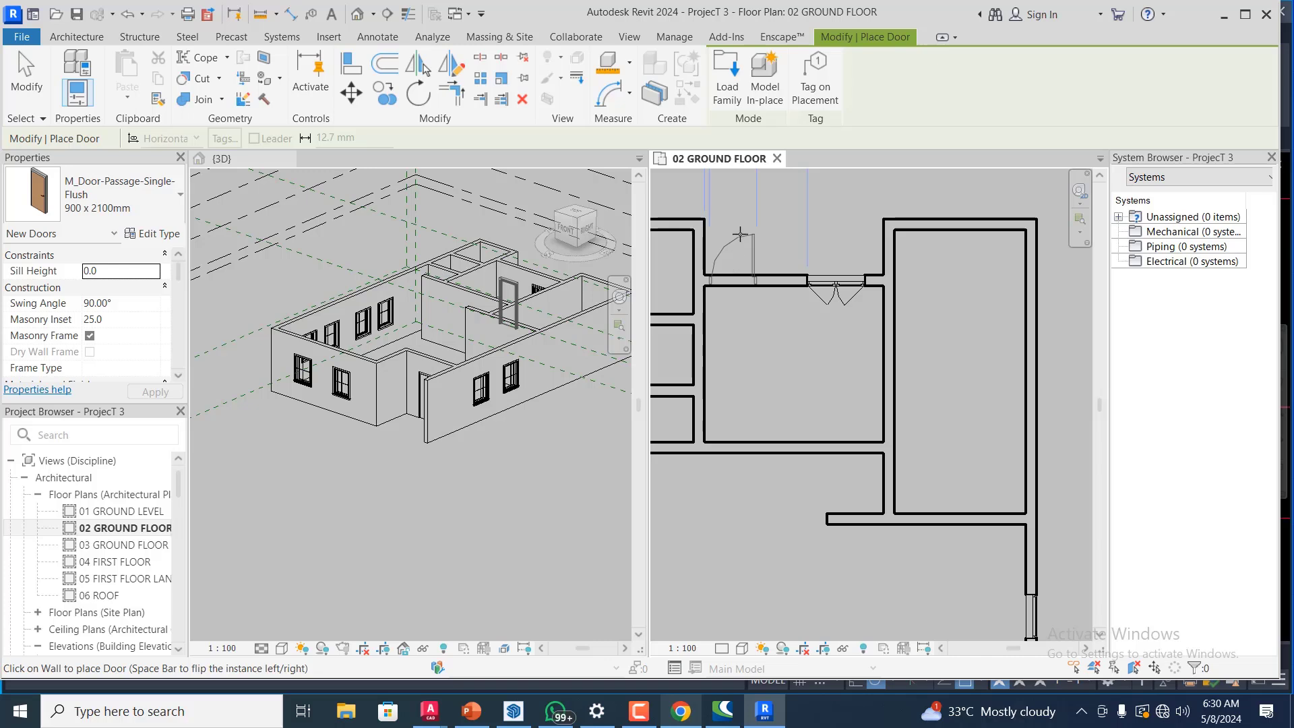
pyautogui.click(742, 208)
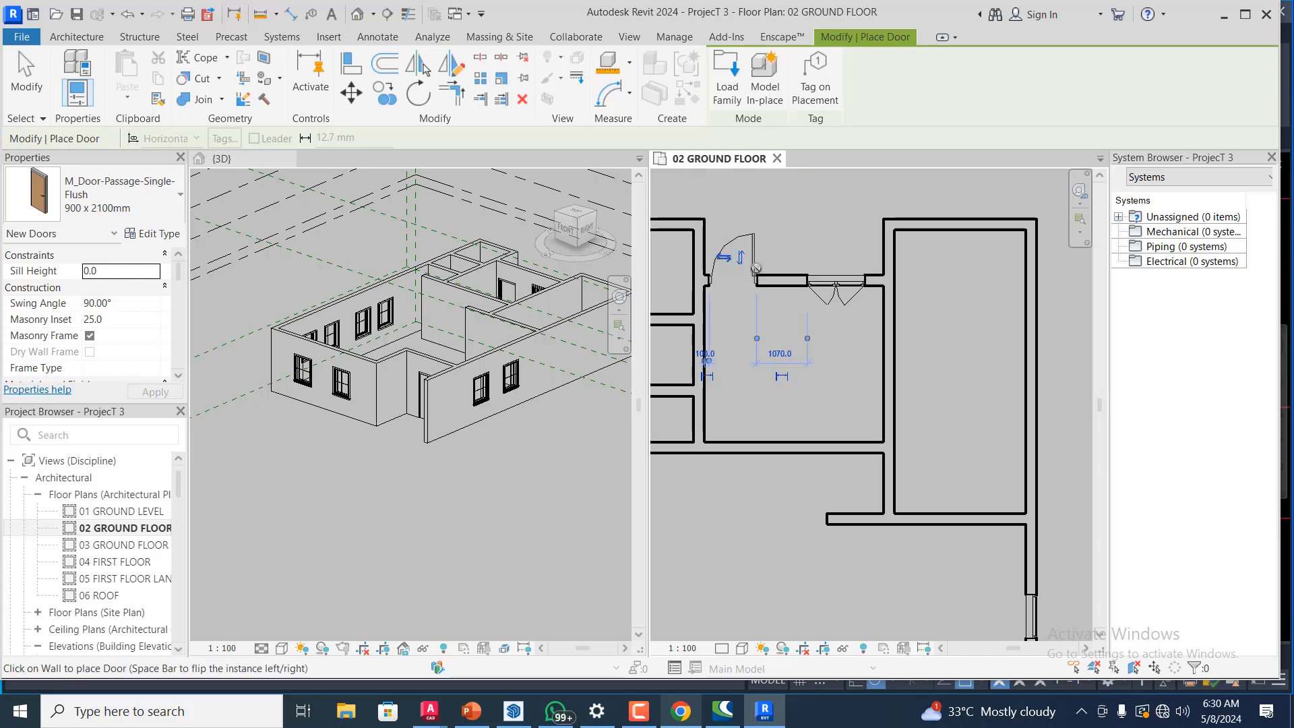
pyautogui.press('space')
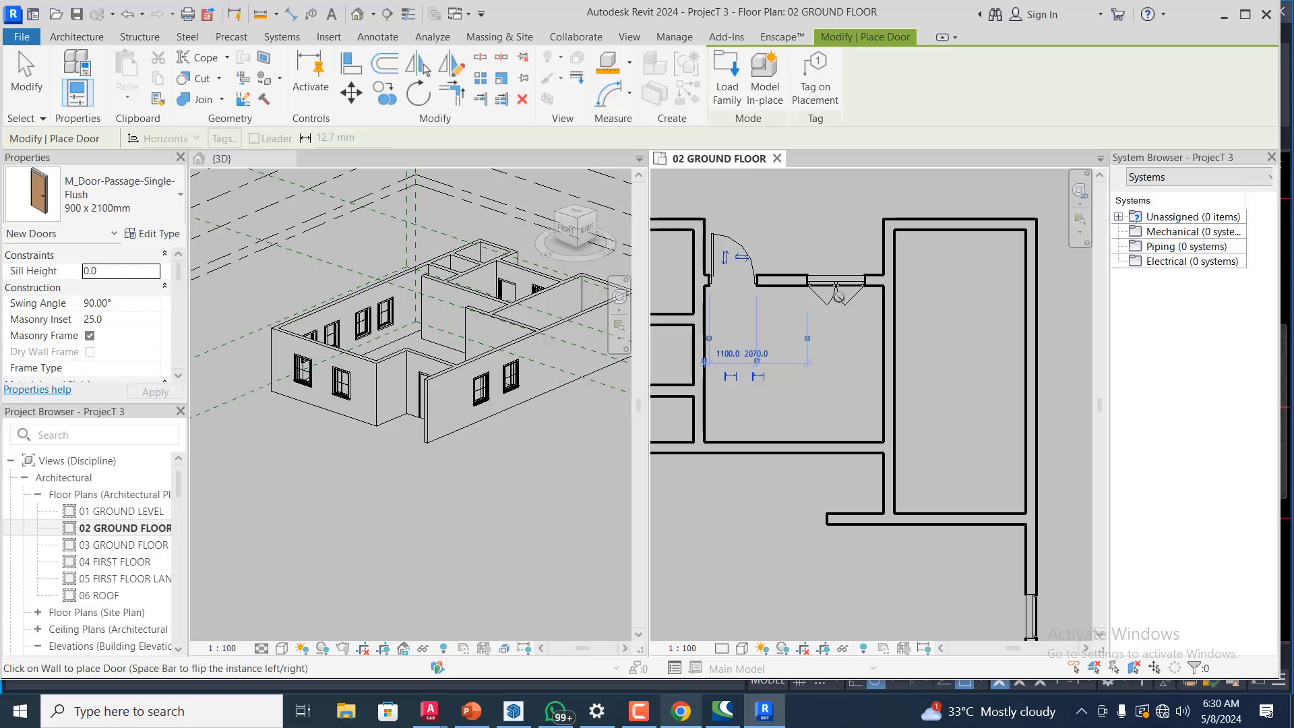
pyautogui.click(786, 269)
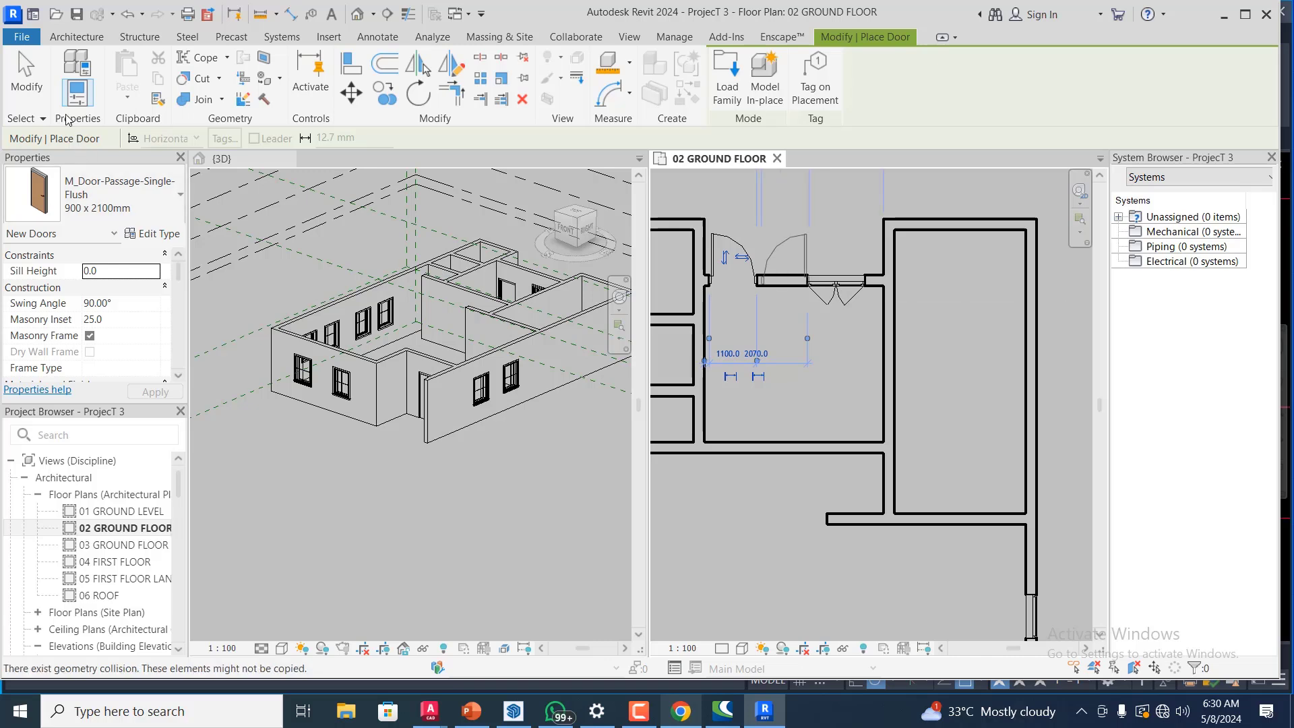
pyautogui.press('Escape')
pyautogui.press('Escape')
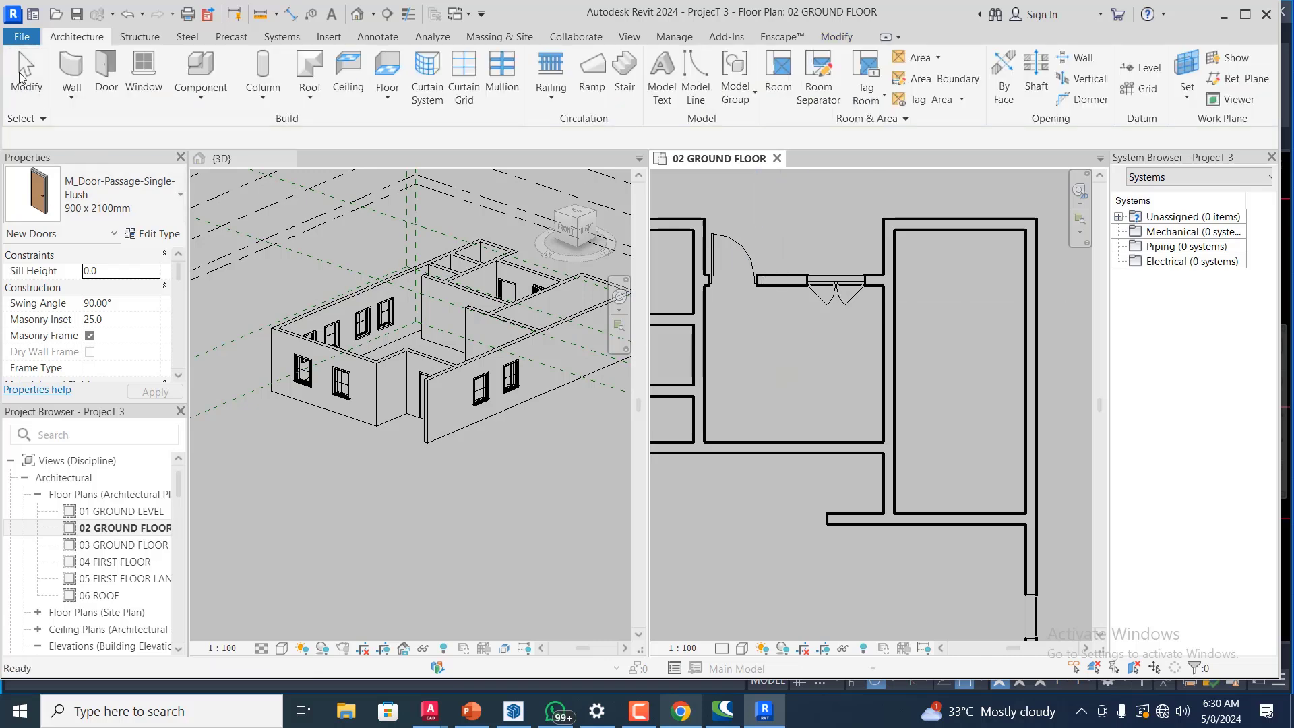
# - Flip the rear wall's double casement window so that its sashes open outward
pyautogui.click(846, 276)
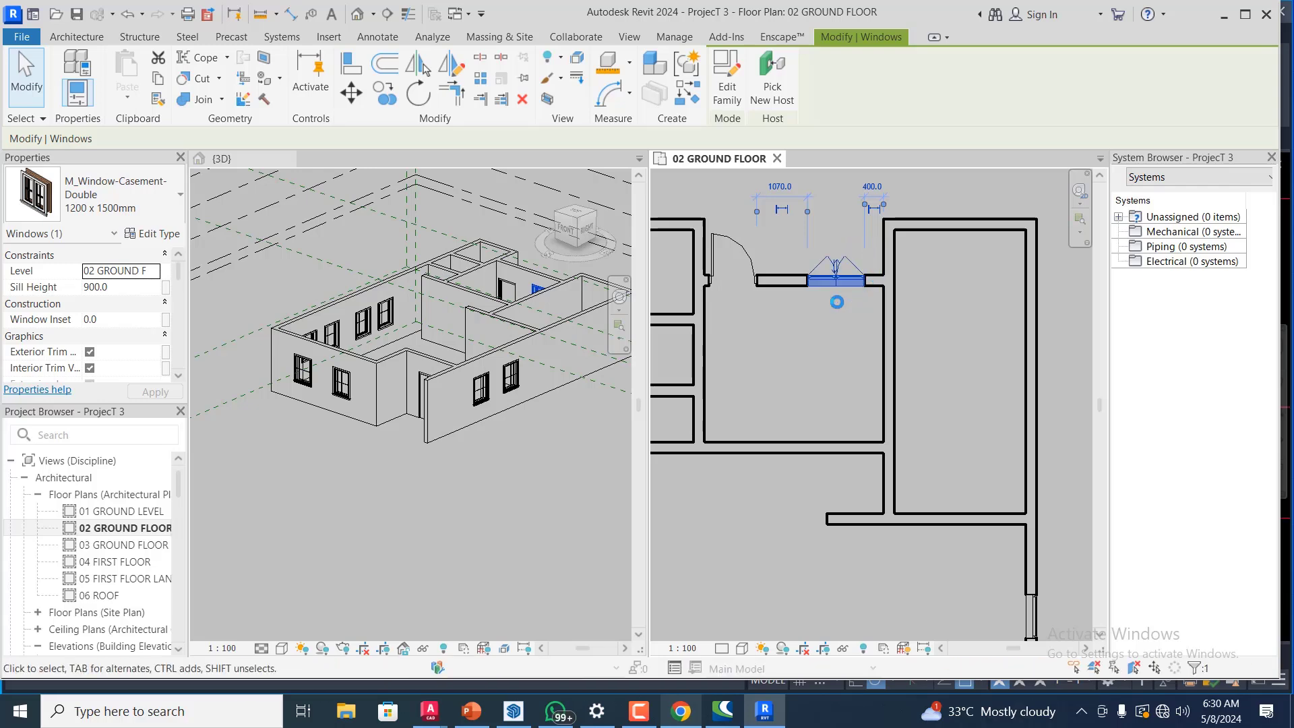
pyautogui.scroll(-2, 948, 281)
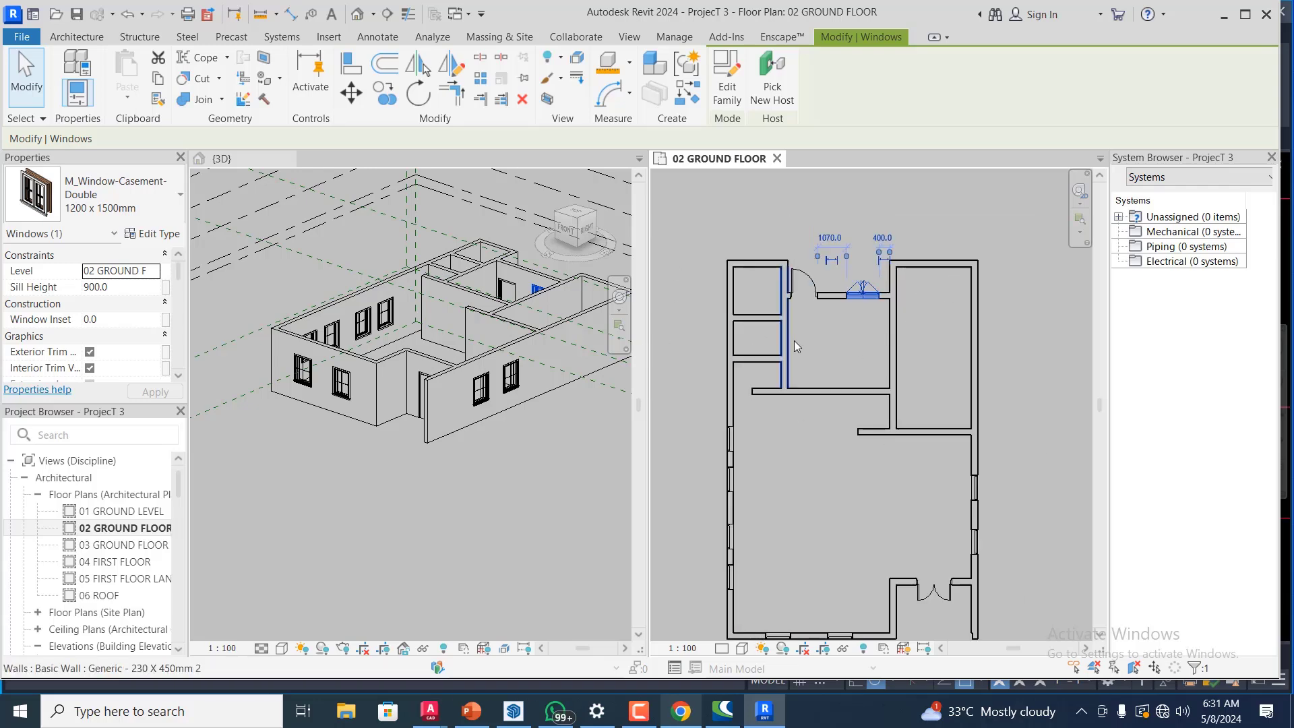
pyautogui.scroll(-2, 805, 240)
pyautogui.scroll(1, 951, 594)
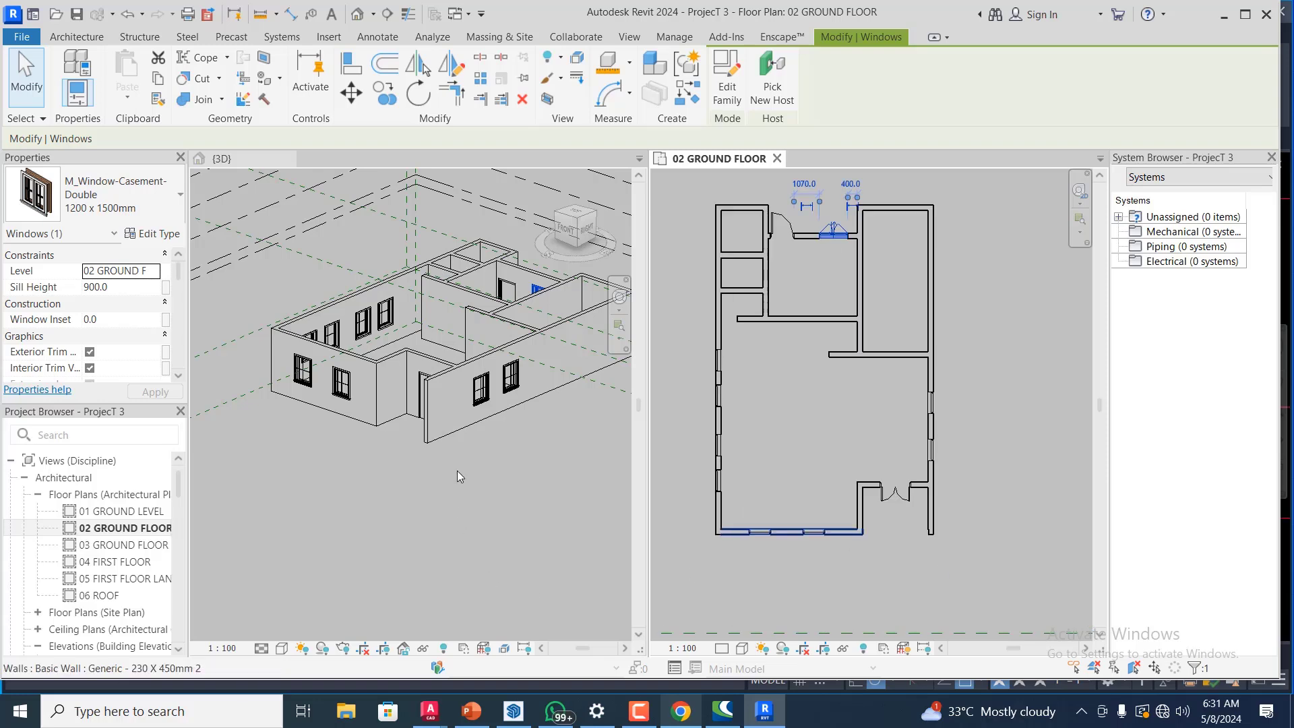
pyautogui.scroll(1, 493, 347)
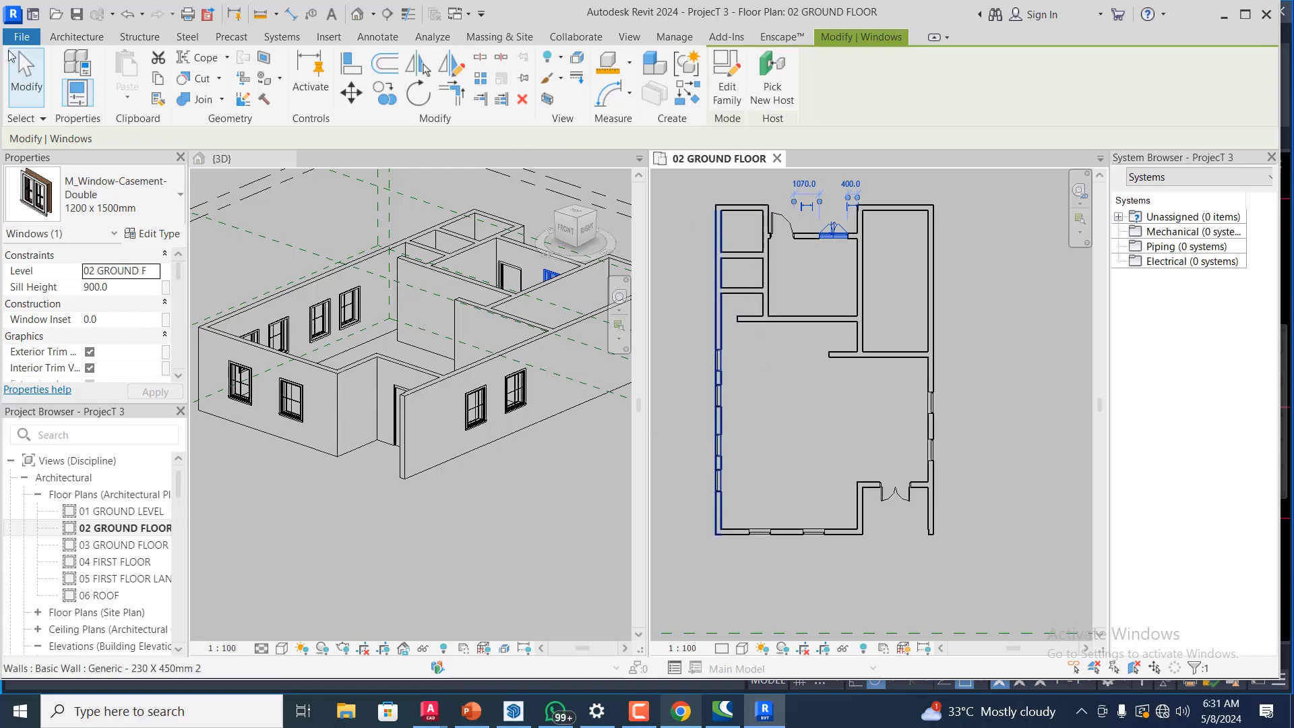
# - Duplicate the M_Window-Casement-Double 1200 x 1500mm type under the name 600 x 600mm 2
pyautogui.click(91, 37)
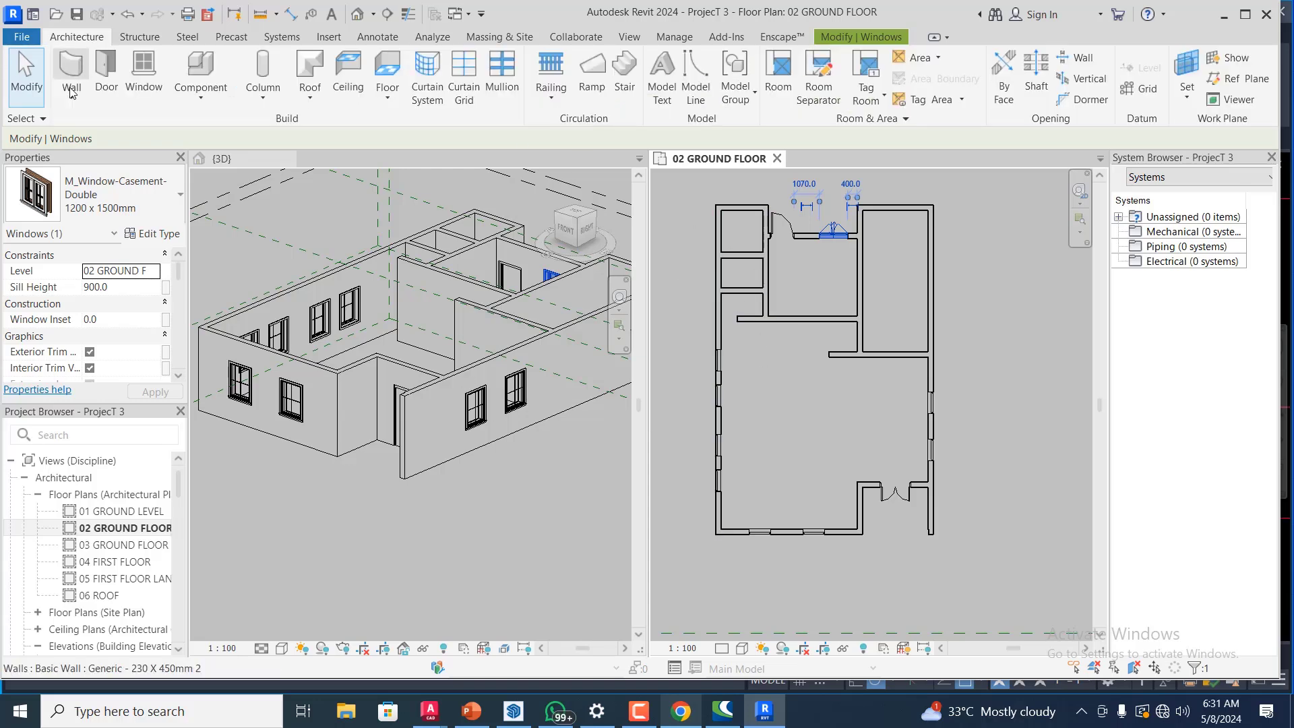
pyautogui.click(143, 76)
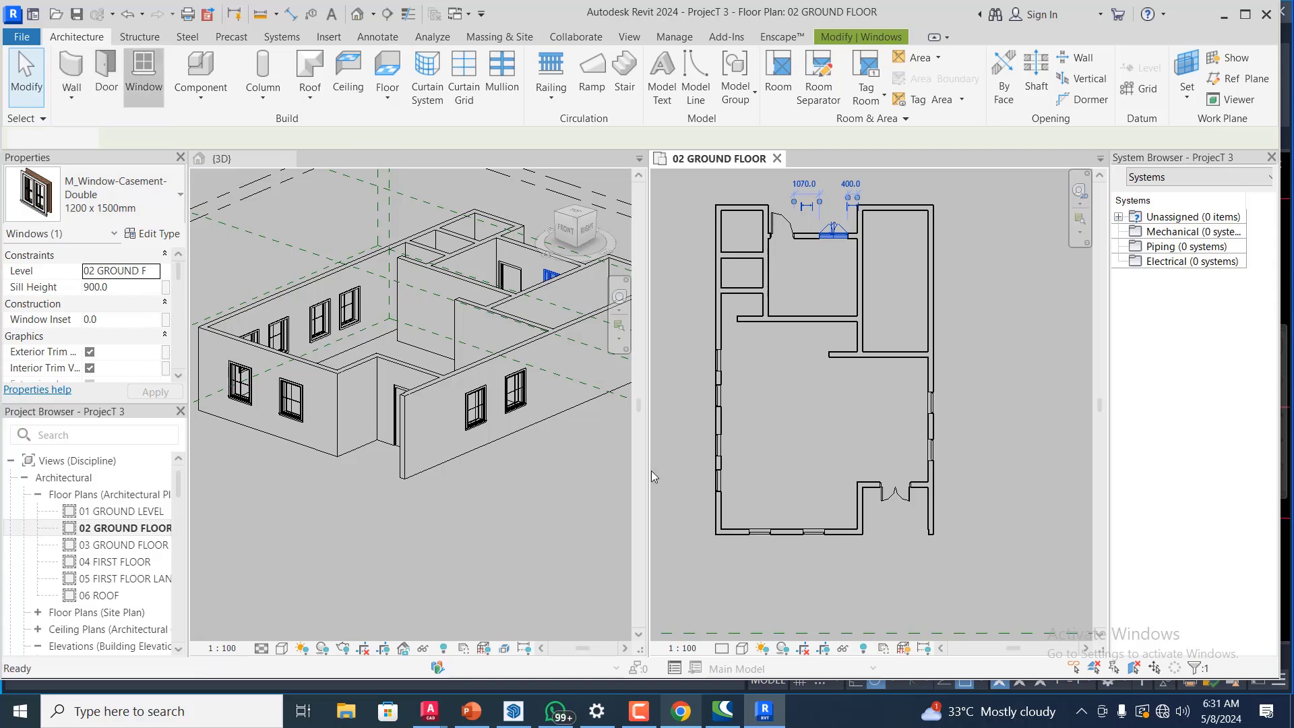
pyautogui.click(174, 196)
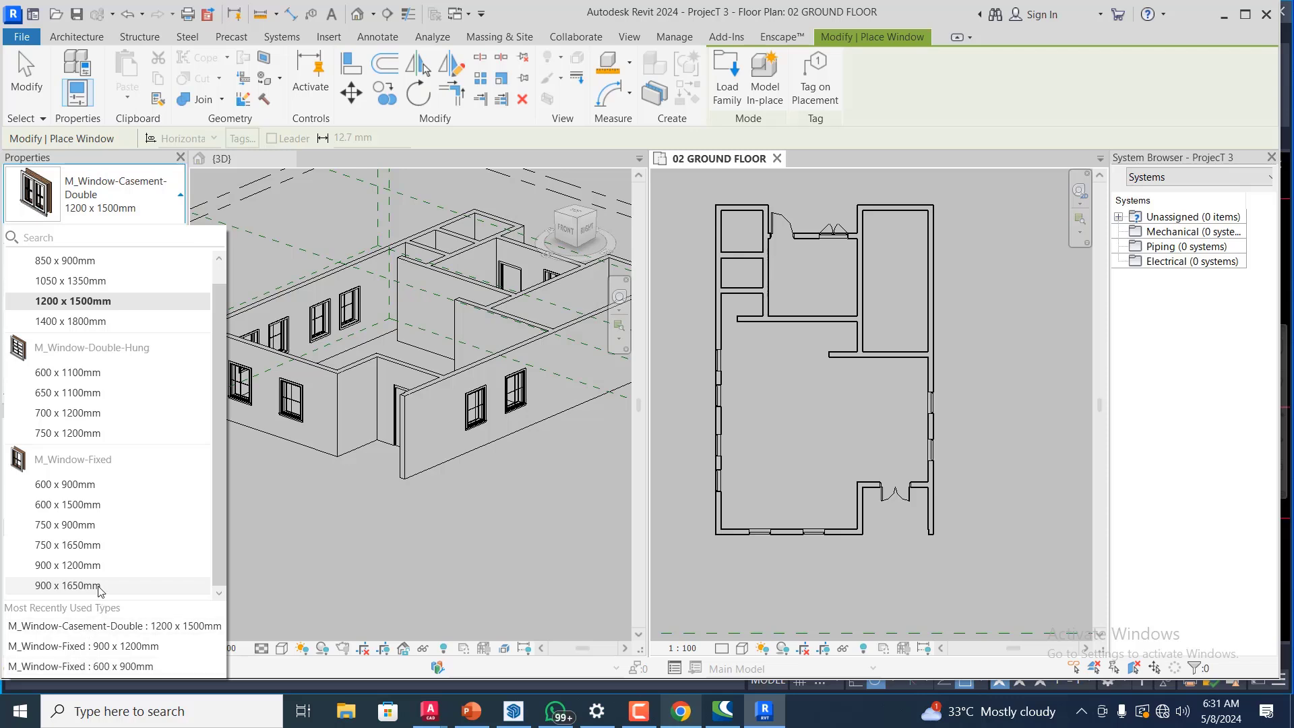
pyautogui.click(407, 152)
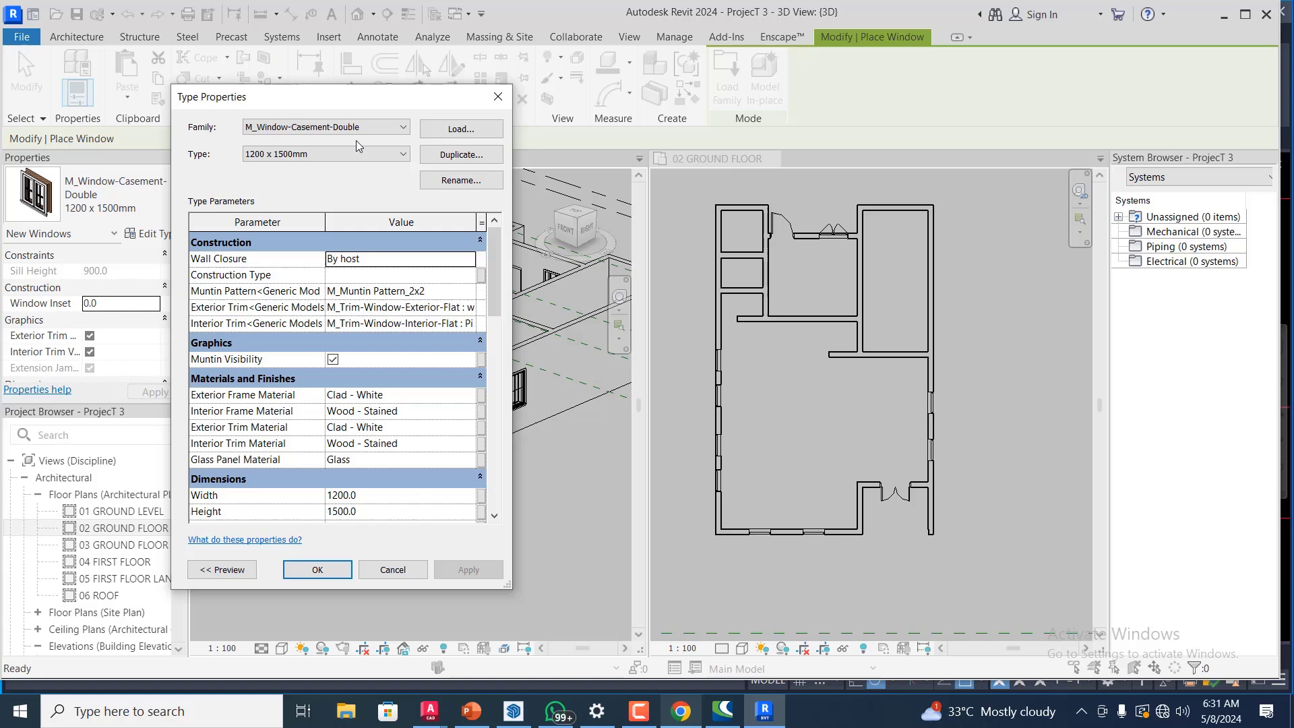
pyautogui.click(461, 155)
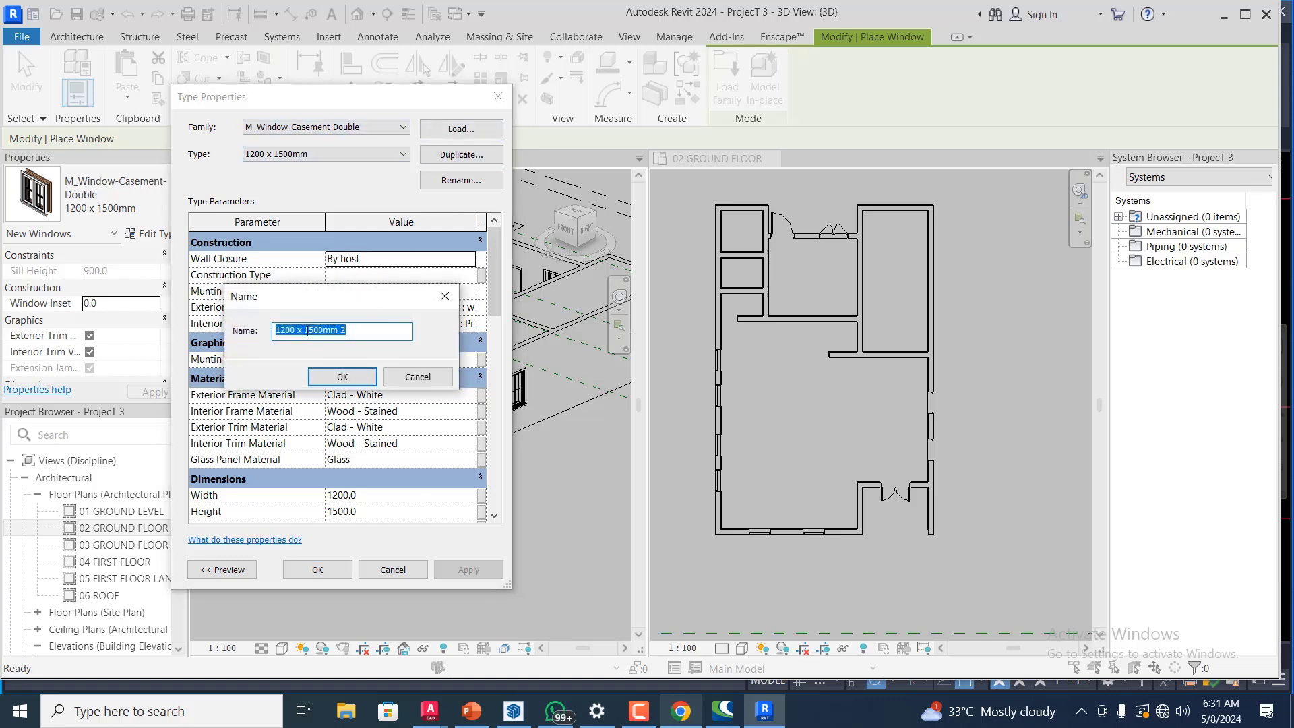
pyautogui.click(295, 330)
pyautogui.press('BackSpace')
pyautogui.press('BackSpace')
pyautogui.press('BackSpace')
pyautogui.press('BackSpace')
pyautogui.write('600')
pyautogui.press('BackSpace')
pyautogui.press('BackSpace')
pyautogui.press('BackSpace')
pyautogui.press('BackSpace')
pyautogui.write('600')
pyautogui.click(342, 376)
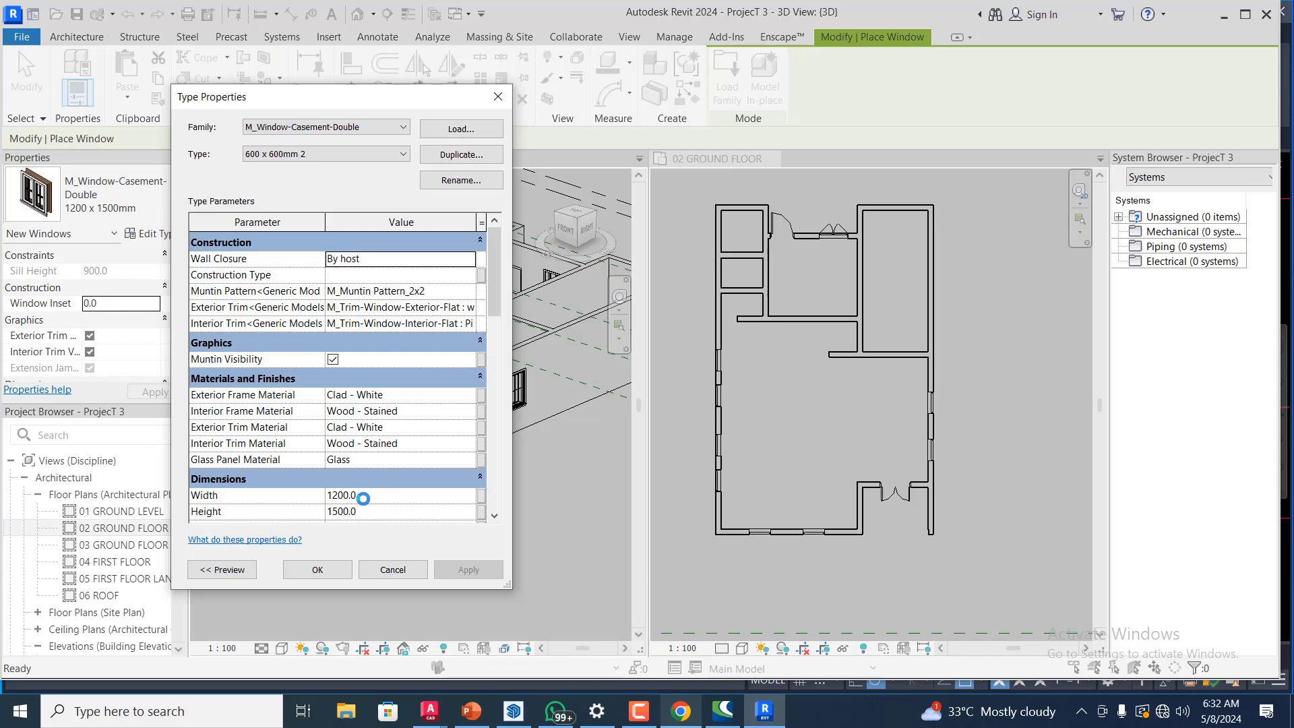
# - Set the new casement window type's width and height to 600 mm each and make it the type for placement
pyautogui.click(363, 498)
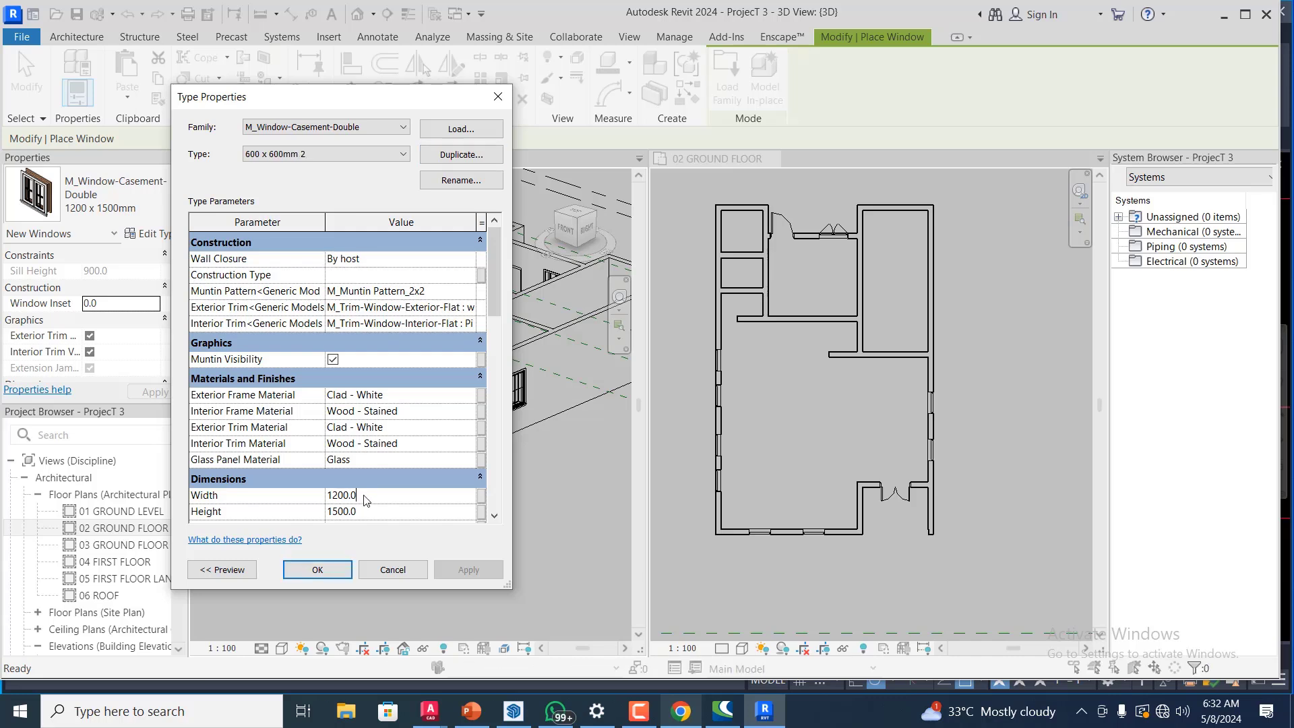
pyautogui.moveTo(357, 496); pyautogui.dragTo(327, 495)
pyautogui.write('600')
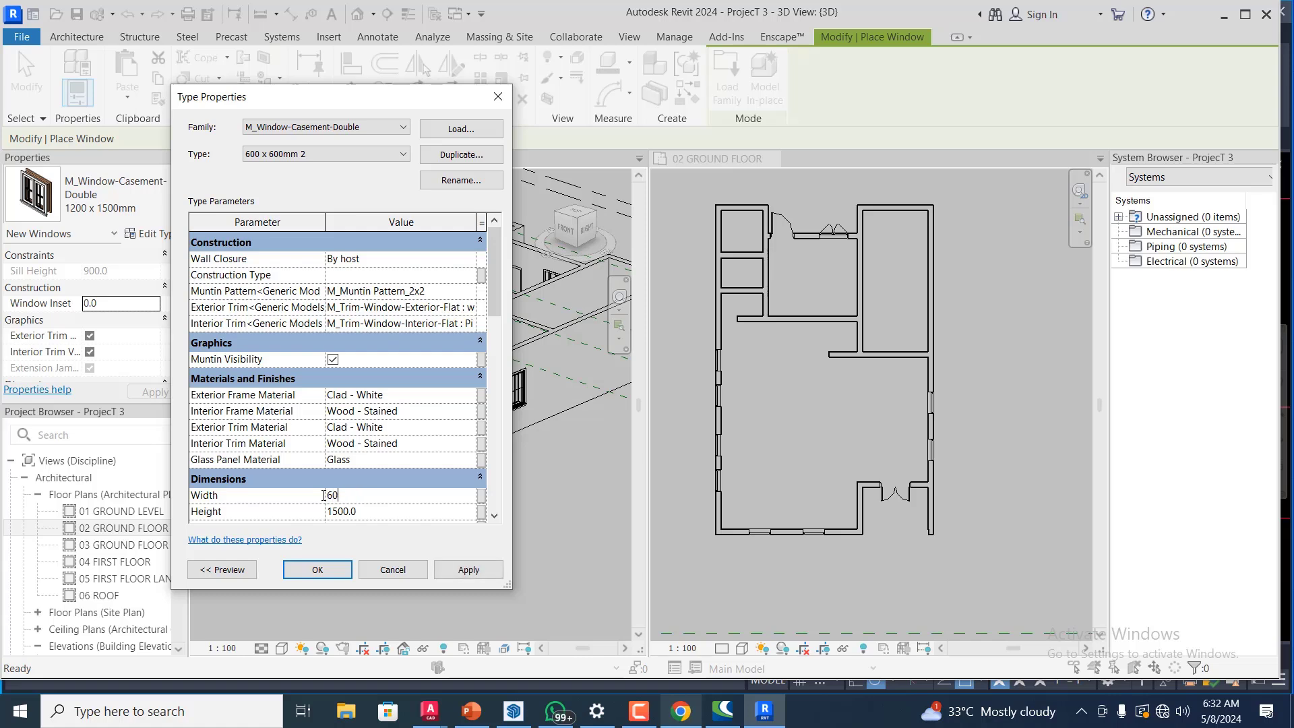
pyautogui.click(341, 515)
pyautogui.doubleClick(341, 515)
pyautogui.write('6')
pyautogui.click(317, 570)
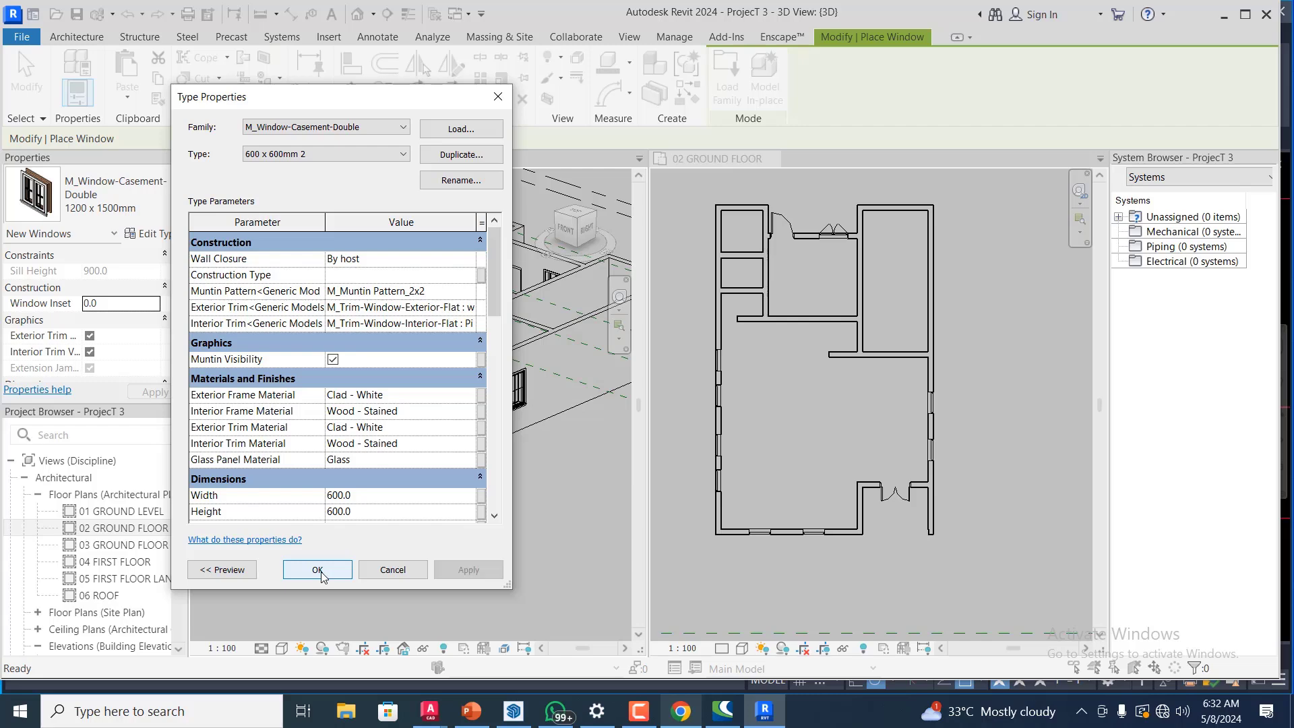
pyautogui.click(318, 571)
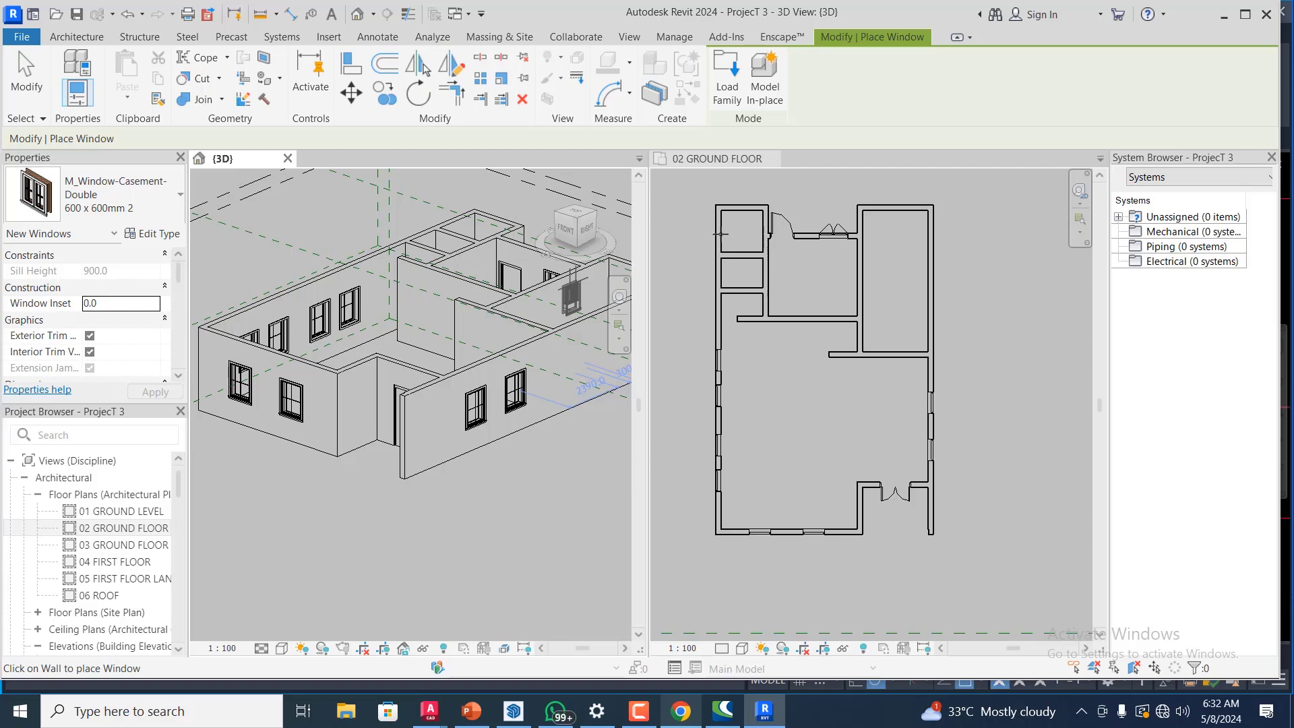
pyautogui.scroll(2, 723, 226)
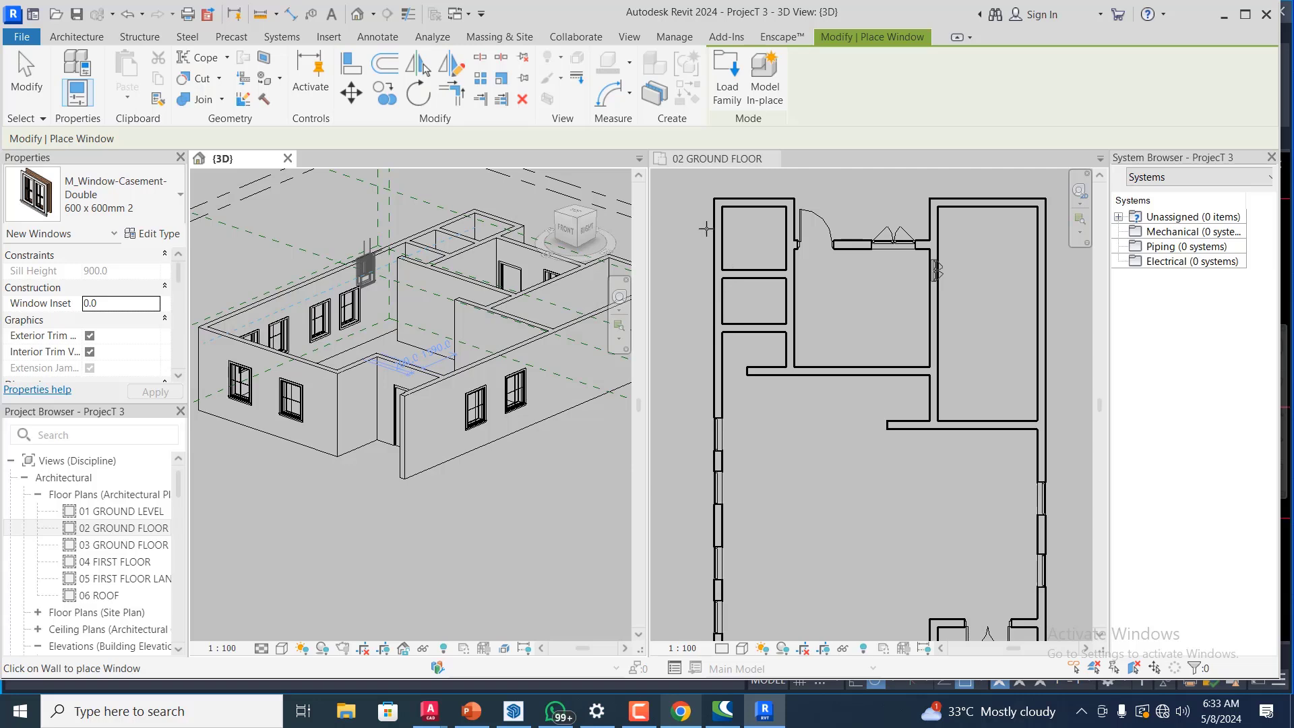
# - Place a 600 x 600mm 2 casement window in the west wall, centred on the middle small room and opening outward
pyautogui.click(803, 332)
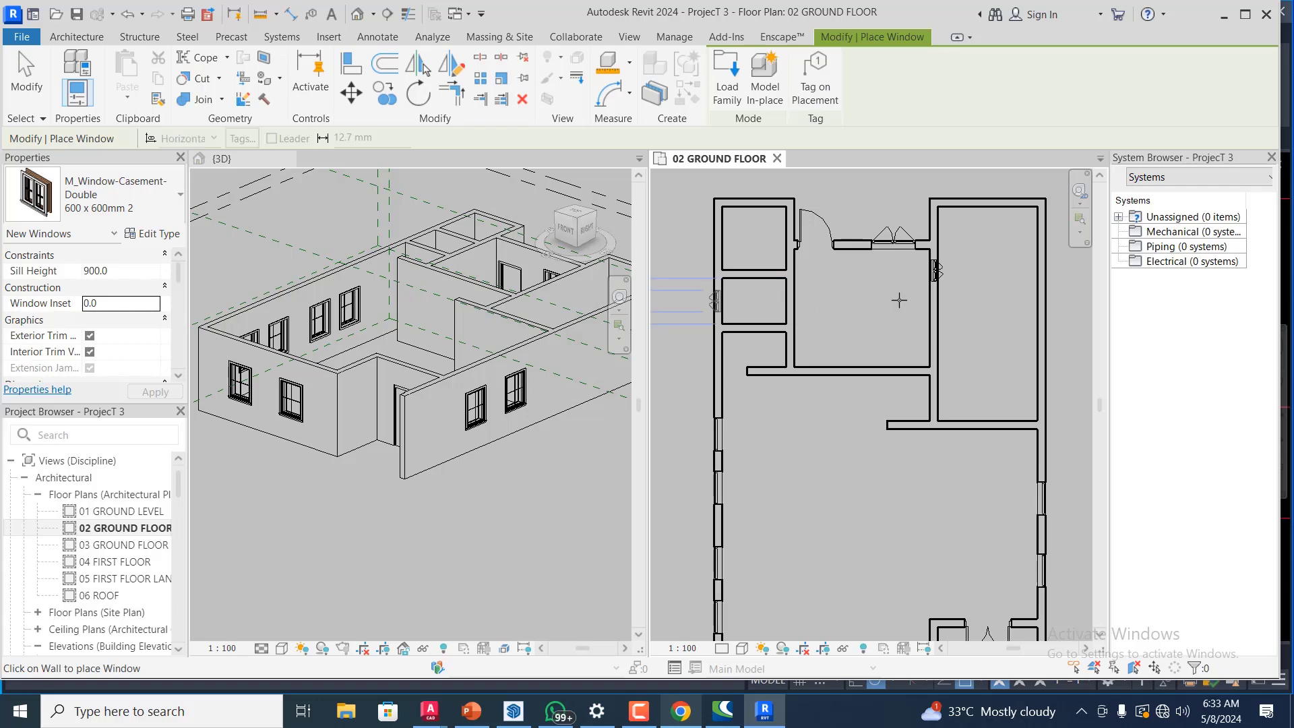
pyautogui.scroll(-3, 904, 305)
pyautogui.scroll(2, 744, 297)
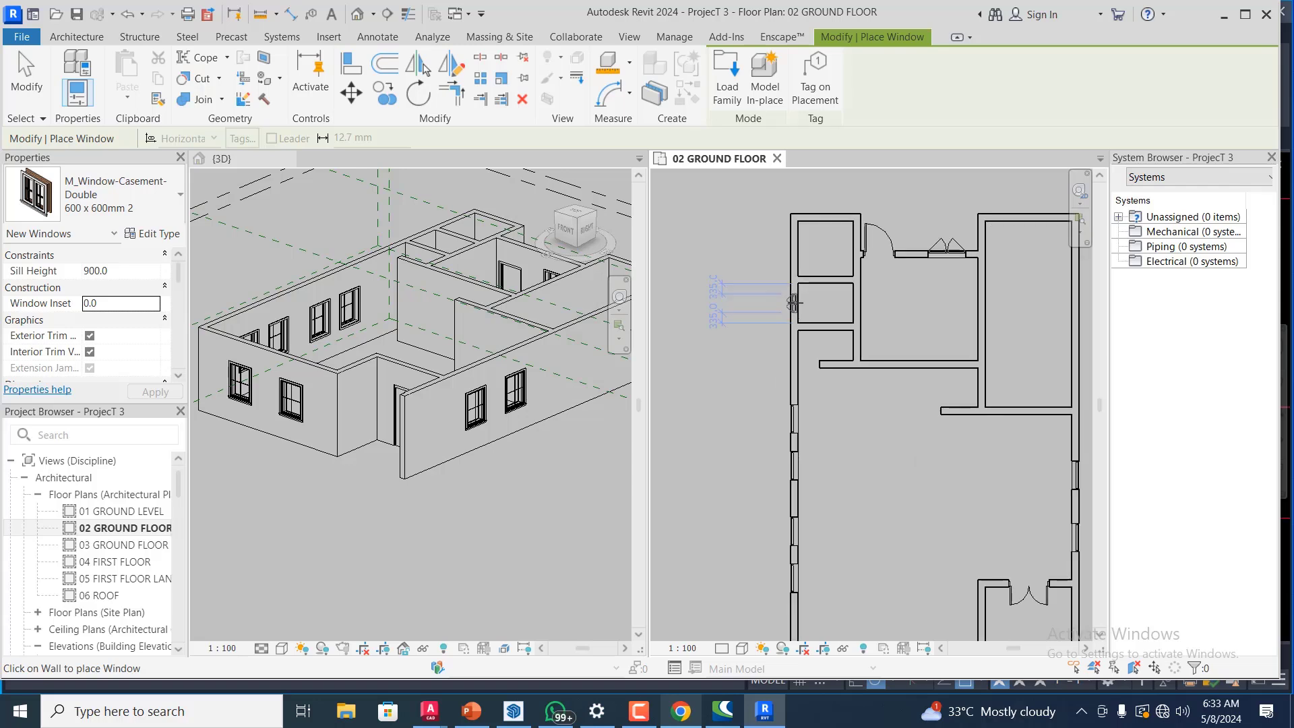
pyautogui.click(784, 298)
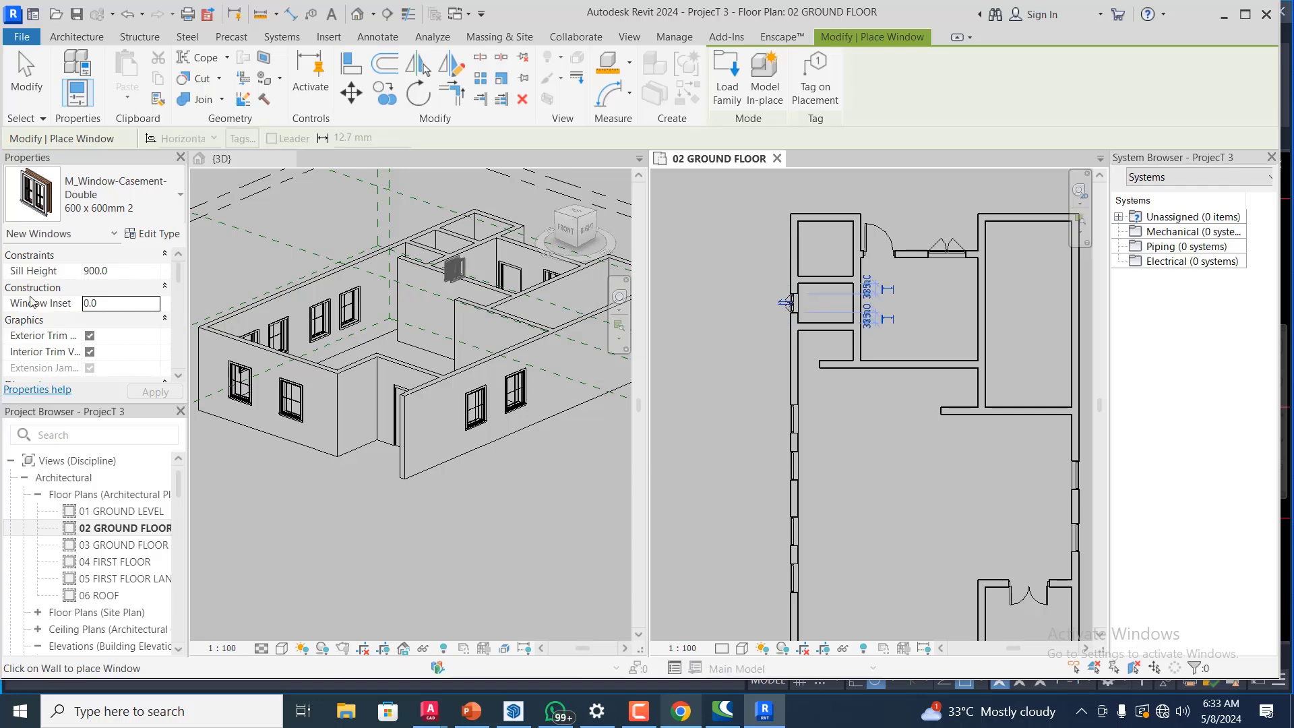
# - Set the sill height for new windows to 1500 and place another in the west wall, centred on the north-west room
pyautogui.click(125, 272)
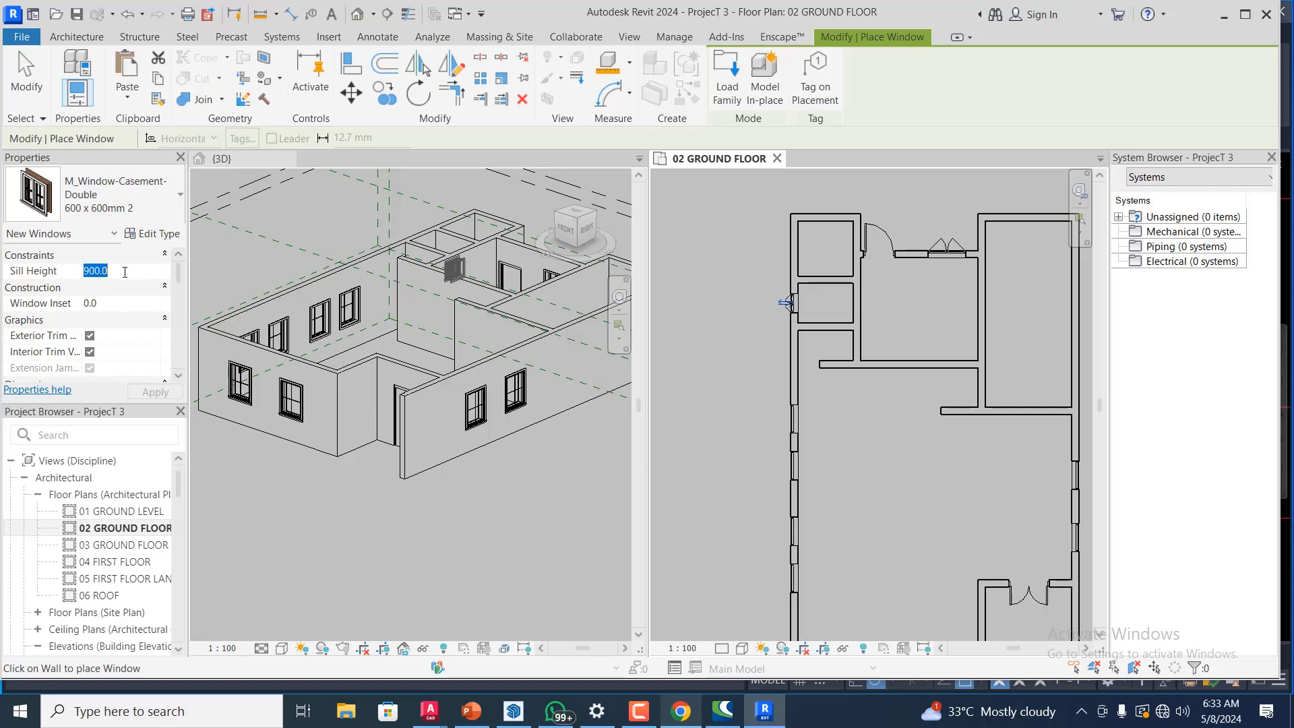
pyautogui.write('1500')
pyautogui.press('Return')
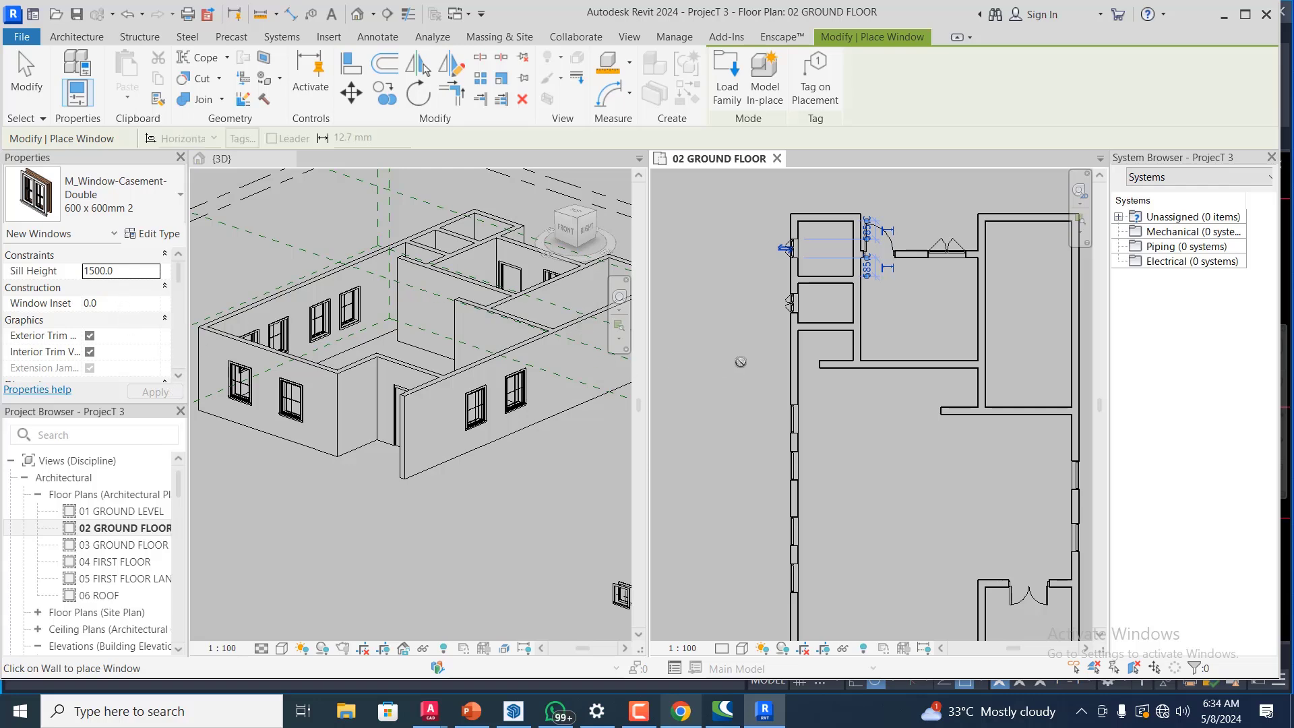
pyautogui.scroll(1, 890, 339)
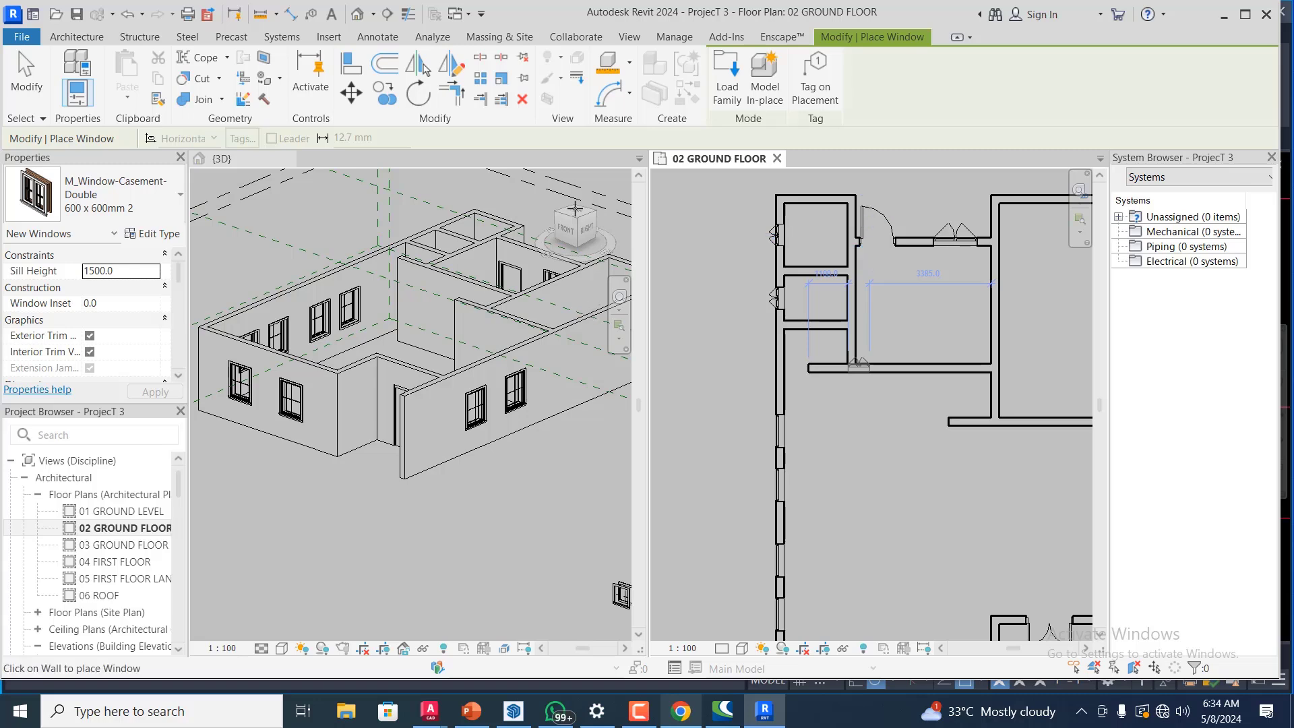
pyautogui.press('Escape')
pyautogui.press('Escape')
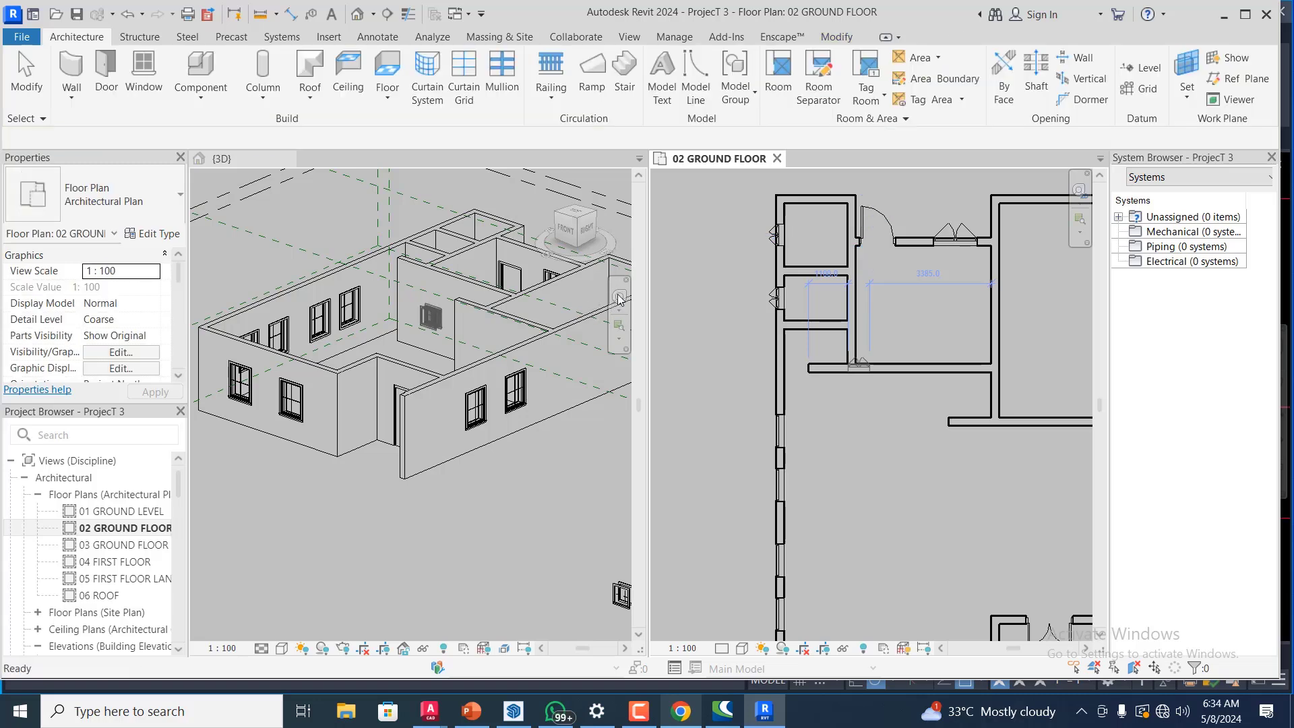
# - Set the sill height of the middle small room's 600 x 600mm 2 window to 1500 in the 3D view
pyautogui.click(623, 299)
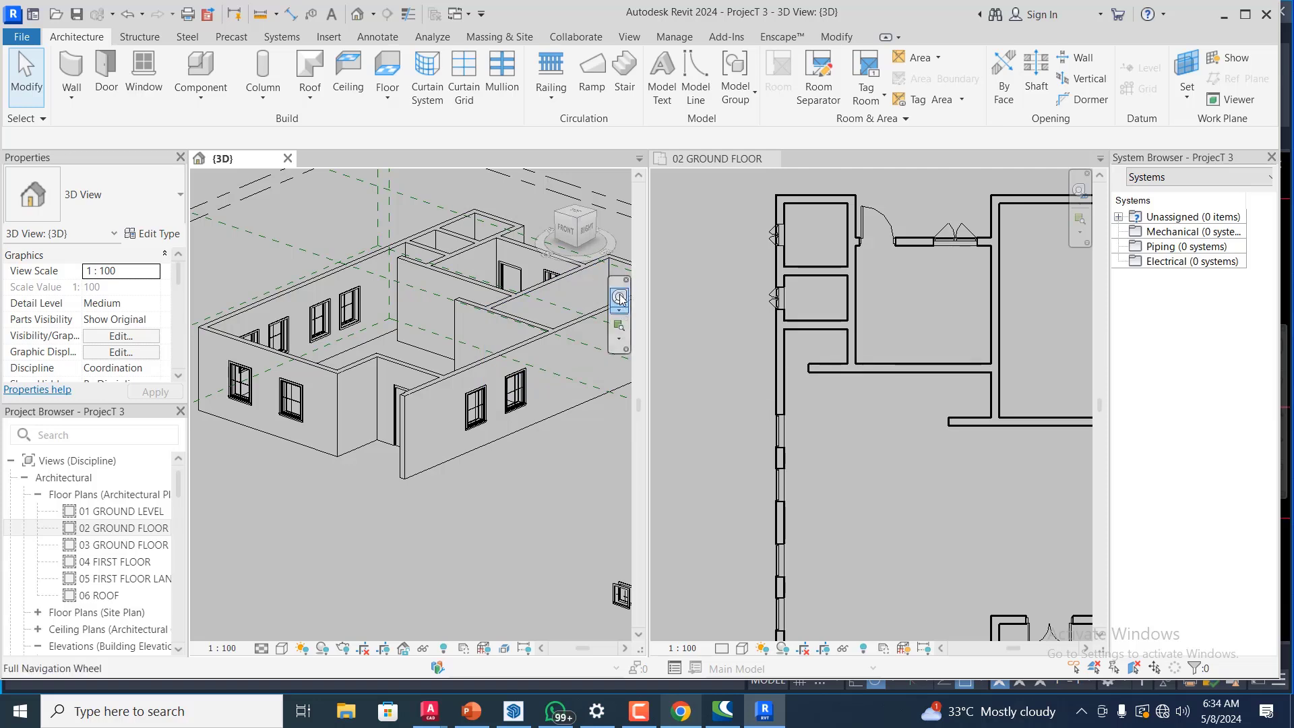
pyautogui.click(620, 299)
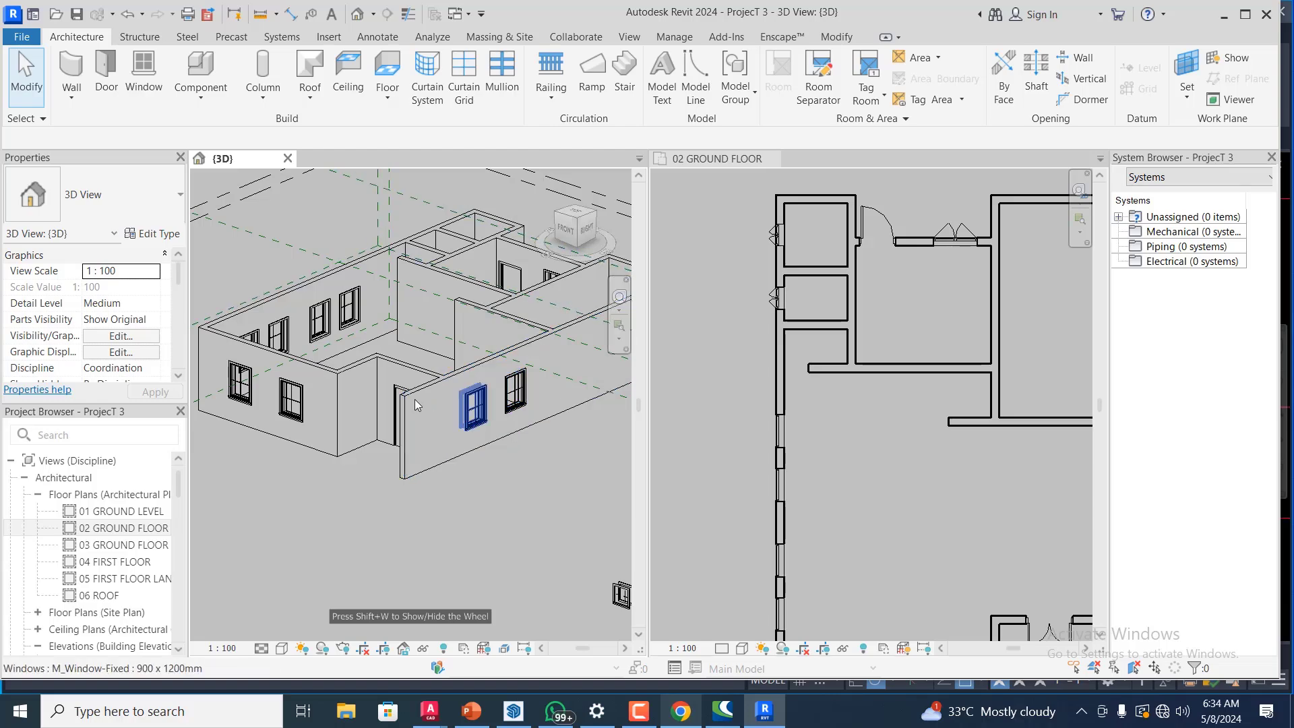
pyautogui.scroll(-2, 351, 418)
pyautogui.scroll(-2, 347, 422)
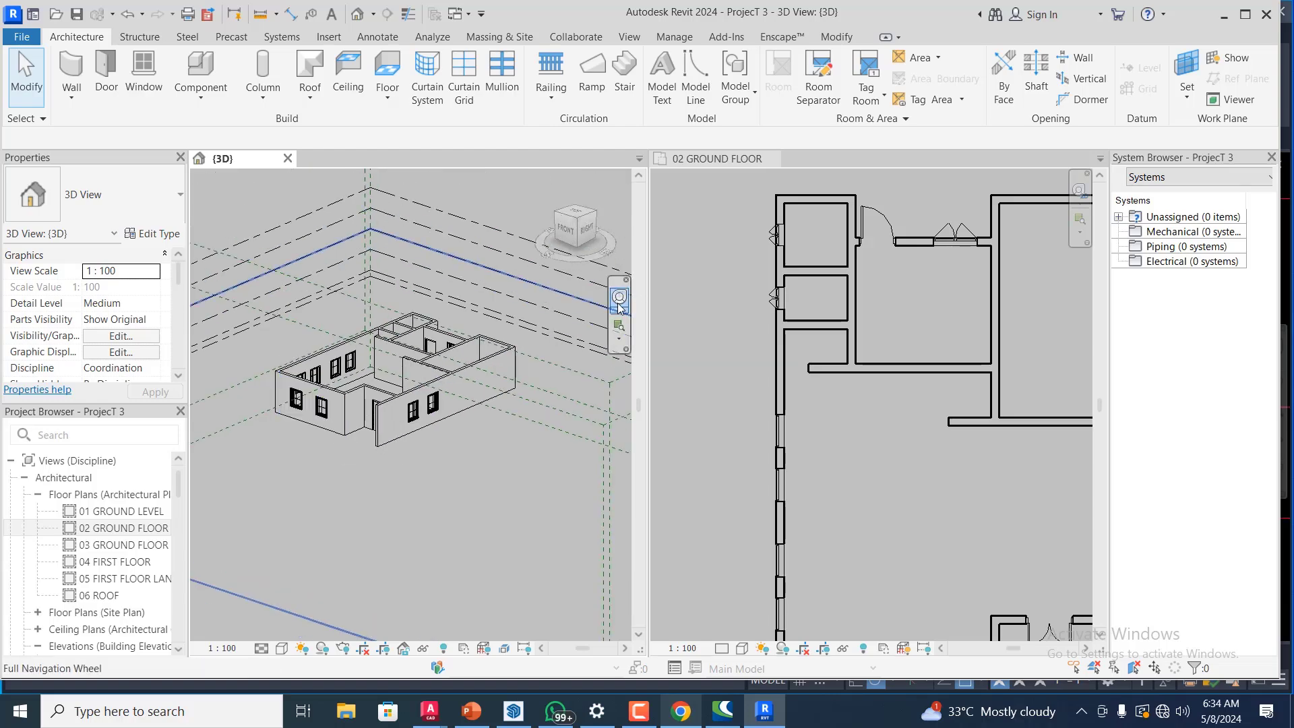
pyautogui.scroll(2, 621, 300)
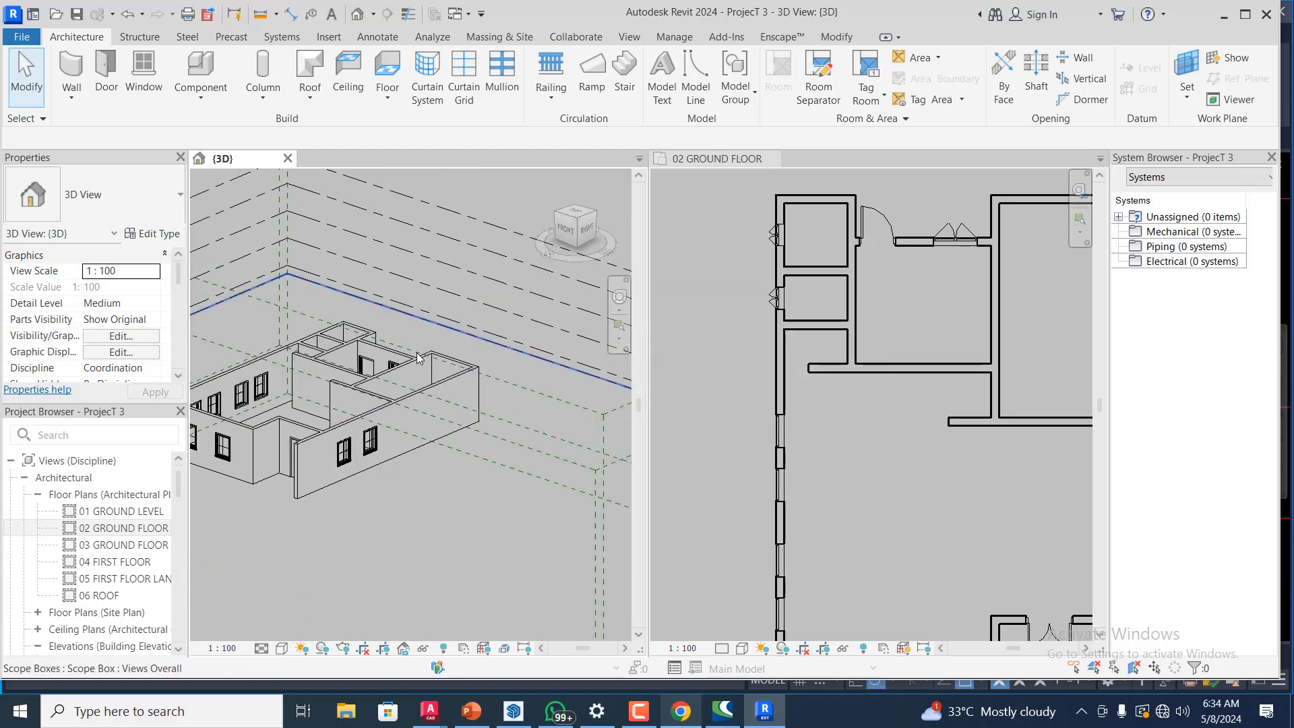
pyautogui.scroll(-4, 433, 351)
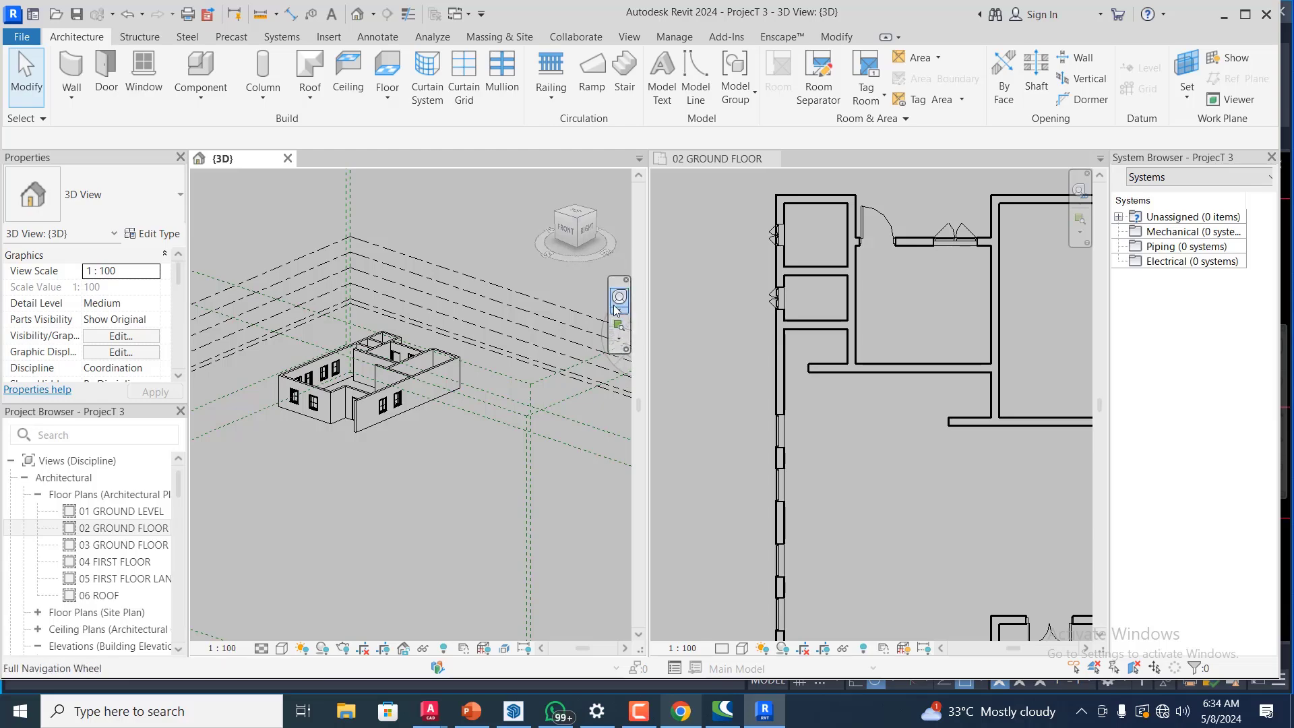
pyautogui.click(621, 296)
pyautogui.moveTo(575, 323); pyautogui.dragTo(362, 402)
pyautogui.scroll(5, 284, 475)
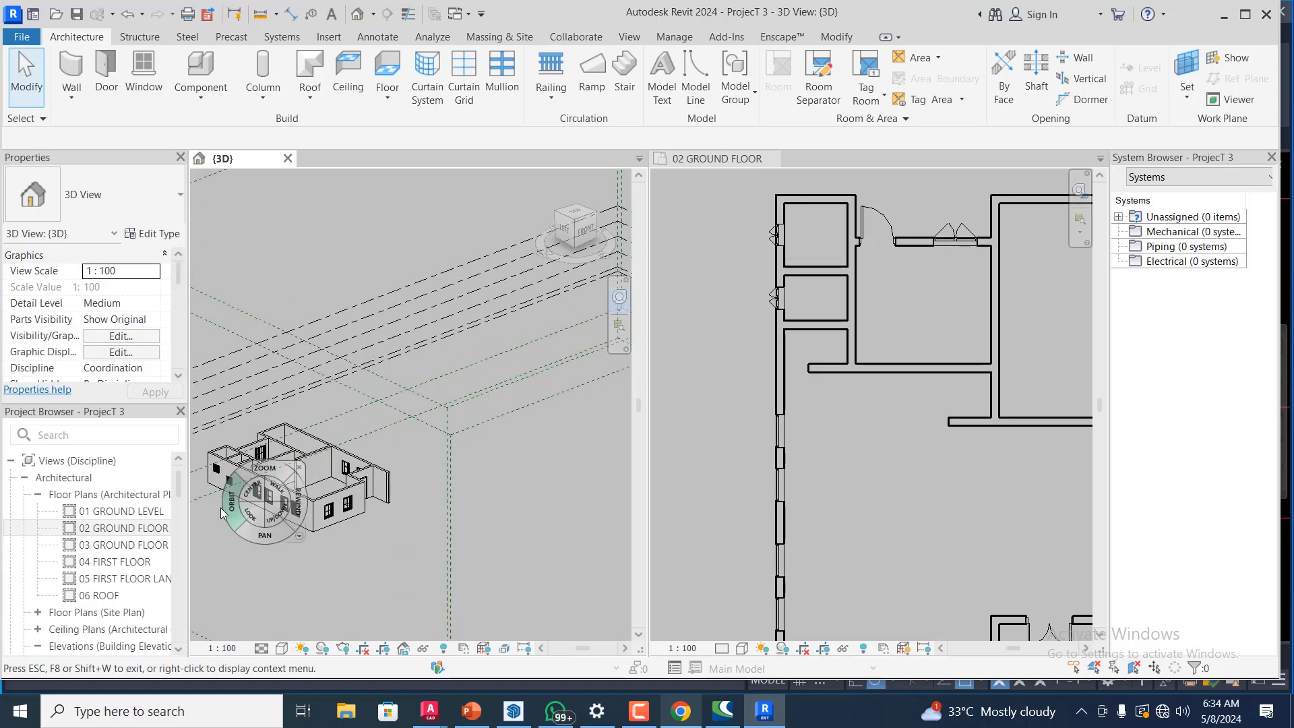
pyautogui.scroll(-3, 462, 433)
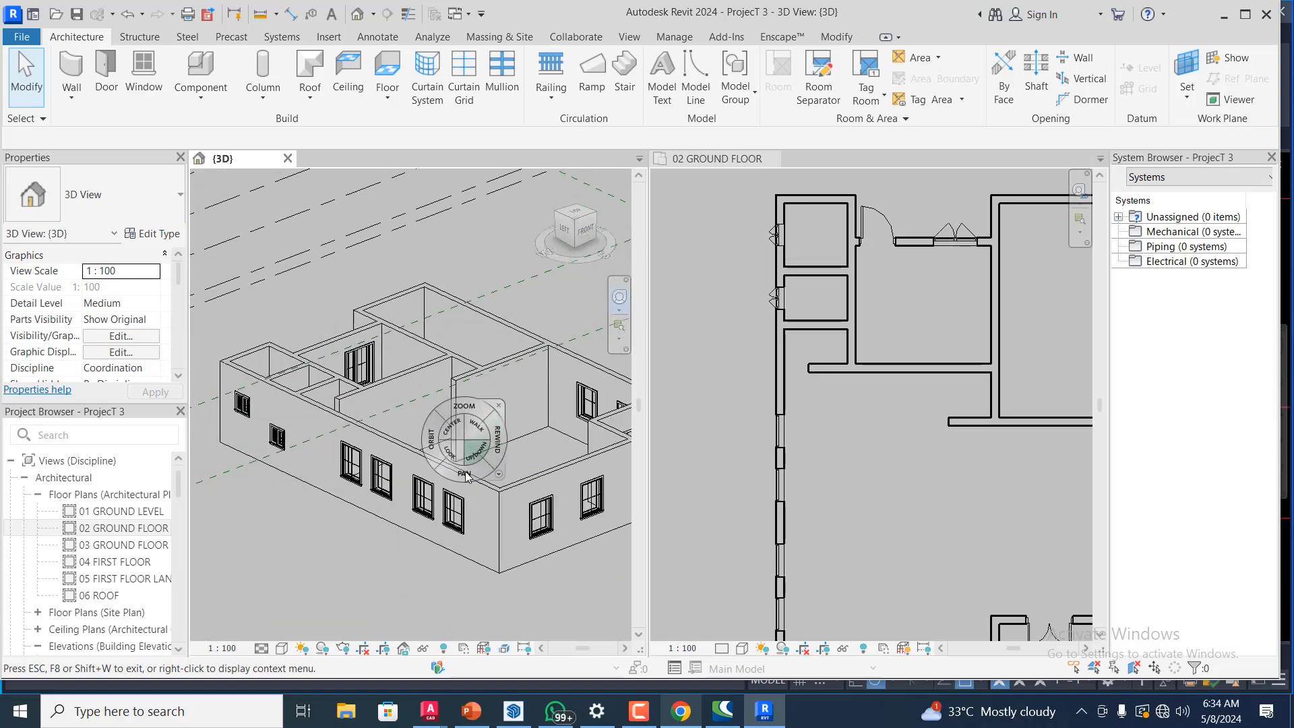
pyautogui.press('Escape')
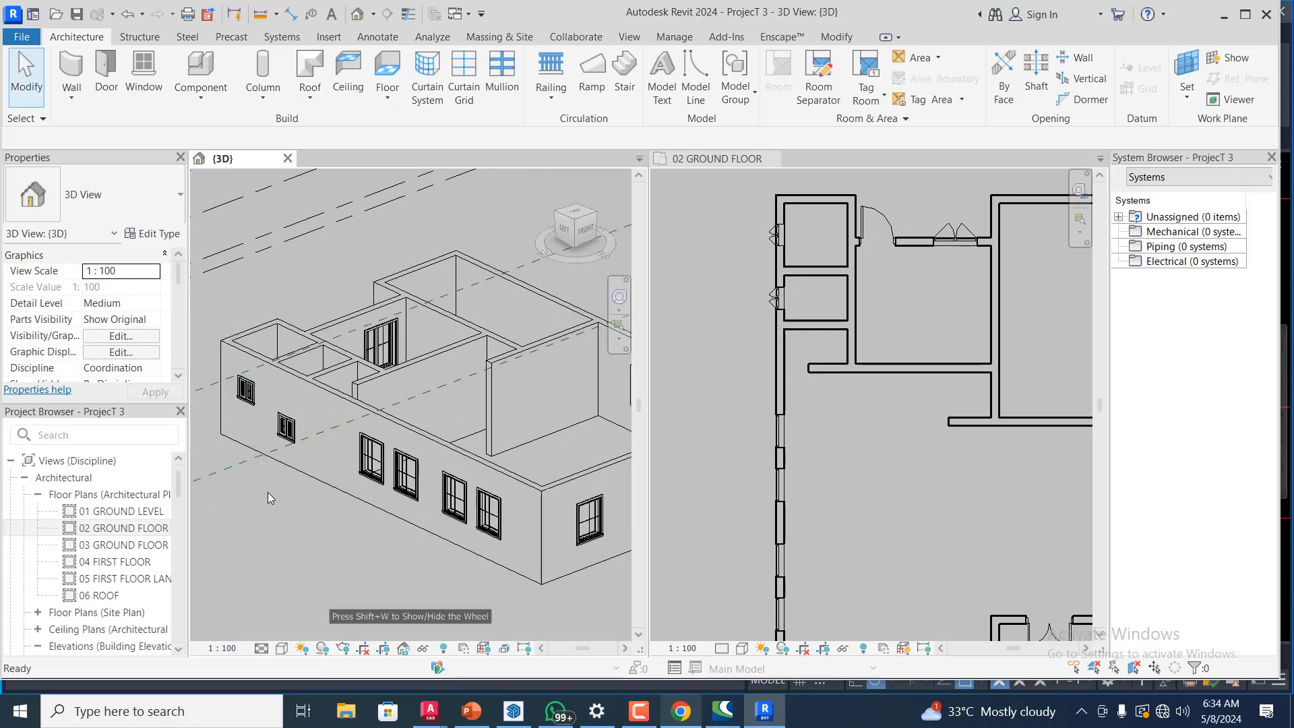
pyautogui.click(288, 438)
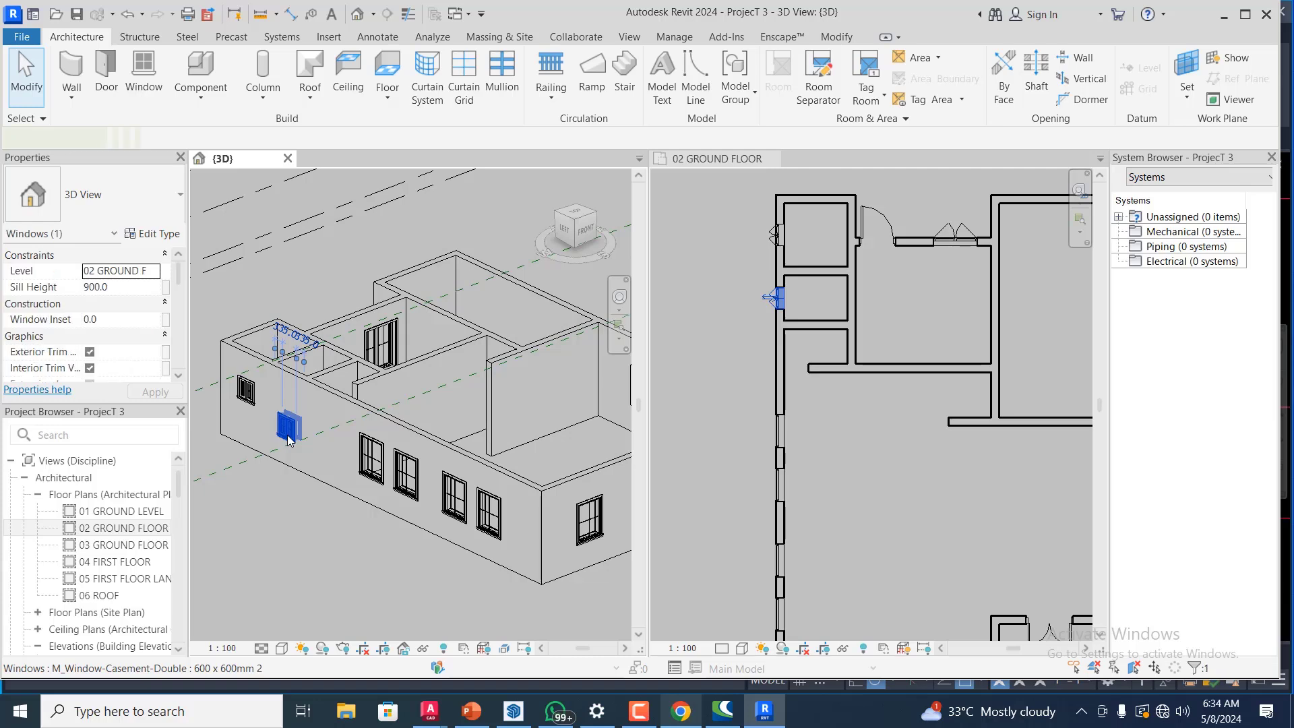
pyautogui.click(124, 289)
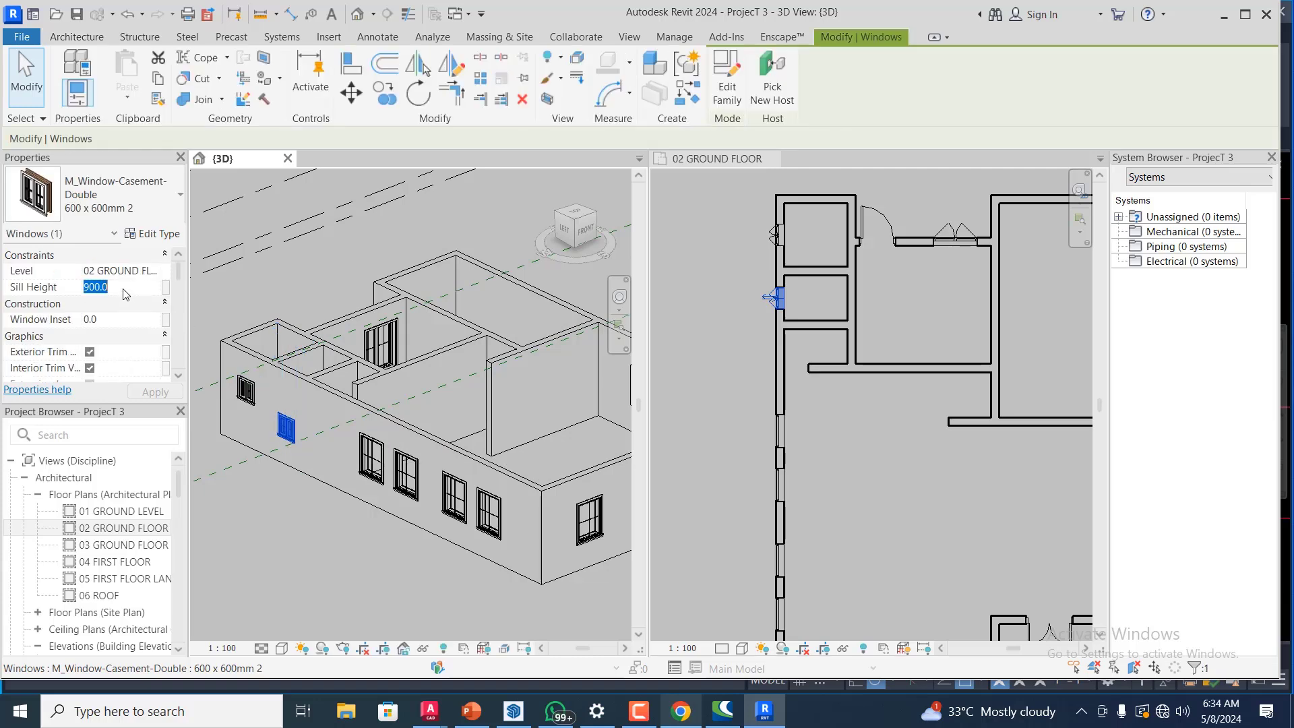
pyautogui.write('1500')
pyautogui.press('Return')
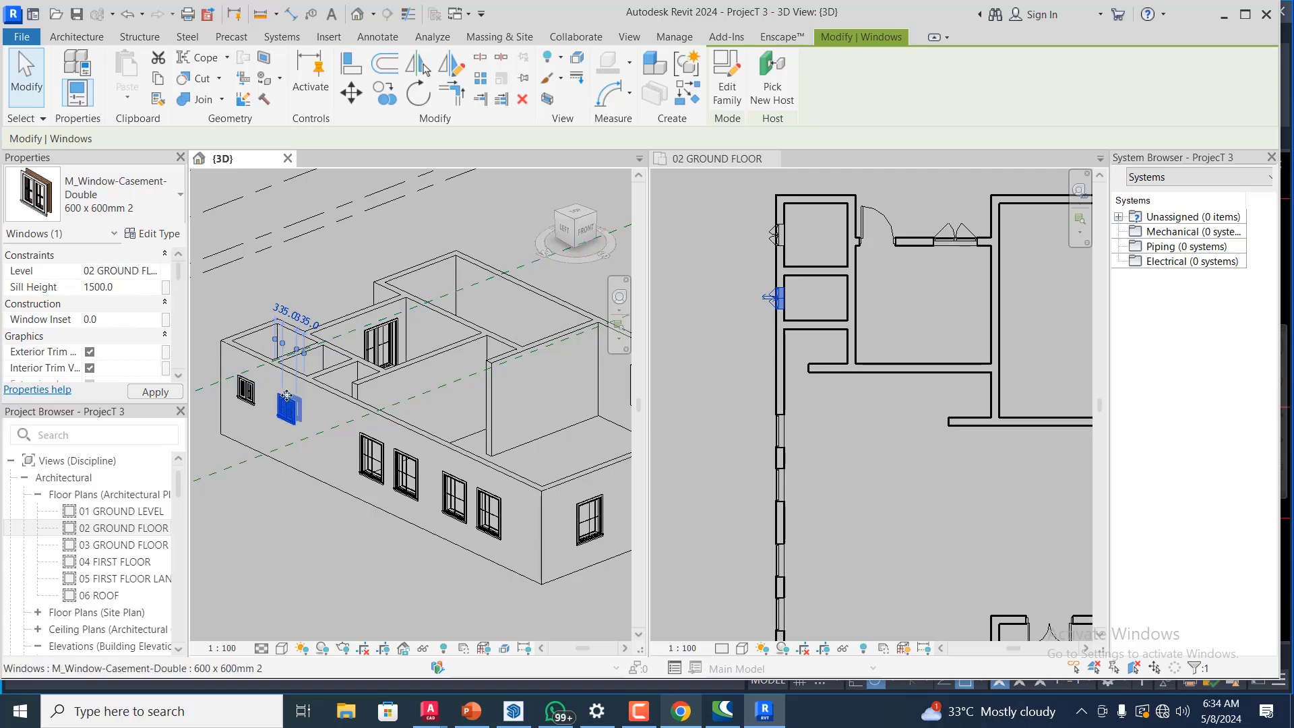
pyautogui.click(325, 278)
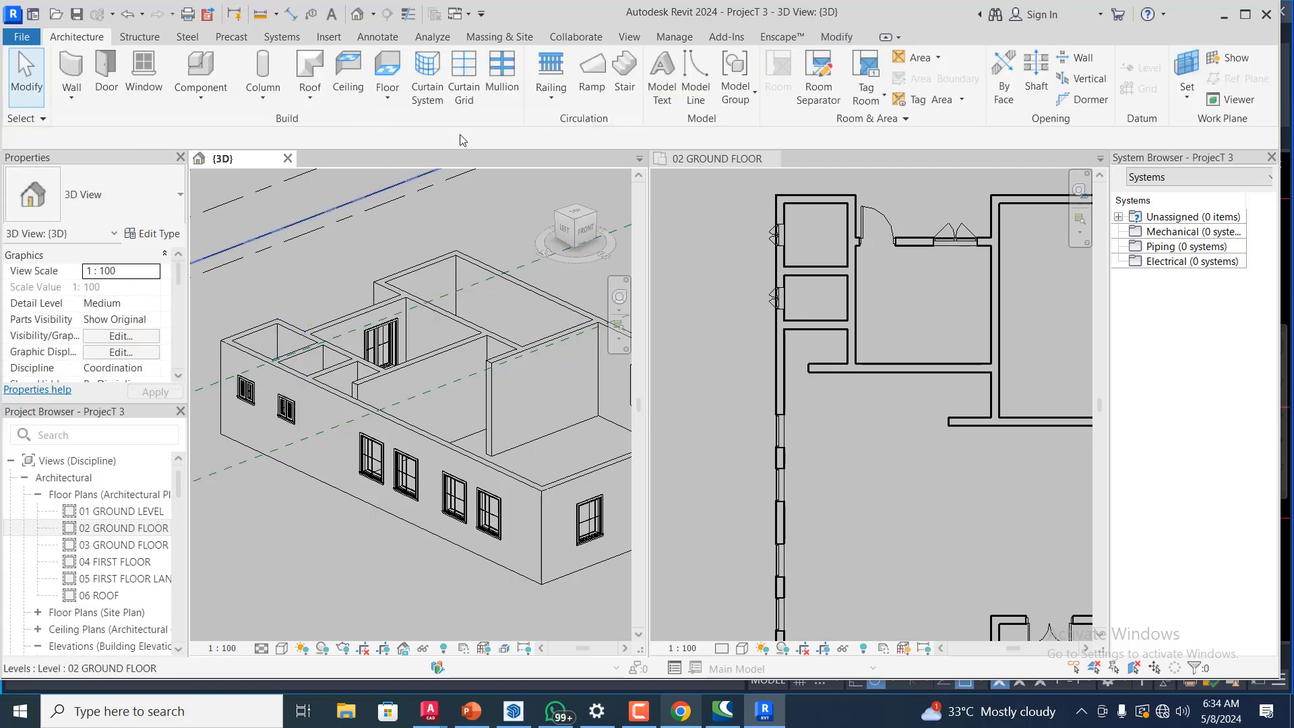
# - Examine the model's front facade and interior rooms in 3D from the front and from above
pyautogui.click(619, 300)
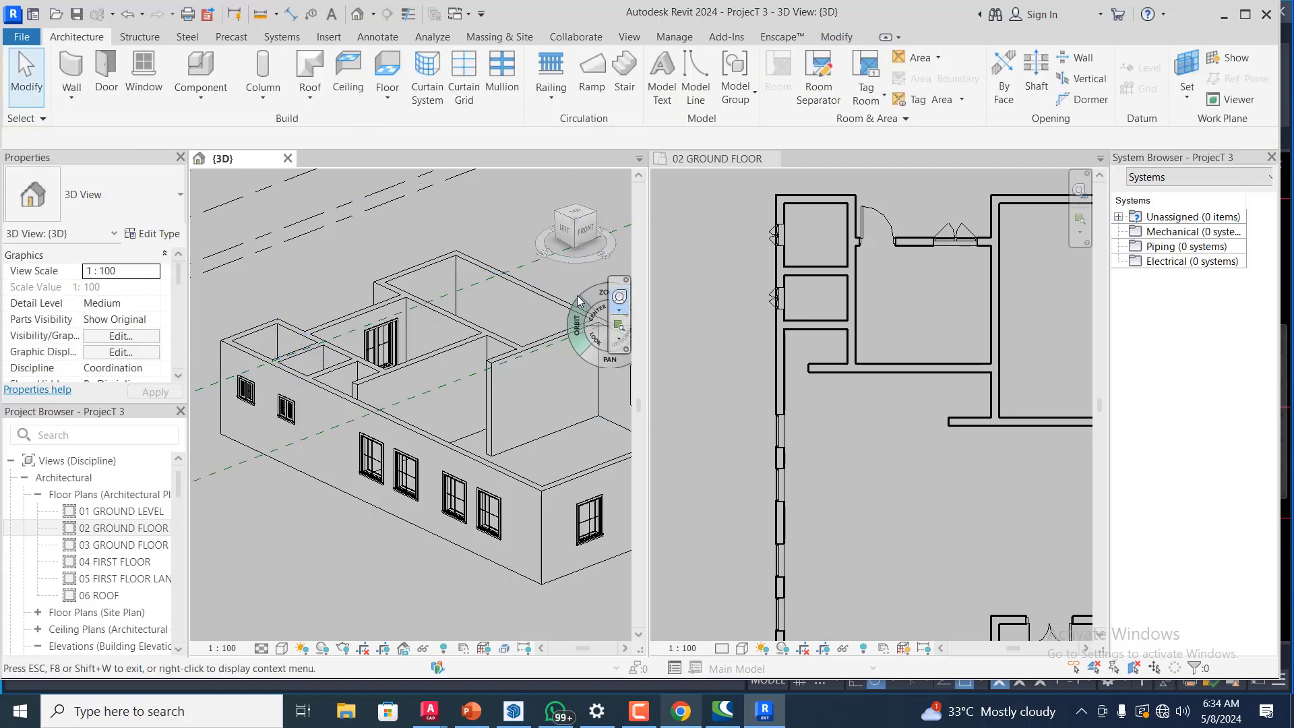
pyautogui.moveTo(577, 304); pyautogui.dragTo(325, 543)
pyautogui.scroll(-3, 326, 538)
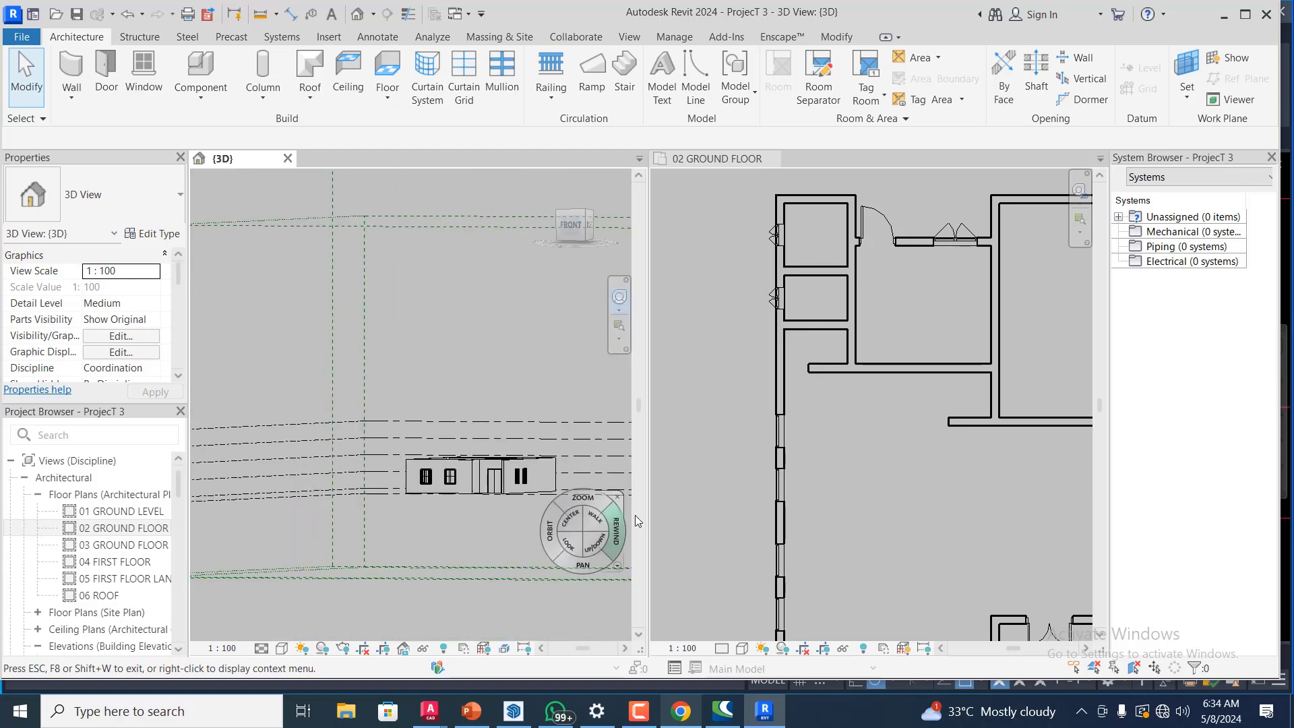
pyautogui.scroll(5, 565, 492)
pyautogui.moveTo(546, 491); pyautogui.dragTo(550, 498)
pyautogui.scroll(3, 399, 408)
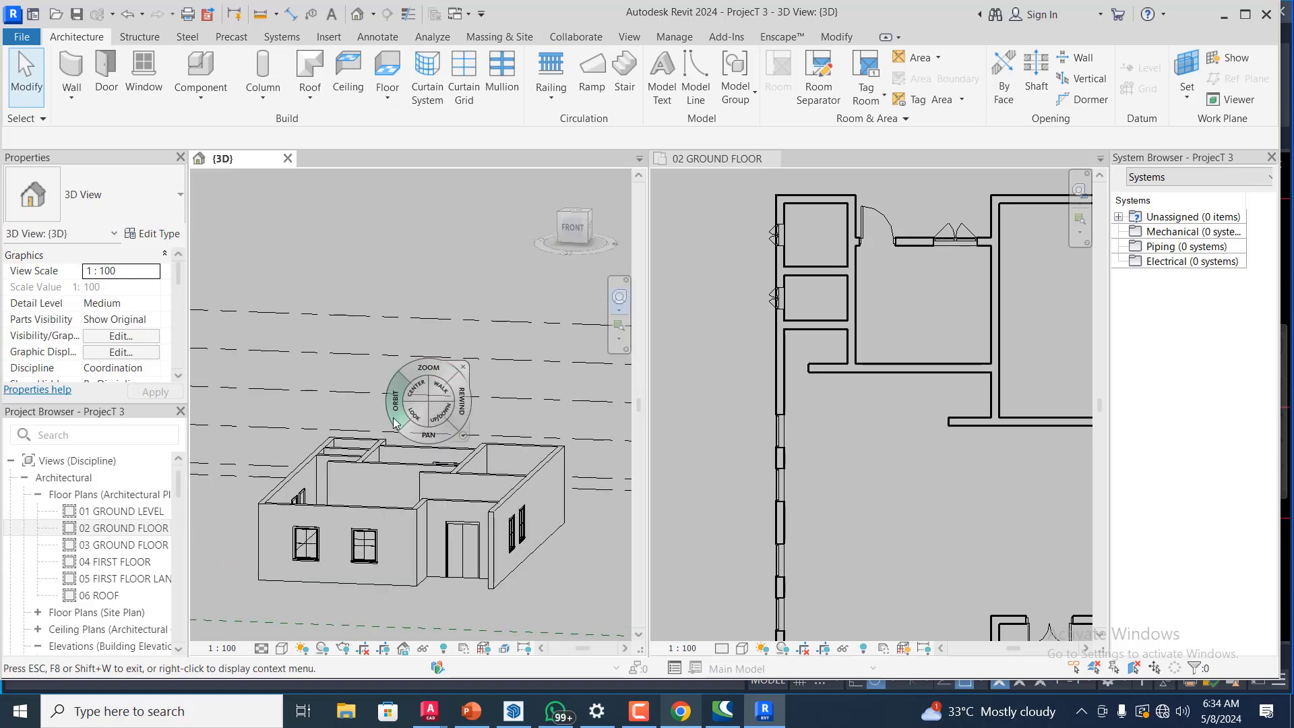
pyautogui.moveTo(402, 418); pyautogui.dragTo(433, 467)
pyautogui.scroll(-3, 480, 495)
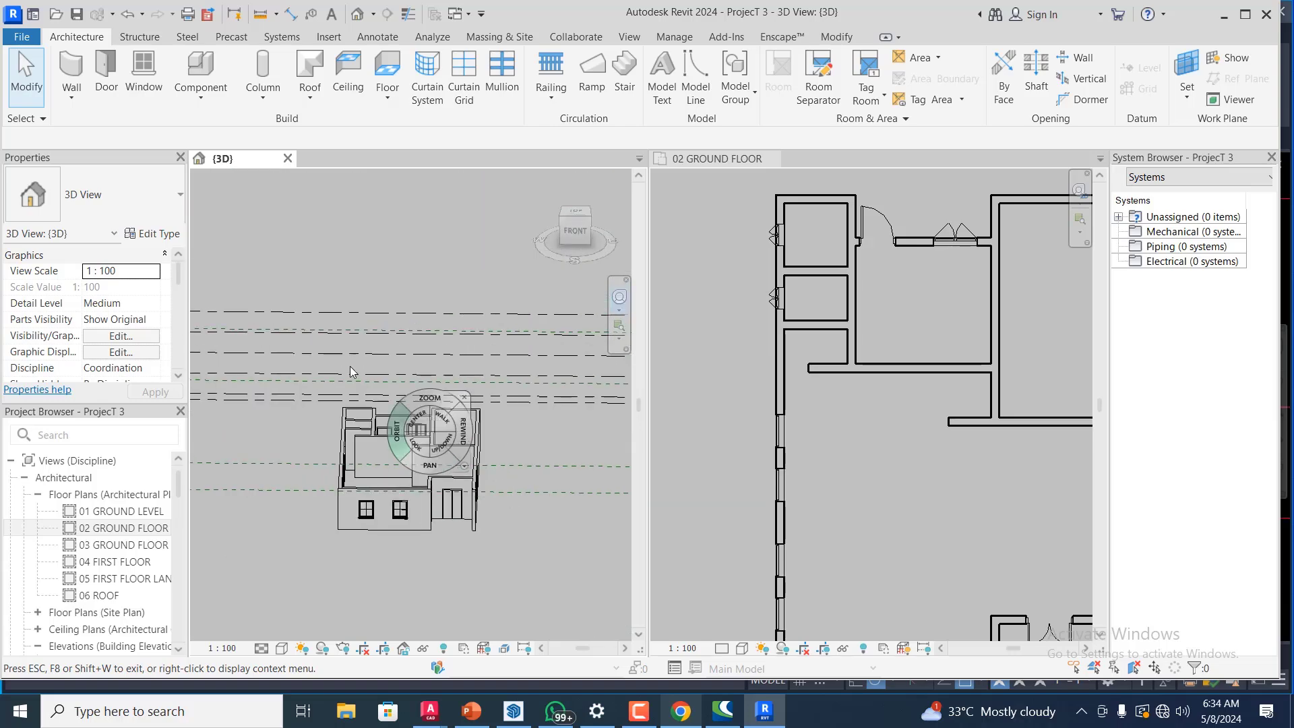
pyautogui.scroll(3, 353, 369)
pyautogui.scroll(2, 382, 424)
pyautogui.scroll(-2, 279, 348)
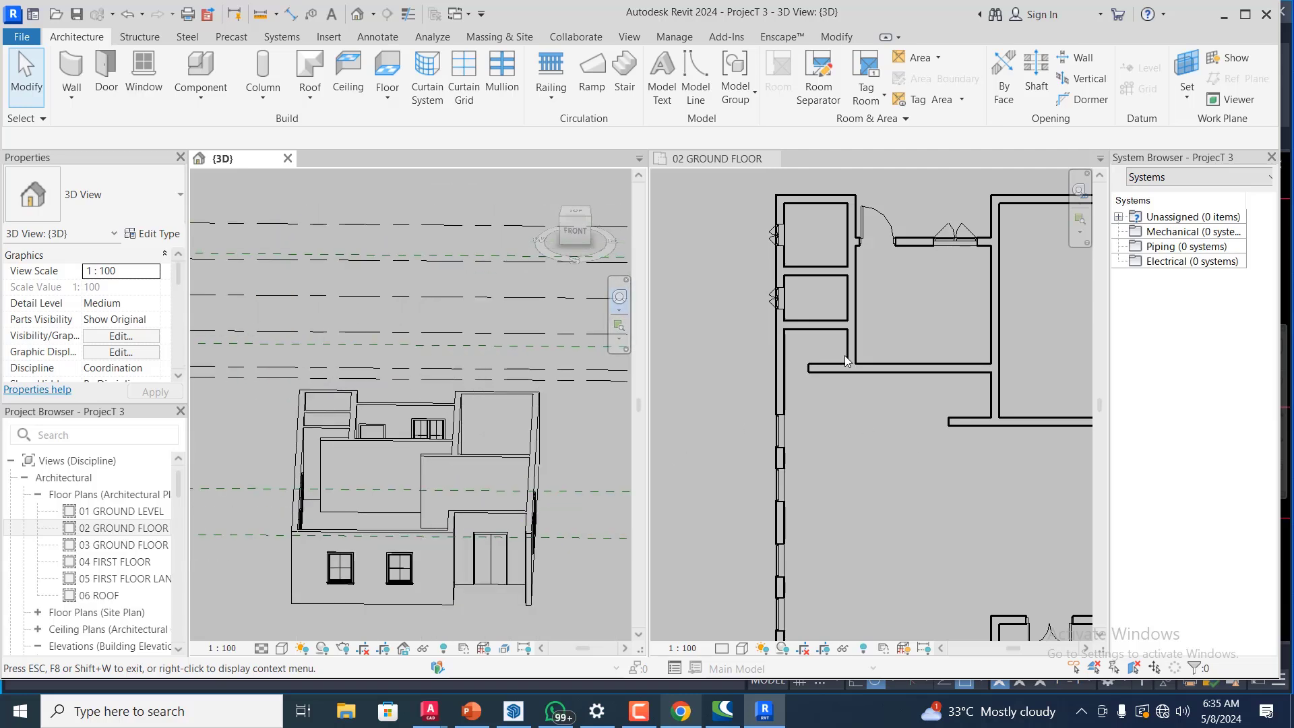
pyautogui.press('Escape')
# - Place an M_Door-Passage-Single-Flush 750 x 2100mm door in the middle small room's south wall, flush with the east wall, hinged east and swinging inward
pyautogui.scroll(4, 858, 332)
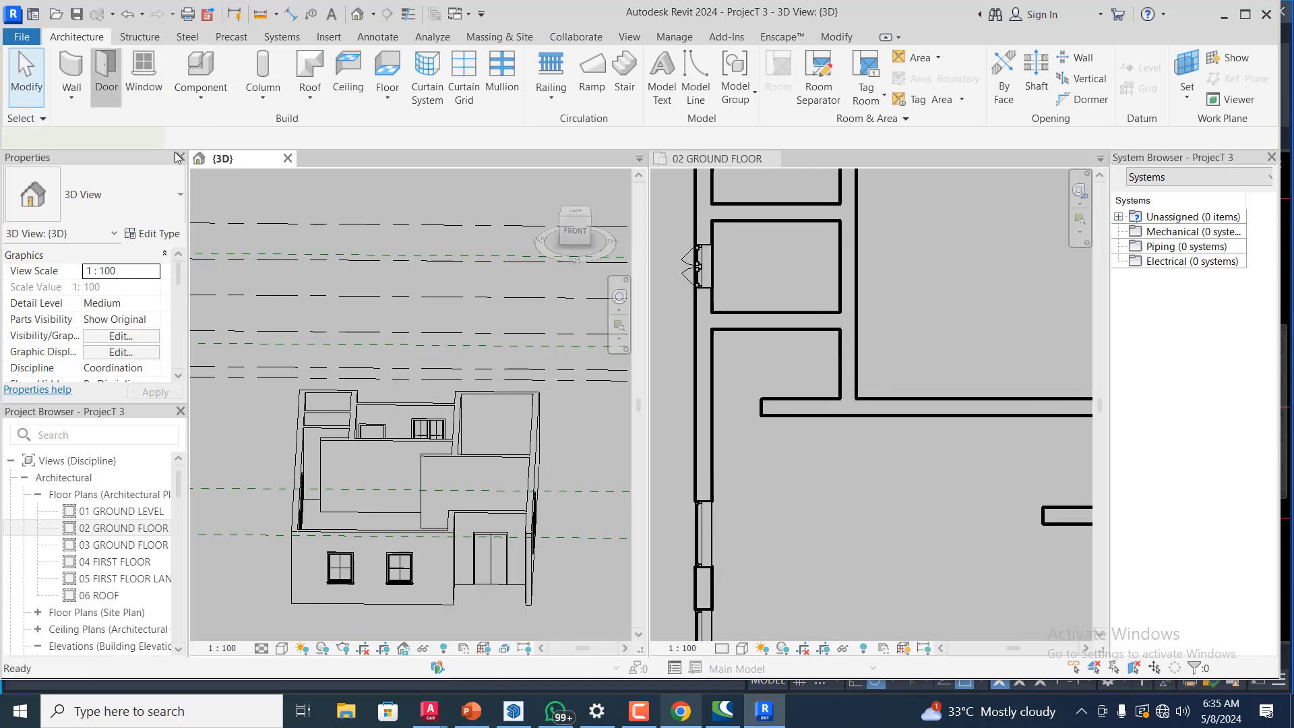
pyautogui.click(106, 72)
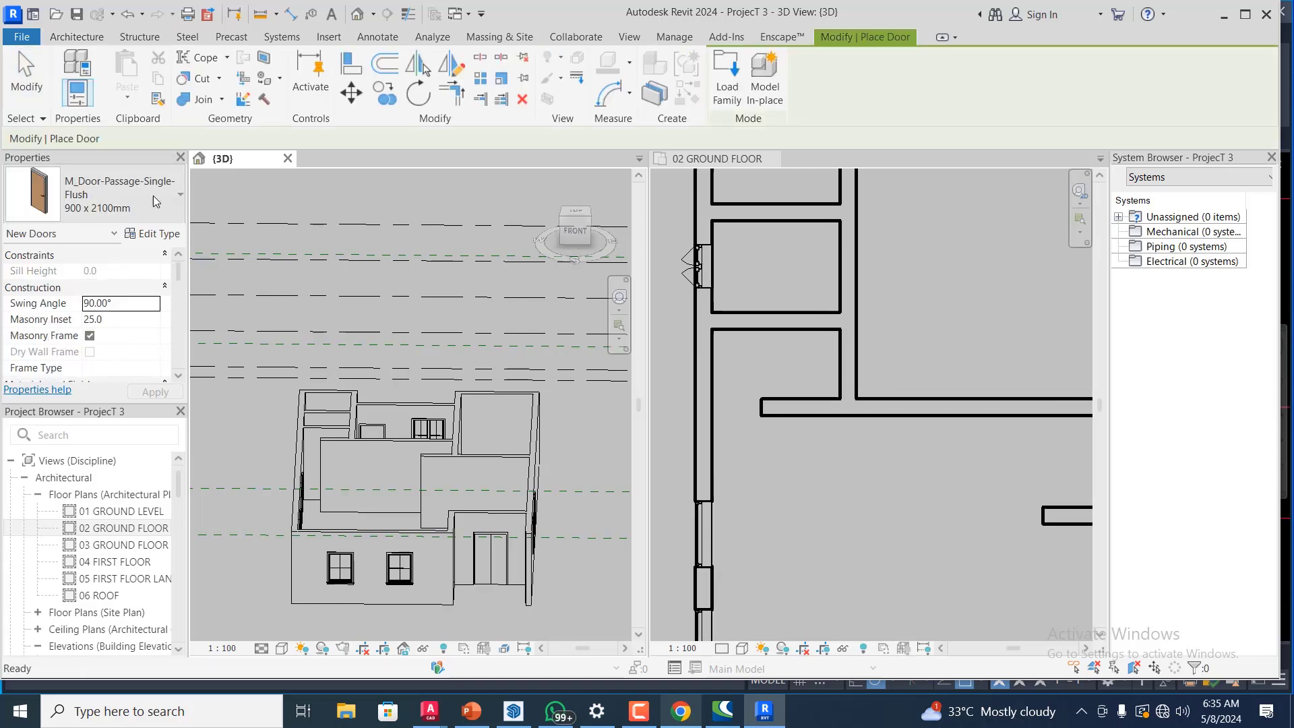
pyautogui.click(176, 199)
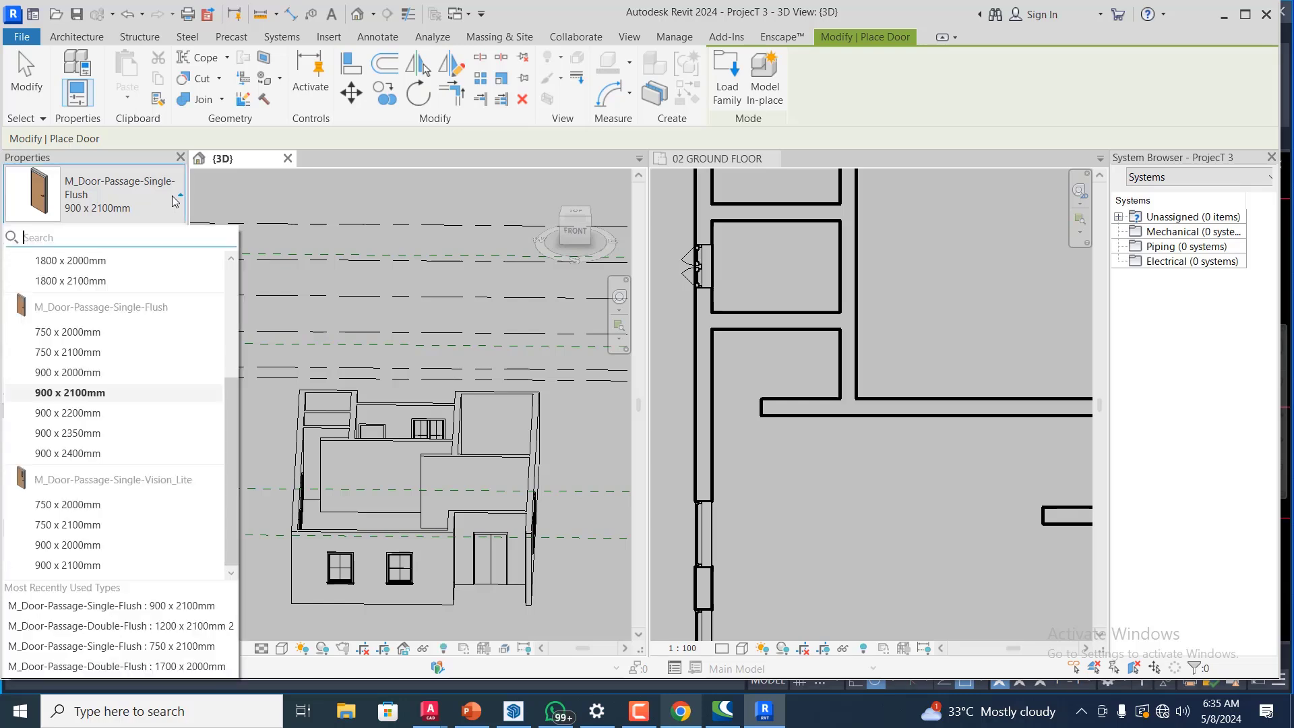
pyautogui.click(88, 355)
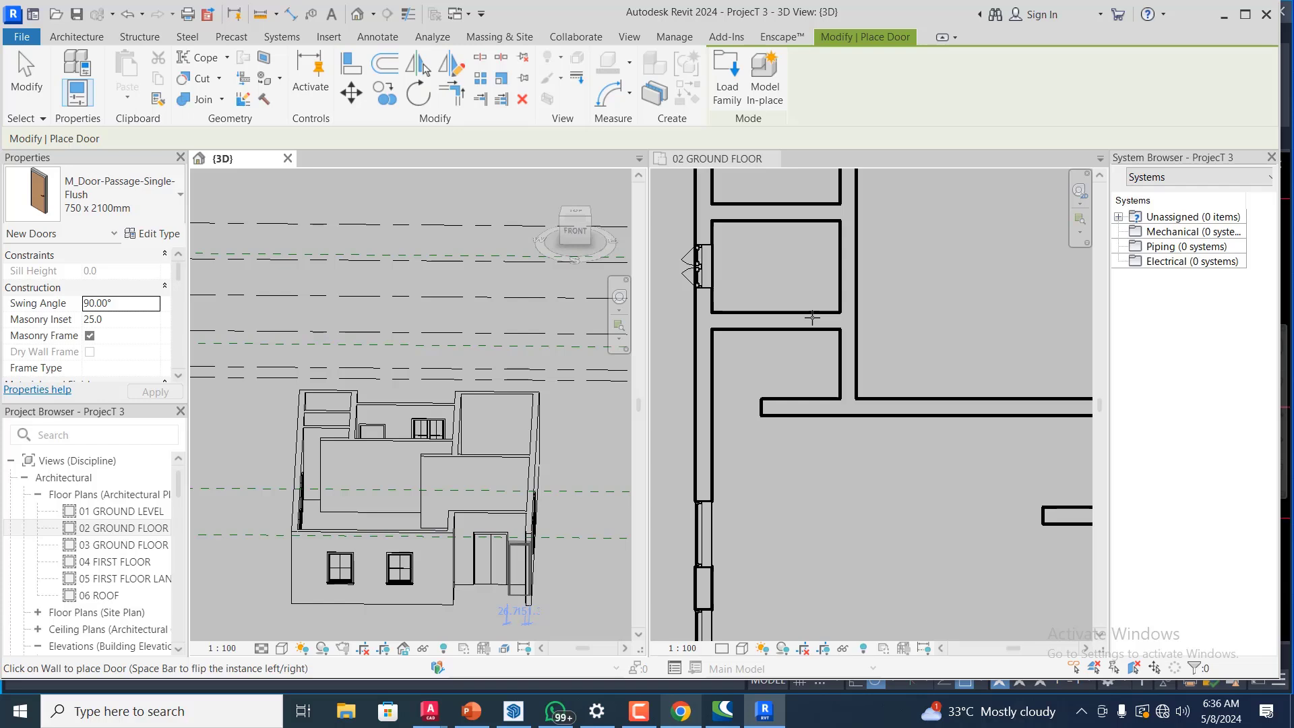
pyautogui.click(795, 356)
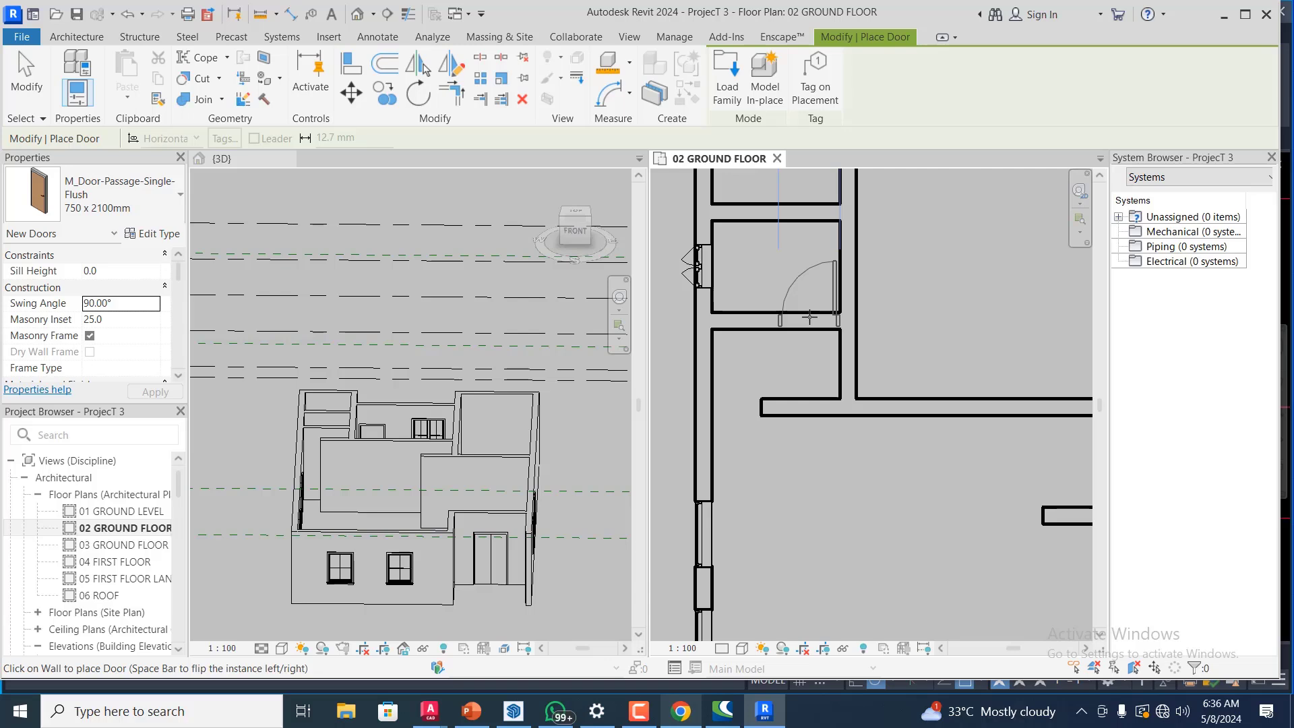
pyautogui.click(807, 275)
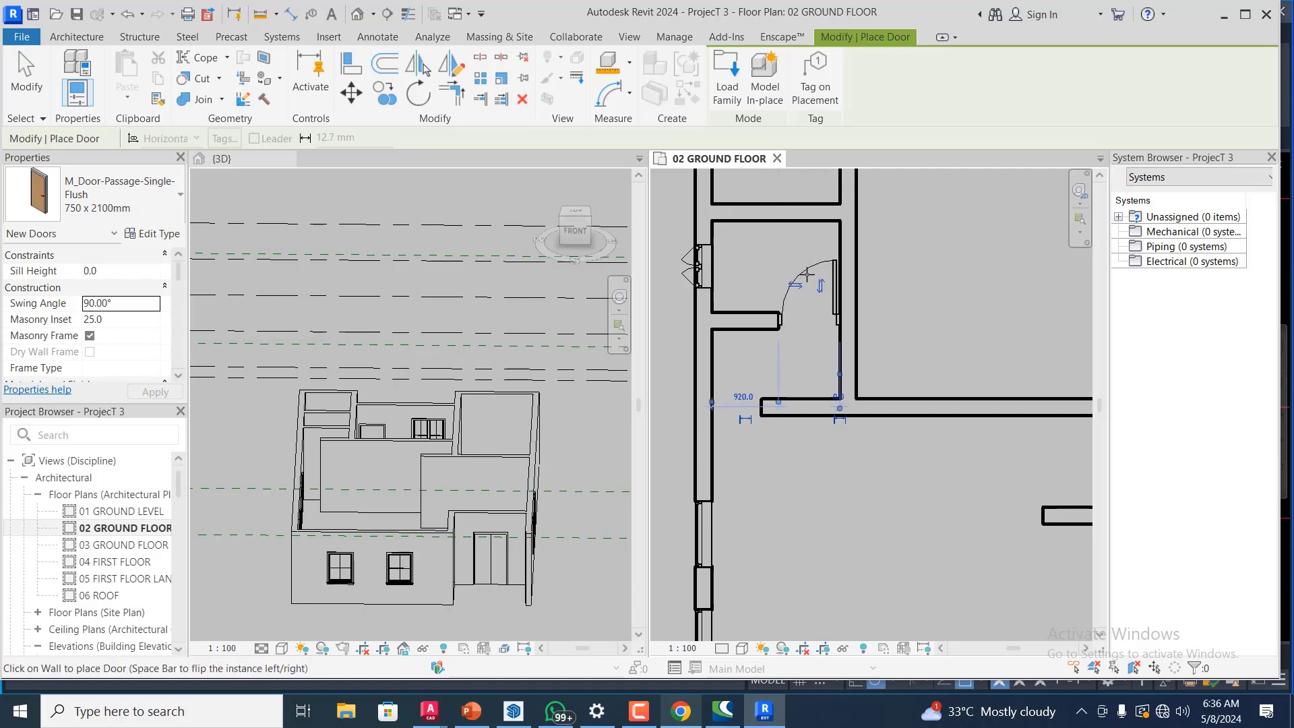
# - Place an M_Door-Passage-Single-Flush 750 x 2100mm door at the east end of the kitchen's south wall, hinged east and swinging inward
pyautogui.scroll(-1, 795, 423)
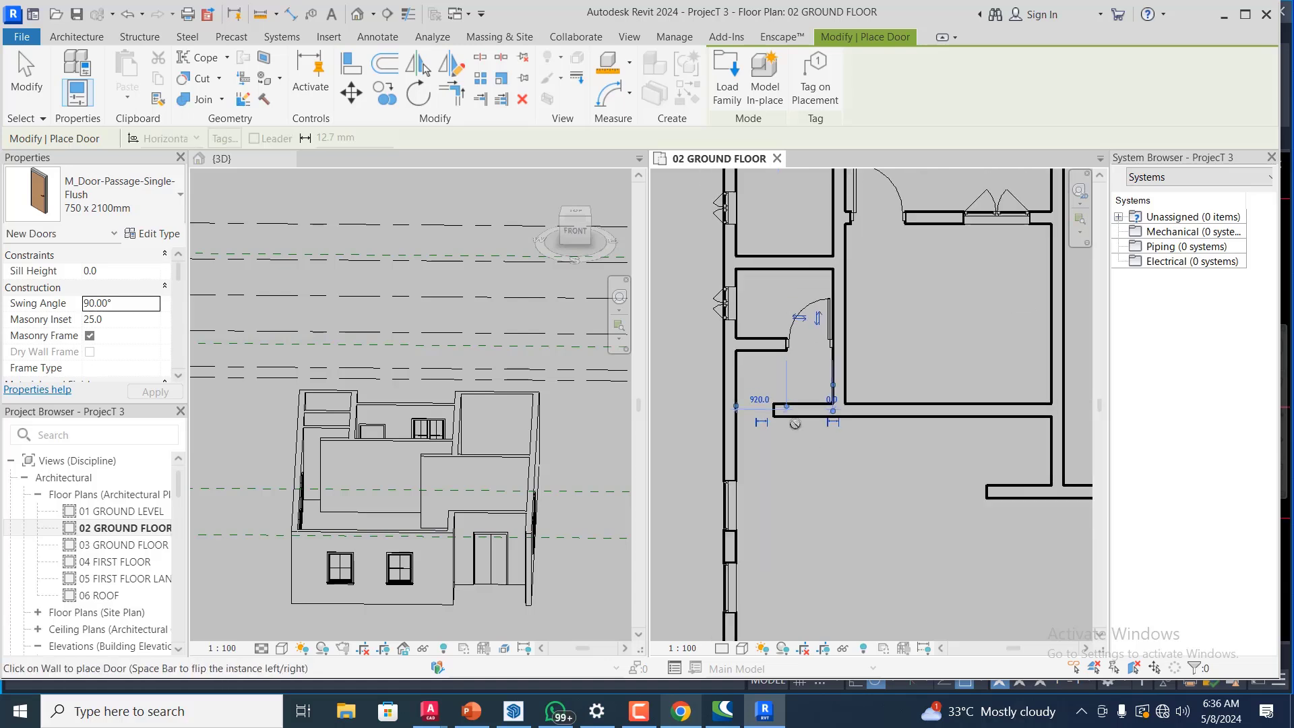
pyautogui.scroll(-1, 769, 412)
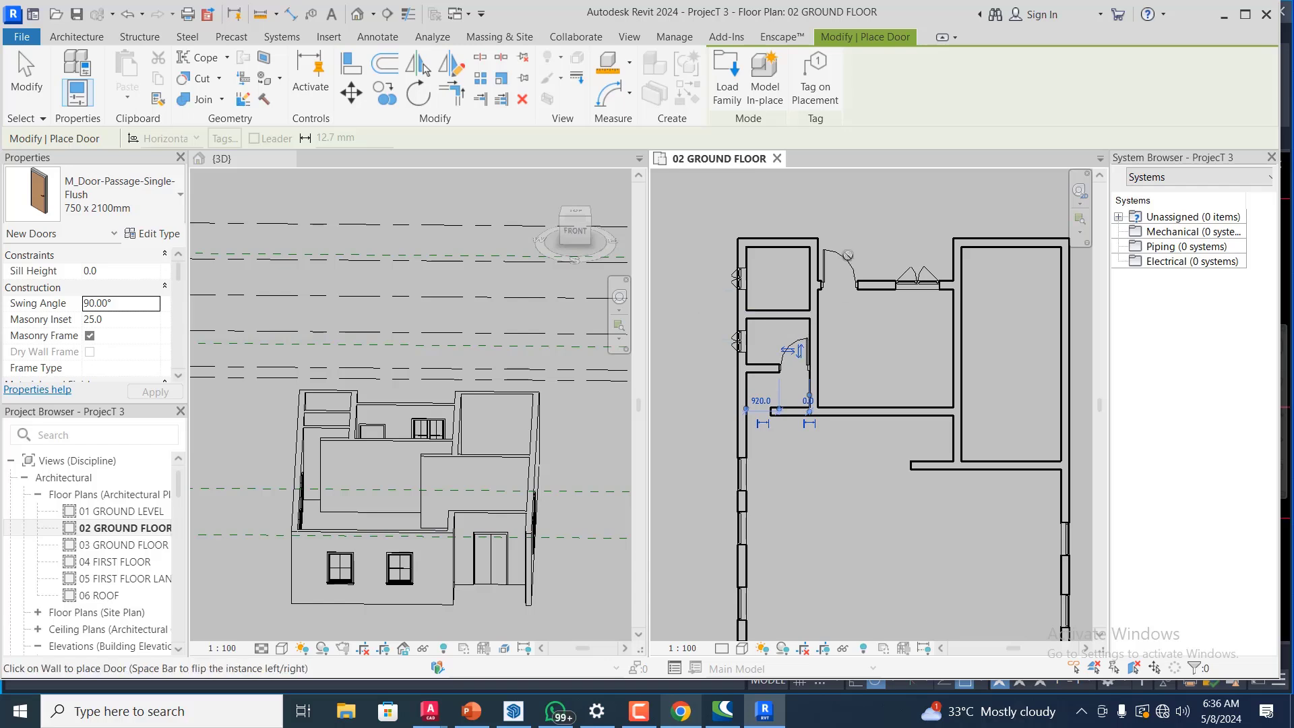
pyautogui.scroll(1, 811, 264)
pyautogui.scroll(1, 792, 305)
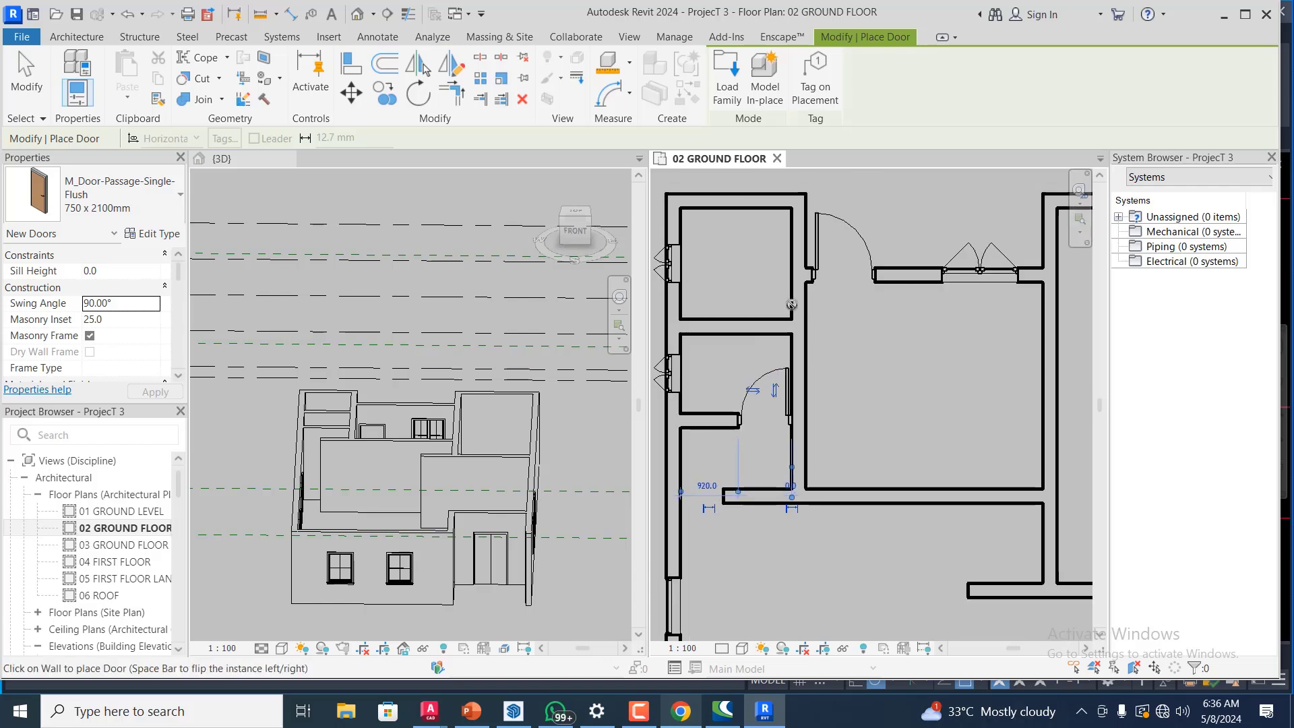
pyautogui.scroll(1, 791, 304)
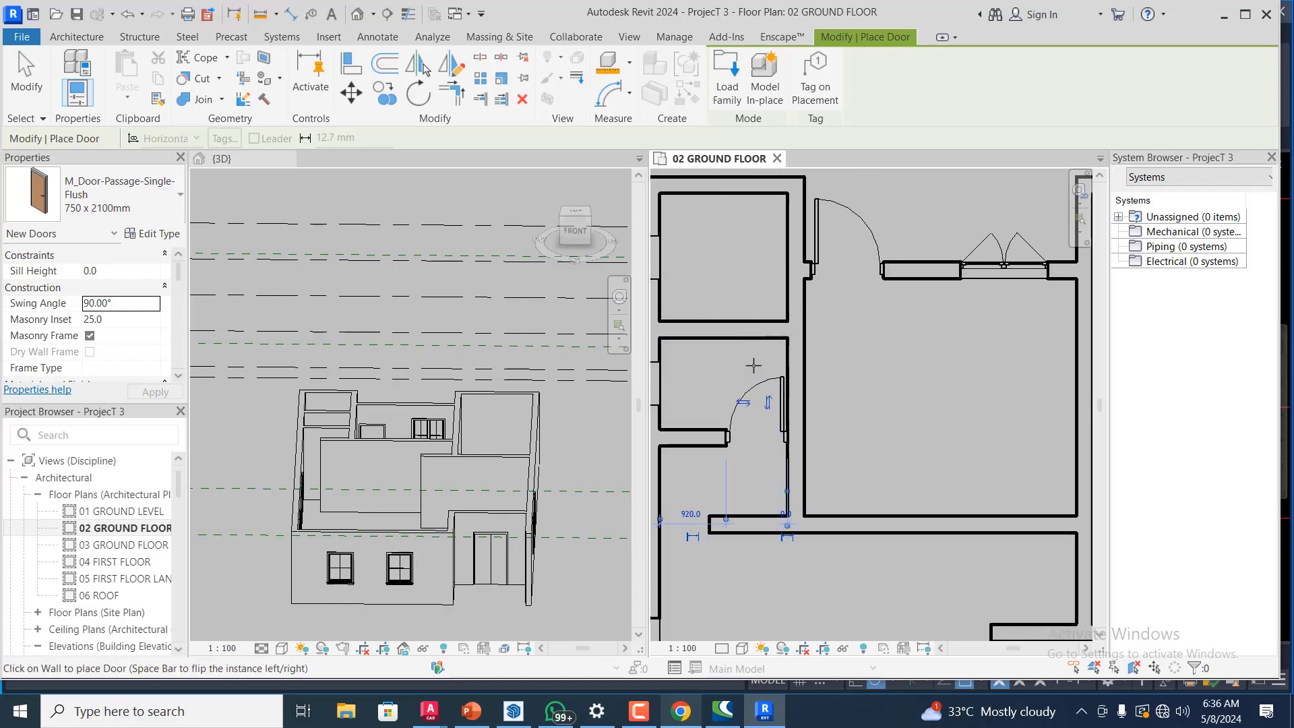
pyautogui.scroll(-2, 755, 350)
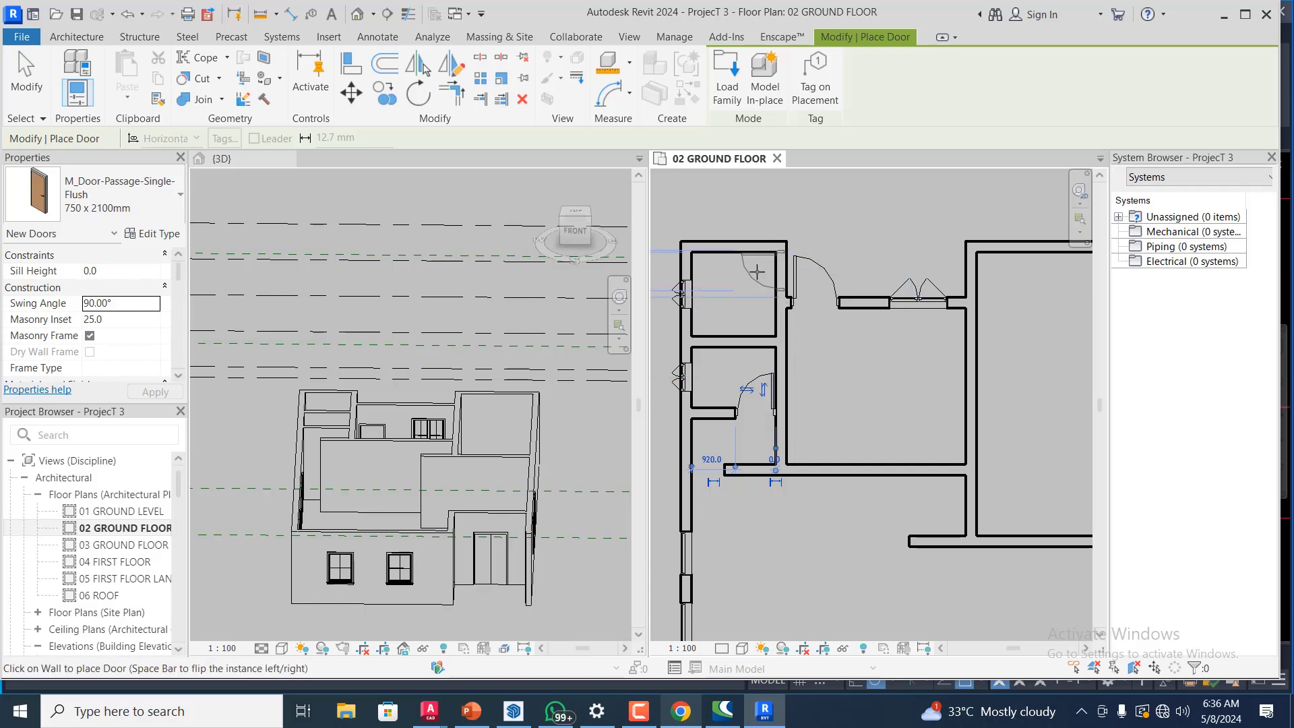
pyautogui.scroll(-1, 748, 305)
pyautogui.scroll(-1, 748, 304)
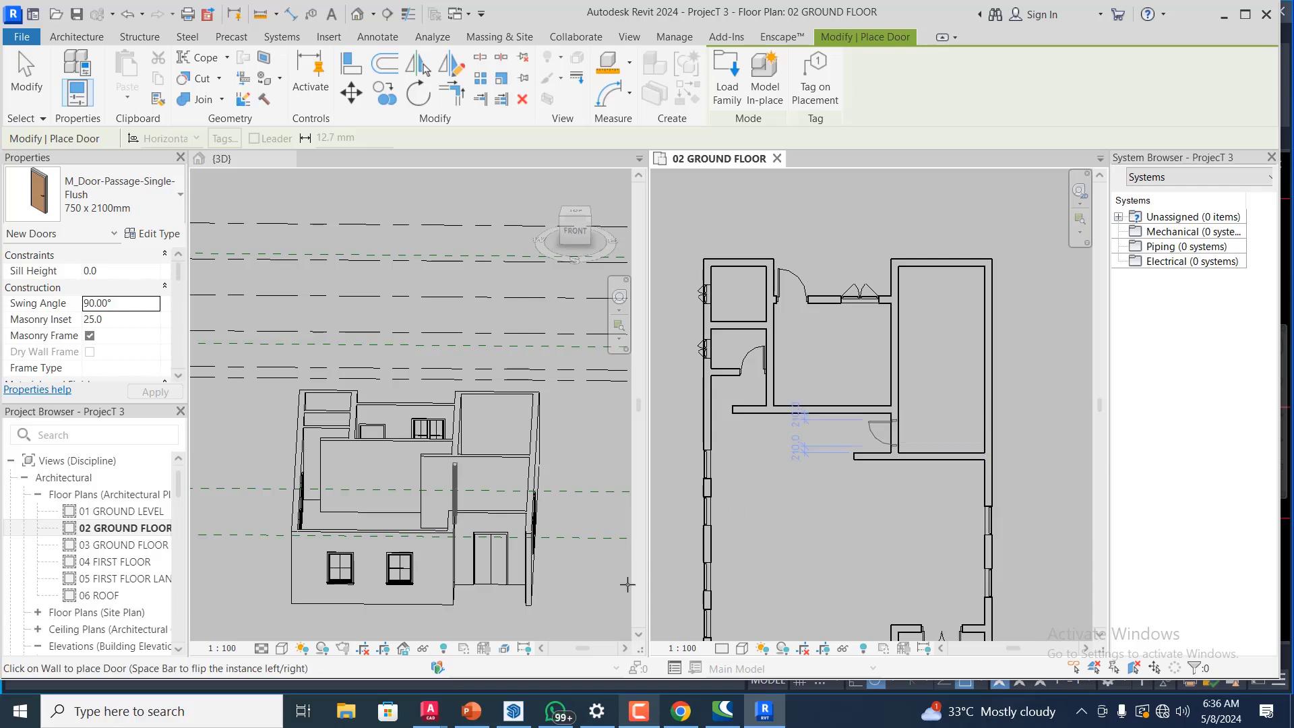
pyautogui.scroll(2, 876, 415)
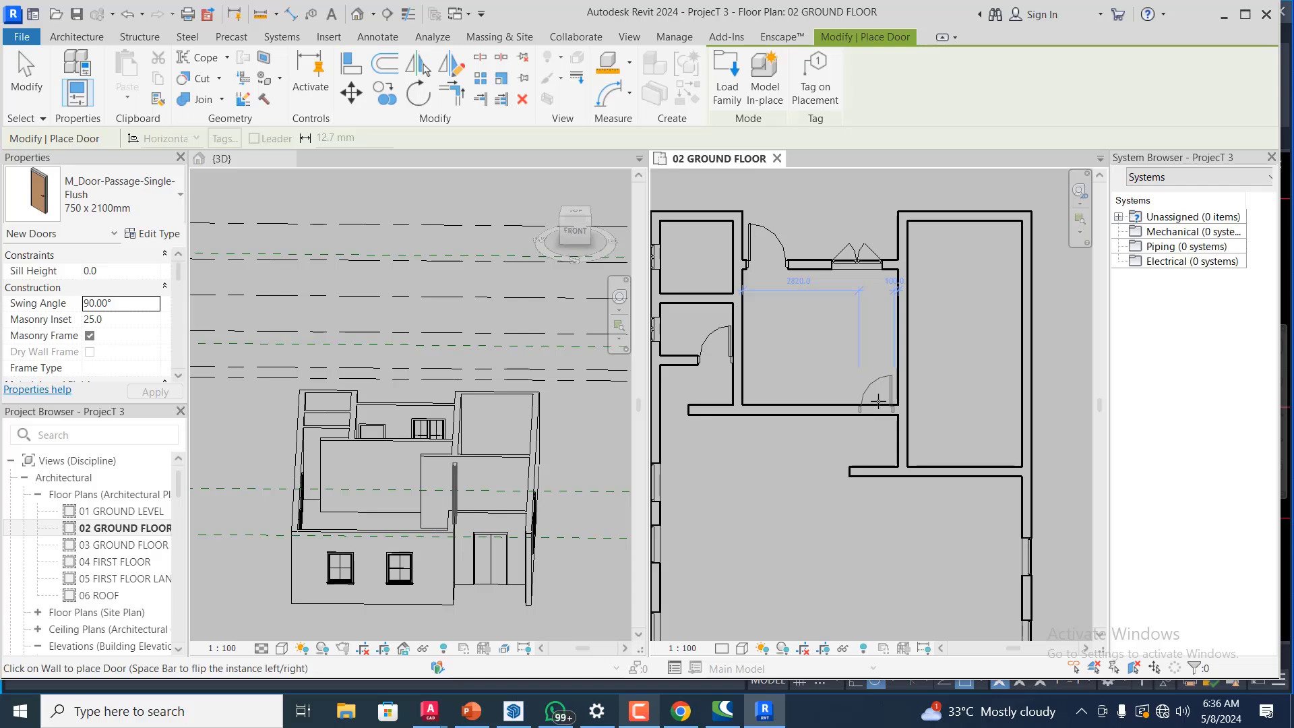
pyautogui.scroll(1, 879, 401)
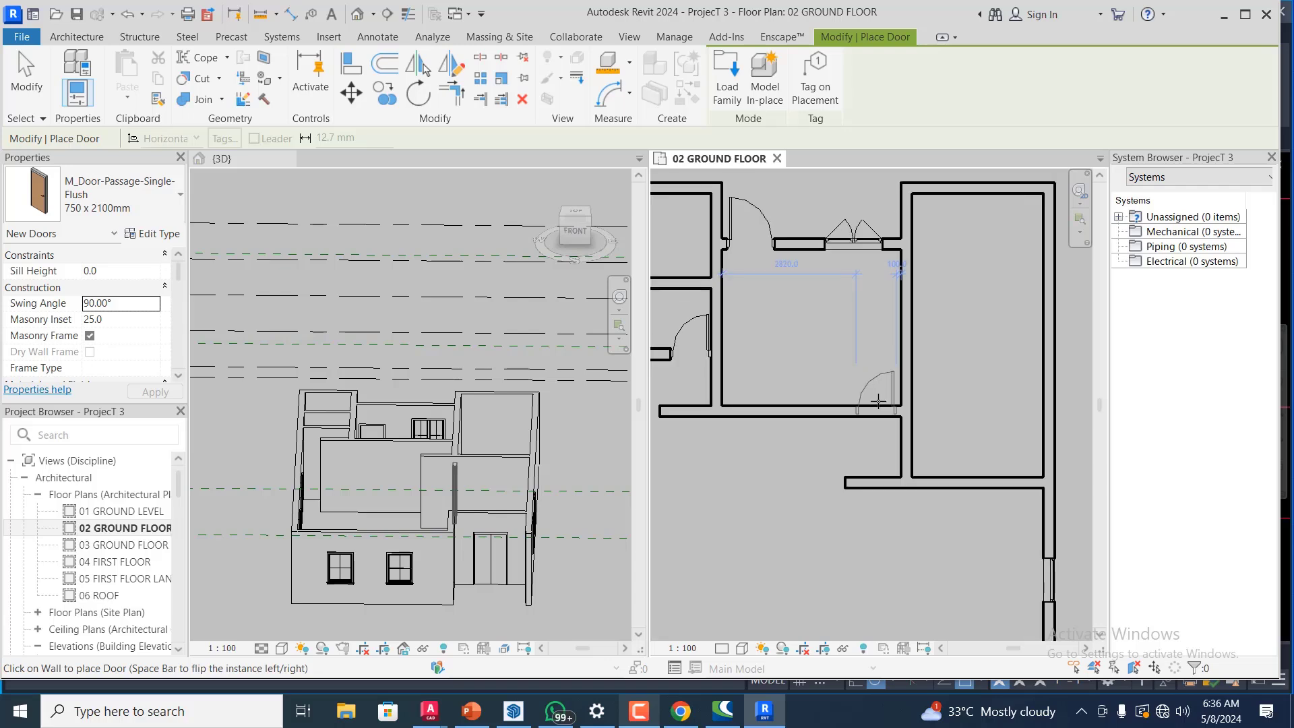
pyautogui.click(881, 399)
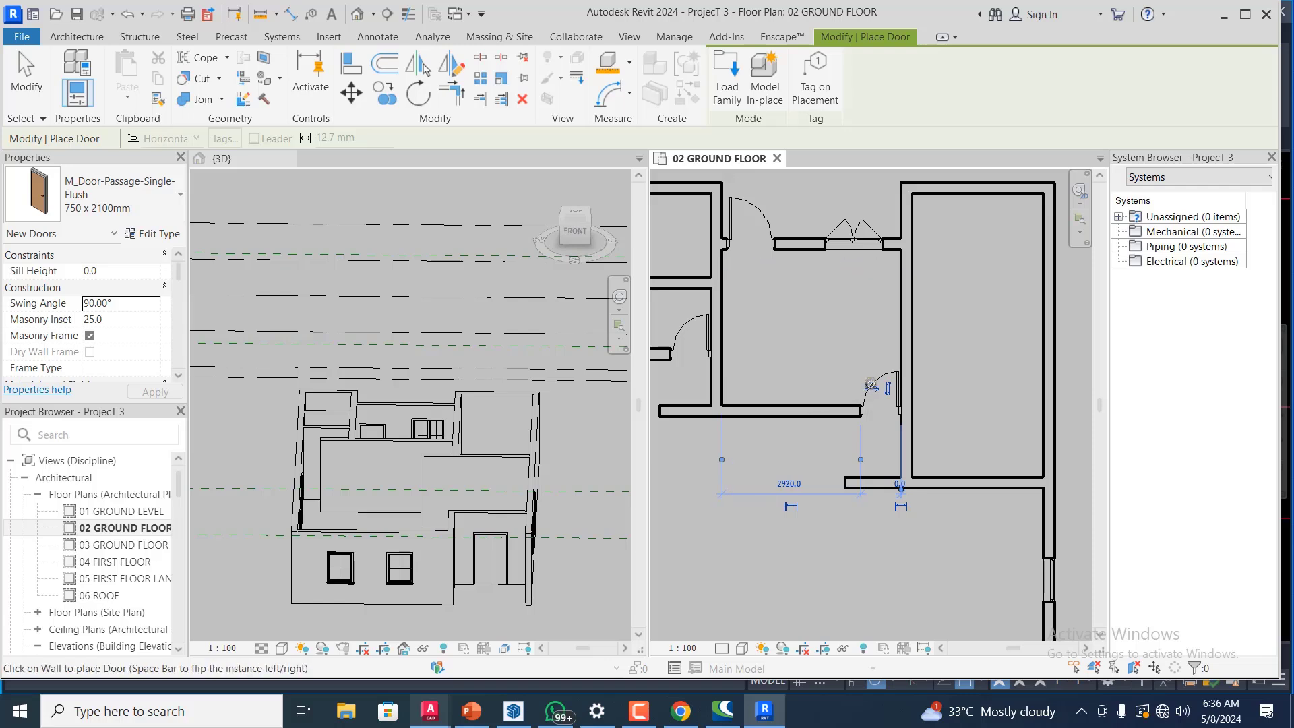
pyautogui.press('Escape')
pyautogui.press('Escape')
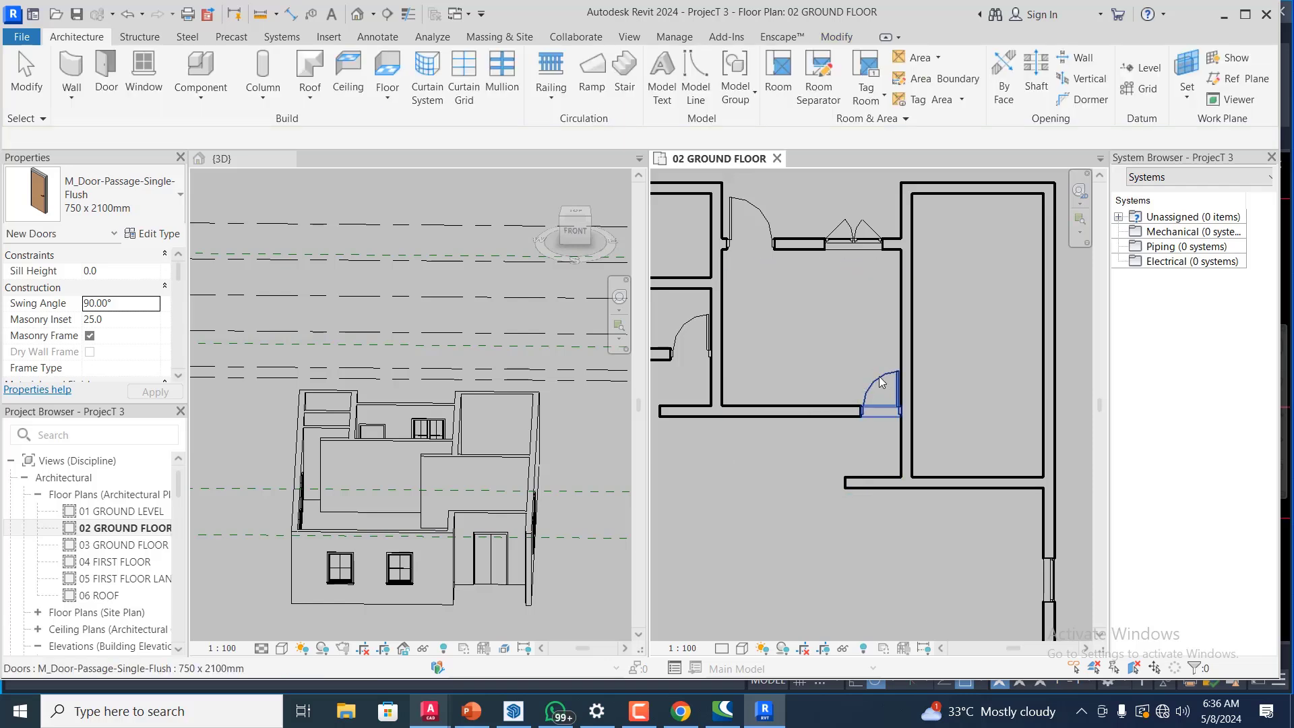
# - View the placed kitchen door's family in its 3D preview and return to the 02 GROUND FLOOR plan
pyautogui.click(879, 376)
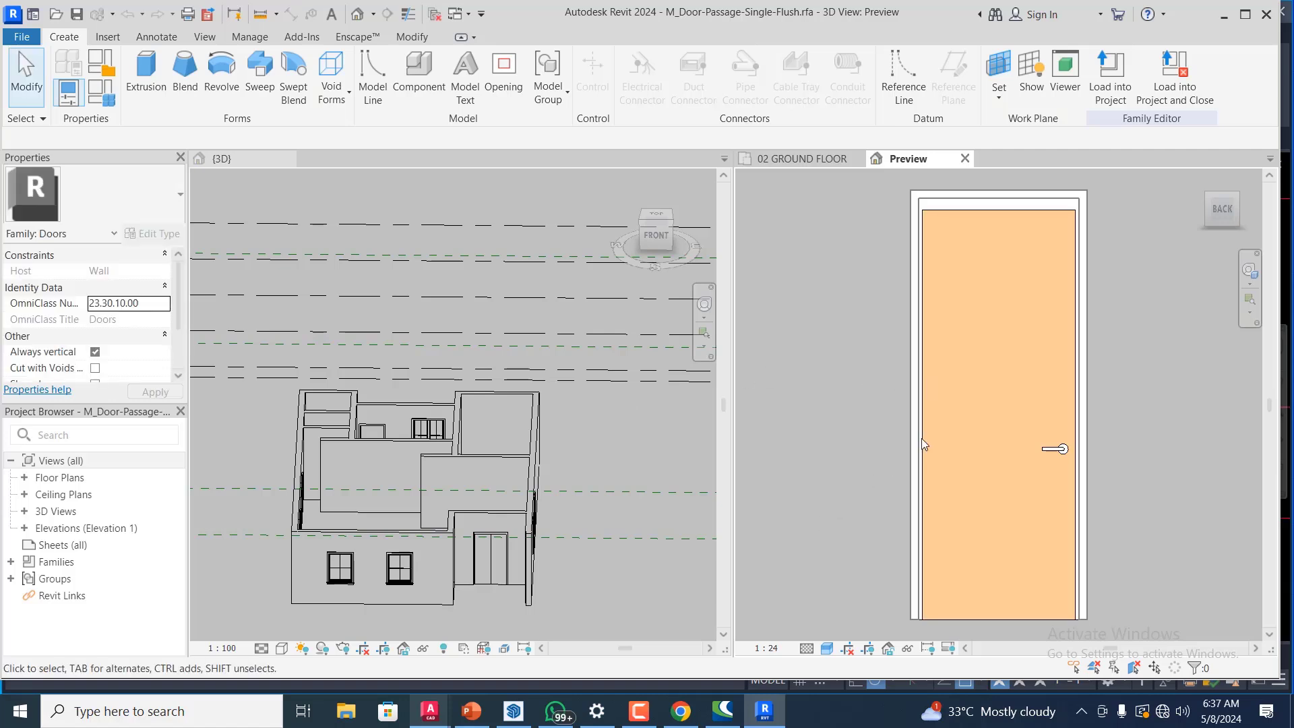
pyautogui.scroll(-3, 868, 488)
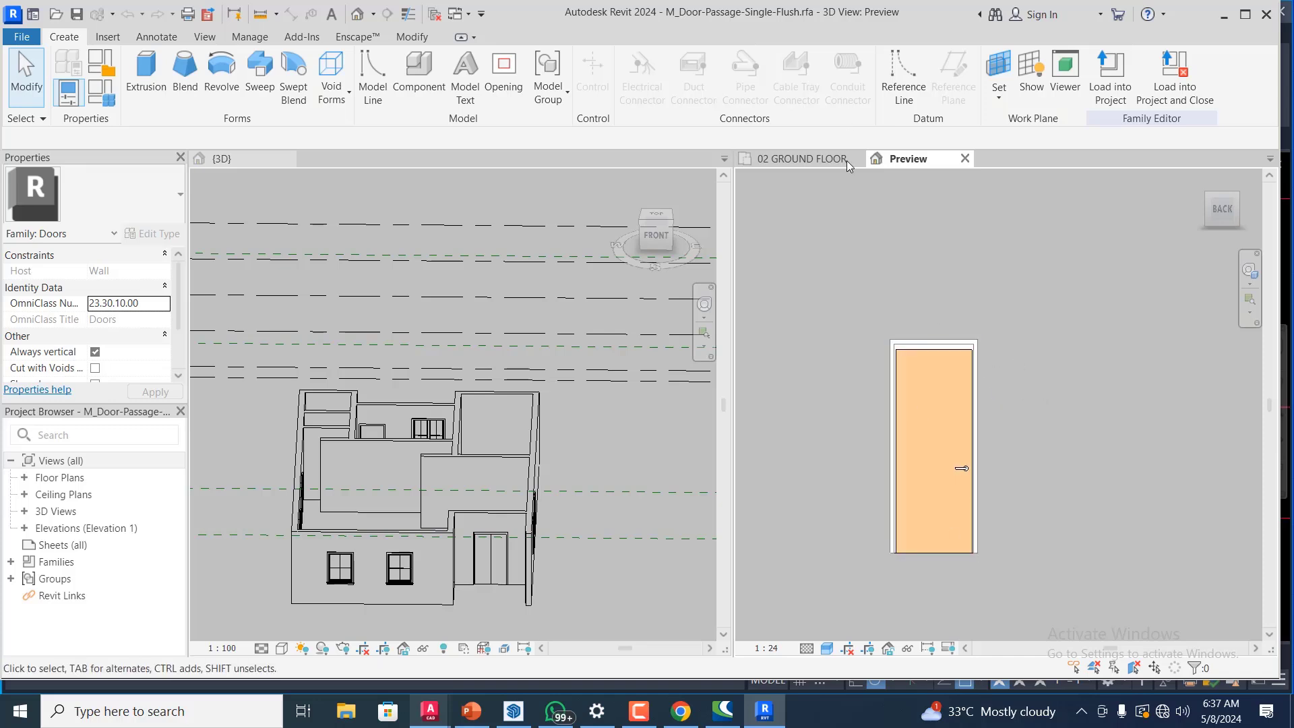
pyautogui.click(826, 163)
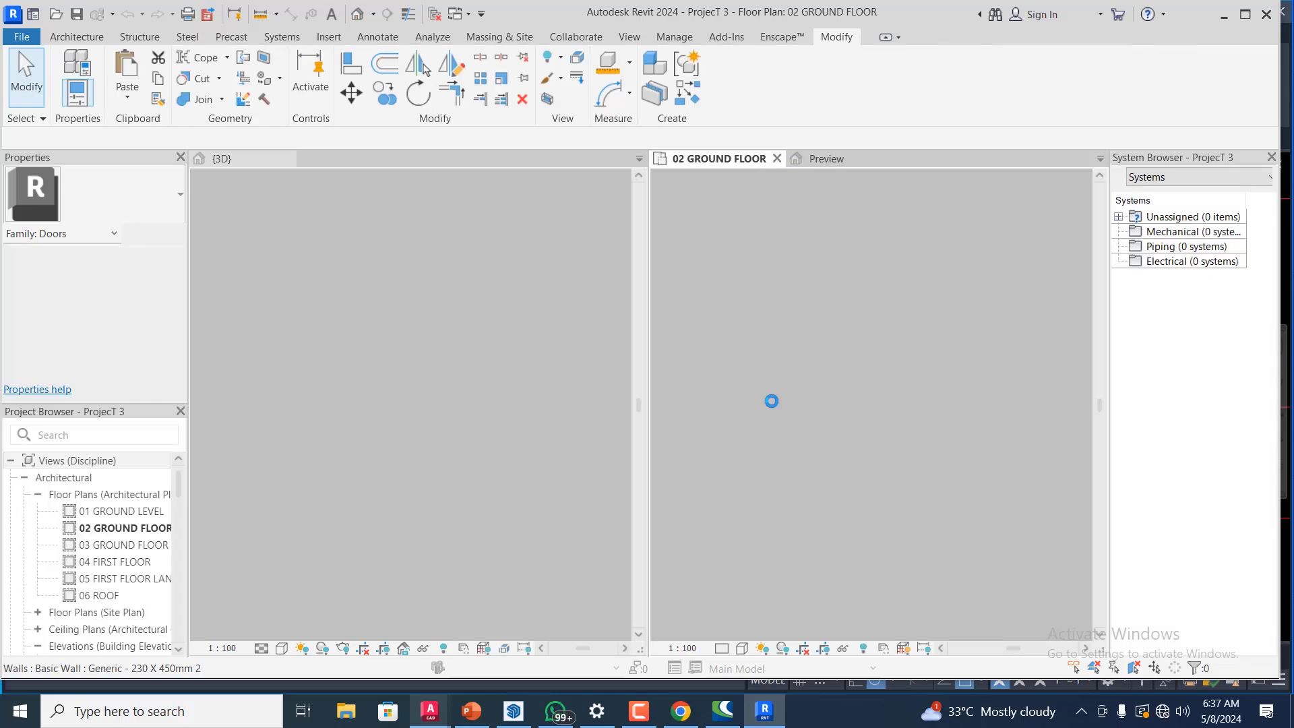
# - Delete the 750 x 2100mm door from the east end of the kitchen's south wall
pyautogui.scroll(-1, 877, 392)
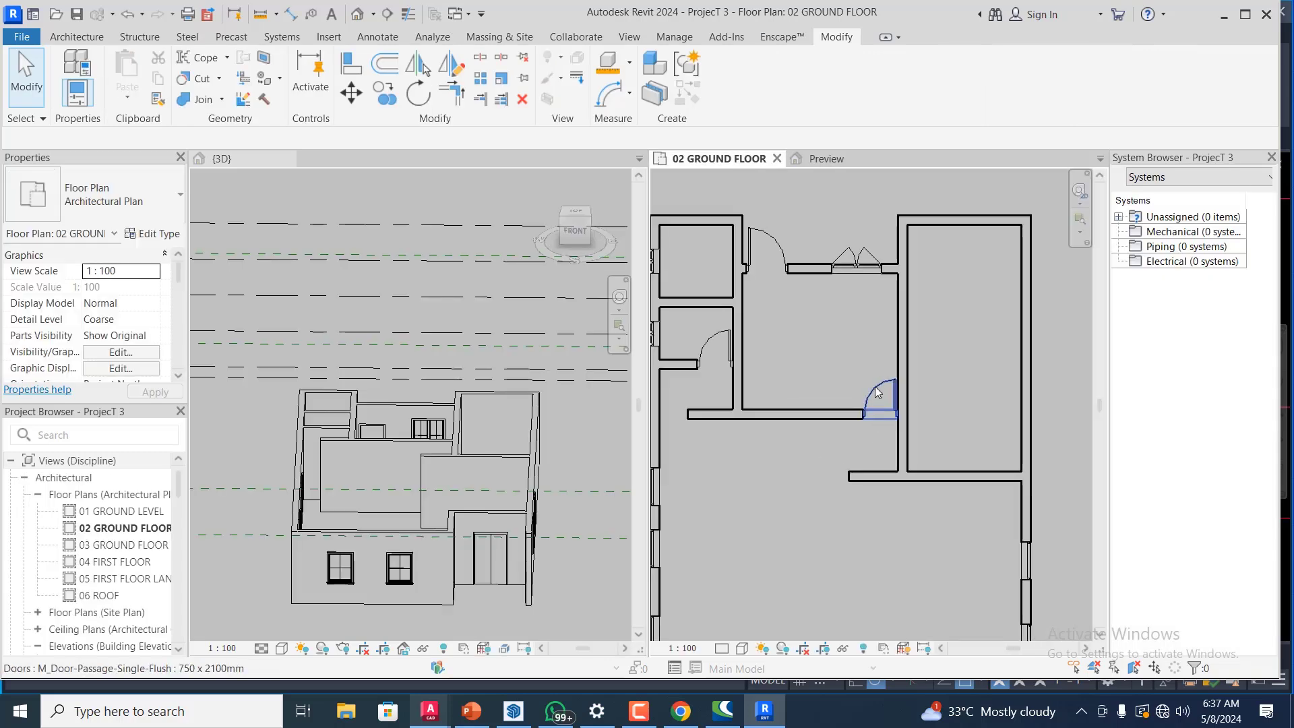
pyautogui.click(877, 397)
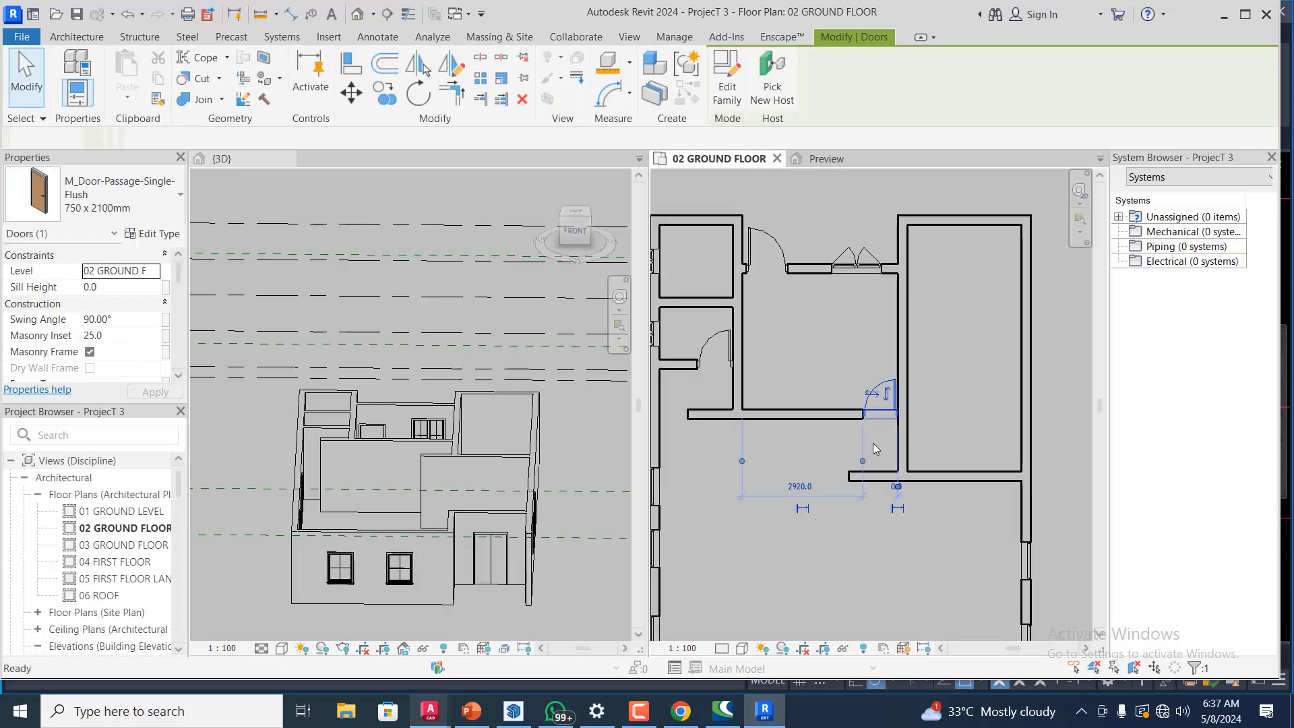
pyautogui.press('Escape')
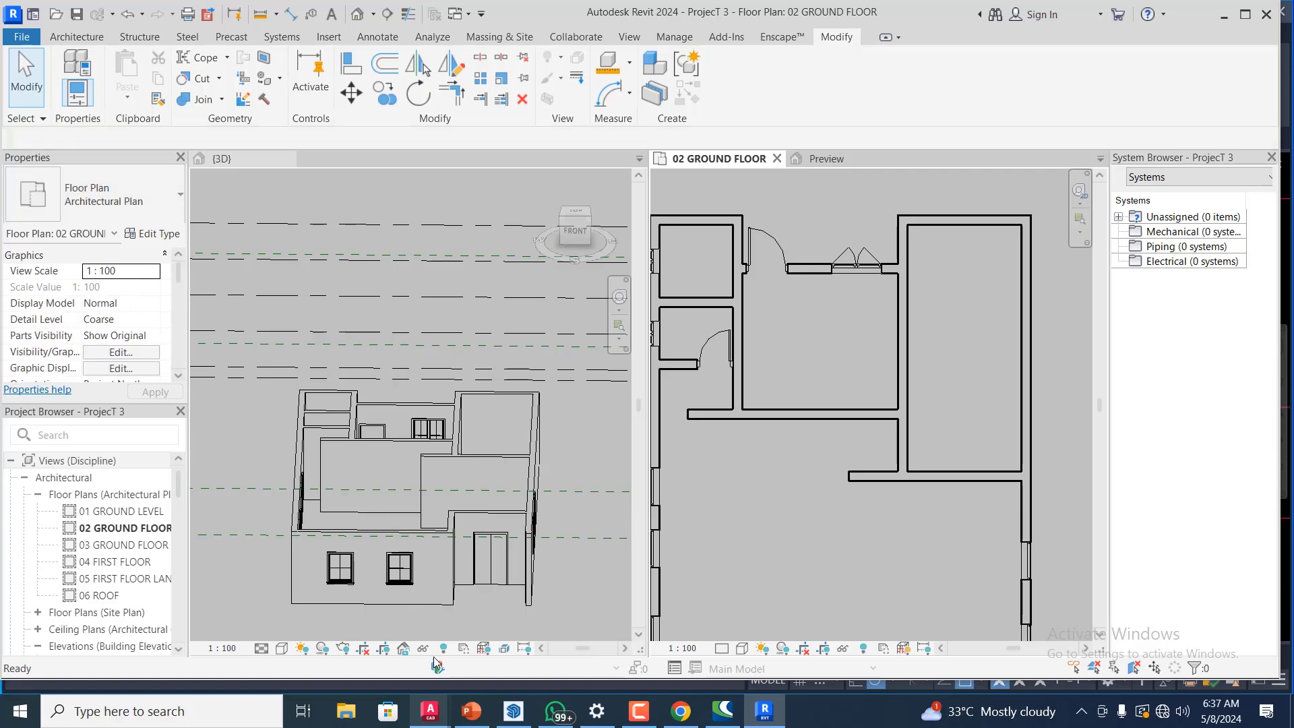
# - Switch to Masi.dwg in AutoCAD to check the kitchen and lobby wall layout, and return to the Revit floor plan
pyautogui.click(431, 713)
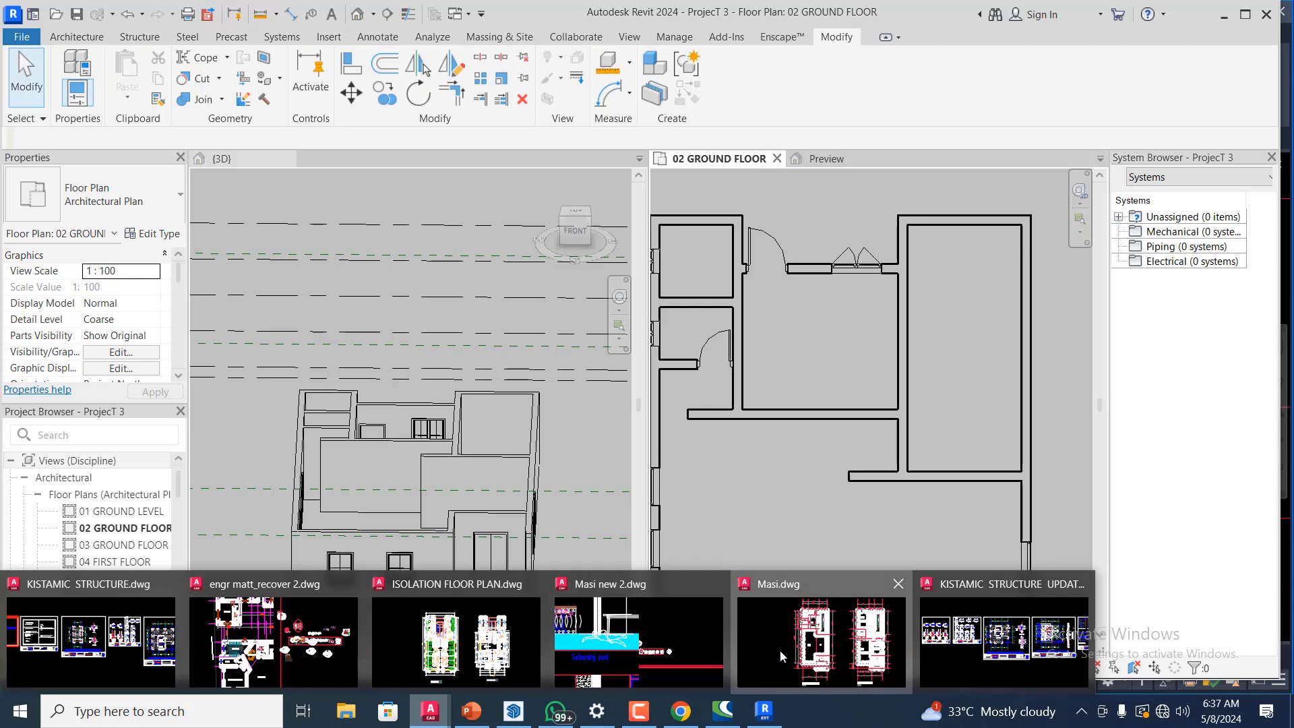
pyautogui.click(780, 650)
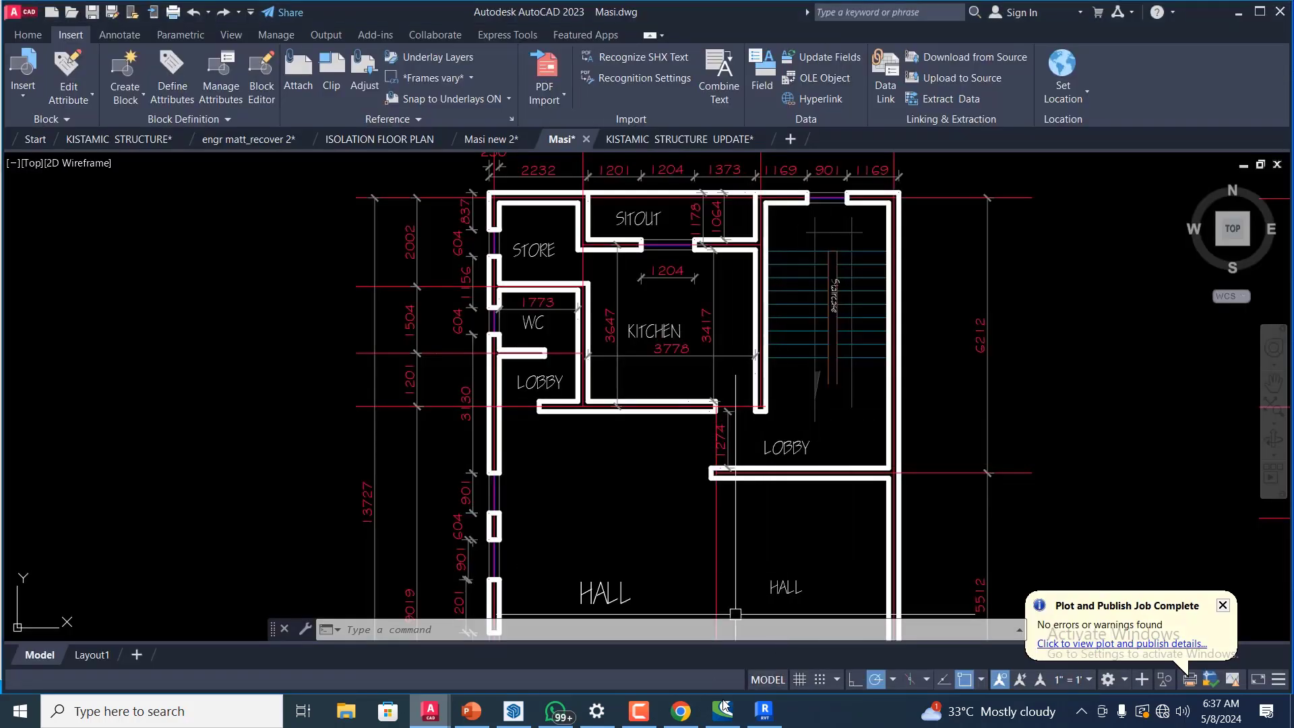
pyautogui.click(765, 712)
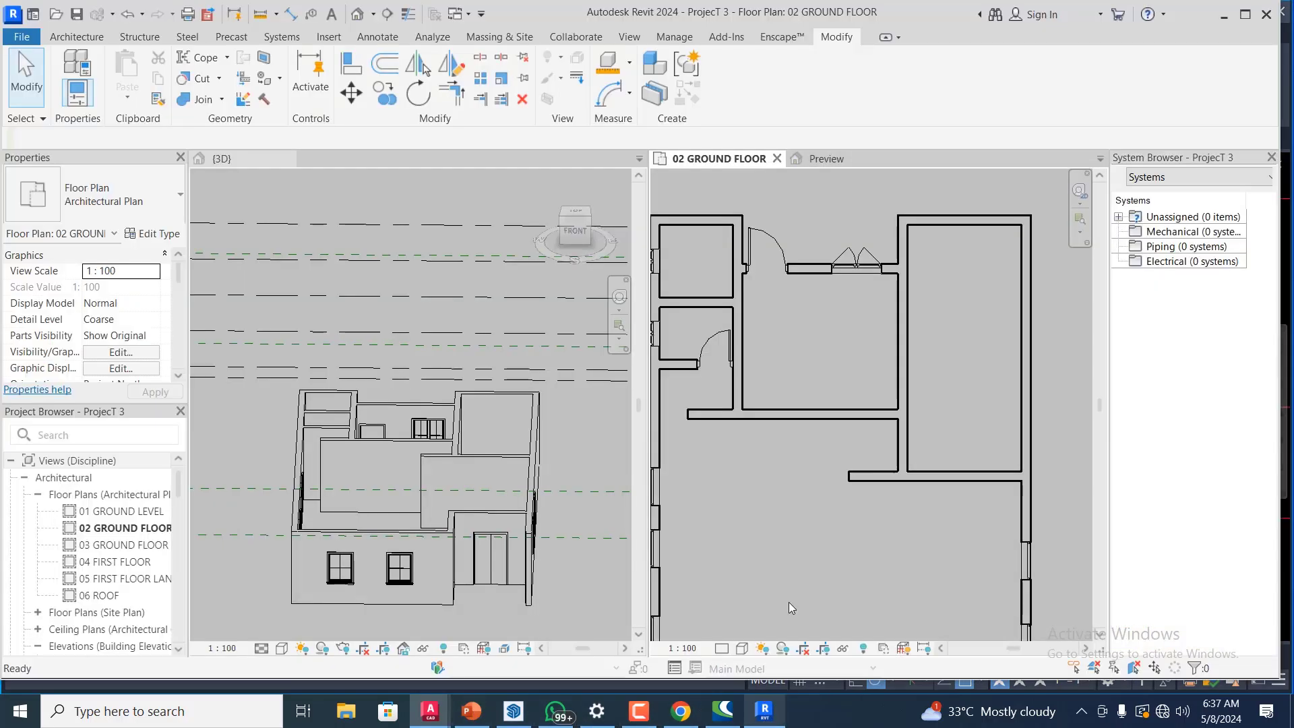
# - Place an M_Door-Passage-Single-Flush 900 x 2100mm door at the east end of the kitchen's south wall, hinged east and swinging inward
pyautogui.click(66, 39)
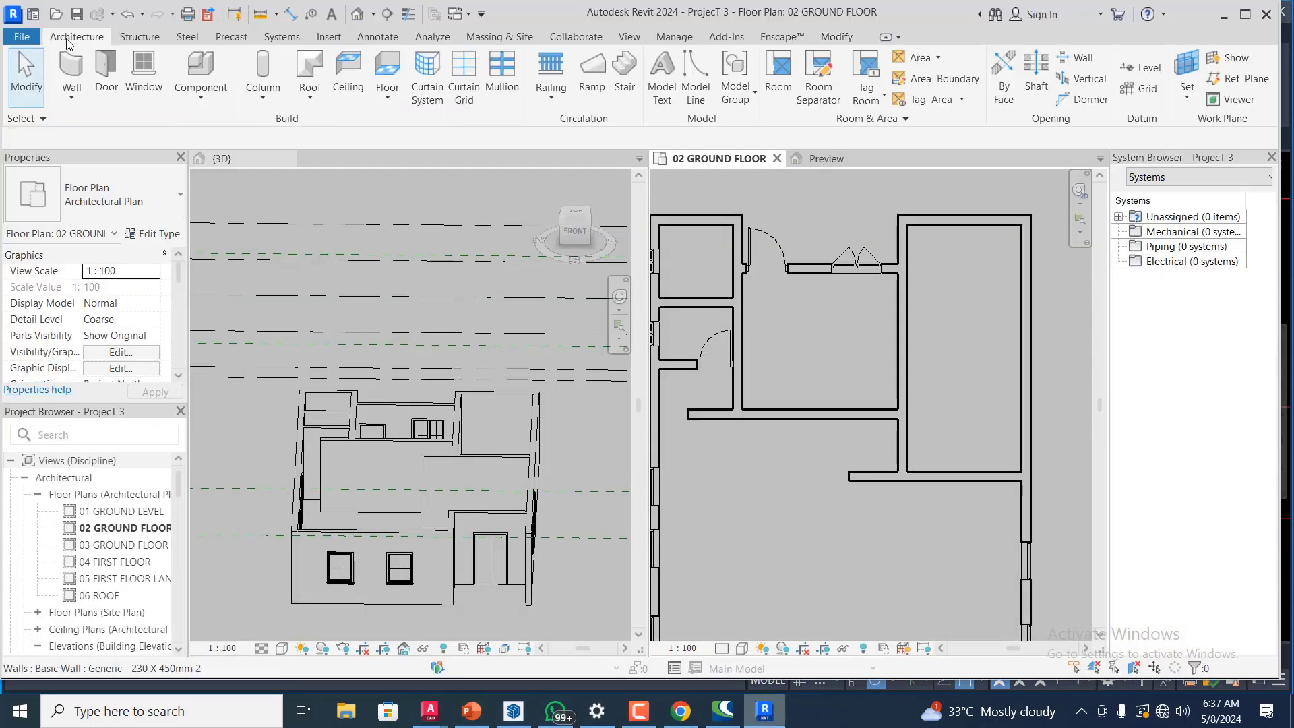
pyautogui.click(97, 70)
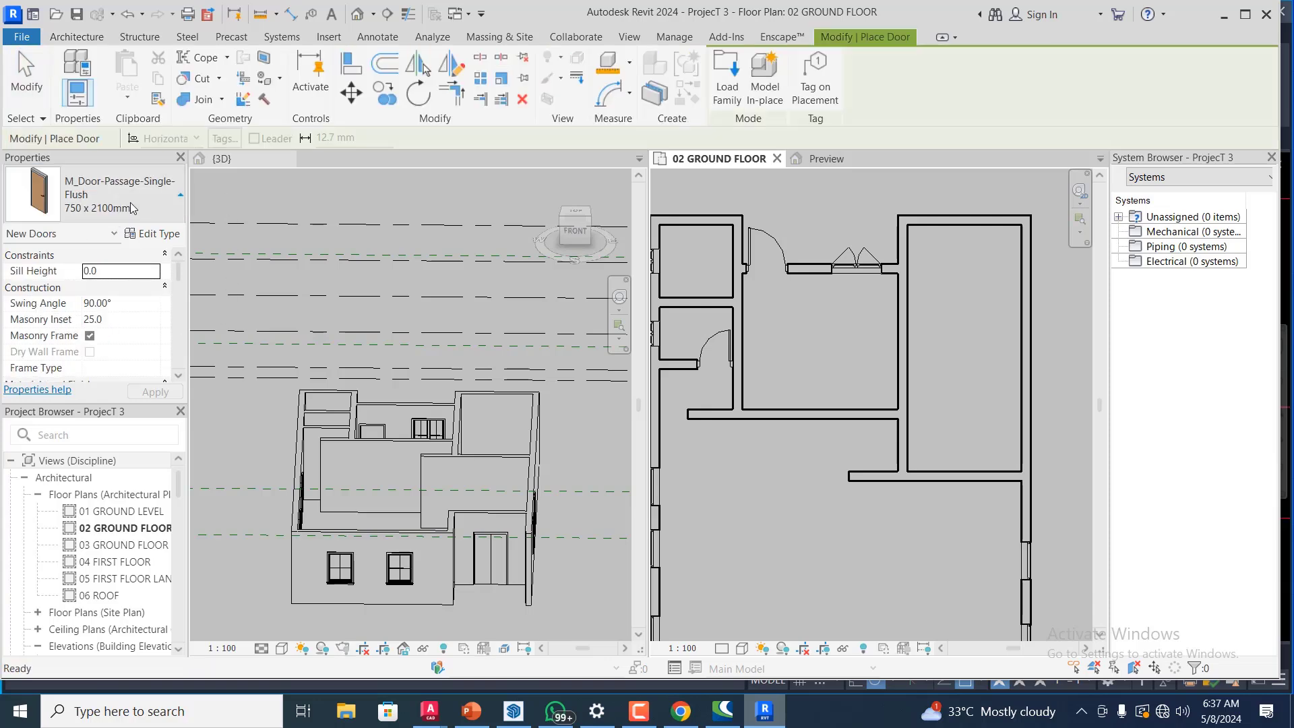
pyautogui.click(132, 208)
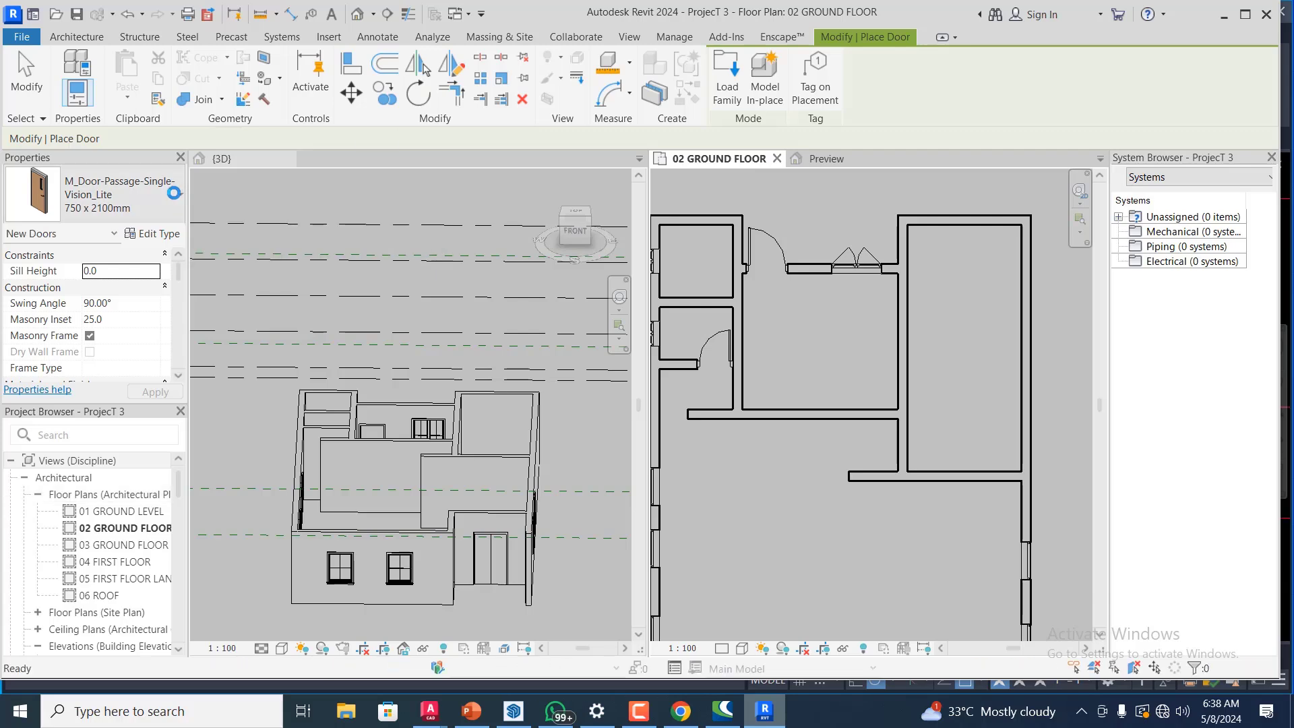
pyautogui.click(175, 194)
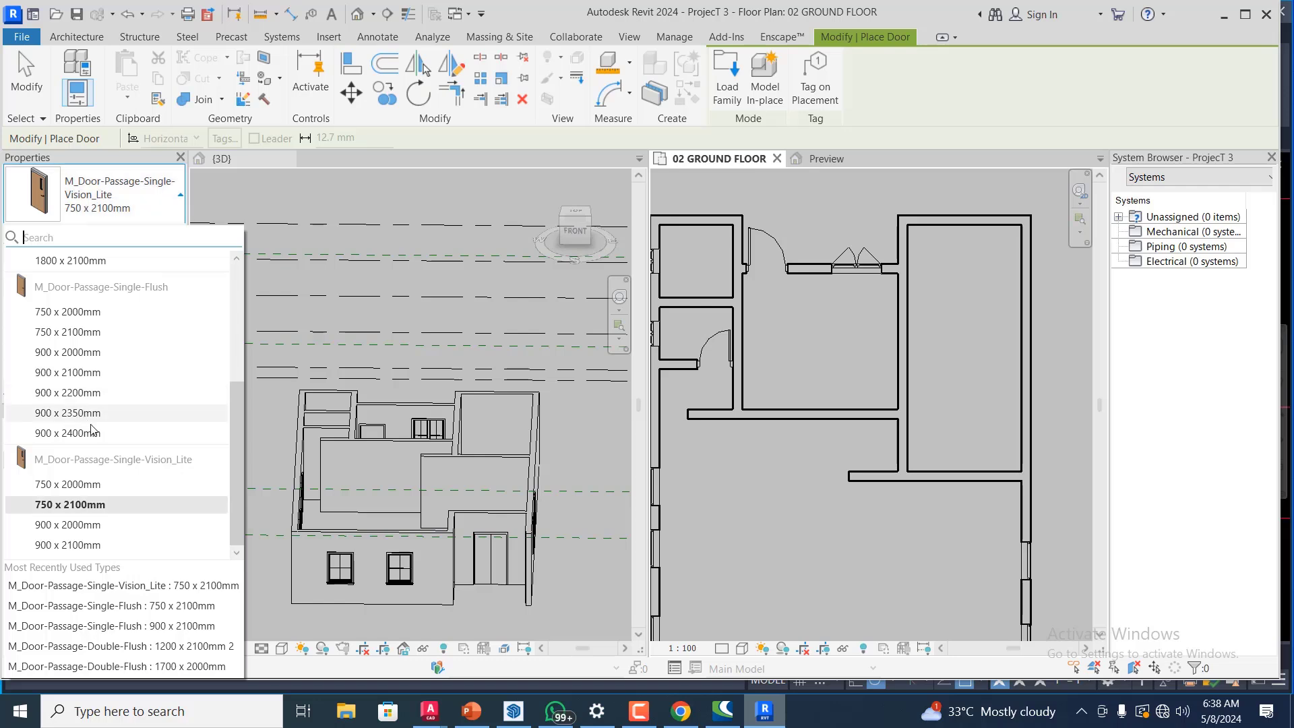
pyautogui.click(85, 373)
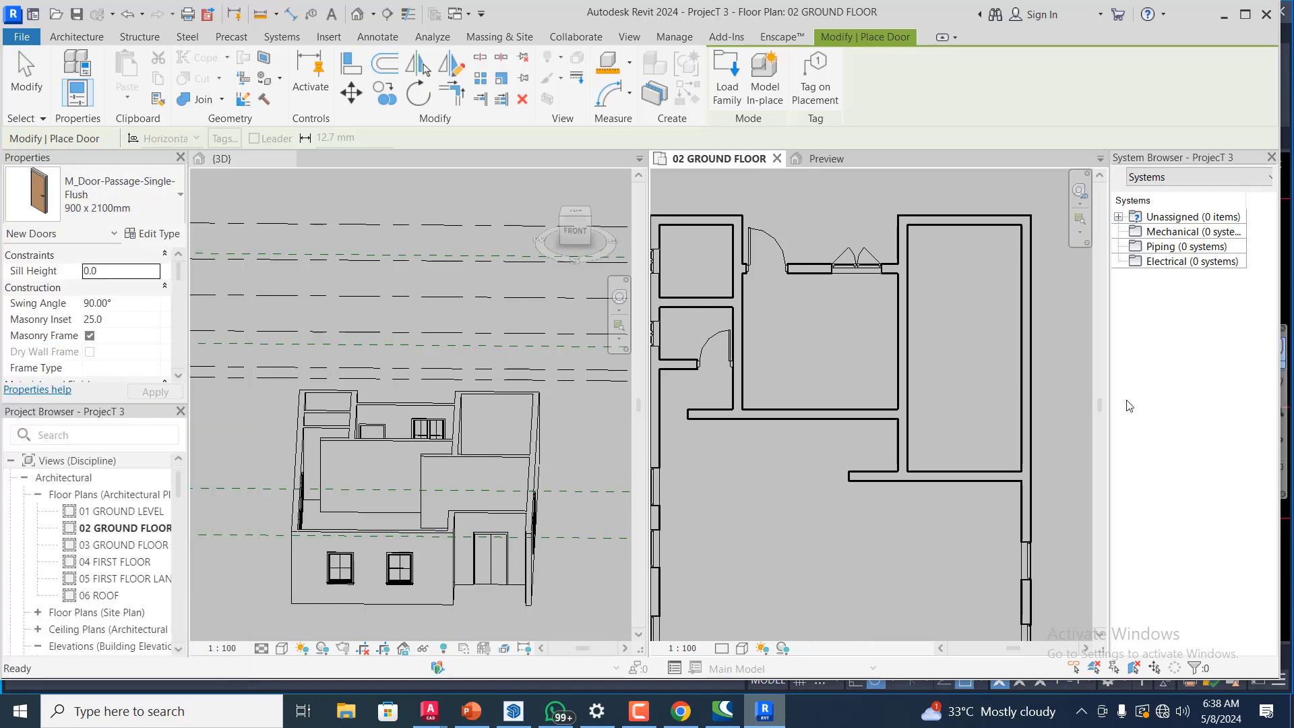
pyautogui.click(875, 408)
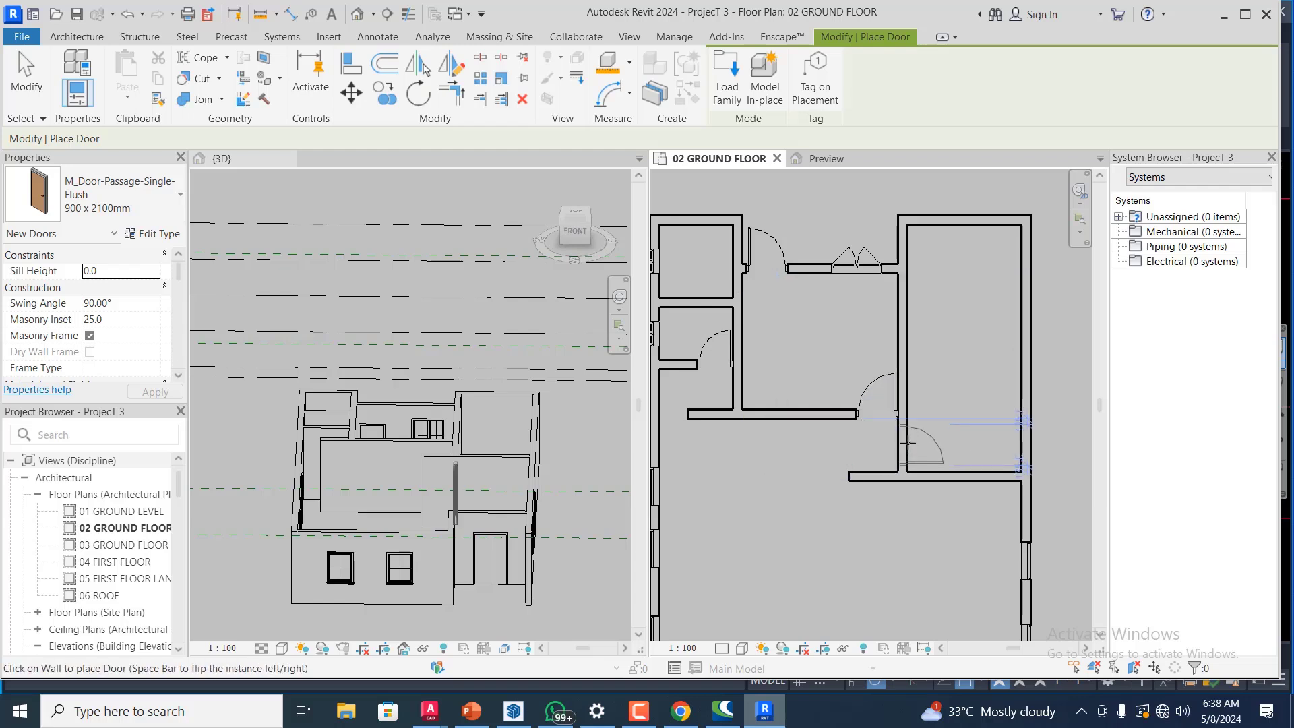
pyautogui.press('Escape')
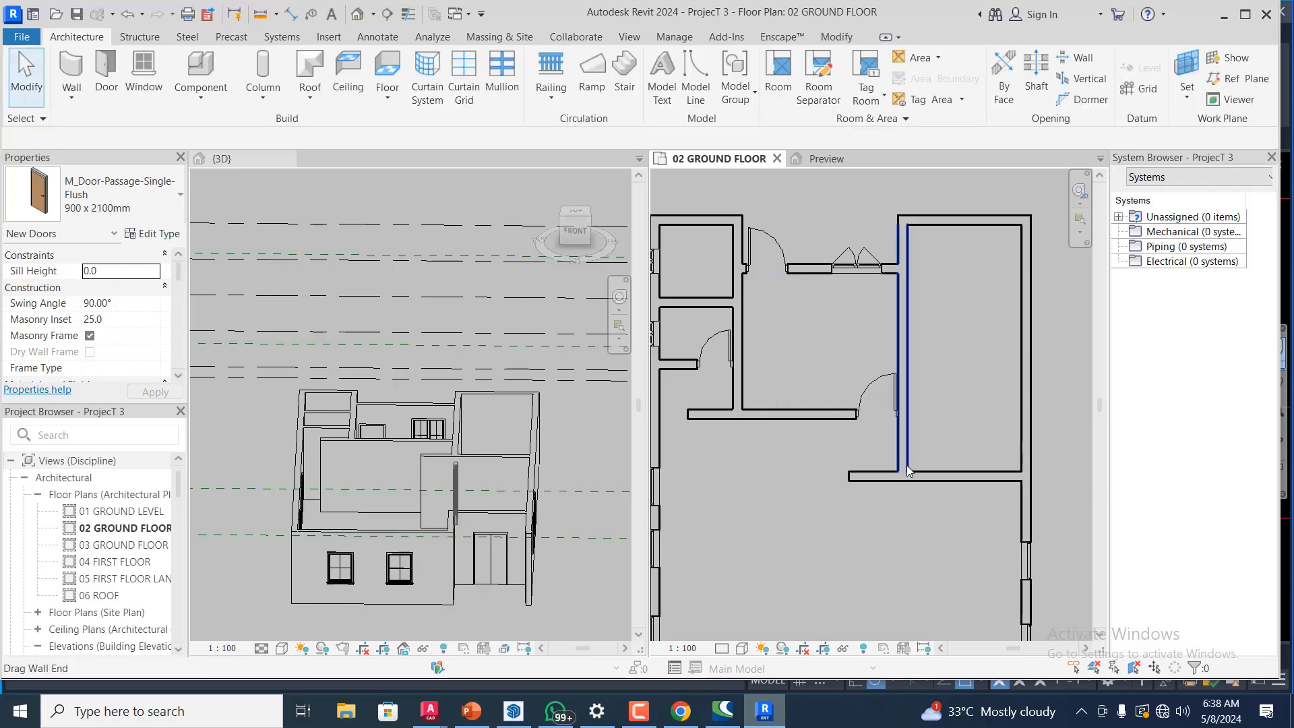
# - Shorten the wall between the kitchen and the staircase room so its south end stops at the kitchen's south wall line
pyautogui.click(904, 462)
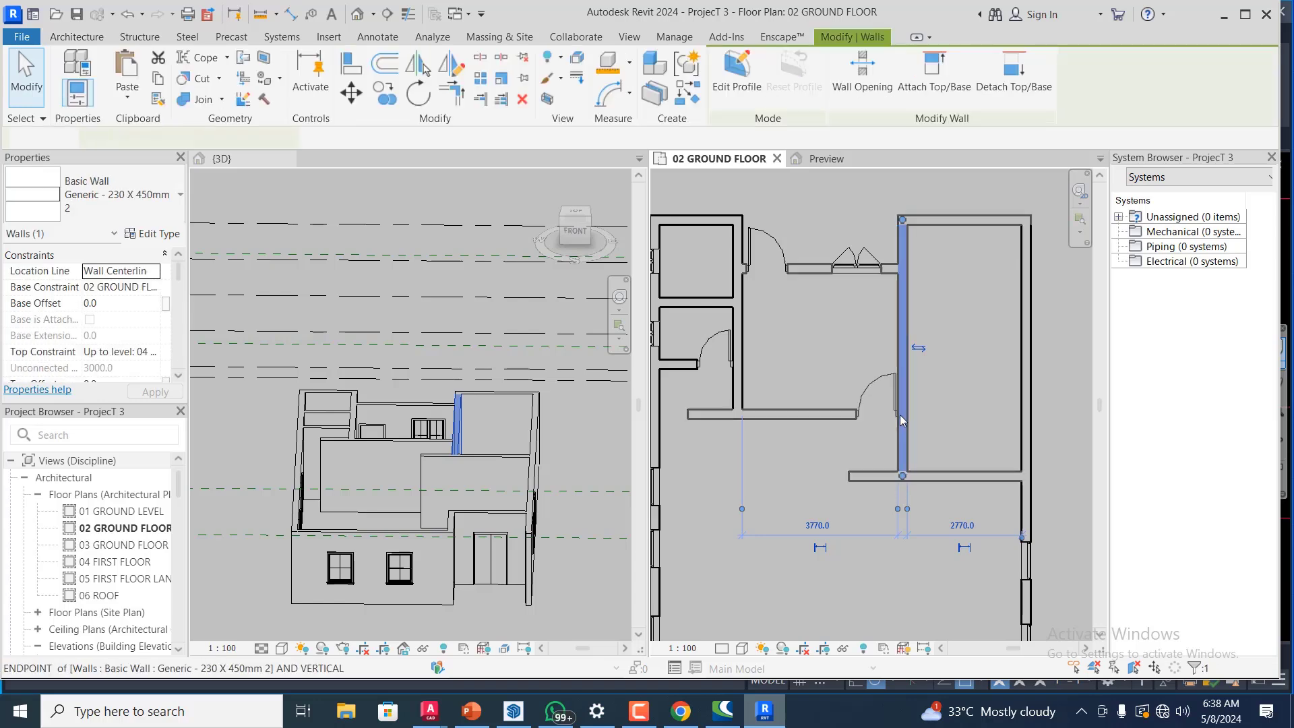
pyautogui.moveTo(902, 476); pyautogui.dragTo(956, 415)
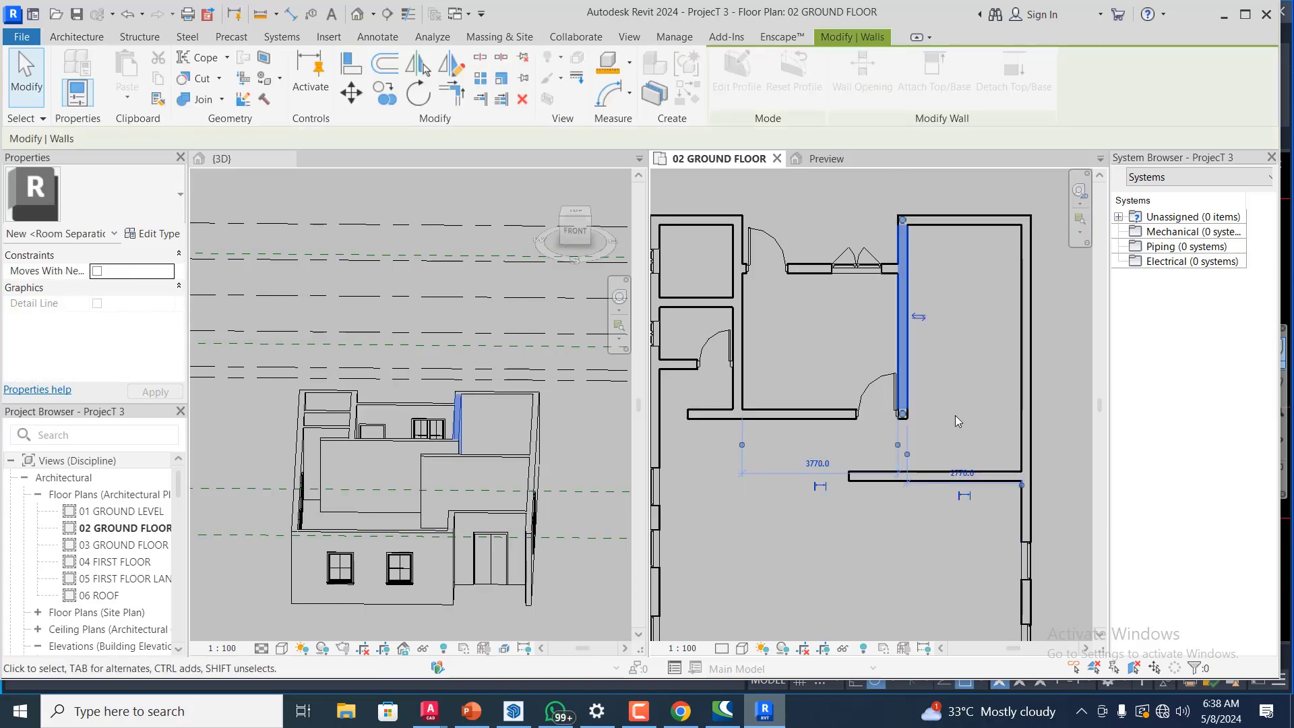
pyautogui.click(844, 465)
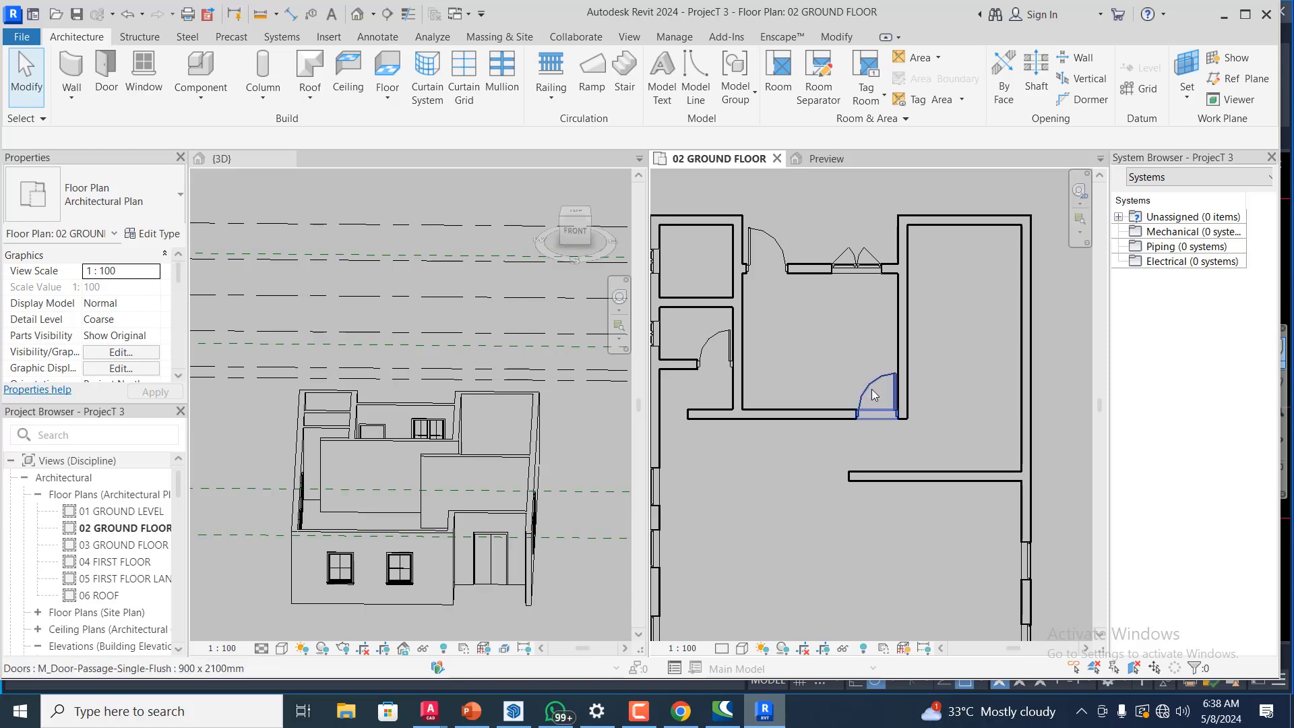
pyautogui.scroll(2, 819, 502)
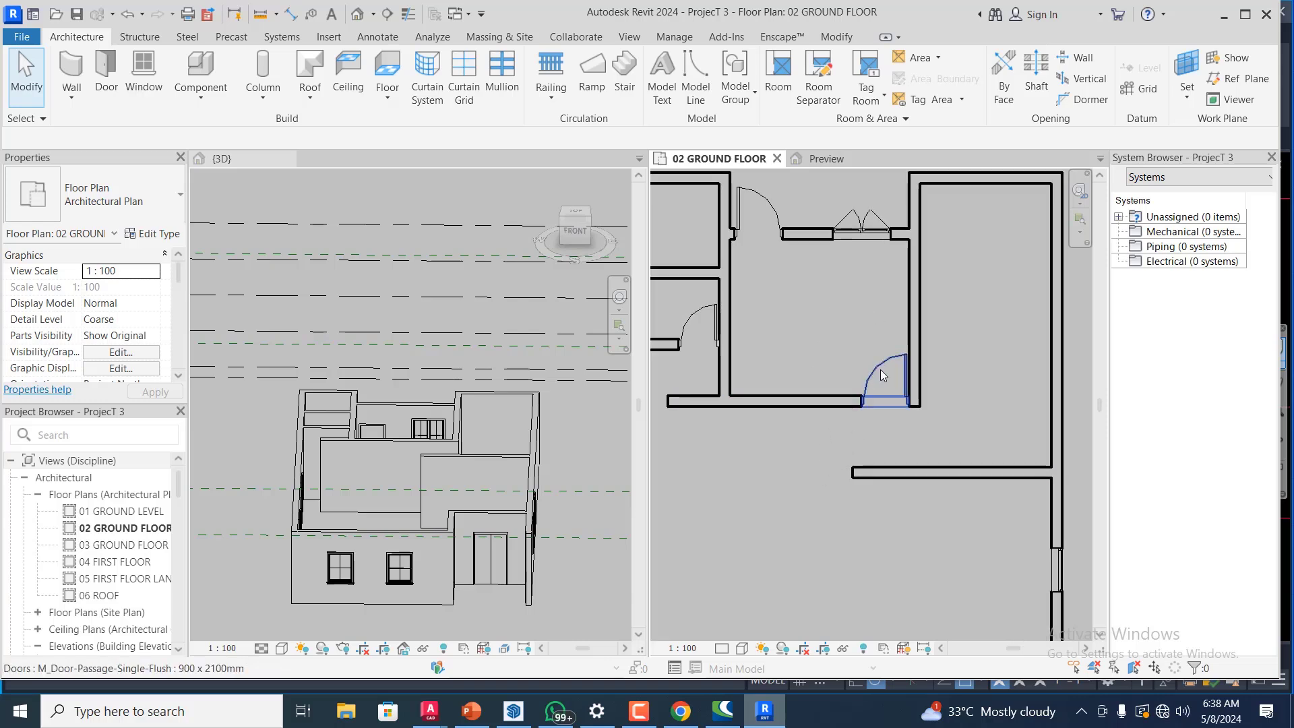
pyautogui.scroll(-5, 944, 353)
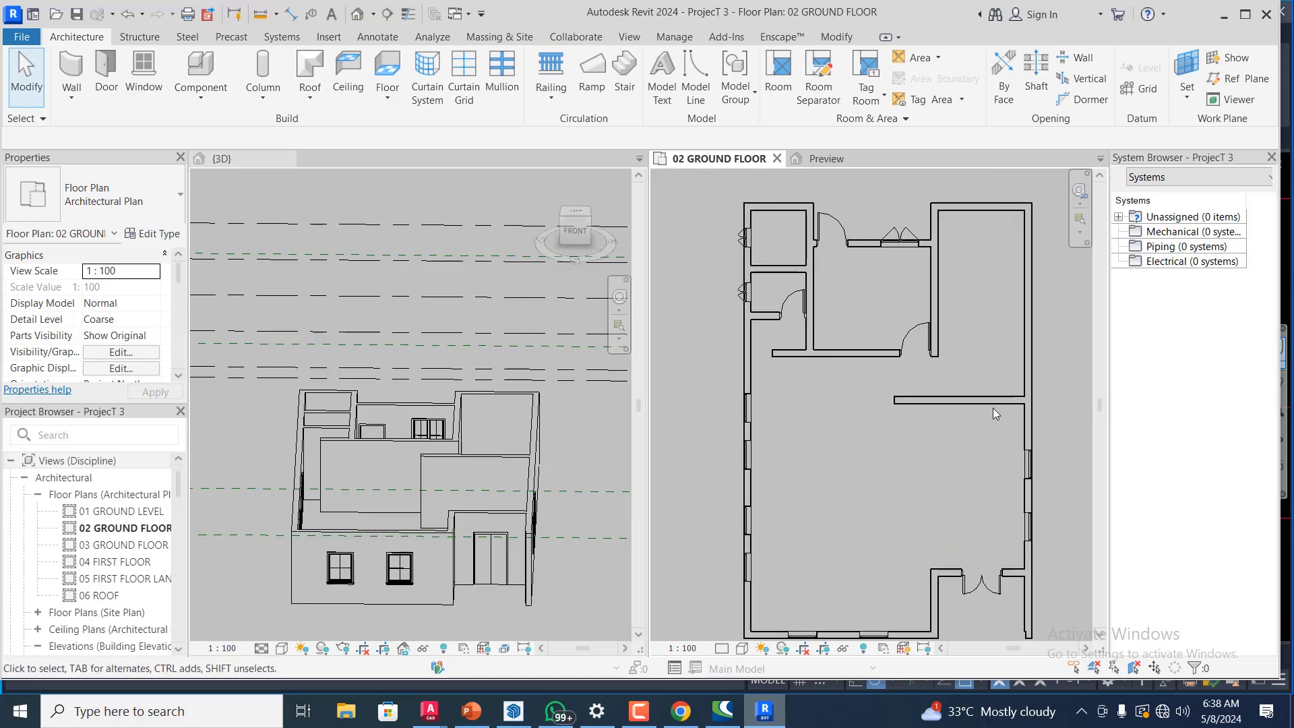
pyautogui.scroll(2, 956, 345)
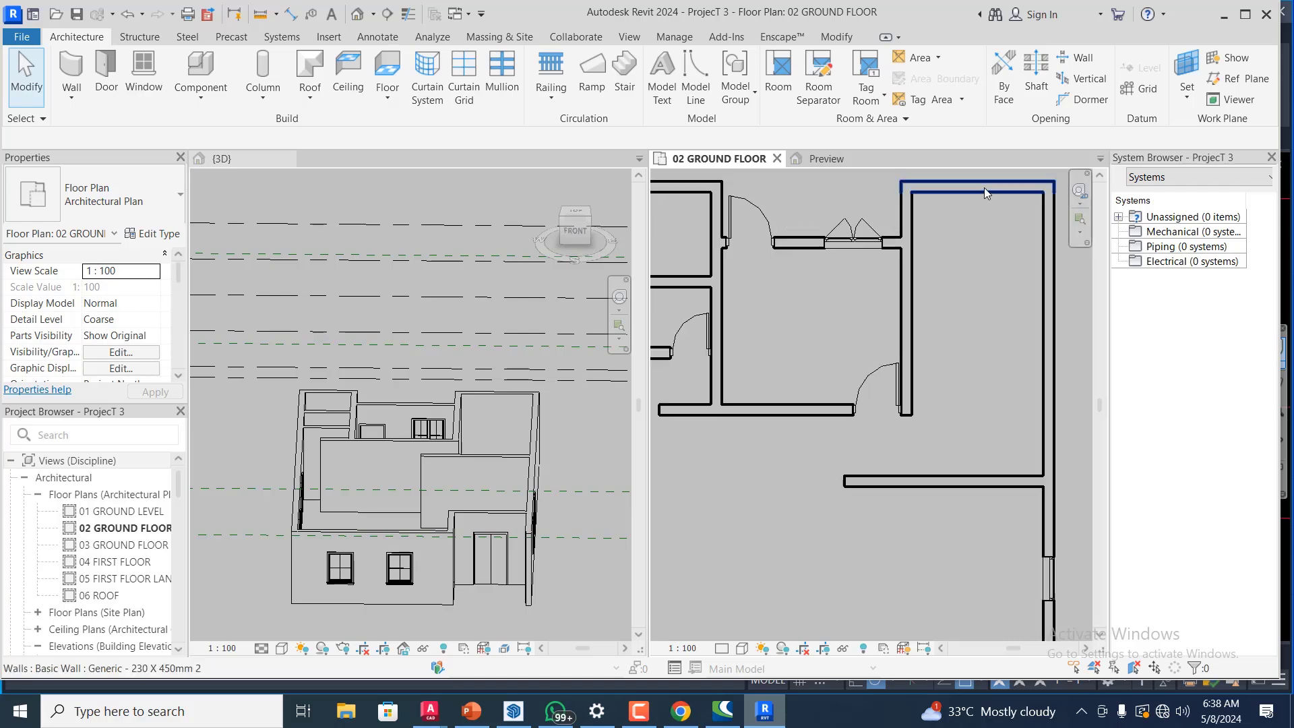
pyautogui.scroll(1, 984, 187)
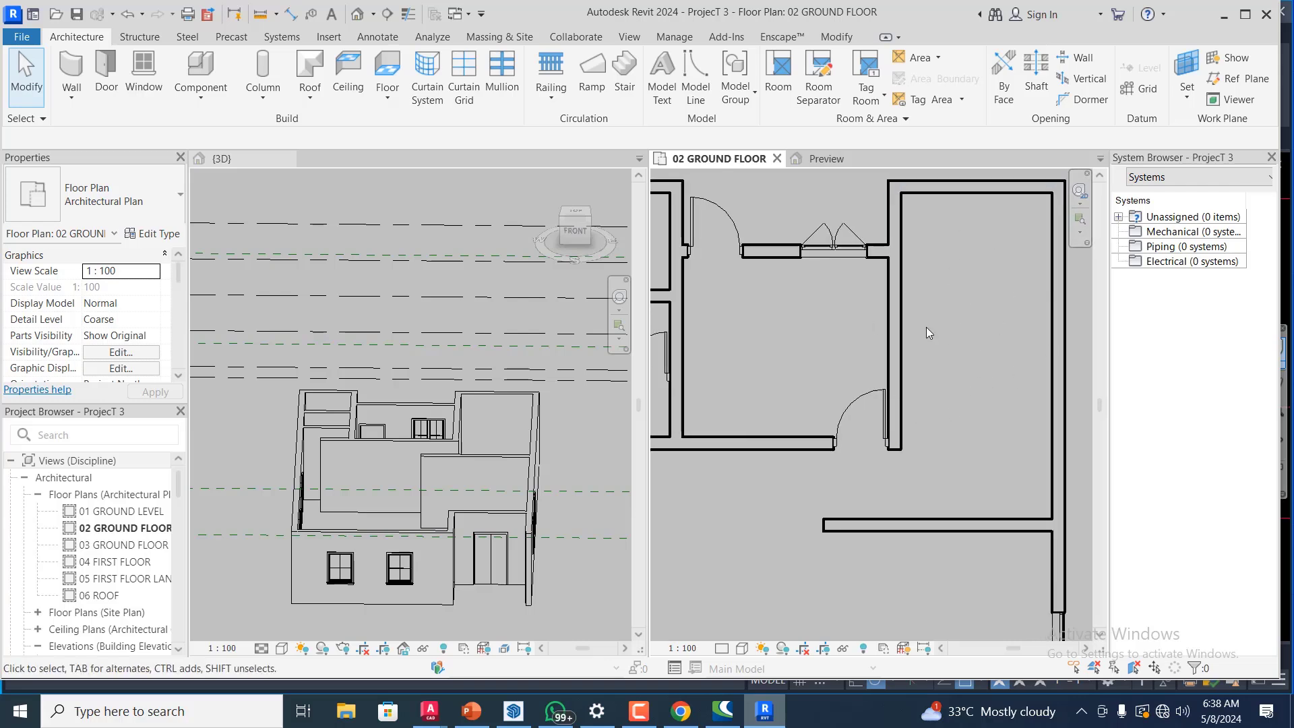
pyautogui.scroll(-3, 934, 396)
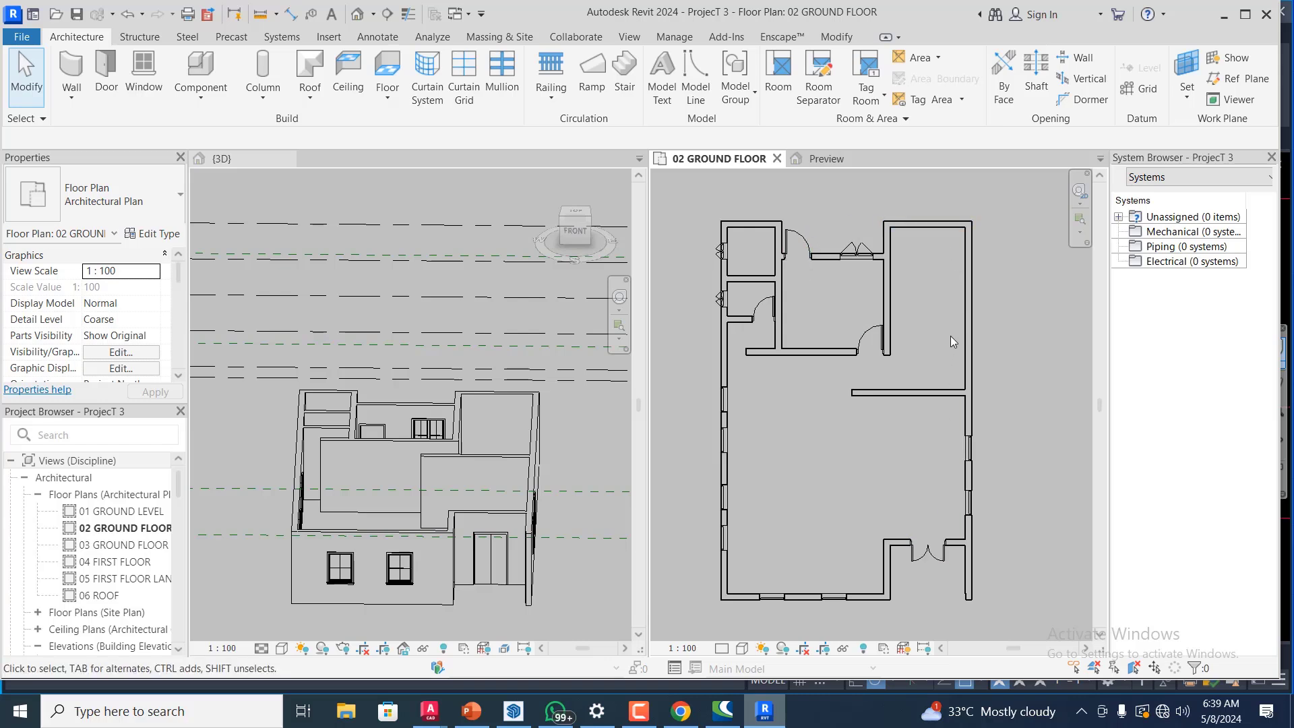
# - Start an architectural floor and sketch its rectangular boundary with straight lines around the building's outer walls, beginning at the northwest corner
pyautogui.click(382, 99)
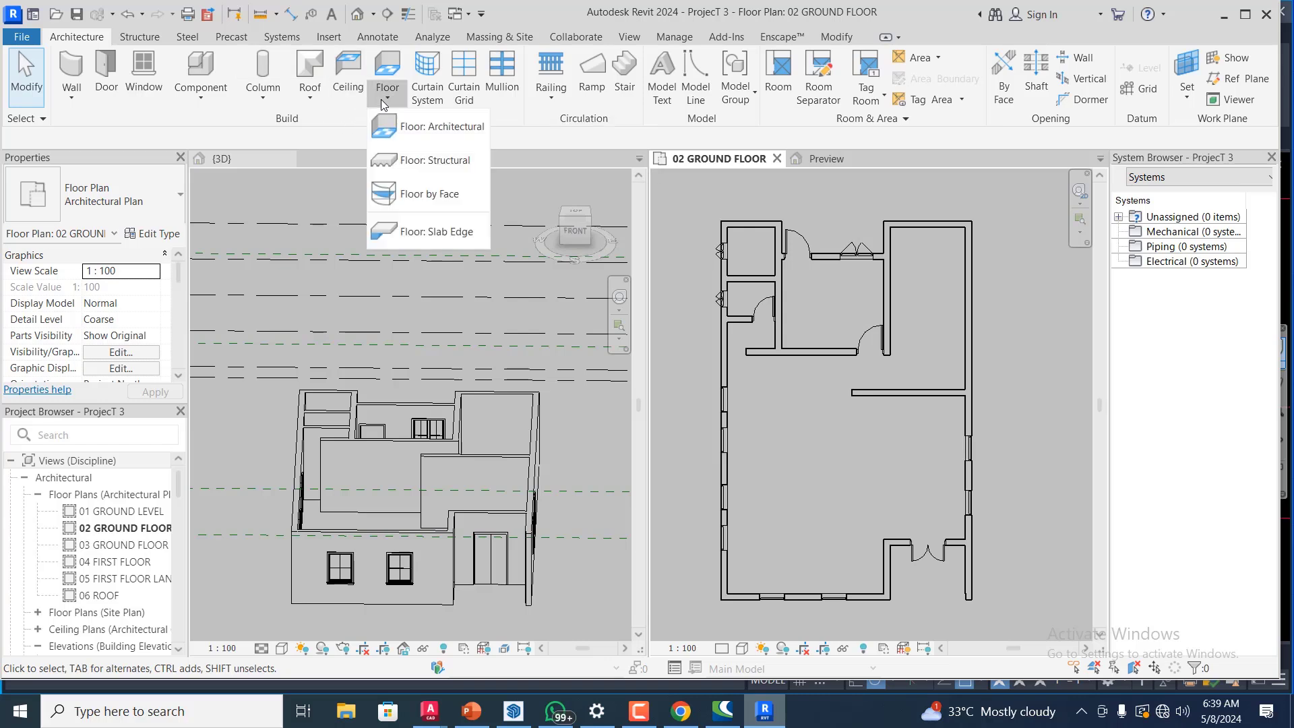
pyautogui.click(408, 138)
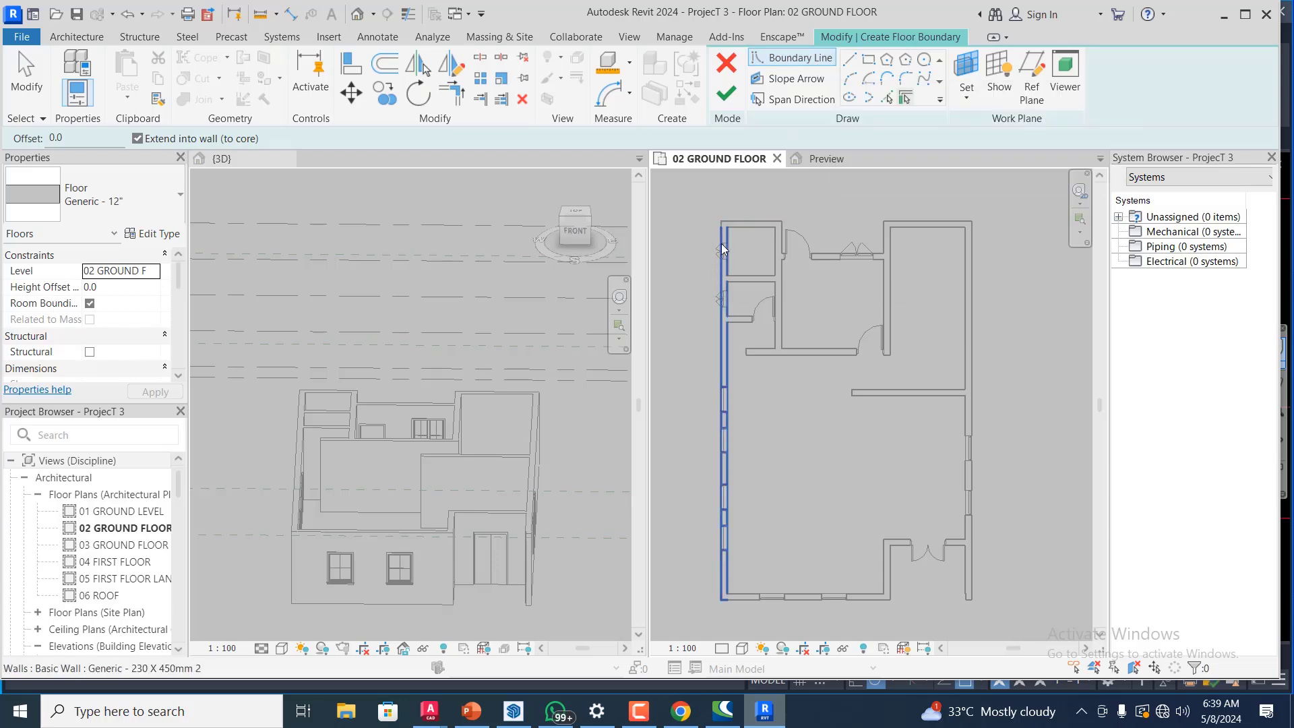
pyautogui.click(850, 60)
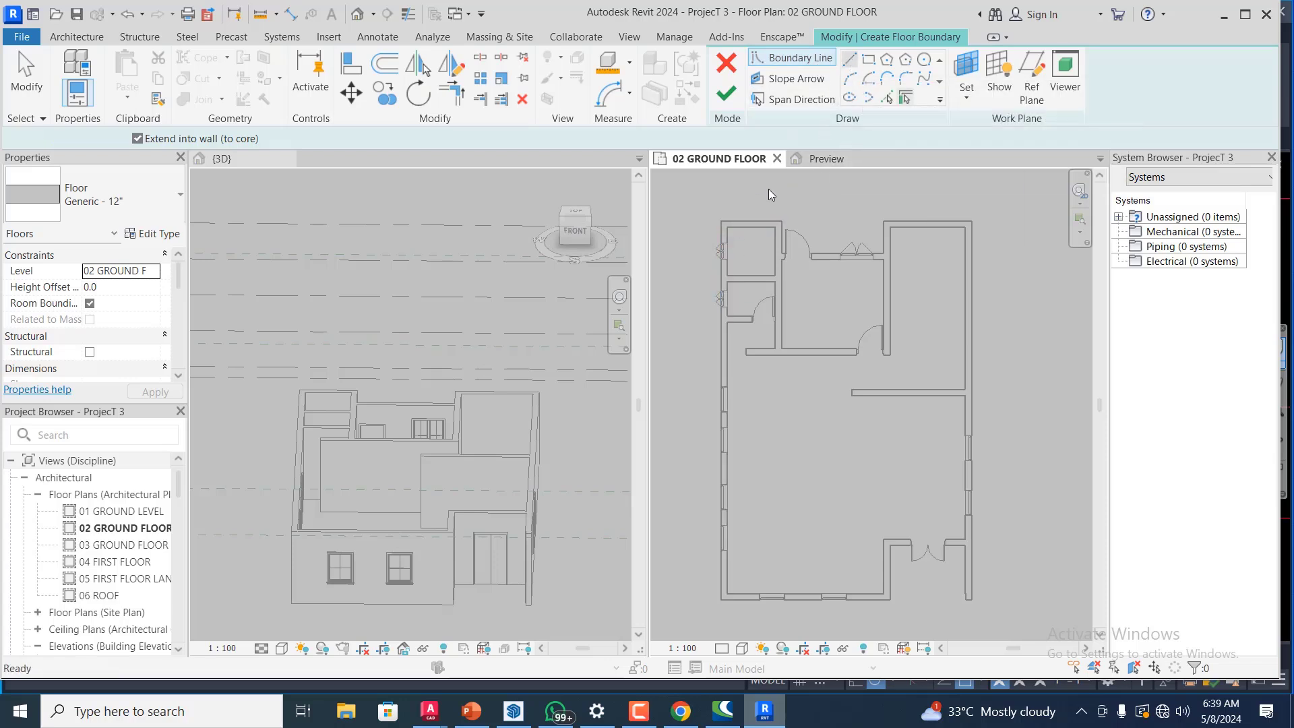
pyautogui.click(720, 221)
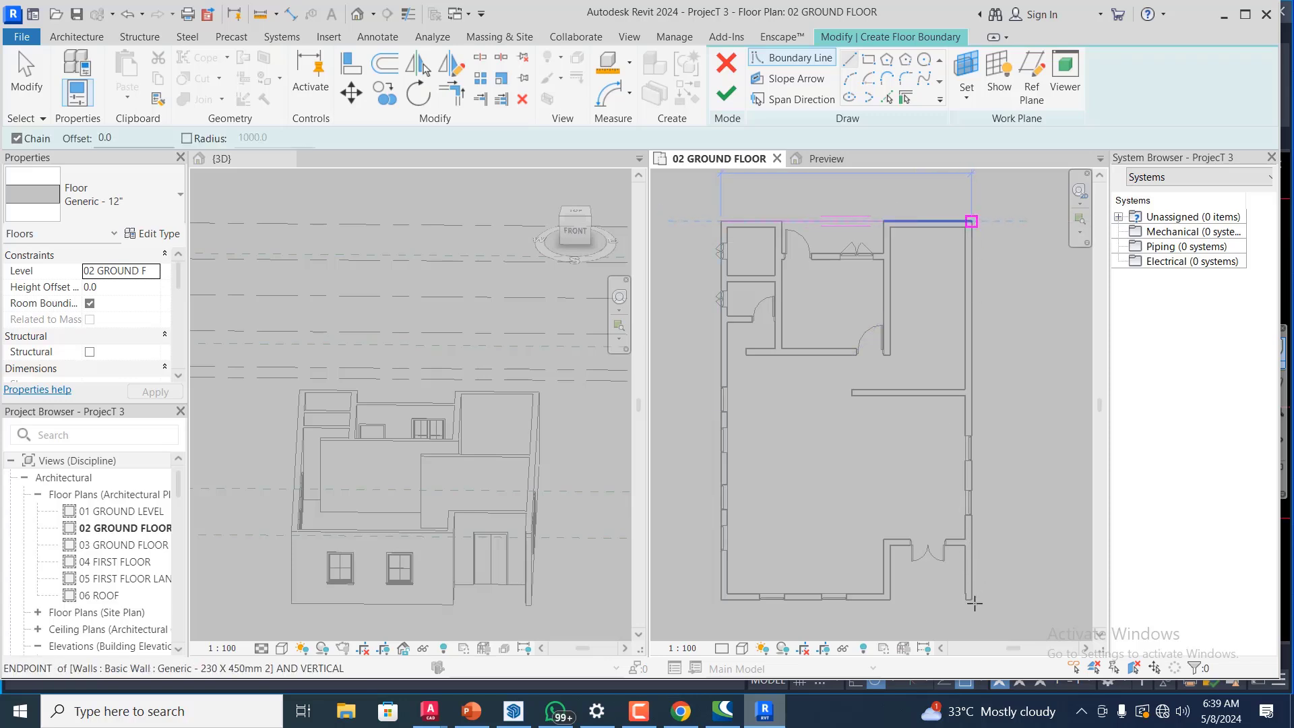
pyautogui.click(971, 221)
pyautogui.click(971, 599)
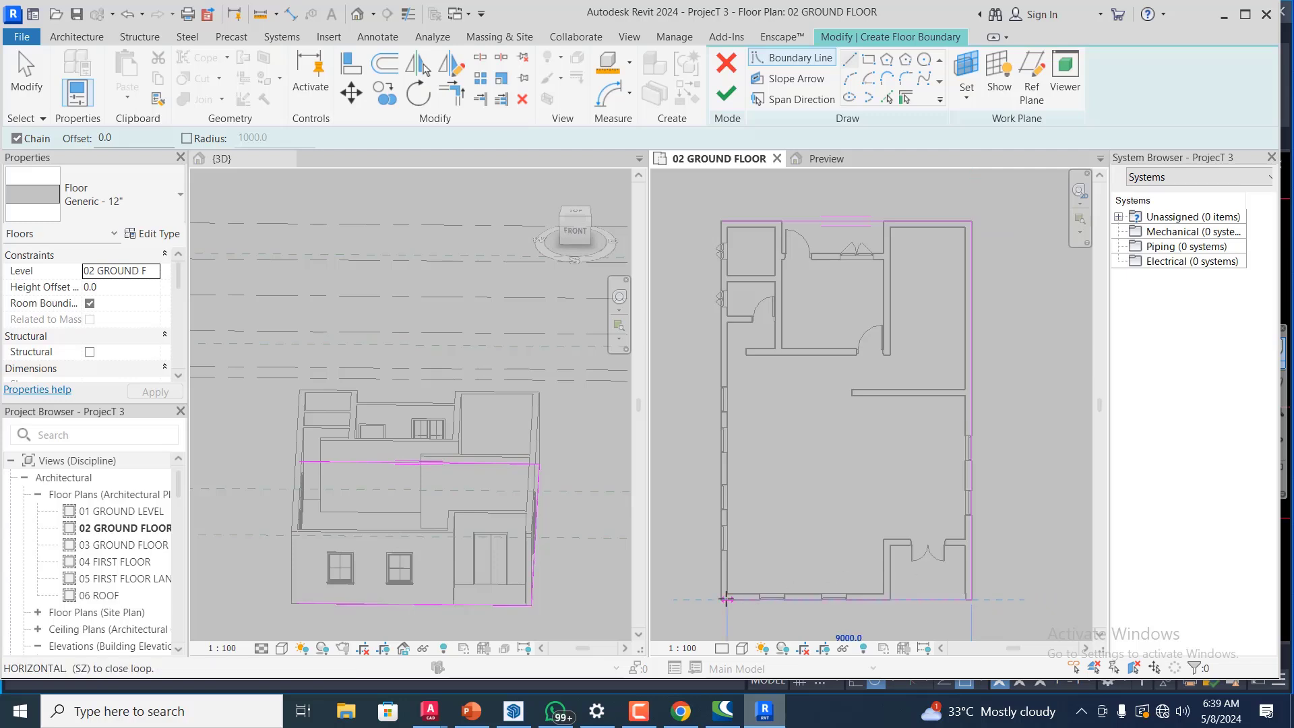
pyautogui.click(724, 599)
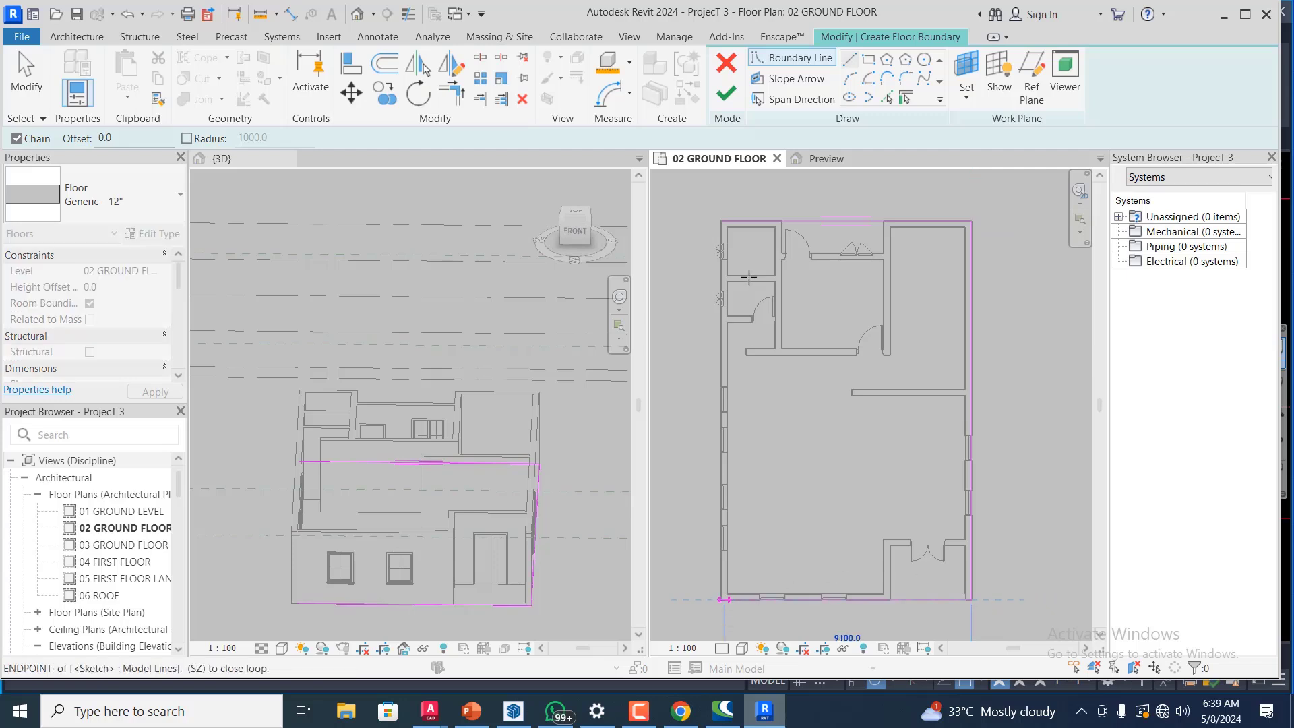
pyautogui.click(724, 221)
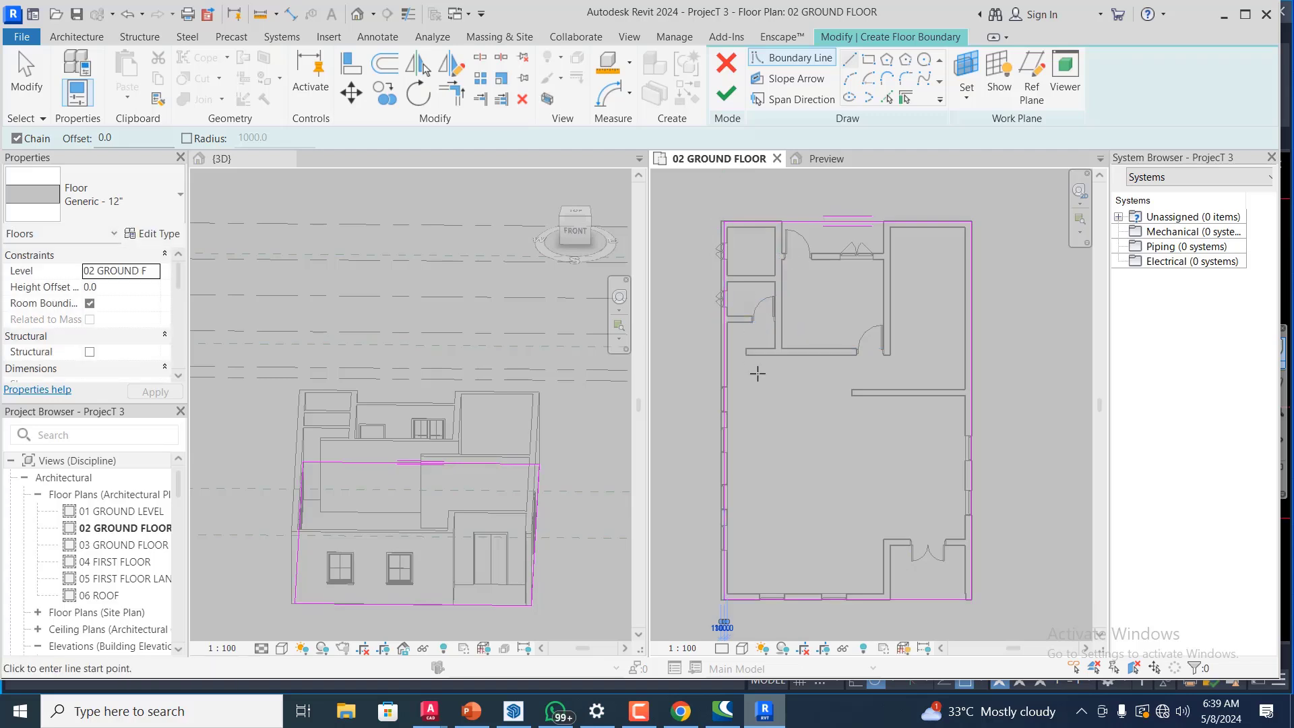
# - Delete the west line of the floor boundary, which runs inside the outer face of the west wall
pyautogui.scroll(2, 734, 482)
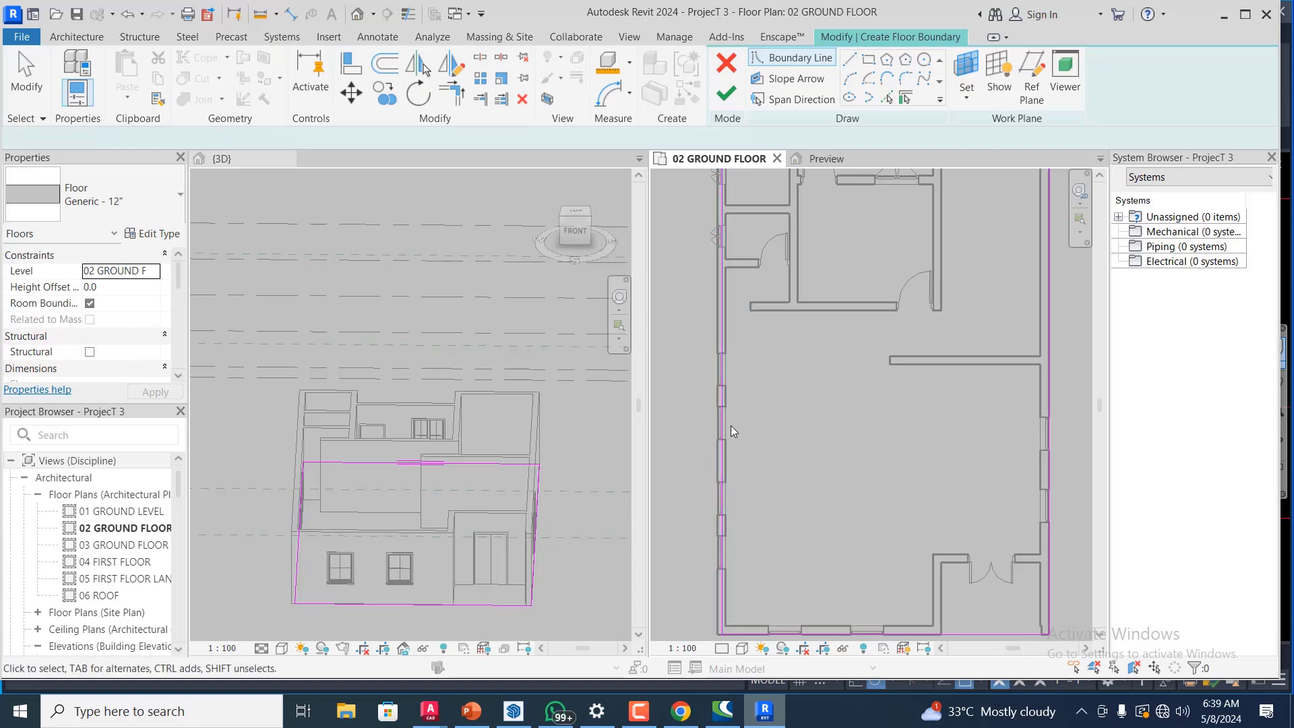
pyautogui.press('Escape')
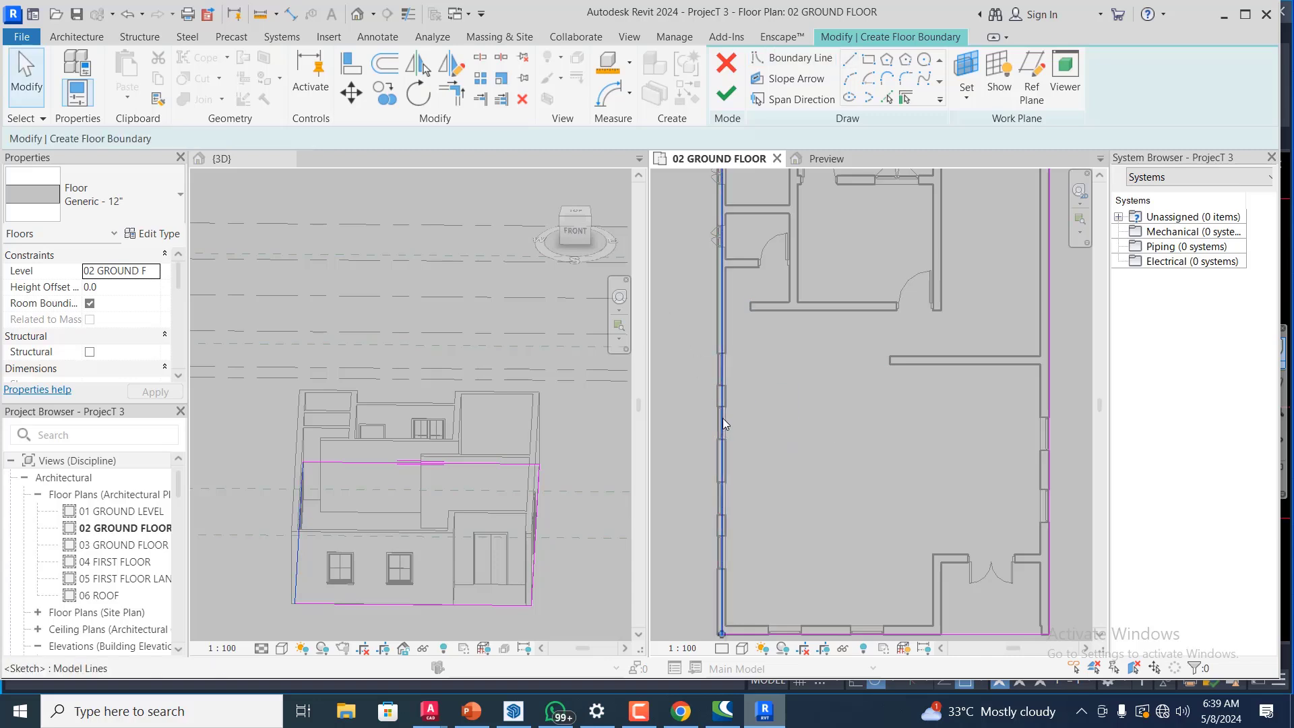
pyautogui.click(722, 422)
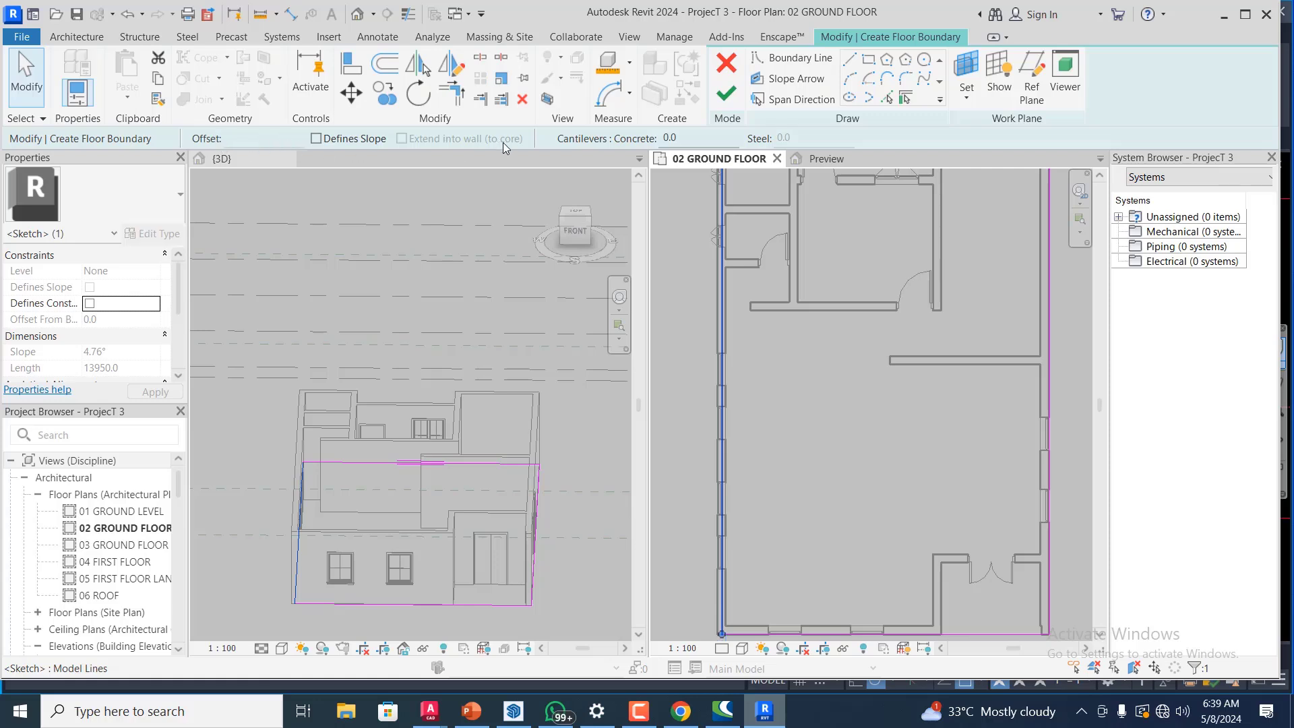
pyautogui.click(777, 503)
pyautogui.click(724, 627)
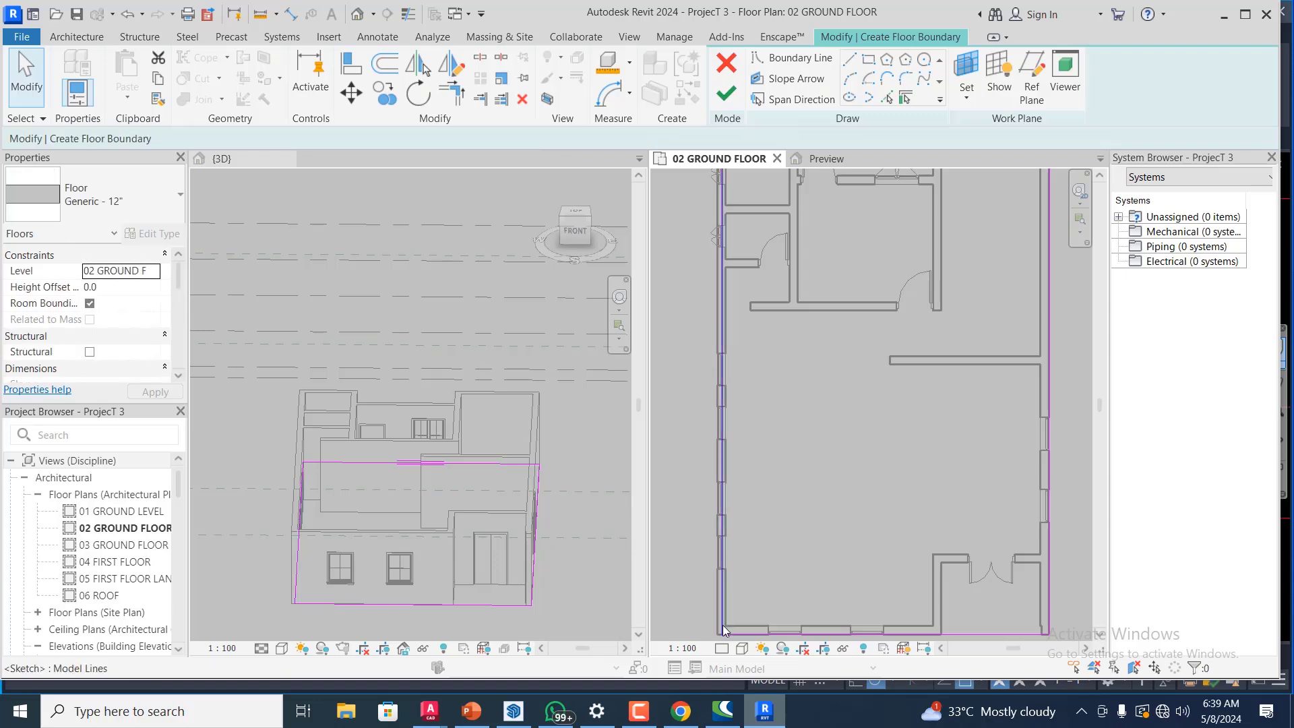
pyautogui.press('Delete')
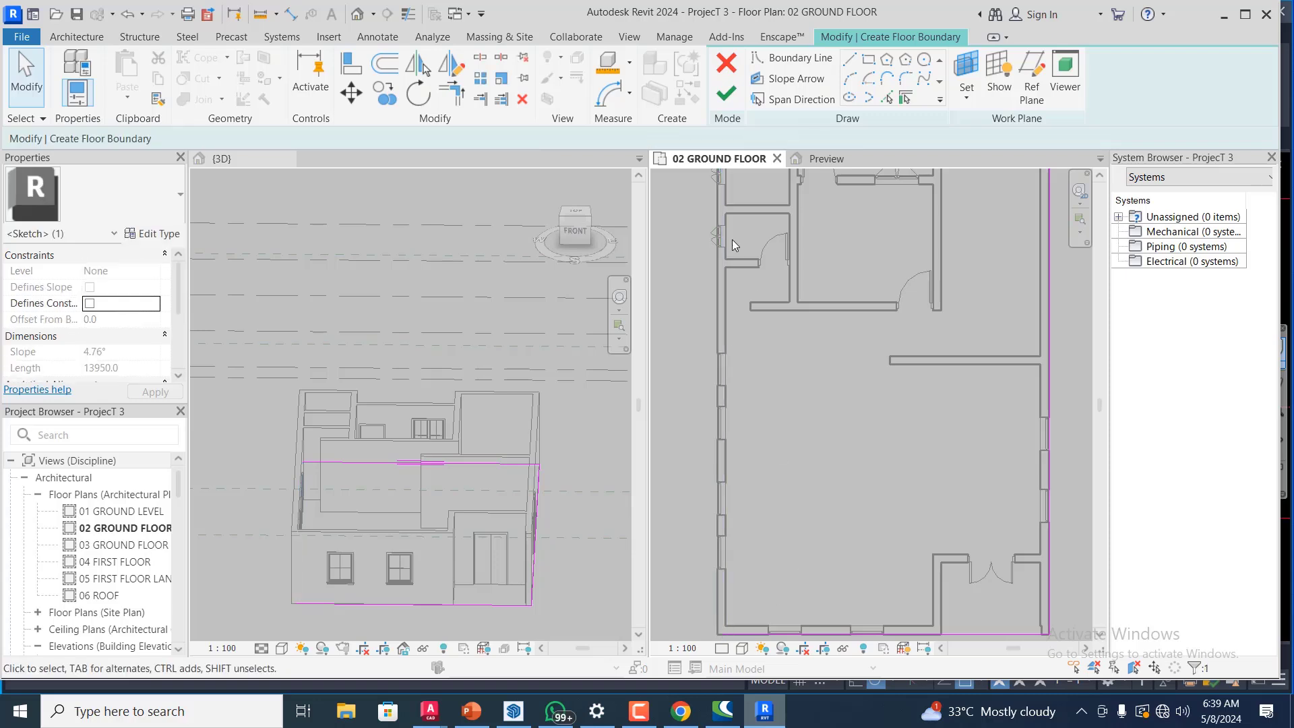
# - Draw a short boundary line extending the south edge of the floor to the outer southwest wall corner
pyautogui.click(849, 62)
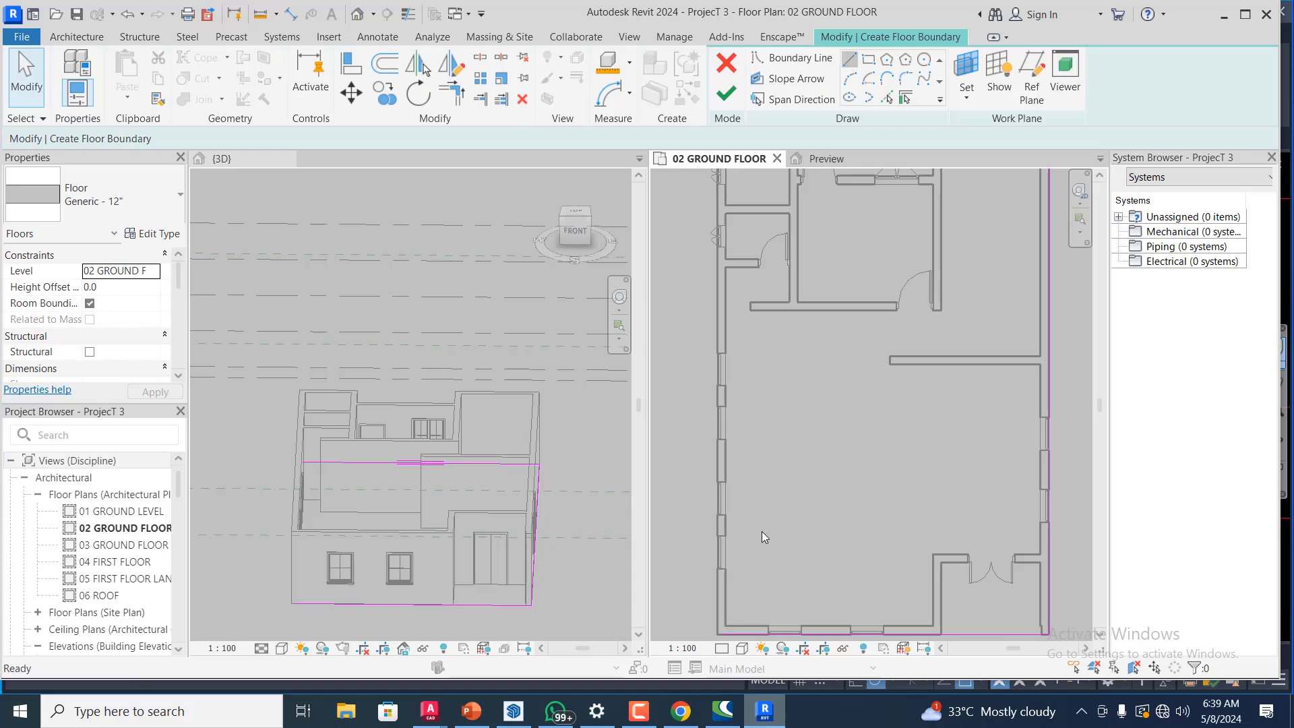
pyautogui.scroll(-2, 829, 310)
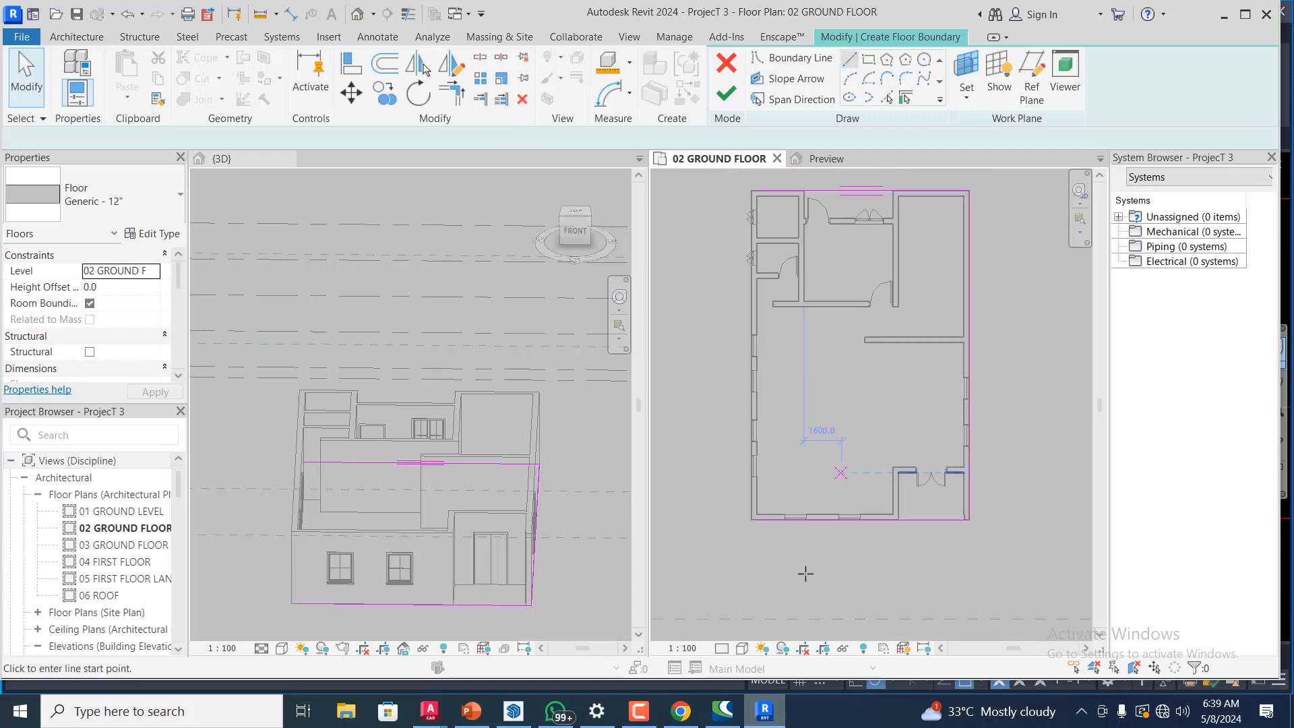
pyautogui.scroll(2, 782, 512)
pyautogui.scroll(3, 788, 509)
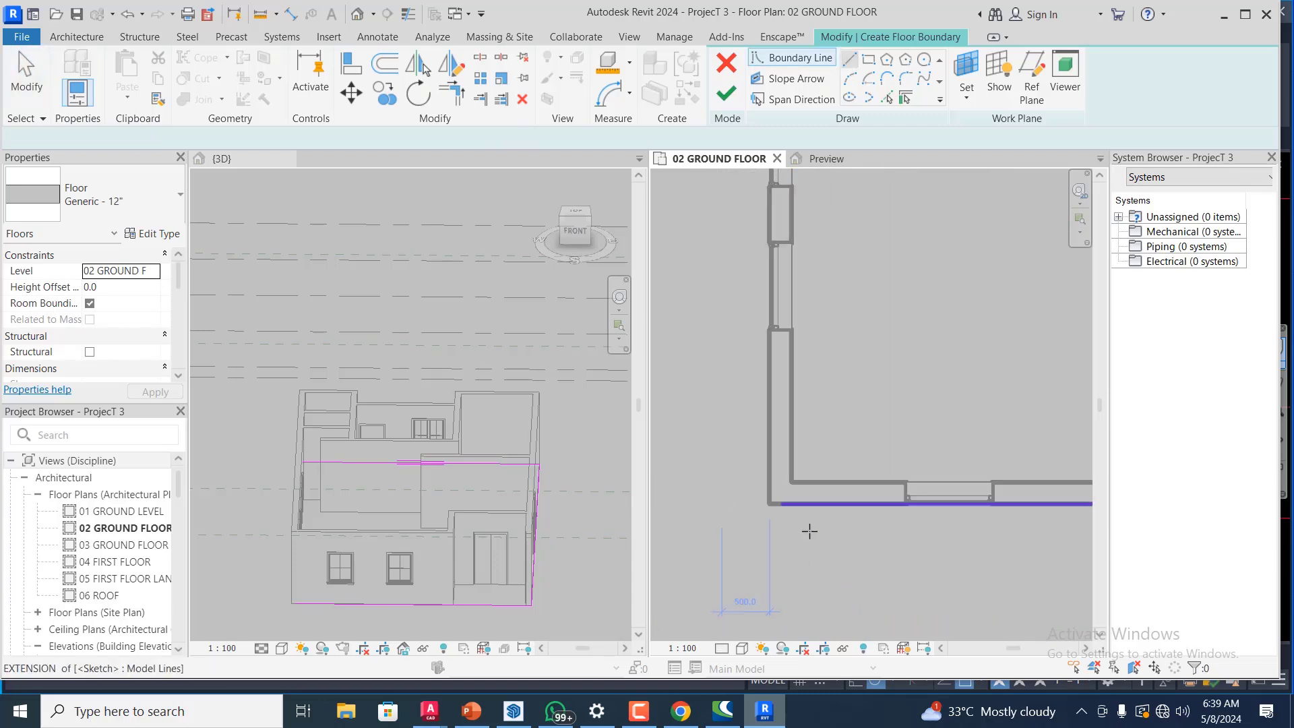
pyautogui.scroll(1, 772, 495)
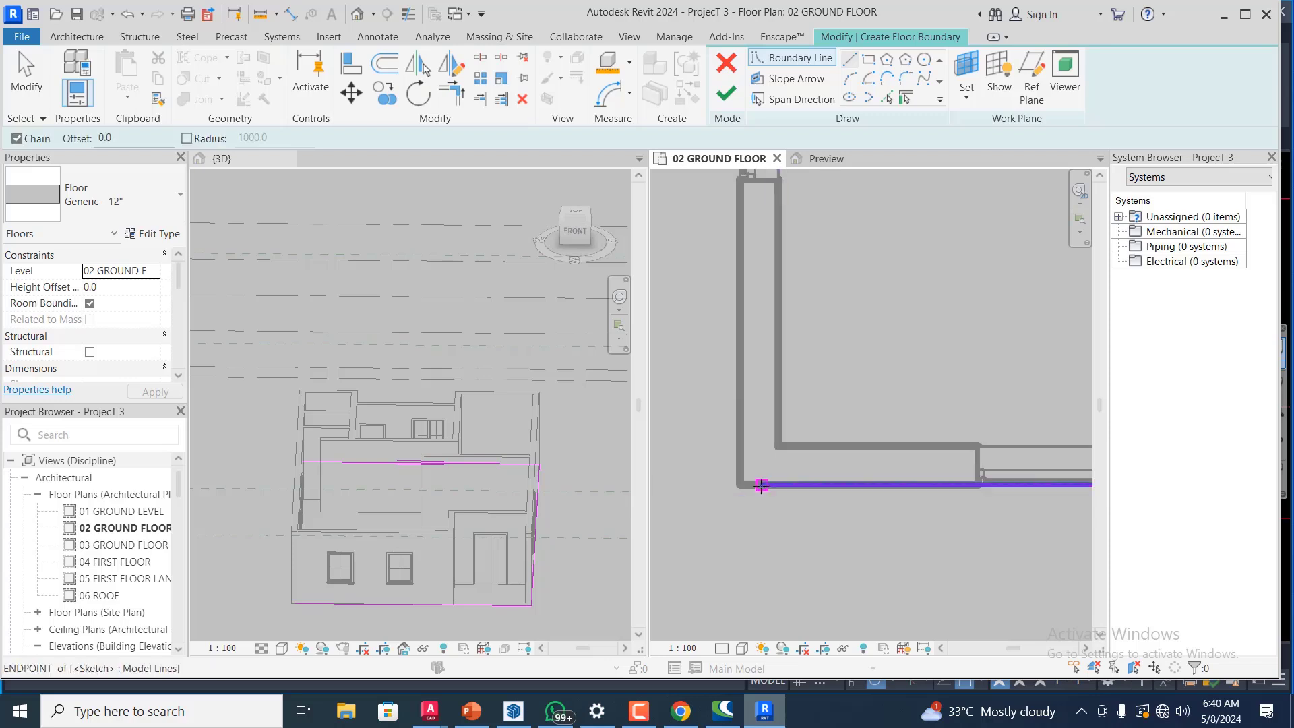
pyautogui.click(762, 485)
pyautogui.click(740, 486)
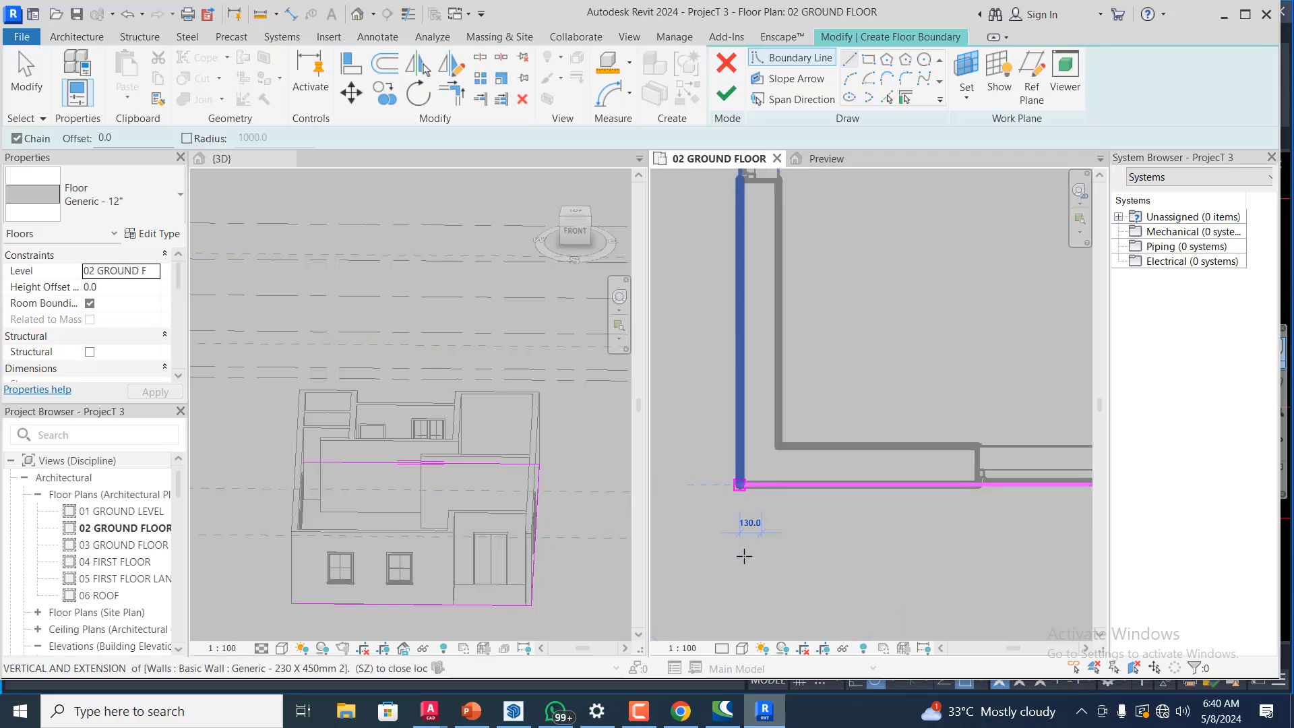
# - Draw the west boundary line along the wall's outer face to the northwest corner and close it onto the north line
pyautogui.scroll(-2, 728, 547)
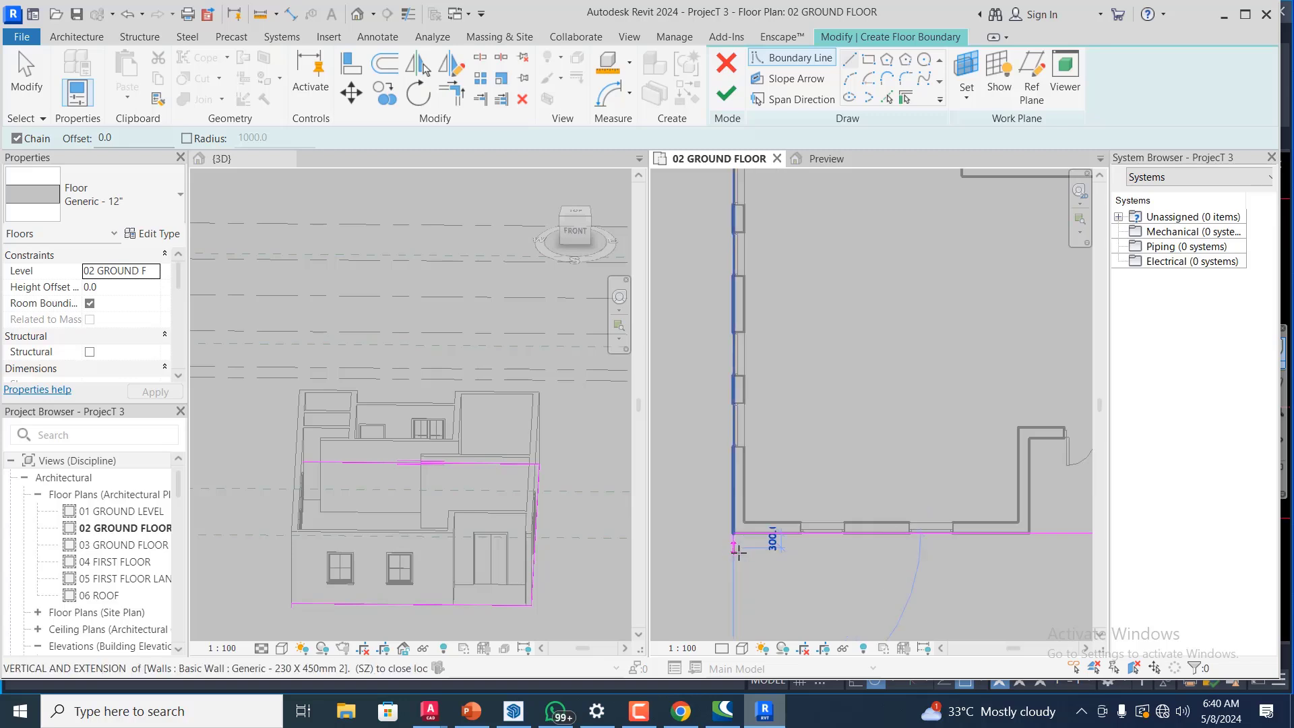
pyautogui.scroll(-2, 735, 544)
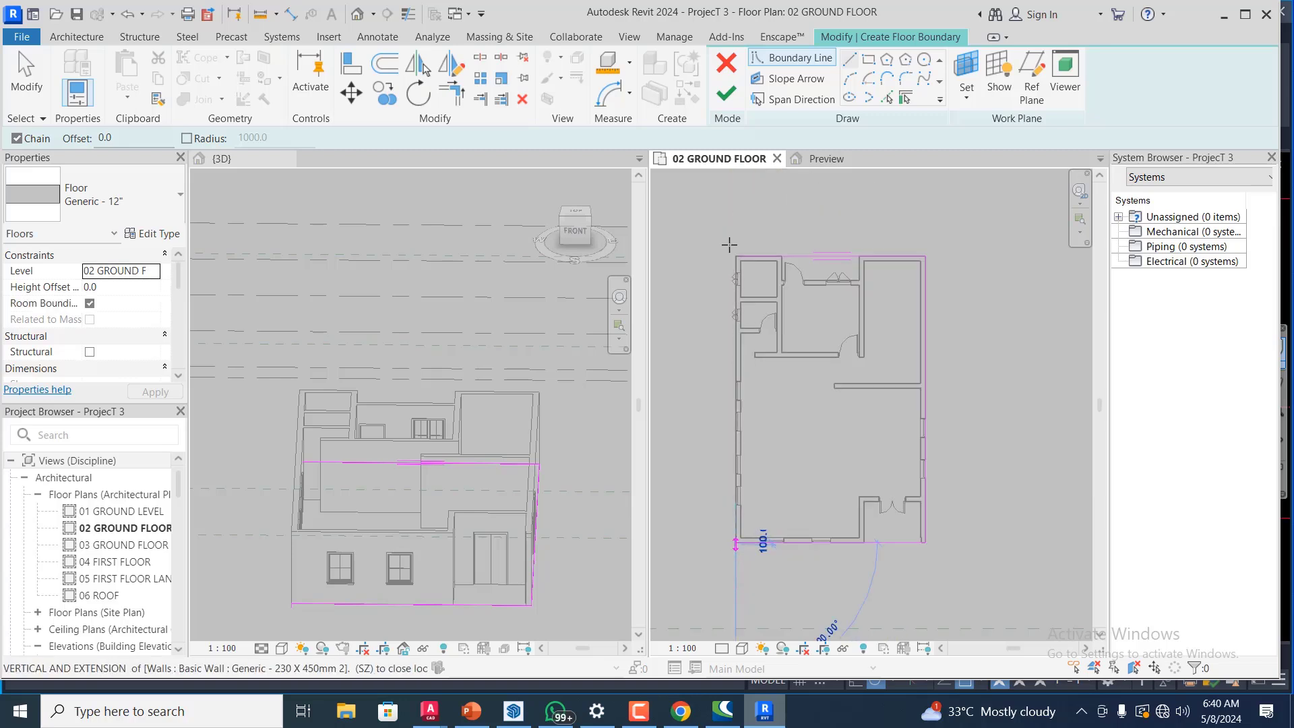
pyautogui.scroll(1, 740, 251)
pyautogui.scroll(2, 739, 301)
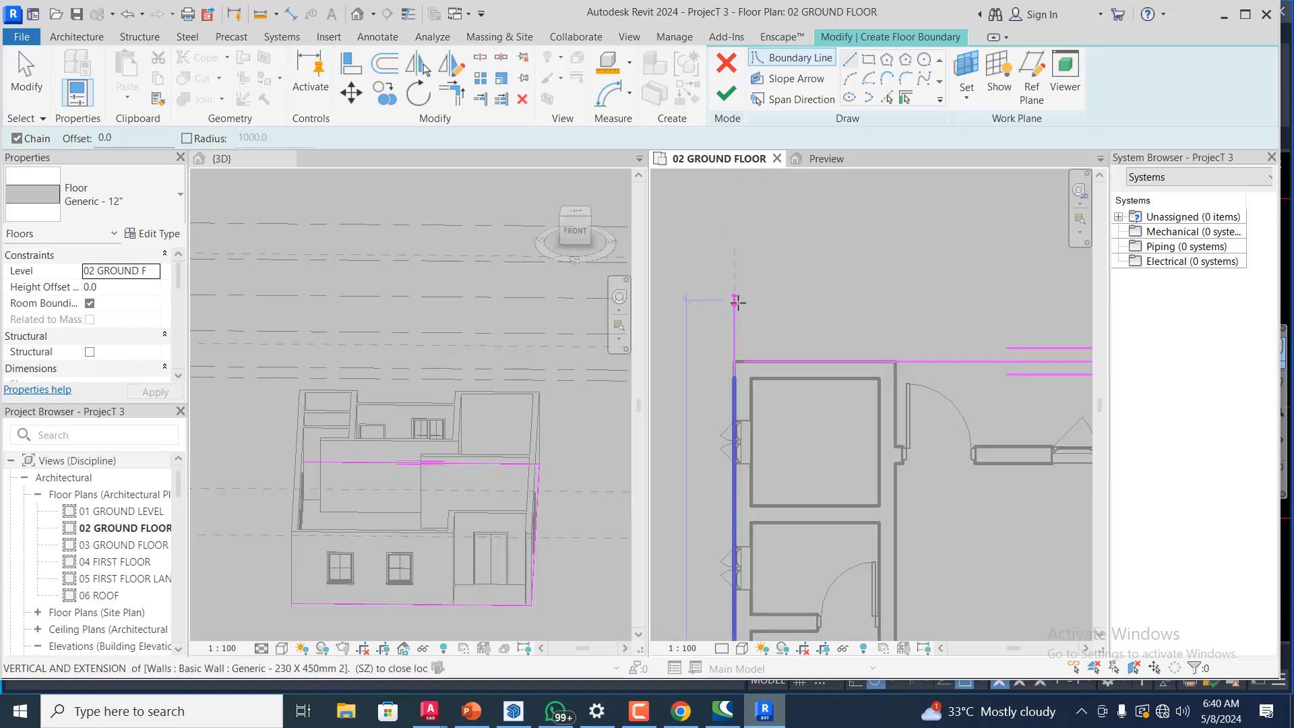
pyautogui.scroll(3, 734, 366)
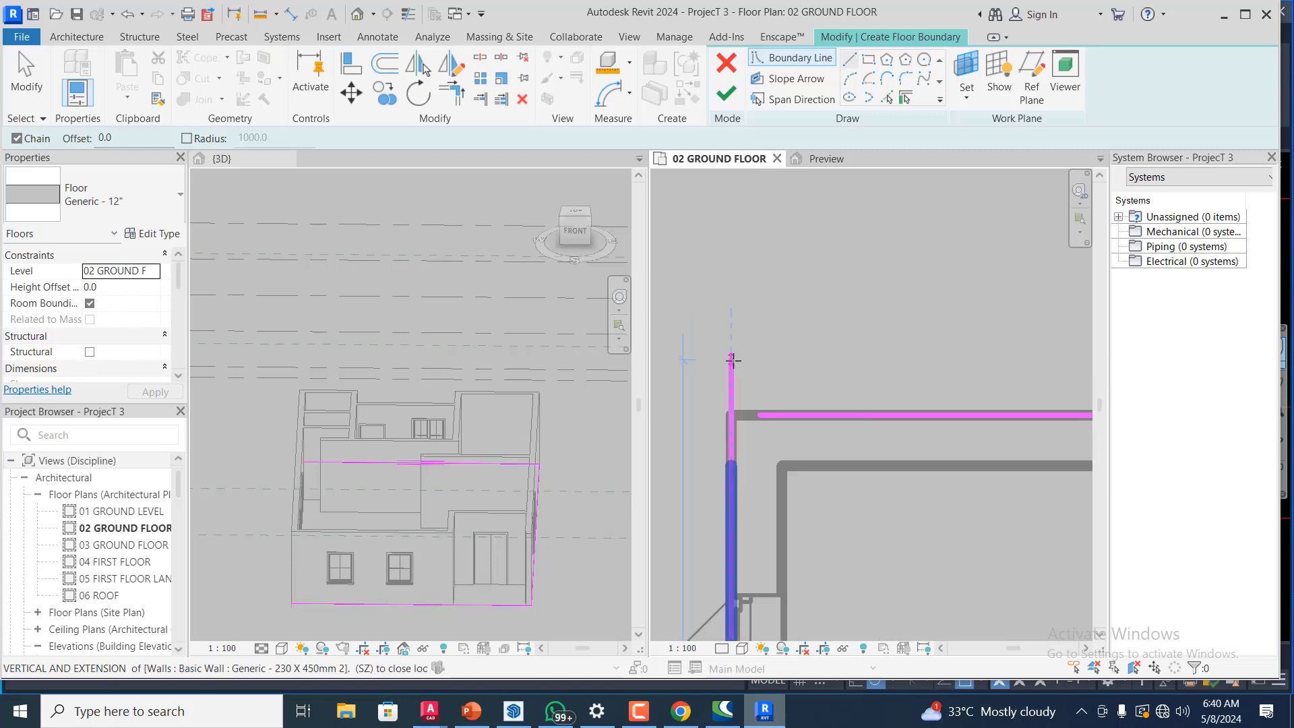
pyautogui.click(730, 431)
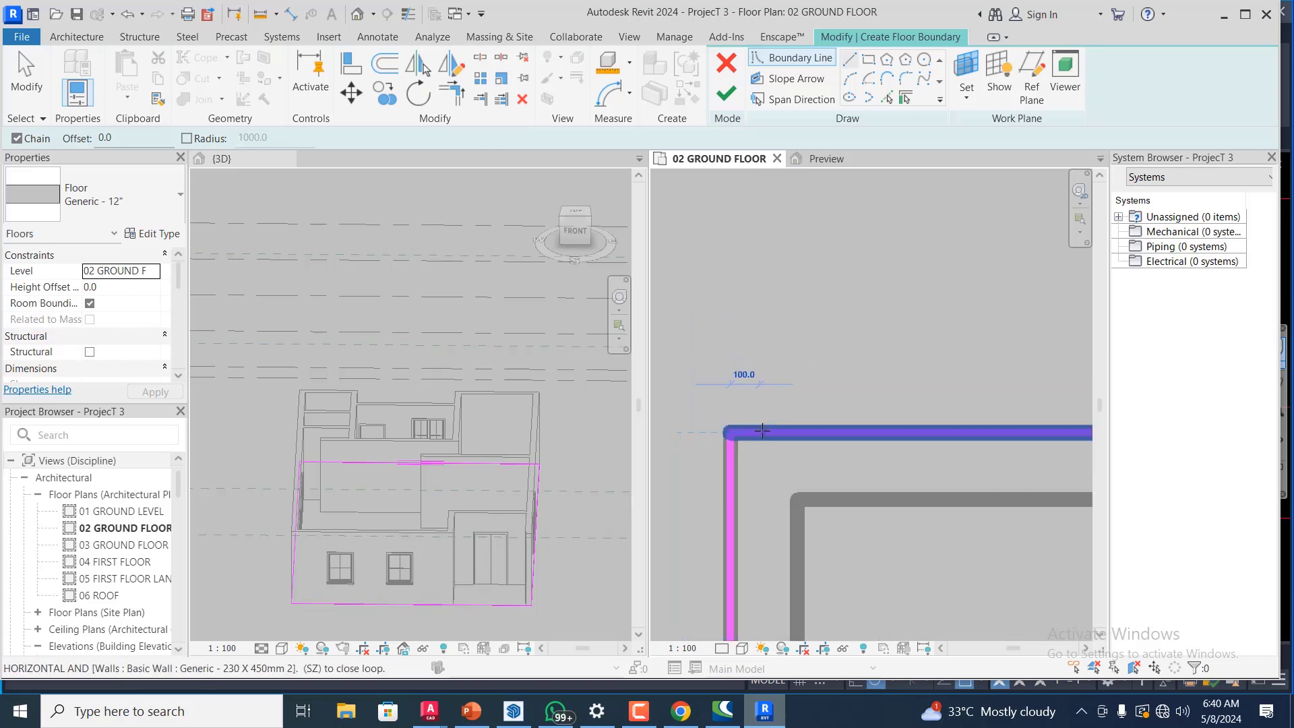
pyautogui.click(762, 432)
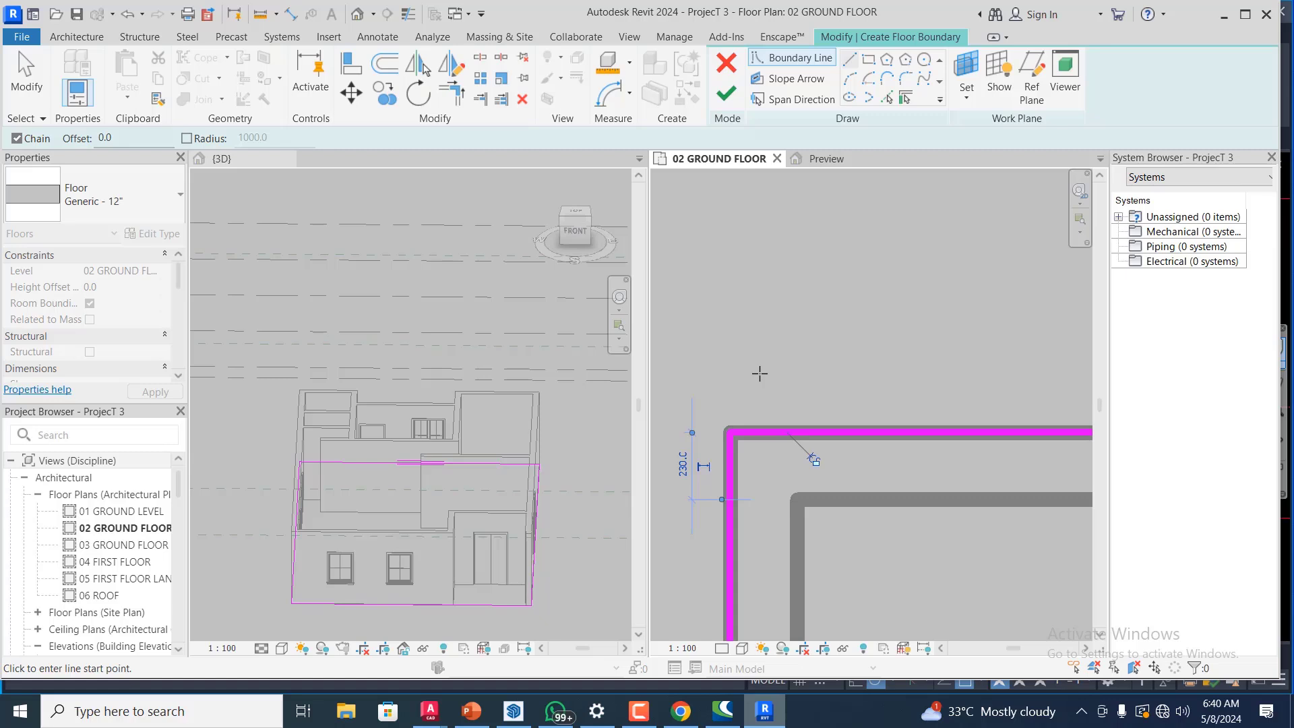
# - Set the floor type to Concrete 150mm and end the boundary line drawing
pyautogui.scroll(-5, 741, 330)
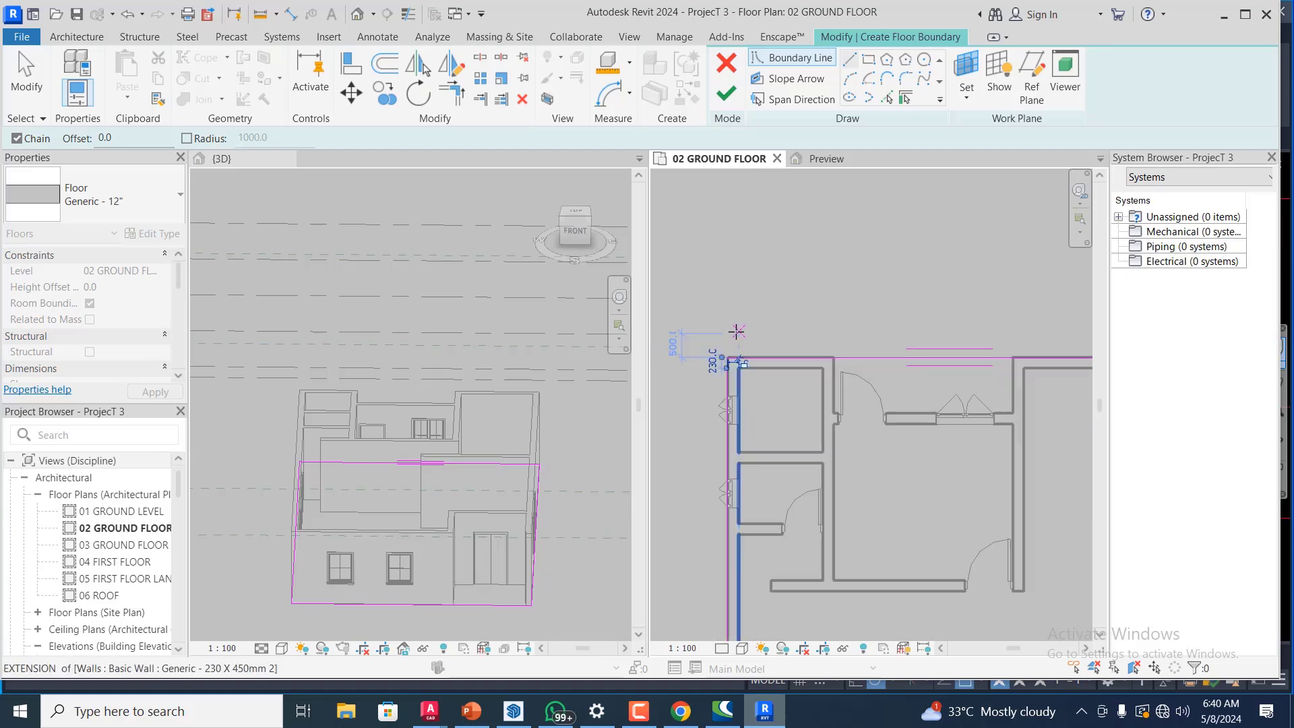
pyautogui.scroll(-1, 765, 312)
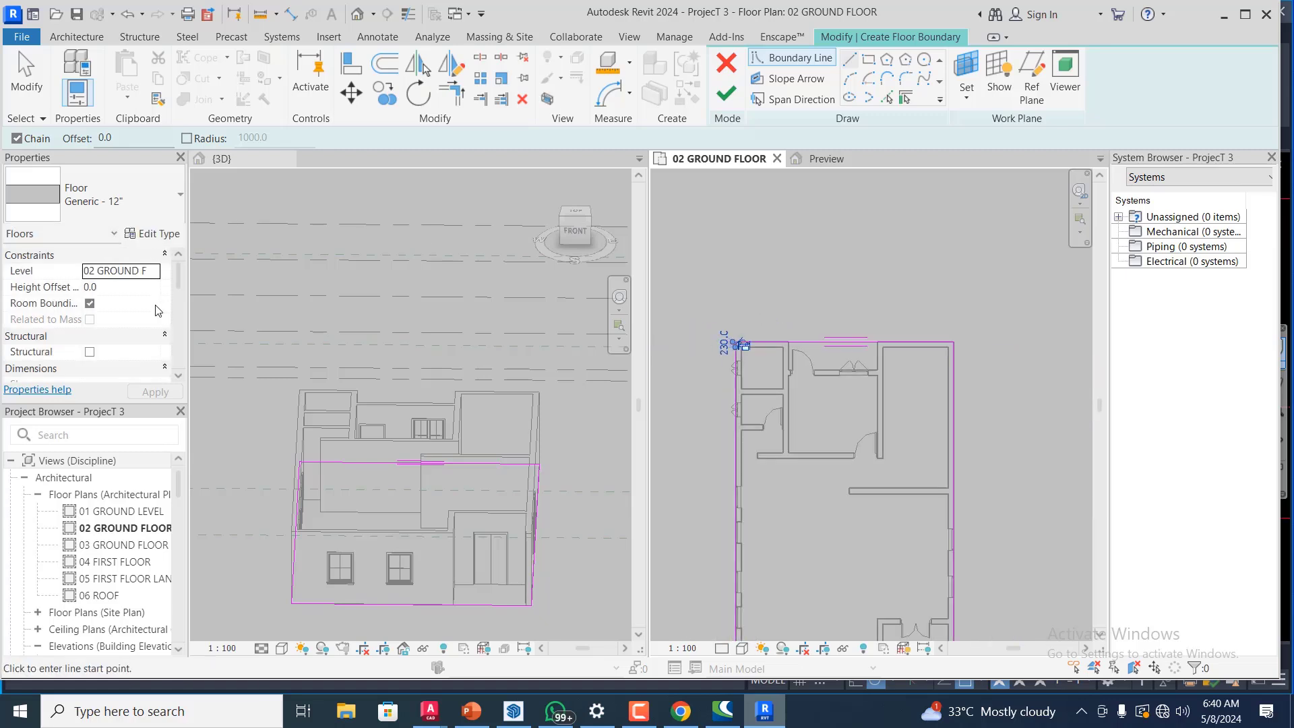
pyautogui.scroll(-5, 179, 279)
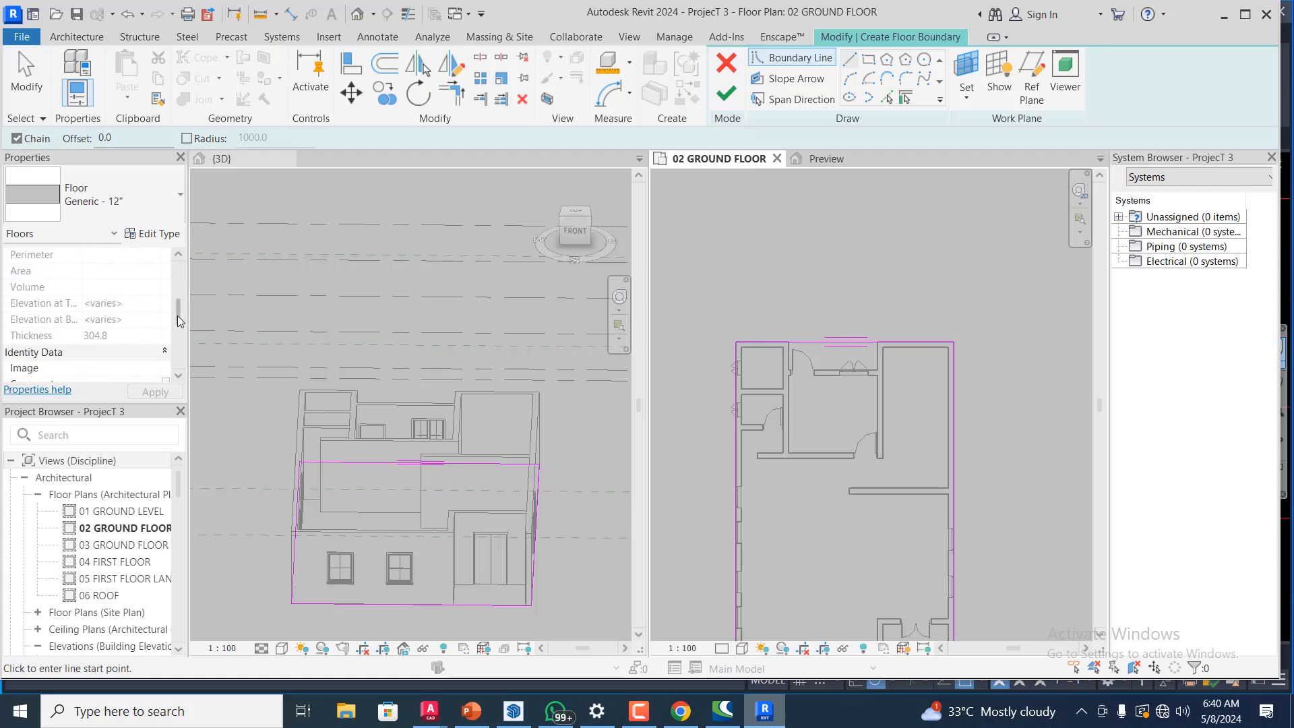
pyautogui.click(180, 197)
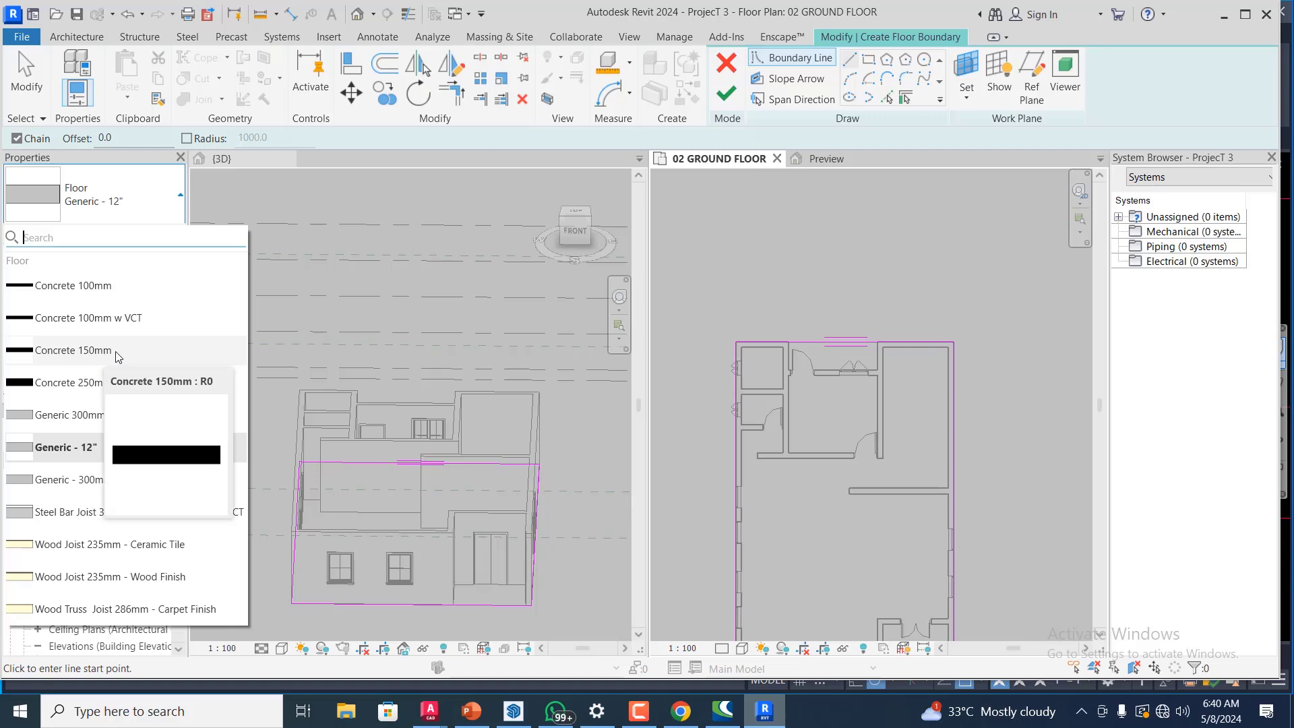
pyautogui.click(81, 351)
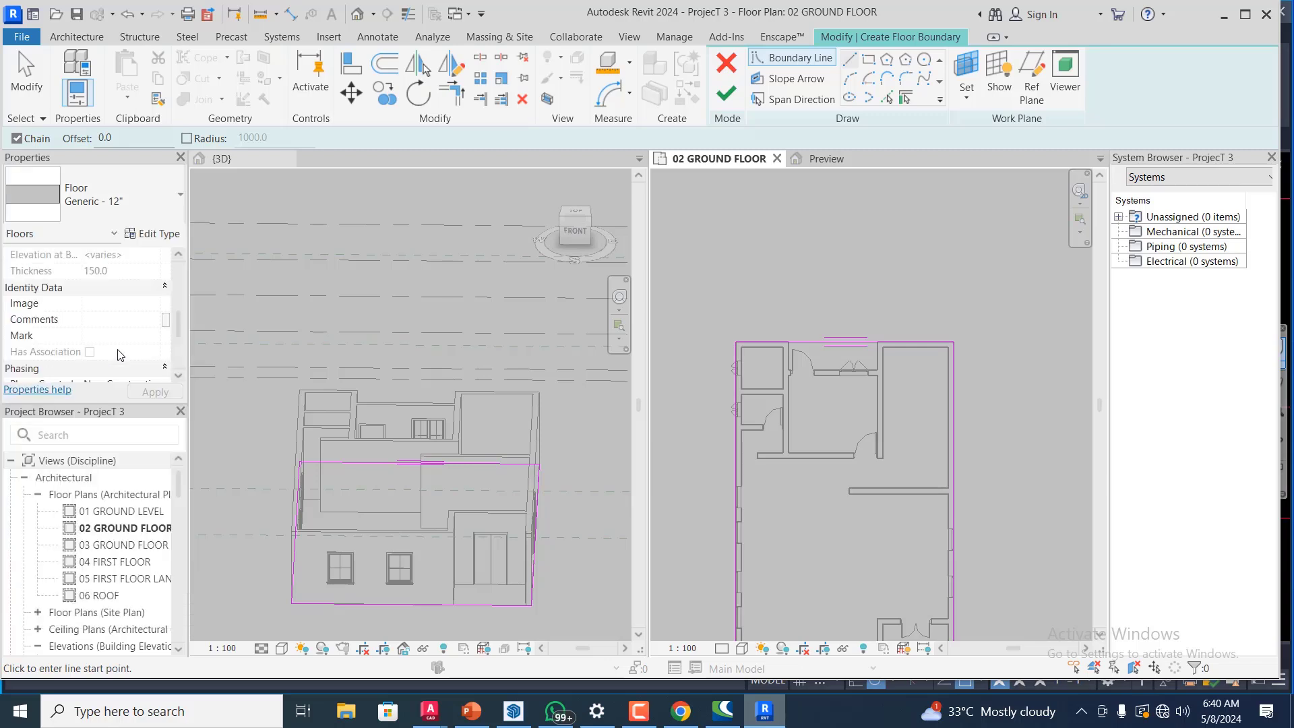
pyautogui.press('Escape')
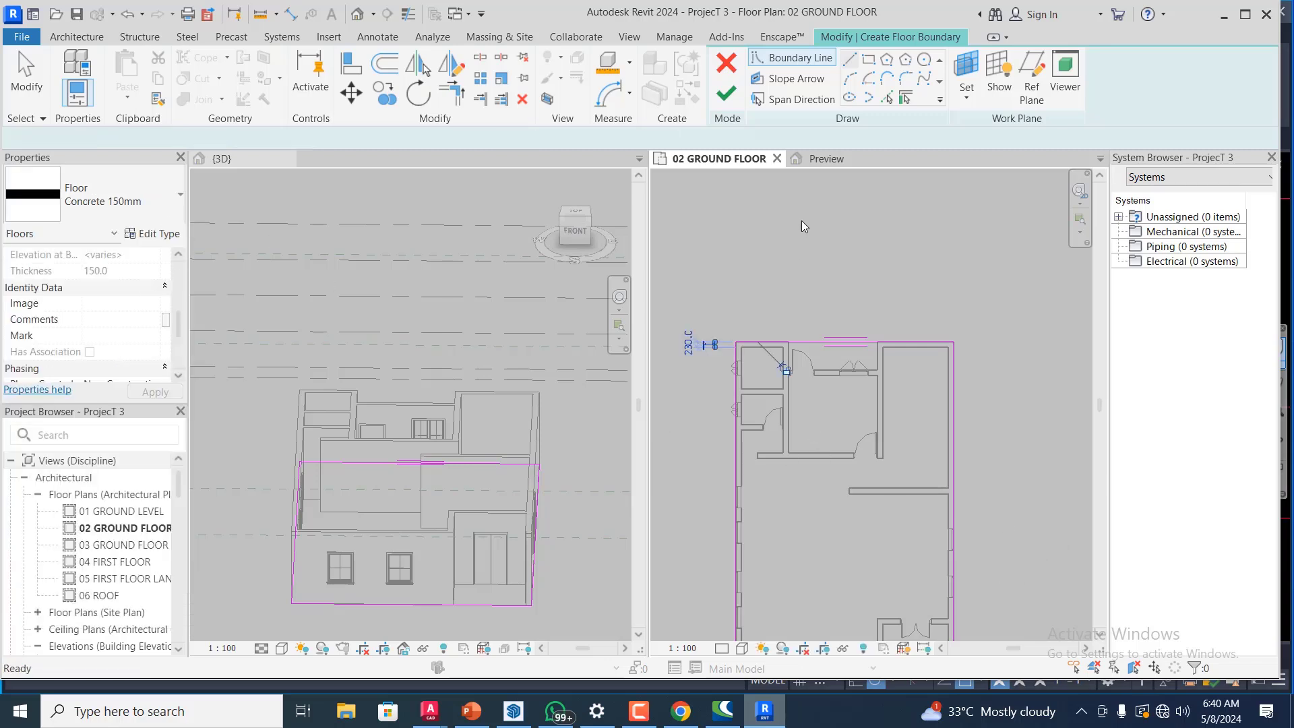
pyautogui.press('Escape')
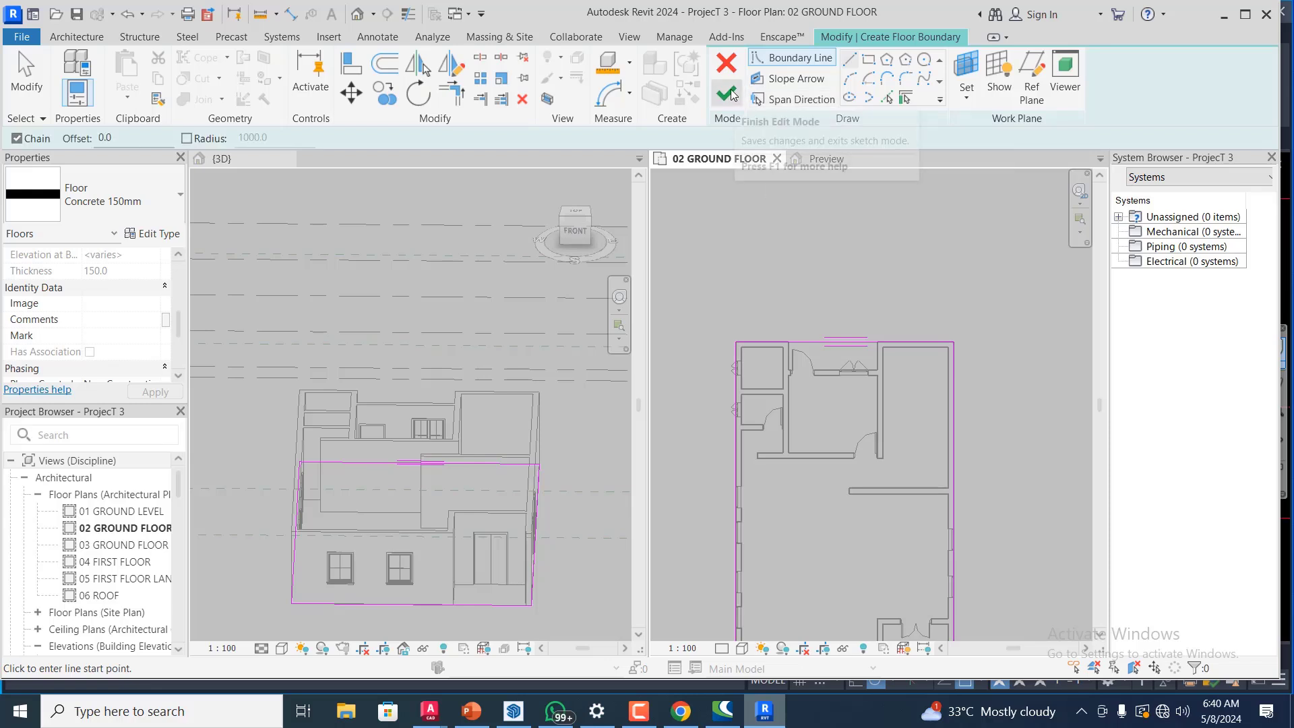
# - Finish the floor boundary sketch to create the Concrete 150mm floor, and deselect it
pyautogui.click(728, 94)
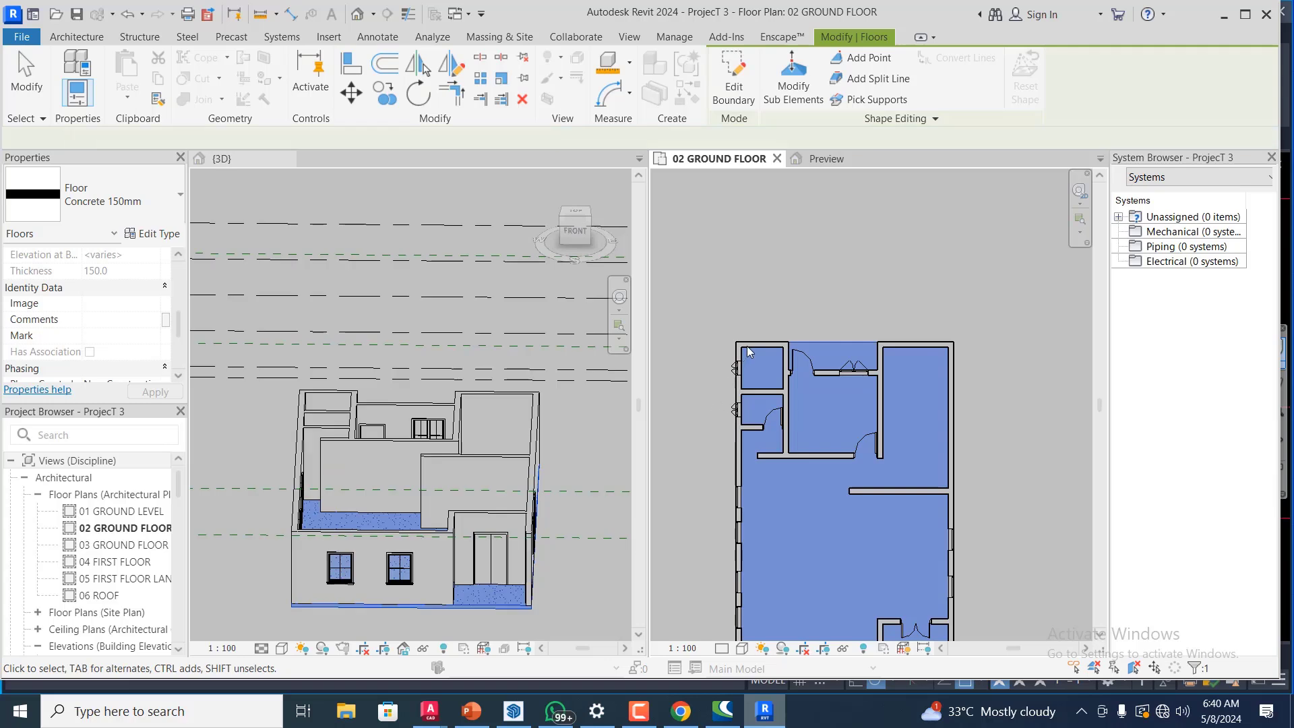
pyautogui.scroll(-2, 792, 293)
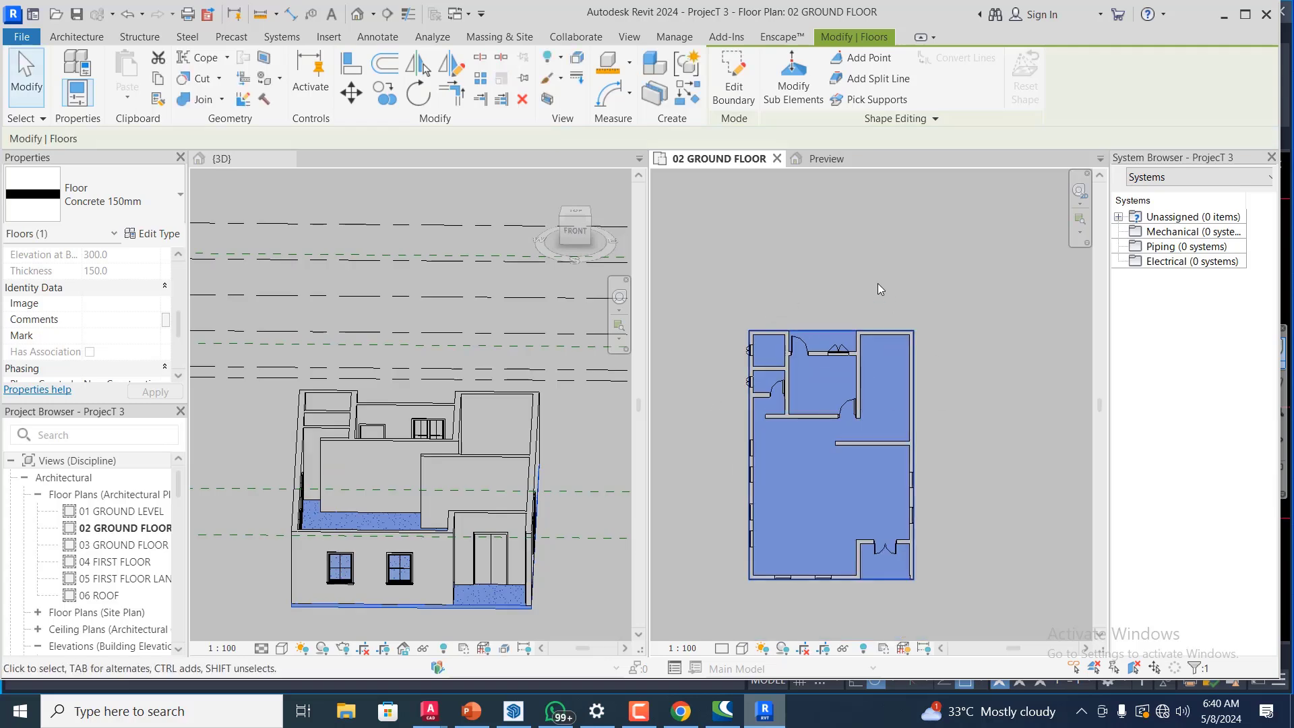
pyautogui.scroll(-2, 350, 429)
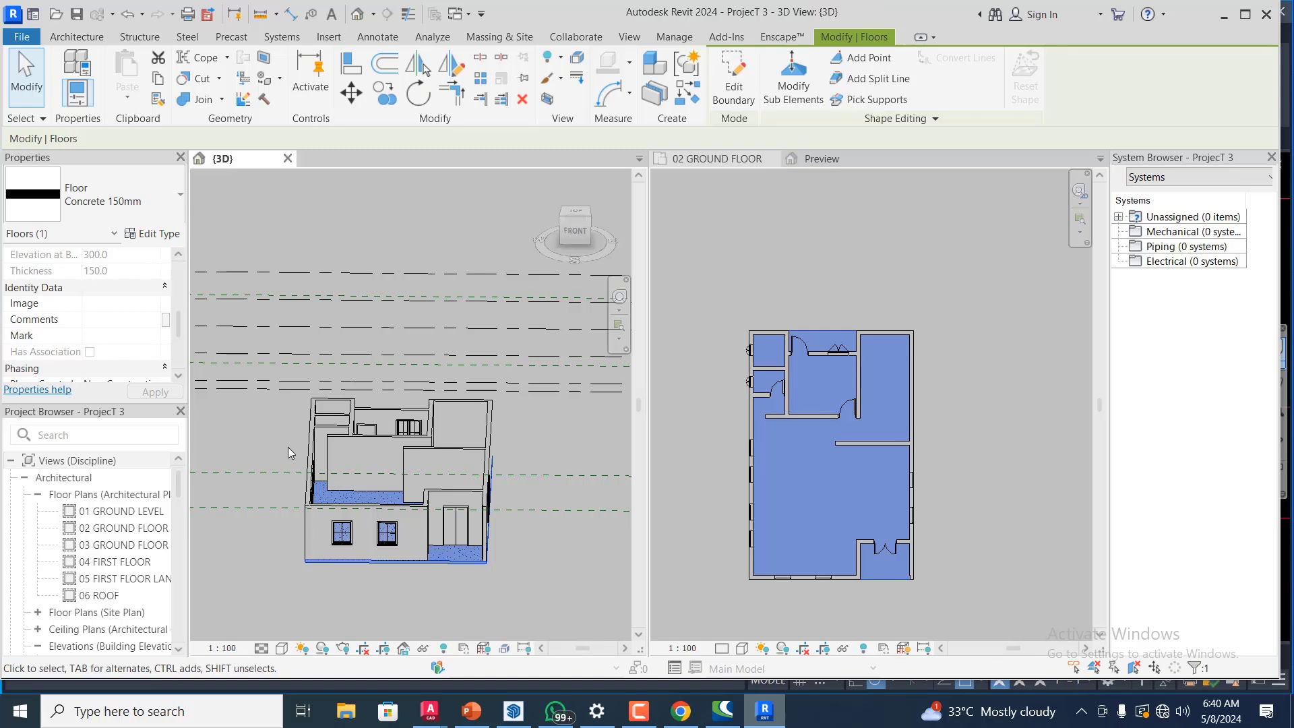
pyautogui.click(434, 244)
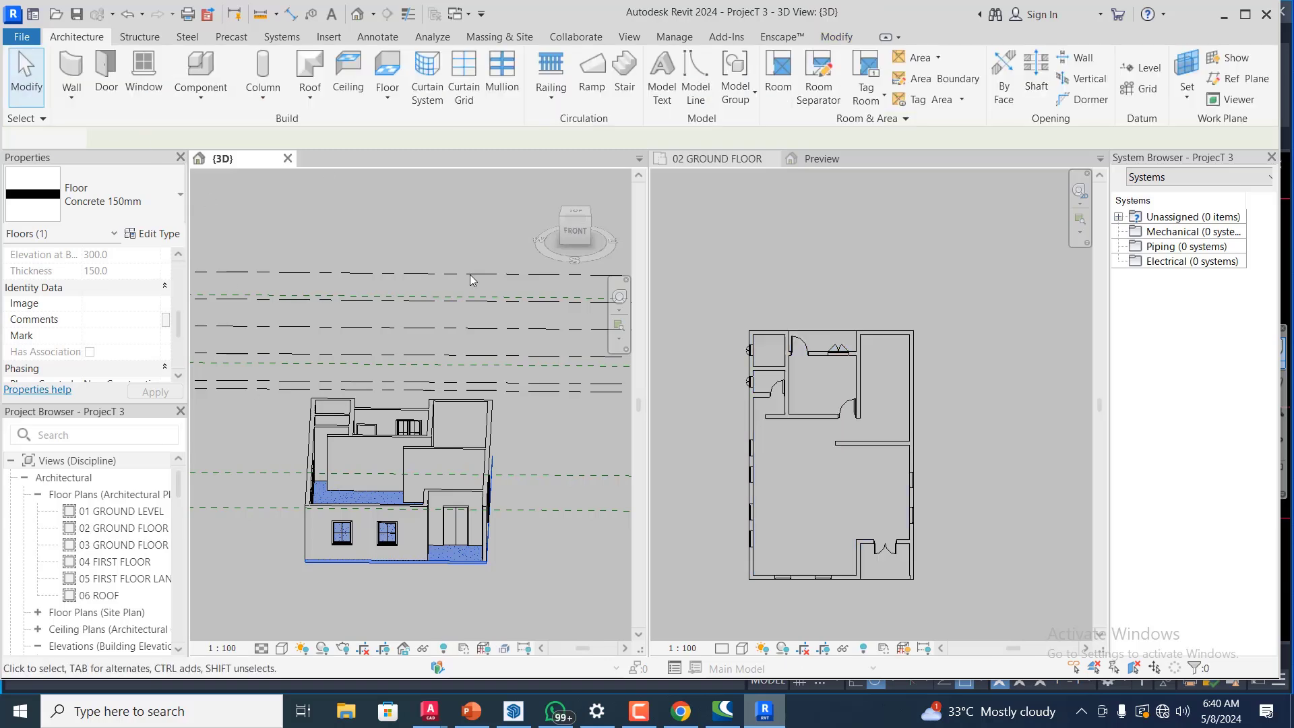
pyautogui.scroll(2, 504, 539)
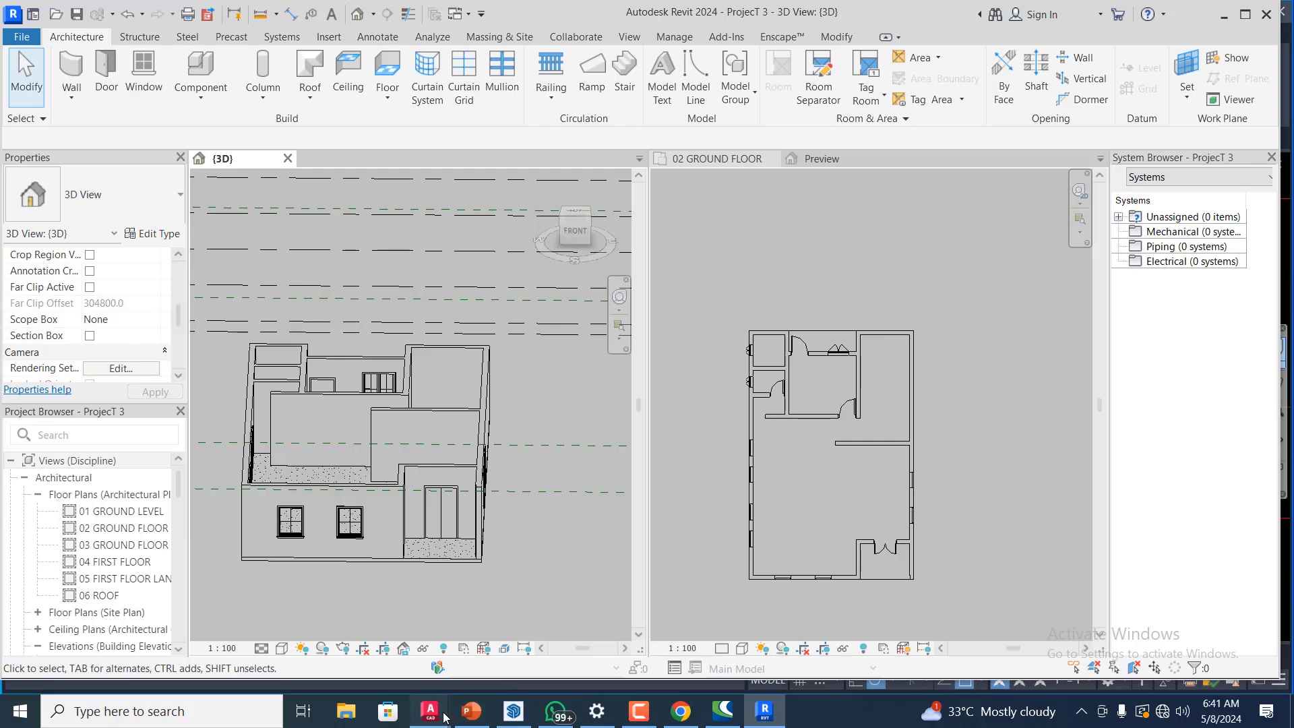
# - Switch to Masi.dwg in AutoCAD and examine the staircase area and room layout of the ground floor plan
pyautogui.moveTo(445, 718)
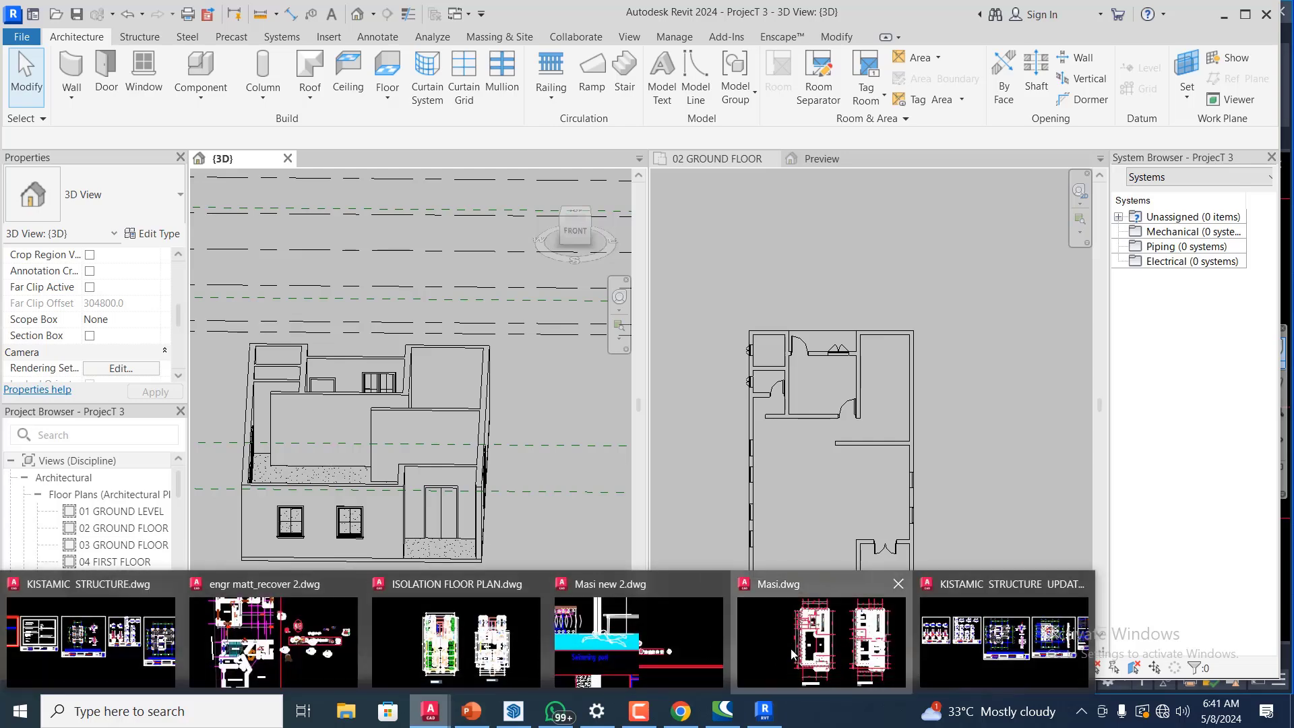
pyautogui.click(759, 651)
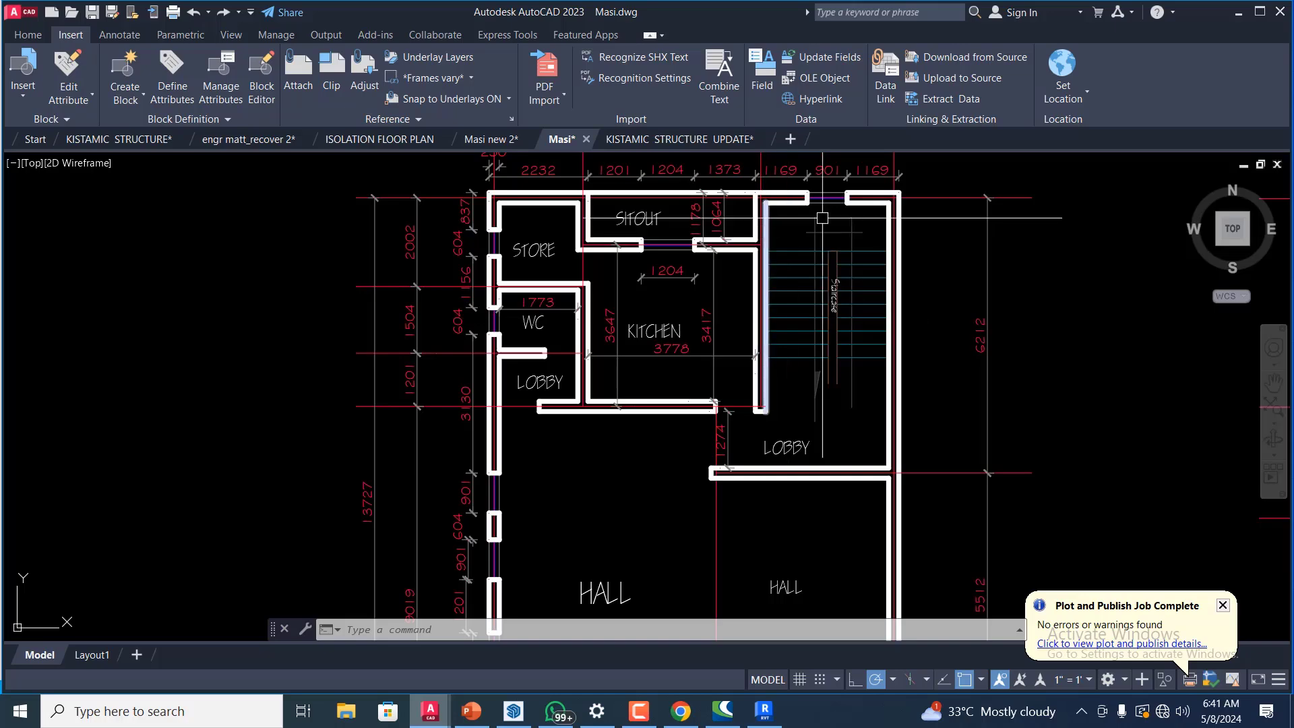
pyautogui.scroll(-2, 738, 357)
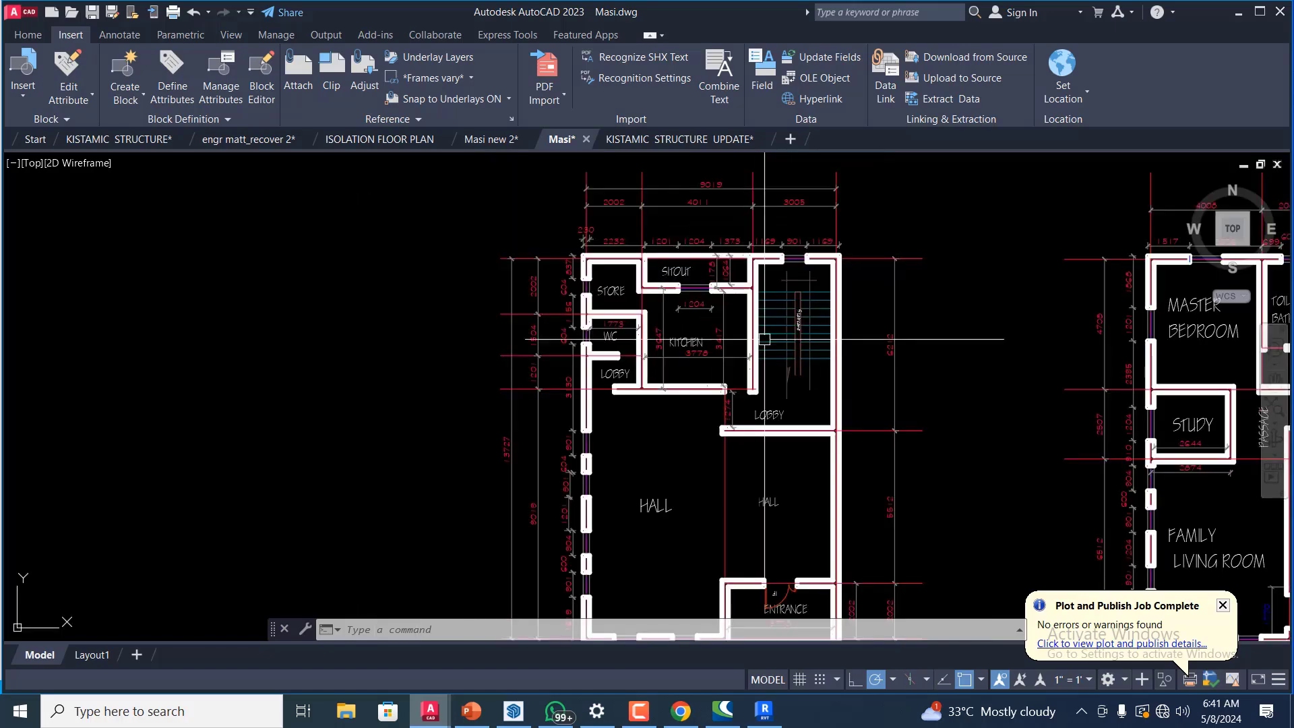
pyautogui.scroll(-2, 738, 356)
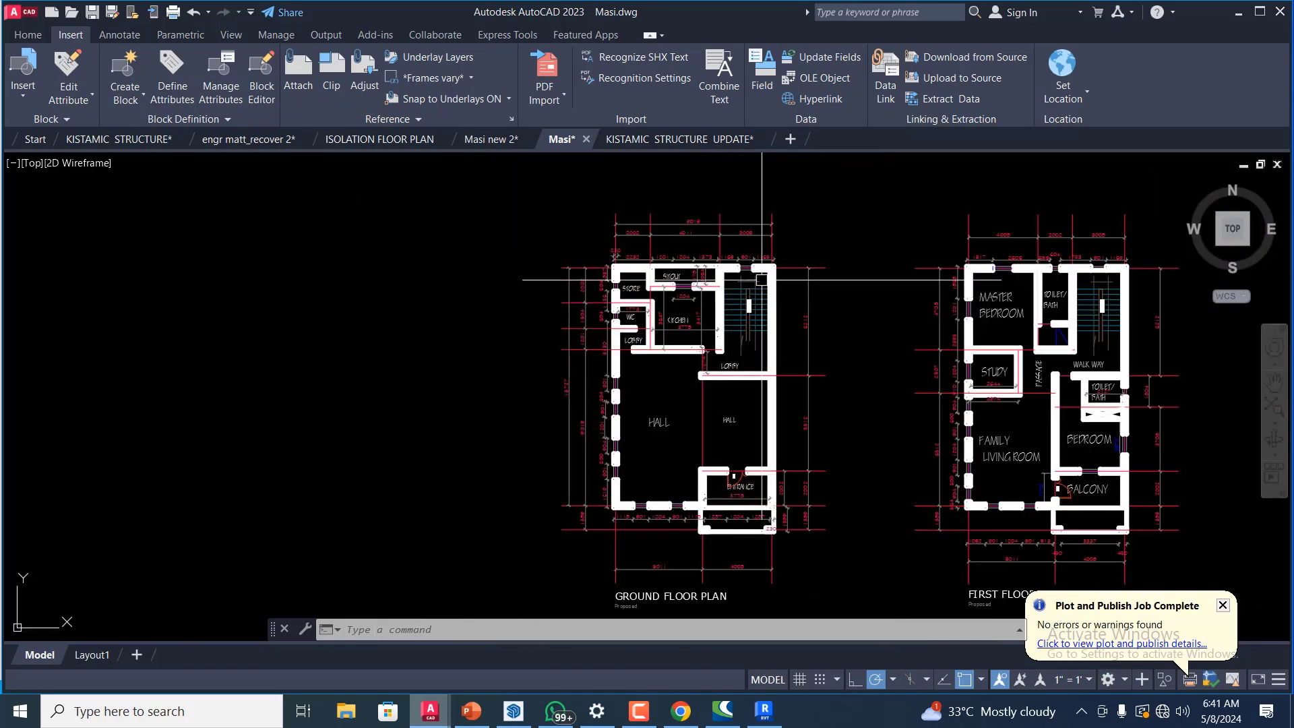
pyautogui.scroll(7, 715, 272)
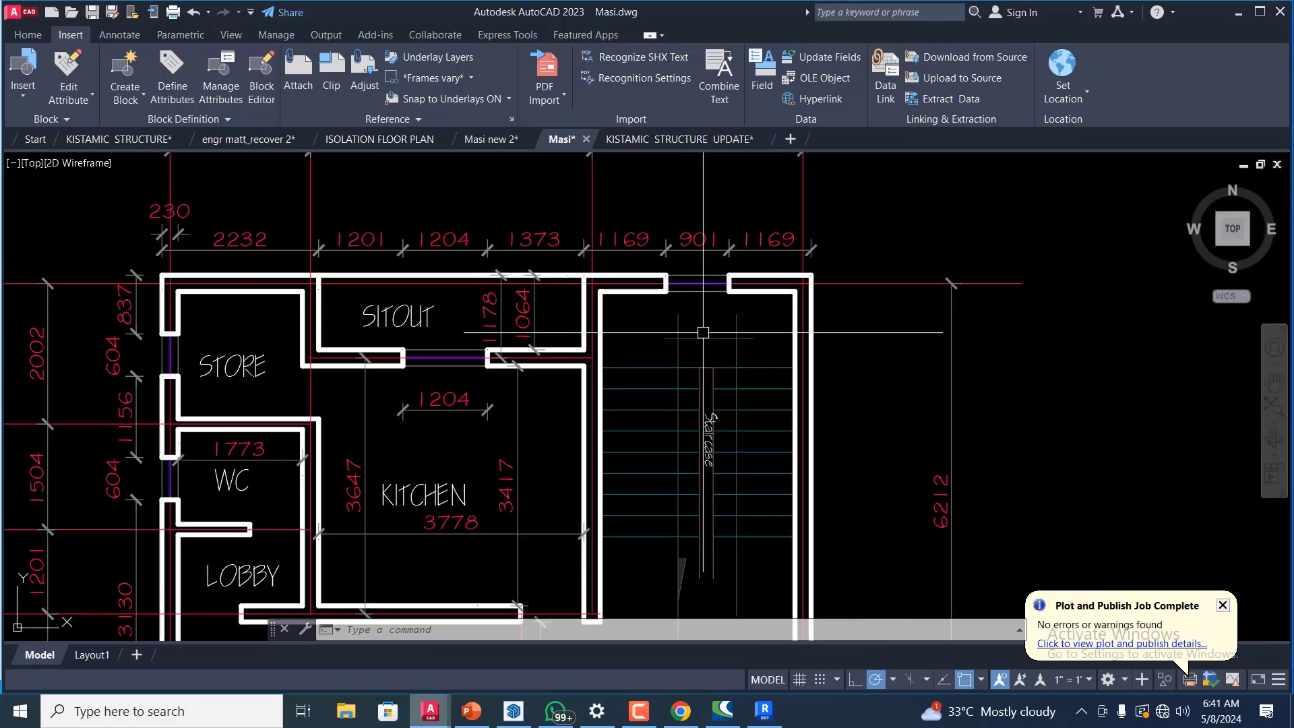
pyautogui.scroll(-2, 724, 269)
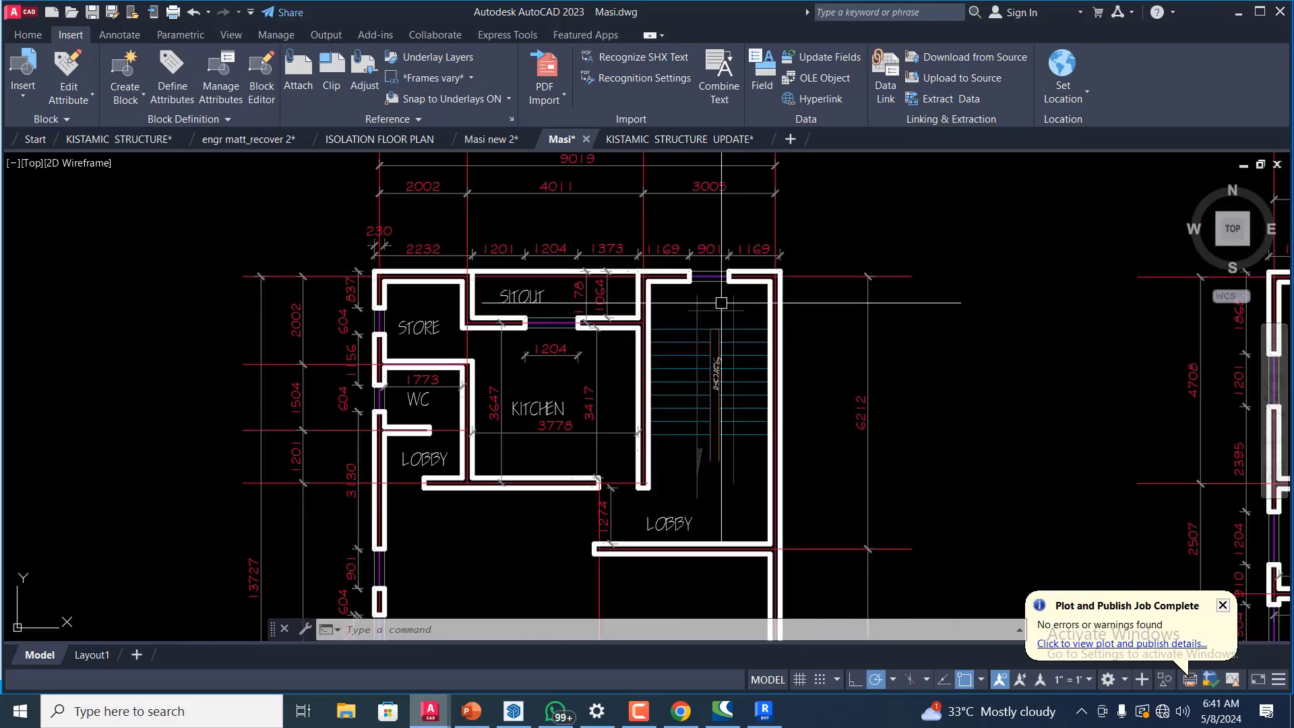
pyautogui.scroll(-4, 724, 305)
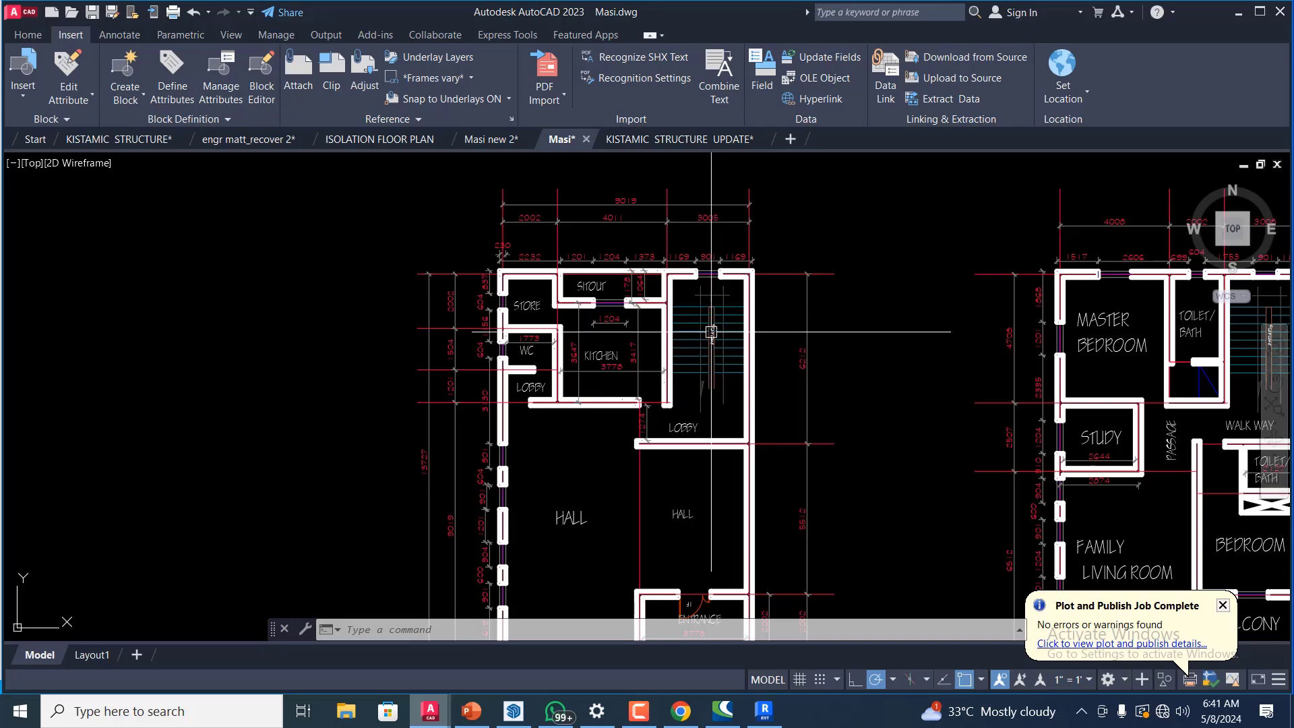
pyautogui.moveTo(764, 711)
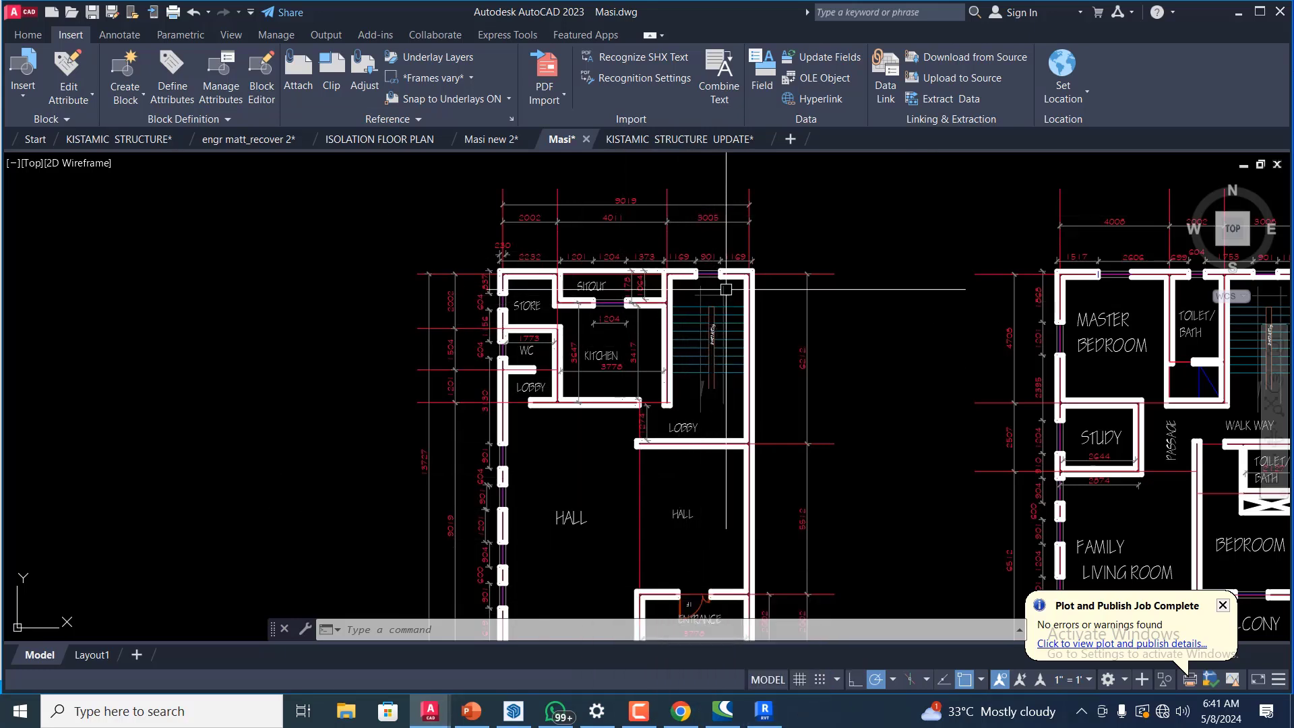
pyautogui.scroll(-2, 706, 327)
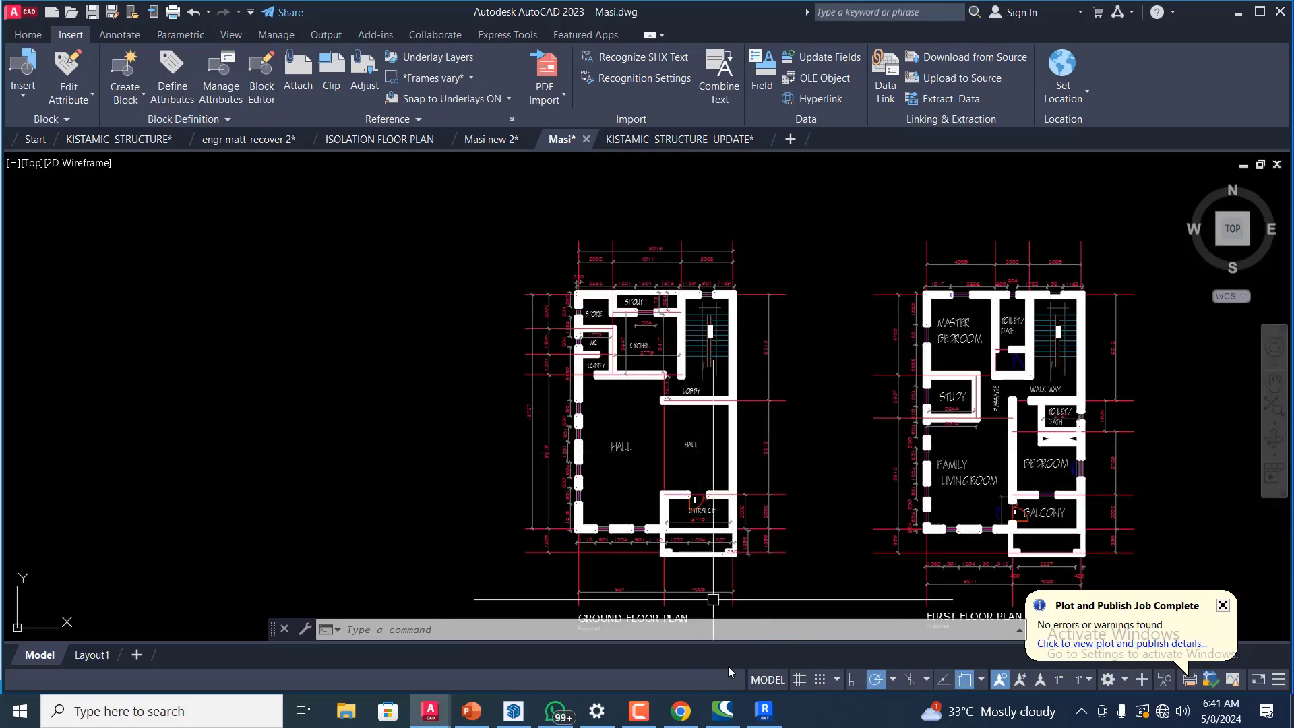
# - Switch back to the Revit project and save it
pyautogui.moveTo(766, 665)
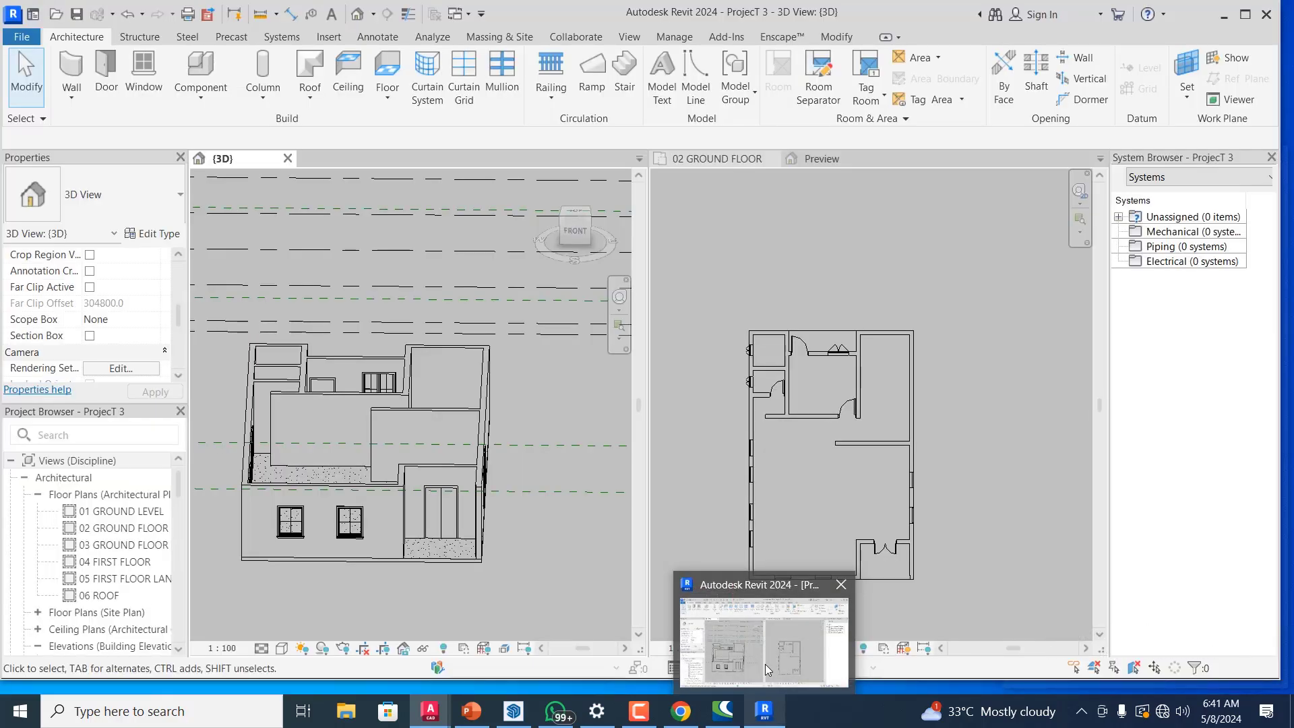
pyautogui.click(778, 654)
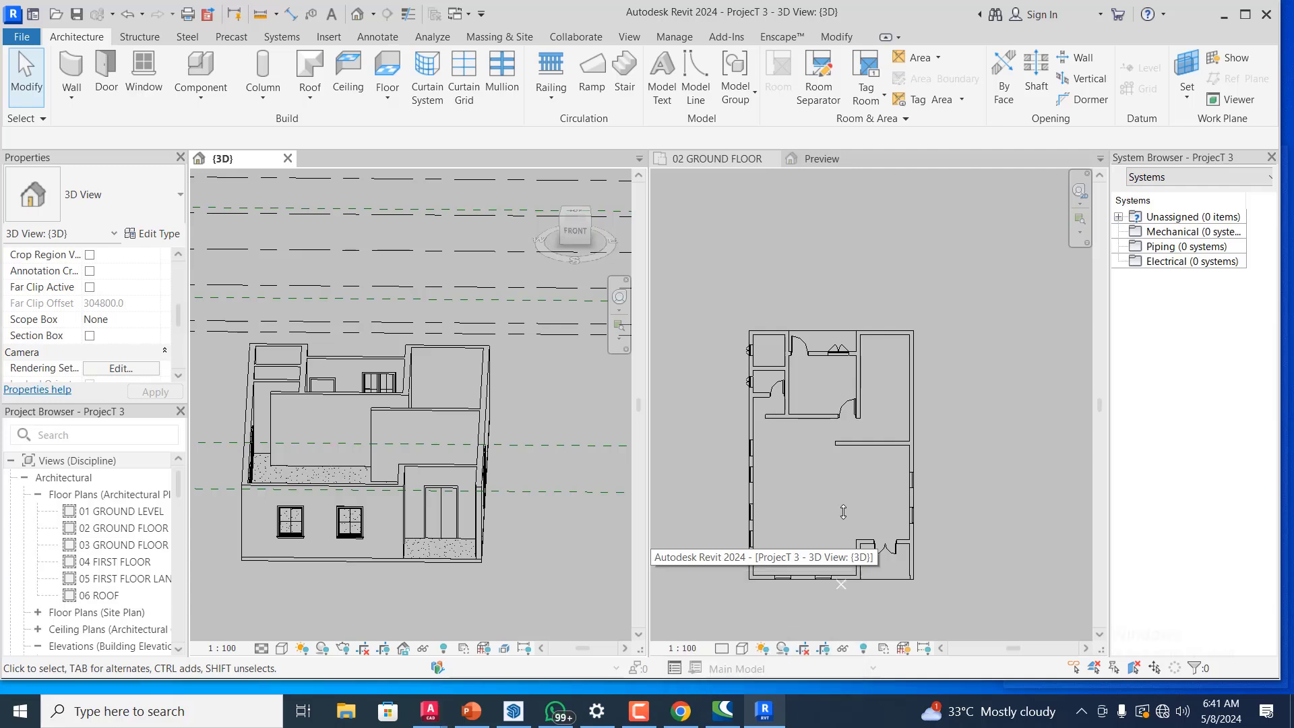
pyautogui.scroll(1, 930, 311)
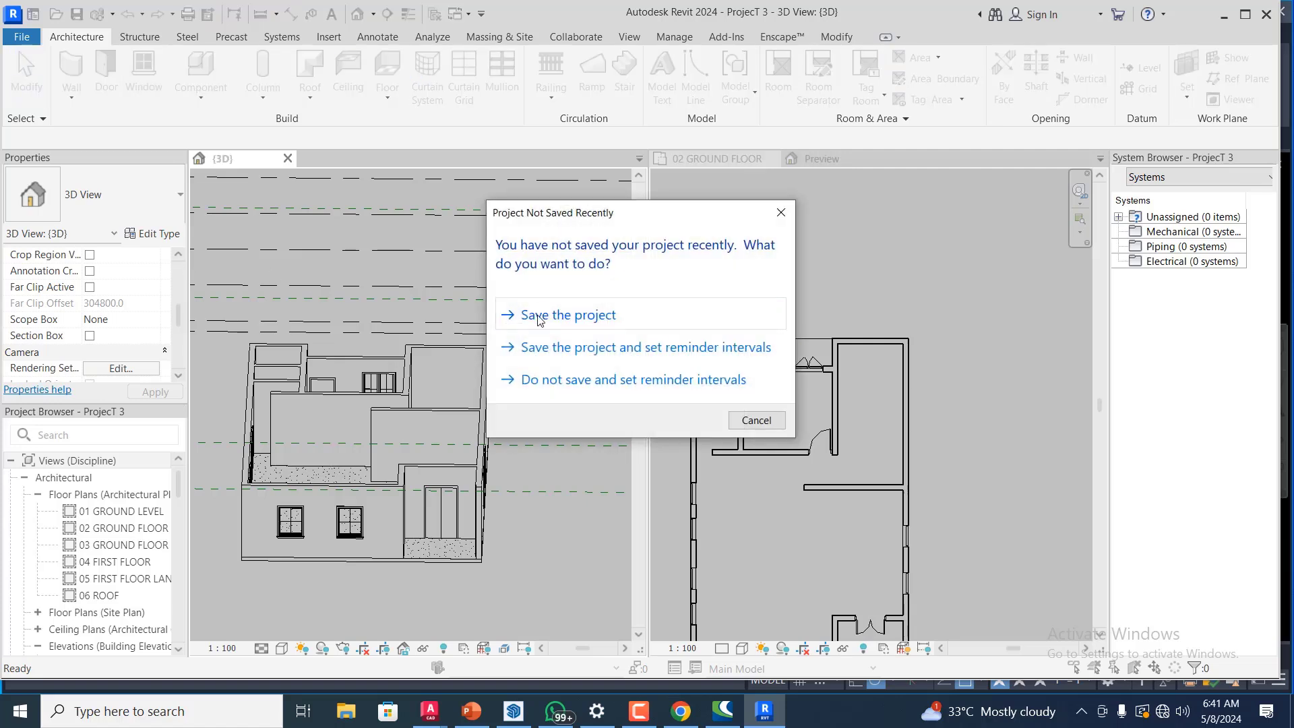
pyautogui.click(540, 315)
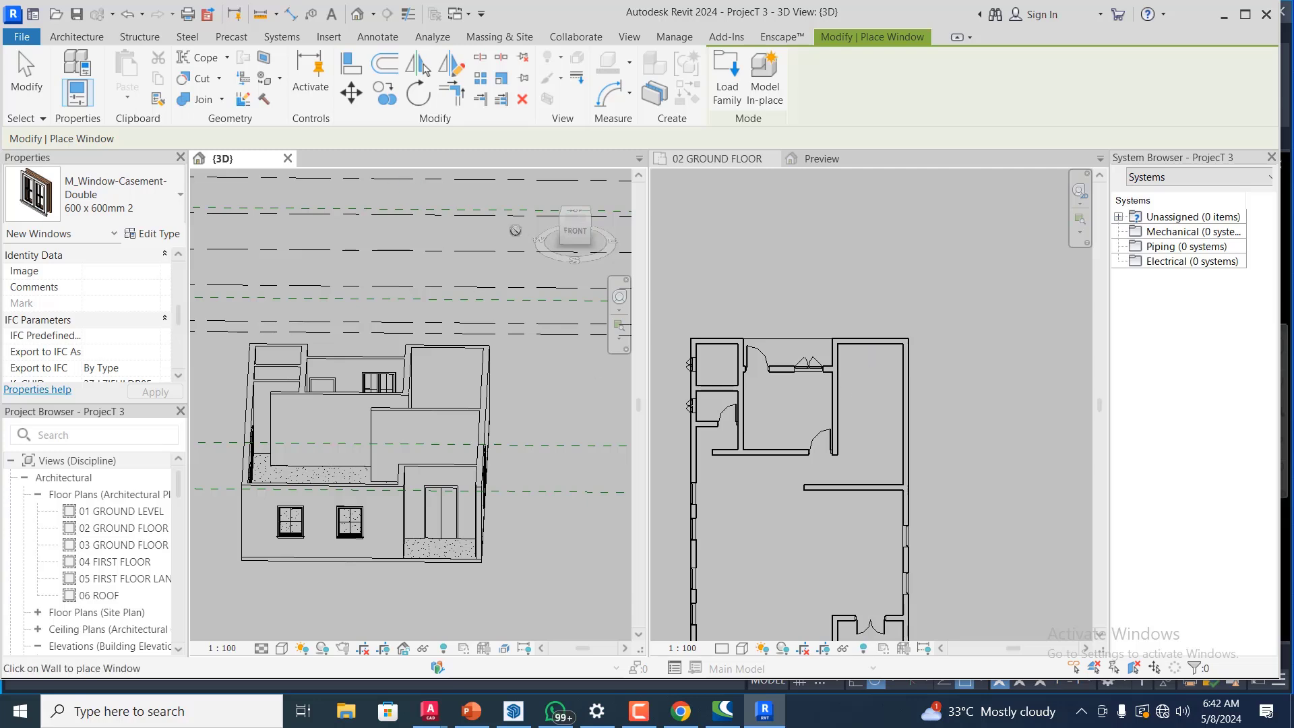
# - Make the 02 GROUND FLOOR plan the active view and end the window placement
pyautogui.click(802, 309)
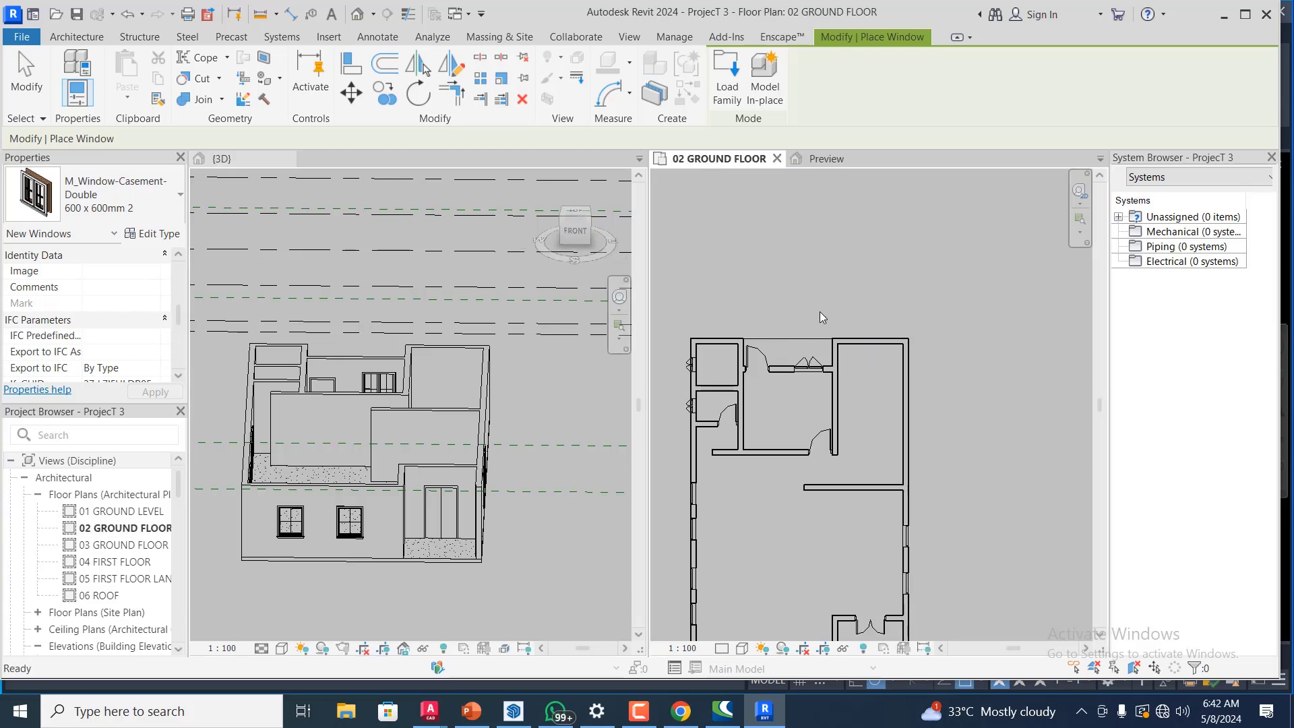
pyautogui.press('Escape')
pyautogui.press('Escape')
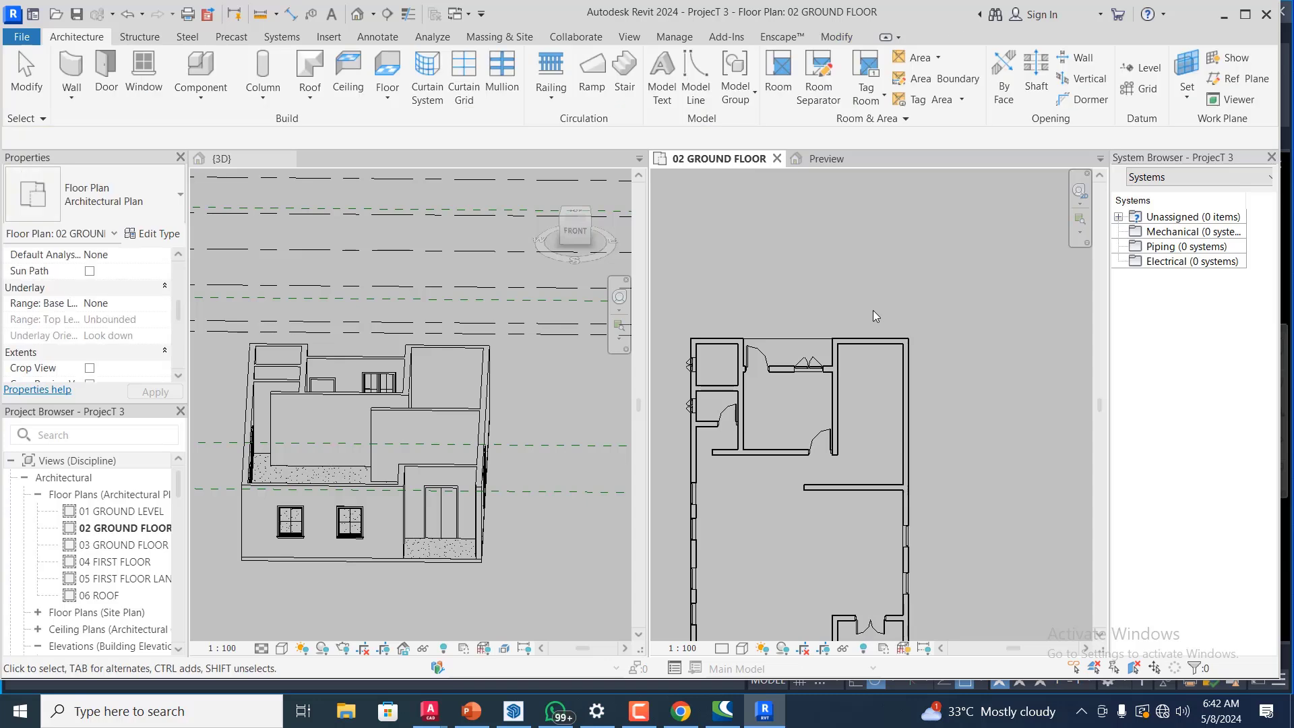
pyautogui.scroll(-2, 916, 334)
pyautogui.scroll(-1, 916, 334)
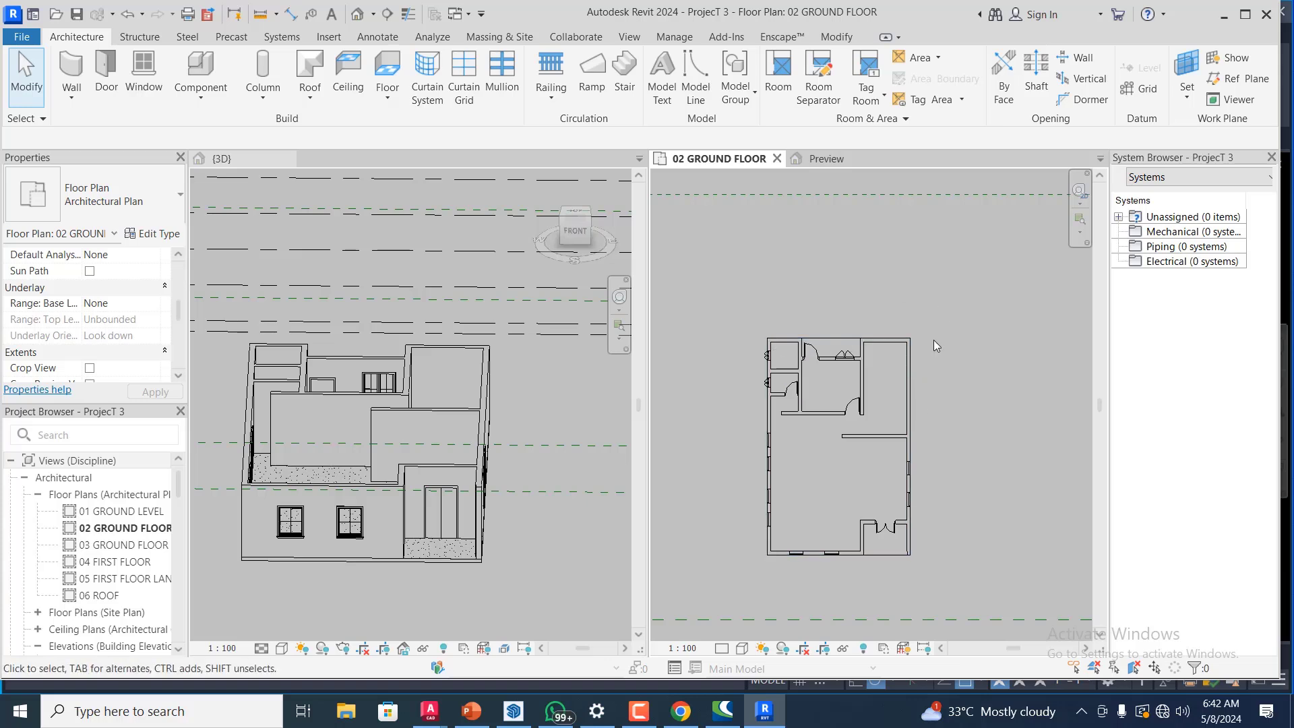
pyautogui.click(878, 103)
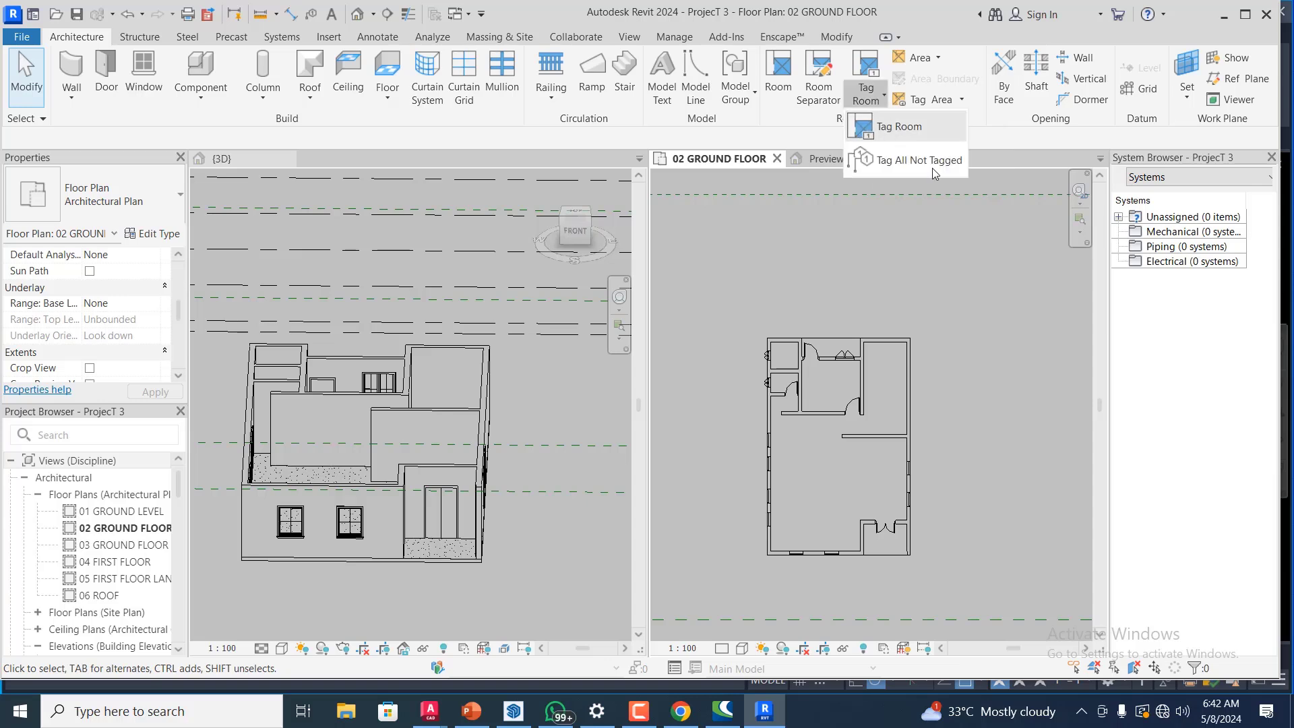
pyautogui.click(900, 126)
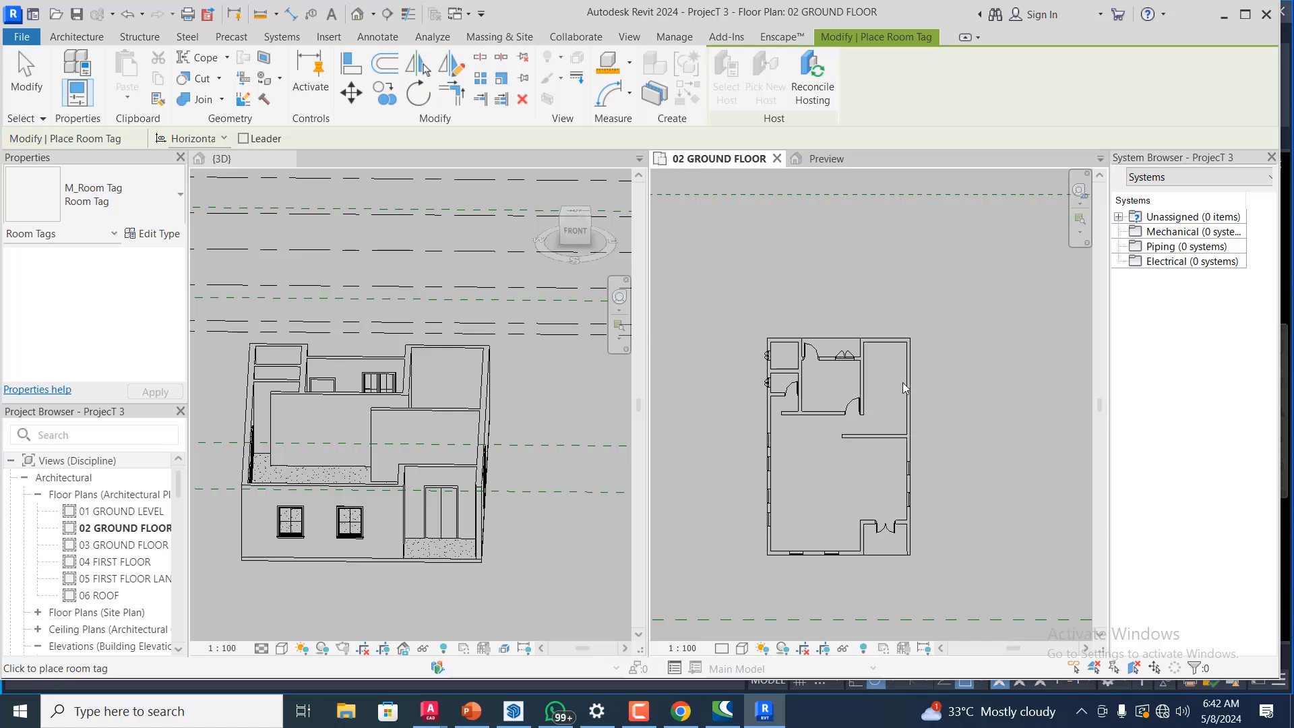
pyautogui.scroll(1, 900, 393)
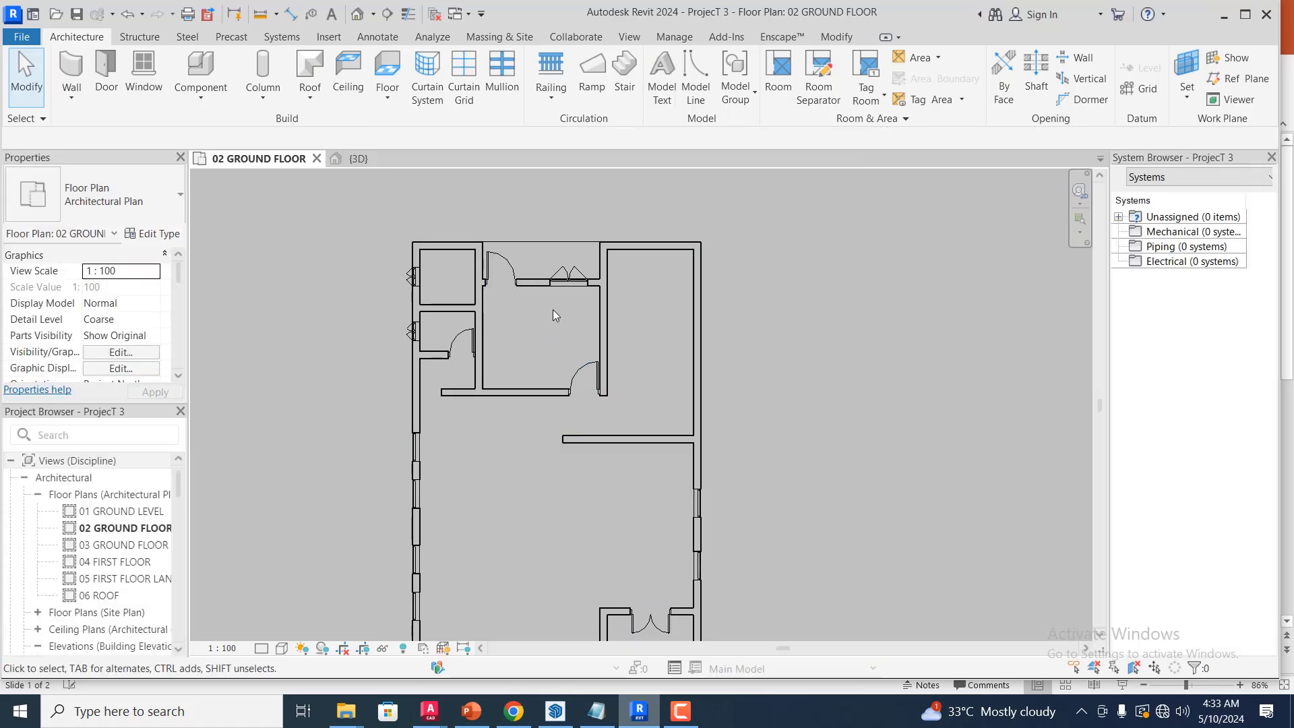
# - Examine the ground floor plan's rooms, doors, windows and open floor edges at the sitout and entrance
pyautogui.scroll(-2, 696, 271)
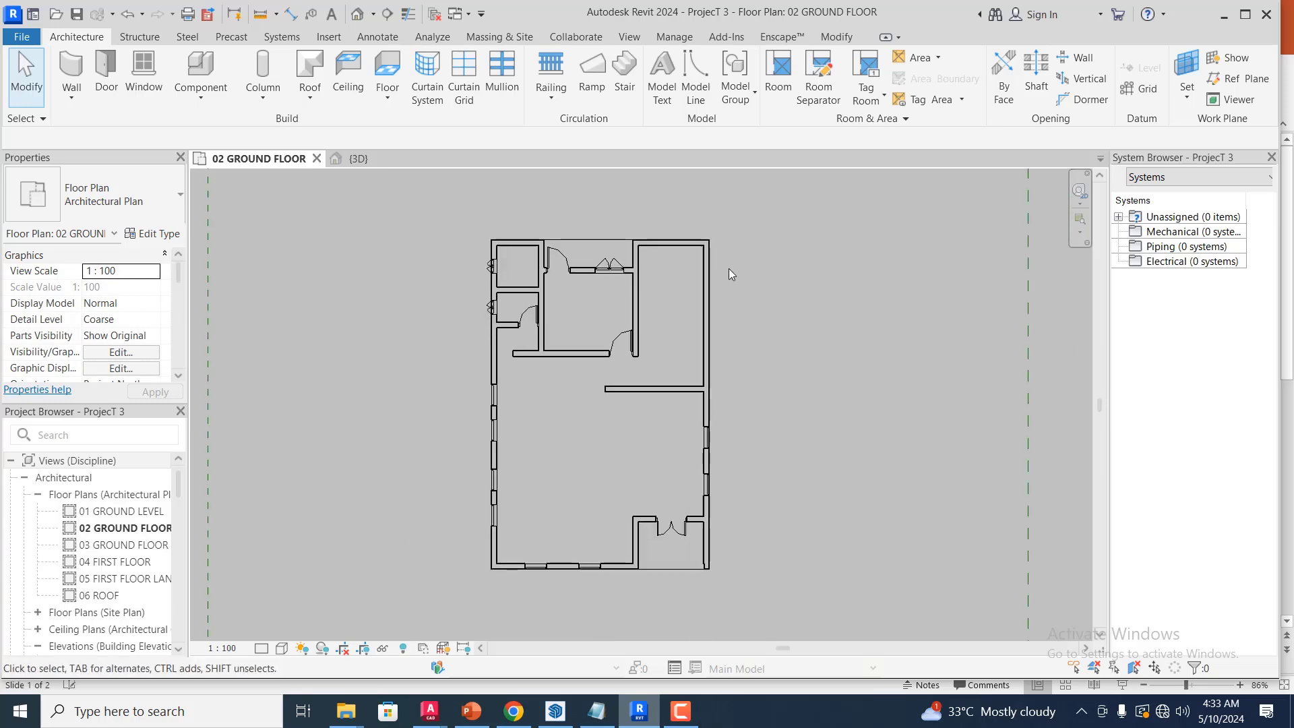
pyautogui.scroll(1, 643, 361)
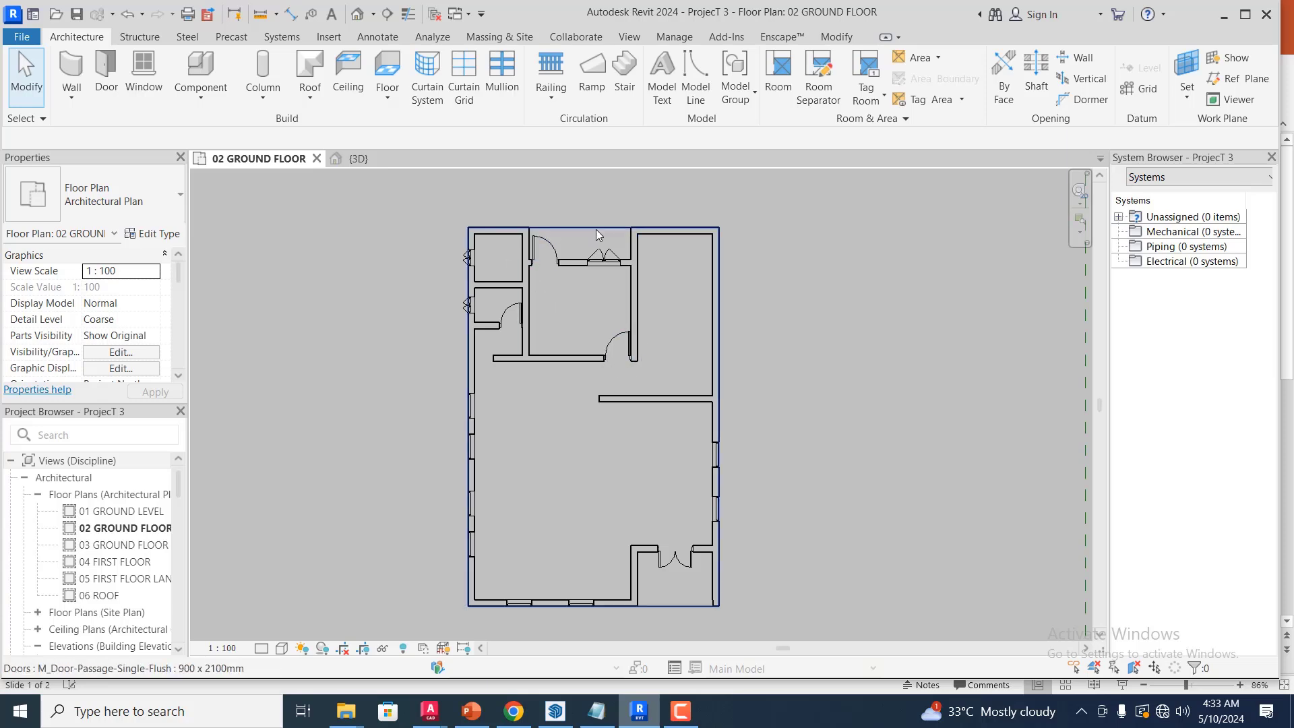
pyautogui.scroll(2, 647, 341)
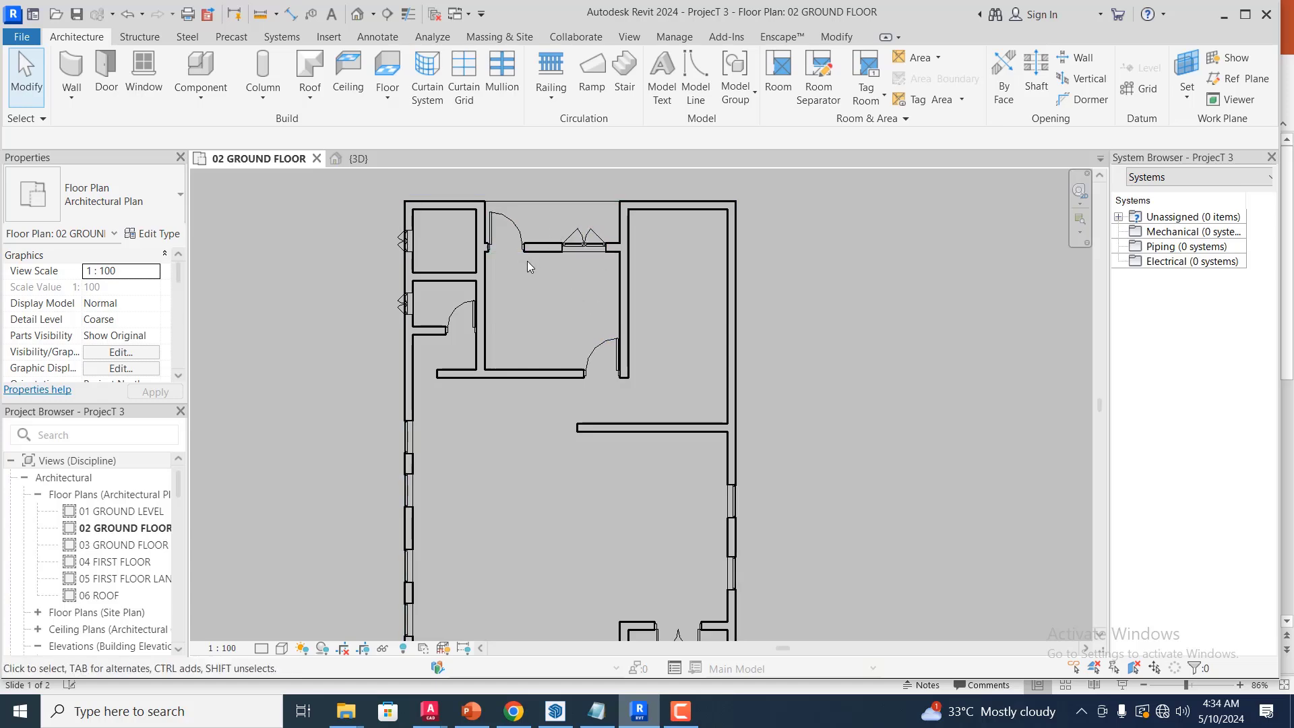
pyautogui.scroll(-1, 545, 266)
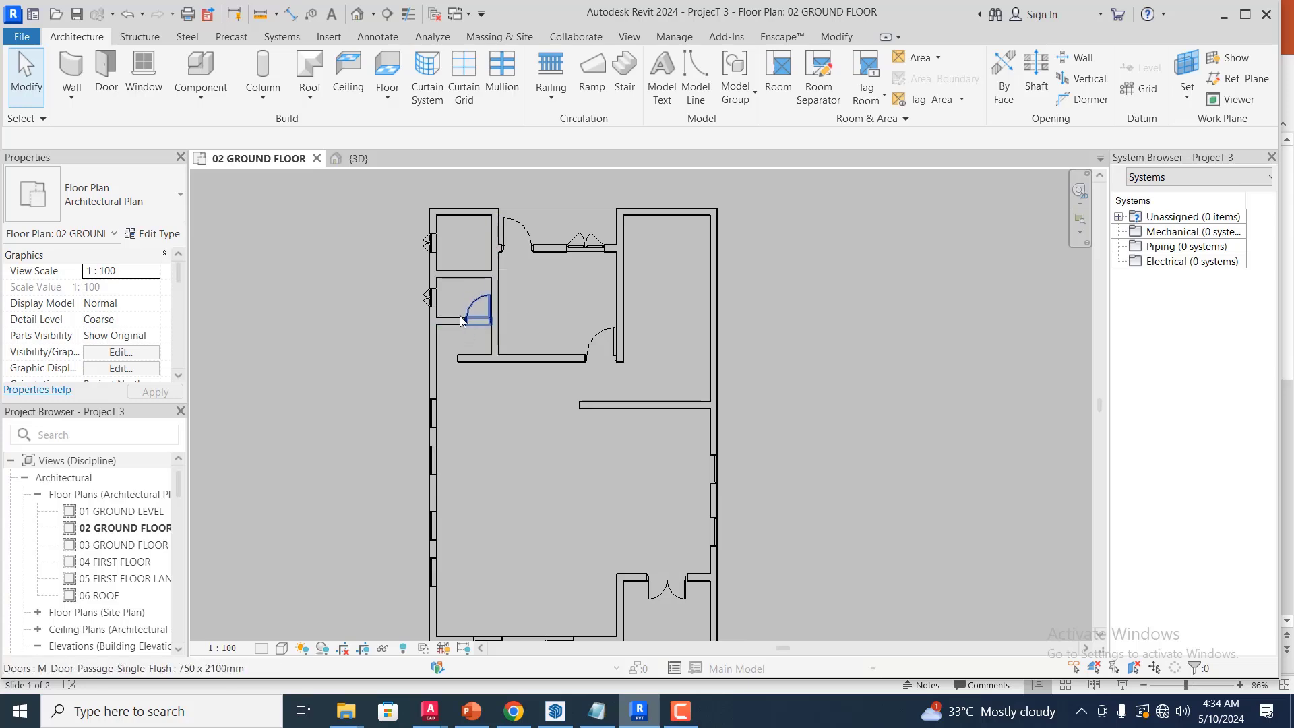
pyautogui.scroll(-1, 614, 263)
pyautogui.scroll(1, 569, 508)
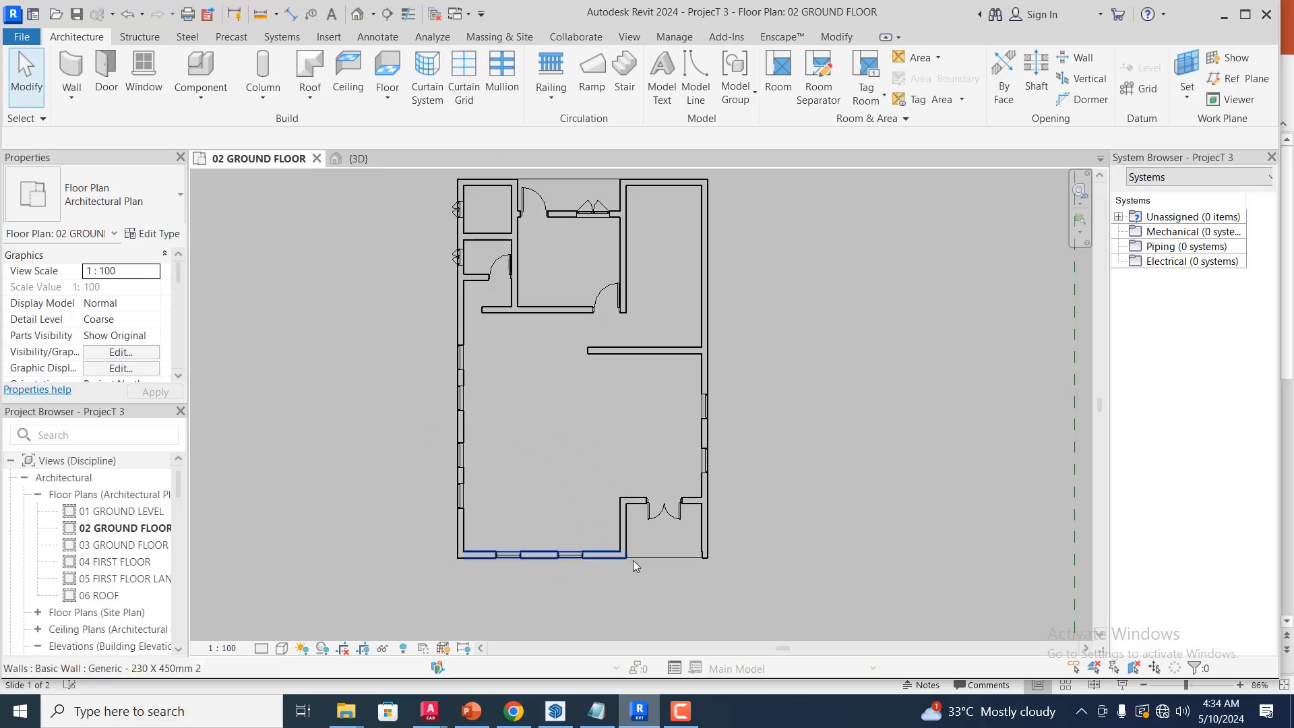
pyautogui.scroll(1, 669, 563)
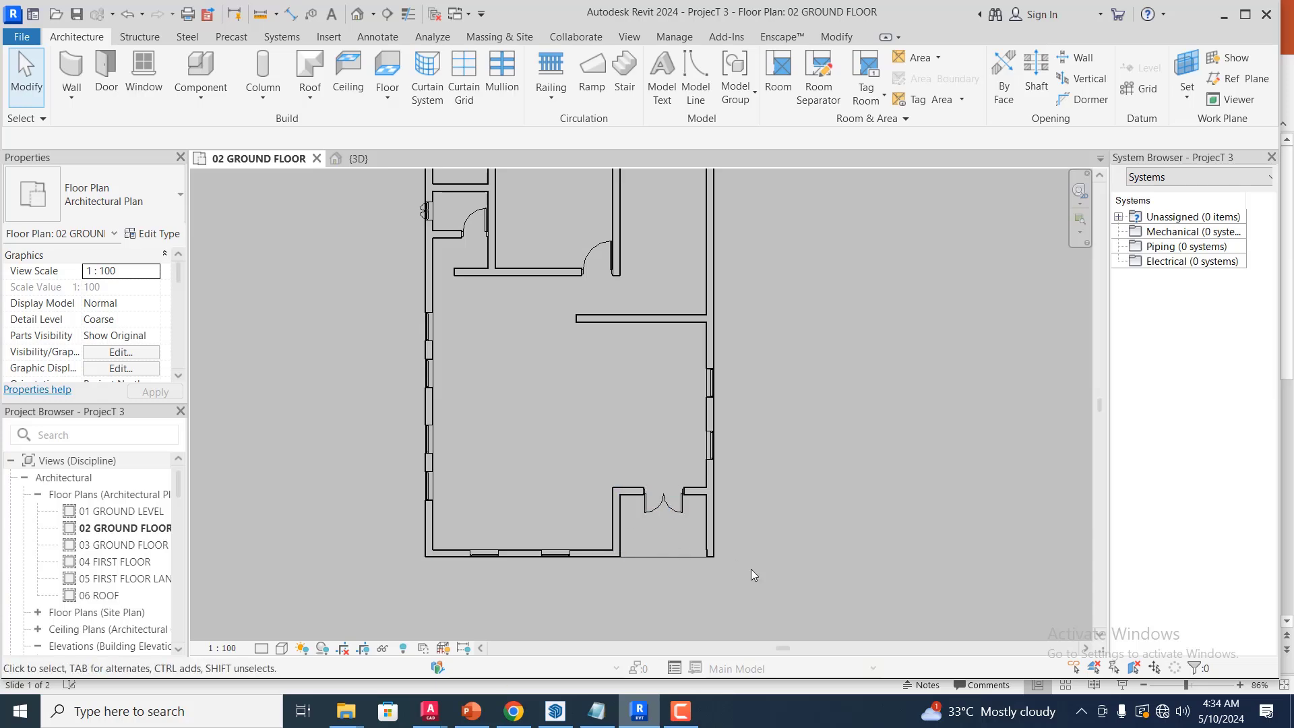
pyautogui.scroll(-1, 772, 573)
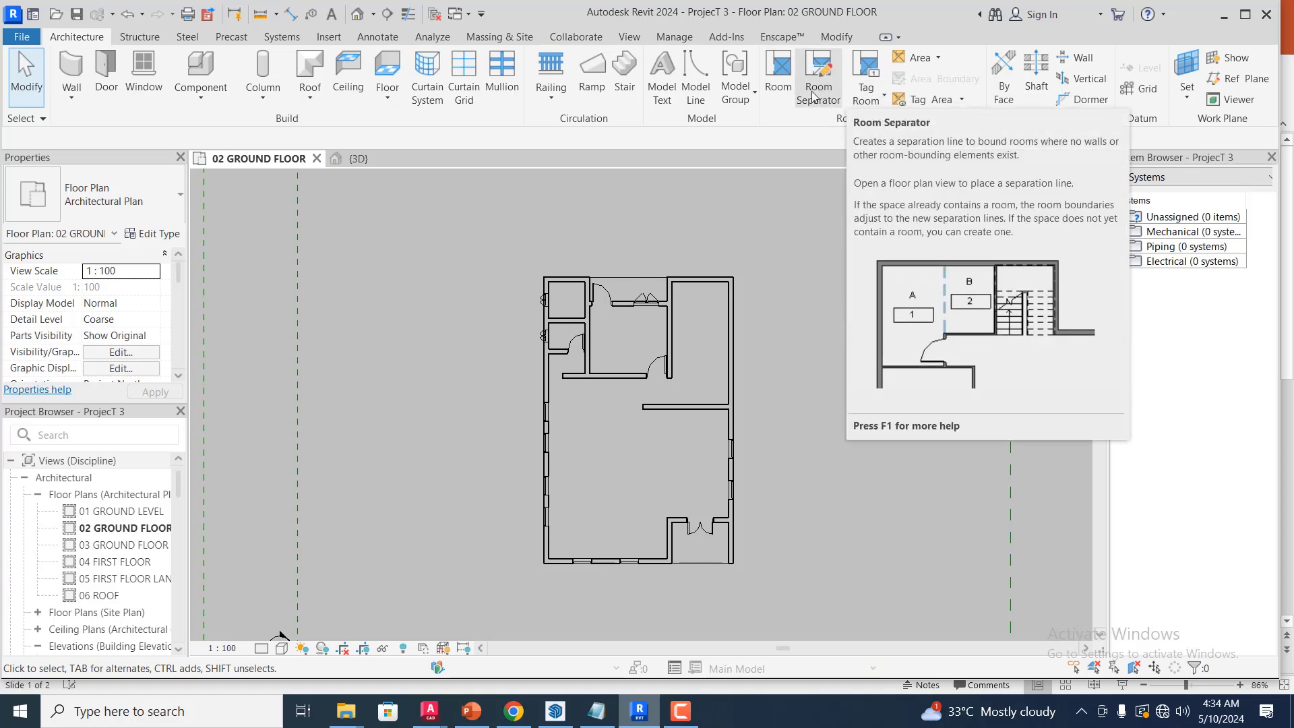
# - Start placing rooms and save the project when reminded
pyautogui.click(782, 71)
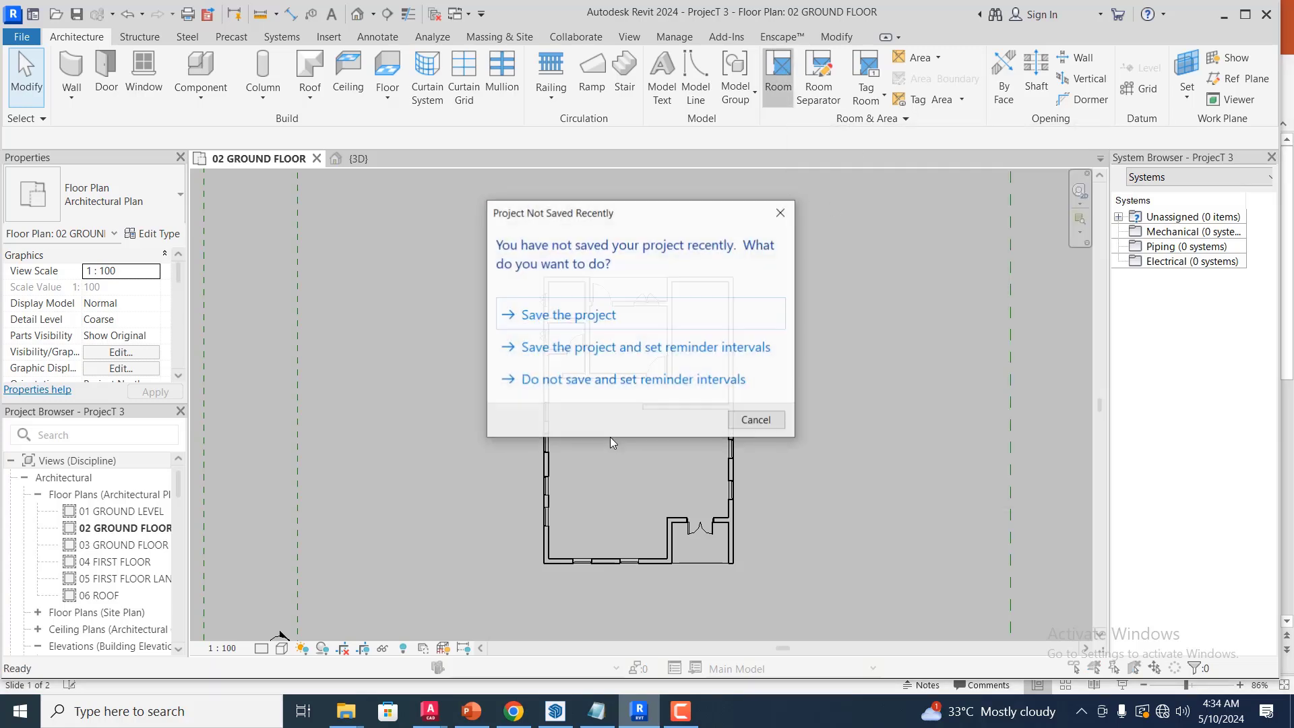
pyautogui.click(679, 317)
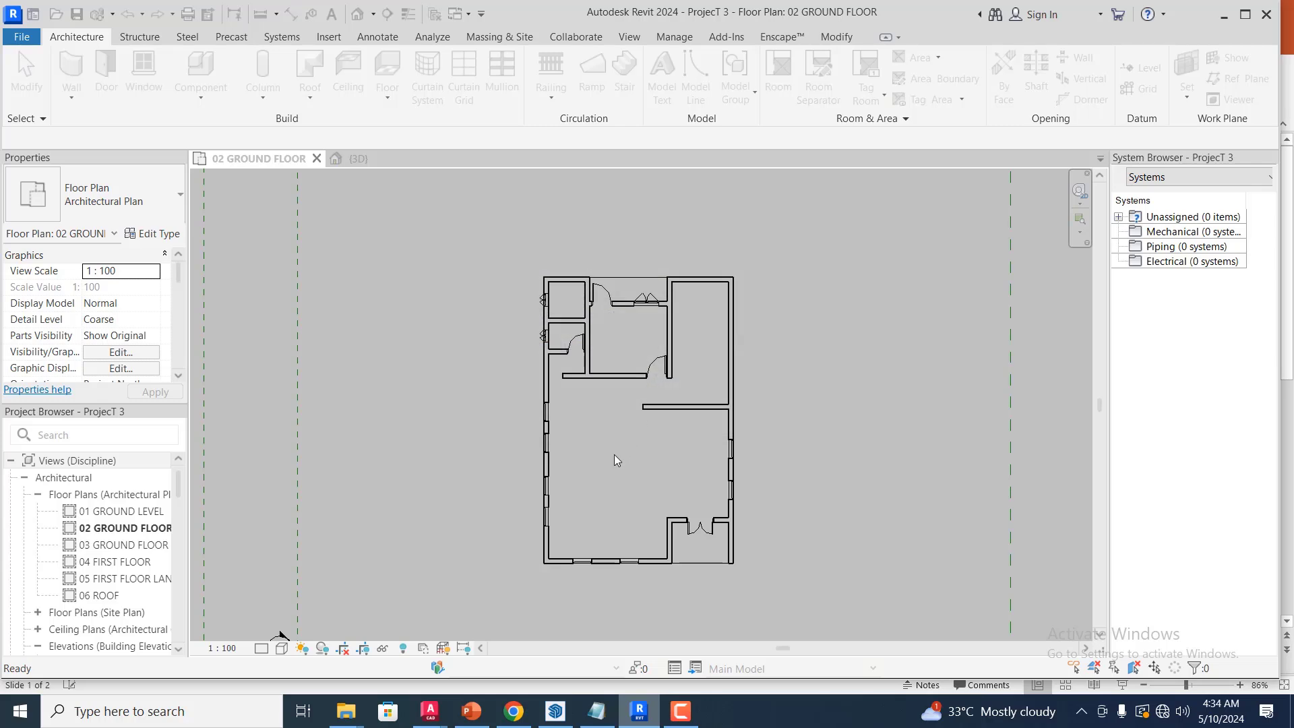
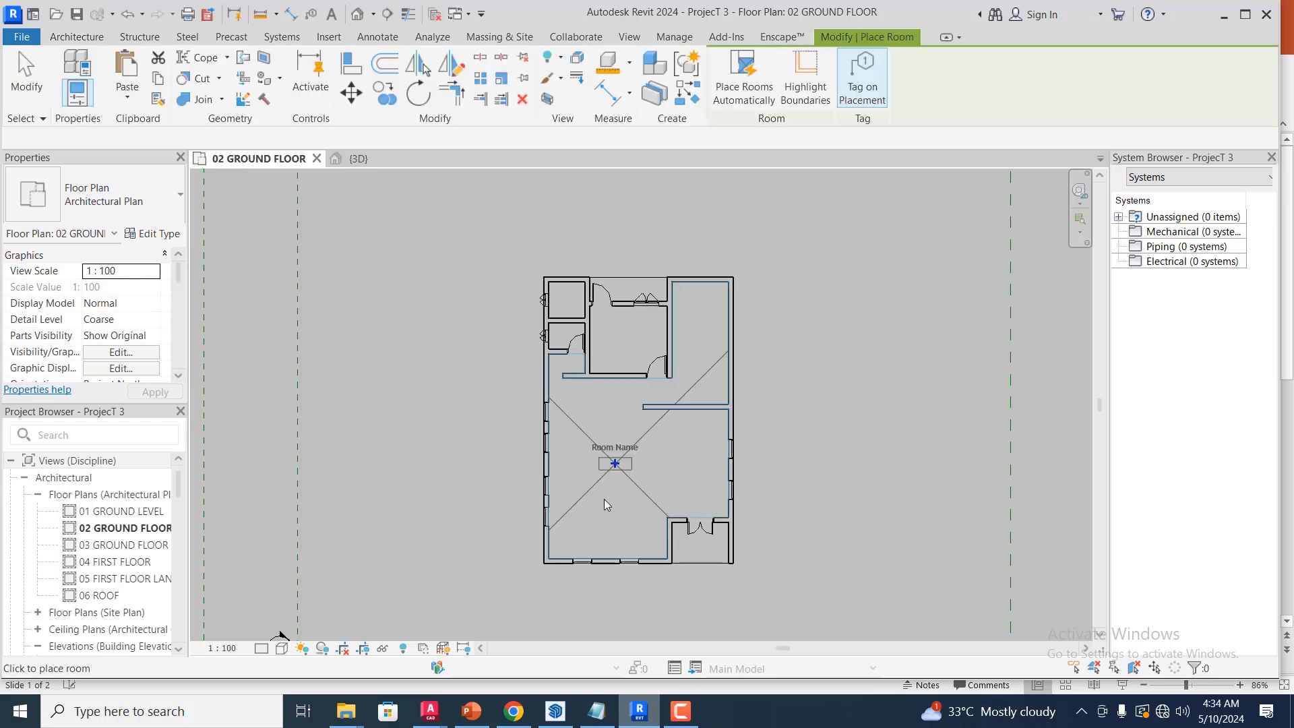
# - Place tagged rooms in the large open hall and in the enclosed room above it
pyautogui.scroll(2, 635, 473)
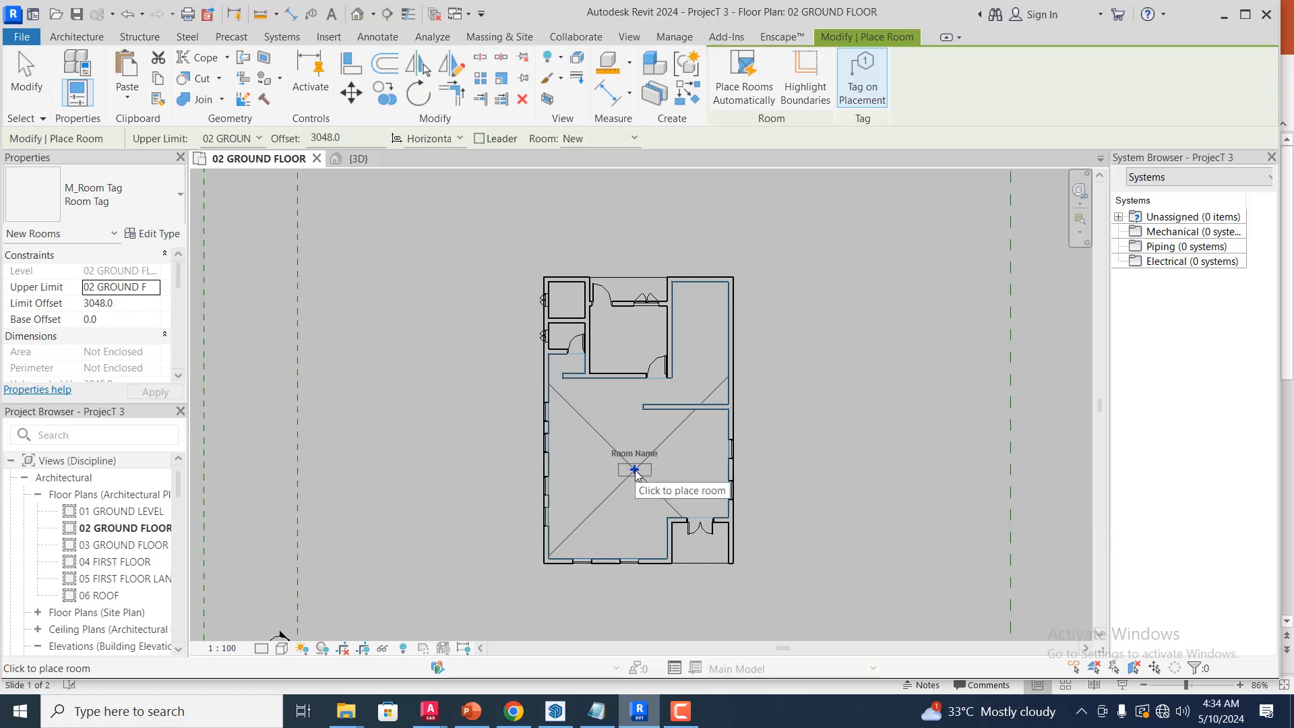
pyautogui.scroll(1, 635, 472)
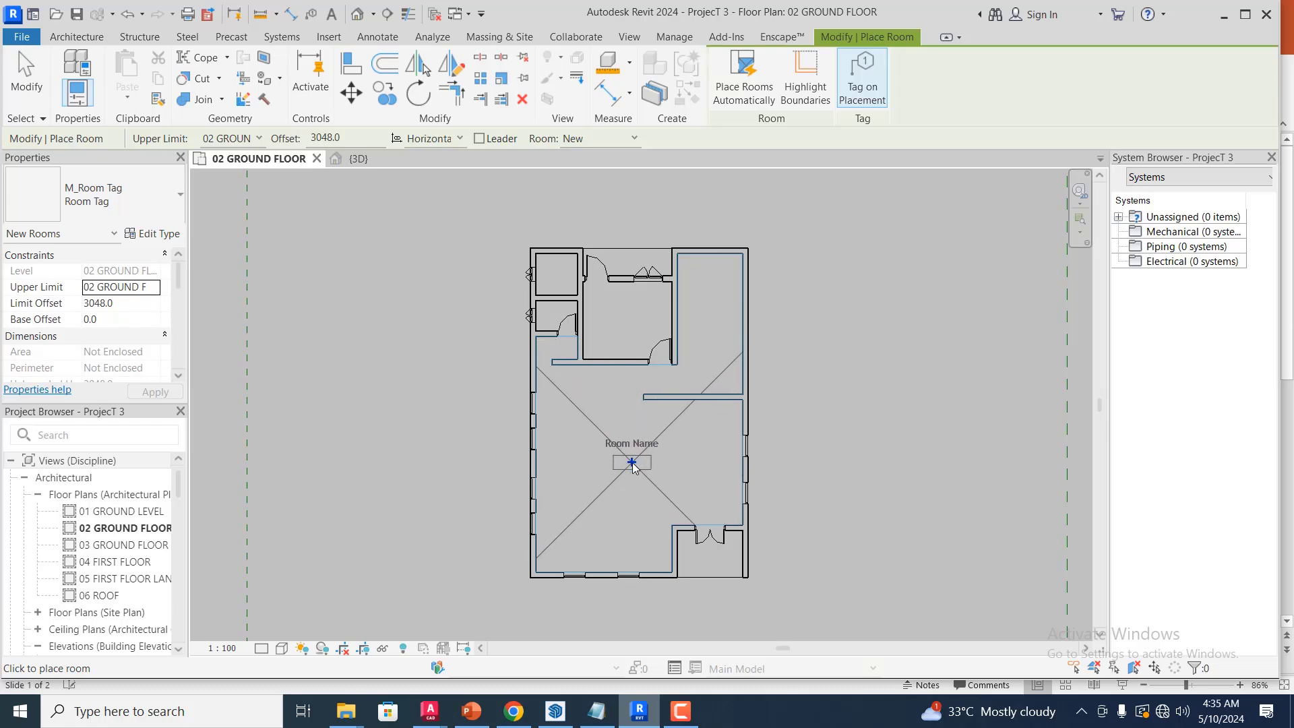
pyautogui.click(639, 496)
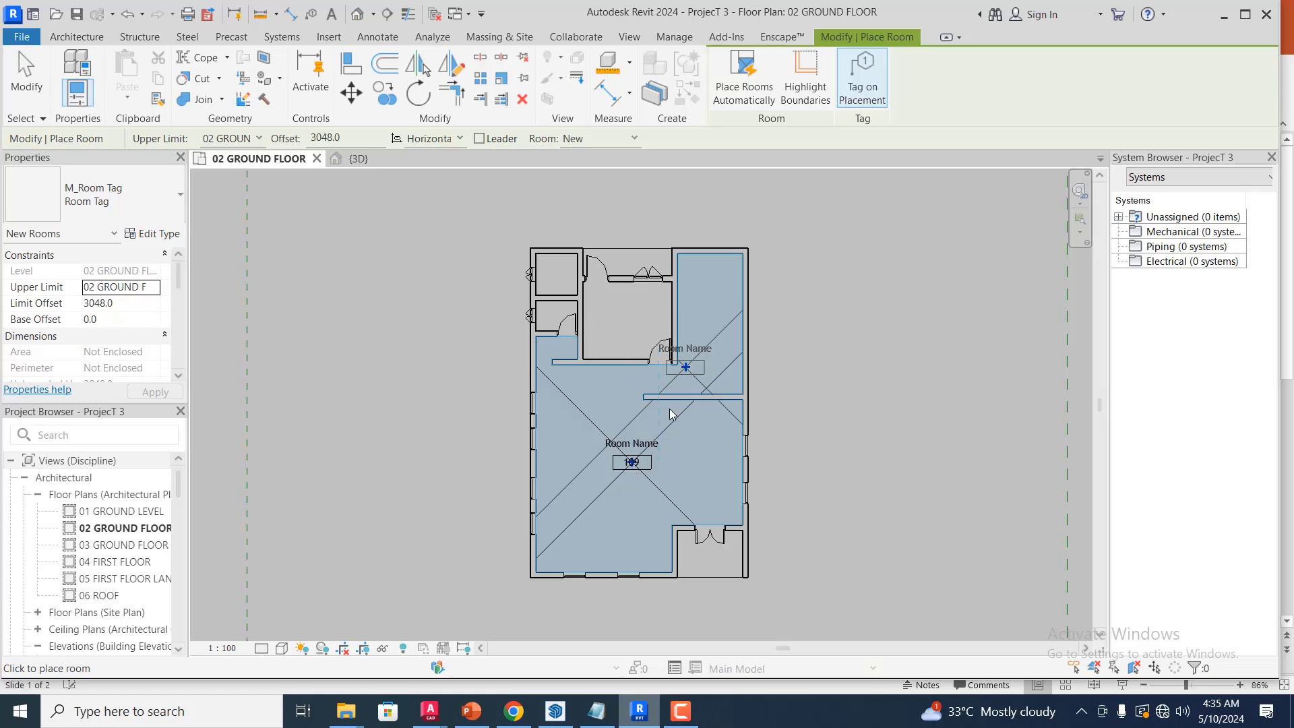
pyautogui.scroll(1, 671, 410)
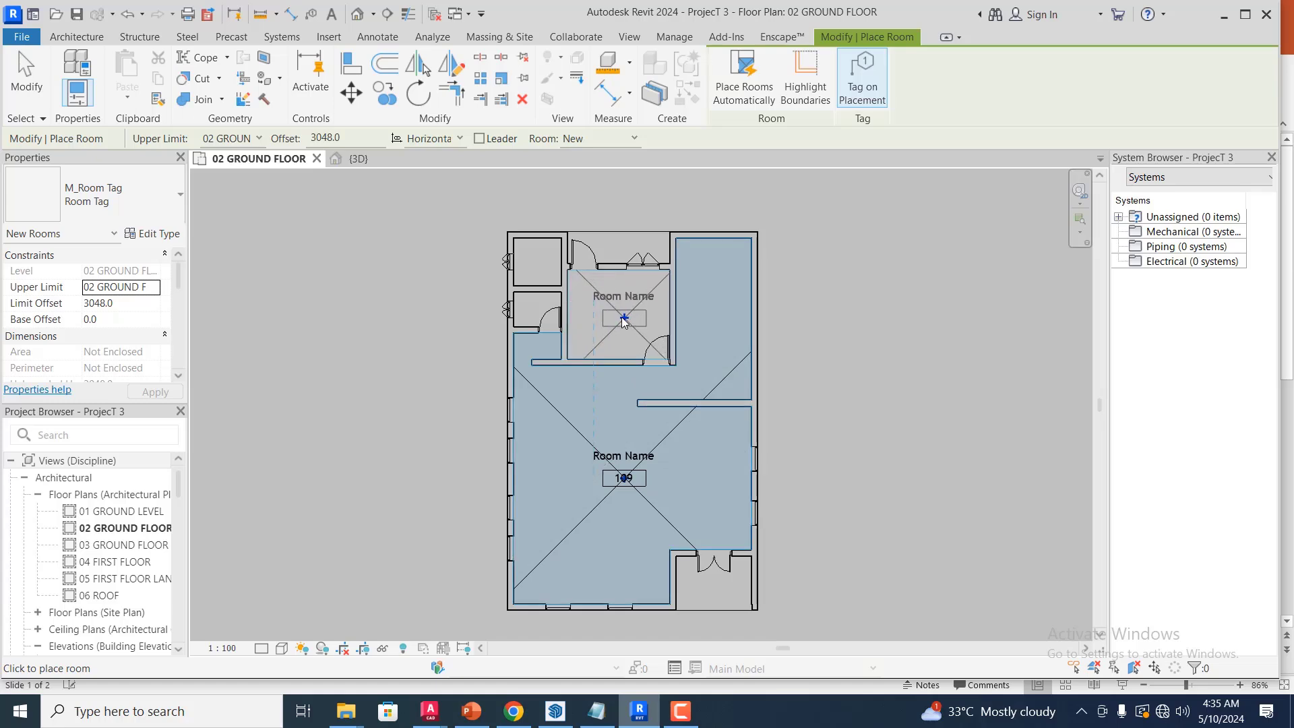
pyautogui.click(536, 321)
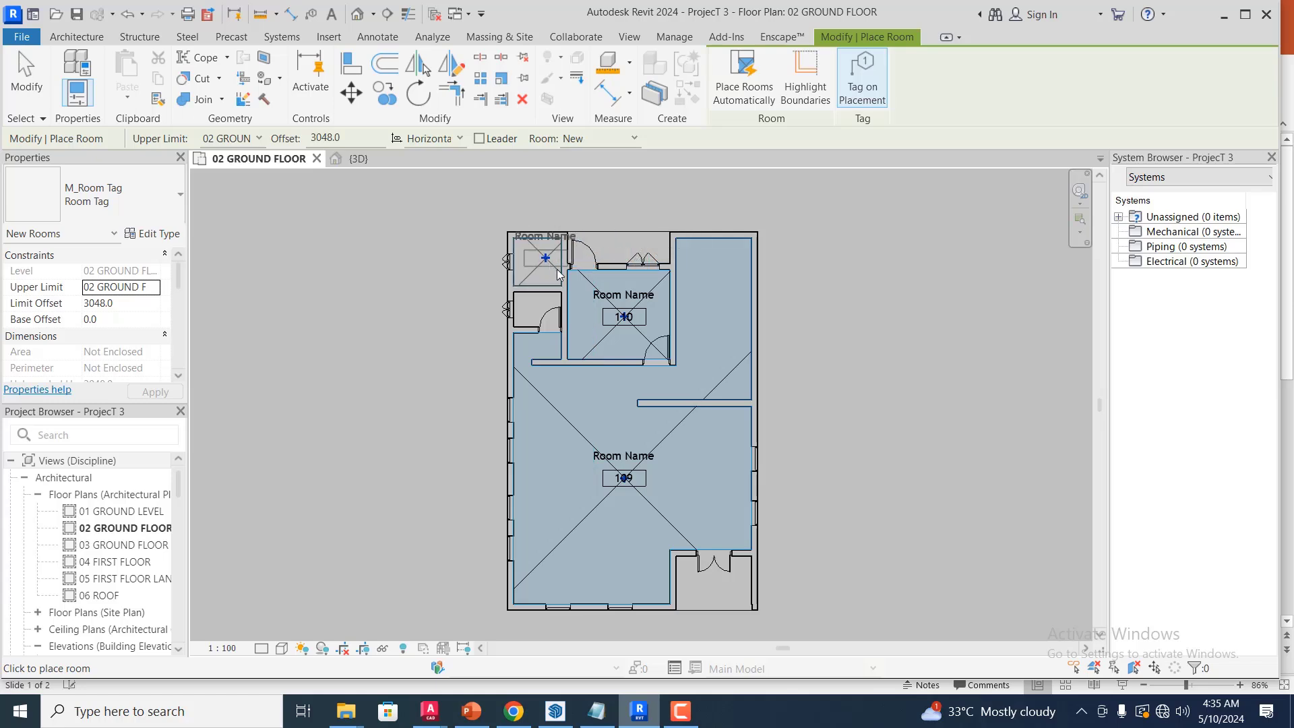
pyautogui.press('Escape')
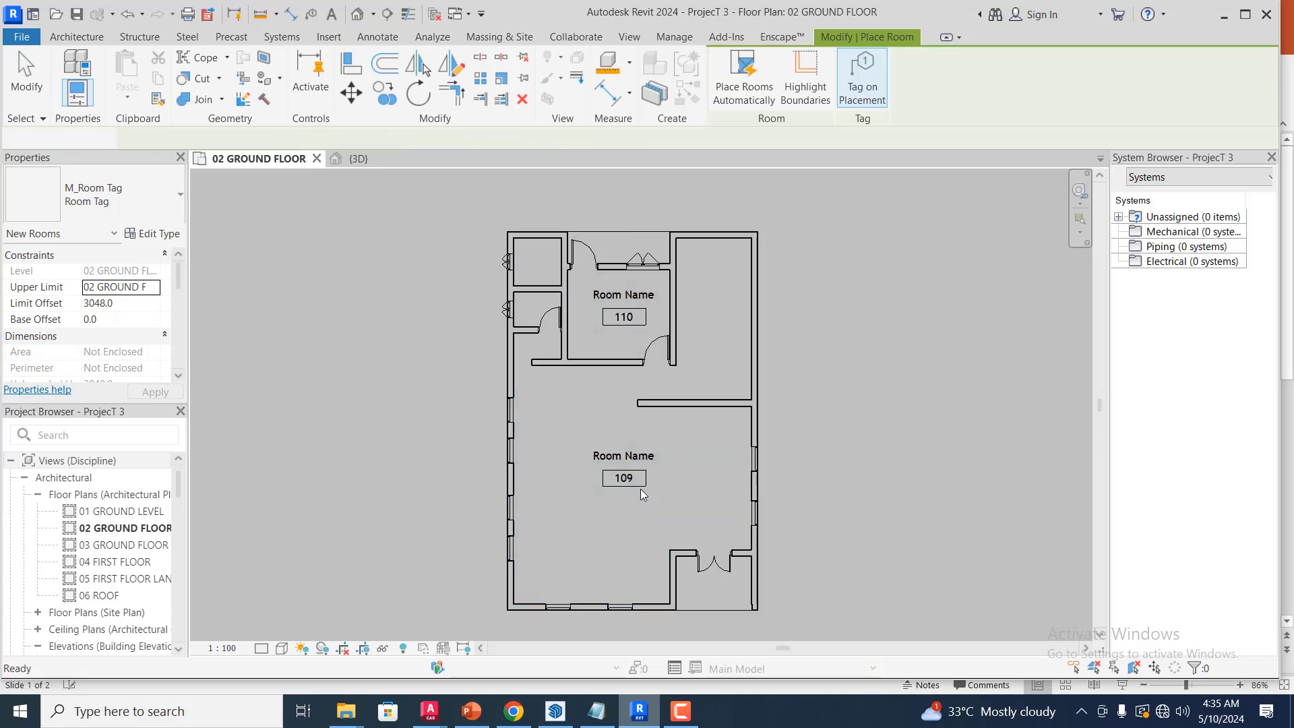
pyautogui.press('Escape')
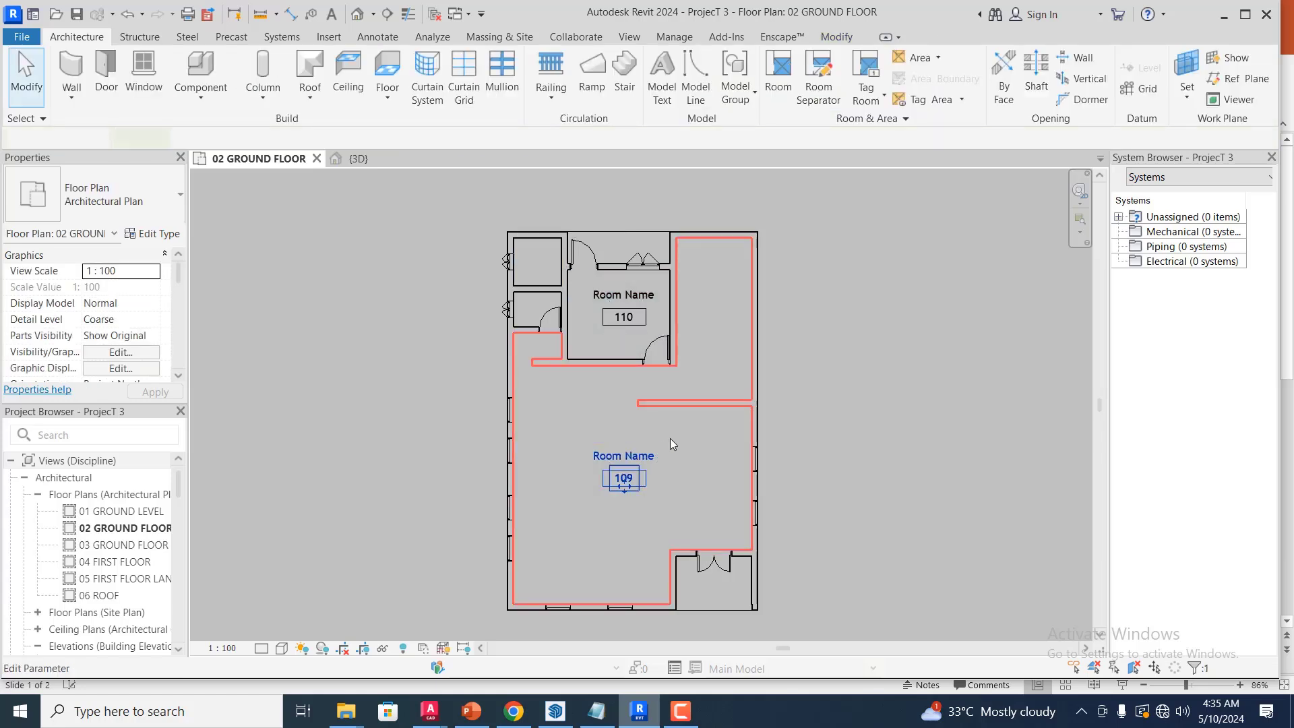
# - Delete the room tags and rooms from the open hall and the enclosed room above it
pyautogui.press('Delete')
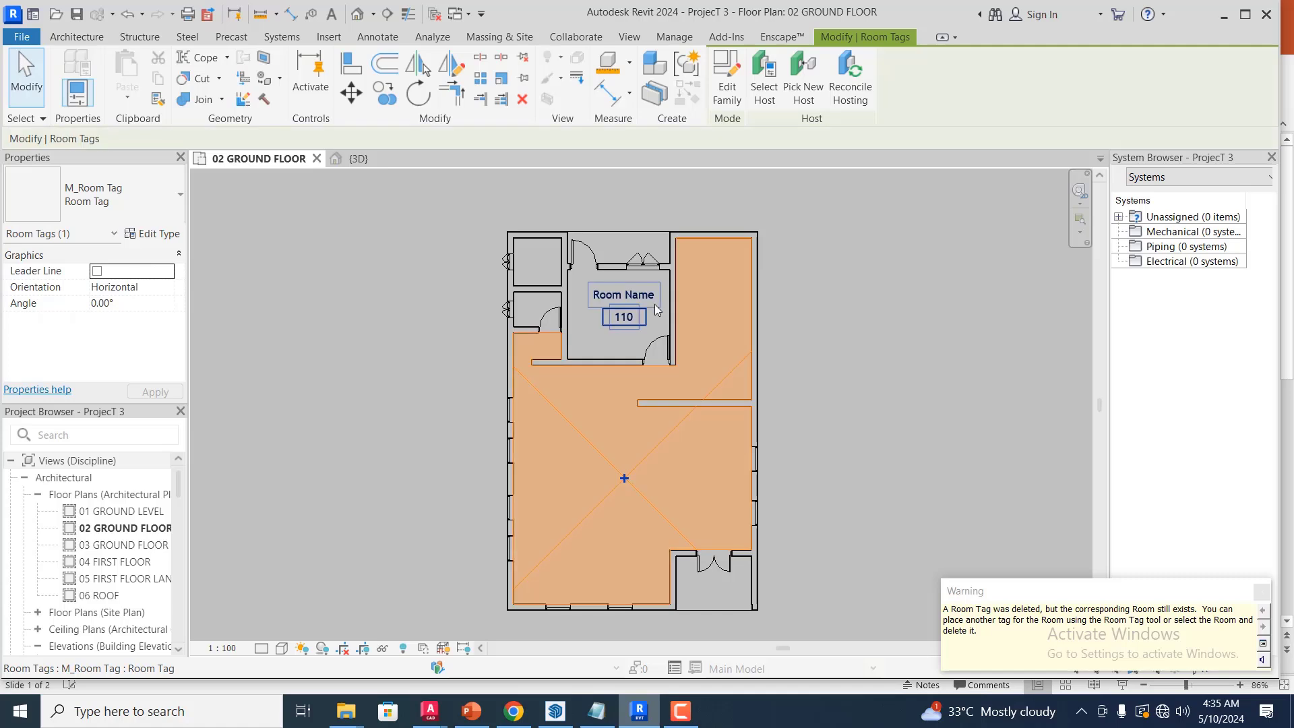
pyautogui.press('Escape')
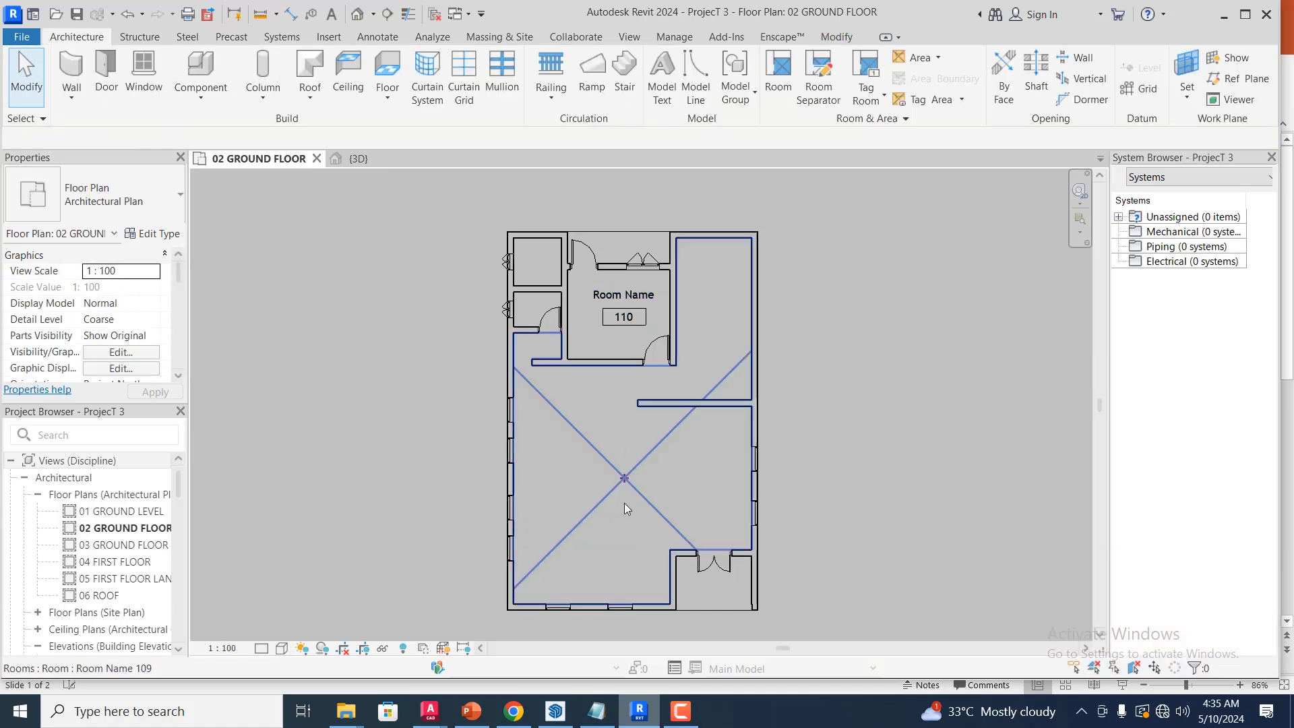
pyautogui.click(633, 483)
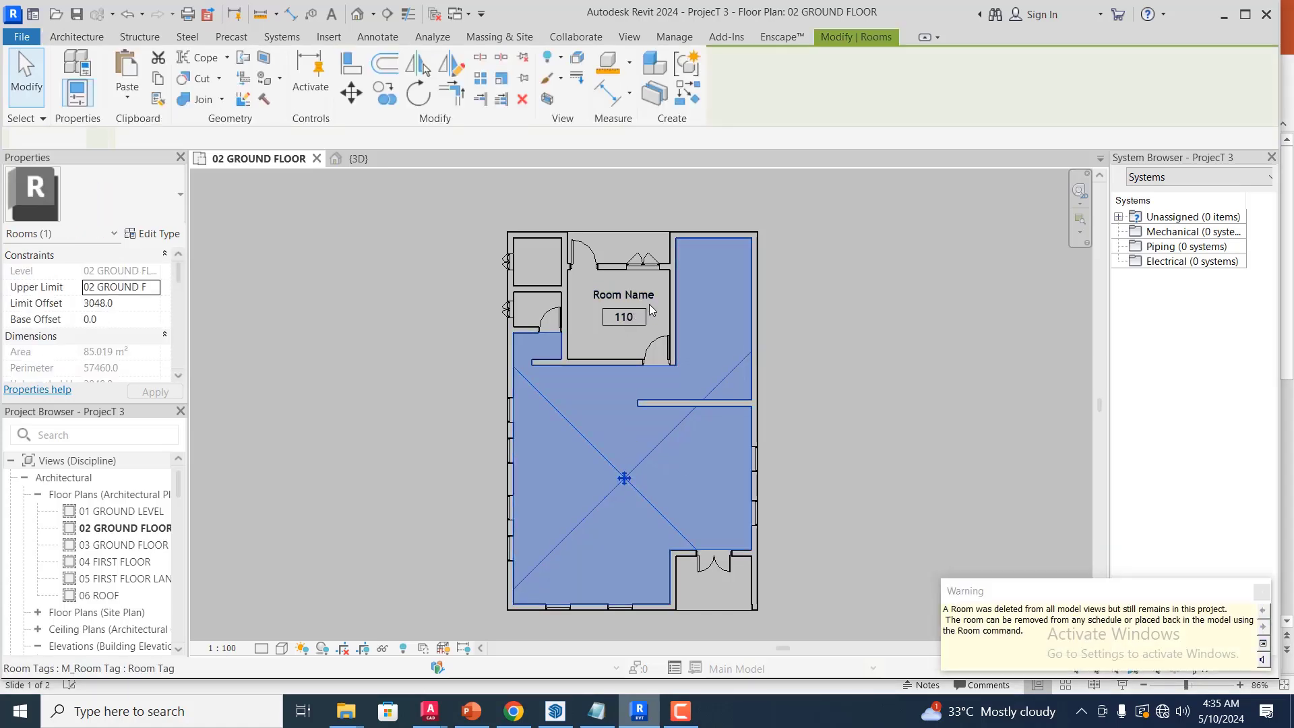
pyautogui.press('Escape')
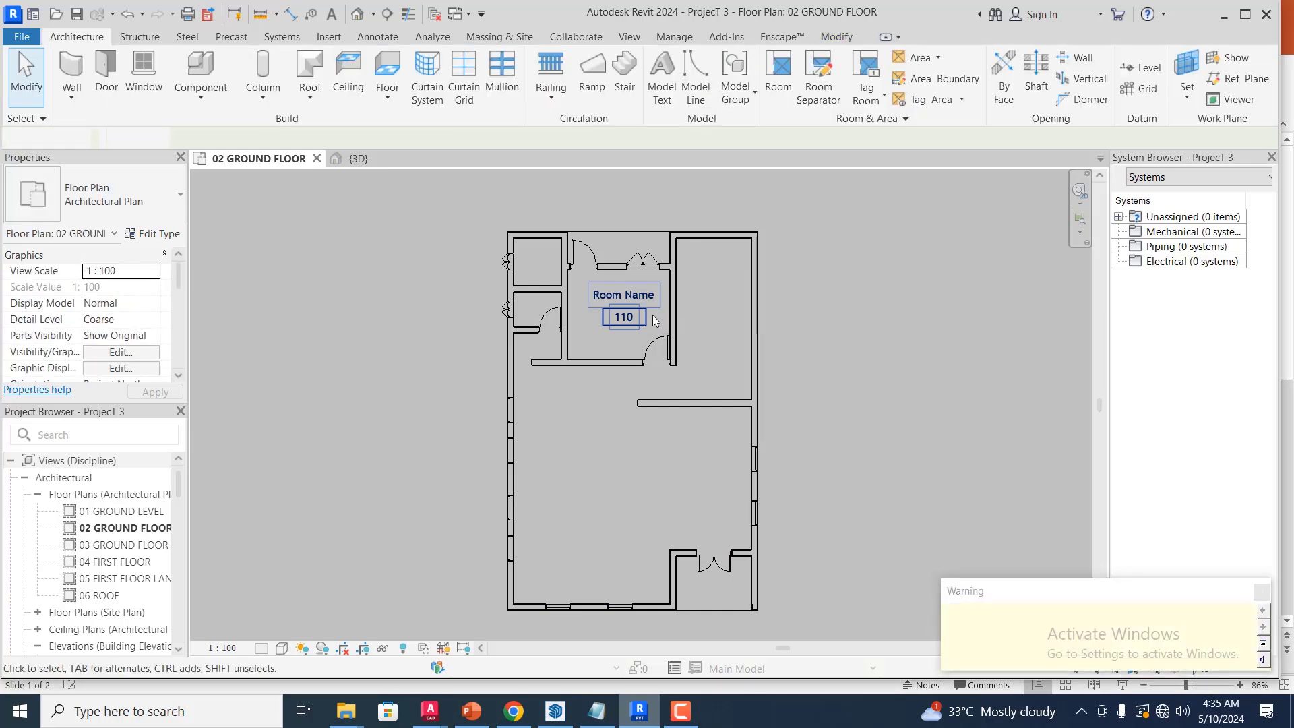
pyautogui.click(653, 314)
pyautogui.press('Delete')
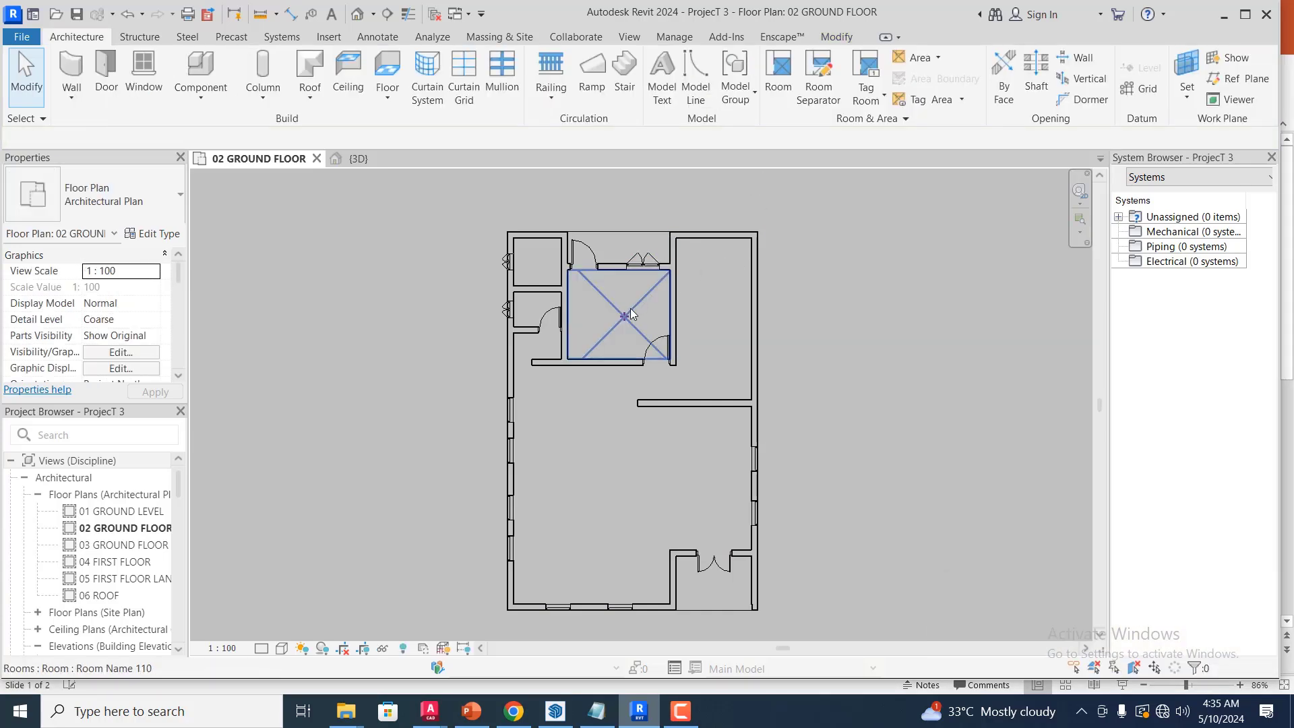
pyautogui.click(632, 314)
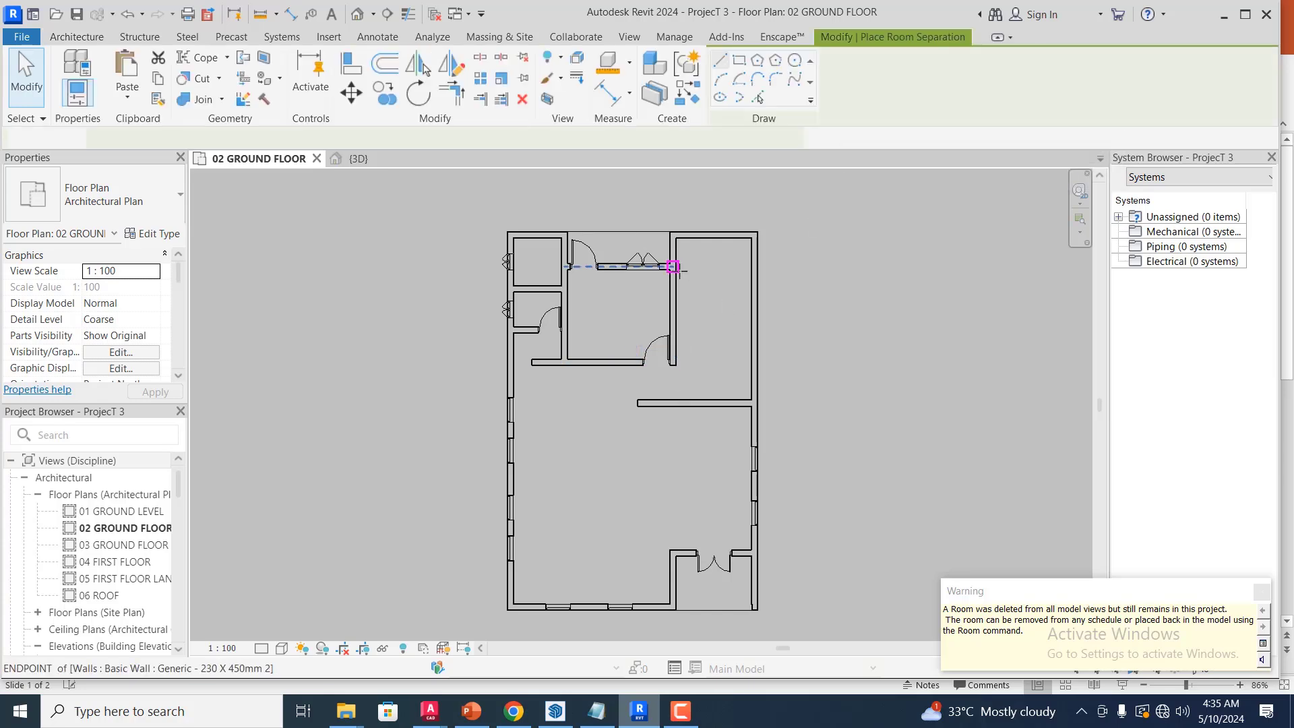
# - Draw a room separation line about 1385 mm long from the stair-side wall end down to the short horizontal wall
pyautogui.scroll(2, 687, 372)
pyautogui.scroll(1, 687, 372)
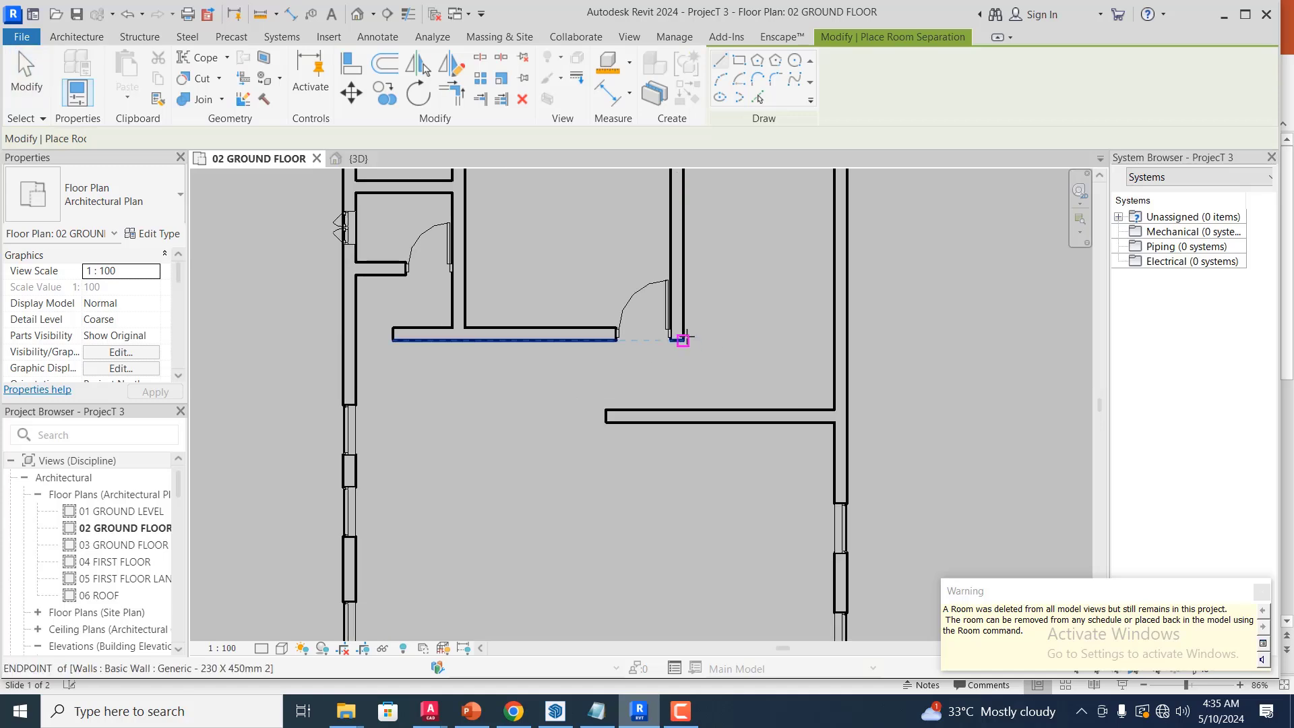
pyautogui.click(683, 340)
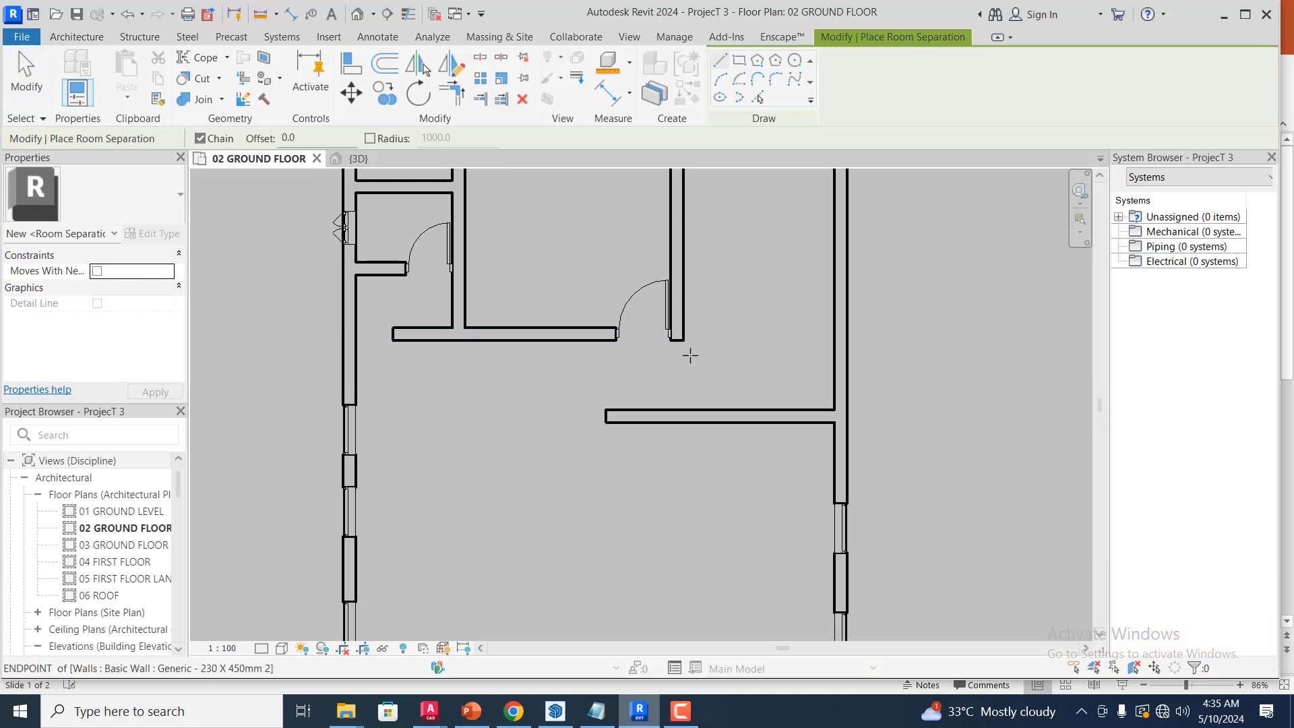
pyautogui.click(683, 409)
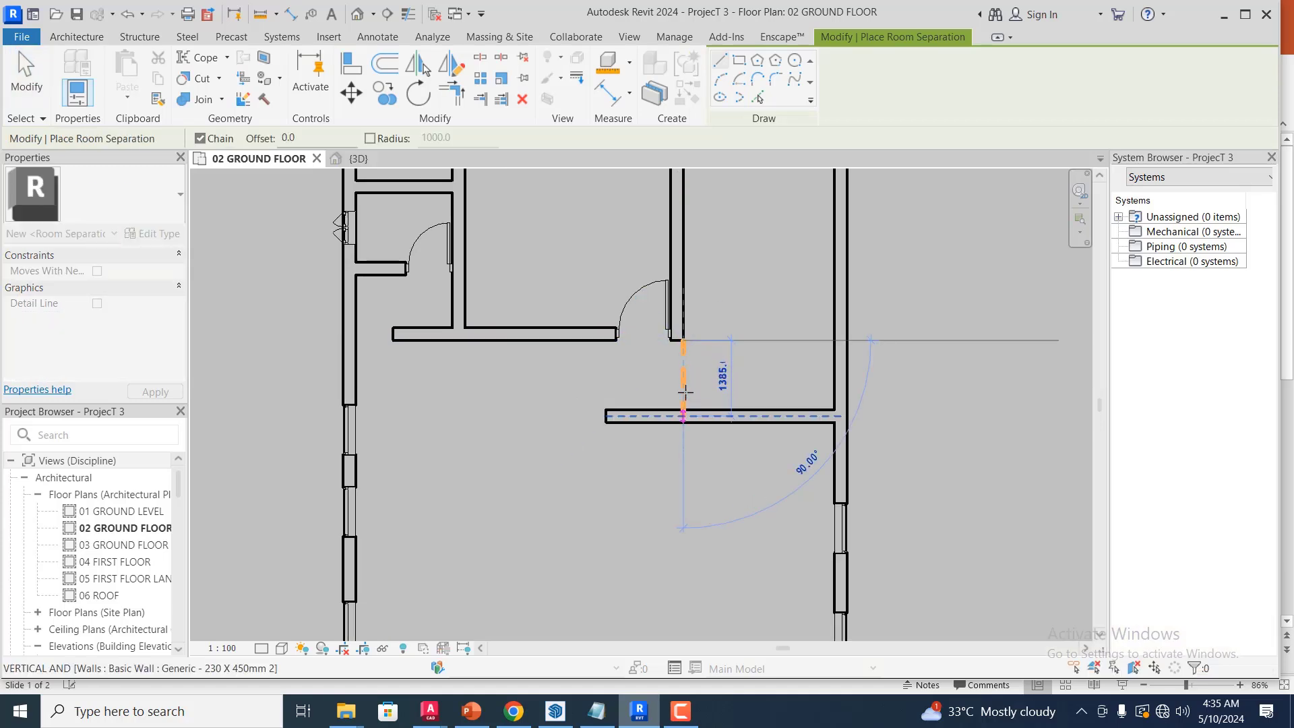
pyautogui.press('Escape')
# - Draw a 685 mm room separation line from the free wall end below the toilet to the outer side wall
pyautogui.scroll(-2, 766, 379)
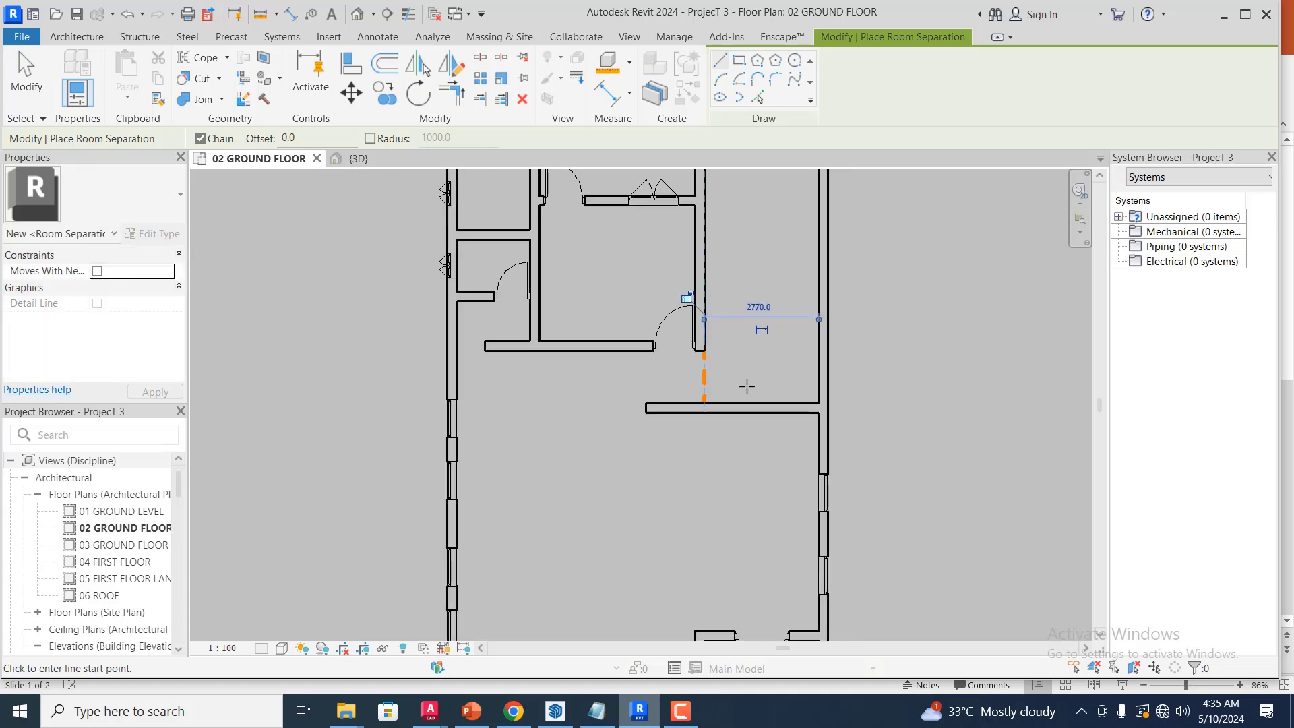
pyautogui.scroll(4, 468, 341)
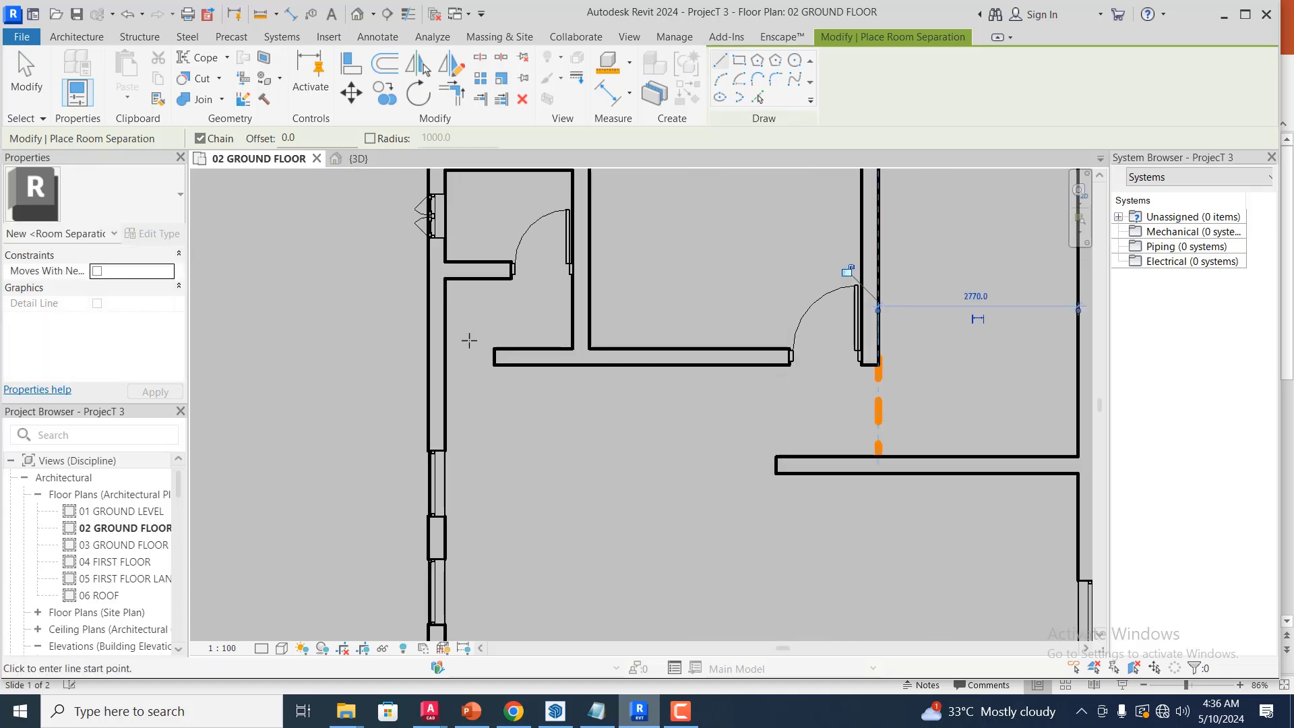
pyautogui.click(502, 351)
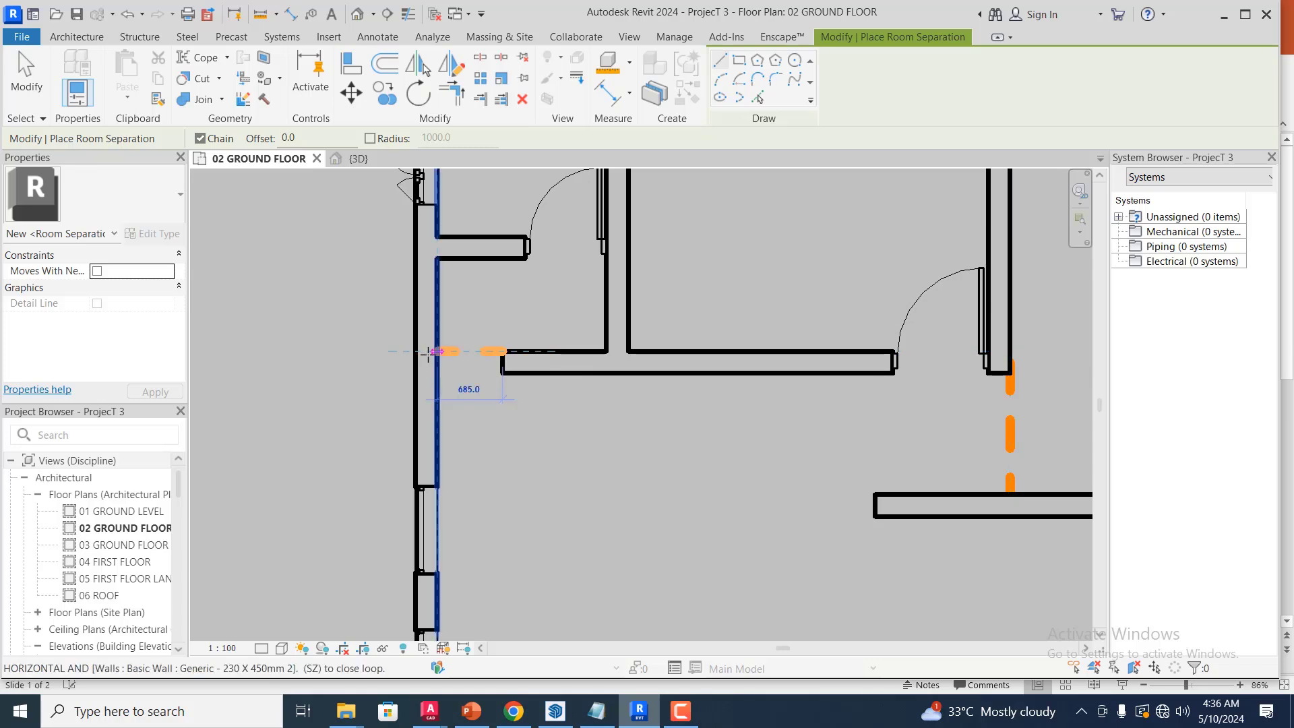
pyautogui.click(437, 351)
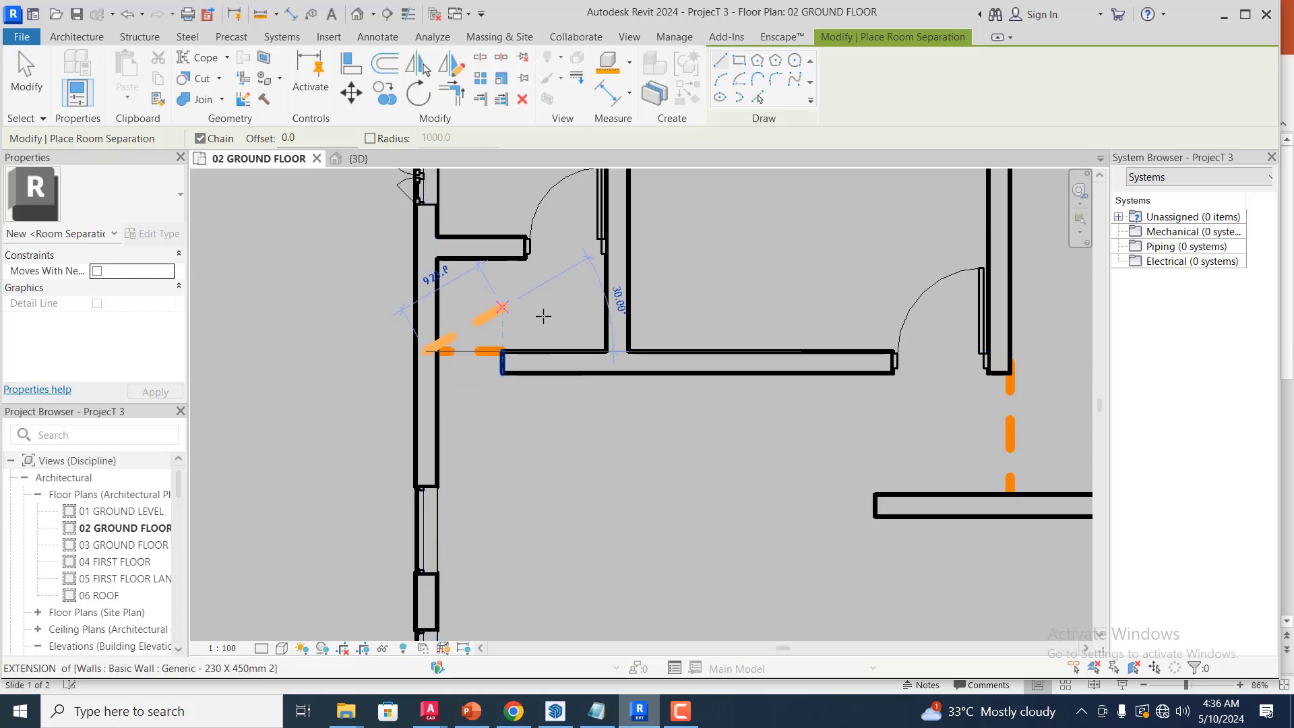
pyautogui.press('Escape')
pyautogui.press('Escape')
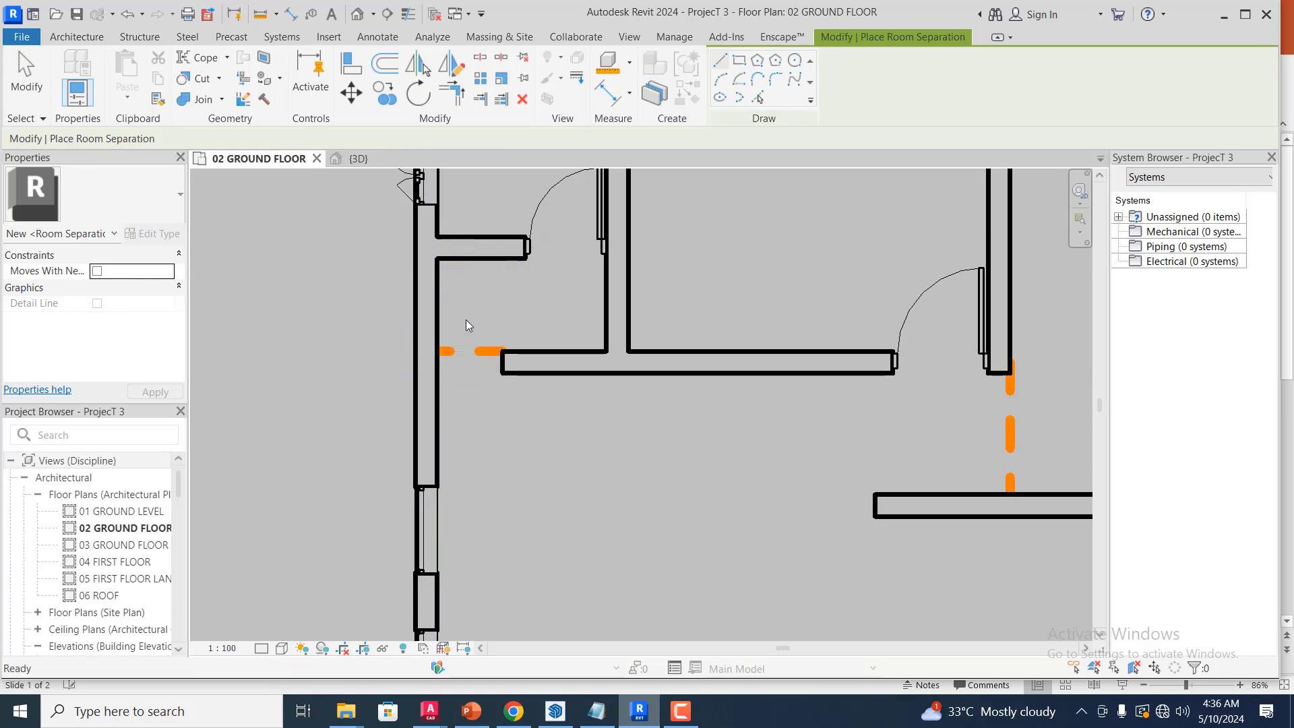
# - Draw a 3770 mm room separation line along the open floor edge outside the upper door and double casement window
pyautogui.scroll(-4, 502, 362)
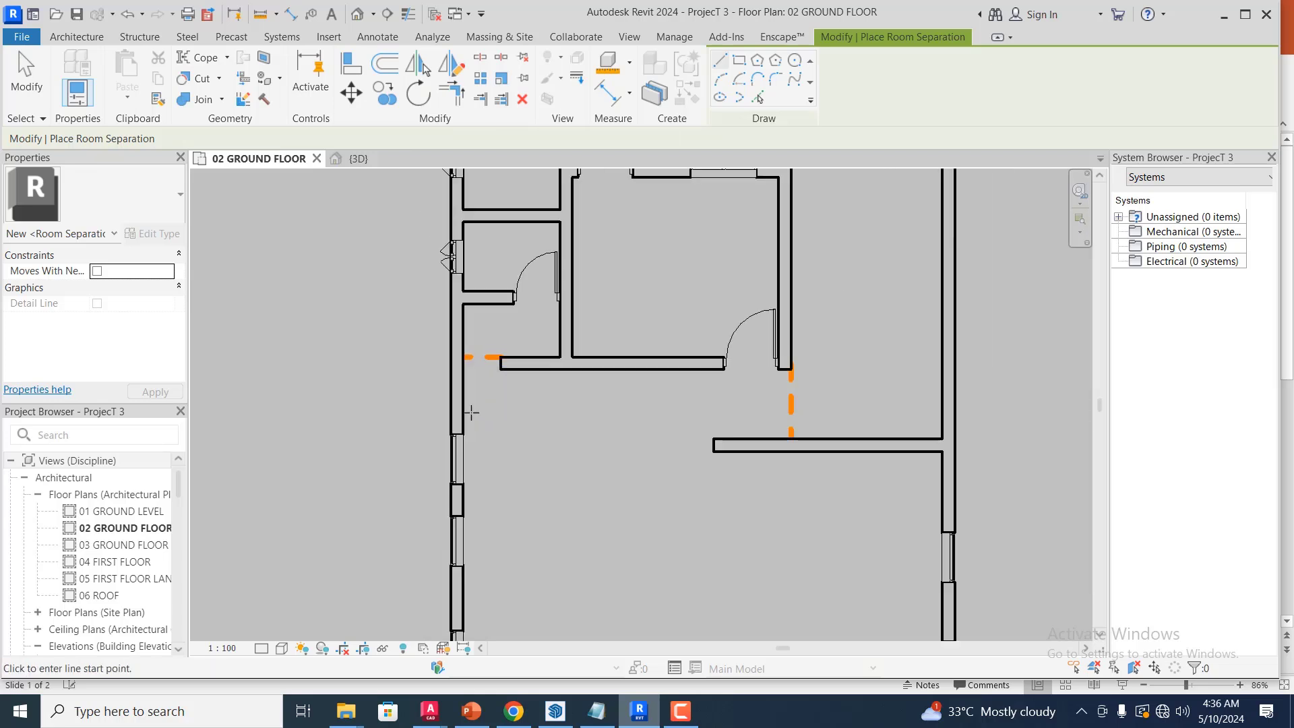
pyautogui.scroll(3, 495, 357)
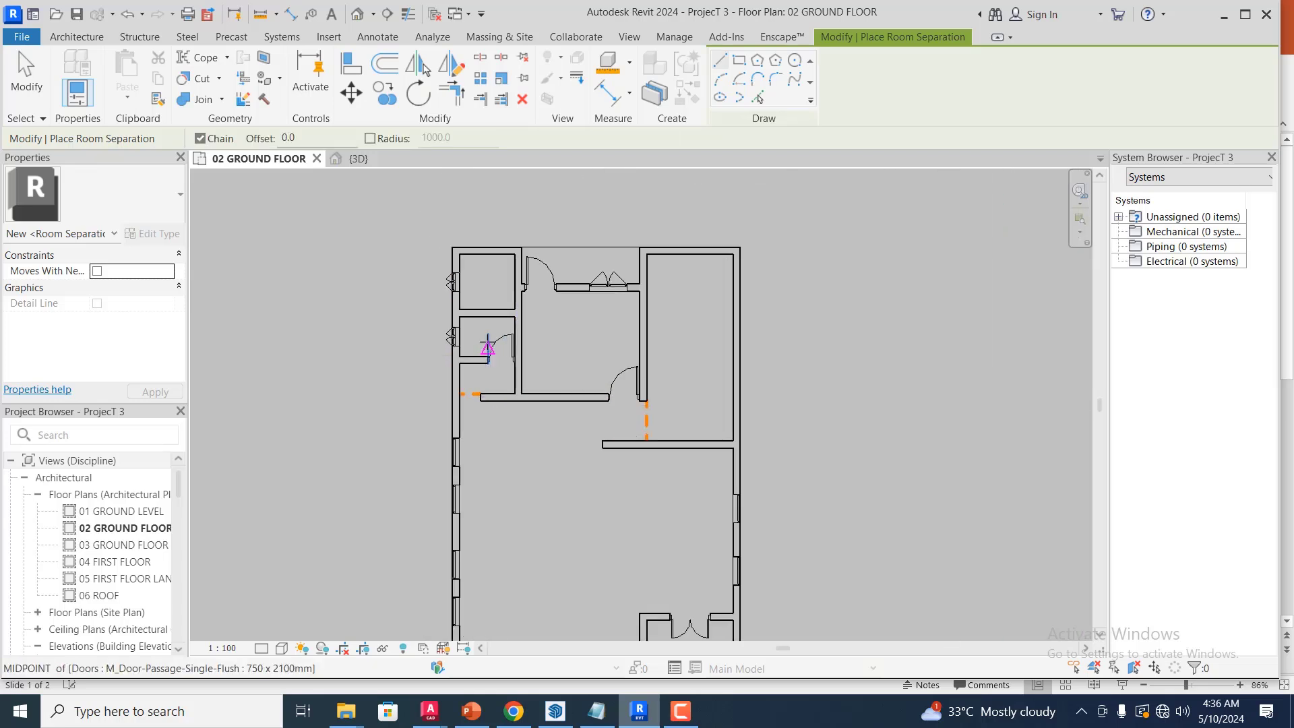
pyautogui.scroll(1, 569, 237)
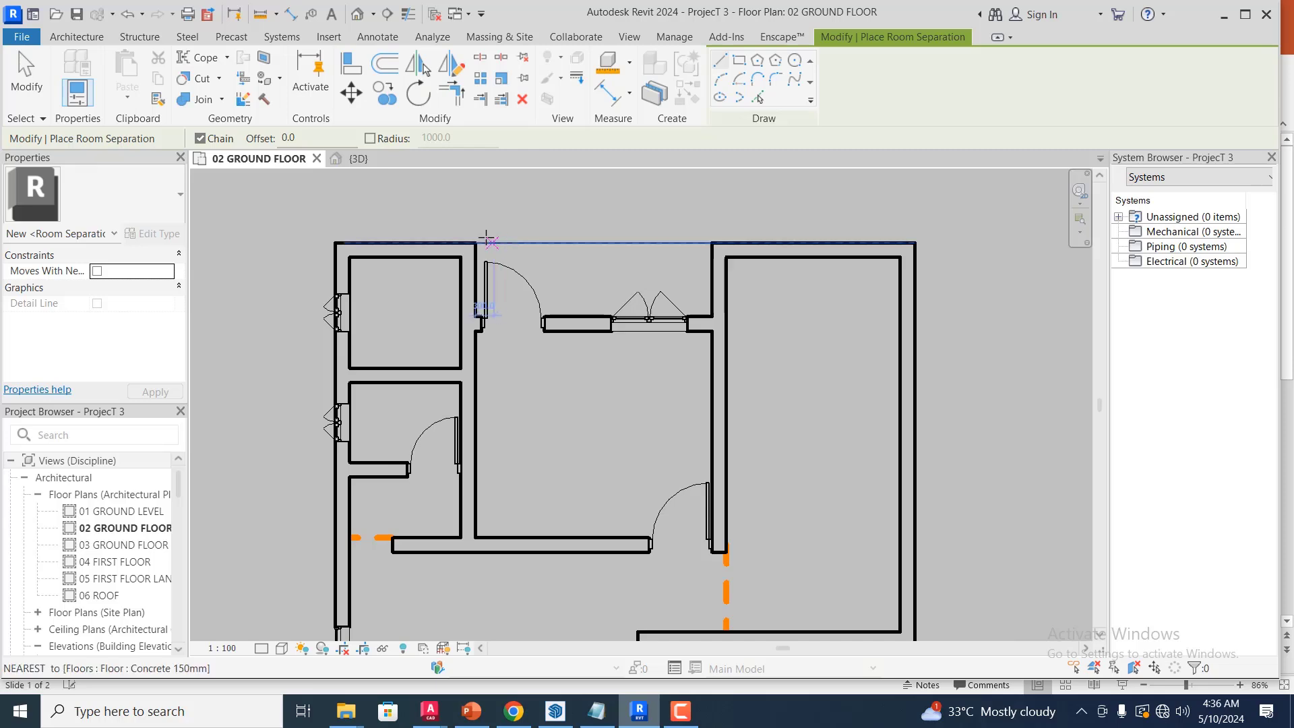
pyautogui.click(478, 239)
pyautogui.click(711, 242)
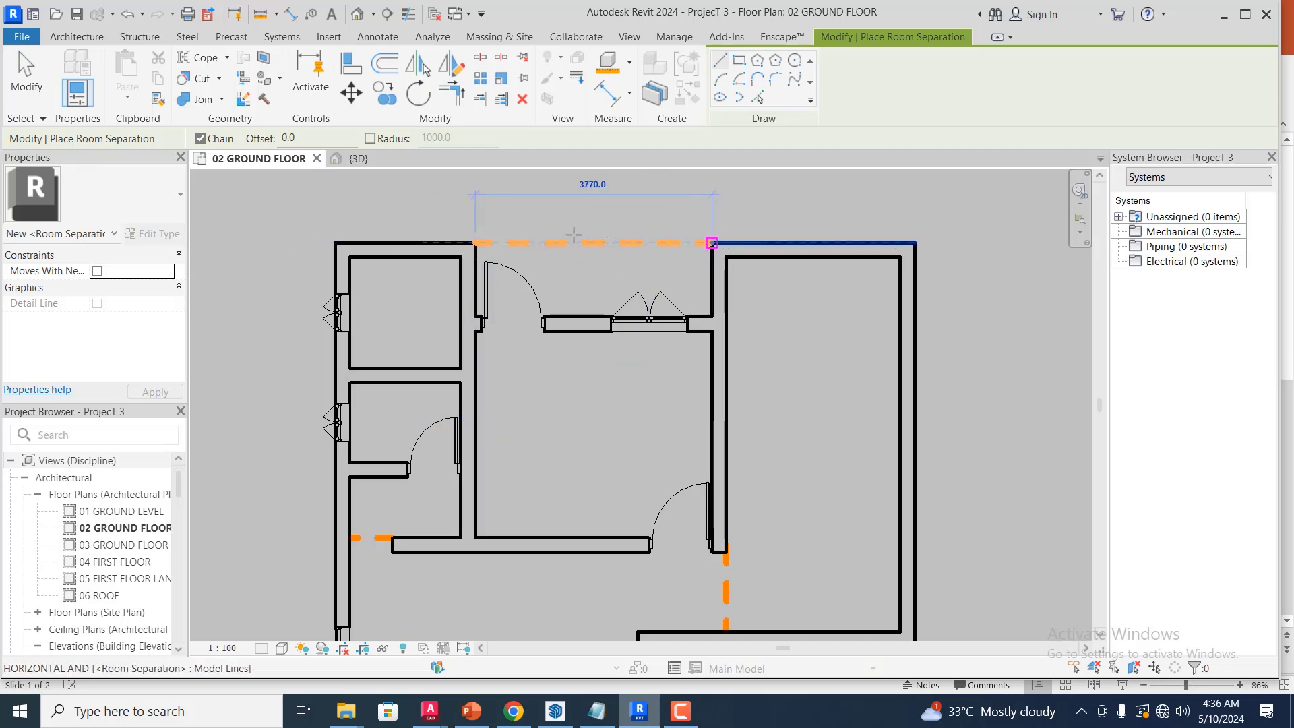
pyautogui.press('Escape')
pyautogui.click(716, 244)
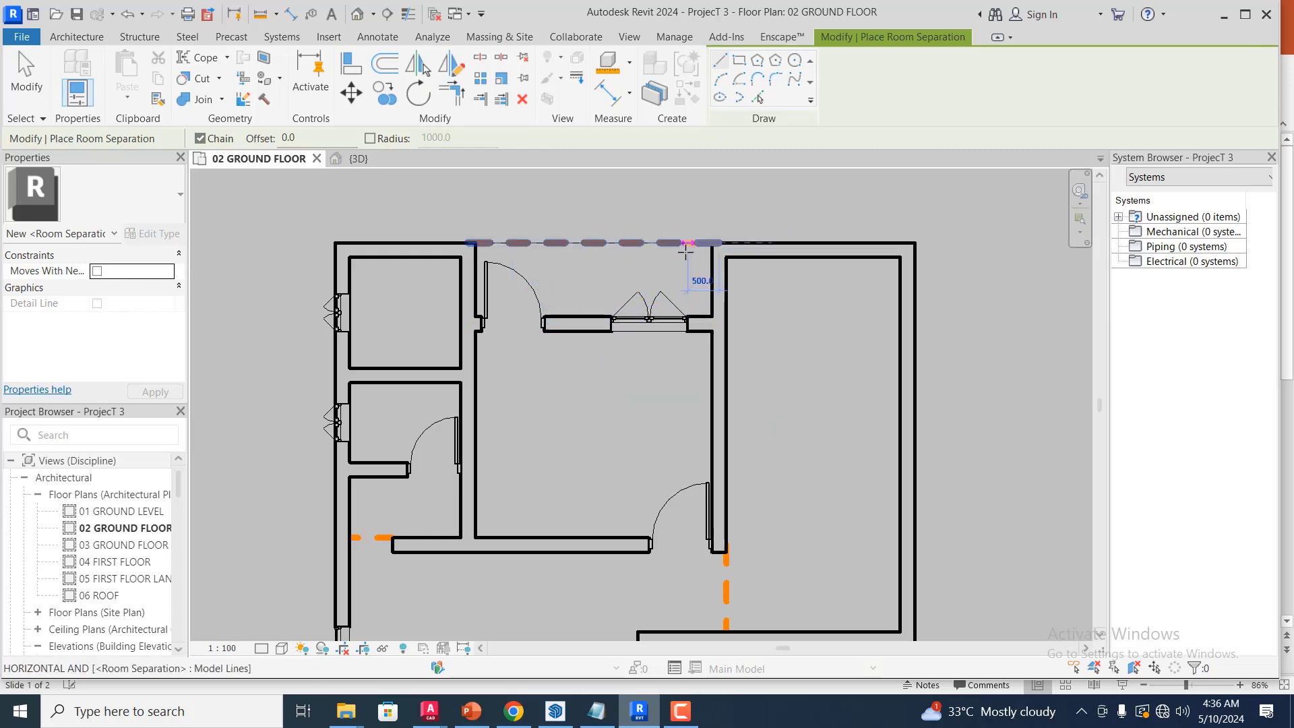
pyautogui.press('Escape')
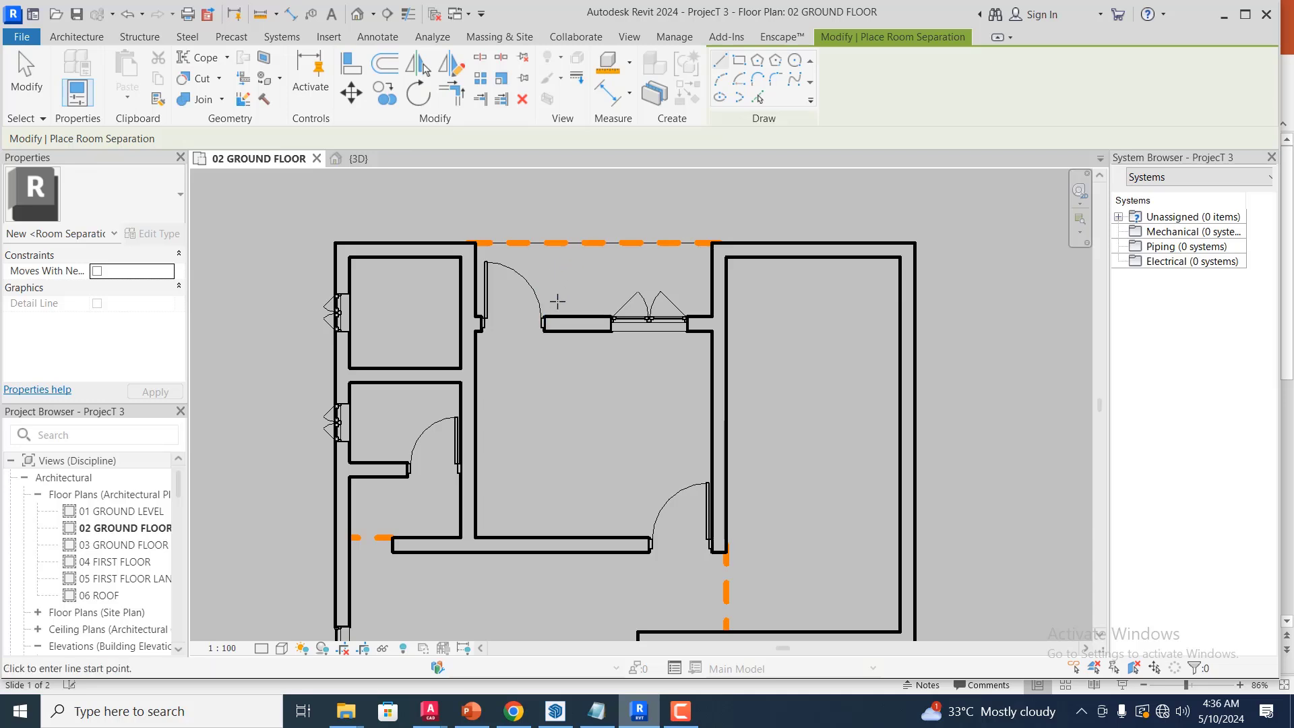
# - Draw a room separation line about 2700 mm long across the open porch edge outside the entrance double door
pyautogui.scroll(-2, 570, 290)
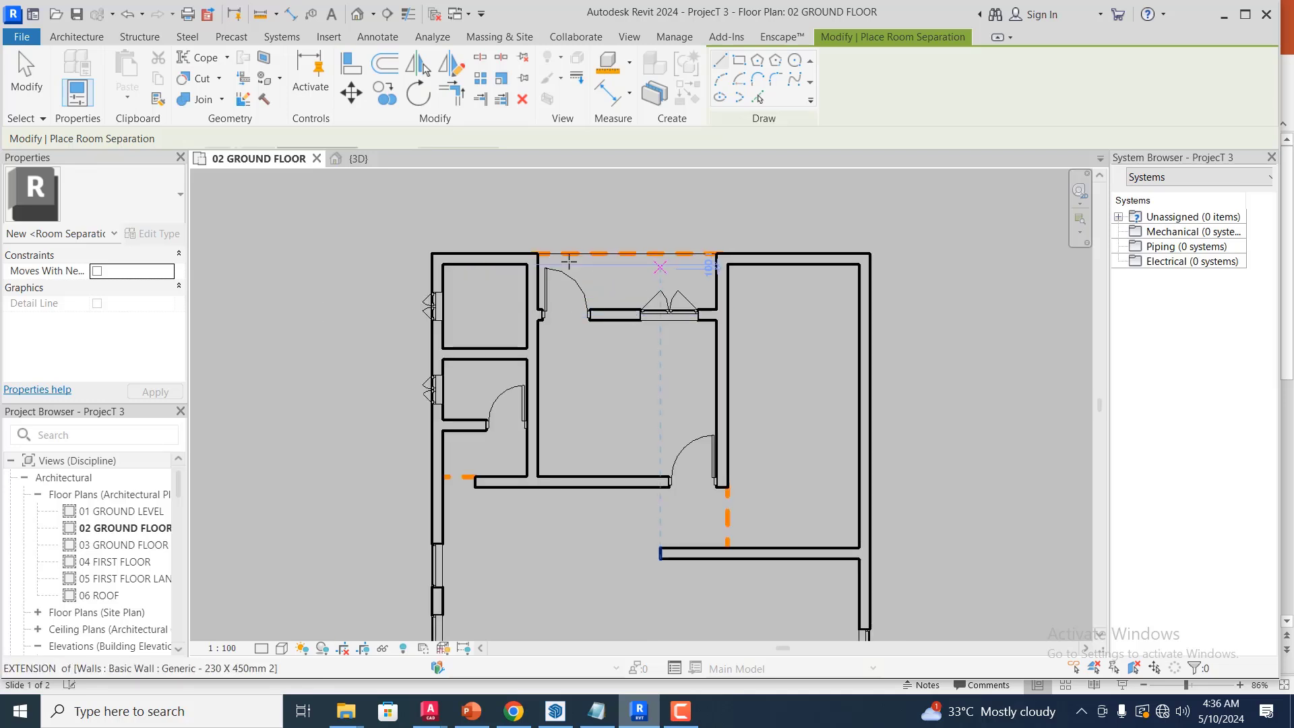
pyautogui.scroll(1, 630, 291)
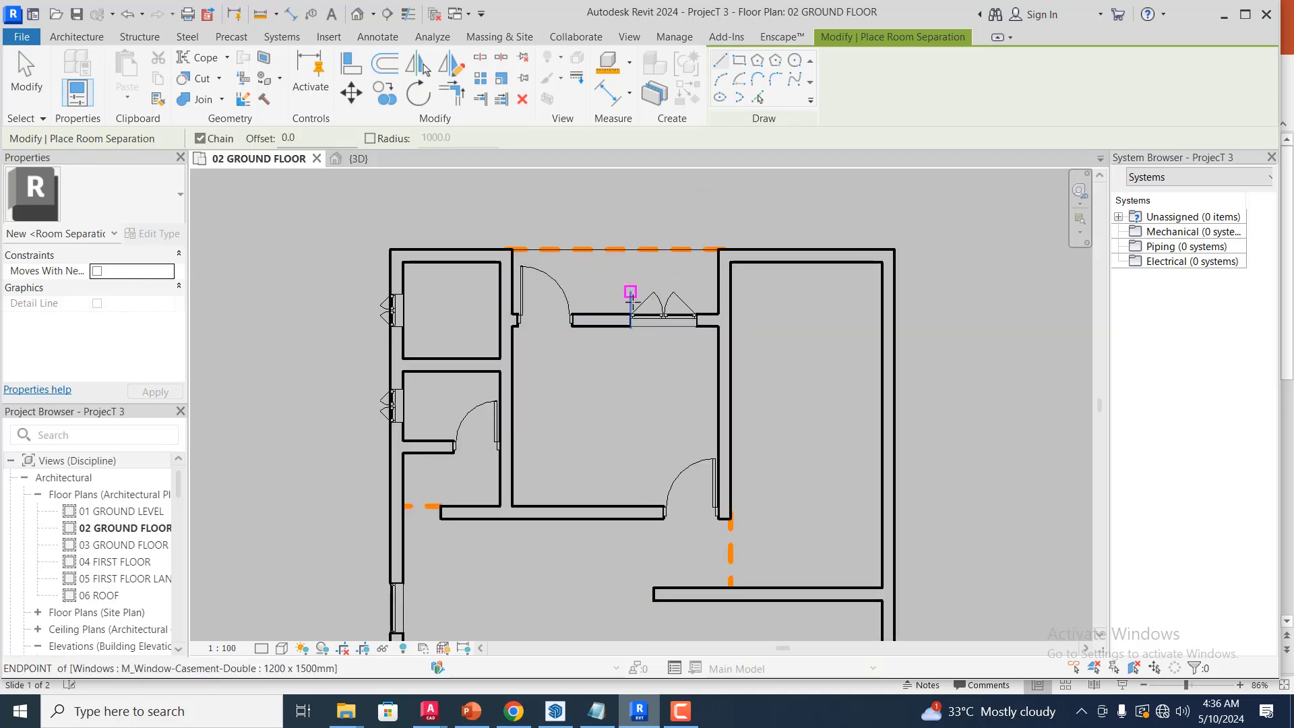
pyautogui.scroll(-2, 725, 279)
pyautogui.scroll(-2, 680, 235)
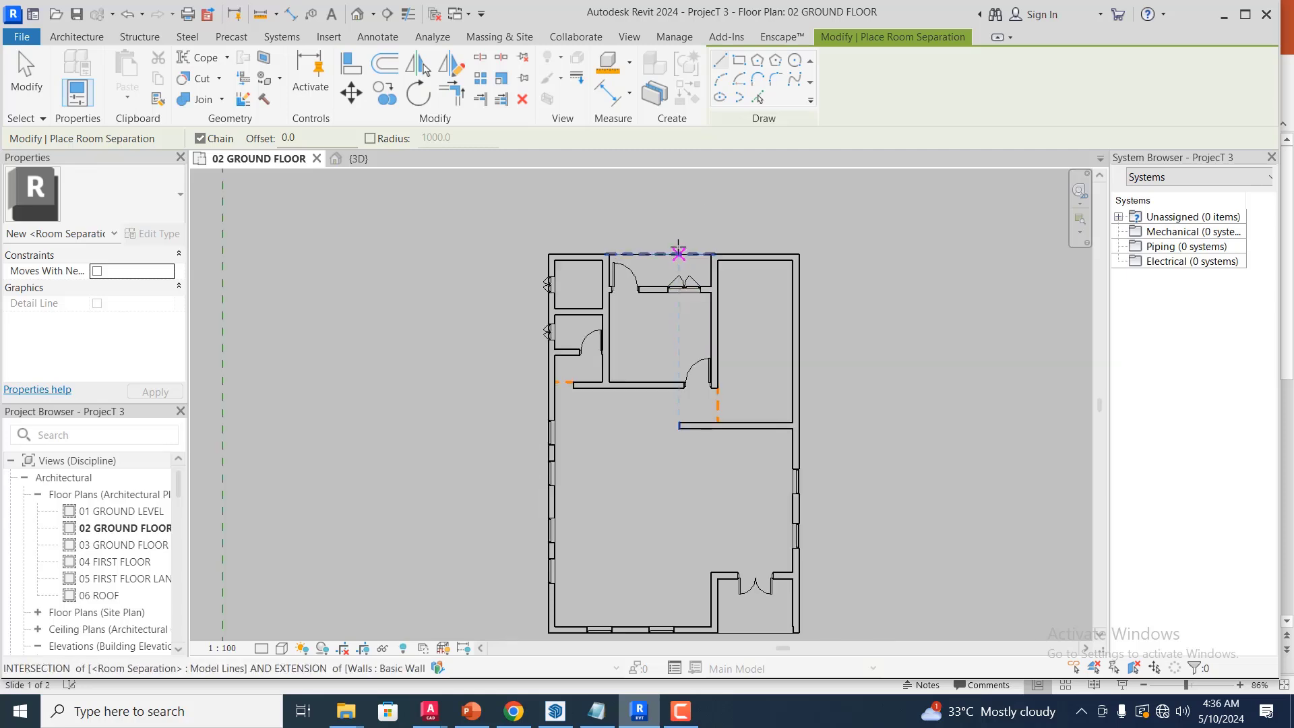
pyautogui.scroll(-1, 748, 578)
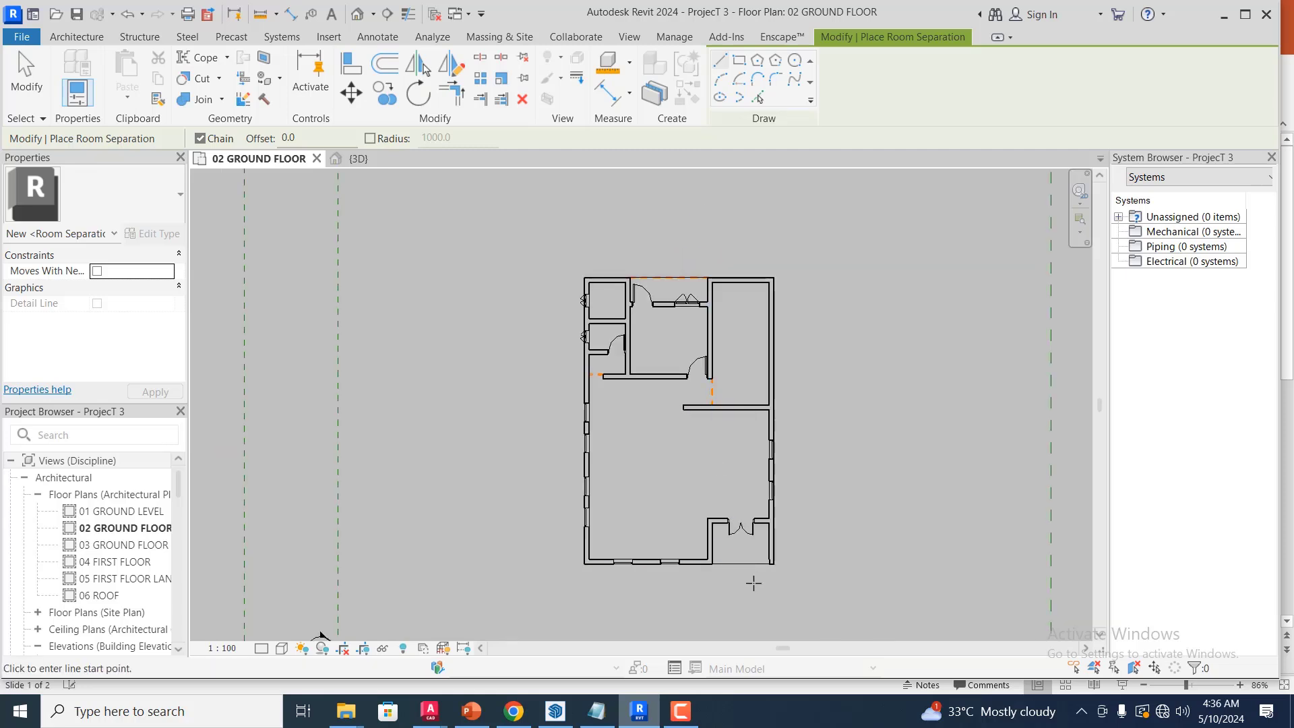
pyautogui.scroll(4, 766, 564)
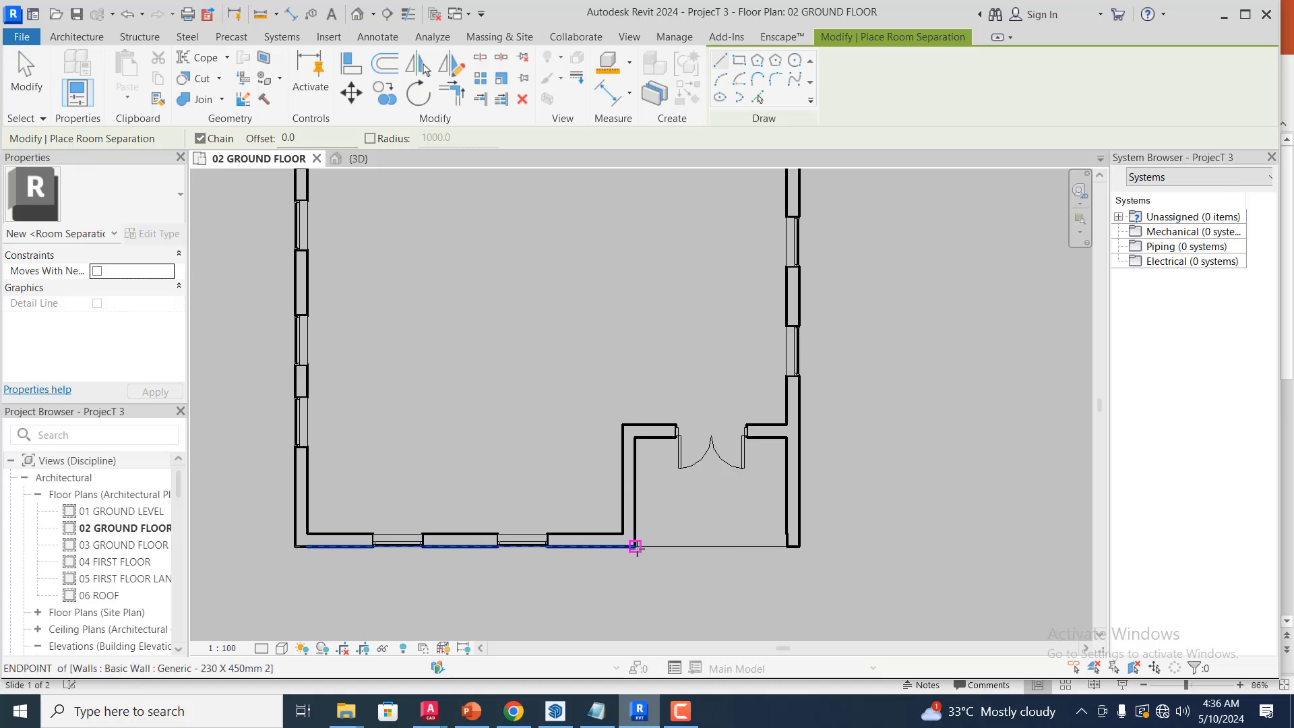
pyautogui.click(635, 546)
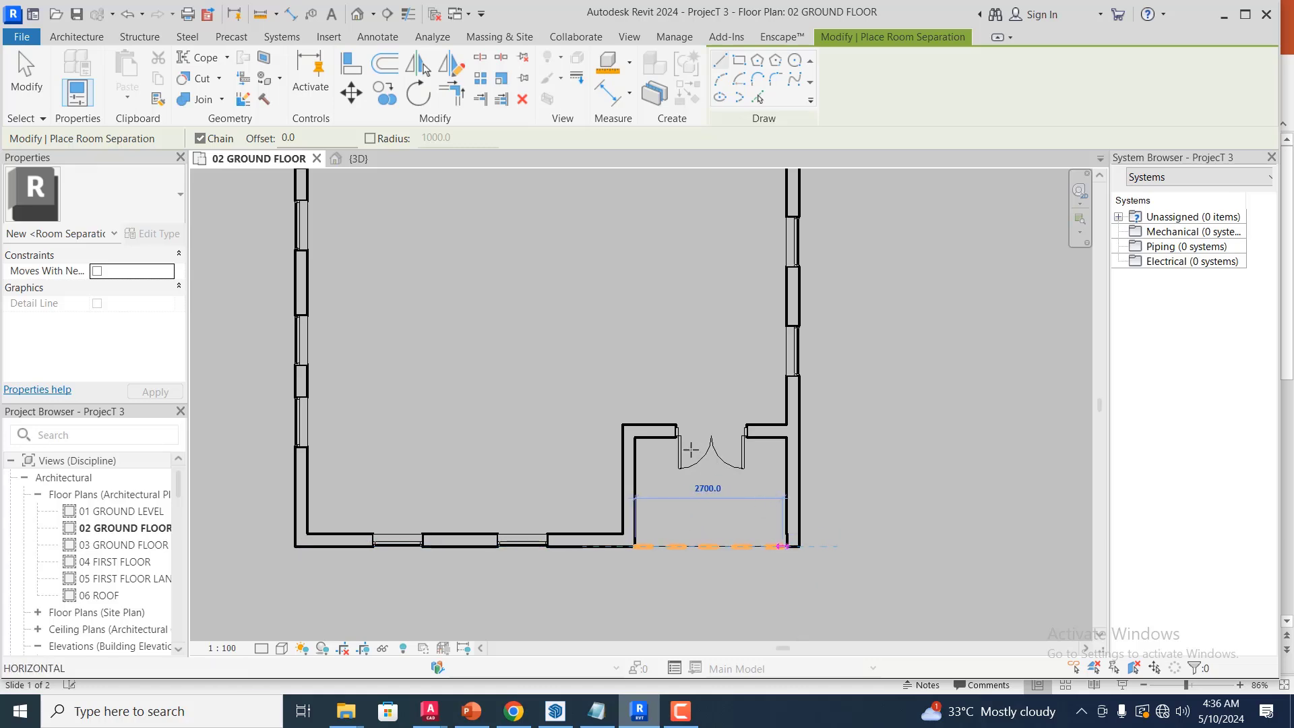
pyautogui.click(783, 546)
pyautogui.scroll(3, 820, 549)
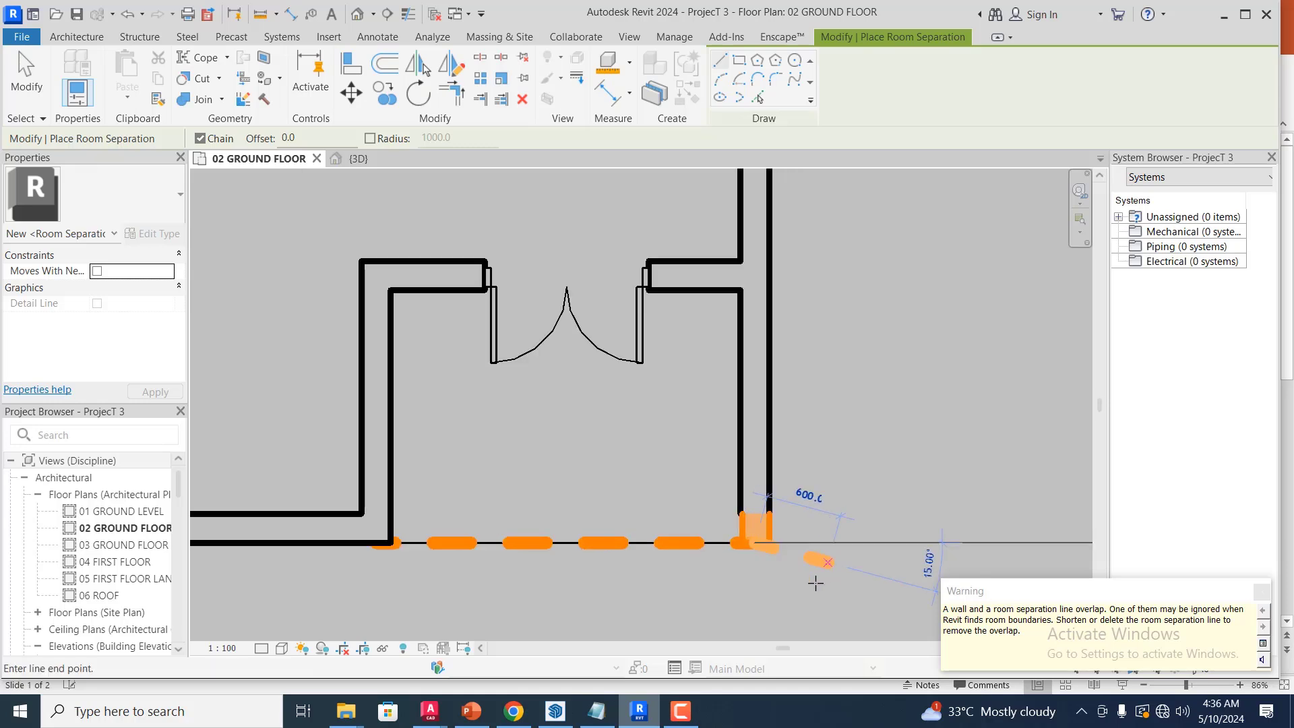
pyautogui.press('Escape')
pyautogui.press('Escape')
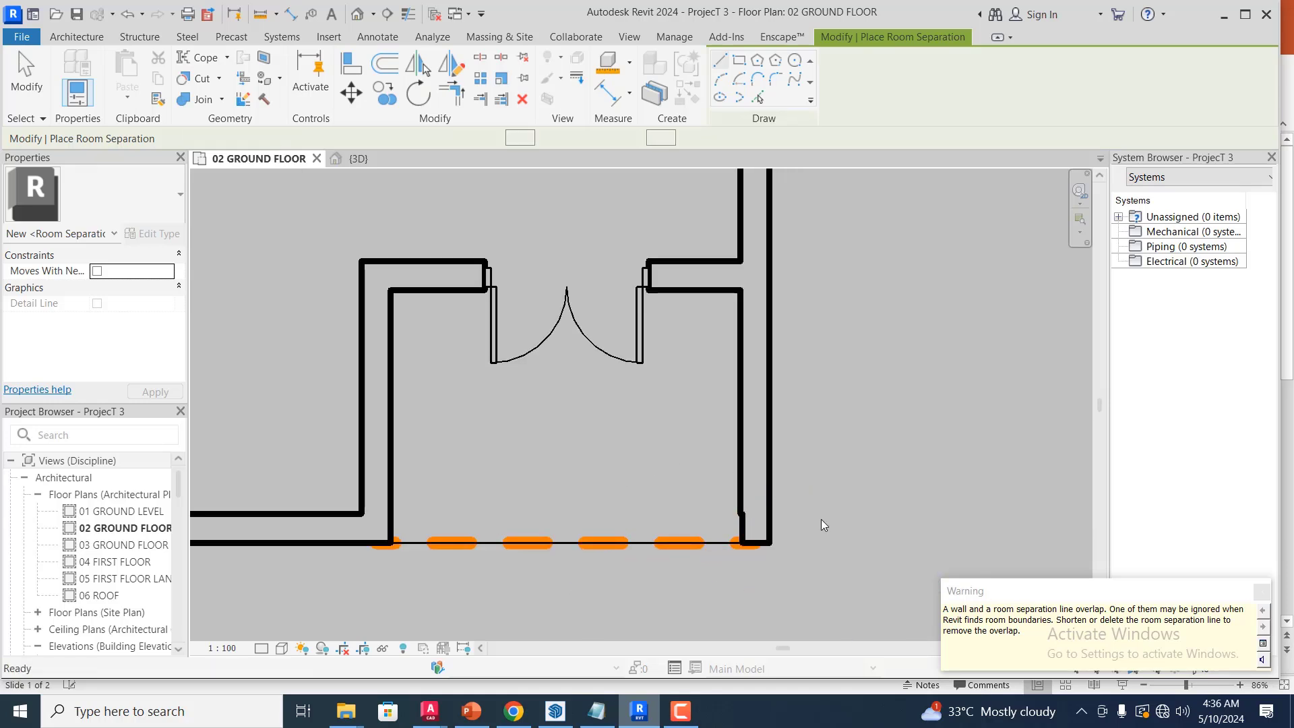
pyautogui.scroll(-5, 821, 524)
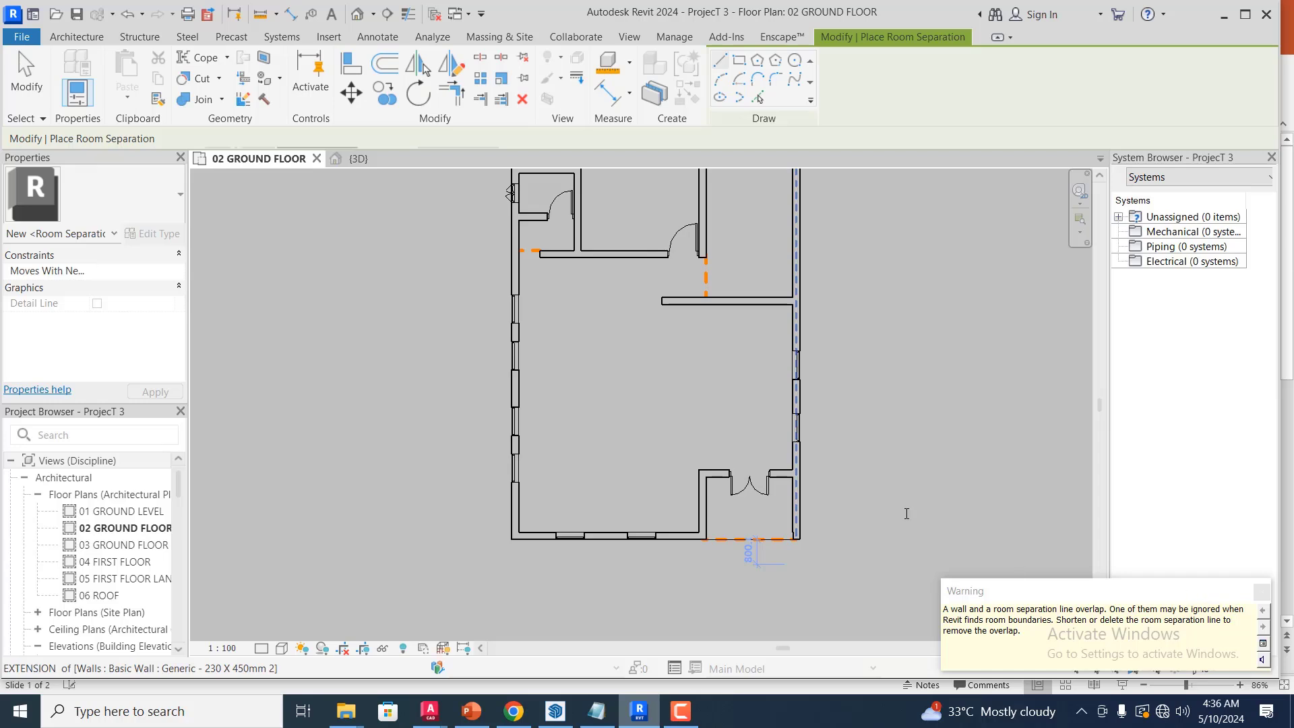
pyautogui.scroll(-3, 838, 424)
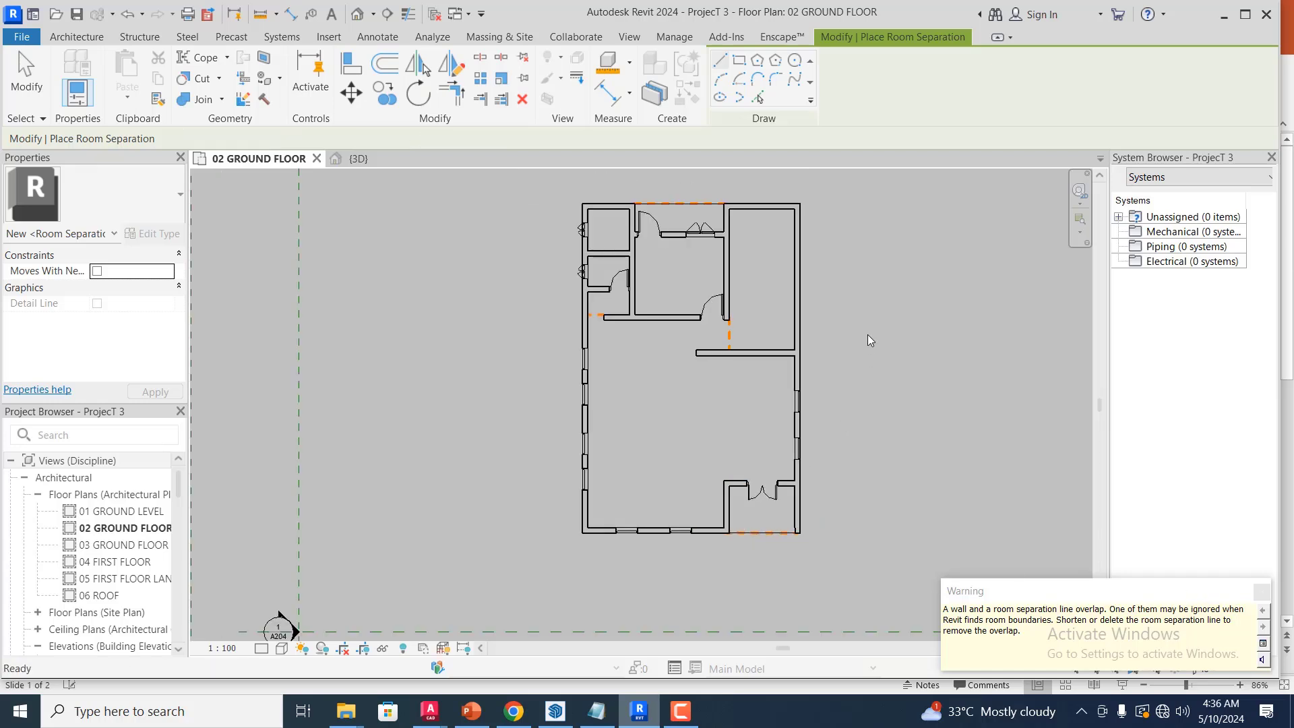
pyautogui.scroll(1, 860, 301)
pyautogui.press('Escape')
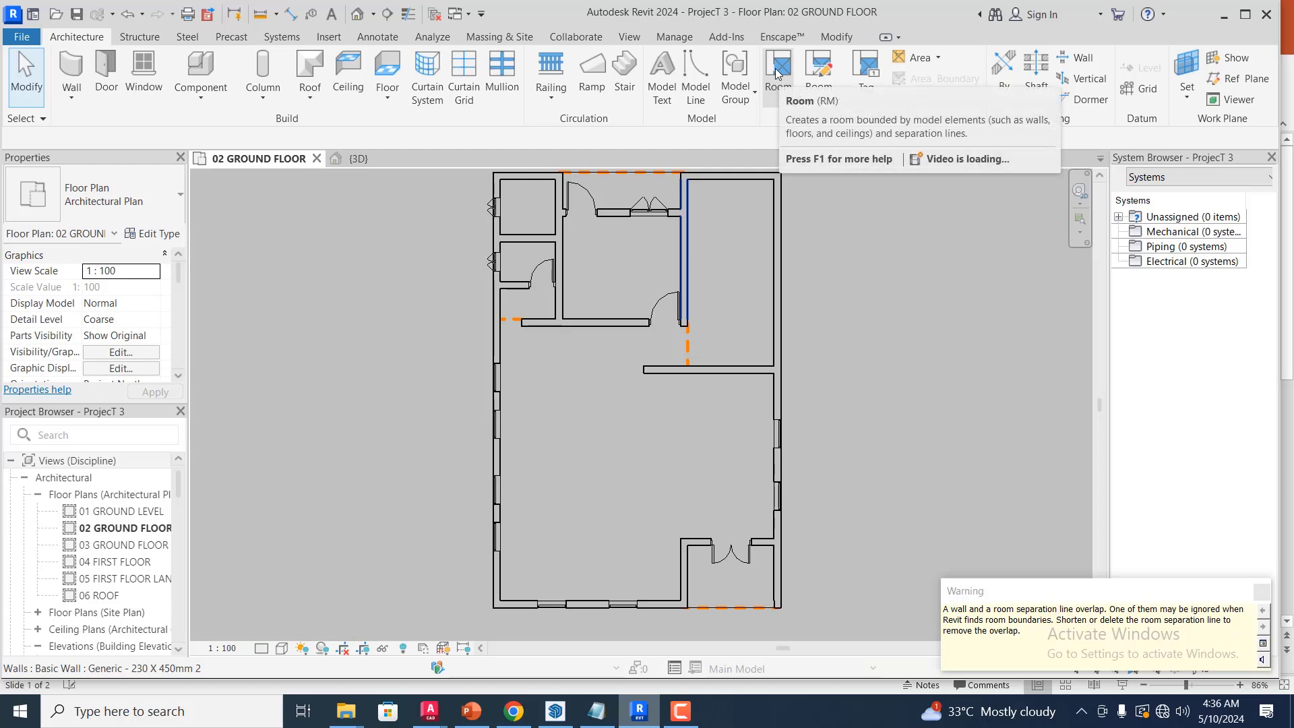
# - Place rooms automatically in all bounded areas with the plain Room Tag type, and undo the placement
pyautogui.click(778, 73)
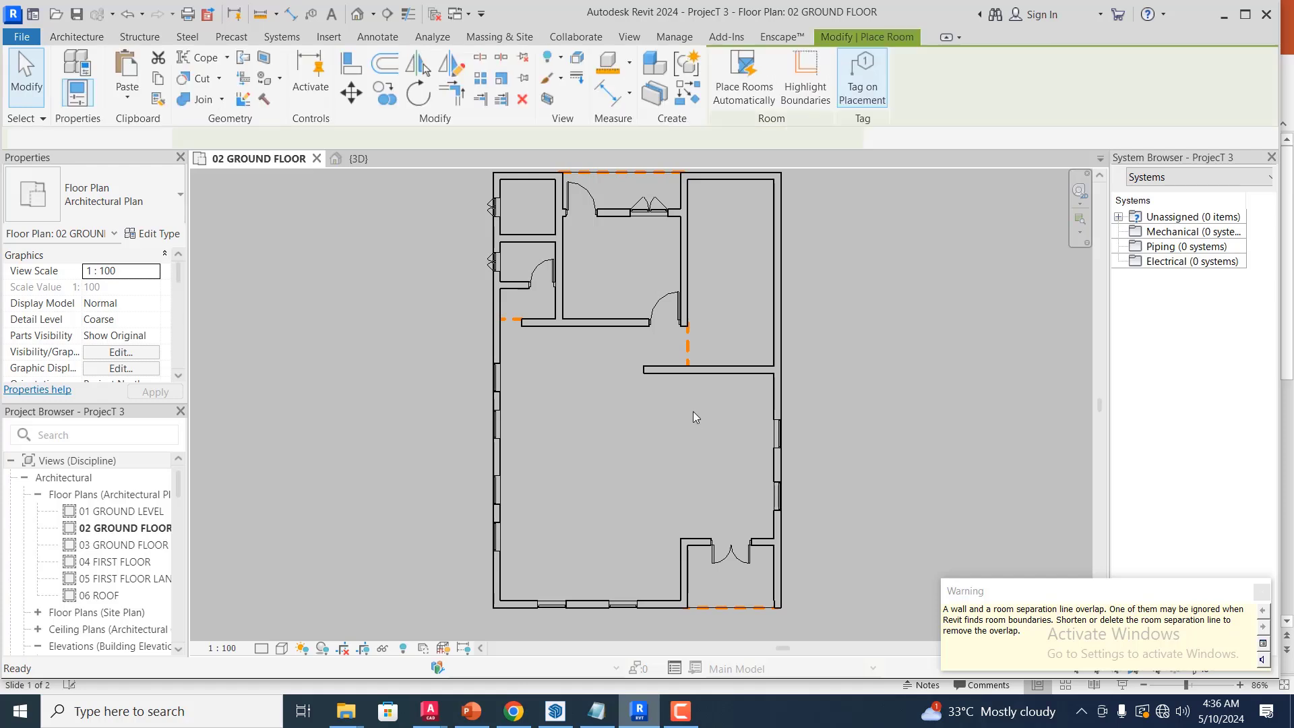
pyautogui.click(756, 85)
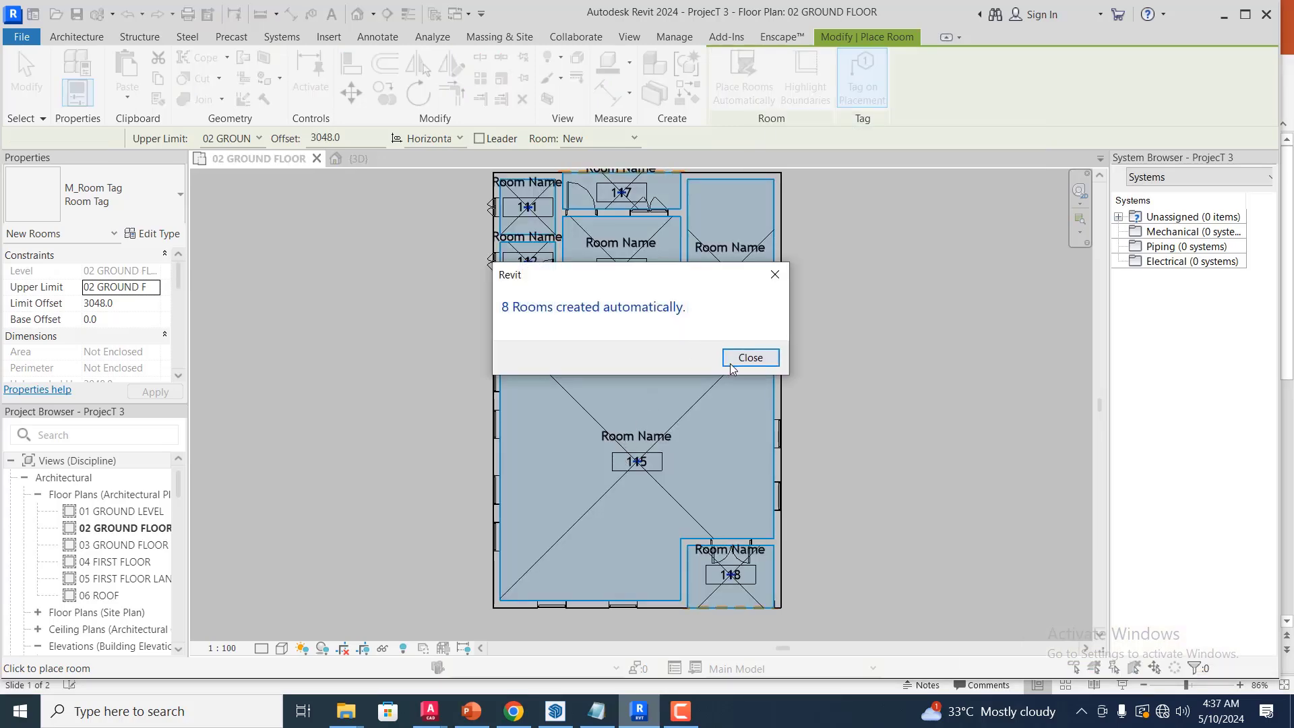
pyautogui.click(750, 359)
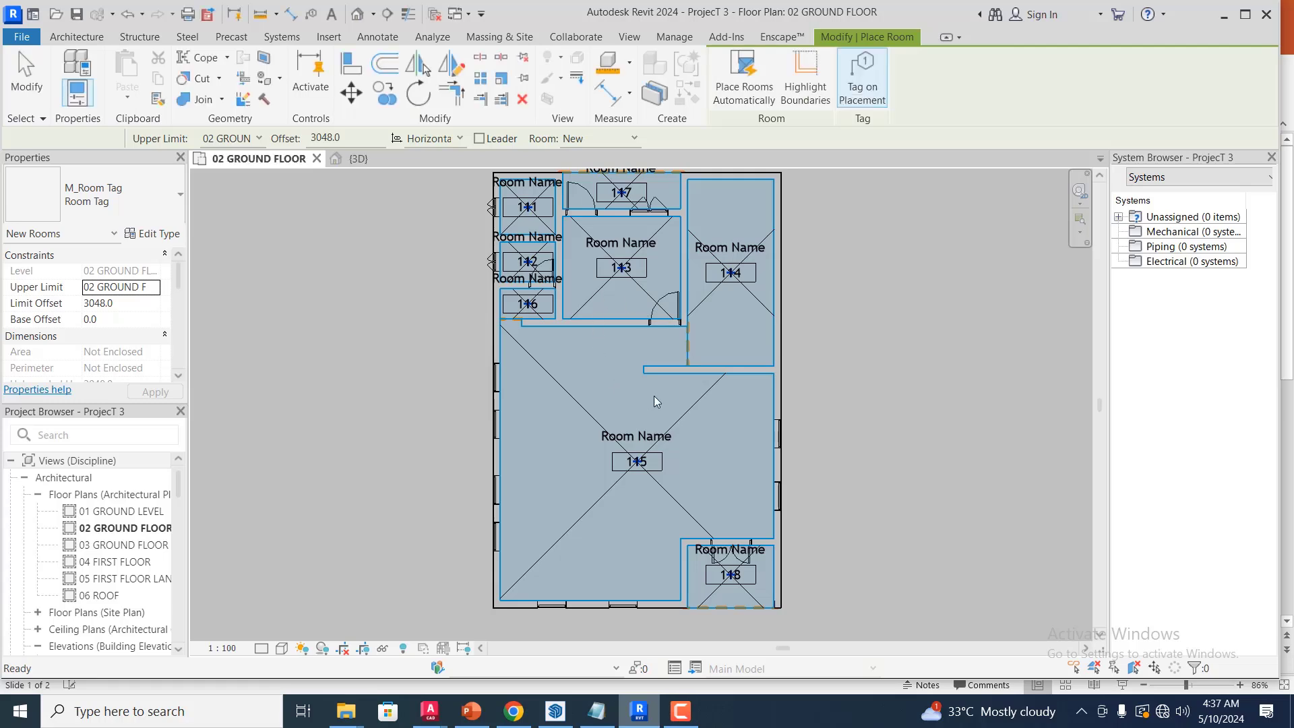
pyautogui.press('Escape')
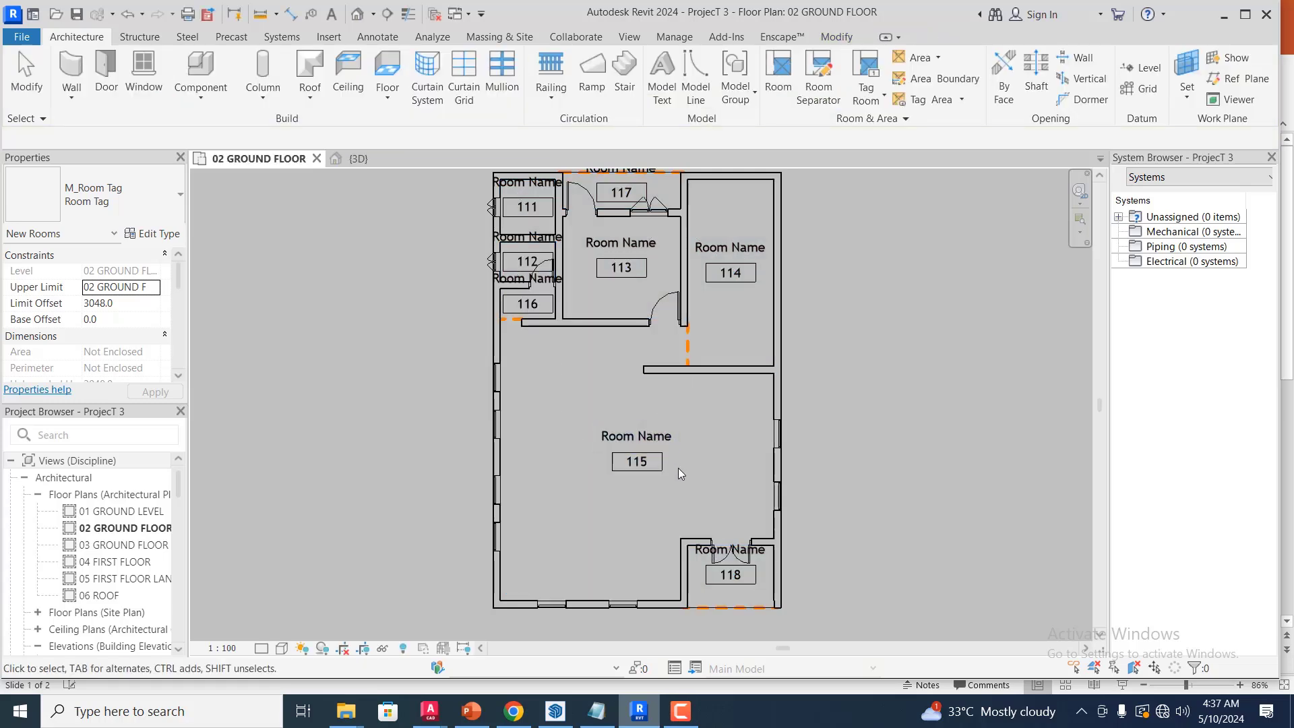
pyautogui.scroll(-1, 721, 581)
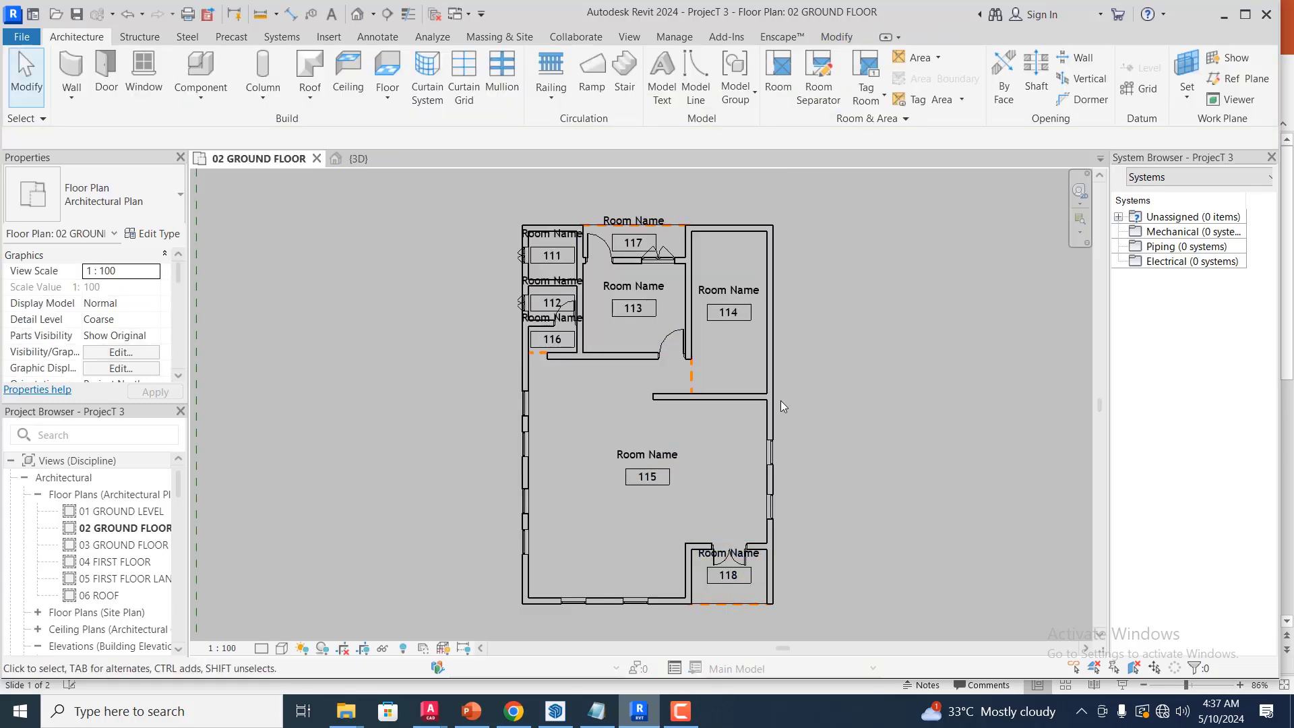
pyautogui.scroll(1, 781, 401)
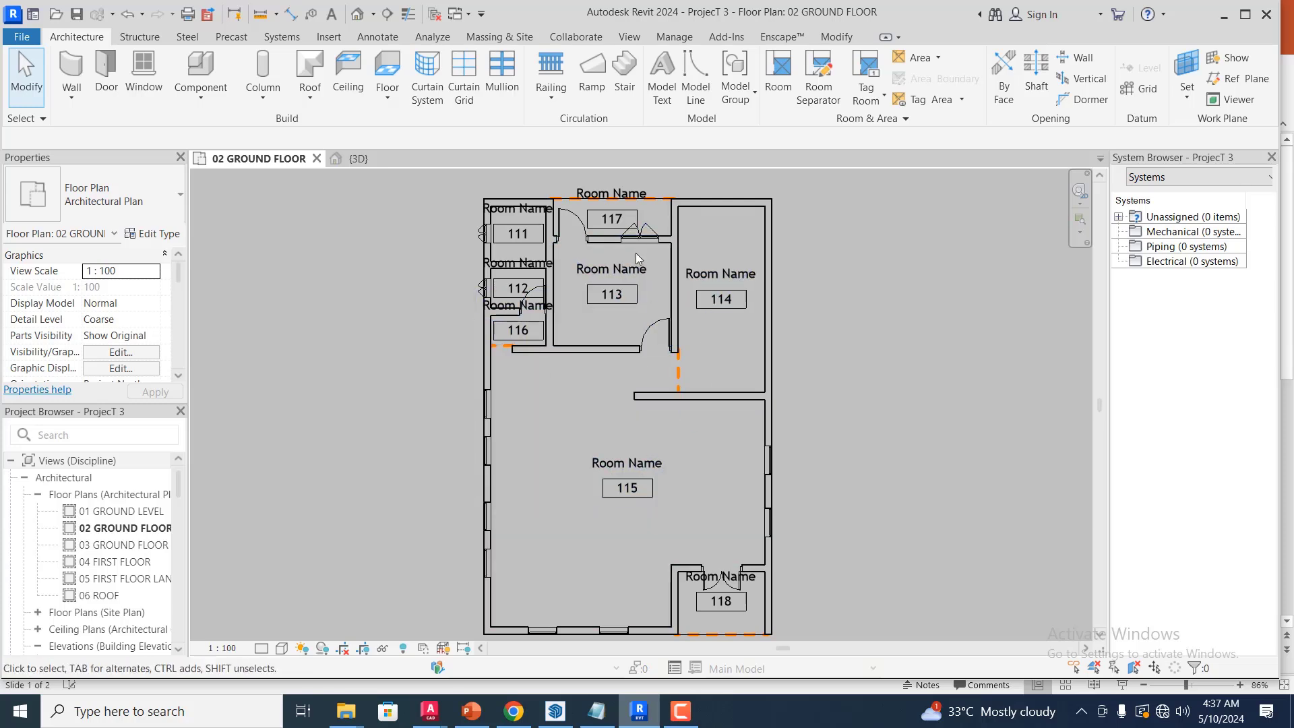
pyautogui.scroll(1, 624, 211)
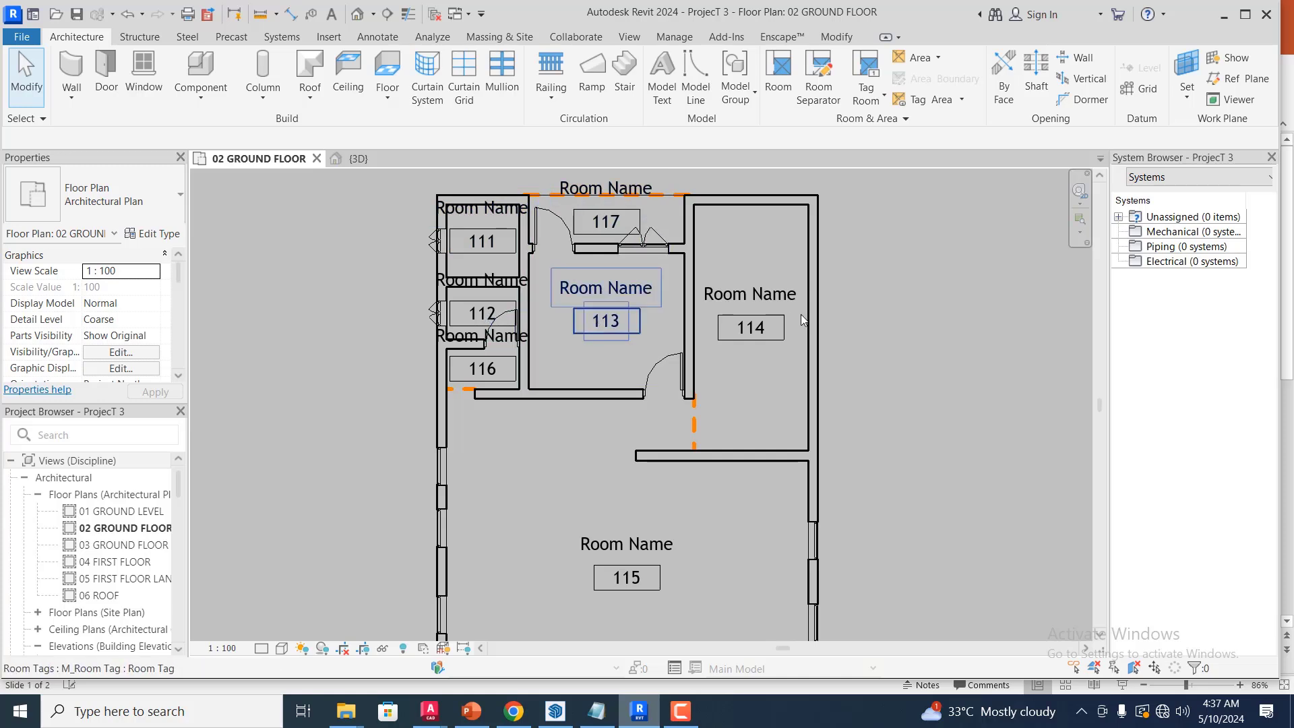
pyautogui.scroll(-2, 639, 347)
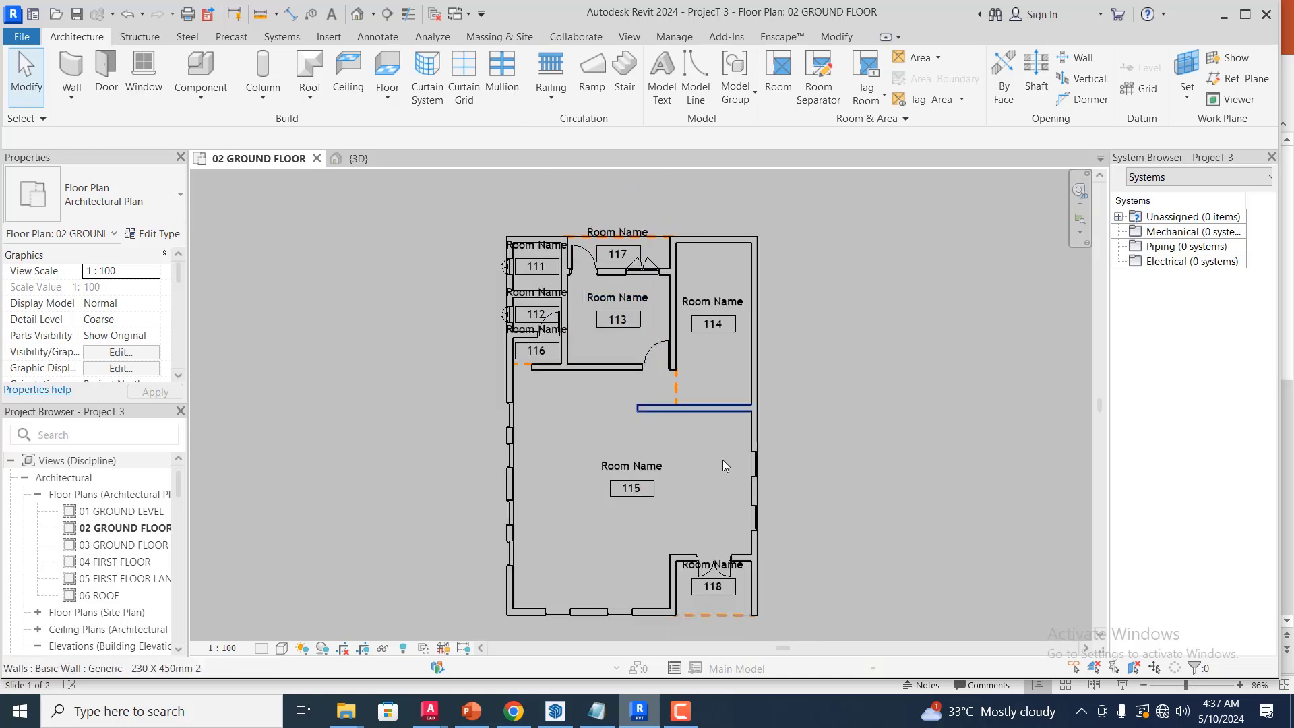
pyautogui.scroll(2, 698, 527)
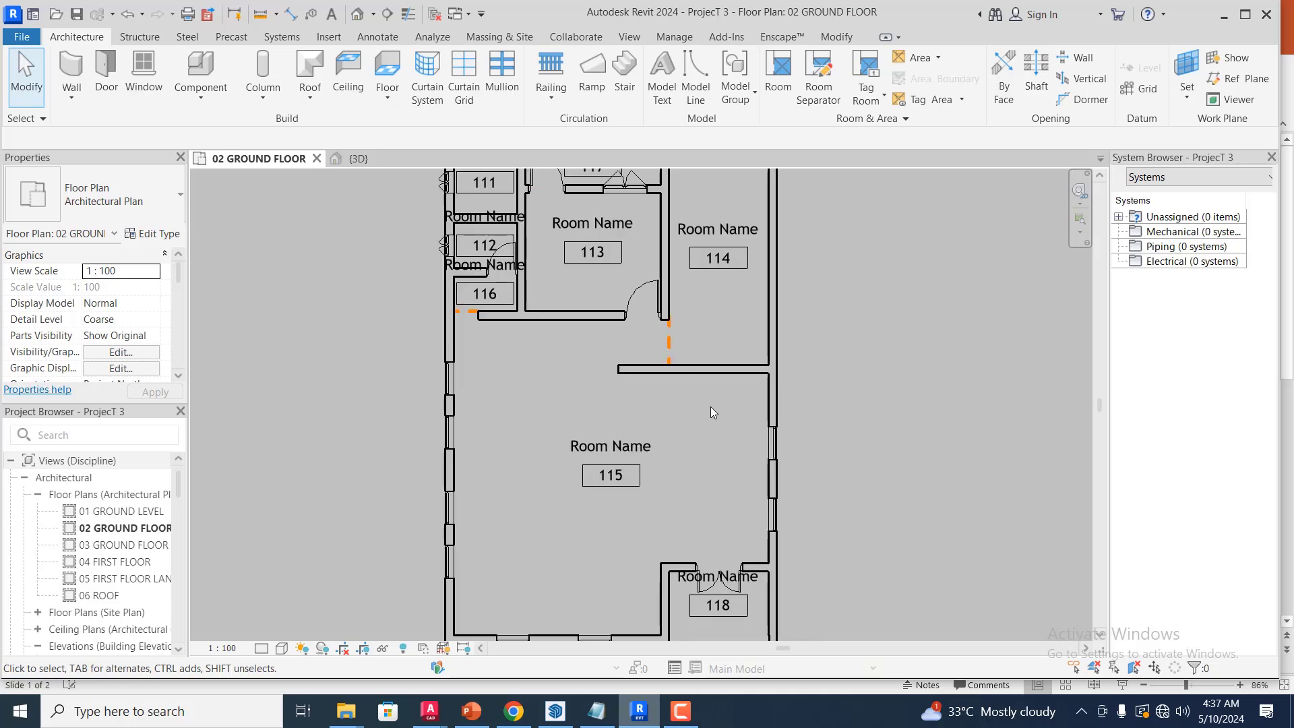
pyautogui.scroll(-2, 701, 441)
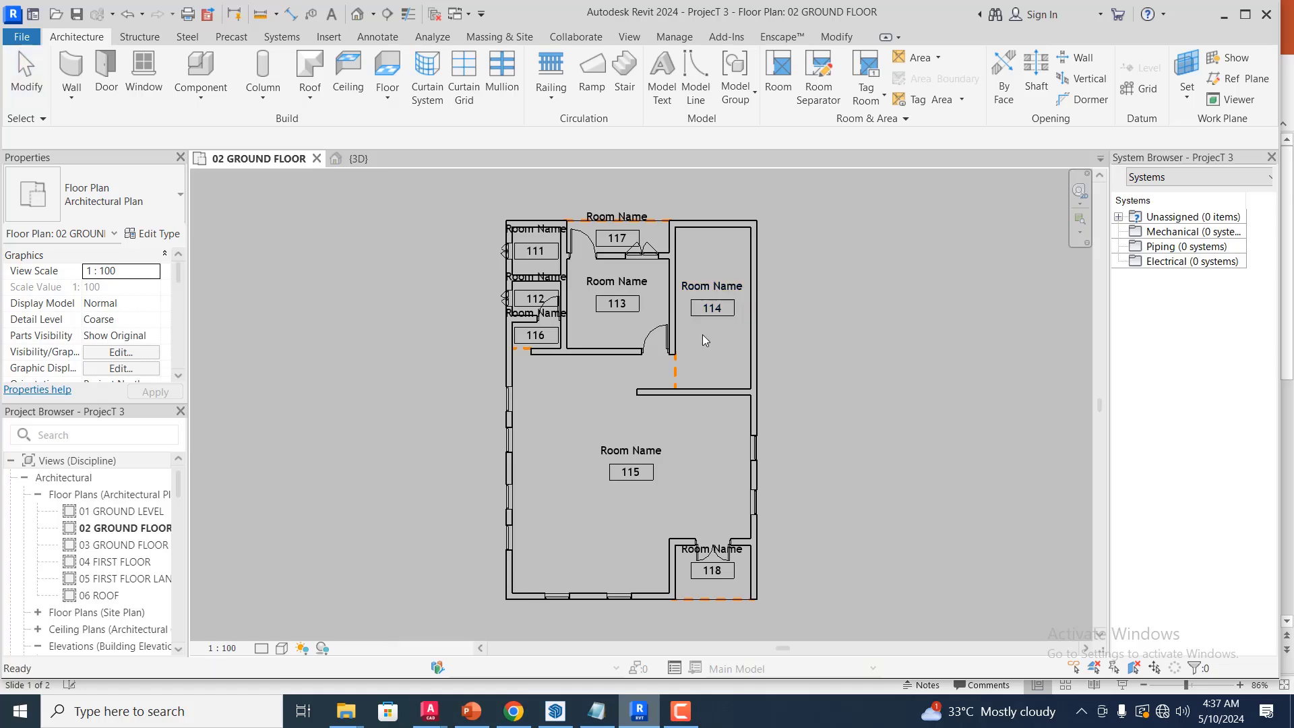
pyautogui.hotkey('ctrl', 'z')
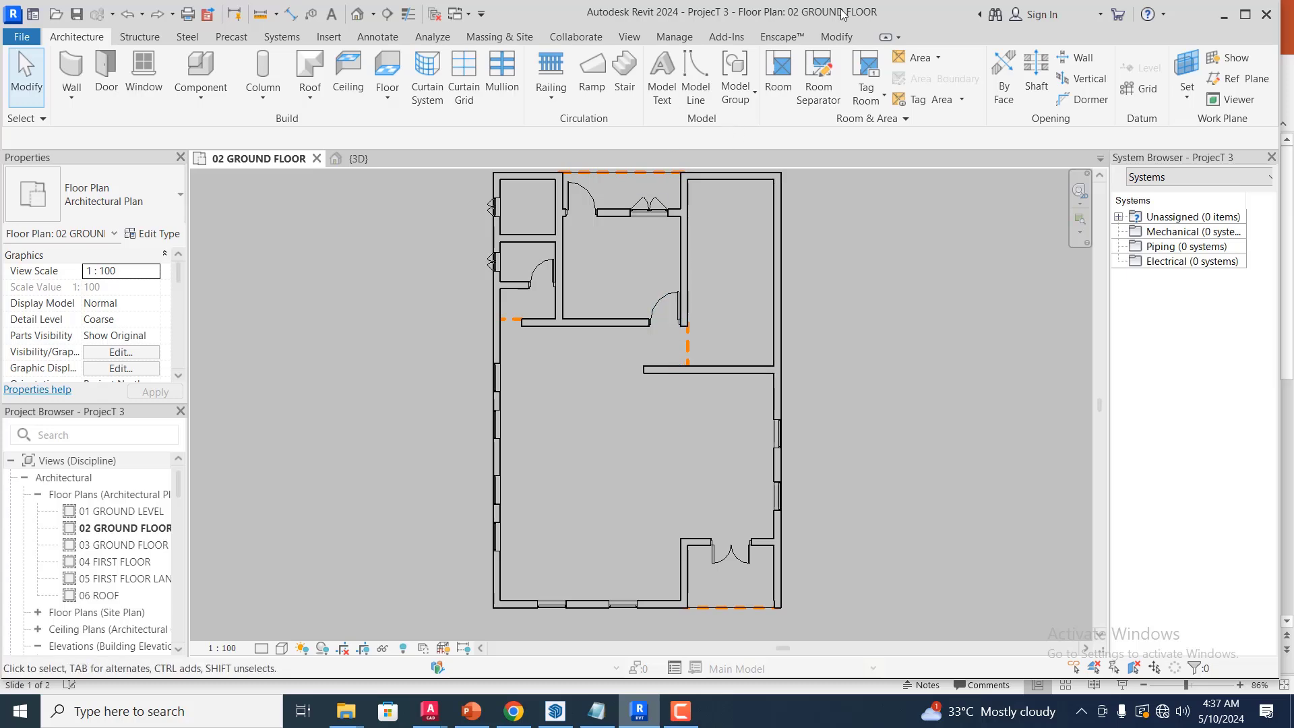
# - Place rooms automatically in all bounded areas with the Room Tag With Area type, and undo the placement
pyautogui.click(779, 75)
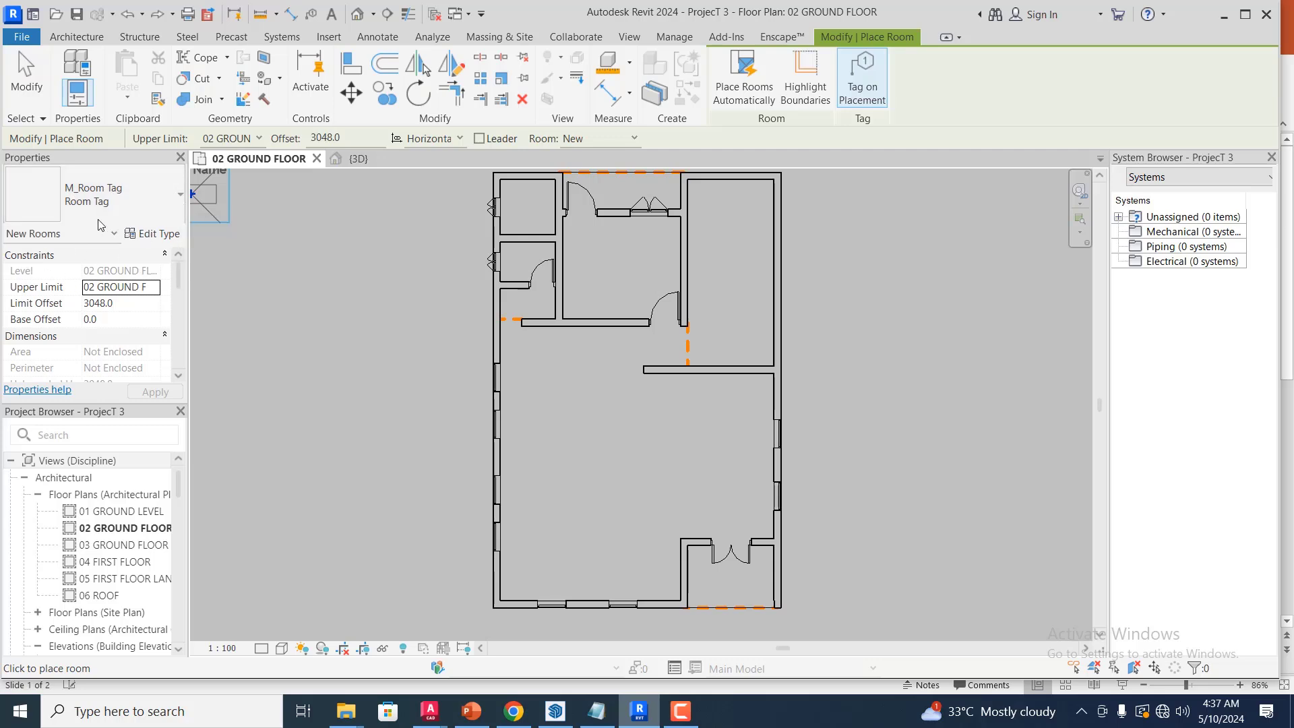
pyautogui.click(180, 197)
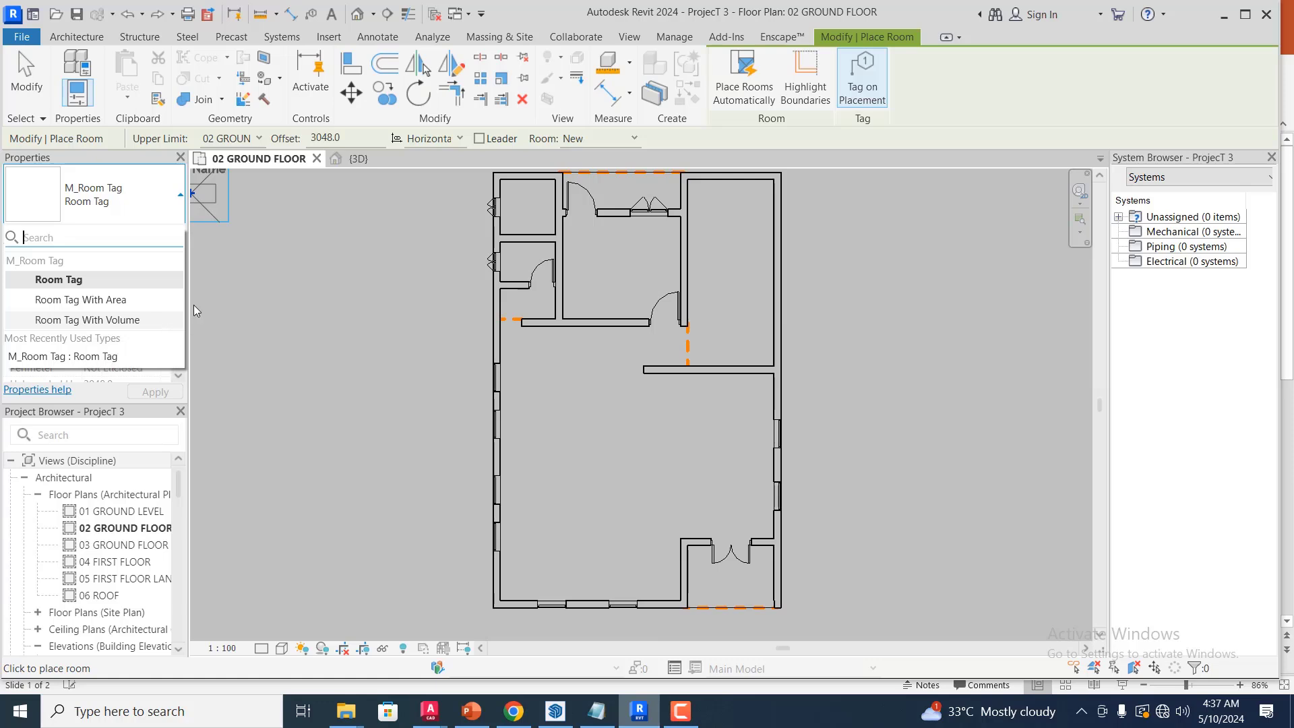
pyautogui.click(123, 303)
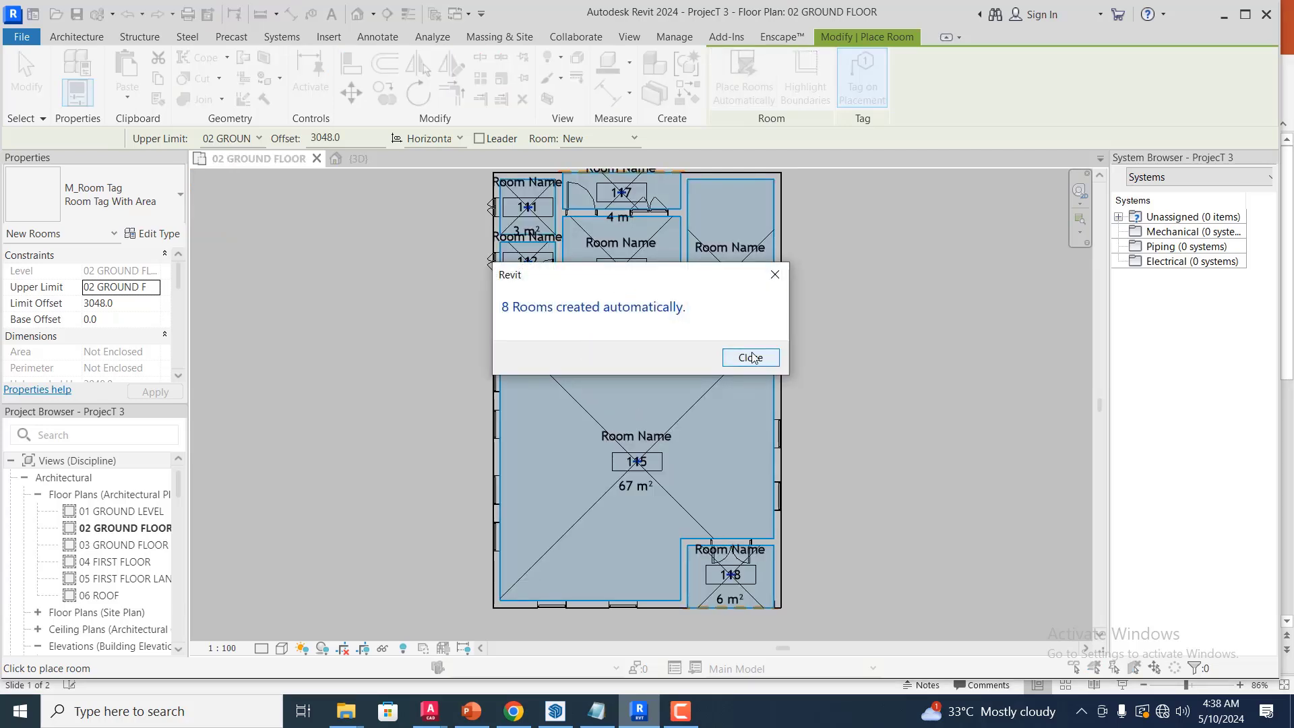
pyautogui.click(750, 364)
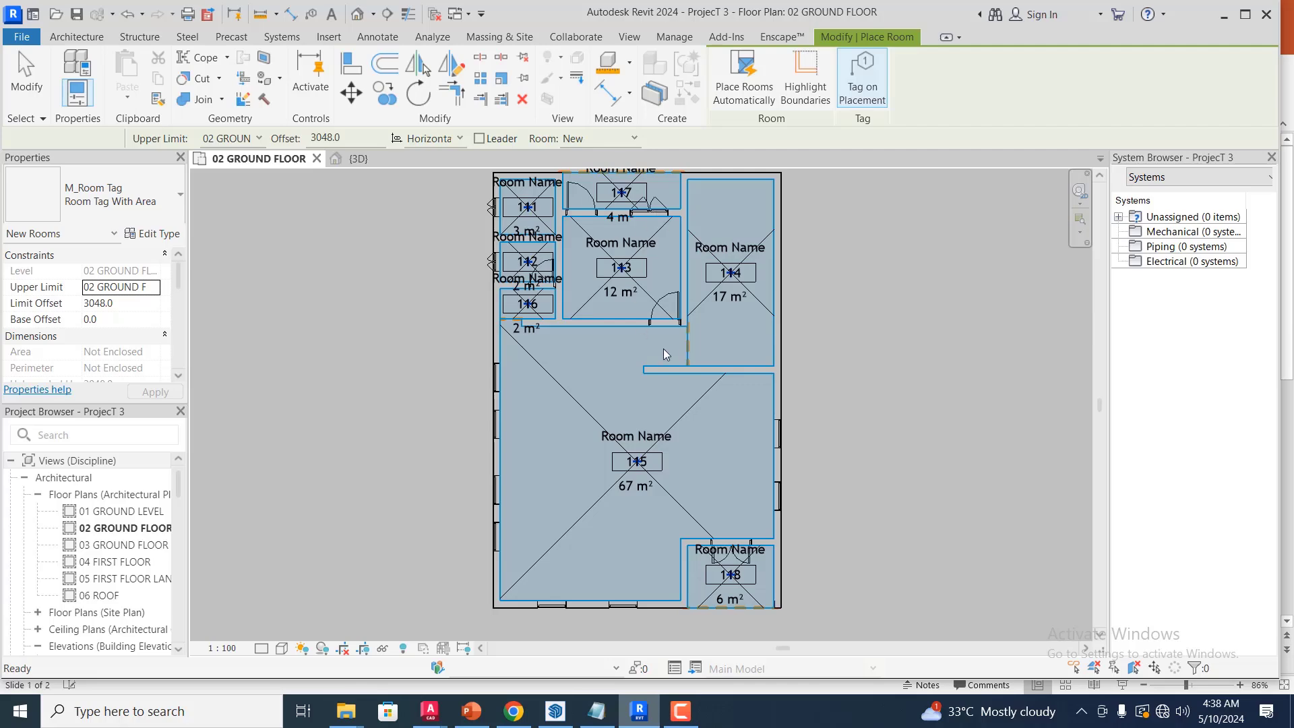
pyautogui.press('Escape')
pyautogui.press('Escape')
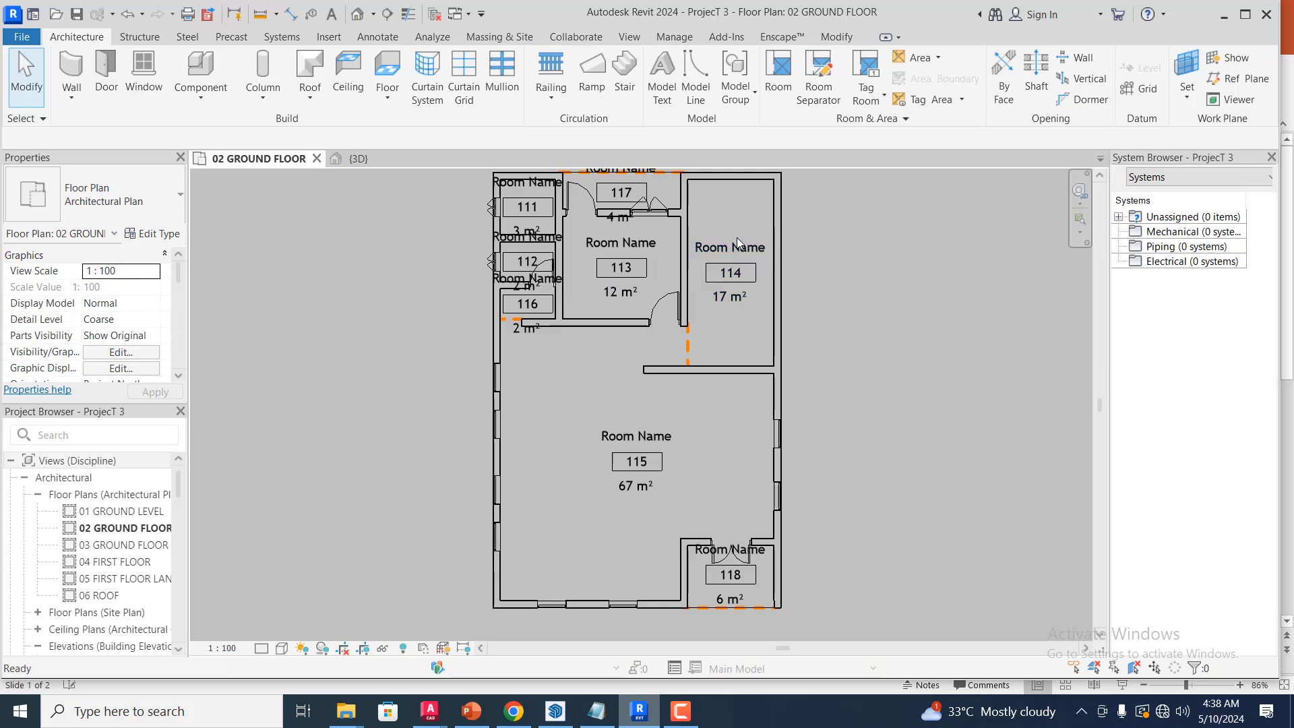
pyautogui.hotkey('ctrl', 'z')
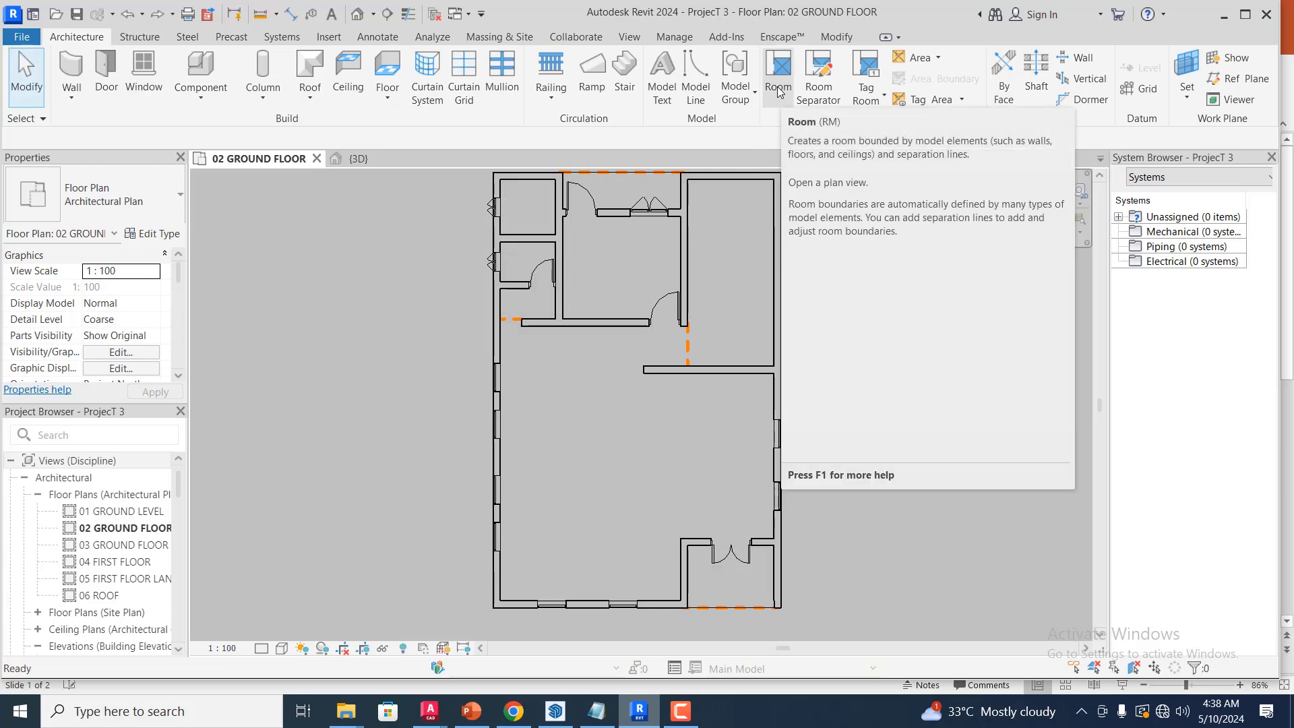
# - Place rooms automatically in all bounded areas with the Room Tag With Volume type, and undo the placement
pyautogui.click(779, 91)
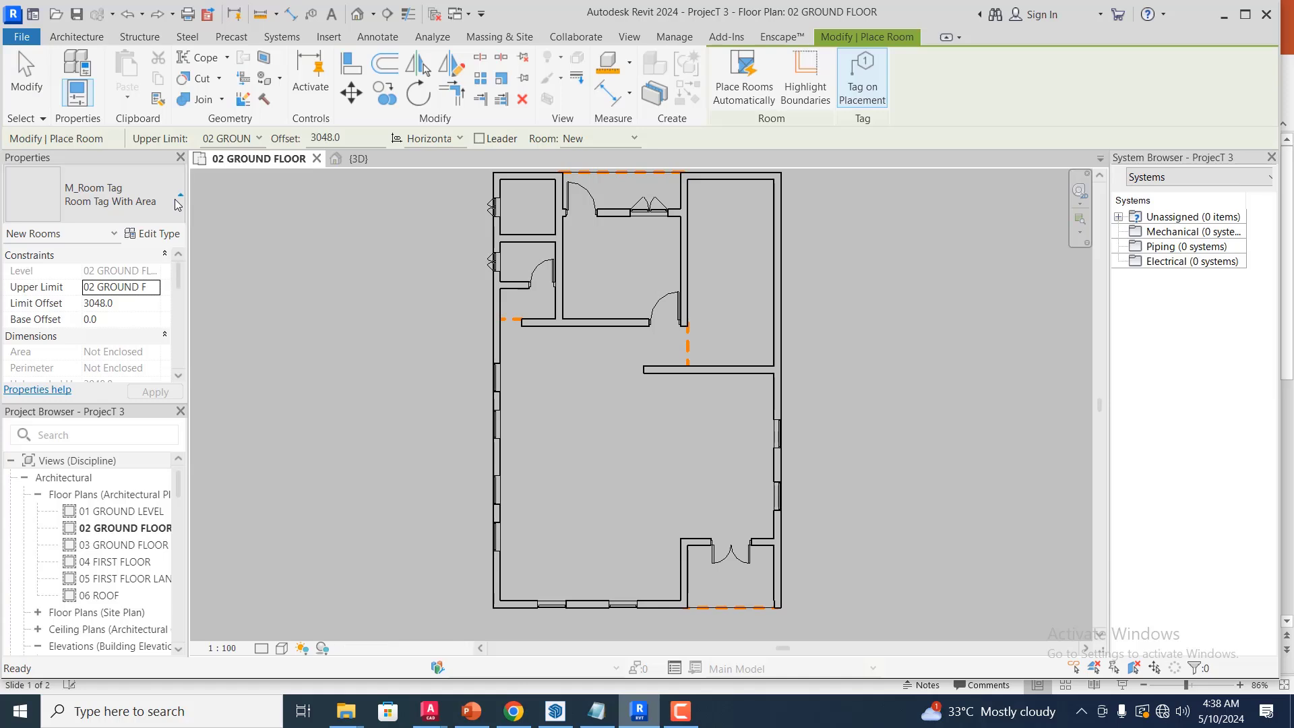
pyautogui.click(178, 199)
pyautogui.click(111, 322)
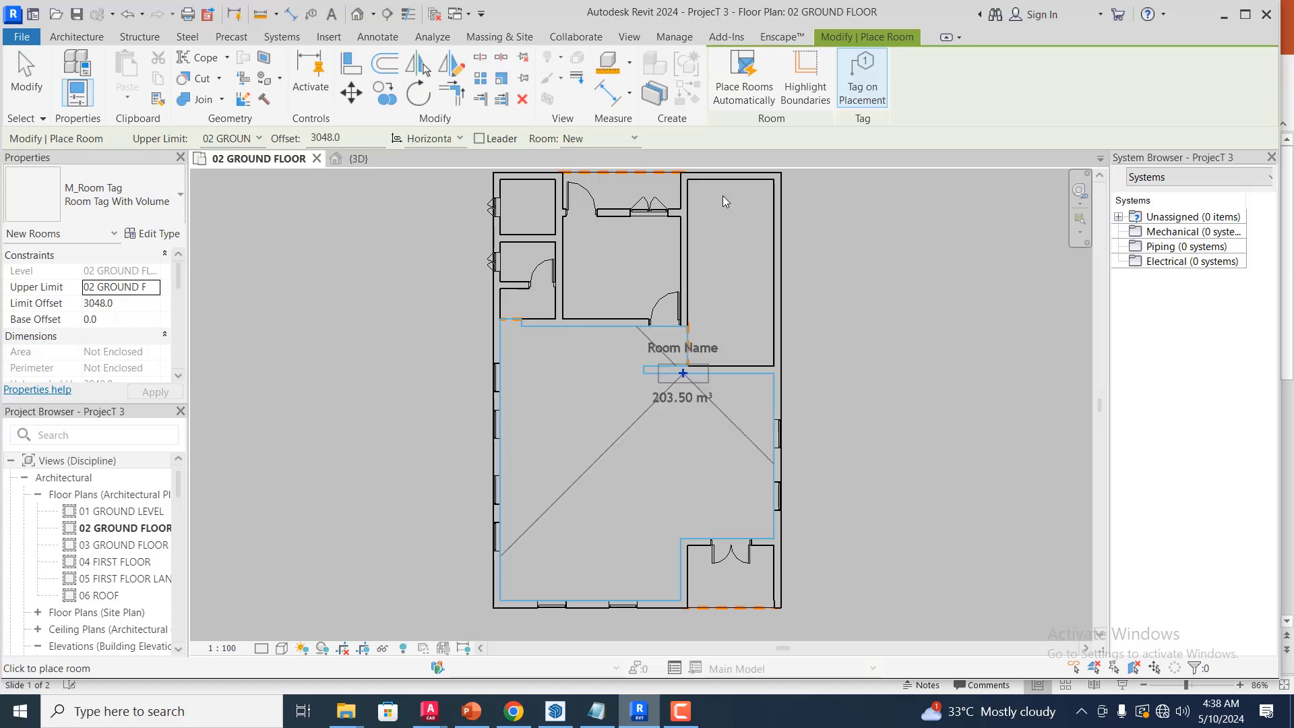
pyautogui.click(741, 91)
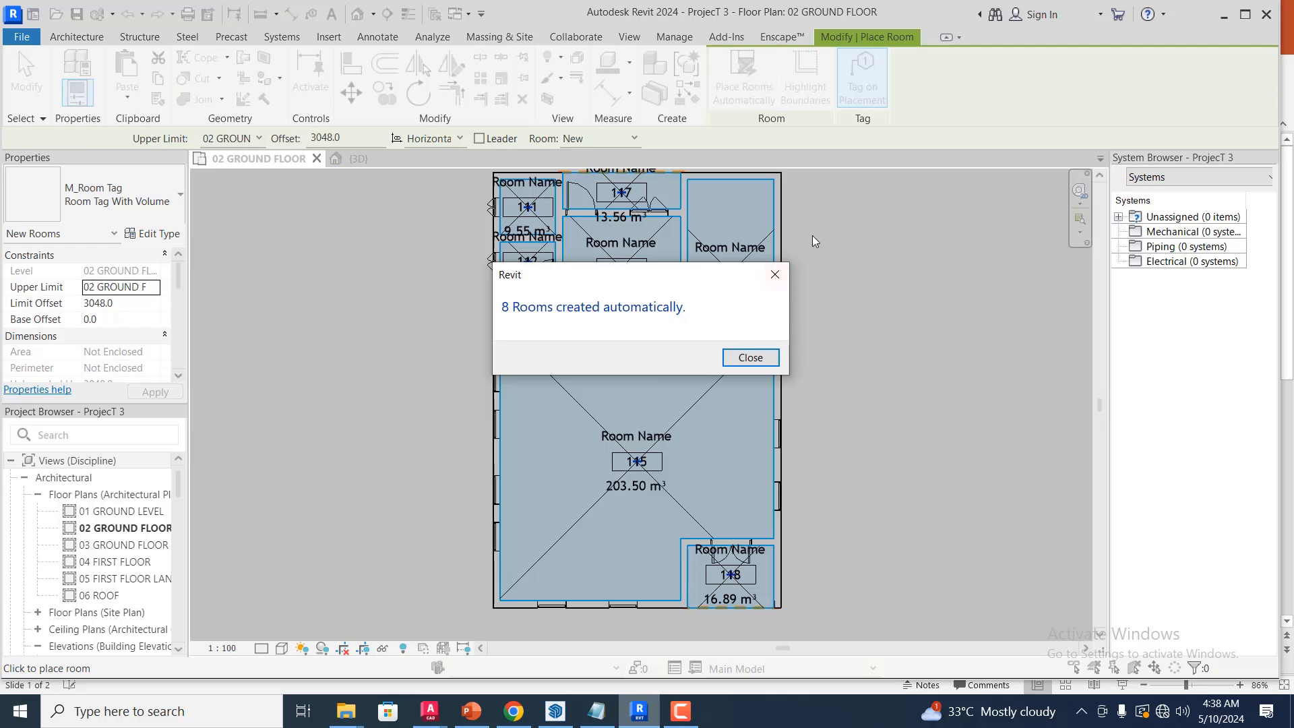
pyautogui.click(750, 358)
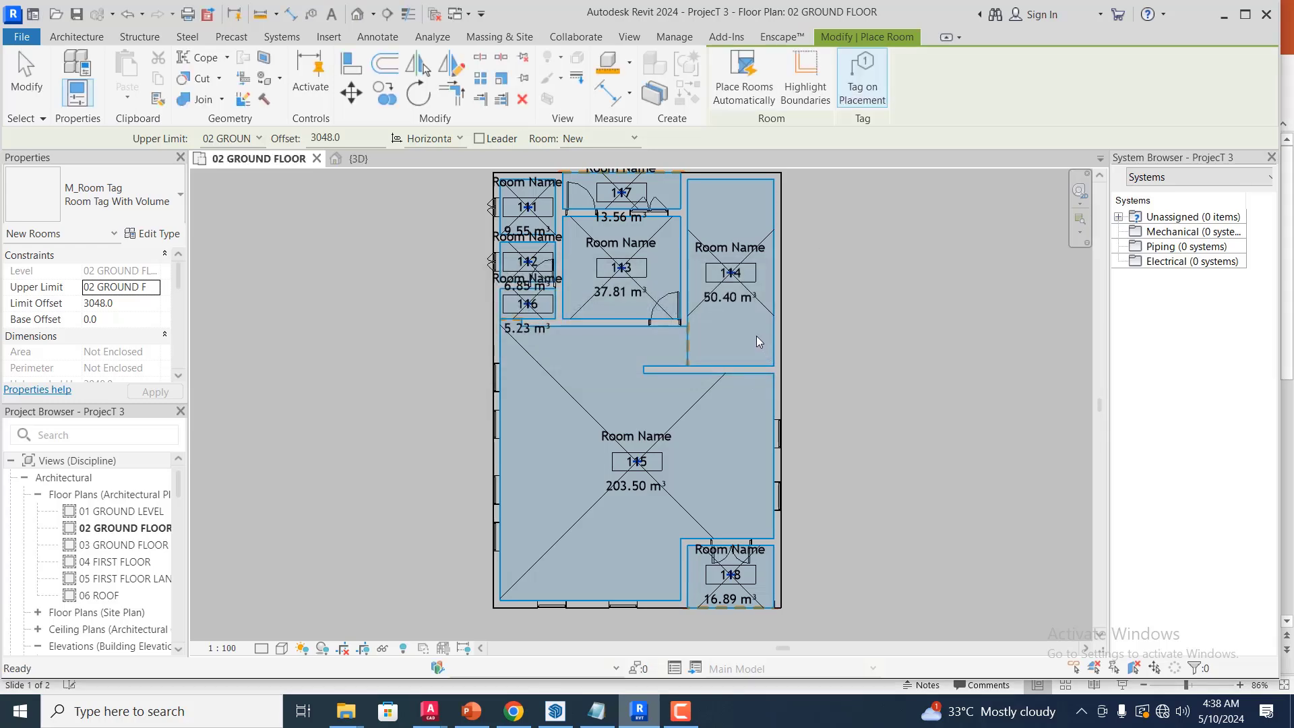
pyautogui.press('Escape')
pyautogui.press('Escape')
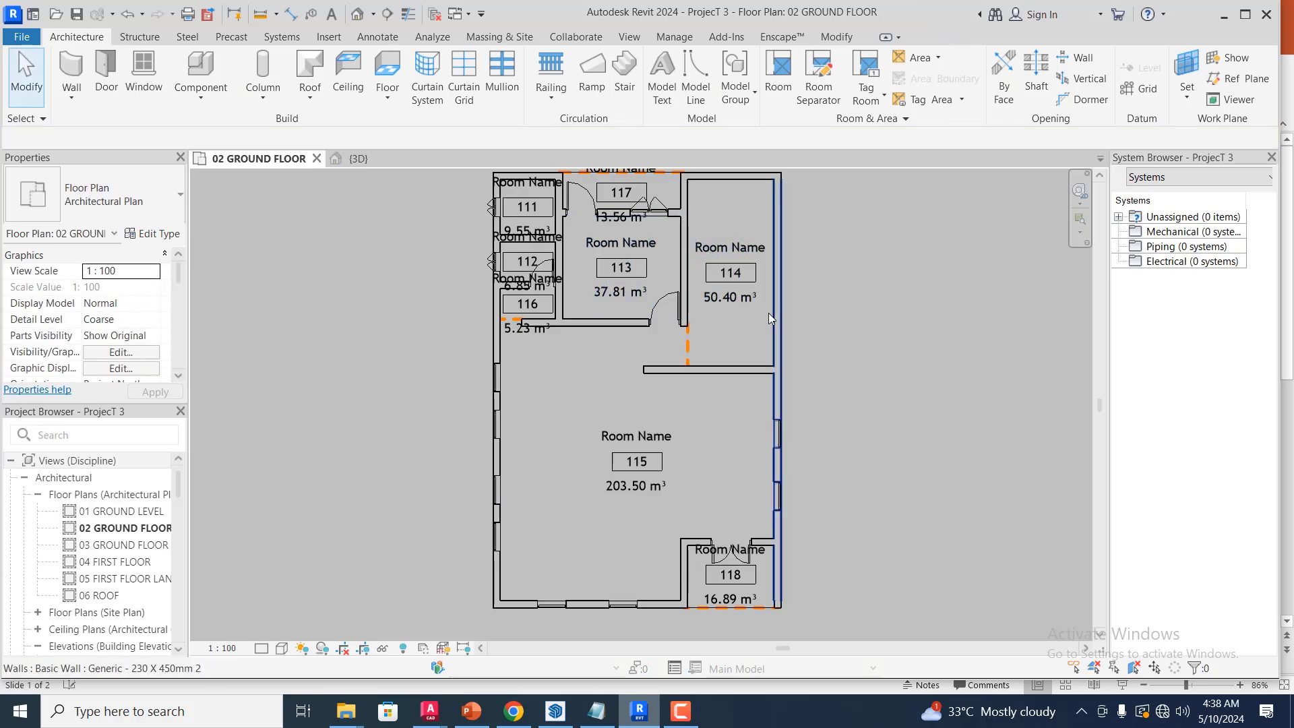
pyautogui.hotkey('ctrl', 'z')
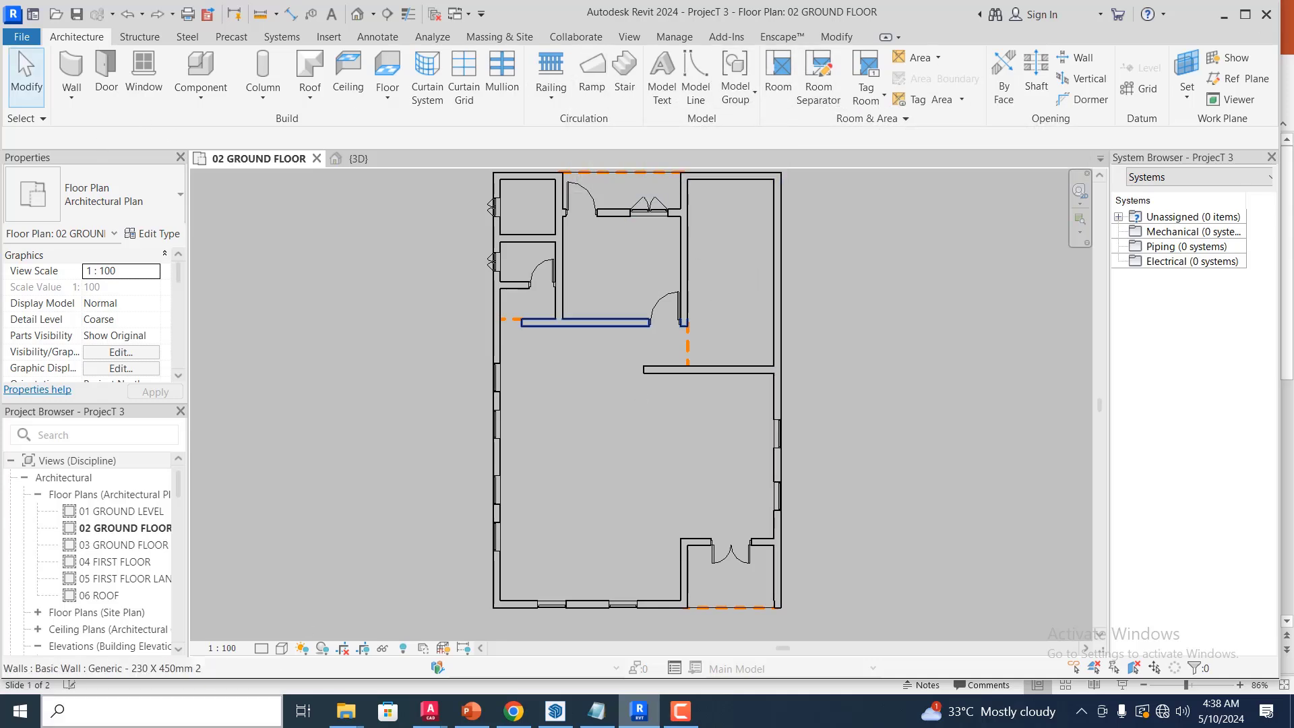
# - Start placing rooms and open the type properties of the Room Tag With Volume tag
pyautogui.click(781, 70)
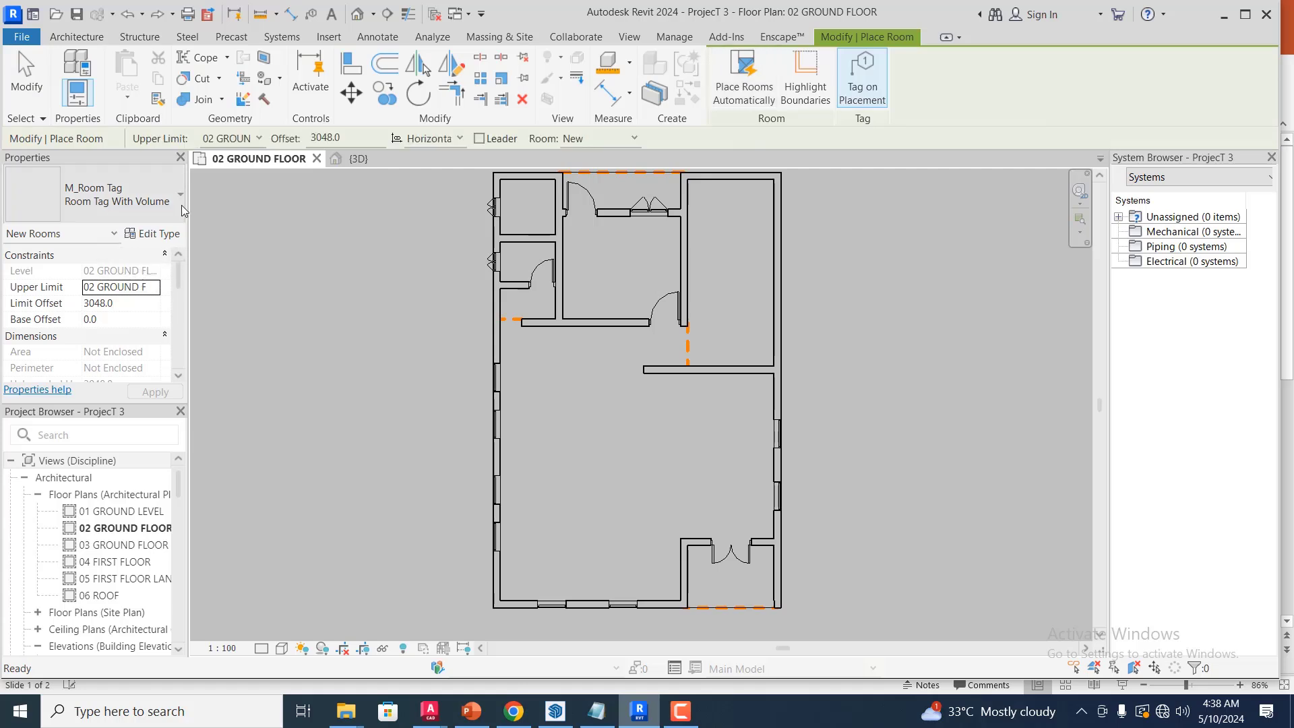
pyautogui.click(159, 236)
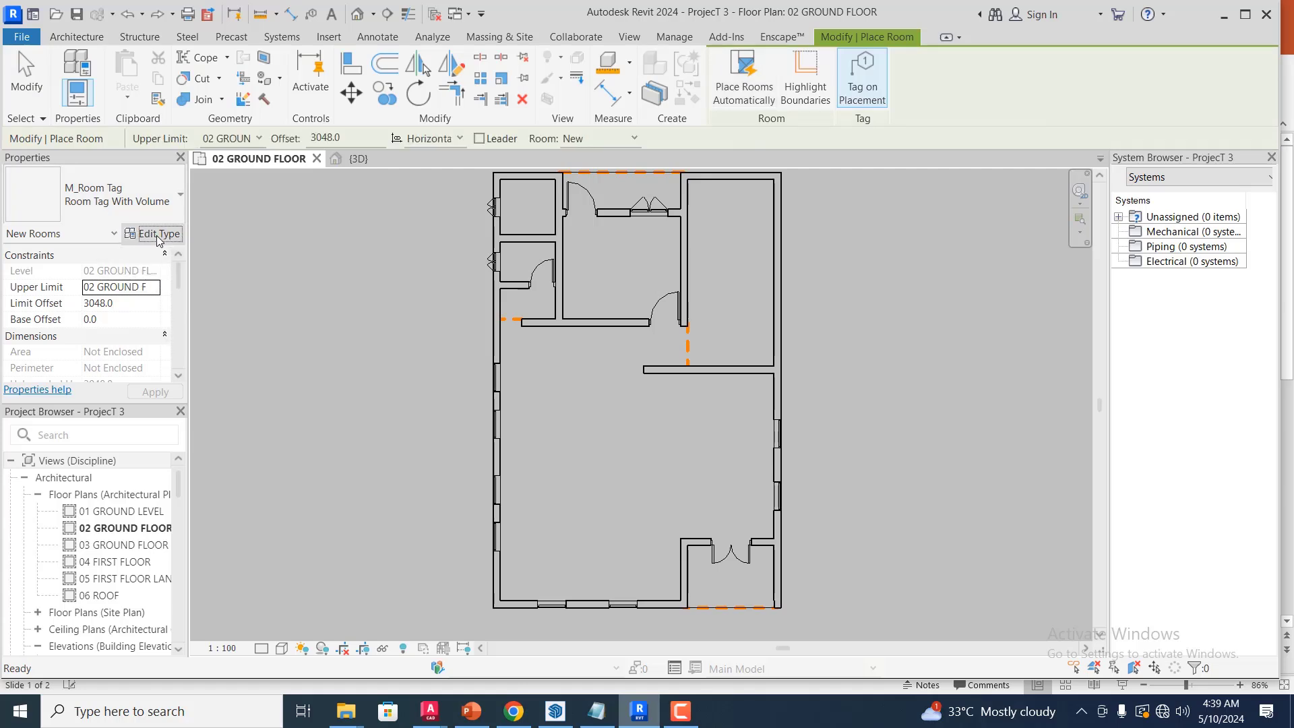
pyautogui.click(159, 237)
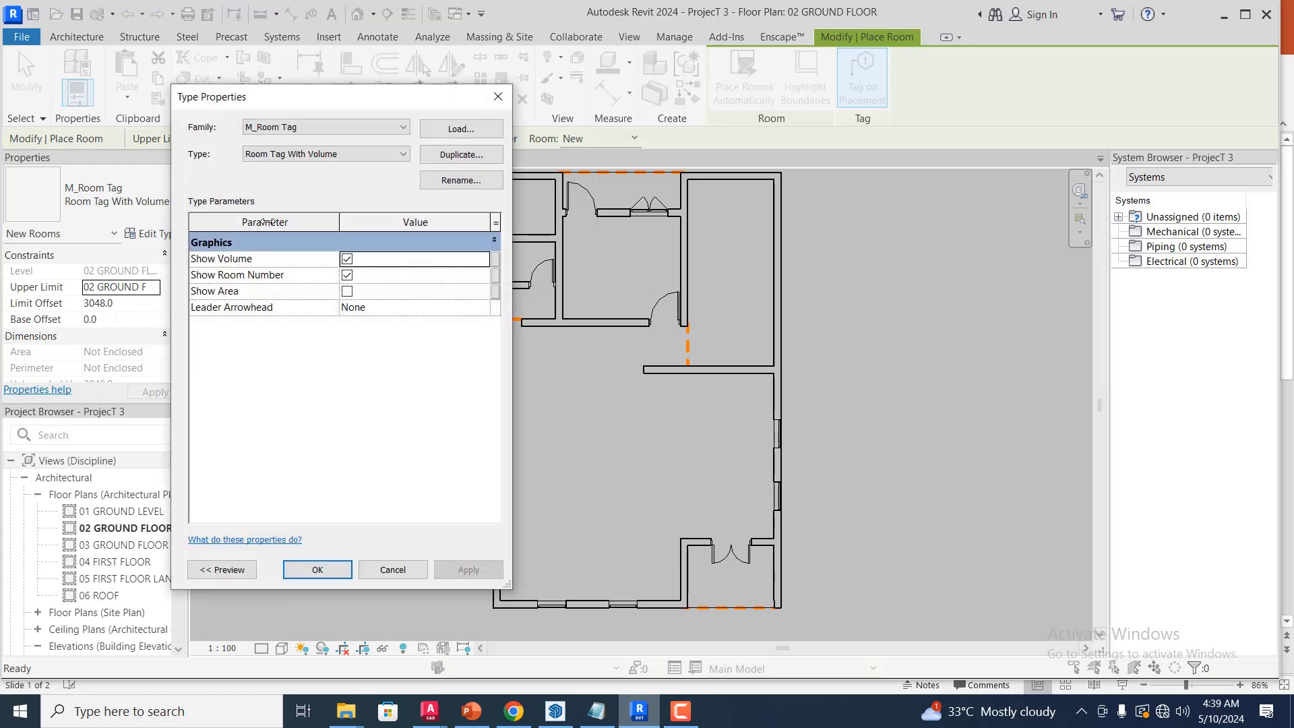
# - Try to duplicate the Room Tag With Volume type under the name Room Tag
pyautogui.click(462, 155)
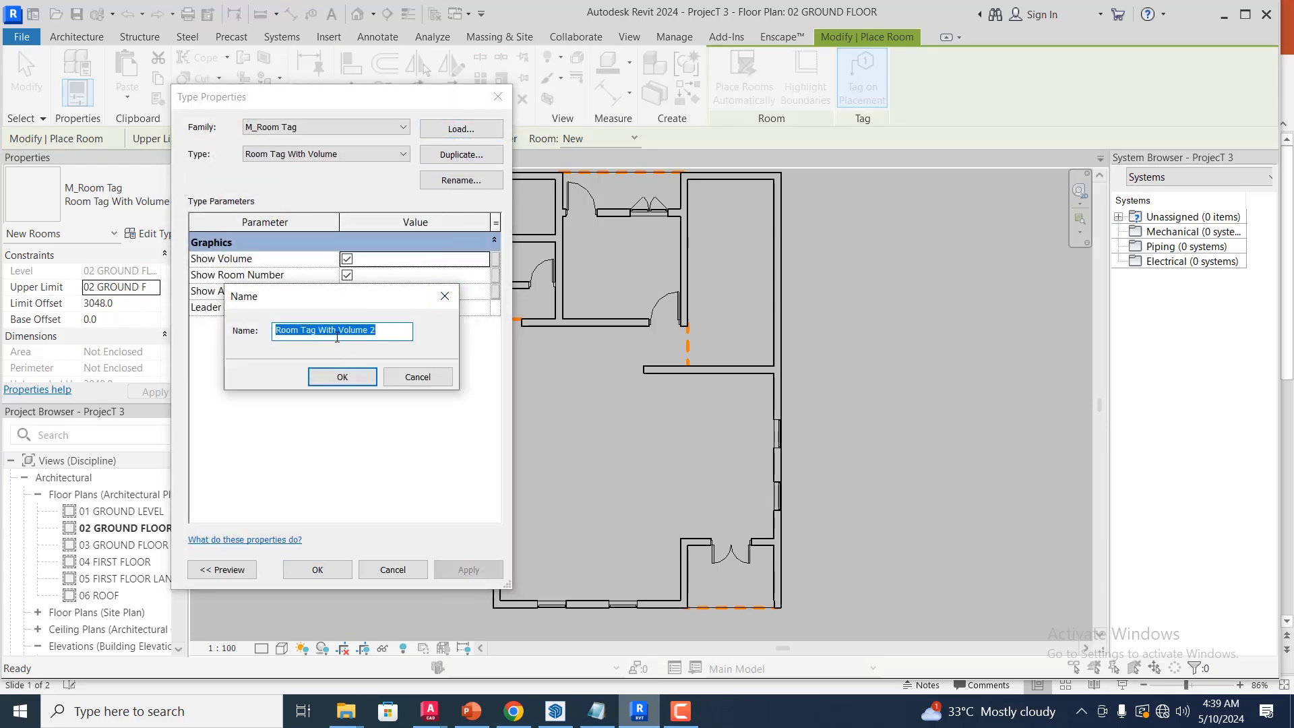
pyautogui.click(394, 333)
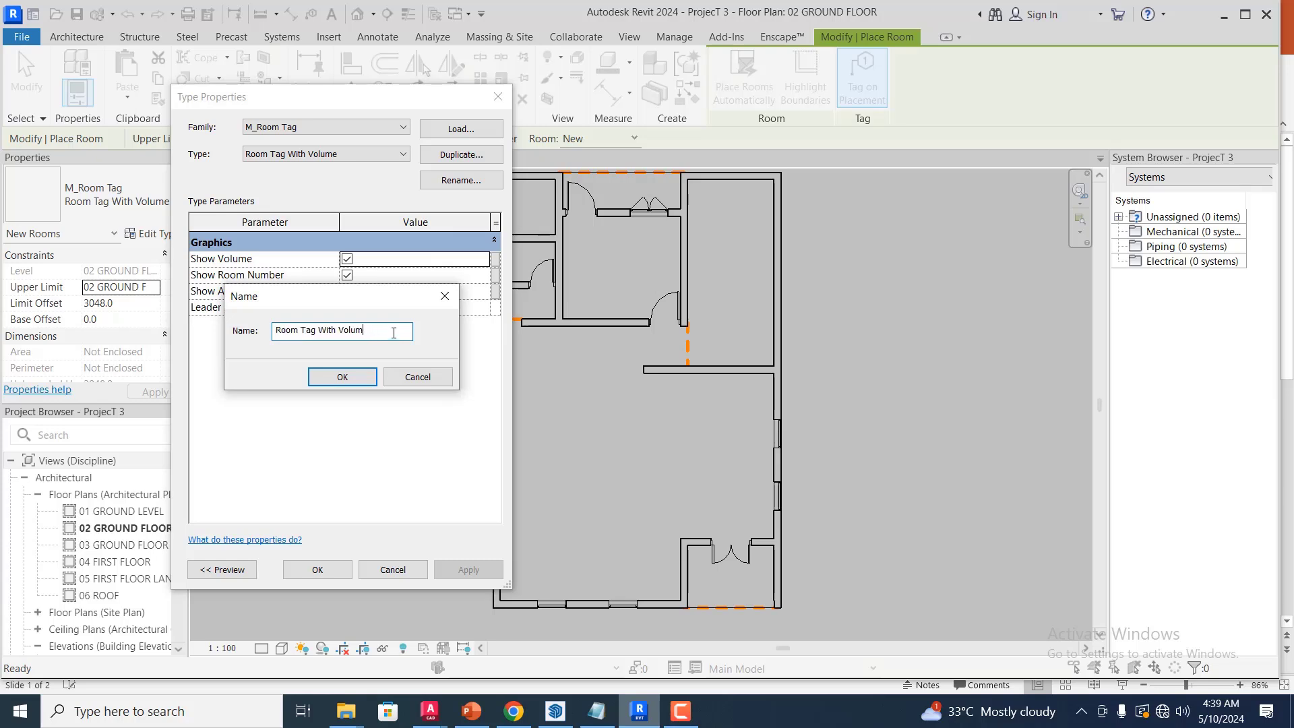
pyautogui.press('BackSpace')
pyautogui.press('BackSpace')
pyautogui.press('BackSpace')
pyautogui.press('BackSpace')
pyautogui.click(343, 376)
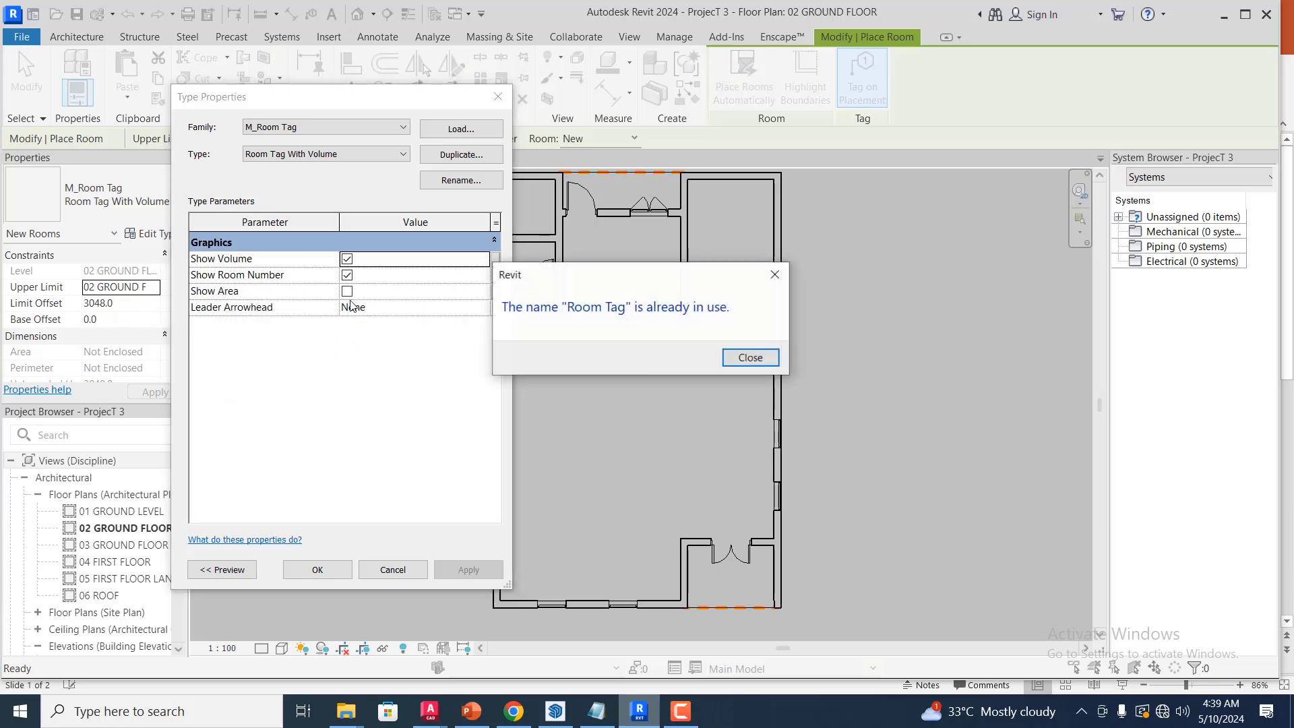
pyautogui.click(742, 358)
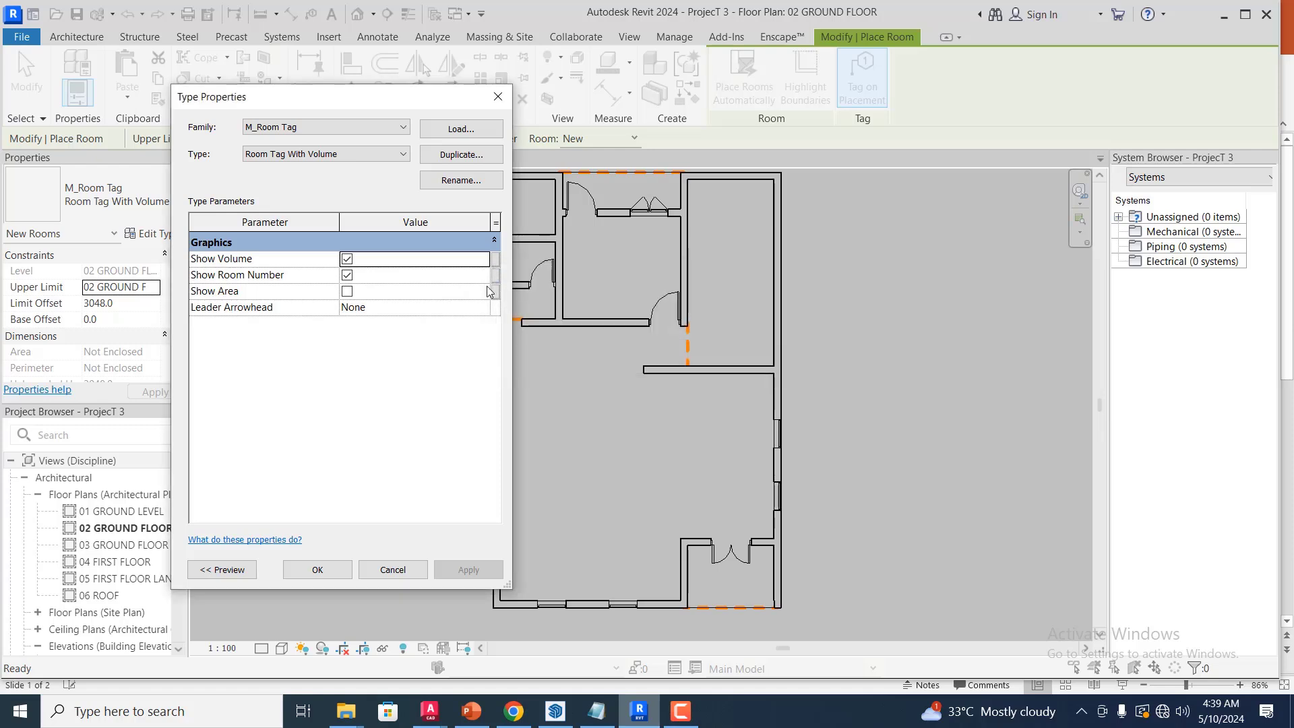
# - Duplicate the Room Tag With Volume type as Room Tag NEW
pyautogui.click(460, 155)
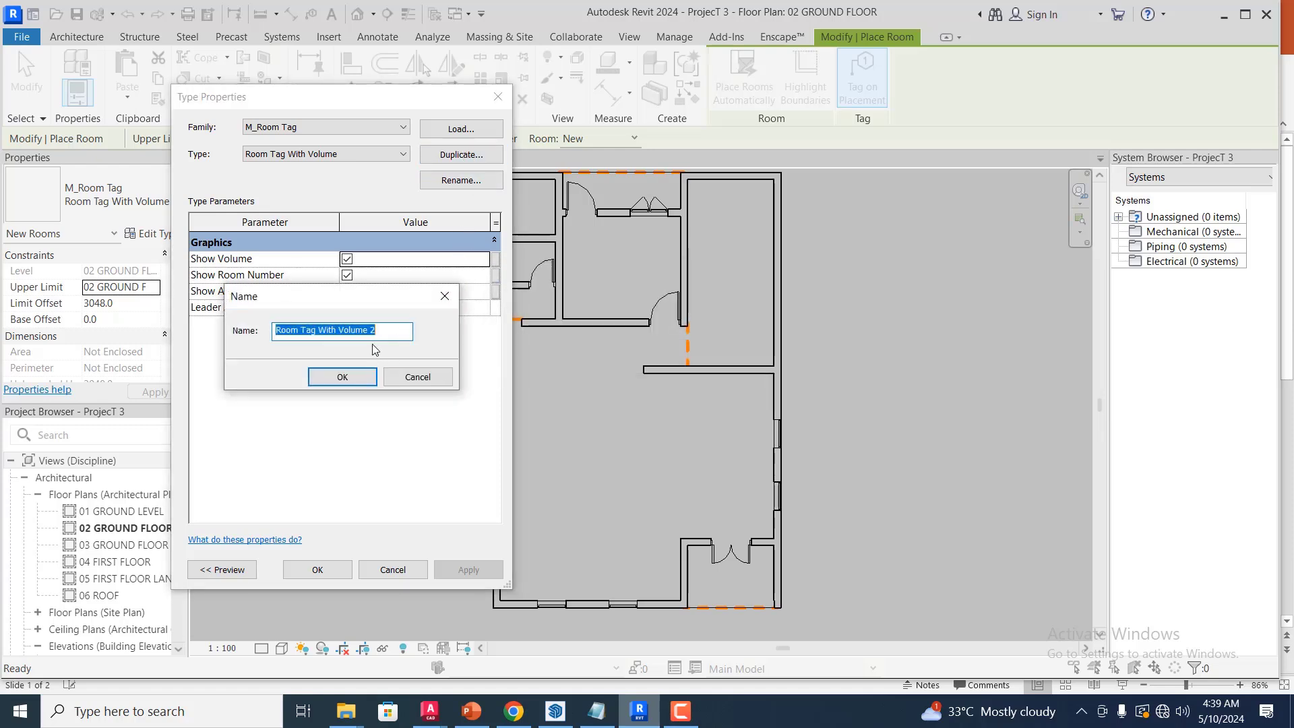
pyautogui.click(401, 328)
pyautogui.moveTo(385, 329); pyautogui.dragTo(318, 332)
pyautogui.write('NEW')
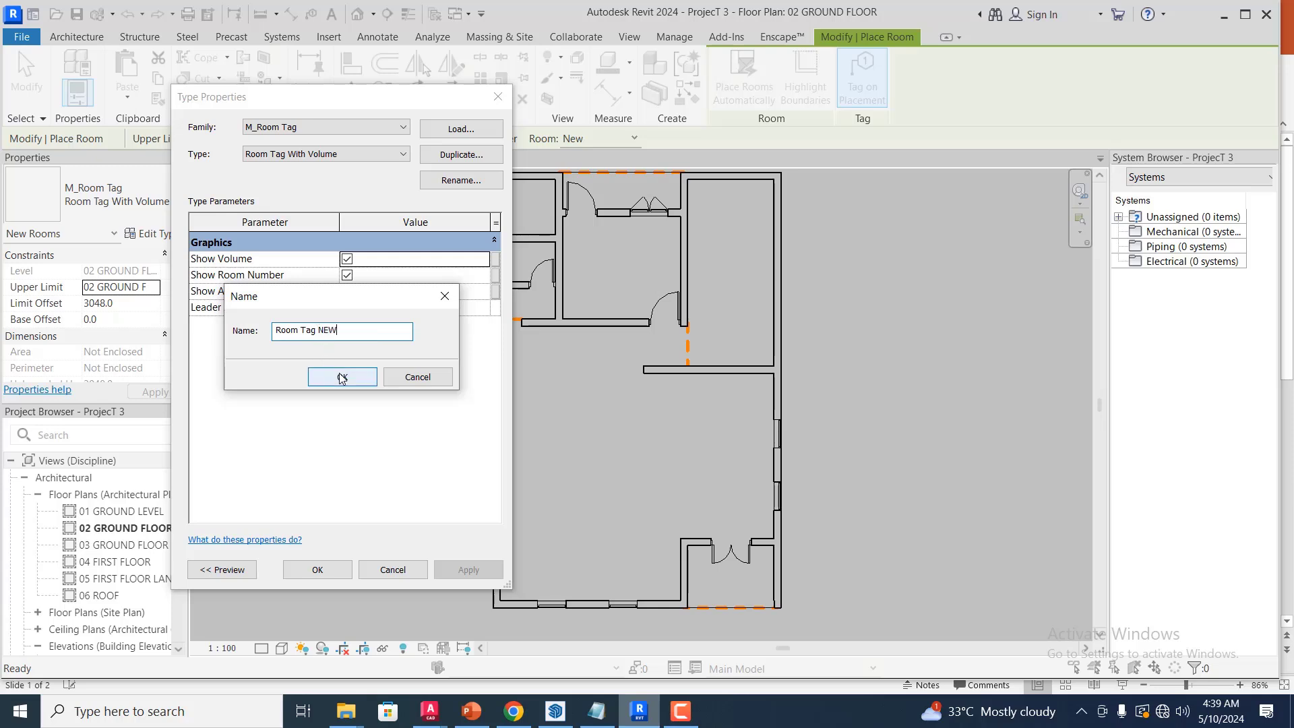
pyautogui.click(342, 376)
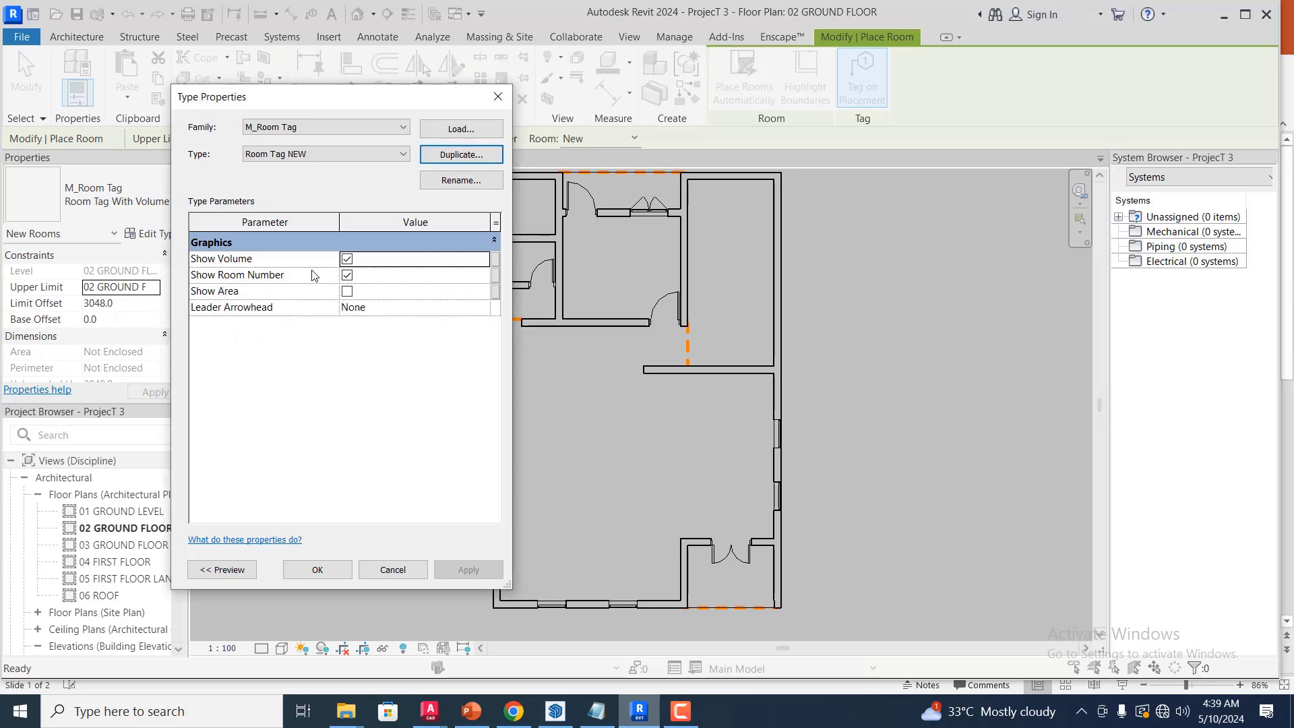
# - Turn off Show Volume and Show Room Number for the Room Tag NEW type and apply the changes
pyautogui.click(347, 259)
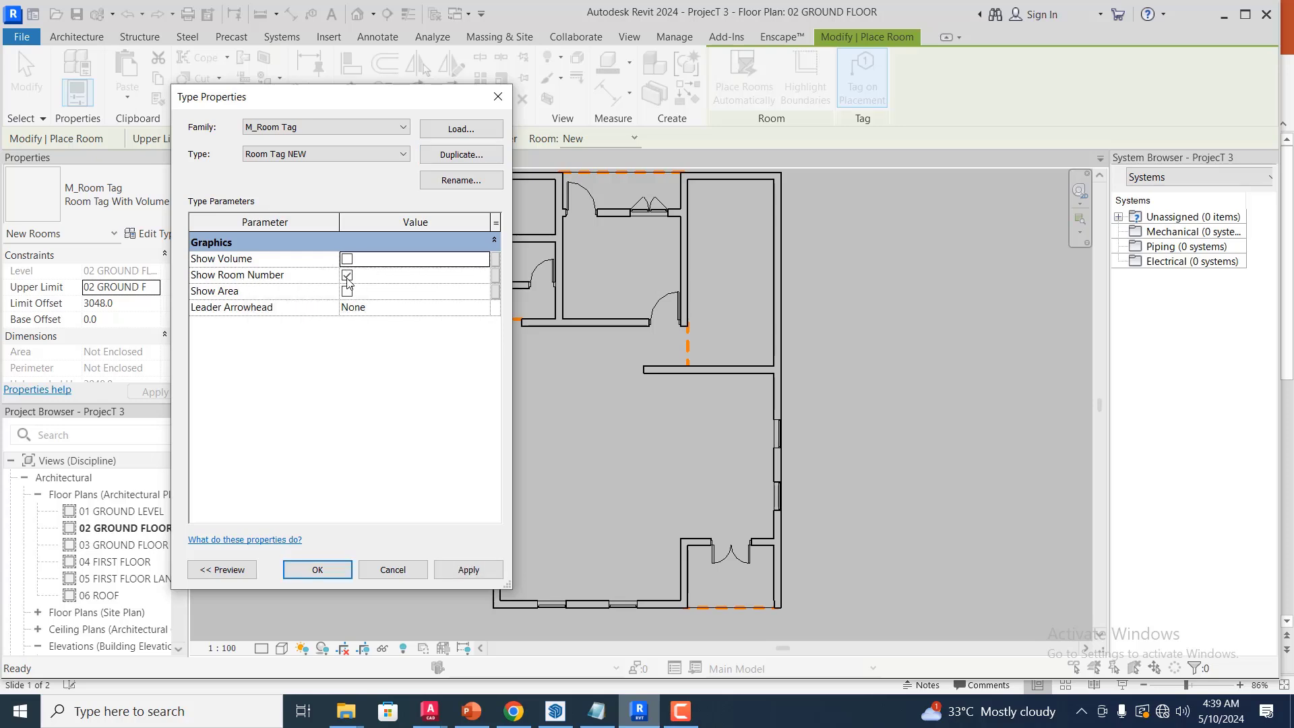
pyautogui.click(348, 275)
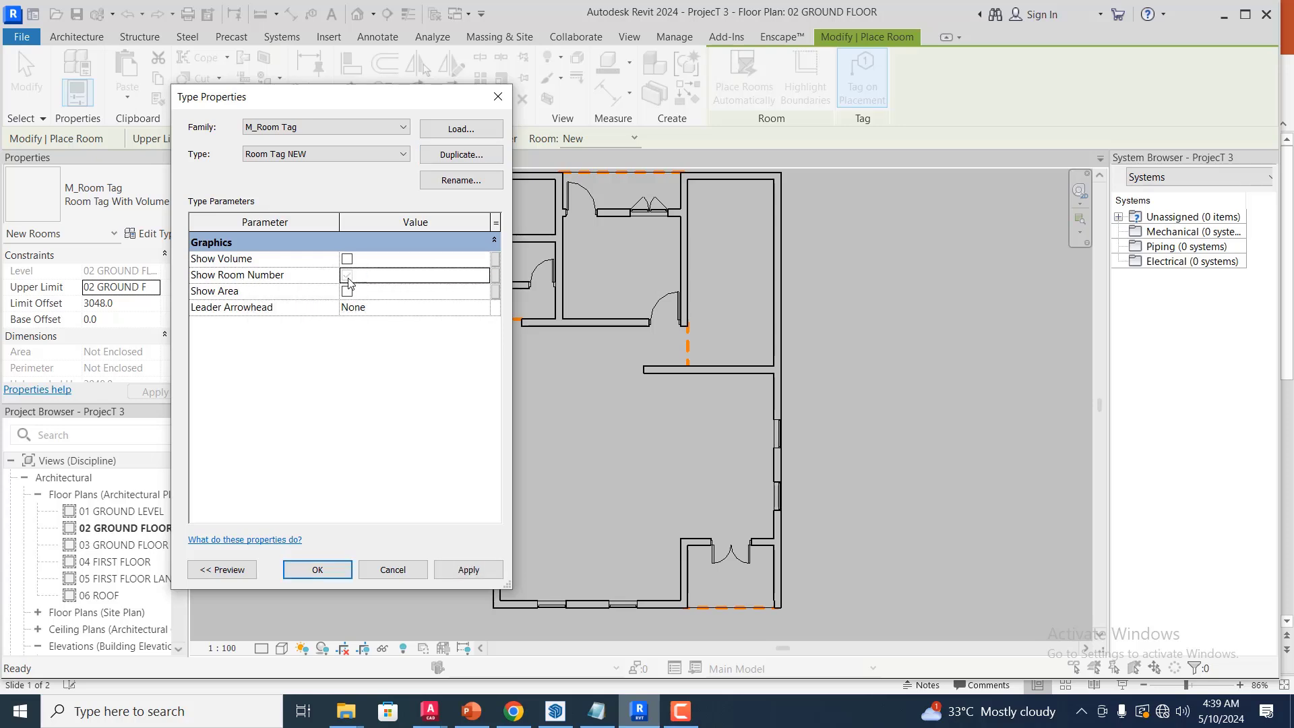
pyautogui.click(468, 570)
pyautogui.click(318, 570)
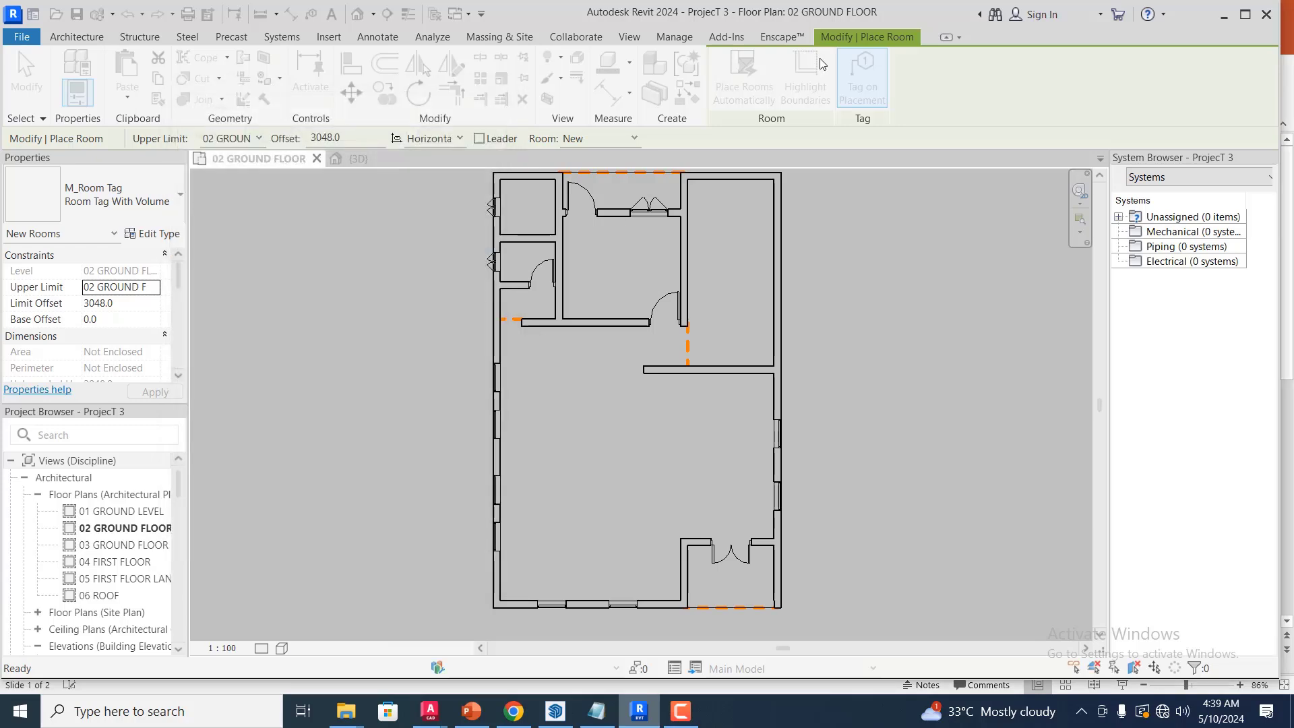
# - Place rooms automatically in all bounded areas with the Room Tag NEW type and end room placement
pyautogui.click(744, 78)
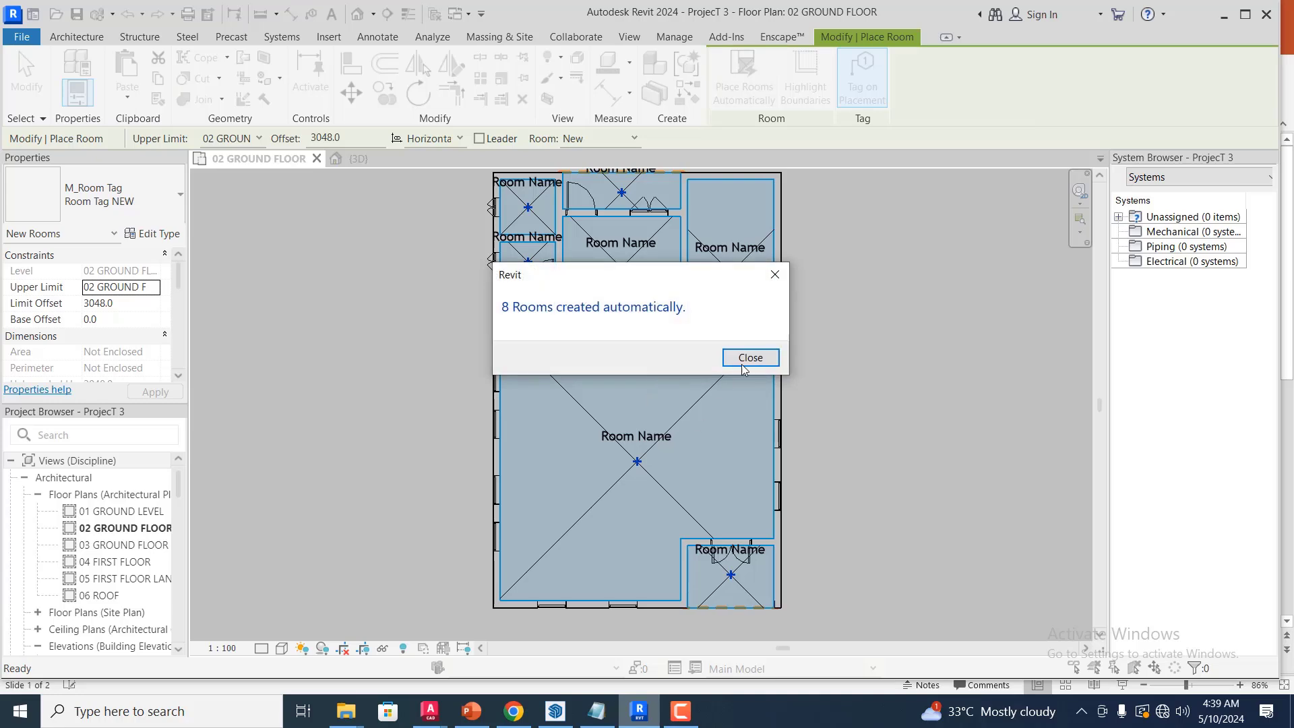
pyautogui.click(751, 358)
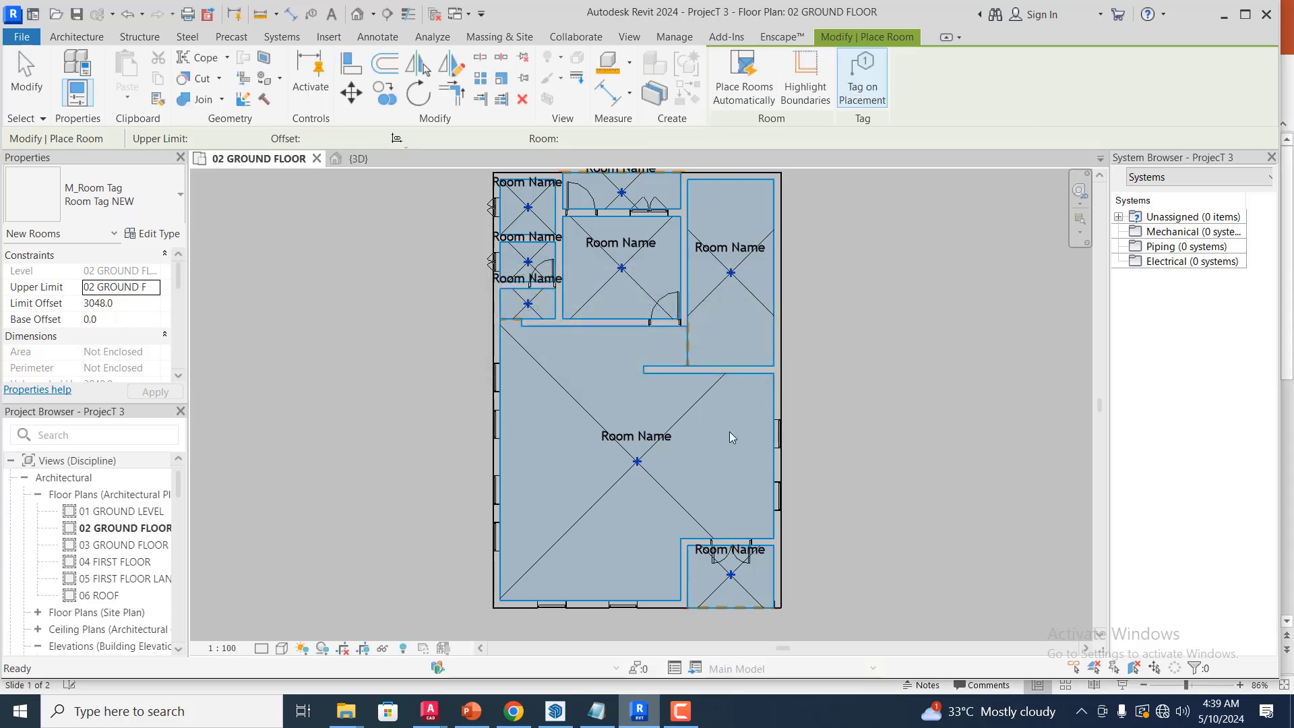
pyautogui.press('Escape')
pyautogui.press('Escape')
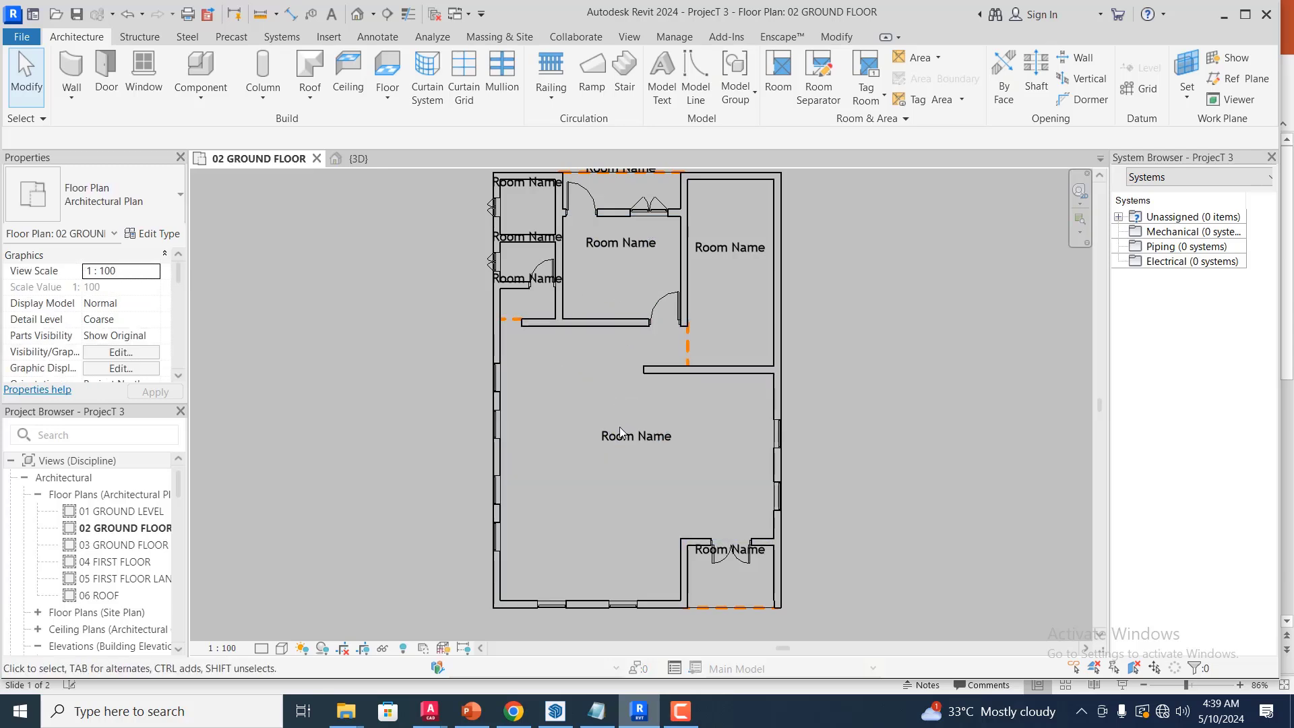
# - Rename the large central room to LIVING ROOM through its room tag
pyautogui.scroll(1, 649, 454)
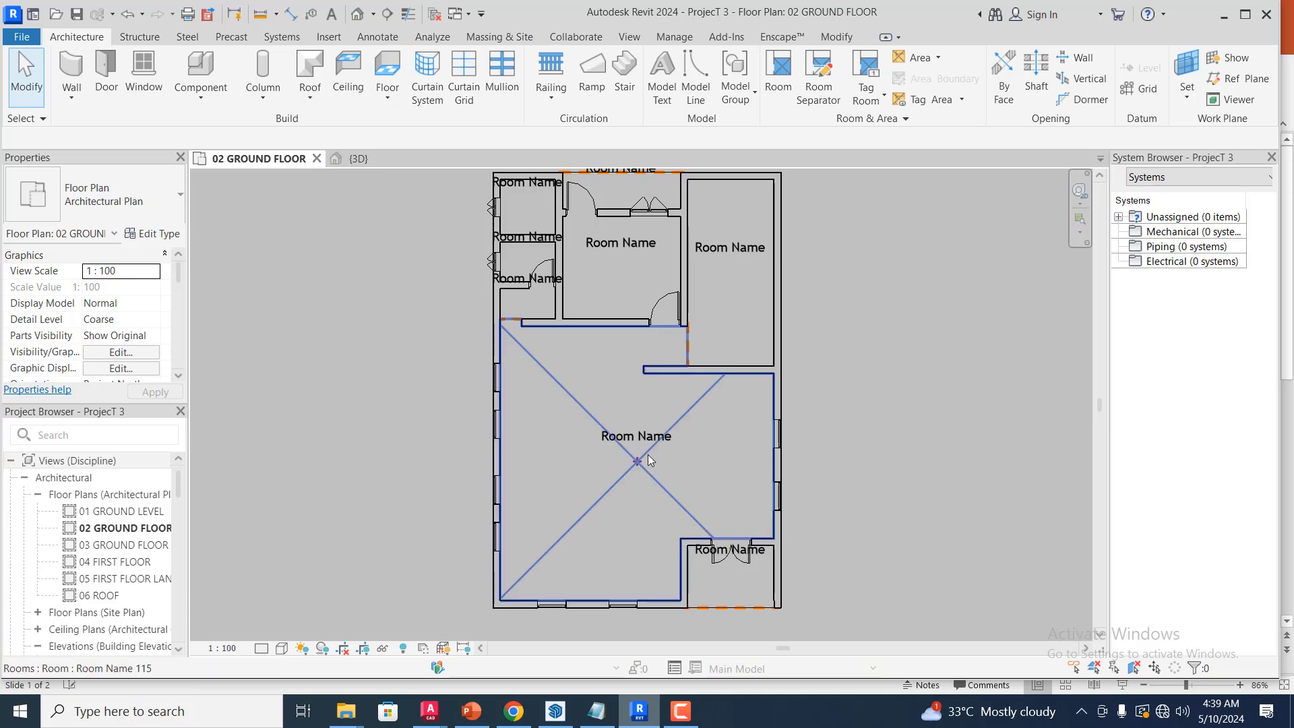
pyautogui.scroll(1, 650, 450)
pyautogui.click(655, 432)
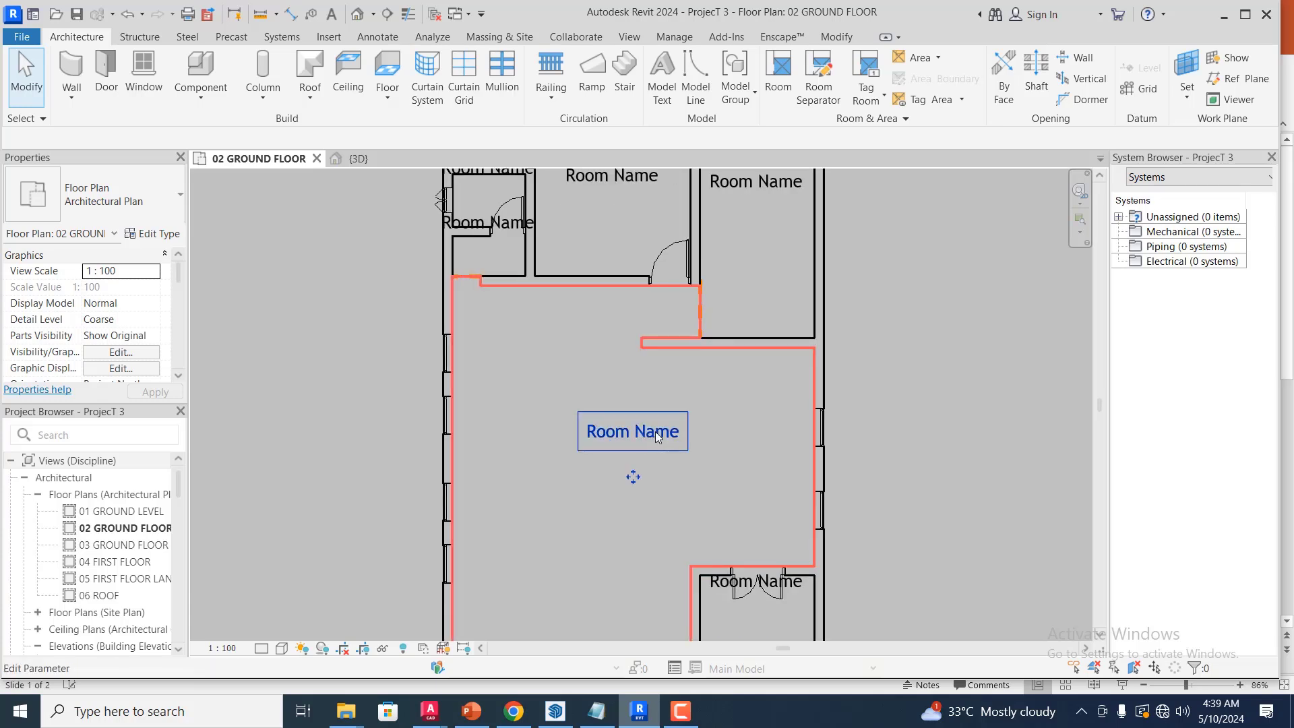
pyautogui.click(653, 434)
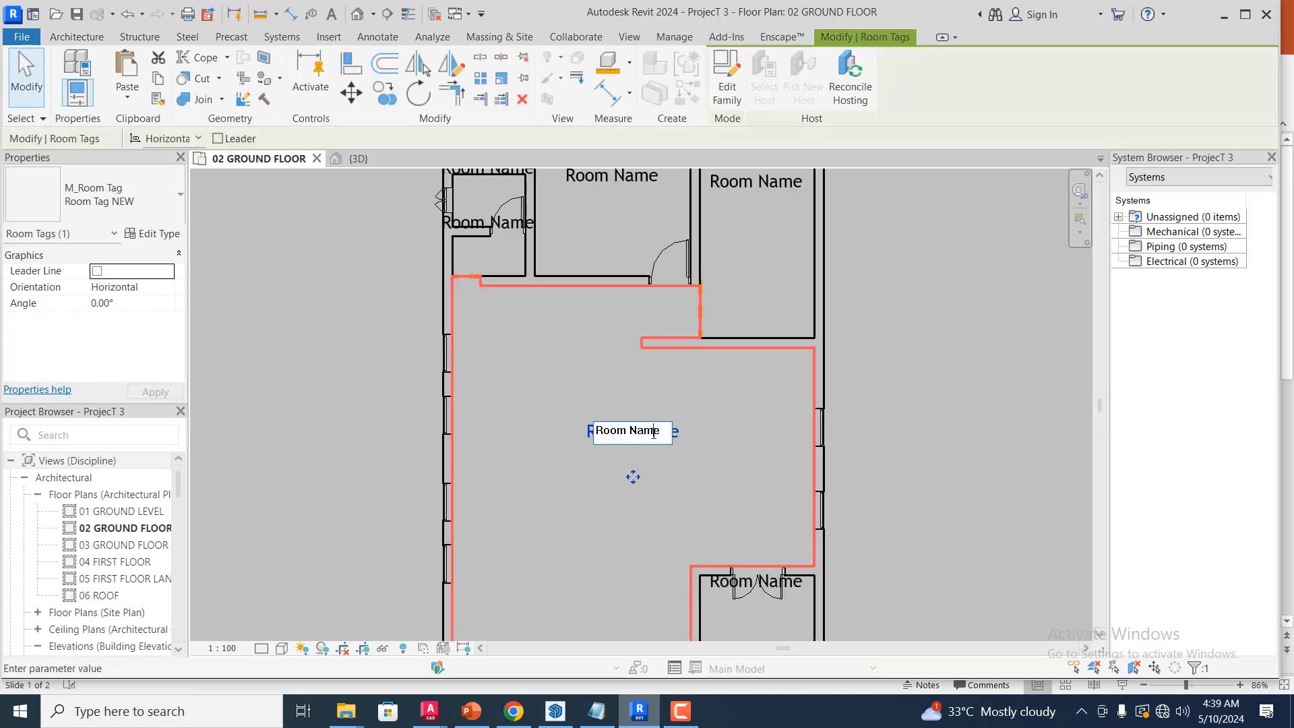
pyautogui.moveTo(662, 438); pyautogui.dragTo(579, 437)
pyautogui.write('LIVING ROOM')
pyautogui.press('Return')
# - Rename the long narrow room northeast of the living room to STAIRCASE through its tag
pyautogui.scroll(-2, 720, 369)
pyautogui.scroll(1, 769, 220)
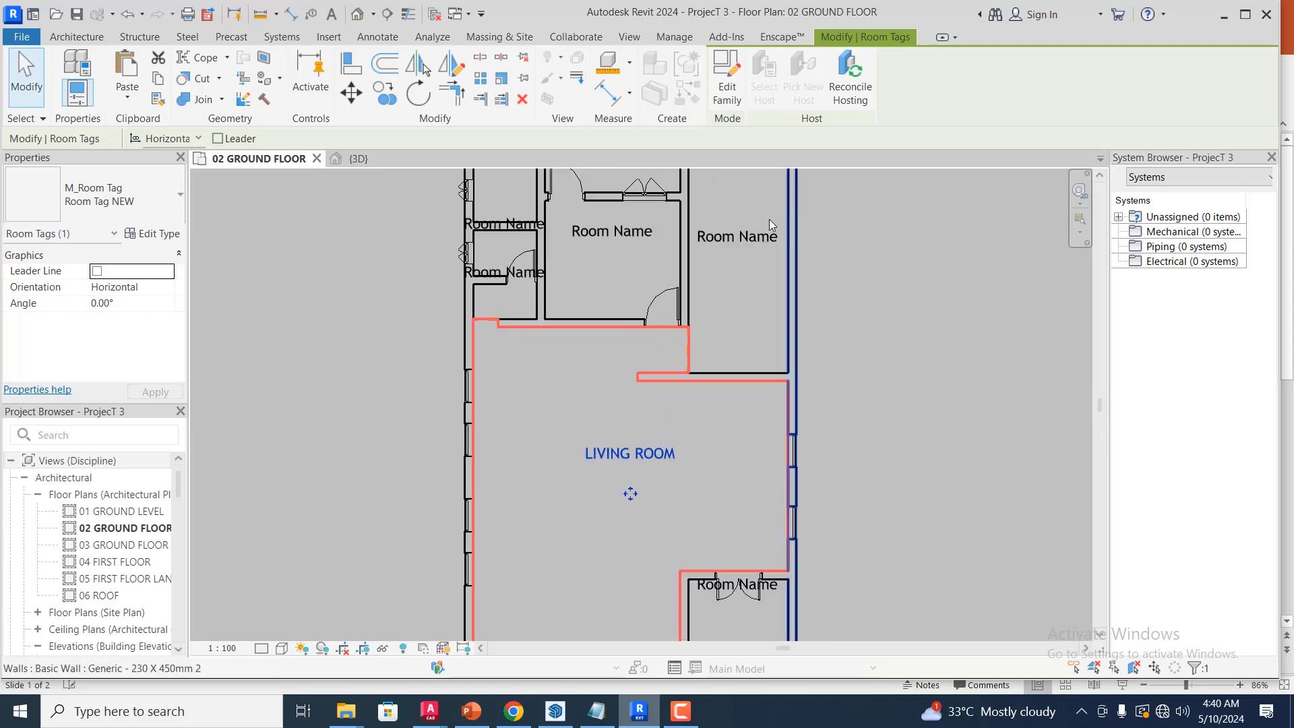
pyautogui.scroll(1, 770, 220)
pyautogui.click(722, 246)
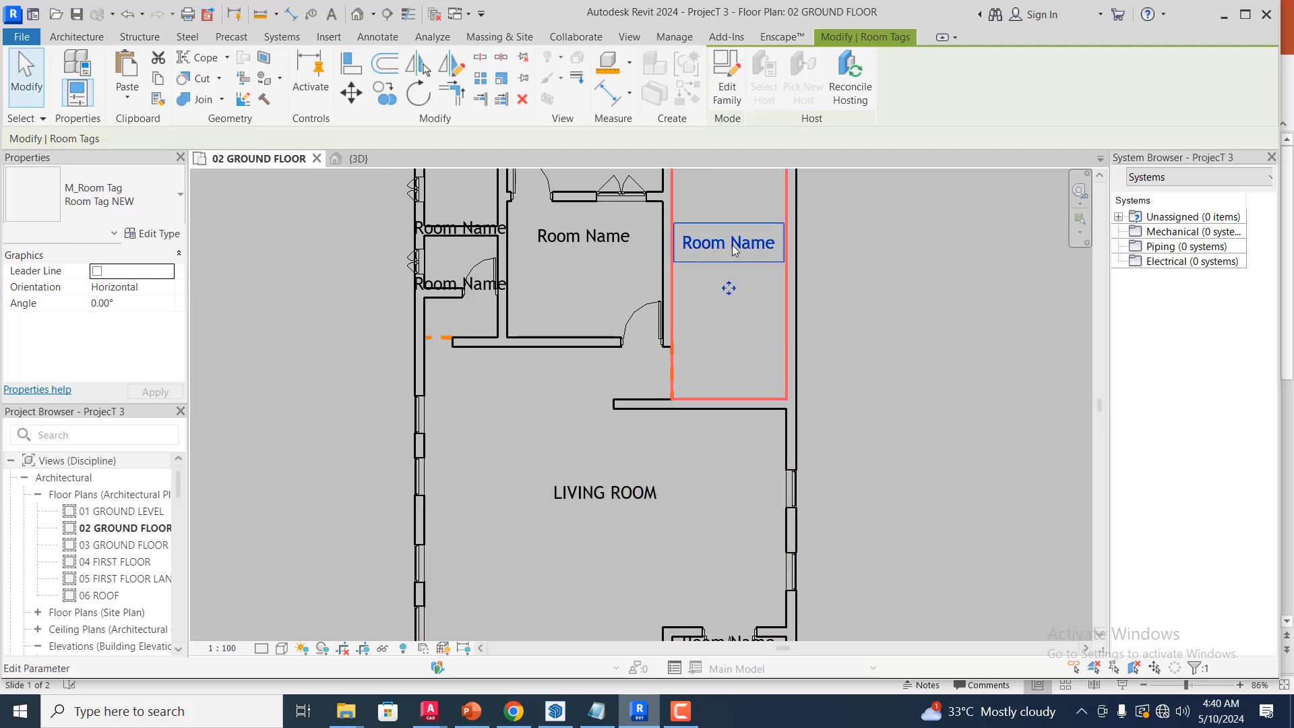
pyautogui.click(735, 245)
pyautogui.moveTo(758, 246); pyautogui.dragTo(688, 252)
pyautogui.write('STAIRCASE')
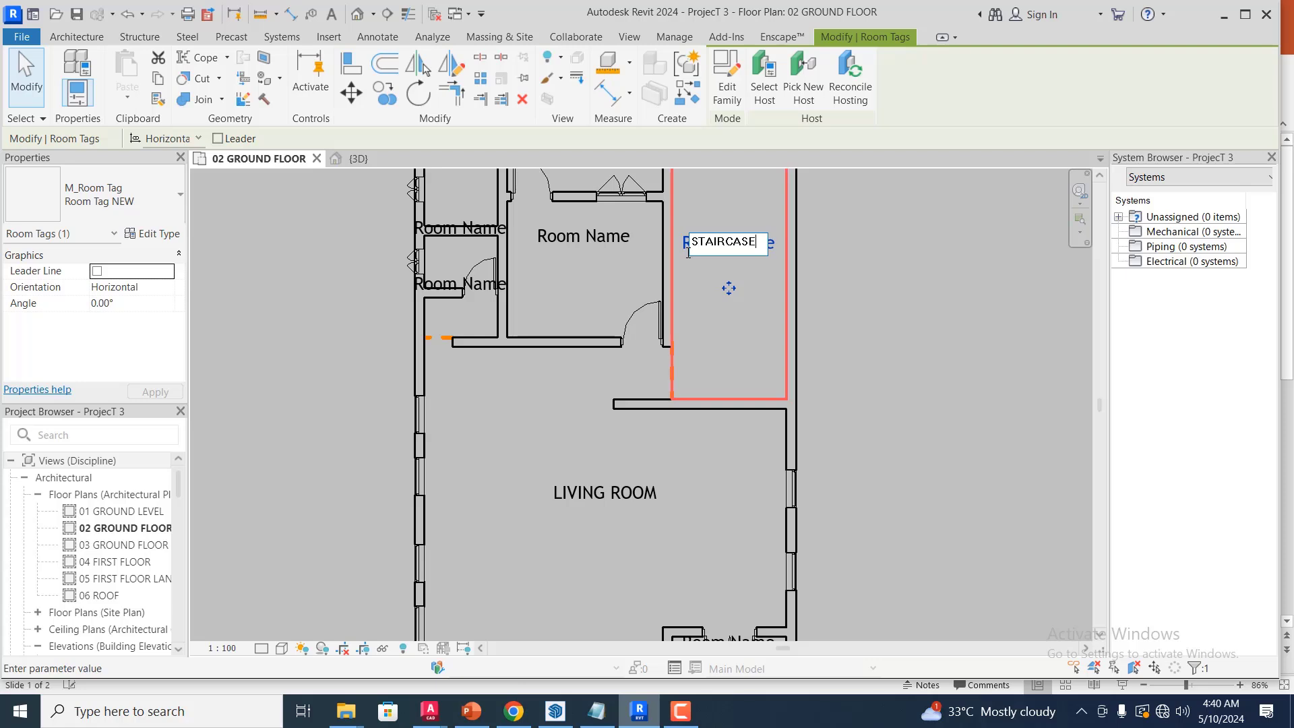
pyautogui.click(846, 248)
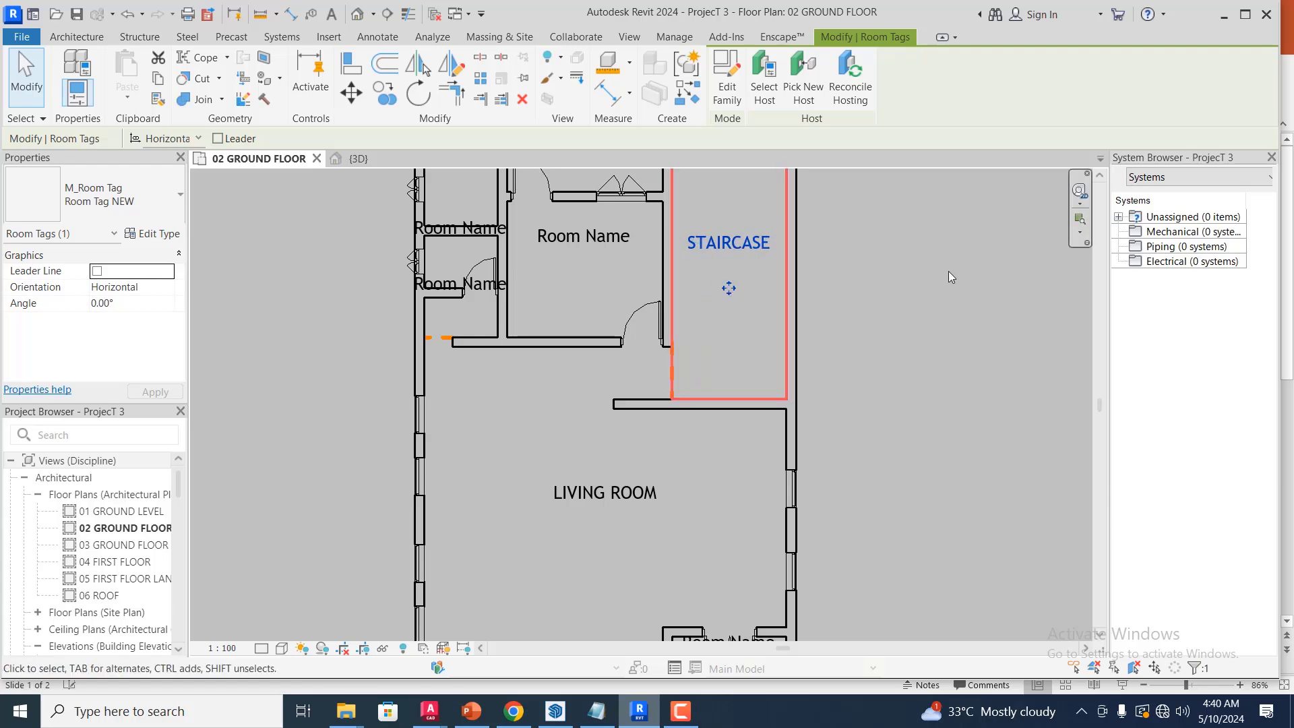
pyautogui.click(896, 287)
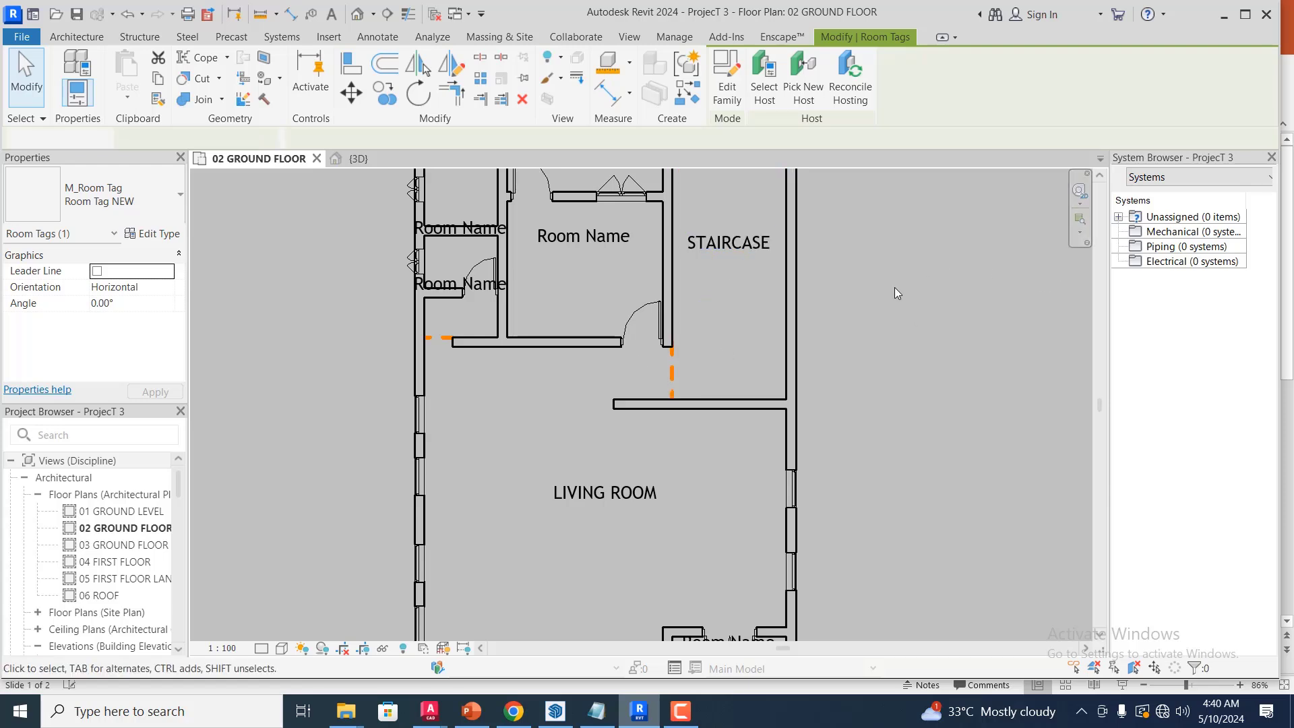
# - Open the M_Room Tag family for editing and move the Volume label up between the 101 and 150 m2 labels
pyautogui.click(711, 245)
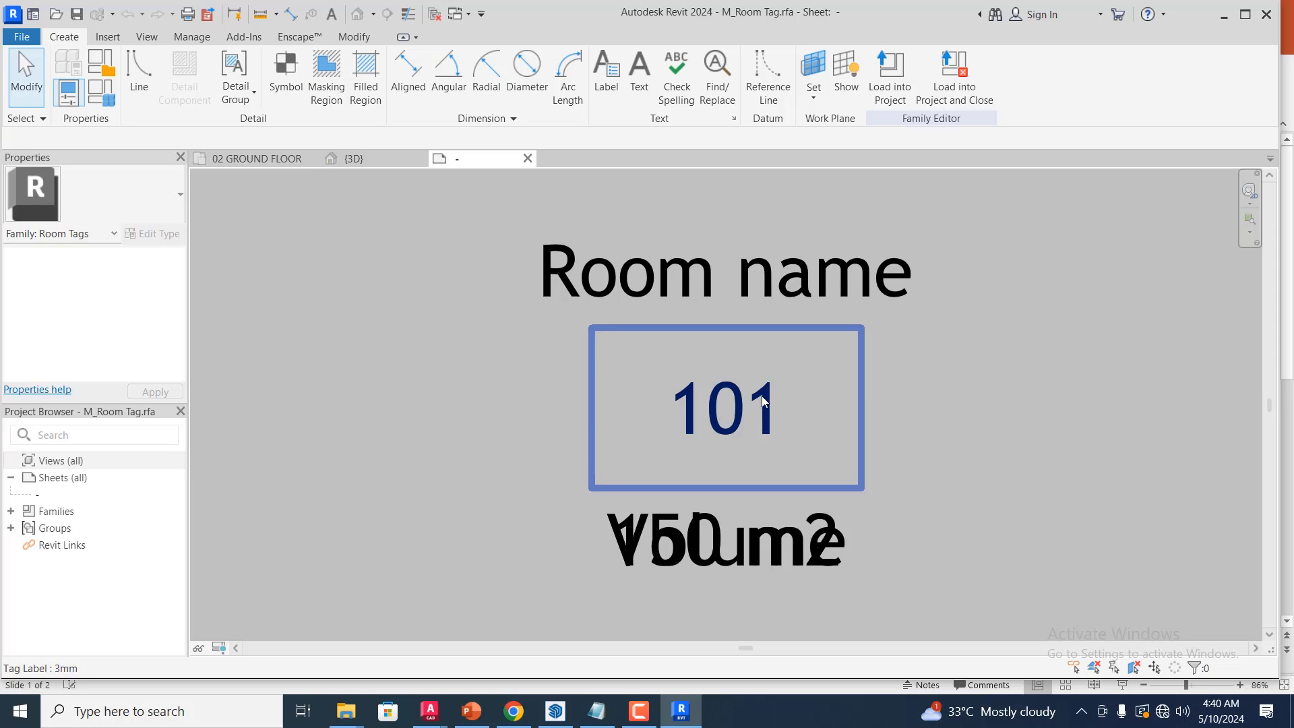
pyautogui.click(796, 407)
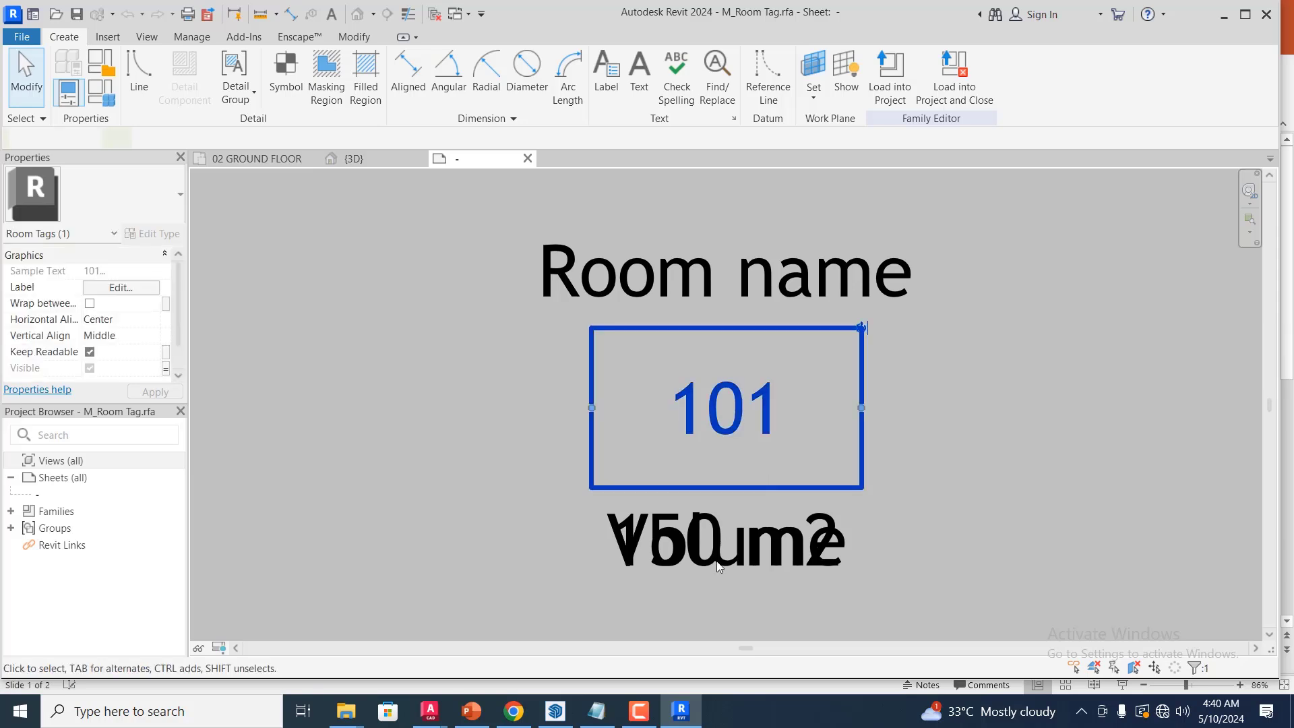
pyautogui.scroll(-3, 725, 597)
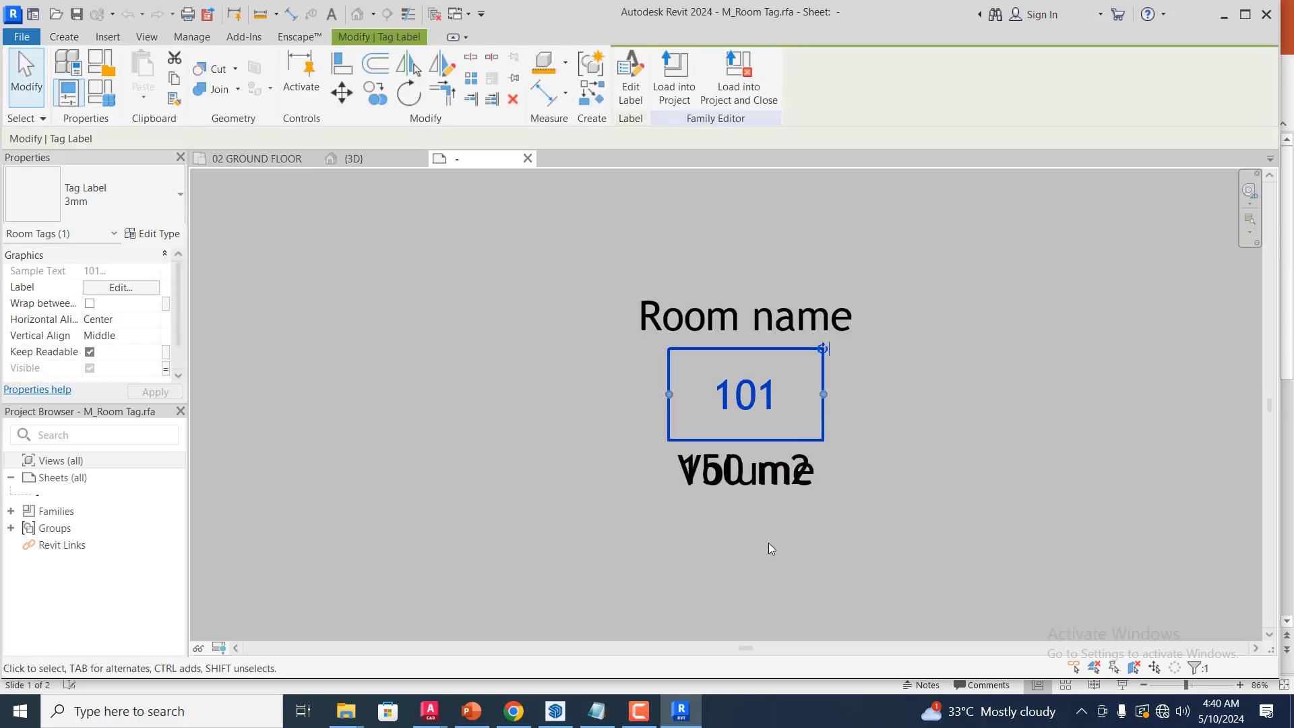
pyautogui.scroll(1, 769, 543)
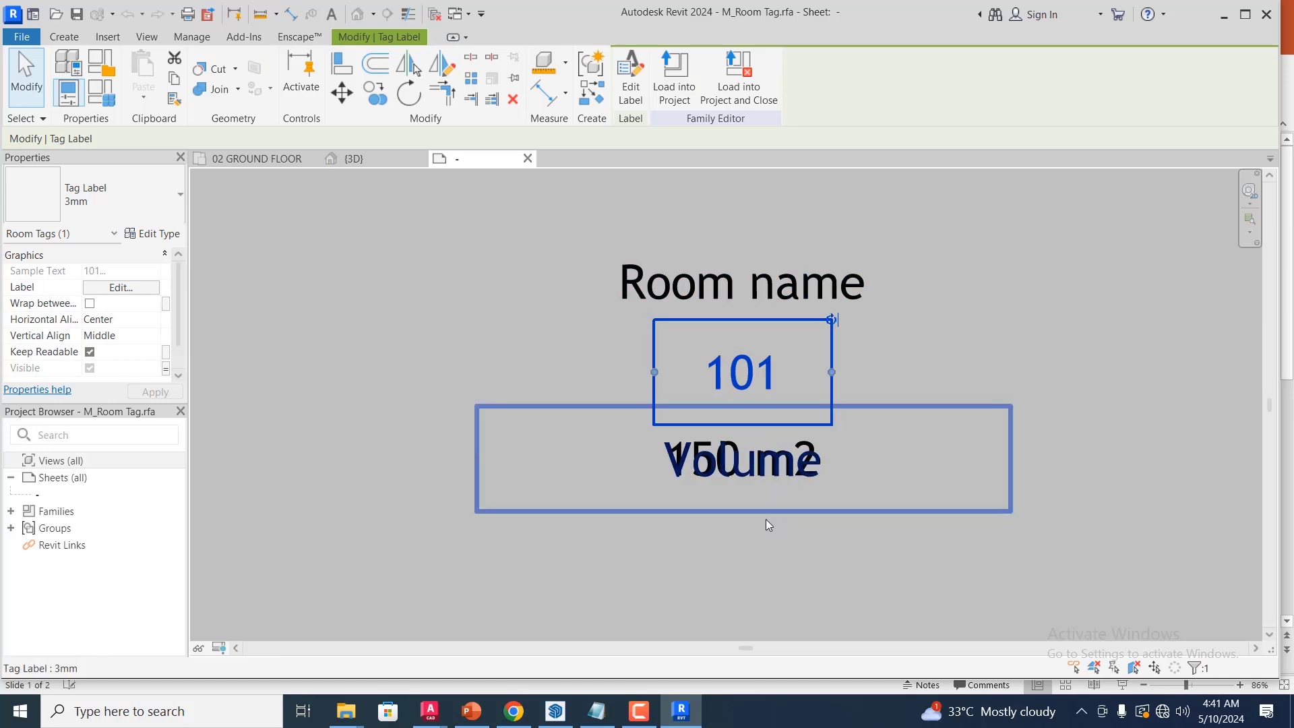
pyautogui.click(758, 547)
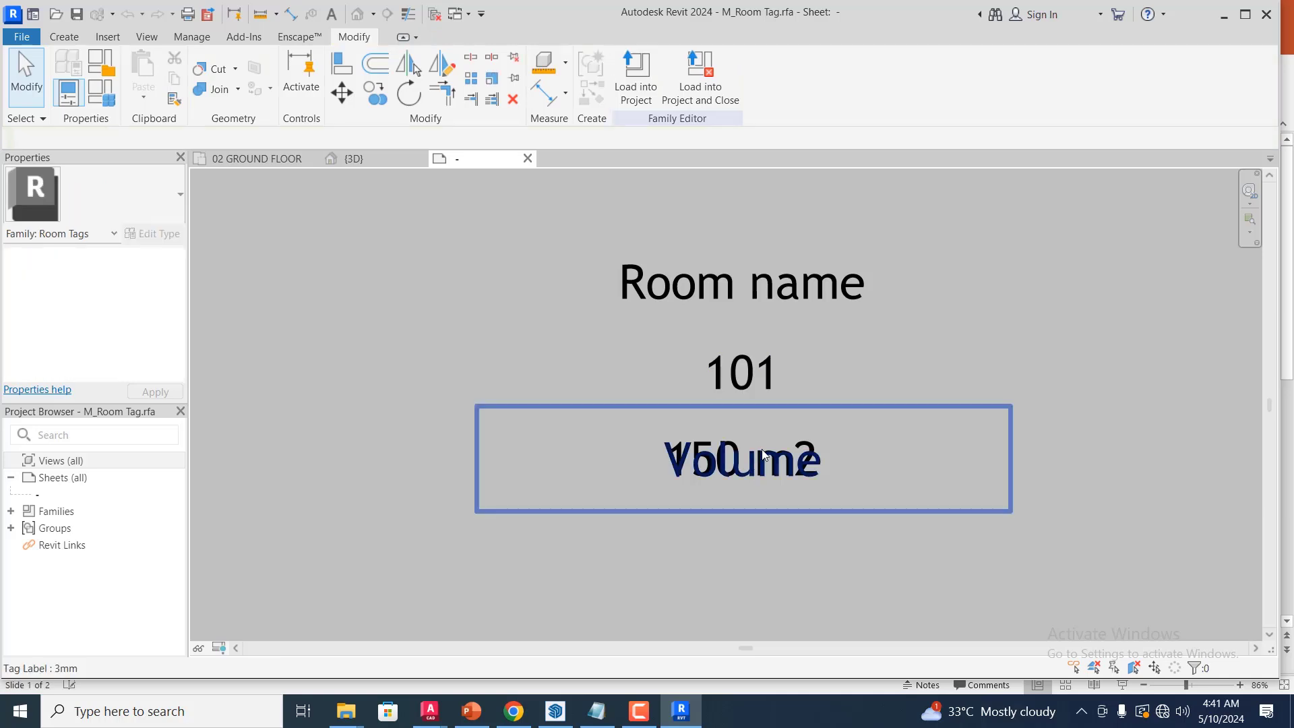
pyautogui.click(770, 539)
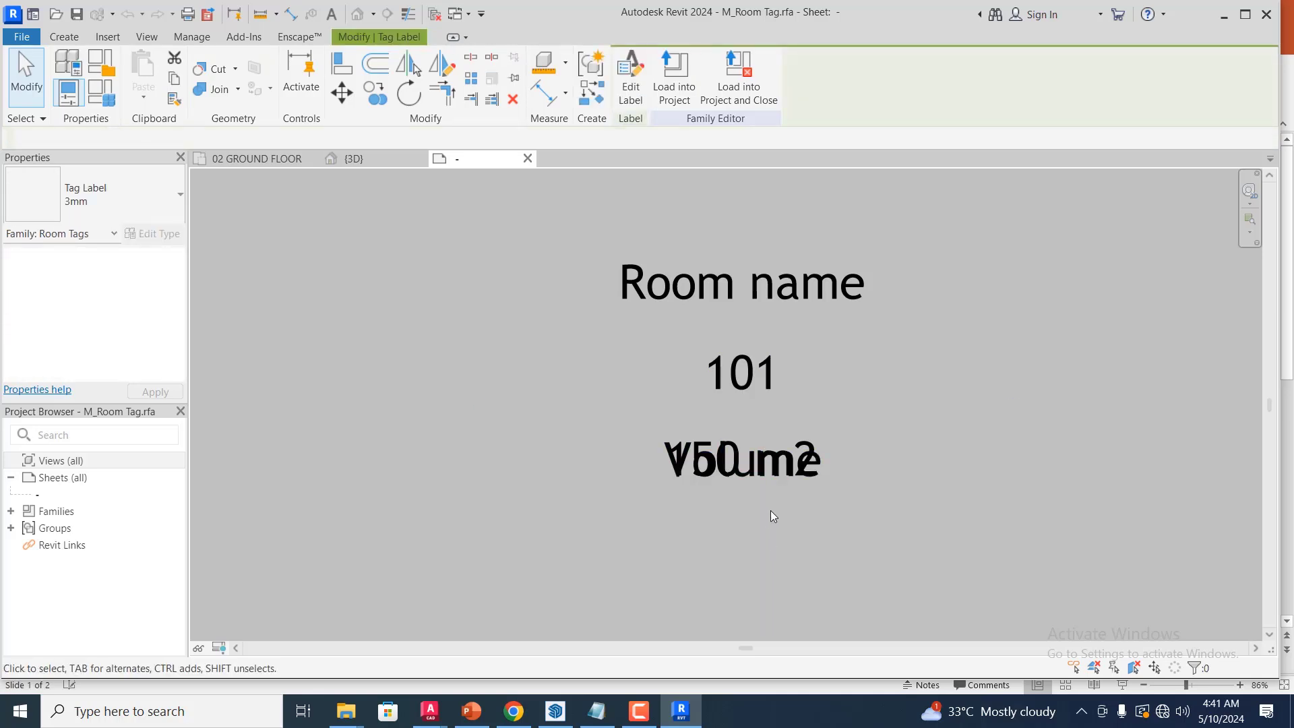
pyautogui.click(784, 473)
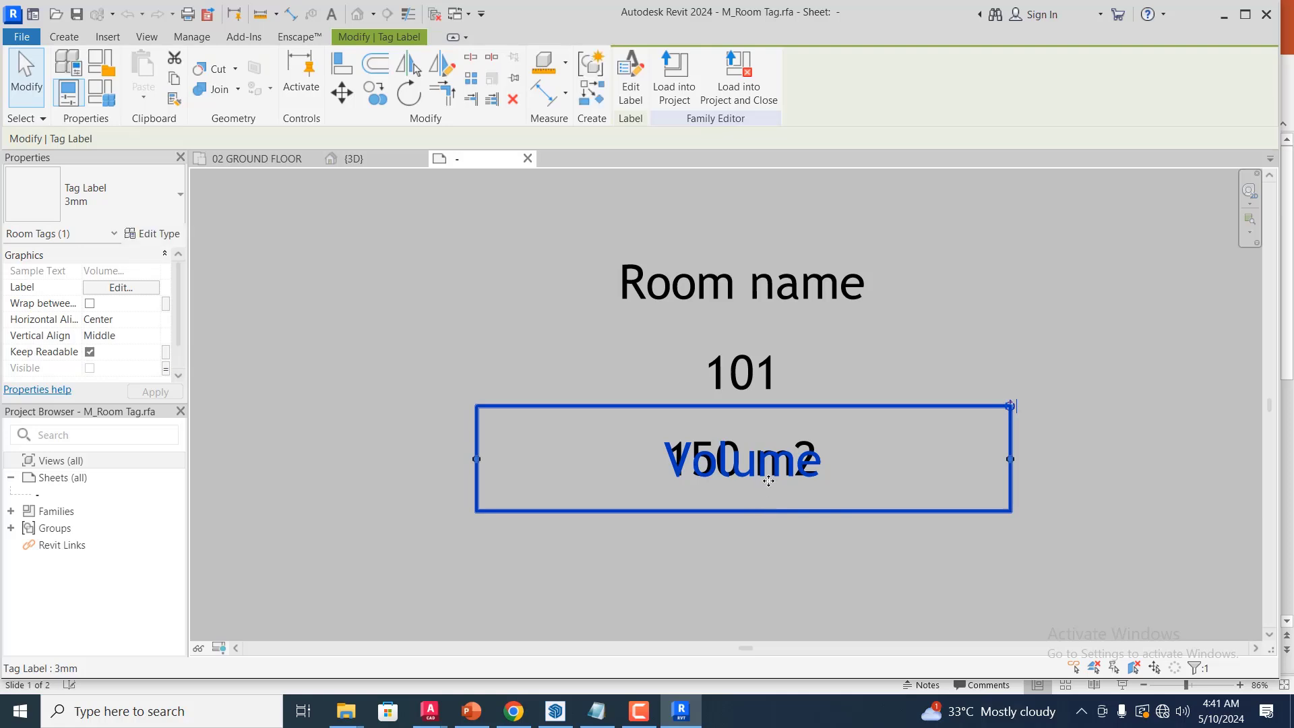
pyautogui.moveTo(765, 500); pyautogui.dragTo(774, 427)
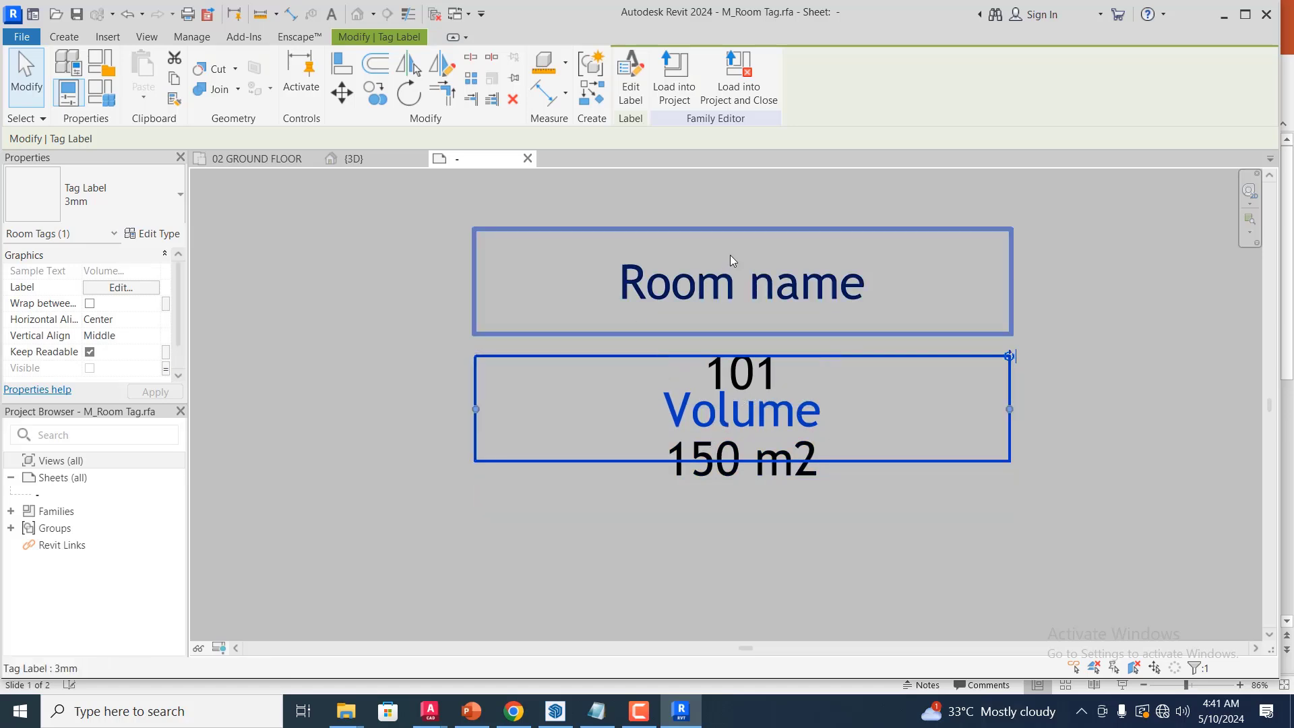
# - Move the Room name label down to sit directly above the 101 label
pyautogui.click(777, 291)
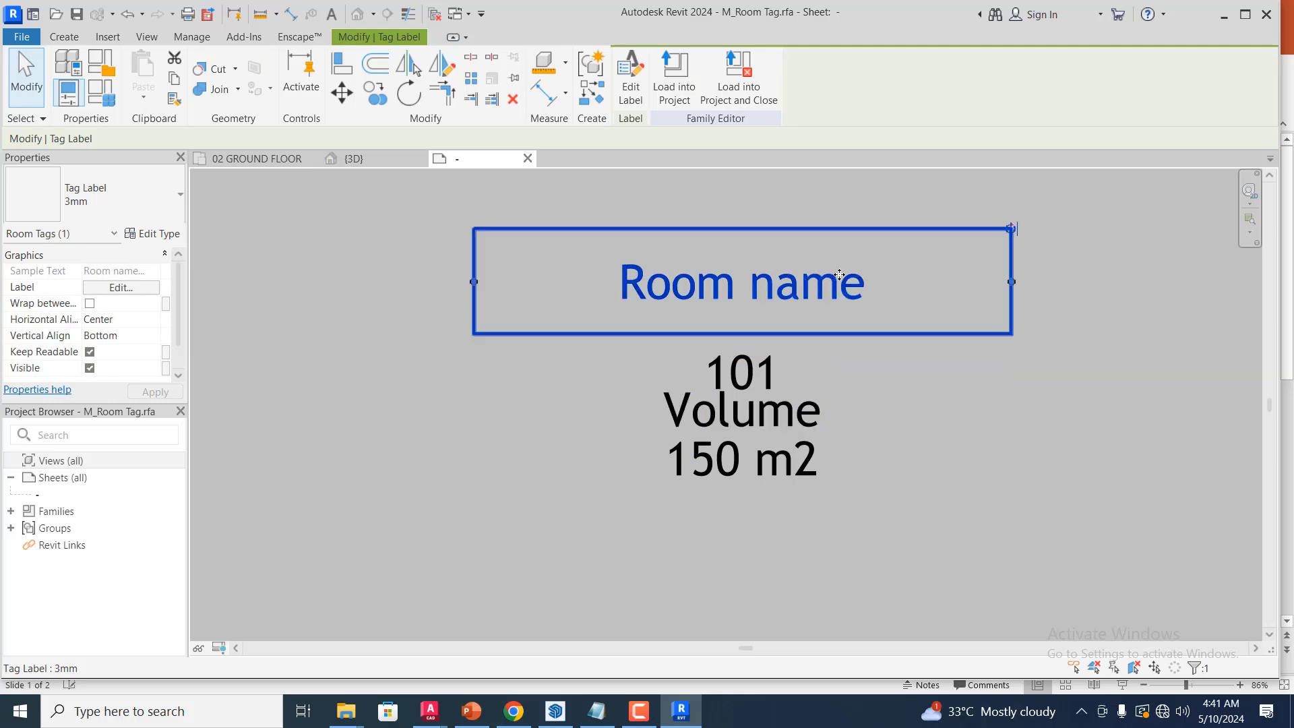
pyautogui.moveTo(839, 260); pyautogui.dragTo(836, 324)
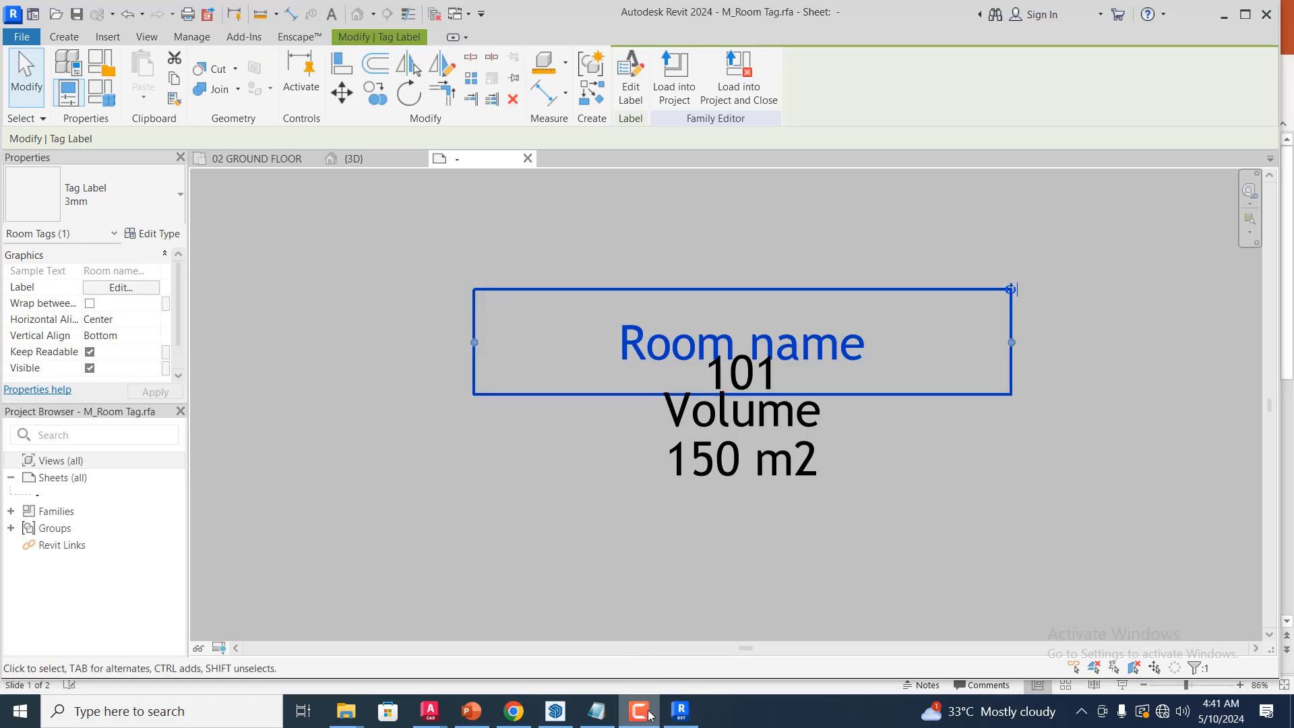
pyautogui.click(387, 175)
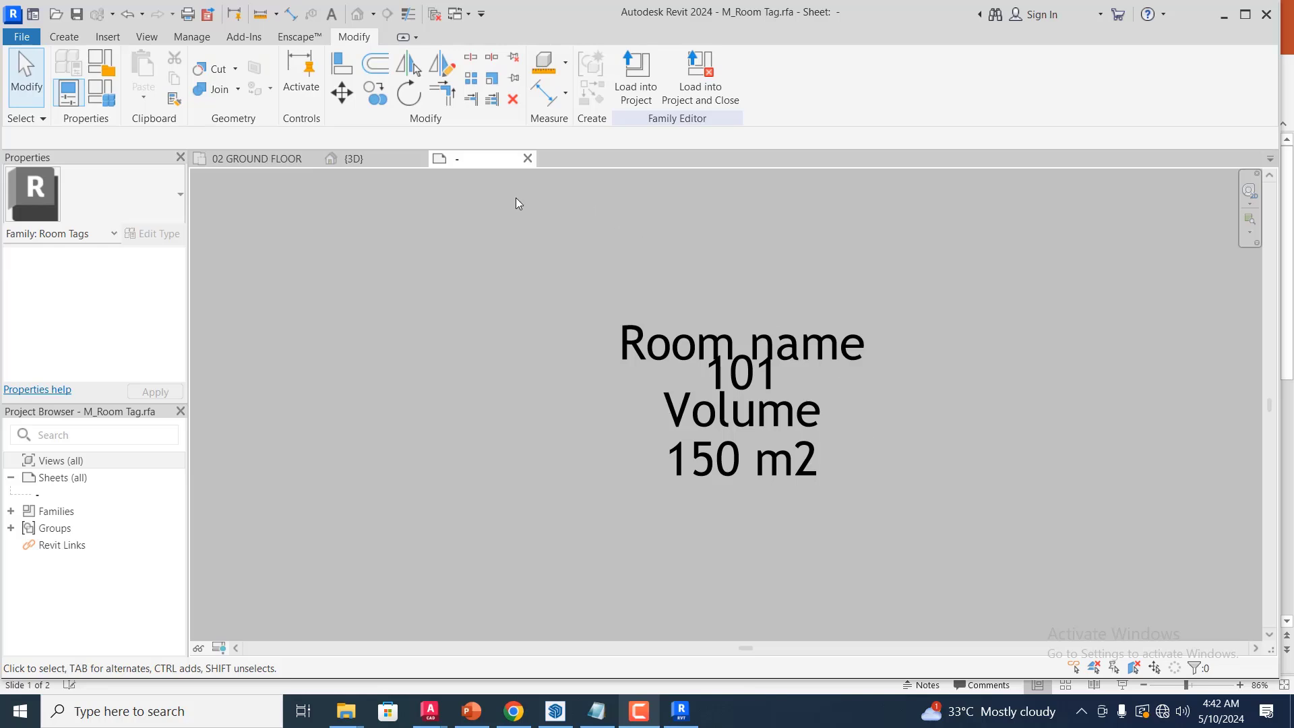
# - Close the room tag family and save its changes as a family file in the Documents folder
pyautogui.click(530, 159)
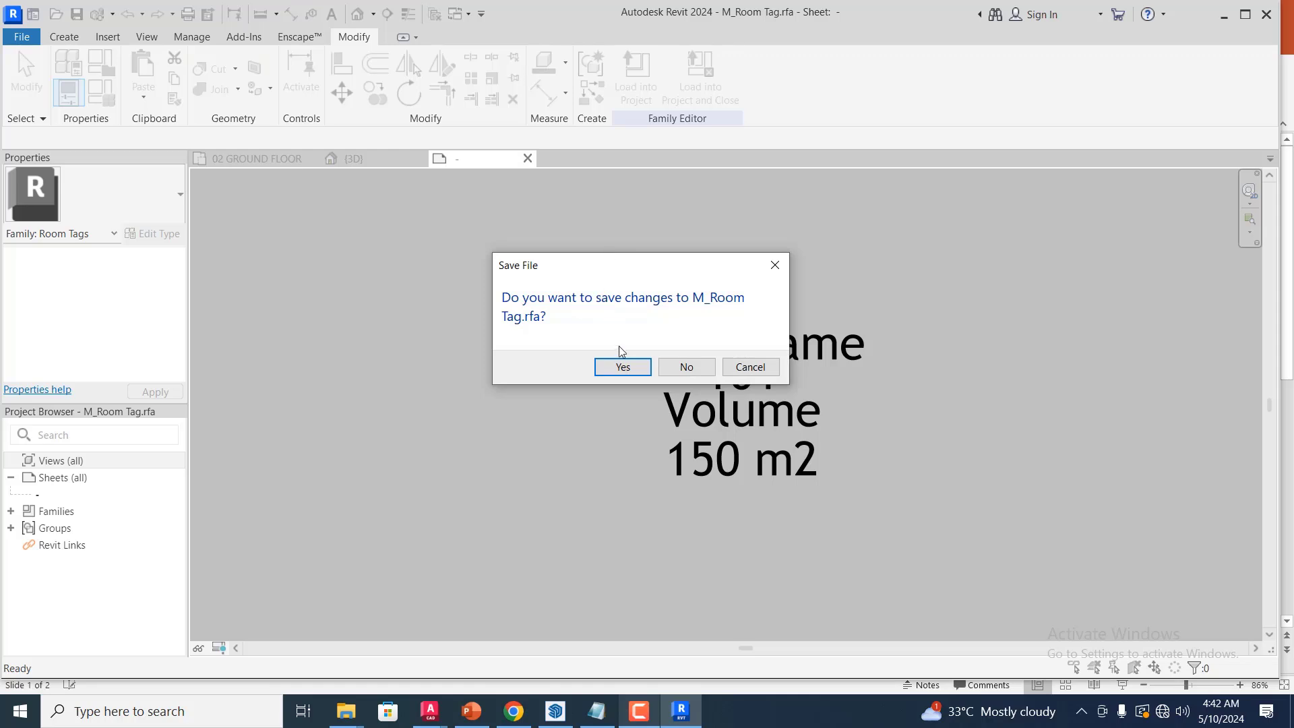
pyautogui.click(622, 366)
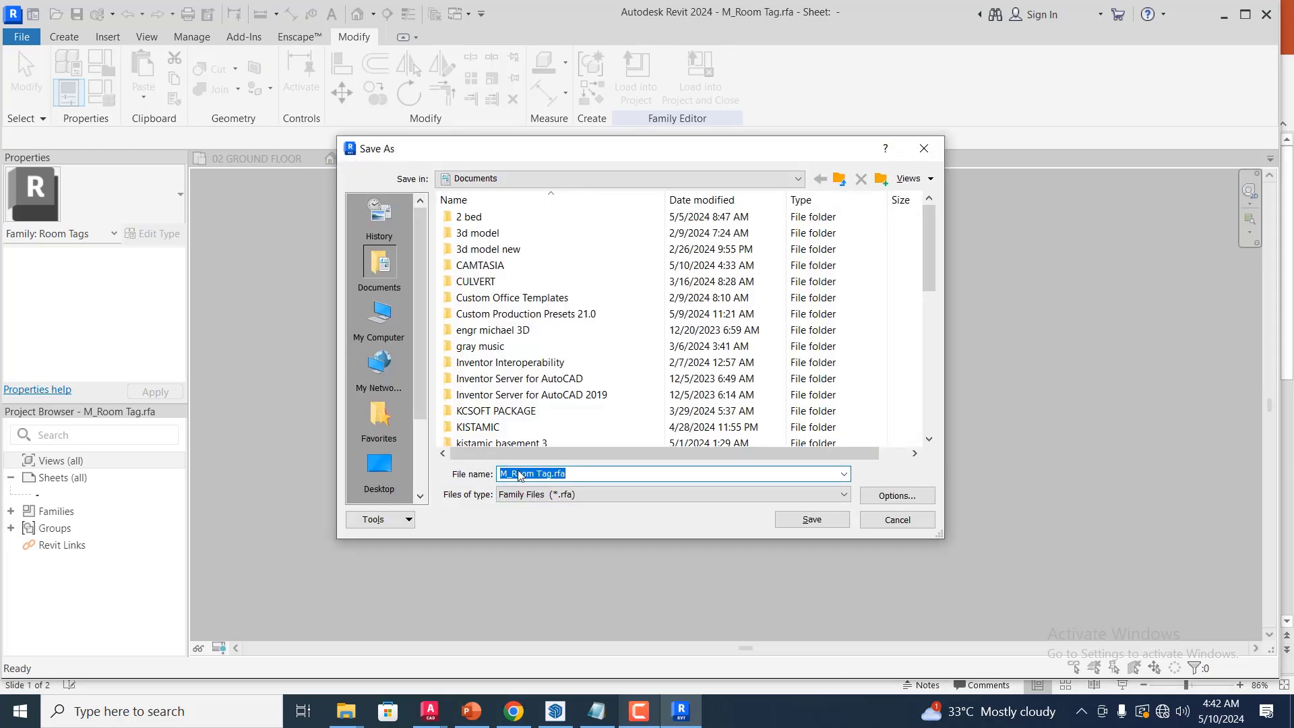
pyautogui.click(603, 474)
pyautogui.click(841, 519)
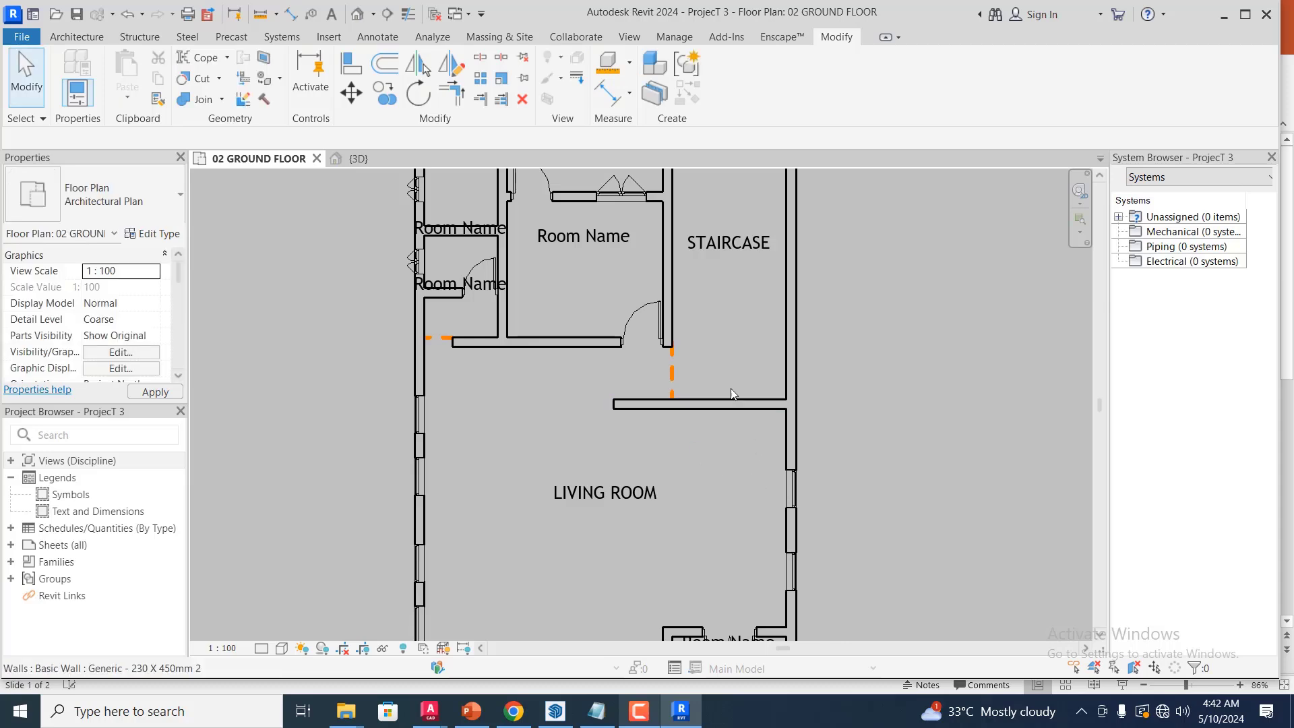
# - Select the room tag overlapping the separation line at the plan's north edge
pyautogui.scroll(-2, 758, 475)
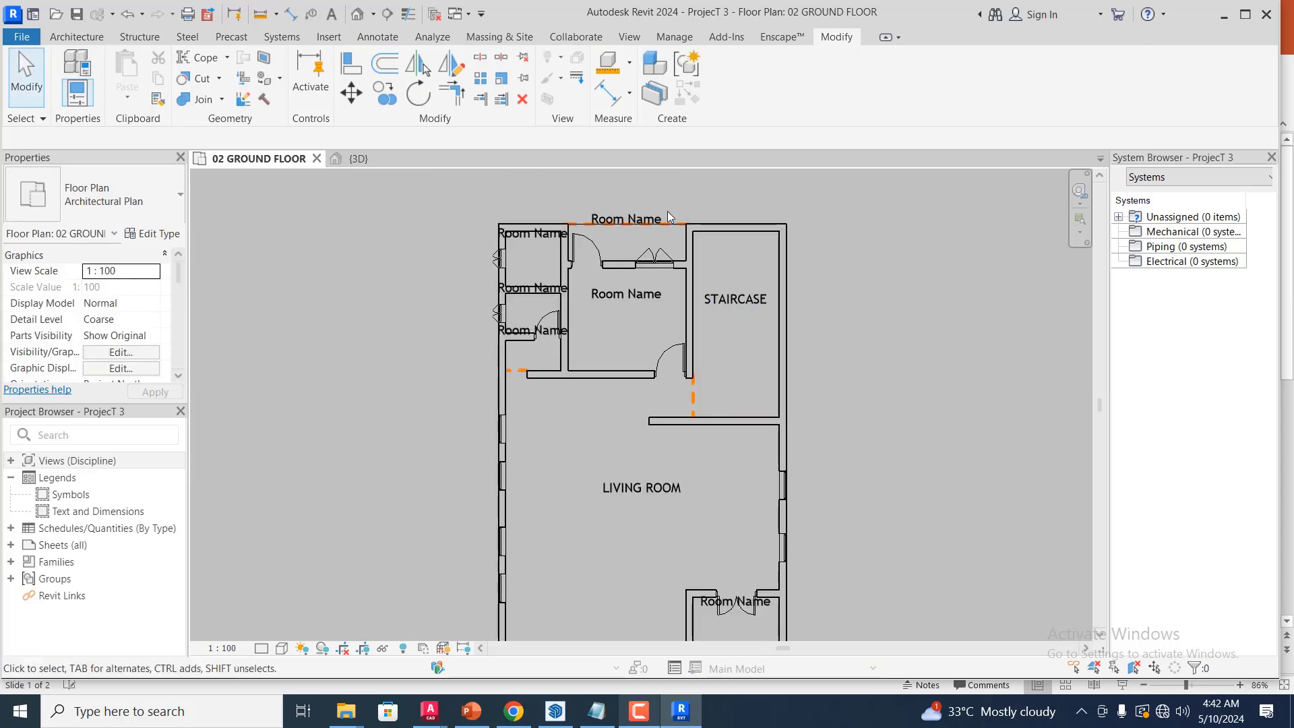
pyautogui.scroll(2, 637, 222)
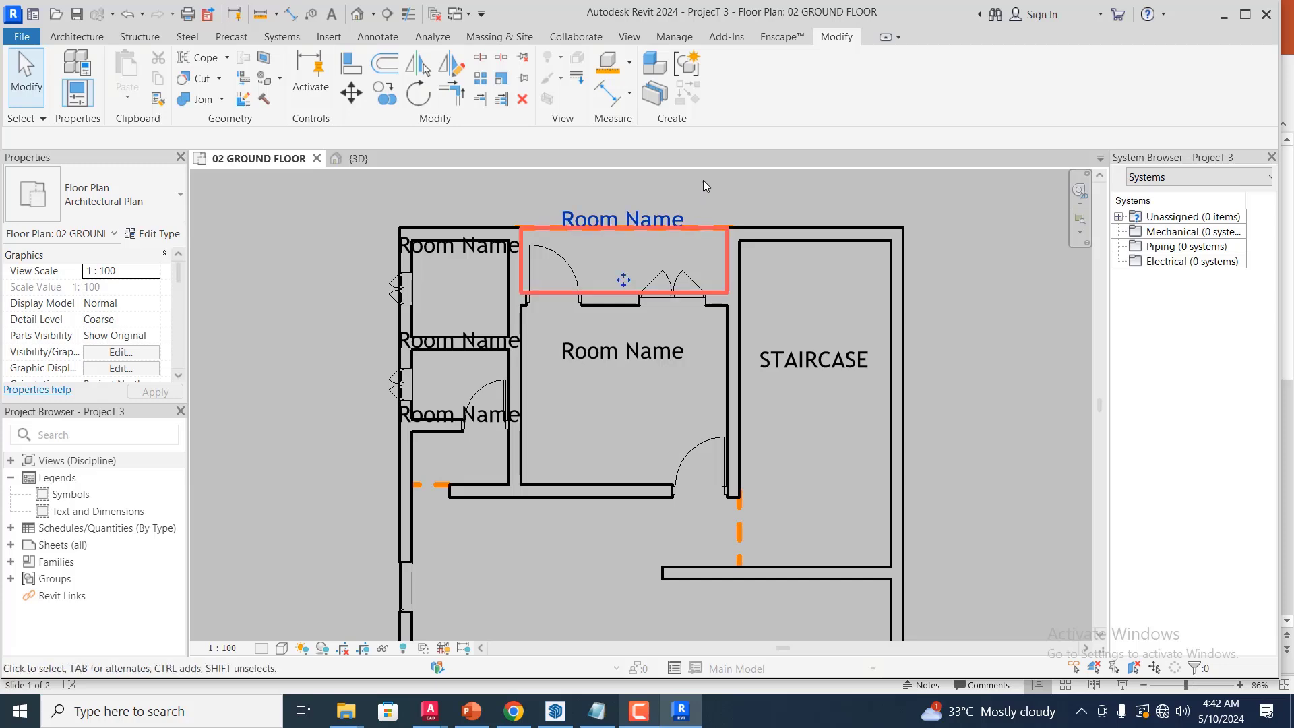
# - Move the room tag above the top-centre room down inside that room's boundary
pyautogui.click(633, 217)
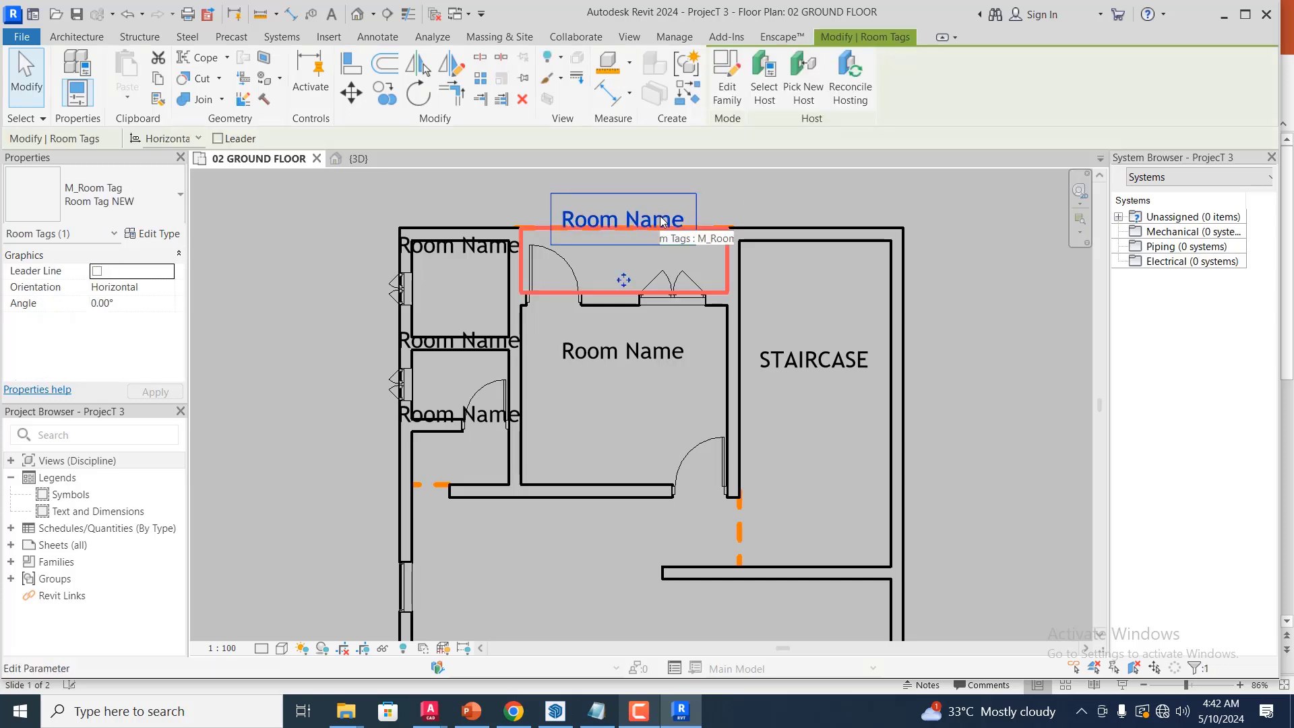
pyautogui.click(733, 192)
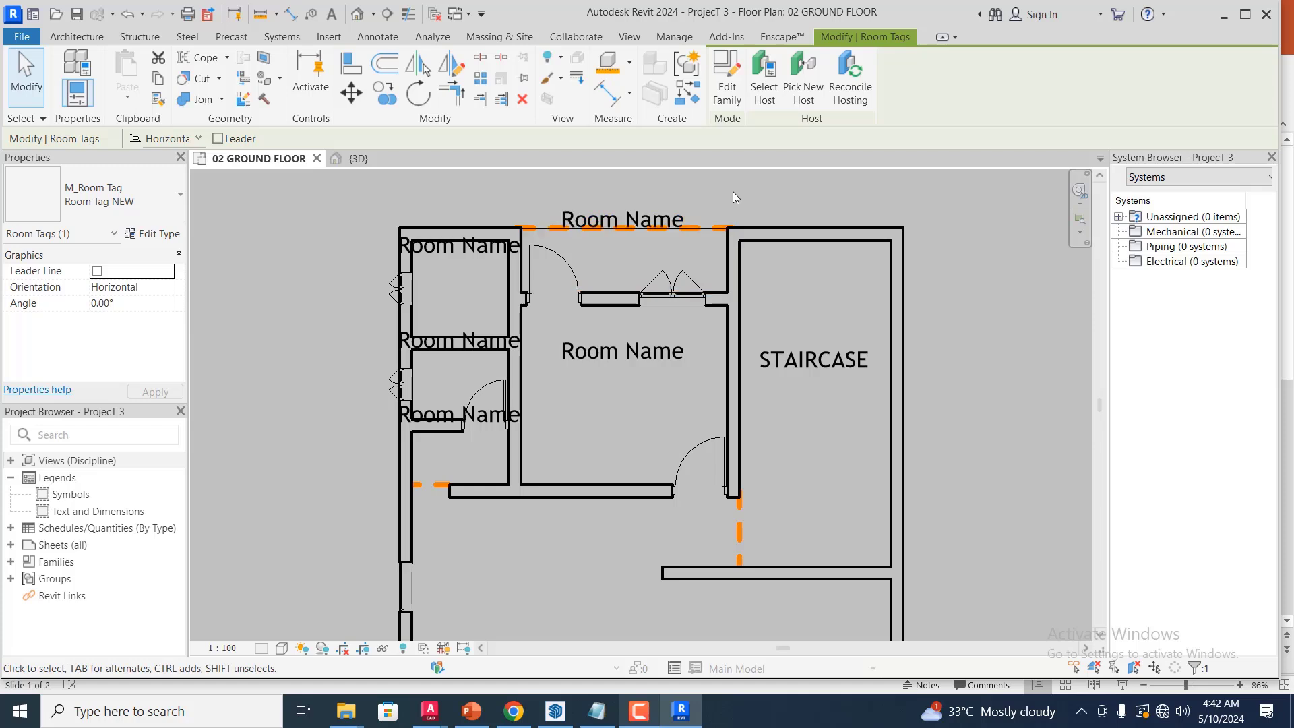
pyautogui.scroll(-2, 728, 243)
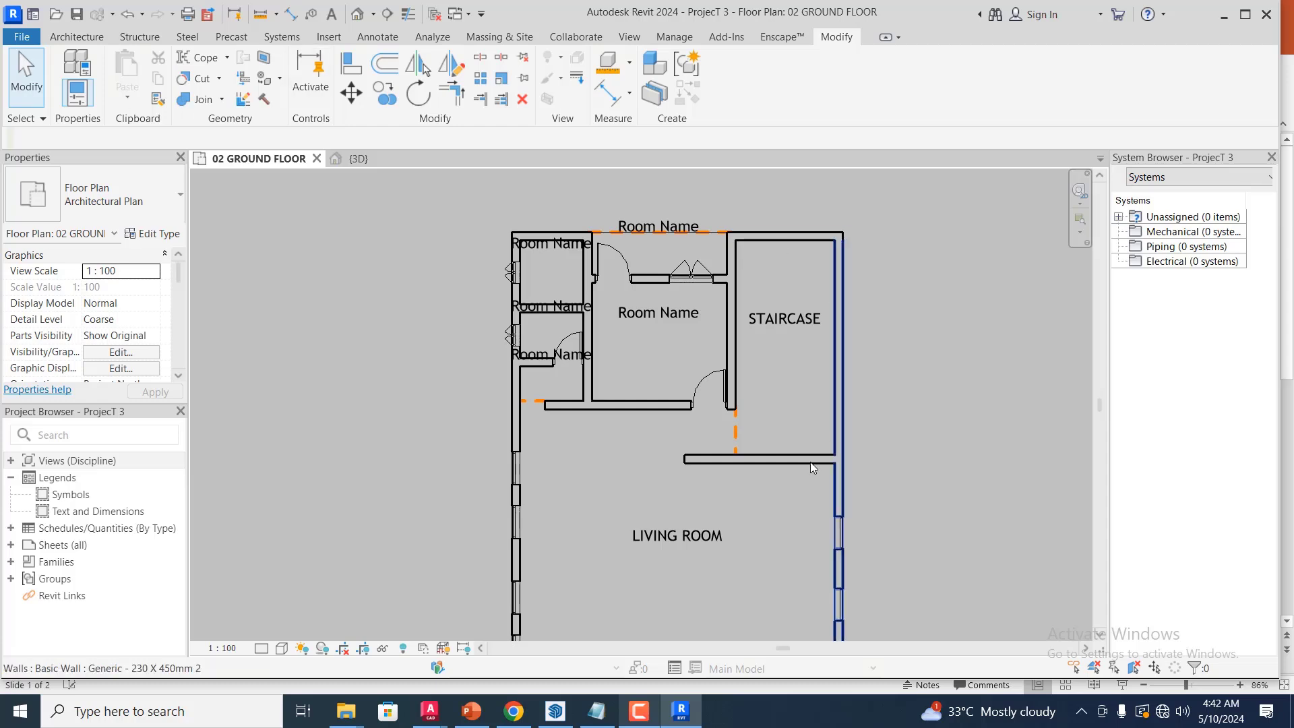
pyautogui.scroll(-1, 691, 342)
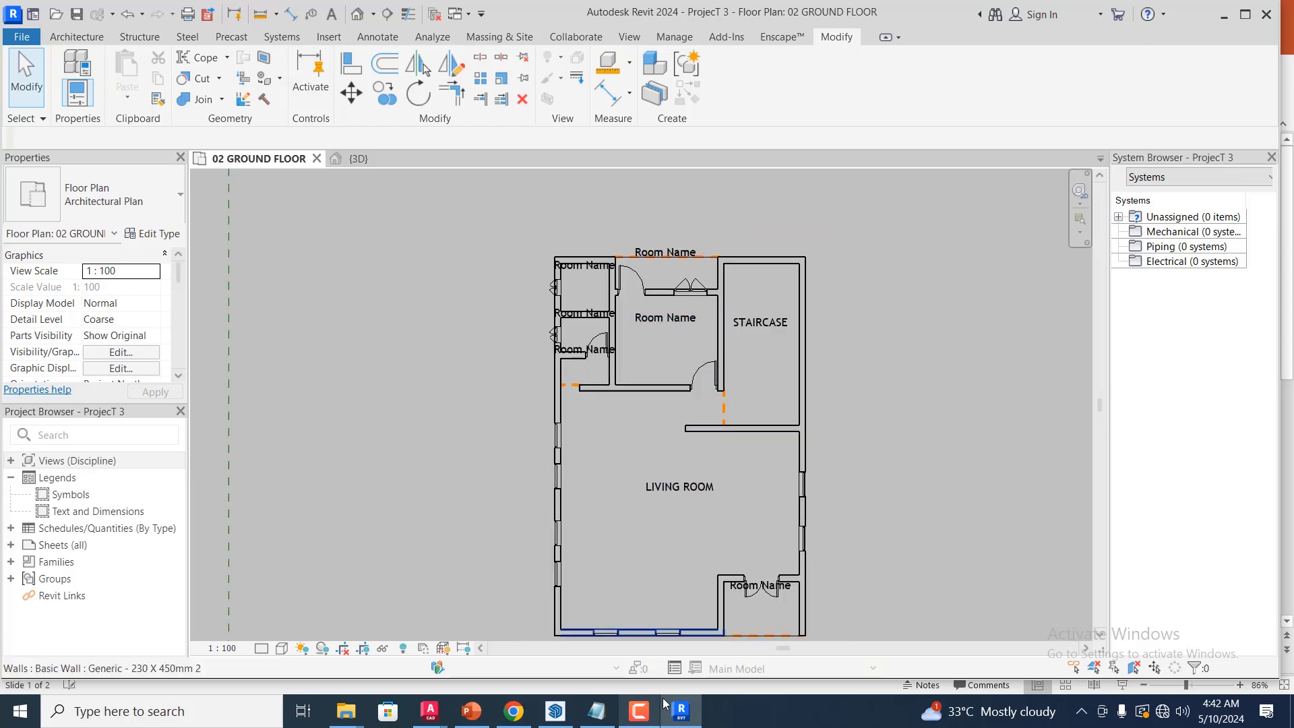
pyautogui.click(670, 249)
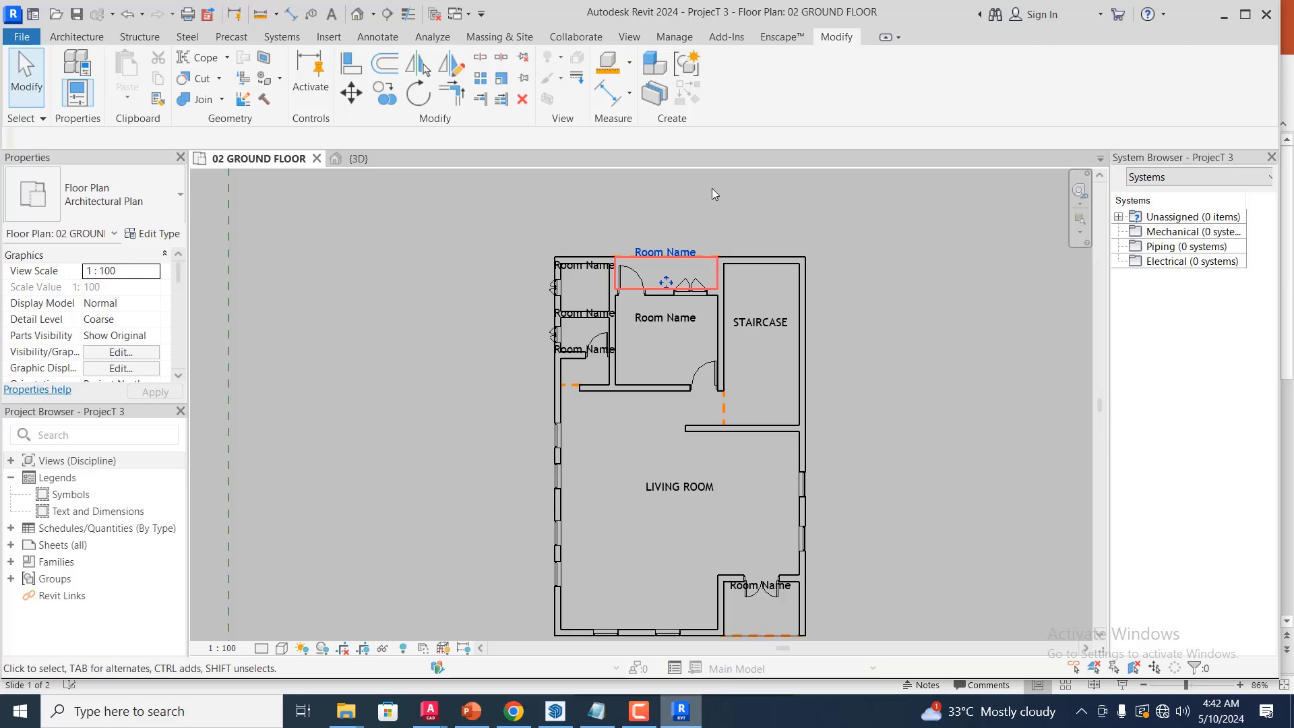
pyautogui.click(351, 91)
pyautogui.click(780, 201)
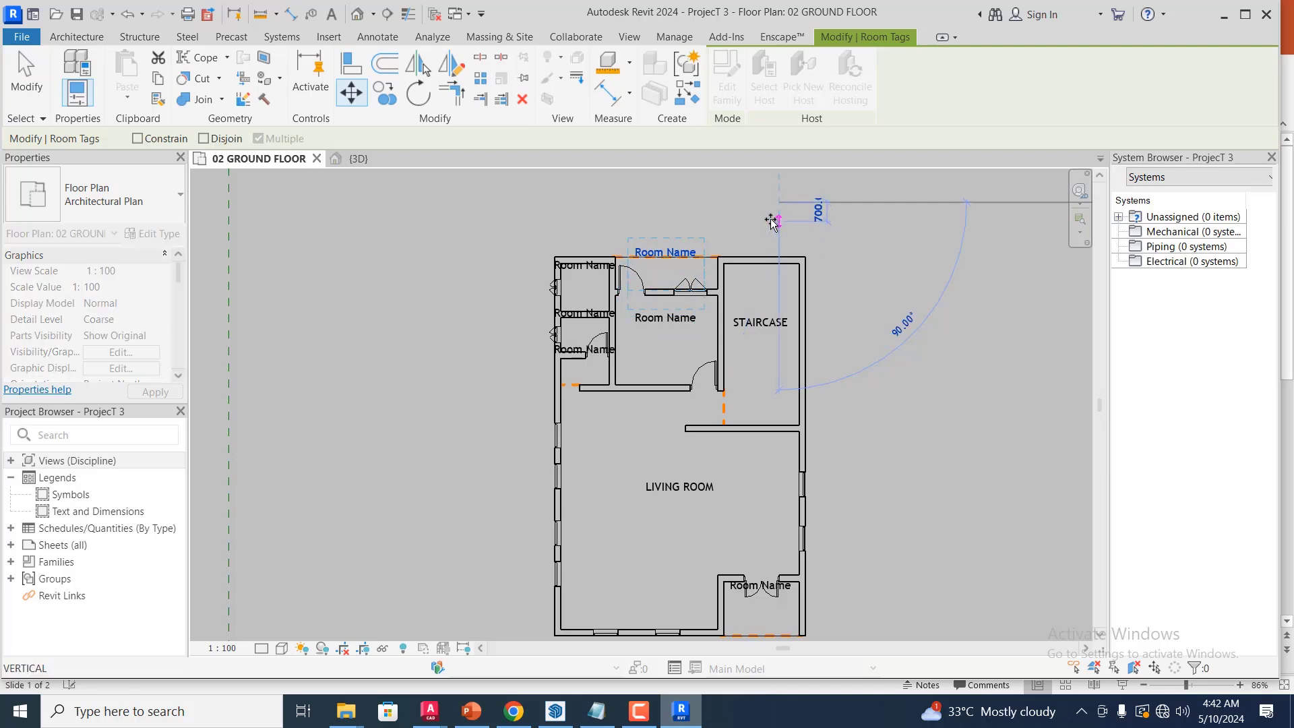
pyautogui.scroll(1, 684, 259)
pyautogui.click(706, 234)
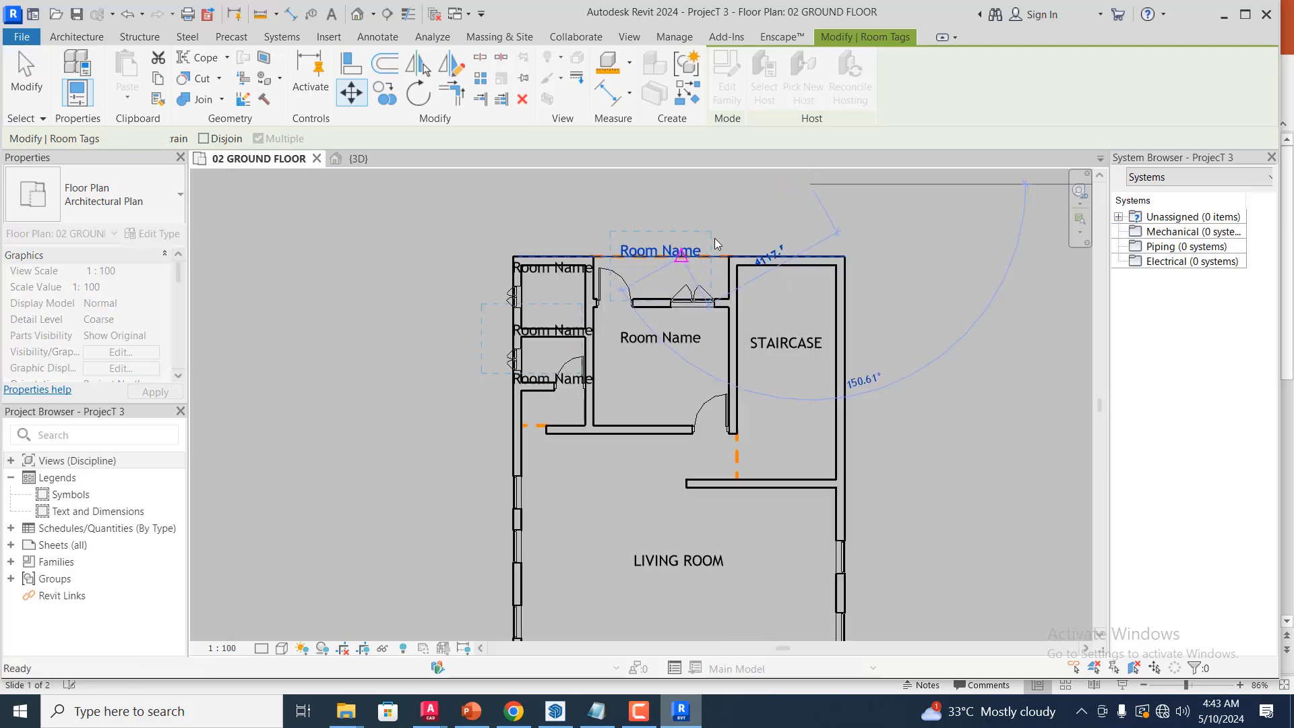
pyautogui.scroll(1, 712, 246)
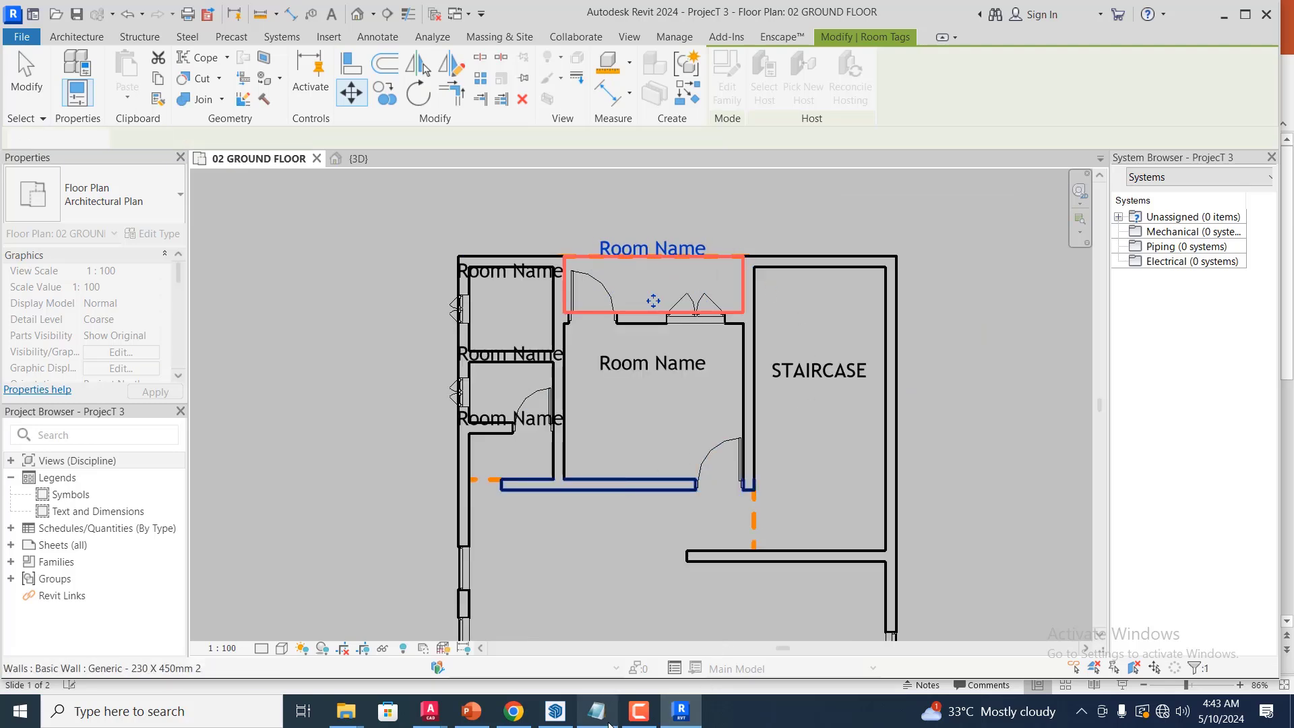
pyautogui.click(634, 720)
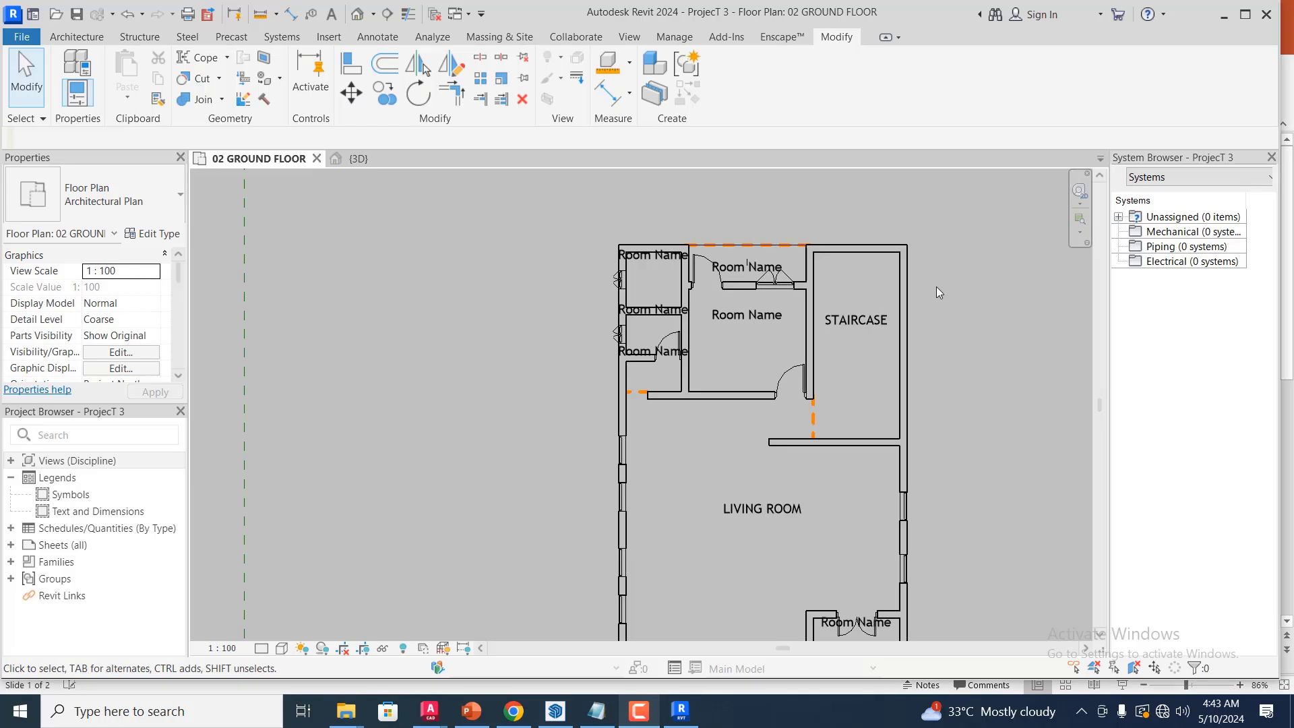
# - Move the central room's tag straight down toward the middle of the room
pyautogui.scroll(3, 936, 286)
pyautogui.scroll(1, 597, 351)
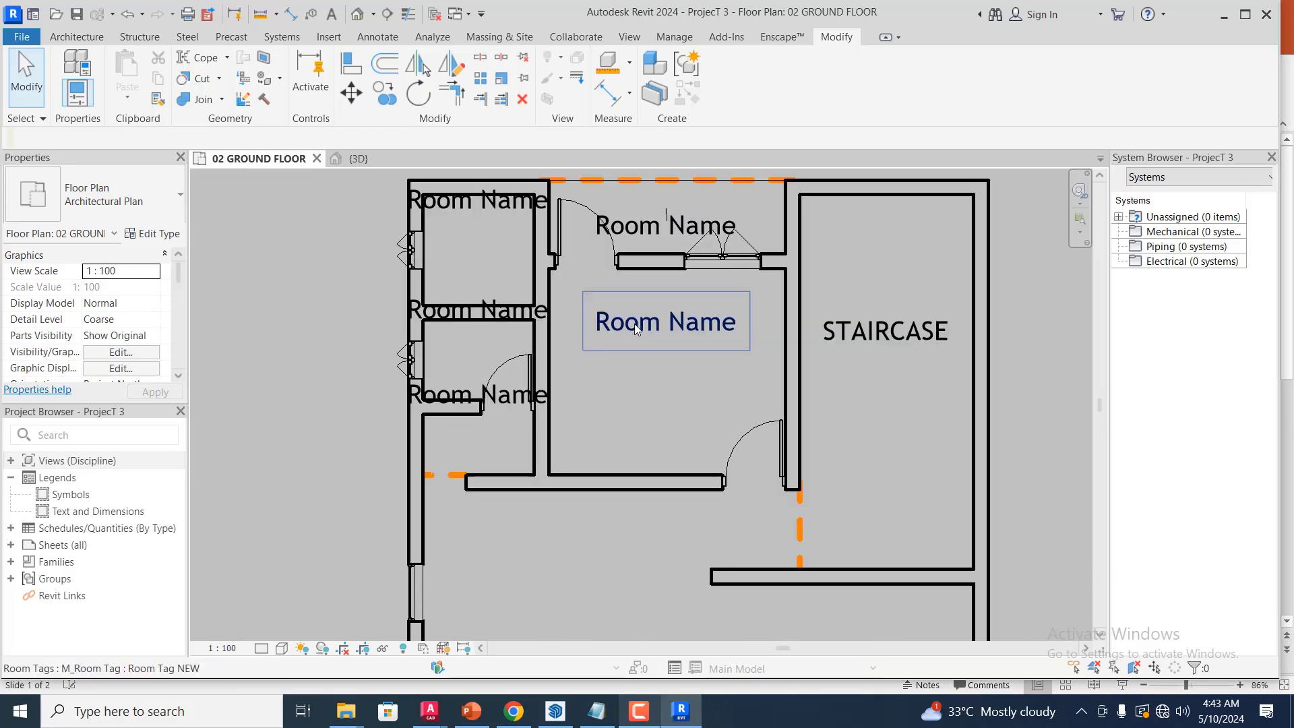
pyautogui.click(634, 323)
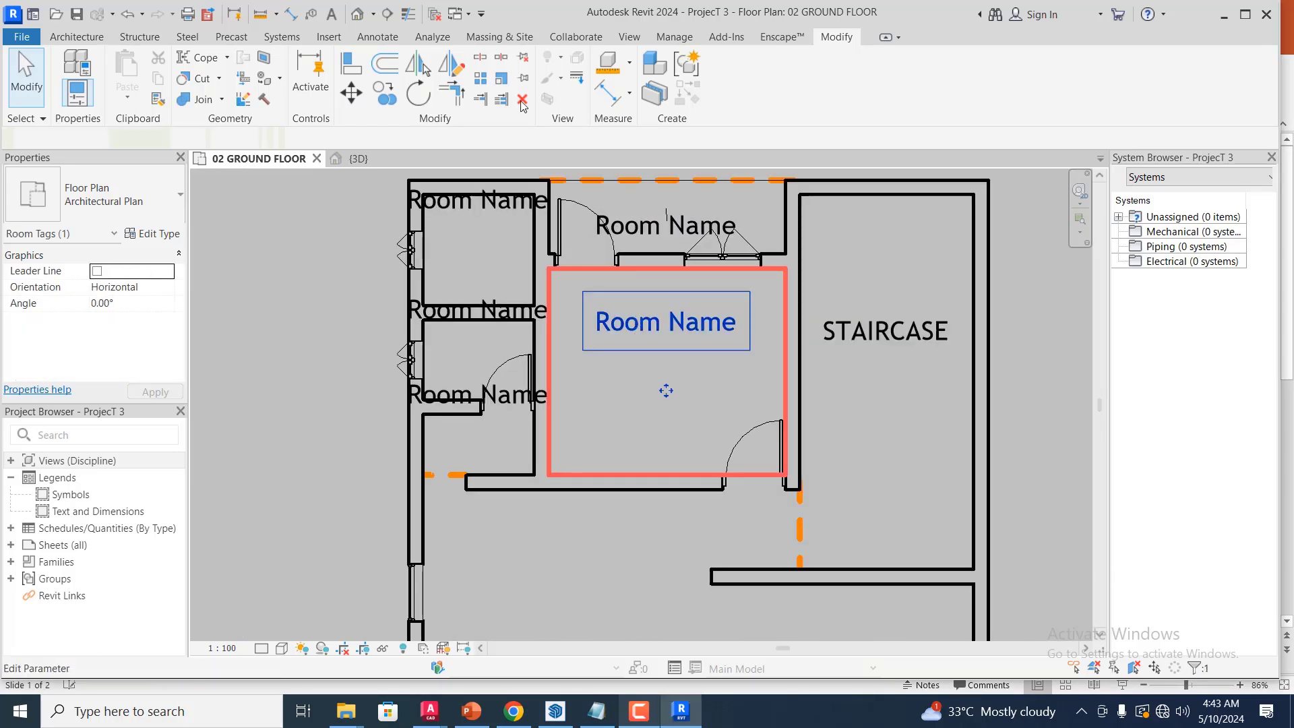
pyautogui.click(354, 94)
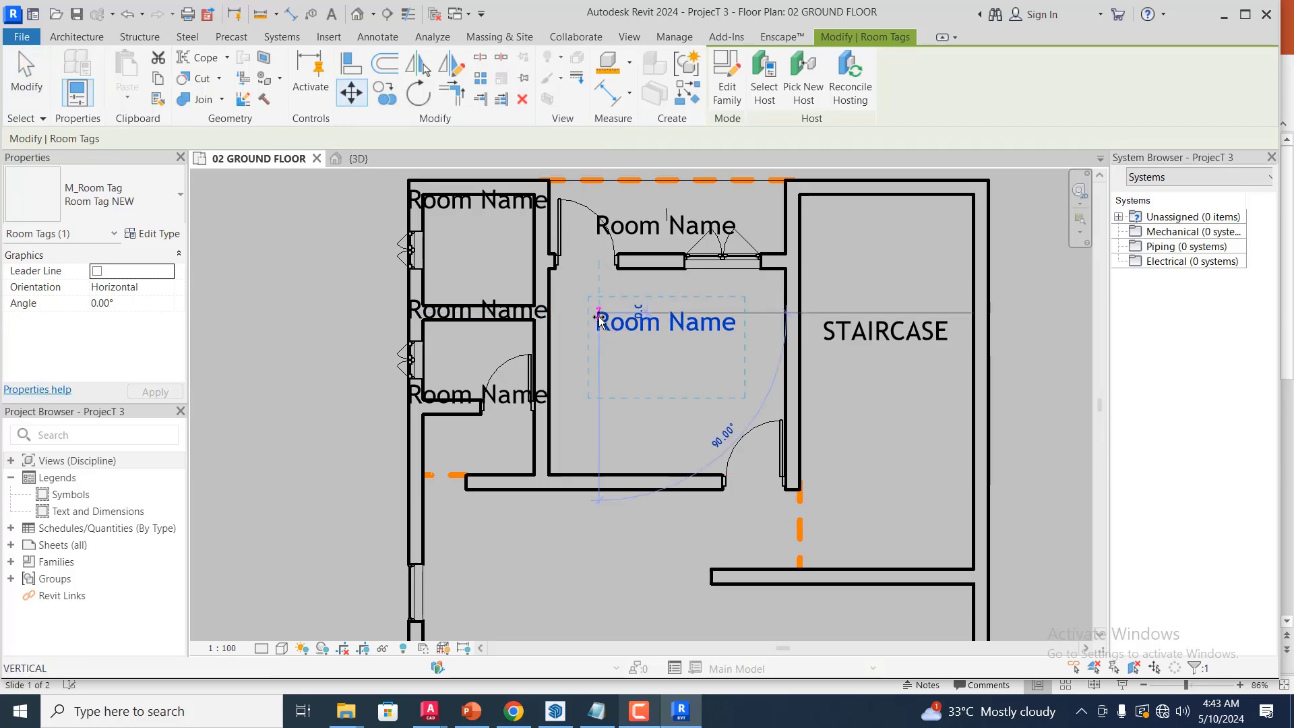
pyautogui.click(600, 324)
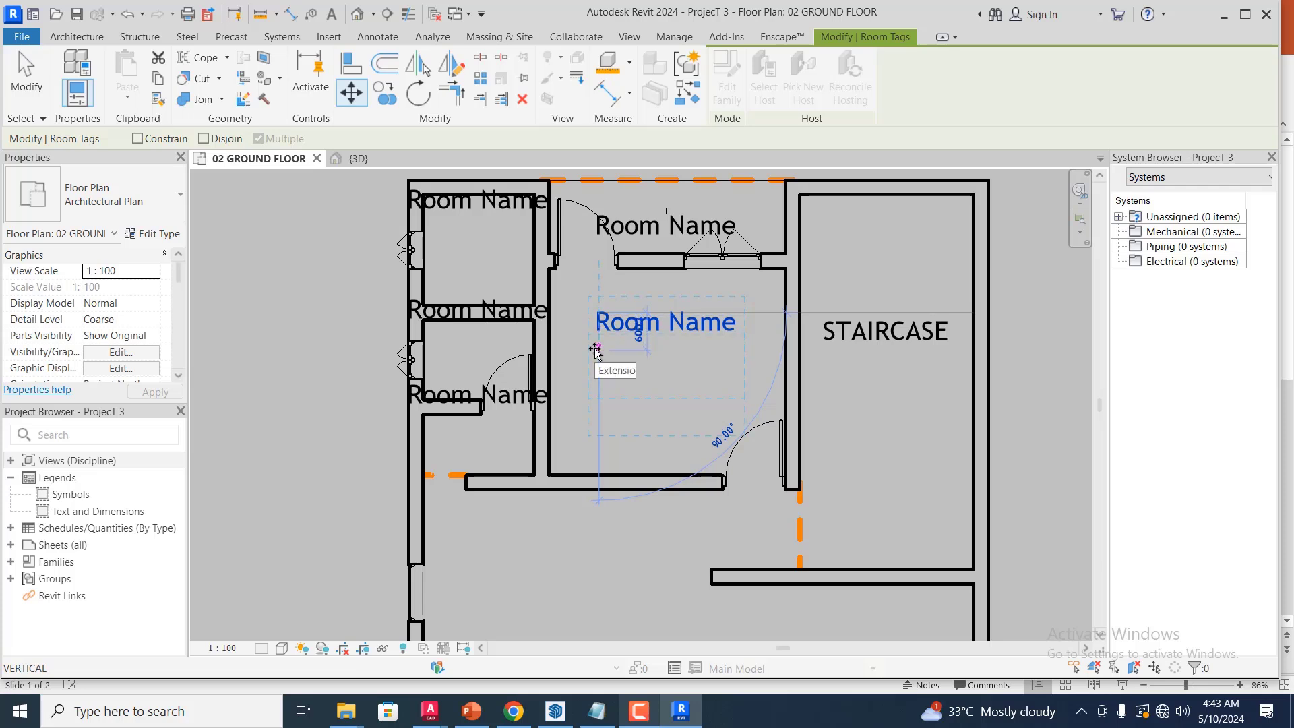
pyautogui.click(598, 359)
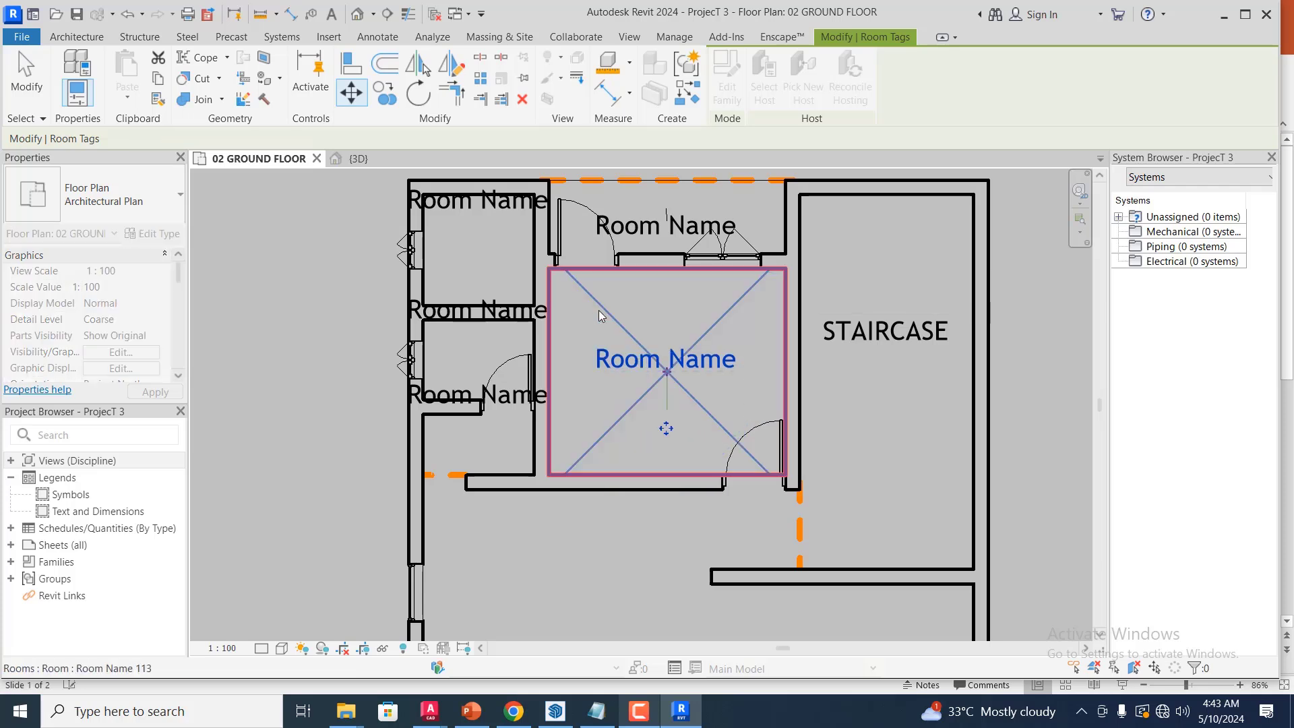
# - Move the top-left room's tag down to the middle of the room, level with its window
pyautogui.click(493, 203)
pyautogui.press('Escape')
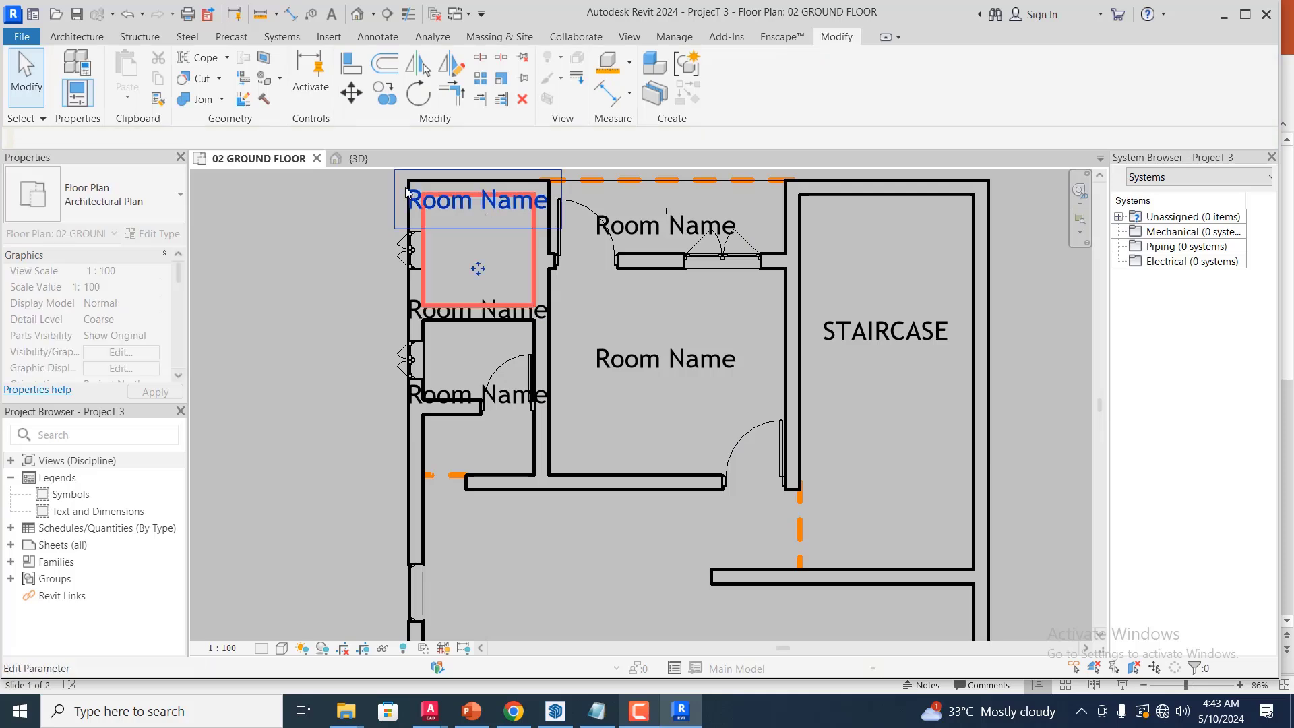
pyautogui.click(427, 222)
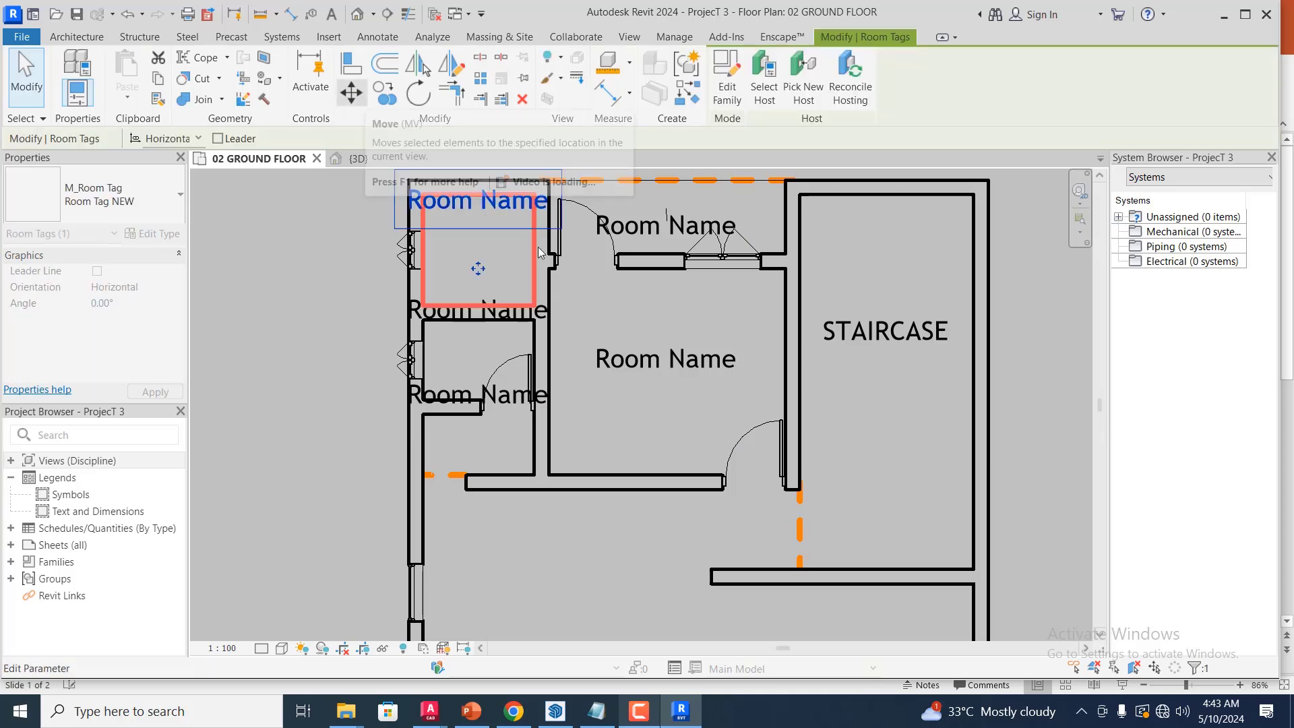
pyautogui.press('m')
pyautogui.press('v')
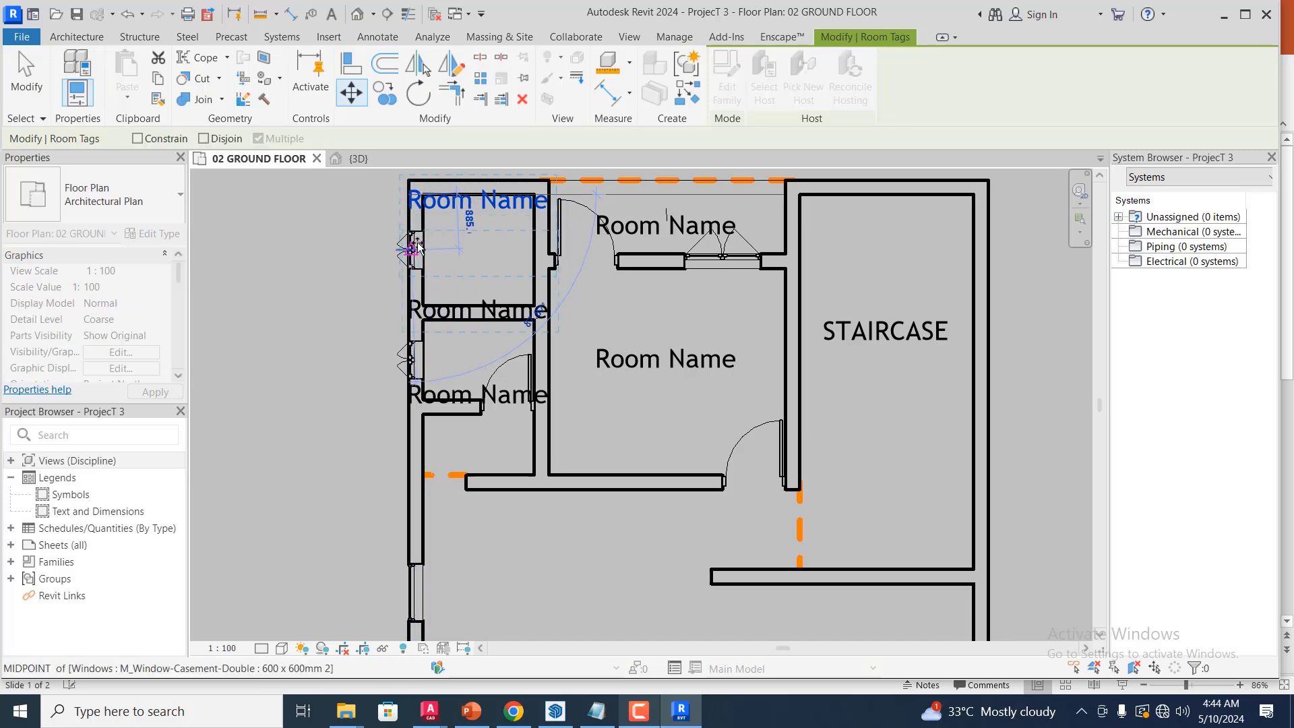
pyautogui.click(416, 244)
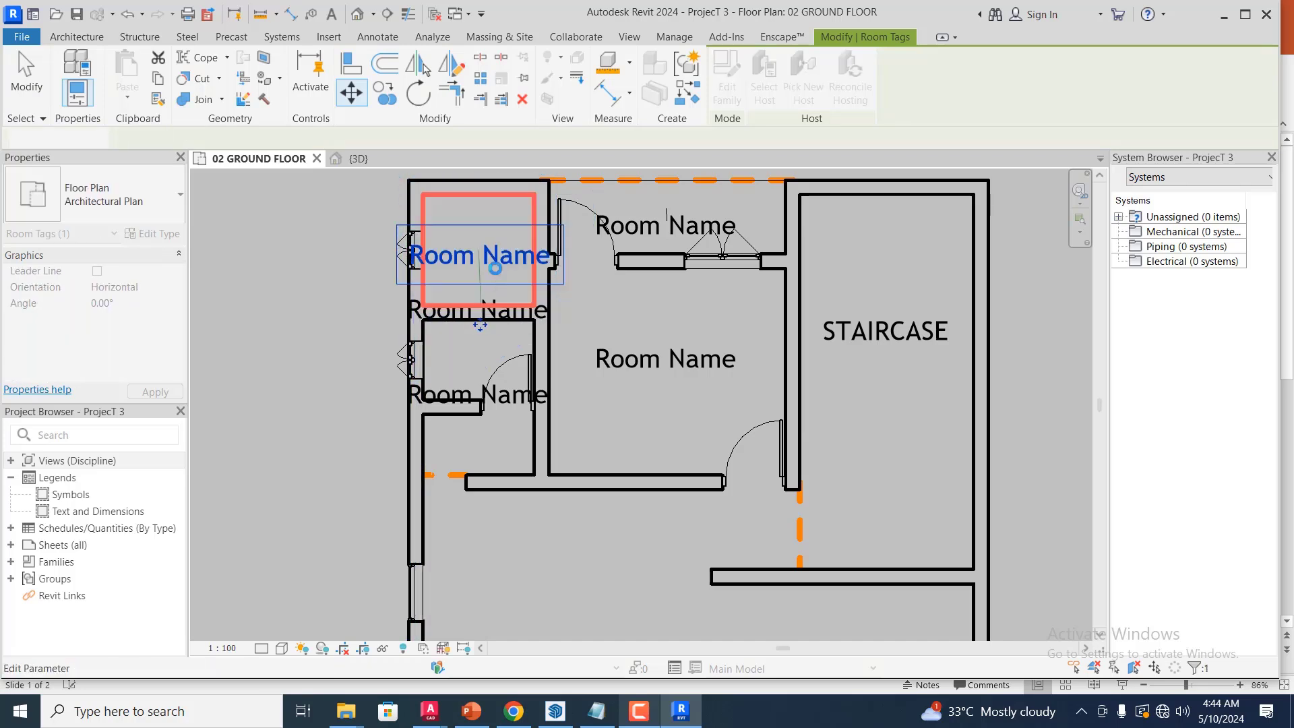
# - Rename the top-left room as STORE through its room tag
pyautogui.click(510, 263)
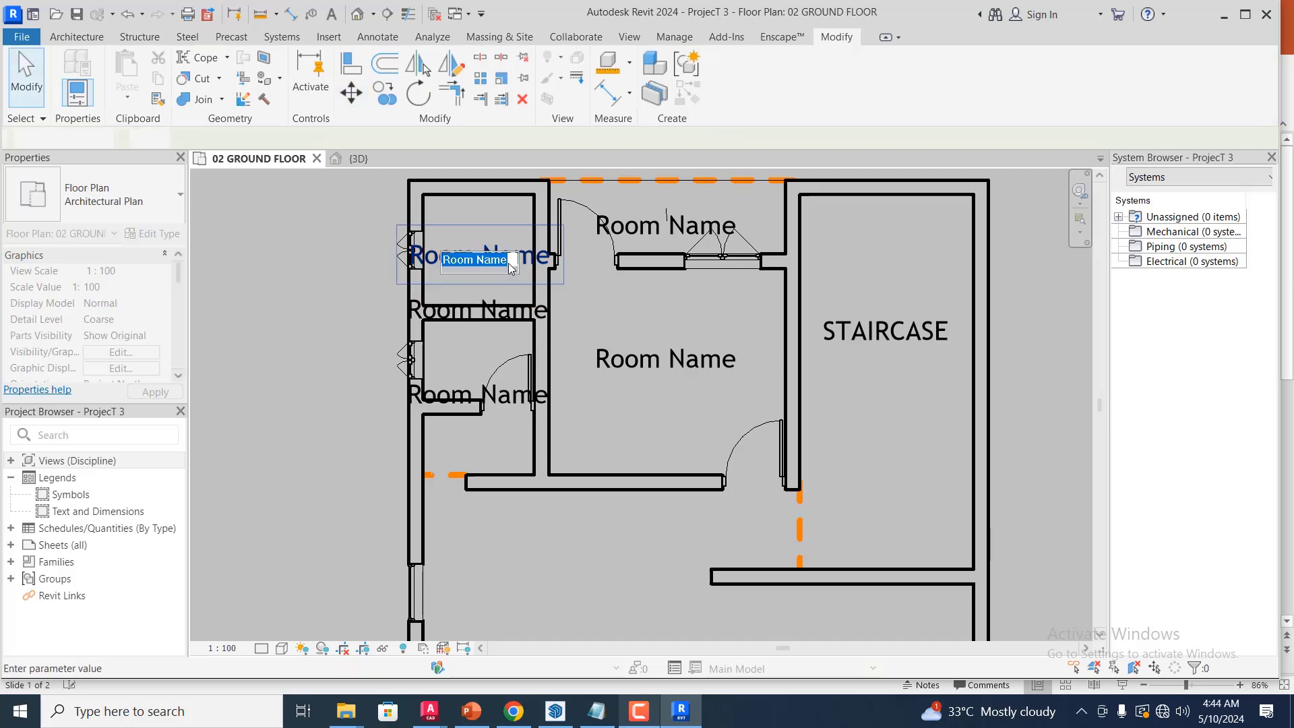
pyautogui.moveTo(513, 265); pyautogui.dragTo(435, 266)
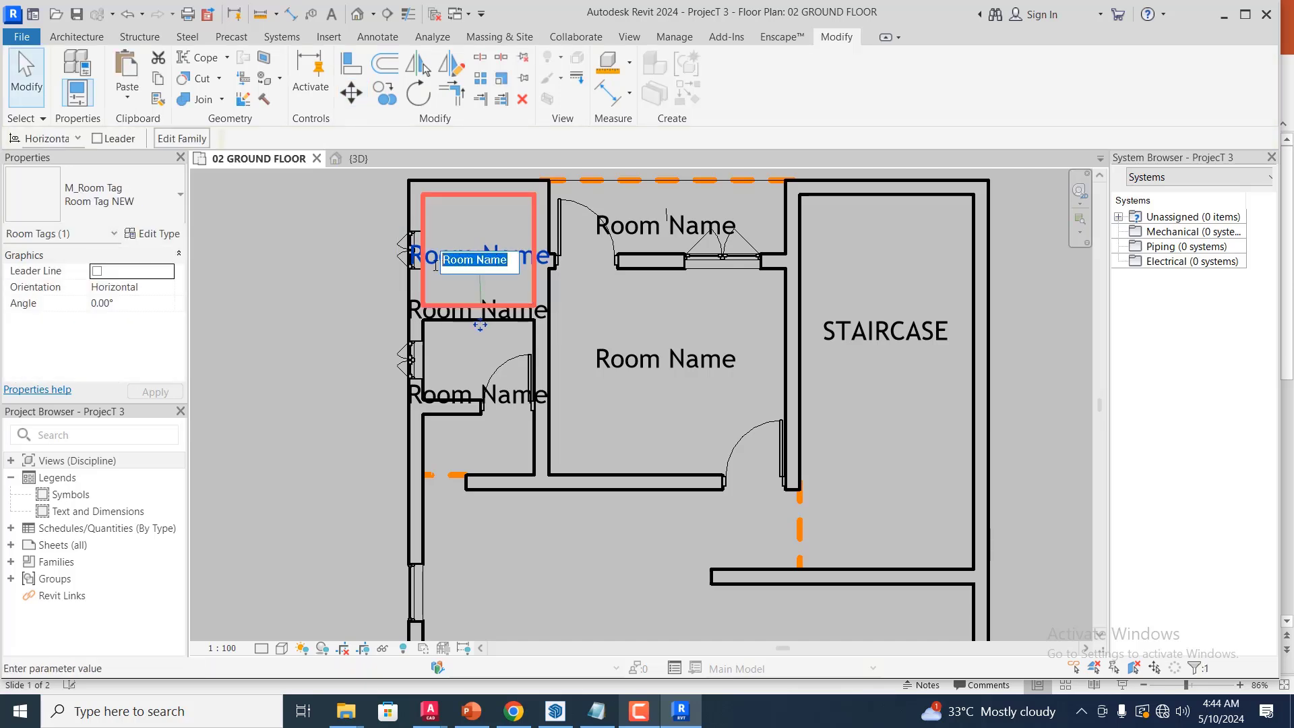
pyautogui.write('STORE')
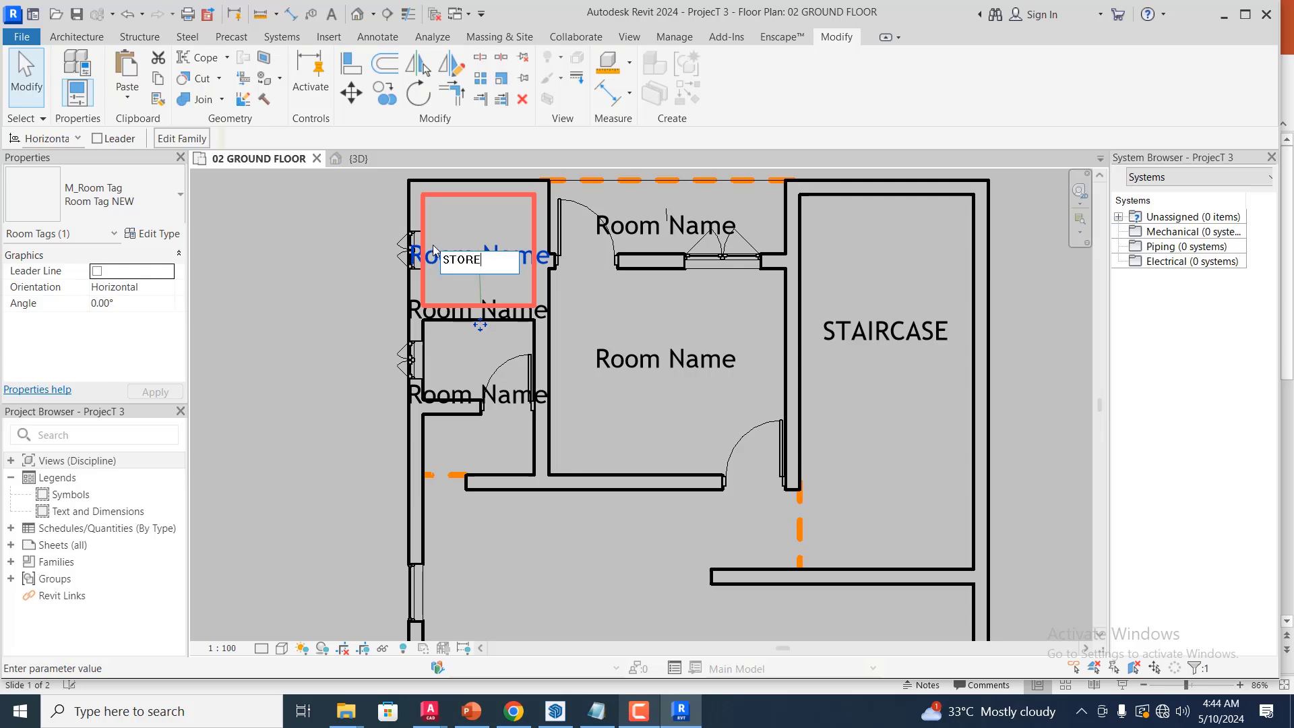
pyautogui.click(433, 250)
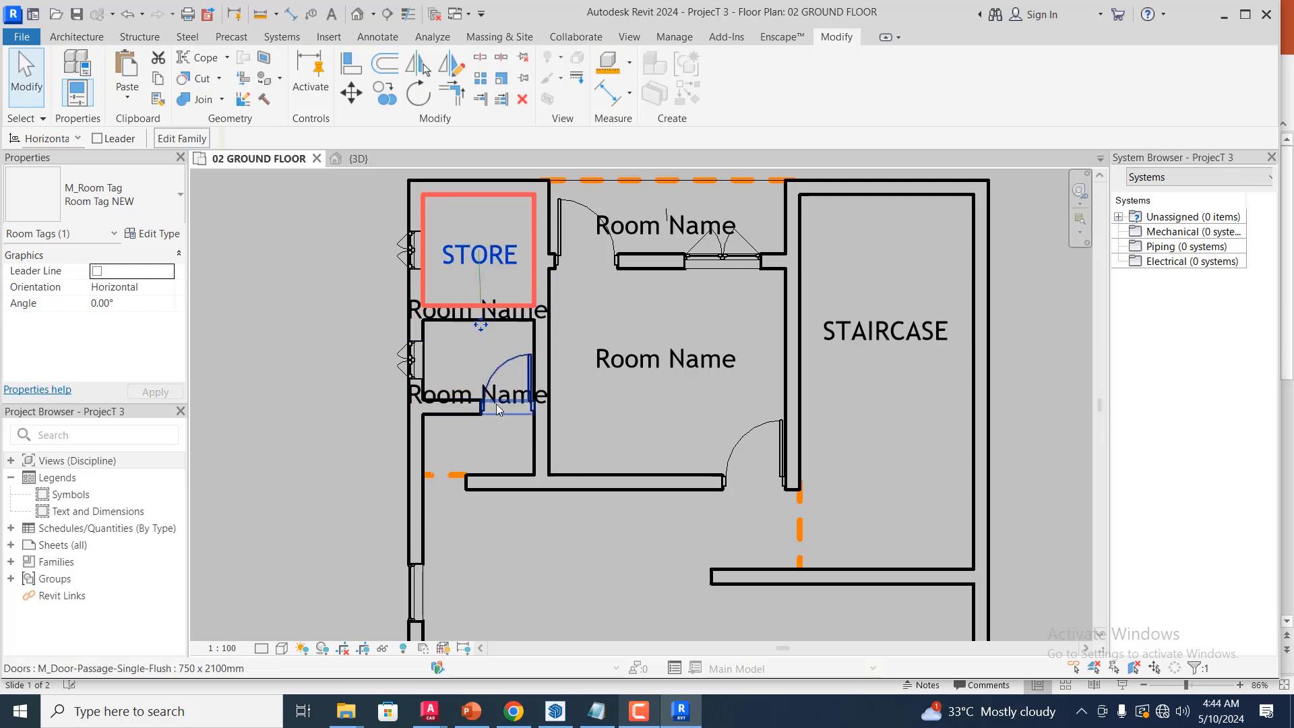
# - Try to move the wall between the STORE and the room below it downward, and undo that move
pyautogui.click(520, 313)
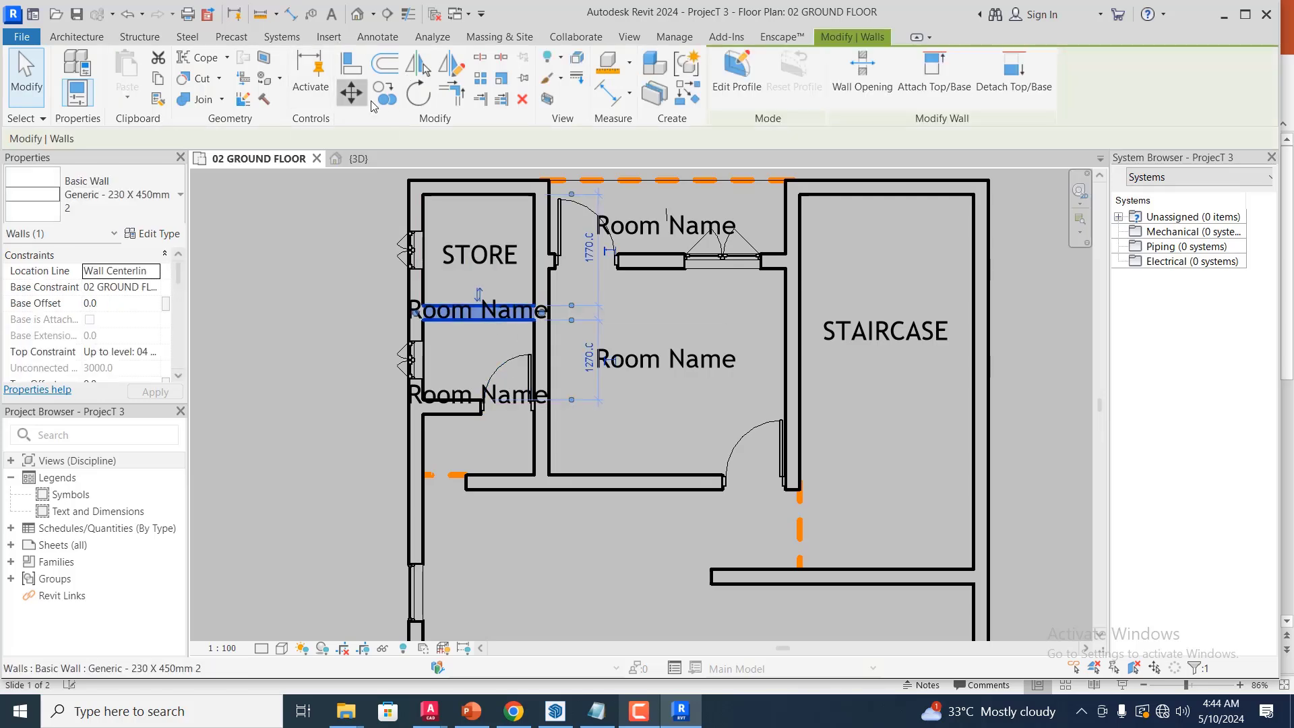
pyautogui.click(351, 92)
pyautogui.click(416, 312)
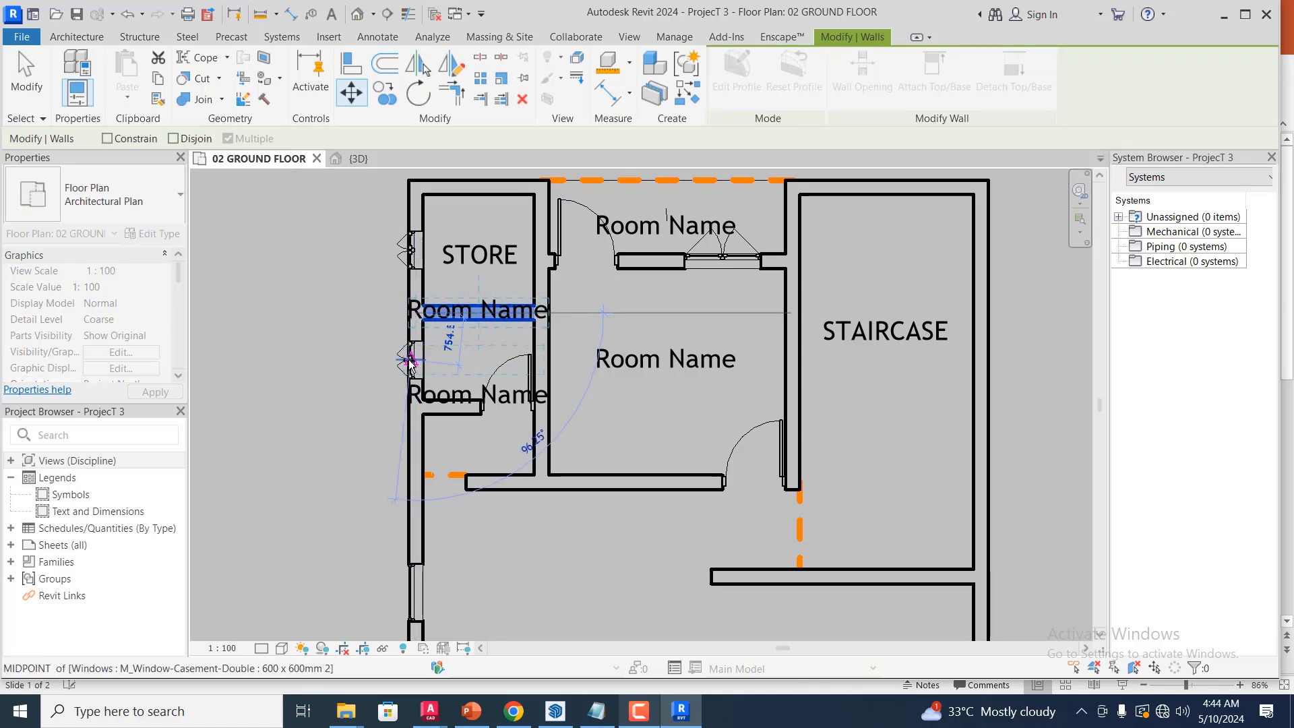
pyautogui.click(414, 351)
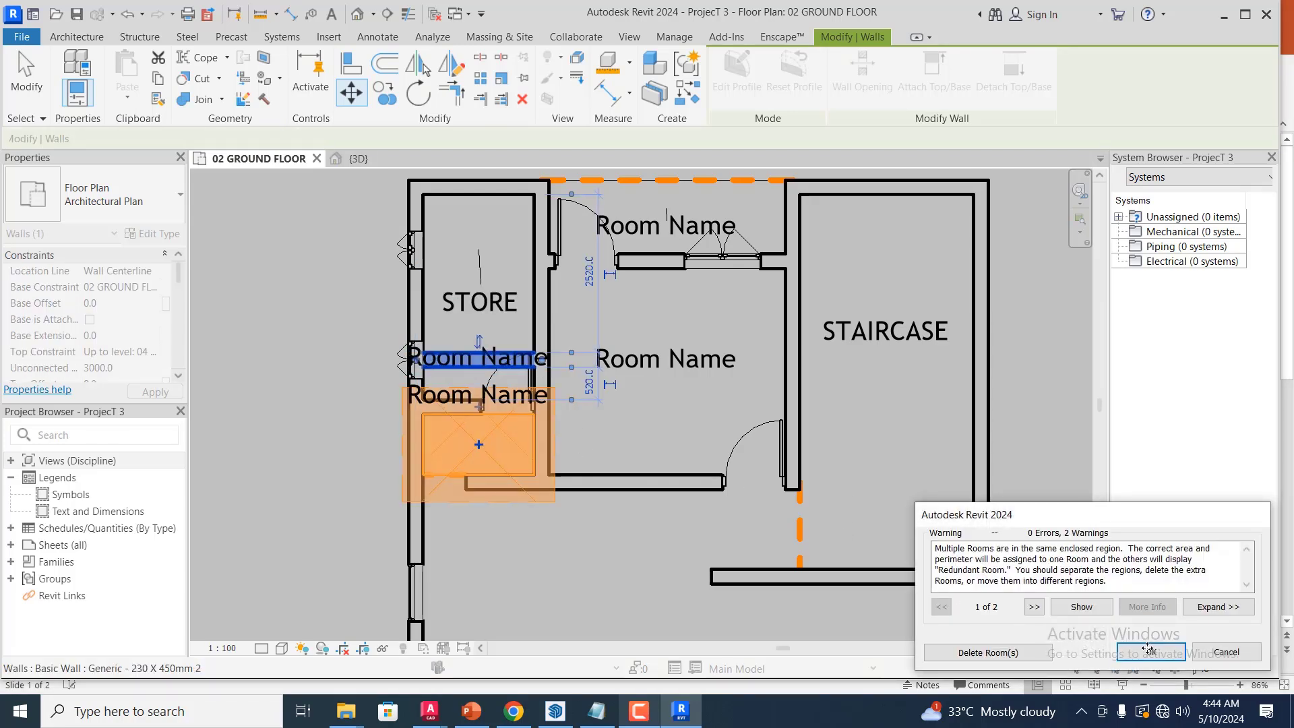
pyautogui.click(1148, 651)
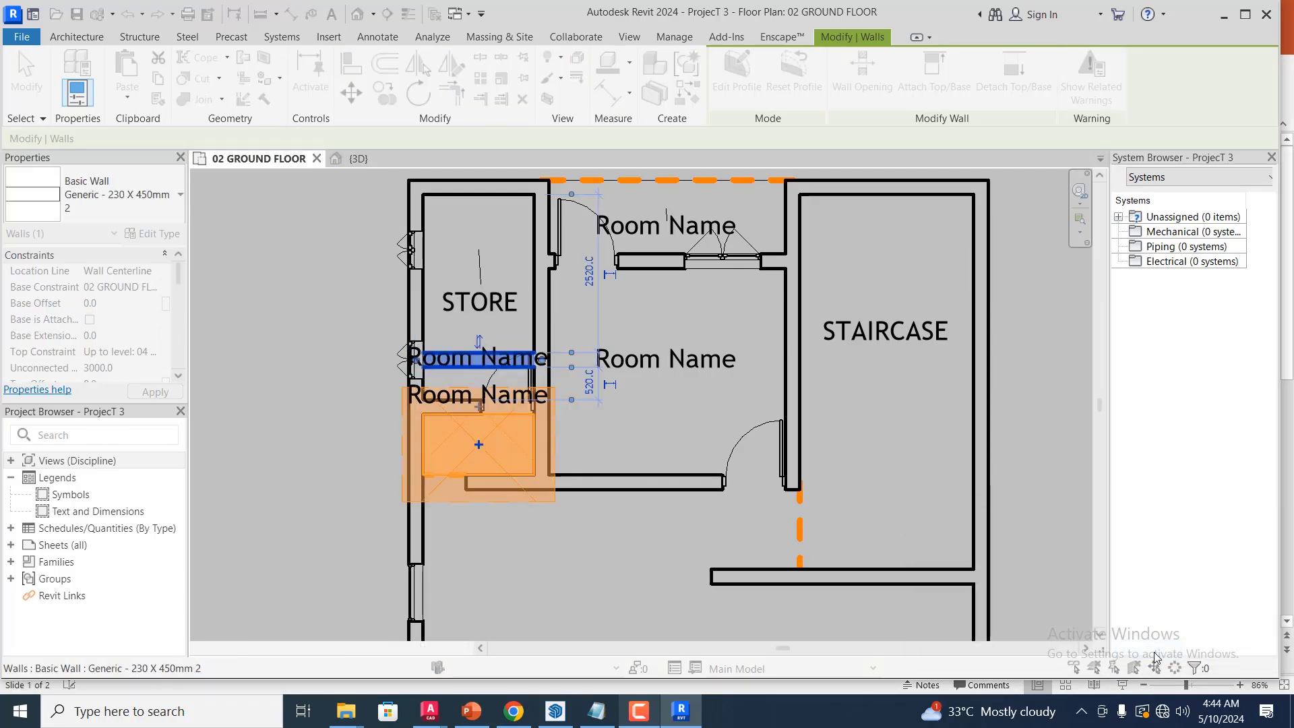
pyautogui.click(319, 287)
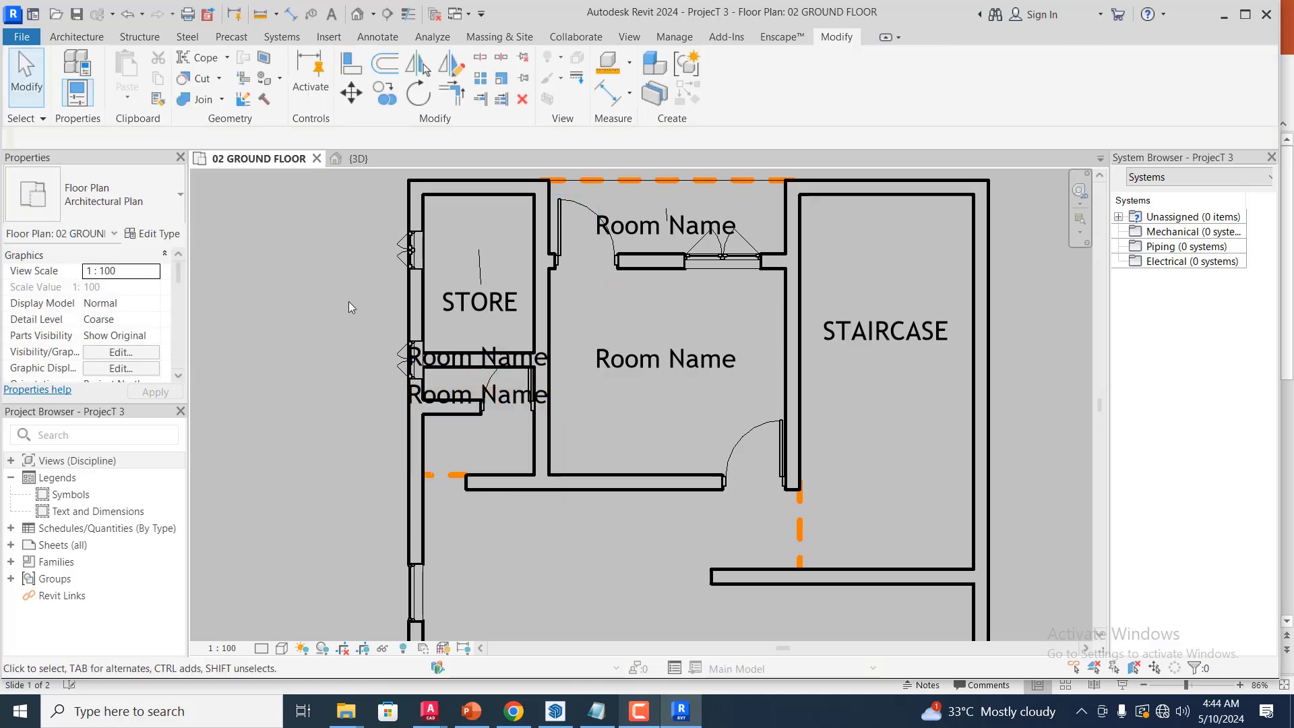
pyautogui.hotkey('ctrl', 'z')
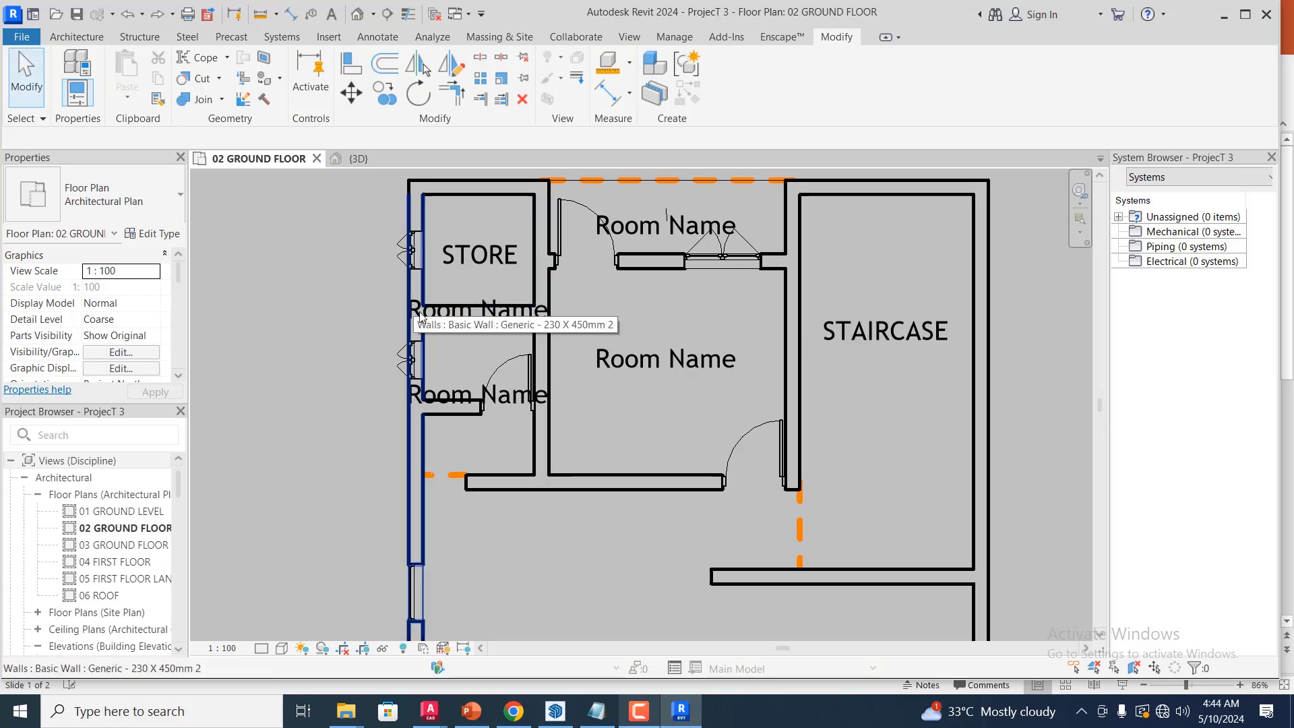
# - Move the tag of the room below the STORE off the dividing wall, down into its room beside the window
pyautogui.scroll(2, 565, 300)
pyautogui.scroll(1, 592, 323)
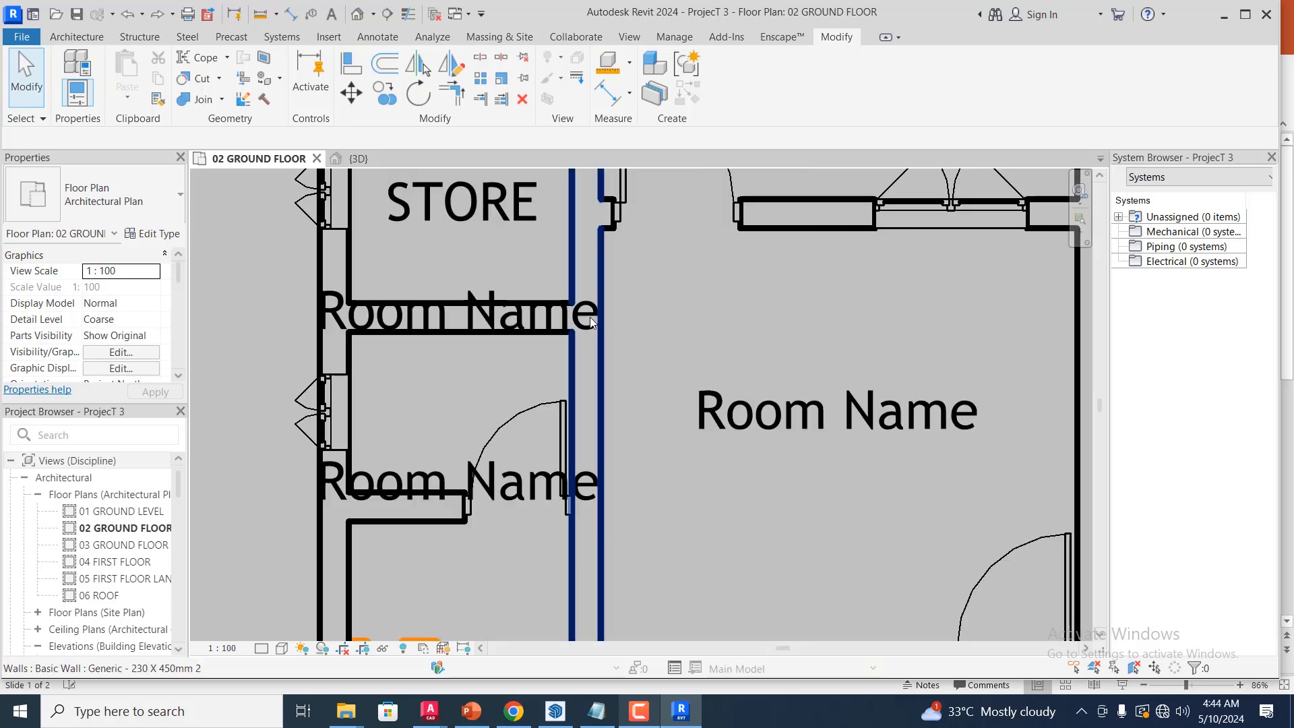
pyautogui.scroll(-2, 575, 301)
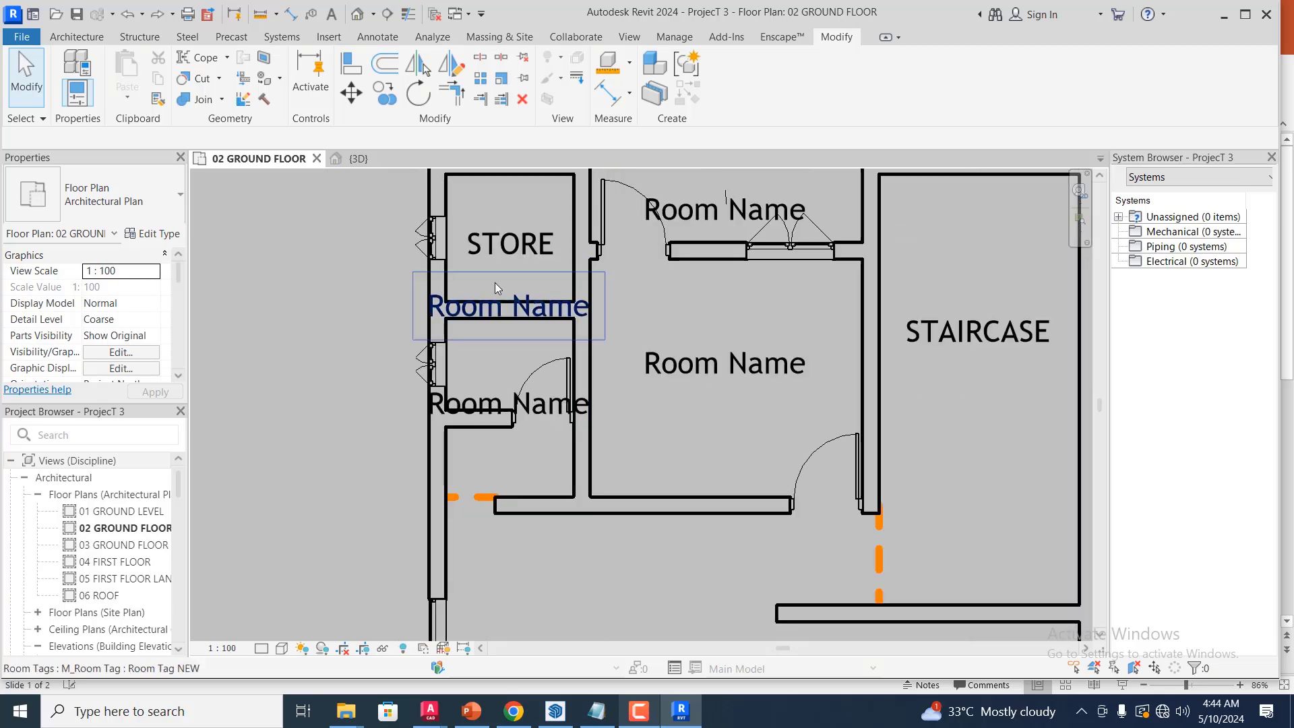
pyautogui.click(524, 281)
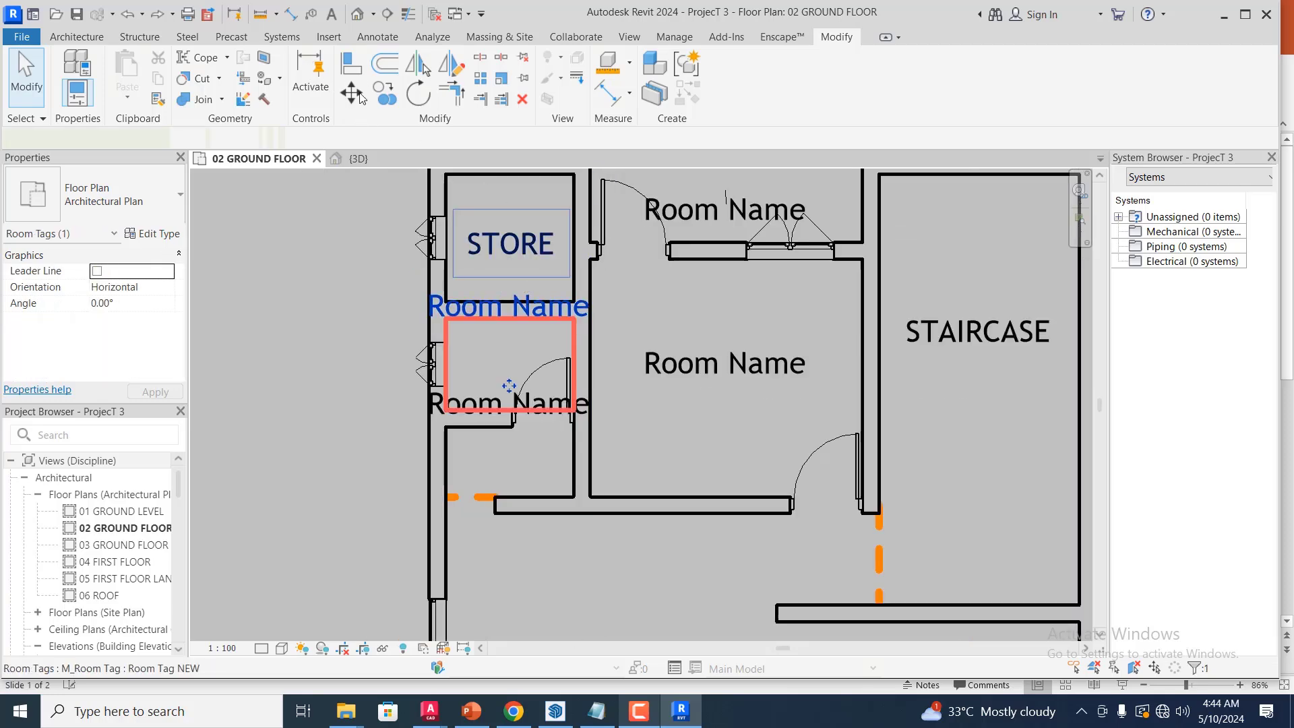
pyautogui.click(353, 95)
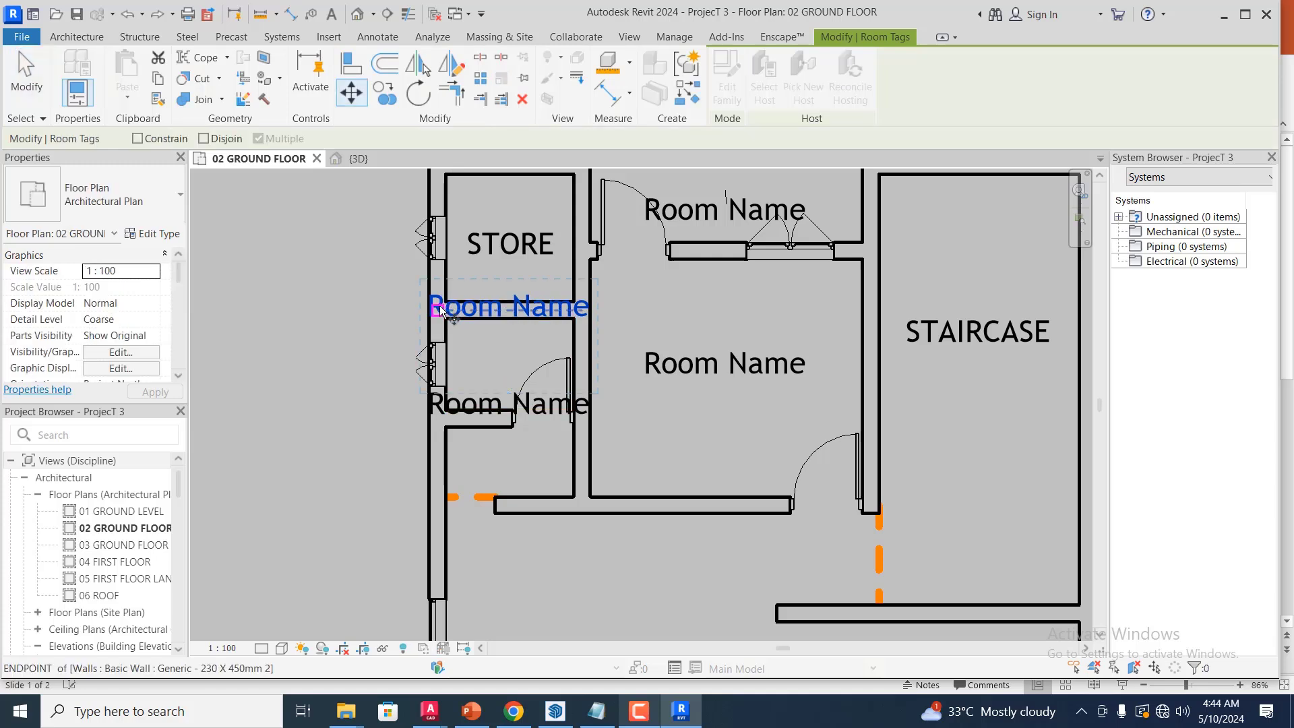
pyautogui.click(439, 310)
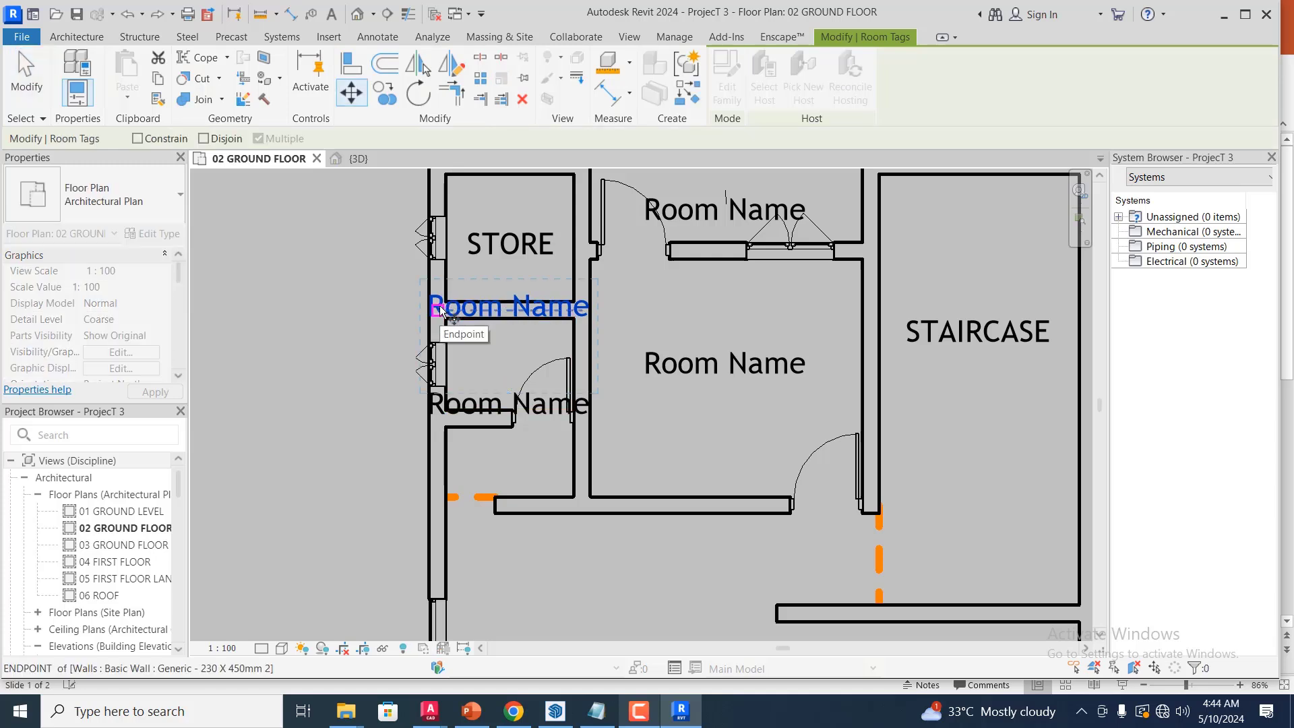
pyautogui.click(440, 369)
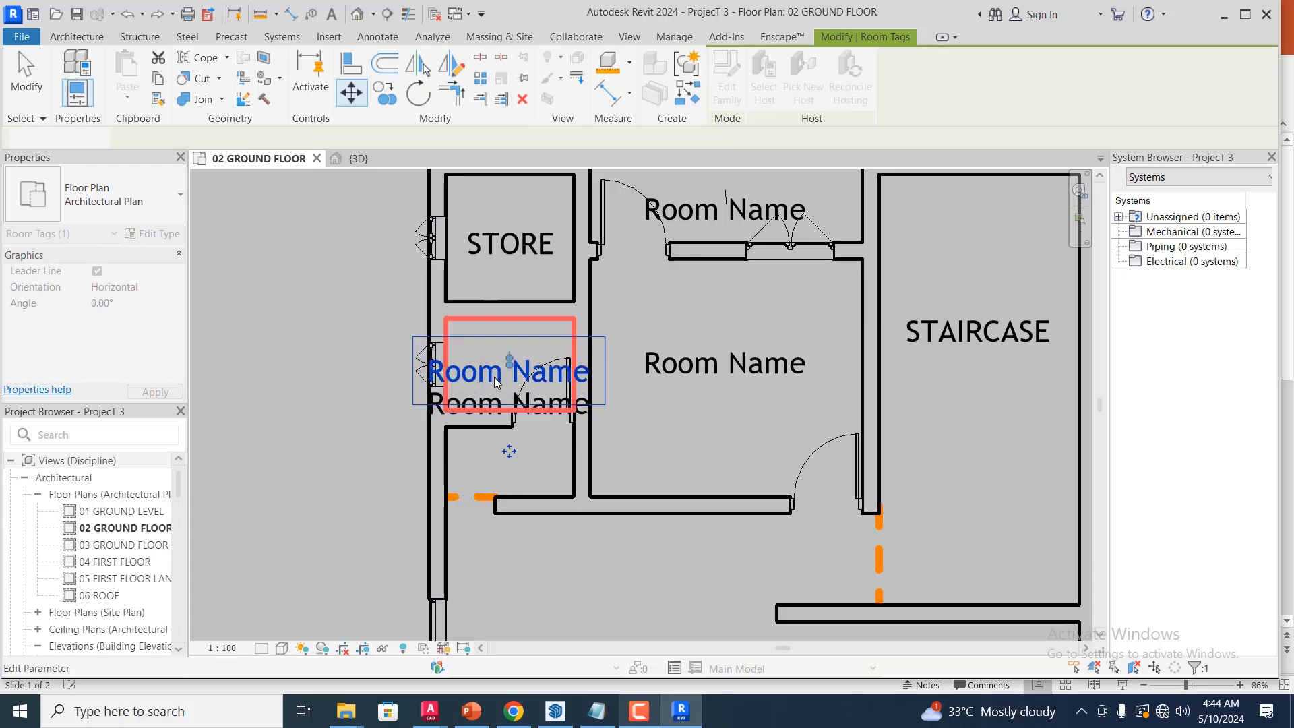
pyautogui.click(310, 346)
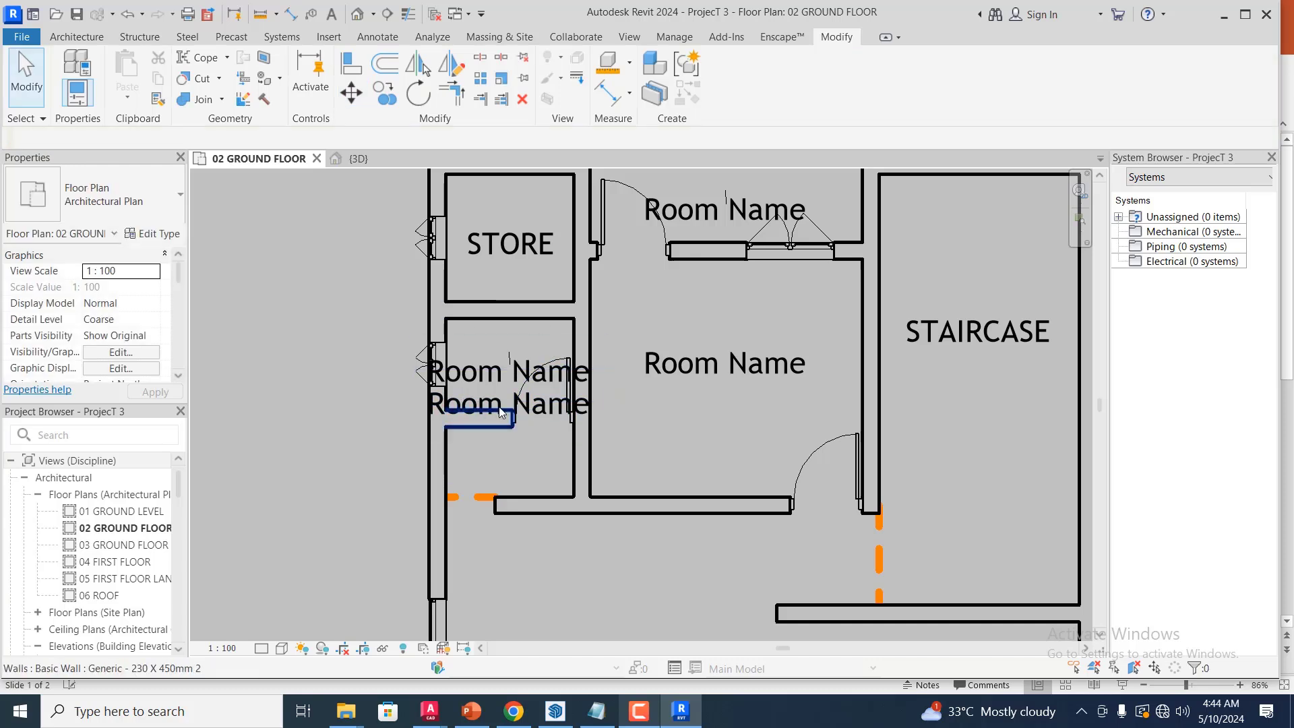
# - Rename the room directly below the STORE as TB through its room tag
pyautogui.click(487, 377)
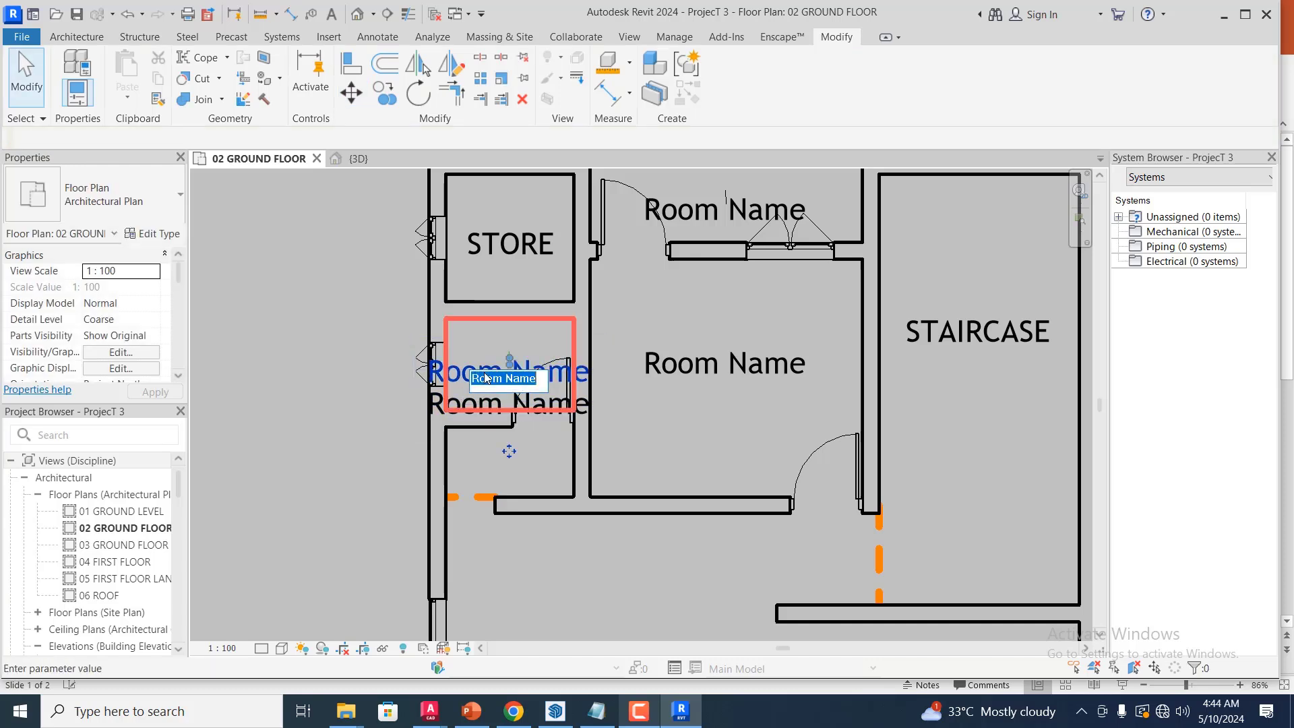
pyautogui.click(529, 381)
pyautogui.write('T')
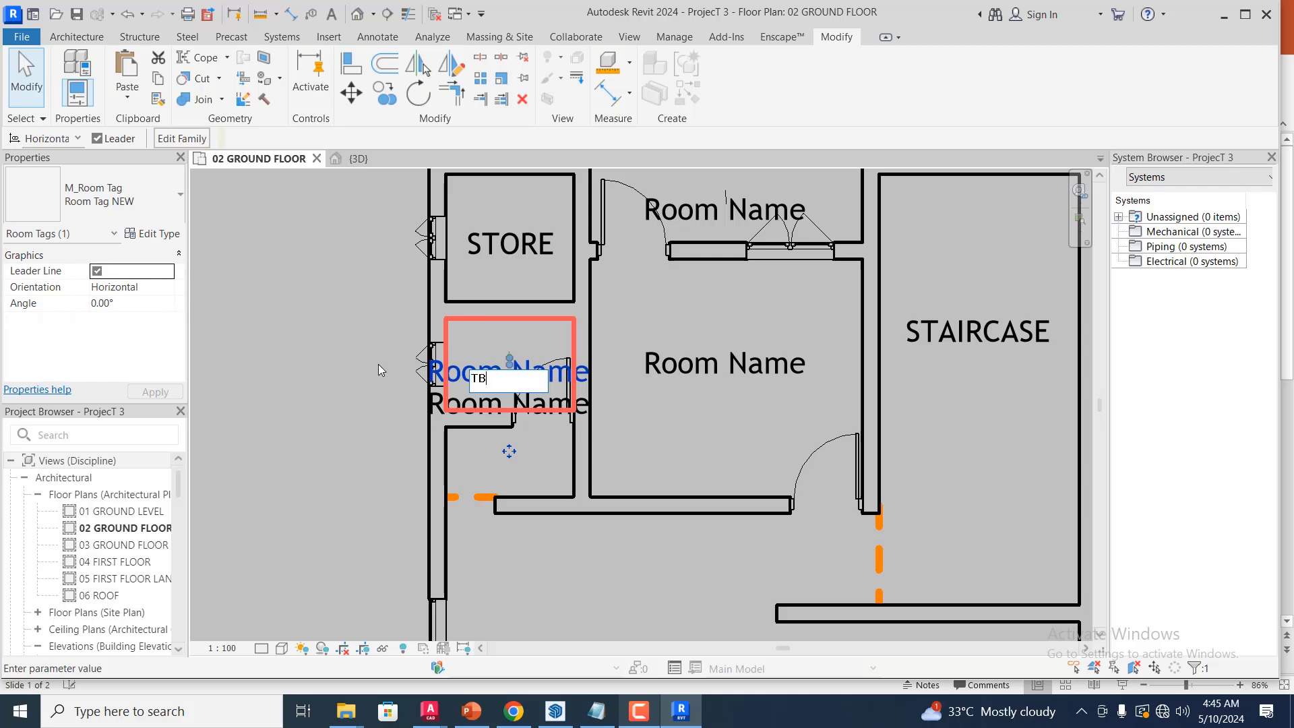
pyautogui.write('B')
pyautogui.press('Return')
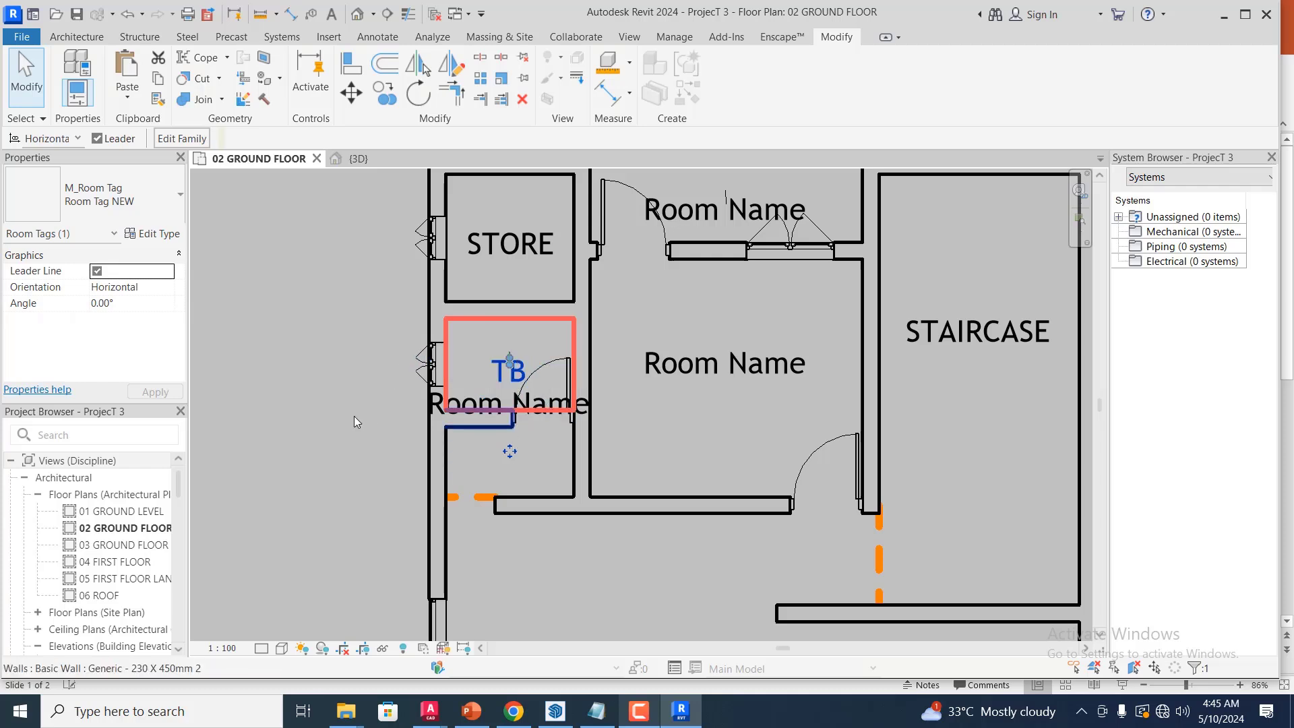
# - Move the tag of the small room below the TB down into the middle of its room and rename that room LOBBY
pyautogui.click(467, 405)
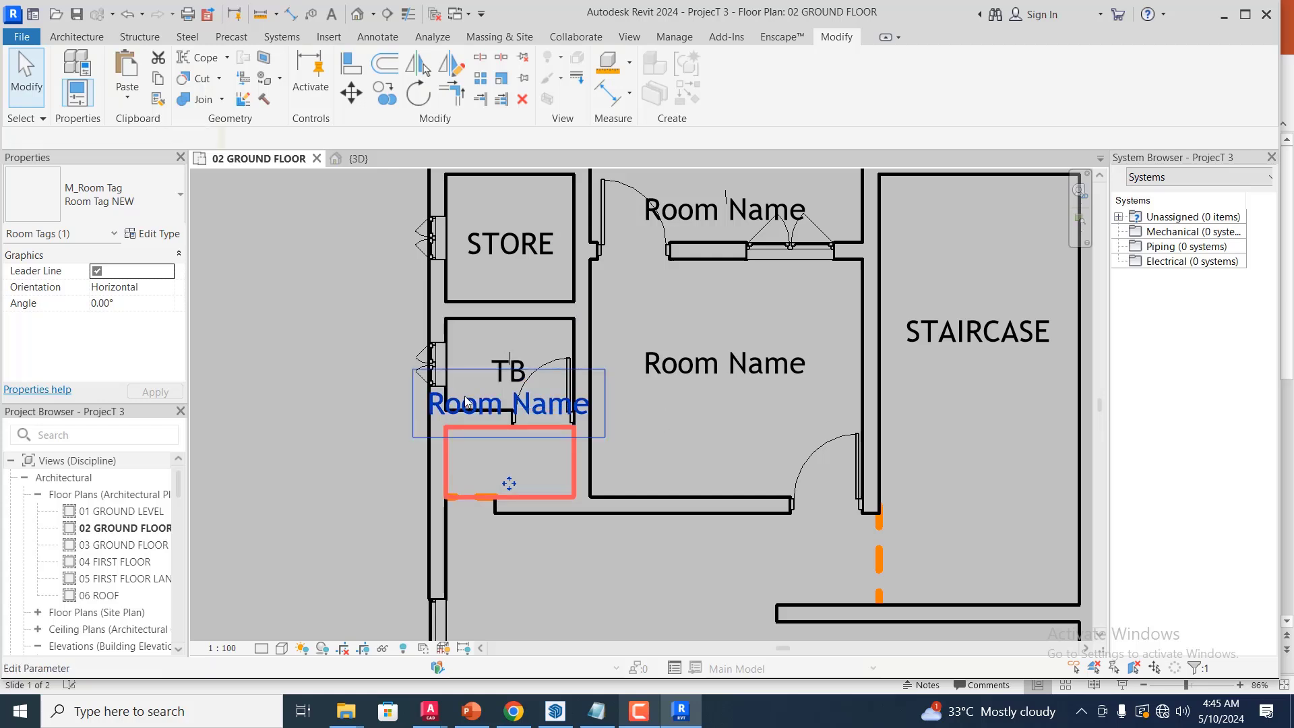
pyautogui.click(351, 92)
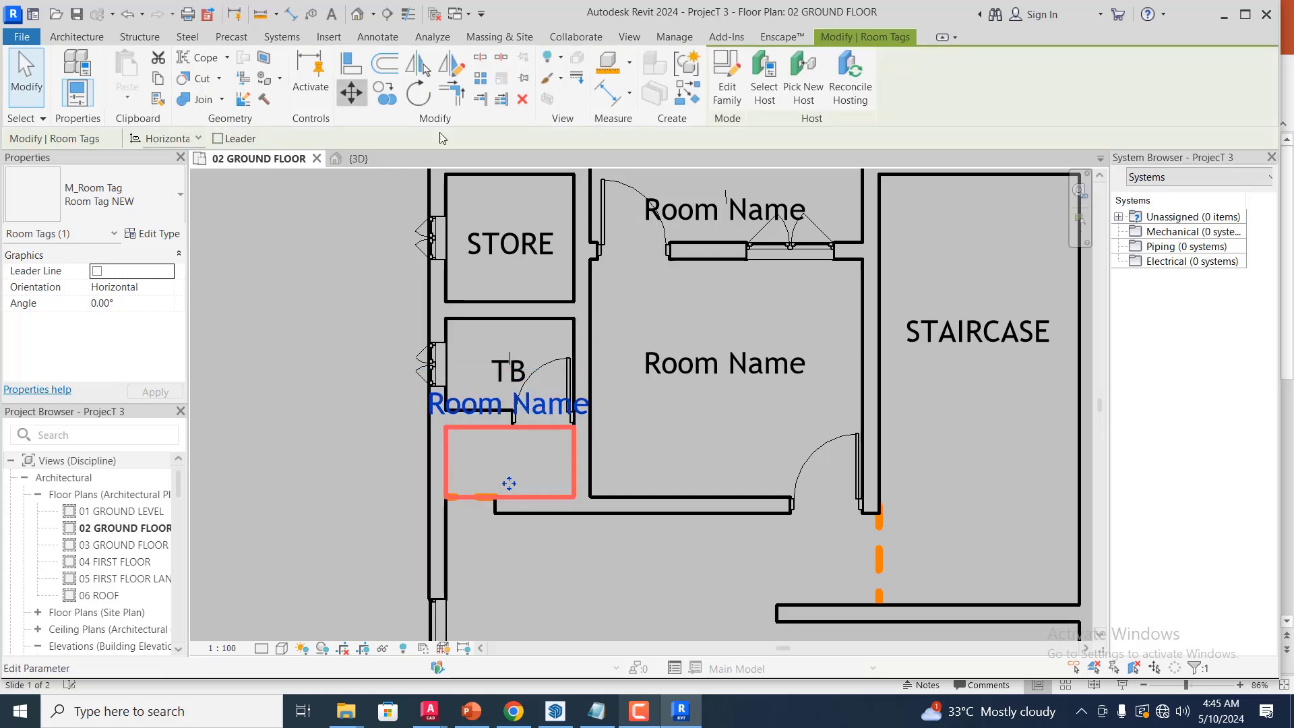
pyautogui.click(464, 398)
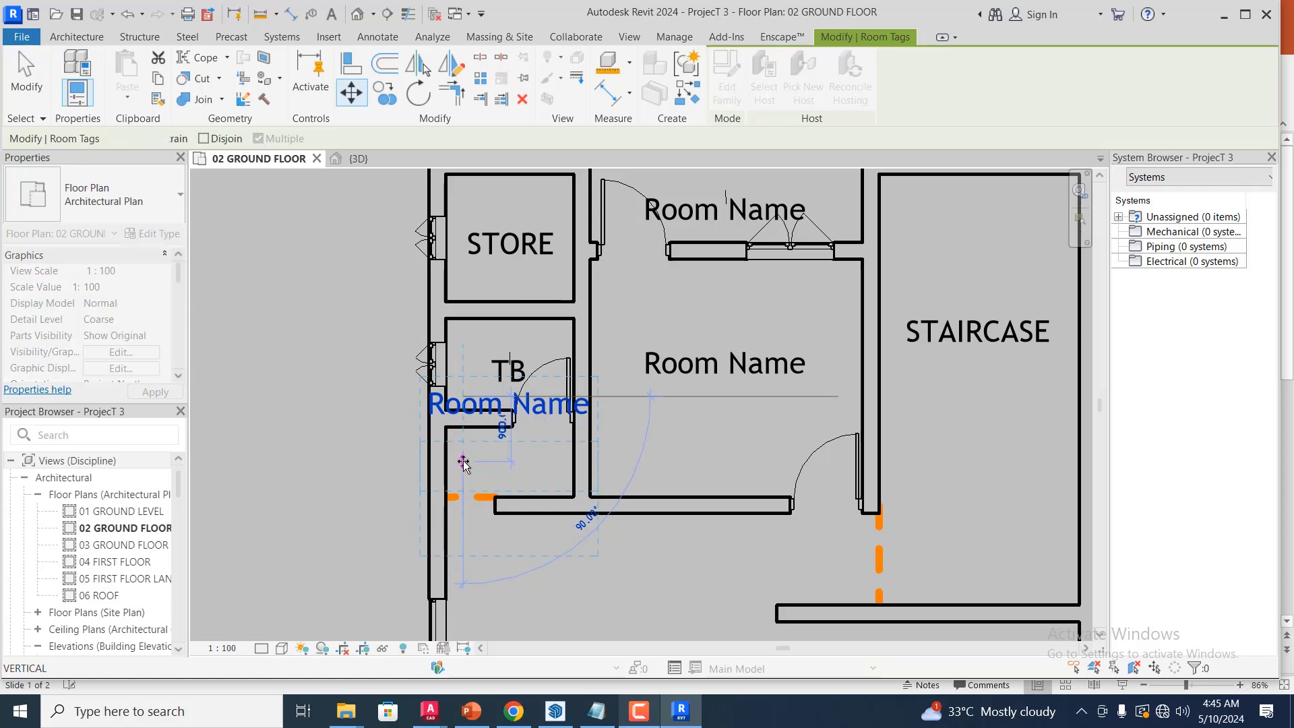
pyautogui.click(464, 463)
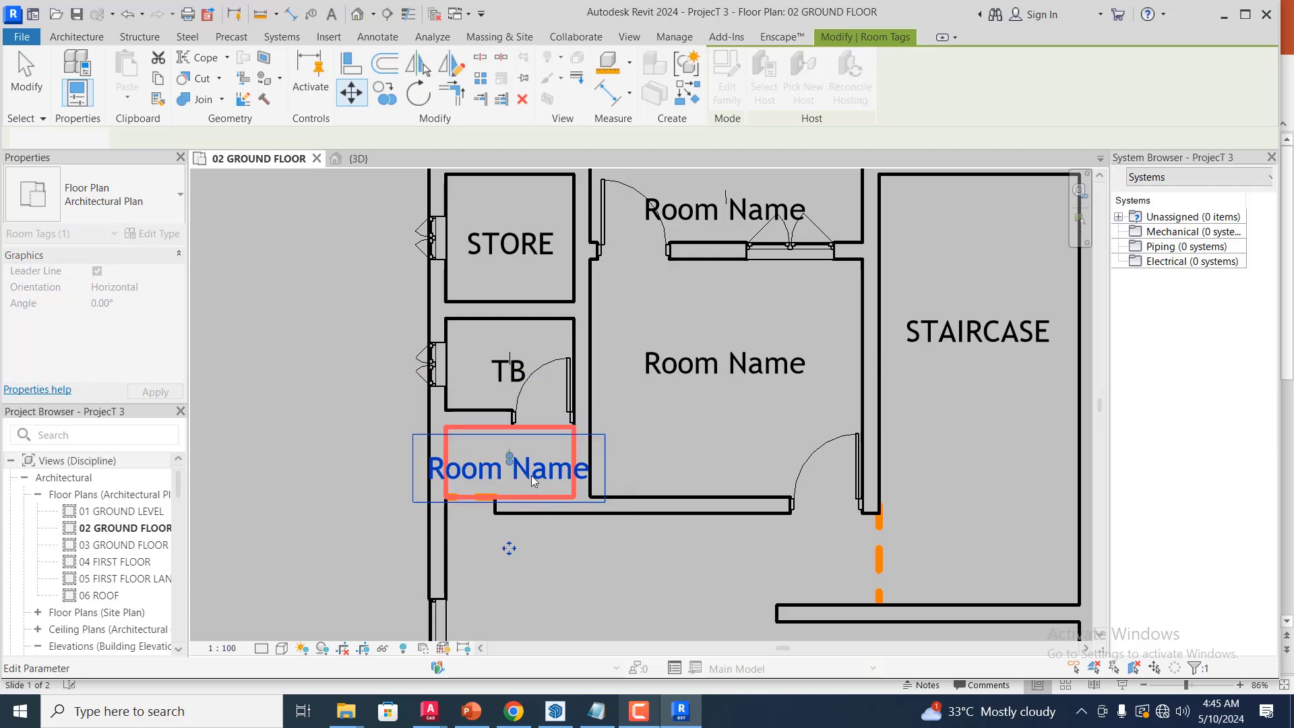
pyautogui.click(534, 479)
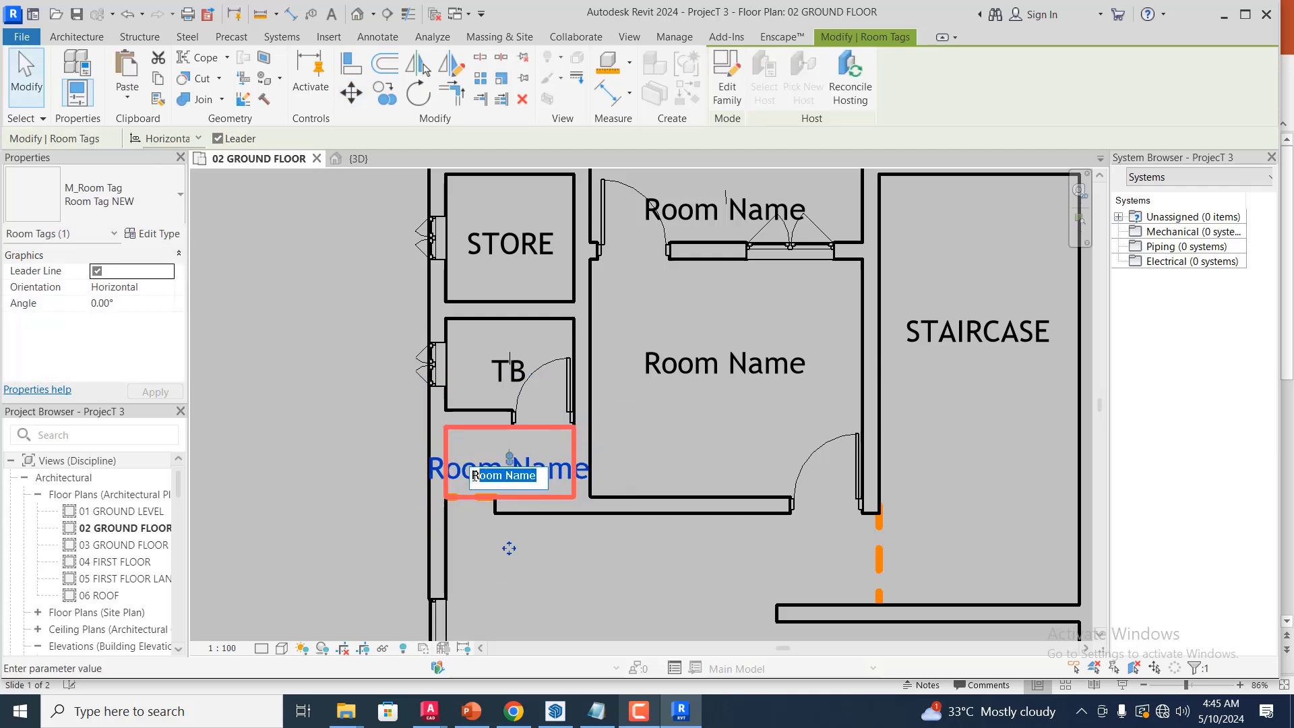
pyautogui.write('LOBBY')
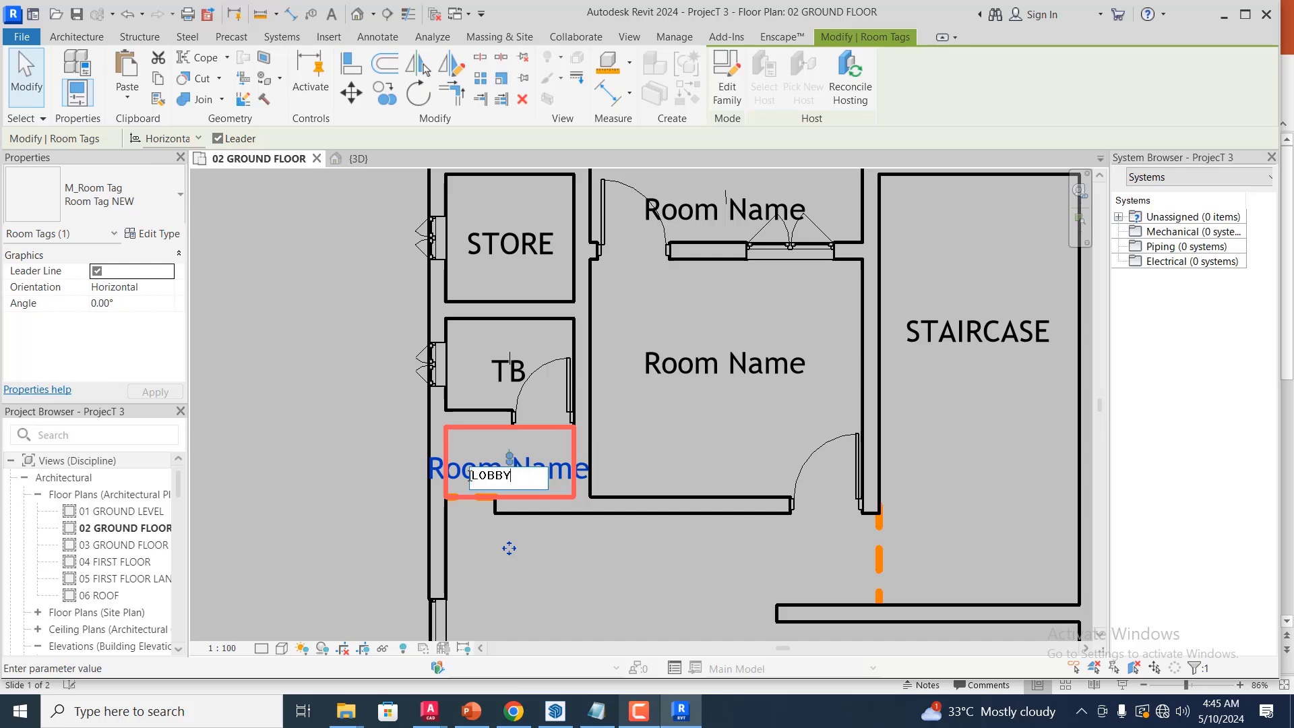
pyautogui.click(317, 380)
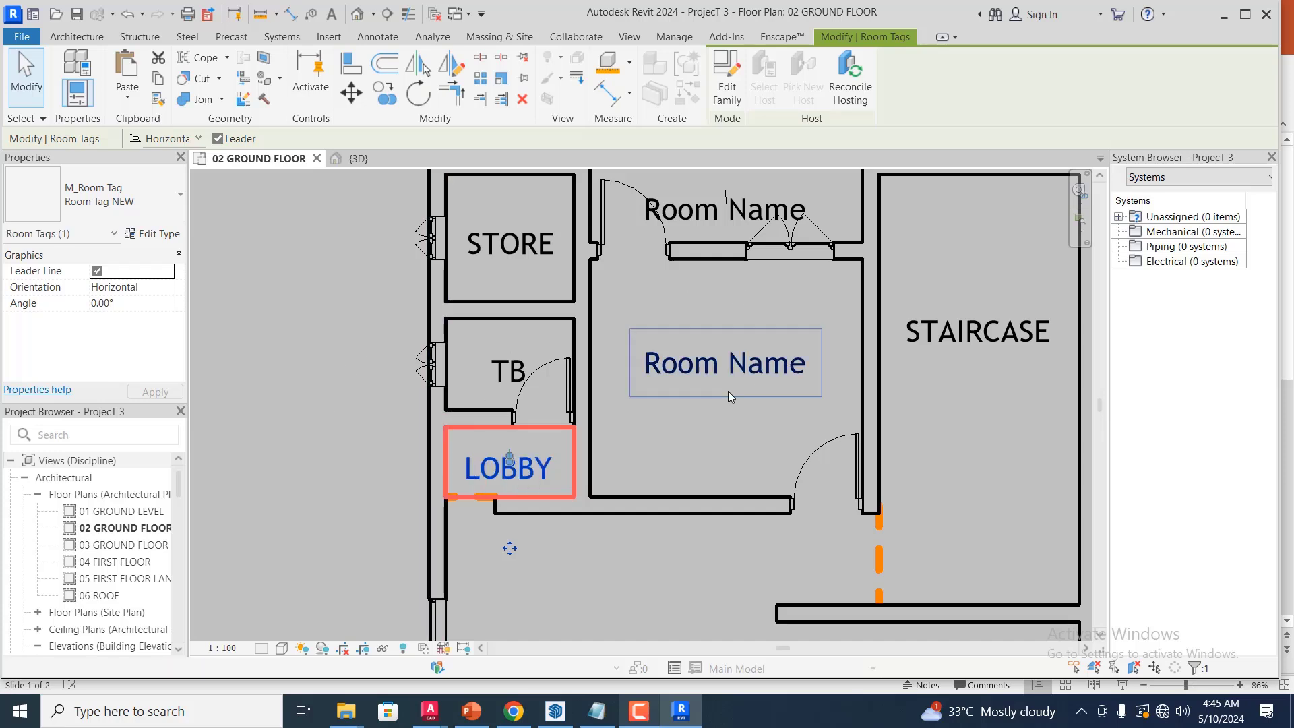
# - Rename the large room between the LOBBY and the STAIRCASE as KITCHEN through its room tag
pyautogui.doubleClick(750, 367)
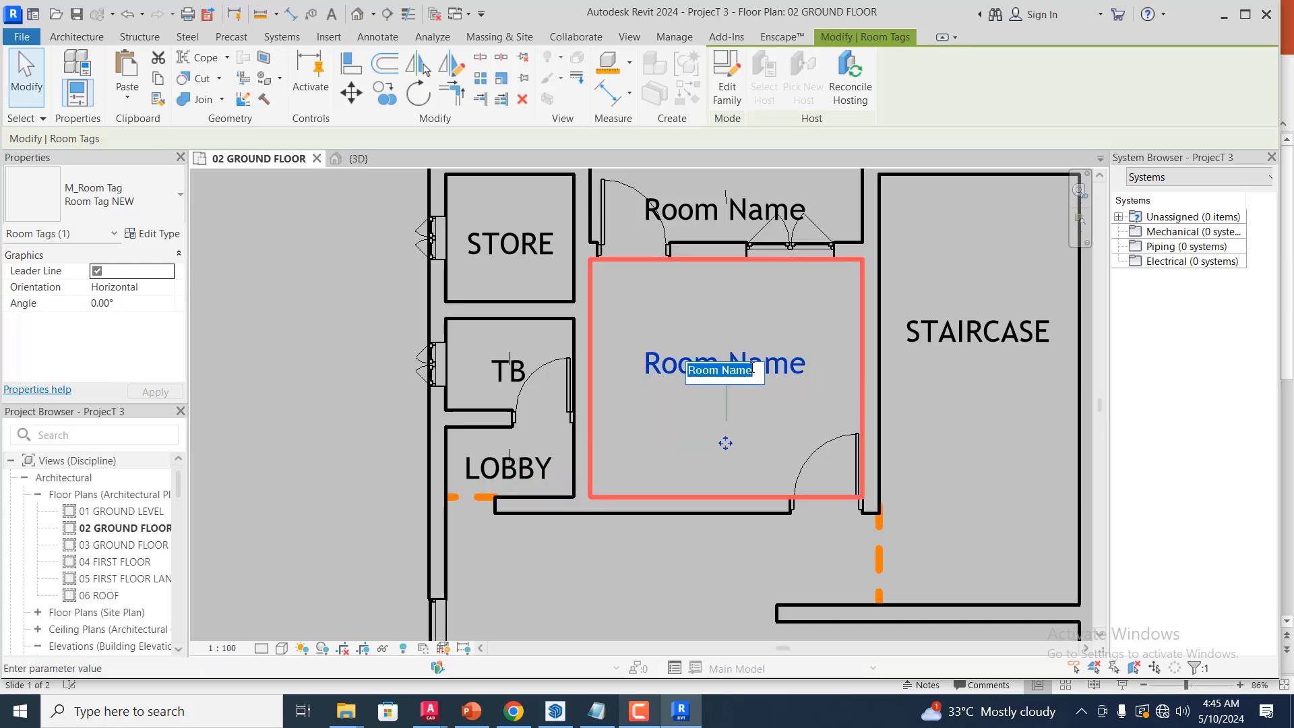
pyautogui.write('KITCHEN')
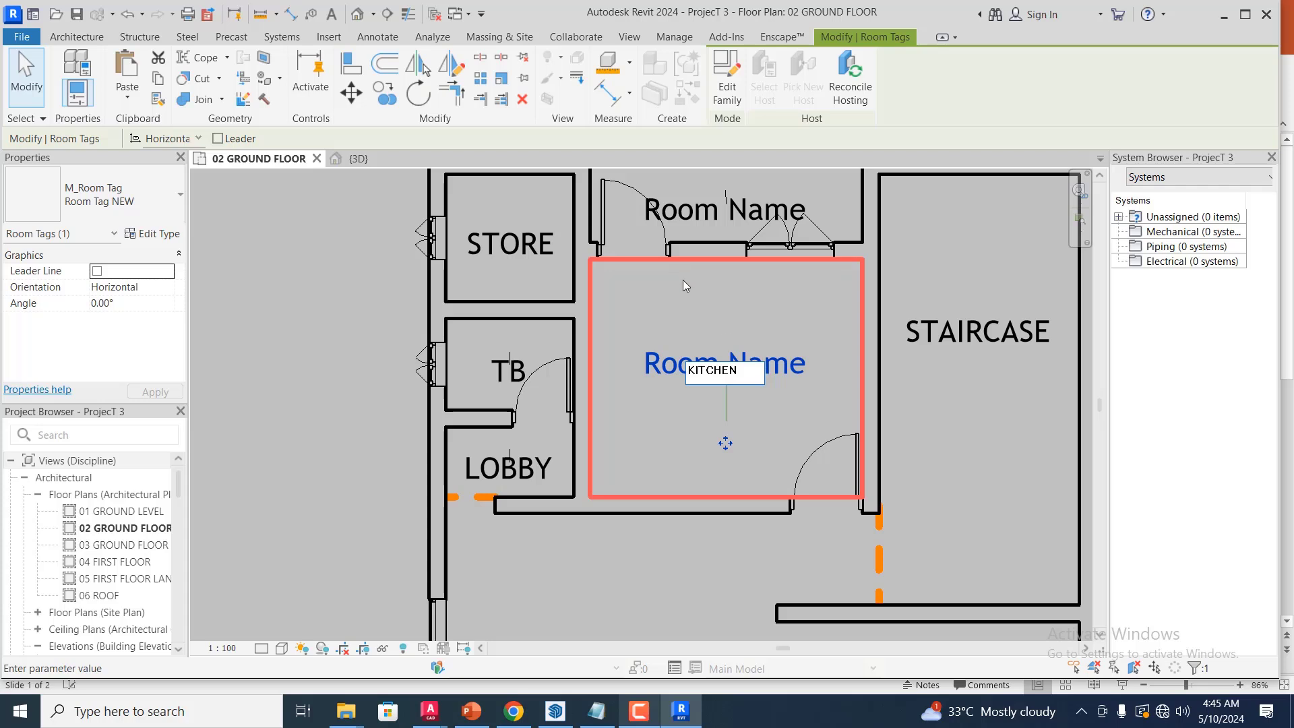
pyautogui.click(682, 280)
# - Rename the narrow room above the KITCHEN as SITOUT through its room tag
pyautogui.click(756, 213)
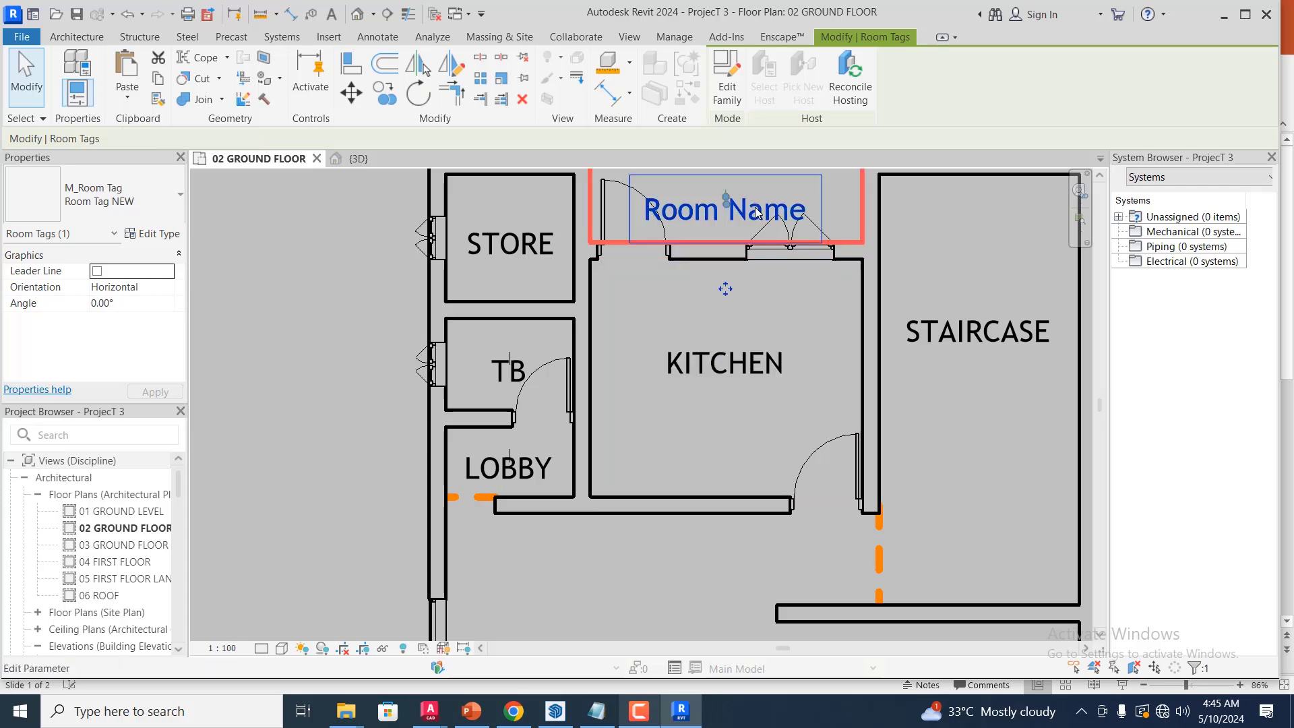
pyautogui.click(756, 213)
pyautogui.moveTo(755, 213); pyautogui.dragTo(684, 227)
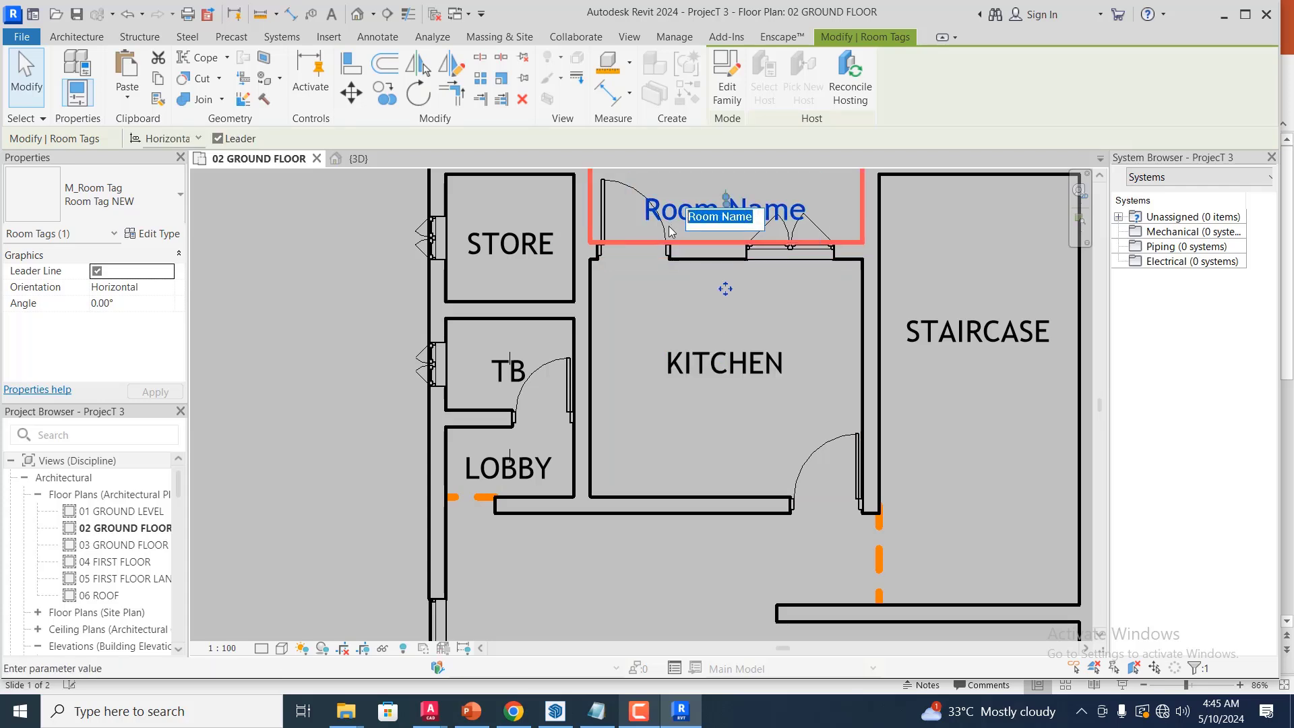
pyautogui.write('SITOUT')
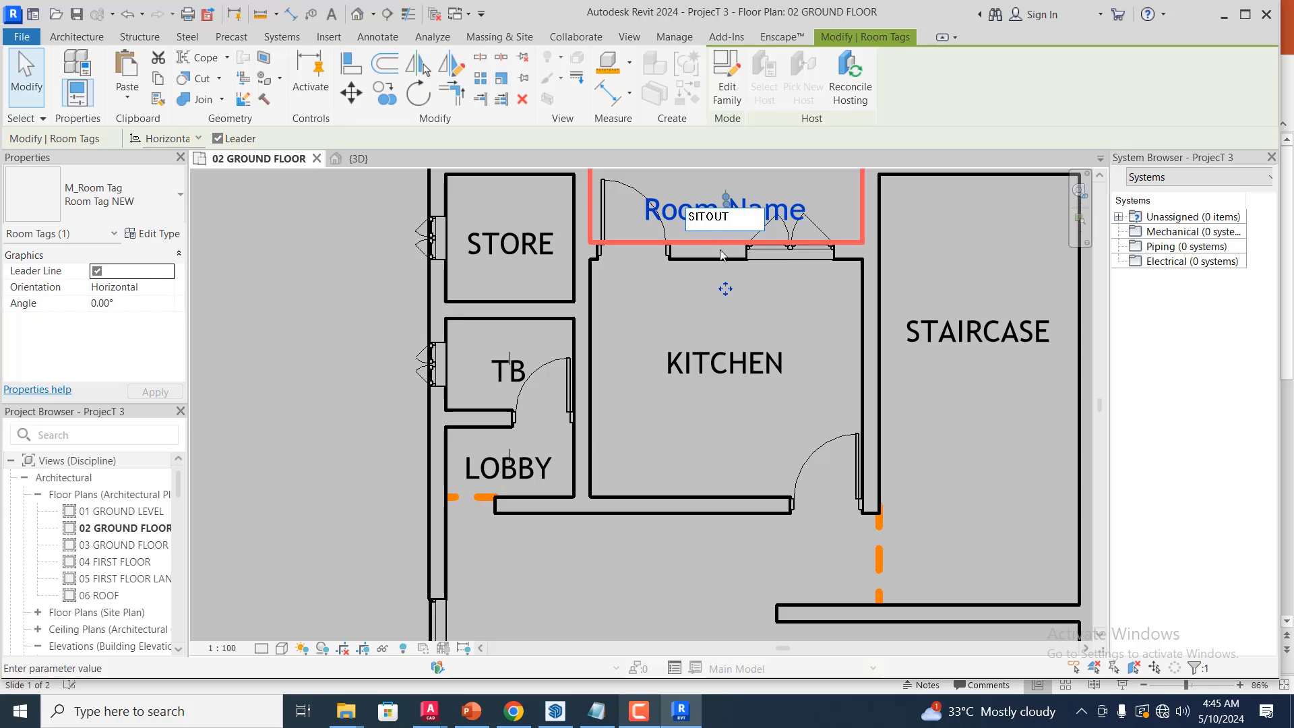
pyautogui.press('Return')
# - Move the tag of the small room at the plan's lower-right corner down, clear of its double door
pyautogui.scroll(-3, 638, 237)
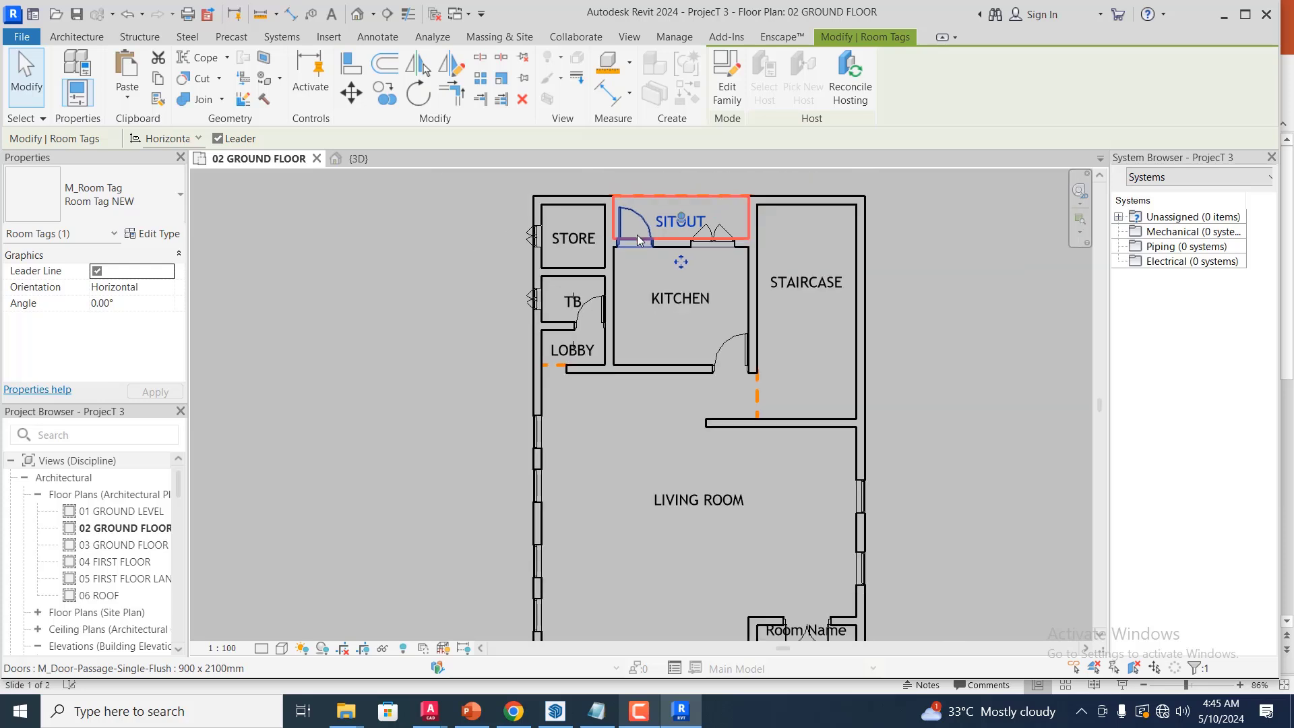
pyautogui.scroll(-2, 779, 490)
pyautogui.scroll(5, 794, 465)
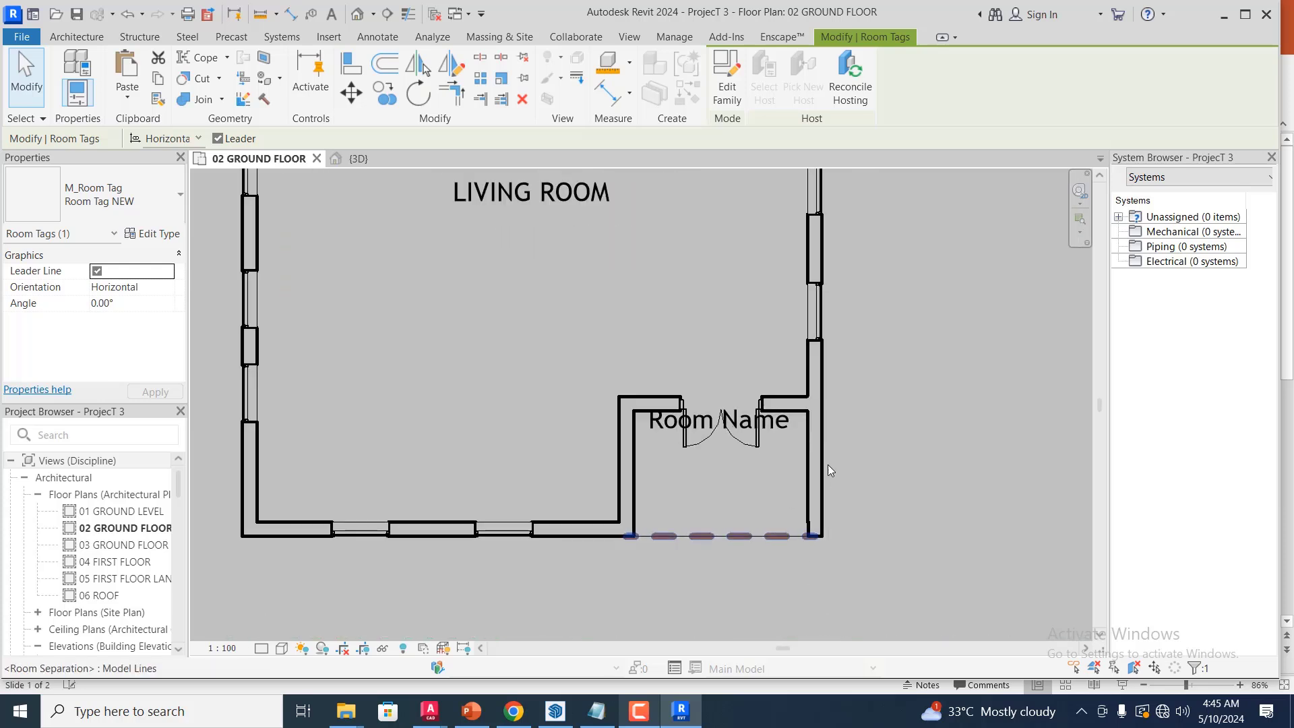
pyautogui.scroll(1, 828, 465)
pyautogui.press('Escape')
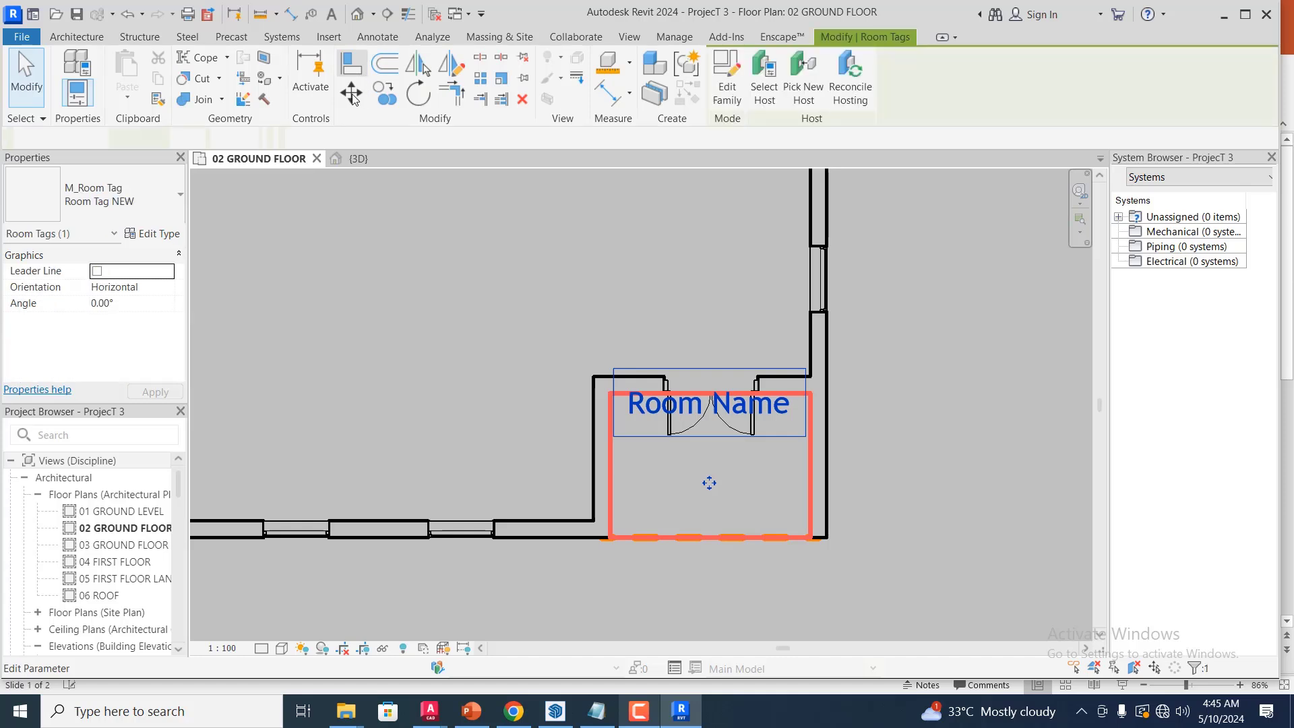
pyautogui.press('m')
pyautogui.press('v')
pyautogui.click(785, 405)
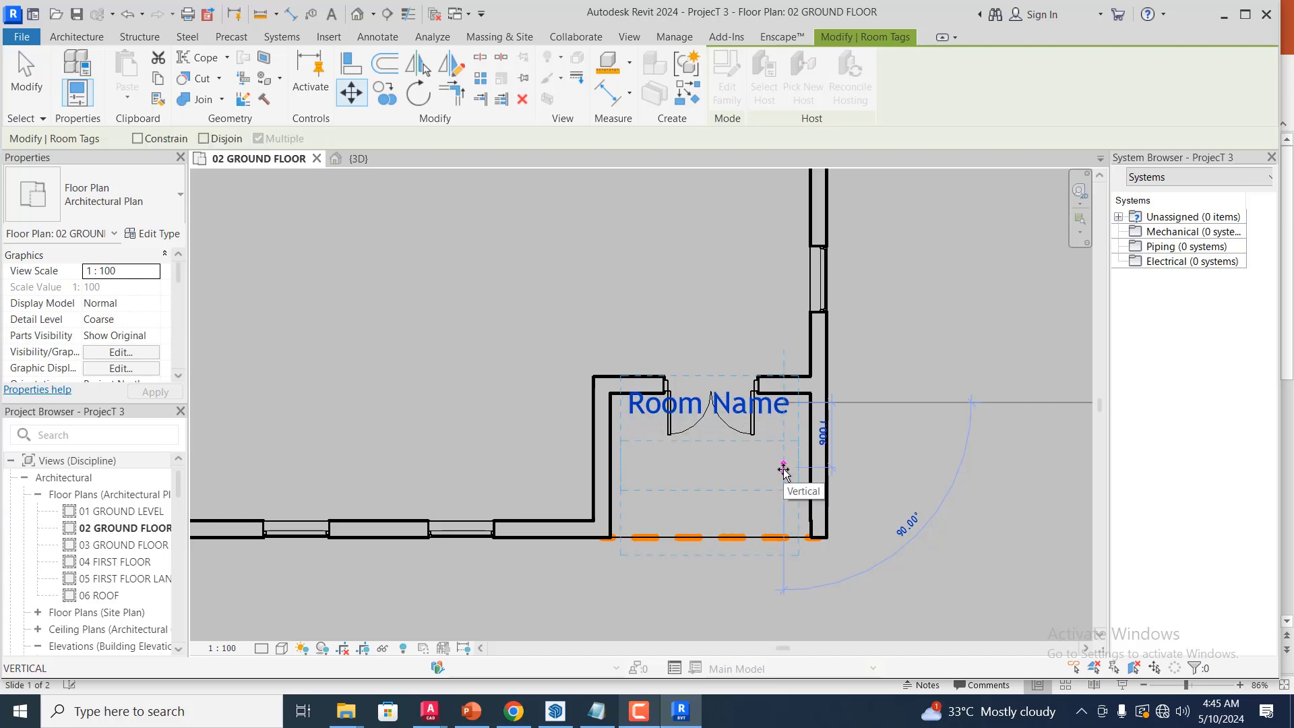
pyautogui.click(802, 451)
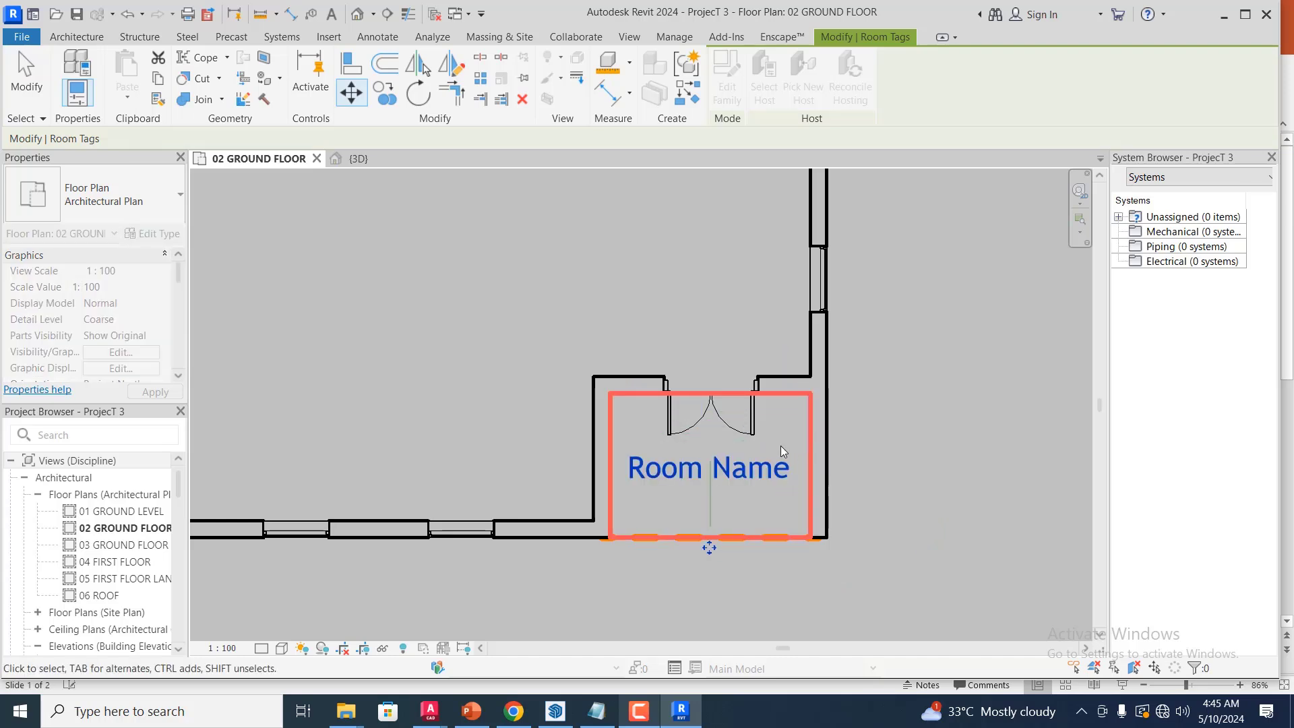
# - Rename the small room with the double door below the LIVING ROOM as ENTRANCE through its room tag
pyautogui.click(749, 473)
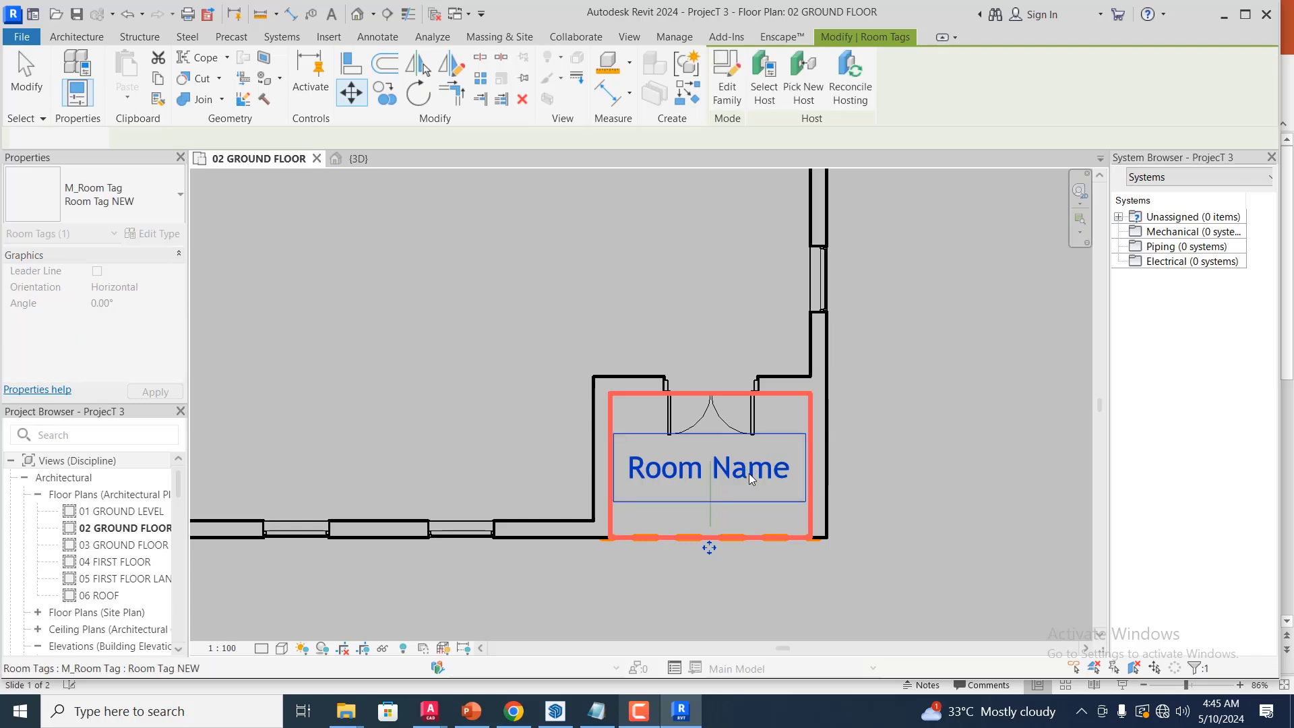
pyautogui.click(749, 473)
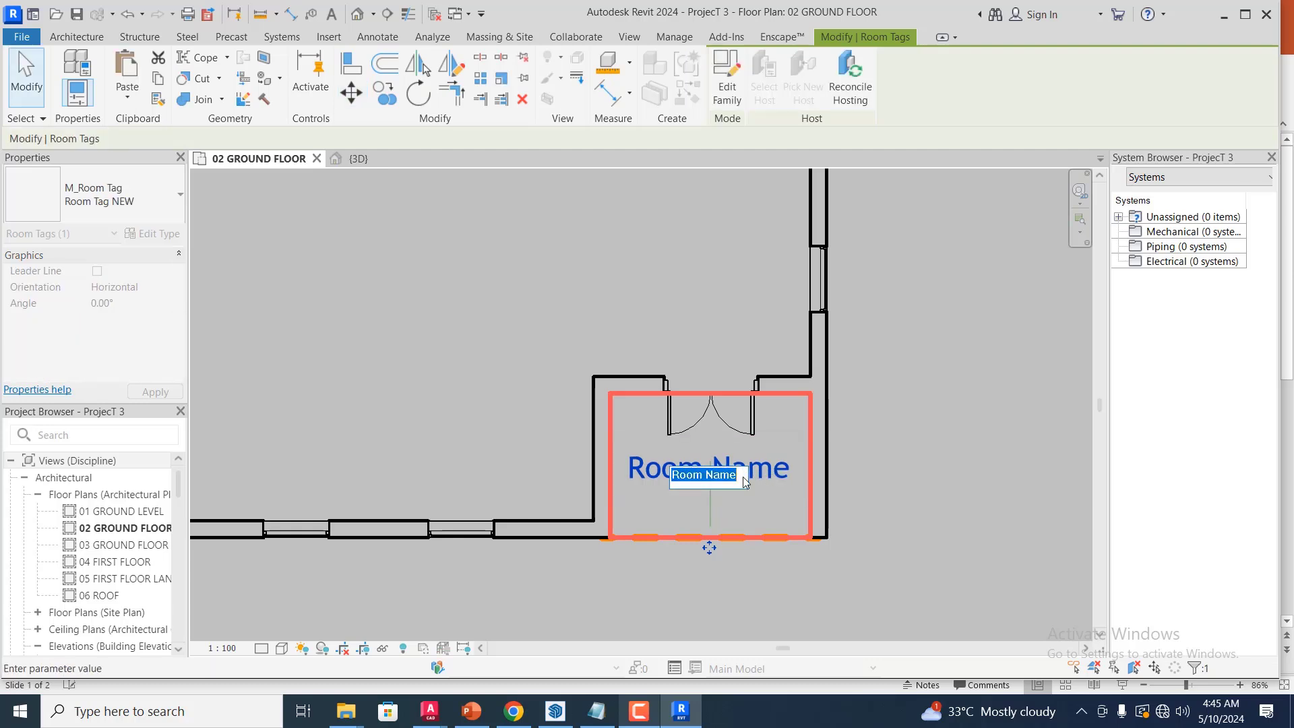
pyautogui.write('ENTRANCE')
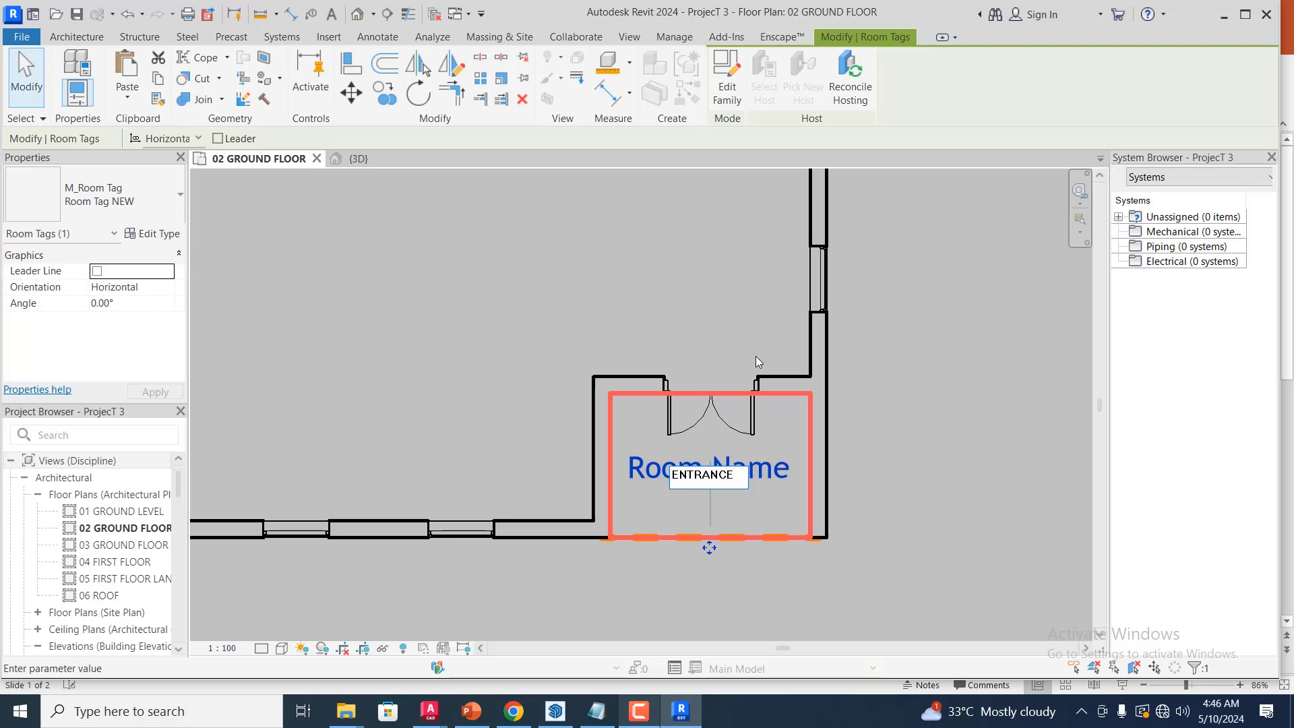
pyautogui.press('Return')
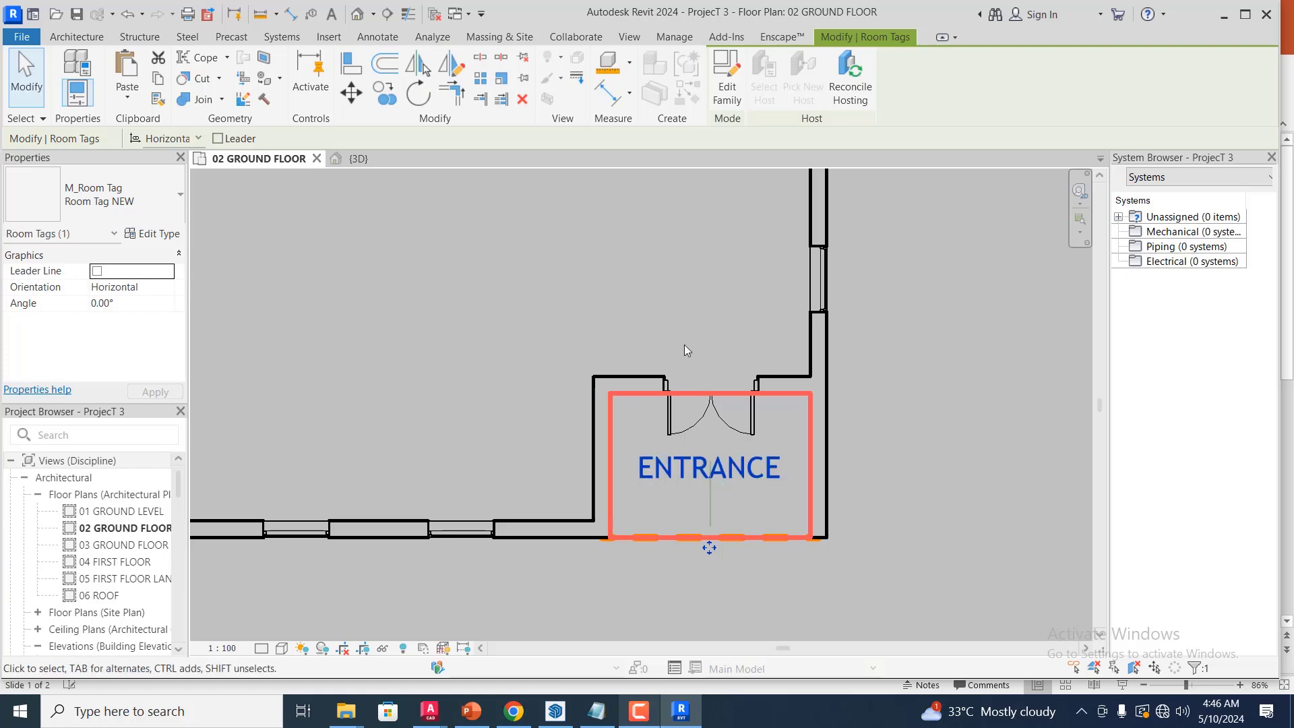
pyautogui.click(901, 396)
pyautogui.scroll(-2, 901, 415)
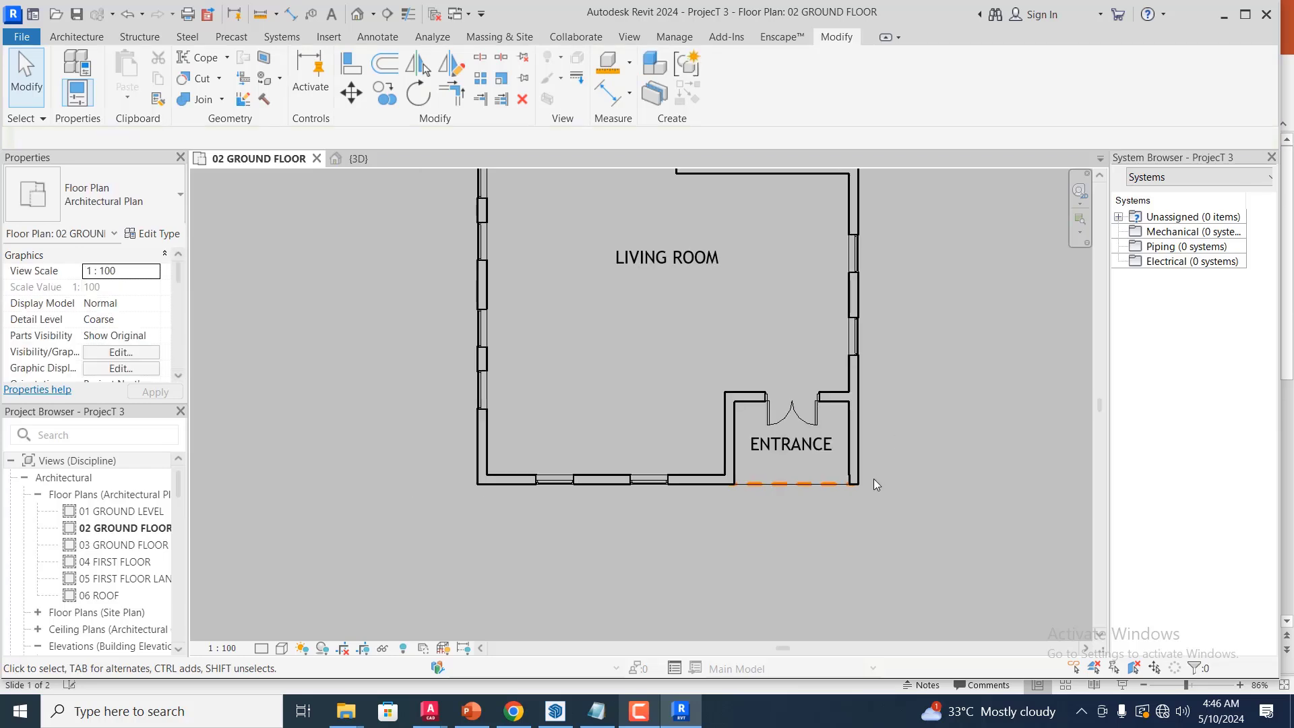
pyautogui.scroll(-3, 874, 479)
pyautogui.scroll(1, 928, 183)
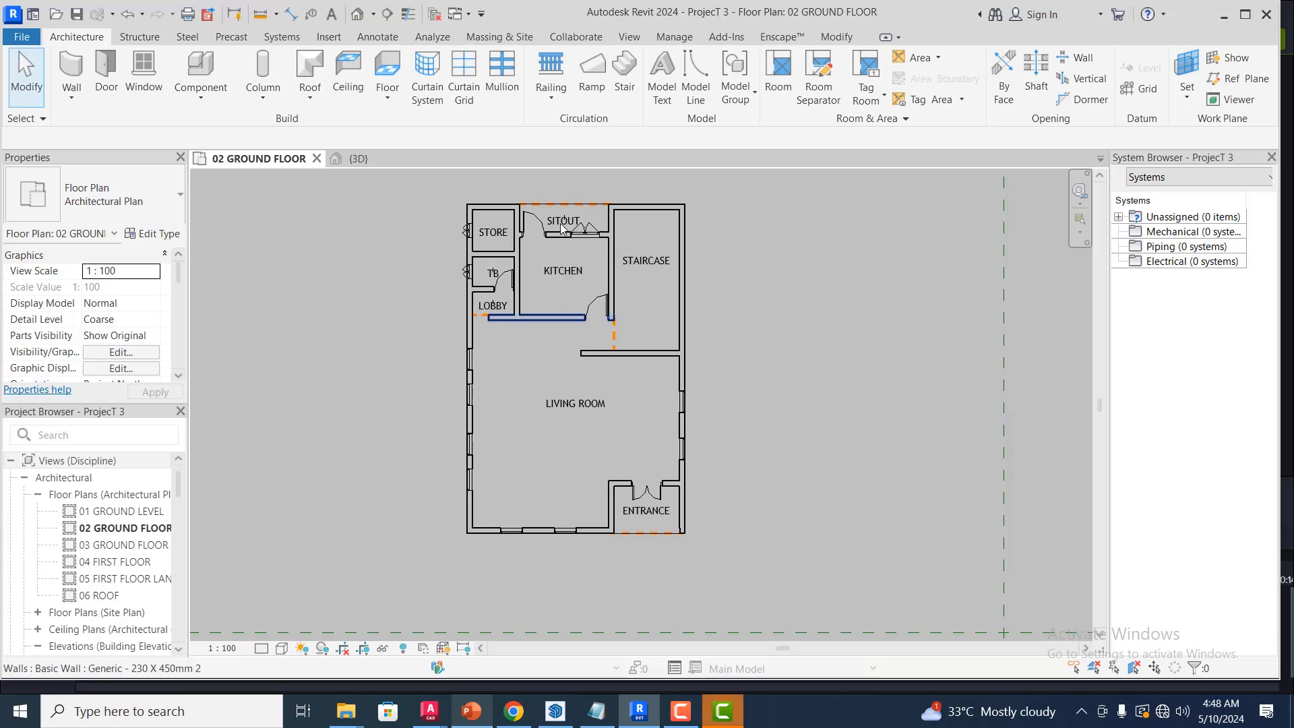
pyautogui.click(630, 36)
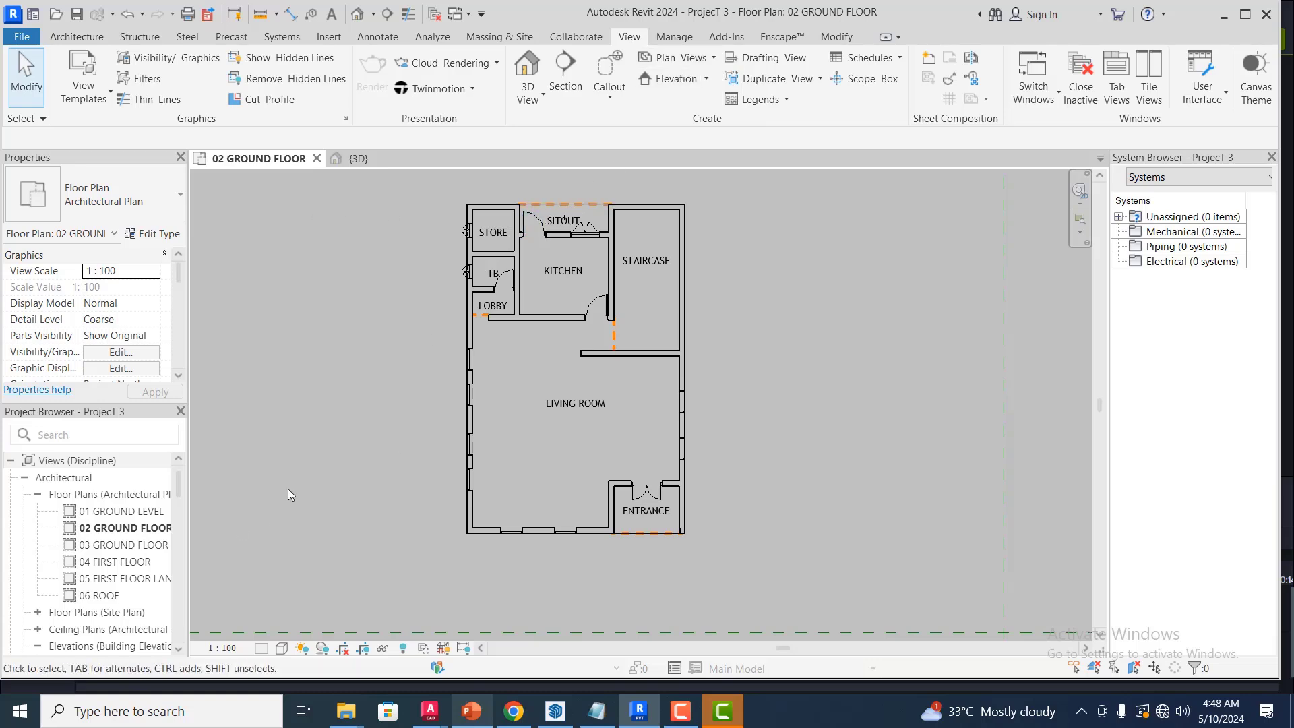
pyautogui.scroll(2, 588, 186)
pyautogui.scroll(-1, 543, 341)
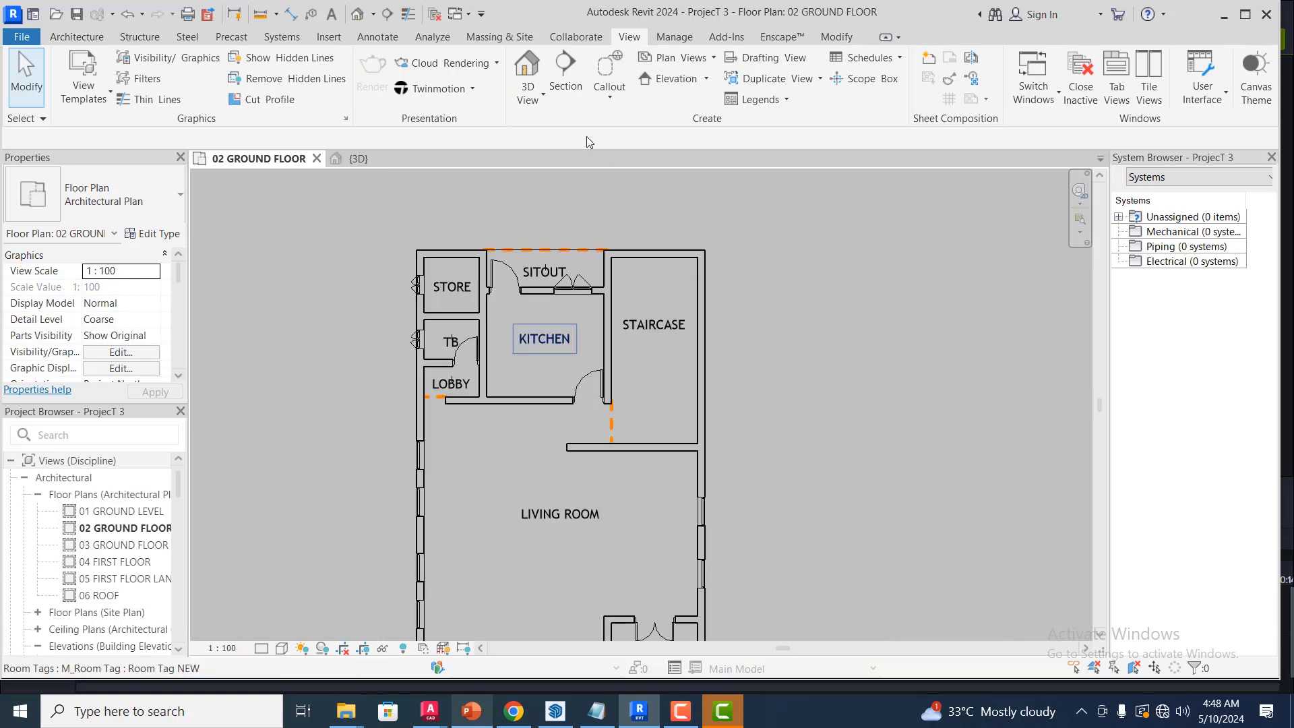
pyautogui.click(70, 39)
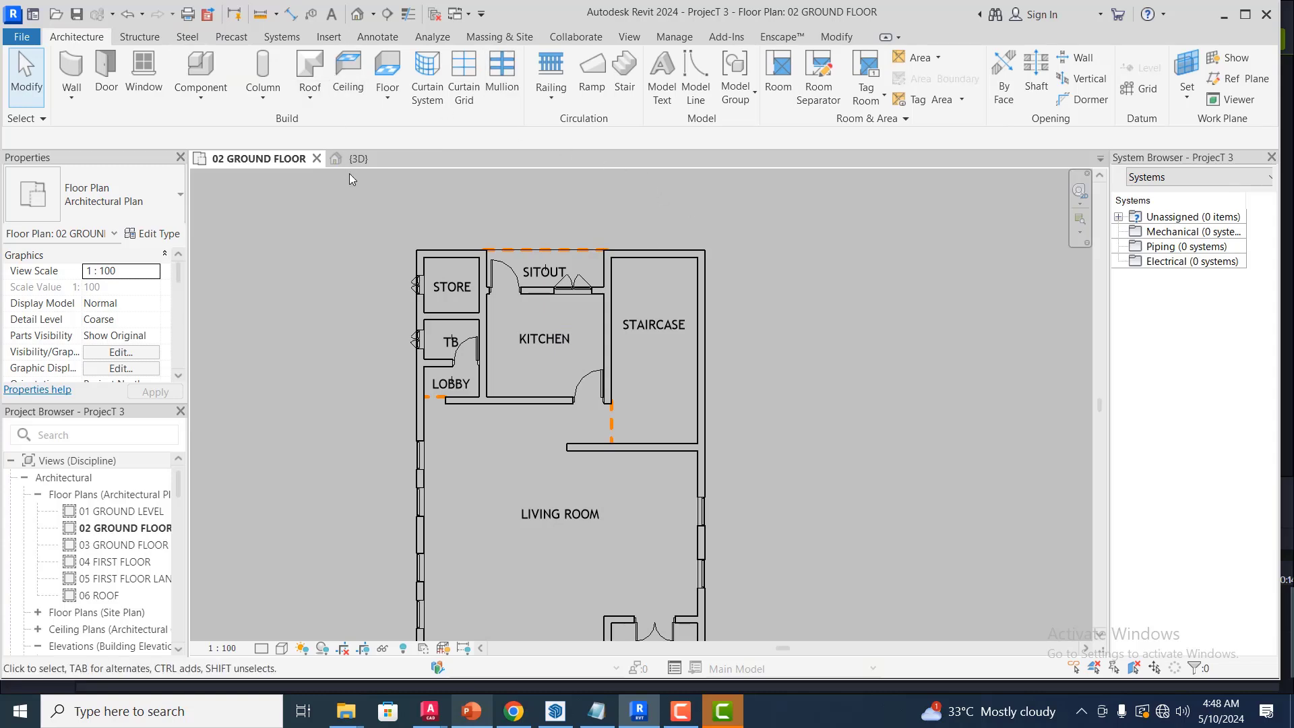
# - Add an aligned dimension above the plan spanning the building's overall width, between the outer faces of the left and right exterior walls
pyautogui.click(837, 38)
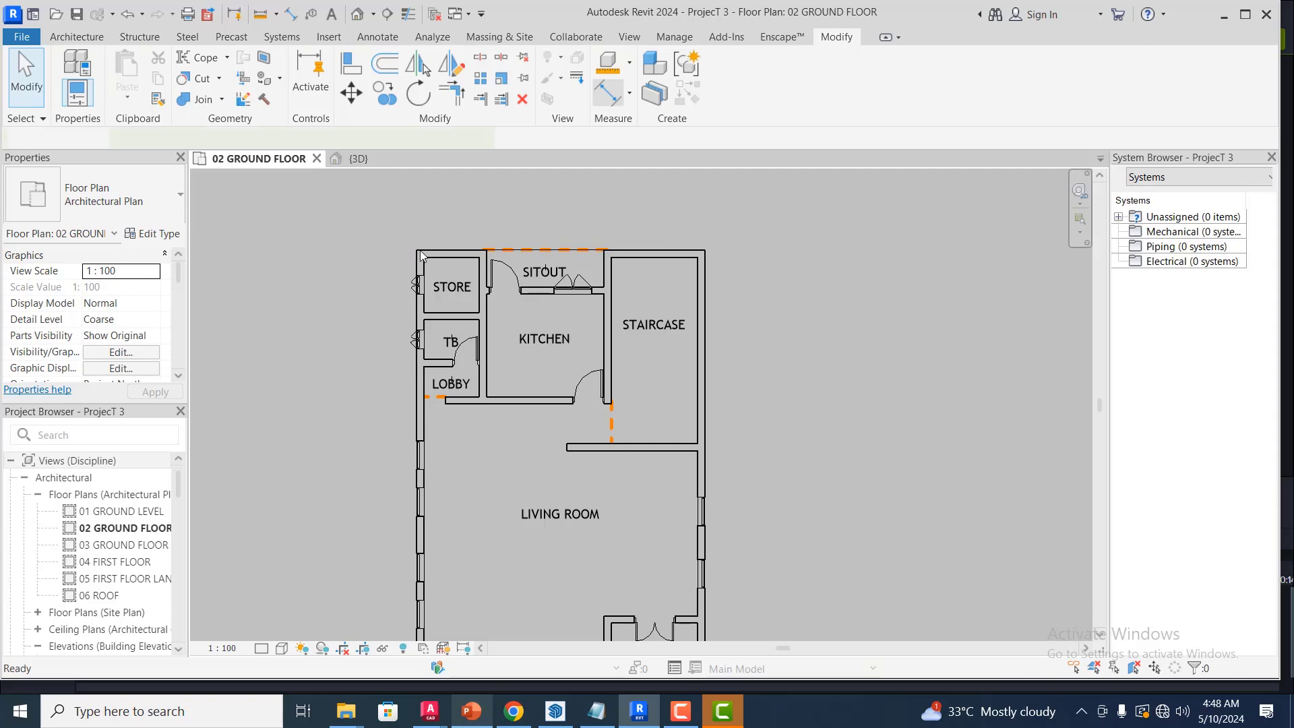
pyautogui.press('d')
pyautogui.press('i')
pyautogui.scroll(2, 419, 251)
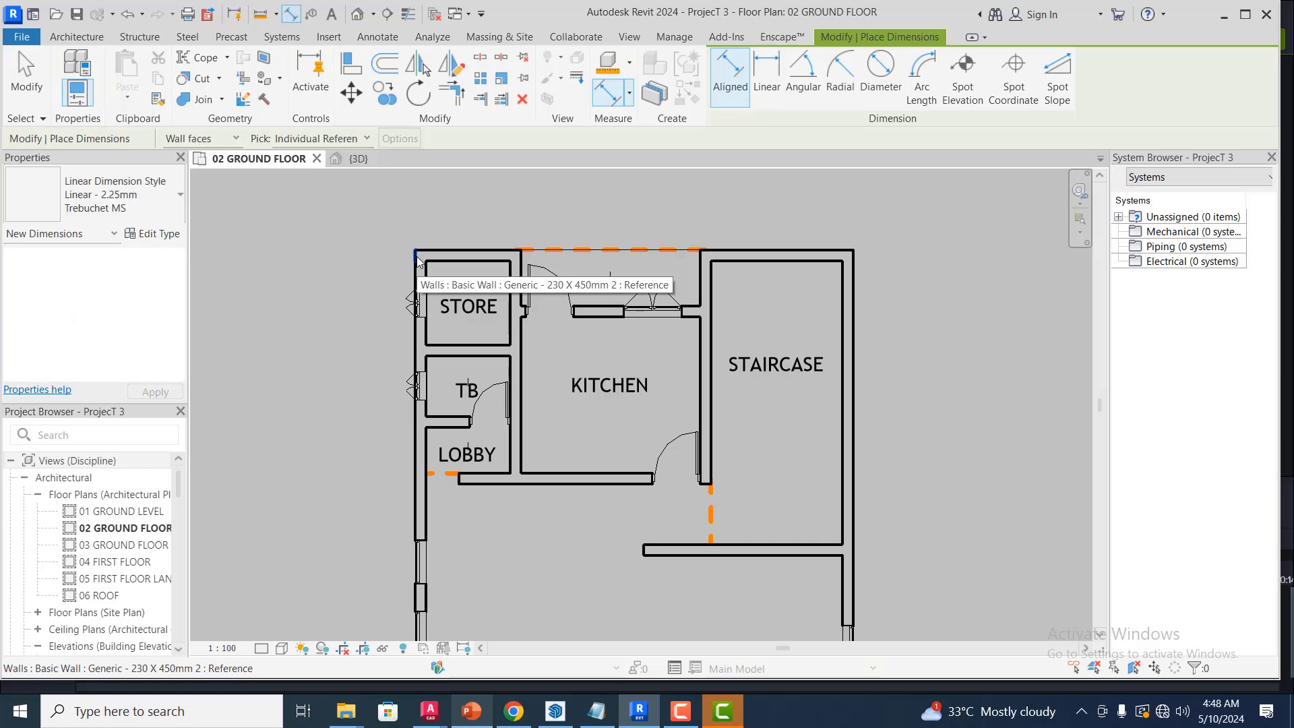
pyautogui.click(417, 259)
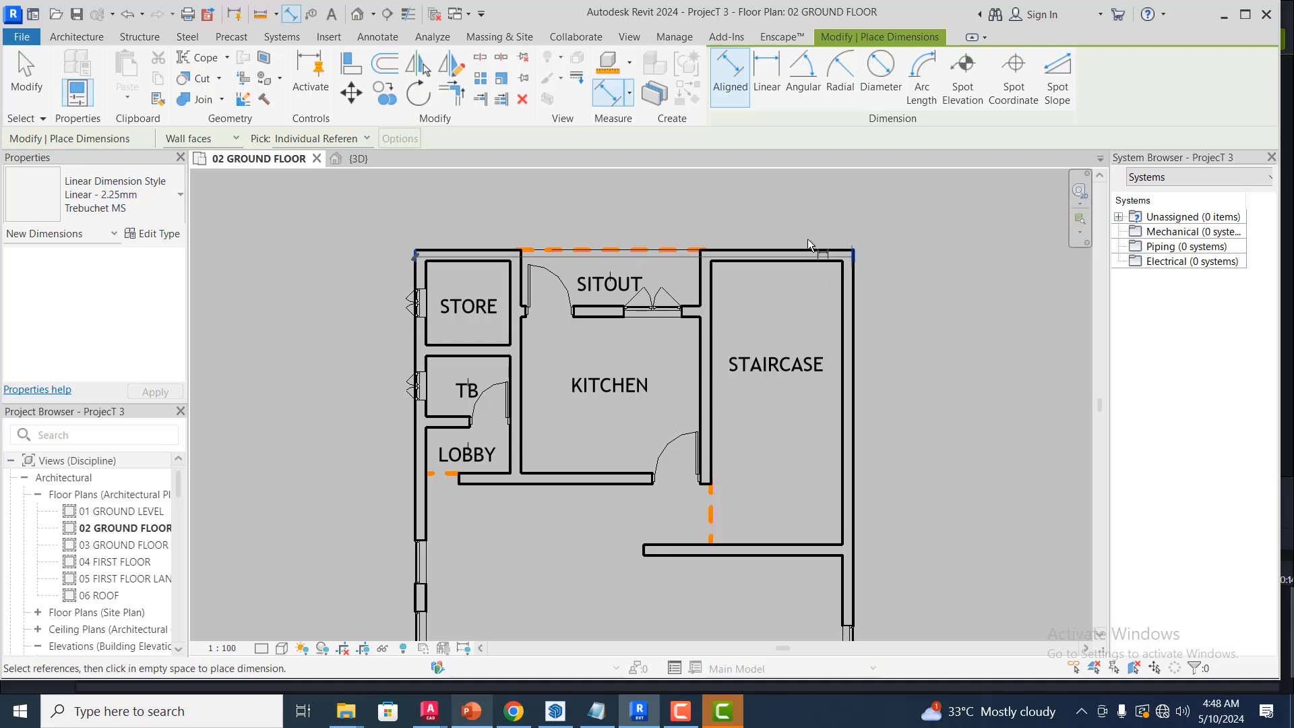
pyautogui.scroll(-2, 807, 236)
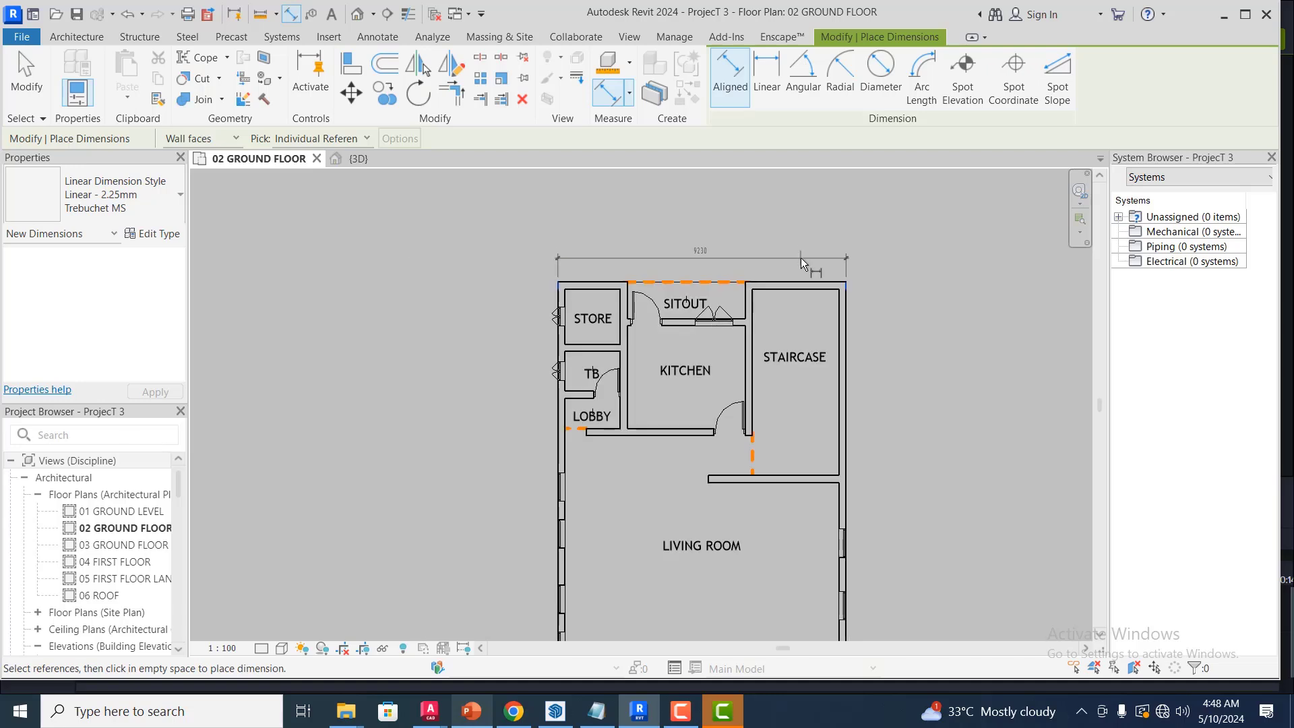
pyautogui.click(830, 259)
pyautogui.scroll(1, 834, 278)
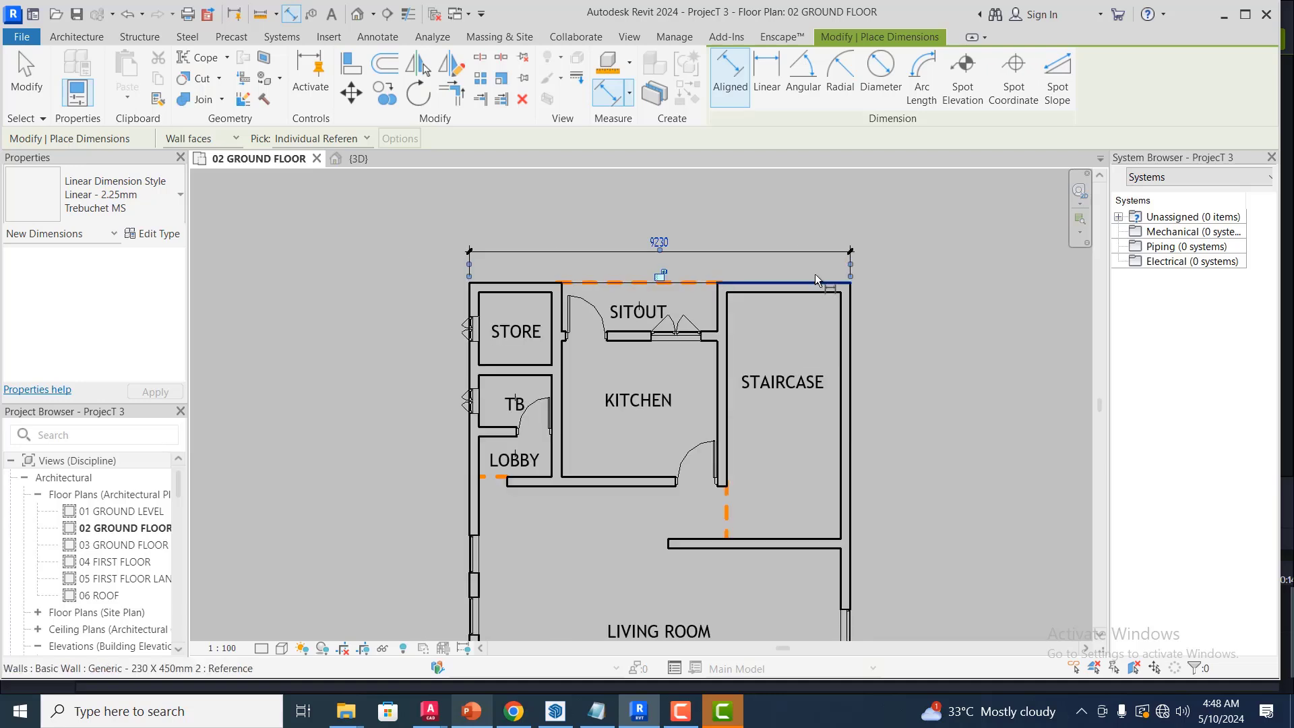
pyautogui.scroll(1, 815, 273)
pyautogui.scroll(1, 462, 289)
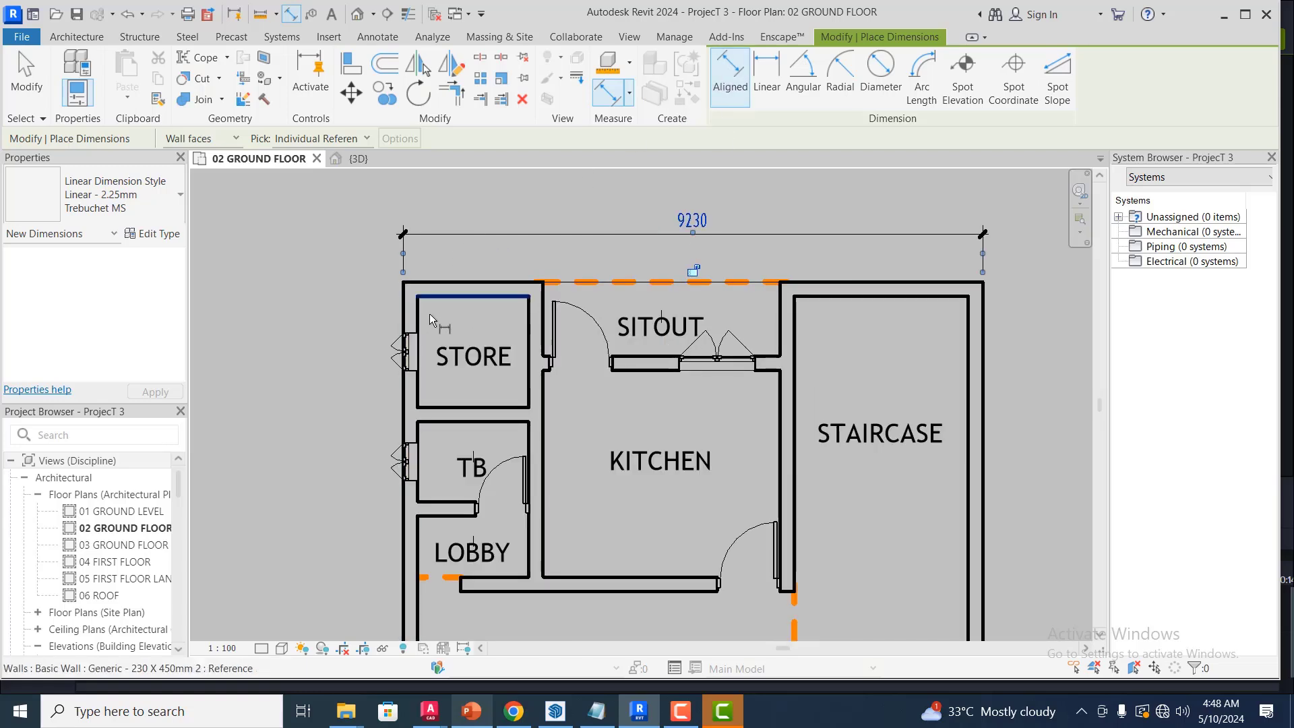
# - Start an aligned dimension chain at the left exterior wall's outer face, adding the STORE's right wall face and the near jamb of the SITOUT–KITCHEN door
pyautogui.click(404, 290)
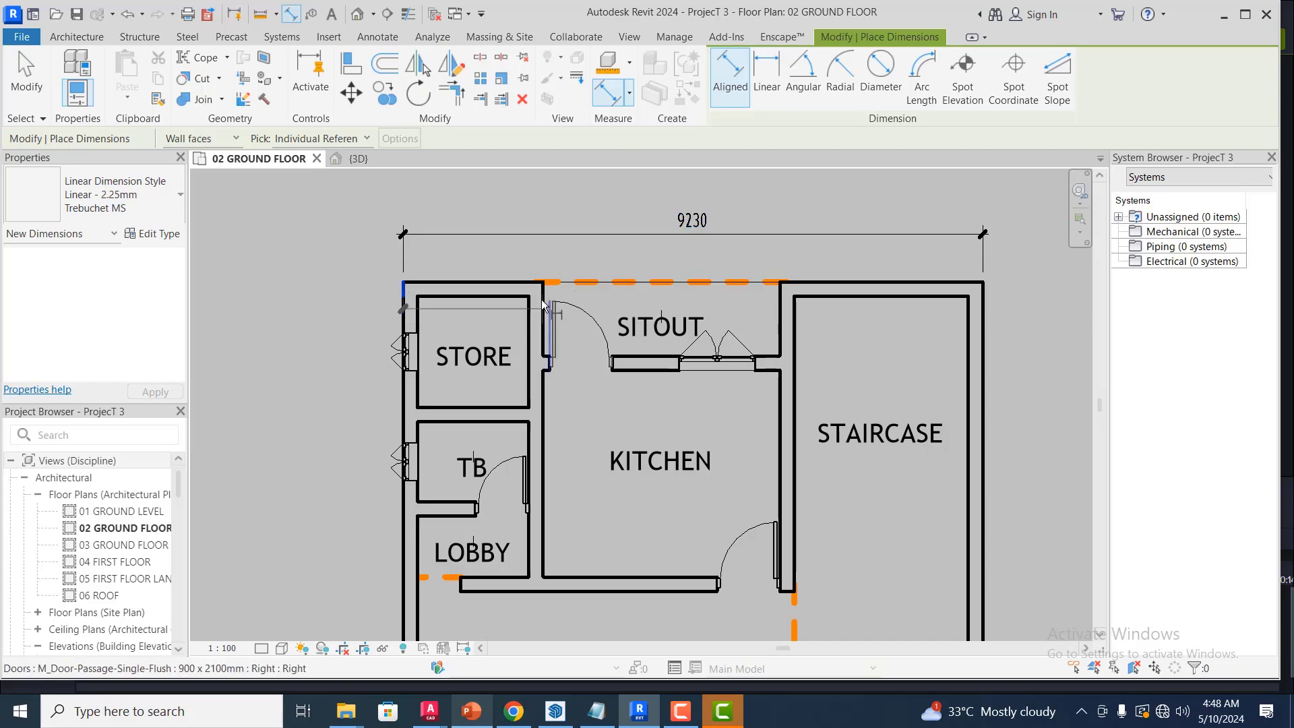
pyautogui.click(543, 292)
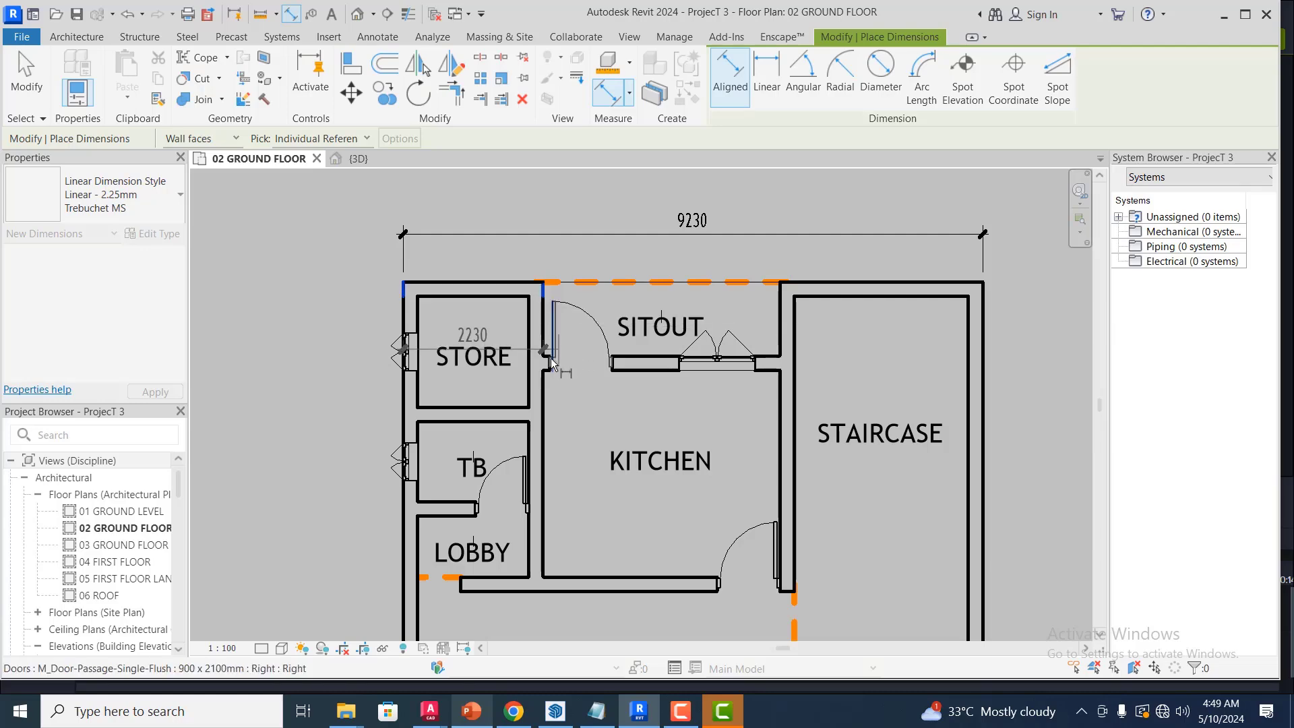
pyautogui.scroll(2, 550, 362)
pyautogui.scroll(3, 549, 364)
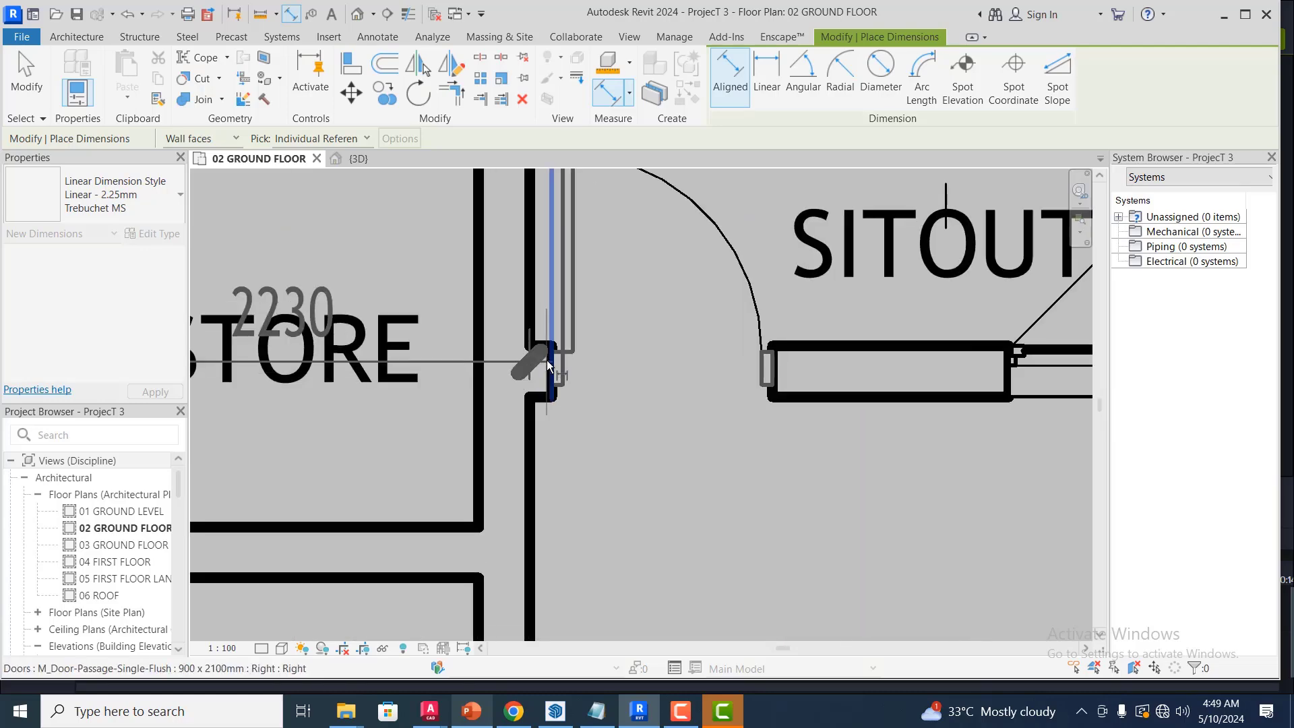
pyautogui.click(548, 364)
# - Extend the dimension chain to the door's far jamb, both sides of the SITOUT–KITCHEN window and the KITCHEN-side face of the STAIRCASE wall
pyautogui.scroll(-4, 496, 407)
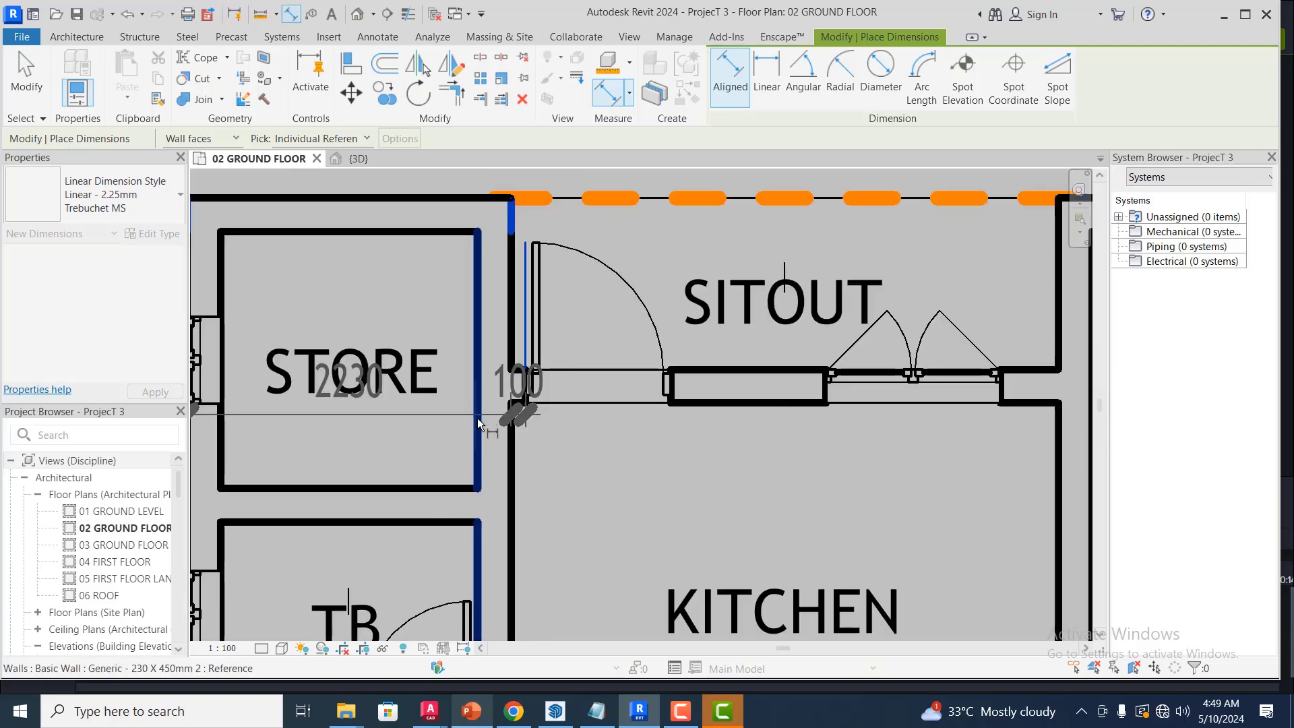
pyautogui.scroll(2, 606, 387)
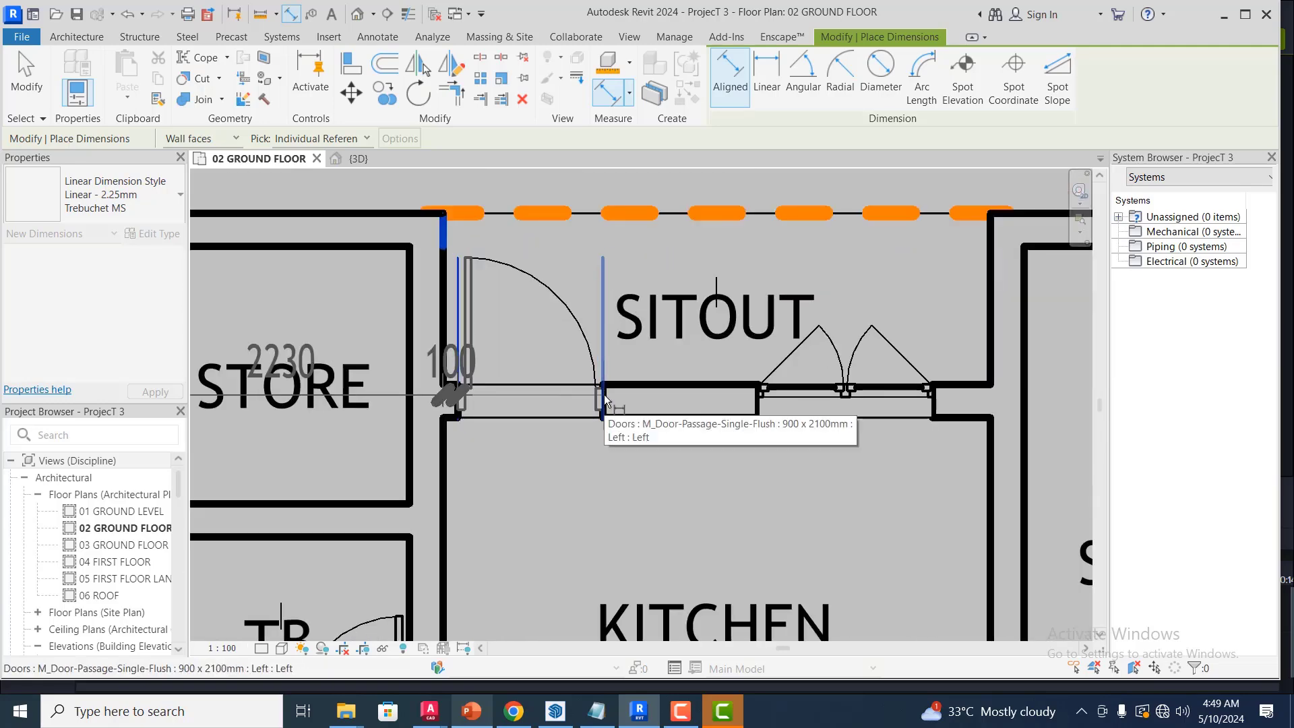
pyautogui.click(759, 403)
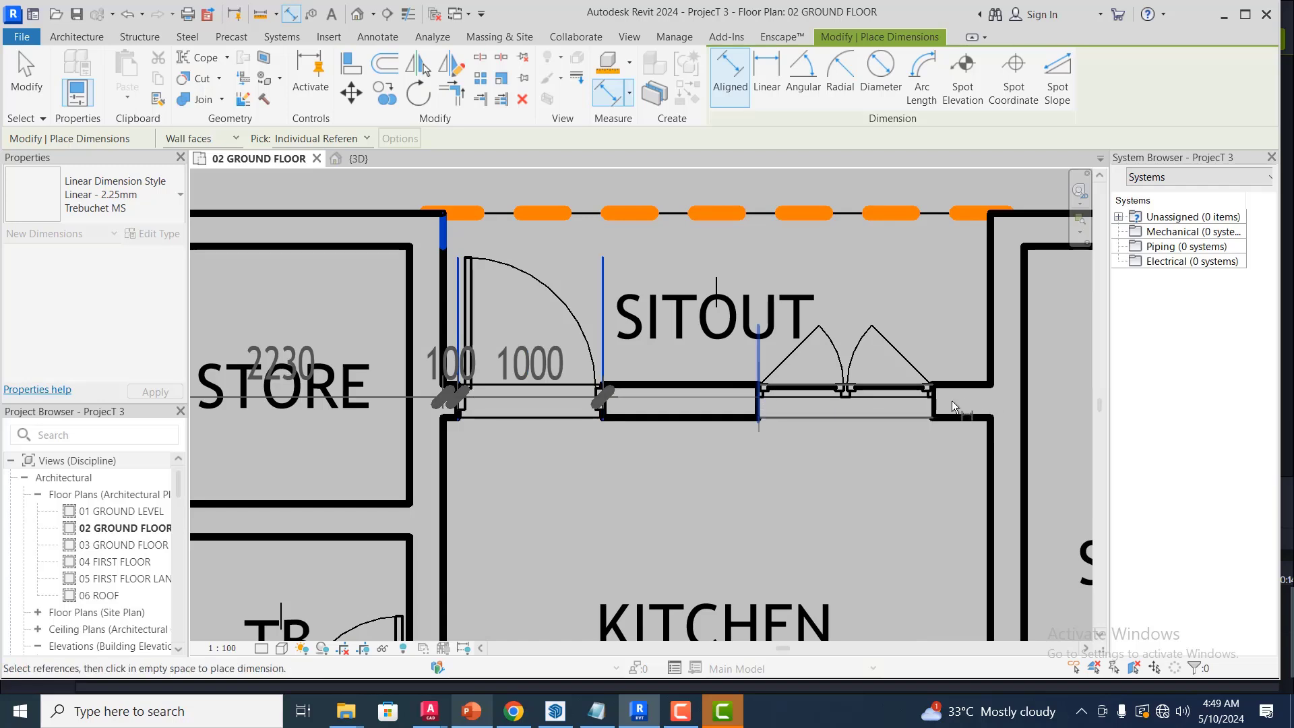
pyautogui.click(760, 403)
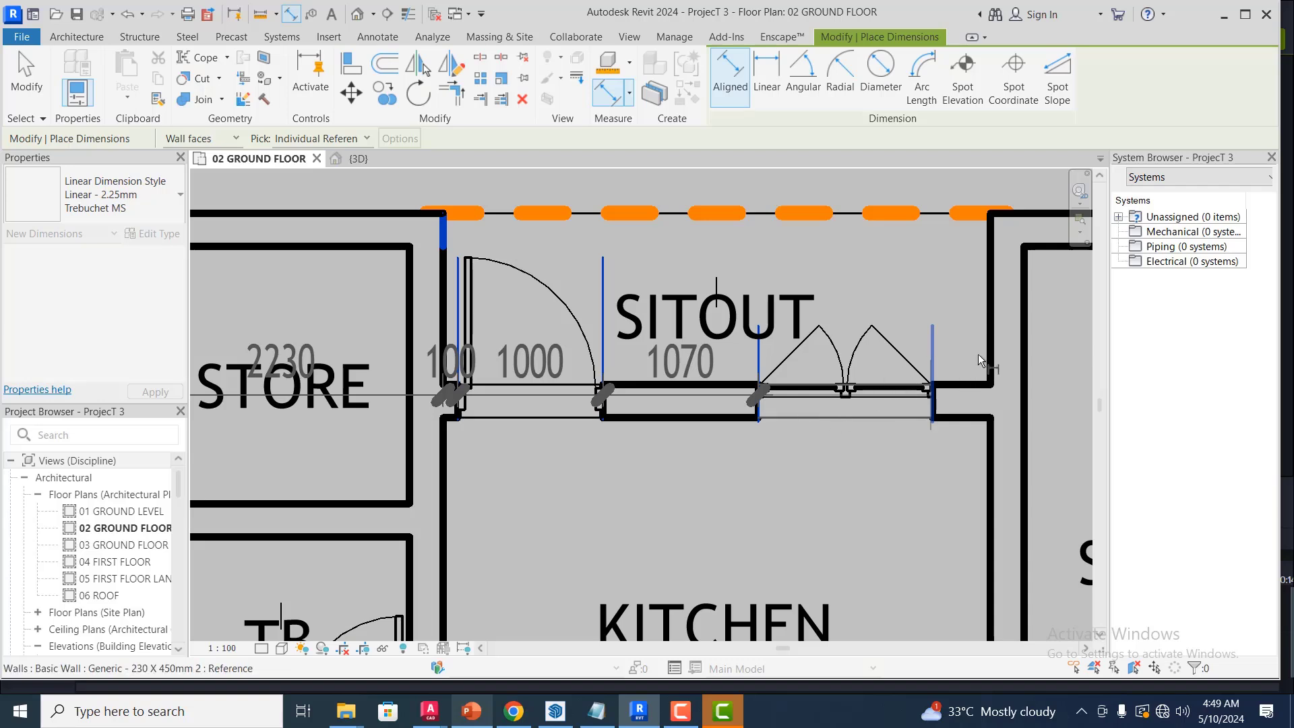
pyautogui.scroll(-2, 985, 338)
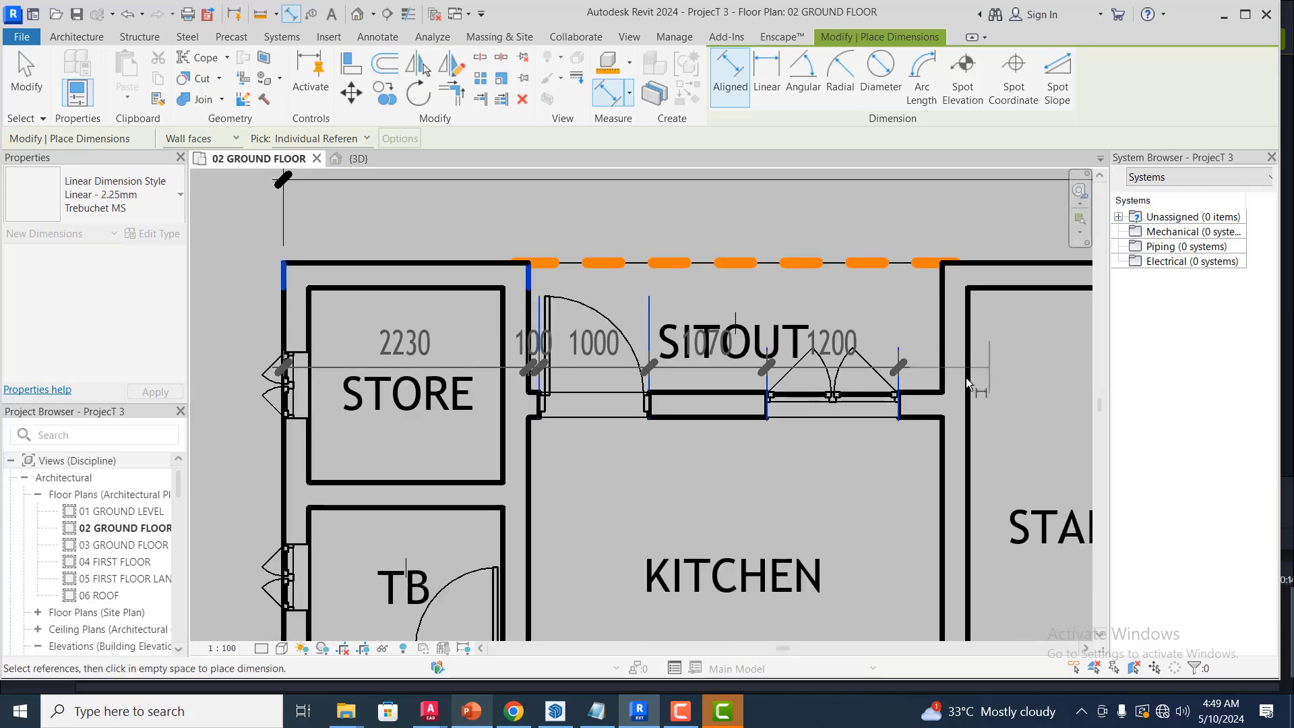
pyautogui.click(941, 370)
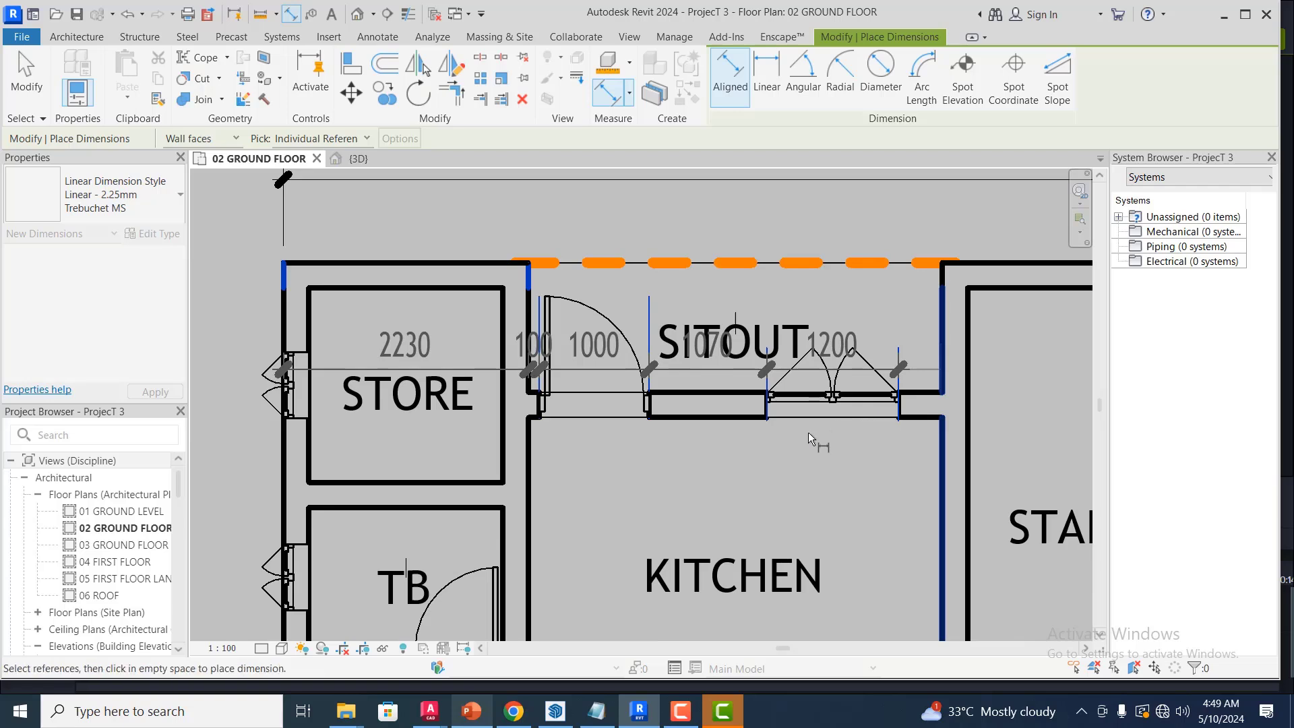
# - Finish the dimension chain at the right exterior wall's outer face and place it above the plan, below the overall width dimension
pyautogui.scroll(-2, 617, 443)
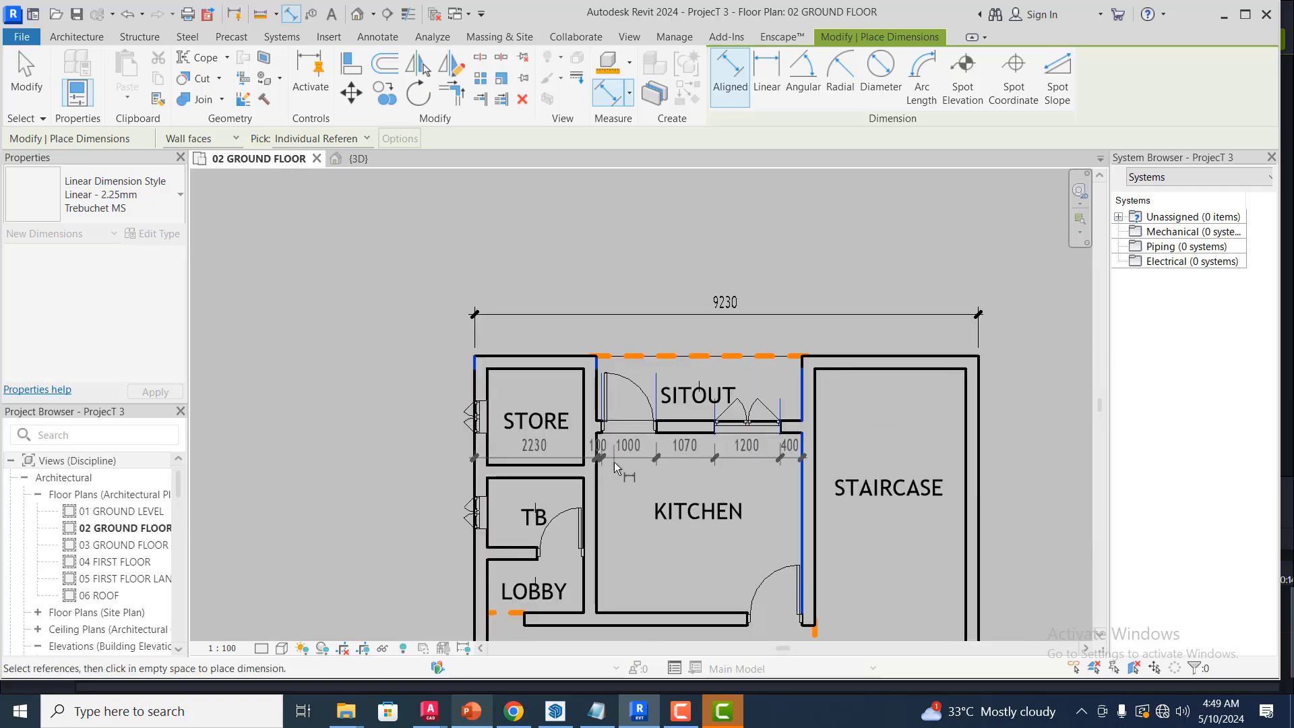
pyautogui.moveTo(977, 374); pyautogui.dragTo(788, 418, button='middle')
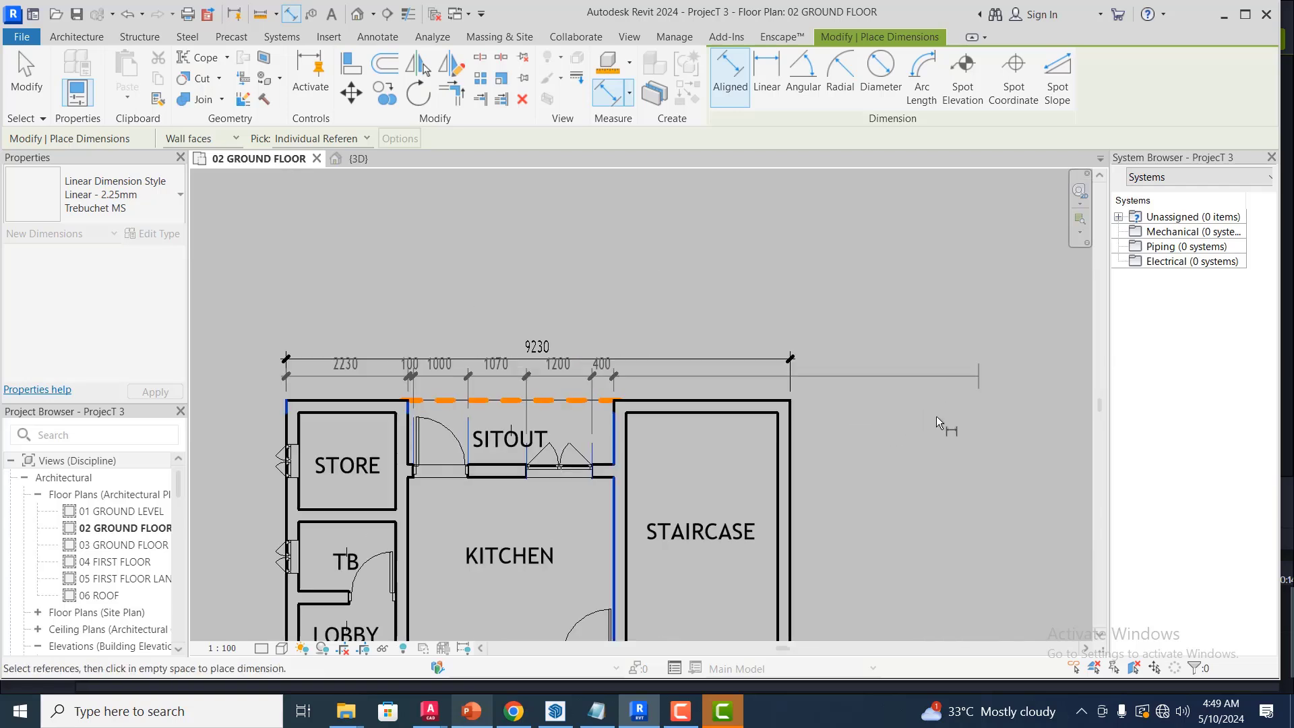
pyautogui.click(787, 447)
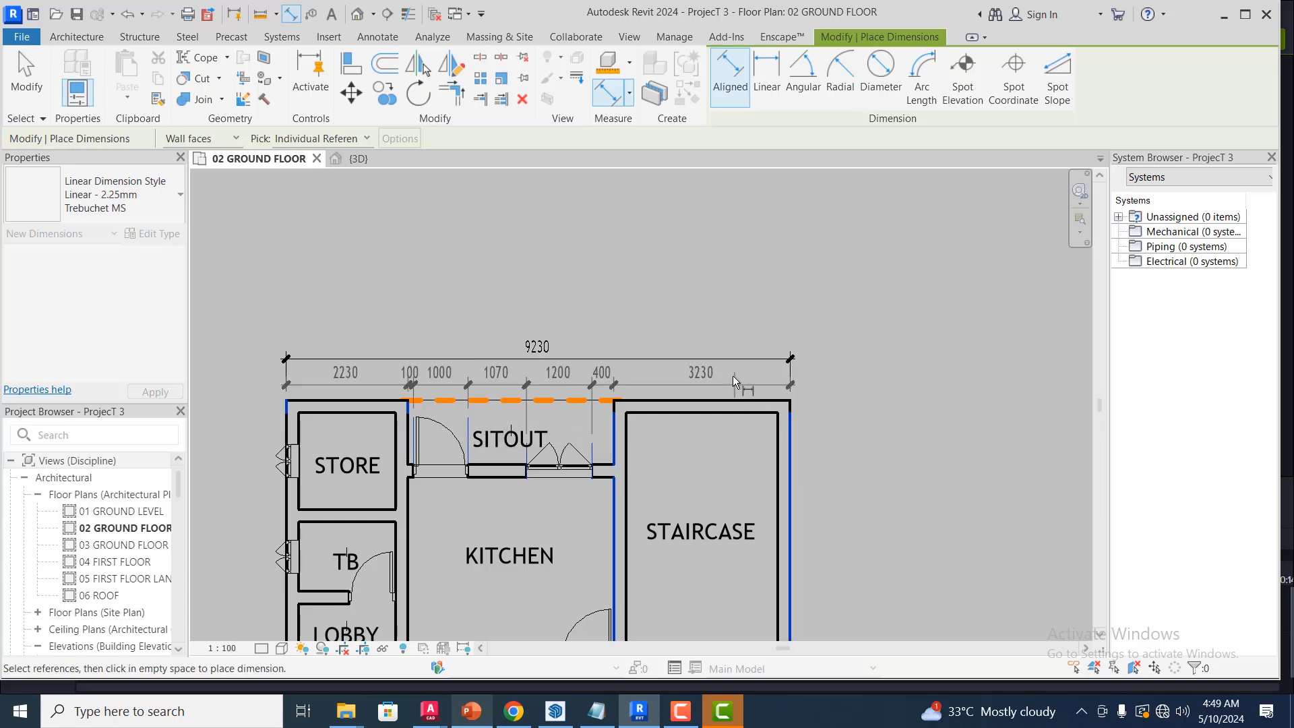
pyautogui.scroll(1, 734, 375)
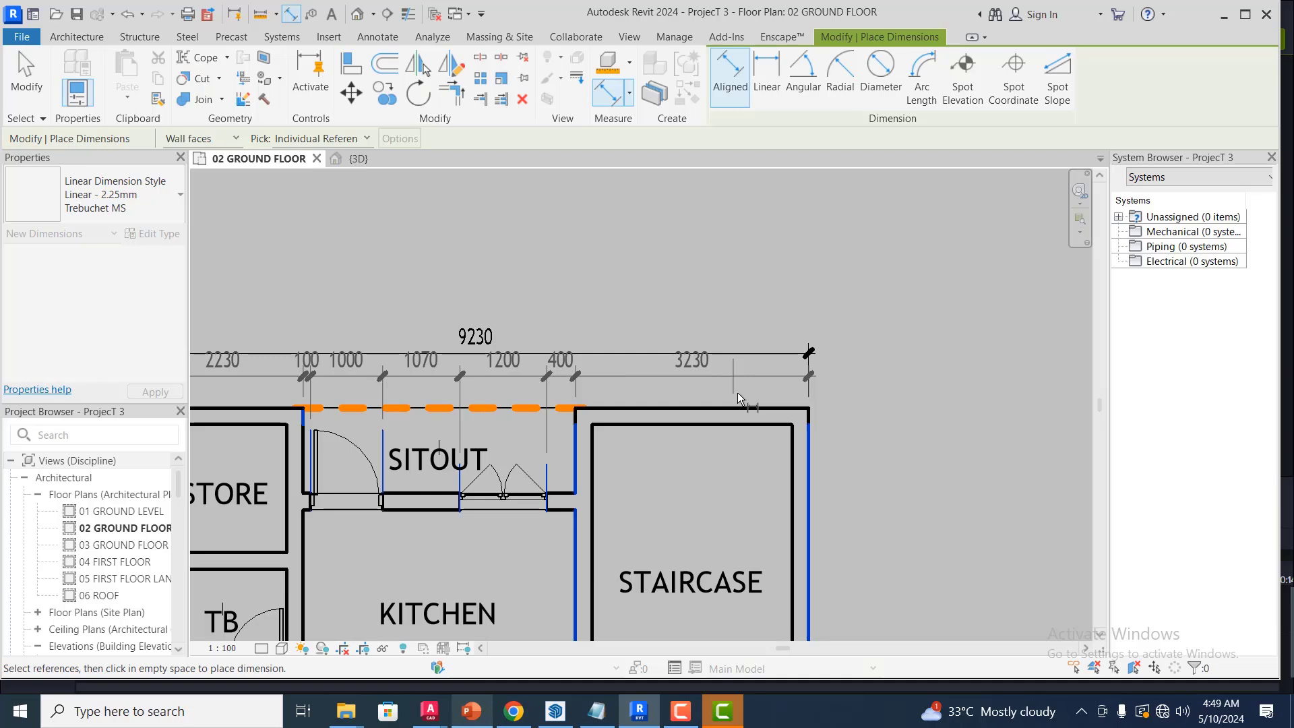
pyautogui.scroll(2, 738, 393)
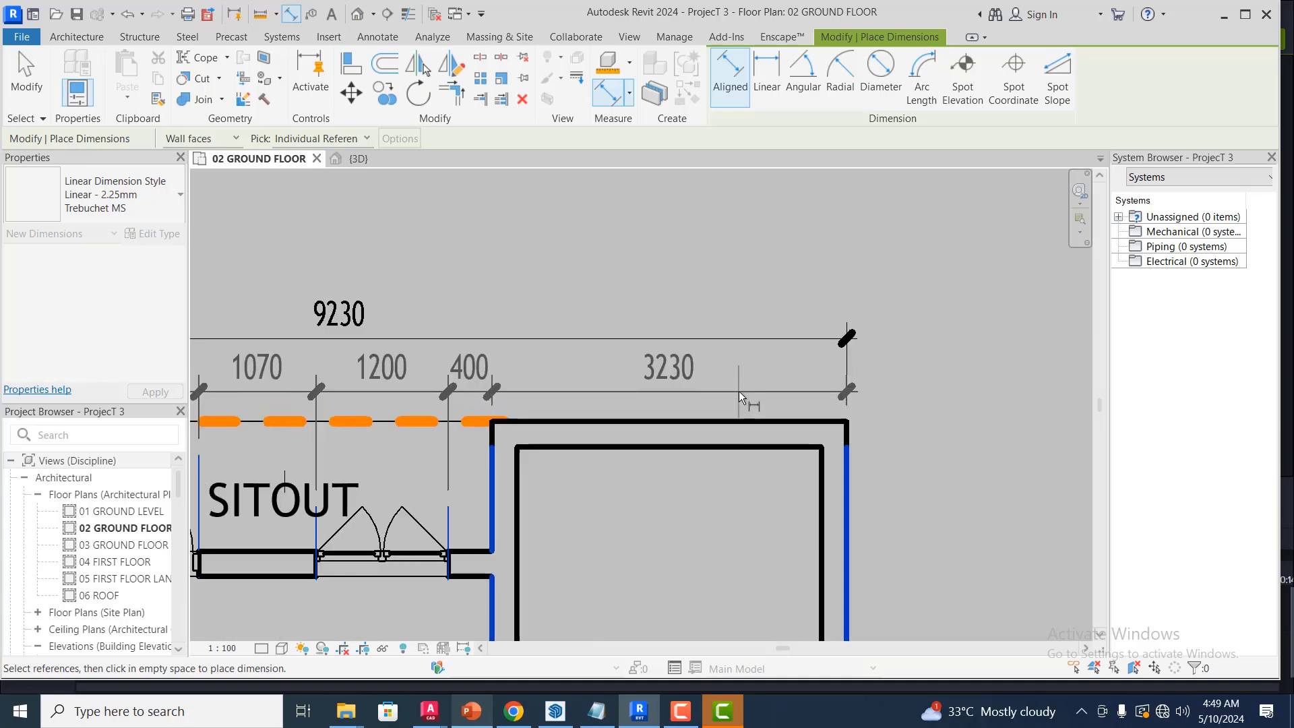
pyautogui.click(759, 389)
pyautogui.scroll(-2, 928, 363)
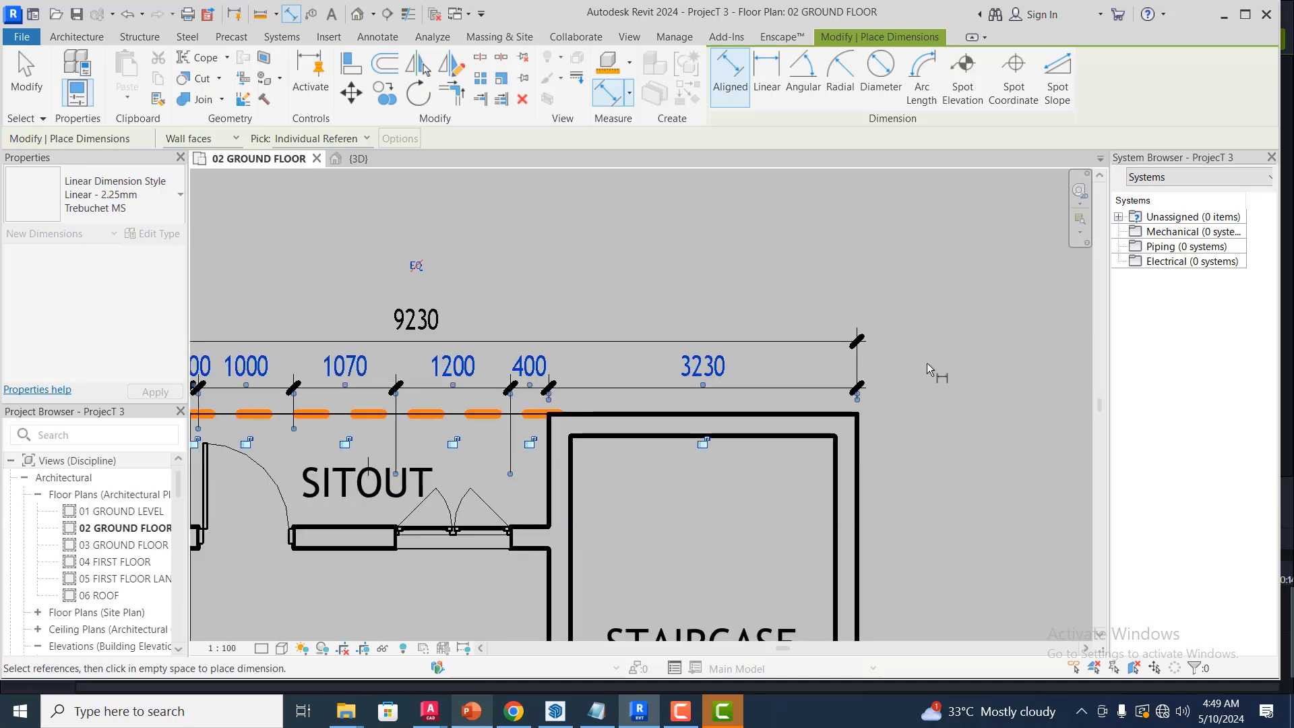
# - Add an aligned dimension left of the plan spanning the building's overall length, between the outer faces of the upper and lower exterior walls
pyautogui.scroll(-1, 934, 350)
pyautogui.scroll(-1, 791, 301)
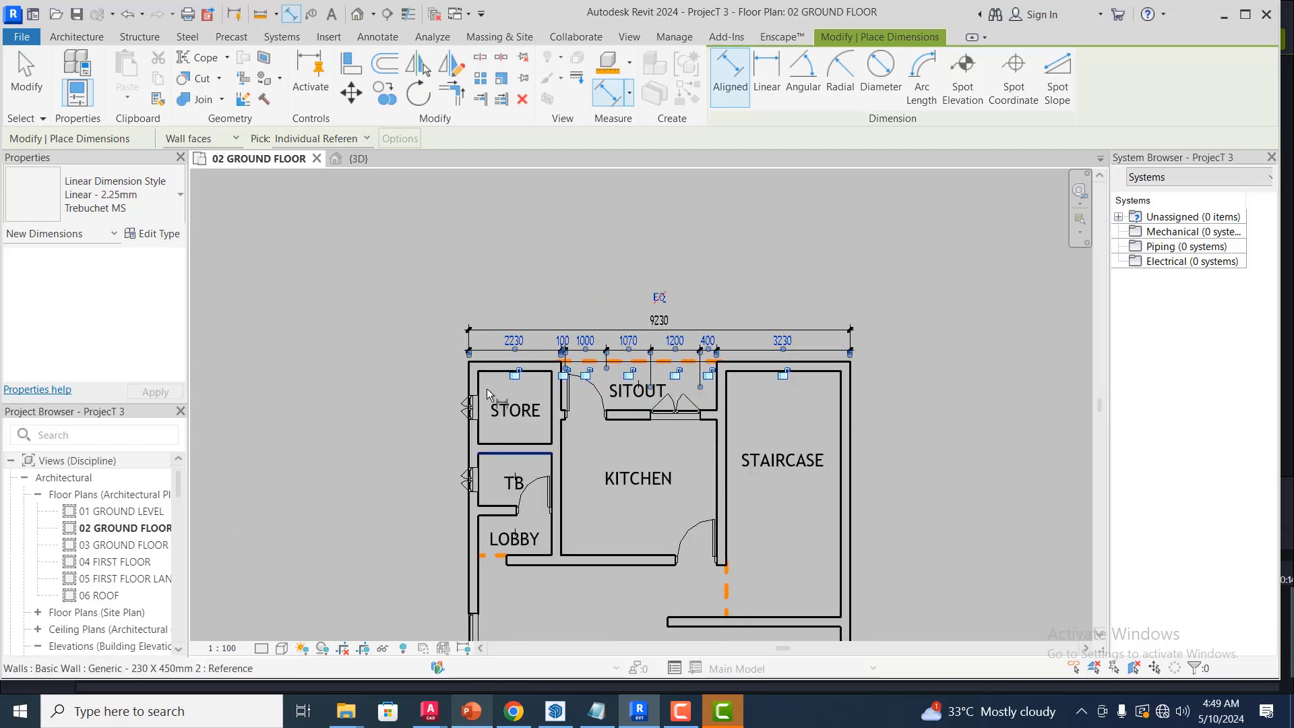
pyautogui.scroll(3, 484, 380)
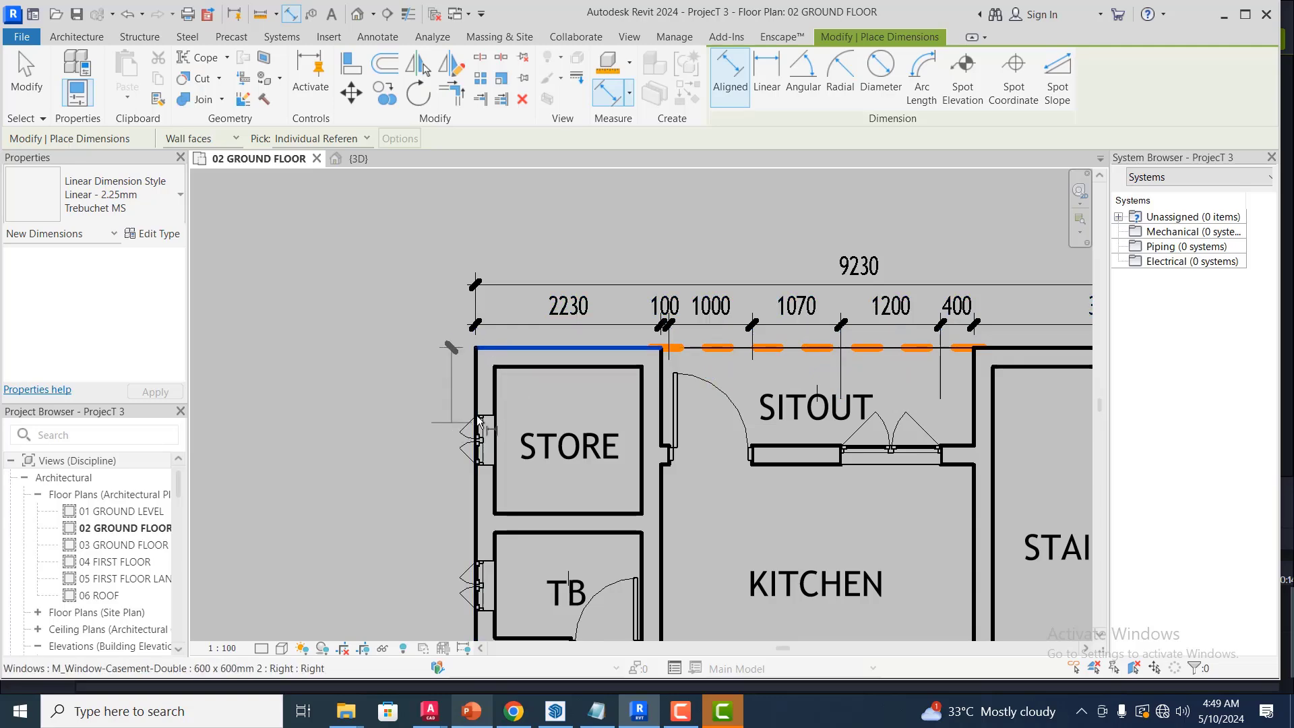
pyautogui.scroll(3, 472, 419)
pyautogui.scroll(-9, 572, 279)
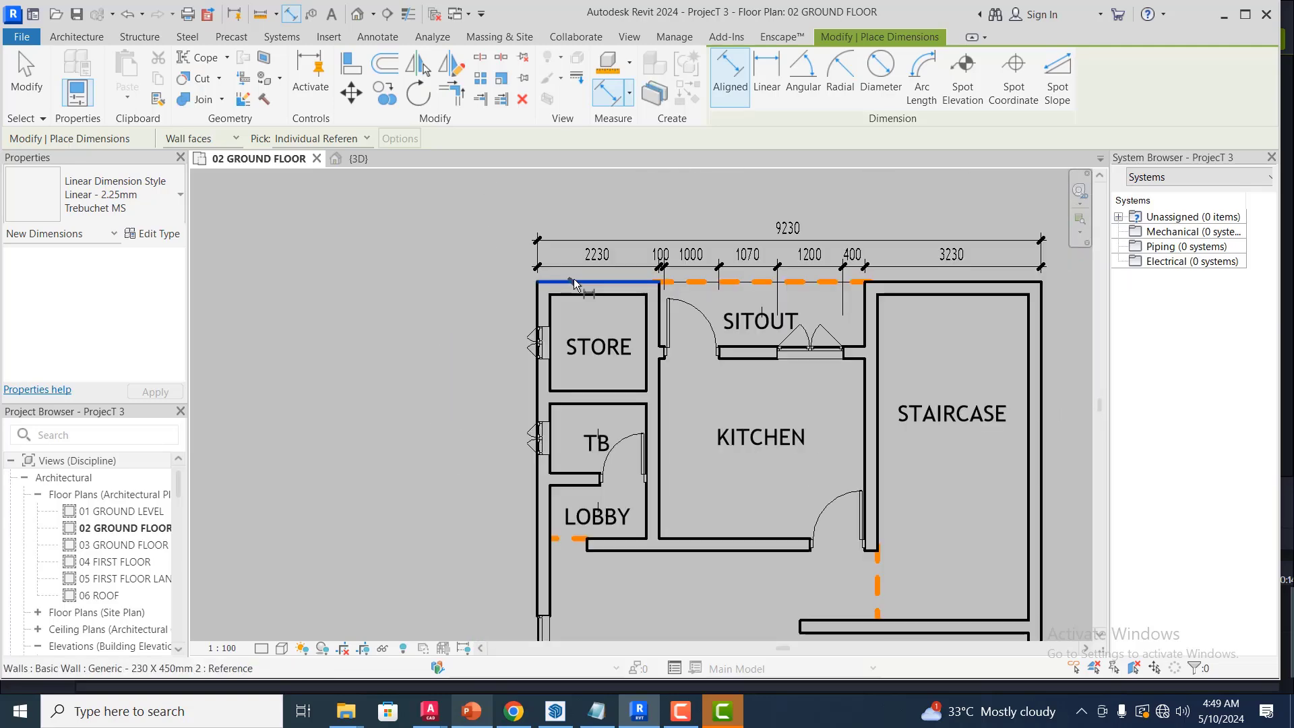
pyautogui.scroll(5, 563, 562)
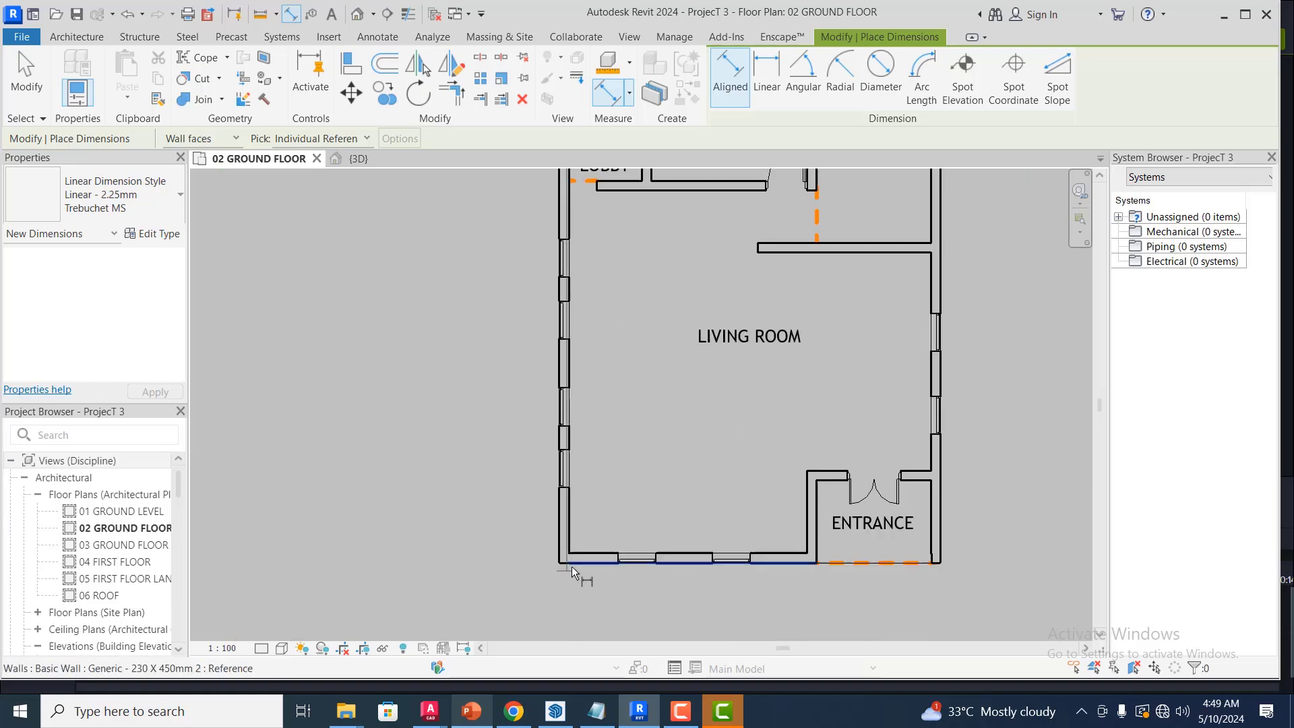
pyautogui.click(566, 560)
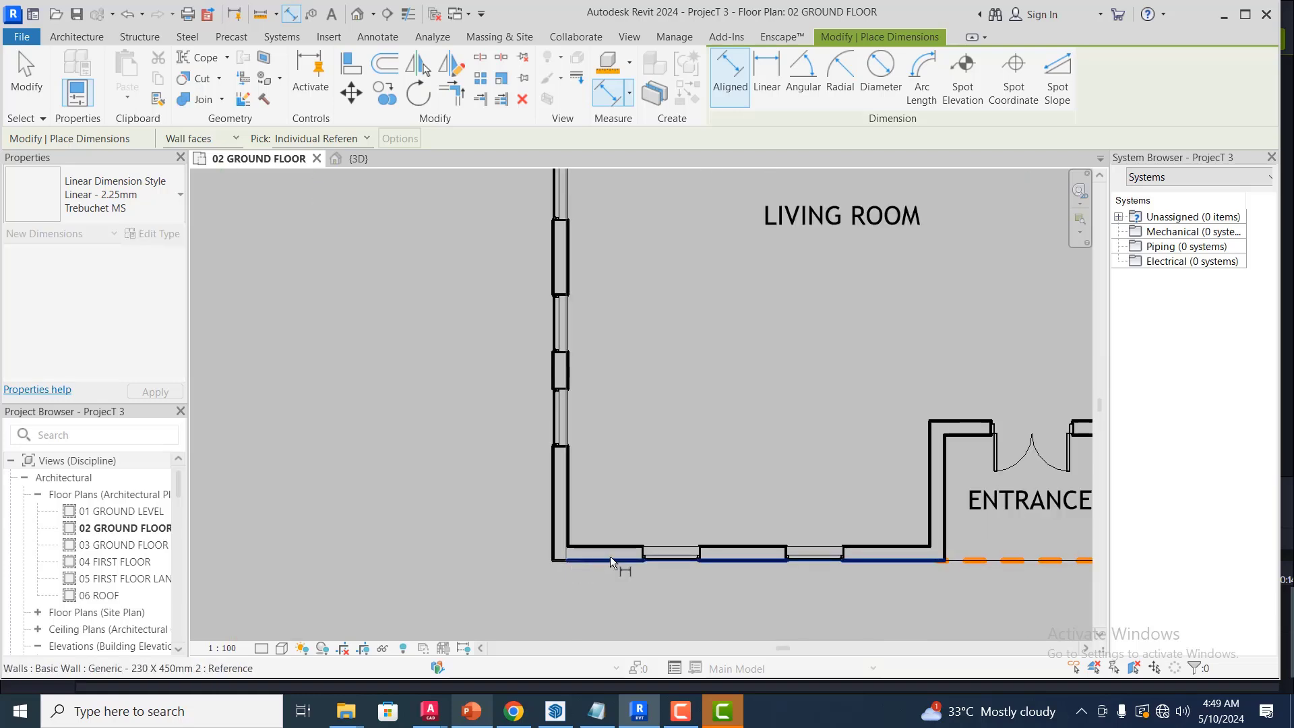
pyautogui.scroll(-2, 609, 556)
pyautogui.scroll(-2, 478, 501)
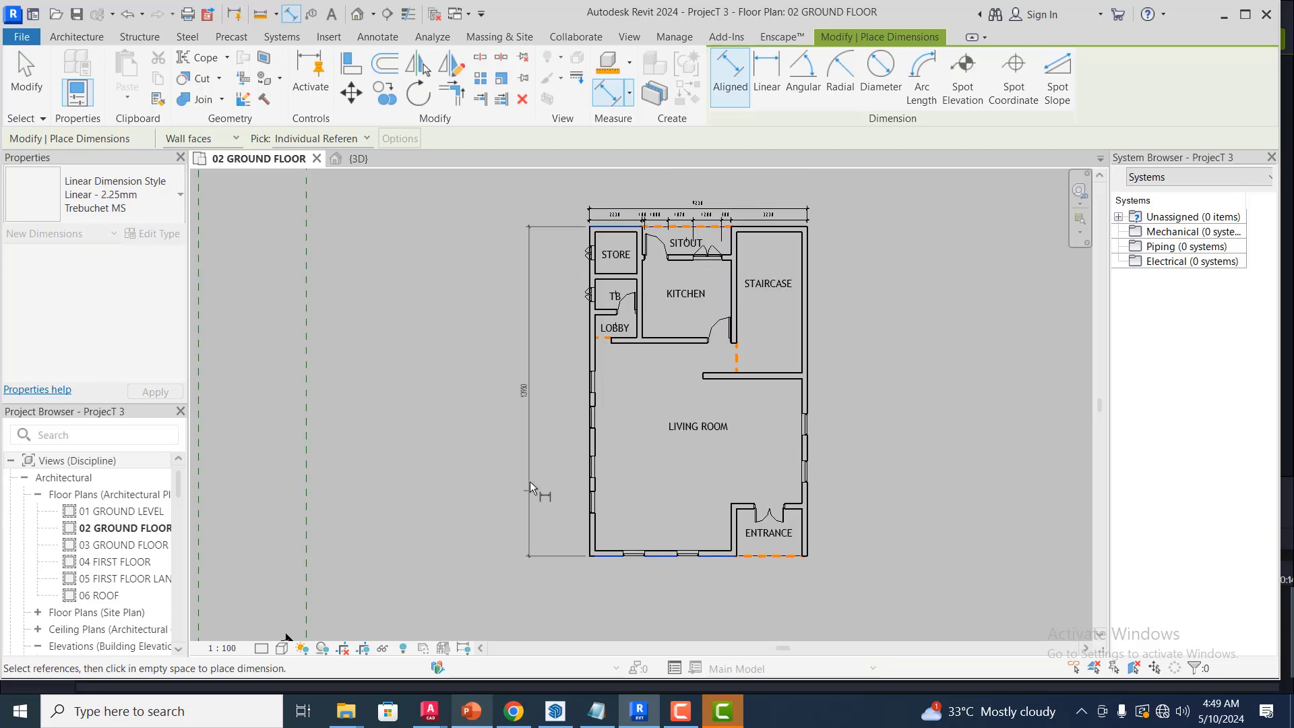
pyautogui.click(619, 395)
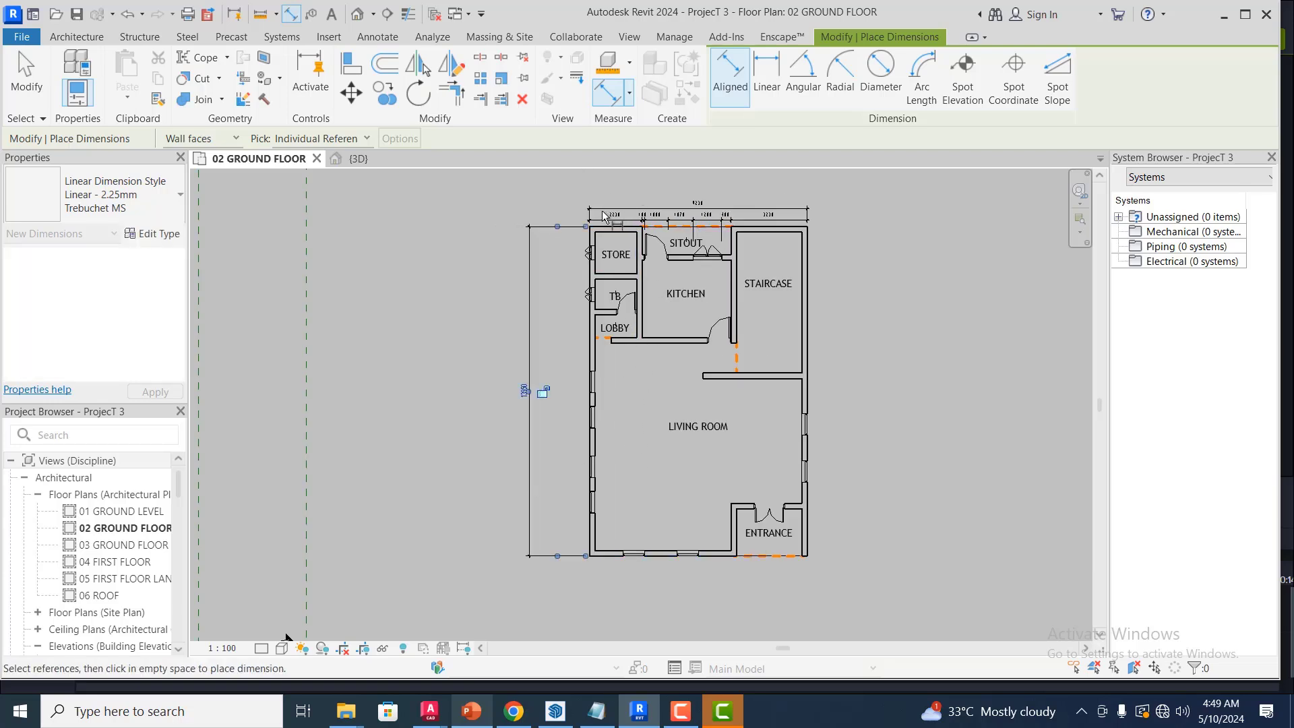
# - Start a vertical aligned dimension chain at the upper exterior wall's outer face, adding both sides of the STORE window and the TB window
pyautogui.scroll(2, 601, 222)
pyautogui.scroll(3, 593, 244)
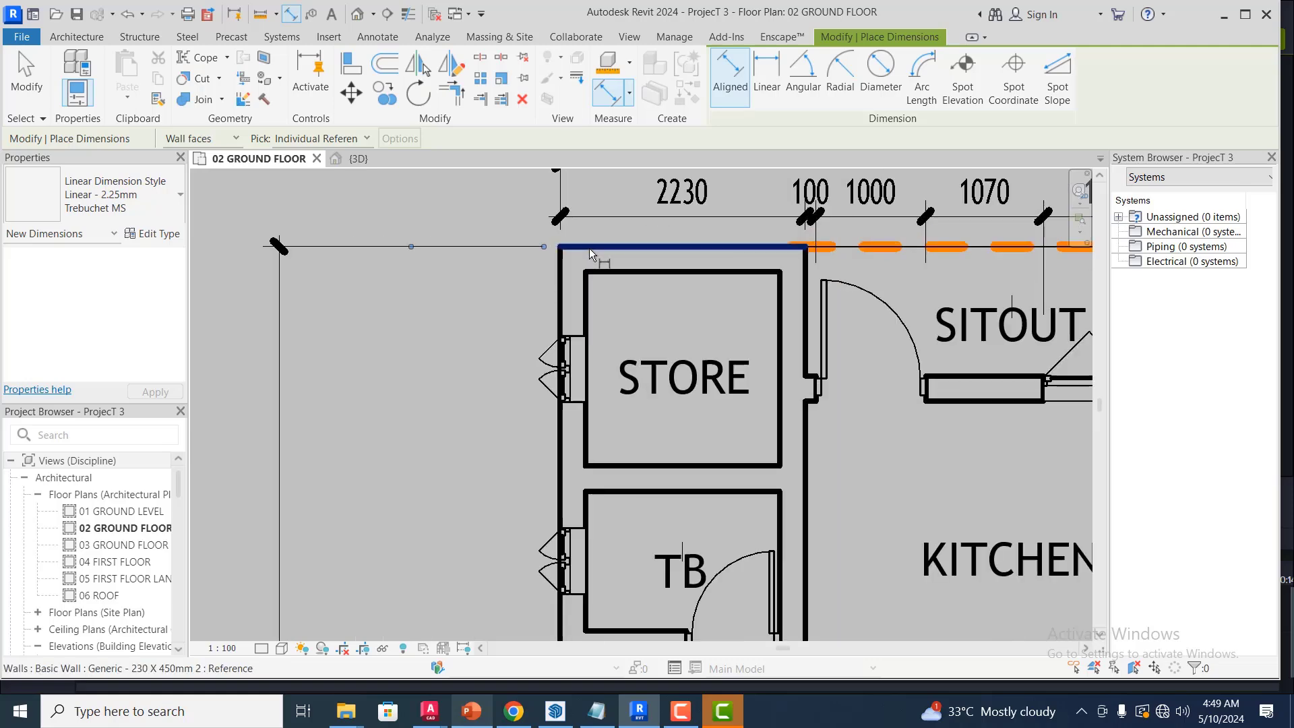
pyautogui.click(589, 249)
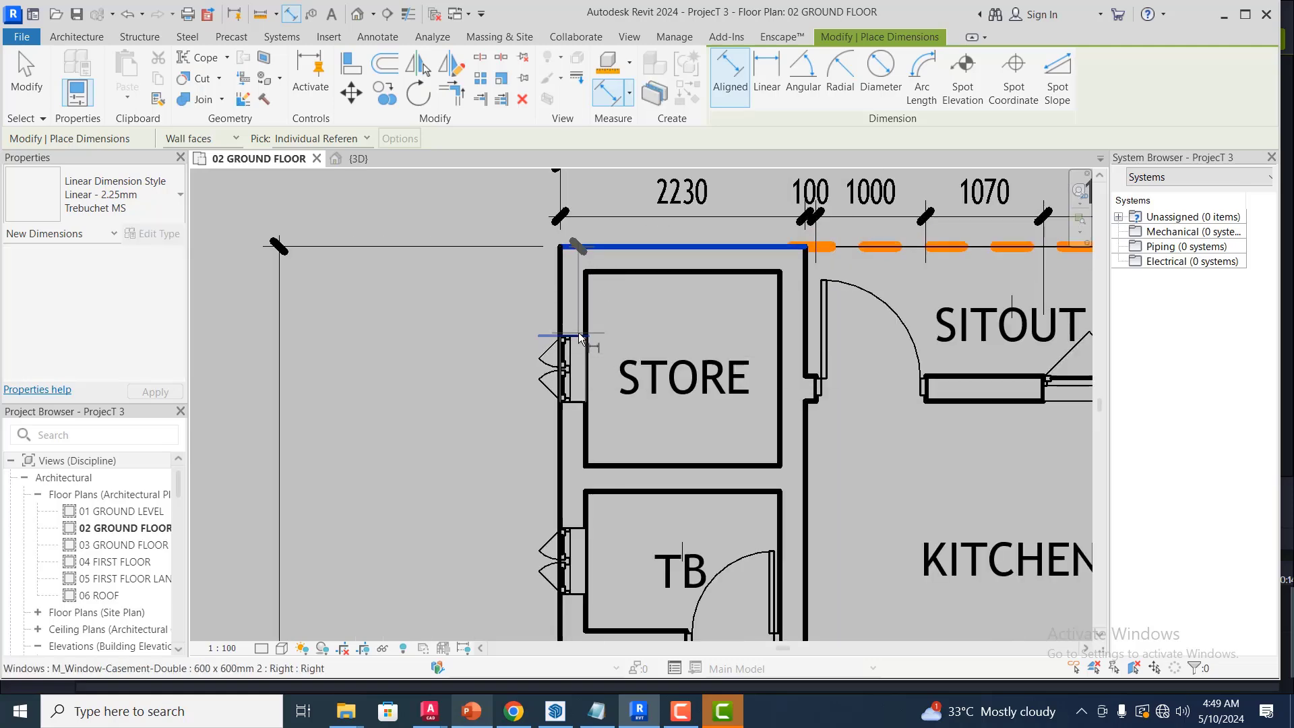
pyautogui.click(578, 335)
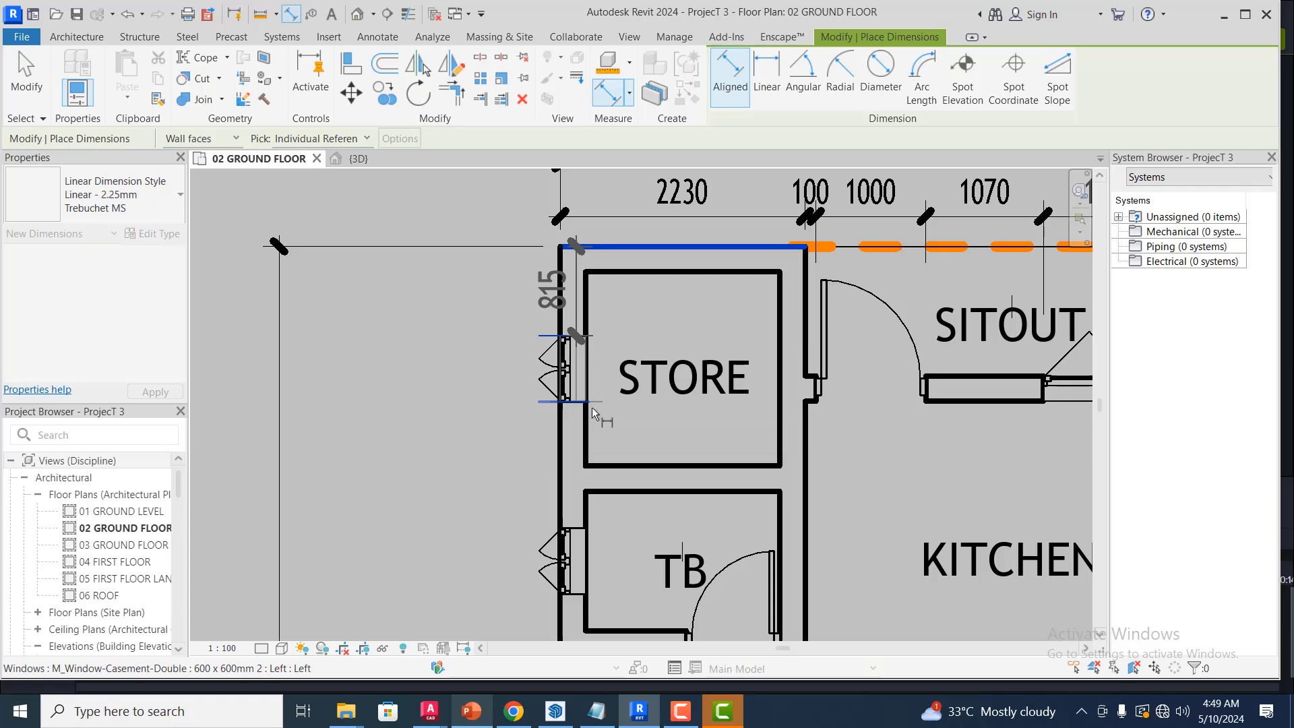
pyautogui.click(594, 408)
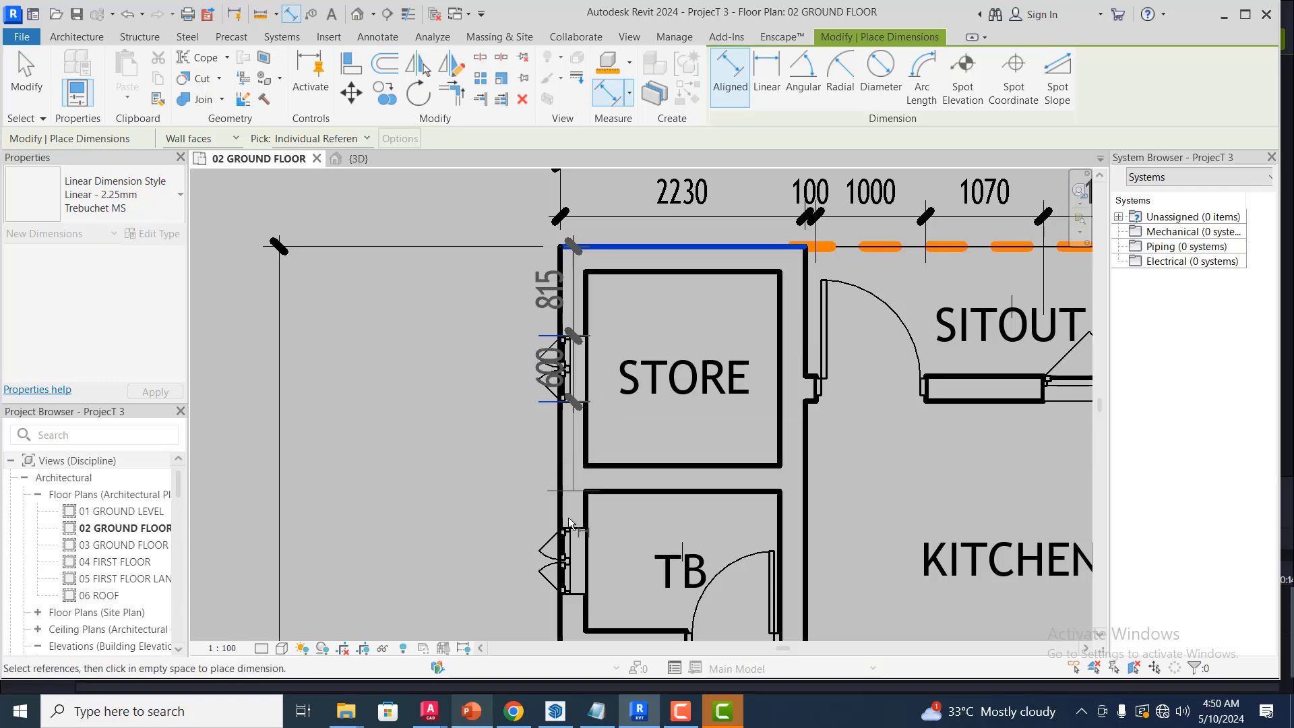
pyautogui.click(565, 597)
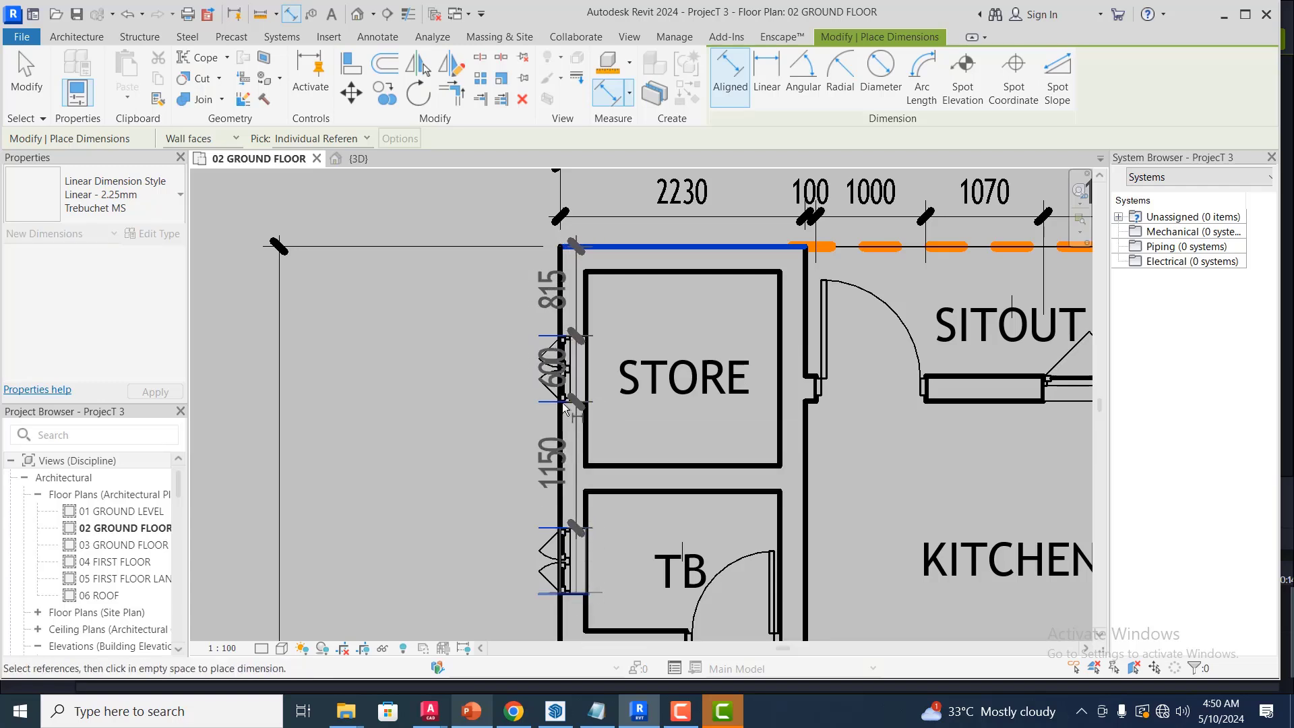
# - Extend the vertical dimension chain to both sides of the upper two LIVING ROOM windows in the left exterior wall
pyautogui.scroll(-5, 604, 268)
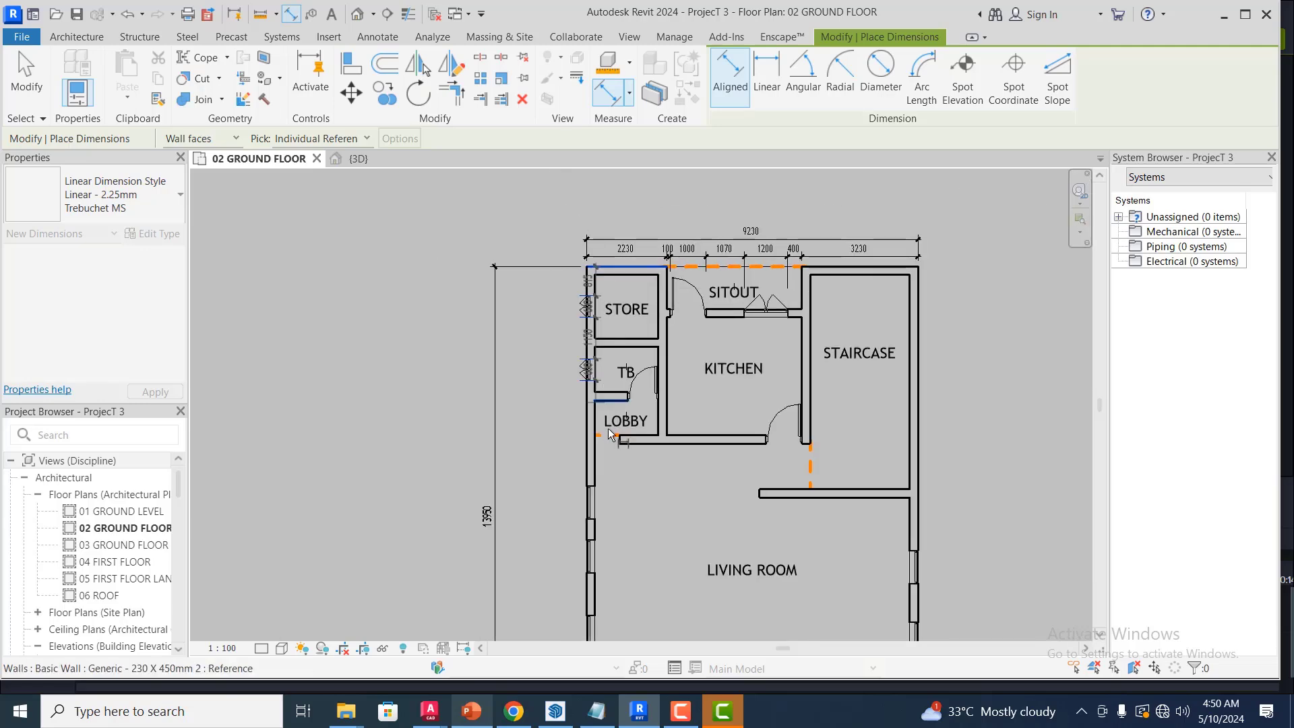
pyautogui.scroll(3, 602, 415)
pyautogui.scroll(-3, 551, 510)
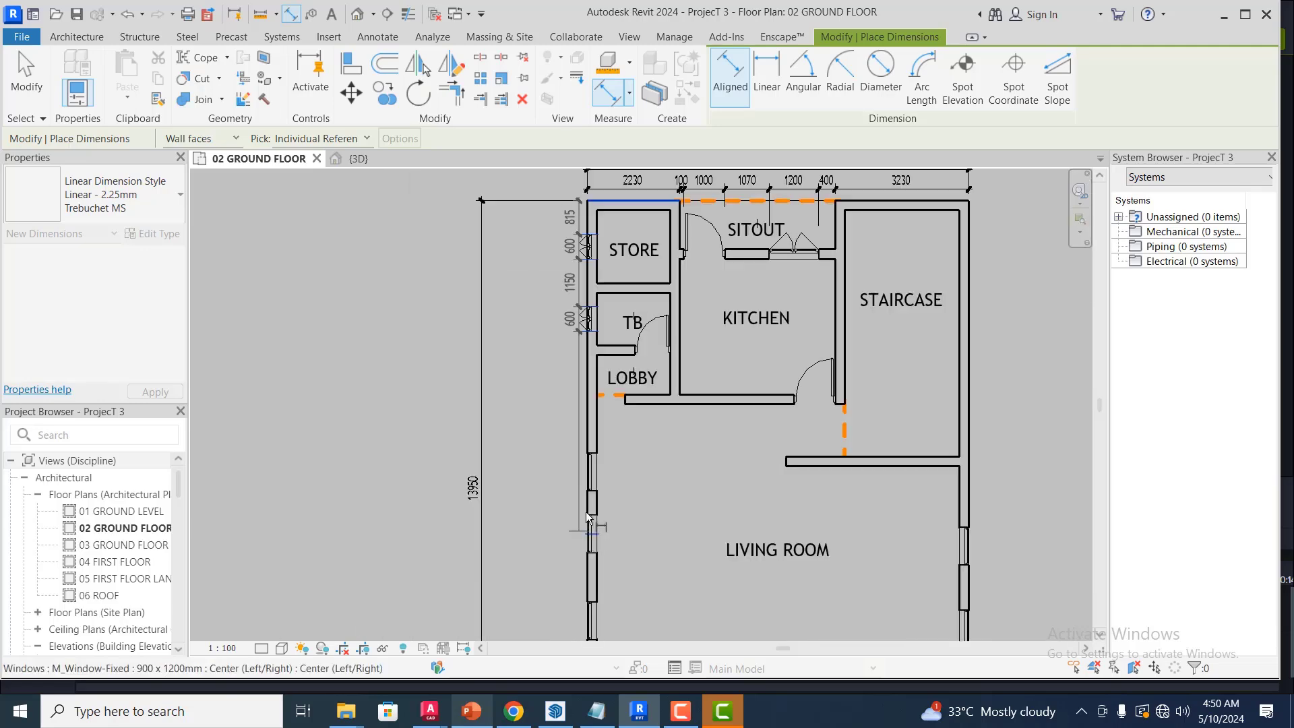
pyautogui.scroll(6, 585, 512)
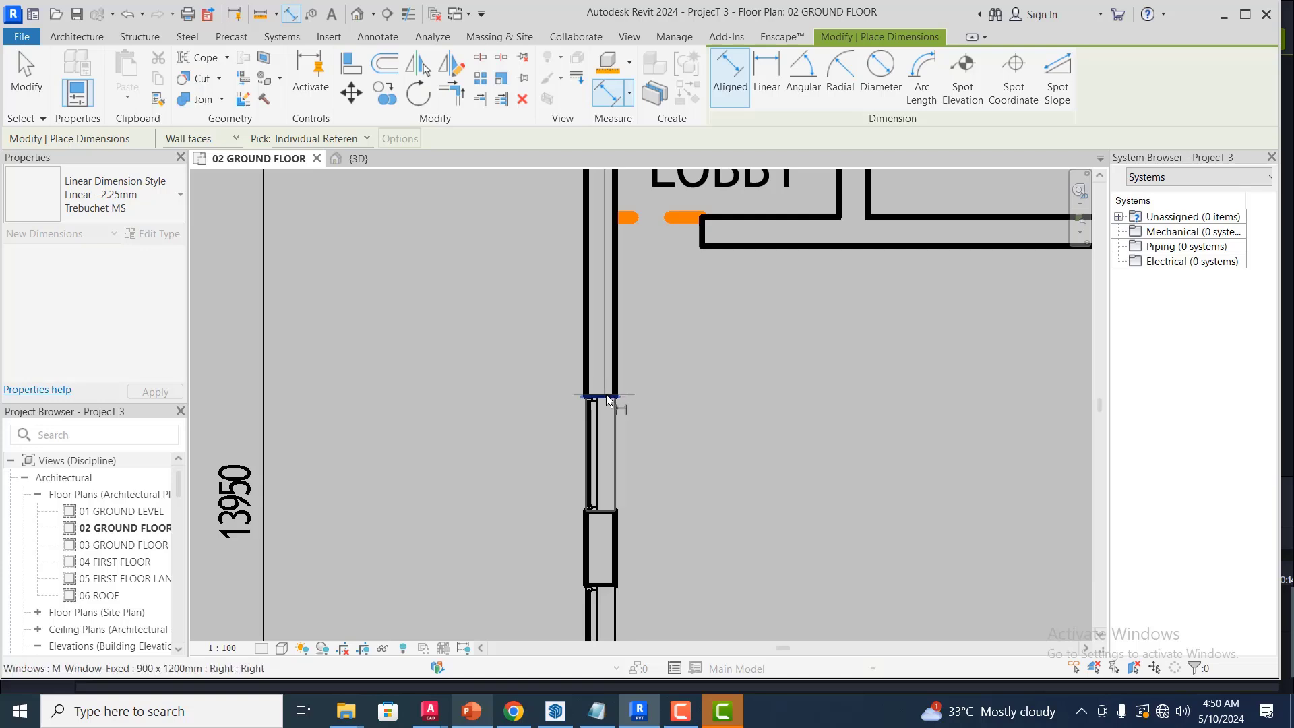
pyautogui.click(609, 402)
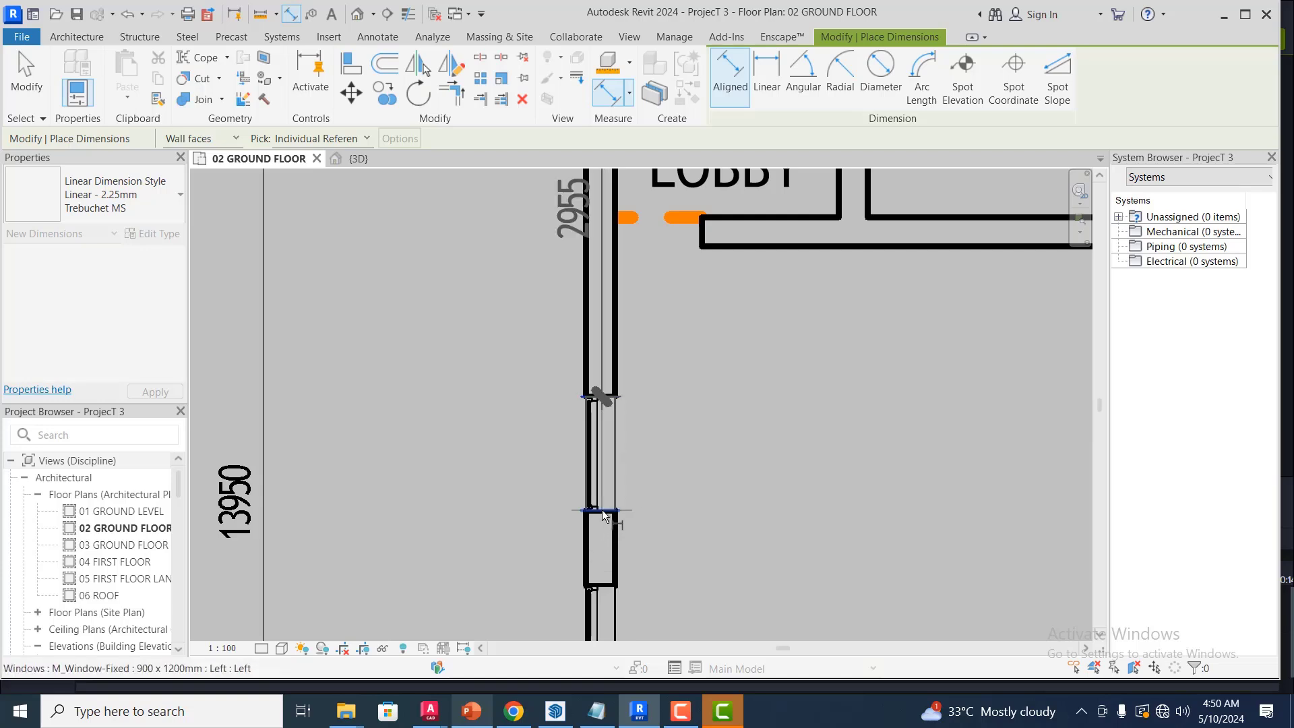
pyautogui.click(605, 513)
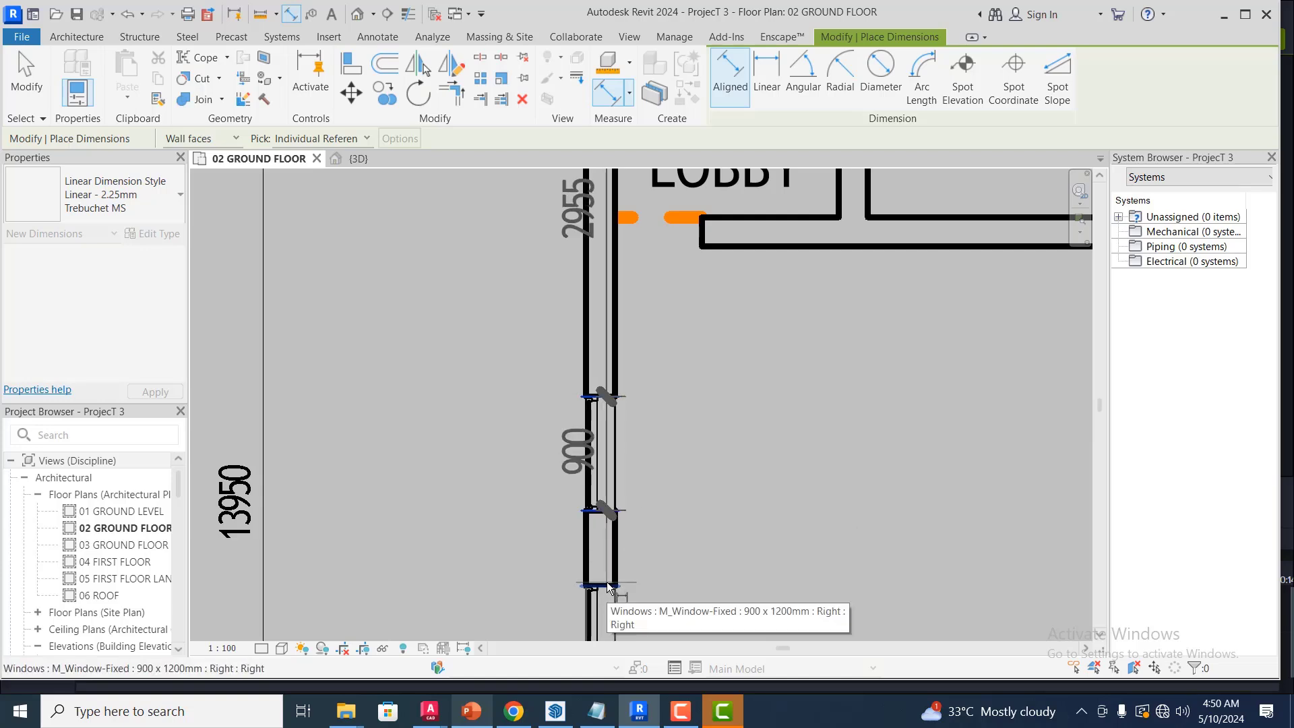
pyautogui.scroll(-3, 628, 381)
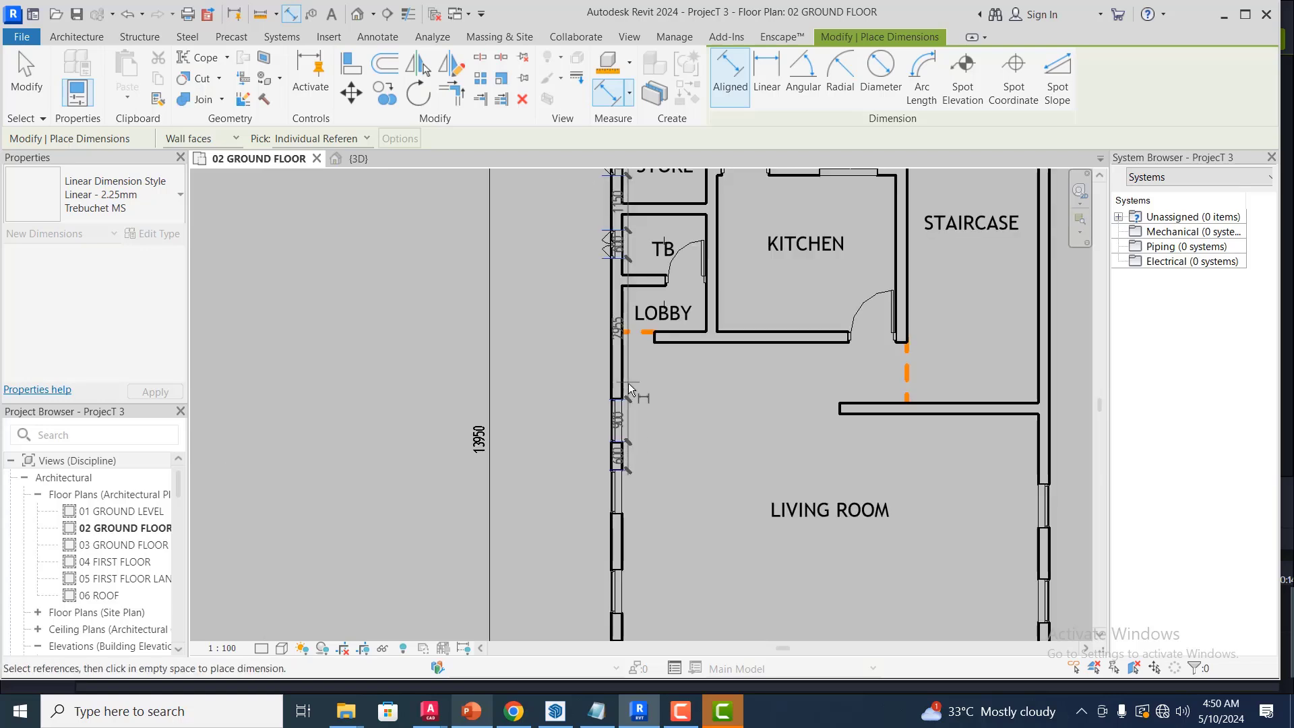
pyautogui.scroll(5, 632, 501)
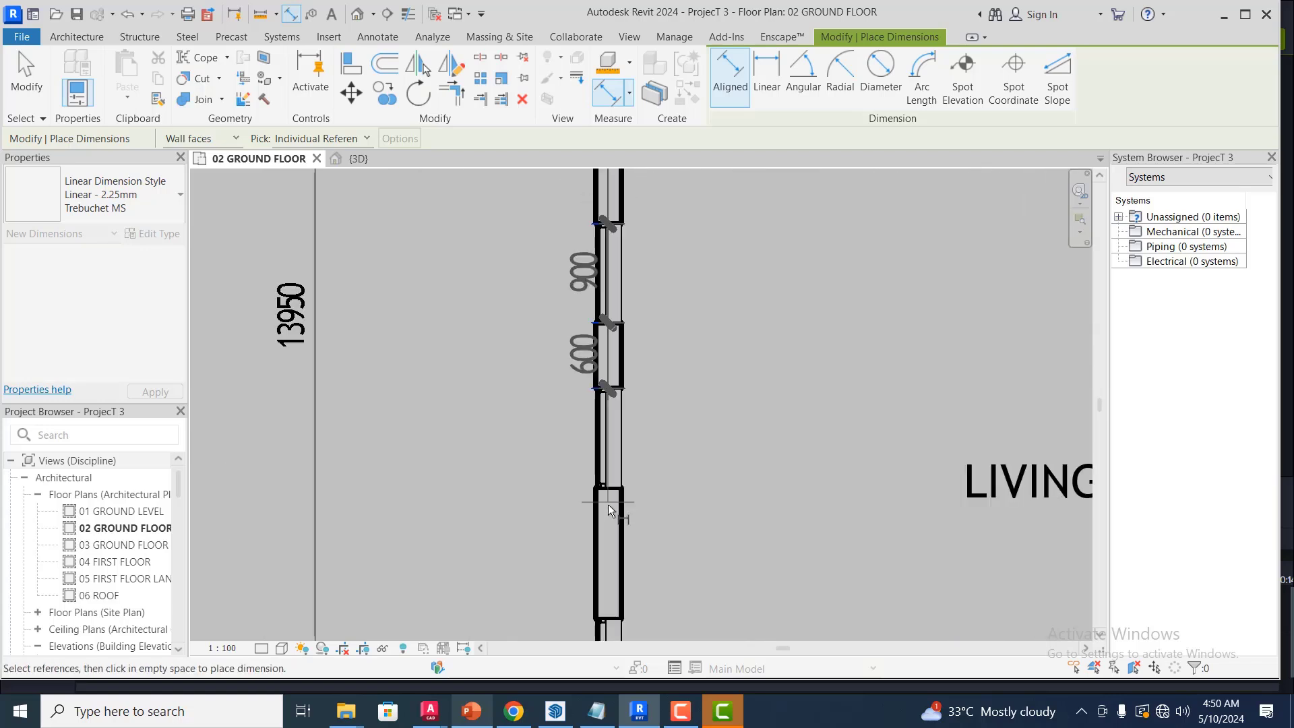
pyautogui.click(616, 479)
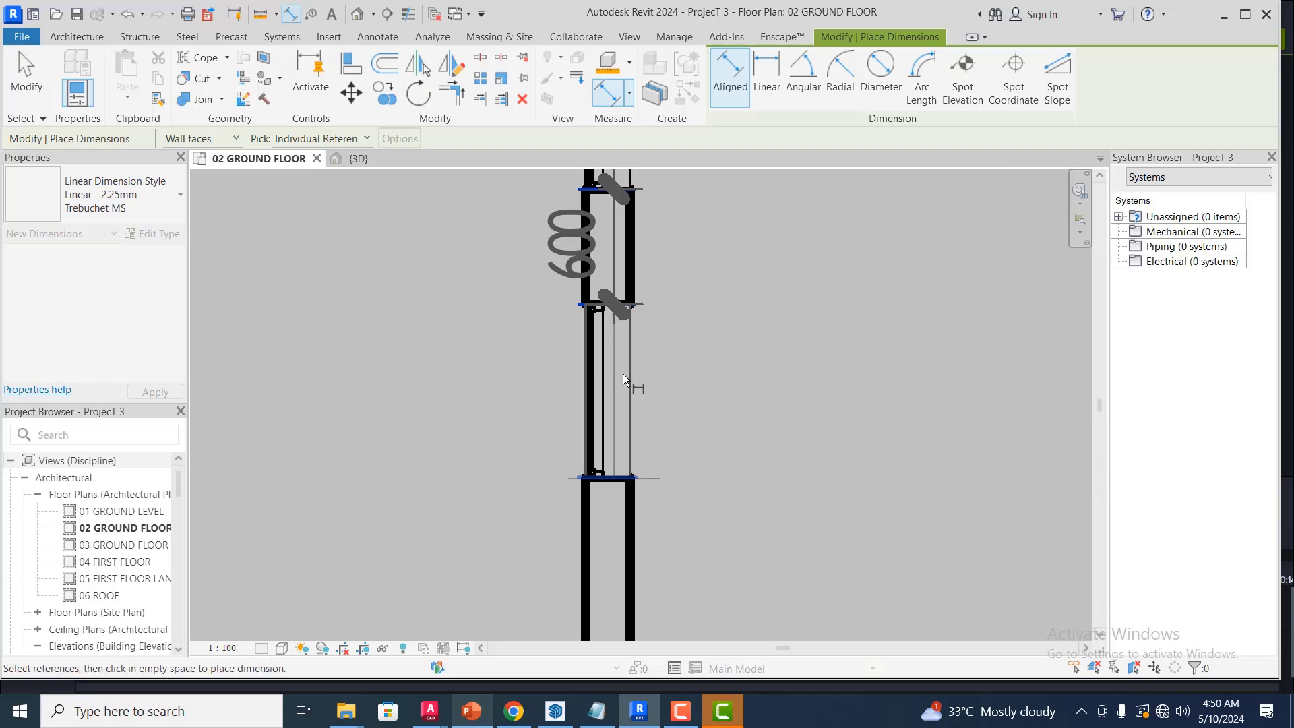
# - Extend the dimension chain to both sides of the third LIVING ROOM window and the upper side of the fourth
pyautogui.scroll(-4, 628, 353)
pyautogui.scroll(5, 621, 471)
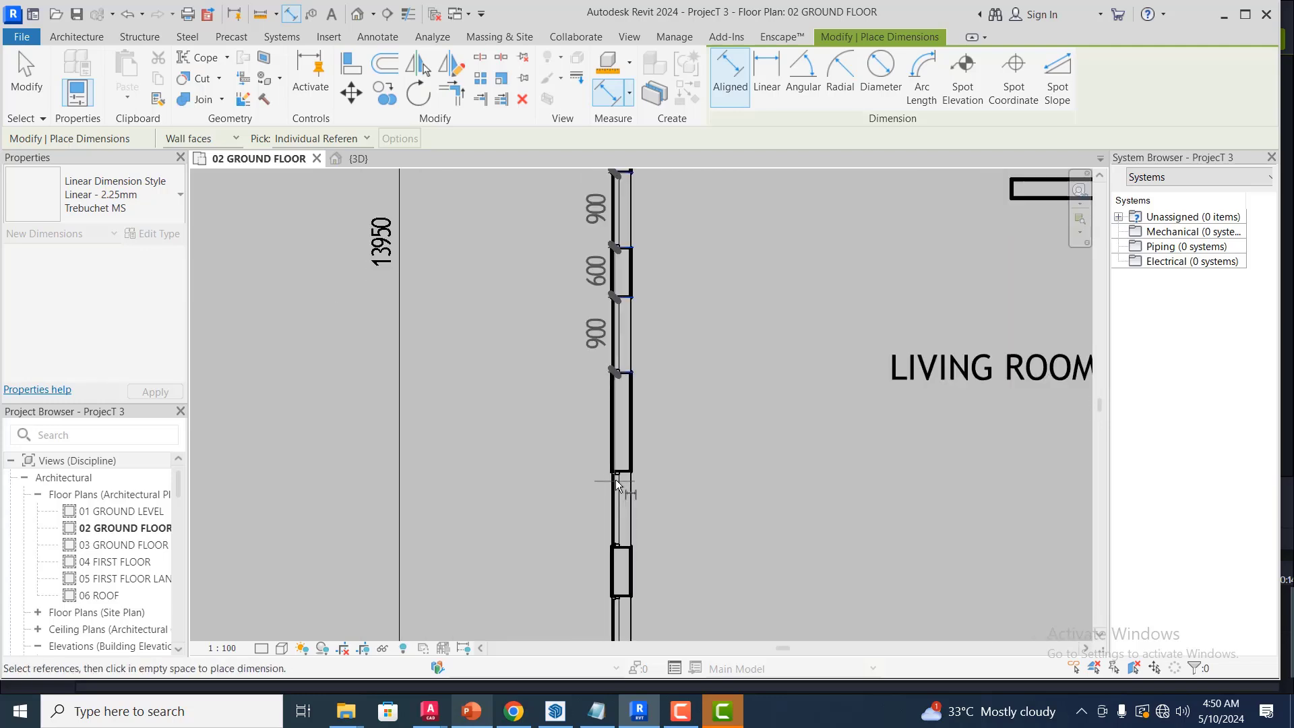
pyautogui.scroll(1, 621, 471)
pyautogui.click(633, 462)
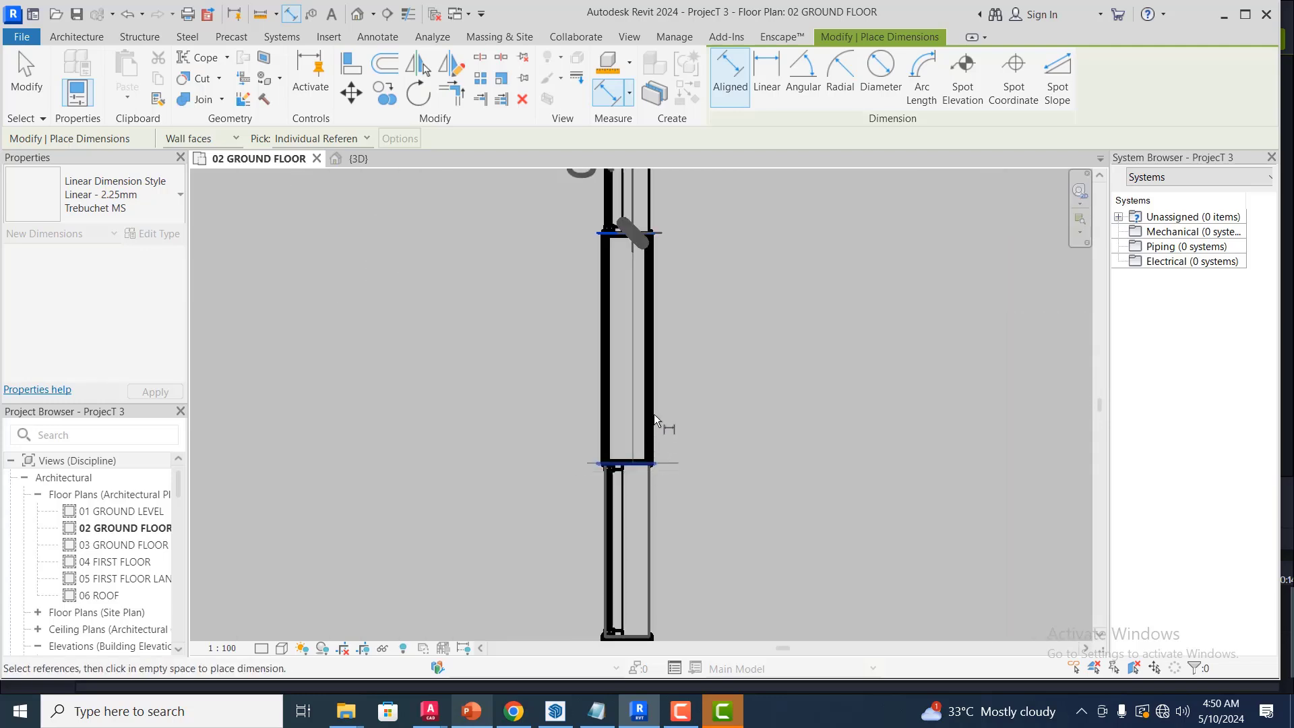
pyautogui.scroll(-4, 653, 390)
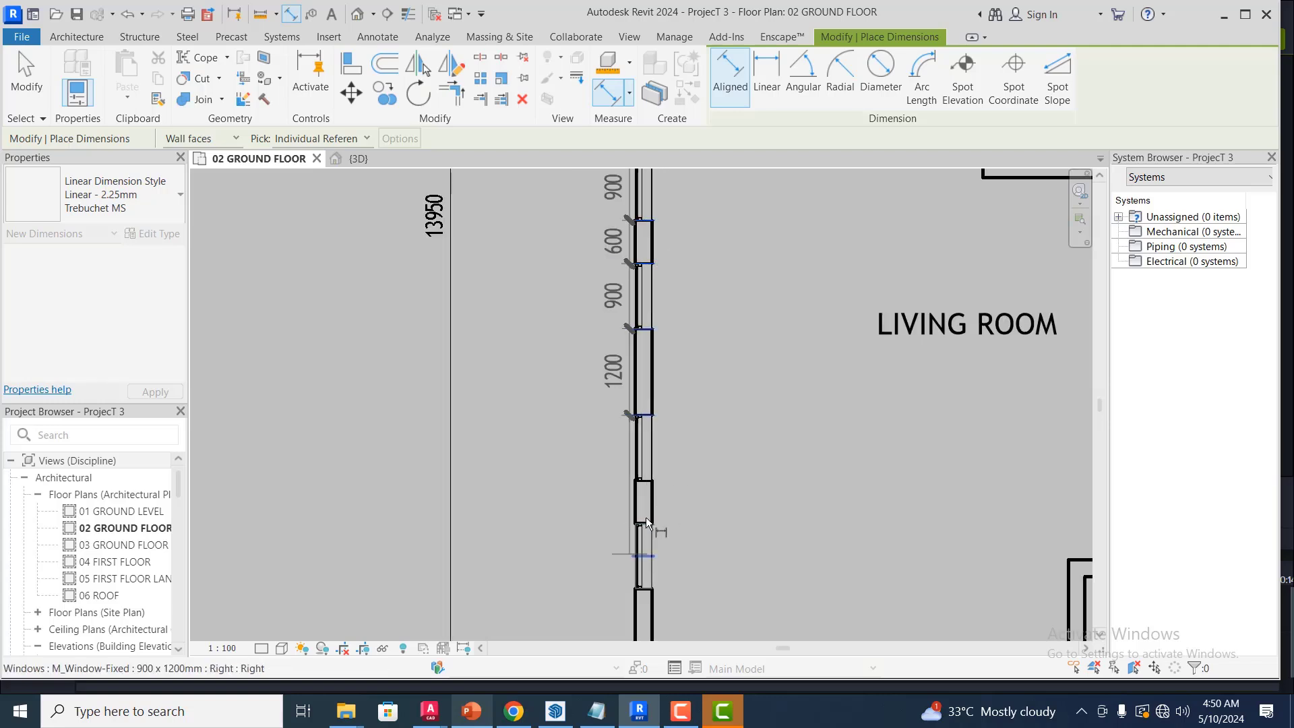
pyautogui.scroll(3, 658, 519)
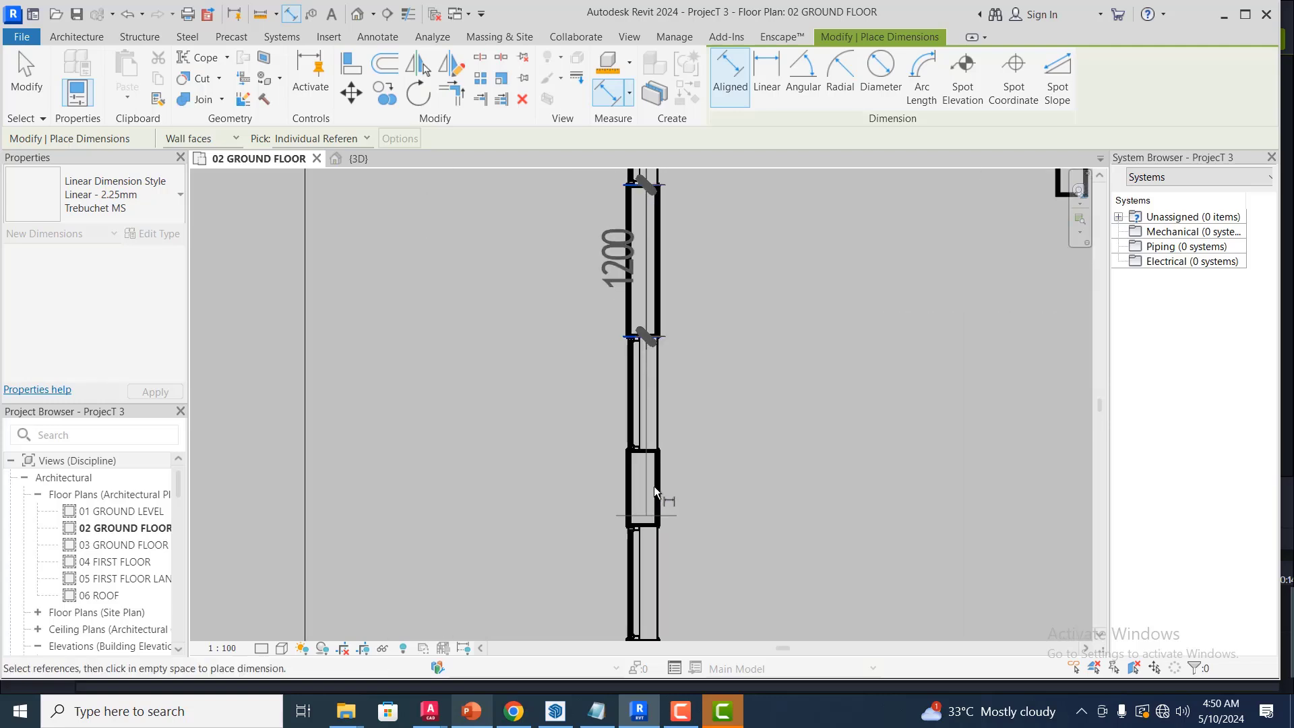
pyautogui.click(644, 450)
pyautogui.click(652, 527)
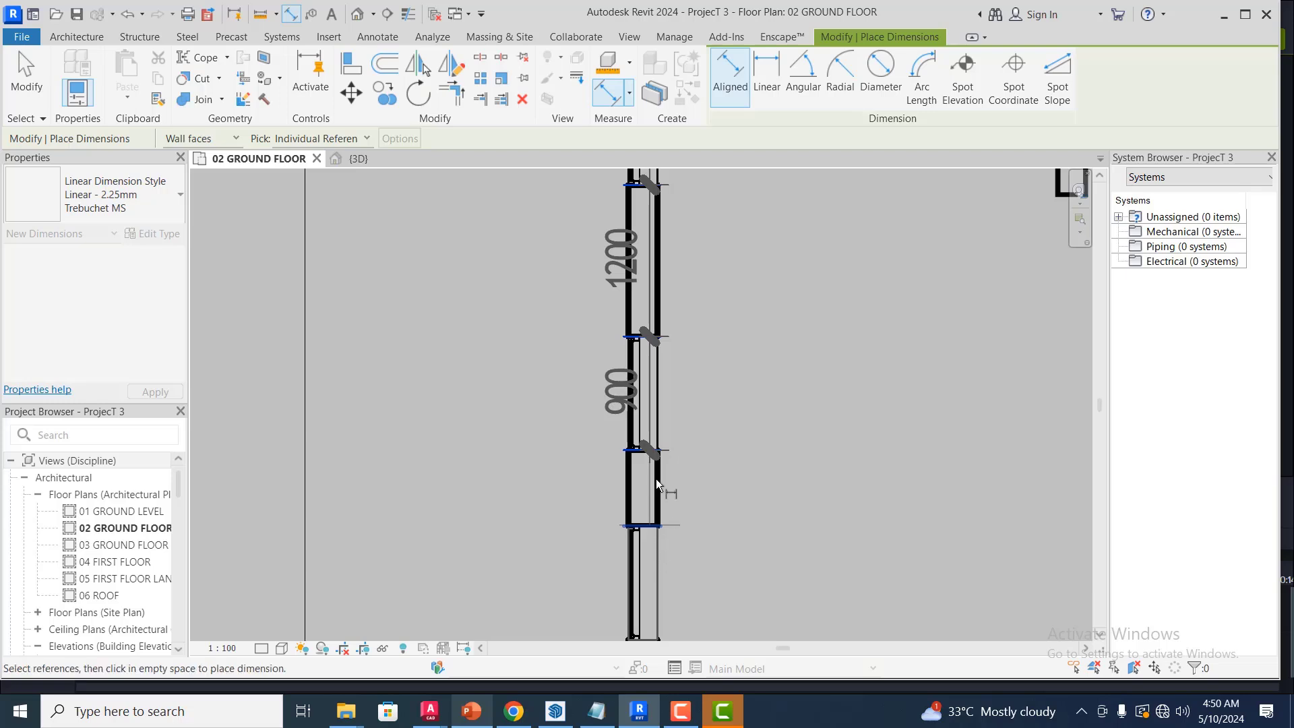
# - Finish the chain at the fourth window's lower side and the lower exterior wall's outer face, placing it between the plan and the overall length dimension
pyautogui.scroll(-5, 683, 432)
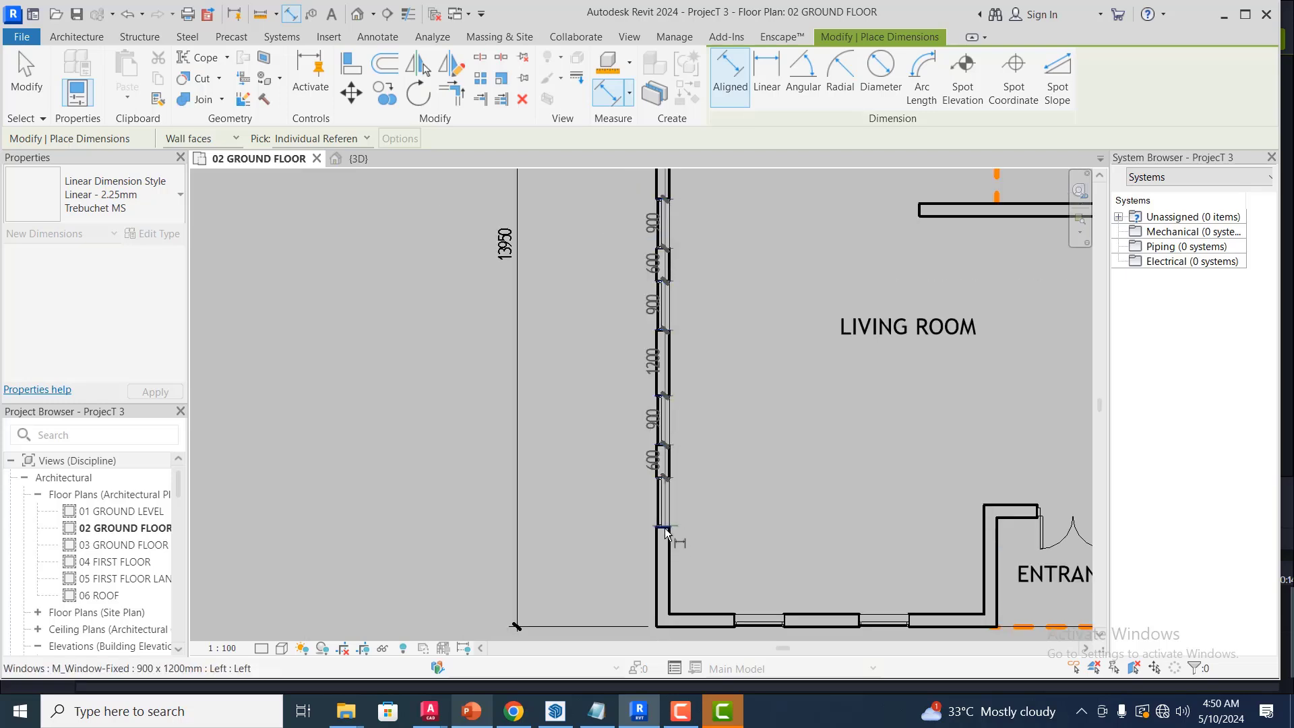
pyautogui.scroll(3, 665, 530)
pyautogui.scroll(3, 662, 534)
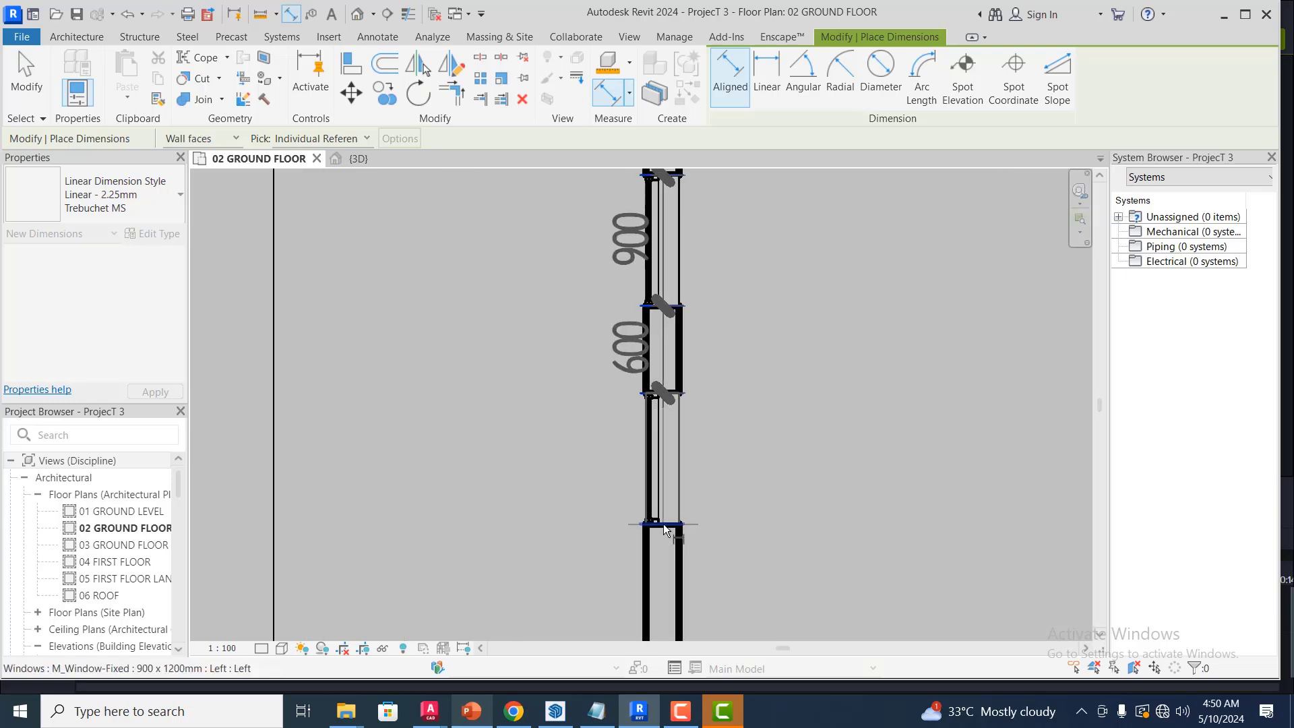
pyautogui.scroll(-2, 609, 457)
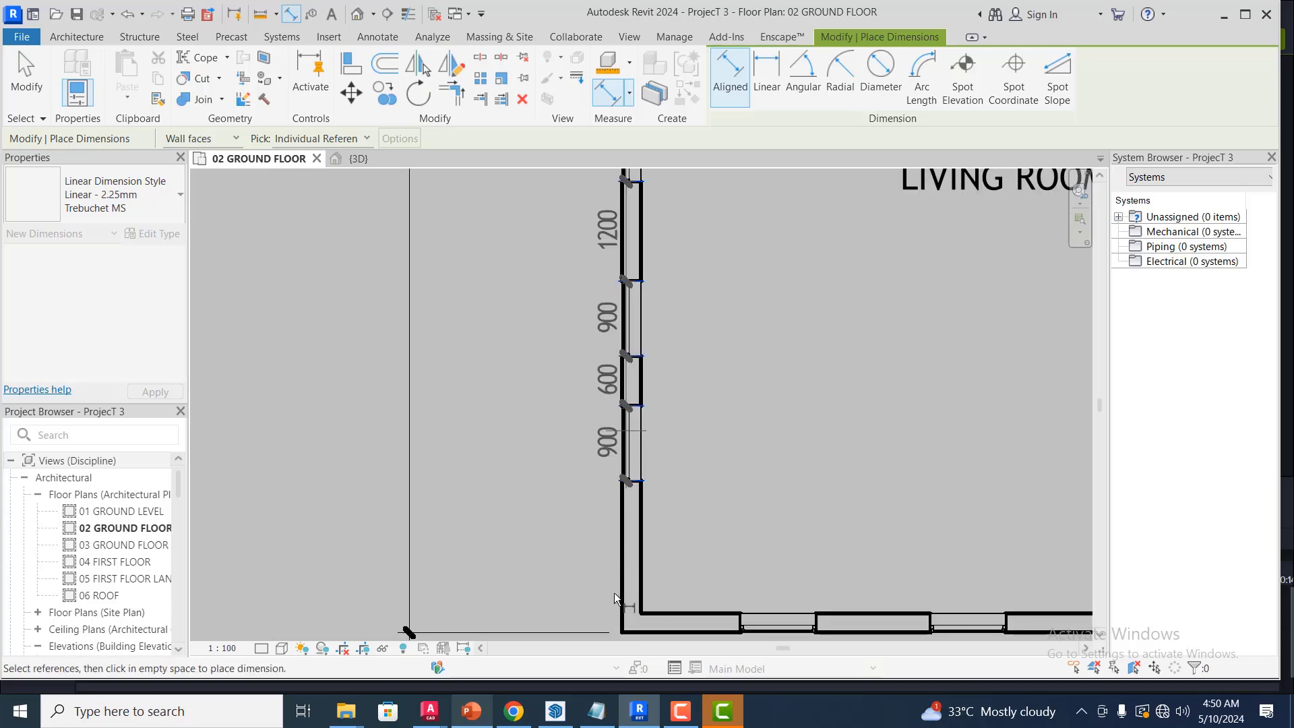
pyautogui.scroll(-1, 631, 431)
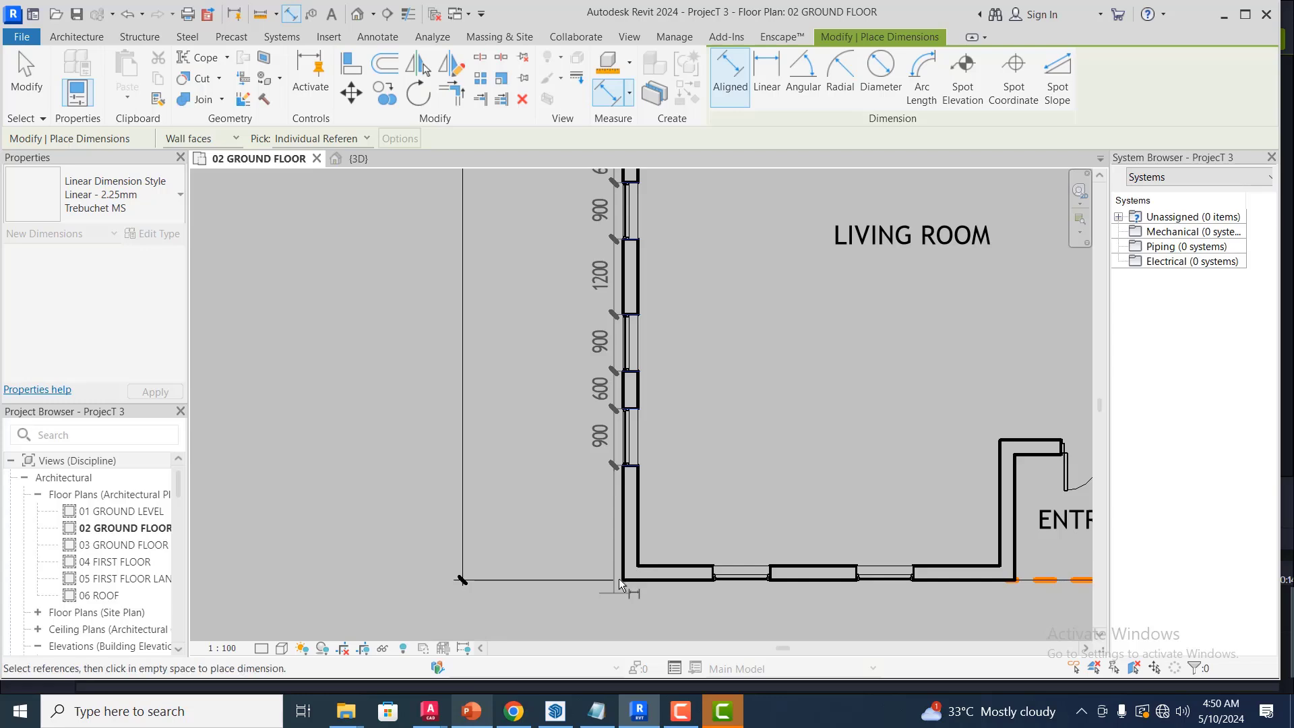
pyautogui.scroll(1, 619, 578)
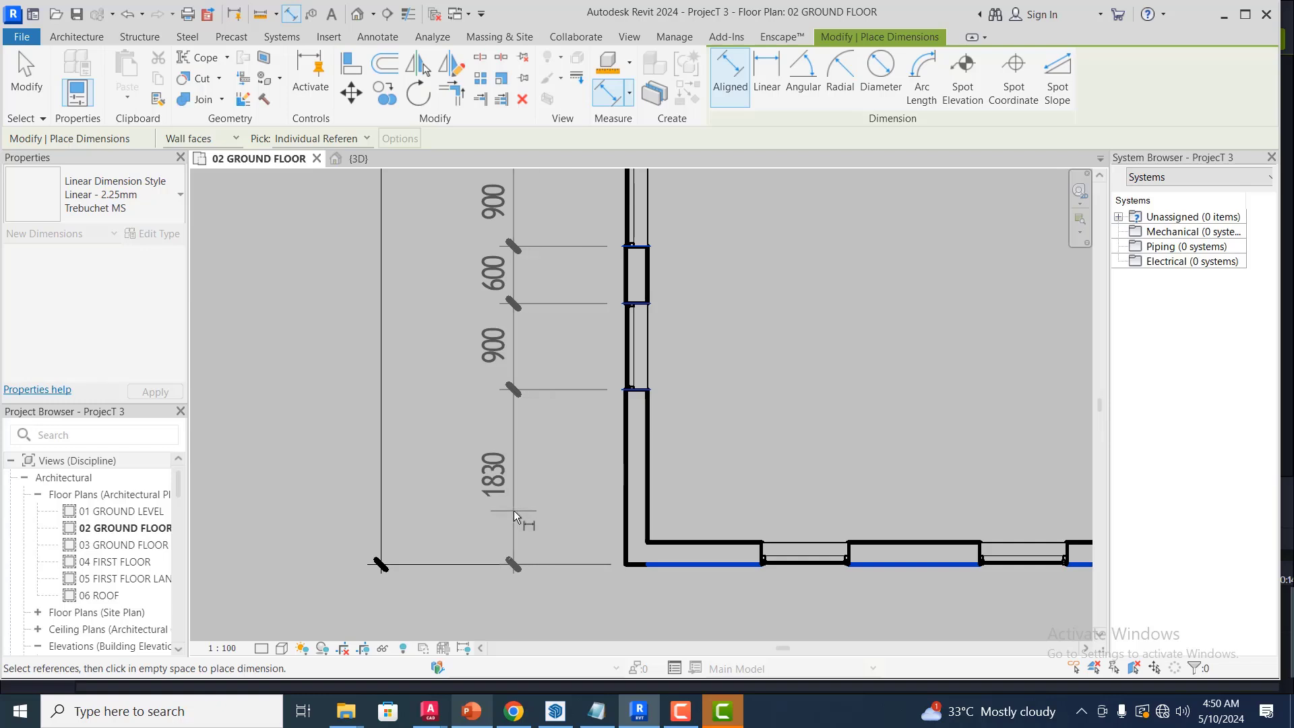
pyautogui.click(495, 510)
# - Add an aligned dimension below the plan spanning the overall width between the outer faces of the left and right exterior walls
pyautogui.scroll(-2, 495, 510)
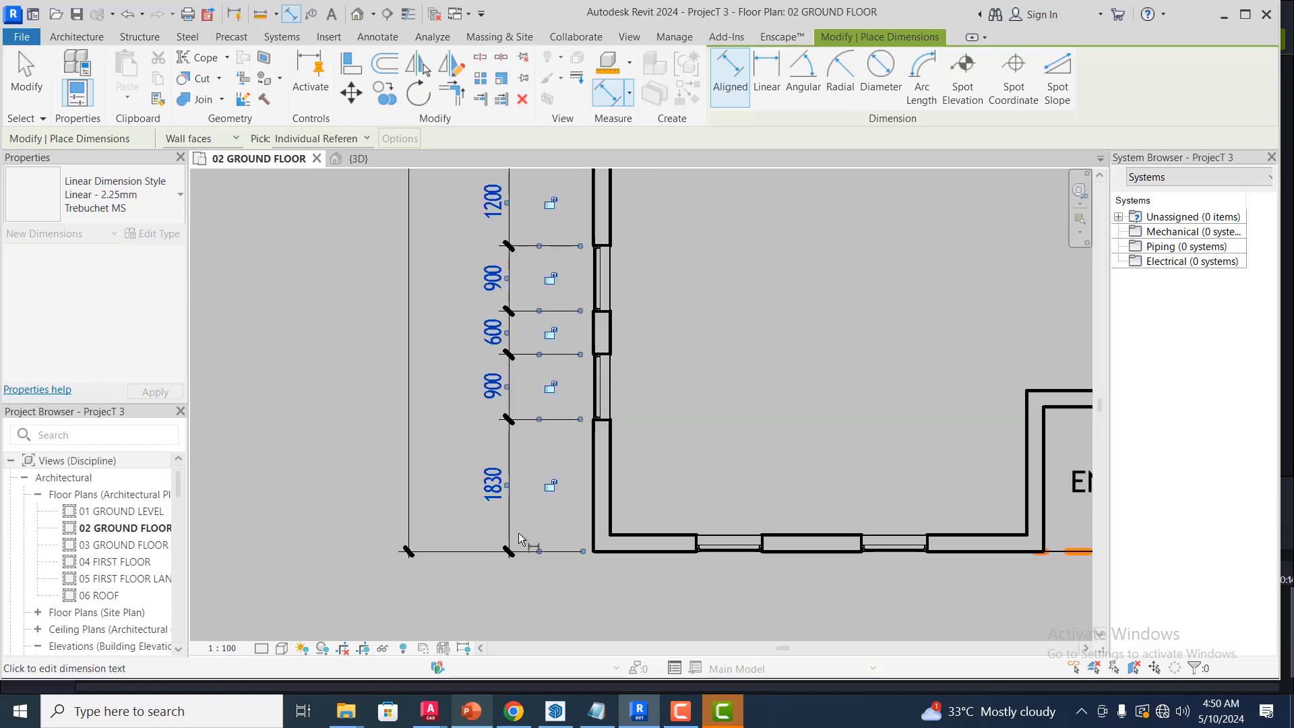
pyautogui.scroll(-2, 524, 538)
pyautogui.scroll(-2, 539, 544)
pyautogui.scroll(-3, 590, 540)
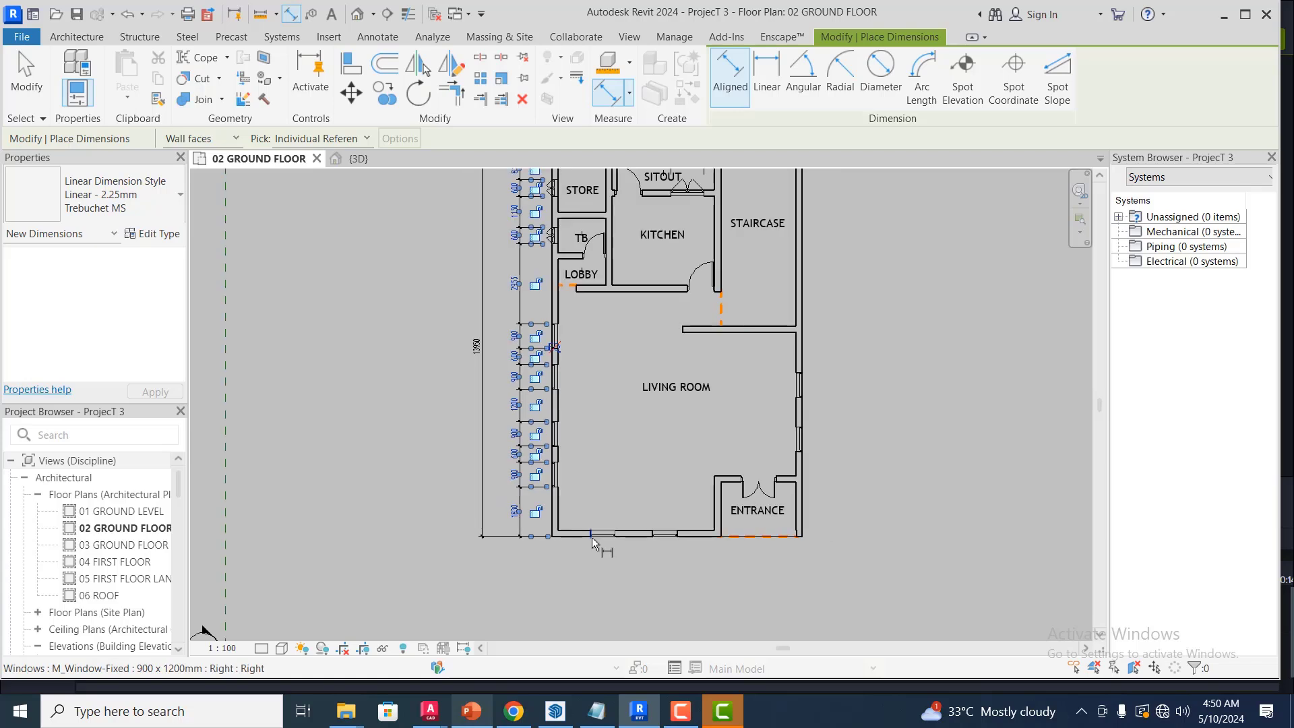
pyautogui.scroll(4, 594, 550)
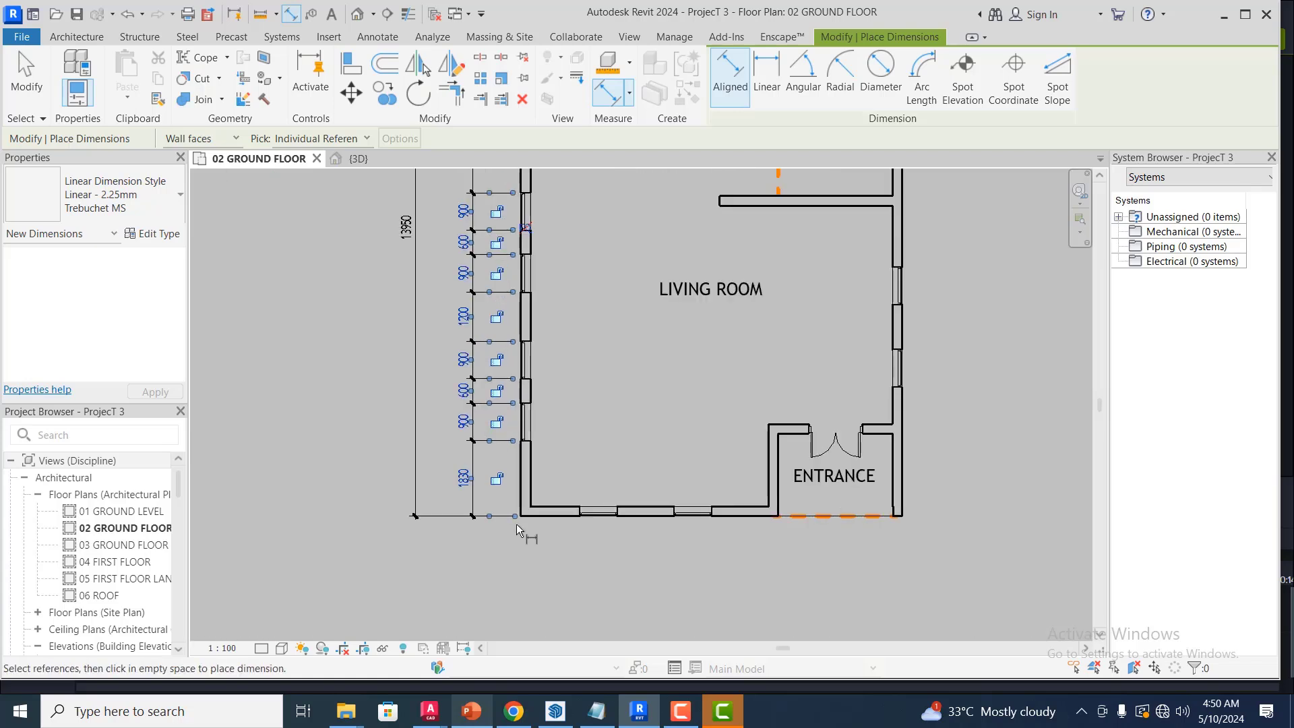
pyautogui.scroll(1, 515, 515)
pyautogui.click(532, 504)
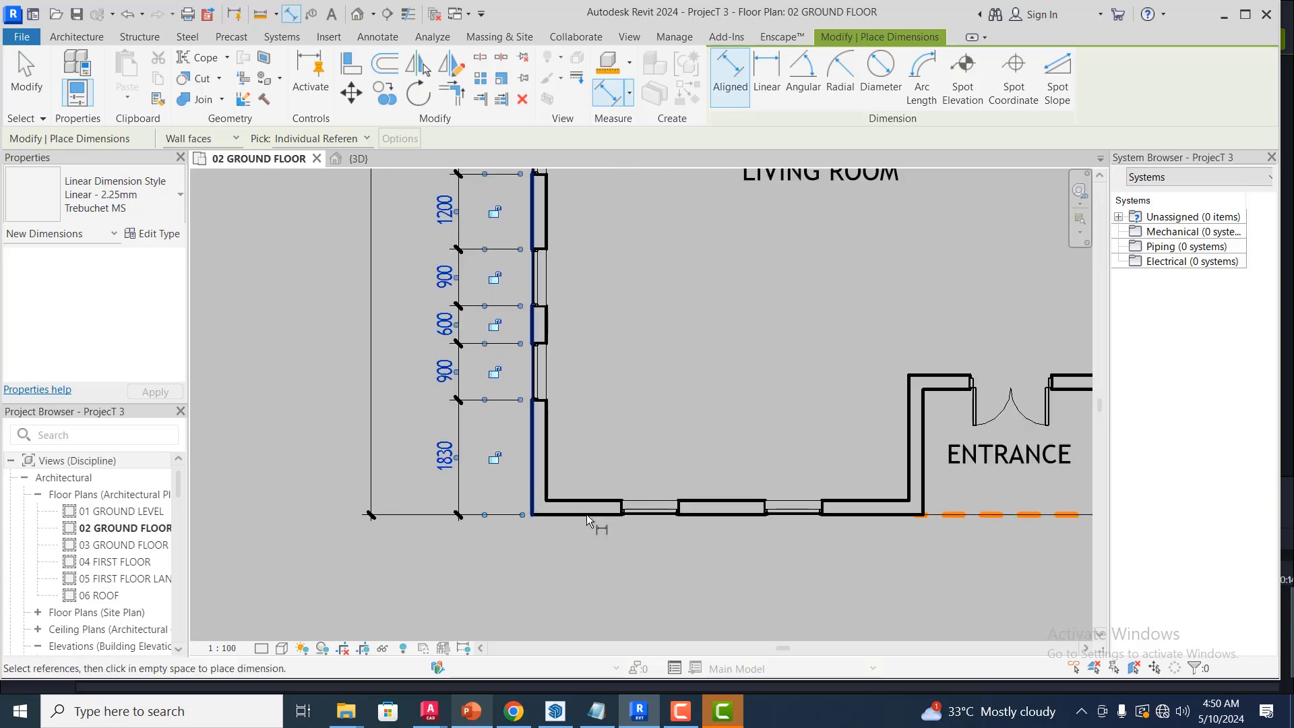
pyautogui.scroll(-4, 526, 533)
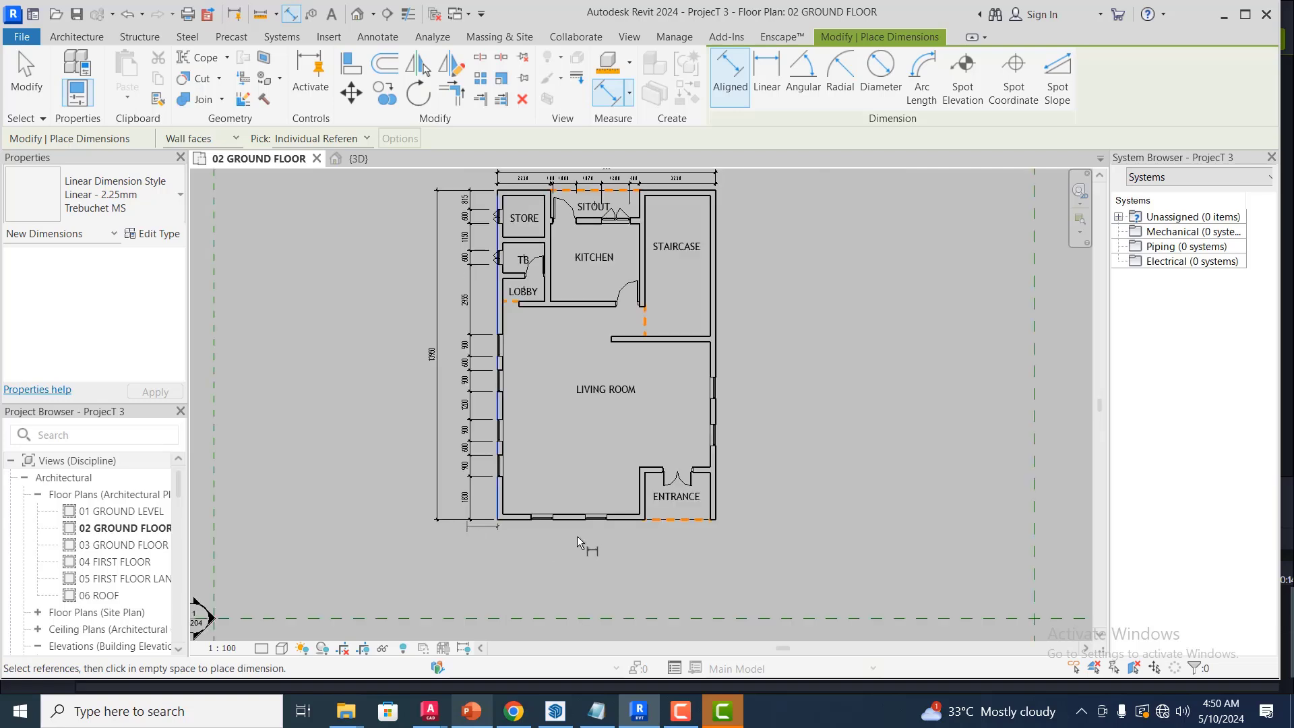
pyautogui.scroll(1, 647, 529)
pyautogui.scroll(1, 650, 523)
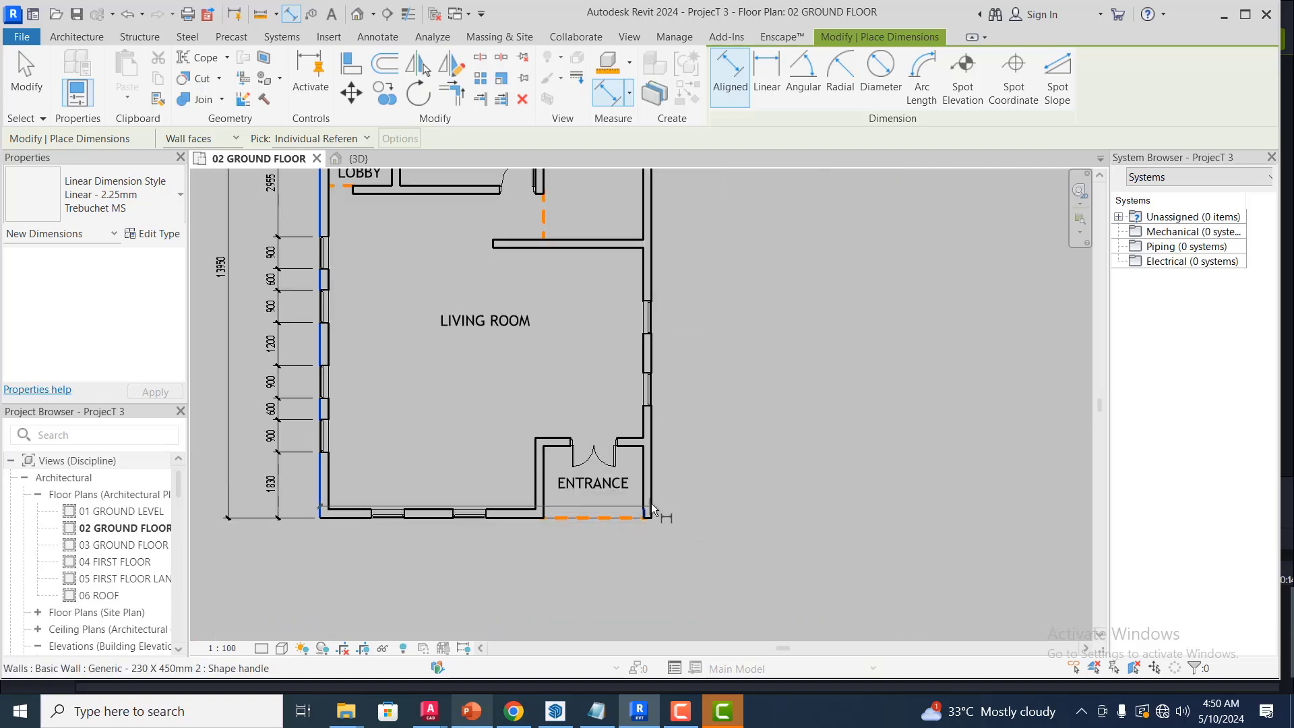
pyautogui.click(651, 503)
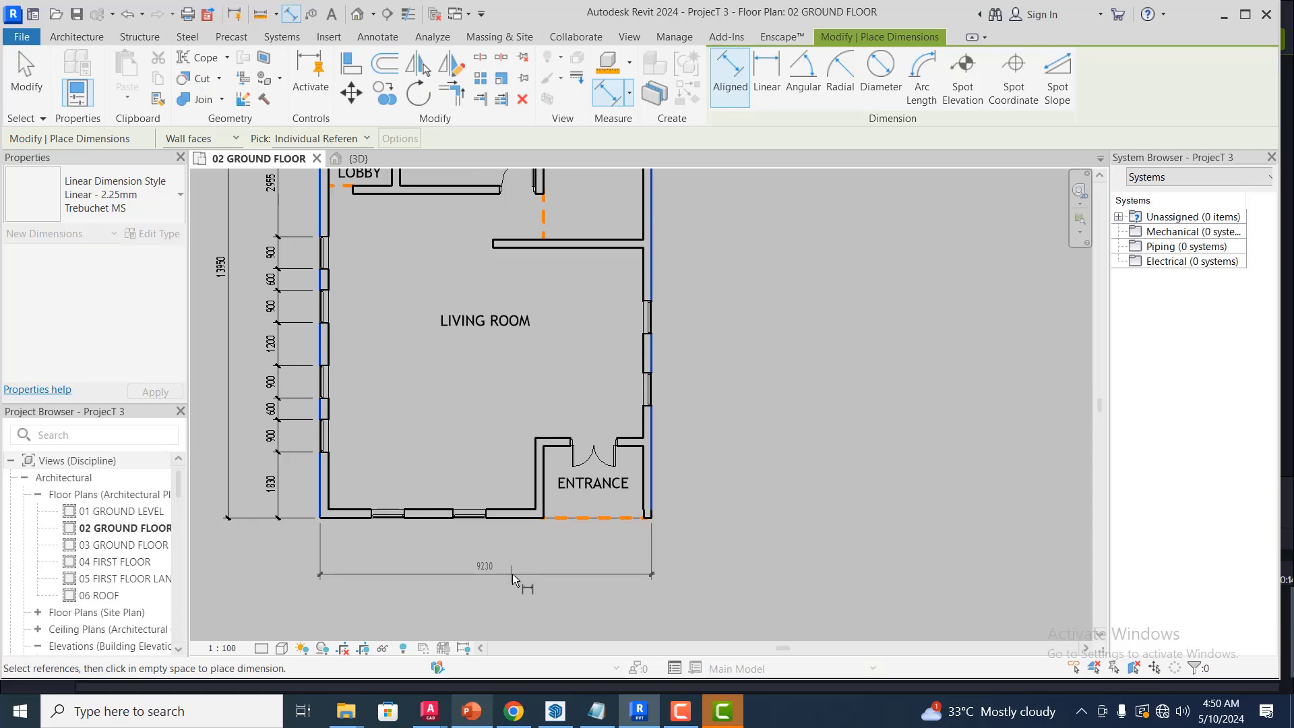
pyautogui.click(512, 575)
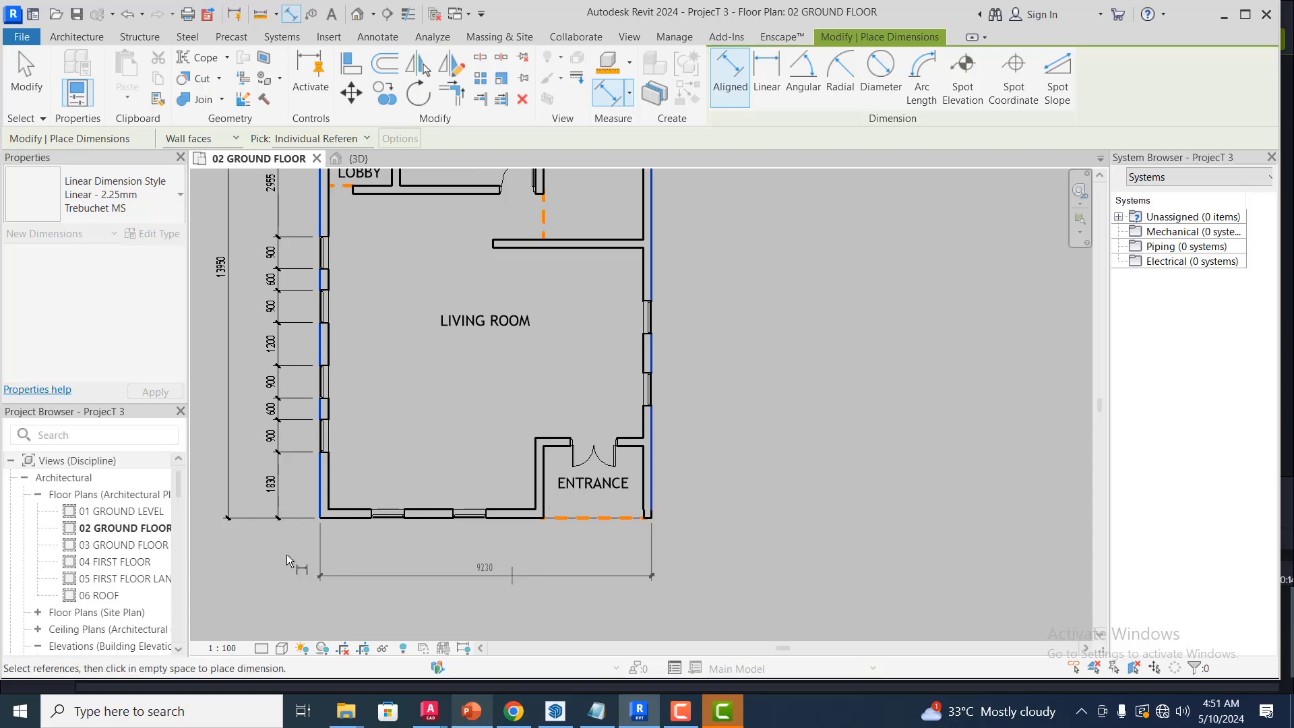
# - Start a horizontal aligned dimension chain at the left exterior wall's outer face, adding both sides of the two lower LIVING ROOM windows
pyautogui.scroll(3, 318, 512)
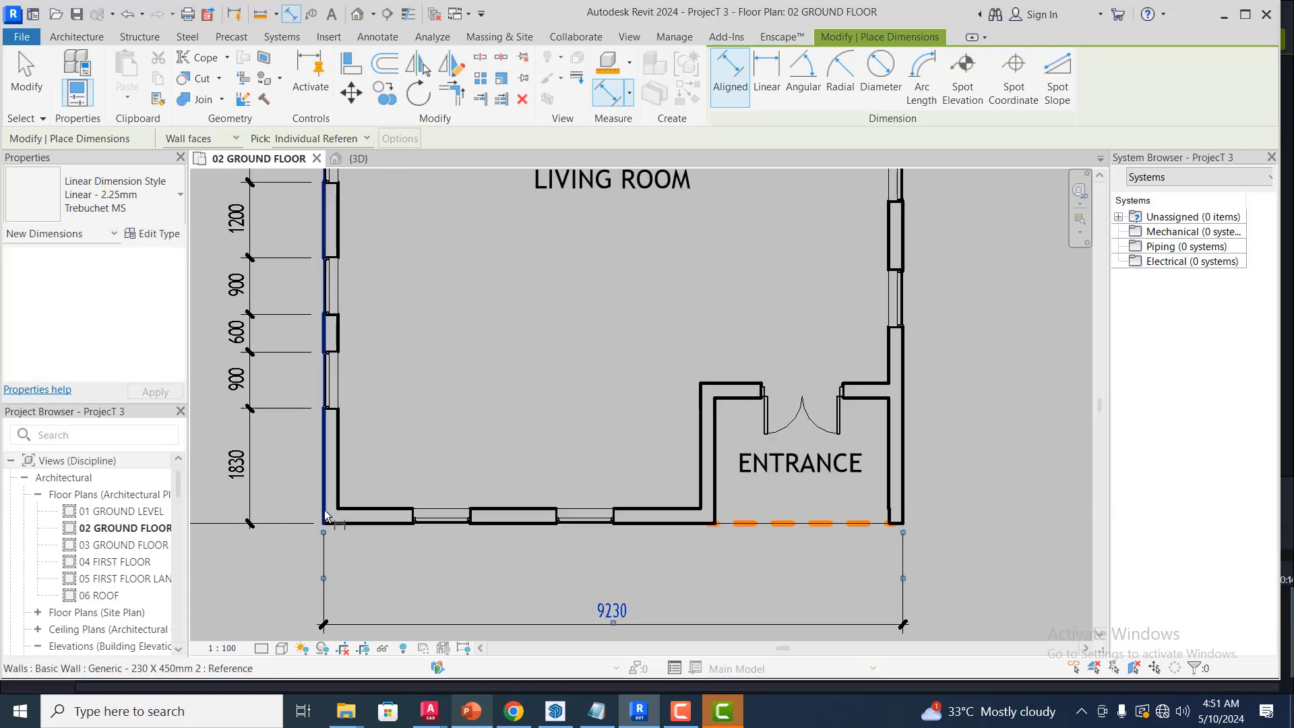
pyautogui.scroll(3, 399, 542)
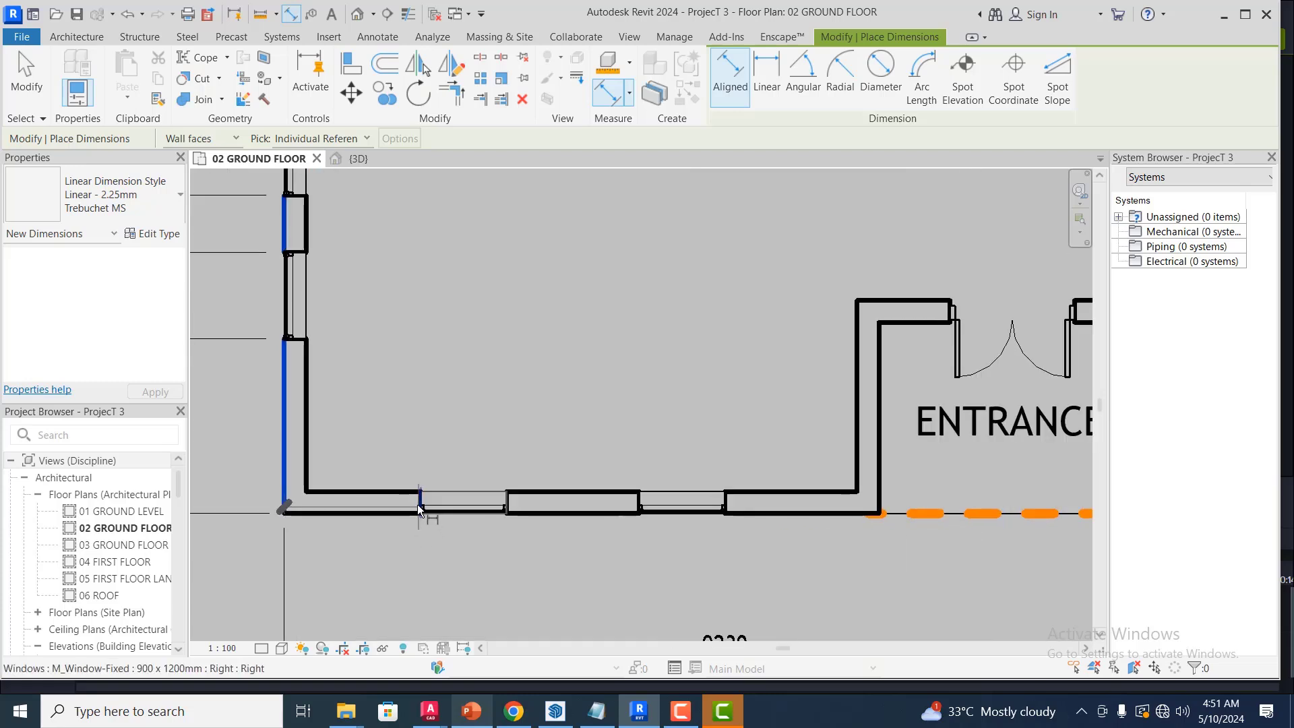
pyautogui.click(418, 506)
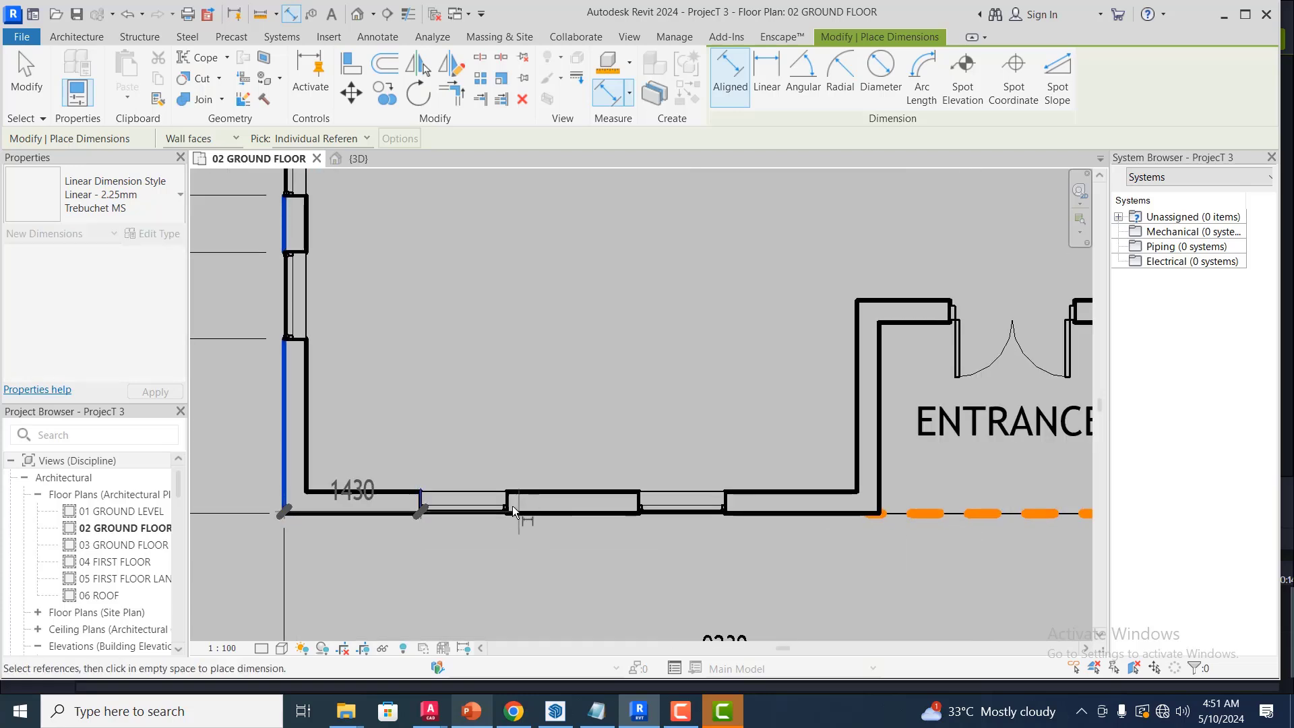
pyautogui.click(638, 506)
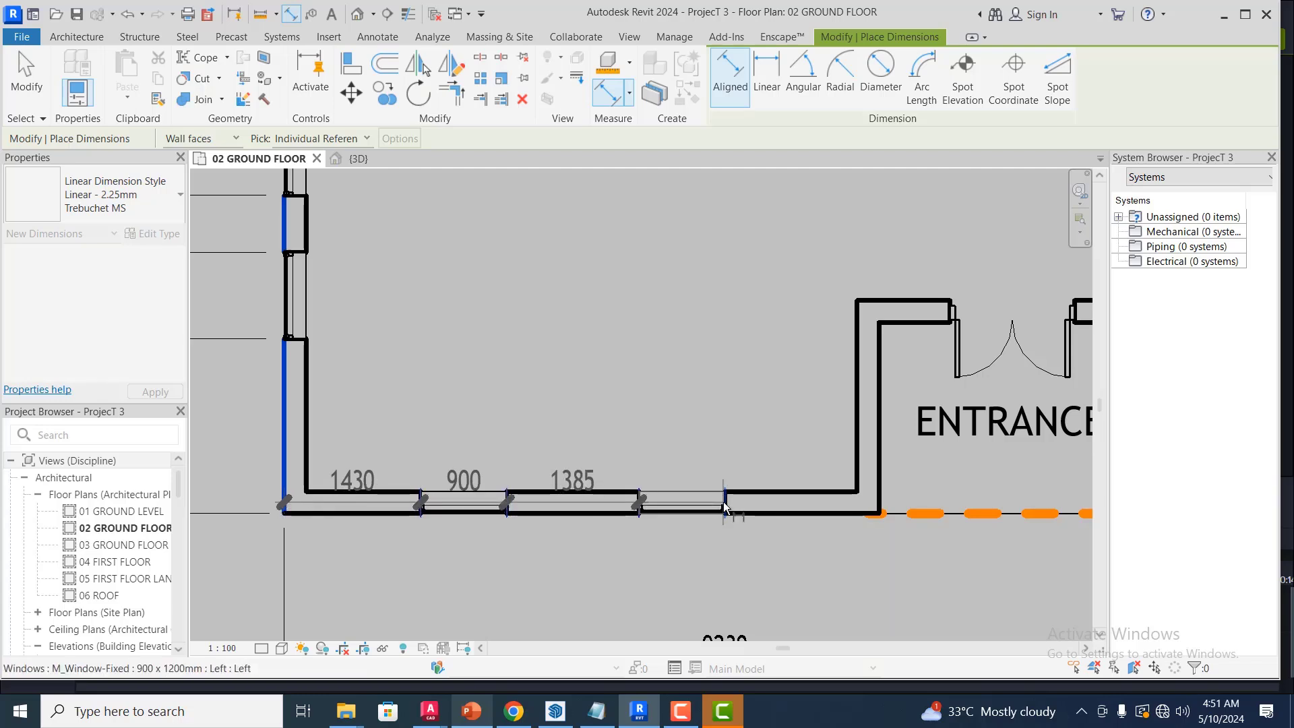
pyautogui.click(725, 506)
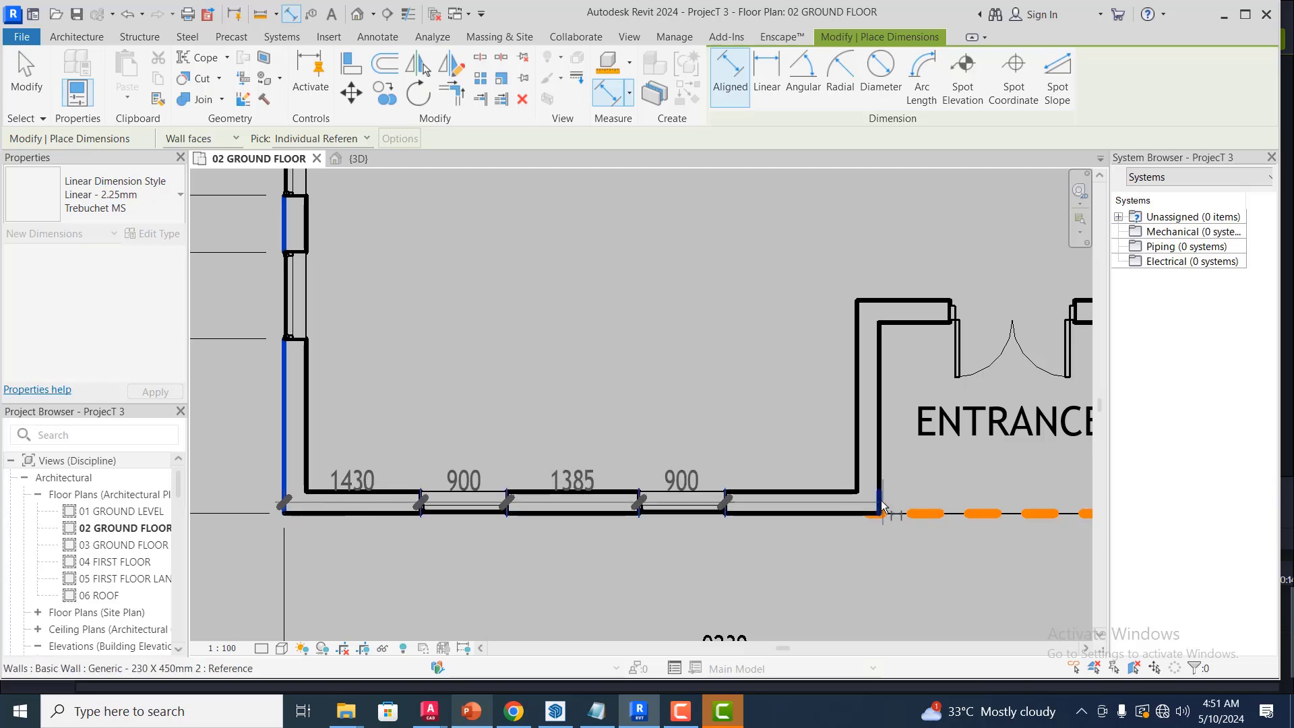
# - Extend the dimension chain to the ENTRANCE's left wall face, both sides of the double door and the right exterior wall's inner face
pyautogui.click(880, 505)
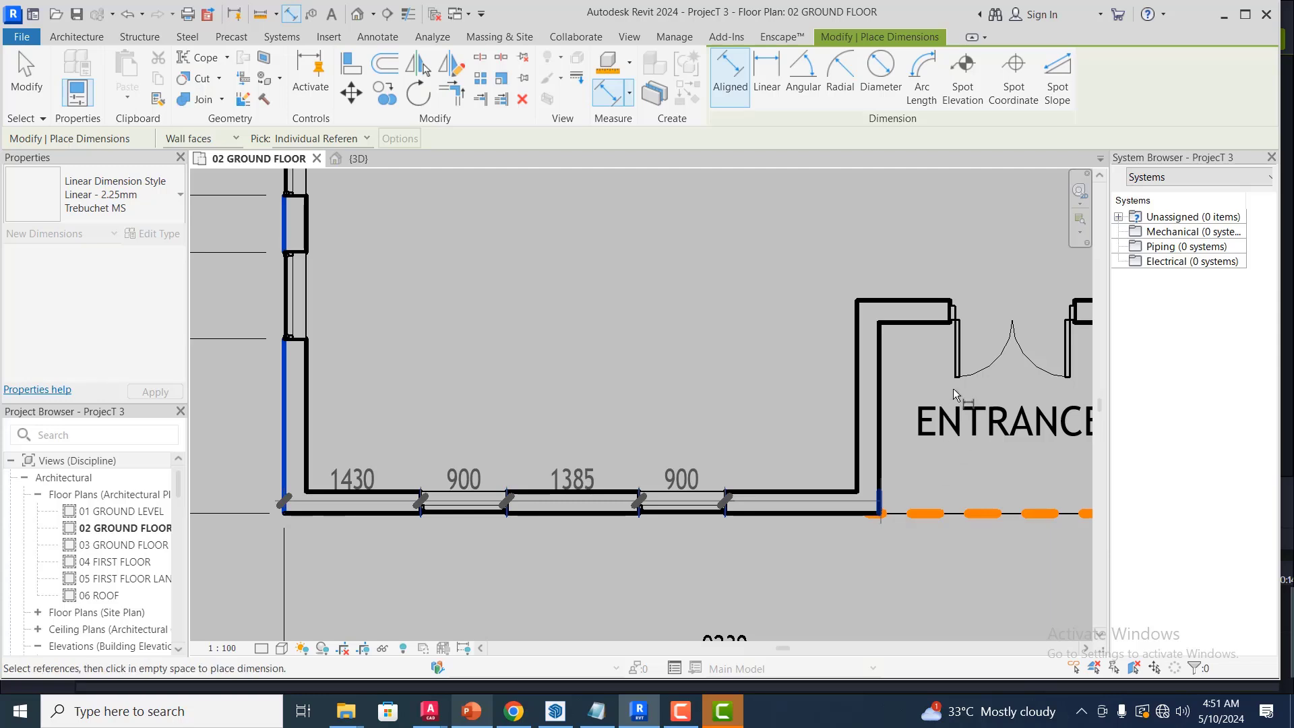
pyautogui.click(948, 318)
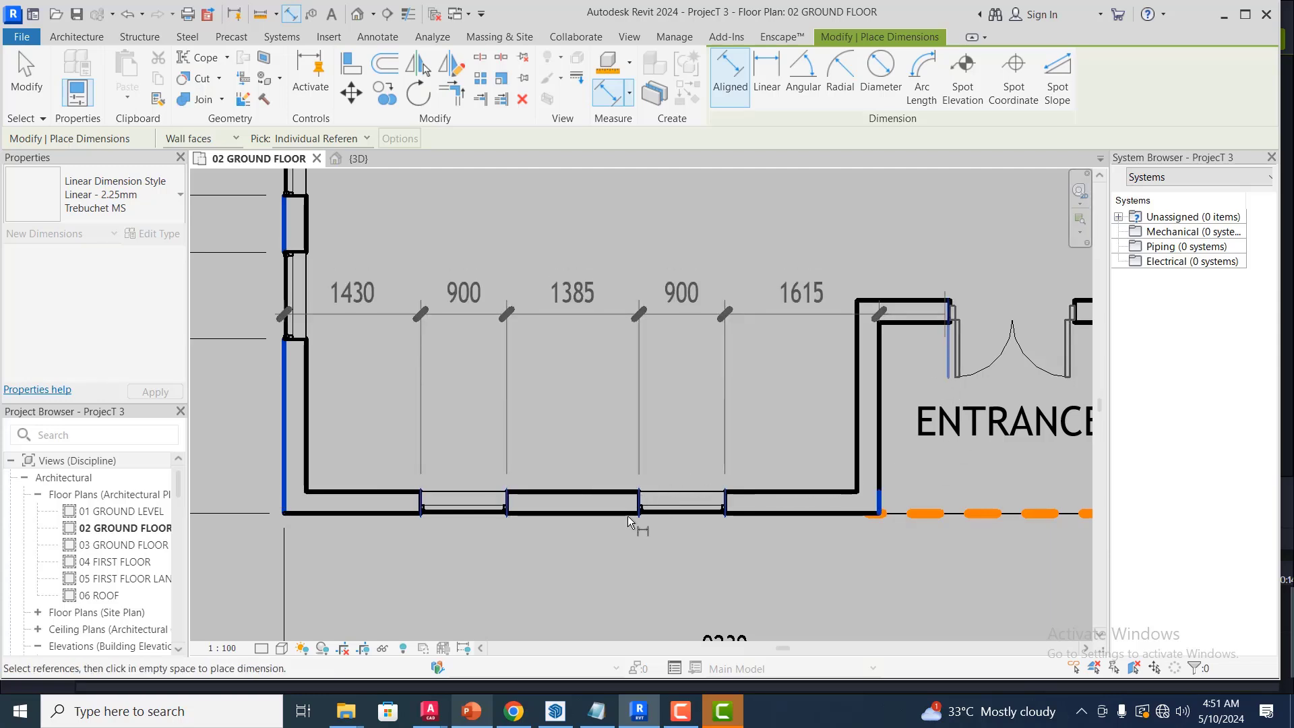
pyautogui.scroll(-3, 625, 528)
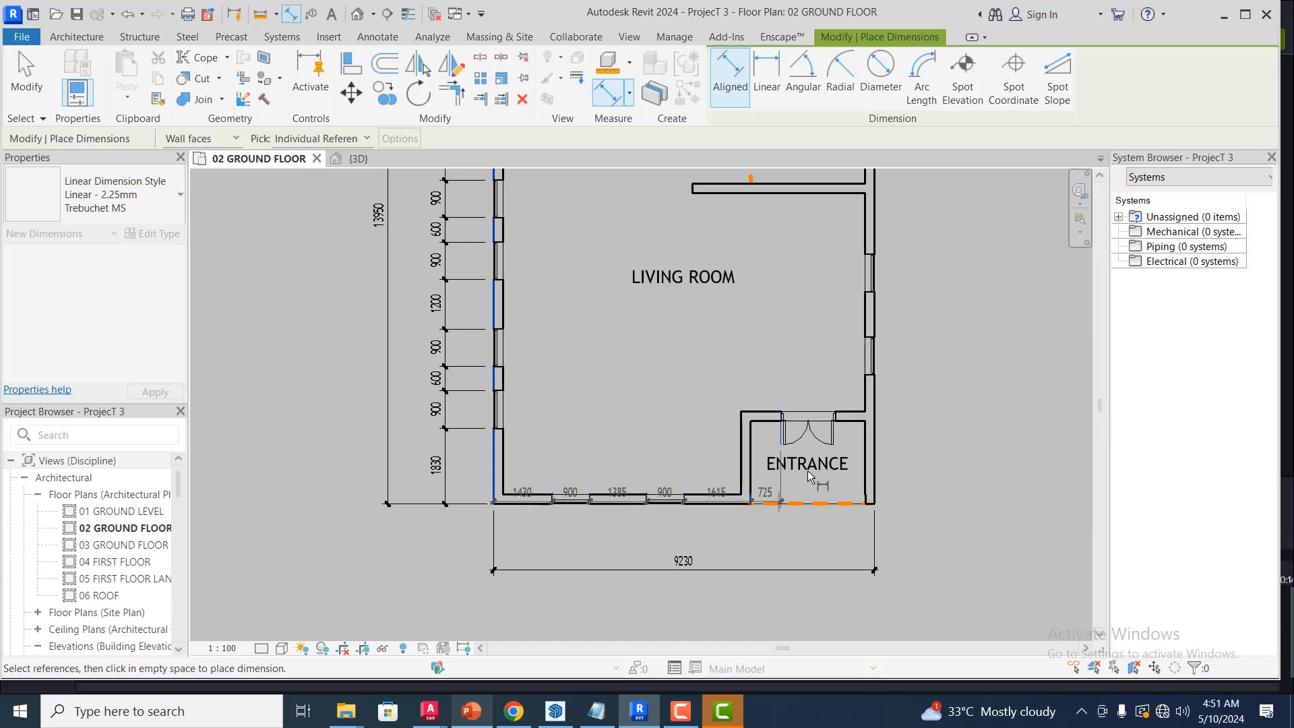
pyautogui.scroll(3, 808, 469)
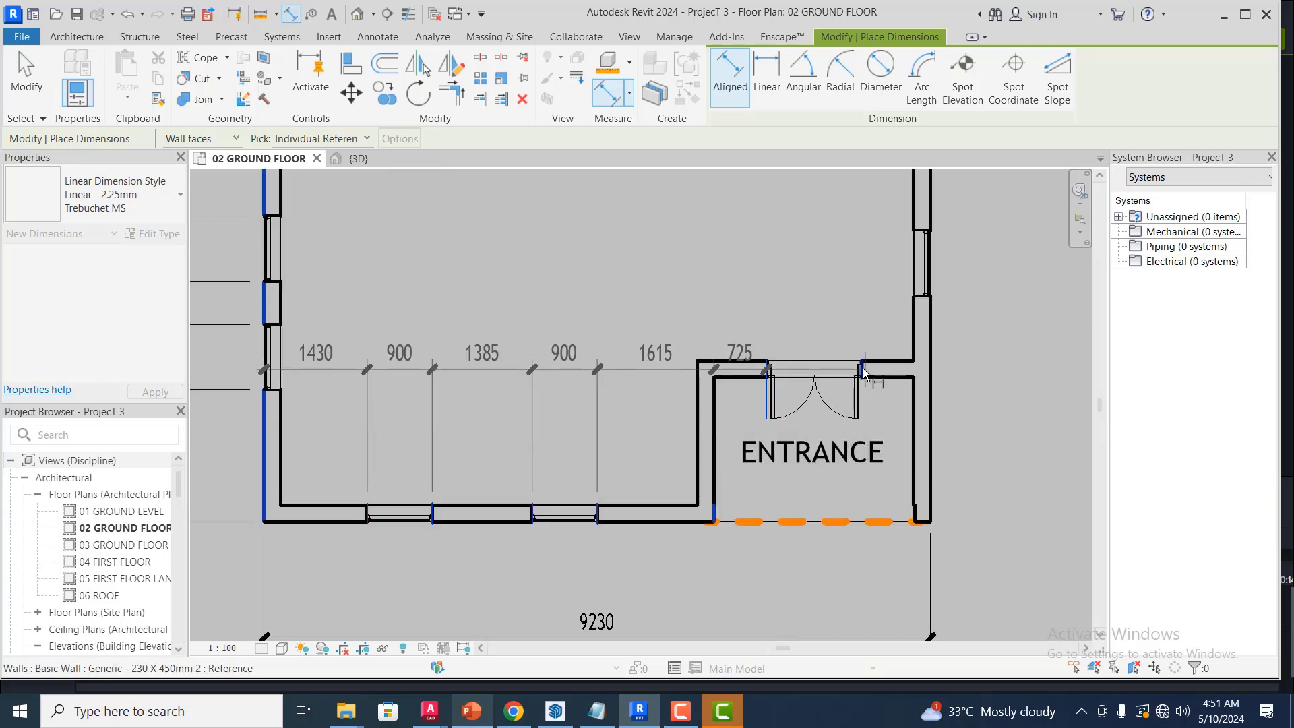
pyautogui.click(929, 497)
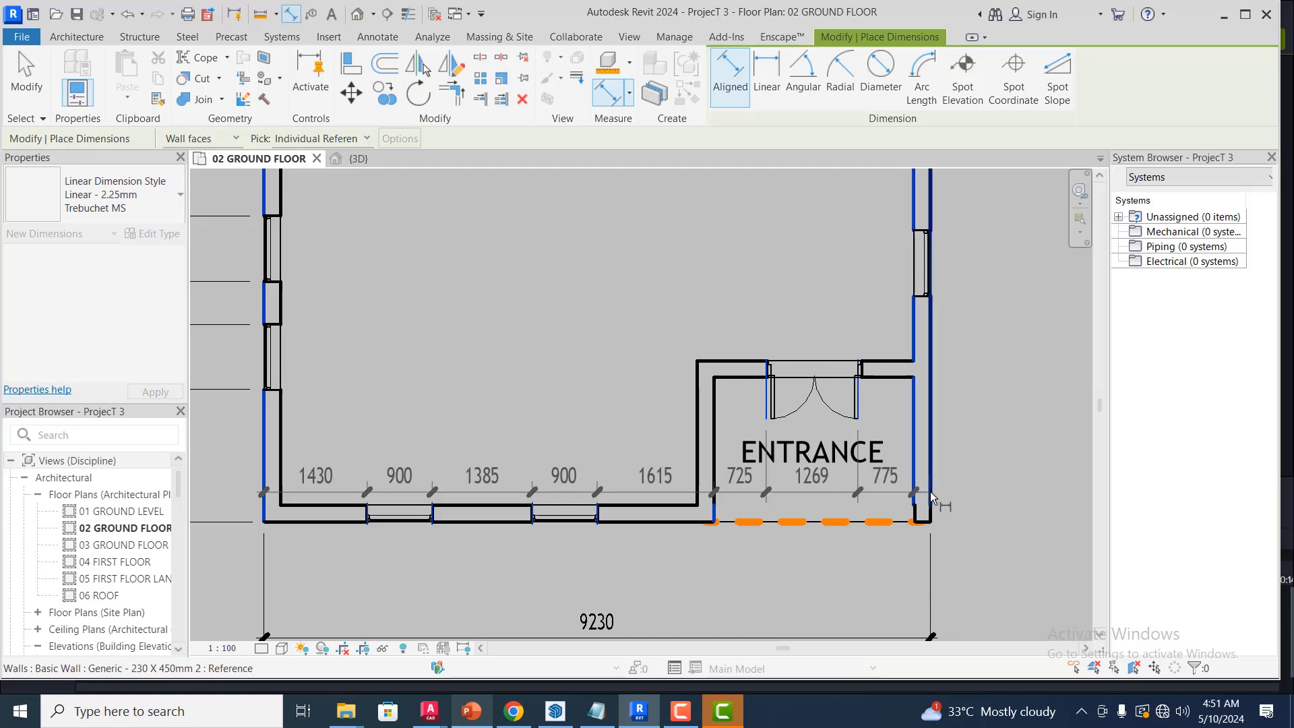
# - Finish the chain at the right exterior wall's outer face, placing it between the plan and the overall width dimension
pyautogui.click(931, 502)
pyautogui.scroll(-2, 913, 464)
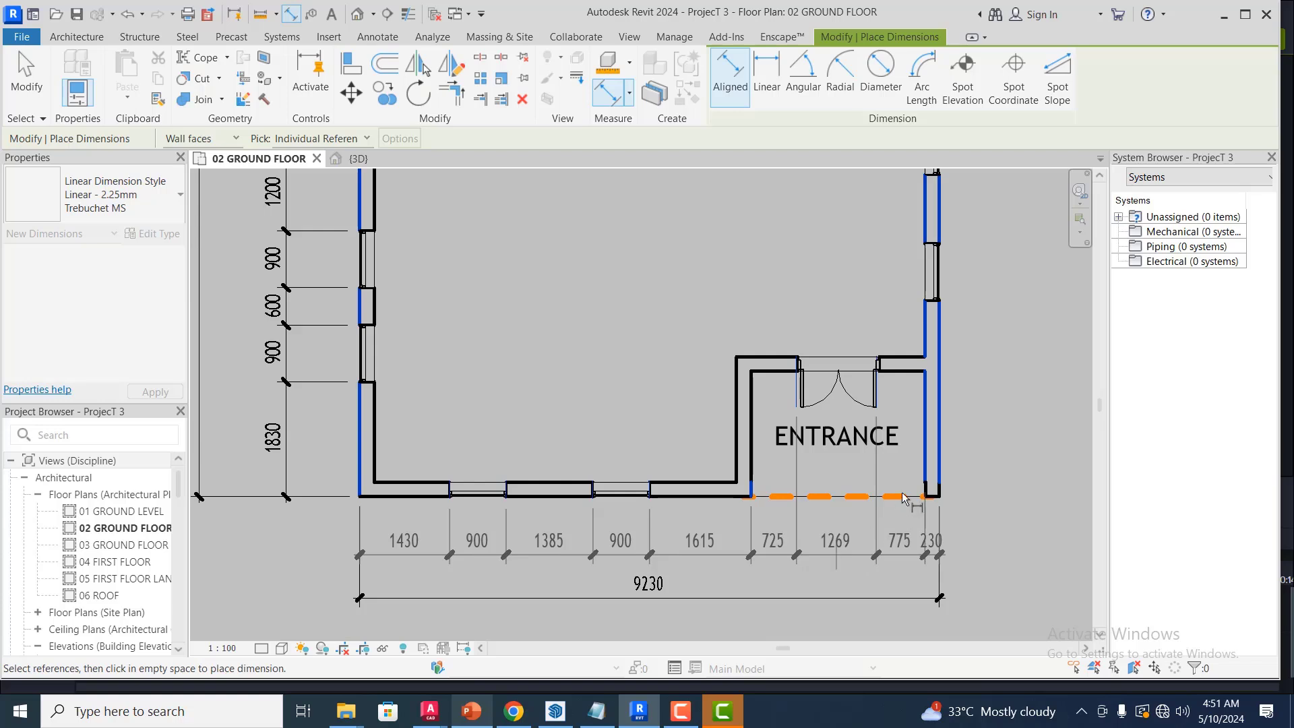
pyautogui.click(917, 475)
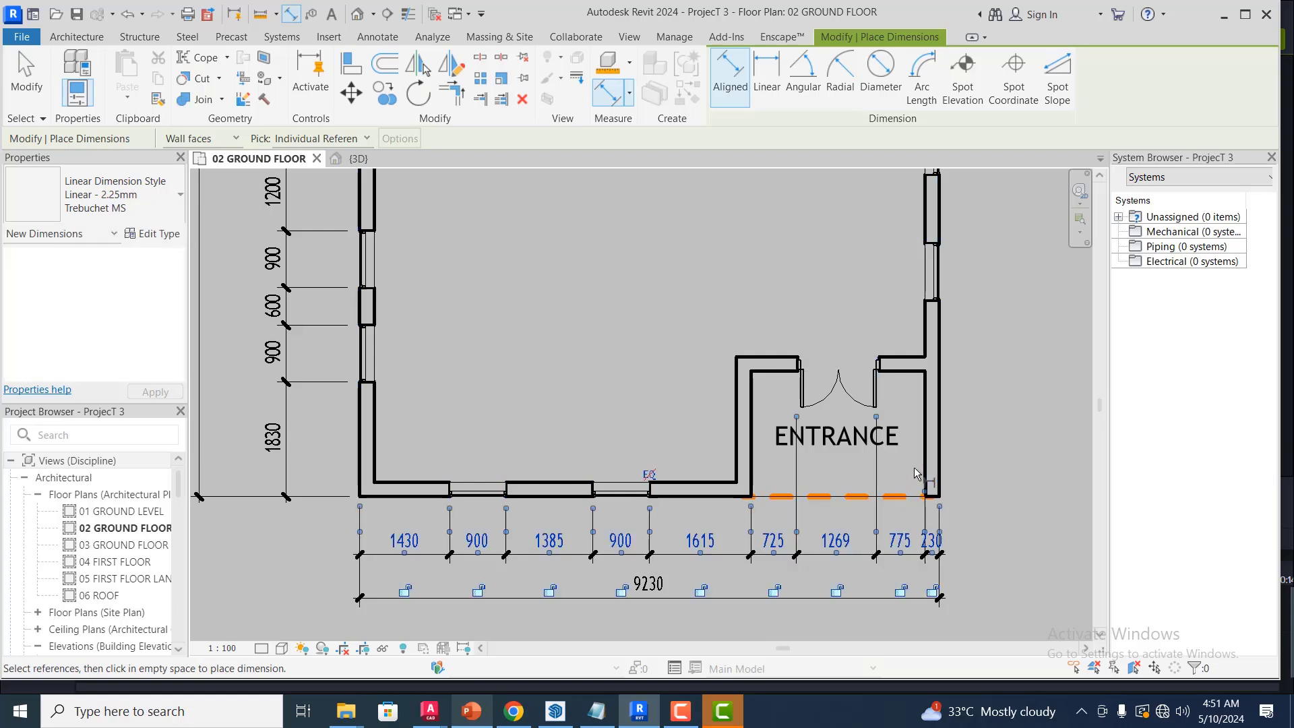
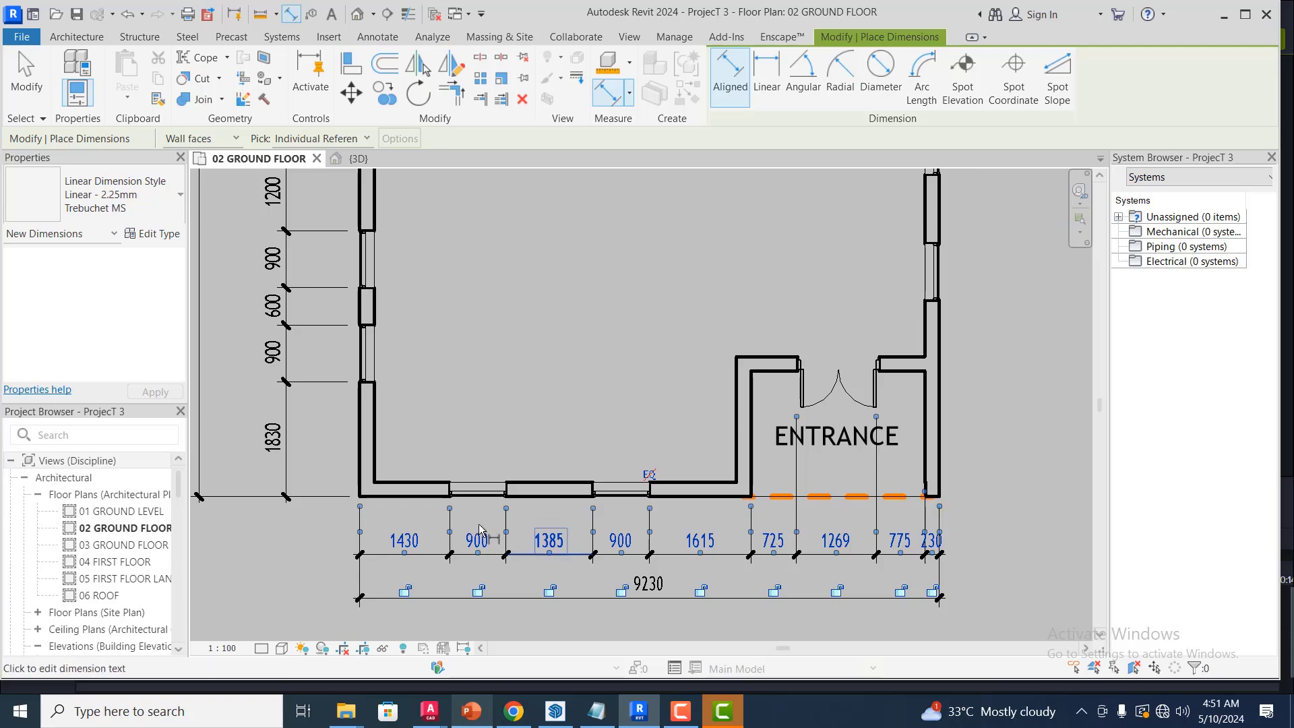
# - Start a vertical aligned dimension chain from the upper exterior wall's outer face by the STAIRCASE to the upper side of the right wall's first window
pyautogui.scroll(-5, 474, 538)
pyautogui.scroll(-1, 576, 522)
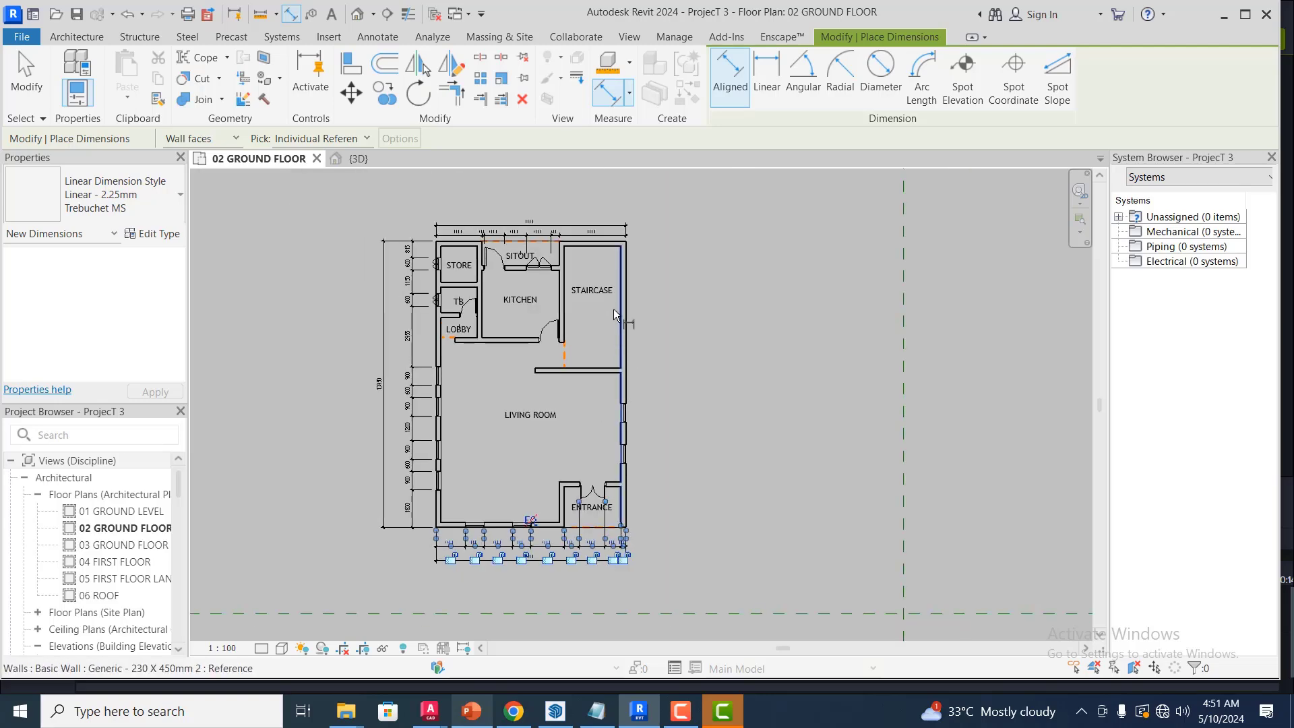
pyautogui.scroll(3, 611, 236)
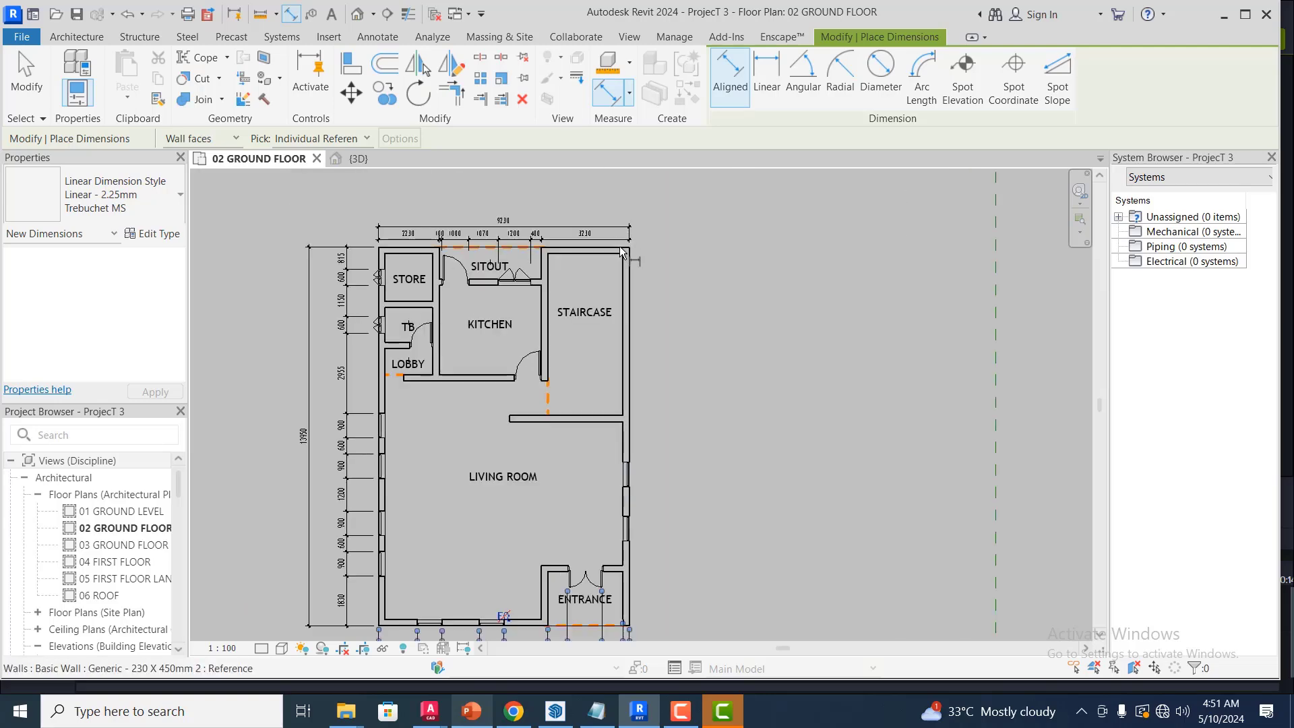
pyautogui.click(624, 253)
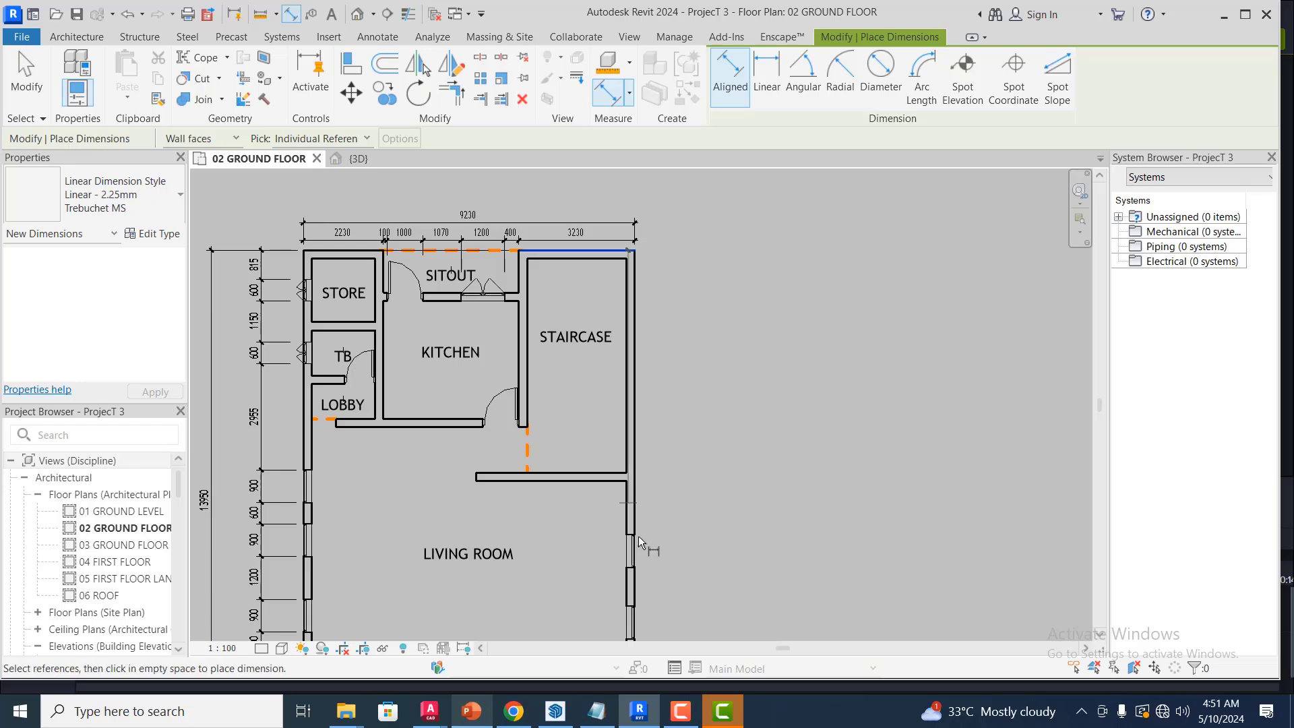
pyautogui.scroll(4, 642, 543)
pyautogui.scroll(3, 647, 523)
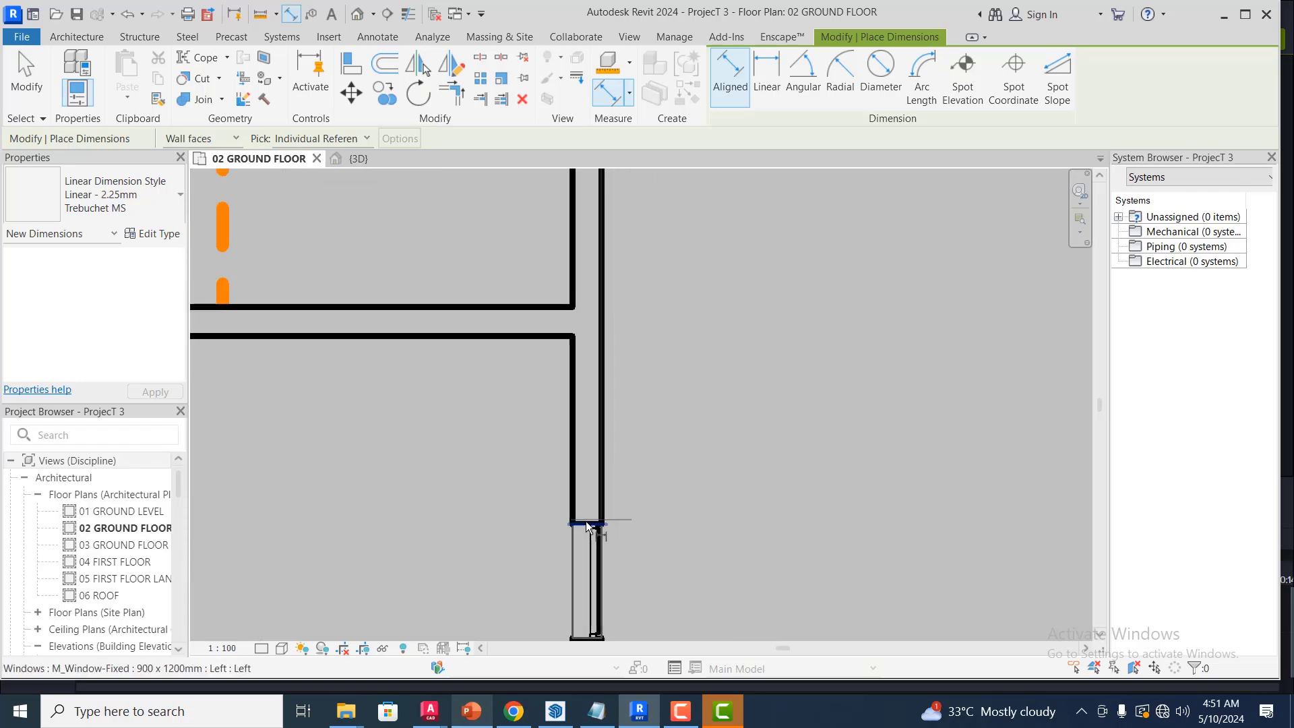
pyautogui.click(599, 499)
pyautogui.scroll(-3, 691, 403)
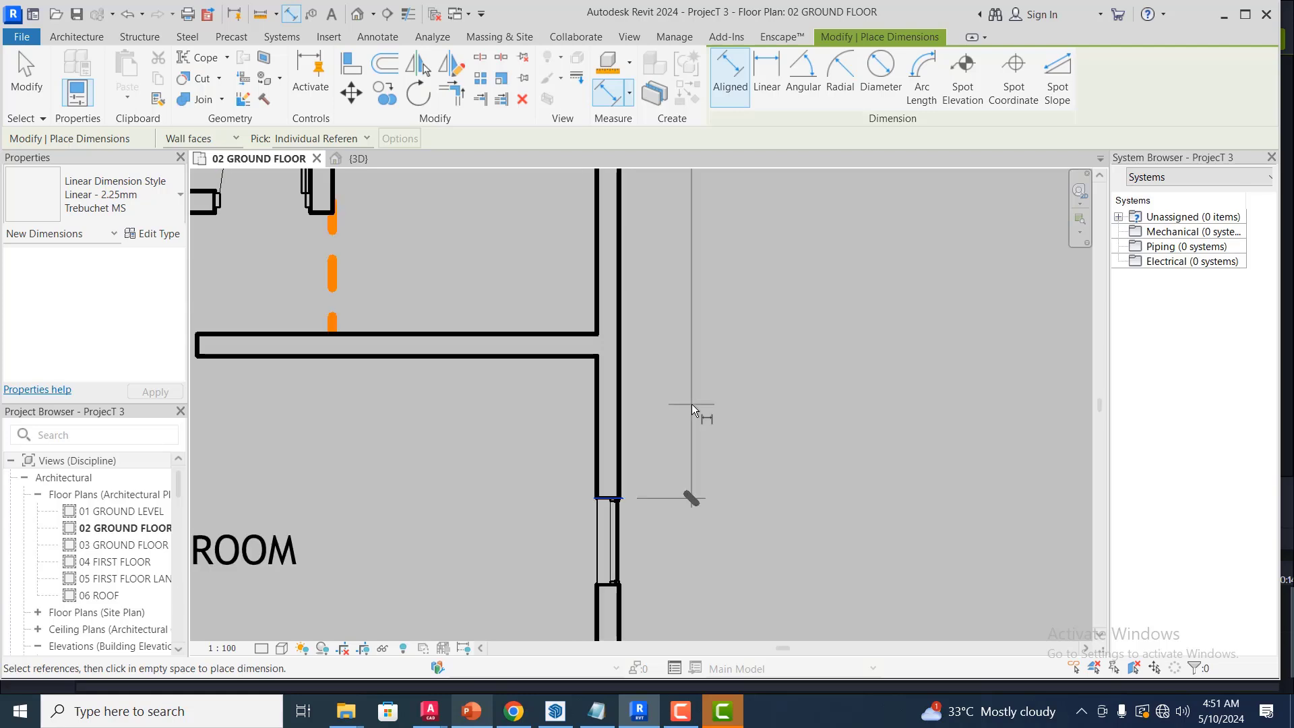
# - Finish the chain at the outer end face of the right exterior wall beside the ENTRANCE and place it right of the plan
pyautogui.scroll(-5, 730, 430)
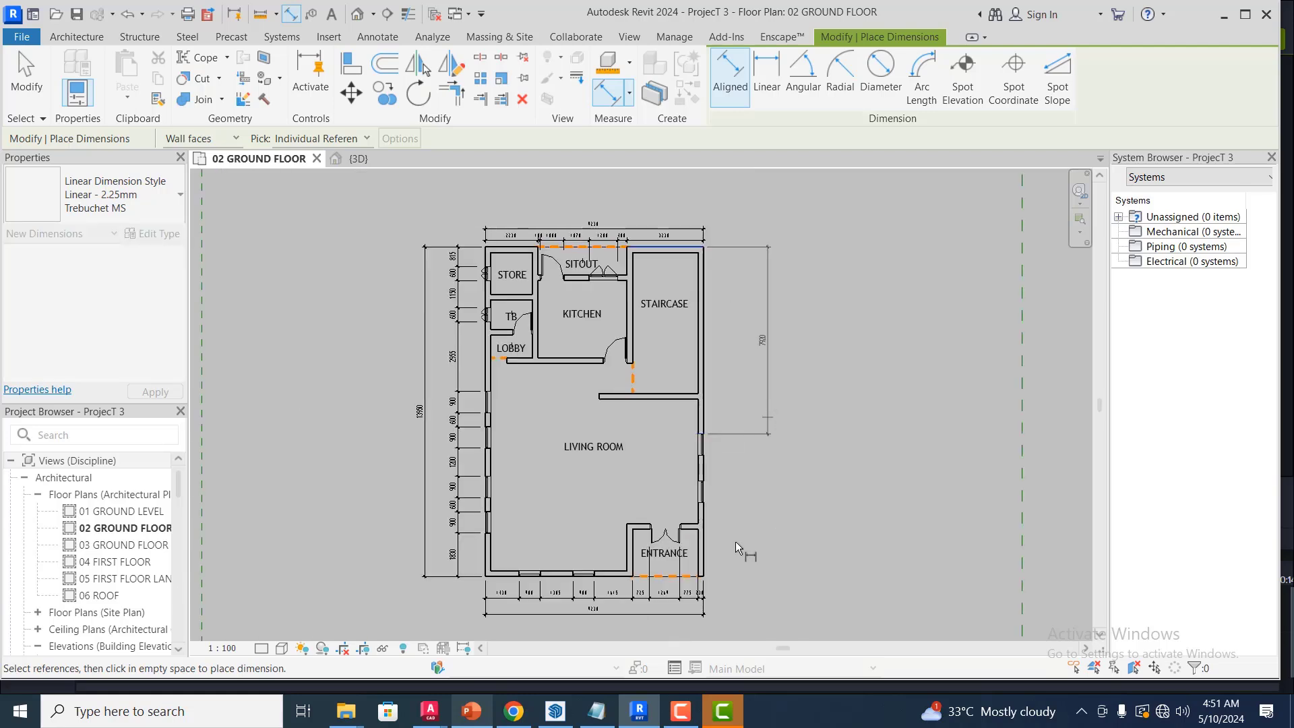
pyautogui.scroll(5, 737, 544)
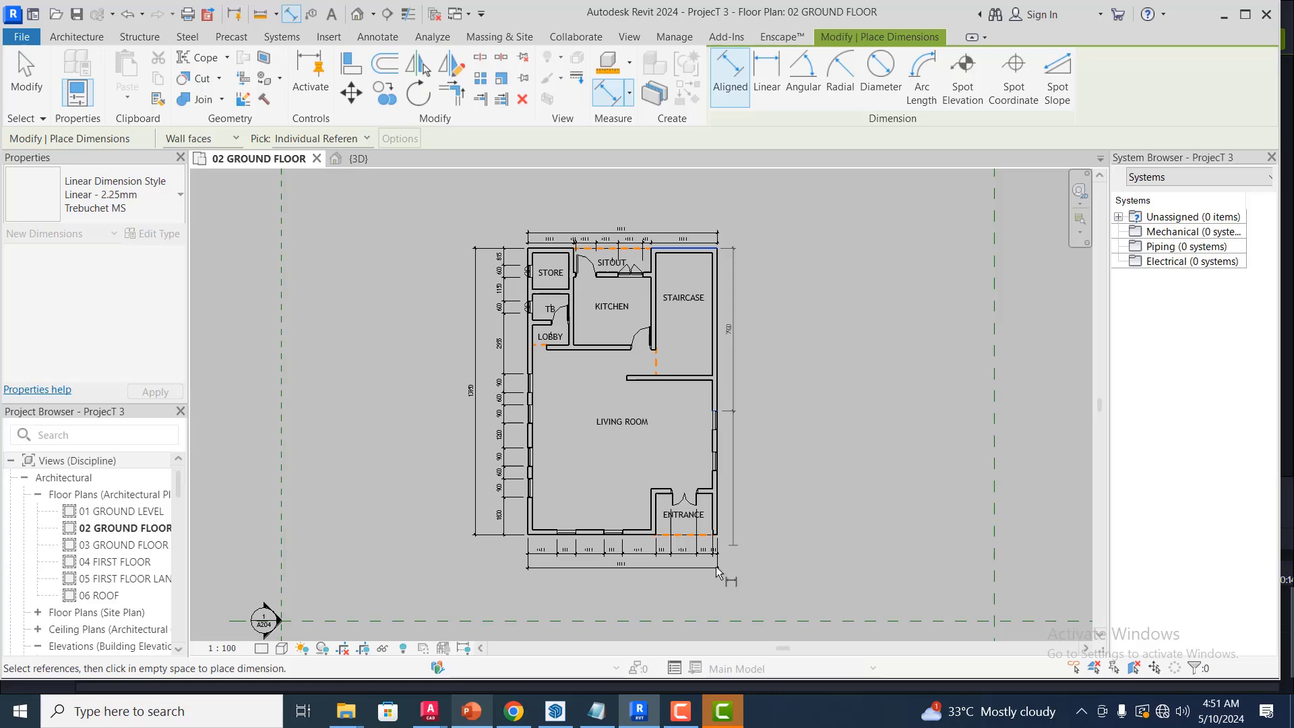
pyautogui.click(707, 525)
pyautogui.scroll(-2, 716, 506)
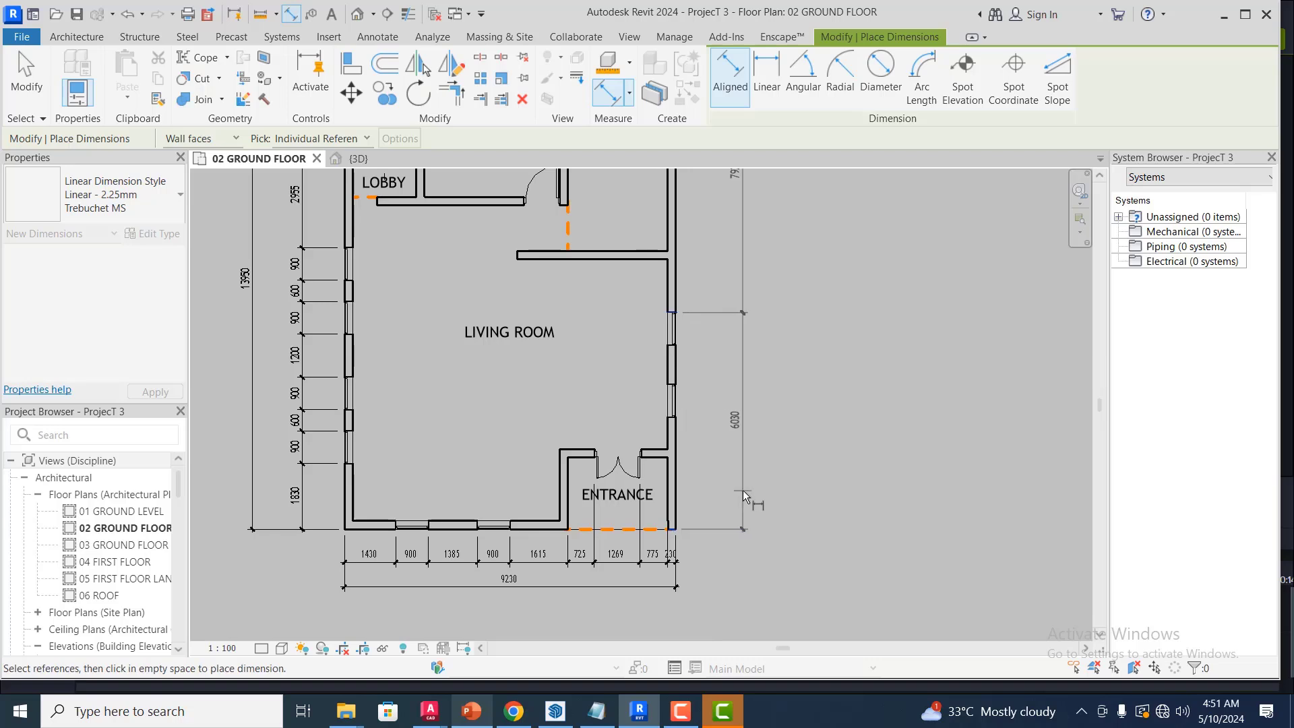
pyautogui.scroll(-2, 736, 500)
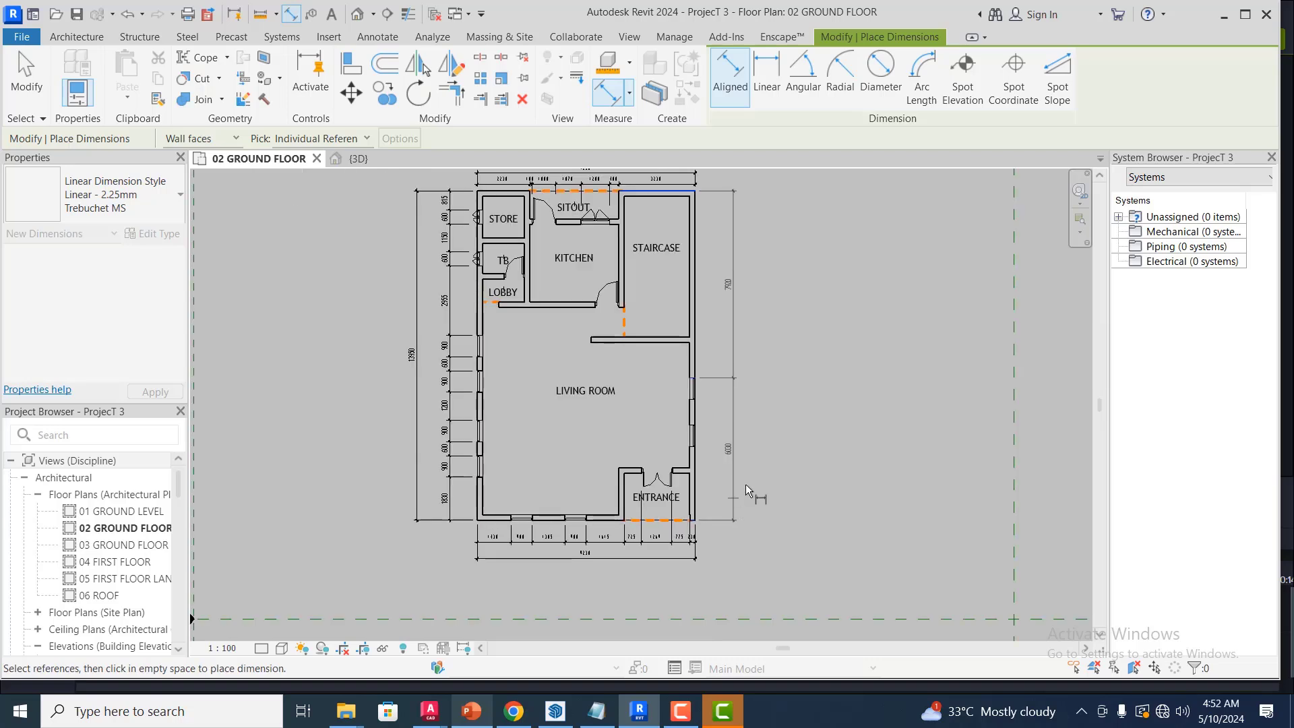
pyautogui.click(755, 362)
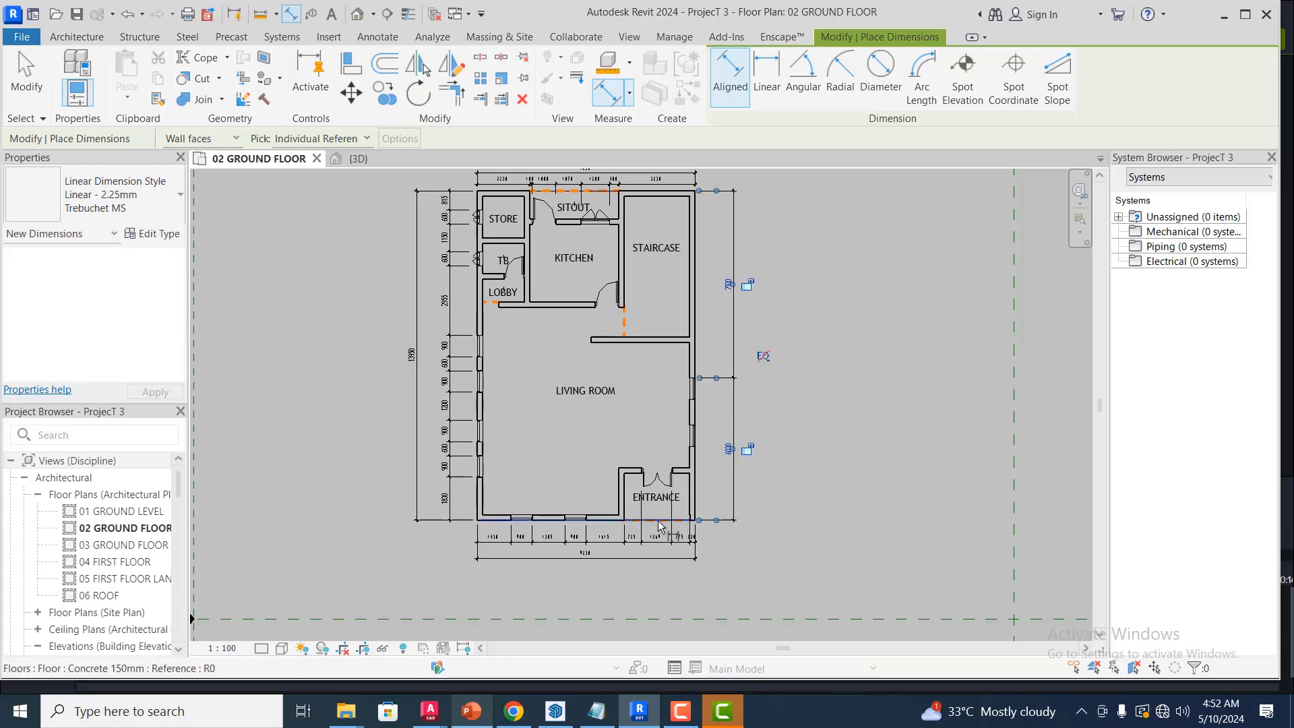
# - Add an overall aligned length dimension right of the plan between the upper and lower exterior wall faces, outside the existing chain
pyautogui.scroll(1, 700, 191)
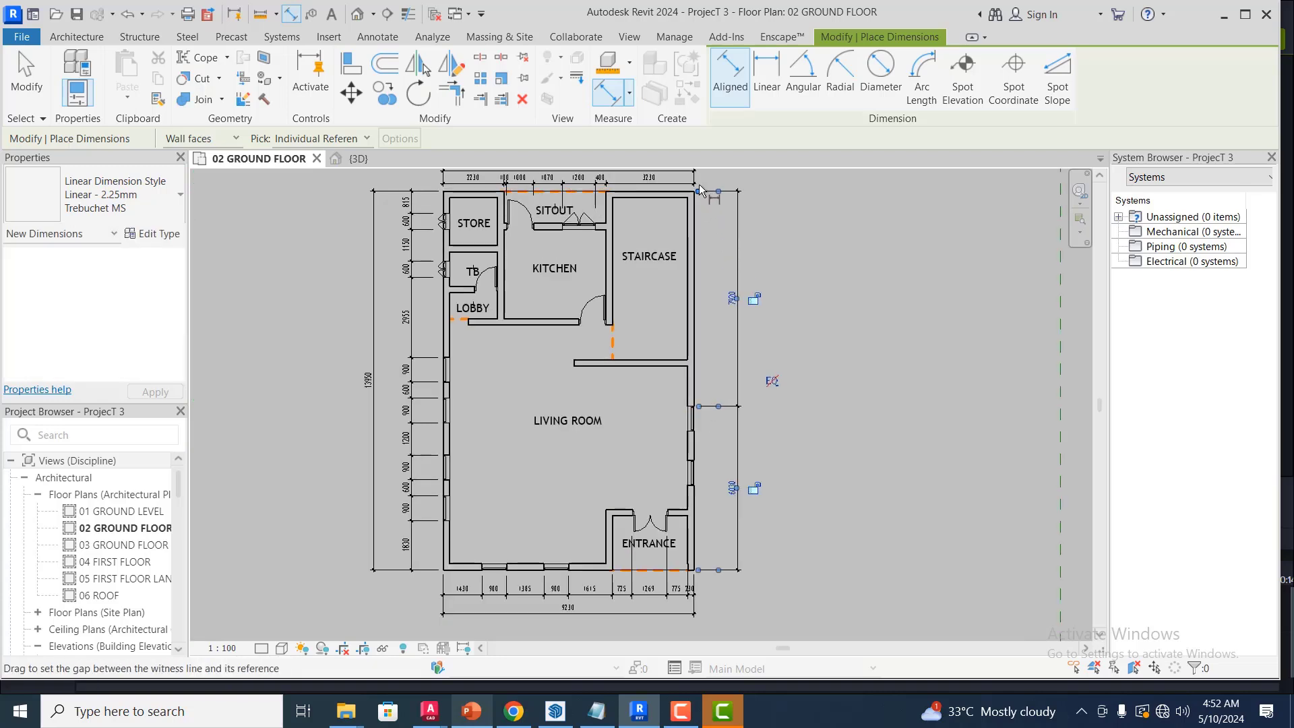
pyautogui.scroll(1, 700, 190)
pyautogui.click(681, 196)
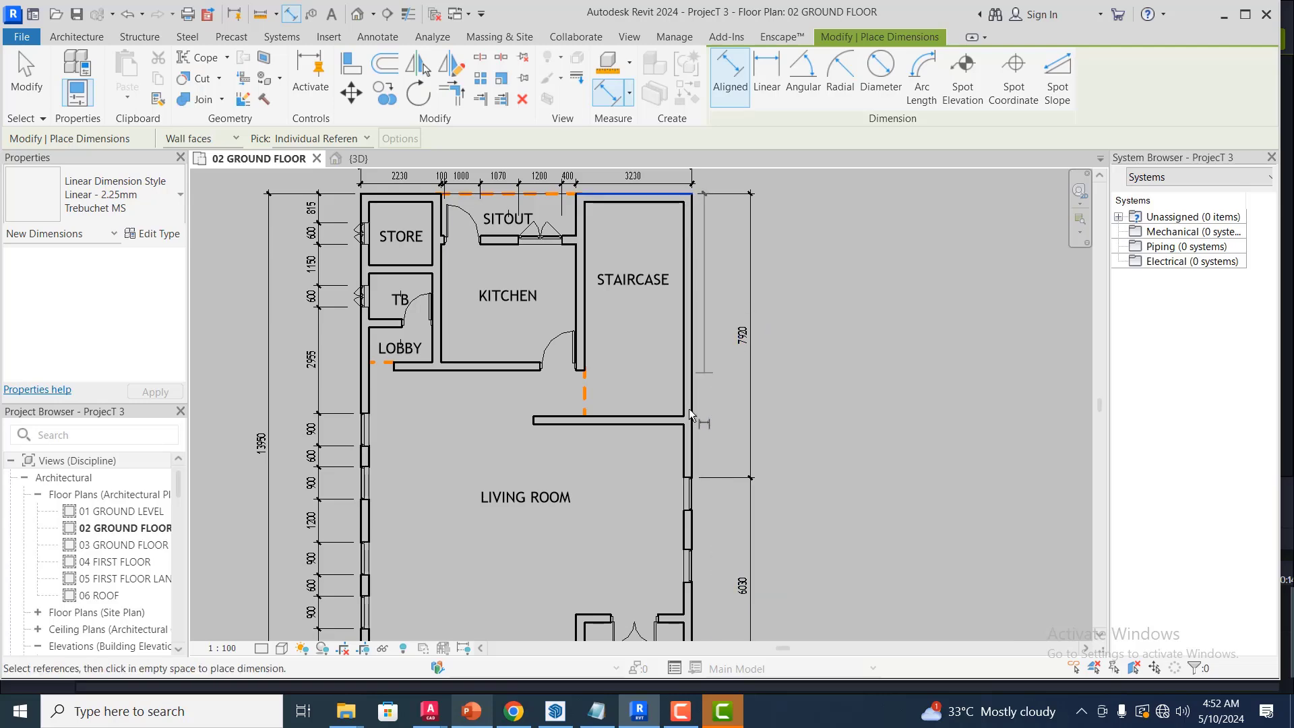
pyautogui.scroll(-1, 714, 405)
pyautogui.scroll(-1, 738, 488)
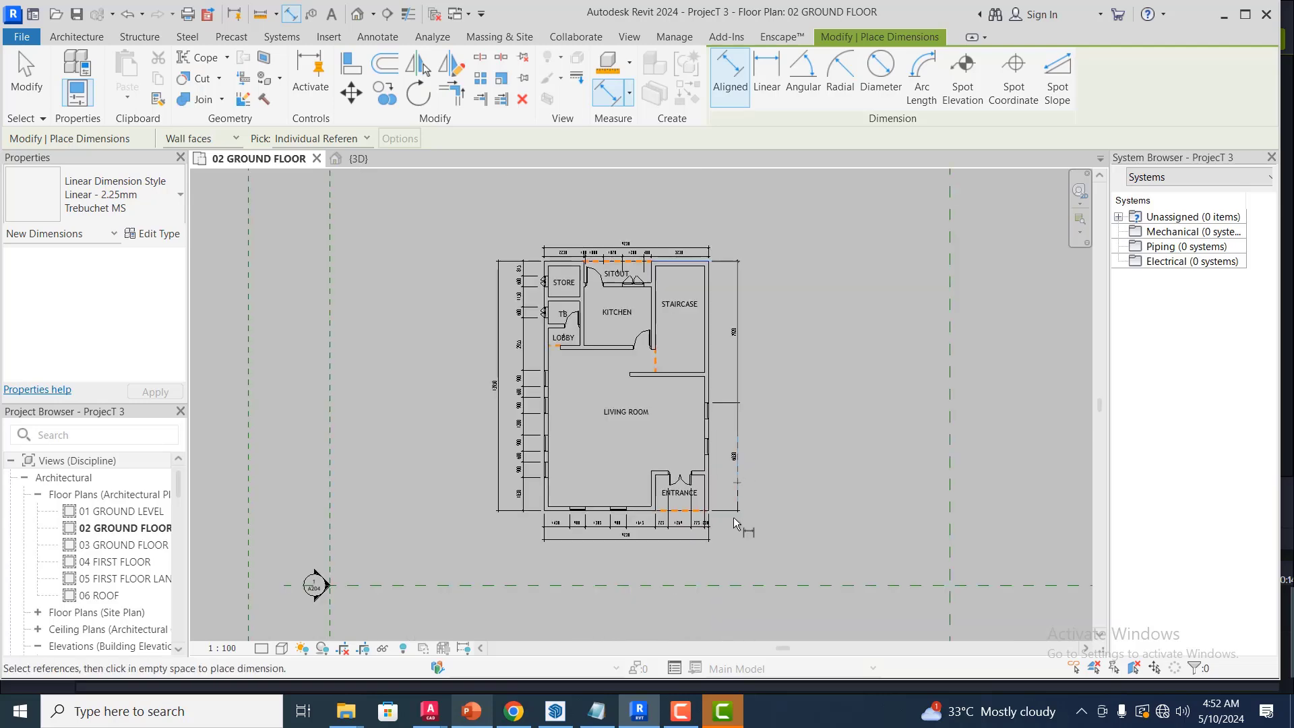
pyautogui.scroll(4, 681, 511)
pyautogui.scroll(2, 681, 510)
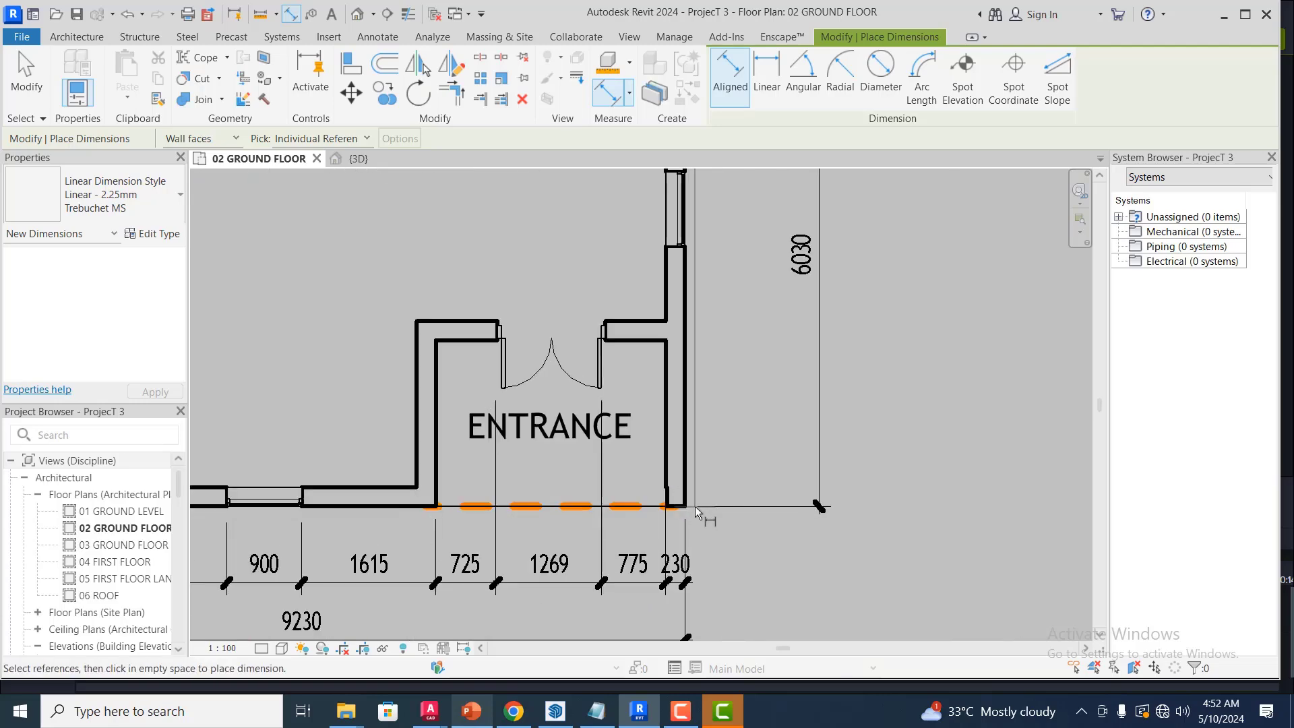
pyautogui.click(683, 507)
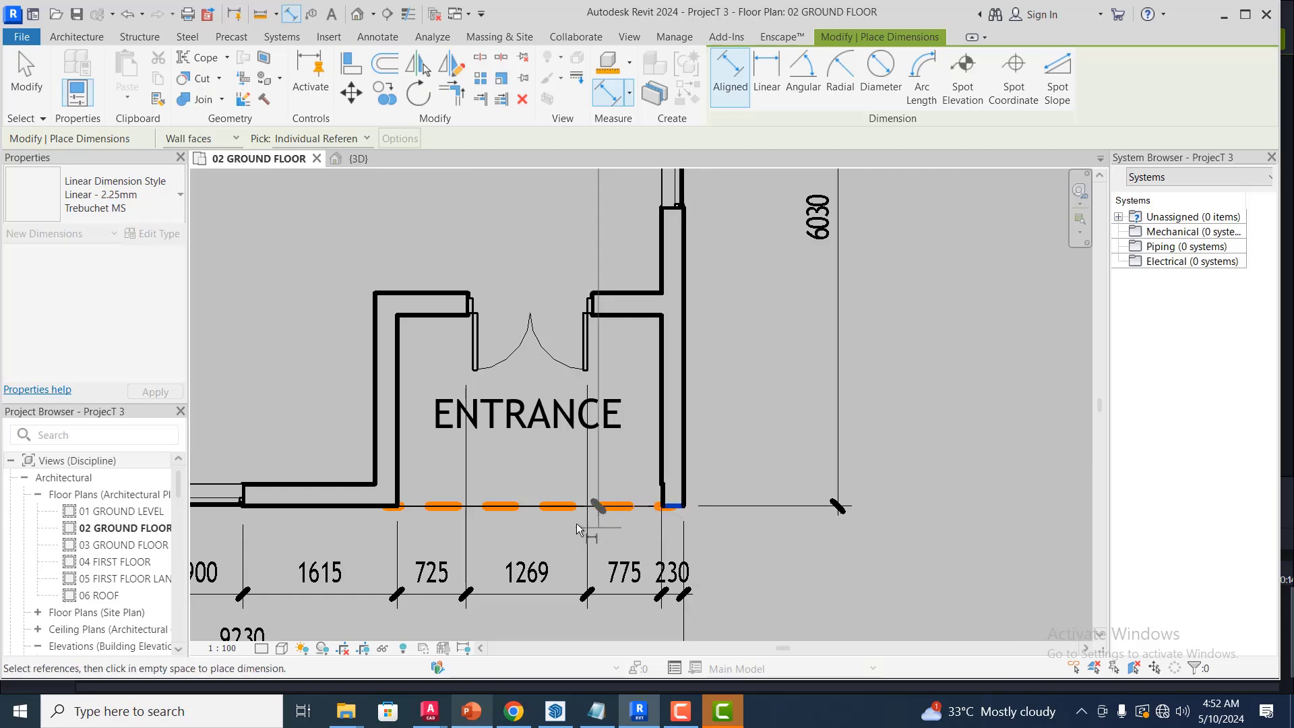
pyautogui.scroll(-2, 576, 515)
pyautogui.scroll(-1, 719, 469)
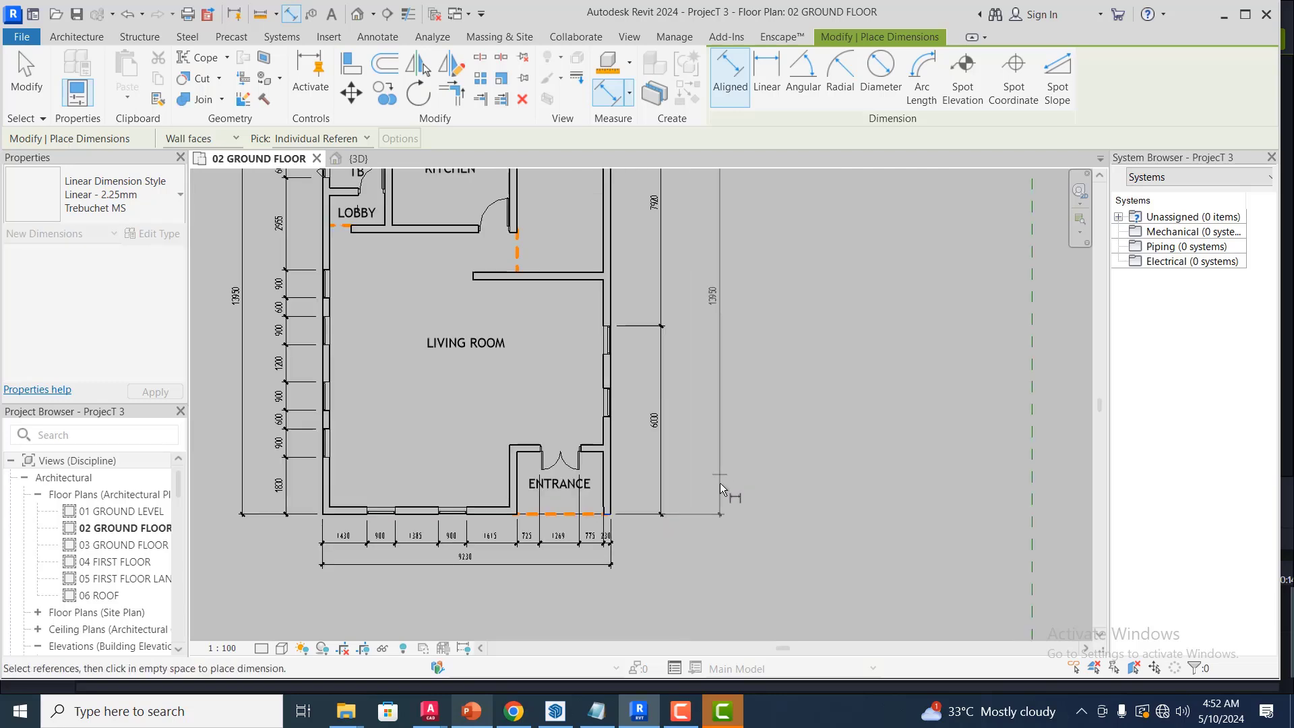
pyautogui.click(693, 475)
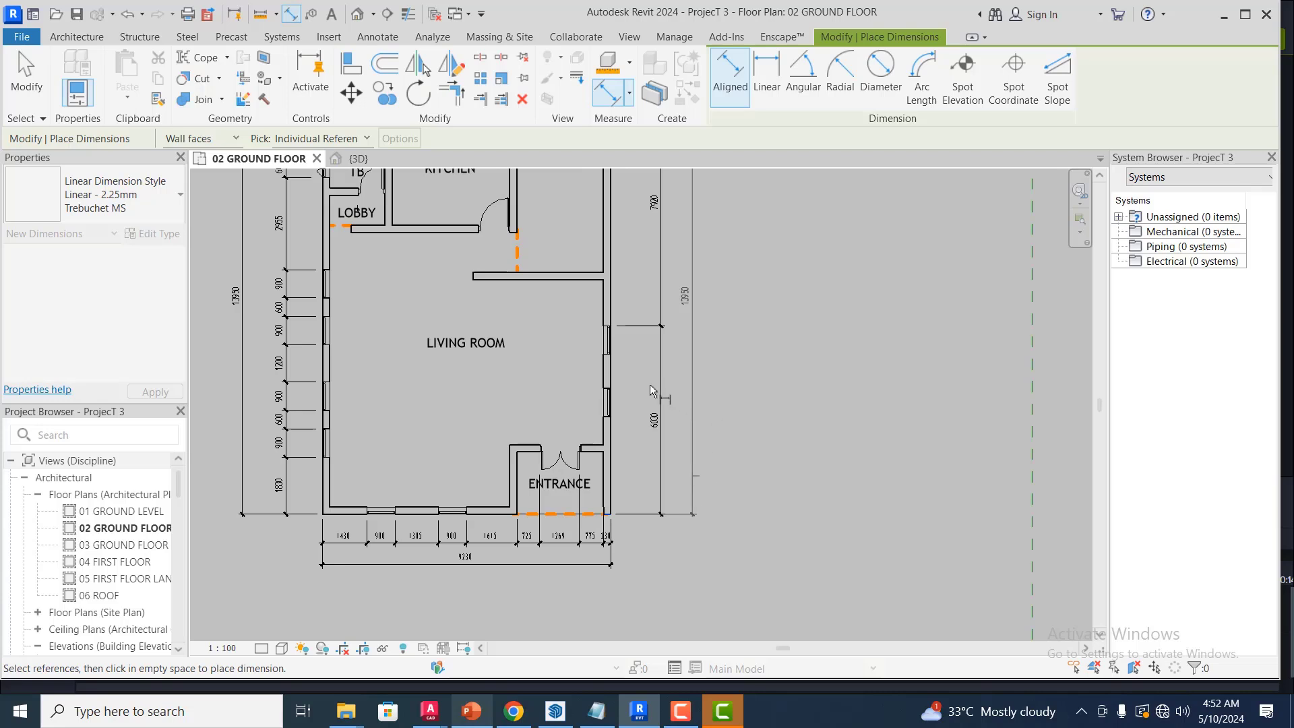
# - Start another vertical chain at the upper exterior wall's outer face, adding both sides of the first window in the right LIVING ROOM wall
pyautogui.scroll(-2, 682, 379)
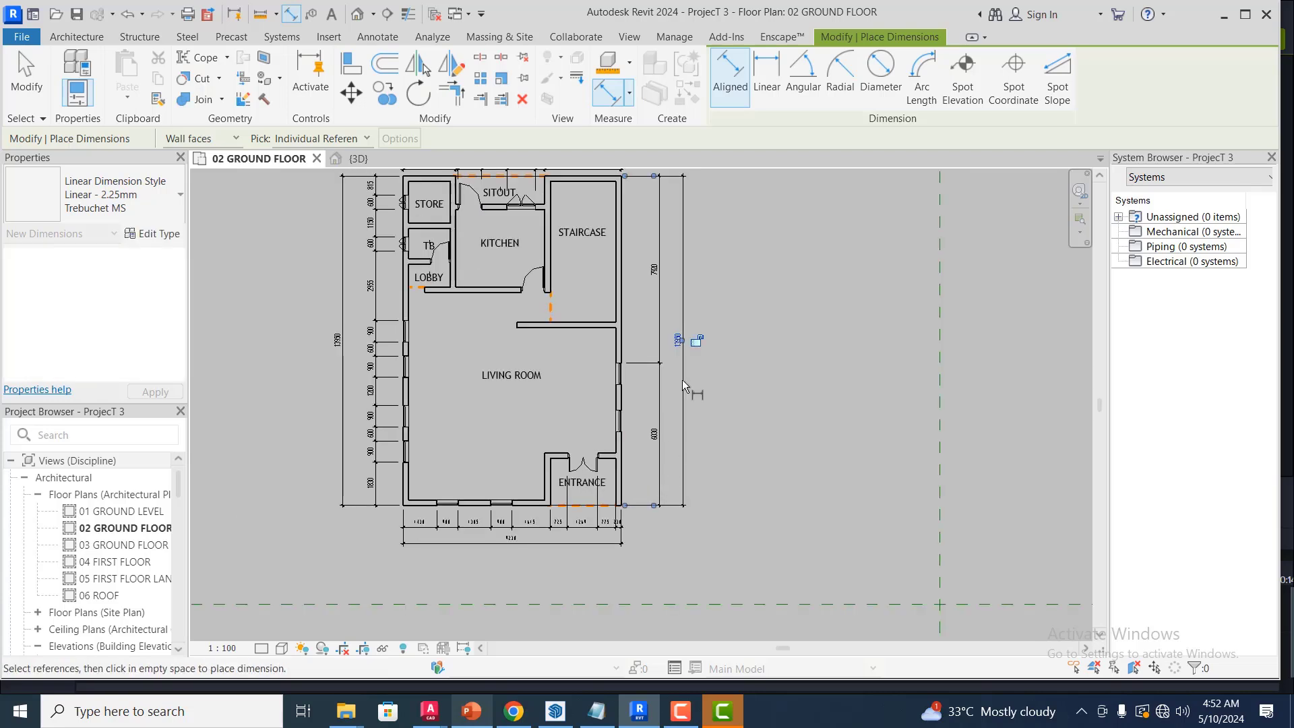
pyautogui.scroll(2, 632, 211)
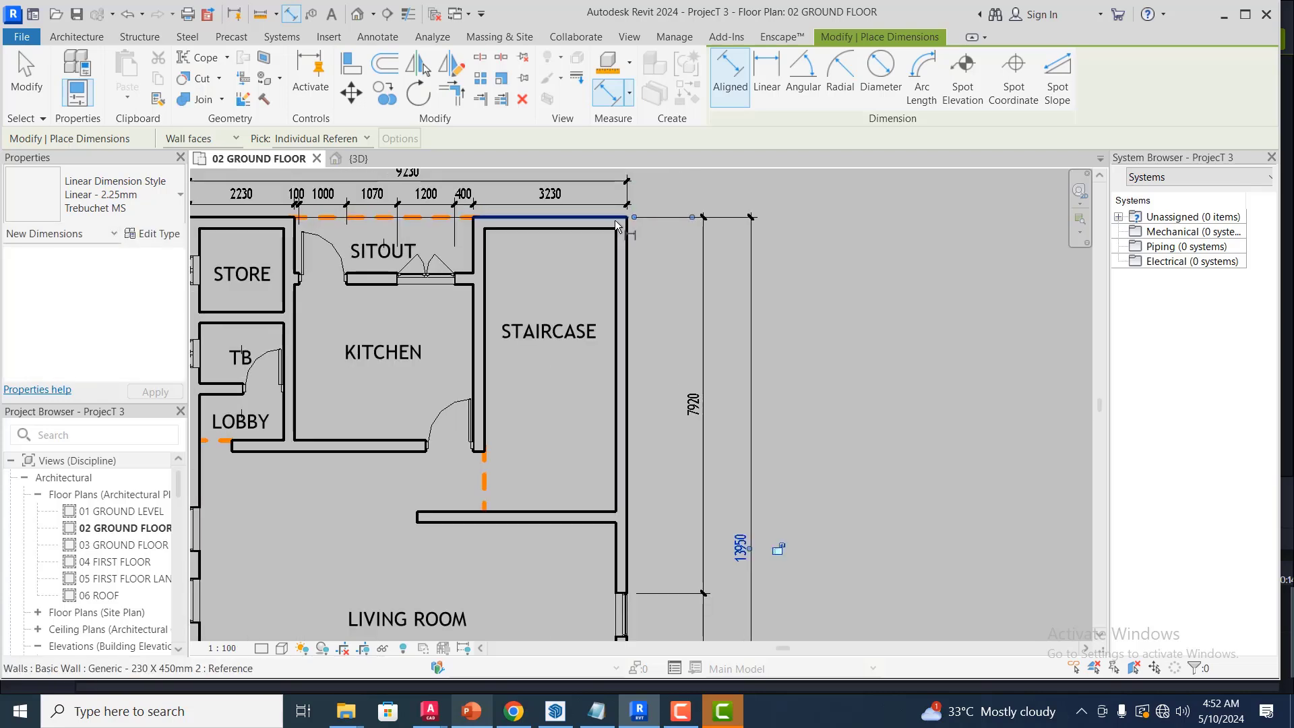
pyautogui.scroll(-2, 651, 357)
pyautogui.scroll(2, 649, 379)
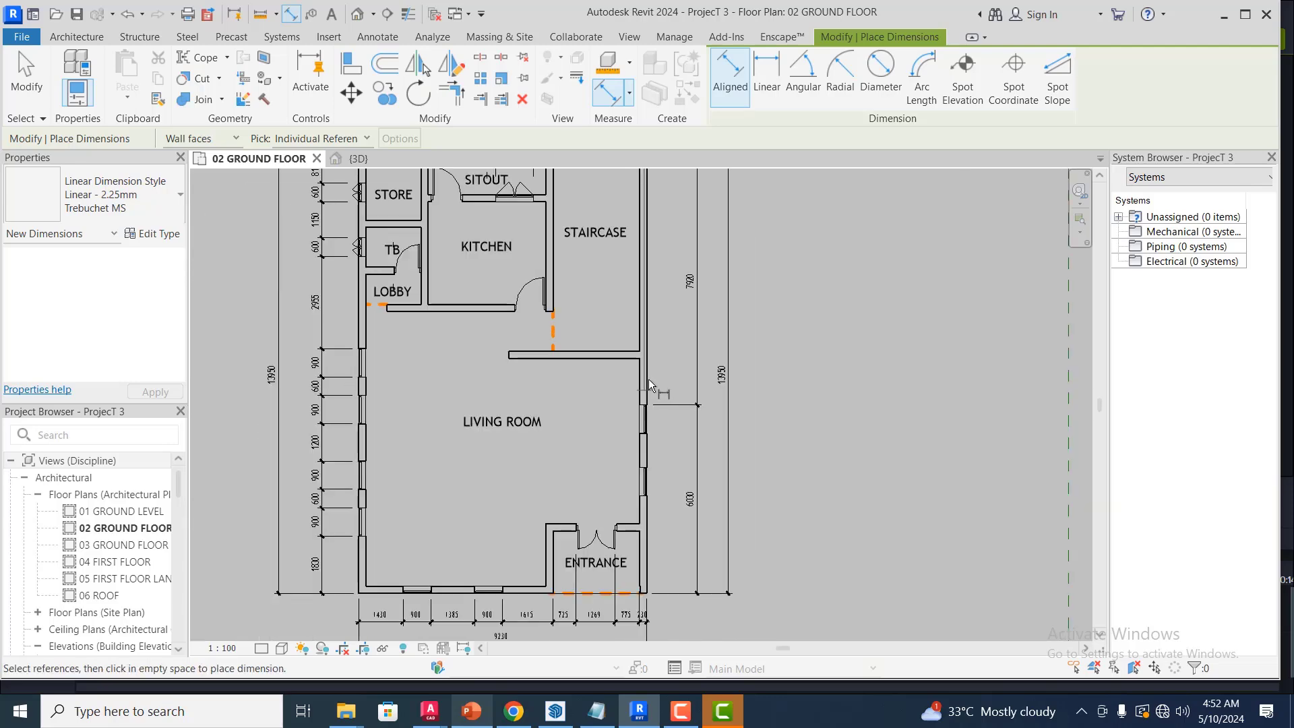
pyautogui.scroll(3, 651, 411)
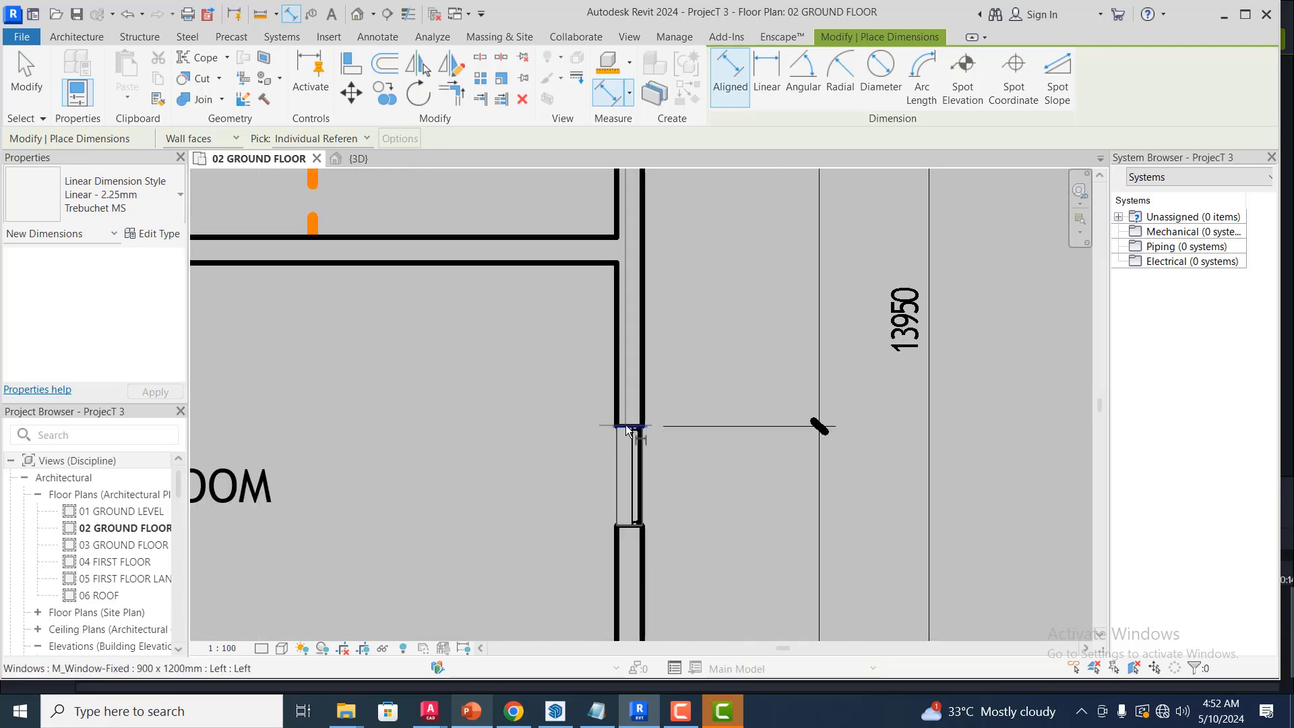
pyautogui.scroll(-3, 671, 440)
pyautogui.scroll(4, 667, 432)
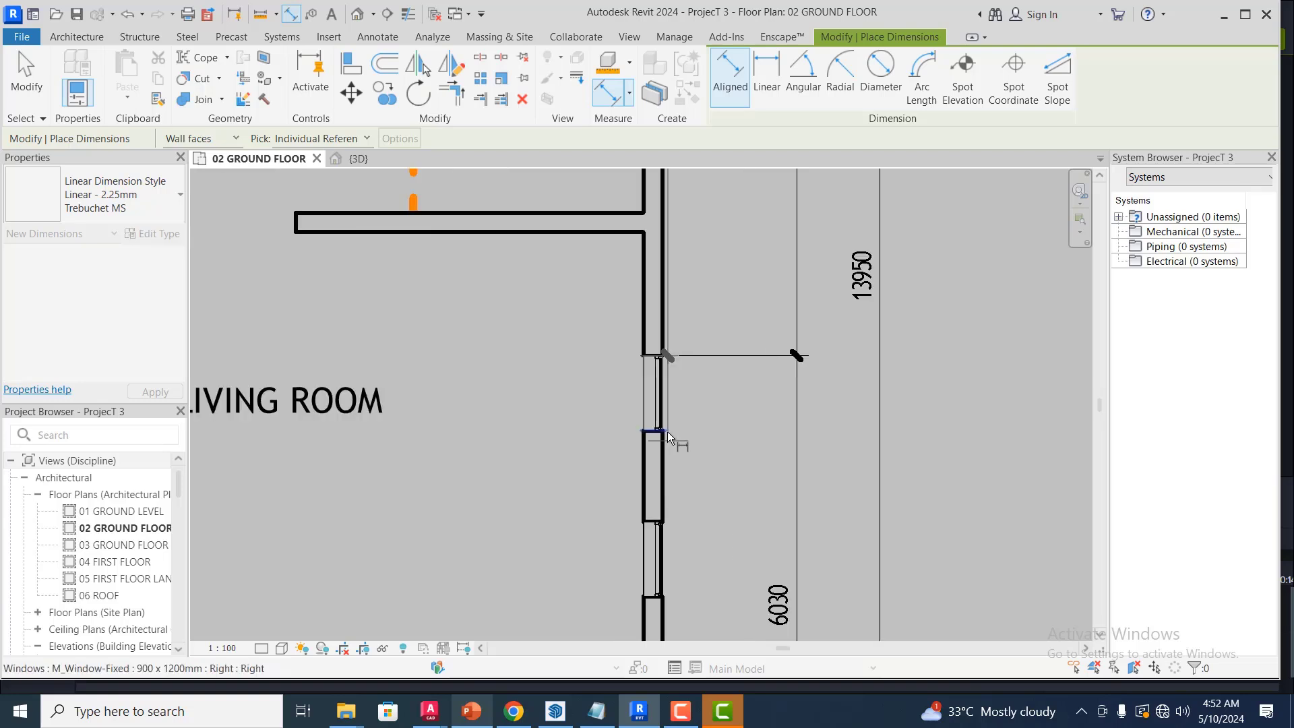
pyautogui.click(660, 430)
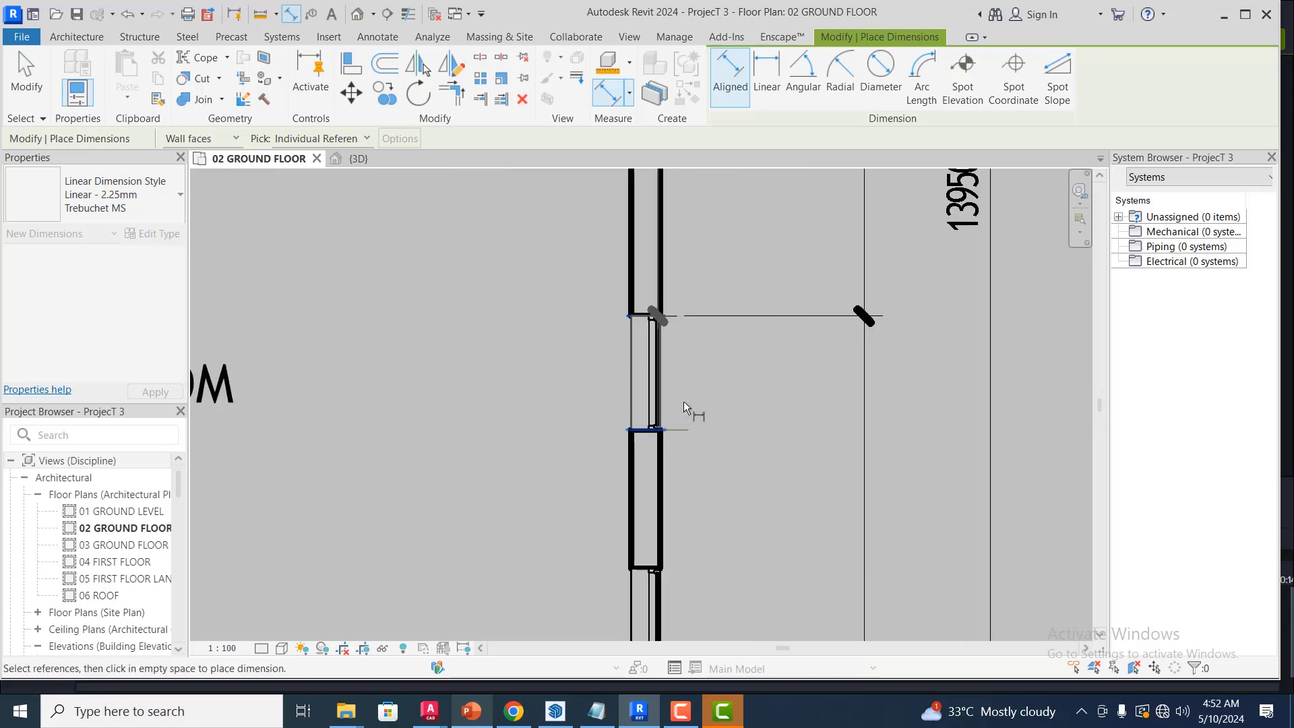
# - Extend the chain to both sides of the second window in the right LIVING ROOM wall
pyautogui.click(706, 340)
pyautogui.scroll(-4, 714, 337)
pyautogui.scroll(4, 714, 431)
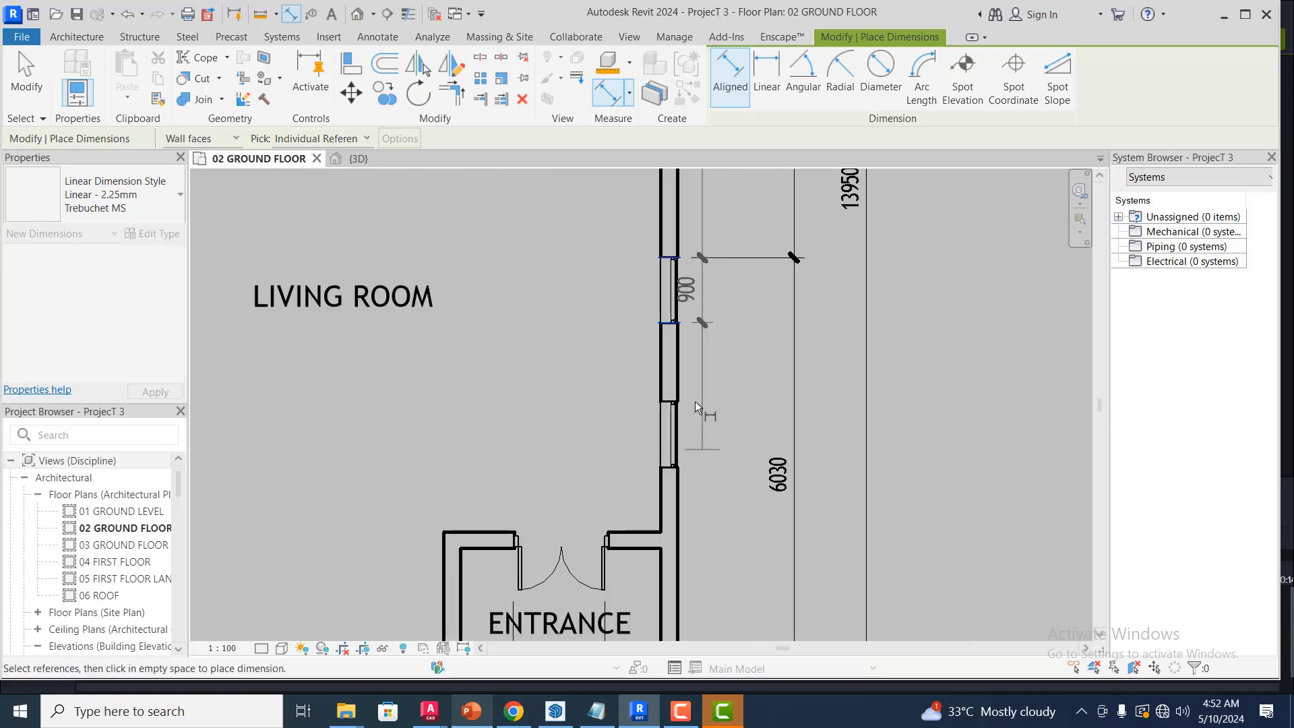
pyautogui.scroll(2, 696, 402)
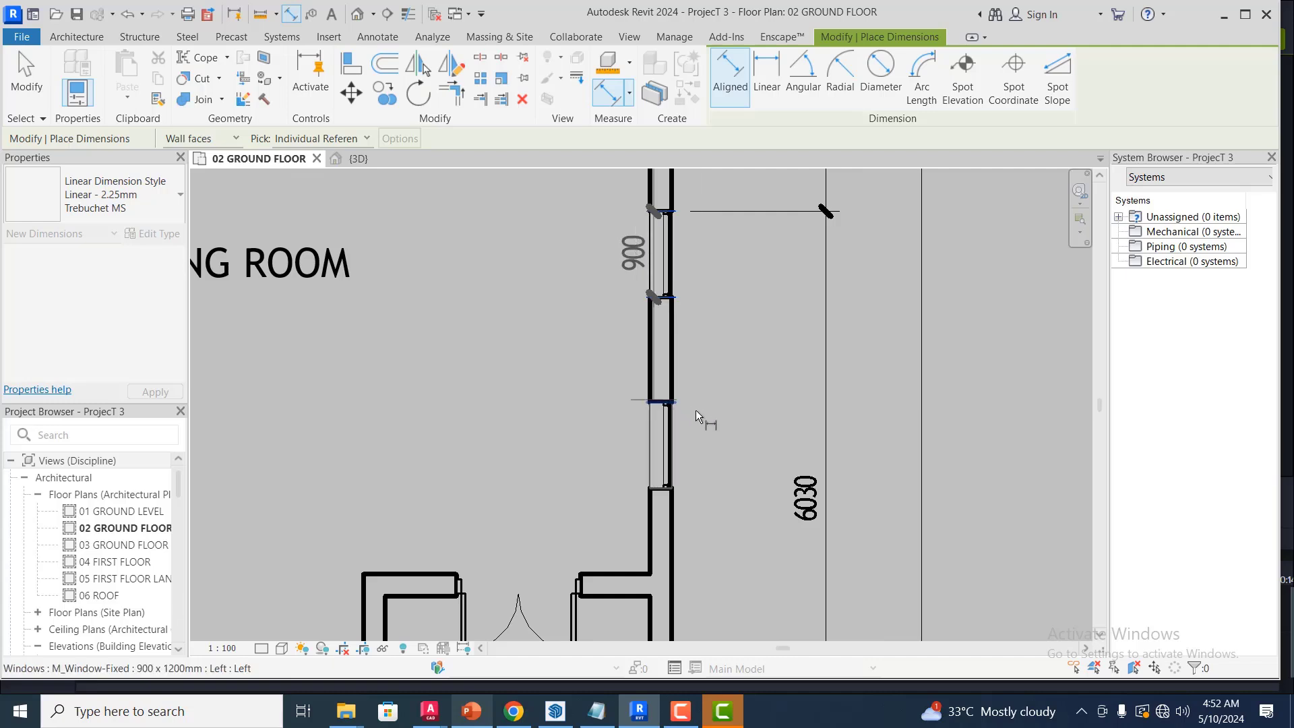
pyautogui.click(674, 486)
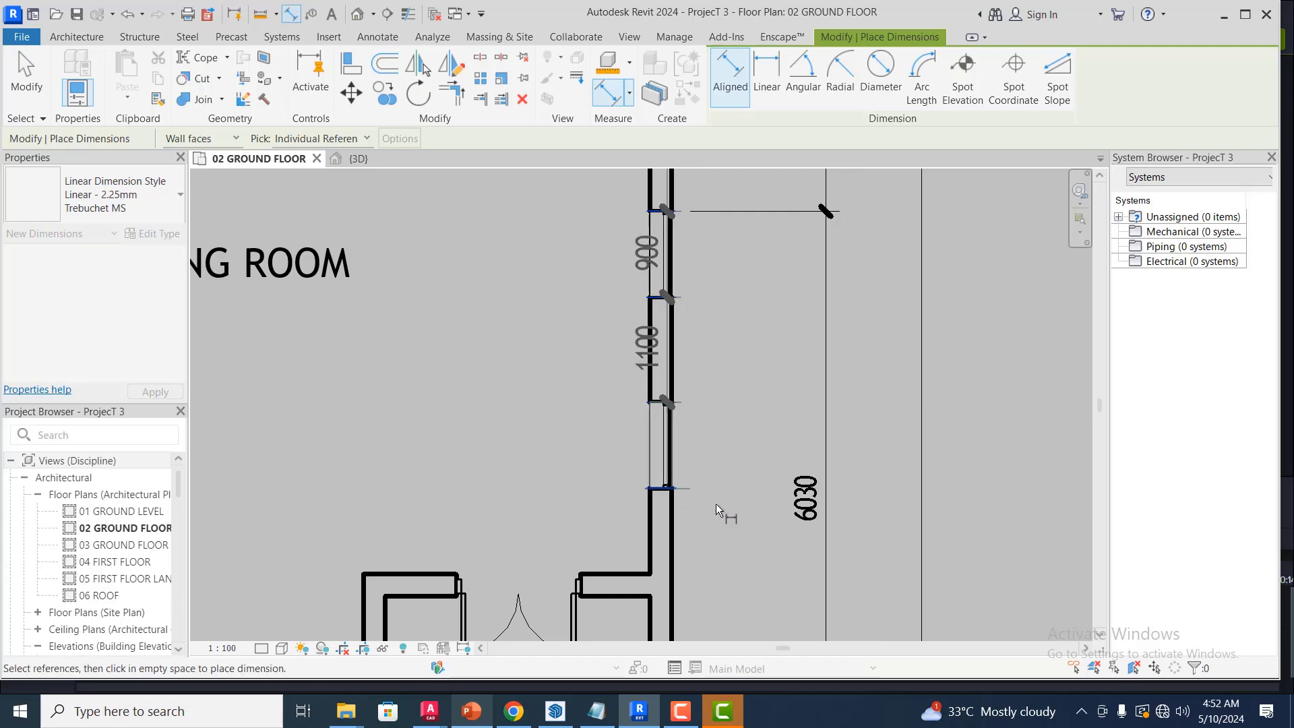
pyautogui.scroll(-3, 750, 376)
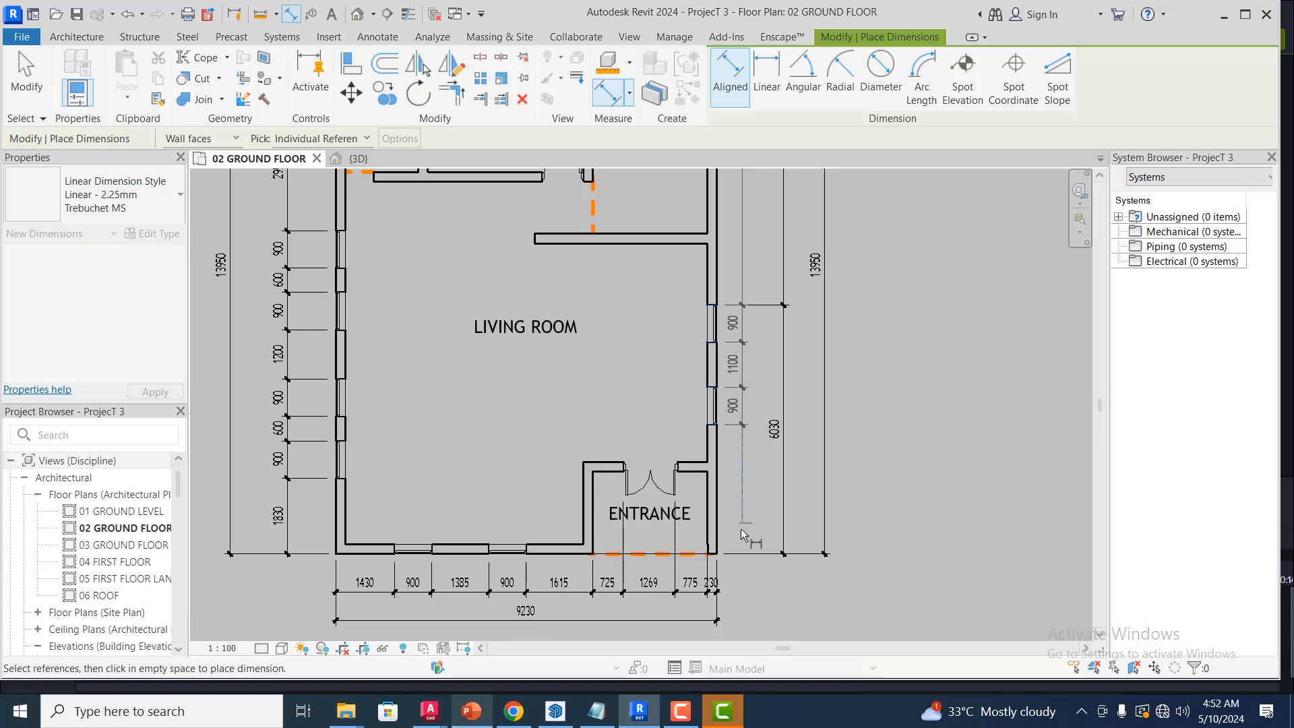
# - End the window chain at the right exterior wall's lower end face beside the ENTRANCE and place it between the wall and the existing chain
pyautogui.scroll(1, 738, 540)
pyautogui.scroll(3, 730, 549)
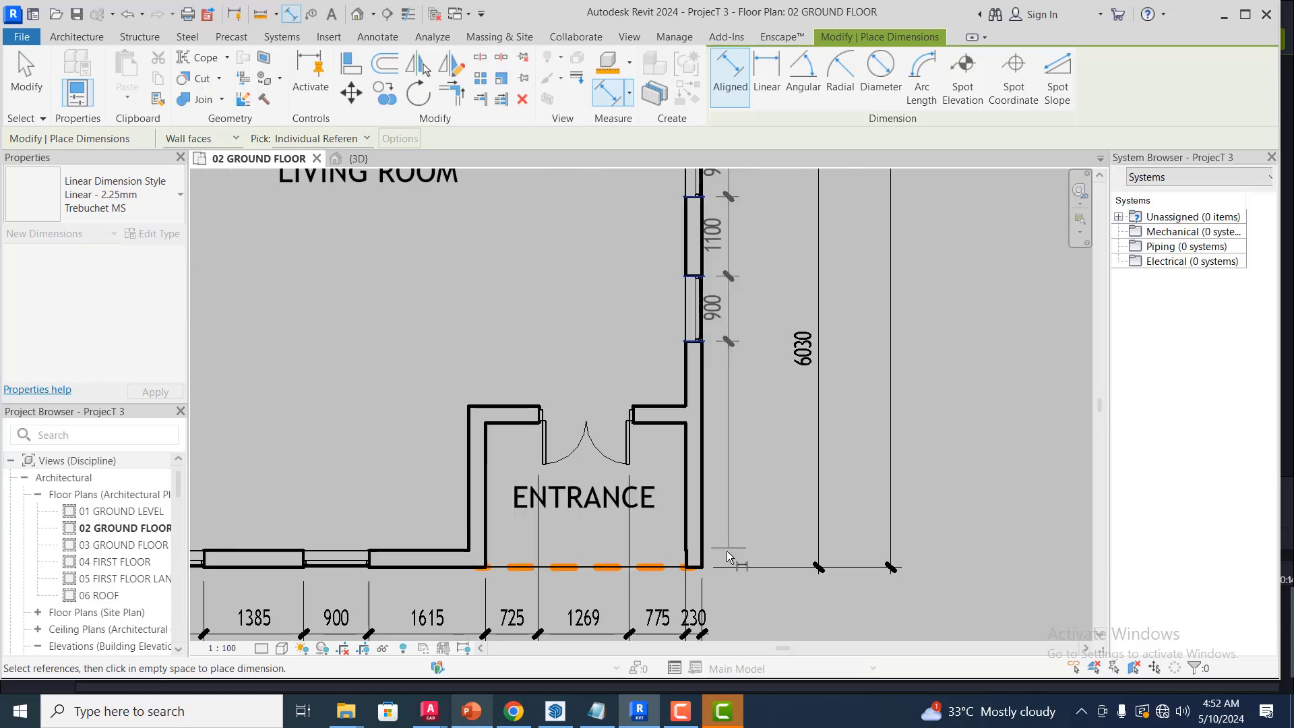
pyautogui.click(689, 577)
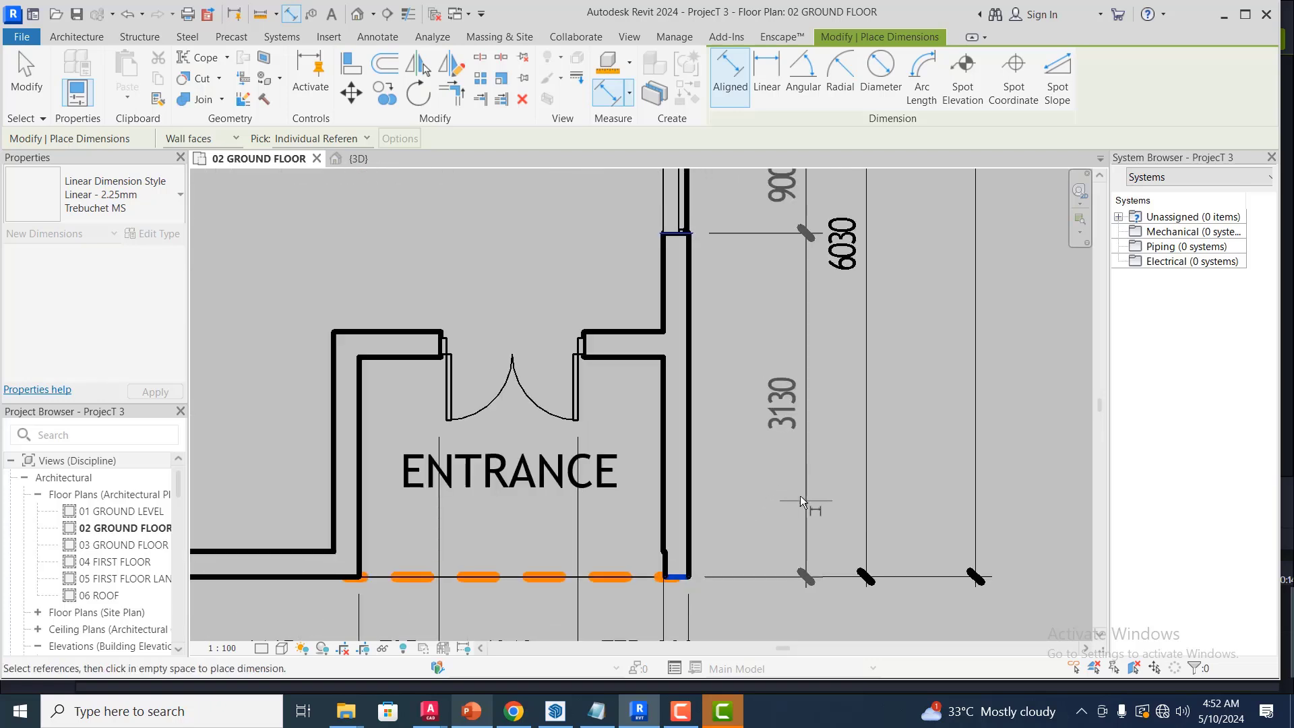
pyautogui.click(822, 471)
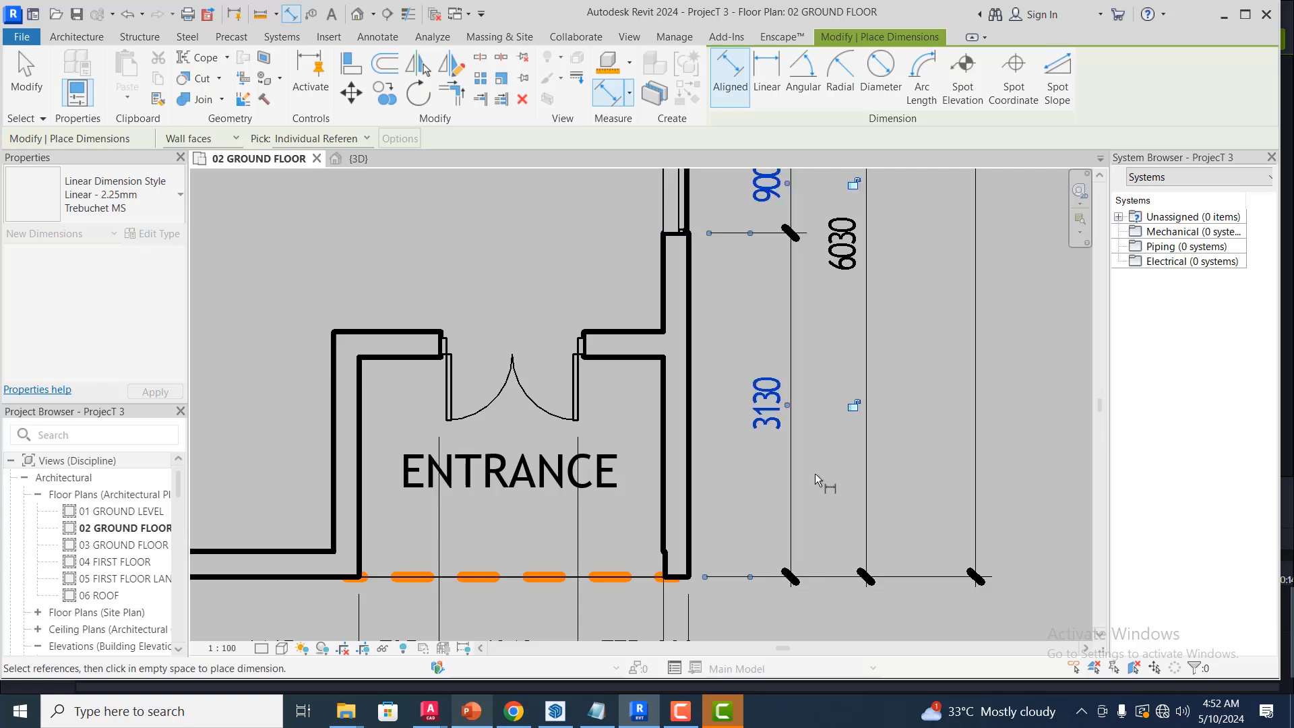
# - Review the dimension chains placed around the ground floor plan and the rooms inside it
pyautogui.scroll(-5, 815, 474)
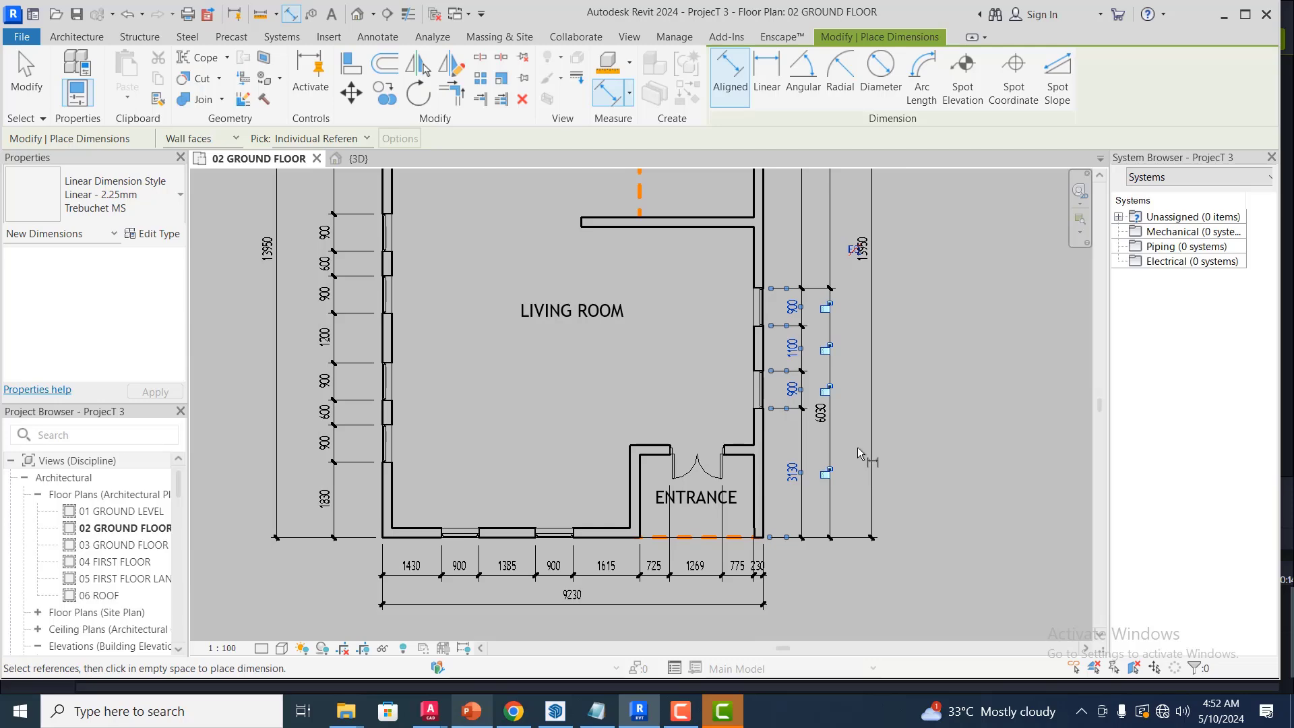
pyautogui.scroll(-4, 876, 456)
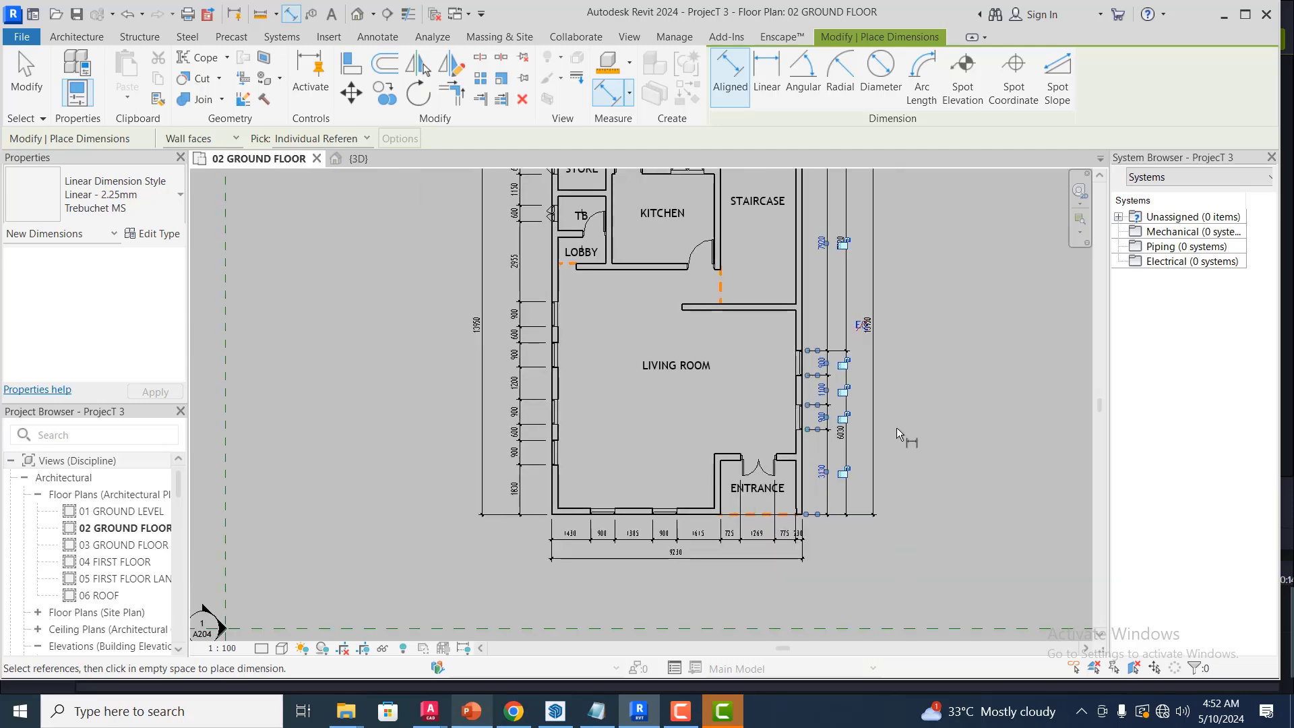
pyautogui.scroll(1, 908, 188)
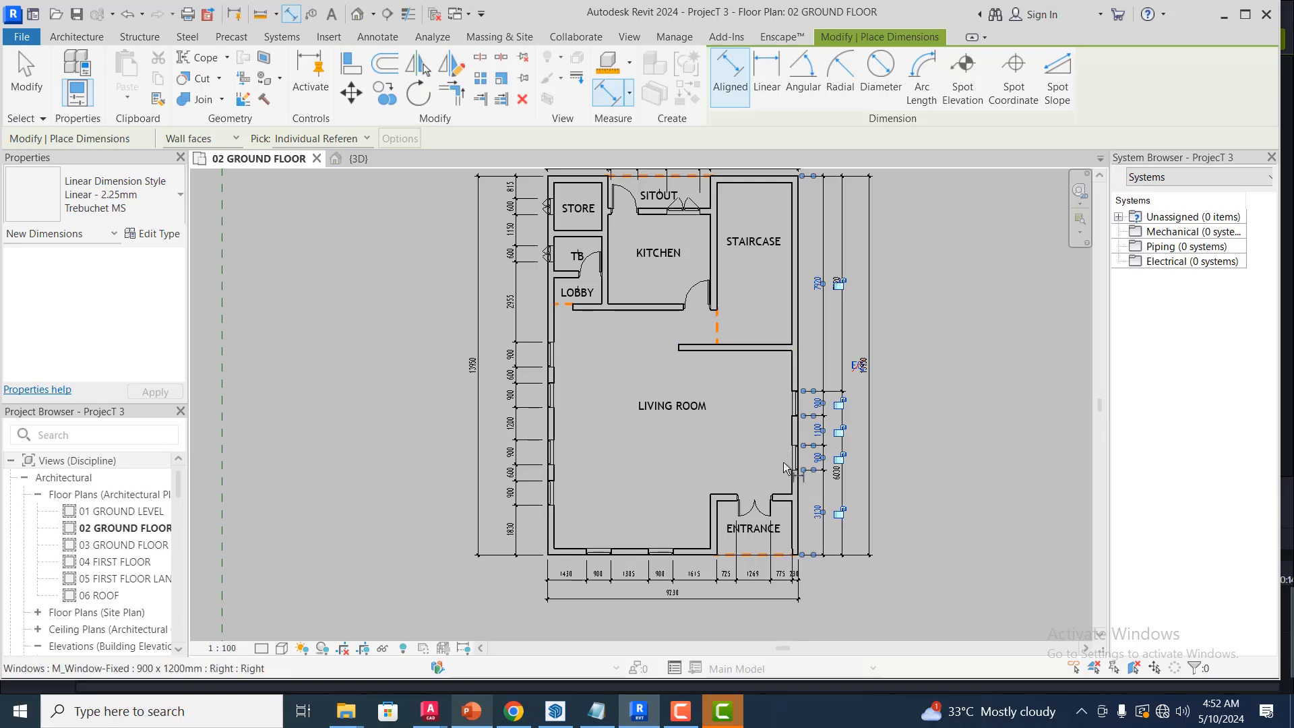
pyautogui.scroll(-2, 785, 450)
pyautogui.scroll(2, 799, 280)
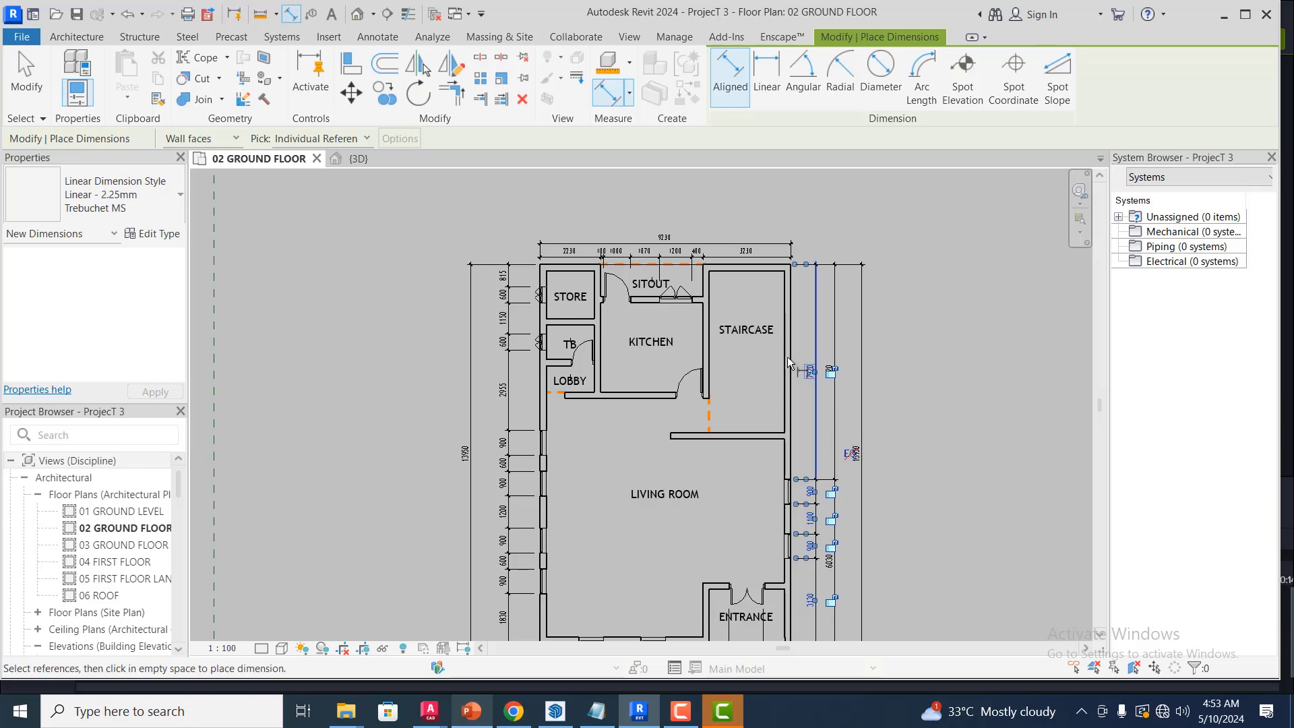
pyautogui.scroll(2, 867, 463)
pyautogui.scroll(1, 867, 462)
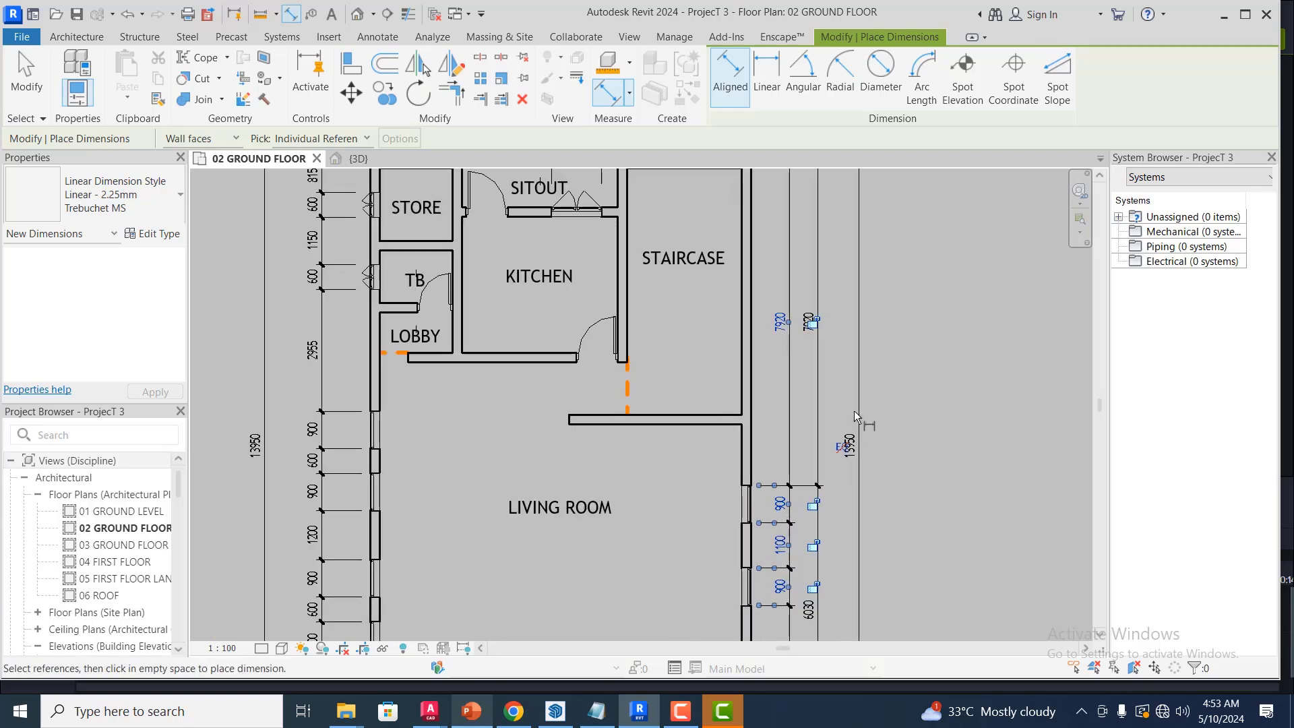
pyautogui.scroll(-2, 785, 406)
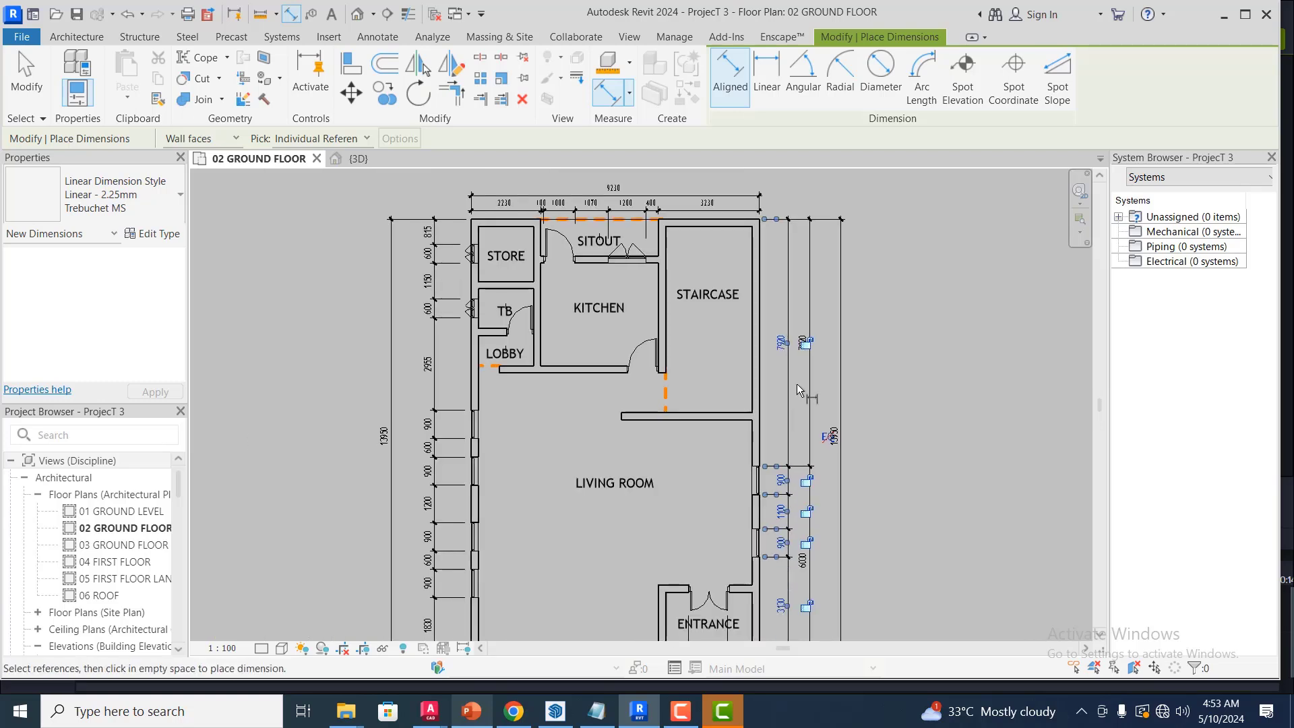
pyautogui.scroll(-1, 816, 317)
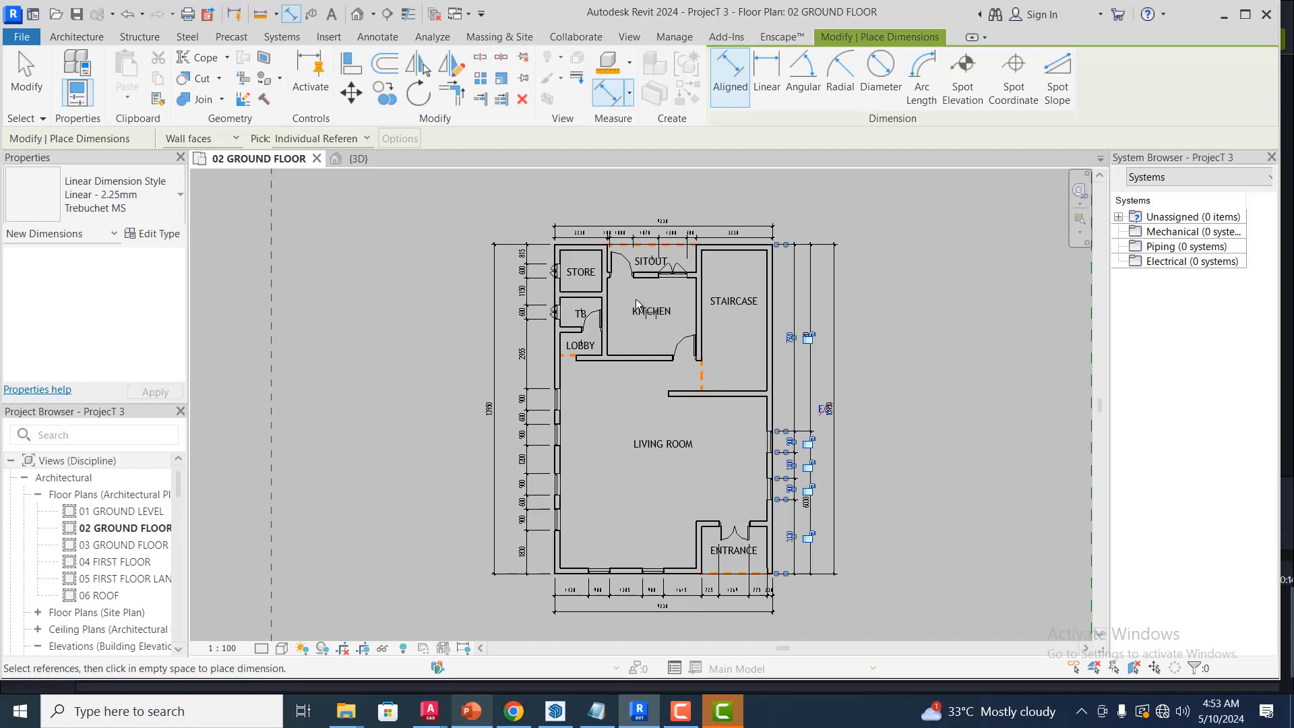
# - Add aligned dimensions inside the KITCHEN for its vertical length and horizontal width between the inner faces of opposite walls
pyautogui.scroll(1, 636, 297)
pyautogui.scroll(1, 633, 282)
pyautogui.click(658, 259)
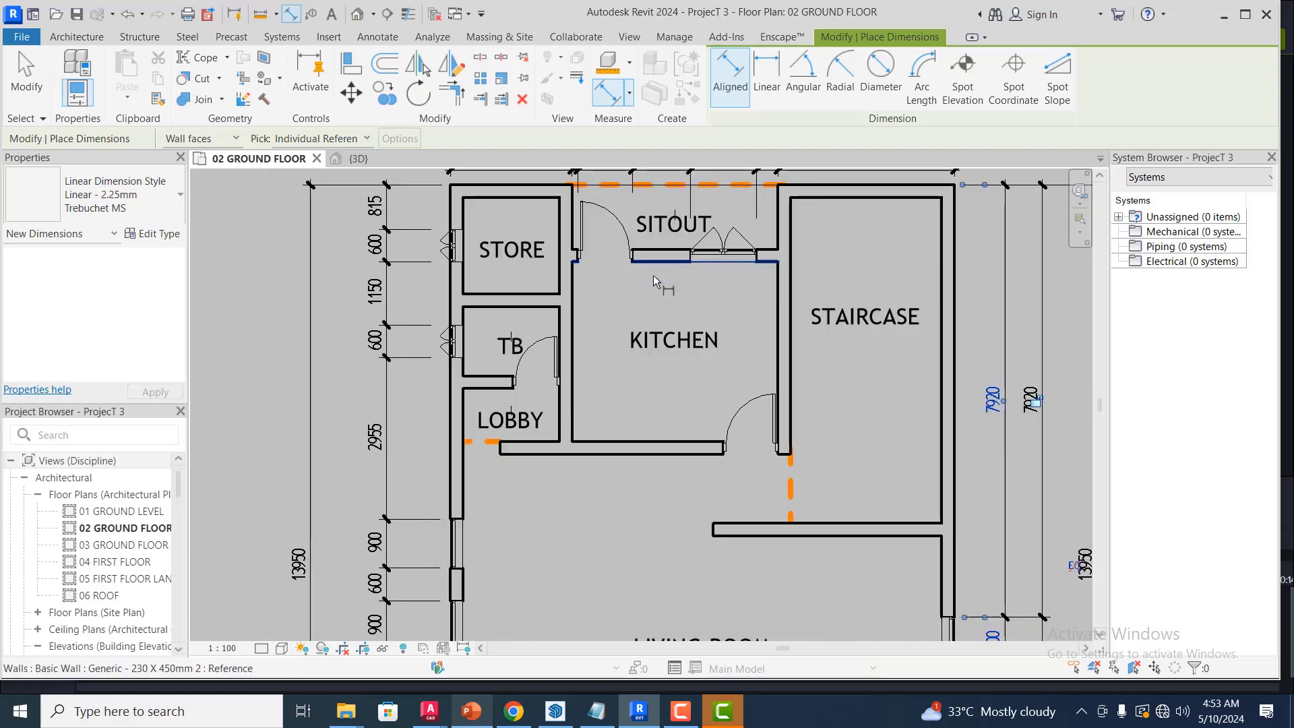
pyautogui.click(668, 442)
pyautogui.click(654, 398)
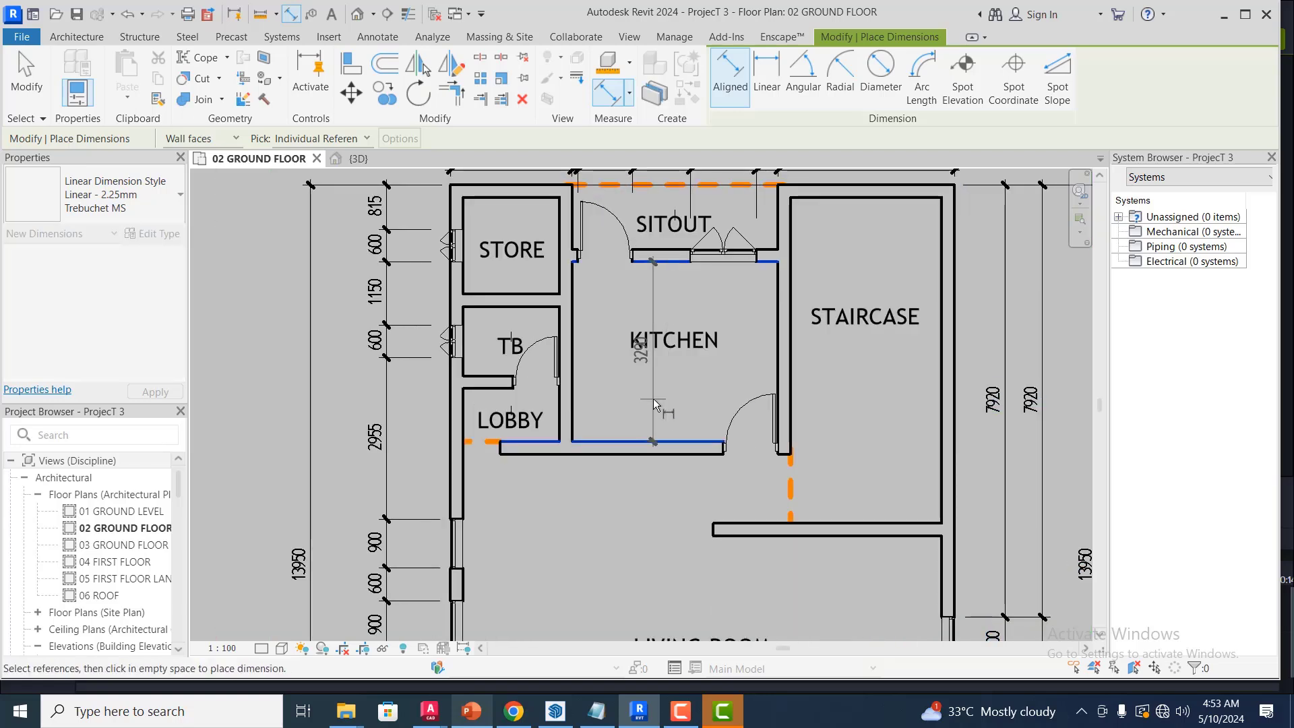
pyautogui.click(572, 364)
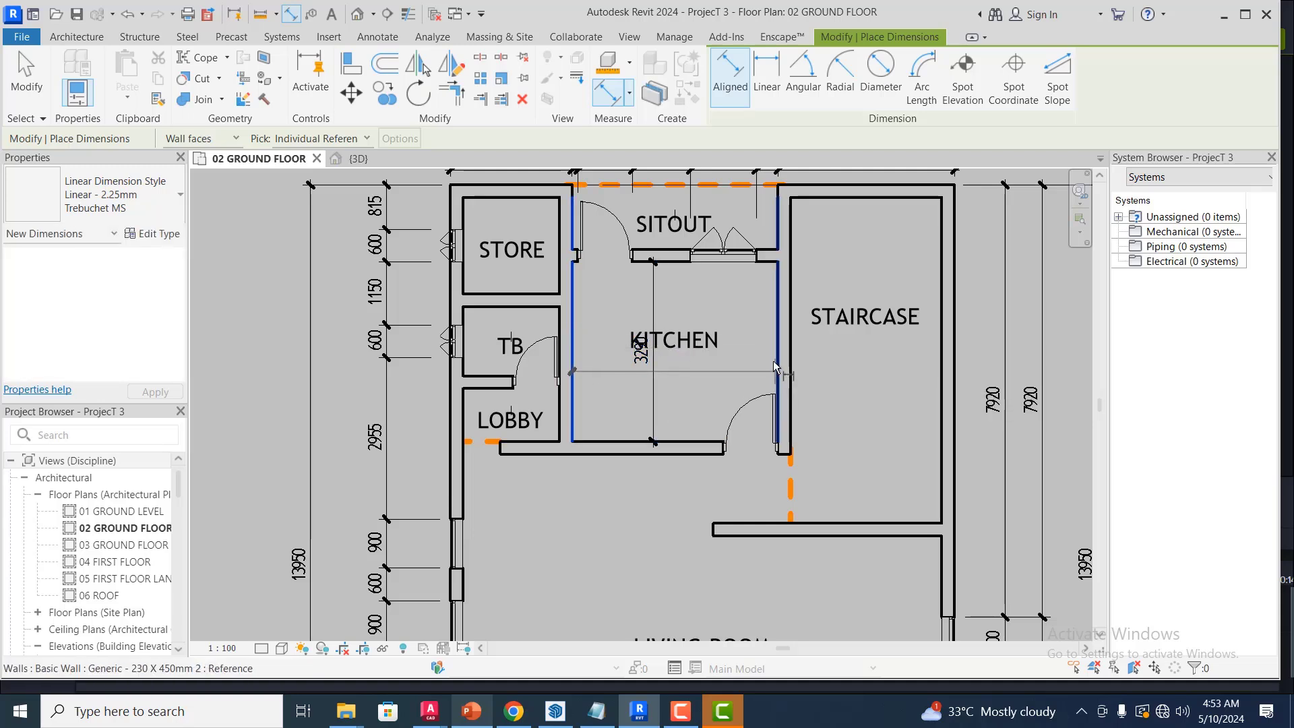
pyautogui.click(775, 367)
pyautogui.click(657, 377)
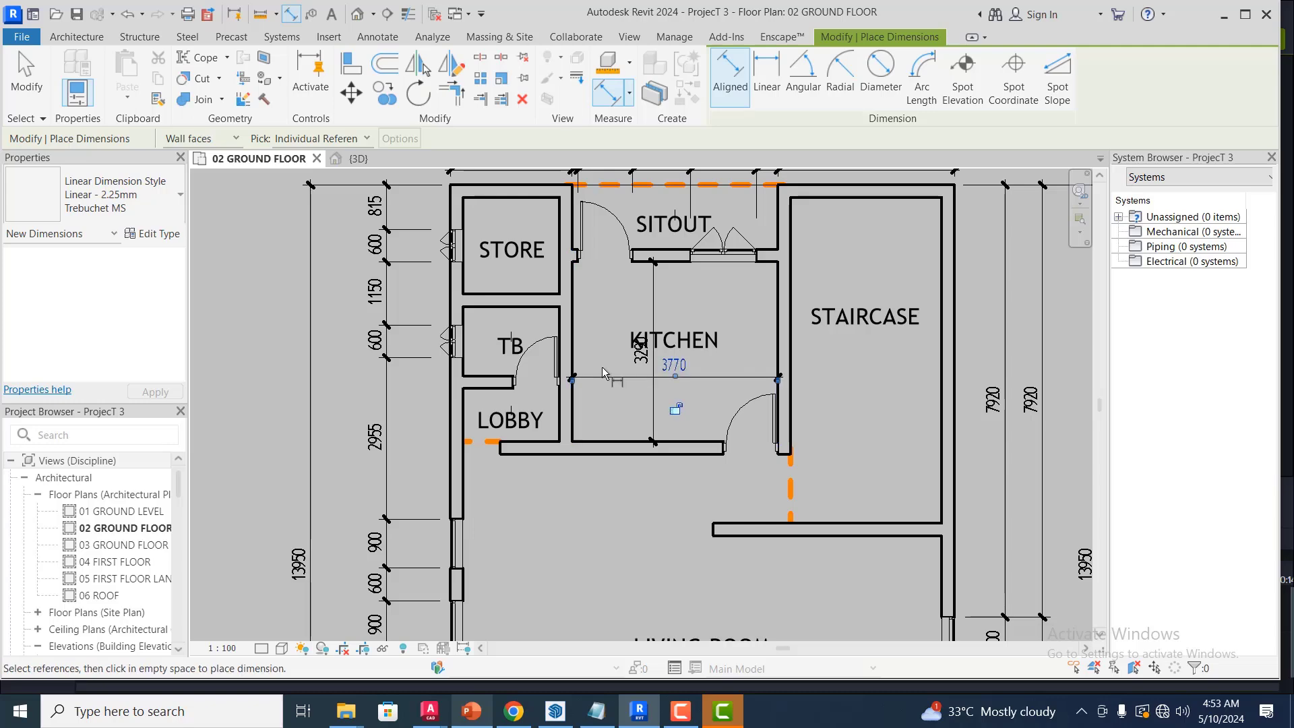
# - Dimension the right part of the LIVING ROOM vertically between the wall above the ENTRANCE doors and the wall below the STAIRCASE
pyautogui.scroll(-2, 604, 373)
pyautogui.scroll(-3, 796, 290)
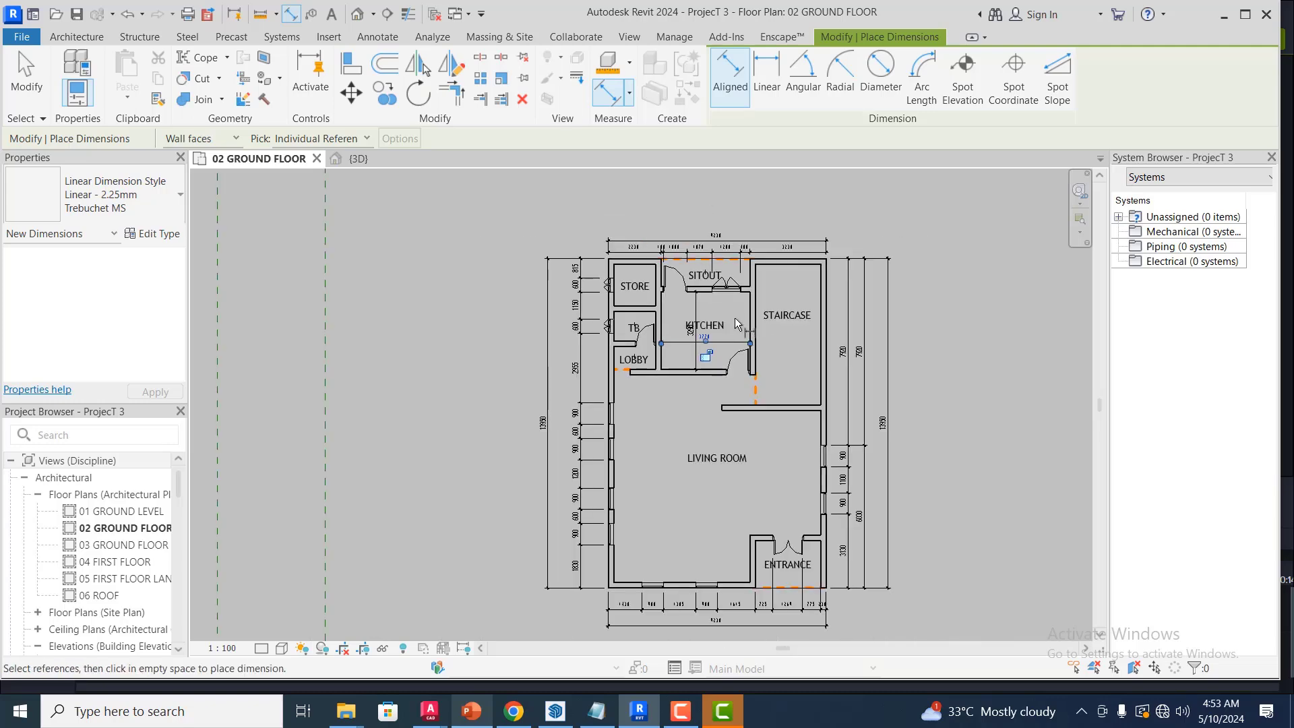
pyautogui.scroll(1, 794, 486)
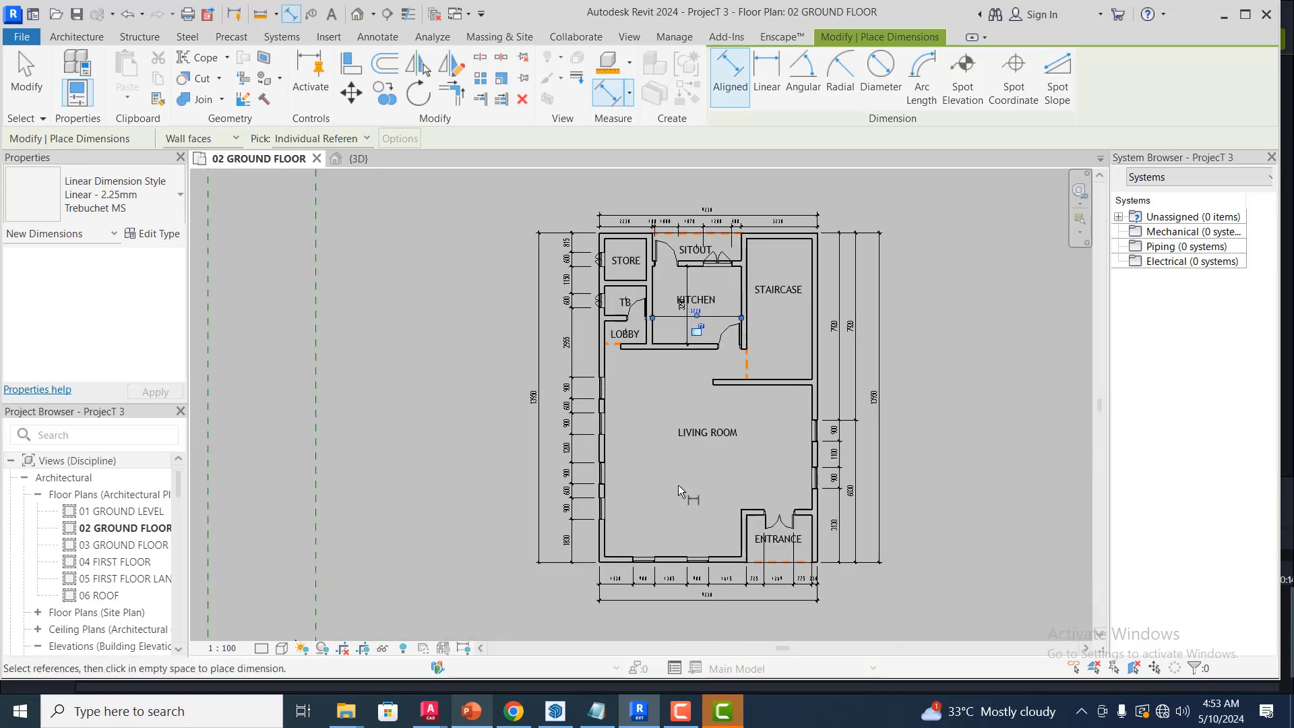
pyautogui.scroll(1, 784, 498)
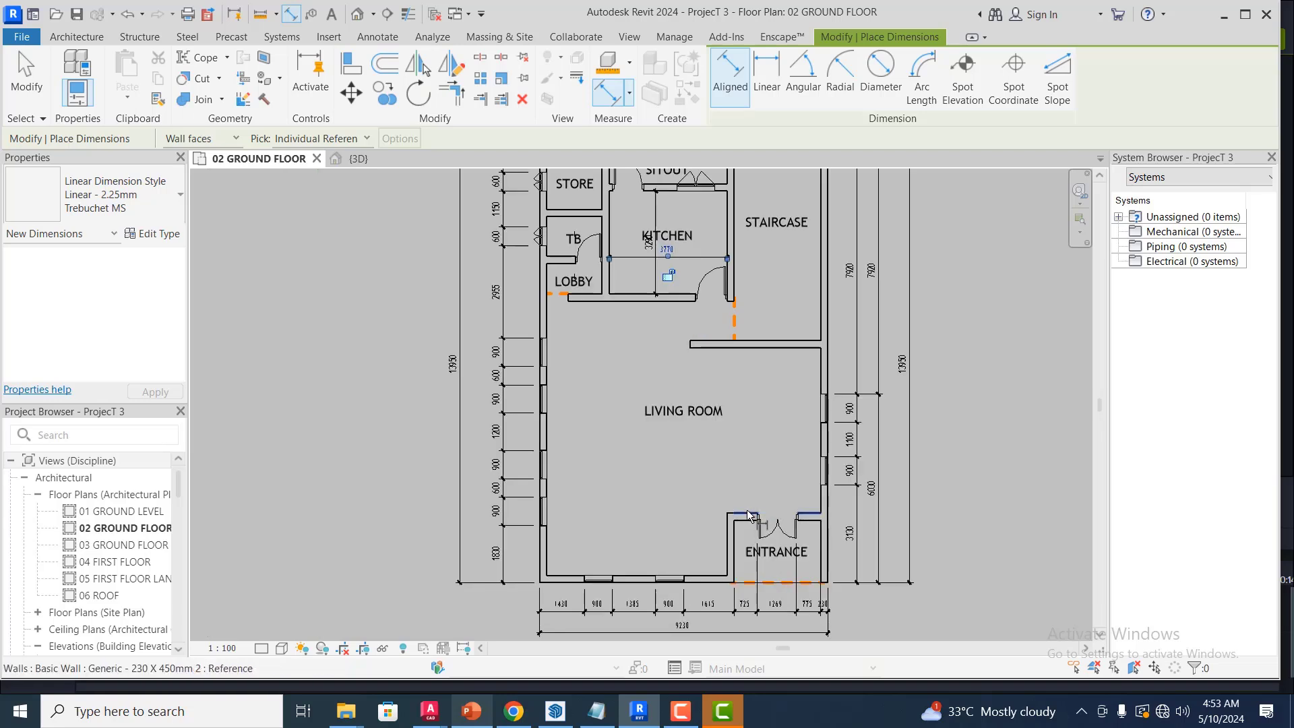
pyautogui.click(749, 503)
pyautogui.click(743, 350)
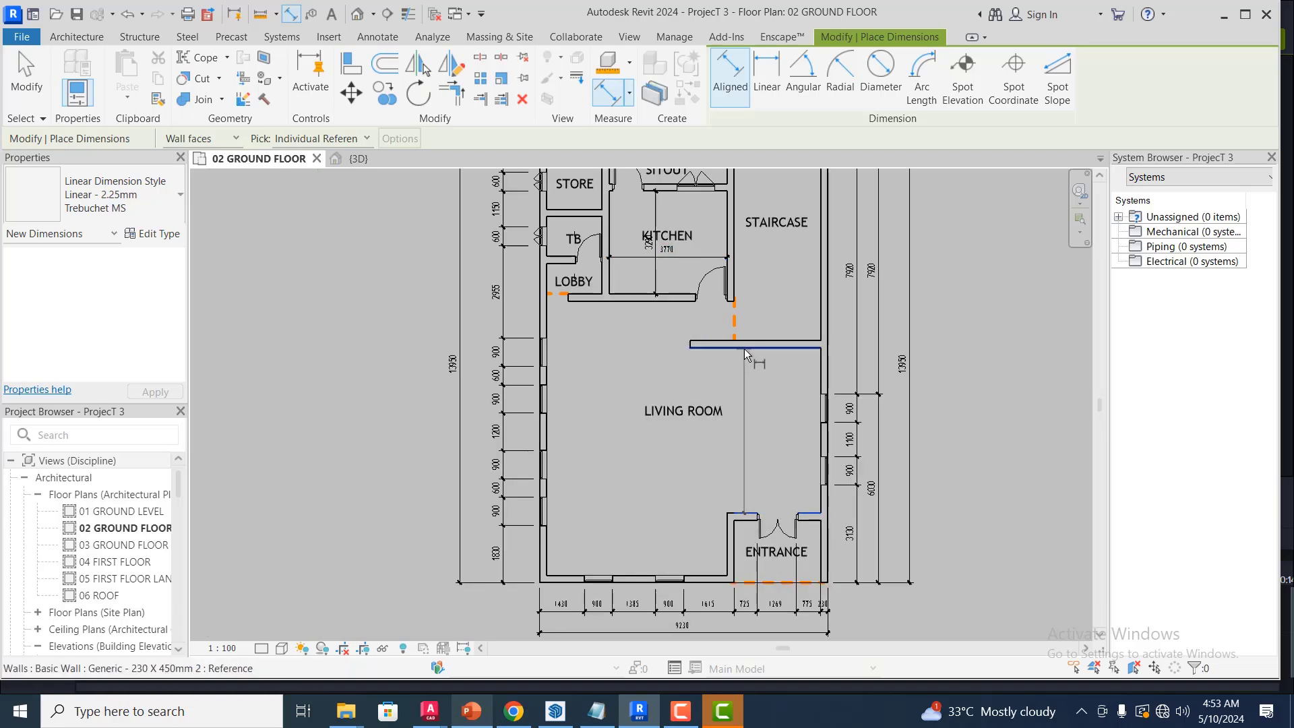
pyautogui.click(755, 432)
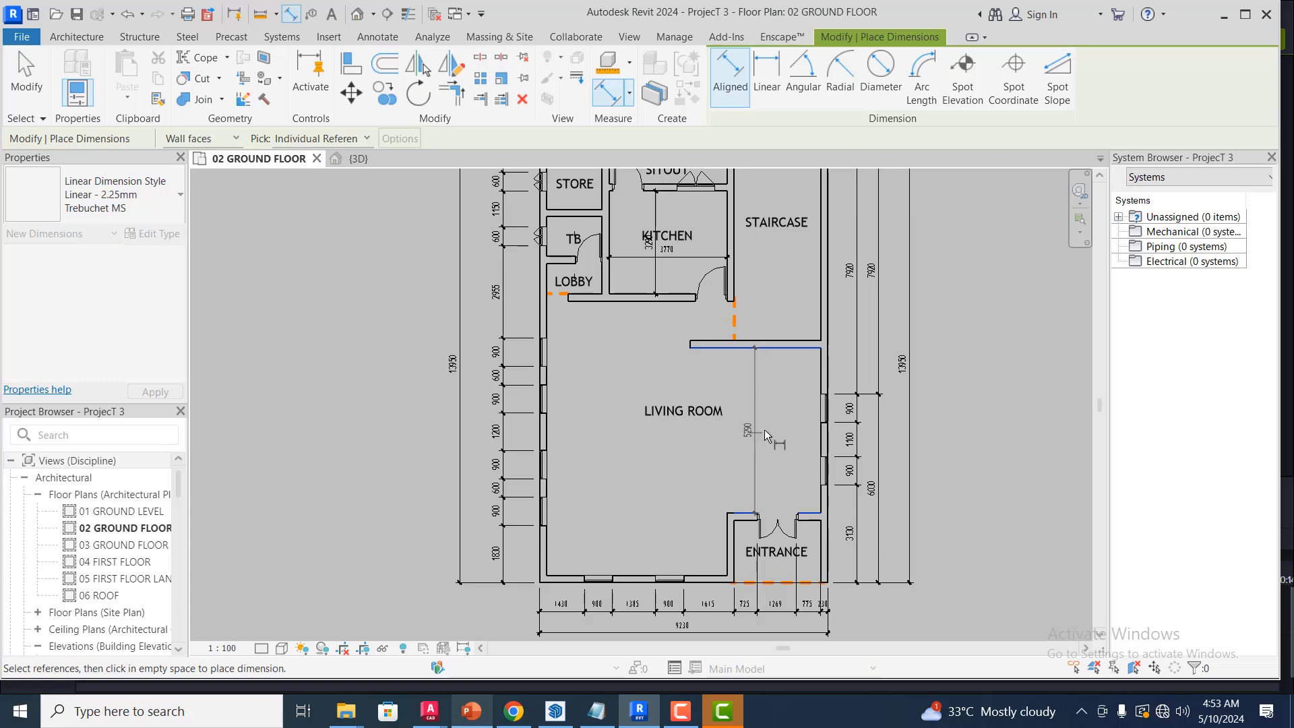
# - Dimension the LIVING ROOM's full inside width and its vertical length from the wall below the KITCHEN to the lower exterior wall
pyautogui.click(545, 448)
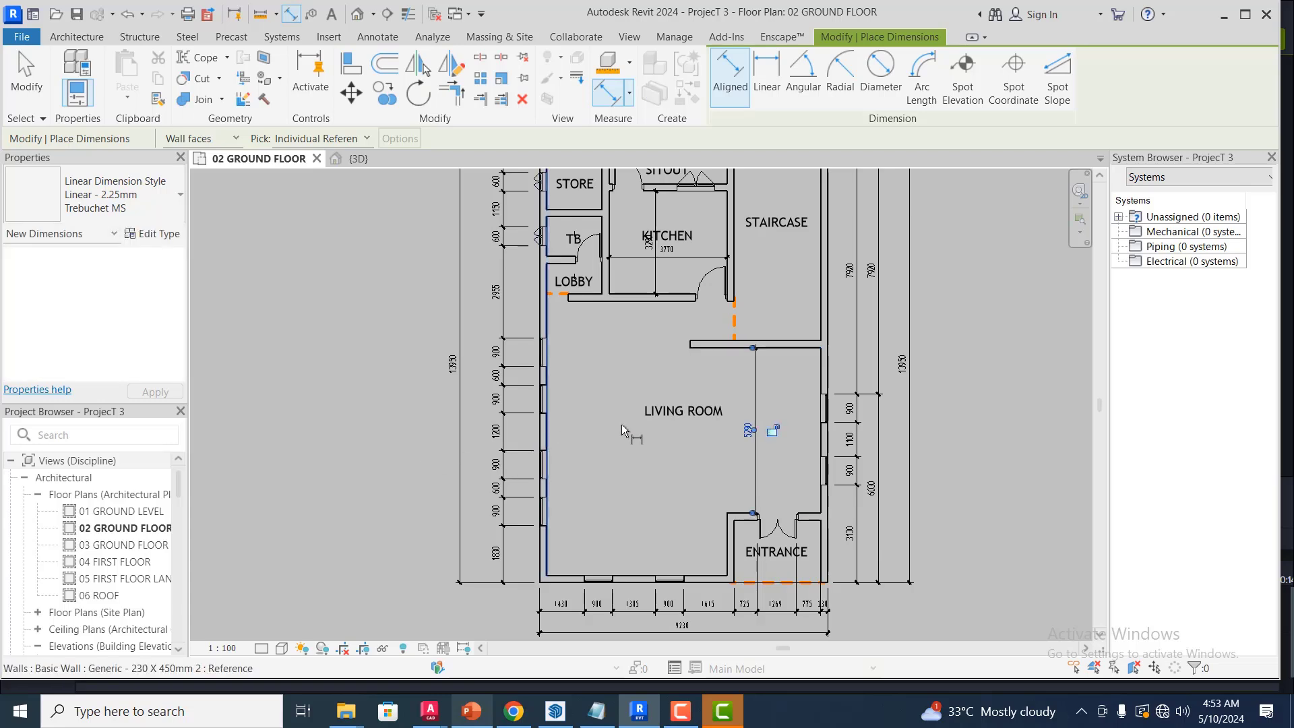
pyautogui.click(822, 445)
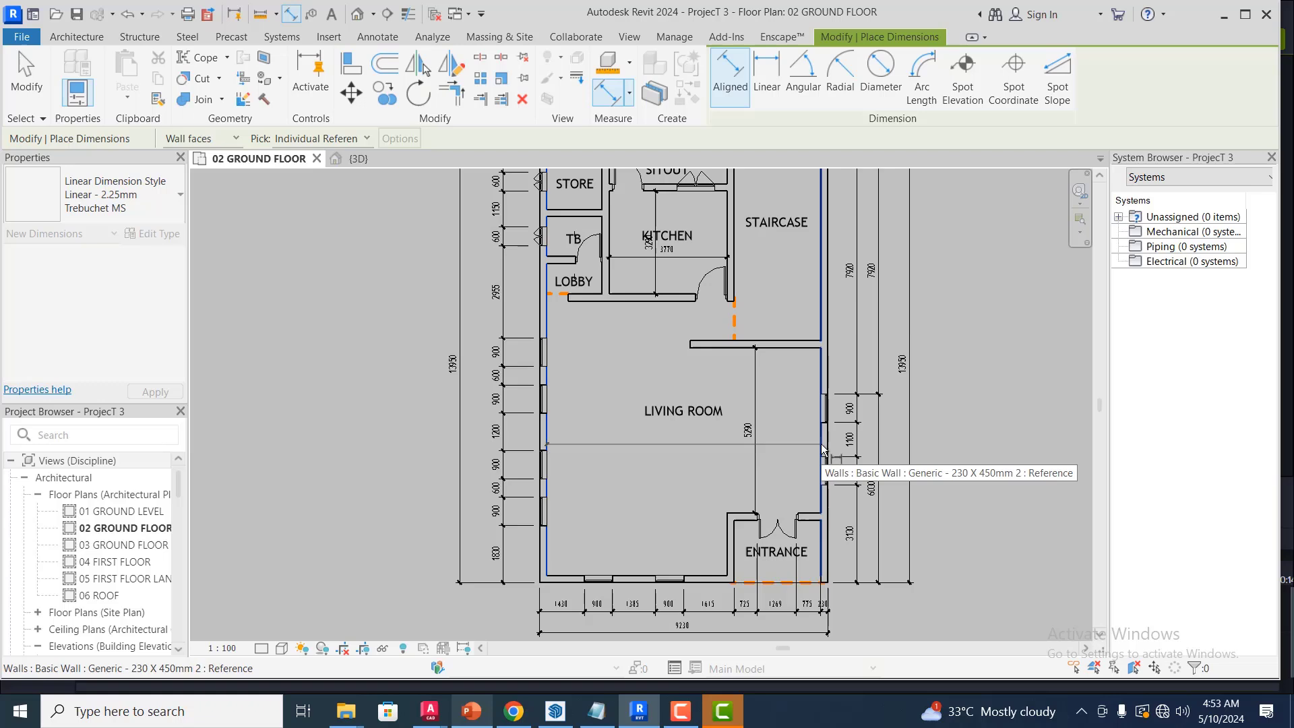
pyautogui.click(784, 462)
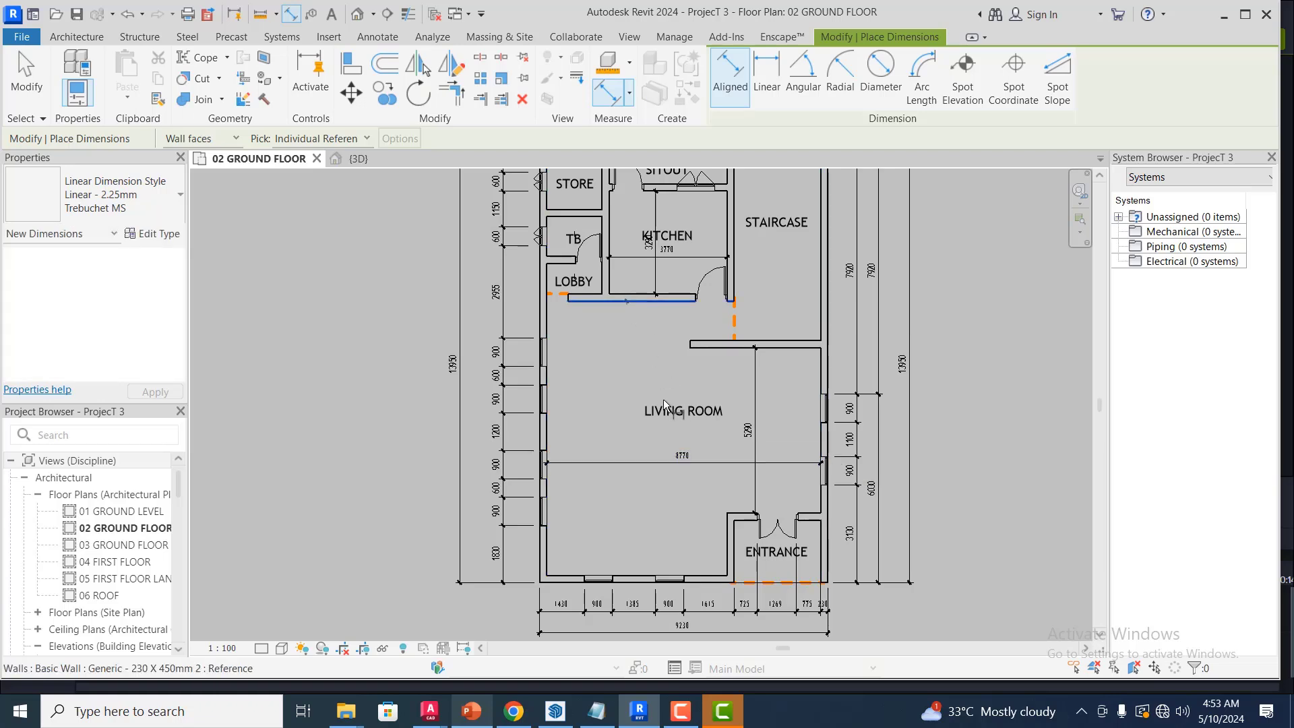
pyautogui.click(627, 301)
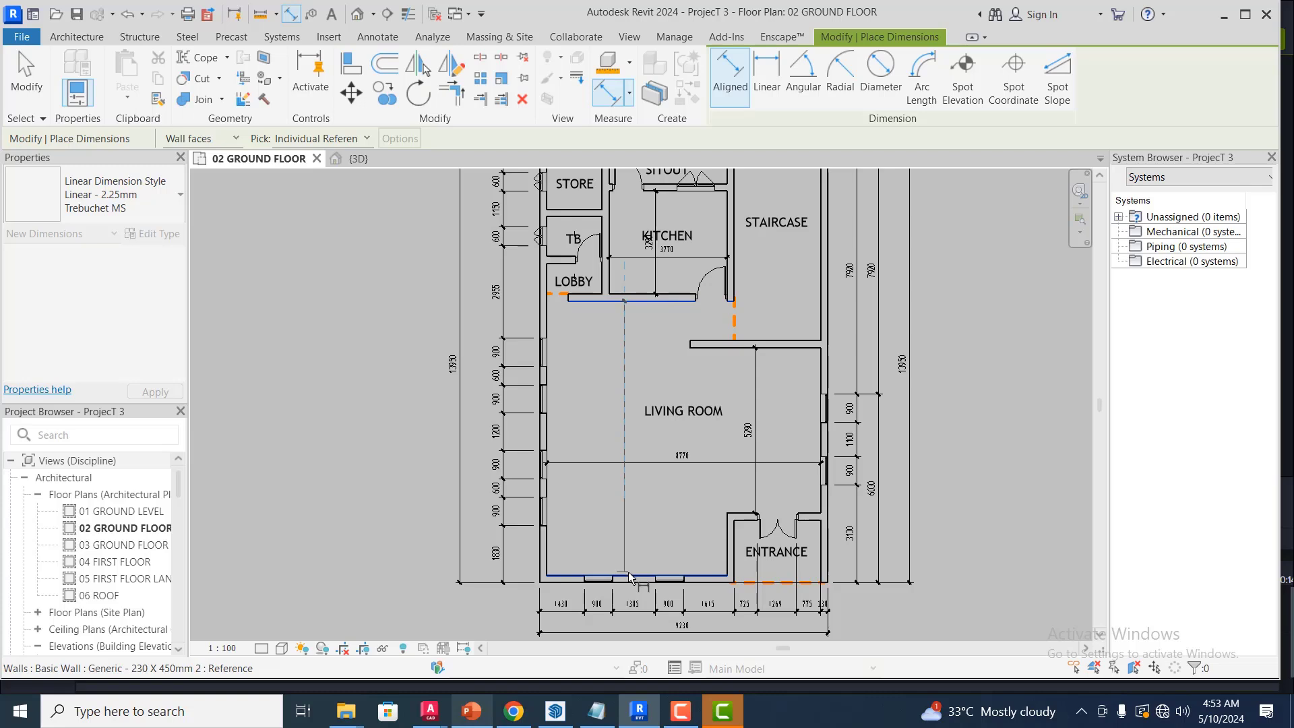
pyautogui.click(631, 576)
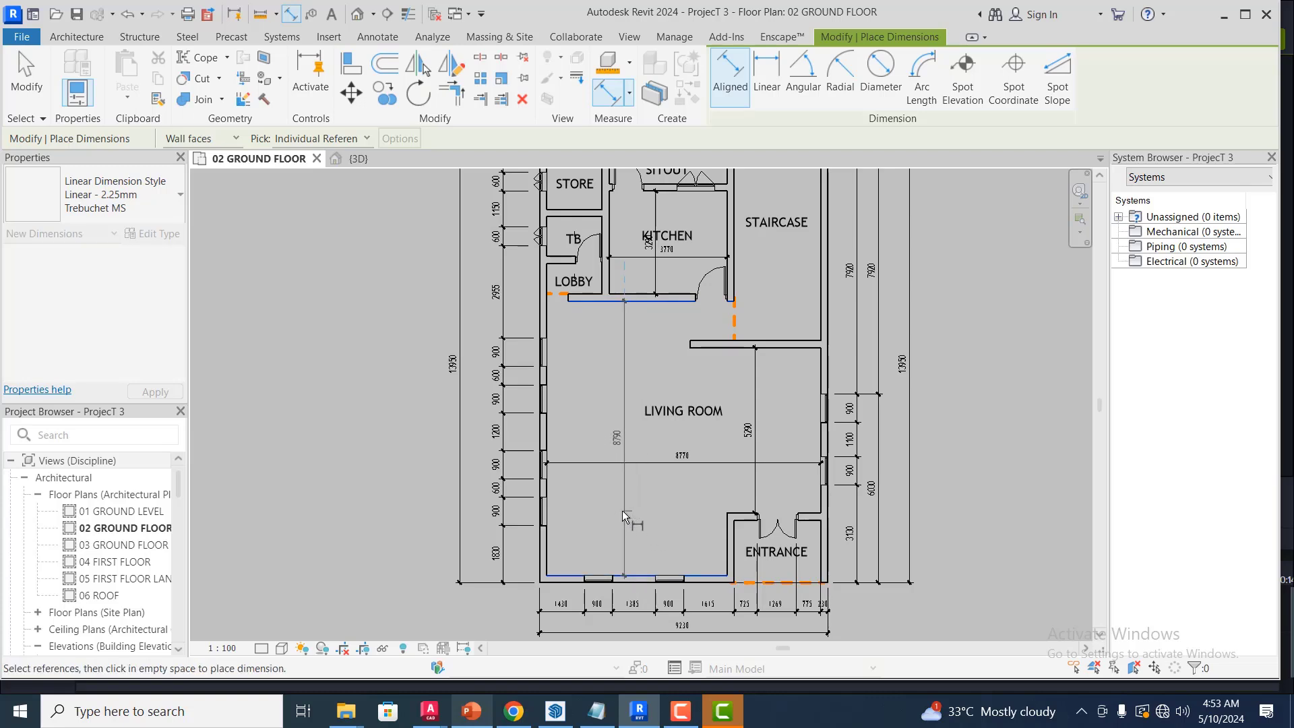
pyautogui.click(622, 510)
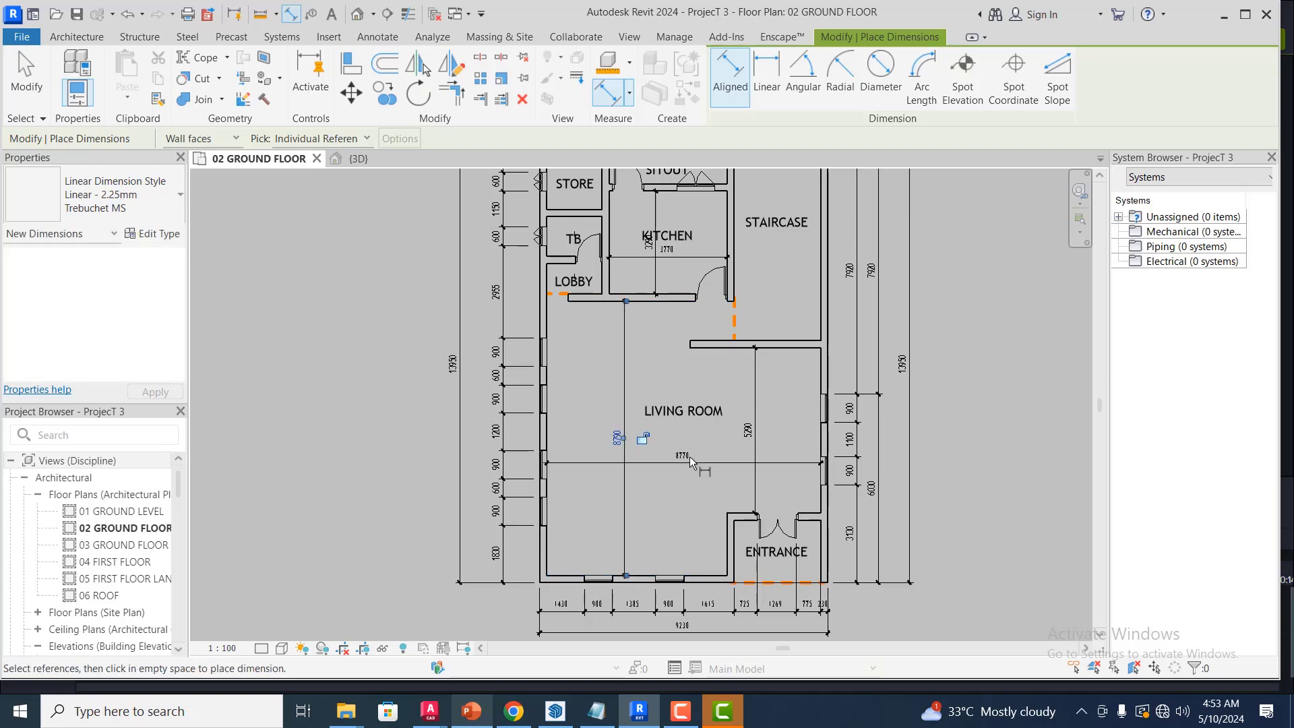
# - Add a vertical aligned dimension inside the LOBBY between the wall below the TB and the LOBBY's lower wall
pyautogui.scroll(-3, 690, 456)
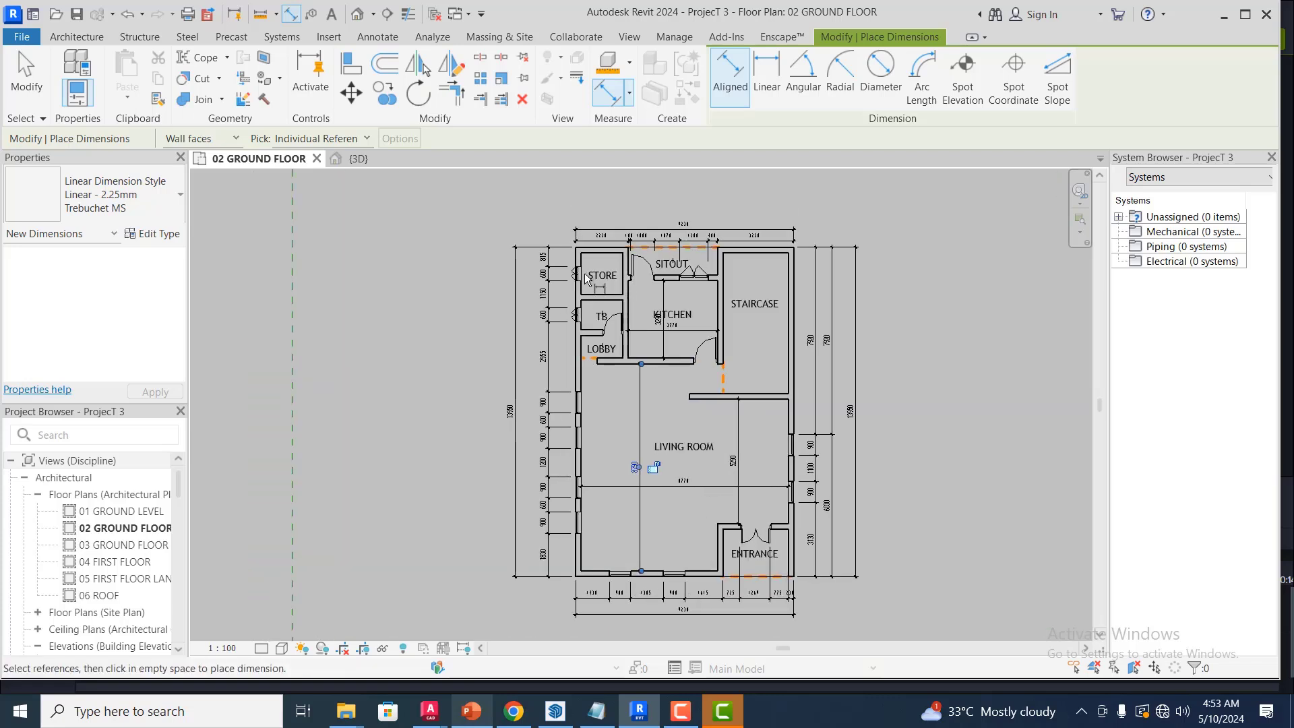
pyautogui.scroll(2, 582, 300)
pyautogui.scroll(2, 582, 299)
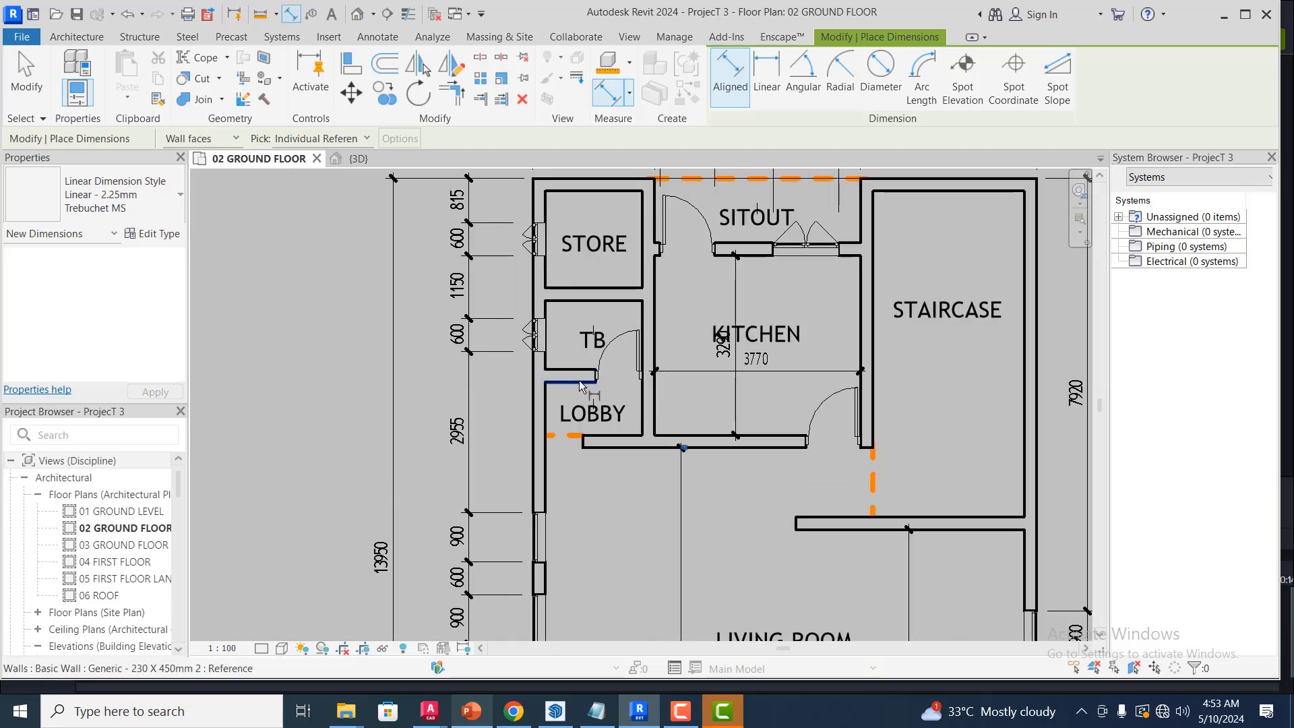
pyautogui.click(581, 384)
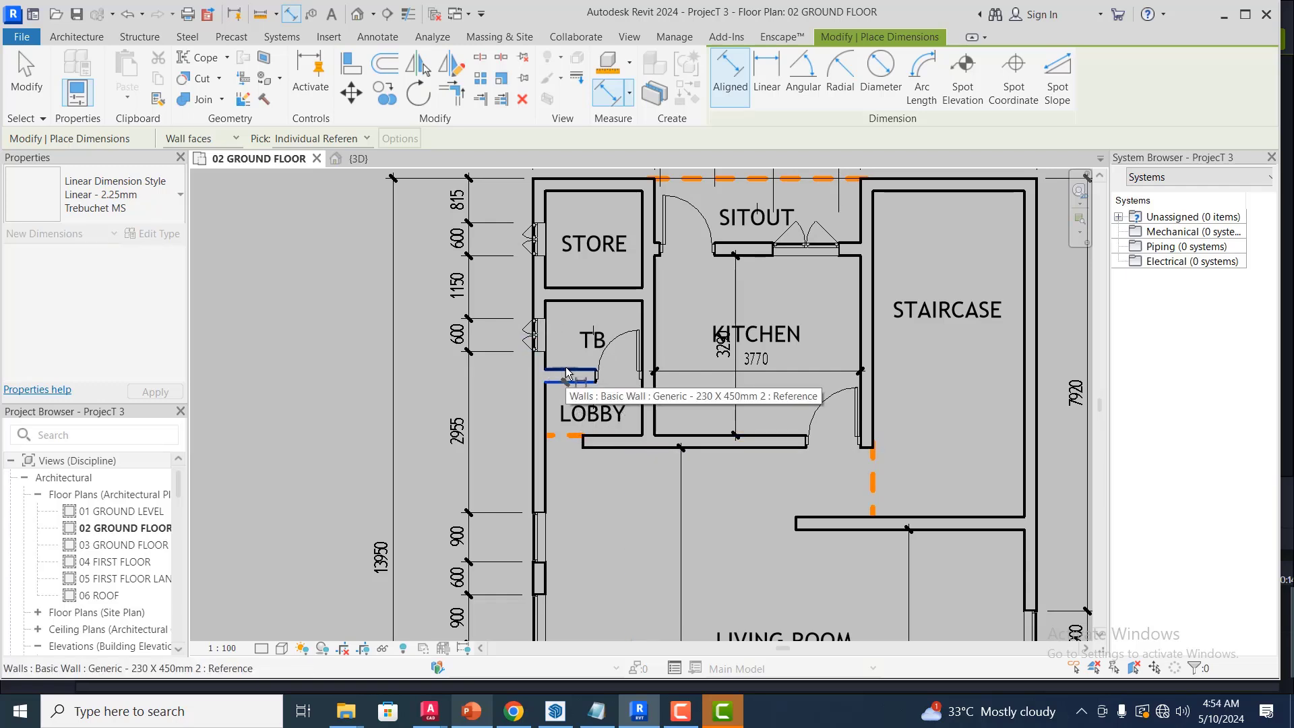
pyautogui.click(625, 432)
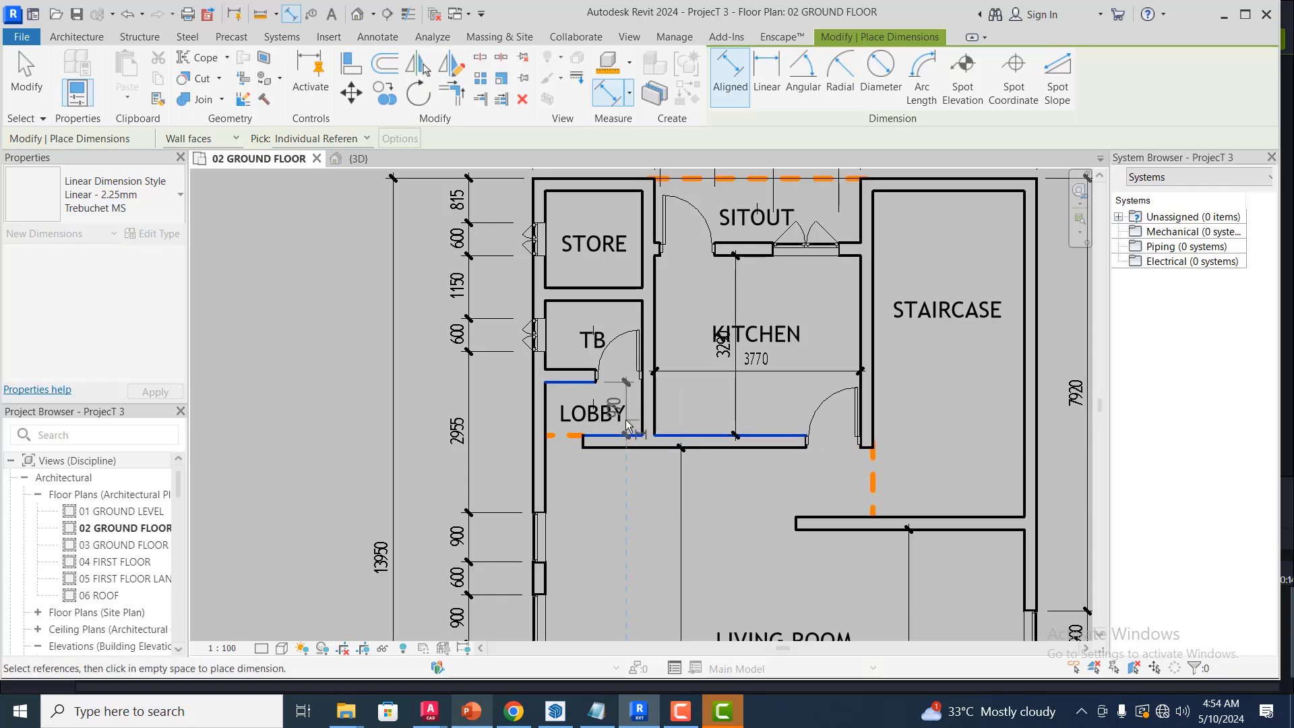
pyautogui.click(613, 322)
# - Add a vertical aligned dimension inside the TB between the inner faces of its lower and upper walls
pyautogui.click(576, 370)
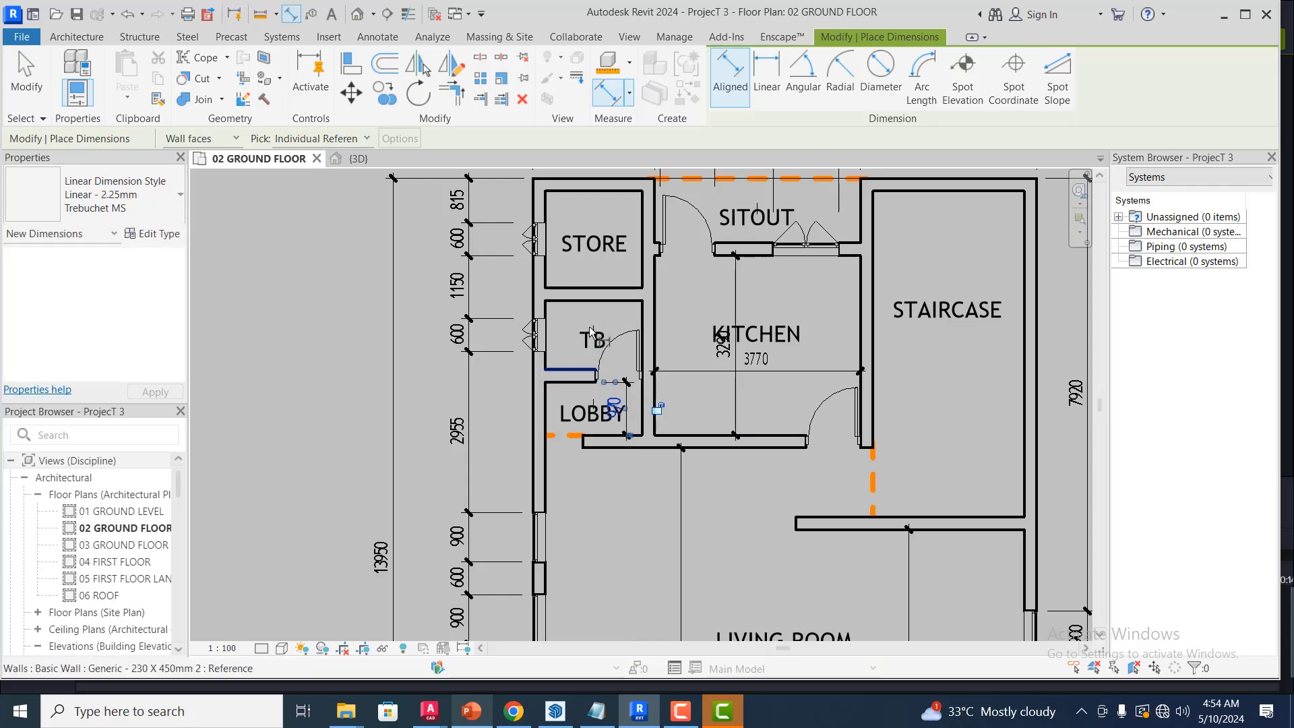
pyautogui.click(600, 302)
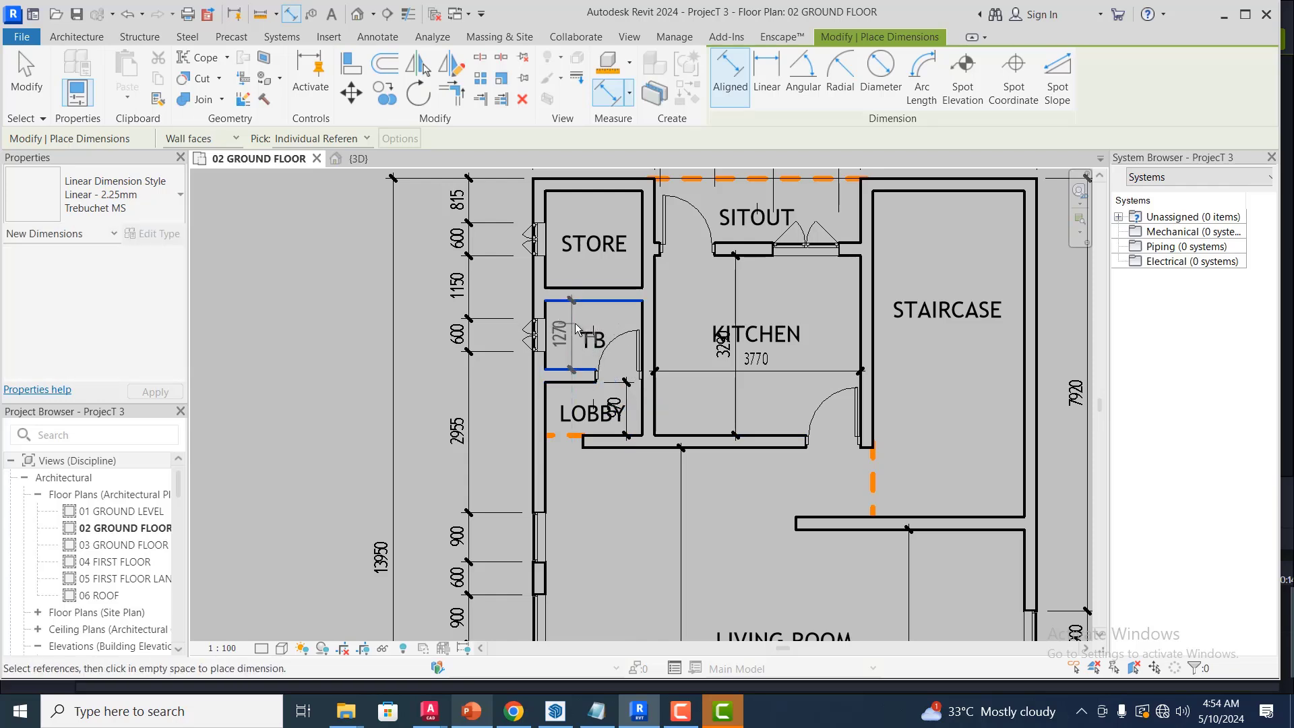
pyautogui.click(597, 317)
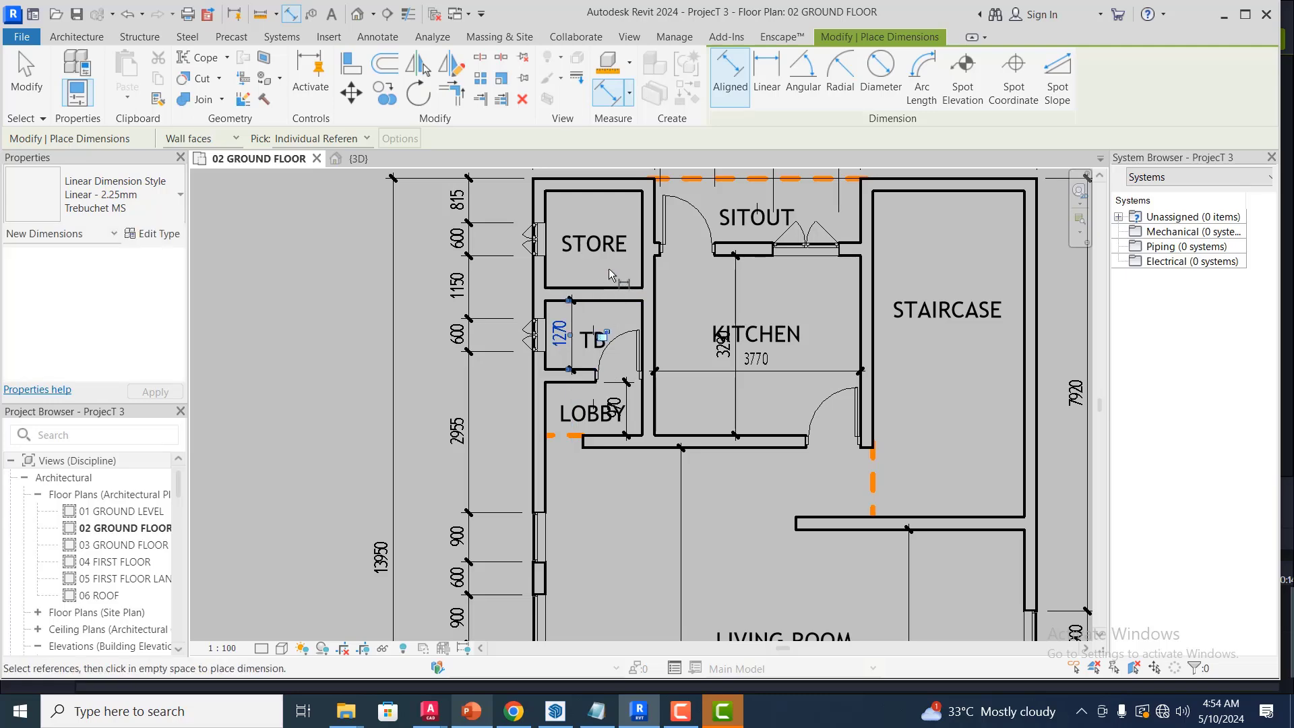
pyautogui.scroll(-4, 615, 347)
pyautogui.scroll(-3, 816, 255)
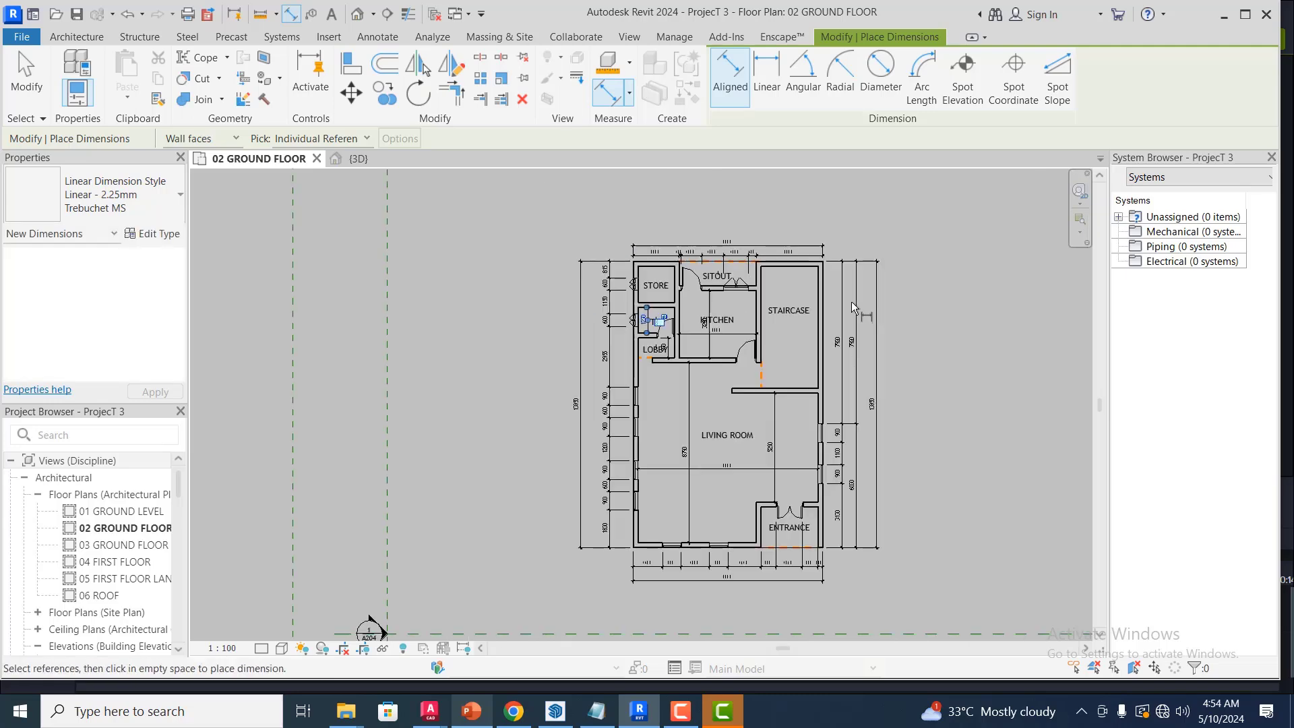
pyautogui.scroll(4, 815, 379)
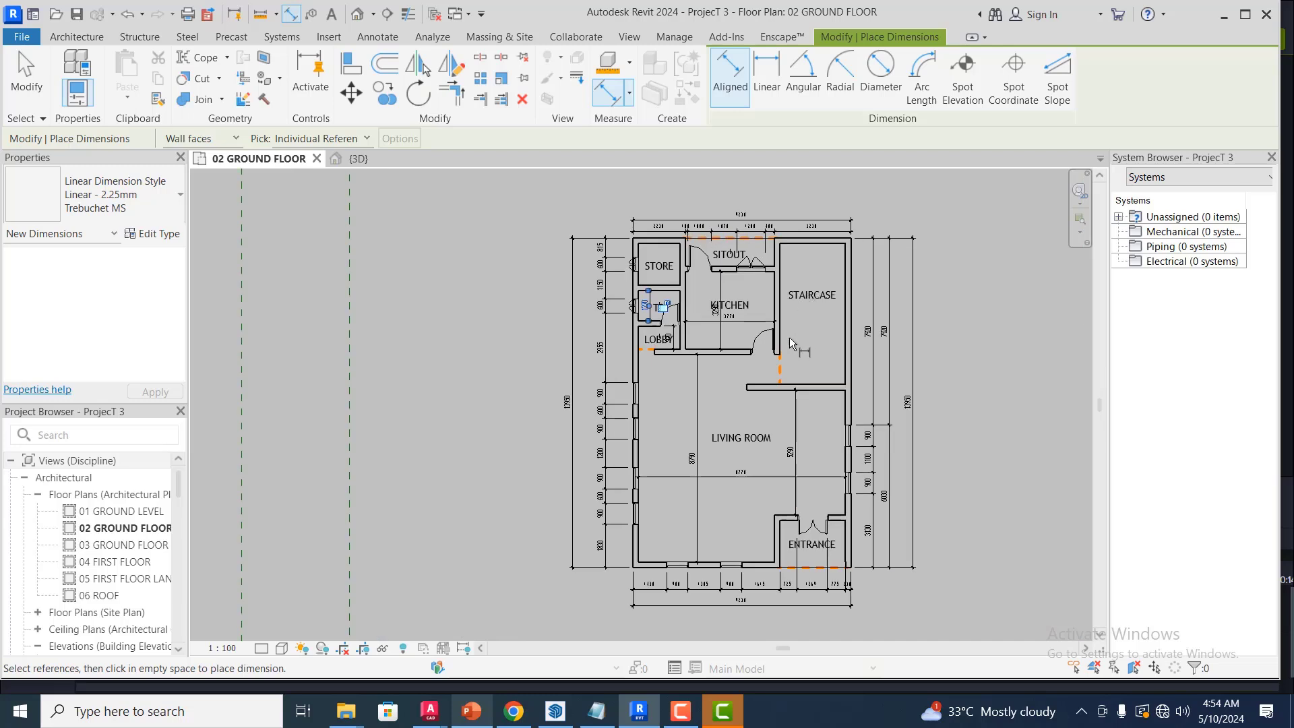
pyautogui.scroll(1, 842, 317)
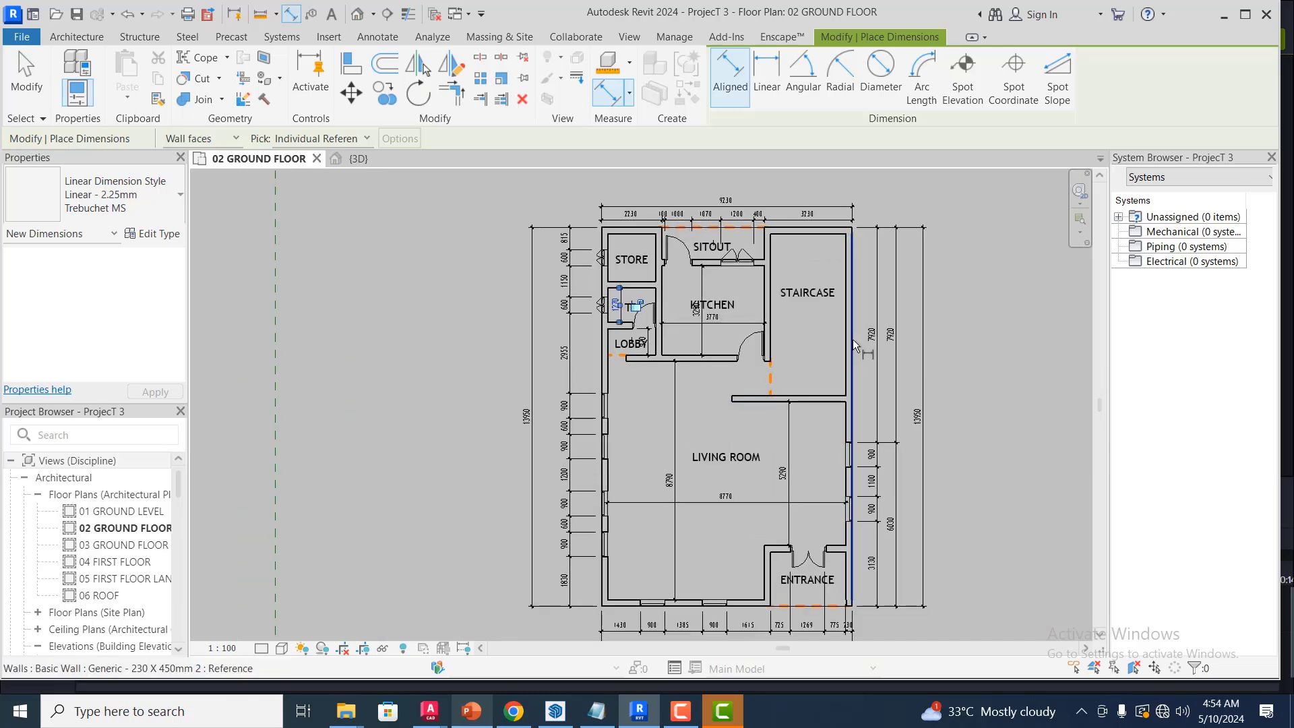
# - Import the CAD drawing LANDLORD.dwg from the ENGR Q folder on the desktop, with import units on Auto-Detect
pyautogui.scroll(1, 828, 257)
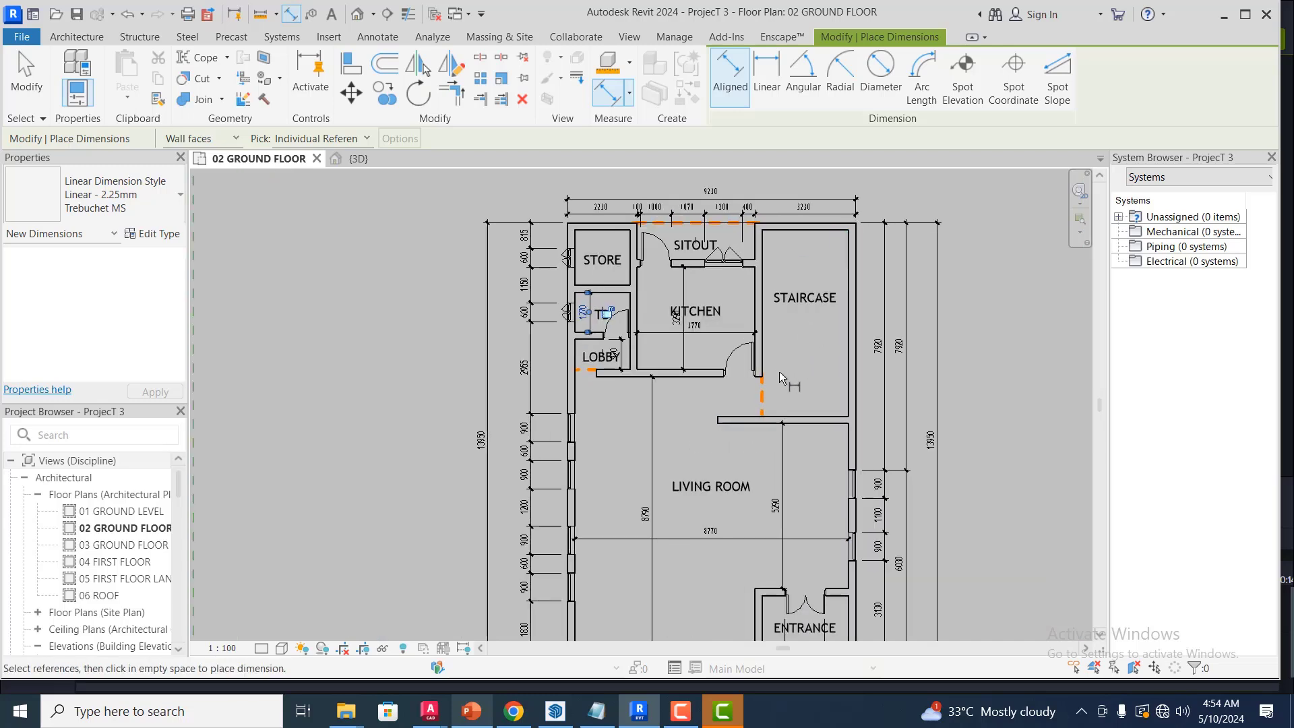
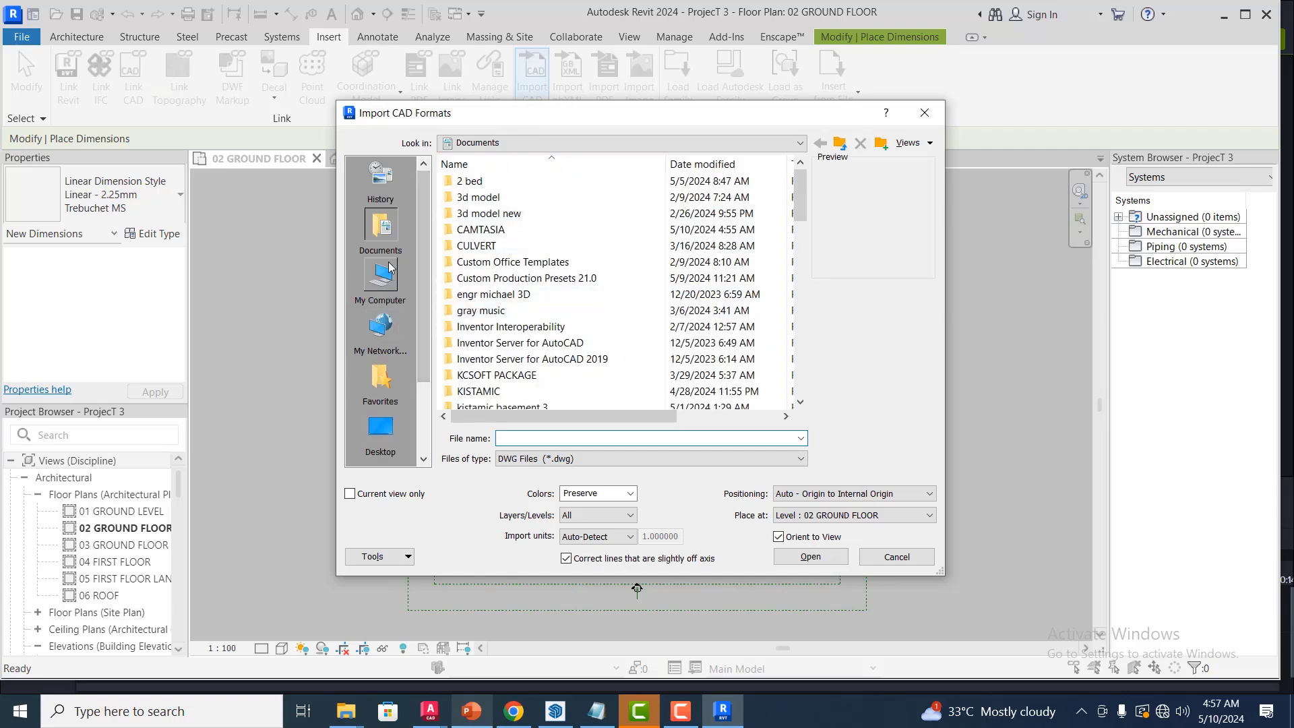
pyautogui.click(381, 428)
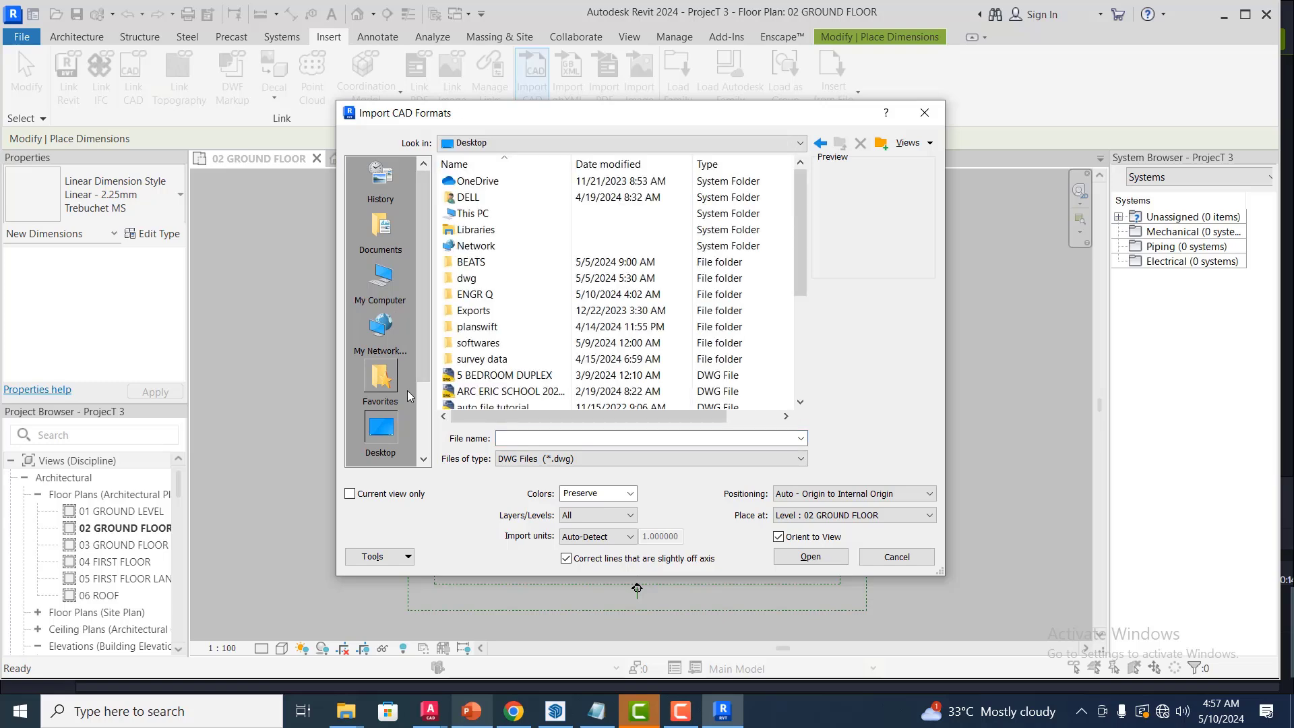
pyautogui.scroll(-1, 553, 320)
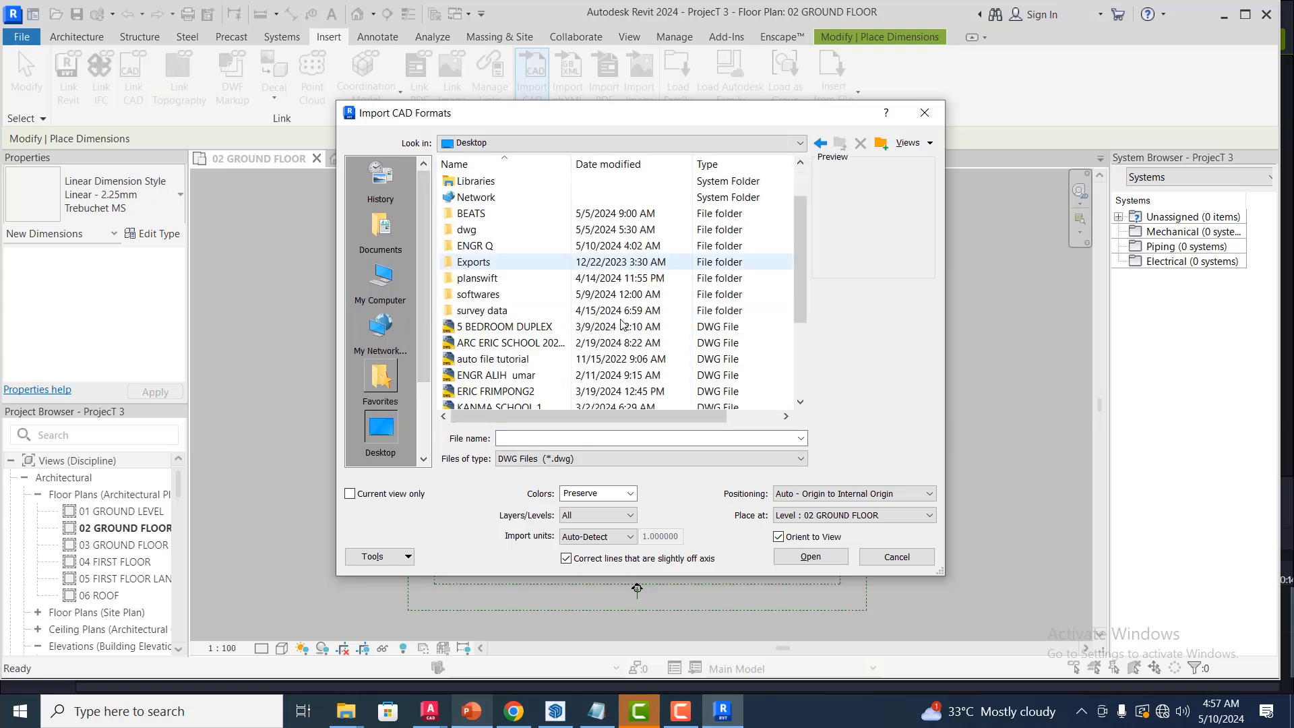
pyautogui.doubleClick(538, 246)
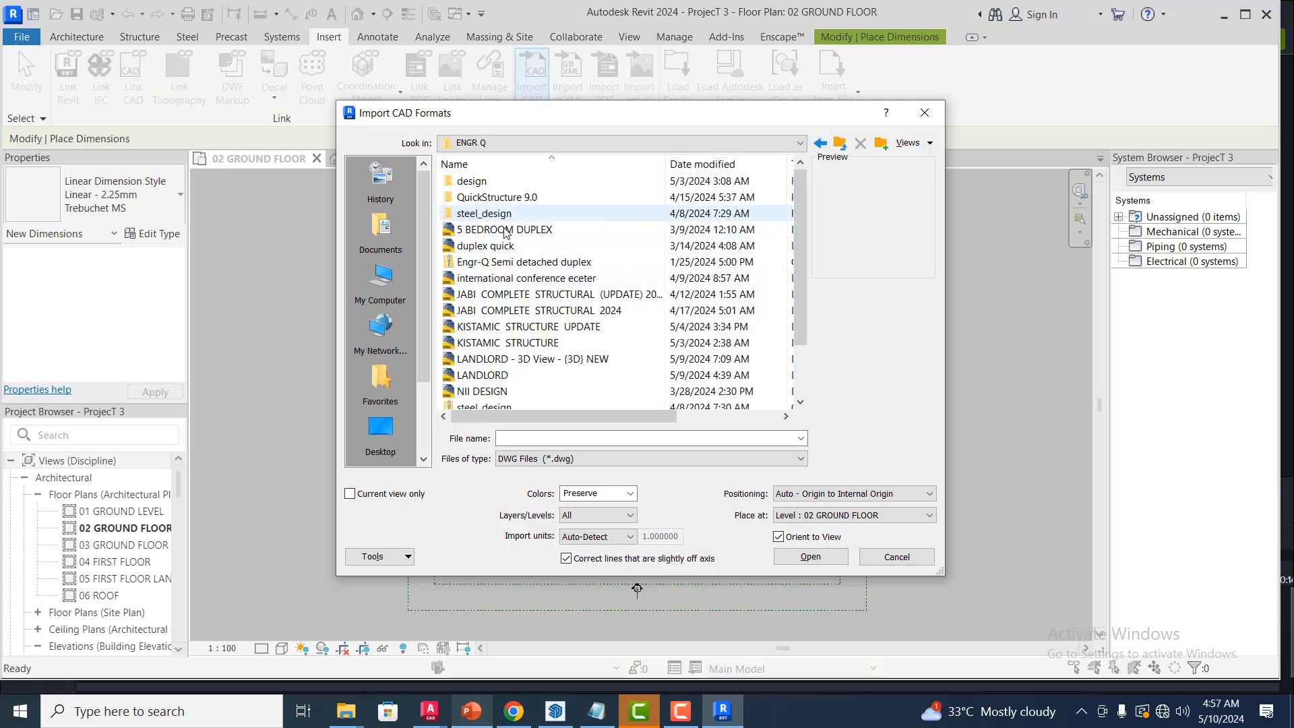
pyautogui.scroll(-2, 607, 297)
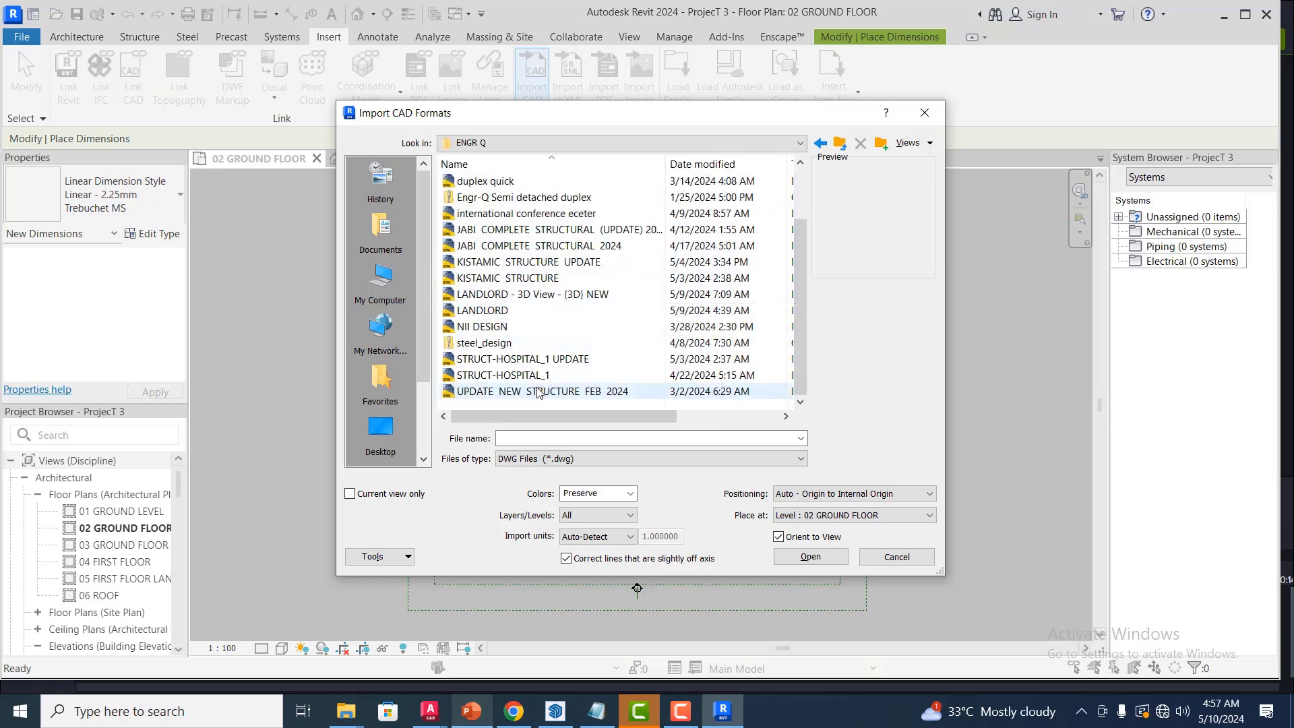
pyautogui.click(504, 313)
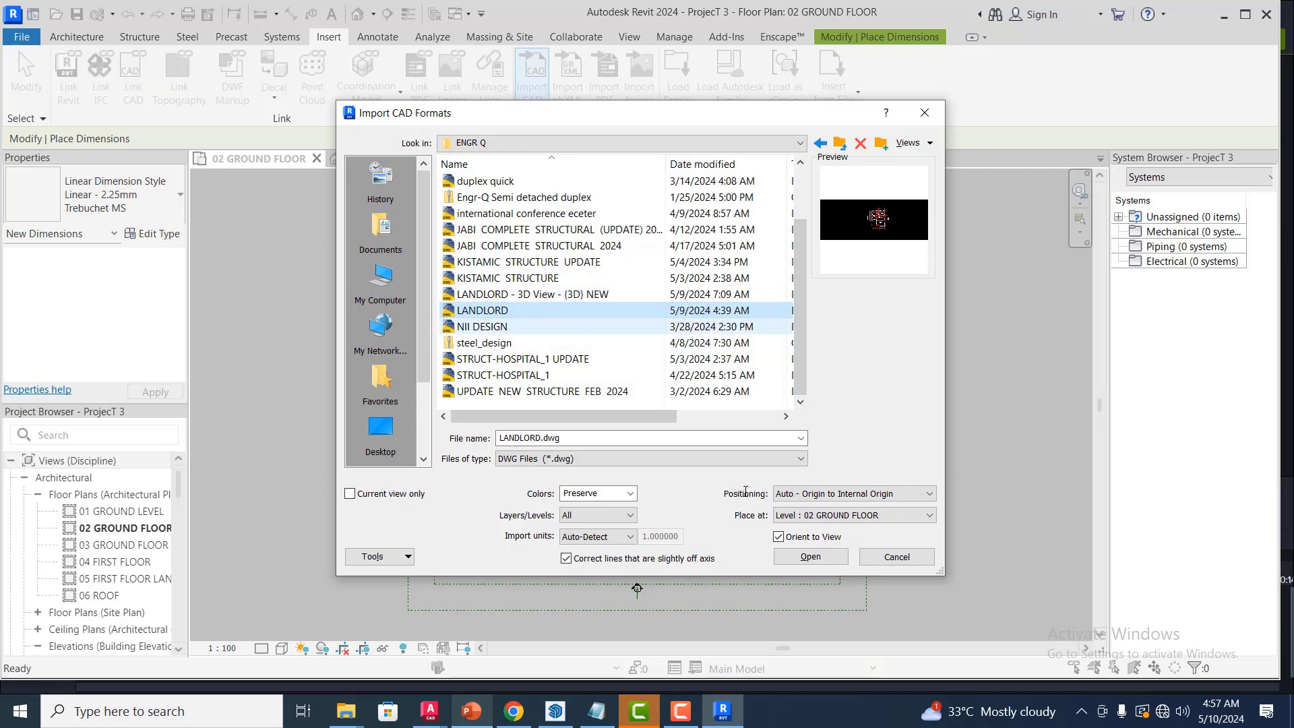
pyautogui.click(792, 558)
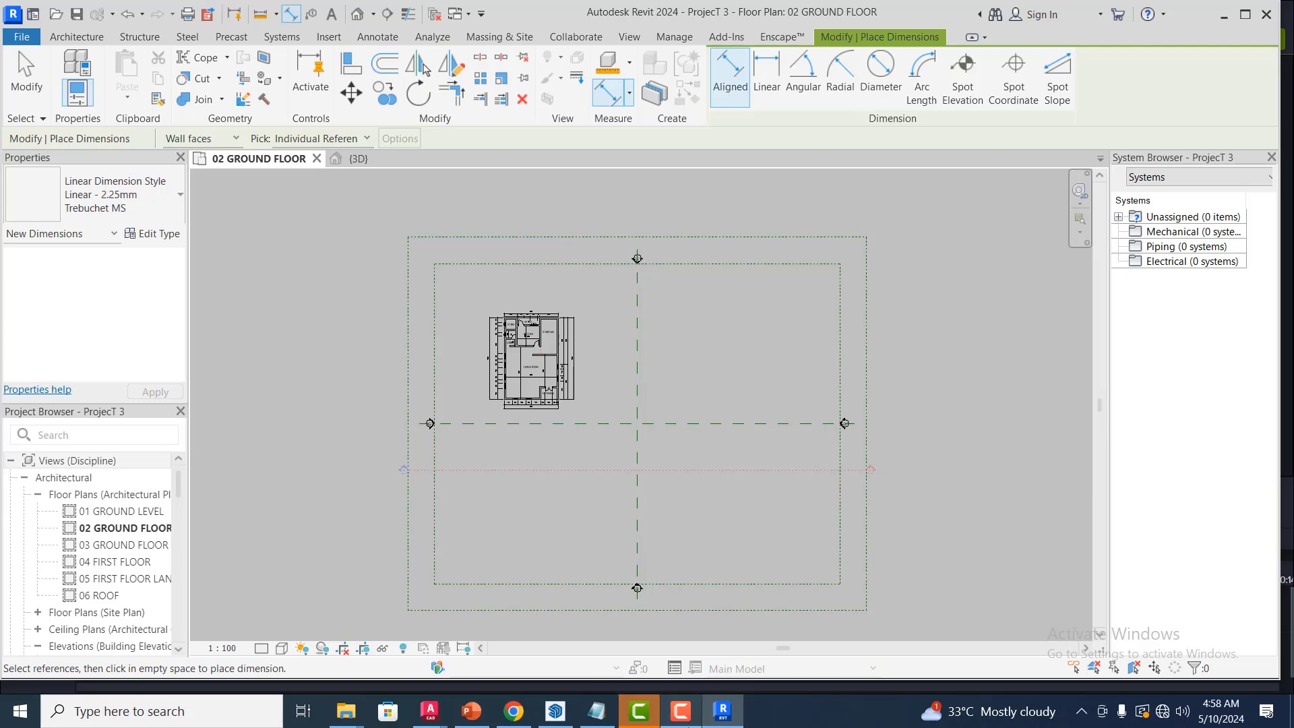
# - Examine the imported drawing's scale and position relative to the existing ground floor plan
pyautogui.click(691, 720)
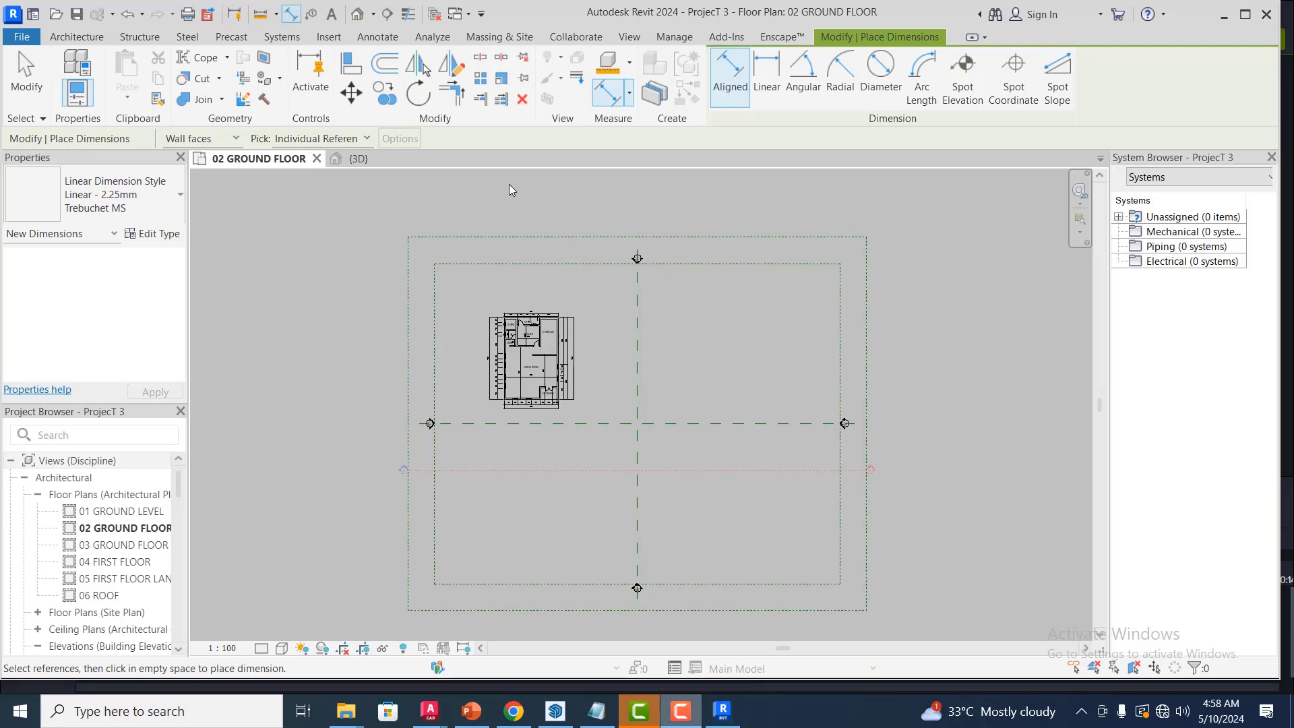
pyautogui.scroll(-5, 508, 184)
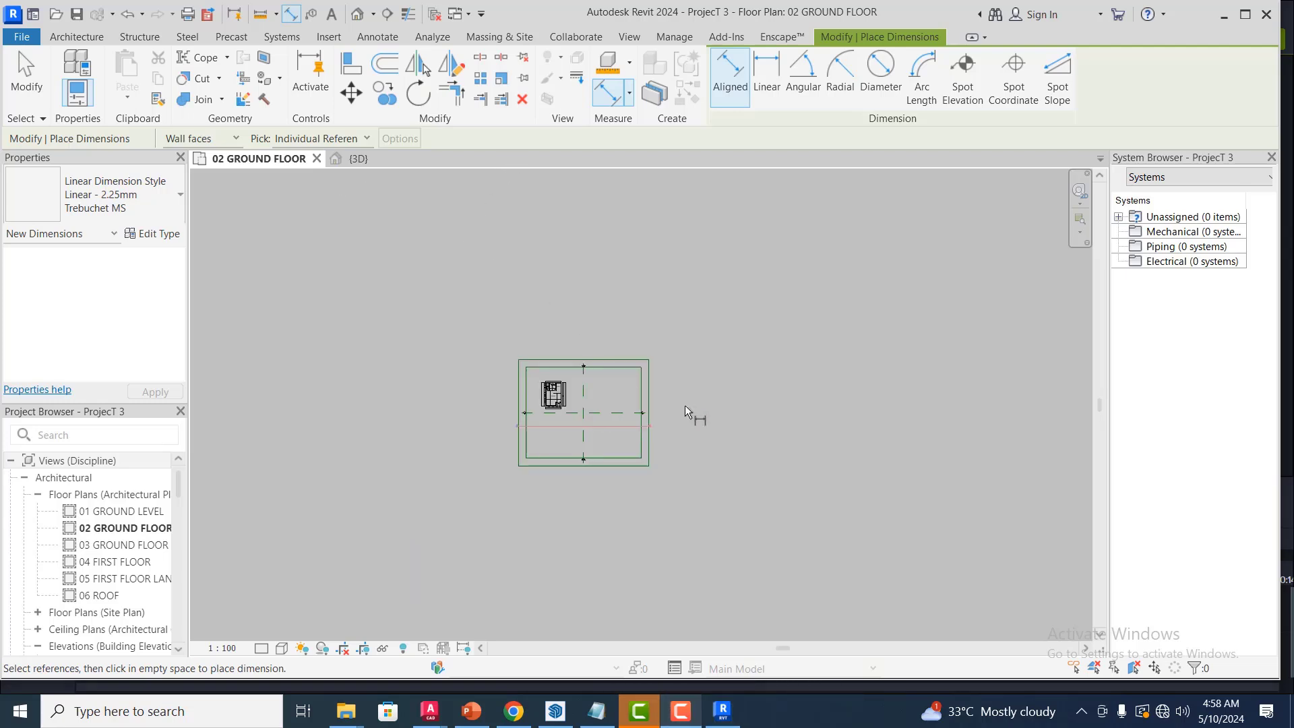
pyautogui.scroll(8, 735, 459)
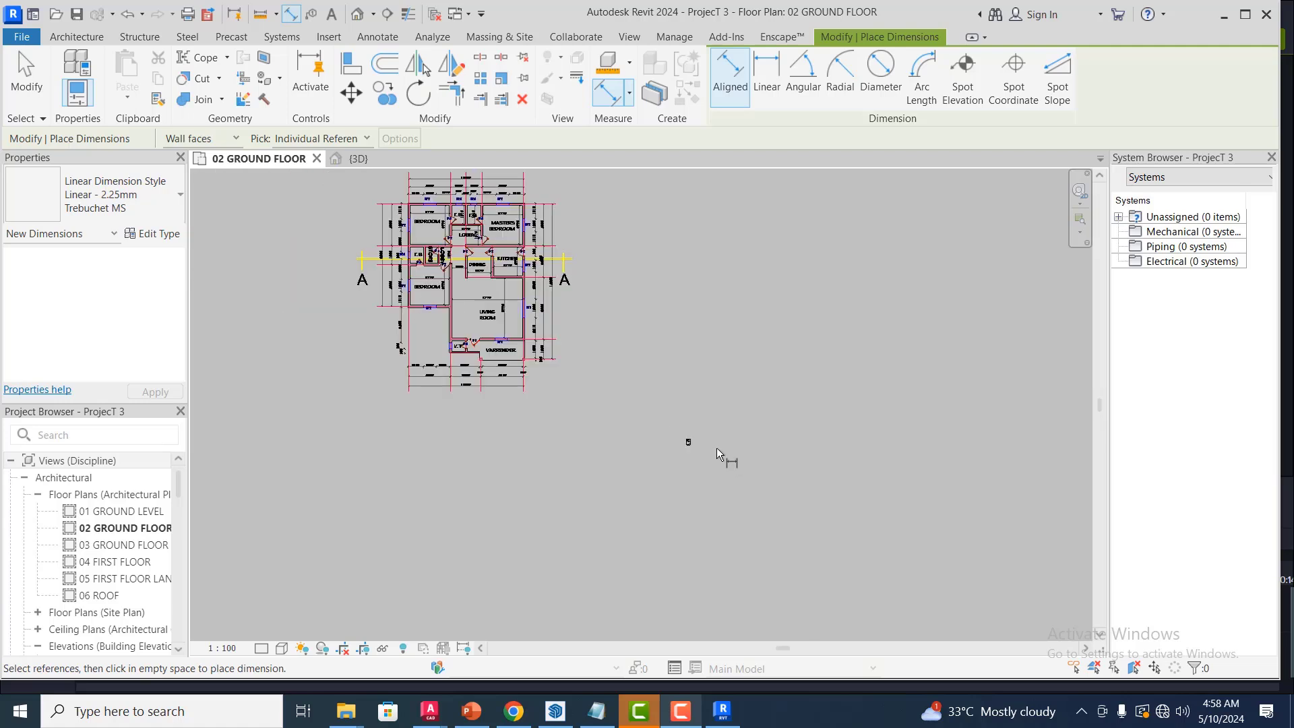
pyautogui.scroll(-3, 717, 448)
pyautogui.scroll(3, 576, 331)
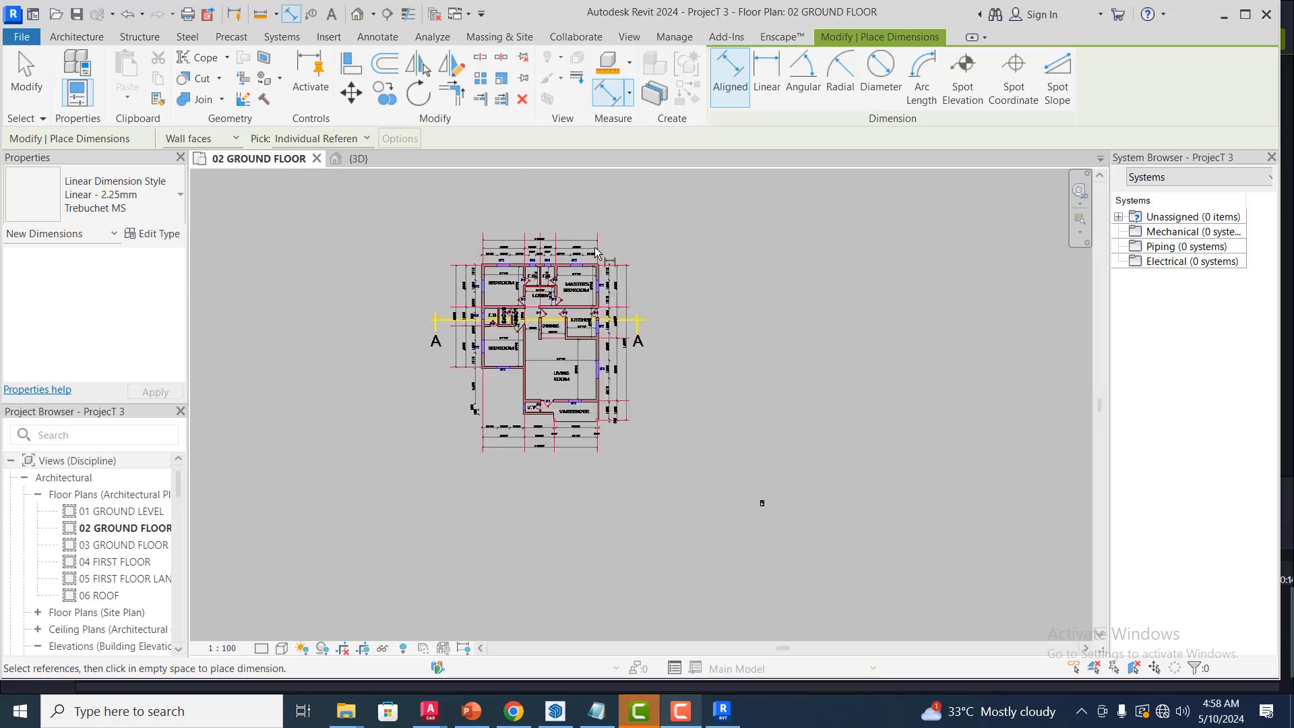
pyautogui.scroll(3, 597, 253)
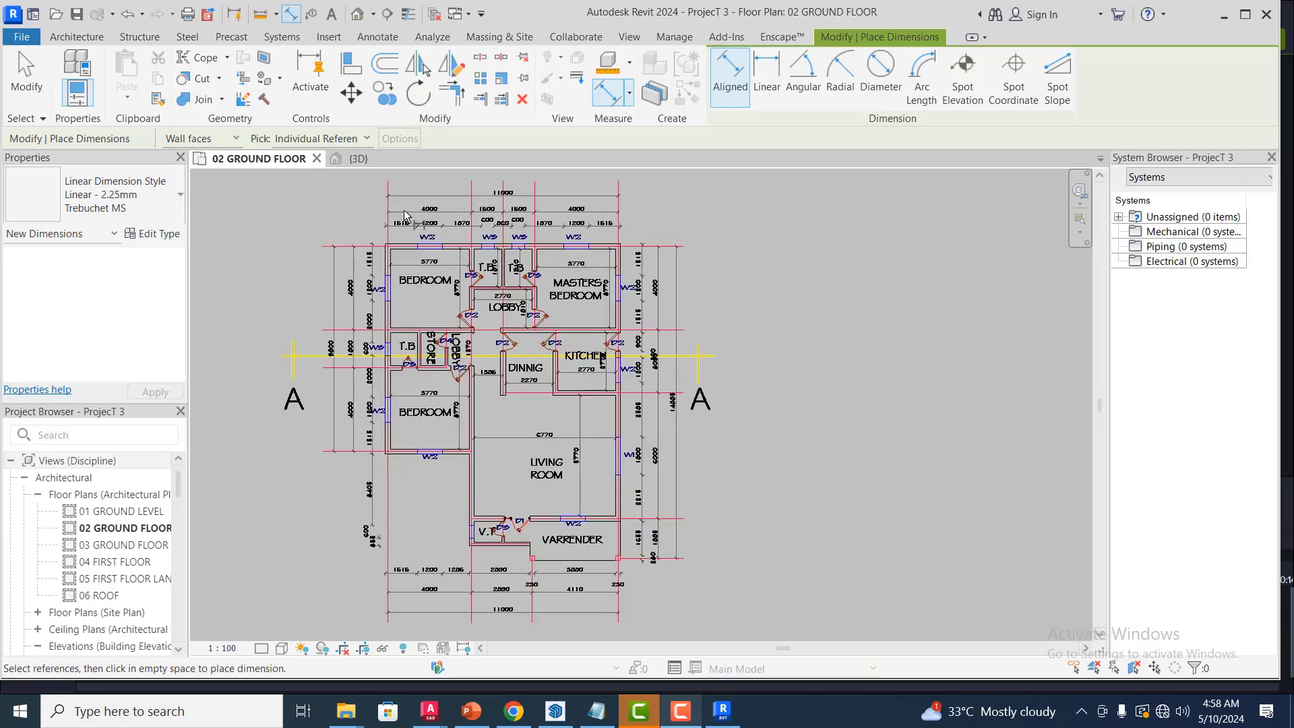
pyautogui.scroll(2, 509, 216)
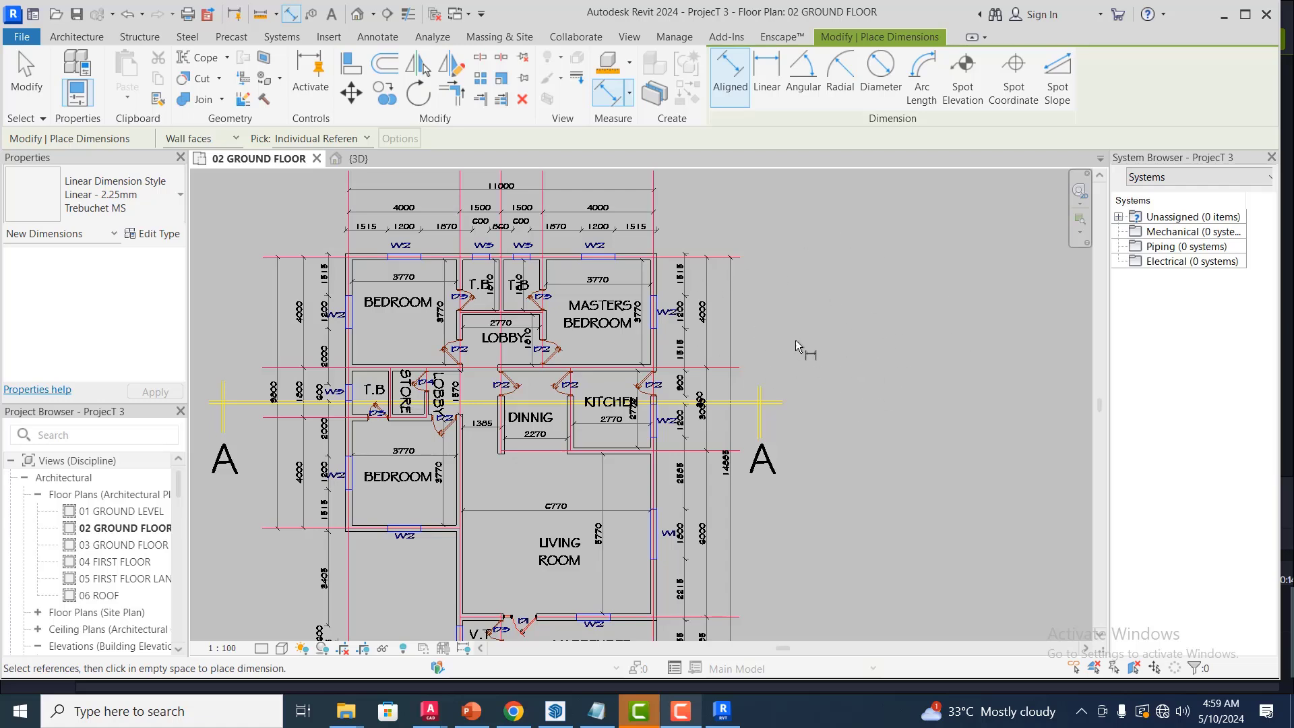
pyautogui.scroll(-3, 516, 293)
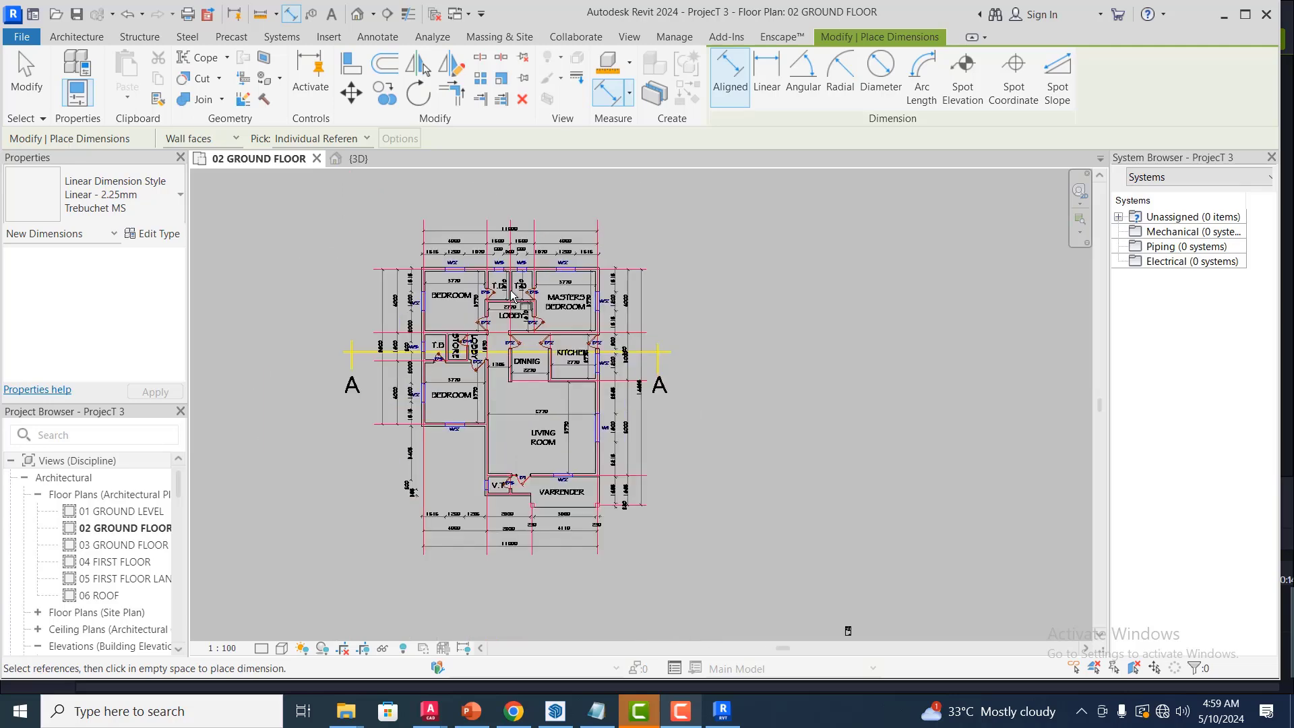
pyautogui.scroll(-4, 512, 295)
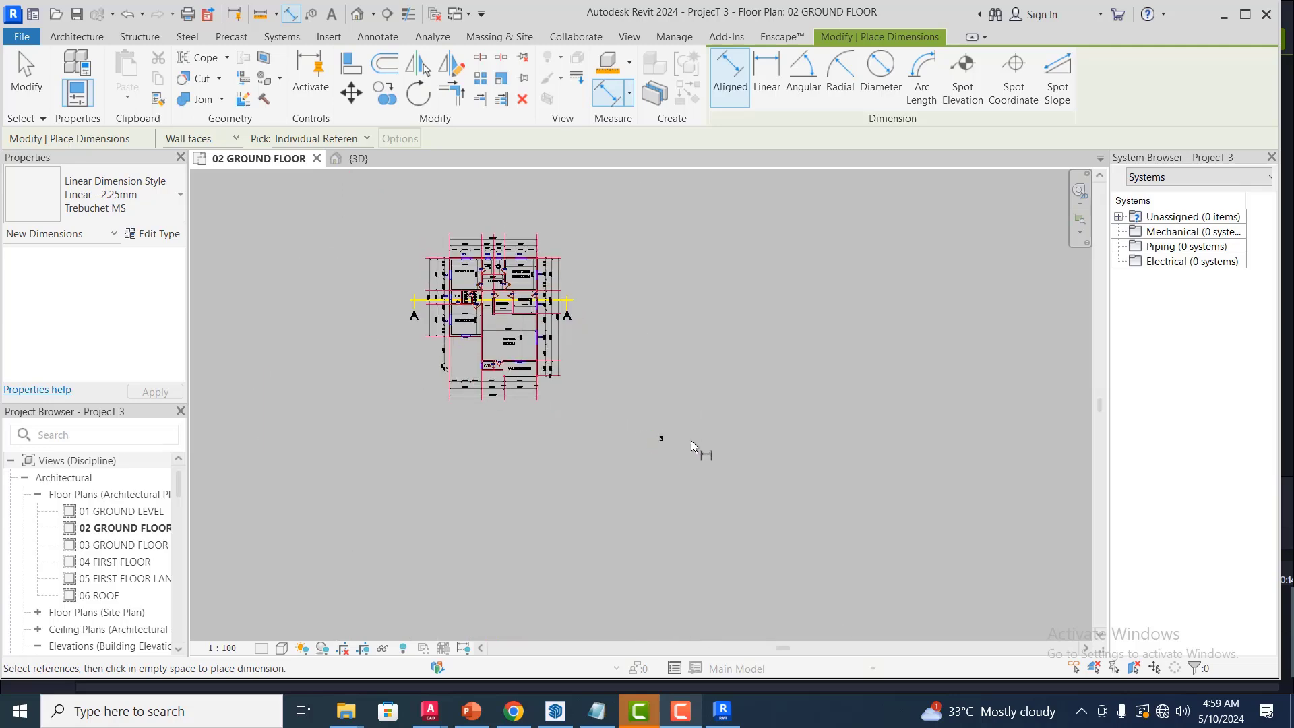
pyautogui.scroll(6, 690, 443)
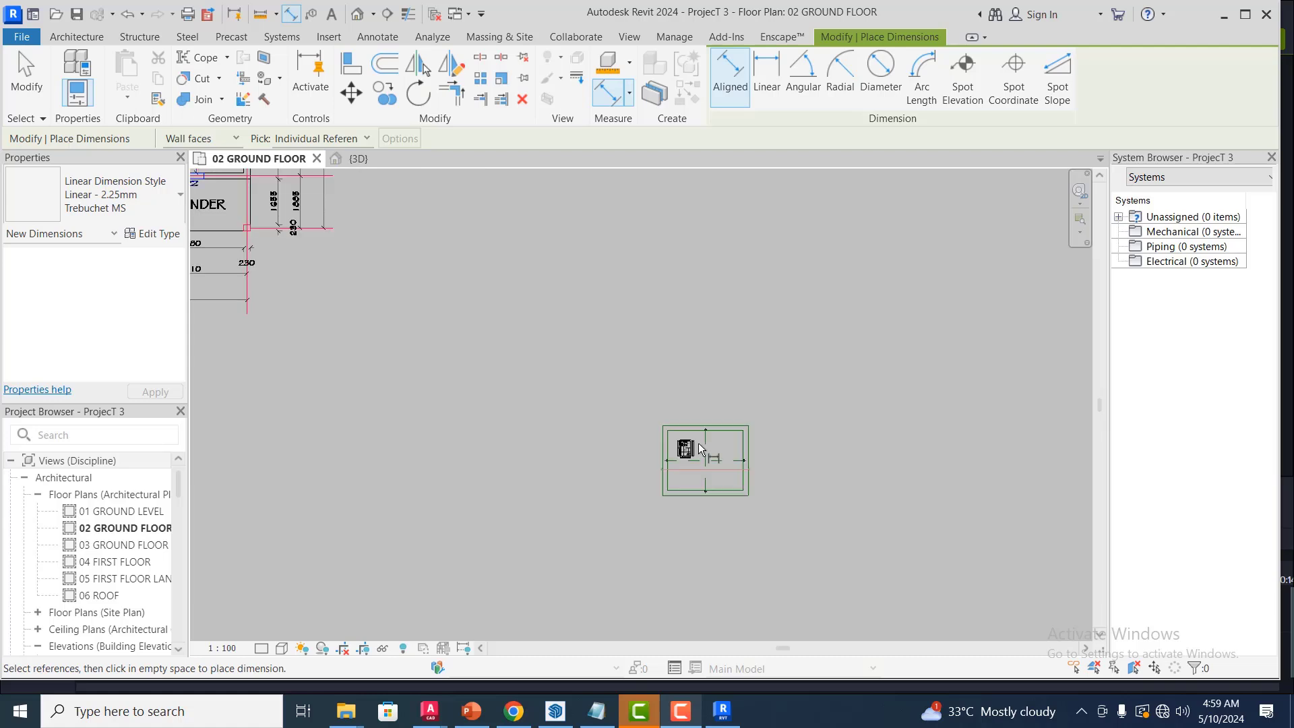
pyautogui.scroll(6, 698, 450)
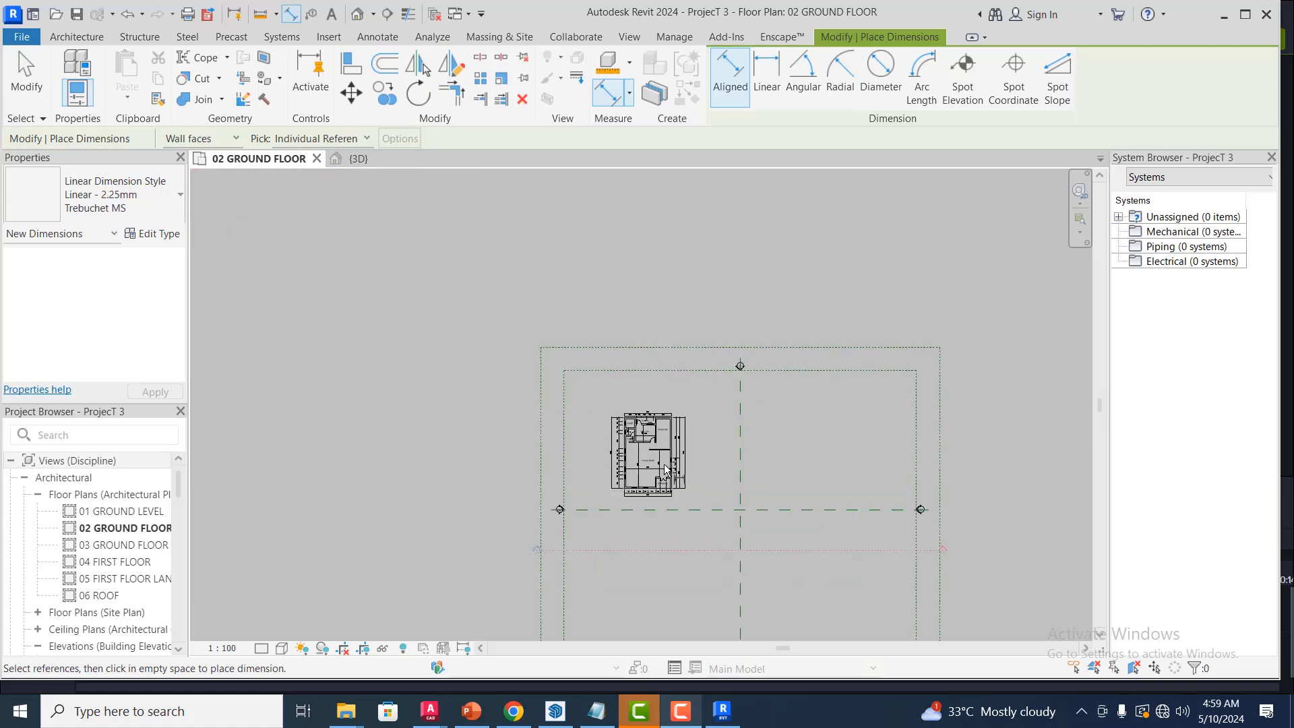
pyautogui.scroll(-2, 748, 486)
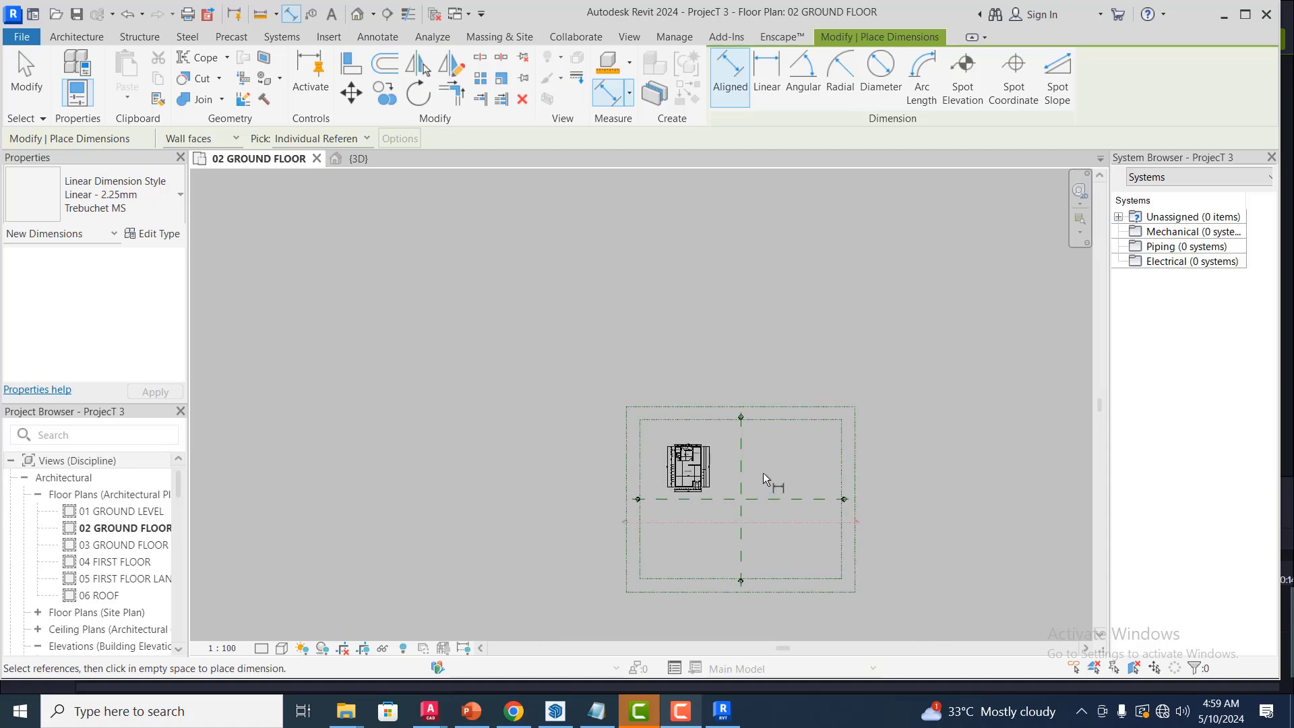
pyautogui.scroll(-3, 772, 490)
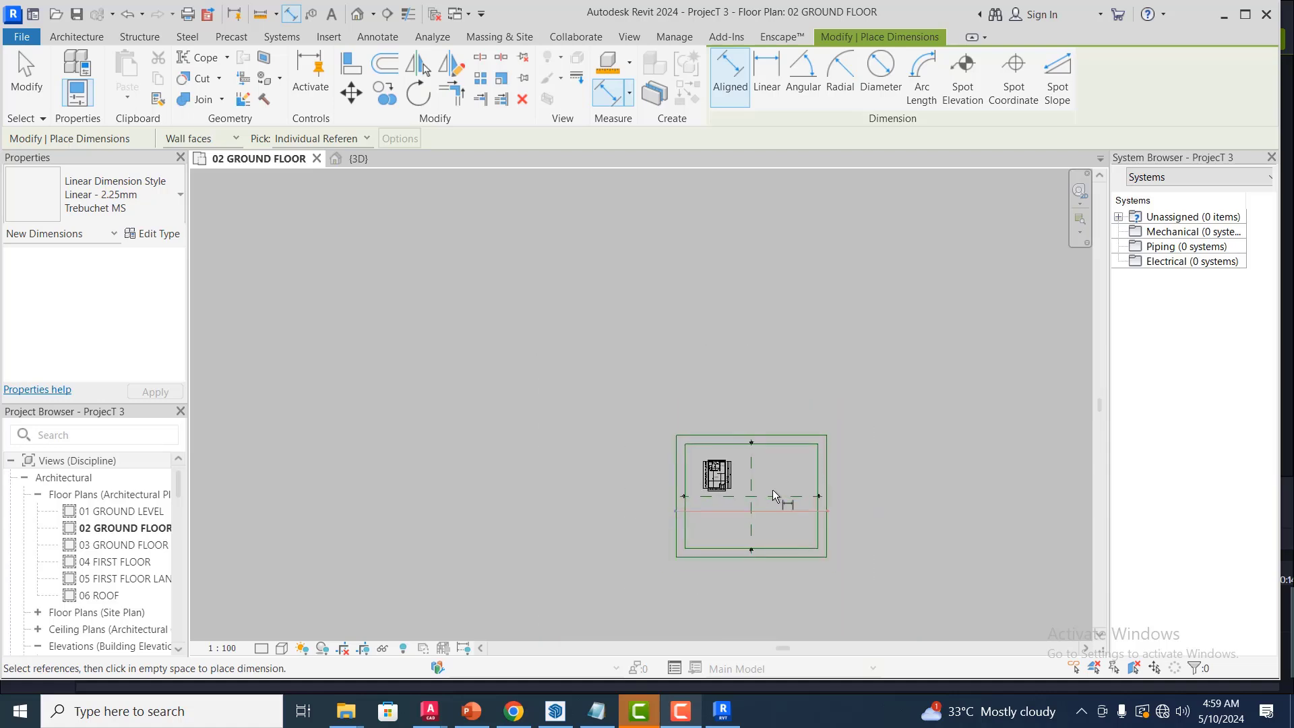
pyautogui.scroll(-1, 776, 499)
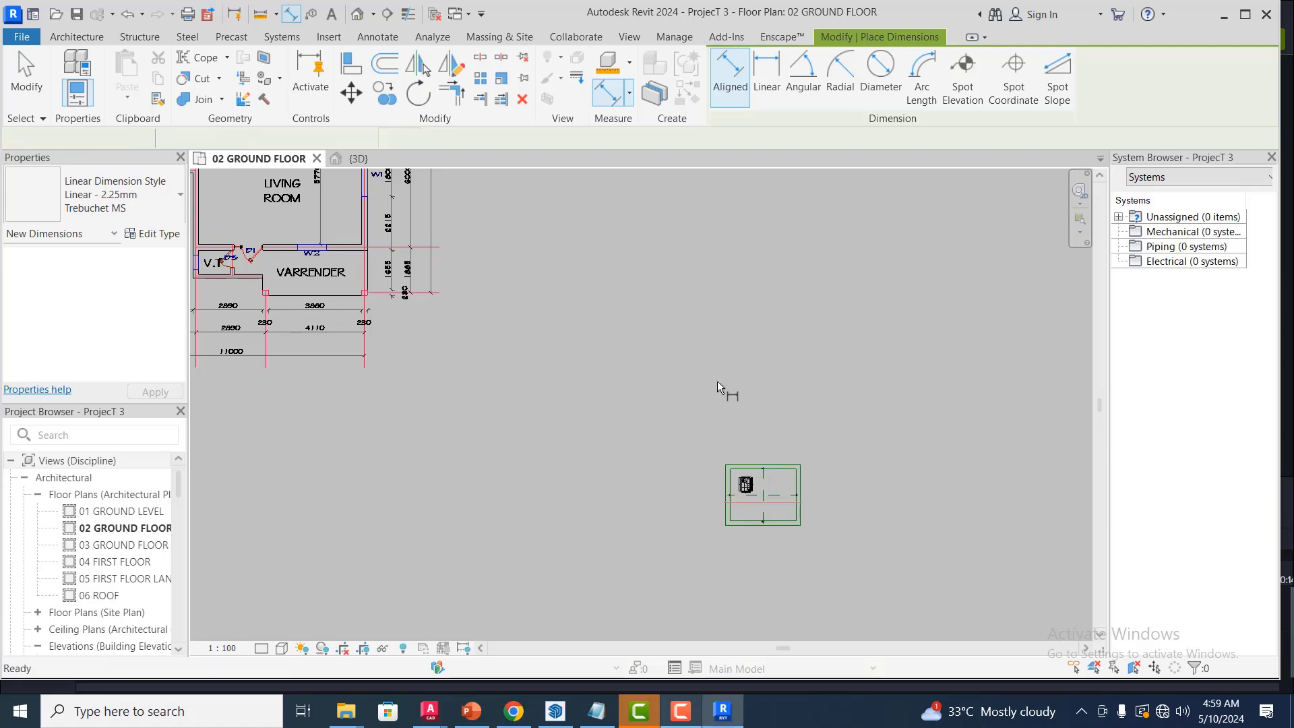
# - Undo the CAD import and leave the Aligned dimension command
pyautogui.hotkey('ctrl', 'z')
pyautogui.scroll(-4, 751, 457)
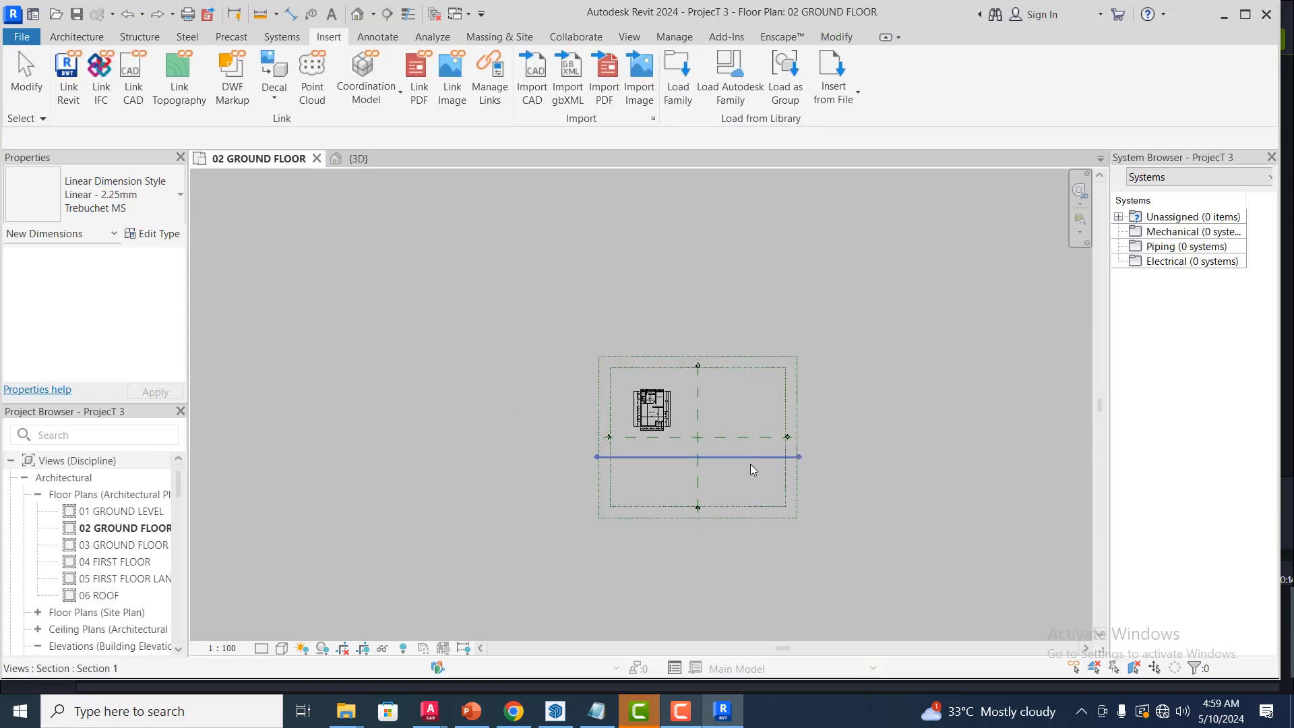
pyautogui.press('Escape')
pyautogui.scroll(3, 759, 452)
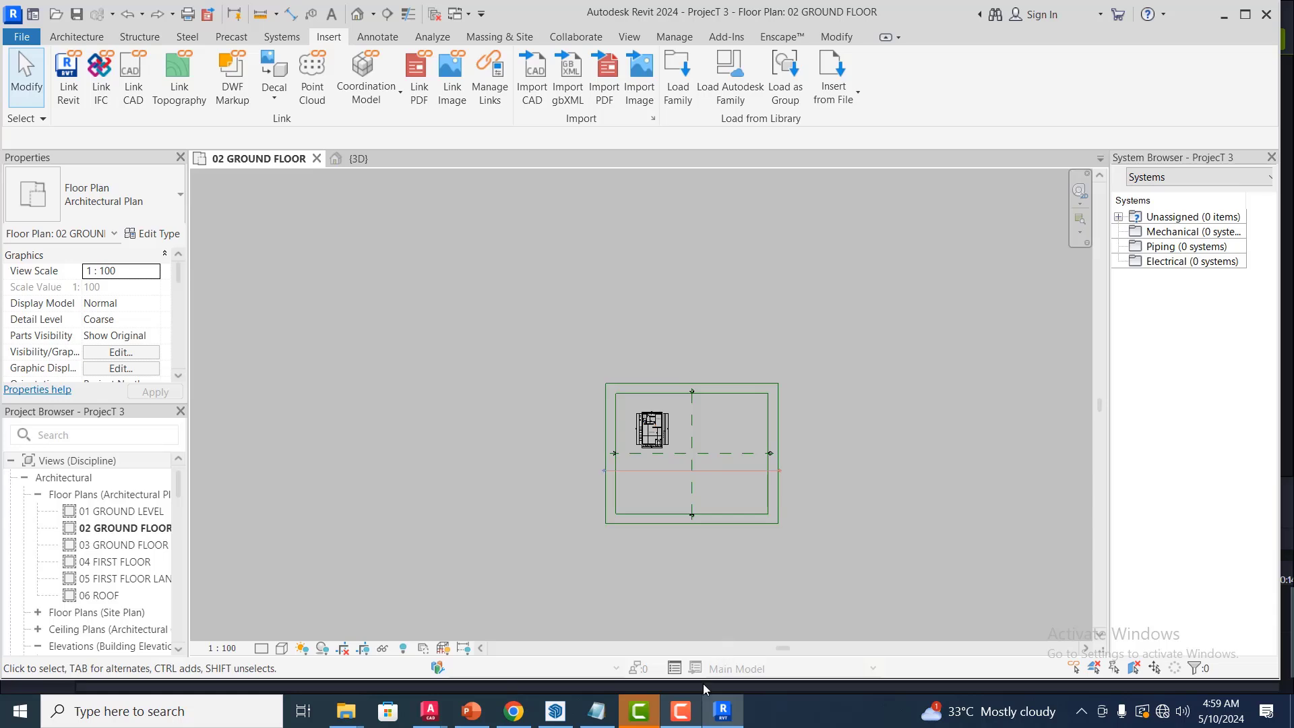
# - Start a new CAD import with colors kept on Preserve and the import units set to millimeter
pyautogui.click(682, 711)
pyautogui.click(532, 80)
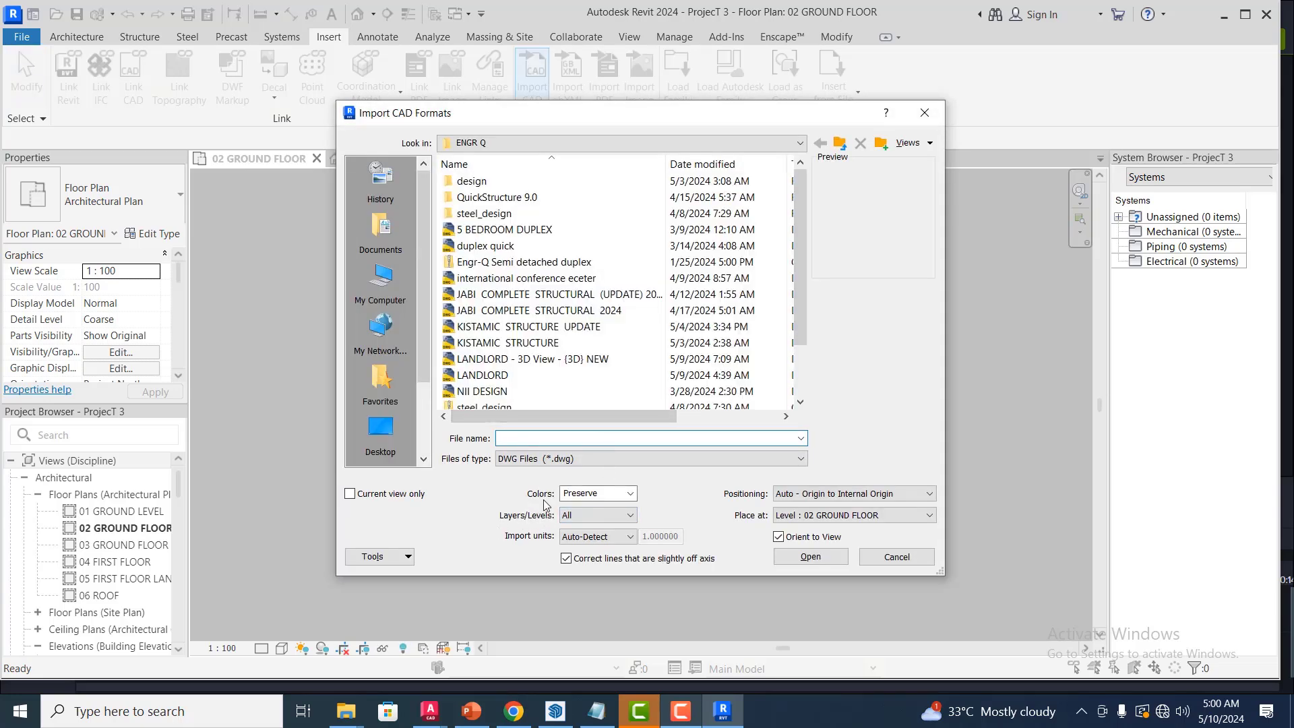
pyautogui.click(630, 496)
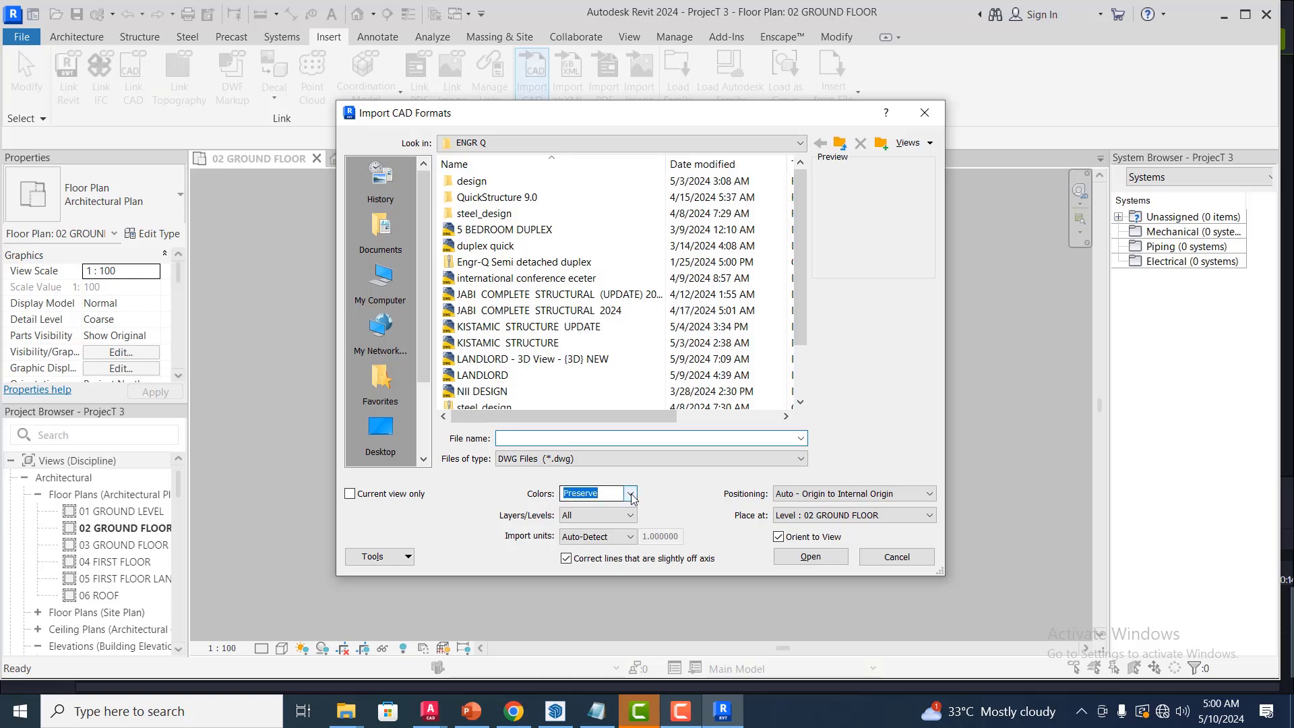
pyautogui.click(631, 496)
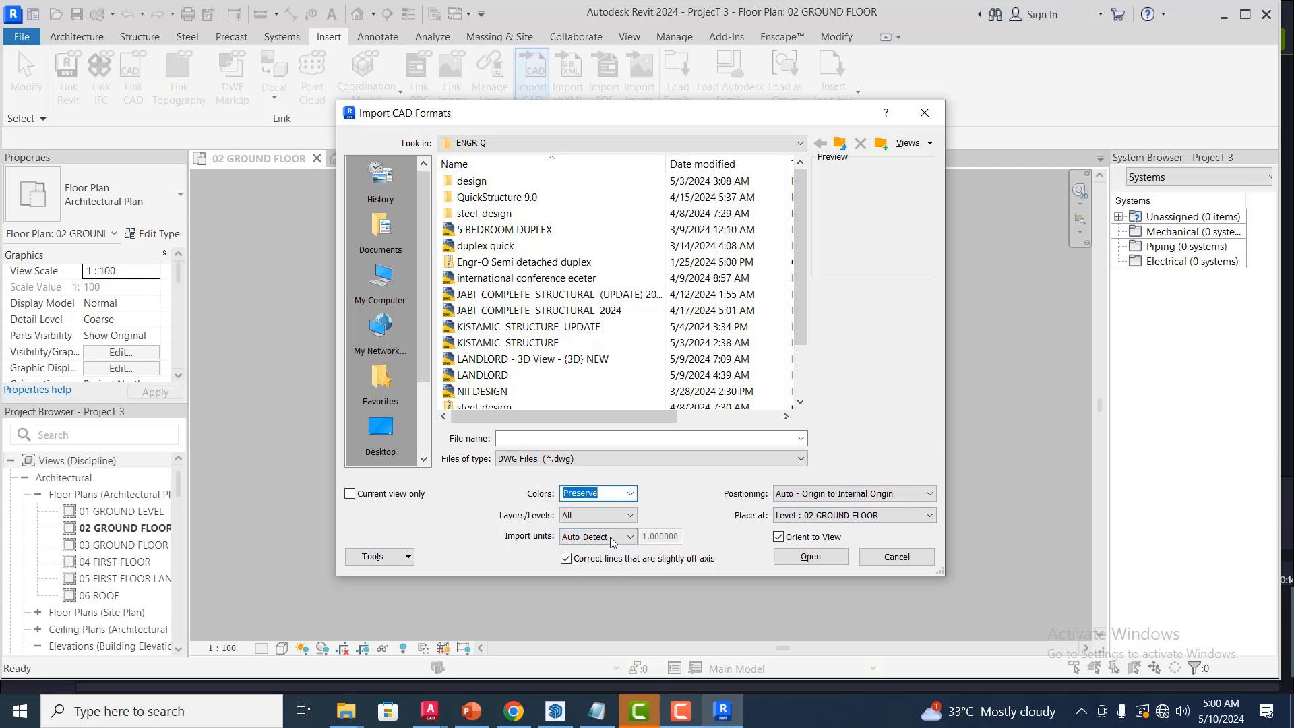
pyautogui.click(628, 539)
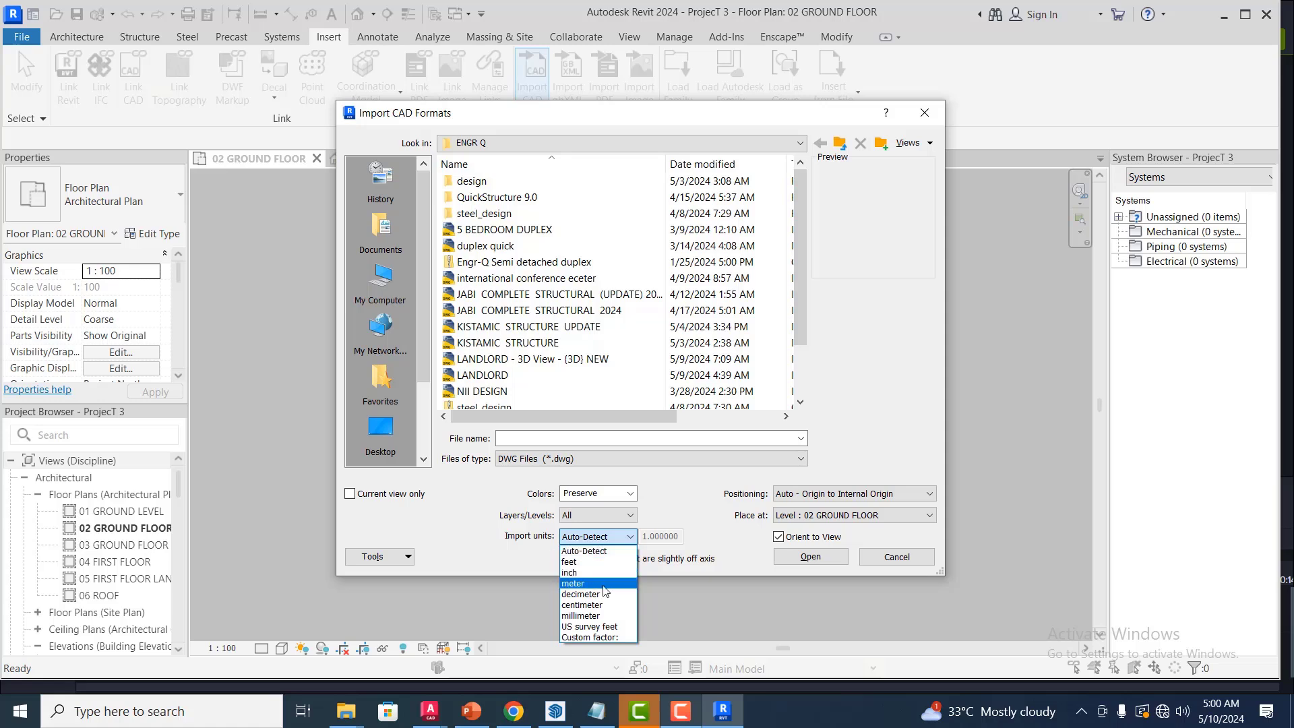
pyautogui.click(598, 616)
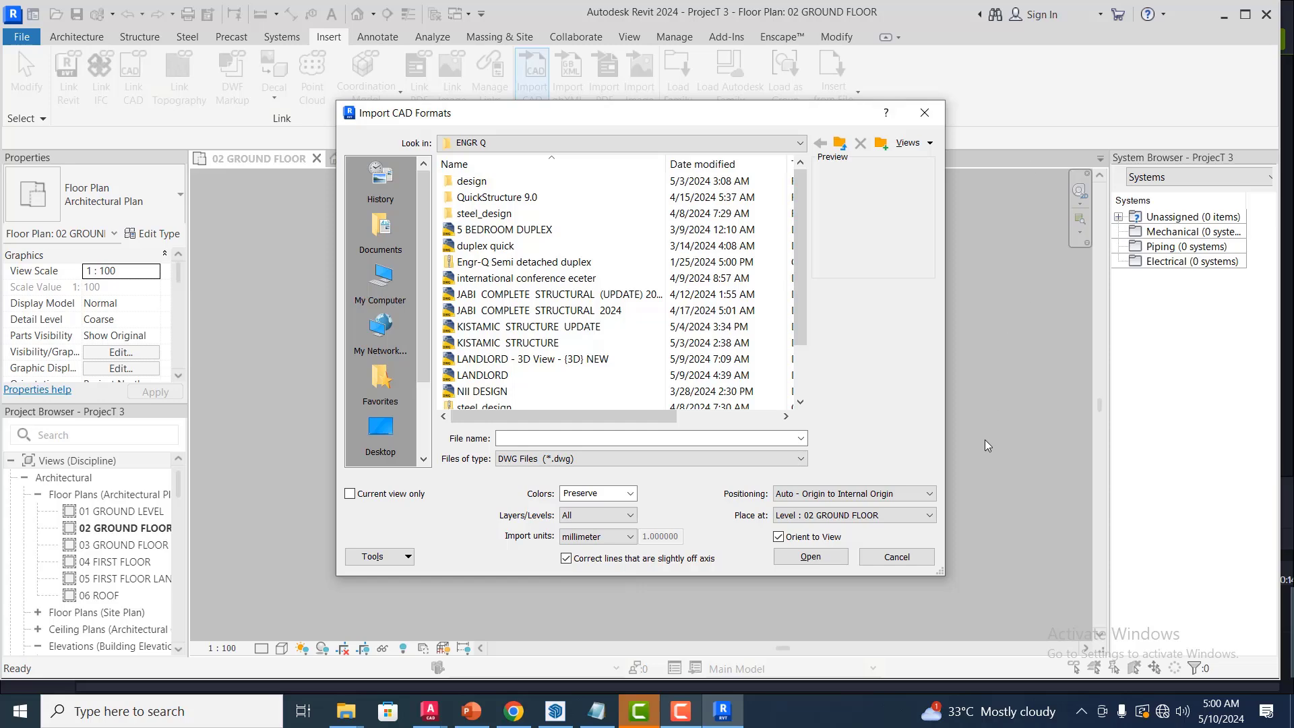
# - Import LANDLORD.dwg from the ENGR Q folder onto the 02 GROUND FLOOR level, positioned Auto - Origin to Internal Origin
pyautogui.moveTo(687, 112); pyautogui.dragTo(788, 99)
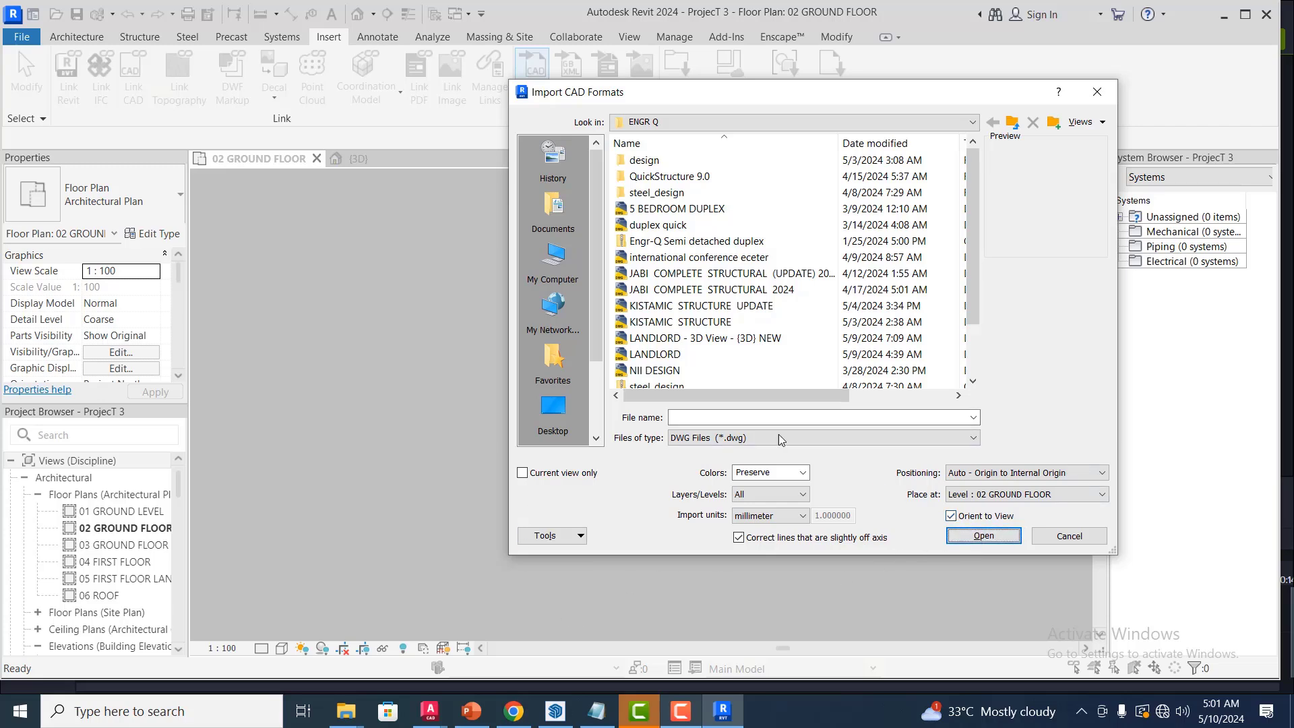
pyautogui.moveTo(979, 241); pyautogui.dragTo(979, 291)
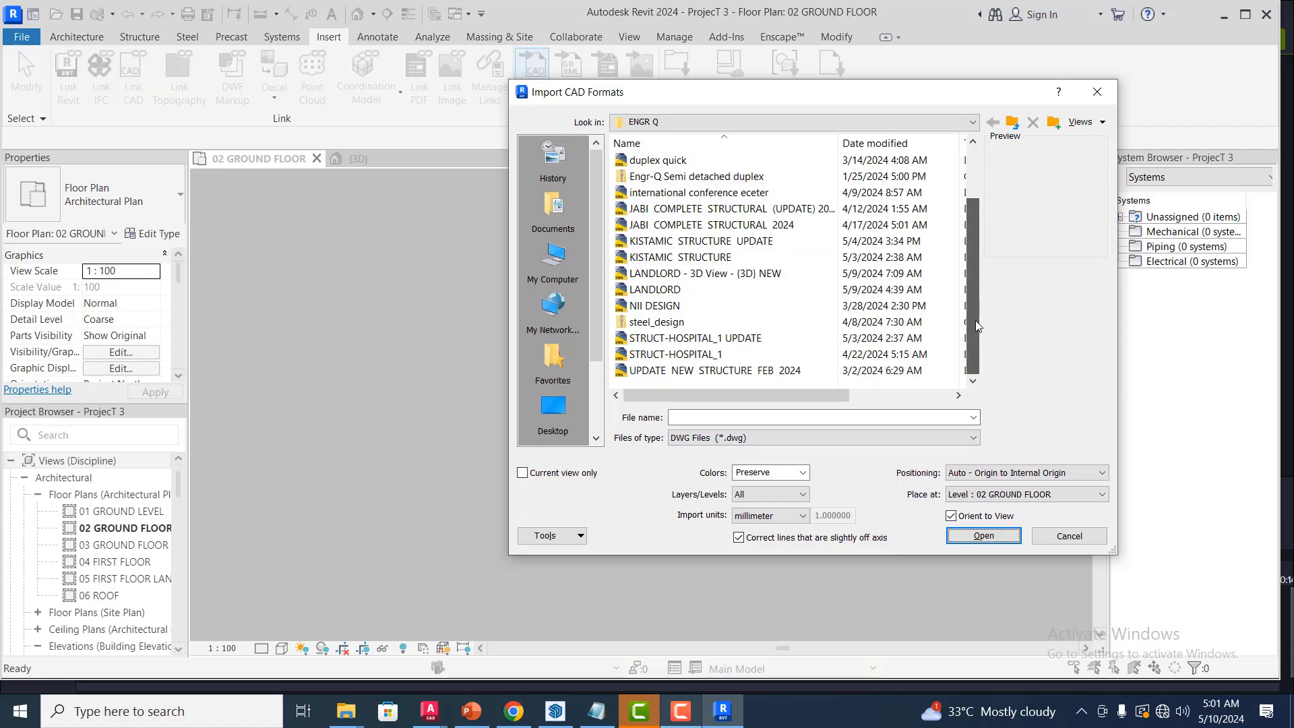
pyautogui.click(694, 291)
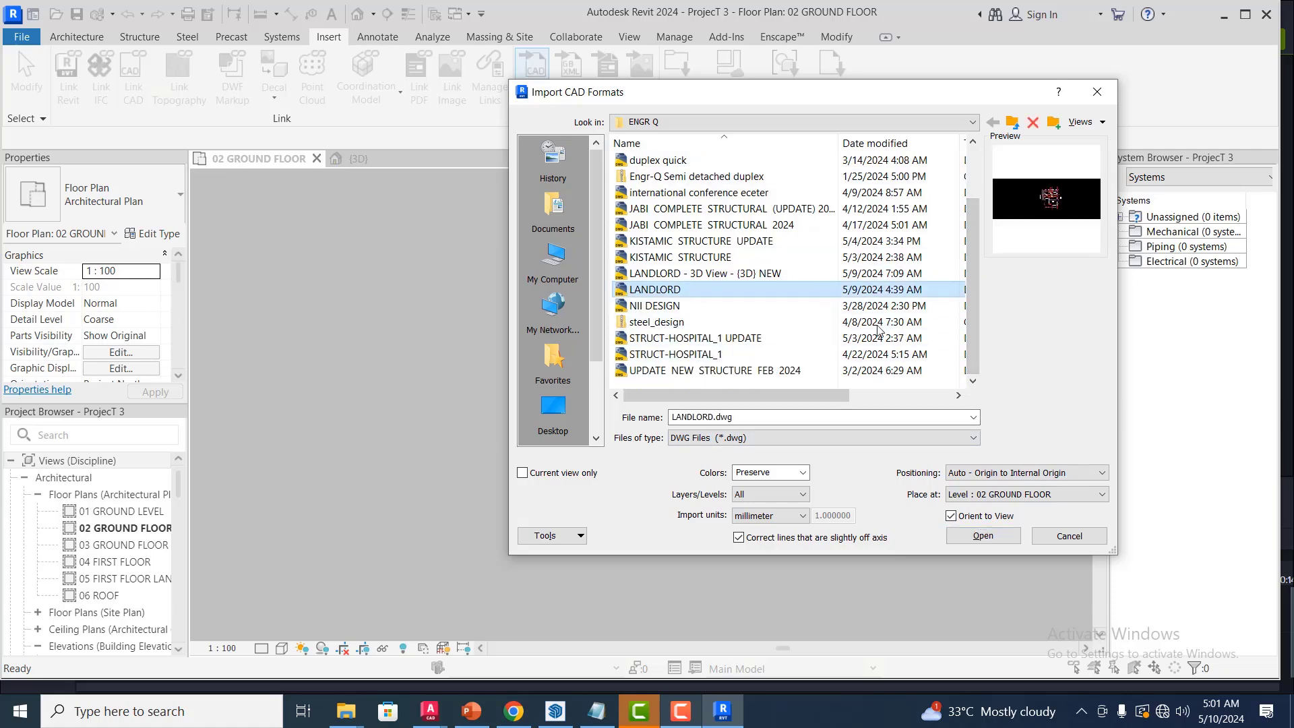
pyautogui.click(982, 536)
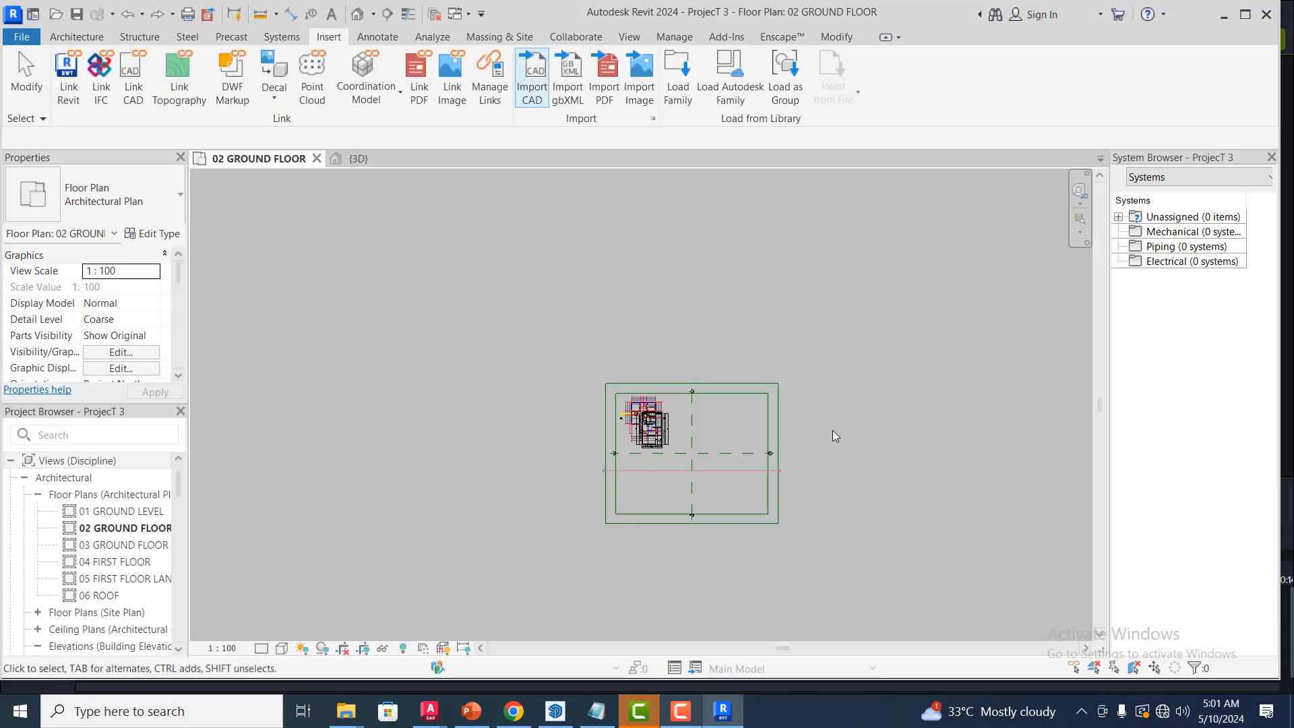
# - Select the imported LANDLORD.dwg drawing and examine its room layout and overlap with the existing ground floor plan
pyautogui.scroll(2, 691, 439)
pyautogui.scroll(5, 674, 421)
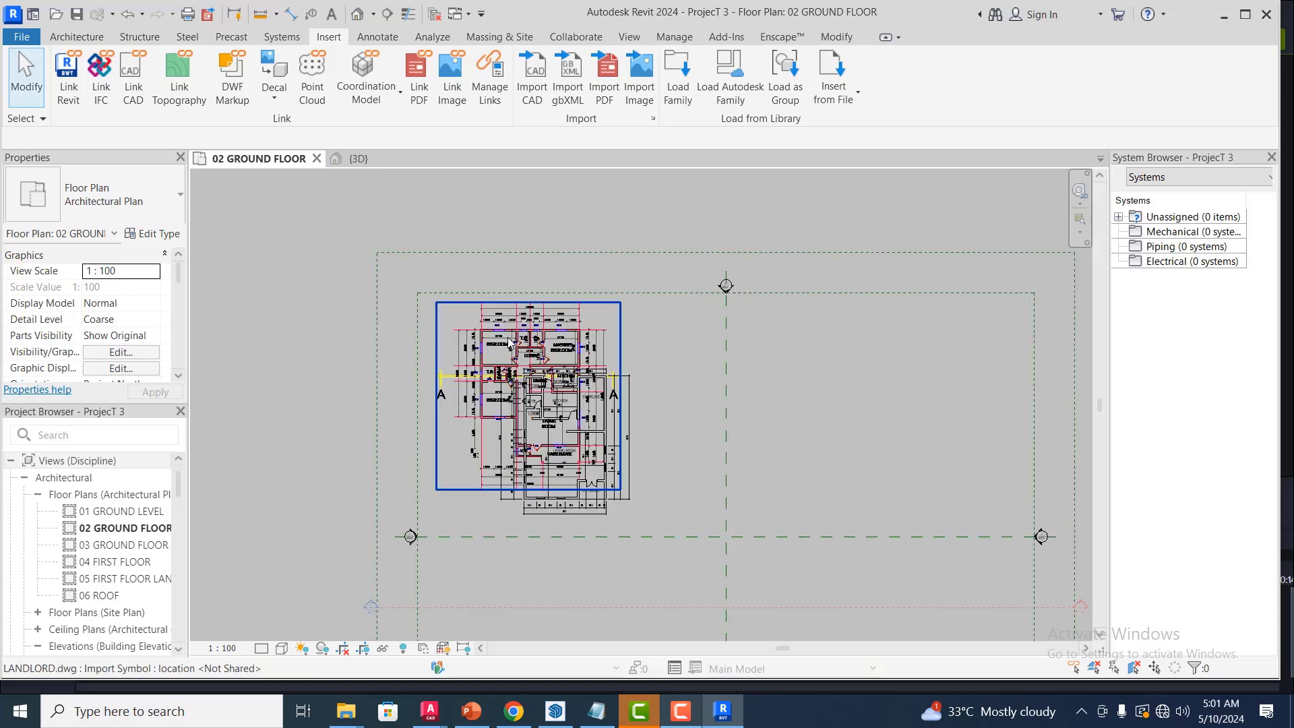
pyautogui.scroll(-3, 516, 342)
pyautogui.click(496, 347)
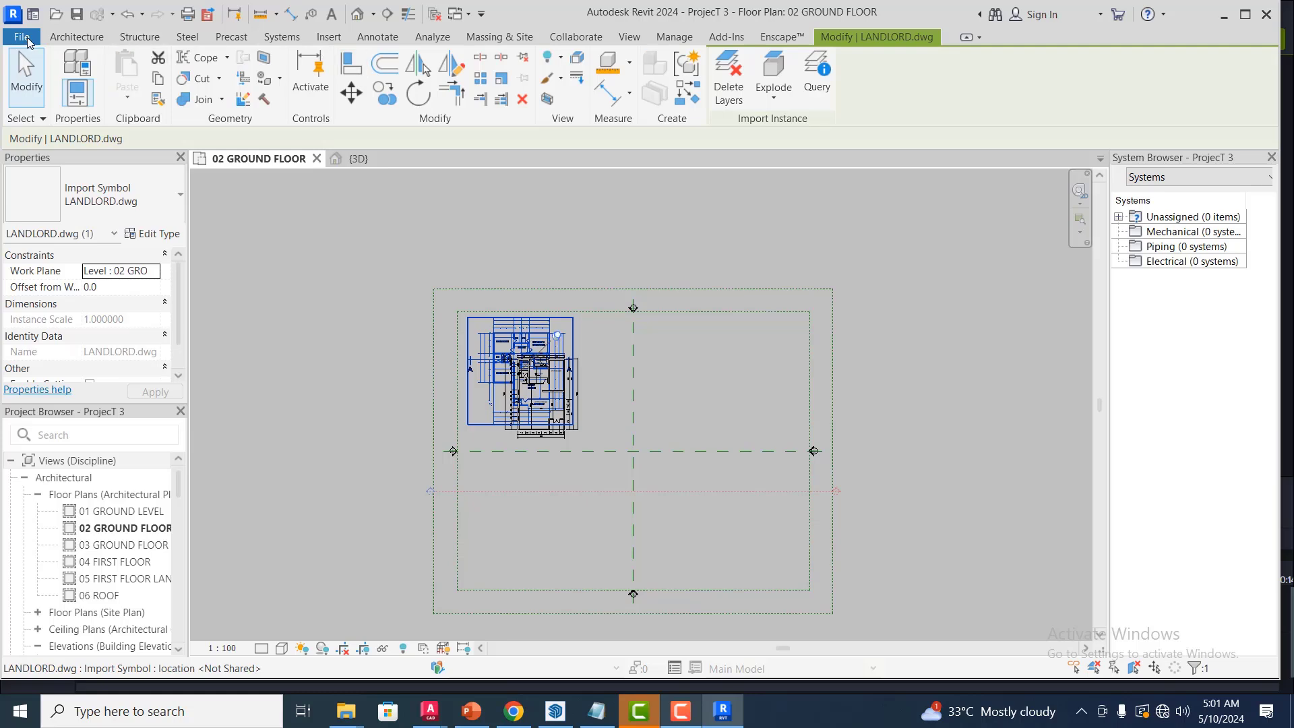
pyautogui.click(76, 38)
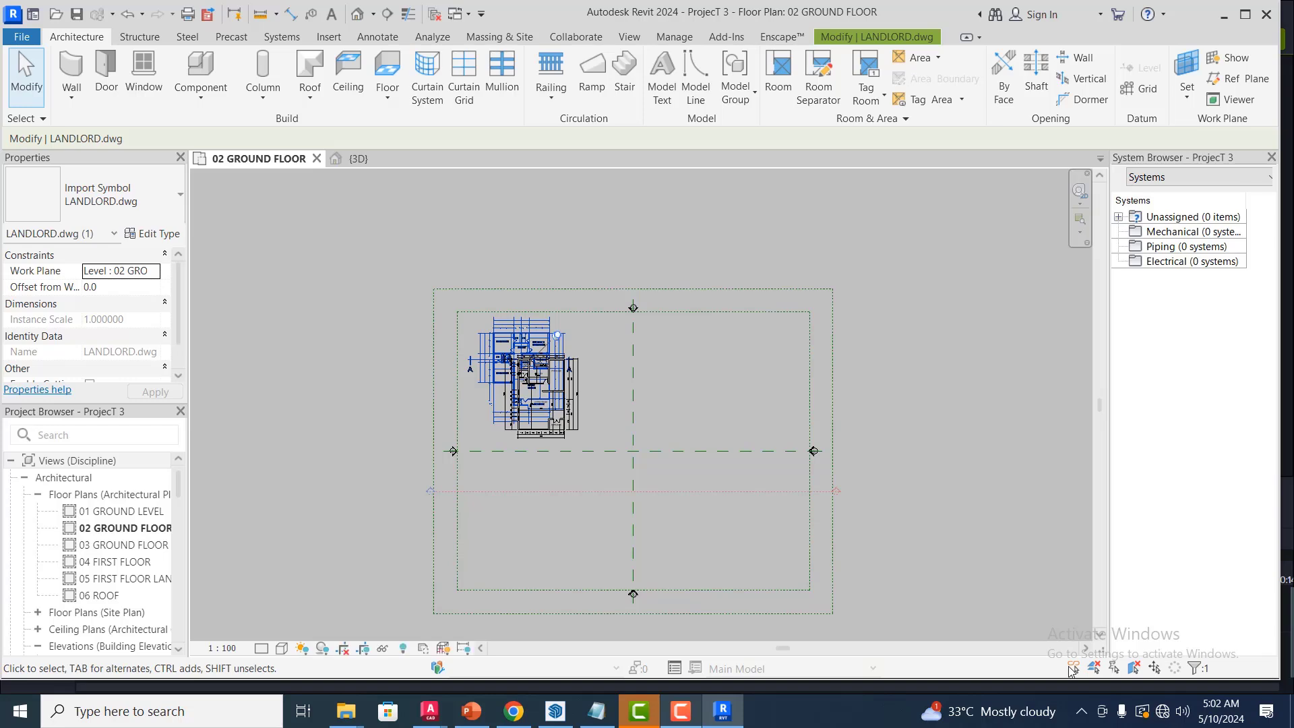
pyautogui.scroll(5, 555, 345)
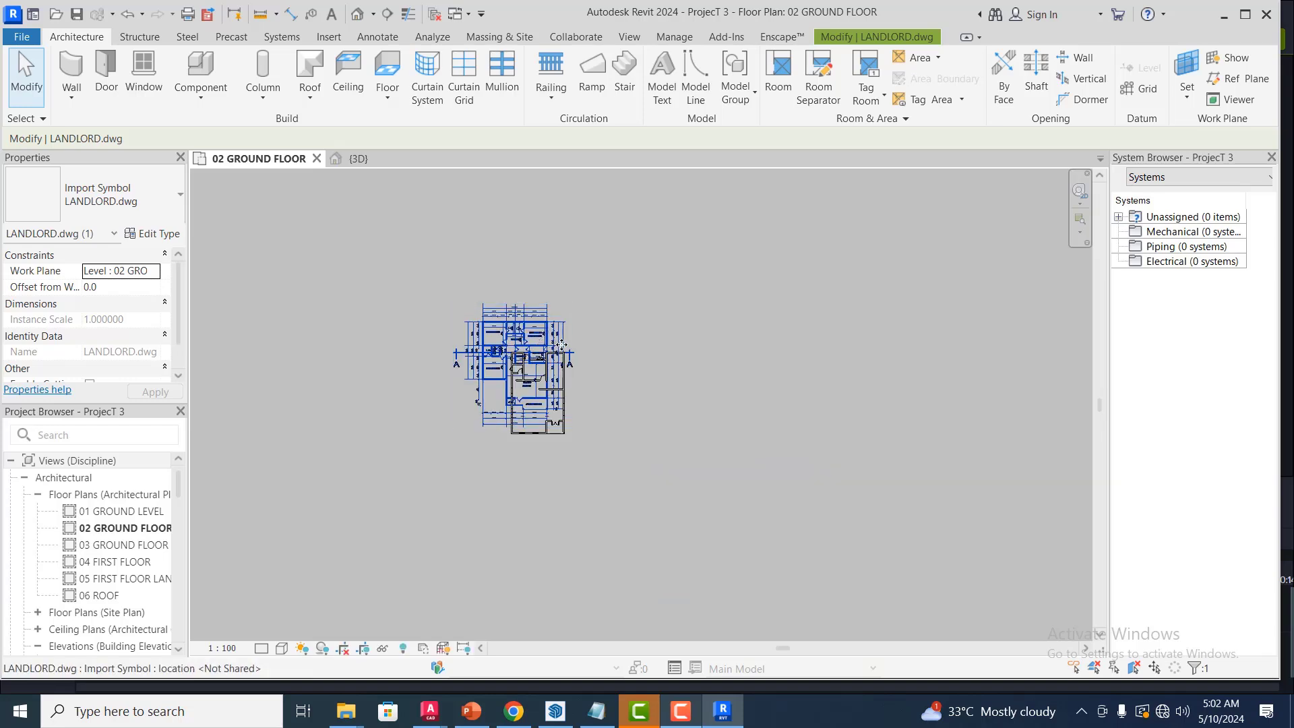
pyautogui.scroll(3, 553, 315)
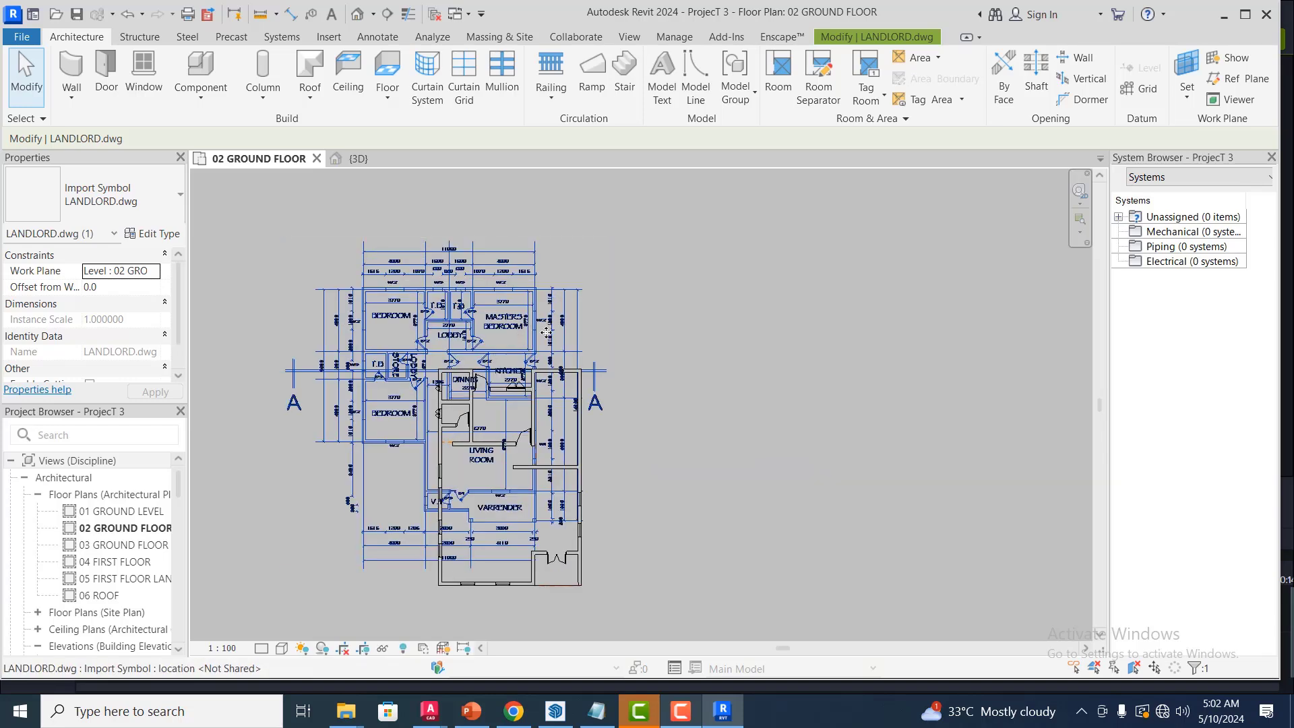
pyautogui.scroll(2, 555, 303)
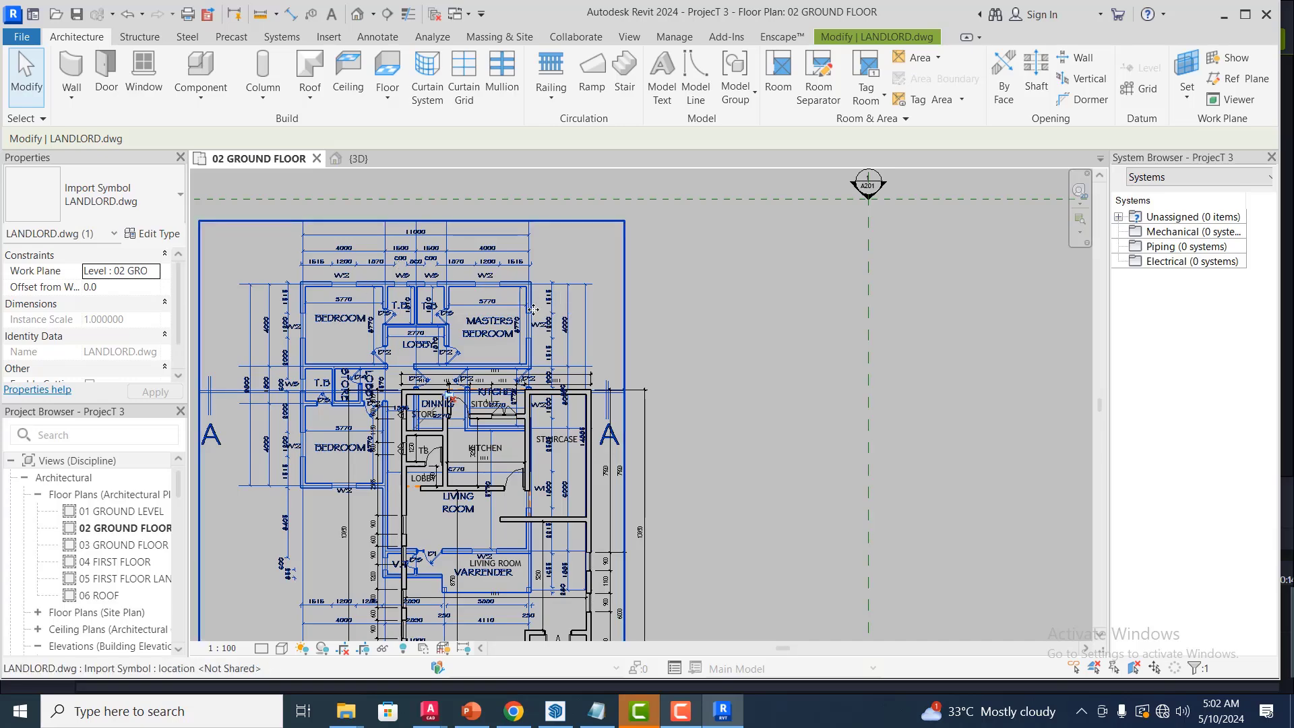
pyautogui.scroll(2, 302, 286)
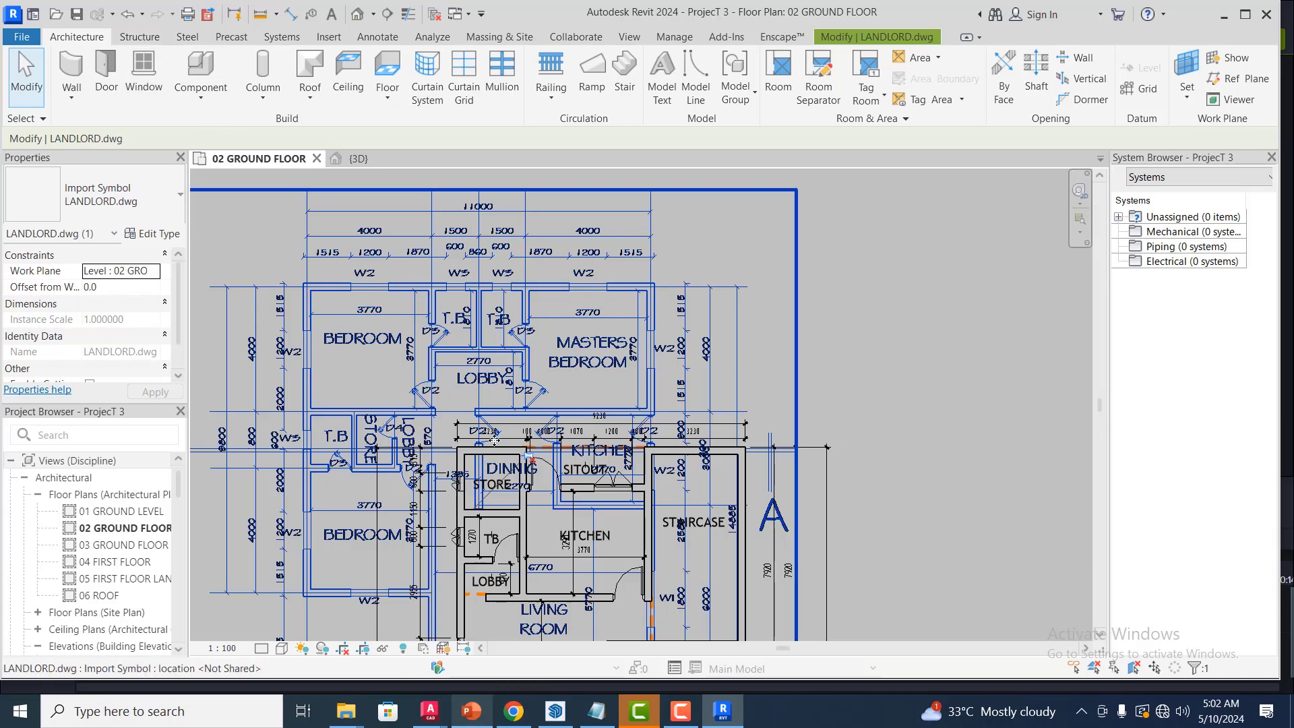
pyautogui.scroll(-1, 400, 480)
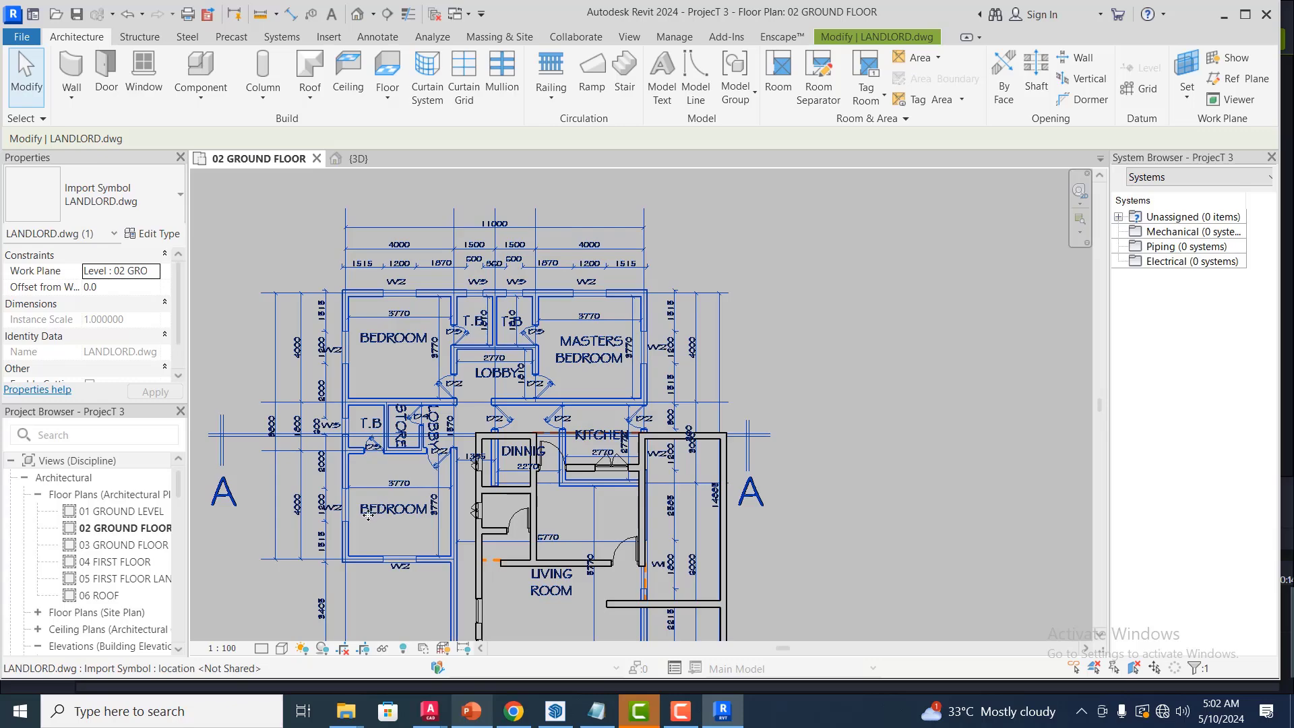
# - Draw an 11000 mm Generic - 230 X 450mm 2 wall along the CAD plan's upper edge, from the bedroom corner to the masters bedroom corner
pyautogui.scroll(-1, 368, 515)
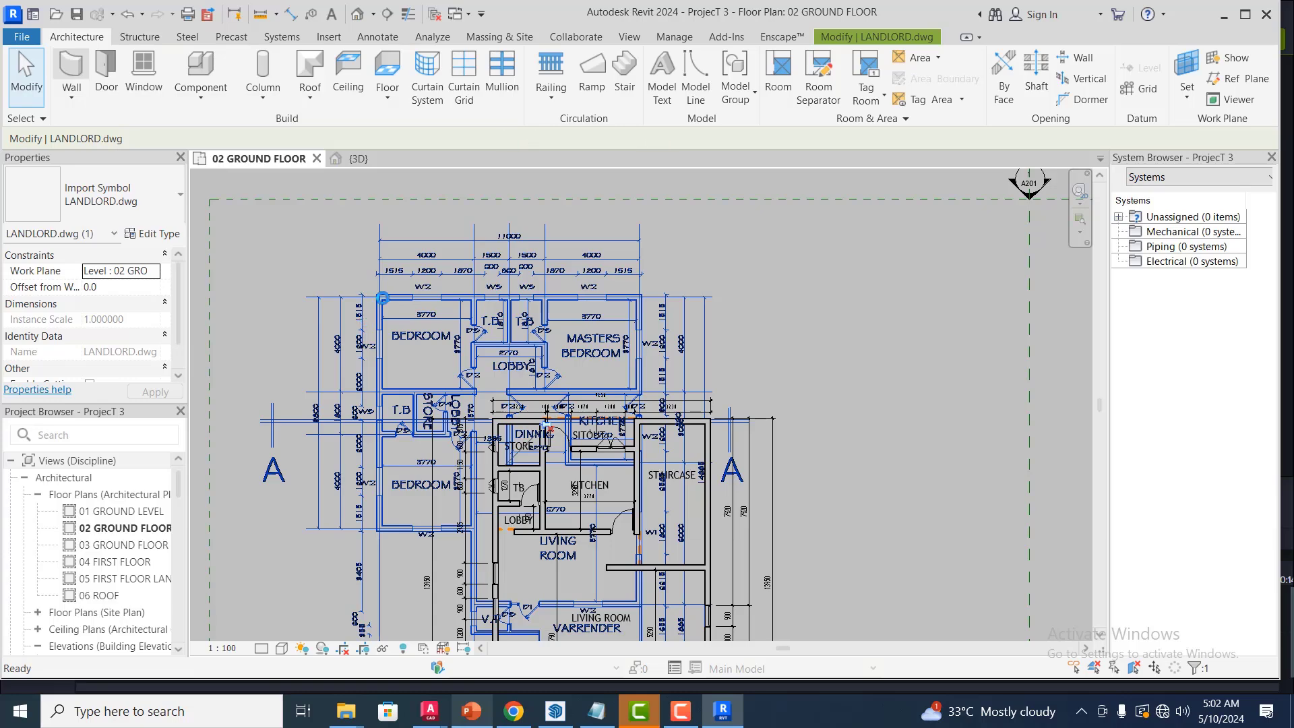
pyautogui.scroll(3, 381, 297)
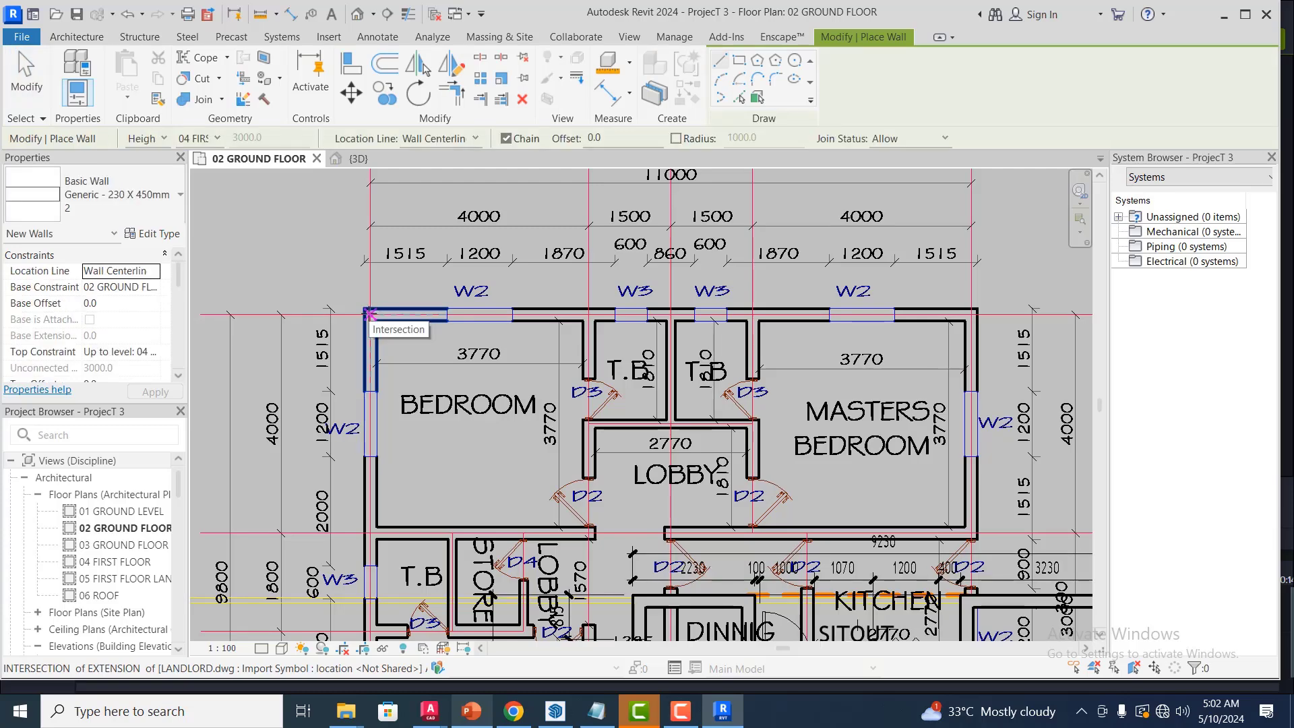
pyautogui.click(370, 314)
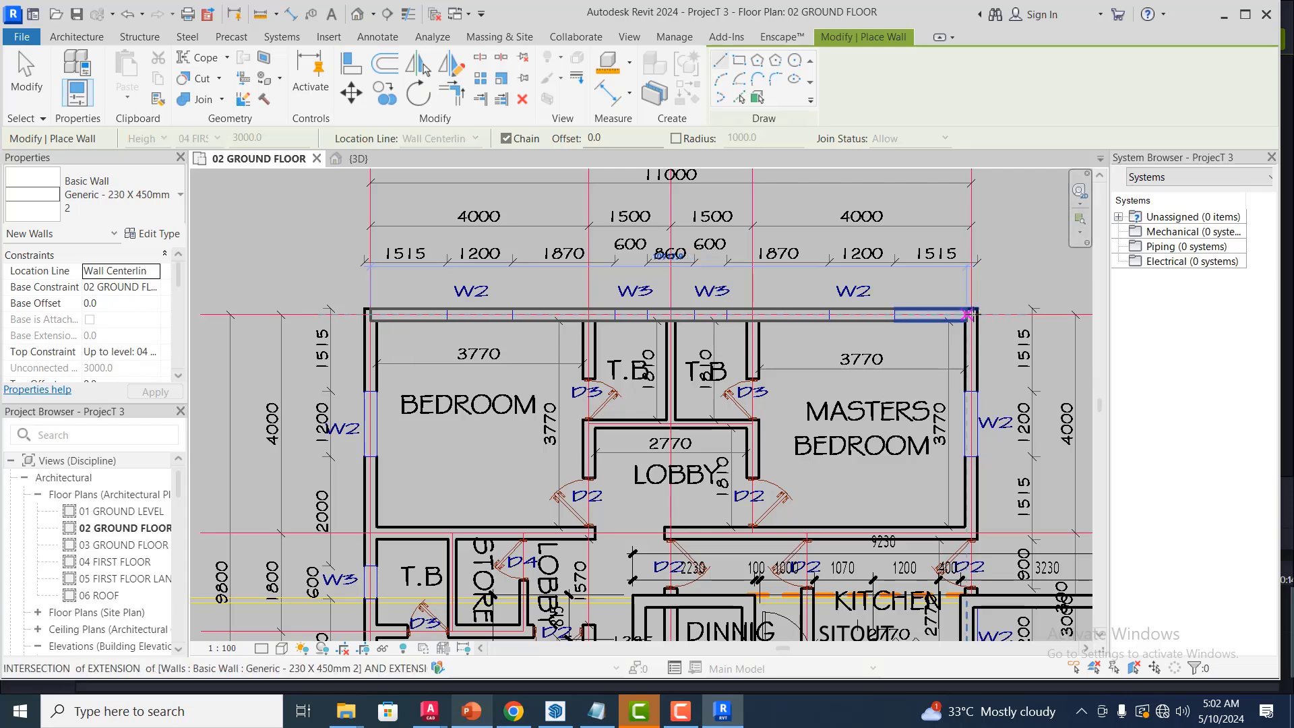
pyautogui.scroll(3, 979, 321)
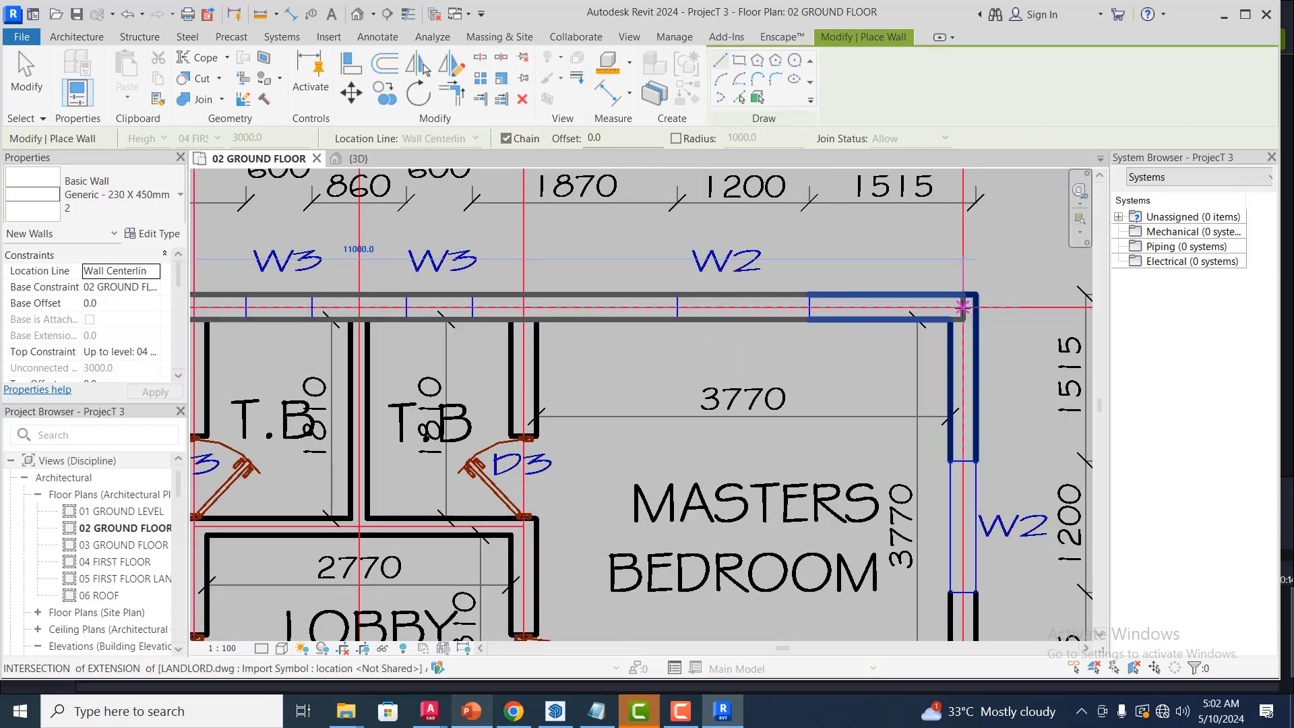
pyautogui.click(962, 307)
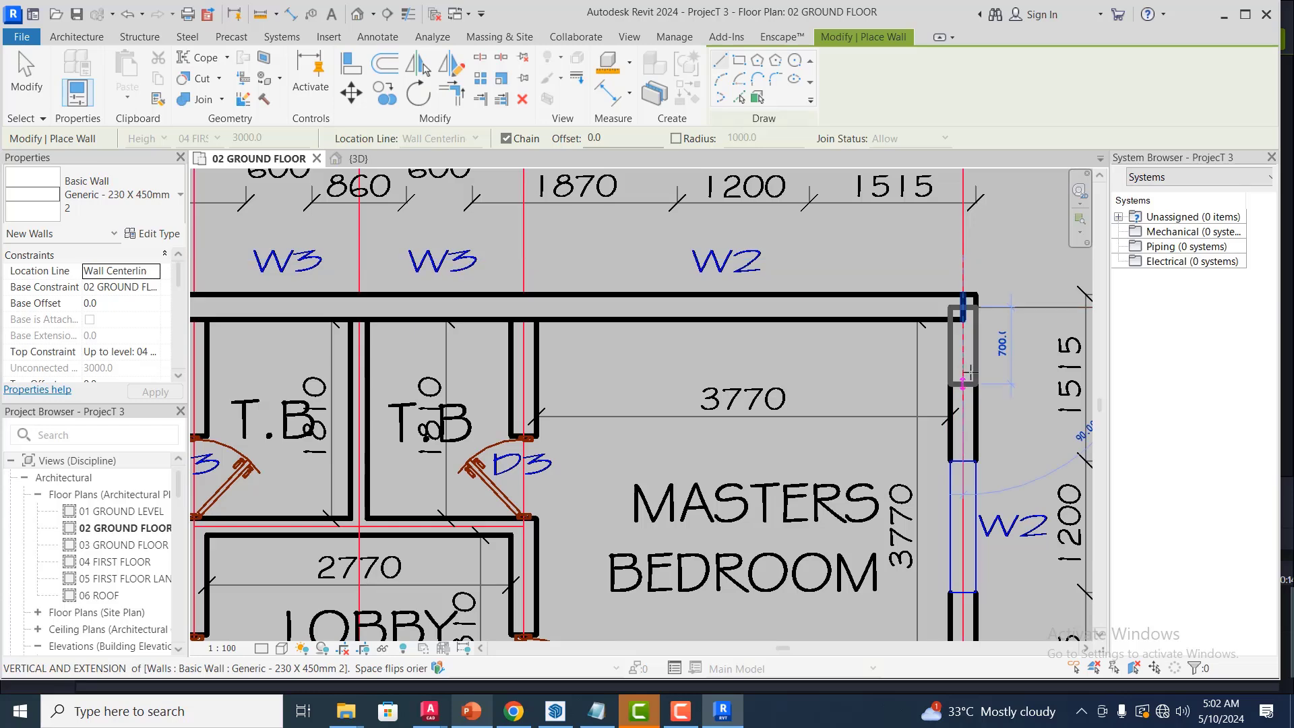
pyautogui.scroll(-3, 969, 335)
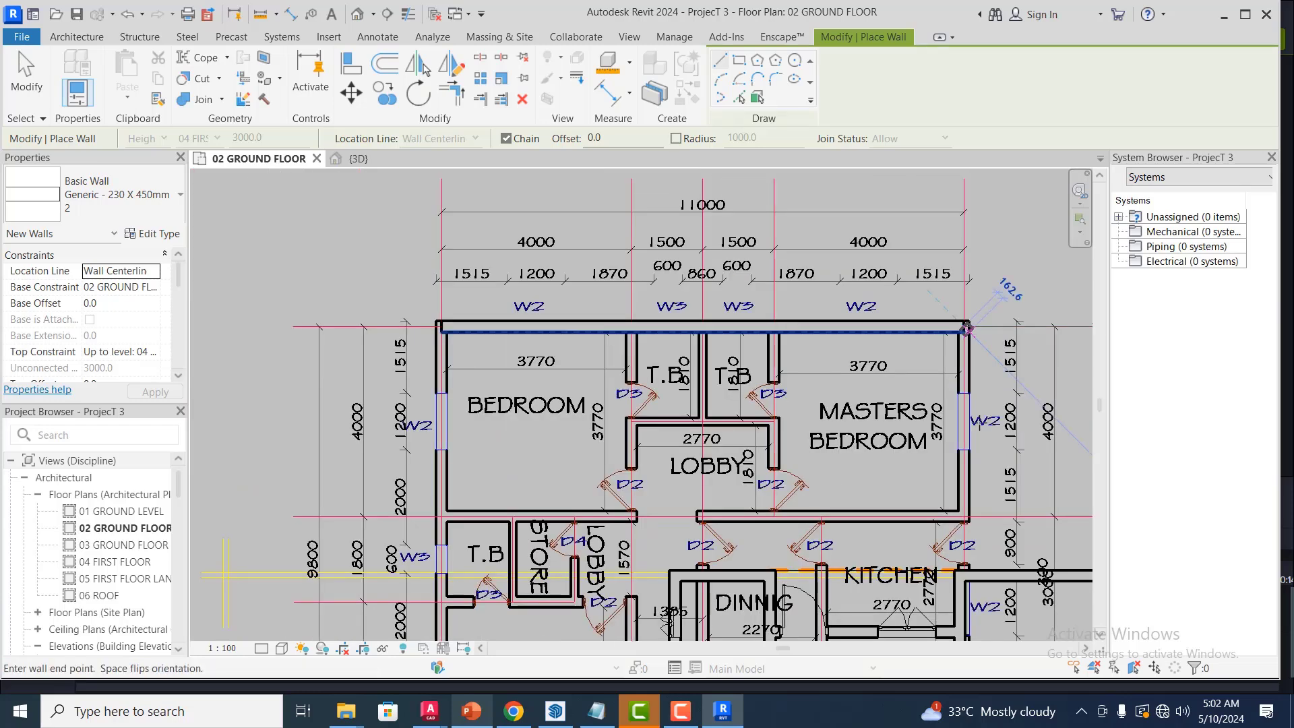
pyautogui.click(967, 329)
# - Continue the wall 4000 mm down the masters bedroom's outer side and back along its lower side to the lobby opening, then end the Wall command
pyautogui.scroll(-2, 968, 328)
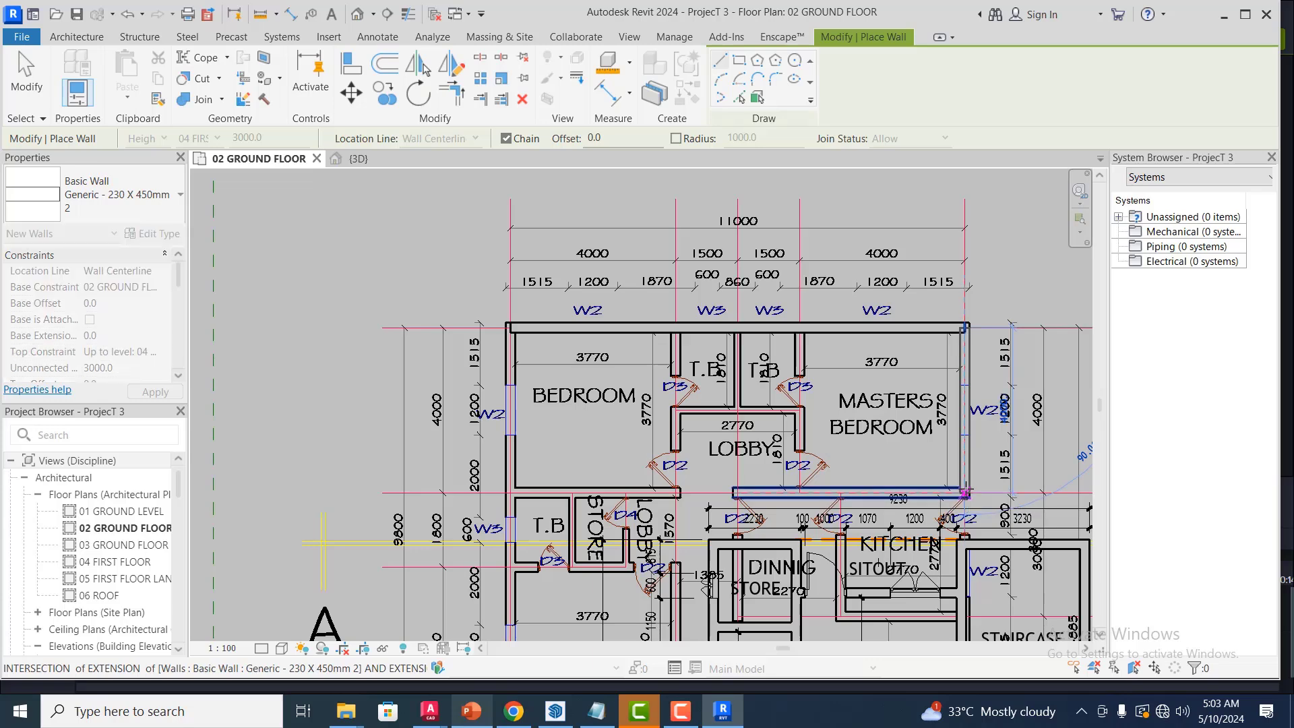
pyautogui.scroll(3, 964, 494)
pyautogui.click(963, 495)
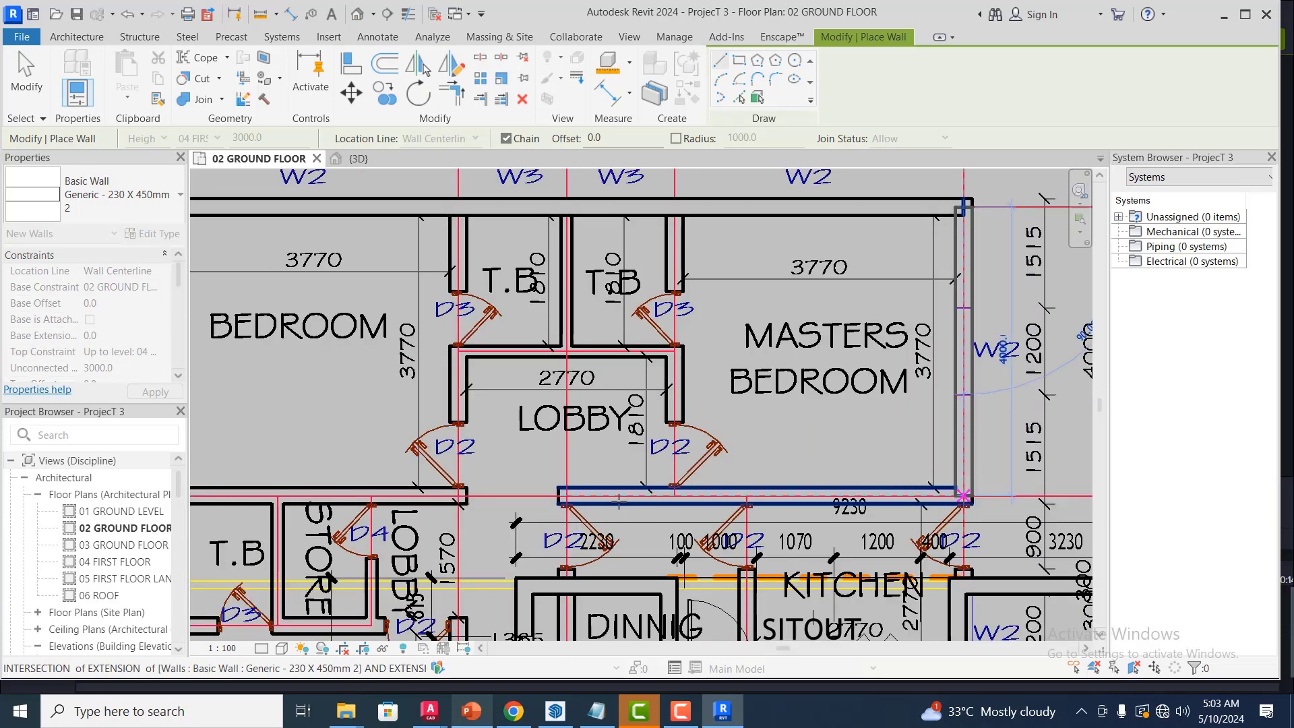
pyautogui.click(558, 495)
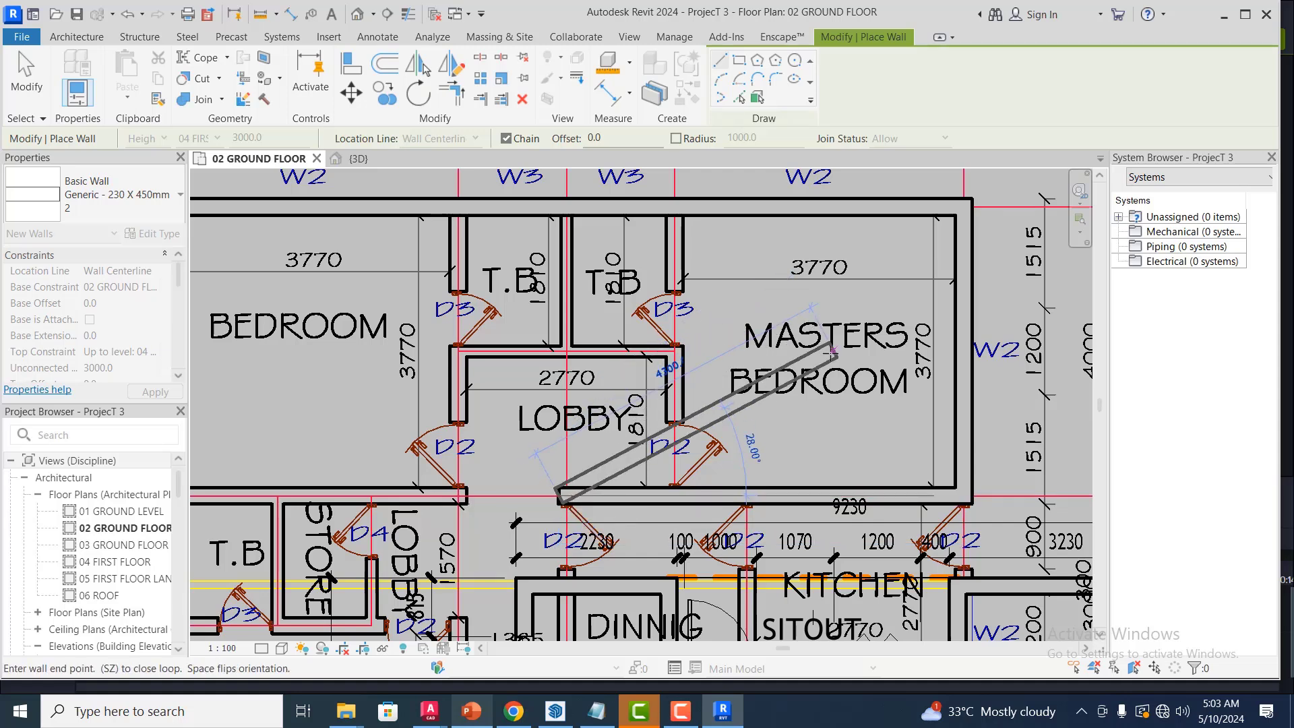
pyautogui.press('Escape')
pyautogui.press('Escape')
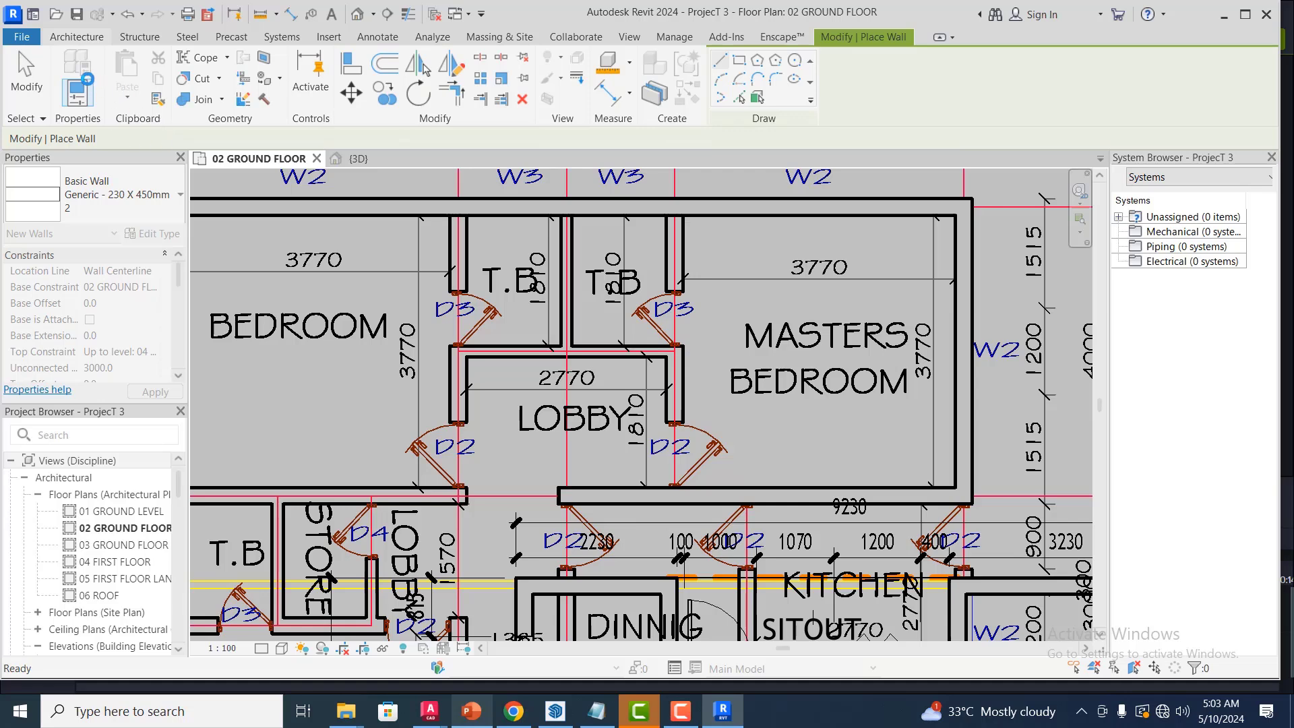
# - Place an M_Window-Casement-Double 1200 x 1500mm window at the W2 mark in the masters bedroom's outer side wall
pyautogui.click(76, 36)
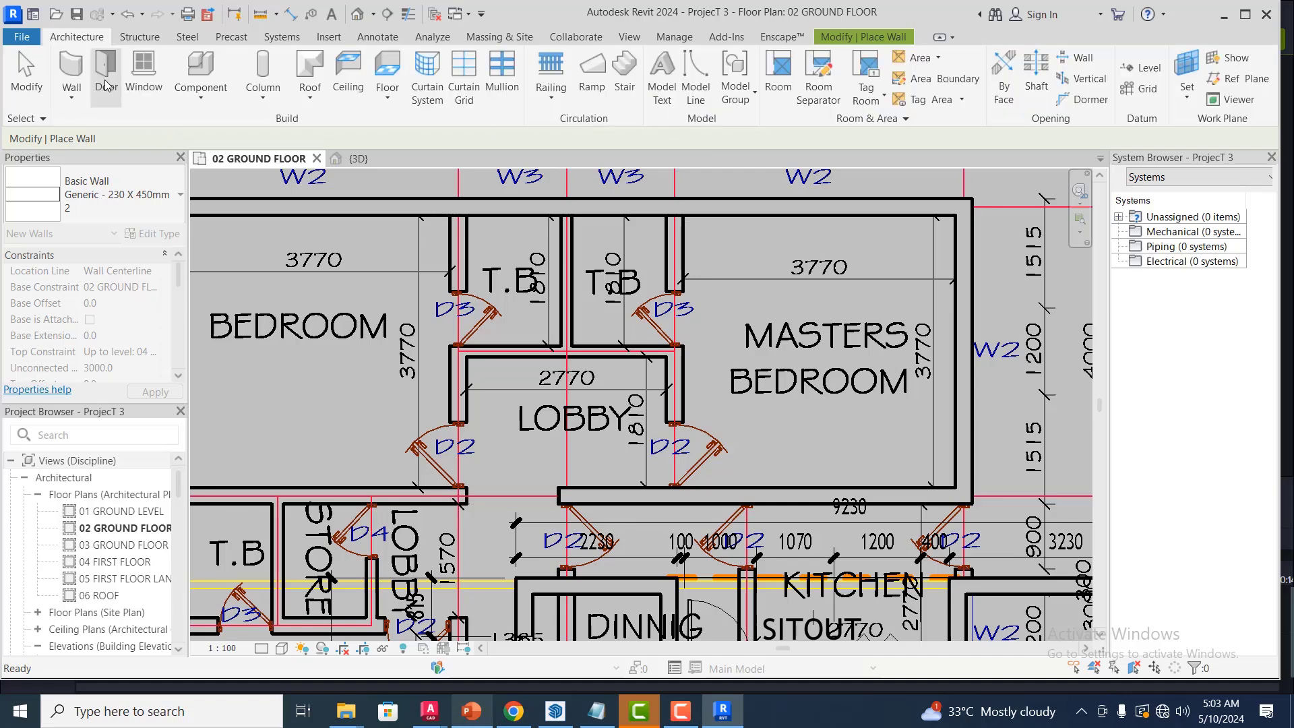
pyautogui.click(142, 83)
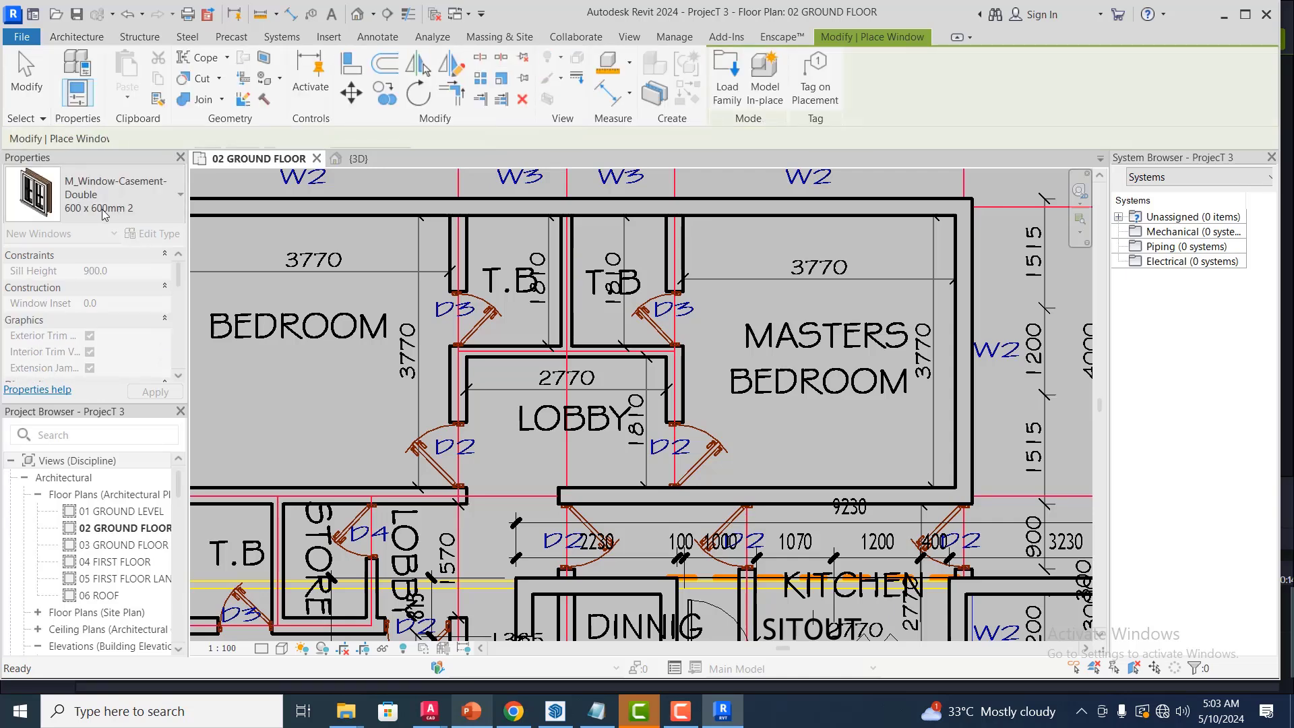
pyautogui.click(180, 196)
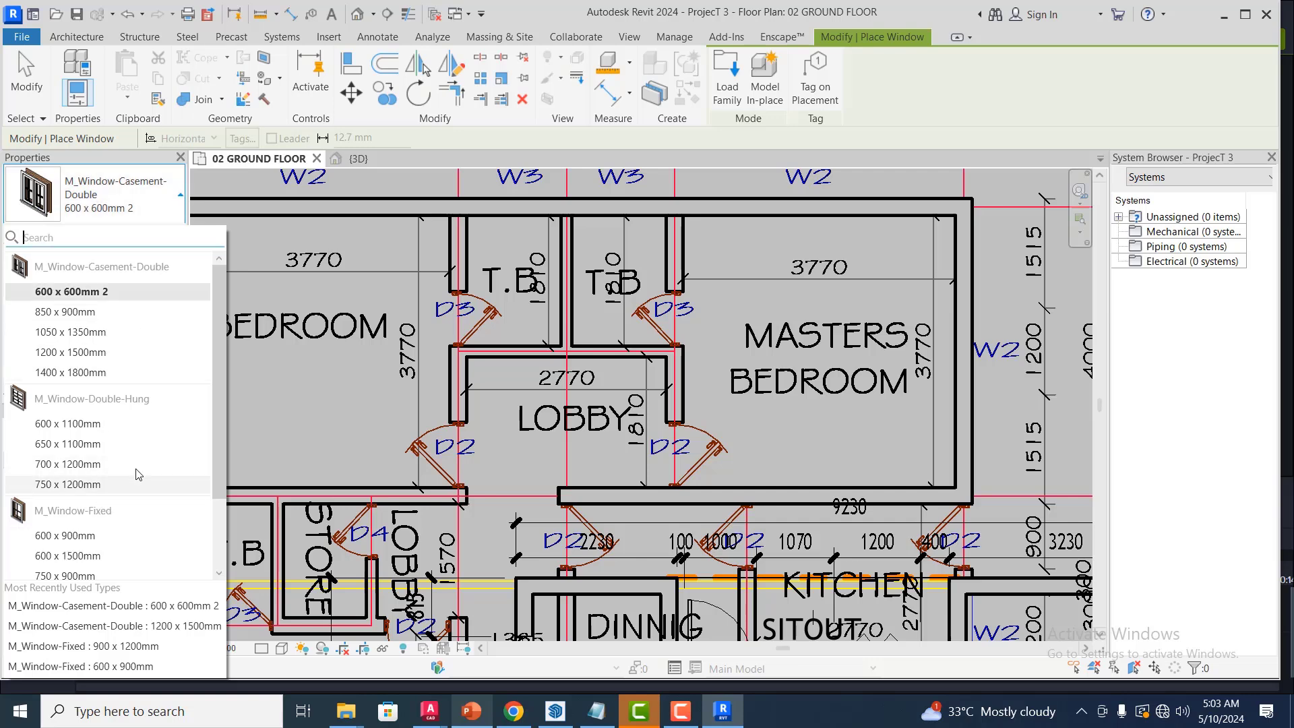
pyautogui.click(104, 353)
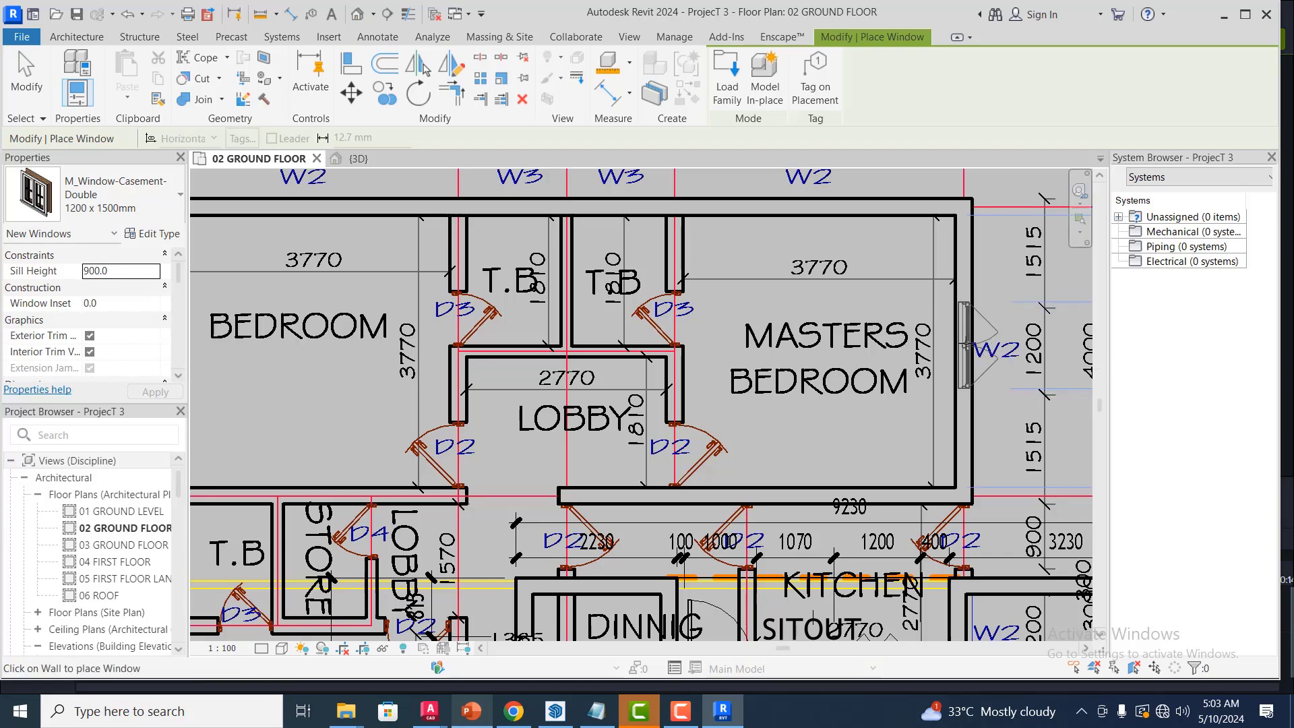
pyautogui.click(966, 351)
pyautogui.scroll(-3, 801, 354)
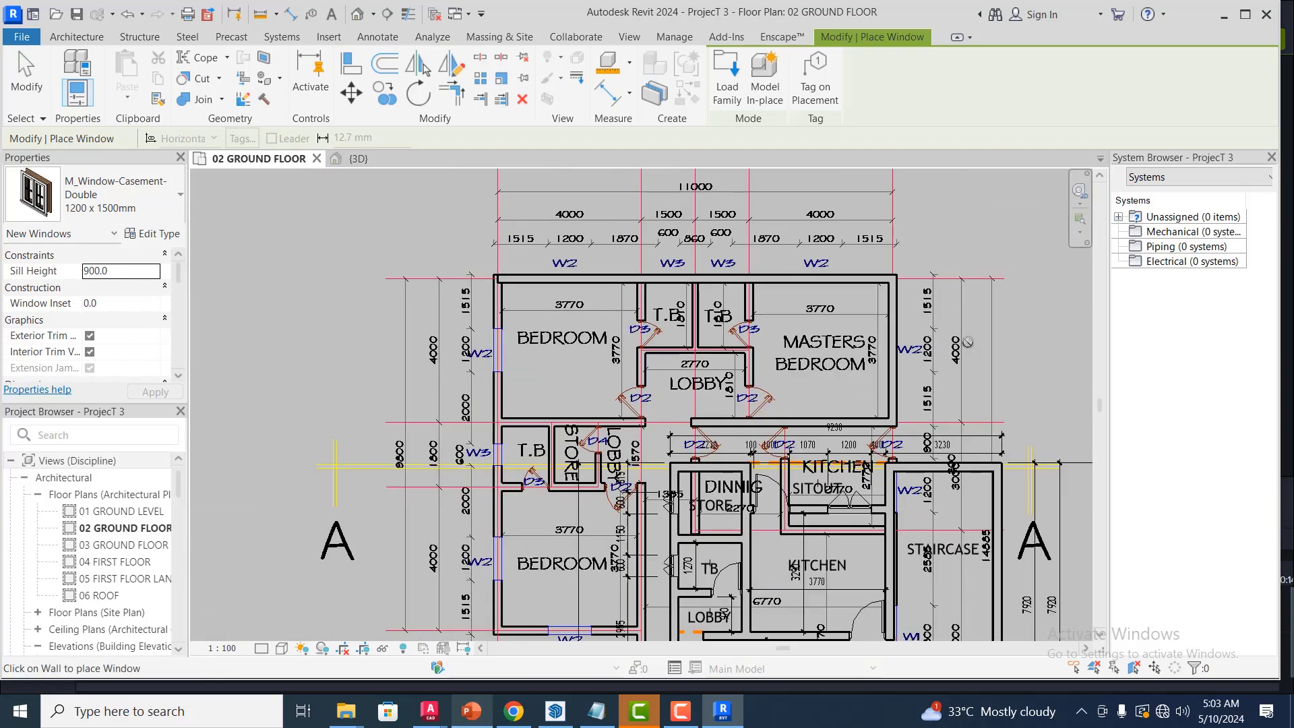
pyautogui.scroll(2, 898, 342)
pyautogui.scroll(1, 897, 342)
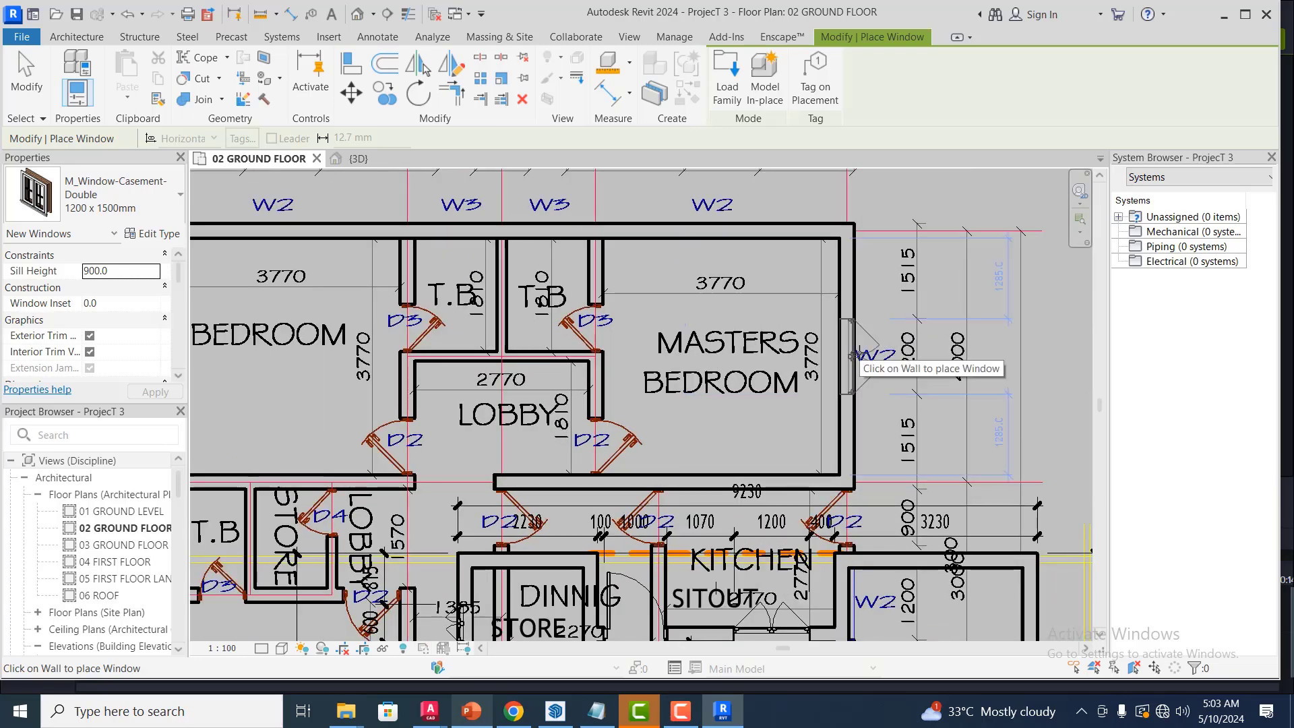
pyautogui.click(852, 356)
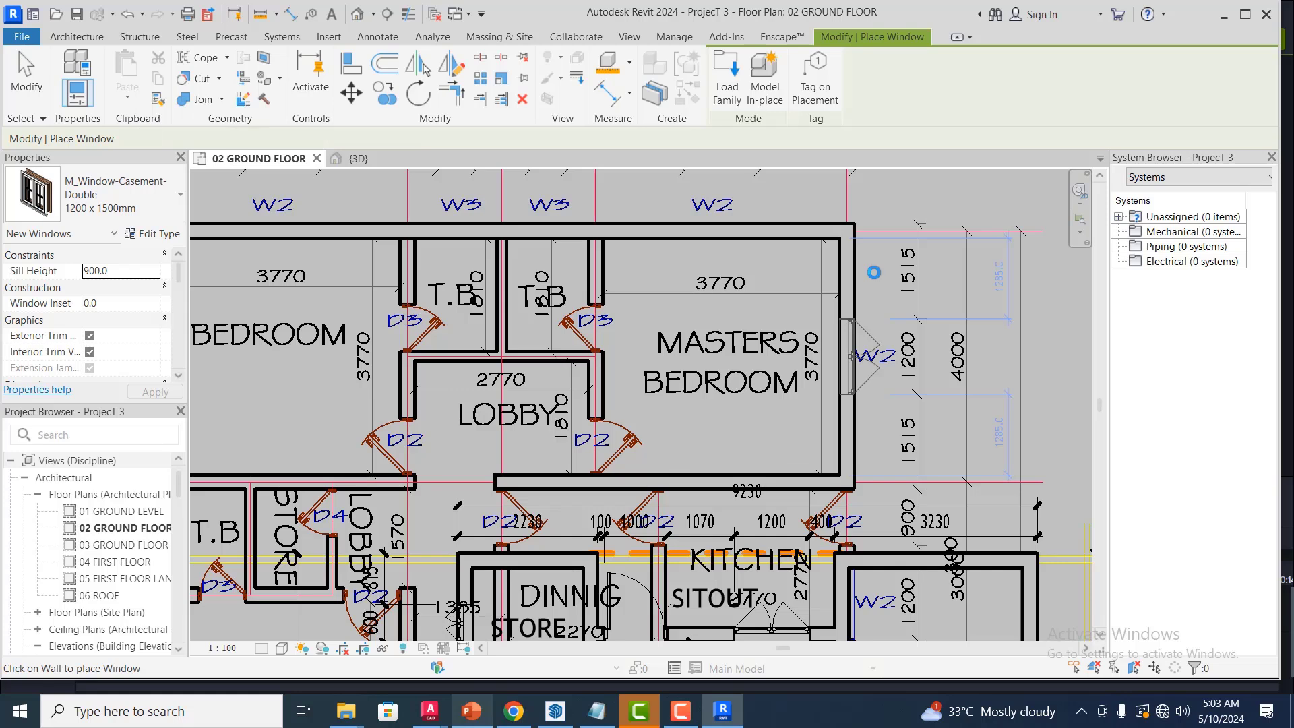
pyautogui.scroll(-1, 884, 274)
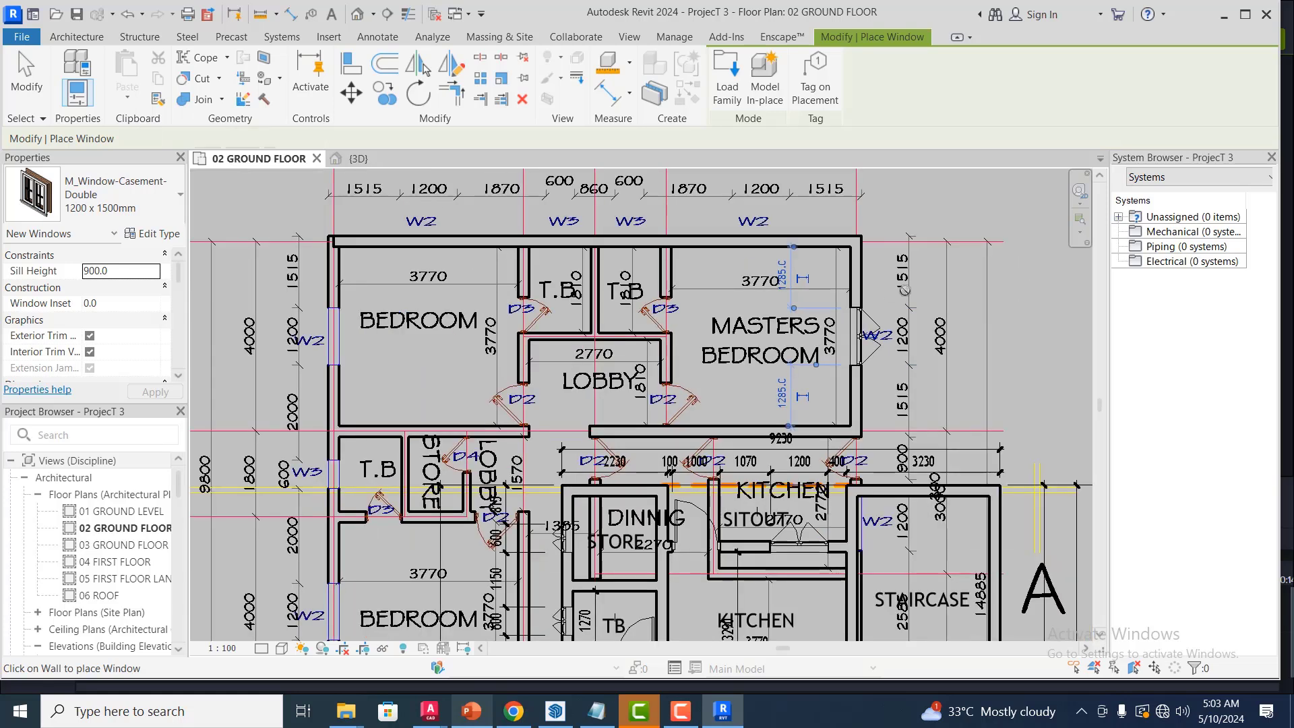
# - Inspect the new masters bedroom walls and casement window in the 3D view
pyautogui.click(359, 160)
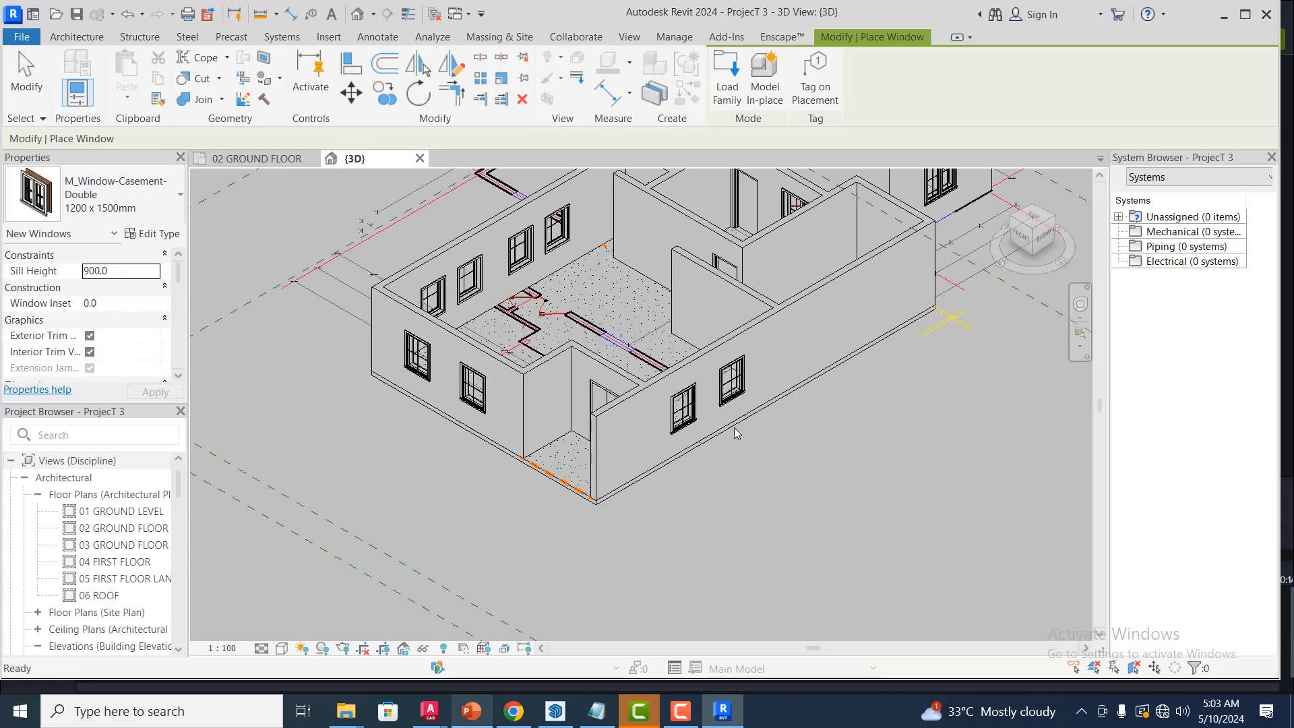
pyautogui.scroll(-2, 734, 427)
pyautogui.scroll(3, 881, 276)
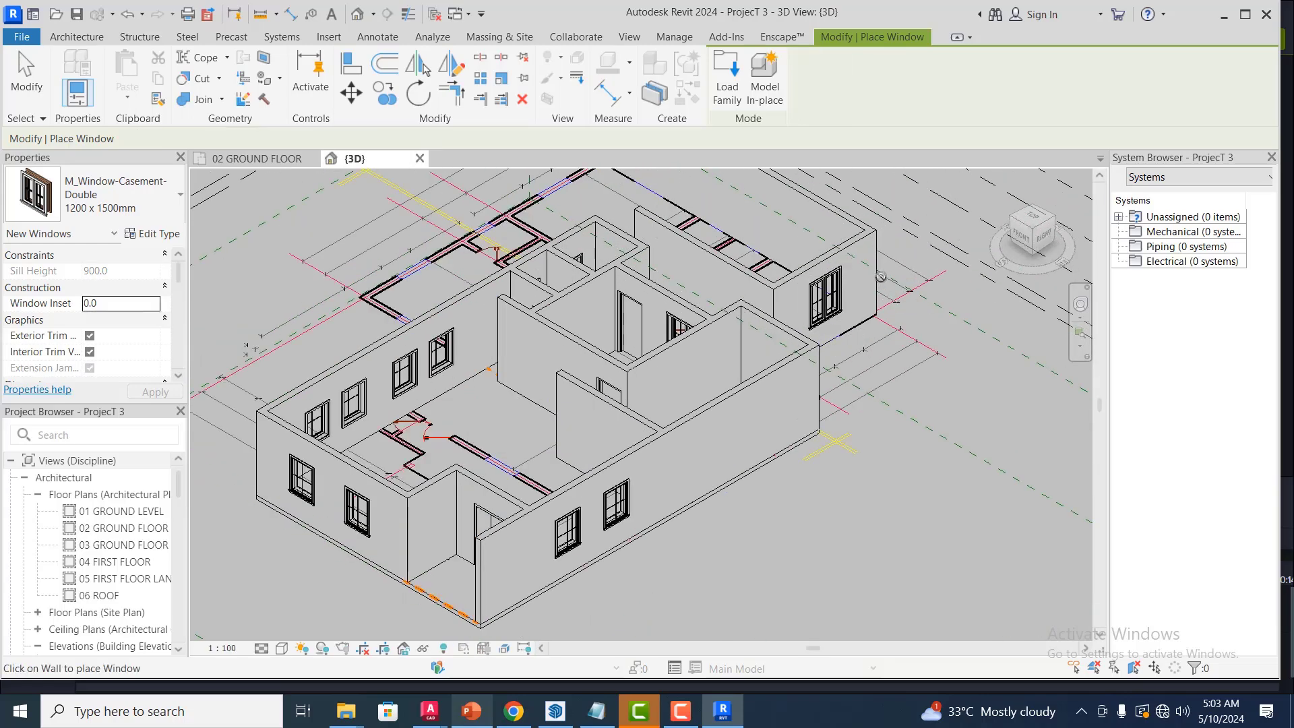
pyautogui.scroll(5, 881, 277)
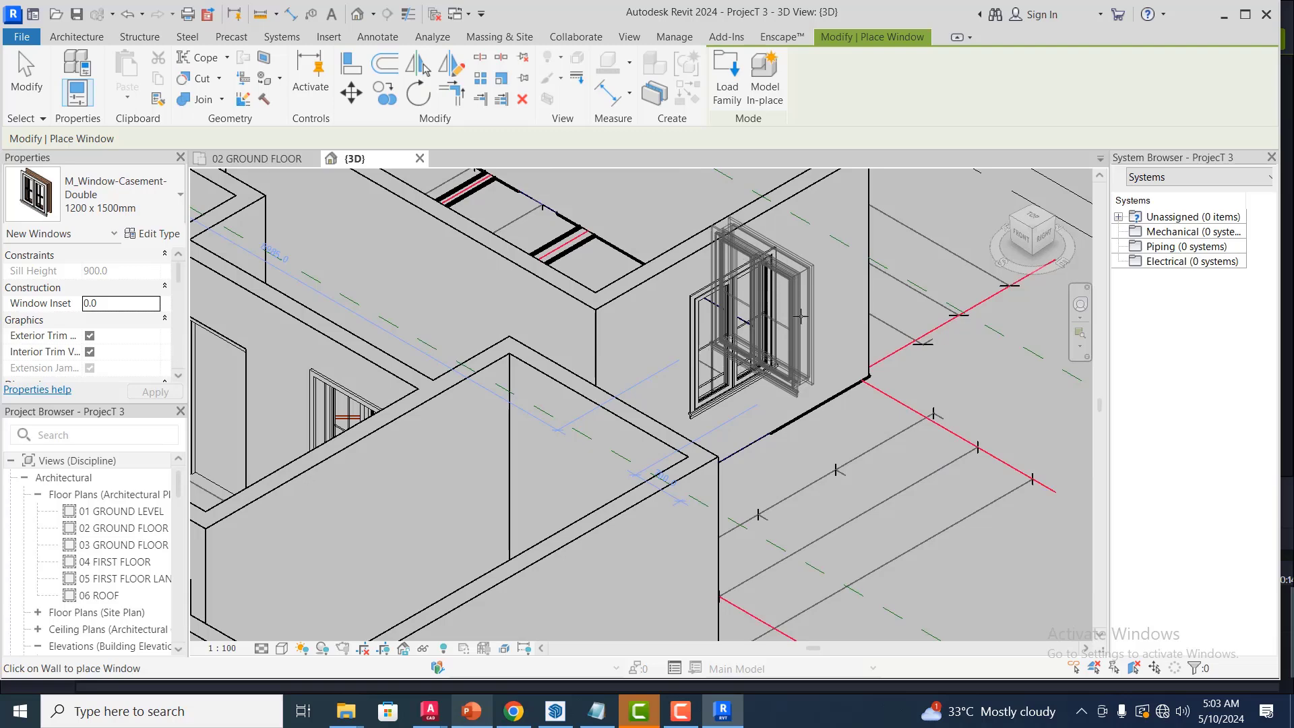
pyautogui.scroll(-5, 914, 371)
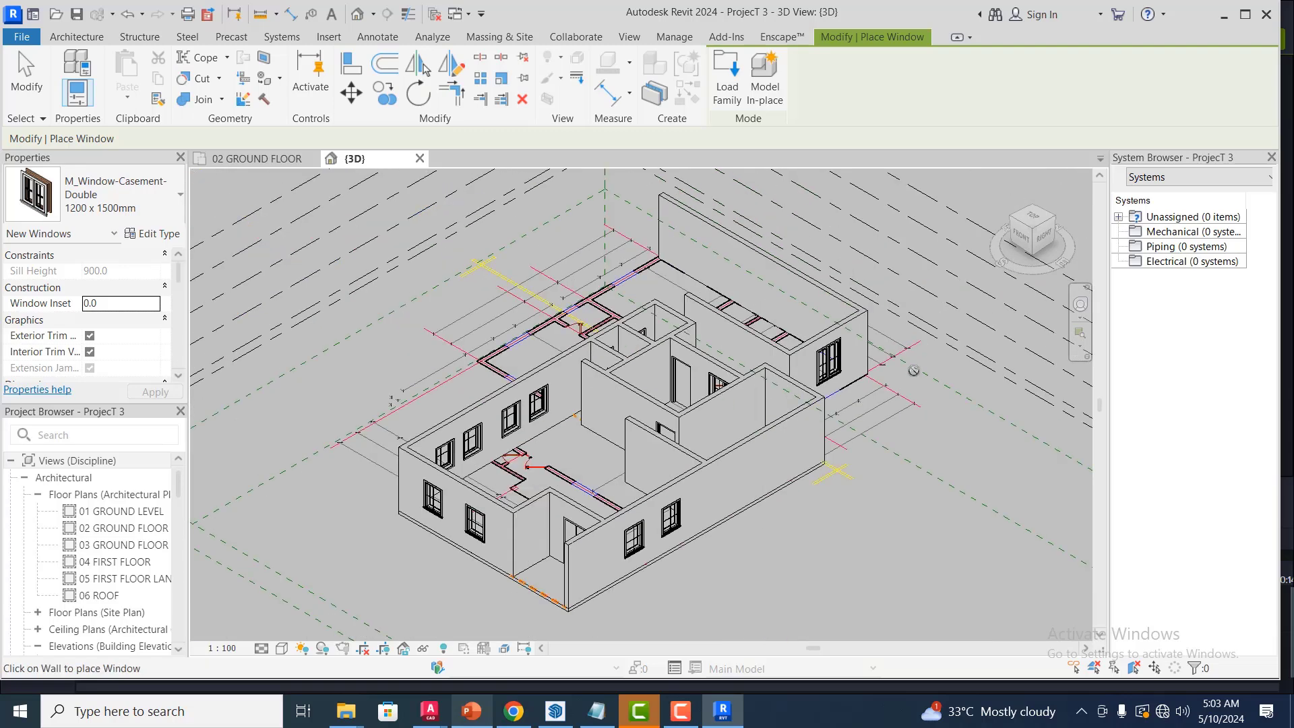
pyautogui.scroll(3, 695, 236)
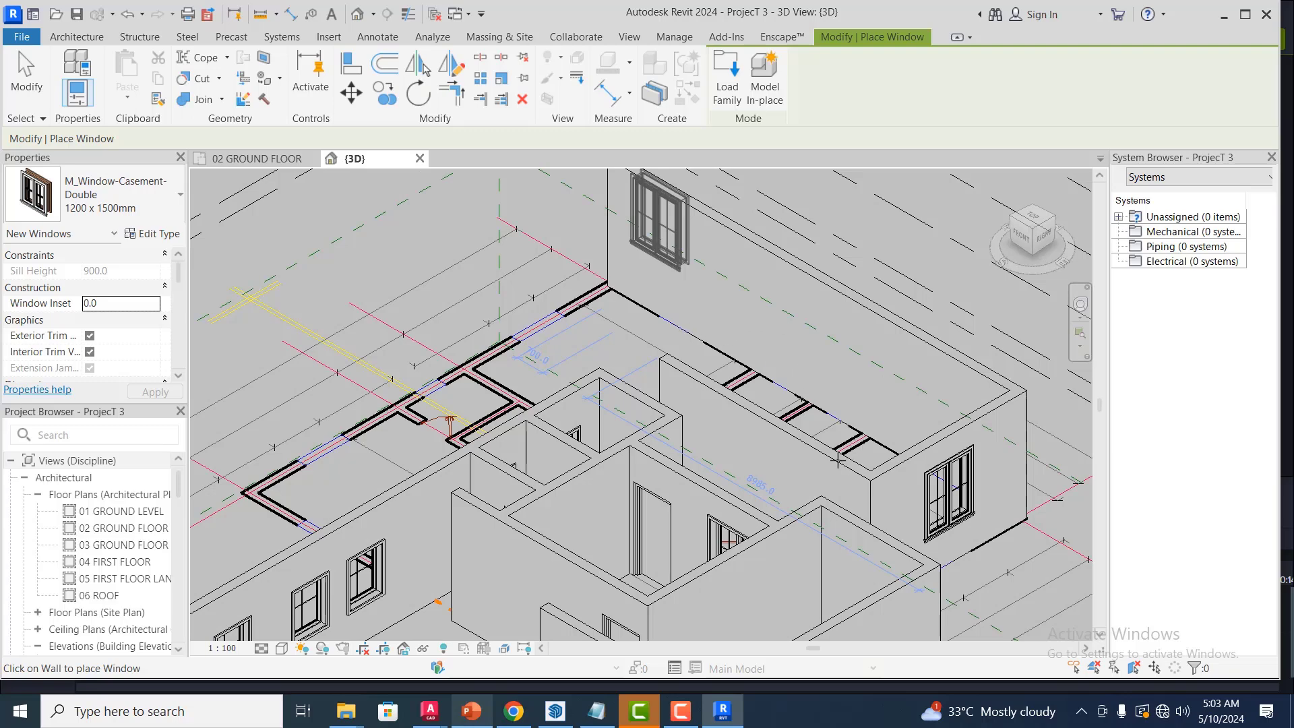
pyautogui.scroll(-5, 397, 174)
# - Return to the 02 GROUND FLOOR plan and end the window placement
pyautogui.click(260, 159)
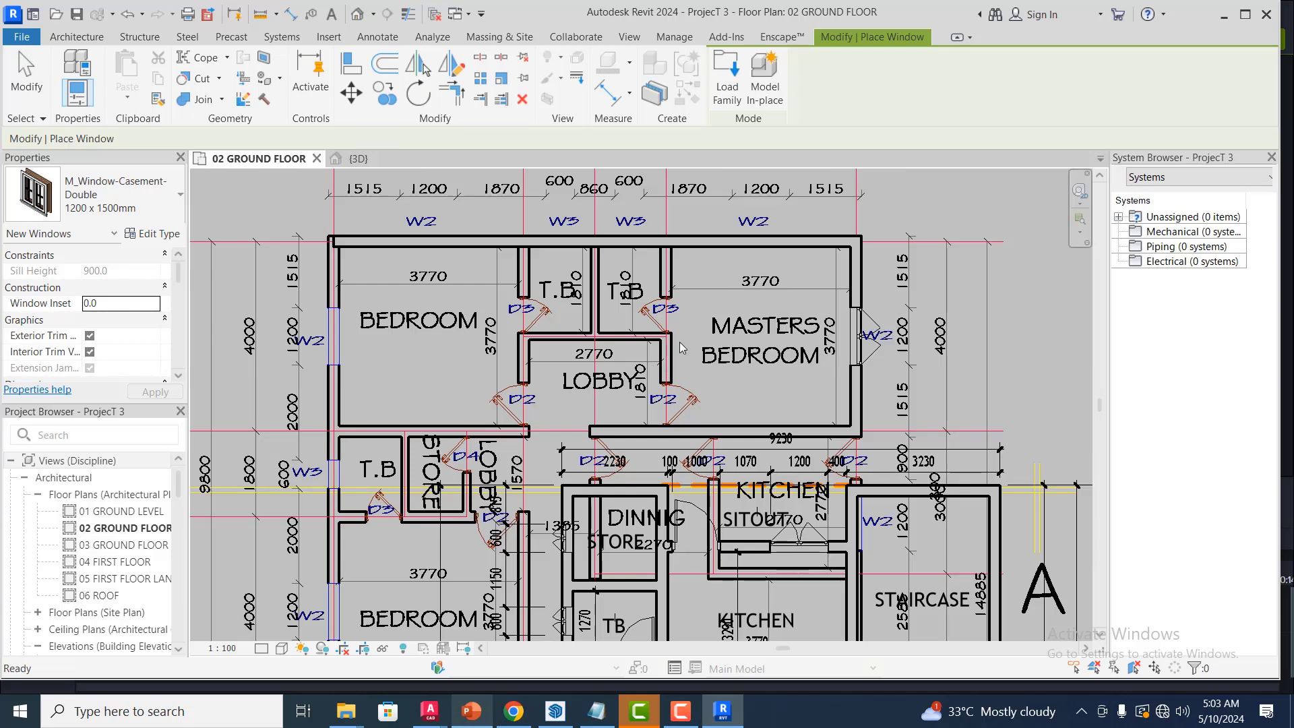
pyautogui.scroll(-4, 627, 303)
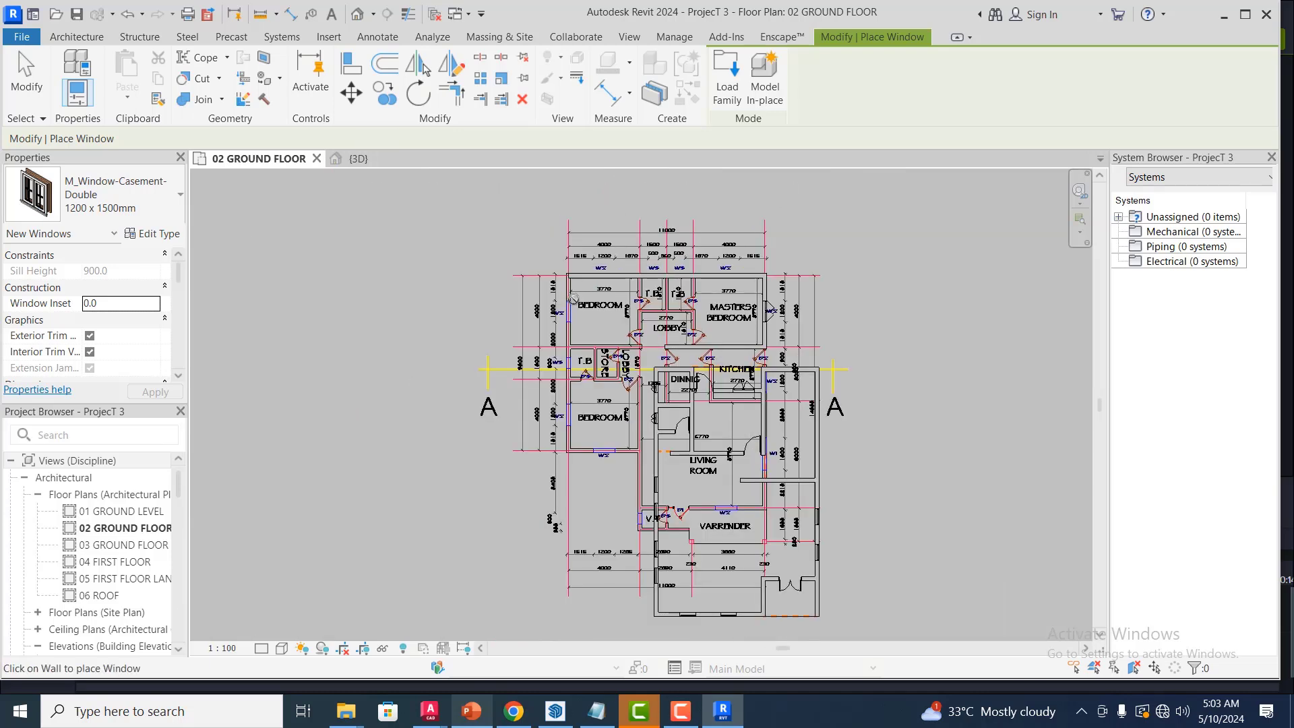
pyautogui.scroll(-1, 604, 375)
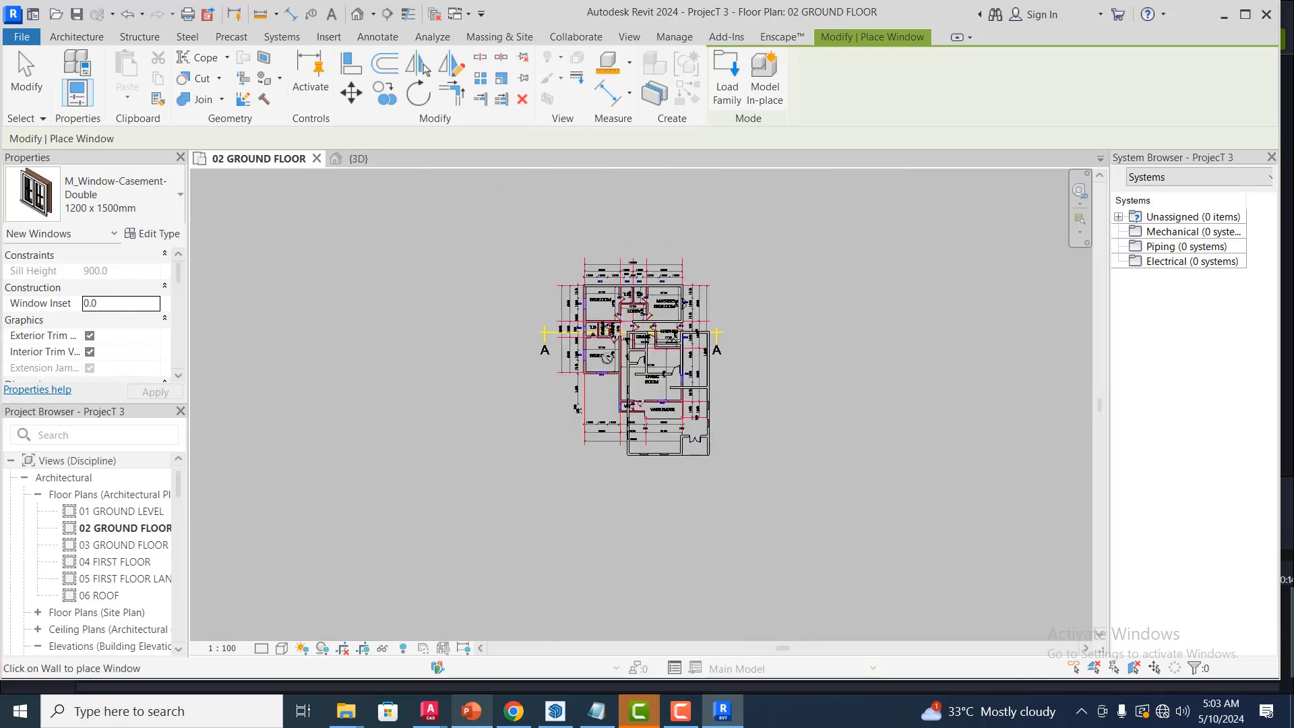
pyautogui.scroll(2, 607, 357)
pyautogui.press('Escape')
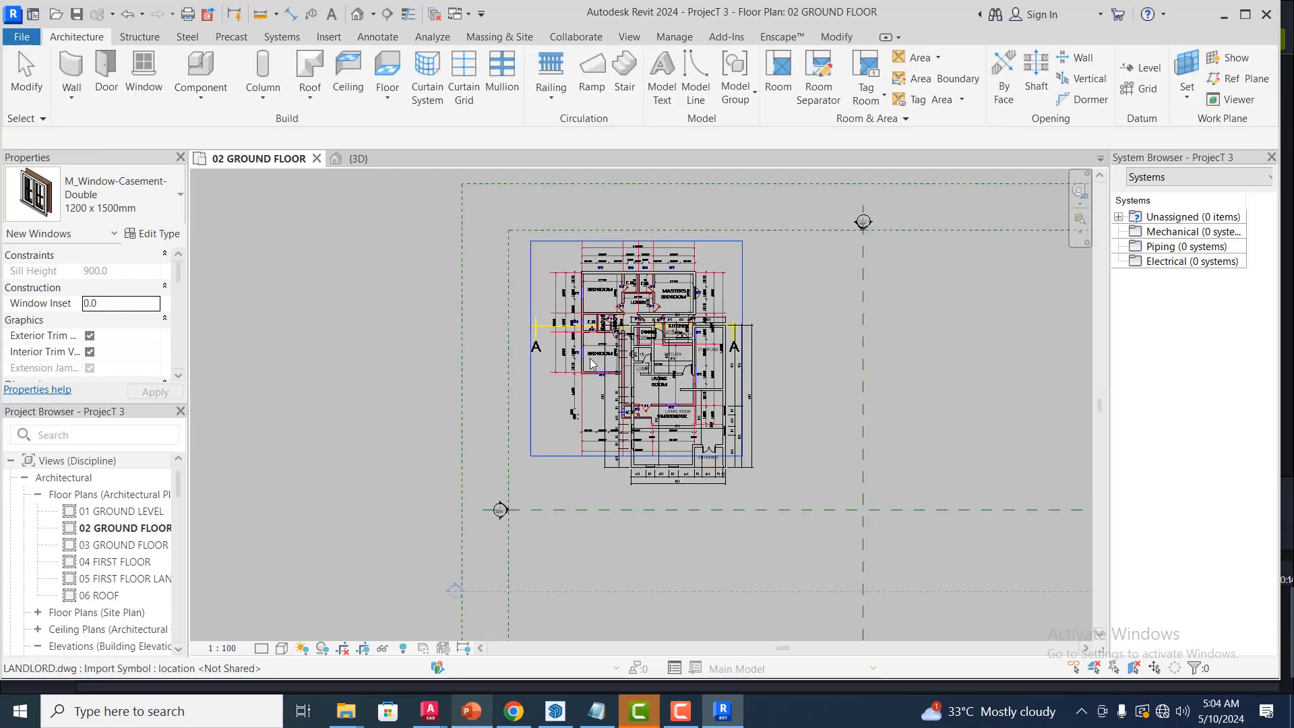
# - Examine the ground floor plan where the imported LANDLORD.dwg drawing overlaps the existing floor plan
pyautogui.scroll(6, 593, 291)
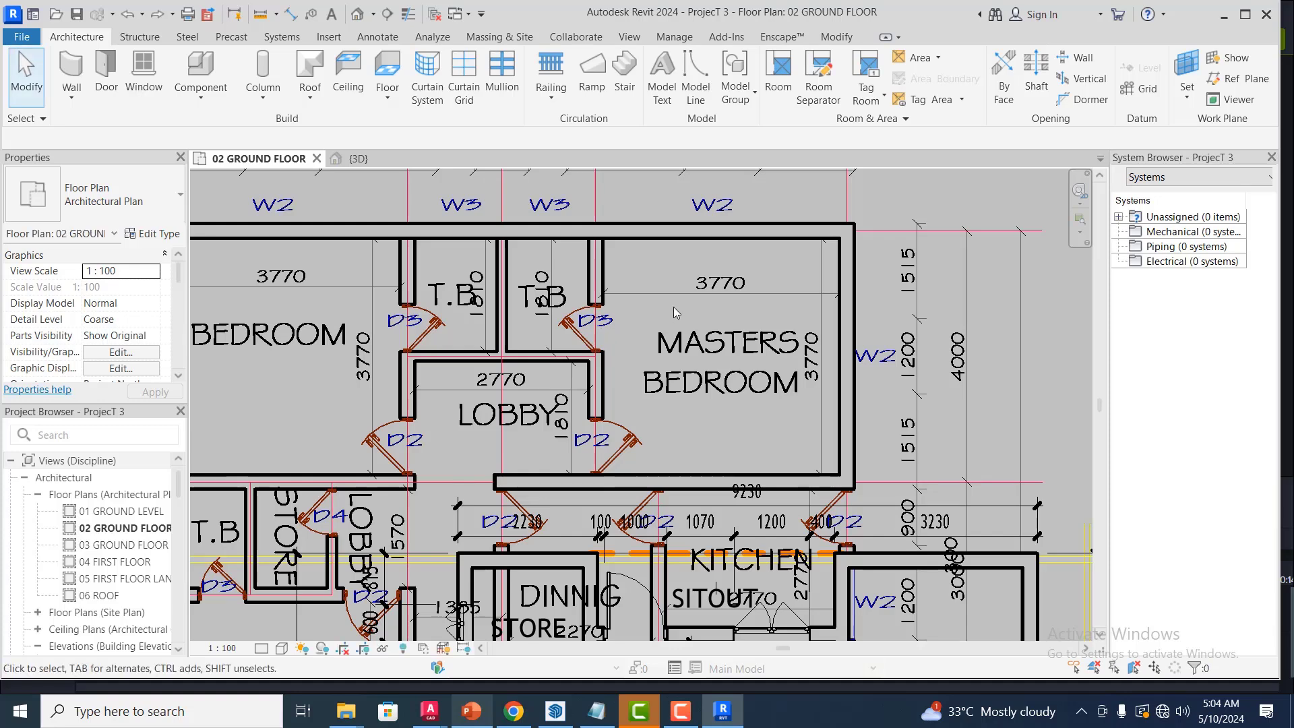
pyautogui.scroll(-4, 695, 314)
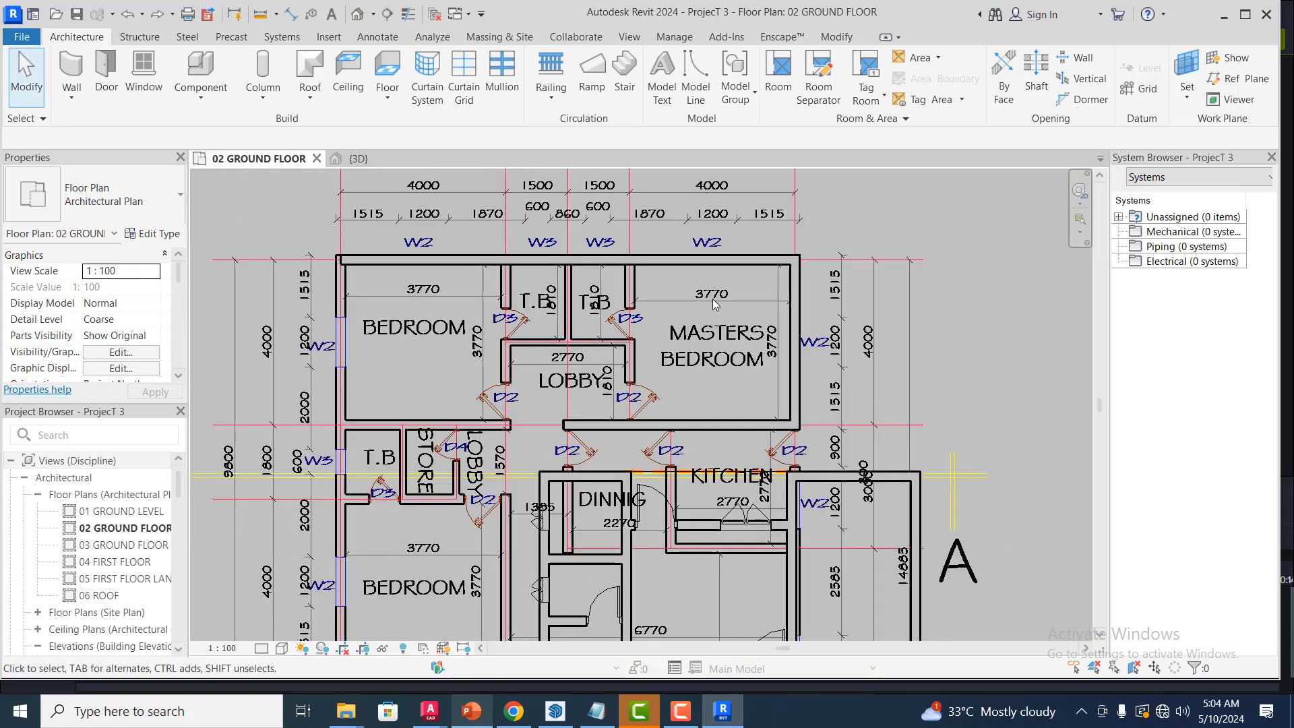
pyautogui.scroll(-4, 737, 279)
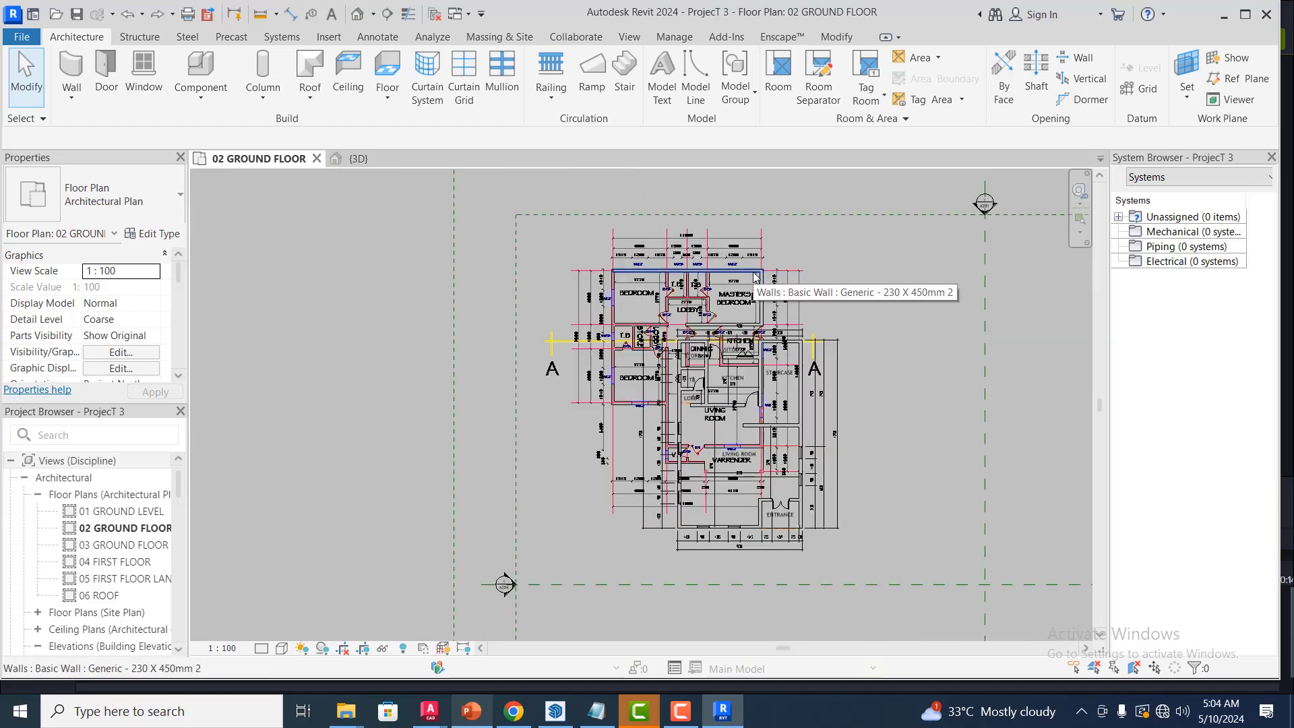
pyautogui.scroll(5, 755, 280)
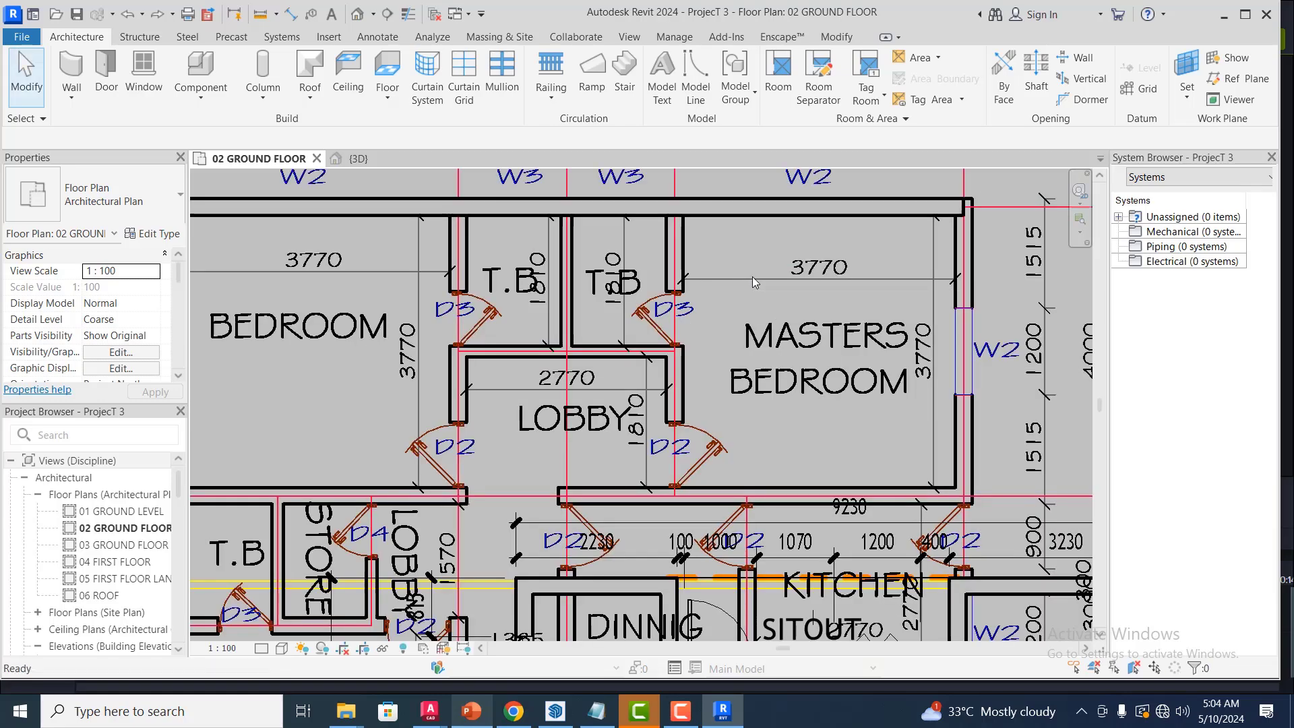
pyautogui.scroll(-1, 752, 277)
pyautogui.scroll(-1, 753, 279)
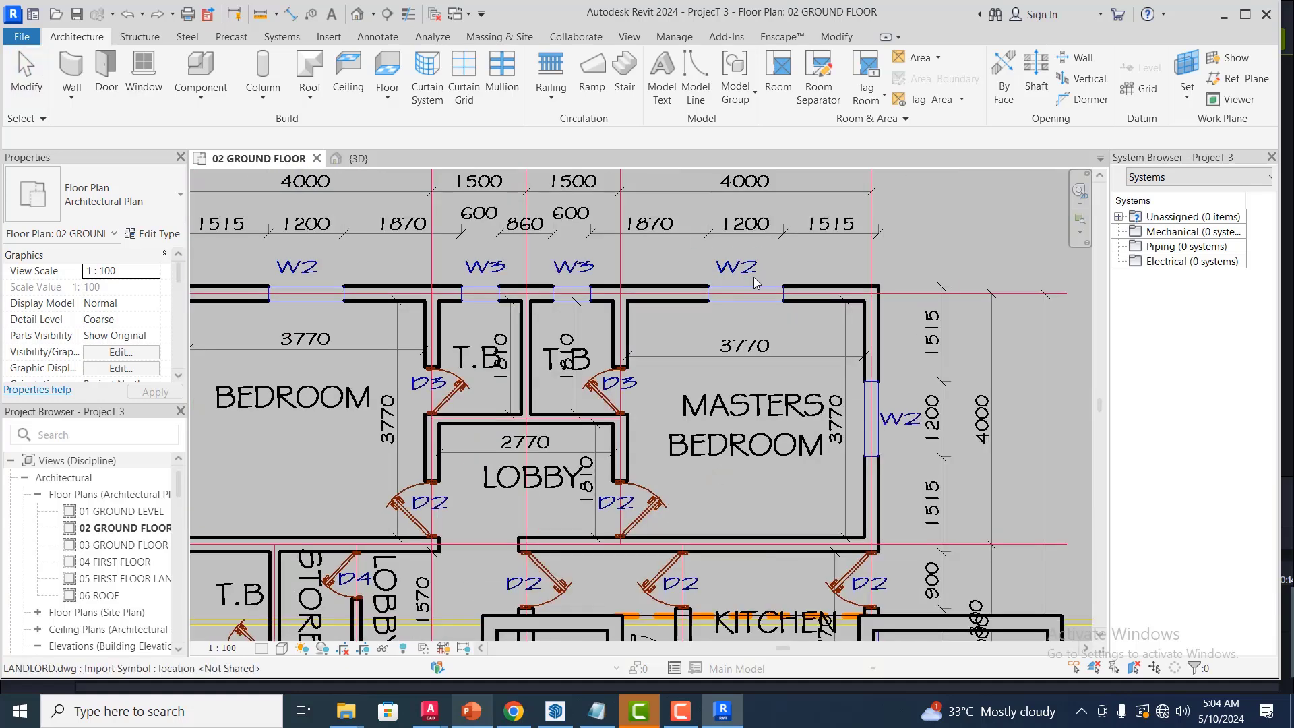
pyautogui.scroll(-4, 755, 281)
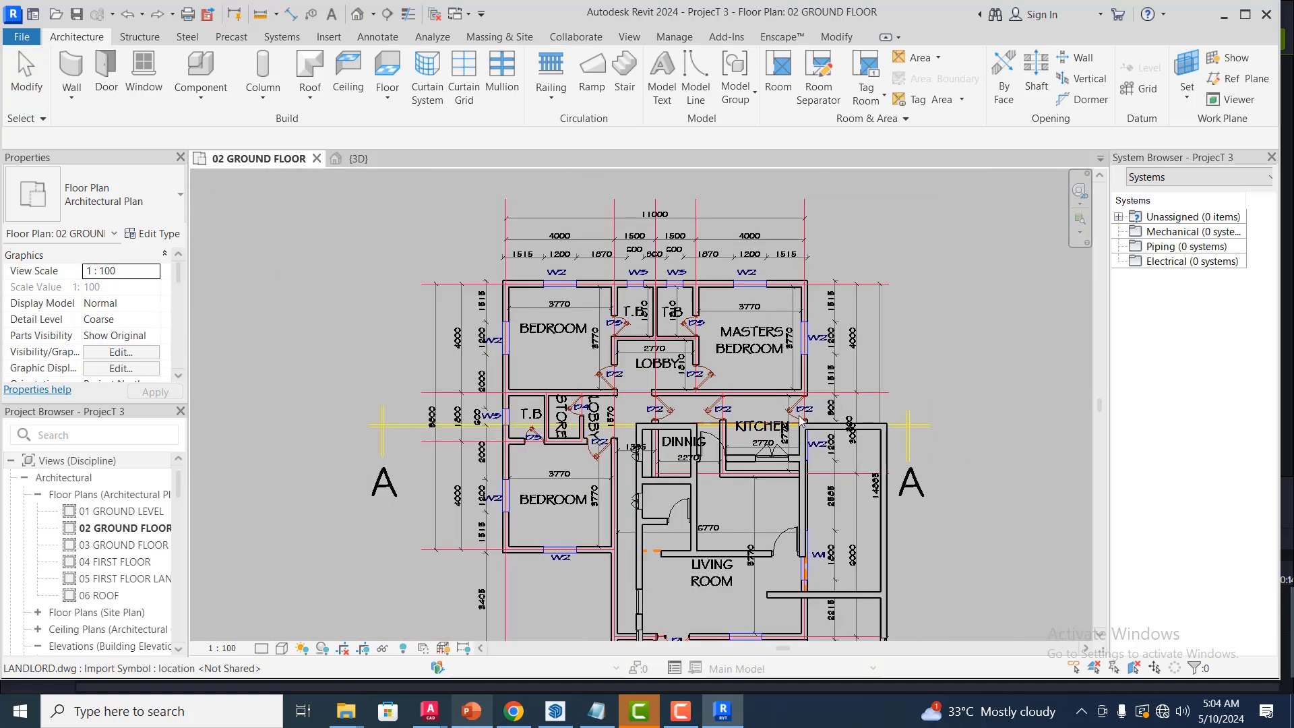
pyautogui.scroll(-2, 695, 325)
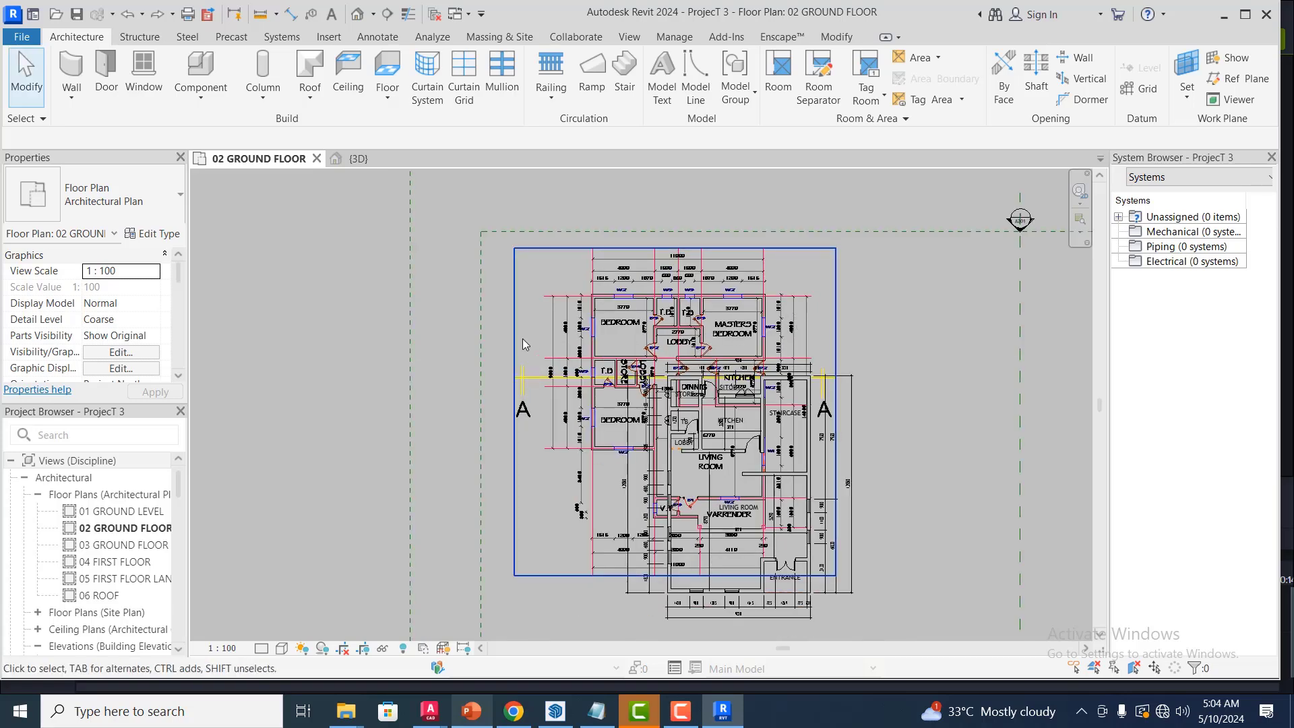
pyautogui.scroll(-3, 526, 339)
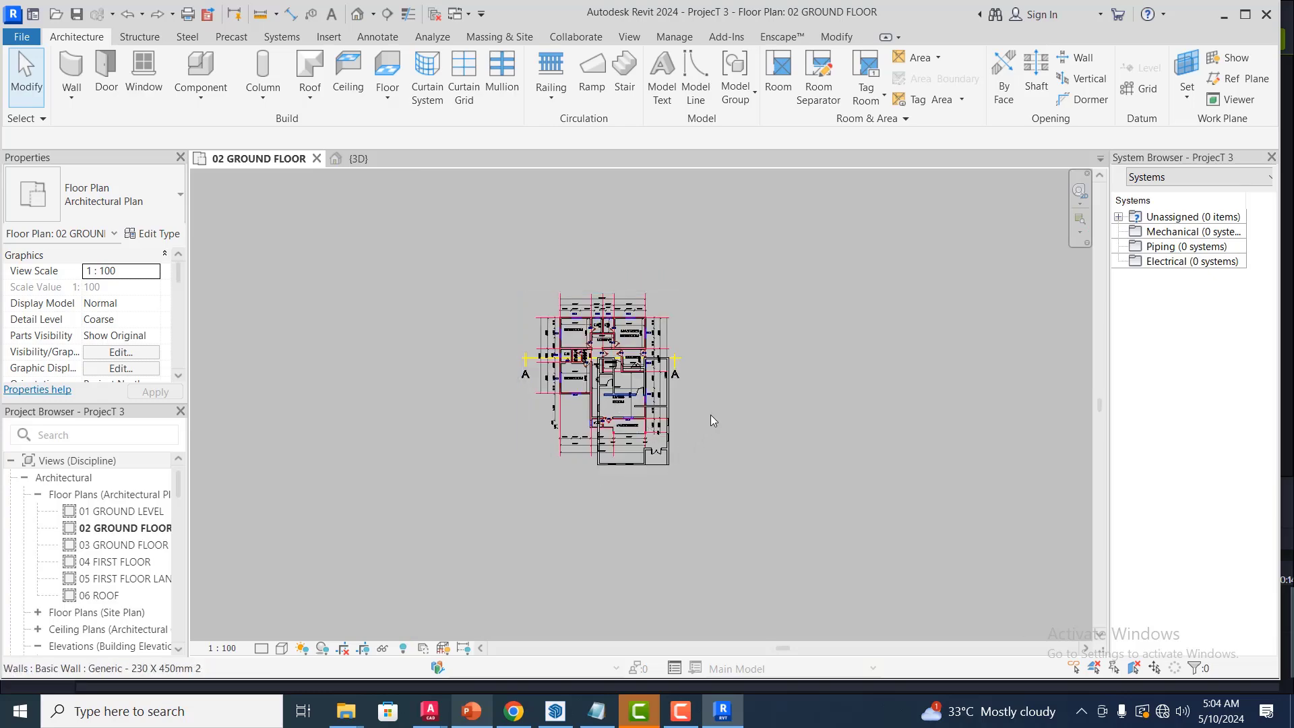
pyautogui.scroll(1, 710, 414)
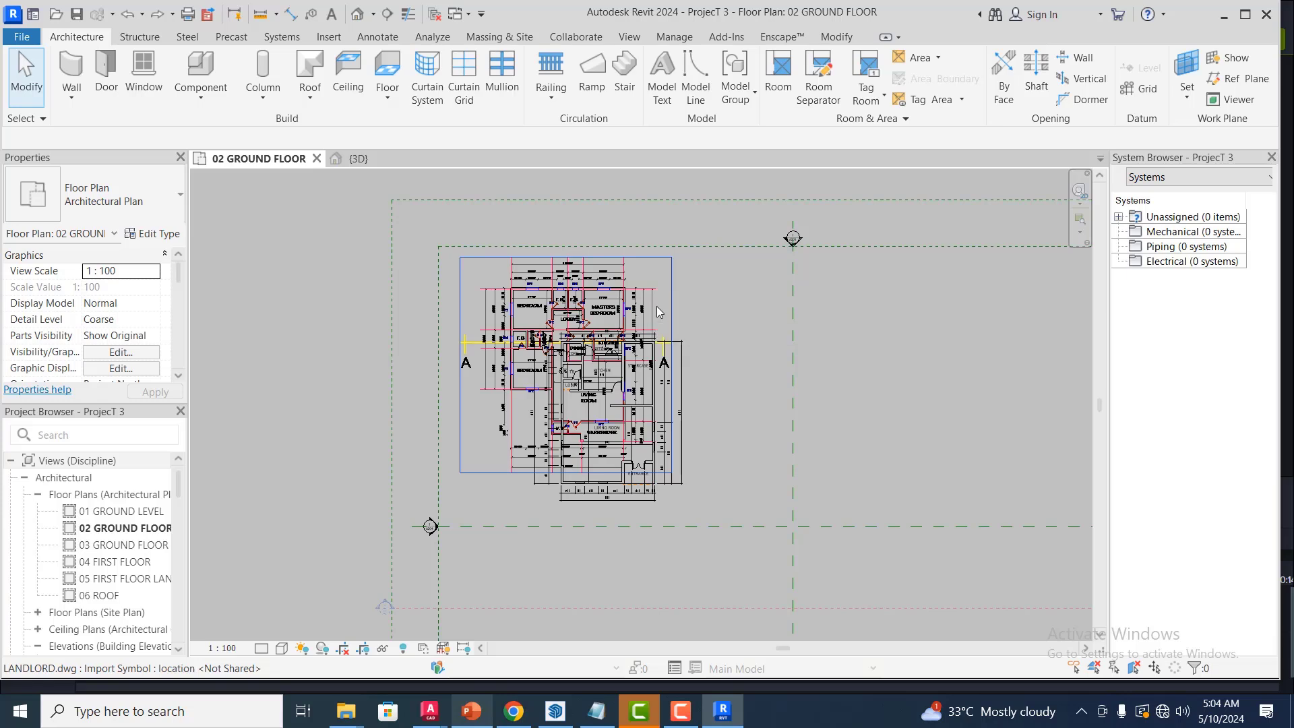
# - Toggle the pin on the imported LANDLORD.dwg drawing and try to move it clear of the existing floor plan
pyautogui.click(668, 315)
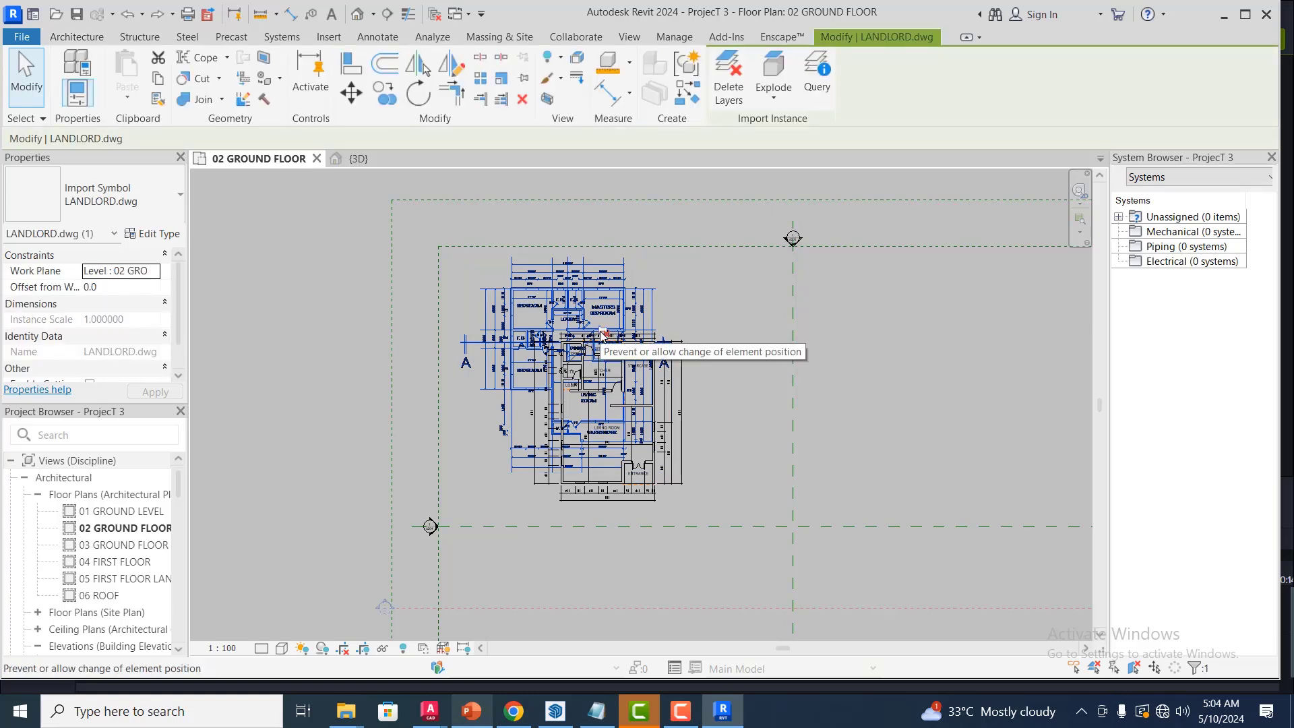
pyautogui.click(604, 333)
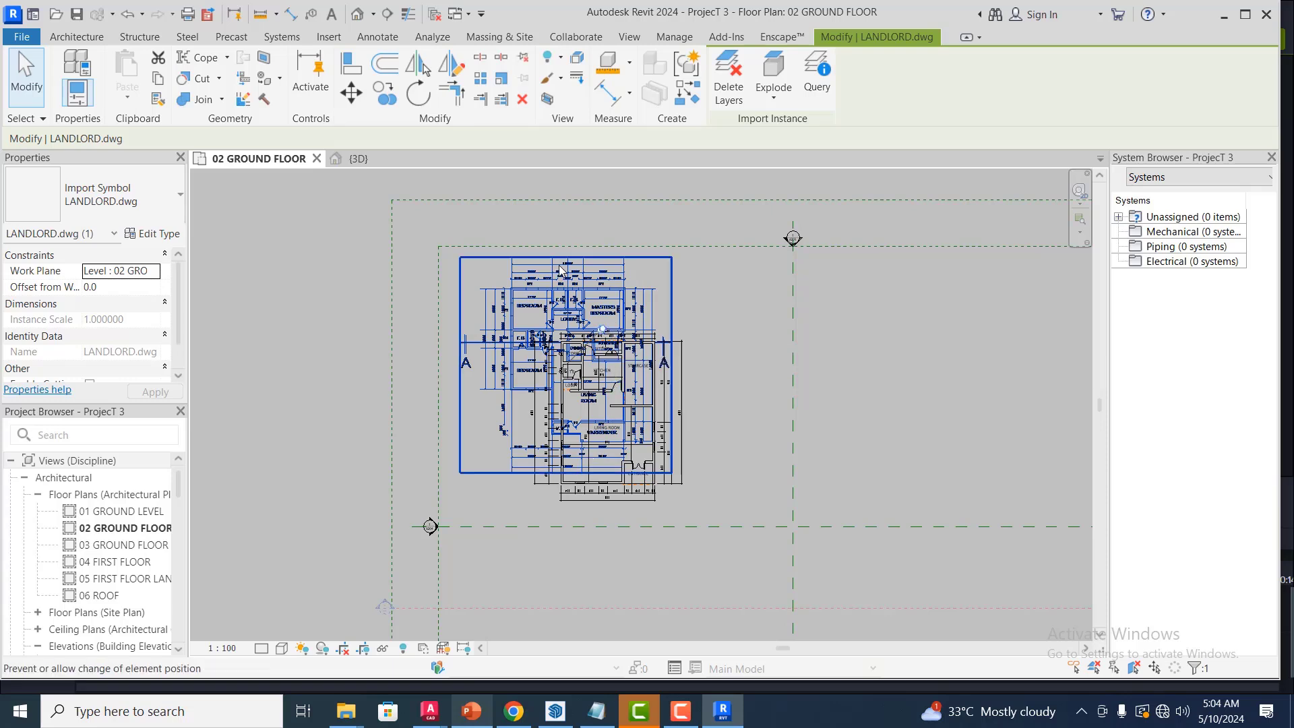
pyautogui.click(352, 94)
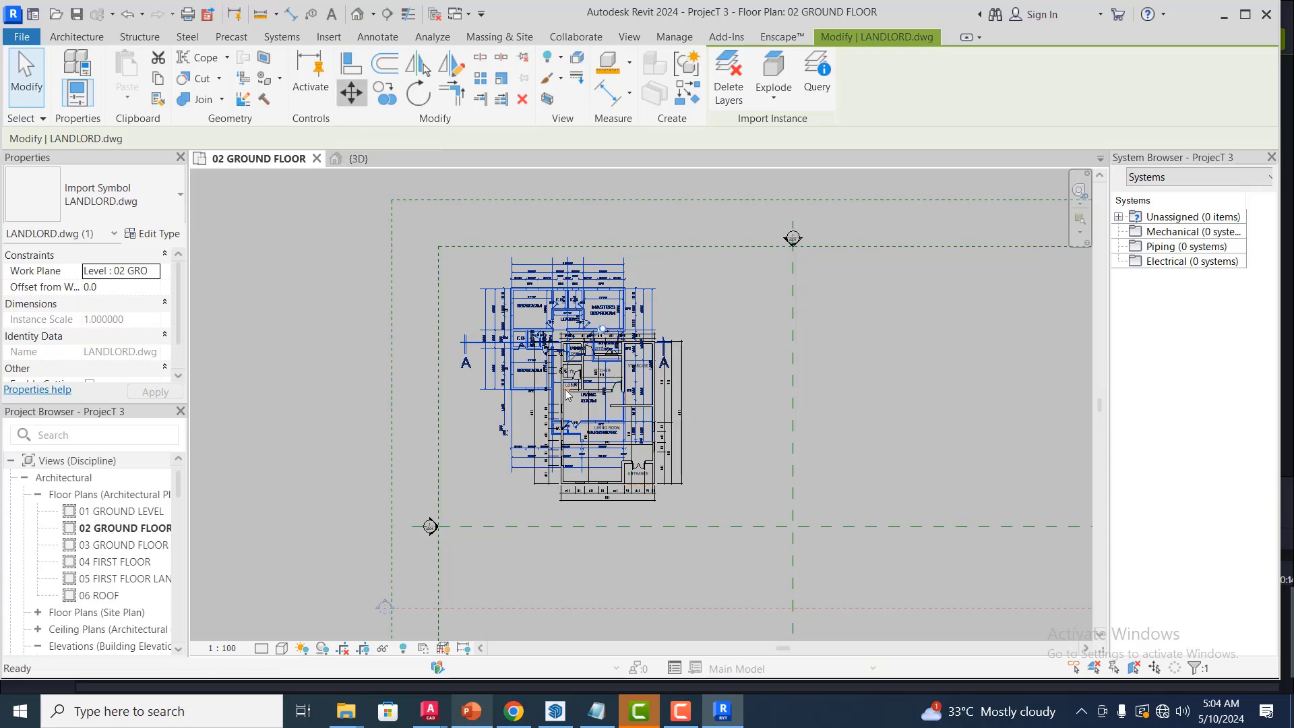
pyautogui.click(515, 466)
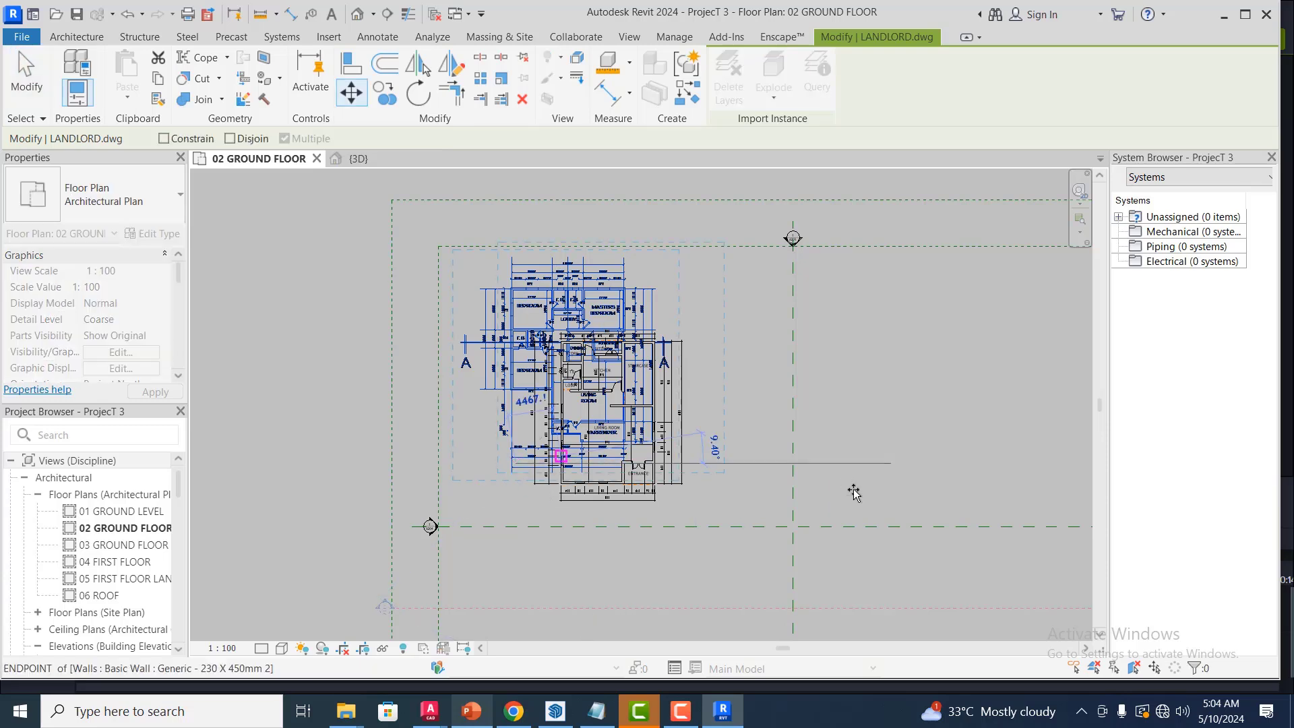
pyautogui.click(904, 538)
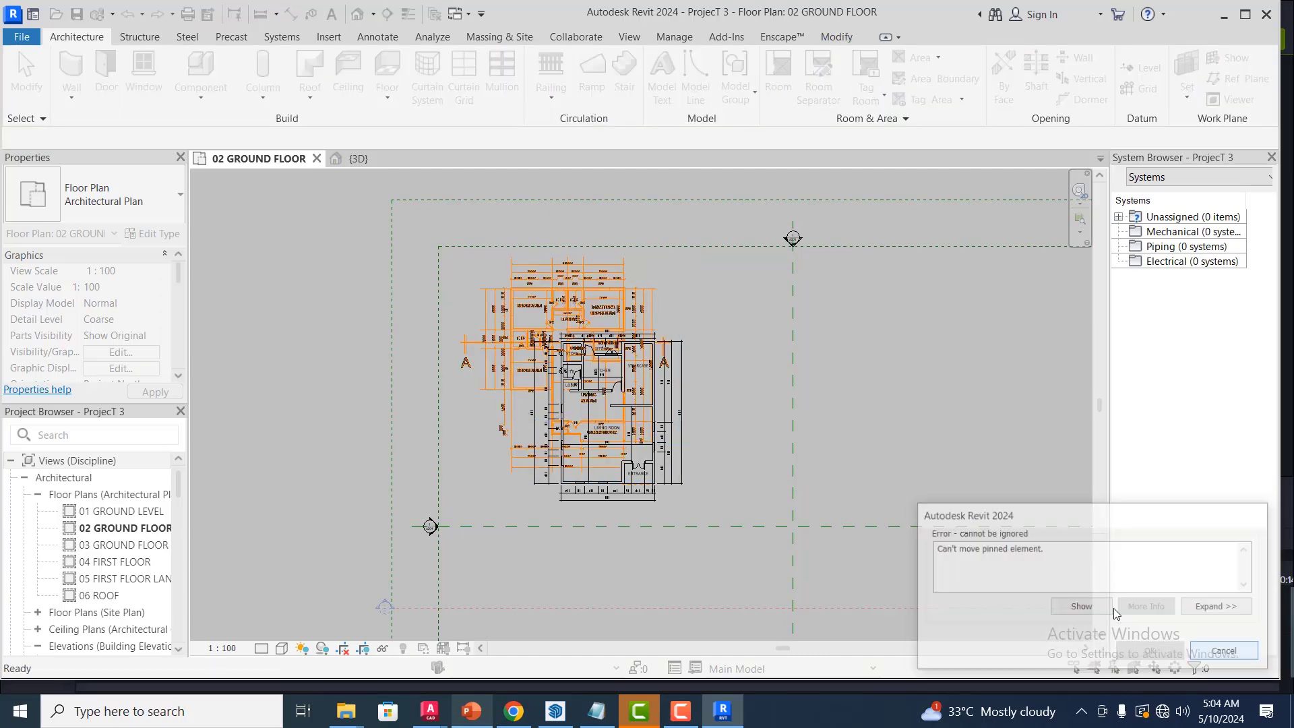
pyautogui.click(1226, 652)
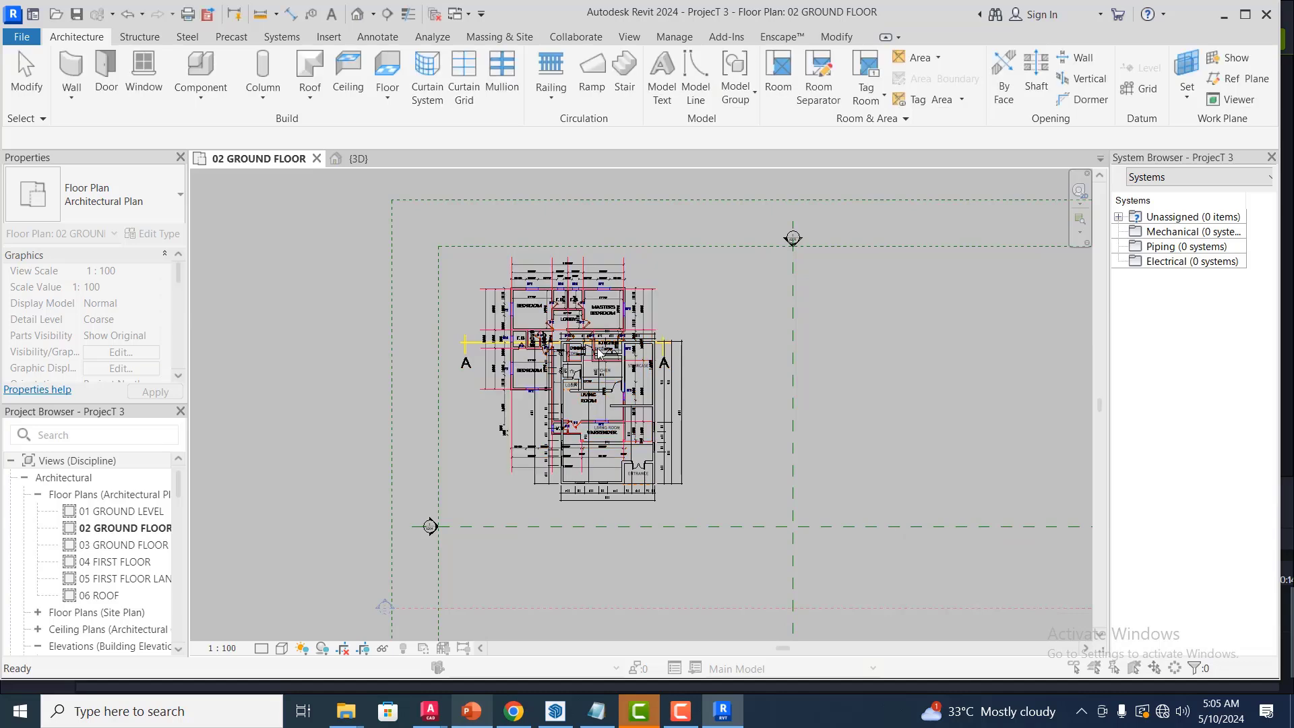
pyautogui.scroll(2, 605, 345)
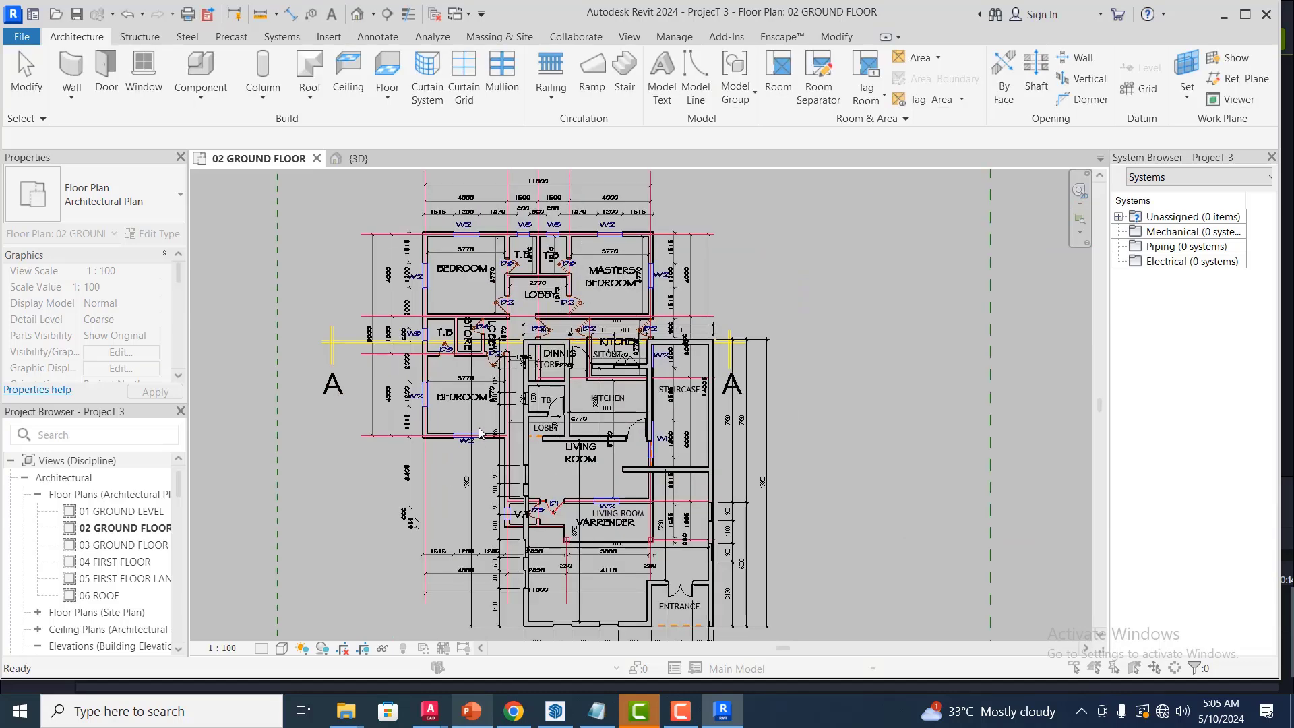
pyautogui.click(478, 429)
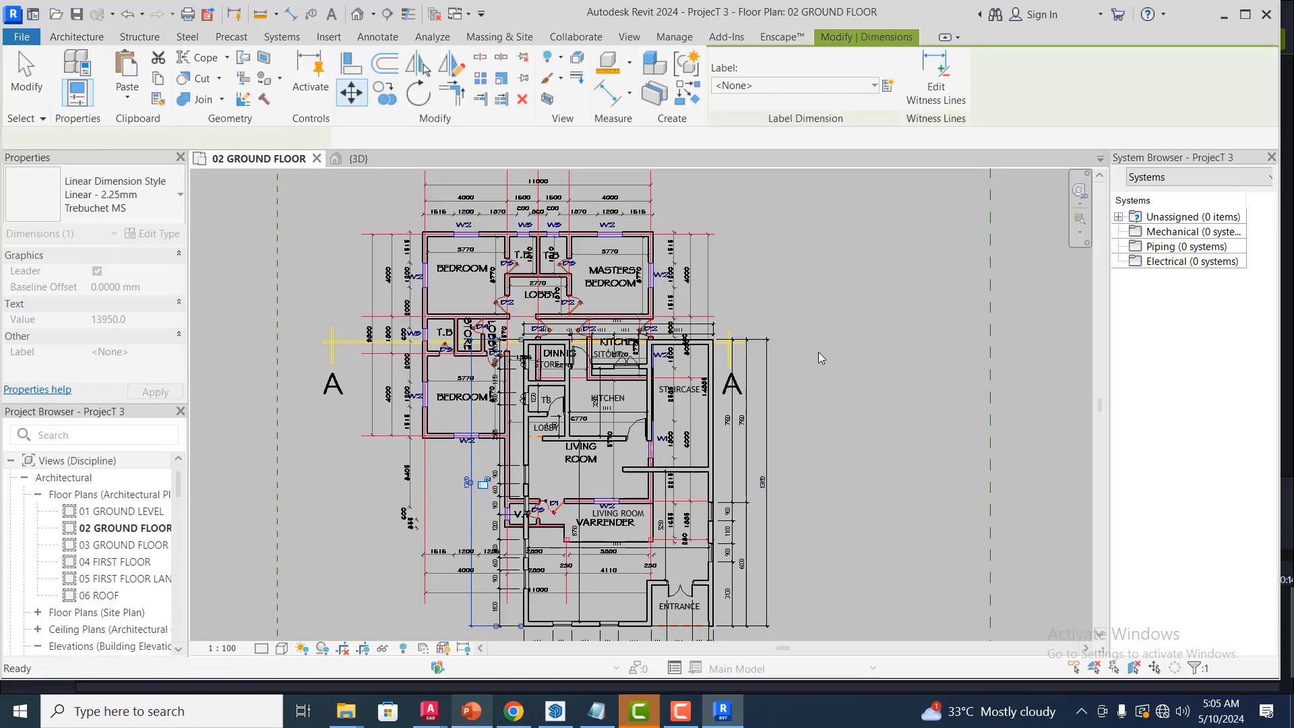
pyautogui.scroll(-3, 637, 328)
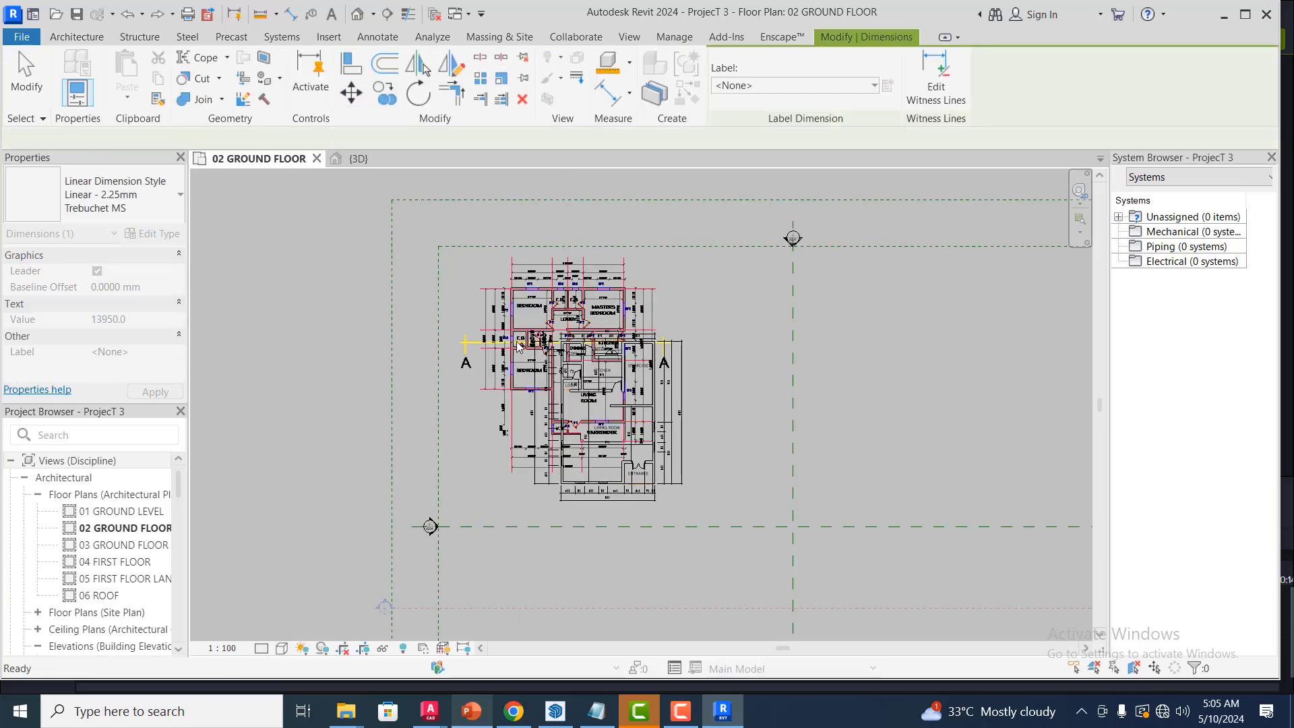
pyautogui.press('Escape')
pyautogui.click(571, 364)
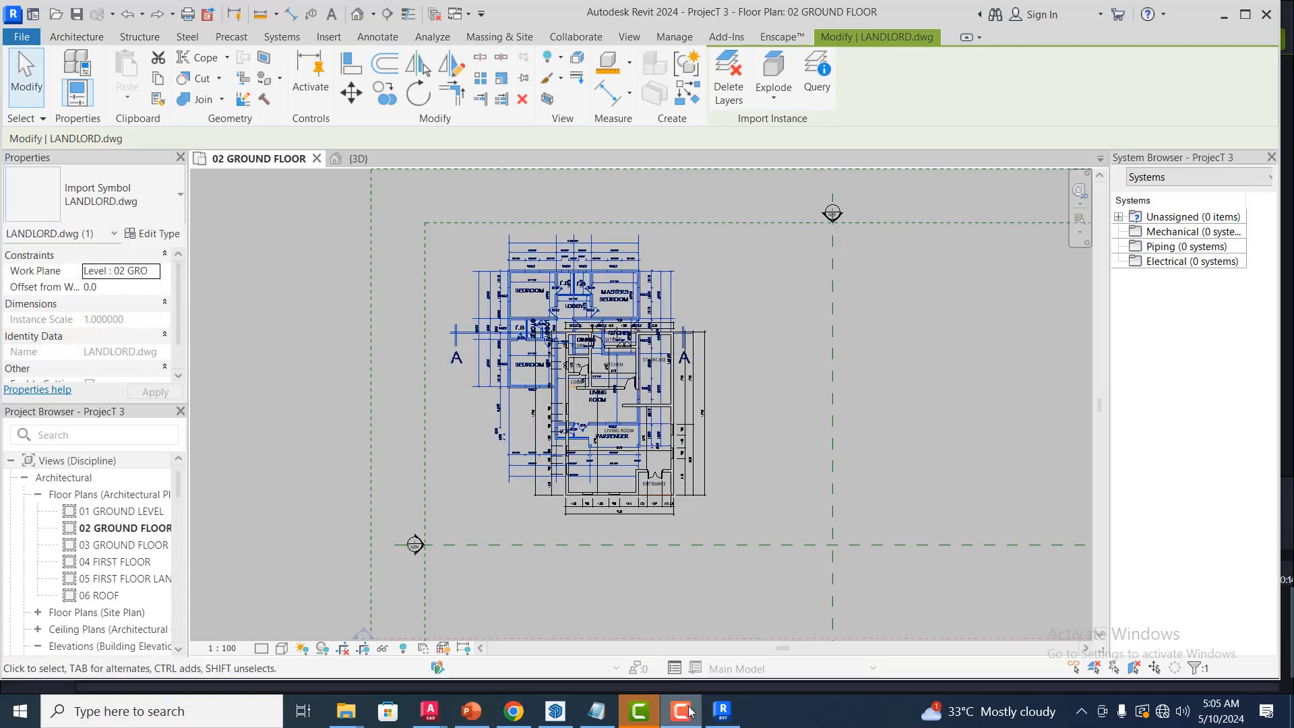
pyautogui.click(507, 197)
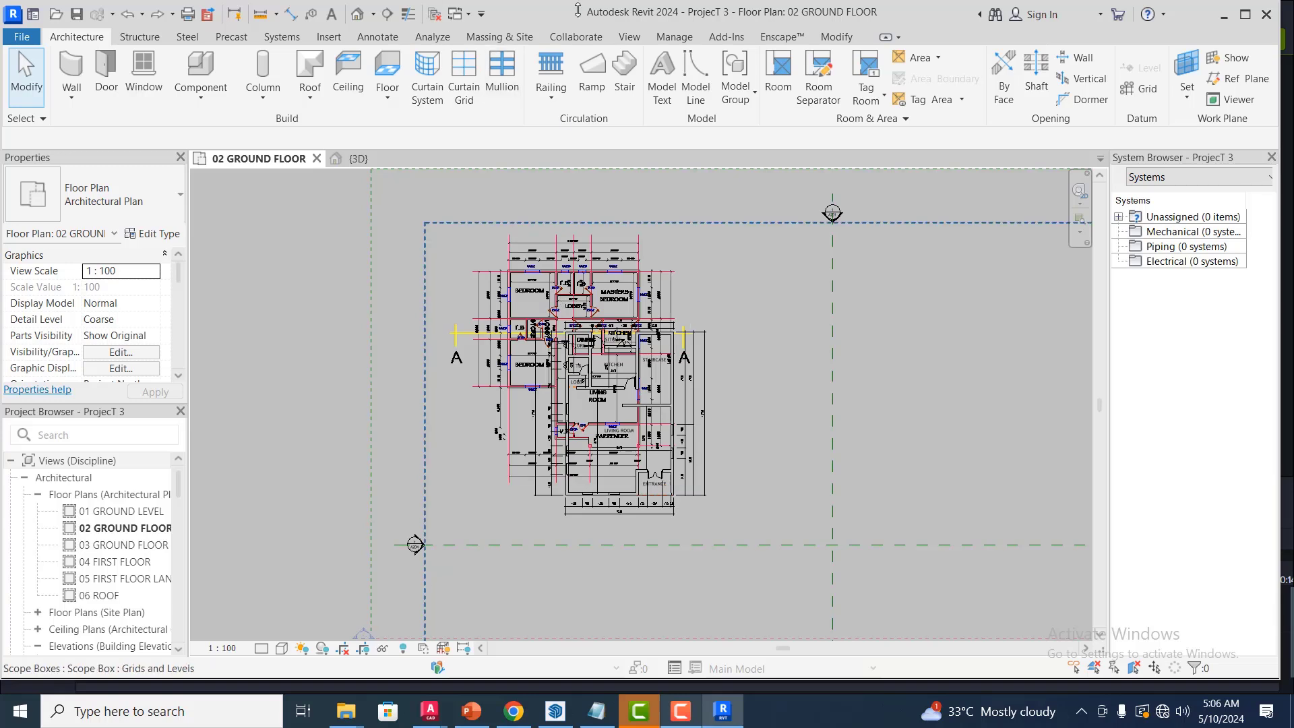
# - Move the imported LANDLORD.dwg drawing about 39500 mm to the right and slightly down, clear of the existing floor plan, and deselect it
pyautogui.click(838, 37)
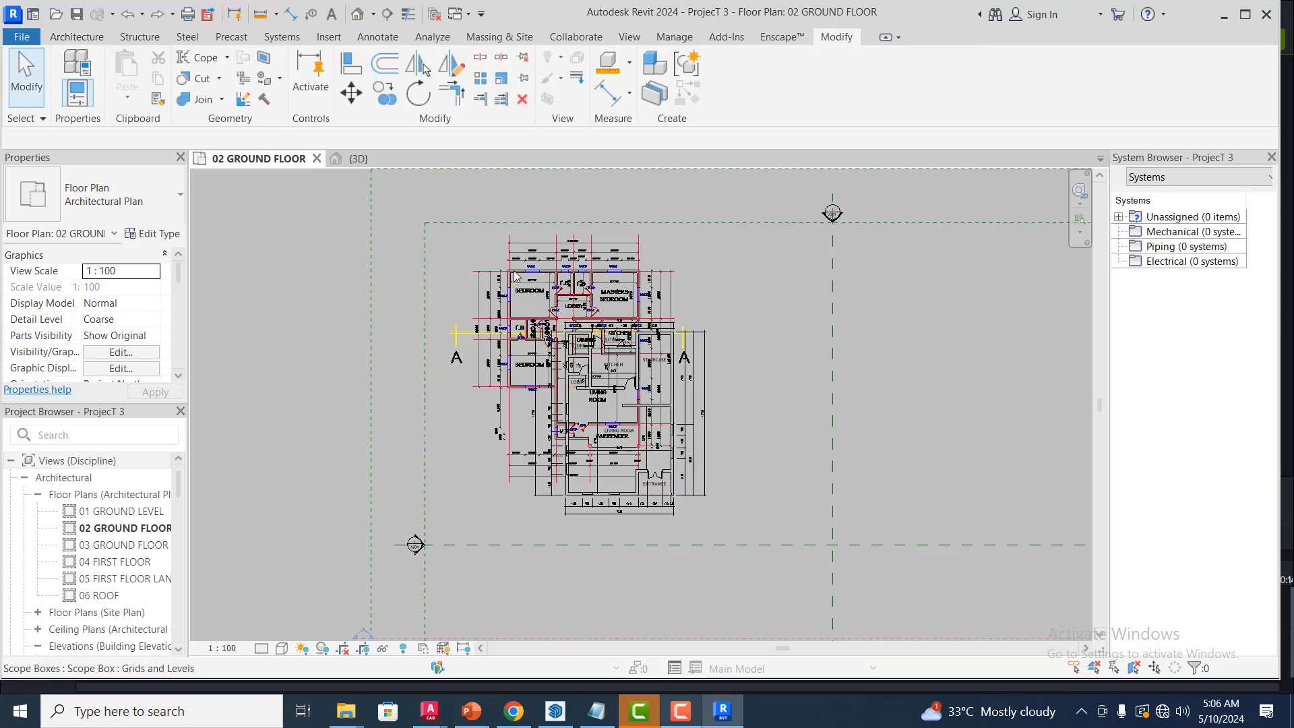
pyautogui.click(503, 322)
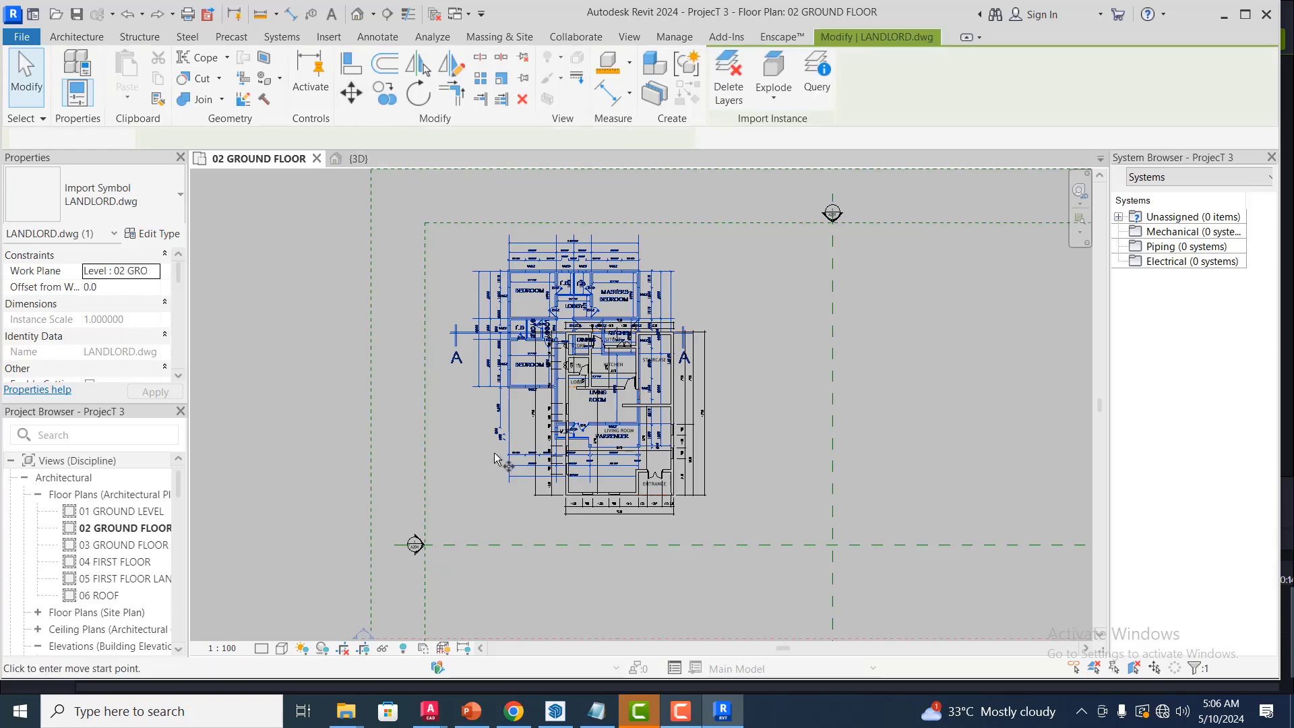
pyautogui.press('m')
pyautogui.press('v')
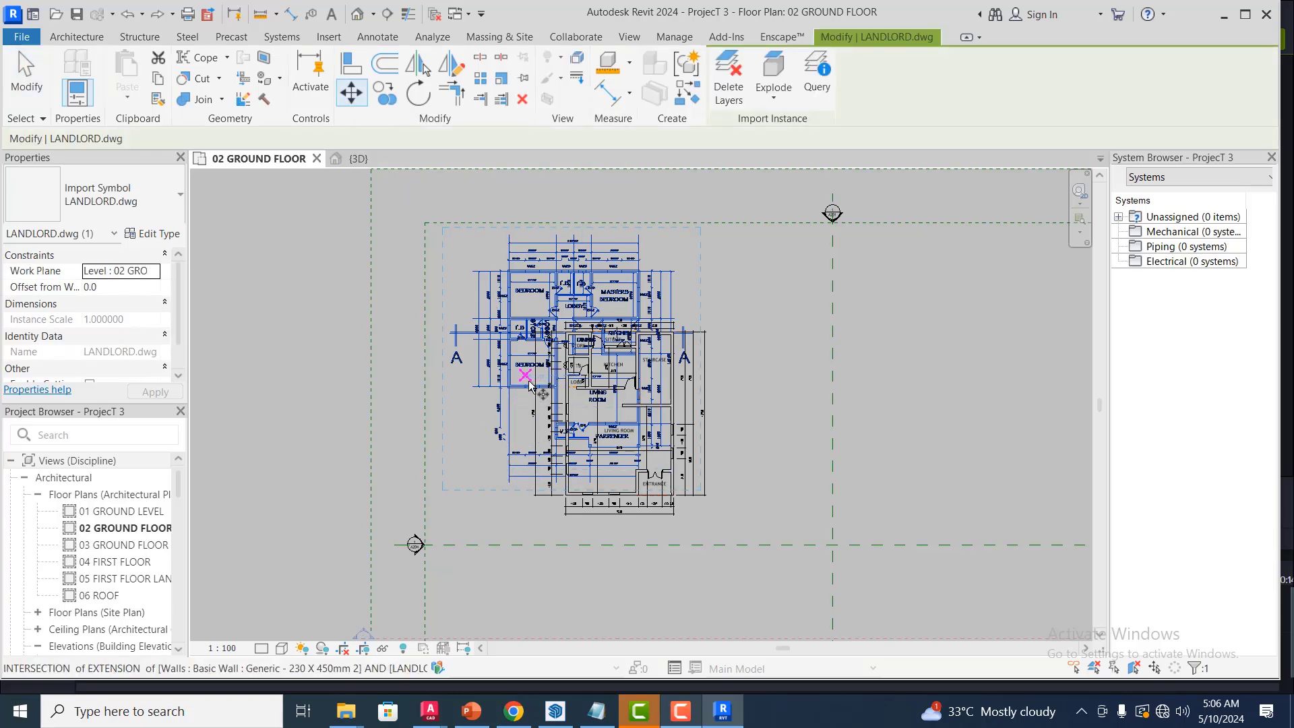
pyautogui.click(526, 374)
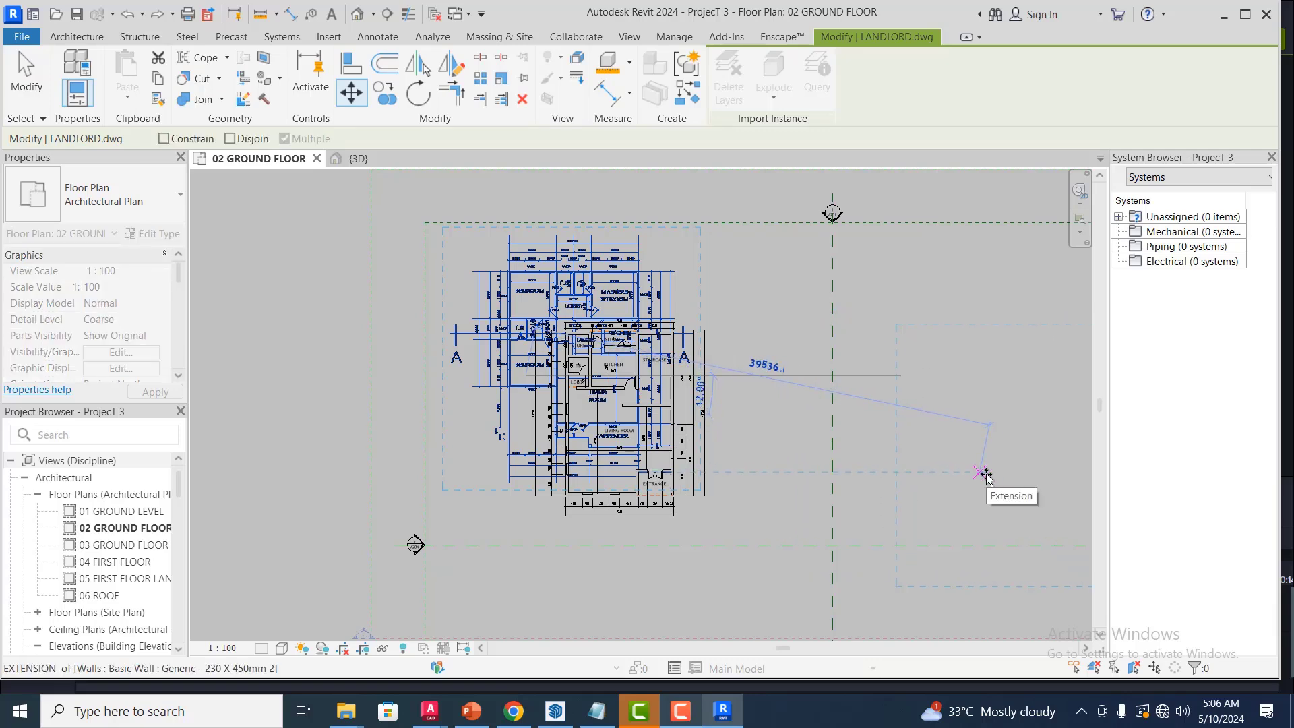
pyautogui.click(984, 474)
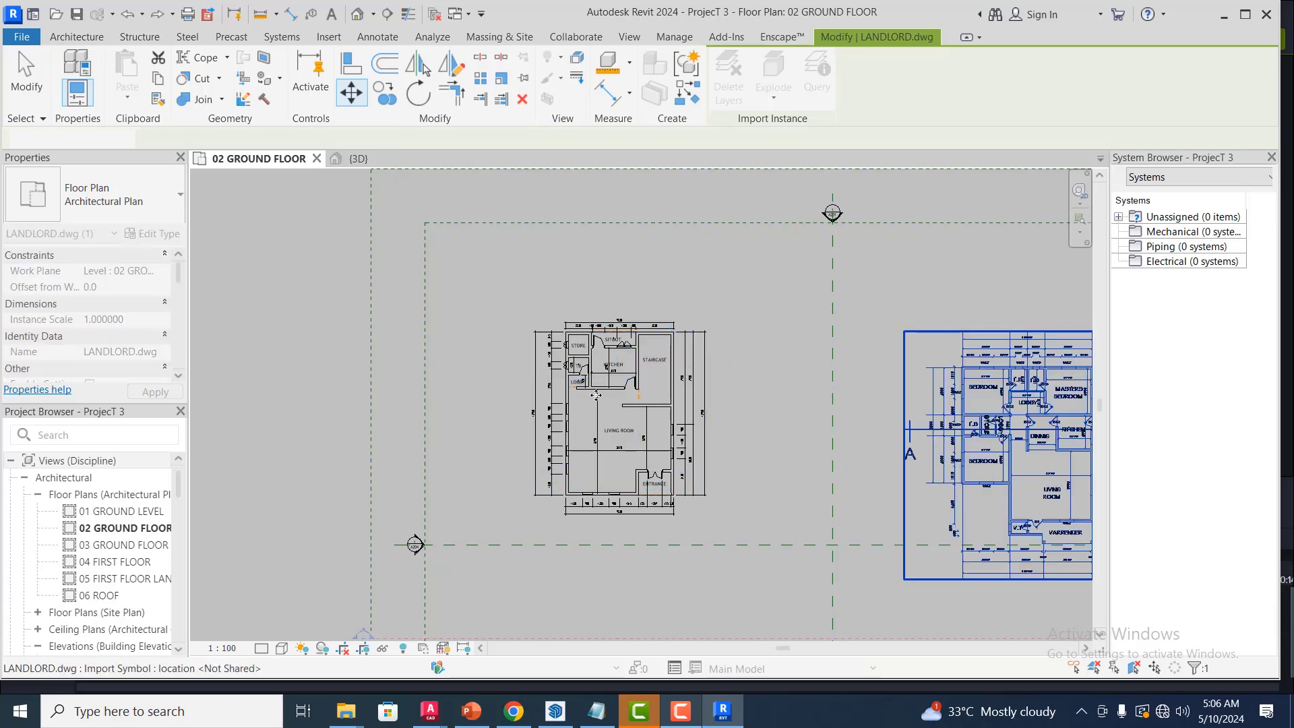
pyautogui.scroll(-2, 774, 470)
pyautogui.scroll(3, 577, 392)
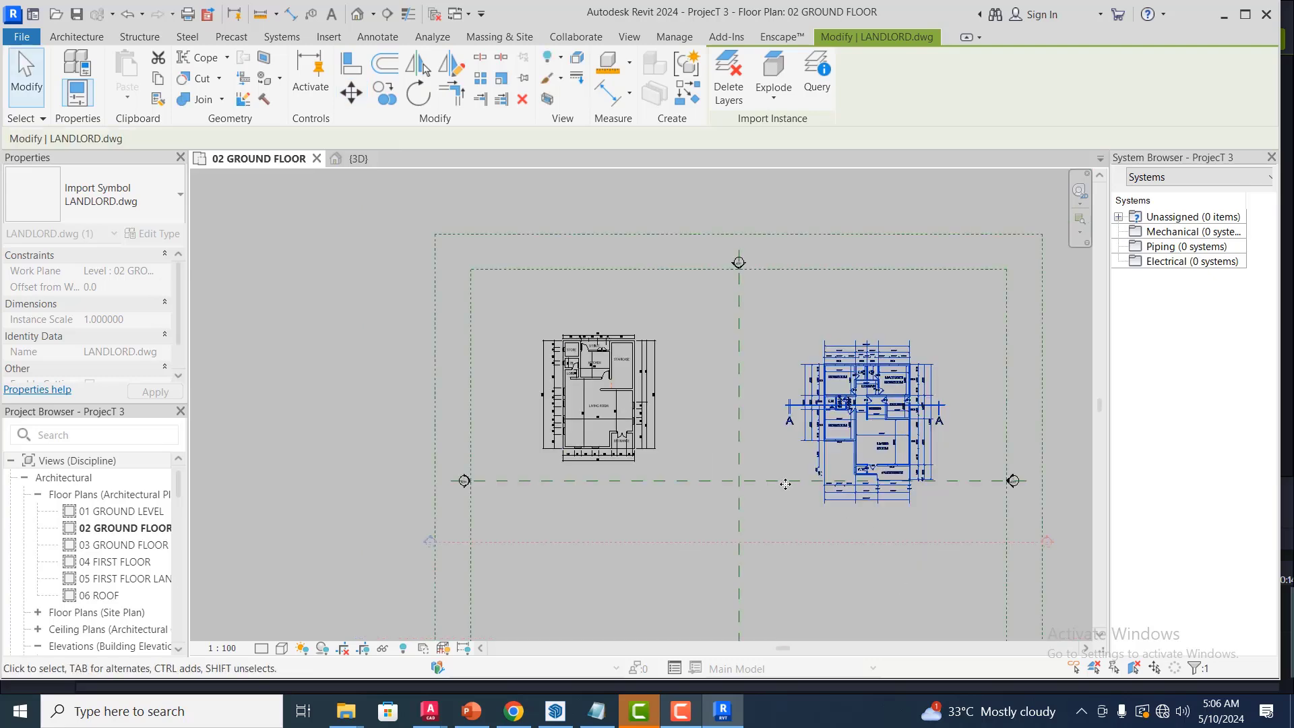
pyautogui.scroll(-2, 577, 392)
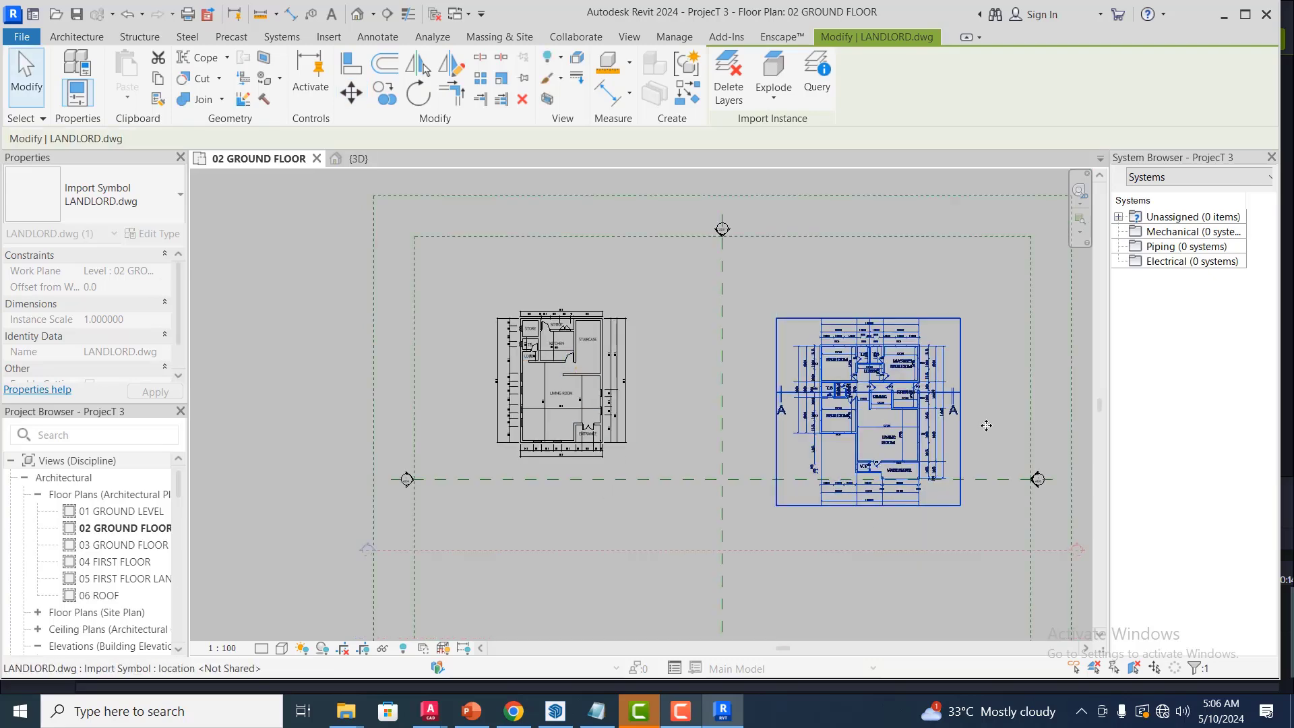
pyautogui.scroll(2, 982, 425)
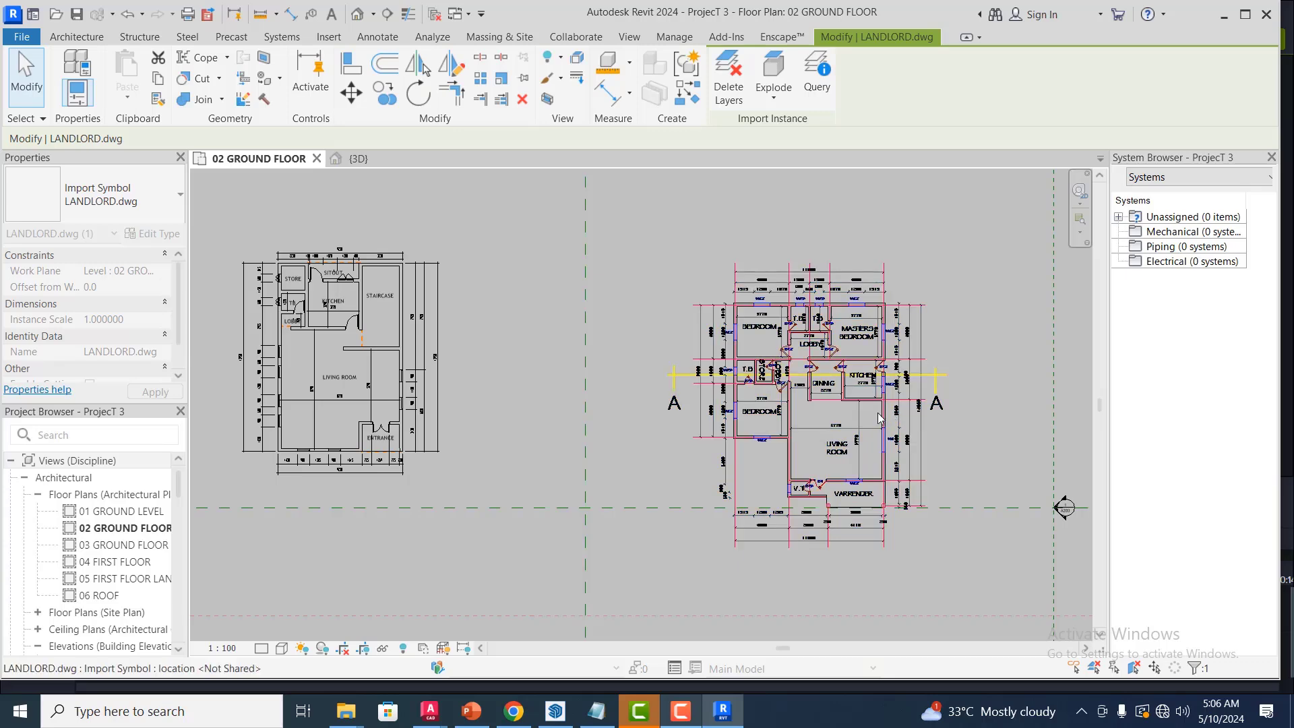
pyautogui.scroll(1, 984, 420)
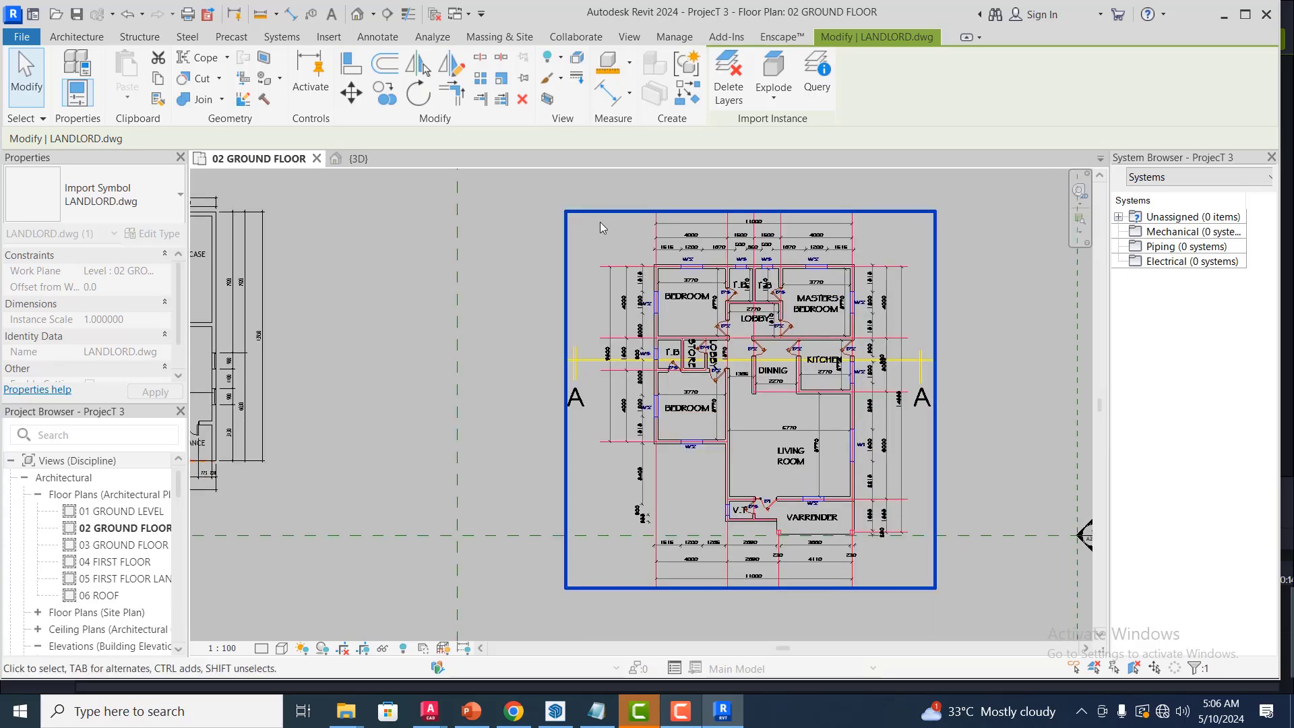
pyautogui.scroll(1, 600, 222)
pyautogui.click(621, 215)
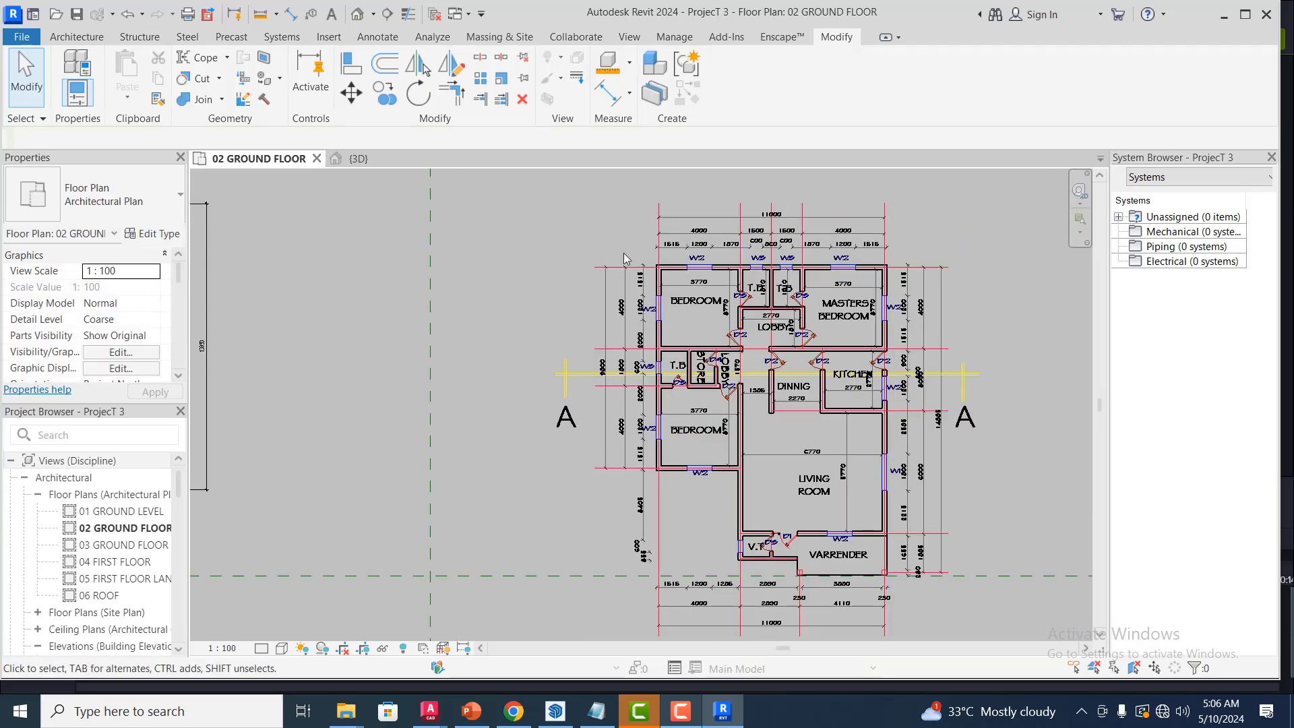
# - Draw an 11000 mm Generic - 230 X 450mm 2 wall along the LANDLORD.dwg plan's upper edge, from the bedroom corner to the masters bedroom corner
pyautogui.click(81, 39)
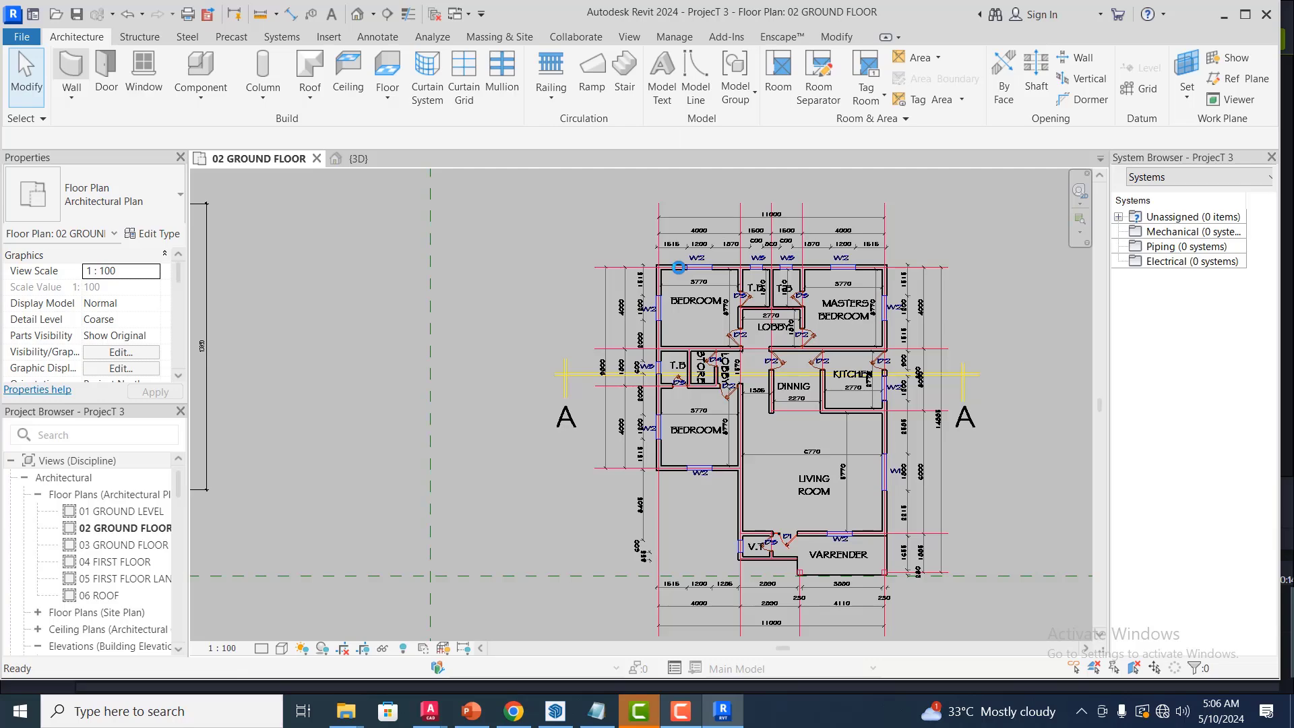
pyautogui.press('w')
pyautogui.press('a')
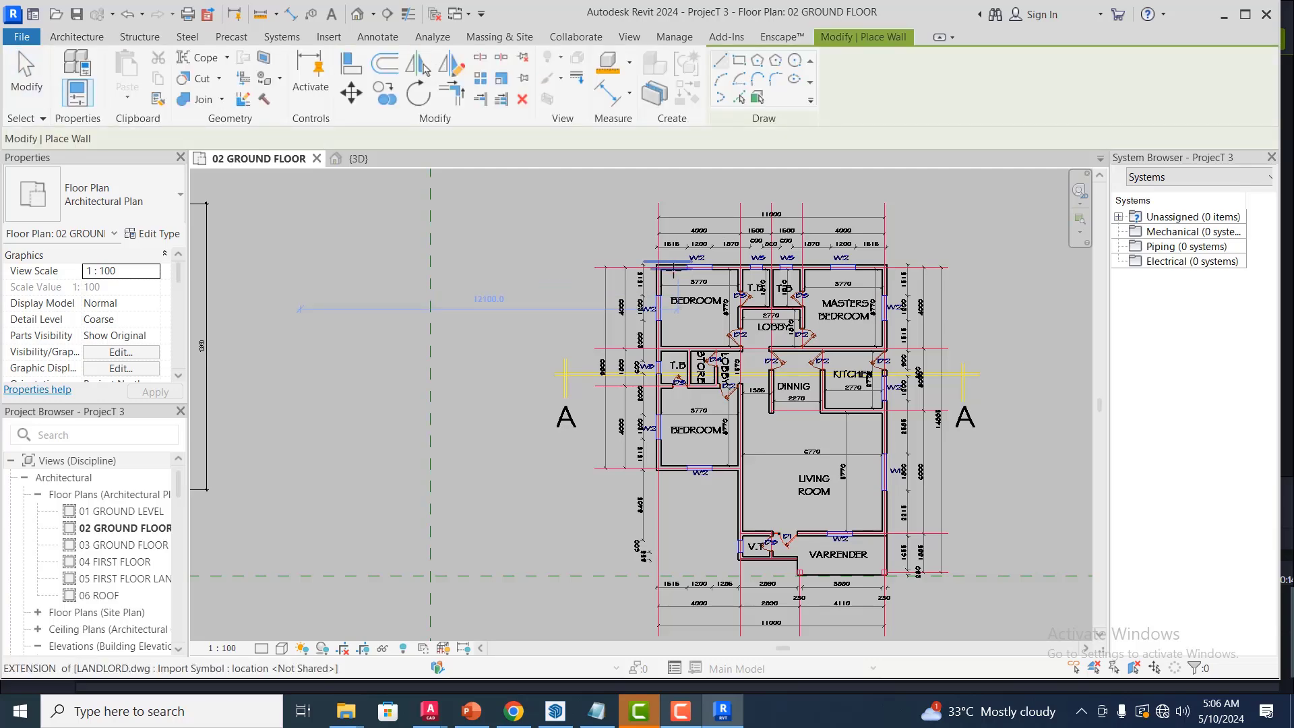
pyautogui.scroll(2, 679, 270)
pyautogui.scroll(6, 670, 269)
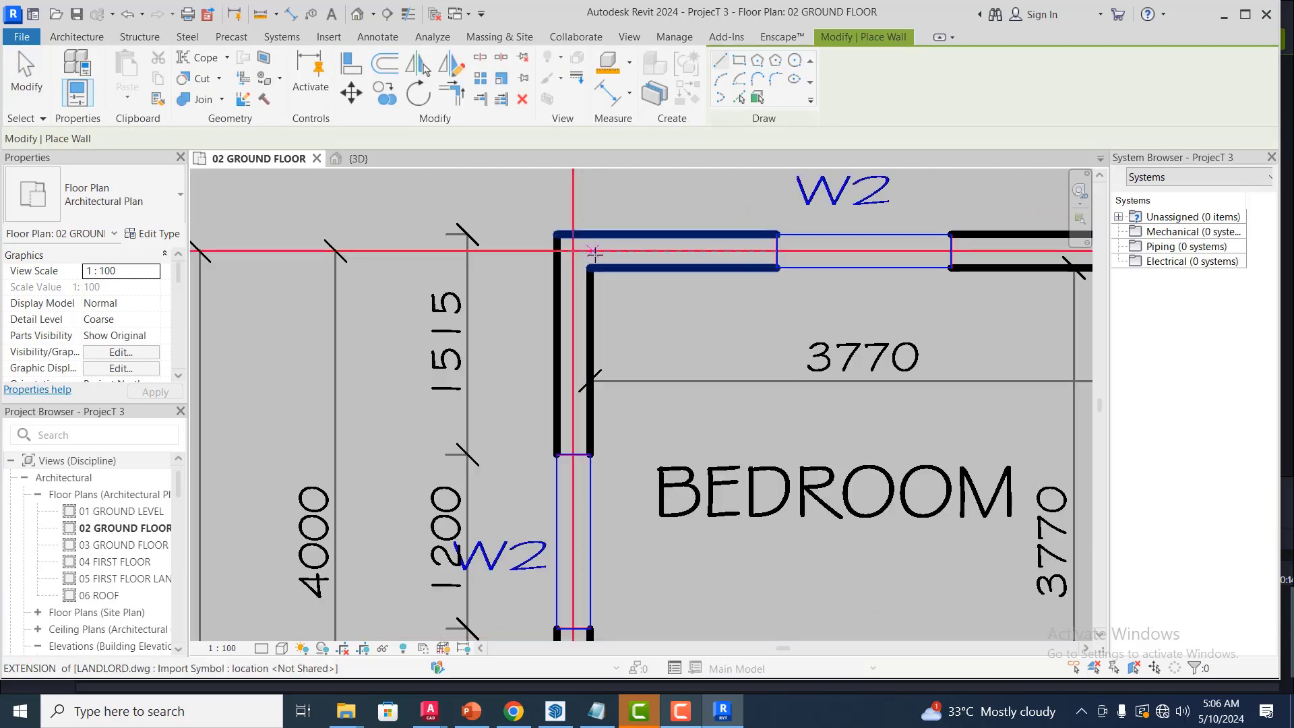
pyautogui.click(582, 251)
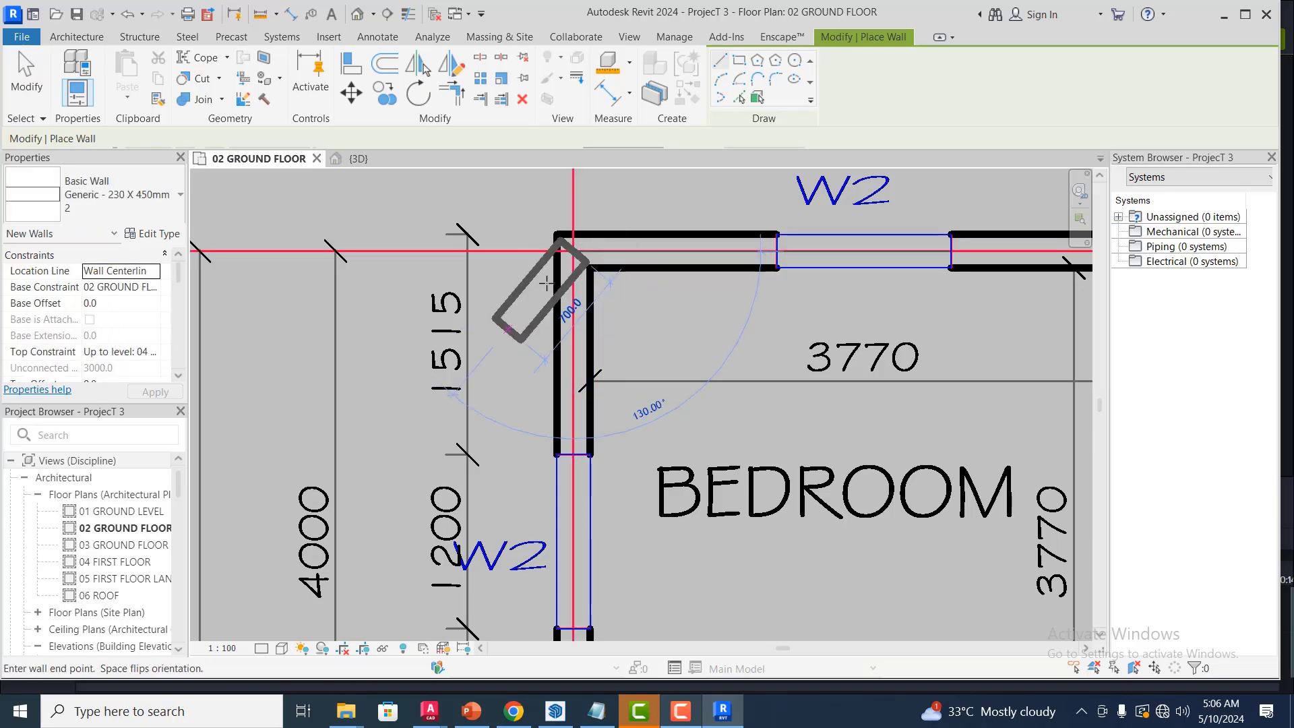
pyautogui.scroll(-5, 546, 283)
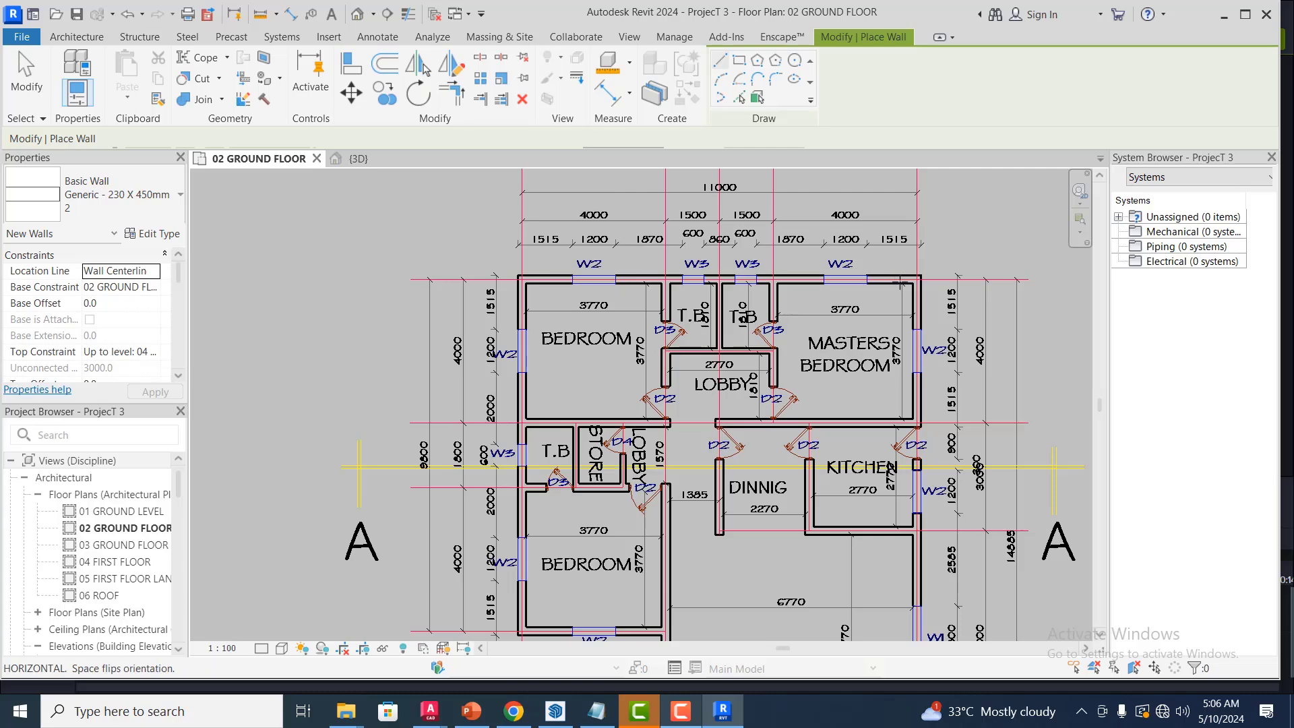
pyautogui.scroll(-2, 920, 276)
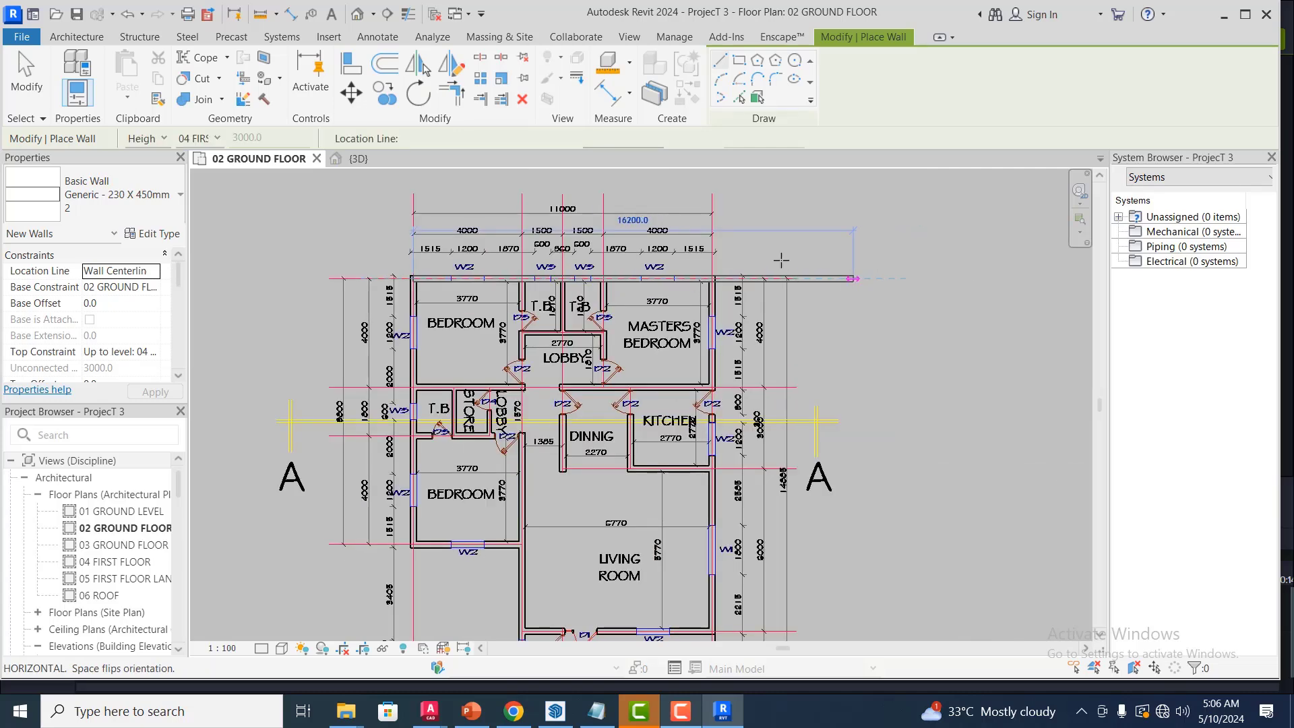
pyautogui.scroll(5, 720, 278)
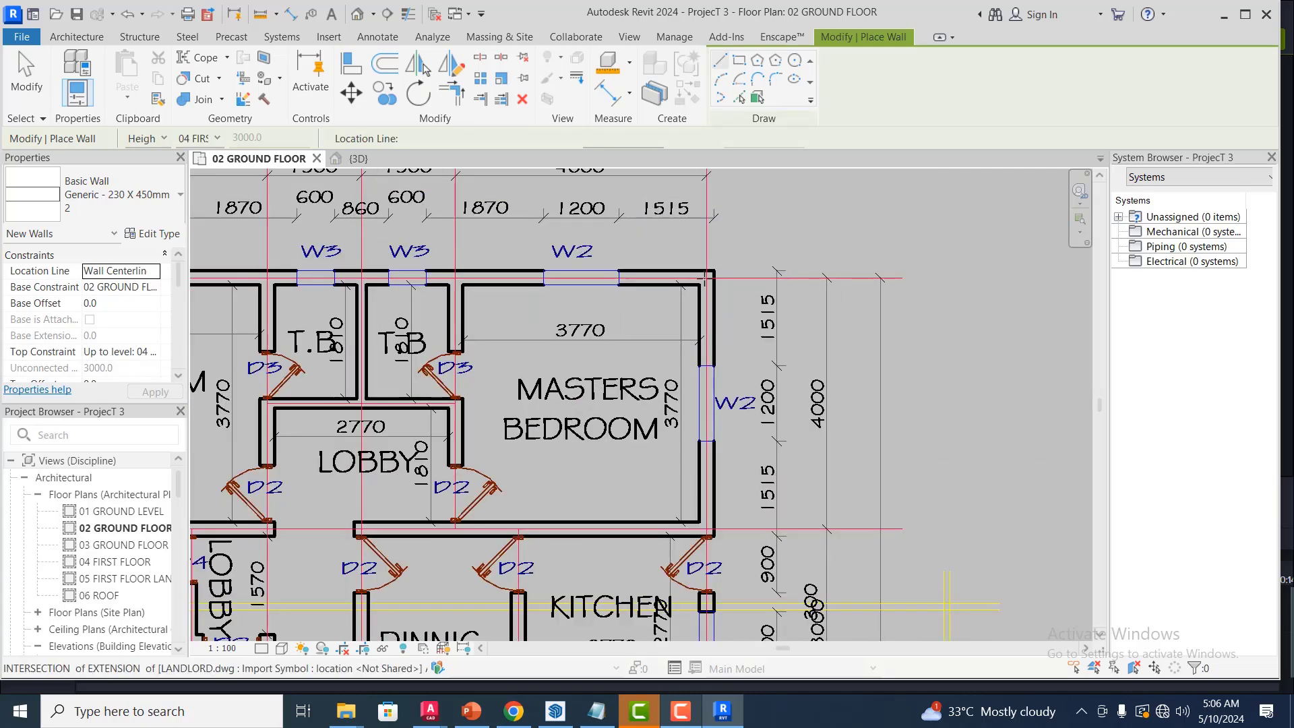
pyautogui.click(706, 277)
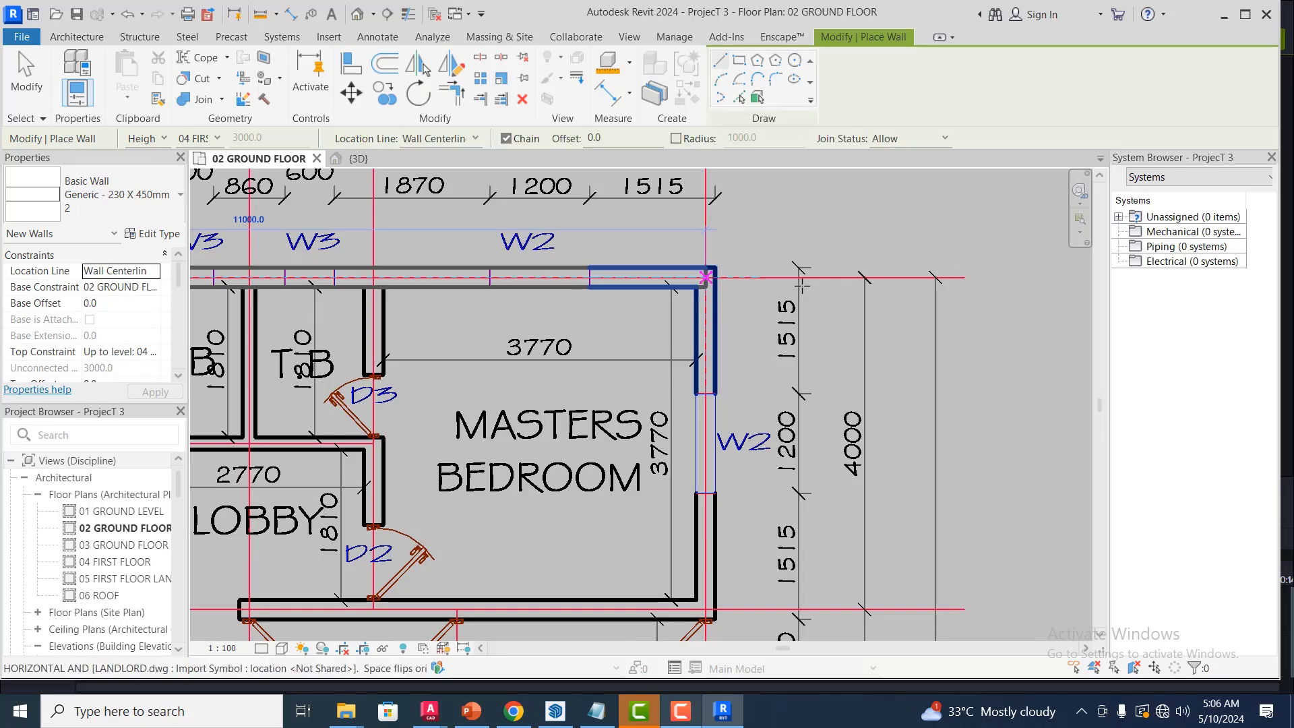
# - Continue the wall down the masters bedroom side to the living room's lower corner and 7000 mm along the living room and VARRENDER boundary
pyautogui.scroll(-2, 814, 289)
pyautogui.scroll(-2, 813, 288)
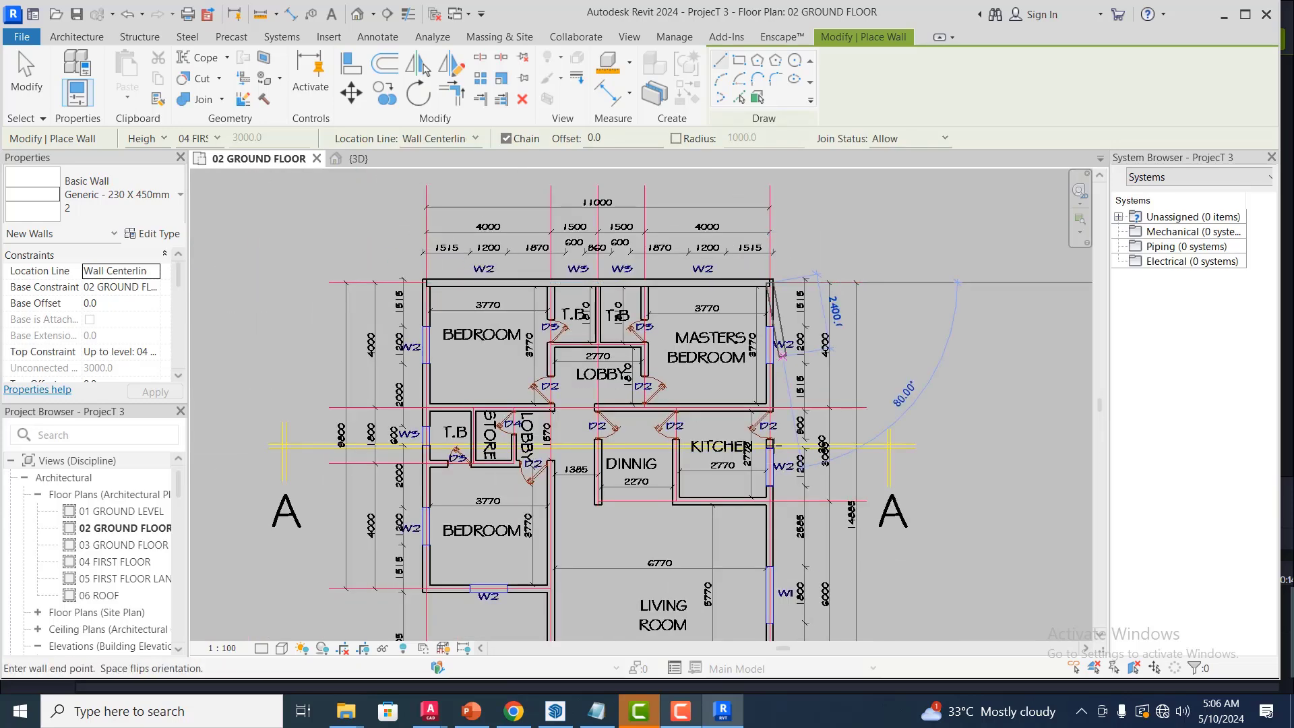
pyautogui.scroll(2, 779, 401)
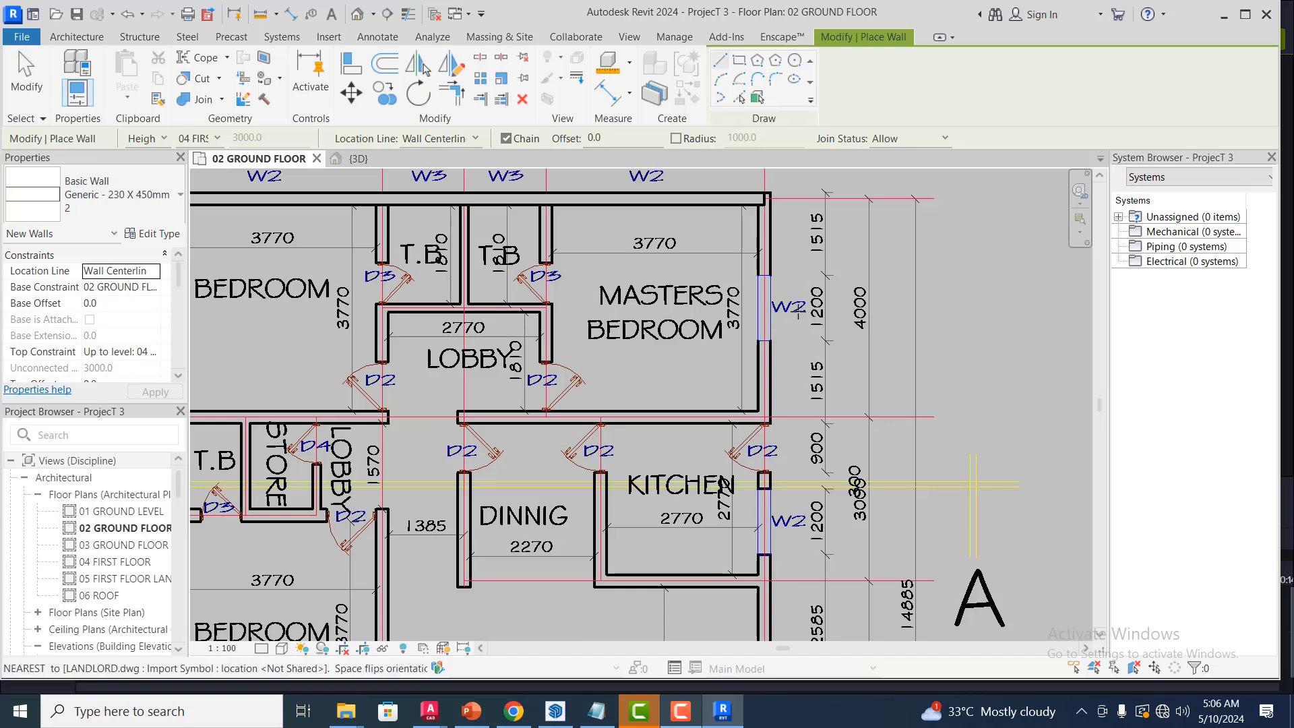
pyautogui.scroll(-3, 798, 309)
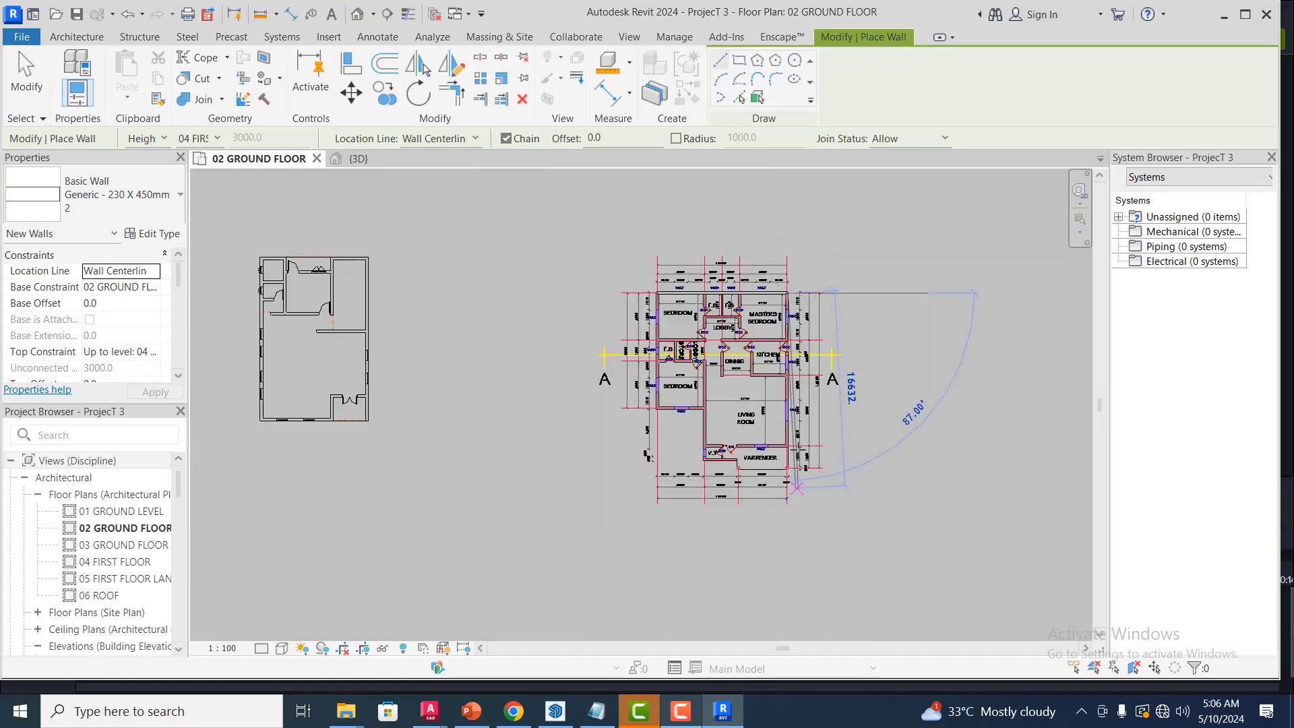
pyautogui.scroll(5, 788, 459)
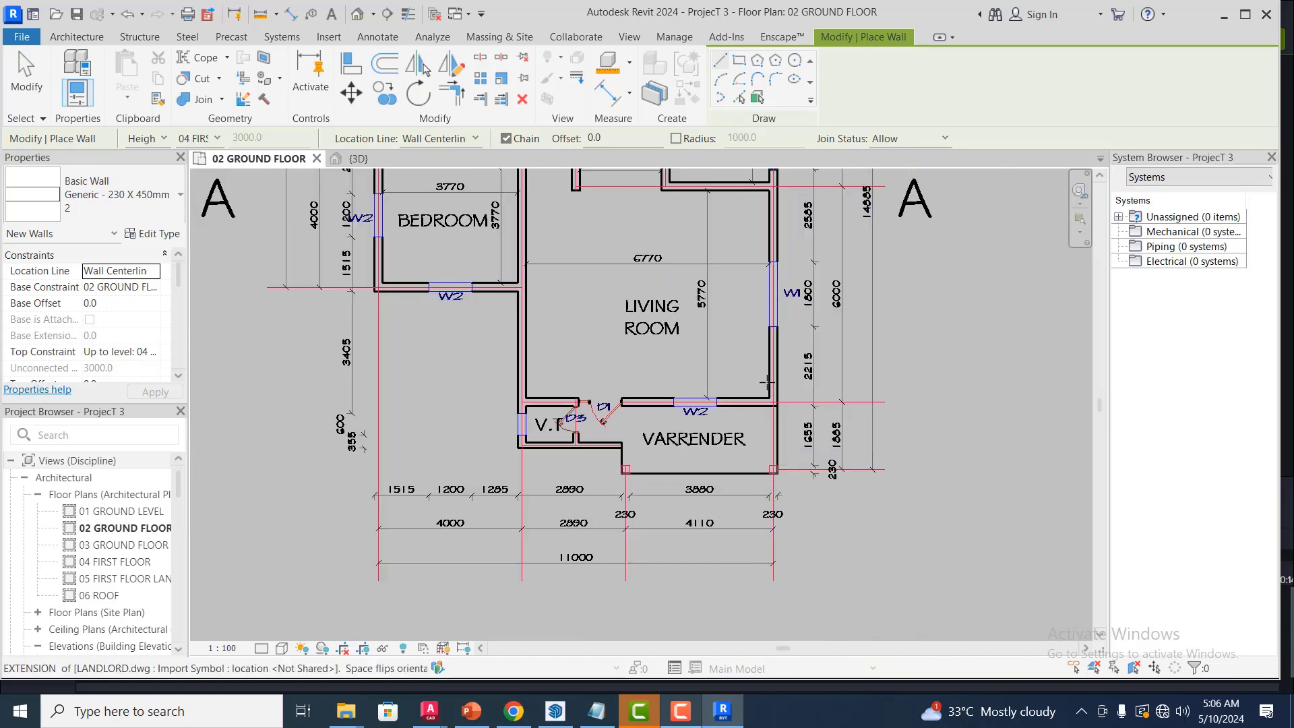
pyautogui.scroll(1, 776, 398)
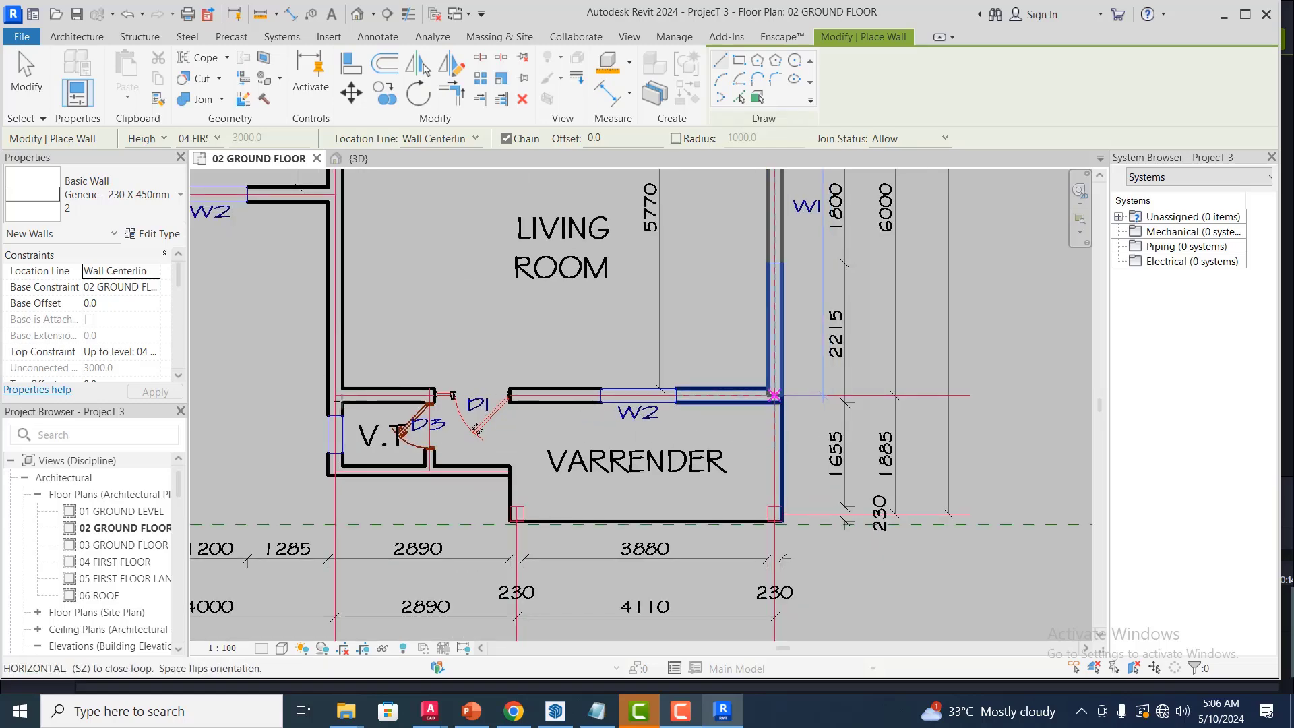
pyautogui.click(335, 395)
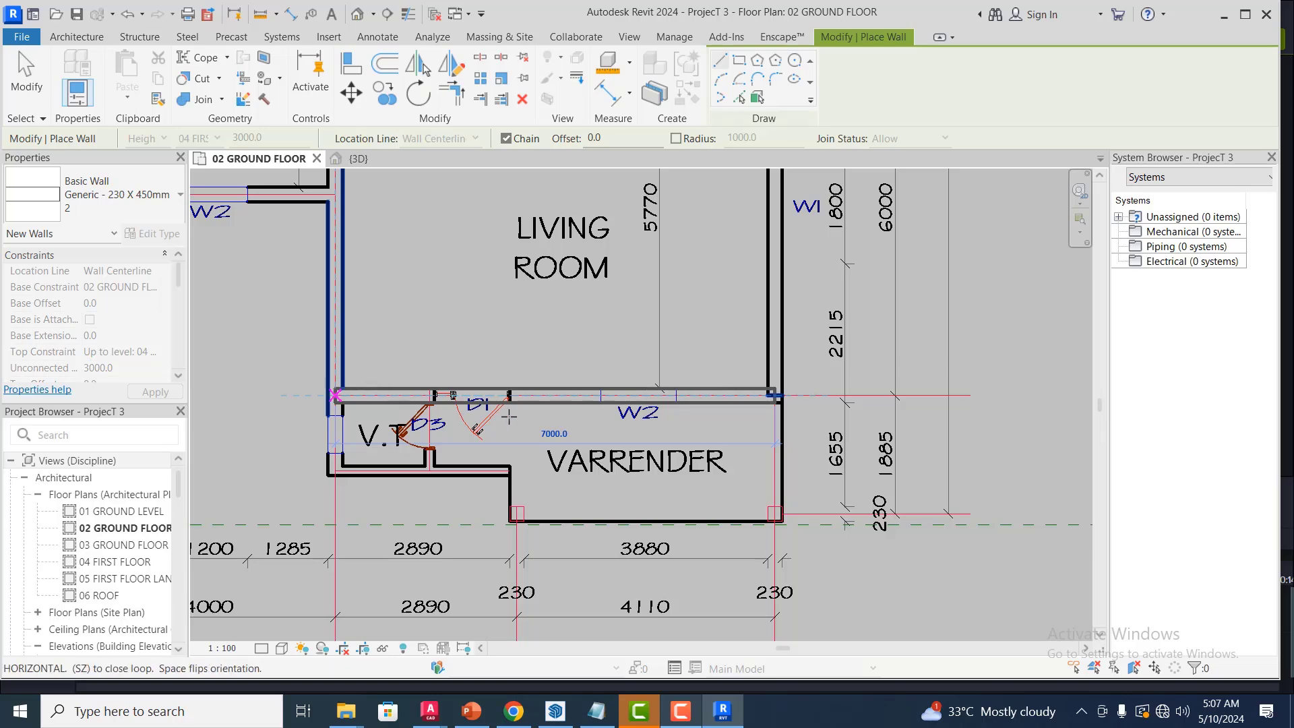
pyautogui.scroll(-2, 617, 433)
pyautogui.scroll(-1, 617, 433)
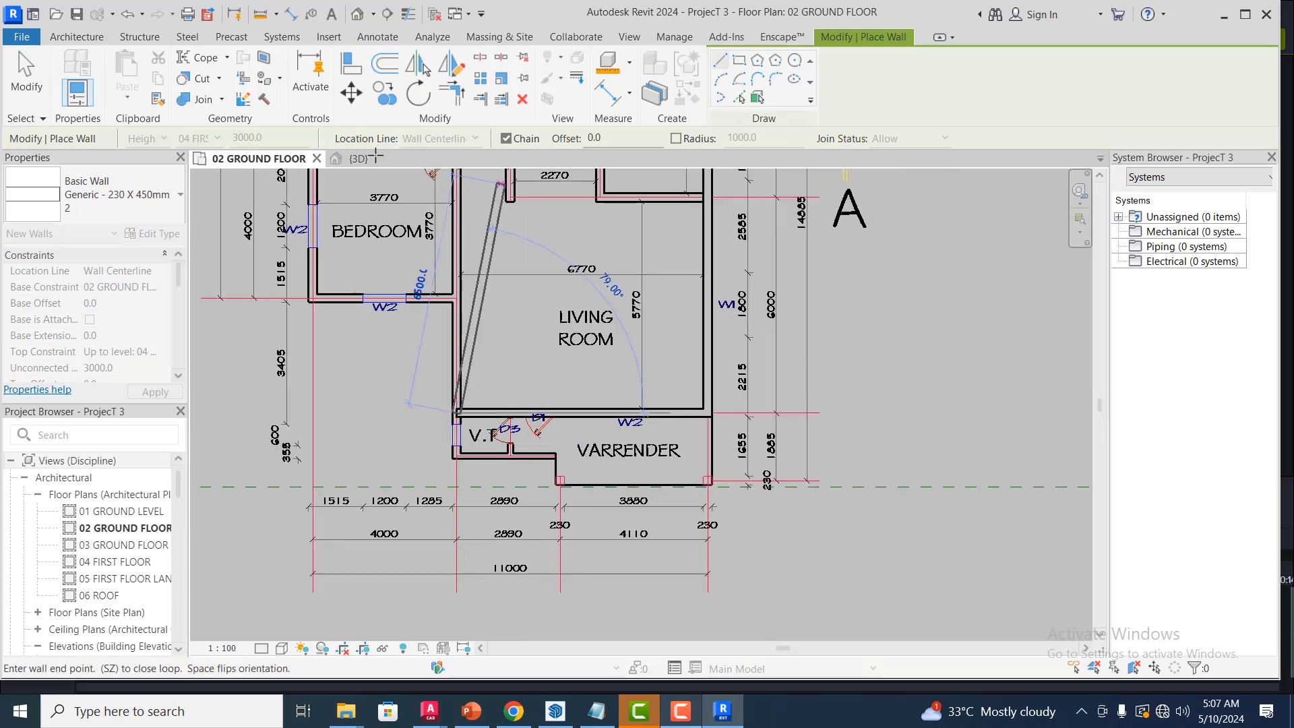
# - Examine the traced walls over the LANDLORD.dwg drawing in the 3D view and end the wall placement
pyautogui.hotkey('ctrl', 'Tab')
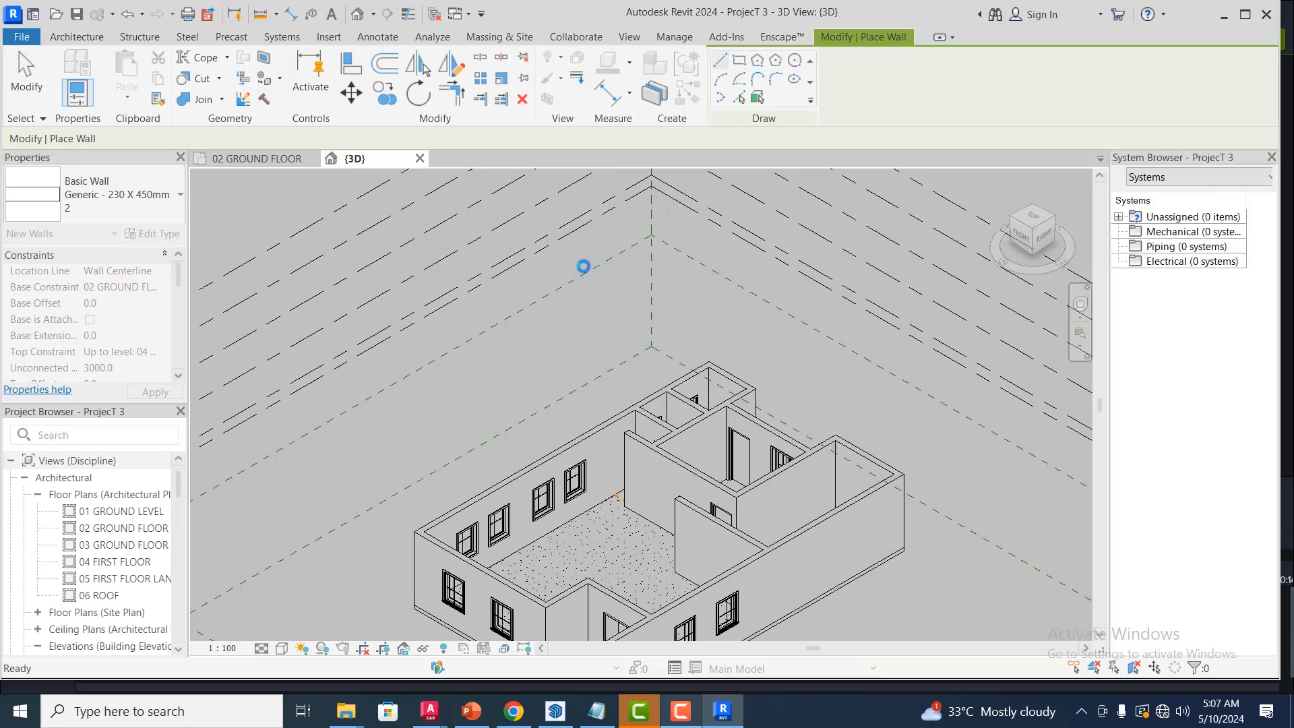
pyautogui.scroll(-5, 590, 280)
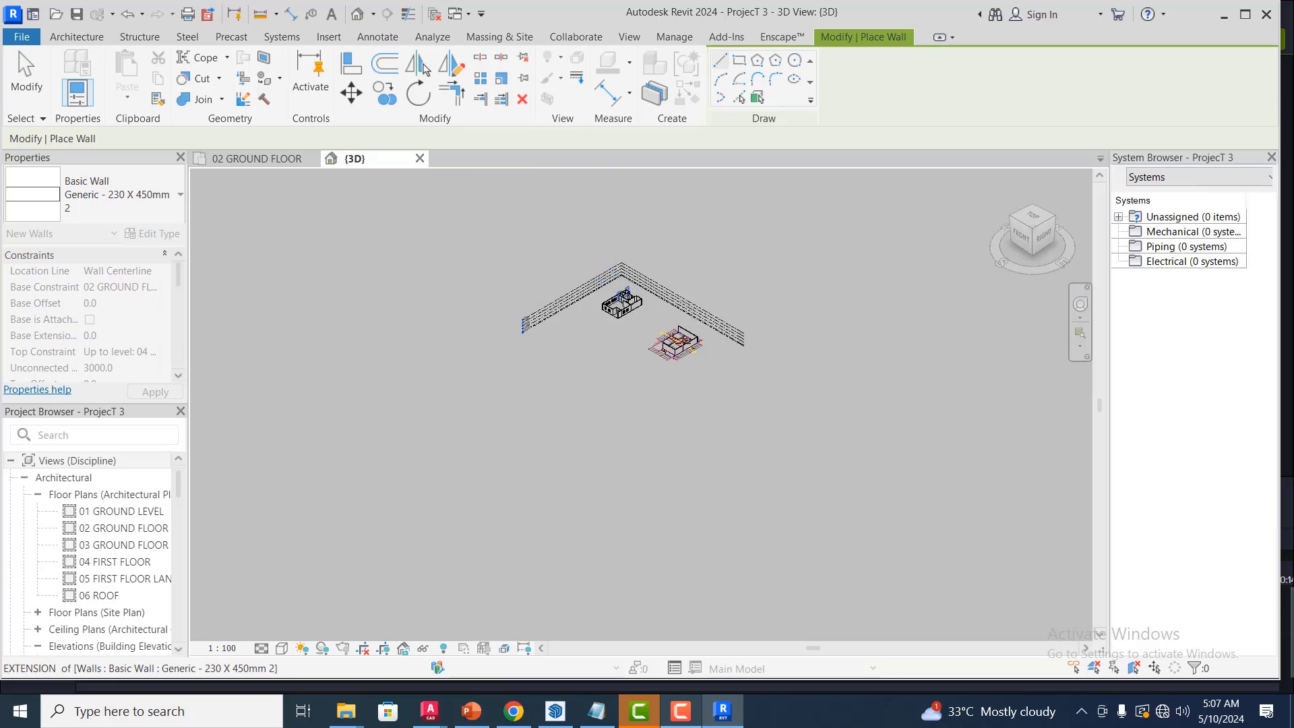
pyautogui.scroll(6, 680, 347)
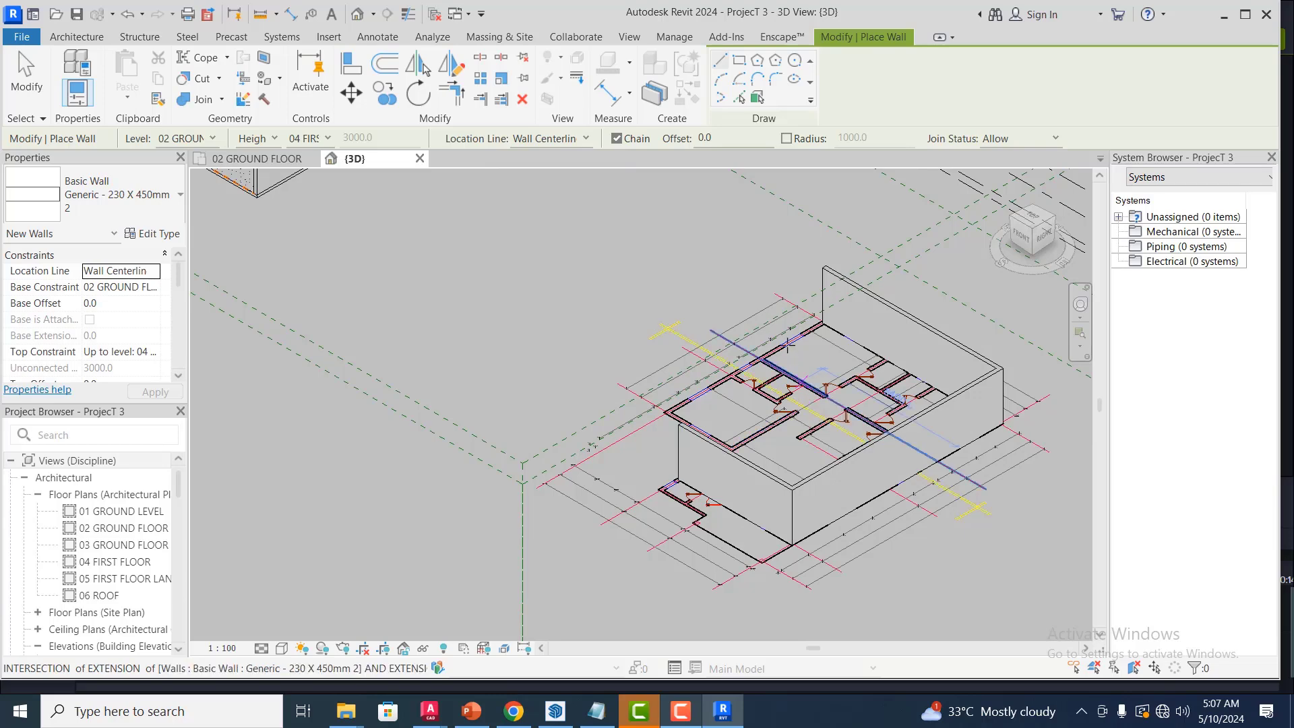
pyautogui.press('Escape')
pyautogui.press('Escape')
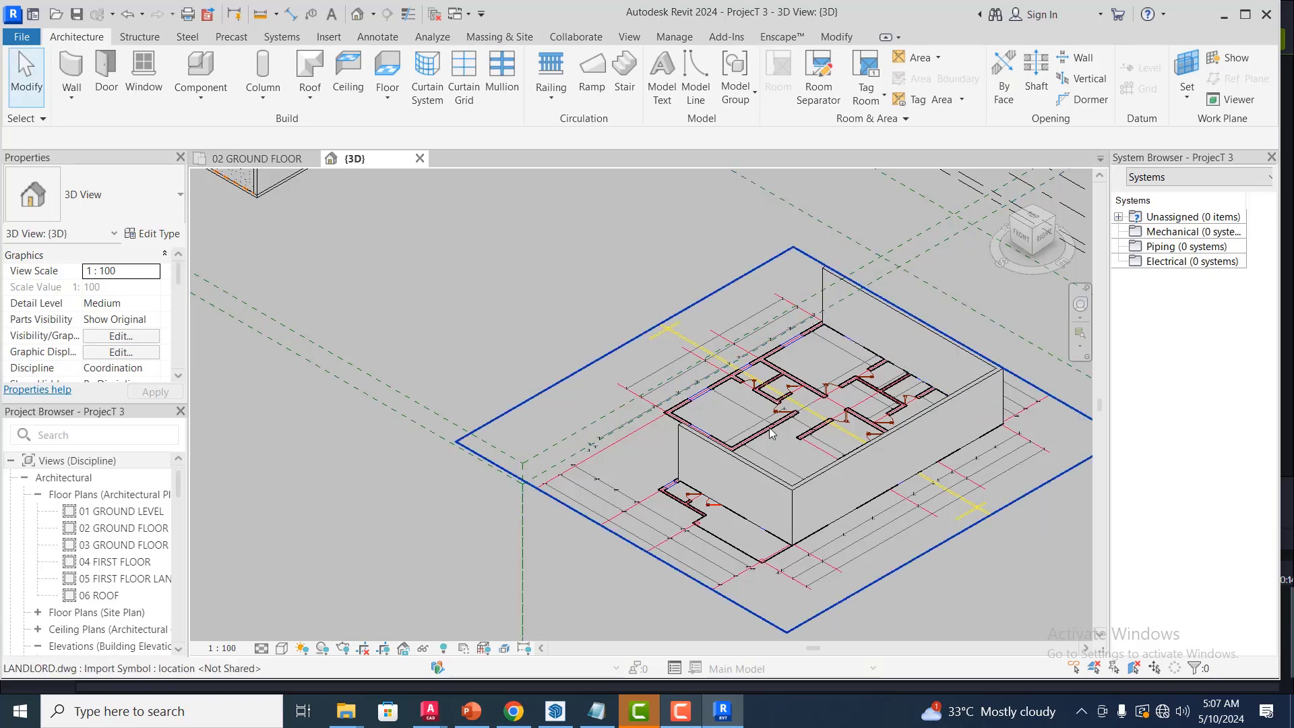
pyautogui.scroll(-5, 780, 438)
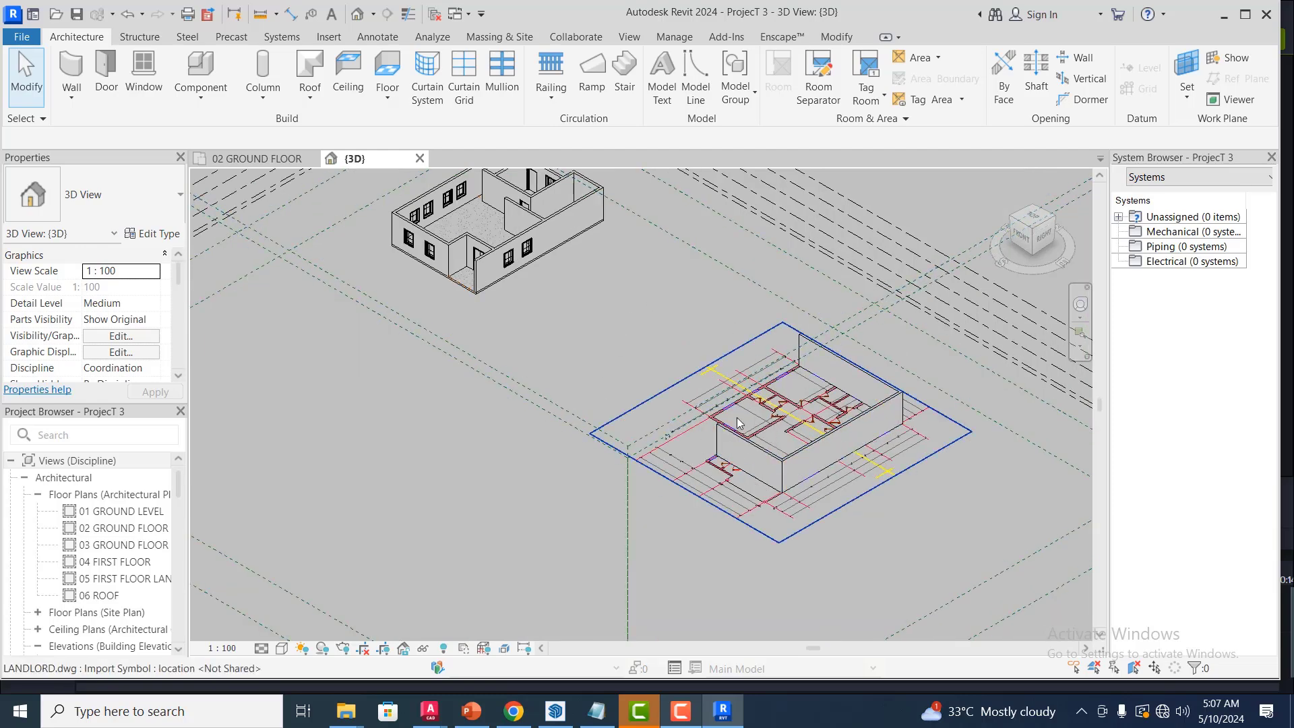
# - Delete the imported LANDLORD.dwg drawing together with its traced walls in the 02 GROUND FLOOR plan
pyautogui.click(256, 159)
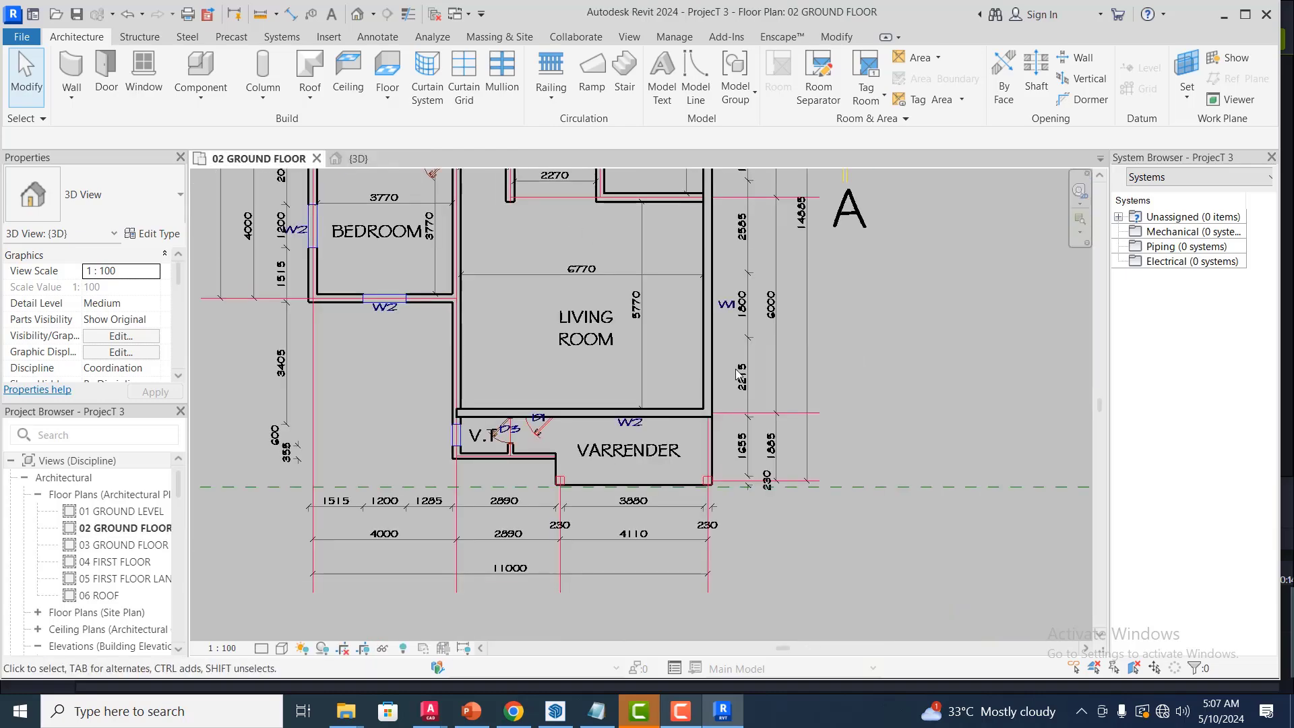
pyautogui.scroll(-2, 750, 465)
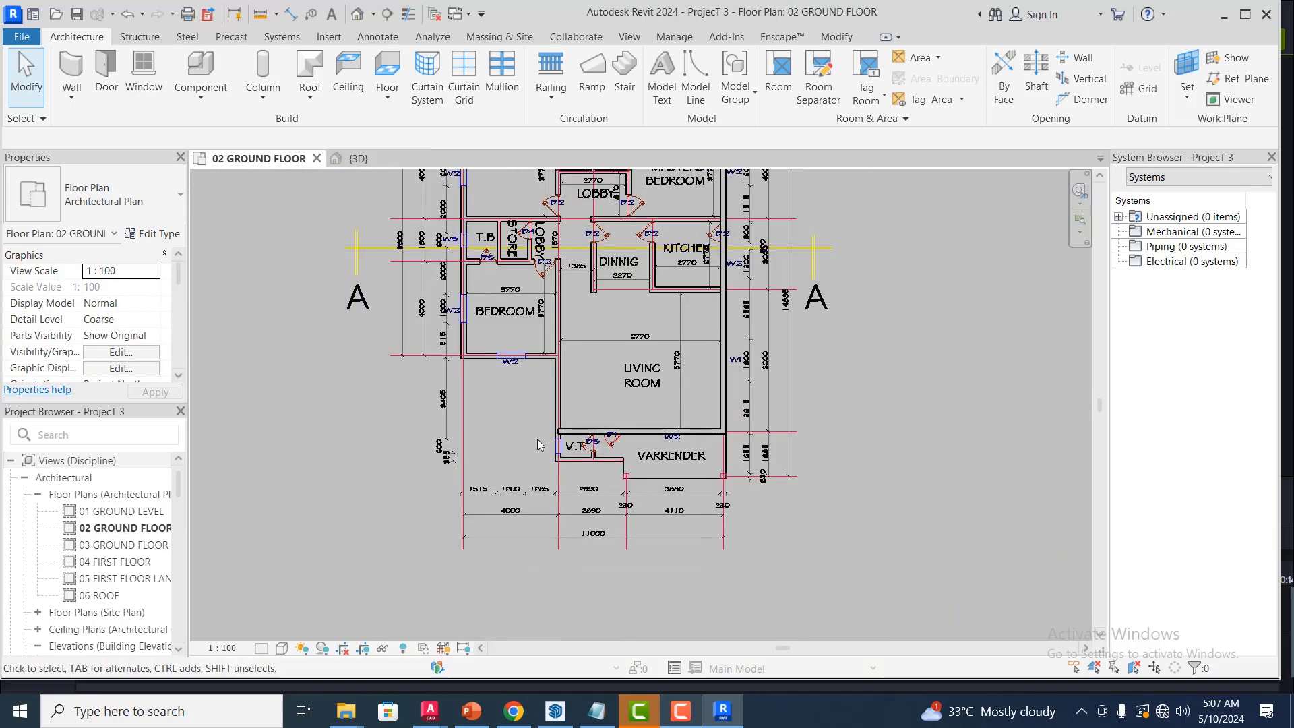
pyautogui.scroll(-2, 615, 435)
pyautogui.scroll(-2, 647, 430)
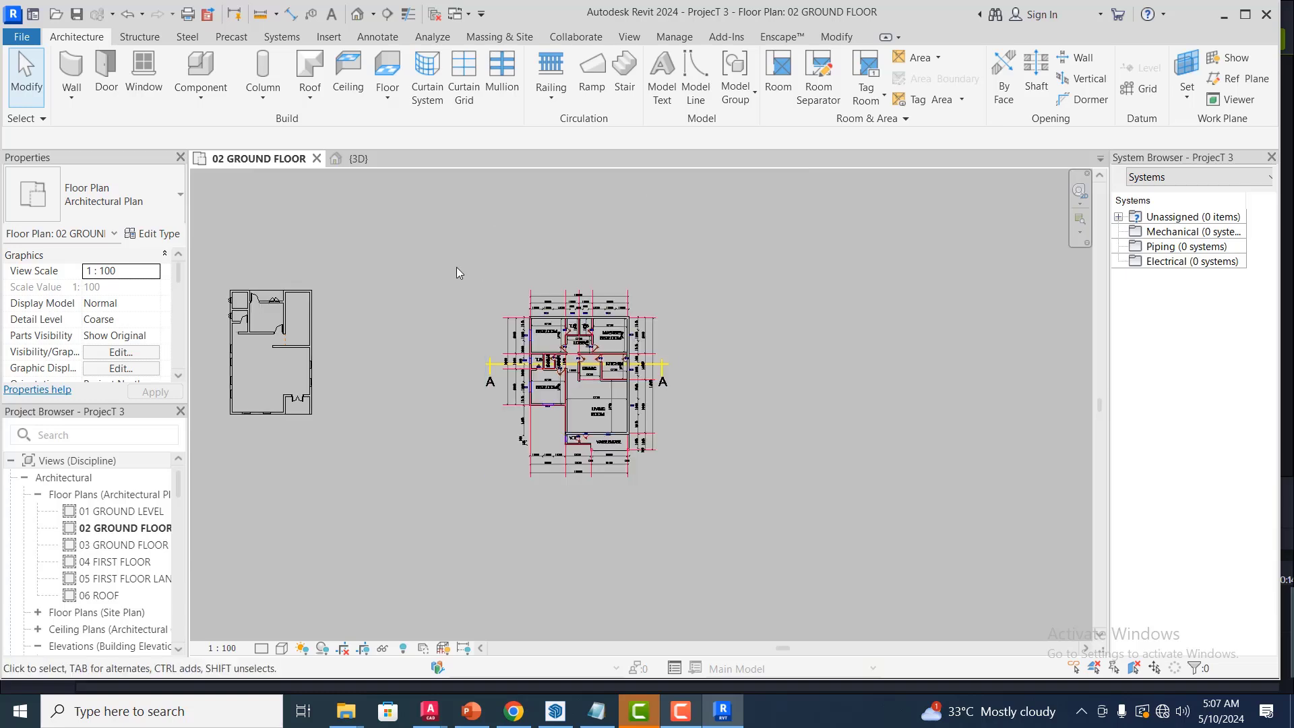
pyautogui.moveTo(457, 267); pyautogui.dragTo(710, 500)
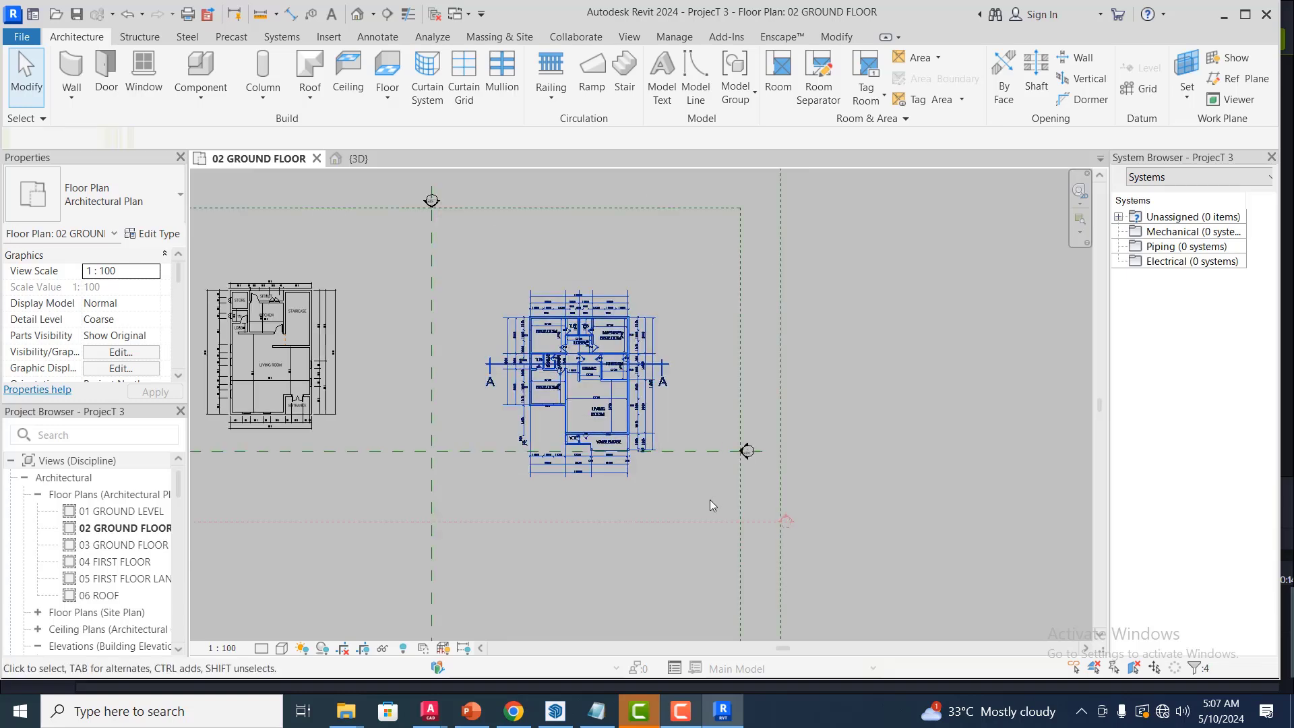
pyautogui.press('Delete')
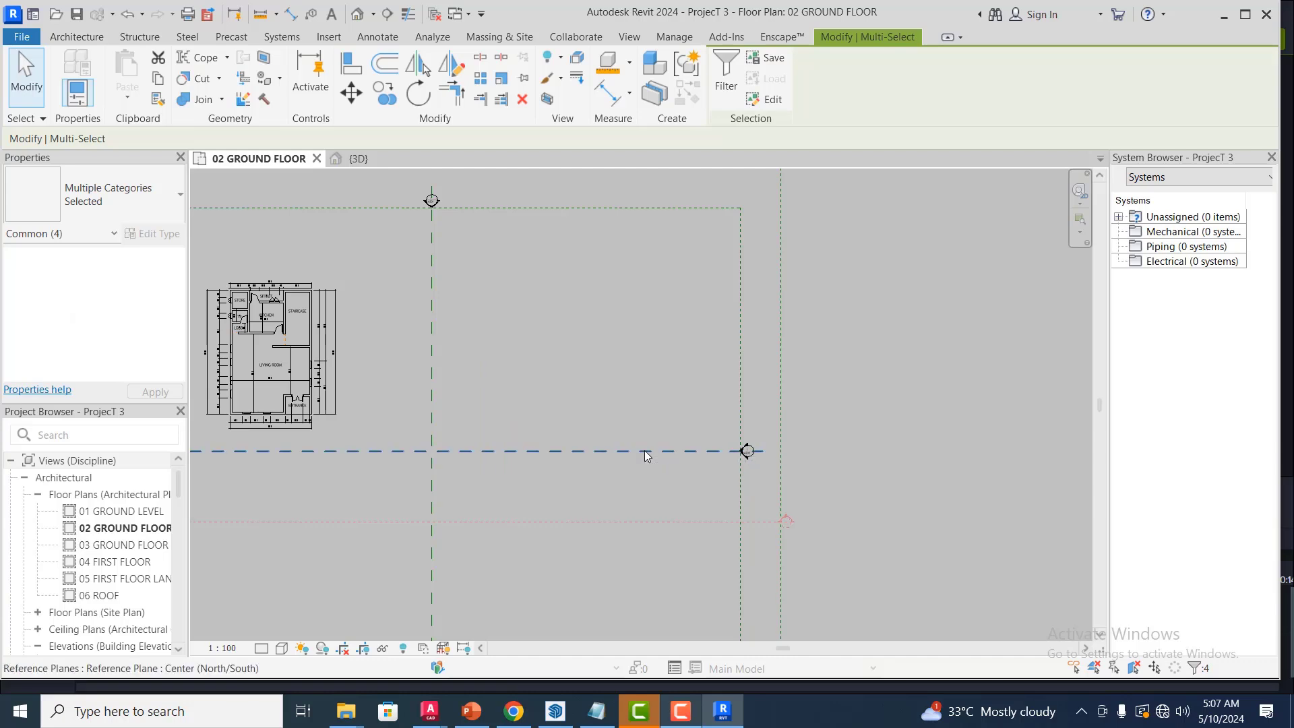
pyautogui.scroll(-2, 655, 428)
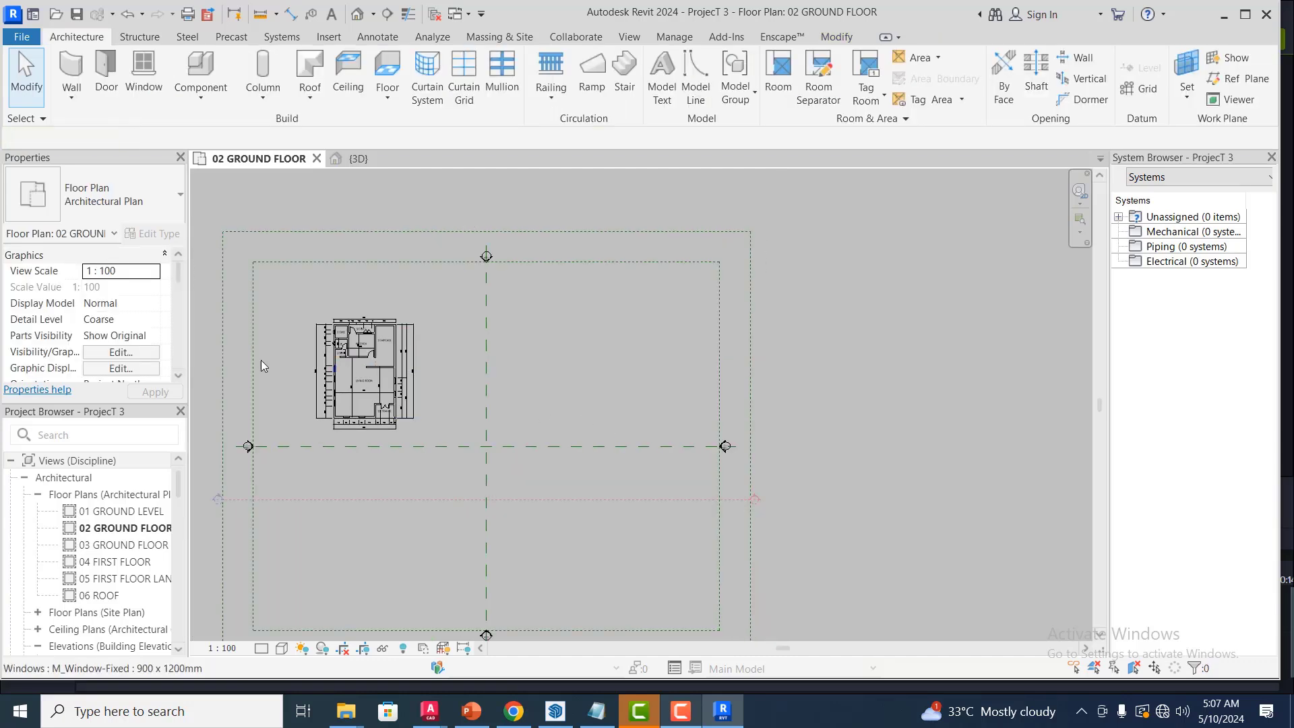
pyautogui.scroll(1, 243, 351)
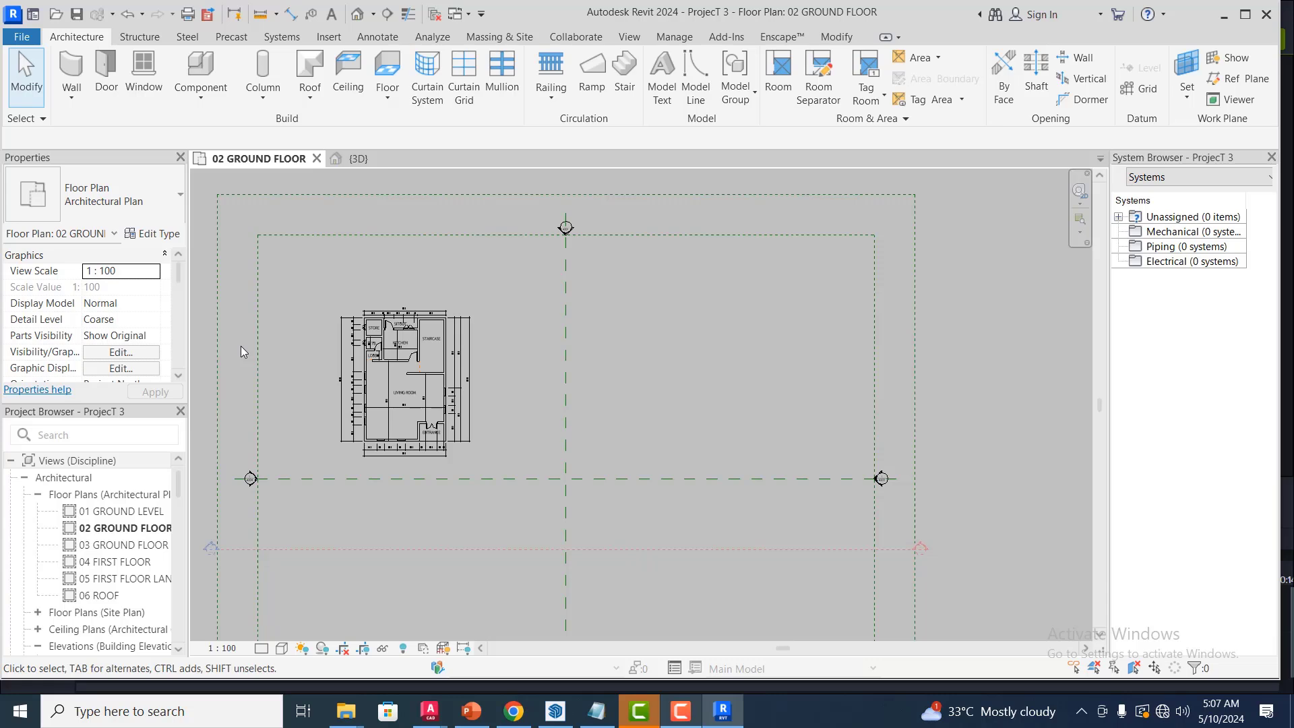
pyautogui.click(1258, 235)
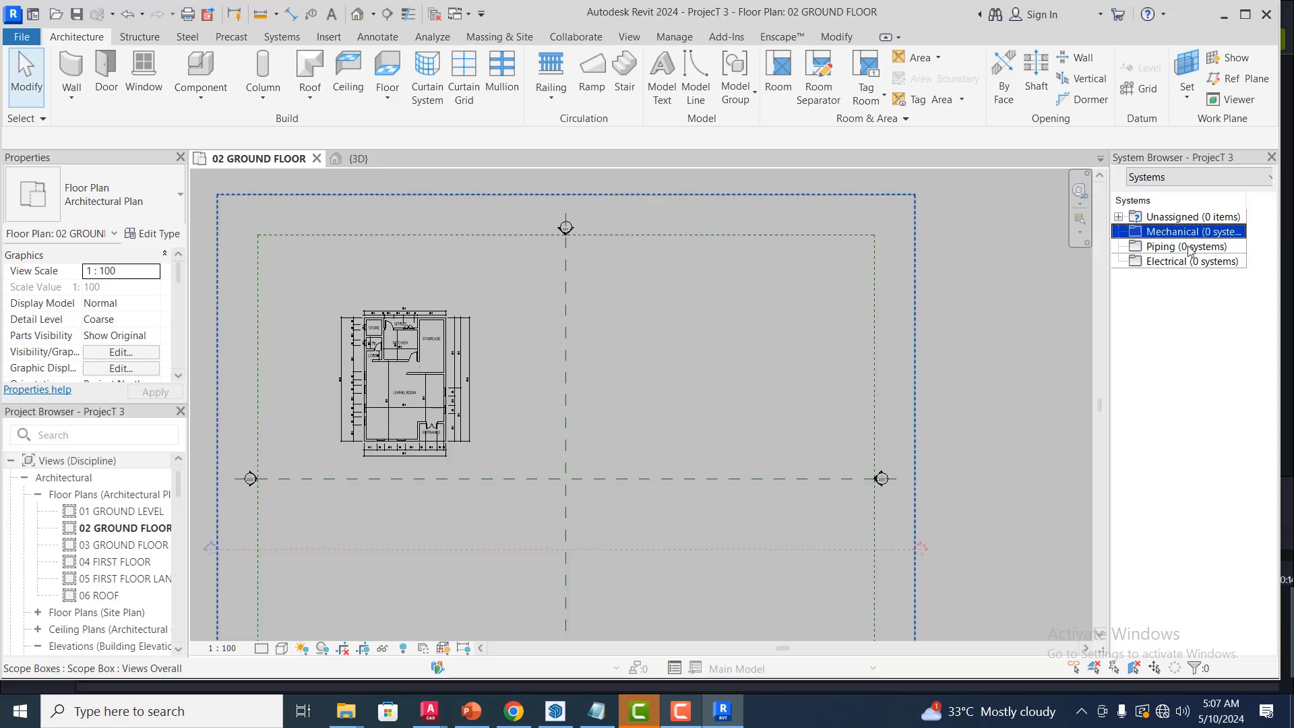
pyautogui.click(885, 213)
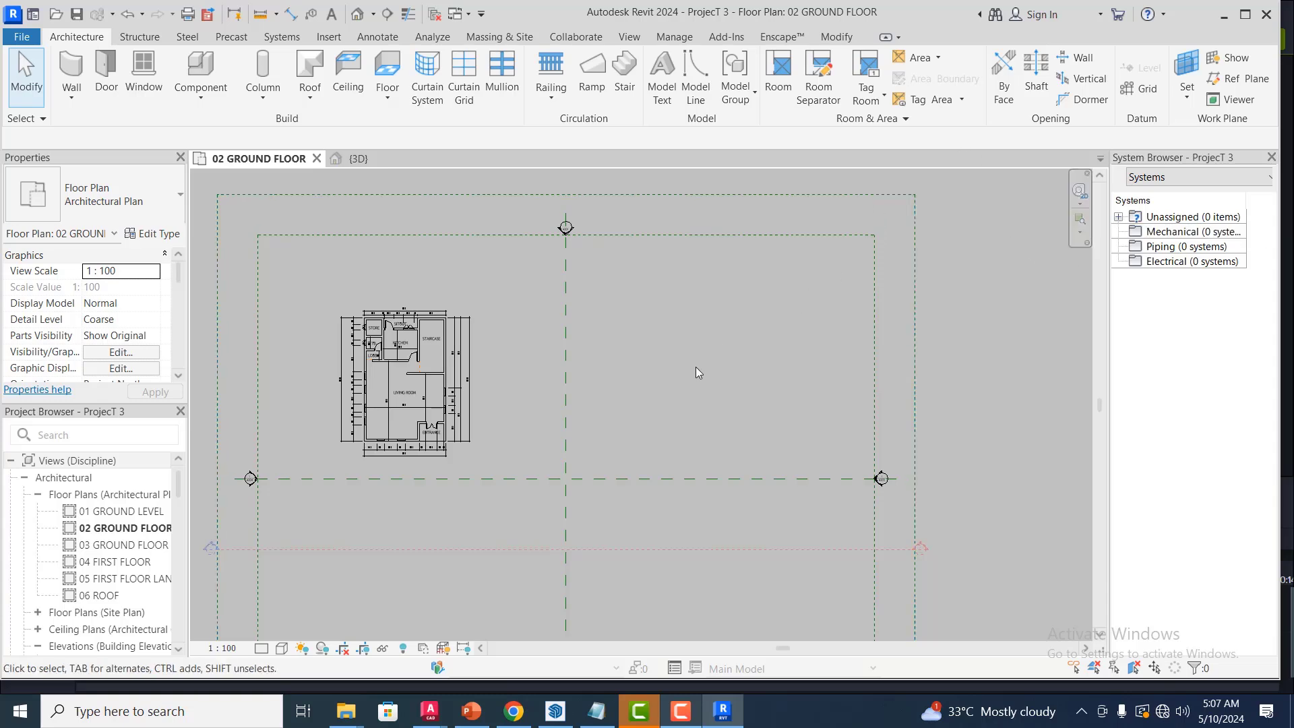